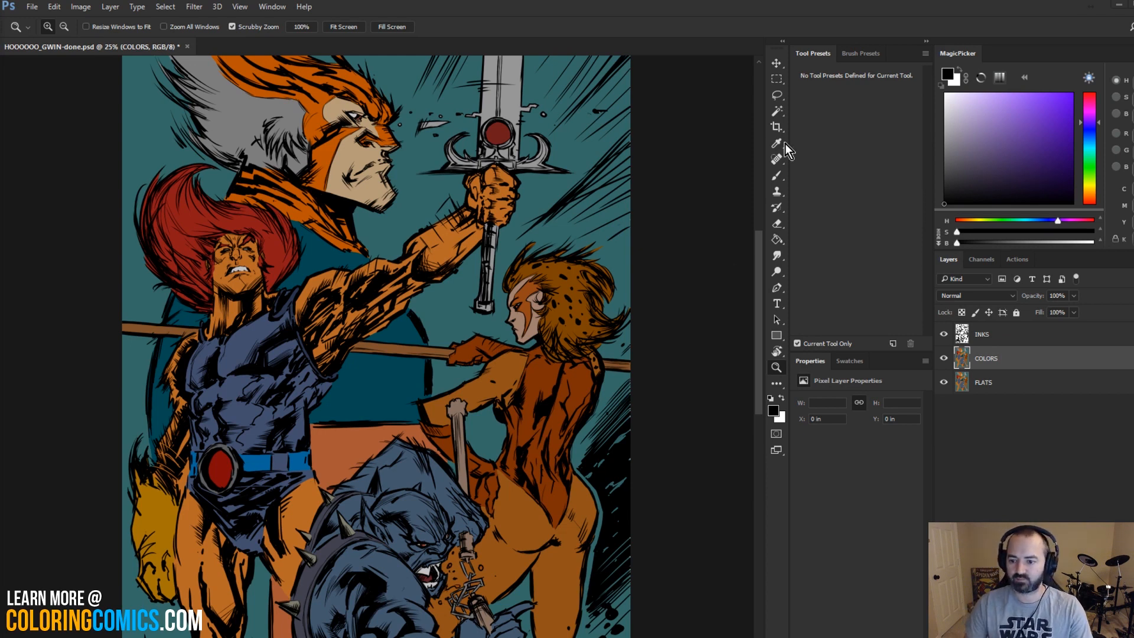
Step: Examine the flat-coloured comic page as a whole and up close around the central figures
{"action": "key", "text": "alt"}
{"action": "left_click", "coordinate": [594, 328], "text": "alt"}
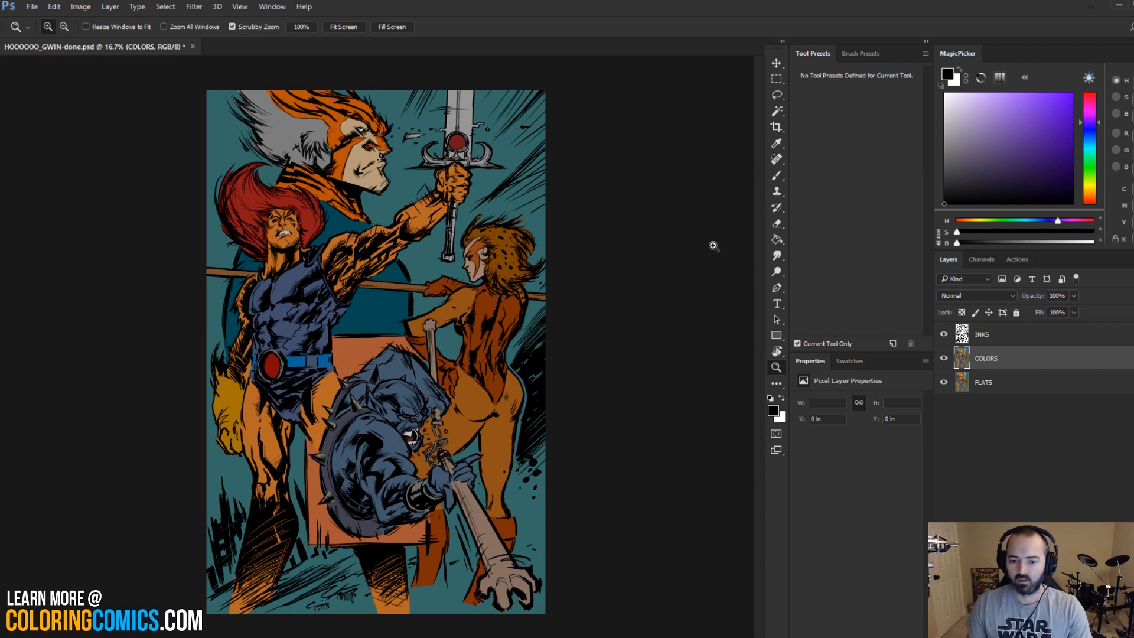
{"action": "left_click", "coordinate": [409, 242]}
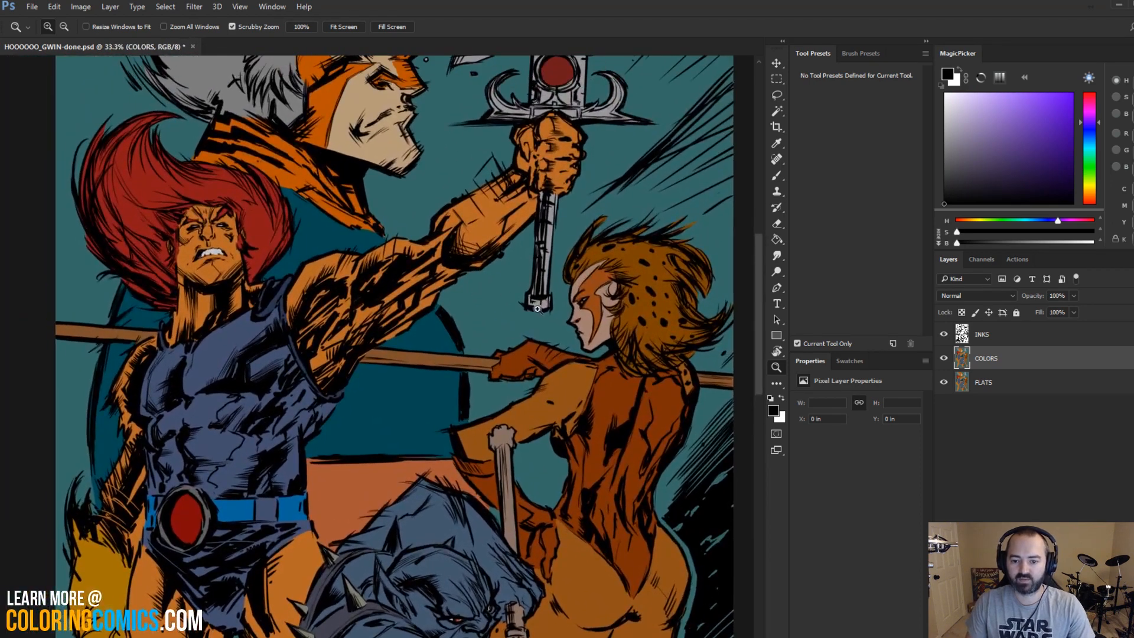
{"action": "left_click", "coordinate": [534, 342], "text": "alt"}
{"action": "left_click", "coordinate": [534, 342], "text": "alt"}
{"action": "left_click", "coordinate": [472, 266], "text": "alt"}
{"action": "left_click", "coordinate": [377, 294]}
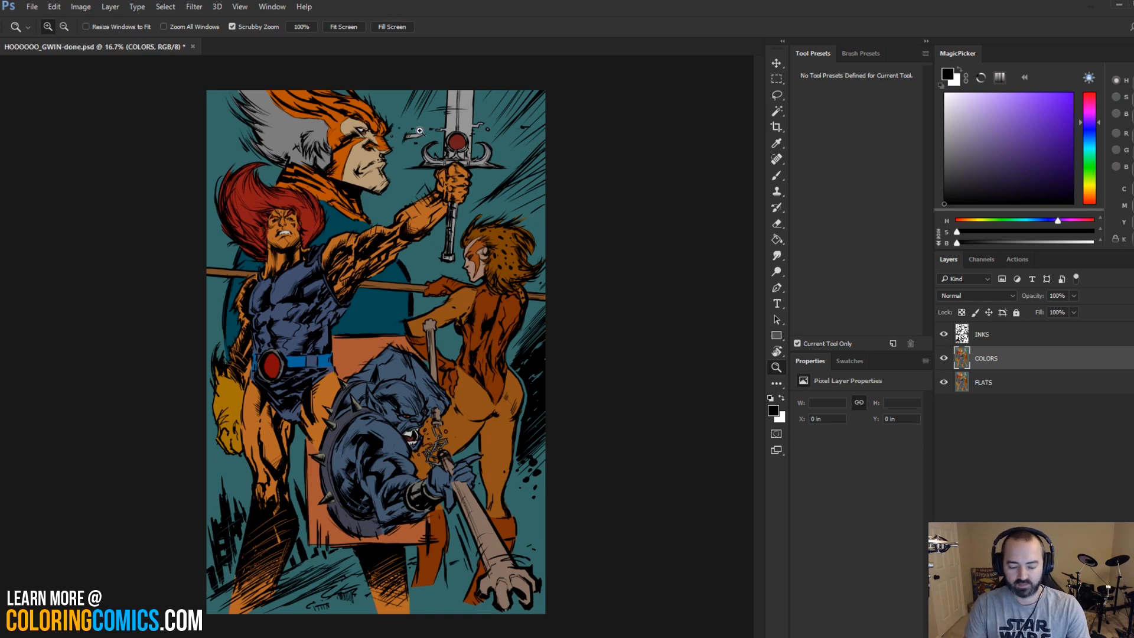
{"action": "left_click", "coordinate": [346, 254]}
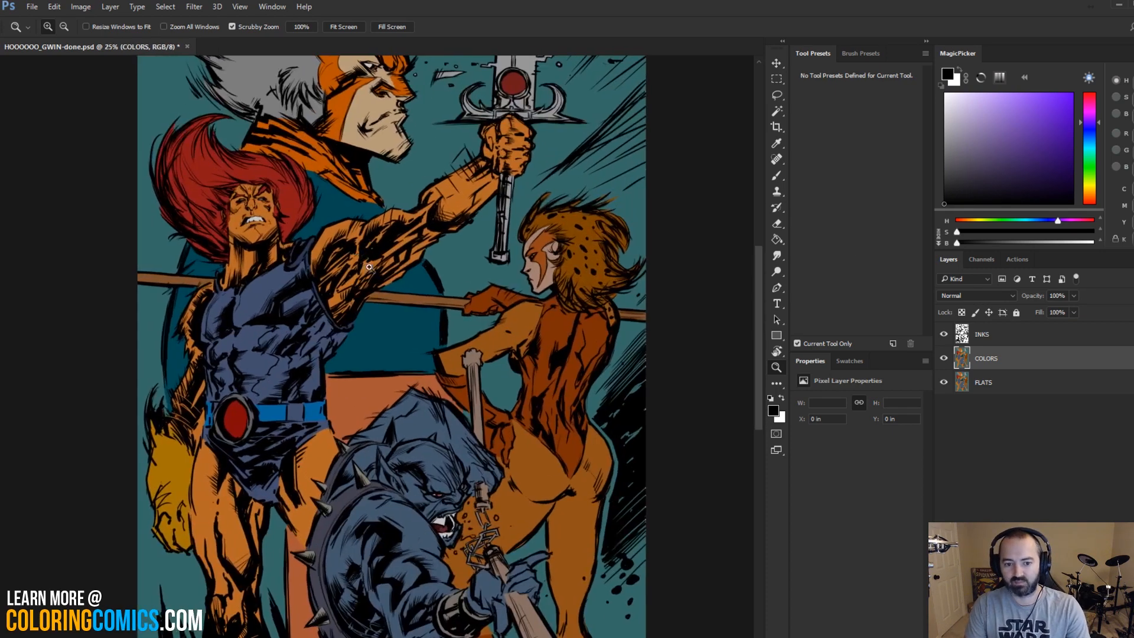
{"action": "left_click_drag", "start_coordinate": [547, 225], "coordinate": [603, 263]}
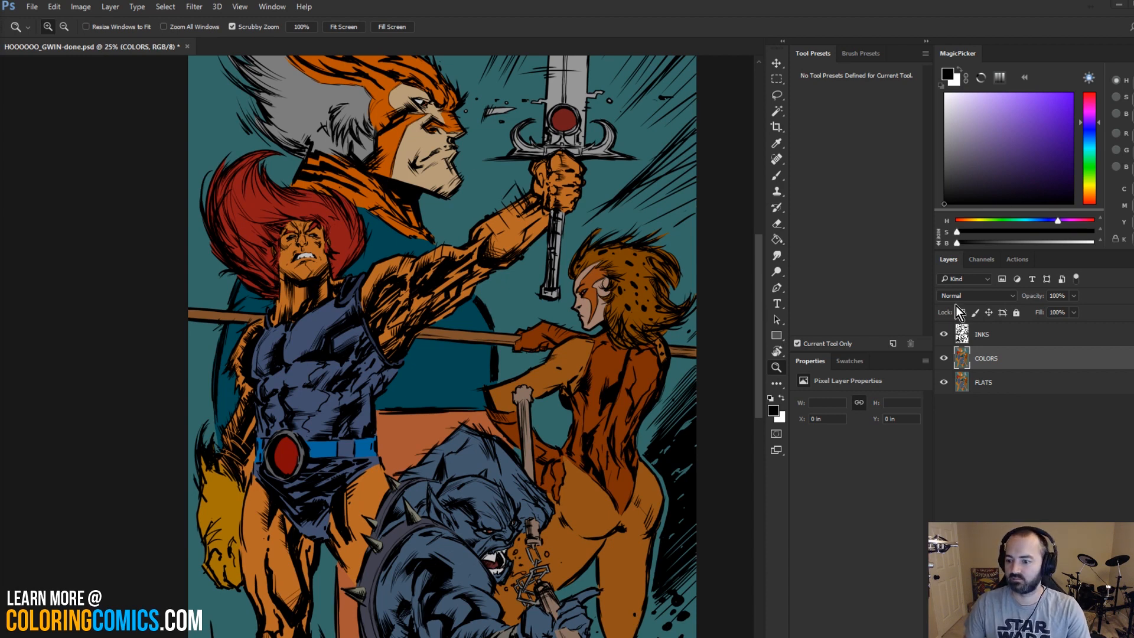
Step: Select the red-haired figure's hair on the COLORS layer with the Magic Wand and copy it to a new layer
{"action": "key", "text": "w"}
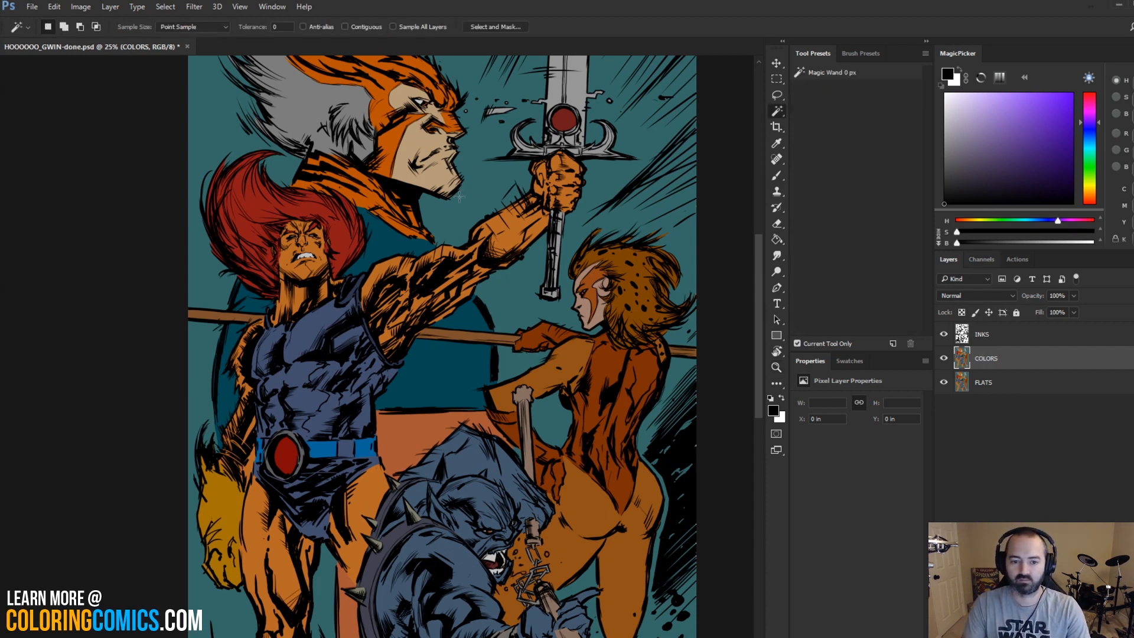
{"action": "key", "text": "z"}
{"action": "left_click", "coordinate": [352, 221]}
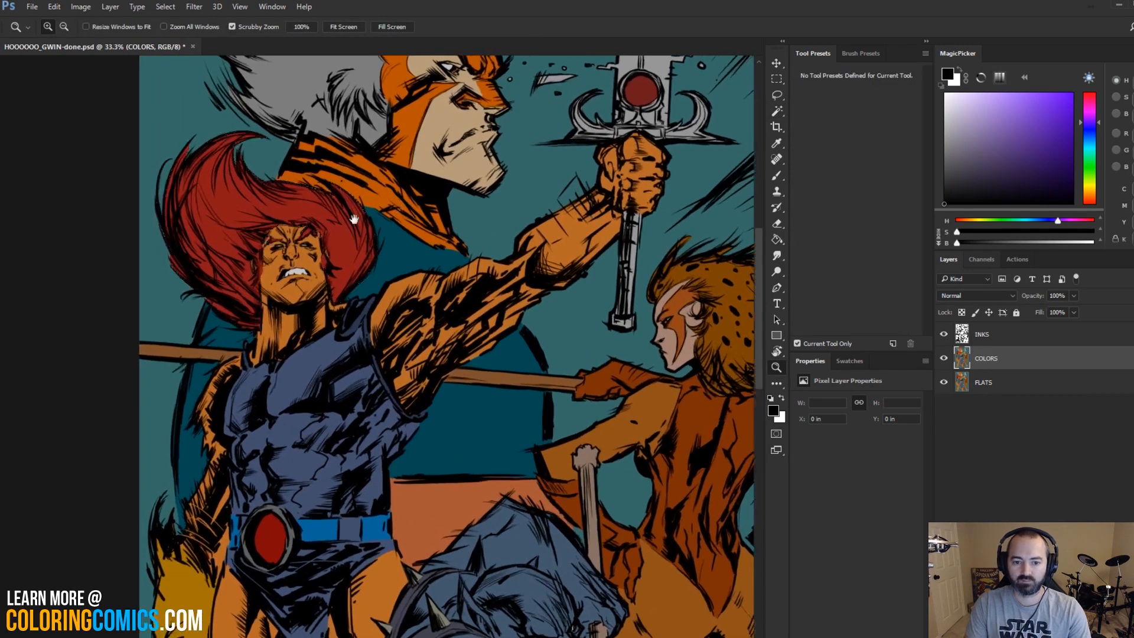
{"action": "left_click_drag", "start_coordinate": [354, 219], "coordinate": [410, 294]}
{"action": "left_click", "coordinate": [402, 295]}
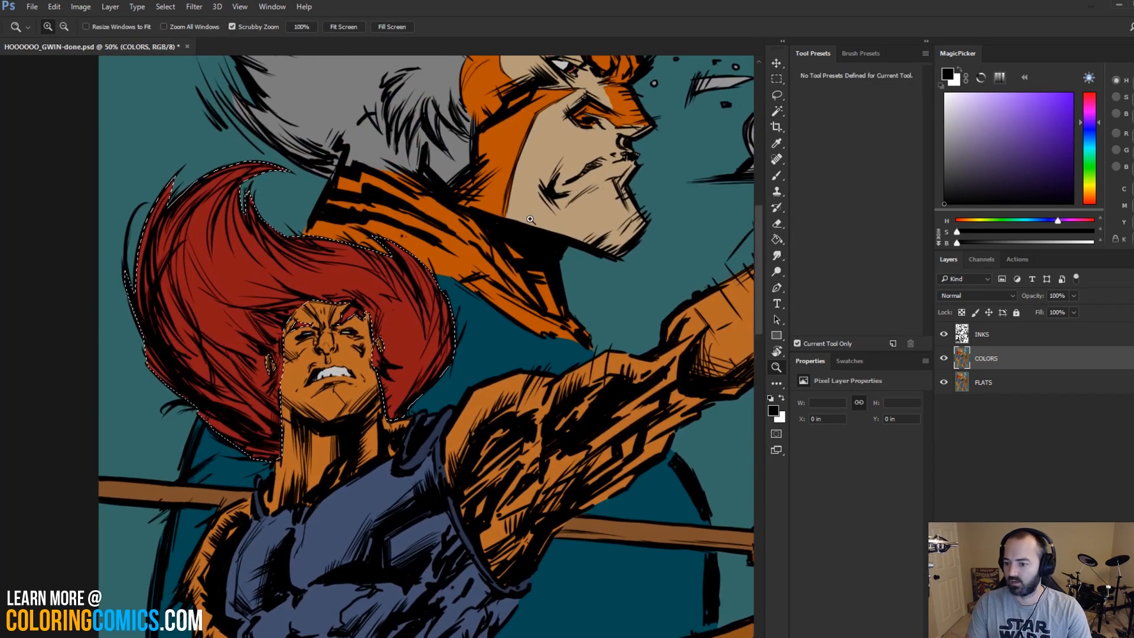
{"action": "key", "text": "shift"}
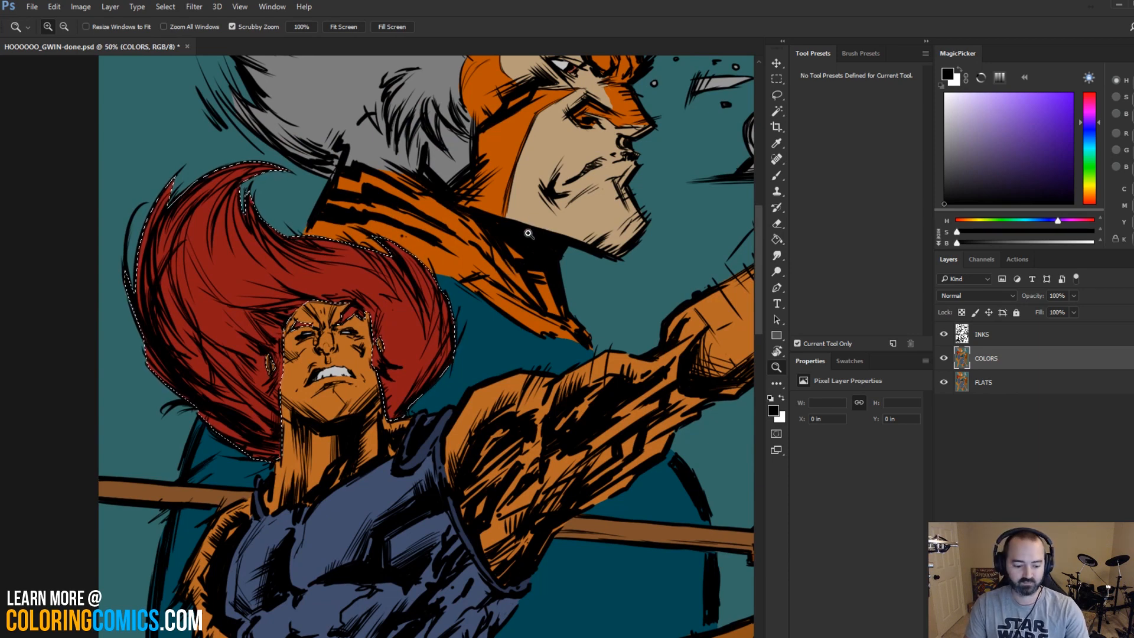
{"action": "key", "text": "ctrl+j"}
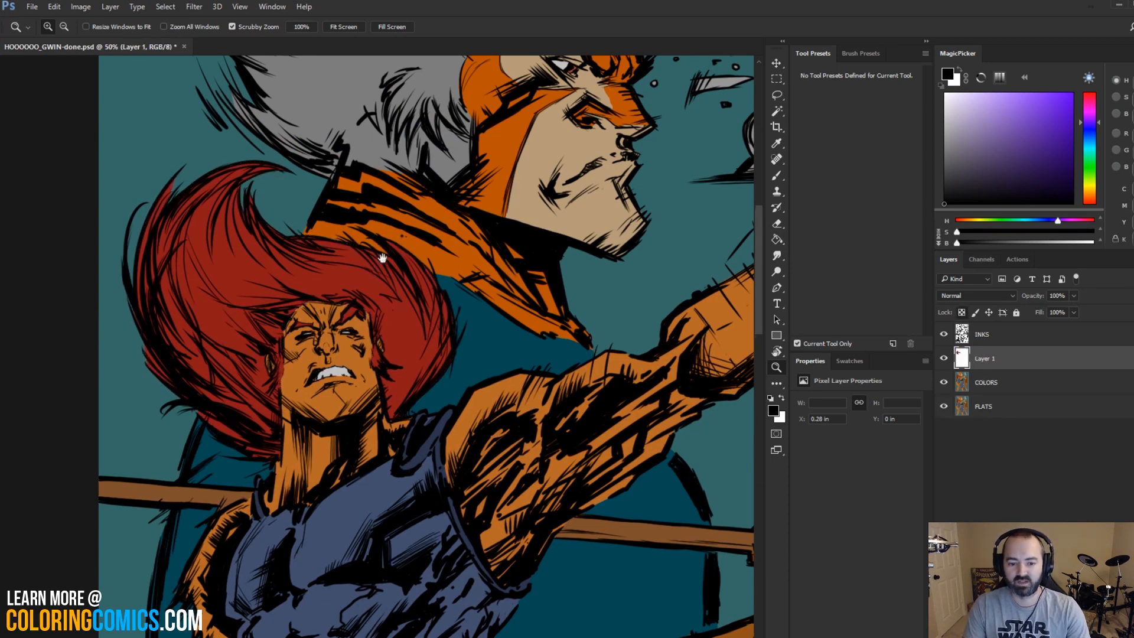
Step: Sample the hair's red for the Brush tool and shift the foreground colour to a brighter orange-red
{"action": "left_click_drag", "start_coordinate": [382, 258], "coordinate": [434, 197]}
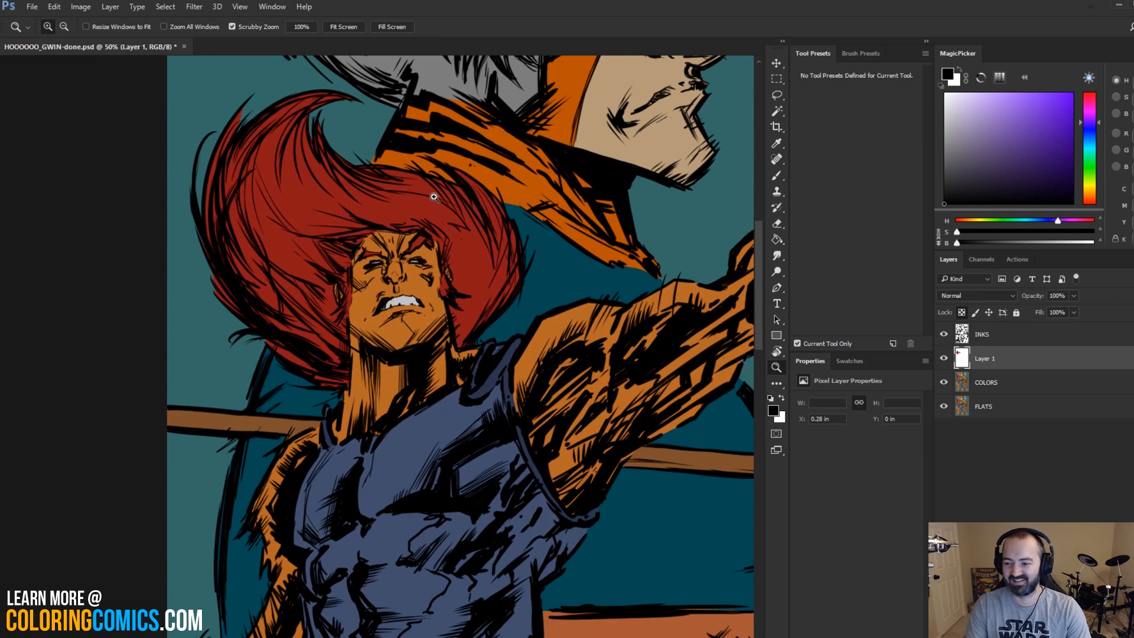
{"action": "left_click", "coordinate": [434, 196]}
{"action": "key", "text": "b"}
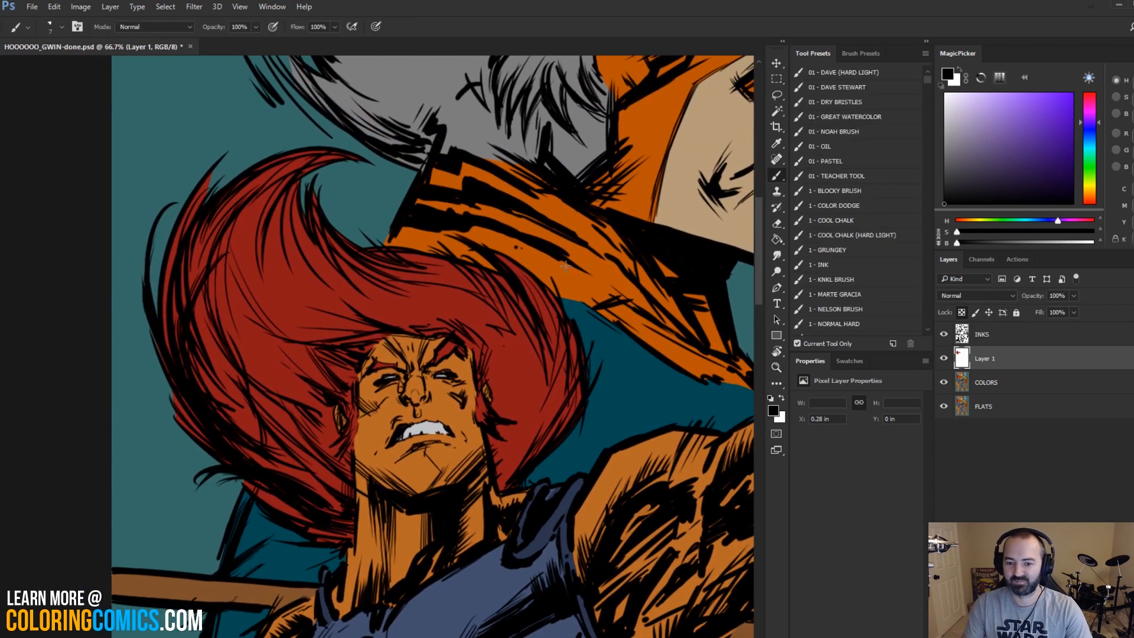
{"action": "left_click", "coordinate": [525, 358], "text": "alt"}
{"action": "left_click", "coordinate": [1038, 118]}
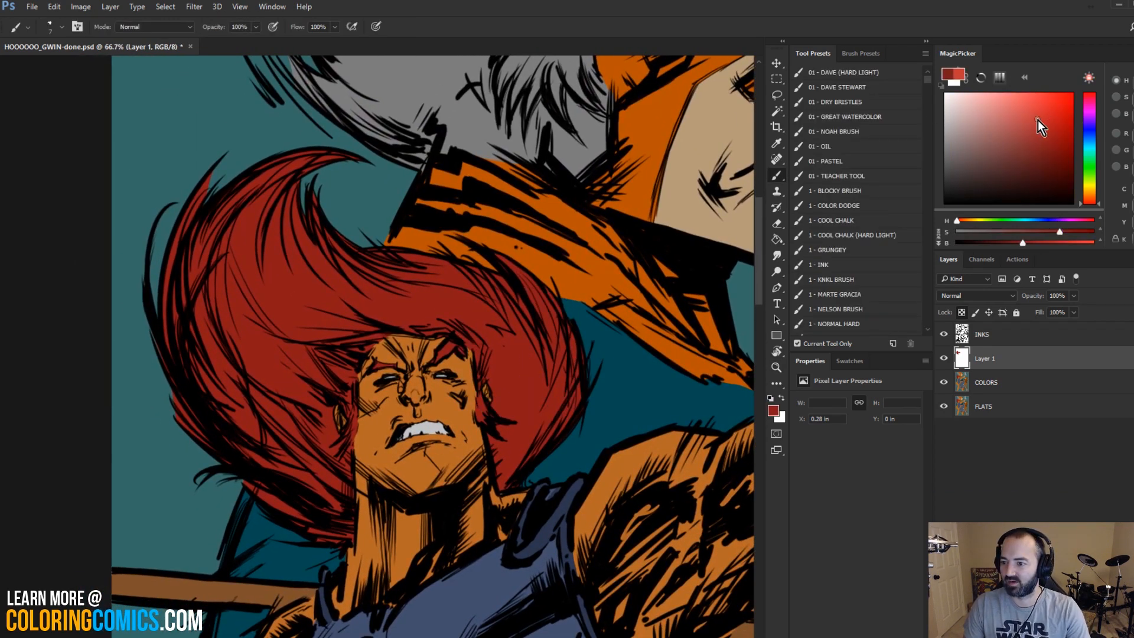
{"action": "left_click", "coordinate": [1089, 199]}
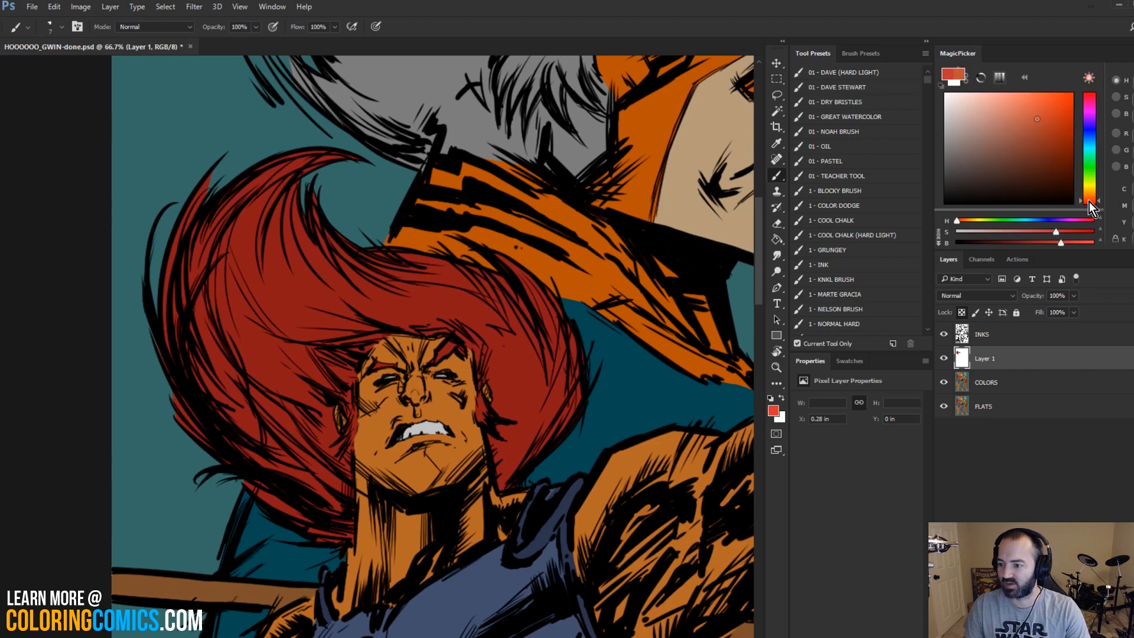
{"action": "right_click", "coordinate": [476, 283], "text": "alt"}
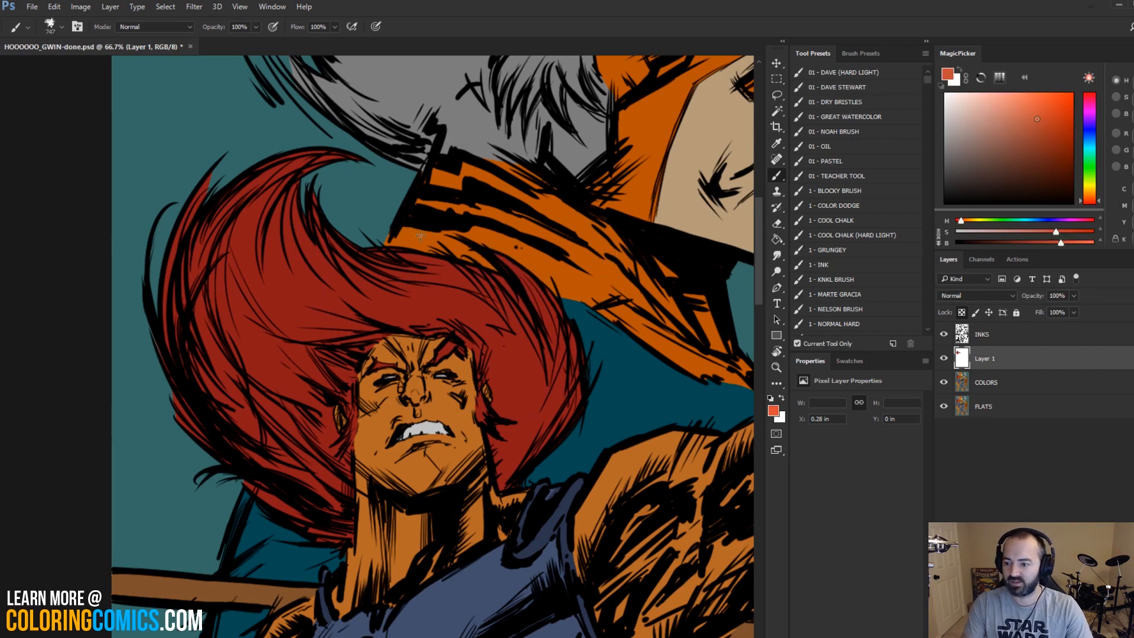
{"action": "right_click", "coordinate": [476, 282], "text": "alt"}
{"action": "left_click_drag", "start_coordinate": [397, 211], "coordinate": [422, 285]}
{"action": "key", "text": "ctrl+z"}
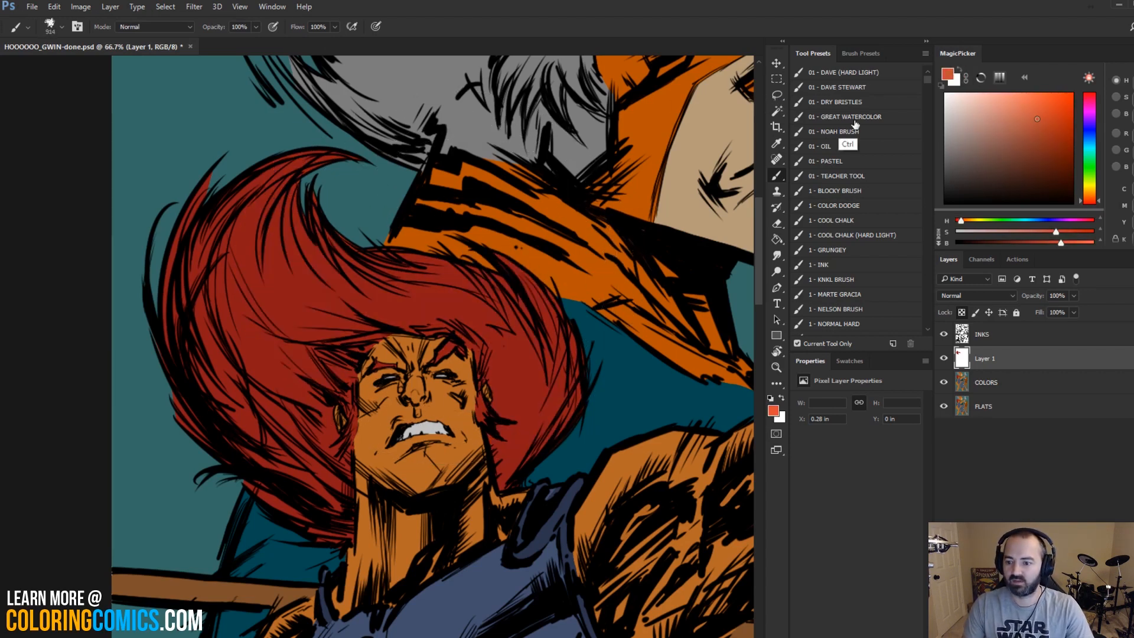
Step: Load the 1 - MARTE GRACIA brush preset and choose a pale salmon foreground colour
{"action": "mouse_move", "coordinate": [927, 79]}
{"action": "left_mouse_down"}
{"action": "mouse_move", "coordinate": [930, 88]}
{"action": "mouse_move", "coordinate": [930, 78]}
{"action": "left_mouse_up"}
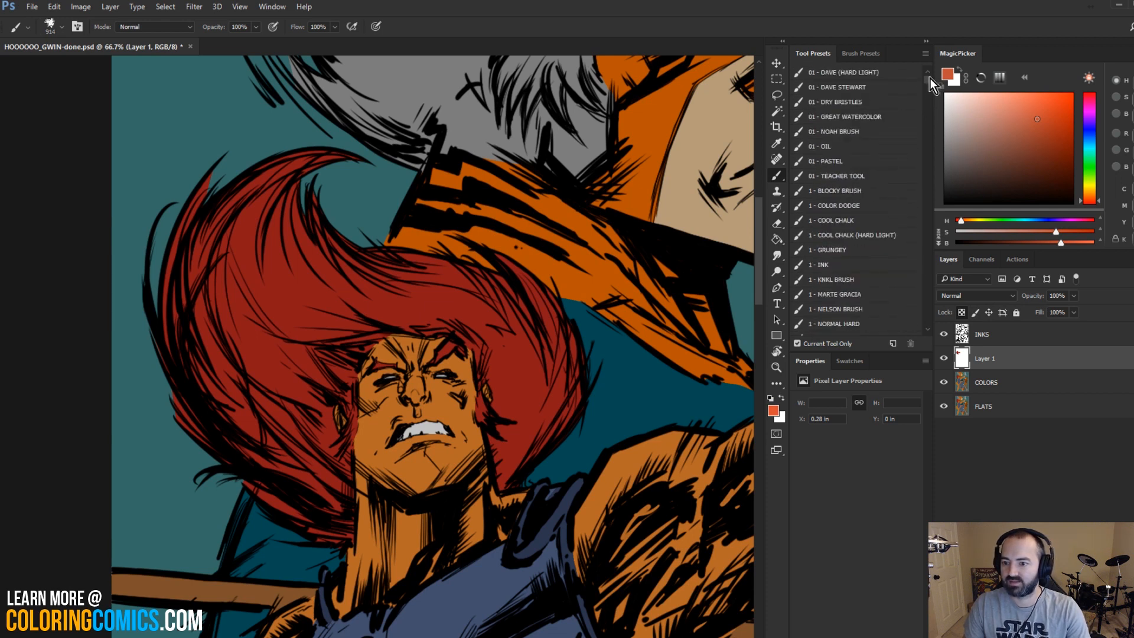
{"action": "left_click", "coordinate": [875, 76]}
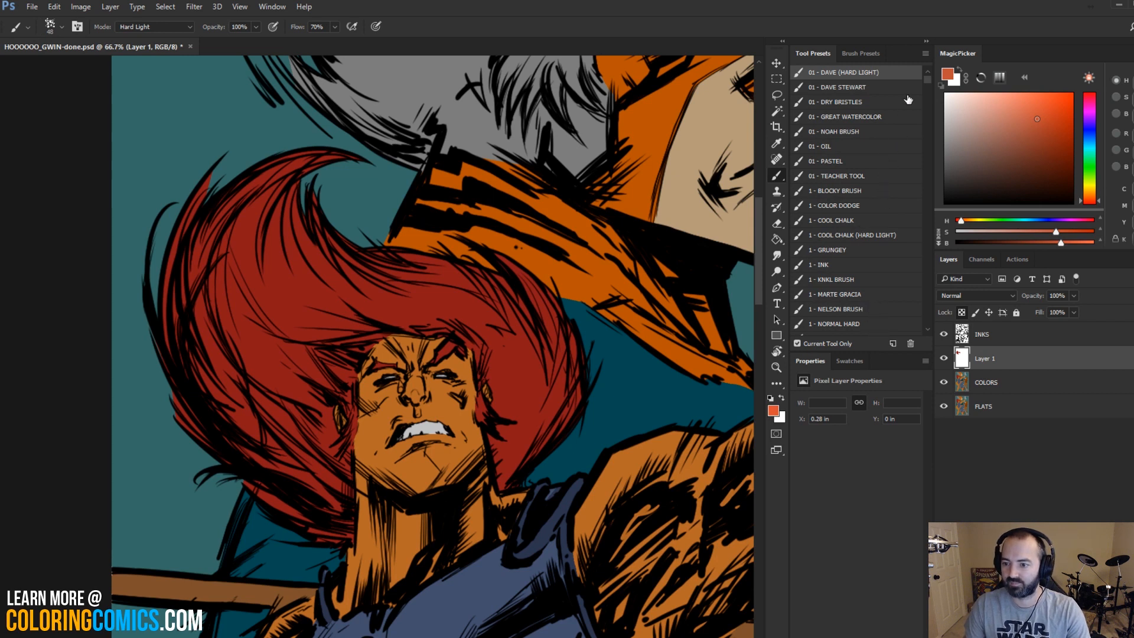
{"action": "left_click_drag", "start_coordinate": [927, 77], "coordinate": [927, 83]}
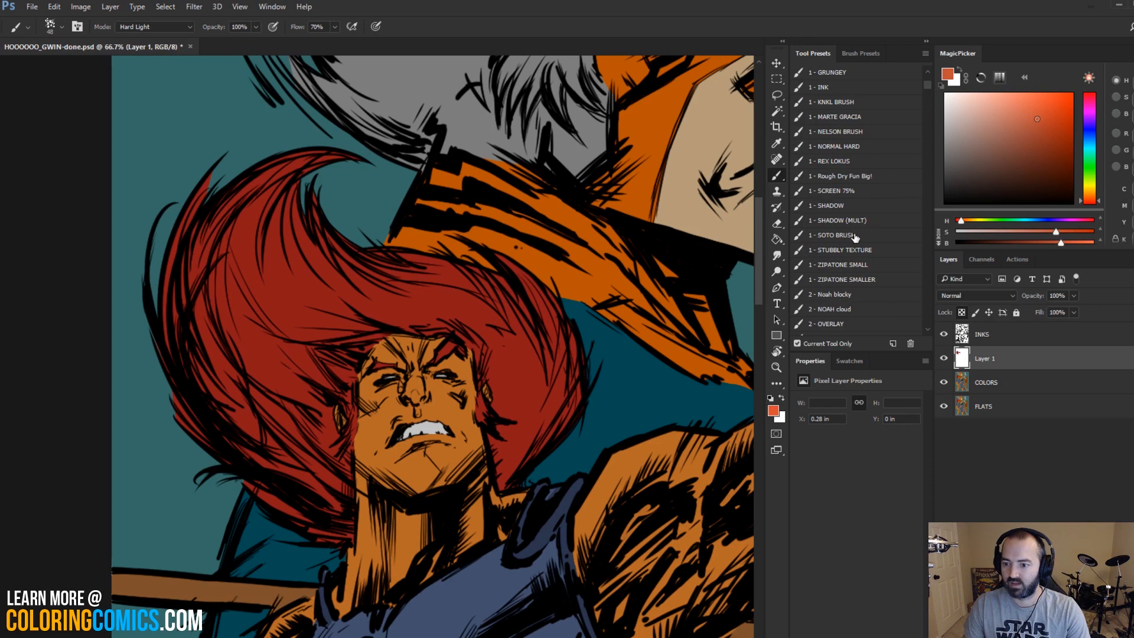
{"action": "left_click", "coordinate": [892, 116]}
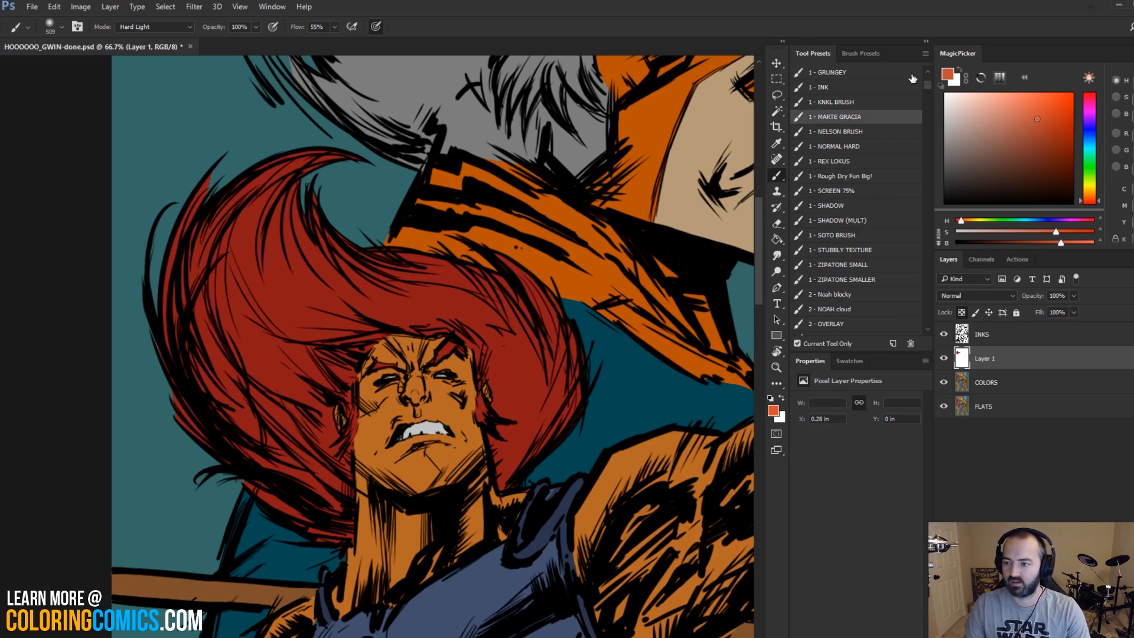
{"action": "left_click", "coordinate": [993, 107]}
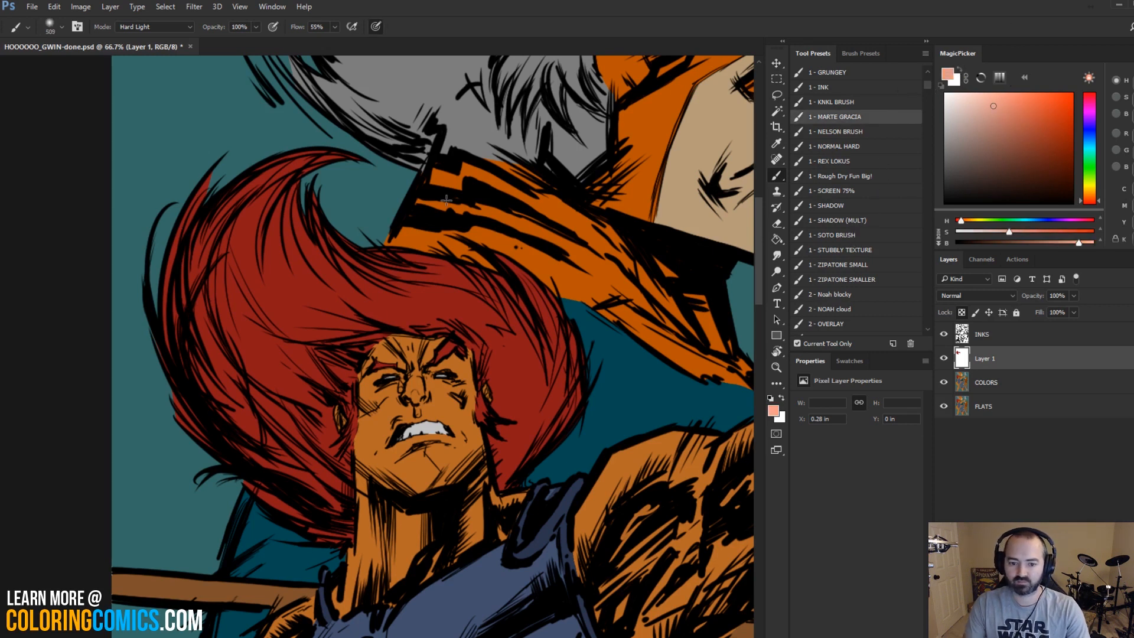
Step: Brighten the hair with a large soft Hard Light brush in a more saturated salmon, and preview the artwork in CMYK
{"action": "mouse_move", "coordinate": [466, 259]}
{"action": "left_mouse_down"}
{"action": "mouse_move", "coordinate": [466, 243]}
{"action": "mouse_move", "coordinate": [419, 211]}
{"action": "mouse_move", "coordinate": [429, 276]}
{"action": "left_mouse_up"}
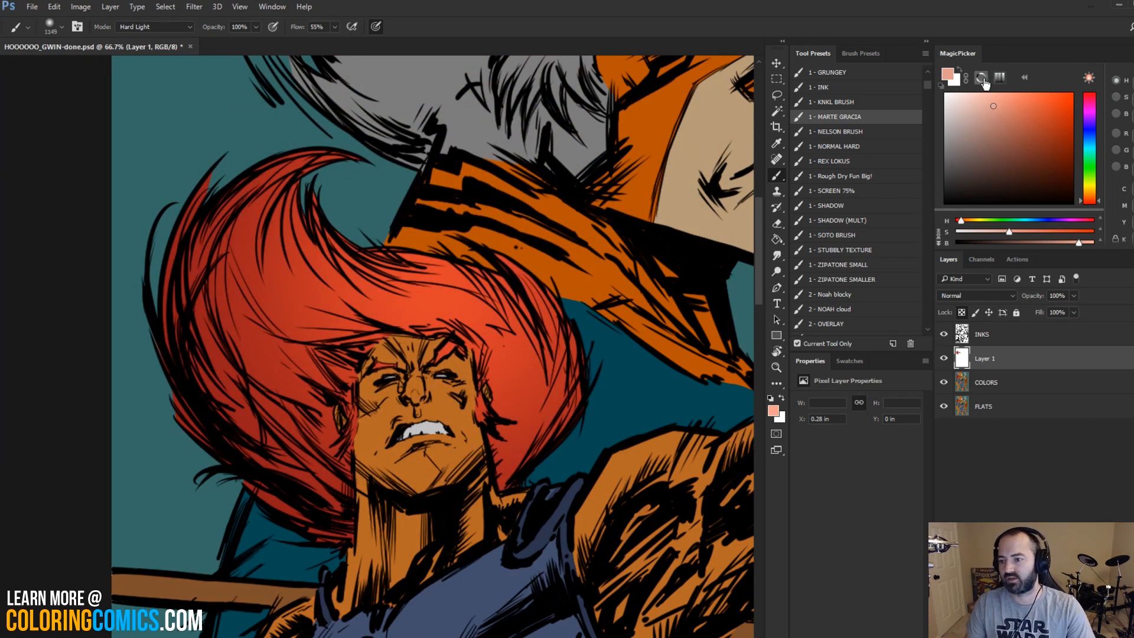
{"action": "key", "text": "ctrl+z"}
{"action": "left_click_drag", "start_coordinate": [1005, 96], "coordinate": [1009, 97]}
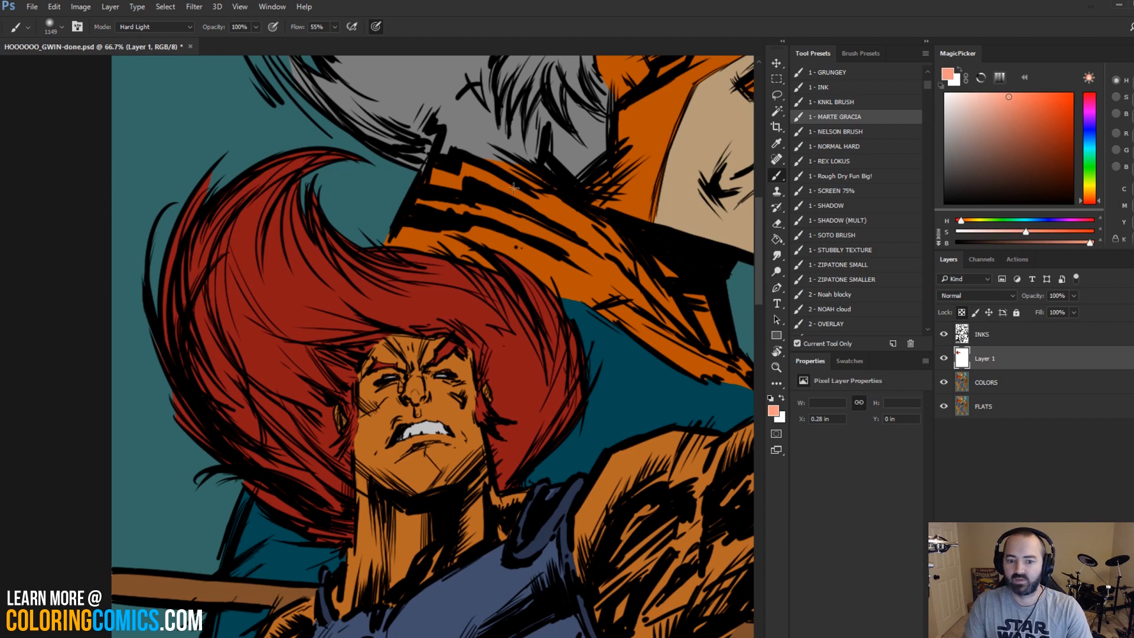
{"action": "left_click_drag", "start_coordinate": [508, 276], "coordinate": [541, 199]}
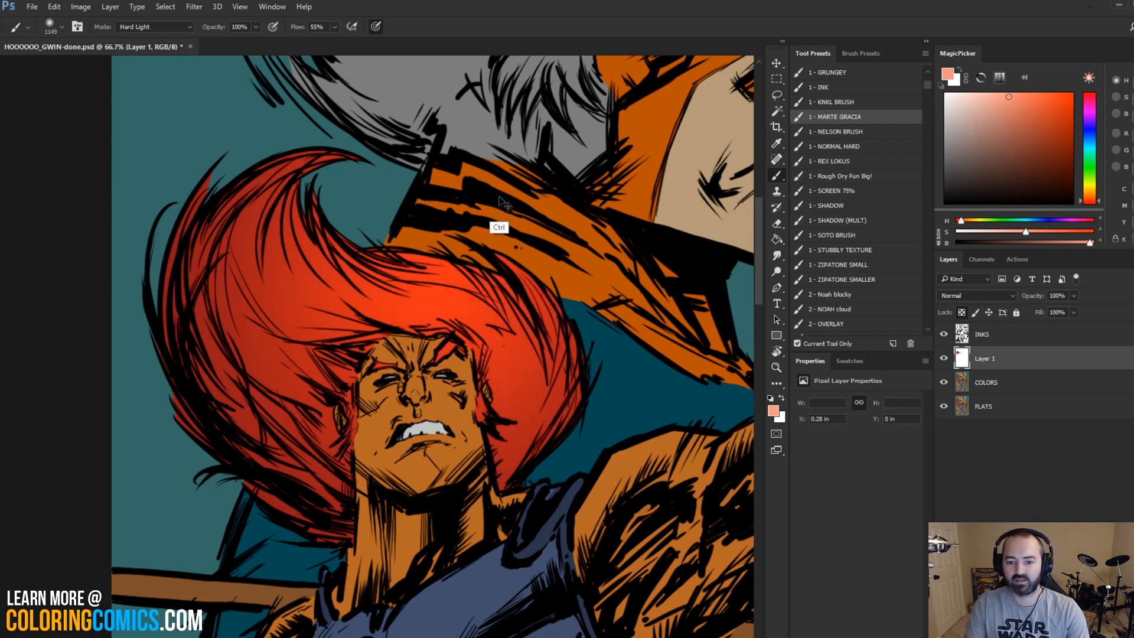
{"action": "key", "text": "ctrl+y"}
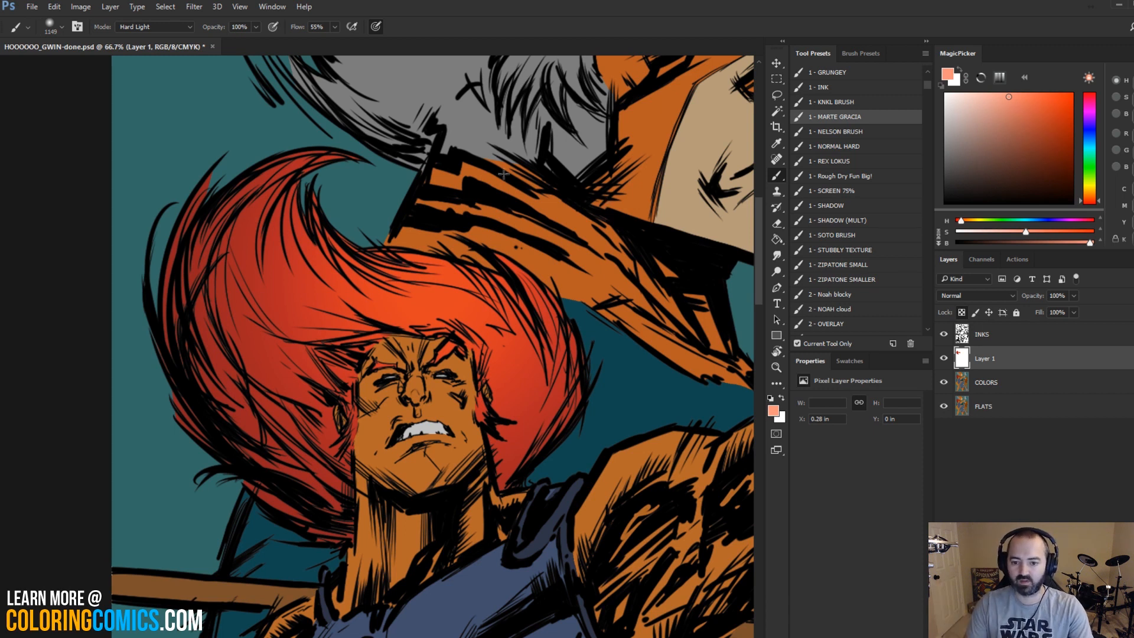
Step: Try to outline highlight strands in the hair above the forehead with the Lasso at 0 px feather, then clear the selection
{"action": "key", "text": "l"}
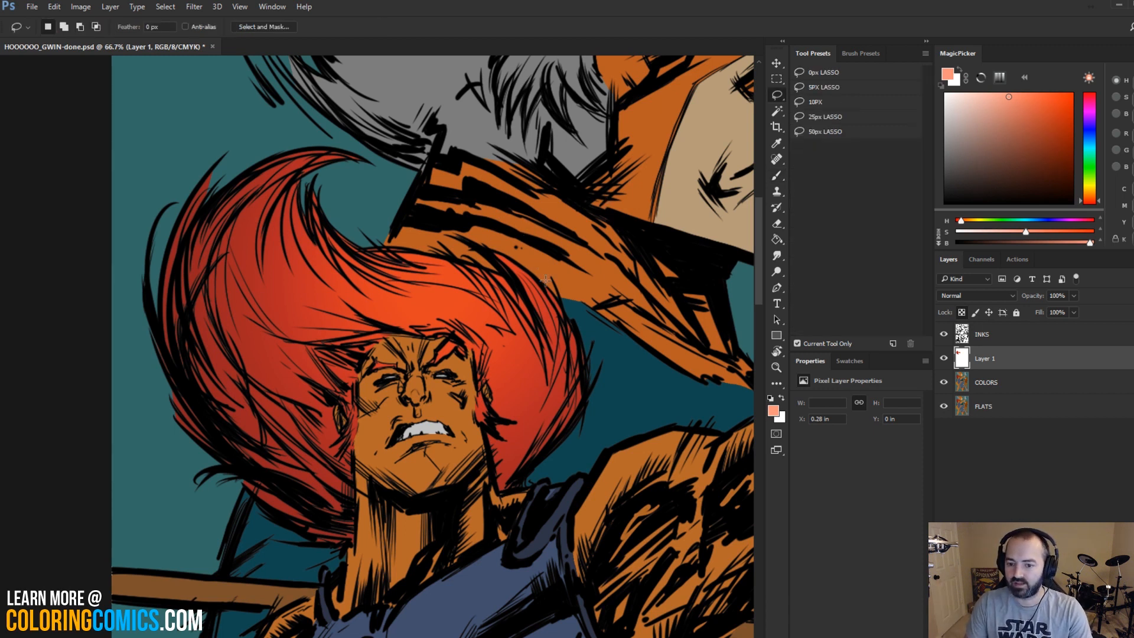
{"action": "mouse_move", "coordinate": [547, 280]}
{"action": "left_mouse_down"}
{"action": "mouse_move", "coordinate": [510, 259]}
{"action": "mouse_move", "coordinate": [543, 306]}
{"action": "mouse_move", "coordinate": [519, 269]}
{"action": "mouse_move", "coordinate": [539, 319]}
{"action": "mouse_move", "coordinate": [511, 307]}
{"action": "mouse_move", "coordinate": [508, 318]}
{"action": "mouse_move", "coordinate": [456, 281]}
{"action": "mouse_move", "coordinate": [375, 276]}
{"action": "mouse_move", "coordinate": [397, 291]}
{"action": "mouse_move", "coordinate": [353, 270]}
{"action": "mouse_move", "coordinate": [364, 287]}
{"action": "mouse_move", "coordinate": [327, 251]}
{"action": "mouse_move", "coordinate": [348, 291]}
{"action": "mouse_move", "coordinate": [450, 318]}
{"action": "mouse_move", "coordinate": [492, 356]}
{"action": "left_mouse_up"}
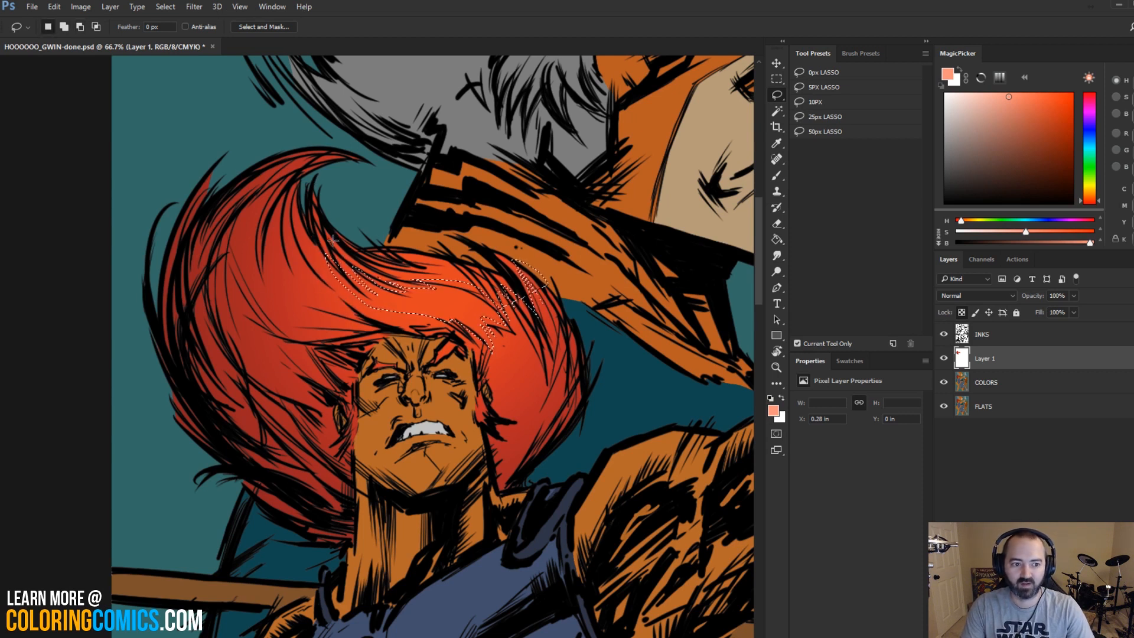
{"action": "key", "text": "alt"}
{"action": "key", "text": "alt"}
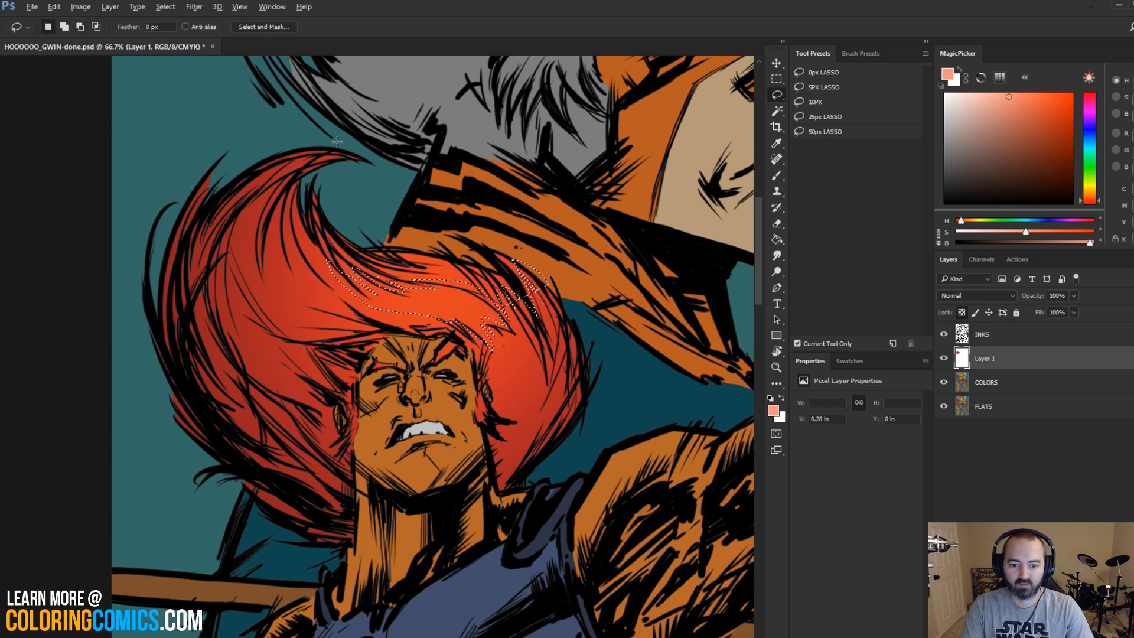
{"action": "key", "text": "alt"}
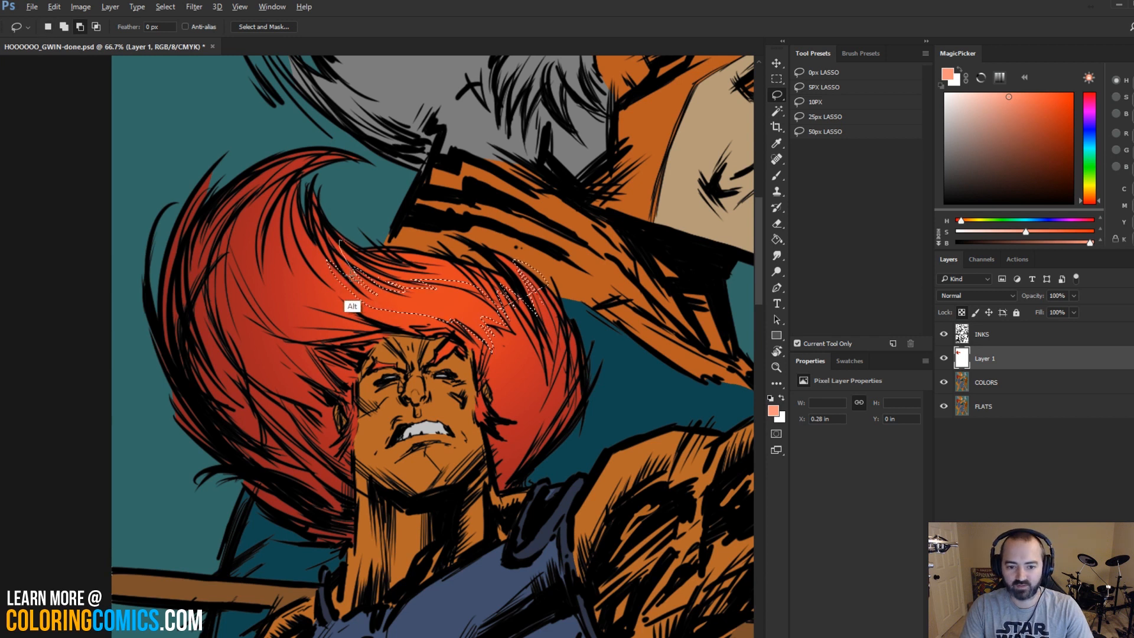
{"action": "left_click_drag", "start_coordinate": [352, 274], "coordinate": [301, 217]}
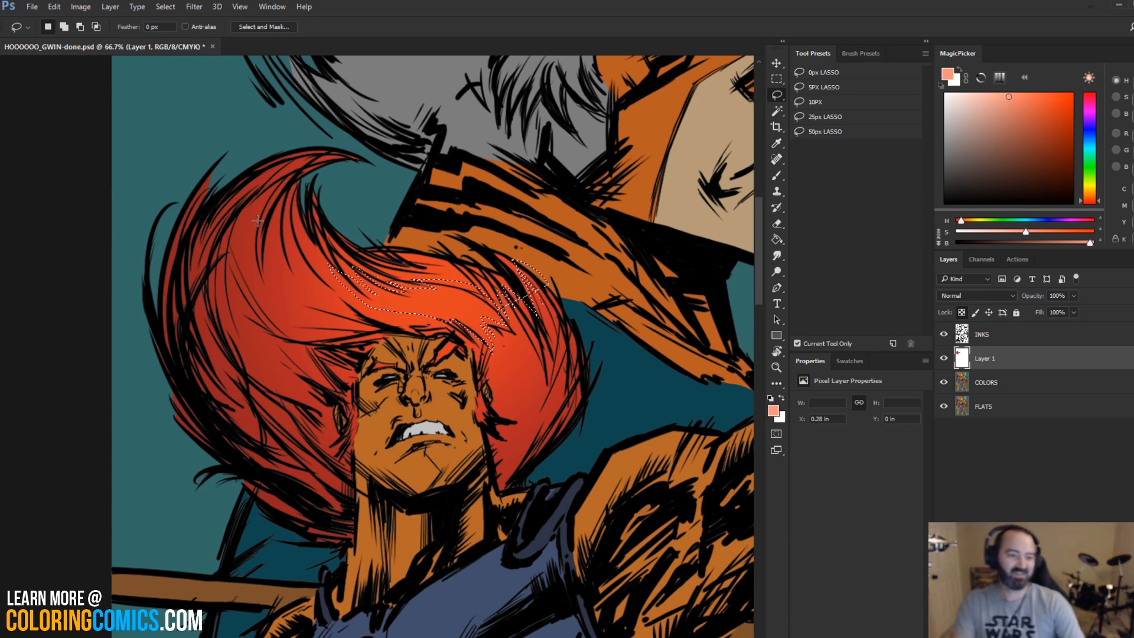
{"action": "key", "text": "ctrl+d"}
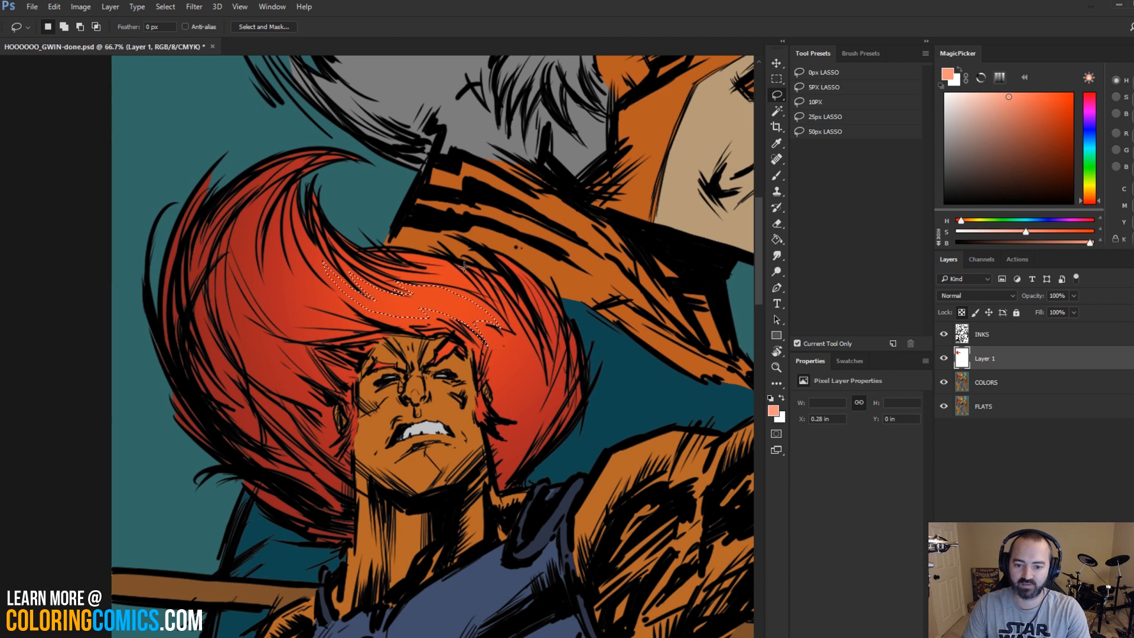
Step: Outline several pointed highlight strands along the hair's sweep above the forehead, adding each to one Lasso selection at 0 px feather
{"action": "key", "text": "shift"}
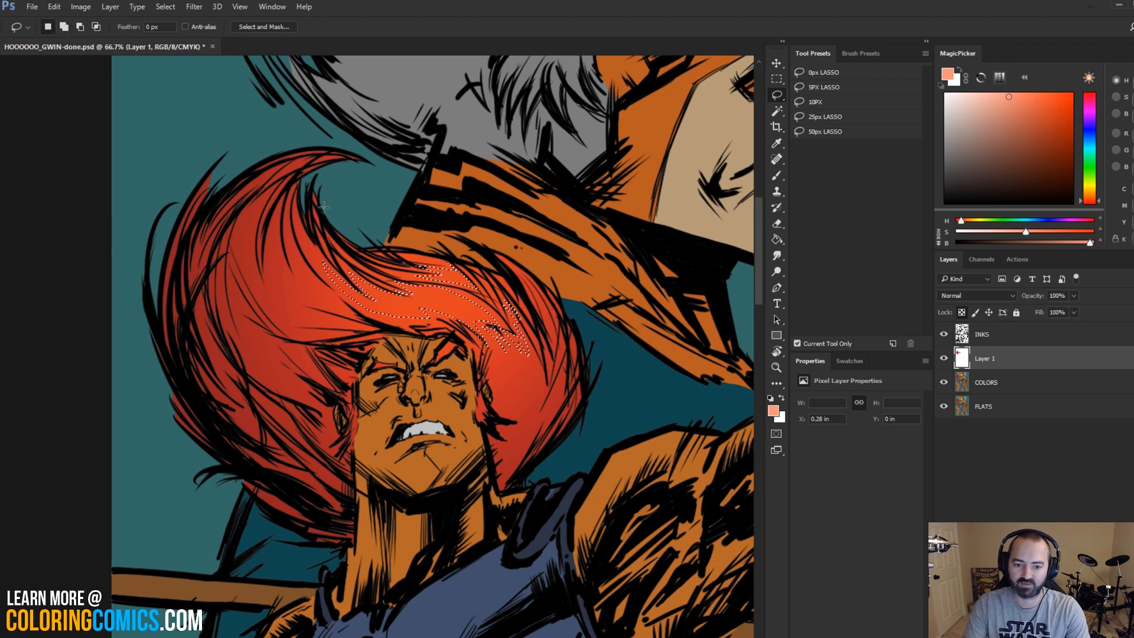
{"action": "key", "text": "shift"}
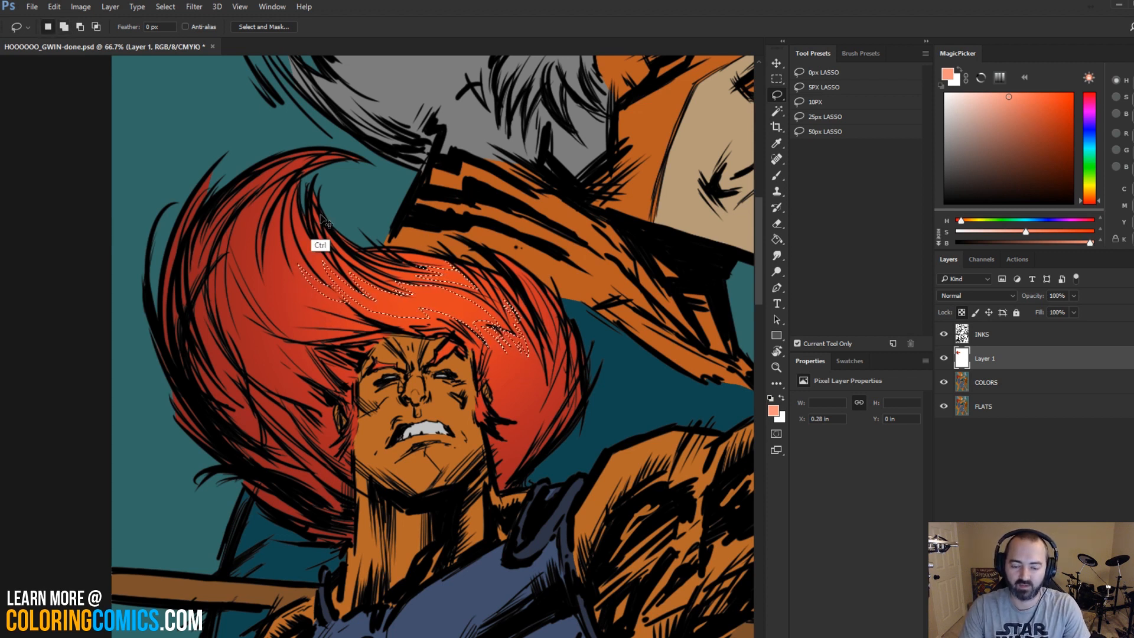
{"action": "key", "text": "shift"}
{"action": "mouse_move", "coordinate": [301, 267]}
{"action": "left_mouse_down"}
{"action": "mouse_move", "coordinate": [345, 308]}
{"action": "mouse_move", "coordinate": [278, 270]}
{"action": "mouse_move", "coordinate": [324, 313]}
{"action": "left_mouse_up"}
{"action": "key", "text": "shift"}
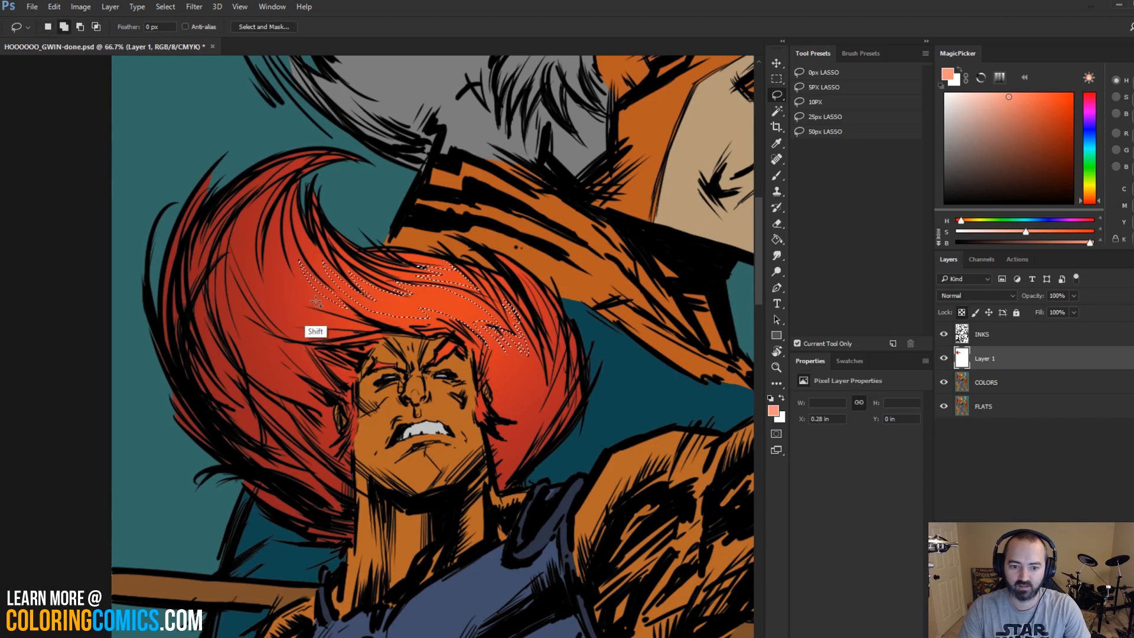
{"action": "mouse_move", "coordinate": [276, 259]}
{"action": "left_mouse_down"}
{"action": "mouse_move", "coordinate": [285, 297]}
{"action": "mouse_move", "coordinate": [270, 284]}
{"action": "mouse_move", "coordinate": [314, 310]}
{"action": "mouse_move", "coordinate": [277, 267]}
{"action": "mouse_move", "coordinate": [285, 288]}
{"action": "mouse_move", "coordinate": [269, 267]}
{"action": "mouse_move", "coordinate": [269, 277]}
{"action": "mouse_move", "coordinate": [300, 308]}
{"action": "mouse_move", "coordinate": [329, 317]}
{"action": "left_mouse_up"}
{"action": "key", "text": "ctrl+z"}
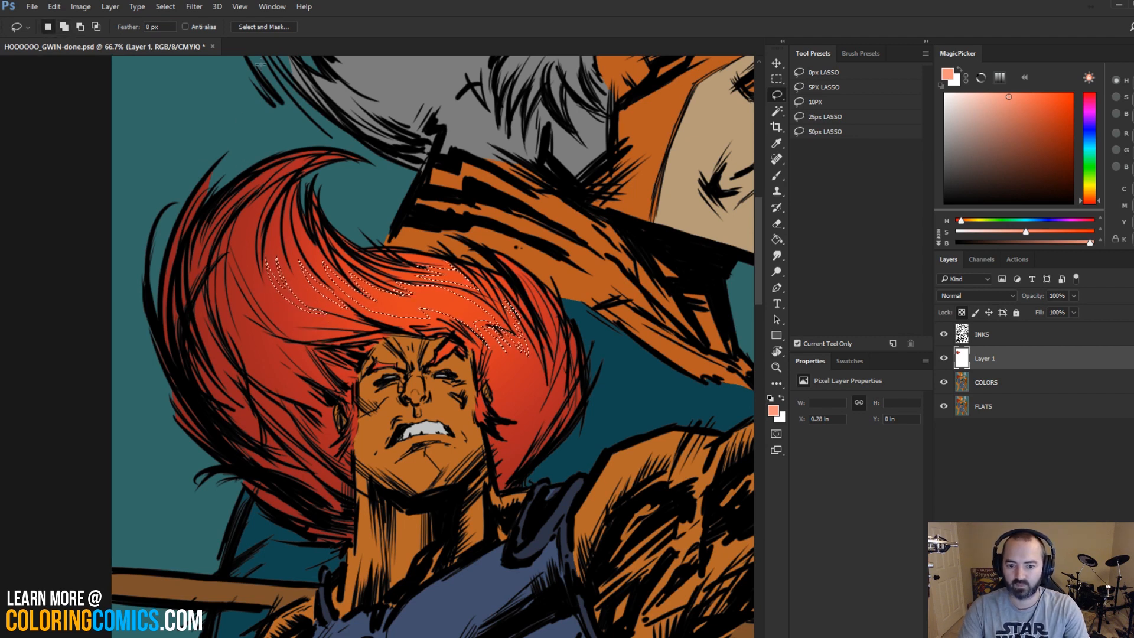
Step: Hide the selection edges and brighten the selected strands with a 978 px Hard Light brush in salmon
{"action": "key", "text": "b"}
{"action": "key", "text": "ctrl+h"}
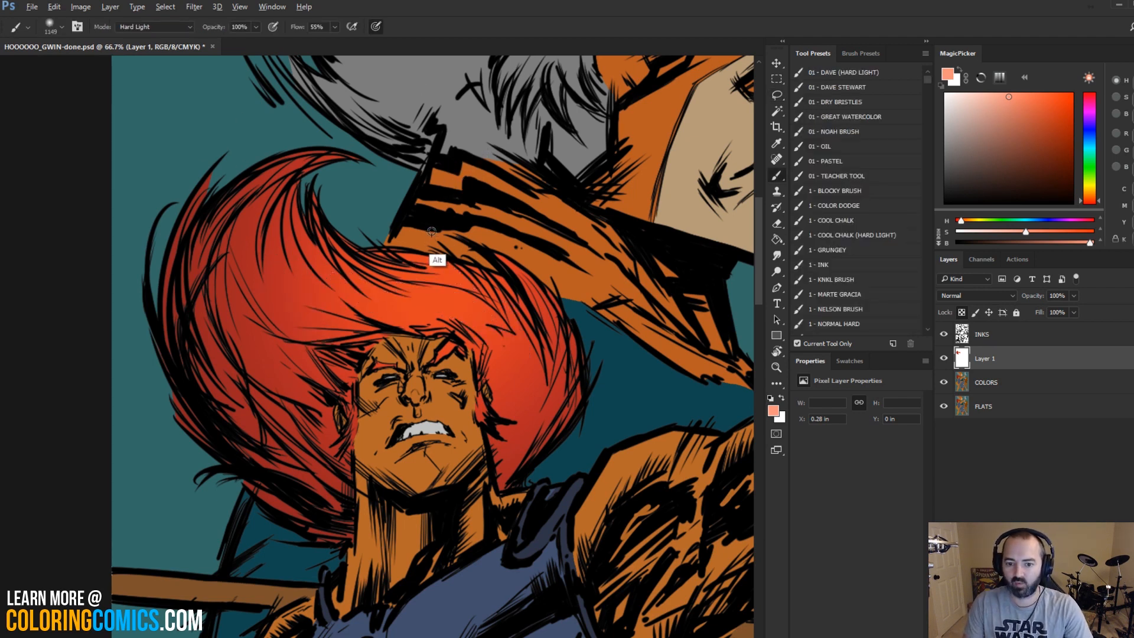
{"action": "mouse_move", "coordinate": [432, 234]}
{"action": "left_mouse_down"}
{"action": "mouse_move", "coordinate": [456, 237]}
{"action": "mouse_move", "coordinate": [402, 234]}
{"action": "left_mouse_up"}
{"action": "left_click", "coordinate": [400, 234]}
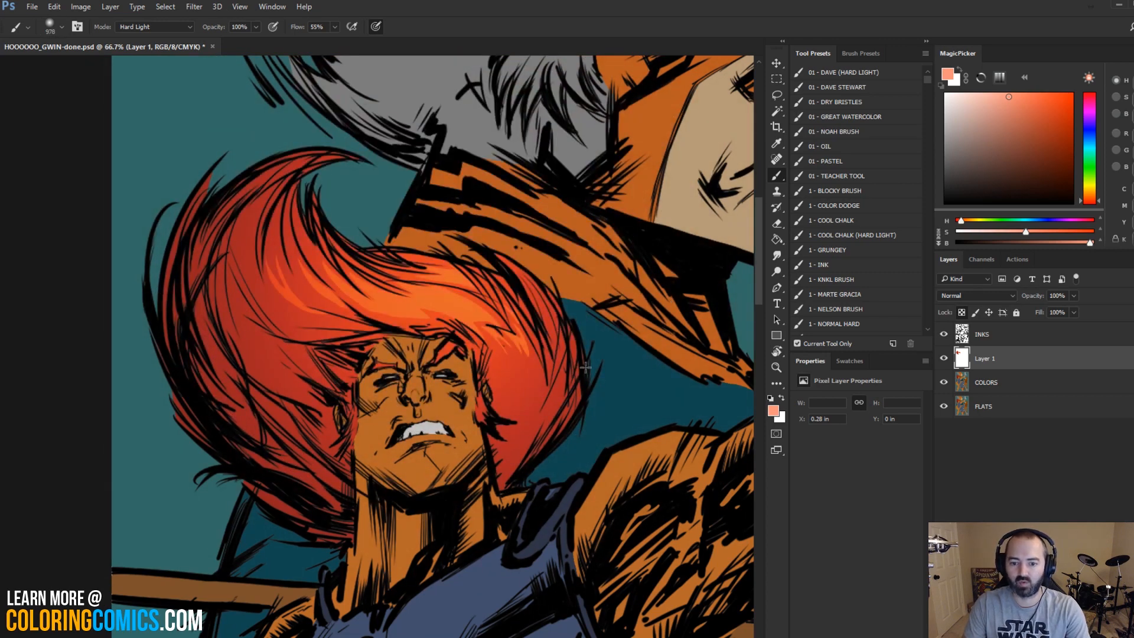
{"action": "left_click", "coordinate": [445, 196]}
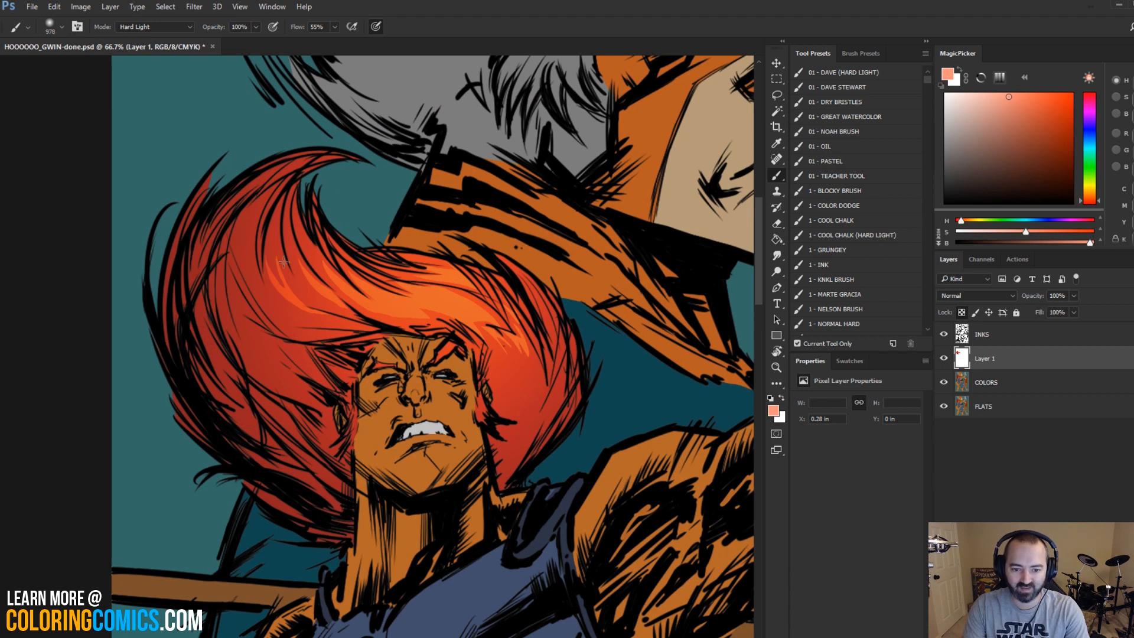
Step: Lasso smaller strands in the hair beside the character's temple, brighten them with the Hard Light brush, and deselect
{"action": "key", "text": "l"}
{"action": "mouse_move", "coordinate": [275, 330]}
{"action": "left_mouse_down"}
{"action": "mouse_move", "coordinate": [234, 312]}
{"action": "mouse_move", "coordinate": [267, 354]}
{"action": "mouse_move", "coordinate": [273, 335]}
{"action": "mouse_move", "coordinate": [256, 338]}
{"action": "mouse_move", "coordinate": [273, 353]}
{"action": "mouse_move", "coordinate": [272, 342]}
{"action": "mouse_move", "coordinate": [251, 358]}
{"action": "mouse_move", "coordinate": [313, 375]}
{"action": "mouse_move", "coordinate": [267, 336]}
{"action": "left_mouse_up"}
{"action": "key", "text": "ctrl+d"}
{"action": "key", "text": "b"}
{"action": "key", "text": "ctrl+d"}
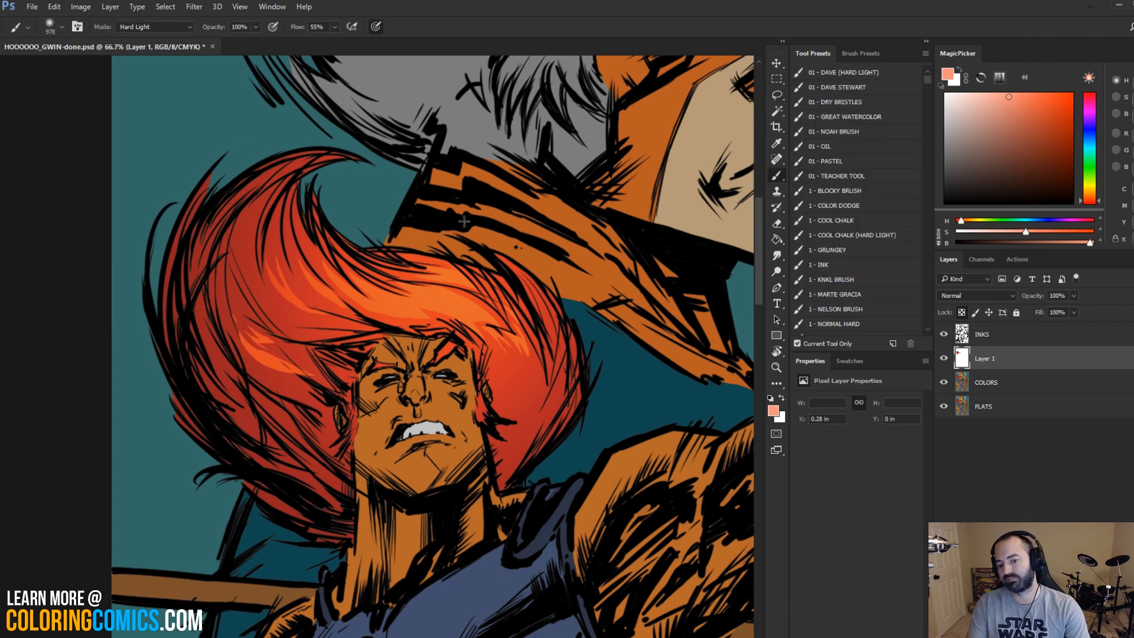
Step: Lasso narrower strands inside the highlight above the forehead, brush them with a paler peach, and deselect
{"action": "key", "text": "l"}
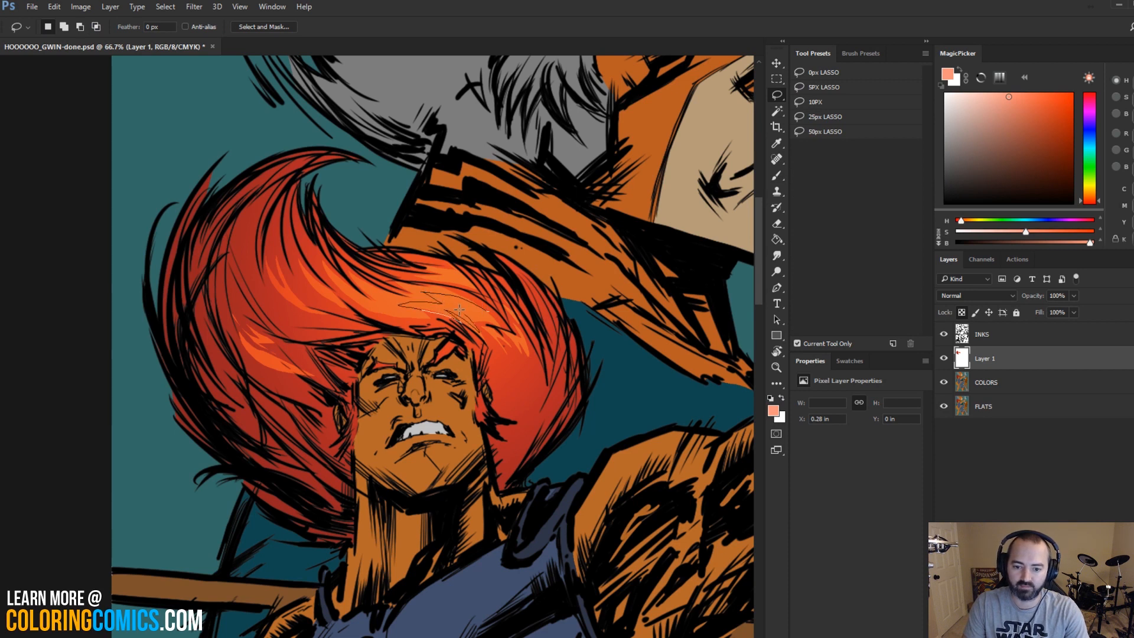
{"action": "mouse_move", "coordinate": [493, 320]}
{"action": "left_mouse_down"}
{"action": "mouse_move", "coordinate": [459, 276]}
{"action": "mouse_move", "coordinate": [430, 279]}
{"action": "mouse_move", "coordinate": [464, 285]}
{"action": "mouse_move", "coordinate": [367, 316]}
{"action": "mouse_move", "coordinate": [416, 303]}
{"action": "left_mouse_up"}
{"action": "key", "text": "b"}
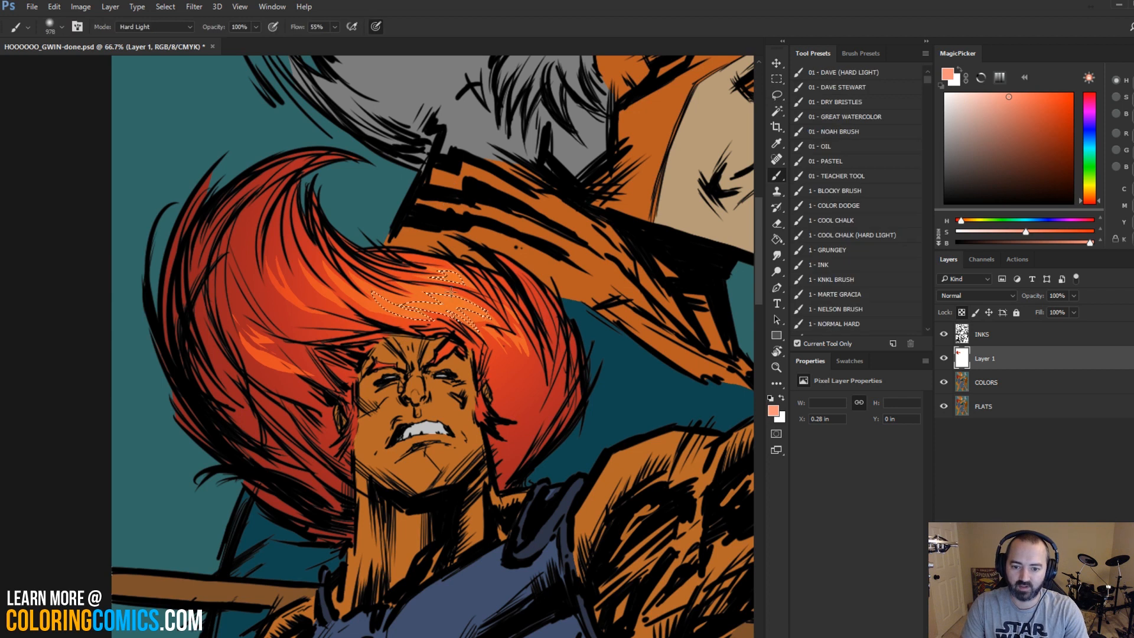
{"action": "left_click_drag", "start_coordinate": [927, 80], "coordinate": [927, 87]}
{"action": "left_click", "coordinate": [985, 93]}
{"action": "left_click", "coordinate": [484, 180]}
{"action": "key", "text": "ctrl+d"}
{"action": "key", "text": "l"}
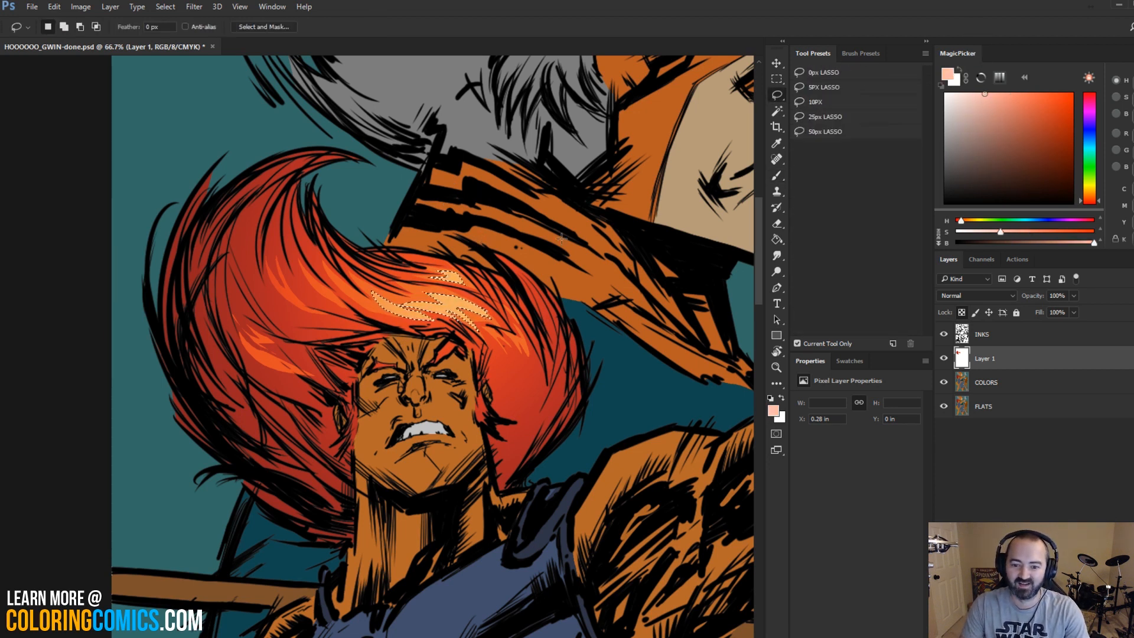
{"action": "key", "text": "b"}
Step: Check the rendered hair at a smaller scale and merge Layer 1 down into the COLORS layer
{"action": "left_click", "coordinate": [776, 367]}
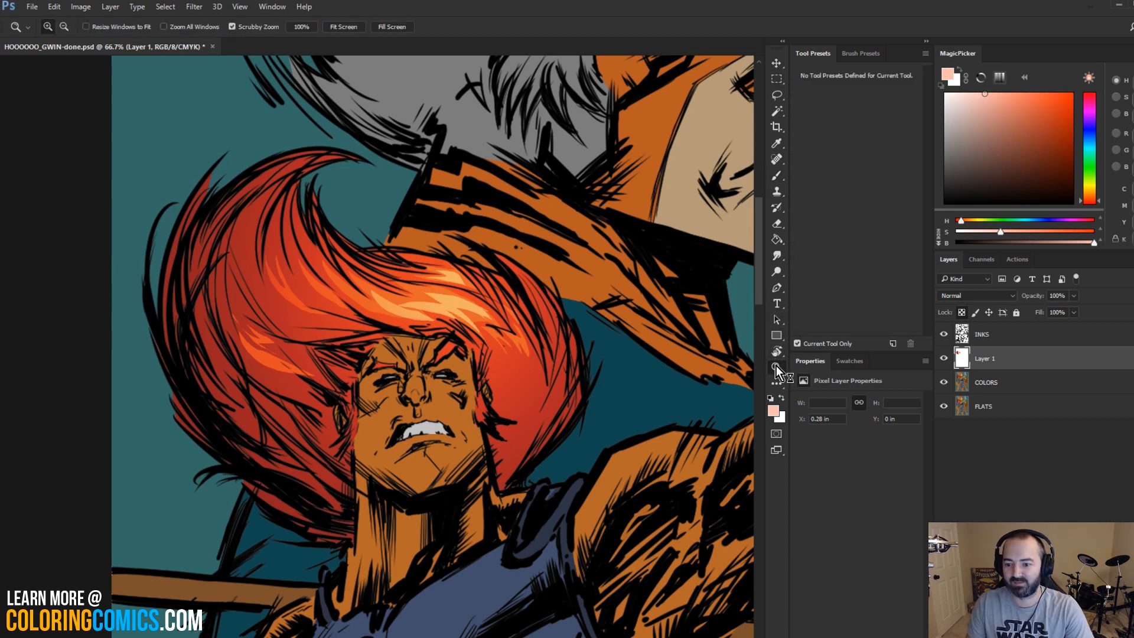
{"action": "left_click", "coordinate": [553, 351], "text": "alt"}
{"action": "left_click", "coordinate": [553, 350], "text": "alt"}
{"action": "left_click_drag", "start_coordinate": [555, 324], "coordinate": [485, 225]}
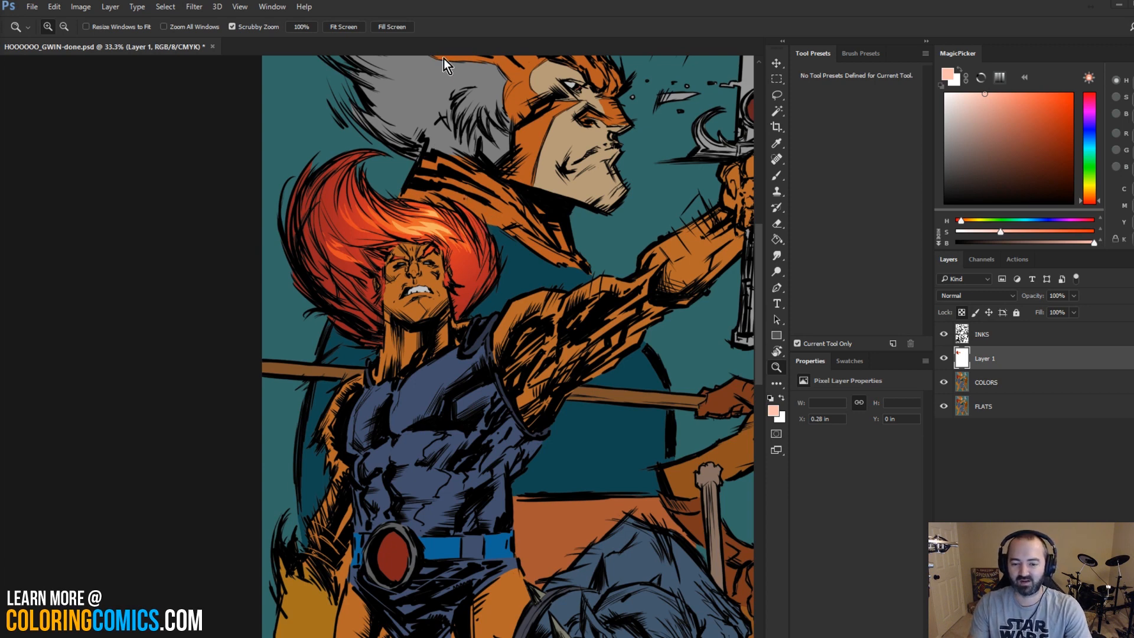
{"action": "left_click", "coordinate": [470, 266]}
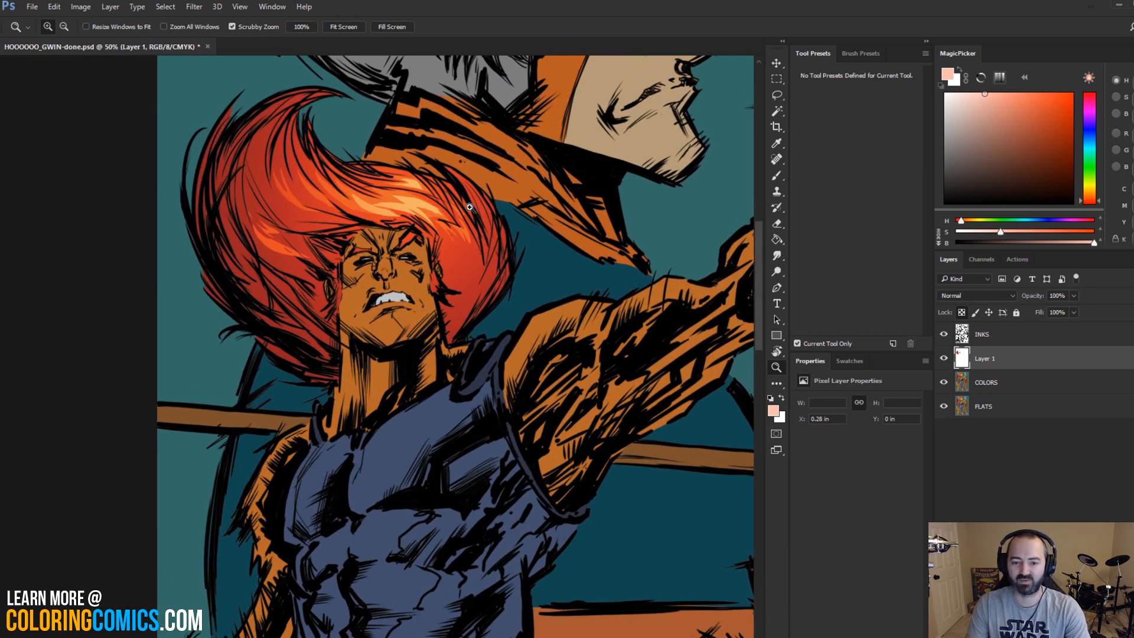
{"action": "right_click", "coordinate": [999, 364]}
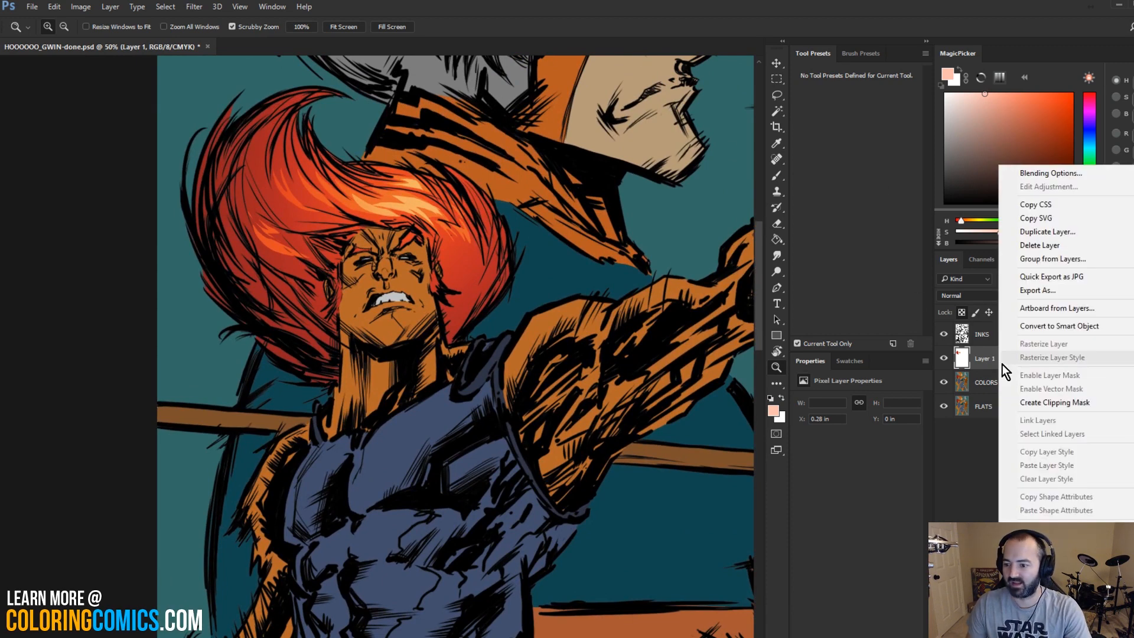
{"action": "left_click", "coordinate": [1038, 514]}
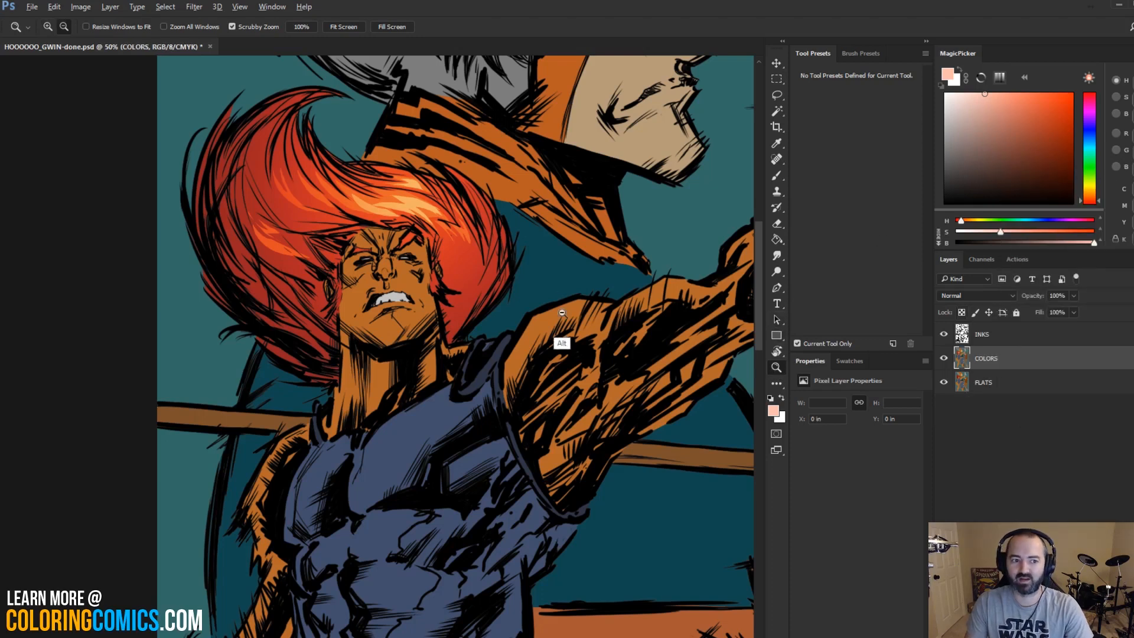
Step: Select the red-haired character's orange skin with the Magic Wand at 0 tolerance and copy it onto a new layer
{"action": "left_click", "coordinate": [559, 340], "text": "alt"}
{"action": "left_click_drag", "start_coordinate": [584, 263], "coordinate": [485, 216]}
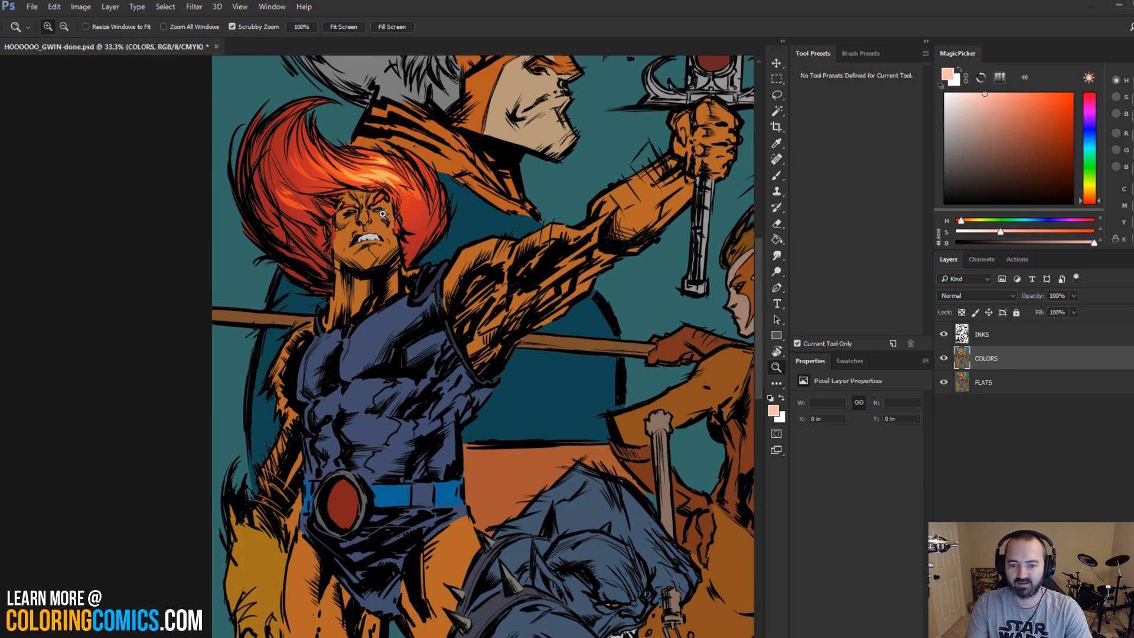
{"action": "left_click", "coordinate": [414, 203]}
{"action": "left_click", "coordinate": [401, 195]}
{"action": "key", "text": "l"}
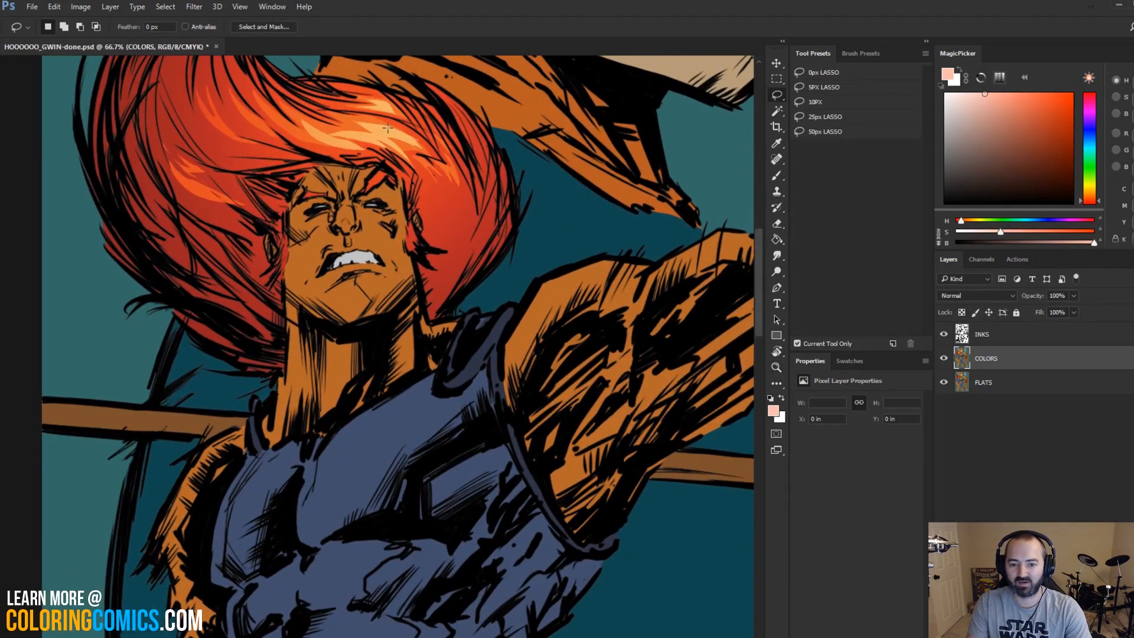
{"action": "key", "text": "w"}
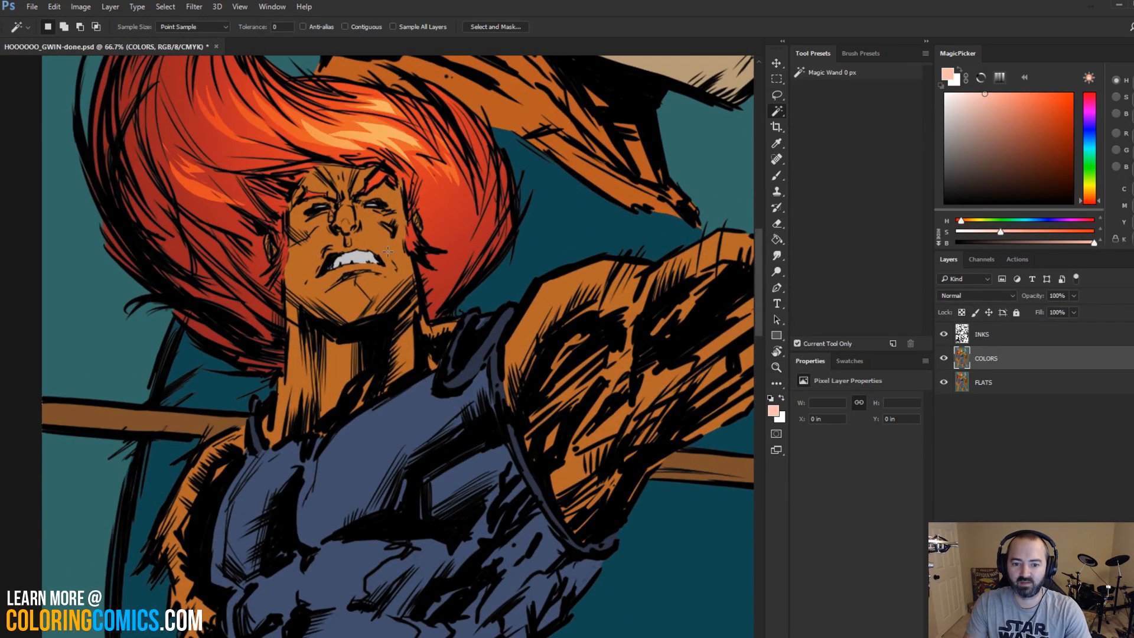
{"action": "left_click", "coordinate": [436, 196]}
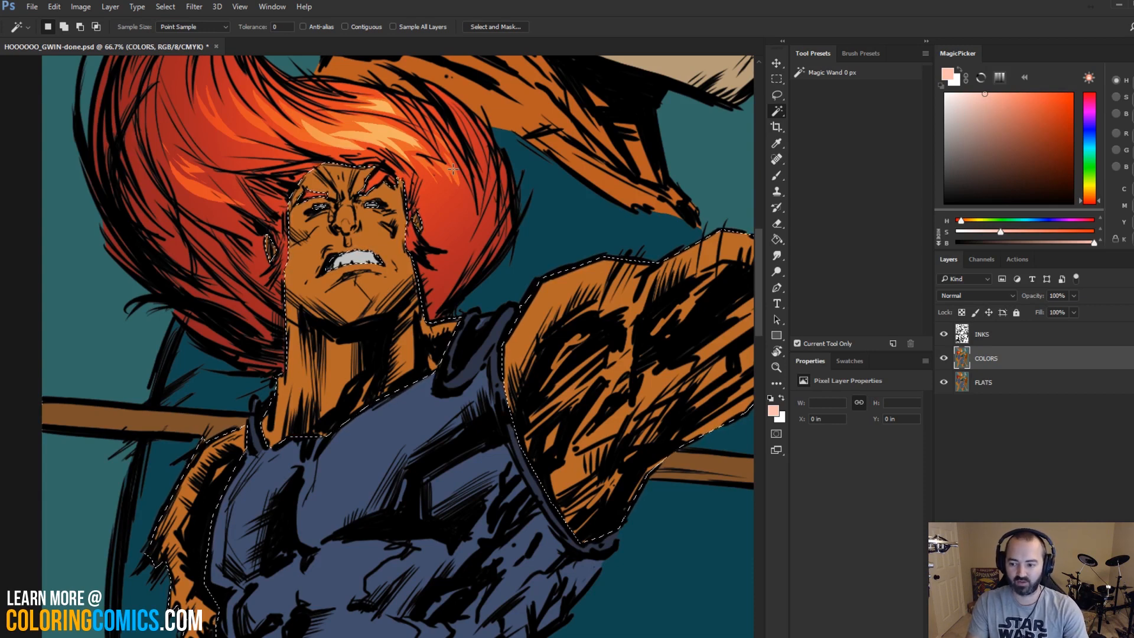
{"action": "key", "text": "ctrl+j"}
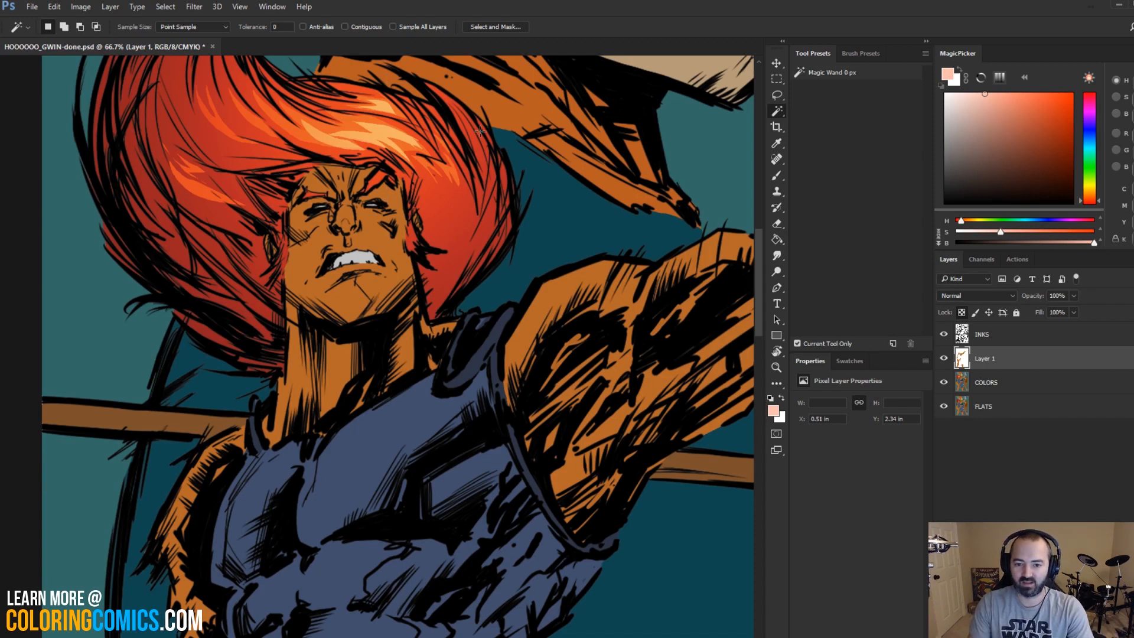
Step: Examine the character's face, arm and torso against the full page composition to plan the skin lighting
{"action": "left_click", "coordinate": [776, 367]}
{"action": "left_click", "coordinate": [537, 313], "text": "alt"}
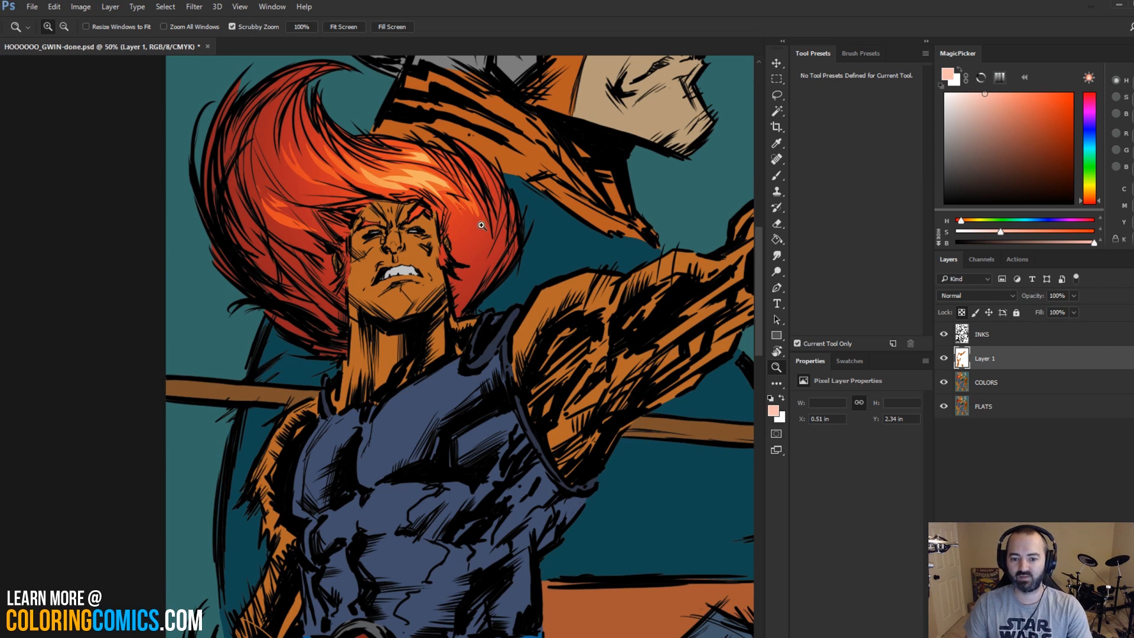
{"action": "left_click", "coordinate": [412, 235]}
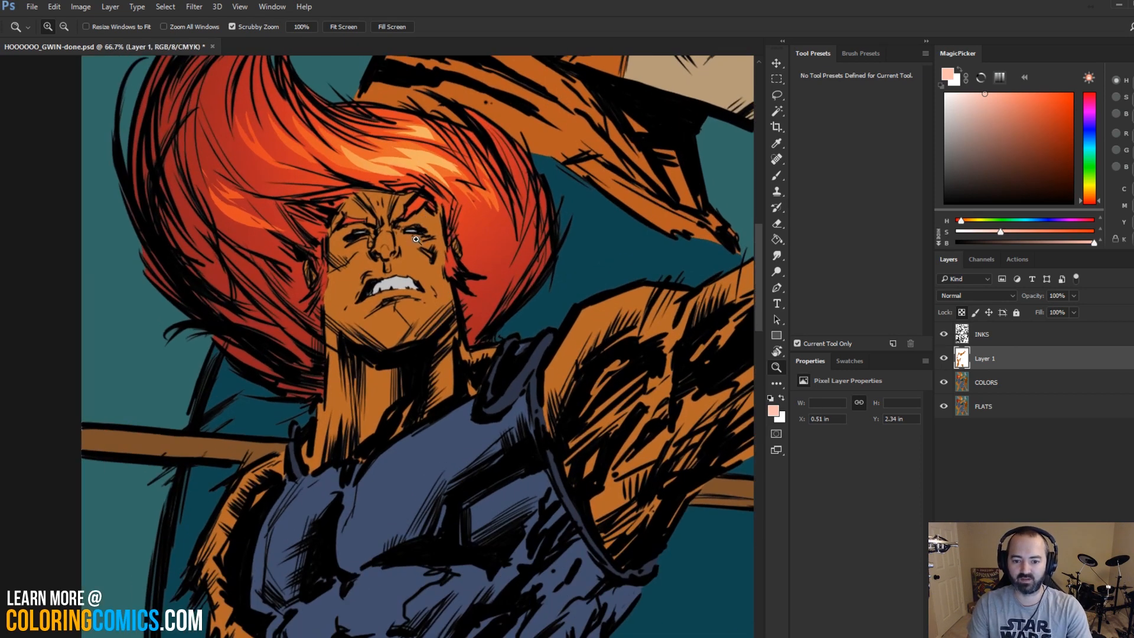
{"action": "key", "text": "l"}
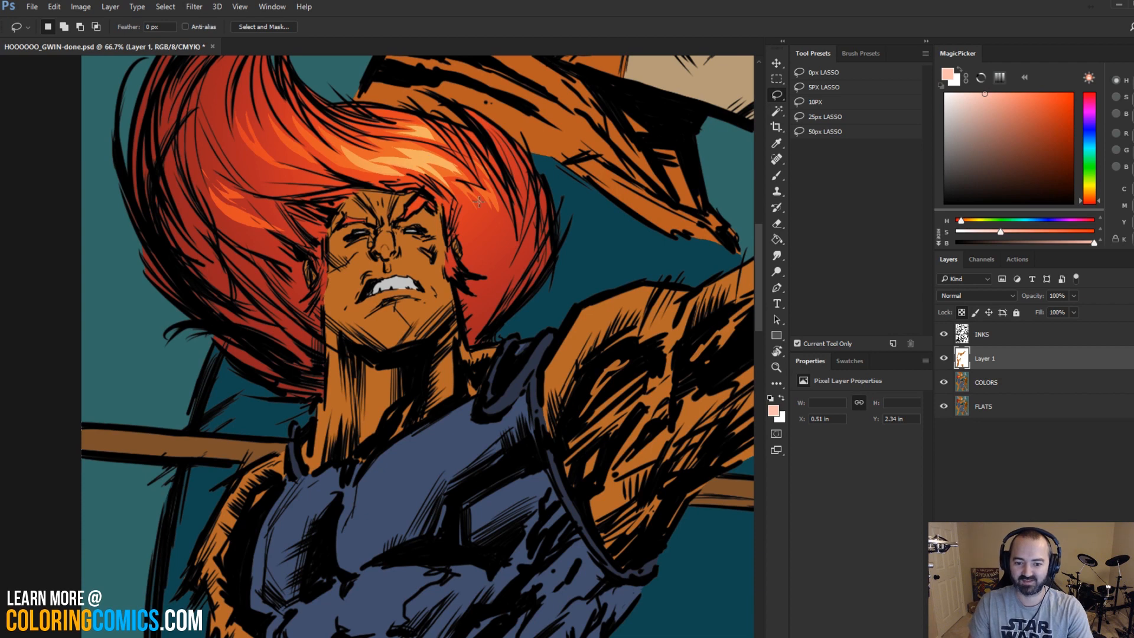
{"action": "left_click", "coordinate": [777, 366]}
{"action": "left_click", "coordinate": [600, 361], "text": "alt"}
{"action": "left_click", "coordinate": [601, 361], "text": "alt"}
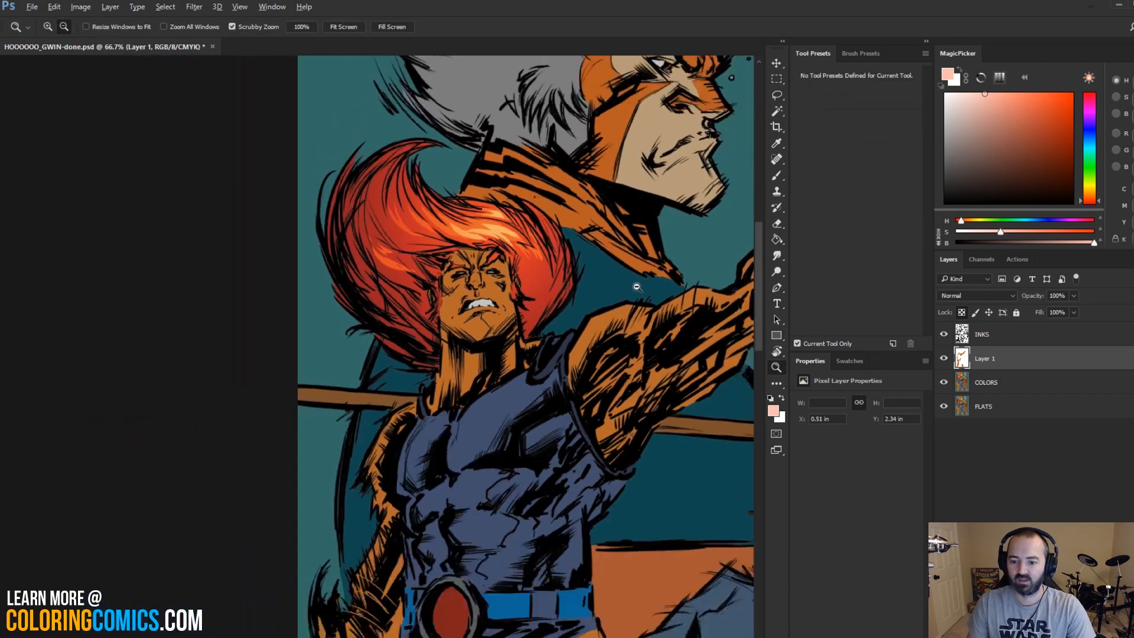
{"action": "mouse_move", "coordinate": [636, 286]}
{"action": "left_mouse_down"}
{"action": "mouse_move", "coordinate": [505, 206]}
{"action": "mouse_move", "coordinate": [465, 132]}
{"action": "left_mouse_up"}
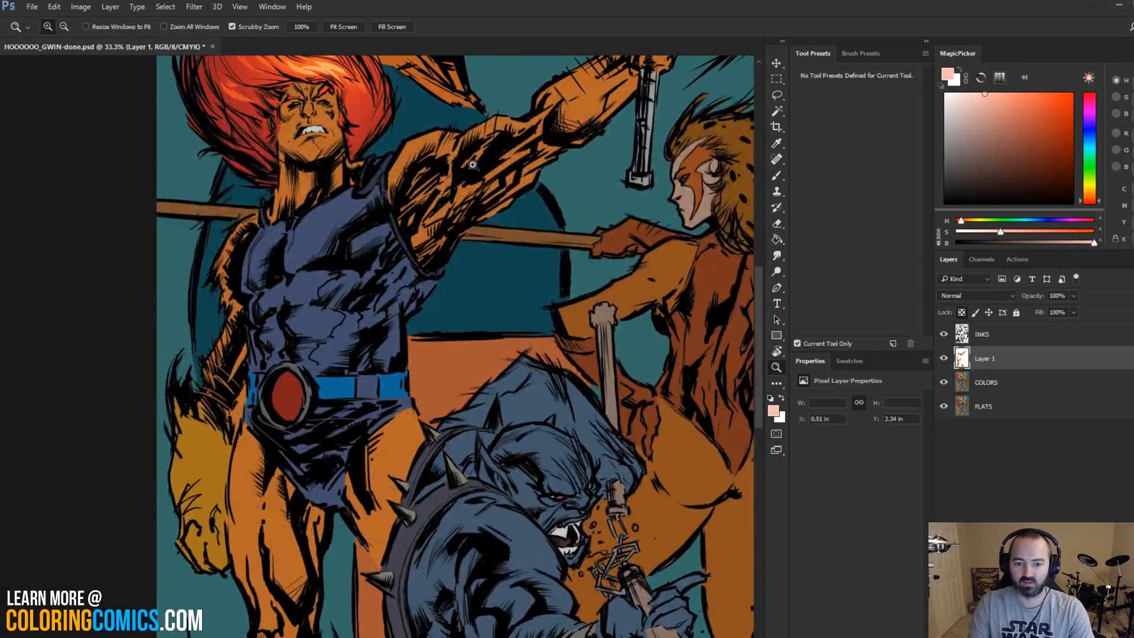
{"action": "left_click_drag", "start_coordinate": [447, 205], "coordinate": [500, 204]}
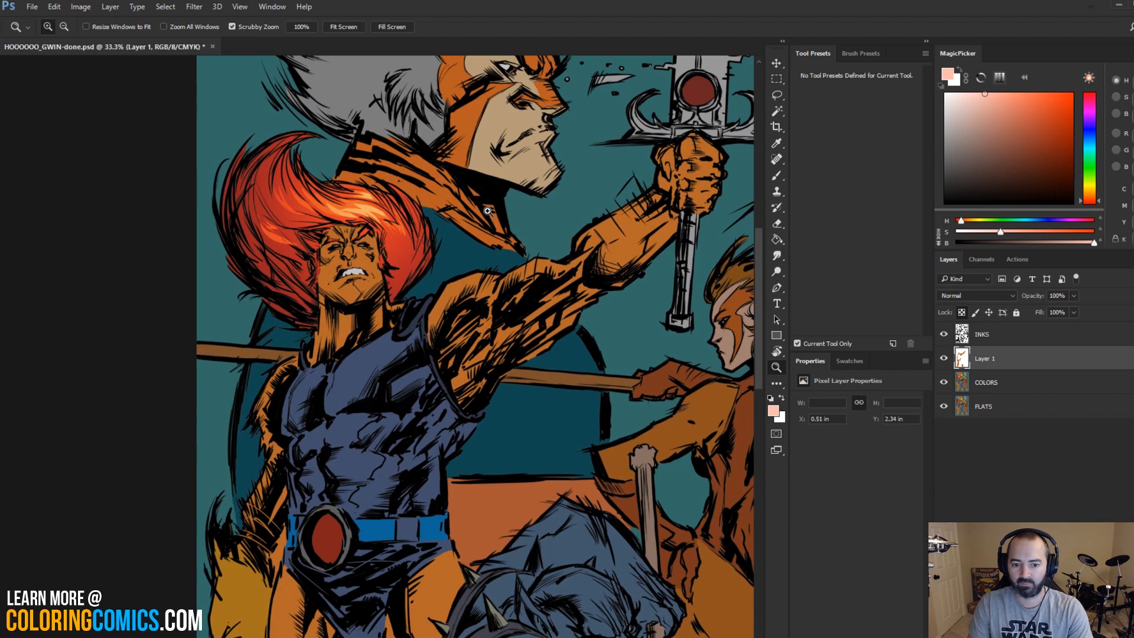
{"action": "left_click_drag", "start_coordinate": [469, 298], "coordinate": [471, 178]}
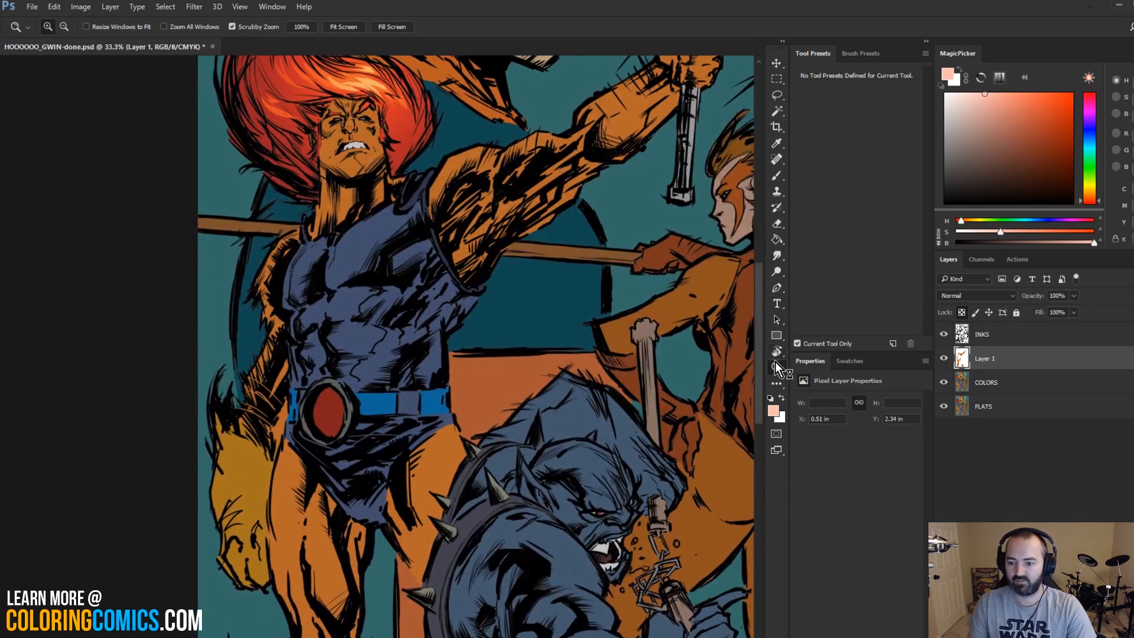
{"action": "left_click", "coordinate": [536, 325], "text": "alt"}
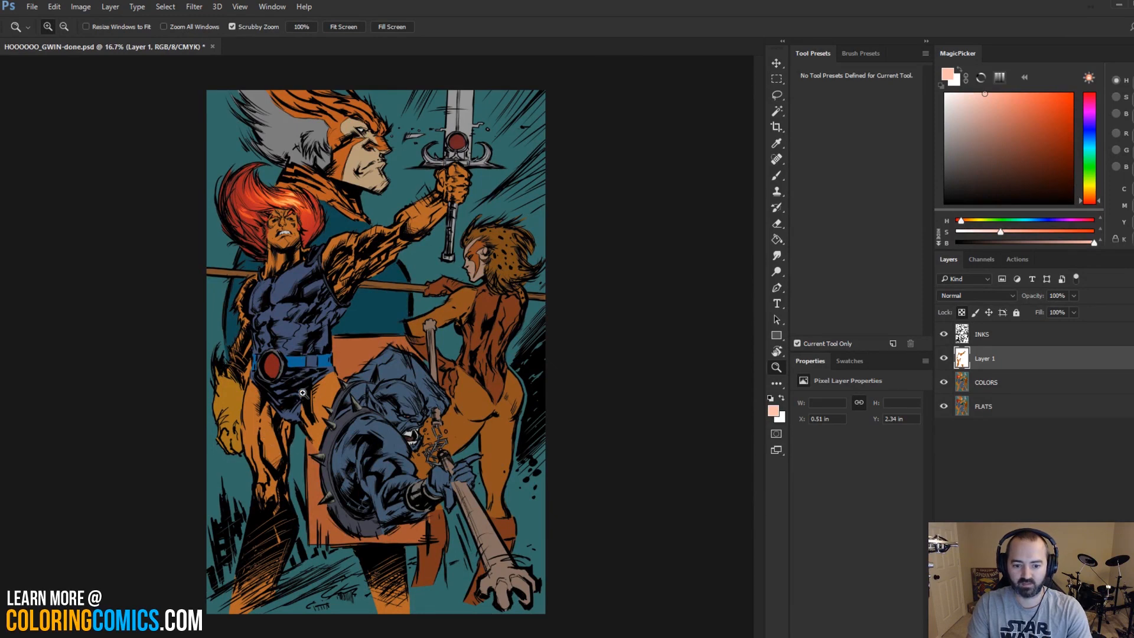
{"action": "left_click", "coordinate": [304, 340]}
{"action": "scroll", "coordinate": [434, 190], "scroll_direction": "up", "scroll_amount": 2}
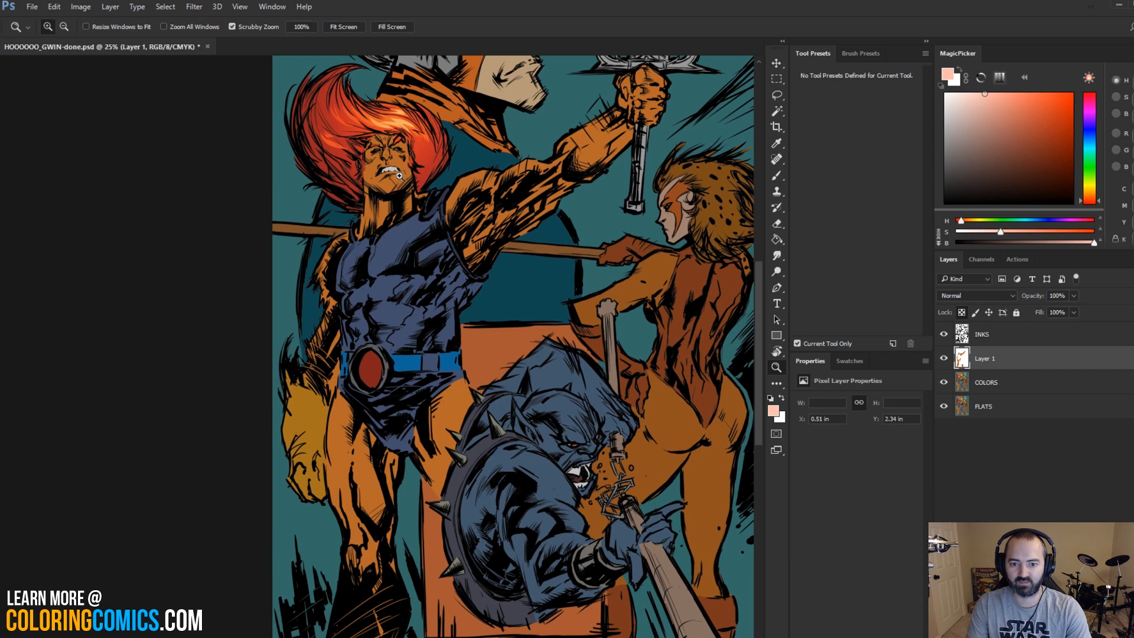
{"action": "left_click", "coordinate": [400, 195]}
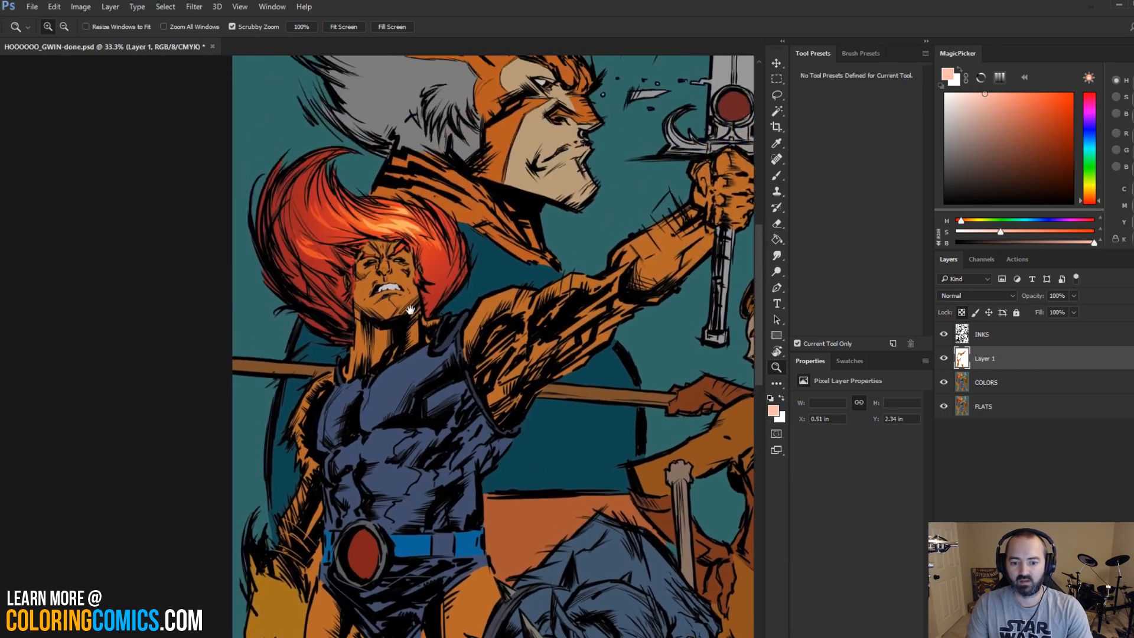
{"action": "left_click", "coordinate": [410, 323]}
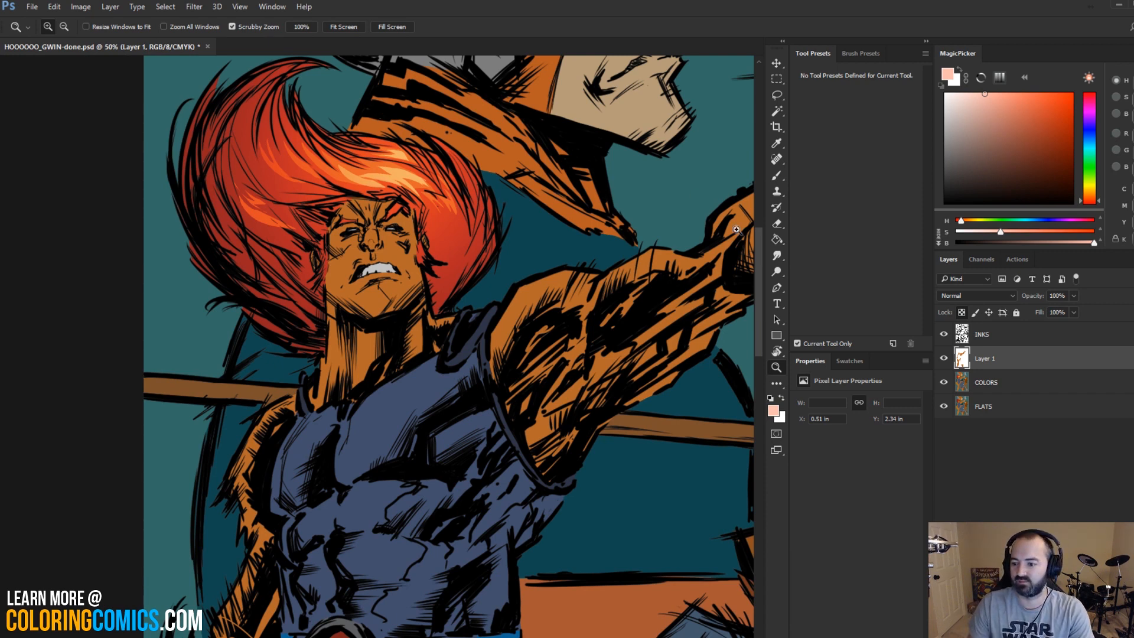
Step: Outline the lit planes of the character's face, from forehead to chin, with the Lasso at 0 px feather
{"action": "left_click", "coordinate": [390, 232]}
{"action": "key", "text": "l"}
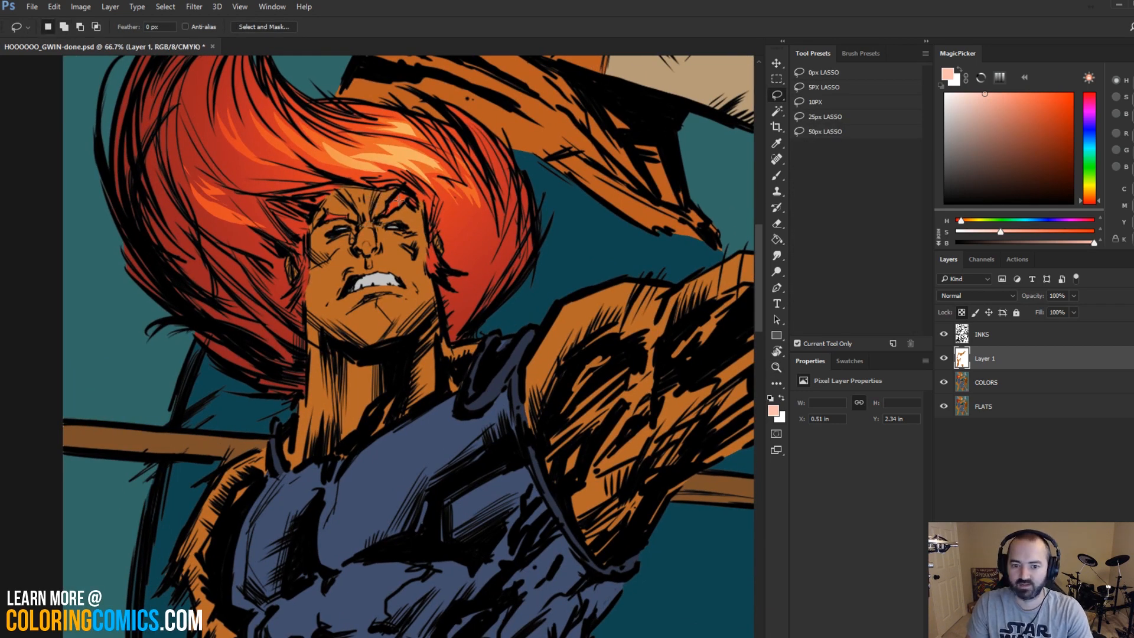
{"action": "mouse_move", "coordinate": [375, 210]}
{"action": "left_mouse_down"}
{"action": "mouse_move", "coordinate": [336, 199]}
{"action": "mouse_move", "coordinate": [344, 221]}
{"action": "mouse_move", "coordinate": [355, 206]}
{"action": "mouse_move", "coordinate": [373, 228]}
{"action": "mouse_move", "coordinate": [356, 246]}
{"action": "mouse_move", "coordinate": [371, 247]}
{"action": "mouse_move", "coordinate": [376, 232]}
{"action": "mouse_move", "coordinate": [316, 239]}
{"action": "mouse_move", "coordinate": [353, 248]}
{"action": "mouse_move", "coordinate": [359, 276]}
{"action": "mouse_move", "coordinate": [342, 296]}
{"action": "mouse_move", "coordinate": [390, 278]}
{"action": "mouse_move", "coordinate": [379, 272]}
{"action": "mouse_move", "coordinate": [388, 233]}
{"action": "mouse_move", "coordinate": [418, 235]}
{"action": "mouse_move", "coordinate": [423, 309]}
{"action": "mouse_move", "coordinate": [381, 345]}
{"action": "mouse_move", "coordinate": [338, 334]}
{"action": "mouse_move", "coordinate": [322, 311]}
{"action": "mouse_move", "coordinate": [330, 248]}
{"action": "mouse_move", "coordinate": [337, 309]}
{"action": "mouse_move", "coordinate": [325, 271]}
{"action": "mouse_move", "coordinate": [328, 312]}
{"action": "left_mouse_up"}
{"action": "key", "text": "shift"}
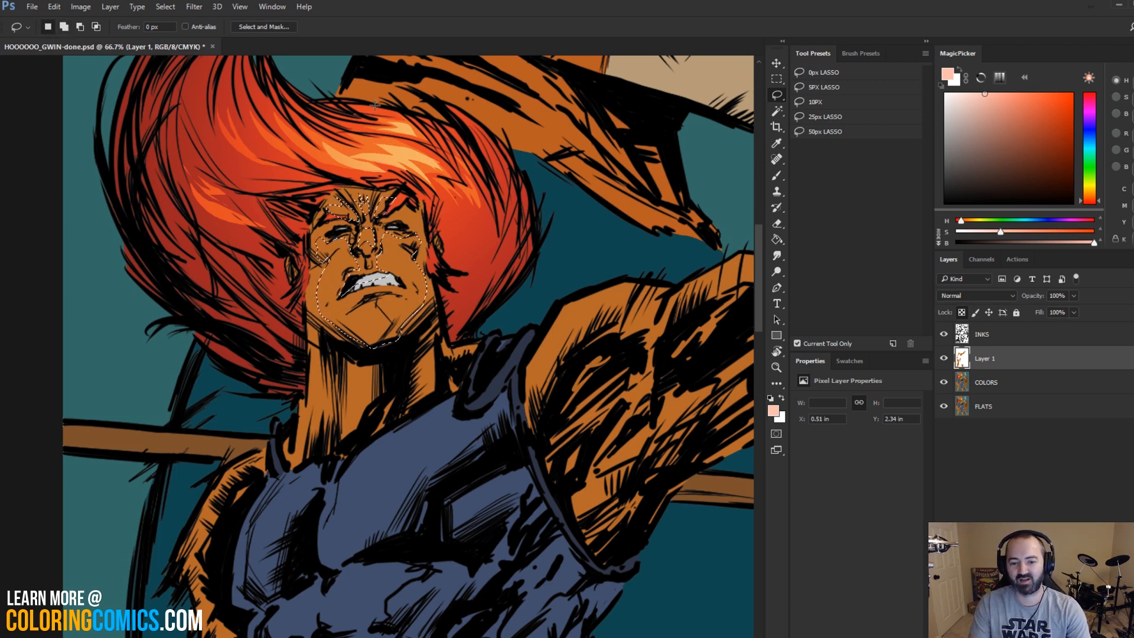
Step: Hide the selection edges and brighten the selected face planes with a smaller Hard Light brush in pale peach
{"action": "key", "text": "ctrl"}
{"action": "key", "text": "ctrl+h"}
{"action": "key", "text": "b"}
{"action": "mouse_move", "coordinate": [356, 237]}
{"action": "left_mouse_down"}
{"action": "mouse_move", "coordinate": [428, 205]}
{"action": "mouse_move", "coordinate": [356, 239]}
{"action": "left_mouse_up"}
{"action": "left_click_drag", "start_coordinate": [360, 277], "coordinate": [358, 305]}
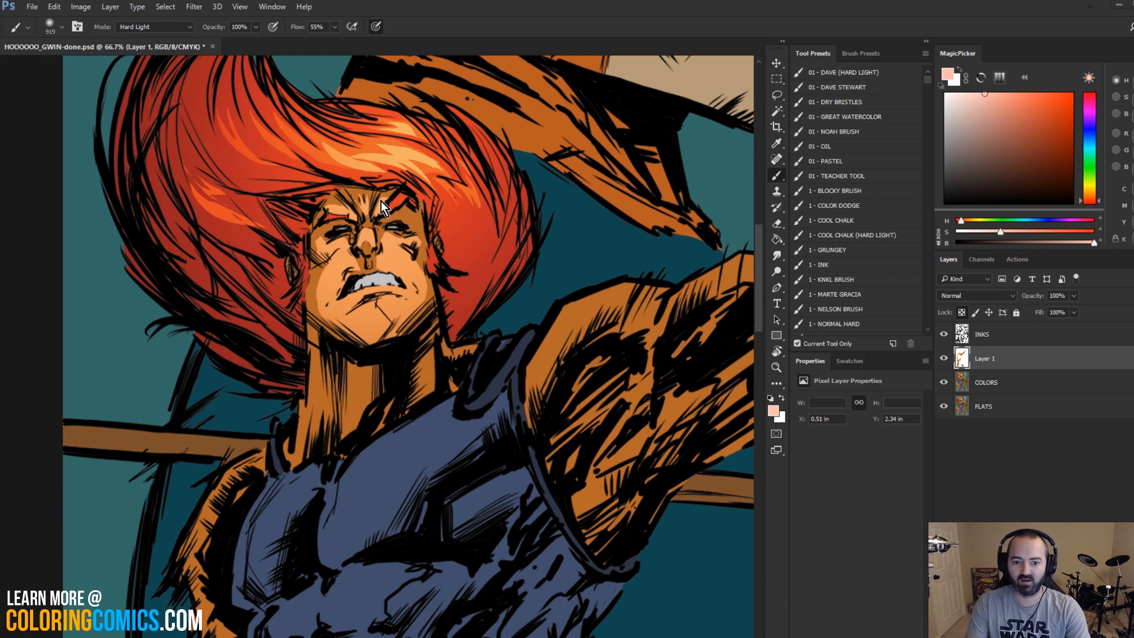
Step: Outline smaller highlight shapes on the brow, nose, cheeks and around the mouth with the 0 px Lasso, and hide the selection edges
{"action": "key", "text": "l"}
{"action": "scroll", "coordinate": [355, 171], "scroll_direction": "up", "scroll_amount": 1}
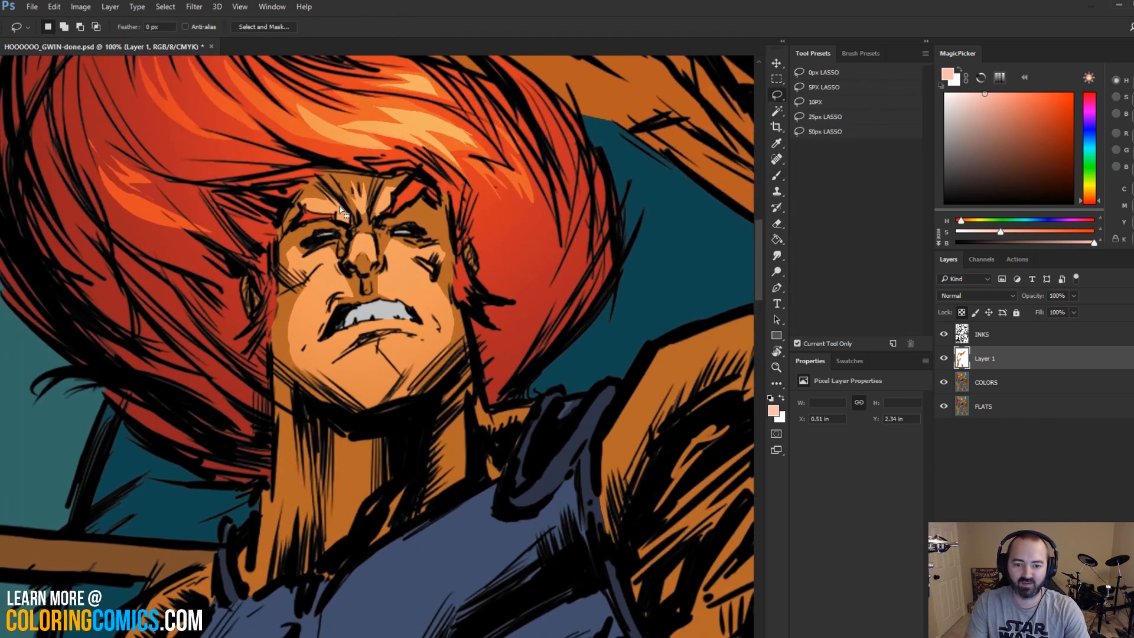
{"action": "mouse_move", "coordinate": [336, 223]}
{"action": "left_mouse_down"}
{"action": "mouse_move", "coordinate": [372, 204]}
{"action": "mouse_move", "coordinate": [342, 222]}
{"action": "mouse_move", "coordinate": [361, 195]}
{"action": "mouse_move", "coordinate": [361, 211]}
{"action": "mouse_move", "coordinate": [388, 204]}
{"action": "left_mouse_up"}
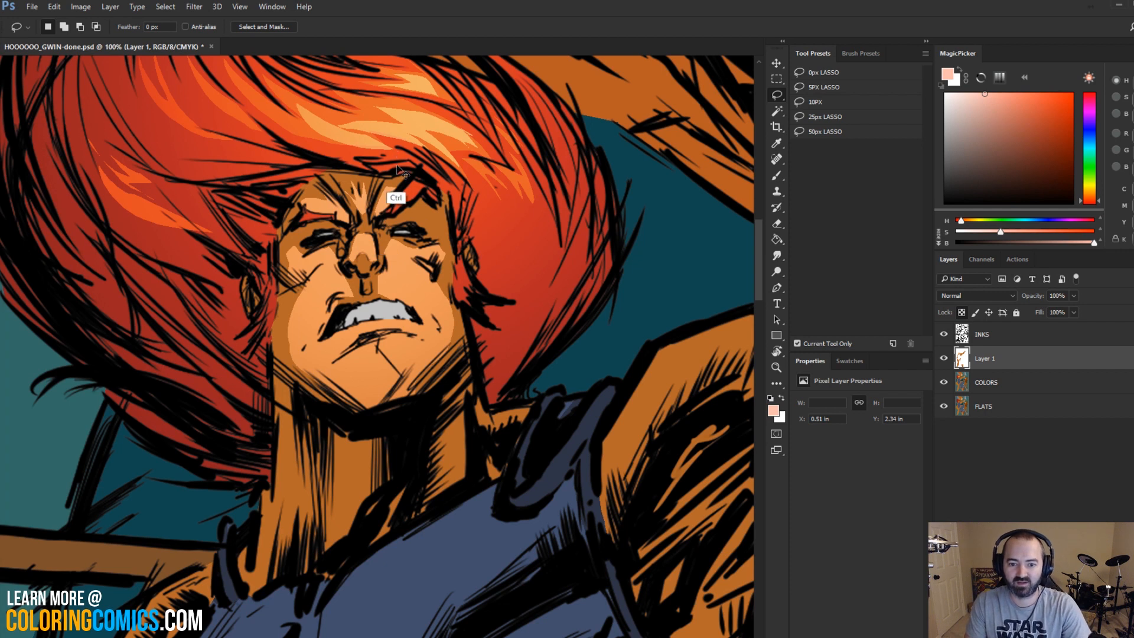
{"action": "mouse_move", "coordinate": [362, 242]}
{"action": "left_mouse_down"}
{"action": "mouse_move", "coordinate": [371, 254]}
{"action": "mouse_move", "coordinate": [308, 260]}
{"action": "mouse_move", "coordinate": [324, 251]}
{"action": "mouse_move", "coordinate": [302, 272]}
{"action": "mouse_move", "coordinate": [316, 260]}
{"action": "left_mouse_up"}
{"action": "mouse_move", "coordinate": [408, 257]}
{"action": "left_mouse_down"}
{"action": "mouse_move", "coordinate": [421, 253]}
{"action": "mouse_move", "coordinate": [395, 243]}
{"action": "mouse_move", "coordinate": [332, 266]}
{"action": "mouse_move", "coordinate": [337, 295]}
{"action": "mouse_move", "coordinate": [322, 338]}
{"action": "mouse_move", "coordinate": [344, 335]}
{"action": "mouse_move", "coordinate": [296, 348]}
{"action": "mouse_move", "coordinate": [327, 251]}
{"action": "mouse_move", "coordinate": [328, 296]}
{"action": "mouse_move", "coordinate": [299, 357]}
{"action": "mouse_move", "coordinate": [325, 259]}
{"action": "mouse_move", "coordinate": [297, 320]}
{"action": "mouse_move", "coordinate": [310, 355]}
{"action": "mouse_move", "coordinate": [315, 297]}
{"action": "left_mouse_up"}
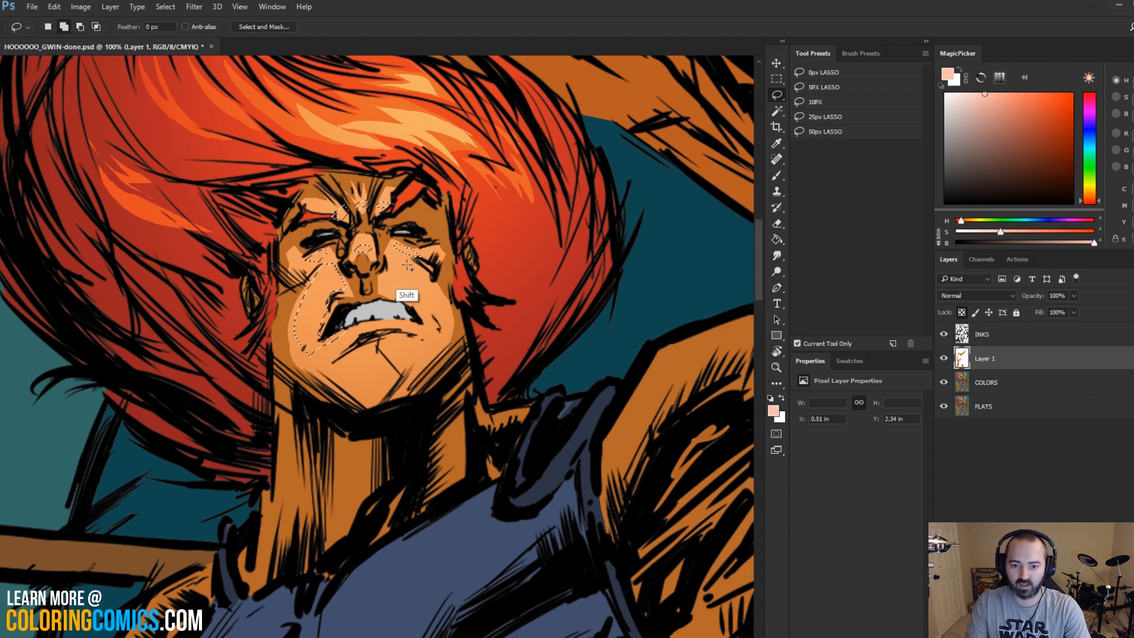
{"action": "mouse_move", "coordinate": [387, 264]}
{"action": "left_mouse_down"}
{"action": "mouse_move", "coordinate": [383, 295]}
{"action": "mouse_move", "coordinate": [418, 307]}
{"action": "mouse_move", "coordinate": [436, 278]}
{"action": "mouse_move", "coordinate": [392, 251]}
{"action": "left_mouse_up"}
{"action": "mouse_move", "coordinate": [391, 315]}
{"action": "left_mouse_down"}
{"action": "mouse_move", "coordinate": [316, 361]}
{"action": "mouse_move", "coordinate": [356, 270]}
{"action": "mouse_move", "coordinate": [403, 232]}
{"action": "mouse_move", "coordinate": [398, 327]}
{"action": "mouse_move", "coordinate": [364, 352]}
{"action": "mouse_move", "coordinate": [378, 348]}
{"action": "mouse_move", "coordinate": [394, 383]}
{"action": "mouse_move", "coordinate": [374, 404]}
{"action": "mouse_move", "coordinate": [332, 357]}
{"action": "left_mouse_up"}
{"action": "key", "text": "ctrl+h"}
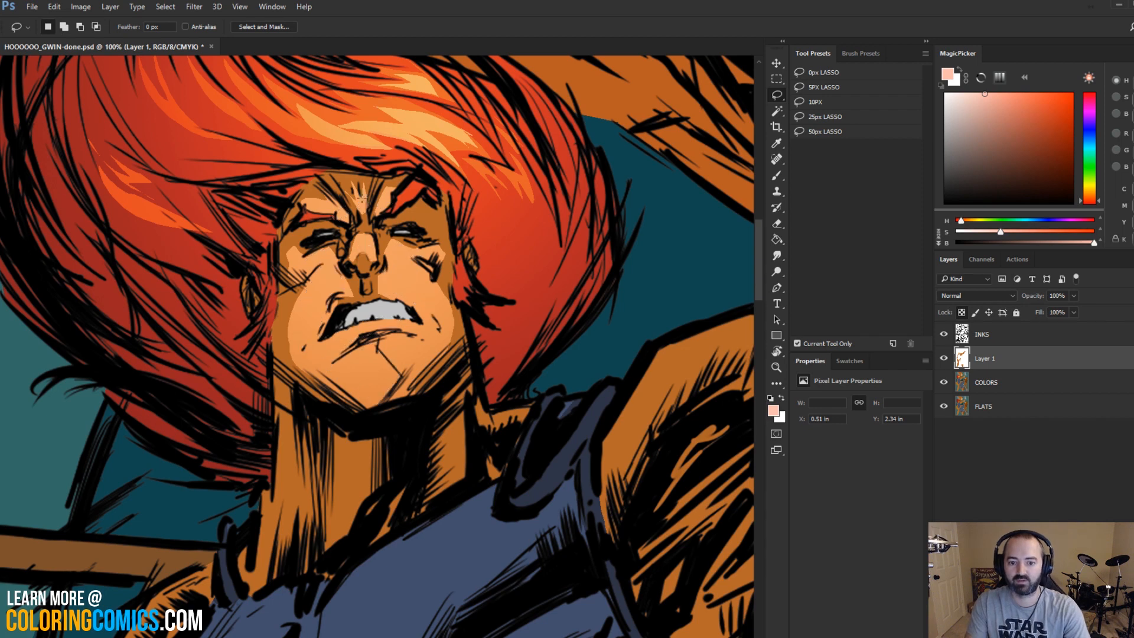
Step: Brighten the selected brow, nose, cheek and mouth shapes with soft pale peach Hard Light brush strokes
{"action": "key", "text": "b"}
{"action": "left_click_drag", "start_coordinate": [358, 238], "coordinate": [414, 238]}
{"action": "left_click_drag", "start_coordinate": [392, 189], "coordinate": [376, 184]}
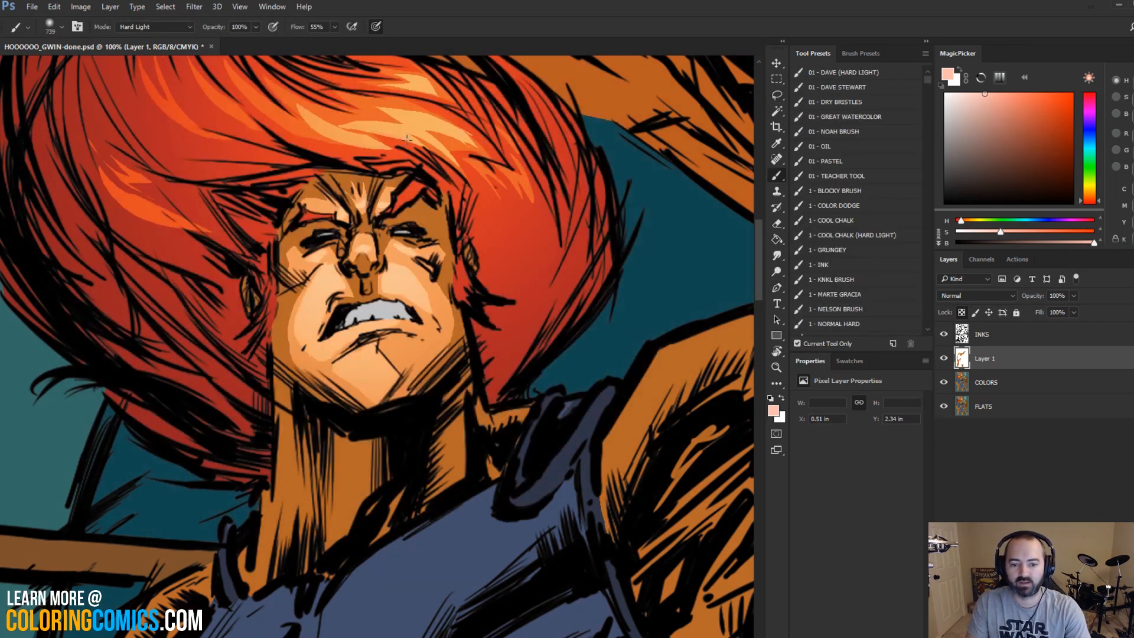
{"action": "left_click_drag", "start_coordinate": [381, 276], "coordinate": [337, 277]}
{"action": "left_click_drag", "start_coordinate": [357, 186], "coordinate": [380, 174]}
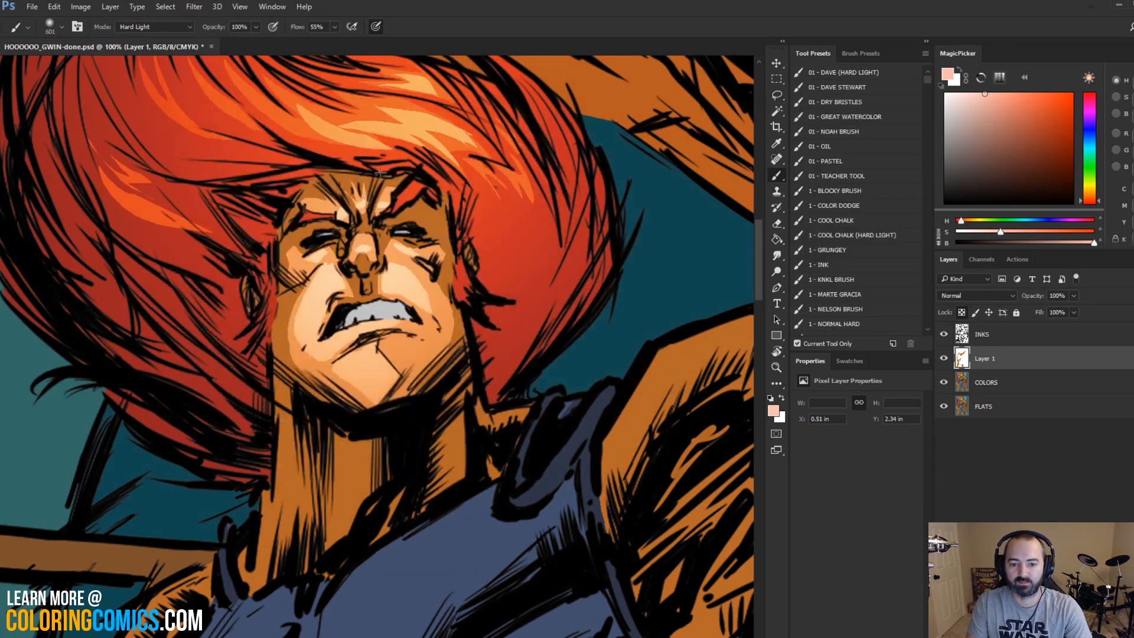
Step: Lasso the lit side of the red-haired character's neck, brighten it with the pale peach Hard Light brush and deselect
{"action": "left_click", "coordinate": [778, 366]}
{"action": "left_click", "coordinate": [478, 310], "text": "alt"}
{"action": "left_click", "coordinate": [479, 310], "text": "alt"}
{"action": "left_click", "coordinate": [478, 310], "text": "alt"}
{"action": "left_click_drag", "start_coordinate": [502, 237], "coordinate": [381, 198]}
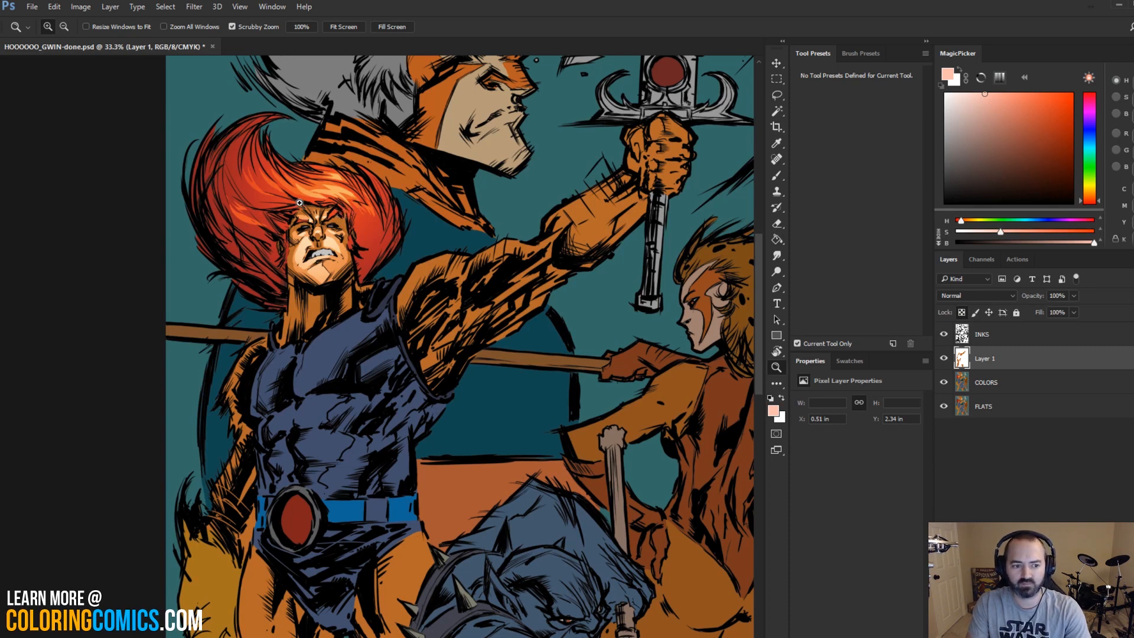
{"action": "left_click", "coordinate": [328, 248]}
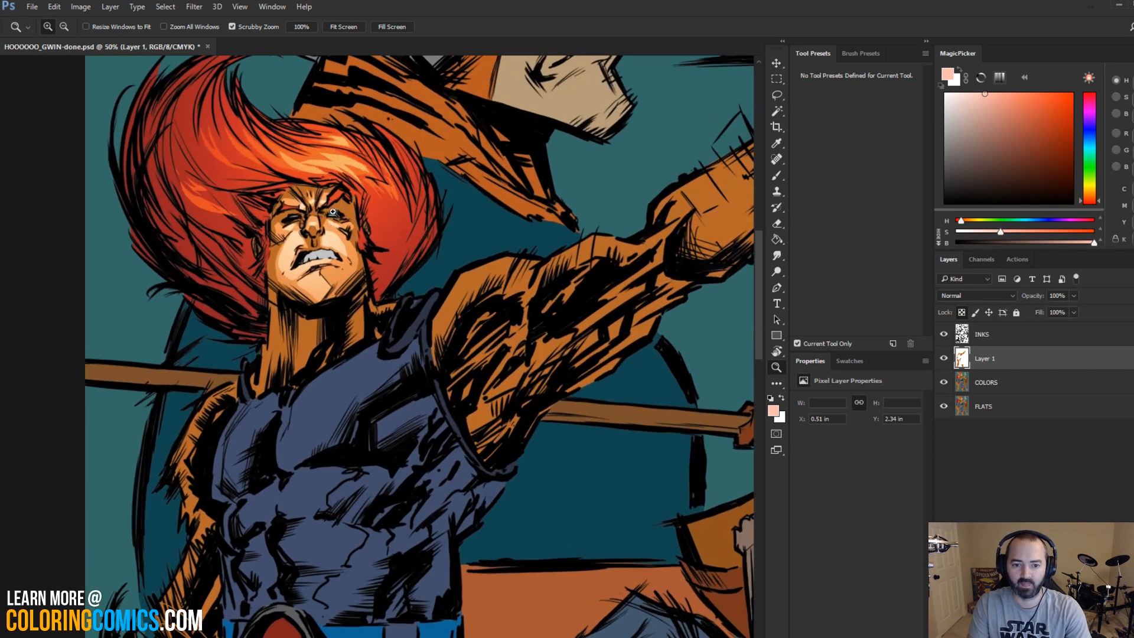
{"action": "key", "text": "l"}
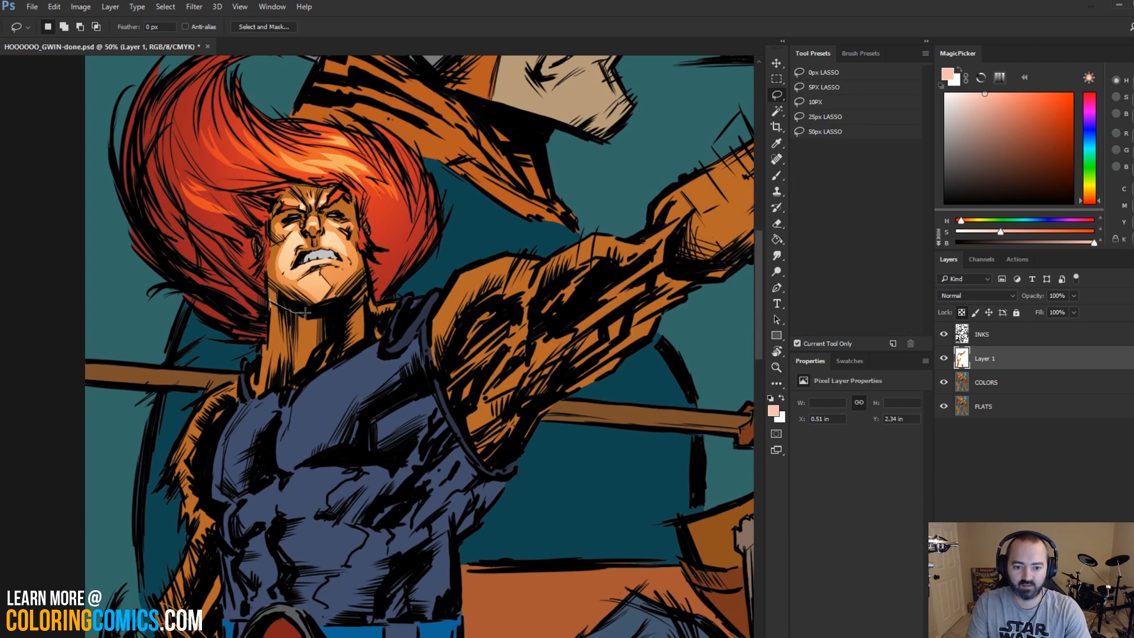
{"action": "mouse_move", "coordinate": [338, 342]}
{"action": "left_mouse_down"}
{"action": "mouse_move", "coordinate": [248, 404]}
{"action": "mouse_move", "coordinate": [235, 343]}
{"action": "left_mouse_up"}
{"action": "key", "text": "b"}
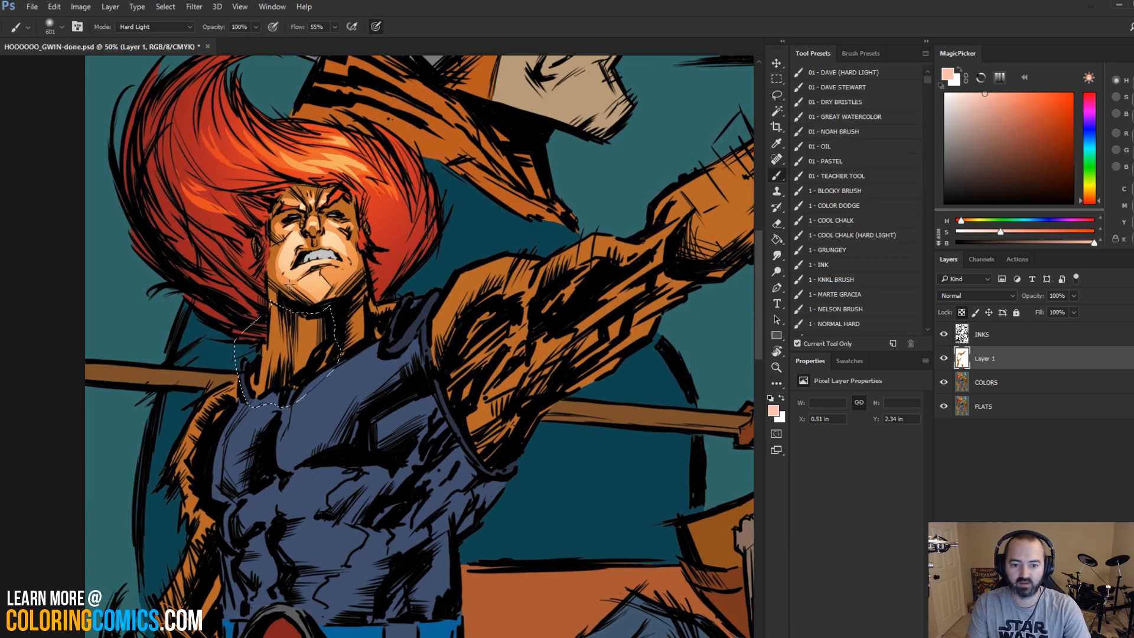
{"action": "left_click_drag", "start_coordinate": [267, 272], "coordinate": [295, 271]}
{"action": "key", "text": "ctrl+d"}
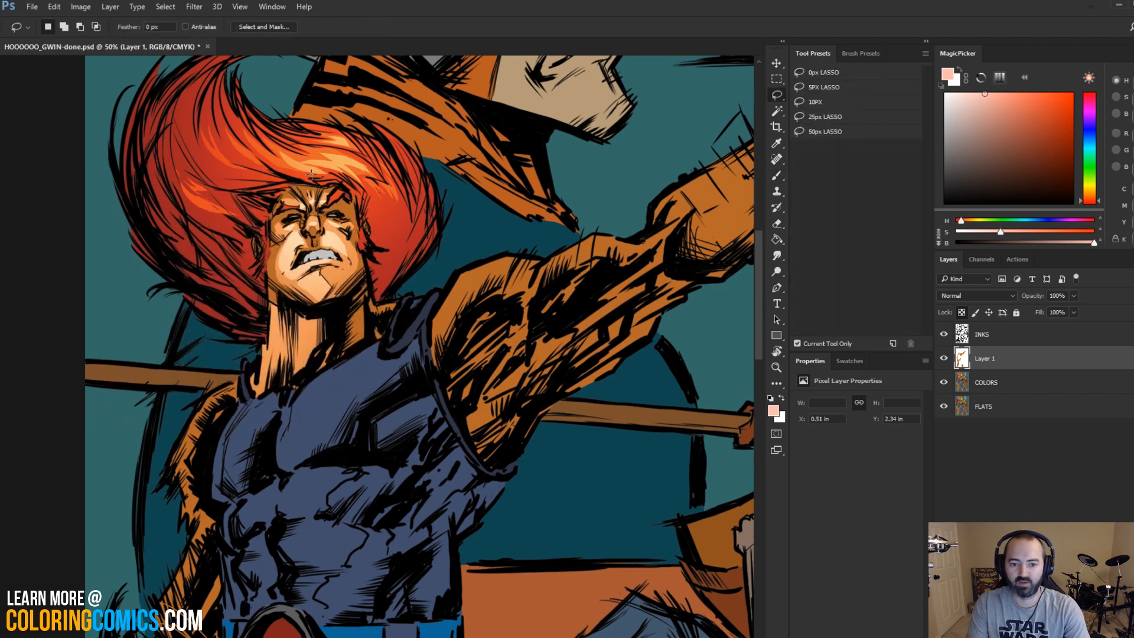
Step: Lasso the outer side of the character's lowered arm, brush a pale peach Hard Light highlight from shoulder to forearm, and deselect
{"action": "mouse_move", "coordinate": [296, 219]}
{"action": "left_mouse_down"}
{"action": "mouse_move", "coordinate": [278, 240]}
{"action": "mouse_move", "coordinate": [329, 146]}
{"action": "left_mouse_up"}
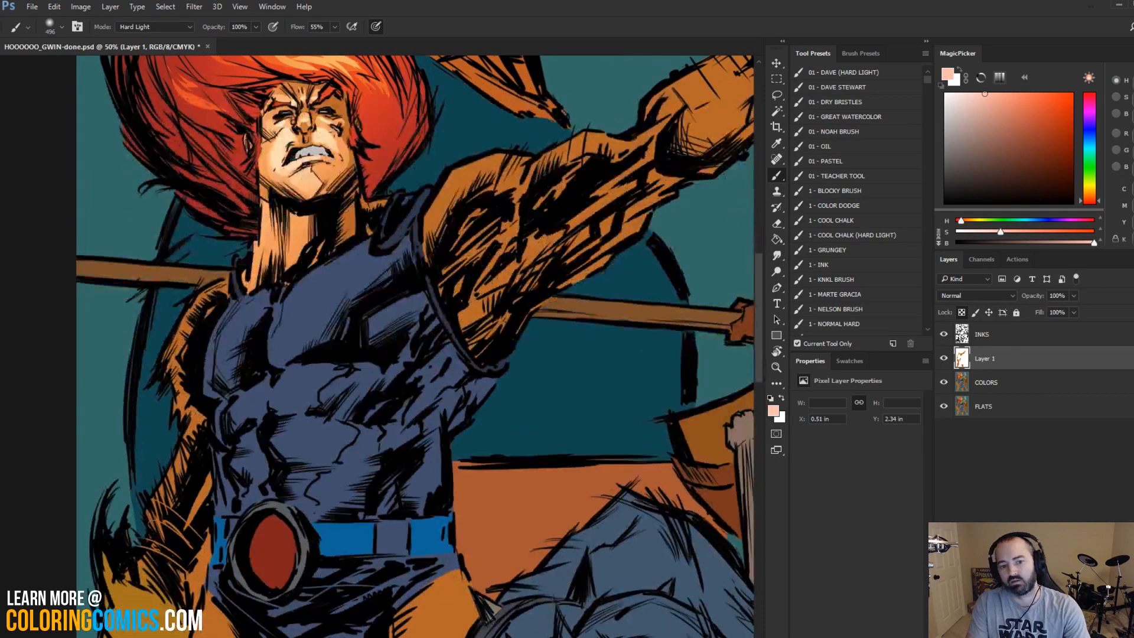
{"action": "left_click_drag", "start_coordinate": [230, 261], "coordinate": [371, 123]}
{"action": "key", "text": "l"}
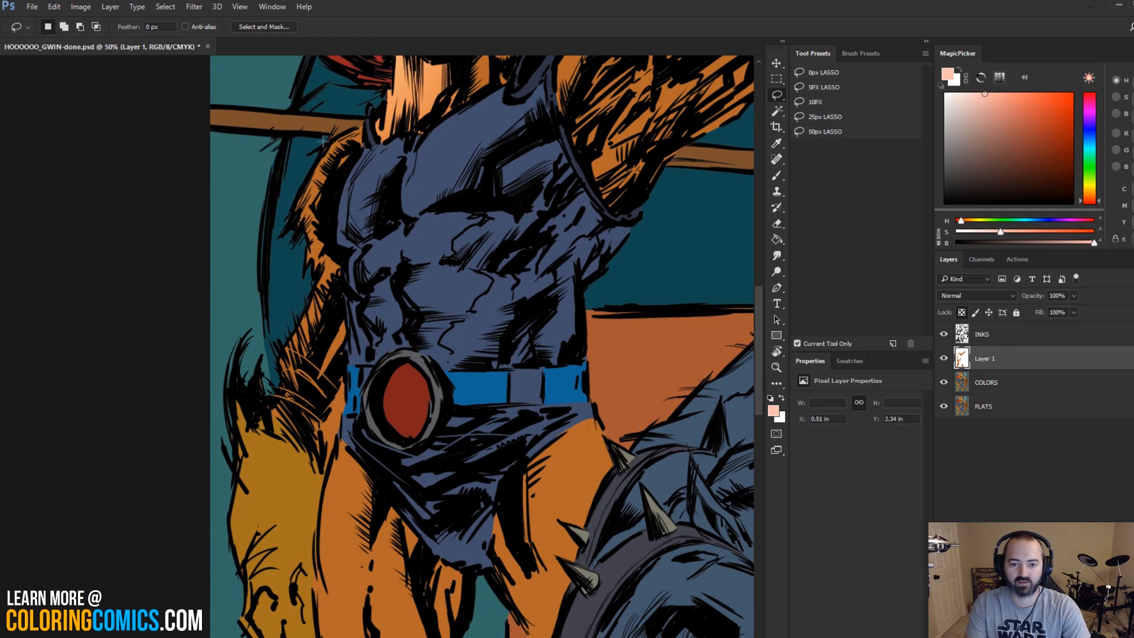
{"action": "key", "text": "b"}
{"action": "key", "text": "l"}
{"action": "mouse_move", "coordinate": [362, 105]}
{"action": "left_mouse_down"}
{"action": "mouse_move", "coordinate": [370, 139]}
{"action": "mouse_move", "coordinate": [359, 197]}
{"action": "mouse_move", "coordinate": [370, 338]}
{"action": "mouse_move", "coordinate": [360, 395]}
{"action": "mouse_move", "coordinate": [311, 445]}
{"action": "mouse_move", "coordinate": [258, 269]}
{"action": "mouse_move", "coordinate": [362, 105]}
{"action": "left_mouse_up"}
{"action": "key", "text": "b"}
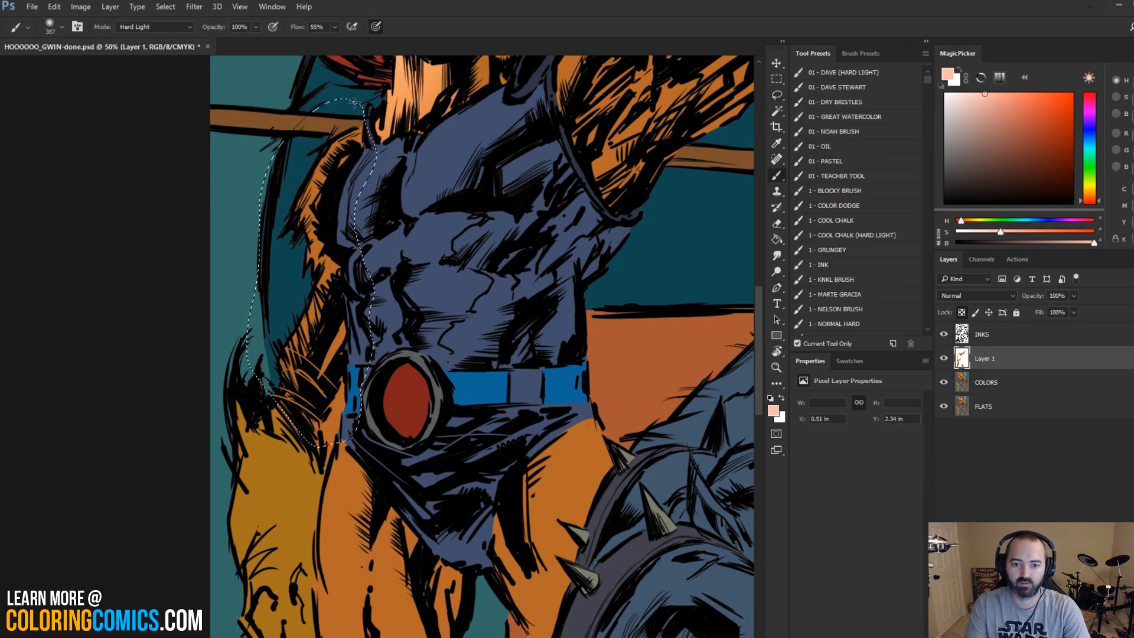
{"action": "left_click", "coordinate": [322, 192], "text": "alt"}
{"action": "mouse_move", "coordinate": [353, 151]}
{"action": "left_mouse_down"}
{"action": "mouse_move", "coordinate": [278, 291]}
{"action": "mouse_move", "coordinate": [286, 260]}
{"action": "left_mouse_up"}
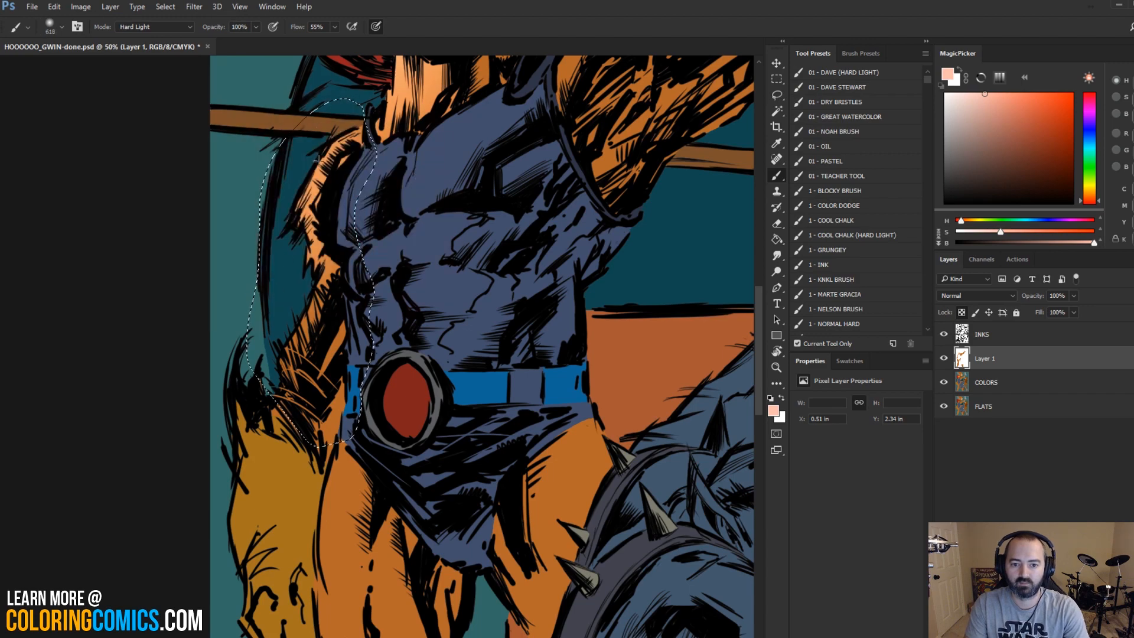
{"action": "key", "text": "ctrl+d"}
Step: Examine the character's neck, torso and legs to judge where further skin lighting belongs
{"action": "mouse_move", "coordinate": [415, 183]}
{"action": "left_mouse_down"}
{"action": "mouse_move", "coordinate": [380, 392]}
{"action": "mouse_move", "coordinate": [373, 230]}
{"action": "left_mouse_up"}
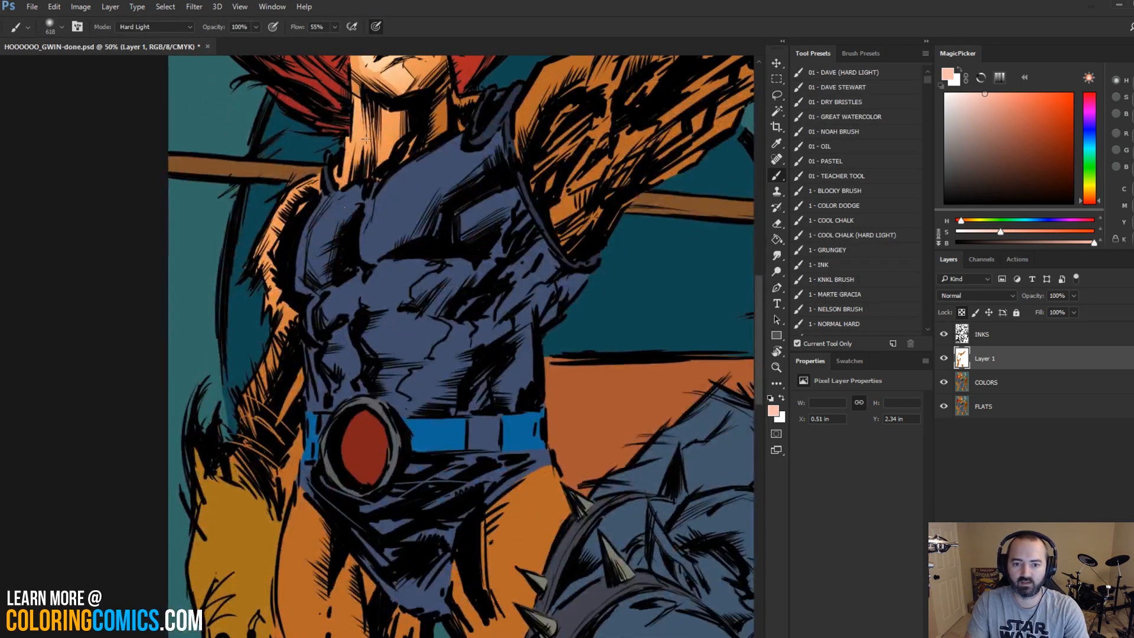
{"action": "left_click_drag", "start_coordinate": [371, 138], "coordinate": [388, 225]}
{"action": "key", "text": "l"}
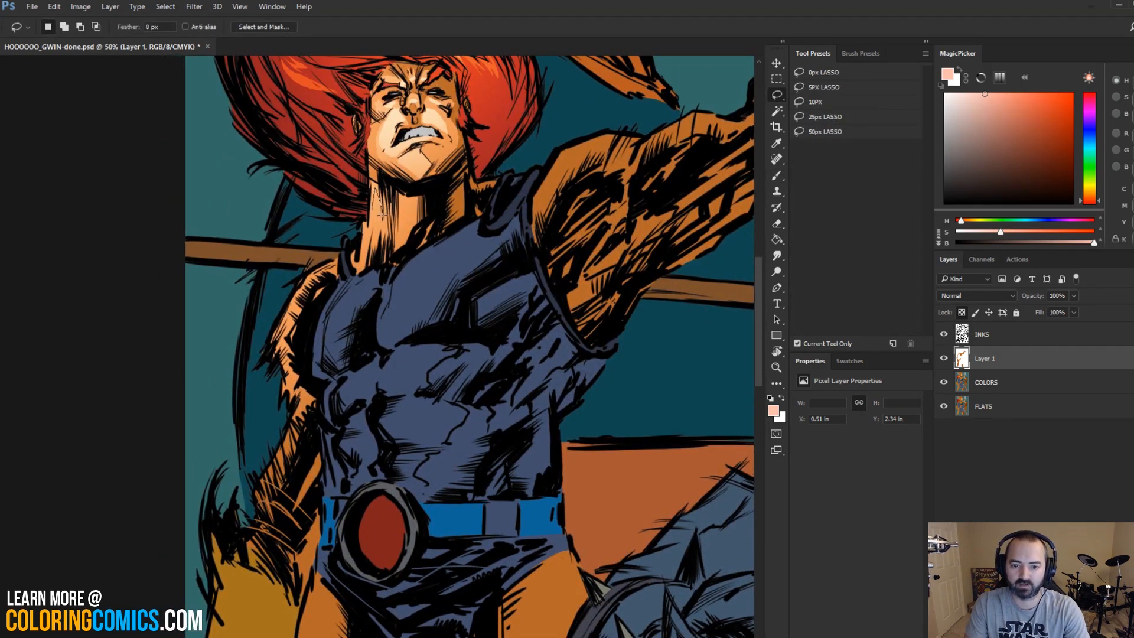
{"action": "key", "text": "b"}
{"action": "mouse_move", "coordinate": [419, 175]}
{"action": "left_mouse_down"}
{"action": "mouse_move", "coordinate": [401, 286]}
{"action": "mouse_move", "coordinate": [370, 198]}
{"action": "left_mouse_up"}
{"action": "left_click_drag", "start_coordinate": [406, 288], "coordinate": [410, 156]}
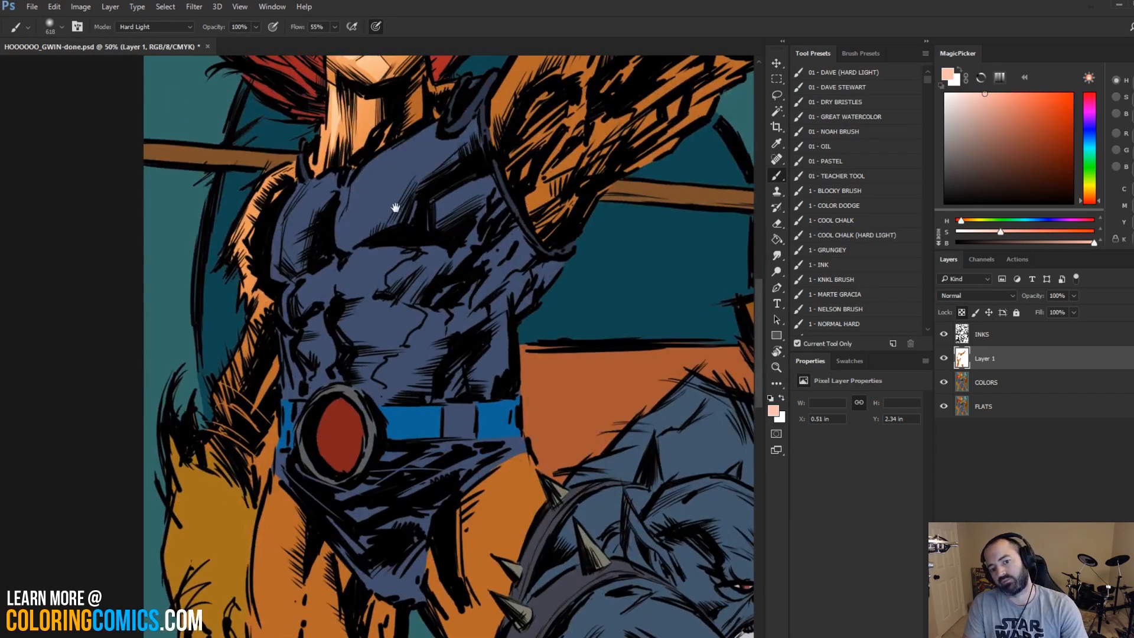
{"action": "mouse_move", "coordinate": [395, 207]}
{"action": "left_mouse_down"}
{"action": "mouse_move", "coordinate": [425, 107]}
{"action": "mouse_move", "coordinate": [394, 142]}
{"action": "left_mouse_up"}
{"action": "key", "text": "l"}
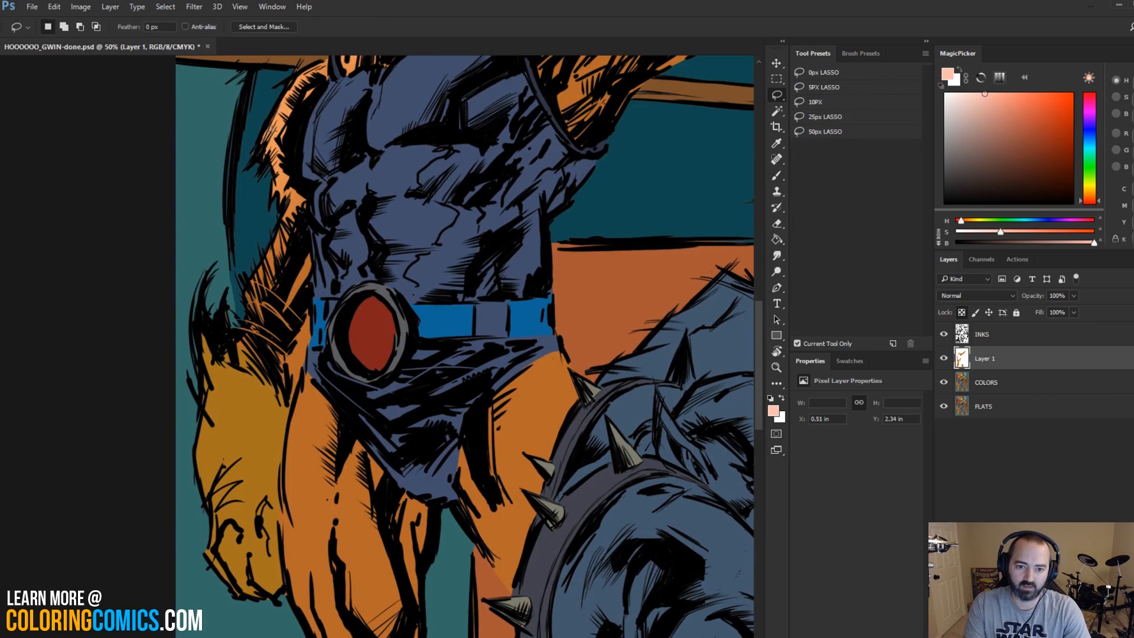
{"action": "key", "text": "b"}
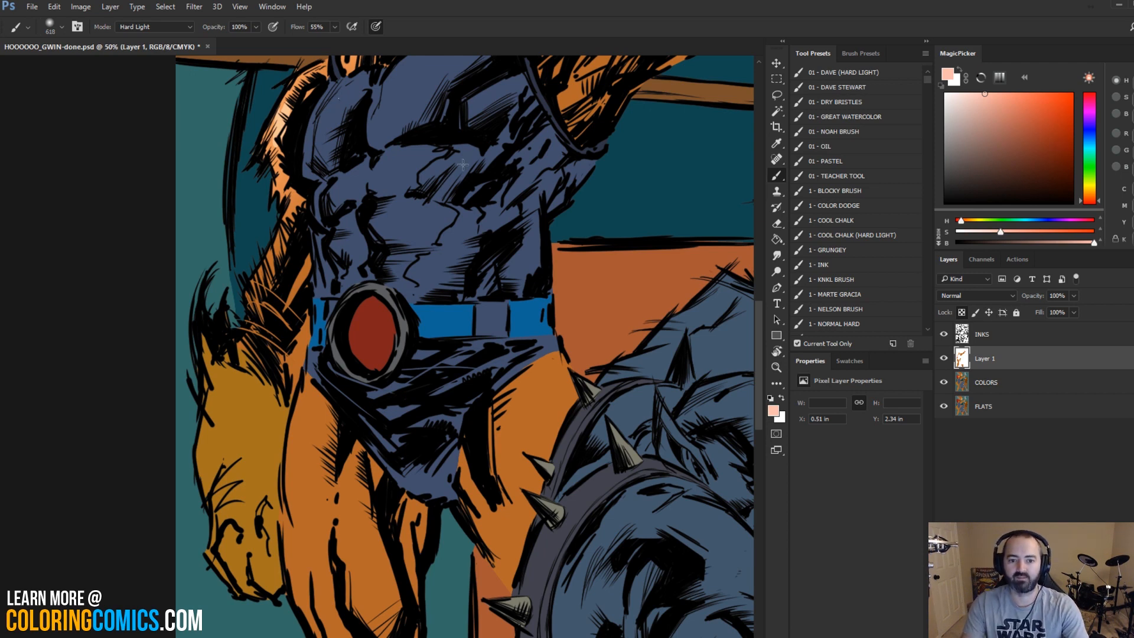
{"action": "left_click_drag", "start_coordinate": [409, 175], "coordinate": [375, 222]}
Step: Lasso the upper planes of the raised sword arm from shoulder to wrist, brighten them with the Hard Light brush and deselect
{"action": "left_click", "coordinate": [776, 367]}
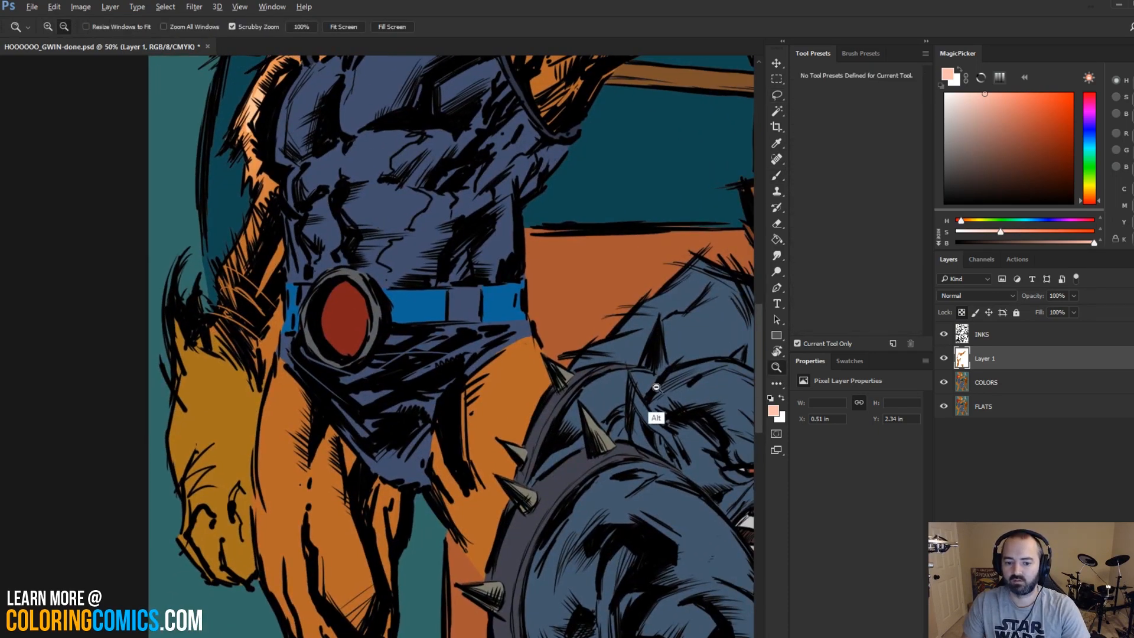
{"action": "key", "text": "ctrl+0"}
{"action": "left_click", "coordinate": [385, 217]}
{"action": "left_click", "coordinate": [386, 217]}
{"action": "key", "text": "l"}
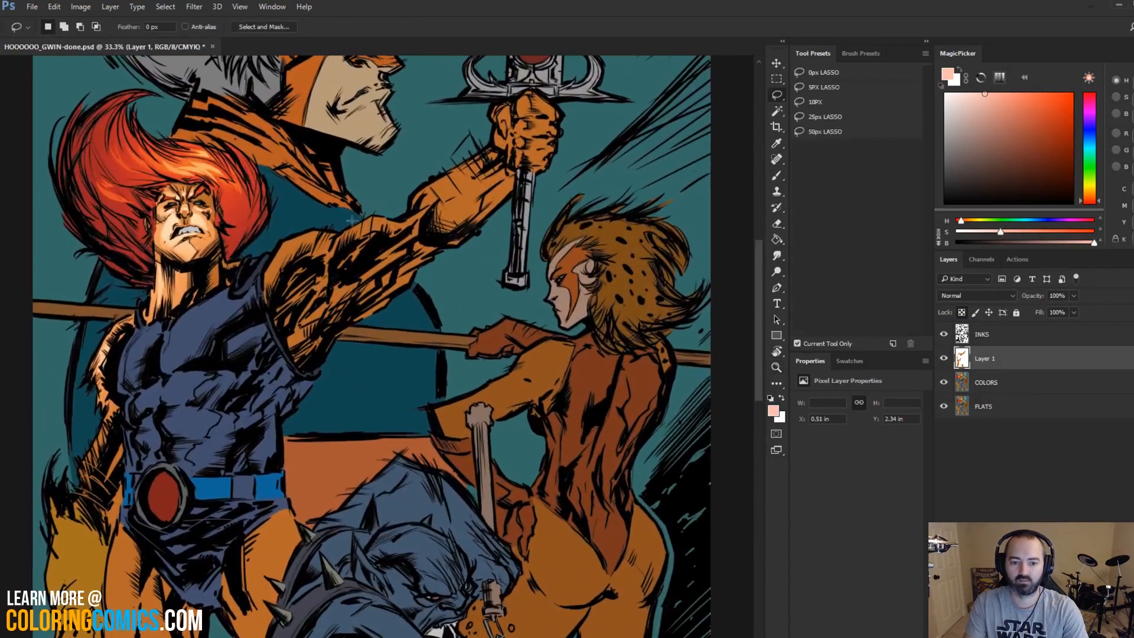
{"action": "key", "text": "b"}
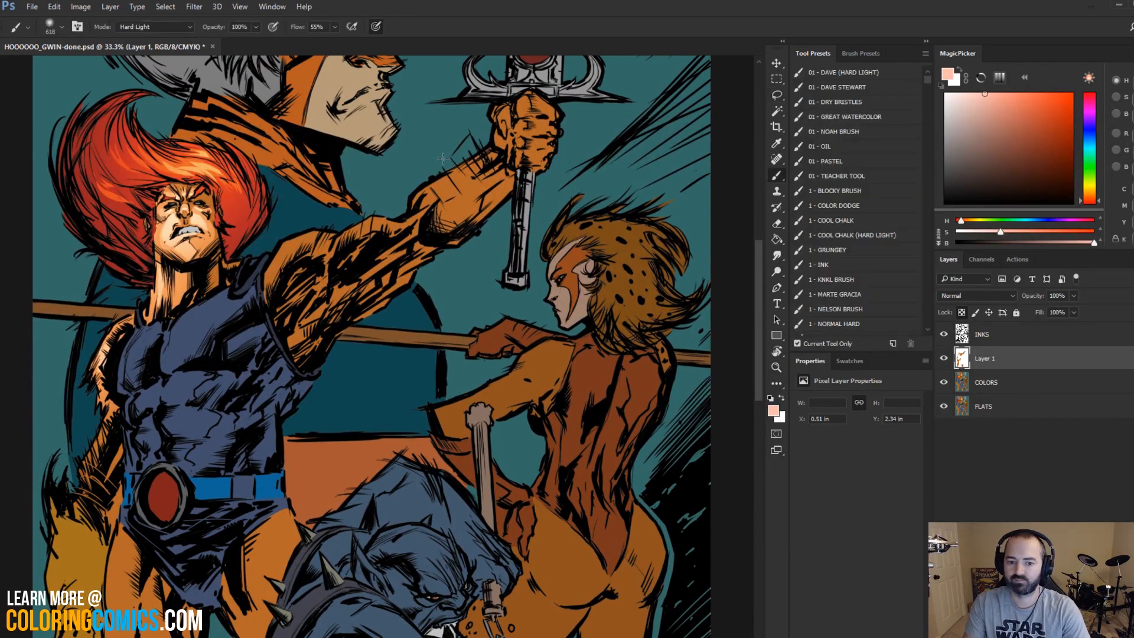
{"action": "key", "text": "l"}
{"action": "mouse_move", "coordinate": [268, 267]}
{"action": "left_mouse_down"}
{"action": "mouse_move", "coordinate": [438, 155]}
{"action": "mouse_move", "coordinate": [473, 218]}
{"action": "mouse_move", "coordinate": [357, 280]}
{"action": "mouse_move", "coordinate": [260, 310]}
{"action": "left_mouse_up"}
{"action": "key", "text": "b"}
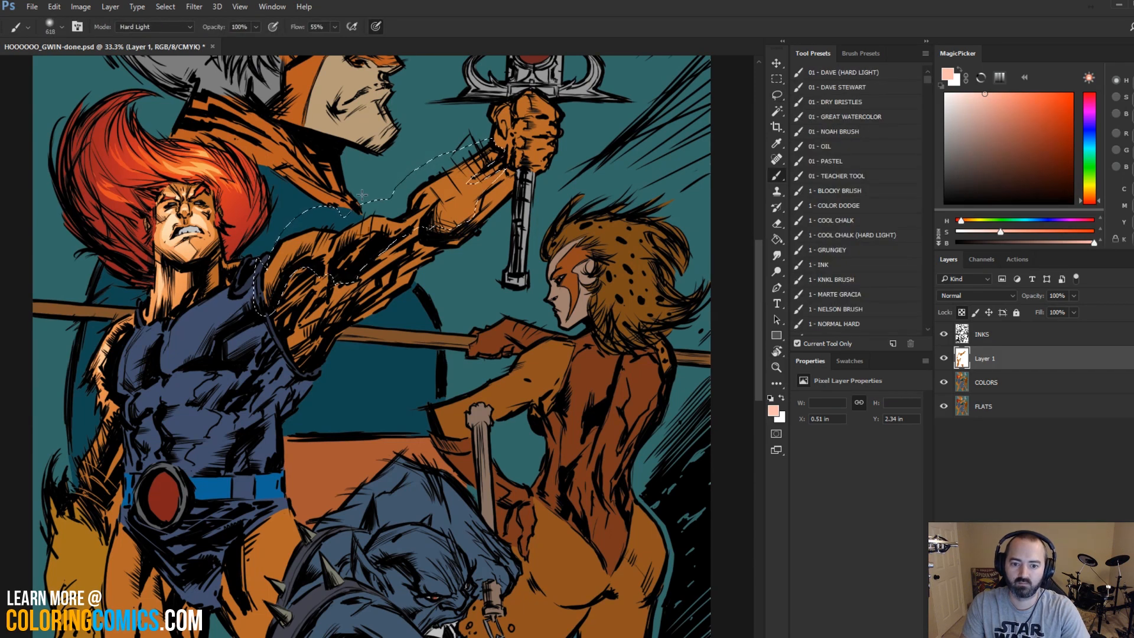
{"action": "left_click", "coordinate": [433, 130]}
{"action": "key", "text": "ctrl+d"}
Step: Resize the Hard Light brush and build up the pale peach highlights along the raised arm
{"action": "key", "text": "l"}
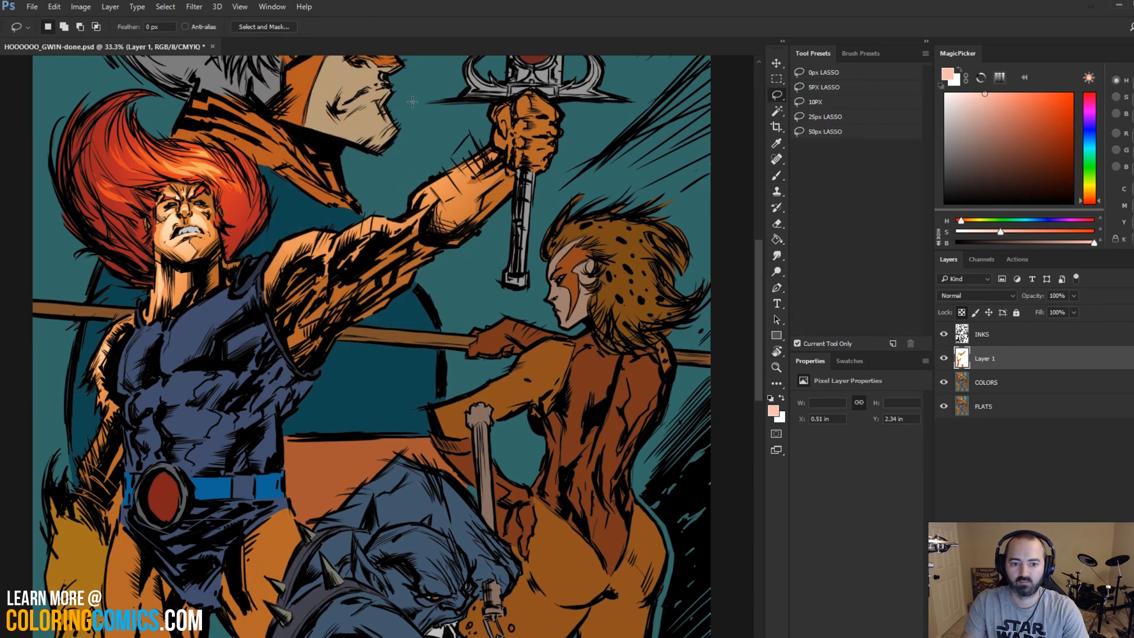
{"action": "key", "text": "b"}
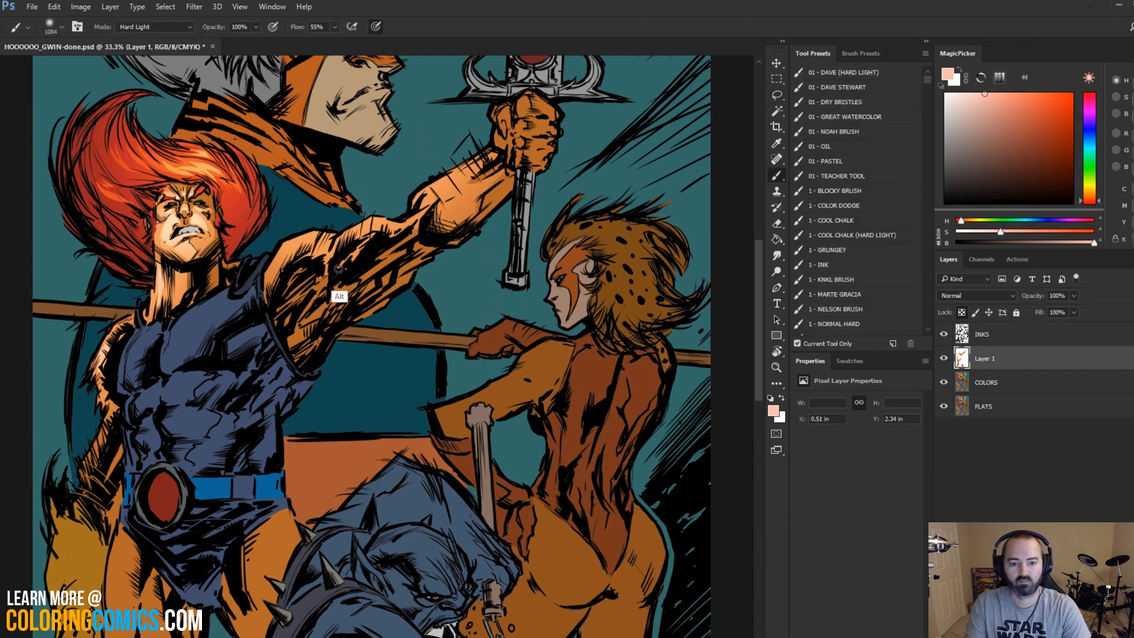
{"action": "left_click_drag", "start_coordinate": [337, 271], "coordinate": [273, 288]}
{"action": "left_click_drag", "start_coordinate": [330, 251], "coordinate": [287, 268]}
{"action": "mouse_move", "coordinate": [306, 316]}
{"action": "left_mouse_down"}
{"action": "mouse_move", "coordinate": [488, 144]}
{"action": "mouse_move", "coordinate": [419, 212]}
{"action": "mouse_move", "coordinate": [395, 206]}
{"action": "mouse_move", "coordinate": [285, 257]}
{"action": "mouse_move", "coordinate": [316, 232]}
{"action": "left_mouse_up"}
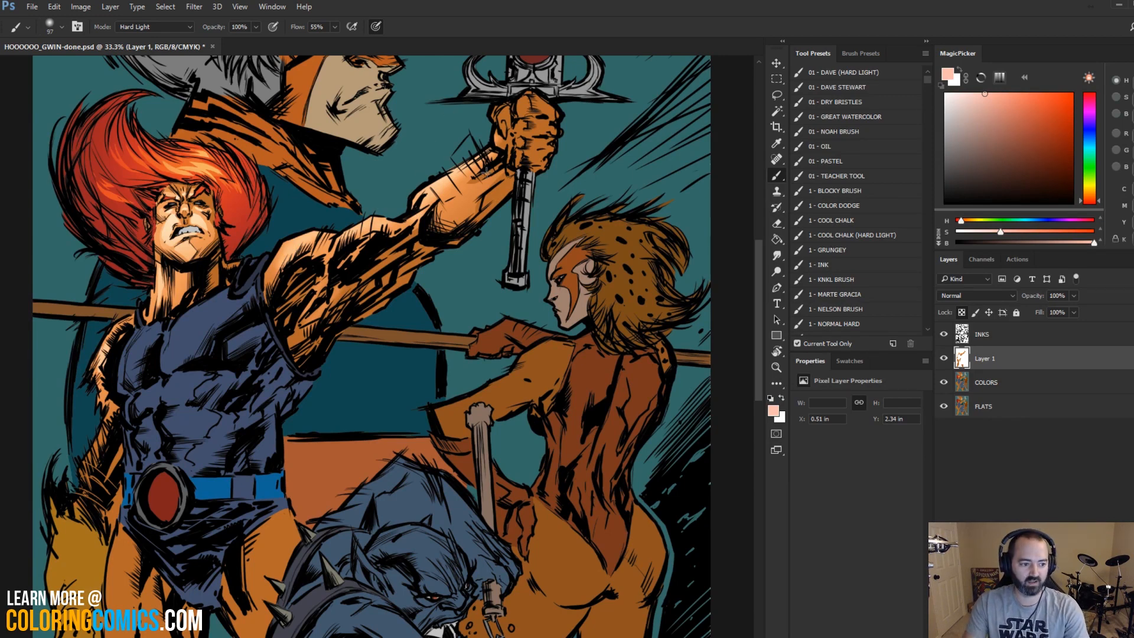
Step: Lasso the lit planes of the fingers gripping the sword, brighten them with the pale peach Hard Light brush and deselect
{"action": "key", "text": "l"}
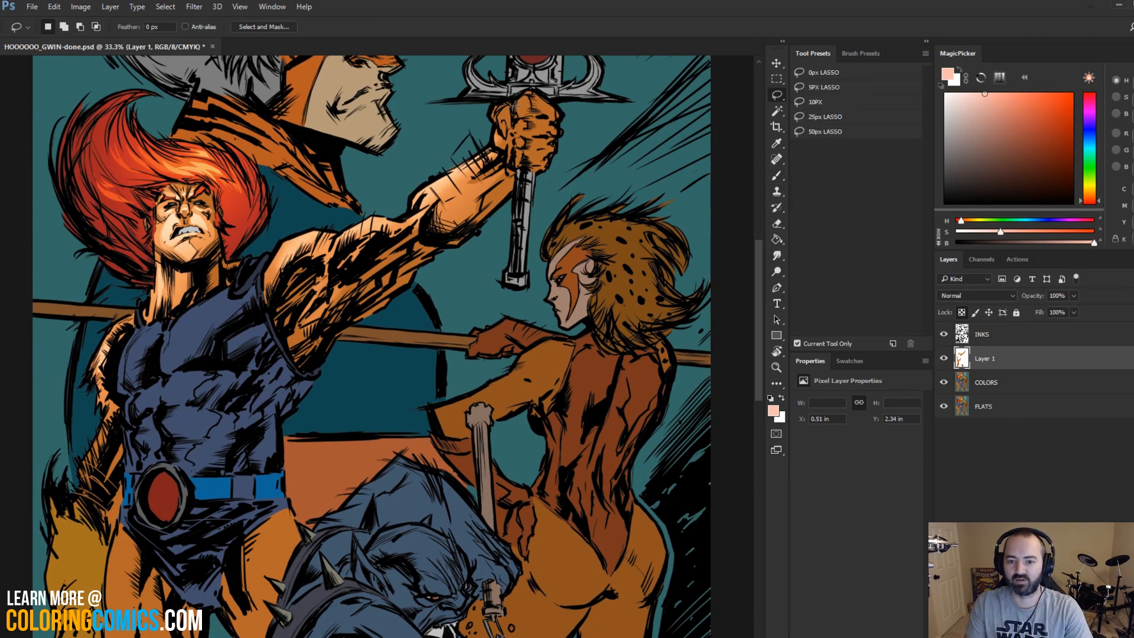
{"action": "left_click", "coordinate": [516, 107], "text": "ctrl"}
{"action": "mouse_move", "coordinate": [516, 107]}
{"action": "left_mouse_down"}
{"action": "mouse_move", "coordinate": [518, 222]}
{"action": "mouse_move", "coordinate": [503, 212]}
{"action": "mouse_move", "coordinate": [490, 249]}
{"action": "mouse_move", "coordinate": [503, 267]}
{"action": "mouse_move", "coordinate": [512, 217]}
{"action": "mouse_move", "coordinate": [536, 202]}
{"action": "mouse_move", "coordinate": [542, 229]}
{"action": "mouse_move", "coordinate": [518, 205]}
{"action": "mouse_move", "coordinate": [538, 228]}
{"action": "mouse_move", "coordinate": [530, 210]}
{"action": "mouse_move", "coordinate": [519, 259]}
{"action": "mouse_move", "coordinate": [535, 242]}
{"action": "mouse_move", "coordinate": [529, 285]}
{"action": "mouse_move", "coordinate": [532, 266]}
{"action": "mouse_move", "coordinate": [536, 275]}
{"action": "mouse_move", "coordinate": [516, 276]}
{"action": "mouse_move", "coordinate": [531, 276]}
{"action": "mouse_move", "coordinate": [526, 208]}
{"action": "mouse_move", "coordinate": [535, 283]}
{"action": "mouse_move", "coordinate": [519, 302]}
{"action": "left_mouse_up"}
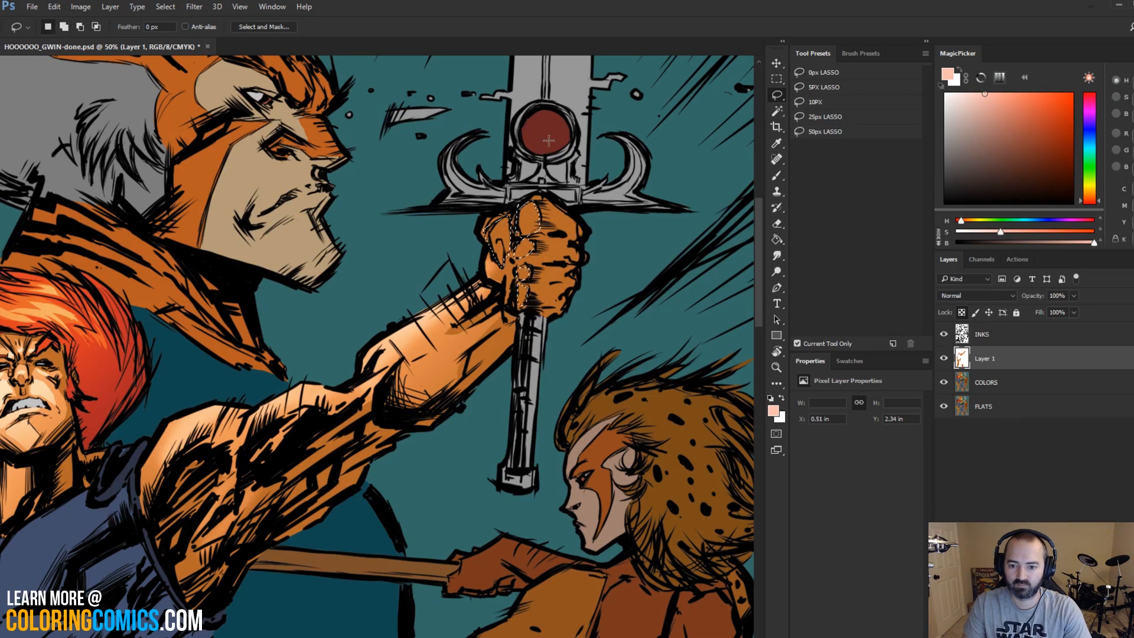
{"action": "key", "text": "b"}
{"action": "left_click_drag", "start_coordinate": [483, 248], "coordinate": [578, 223]}
{"action": "mouse_move", "coordinate": [473, 236]}
{"action": "left_mouse_down"}
{"action": "mouse_move", "coordinate": [493, 230]}
{"action": "mouse_move", "coordinate": [535, 180]}
{"action": "left_mouse_up"}
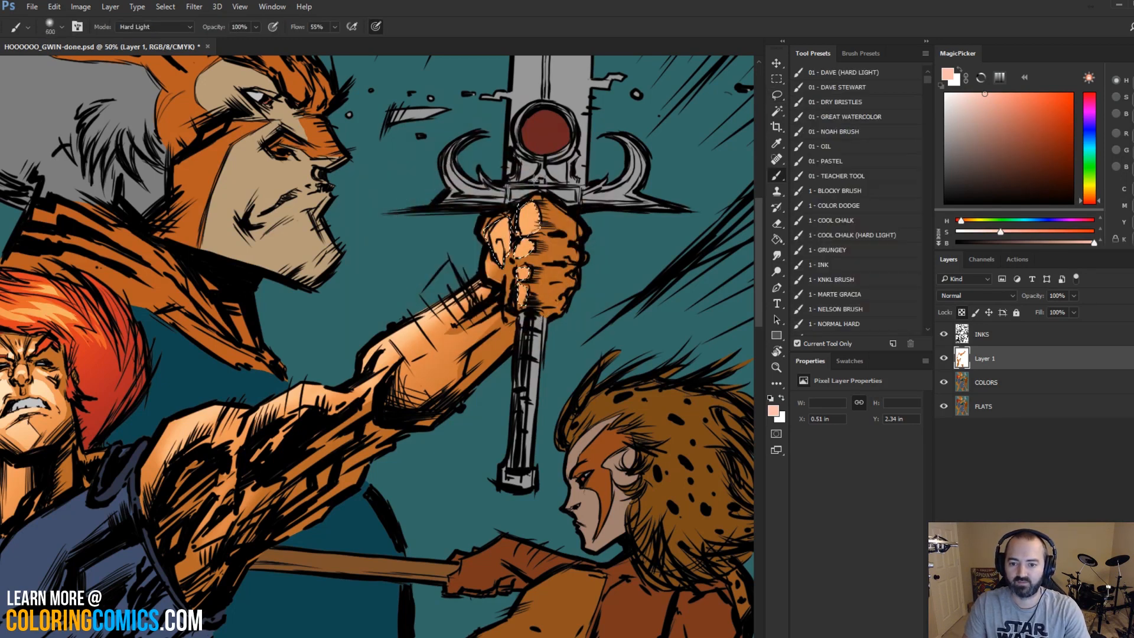
{"action": "key", "text": "l"}
{"action": "key", "text": "ctrl+d"}
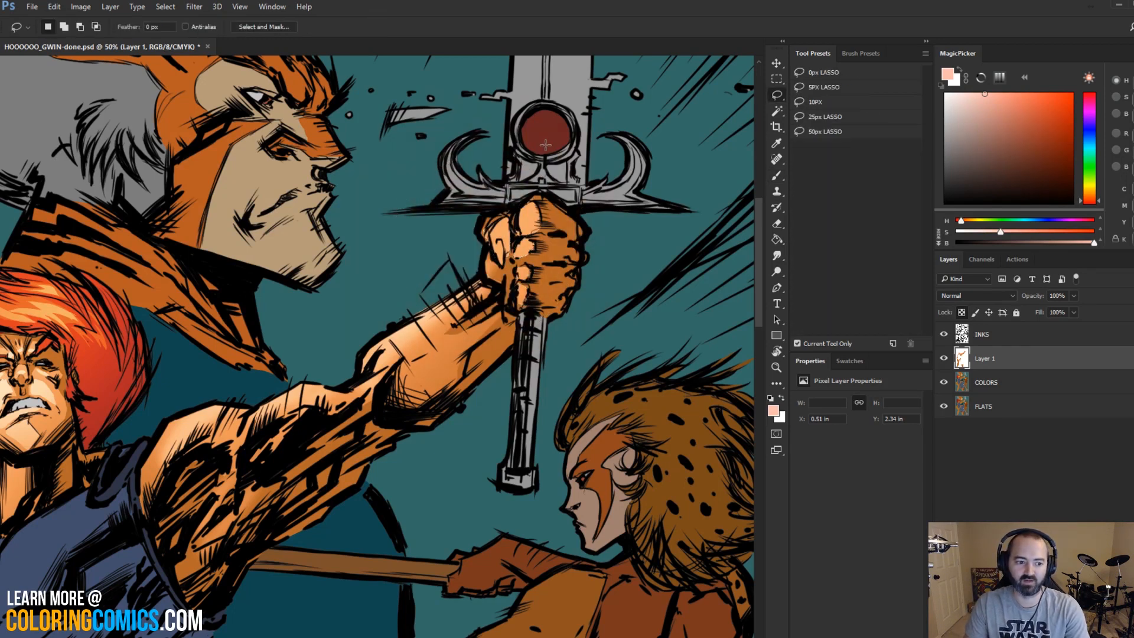
Step: Add a brighter Hard Light accent inside a small selection on the top knuckle of the sword hand
{"action": "key", "text": "b"}
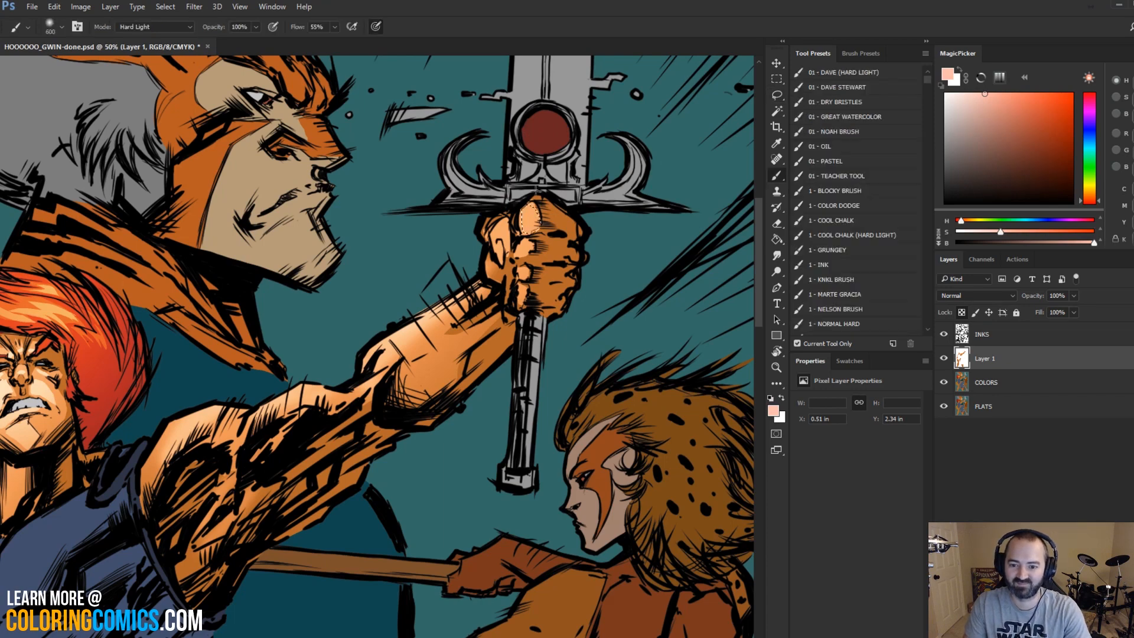
{"action": "left_click_drag", "start_coordinate": [523, 224], "coordinate": [532, 209]}
{"action": "key", "text": "l"}
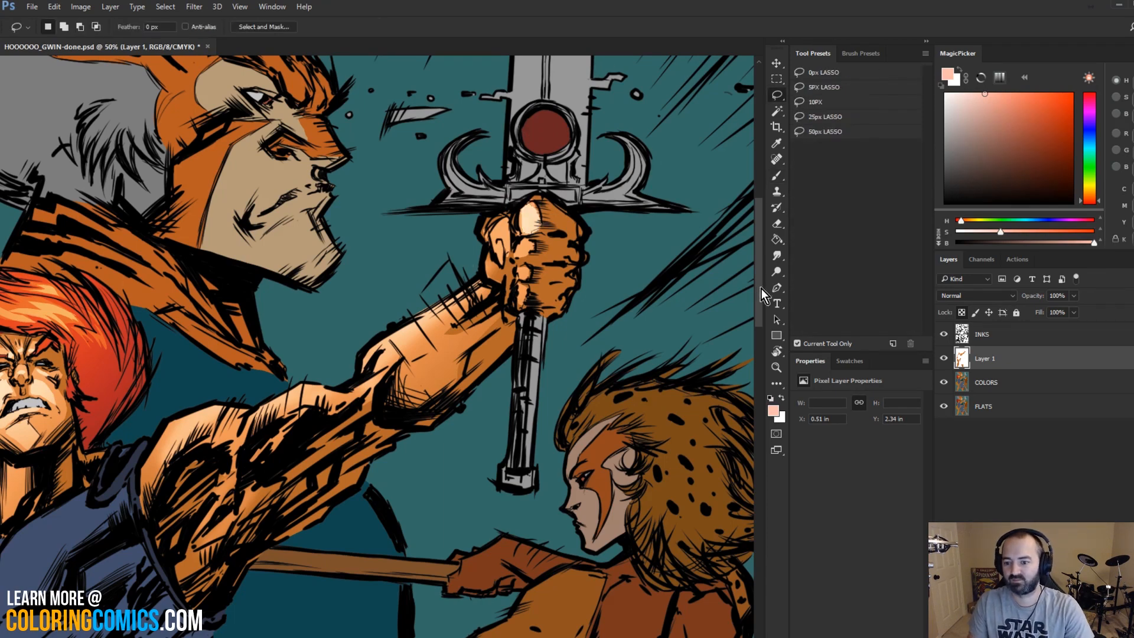
Step: Check the skin highlights on the face, neck, arms and hand against the full page composition
{"action": "left_click", "coordinate": [777, 367]}
{"action": "key", "text": "ctrl+minus"}
{"action": "key", "text": "ctrl+minus"}
{"action": "key", "text": "ctrl+minus"}
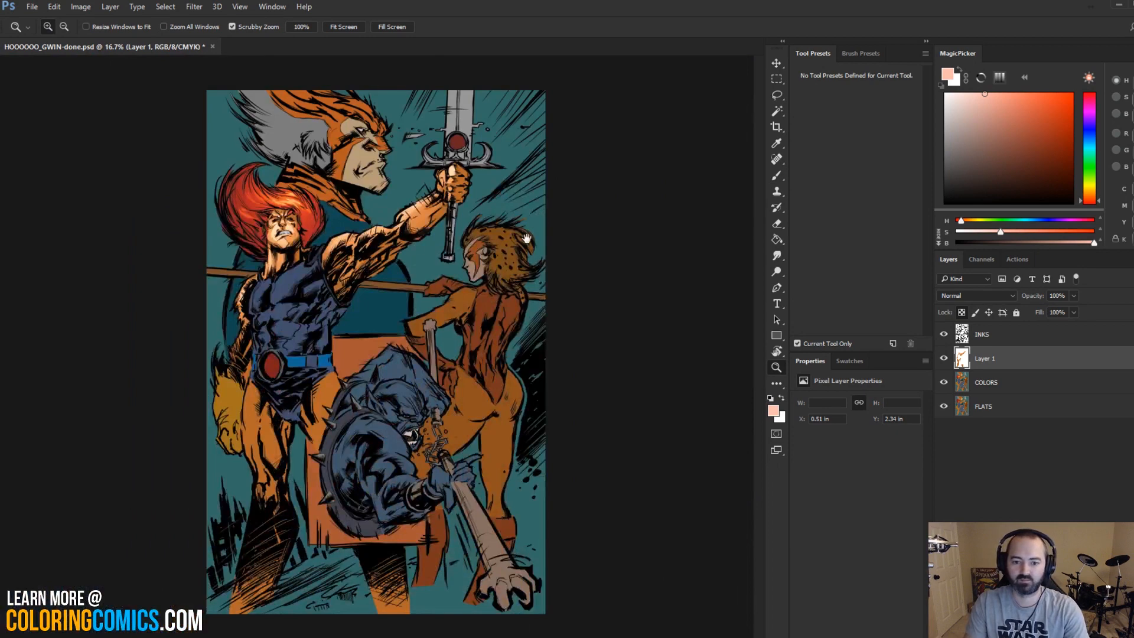
{"action": "key", "text": "ctrl+plus"}
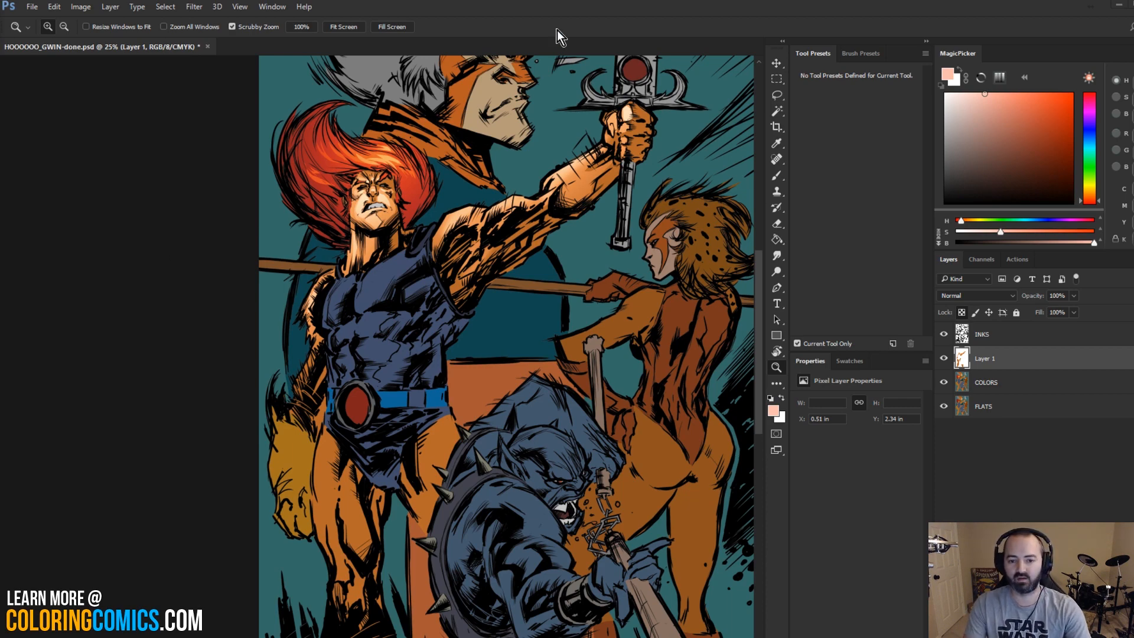
Step: Lasso the lit area of the red-haired character's front thigh, brighten it with the pale peach Hard Light brush and deselect
{"action": "left_click", "coordinate": [454, 222]}
{"action": "scroll", "coordinate": [442, 201], "scroll_direction": "down", "scroll_amount": 5}
{"action": "key", "text": "b"}
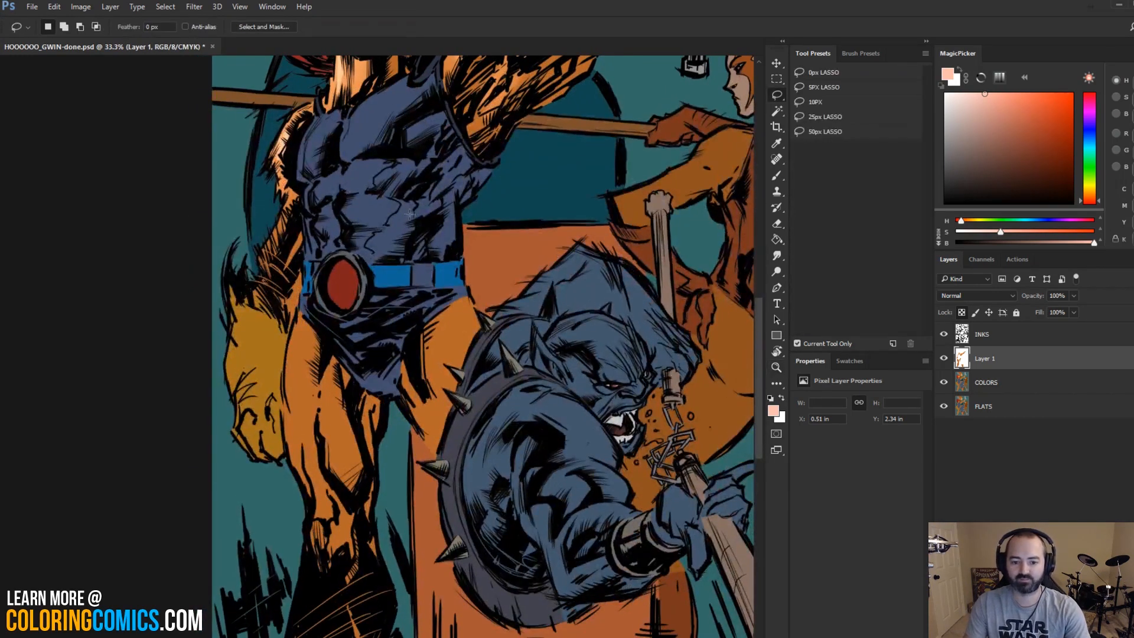
{"action": "mouse_move", "coordinate": [322, 264]}
{"action": "left_mouse_down"}
{"action": "mouse_move", "coordinate": [325, 330]}
{"action": "mouse_move", "coordinate": [310, 277]}
{"action": "left_mouse_up"}
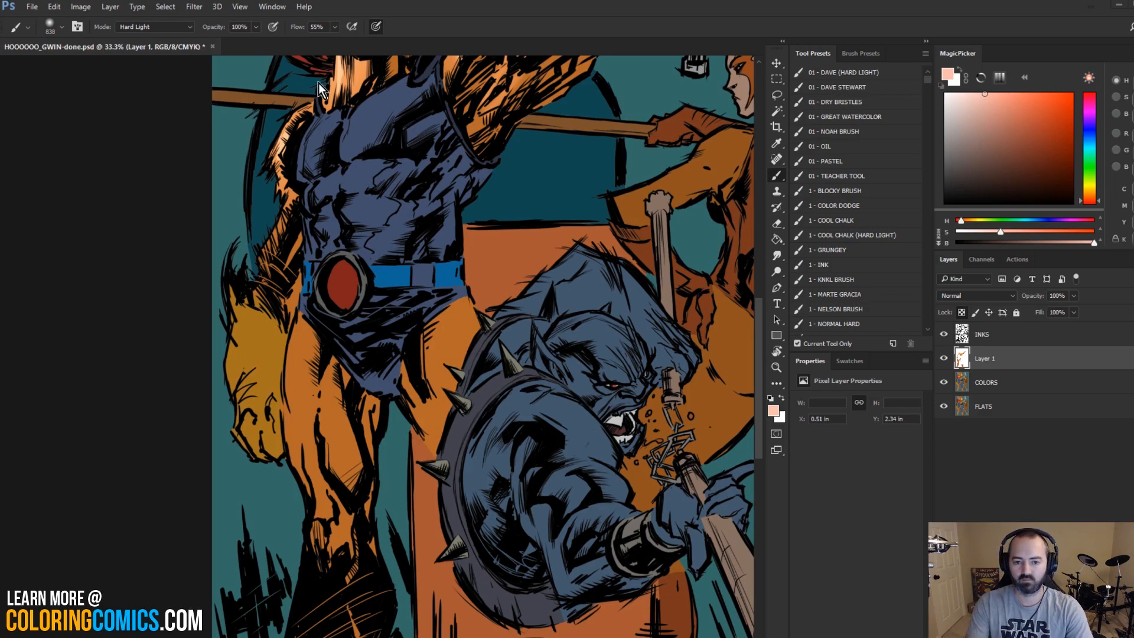
{"action": "key", "text": "l"}
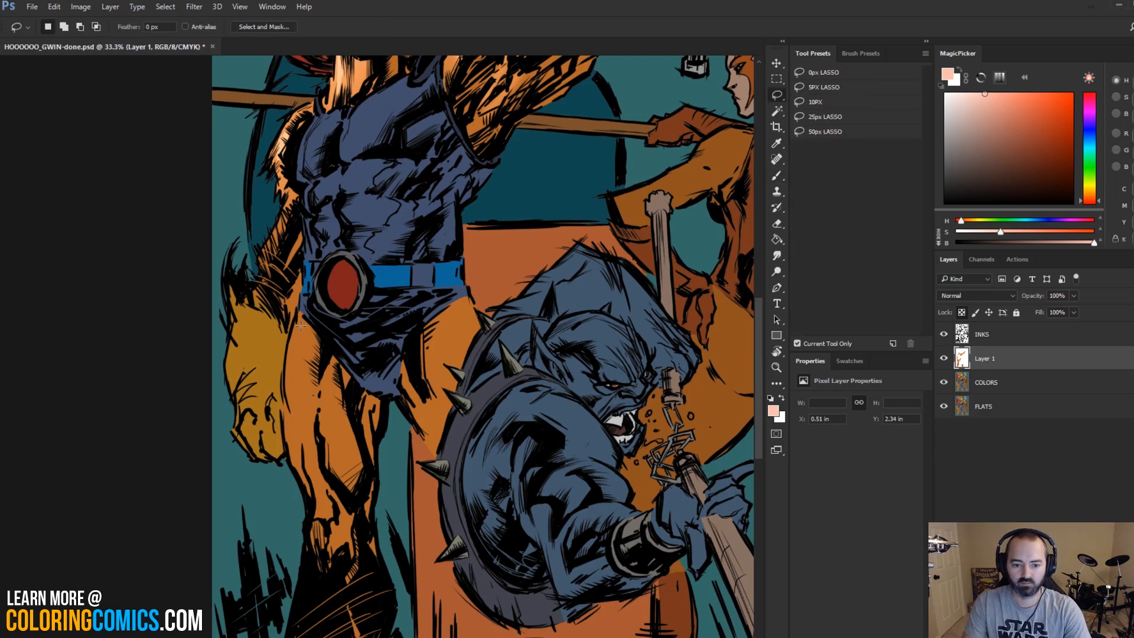
{"action": "mouse_move", "coordinate": [304, 308]}
{"action": "left_mouse_down"}
{"action": "mouse_move", "coordinate": [342, 351]}
{"action": "mouse_move", "coordinate": [359, 507]}
{"action": "mouse_move", "coordinate": [337, 511]}
{"action": "mouse_move", "coordinate": [302, 312]}
{"action": "left_mouse_up"}
{"action": "key", "text": "b"}
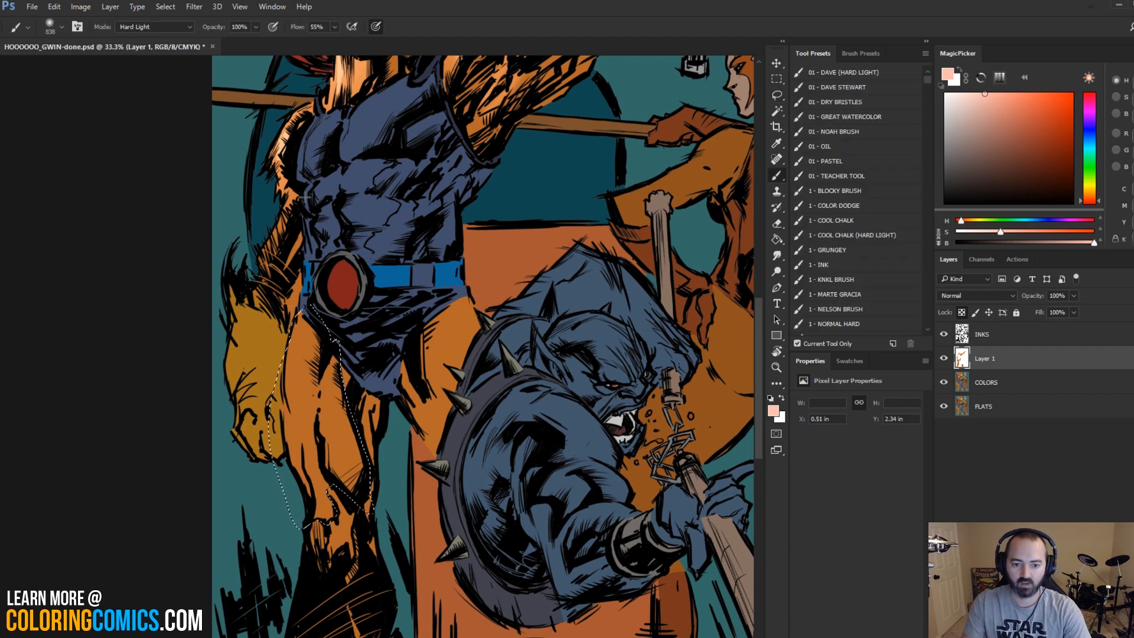
{"action": "mouse_move", "coordinate": [306, 385]}
{"action": "left_mouse_down"}
{"action": "mouse_move", "coordinate": [299, 425]}
{"action": "mouse_move", "coordinate": [284, 381]}
{"action": "left_mouse_up"}
{"action": "key", "text": "ctrl+d"}
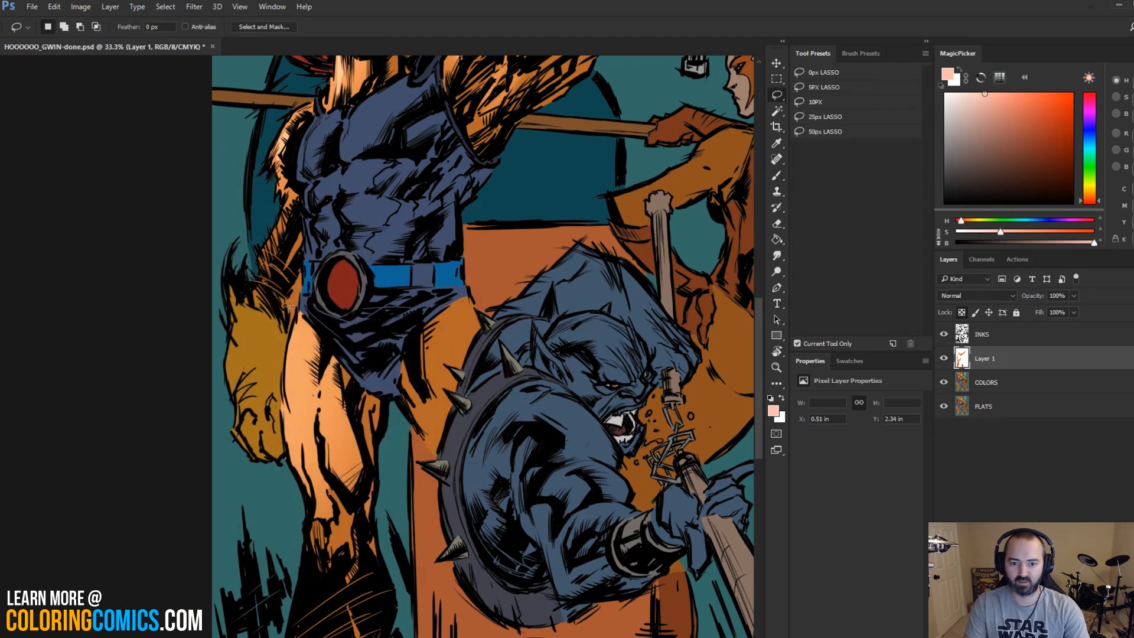
Step: Shrink the Hard Light brush and retry the stroke until a soft highlight runs down the length of the front thigh
{"action": "scroll", "coordinate": [306, 307], "scroll_direction": "up", "scroll_amount": 3}
{"action": "scroll", "coordinate": [306, 306], "scroll_direction": "down", "scroll_amount": 3}
{"action": "key", "text": "l"}
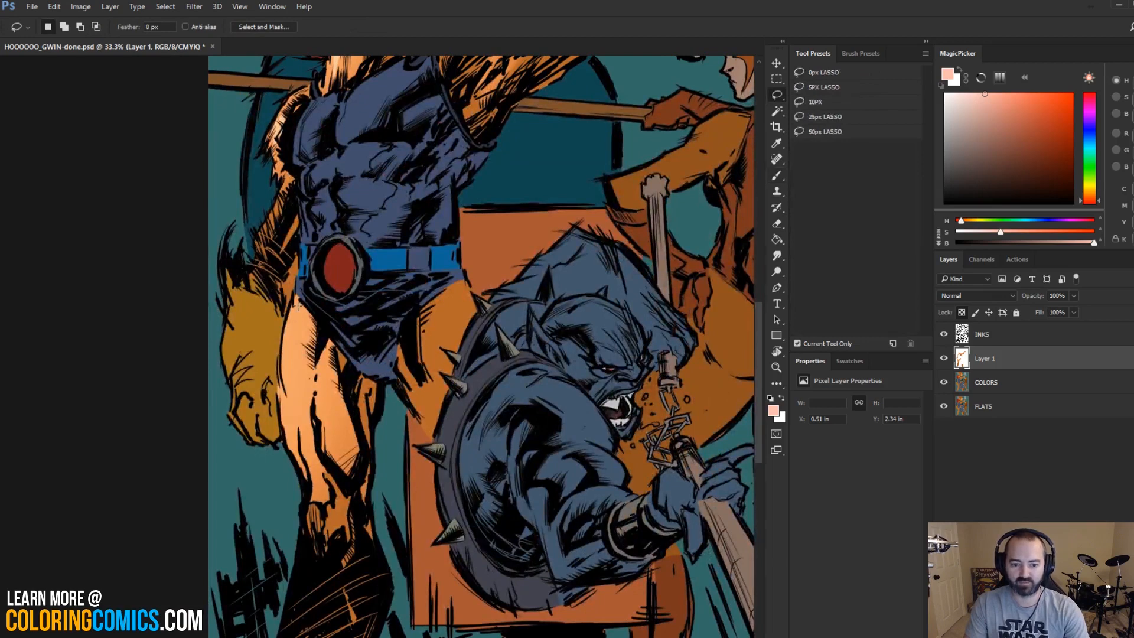
{"action": "key", "text": "b"}
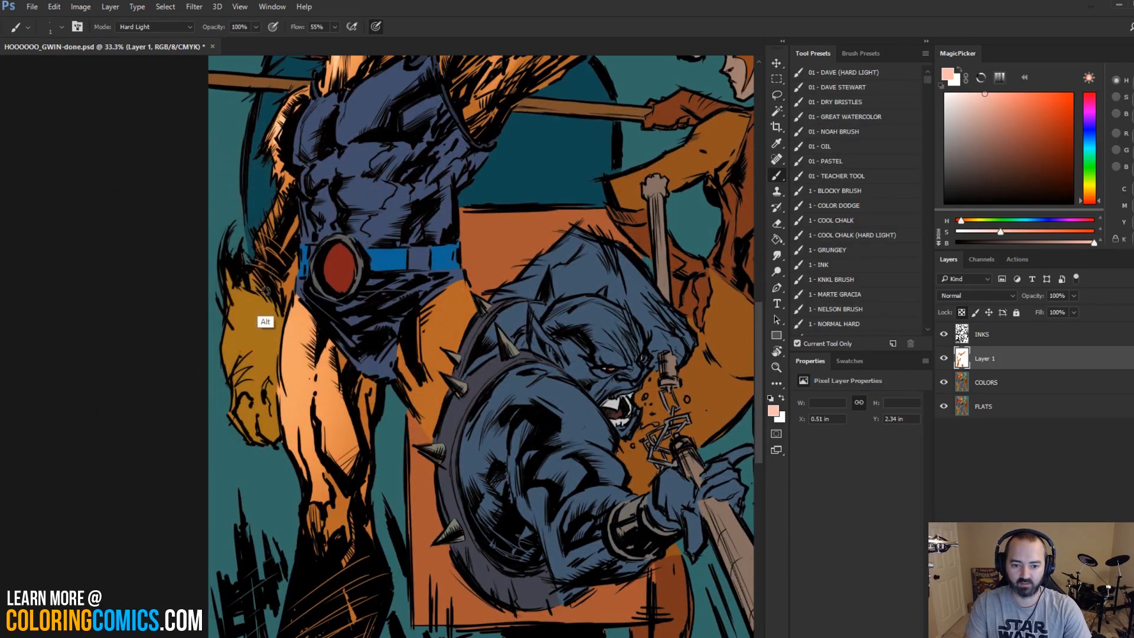
{"action": "left_click_drag", "start_coordinate": [304, 304], "coordinate": [303, 408]}
{"action": "key", "text": "ctrl+z"}
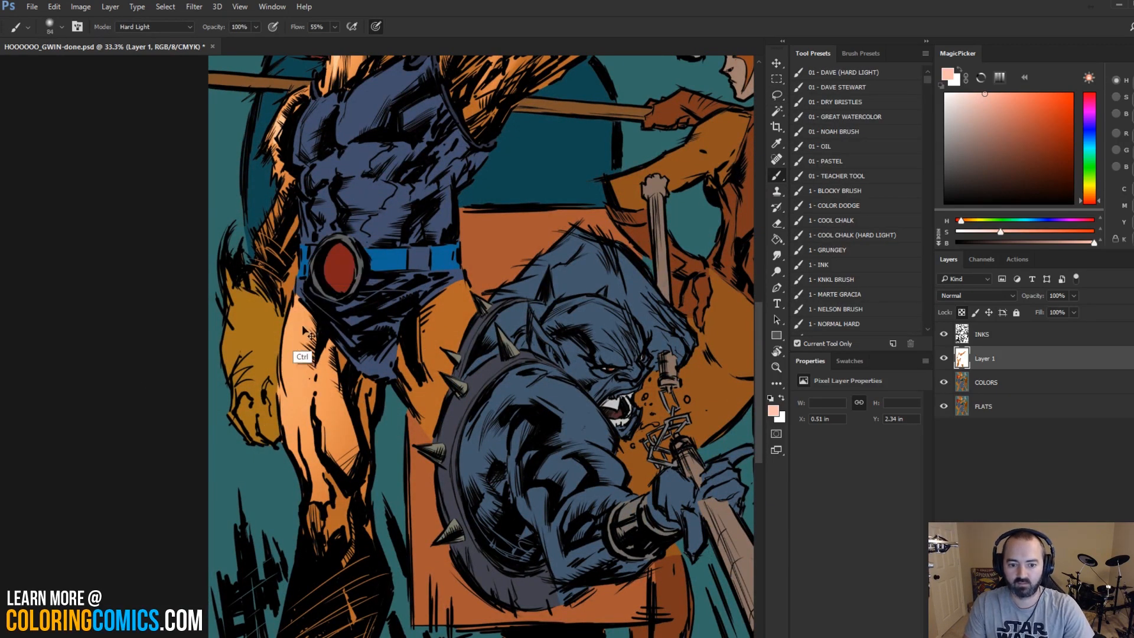
{"action": "left_click_drag", "start_coordinate": [303, 302], "coordinate": [308, 421]}
{"action": "key", "text": "ctrl+z"}
{"action": "mouse_move", "coordinate": [299, 307]}
{"action": "left_mouse_down"}
{"action": "mouse_move", "coordinate": [293, 361]}
{"action": "mouse_move", "coordinate": [325, 486]}
{"action": "mouse_move", "coordinate": [321, 386]}
{"action": "mouse_move", "coordinate": [324, 470]}
{"action": "left_mouse_up"}
{"action": "scroll", "coordinate": [365, 264], "scroll_direction": "up", "scroll_amount": 5}
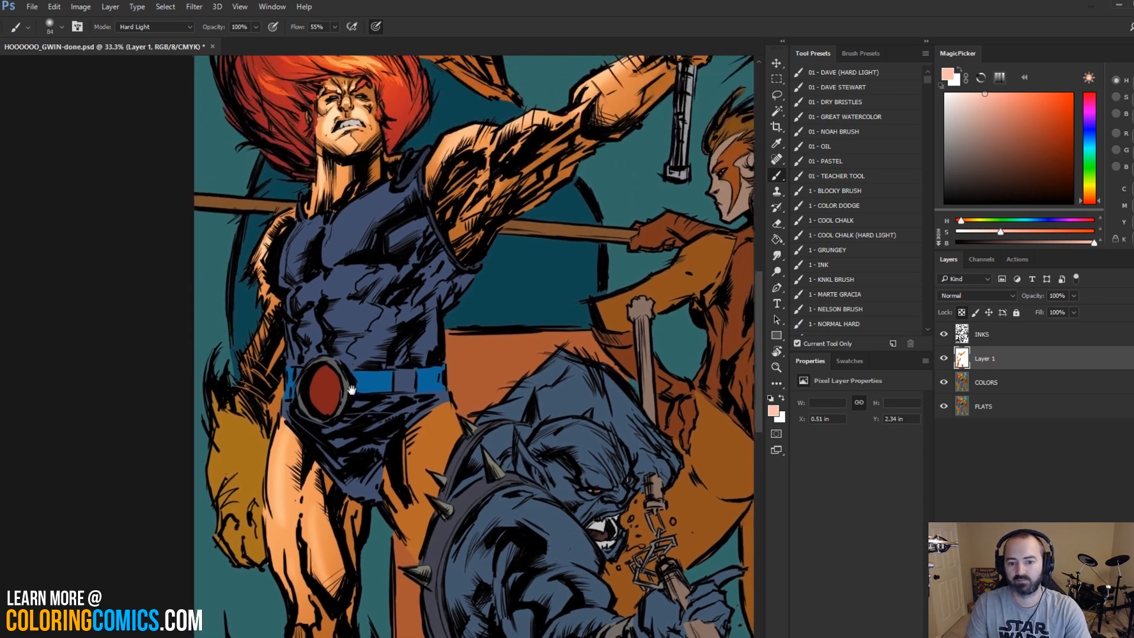
Step: Enlarge the brush and brighten the character's other thigh, beside the blue creature, with the pale peach Hard Light colour
{"action": "left_click_drag", "start_coordinate": [453, 359], "coordinate": [439, 256]}
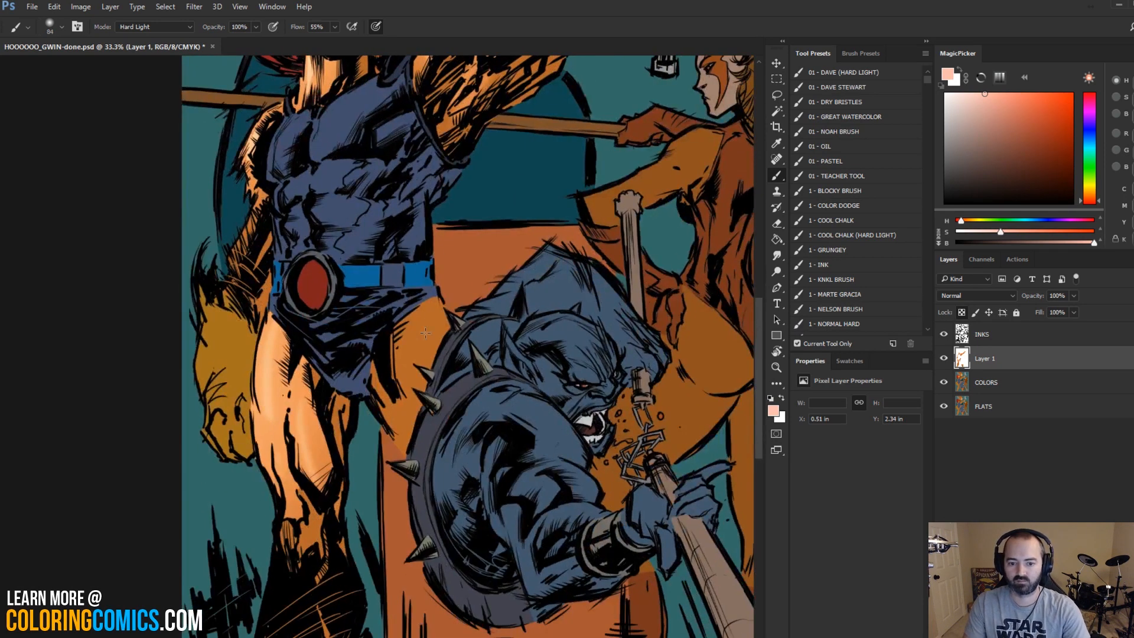
{"action": "key", "text": "bracketright"}
{"action": "key", "text": "bracketright"}
{"action": "key", "text": "bracketright"}
{"action": "key", "text": "bracketright"}
{"action": "key", "text": "bracketright"}
{"action": "key", "text": "bracketright"}
{"action": "key", "text": "bracketright"}
{"action": "key", "text": "bracketright"}
{"action": "left_click_drag", "start_coordinate": [406, 294], "coordinate": [443, 387]}
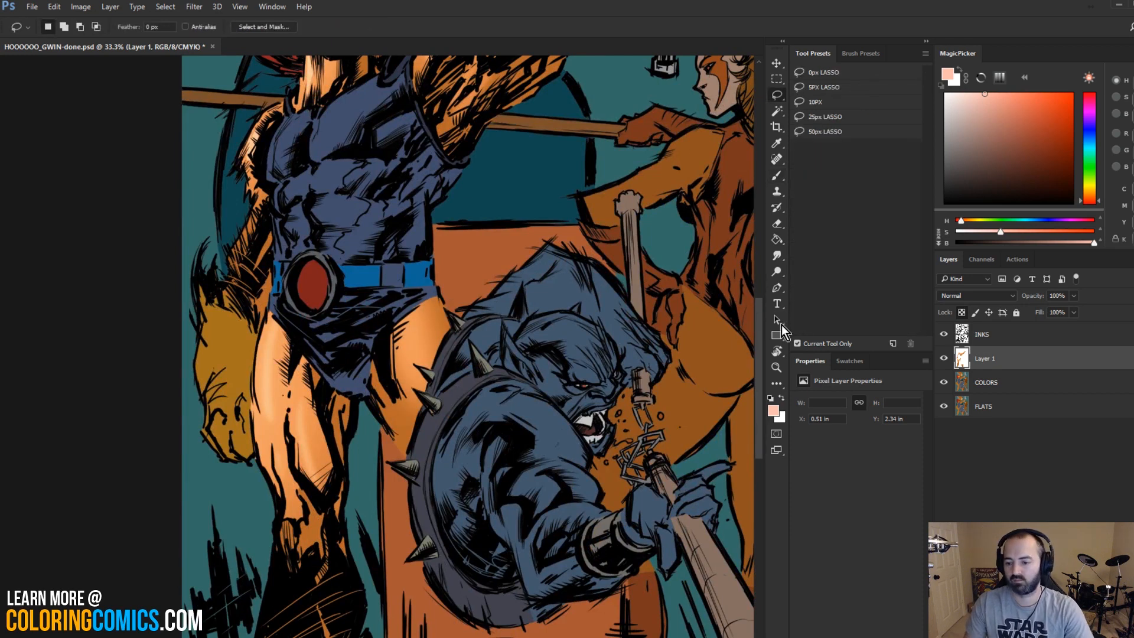
Step: Check the skin highlights against the full page and merge Layer 1 down into the COLORS layer
{"action": "key", "text": "z"}
{"action": "left_click", "coordinate": [518, 286], "text": "alt"}
{"action": "left_click", "coordinate": [517, 286], "text": "alt"}
{"action": "key", "text": "l"}
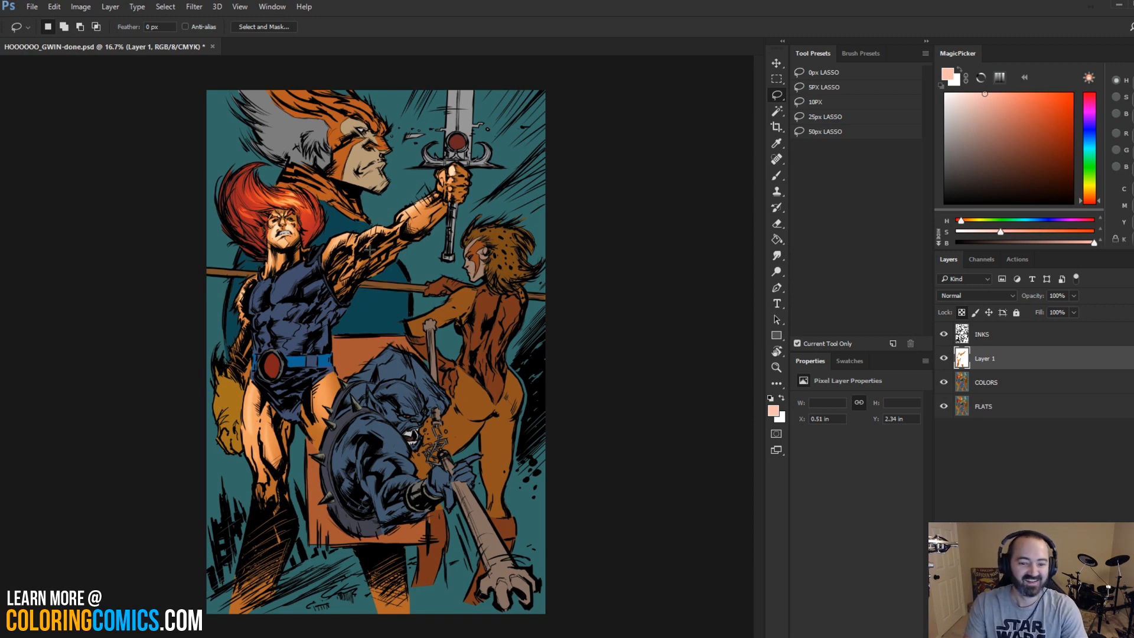
{"action": "left_click", "coordinate": [467, 287], "text": "ctrl"}
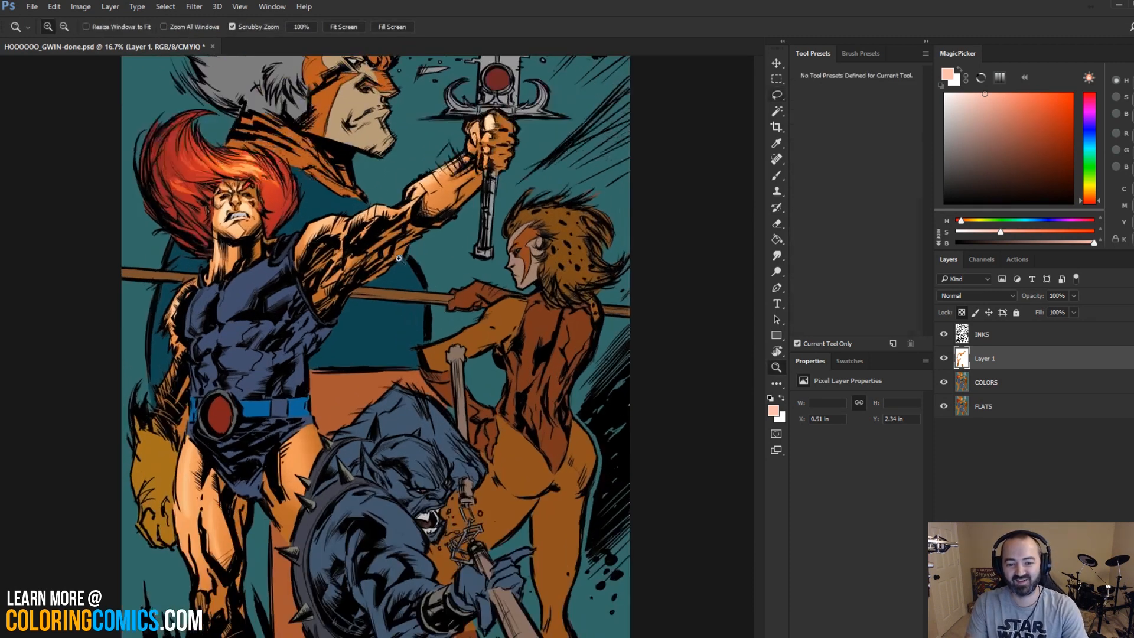
{"action": "left_click_drag", "start_coordinate": [467, 287], "coordinate": [560, 226]}
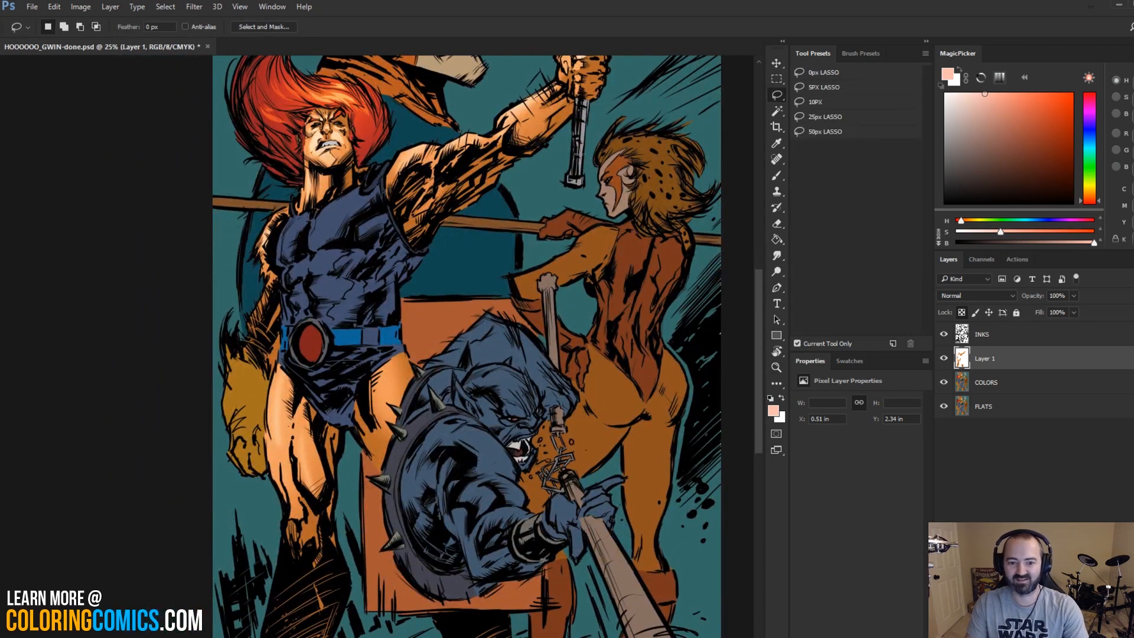
{"action": "right_click", "coordinate": [990, 356]}
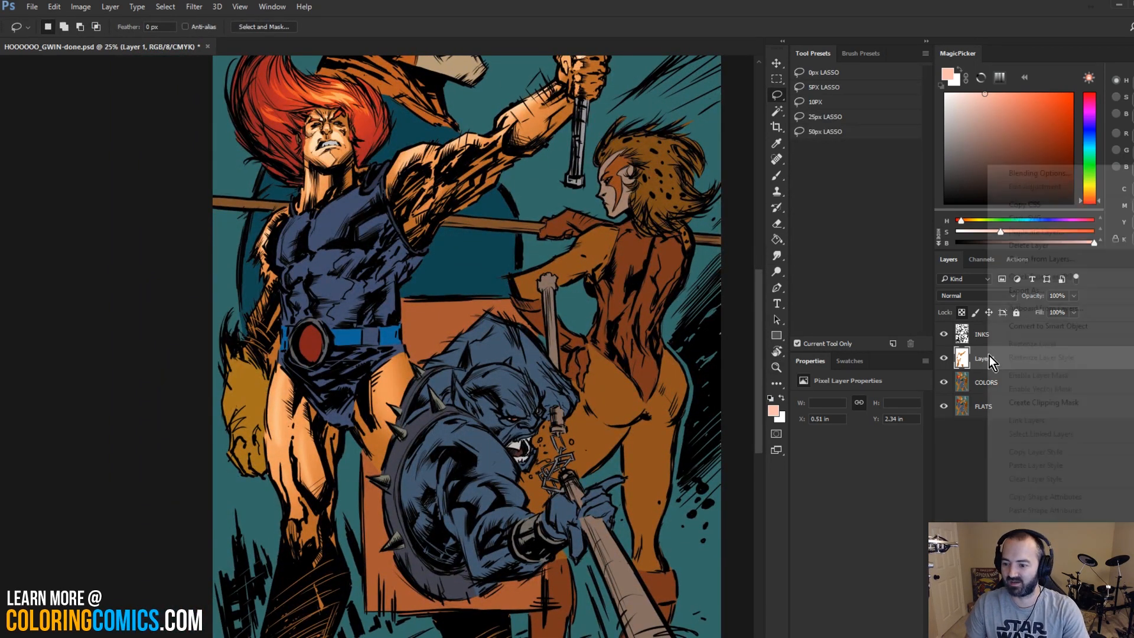
{"action": "left_click", "coordinate": [1029, 245]}
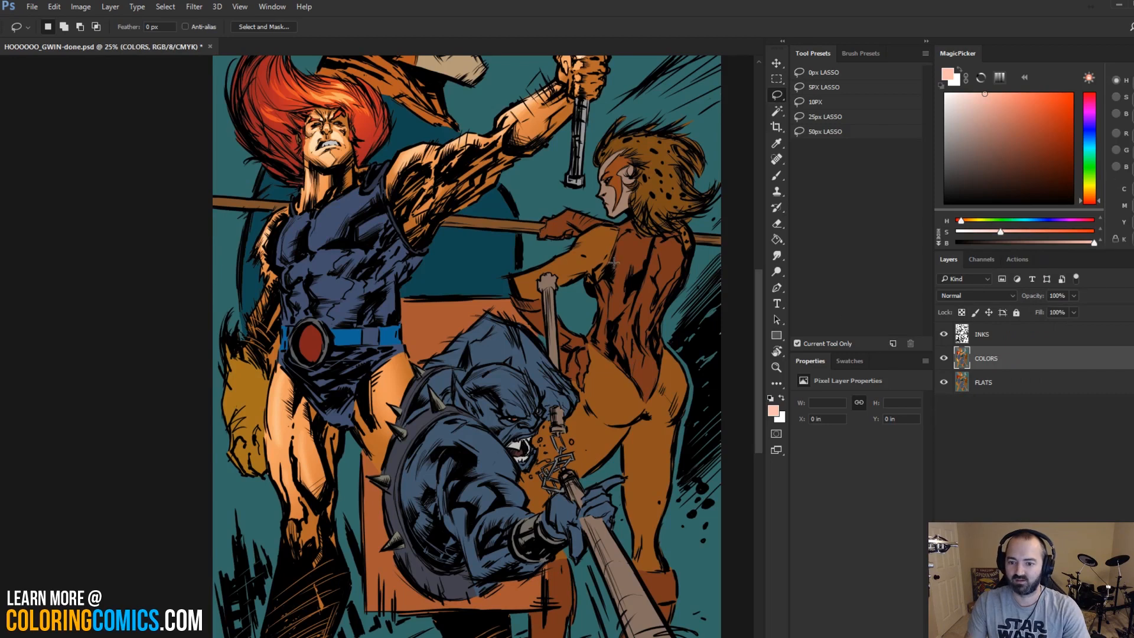
Step: Isolate the character's blue tunic on a new transparency-locked layer above COLORS using the Magic Wand
{"action": "left_click", "coordinate": [776, 367]}
{"action": "left_click", "coordinate": [459, 196], "text": "alt"}
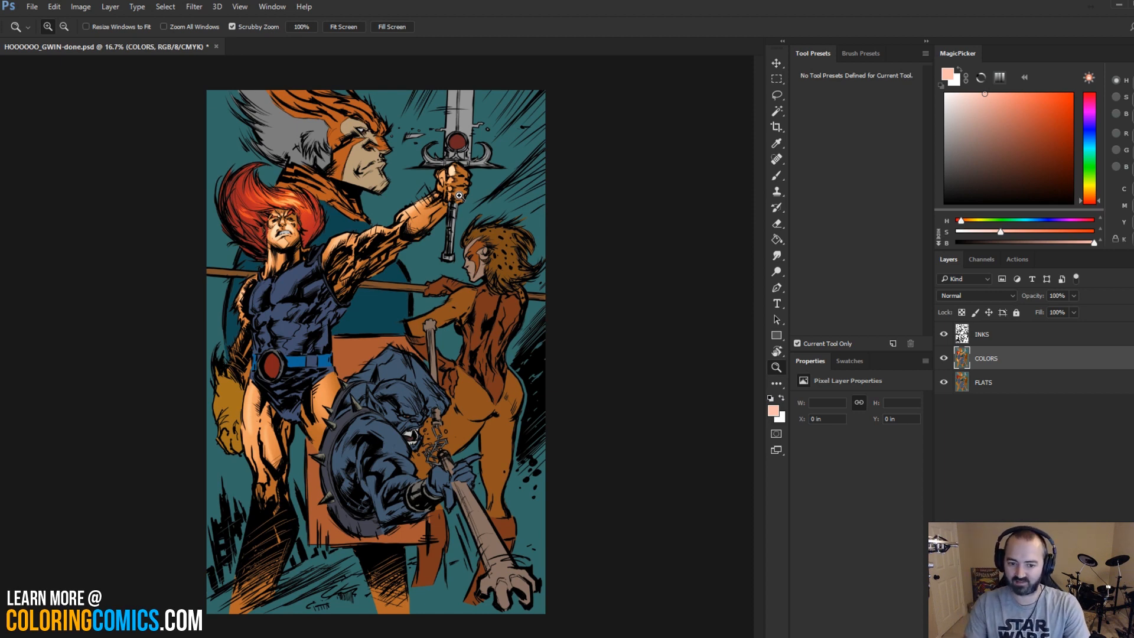
{"action": "left_click_drag", "start_coordinate": [287, 193], "coordinate": [363, 223]}
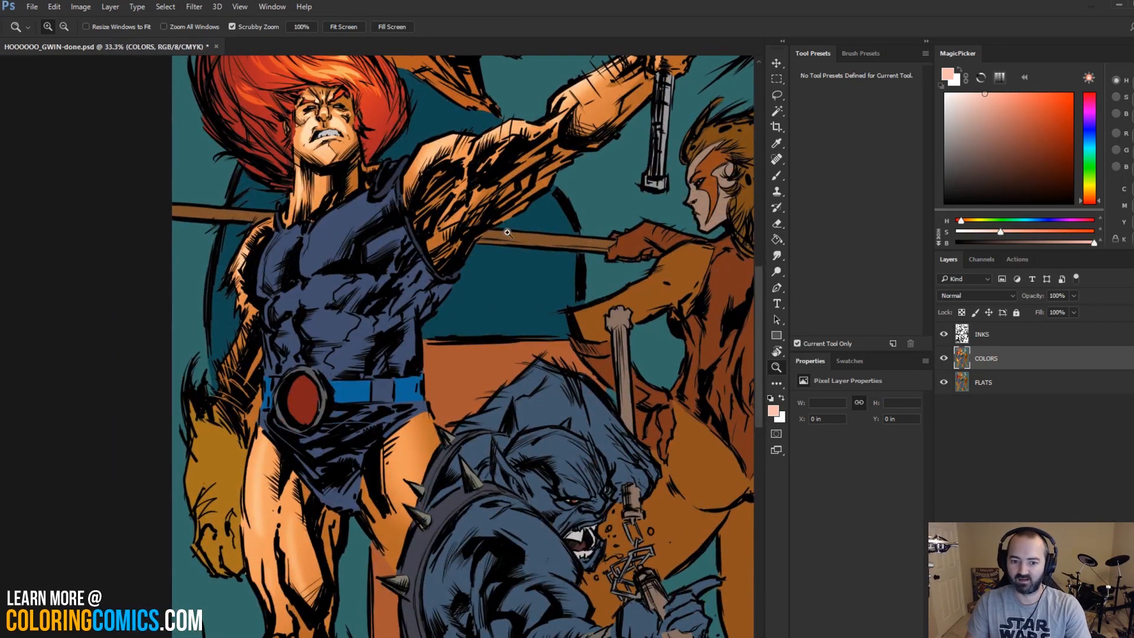
{"action": "key", "text": "w"}
{"action": "key", "text": "ctrl+shift+alt+n"}
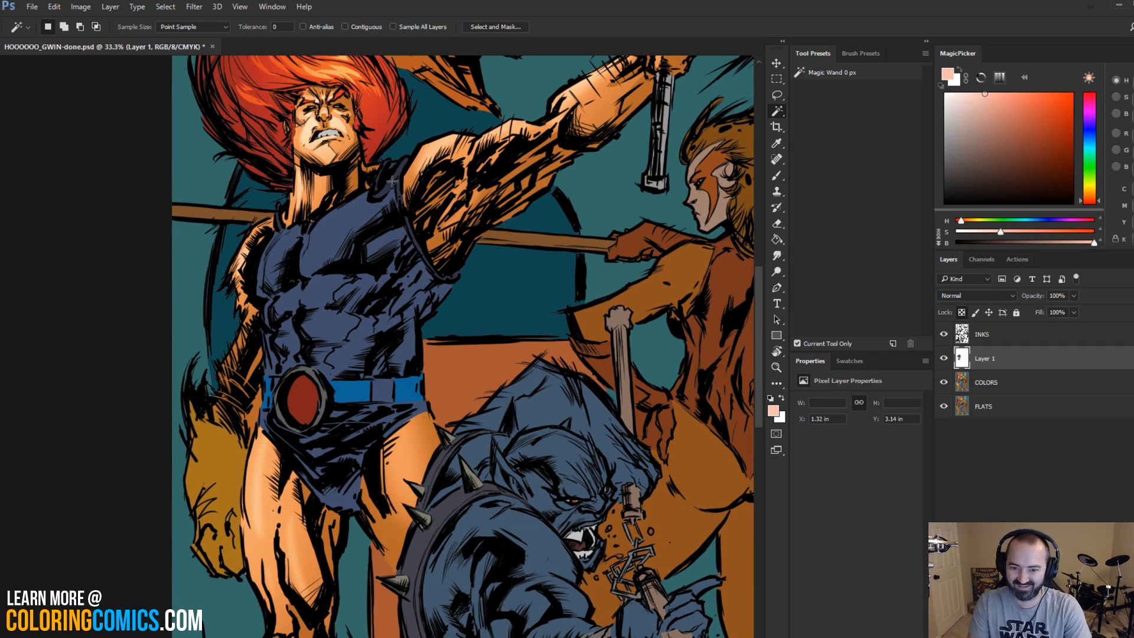
Step: Lasso the lit planes of the tunic's chest and abdominal muscles as one combined selection
{"action": "key", "text": "l"}
{"action": "mouse_move", "coordinate": [392, 181]}
{"action": "left_mouse_down"}
{"action": "mouse_move", "coordinate": [357, 260]}
{"action": "mouse_move", "coordinate": [306, 279]}
{"action": "mouse_move", "coordinate": [298, 256]}
{"action": "mouse_move", "coordinate": [311, 221]}
{"action": "mouse_move", "coordinate": [302, 219]}
{"action": "mouse_move", "coordinate": [286, 292]}
{"action": "mouse_move", "coordinate": [292, 202]}
{"action": "left_mouse_up"}
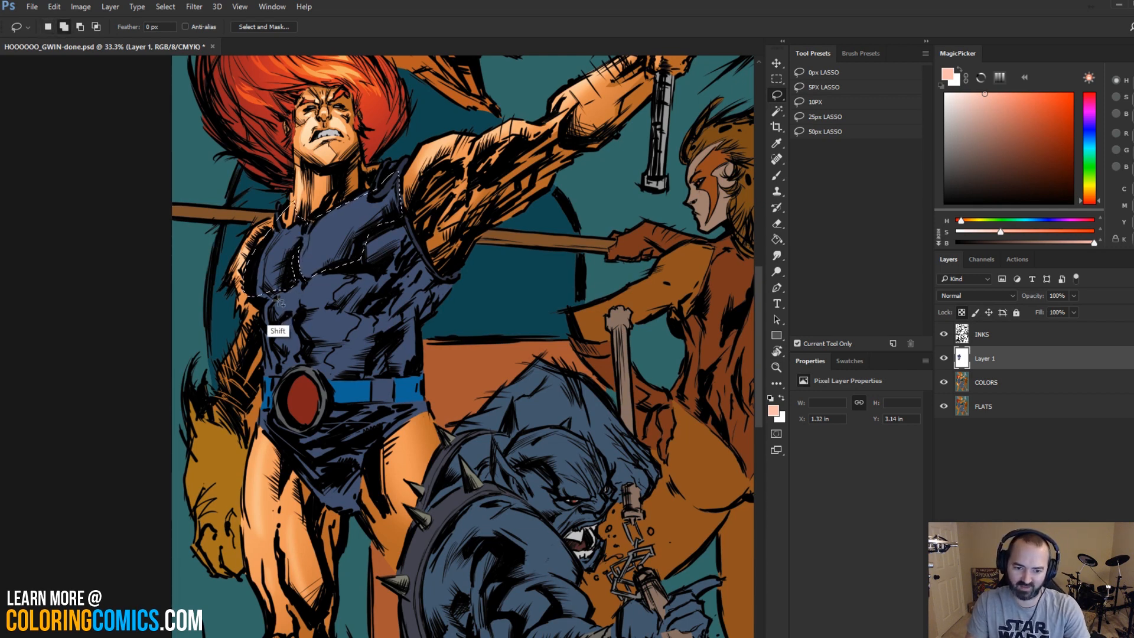
{"action": "mouse_move", "coordinate": [281, 303]}
{"action": "left_mouse_down"}
{"action": "mouse_move", "coordinate": [299, 317]}
{"action": "mouse_move", "coordinate": [274, 305]}
{"action": "mouse_move", "coordinate": [317, 307]}
{"action": "mouse_move", "coordinate": [344, 275]}
{"action": "mouse_move", "coordinate": [281, 333]}
{"action": "mouse_move", "coordinate": [293, 357]}
{"action": "mouse_move", "coordinate": [305, 318]}
{"action": "mouse_move", "coordinate": [305, 335]}
{"action": "mouse_move", "coordinate": [341, 329]}
{"action": "mouse_move", "coordinate": [340, 309]}
{"action": "mouse_move", "coordinate": [317, 321]}
{"action": "mouse_move", "coordinate": [311, 340]}
{"action": "mouse_move", "coordinate": [345, 341]}
{"action": "mouse_move", "coordinate": [338, 313]}
{"action": "left_mouse_up"}
{"action": "mouse_move", "coordinate": [284, 338]}
{"action": "left_mouse_down"}
{"action": "mouse_move", "coordinate": [326, 346]}
{"action": "mouse_move", "coordinate": [291, 362]}
{"action": "mouse_move", "coordinate": [331, 363]}
{"action": "left_mouse_up"}
{"action": "left_click_drag", "start_coordinate": [362, 280], "coordinate": [369, 278]}
{"action": "mouse_move", "coordinate": [397, 233]}
{"action": "left_mouse_down"}
{"action": "mouse_move", "coordinate": [379, 237]}
{"action": "mouse_move", "coordinate": [397, 234]}
{"action": "left_mouse_up"}
{"action": "mouse_move", "coordinate": [377, 314]}
{"action": "left_mouse_down"}
{"action": "mouse_move", "coordinate": [347, 357]}
{"action": "mouse_move", "coordinate": [378, 328]}
{"action": "mouse_move", "coordinate": [361, 349]}
{"action": "mouse_move", "coordinate": [355, 339]}
{"action": "mouse_move", "coordinate": [375, 357]}
{"action": "mouse_move", "coordinate": [385, 301]}
{"action": "mouse_move", "coordinate": [381, 343]}
{"action": "left_mouse_up"}
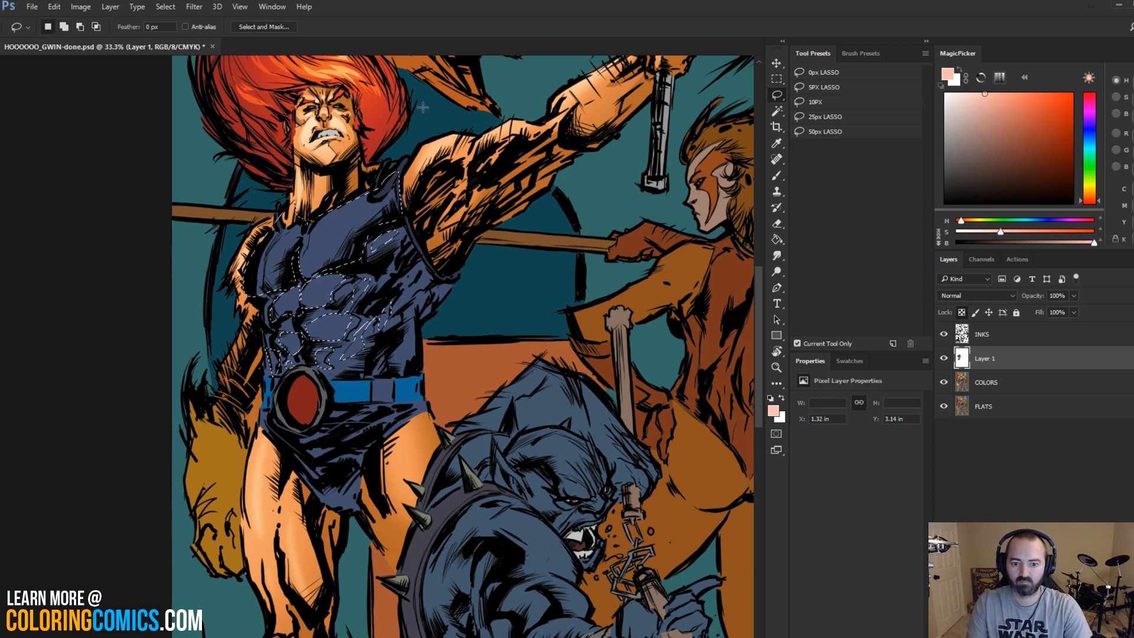
Step: Toggle the selection edges on the tunic and leave them hidden with the selection active
{"action": "key", "text": "ctrl+shift+h"}
{"action": "key", "text": "ctrl+shift+h"}
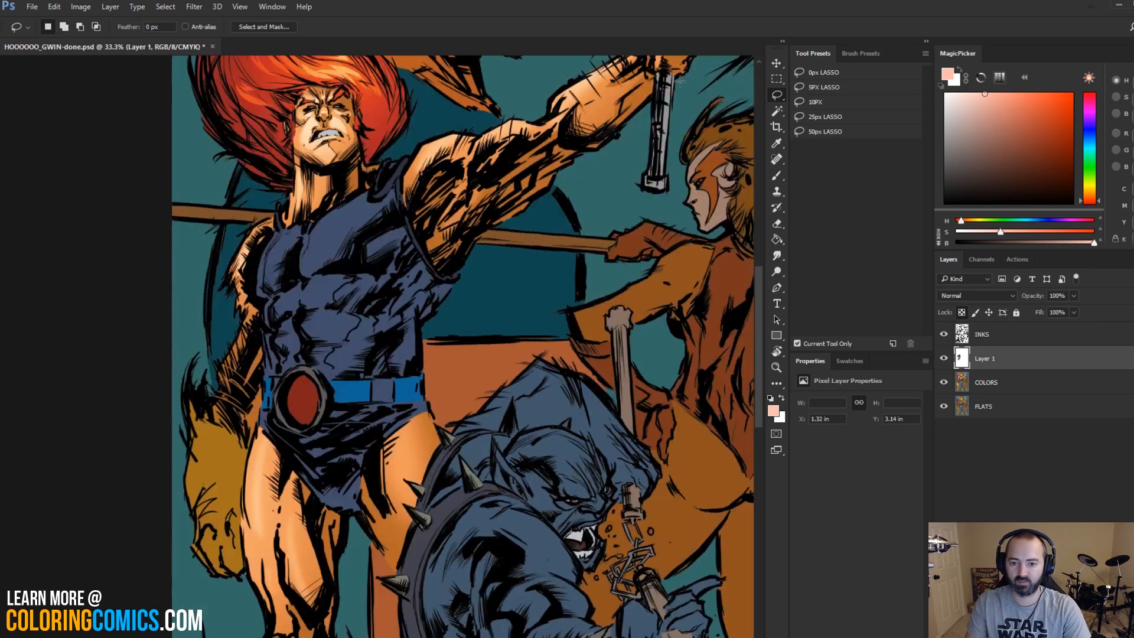
{"action": "key", "text": "ctrl+shift+h"}
{"action": "key", "text": "ctrl+shift+h"}
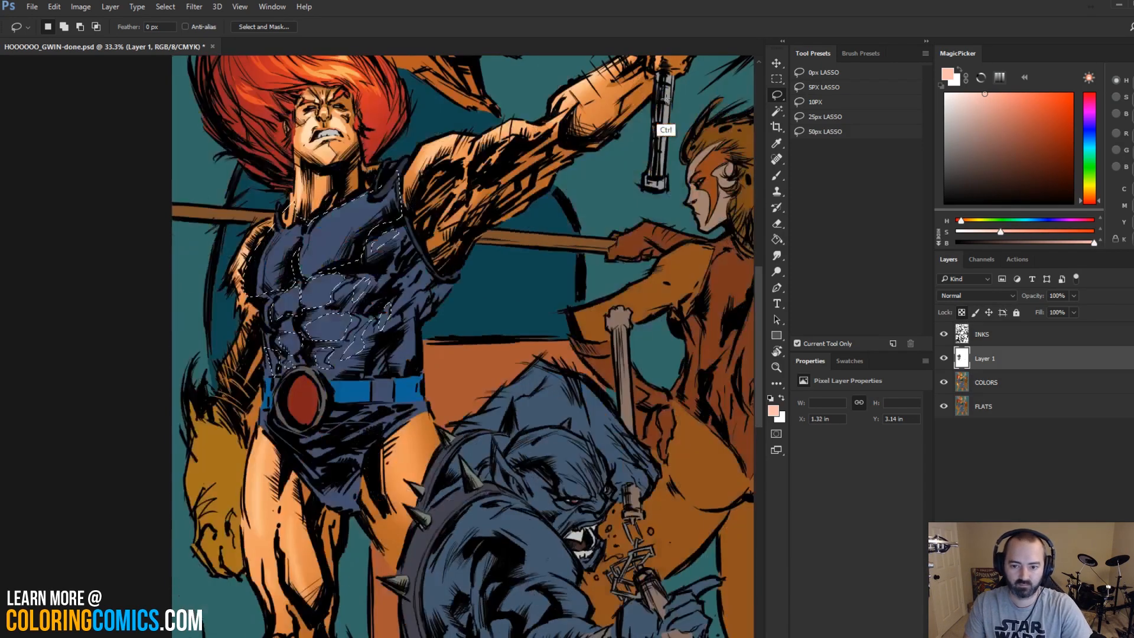
{"action": "key", "text": "ctrl+d"}
Step: Sample the tunic's blue, lighten it, and brush it in Hard Light over the selected chest and abdominal planes
{"action": "key", "text": "b"}
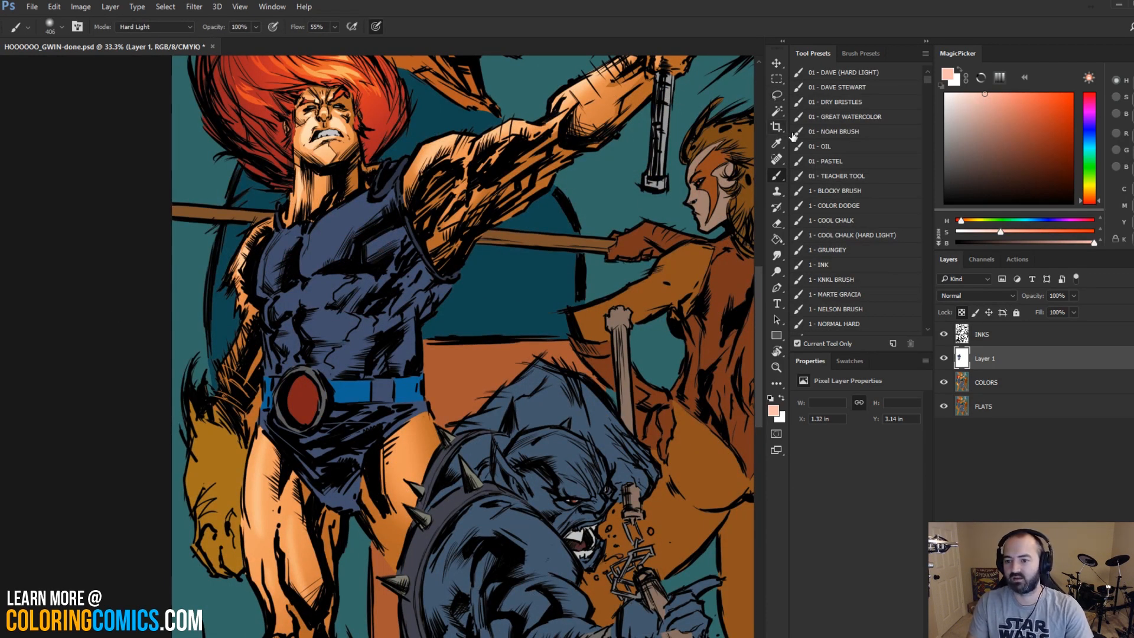
{"action": "left_click", "coordinate": [372, 228], "text": "alt"}
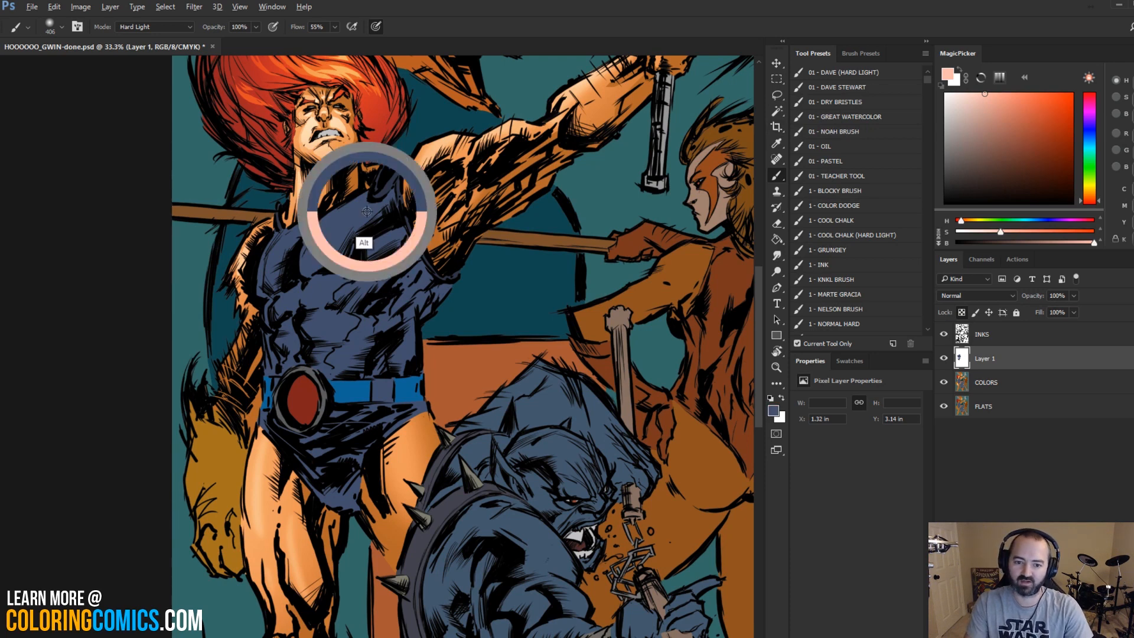
{"action": "left_click", "coordinate": [990, 110]}
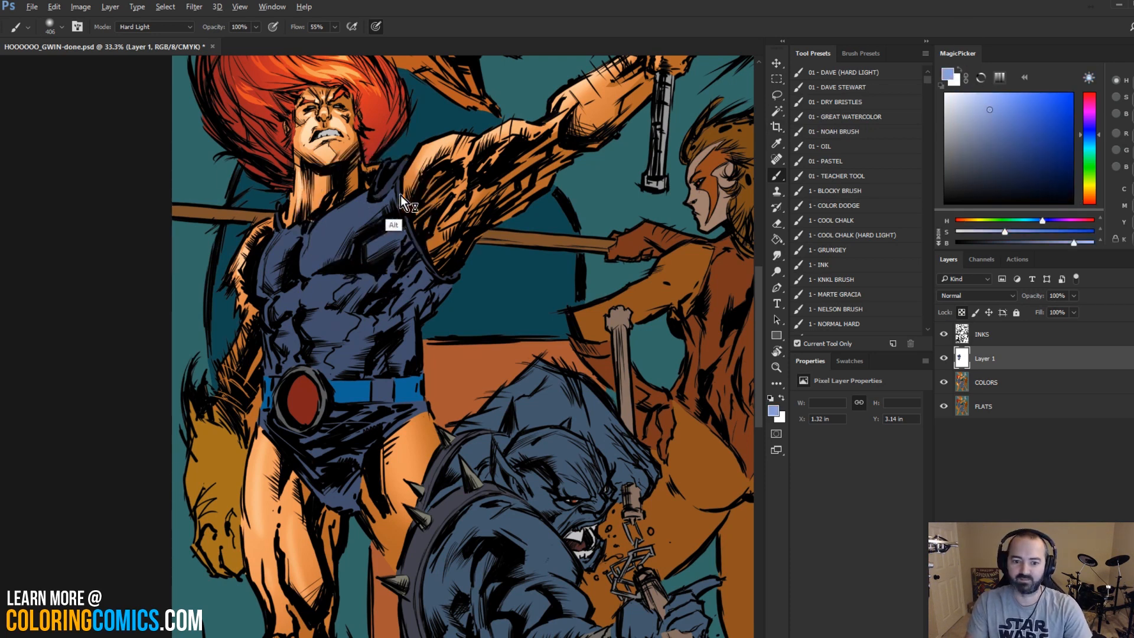
{"action": "mouse_move", "coordinate": [397, 202]}
{"action": "left_mouse_down"}
{"action": "mouse_move", "coordinate": [553, 135]}
{"action": "mouse_move", "coordinate": [396, 194]}
{"action": "mouse_move", "coordinate": [296, 335]}
{"action": "left_mouse_up"}
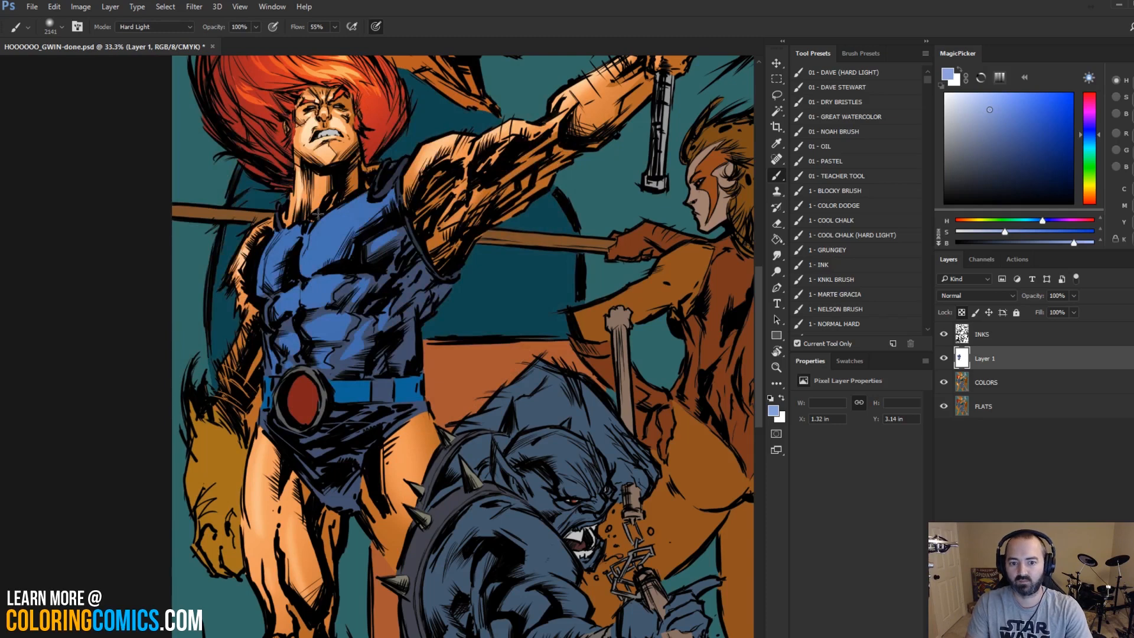
Step: Lasso smaller planes on both sides of the upper chest, brighten them with the light blue Hard Light brush and deselect
{"action": "key", "text": "l"}
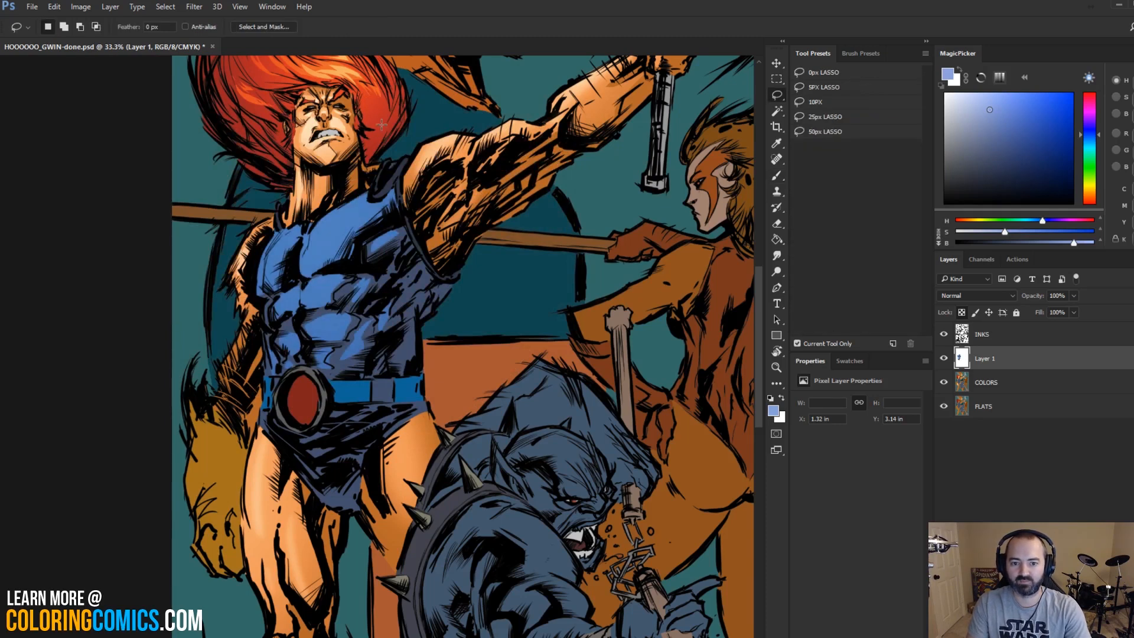
{"action": "mouse_move", "coordinate": [370, 190]}
{"action": "left_mouse_down"}
{"action": "mouse_move", "coordinate": [397, 196]}
{"action": "mouse_move", "coordinate": [361, 225]}
{"action": "mouse_move", "coordinate": [356, 254]}
{"action": "mouse_move", "coordinate": [322, 274]}
{"action": "mouse_move", "coordinate": [306, 266]}
{"action": "mouse_move", "coordinate": [315, 222]}
{"action": "mouse_move", "coordinate": [286, 264]}
{"action": "mouse_move", "coordinate": [284, 218]}
{"action": "left_mouse_up"}
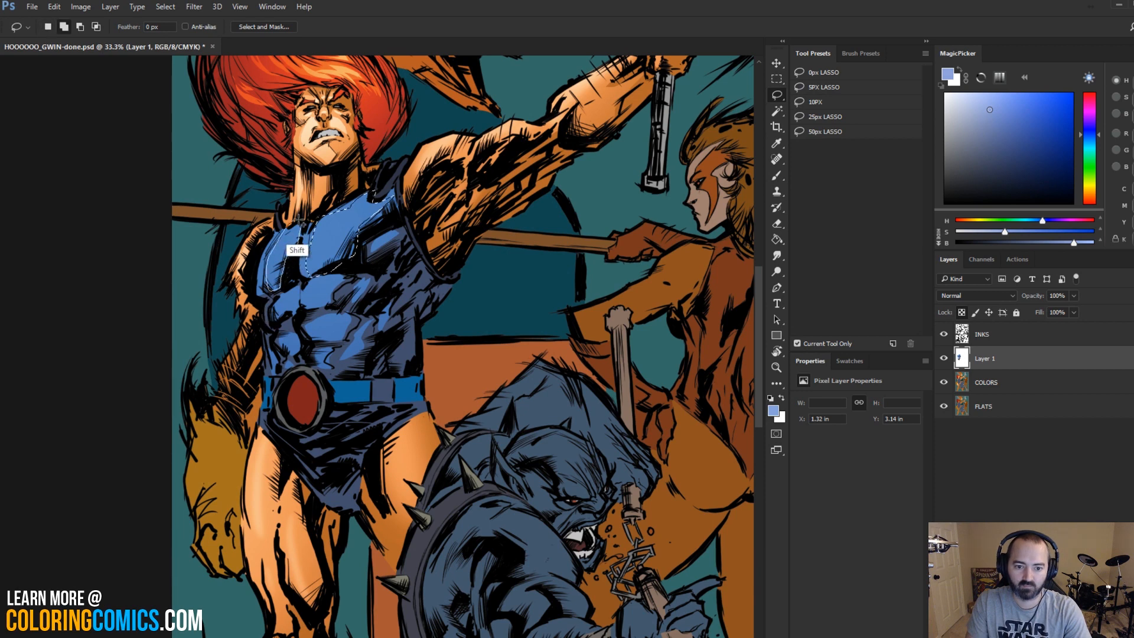
{"action": "key", "text": "b"}
{"action": "left_click_drag", "start_coordinate": [382, 192], "coordinate": [283, 242]}
{"action": "key", "text": "ctrl+d"}
{"action": "key", "text": "l"}
{"action": "key", "text": "b"}
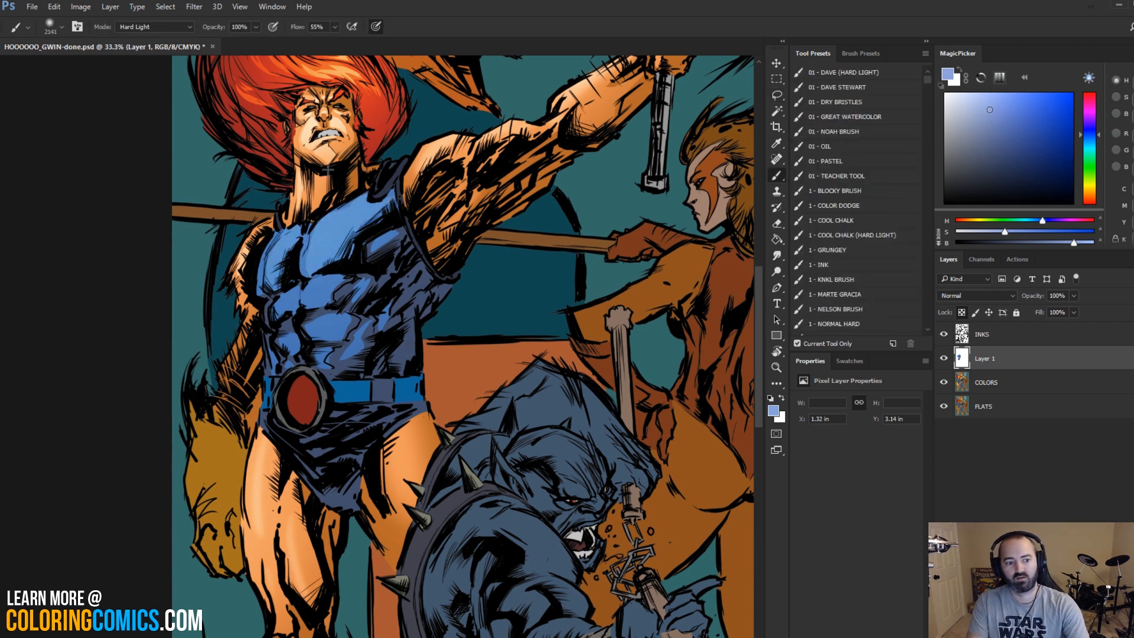
{"action": "key", "text": "l"}
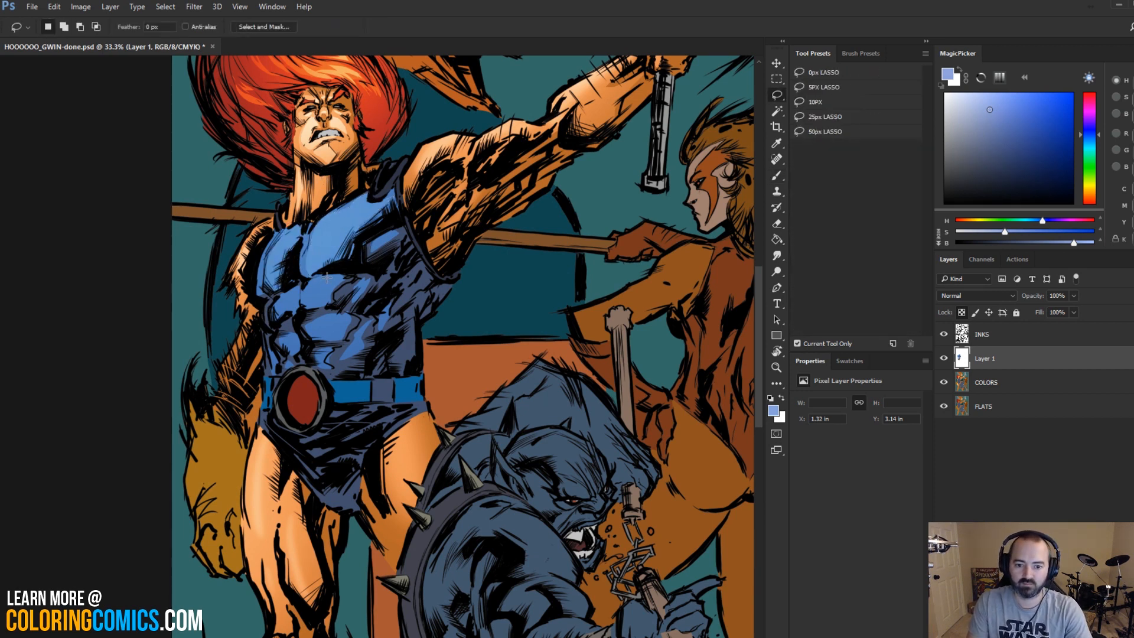
Step: Lasso small highlight shapes on both sides of the tunic's upper chest and brush them with a paler blue in Hard Light
{"action": "left_click", "coordinate": [980, 93]}
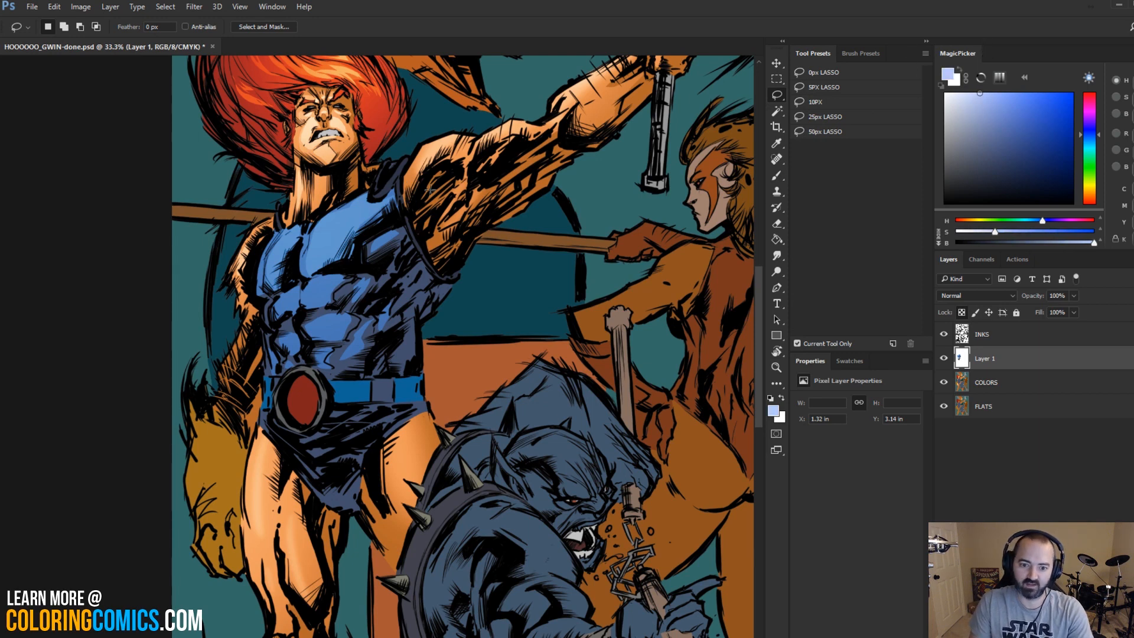
{"action": "mouse_move", "coordinate": [357, 204]}
{"action": "left_mouse_down"}
{"action": "mouse_move", "coordinate": [318, 243]}
{"action": "mouse_move", "coordinate": [358, 200]}
{"action": "left_mouse_up"}
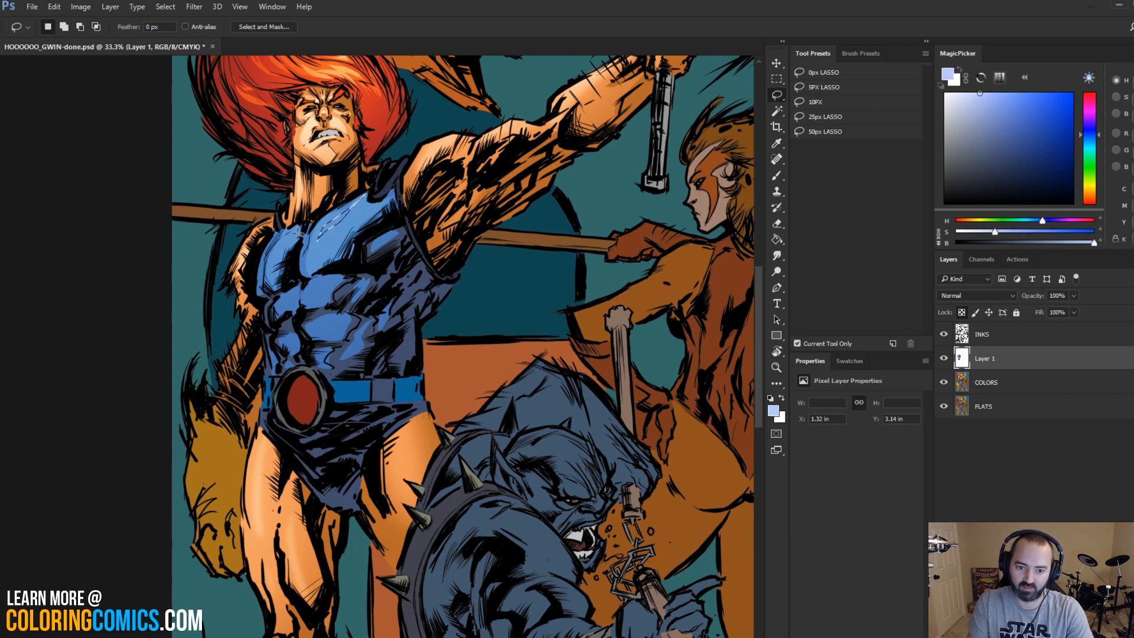
{"action": "key", "text": "shift"}
{"action": "left_click_drag", "start_coordinate": [280, 254], "coordinate": [277, 255]}
{"action": "key", "text": "b"}
{"action": "mouse_move", "coordinate": [403, 137]}
{"action": "left_mouse_down"}
{"action": "mouse_move", "coordinate": [391, 167]}
{"action": "mouse_move", "coordinate": [362, 183]}
{"action": "left_mouse_up"}
{"action": "key", "text": "l"}
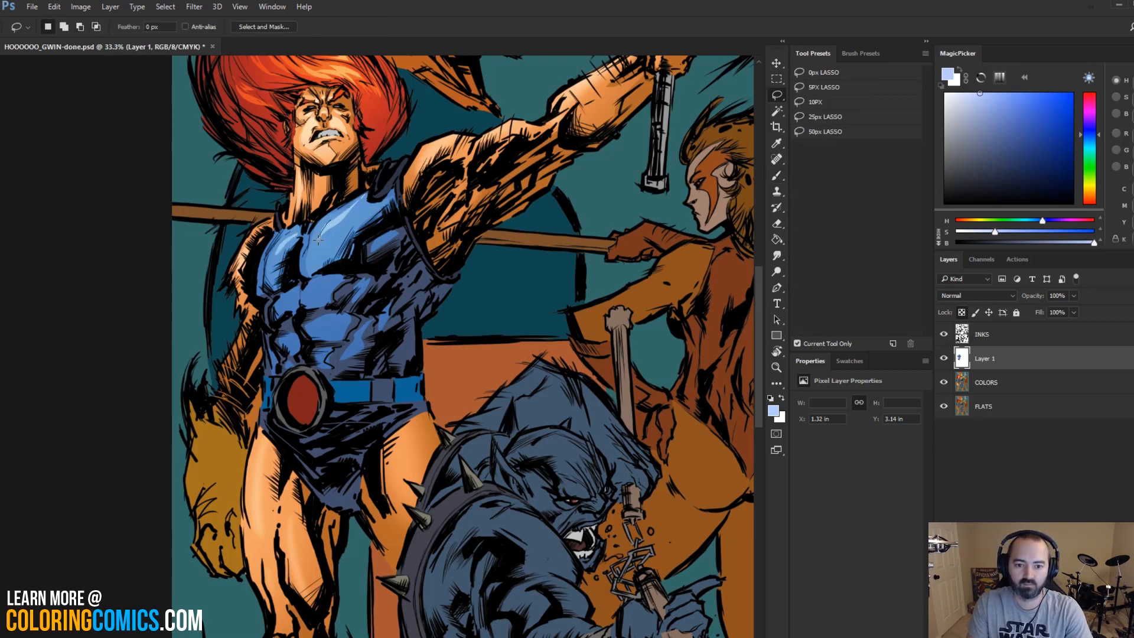
{"action": "key", "text": "b"}
{"action": "key", "text": "l"}
{"action": "key", "text": "b"}
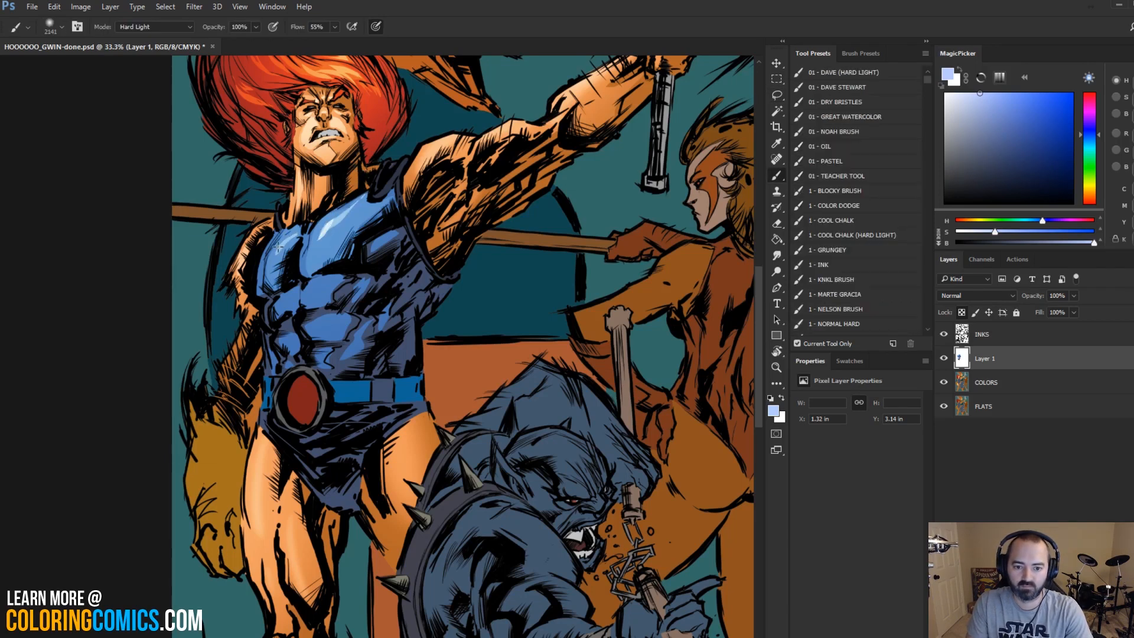
Step: Merge Layer 1 with the tunic highlights down into the COLORS layer
{"action": "left_click", "coordinate": [776, 367]}
{"action": "left_click", "coordinate": [461, 307], "text": "alt"}
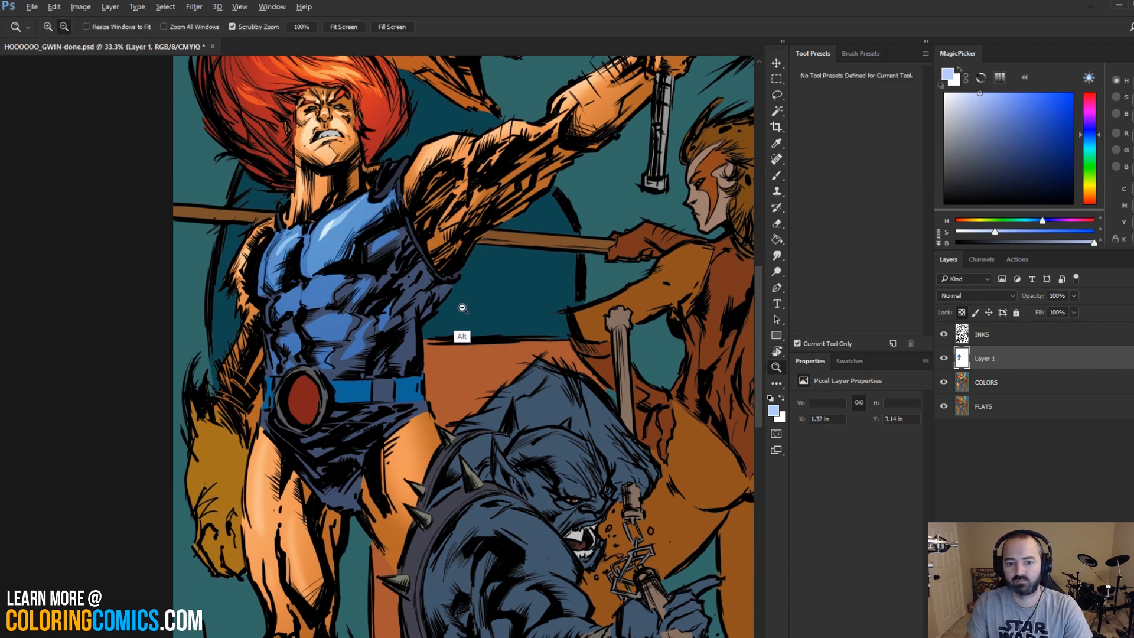
{"action": "key", "text": "l"}
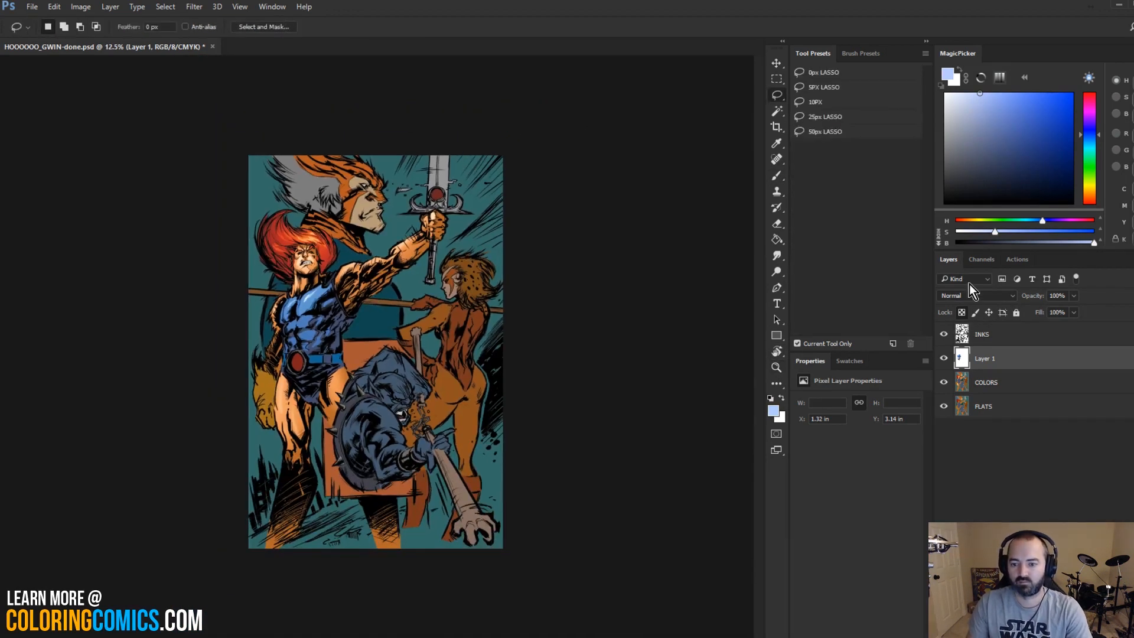
{"action": "right_click", "coordinate": [993, 358]}
{"action": "left_click", "coordinate": [1010, 245]}
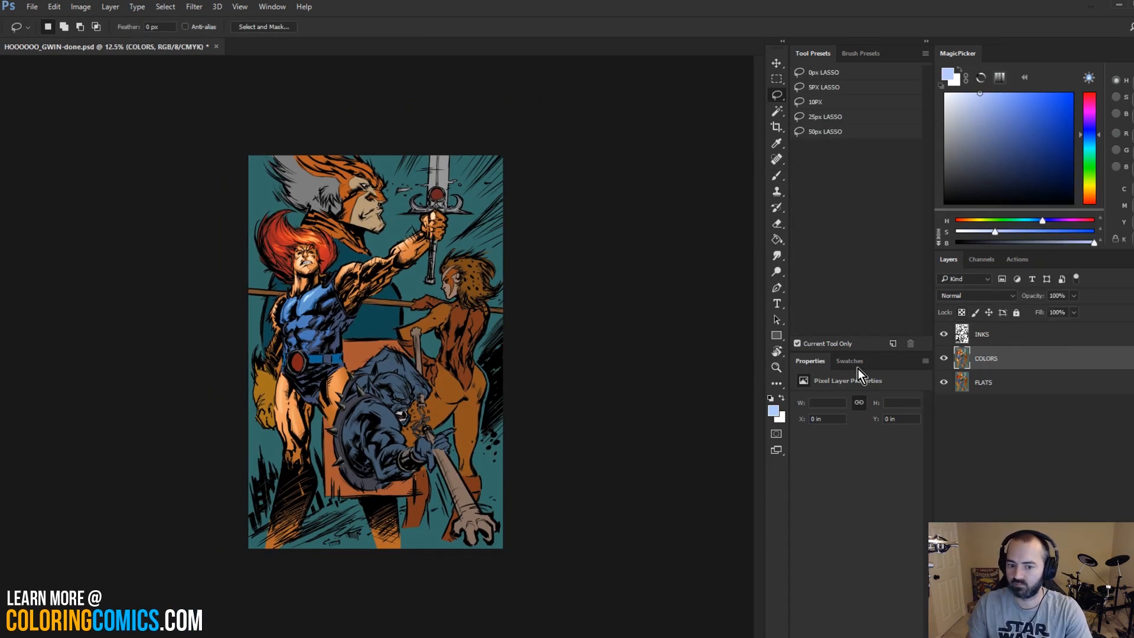
{"action": "left_click", "coordinate": [776, 366]}
{"action": "left_click", "coordinate": [381, 324]}
{"action": "key", "text": "l"}
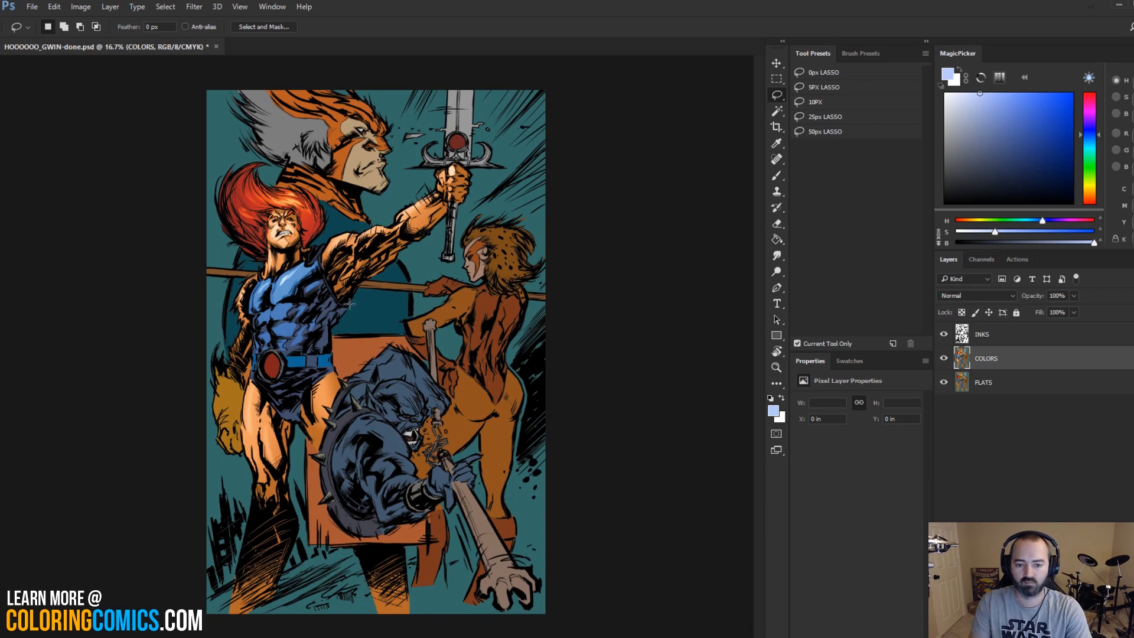
{"action": "key", "text": "z"}
{"action": "left_click", "coordinate": [319, 307]}
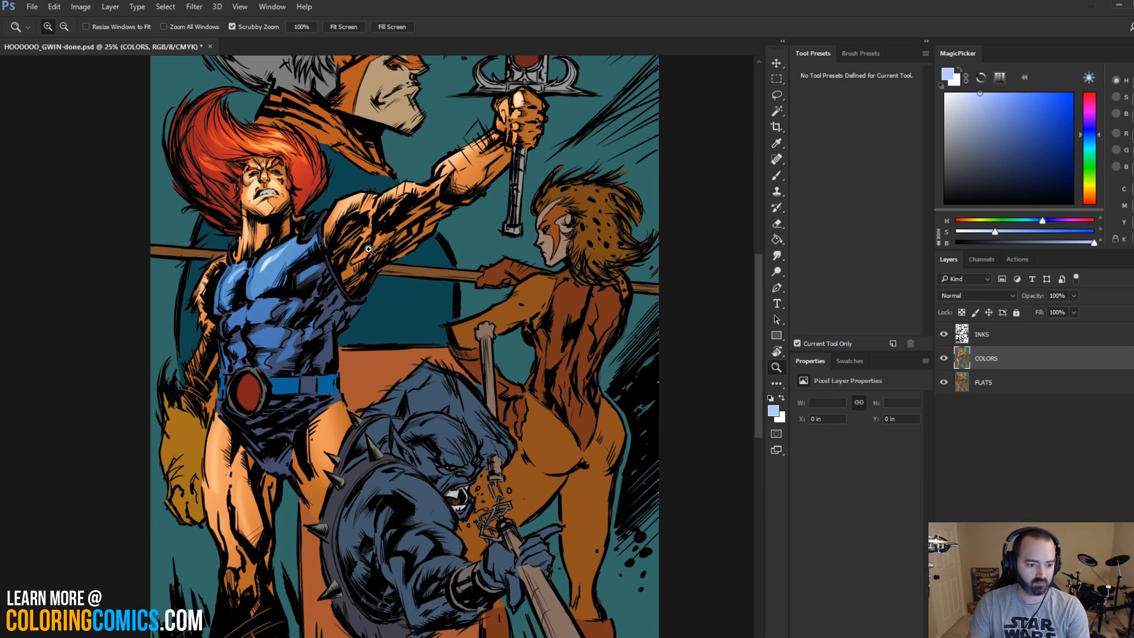
{"action": "key", "text": "l"}
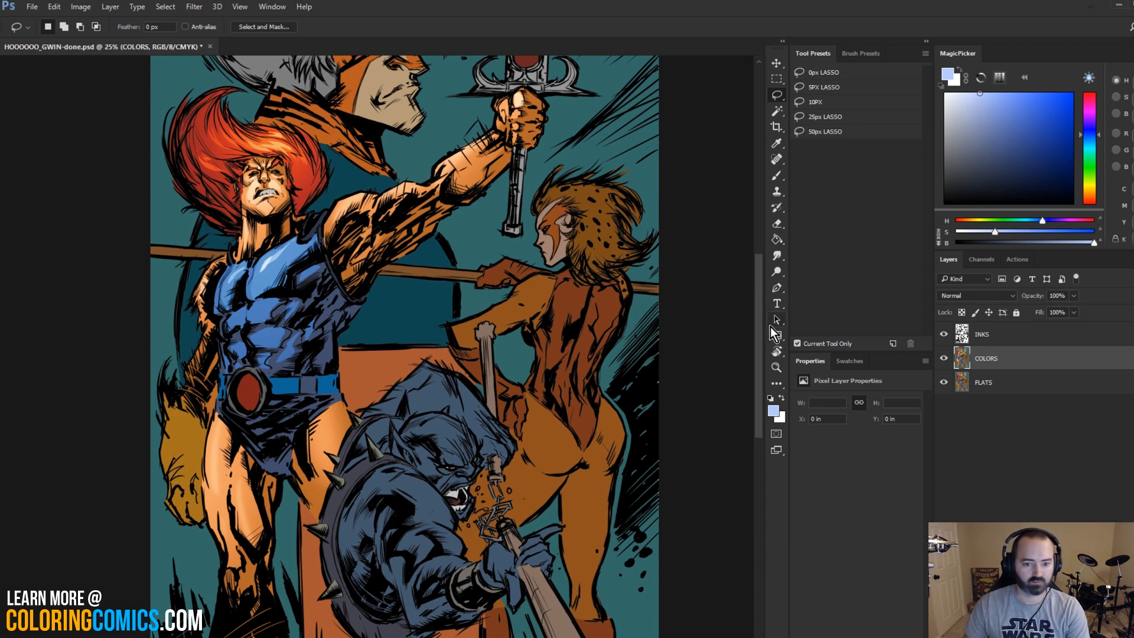
{"action": "key", "text": "z"}
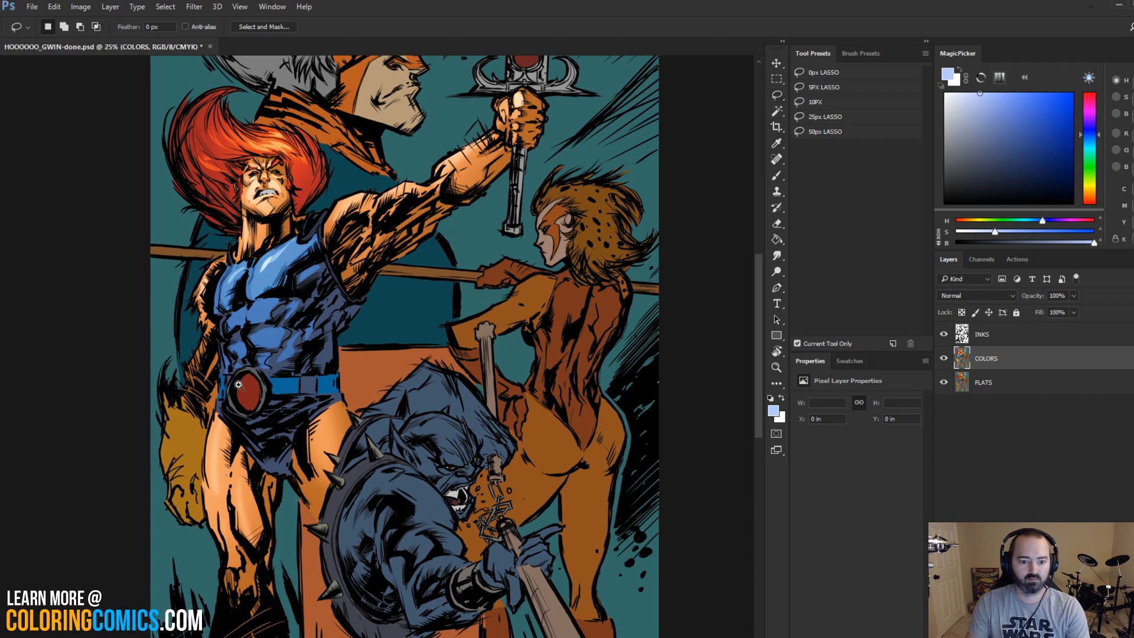
{"action": "left_click", "coordinate": [239, 386]}
{"action": "left_click_drag", "start_coordinate": [224, 415], "coordinate": [306, 284]}
{"action": "left_click", "coordinate": [298, 288]}
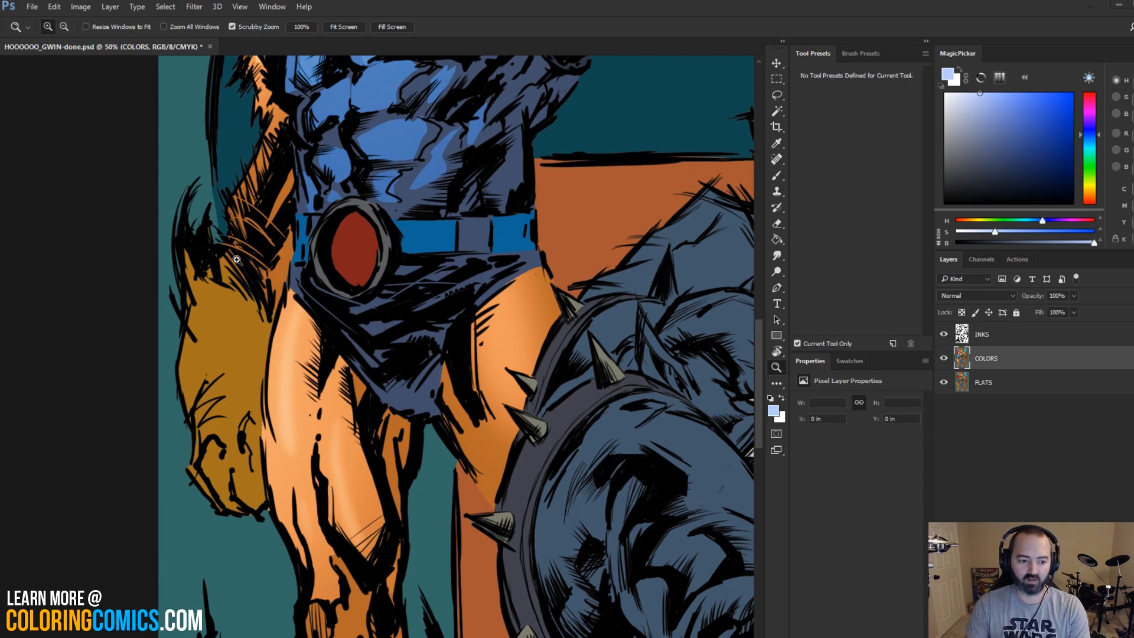
{"action": "left_click", "coordinate": [265, 255]}
{"action": "left_click_drag", "start_coordinate": [270, 276], "coordinate": [349, 194]}
{"action": "key", "text": "l"}
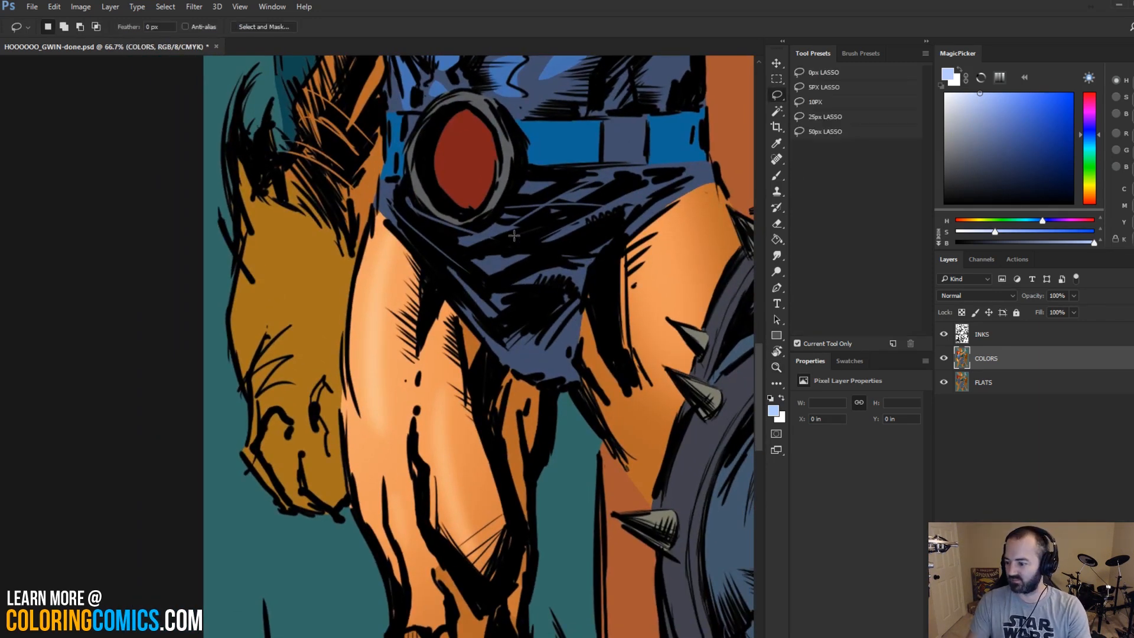
{"action": "key", "text": "b"}
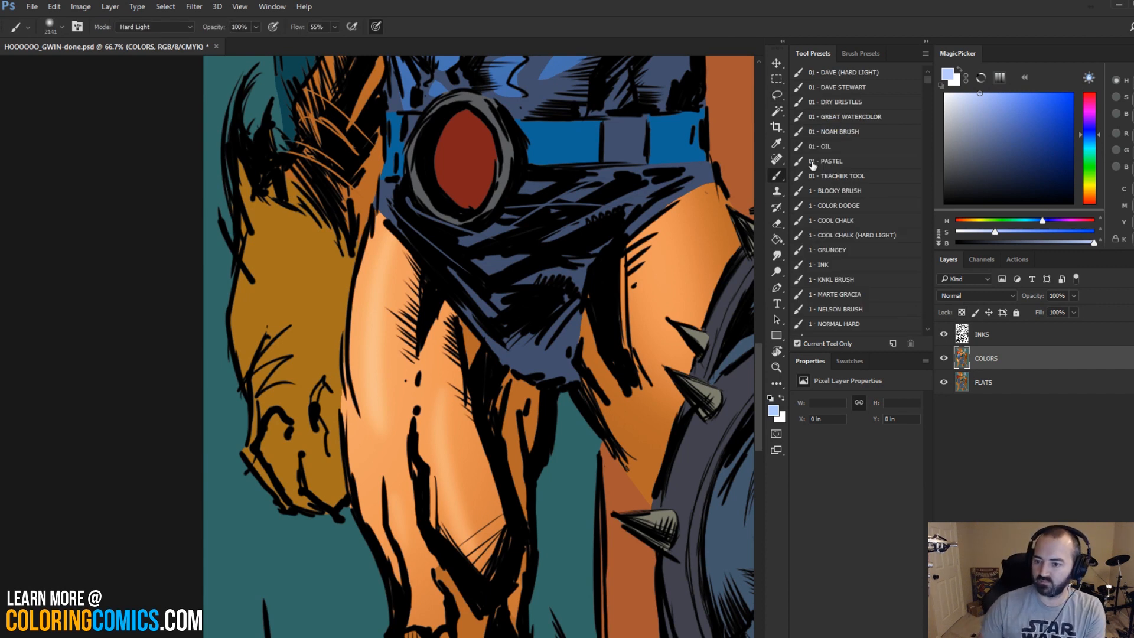
{"action": "key", "text": "w"}
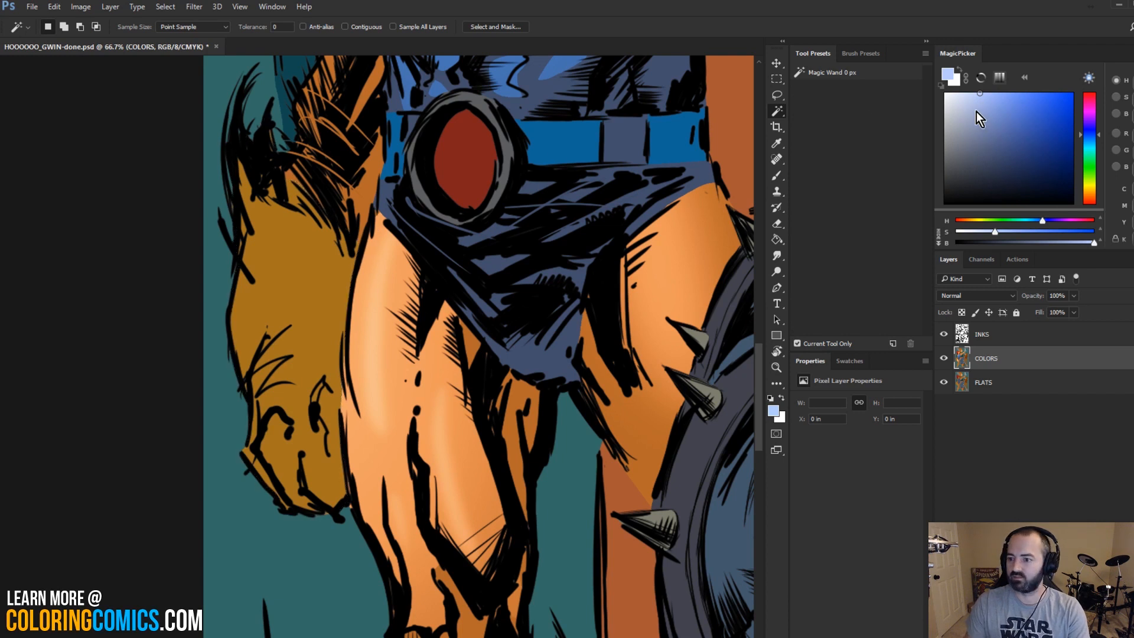
{"action": "key", "text": "b"}
{"action": "left_click", "coordinate": [321, 291], "text": "alt"}
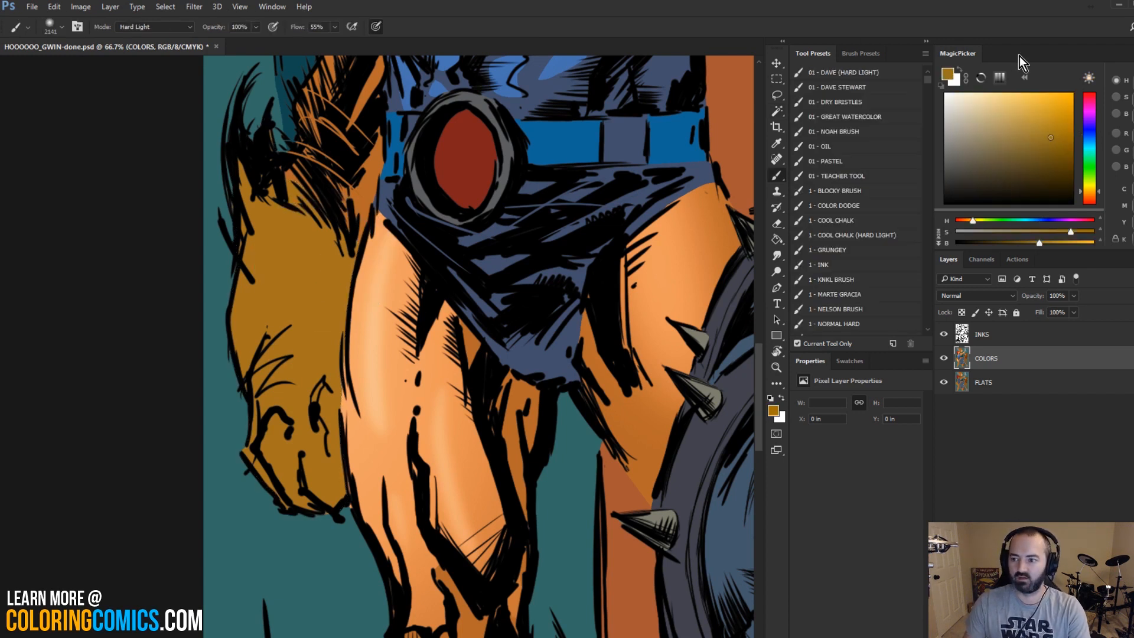
{"action": "left_click", "coordinate": [1004, 94]}
{"action": "key", "text": "l"}
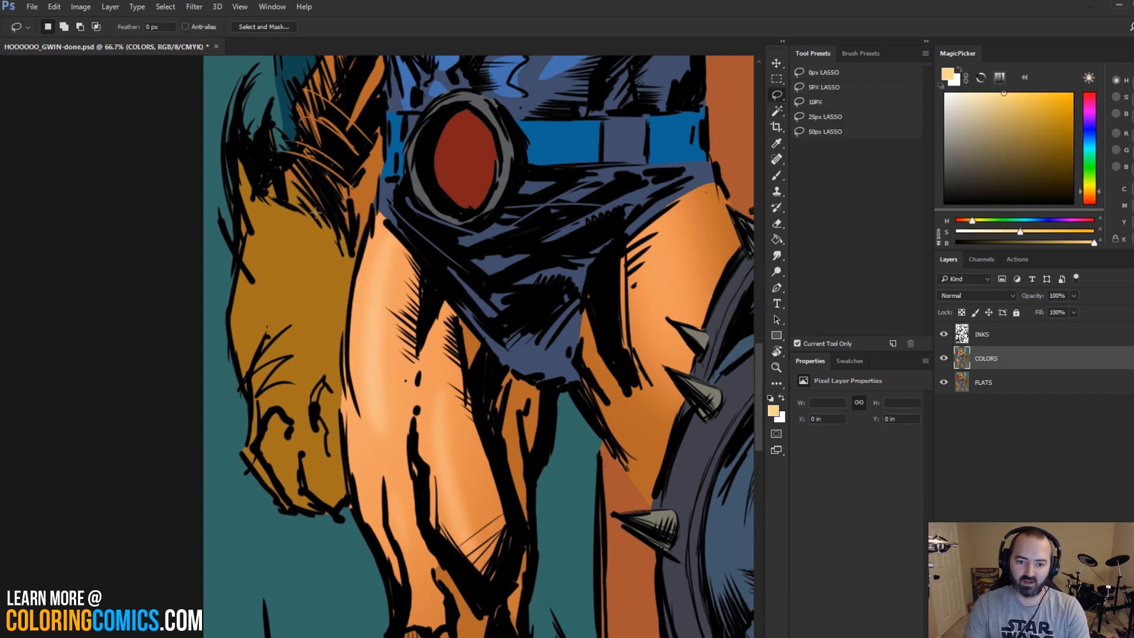
{"action": "mouse_move", "coordinate": [301, 219]}
{"action": "left_mouse_down"}
{"action": "mouse_move", "coordinate": [252, 253]}
{"action": "mouse_move", "coordinate": [251, 289]}
{"action": "mouse_move", "coordinate": [253, 339]}
{"action": "mouse_move", "coordinate": [286, 359]}
{"action": "mouse_move", "coordinate": [269, 385]}
{"action": "mouse_move", "coordinate": [311, 397]}
{"action": "mouse_move", "coordinate": [302, 418]}
{"action": "left_mouse_up"}
{"action": "key", "text": "ctrl+d"}
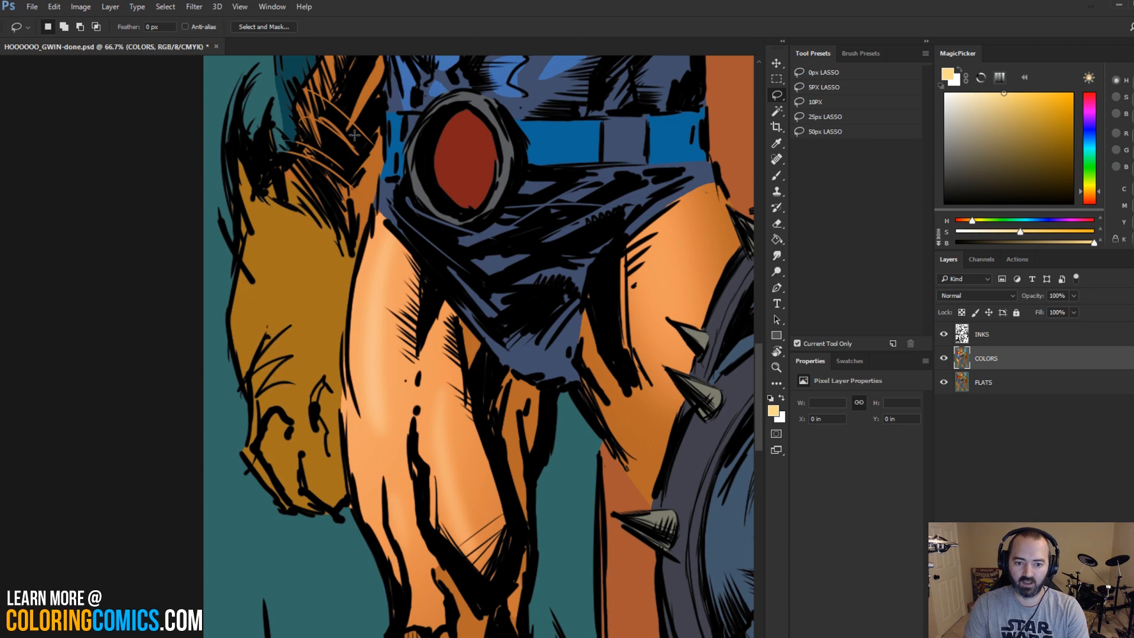
{"action": "left_click", "coordinate": [778, 368]}
{"action": "left_click", "coordinate": [499, 243], "text": "alt"}
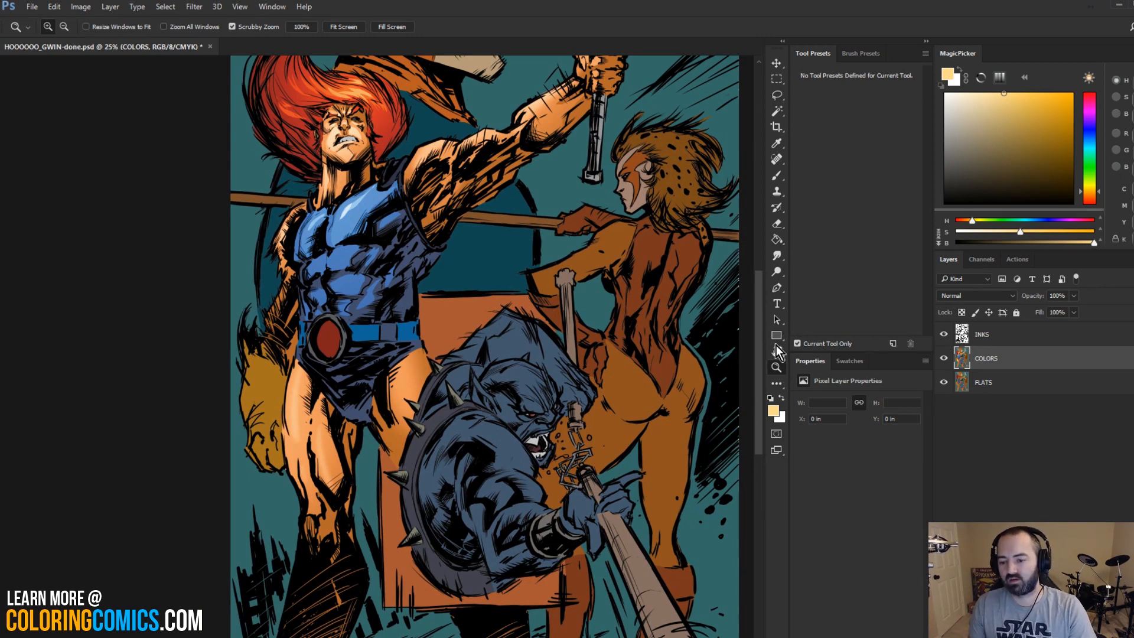
{"action": "left_click", "coordinate": [529, 321], "text": "alt"}
{"action": "key", "text": "l"}
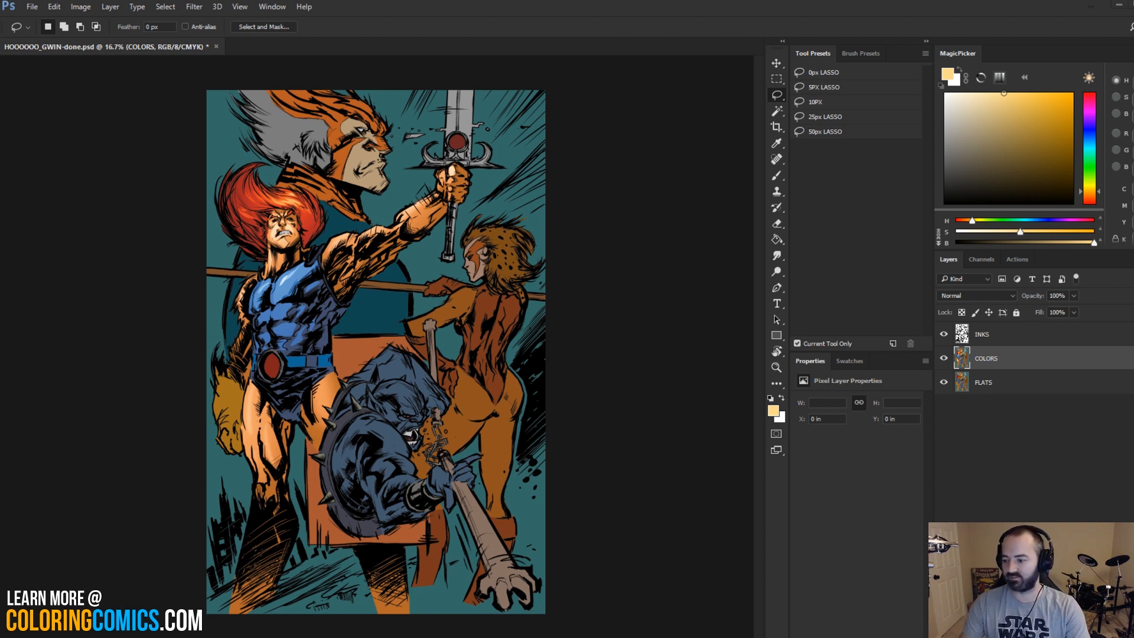
Step: Select the character's golden-brown fur glove by colour and copy it onto a new layer above COLORS
{"action": "key", "text": "z"}
{"action": "left_click", "coordinate": [288, 352]}
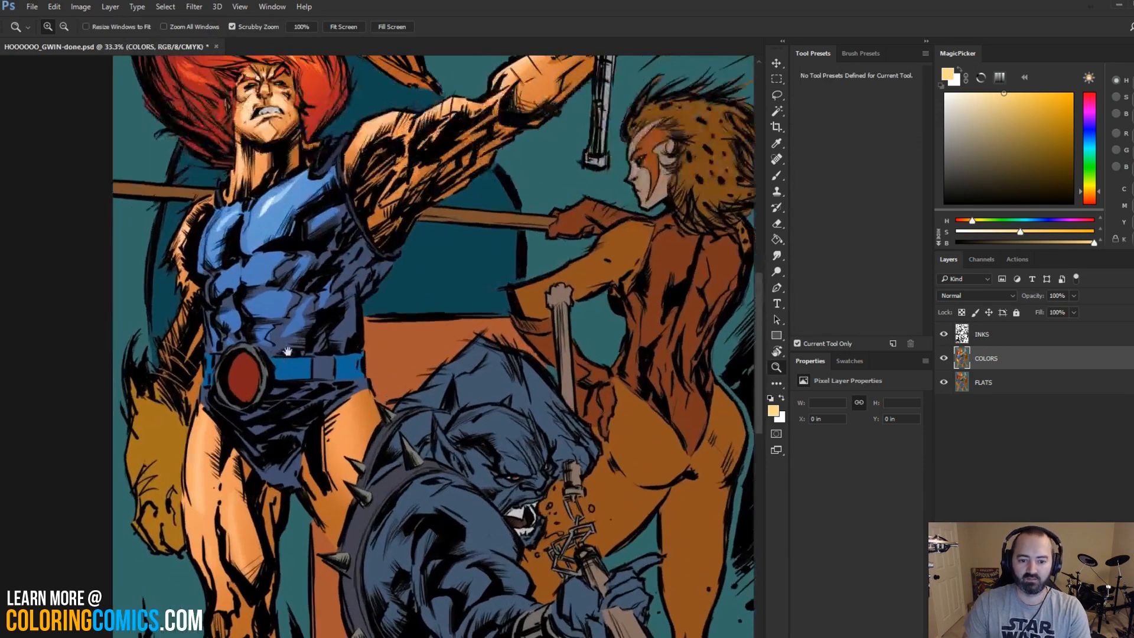
{"action": "left_click_drag", "start_coordinate": [288, 353], "coordinate": [429, 222]}
{"action": "left_click", "coordinate": [317, 276]}
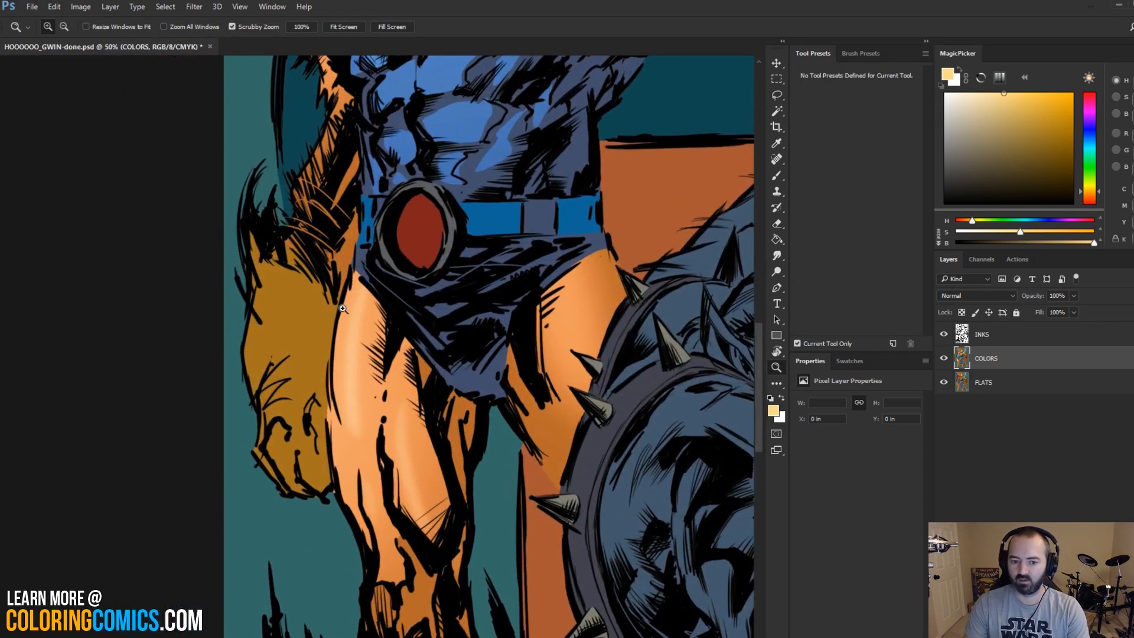
{"action": "key", "text": "w"}
{"action": "key", "text": "ctrl+shift+alt+n"}
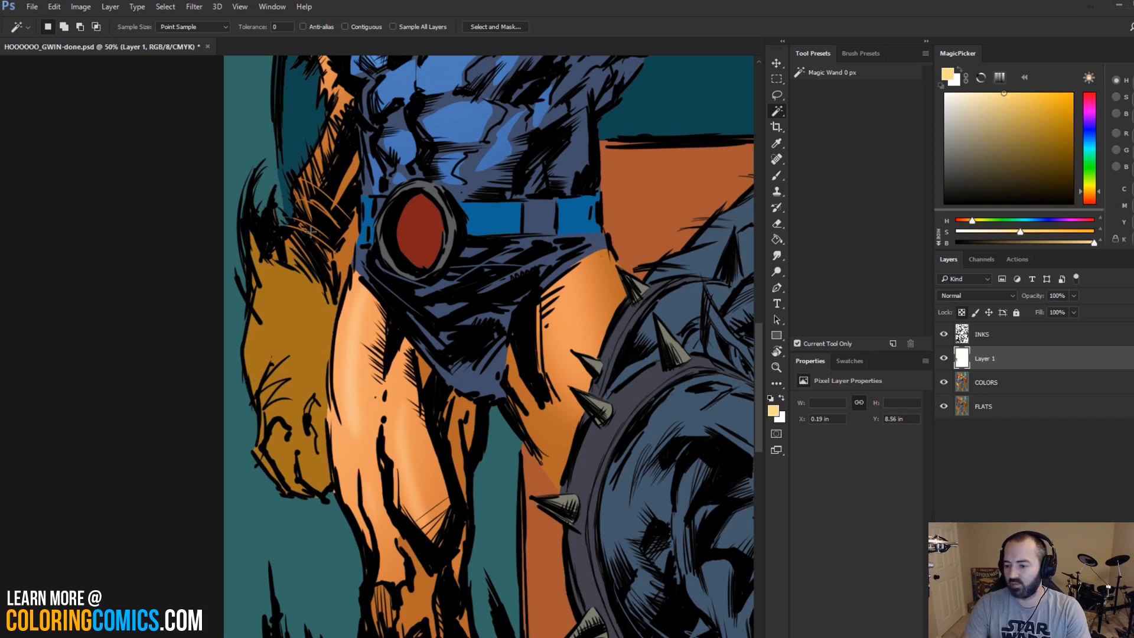
Step: Lasso jagged fur-shaped planes down the back of the glove and on its knuckles as one selection, and hide the selection edges
{"action": "key", "text": "l"}
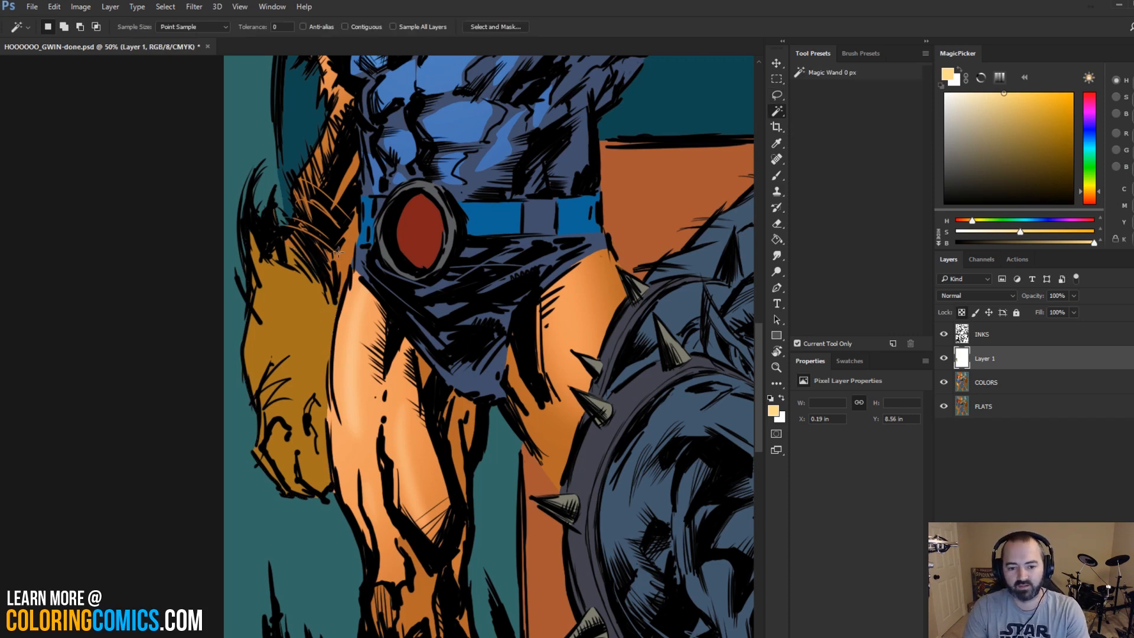
{"action": "mouse_move", "coordinate": [329, 296]}
{"action": "left_mouse_down"}
{"action": "mouse_move", "coordinate": [264, 254]}
{"action": "mouse_move", "coordinate": [281, 324]}
{"action": "mouse_move", "coordinate": [268, 317]}
{"action": "mouse_move", "coordinate": [275, 330]}
{"action": "mouse_move", "coordinate": [259, 332]}
{"action": "mouse_move", "coordinate": [283, 352]}
{"action": "mouse_move", "coordinate": [290, 407]}
{"action": "mouse_move", "coordinate": [303, 420]}
{"action": "mouse_move", "coordinate": [310, 347]}
{"action": "mouse_move", "coordinate": [286, 302]}
{"action": "mouse_move", "coordinate": [325, 326]}
{"action": "mouse_move", "coordinate": [290, 282]}
{"action": "mouse_move", "coordinate": [330, 307]}
{"action": "mouse_move", "coordinate": [300, 278]}
{"action": "left_mouse_up"}
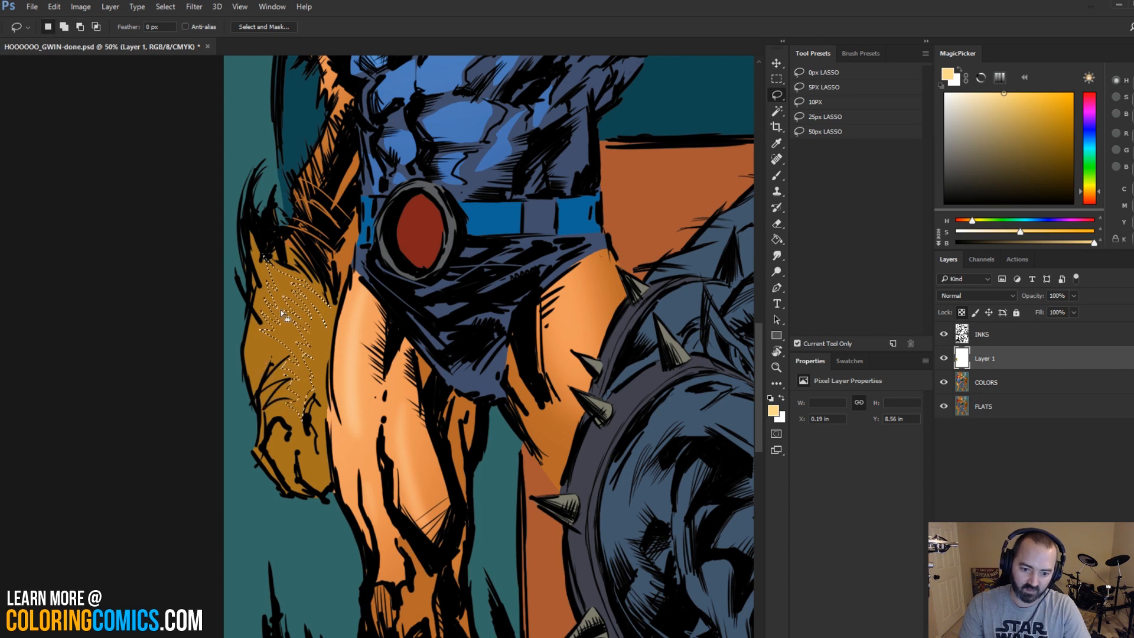
{"action": "key", "text": "ctrl"}
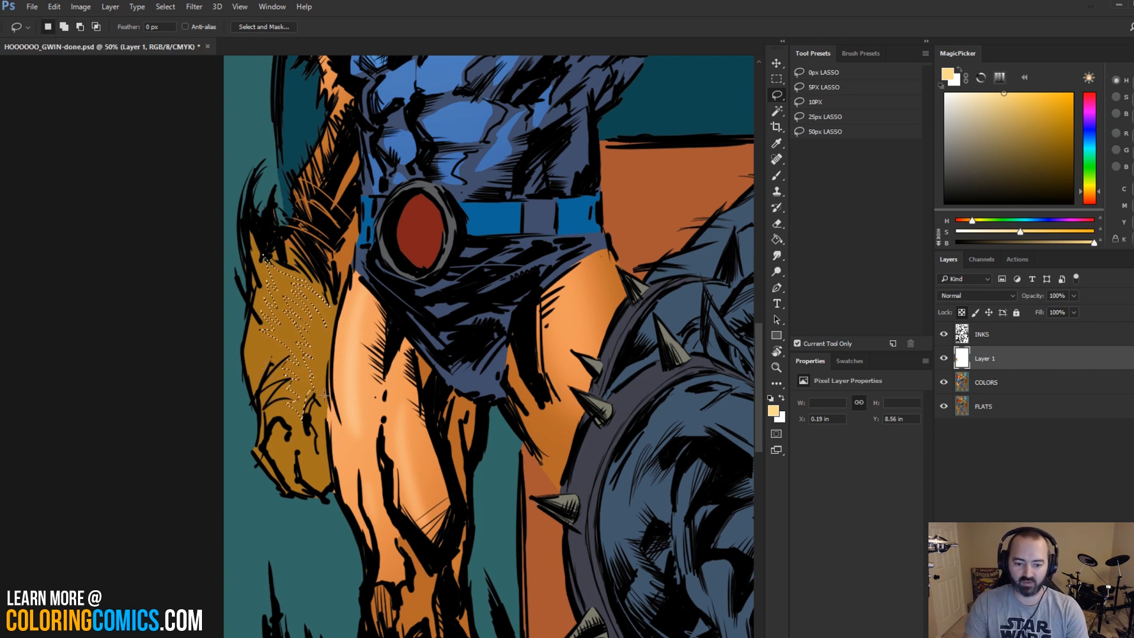
{"action": "mouse_move", "coordinate": [287, 438]}
{"action": "left_mouse_down"}
{"action": "mouse_move", "coordinate": [285, 479]}
{"action": "mouse_move", "coordinate": [304, 425]}
{"action": "mouse_move", "coordinate": [292, 468]}
{"action": "mouse_move", "coordinate": [298, 441]}
{"action": "mouse_move", "coordinate": [283, 448]}
{"action": "left_mouse_up"}
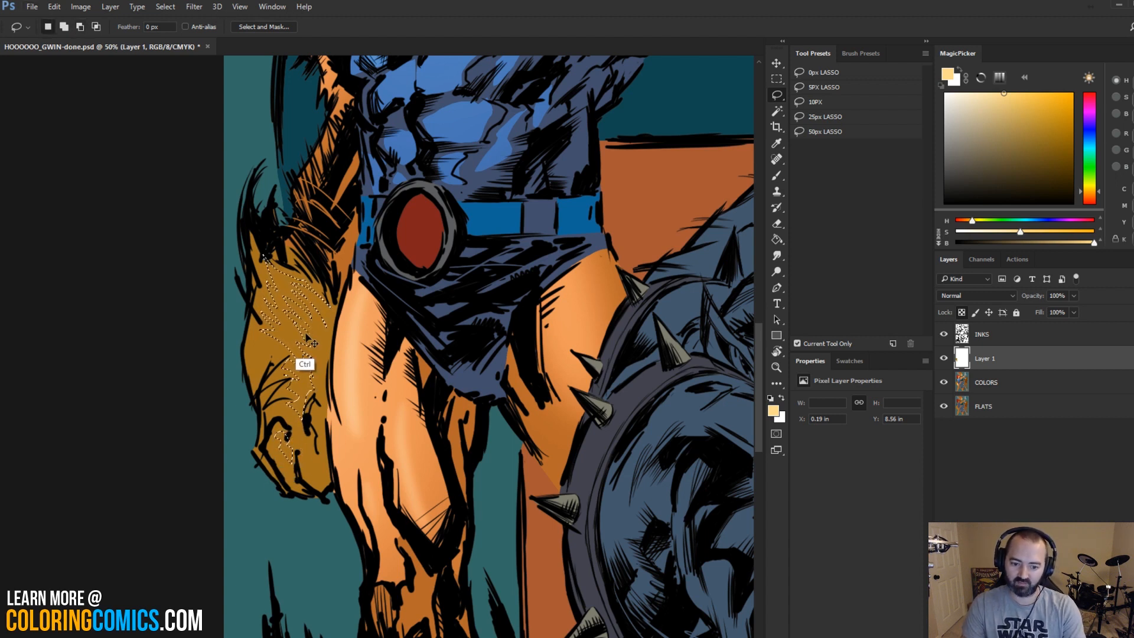
{"action": "key", "text": "ctrl+d"}
Step: Sample the glove's golden brown, lighten it, and brush the selected fur planes in Hard Light using the 1 - MARTE GRACIA brush preset
{"action": "key", "text": "b"}
{"action": "left_click", "coordinate": [302, 307], "text": "alt"}
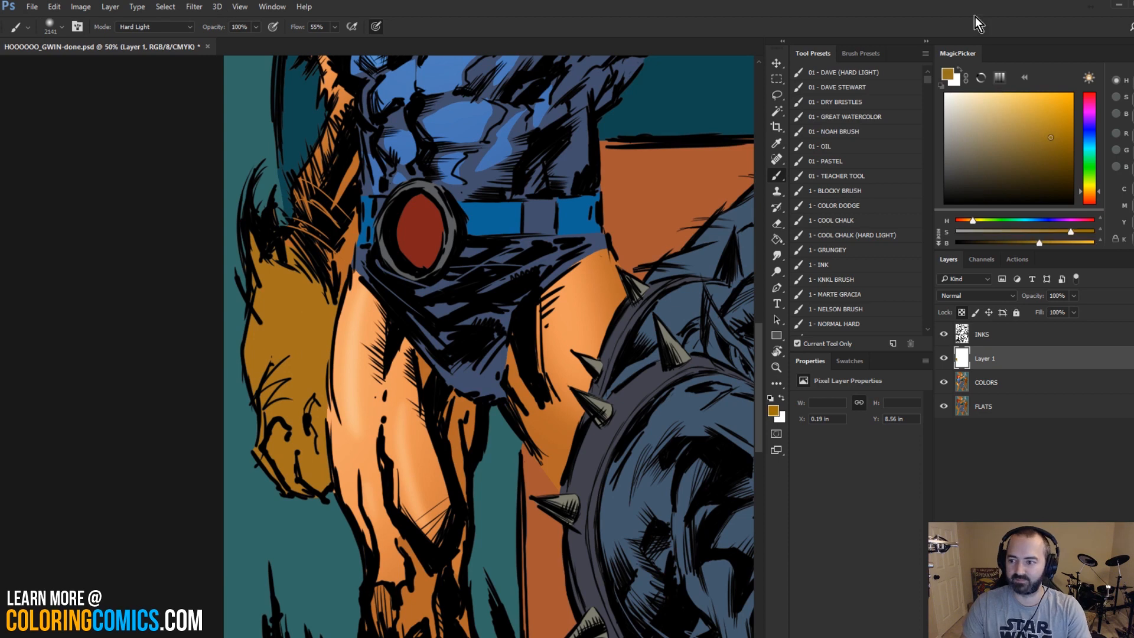
{"action": "left_click", "coordinate": [1012, 93]}
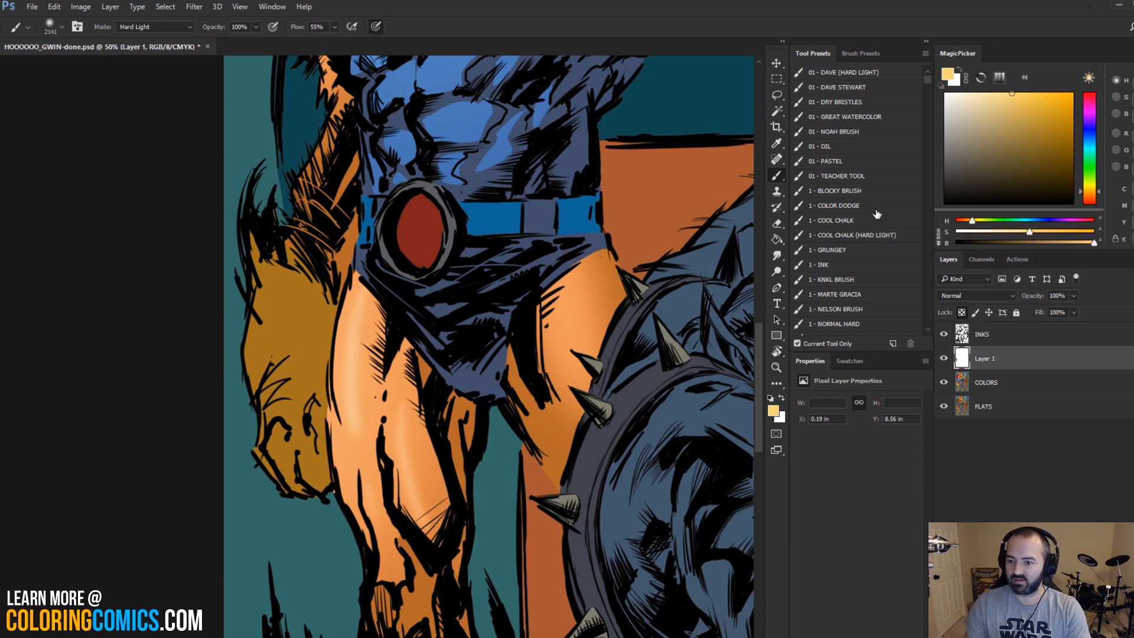
{"action": "left_click", "coordinate": [854, 293]}
{"action": "right_click", "coordinate": [476, 285], "text": "alt"}
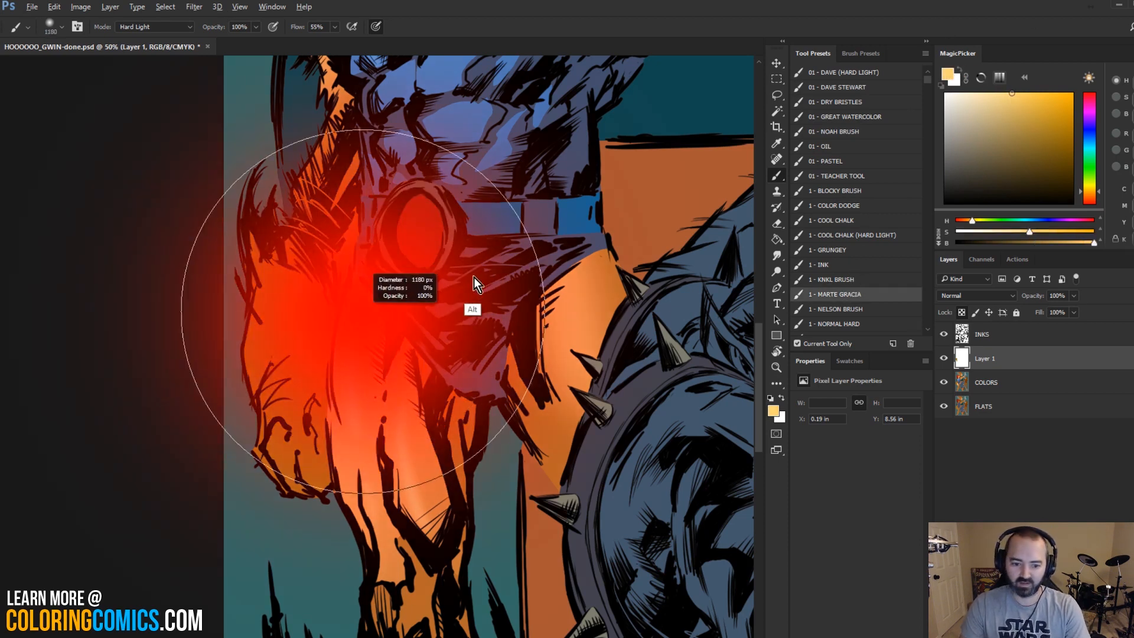
{"action": "left_click_drag", "start_coordinate": [284, 307], "coordinate": [292, 384]}
{"action": "right_click", "coordinate": [365, 315], "text": "alt"}
Step: Lasso thin, slanted fur strands down the lit area of the golden glove as one combined selection and hide its edges
{"action": "key", "text": "l"}
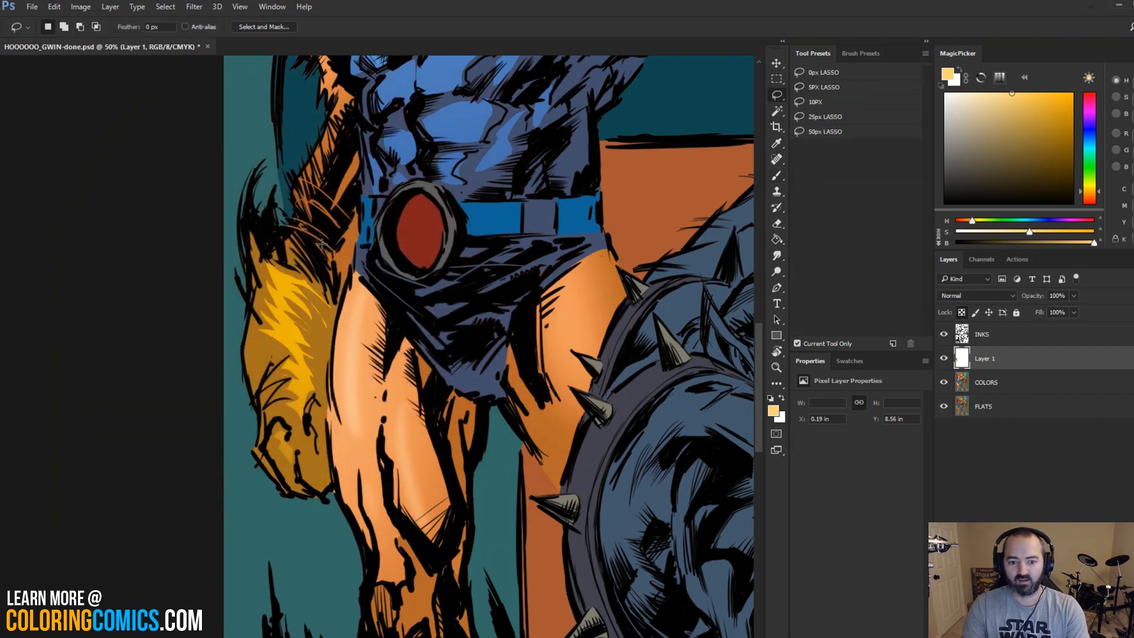
{"action": "scroll", "coordinate": [322, 244], "scroll_direction": "up", "scroll_amount": 1}
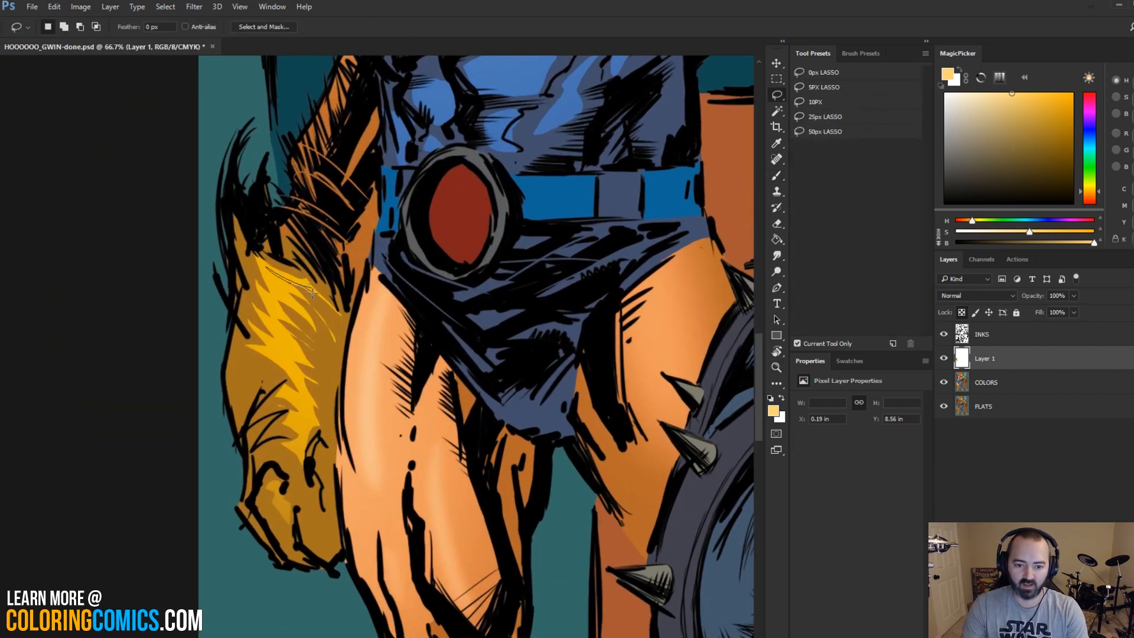
{"action": "left_click_drag", "start_coordinate": [312, 294], "coordinate": [312, 291]}
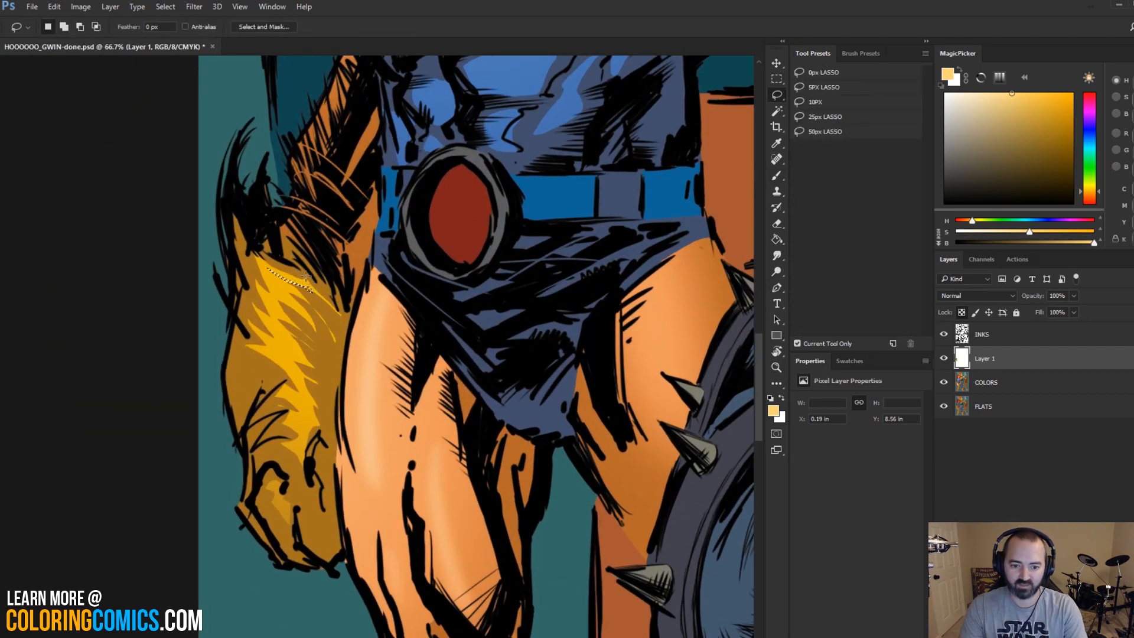
{"action": "key", "text": "shift"}
{"action": "key", "text": "shift"}
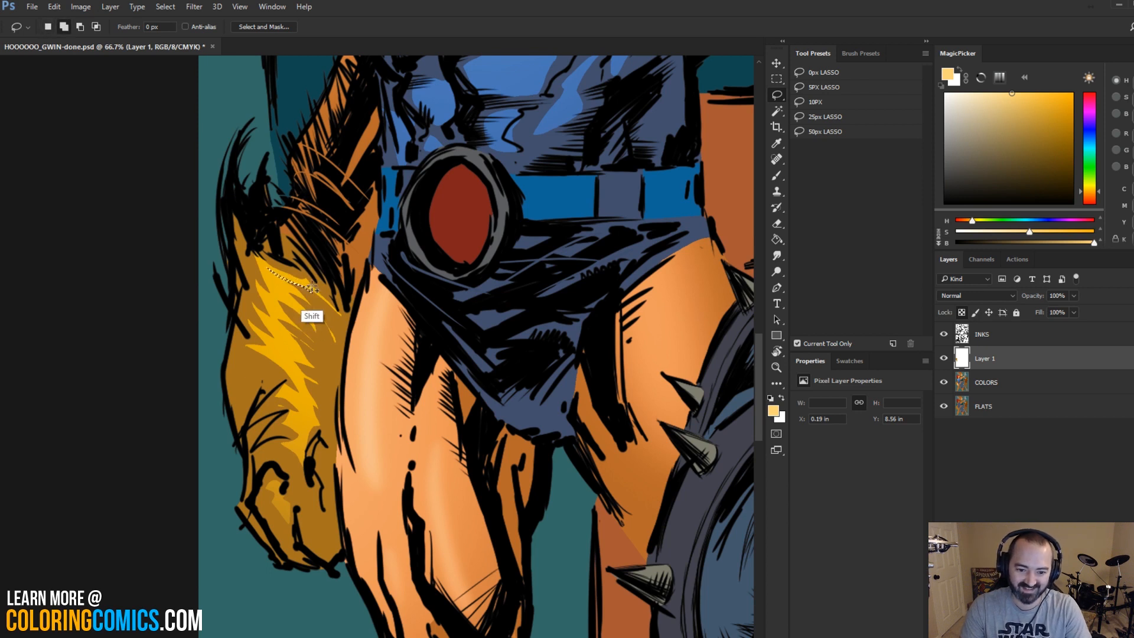
{"action": "mouse_move", "coordinate": [313, 288]}
{"action": "left_mouse_down"}
{"action": "mouse_move", "coordinate": [286, 275]}
{"action": "mouse_move", "coordinate": [316, 291]}
{"action": "mouse_move", "coordinate": [293, 303]}
{"action": "mouse_move", "coordinate": [276, 292]}
{"action": "left_mouse_up"}
{"action": "mouse_move", "coordinate": [270, 298]}
{"action": "left_mouse_down"}
{"action": "mouse_move", "coordinate": [317, 325]}
{"action": "mouse_move", "coordinate": [292, 304]}
{"action": "left_mouse_up"}
{"action": "mouse_move", "coordinate": [292, 304]}
{"action": "left_mouse_down"}
{"action": "mouse_move", "coordinate": [313, 312]}
{"action": "mouse_move", "coordinate": [267, 295]}
{"action": "mouse_move", "coordinate": [305, 333]}
{"action": "left_mouse_up"}
{"action": "key", "text": "shift"}
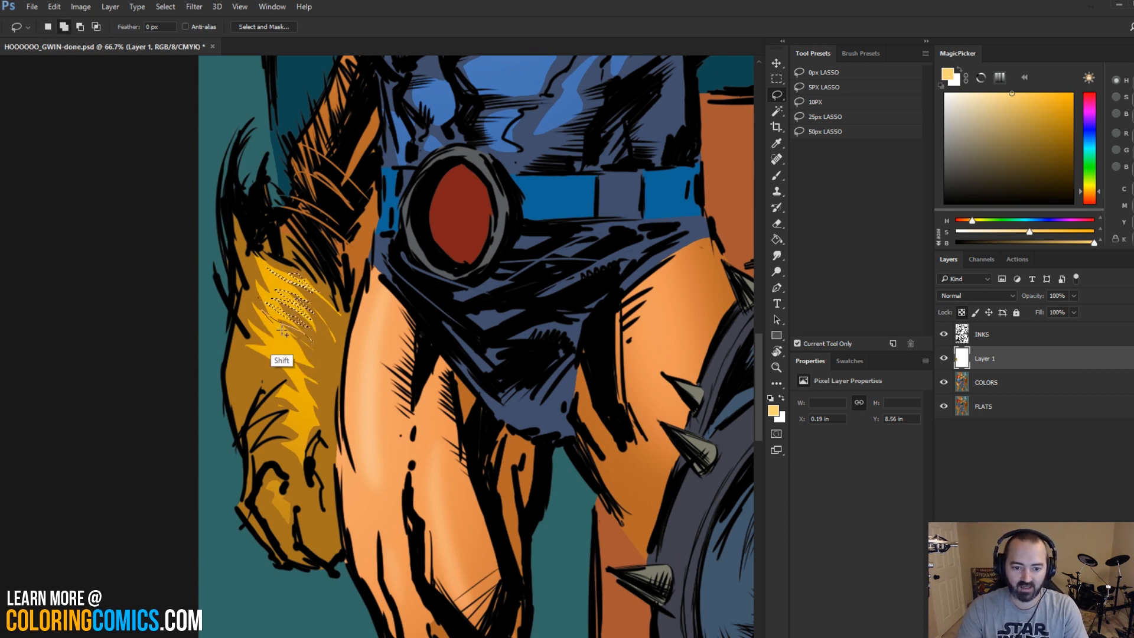
{"action": "mouse_move", "coordinate": [290, 332]}
{"action": "left_mouse_down"}
{"action": "mouse_move", "coordinate": [273, 320]}
{"action": "mouse_move", "coordinate": [266, 327]}
{"action": "mouse_move", "coordinate": [309, 366]}
{"action": "mouse_move", "coordinate": [294, 325]}
{"action": "left_mouse_up"}
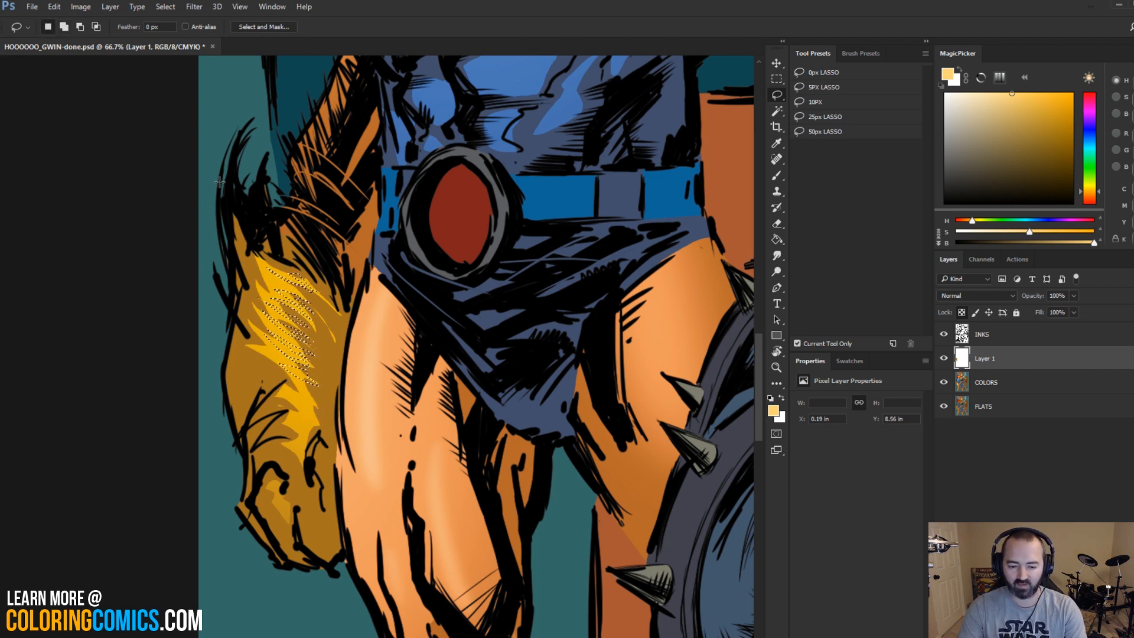
{"action": "key", "text": "ctrl+z"}
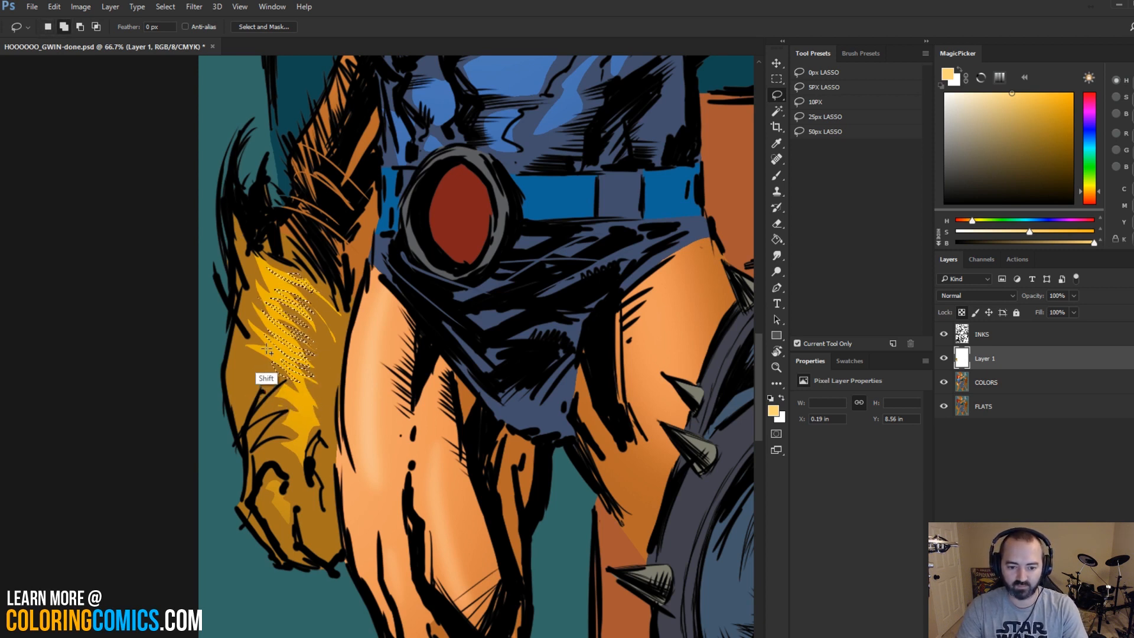
{"action": "mouse_move", "coordinate": [267, 349]}
{"action": "left_mouse_down"}
{"action": "mouse_move", "coordinate": [318, 394]}
{"action": "mouse_move", "coordinate": [311, 403]}
{"action": "mouse_move", "coordinate": [287, 380]}
{"action": "mouse_move", "coordinate": [318, 402]}
{"action": "mouse_move", "coordinate": [289, 395]}
{"action": "left_mouse_up"}
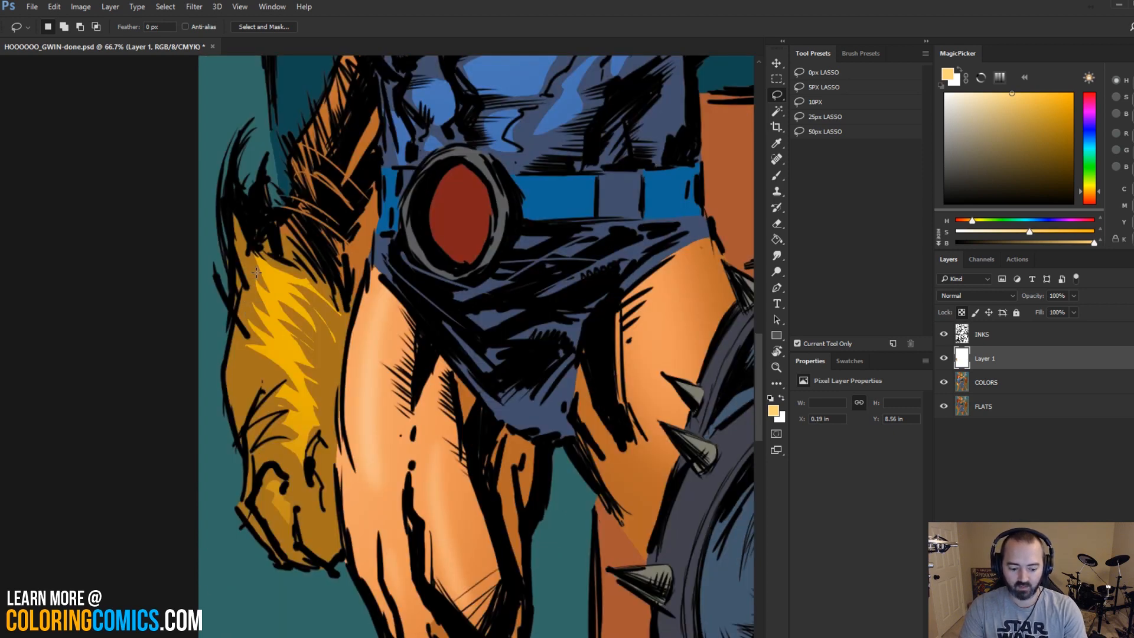
{"action": "key", "text": "ctrl"}
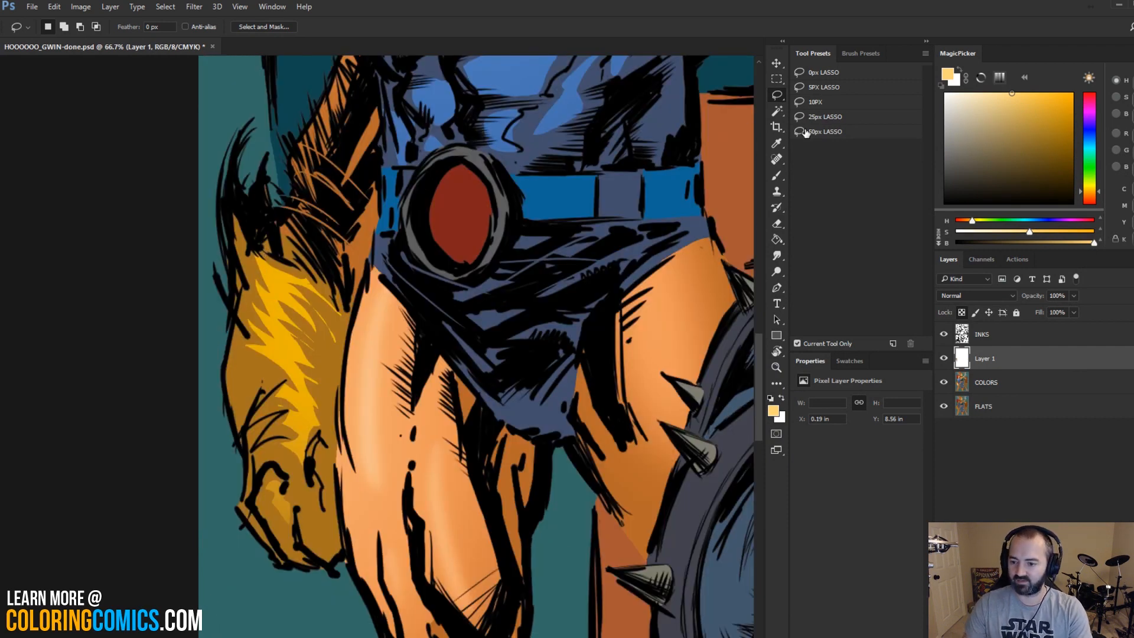
Step: Brush light yellow over the selected fur strands on Layer 1 using the 1 - KNKL BRUSH preset, keeping the selection edges hidden
{"action": "key", "text": "b"}
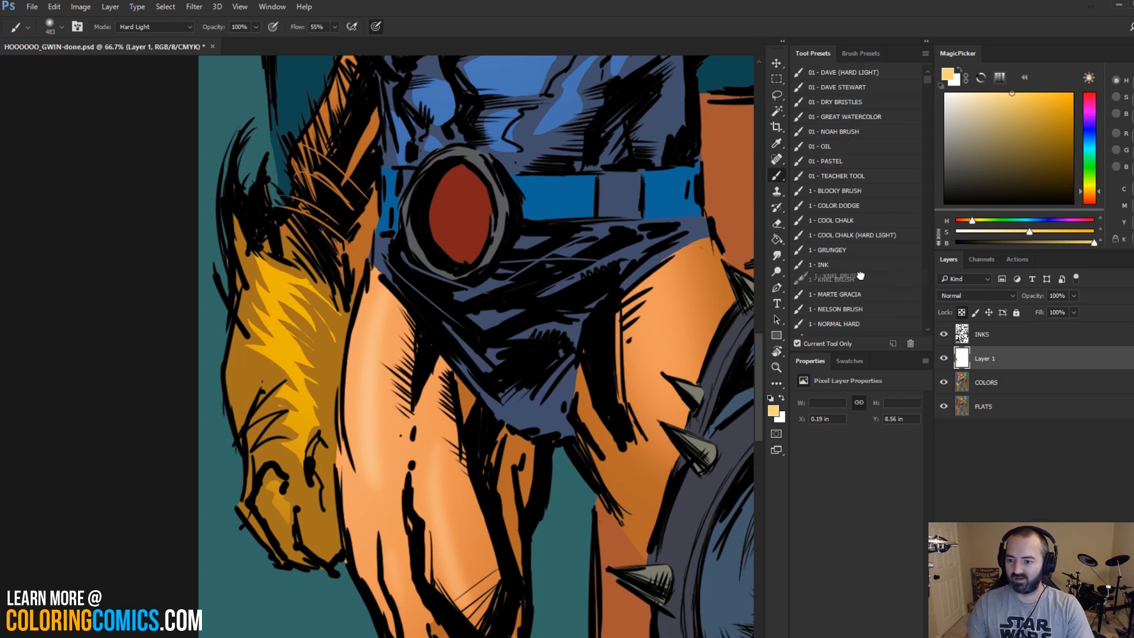
{"action": "left_click", "coordinate": [836, 280]}
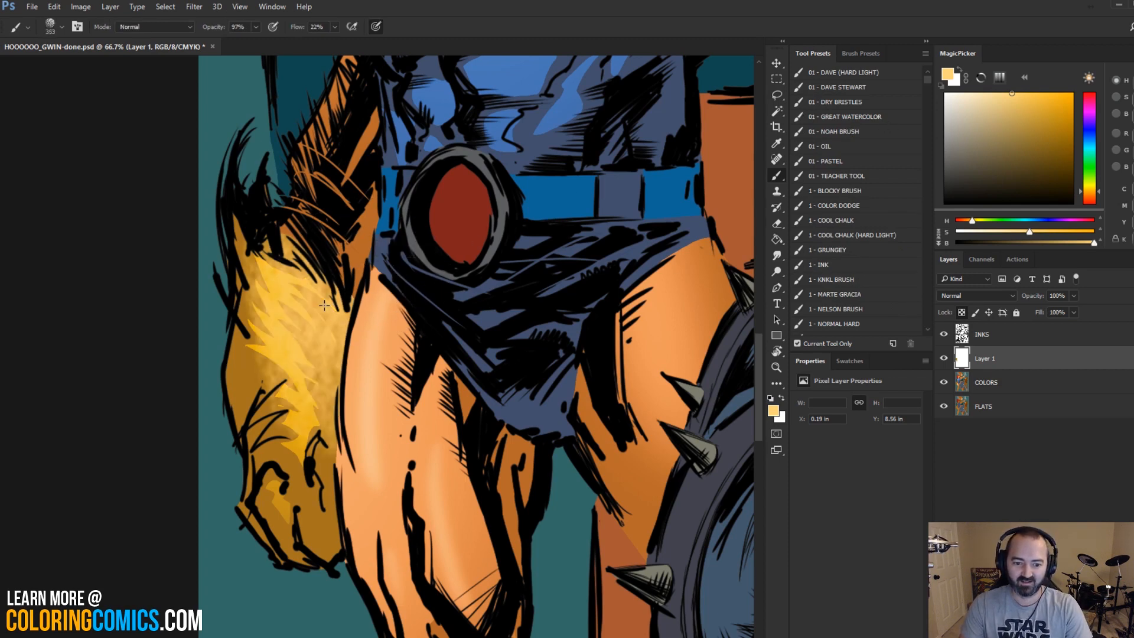
{"action": "key", "text": "ctrl+h"}
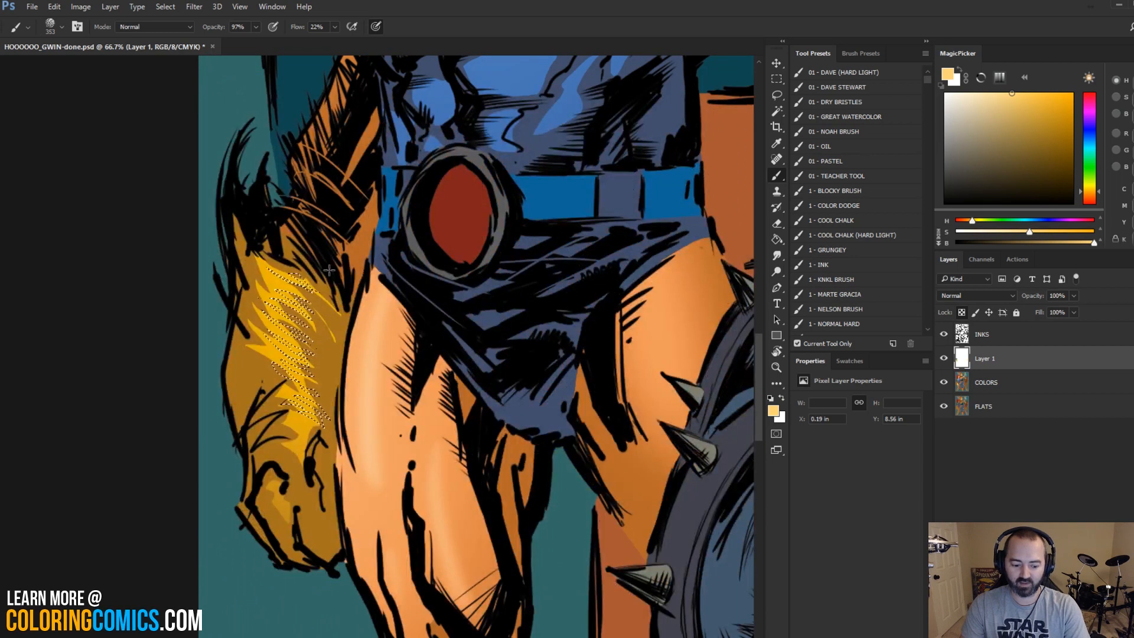
{"action": "key", "text": "ctrl+h"}
{"action": "mouse_move", "coordinate": [284, 285]}
{"action": "left_mouse_down"}
{"action": "mouse_move", "coordinate": [316, 284]}
{"action": "mouse_move", "coordinate": [329, 251]}
{"action": "mouse_move", "coordinate": [302, 378]}
{"action": "mouse_move", "coordinate": [308, 401]}
{"action": "left_mouse_up"}
{"action": "key", "text": "l"}
{"action": "key", "text": "b"}
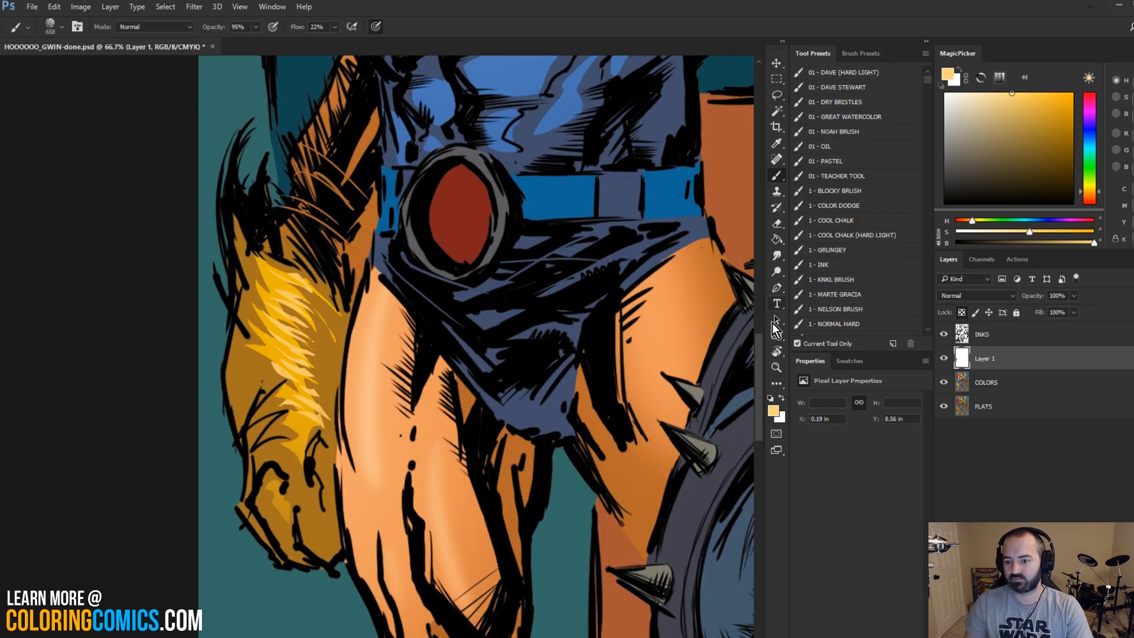
Step: Apply Color Balance to the glove's Layer 1, setting the cyan-red level of the midtones to +21
{"action": "left_click", "coordinate": [777, 367]}
{"action": "left_click", "coordinate": [511, 305], "text": "alt"}
{"action": "left_click", "coordinate": [511, 304], "text": "alt"}
{"action": "left_click", "coordinate": [515, 298], "text": "alt"}
{"action": "left_click", "coordinate": [510, 231], "text": "alt"}
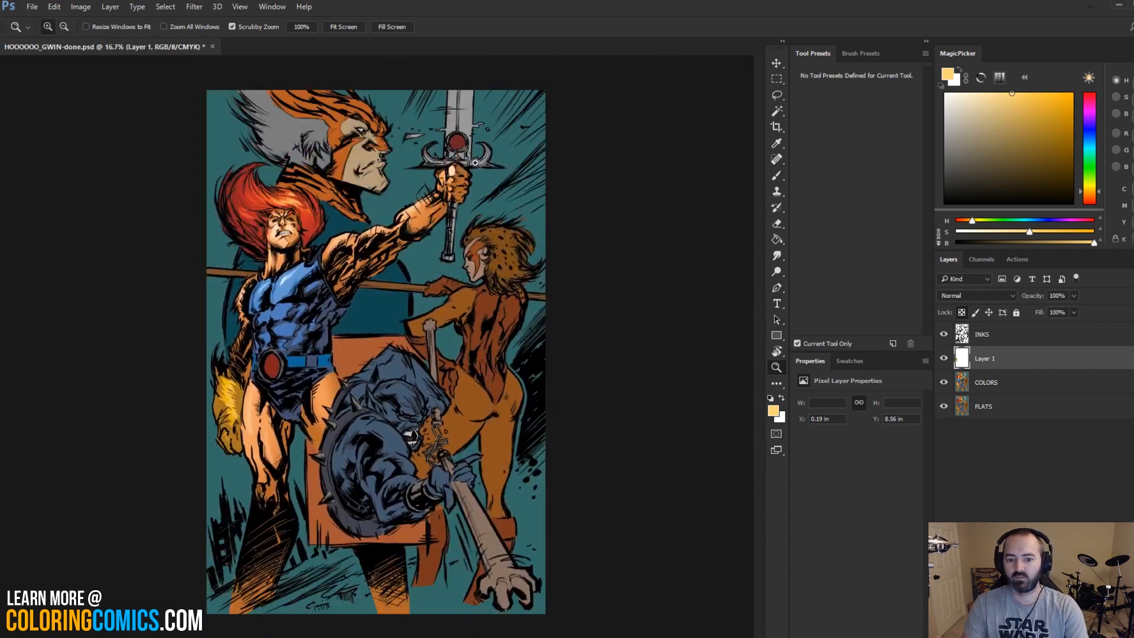
{"action": "left_click", "coordinate": [284, 362]}
{"action": "key", "text": "l"}
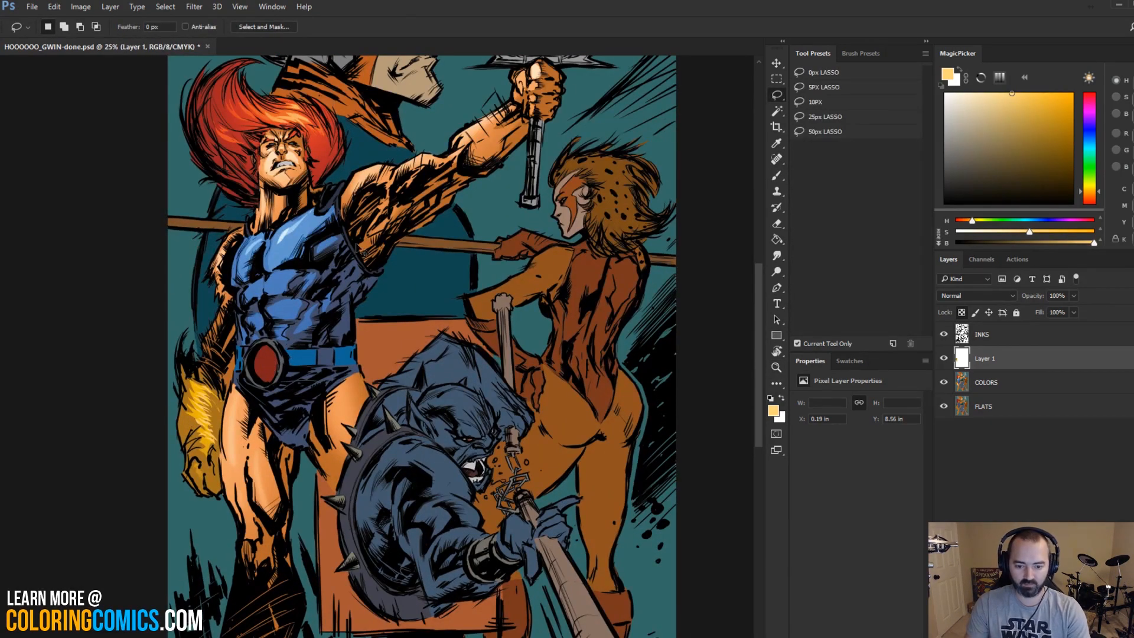
{"action": "key", "text": "ctrl+b"}
{"action": "left_click_drag", "start_coordinate": [459, 111], "coordinate": [770, 143]}
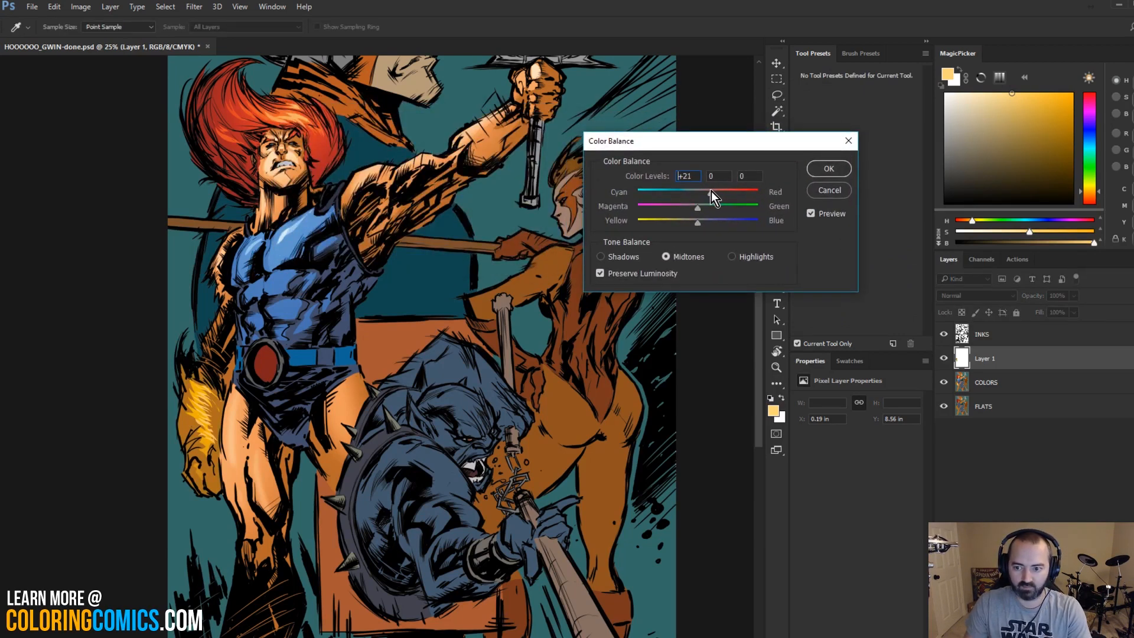
{"action": "left_click", "coordinate": [810, 171]}
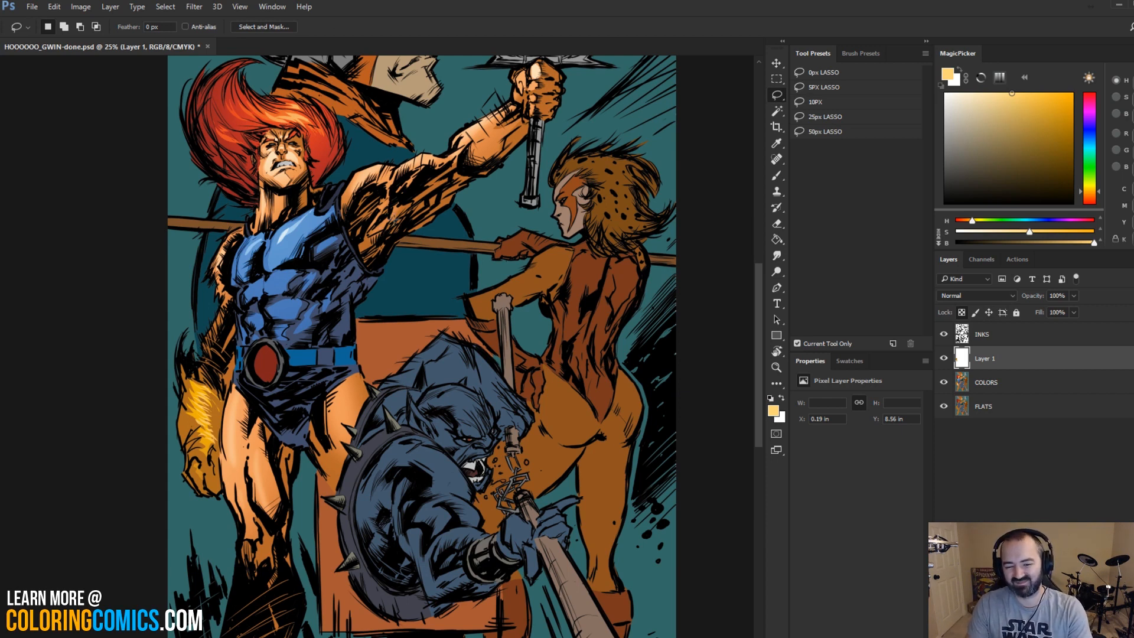
Step: Merge Layer 1 with the glove highlights down into the COLORS layer
{"action": "key", "text": "z"}
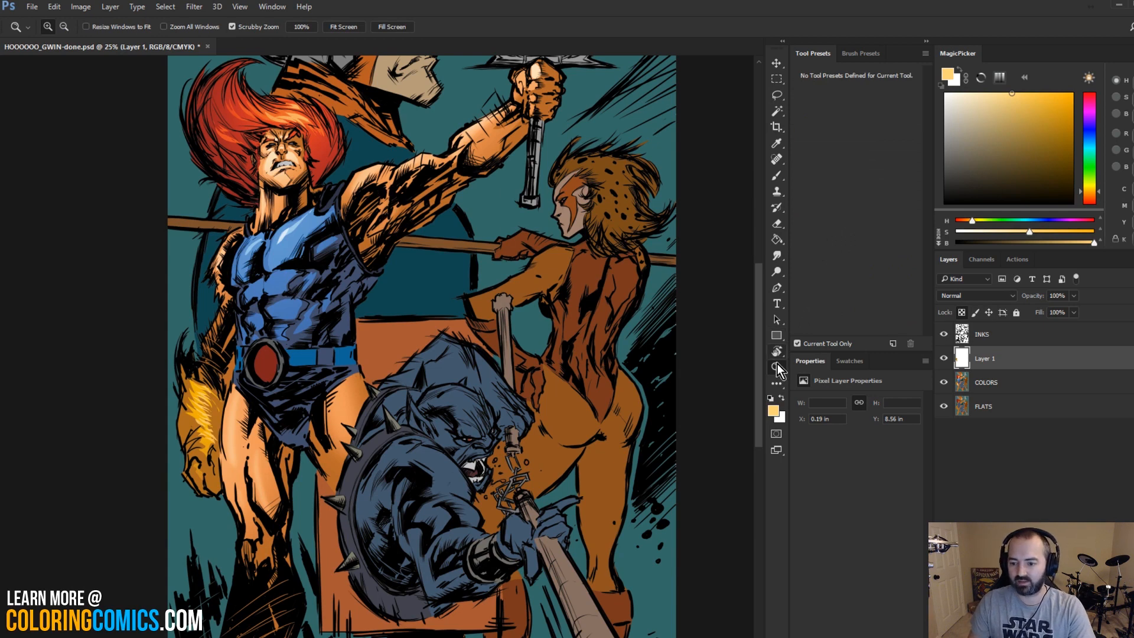
{"action": "left_click", "coordinate": [481, 181], "text": "alt"}
{"action": "key", "text": "l"}
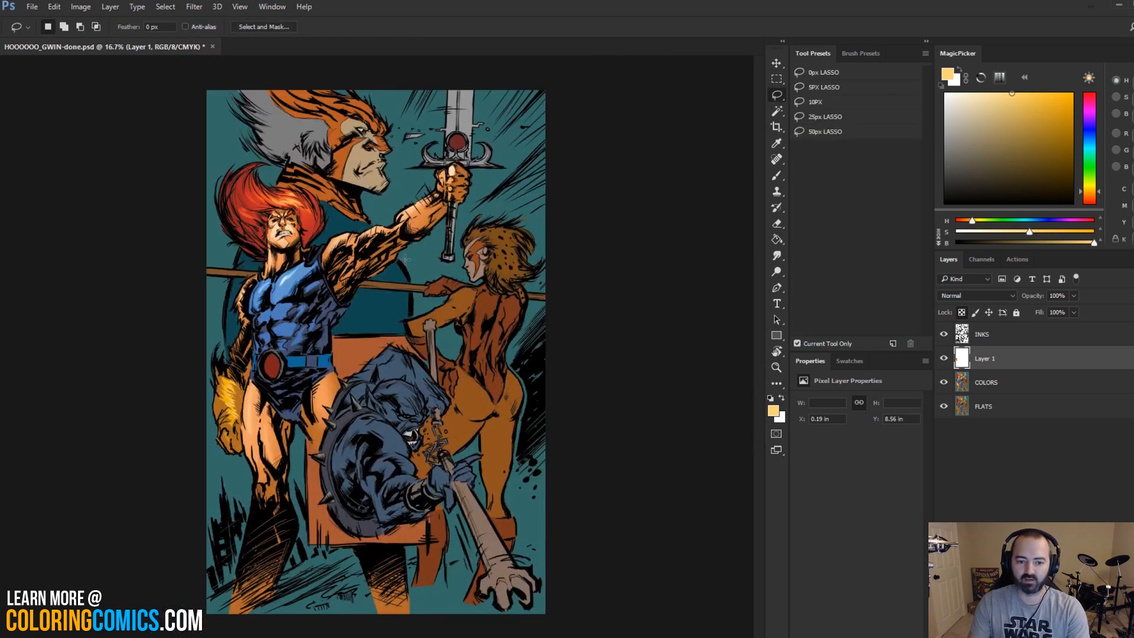
{"action": "right_click", "coordinate": [996, 359]}
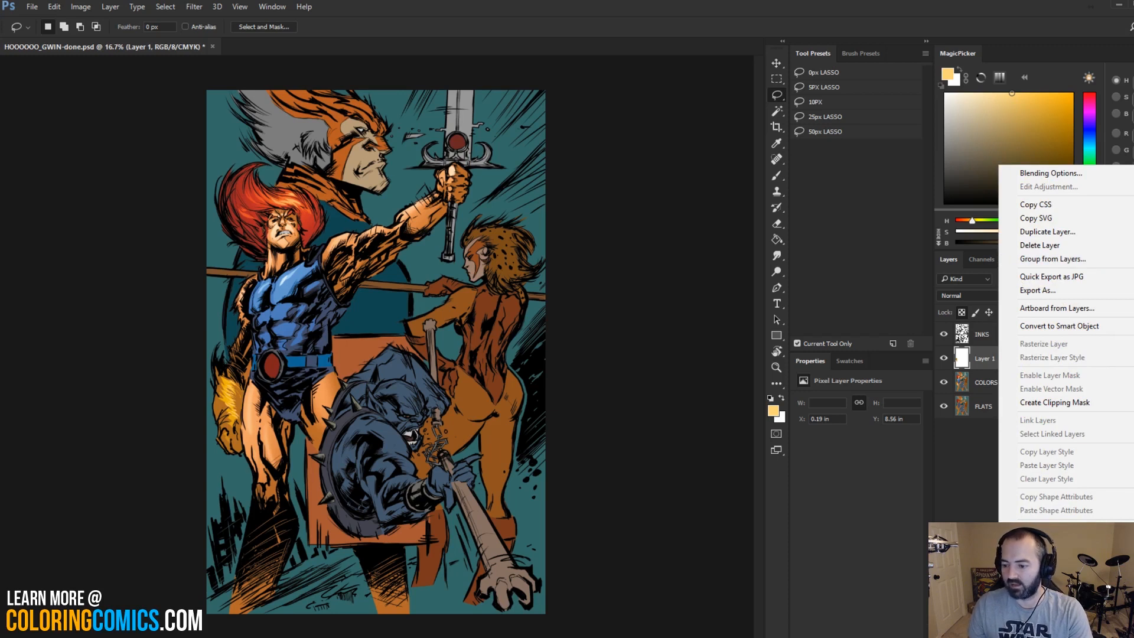
{"action": "left_click", "coordinate": [1040, 246]}
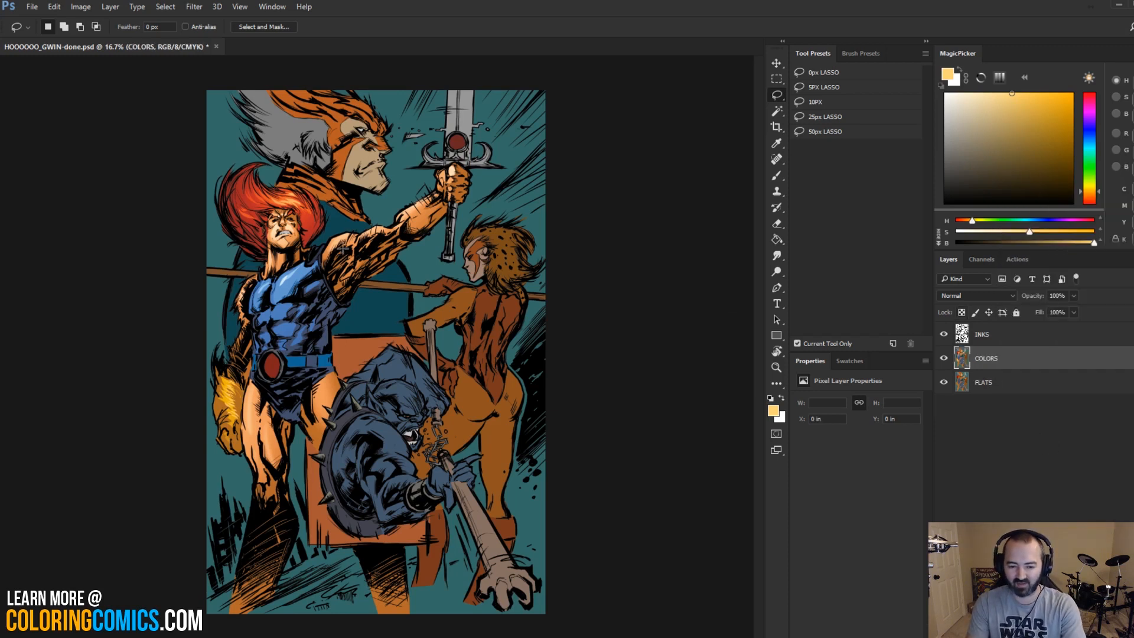
Step: Select the red-haired character's skin by colour on the FLATS layer with the Magic Wand and hide the selection edges
{"action": "key", "text": "z"}
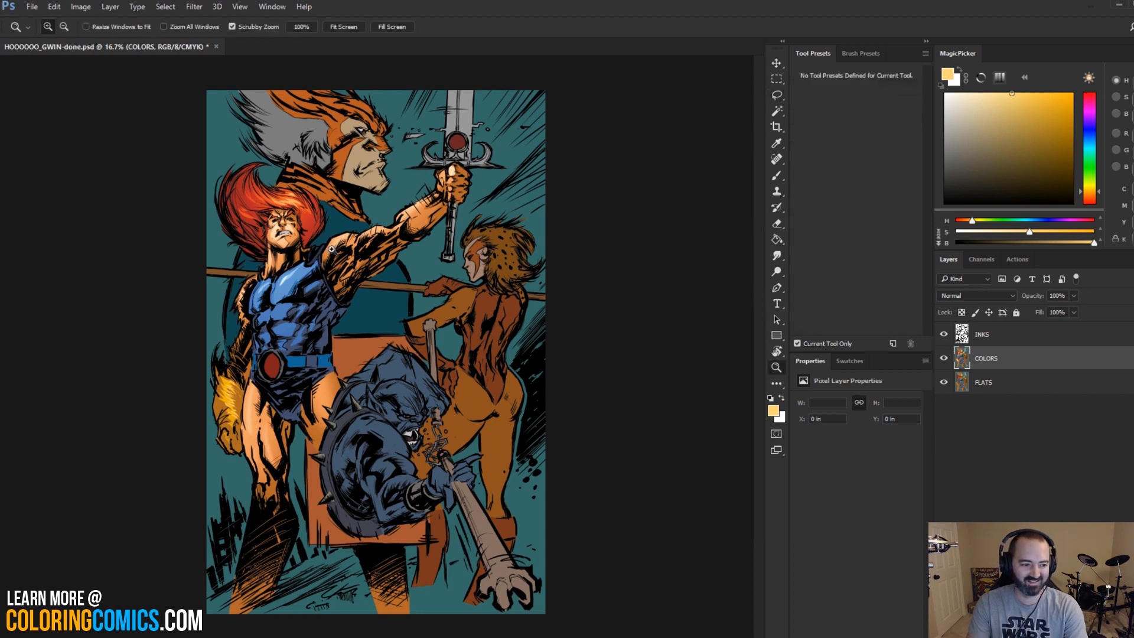
{"action": "left_click", "coordinate": [332, 248]}
{"action": "key", "text": "l"}
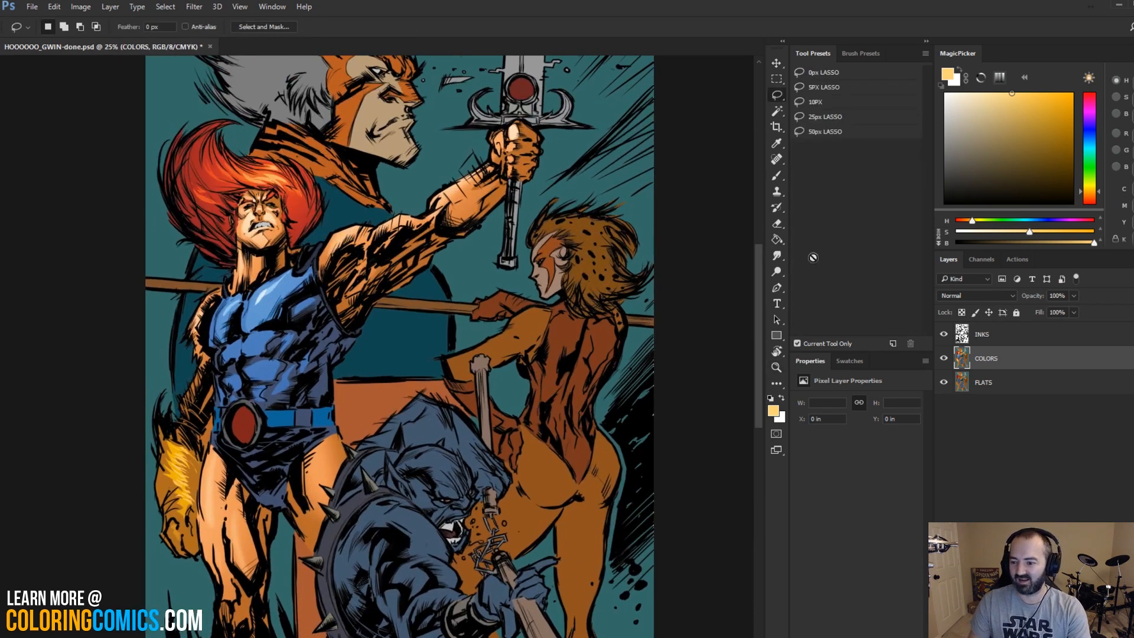
{"action": "left_click", "coordinate": [982, 383]}
{"action": "key", "text": "w"}
{"action": "left_click", "coordinate": [475, 190]}
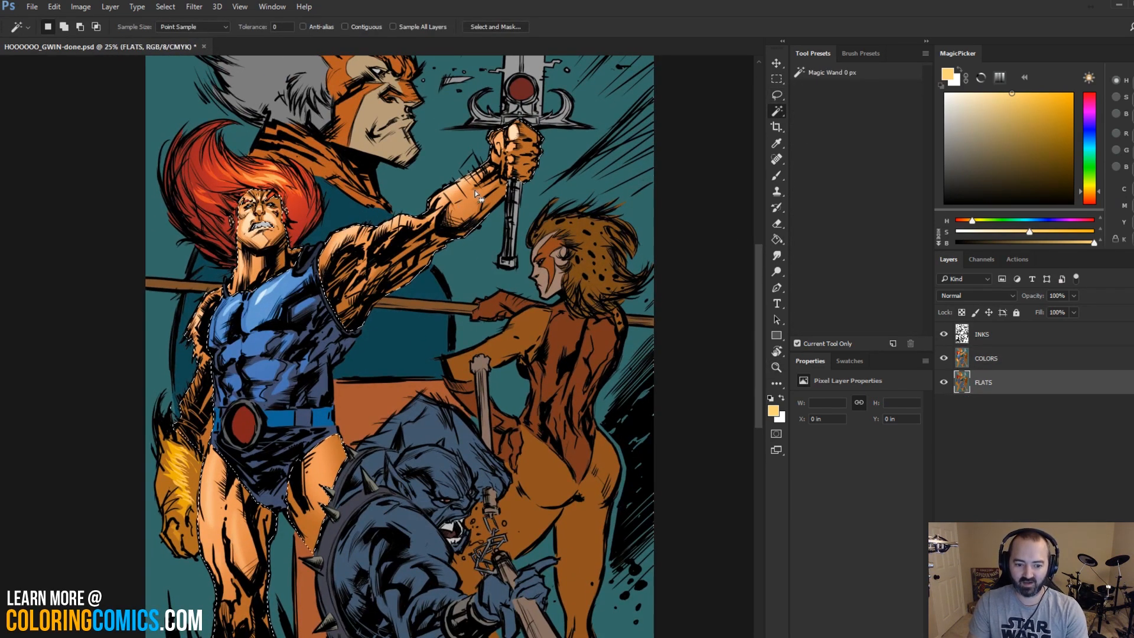
{"action": "key", "text": "ctrl+h"}
Step: Apply Color Balance to the selected skin's midtones, with red +29 on FLATS, and red +27 and blue +4 on COLORS
{"action": "key", "text": "ctrl+b"}
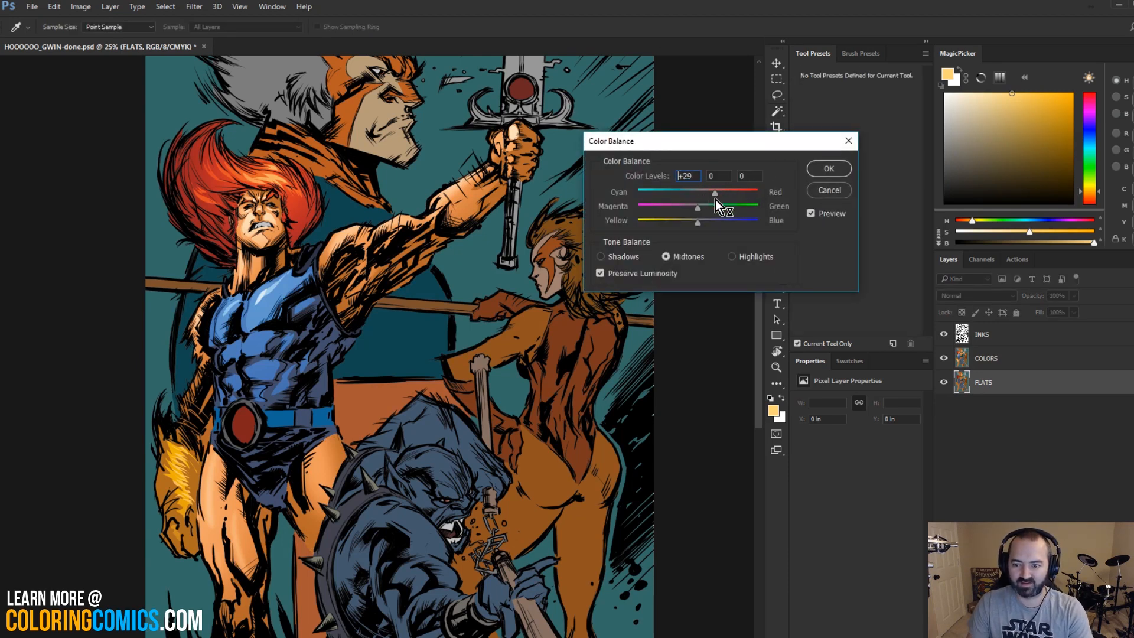
{"action": "key", "text": "Return"}
{"action": "left_click", "coordinate": [998, 359]}
{"action": "key", "text": "ctrl+b"}
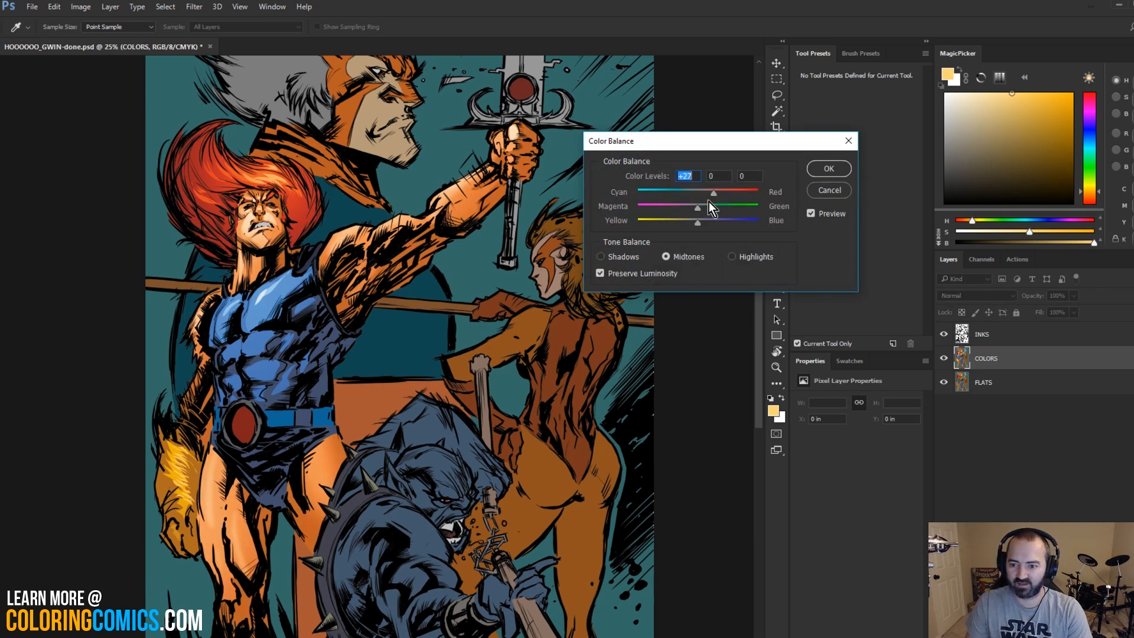
{"action": "mouse_move", "coordinate": [699, 221]}
{"action": "left_mouse_down"}
{"action": "mouse_move", "coordinate": [688, 225]}
{"action": "mouse_move", "coordinate": [700, 225]}
{"action": "left_mouse_up"}
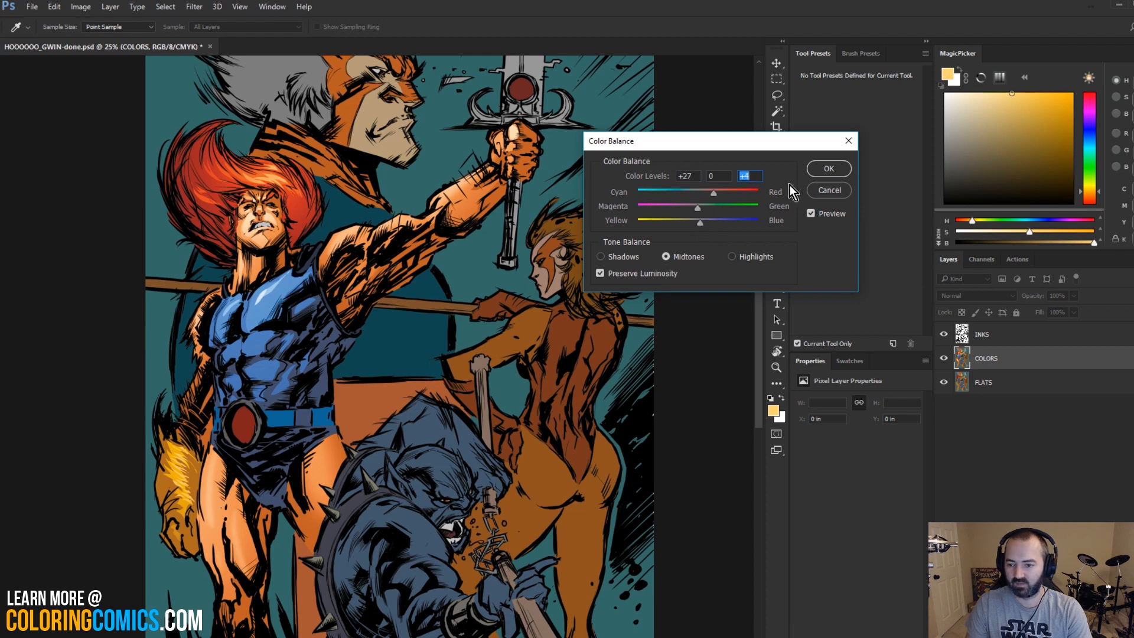
{"action": "left_click", "coordinate": [814, 174]}
Step: Examine the recoloured skin and glove against the other characters up close and across the whole page
{"action": "key", "text": "w"}
{"action": "left_click", "coordinate": [777, 367]}
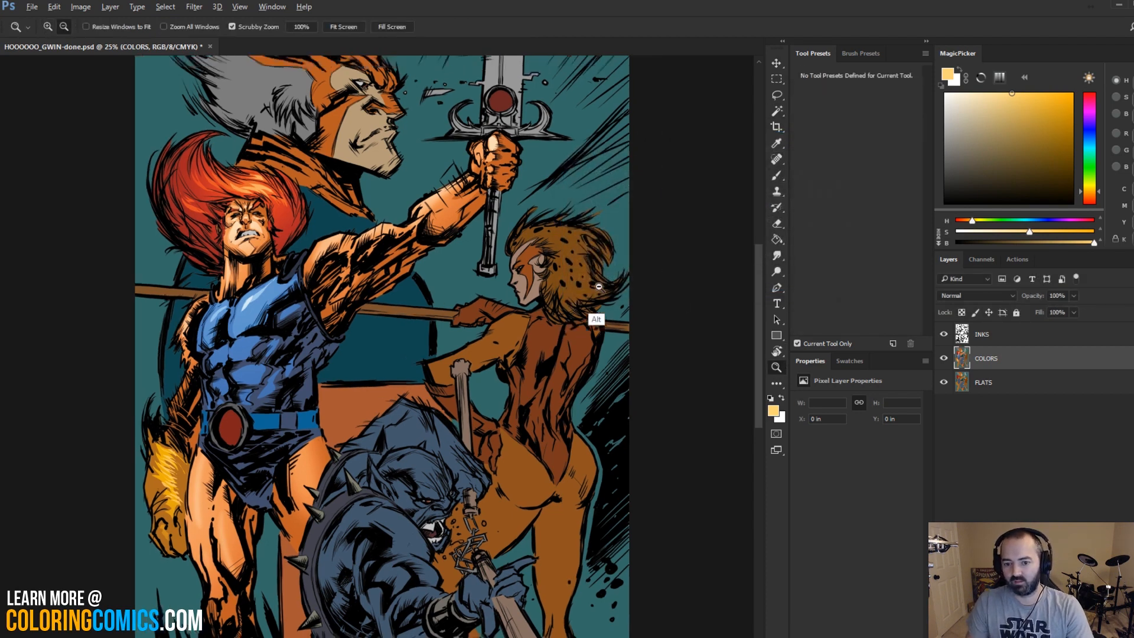
{"action": "left_click", "coordinate": [593, 240], "text": "alt"}
{"action": "key", "text": "l"}
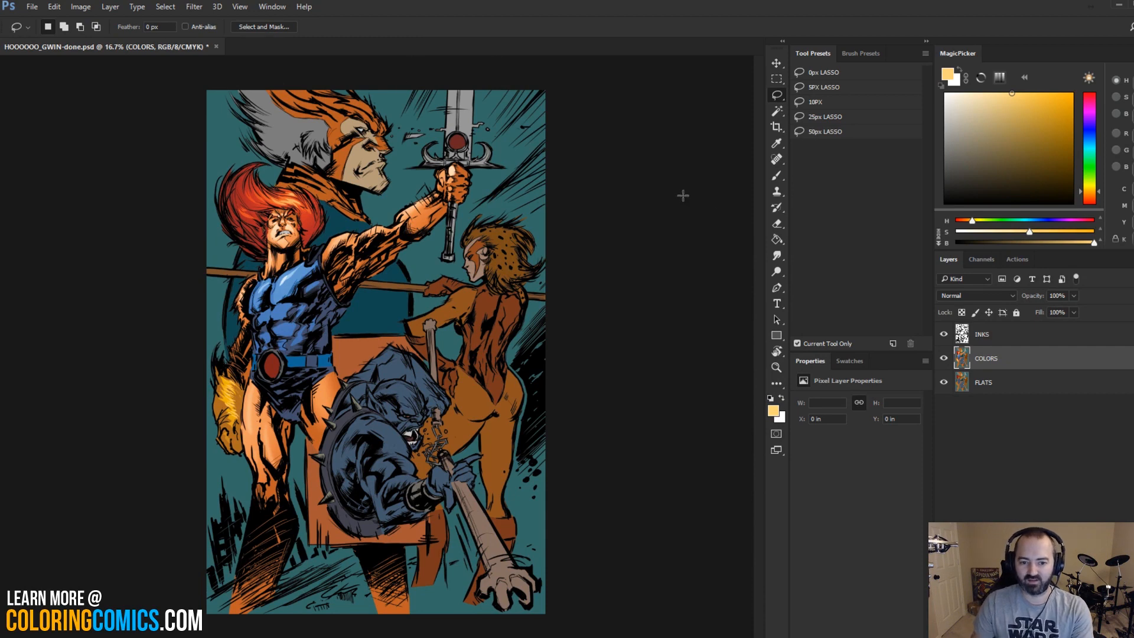
{"action": "key", "text": "z"}
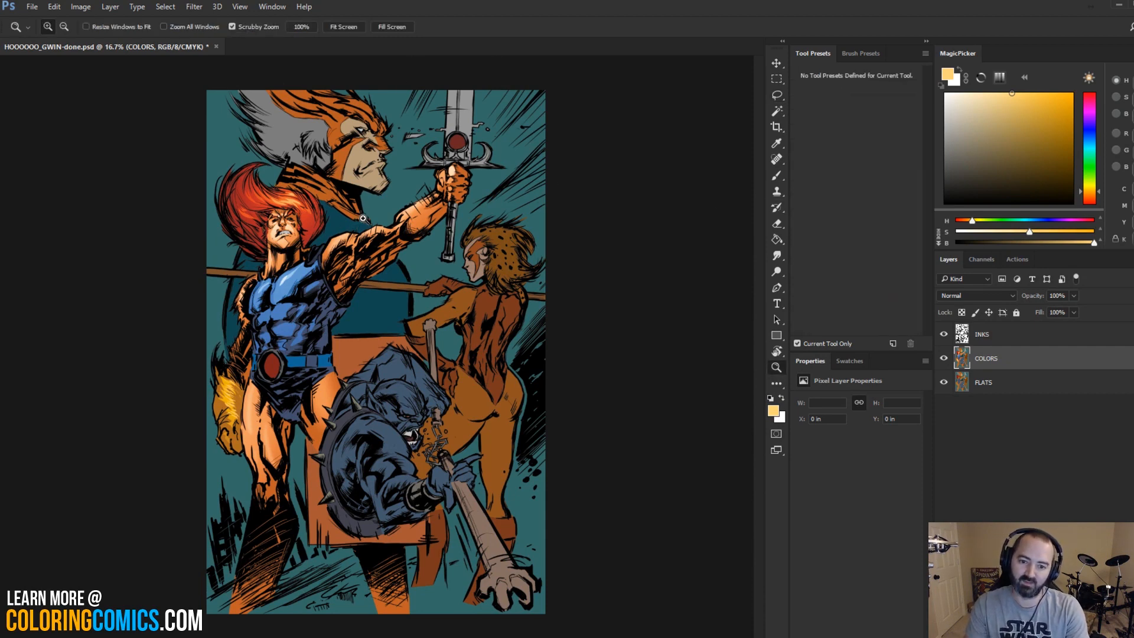
{"action": "left_click", "coordinate": [362, 216]}
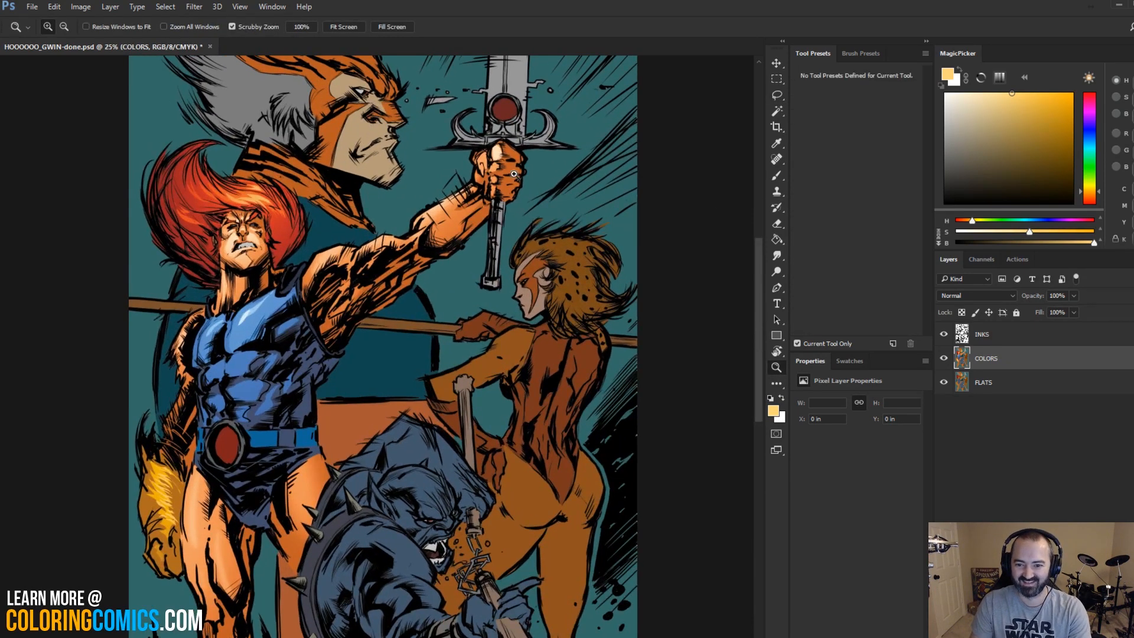
{"action": "left_click_drag", "start_coordinate": [490, 155], "coordinate": [444, 248]}
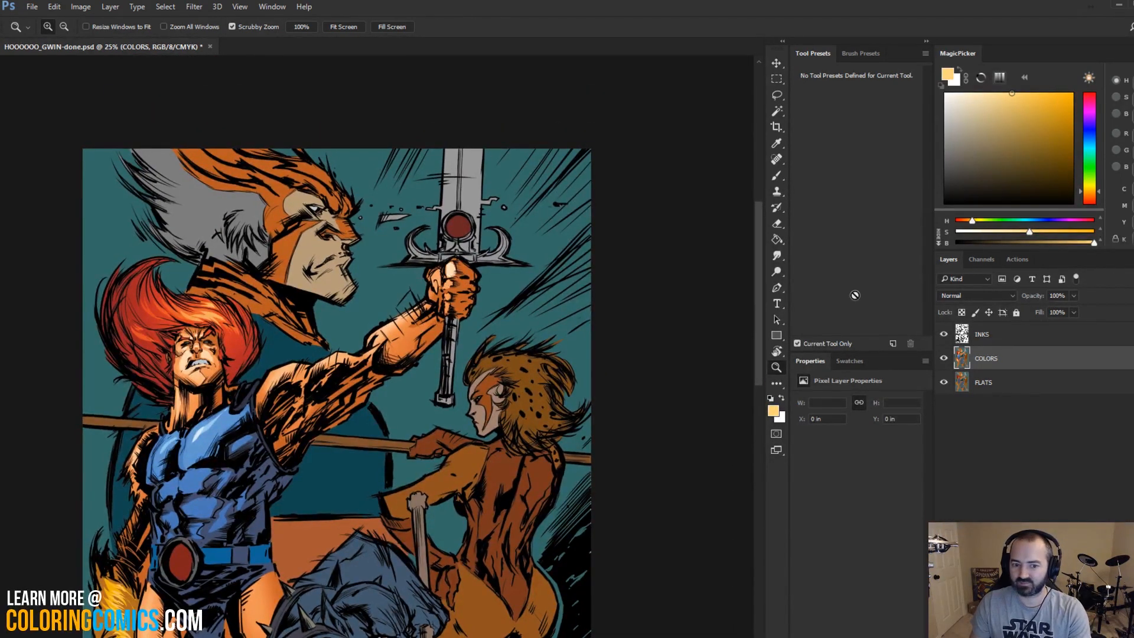
{"action": "left_click_drag", "start_coordinate": [428, 289], "coordinate": [449, 179]}
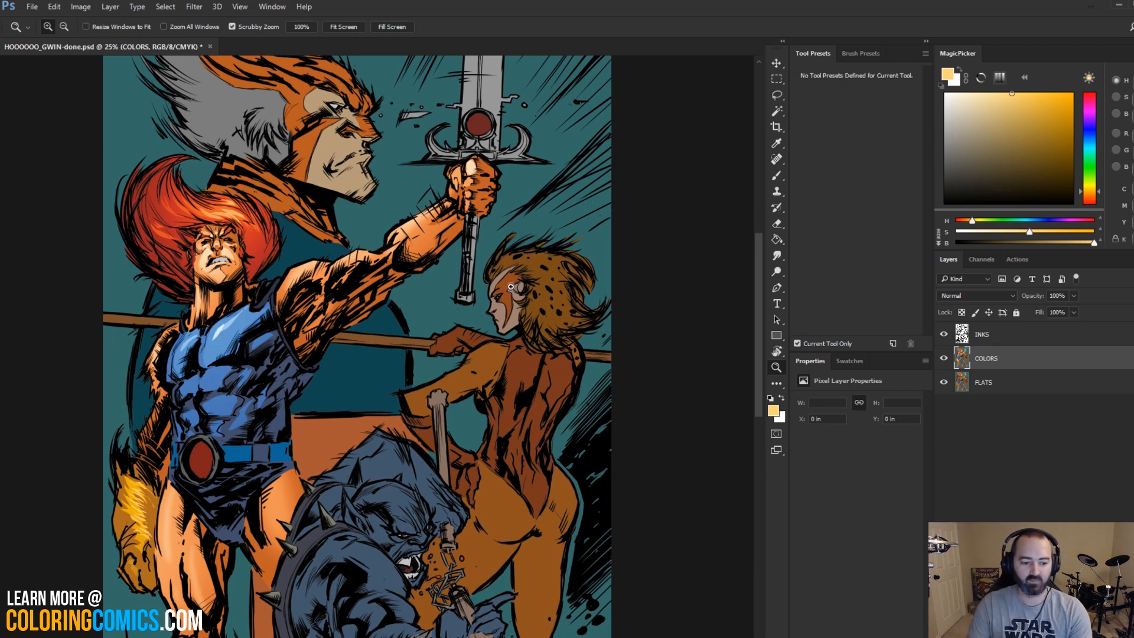
{"action": "left_click_drag", "start_coordinate": [493, 280], "coordinate": [519, 171]}
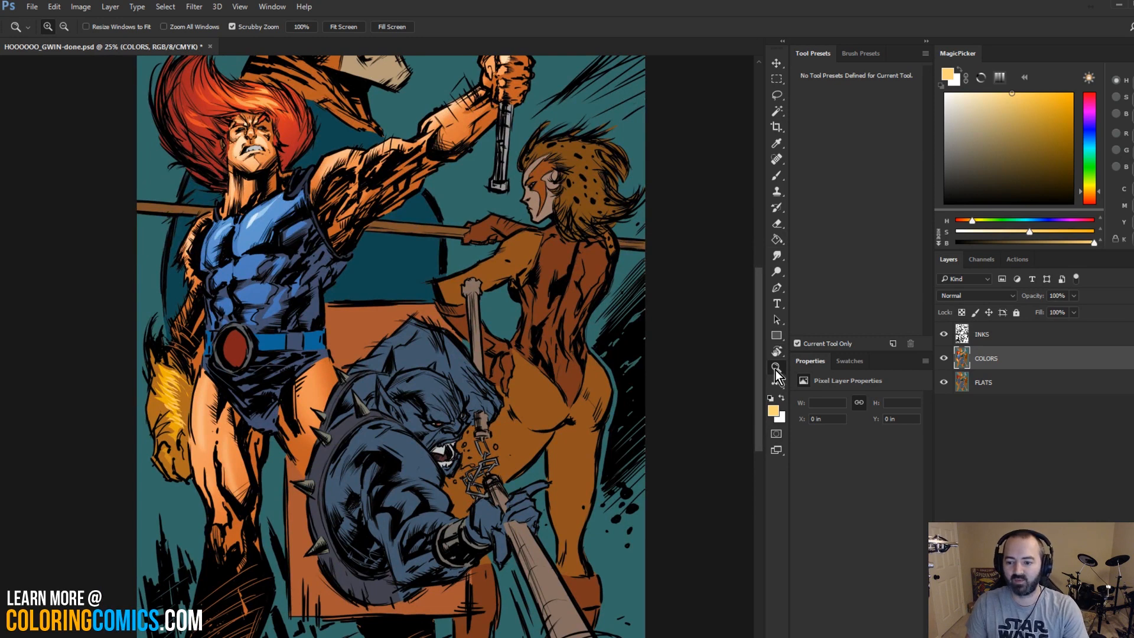
{"action": "left_click", "coordinate": [617, 352], "text": "alt"}
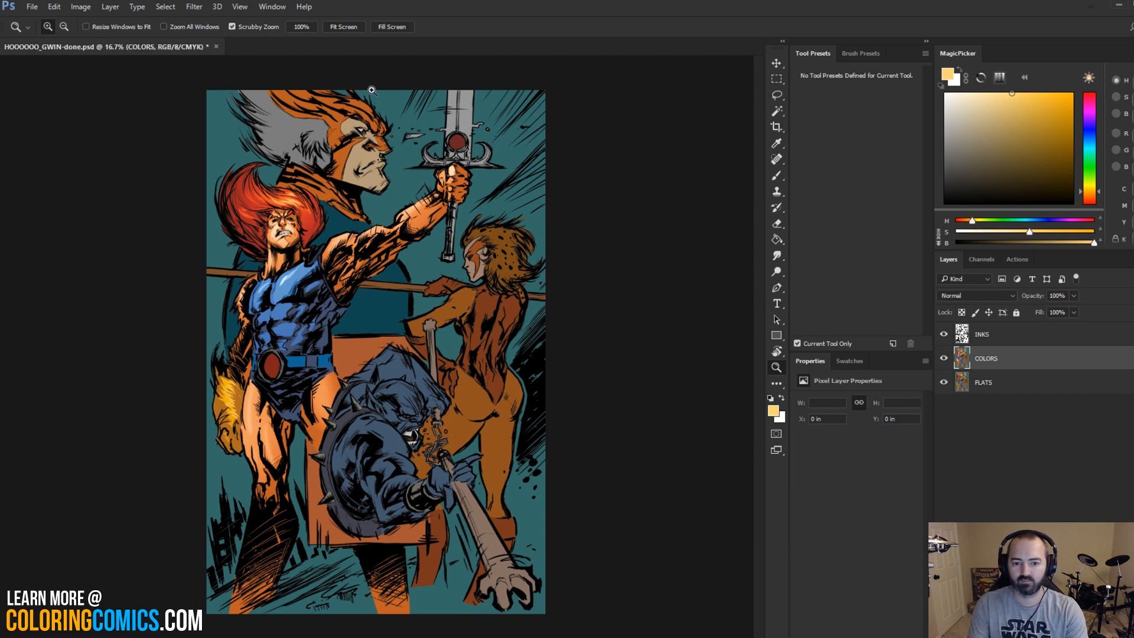
Step: Examine the rendered red-haired hero against the large background figure and the other characters, up close and across the whole page
{"action": "left_click", "coordinate": [981, 382]}
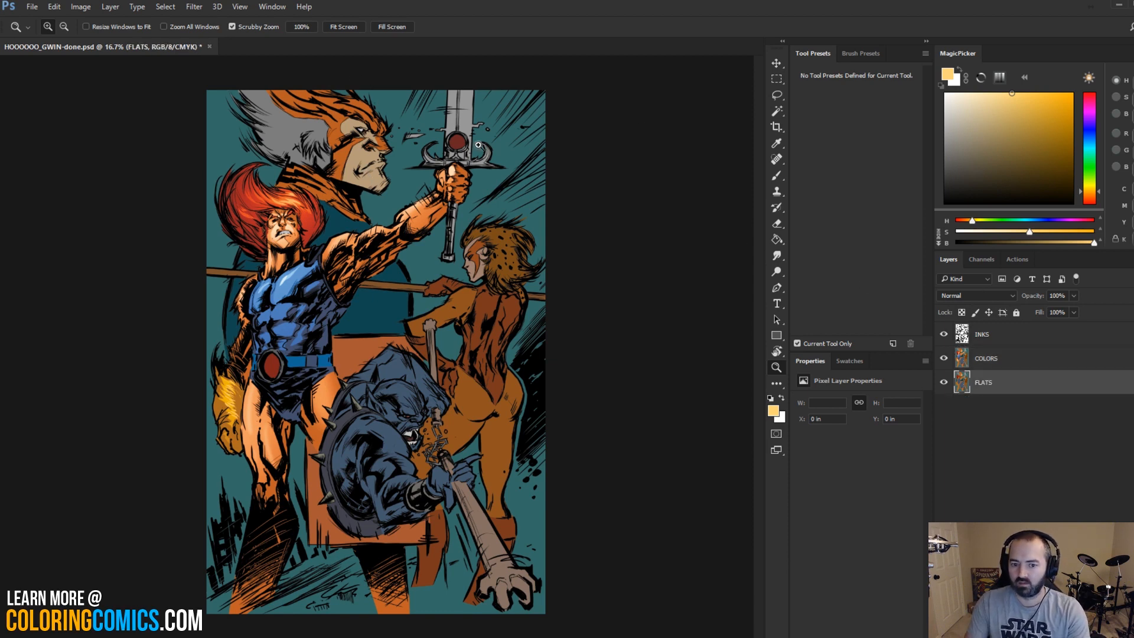
{"action": "left_click", "coordinate": [373, 218]}
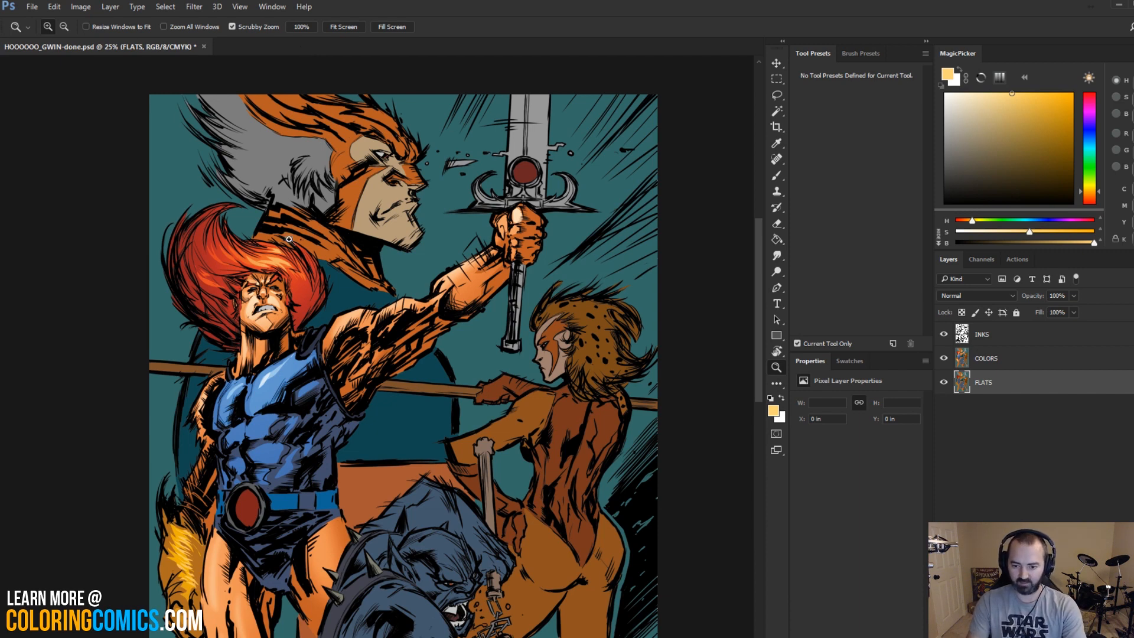
{"action": "left_click", "coordinate": [374, 348]}
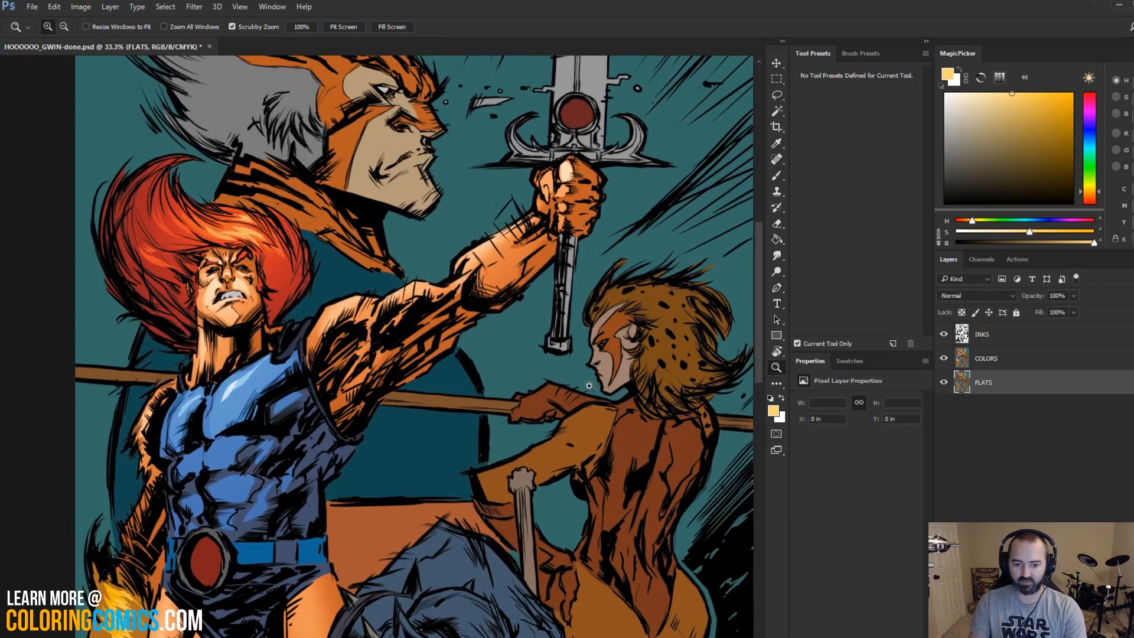
{"action": "left_click_drag", "start_coordinate": [495, 267], "coordinate": [509, 316]}
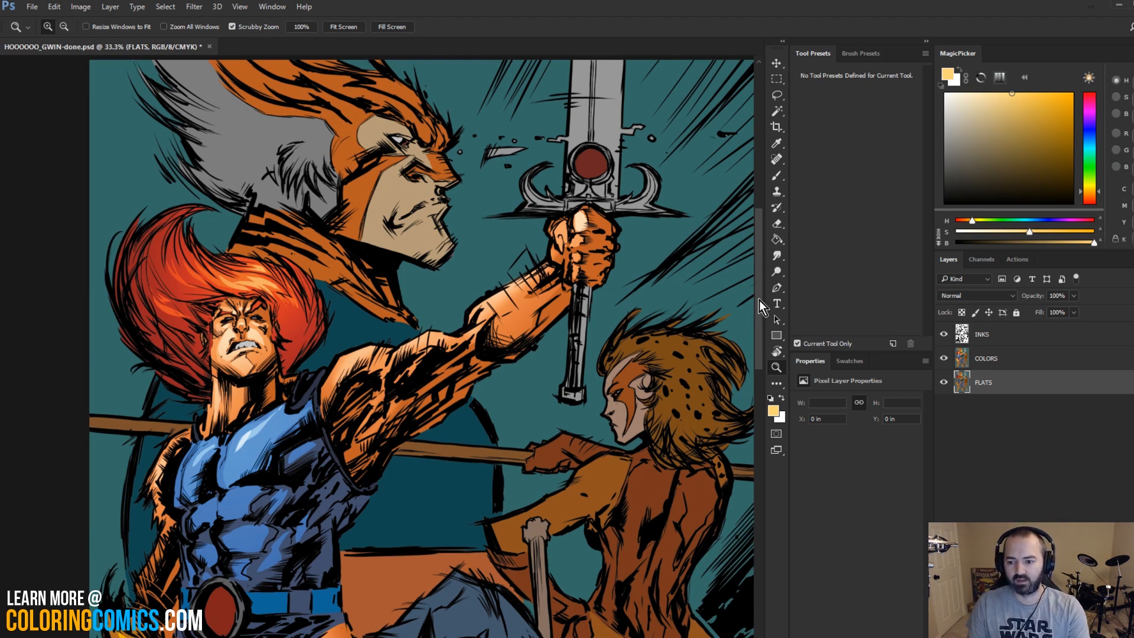
{"action": "left_click", "coordinate": [511, 276], "text": "alt"}
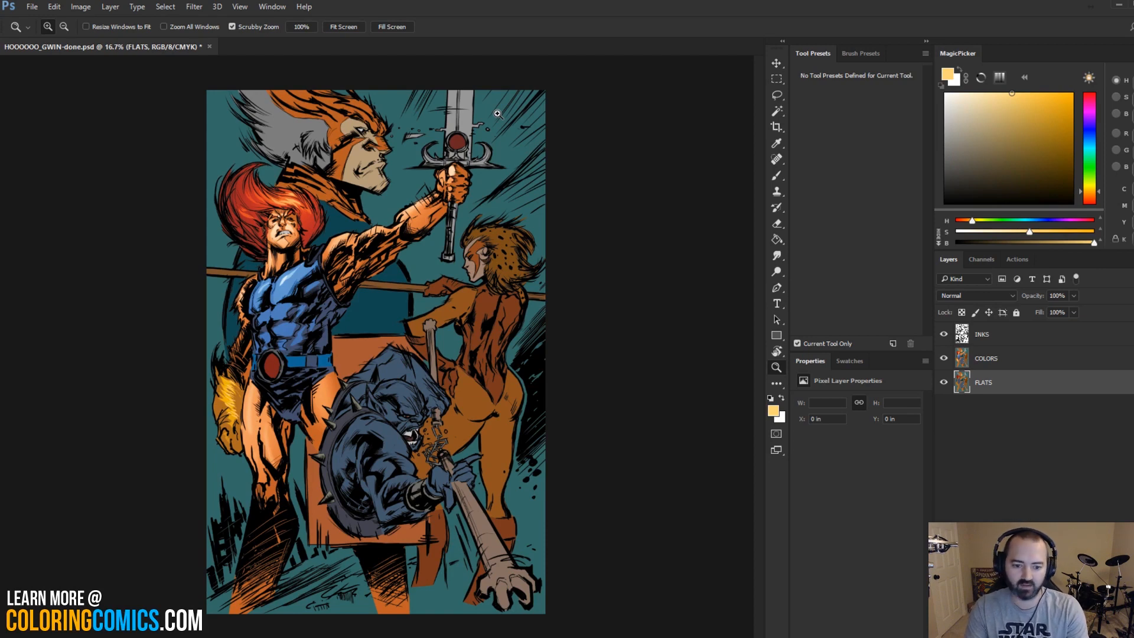
{"action": "left_click", "coordinate": [348, 201]}
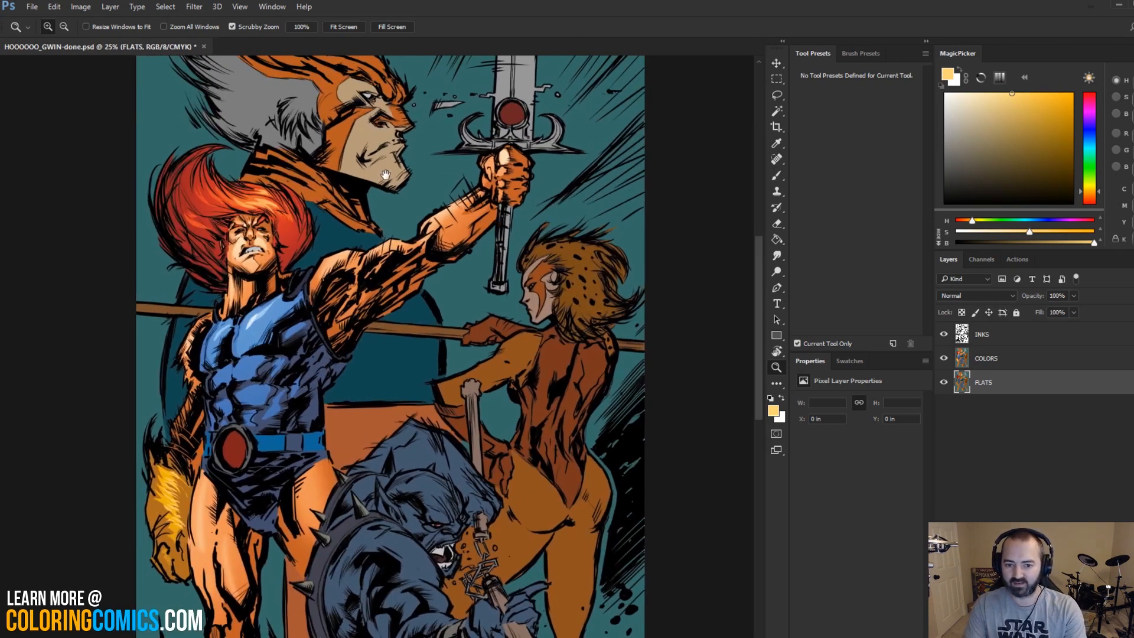
{"action": "left_click_drag", "start_coordinate": [385, 175], "coordinate": [440, 240]}
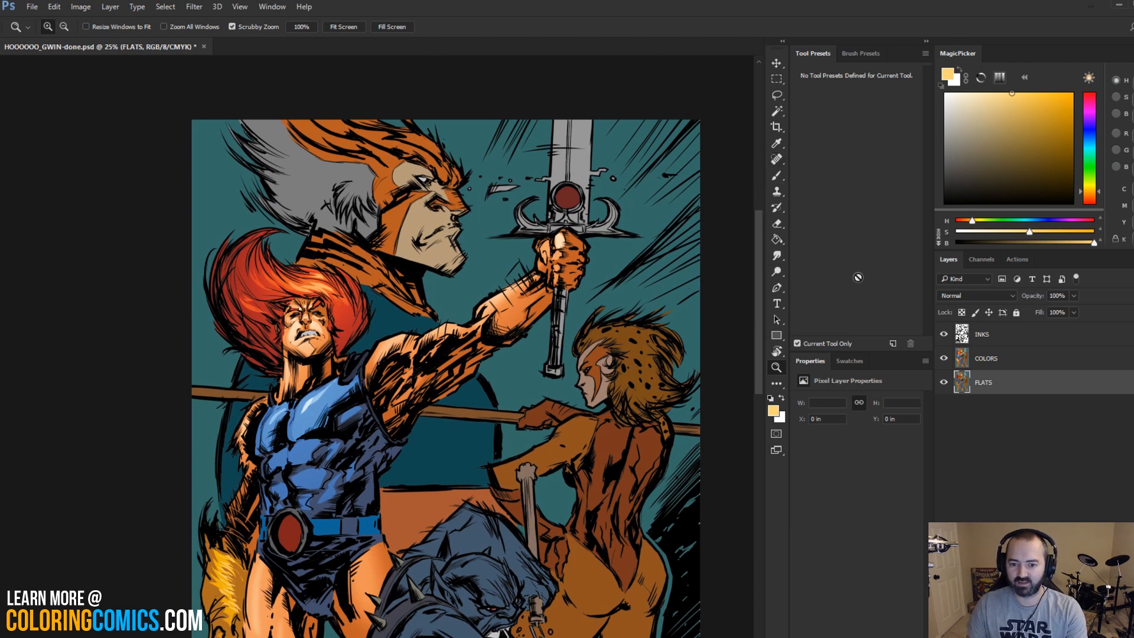
{"action": "left_click", "coordinate": [988, 359]}
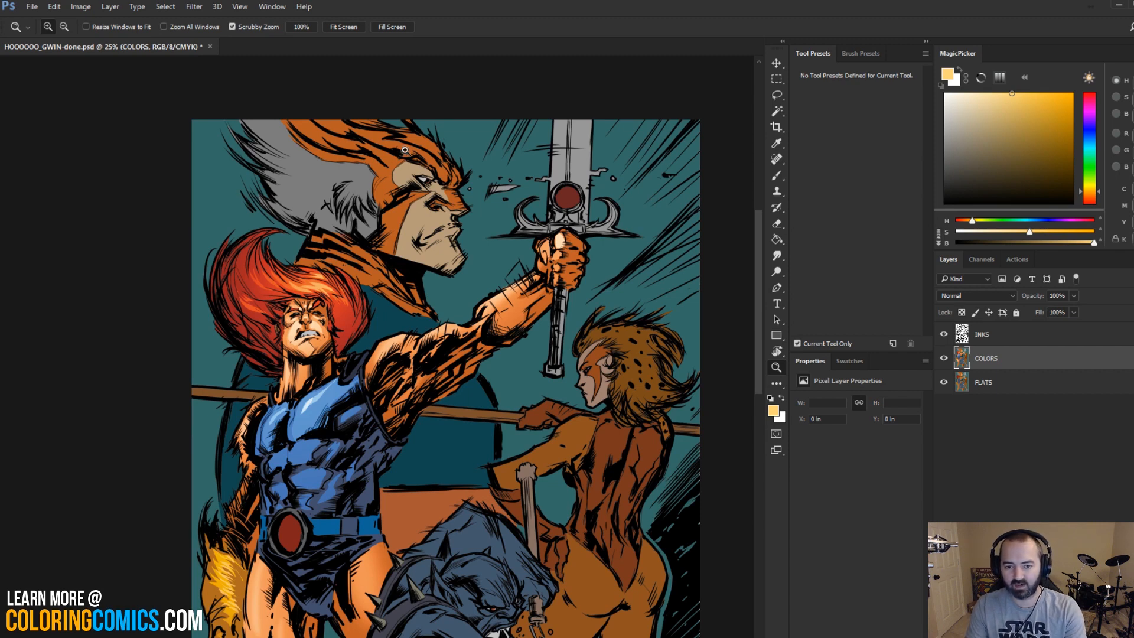
{"action": "mouse_move", "coordinate": [460, 278]}
{"action": "left_mouse_down"}
{"action": "mouse_move", "coordinate": [424, 195]}
{"action": "mouse_move", "coordinate": [458, 290]}
{"action": "left_mouse_up"}
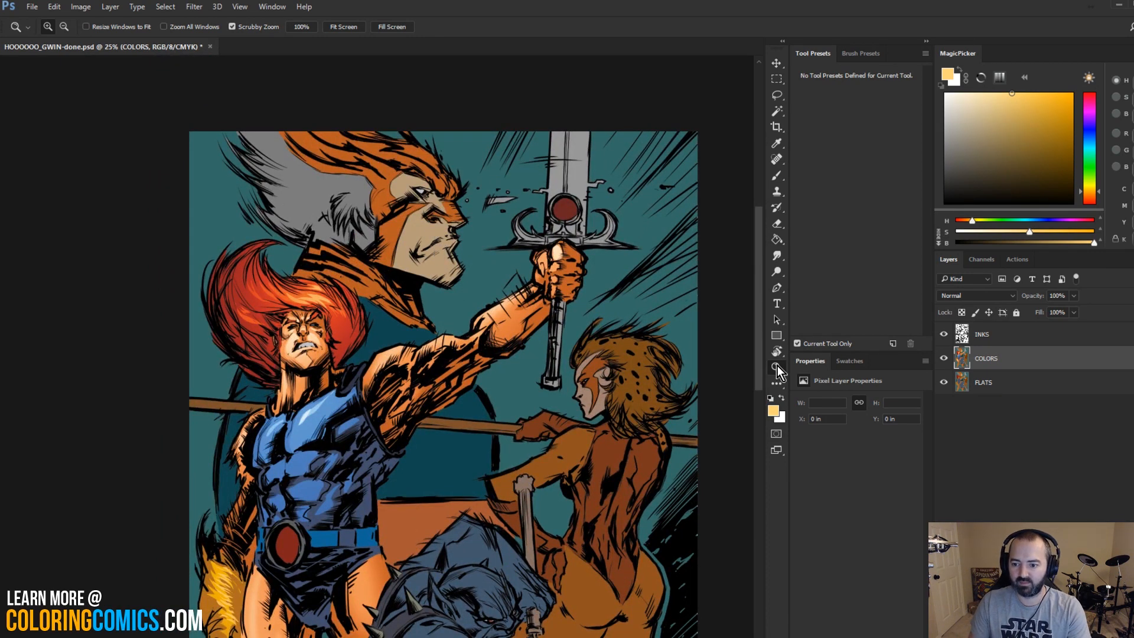
{"action": "left_click", "coordinate": [517, 333], "text": "alt"}
Step: Select the large background figure's head and dark teal body by colour on the FLATS layer with the Magic Wand
{"action": "left_click", "coordinate": [983, 382]}
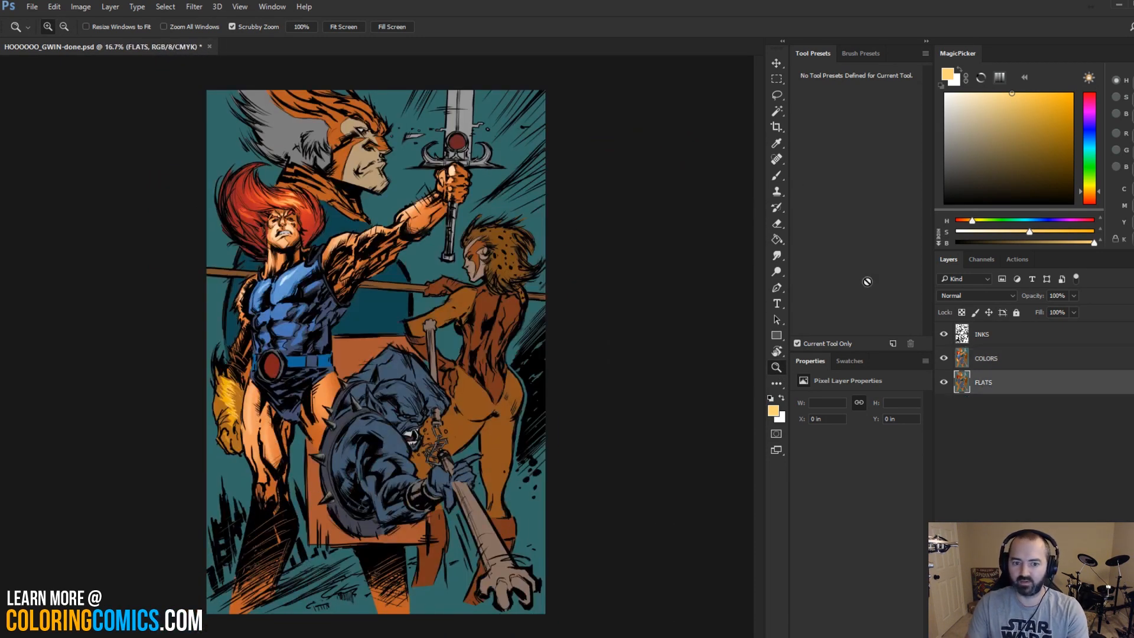
{"action": "key", "text": "w"}
{"action": "left_click", "coordinate": [344, 158]}
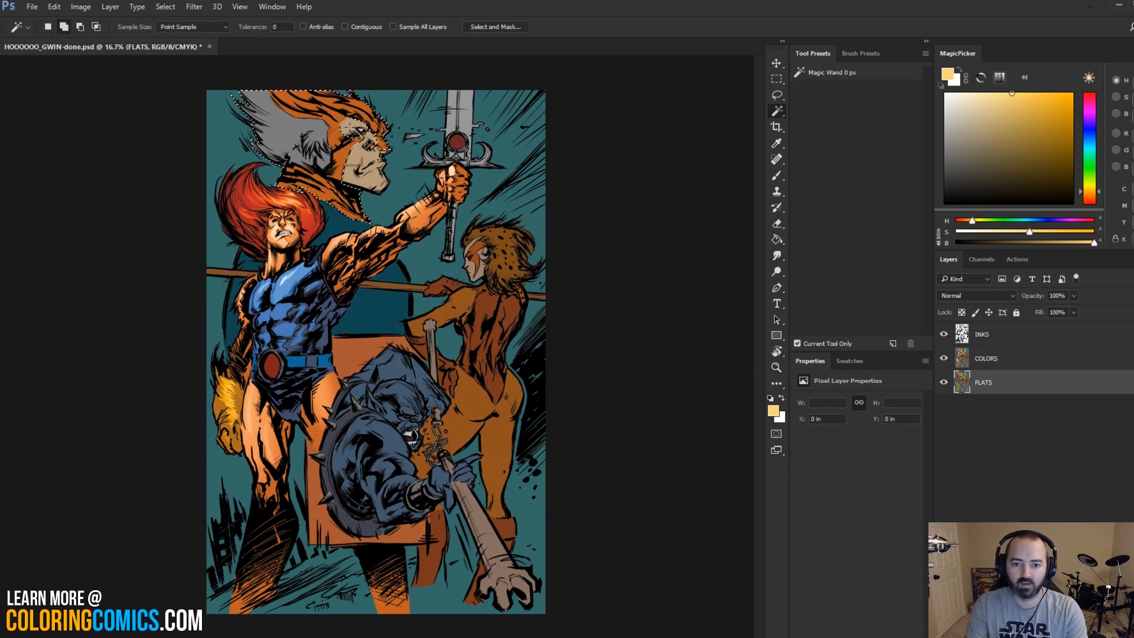
{"action": "key", "text": "l"}
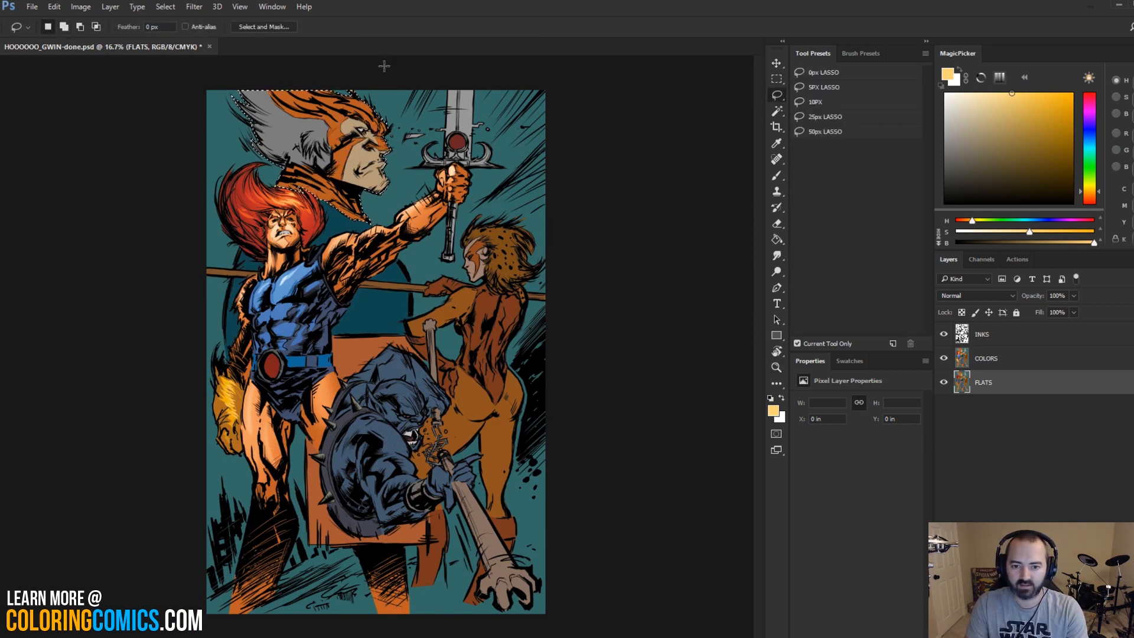
{"action": "key", "text": "w"}
{"action": "left_click", "coordinate": [347, 258], "text": "shift"}
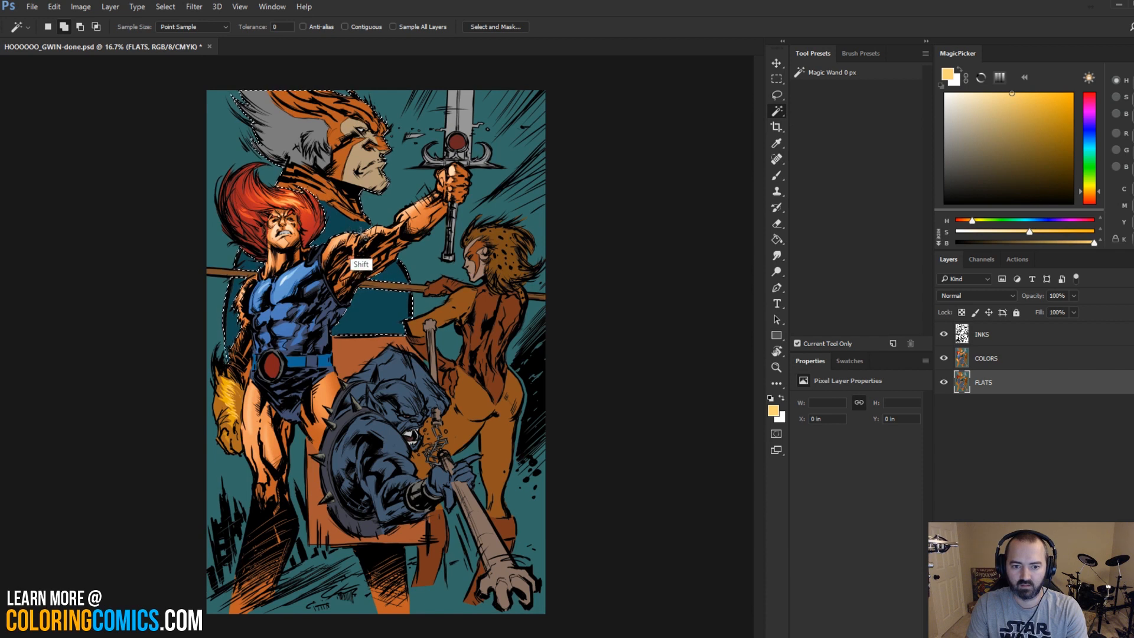
Step: Create a new layer beneath FLATS and fill the selected background figure on it with a flat muted brown
{"action": "key", "text": "ctrl+shift+alt+n"}
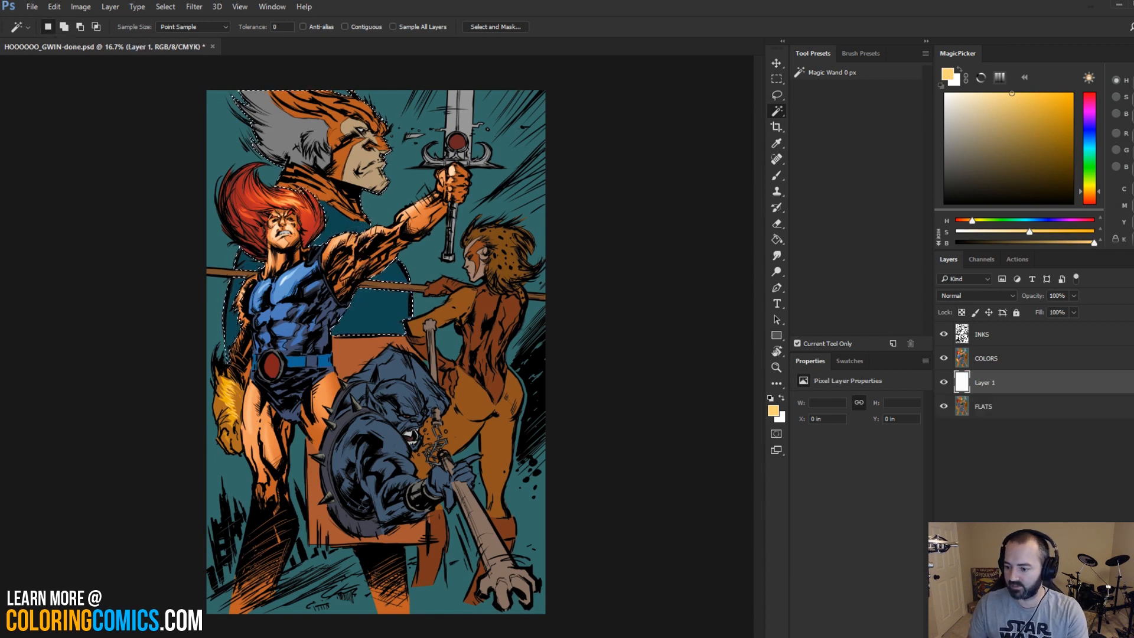
{"action": "left_click", "coordinate": [1005, 152]}
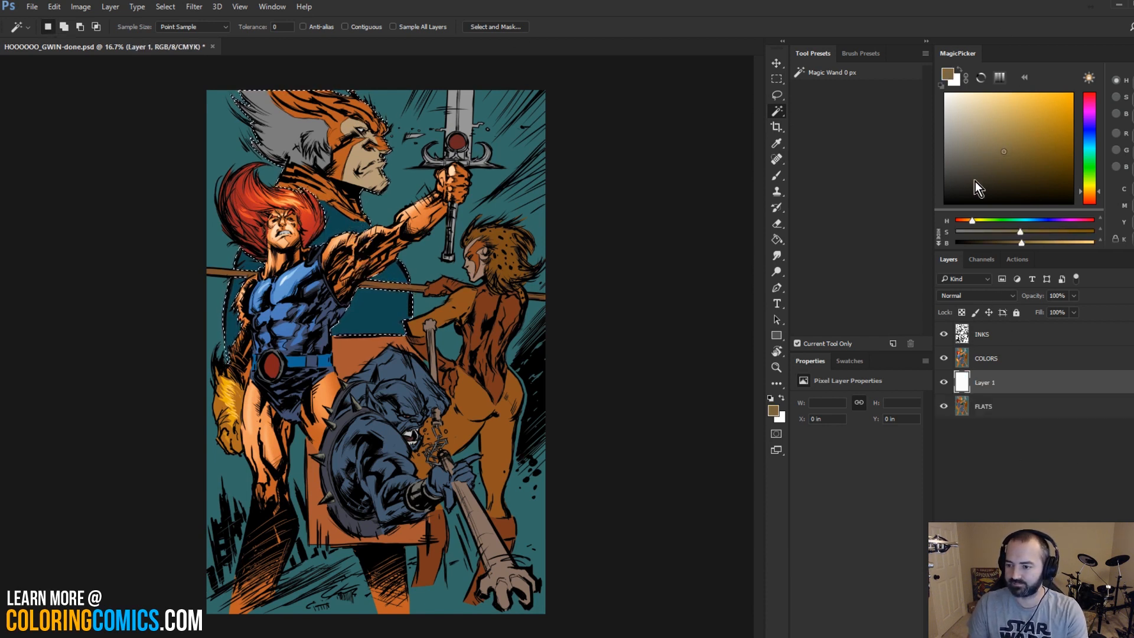
{"action": "left_click_drag", "start_coordinate": [1004, 381], "coordinate": [1004, 417]}
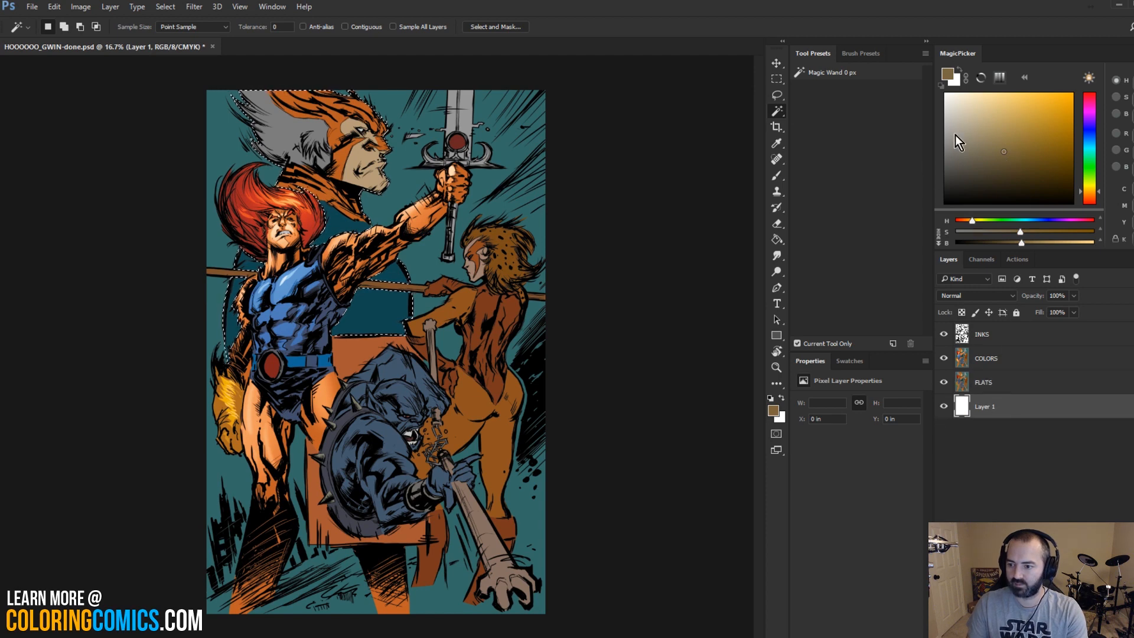
{"action": "left_click", "coordinate": [982, 150]}
{"action": "key", "text": "g"}
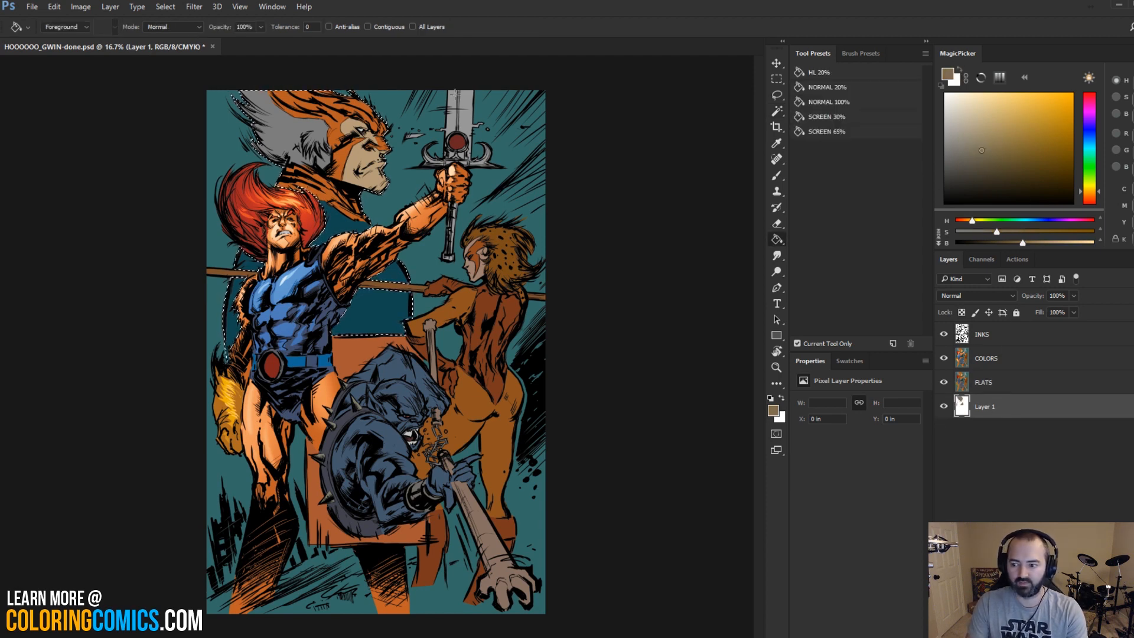
Step: Rename the new silhouette layer BIG FLATS and deselect the background figure
{"action": "double_click", "coordinate": [983, 408]}
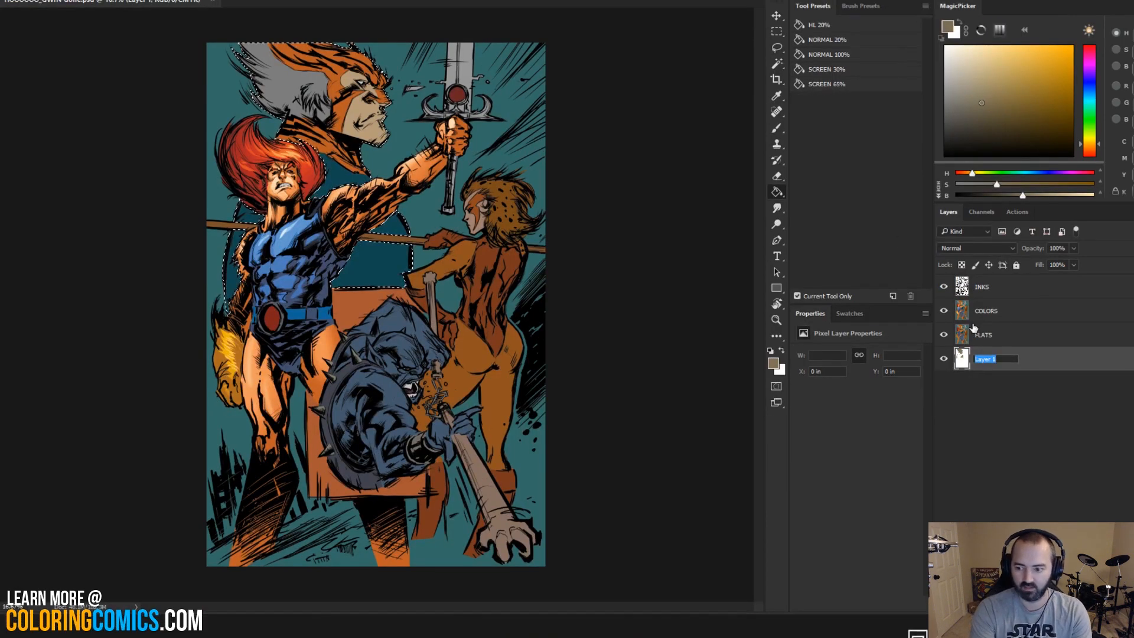
{"action": "type", "text": "BIG"}
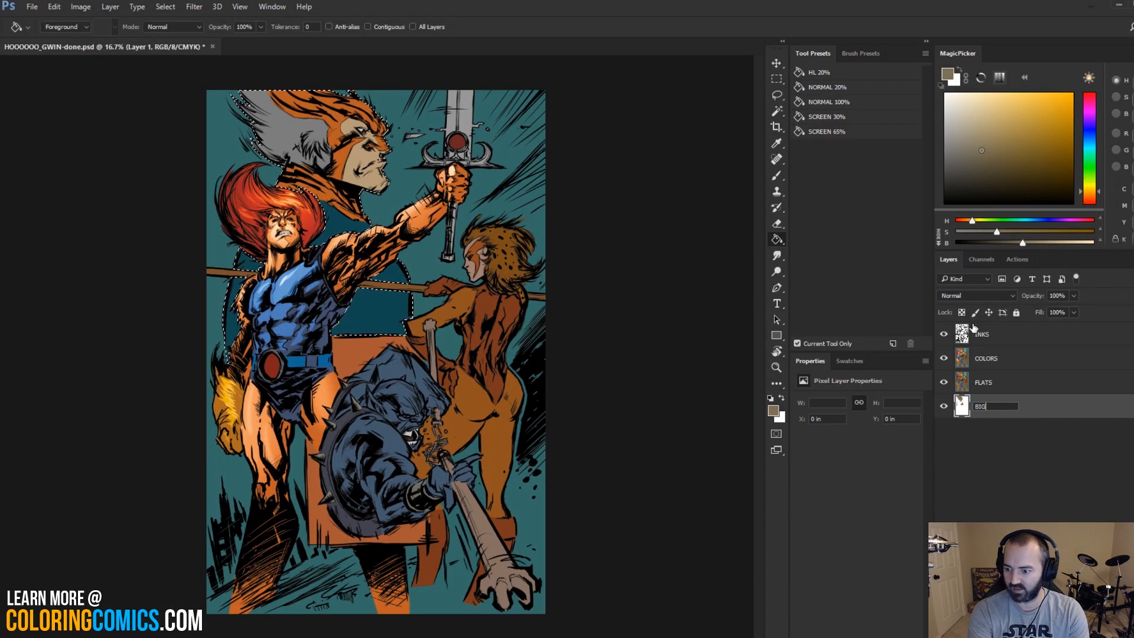
{"action": "type", "text": " FLATS"}
{"action": "key", "text": "Return"}
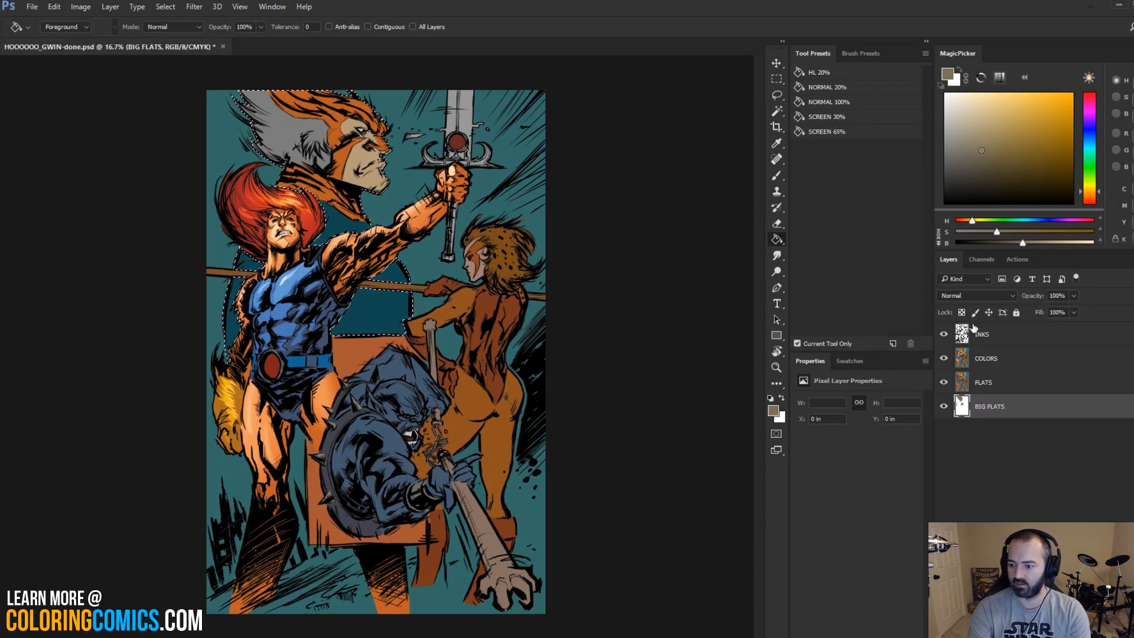
{"action": "key", "text": "l"}
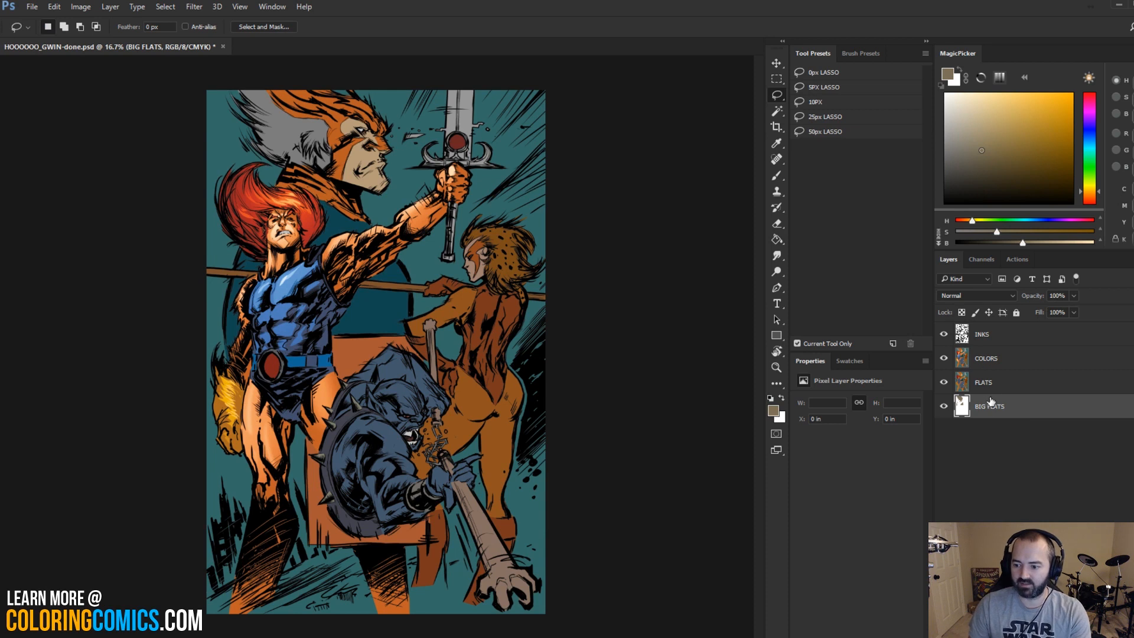
Step: Lock the BIG FLATS layer and select the background figure's whole silhouette from it with the Magic Wand
{"action": "left_click", "coordinate": [990, 381]}
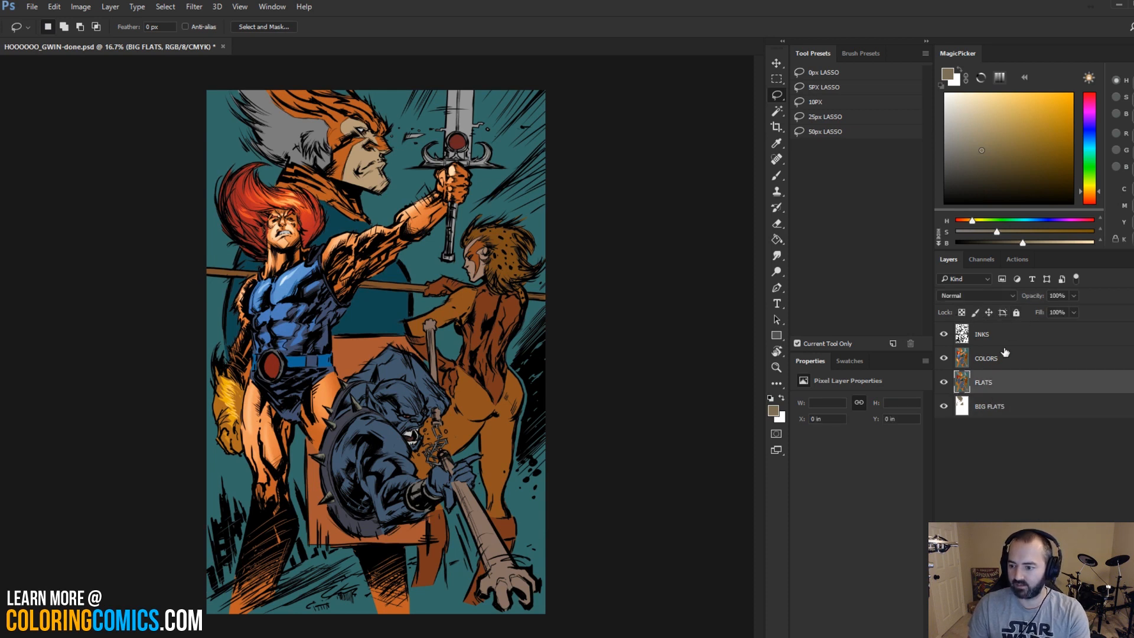
{"action": "left_click", "coordinate": [986, 406]}
{"action": "key", "text": "w"}
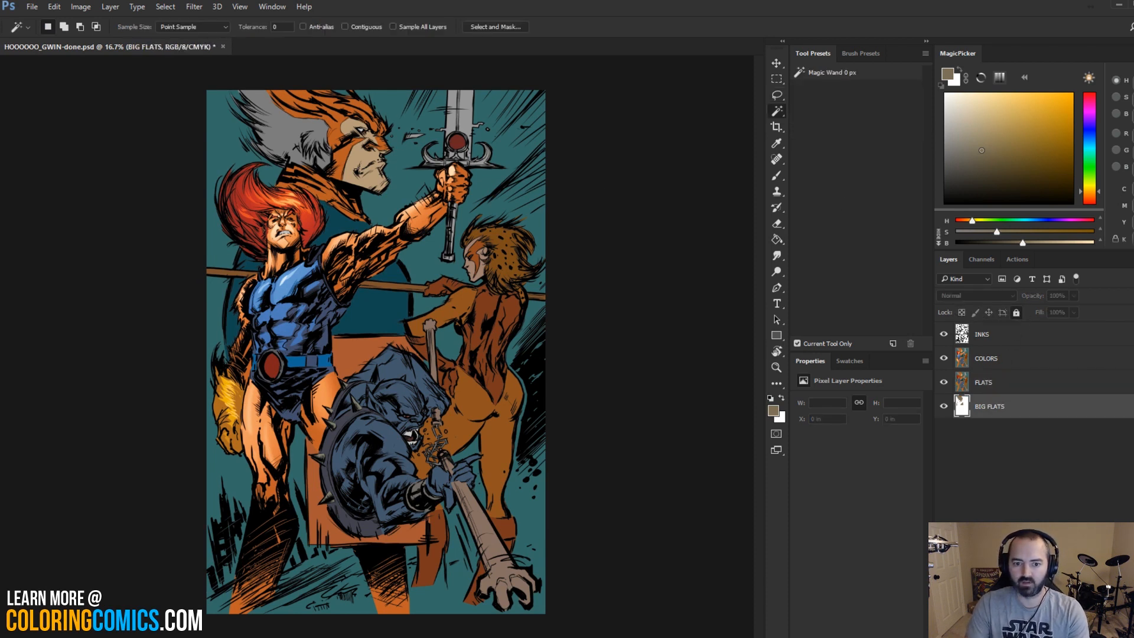
{"action": "left_click", "coordinate": [378, 280]}
{"action": "key", "text": "ctrl+d"}
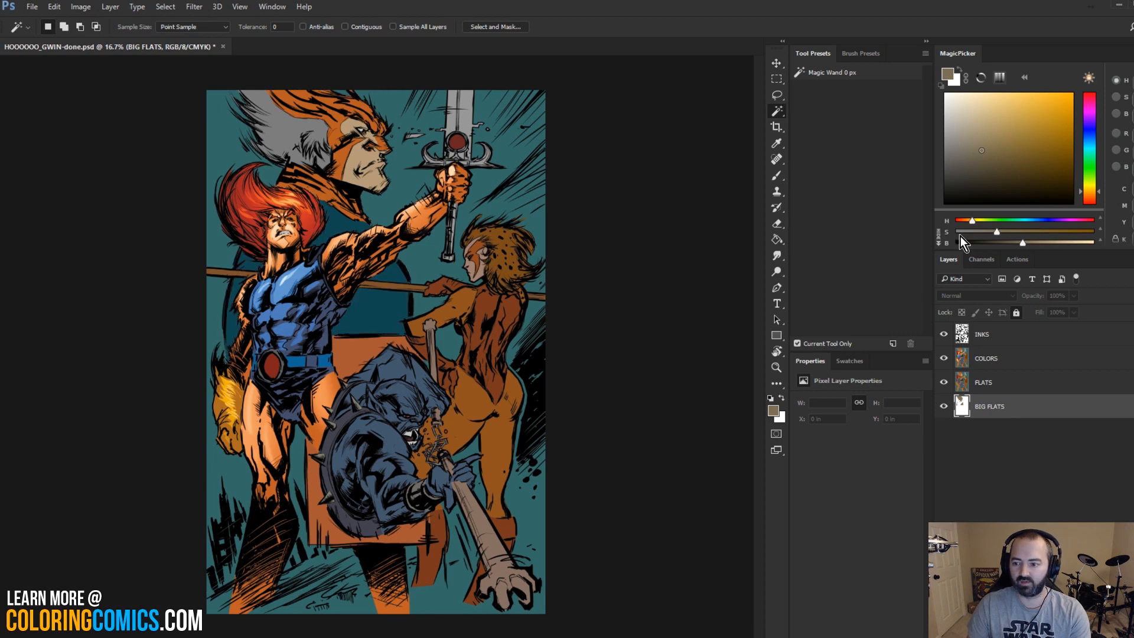
Step: Add a Solid Color fill layer above COLORS, masked to the background figure, in purple #4a3a99
{"action": "left_click", "coordinate": [1011, 367]}
{"action": "left_click", "coordinate": [1106, 630]}
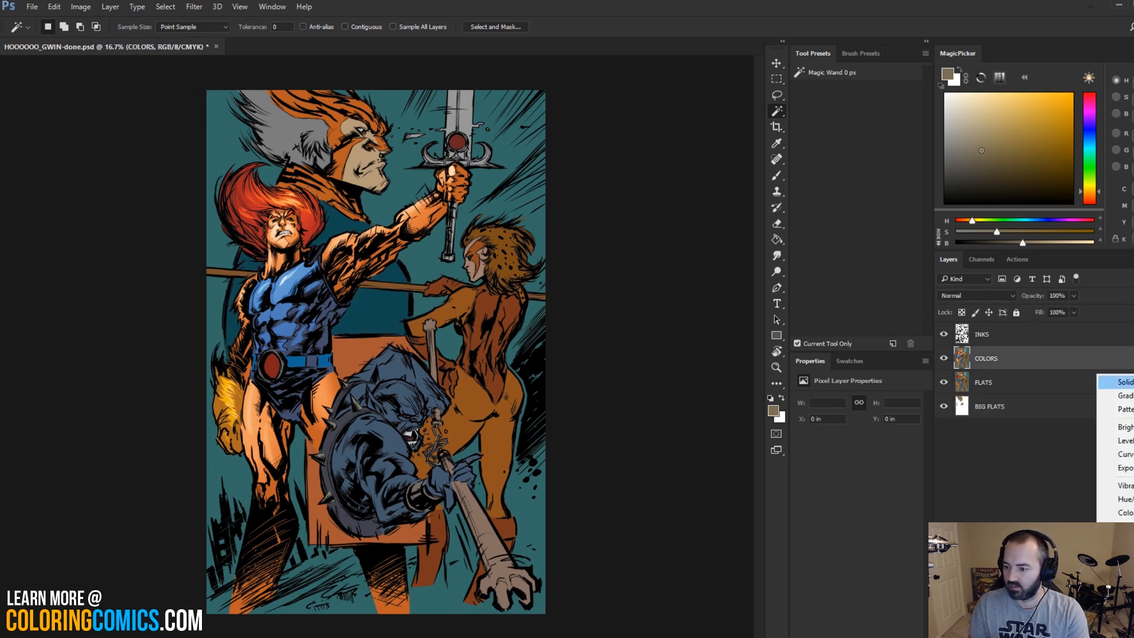
{"action": "left_click", "coordinate": [1116, 383]}
{"action": "left_click", "coordinate": [542, 145]}
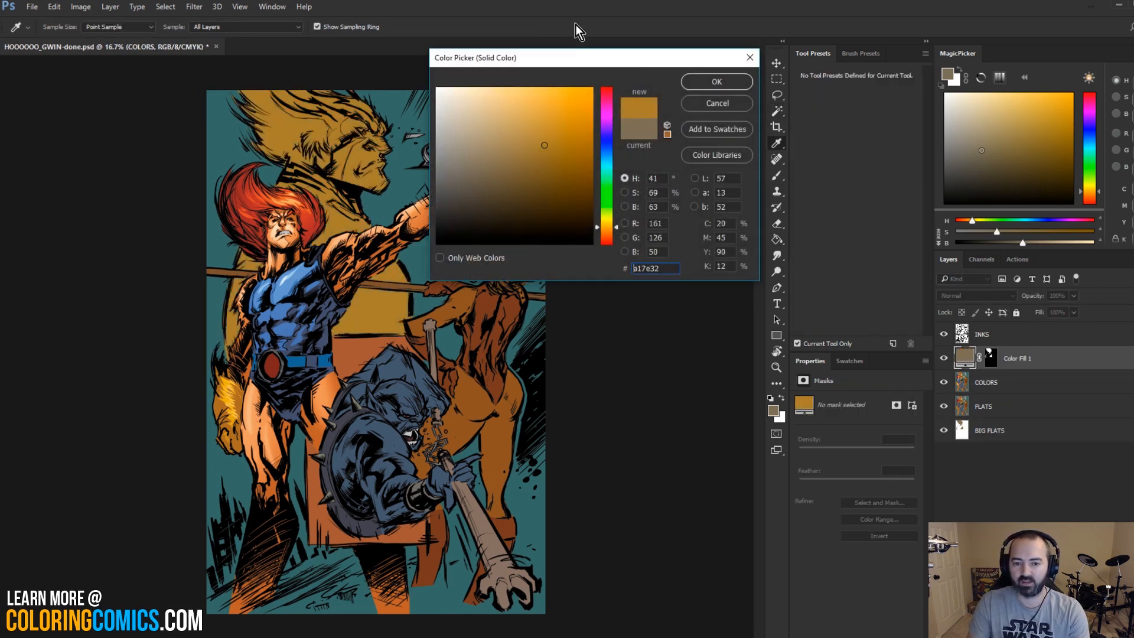
{"action": "left_click", "coordinate": [607, 149]}
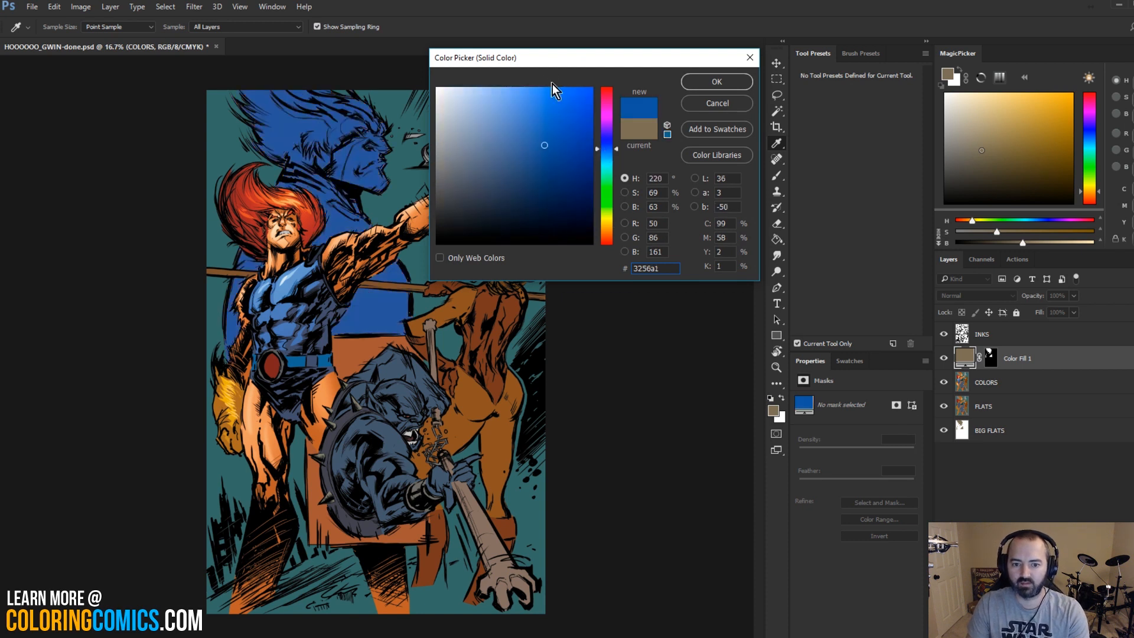
{"action": "left_click", "coordinate": [607, 164]}
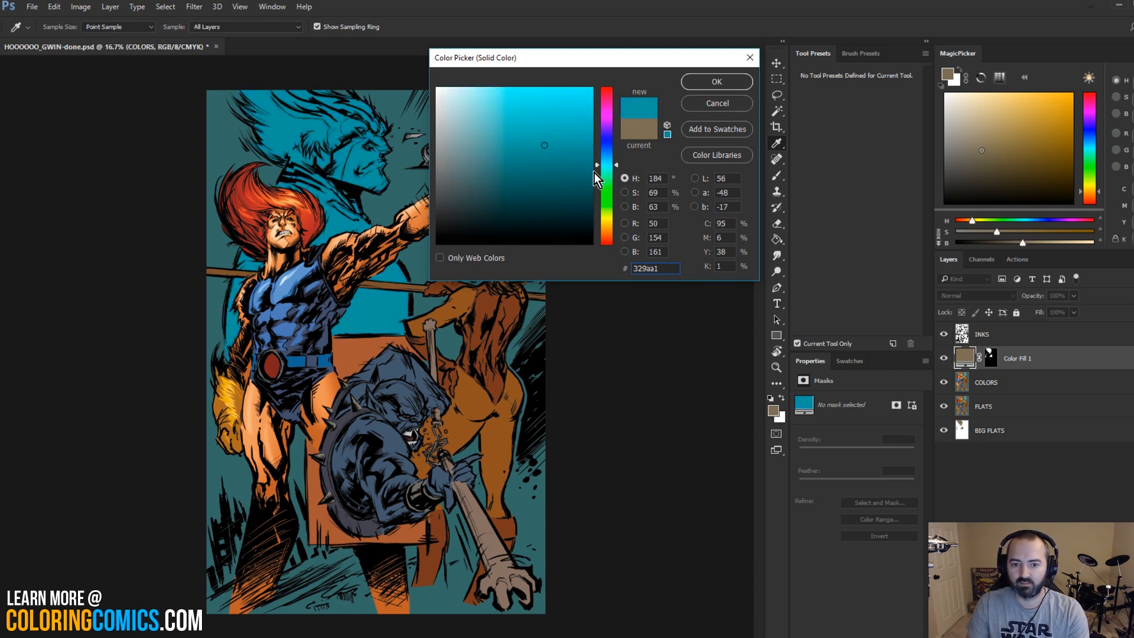
{"action": "left_click_drag", "start_coordinate": [612, 148], "coordinate": [609, 131]}
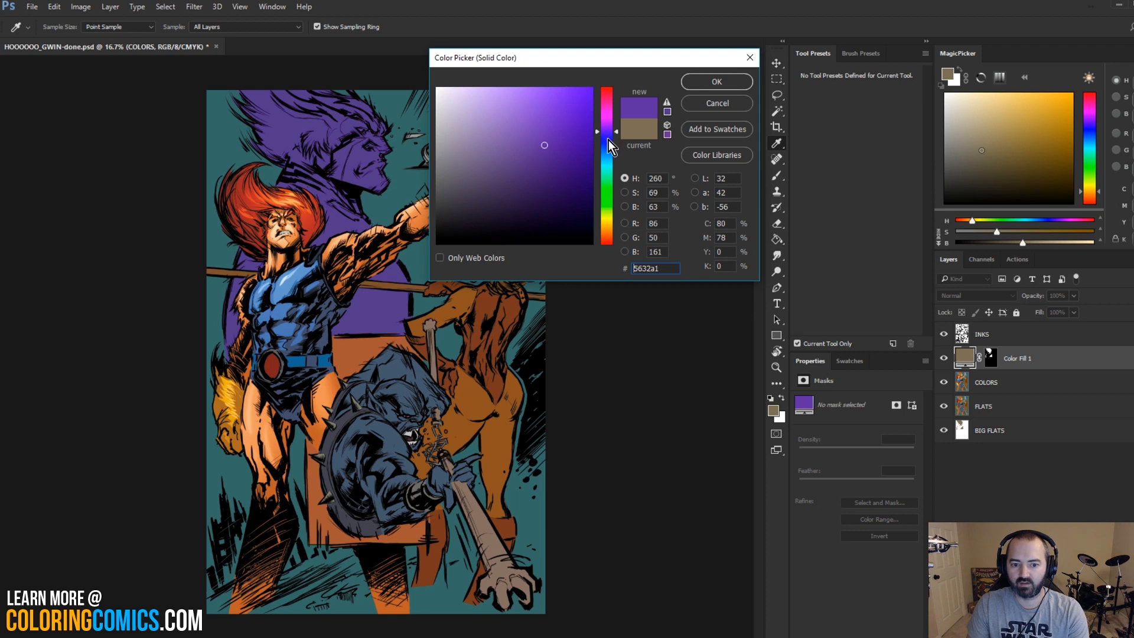
{"action": "left_click", "coordinate": [606, 137]}
{"action": "left_click", "coordinate": [533, 150]}
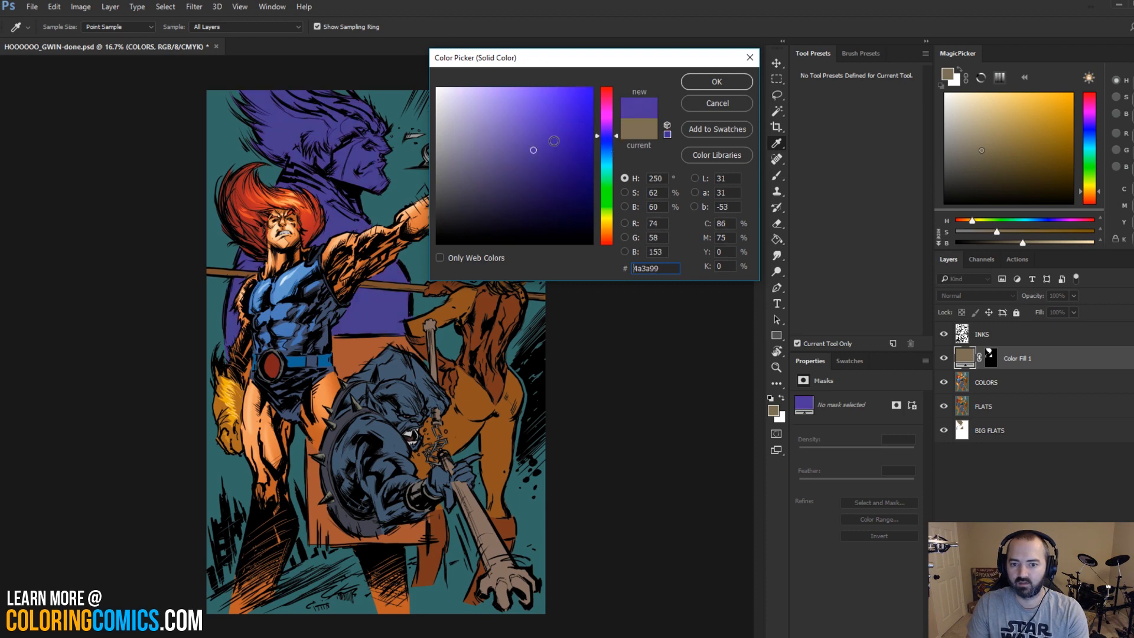
{"action": "left_click", "coordinate": [709, 82]}
{"action": "key", "text": "w"}
Step: Set the purple fill layer's blend mode to Overlay and its colour to the brighter #4927f5
{"action": "left_click", "coordinate": [981, 294]}
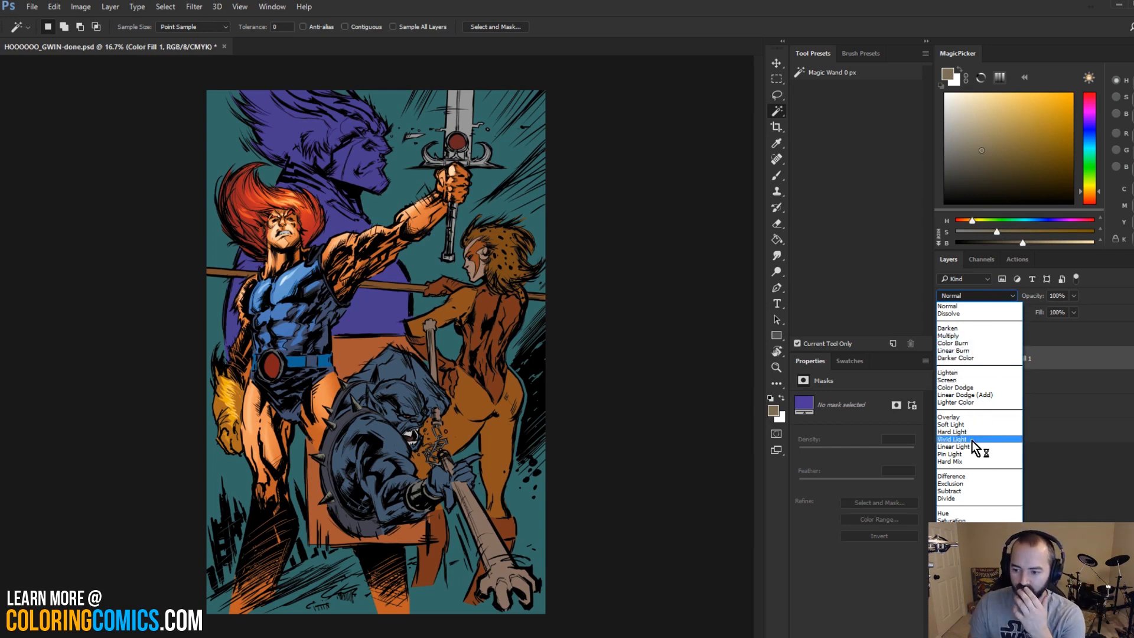
{"action": "left_click", "coordinate": [971, 416]}
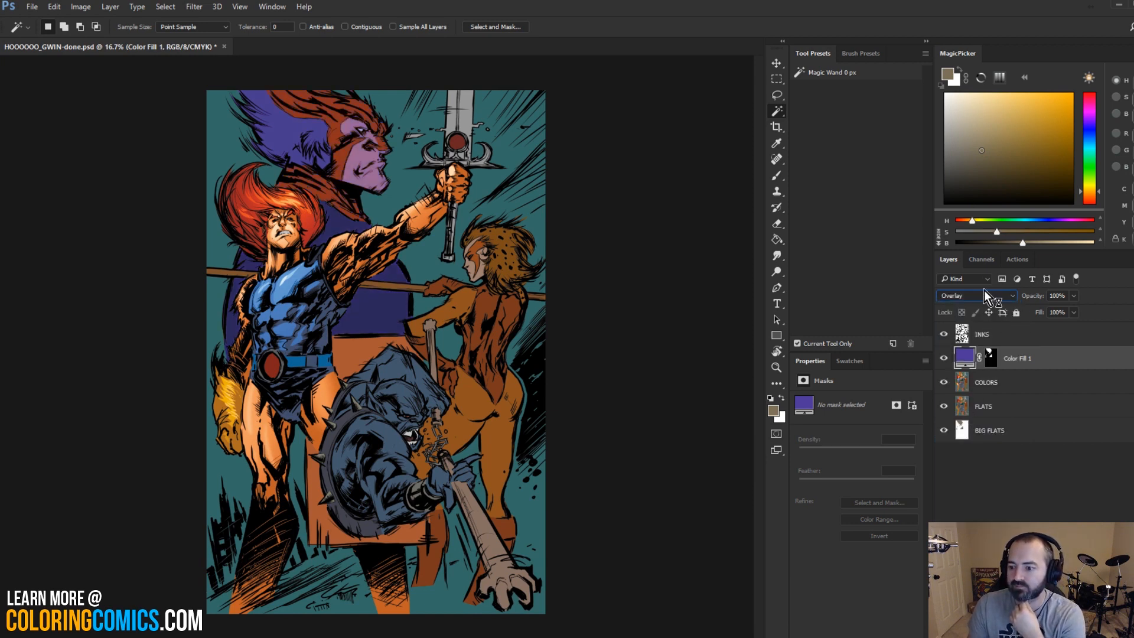
{"action": "double_click", "coordinate": [967, 358]}
{"action": "left_click_drag", "start_coordinate": [568, 116], "coordinate": [565, 93]}
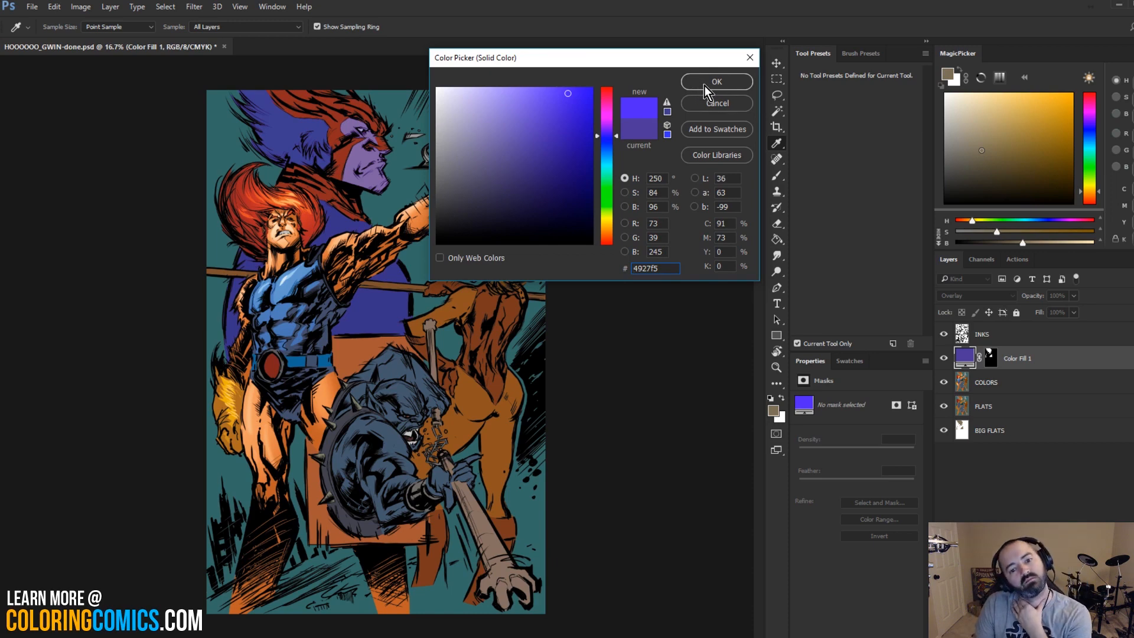
{"action": "left_click", "coordinate": [732, 83]}
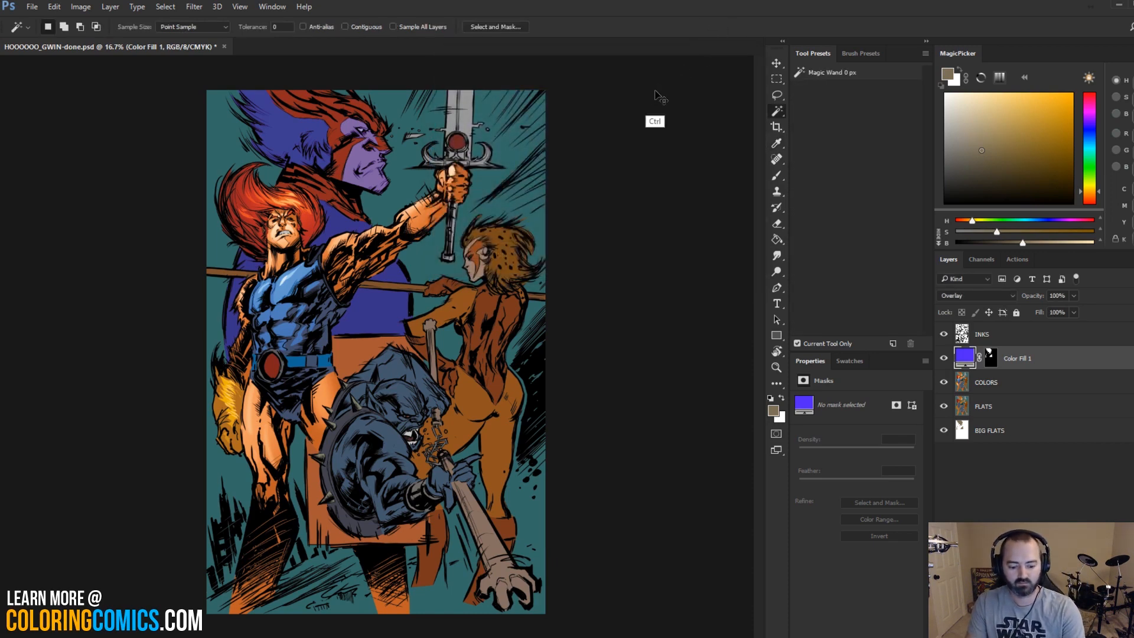
Step: Toggle the CMYK proof preview to compare how the purple overlay looks in RGB and CMYK
{"action": "key", "text": "ctrl+z"}
{"action": "key", "text": "ctrl+z"}
{"action": "key", "text": "ctrl+z"}
{"action": "key", "text": "ctrl+z"}
{"action": "key", "text": "ctrl+z"}
{"action": "key", "text": "ctrl+z"}
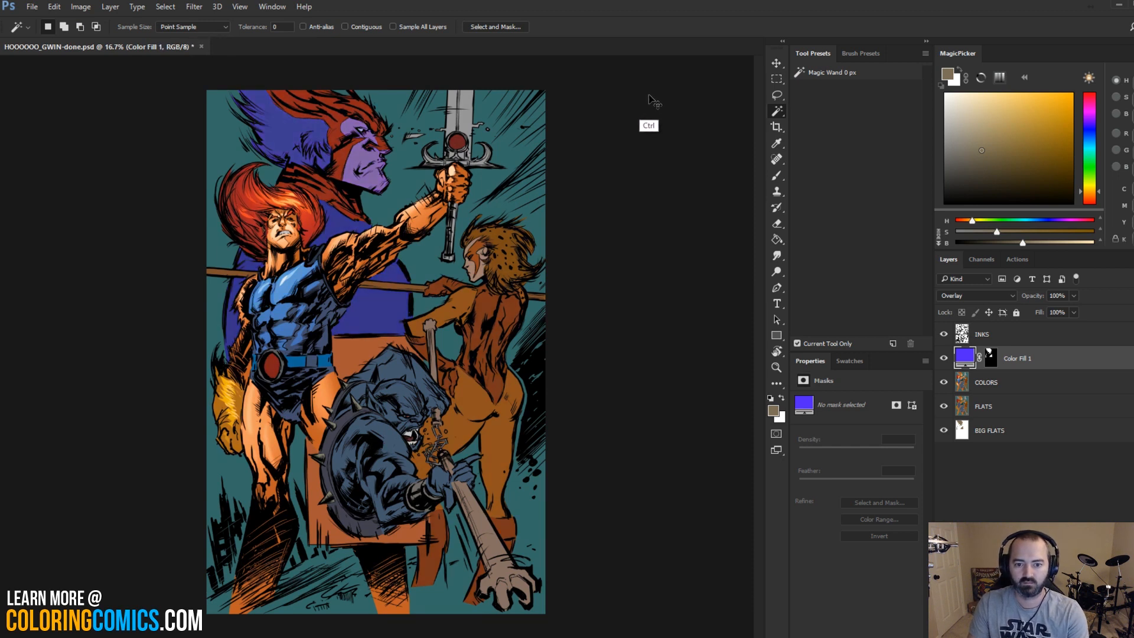
Step: Turn off the CMYK proof preview and change the background figure's fill colour to blue #406b8f
{"action": "key", "text": "ctrl+y"}
{"action": "key", "text": "ctrl+y"}
{"action": "key", "text": "ctrl+y"}
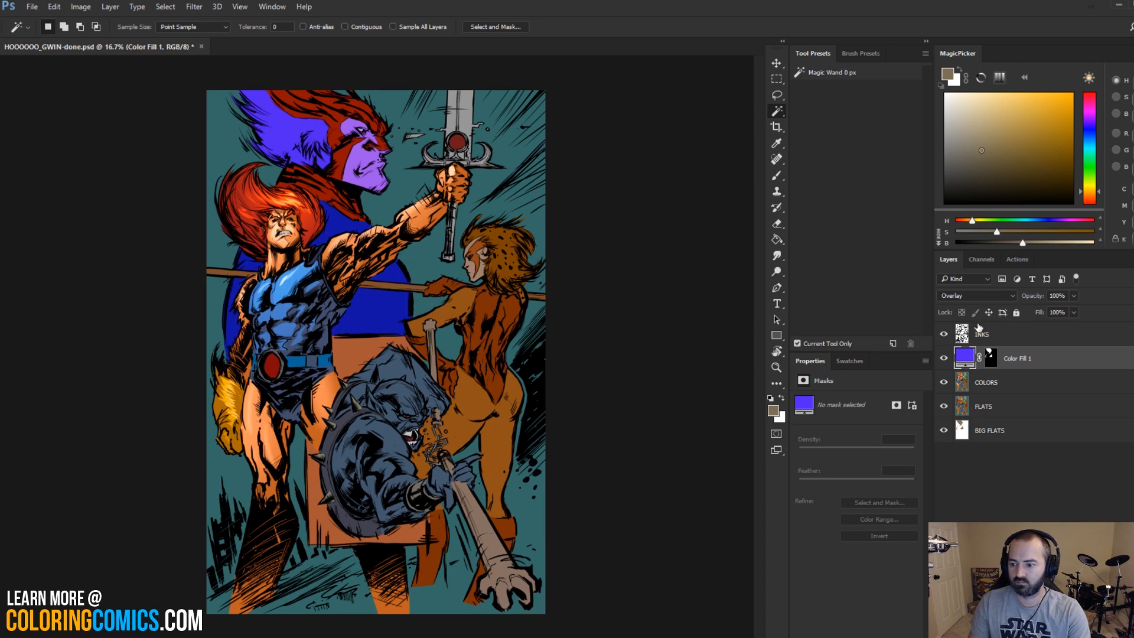
{"action": "double_click", "coordinate": [965, 355]}
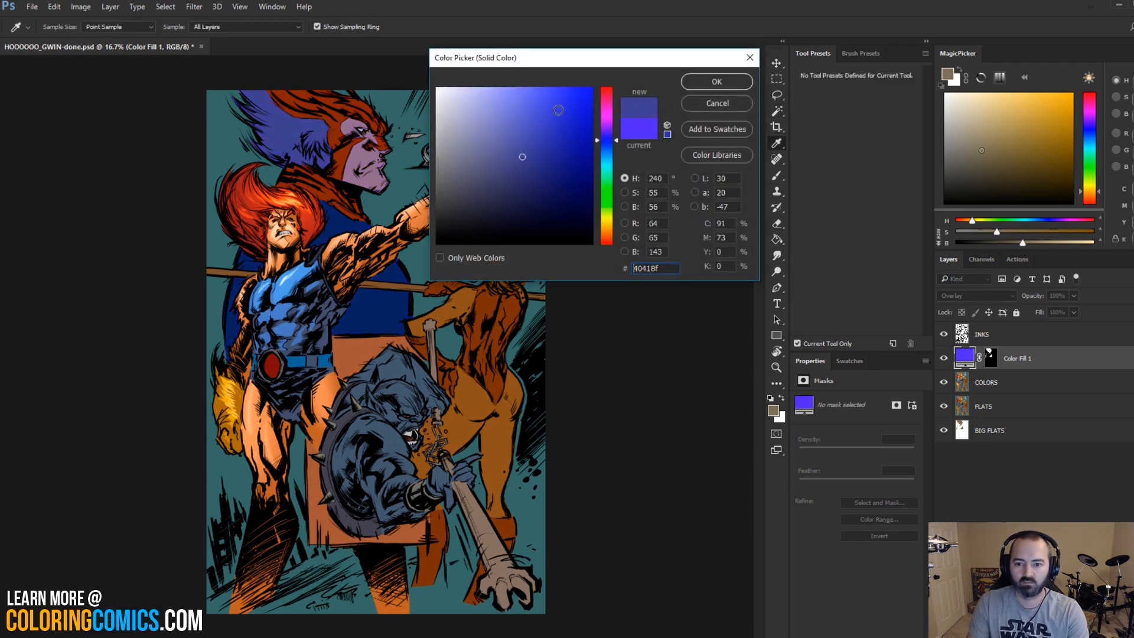
{"action": "left_click_drag", "start_coordinate": [610, 142], "coordinate": [607, 154]}
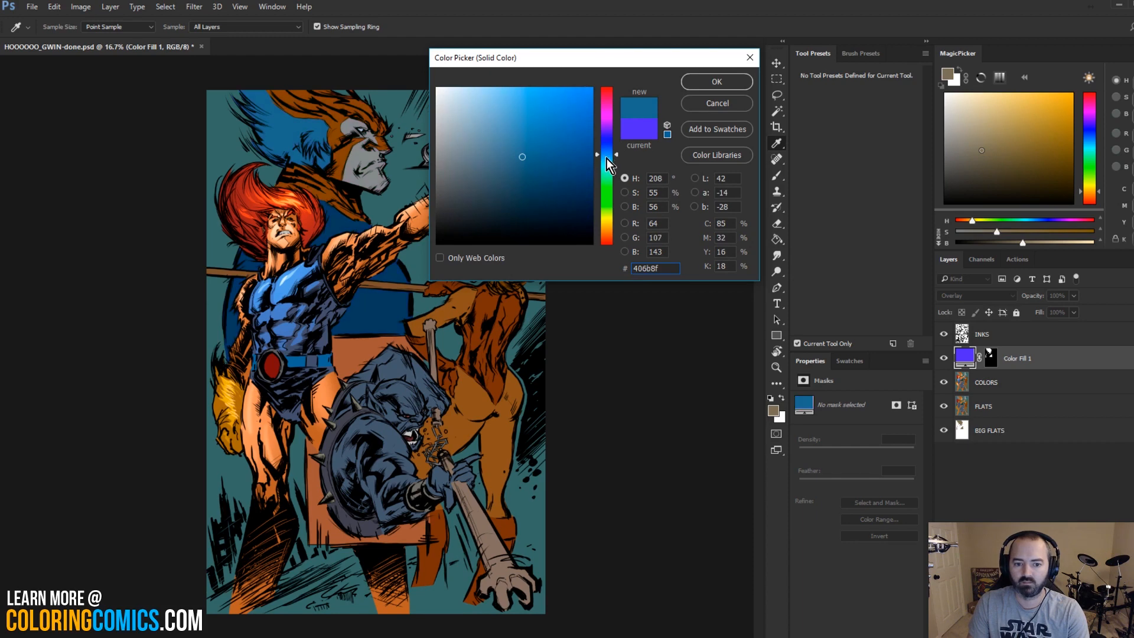
{"action": "key", "text": "Return"}
{"action": "key", "text": "w"}
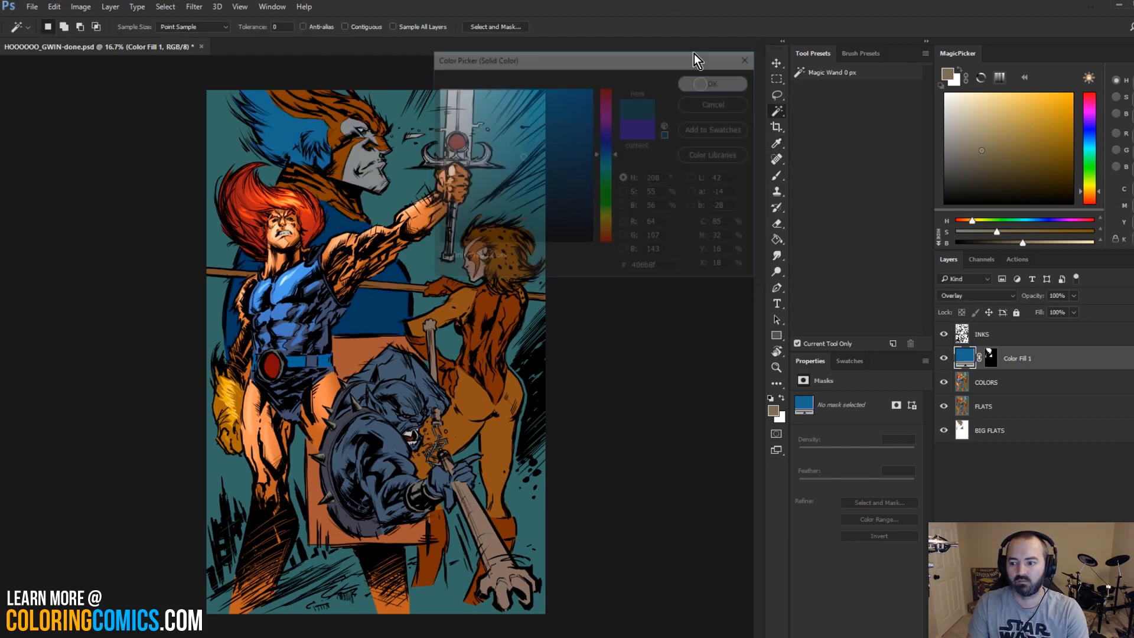
Step: Try other blend modes on the blue fill layer, including Linear Burn, Hard Light and Saturation
{"action": "left_click", "coordinate": [973, 294]}
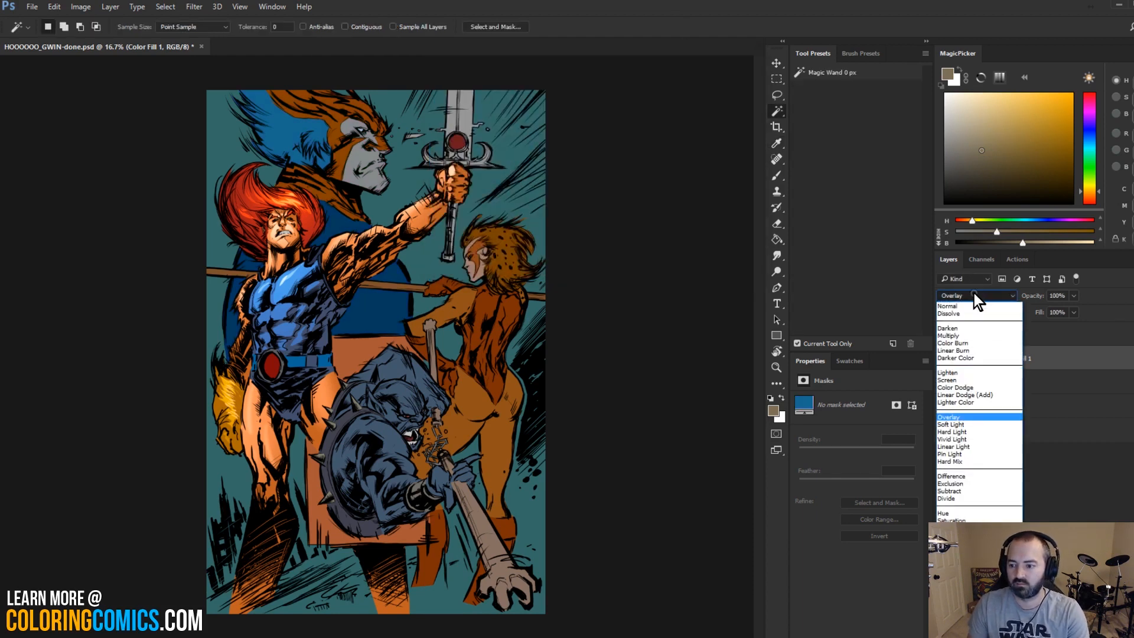
{"action": "left_click", "coordinate": [965, 331]}
{"action": "scroll", "coordinate": [957, 304], "scroll_direction": "down", "scroll_amount": 2}
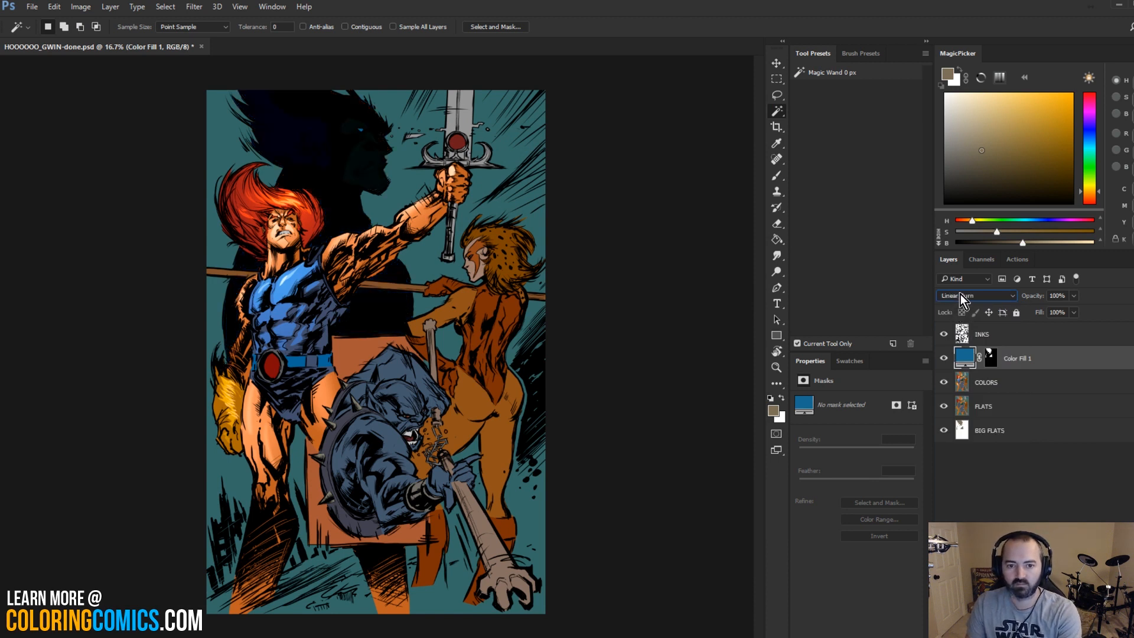
{"action": "scroll", "coordinate": [958, 295], "scroll_direction": "down", "scroll_amount": 7}
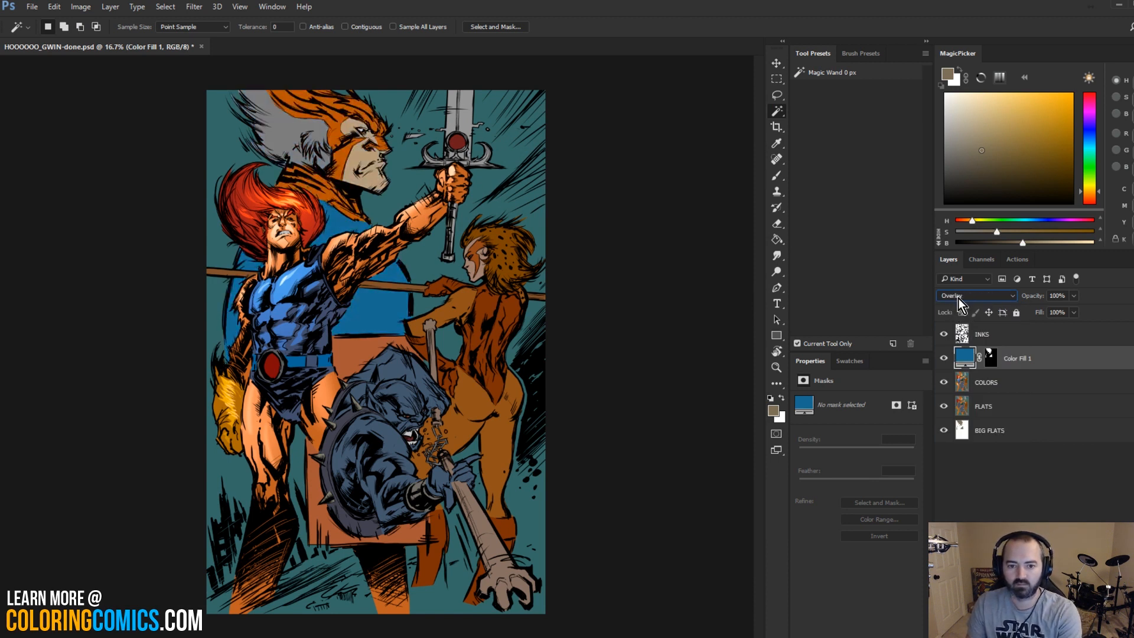
{"action": "scroll", "coordinate": [962, 297], "scroll_direction": "down", "scroll_amount": 1}
{"action": "left_click", "coordinate": [977, 294]}
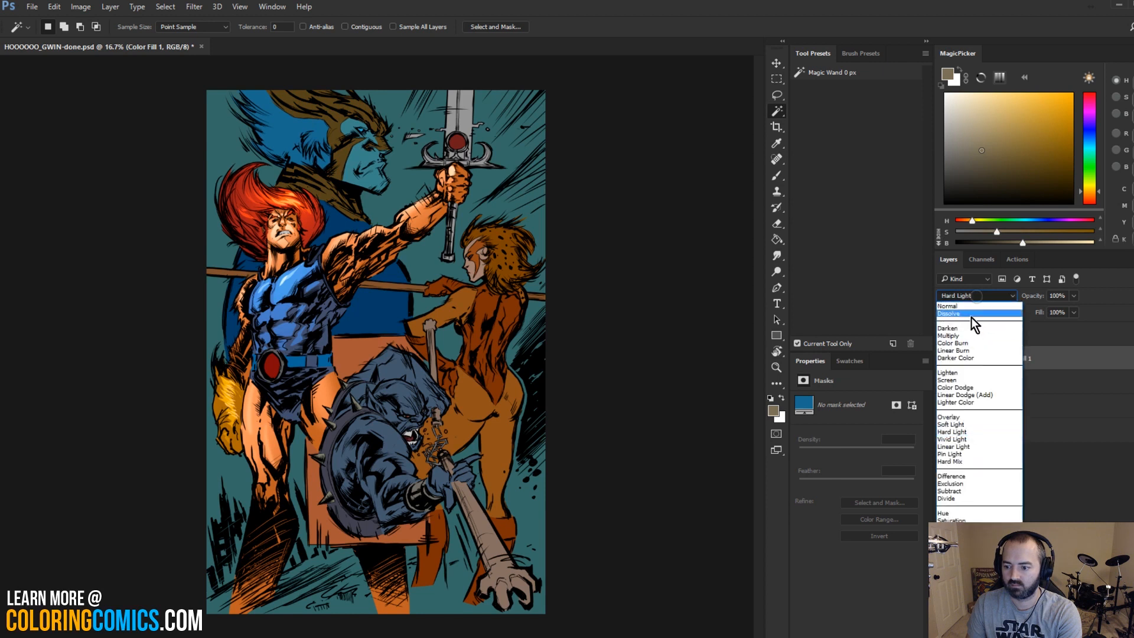
{"action": "left_click", "coordinate": [951, 520]}
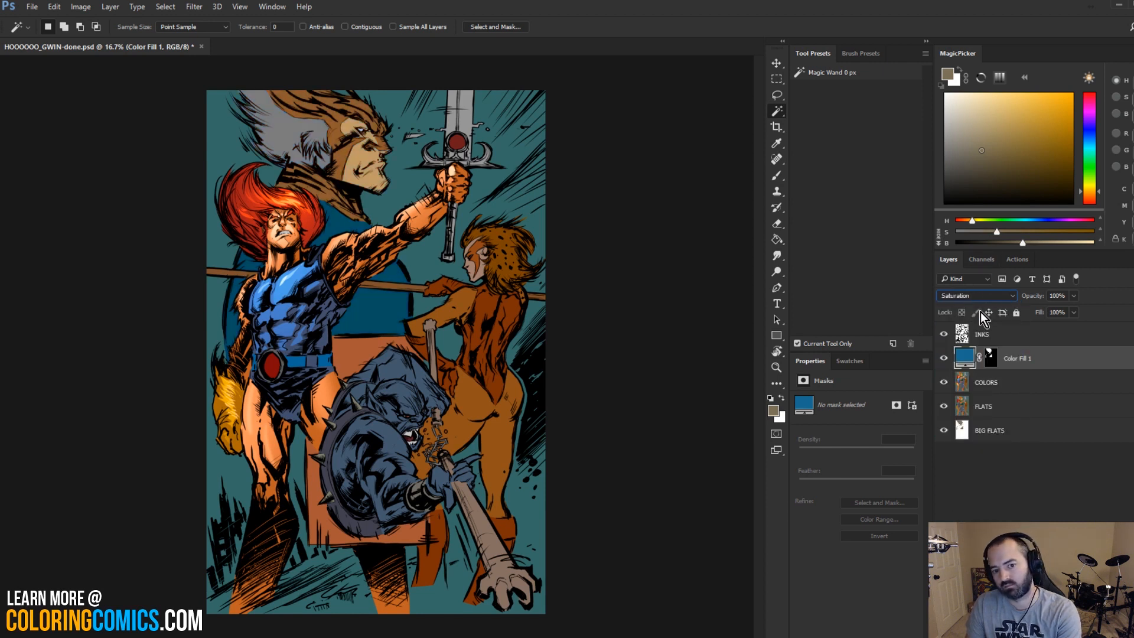
Step: Darken the background figure's fill colour to #1d517e and set the layer's blend mode to Color
{"action": "double_click", "coordinate": [964, 357]}
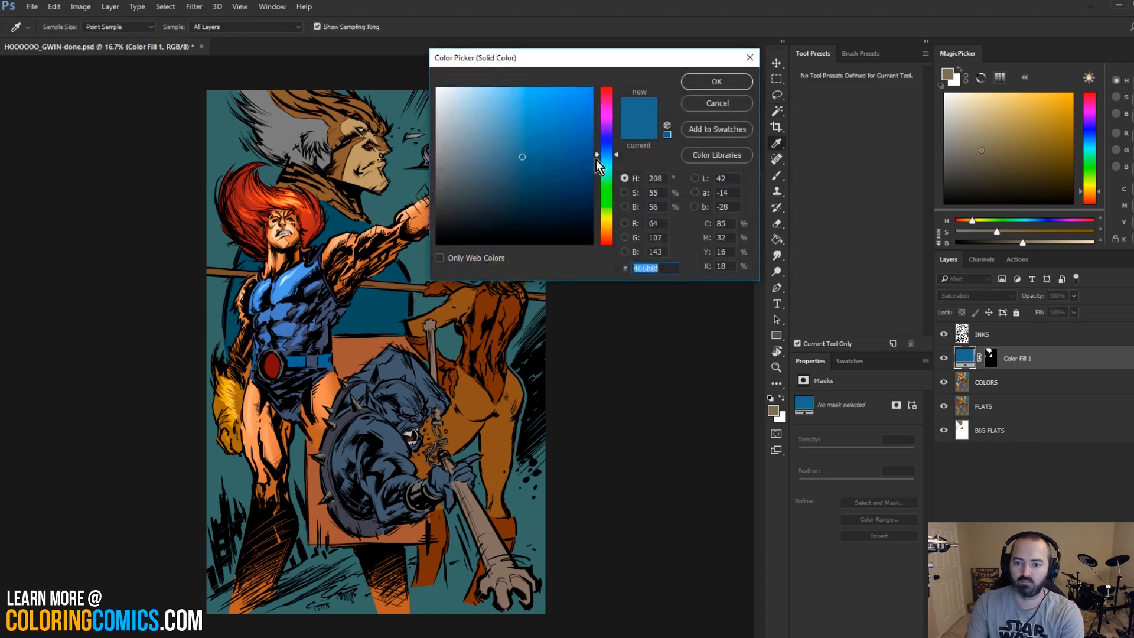
{"action": "mouse_move", "coordinate": [548, 153]}
{"action": "left_mouse_down"}
{"action": "mouse_move", "coordinate": [562, 161]}
{"action": "mouse_move", "coordinate": [534, 159]}
{"action": "mouse_move", "coordinate": [544, 136]}
{"action": "mouse_move", "coordinate": [534, 171]}
{"action": "mouse_move", "coordinate": [566, 163]}
{"action": "left_mouse_up"}
{"action": "left_click", "coordinate": [712, 82]}
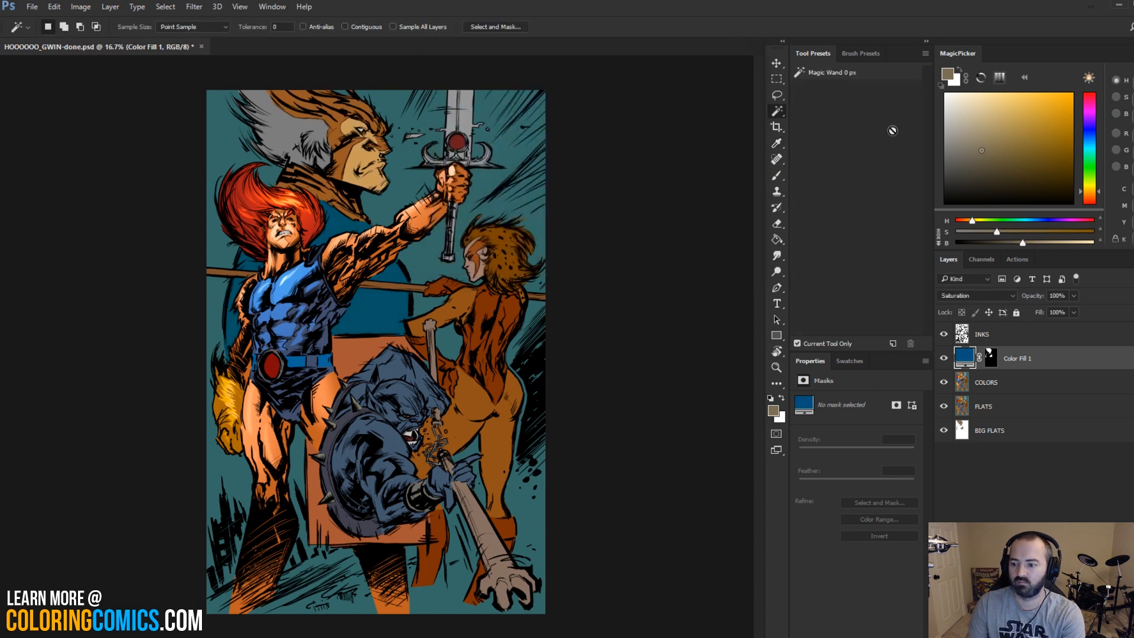
{"action": "left_click", "coordinate": [975, 295]}
{"action": "left_click", "coordinate": [952, 527]}
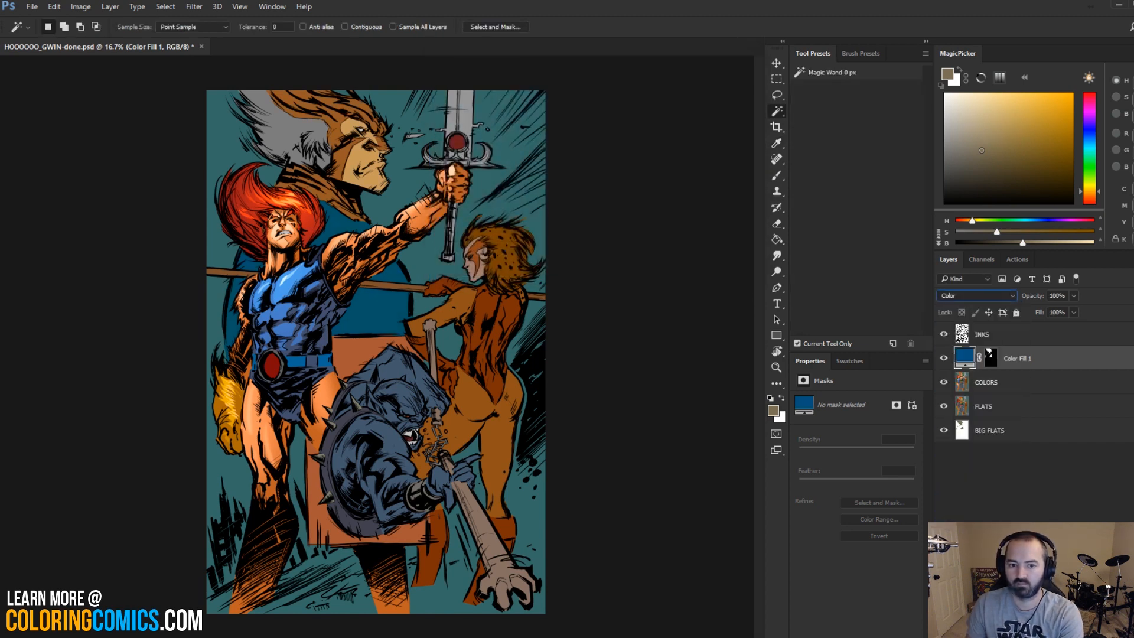
{"action": "double_click", "coordinate": [967, 358]}
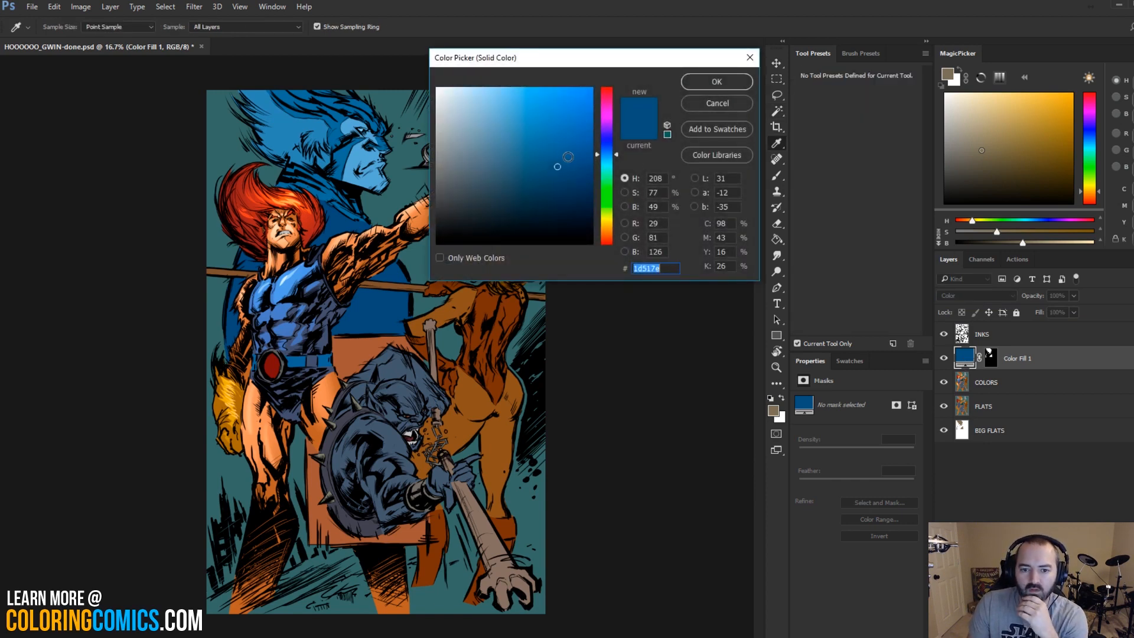
{"action": "left_click", "coordinate": [568, 156]}
{"action": "left_click", "coordinate": [703, 103]}
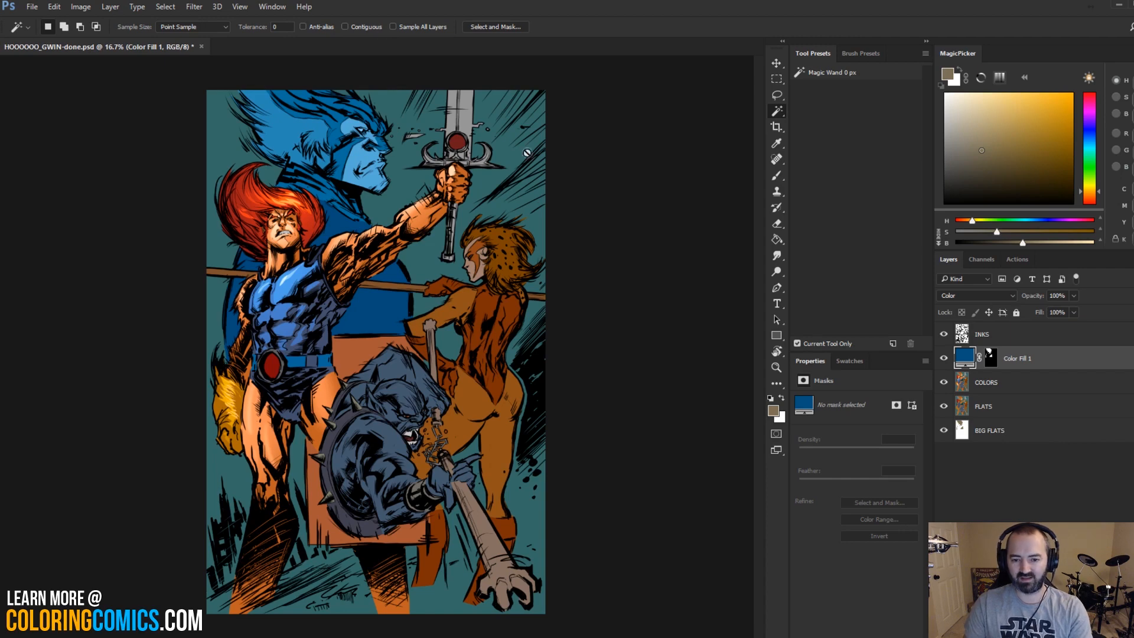
Step: Select the teal background on the COLORS layer with the Magic Wand and add a Solid Color fill layer masked to it
{"action": "left_click", "coordinate": [992, 384]}
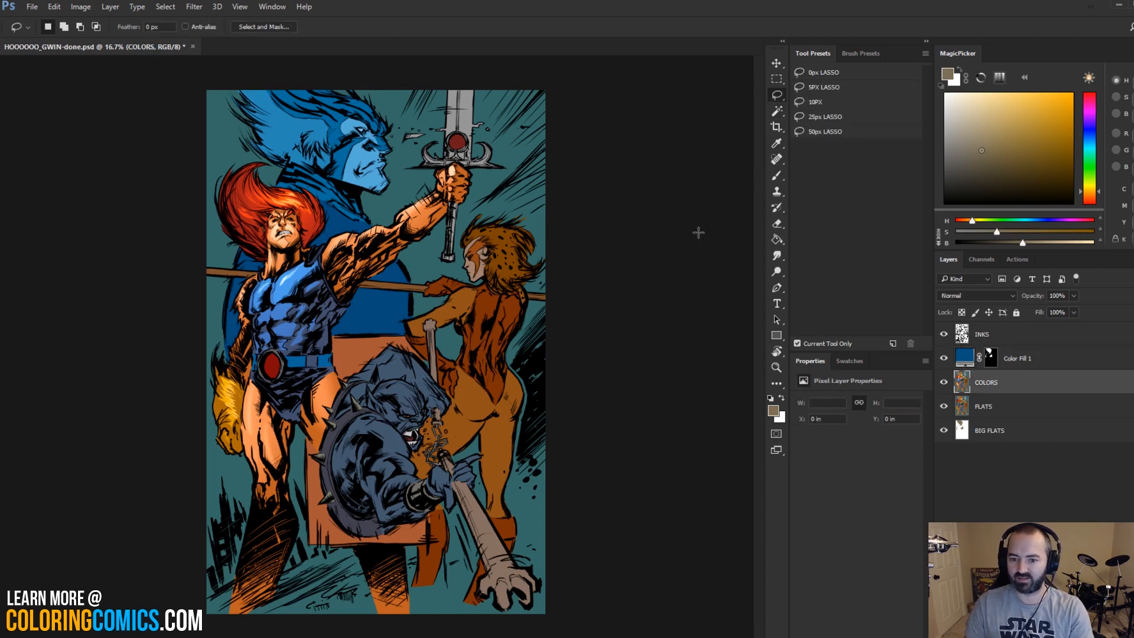
{"action": "left_click", "coordinate": [522, 175]}
{"action": "key", "text": "l"}
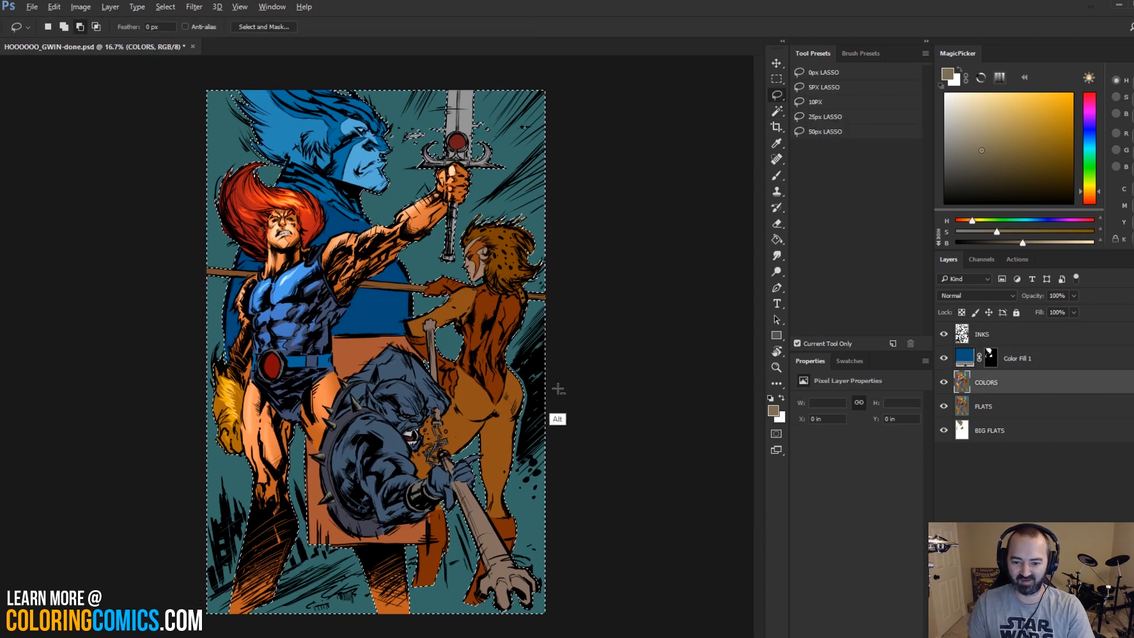
{"action": "key", "text": "ctrl+d"}
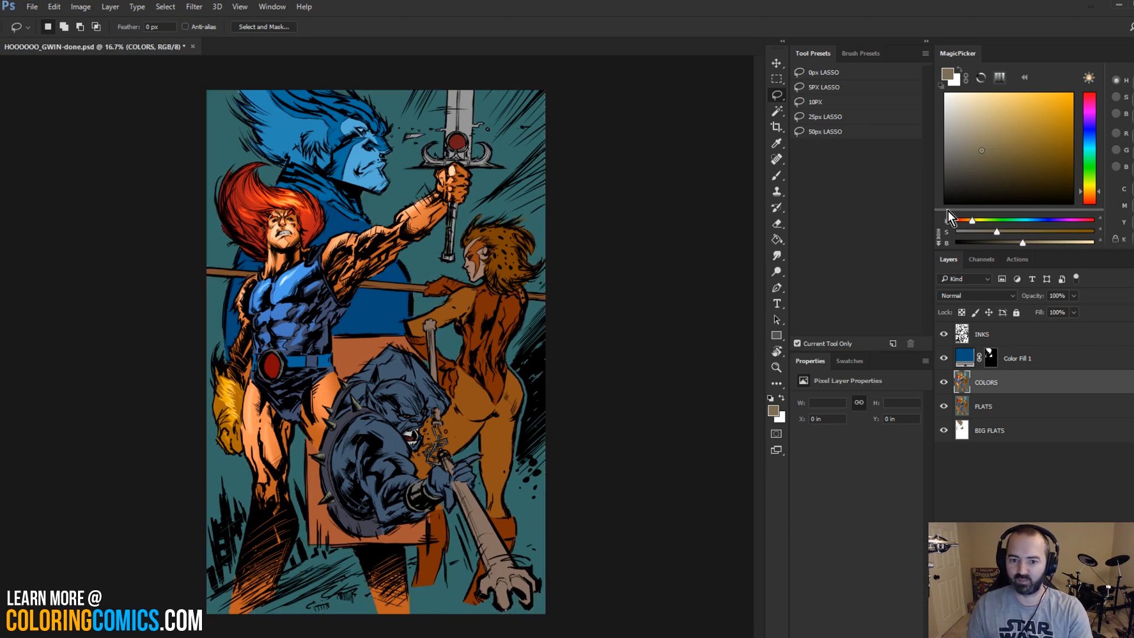
{"action": "key", "text": "w"}
{"action": "left_click", "coordinate": [512, 192]}
{"action": "key", "text": "ctrl+d"}
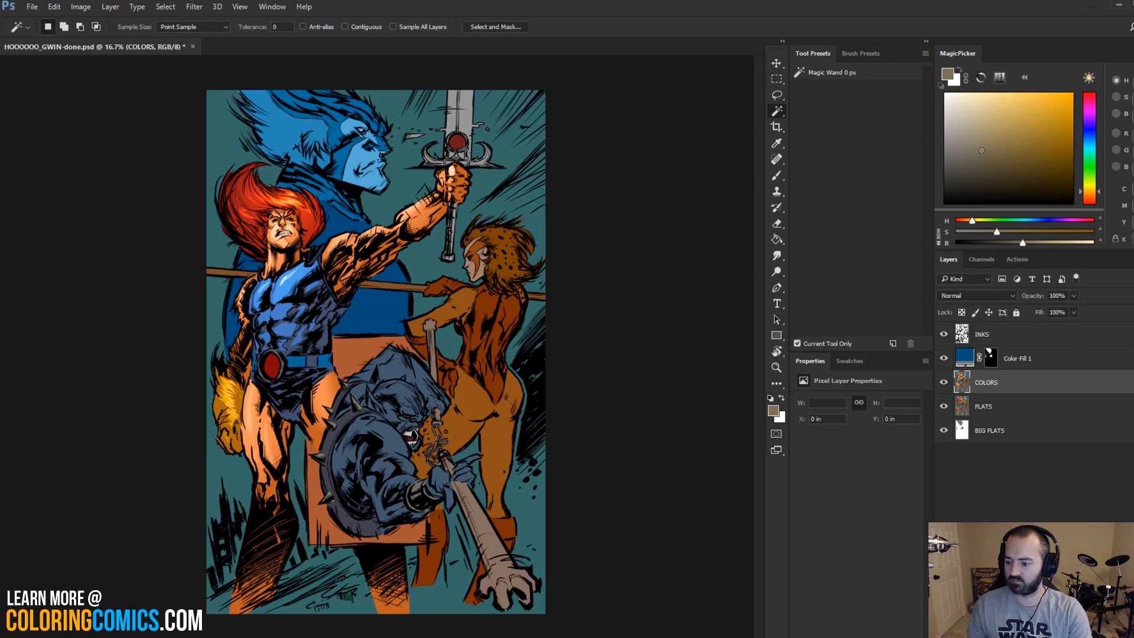
{"action": "left_click", "coordinate": [1099, 627]}
{"action": "left_click", "coordinate": [1117, 387]}
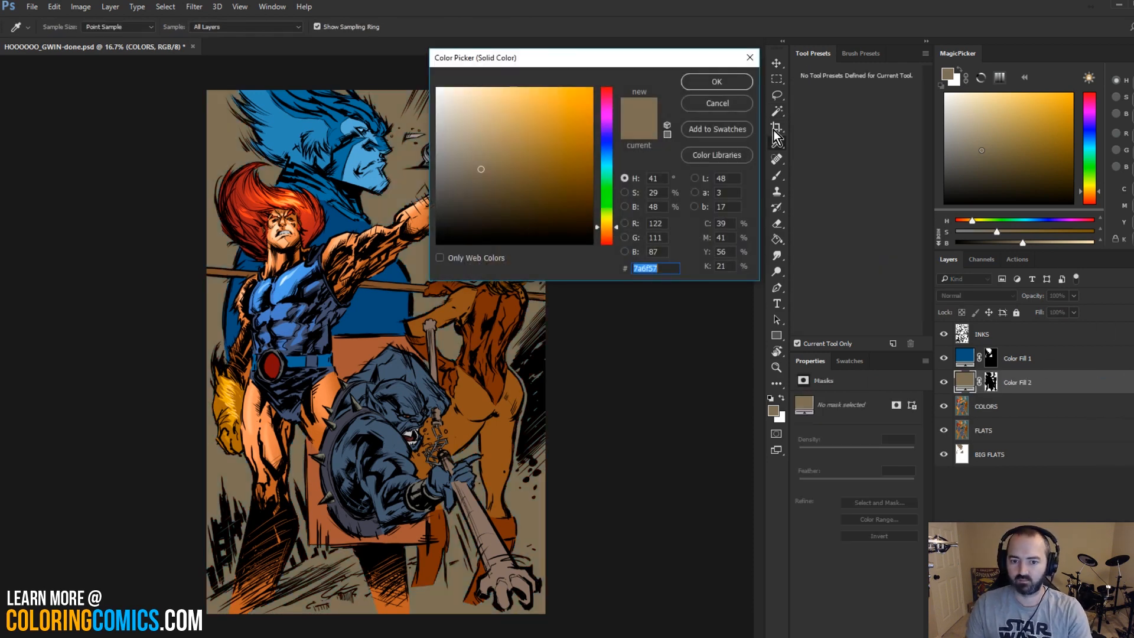
{"action": "left_click_drag", "start_coordinate": [571, 59], "coordinate": [628, 66]}
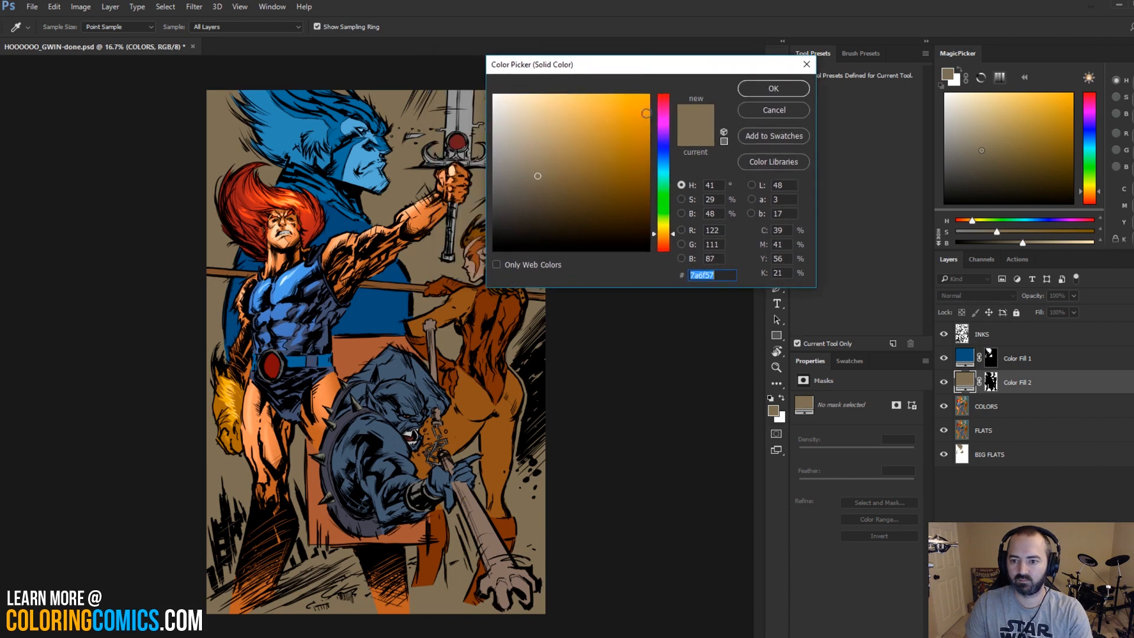
Step: Set the background fill layer's colour to orange #b36b2a
{"action": "left_click_drag", "start_coordinate": [675, 208], "coordinate": [668, 242]}
{"action": "left_click", "coordinate": [614, 150]}
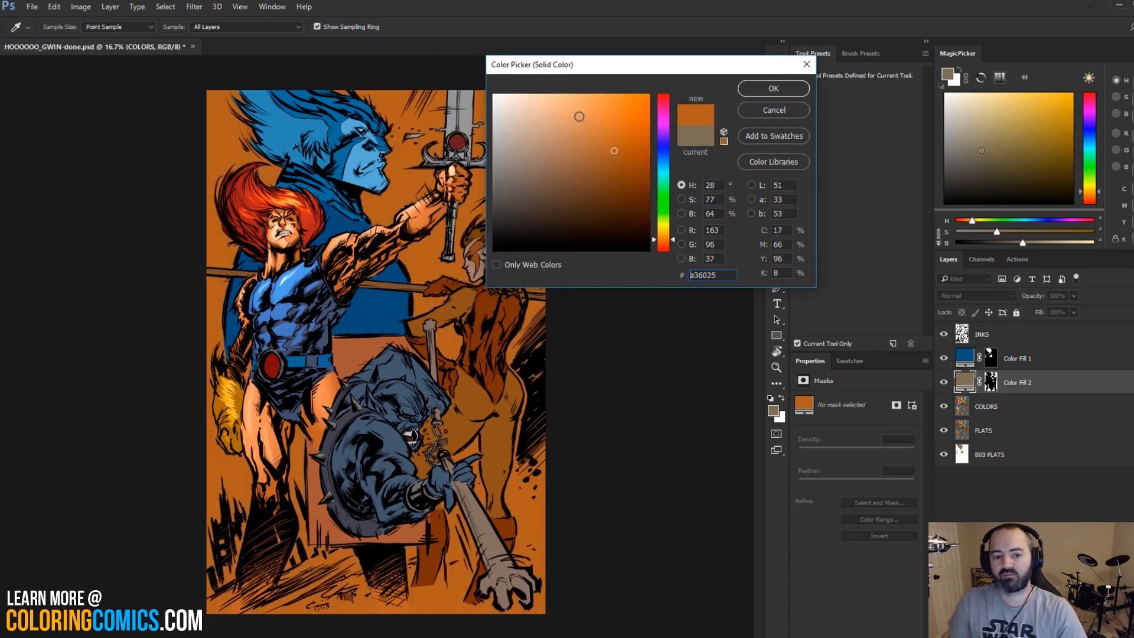
{"action": "left_click_drag", "start_coordinate": [614, 152], "coordinate": [599, 149]}
{"action": "left_click", "coordinate": [603, 163]}
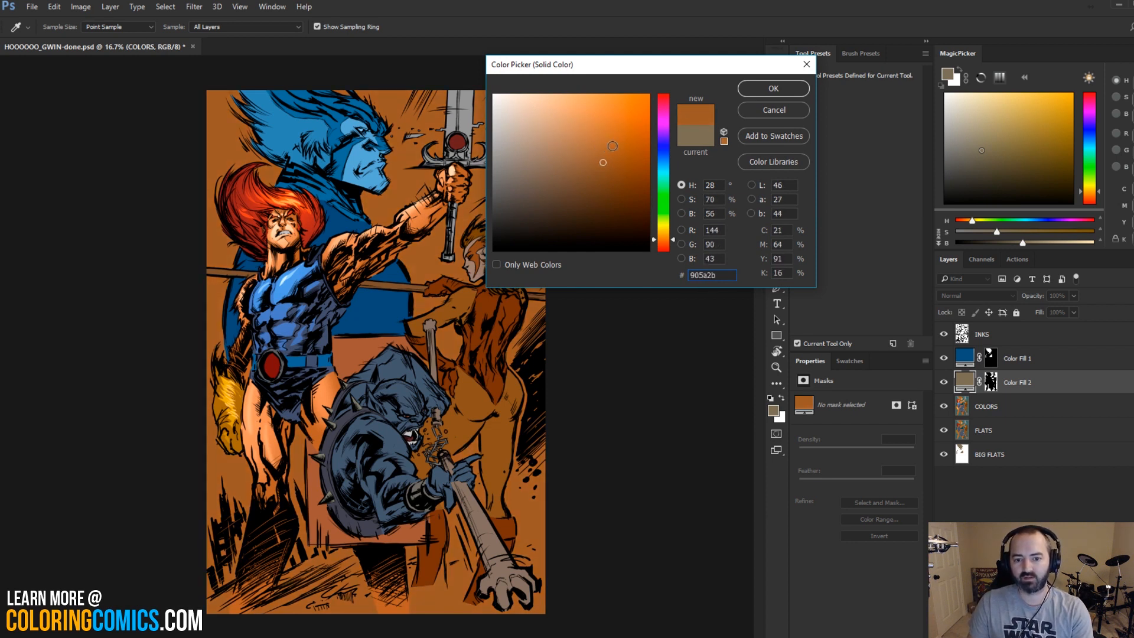
{"action": "left_click", "coordinate": [786, 90]}
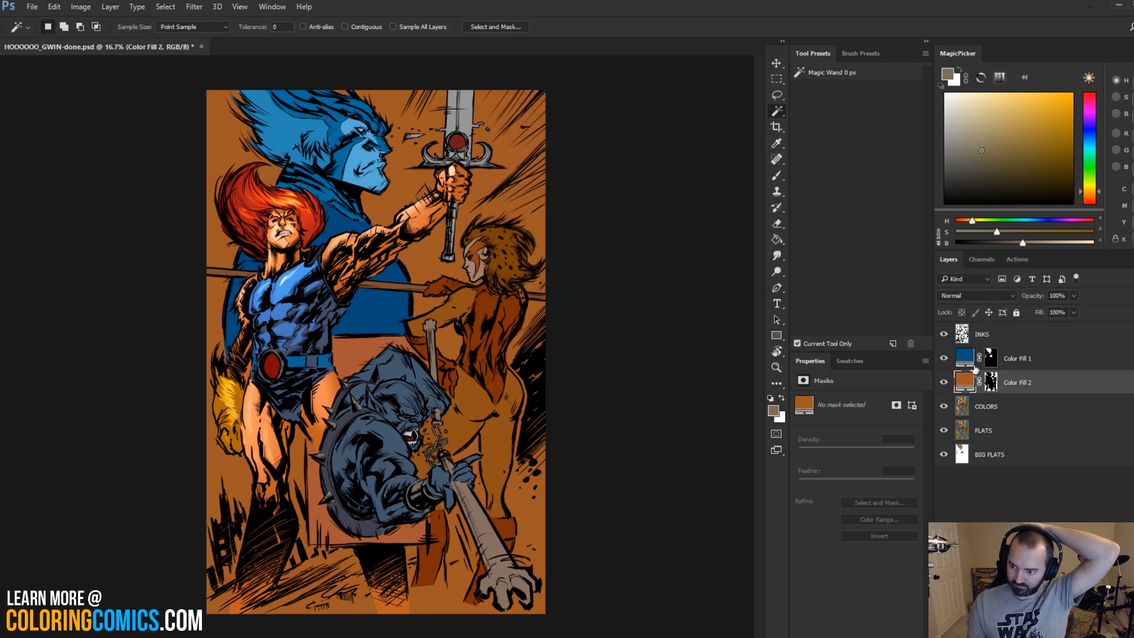
{"action": "double_click", "coordinate": [964, 381]}
{"action": "left_click_drag", "start_coordinate": [610, 146], "coordinate": [615, 142]}
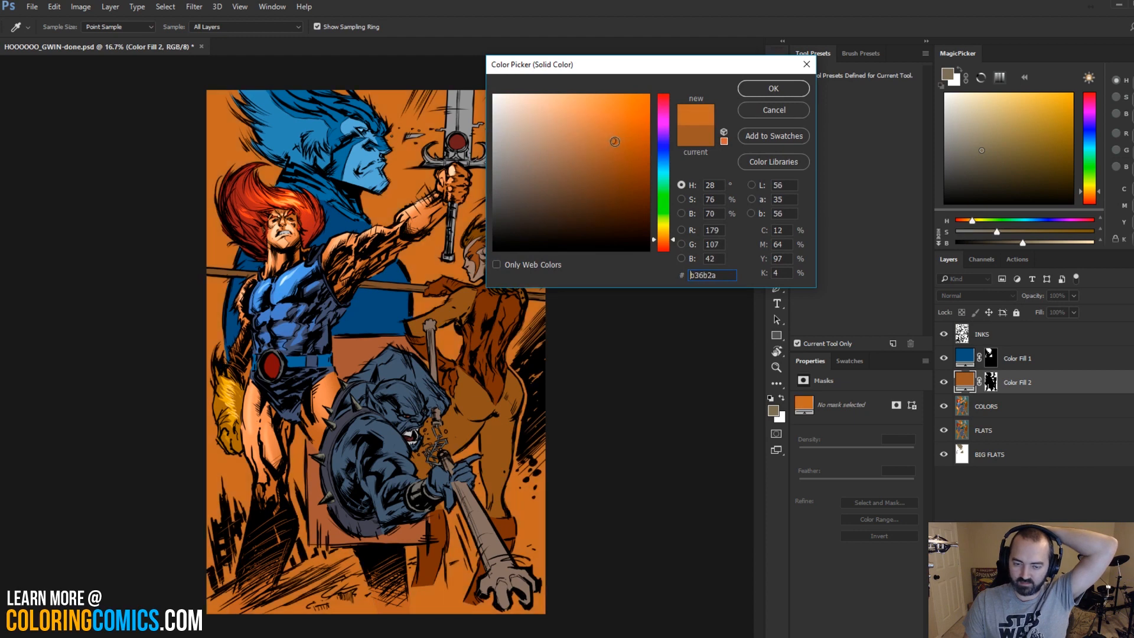
{"action": "left_click", "coordinate": [768, 89]}
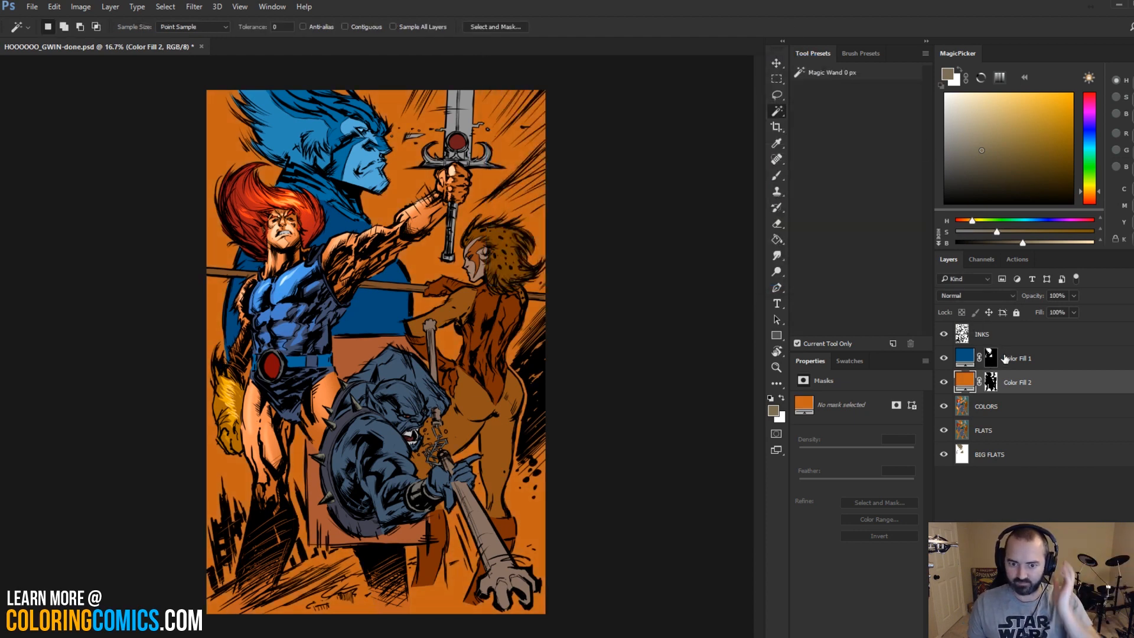
Step: Fill the background area of the orange fill layer's mask with light grey using the Paint Bucket
{"action": "left_click", "coordinate": [992, 383]}
{"action": "key", "text": "d"}
{"action": "key", "text": "x"}
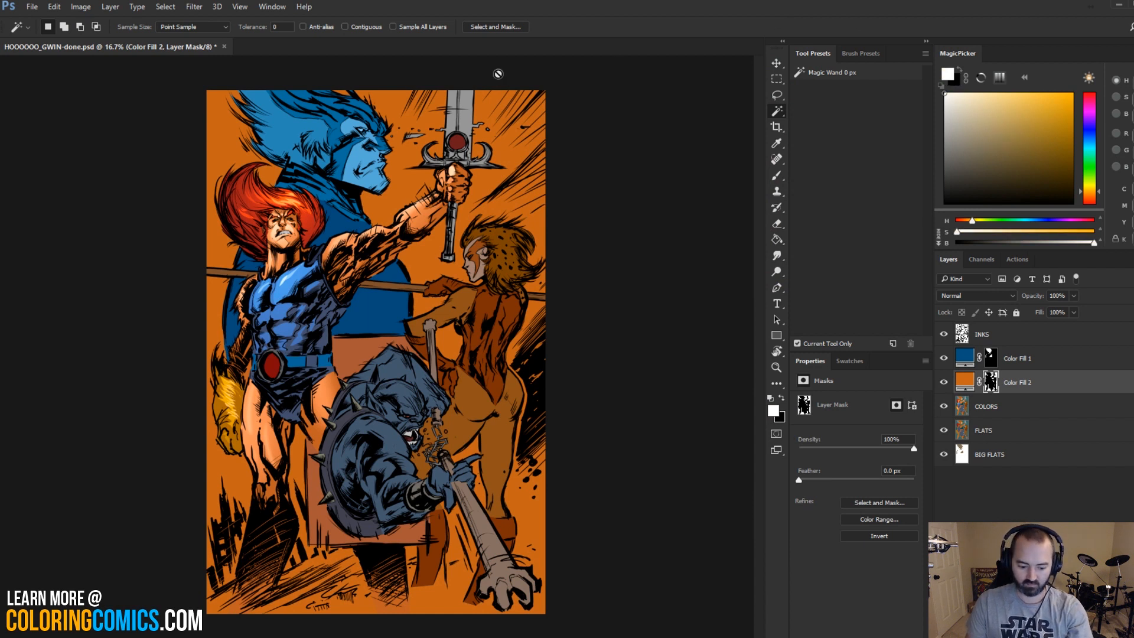
{"action": "key", "text": "g"}
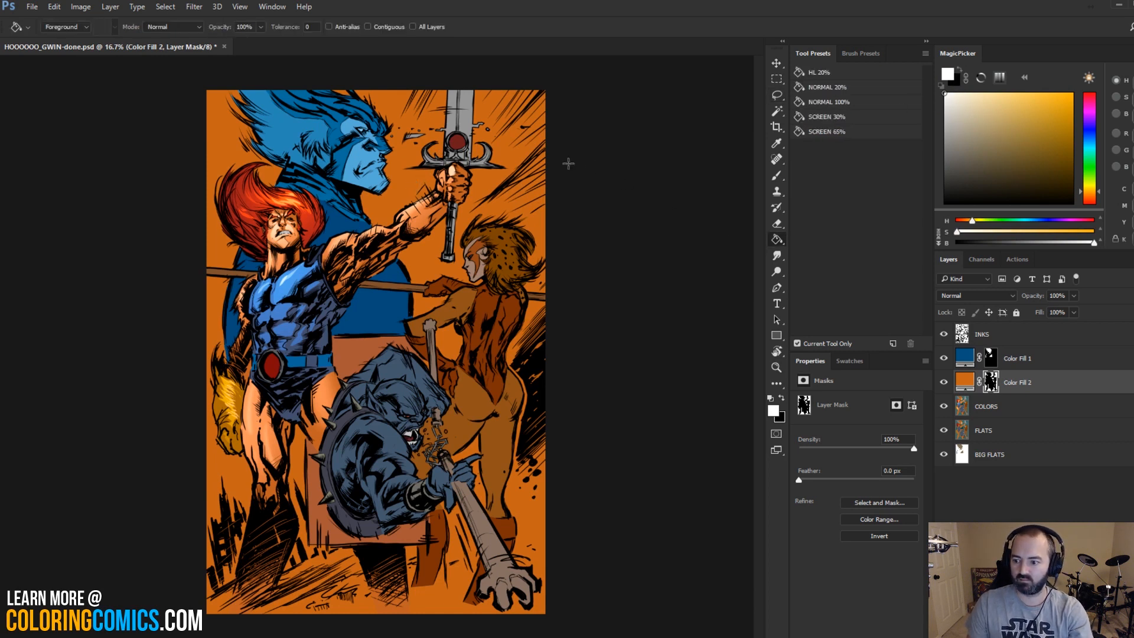
{"action": "left_click", "coordinate": [965, 108]}
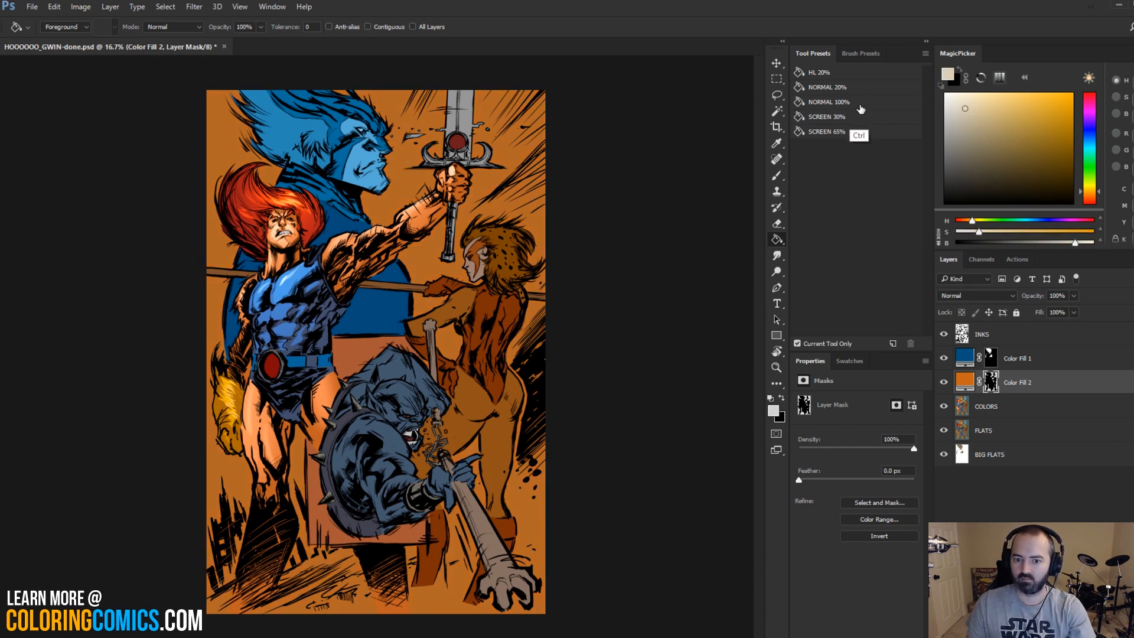
Step: Toggle the orange fill layer's visibility to compare, and fill the background area of its mask with black
{"action": "left_click", "coordinate": [944, 382]}
{"action": "left_click", "coordinate": [945, 382]}
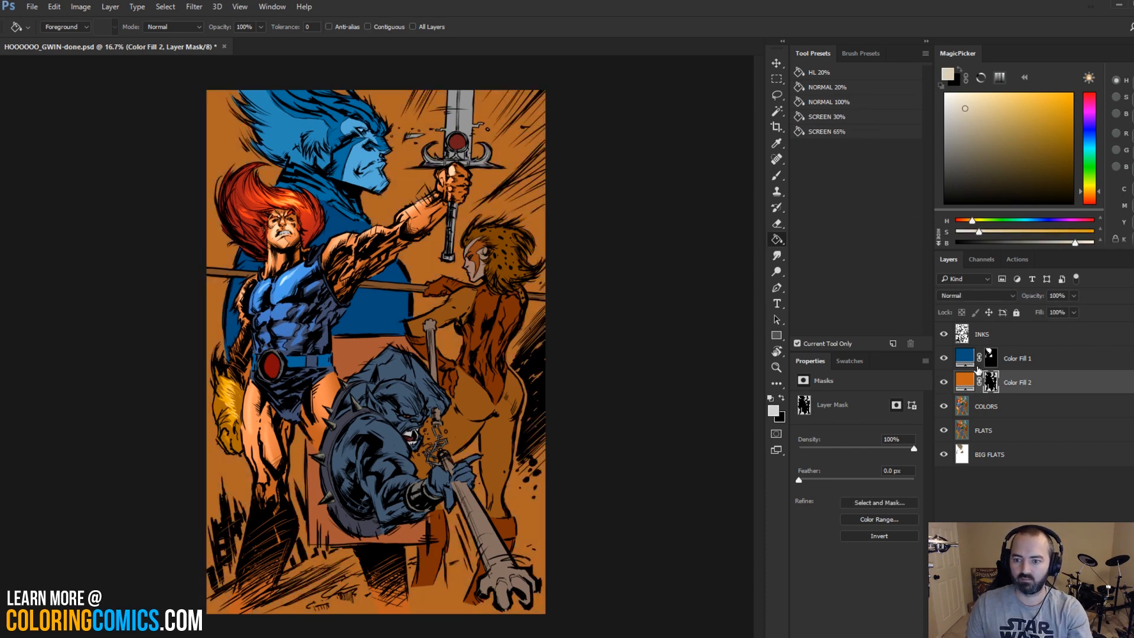
{"action": "key", "text": "x"}
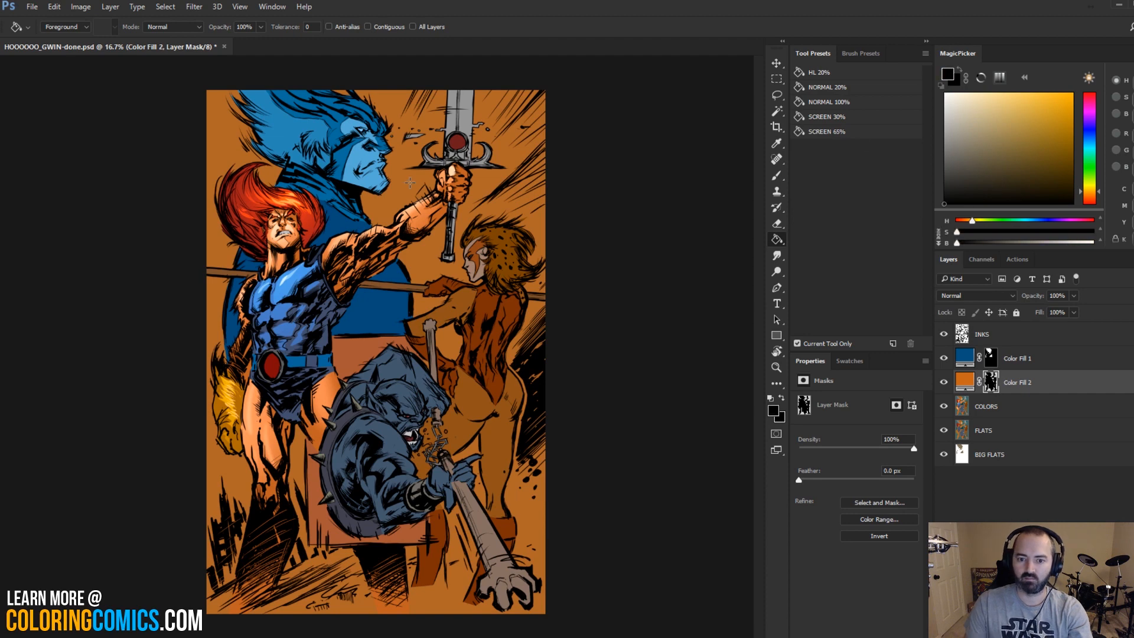
{"action": "left_click", "coordinate": [410, 183]}
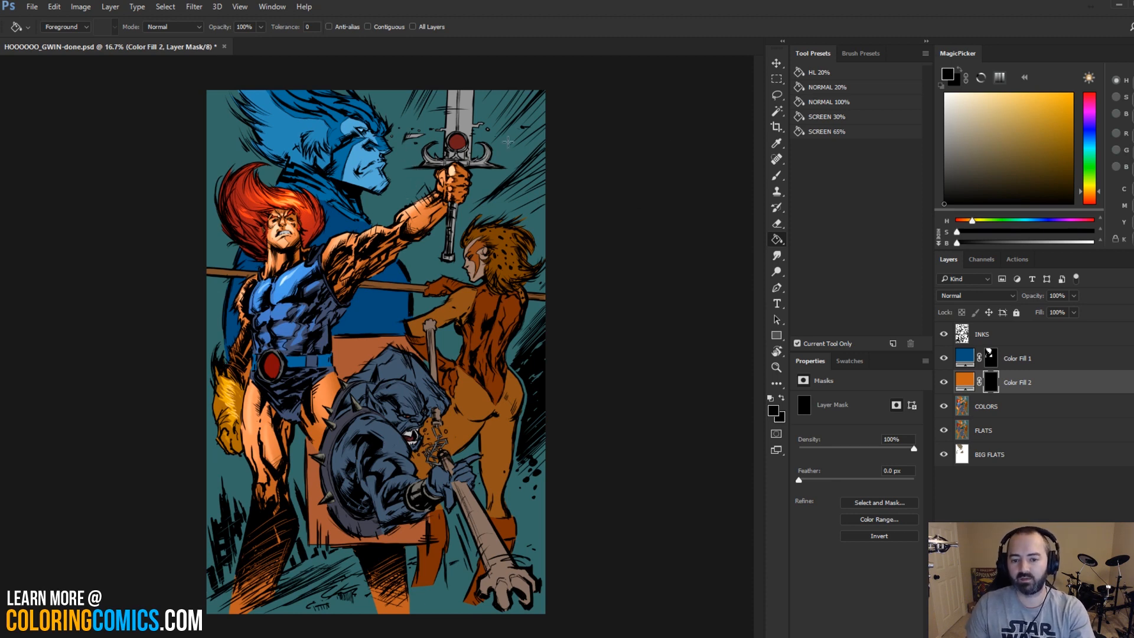
Step: Try selecting the teal background on the COLORS layer with the Magic Wand, and clear the selection
{"action": "left_click", "coordinate": [969, 409]}
{"action": "key", "text": "w"}
{"action": "left_click", "coordinate": [417, 178]}
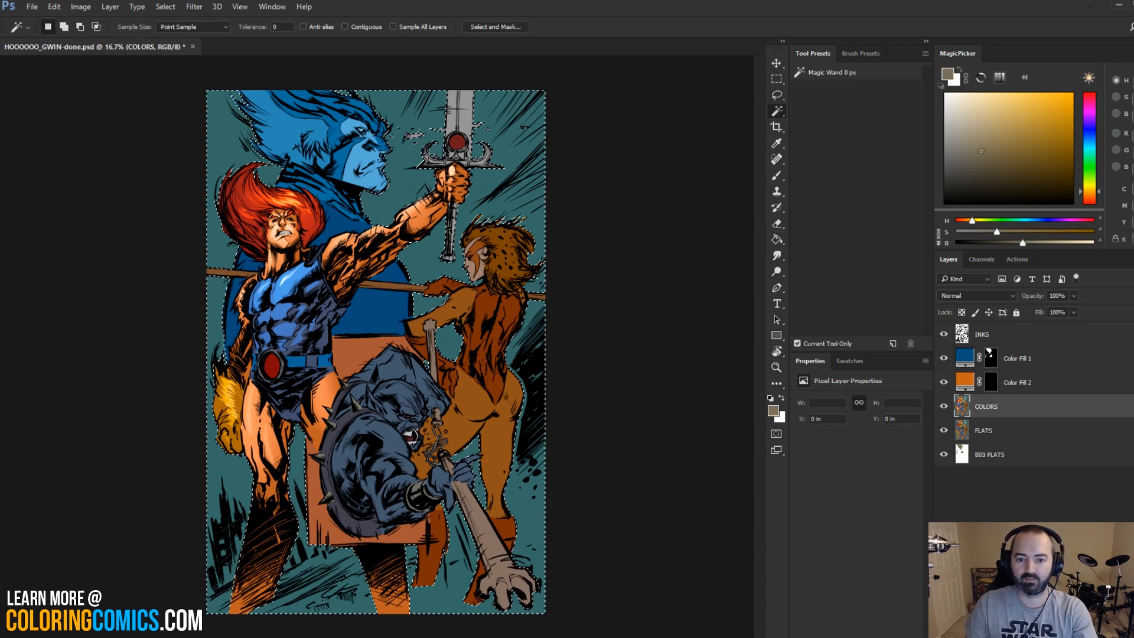
{"action": "key", "text": "ctrl+d"}
Step: Try to paint on the orange fill layer with the 1 - SOTO BRUSH preset, declining to rasterize the fill
{"action": "left_click", "coordinate": [989, 361]}
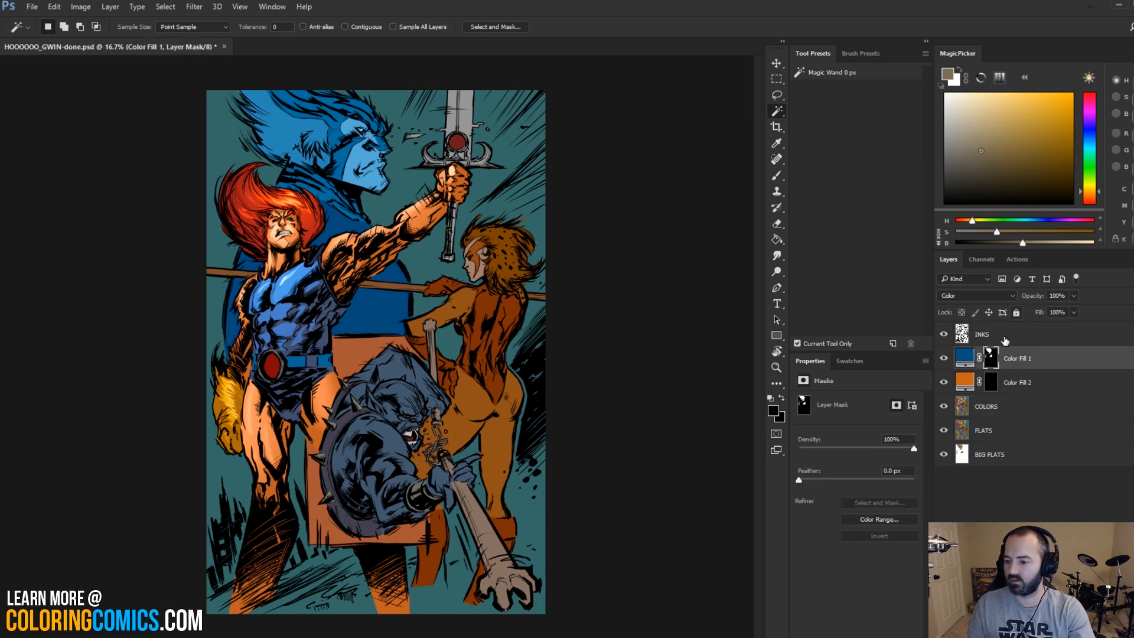
{"action": "left_click", "coordinate": [990, 383]}
{"action": "key", "text": "b"}
{"action": "left_click", "coordinate": [999, 95]}
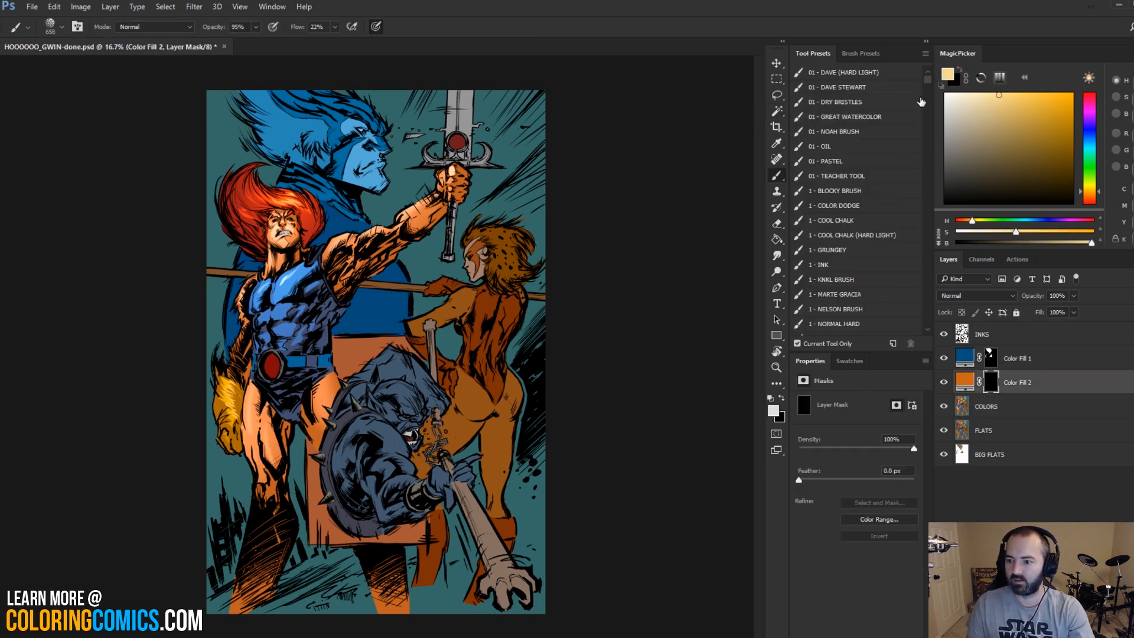
{"action": "left_click_drag", "start_coordinate": [931, 77], "coordinate": [931, 90]}
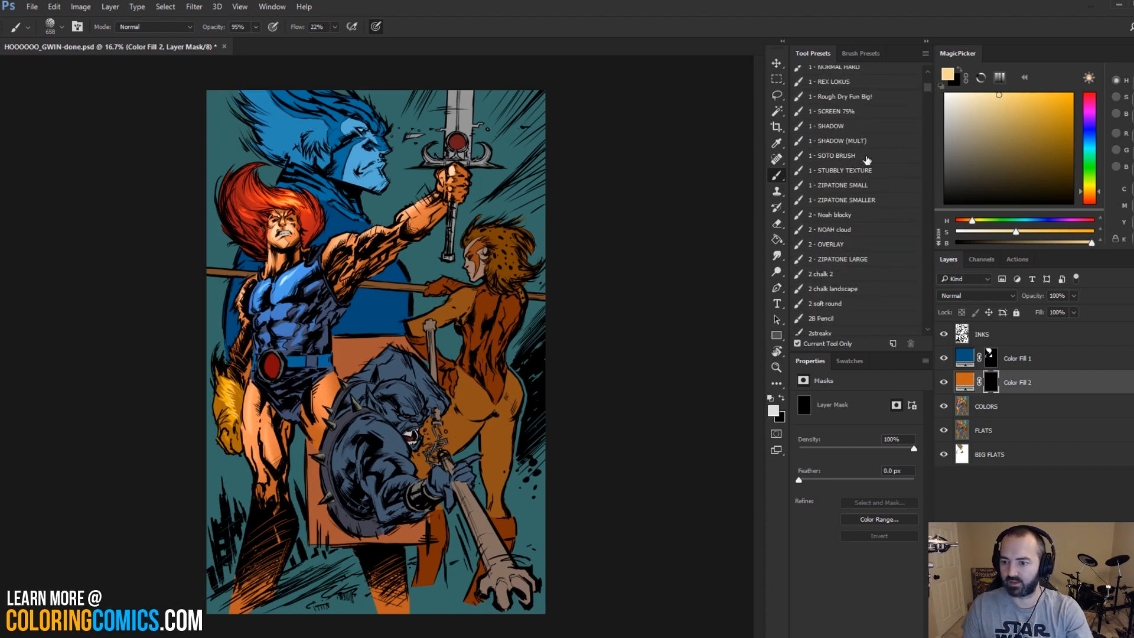
{"action": "left_click", "coordinate": [863, 156]}
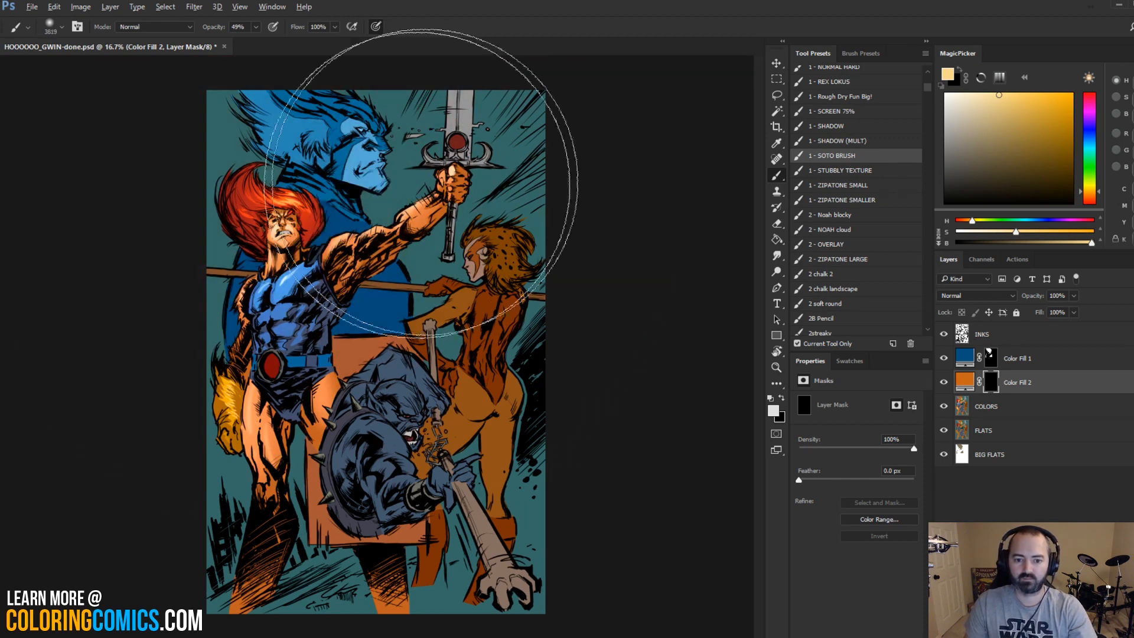
{"action": "key", "text": "ctrl+2"}
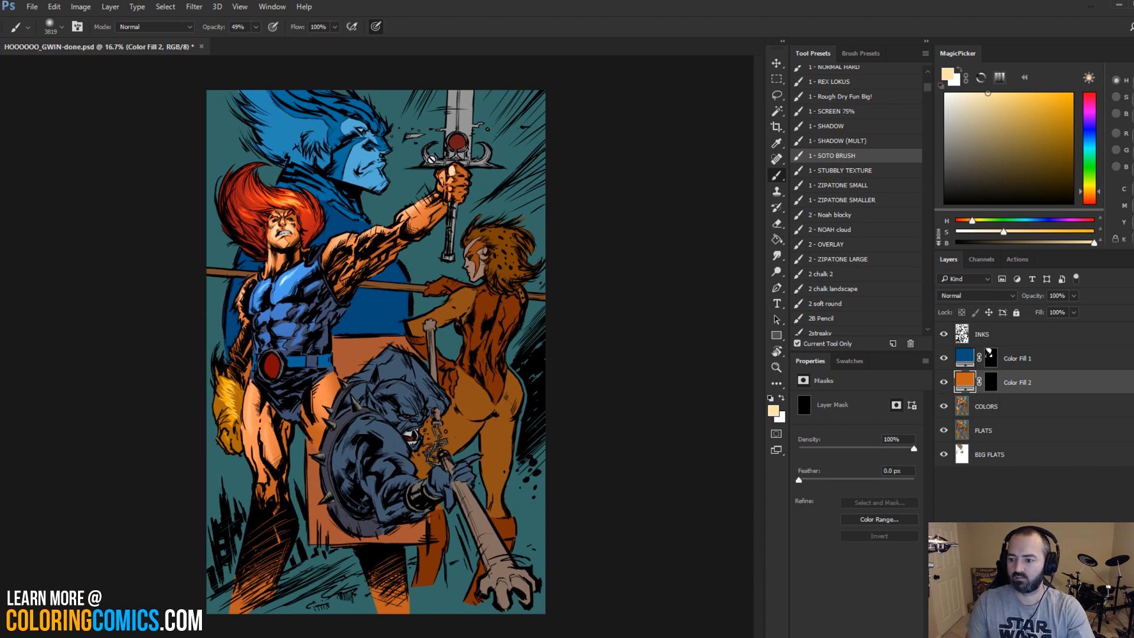
{"action": "left_click_drag", "start_coordinate": [402, 175], "coordinate": [439, 176]}
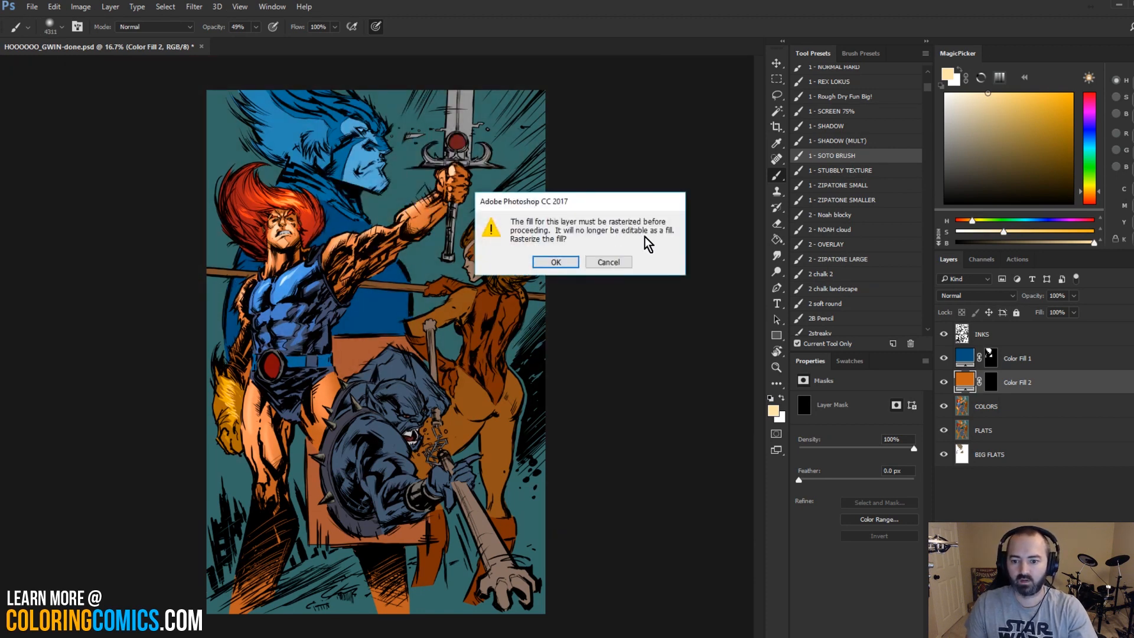
{"action": "left_click", "coordinate": [612, 261]}
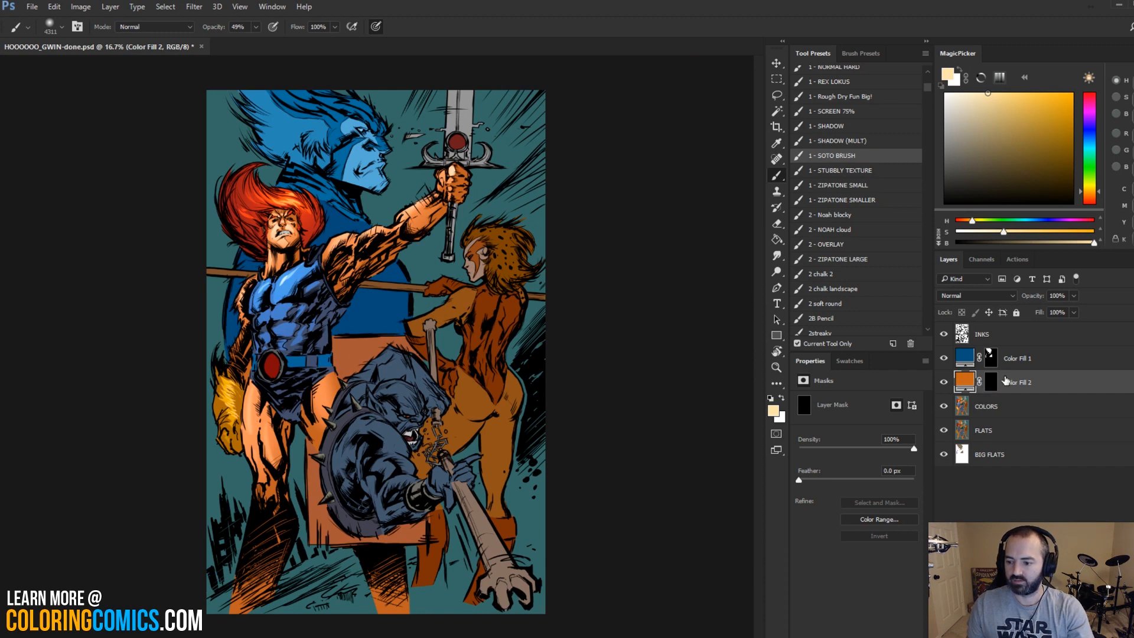
Step: Delete the orange fill layer
{"action": "right_click", "coordinate": [1006, 380]}
{"action": "left_click", "coordinate": [1013, 246]}
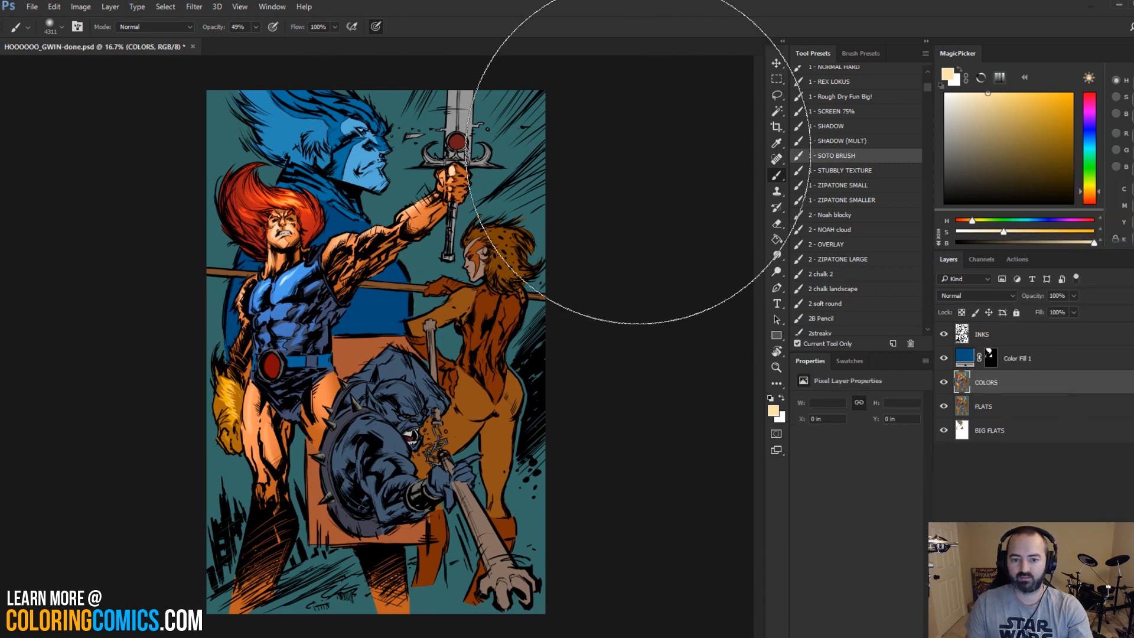
Step: Select the large blue background figure with the Magic Wand on the BIG FLATS layer, and return to the COLORS layer
{"action": "key", "text": "l"}
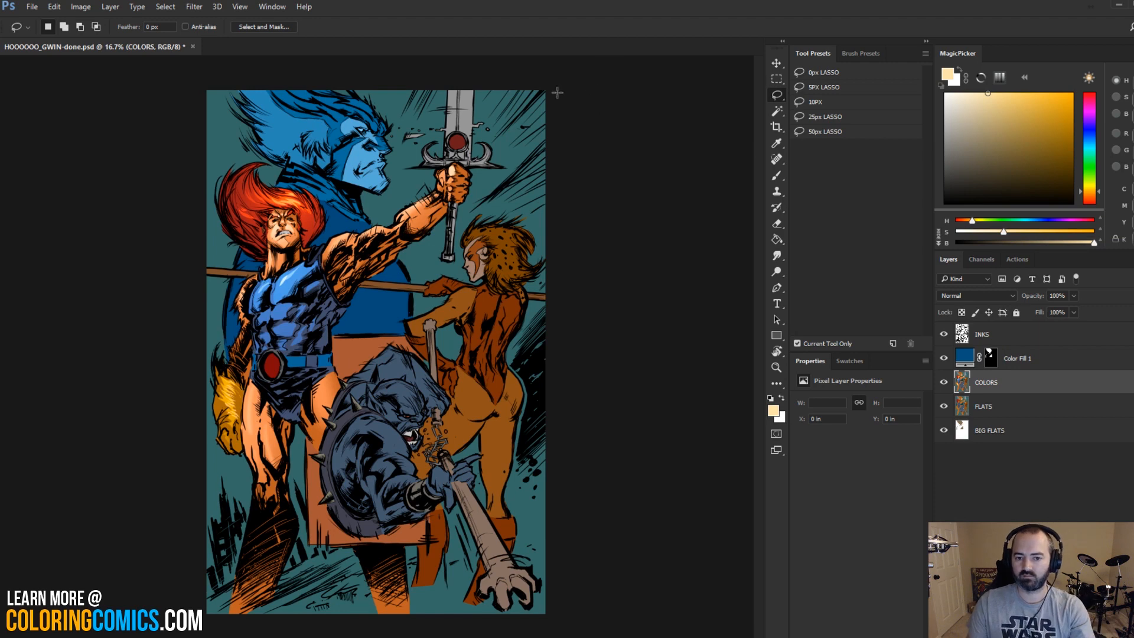
{"action": "left_click", "coordinate": [371, 146], "text": "ctrl"}
{"action": "left_click", "coordinate": [371, 147], "text": "ctrl"}
{"action": "left_click_drag", "start_coordinate": [371, 147], "coordinate": [419, 264]}
{"action": "left_click", "coordinate": [401, 222], "text": "ctrl"}
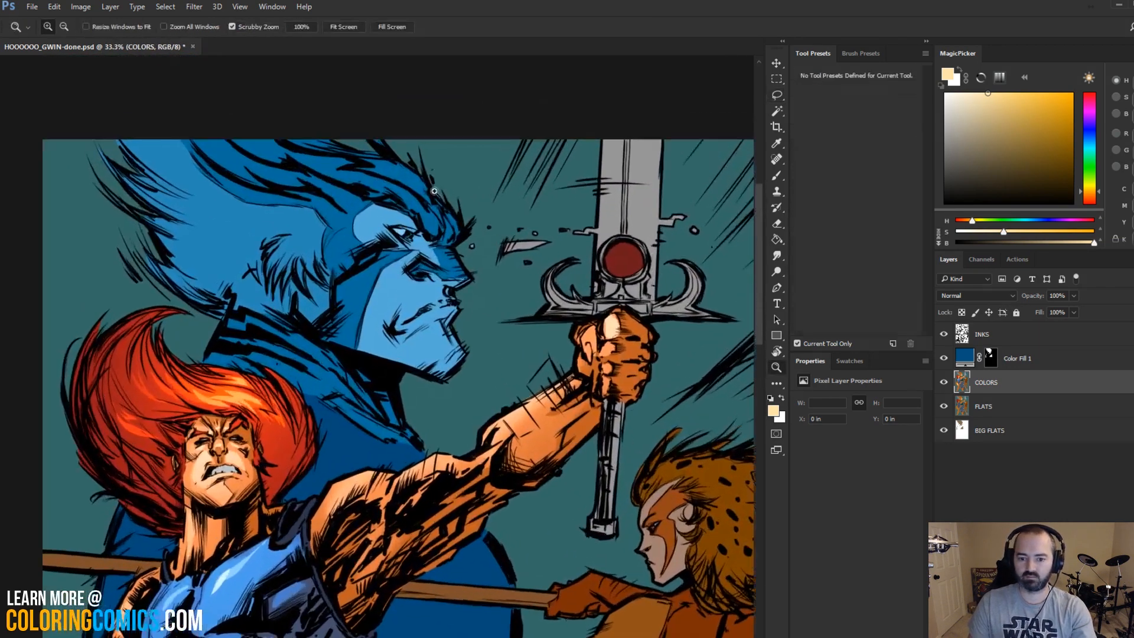
{"action": "left_click", "coordinate": [973, 404]}
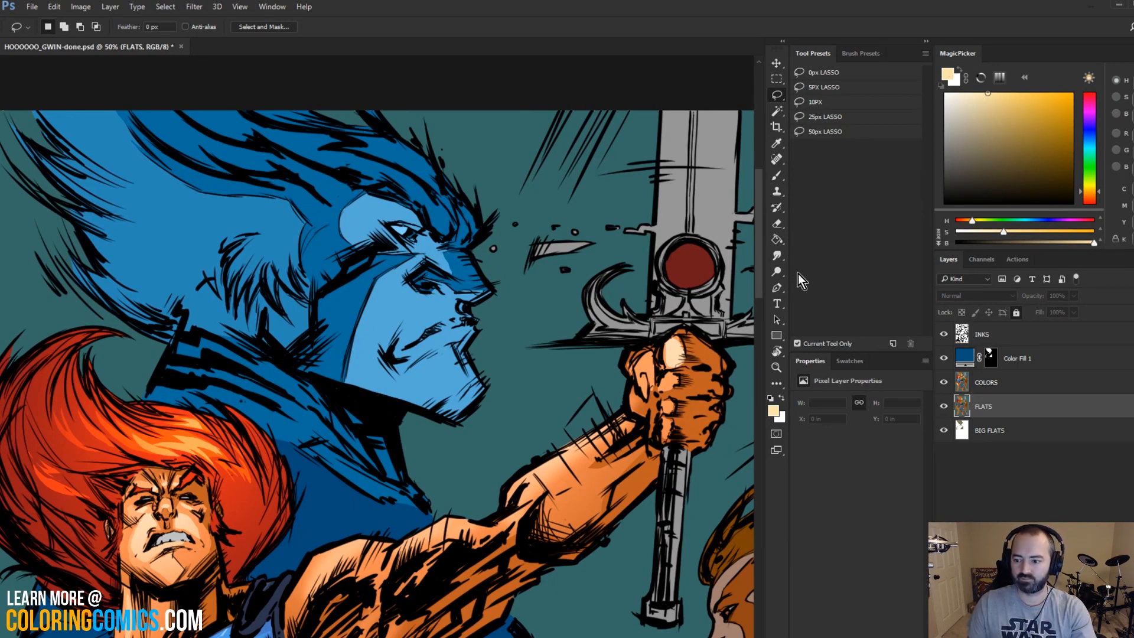
{"action": "left_click", "coordinate": [1018, 425]}
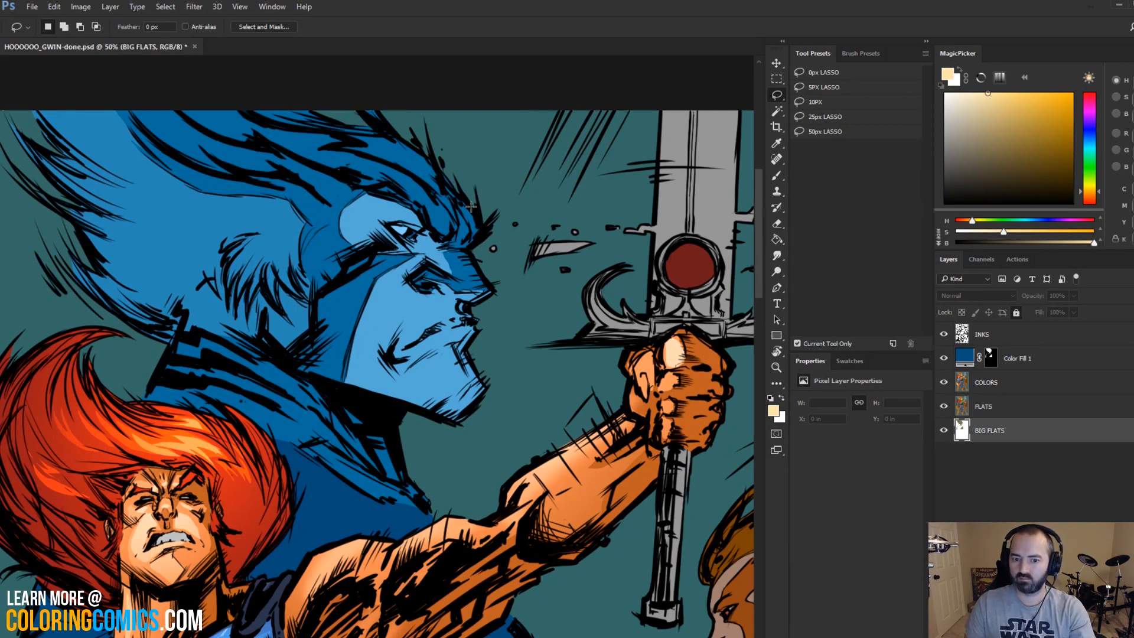
{"action": "key", "text": "w"}
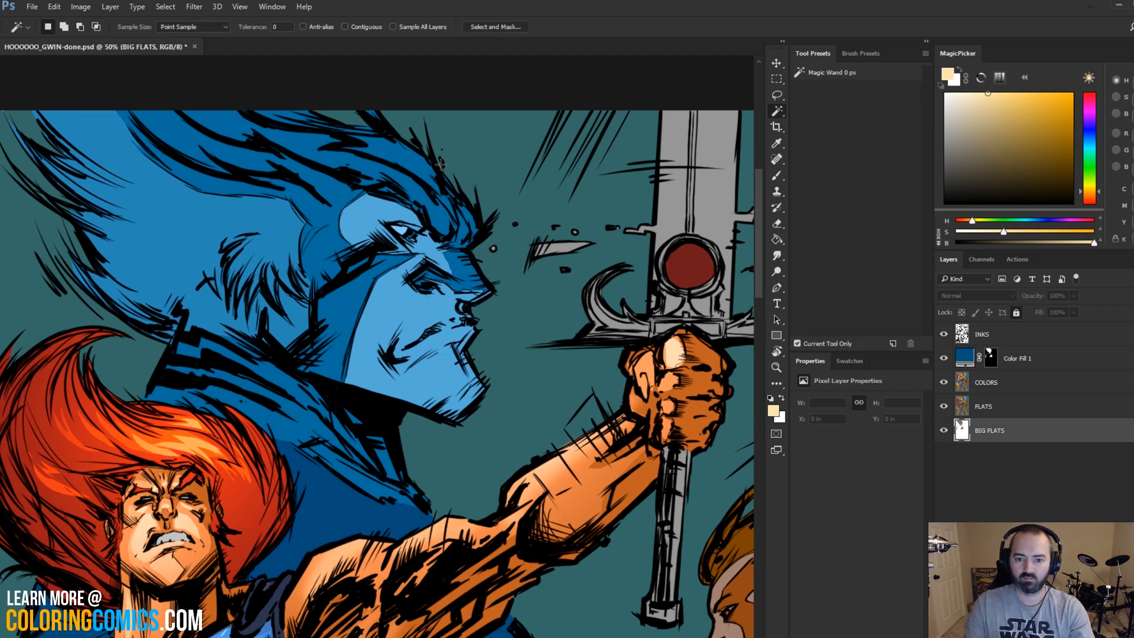
{"action": "left_click", "coordinate": [981, 381]}
{"action": "key", "text": "b"}
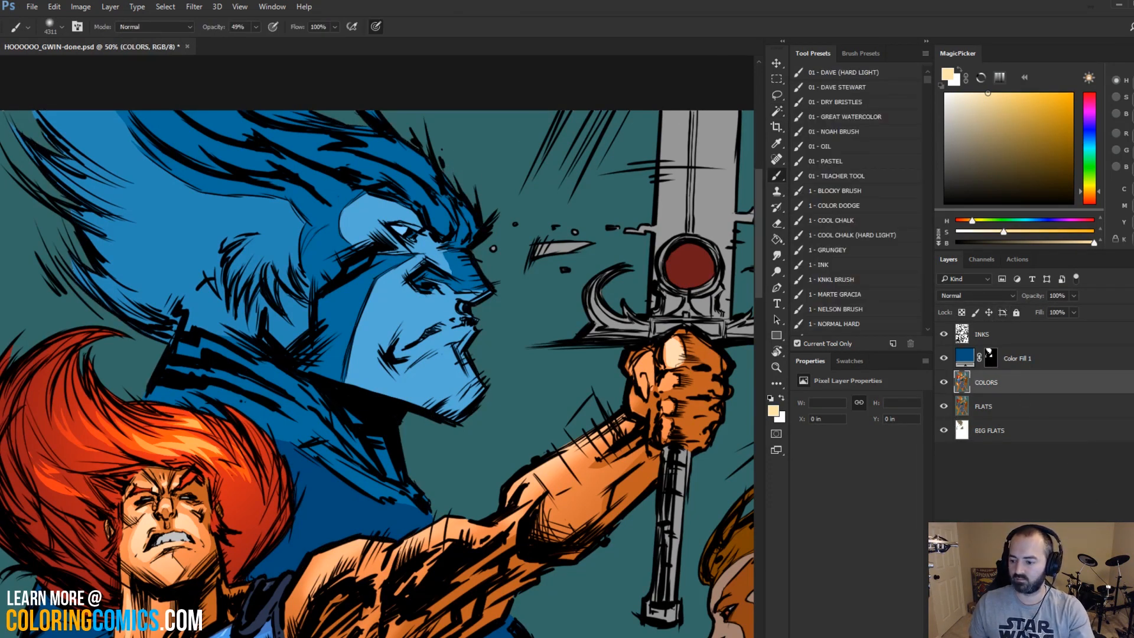
Step: Add a Solid Color fill layer above COLORS, masked to the selected figure, in light blue #8dd3ff
{"action": "left_click", "coordinate": [1101, 631]}
{"action": "left_click", "coordinate": [1113, 383]}
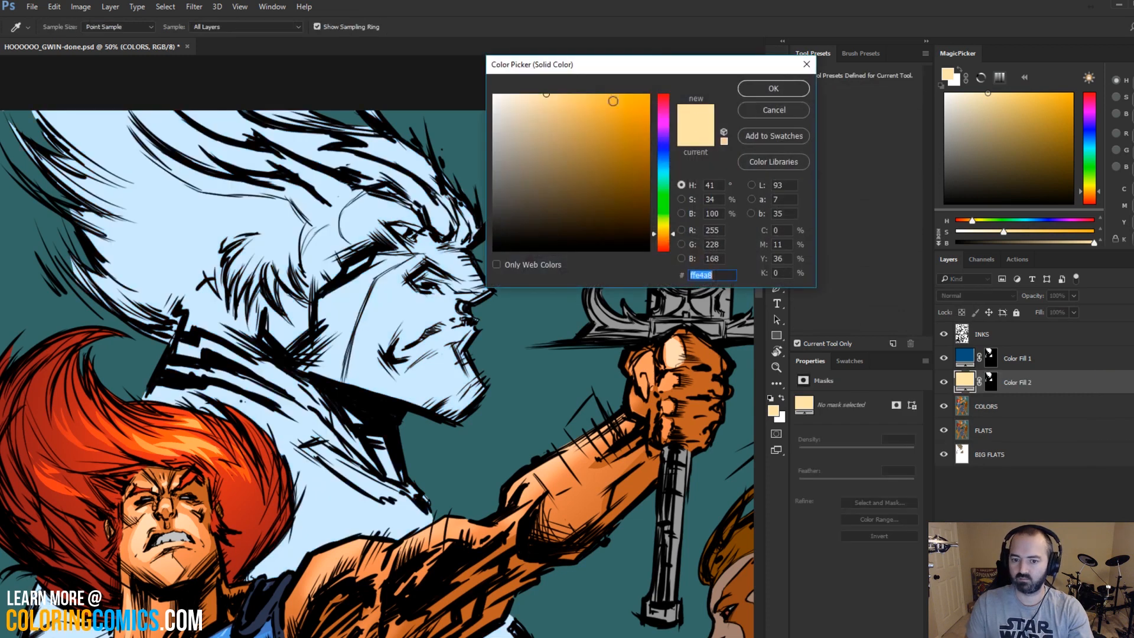
{"action": "left_click", "coordinate": [664, 162]}
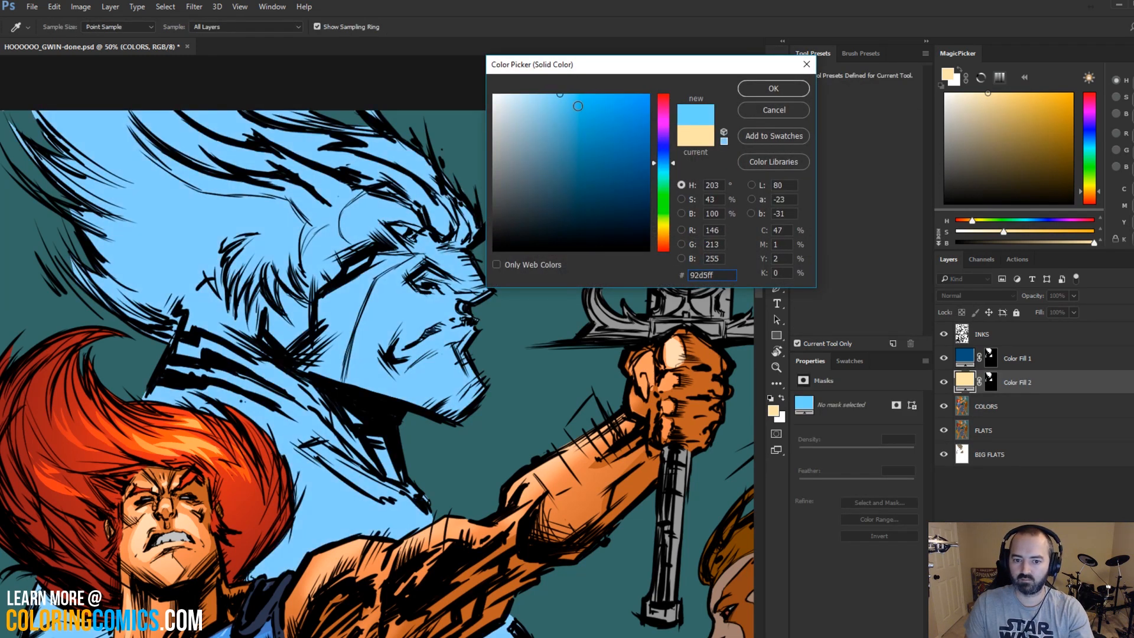
{"action": "left_click", "coordinate": [557, 103]}
{"action": "left_click_drag", "start_coordinate": [557, 103], "coordinate": [591, 74]}
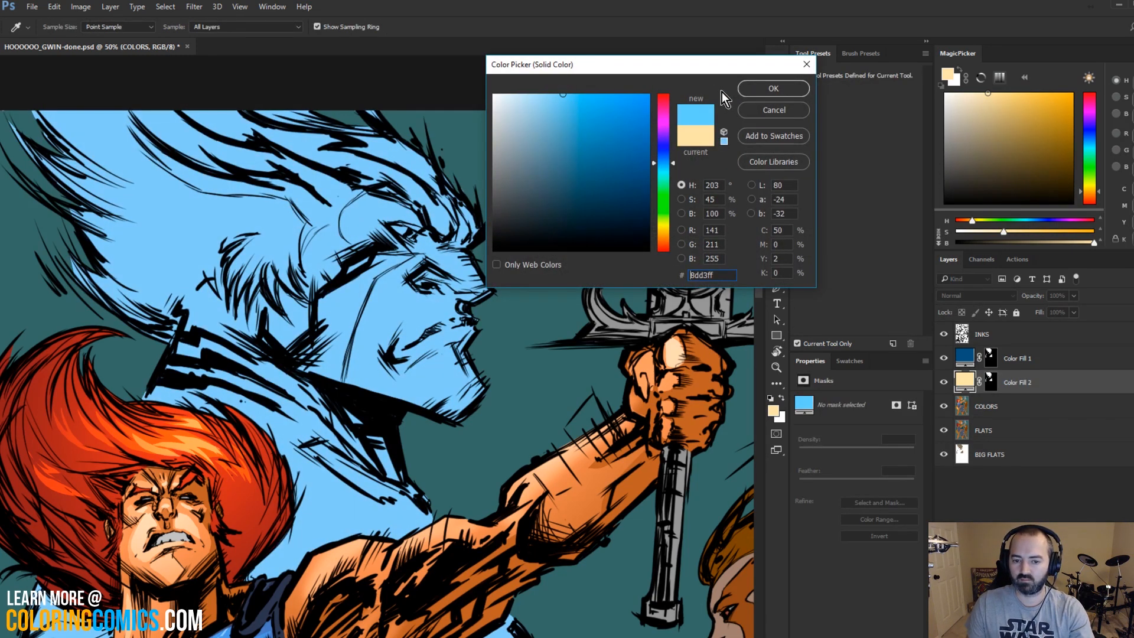
{"action": "left_click", "coordinate": [763, 91]}
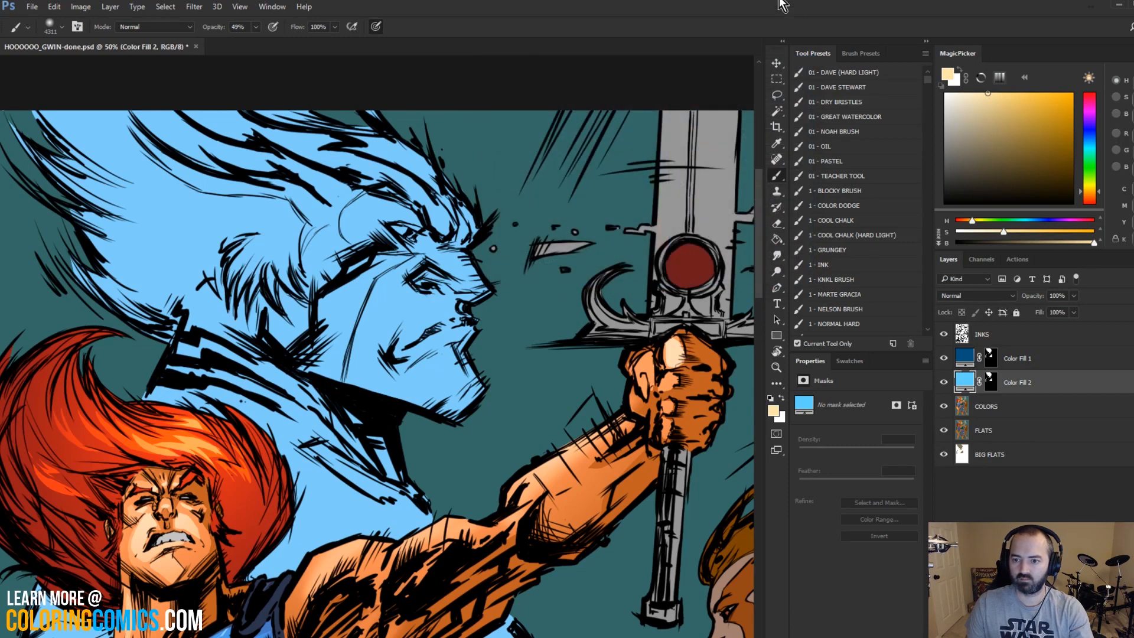
Step: Fill the figure area of the light blue fill layer's mask with black using the Paint Bucket
{"action": "left_click", "coordinate": [991, 376]}
{"action": "key", "text": "d"}
{"action": "key", "text": "g"}
{"action": "left_click", "coordinate": [432, 221]}
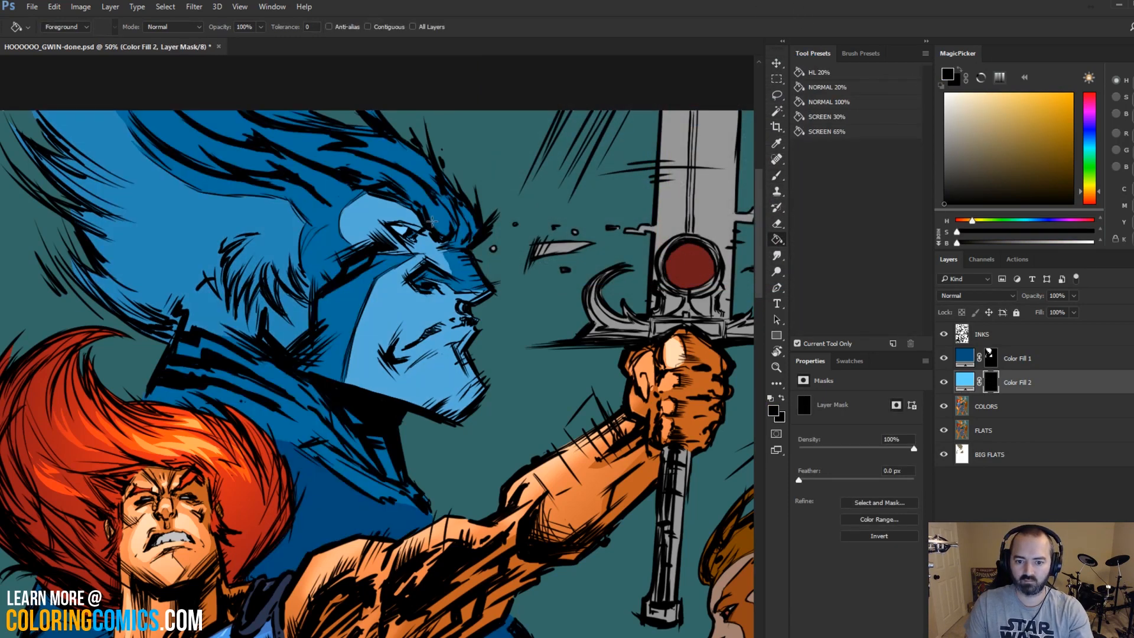
Step: Paint highlights on the background figure's face and front hair in white on the mask with the 1 - KNKL BRUSH preset
{"action": "key", "text": "b"}
{"action": "key", "text": "x"}
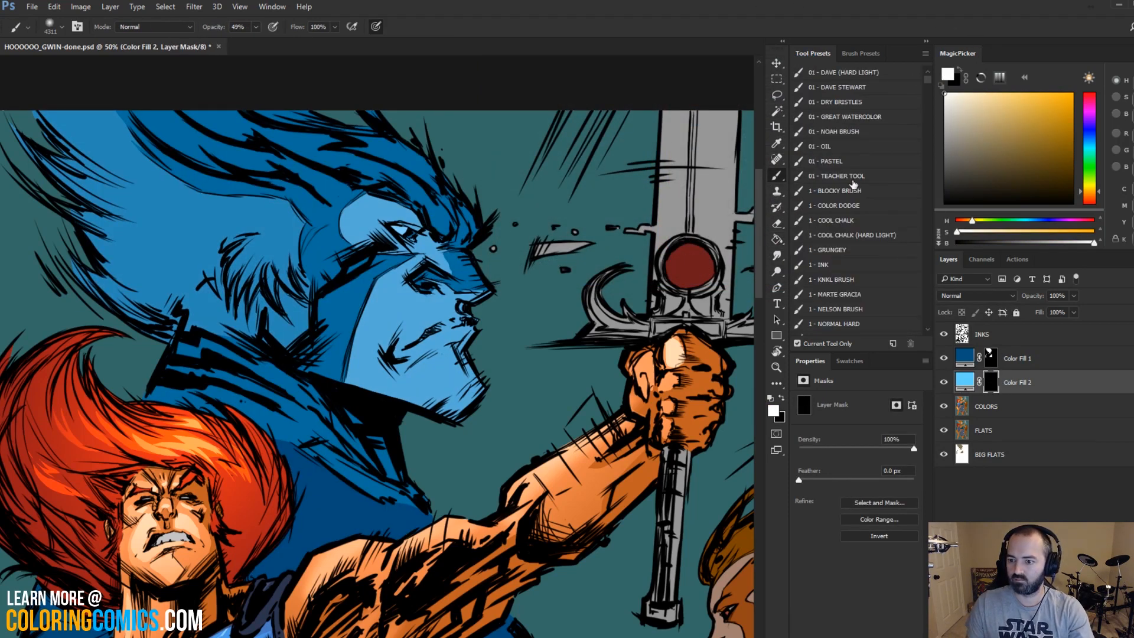
{"action": "left_click", "coordinate": [852, 277]}
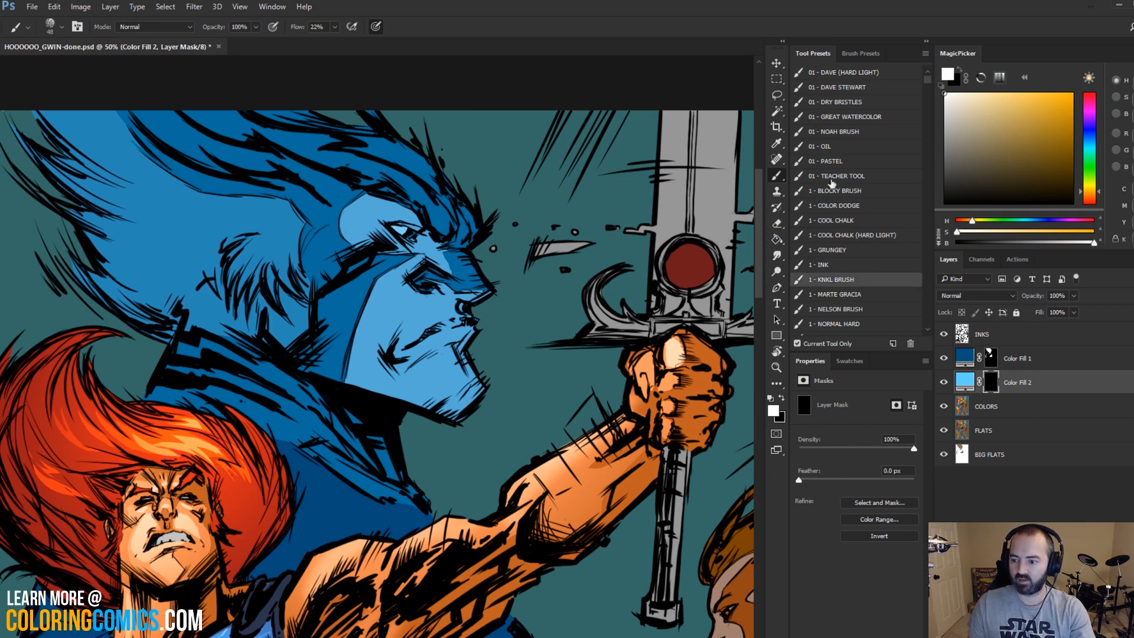
{"action": "mouse_move", "coordinate": [417, 194]}
{"action": "left_mouse_down"}
{"action": "mouse_move", "coordinate": [434, 193]}
{"action": "mouse_move", "coordinate": [398, 183]}
{"action": "left_mouse_up"}
{"action": "mouse_move", "coordinate": [420, 144]}
{"action": "left_mouse_down"}
{"action": "mouse_move", "coordinate": [391, 172]}
{"action": "mouse_move", "coordinate": [442, 226]}
{"action": "mouse_move", "coordinate": [384, 177]}
{"action": "mouse_move", "coordinate": [379, 147]}
{"action": "mouse_move", "coordinate": [454, 218]}
{"action": "mouse_move", "coordinate": [474, 282]}
{"action": "mouse_move", "coordinate": [441, 147]}
{"action": "mouse_move", "coordinate": [449, 273]}
{"action": "mouse_move", "coordinate": [477, 288]}
{"action": "mouse_move", "coordinate": [400, 293]}
{"action": "mouse_move", "coordinate": [400, 321]}
{"action": "mouse_move", "coordinate": [436, 313]}
{"action": "mouse_move", "coordinate": [408, 333]}
{"action": "left_mouse_up"}
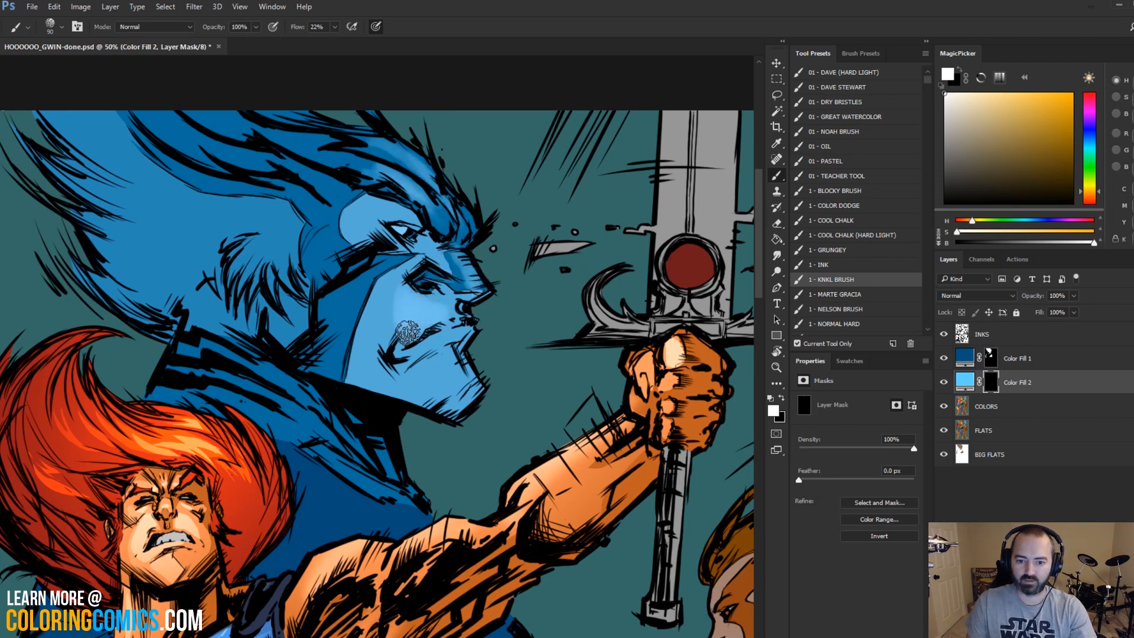
{"action": "mouse_move", "coordinate": [410, 285]}
{"action": "left_mouse_down"}
{"action": "mouse_move", "coordinate": [398, 322]}
{"action": "mouse_move", "coordinate": [393, 272]}
{"action": "mouse_move", "coordinate": [373, 322]}
{"action": "mouse_move", "coordinate": [389, 278]}
{"action": "mouse_move", "coordinate": [363, 301]}
{"action": "mouse_move", "coordinate": [365, 267]}
{"action": "mouse_move", "coordinate": [374, 321]}
{"action": "mouse_move", "coordinate": [357, 274]}
{"action": "mouse_move", "coordinate": [368, 256]}
{"action": "mouse_move", "coordinate": [389, 258]}
{"action": "mouse_move", "coordinate": [366, 303]}
{"action": "mouse_move", "coordinate": [373, 291]}
{"action": "mouse_move", "coordinate": [388, 379]}
{"action": "mouse_move", "coordinate": [366, 277]}
{"action": "mouse_move", "coordinate": [362, 374]}
{"action": "mouse_move", "coordinate": [403, 347]}
{"action": "mouse_move", "coordinate": [426, 180]}
{"action": "mouse_move", "coordinate": [385, 288]}
{"action": "mouse_move", "coordinate": [401, 339]}
{"action": "mouse_move", "coordinate": [450, 351]}
{"action": "mouse_move", "coordinate": [448, 393]}
{"action": "left_mouse_up"}
{"action": "key", "text": "ctrl+z"}
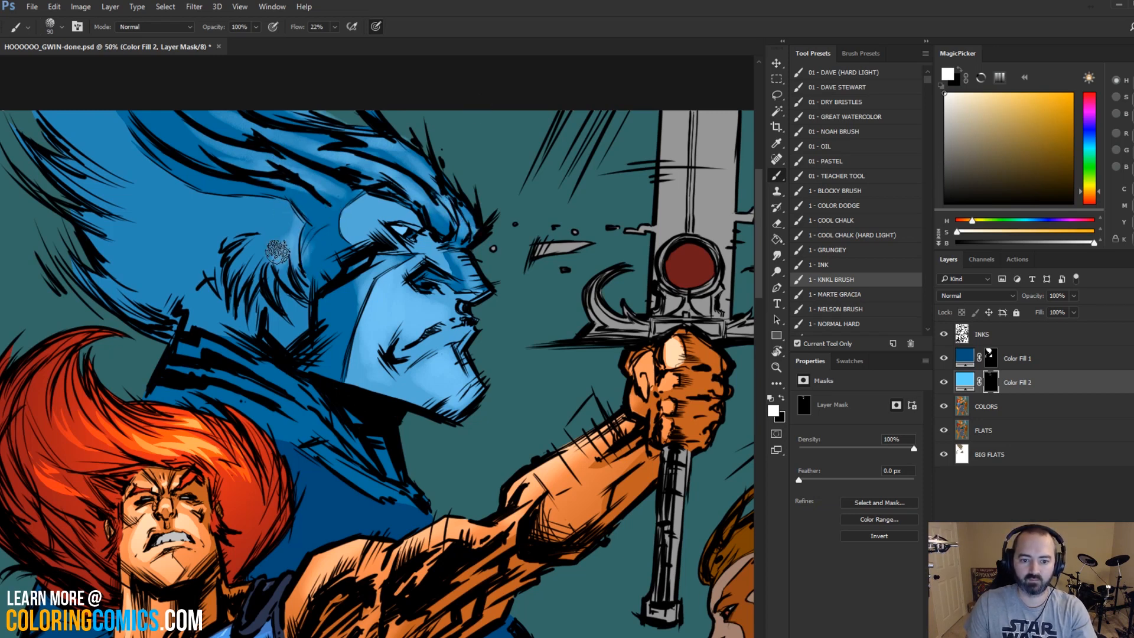
Step: Reduce the brush size to 25 and paint fine highlight strokes in the fur beside the background figure's face
{"action": "key", "text": "bracketleft"}
{"action": "key", "text": "bracketleft"}
{"action": "key", "text": "bracketleft"}
{"action": "key", "text": "bracketleft"}
{"action": "key", "text": "bracketleft"}
{"action": "key", "text": "bracketleft"}
{"action": "key", "text": "bracketleft"}
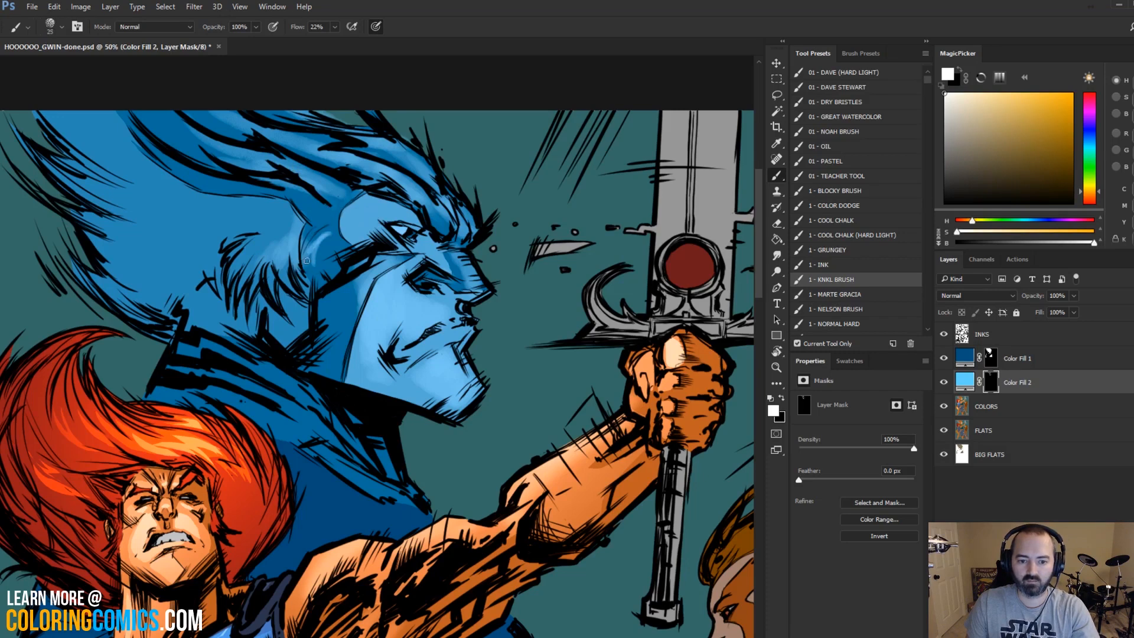
Step: Enlarge the brush and paint soft tones through the background figure's swept-back hair, using greys sampled from the mask
{"action": "key", "text": "x"}
{"action": "key", "text": "bracketright"}
{"action": "key", "text": "bracketright"}
{"action": "key", "text": "bracketright"}
{"action": "key", "text": "bracketright"}
{"action": "key", "text": "bracketright"}
{"action": "key", "text": "bracketright"}
{"action": "key", "text": "bracketright"}
{"action": "key", "text": "bracketright"}
{"action": "key", "text": "bracketright"}
{"action": "key", "text": "bracketright"}
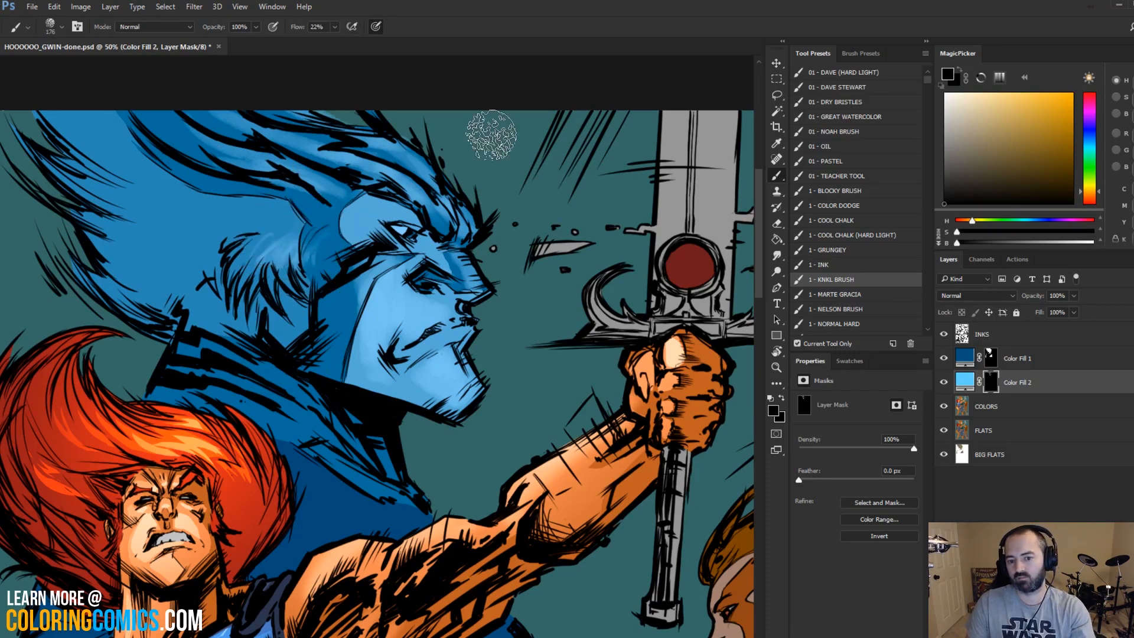
{"action": "key", "text": "l"}
{"action": "key", "text": "b"}
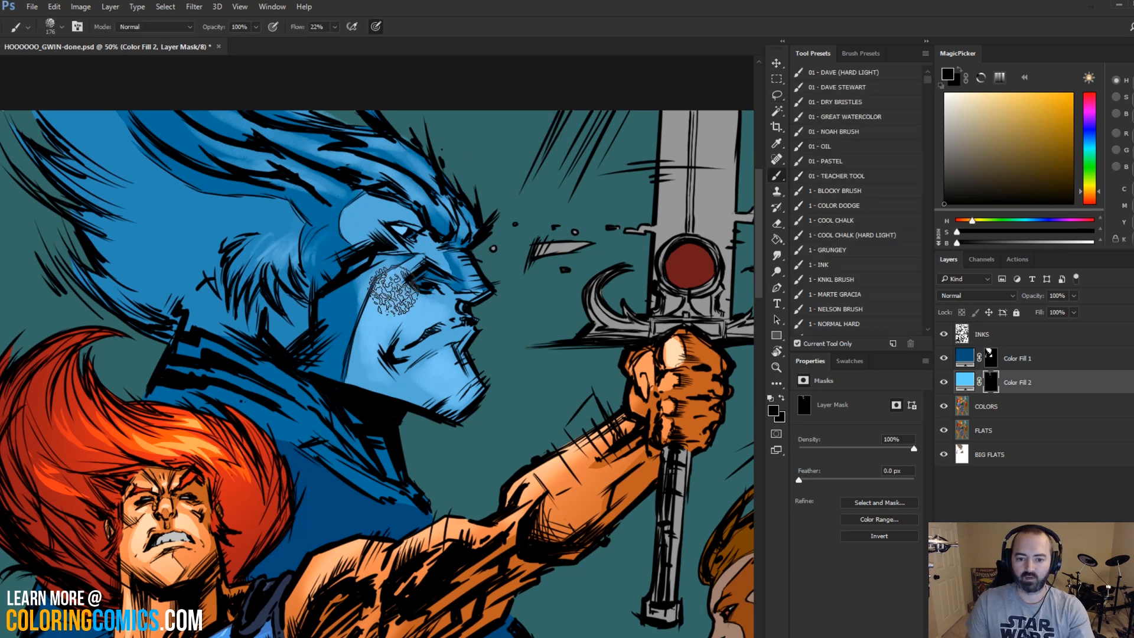
{"action": "left_click", "coordinate": [394, 292], "text": "alt"}
{"action": "mouse_move", "coordinate": [143, 186]}
{"action": "left_mouse_down"}
{"action": "mouse_move", "coordinate": [228, 220]}
{"action": "mouse_move", "coordinate": [141, 227]}
{"action": "mouse_move", "coordinate": [179, 198]}
{"action": "left_mouse_up"}
{"action": "left_click", "coordinate": [111, 165], "text": "alt"}
{"action": "mouse_move", "coordinate": [111, 164]}
{"action": "left_mouse_down"}
{"action": "mouse_move", "coordinate": [206, 208]}
{"action": "mouse_move", "coordinate": [167, 217]}
{"action": "mouse_move", "coordinate": [208, 237]}
{"action": "mouse_move", "coordinate": [199, 287]}
{"action": "left_mouse_up"}
{"action": "left_click", "coordinate": [188, 232], "text": "alt"}
Step: Paint grey on the mask over the background figure's collar, and undo the last oversized brush stroke
{"action": "left_click", "coordinate": [776, 367]}
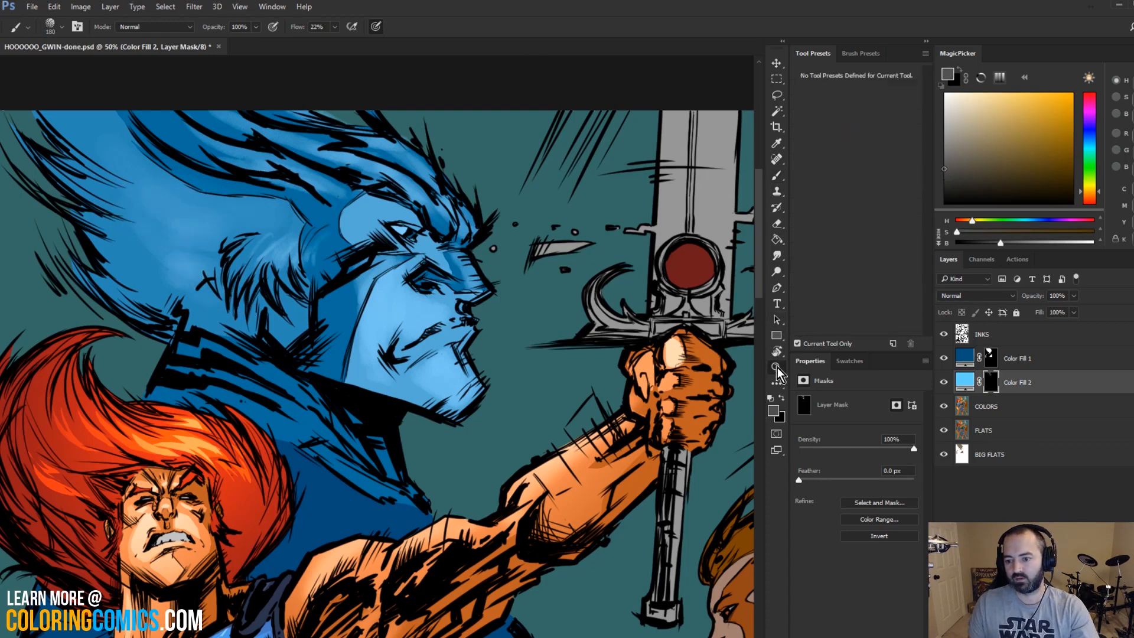
{"action": "scroll", "coordinate": [495, 245], "scroll_direction": "down", "scroll_amount": 3}
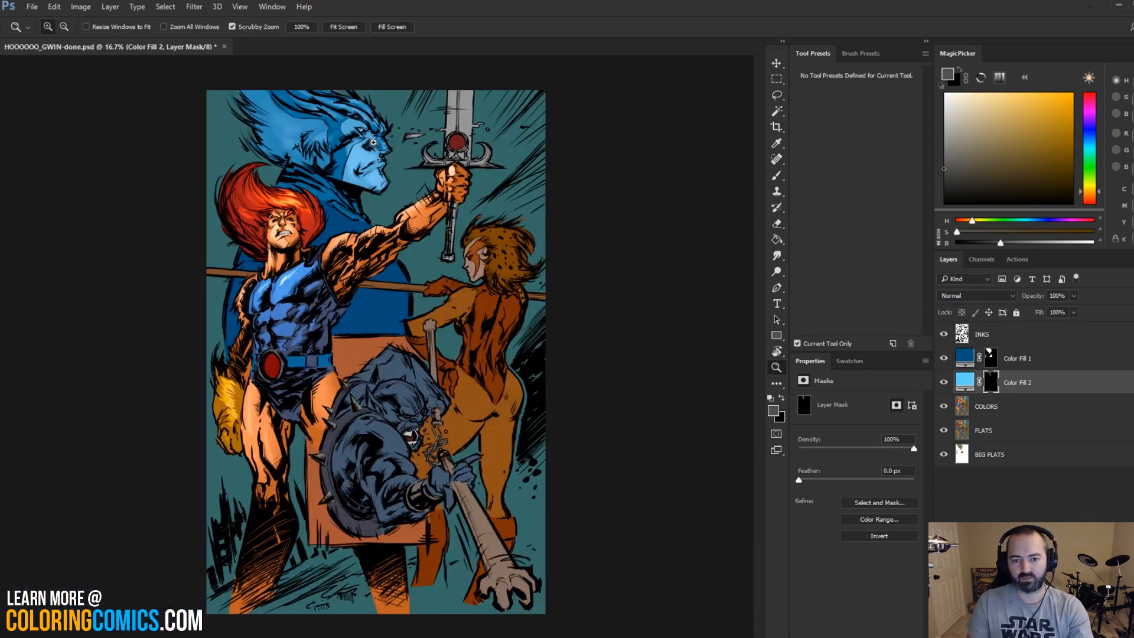
{"action": "left_click", "coordinate": [362, 167]}
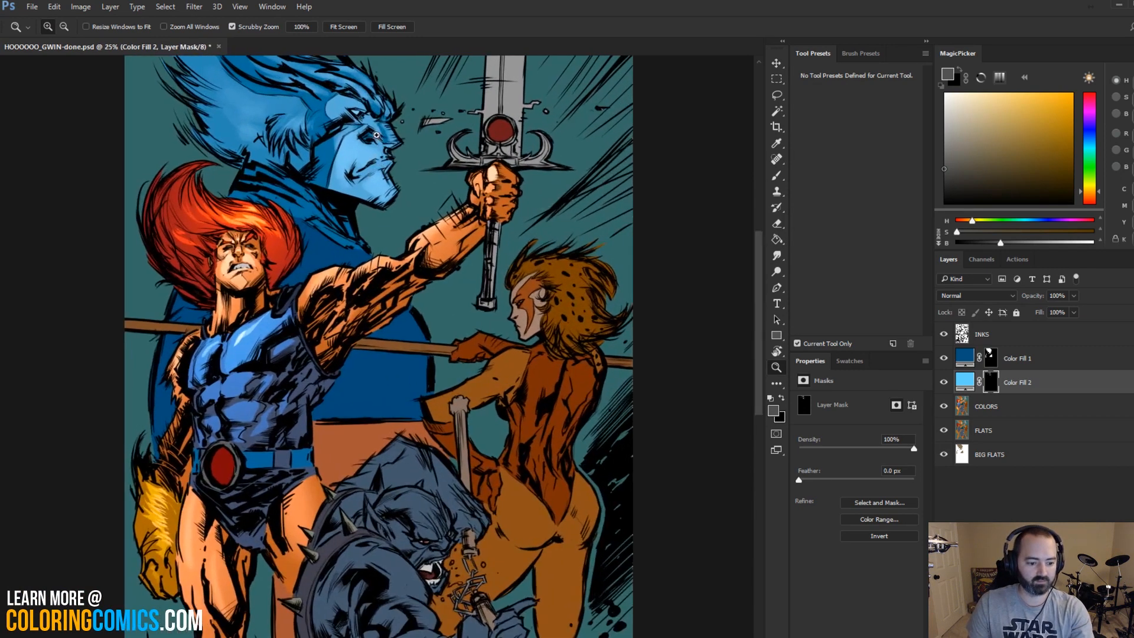
{"action": "key", "text": "l"}
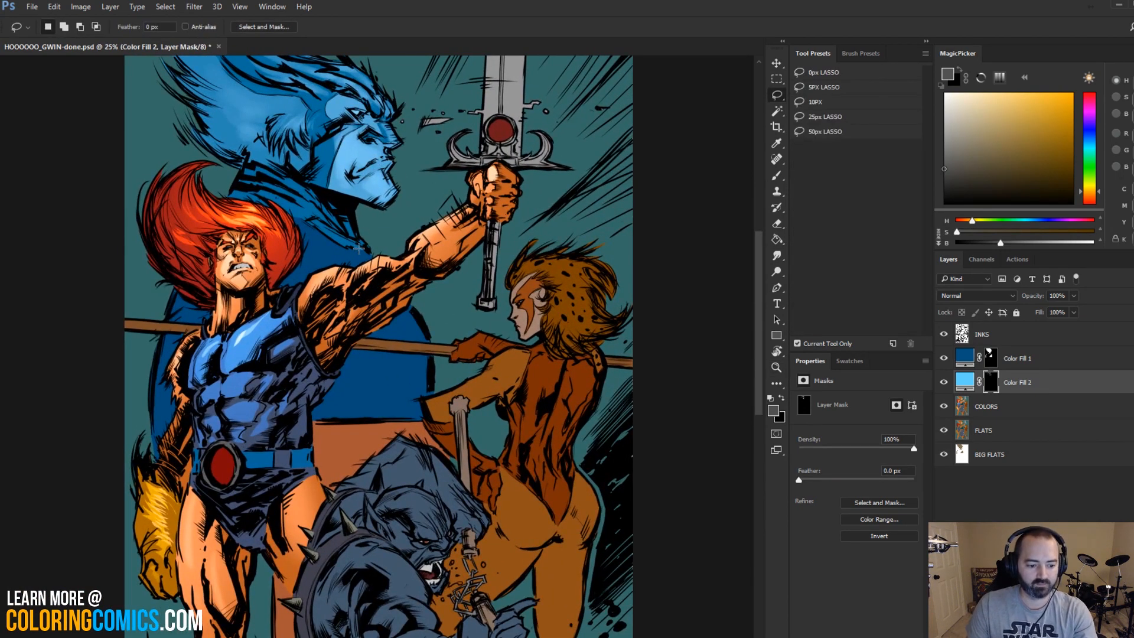
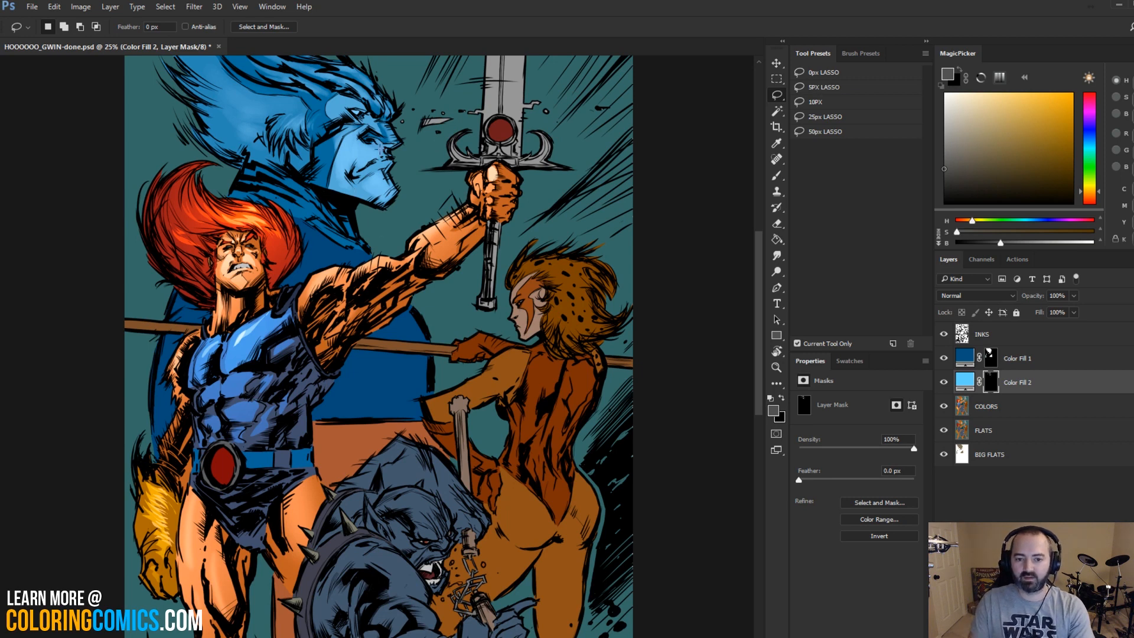
{"action": "key", "text": "b"}
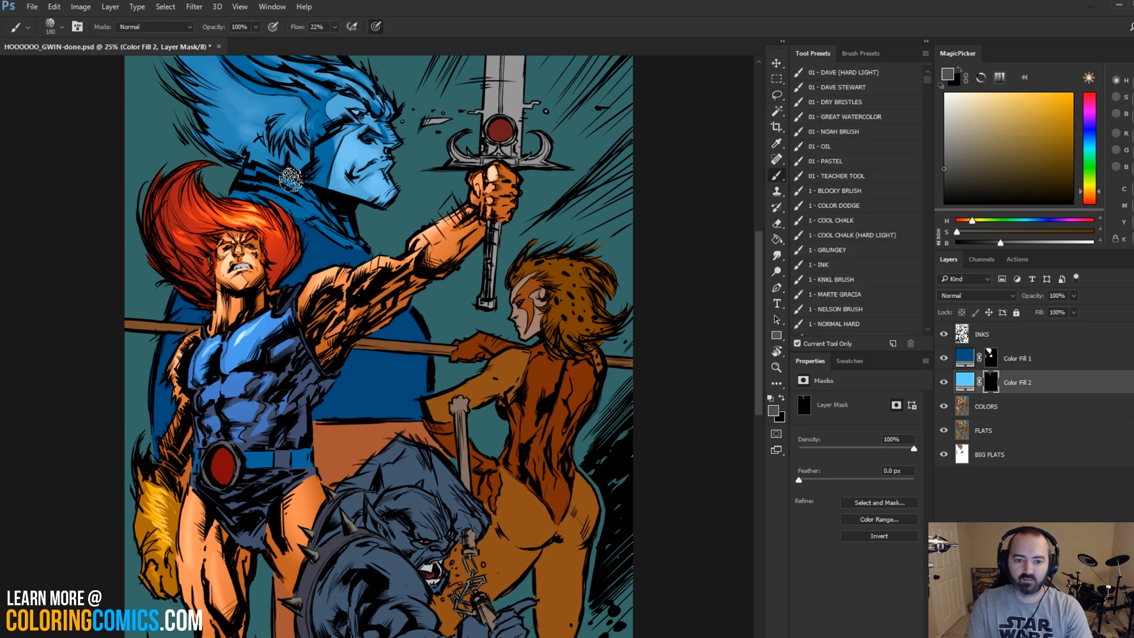
{"action": "mouse_move", "coordinate": [296, 190]}
{"action": "left_mouse_down"}
{"action": "mouse_move", "coordinate": [344, 140]}
{"action": "mouse_move", "coordinate": [304, 173]}
{"action": "mouse_move", "coordinate": [306, 199]}
{"action": "mouse_move", "coordinate": [337, 234]}
{"action": "mouse_move", "coordinate": [304, 205]}
{"action": "mouse_move", "coordinate": [325, 245]}
{"action": "mouse_move", "coordinate": [412, 301]}
{"action": "left_mouse_up"}
{"action": "left_click", "coordinate": [351, 164], "text": "alt"}
{"action": "right_click", "coordinate": [322, 266], "text": "alt"}
{"action": "key", "text": "ctrl+z"}
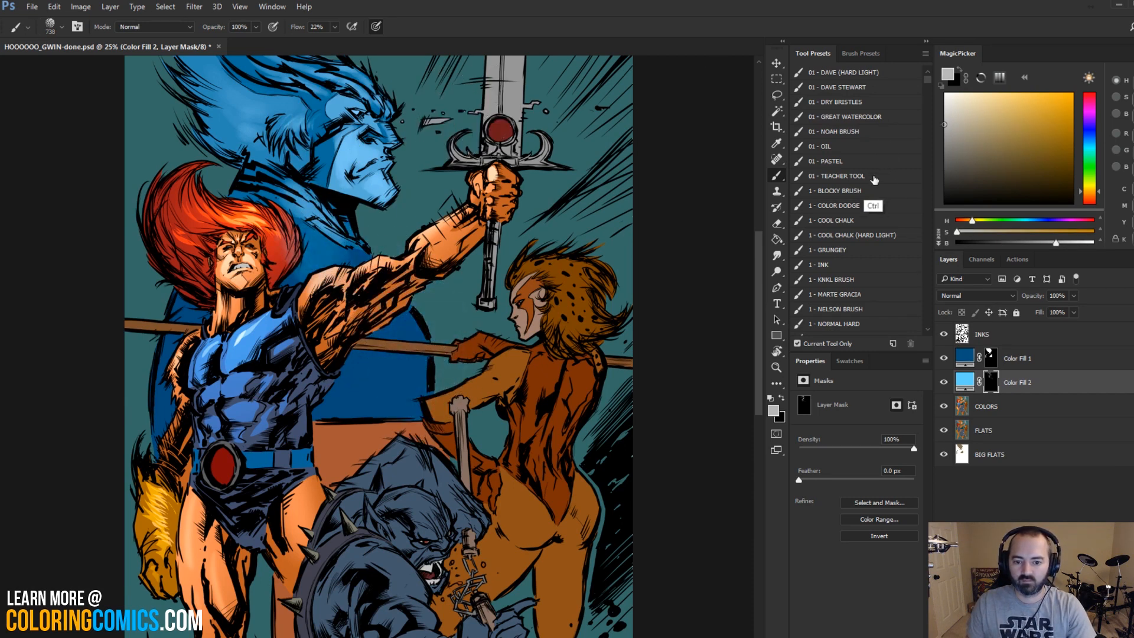
Step: Select the background figure's body from the FLATS layer, and shade it on the Color Fill 2 mask using sampled tones and a 911 brush
{"action": "left_click", "coordinate": [979, 431]}
{"action": "key", "text": "w"}
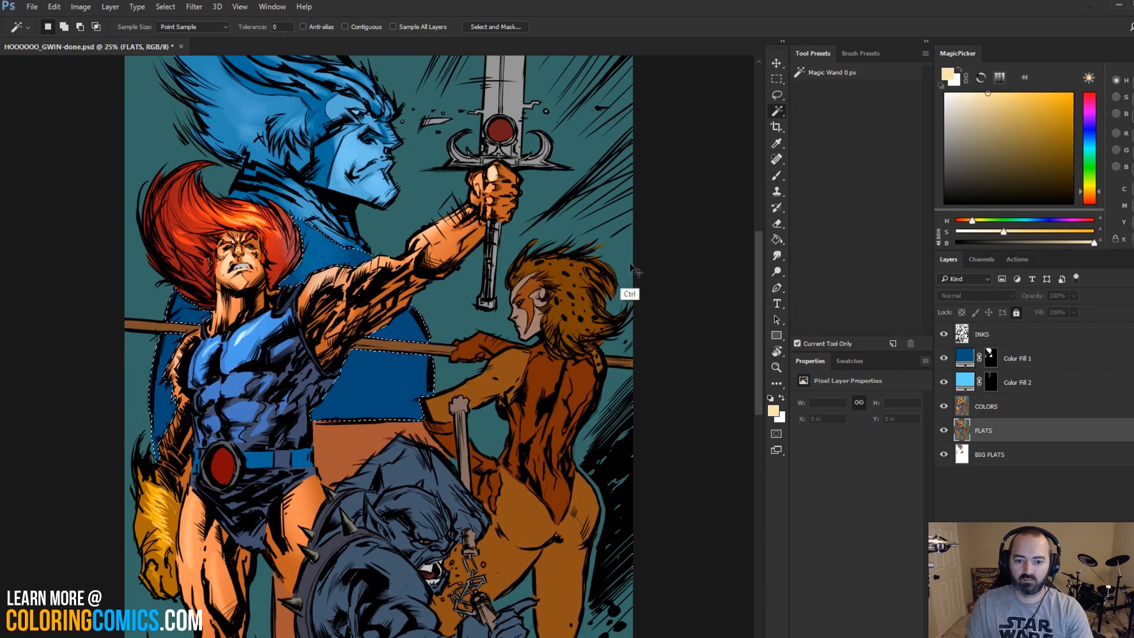
{"action": "left_click", "coordinate": [990, 382]}
{"action": "key", "text": "b"}
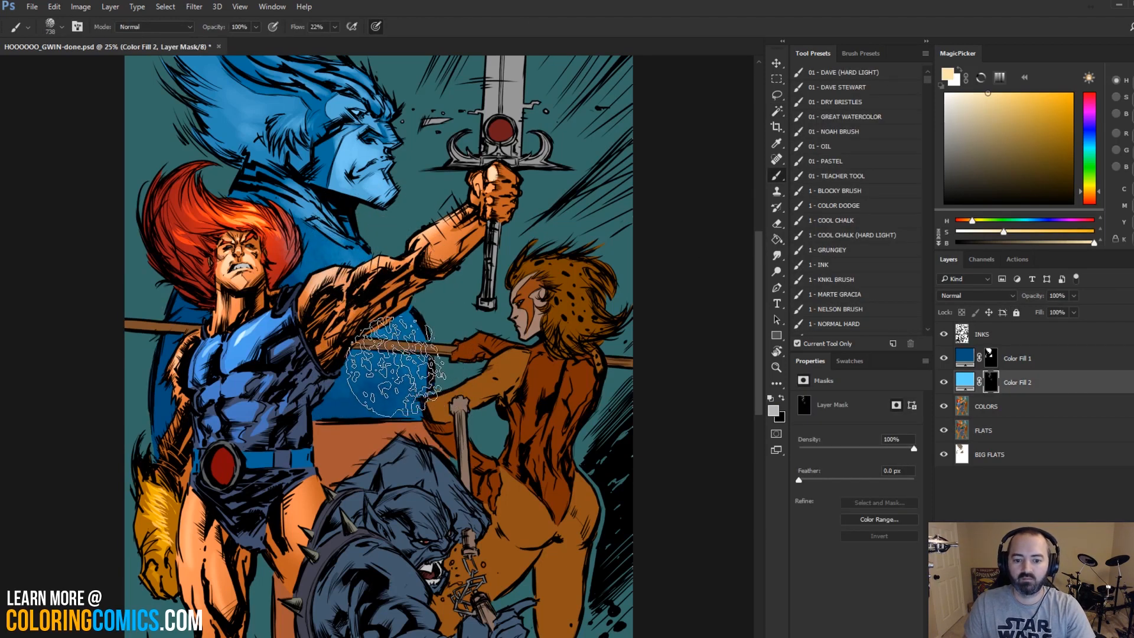
{"action": "left_click", "coordinate": [370, 380], "text": "alt"}
{"action": "key", "text": "bracketright"}
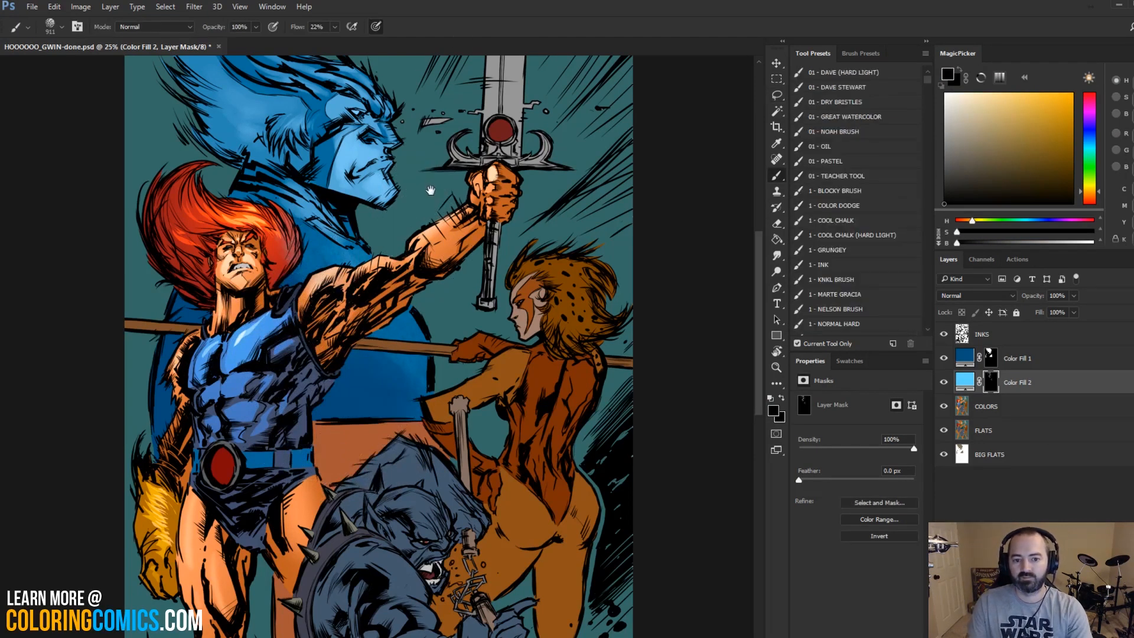
Step: Create the HOLDS layer from the inks and lasso the line art of the background figure's body and head
{"action": "left_click_drag", "start_coordinate": [434, 187], "coordinate": [468, 126]}
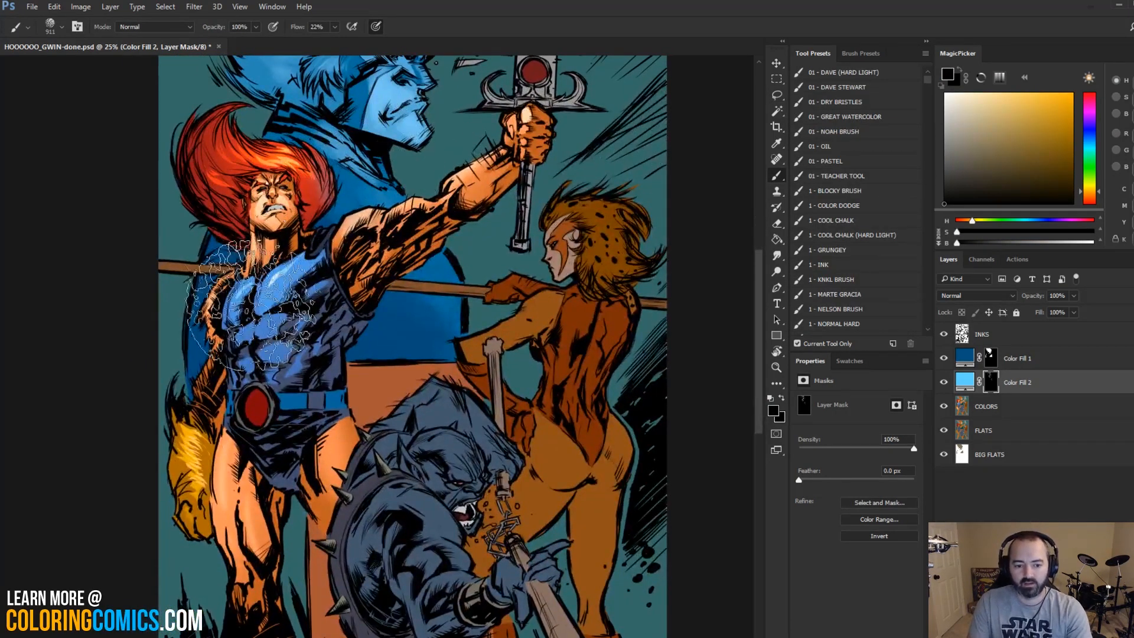
{"action": "key", "text": "ctrl+plus"}
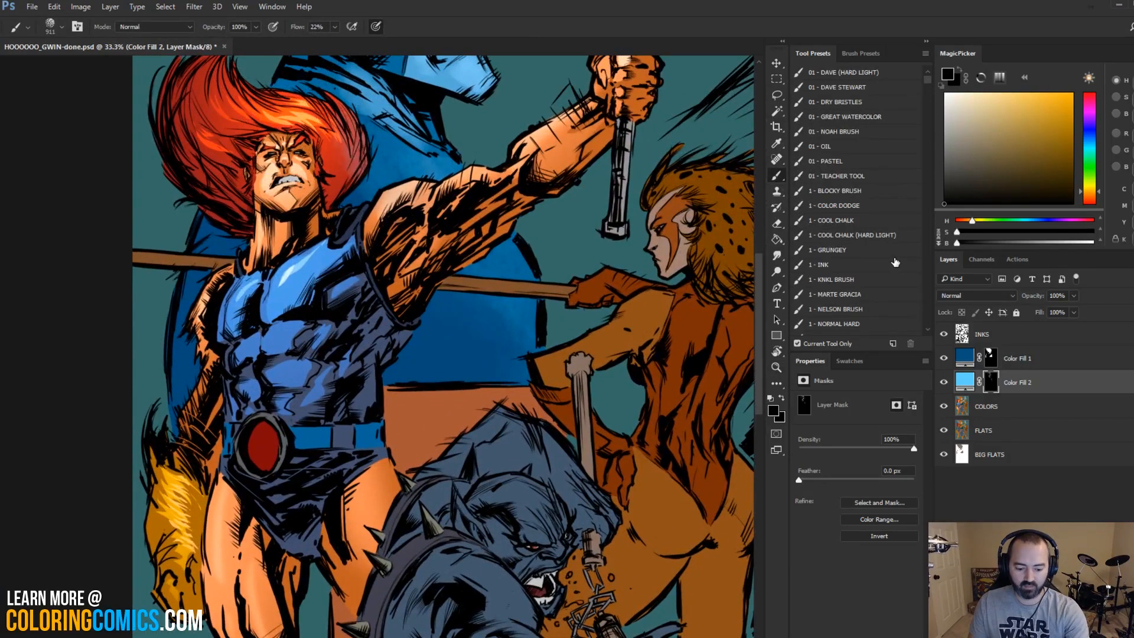
{"action": "key", "text": "F5"}
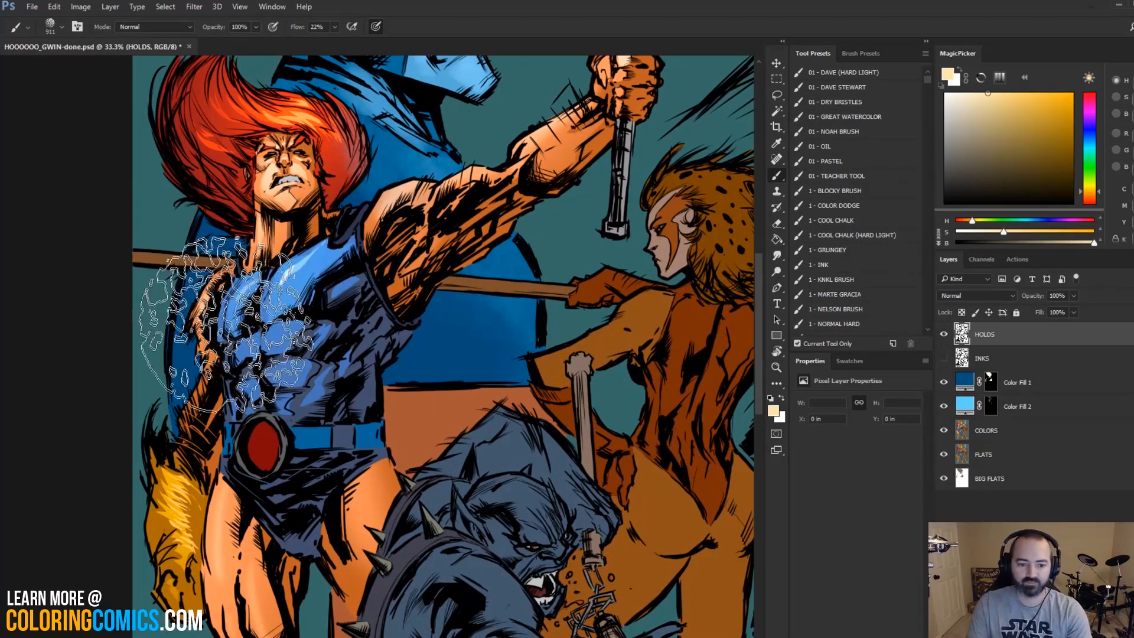
{"action": "key", "text": "l"}
{"action": "key", "text": "ctrl+plus"}
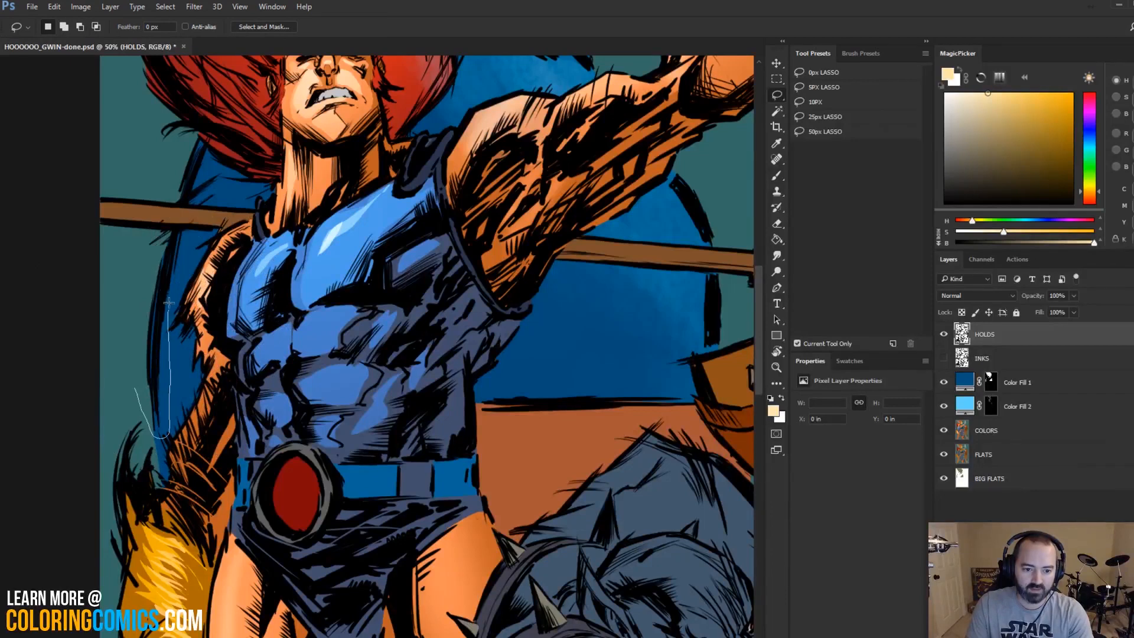
{"action": "left_click_drag", "start_coordinate": [138, 317], "coordinate": [136, 389]}
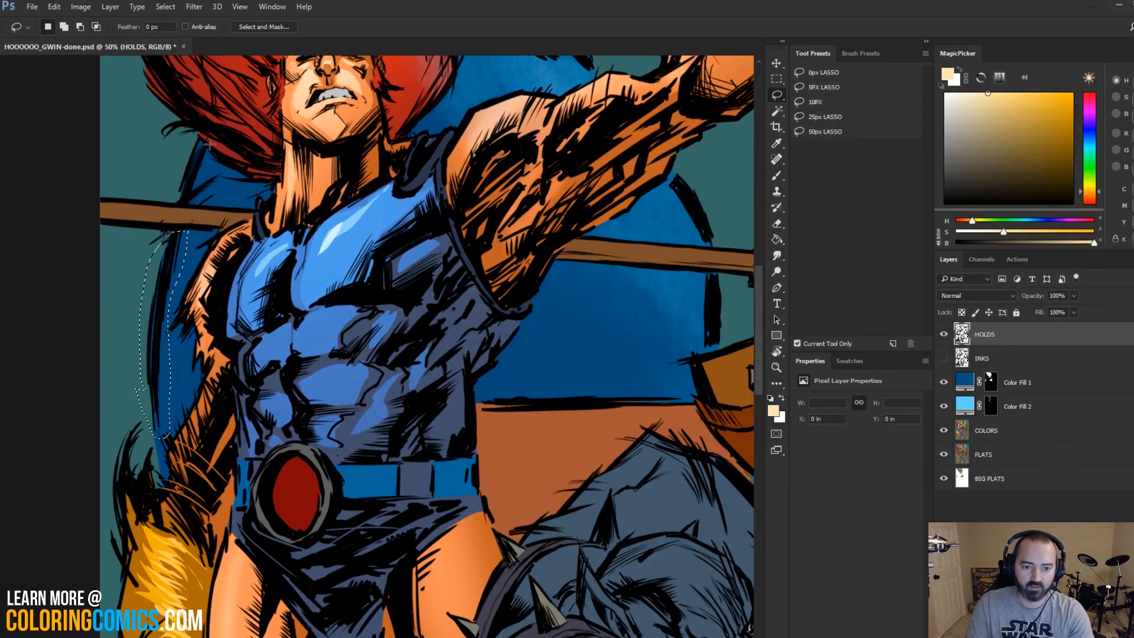
{"action": "mouse_move", "coordinate": [219, 194]}
{"action": "left_mouse_down"}
{"action": "mouse_move", "coordinate": [175, 203]}
{"action": "mouse_move", "coordinate": [178, 158]}
{"action": "mouse_move", "coordinate": [195, 138]}
{"action": "mouse_move", "coordinate": [220, 204]}
{"action": "left_mouse_up"}
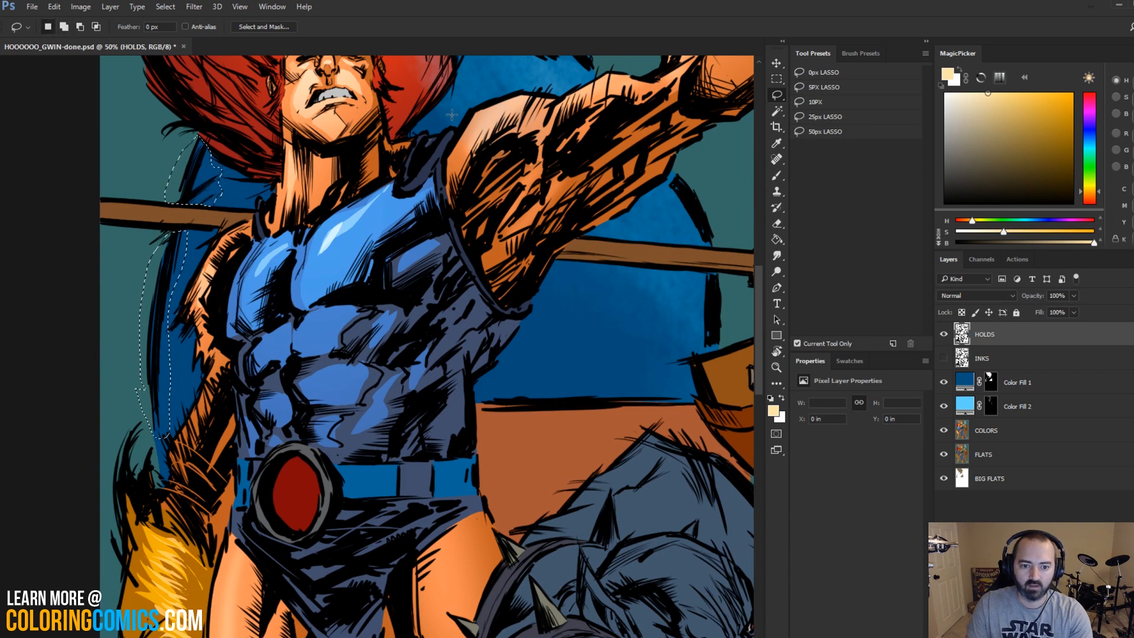
{"action": "mouse_move", "coordinate": [693, 163]}
{"action": "left_mouse_down"}
{"action": "mouse_move", "coordinate": [664, 188]}
{"action": "mouse_move", "coordinate": [561, 231]}
{"action": "mouse_move", "coordinate": [570, 254]}
{"action": "mouse_move", "coordinate": [608, 177]}
{"action": "mouse_move", "coordinate": [608, 270]}
{"action": "mouse_move", "coordinate": [585, 360]}
{"action": "mouse_move", "coordinate": [613, 322]}
{"action": "mouse_move", "coordinate": [612, 291]}
{"action": "left_mouse_up"}
{"action": "left_click_drag", "start_coordinate": [576, 166], "coordinate": [613, 424]}
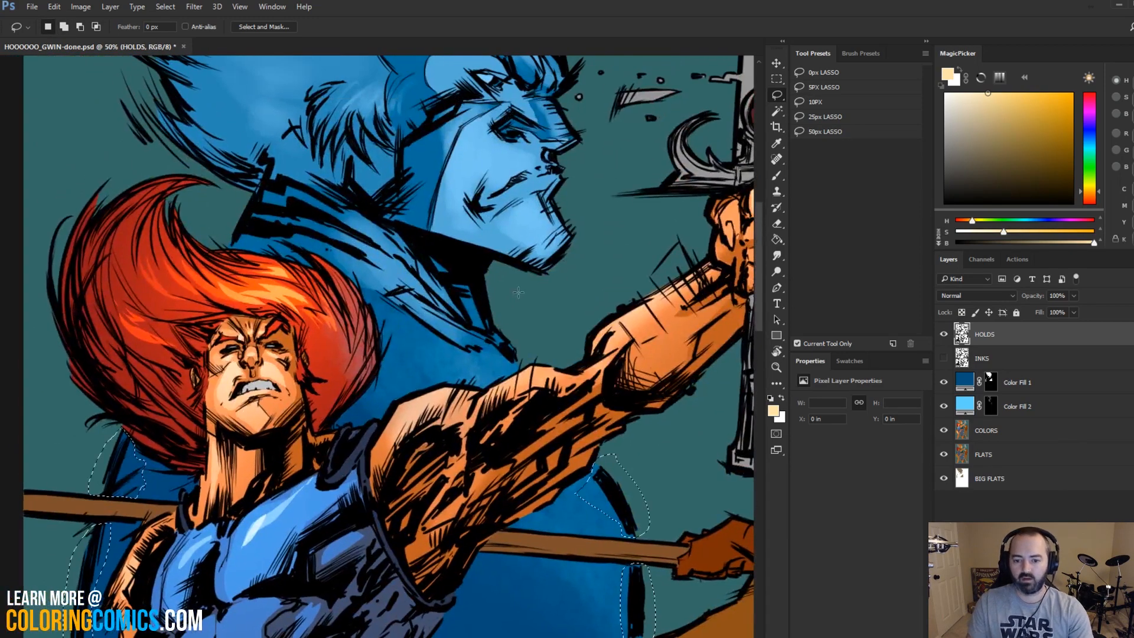
{"action": "mouse_move", "coordinate": [526, 328]}
{"action": "left_mouse_down"}
{"action": "mouse_move", "coordinate": [529, 360]}
{"action": "mouse_move", "coordinate": [486, 365]}
{"action": "mouse_move", "coordinate": [379, 303]}
{"action": "mouse_move", "coordinate": [365, 275]}
{"action": "mouse_move", "coordinate": [323, 249]}
{"action": "mouse_move", "coordinate": [223, 240]}
{"action": "mouse_move", "coordinate": [228, 217]}
{"action": "mouse_move", "coordinate": [218, 241]}
{"action": "mouse_move", "coordinate": [254, 334]}
{"action": "mouse_move", "coordinate": [253, 318]}
{"action": "mouse_move", "coordinate": [145, 273]}
{"action": "mouse_move", "coordinate": [105, 141]}
{"action": "mouse_move", "coordinate": [120, 72]}
{"action": "mouse_move", "coordinate": [512, 53]}
{"action": "mouse_move", "coordinate": [595, 107]}
{"action": "mouse_move", "coordinate": [647, 170]}
{"action": "mouse_move", "coordinate": [599, 228]}
{"action": "mouse_move", "coordinate": [626, 260]}
{"action": "mouse_move", "coordinate": [630, 318]}
{"action": "mouse_move", "coordinate": [604, 400]}
{"action": "mouse_move", "coordinate": [585, 421]}
{"action": "left_mouse_up"}
{"action": "key", "text": "ctrl+d"}
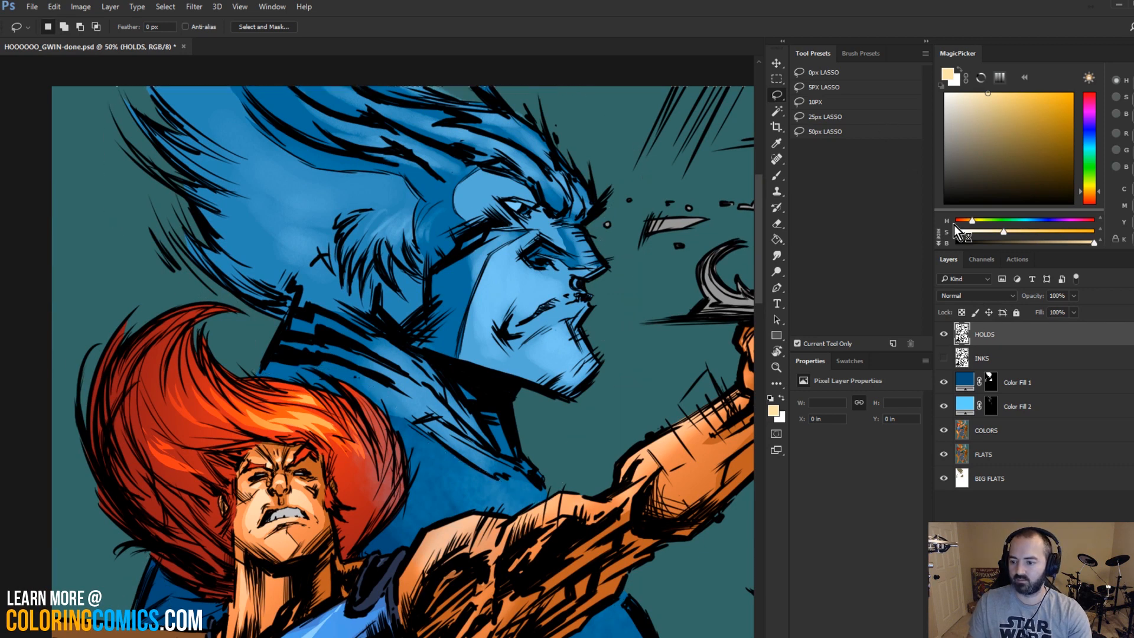
Step: Colorize the background figure's line art with Hue/Saturation at hue 208, saturation 25 and lightness +24
{"action": "key", "text": "ctrl+u"}
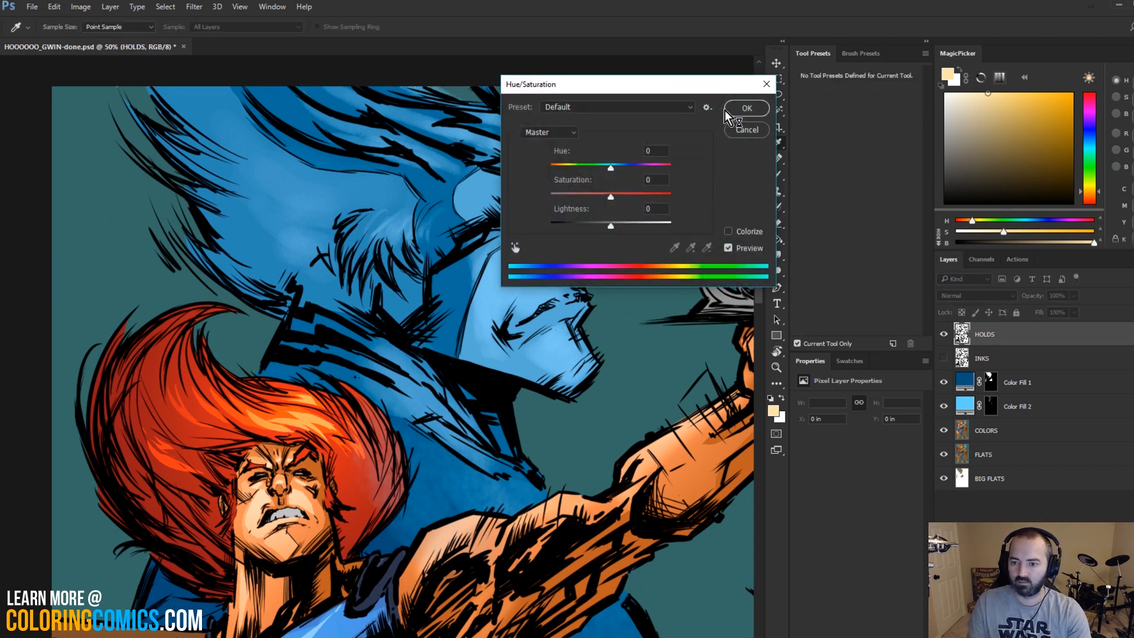
{"action": "left_click_drag", "start_coordinate": [728, 86], "coordinate": [1012, 78]}
{"action": "left_click", "coordinate": [728, 231]}
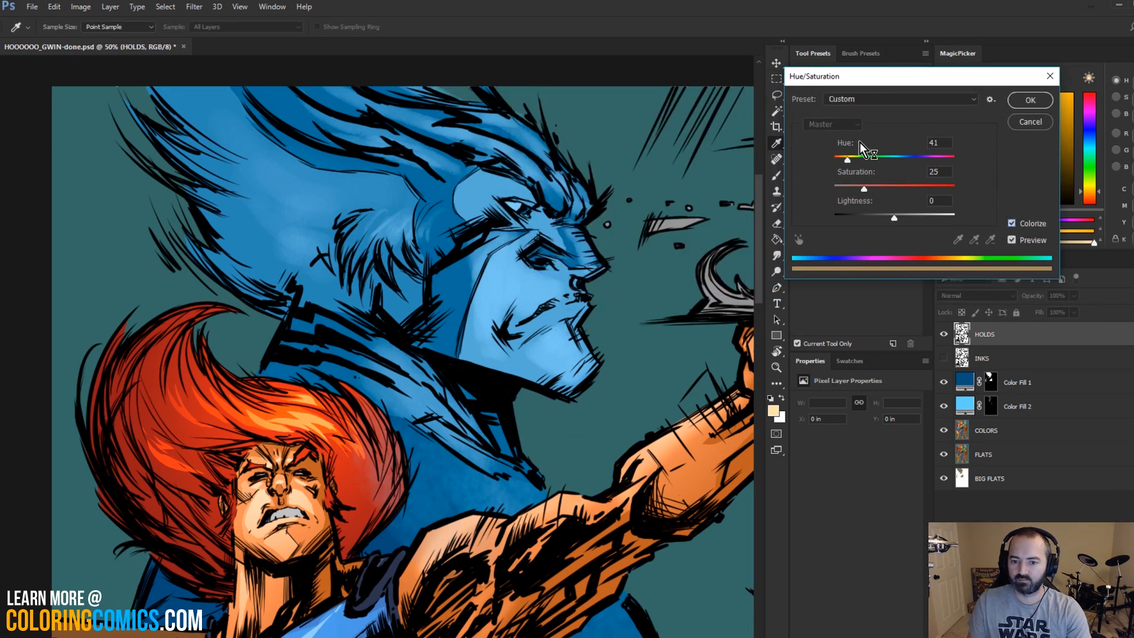
{"action": "left_click_drag", "start_coordinate": [894, 215], "coordinate": [909, 220]}
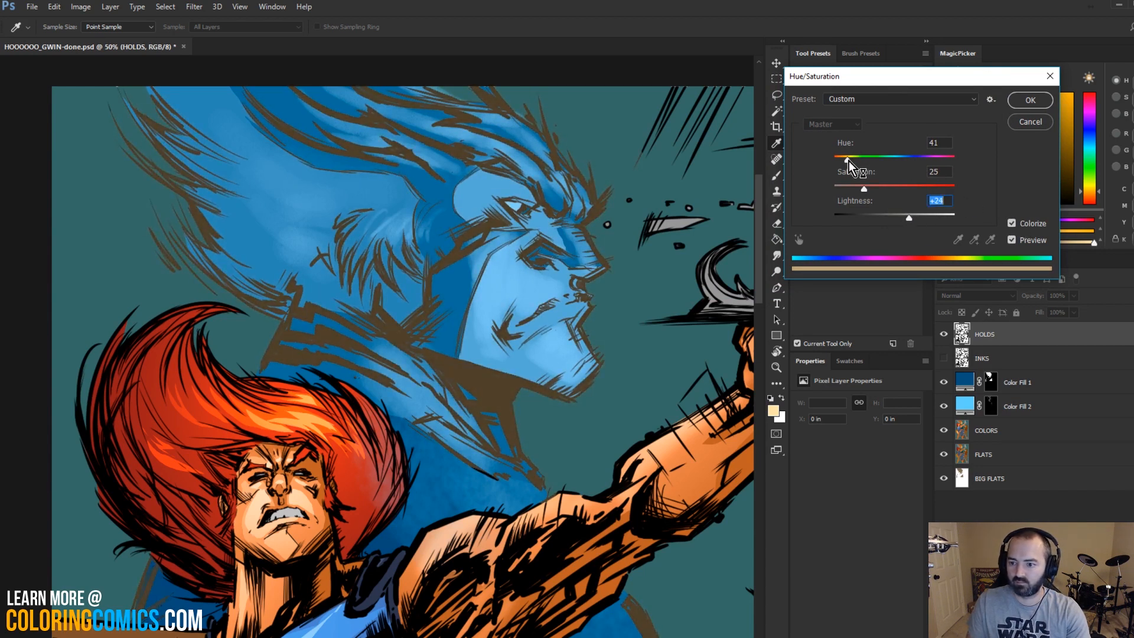
{"action": "left_click_drag", "start_coordinate": [849, 161], "coordinate": [895, 165]}
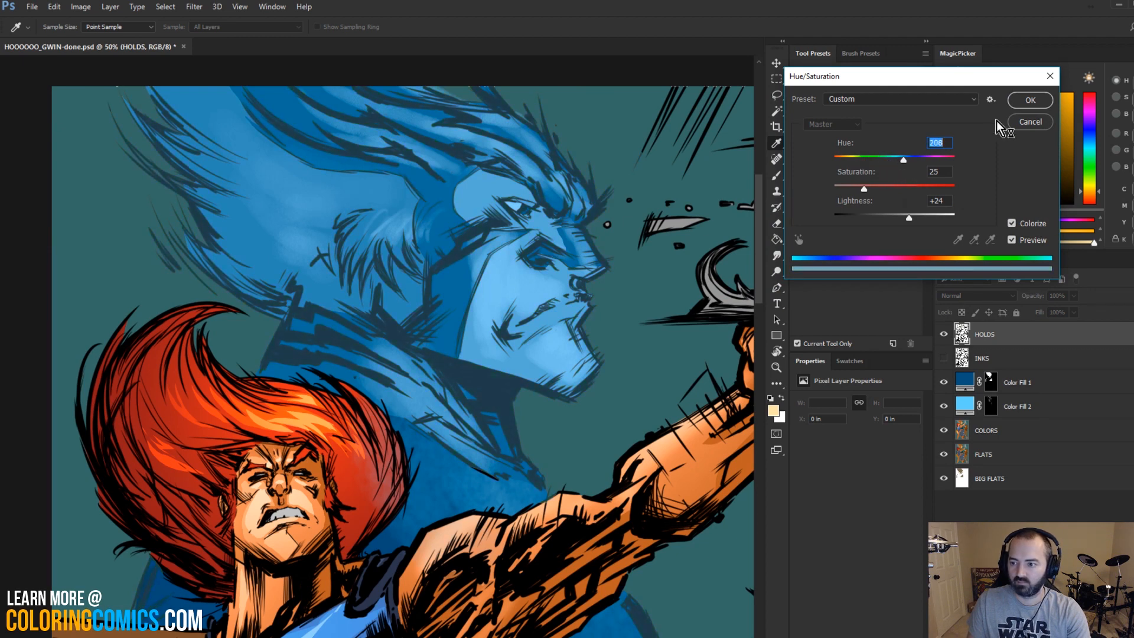
{"action": "left_click", "coordinate": [1030, 100]}
Step: Select the teal background with the Magic Wand and add a pale yellow ffe4a8 Solid Color fill layer above COLORS
{"action": "left_click", "coordinate": [777, 367]}
{"action": "left_click", "coordinate": [538, 333], "text": "alt"}
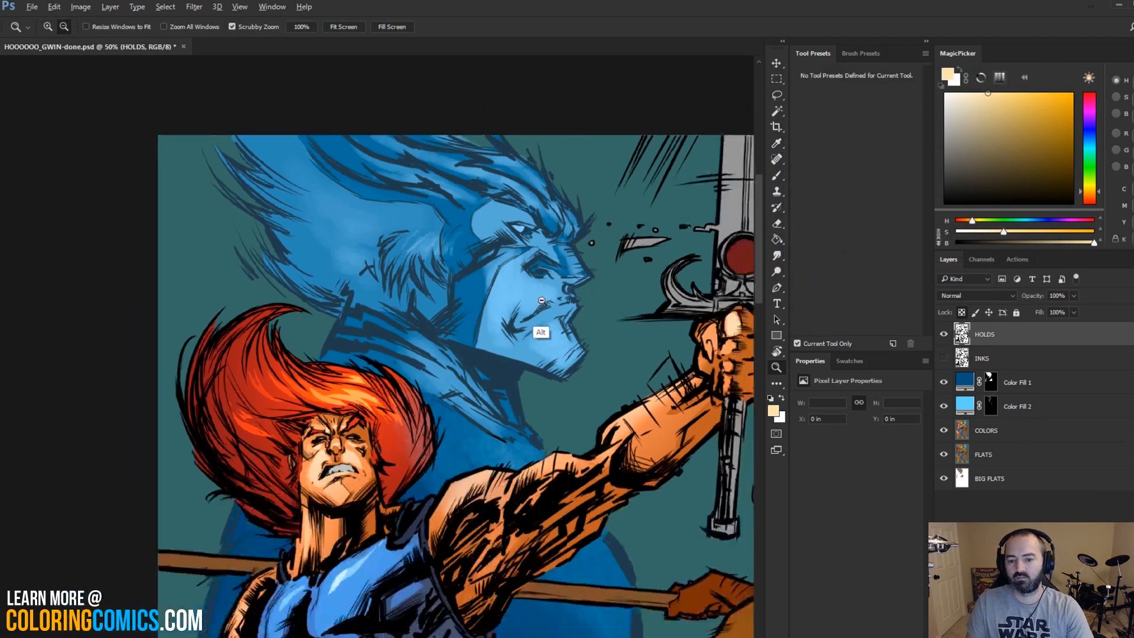
{"action": "left_click", "coordinate": [539, 330], "text": "alt"}
{"action": "left_click", "coordinate": [539, 331], "text": "alt"}
{"action": "key", "text": "l"}
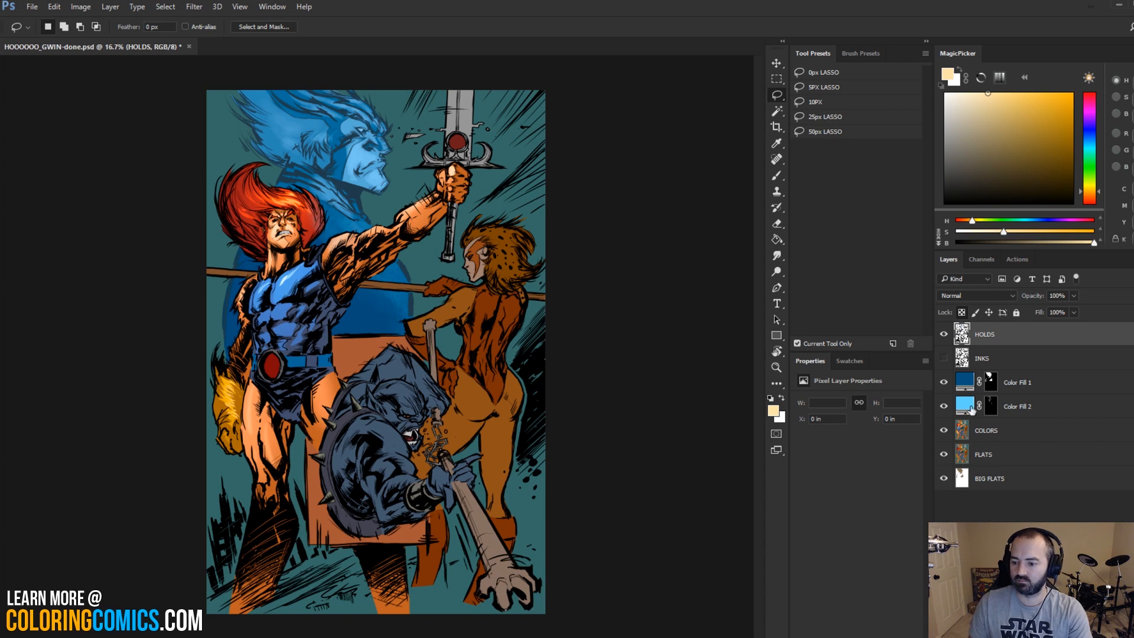
{"action": "left_click", "coordinate": [985, 430]}
{"action": "left_click", "coordinate": [777, 110]}
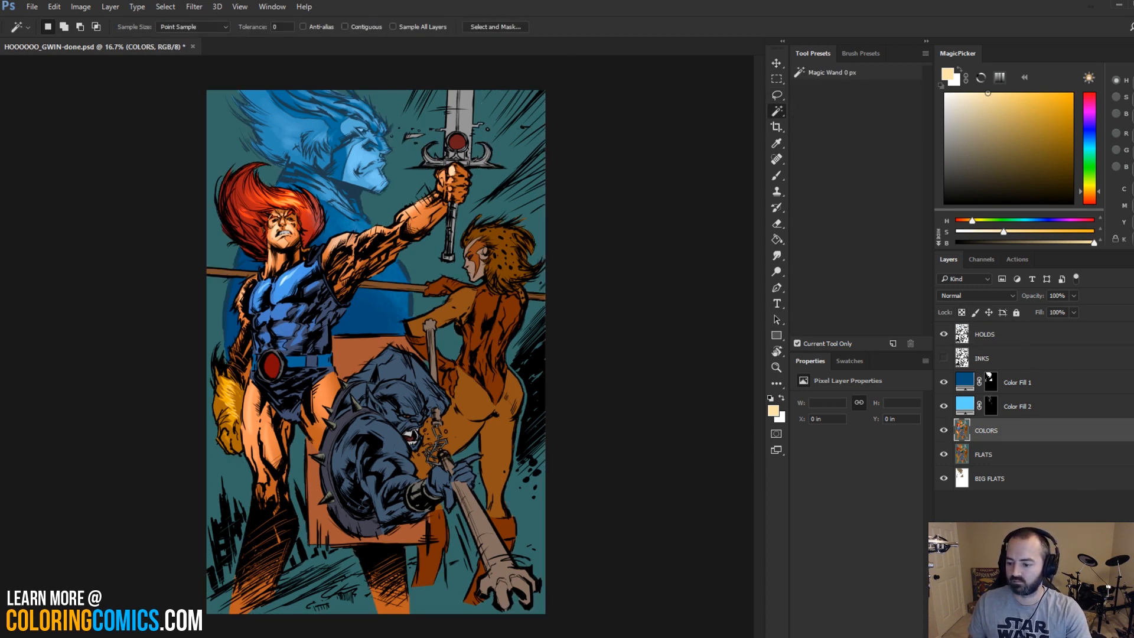
{"action": "left_click", "coordinate": [1100, 632]}
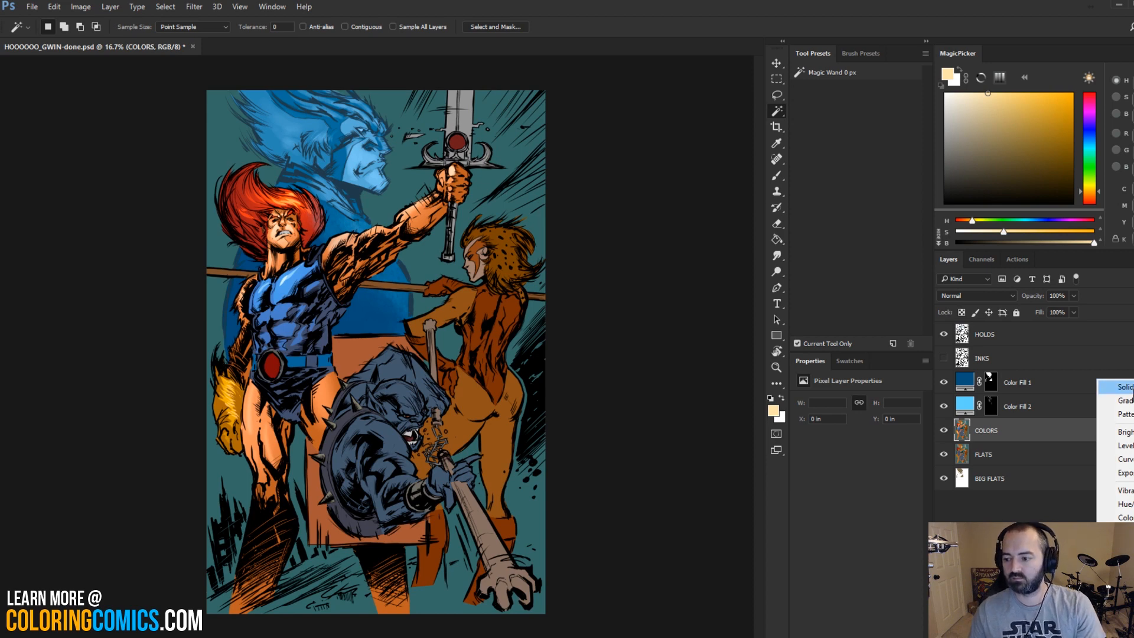
{"action": "left_click", "coordinate": [1120, 387]}
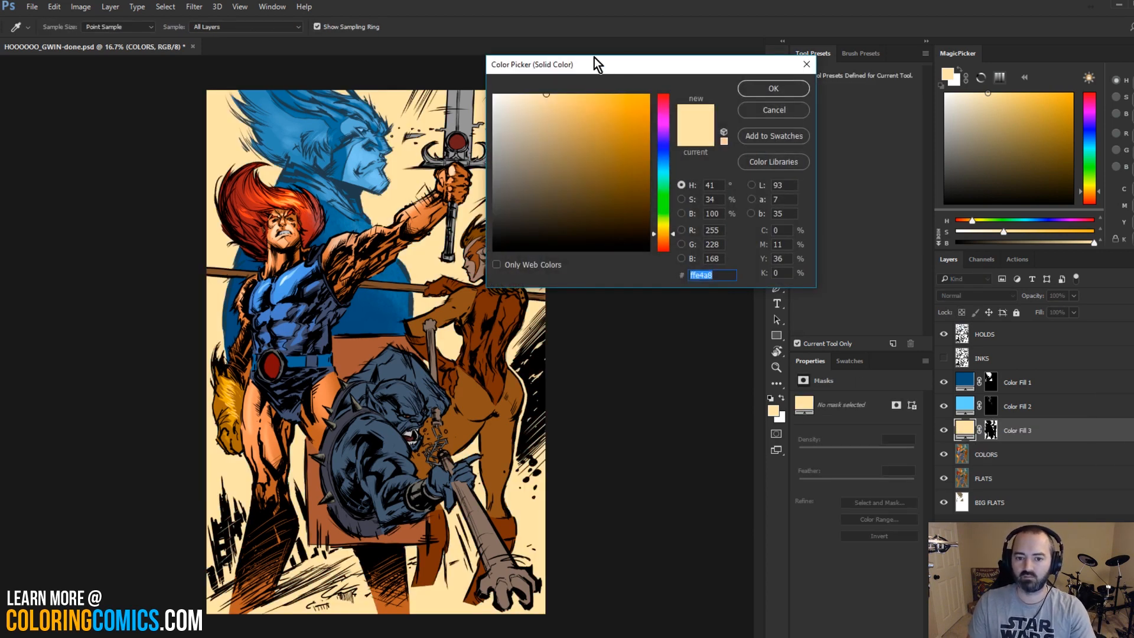
{"action": "left_click", "coordinate": [777, 90]}
Step: Fill the Color Fill 3 layer mask with black using the Paint Bucket
{"action": "left_click", "coordinate": [941, 87]}
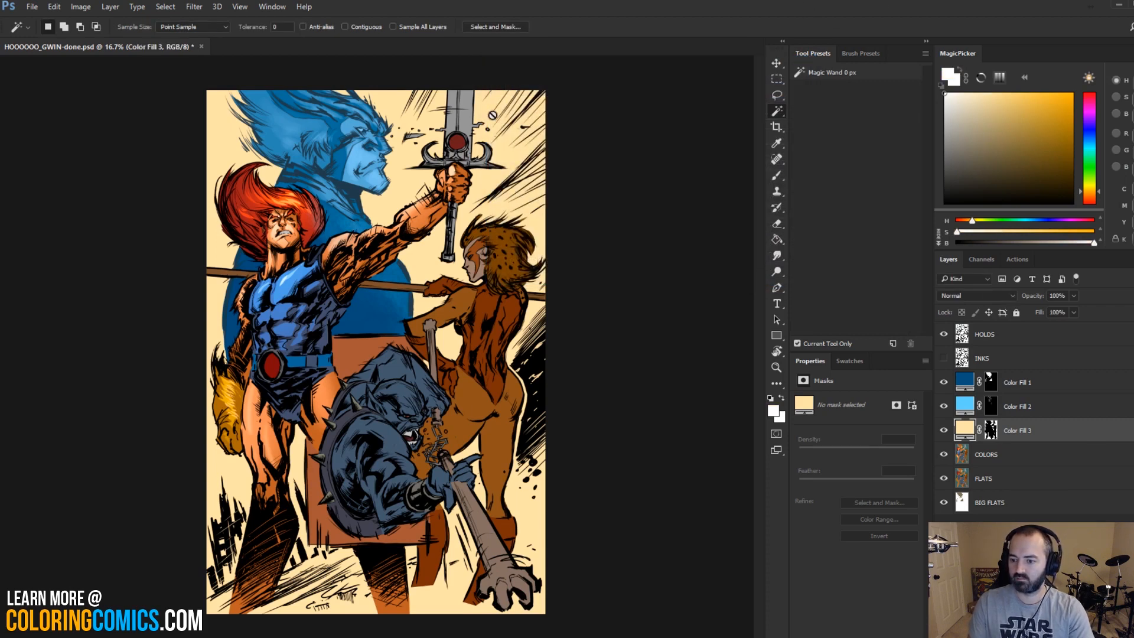
{"action": "key", "text": "g"}
{"action": "left_click", "coordinate": [542, 208]}
{"action": "left_click", "coordinate": [608, 260]}
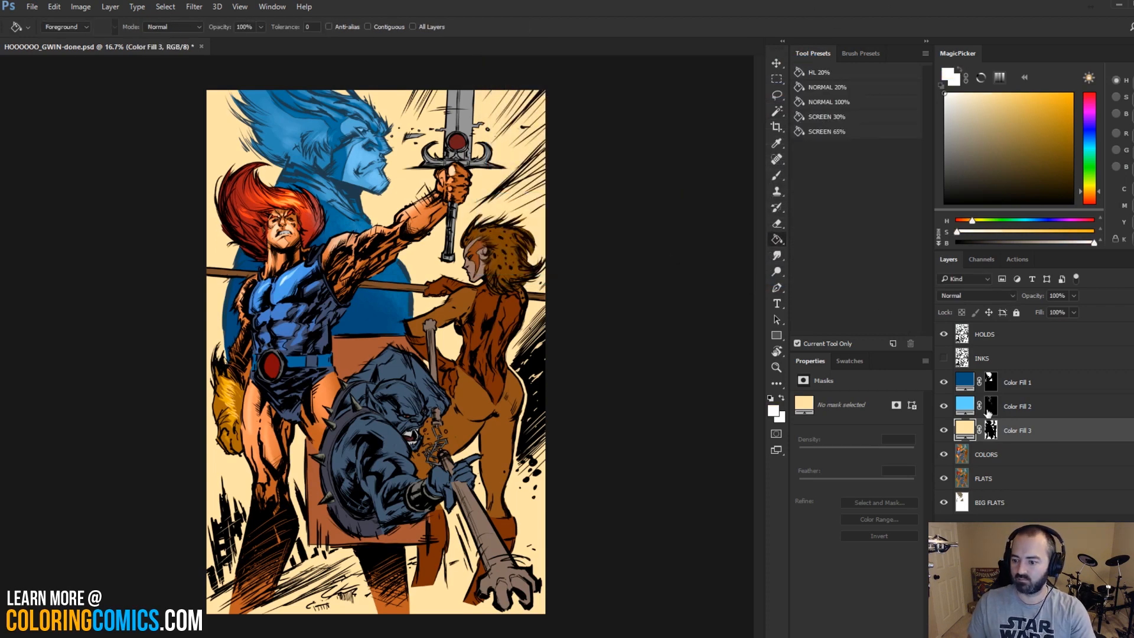
{"action": "left_click", "coordinate": [991, 430]}
{"action": "left_click", "coordinate": [426, 169]}
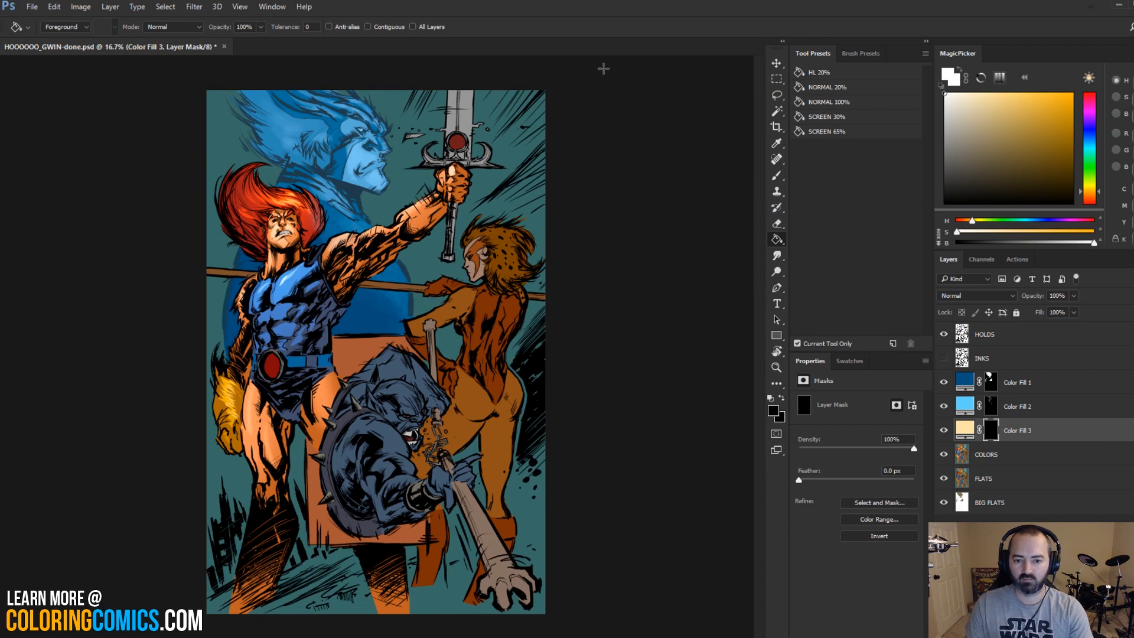
Step: Select the teal background from the FLATS layer and ready a white brush on the Color Fill 3 mask
{"action": "left_click", "coordinate": [964, 483]}
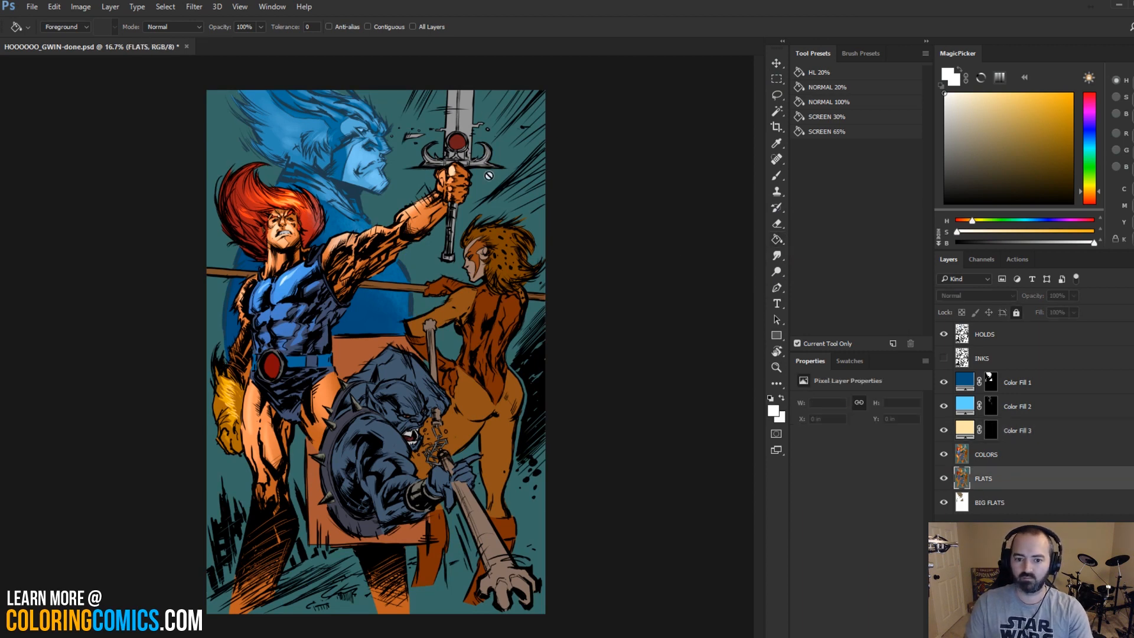
{"action": "key", "text": "w"}
{"action": "left_click", "coordinate": [991, 430]}
{"action": "key", "text": "b"}
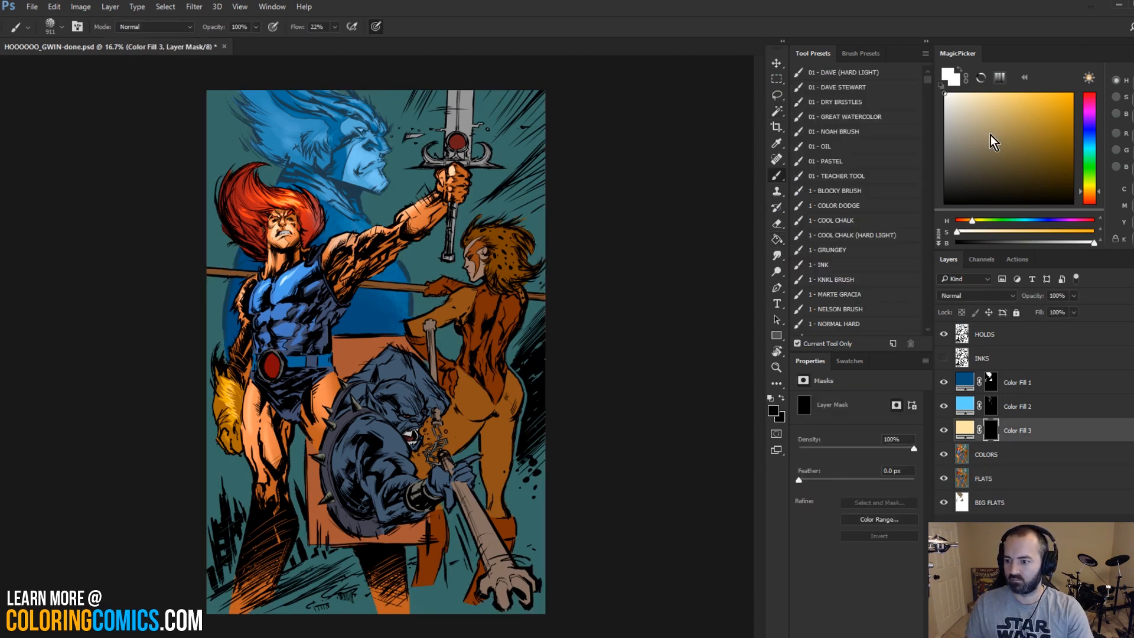
{"action": "key", "text": "d"}
{"action": "key", "text": "x"}
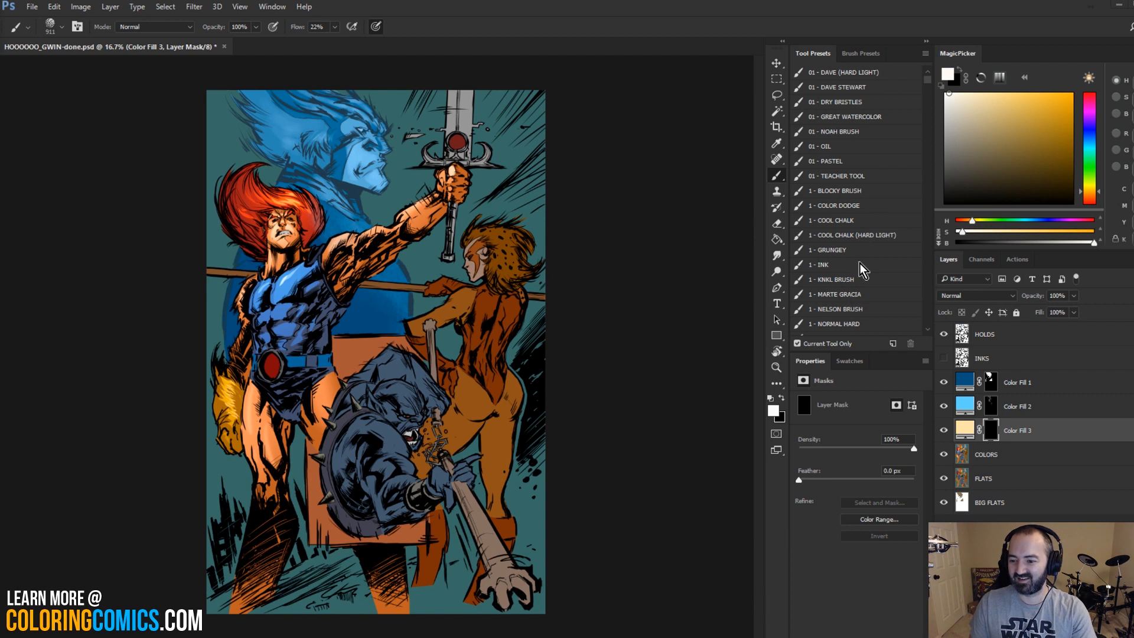
Step: Paint a broad soft glow behind the figures on the Color Fill 3 mask using the 1 - SOTO BRUSH preset at 49% opacity
{"action": "left_click", "coordinate": [863, 325]}
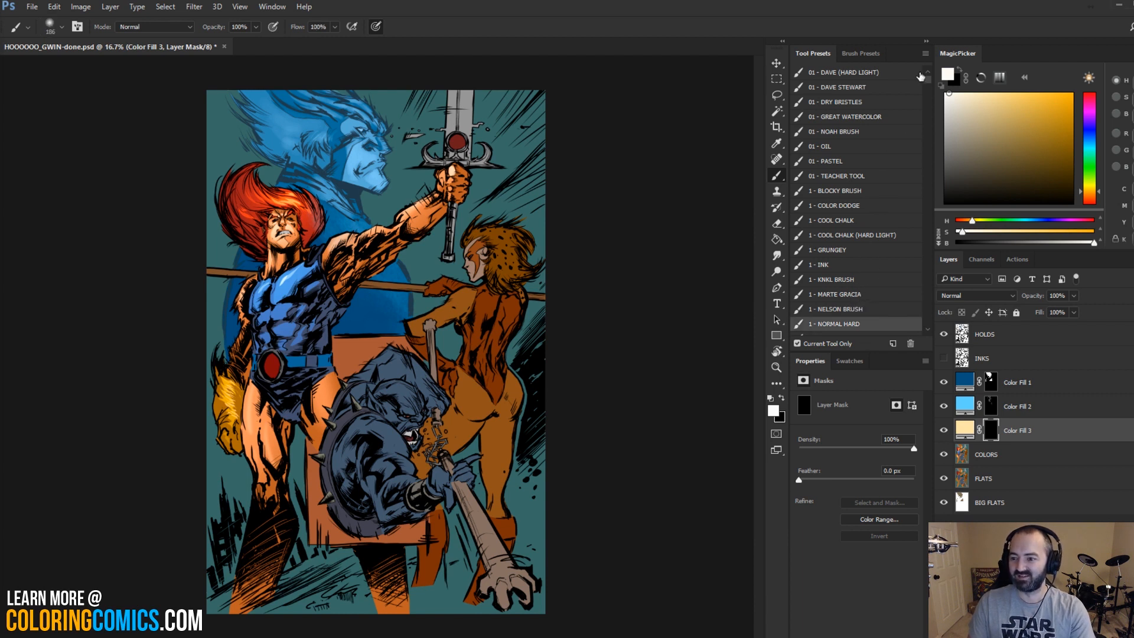
{"action": "scroll", "coordinate": [927, 89], "scroll_direction": "down", "scroll_amount": 5}
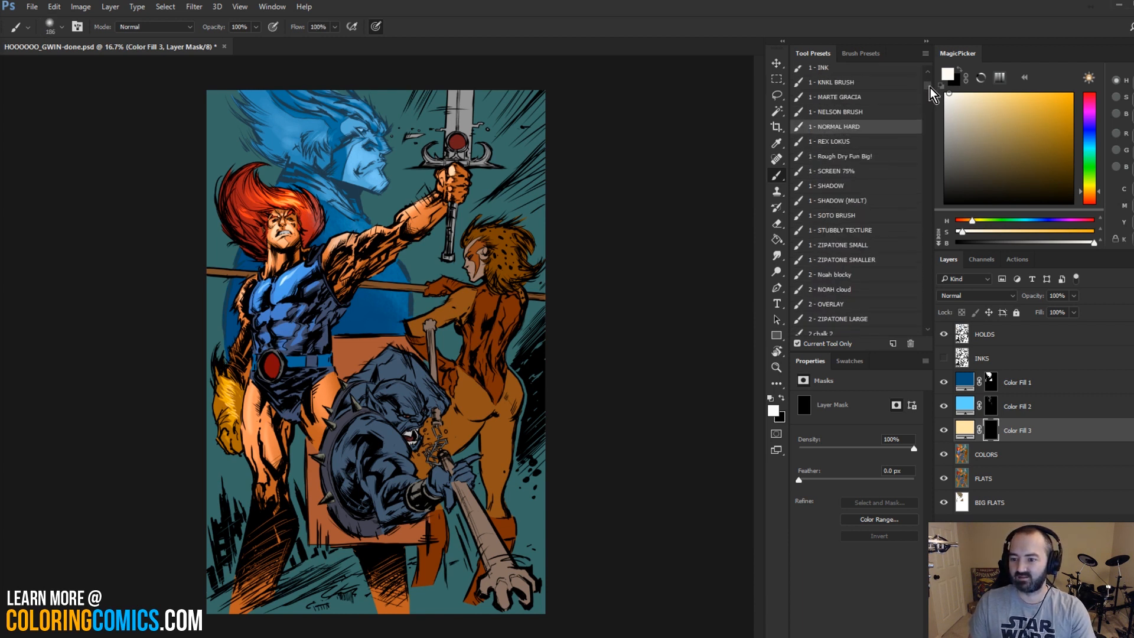
{"action": "left_click", "coordinate": [860, 187]}
{"action": "left_click", "coordinate": [858, 201]}
{"action": "left_click", "coordinate": [858, 216]}
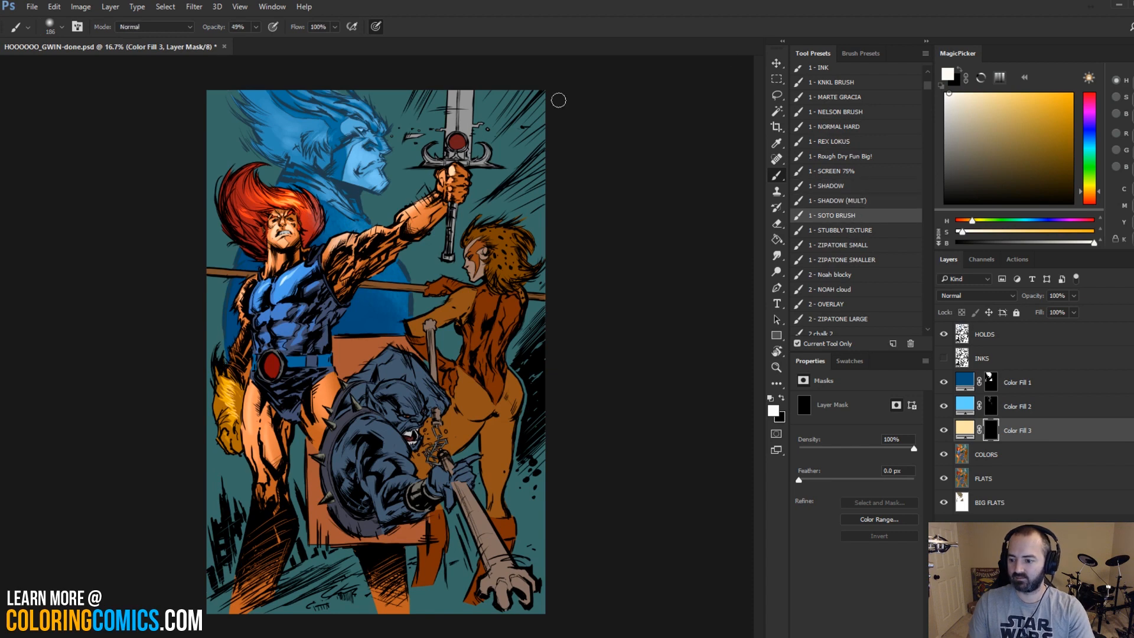
{"action": "left_click_drag", "start_coordinate": [384, 205], "coordinate": [440, 207]}
{"action": "mouse_move", "coordinate": [349, 218]}
{"action": "left_mouse_down"}
{"action": "mouse_move", "coordinate": [317, 294]}
{"action": "mouse_move", "coordinate": [386, 207]}
{"action": "left_mouse_up"}
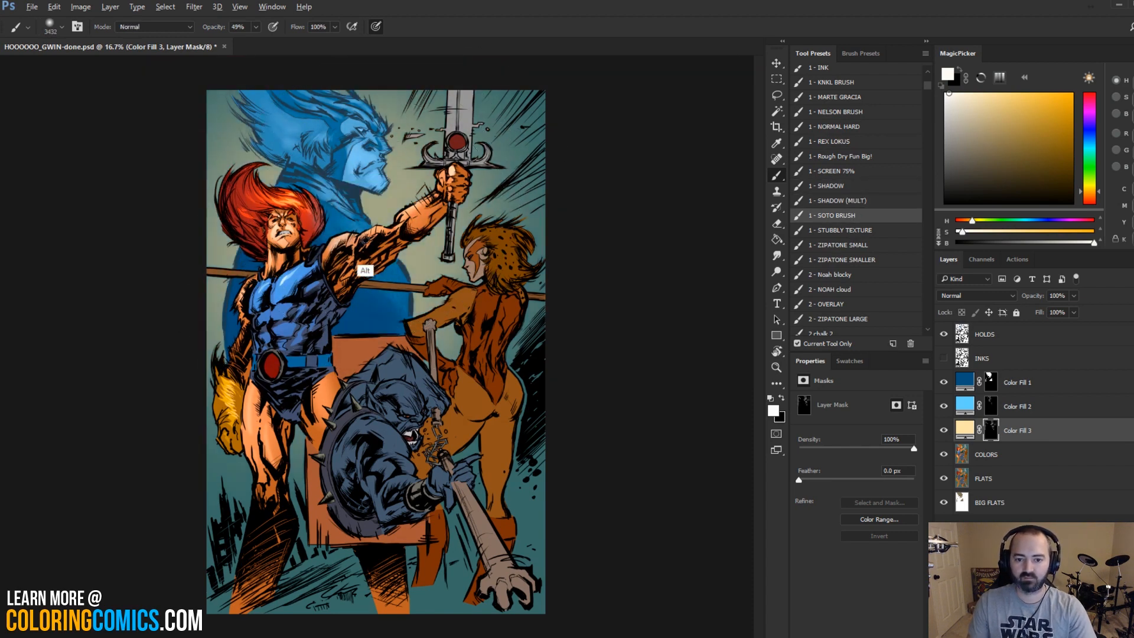
{"action": "left_click_drag", "start_coordinate": [368, 258], "coordinate": [336, 255]}
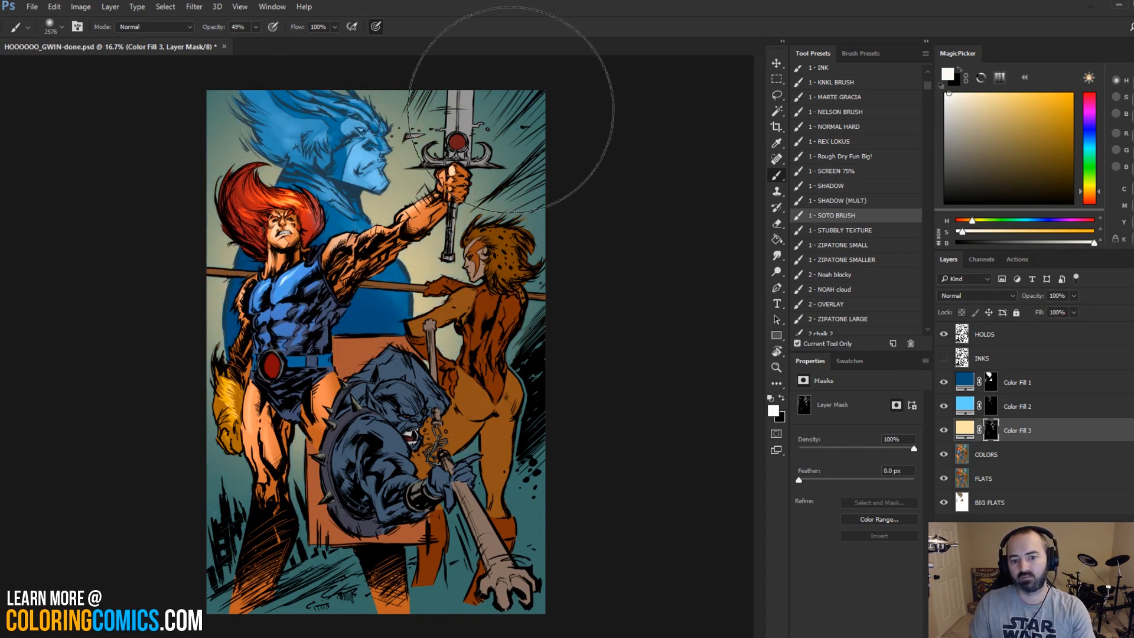
Step: Undo the background glow strokes and redo them to compare the page with and without the glow
{"action": "key", "text": "ctrl+alt+z"}
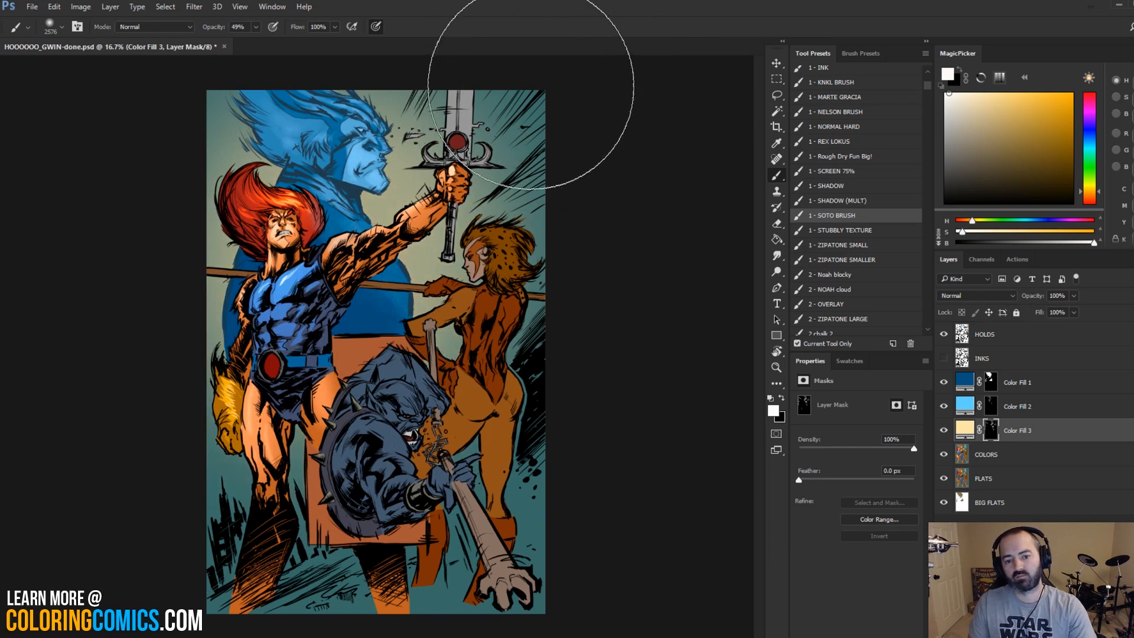
{"action": "key", "text": "ctrl+alt+z"}
{"action": "key", "text": "ctrl+alt+z"}
{"action": "key", "text": "ctrl+alt+z"}
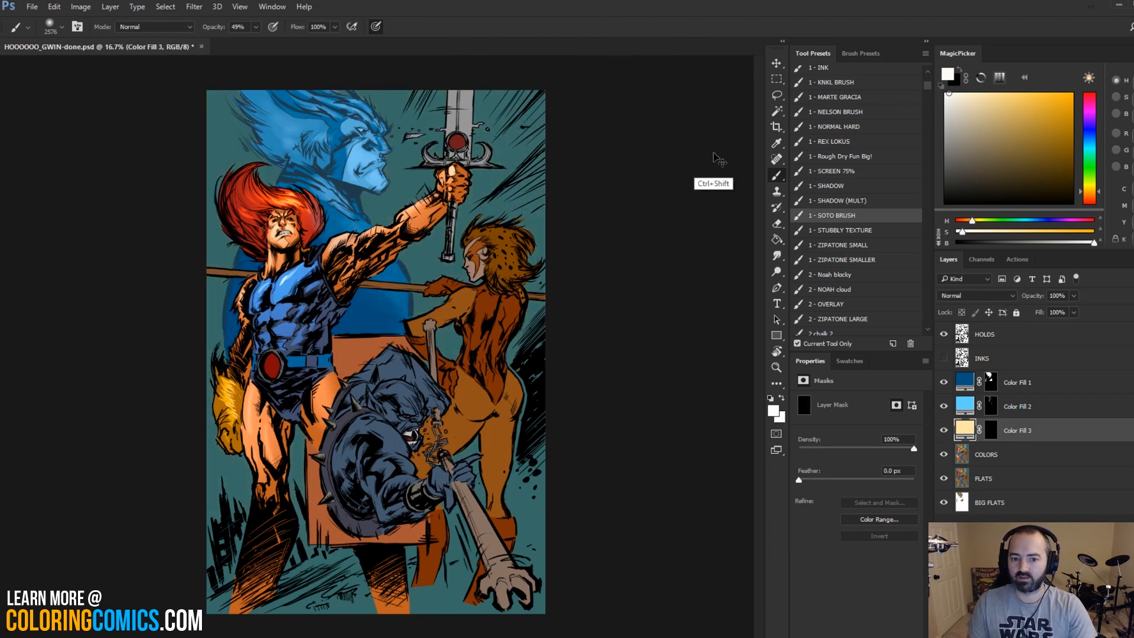
{"action": "key", "text": "ctrl+shift+z"}
{"action": "key", "text": "ctrl+shift+z"}
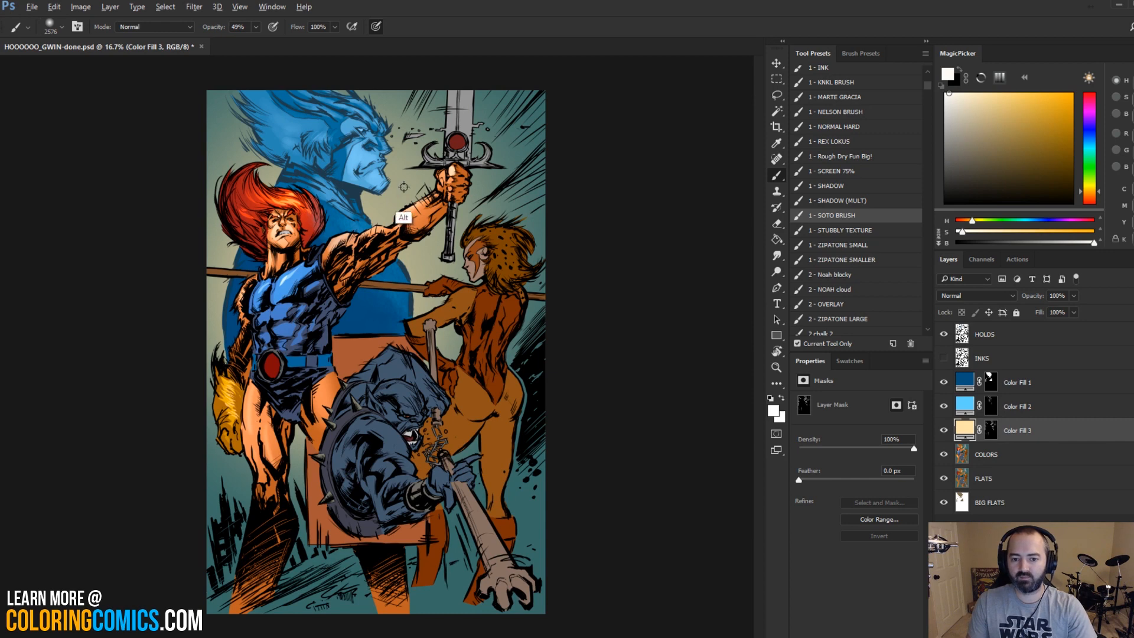
Step: Reselect the Color Fill 3 mask and brighten the glow around the background figure's face with a smaller brush
{"action": "left_click", "coordinate": [990, 430]}
{"action": "left_click_drag", "start_coordinate": [366, 194], "coordinate": [294, 228]}
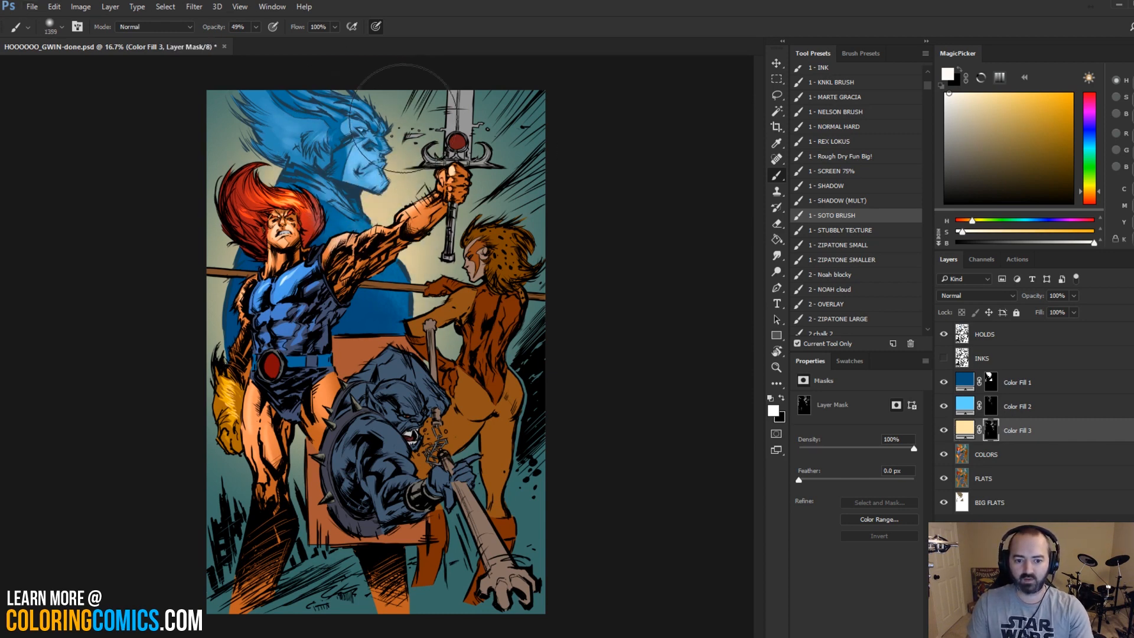
Step: Examine the background glow close up and across the whole page
{"action": "key", "text": "l"}
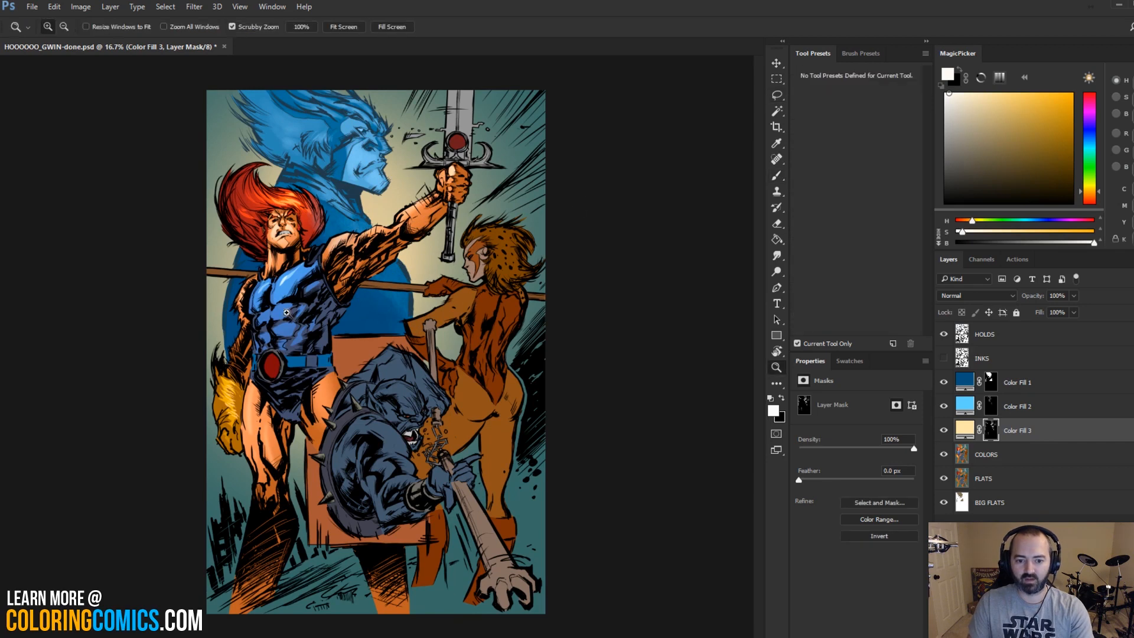
{"action": "key", "text": "ctrl+plus"}
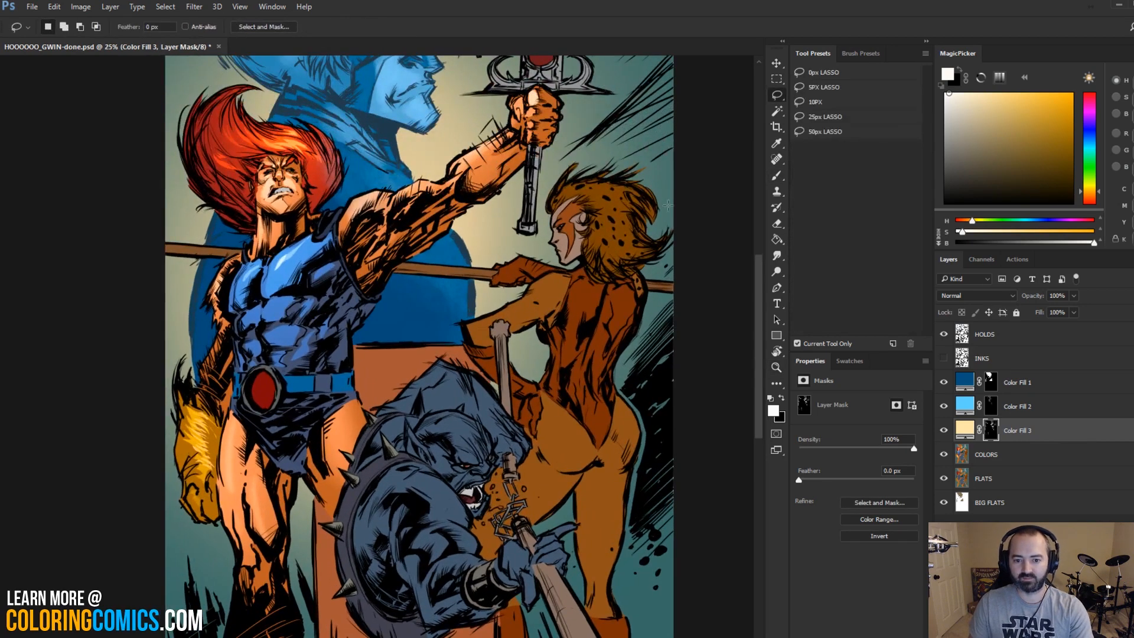
{"action": "left_click", "coordinate": [776, 367]}
{"action": "left_click", "coordinate": [530, 358], "text": "alt"}
{"action": "left_click", "coordinate": [529, 357], "text": "alt"}
{"action": "left_click", "coordinate": [530, 358], "text": "alt"}
{"action": "key", "text": "l"}
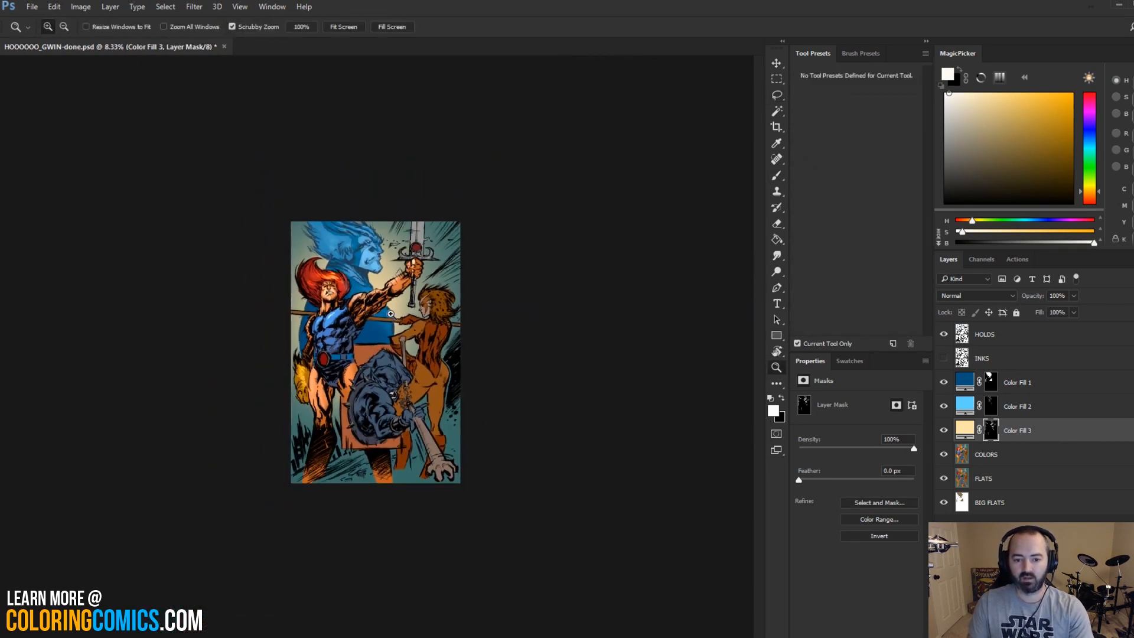
{"action": "key", "text": "ctrl+plus"}
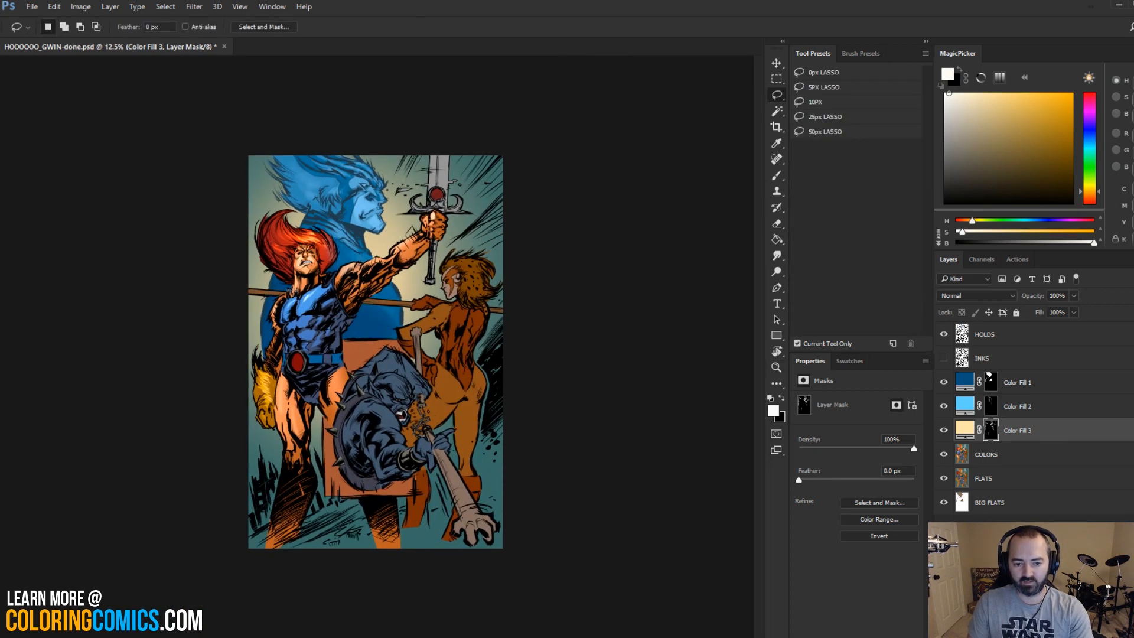
Step: Check the background area on the FLATS layer, then return to the Color Fill 3 mask with the brush enlarged to 2299 px
{"action": "left_click", "coordinate": [983, 478]}
{"action": "key", "text": "w"}
{"action": "left_click", "coordinate": [378, 275]}
{"action": "key", "text": "ctrl+d"}
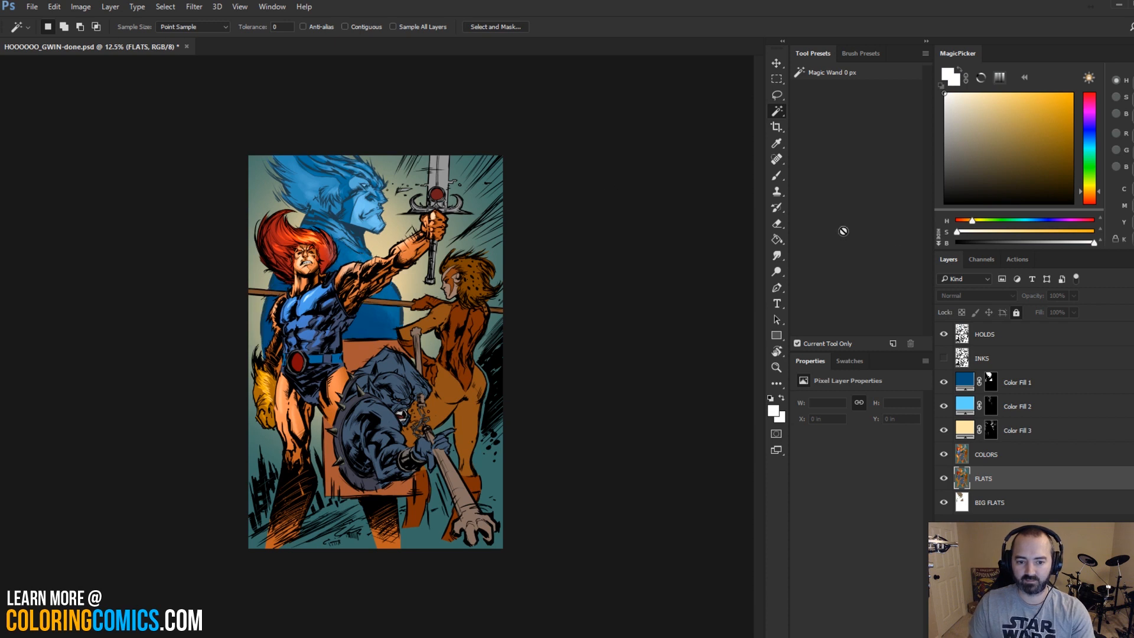
{"action": "key", "text": "b"}
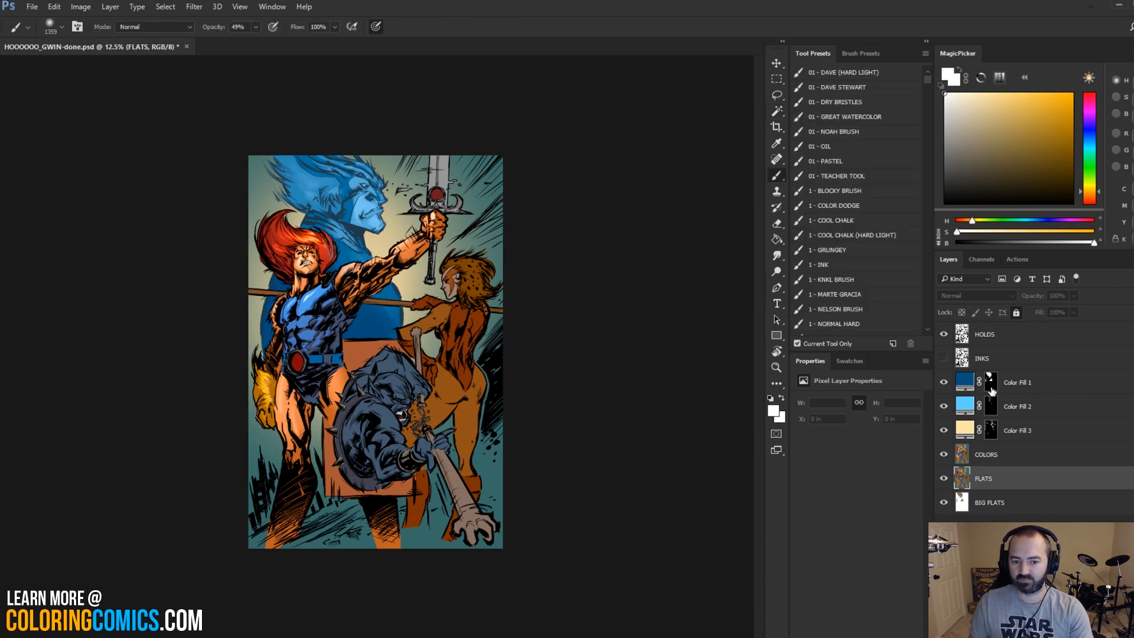
{"action": "left_click", "coordinate": [989, 430]}
{"action": "key", "text": "bracketright"}
{"action": "key", "text": "bracketright"}
{"action": "key", "text": "bracketright"}
{"action": "key", "text": "bracketright"}
{"action": "key", "text": "bracketright"}
{"action": "key", "text": "bracketright"}
{"action": "key", "text": "bracketright"}
{"action": "key", "text": "bracketright"}
{"action": "key", "text": "bracketright"}
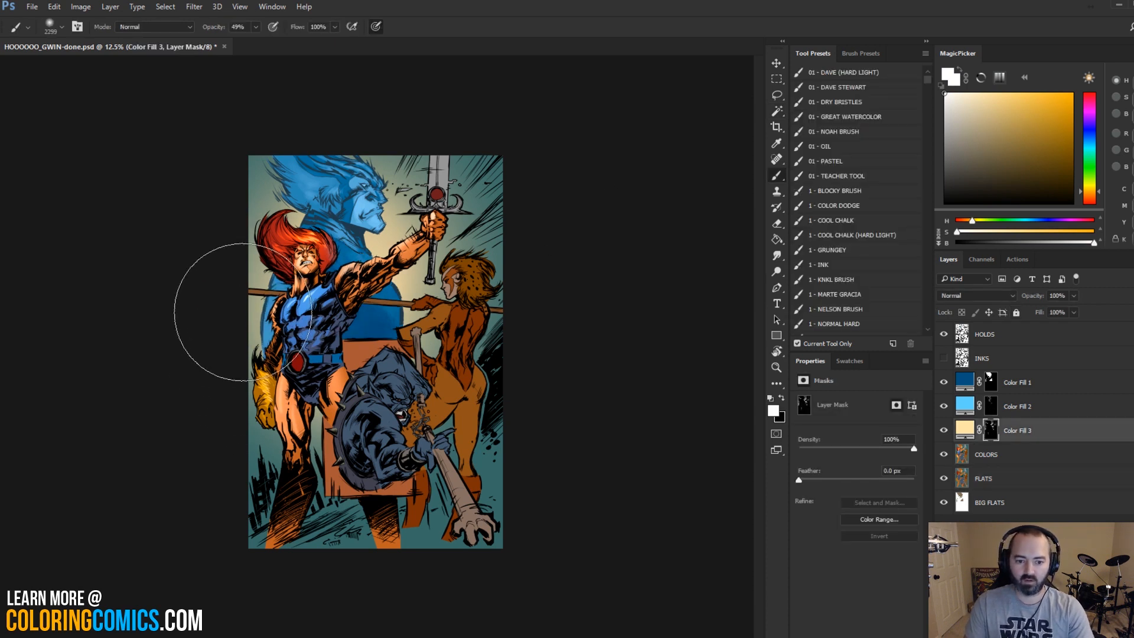
{"action": "key", "text": "ctrl+2"}
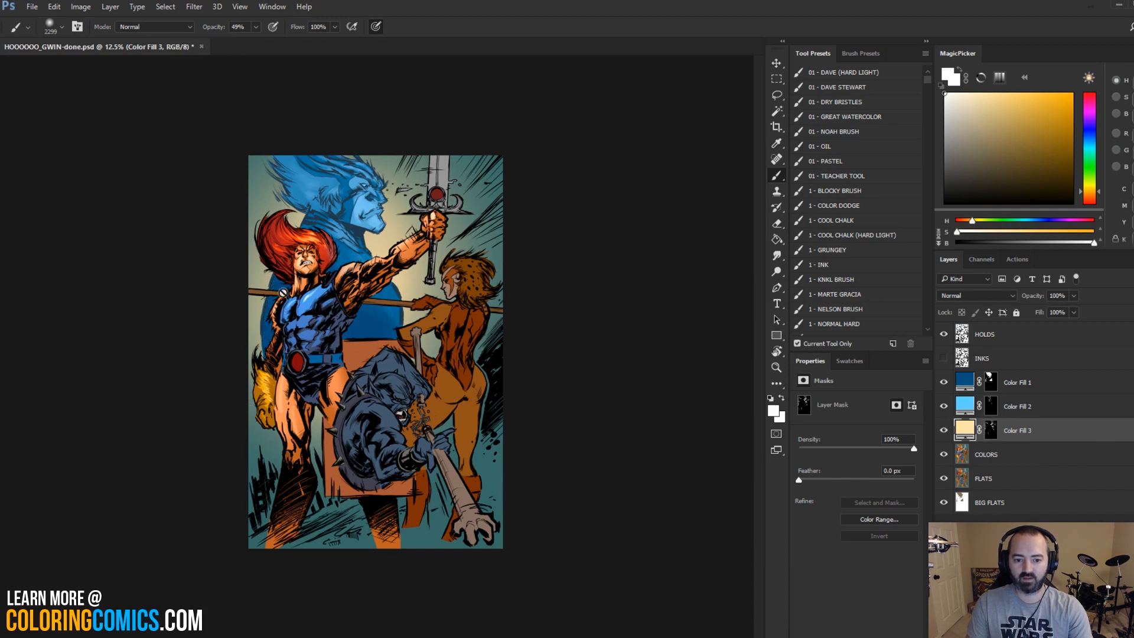
{"action": "key", "text": "l"}
{"action": "key", "text": "ctrl+plus"}
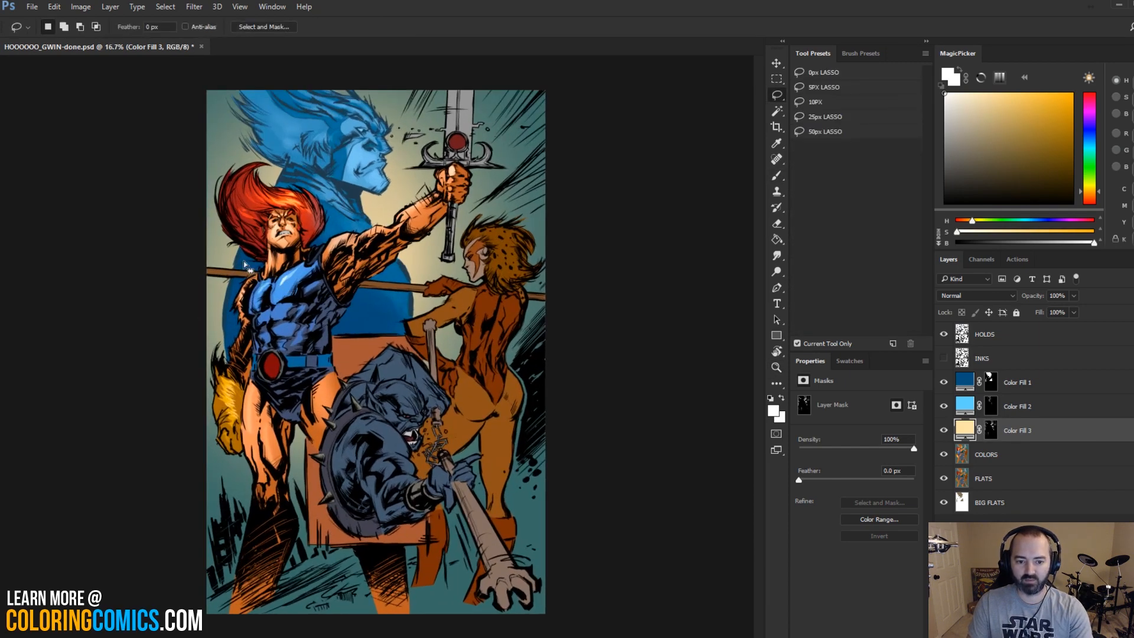
{"action": "left_click", "coordinate": [246, 269], "text": "ctrl"}
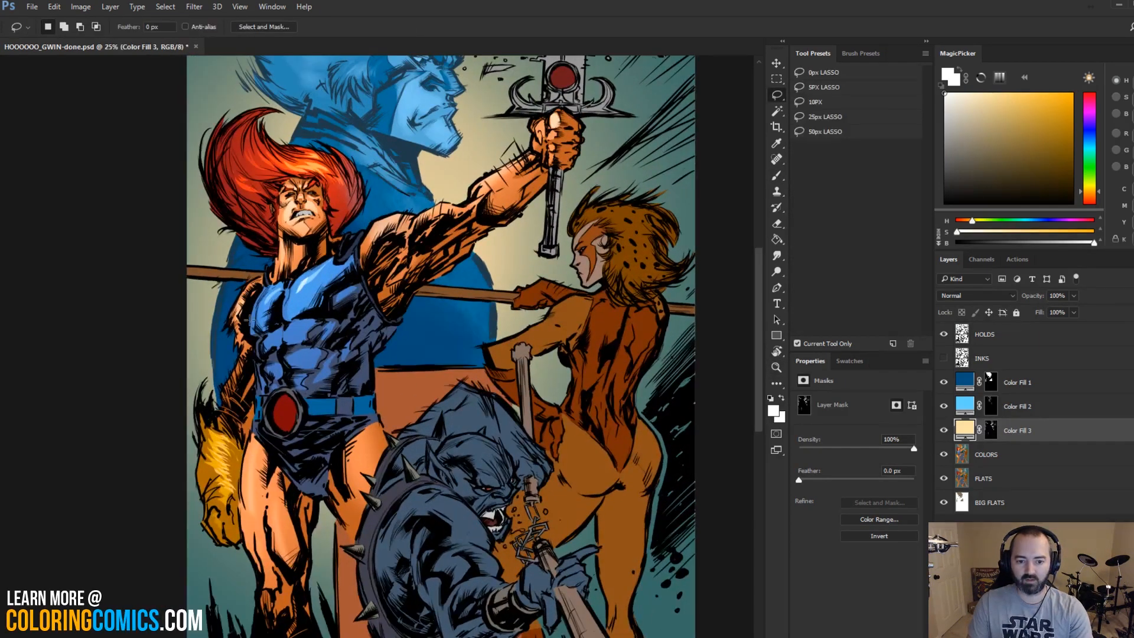
{"action": "left_click", "coordinate": [777, 367]}
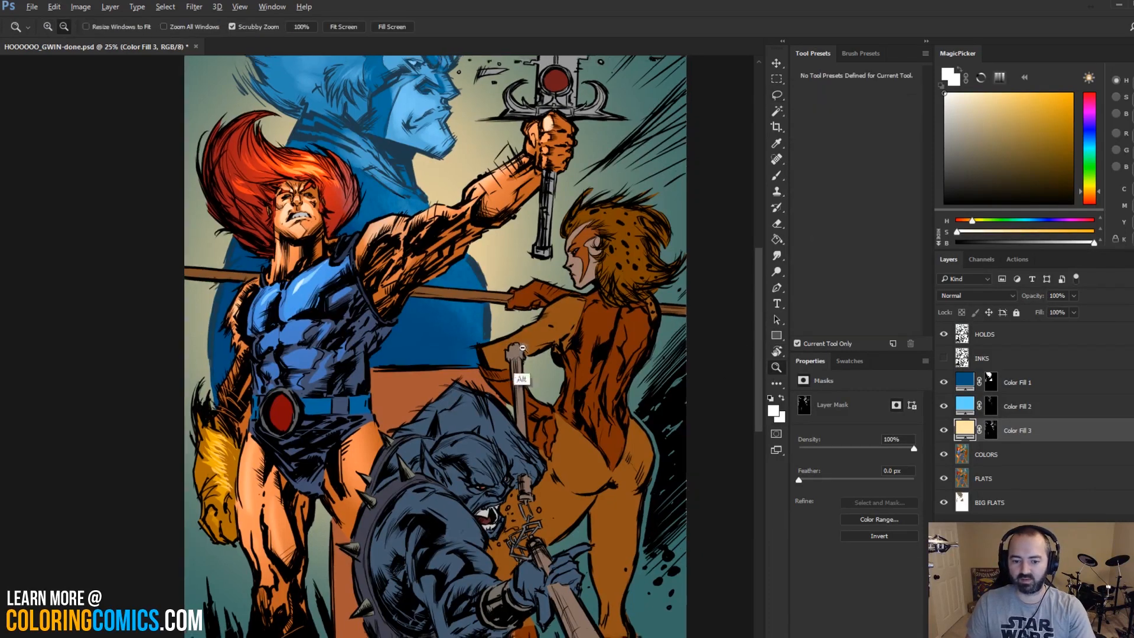
{"action": "left_click", "coordinate": [520, 374], "text": "alt"}
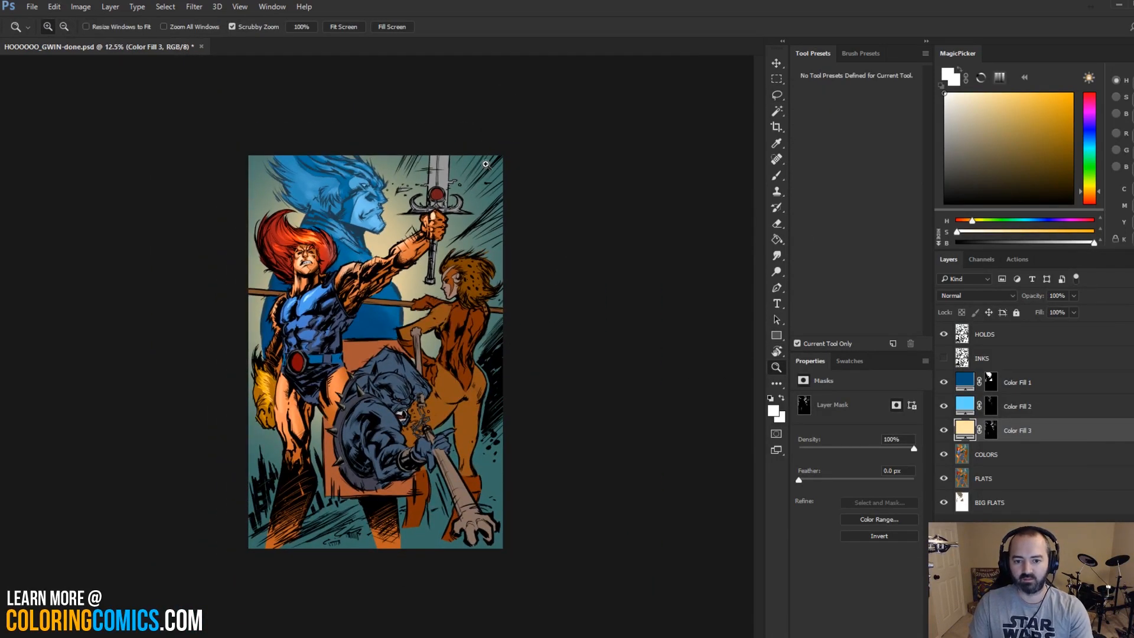
Step: Try shifting the teal background's hue to -32 on the COLORS layer with Hue/Saturation
{"action": "left_click", "coordinate": [978, 479]}
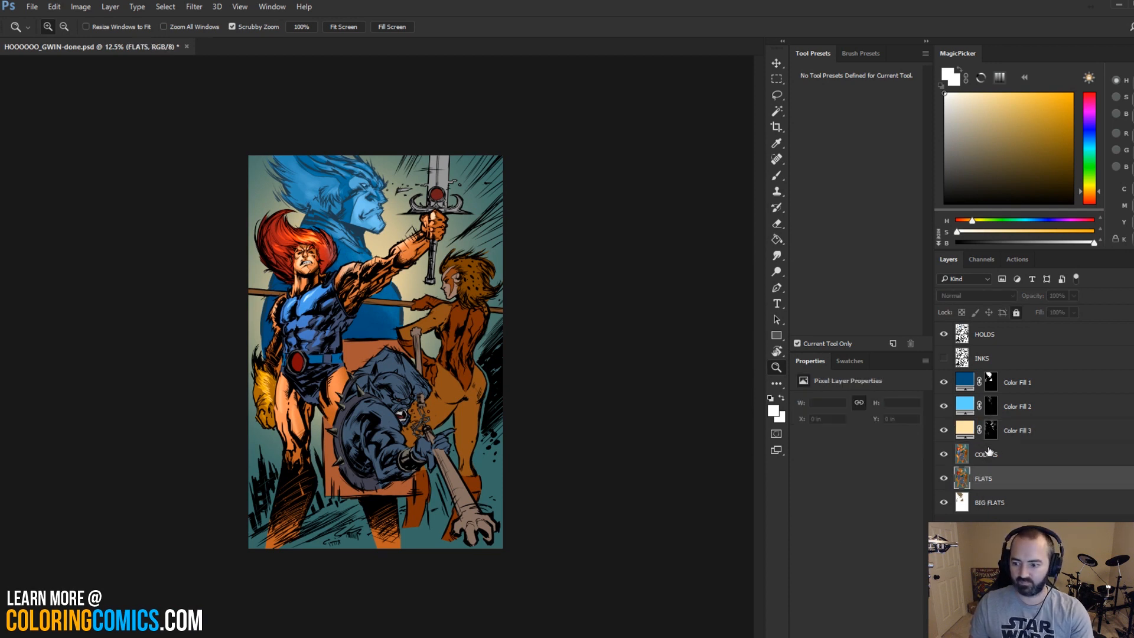
{"action": "left_click", "coordinate": [990, 453]}
{"action": "key", "text": "ctrl+u"}
{"action": "left_click", "coordinate": [1033, 106]}
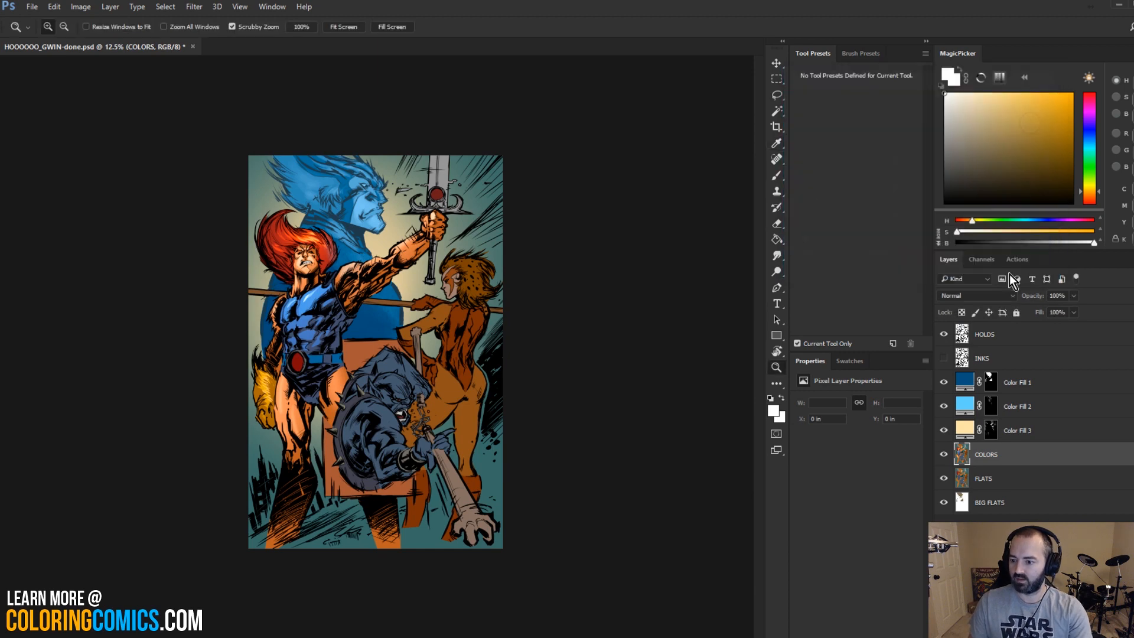
{"action": "key", "text": "ctrl+u"}
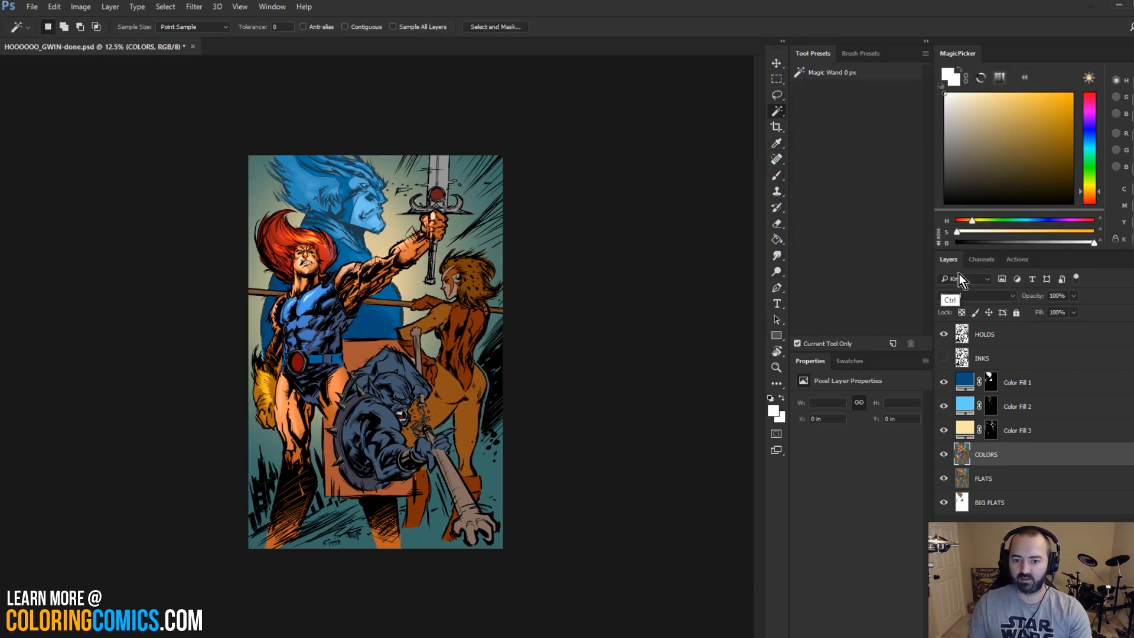
{"action": "key", "text": "shift+Down"}
{"action": "key", "text": "shift+Down"}
{"action": "key", "text": "shift+Down"}
{"action": "key", "text": "shift+Down"}
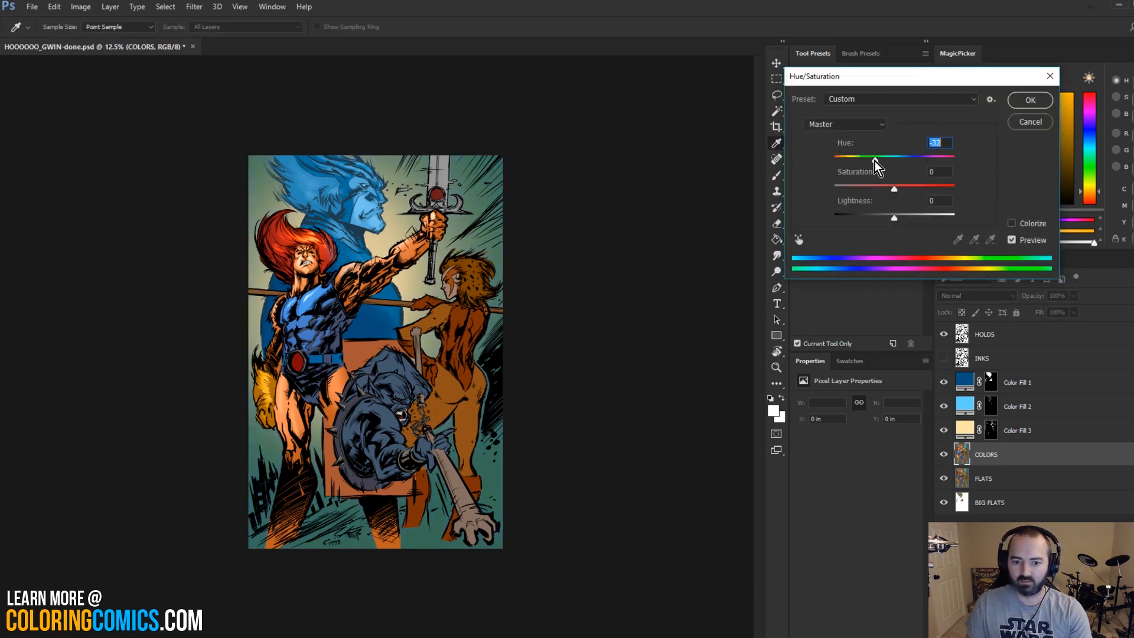
{"action": "mouse_move", "coordinate": [900, 158]}
{"action": "left_mouse_down"}
{"action": "mouse_move", "coordinate": [940, 161]}
{"action": "mouse_move", "coordinate": [895, 161]}
{"action": "left_mouse_up"}
{"action": "left_click", "coordinate": [1026, 129]}
Step: Select the spotted-haired woman's hair on the COLORS layer and put it on its own layer directly above
{"action": "key", "text": "l"}
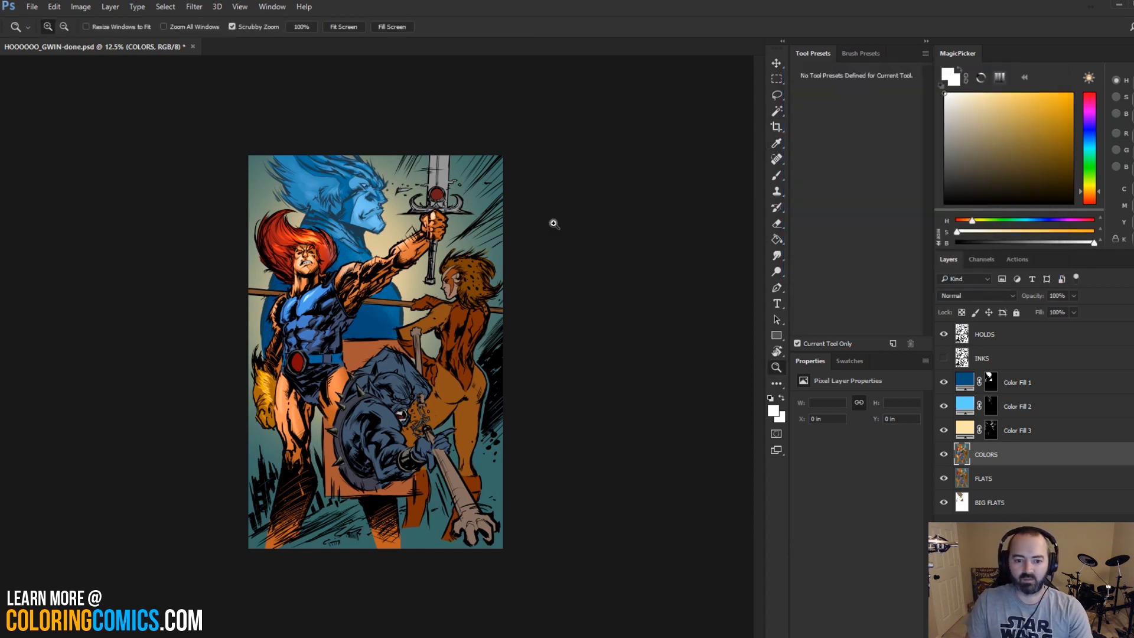
{"action": "key", "text": "ctrl+plus"}
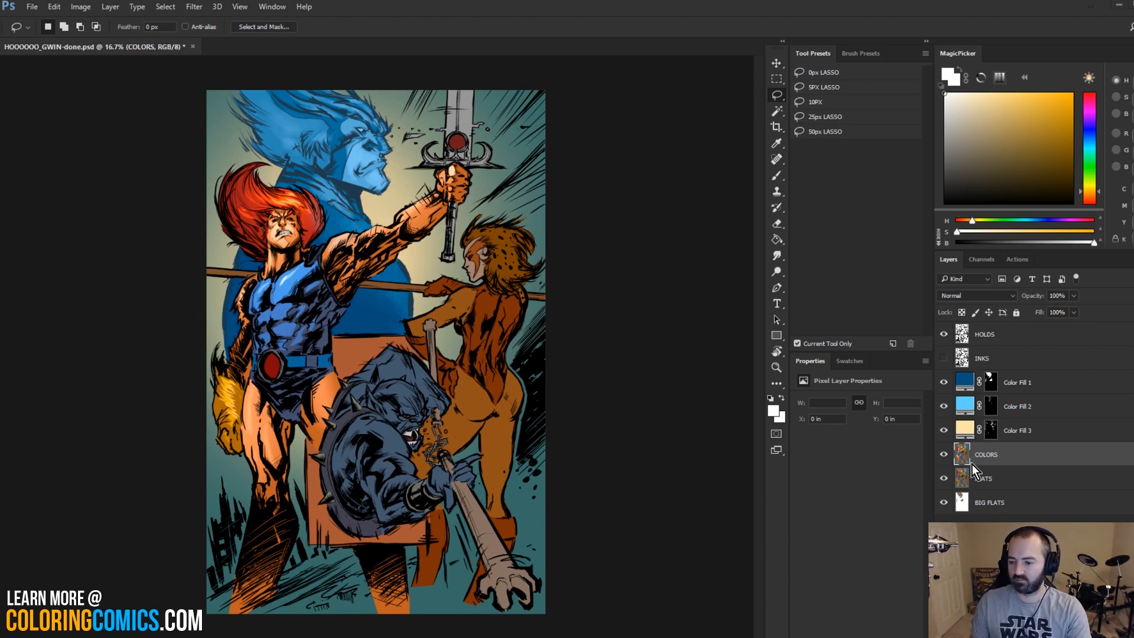
{"action": "key", "text": "w"}
{"action": "left_click", "coordinate": [524, 237]}
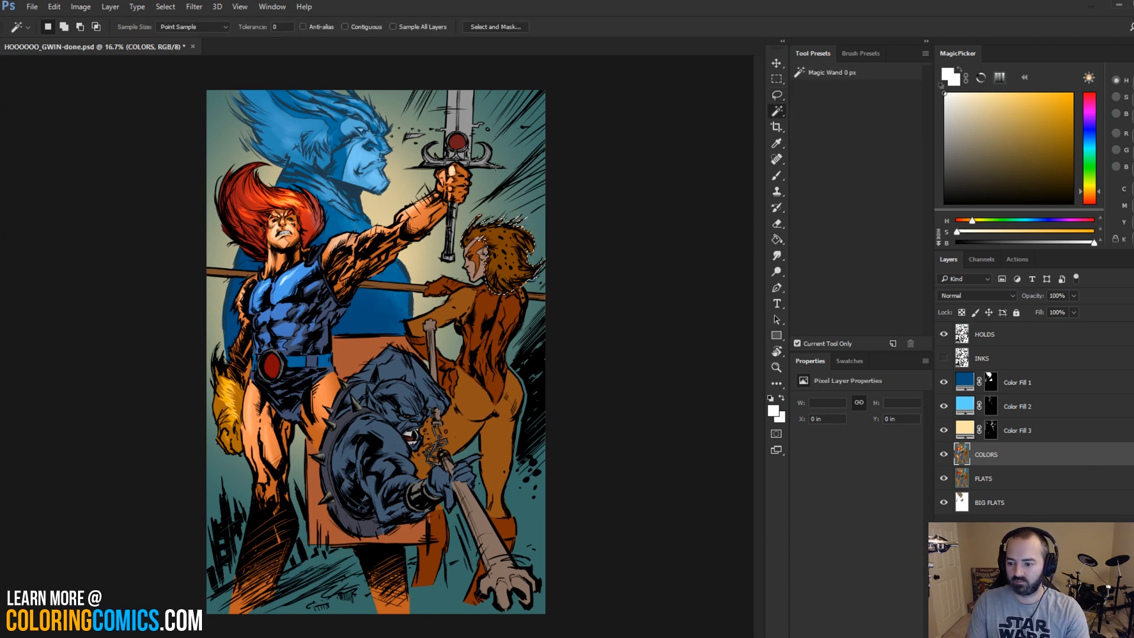
{"action": "key", "text": "ctrl+shift+alt+n"}
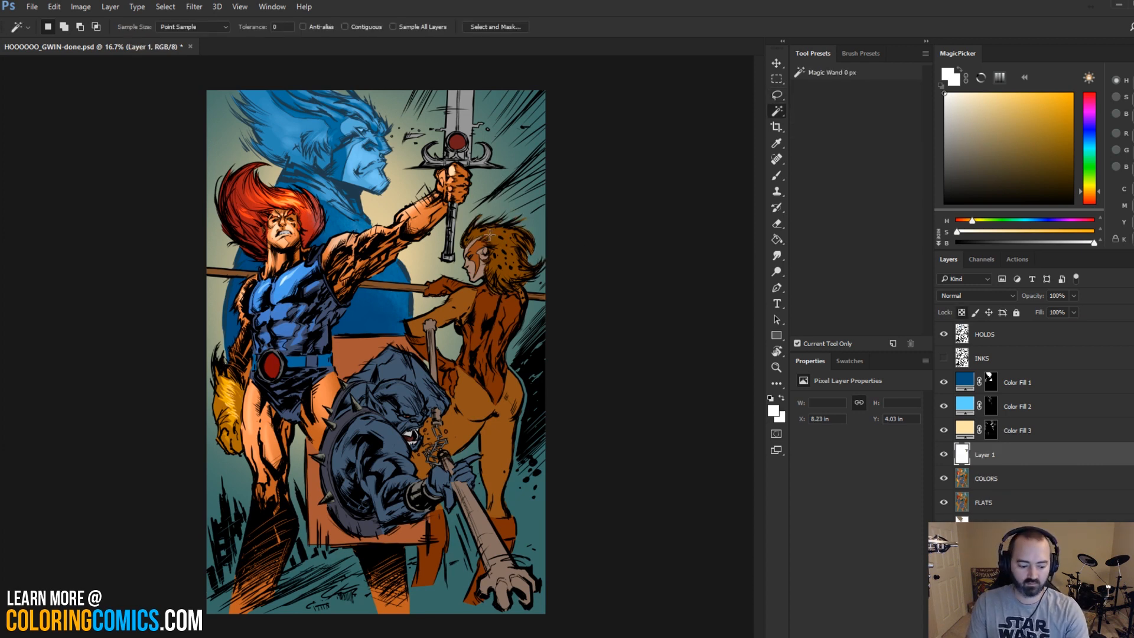
Step: Brighten the woman's hair with soft light-orange highlights using the 1 - MARTE GRACIA brush preset in Hard Light mode
{"action": "key", "text": "b"}
{"action": "left_click_drag", "start_coordinate": [489, 235], "coordinate": [490, 254]}
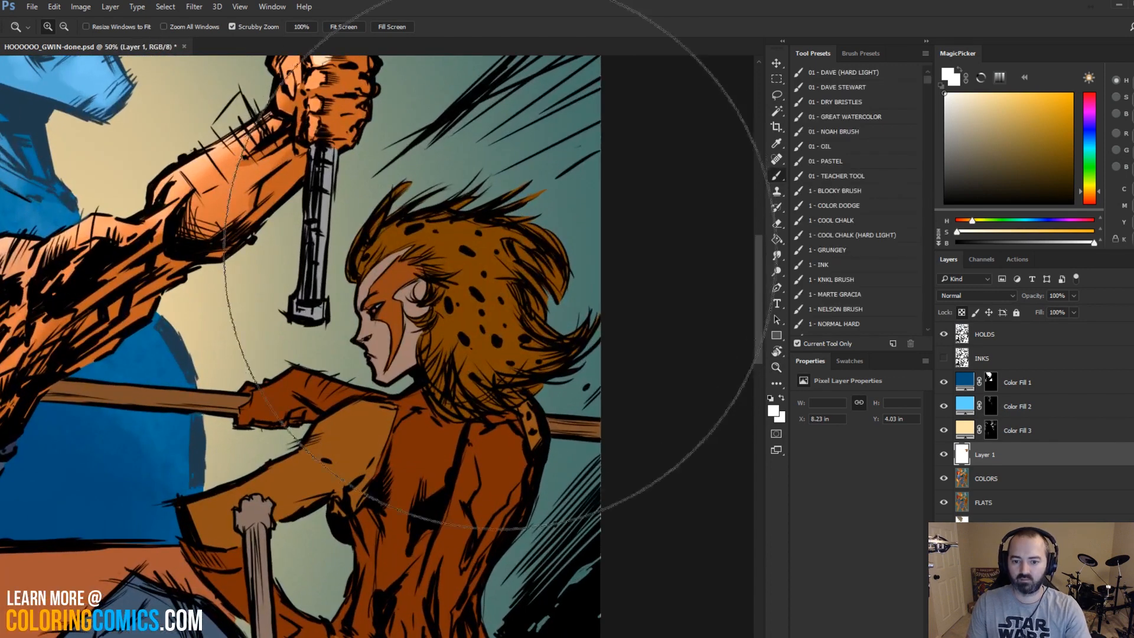
{"action": "left_click", "coordinate": [480, 291], "text": "alt"}
{"action": "left_click", "coordinate": [1004, 94]}
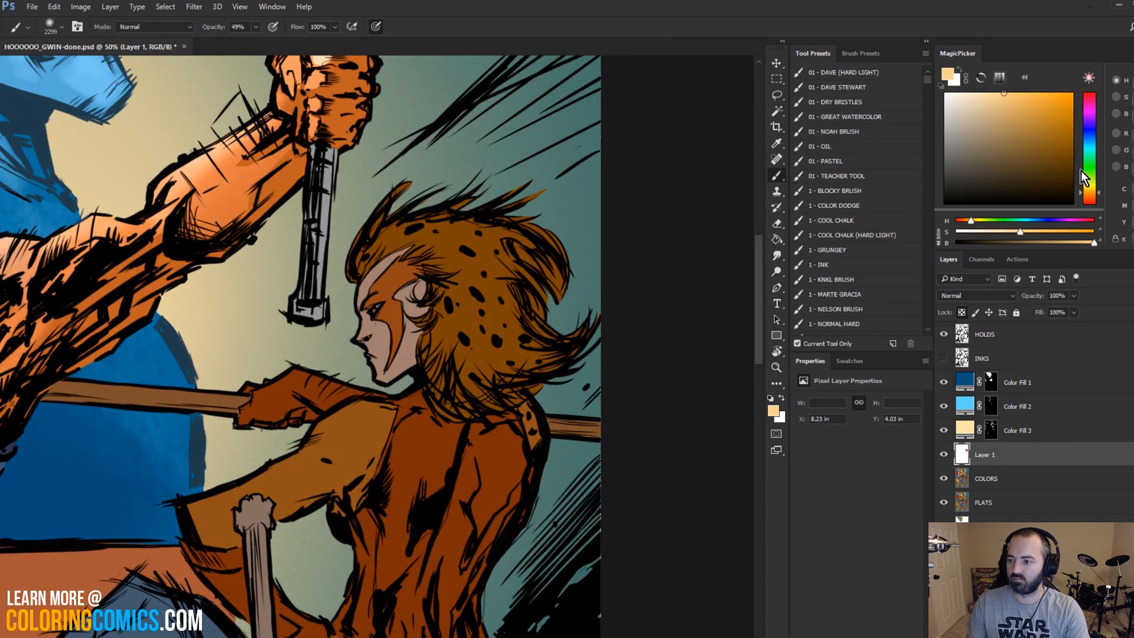
{"action": "left_click", "coordinate": [839, 294]}
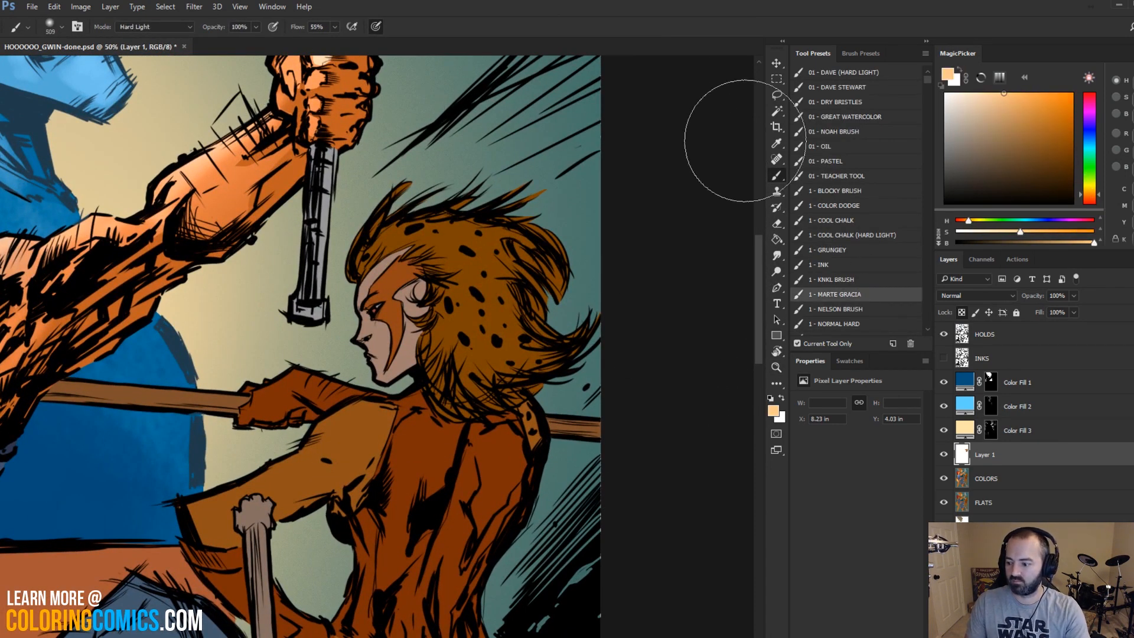
{"action": "left_click_drag", "start_coordinate": [520, 277], "coordinate": [551, 231]}
{"action": "mouse_move", "coordinate": [424, 239]}
{"action": "left_mouse_down"}
{"action": "mouse_move", "coordinate": [417, 227]}
{"action": "mouse_move", "coordinate": [484, 190]}
{"action": "left_mouse_up"}
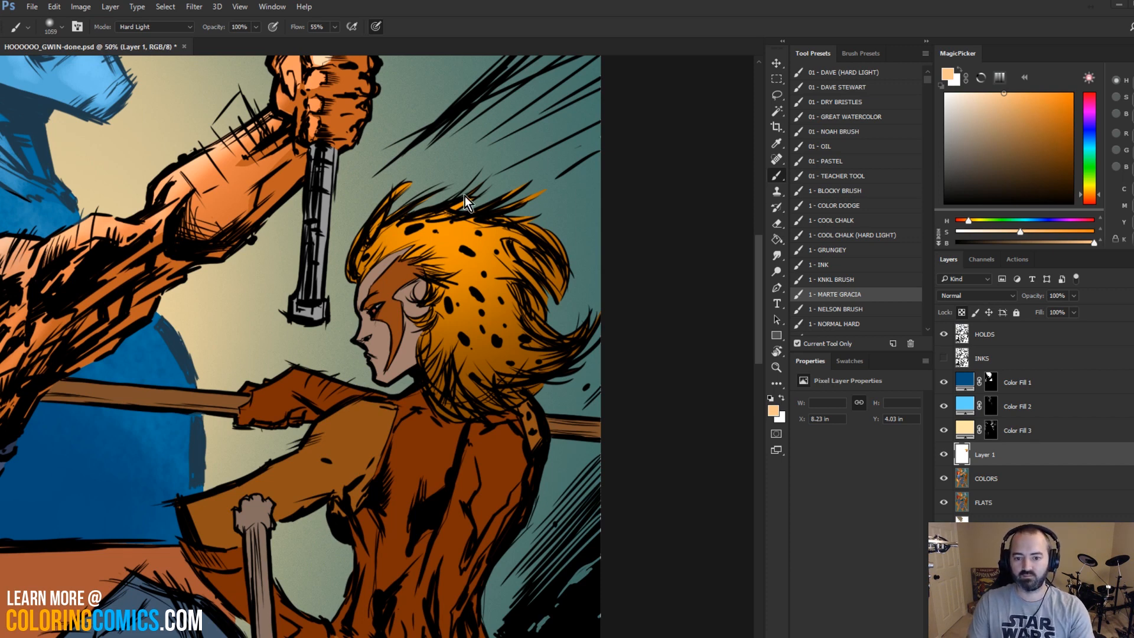
Step: Paint pale yellow-orange strands through the middle of the woman's hair with the 01 - DRY BRISTLES brush preset
{"action": "key", "text": "l"}
{"action": "key", "text": "ctrl+plus"}
{"action": "key", "text": "b"}
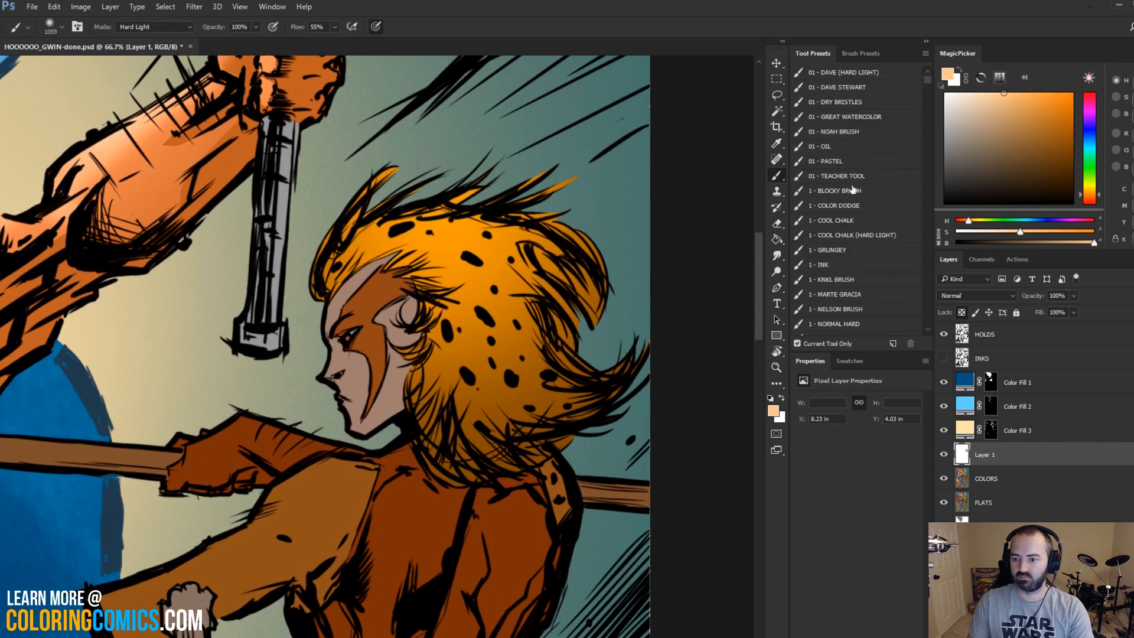
{"action": "left_click", "coordinate": [845, 280]}
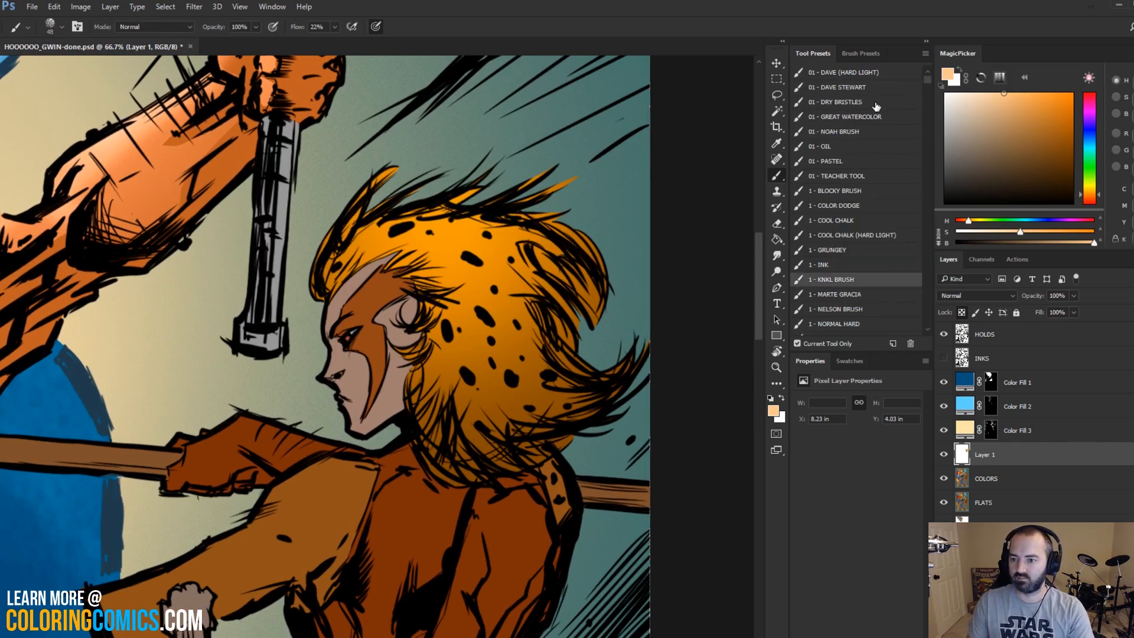
{"action": "left_click", "coordinate": [876, 103]}
{"action": "left_click", "coordinate": [1007, 95]}
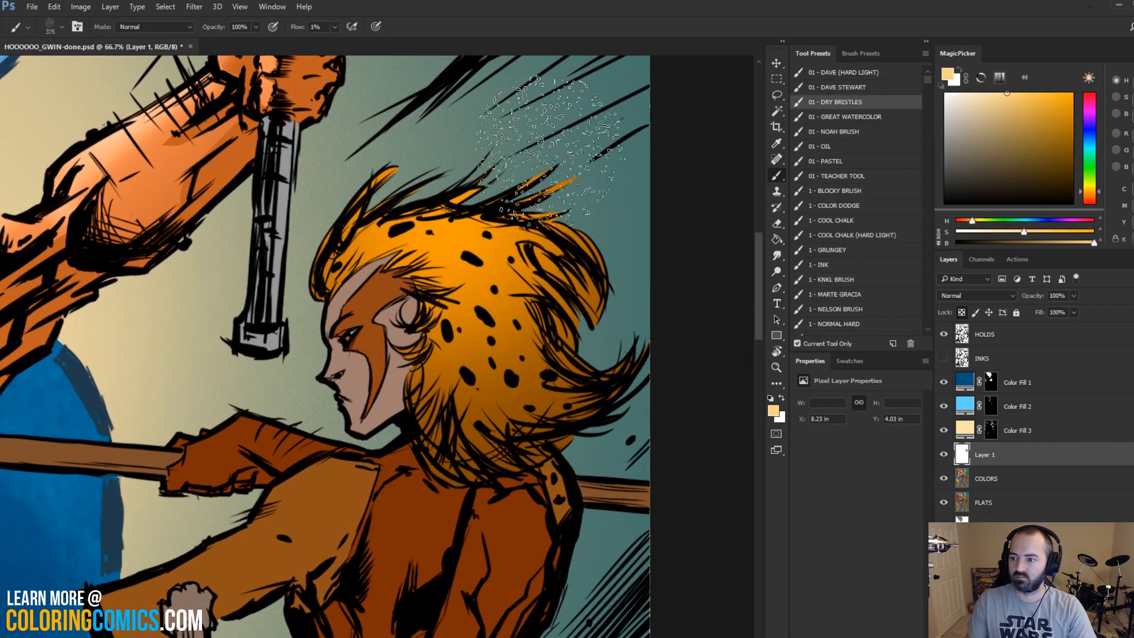
{"action": "mouse_move", "coordinate": [440, 242]}
{"action": "left_mouse_down"}
{"action": "mouse_move", "coordinate": [449, 200]}
{"action": "mouse_move", "coordinate": [402, 236]}
{"action": "mouse_move", "coordinate": [414, 248]}
{"action": "mouse_move", "coordinate": [478, 248]}
{"action": "mouse_move", "coordinate": [410, 230]}
{"action": "mouse_move", "coordinate": [455, 254]}
{"action": "mouse_move", "coordinate": [502, 331]}
{"action": "mouse_move", "coordinate": [478, 361]}
{"action": "left_mouse_up"}
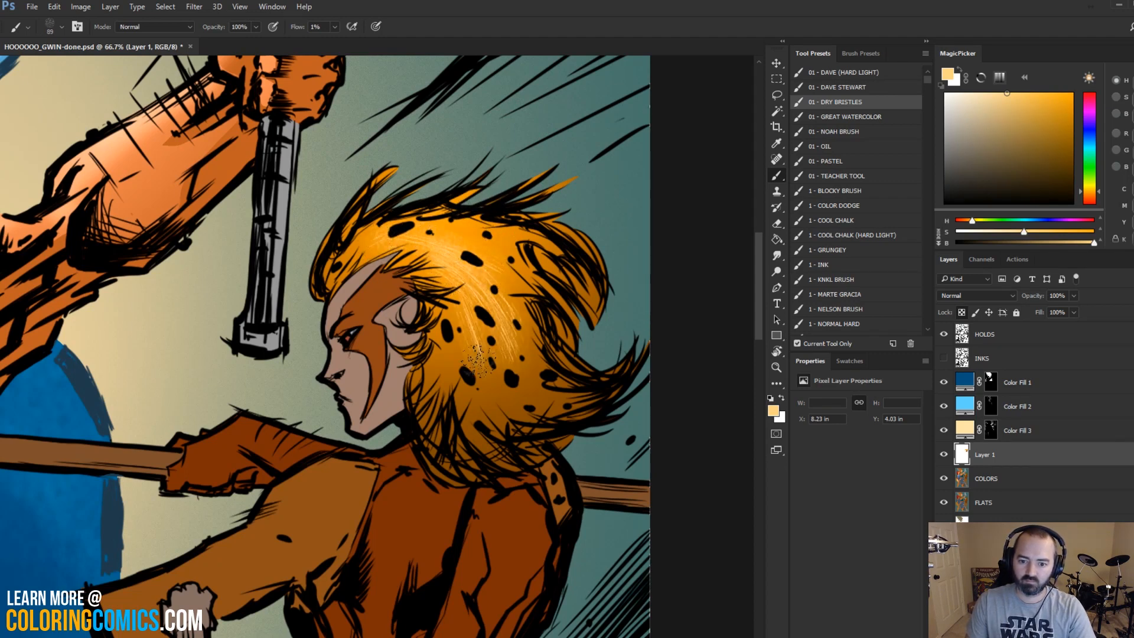
Step: Try adding darker orange-brown bristle strands with colours sampled from the woman's hair, and undo the strokes
{"action": "left_click", "coordinate": [498, 289], "text": "alt"}
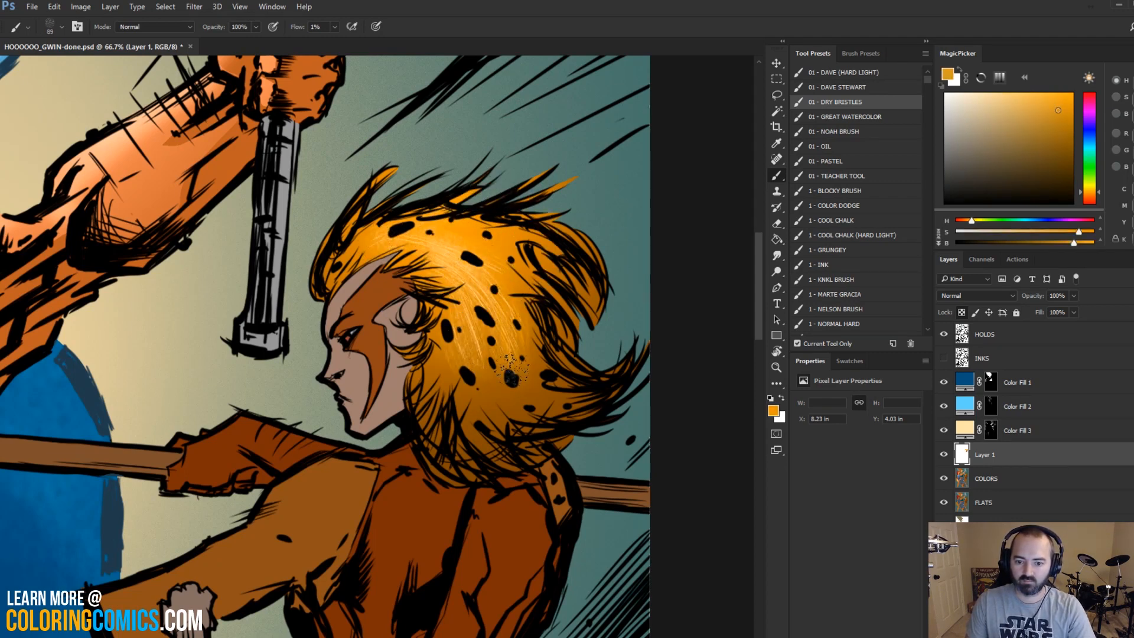
{"action": "left_click", "coordinate": [501, 382], "text": "alt"}
{"action": "mouse_move", "coordinate": [500, 387]}
{"action": "left_mouse_down"}
{"action": "mouse_move", "coordinate": [517, 358]}
{"action": "mouse_move", "coordinate": [485, 348]}
{"action": "left_mouse_up"}
{"action": "key", "text": "ctrl+alt+z"}
{"action": "left_click", "coordinate": [530, 367], "text": "alt"}
{"action": "mouse_move", "coordinate": [476, 382]}
{"action": "left_mouse_down"}
{"action": "mouse_move", "coordinate": [512, 358]}
{"action": "mouse_move", "coordinate": [522, 214]}
{"action": "left_mouse_up"}
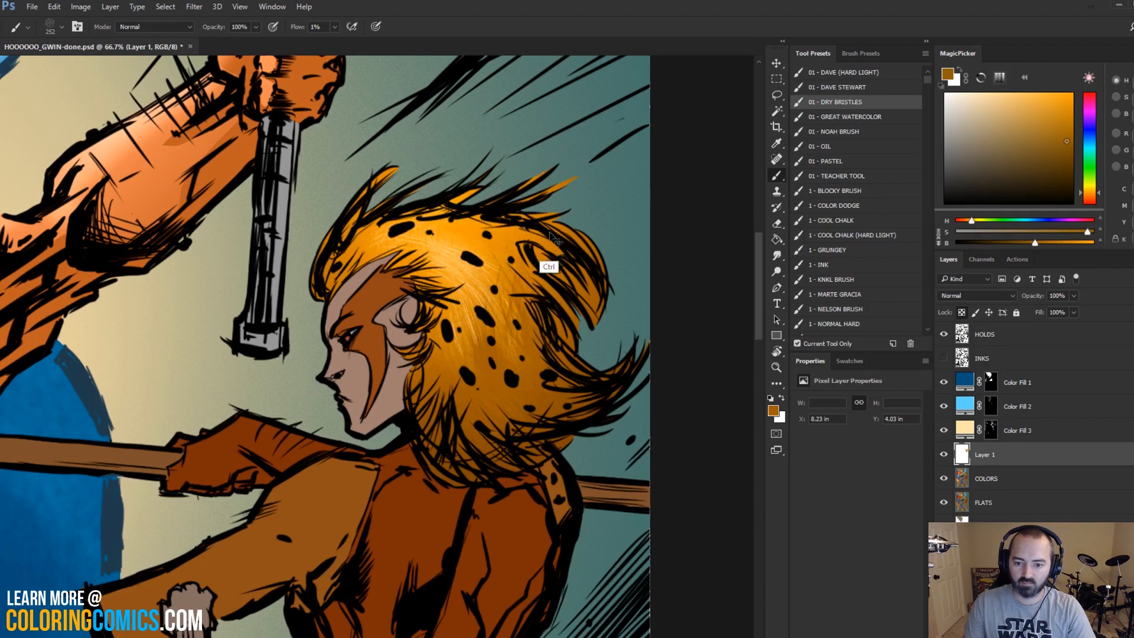
{"action": "key", "text": "ctrl+alt+z"}
{"action": "key", "text": "ctrl+alt+z"}
{"action": "key", "text": "ctrl+alt+z"}
Step: Paint light and mid-orange bristle strands from the crown down through the woman's hair, sampling the colours from the hair
{"action": "left_click", "coordinate": [460, 267], "text": "alt"}
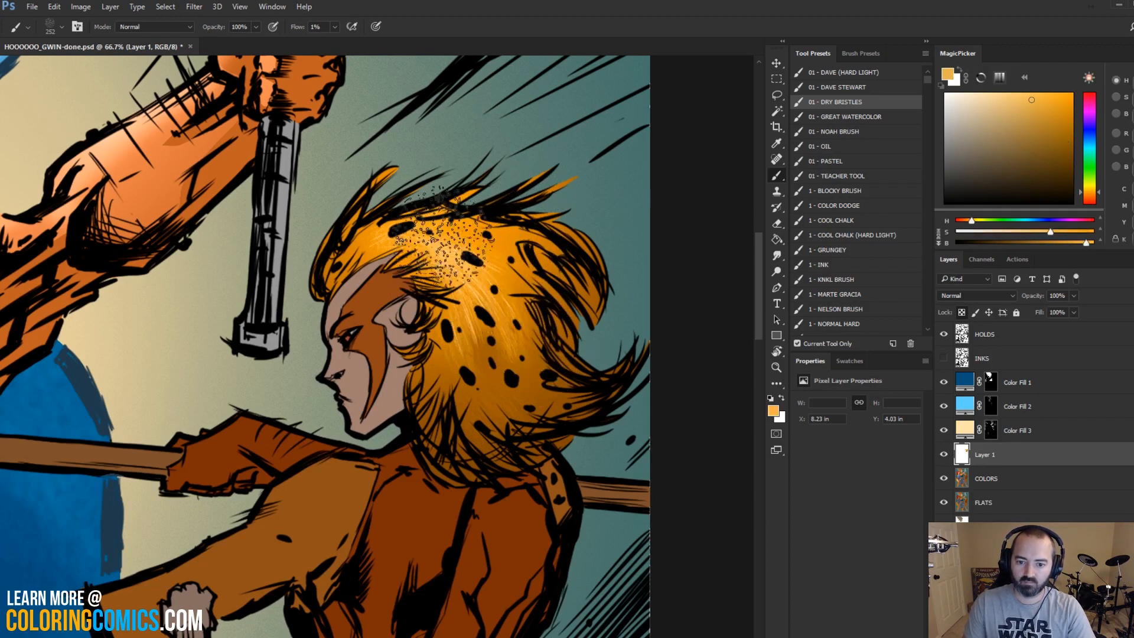
{"action": "mouse_move", "coordinate": [443, 237]}
{"action": "left_mouse_down"}
{"action": "mouse_move", "coordinate": [517, 319]}
{"action": "mouse_move", "coordinate": [512, 307]}
{"action": "left_mouse_up"}
{"action": "mouse_move", "coordinate": [525, 260]}
{"action": "left_mouse_down"}
{"action": "mouse_move", "coordinate": [448, 248]}
{"action": "mouse_move", "coordinate": [386, 284]}
{"action": "left_mouse_up"}
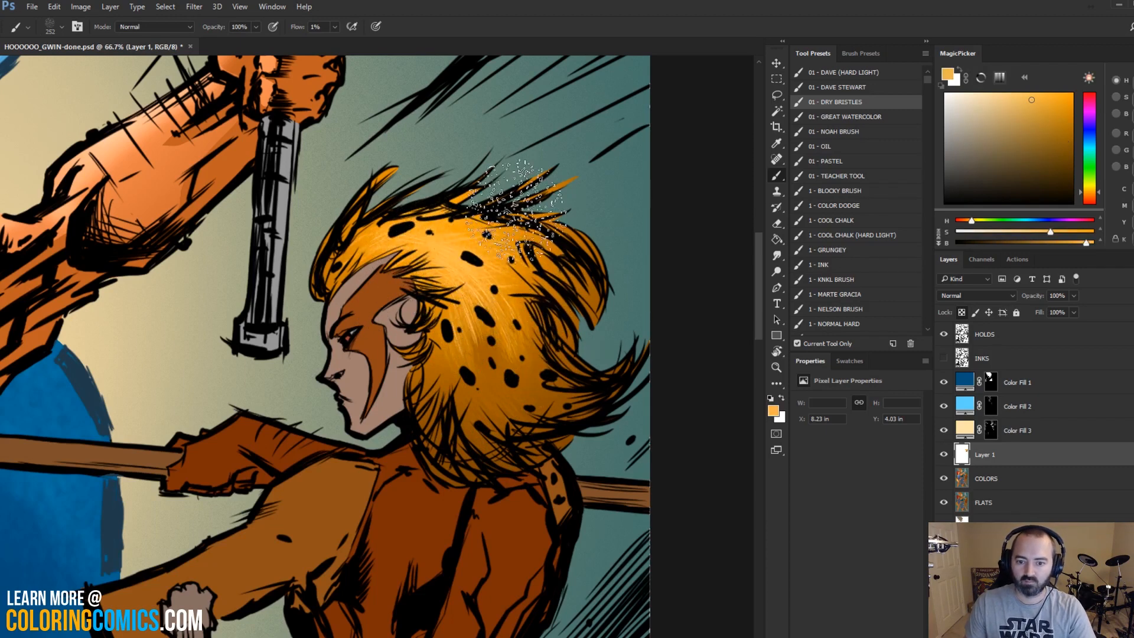
{"action": "left_click", "coordinate": [502, 374], "text": "alt"}
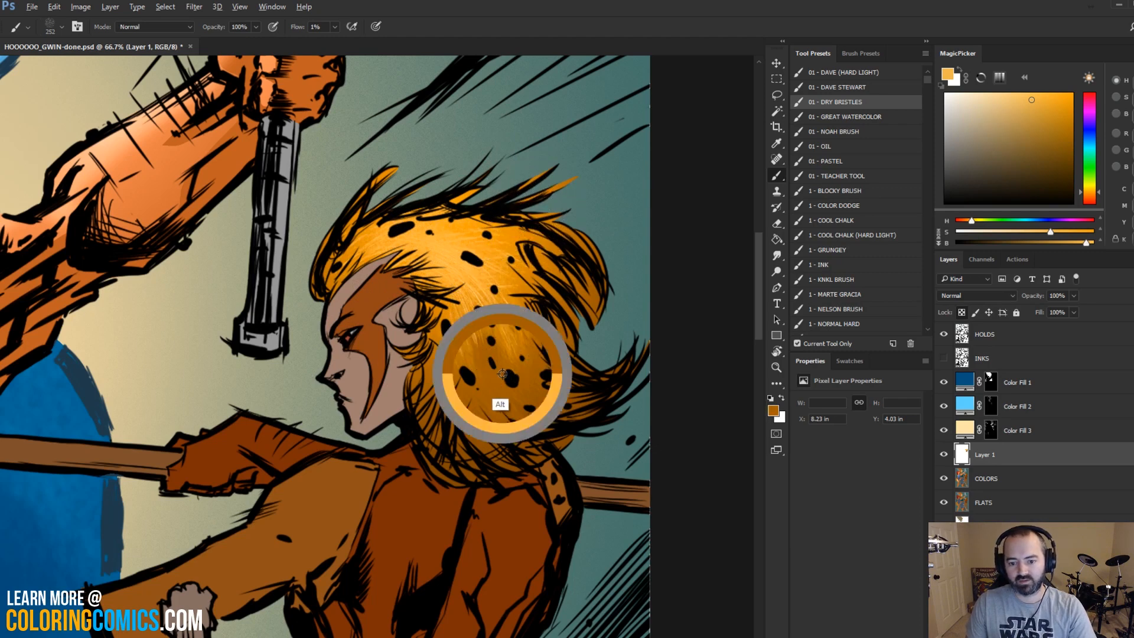
{"action": "left_click", "coordinate": [461, 289], "text": "alt"}
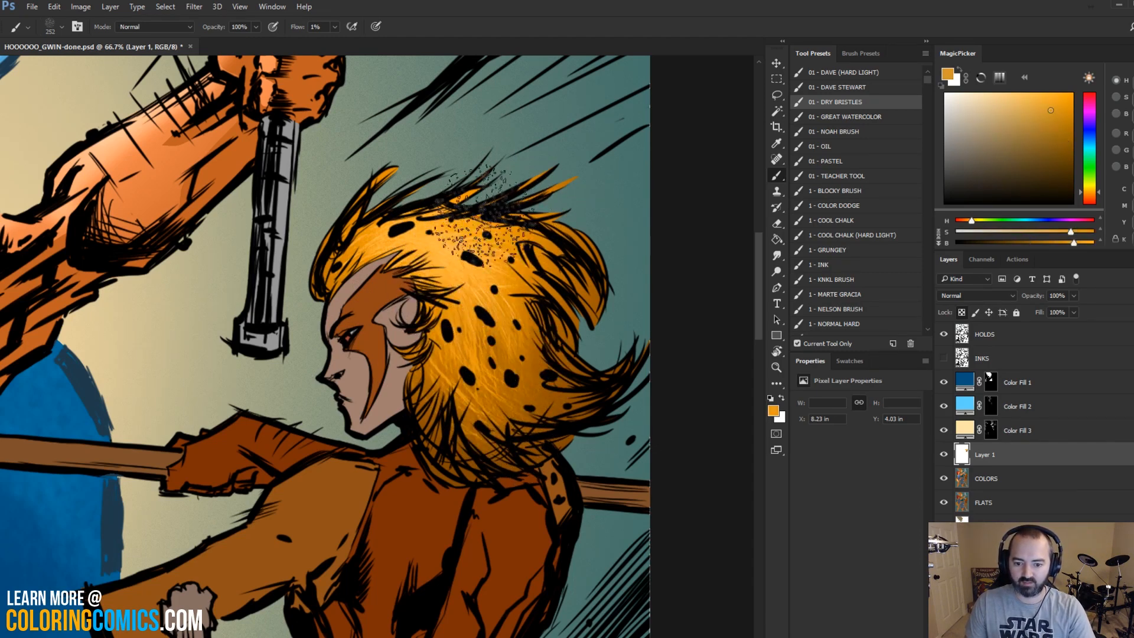
{"action": "left_click_drag", "start_coordinate": [485, 215], "coordinate": [461, 351]}
{"action": "left_click_drag", "start_coordinate": [527, 186], "coordinate": [481, 369]}
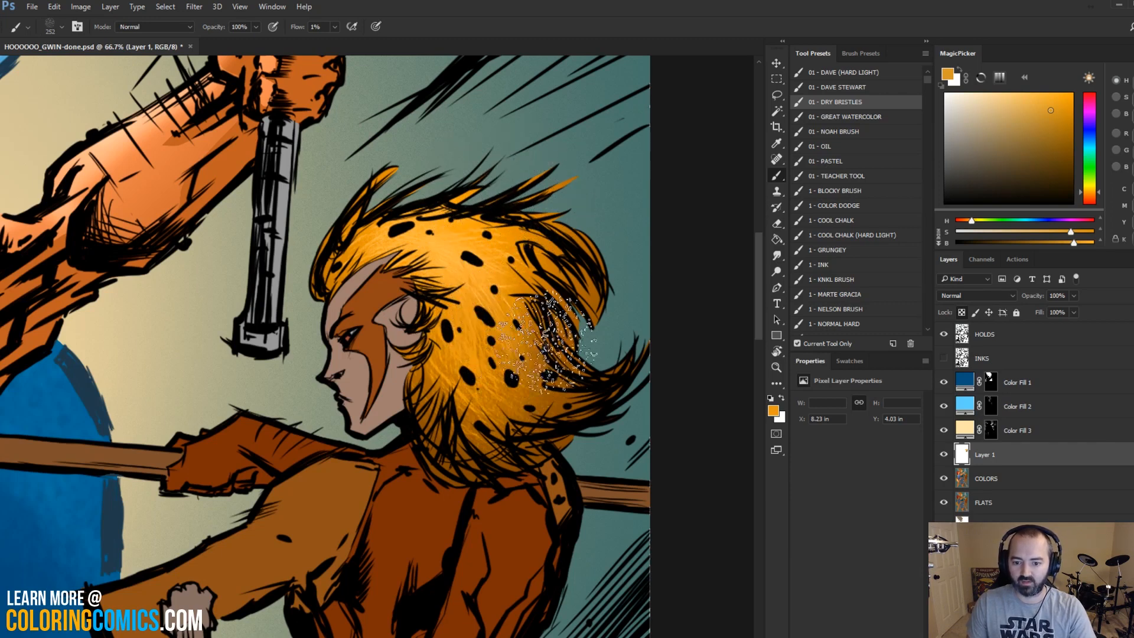
Step: Paint dark orange-brown bristle strands into the lower part of the woman's hair with a colour sampled from it
{"action": "left_click", "coordinate": [540, 429], "text": "alt"}
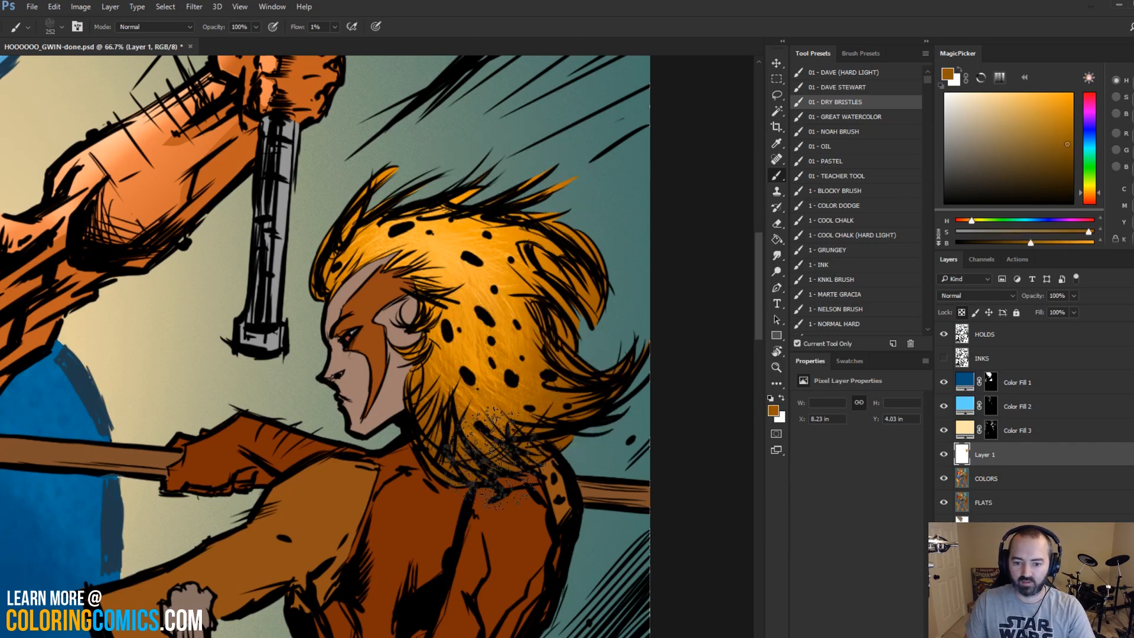
{"action": "key", "text": "l"}
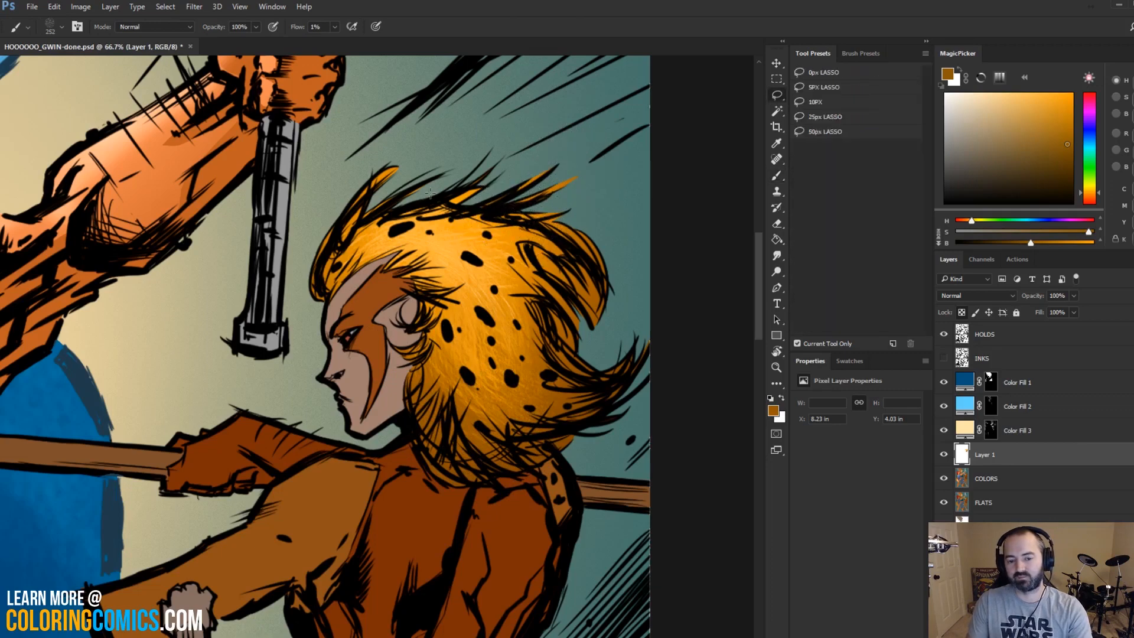
Step: Select the red-haired man's hair from the FLATS layer and paint black on the Color Fill 2 mask to clear the blue tint from the hair
{"action": "key", "text": "z"}
{"action": "left_click", "coordinate": [543, 292], "text": "alt"}
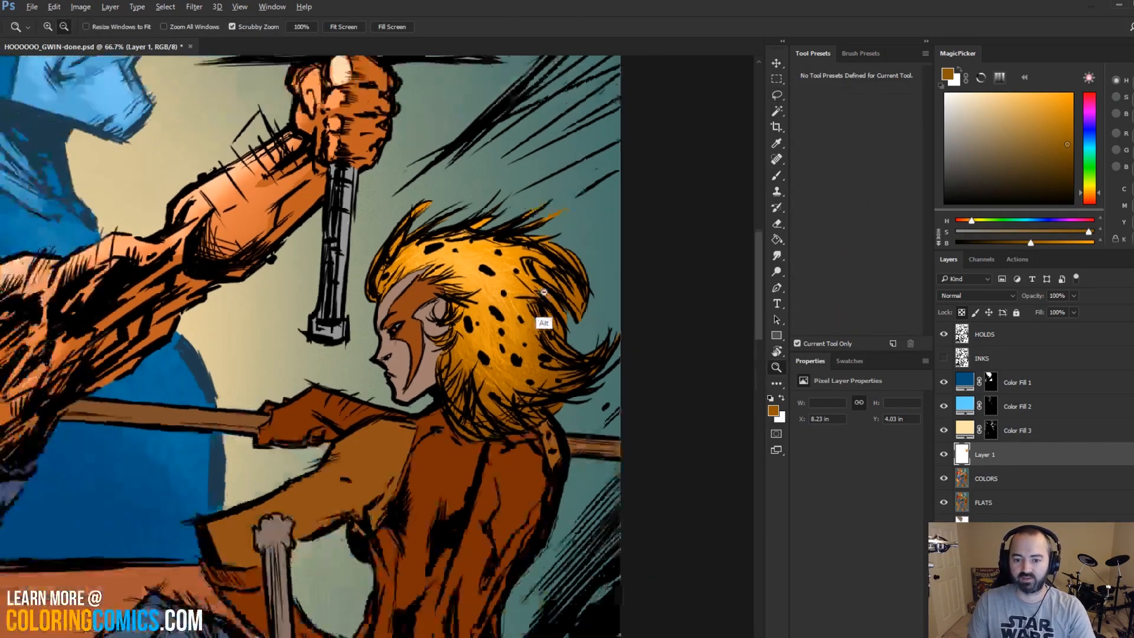
{"action": "left_click", "coordinate": [543, 292], "text": "alt"}
{"action": "left_click", "coordinate": [543, 292], "text": "alt"}
{"action": "left_click", "coordinate": [543, 291], "text": "alt"}
{"action": "left_click_drag", "start_coordinate": [219, 243], "coordinate": [470, 166]}
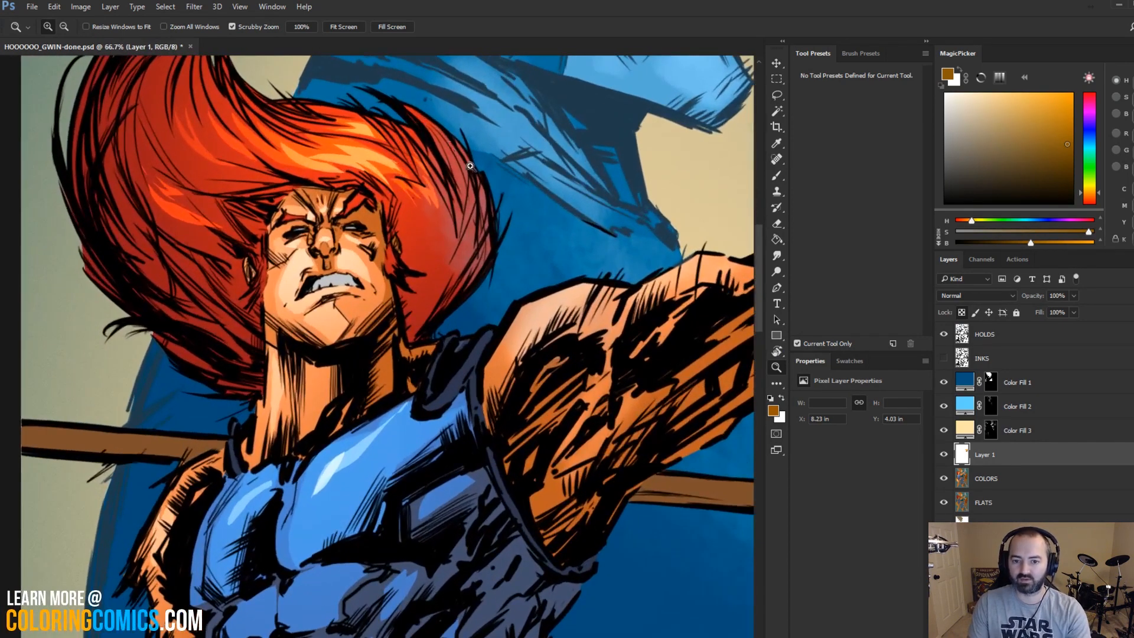
{"action": "left_click", "coordinate": [501, 272], "text": "alt"}
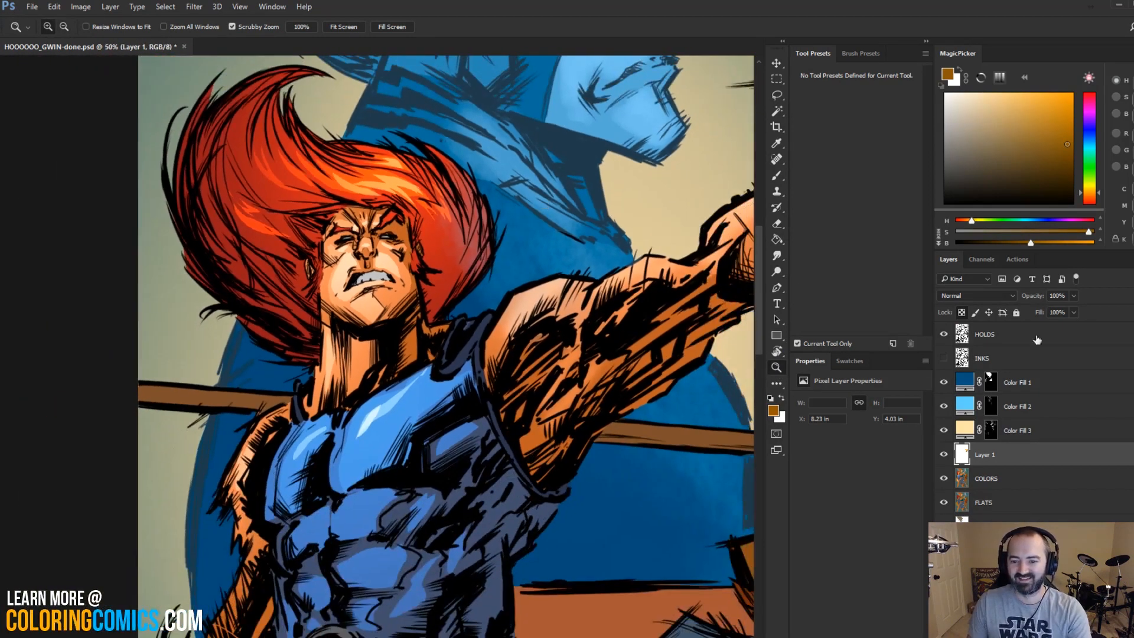
{"action": "left_click", "coordinate": [984, 501]}
{"action": "key", "text": "w"}
{"action": "left_click", "coordinate": [475, 201]}
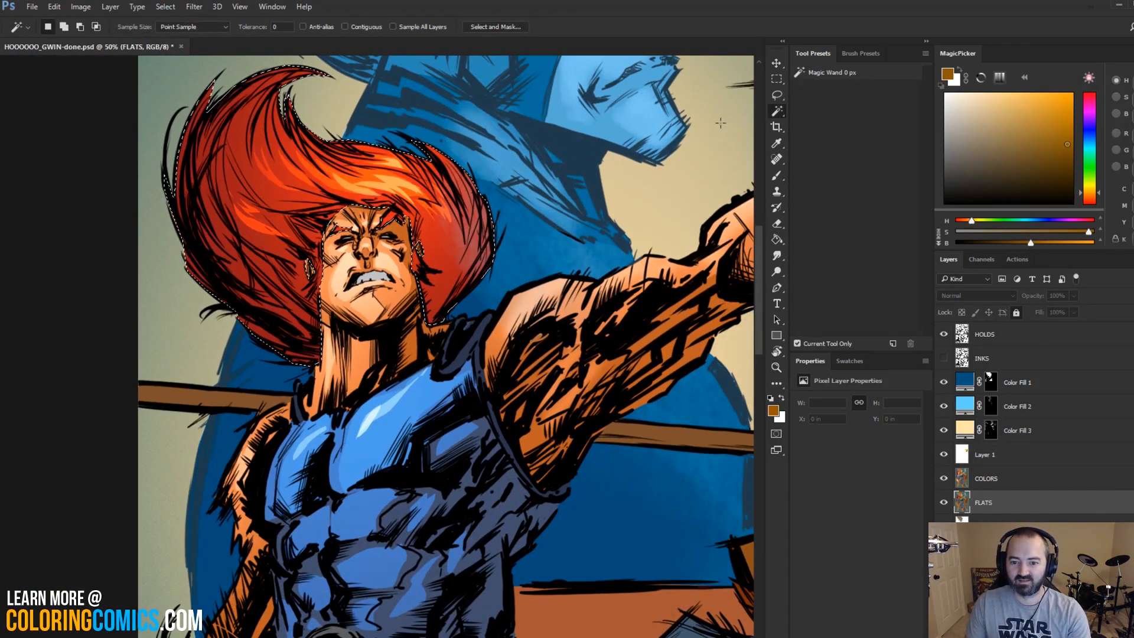
{"action": "left_click", "coordinate": [993, 406]}
{"action": "key", "text": "b"}
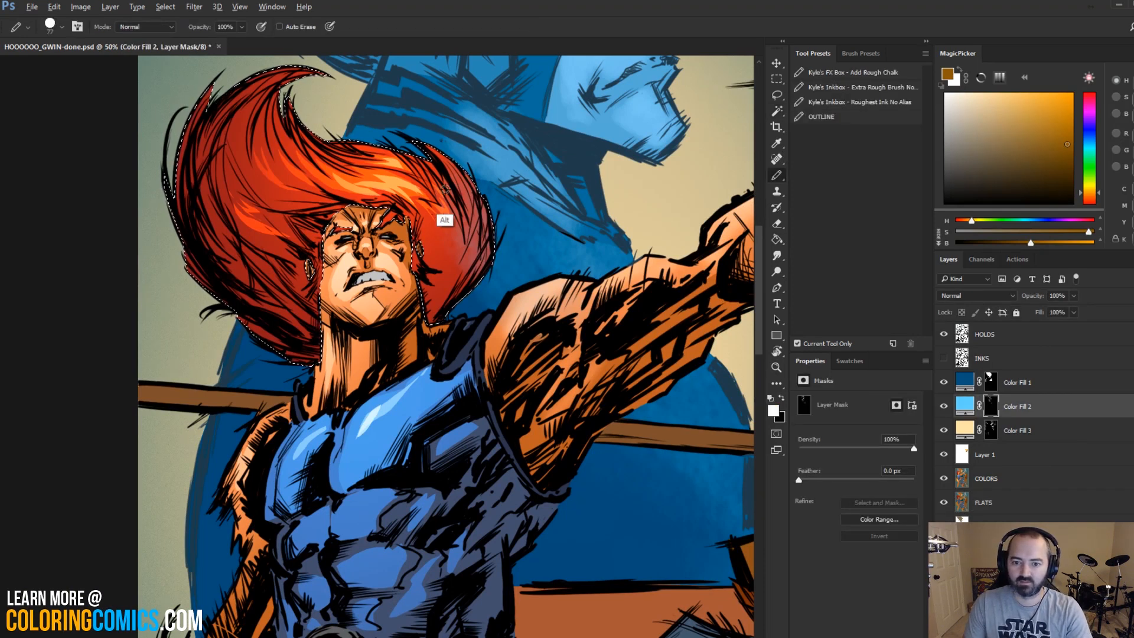
{"action": "left_click_drag", "start_coordinate": [987, 148], "coordinate": [943, 204]}
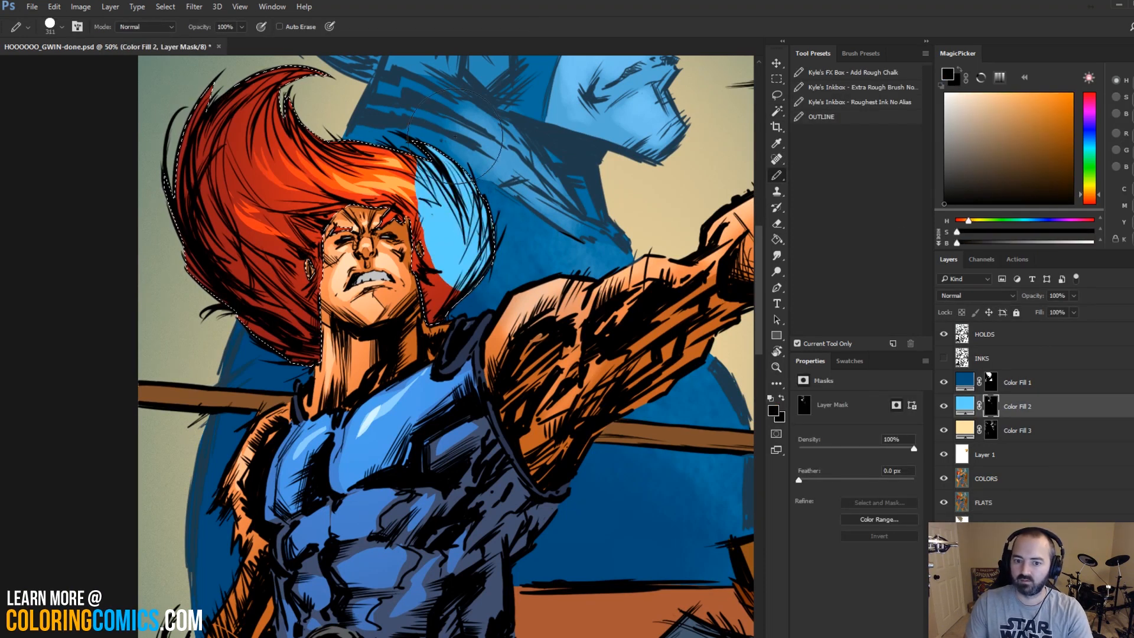
{"action": "left_click_drag", "start_coordinate": [429, 137], "coordinate": [466, 272]}
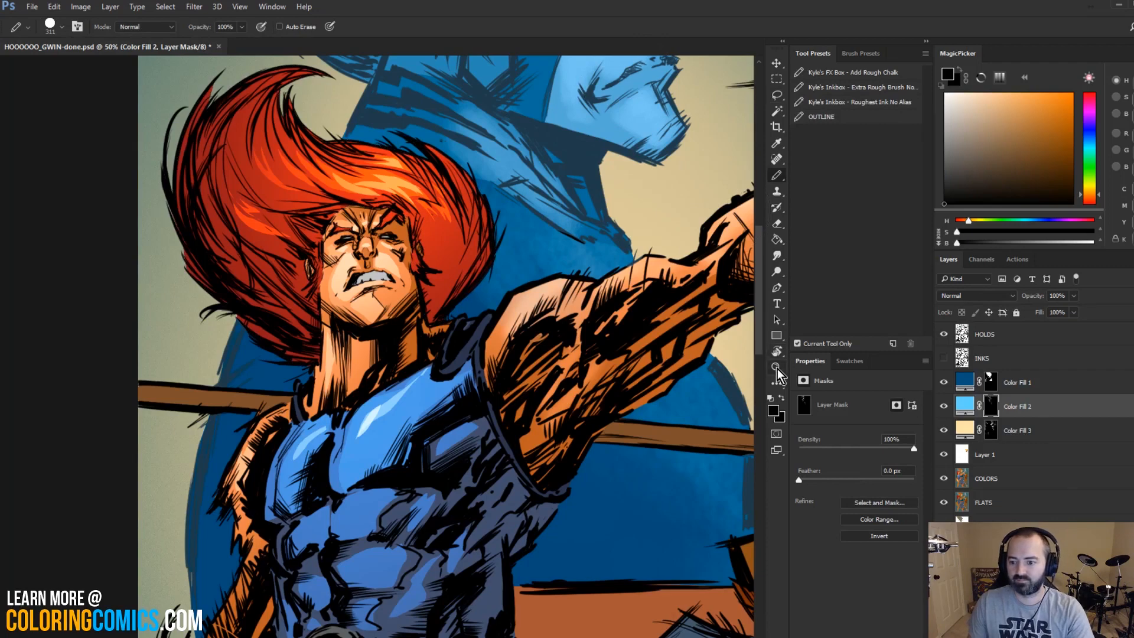
{"action": "key", "text": "z"}
{"action": "key", "text": "ctrl+d"}
Step: Examine the colours of the whole page and the rendering of the spotted-haired woman's hair up close
{"action": "left_click", "coordinate": [483, 307], "text": "alt"}
{"action": "left_click", "coordinate": [483, 307], "text": "alt"}
{"action": "left_click", "coordinate": [483, 307], "text": "alt"}
{"action": "key", "text": "l"}
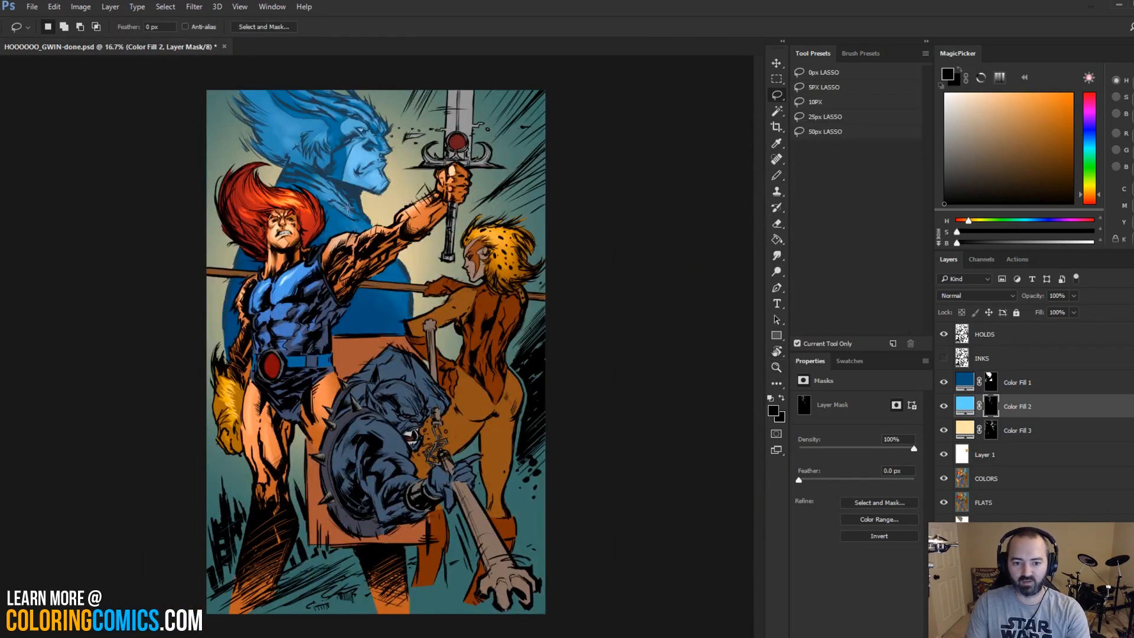
{"action": "left_click", "coordinate": [497, 254], "text": "ctrl"}
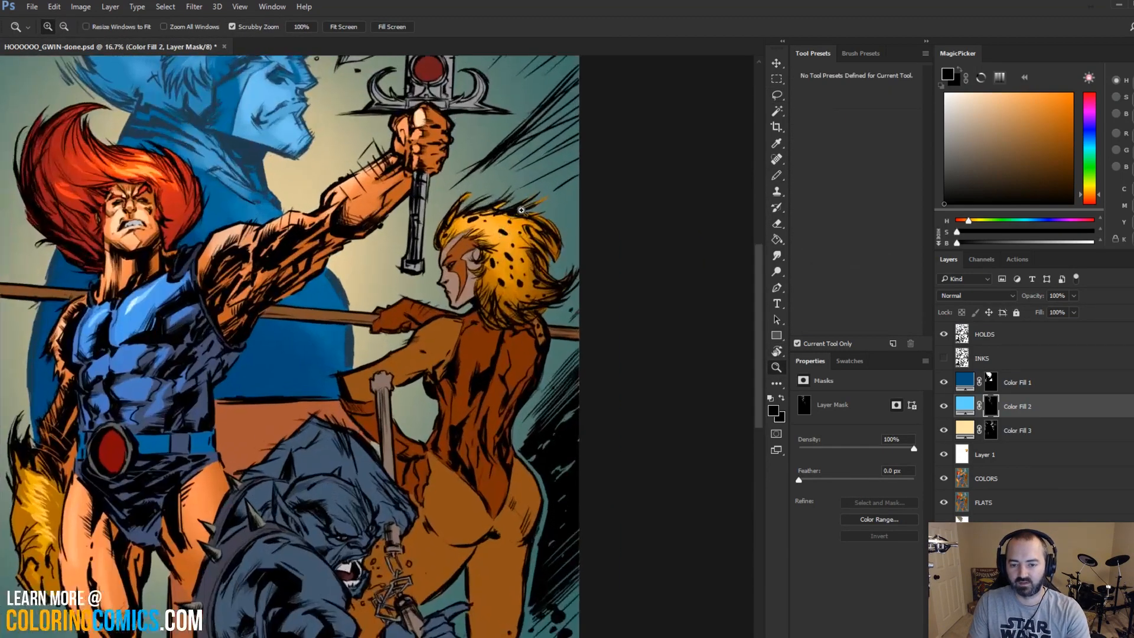
{"action": "left_click", "coordinate": [498, 254], "text": "ctrl"}
{"action": "left_click", "coordinate": [499, 253], "text": "ctrl"}
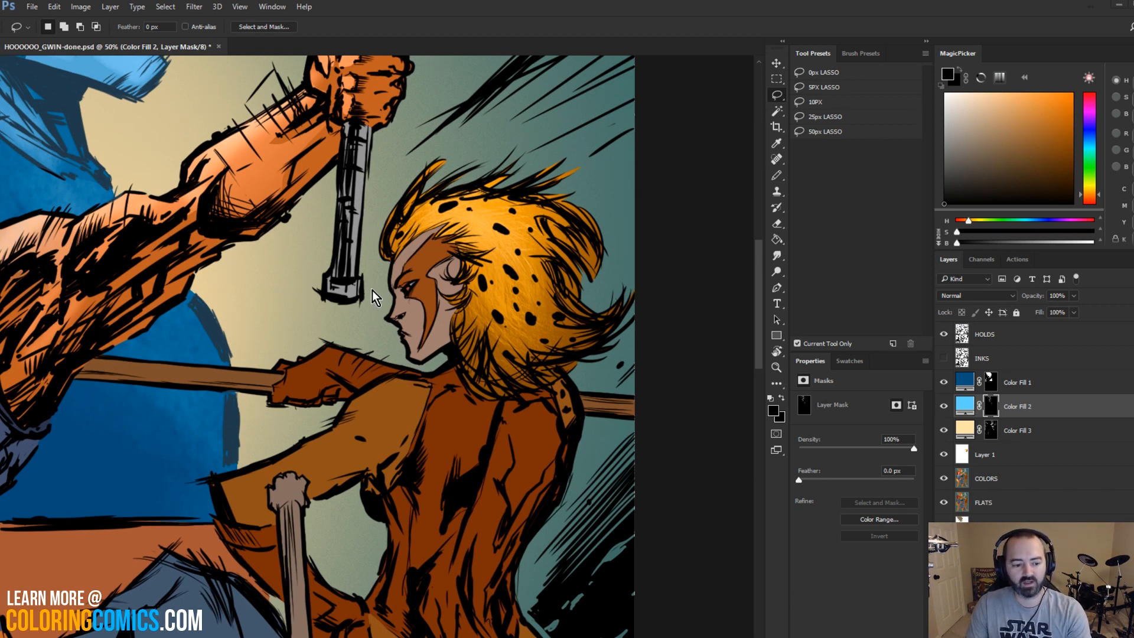
{"action": "scroll", "coordinate": [415, 264], "scroll_direction": "up", "scroll_amount": 1}
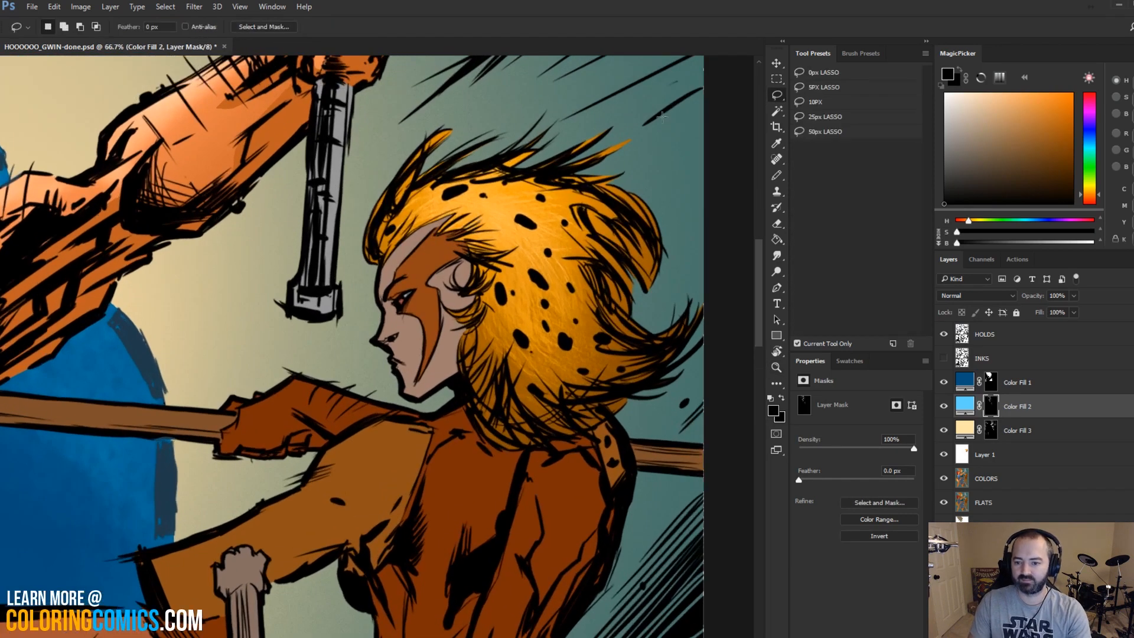
Step: Select the woman's hair from the FLATS layer and ready the 1 - KNKL BRUSH preset on Layer 1 with a brown sampled from the hair
{"action": "left_click", "coordinate": [976, 476]}
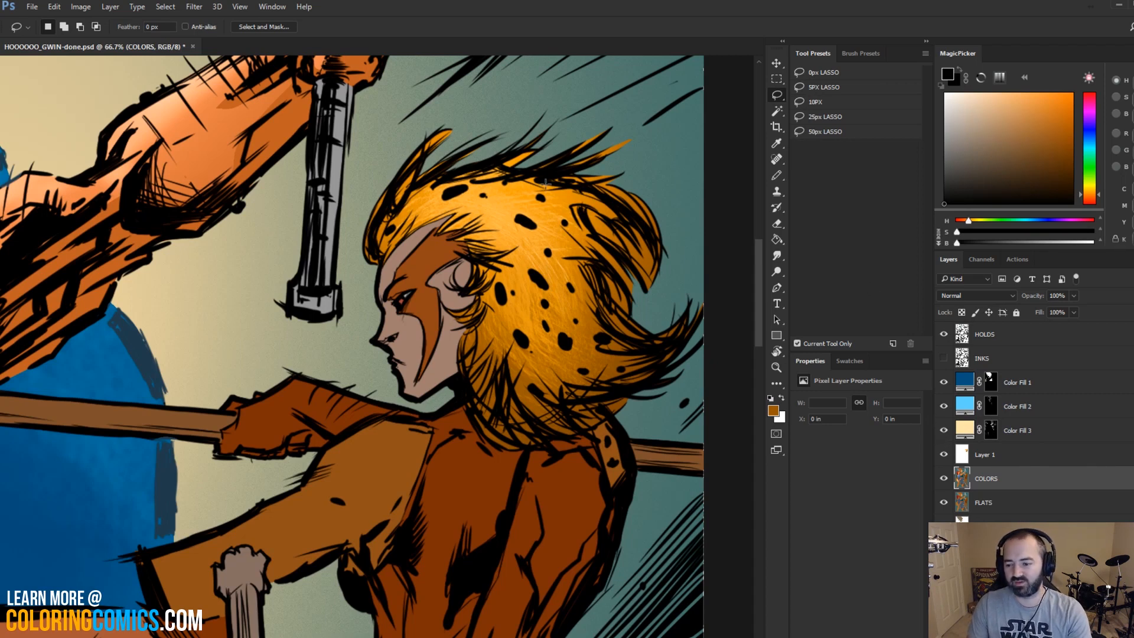
{"action": "left_click", "coordinate": [1033, 500]}
{"action": "key", "text": "w"}
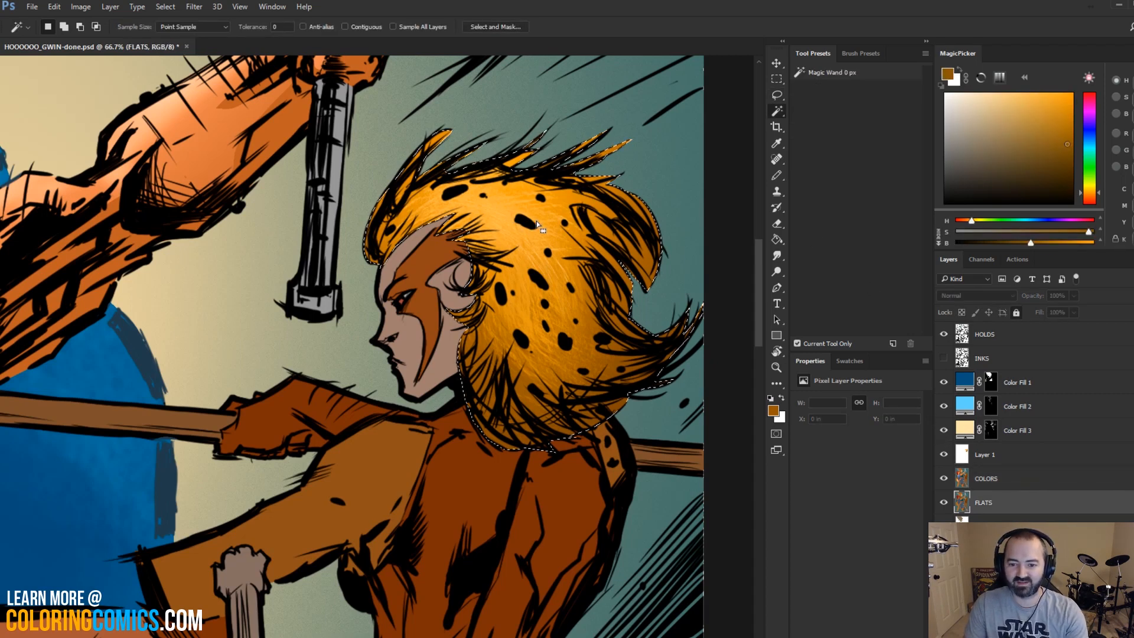
{"action": "left_click", "coordinate": [965, 451]}
{"action": "key", "text": "b"}
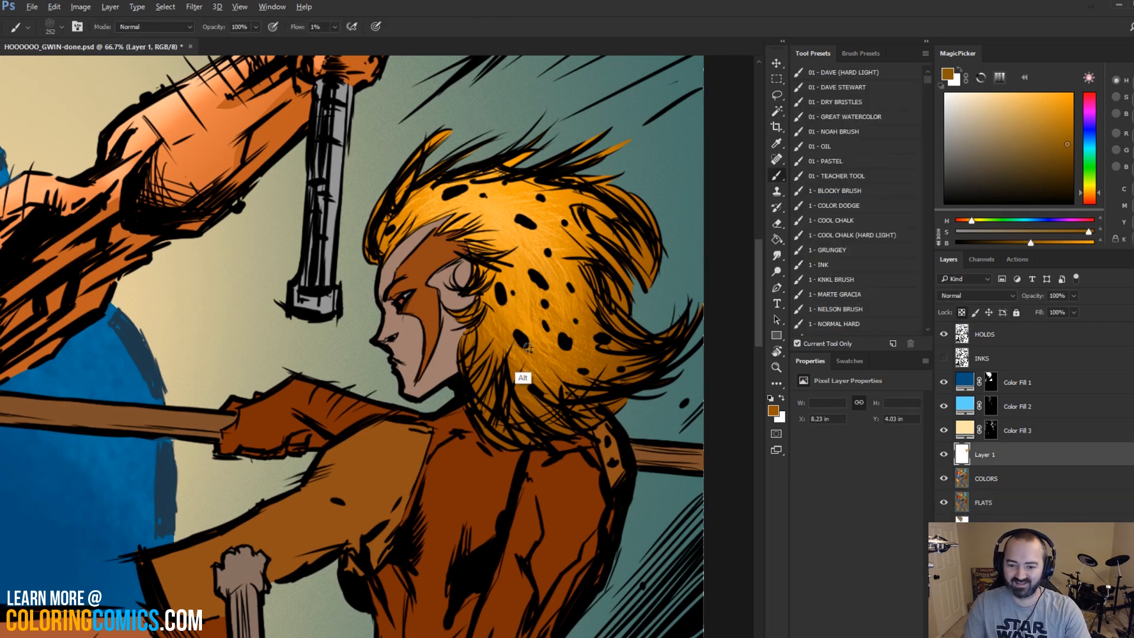
{"action": "left_click", "coordinate": [526, 380], "text": "alt"}
{"action": "left_click", "coordinate": [867, 282]}
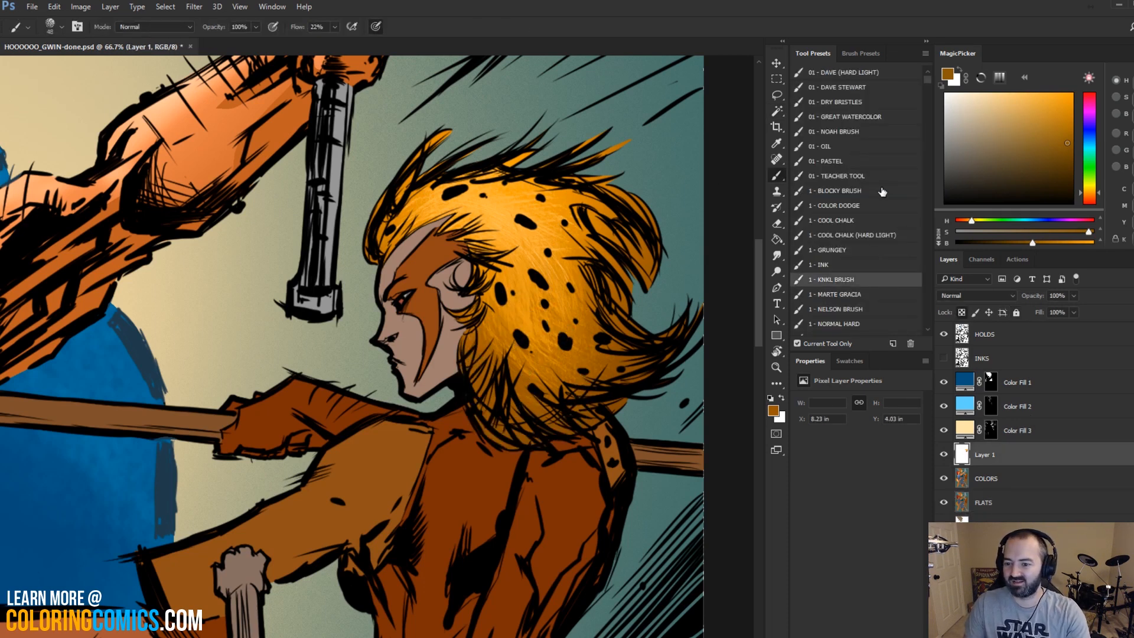
Step: Using the "1 - NORMAL HARD" brush preset, sample light orange from the cheetah woman's hair and paint soft highlights across its lower part
{"action": "left_click", "coordinate": [865, 325]}
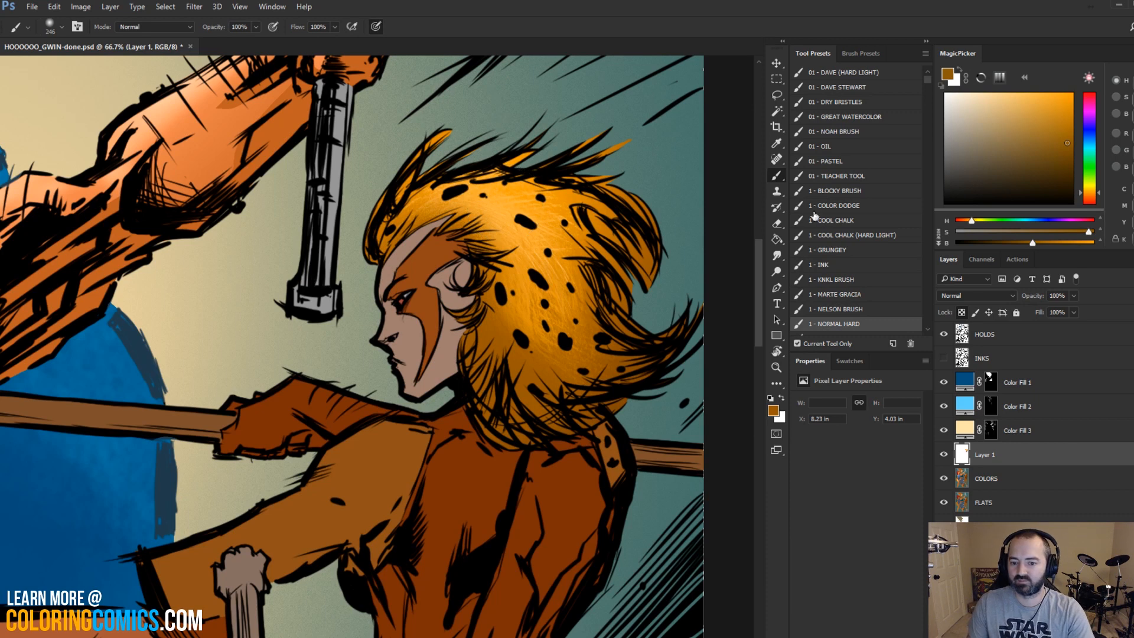
{"action": "key", "text": "alt"}
{"action": "left_click", "coordinate": [512, 223], "text": "alt"}
{"action": "left_click_drag", "start_coordinate": [545, 273], "coordinate": [535, 273]}
{"action": "left_click", "coordinate": [507, 214], "text": "alt"}
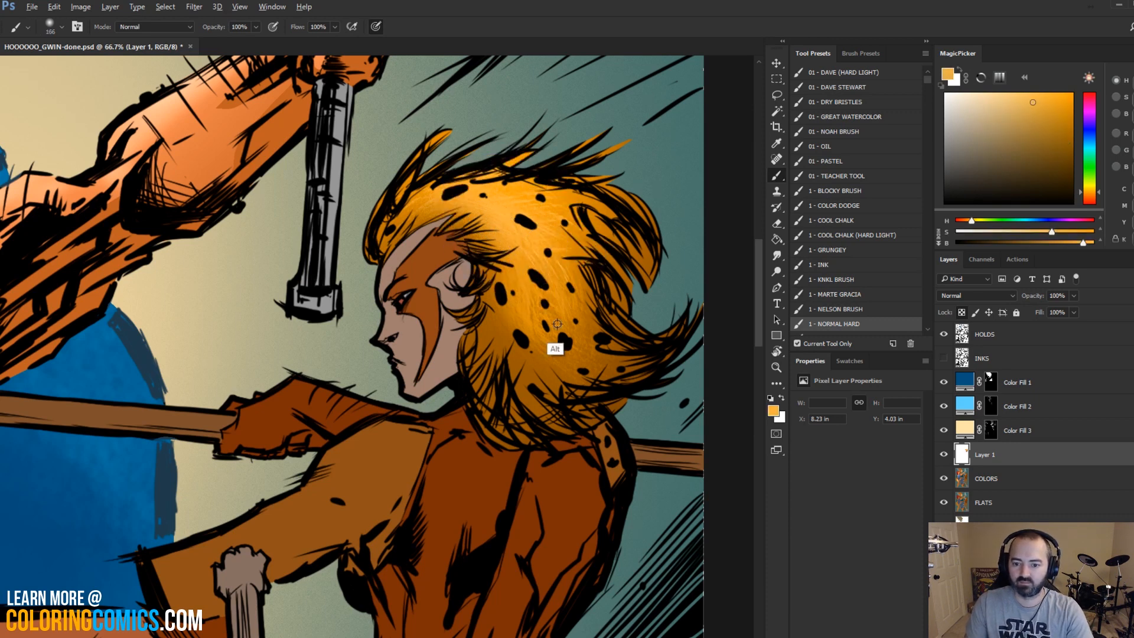
{"action": "mouse_move", "coordinate": [574, 335]}
{"action": "left_mouse_down"}
{"action": "mouse_move", "coordinate": [561, 337]}
{"action": "mouse_move", "coordinate": [633, 356]}
{"action": "left_mouse_up"}
{"action": "left_click_drag", "start_coordinate": [518, 316], "coordinate": [592, 373]}
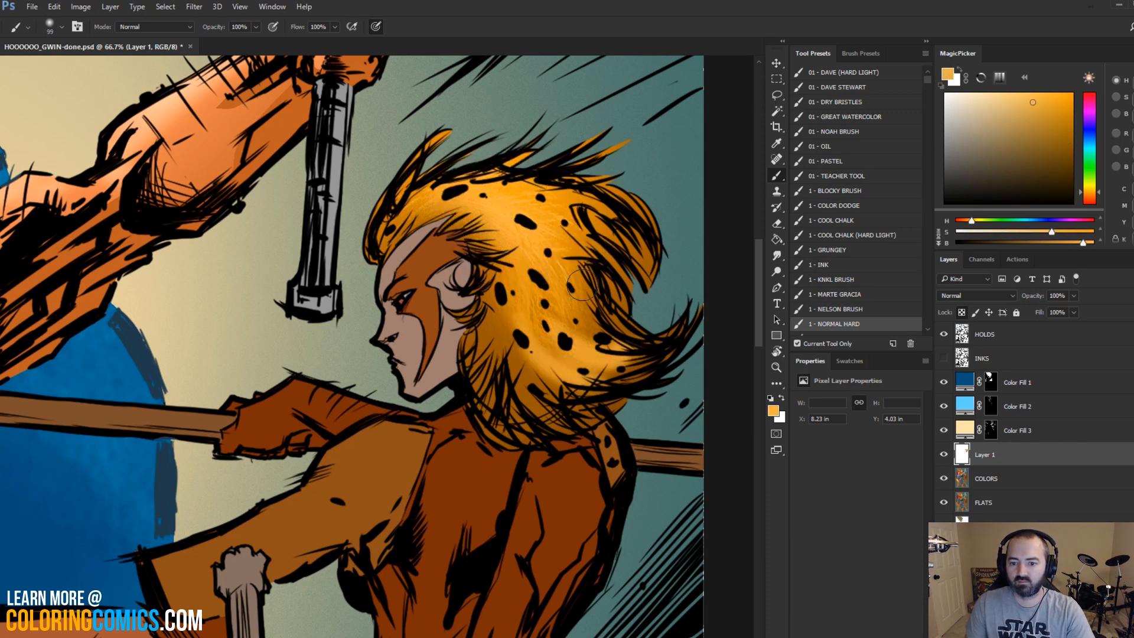
Step: Check the hair against the whole page and merge Layer 1 down into the COLORS layer
{"action": "left_click", "coordinate": [776, 367]}
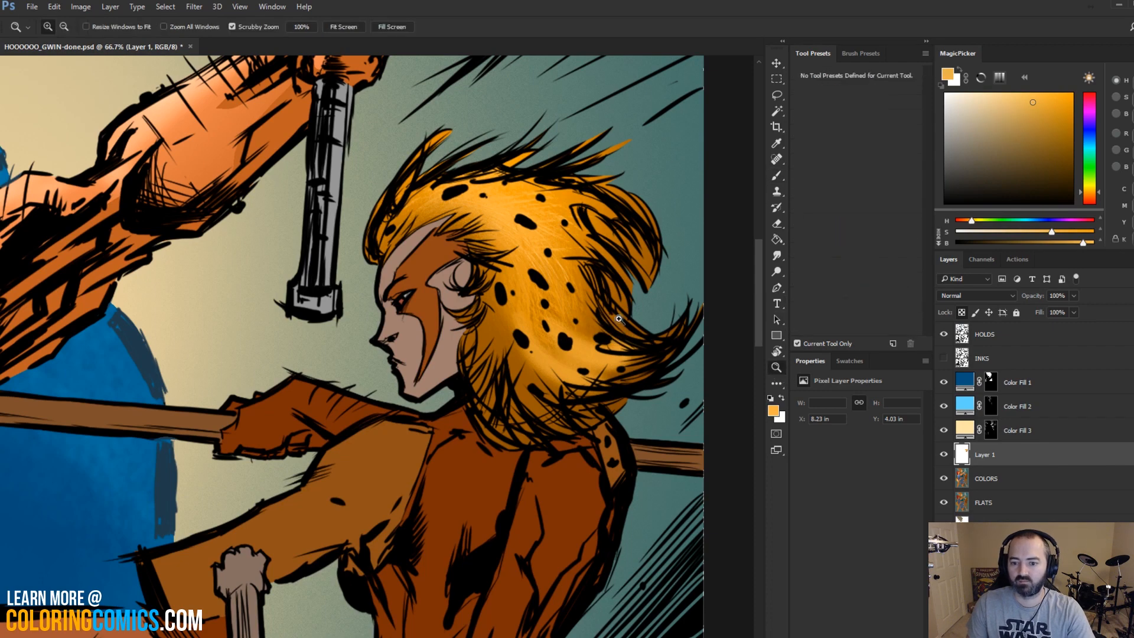
{"action": "left_click", "coordinate": [611, 285], "text": "alt"}
{"action": "left_click", "coordinate": [582, 322], "text": "alt"}
{"action": "left_click", "coordinate": [581, 322], "text": "alt"}
{"action": "left_click", "coordinate": [582, 323], "text": "alt"}
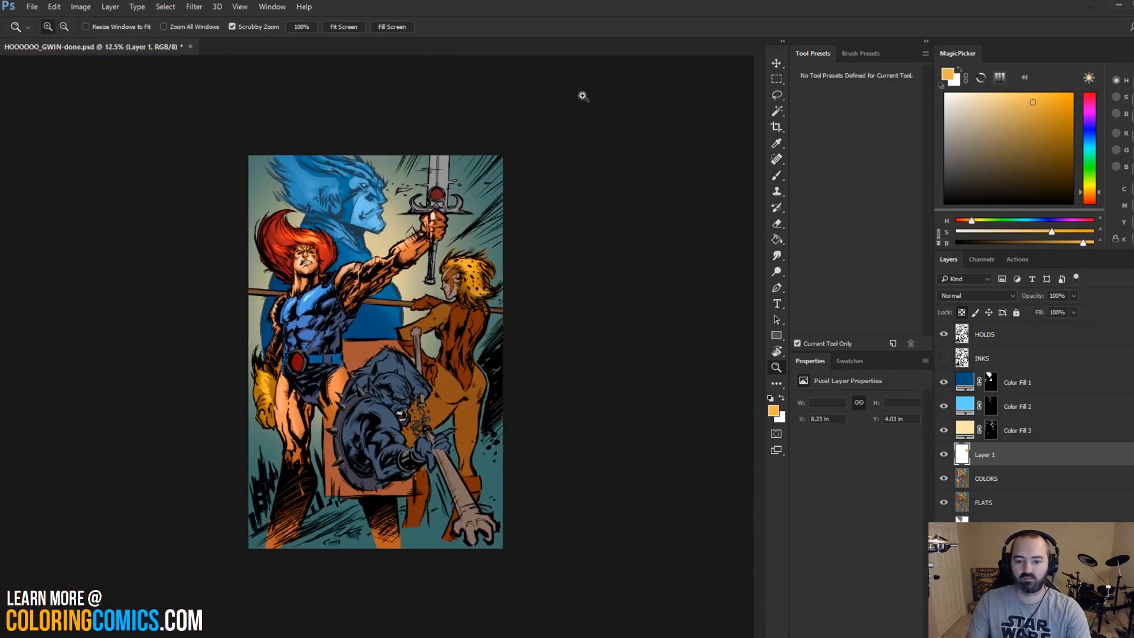
{"action": "left_click", "coordinate": [471, 269]}
{"action": "left_click", "coordinate": [470, 268]}
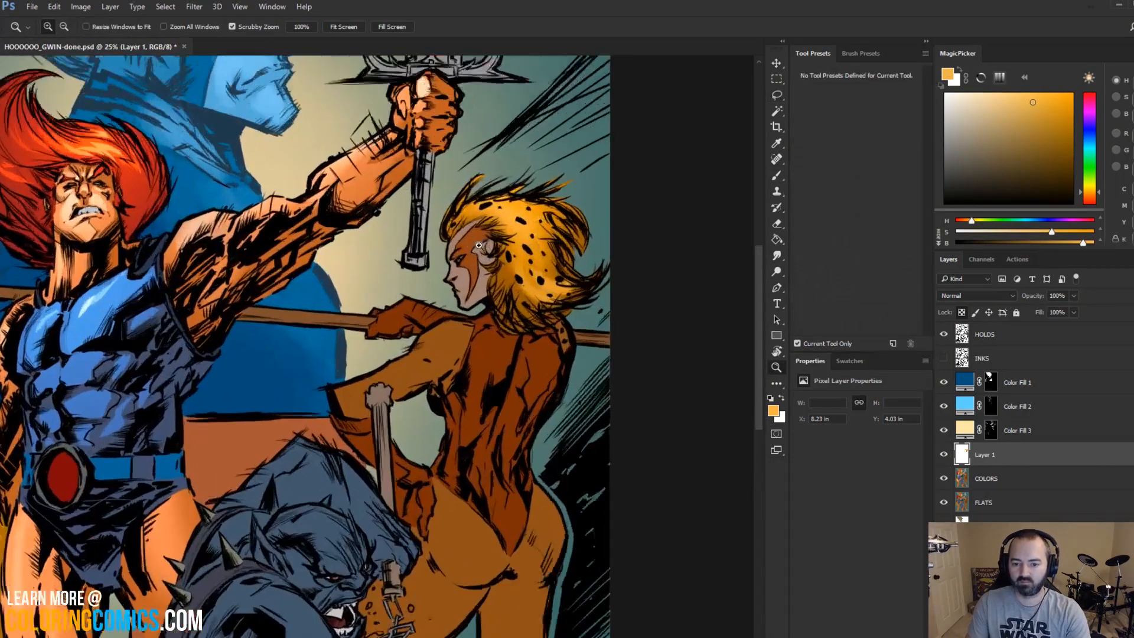
{"action": "right_click", "coordinate": [981, 458]}
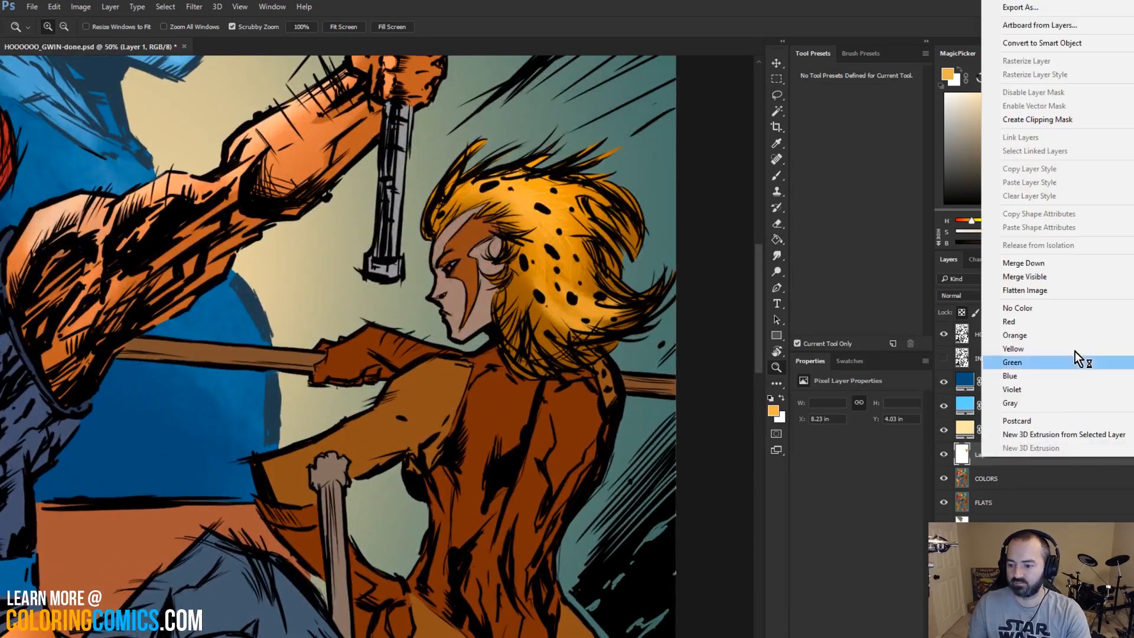
{"action": "left_click", "coordinate": [1044, 259]}
Step: Select the cheetah woman's face colors with the Magic Wand at tolerance 0 and copy them to a new layer
{"action": "left_click", "coordinate": [493, 237]}
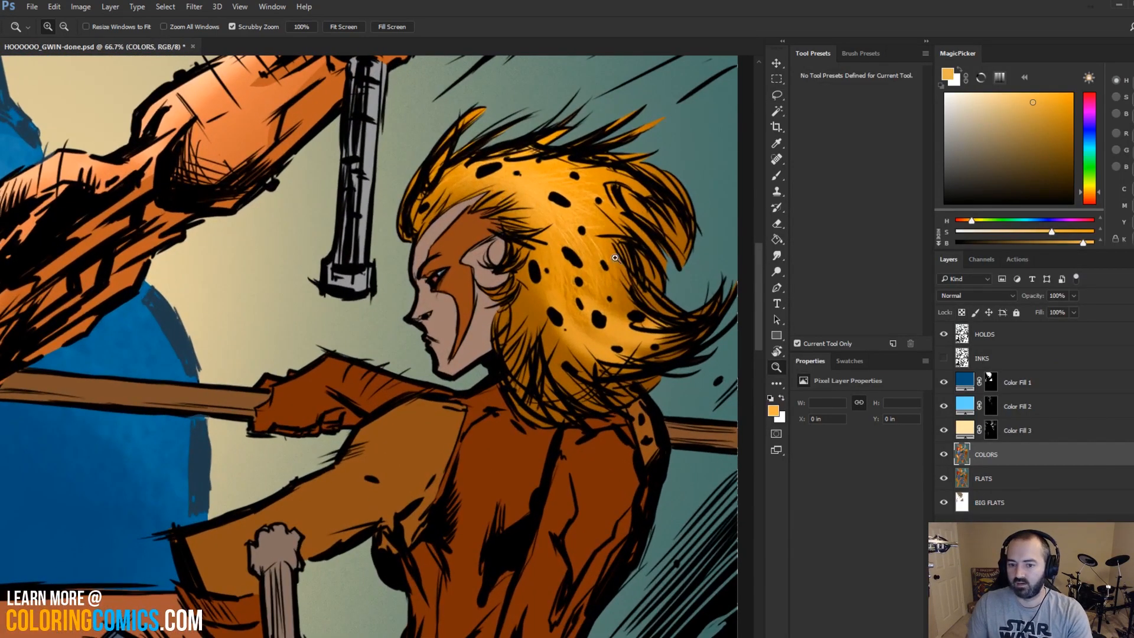
{"action": "key", "text": "w"}
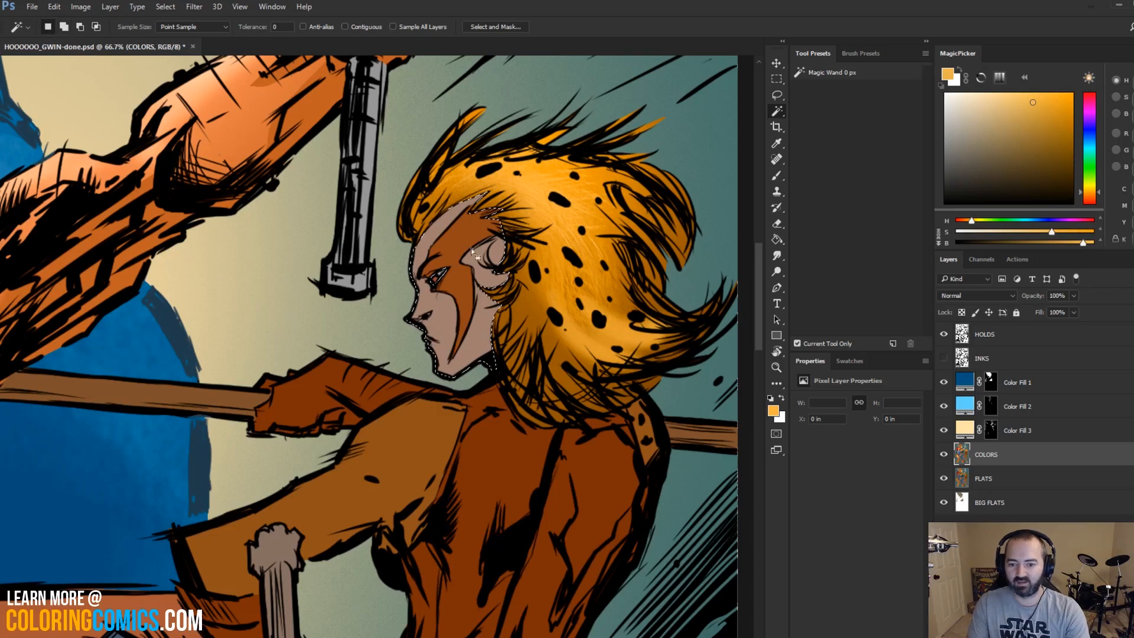
{"action": "left_click", "coordinate": [480, 226]}
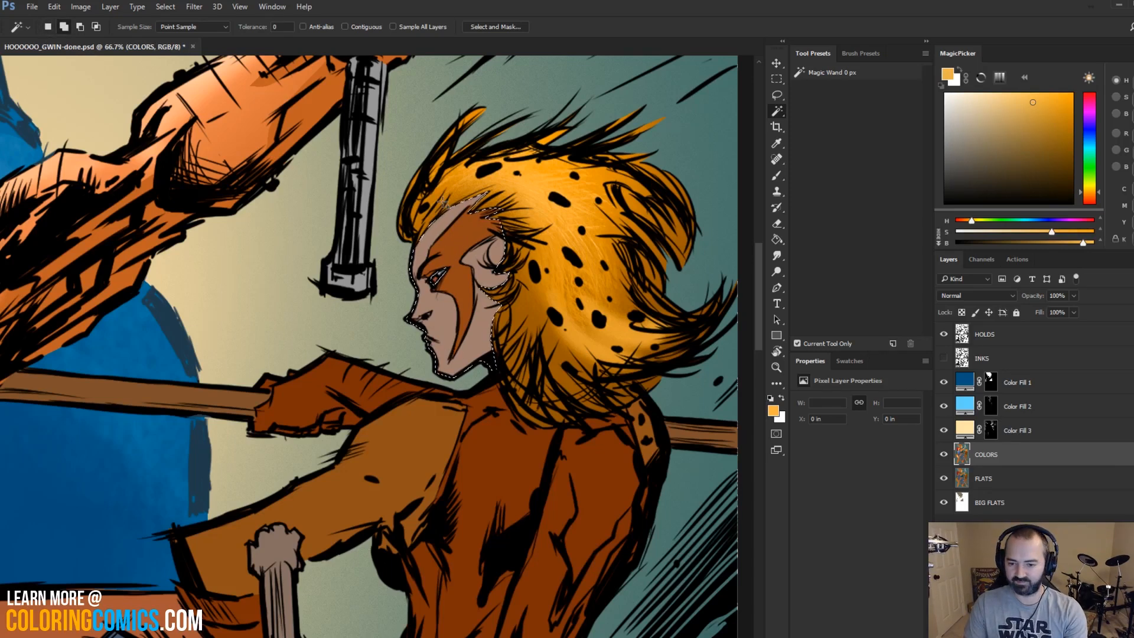
{"action": "key", "text": "ctrl+j"}
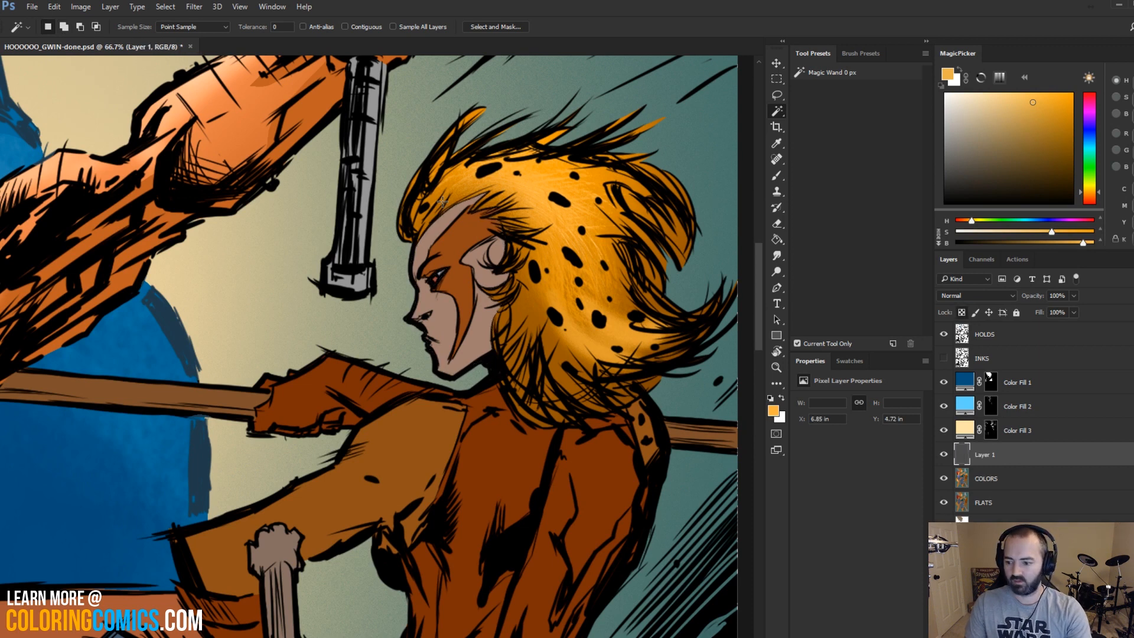
{"action": "key", "text": "z"}
{"action": "left_click", "coordinate": [479, 123]}
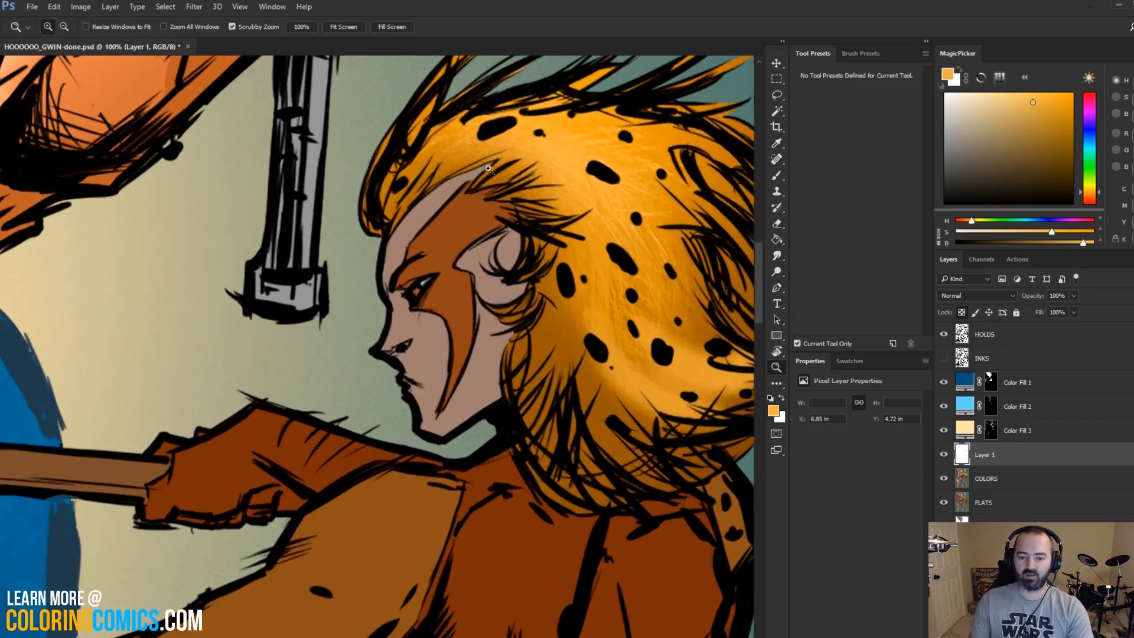
{"action": "left_click_drag", "start_coordinate": [546, 232], "coordinate": [493, 182]}
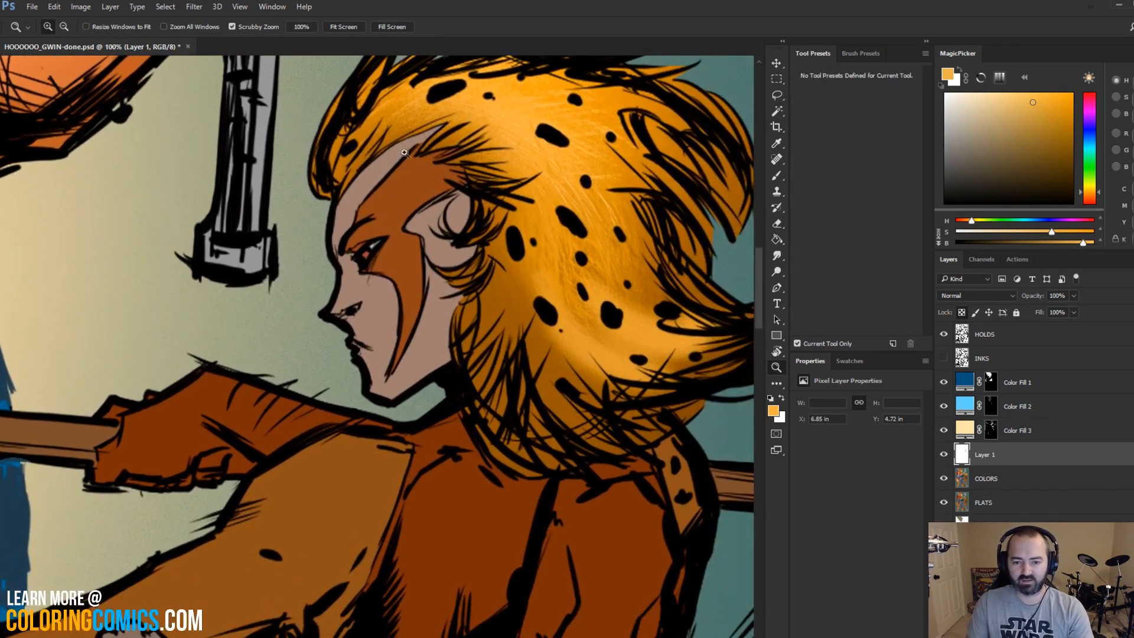
{"action": "key", "text": "l"}
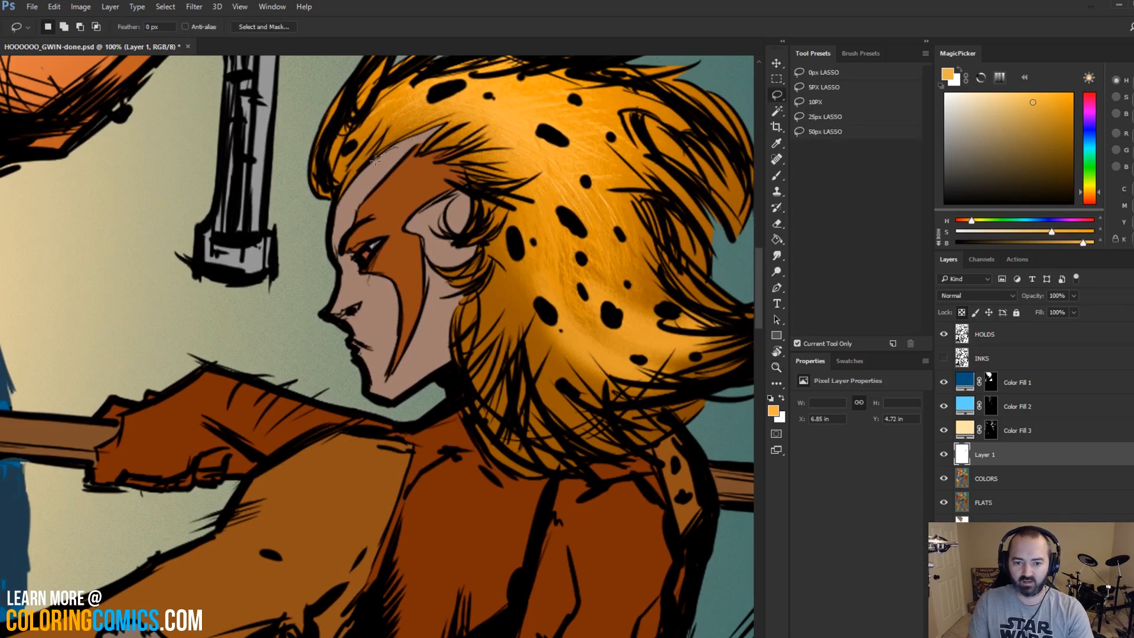
{"action": "left_click_drag", "start_coordinate": [343, 236], "coordinate": [404, 153]}
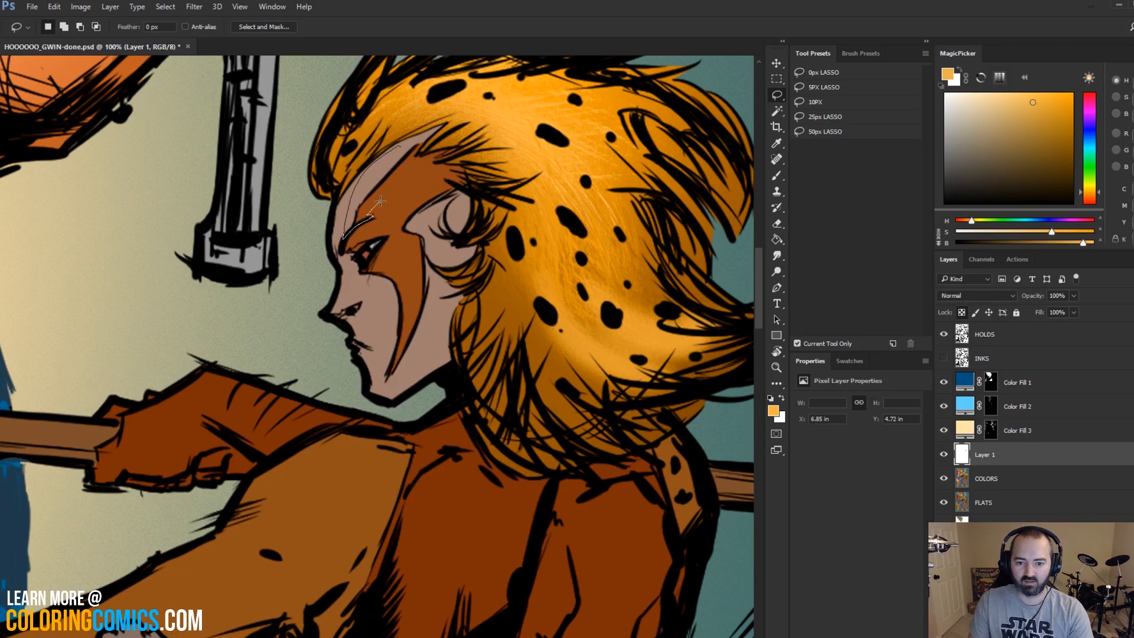
{"action": "left_click_drag", "start_coordinate": [381, 202], "coordinate": [418, 104]}
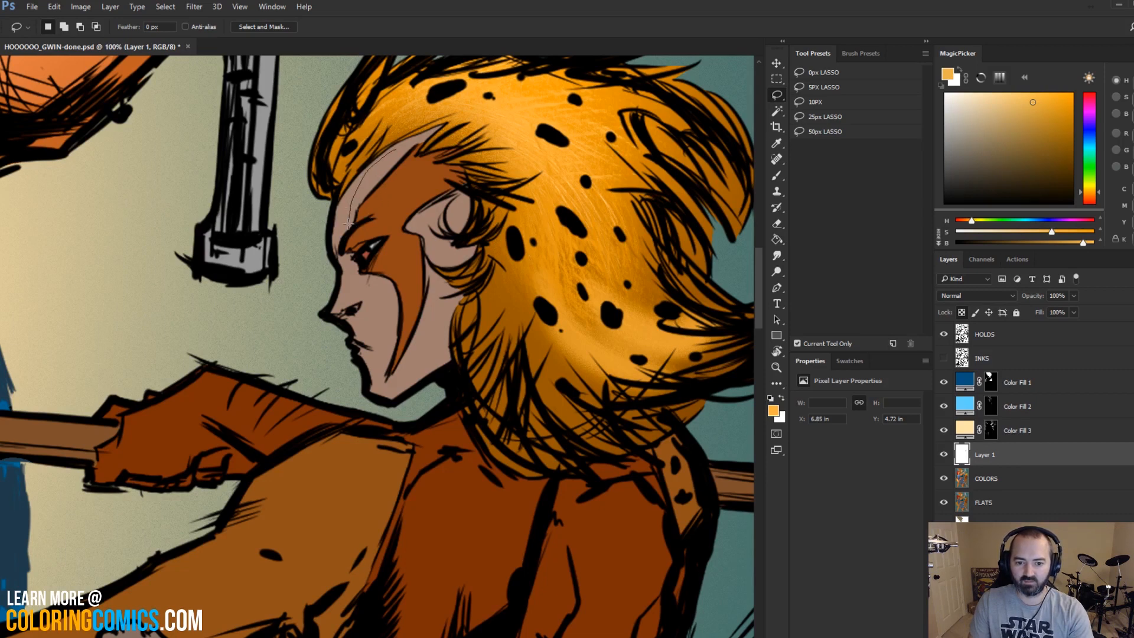
{"action": "left_click_drag", "start_coordinate": [347, 236], "coordinate": [419, 176]}
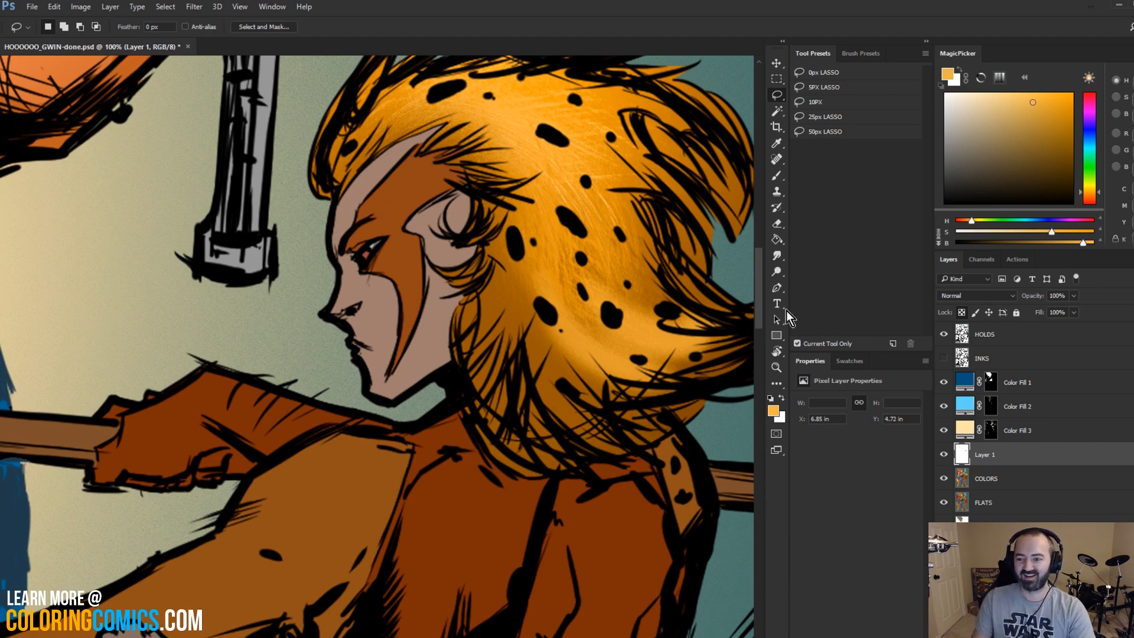
Step: Lasso a jagged highlight shape across her forehead with 0 px feather and hide the selection outline
{"action": "left_click", "coordinate": [778, 368]}
{"action": "left_click_drag", "start_coordinate": [520, 278], "coordinate": [494, 274]}
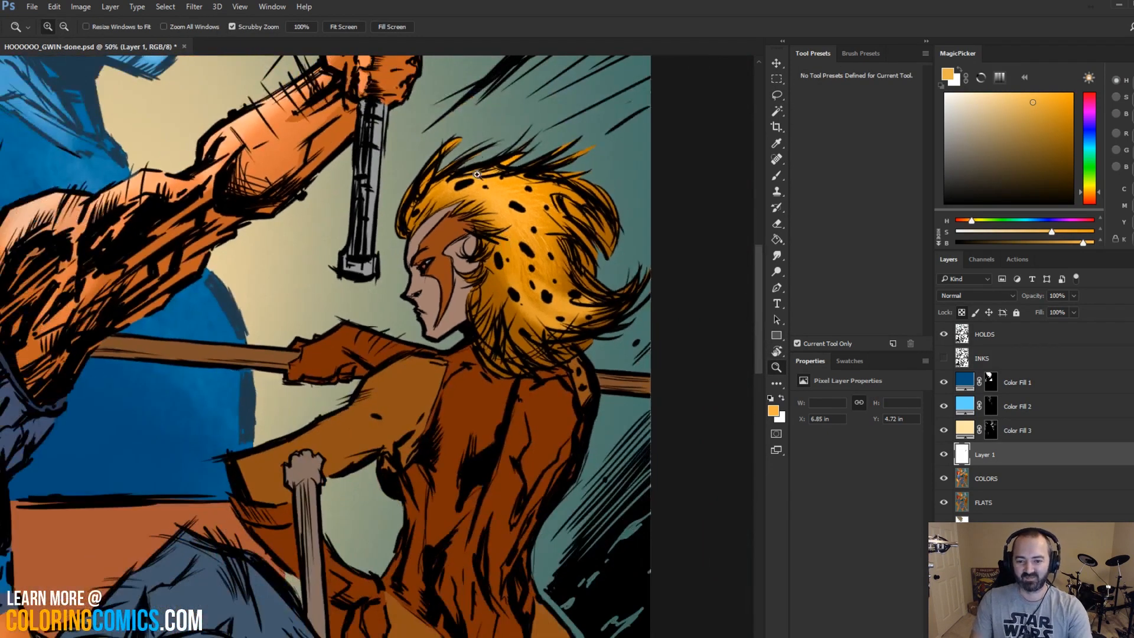
{"action": "left_click", "coordinate": [449, 228]}
{"action": "left_click", "coordinate": [447, 226]}
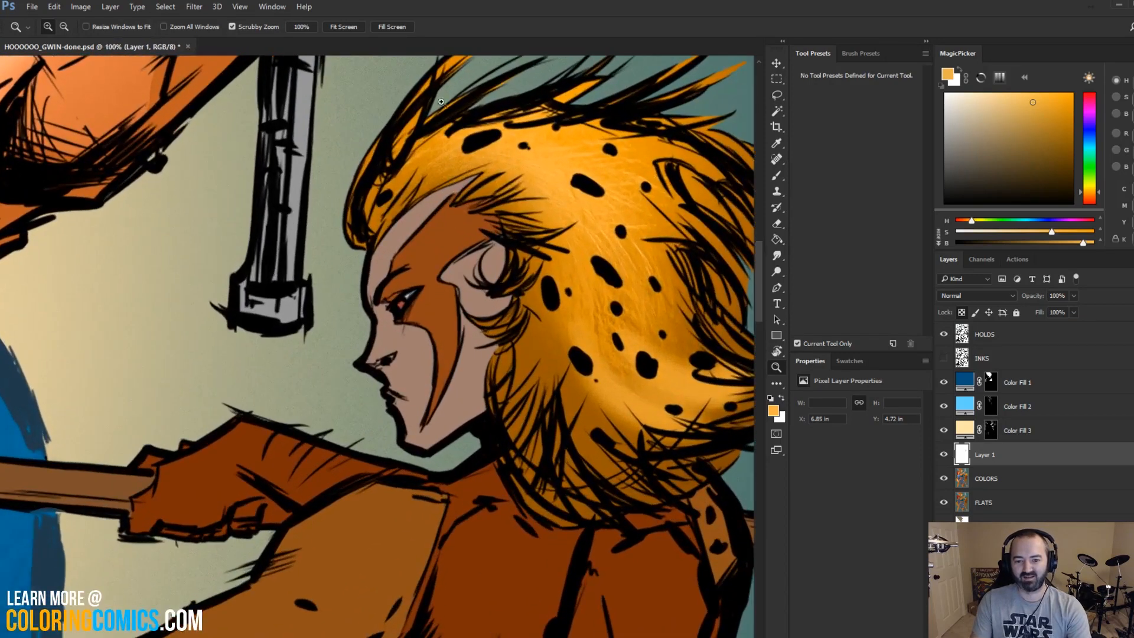
{"action": "key", "text": "l"}
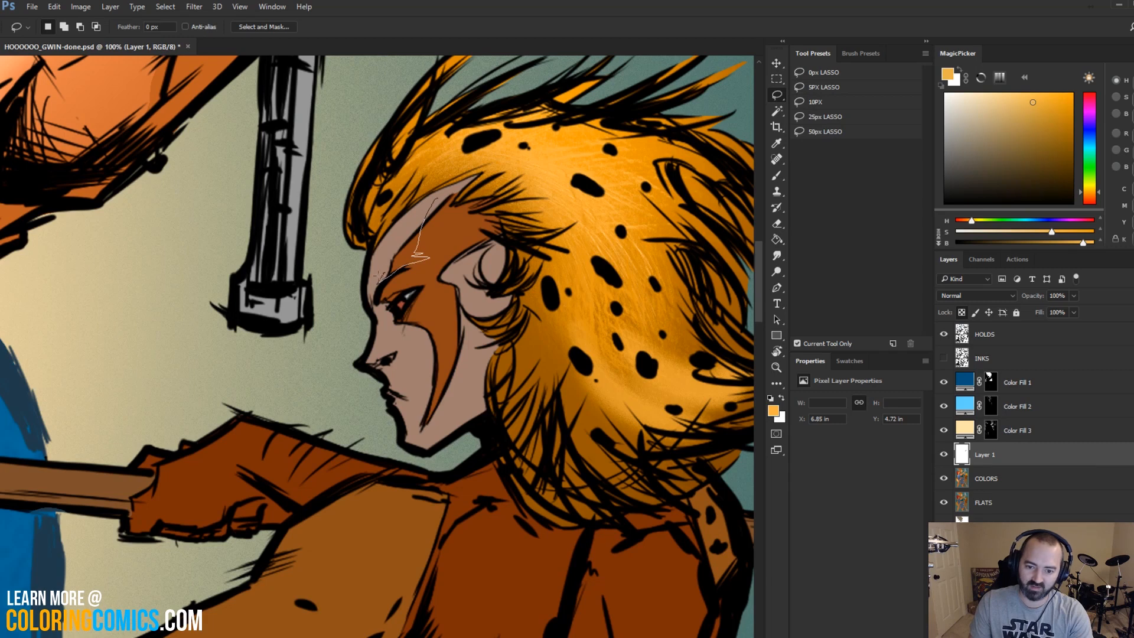
{"action": "left_click_drag", "start_coordinate": [392, 235], "coordinate": [392, 235]}
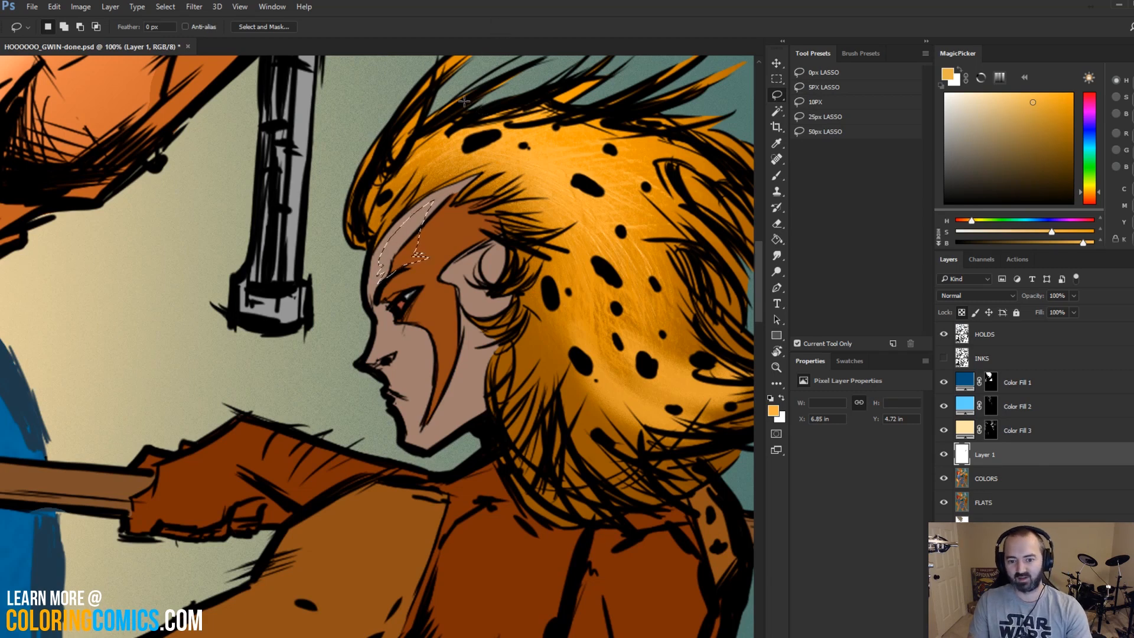
{"action": "key", "text": "ctrl"}
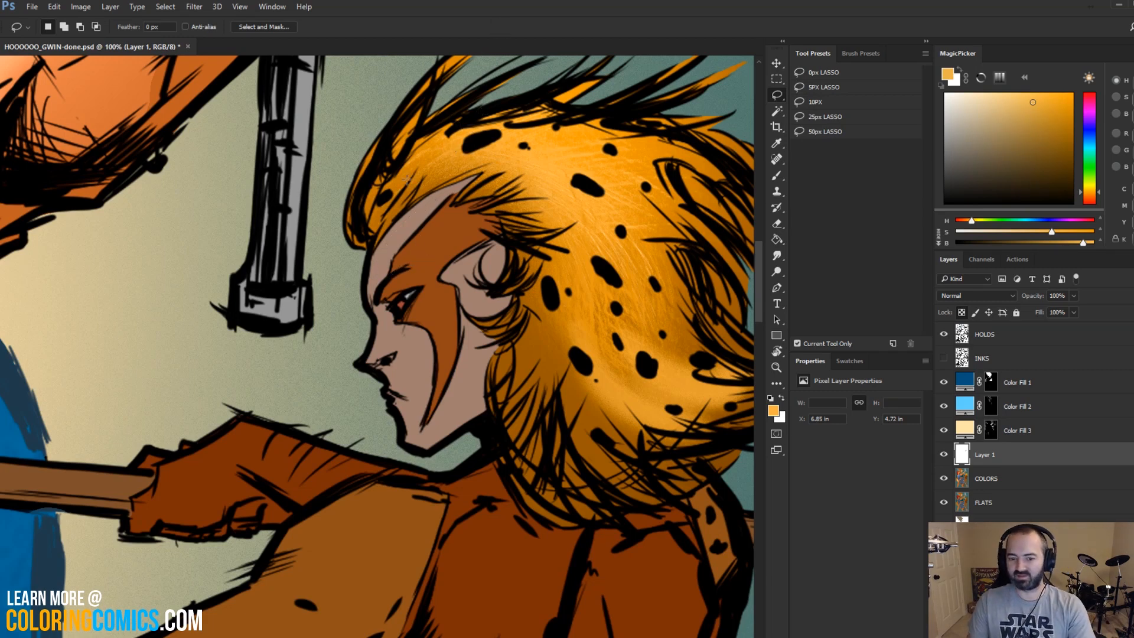
Step: Paint the forehead selection with the "1 - MARTE GRACIA" Hard Light brush preset, replacing the first orange stroke with a paler orange
{"action": "key", "text": "b"}
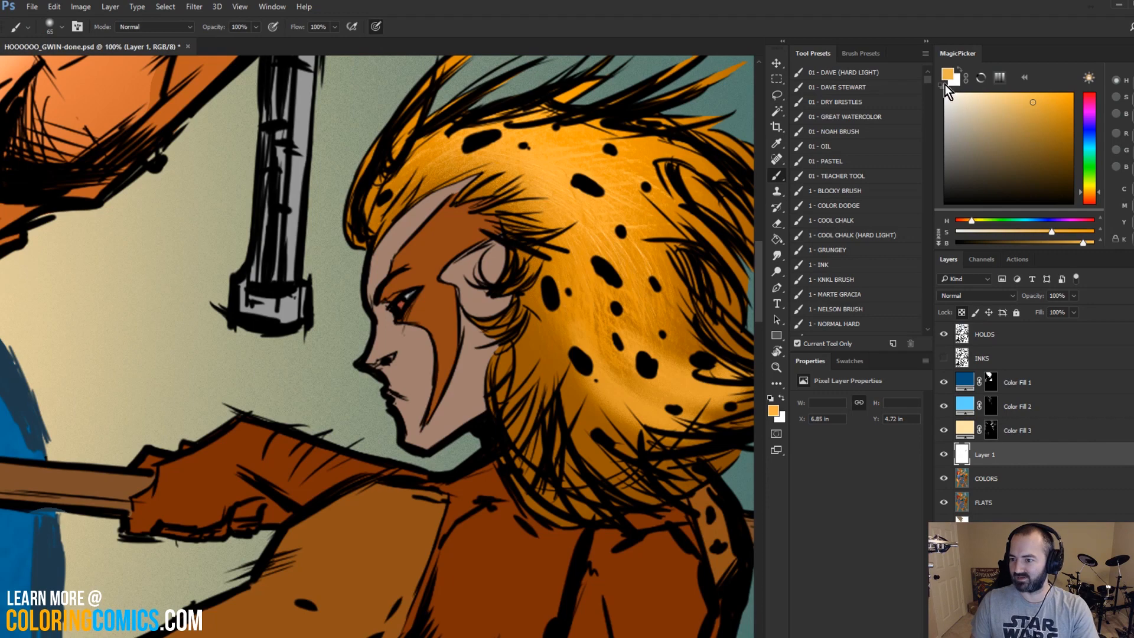
{"action": "left_click", "coordinate": [867, 295]}
{"action": "left_click_drag", "start_coordinate": [381, 268], "coordinate": [427, 229]}
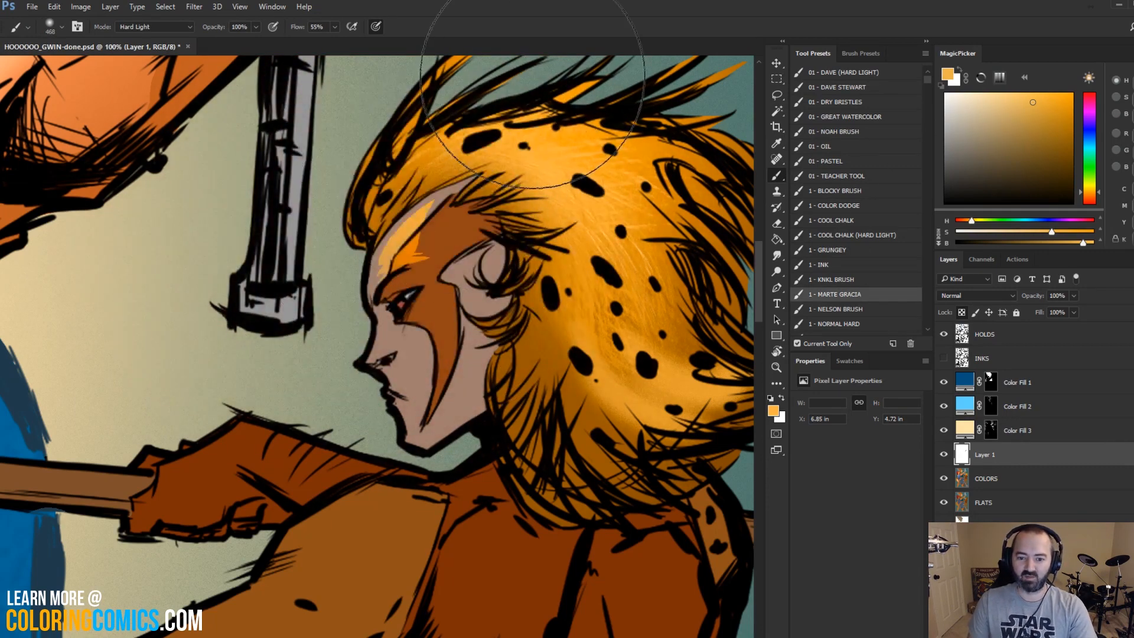
{"action": "key", "text": "ctrl+z"}
{"action": "left_click", "coordinate": [996, 93]}
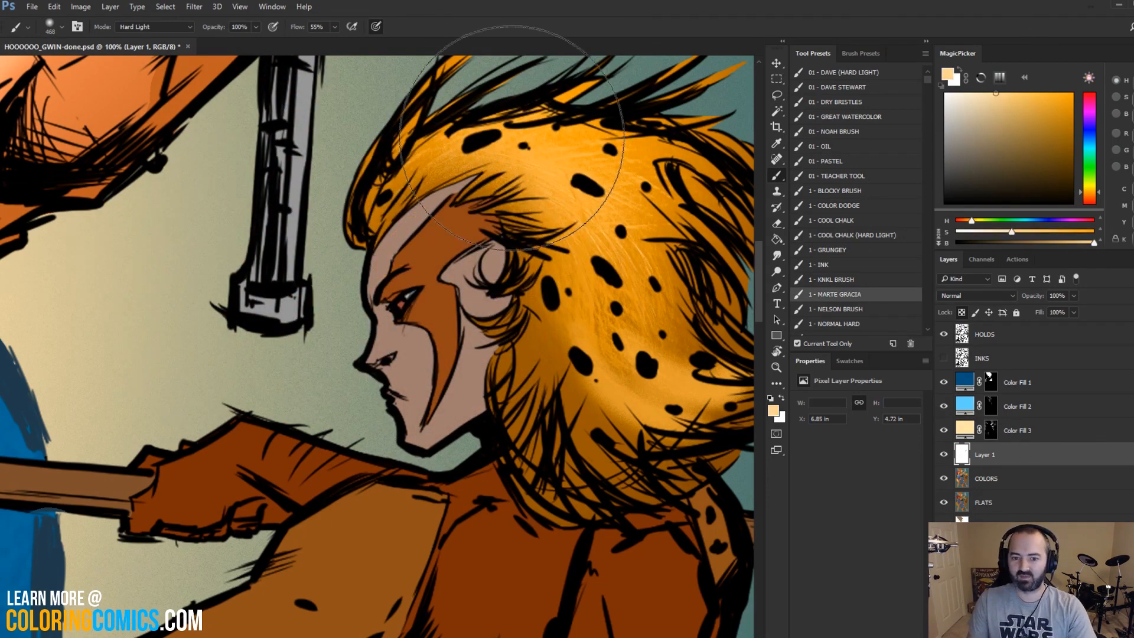
{"action": "left_click_drag", "start_coordinate": [470, 171], "coordinate": [458, 163]}
Step: Lasso the cheek, muzzle and facial stripe, brush a pale orange glow into the selection, and deselect it
{"action": "key", "text": "l"}
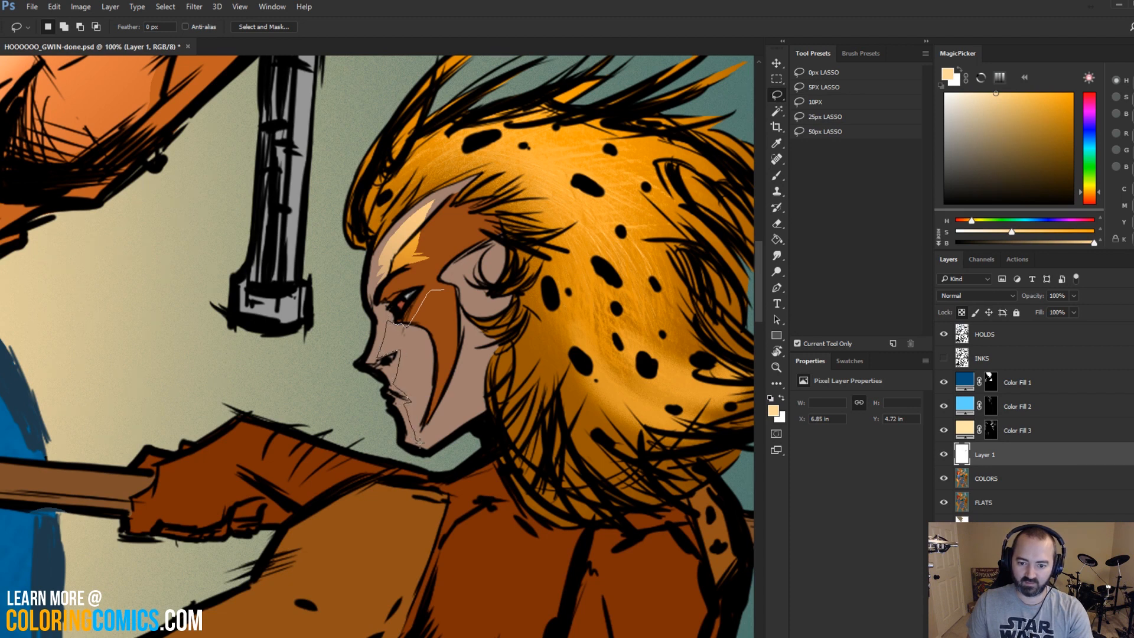
{"action": "left_click_drag", "start_coordinate": [419, 442], "coordinate": [459, 379]}
{"action": "mouse_move", "coordinate": [464, 322]}
{"action": "left_mouse_down"}
{"action": "mouse_move", "coordinate": [459, 288]}
{"action": "mouse_move", "coordinate": [517, 189]}
{"action": "left_mouse_up"}
{"action": "key", "text": "b"}
{"action": "right_click", "coordinate": [424, 293], "text": "alt"}
{"action": "key", "text": "ctrl+d"}
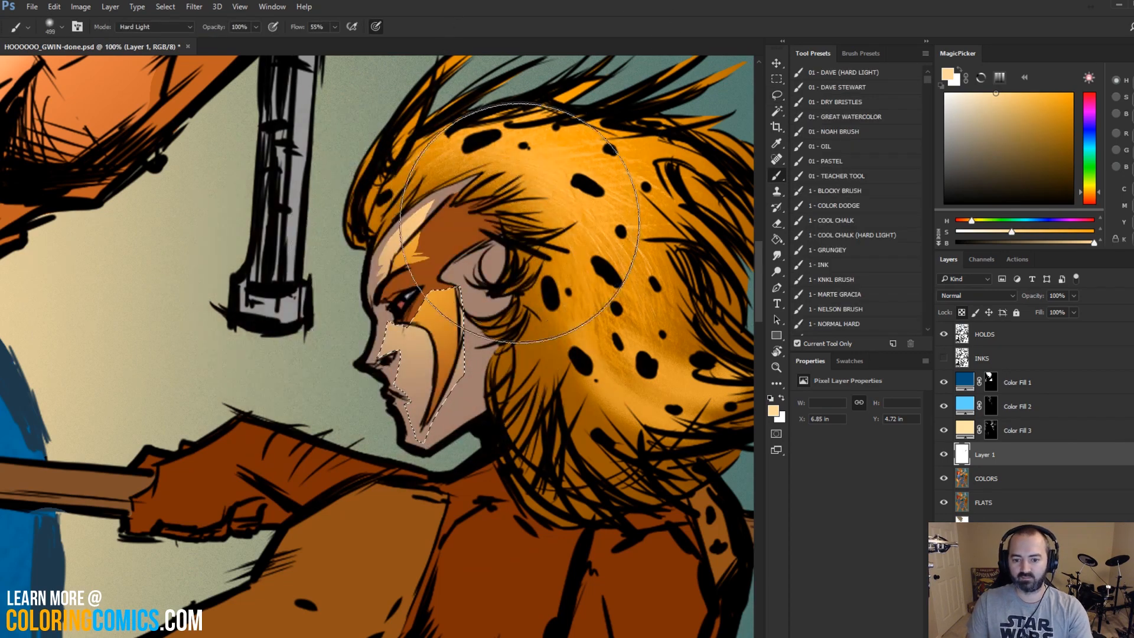
Step: Lasso a smaller shape on the stripe below the eye, resize the soft brush, and paint a brighter second highlight there
{"action": "key", "text": "l"}
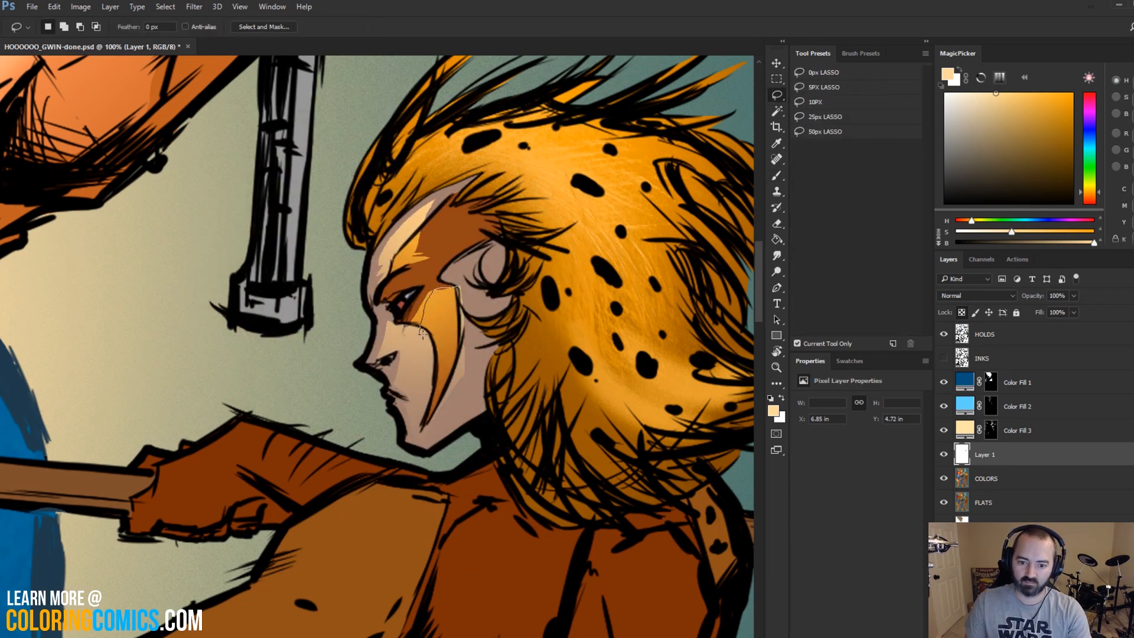
{"action": "left_click_drag", "start_coordinate": [423, 334], "coordinate": [424, 340]}
{"action": "key", "text": "b"}
{"action": "right_click", "coordinate": [458, 278], "text": "alt"}
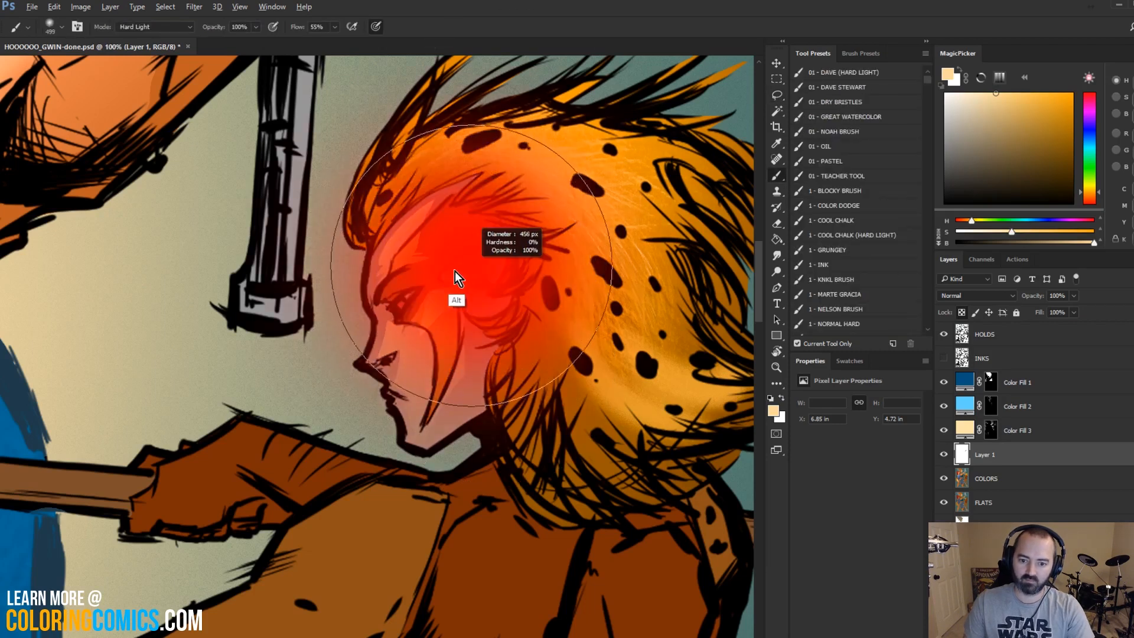
{"action": "key", "text": "ctrl+d"}
{"action": "mouse_move", "coordinate": [458, 277]}
{"action": "left_mouse_down"}
{"action": "mouse_move", "coordinate": [401, 282]}
{"action": "mouse_move", "coordinate": [417, 254]}
{"action": "mouse_move", "coordinate": [407, 255]}
{"action": "mouse_move", "coordinate": [449, 298]}
{"action": "left_mouse_up"}
Step: Lasso and paint small bright accents on the facial markings above the eyebrow and on the upper cheek, clearing each selection
{"action": "key", "text": "l"}
{"action": "key", "text": "b"}
{"action": "key", "text": "ctrl+d"}
{"action": "key", "text": "l"}
{"action": "key", "text": "b"}
{"action": "key", "text": "ctrl+d"}
Step: Add a small pale highlight to the side of the nose within a lasso selection, and deselect it
{"action": "key", "text": "l"}
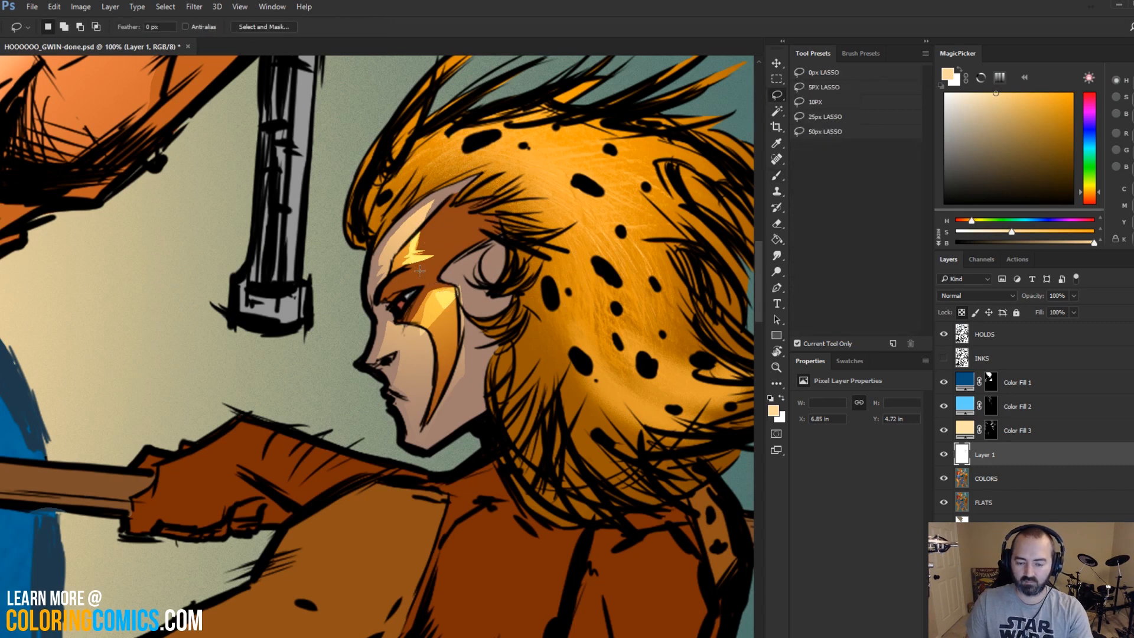
{"action": "key", "text": "b"}
{"action": "left_click_drag", "start_coordinate": [387, 348], "coordinate": [393, 345]}
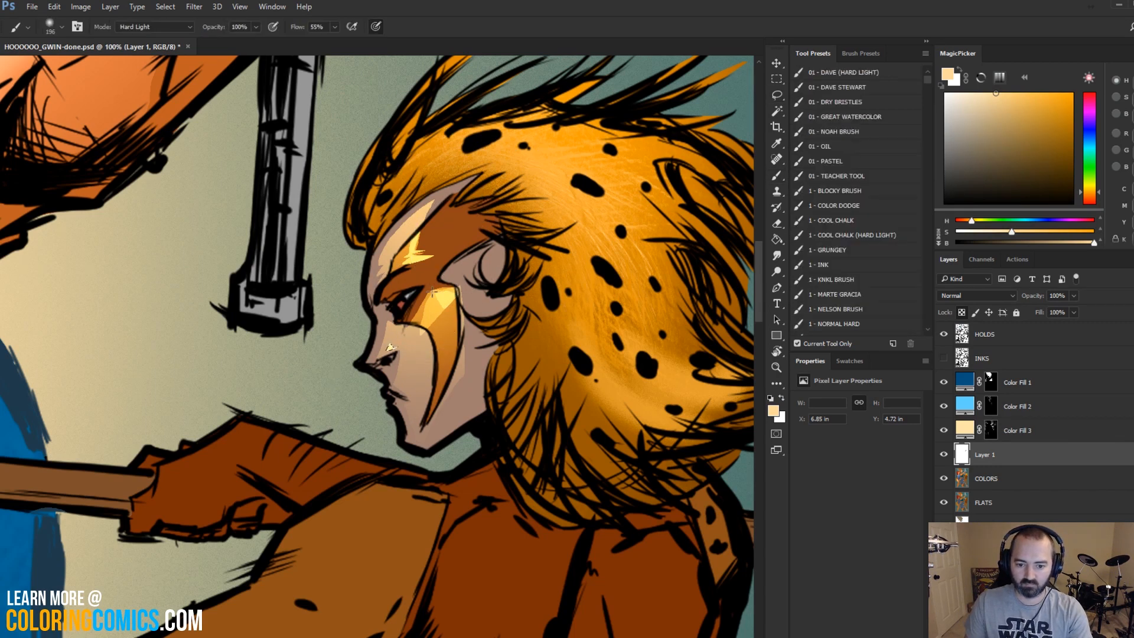
{"action": "key", "text": "ctrl+d"}
Step: Examine the highlighted face in the context of the whole cover illustration
{"action": "key", "text": "l"}
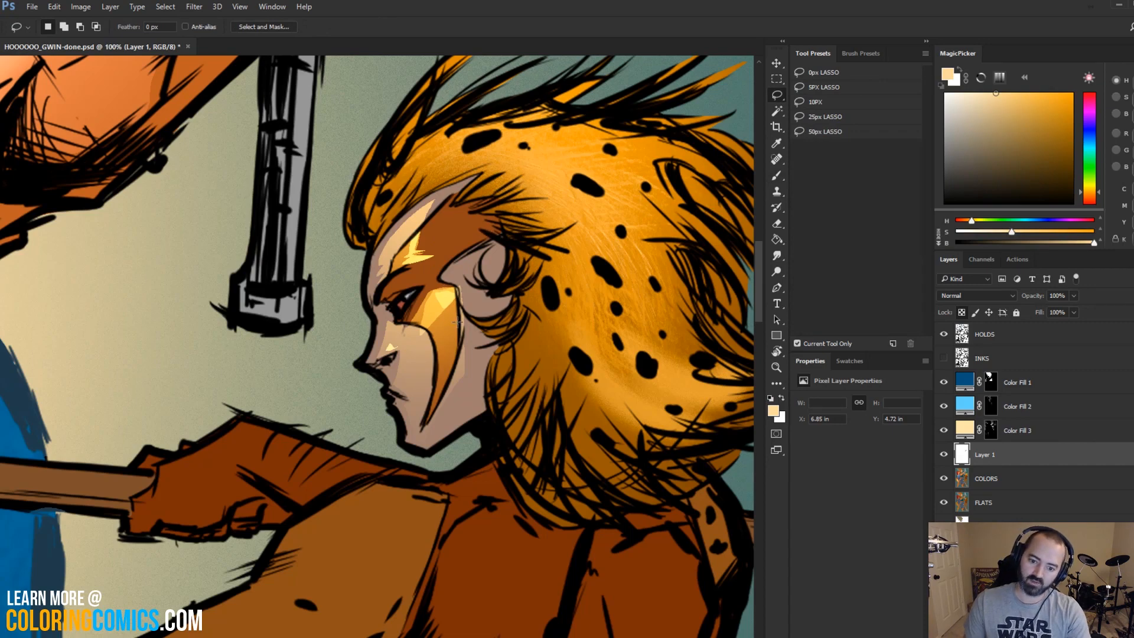
{"action": "key", "text": "ctrl+minus"}
{"action": "key", "text": "z"}
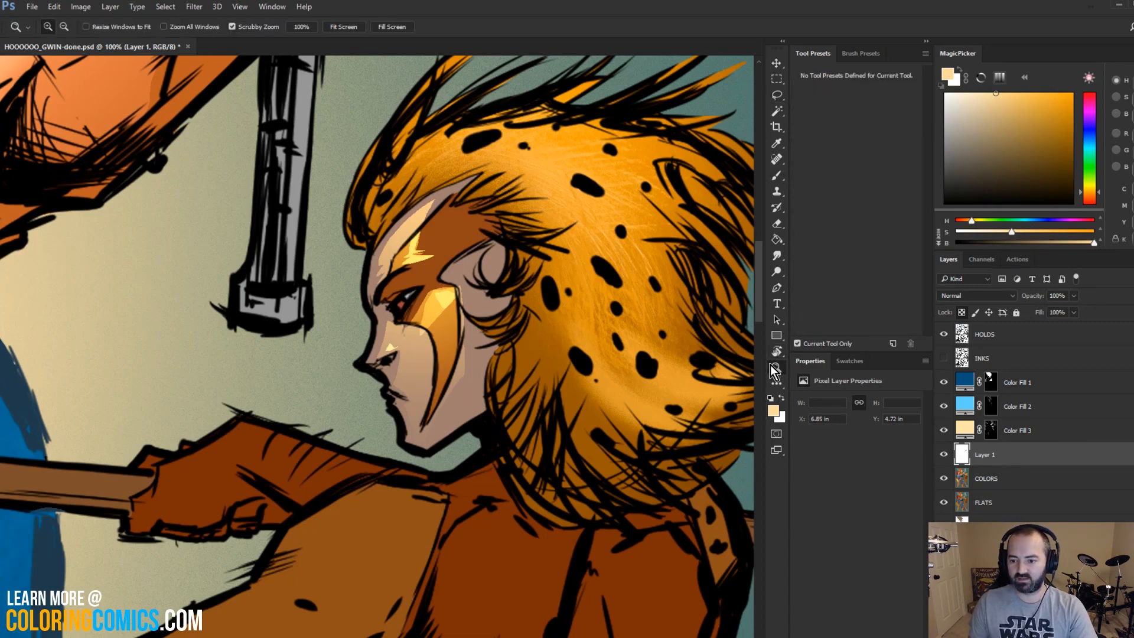
{"action": "left_click", "coordinate": [456, 322], "text": "alt"}
{"action": "left_click", "coordinate": [456, 322], "text": "alt"}
{"action": "left_click", "coordinate": [459, 347], "text": "alt"}
{"action": "left_click", "coordinate": [460, 346], "text": "alt"}
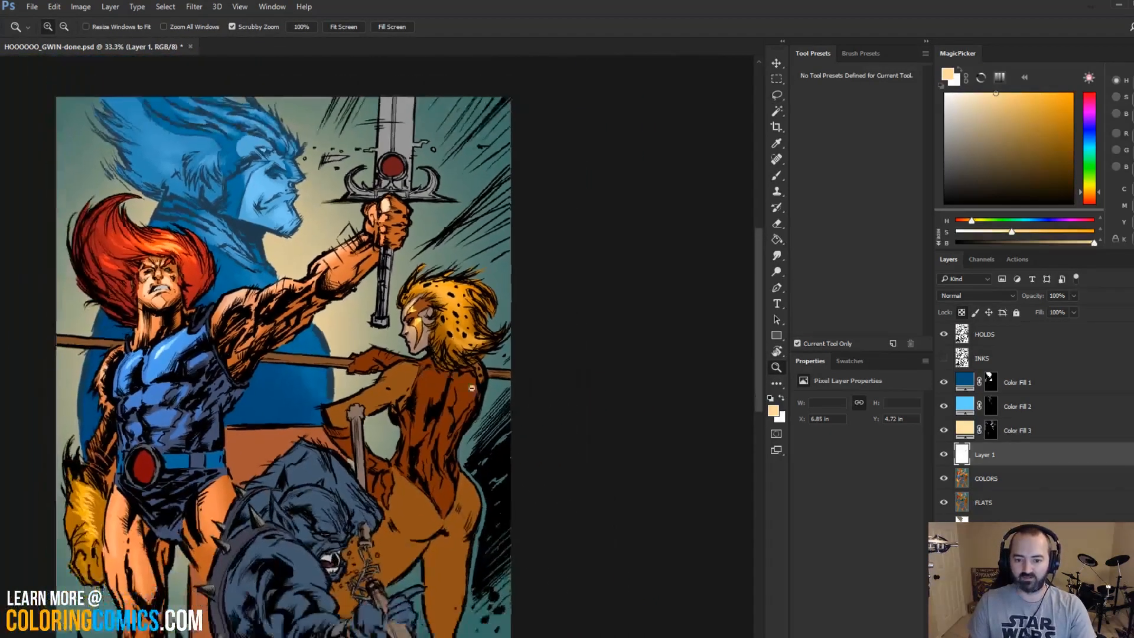
{"action": "left_click", "coordinate": [492, 266]}
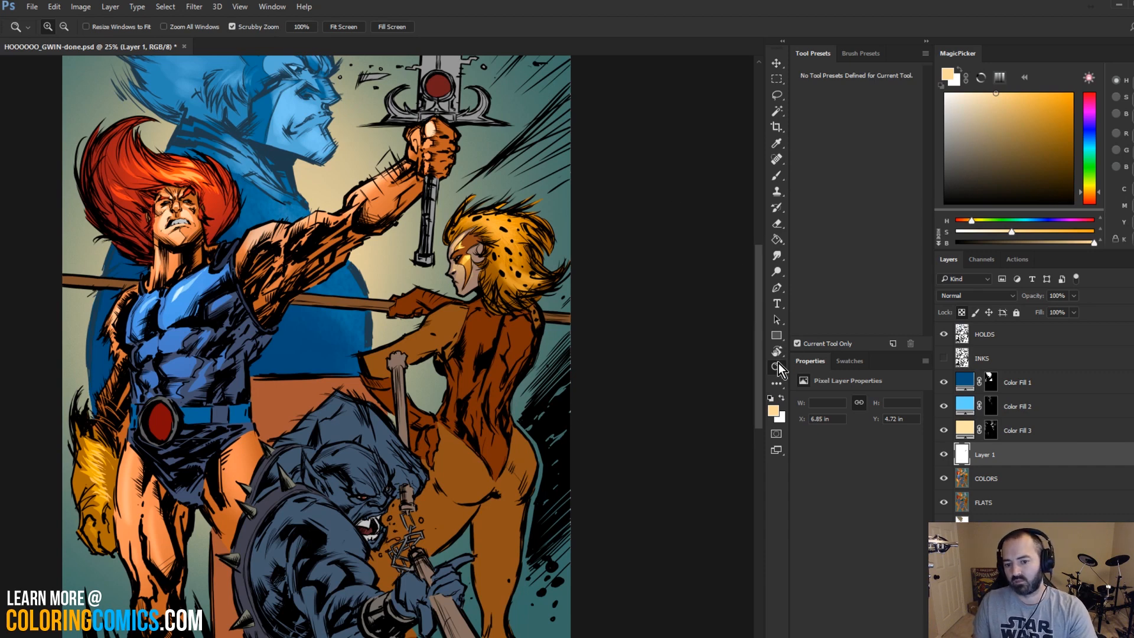
Step: Merge the finished hair and face highlight layer down into the COLORS layer
{"action": "left_click", "coordinate": [509, 229]}
{"action": "key", "text": "l"}
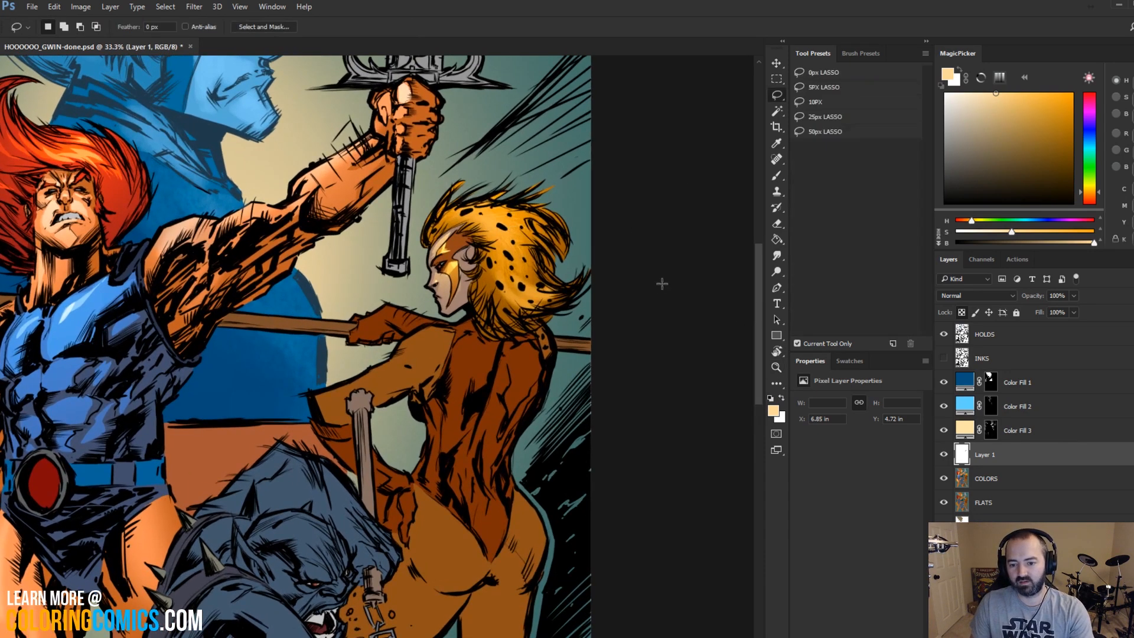
{"action": "right_click", "coordinate": [997, 456]}
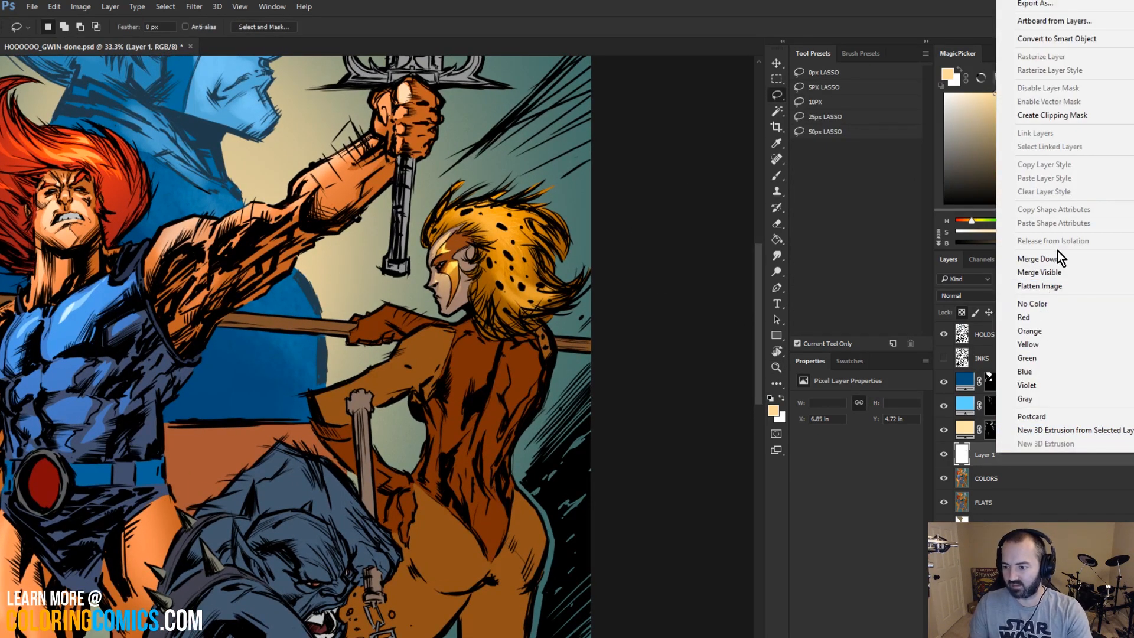
{"action": "left_click", "coordinate": [1057, 258]}
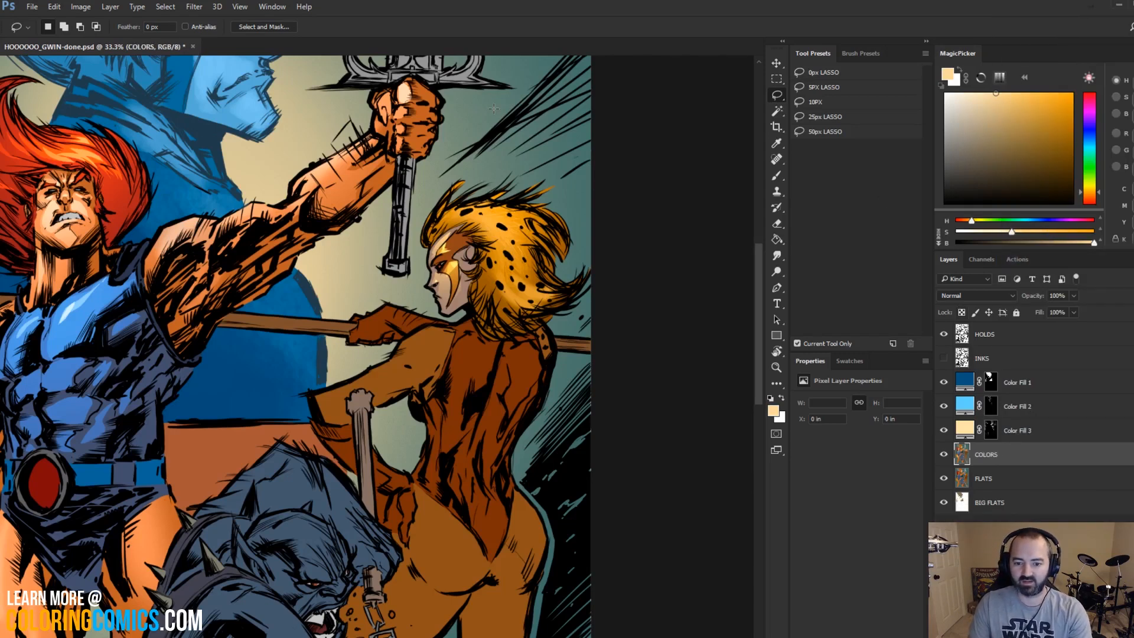
Step: Select the cheetah woman's dark red-brown suit areas by color with the Magic Wand and copy them to a new layer
{"action": "key", "text": "w"}
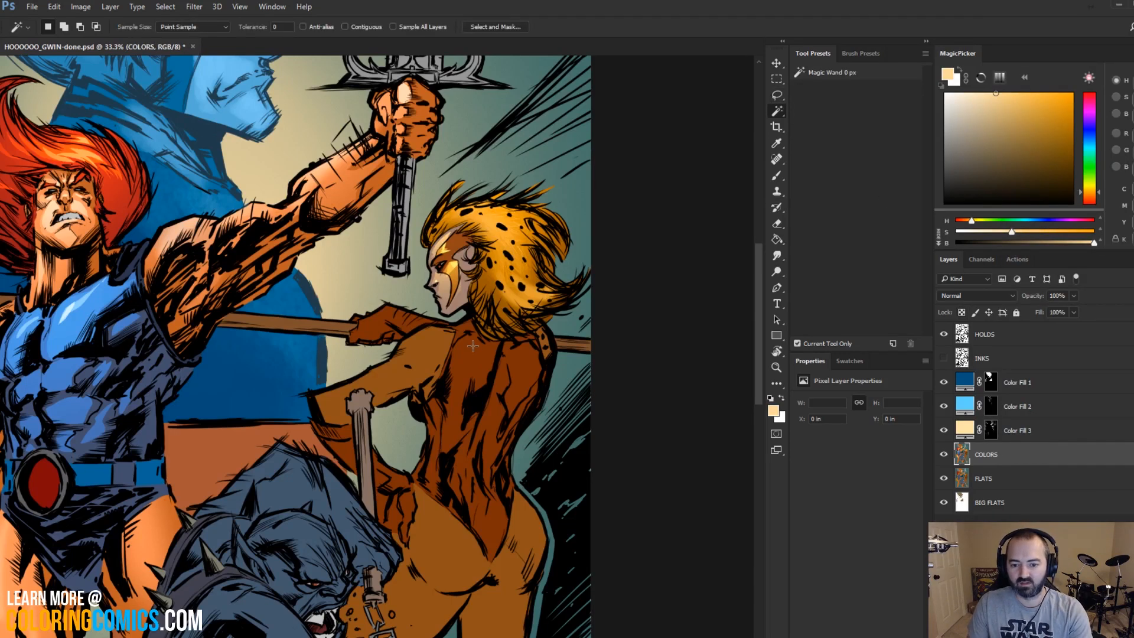
{"action": "left_click", "coordinate": [473, 345]}
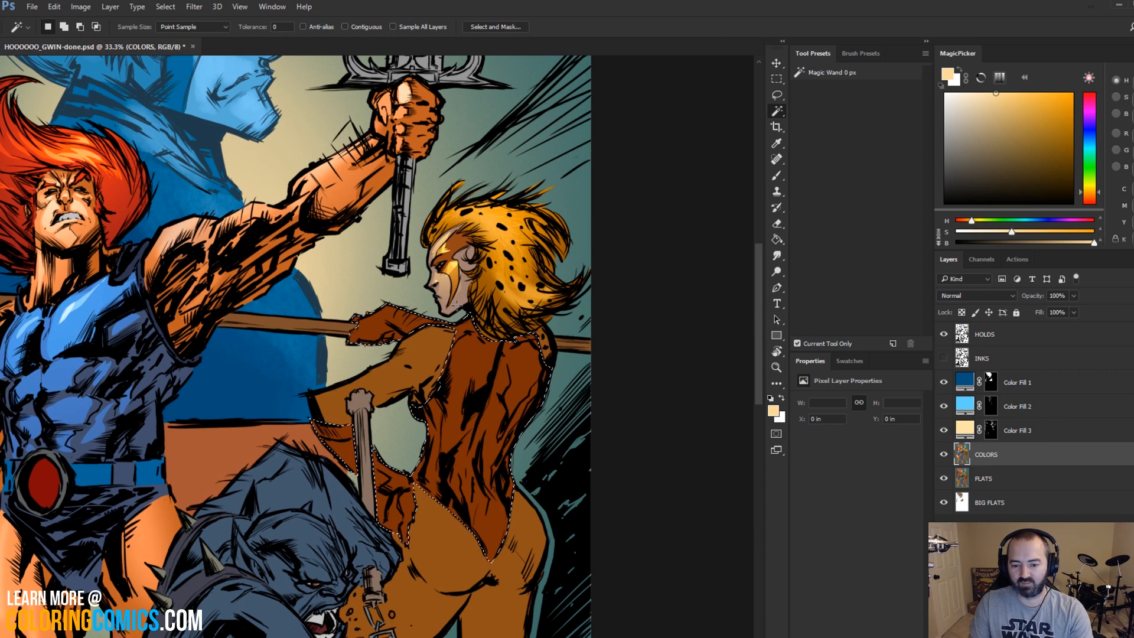
{"action": "key", "text": "ctrl+j"}
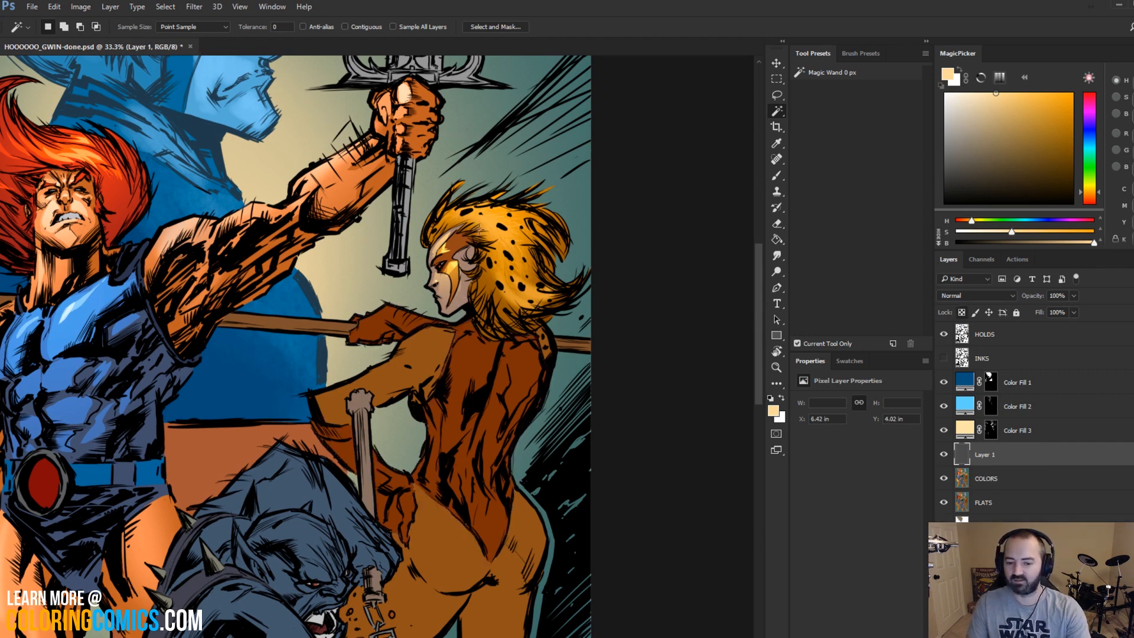
Step: Lasso a highlight shape over the cheetah woman's far hand and forearm gripping the staff
{"action": "key", "text": "ctrl+space"}
{"action": "left_click", "coordinate": [433, 316], "text": "ctrl"}
{"action": "key", "text": "l"}
{"action": "mouse_move", "coordinate": [347, 295]}
{"action": "left_mouse_down"}
{"action": "mouse_move", "coordinate": [315, 347]}
{"action": "mouse_move", "coordinate": [344, 345]}
{"action": "mouse_move", "coordinate": [365, 324]}
{"action": "mouse_move", "coordinate": [395, 335]}
{"action": "left_mouse_up"}
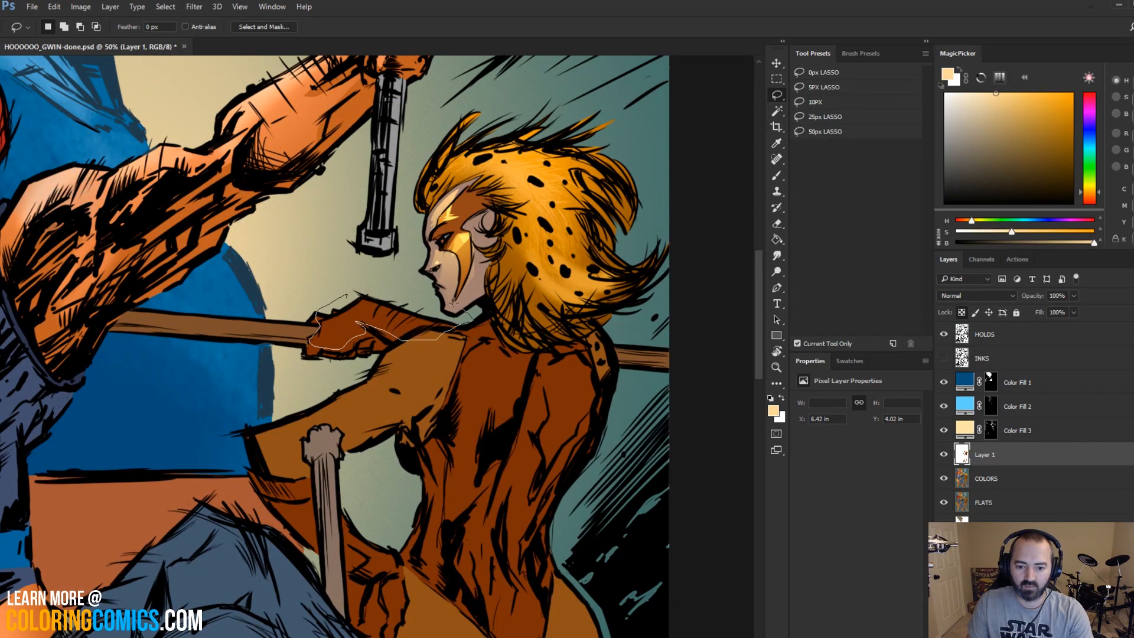
Step: Try a soft Hard Light highlight on the lassoed hand and forearm, enlarging the brush, and undo the stroke
{"action": "key", "text": "b"}
{"action": "mouse_move", "coordinate": [454, 303]}
{"action": "left_mouse_down"}
{"action": "mouse_move", "coordinate": [349, 275]}
{"action": "mouse_move", "coordinate": [424, 245]}
{"action": "left_mouse_up"}
{"action": "key", "text": "bracketright"}
{"action": "key", "text": "bracketright"}
{"action": "key", "text": "bracketright"}
{"action": "key", "text": "bracketright"}
{"action": "key", "text": "bracketright"}
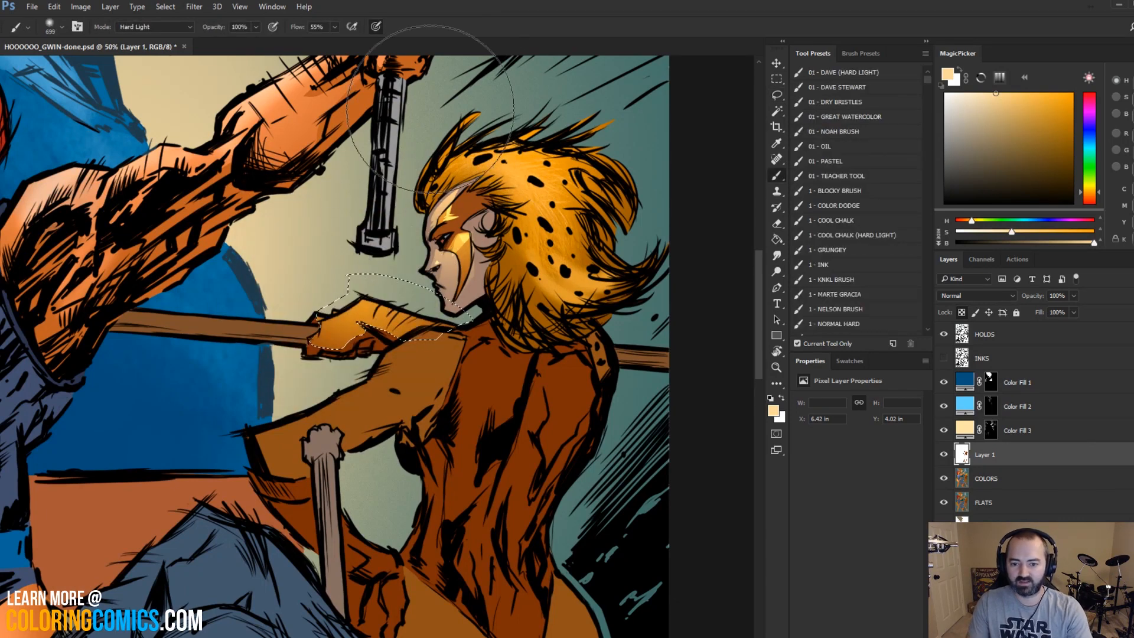
{"action": "key", "text": "ctrl+z"}
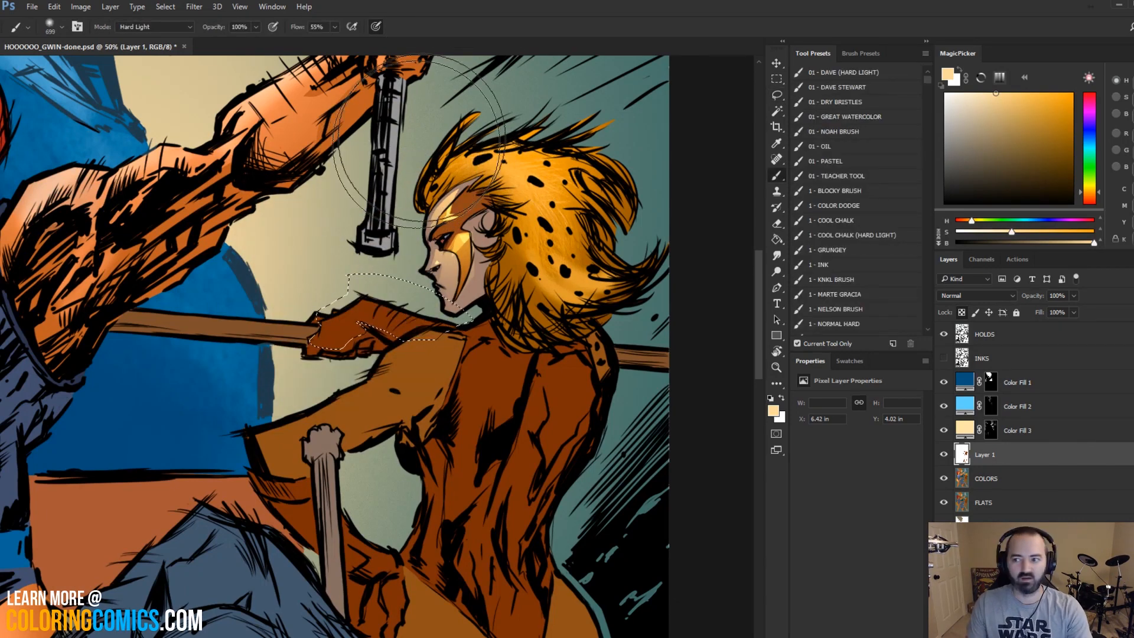
Step: Adjust the highlight color slightly, enlarge the brush, paint a softer glow on the lassoed hand and forearm, and deselect
{"action": "left_click", "coordinate": [998, 93]}
{"action": "key", "text": "bracketright"}
{"action": "key", "text": "bracketright"}
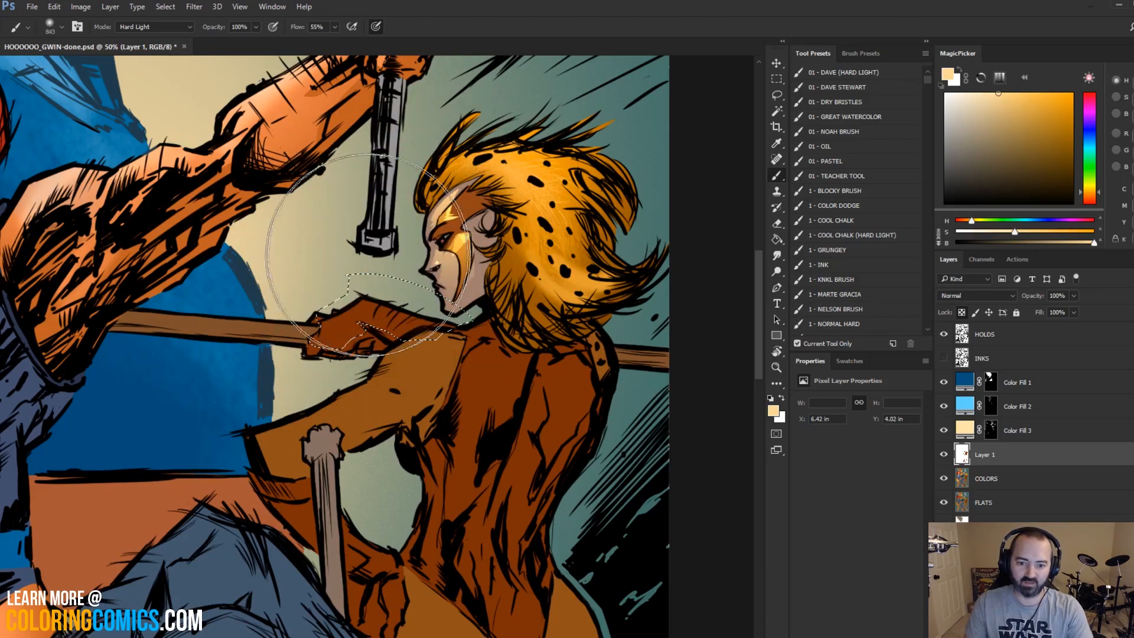
{"action": "left_click_drag", "start_coordinate": [368, 255], "coordinate": [435, 236]}
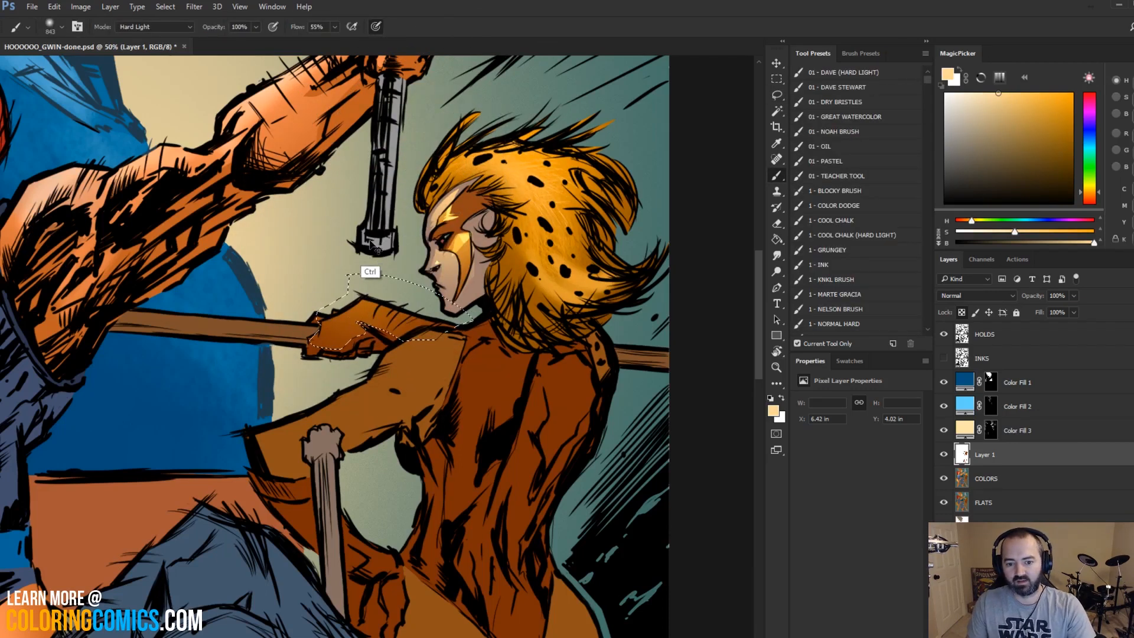
{"action": "key", "text": "ctrl+d"}
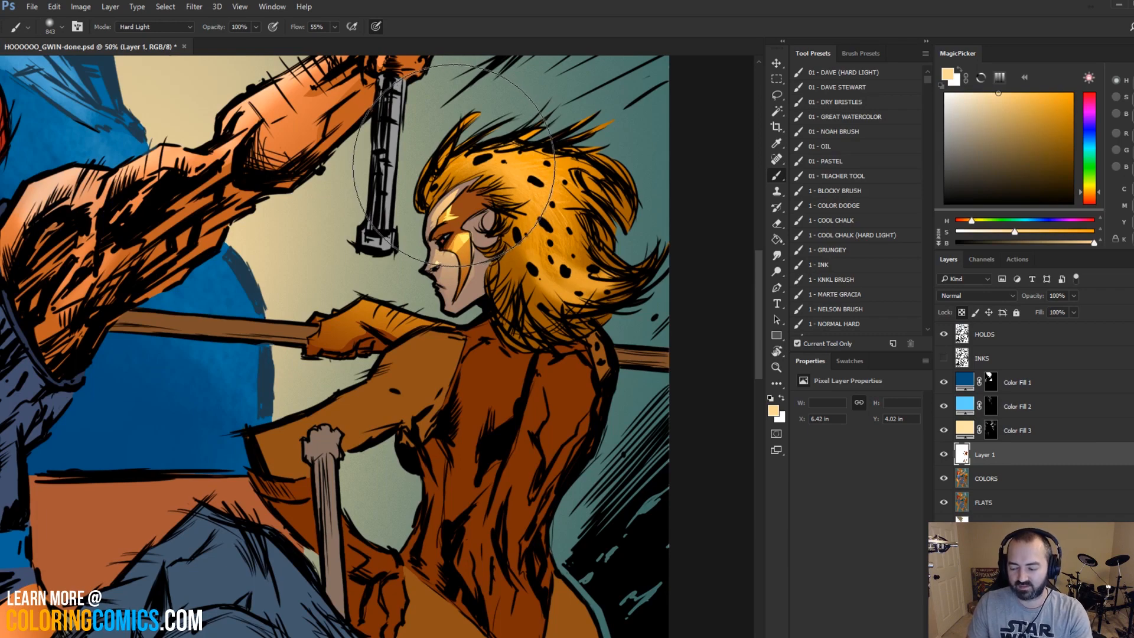
Step: Lasso a broad highlight shape across both shoulder blades, with a jagged lower edge extending down the outer side of the waist
{"action": "key", "text": "l"}
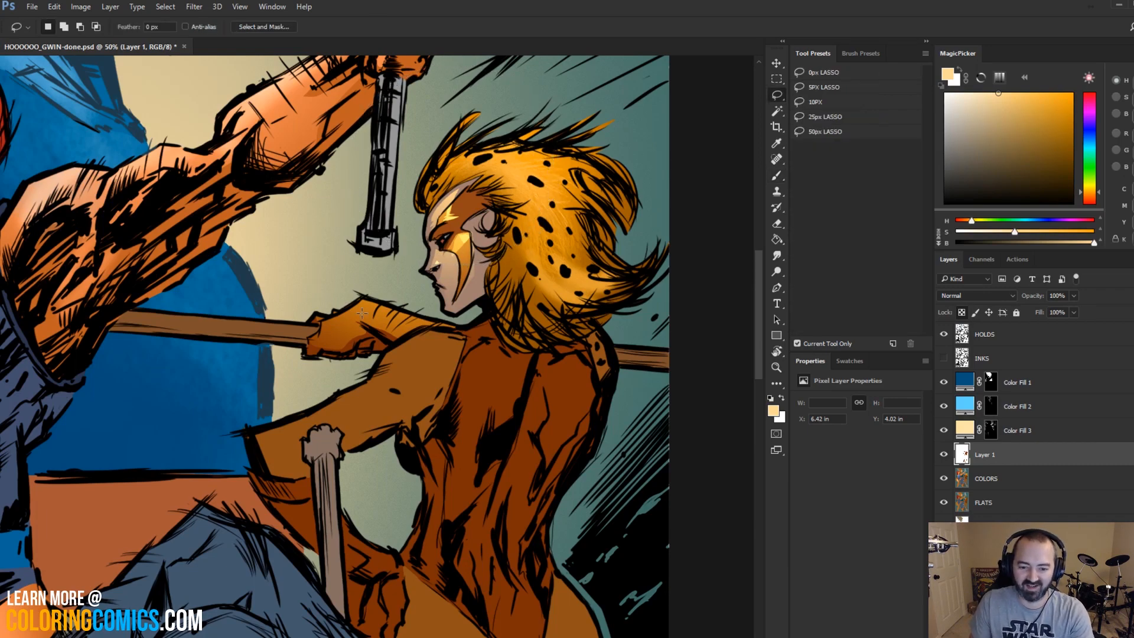
{"action": "scroll", "coordinate": [402, 245], "scroll_direction": "down", "scroll_amount": 5}
{"action": "scroll", "coordinate": [450, 171], "scroll_direction": "right", "scroll_amount": 2}
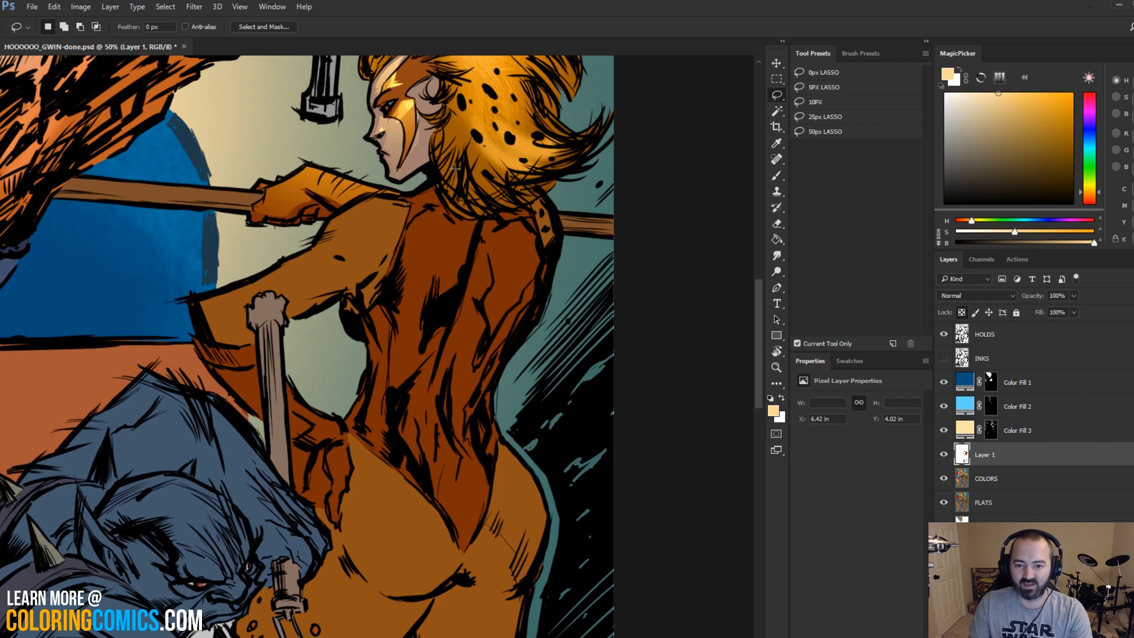
{"action": "left_click_drag", "start_coordinate": [467, 155], "coordinate": [443, 219]}
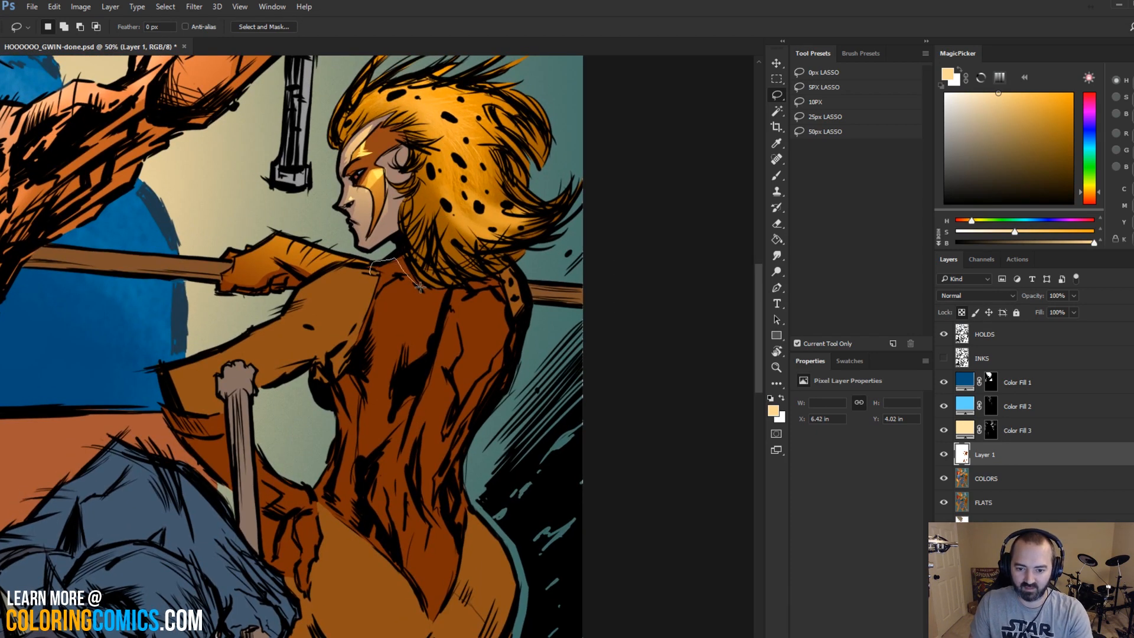
{"action": "left_click_drag", "start_coordinate": [420, 287], "coordinate": [424, 289]}
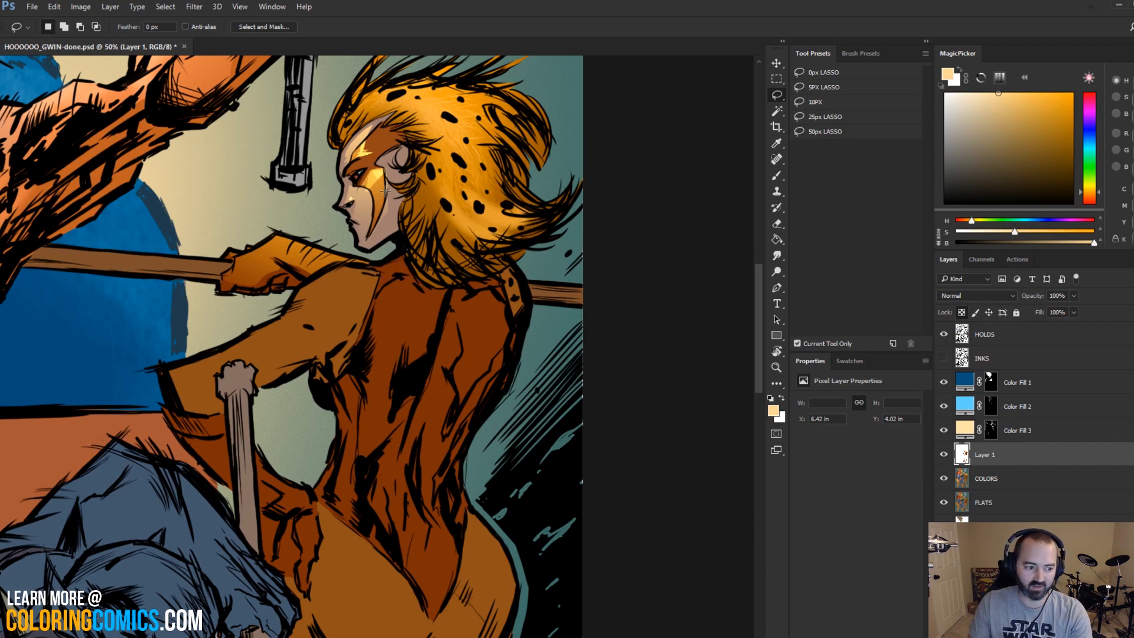
{"action": "mouse_move", "coordinate": [390, 255]}
{"action": "left_mouse_down"}
{"action": "mouse_move", "coordinate": [439, 293]}
{"action": "mouse_move", "coordinate": [489, 290]}
{"action": "mouse_move", "coordinate": [535, 355]}
{"action": "mouse_move", "coordinate": [491, 440]}
{"action": "mouse_move", "coordinate": [487, 545]}
{"action": "mouse_move", "coordinate": [476, 458]}
{"action": "mouse_move", "coordinate": [492, 407]}
{"action": "mouse_move", "coordinate": [490, 503]}
{"action": "mouse_move", "coordinate": [490, 407]}
{"action": "mouse_move", "coordinate": [468, 442]}
{"action": "mouse_move", "coordinate": [449, 380]}
{"action": "mouse_move", "coordinate": [389, 404]}
{"action": "mouse_move", "coordinate": [357, 359]}
{"action": "left_mouse_up"}
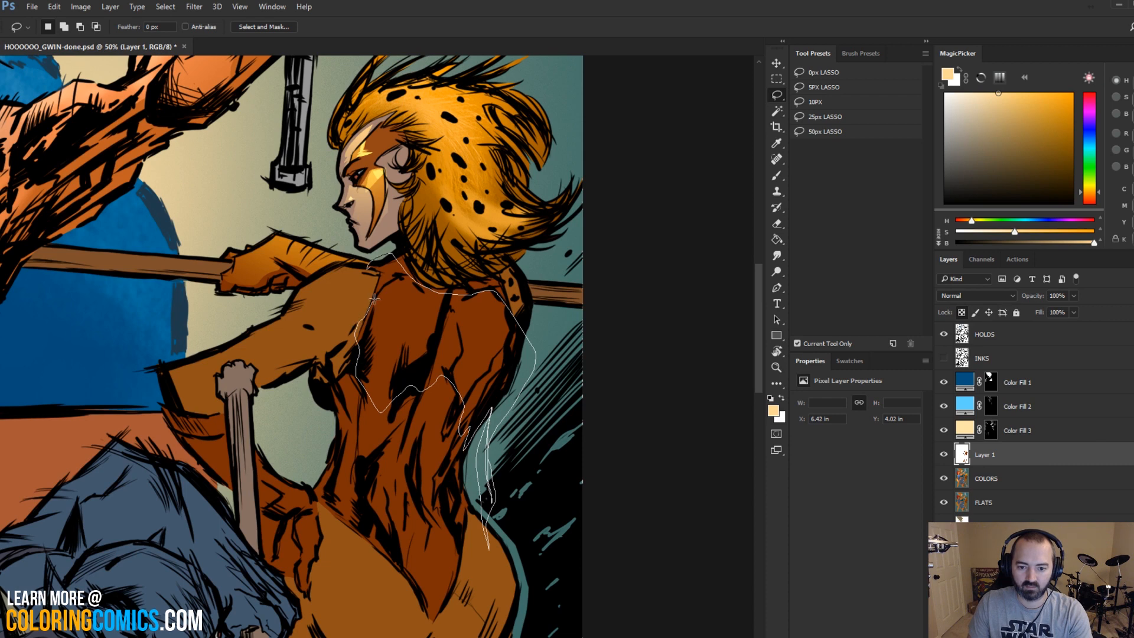
{"action": "left_click_drag", "start_coordinate": [367, 270], "coordinate": [369, 270]}
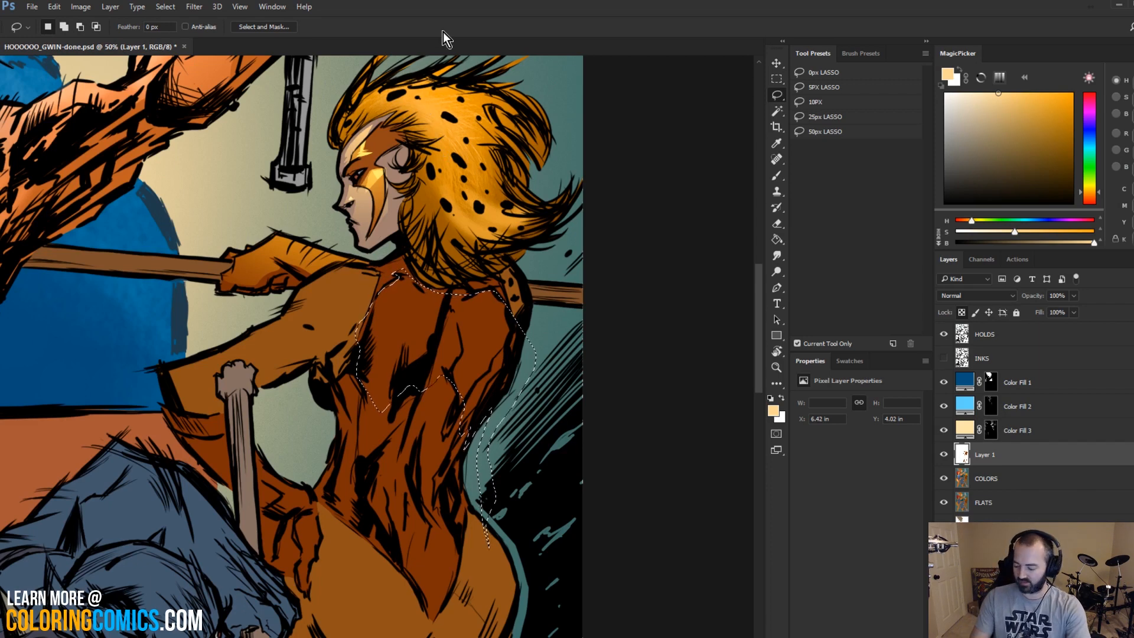
{"action": "key", "text": "ctrl+d"}
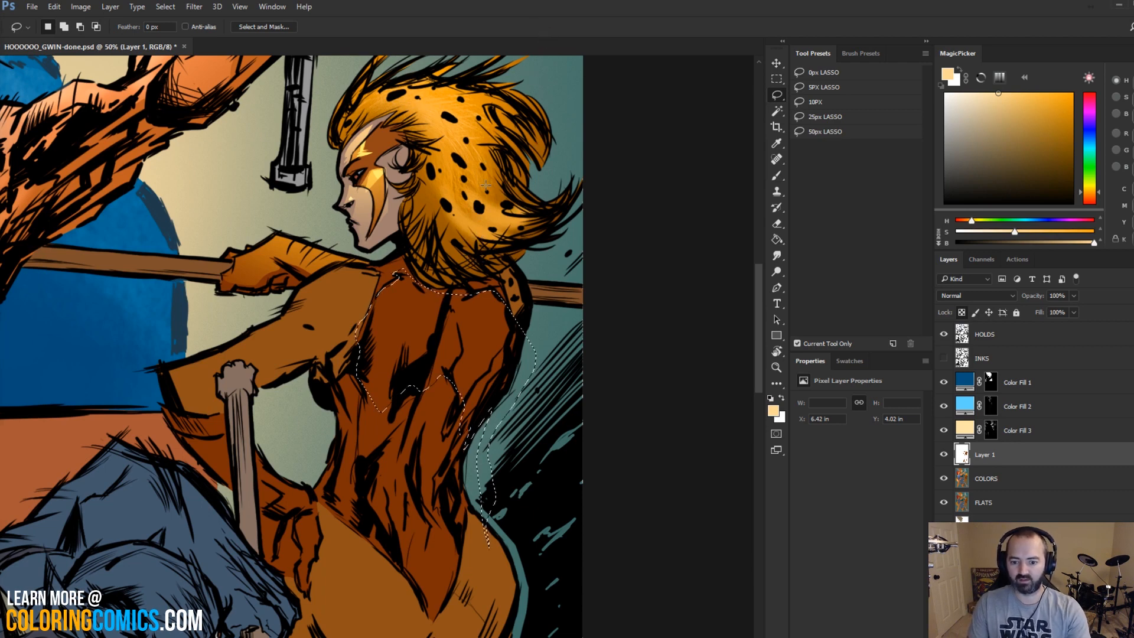
Step: Paint a soft orange highlight over the lassoed upper back with a very large brush, and deselect
{"action": "key", "text": "b"}
{"action": "left_click_drag", "start_coordinate": [411, 301], "coordinate": [448, 297]}
{"action": "left_click_drag", "start_coordinate": [431, 283], "coordinate": [504, 366]}
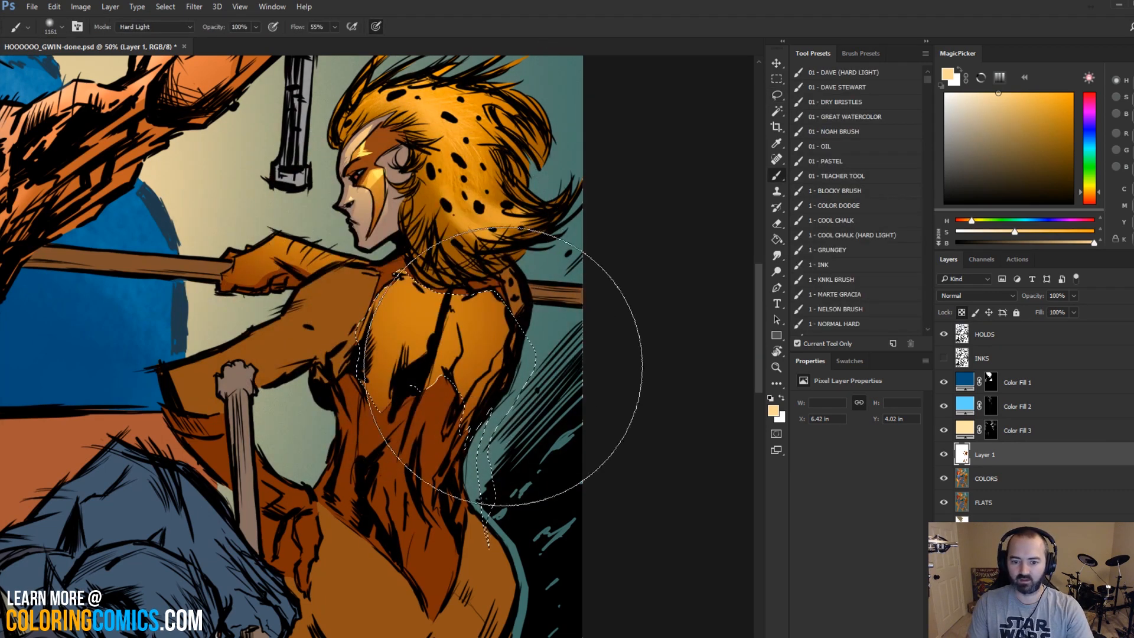
{"action": "key", "text": "ctrl+d"}
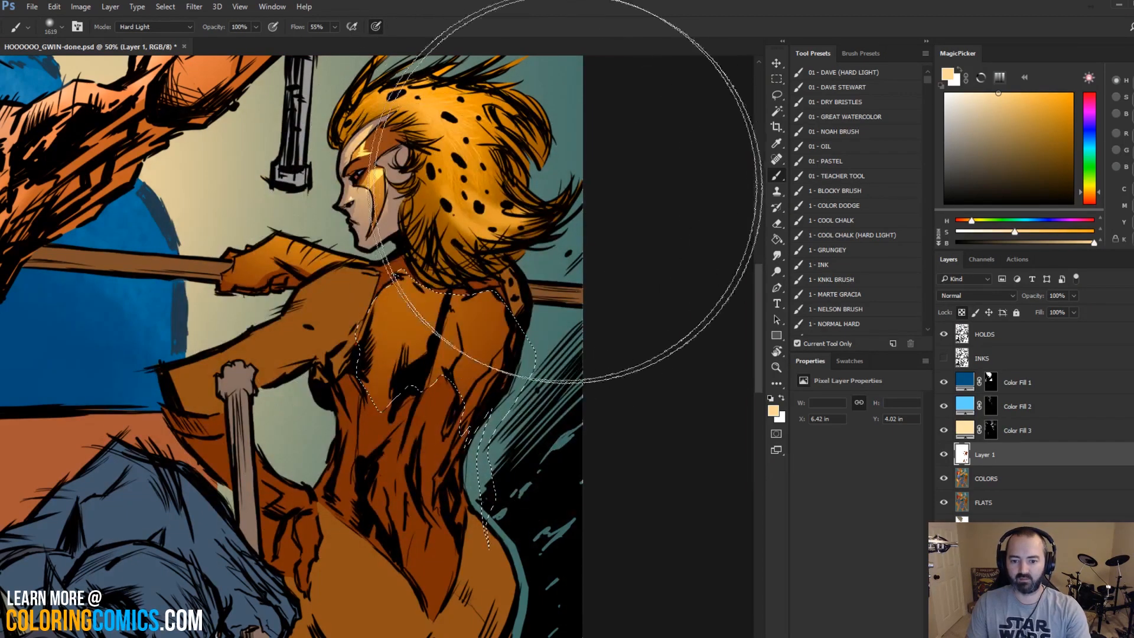
Step: Lasso a smaller shape on each shoulder blade, paint a brighter second highlight there with the soft brush, and deselect
{"action": "key", "text": "l"}
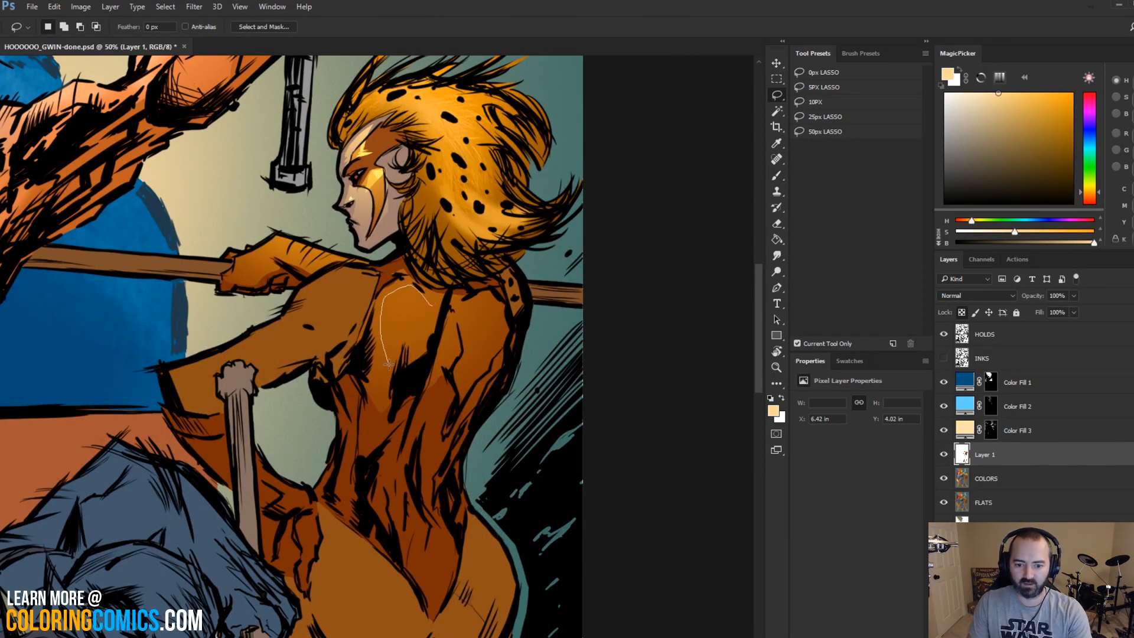
{"action": "mouse_move", "coordinate": [431, 319]}
{"action": "left_mouse_down"}
{"action": "mouse_move", "coordinate": [462, 316]}
{"action": "mouse_move", "coordinate": [465, 384]}
{"action": "mouse_move", "coordinate": [490, 365]}
{"action": "mouse_move", "coordinate": [503, 326]}
{"action": "left_mouse_up"}
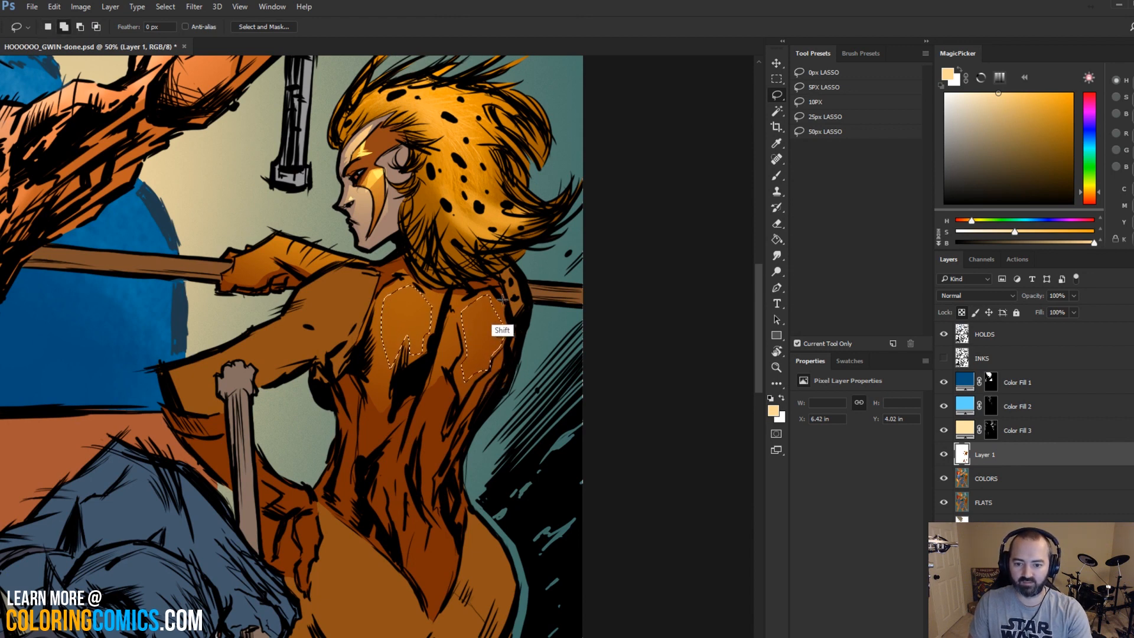
{"action": "key", "text": "b"}
{"action": "key", "text": "l"}
{"action": "mouse_move", "coordinate": [464, 269]}
{"action": "left_mouse_down"}
{"action": "mouse_move", "coordinate": [459, 241]}
{"action": "mouse_move", "coordinate": [423, 264]}
{"action": "mouse_move", "coordinate": [388, 263]}
{"action": "left_mouse_up"}
{"action": "key", "text": "b"}
{"action": "key", "text": "ctrl+z"}
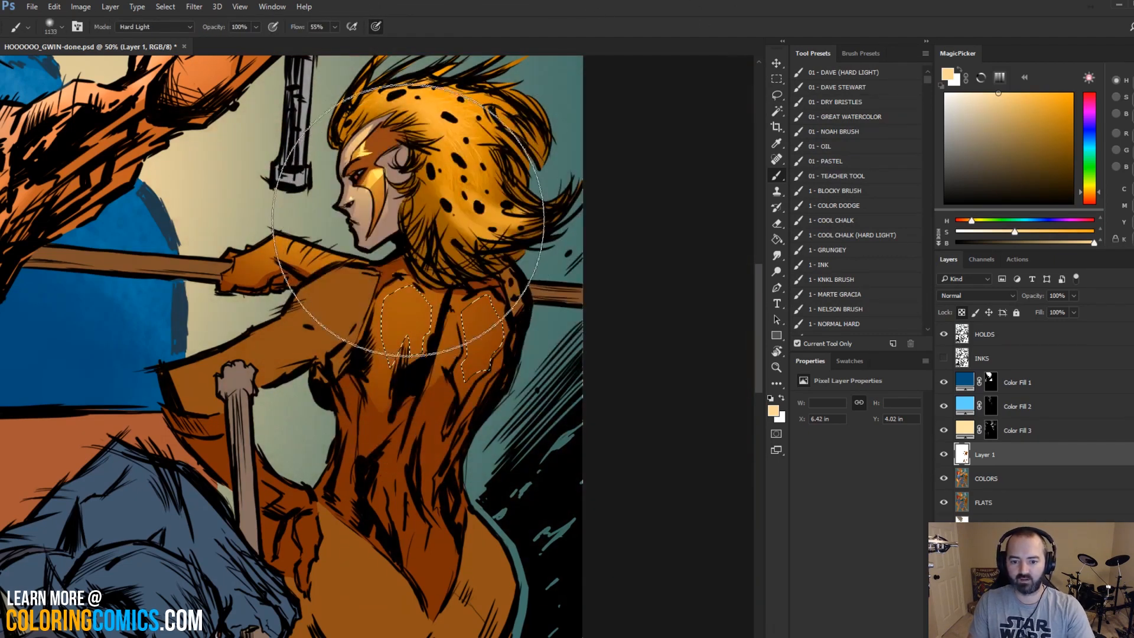
{"action": "left_click_drag", "start_coordinate": [411, 223], "coordinate": [496, 220]}
{"action": "key", "text": "l"}
{"action": "key", "text": "ctrl+d"}
{"action": "key", "text": "b"}
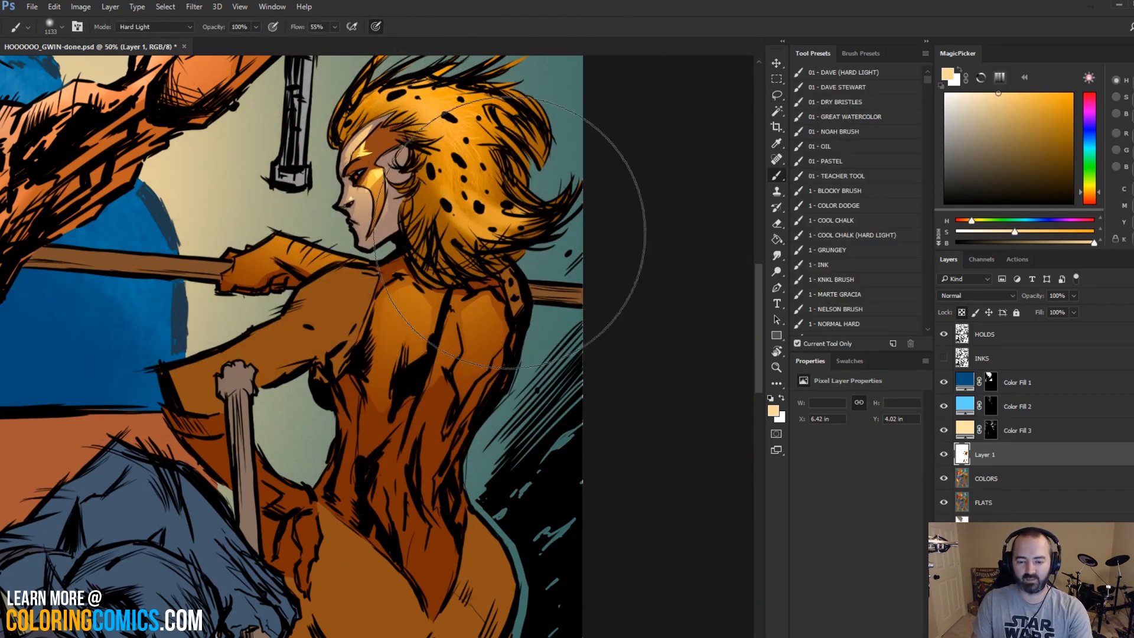
Step: Lasso a jagged shape over the lower back down to the suit's point, paint a soft highlight in it, and deselect
{"action": "key", "text": "l"}
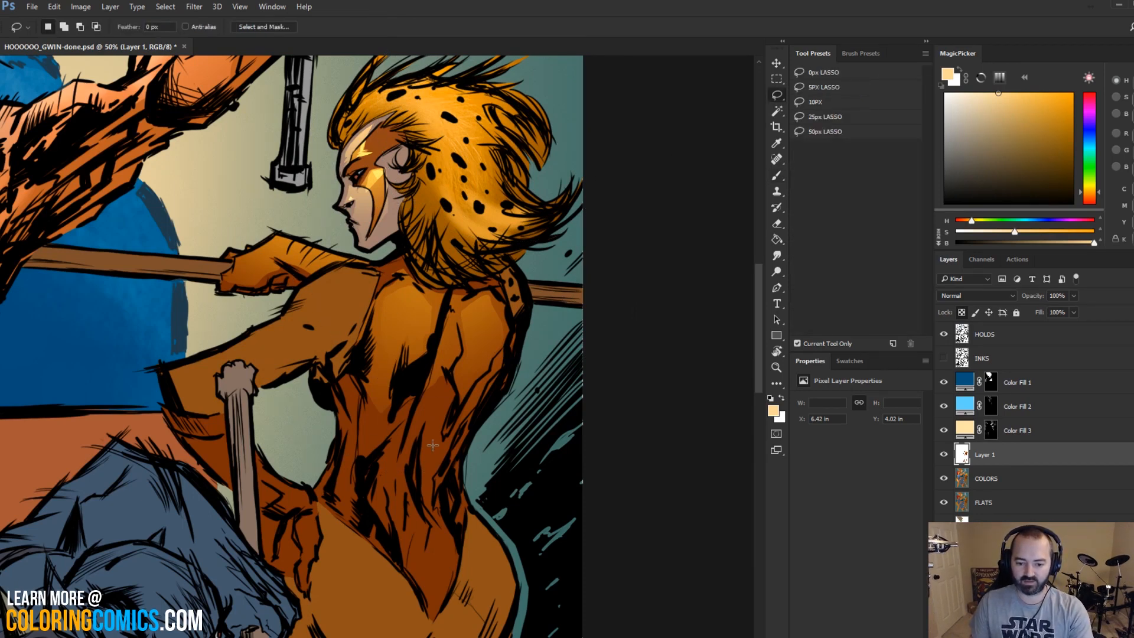
{"action": "left_click_drag", "start_coordinate": [434, 446], "coordinate": [452, 289]}
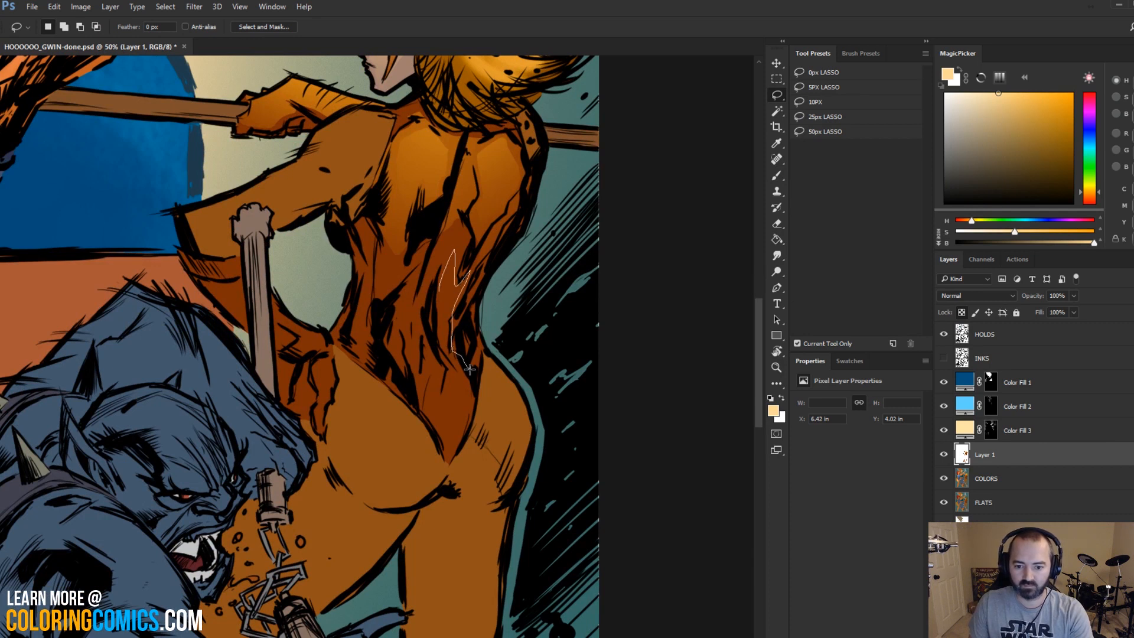
{"action": "left_click_drag", "start_coordinate": [470, 369], "coordinate": [484, 457]}
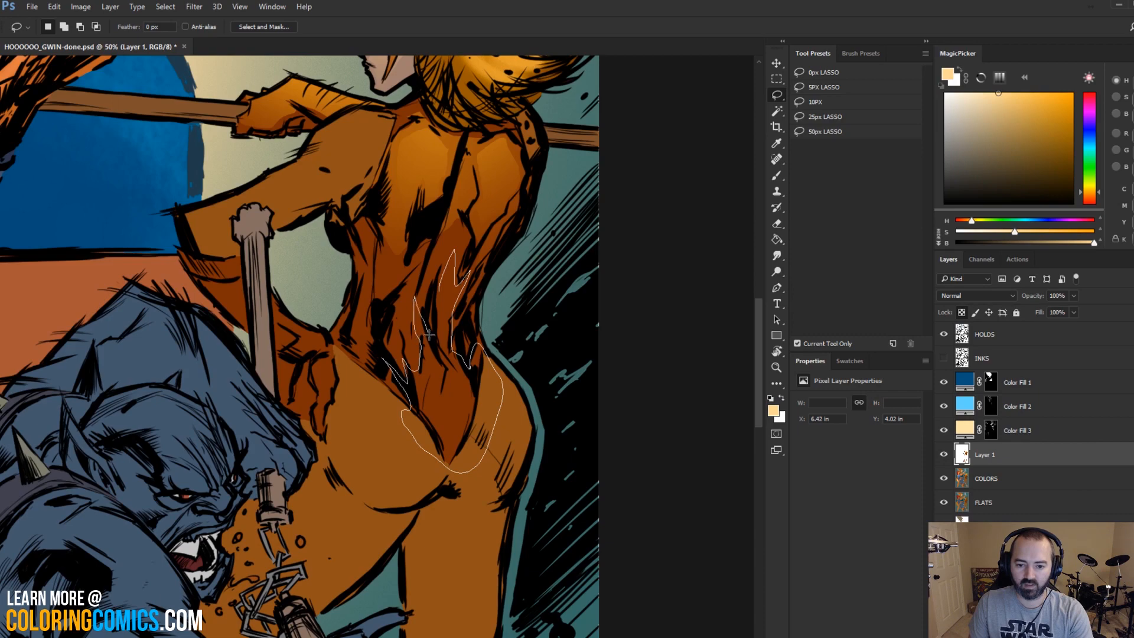
{"action": "left_click_drag", "start_coordinate": [434, 286], "coordinate": [436, 289]}
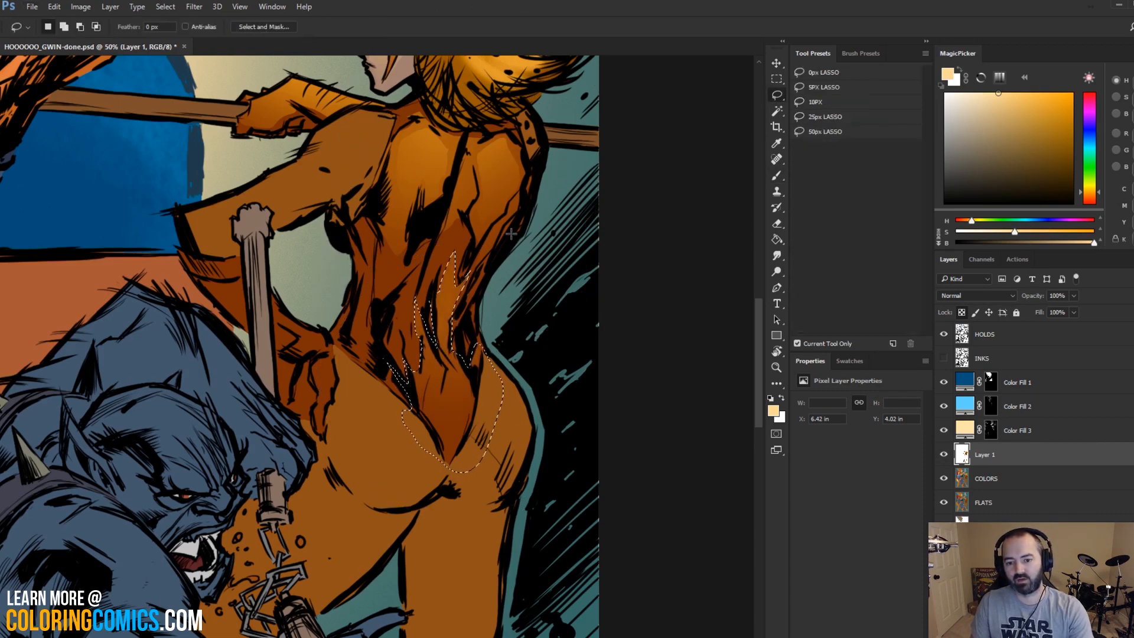
{"action": "key", "text": "ctrl+d"}
Step: Check the figure against the whole cover, lasso a narrow shape along the middle of the back, highlight it, and deselect
{"action": "left_click", "coordinate": [777, 367]}
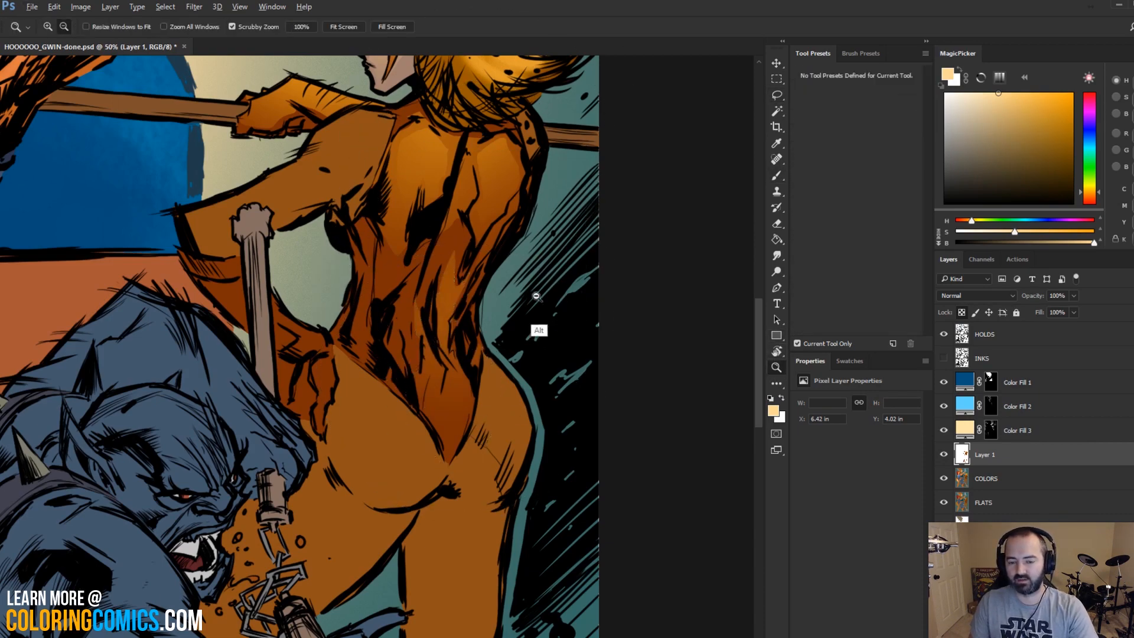
{"action": "left_click", "coordinate": [536, 295], "text": "alt"}
{"action": "left_click", "coordinate": [546, 280], "text": "alt"}
{"action": "left_click", "coordinate": [565, 254], "text": "alt"}
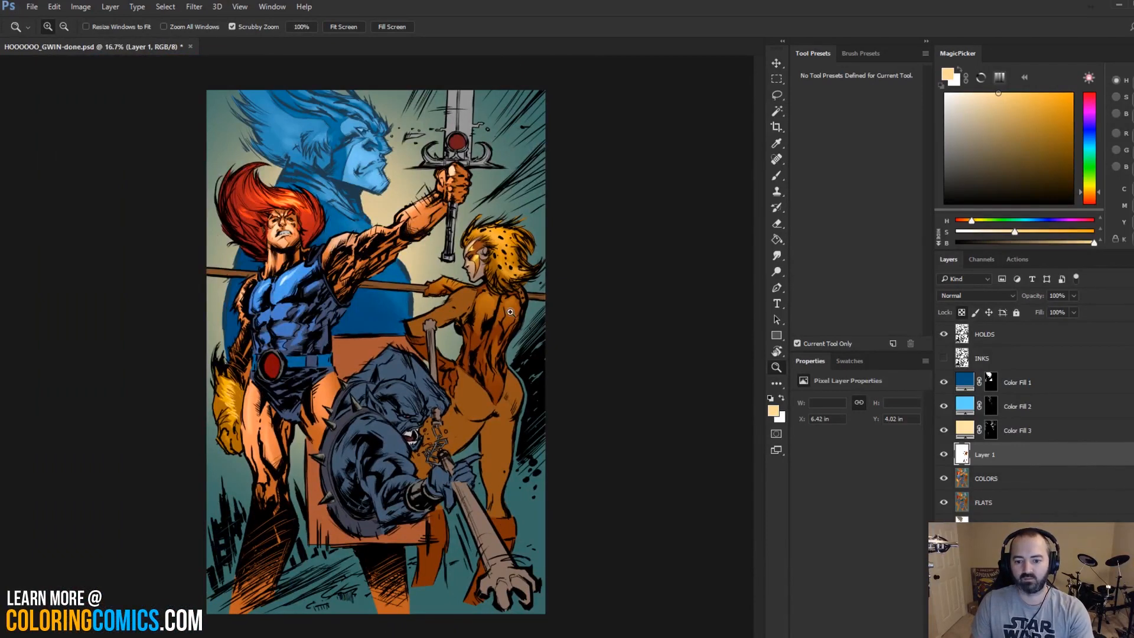
{"action": "left_click", "coordinate": [484, 346]}
{"action": "key", "text": "l"}
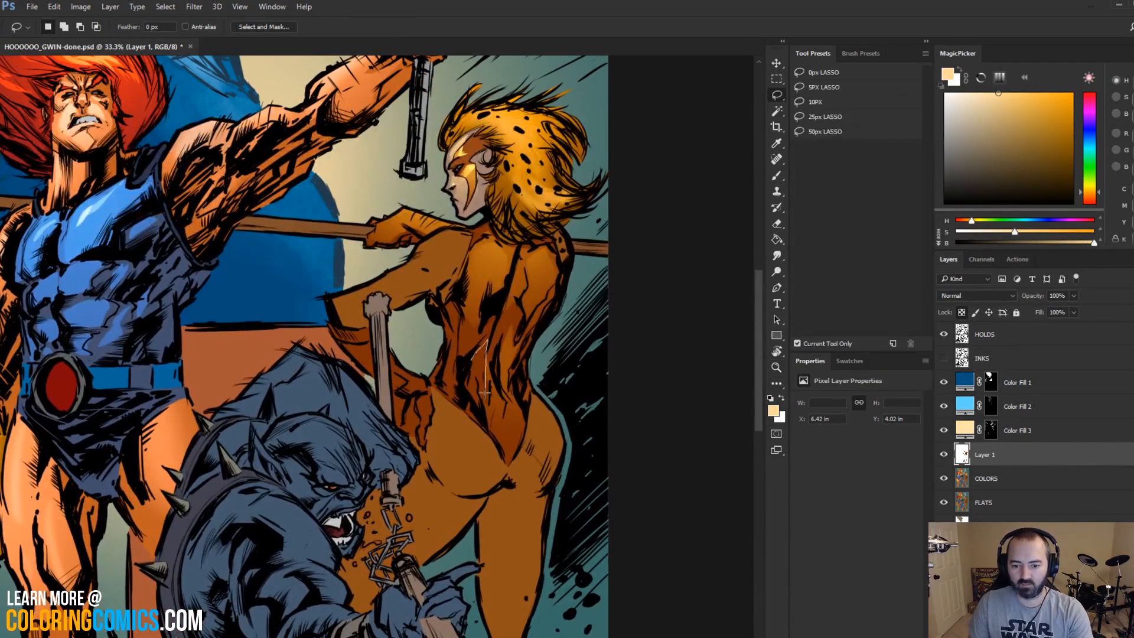
{"action": "left_click_drag", "start_coordinate": [484, 393], "coordinate": [472, 361]}
{"action": "key", "text": "b"}
{"action": "key", "text": "ctrl+d"}
Step: Lasso small accent shapes at the top of both shoulder blades, paint bright highlights in them, and deselect
{"action": "key", "text": "l"}
{"action": "key", "text": "b"}
{"action": "key", "text": "l"}
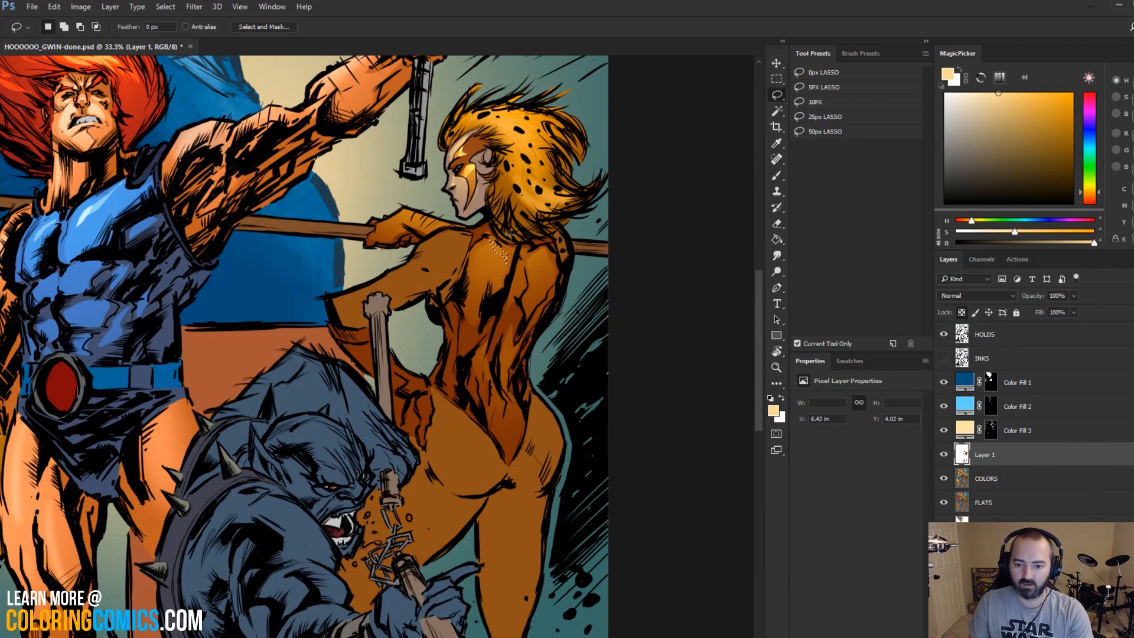
{"action": "mouse_move", "coordinate": [544, 251]}
{"action": "left_mouse_down"}
{"action": "mouse_move", "coordinate": [553, 264]}
{"action": "mouse_move", "coordinate": [544, 252]}
{"action": "left_mouse_up"}
{"action": "key", "text": "b"}
{"action": "left_click_drag", "start_coordinate": [523, 186], "coordinate": [548, 200]}
{"action": "key", "text": "ctrl+d"}
{"action": "key", "text": "l"}
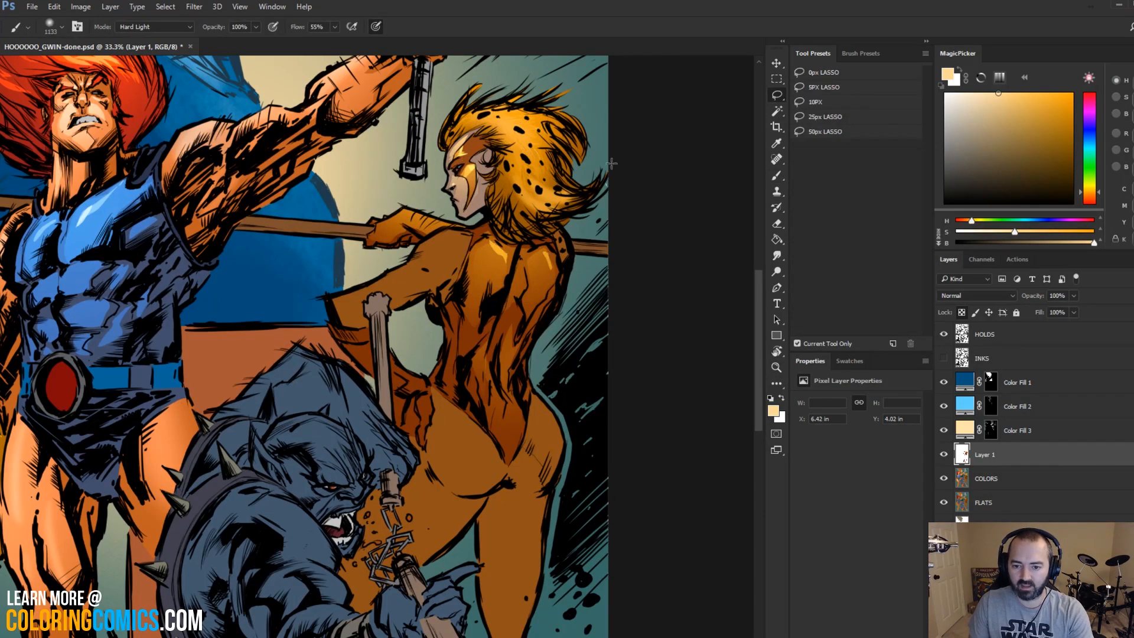
{"action": "key", "text": "b"}
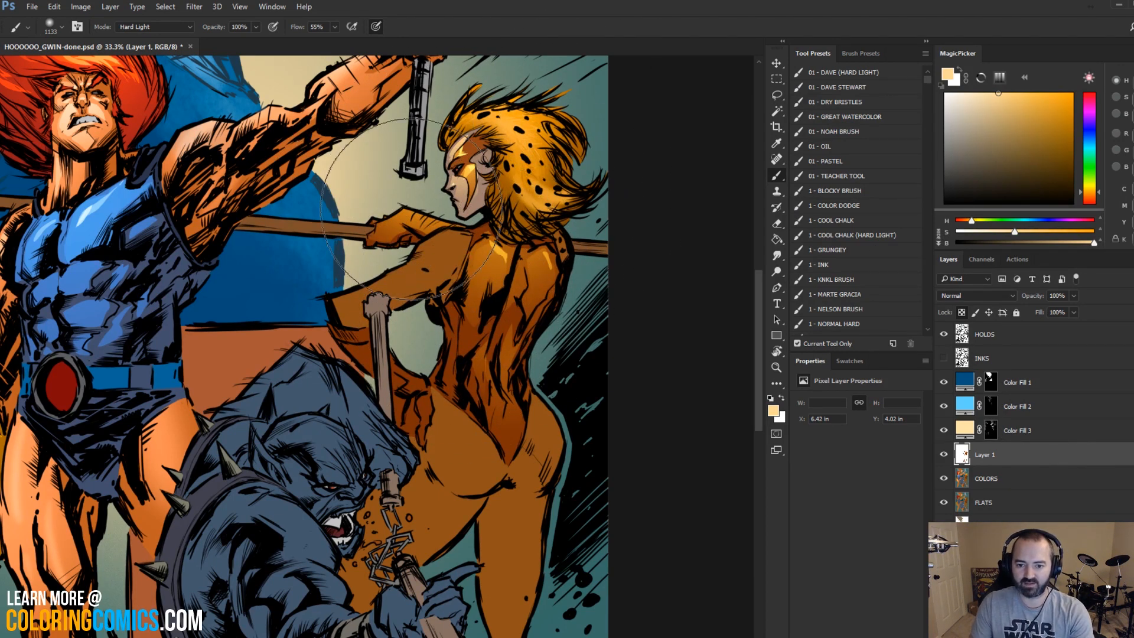
Step: Lasso shapes along the lower forearm and the hand on the hip, and paint soft highlights in them
{"action": "key", "text": "l"}
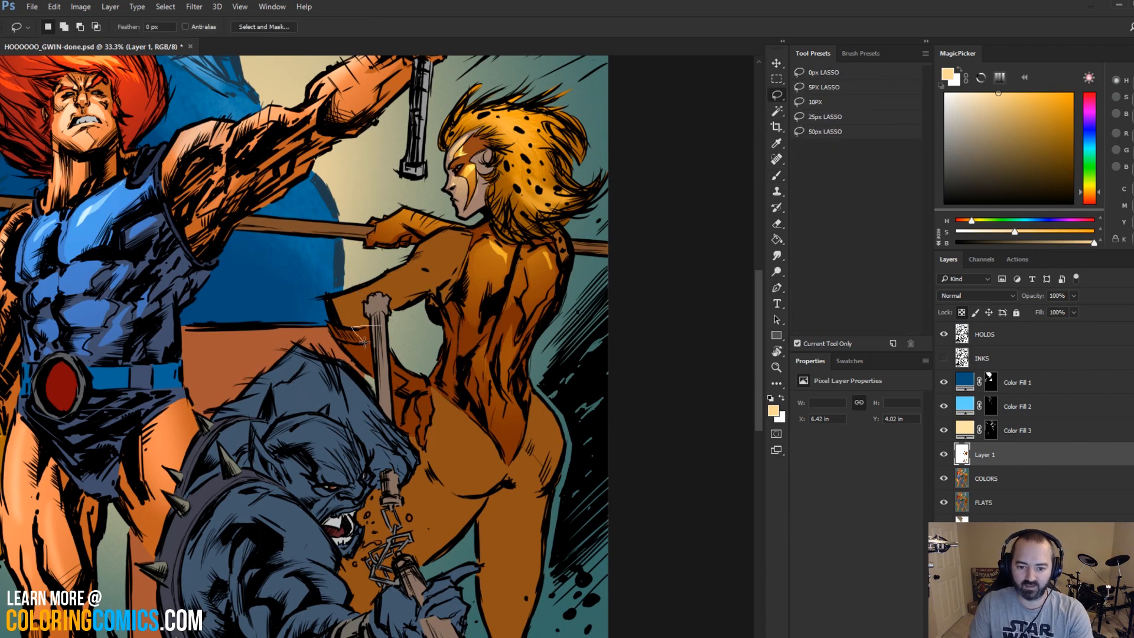
{"action": "key", "text": "b"}
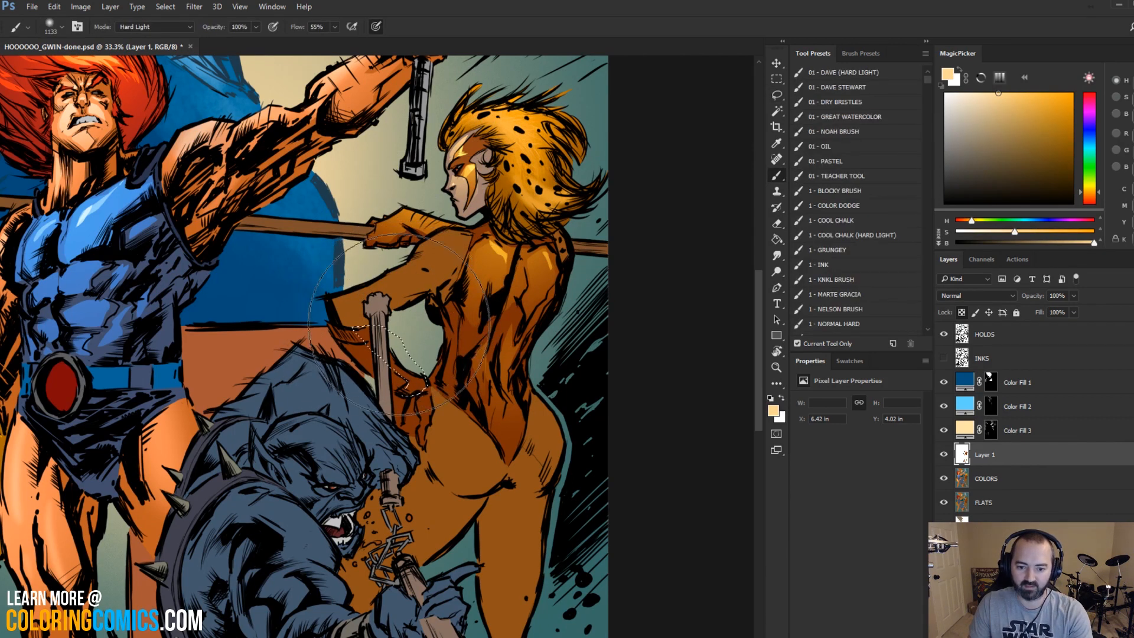
{"action": "key", "text": "l"}
{"action": "key", "text": "b"}
Step: Lasso a small shape at the wrist of the hand on the hip and paint a brighter highlight in it
{"action": "key", "text": "l"}
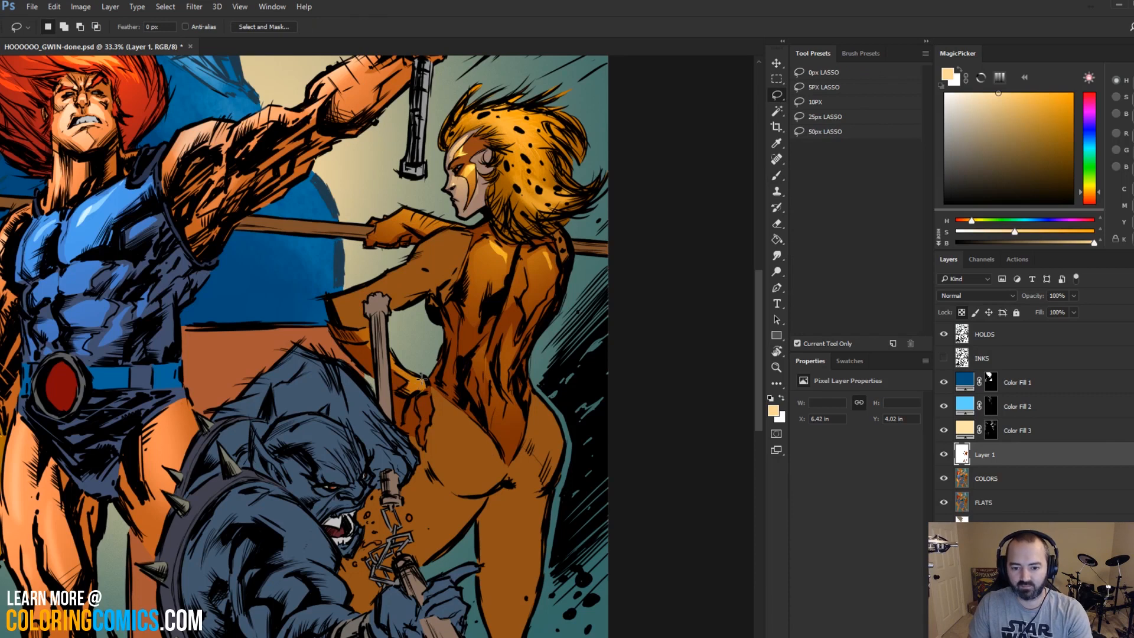
{"action": "key", "text": "b"}
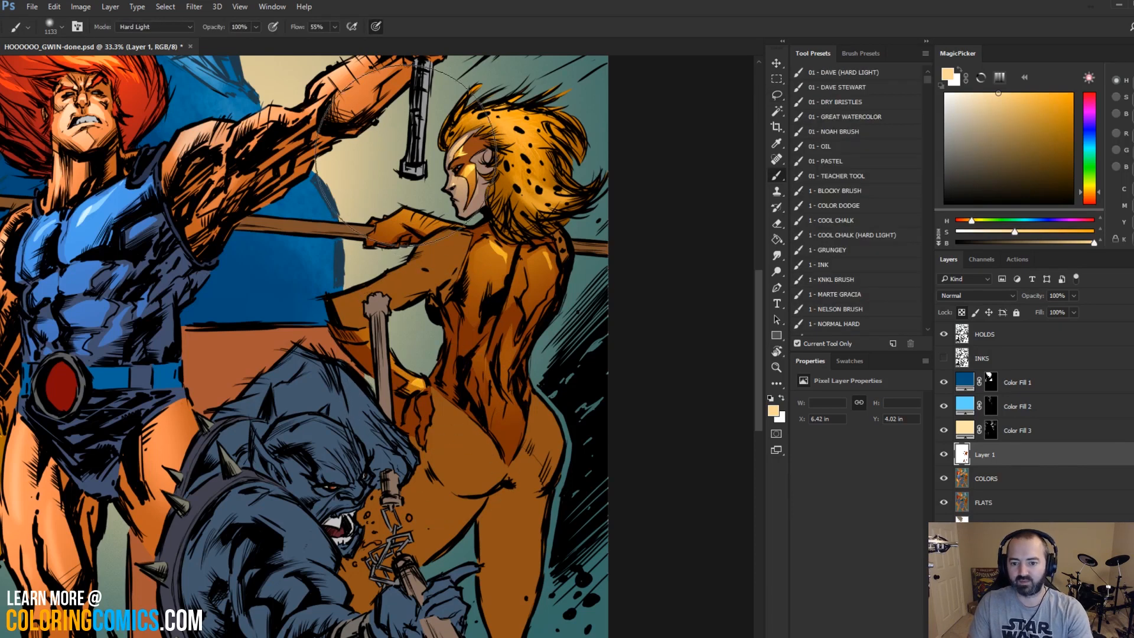
{"action": "key", "text": "l"}
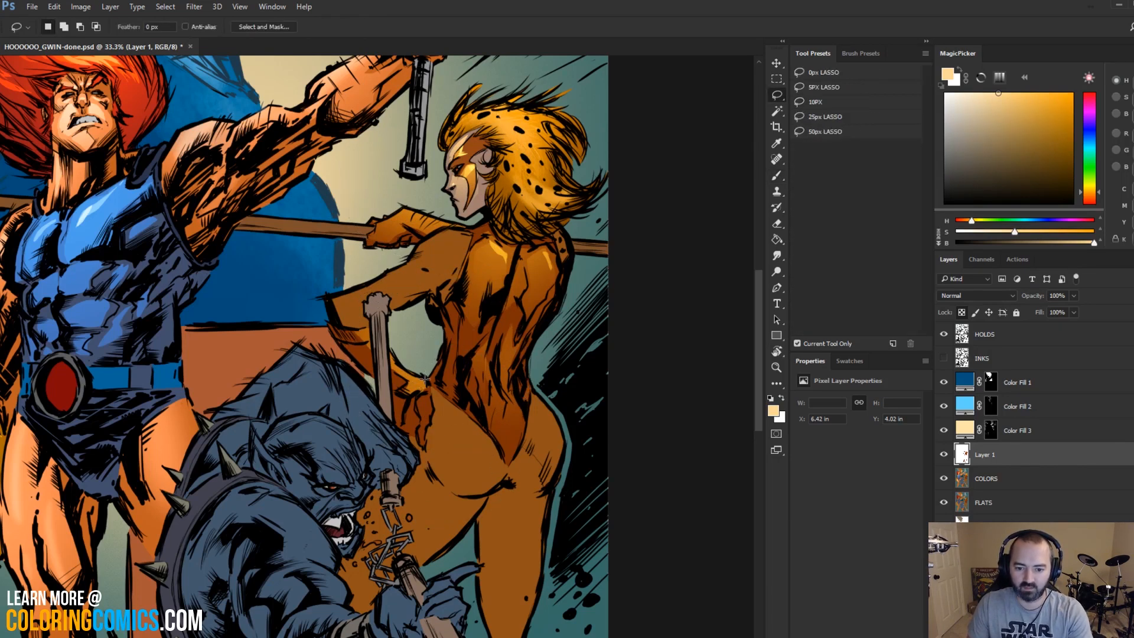
{"action": "key", "text": "b"}
{"action": "key", "text": "l"}
{"action": "key", "text": "b"}
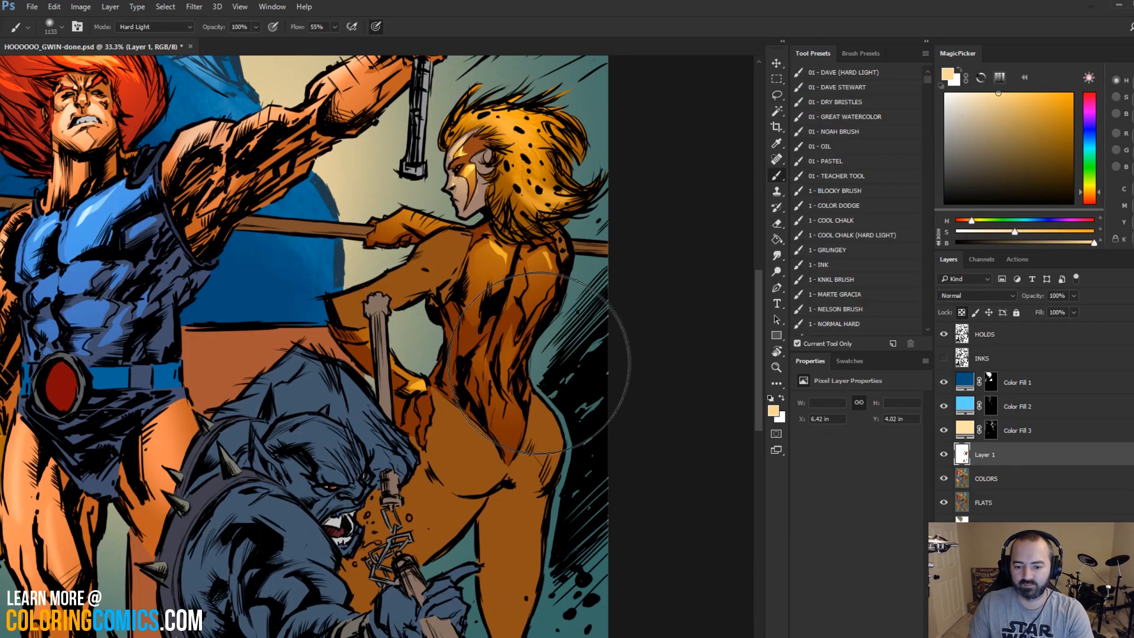
Step: Lasso the pointed patch at the base of the back, paint a soft highlight in it, and deselect
{"action": "key", "text": "l"}
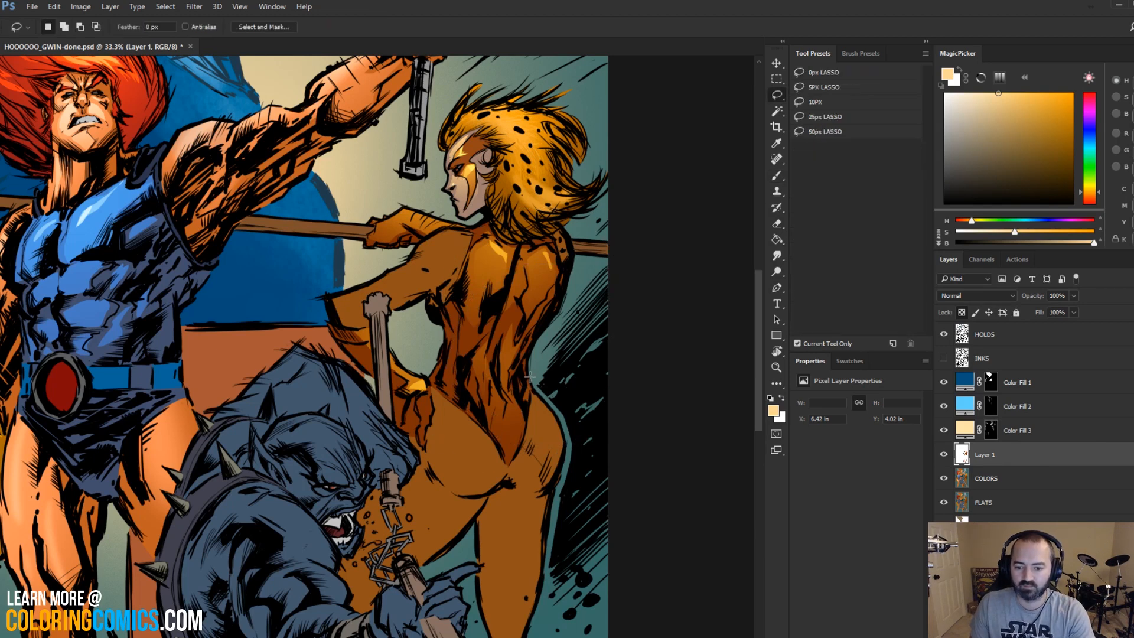
{"action": "left_click_drag", "start_coordinate": [481, 450], "coordinate": [509, 469]}
{"action": "key", "text": "b"}
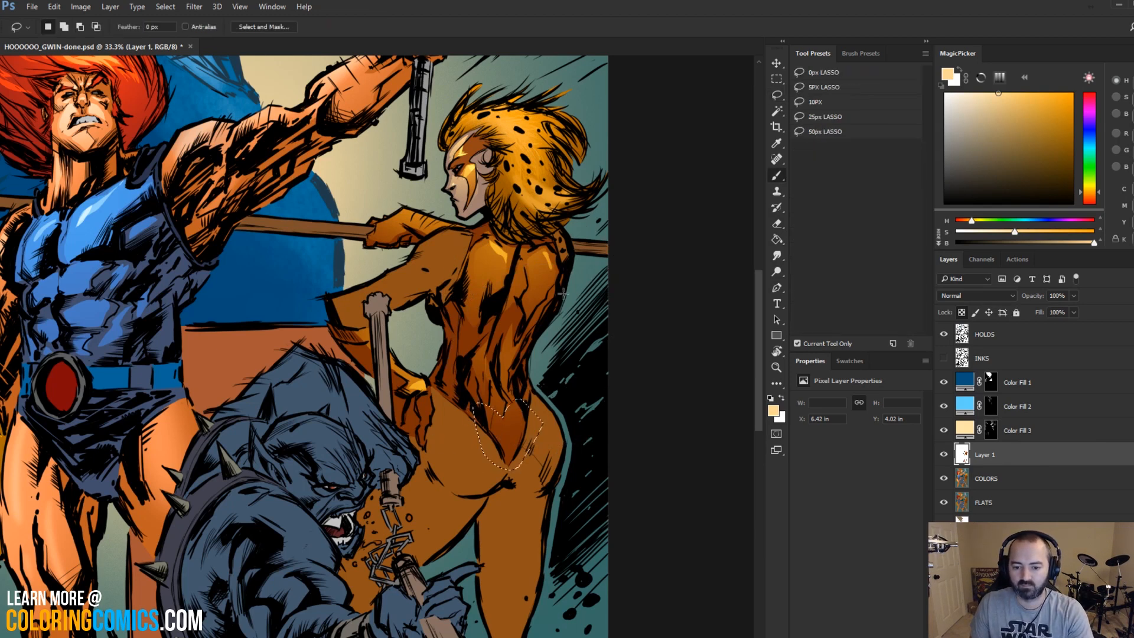
{"action": "key", "text": "l"}
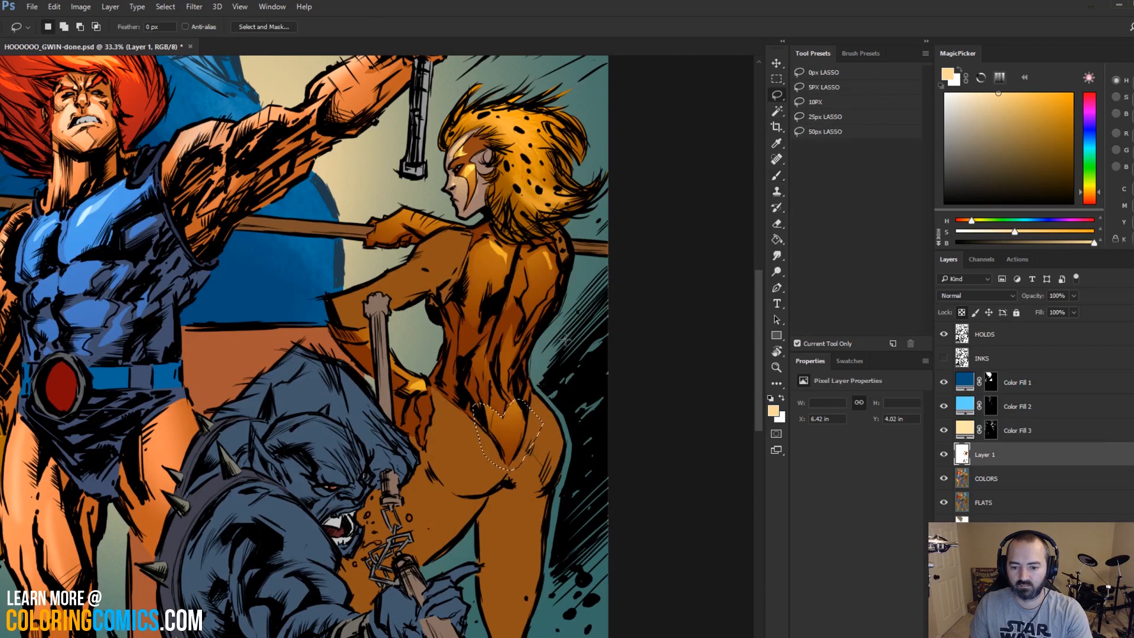
{"action": "key", "text": "ctrl+d"}
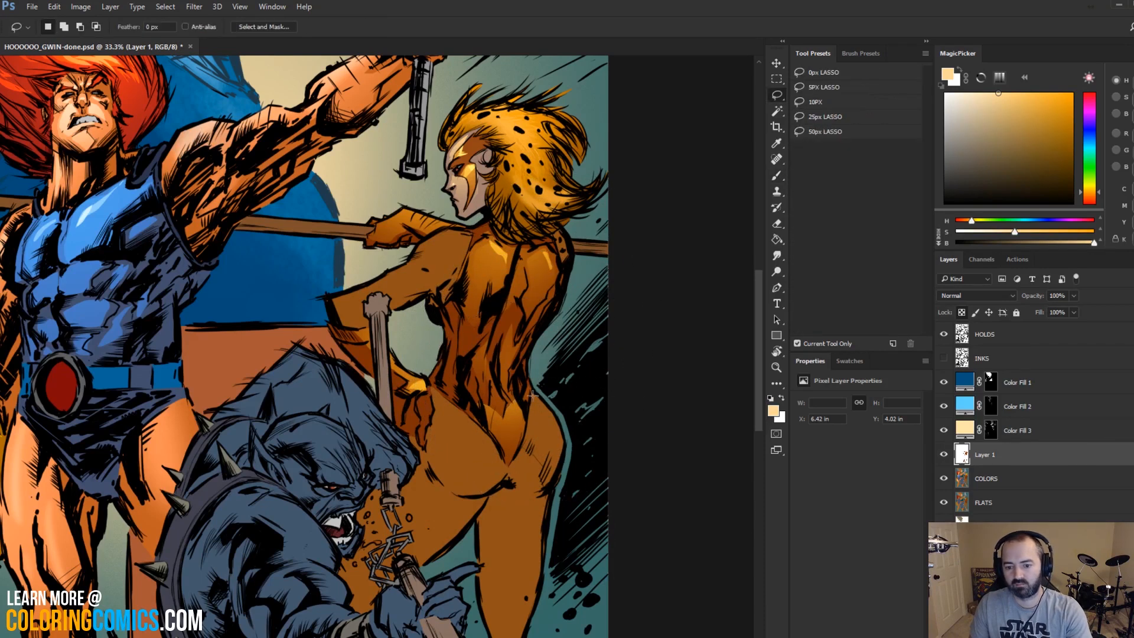
Step: Lasso a jagged-topped shape inside the lower-back point, paint a second brighter highlight with a smaller soft brush, and deselect
{"action": "left_click_drag", "start_coordinate": [482, 417], "coordinate": [534, 420]}
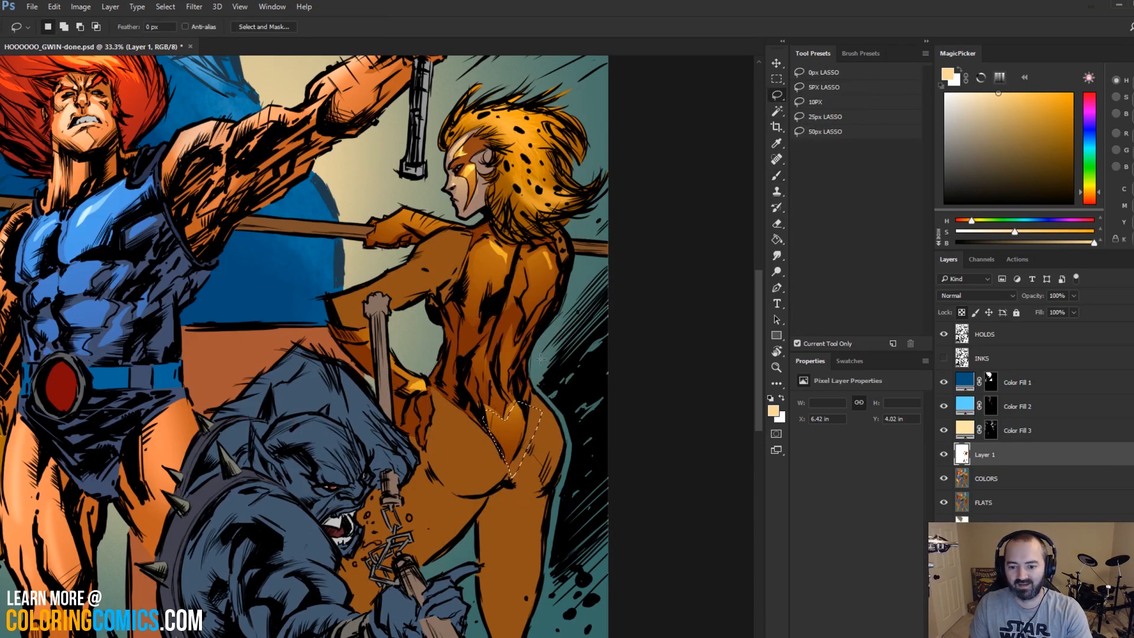
{"action": "key", "text": "b"}
{"action": "key", "text": "l"}
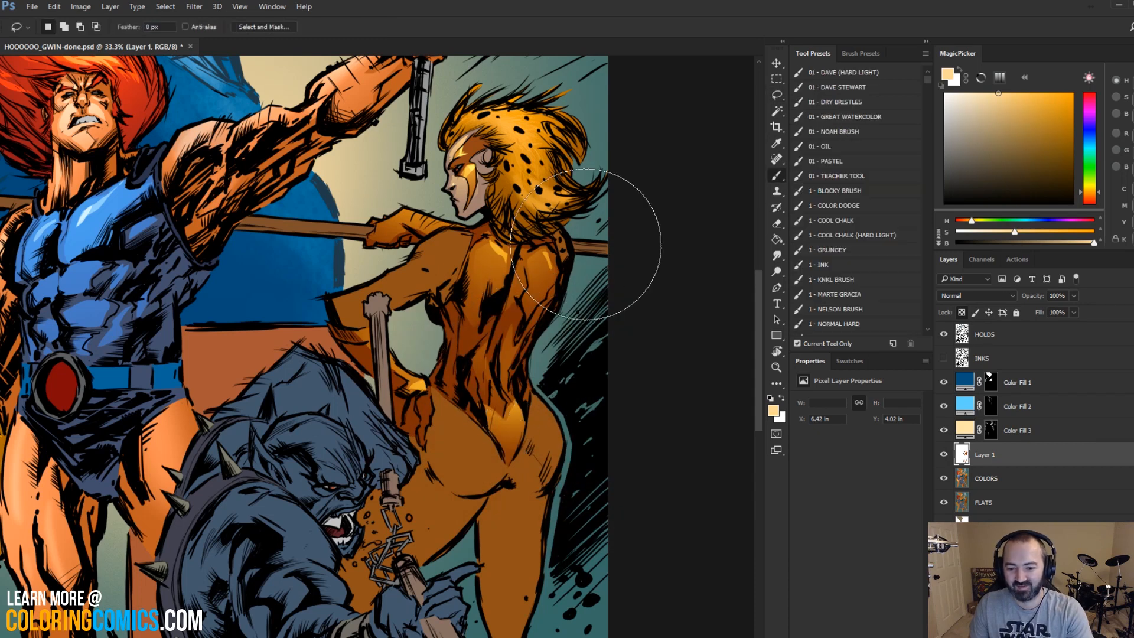
{"action": "key", "text": "b"}
{"action": "key", "text": "ctrl+d"}
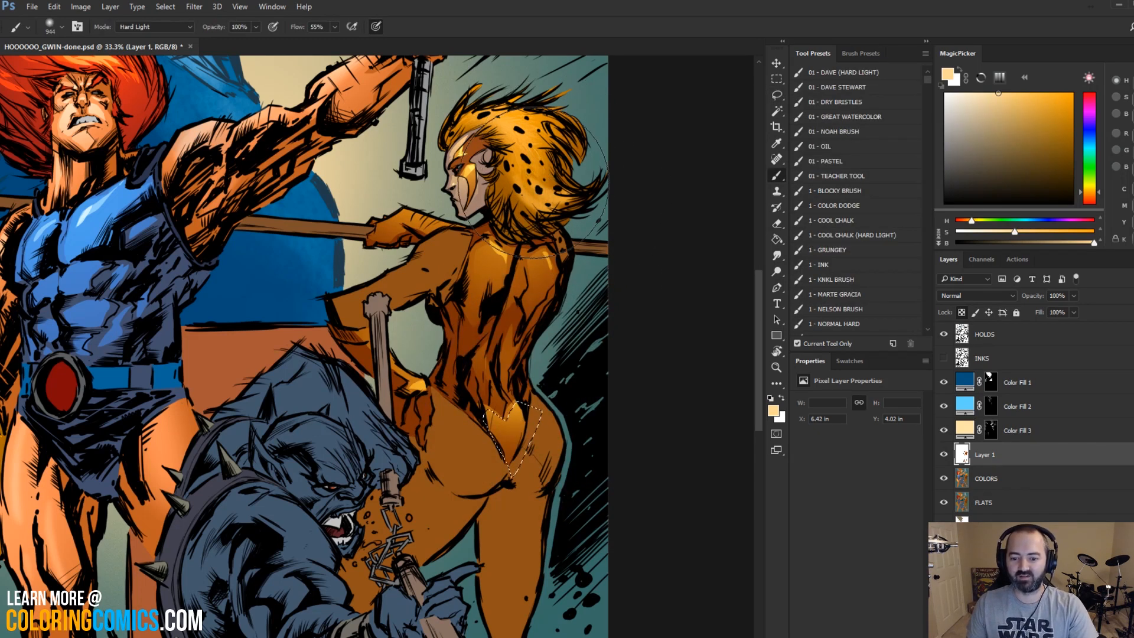
{"action": "key", "text": "l"}
Step: Check the figure against the whole cover and merge Layer 1 down into the COLORS layer
{"action": "scroll", "coordinate": [571, 308], "scroll_direction": "down", "scroll_amount": 3}
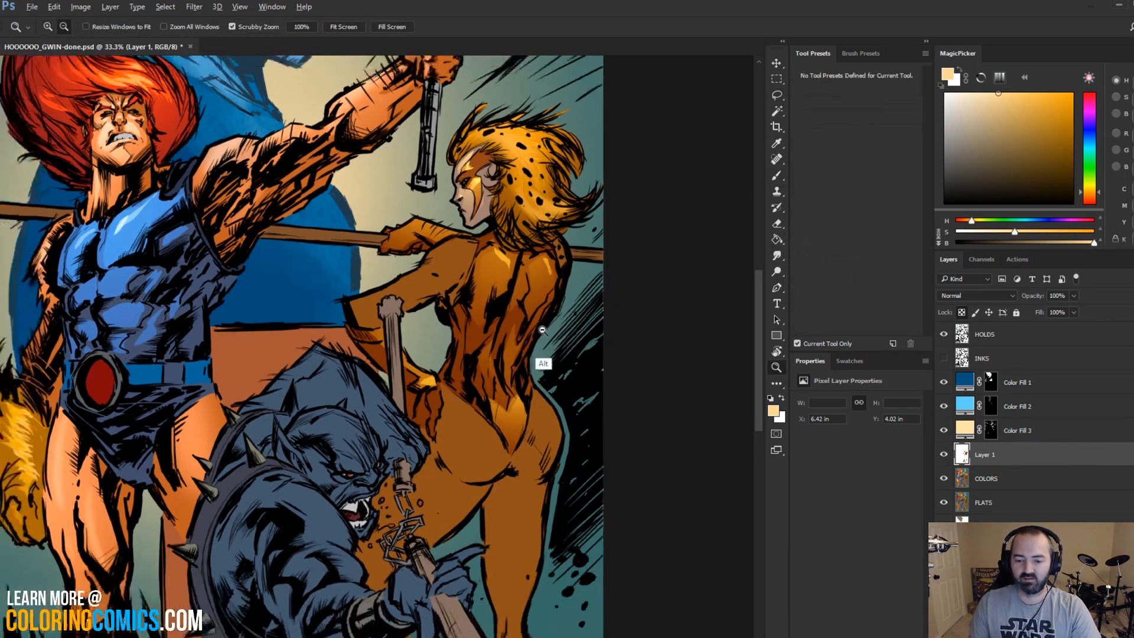
{"action": "key", "text": "ctrl+plus"}
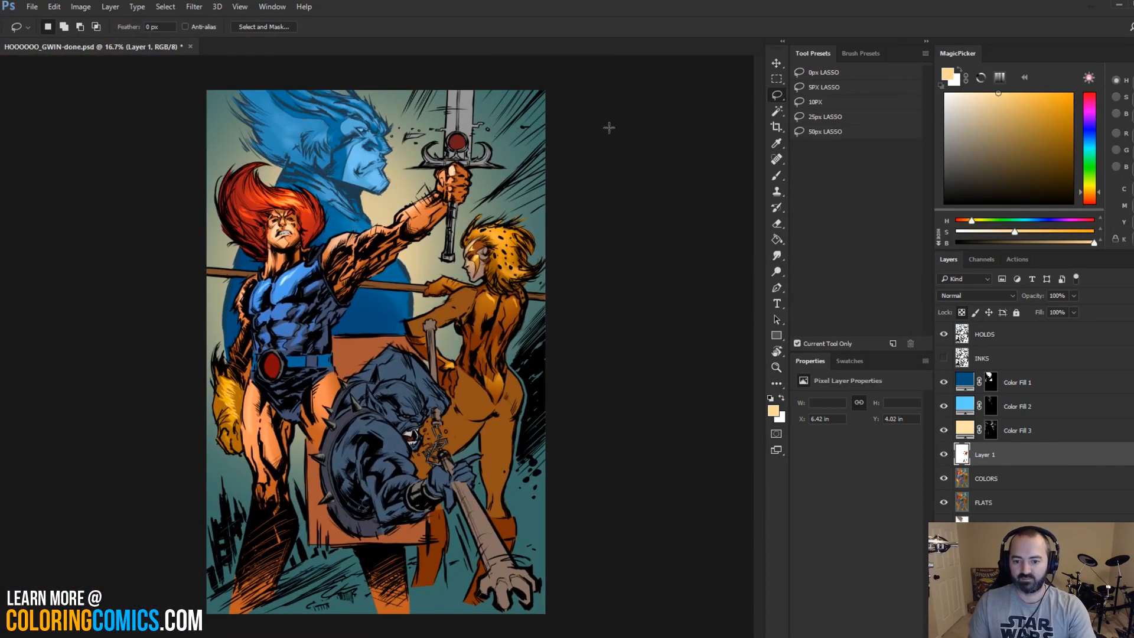
{"action": "right_click", "coordinate": [988, 459]}
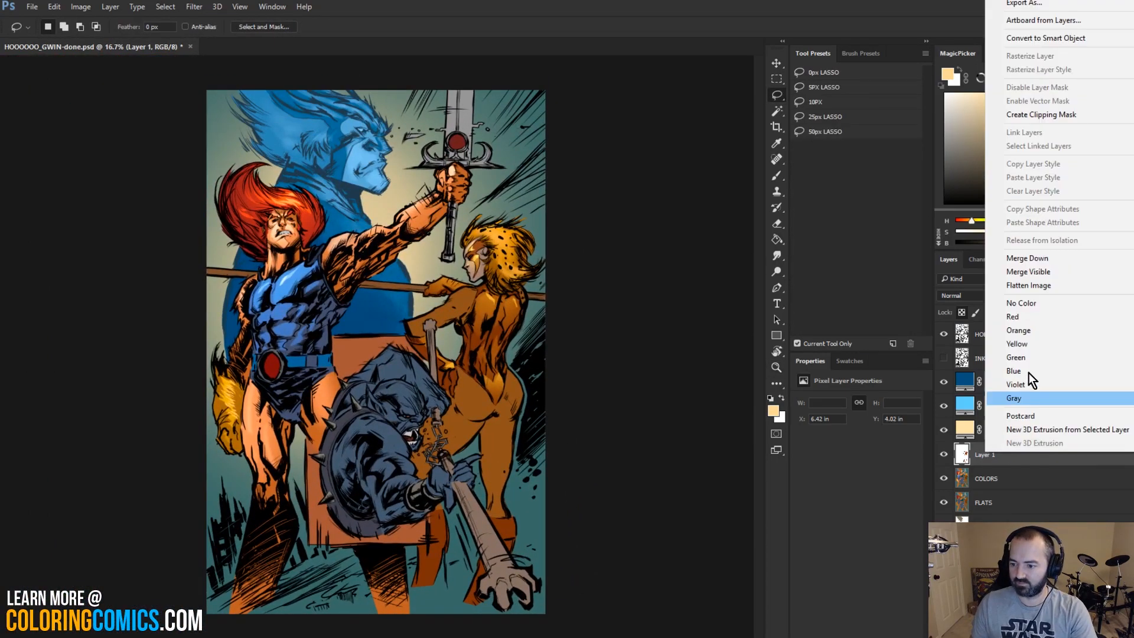
{"action": "left_click", "coordinate": [1052, 257]}
Step: Select the flat orange of the woman's arm, hips and legs with the Magic Wand and copy it to a new layer
{"action": "key", "text": "z"}
{"action": "key", "text": "ctrl+plus"}
{"action": "key", "text": "w"}
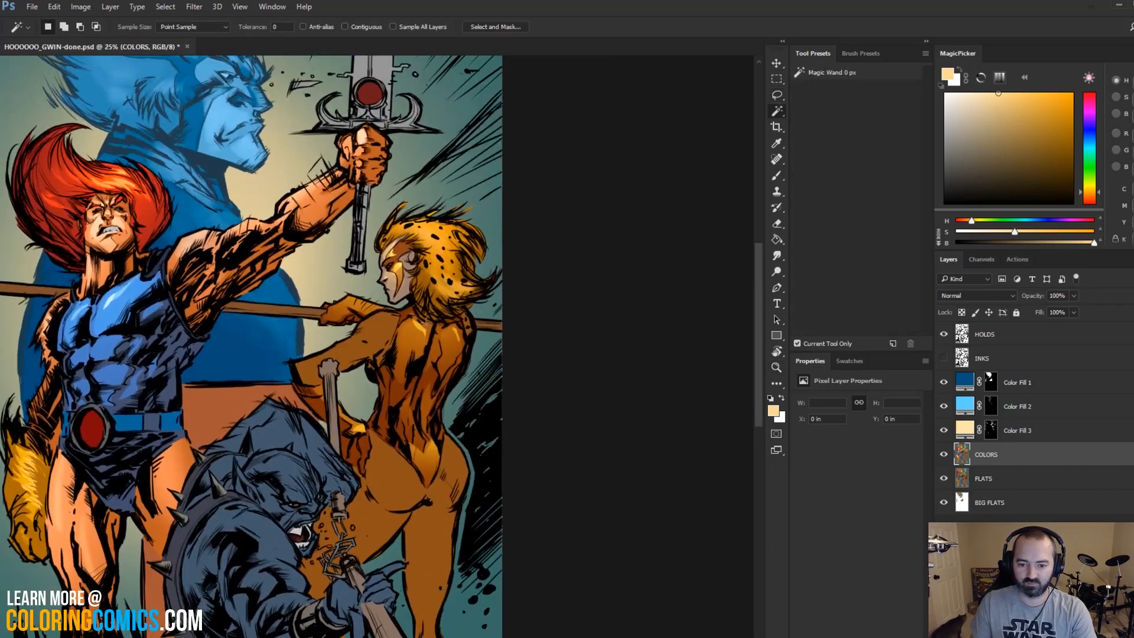
{"action": "left_click", "coordinate": [434, 523]}
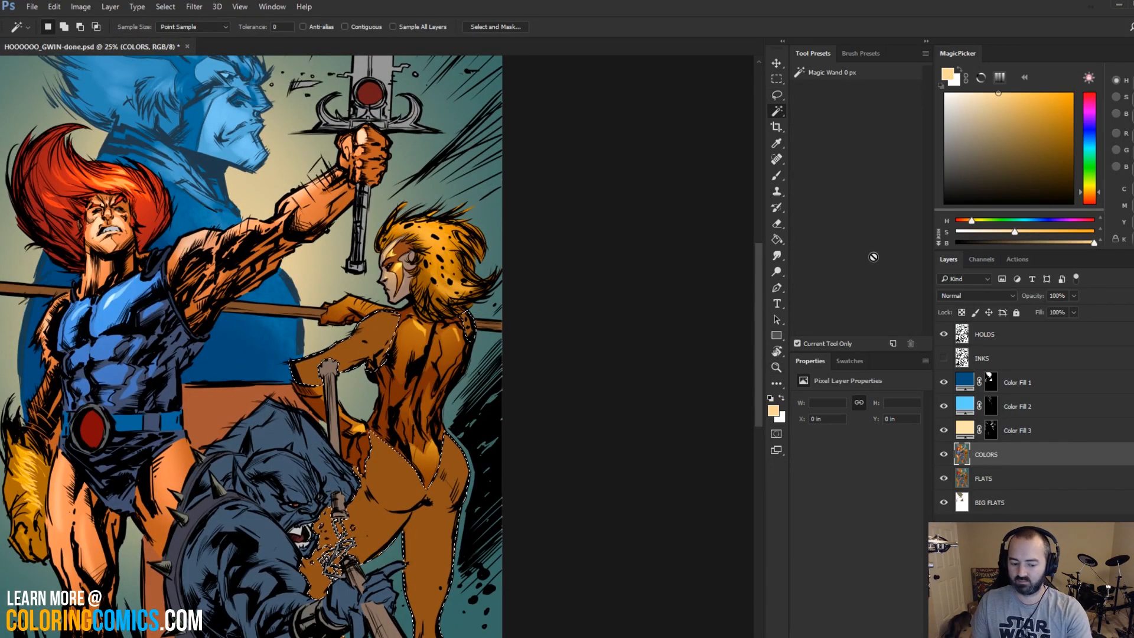
{"action": "key", "text": "ctrl+j"}
Step: Lasso a zigzag shape along the near arm from shoulder to elbow, paint a soft highlight in it, and deselect
{"action": "key", "text": "l"}
{"action": "key", "text": "ctrl+plus"}
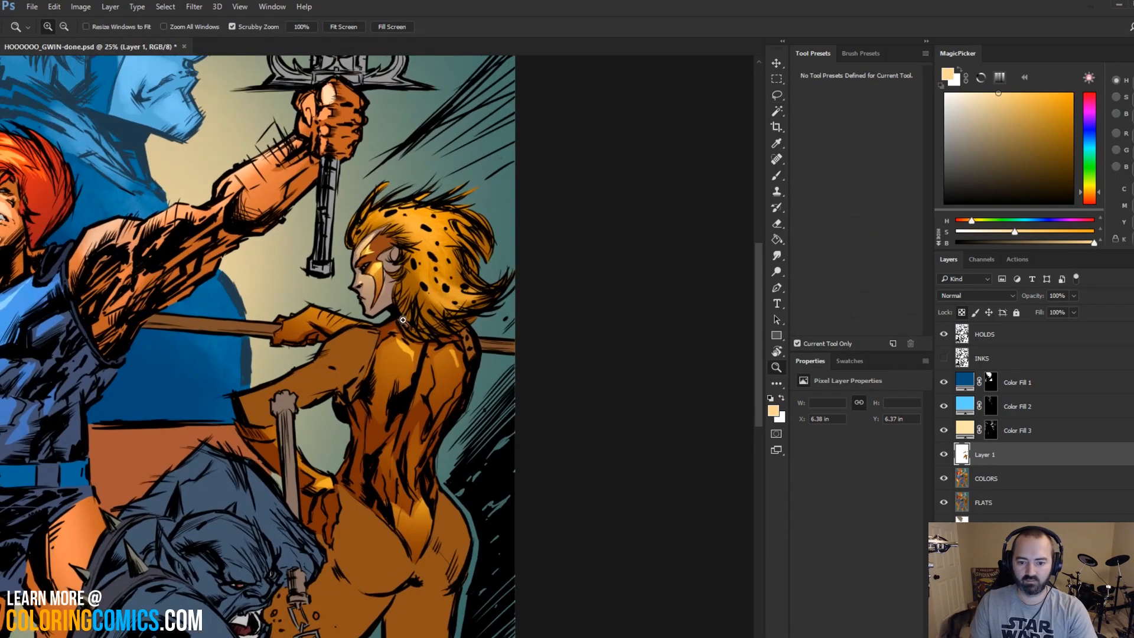
{"action": "key", "text": "ctrl+plus"}
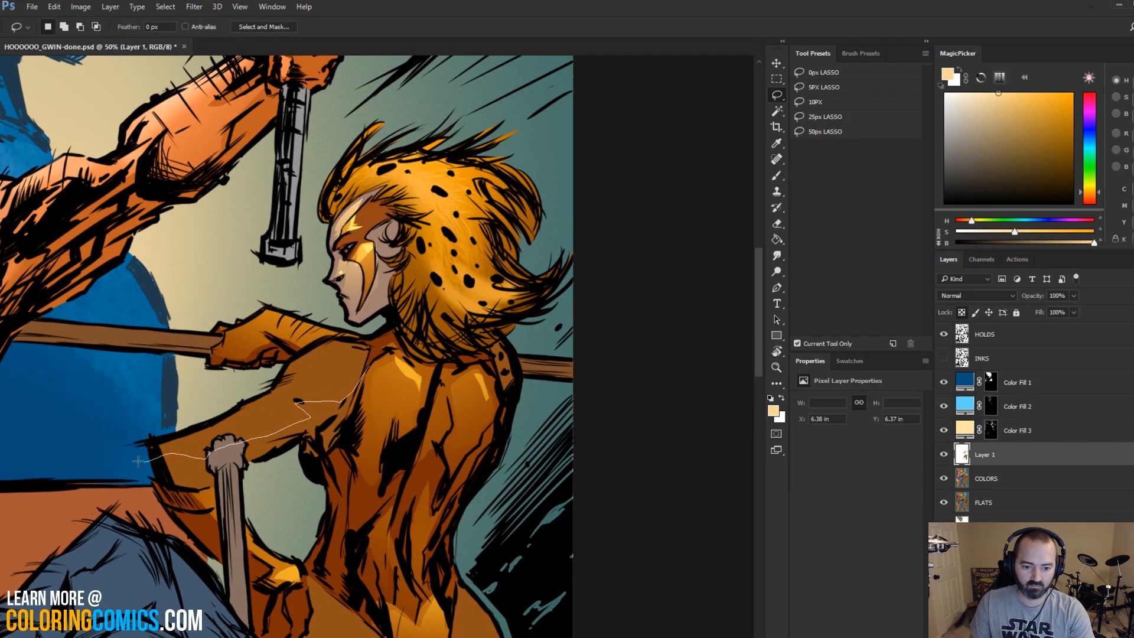
{"action": "mouse_move", "coordinate": [138, 461]}
{"action": "left_mouse_down"}
{"action": "mouse_move", "coordinate": [281, 356]}
{"action": "mouse_move", "coordinate": [378, 328]}
{"action": "left_mouse_up"}
{"action": "key", "text": "b"}
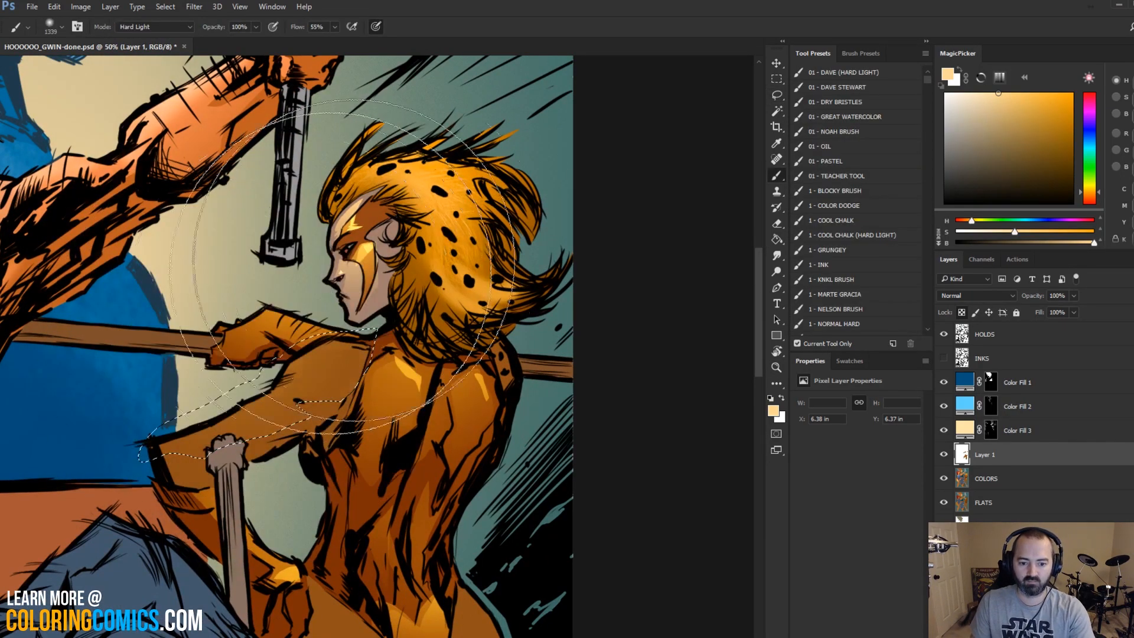
{"action": "left_click_drag", "start_coordinate": [112, 396], "coordinate": [354, 227]}
{"action": "key", "text": "ctrl+d"}
Step: Lasso a narrower shape inside the arm highlight from shoulder to elbow, paint a second lighter tone, and deselect
{"action": "key", "text": "l"}
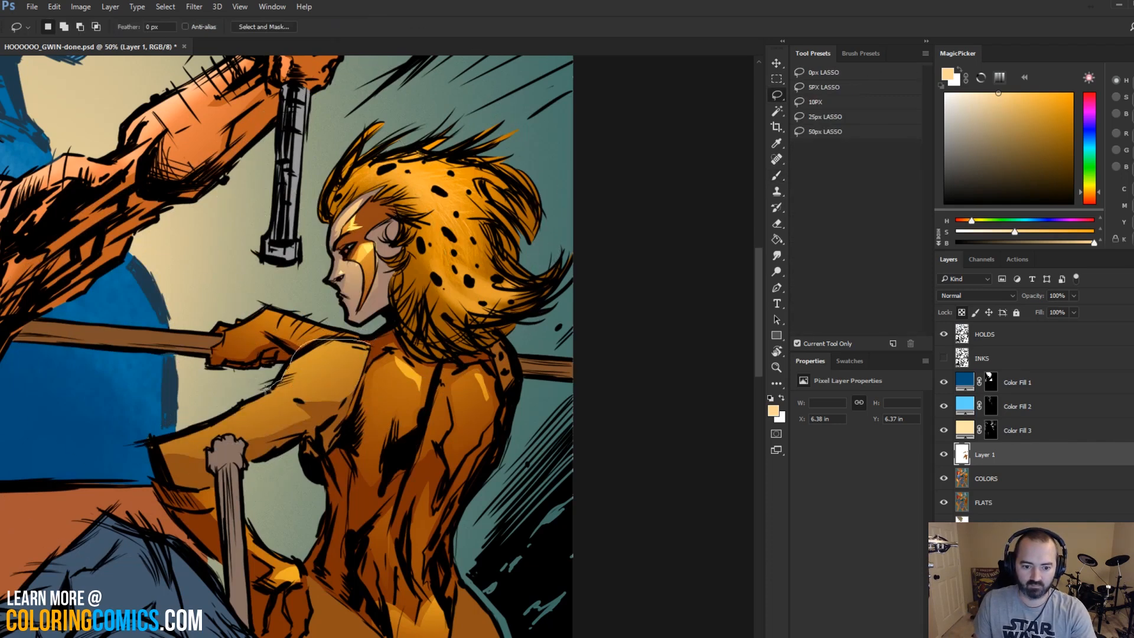
{"action": "left_click_drag", "start_coordinate": [331, 394], "coordinate": [368, 350]}
{"action": "key", "text": "b"}
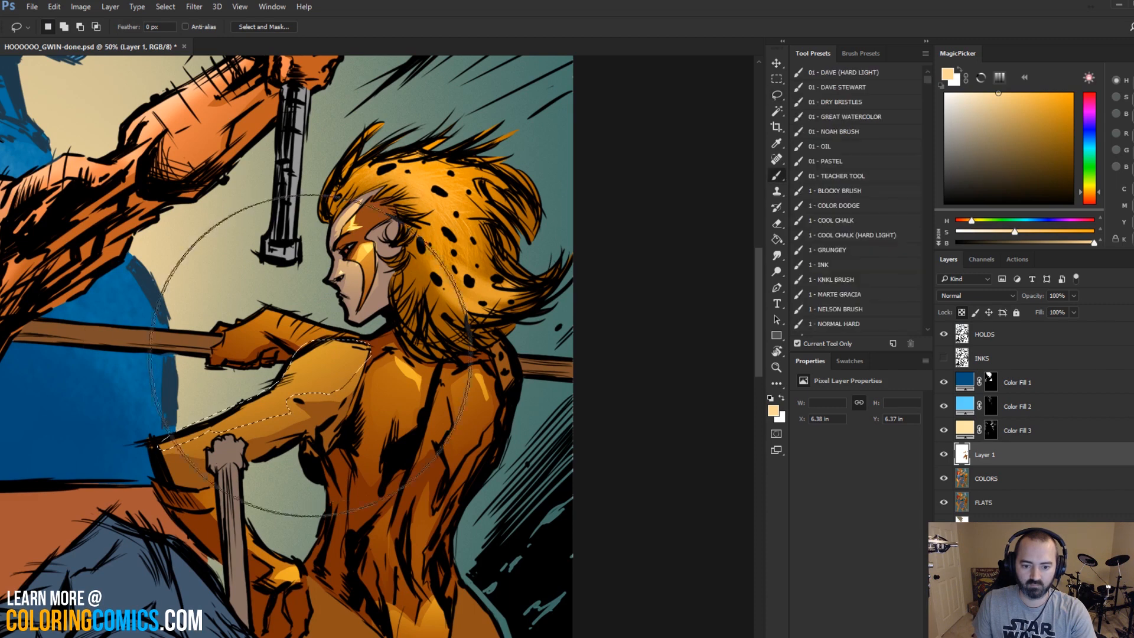
{"action": "left_click_drag", "start_coordinate": [201, 317], "coordinate": [307, 283]}
{"action": "key", "text": "ctrl+d"}
Step: Lasso a smaller shape over the top of the shoulder, paint a bright yellow highlight in it, and deselect
{"action": "key", "text": "l"}
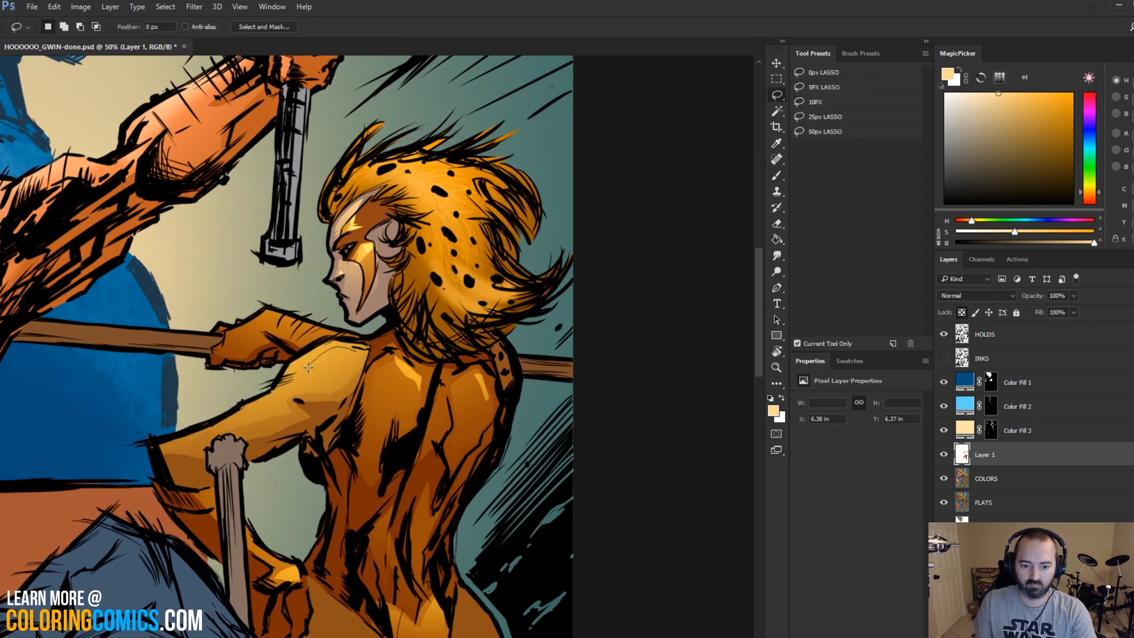
{"action": "left_click_drag", "start_coordinate": [335, 389], "coordinate": [367, 349]}
{"action": "key", "text": "b"}
{"action": "left_click_drag", "start_coordinate": [286, 417], "coordinate": [438, 309]}
{"action": "key", "text": "ctrl+d"}
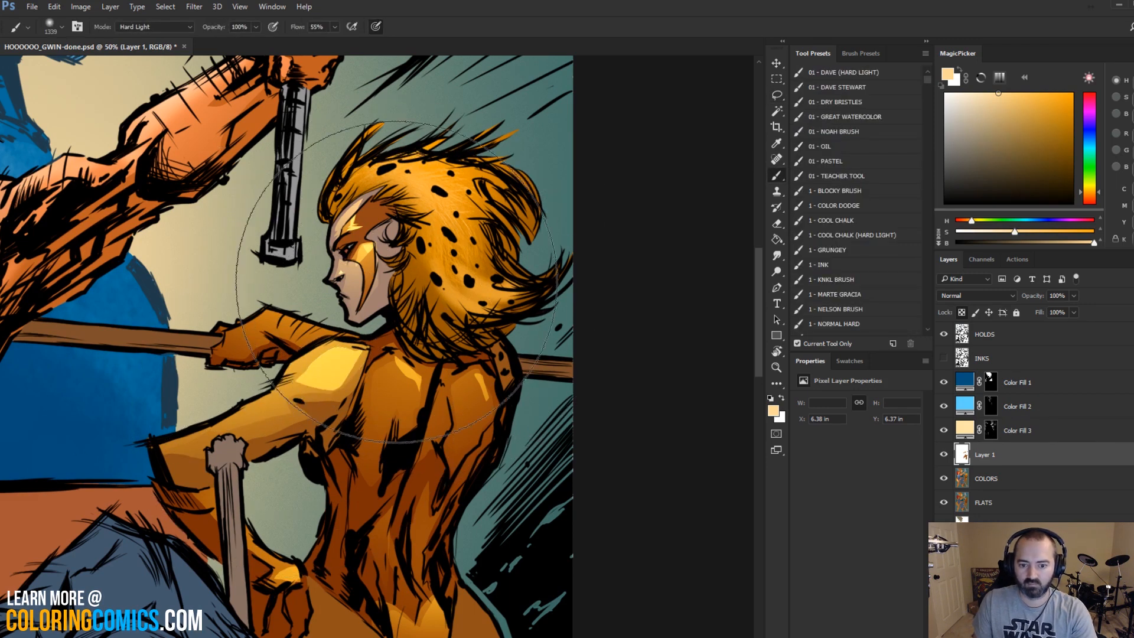
Step: Lasso a small accent inside the shoulder highlight, brighten it with the soft brush, and deselect
{"action": "key", "text": "l"}
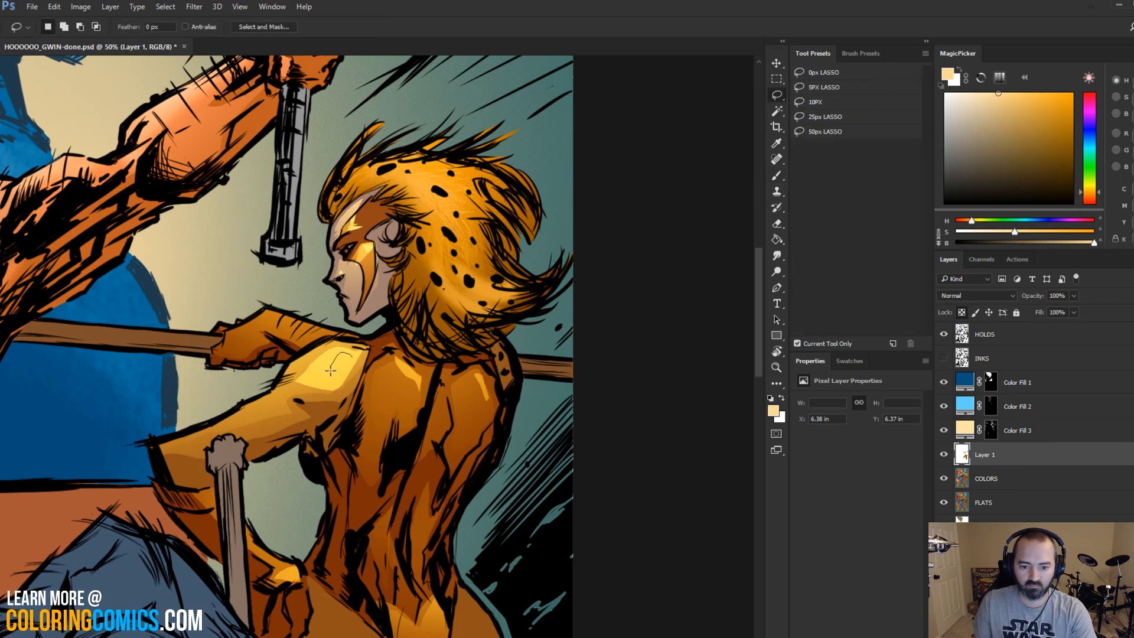
{"action": "left_click_drag", "start_coordinate": [330, 371], "coordinate": [353, 360]}
{"action": "key", "text": "b"}
{"action": "left_click_drag", "start_coordinate": [410, 303], "coordinate": [425, 271]}
{"action": "key", "text": "ctrl+d"}
{"action": "key", "text": "l"}
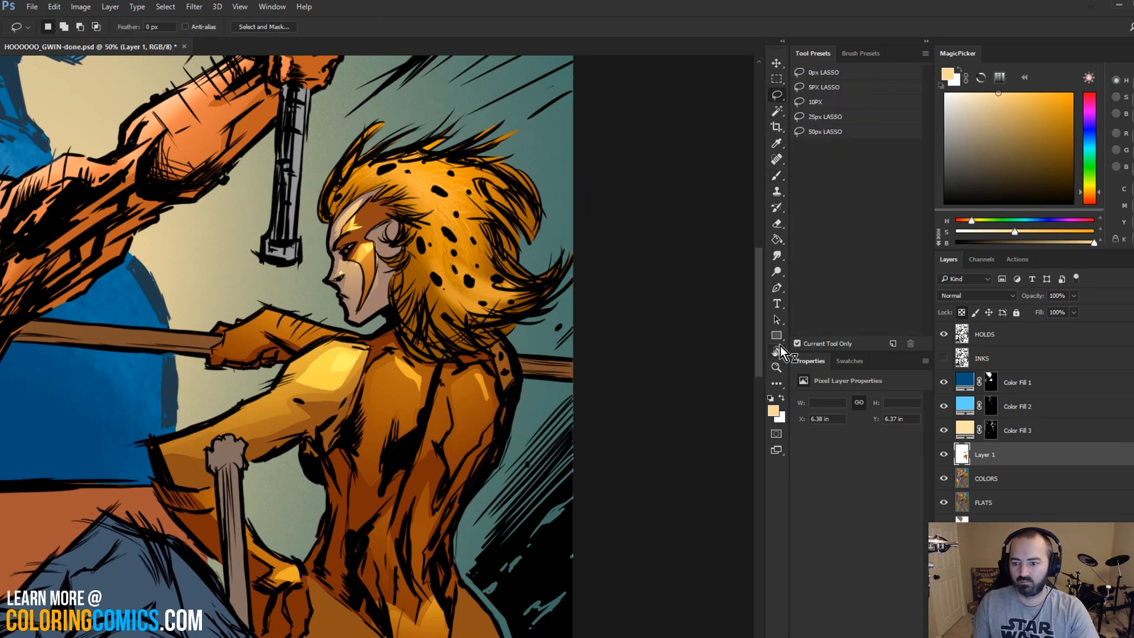
Step: Examine the arm highlights against the whole cover and focus on the woman's hips and legs
{"action": "left_click", "coordinate": [777, 367]}
{"action": "left_click", "coordinate": [515, 348], "text": "alt"}
{"action": "left_click", "coordinate": [509, 350], "text": "alt"}
{"action": "left_click", "coordinate": [508, 350], "text": "alt"}
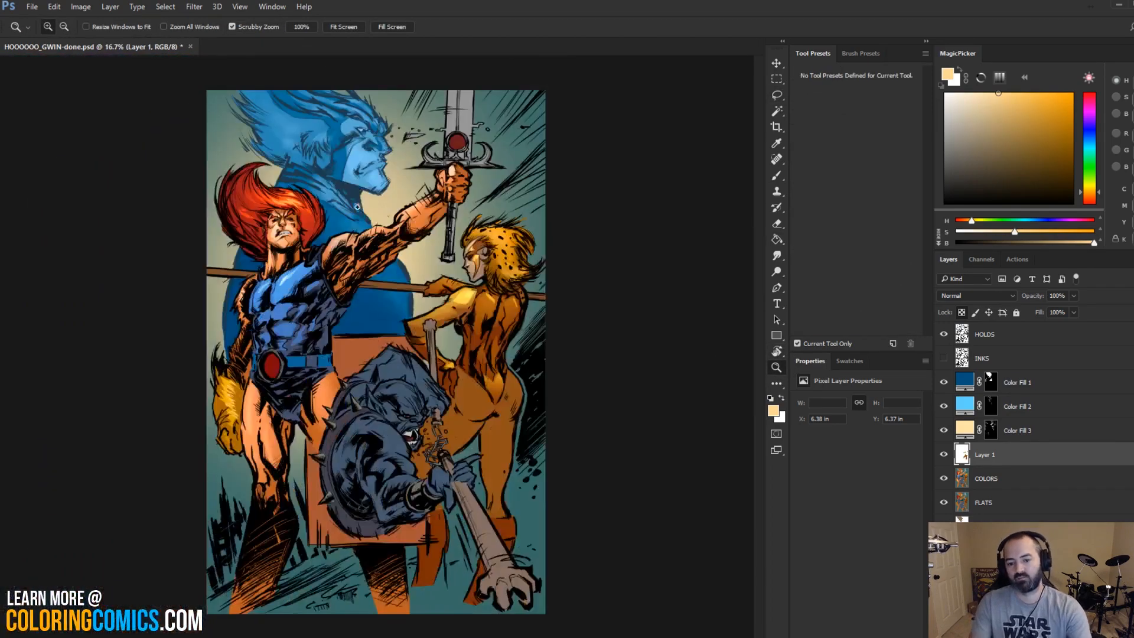
{"action": "left_click", "coordinate": [507, 286]}
{"action": "left_click", "coordinate": [495, 271]}
{"action": "left_click_drag", "start_coordinate": [531, 302], "coordinate": [524, 191]}
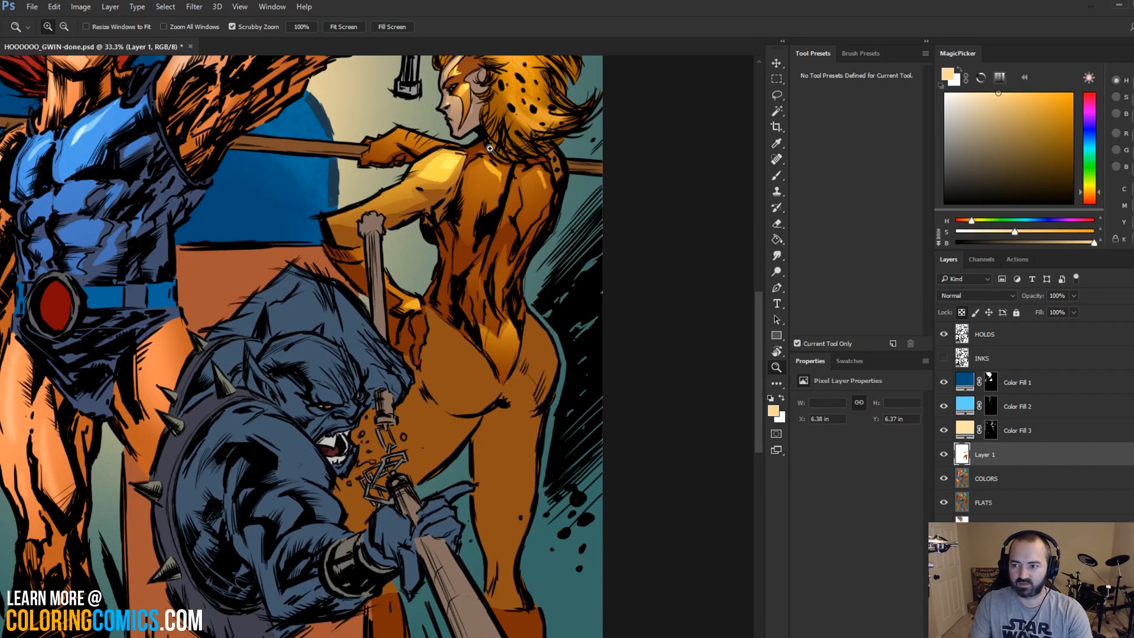
Step: Lasso the woman's buttocks as one shape, lighten it evenly with a large soft Hard Light brush, and deselect
{"action": "key", "text": "b"}
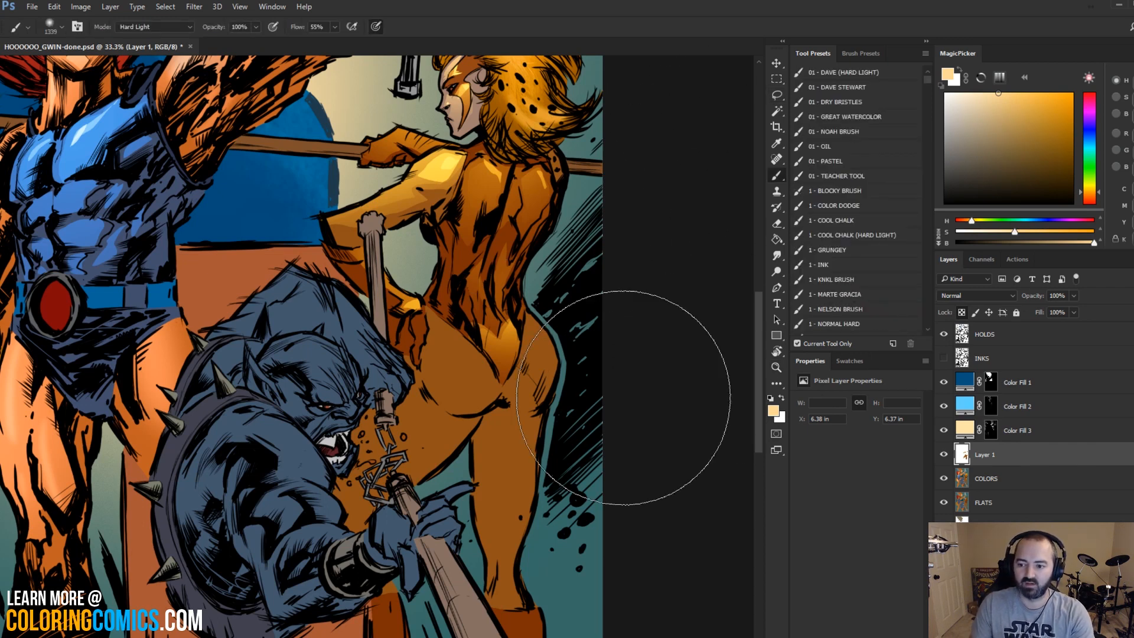
{"action": "key", "text": "l"}
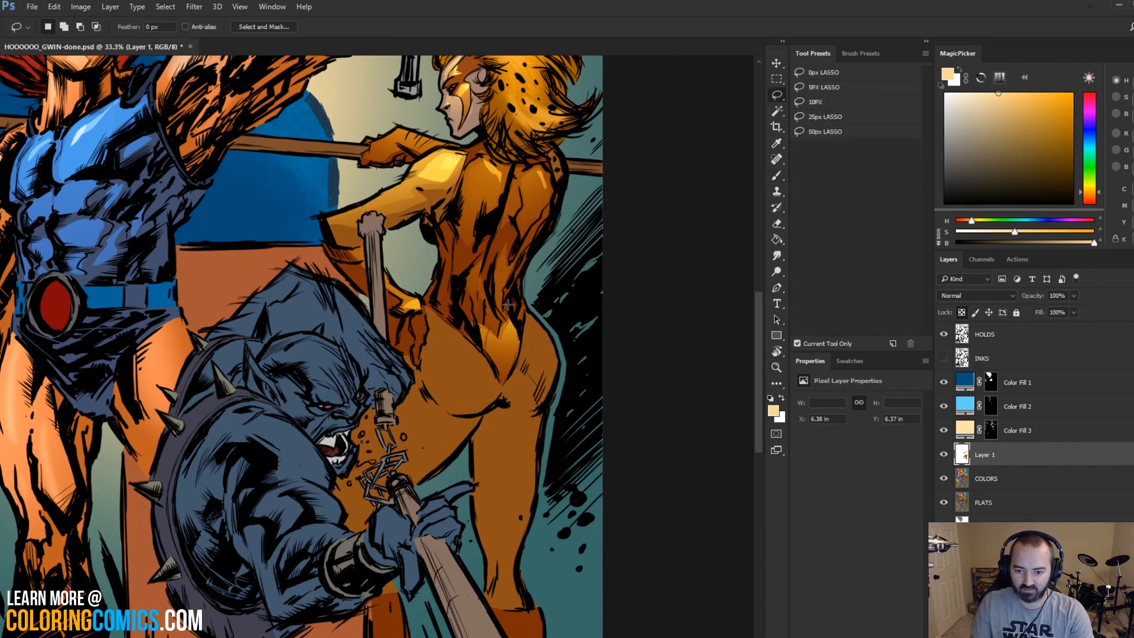
{"action": "key", "text": "b"}
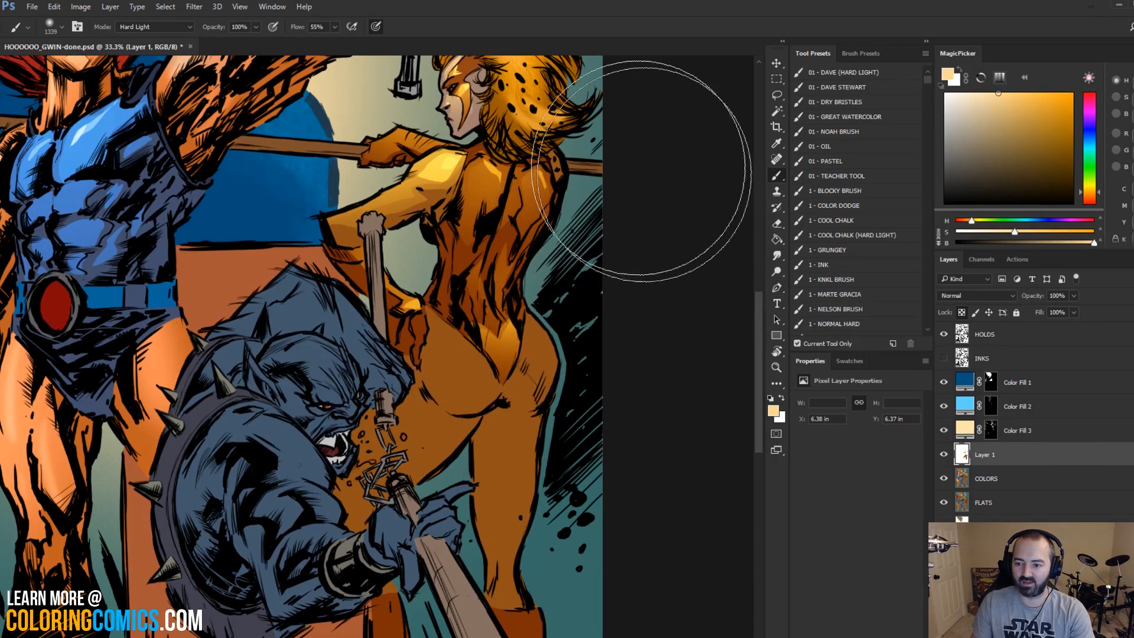
{"action": "key", "text": "l"}
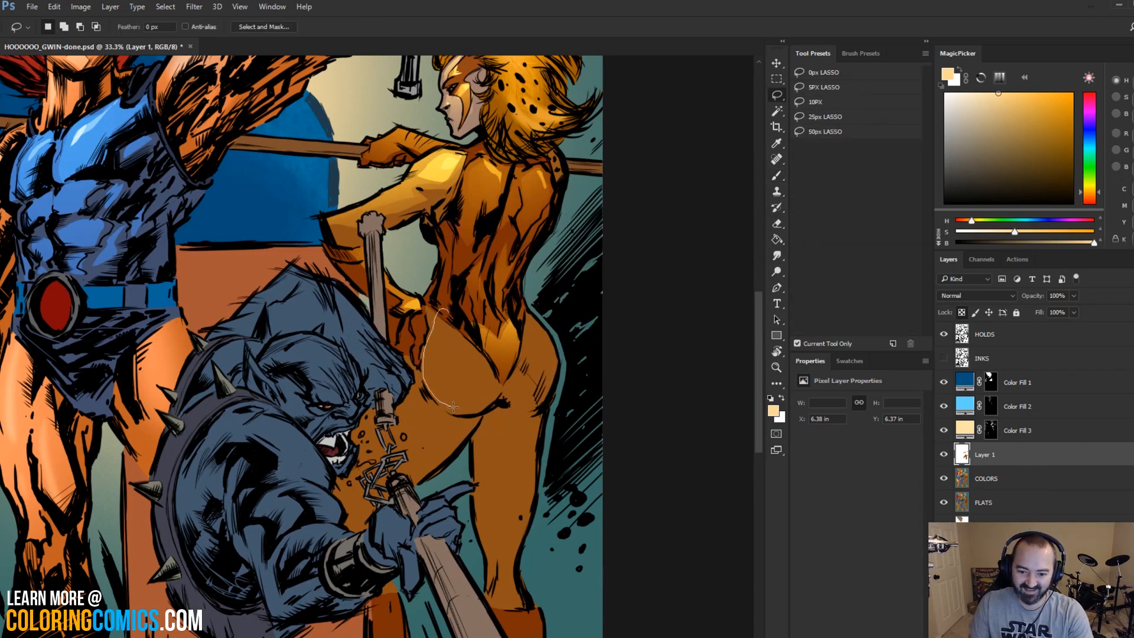
{"action": "key", "text": "ctrl+plus"}
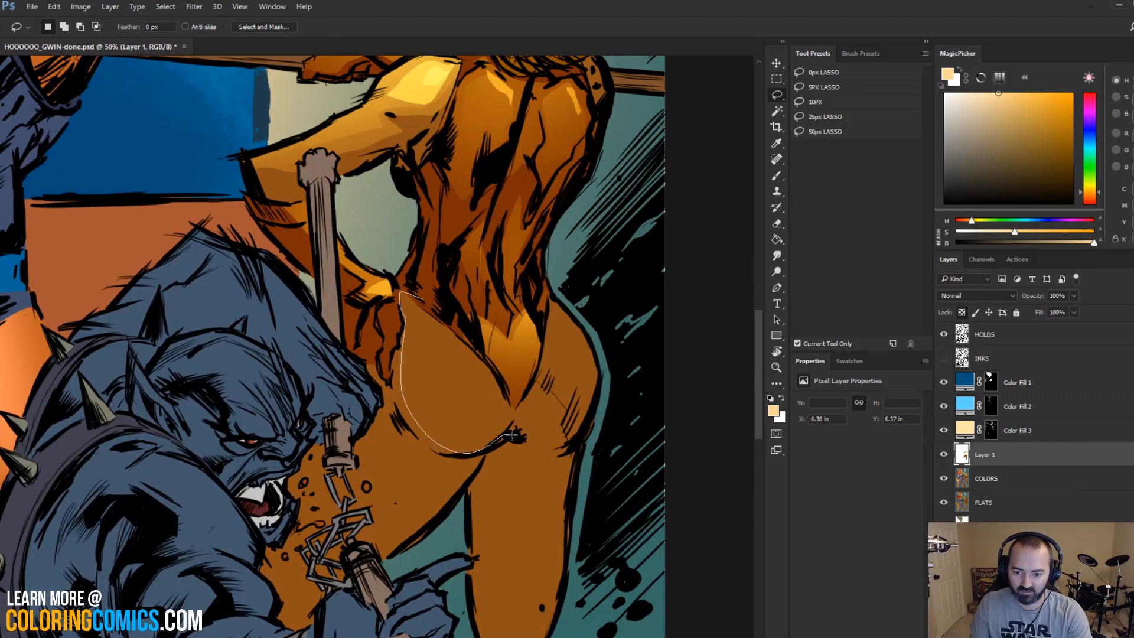
{"action": "mouse_move", "coordinate": [548, 447]}
{"action": "left_mouse_down"}
{"action": "mouse_move", "coordinate": [611, 295]}
{"action": "mouse_move", "coordinate": [405, 293]}
{"action": "left_mouse_up"}
{"action": "key", "text": "b"}
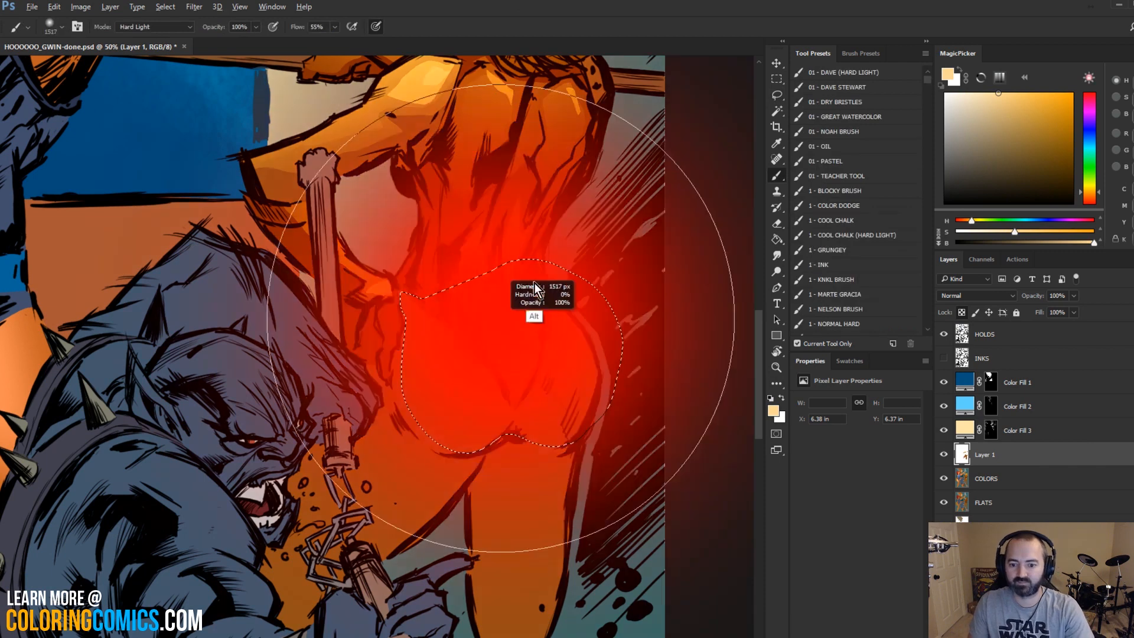
{"action": "key", "text": "l"}
{"action": "key", "text": "ctrl+d"}
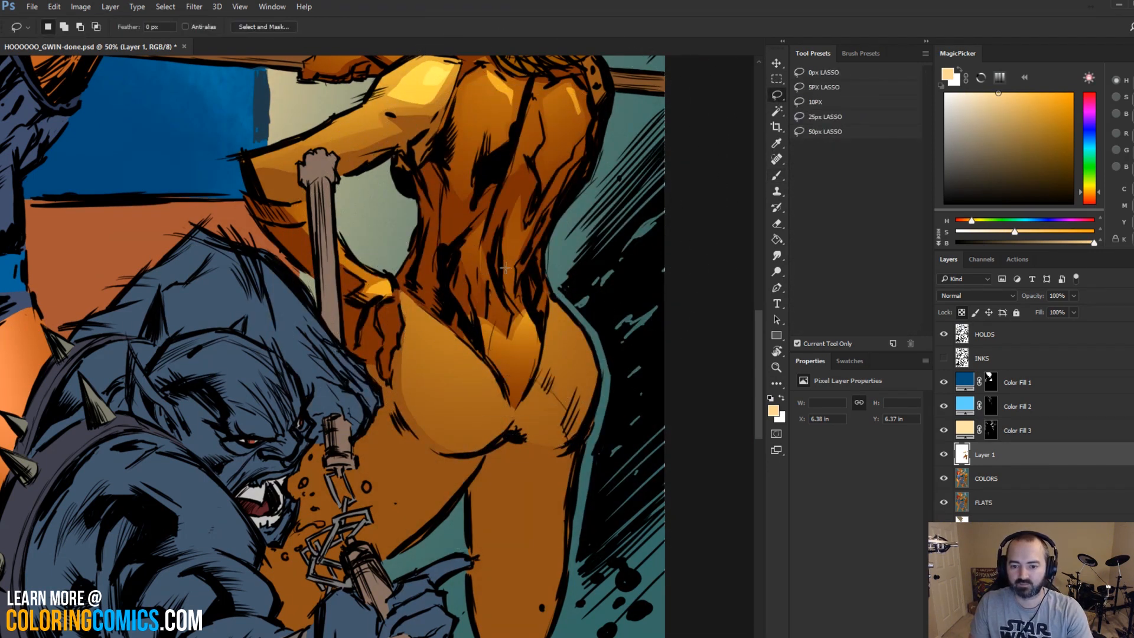
Step: Brighten the upper curves of both buttocks with a smaller soft brush
{"action": "key", "text": "b"}
{"action": "mouse_move", "coordinate": [487, 326]}
{"action": "left_mouse_down"}
{"action": "mouse_move", "coordinate": [443, 337]}
{"action": "mouse_move", "coordinate": [372, 322]}
{"action": "left_mouse_up"}
{"action": "mouse_move", "coordinate": [431, 307]}
{"action": "left_mouse_down"}
{"action": "mouse_move", "coordinate": [491, 338]}
{"action": "mouse_move", "coordinate": [567, 325]}
{"action": "left_mouse_up"}
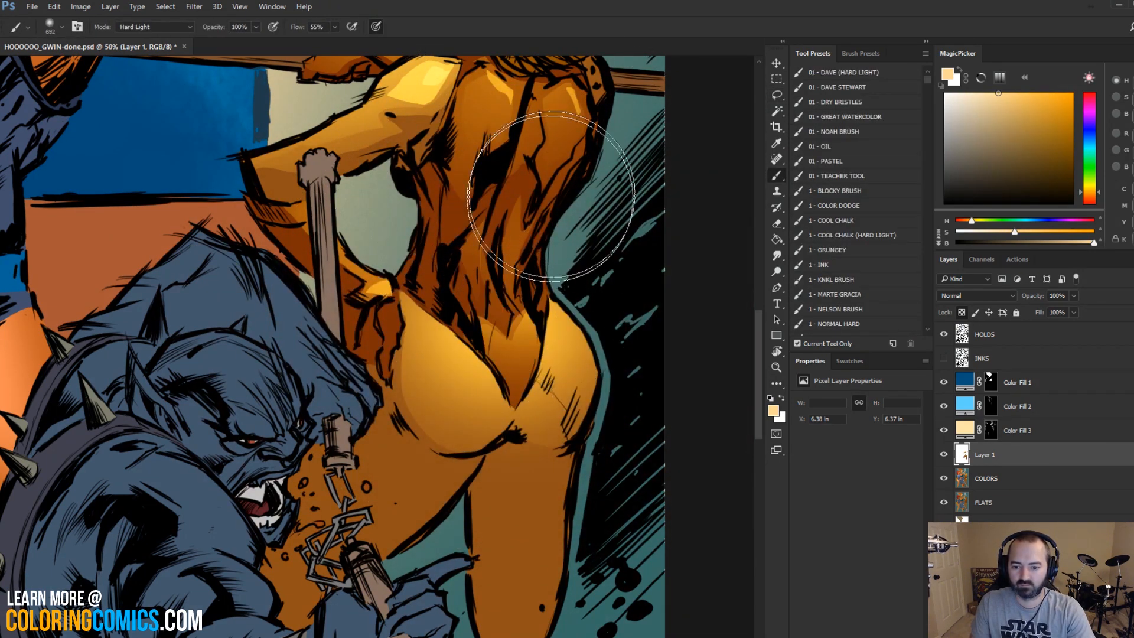
{"action": "key", "text": "l"}
Step: Add small bright highlights to both buttocks with a still smaller soft brush, undoing unwanted strokes
{"action": "key", "text": "b"}
{"action": "left_click_drag", "start_coordinate": [463, 347], "coordinate": [380, 363]}
{"action": "mouse_move", "coordinate": [434, 334]}
{"action": "left_mouse_down"}
{"action": "mouse_move", "coordinate": [477, 374]}
{"action": "mouse_move", "coordinate": [456, 368]}
{"action": "mouse_move", "coordinate": [485, 342]}
{"action": "left_mouse_up"}
{"action": "key", "text": "ctrl+z"}
{"action": "left_click_drag", "start_coordinate": [446, 346], "coordinate": [455, 361]}
{"action": "key", "text": "ctrl+z"}
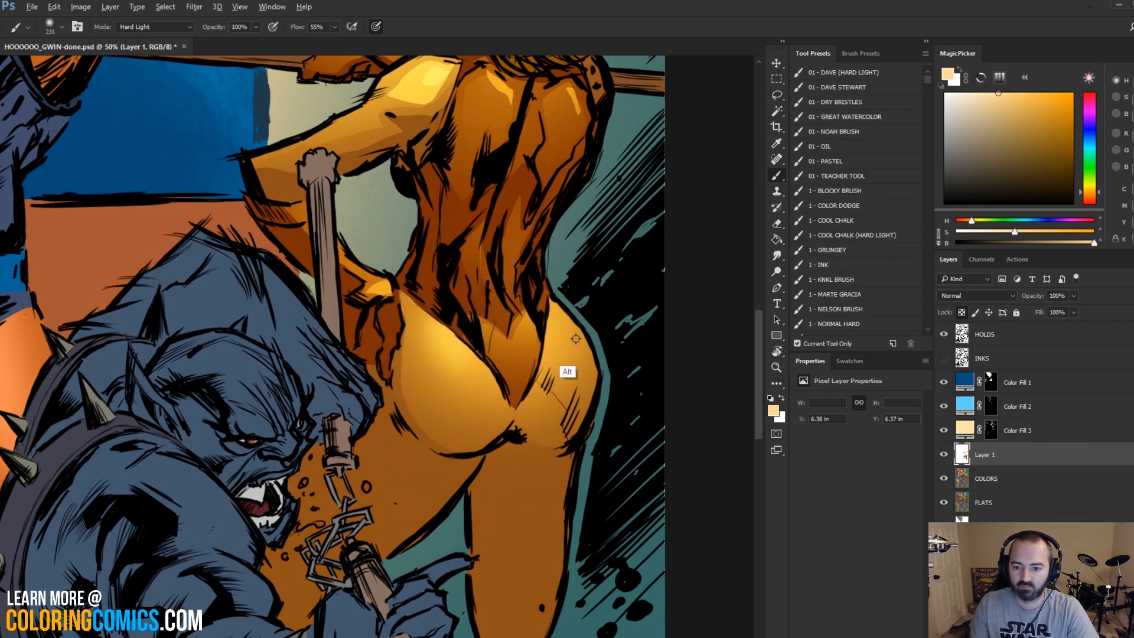
{"action": "mouse_move", "coordinate": [583, 331]}
{"action": "left_mouse_down"}
{"action": "mouse_move", "coordinate": [554, 344]}
{"action": "mouse_move", "coordinate": [553, 330]}
{"action": "mouse_move", "coordinate": [574, 355]}
{"action": "left_mouse_up"}
Step: Lasso the woman's right leg from a diagonal across the thigh down to the ankle, lighten it with the soft brush, and deselect
{"action": "left_click", "coordinate": [777, 367]}
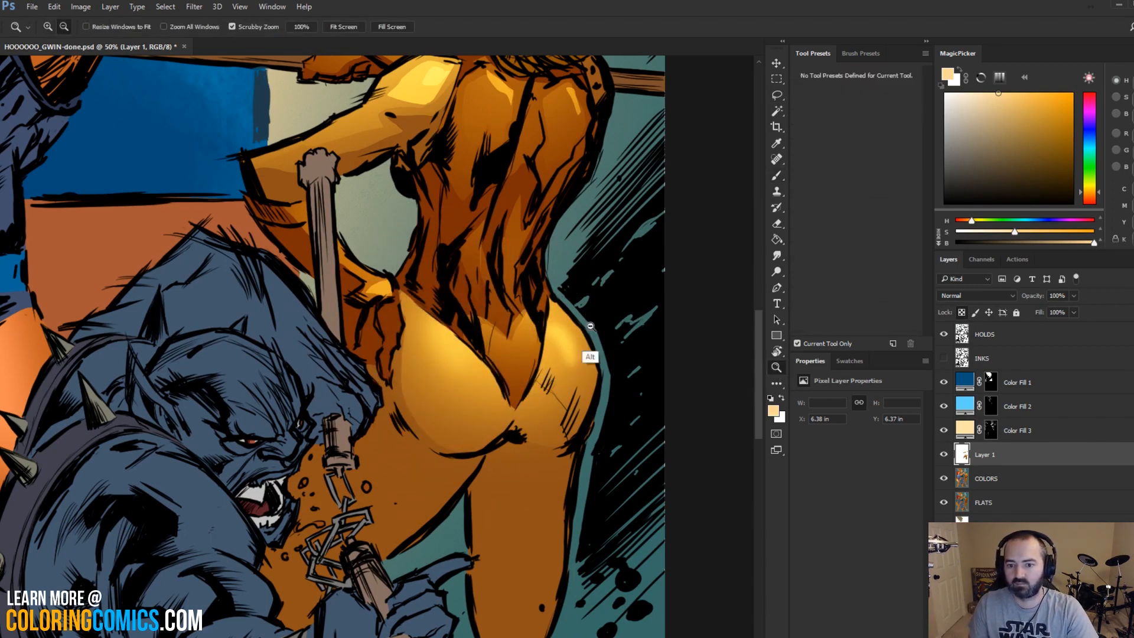
{"action": "left_click", "coordinate": [590, 326], "text": "alt"}
{"action": "left_click", "coordinate": [573, 327], "text": "alt"}
{"action": "key", "text": "l"}
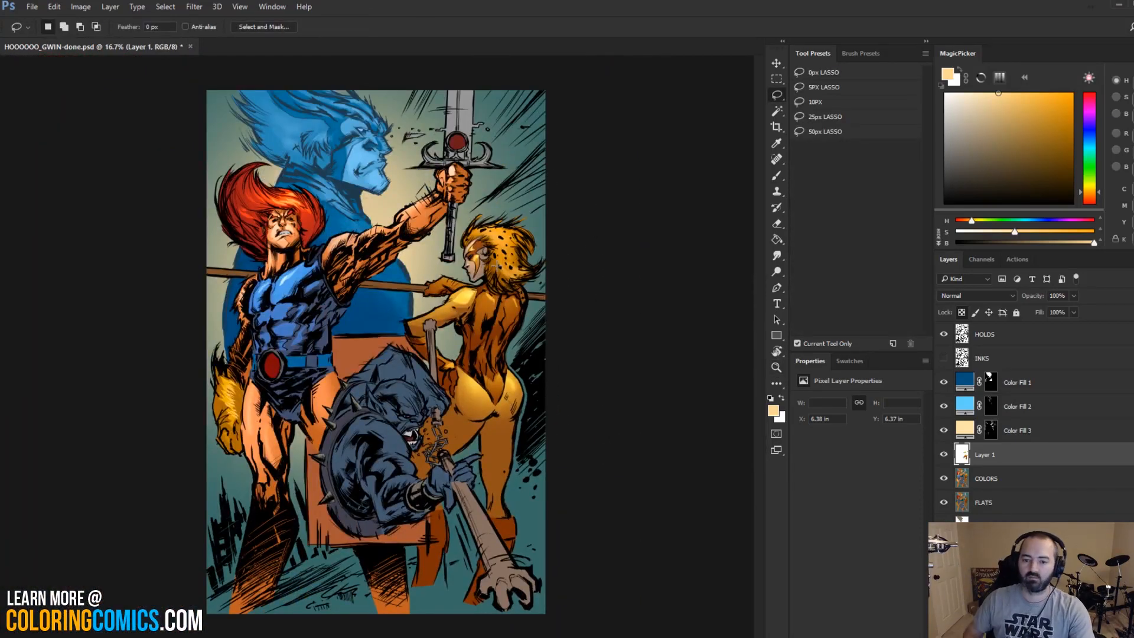
{"action": "left_click", "coordinate": [602, 385], "text": "ctrl"}
{"action": "left_click_drag", "start_coordinate": [602, 389], "coordinate": [514, 266]}
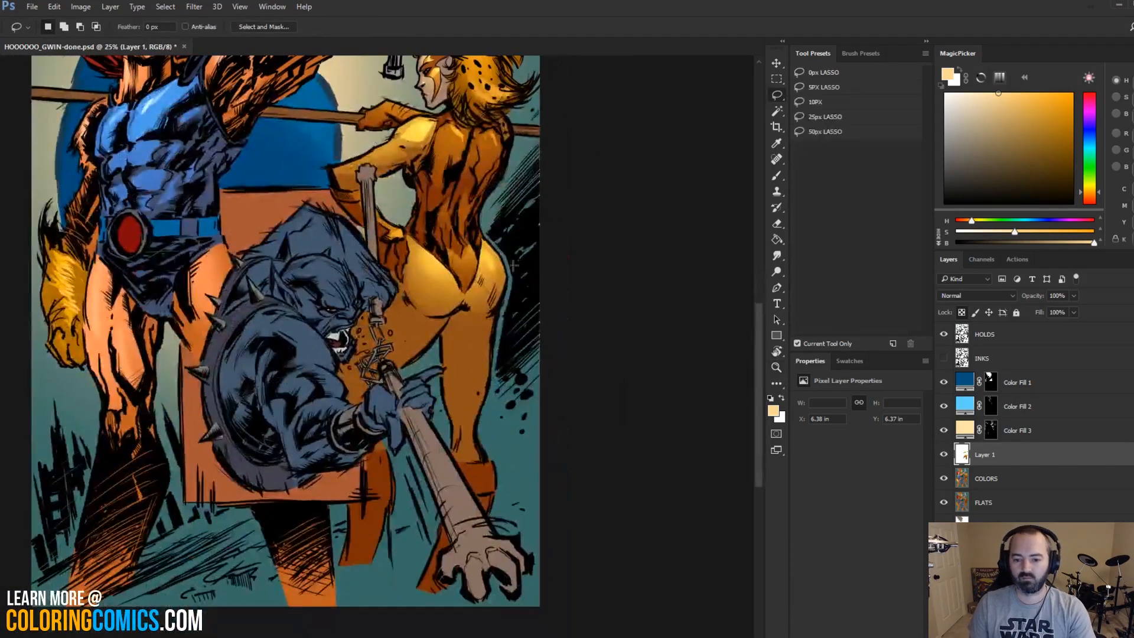
{"action": "left_click", "coordinate": [499, 306], "text": "ctrl"}
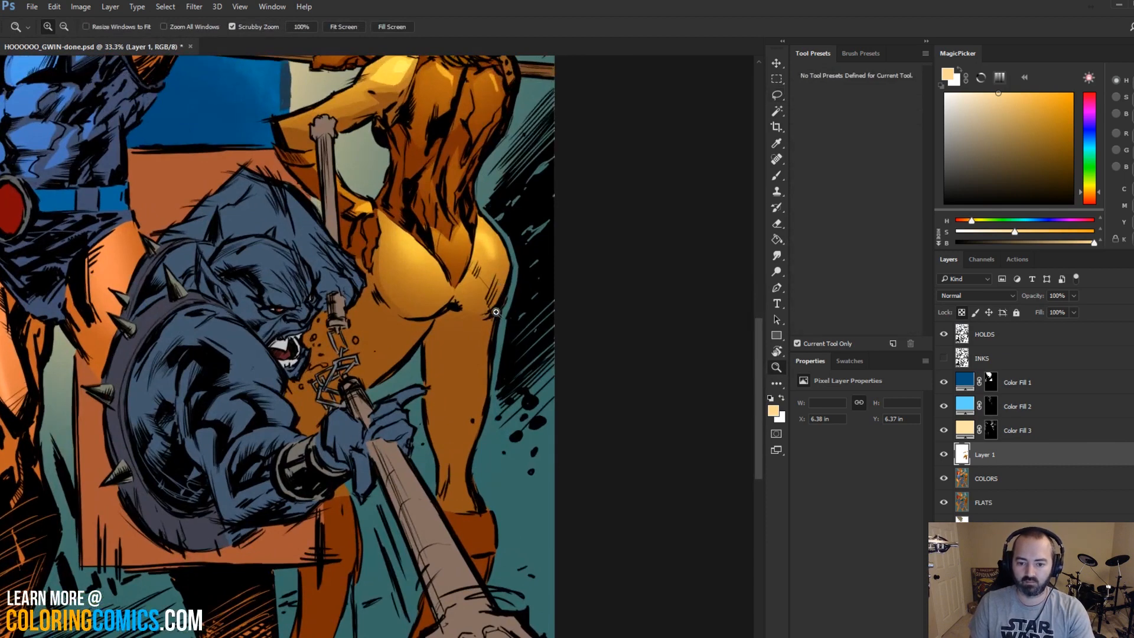
{"action": "left_click_drag", "start_coordinate": [424, 352], "coordinate": [496, 332]}
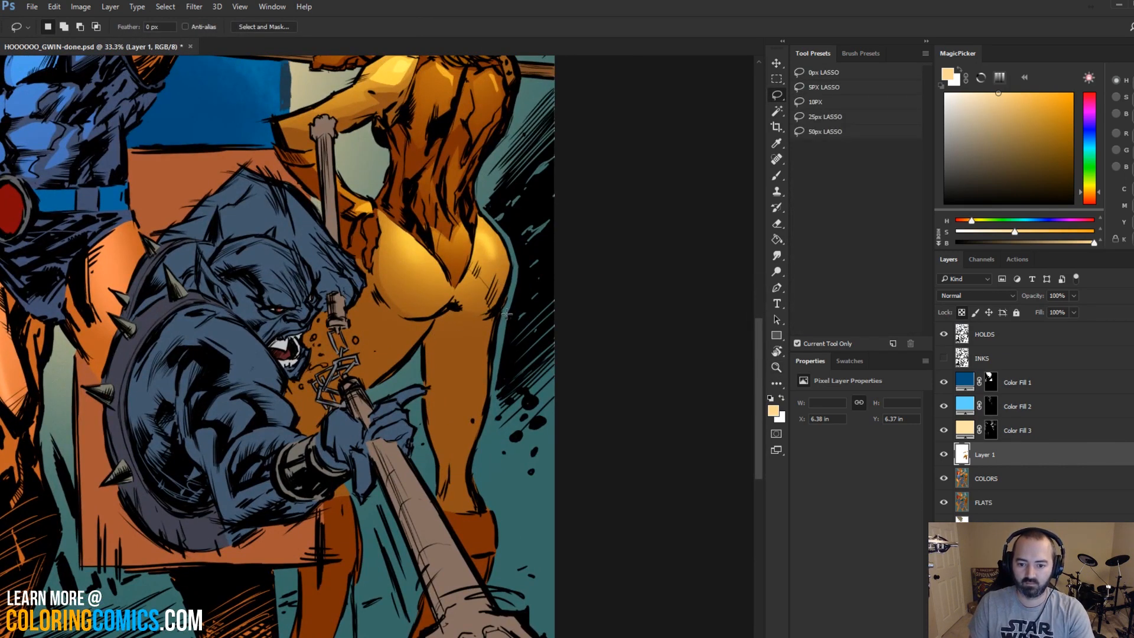
{"action": "left_click_drag", "start_coordinate": [452, 527], "coordinate": [500, 527]}
{"action": "key", "text": "b"}
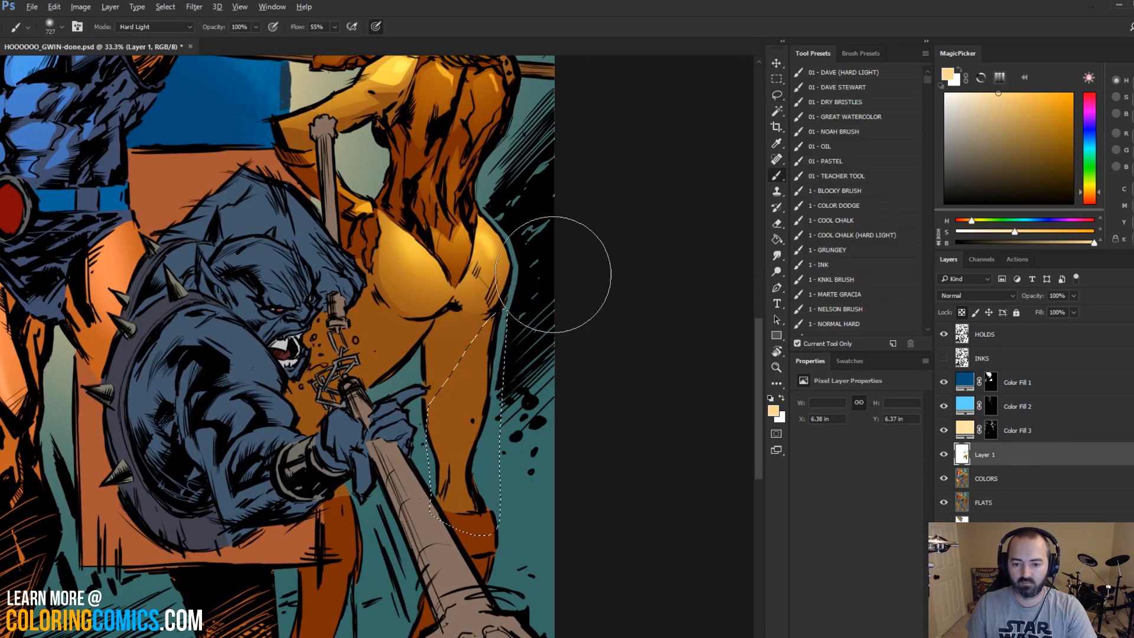
{"action": "key", "text": "ctrl+d"}
{"action": "key", "text": "l"}
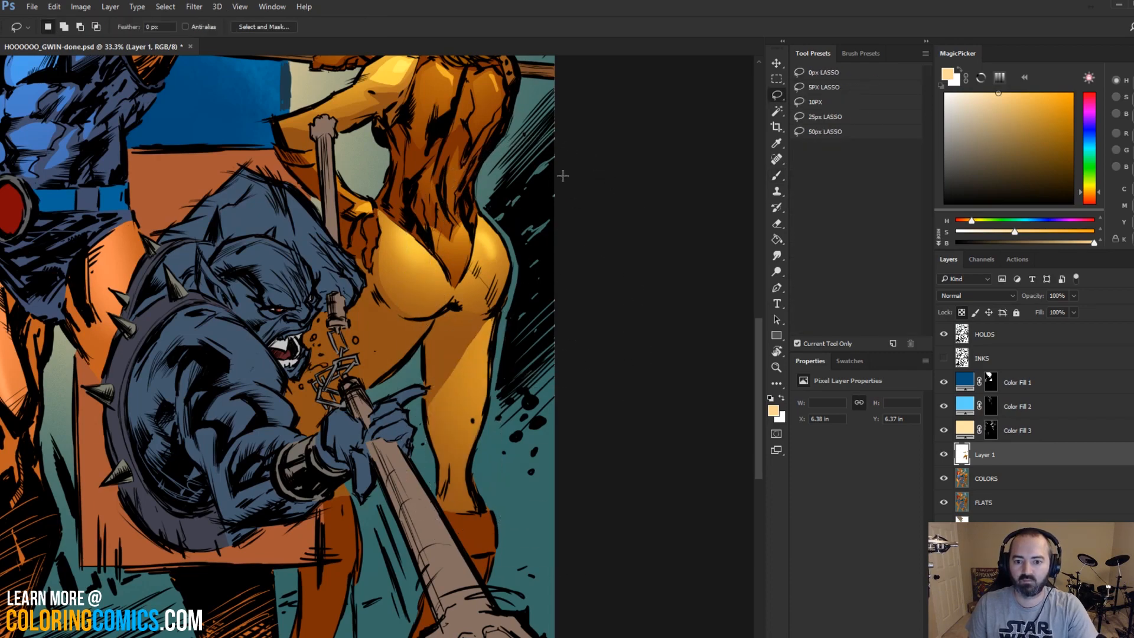
Step: Restore the leg selection and repaint its light tone more gradually with a larger soft brush
{"action": "key", "text": "ctrl+shift+d"}
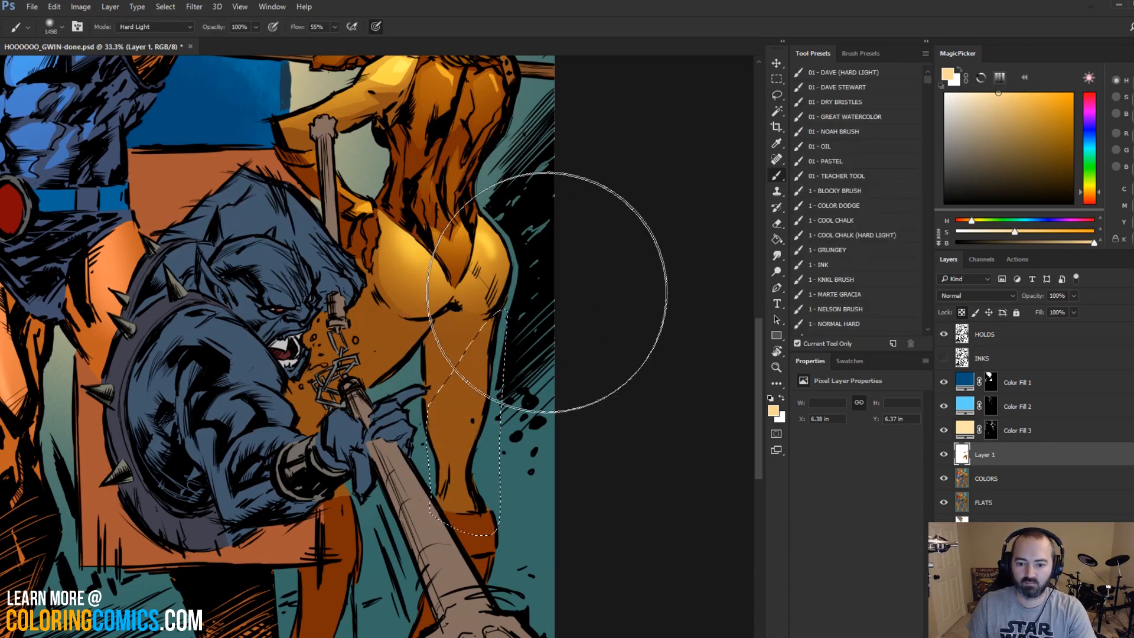
{"action": "key", "text": "l"}
{"action": "left_click_drag", "start_coordinate": [510, 239], "coordinate": [550, 433]}
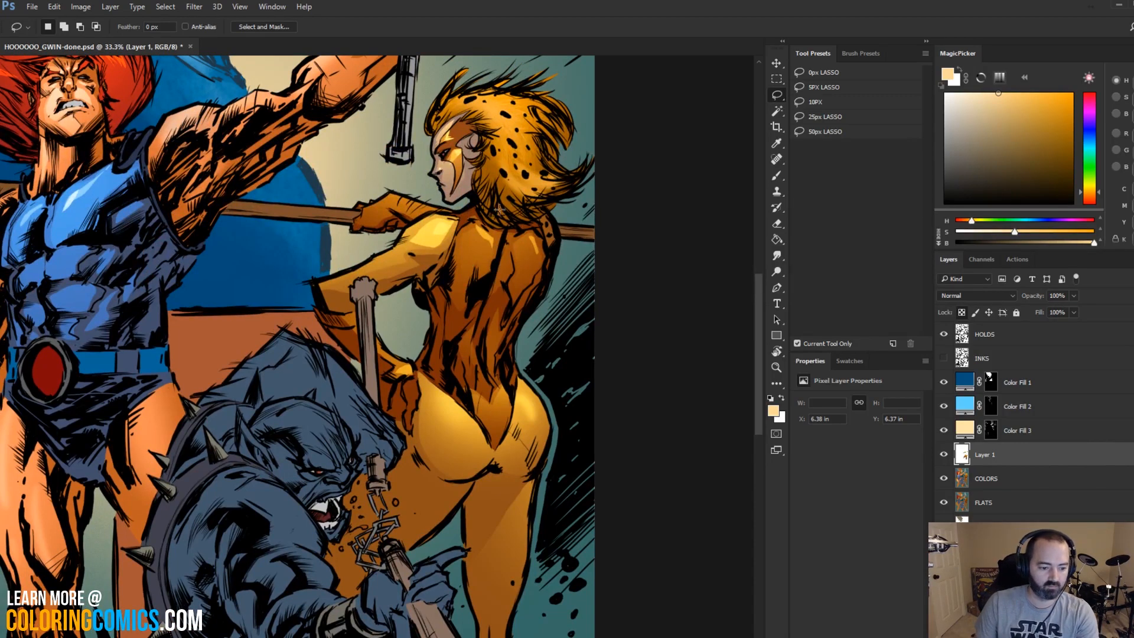
Step: Check the woman's highlights against the whole cover and merge Layer 1 down into the COLORS layer
{"action": "left_click", "coordinate": [777, 367]}
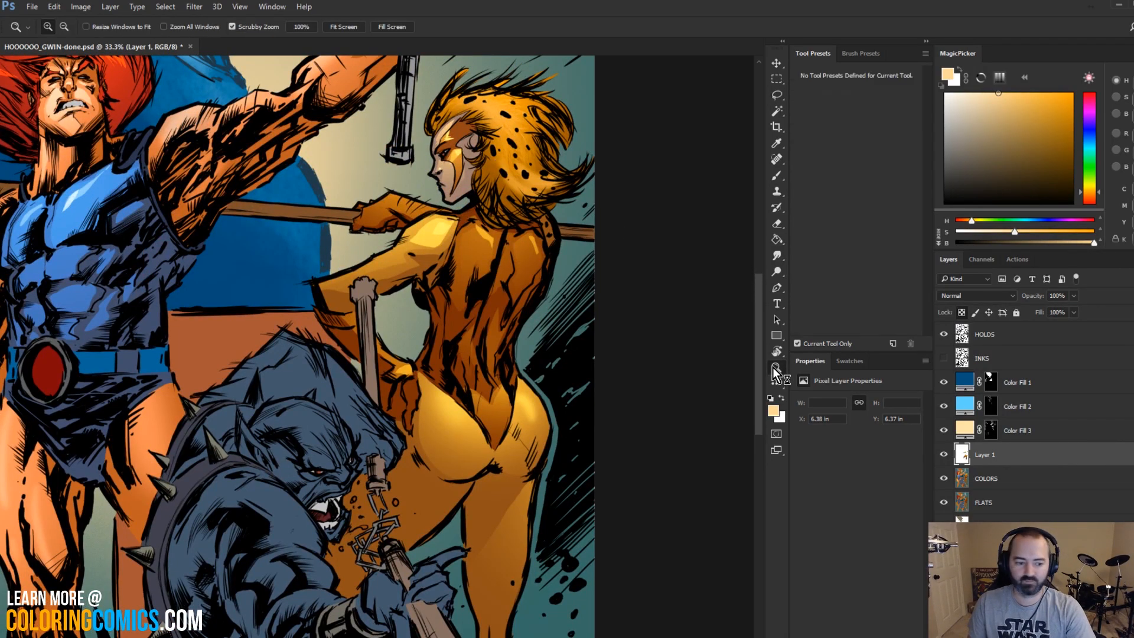
{"action": "left_click", "coordinate": [452, 326], "text": "alt"}
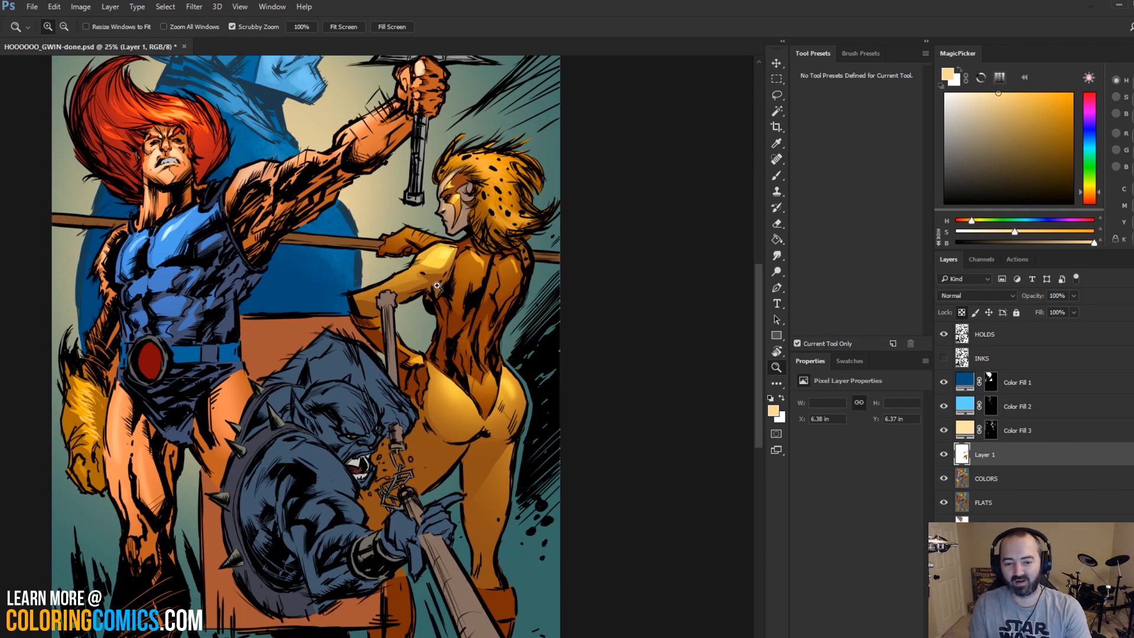
{"action": "left_click", "coordinate": [509, 385], "text": "alt"}
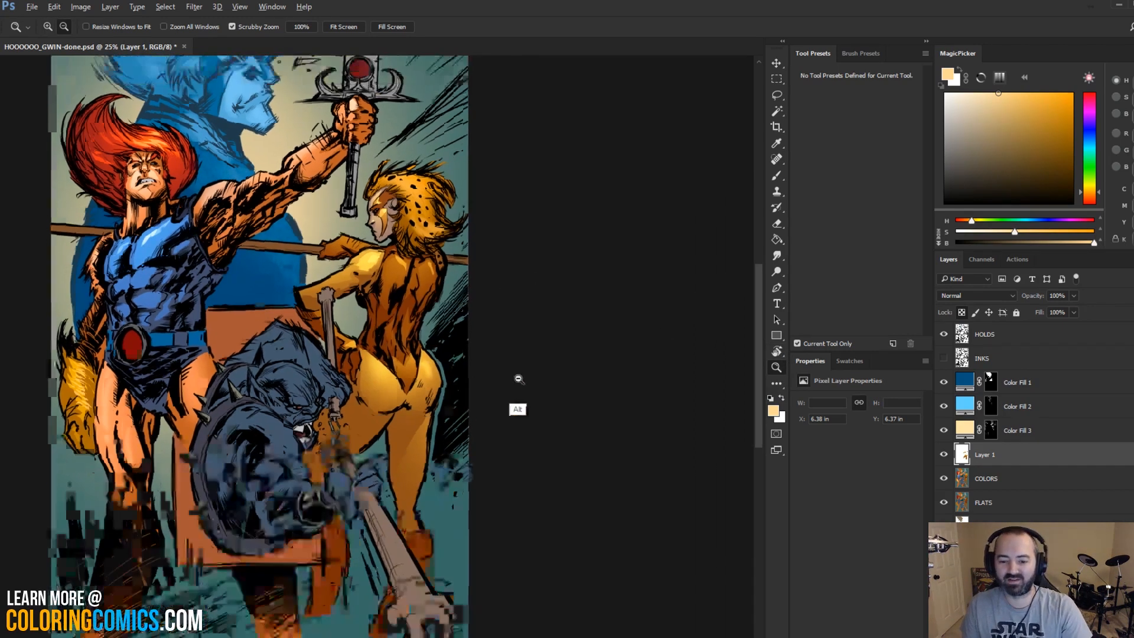
{"action": "left_click", "coordinate": [402, 395]}
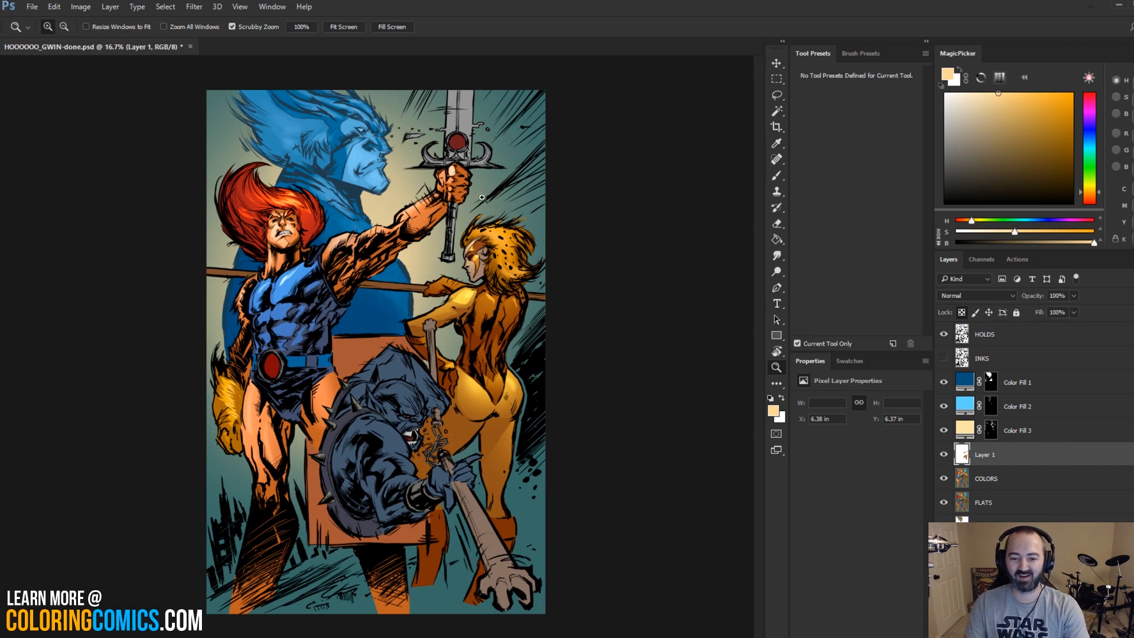
{"action": "left_click", "coordinate": [435, 347]}
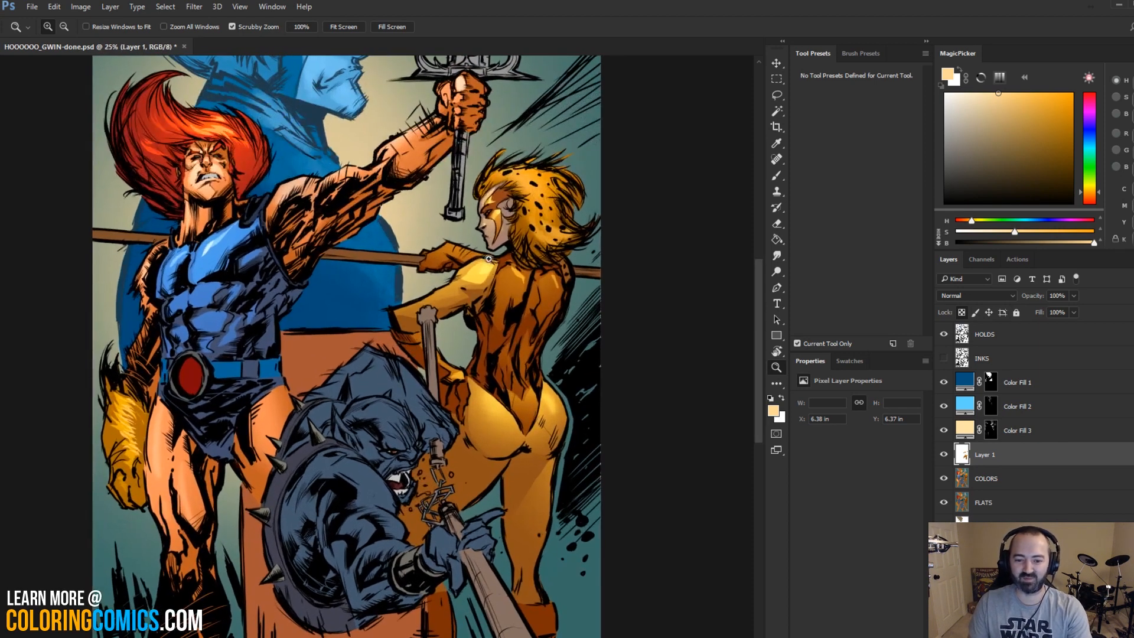
{"action": "key", "text": "l"}
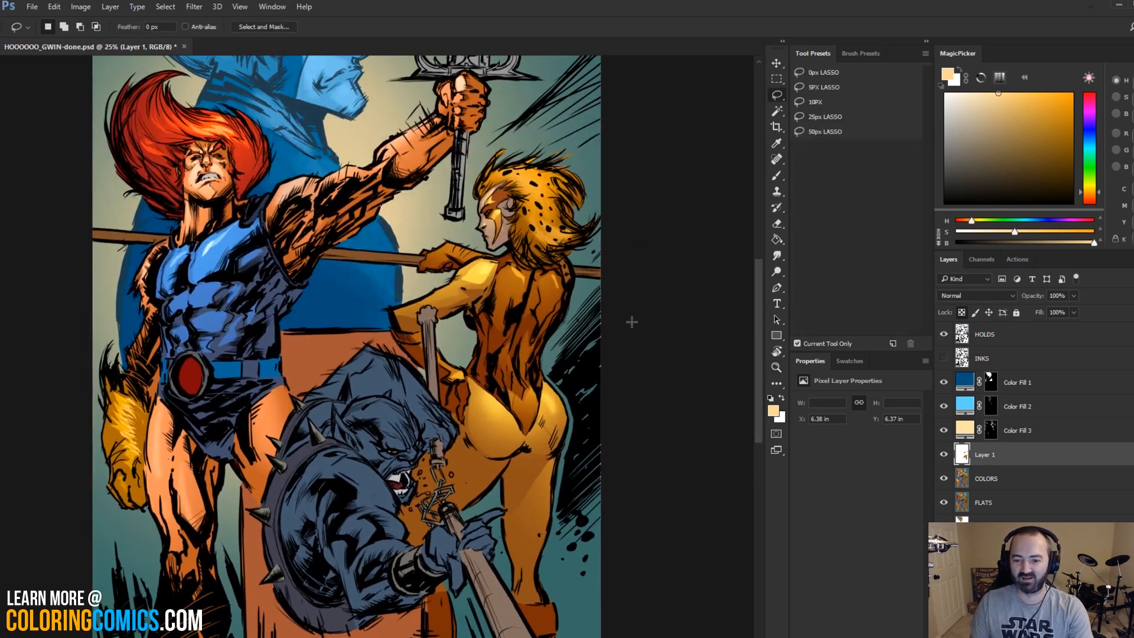
{"action": "right_click", "coordinate": [998, 455]}
{"action": "left_click", "coordinate": [1049, 258]}
Step: Examine the merged colors across the whole cover, from the woman's figure down to the shield
{"action": "key", "text": "z"}
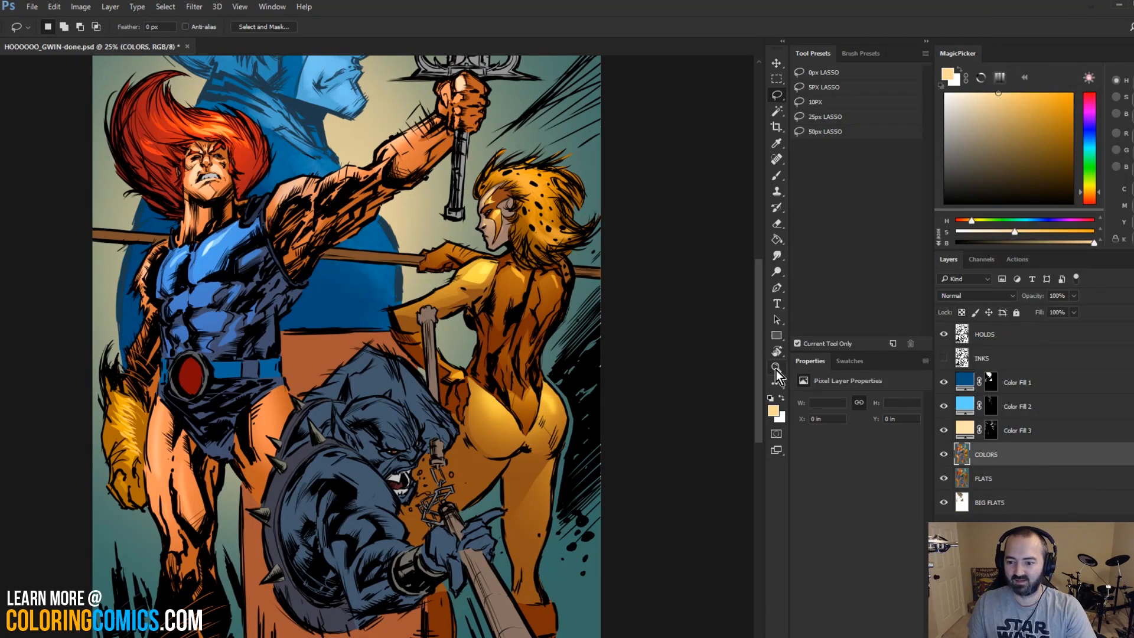
{"action": "left_click", "coordinate": [652, 372], "text": "alt"}
{"action": "left_click", "coordinate": [653, 372], "text": "alt"}
{"action": "left_click", "coordinate": [415, 365]}
{"action": "left_click", "coordinate": [415, 365]}
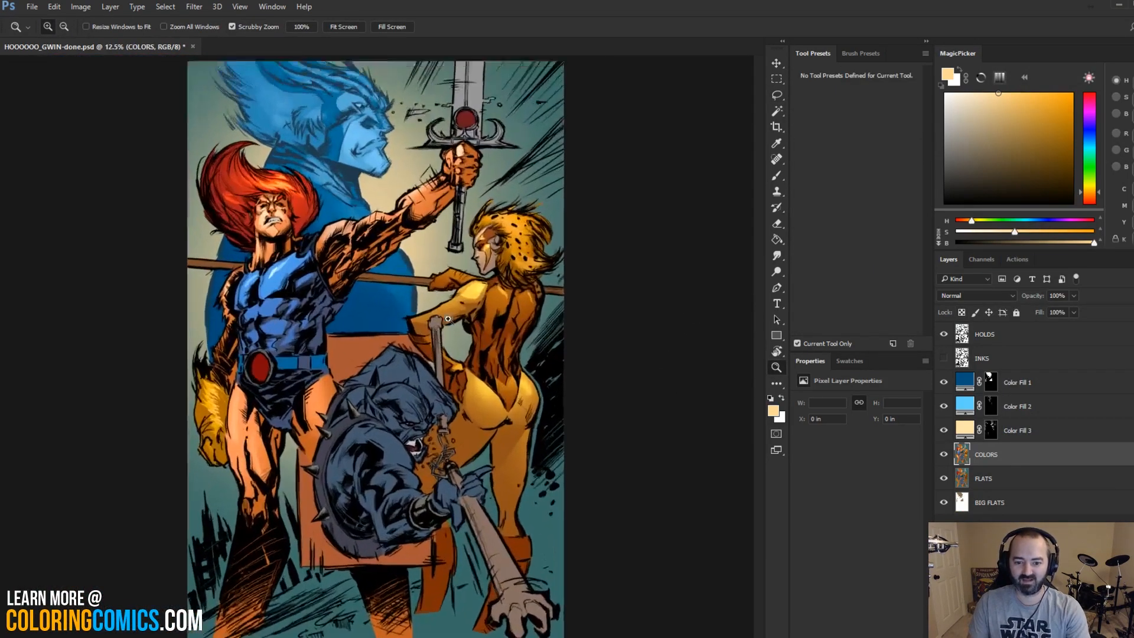
{"action": "left_click_drag", "start_coordinate": [458, 327], "coordinate": [527, 372]}
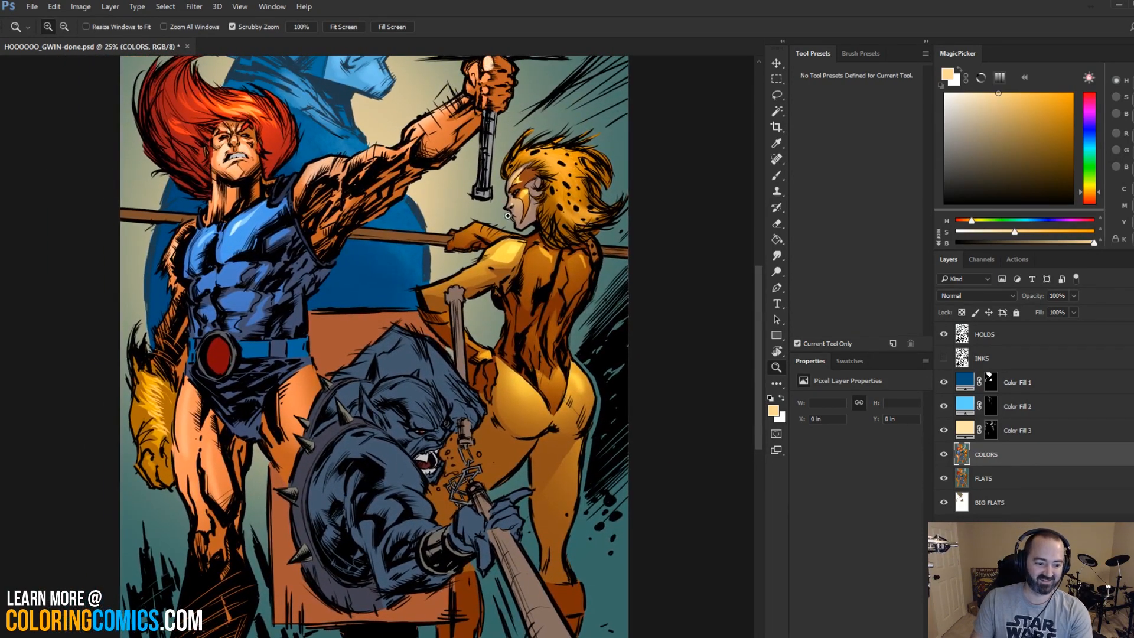
{"action": "key", "text": "l"}
{"action": "left_click_drag", "start_coordinate": [493, 225], "coordinate": [585, 131]}
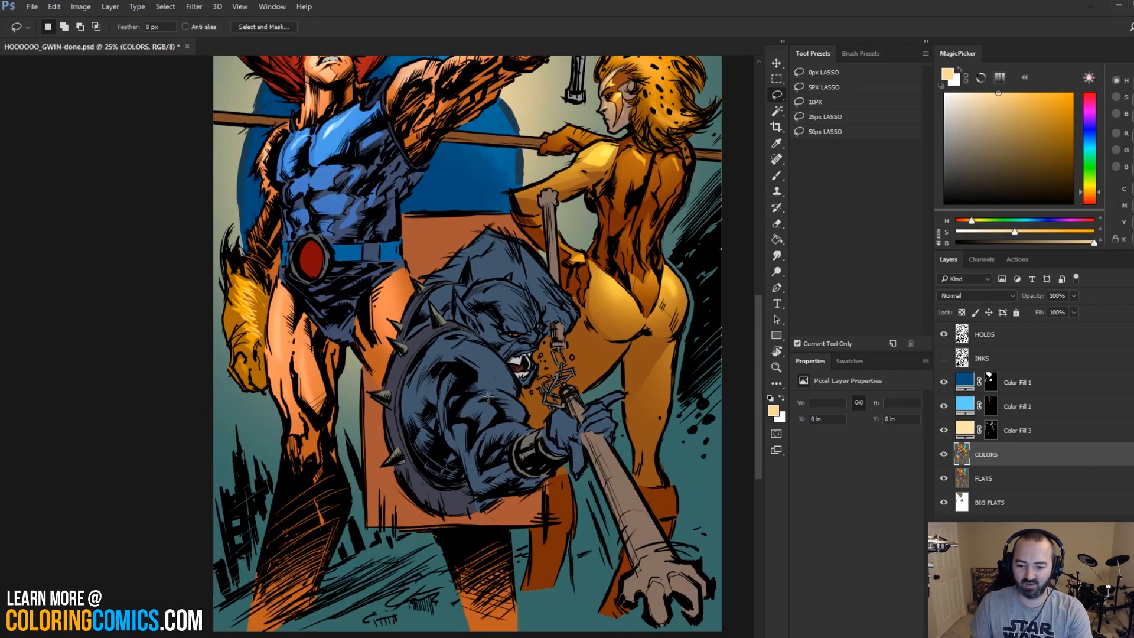
Step: Lasso the stray blue patch on the shield's lower rim, fill it with the shield's sampled purple-gray, and deselect
{"action": "key", "text": "z"}
{"action": "left_click_drag", "start_coordinate": [481, 454], "coordinate": [537, 476]}
{"action": "key", "text": "l"}
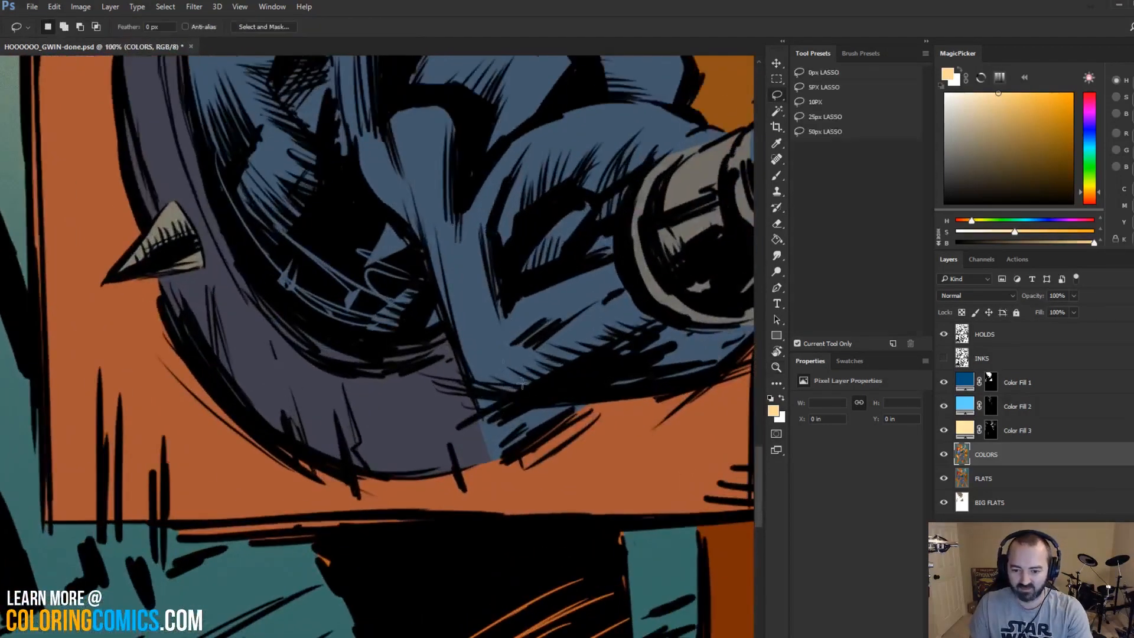
{"action": "mouse_move", "coordinate": [530, 400]}
{"action": "left_mouse_down"}
{"action": "mouse_move", "coordinate": [490, 392]}
{"action": "mouse_move", "coordinate": [572, 453]}
{"action": "mouse_move", "coordinate": [603, 377]}
{"action": "left_mouse_up"}
{"action": "key", "text": "b"}
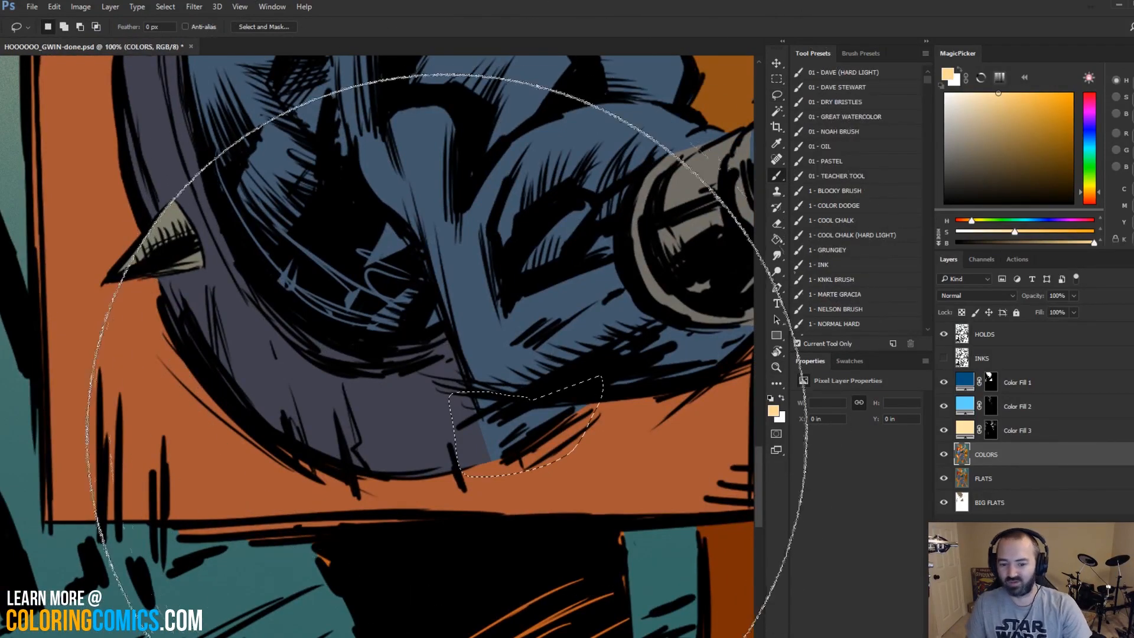
{"action": "left_click", "coordinate": [426, 468], "text": "alt"}
{"action": "key", "text": "g"}
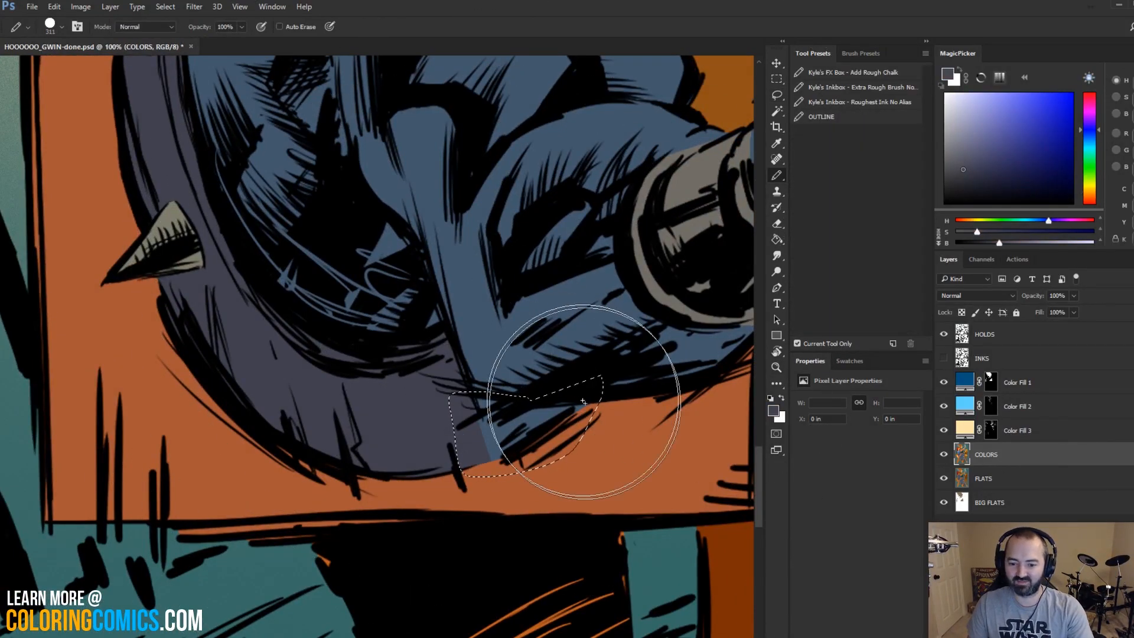
{"action": "left_click", "coordinate": [530, 419]}
{"action": "key", "text": "z"}
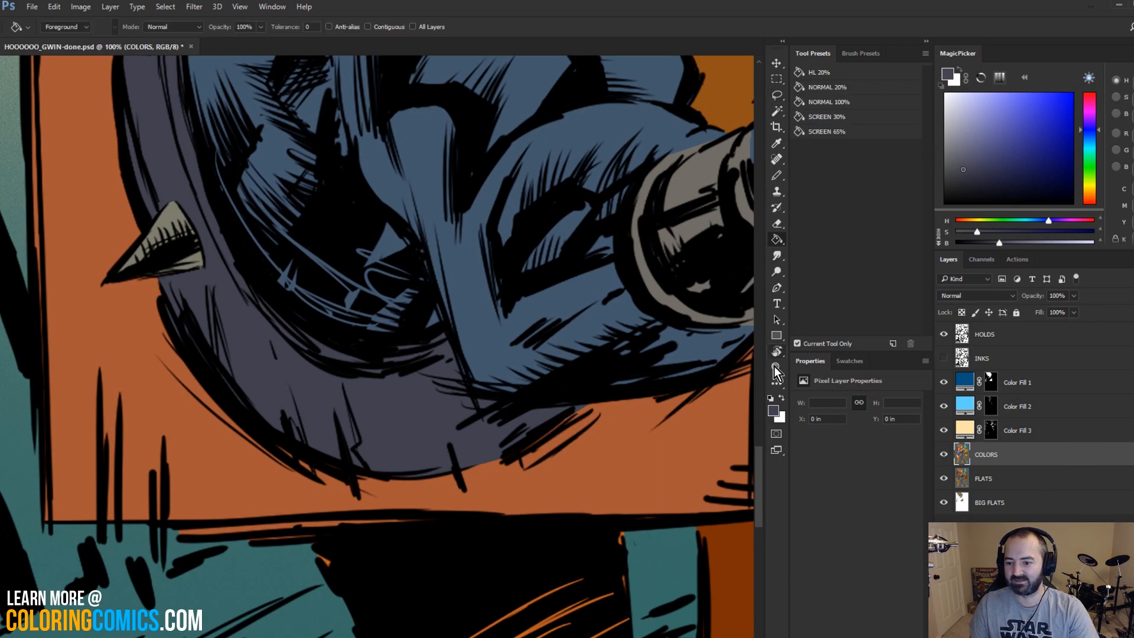
{"action": "key", "text": "ctrl+d"}
Step: Examine the corrected shield and the overall color balance of the full cover
{"action": "left_click", "coordinate": [481, 349], "text": "alt"}
{"action": "left_click", "coordinate": [481, 349], "text": "alt"}
{"action": "left_click", "coordinate": [499, 354], "text": "alt"}
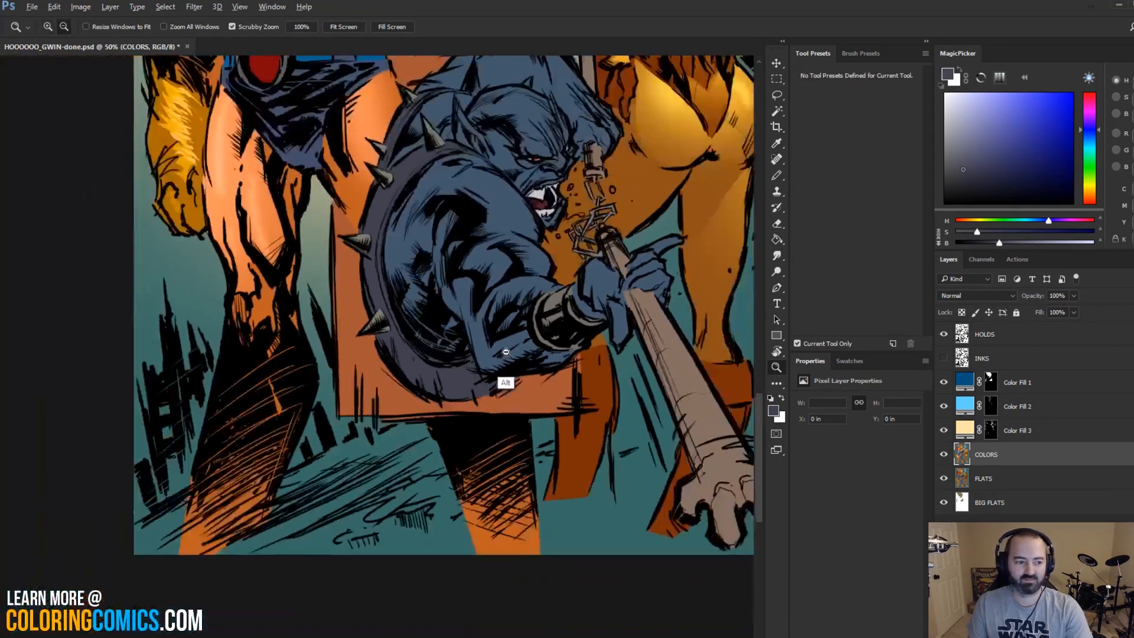
{"action": "left_click", "coordinate": [500, 372], "text": "alt"}
{"action": "left_click_drag", "start_coordinate": [502, 152], "coordinate": [520, 134]}
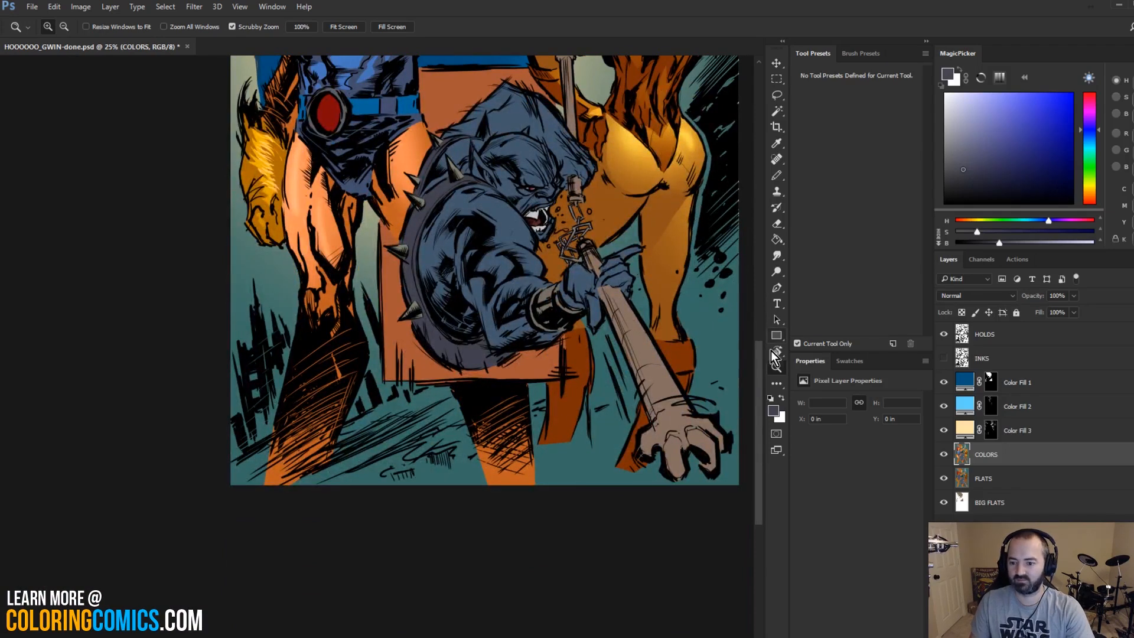
{"action": "left_click", "coordinate": [552, 339], "text": "alt"}
{"action": "left_click", "coordinate": [553, 267], "text": "alt"}
{"action": "key", "text": "l"}
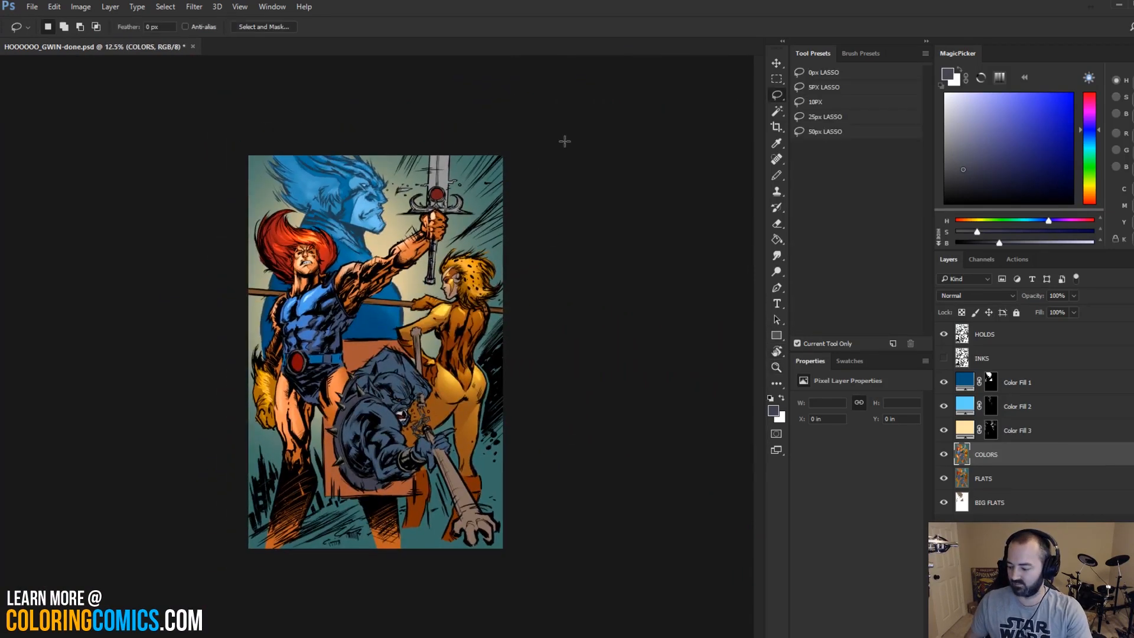
Step: Examine the cover's colors up close, from the blue creature and shield up to the raised sword
{"action": "right_click", "coordinate": [401, 84]}
{"action": "key", "text": "Escape"}
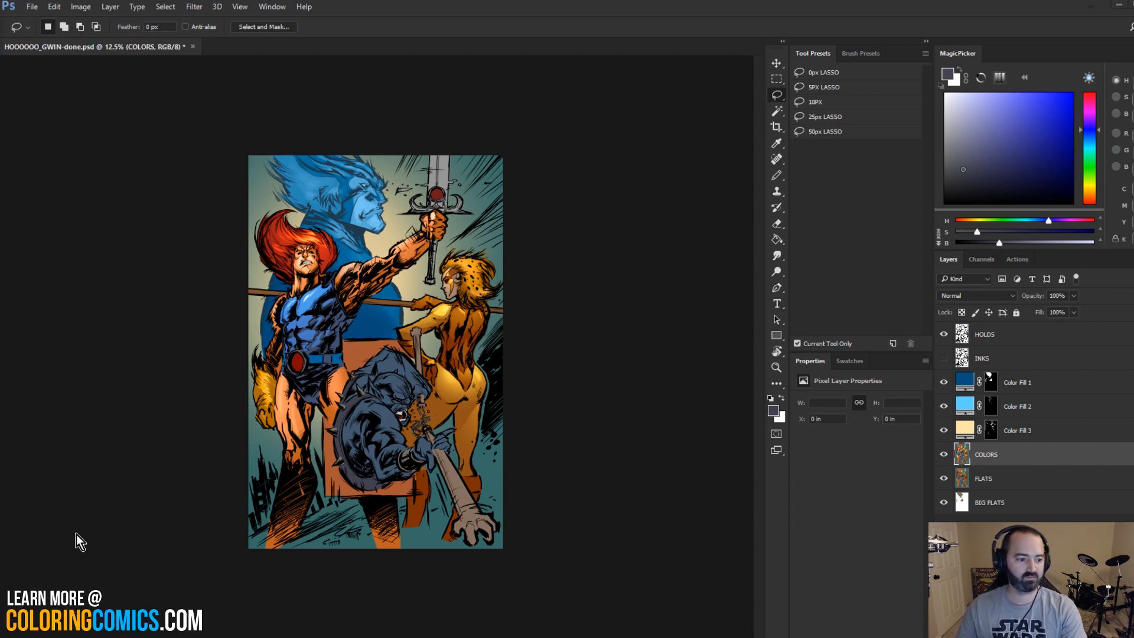
{"action": "key", "text": "z"}
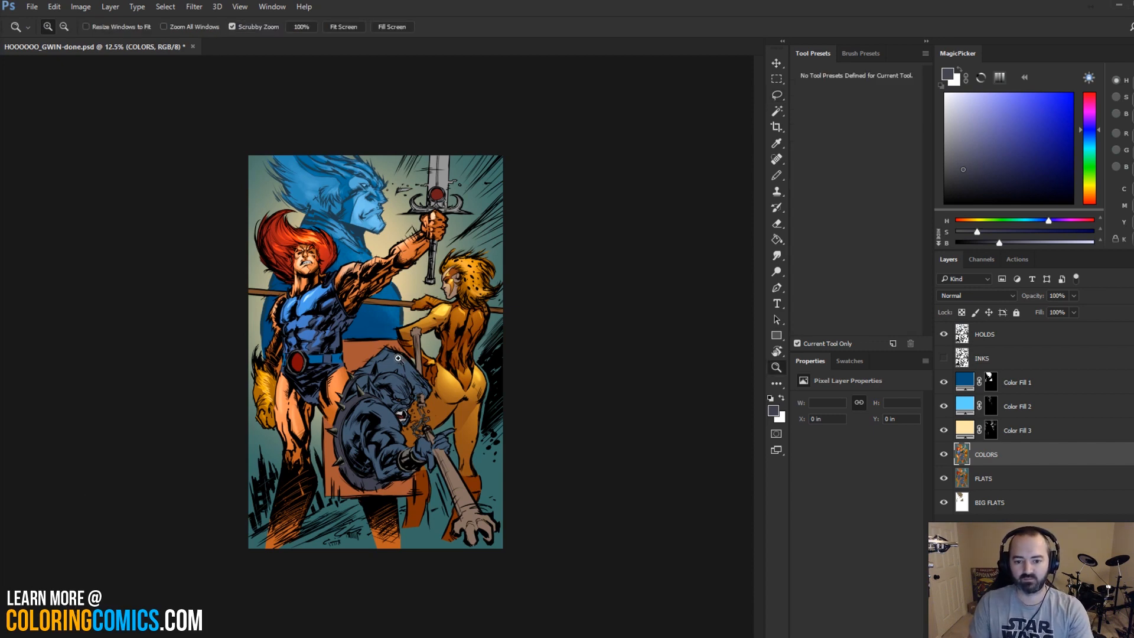
{"action": "left_click", "coordinate": [374, 352]}
{"action": "left_click", "coordinate": [395, 352]}
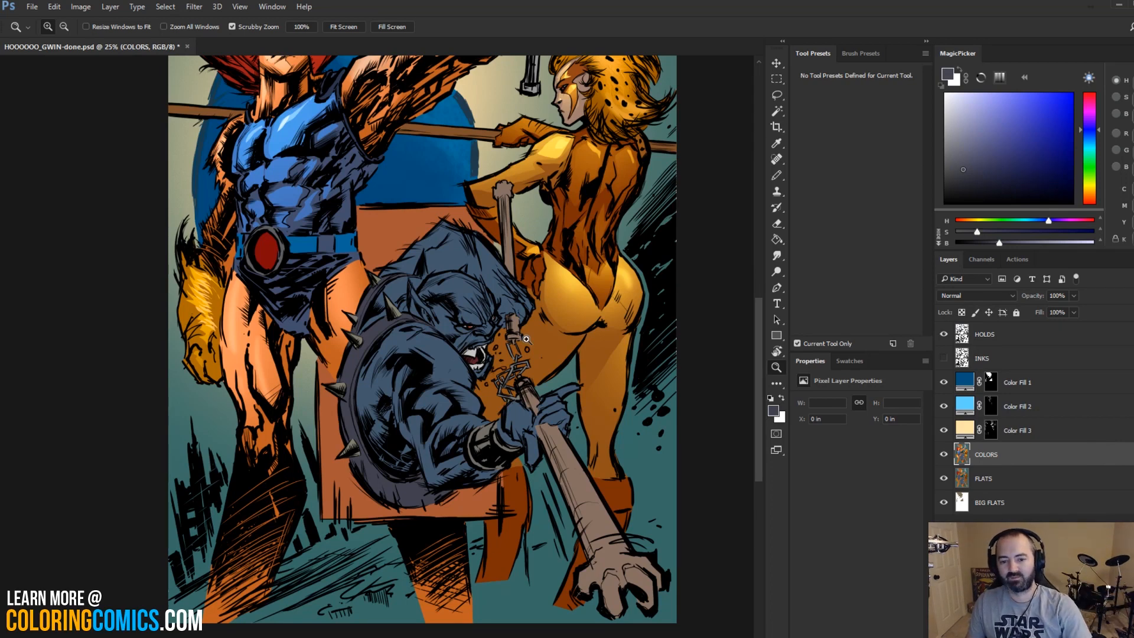
{"action": "left_click_drag", "start_coordinate": [514, 266], "coordinate": [524, 356]}
{"action": "left_click_drag", "start_coordinate": [496, 305], "coordinate": [506, 408]}
{"action": "left_click_drag", "start_coordinate": [527, 328], "coordinate": [520, 420]}
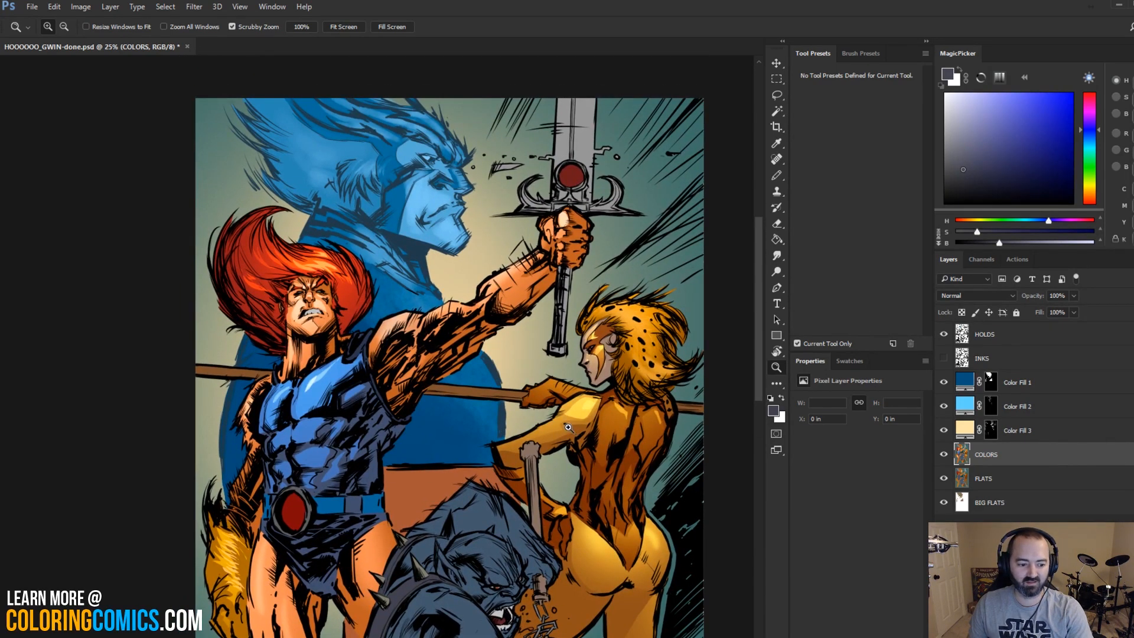
{"action": "left_click_drag", "start_coordinate": [521, 424], "coordinate": [535, 324]}
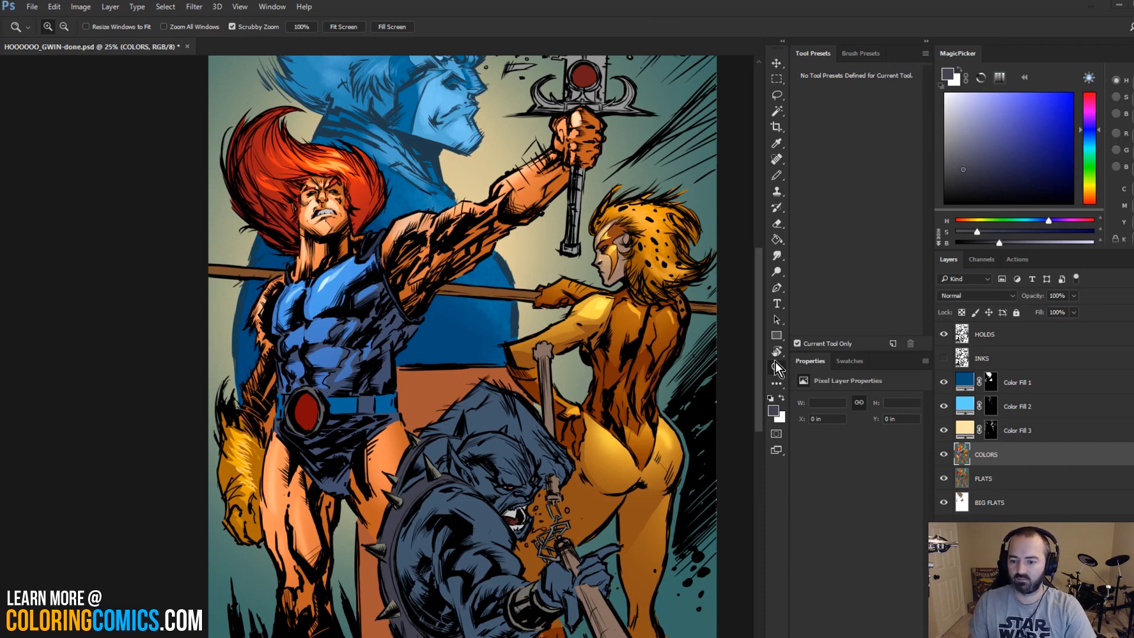
Step: Compare the overall rendering of the red-haired swordsman, the background figure and the cheetah woman across the cover
{"action": "left_click", "coordinate": [561, 363], "text": "alt"}
{"action": "key", "text": "l"}
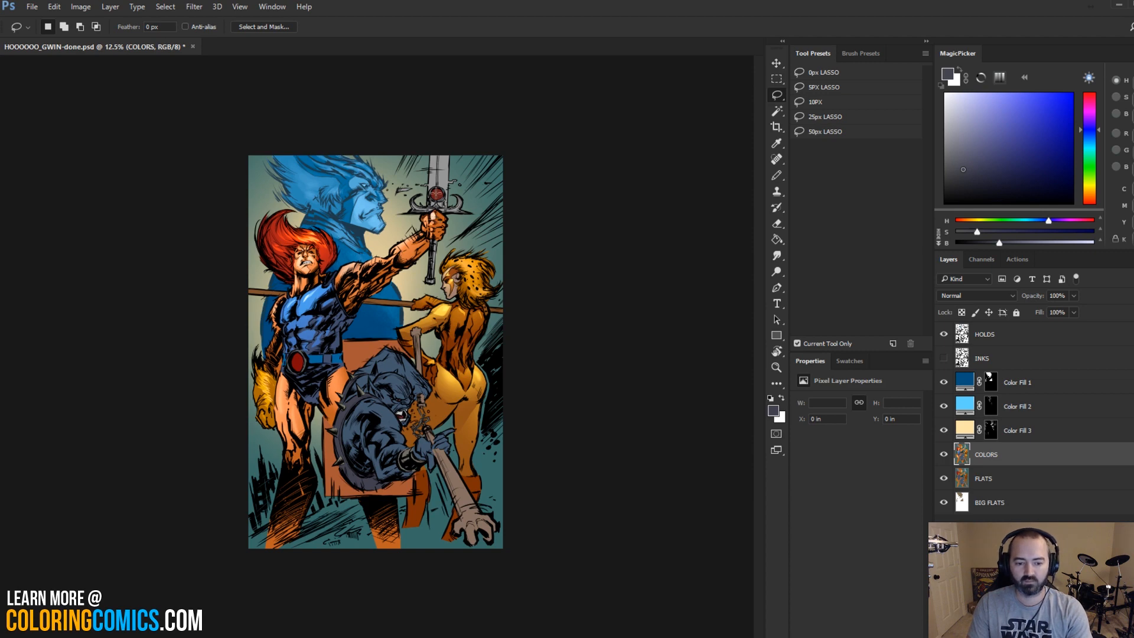
{"action": "left_click", "coordinate": [412, 303], "text": "ctrl"}
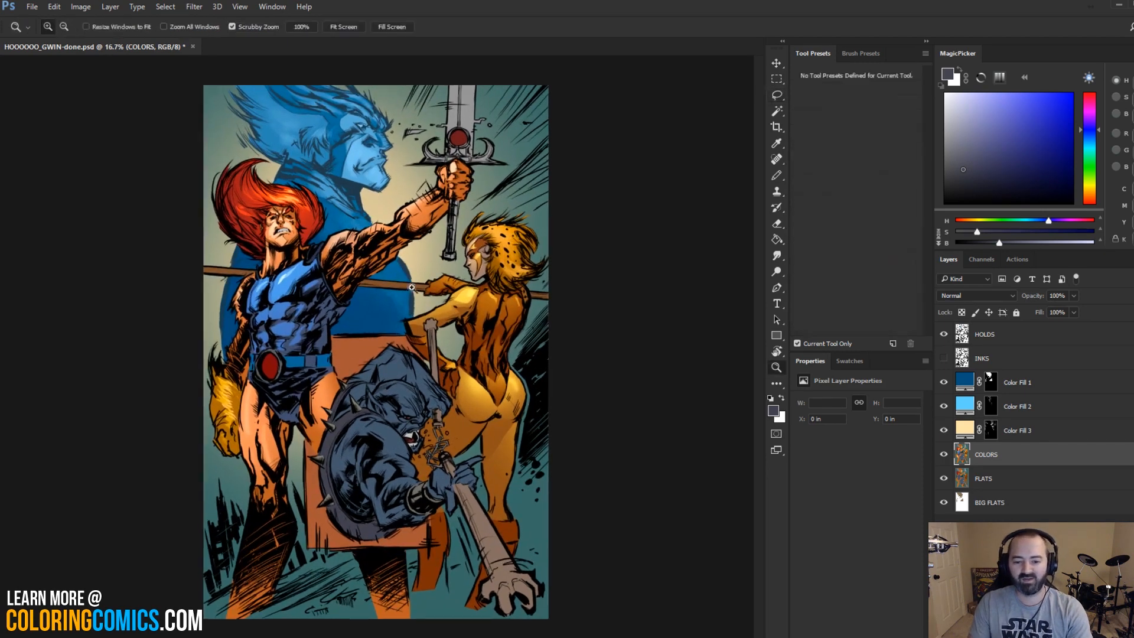
{"action": "left_click", "coordinate": [404, 280], "text": "ctrl"}
{"action": "left_click_drag", "start_coordinate": [400, 298], "coordinate": [457, 329]}
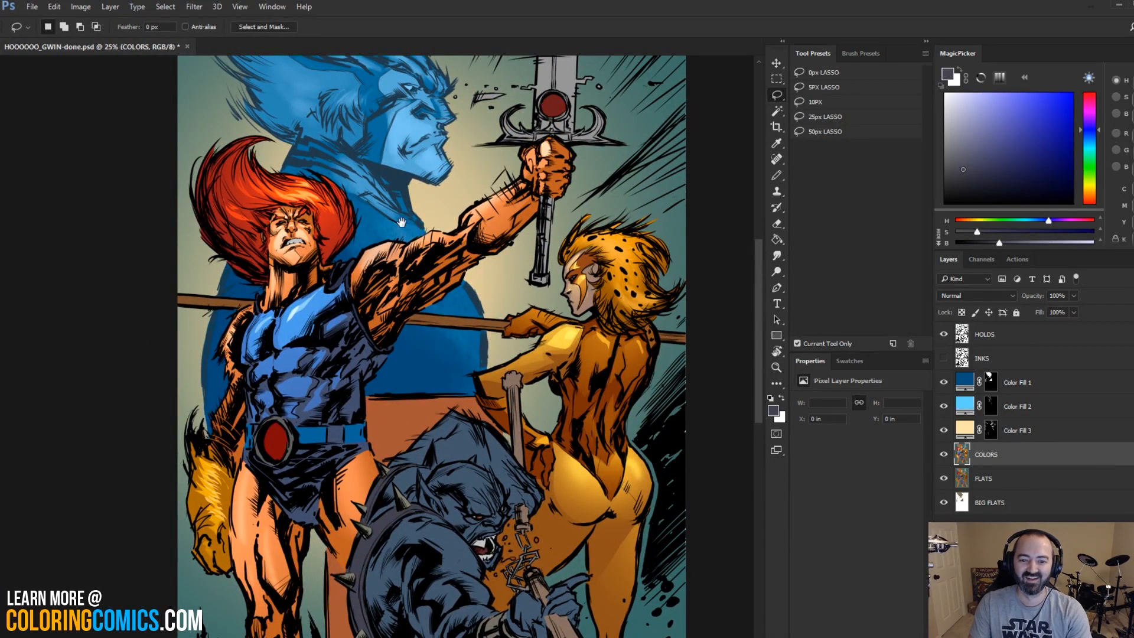
{"action": "left_click_drag", "start_coordinate": [401, 224], "coordinate": [395, 309]}
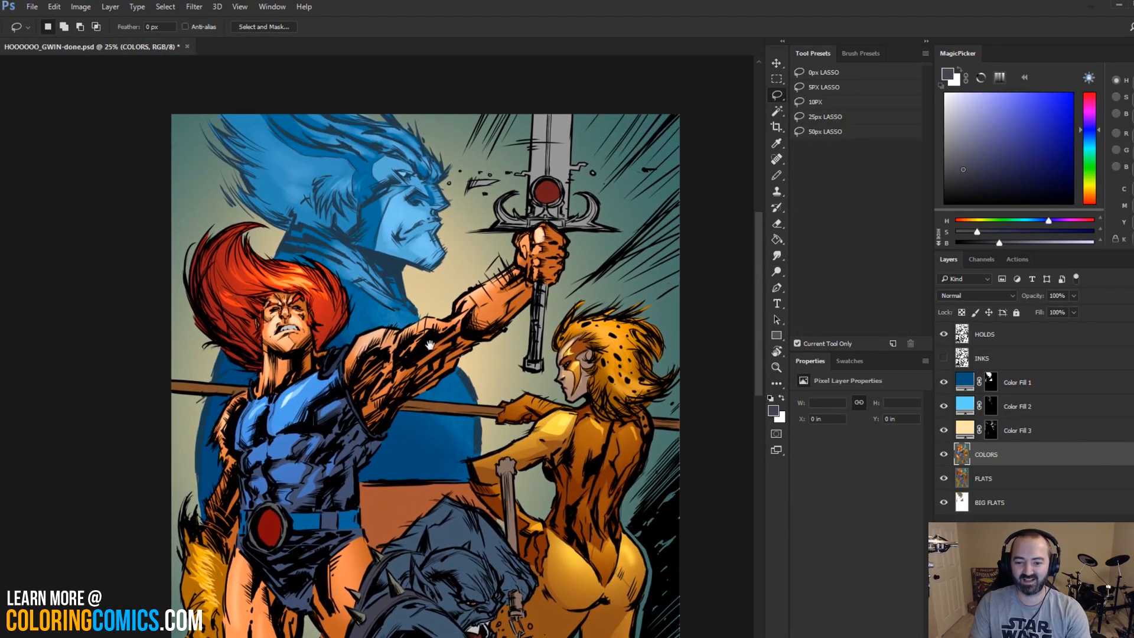
{"action": "left_click_drag", "start_coordinate": [429, 372], "coordinate": [447, 249]}
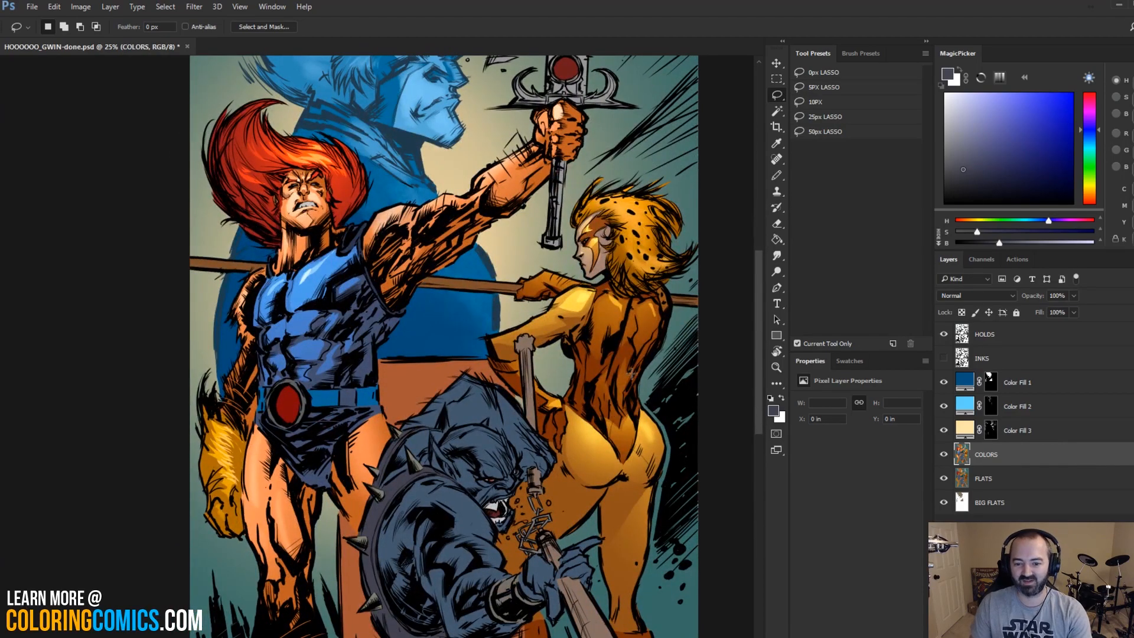
{"action": "left_click_drag", "start_coordinate": [510, 398], "coordinate": [514, 235]}
Step: Inspect the swordsman's arm and the cheetah woman's upper body at high magnification and against the full cover
{"action": "left_click", "coordinate": [485, 289], "text": "ctrl"}
{"action": "left_click", "coordinate": [484, 288], "text": "ctrl"}
{"action": "left_click_drag", "start_coordinate": [591, 261], "coordinate": [522, 611]}
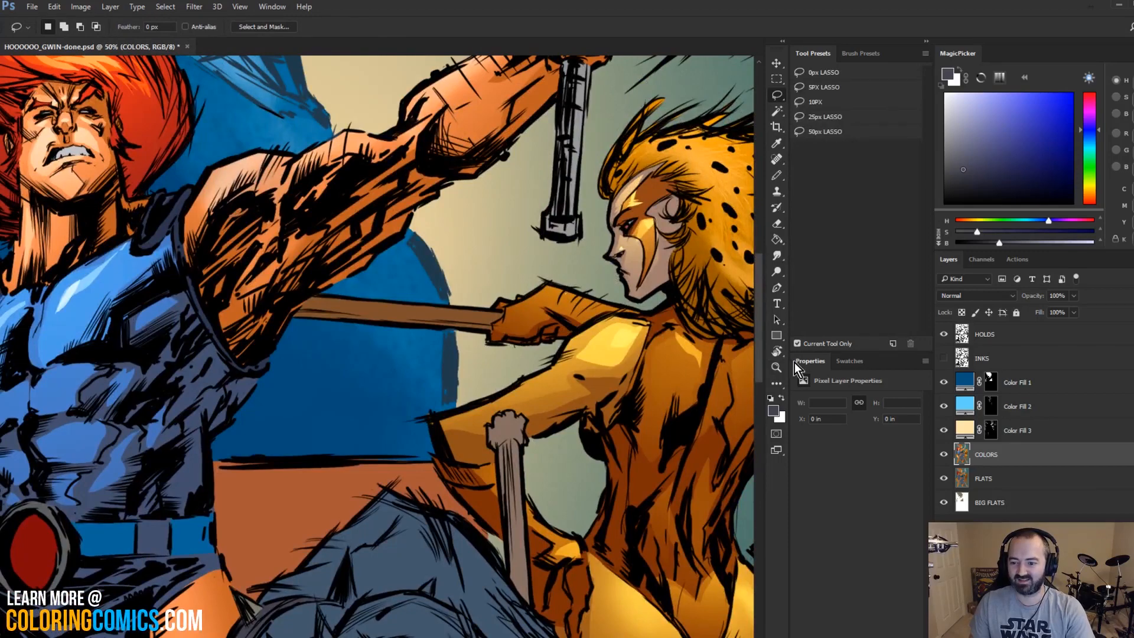
{"action": "key", "text": "z"}
{"action": "left_click", "coordinate": [587, 398], "text": "alt"}
{"action": "left_click", "coordinate": [587, 397], "text": "alt"}
{"action": "left_click", "coordinate": [587, 397], "text": "alt"}
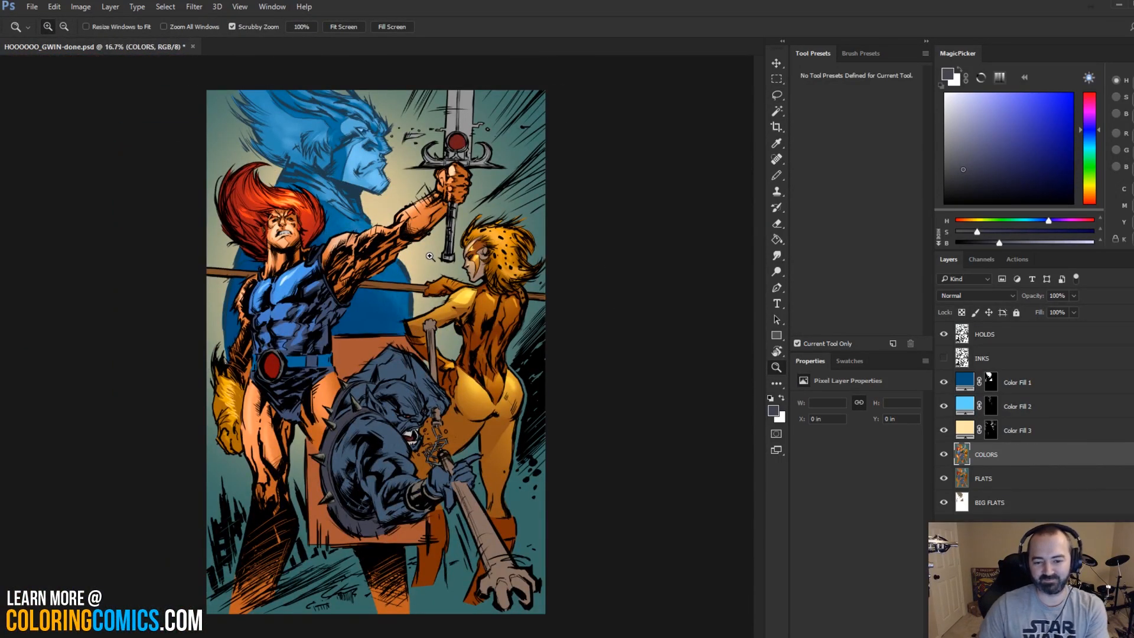
{"action": "left_click", "coordinate": [415, 273]}
{"action": "key", "text": "l"}
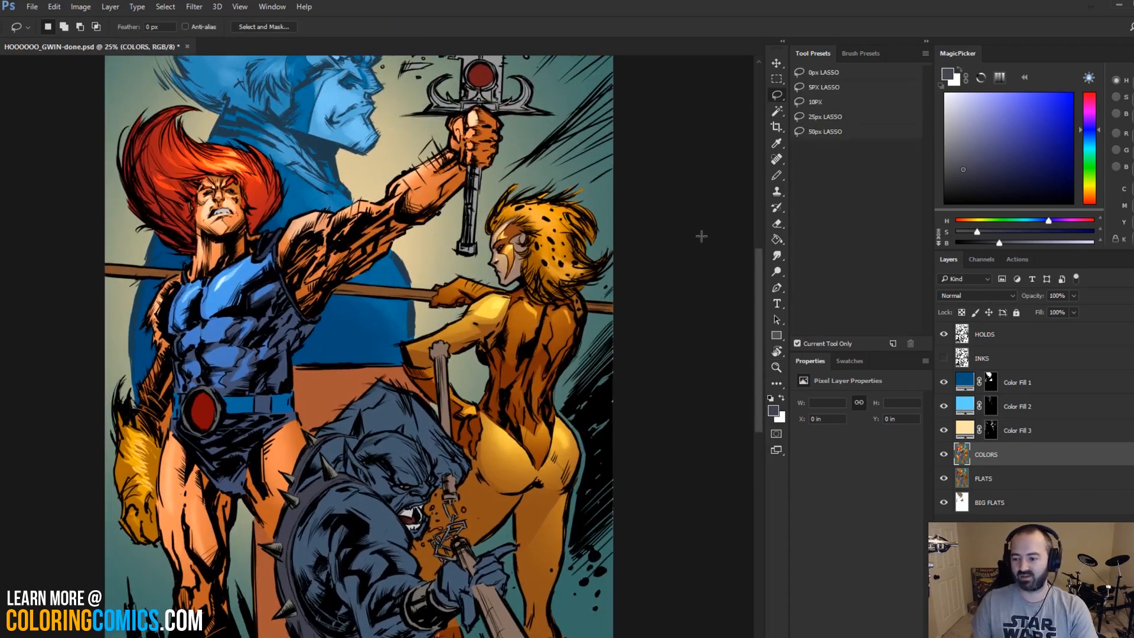
Step: Sample the orange skin tone from the swordsman's shoulder as the Brush color
{"action": "key", "text": "w"}
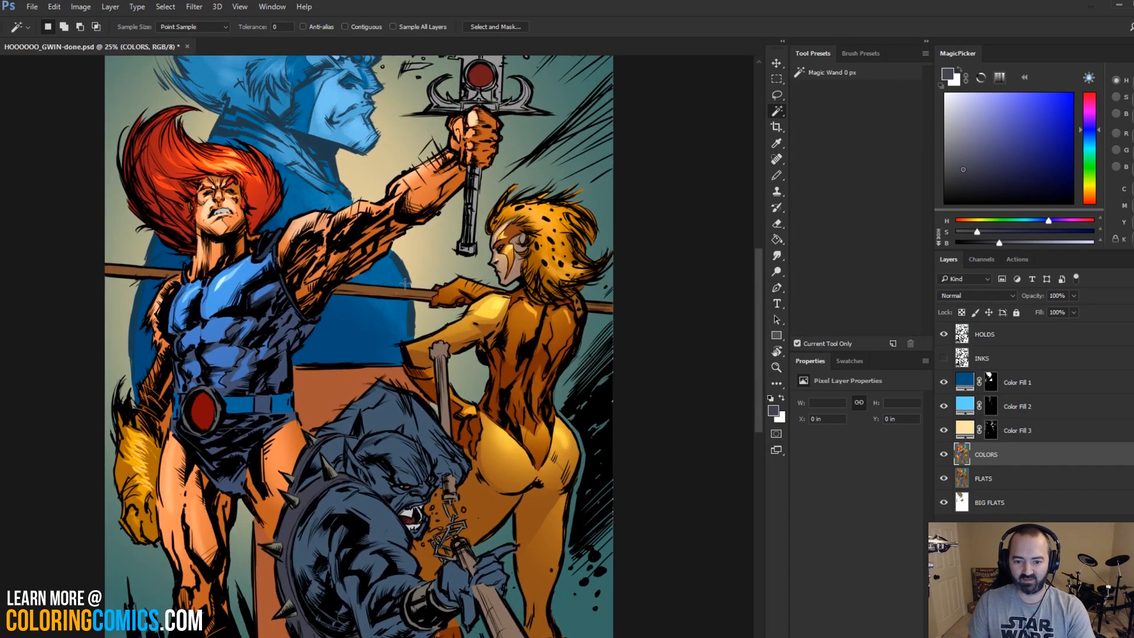
{"action": "key", "text": "z"}
{"action": "left_click", "coordinate": [371, 277]}
{"action": "left_click_drag", "start_coordinate": [338, 260], "coordinate": [500, 260]}
{"action": "left_click", "coordinate": [500, 260]}
{"action": "key", "text": "b"}
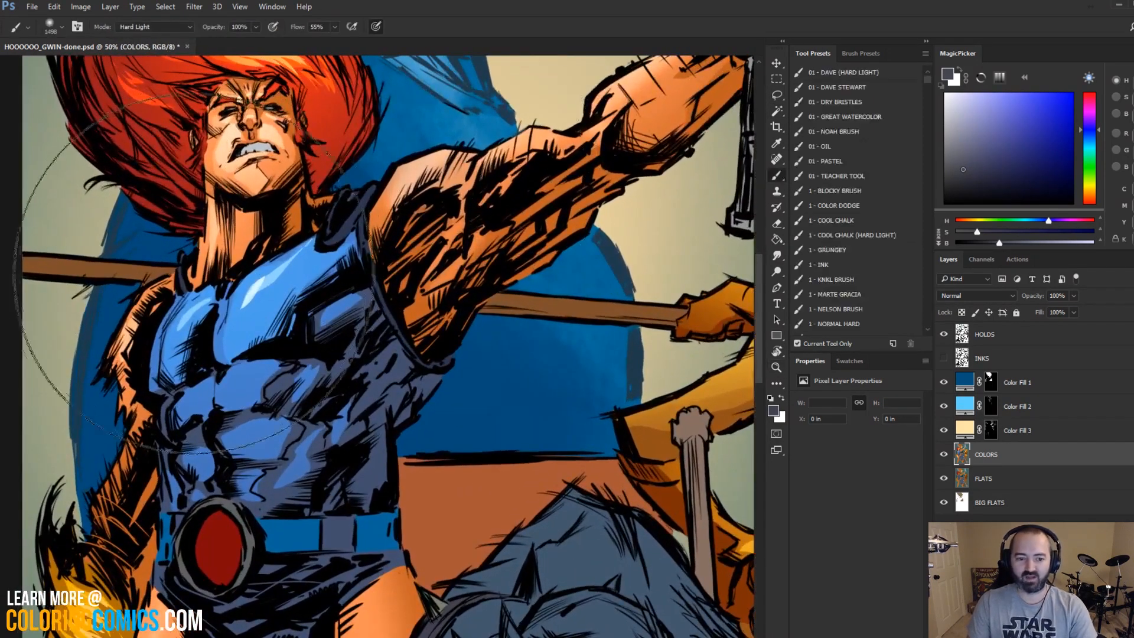
{"action": "left_click", "coordinate": [151, 279], "text": "alt"}
{"action": "left_click", "coordinate": [1009, 114]}
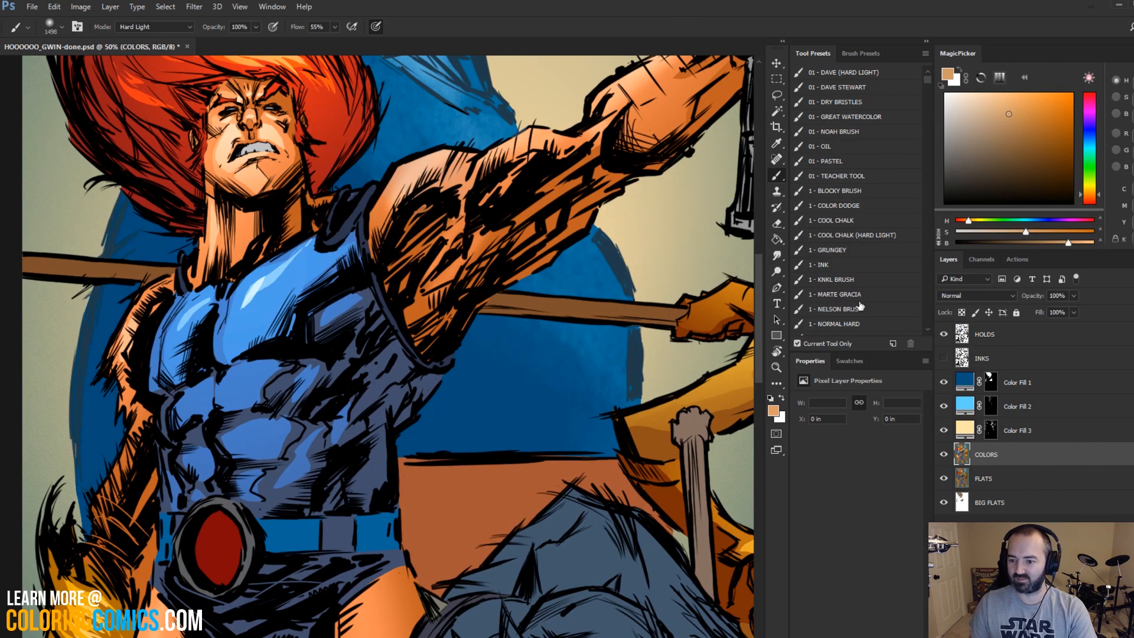
Step: Load the 01 - DRY BRISTLES brush preset, reduce its size, and review it over the figures
{"action": "left_click", "coordinate": [872, 104]}
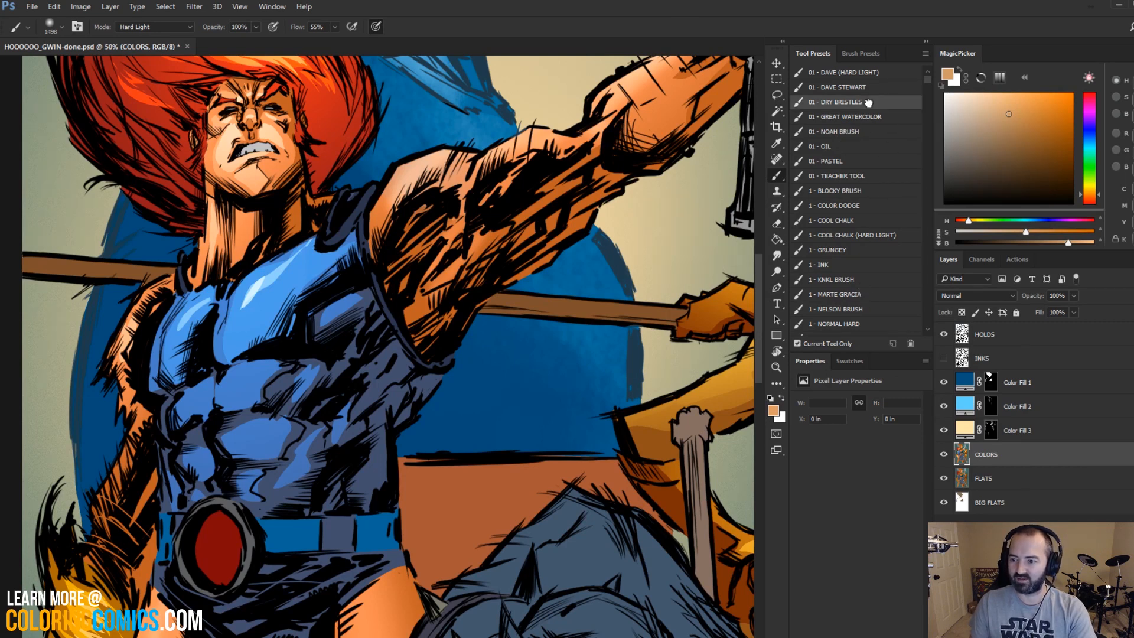
{"action": "left_click_drag", "start_coordinate": [295, 190], "coordinate": [351, 147]}
{"action": "key", "text": "bracketleft"}
{"action": "key", "text": "bracketleft"}
{"action": "key", "text": "bracketleft"}
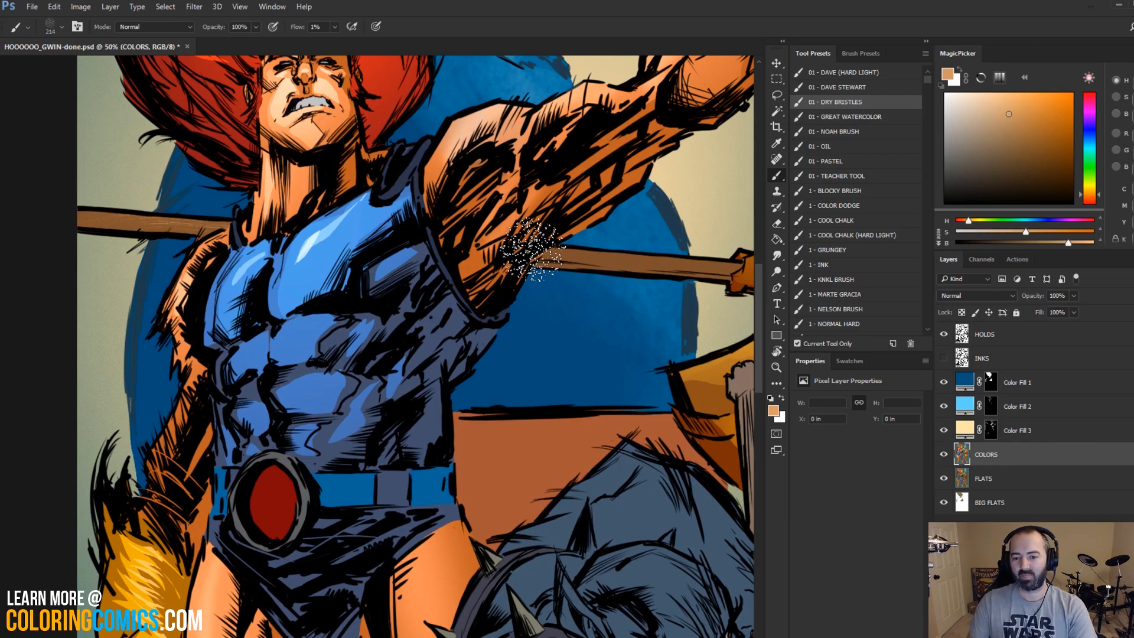
{"action": "scroll", "coordinate": [531, 248], "scroll_direction": "down", "scroll_amount": 2}
{"action": "left_click", "coordinate": [777, 367]}
{"action": "left_click", "coordinate": [479, 304], "text": "alt"}
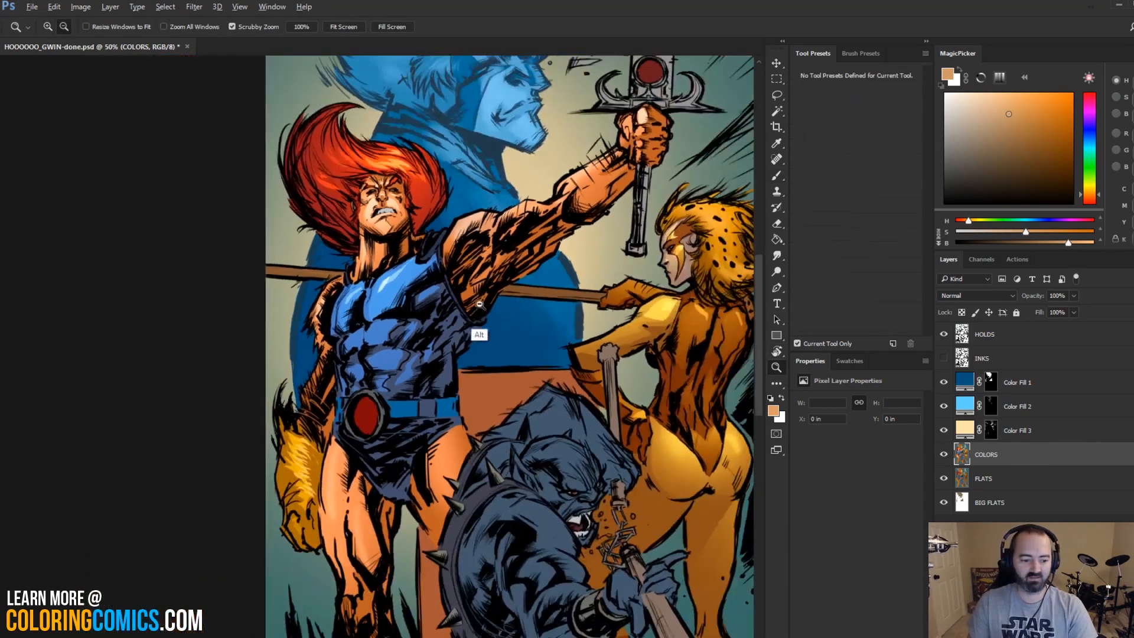
{"action": "left_click", "coordinate": [479, 304], "text": "alt"}
{"action": "left_click", "coordinate": [418, 264]}
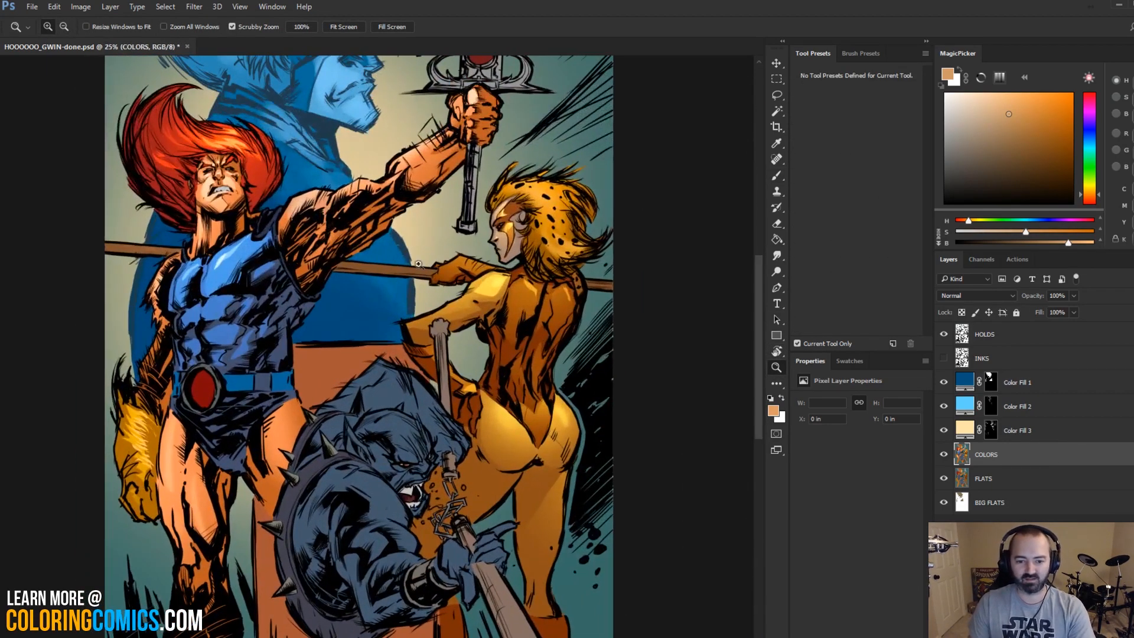
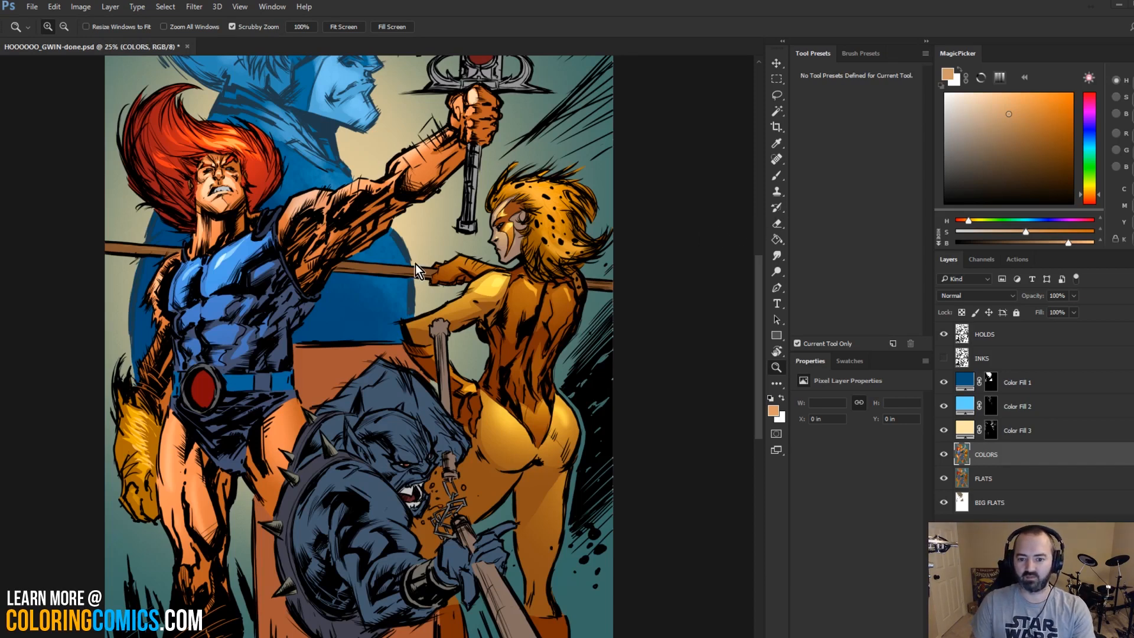
Step: Load the 1 - KNKL BRUSH preset for the Brush tool
{"action": "left_click", "coordinate": [199, 260]}
{"action": "key", "text": "b"}
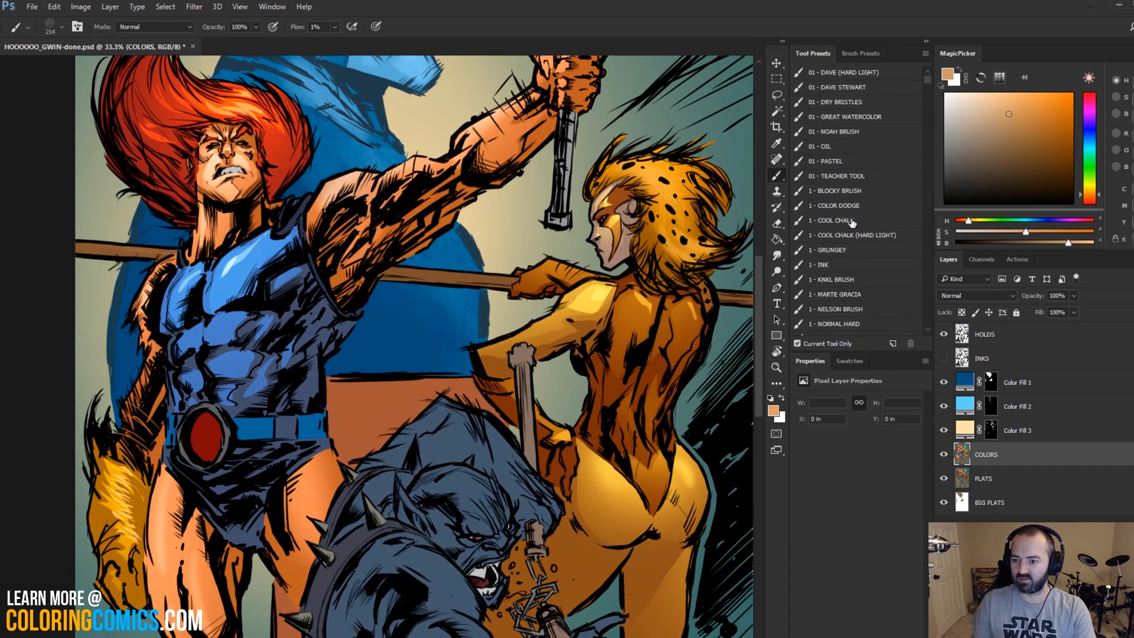
{"action": "left_click", "coordinate": [854, 280]}
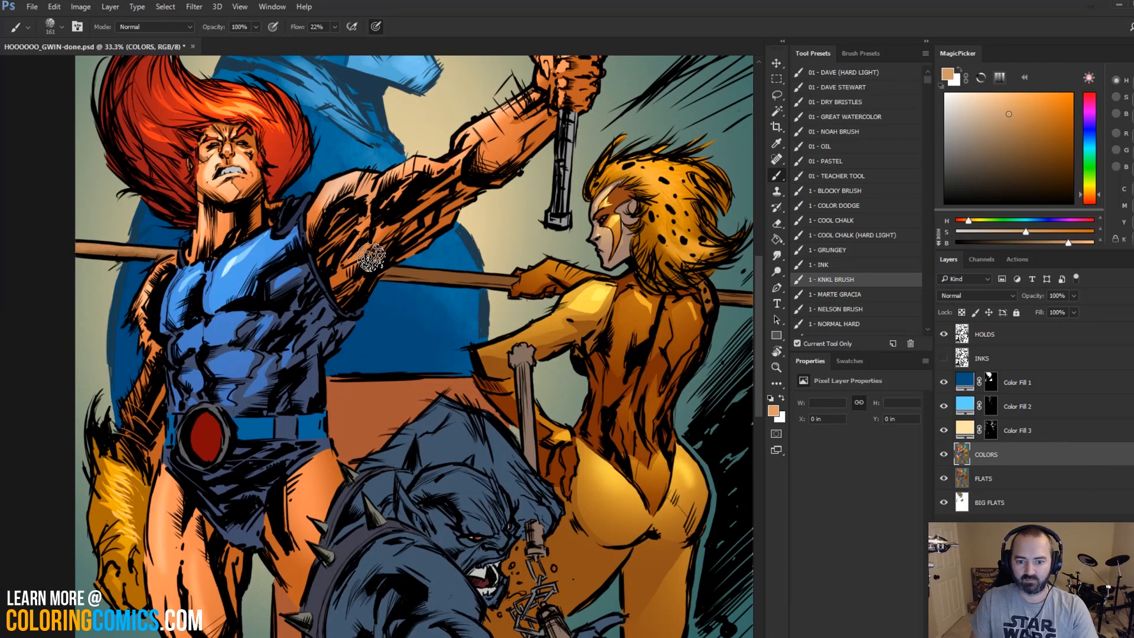
{"action": "scroll", "coordinate": [541, 272], "scroll_direction": "right", "scroll_amount": 3}
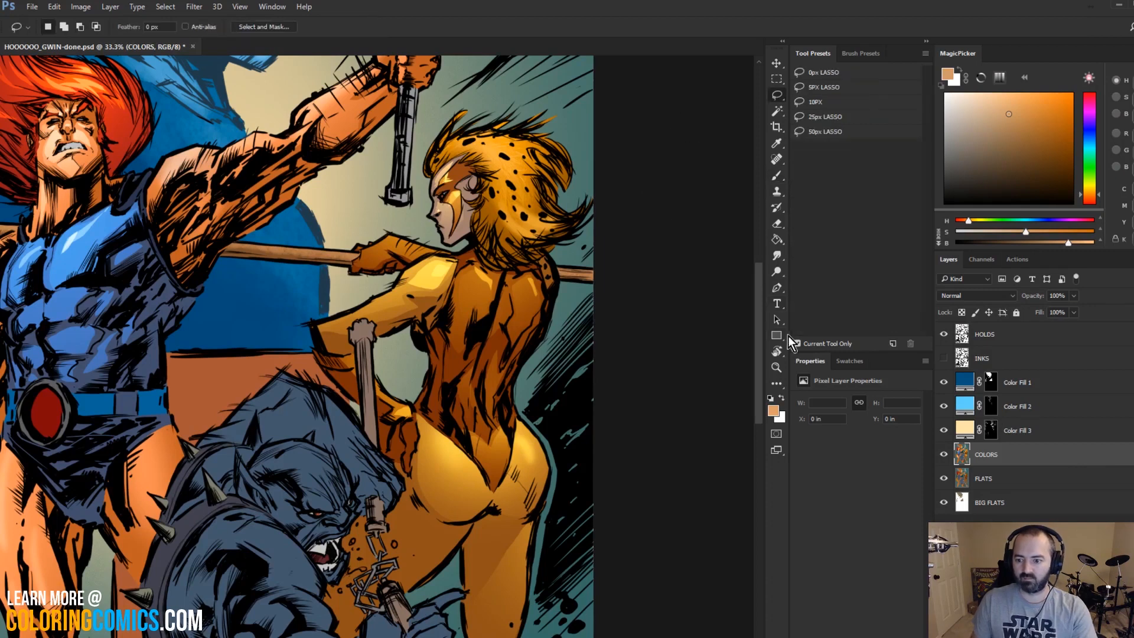
Step: Select the blue creature's flat skin color with the Magic Wand and copy it to a new layer above COLORS
{"action": "left_click", "coordinate": [776, 351]}
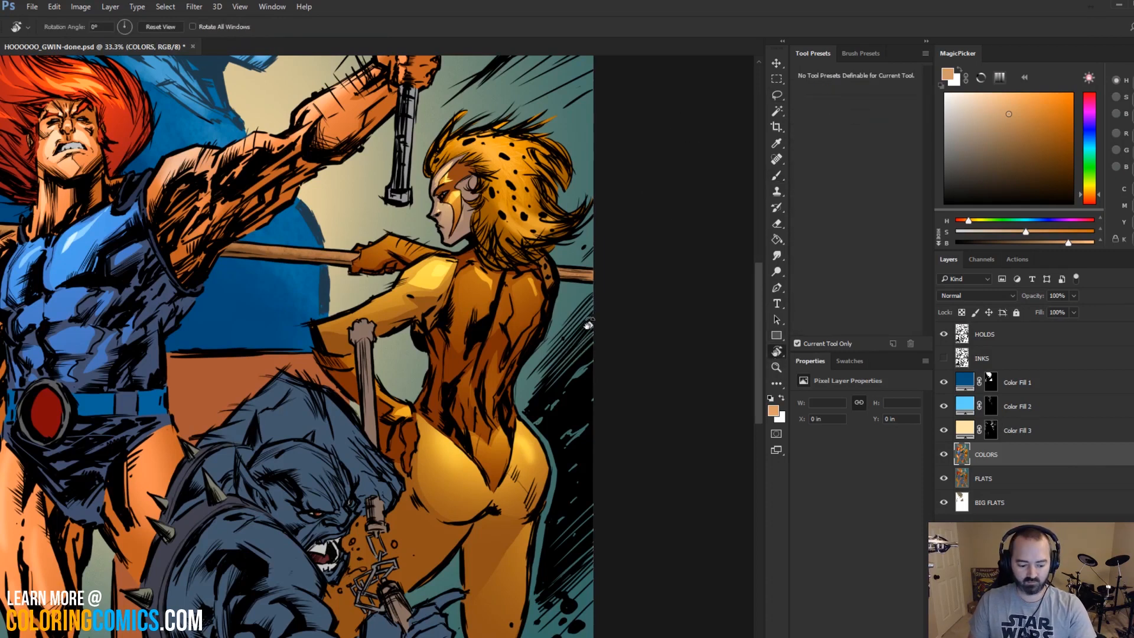
{"action": "key", "text": "z"}
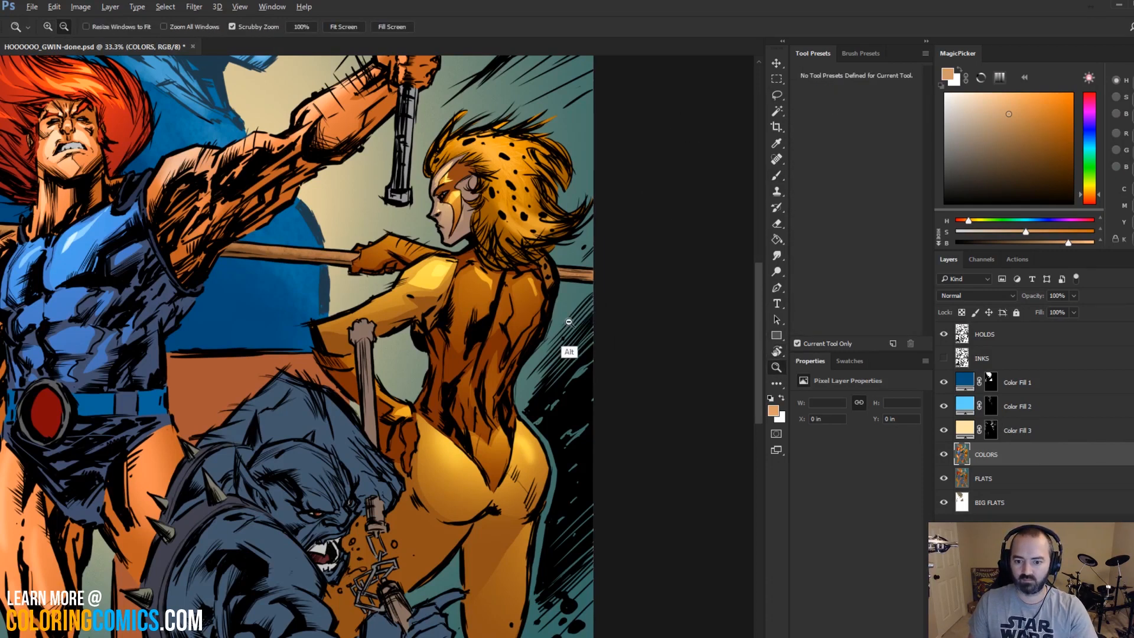
{"action": "left_click", "coordinate": [572, 397], "text": "alt"}
{"action": "left_click", "coordinate": [573, 401], "text": "alt"}
{"action": "key", "text": "l"}
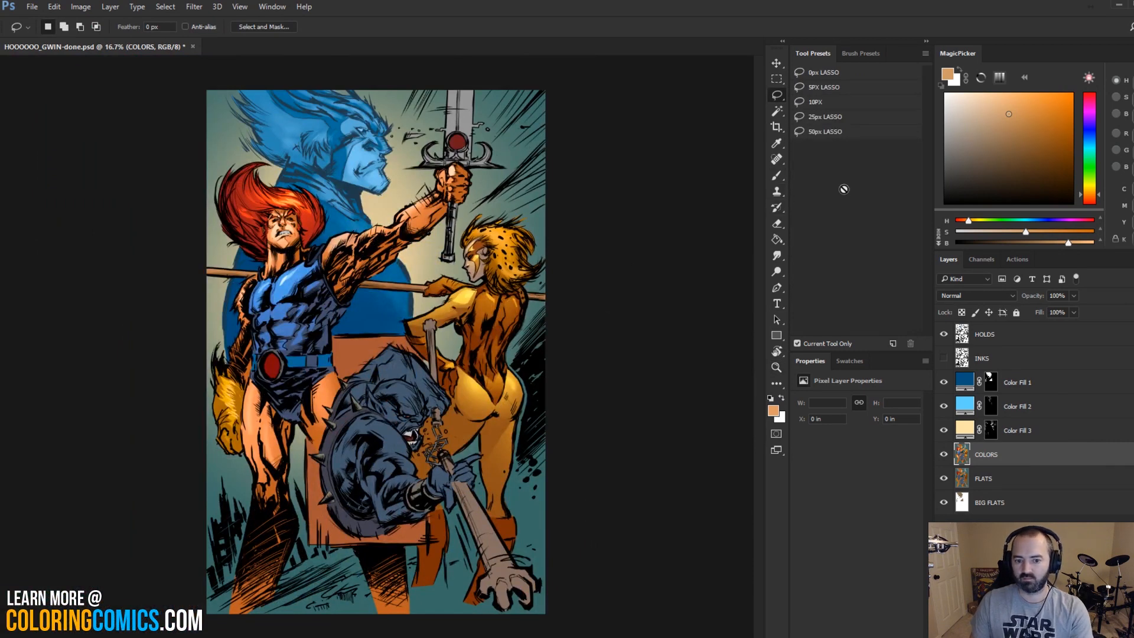
{"action": "key", "text": "ctrl+plus"}
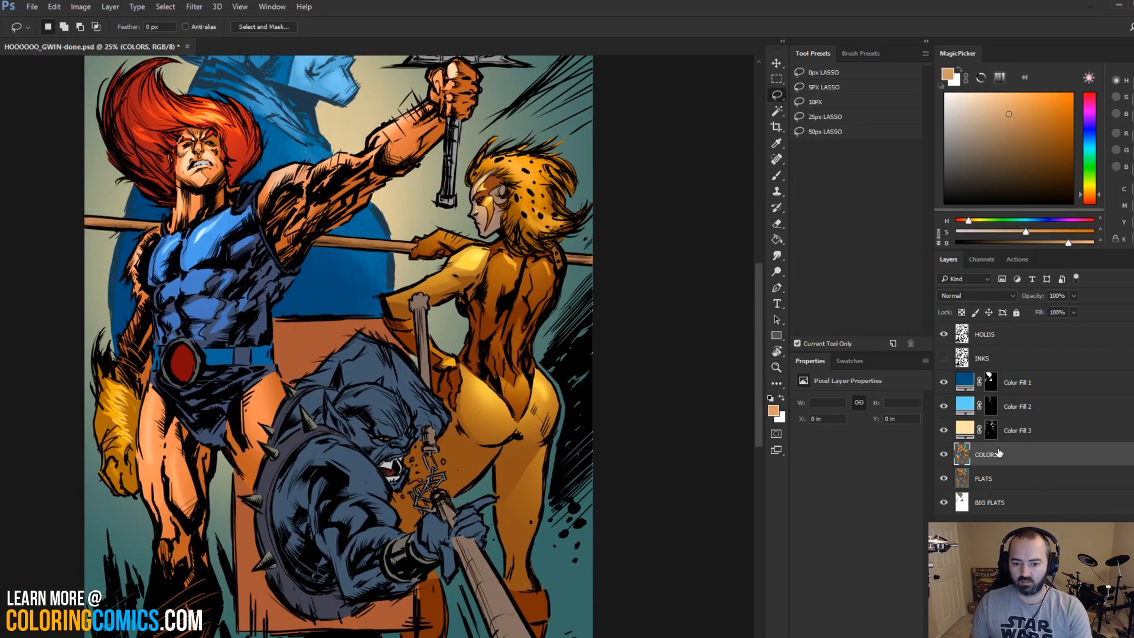
{"action": "key", "text": "w"}
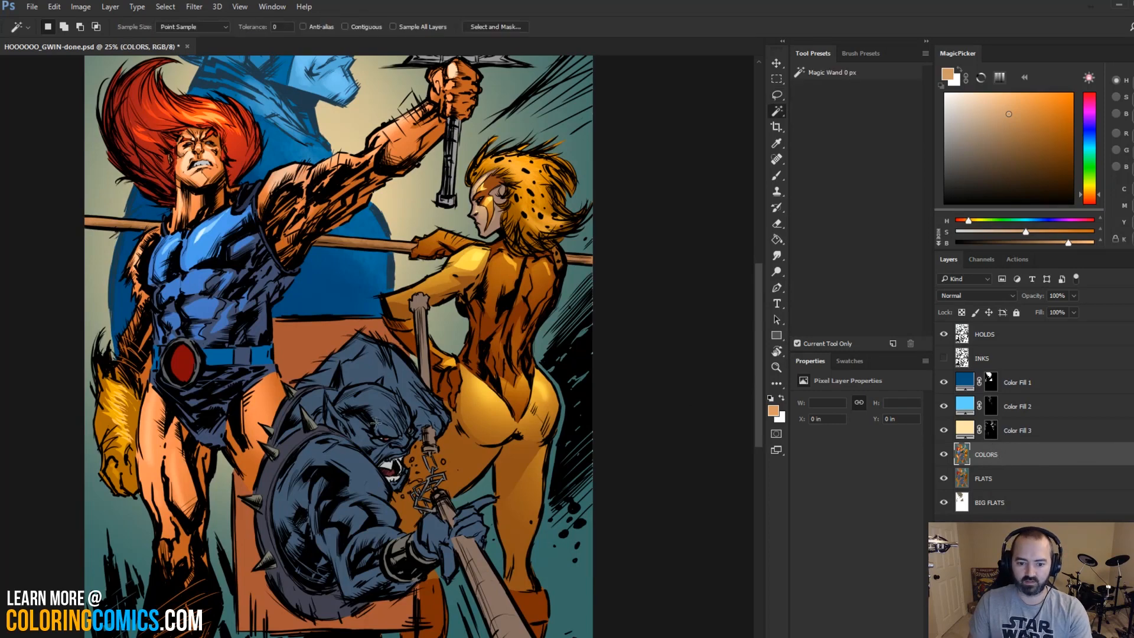
{"action": "left_click", "coordinate": [427, 408]}
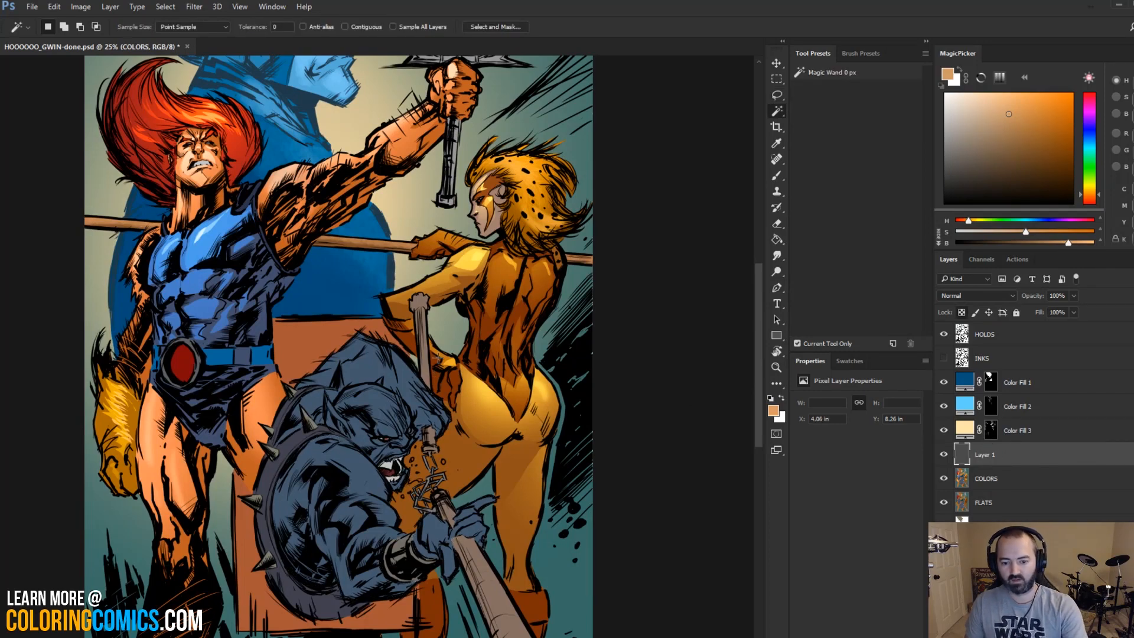
{"action": "key", "text": "ctrl+j"}
Step: Lasso the lit area of the blue creature's forehead and brow, following the ink lines down to the eyes
{"action": "key", "text": "z"}
{"action": "left_click", "coordinate": [373, 440]}
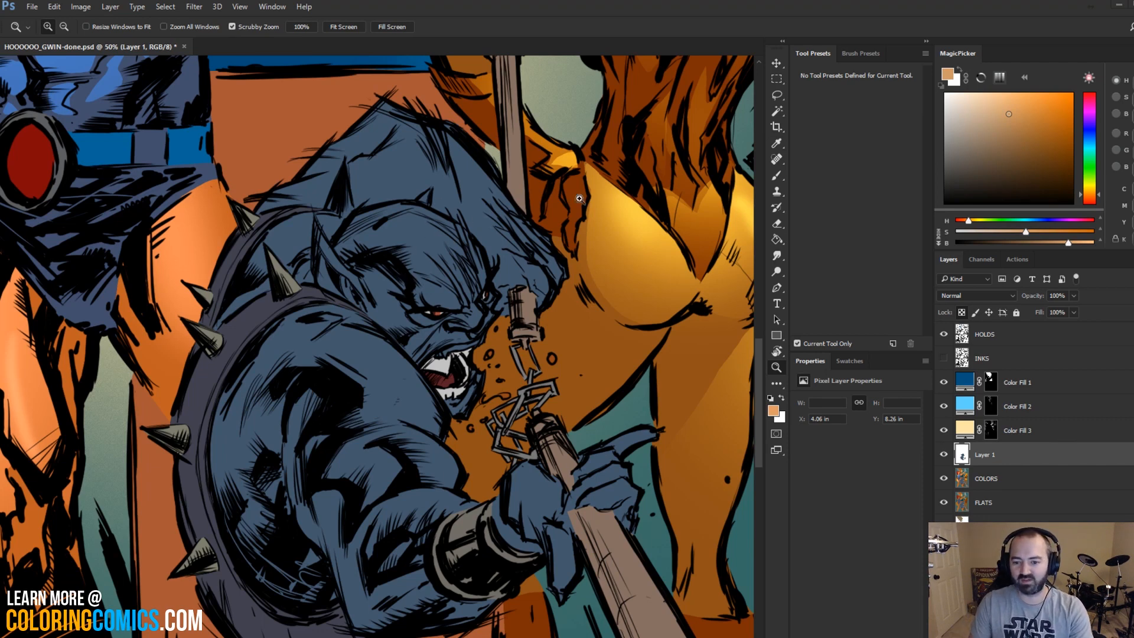
{"action": "left_click", "coordinate": [447, 231]}
{"action": "left_click", "coordinate": [452, 254]}
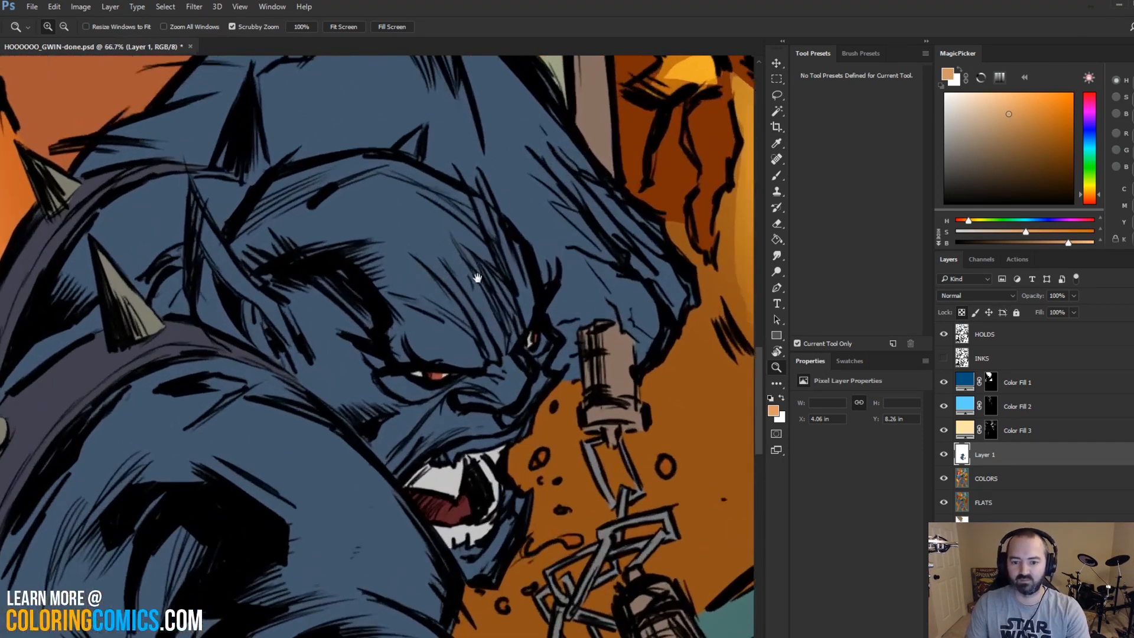
{"action": "left_click_drag", "start_coordinate": [477, 278], "coordinate": [486, 215]}
{"action": "left_click", "coordinate": [493, 232], "text": "alt"}
{"action": "key", "text": "l"}
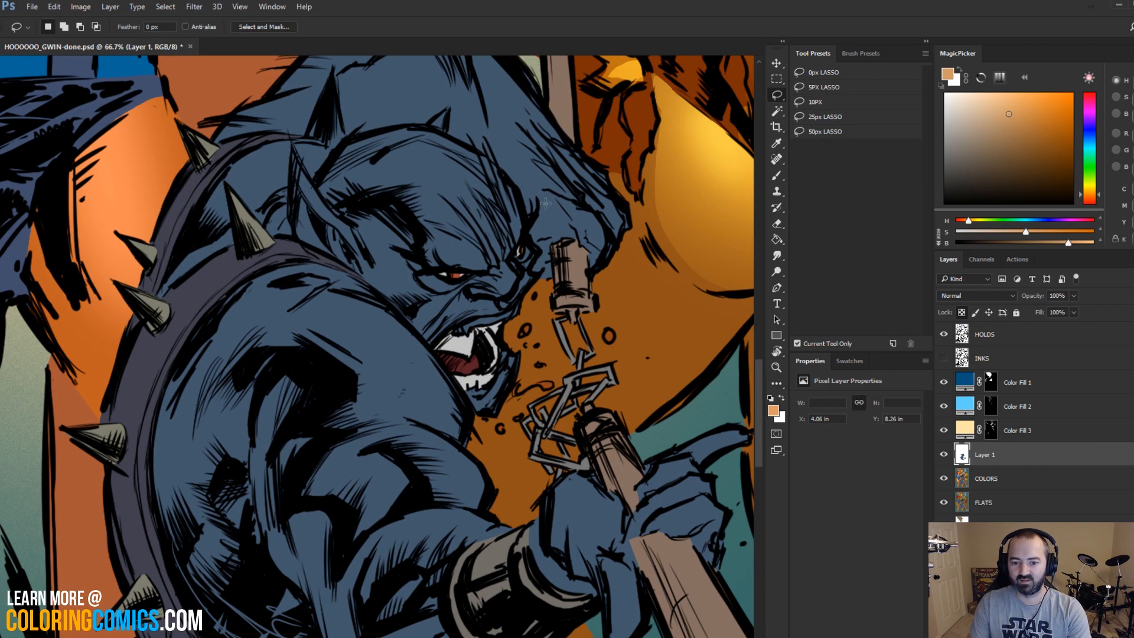
{"action": "left_click", "coordinate": [777, 367]}
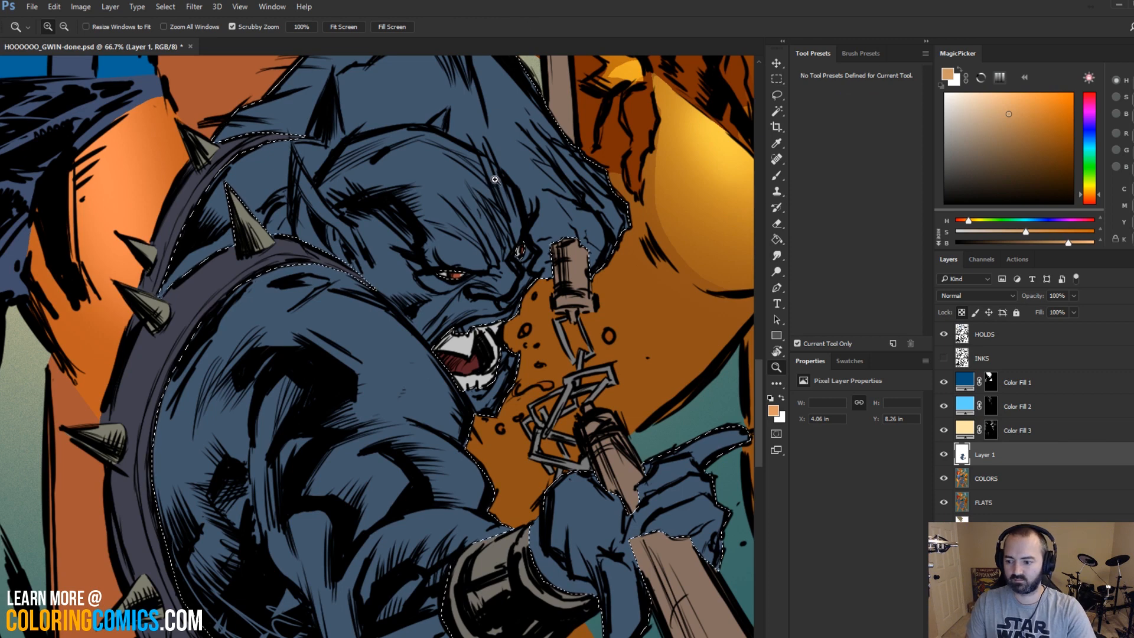
{"action": "left_click", "coordinate": [485, 159]}
{"action": "key", "text": "l"}
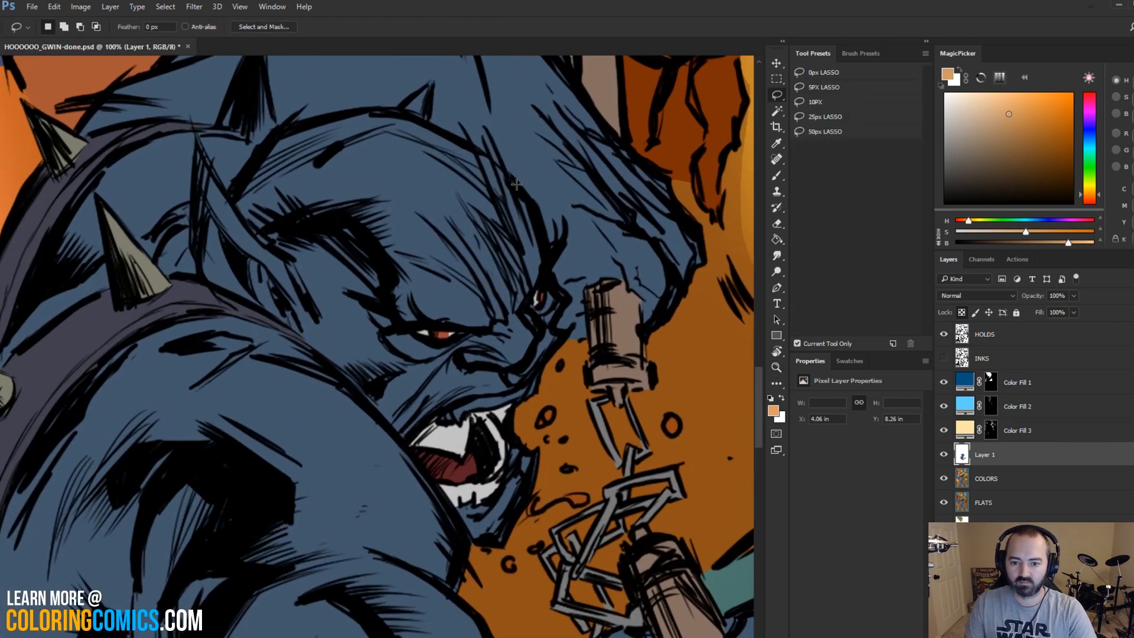
{"action": "mouse_move", "coordinate": [522, 194]}
{"action": "left_mouse_down"}
{"action": "mouse_move", "coordinate": [484, 154]}
{"action": "mouse_move", "coordinate": [382, 111]}
{"action": "mouse_move", "coordinate": [369, 112]}
{"action": "mouse_move", "coordinate": [409, 122]}
{"action": "mouse_move", "coordinate": [401, 135]}
{"action": "mouse_move", "coordinate": [363, 142]}
{"action": "mouse_move", "coordinate": [303, 188]}
{"action": "mouse_move", "coordinate": [303, 206]}
{"action": "mouse_move", "coordinate": [363, 225]}
{"action": "mouse_move", "coordinate": [397, 271]}
{"action": "mouse_move", "coordinate": [388, 300]}
{"action": "mouse_move", "coordinate": [402, 327]}
{"action": "mouse_move", "coordinate": [486, 331]}
{"action": "left_mouse_up"}
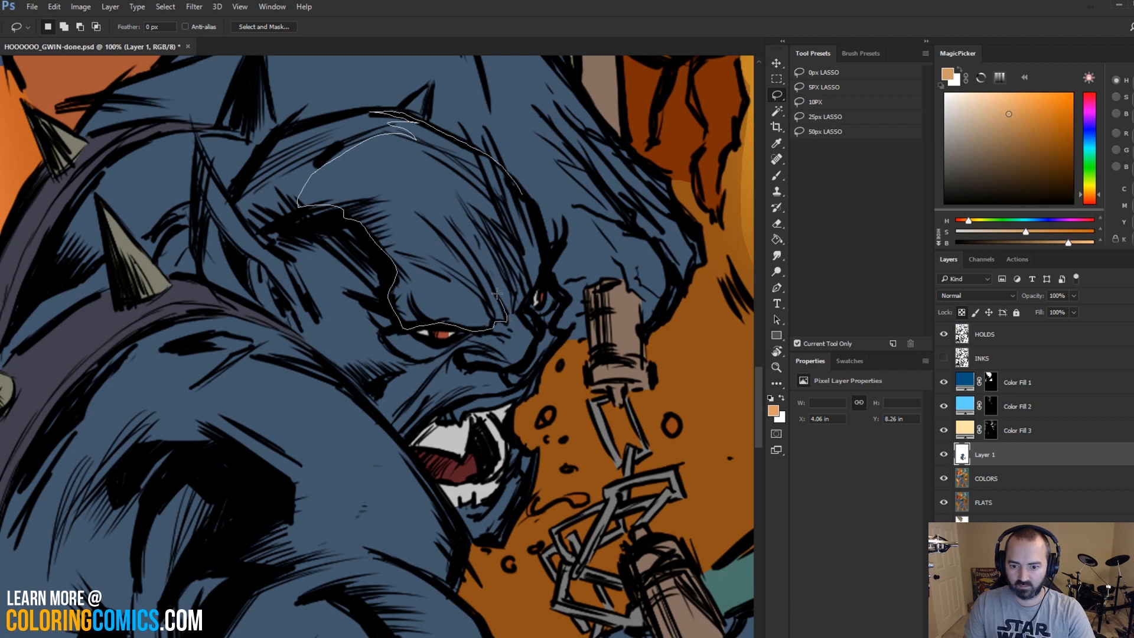
{"action": "mouse_move", "coordinate": [513, 295]}
{"action": "left_mouse_down"}
{"action": "mouse_move", "coordinate": [541, 278]}
{"action": "mouse_move", "coordinate": [551, 212]}
{"action": "mouse_move", "coordinate": [540, 201]}
{"action": "left_mouse_up"}
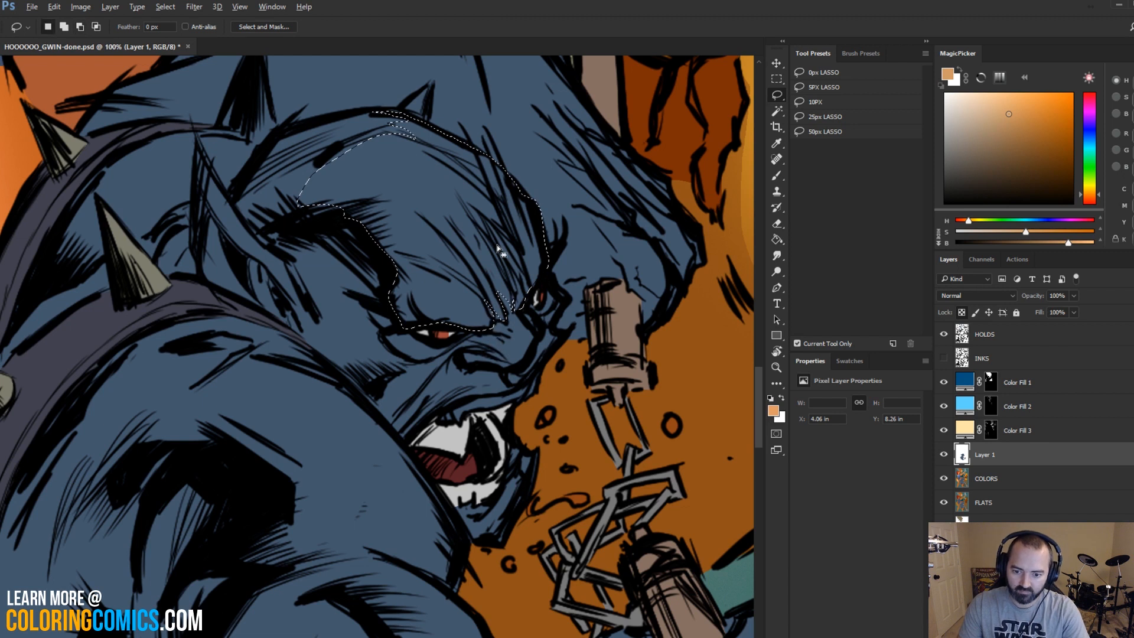
Step: Add the creature's nose, under-eye area, upper lip and creased cheek to the lasso selection
{"action": "mouse_move", "coordinate": [498, 290]}
{"action": "left_mouse_down"}
{"action": "mouse_move", "coordinate": [515, 367]}
{"action": "mouse_move", "coordinate": [551, 248]}
{"action": "mouse_move", "coordinate": [502, 292]}
{"action": "left_mouse_up"}
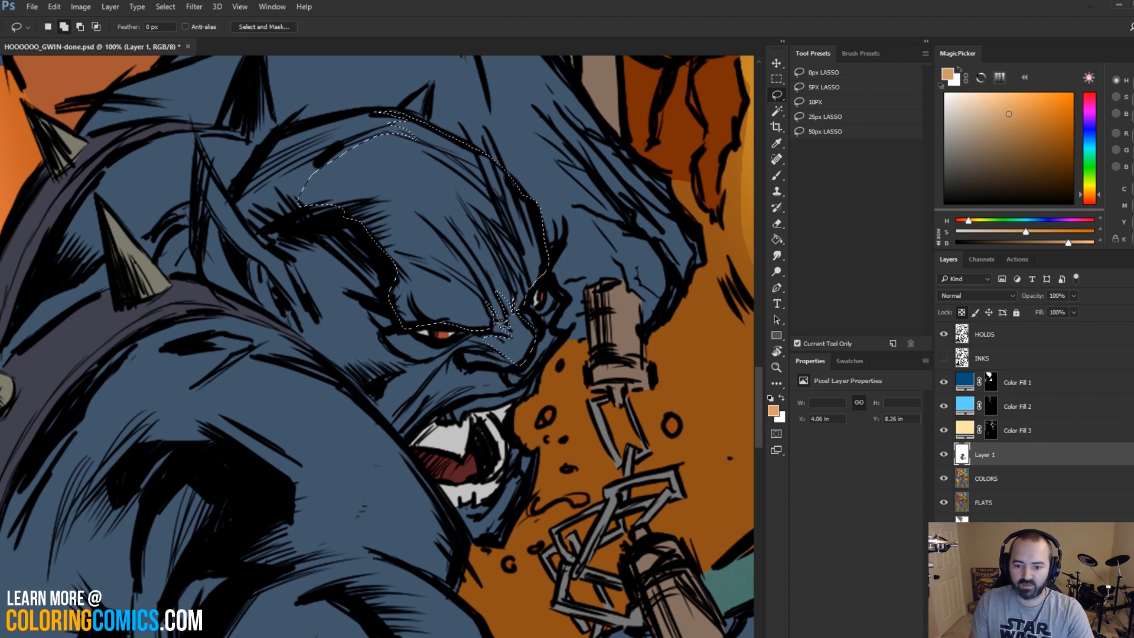
{"action": "mouse_move", "coordinate": [482, 355]}
{"action": "left_mouse_down"}
{"action": "mouse_move", "coordinate": [449, 332]}
{"action": "mouse_move", "coordinate": [401, 344]}
{"action": "mouse_move", "coordinate": [473, 358]}
{"action": "mouse_move", "coordinate": [408, 343]}
{"action": "mouse_move", "coordinate": [416, 353]}
{"action": "mouse_move", "coordinate": [446, 348]}
{"action": "left_mouse_up"}
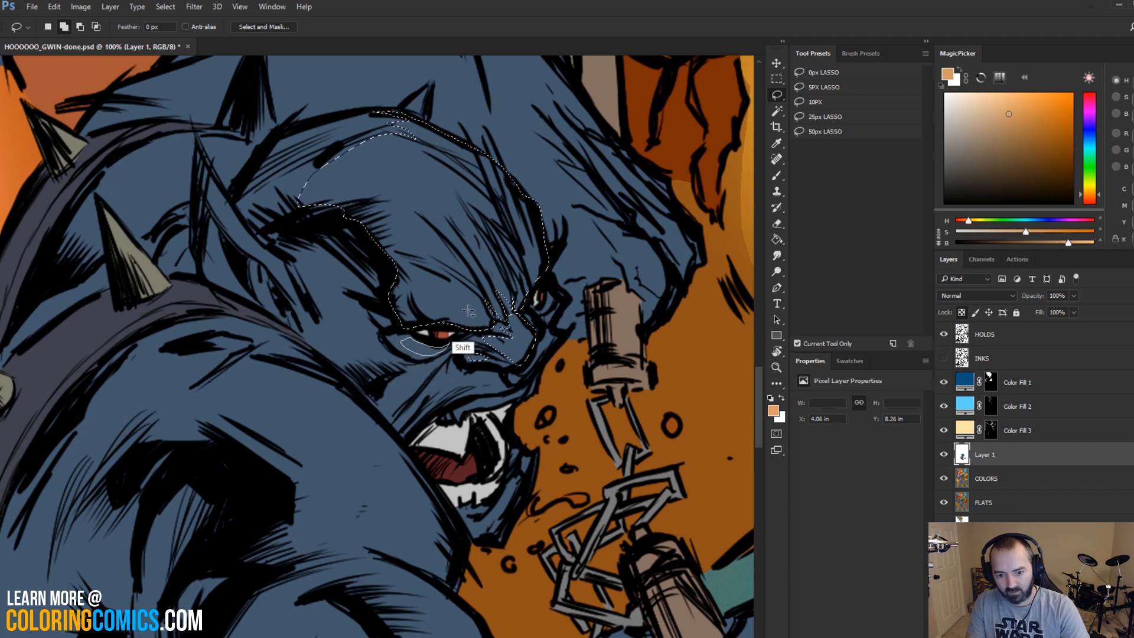
{"action": "key", "text": "shift"}
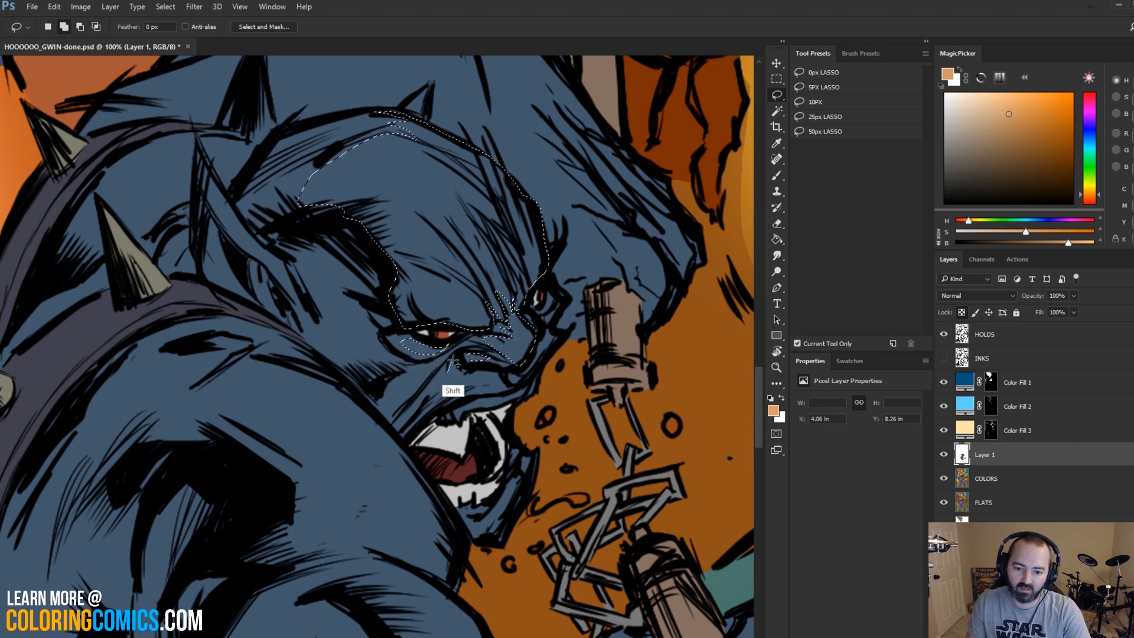
{"action": "mouse_move", "coordinate": [461, 377]}
{"action": "left_mouse_down"}
{"action": "mouse_move", "coordinate": [494, 385]}
{"action": "mouse_move", "coordinate": [491, 371]}
{"action": "mouse_move", "coordinate": [477, 375]}
{"action": "mouse_move", "coordinate": [504, 373]}
{"action": "mouse_move", "coordinate": [468, 380]}
{"action": "mouse_move", "coordinate": [448, 403]}
{"action": "mouse_move", "coordinate": [465, 374]}
{"action": "mouse_move", "coordinate": [426, 410]}
{"action": "left_mouse_up"}
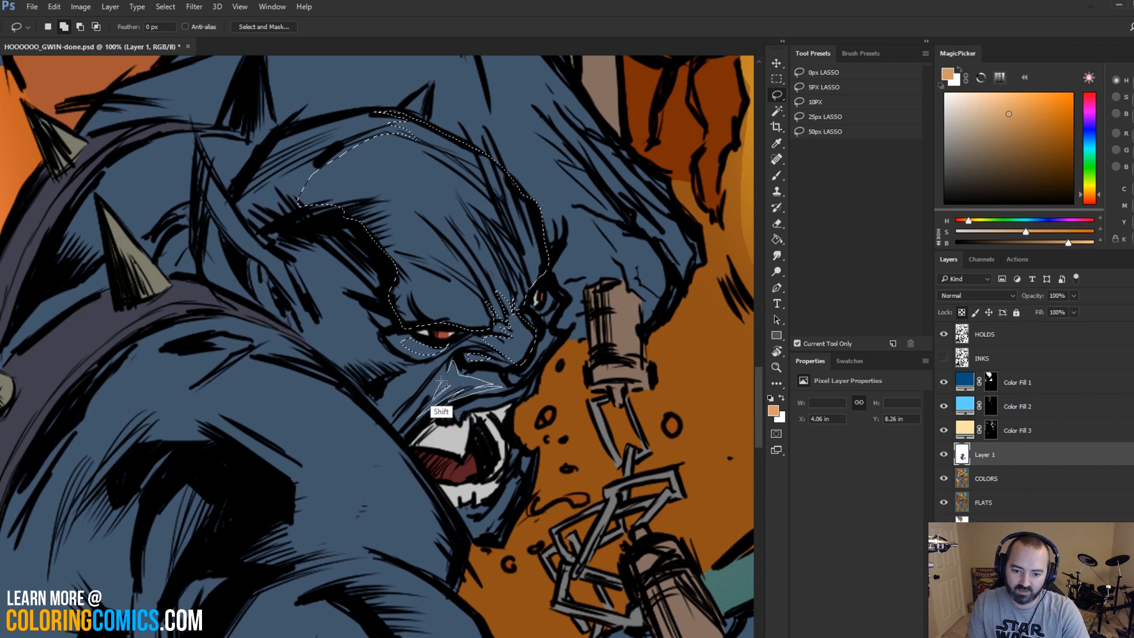
{"action": "key", "text": "shift"}
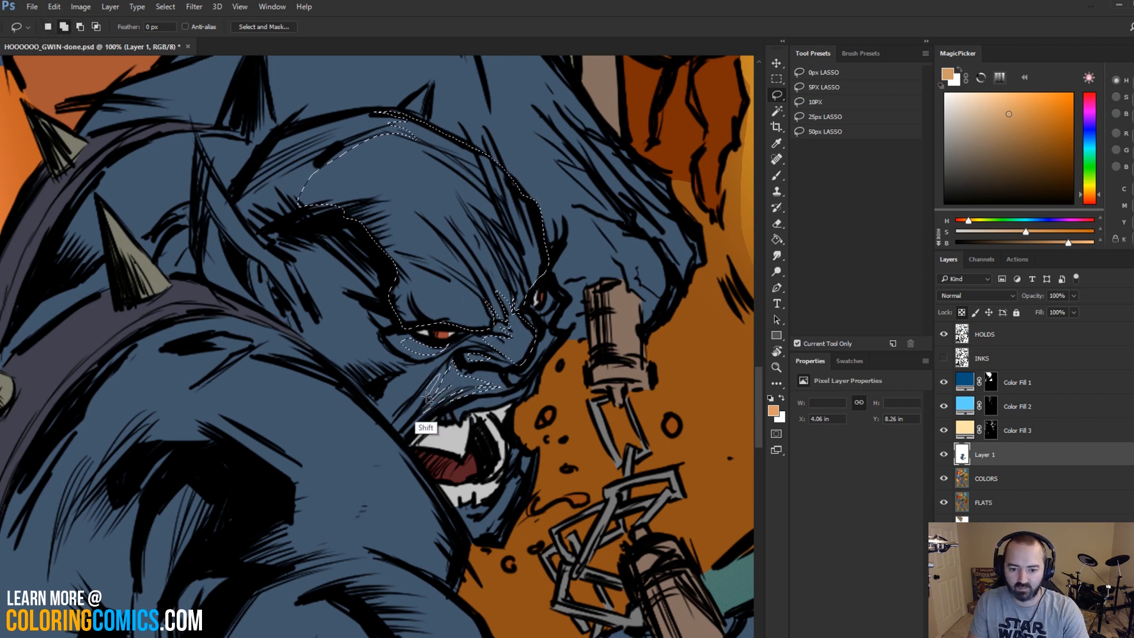
{"action": "left_click_drag", "start_coordinate": [429, 400], "coordinate": [426, 409]}
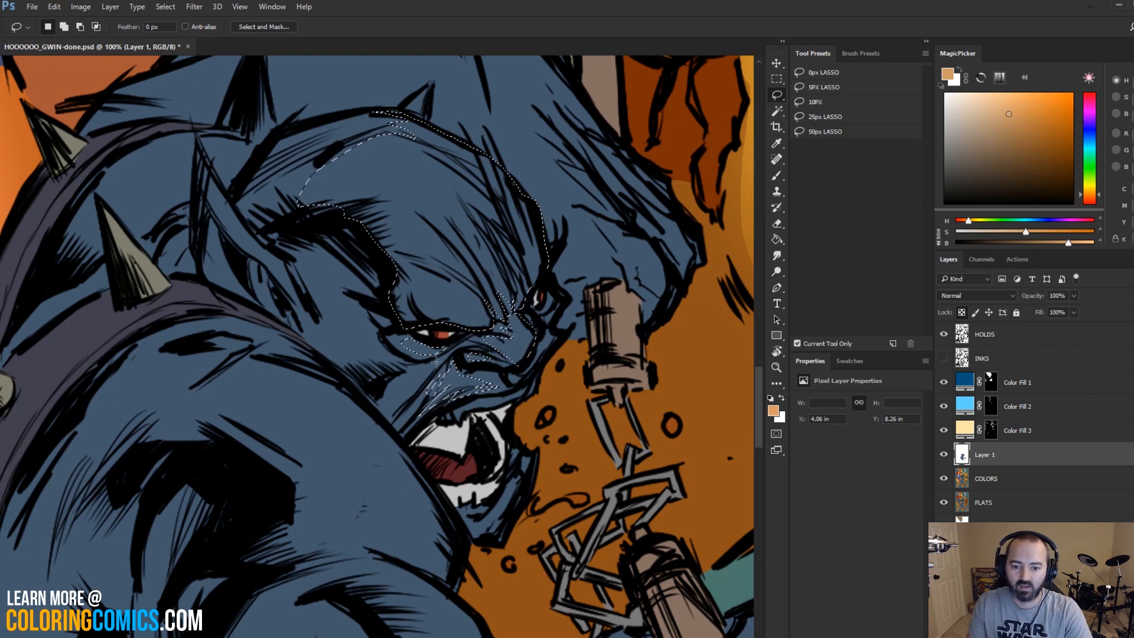
{"action": "key", "text": "shift"}
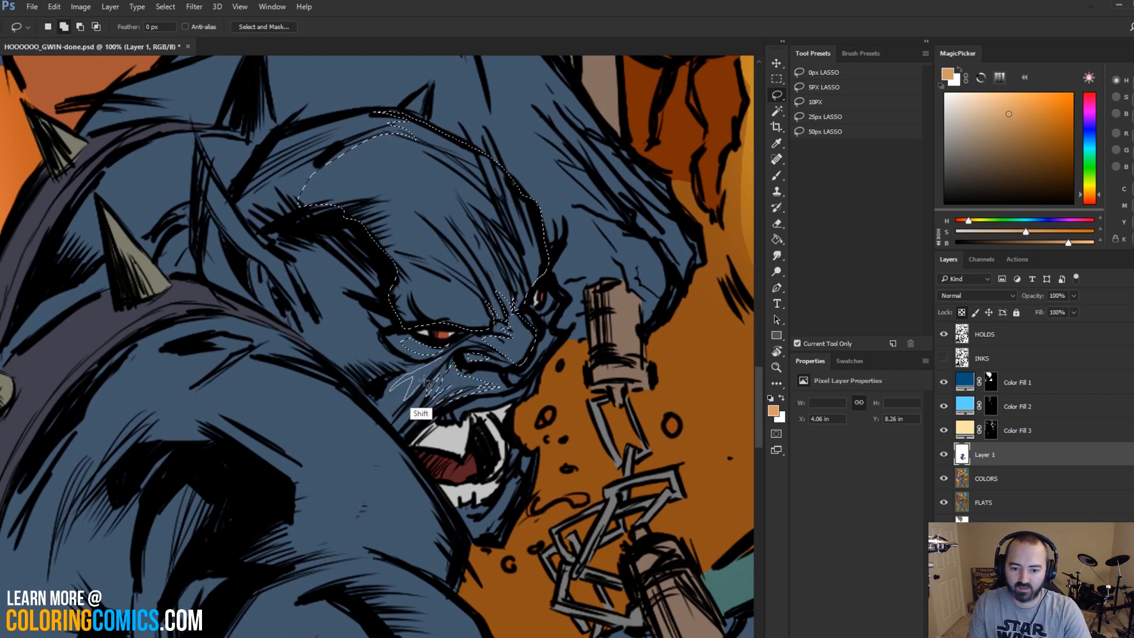
{"action": "left_click_drag", "start_coordinate": [425, 383], "coordinate": [413, 391]}
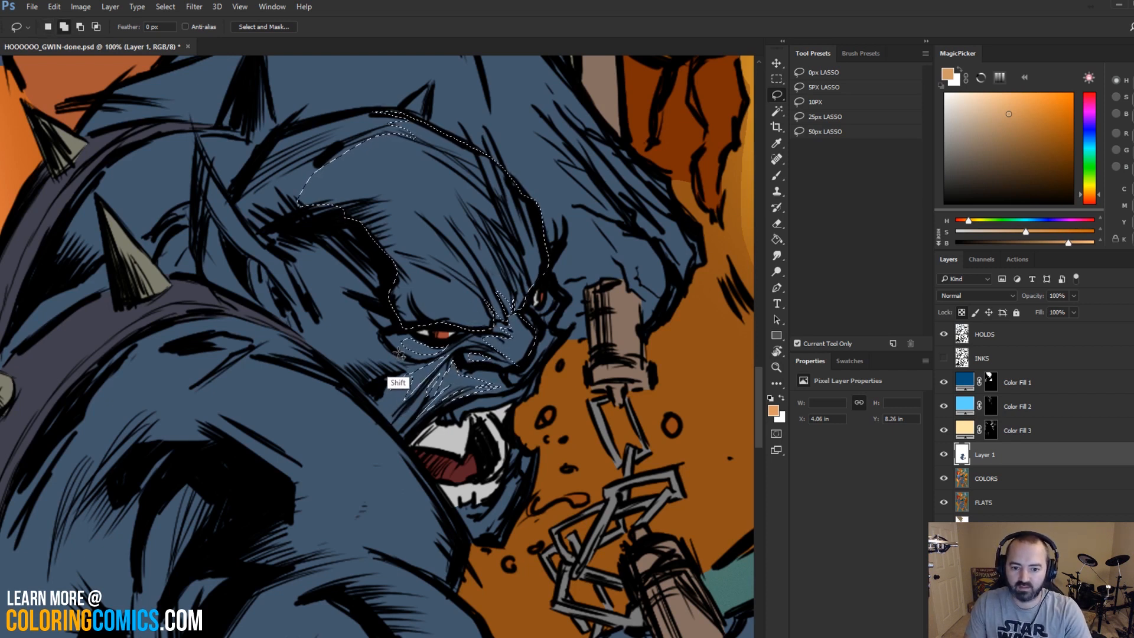
{"action": "left_click_drag", "start_coordinate": [381, 332], "coordinate": [385, 345]}
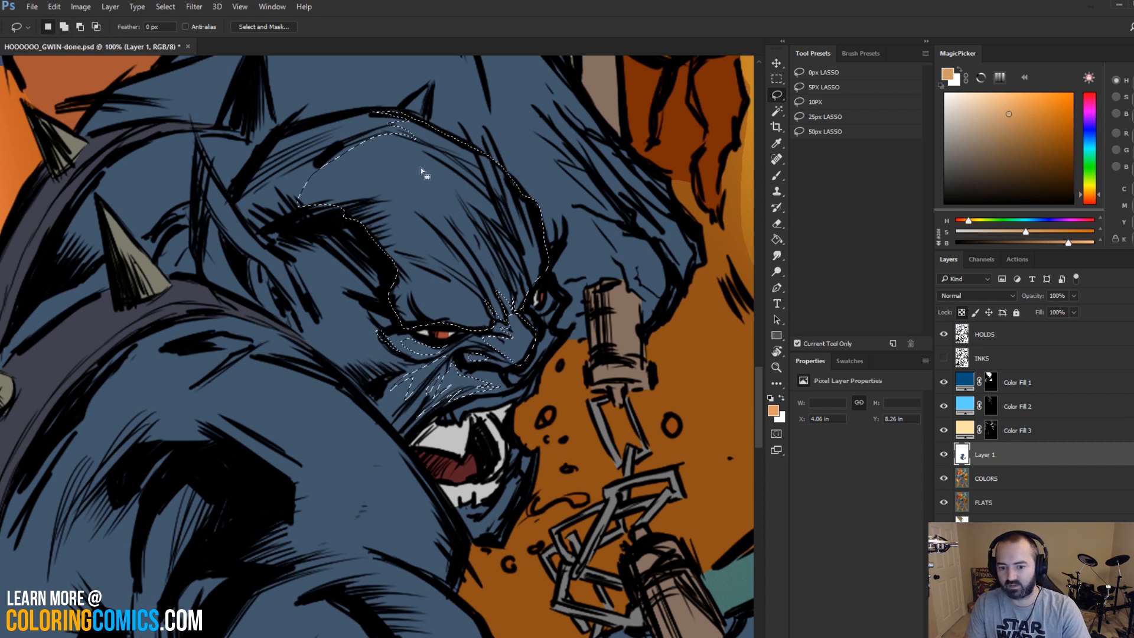
Step: Add the skin around the creature's far eye and the edge of its chin to the selection
{"action": "key", "text": "shift"}
{"action": "mouse_move", "coordinate": [554, 296]}
{"action": "left_mouse_down"}
{"action": "mouse_move", "coordinate": [546, 313]}
{"action": "mouse_move", "coordinate": [558, 329]}
{"action": "mouse_move", "coordinate": [535, 369]}
{"action": "mouse_move", "coordinate": [561, 331]}
{"action": "left_mouse_up"}
{"action": "key", "text": "shift"}
{"action": "key", "text": "shift"}
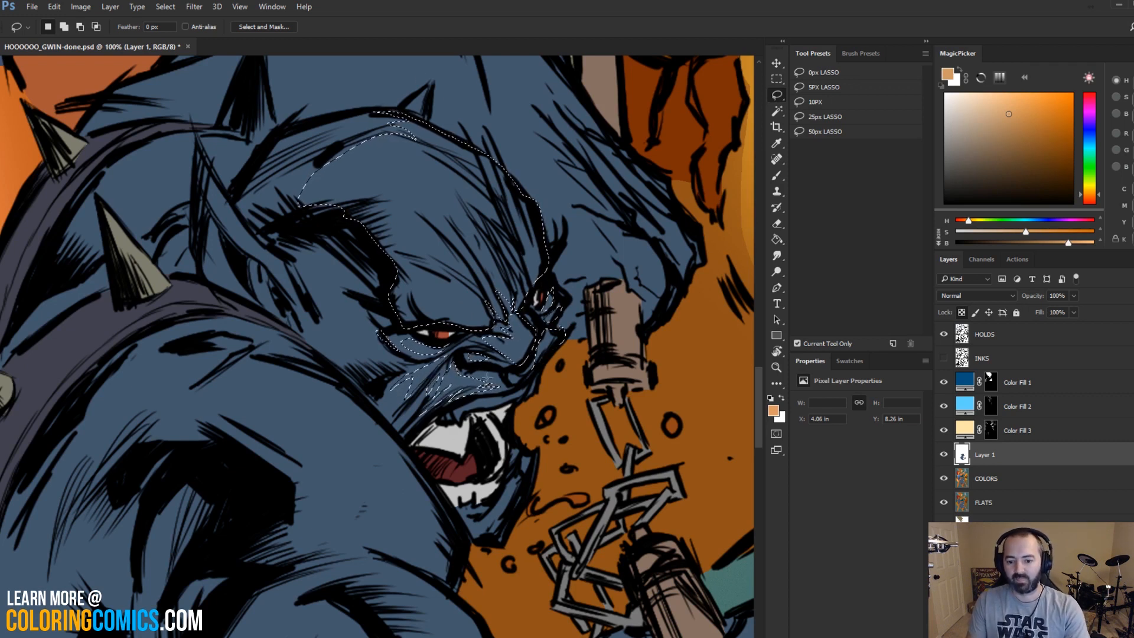
{"action": "mouse_move", "coordinate": [524, 470]}
{"action": "left_mouse_down"}
{"action": "mouse_move", "coordinate": [484, 520]}
{"action": "mouse_move", "coordinate": [523, 482]}
{"action": "mouse_move", "coordinate": [502, 517]}
{"action": "left_mouse_up"}
Step: Hide the selection edges and choose a light blue Brush color based on the creature's sampled skin tone
{"action": "left_click", "coordinate": [777, 366]}
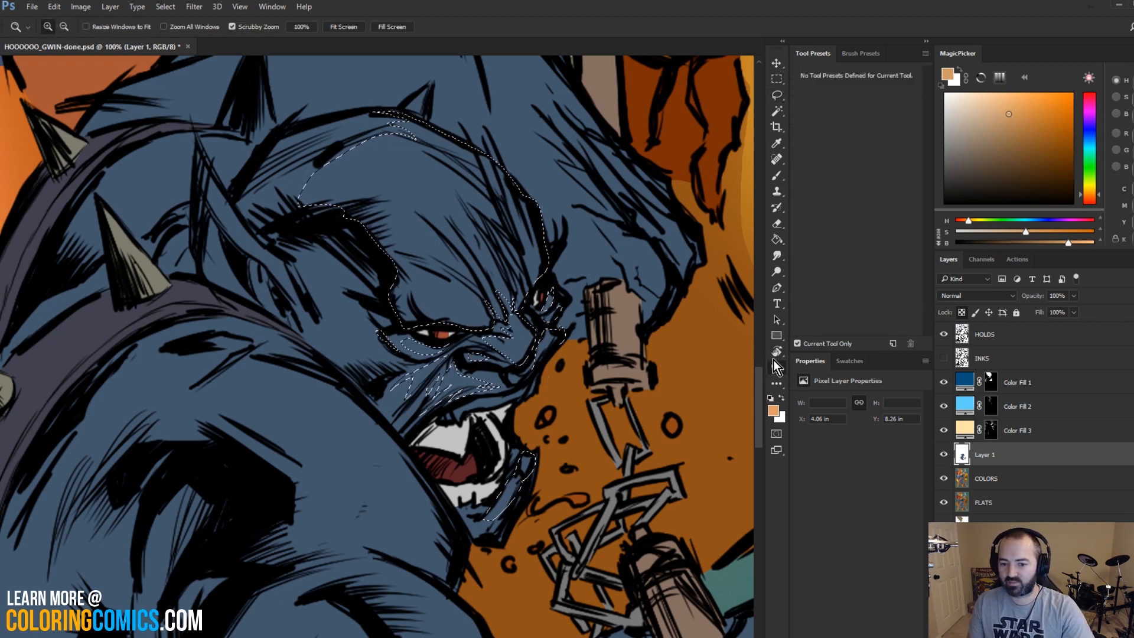
{"action": "left_click", "coordinate": [502, 422], "text": "alt"}
{"action": "left_click", "coordinate": [502, 384], "text": "alt"}
{"action": "left_click_drag", "start_coordinate": [525, 325], "coordinate": [464, 299]}
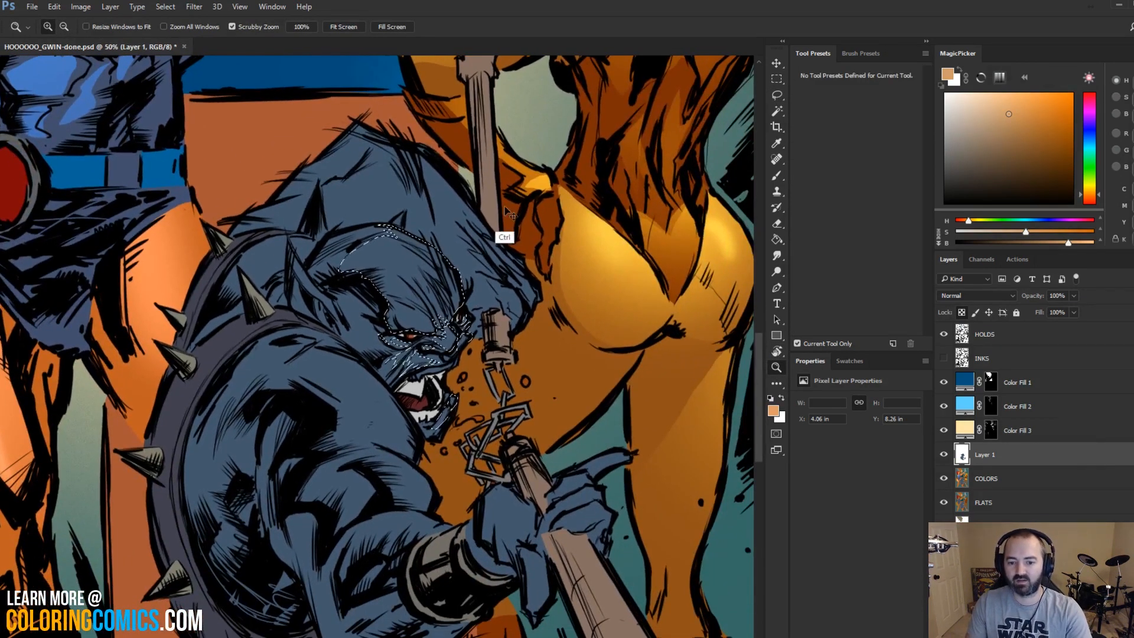
{"action": "key", "text": "b"}
{"action": "key", "text": "ctrl+h"}
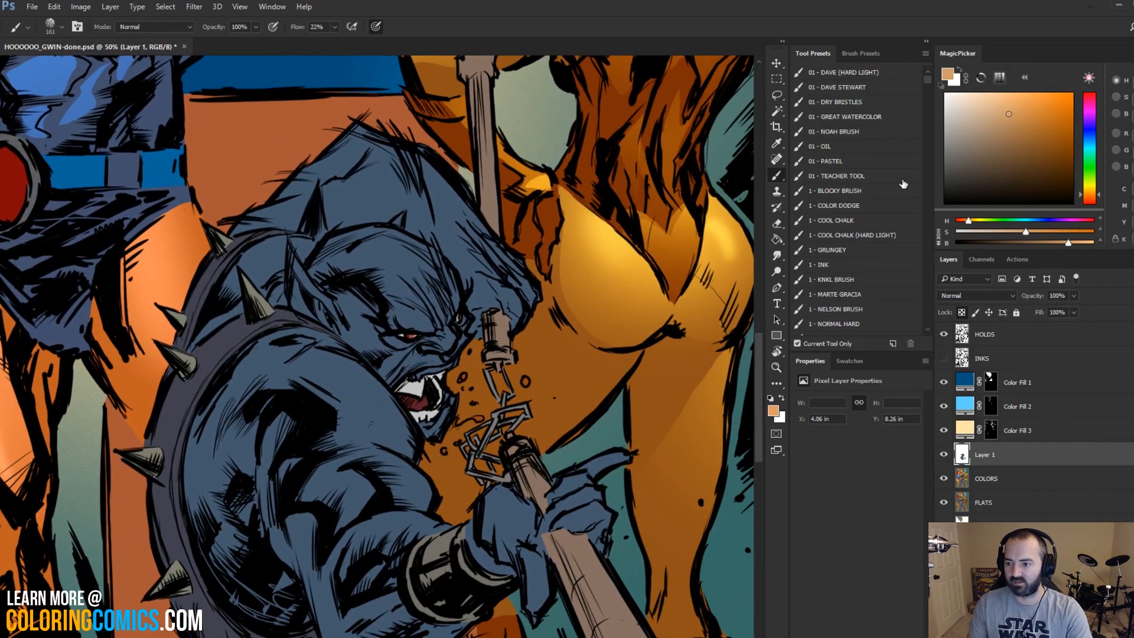
{"action": "left_click", "coordinate": [416, 313], "text": "alt"}
{"action": "left_click", "coordinate": [984, 95]}
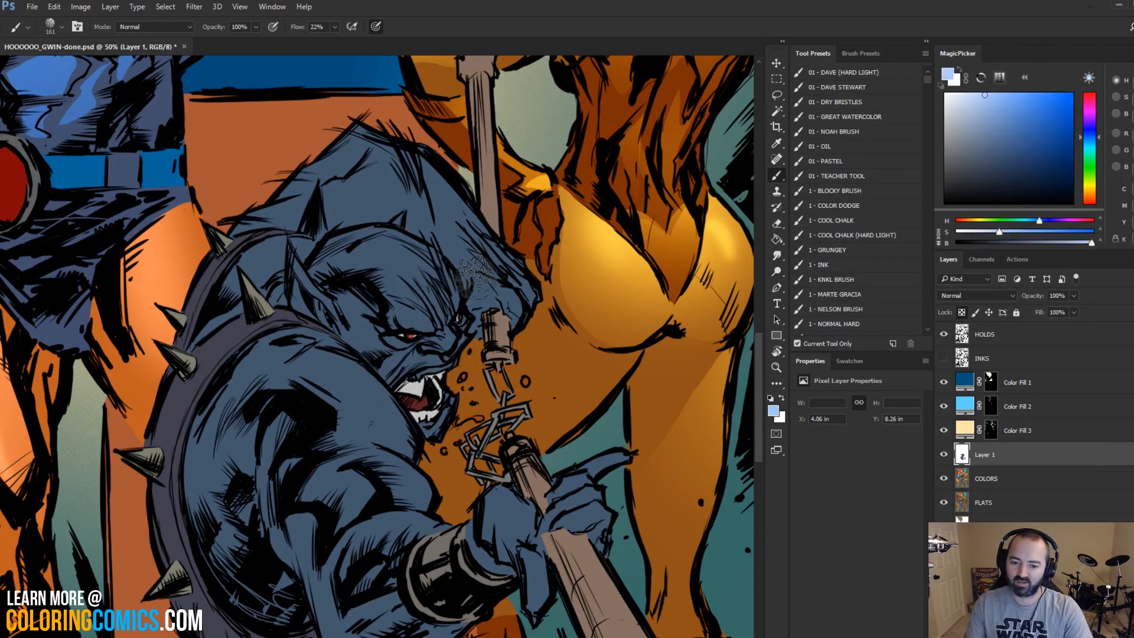
{"action": "key", "text": "alt+f"}
{"action": "key", "text": "Escape"}
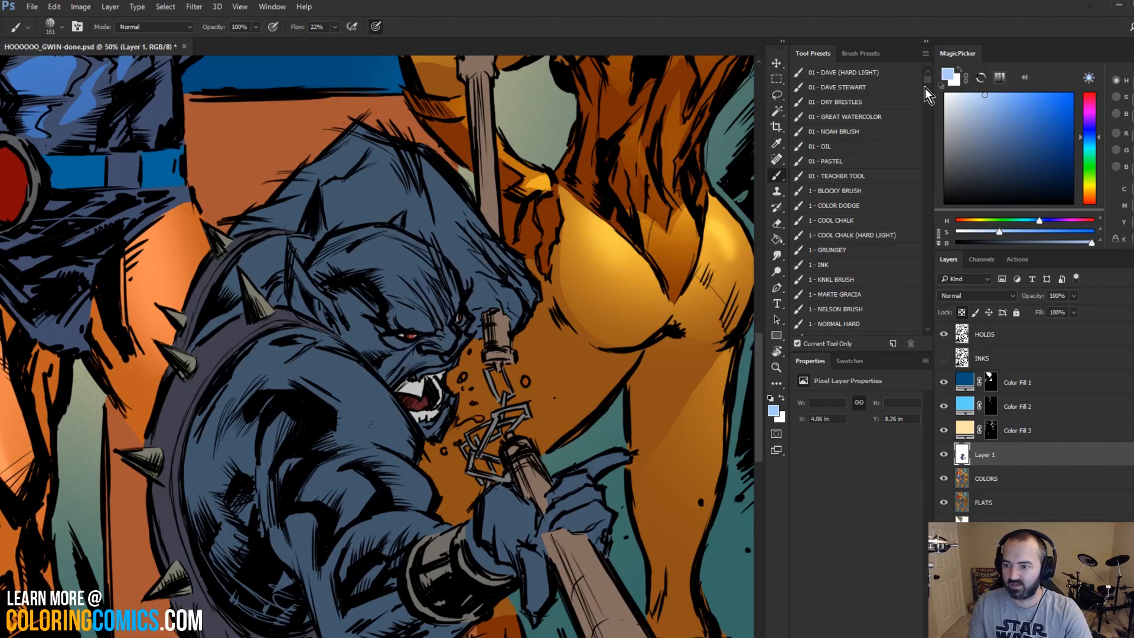
Step: Load the 1 - MARTE GRACIA brush preset, enlarge it to about 908 px, and paint light blue over the selected face areas
{"action": "left_click", "coordinate": [863, 295]}
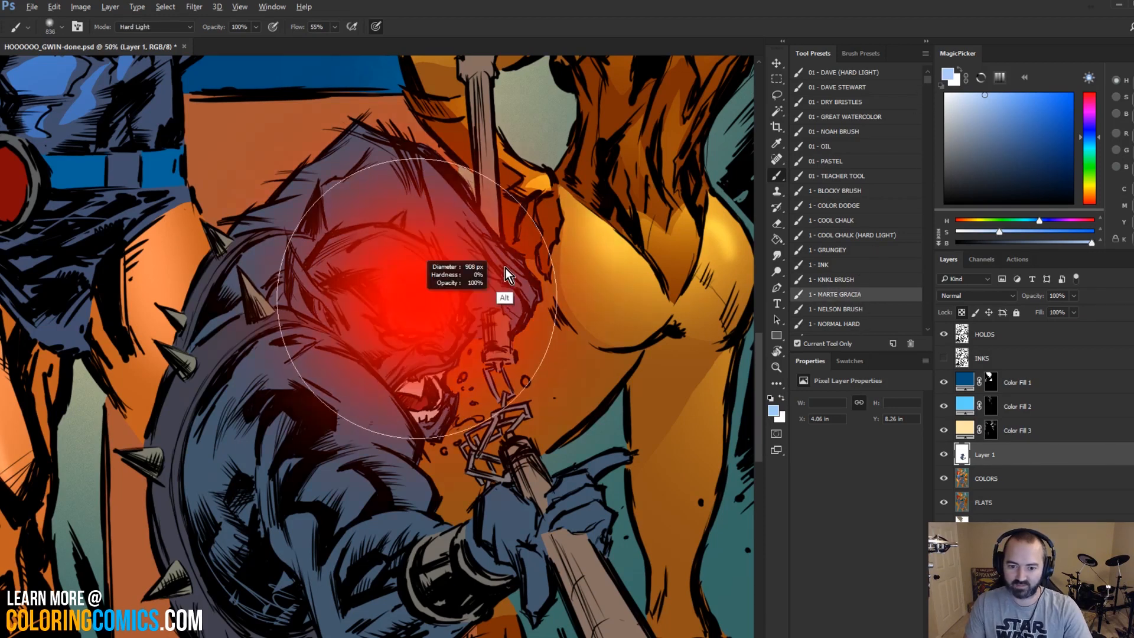
{"action": "left_click", "coordinate": [418, 241]}
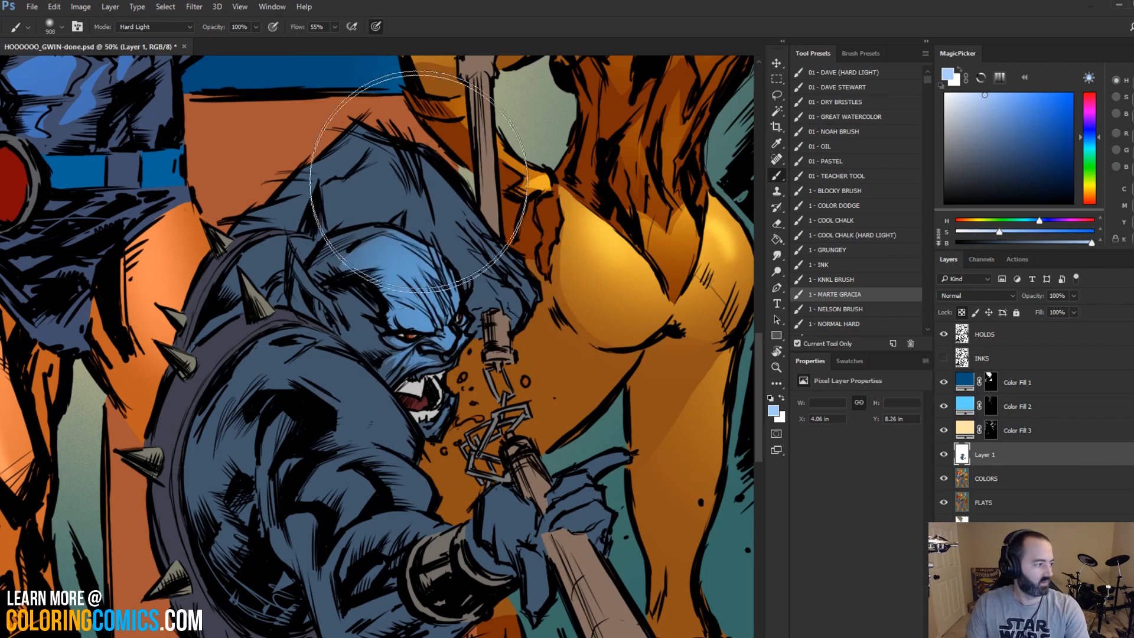
Step: Lasso smaller highlight shapes on the creature's upper eyelid, forehead creases, nose and cheek
{"action": "key", "text": "z"}
{"action": "left_click", "coordinate": [432, 290]}
{"action": "key", "text": "l"}
{"action": "scroll", "coordinate": [431, 290], "scroll_direction": "up", "scroll_amount": 1}
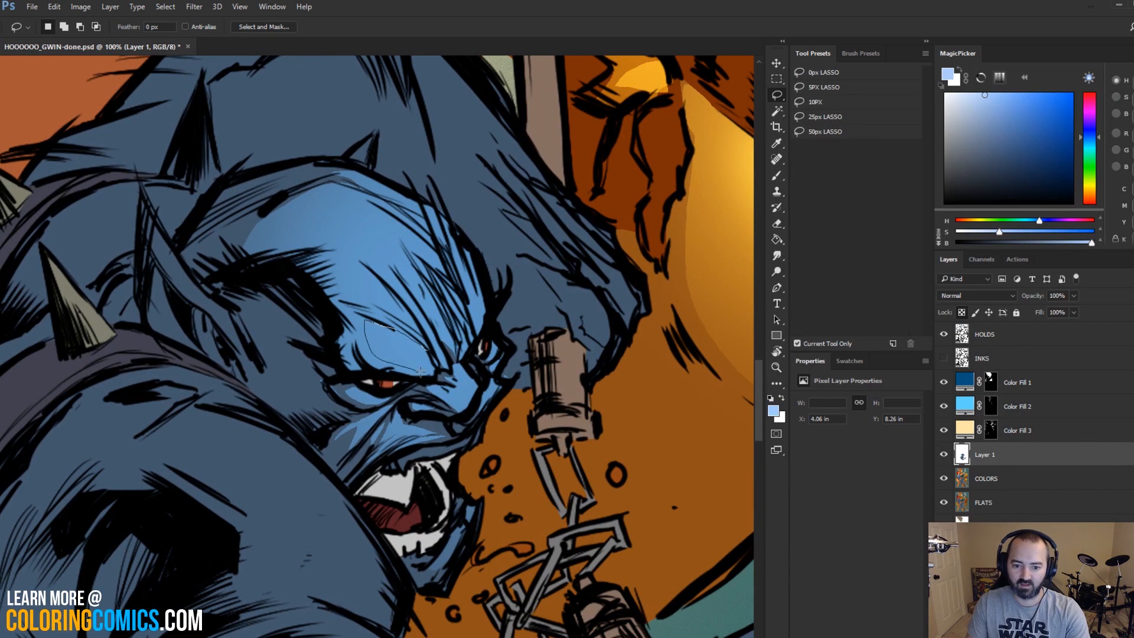
{"action": "left_click_drag", "start_coordinate": [421, 371], "coordinate": [412, 329]}
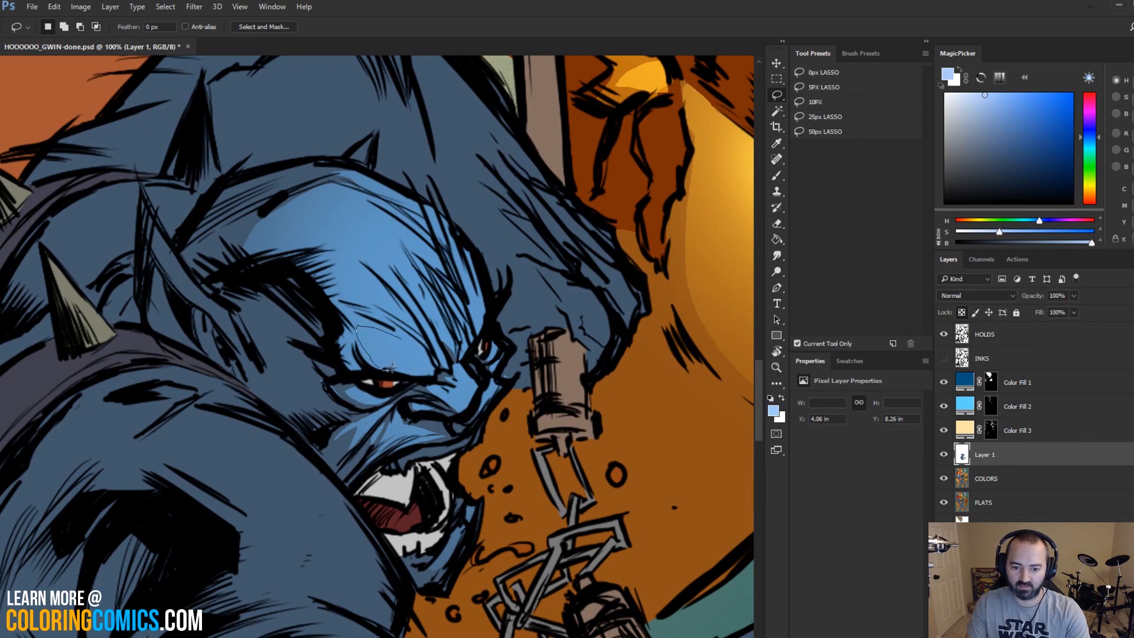
{"action": "mouse_move", "coordinate": [435, 342]}
{"action": "left_mouse_down"}
{"action": "mouse_move", "coordinate": [420, 320]}
{"action": "mouse_move", "coordinate": [448, 354]}
{"action": "mouse_move", "coordinate": [463, 269]}
{"action": "mouse_move", "coordinate": [476, 266]}
{"action": "mouse_move", "coordinate": [458, 407]}
{"action": "mouse_move", "coordinate": [477, 385]}
{"action": "mouse_move", "coordinate": [454, 368]}
{"action": "left_mouse_up"}
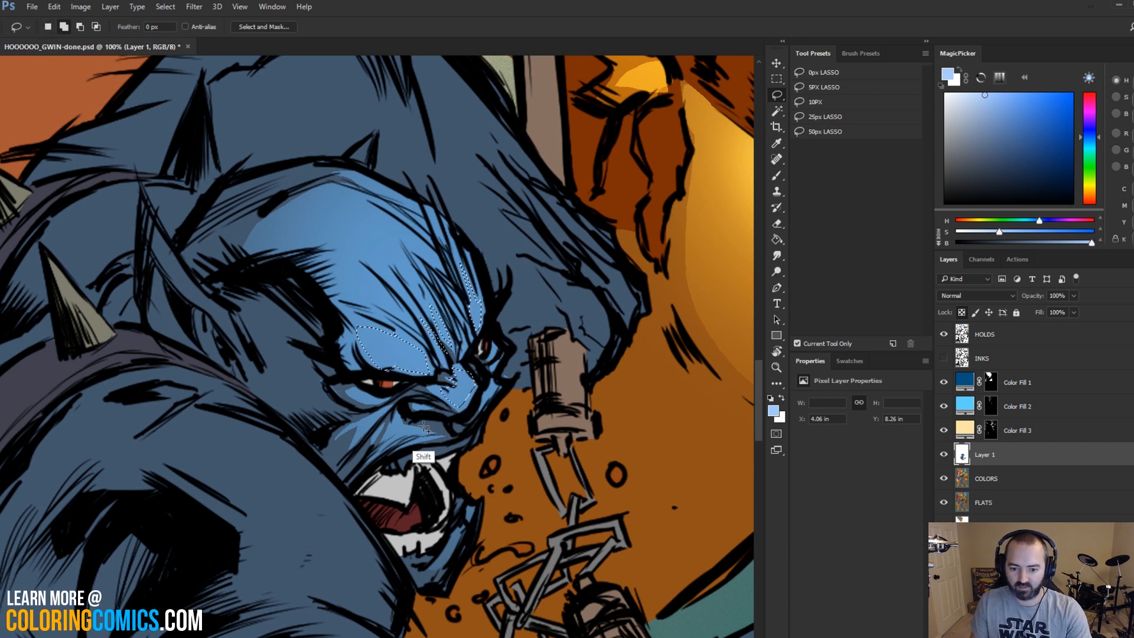
{"action": "mouse_move", "coordinate": [423, 427]}
{"action": "left_mouse_down"}
{"action": "mouse_move", "coordinate": [387, 445]}
{"action": "mouse_move", "coordinate": [437, 433]}
{"action": "mouse_move", "coordinate": [448, 378]}
{"action": "mouse_move", "coordinate": [387, 377]}
{"action": "mouse_move", "coordinate": [387, 411]}
{"action": "mouse_move", "coordinate": [367, 400]}
{"action": "mouse_move", "coordinate": [461, 384]}
{"action": "left_mouse_up"}
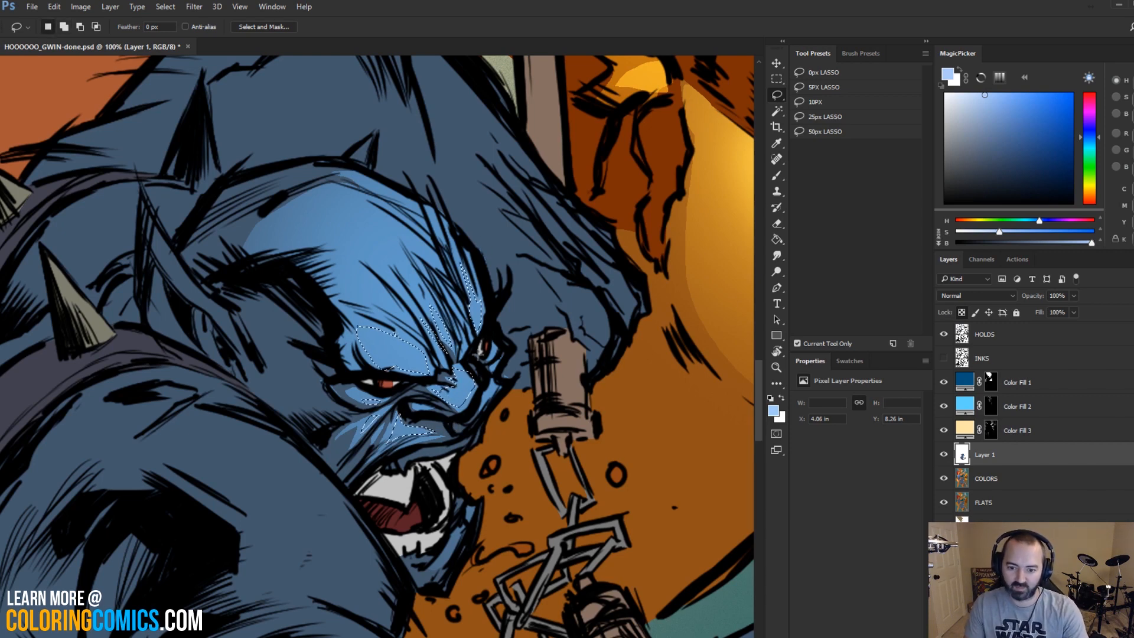
Step: Hide the selection edges and brush a second, brighter blue highlight into the selected facial shapes at about 771 px
{"action": "key", "text": "ctrl+h"}
{"action": "key", "text": "b"}
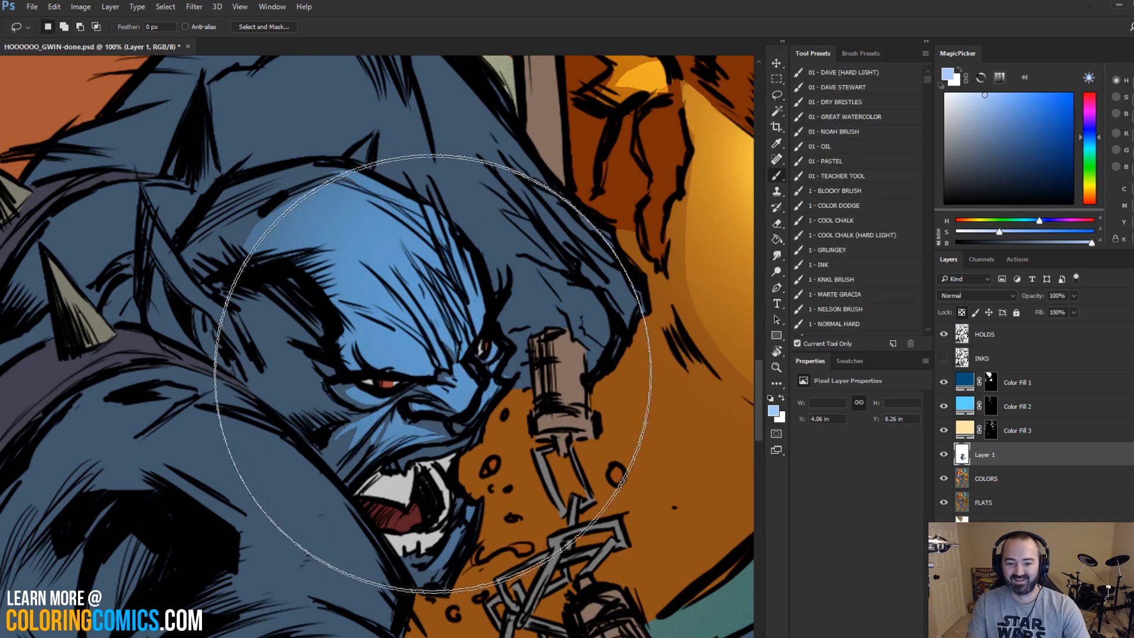
{"action": "mouse_move", "coordinate": [433, 373]}
{"action": "left_mouse_down"}
{"action": "mouse_move", "coordinate": [519, 413]}
{"action": "mouse_move", "coordinate": [502, 425]}
{"action": "left_mouse_up"}
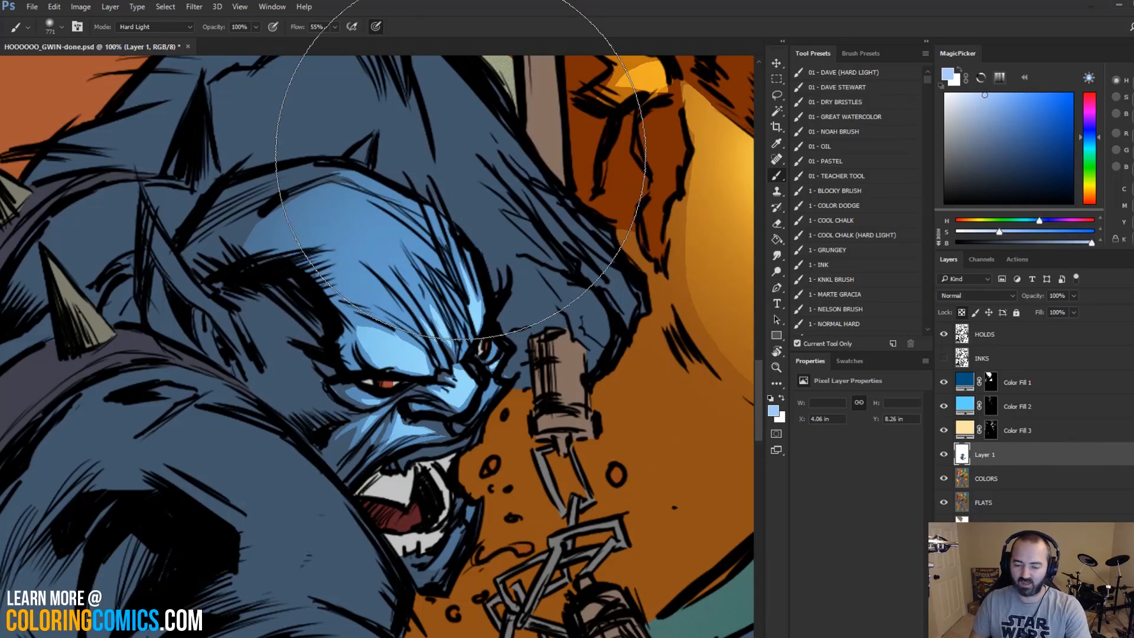
Step: Lasso the rims of the creature's pointed ear, brush light blue highlights into them, and deselect
{"action": "key", "text": "l"}
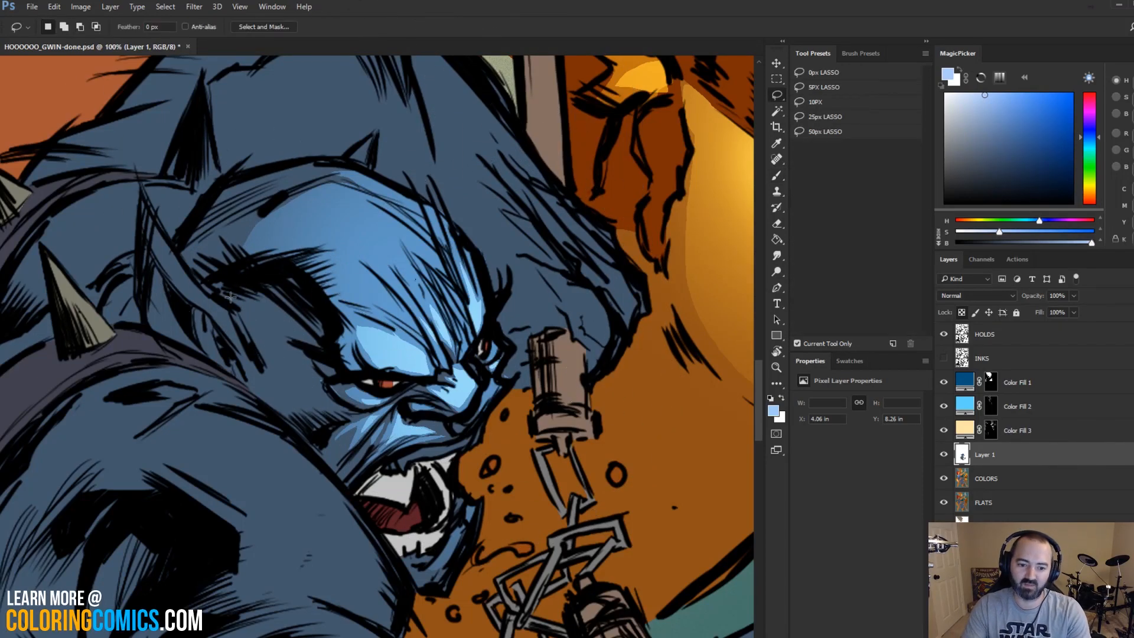
{"action": "mouse_move", "coordinate": [228, 306]}
{"action": "left_mouse_down"}
{"action": "mouse_move", "coordinate": [195, 283]}
{"action": "mouse_move", "coordinate": [152, 223]}
{"action": "mouse_move", "coordinate": [183, 285]}
{"action": "mouse_move", "coordinate": [251, 355]}
{"action": "mouse_move", "coordinate": [177, 329]}
{"action": "mouse_move", "coordinate": [155, 345]}
{"action": "left_mouse_up"}
{"action": "key", "text": "b"}
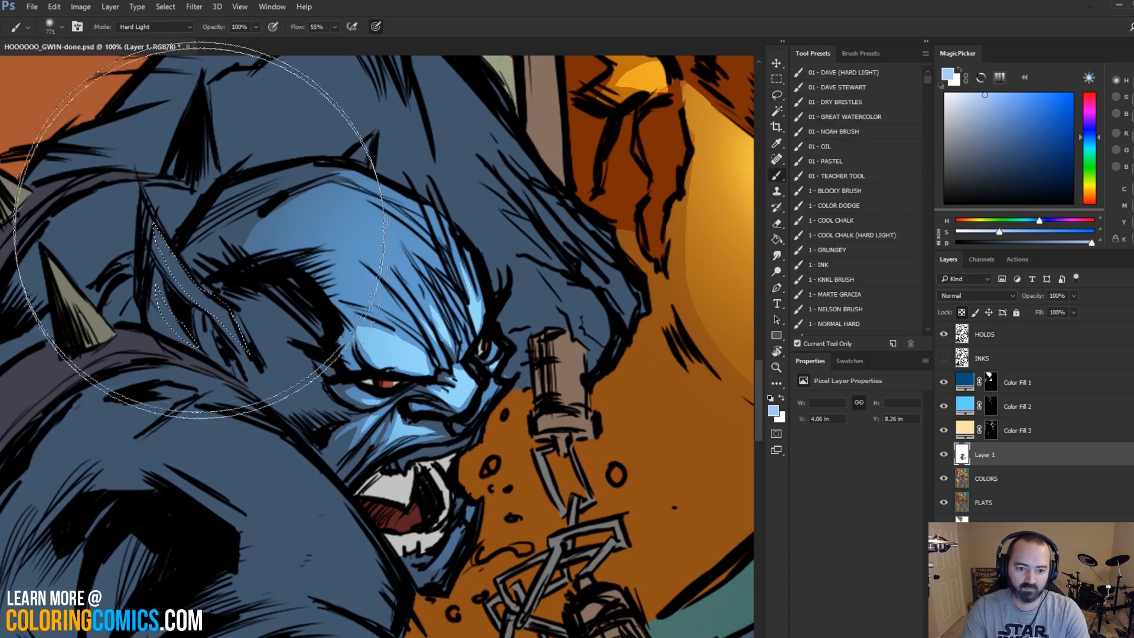
{"action": "mouse_move", "coordinate": [260, 255]}
{"action": "left_mouse_down"}
{"action": "mouse_move", "coordinate": [236, 299]}
{"action": "mouse_move", "coordinate": [198, 285]}
{"action": "mouse_move", "coordinate": [240, 343]}
{"action": "mouse_move", "coordinate": [219, 224]}
{"action": "left_mouse_up"}
{"action": "key", "text": "l"}
{"action": "key", "text": "b"}
{"action": "key", "text": "l"}
{"action": "left_click_drag", "start_coordinate": [230, 308], "coordinate": [237, 322]}
{"action": "key", "text": "b"}
{"action": "key", "text": "ctrl+d"}
Step: Lasso tiny glints on the creature's upper eyelid, brow creases and nose, and brush a brighter light blue into them
{"action": "key", "text": "l"}
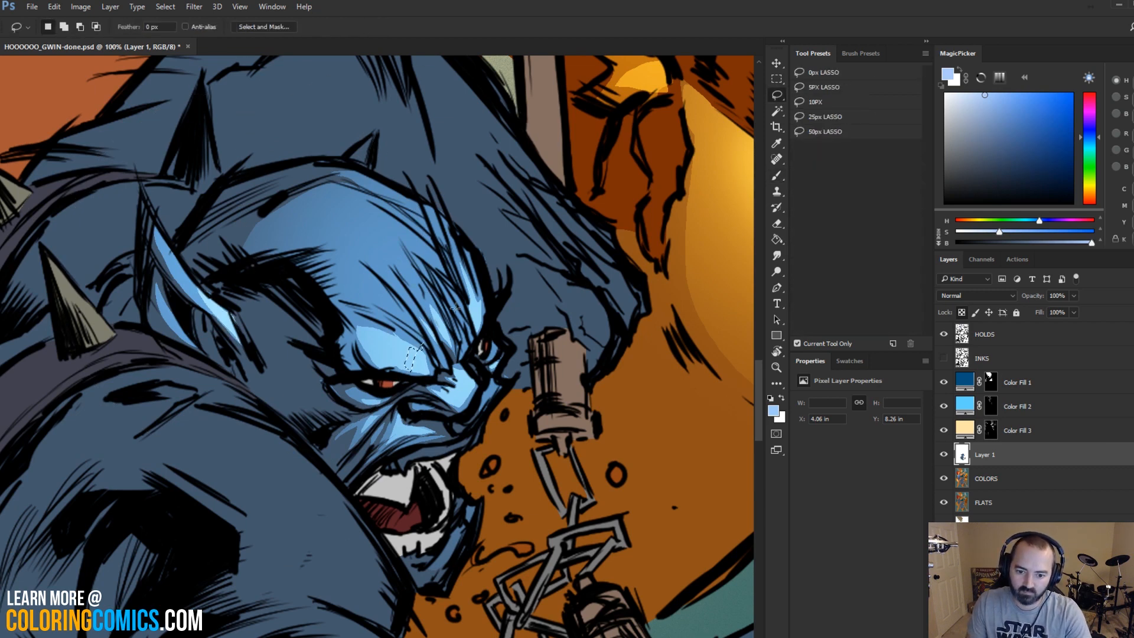
{"action": "left_click_drag", "start_coordinate": [411, 367], "coordinate": [412, 361]}
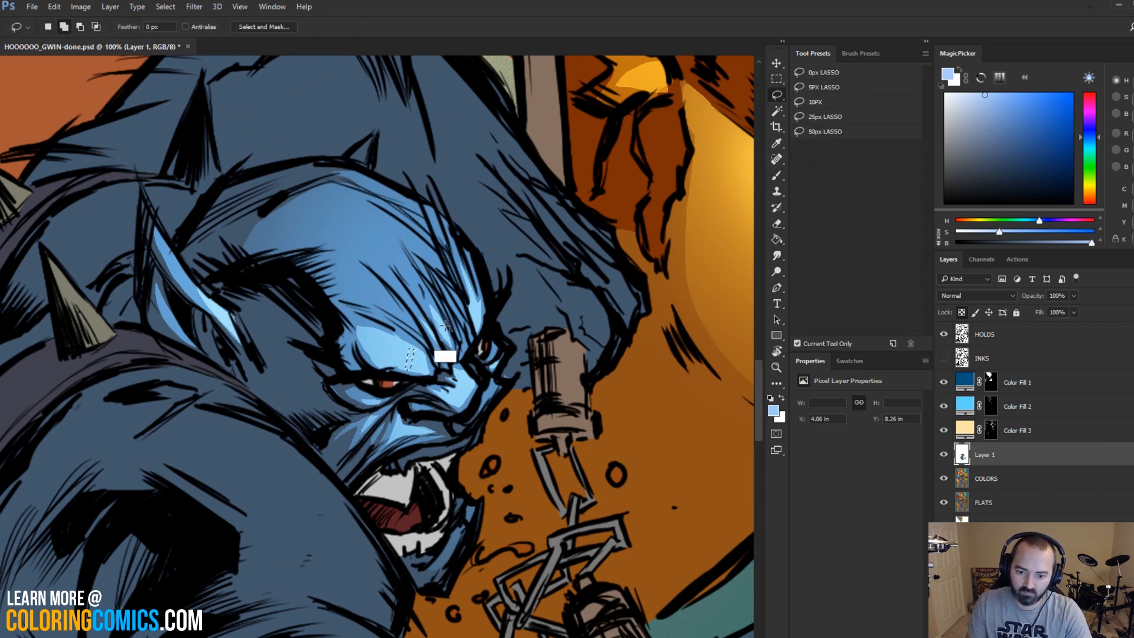
{"action": "left_click_drag", "start_coordinate": [449, 329], "coordinate": [441, 335]}
{"action": "left_click_drag", "start_coordinate": [481, 304], "coordinate": [477, 319]}
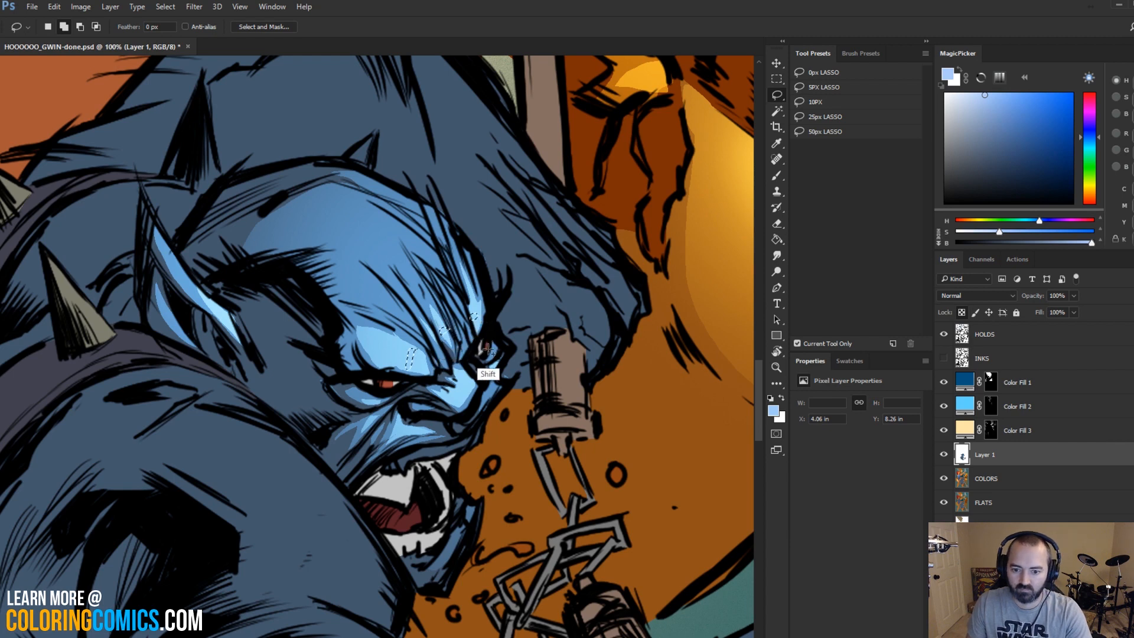
{"action": "left_click_drag", "start_coordinate": [476, 374], "coordinate": [461, 406]}
{"action": "key", "text": "b"}
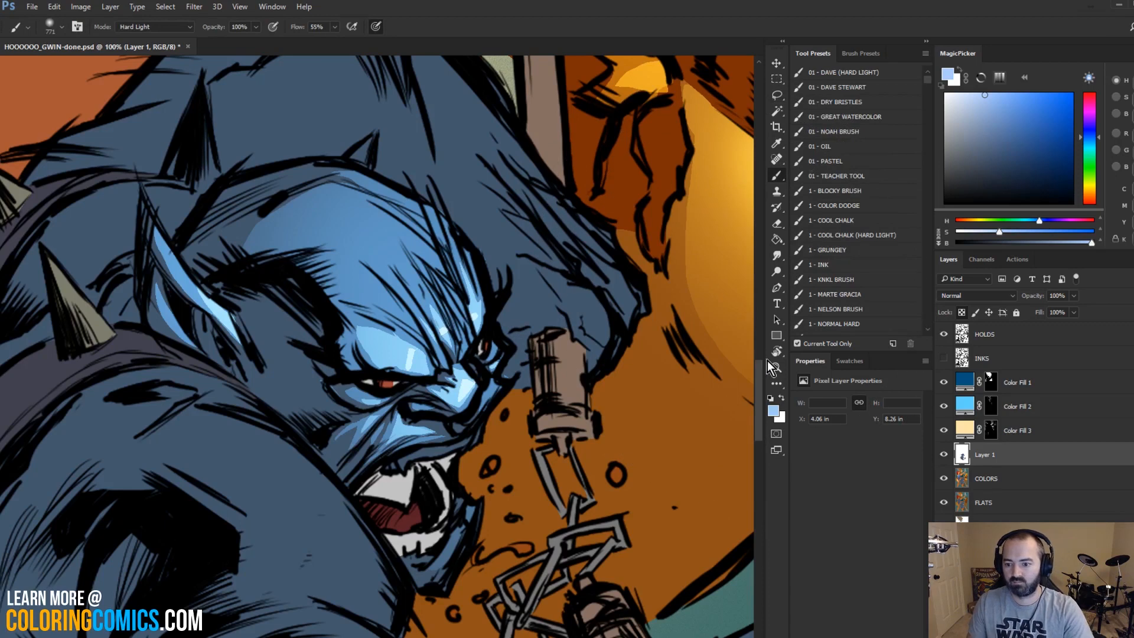
Step: Review the creature's face highlights against the surrounding figures, and reduce the brush to about 240 px
{"action": "key", "text": "l"}
{"action": "scroll", "coordinate": [513, 293], "scroll_direction": "down", "scroll_amount": 2}
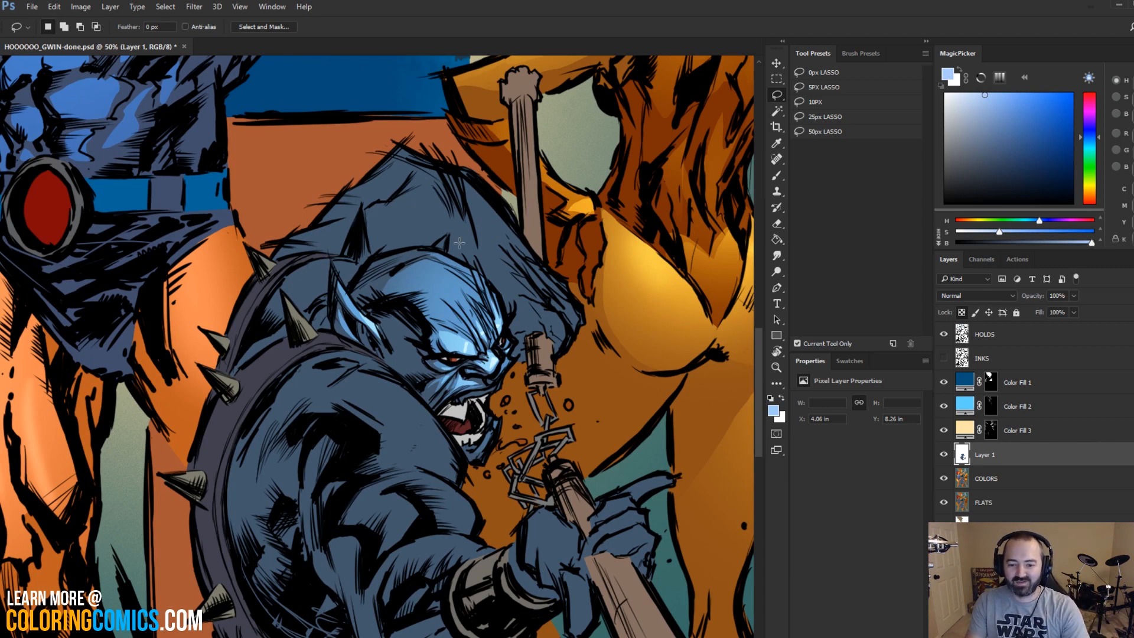
{"action": "scroll", "coordinate": [458, 291], "scroll_direction": "up", "scroll_amount": 1}
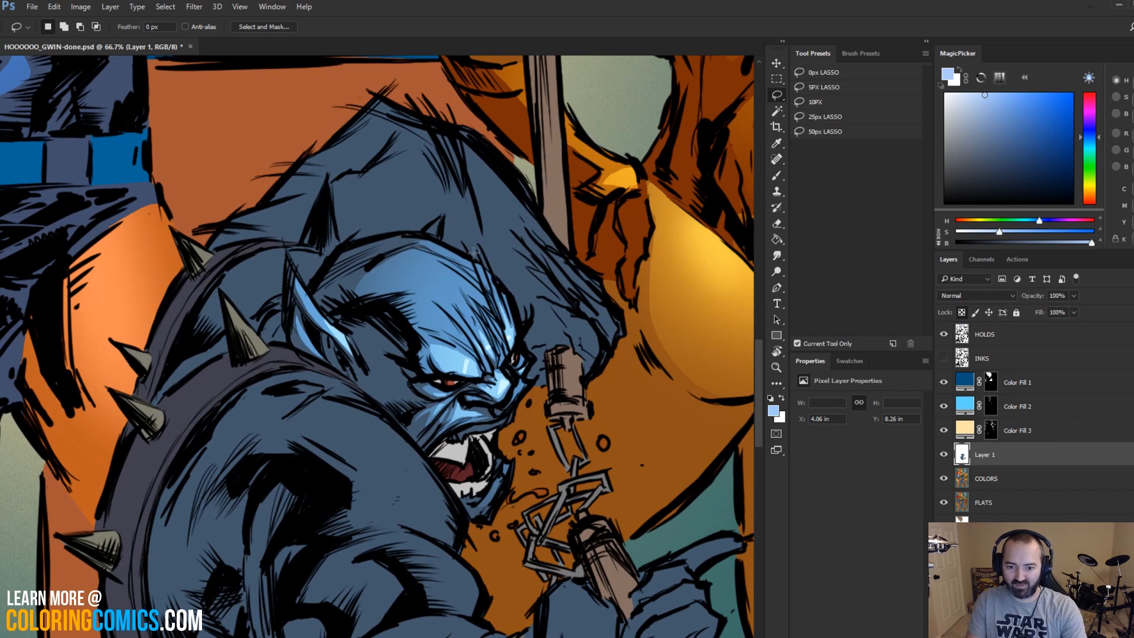
{"action": "key", "text": "b"}
{"action": "mouse_move", "coordinate": [454, 294]}
{"action": "left_mouse_down"}
{"action": "mouse_move", "coordinate": [400, 294]}
{"action": "mouse_move", "coordinate": [418, 306]}
{"action": "mouse_move", "coordinate": [457, 304]}
{"action": "left_mouse_up"}
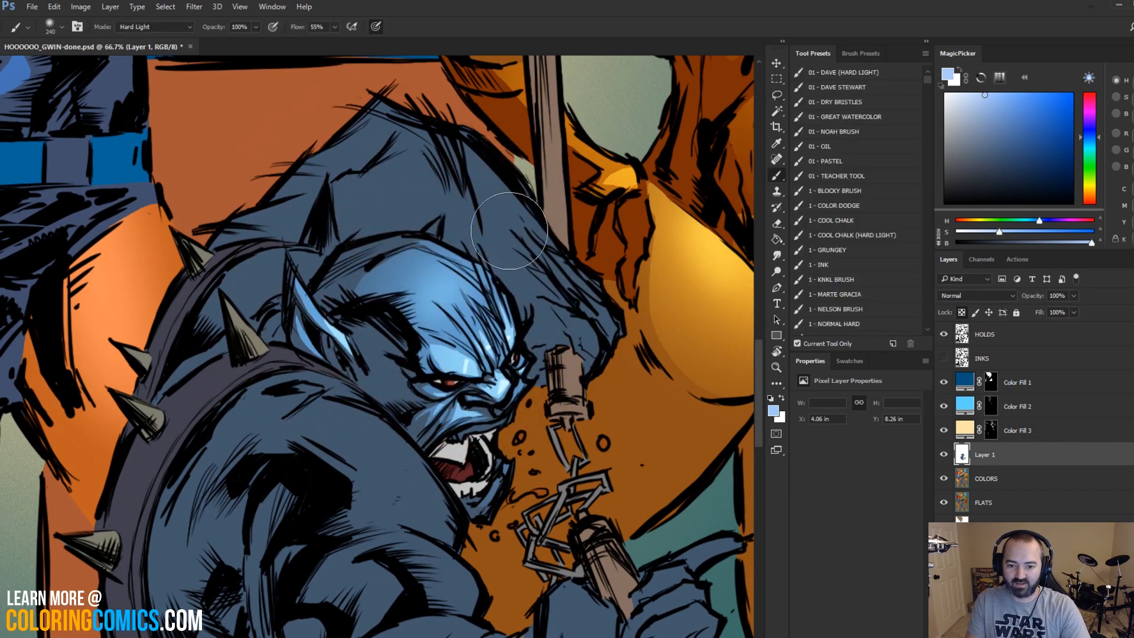
{"action": "key", "text": "l"}
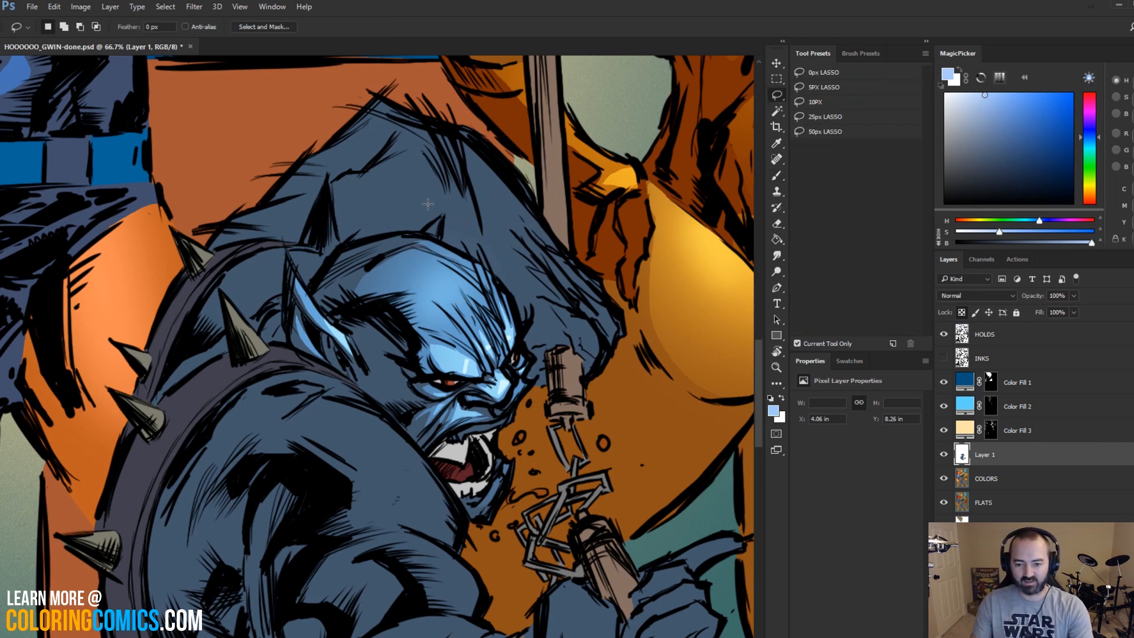
{"action": "left_click", "coordinate": [473, 299], "text": "ctrl"}
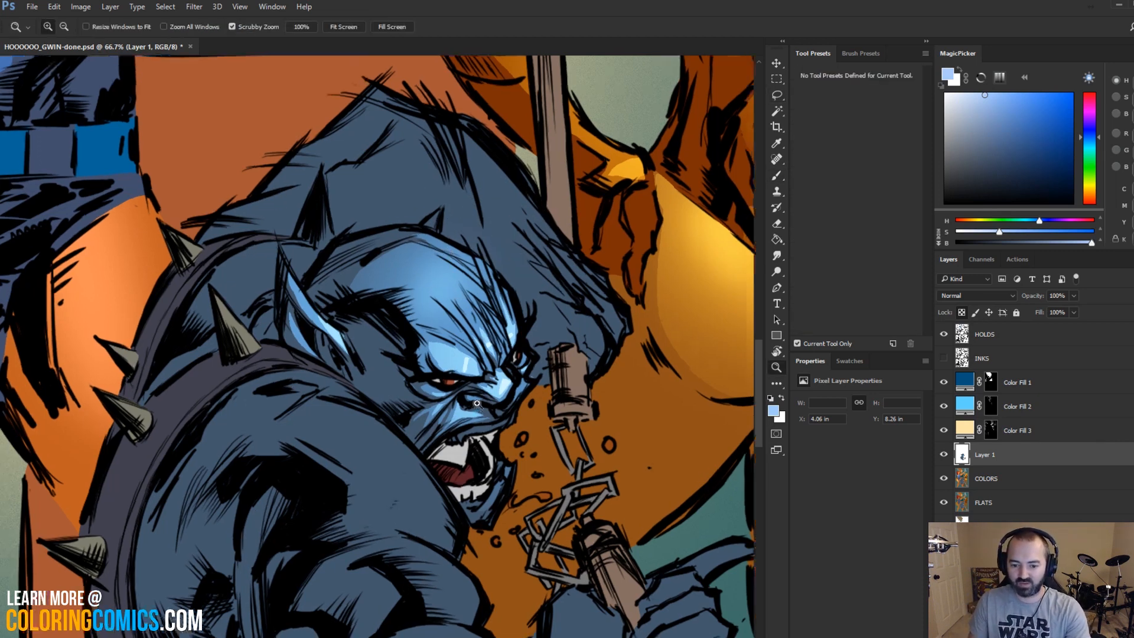
{"action": "left_click_drag", "start_coordinate": [474, 298], "coordinate": [480, 171]}
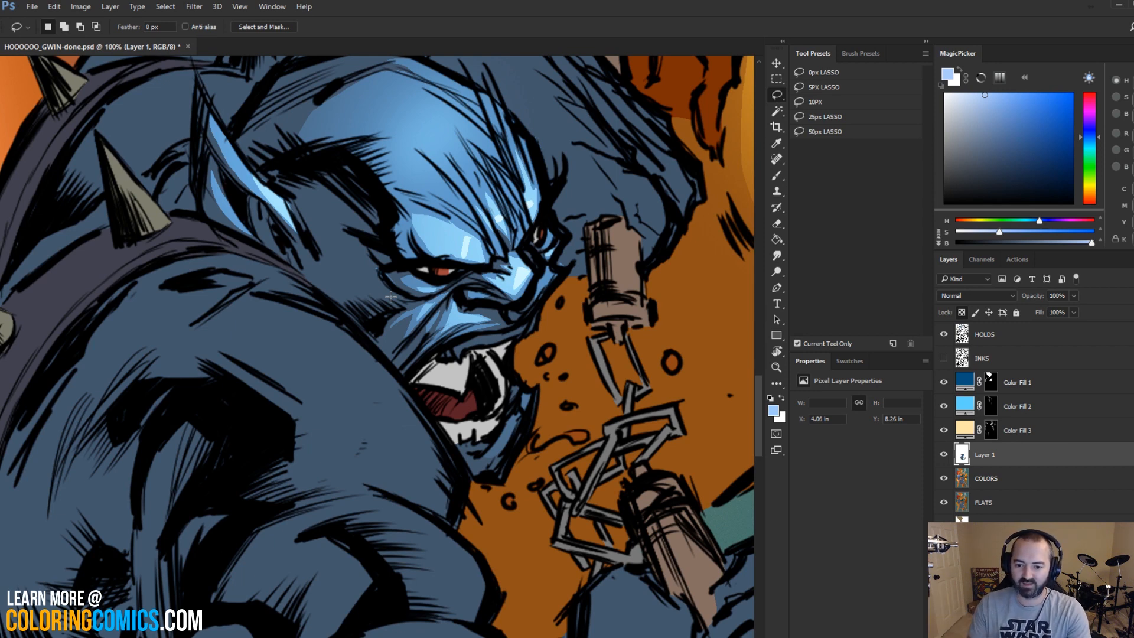
{"action": "scroll", "coordinate": [538, 301], "scroll_direction": "up", "scroll_amount": 1}
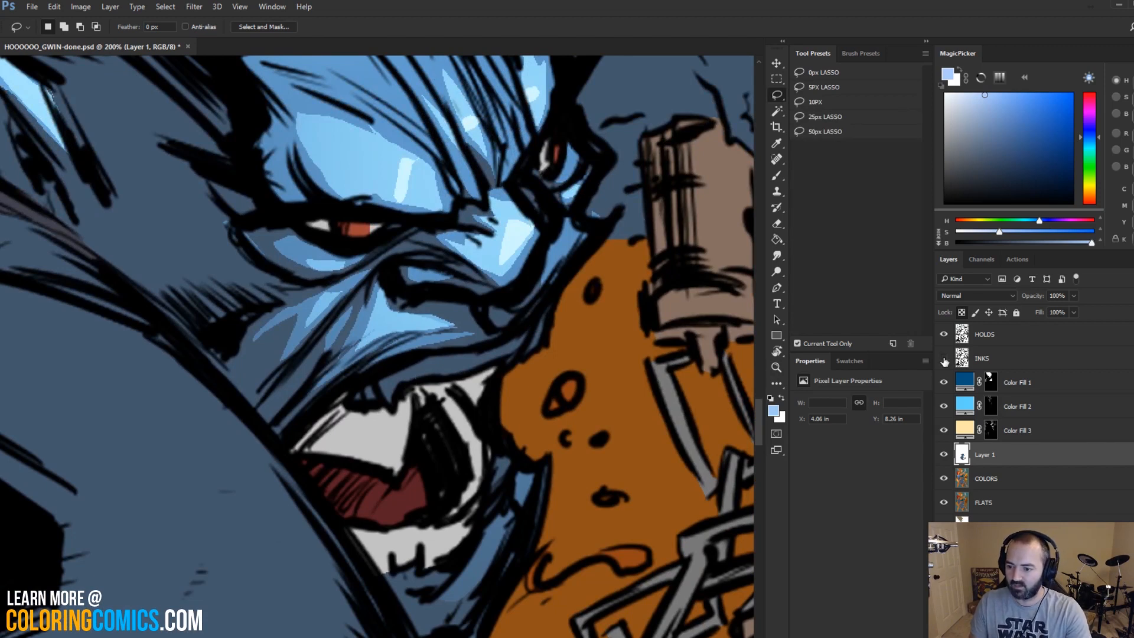
Step: Isolate the HOLDS layer to inspect the line art around the creature's mouth, and restore the other layers' visibility
{"action": "left_click", "coordinate": [945, 336]}
{"action": "left_click", "coordinate": [945, 335]}
{"action": "left_click", "coordinate": [945, 335], "text": "alt"}
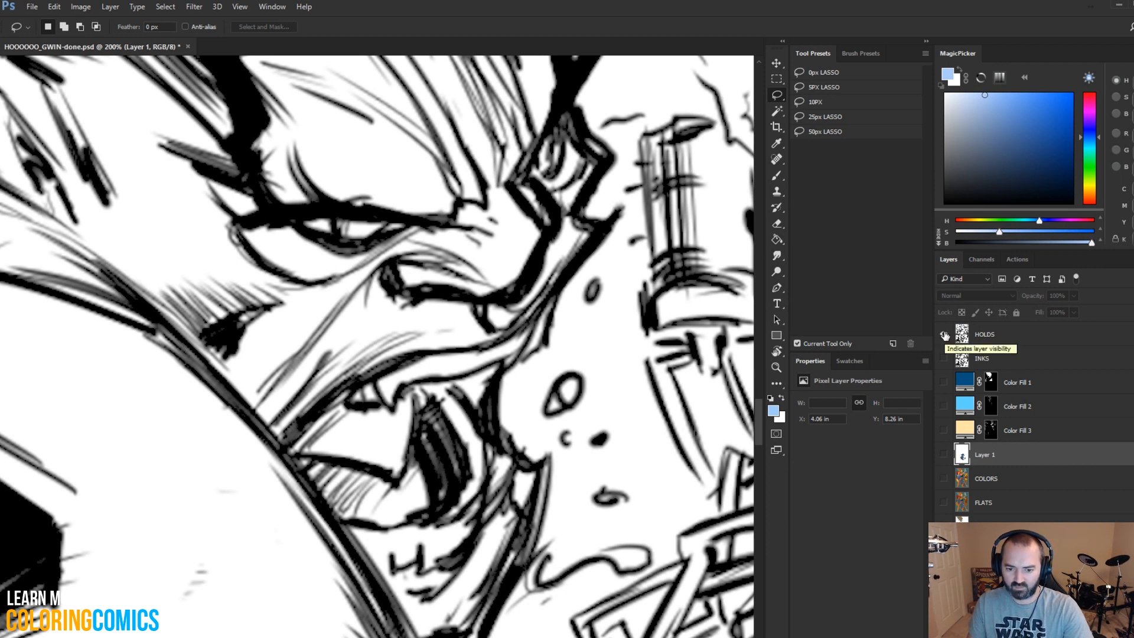
{"action": "left_click", "coordinate": [944, 335], "text": "alt"}
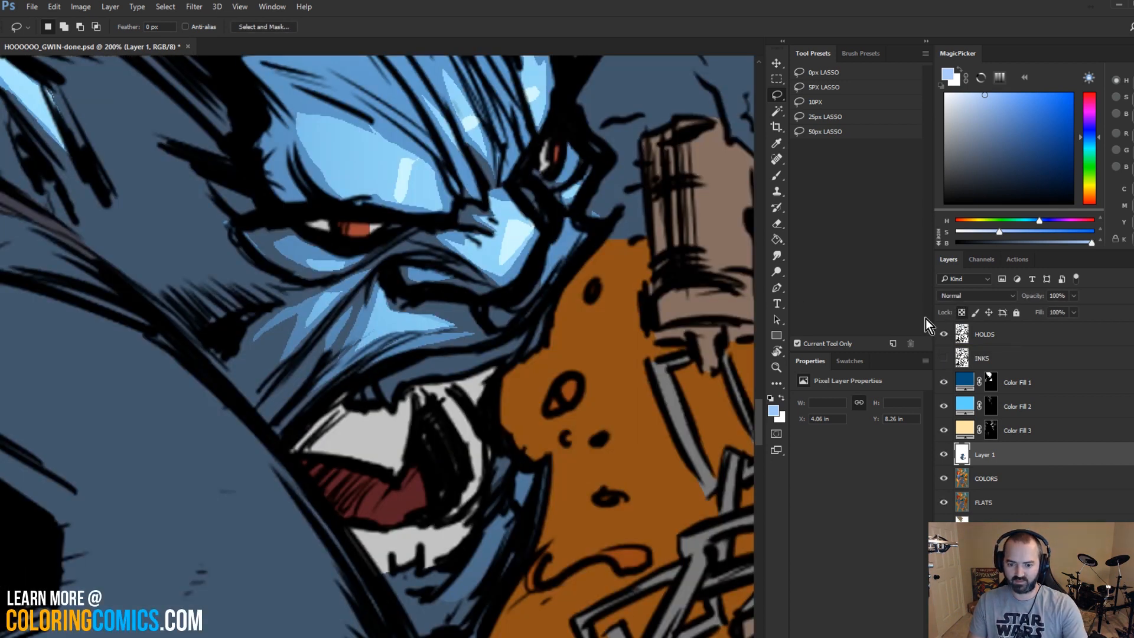
Step: Make Layer 1 active and lasso the strip along the creature's upper lip and upper teeth
{"action": "left_click", "coordinate": [1004, 479]}
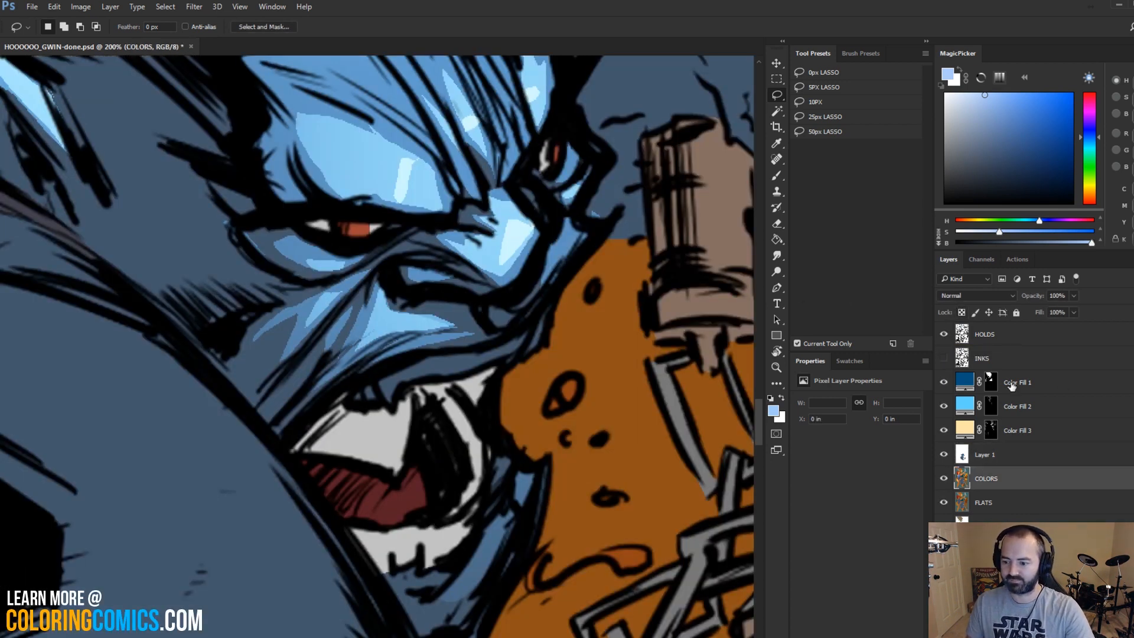
{"action": "key", "text": "b"}
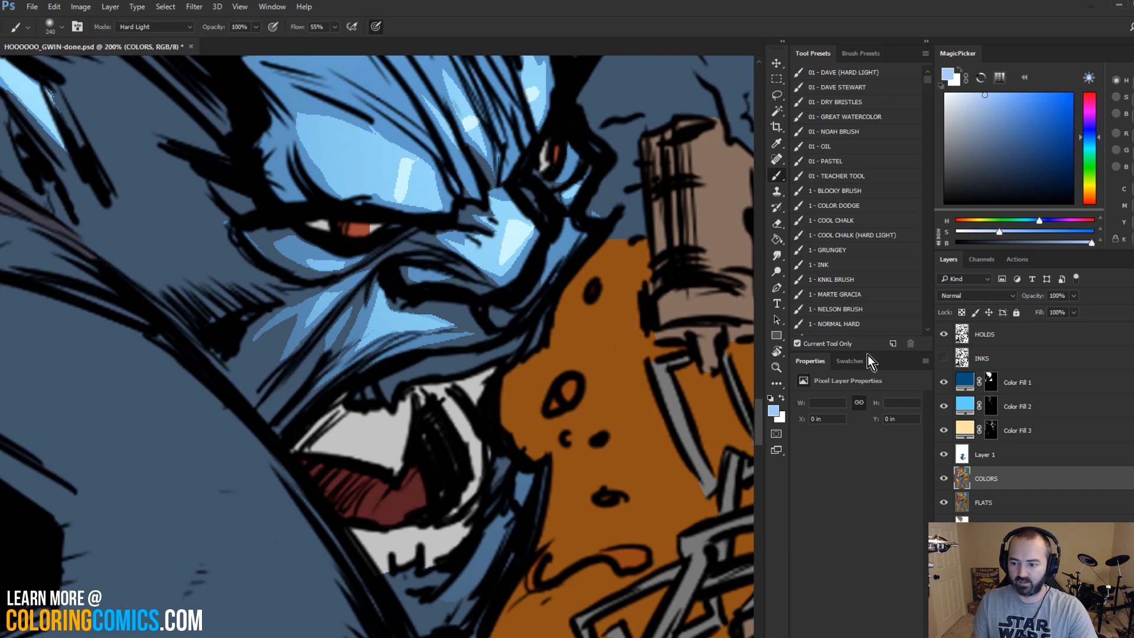
{"action": "right_click", "coordinate": [981, 456]}
{"action": "left_click", "coordinate": [979, 470]}
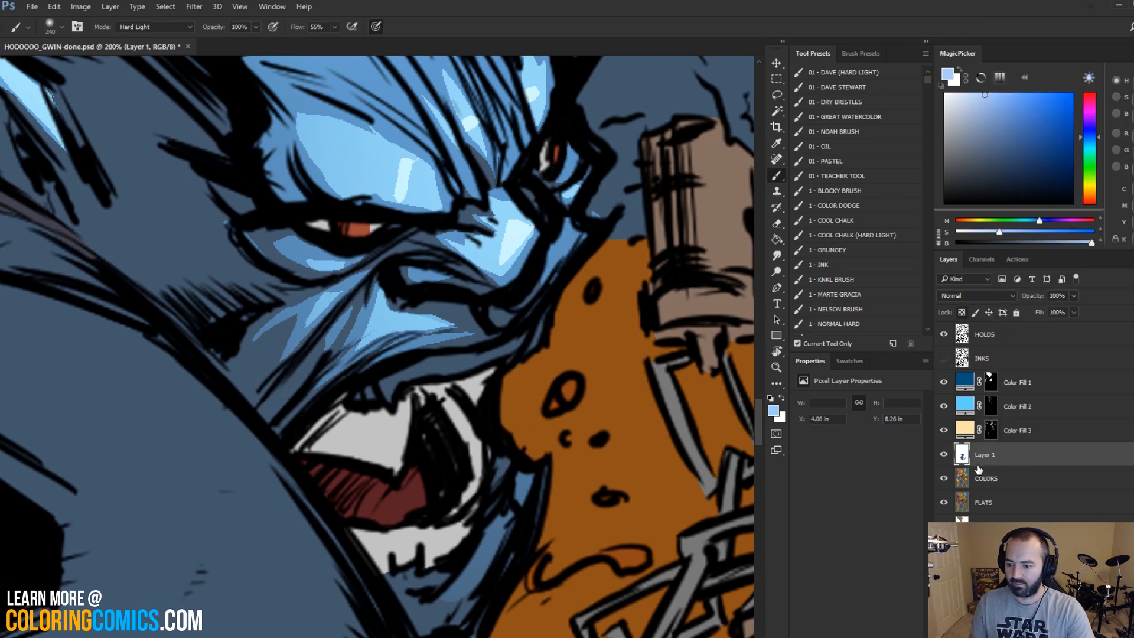
{"action": "key", "text": "l"}
{"action": "mouse_move", "coordinate": [358, 421]}
{"action": "left_mouse_down"}
{"action": "mouse_move", "coordinate": [338, 401]}
{"action": "mouse_move", "coordinate": [388, 367]}
{"action": "left_mouse_up"}
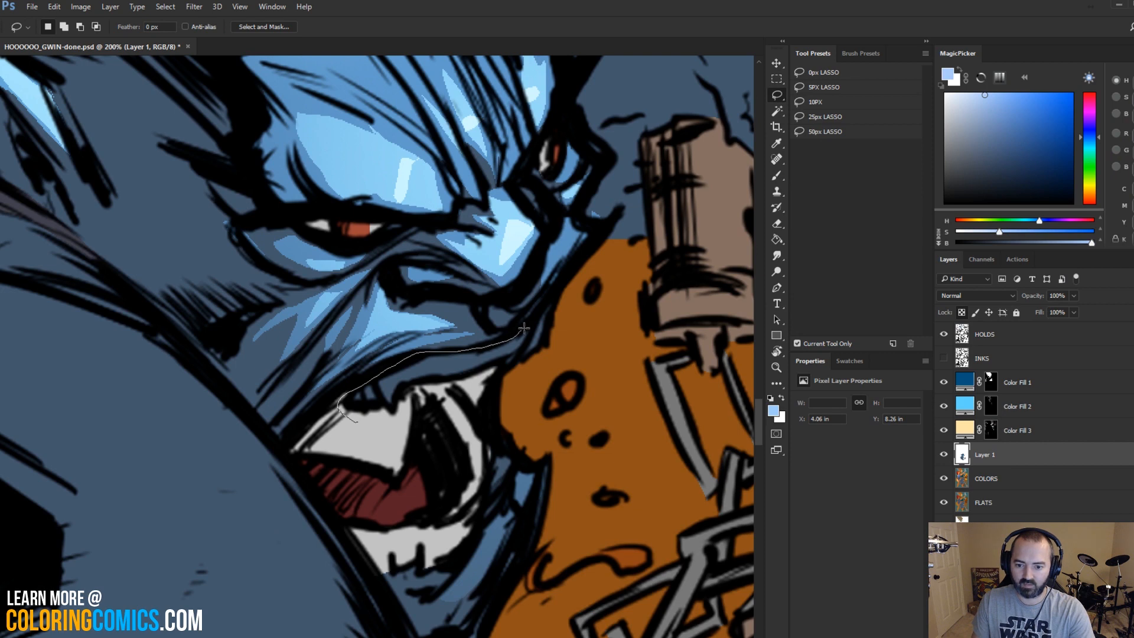
{"action": "mouse_move", "coordinate": [524, 329]}
{"action": "left_mouse_down"}
{"action": "mouse_move", "coordinate": [528, 393]}
{"action": "mouse_move", "coordinate": [407, 424]}
{"action": "left_mouse_up"}
Step: Sample the light grey inside the mouth, paint it over the selected upper strip, and deselect
{"action": "key", "text": "b"}
{"action": "left_click", "coordinate": [374, 433], "text": "alt"}
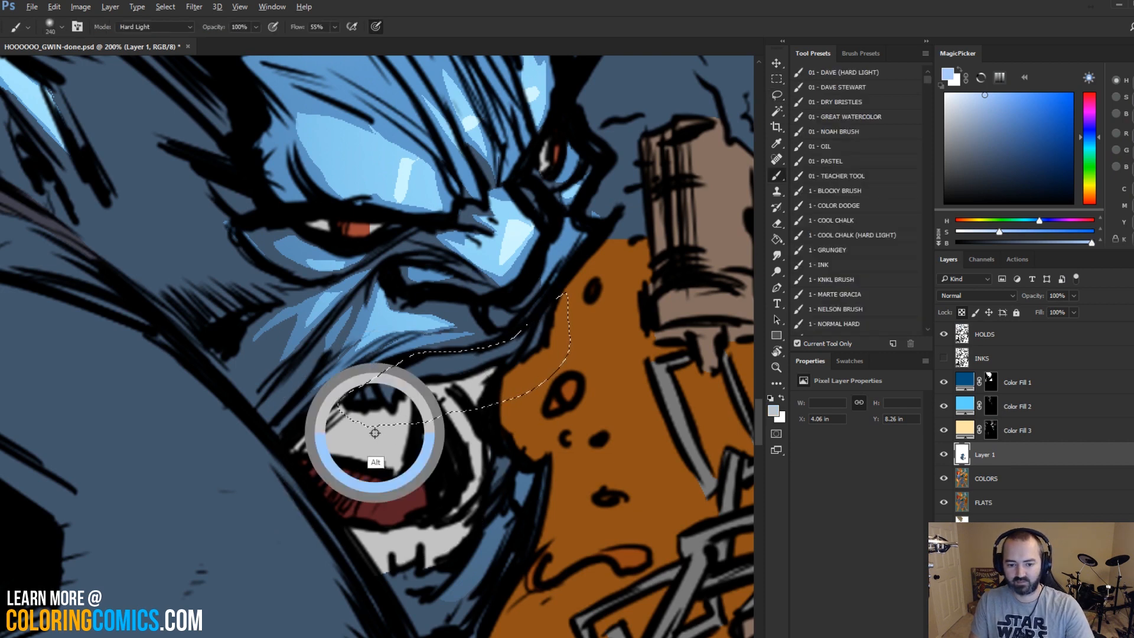
{"action": "key", "text": "shift+b"}
{"action": "left_click_drag", "start_coordinate": [431, 382], "coordinate": [357, 393]}
{"action": "mouse_move", "coordinate": [401, 388]}
{"action": "left_mouse_down"}
{"action": "mouse_move", "coordinate": [385, 393]}
{"action": "mouse_move", "coordinate": [565, 268]}
{"action": "left_mouse_up"}
{"action": "key", "text": "l"}
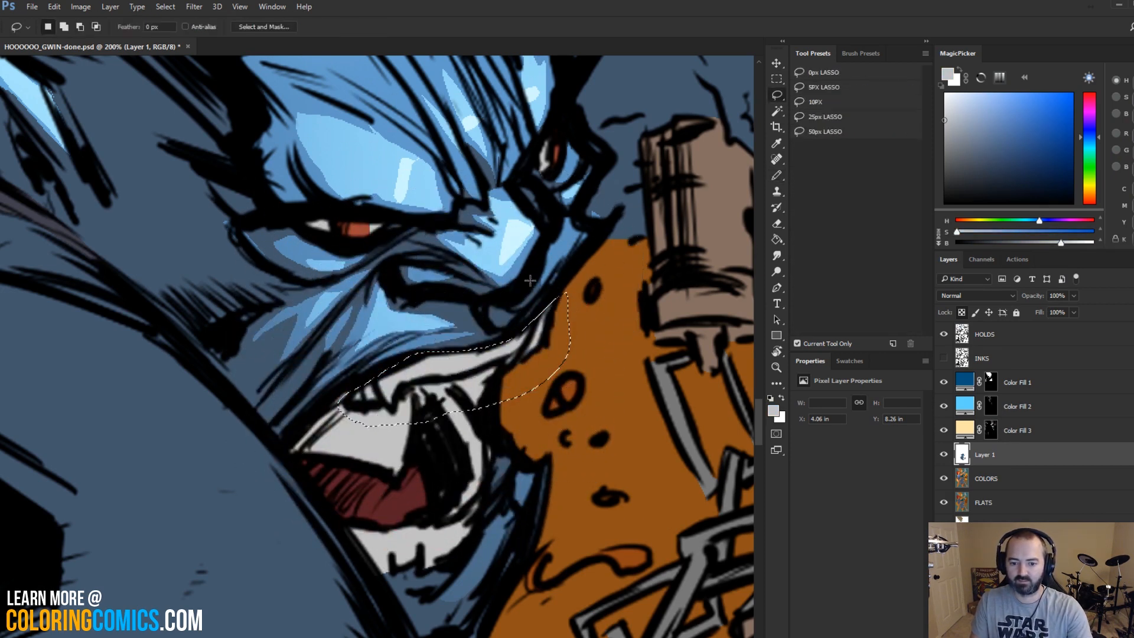
{"action": "key", "text": "ctrl+d"}
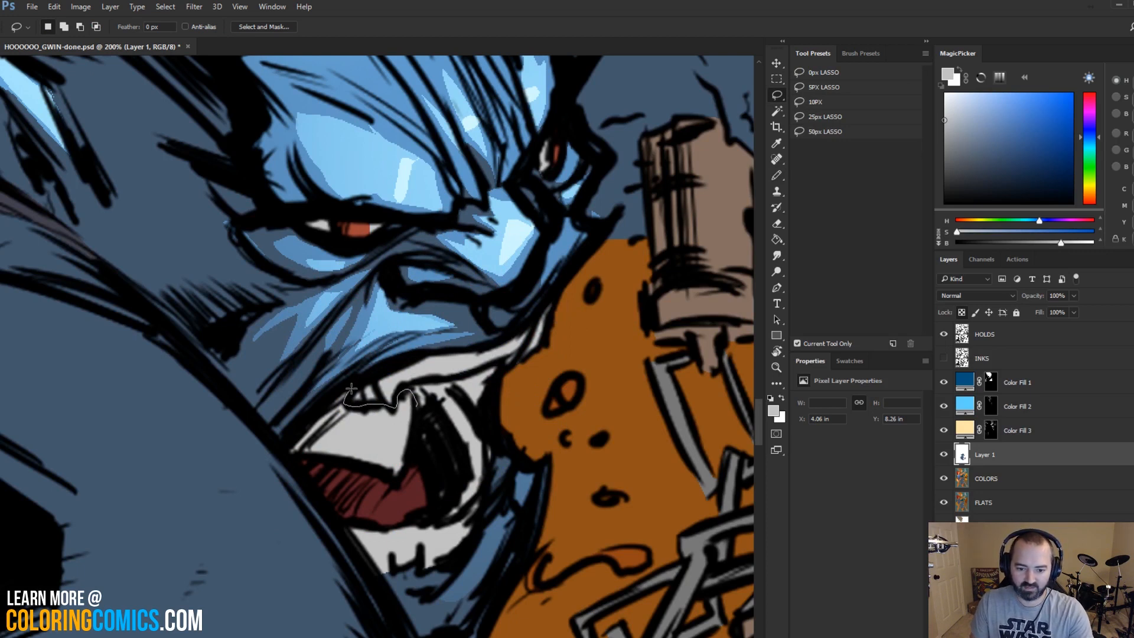
Step: Lasso the large grey shape inside the mouth and brush it on the COLORS layer with a lighter version of the sampled dark red
{"action": "mouse_move", "coordinate": [351, 390]}
{"action": "left_mouse_down"}
{"action": "mouse_move", "coordinate": [285, 449]}
{"action": "mouse_move", "coordinate": [349, 470]}
{"action": "mouse_move", "coordinate": [415, 459]}
{"action": "mouse_move", "coordinate": [416, 413]}
{"action": "left_mouse_up"}
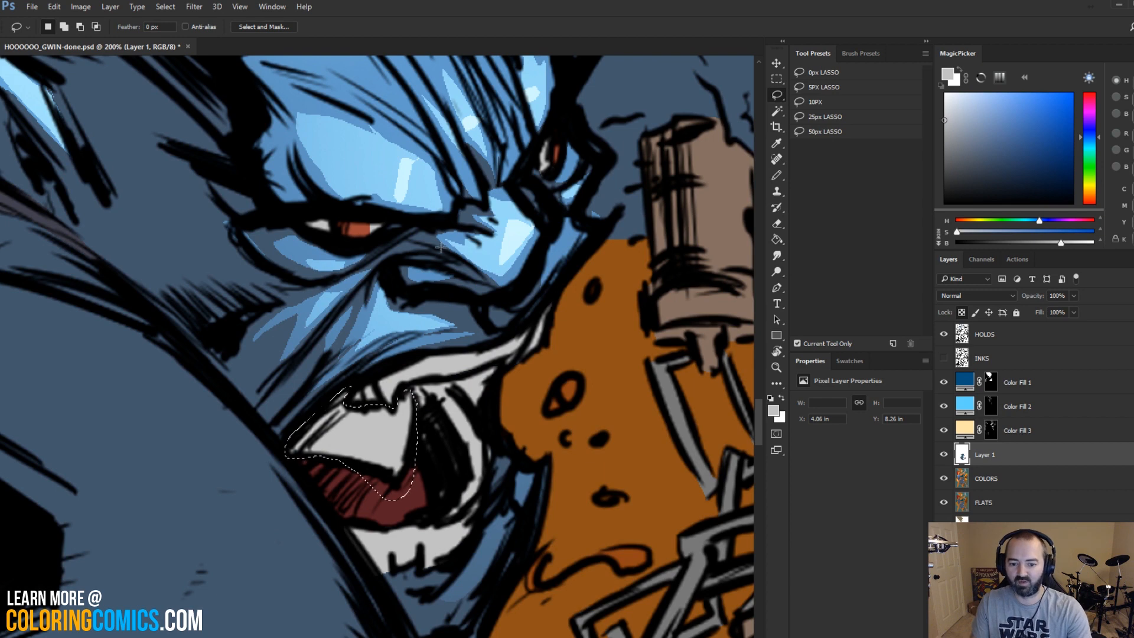
{"action": "key", "text": "b"}
{"action": "left_click", "coordinate": [380, 523], "text": "alt"}
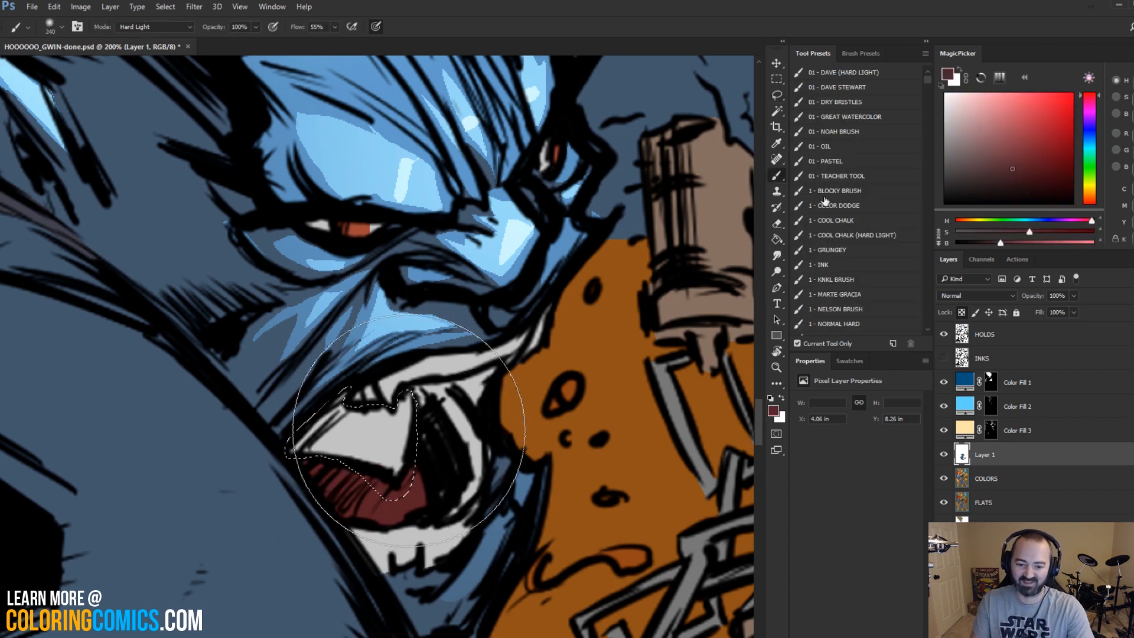
{"action": "left_click", "coordinate": [1016, 138]}
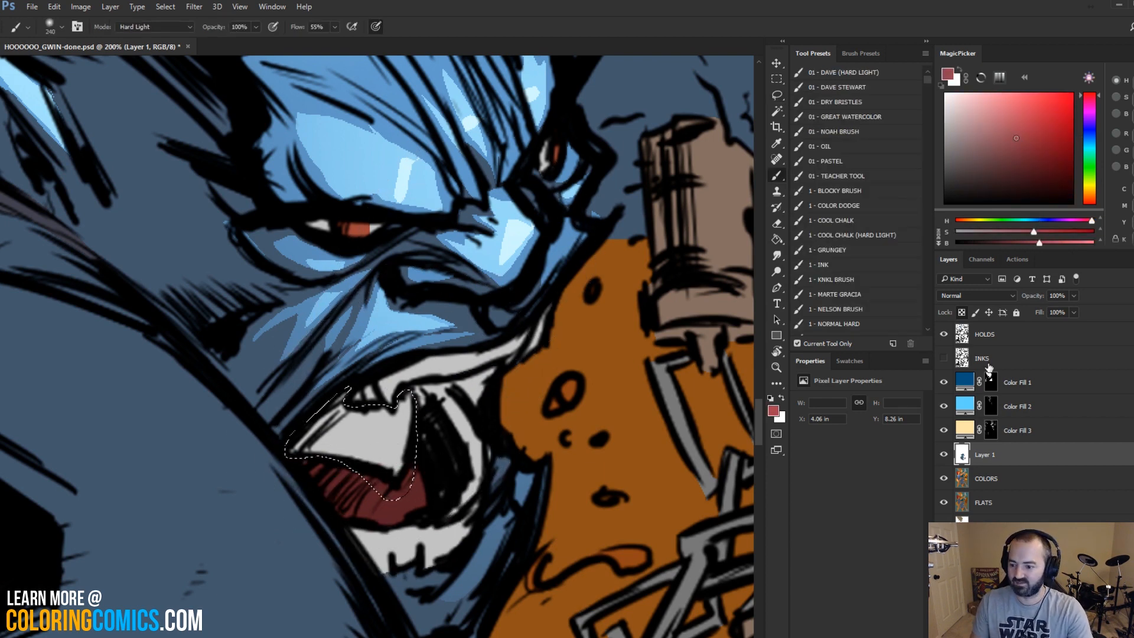
{"action": "left_click", "coordinate": [987, 479]}
{"action": "mouse_move", "coordinate": [378, 370]}
{"action": "left_mouse_down"}
{"action": "mouse_move", "coordinate": [405, 355]}
{"action": "mouse_move", "coordinate": [417, 374]}
{"action": "mouse_move", "coordinate": [440, 363]}
{"action": "left_mouse_up"}
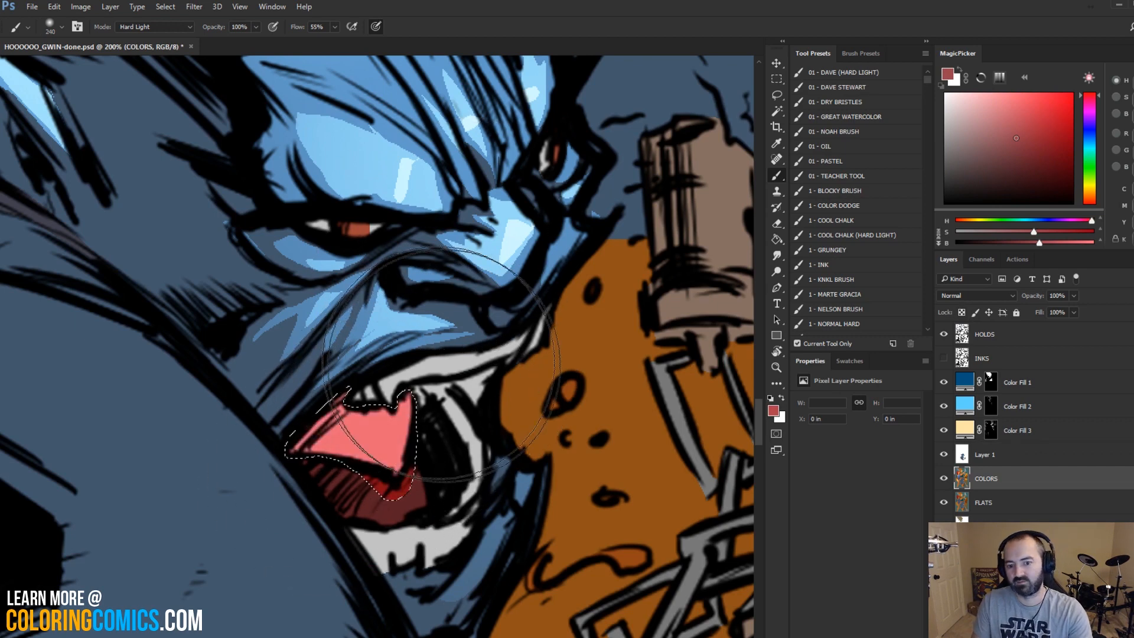
{"action": "key", "text": "ctrl+d"}
Step: Lasso the grey patch at the mouth's corner and cover it with sampled skin blue using the 1 - NORMAL HARD brush preset
{"action": "key", "text": "l"}
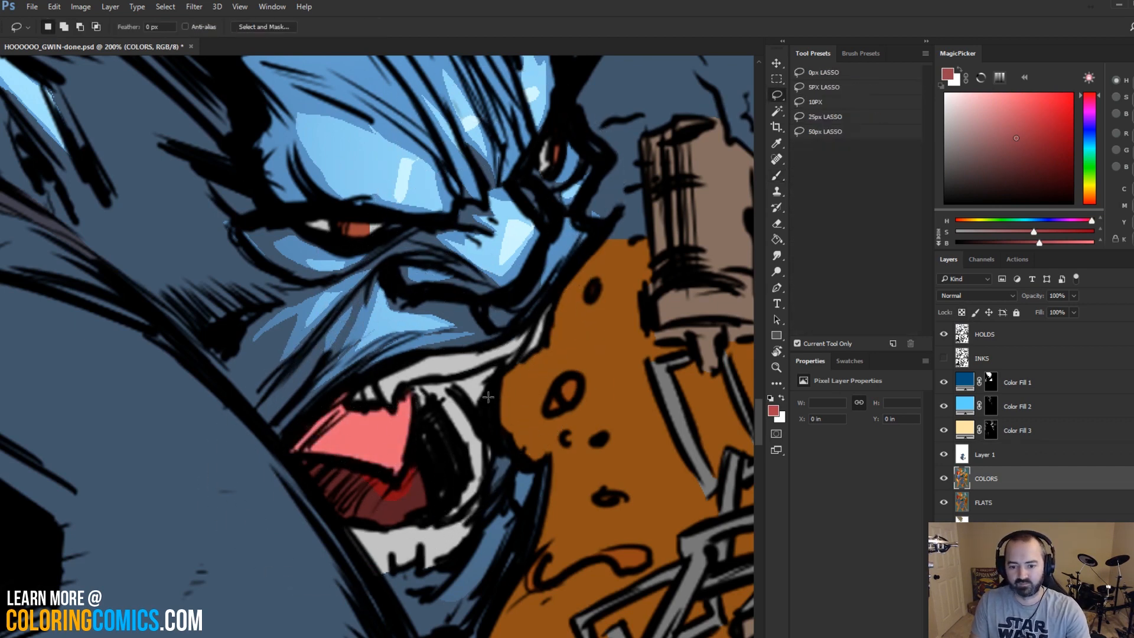
{"action": "mouse_move", "coordinate": [488, 397]}
{"action": "left_mouse_down"}
{"action": "mouse_move", "coordinate": [497, 359]}
{"action": "mouse_move", "coordinate": [452, 382]}
{"action": "mouse_move", "coordinate": [483, 418]}
{"action": "left_mouse_up"}
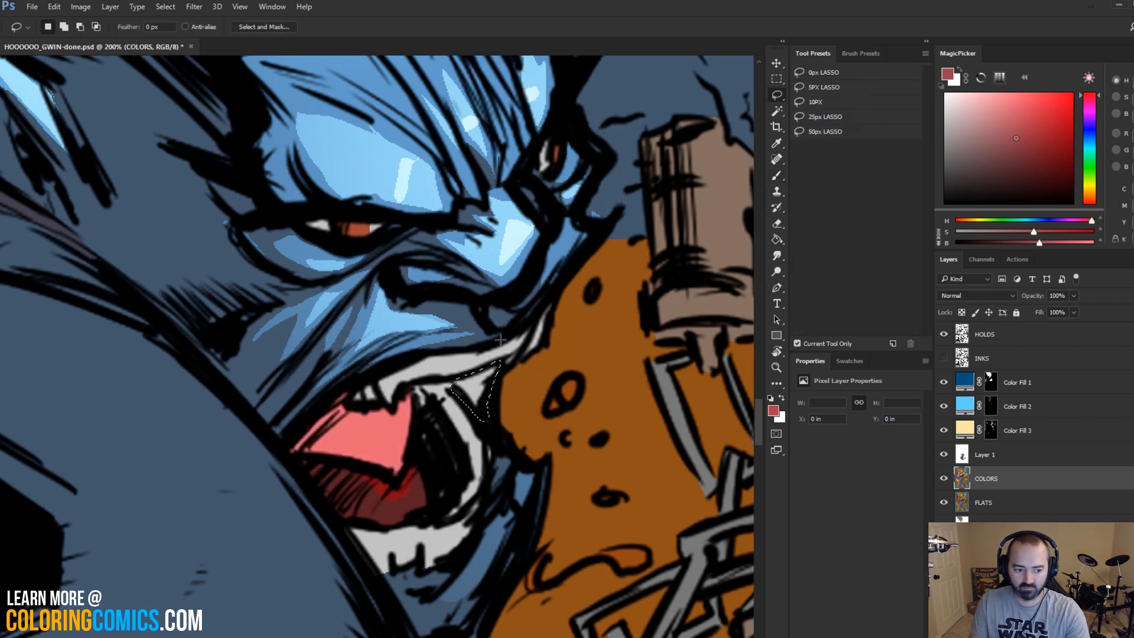
{"action": "key", "text": "b"}
{"action": "key", "text": "alt"}
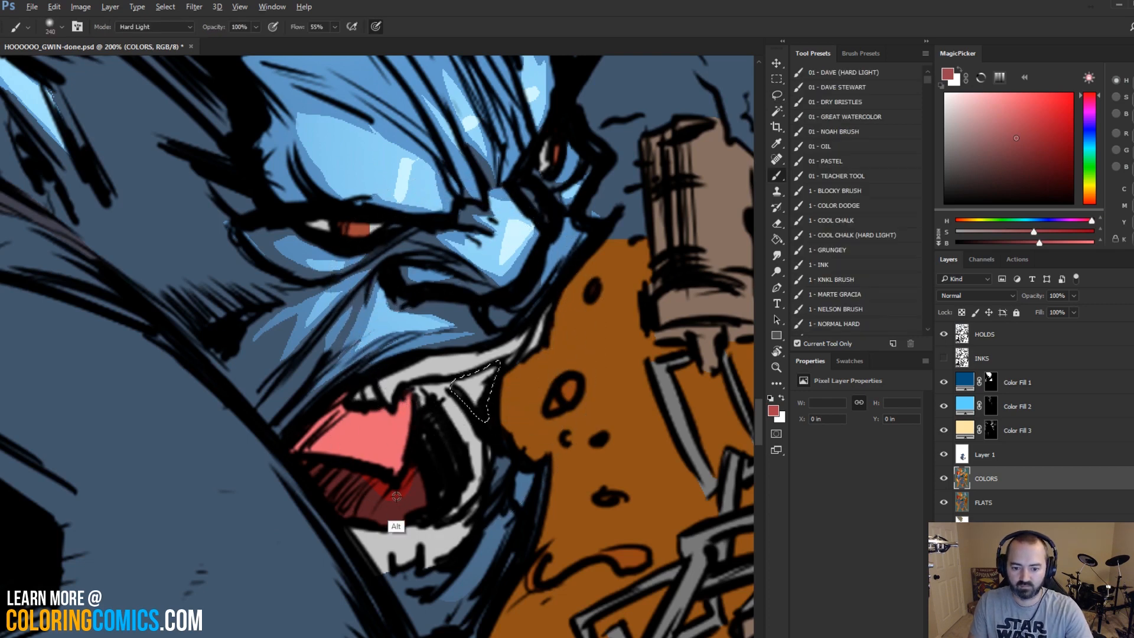
{"action": "left_click", "coordinate": [473, 320], "text": "alt"}
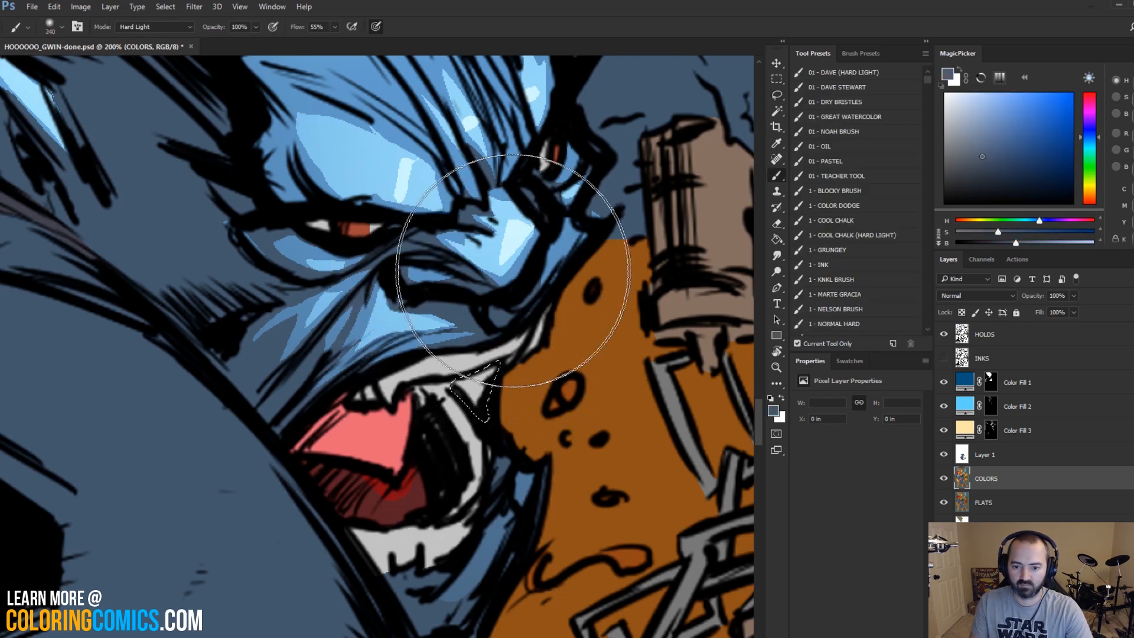
{"action": "left_click", "coordinate": [500, 365]}
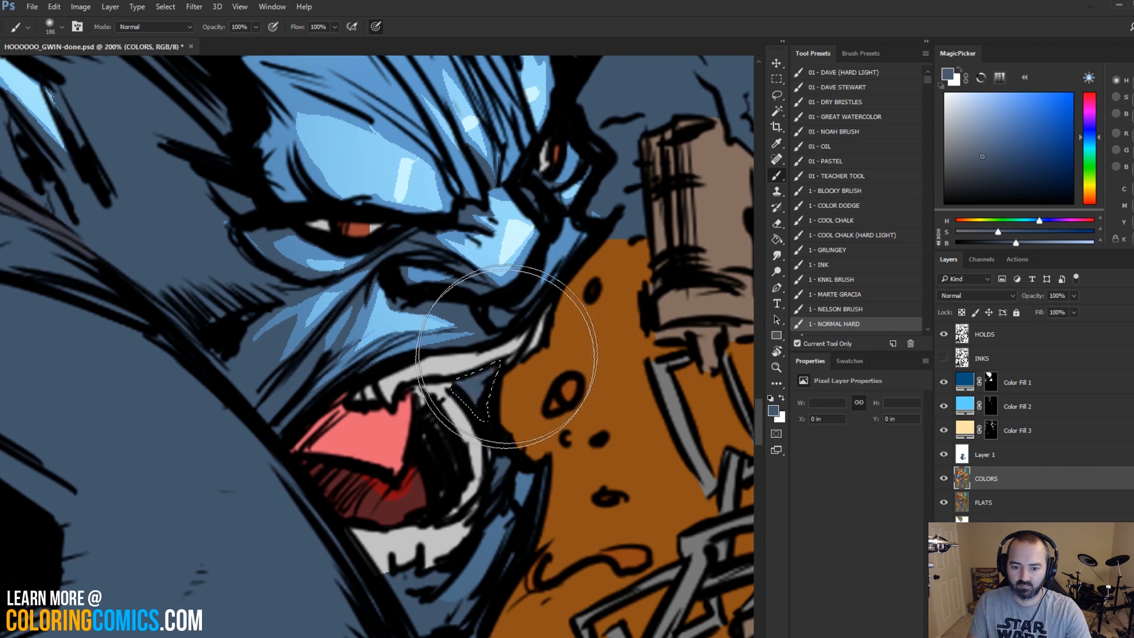
{"action": "key", "text": "ctrl+d"}
Step: Lasso the bright red spill in the lower mouth, paint over it with the sampled dark red, and deselect
{"action": "key", "text": "l"}
{"action": "mouse_move", "coordinate": [409, 460]}
{"action": "left_mouse_down"}
{"action": "mouse_move", "coordinate": [362, 509]}
{"action": "mouse_move", "coordinate": [414, 456]}
{"action": "left_mouse_up"}
{"action": "key", "text": "b"}
{"action": "left_click", "coordinate": [390, 490], "text": "alt"}
{"action": "key", "text": "ctrl+d"}
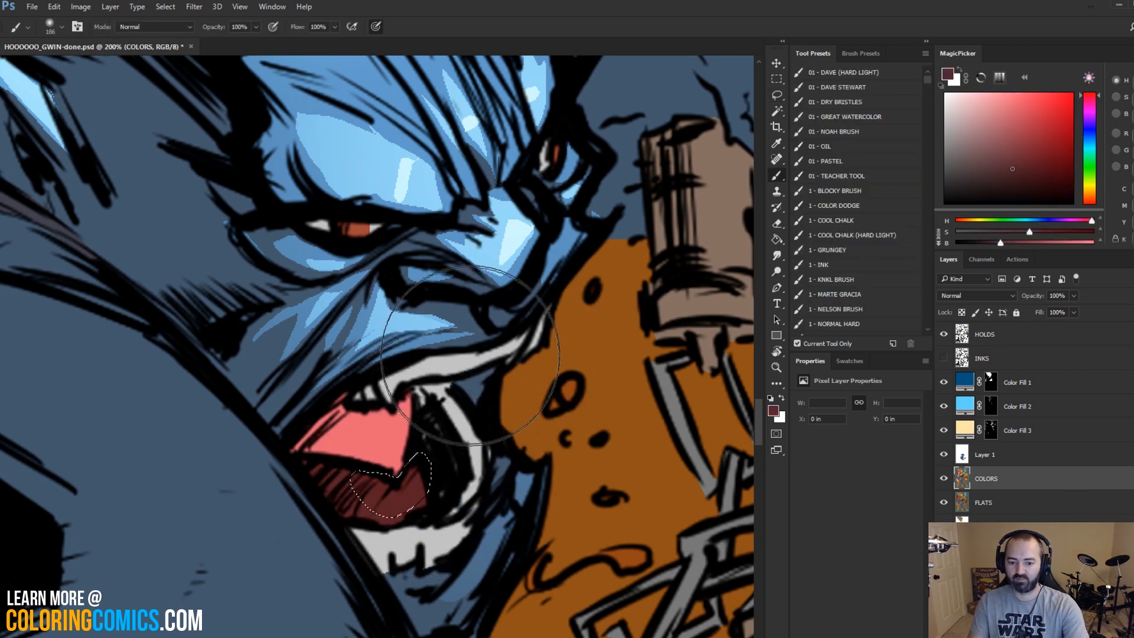
Step: Try selecting the pink area inside the mouth with the Magic Wand on the COLORS layer
{"action": "key", "text": "l"}
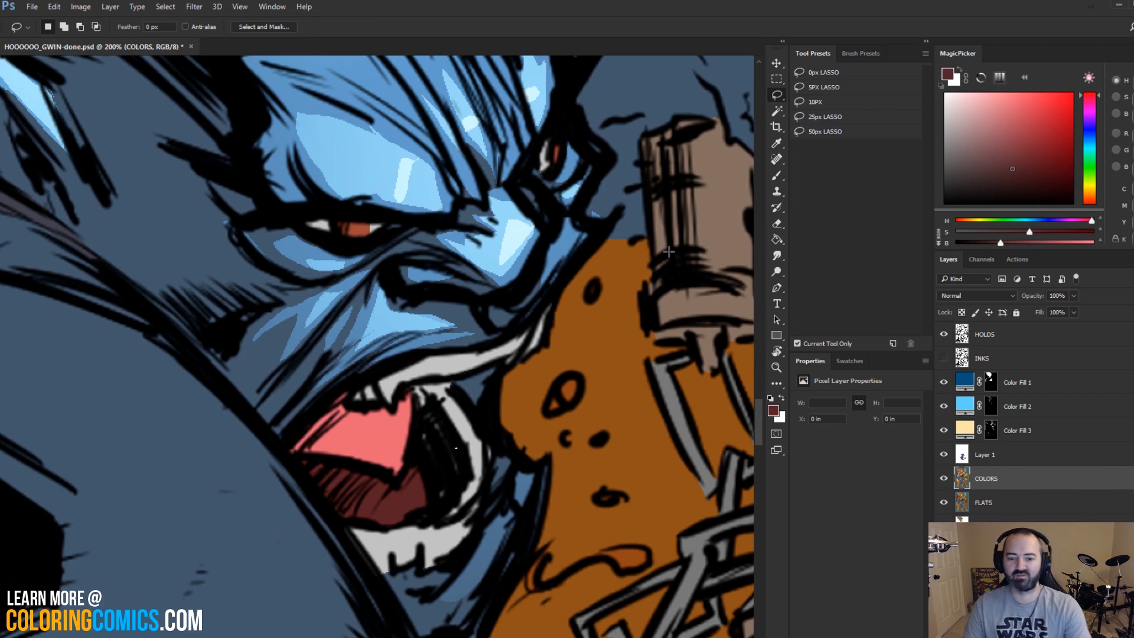
{"action": "left_click", "coordinate": [776, 367]}
{"action": "left_click", "coordinate": [413, 376], "text": "alt"}
{"action": "left_click", "coordinate": [412, 362], "text": "alt"}
{"action": "left_click", "coordinate": [411, 362]}
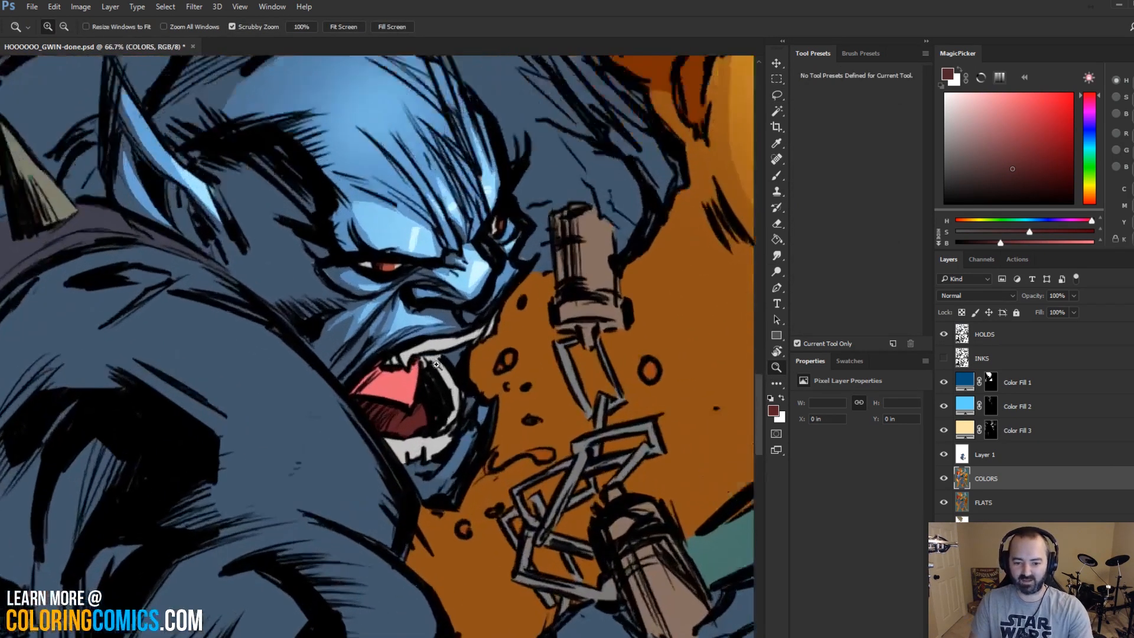
{"action": "left_click", "coordinate": [411, 362]}
{"action": "key", "text": "b"}
{"action": "key", "text": "w"}
{"action": "left_click", "coordinate": [393, 396]}
{"action": "key", "text": "ctrl+d"}
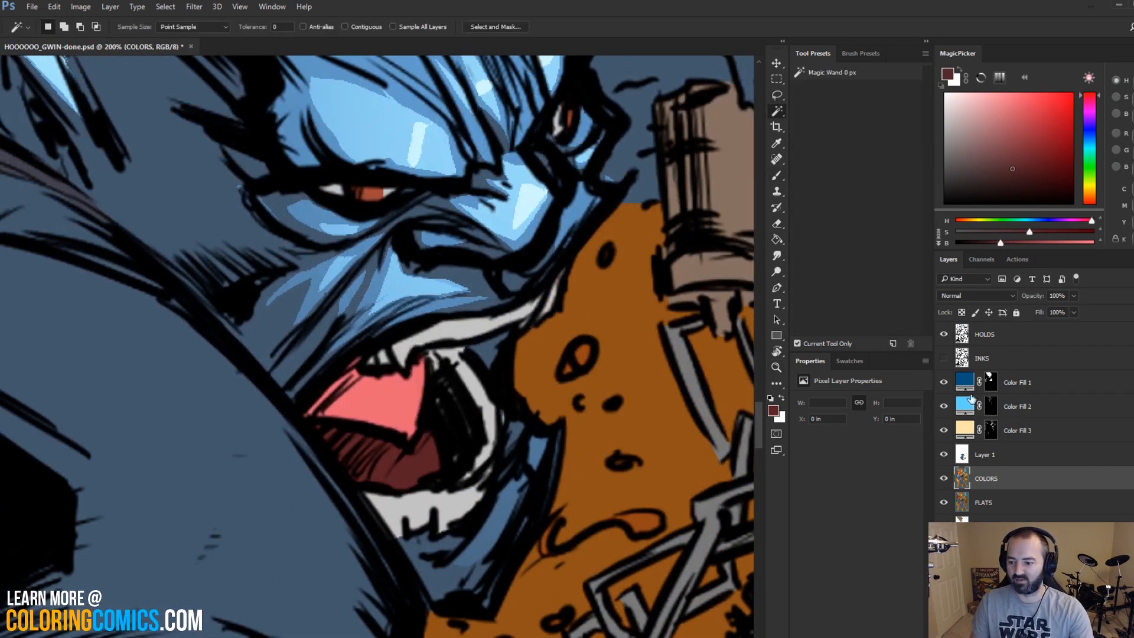
{"action": "key", "text": "alt+bracketleft"}
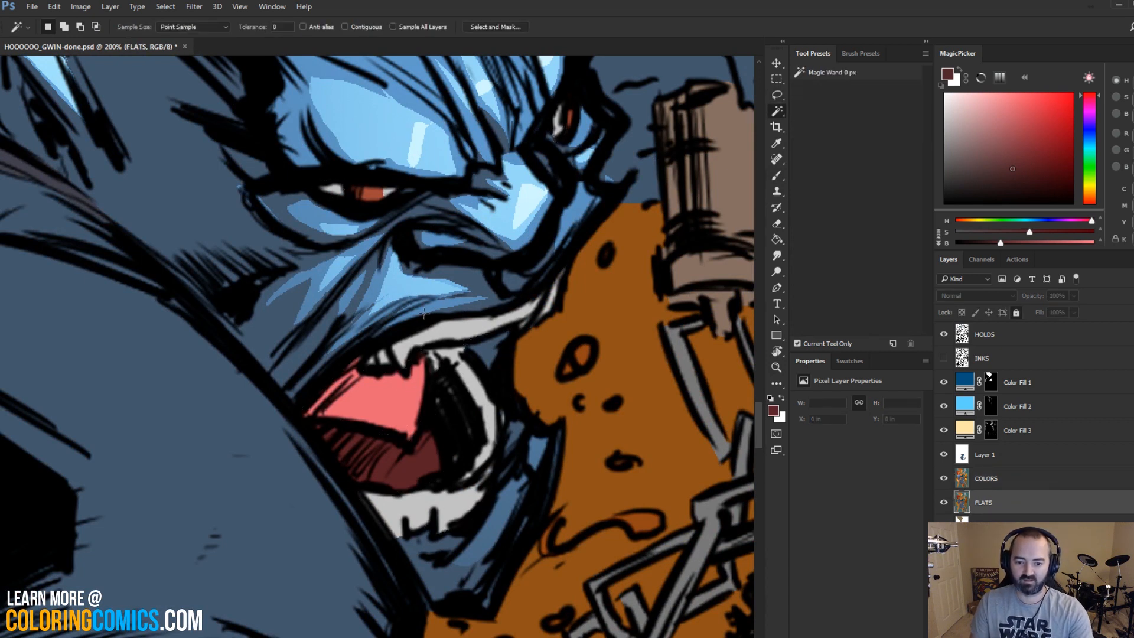
{"action": "key", "text": "l"}
{"action": "key", "text": "w"}
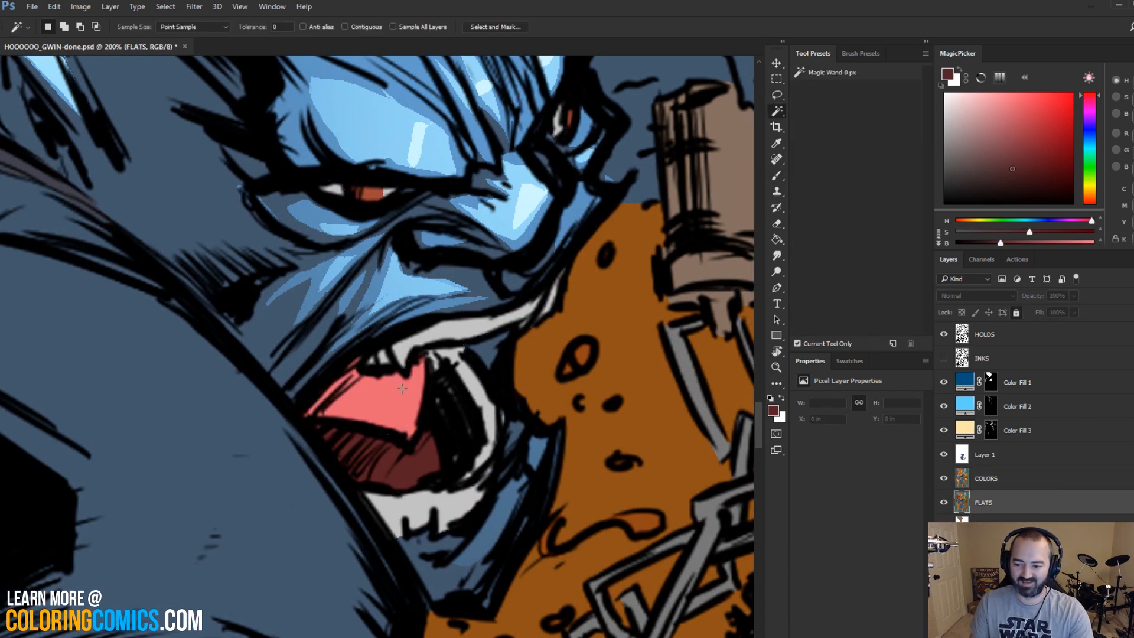
{"action": "key", "text": "alt+bracketright"}
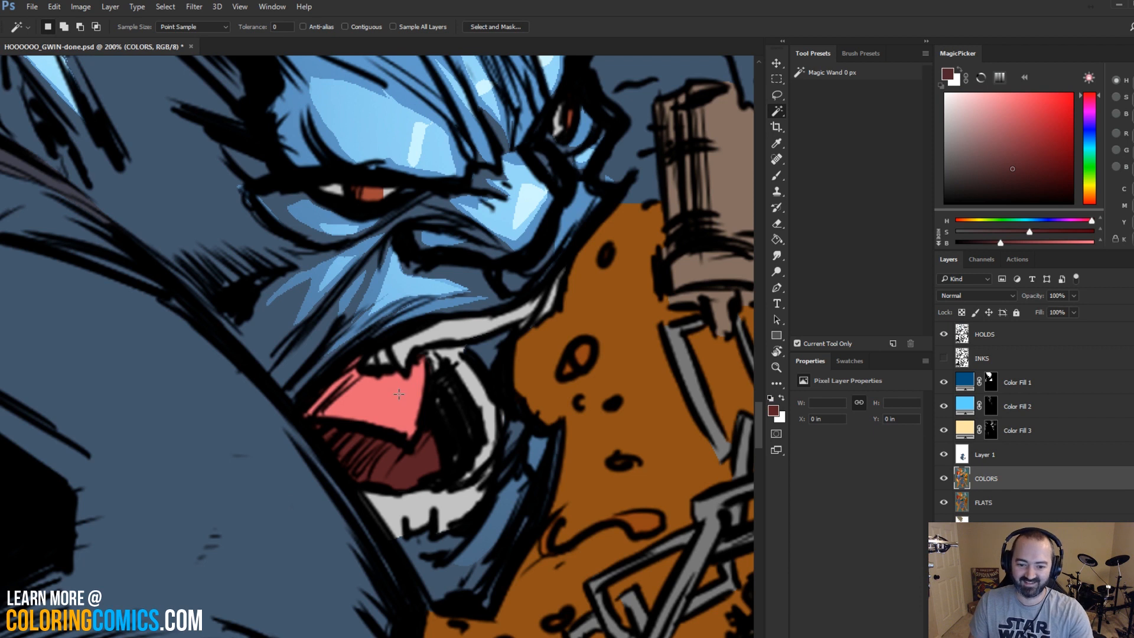
{"action": "left_click", "coordinate": [419, 381]}
{"action": "key", "text": "ctrl+d"}
Step: Lasso the pink area inside the mouth on the COLORS layer and darken it to a deeper red with Hue/Saturation
{"action": "key", "text": "l"}
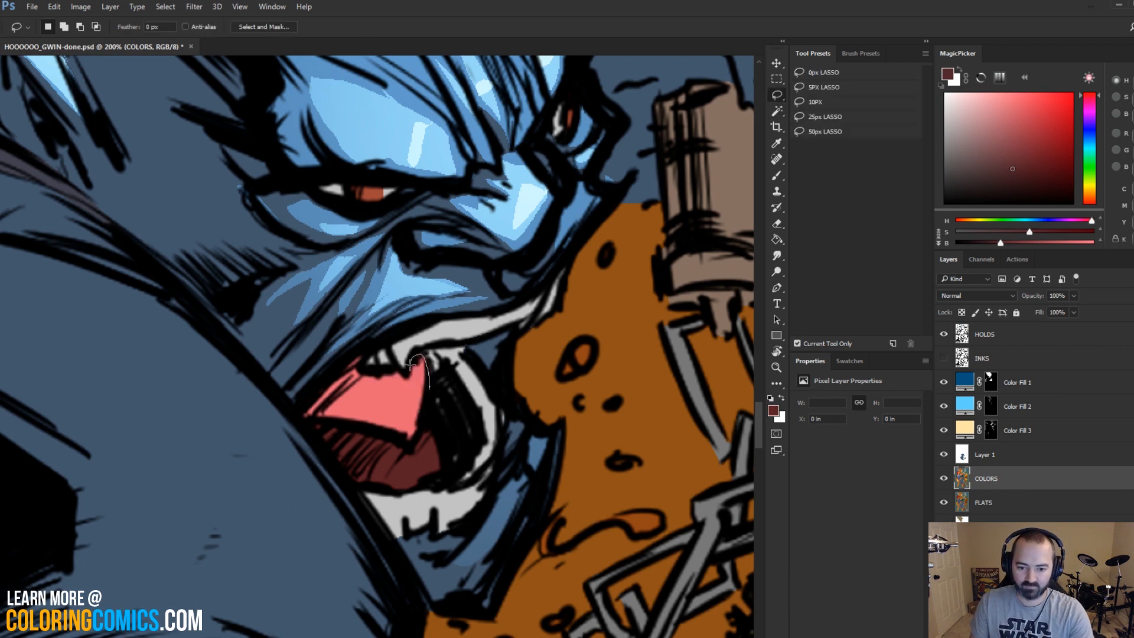
{"action": "mouse_move", "coordinate": [366, 370]}
{"action": "left_mouse_down"}
{"action": "mouse_move", "coordinate": [298, 417]}
{"action": "mouse_move", "coordinate": [412, 441]}
{"action": "mouse_move", "coordinate": [430, 384]}
{"action": "left_mouse_up"}
{"action": "key", "text": "ctrl+u"}
{"action": "left_click_drag", "start_coordinate": [886, 213], "coordinate": [871, 218]}
{"action": "left_click", "coordinate": [1030, 100]}
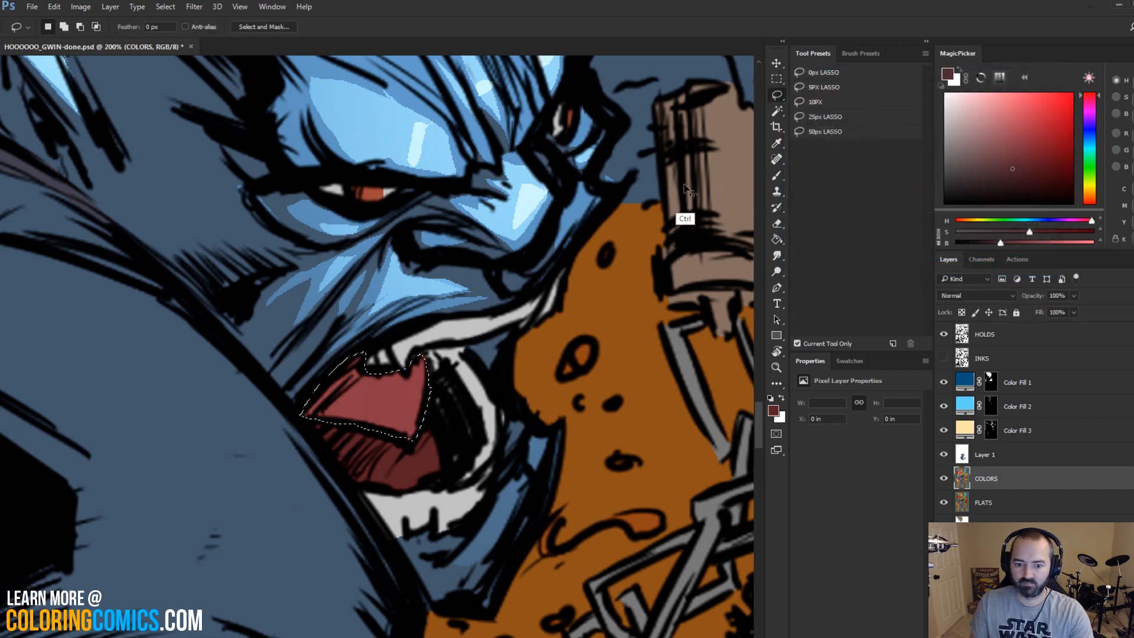
Step: Brush a soft light pink highlight onto the darkened red area inside the mouth using the 1 - MARTE GRACIA brush preset
{"action": "key", "text": "b"}
{"action": "left_click", "coordinate": [999, 111]}
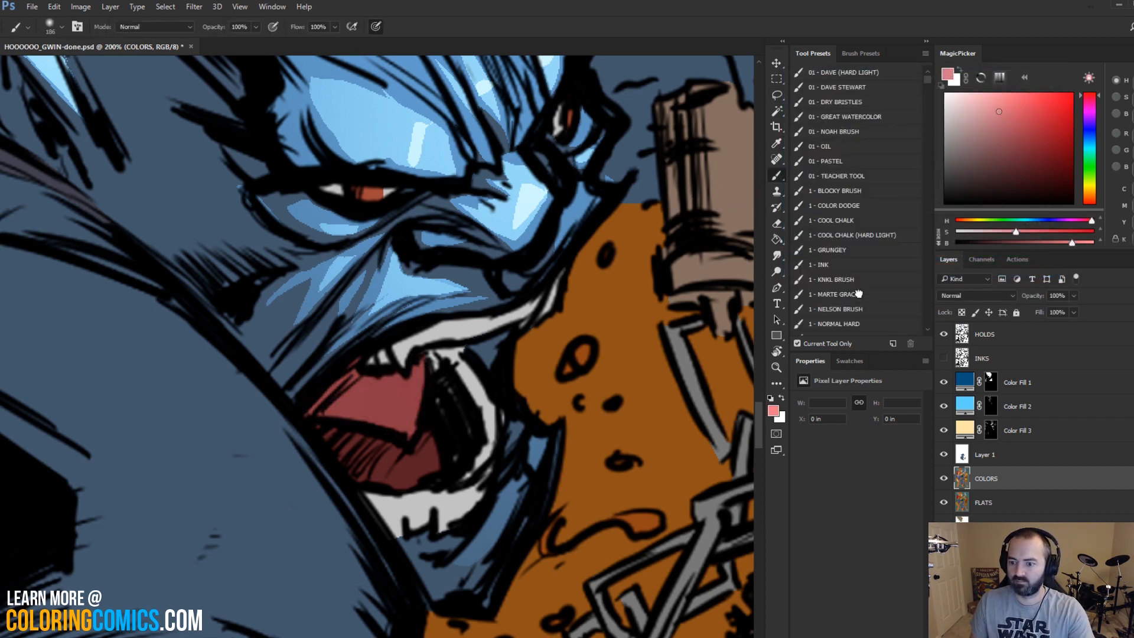
{"action": "left_click", "coordinate": [839, 294]}
{"action": "right_click", "coordinate": [451, 392], "text": "alt"}
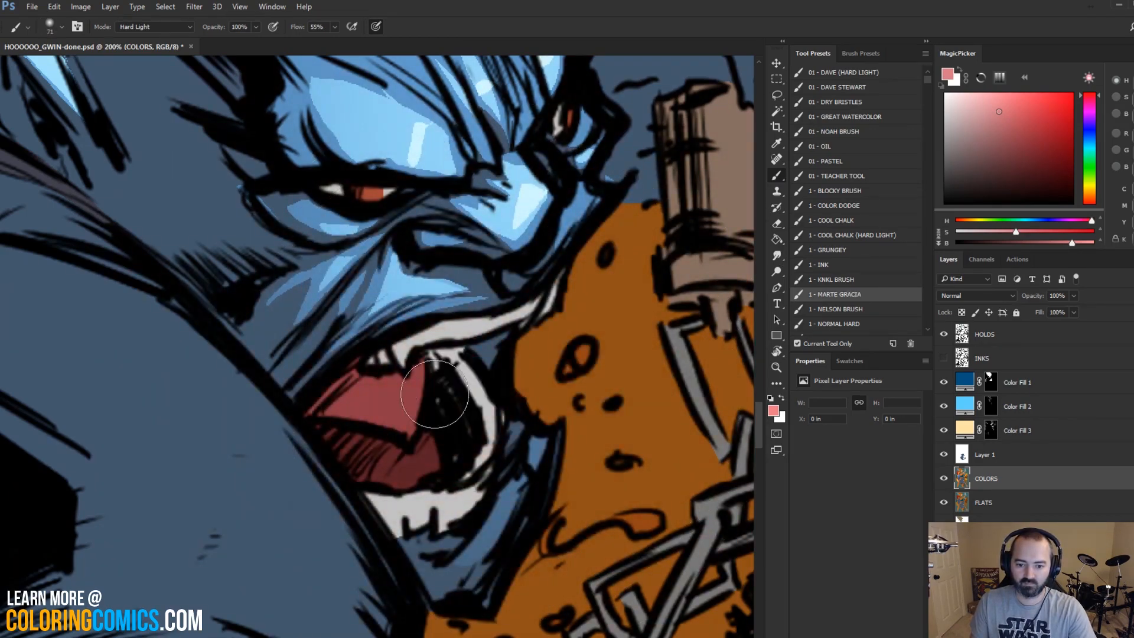
{"action": "left_click_drag", "start_coordinate": [435, 394], "coordinate": [366, 437]}
Step: Make Layer 1 active and lasso the lit area of the blue creature's near shoulder
{"action": "key", "text": "l"}
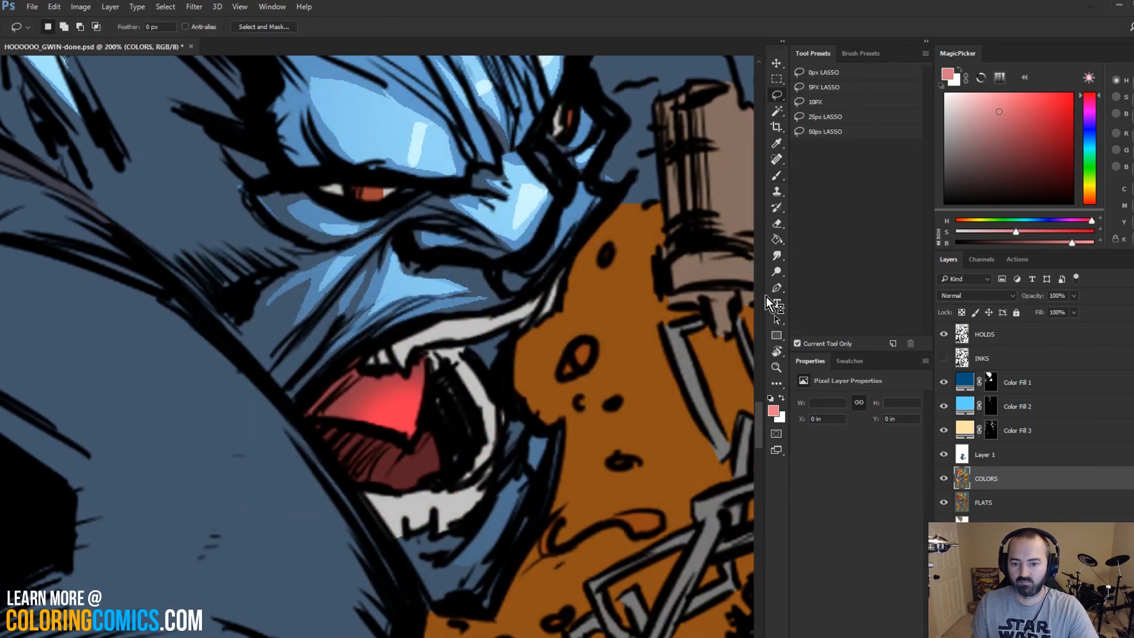
{"action": "left_click", "coordinate": [776, 368]}
{"action": "left_click", "coordinate": [509, 370], "text": "alt"}
{"action": "left_click", "coordinate": [514, 368], "text": "alt"}
{"action": "left_click", "coordinate": [523, 362], "text": "alt"}
{"action": "left_click", "coordinate": [533, 358], "text": "alt"}
{"action": "left_click", "coordinate": [532, 357], "text": "alt"}
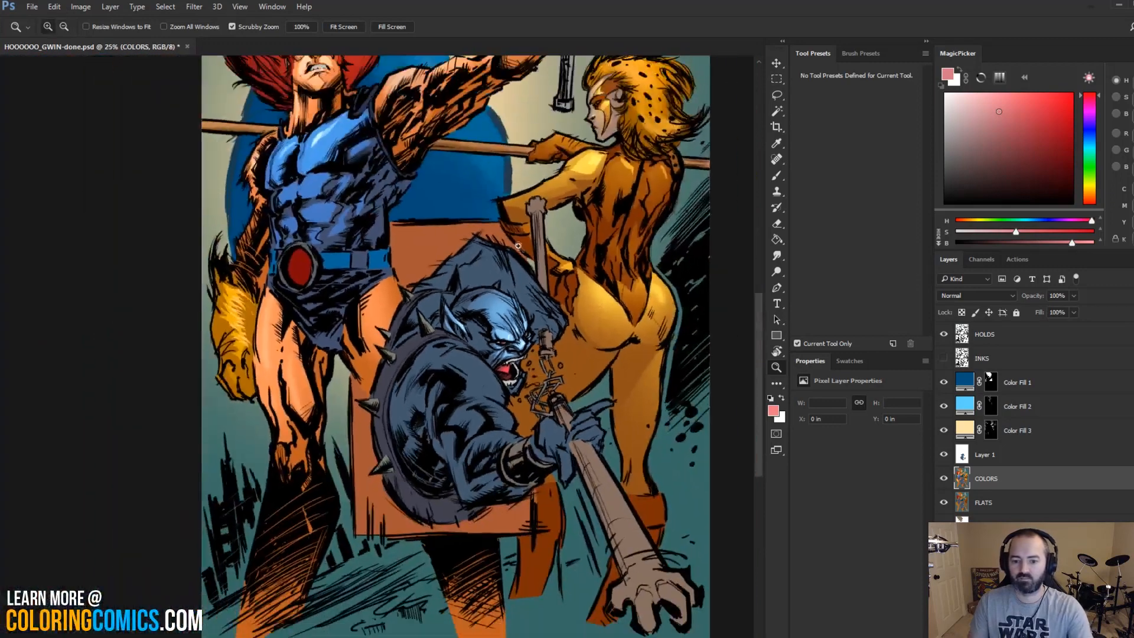
{"action": "left_click", "coordinate": [519, 359]}
{"action": "key", "text": "l"}
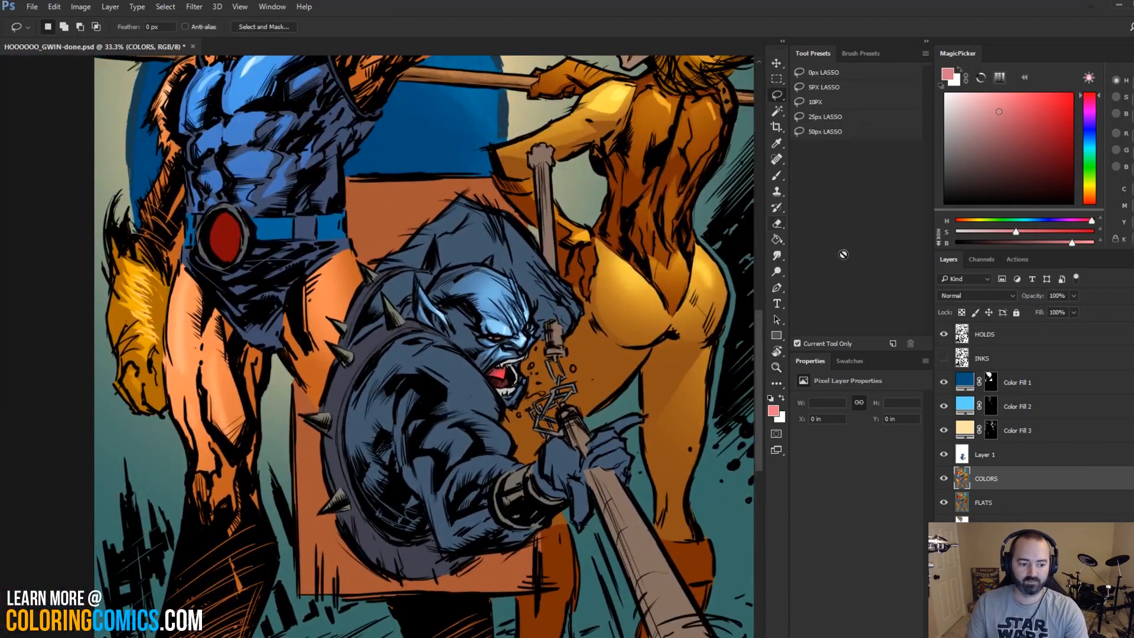
{"action": "left_click", "coordinate": [990, 455]}
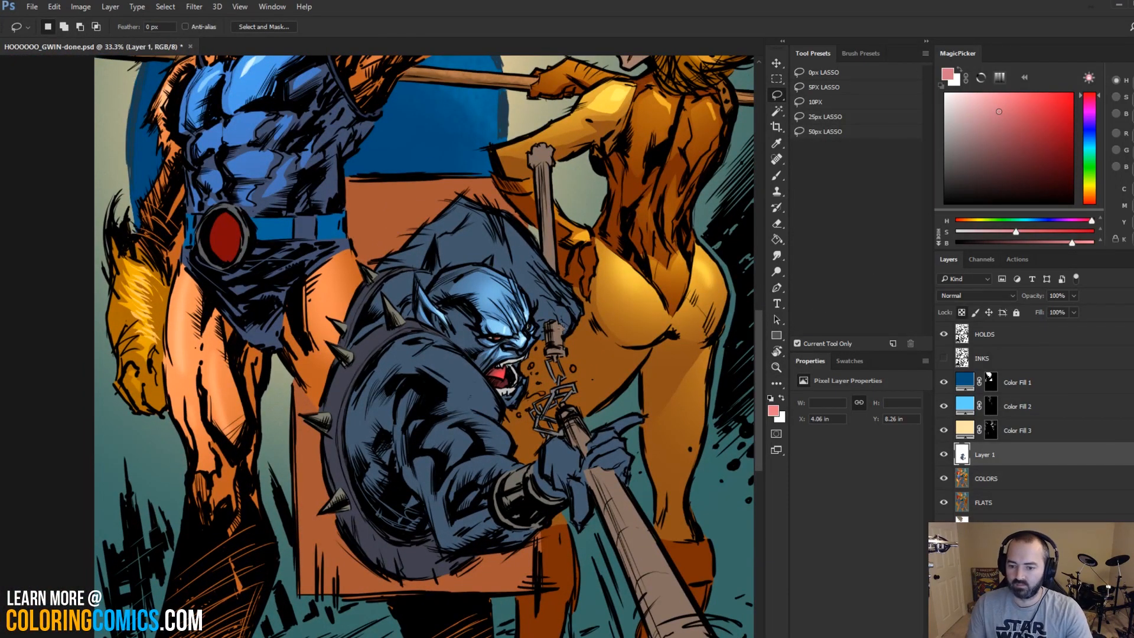
{"action": "key", "text": "ctrl+space"}
{"action": "left_click", "coordinate": [471, 343]}
{"action": "left_click_drag", "start_coordinate": [470, 319], "coordinate": [369, 199]}
{"action": "key", "text": "ctrl+space"}
{"action": "left_click", "coordinate": [369, 198]}
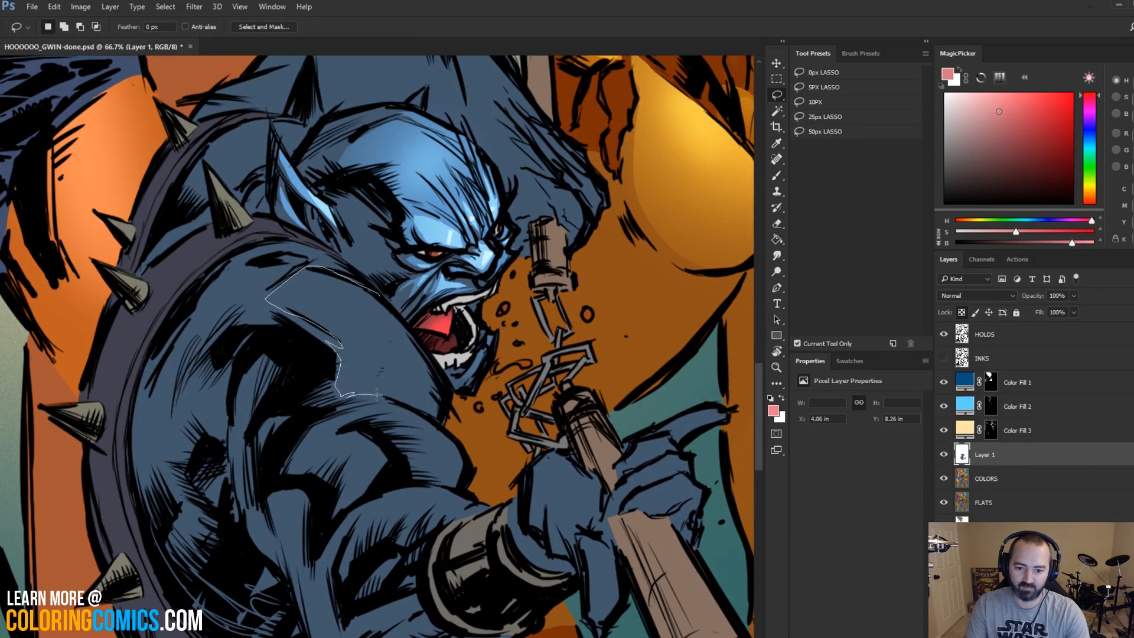
{"action": "left_click_drag", "start_coordinate": [377, 394], "coordinate": [447, 426]}
{"action": "left_click_drag", "start_coordinate": [403, 322], "coordinate": [378, 292]}
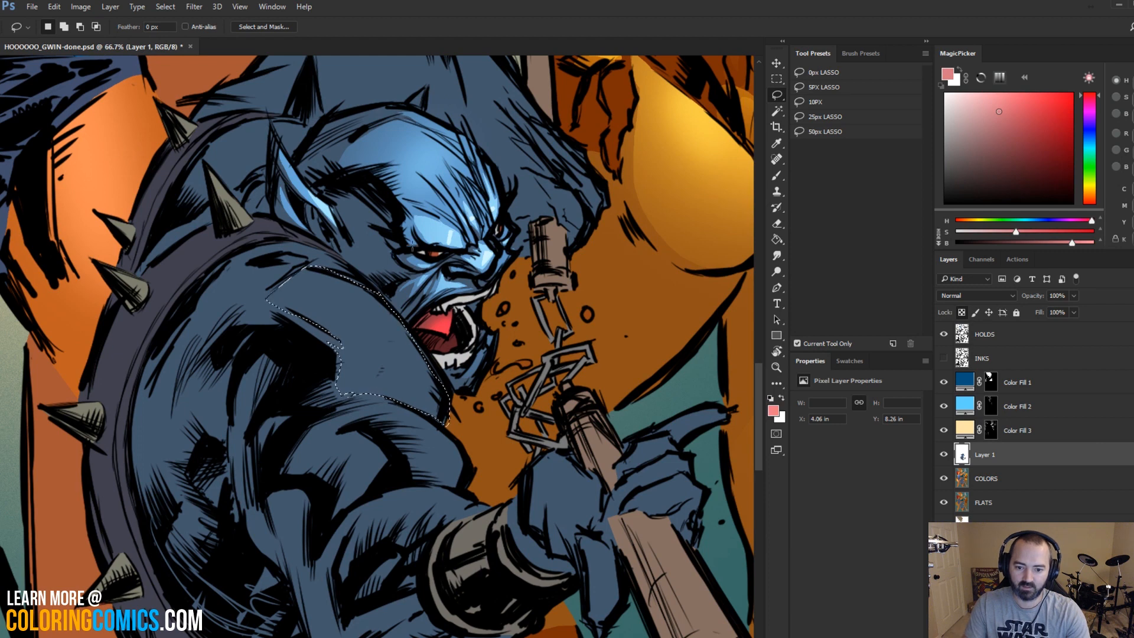
Step: Add the lit areas of the creature's upper arm and forearm to the shoulder selection
{"action": "key", "text": "shift"}
{"action": "mouse_move", "coordinate": [428, 408]}
{"action": "left_mouse_down"}
{"action": "mouse_move", "coordinate": [379, 405]}
{"action": "mouse_move", "coordinate": [344, 424]}
{"action": "mouse_move", "coordinate": [377, 416]}
{"action": "mouse_move", "coordinate": [368, 428]}
{"action": "mouse_move", "coordinate": [404, 485]}
{"action": "mouse_move", "coordinate": [425, 483]}
{"action": "mouse_move", "coordinate": [453, 406]}
{"action": "left_mouse_up"}
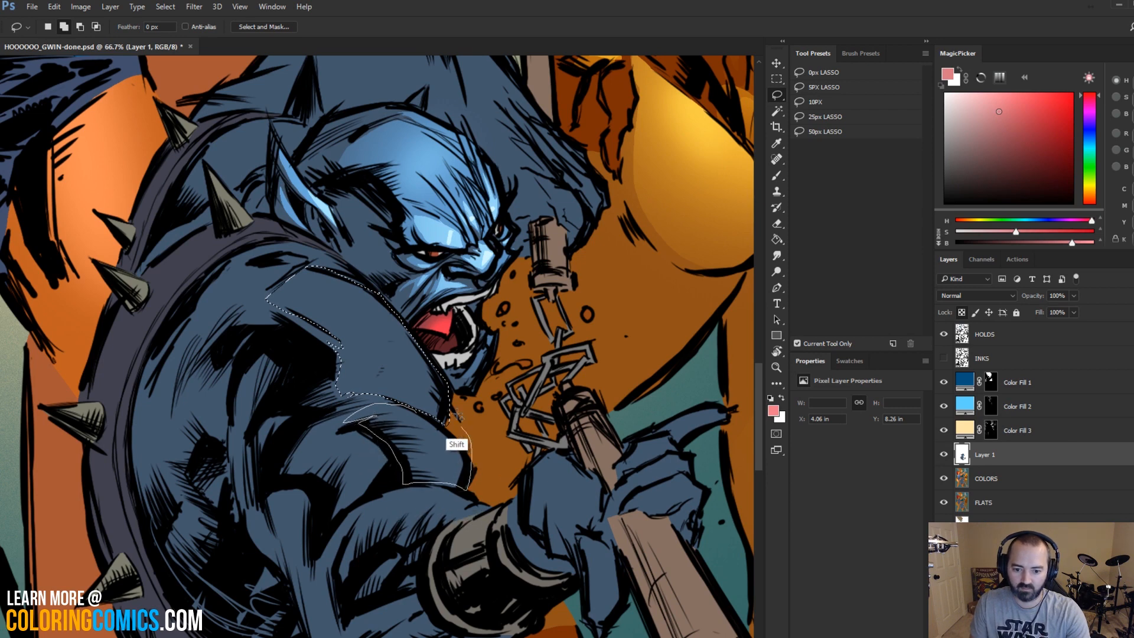
{"action": "scroll", "coordinate": [453, 407], "scroll_direction": "down", "scroll_amount": 5}
{"action": "mouse_move", "coordinate": [480, 302]}
{"action": "left_mouse_down"}
{"action": "mouse_move", "coordinate": [384, 293]}
{"action": "mouse_move", "coordinate": [337, 328]}
{"action": "mouse_move", "coordinate": [351, 335]}
{"action": "mouse_move", "coordinate": [350, 381]}
{"action": "mouse_move", "coordinate": [495, 317]}
{"action": "mouse_move", "coordinate": [481, 296]}
{"action": "left_mouse_up"}
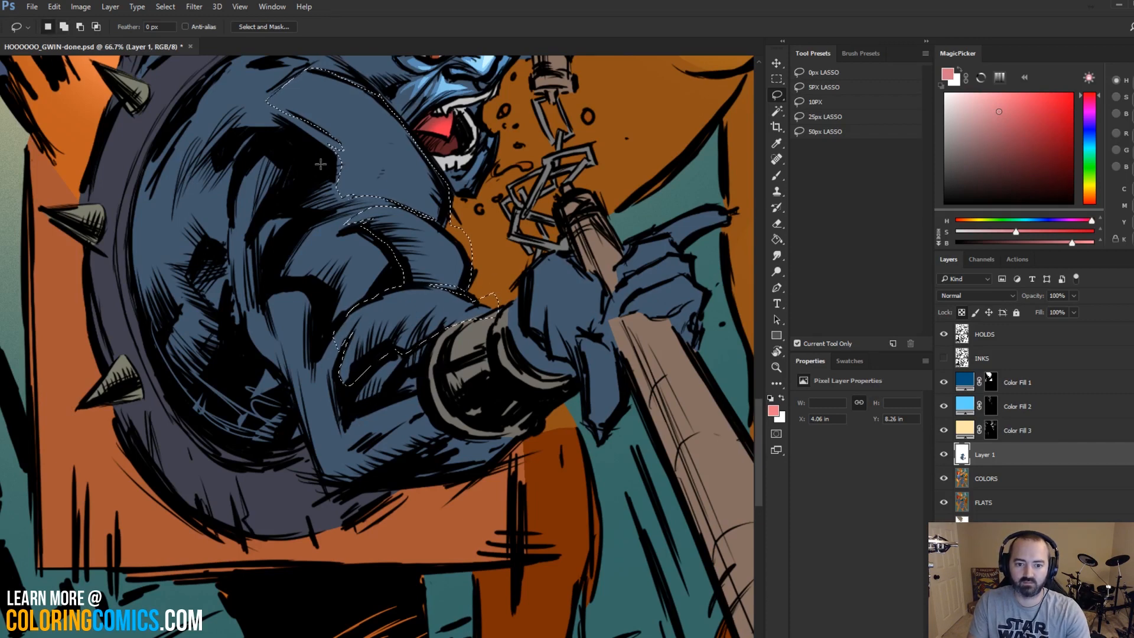
{"action": "left_click_drag", "start_coordinate": [495, 160], "coordinate": [368, 339]}
Step: Hide the selection edges and brush a soft light blue swatch color over the shoulder and arm with a large 1 - MARTE GRACIA brush
{"action": "key", "text": "b"}
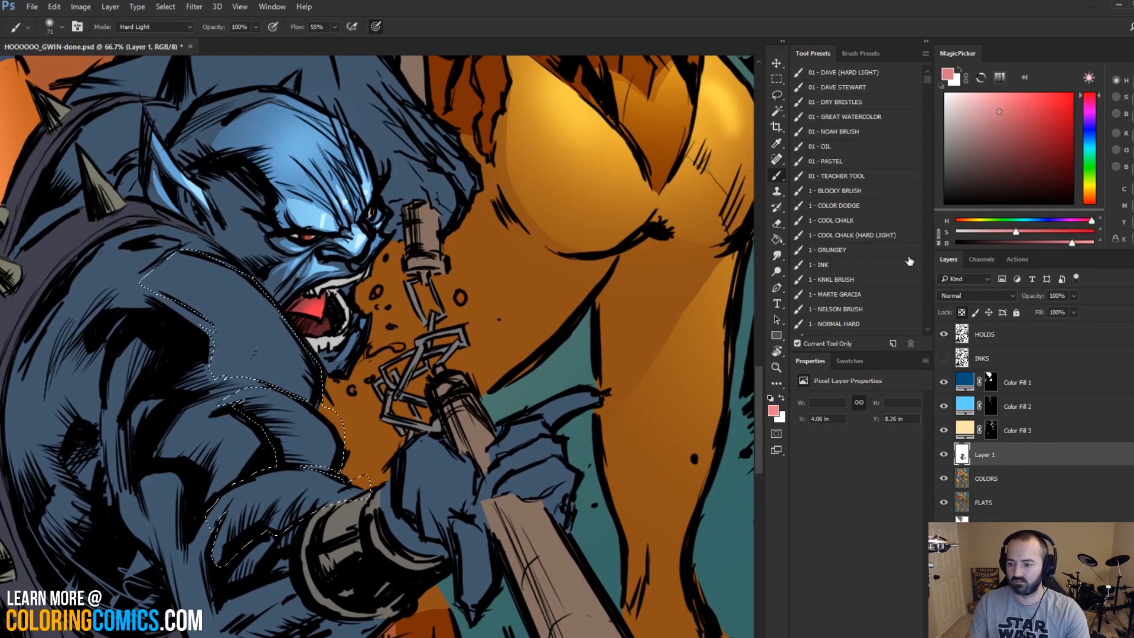
{"action": "left_click", "coordinate": [849, 361]}
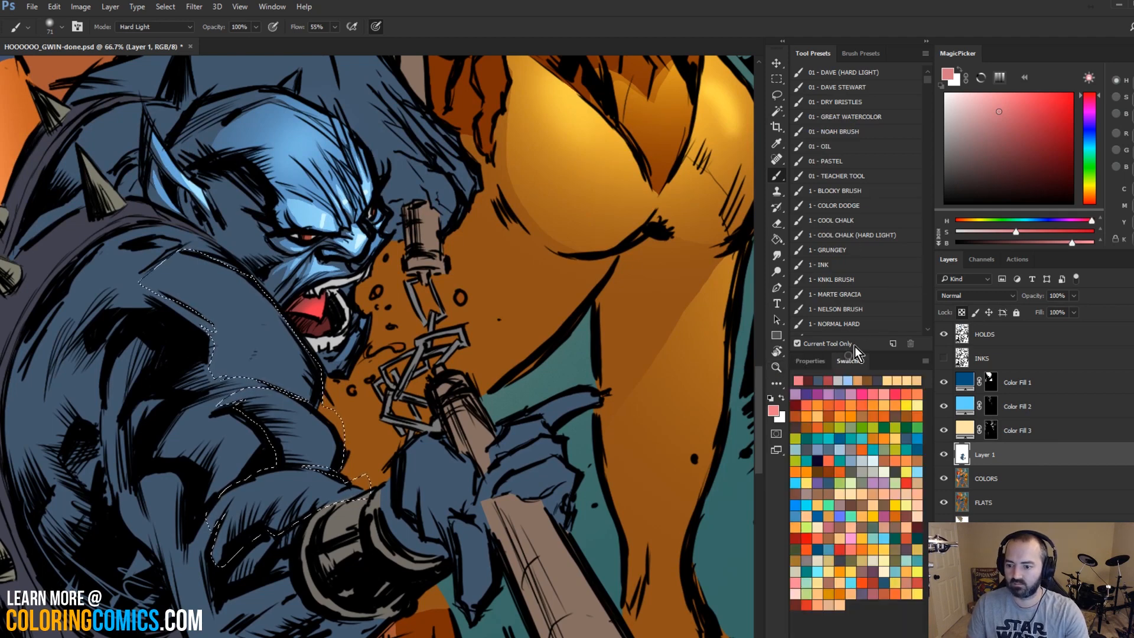
{"action": "left_click", "coordinate": [848, 380]}
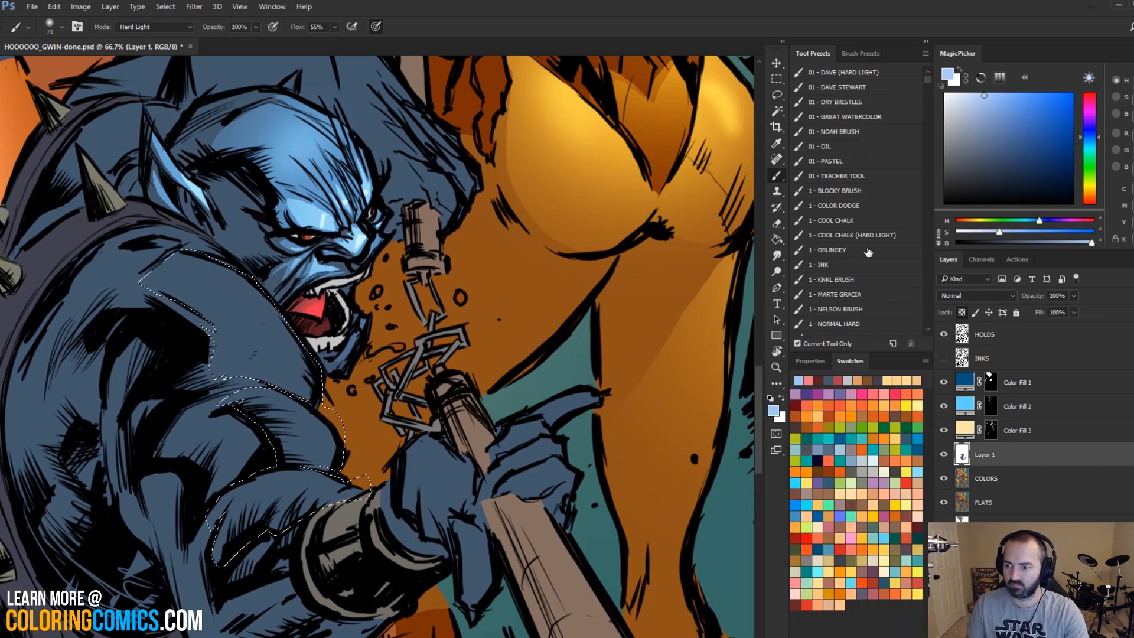
{"action": "left_click", "coordinate": [866, 295]}
{"action": "key", "text": "ctrl+h"}
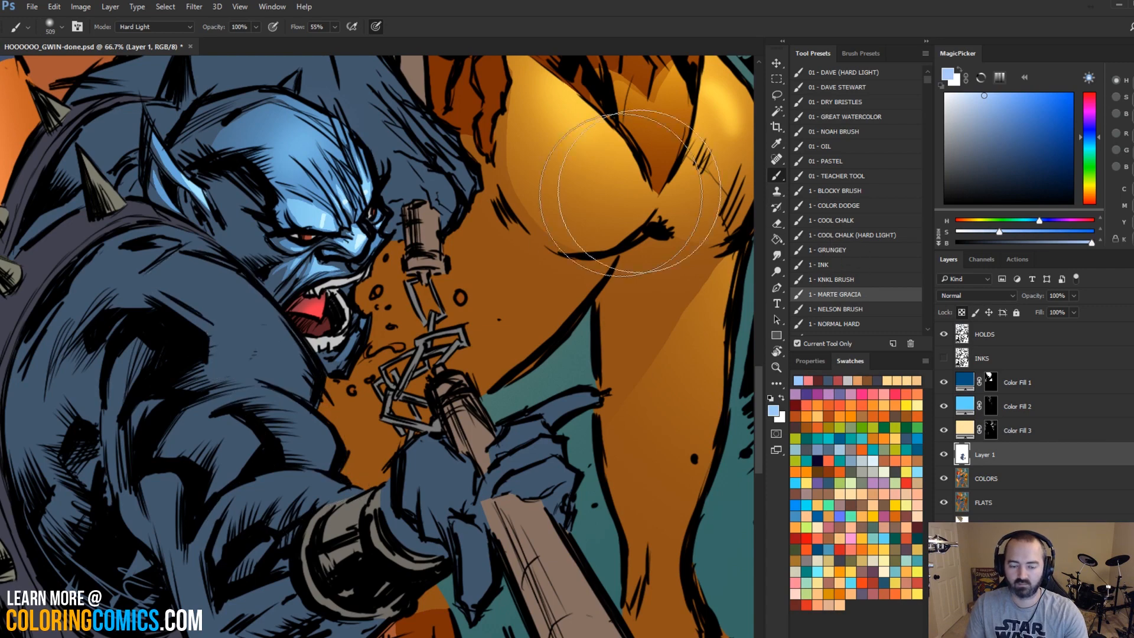
{"action": "left_click_drag", "start_coordinate": [239, 322], "coordinate": [440, 256]}
{"action": "left_click_drag", "start_coordinate": [407, 295], "coordinate": [412, 386]}
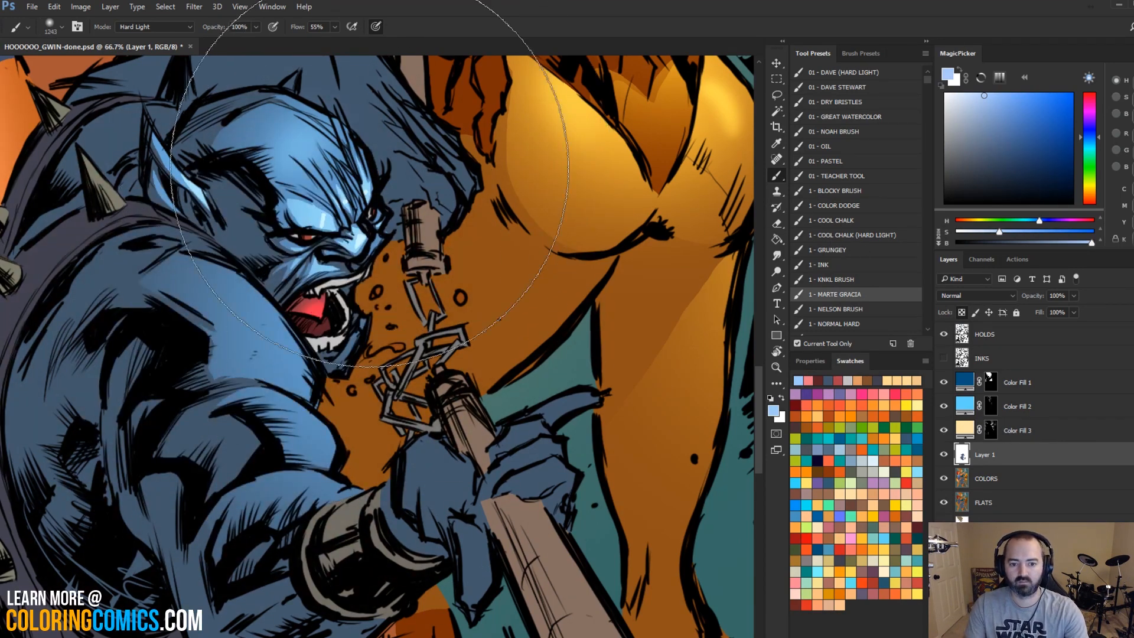
Step: Lasso a jagged highlight shape inside the shoulder's lit area, brush it light blue, and deselect
{"action": "key", "text": "l"}
{"action": "left_click_drag", "start_coordinate": [262, 289], "coordinate": [215, 264]}
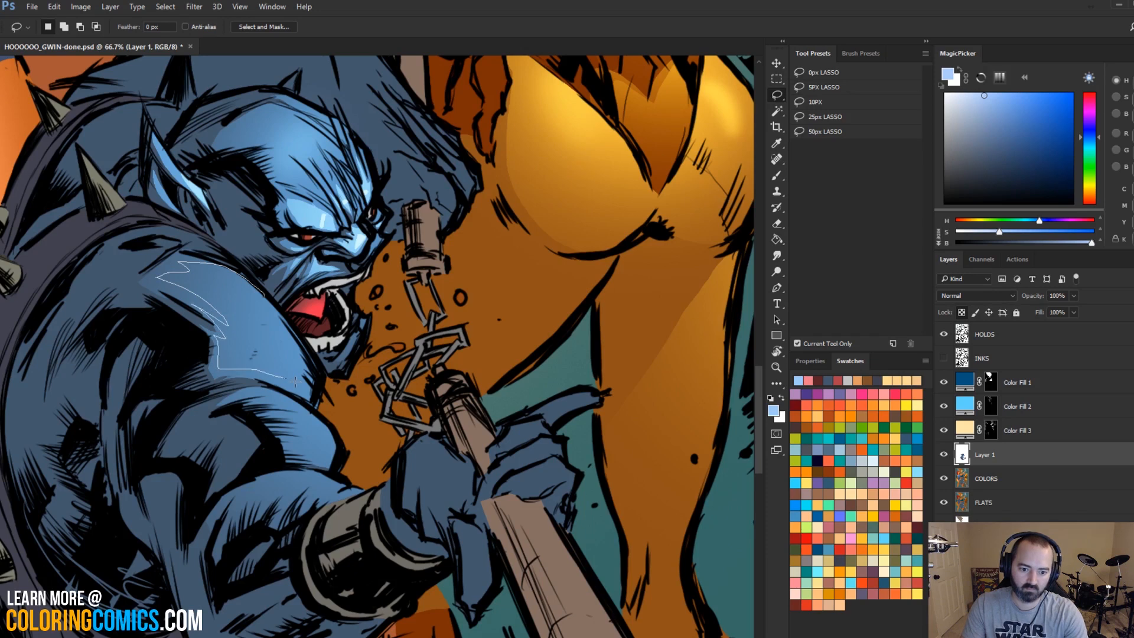
{"action": "left_click_drag", "start_coordinate": [295, 381], "coordinate": [324, 404]}
{"action": "key", "text": "b"}
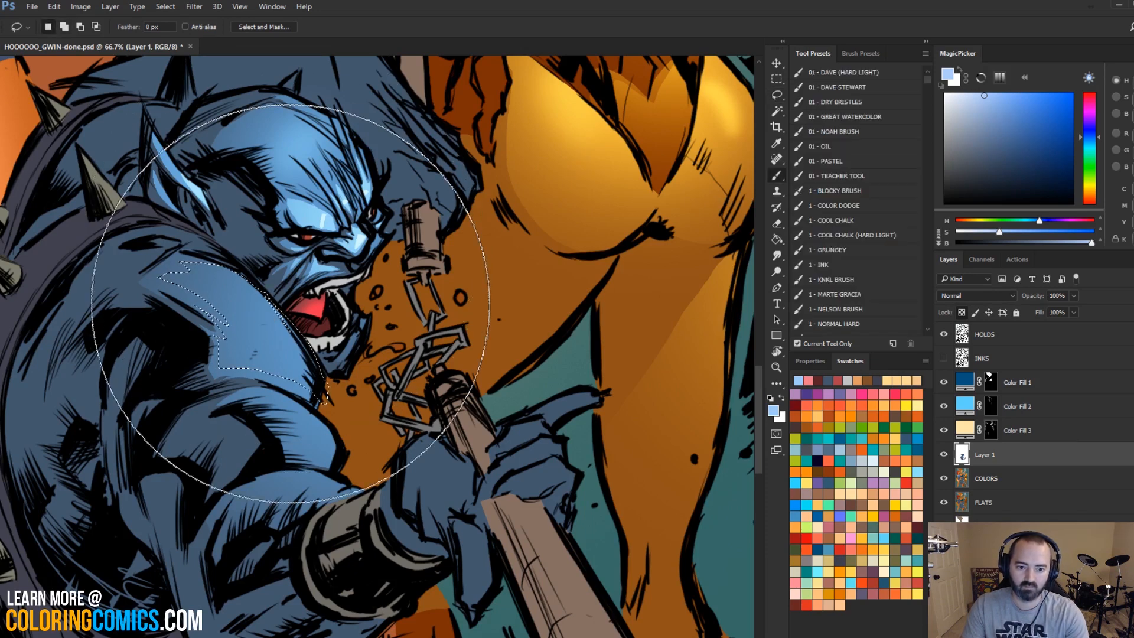
{"action": "left_click", "coordinate": [290, 302]}
{"action": "key", "text": "ctrl+d"}
Step: Cut a smaller, brighter light blue highlight into the middle of the shoulder and deselect
{"action": "key", "text": "l"}
{"action": "left_click_drag", "start_coordinate": [219, 282], "coordinate": [289, 354]}
{"action": "key", "text": "b"}
{"action": "left_click", "coordinate": [283, 313]}
{"action": "key", "text": "ctrl+d"}
{"action": "key", "text": "l"}
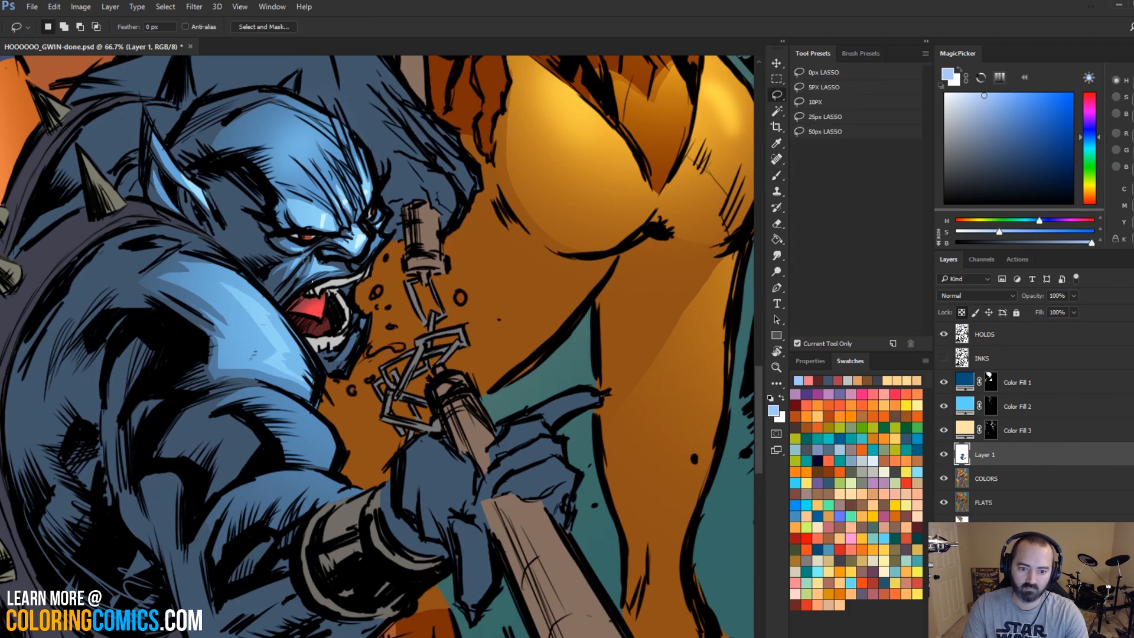
Step: Lasso a highlight shape on the creature's upper arm below the shoulder, brush it light blue, and deselect
{"action": "left_click", "coordinate": [777, 367]}
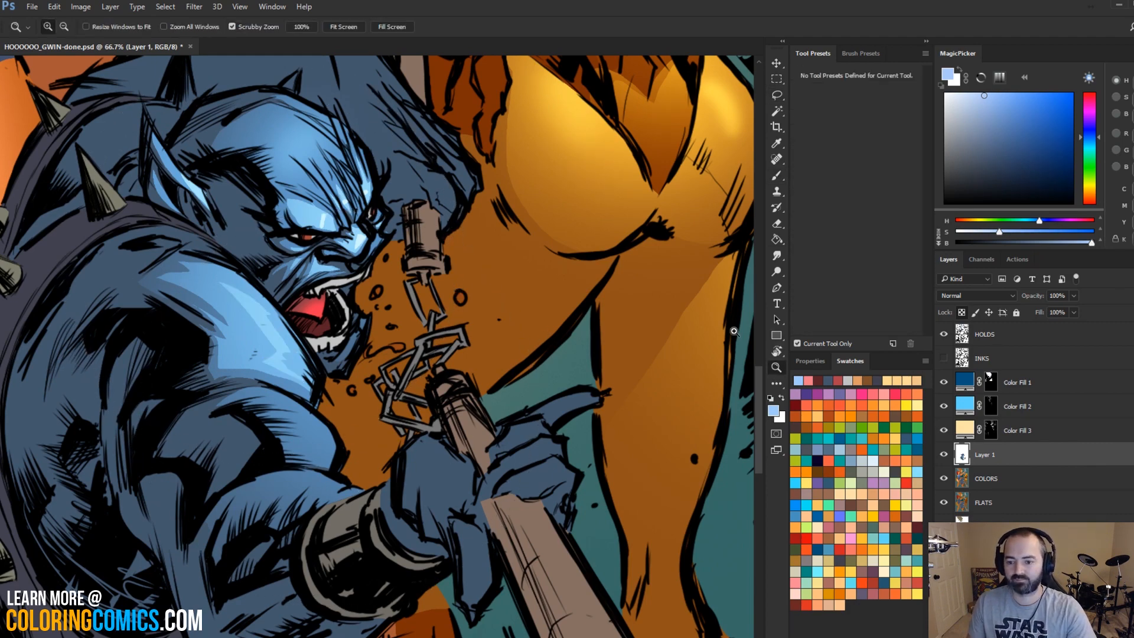
{"action": "left_click", "coordinate": [361, 346], "text": "alt"}
{"action": "left_click", "coordinate": [373, 272], "text": "alt"}
{"action": "left_click", "coordinate": [357, 343]}
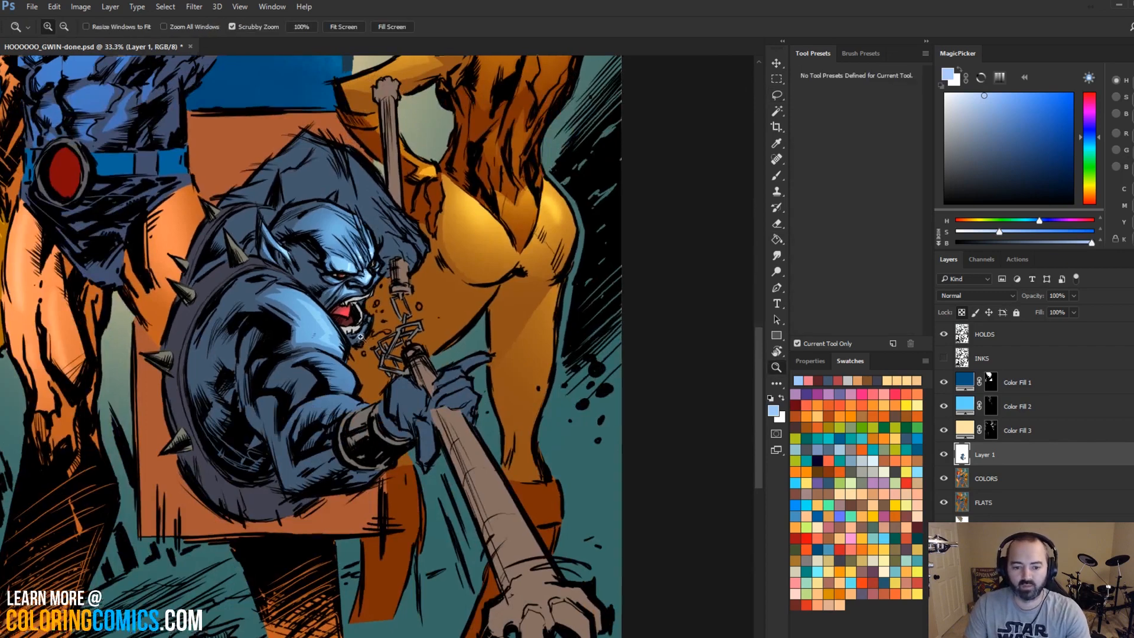
{"action": "key", "text": "l"}
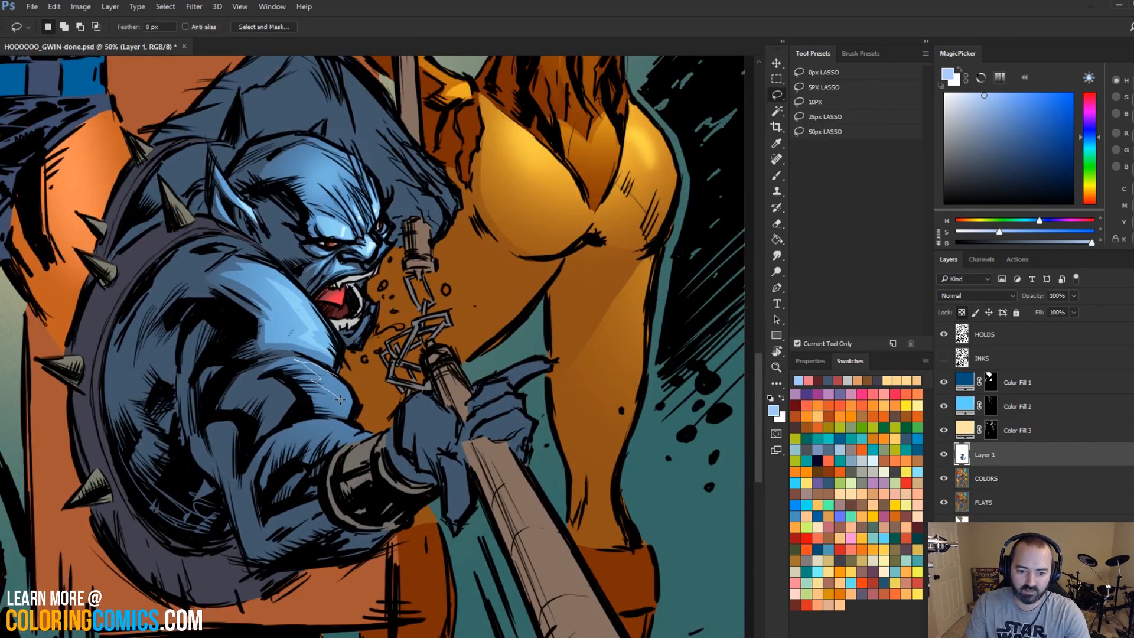
{"action": "left_click_drag", "start_coordinate": [345, 391], "coordinate": [343, 411]}
{"action": "key", "text": "b"}
{"action": "left_click", "coordinate": [330, 378]}
{"action": "key", "text": "ctrl+d"}
{"action": "key", "text": "l"}
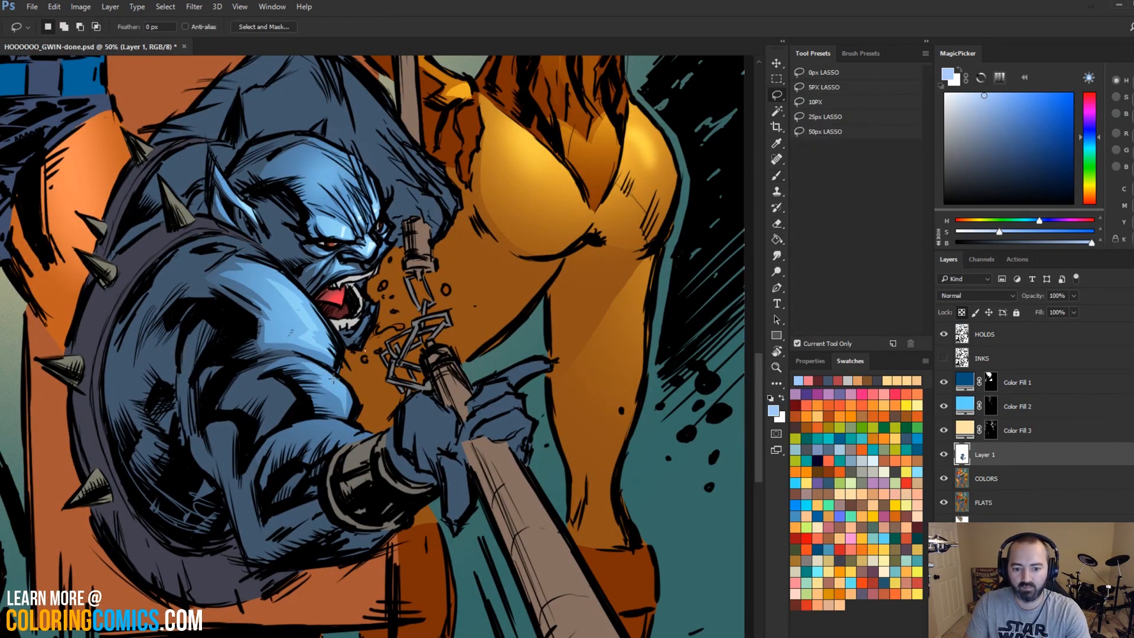
Step: Lasso a highlight shape along the top of the creature's forearm, brush it light blue, and deselect
{"action": "key", "text": "b"}
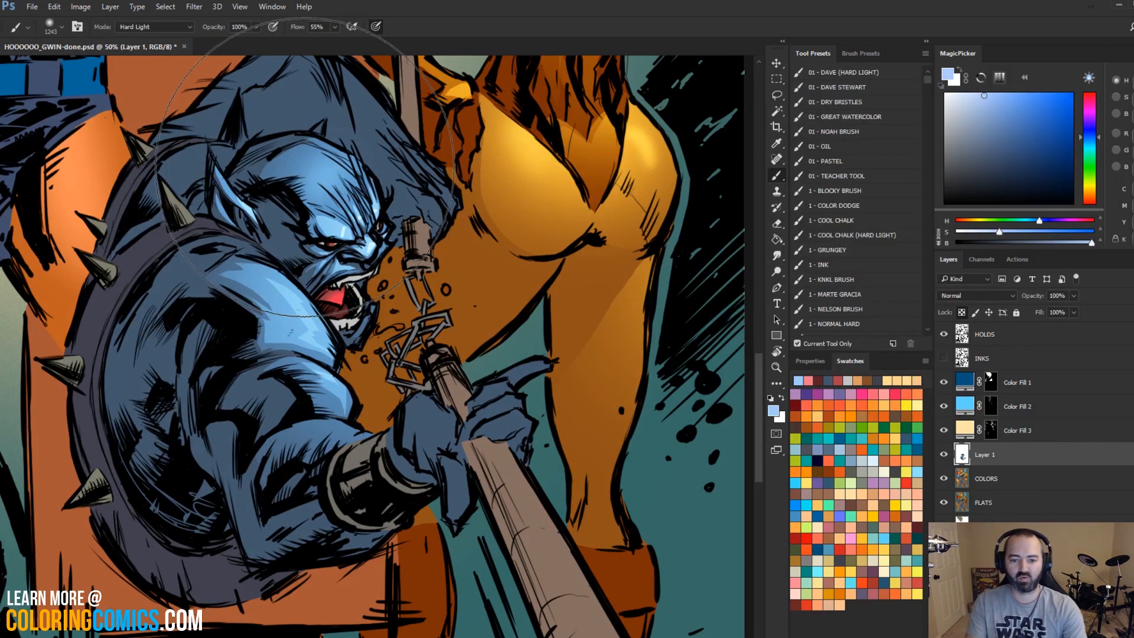
{"action": "key", "text": "l"}
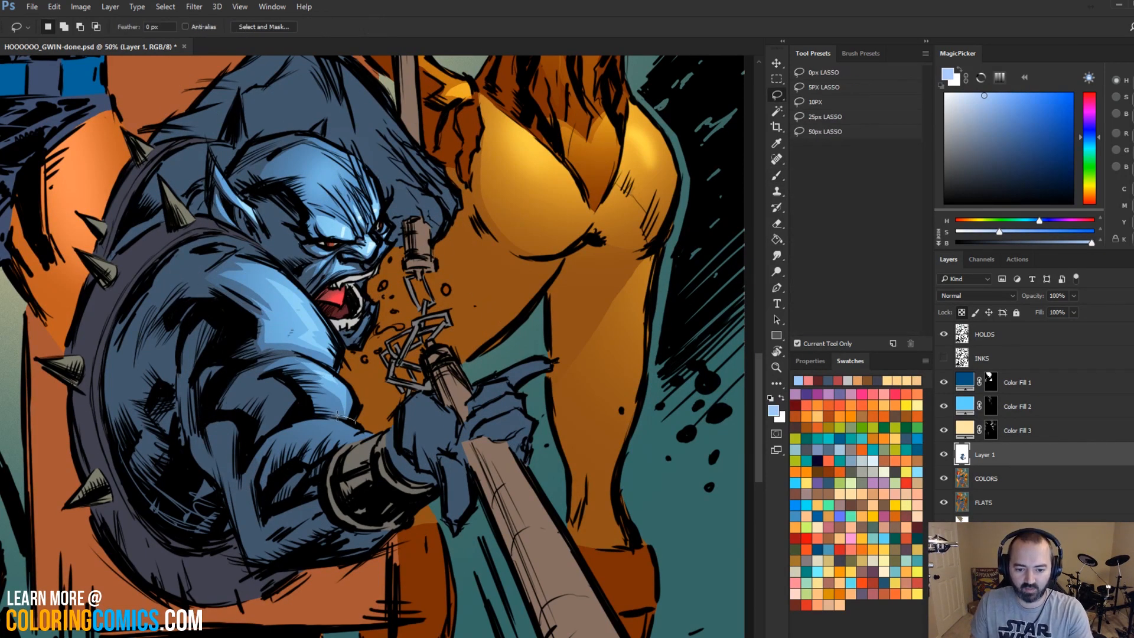
{"action": "mouse_move", "coordinate": [270, 436]}
{"action": "left_mouse_down"}
{"action": "mouse_move", "coordinate": [287, 459]}
{"action": "mouse_move", "coordinate": [304, 465]}
{"action": "mouse_move", "coordinate": [378, 428]}
{"action": "mouse_move", "coordinate": [354, 384]}
{"action": "left_mouse_up"}
{"action": "key", "text": "b"}
{"action": "key", "text": "ctrl+d"}
{"action": "key", "text": "l"}
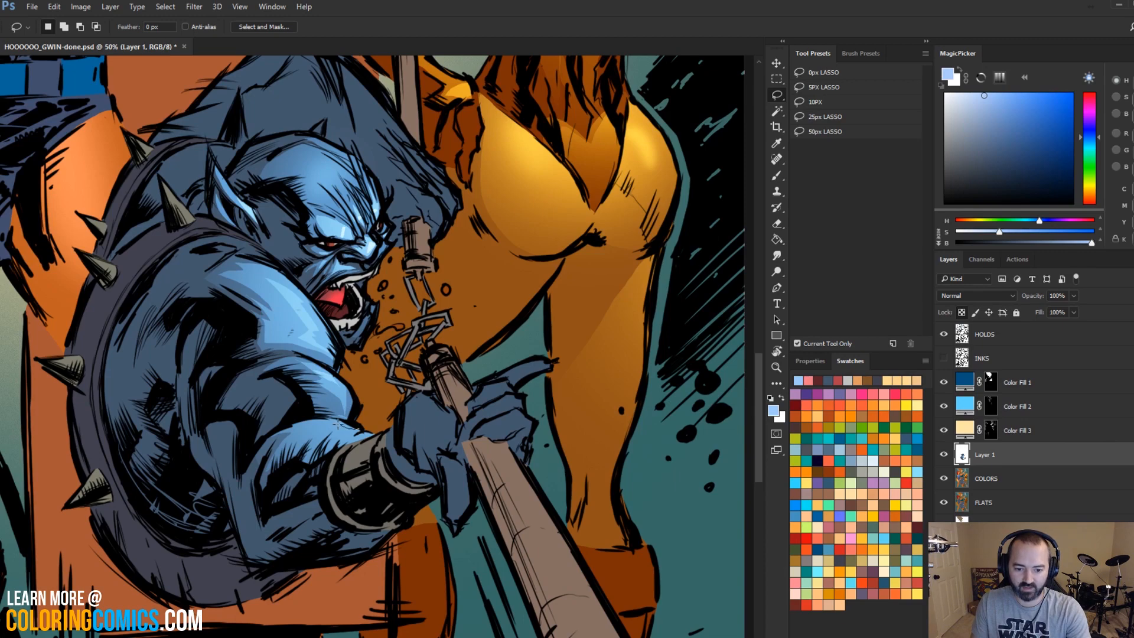
Step: Cut another light blue highlight into the forearm beside the wristband and deselect
{"action": "left_click_drag", "start_coordinate": [374, 430], "coordinate": [374, 432]}
{"action": "key", "text": "b"}
{"action": "left_click_drag", "start_coordinate": [358, 407], "coordinate": [378, 401]}
{"action": "key", "text": "ctrl+d"}
{"action": "key", "text": "l"}
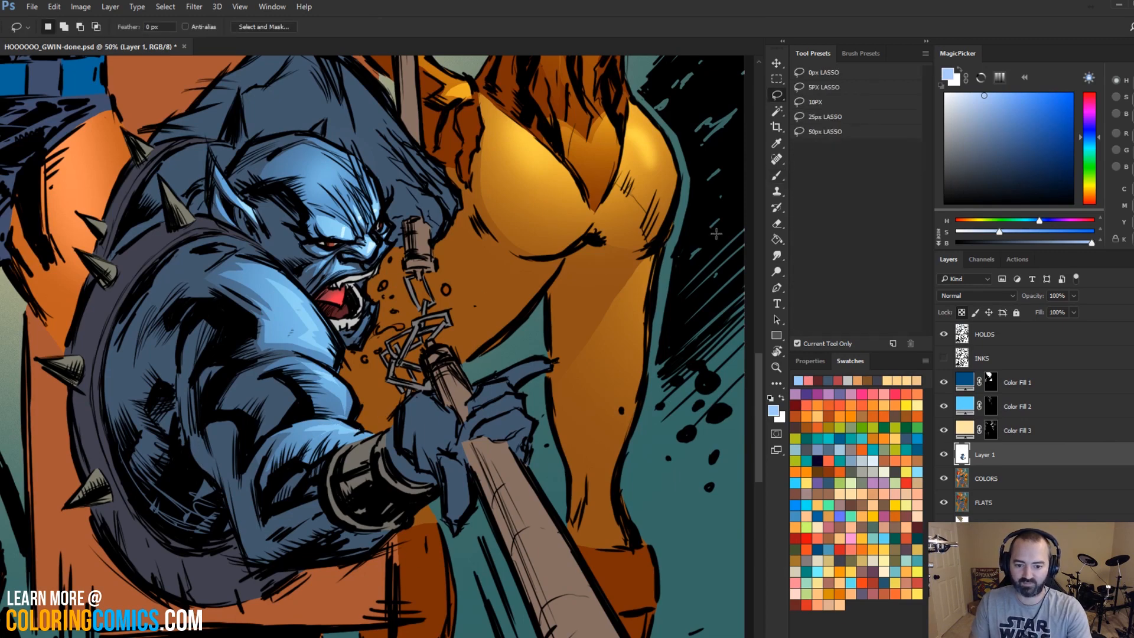
Step: Examine the newly lit arm and shoulder against the whole cover, ending on the creature's raised arm behind its head
{"action": "left_click", "coordinate": [777, 367]}
{"action": "left_click", "coordinate": [382, 338], "text": "alt"}
{"action": "left_click", "coordinate": [408, 322], "text": "alt"}
{"action": "left_click", "coordinate": [416, 313], "text": "alt"}
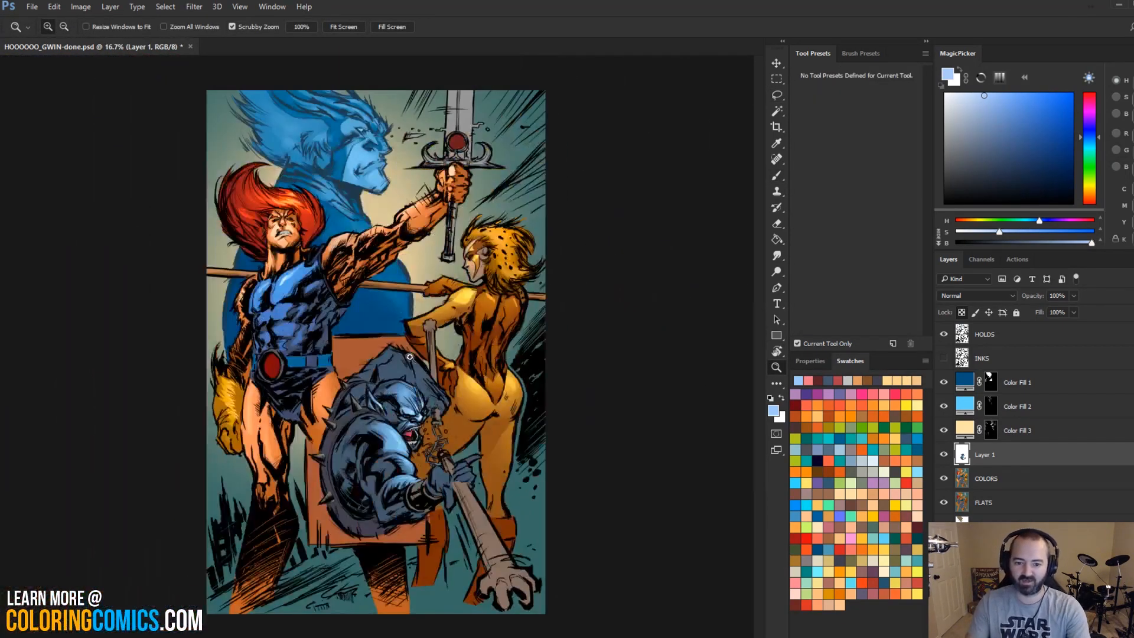
{"action": "left_click", "coordinate": [424, 409]}
{"action": "left_click", "coordinate": [424, 402]}
{"action": "left_click_drag", "start_coordinate": [426, 391], "coordinate": [364, 270]}
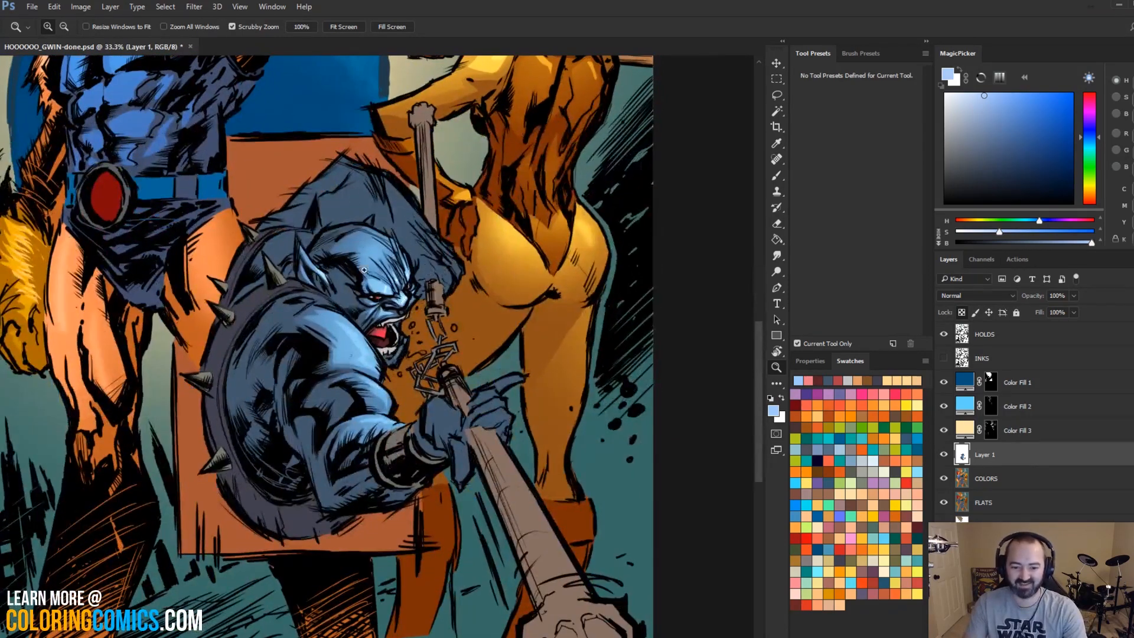
{"action": "left_click", "coordinate": [352, 390]}
{"action": "mouse_move", "coordinate": [427, 201]}
{"action": "left_mouse_down"}
{"action": "mouse_move", "coordinate": [381, 314]}
{"action": "mouse_move", "coordinate": [402, 213]}
{"action": "mouse_move", "coordinate": [384, 337]}
{"action": "left_mouse_up"}
Step: Lasso a highlight shape along the outer edge of the raised arm behind the creature's head, brush it light blue, and deselect
{"action": "key", "text": "l"}
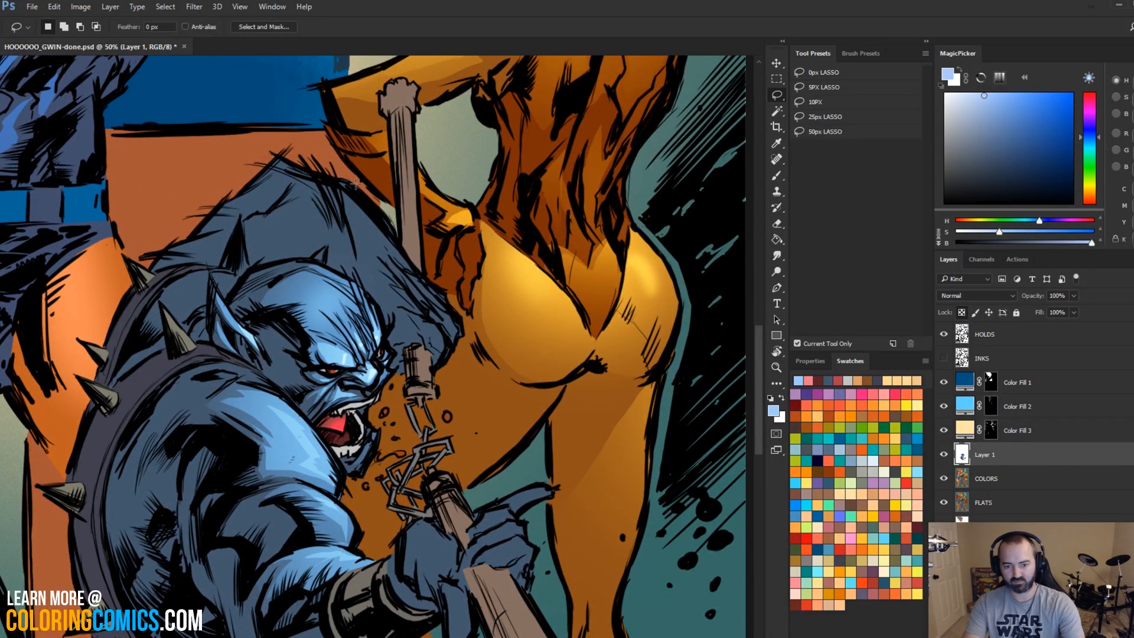
{"action": "mouse_move", "coordinate": [322, 172]}
{"action": "left_mouse_down"}
{"action": "mouse_move", "coordinate": [358, 241]}
{"action": "mouse_move", "coordinate": [352, 211]}
{"action": "mouse_move", "coordinate": [385, 245]}
{"action": "left_mouse_up"}
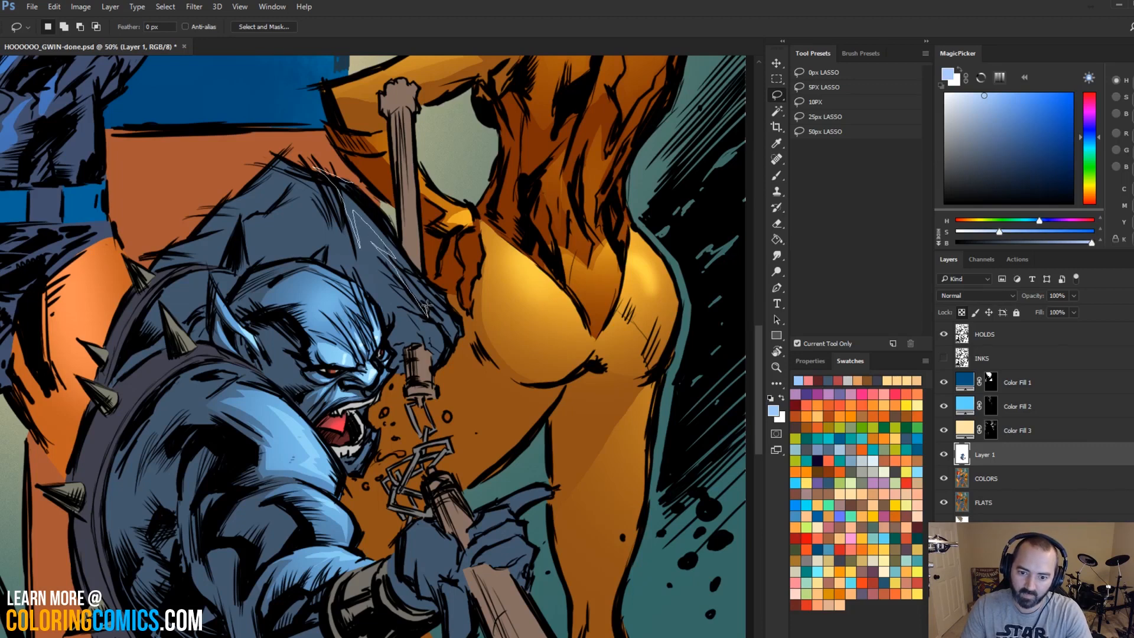
{"action": "left_click_drag", "start_coordinate": [436, 349], "coordinate": [466, 353]}
{"action": "key", "text": "b"}
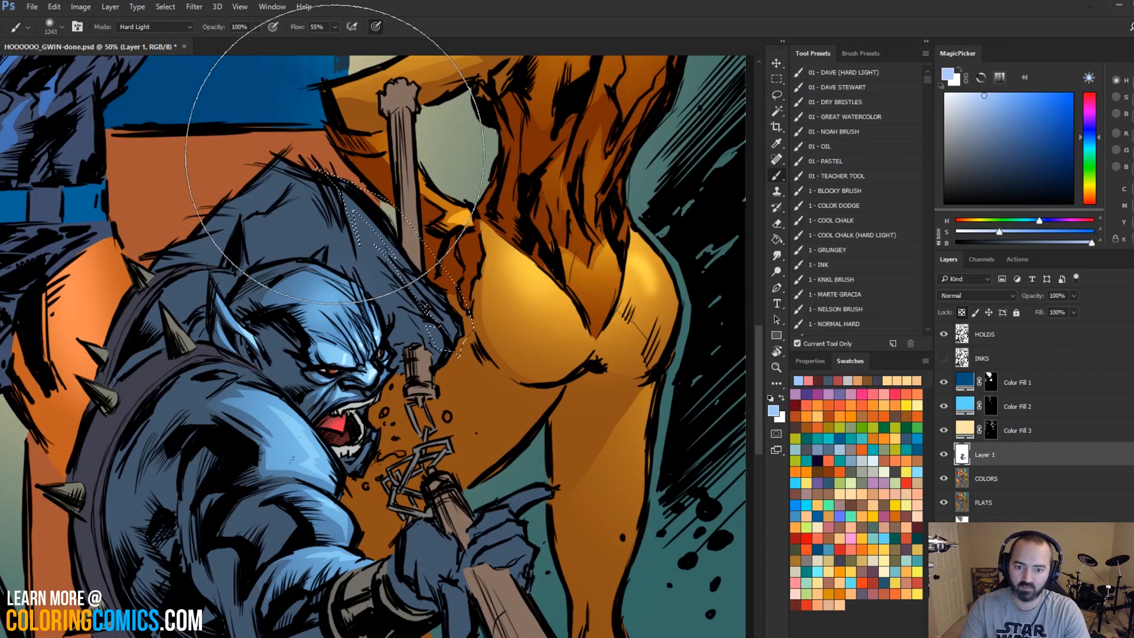
{"action": "key", "text": "l"}
{"action": "key", "text": "ctrl+d"}
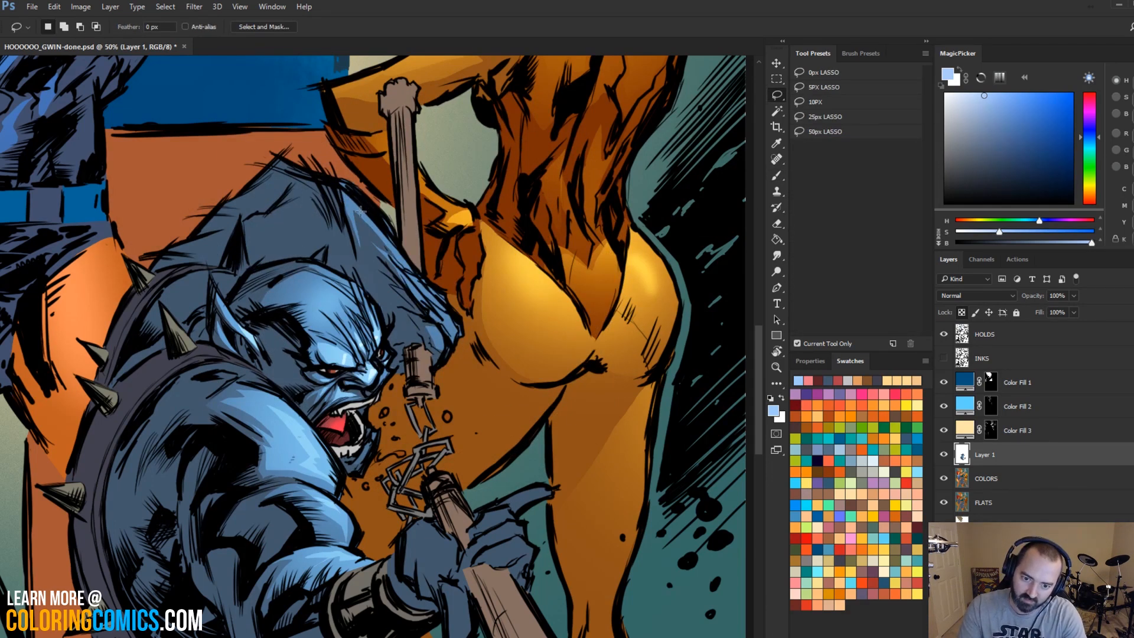
Step: Cut narrower, brighter light blue highlights into the lit outer edge of the raised arm and deselect
{"action": "mouse_move", "coordinate": [346, 202]}
{"action": "left_mouse_down"}
{"action": "mouse_move", "coordinate": [379, 246]}
{"action": "mouse_move", "coordinate": [347, 203]}
{"action": "left_mouse_up"}
{"action": "mouse_move", "coordinate": [387, 253]}
{"action": "left_mouse_down"}
{"action": "mouse_move", "coordinate": [395, 264]}
{"action": "mouse_move", "coordinate": [387, 253]}
{"action": "left_mouse_up"}
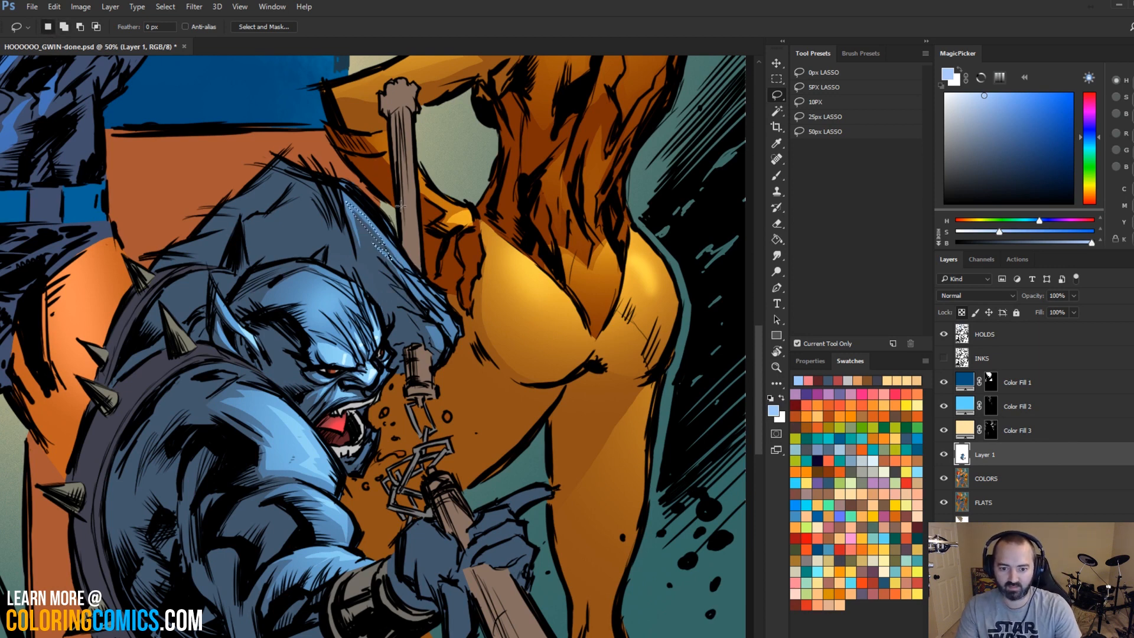
{"action": "mouse_move", "coordinate": [391, 254]}
{"action": "left_mouse_down"}
{"action": "mouse_move", "coordinate": [416, 271]}
{"action": "mouse_move", "coordinate": [428, 302]}
{"action": "left_mouse_up"}
{"action": "key", "text": "b"}
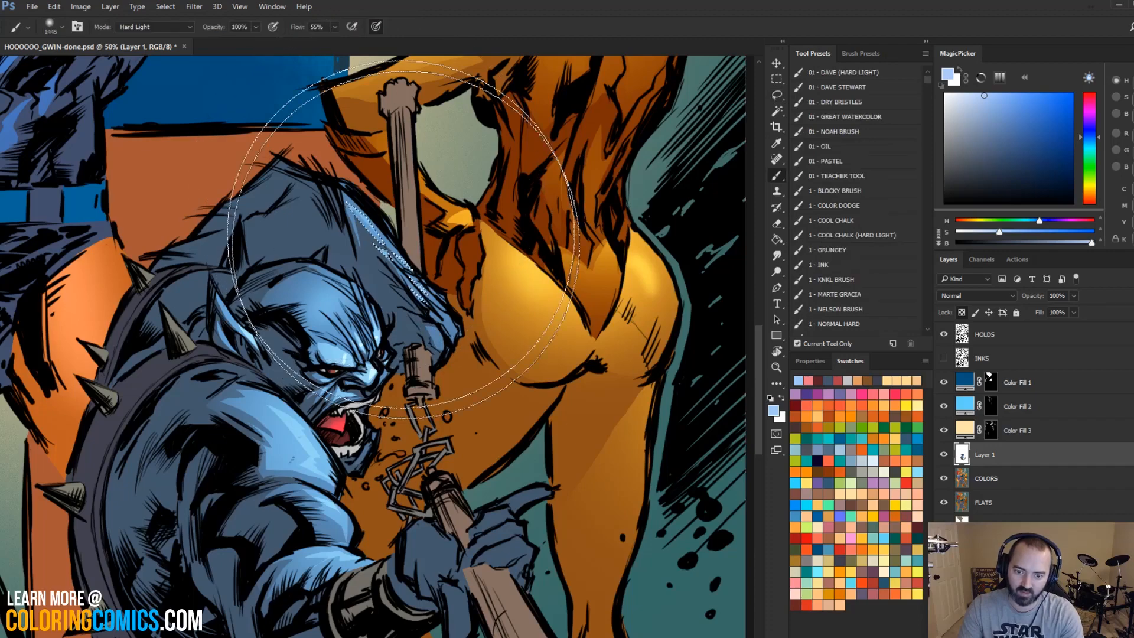
{"action": "key", "text": "ctrl+d"}
{"action": "key", "text": "l"}
{"action": "key", "text": "b"}
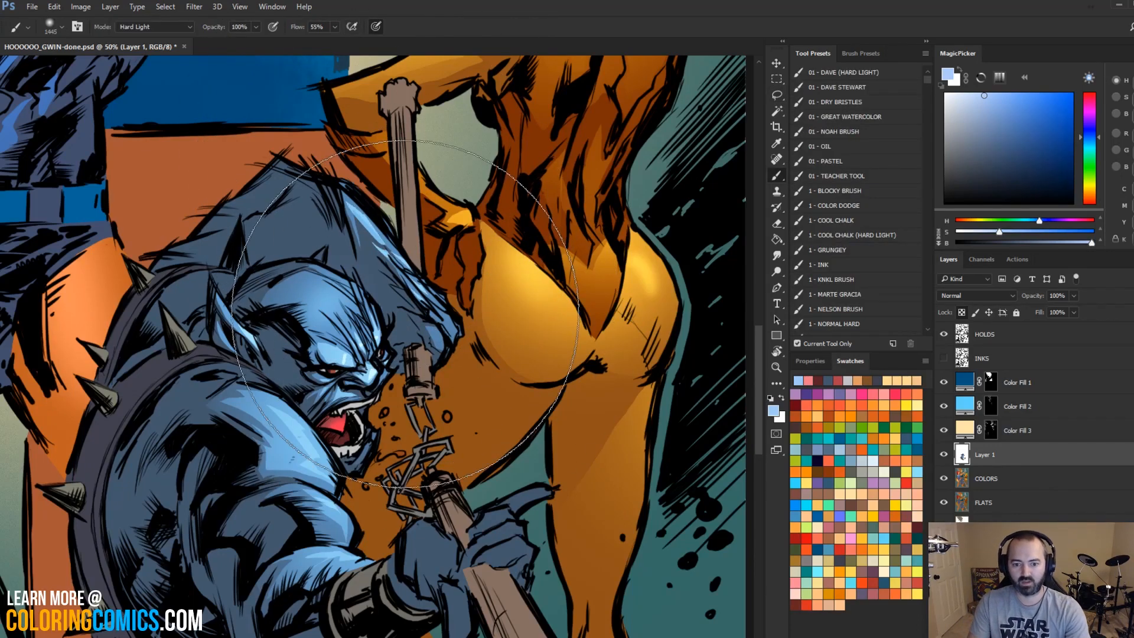
Step: Lasso the area of the raised arm directly above the creature's forehead and brush it with a soft light blue
{"action": "key", "text": "l"}
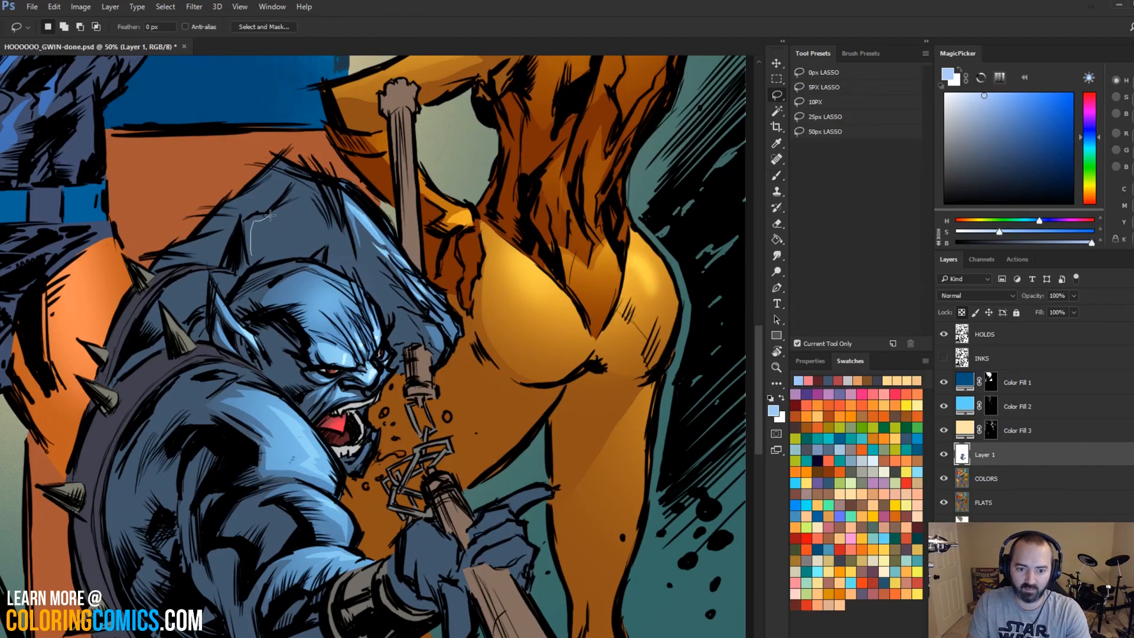
{"action": "left_click_drag", "start_coordinate": [291, 259], "coordinate": [252, 256]}
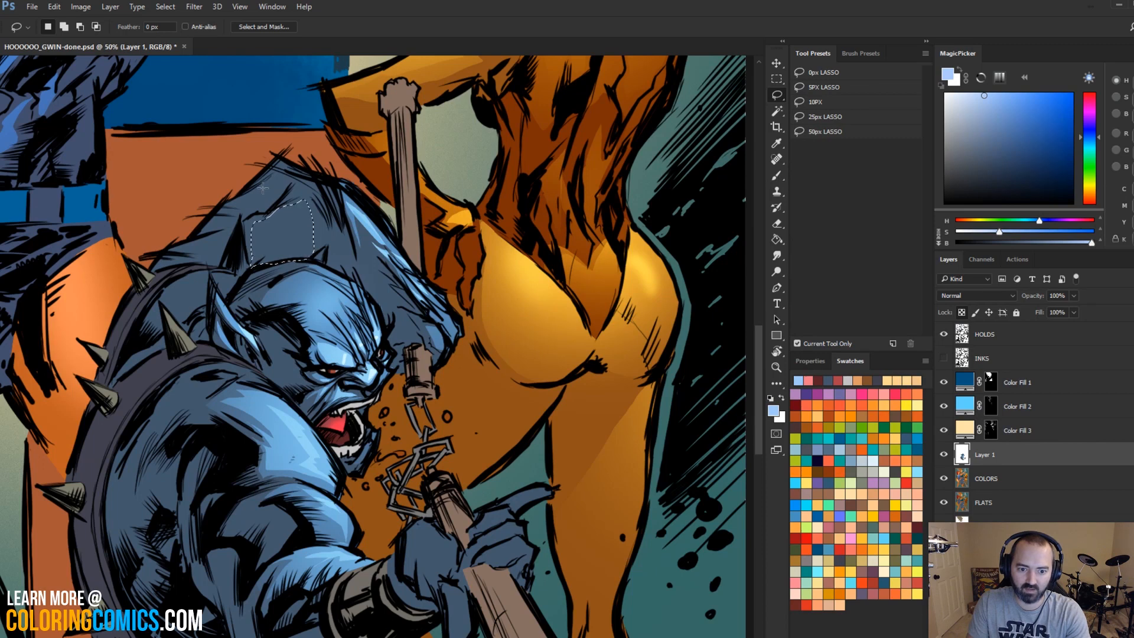
{"action": "key", "text": "b"}
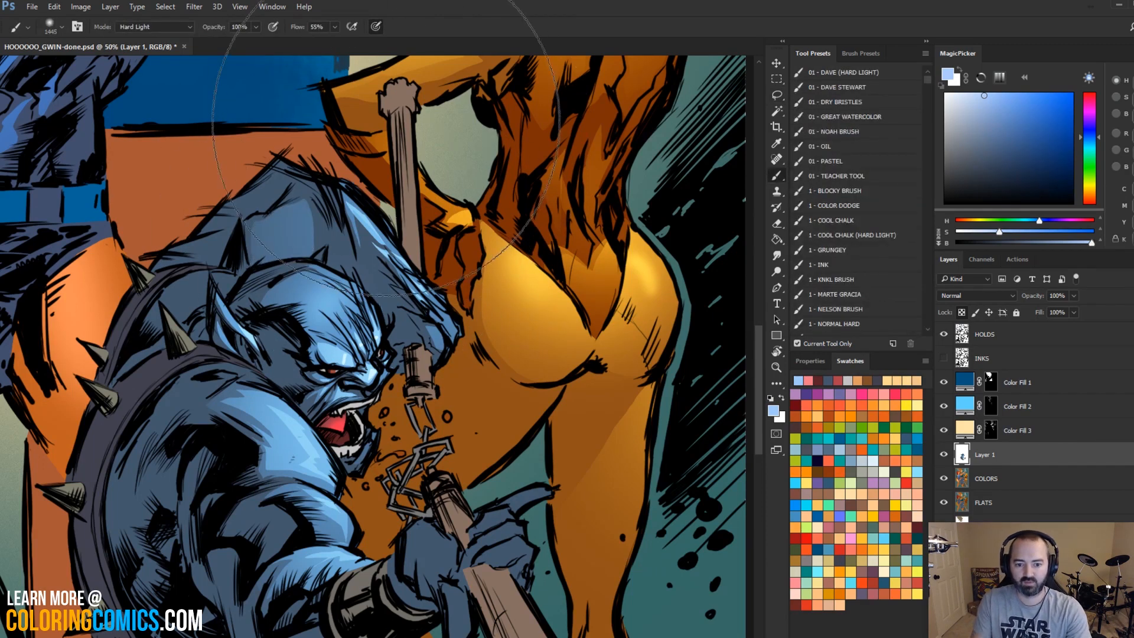
{"action": "key", "text": "l"}
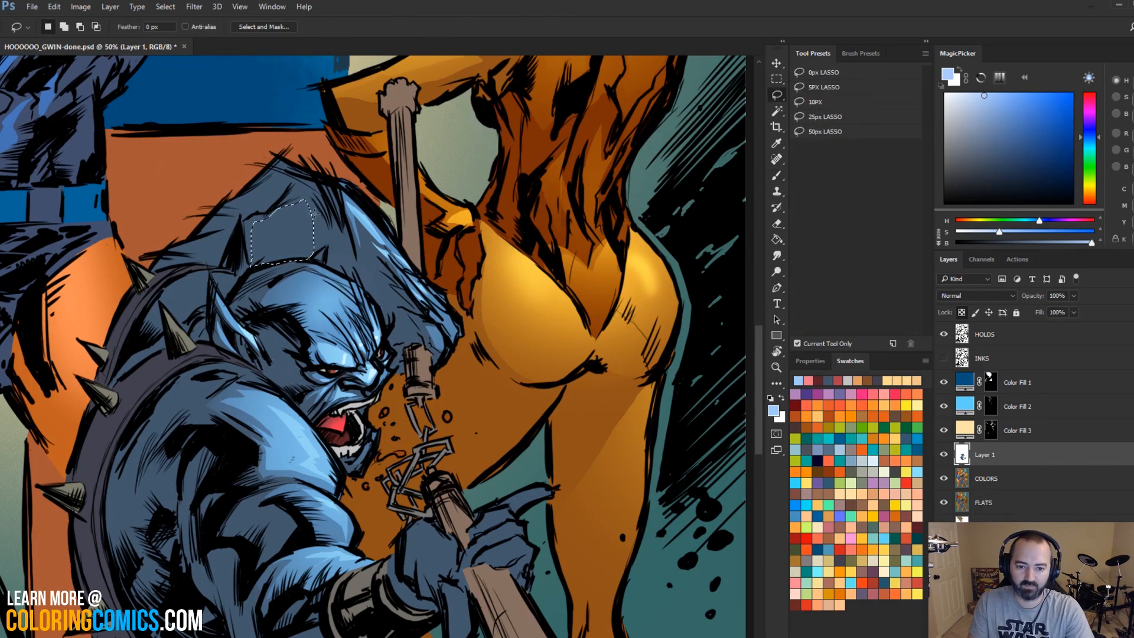
{"action": "key", "text": "b"}
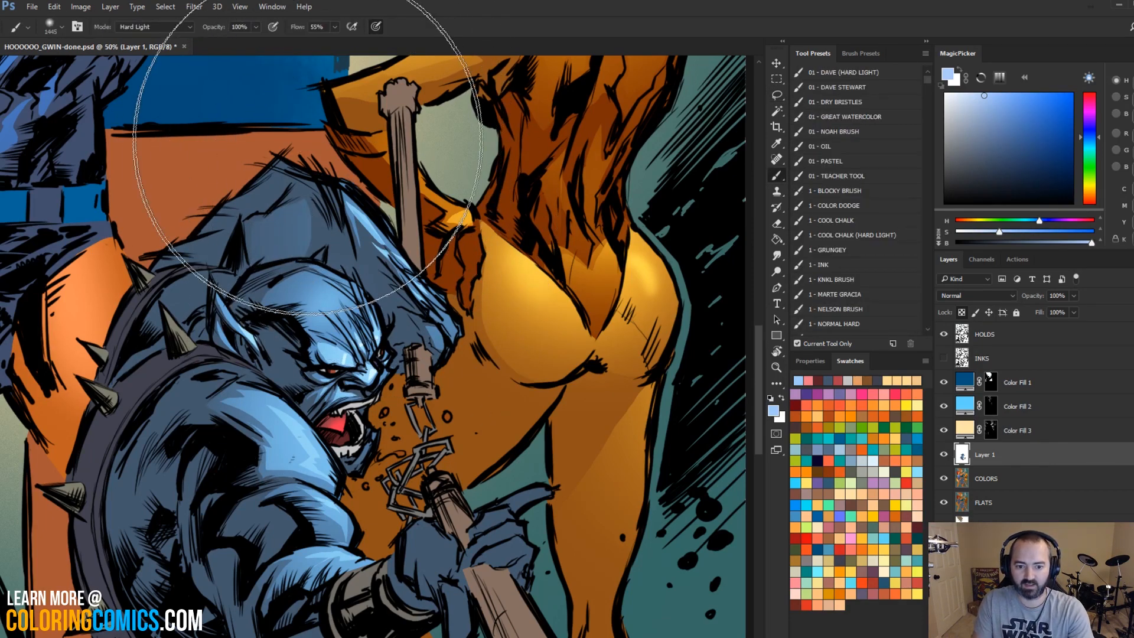
Step: Cut a smaller light blue highlight into the lit area of the raised arm above the creature's head
{"action": "left_click", "coordinate": [776, 368]}
{"action": "left_click", "coordinate": [457, 381], "text": "alt"}
{"action": "left_click", "coordinate": [457, 382], "text": "alt"}
{"action": "left_click", "coordinate": [458, 382], "text": "alt"}
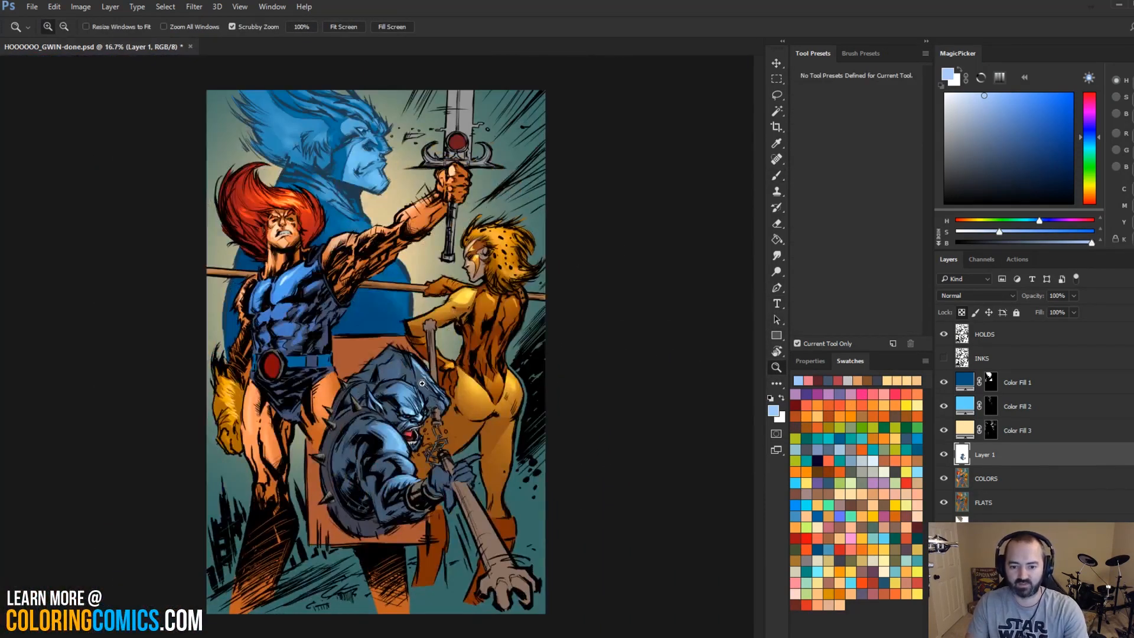
{"action": "left_click", "coordinate": [421, 383]}
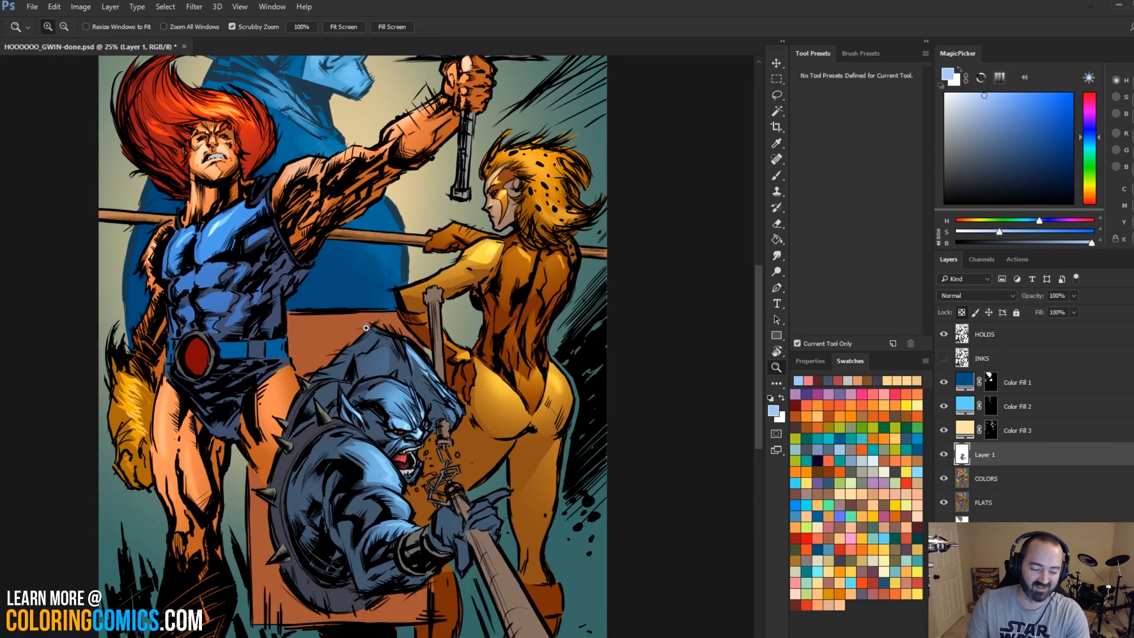
{"action": "left_click_drag", "start_coordinate": [410, 354], "coordinate": [430, 248]}
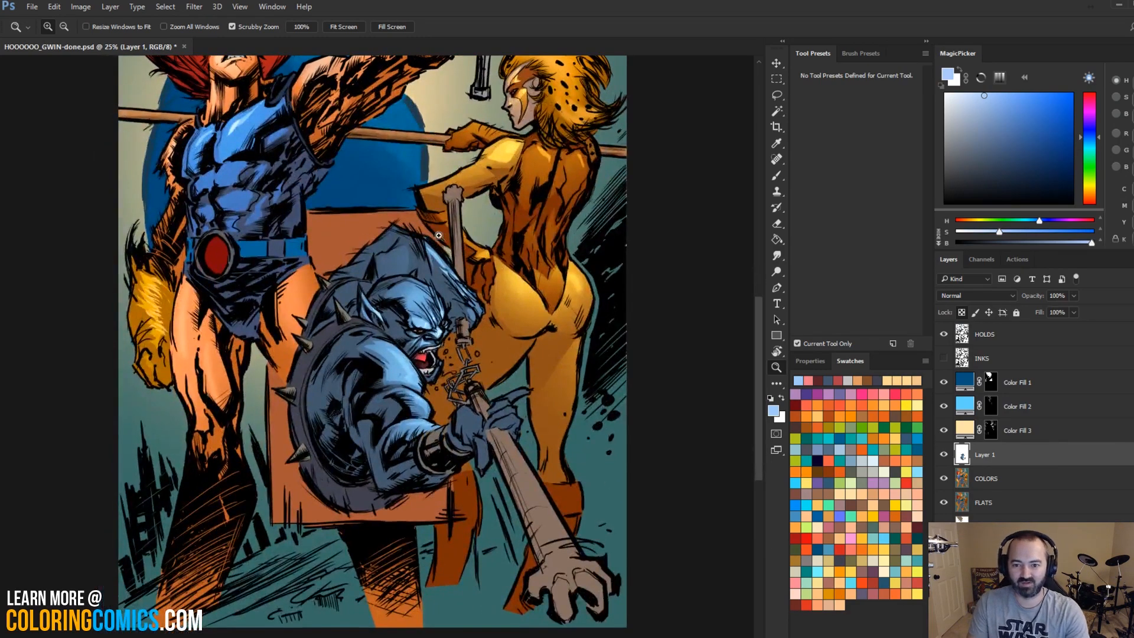
{"action": "left_click", "coordinate": [442, 316]}
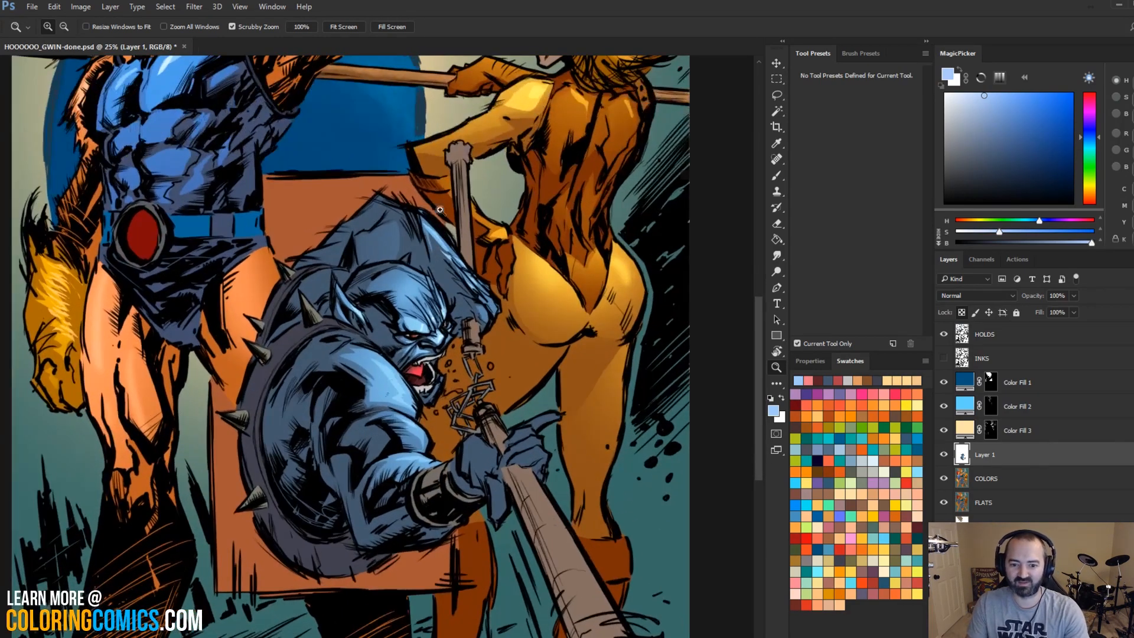
{"action": "left_click", "coordinate": [367, 262]}
{"action": "key", "text": "l"}
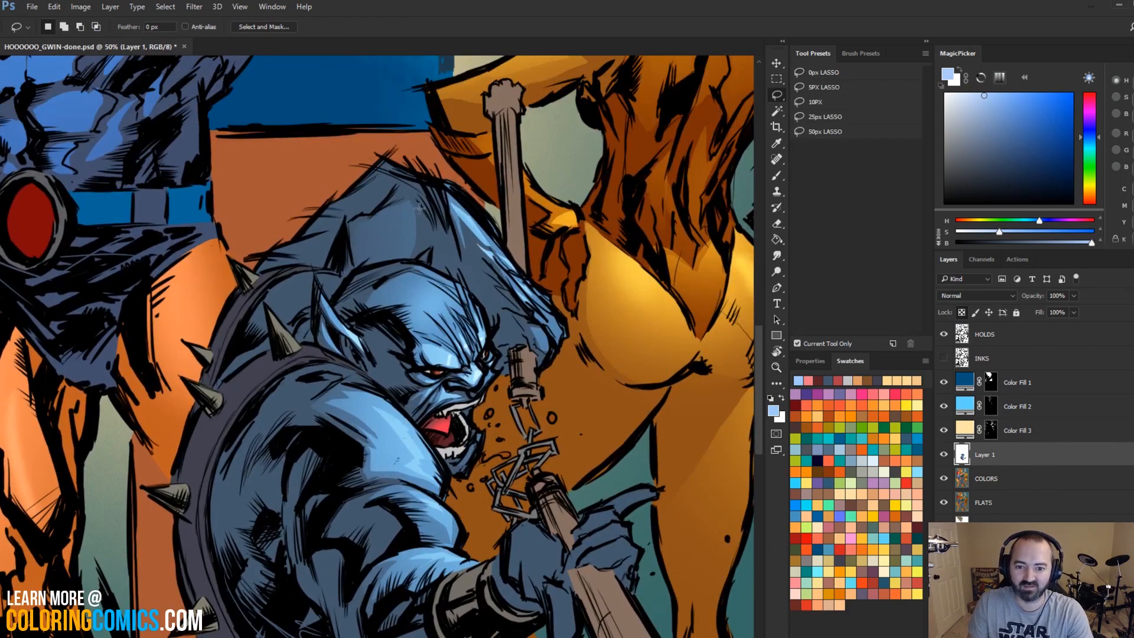
{"action": "key", "text": "b"}
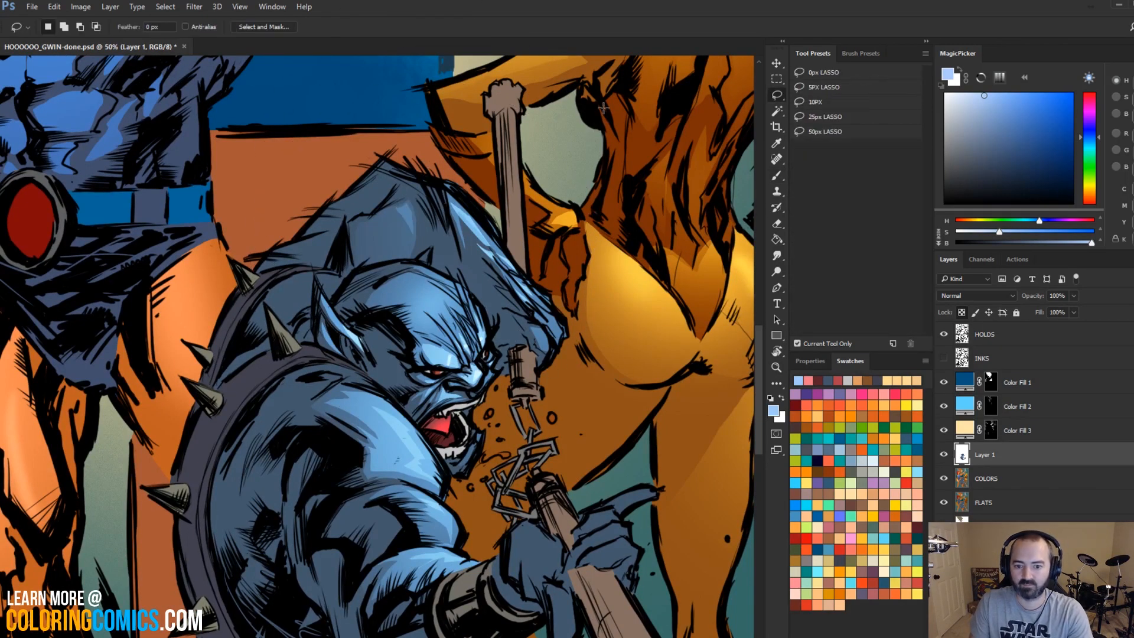
Step: Examine the creature's lit head and arms against the whole cover and look over its unlit hands
{"action": "key", "text": "z"}
{"action": "left_click", "coordinate": [488, 312], "text": "alt"}
{"action": "left_click", "coordinate": [488, 312], "text": "alt"}
{"action": "left_click", "coordinate": [449, 271], "text": "alt"}
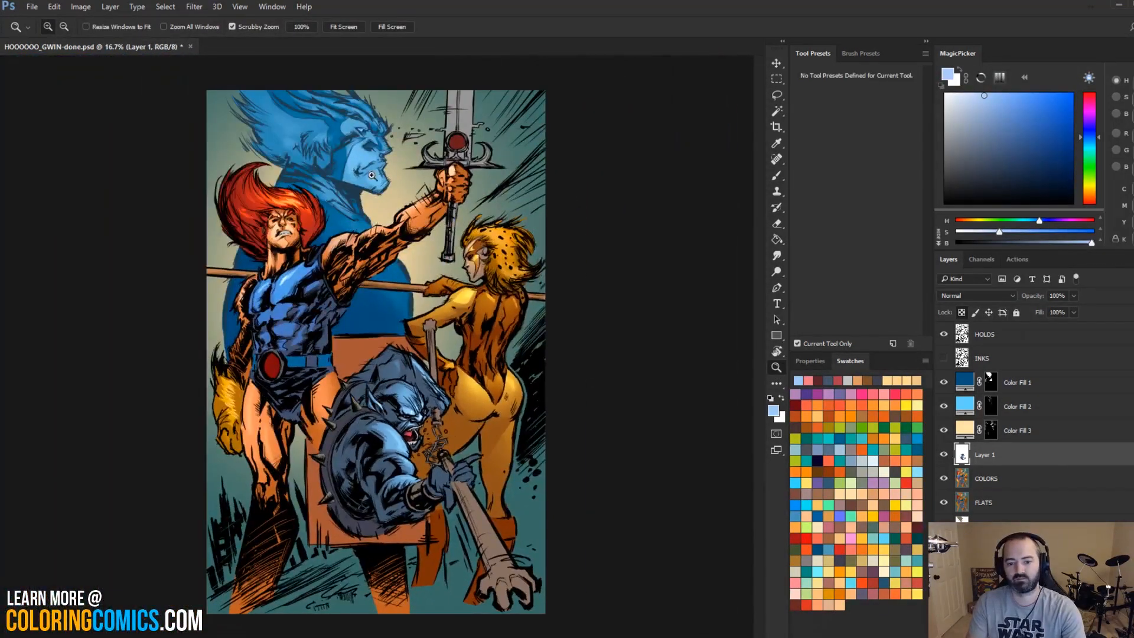
{"action": "left_click", "coordinate": [411, 394]}
{"action": "left_click", "coordinate": [411, 394]}
{"action": "left_click", "coordinate": [414, 393]}
{"action": "left_click_drag", "start_coordinate": [437, 378], "coordinate": [514, 177]}
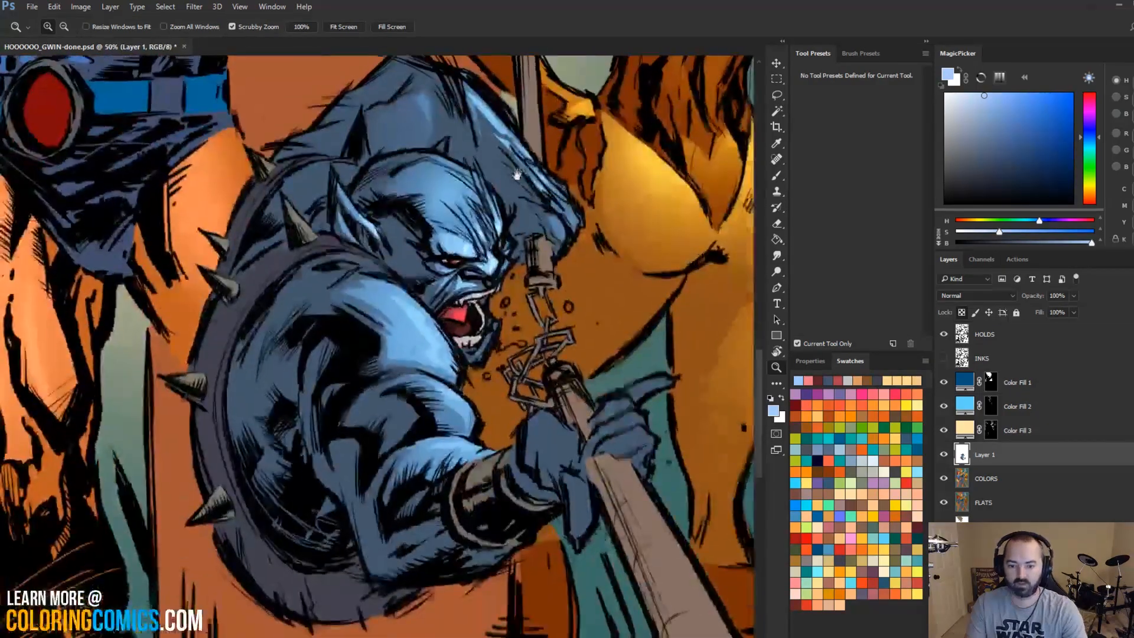
{"action": "left_click_drag", "start_coordinate": [518, 233], "coordinate": [432, 139]}
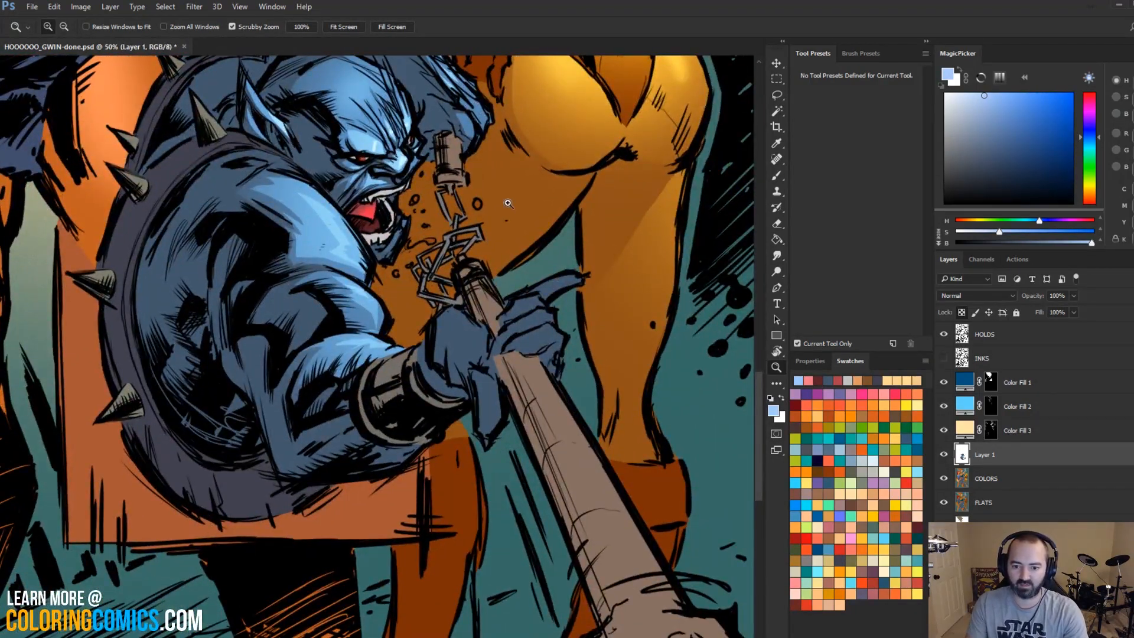
{"action": "left_click", "coordinate": [540, 324], "text": "alt"}
{"action": "left_click", "coordinate": [550, 271], "text": "alt"}
{"action": "left_click", "coordinate": [562, 223], "text": "alt"}
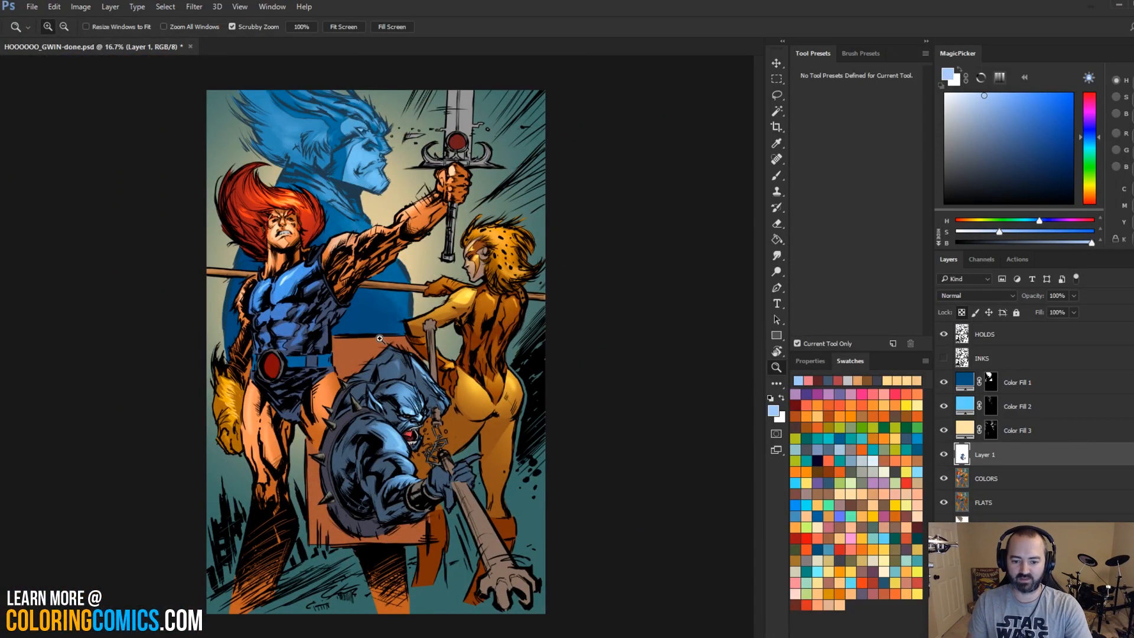
Step: Lasso highlight shapes on the fingers and backs of the creature's hands around the handle, brush them light blue, and deselect
{"action": "left_click", "coordinate": [429, 425]}
{"action": "left_click", "coordinate": [430, 425]}
{"action": "left_click", "coordinate": [430, 425]}
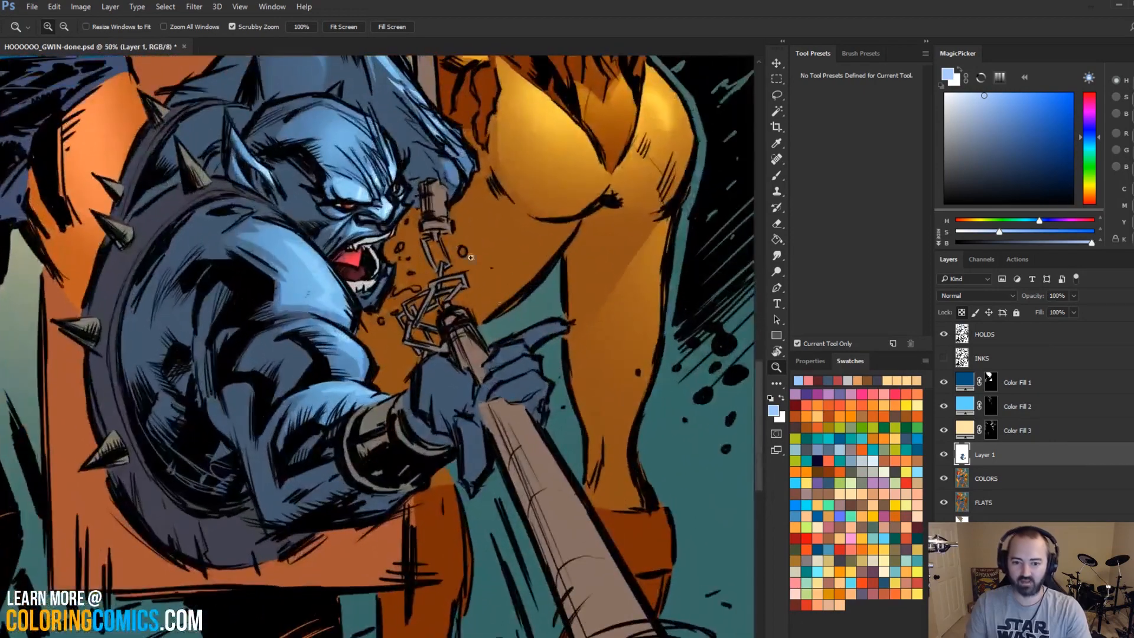
{"action": "left_click_drag", "start_coordinate": [401, 288], "coordinate": [507, 256]}
{"action": "left_click", "coordinate": [507, 255]}
{"action": "key", "text": "l"}
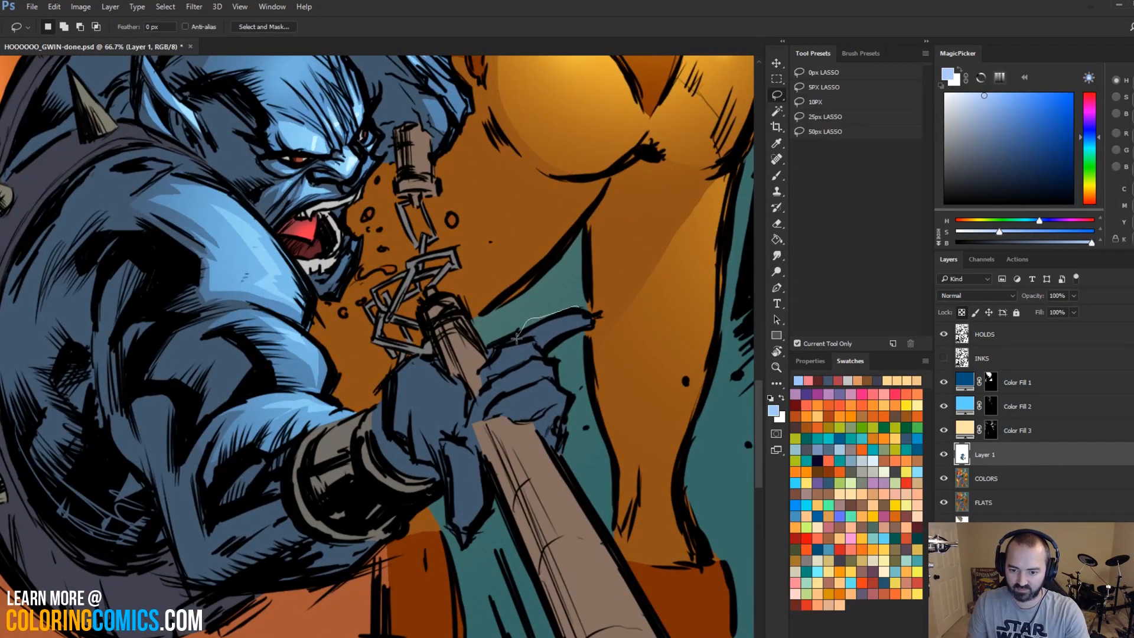
{"action": "mouse_move", "coordinate": [533, 342]}
{"action": "left_mouse_down"}
{"action": "mouse_move", "coordinate": [572, 326]}
{"action": "mouse_move", "coordinate": [576, 301]}
{"action": "mouse_move", "coordinate": [511, 345]}
{"action": "mouse_move", "coordinate": [499, 372]}
{"action": "mouse_move", "coordinate": [542, 358]}
{"action": "mouse_move", "coordinate": [505, 379]}
{"action": "mouse_move", "coordinate": [562, 387]}
{"action": "mouse_move", "coordinate": [511, 398]}
{"action": "mouse_move", "coordinate": [522, 414]}
{"action": "mouse_move", "coordinate": [568, 395]}
{"action": "left_mouse_up"}
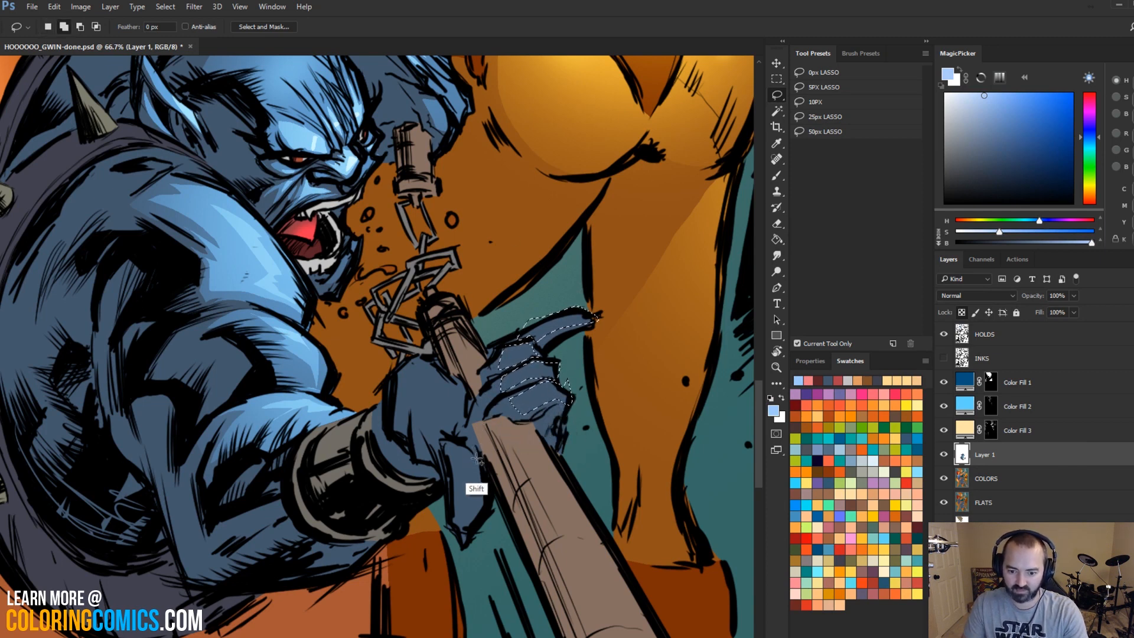
{"action": "mouse_move", "coordinate": [476, 452]}
{"action": "left_mouse_down"}
{"action": "mouse_move", "coordinate": [456, 467]}
{"action": "mouse_move", "coordinate": [494, 501]}
{"action": "left_mouse_up"}
{"action": "mouse_move", "coordinate": [470, 395]}
{"action": "left_mouse_down"}
{"action": "mouse_move", "coordinate": [461, 428]}
{"action": "mouse_move", "coordinate": [421, 441]}
{"action": "mouse_move", "coordinate": [451, 394]}
{"action": "mouse_move", "coordinate": [435, 360]}
{"action": "mouse_move", "coordinate": [407, 390]}
{"action": "mouse_move", "coordinate": [418, 434]}
{"action": "left_mouse_up"}
{"action": "key", "text": "b"}
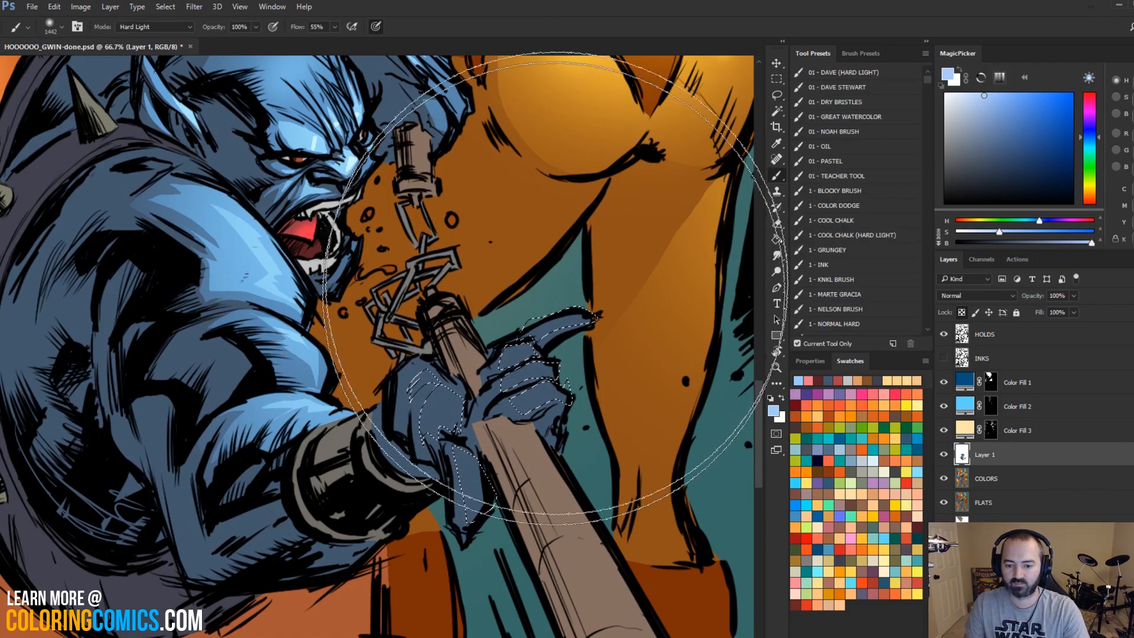
{"action": "left_click", "coordinate": [594, 161]}
{"action": "key", "text": "l"}
{"action": "key", "text": "ctrl+d"}
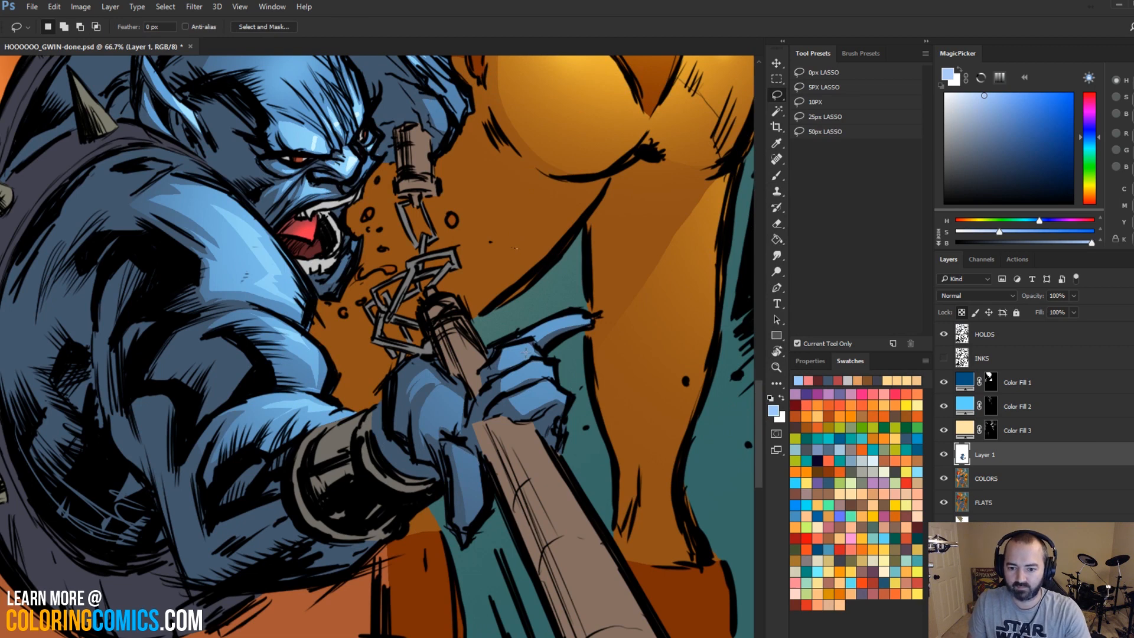
Step: Cut smaller, brighter light blue highlights into the curled fingers beside the handle
{"action": "mouse_move", "coordinate": [536, 347]}
{"action": "left_mouse_down"}
{"action": "mouse_move", "coordinate": [512, 381]}
{"action": "mouse_move", "coordinate": [549, 372]}
{"action": "mouse_move", "coordinate": [554, 388]}
{"action": "mouse_move", "coordinate": [530, 392]}
{"action": "left_mouse_up"}
{"action": "key", "text": "b"}
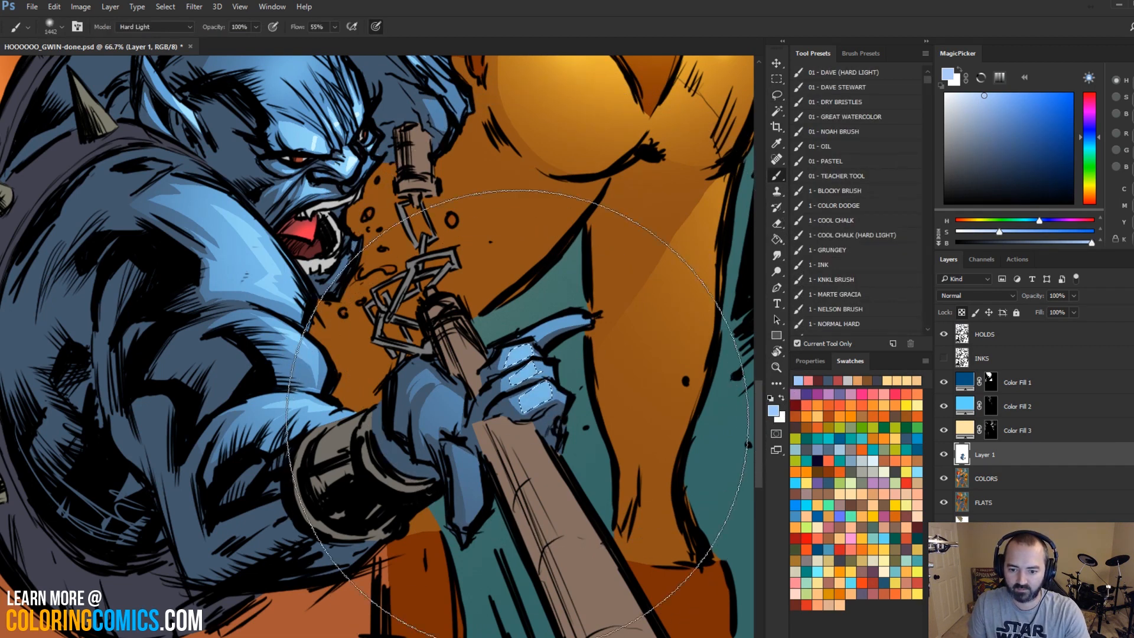
{"action": "key", "text": "l"}
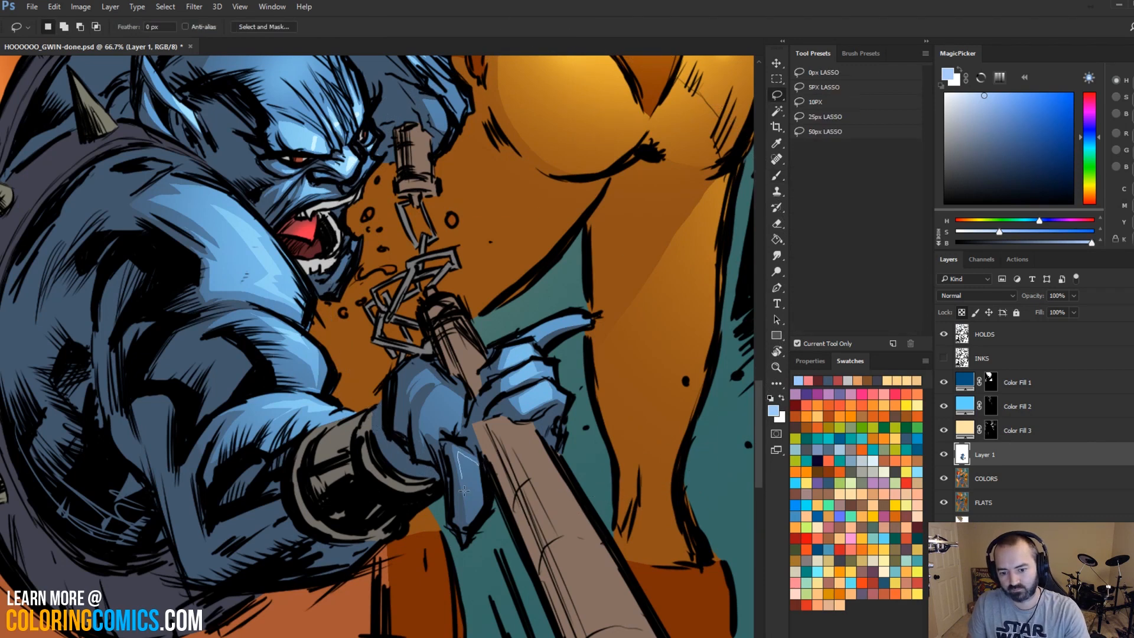
Step: Lasso a narrow highlight on the finger pointing down below the handle and brush it a brighter light blue
{"action": "left_click_drag", "start_coordinate": [464, 490], "coordinate": [467, 494]}
{"action": "key", "text": "b"}
{"action": "left_click", "coordinate": [520, 343]}
{"action": "key", "text": "l"}
{"action": "key", "text": "b"}
{"action": "key", "text": "l"}
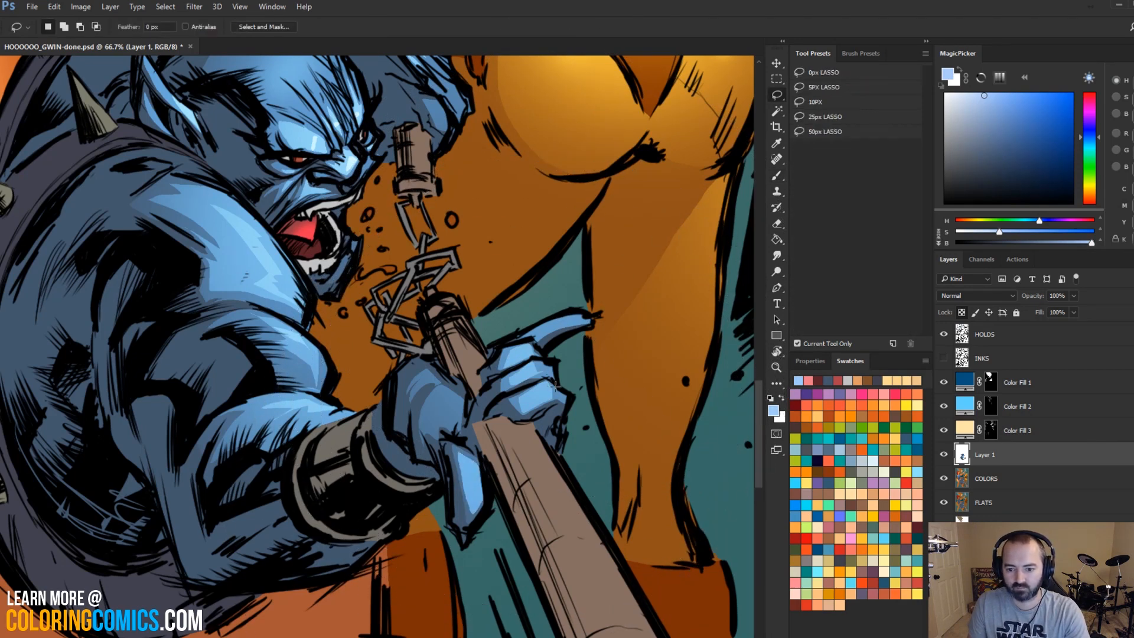
Step: Cut another small light blue highlight into the knuckles of the curled fingers and deselect
{"action": "mouse_move", "coordinate": [545, 391]}
{"action": "left_mouse_down"}
{"action": "mouse_move", "coordinate": [562, 373]}
{"action": "mouse_move", "coordinate": [545, 364]}
{"action": "mouse_move", "coordinate": [536, 376]}
{"action": "mouse_move", "coordinate": [537, 349]}
{"action": "mouse_move", "coordinate": [552, 378]}
{"action": "left_mouse_up"}
{"action": "key", "text": "b"}
{"action": "left_click", "coordinate": [546, 319]}
{"action": "key", "text": "l"}
{"action": "key", "text": "ctrl+d"}
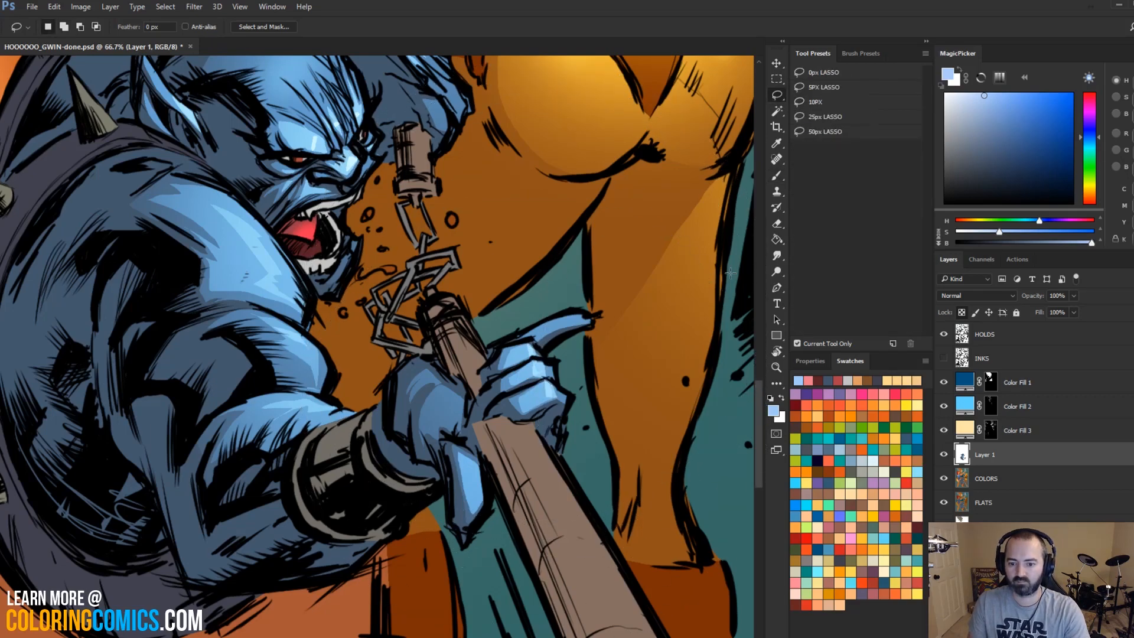
Step: Check the lit hands against the whole cover
{"action": "left_click", "coordinate": [776, 371]}
{"action": "scroll", "coordinate": [506, 329], "scroll_direction": "down", "scroll_amount": 4}
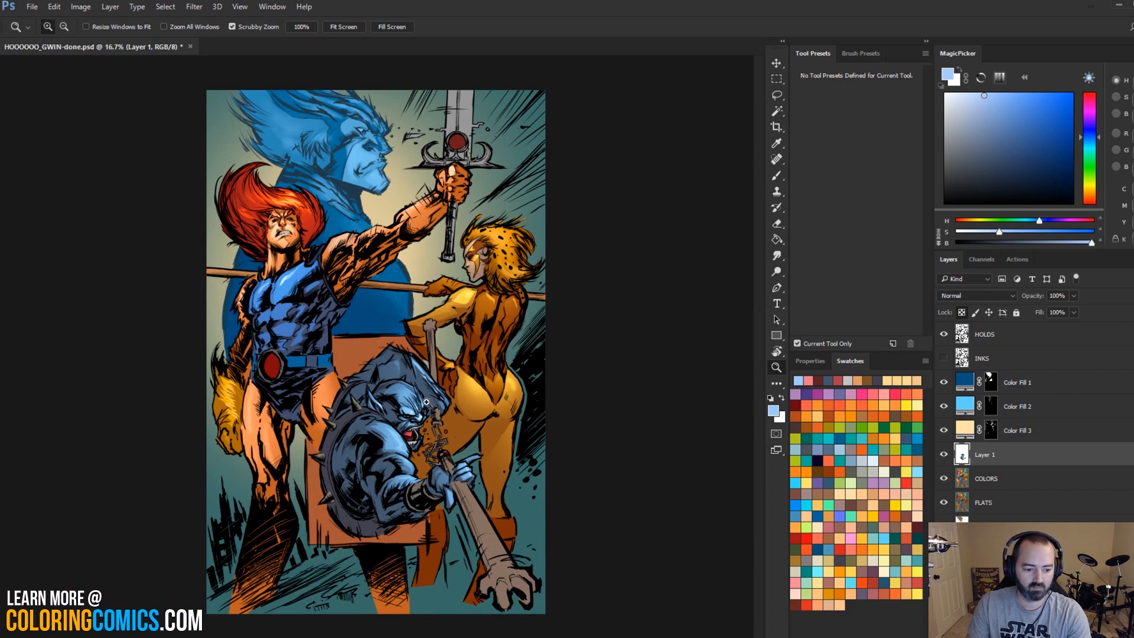
{"action": "scroll", "coordinate": [426, 402], "scroll_direction": "up", "scroll_amount": 1}
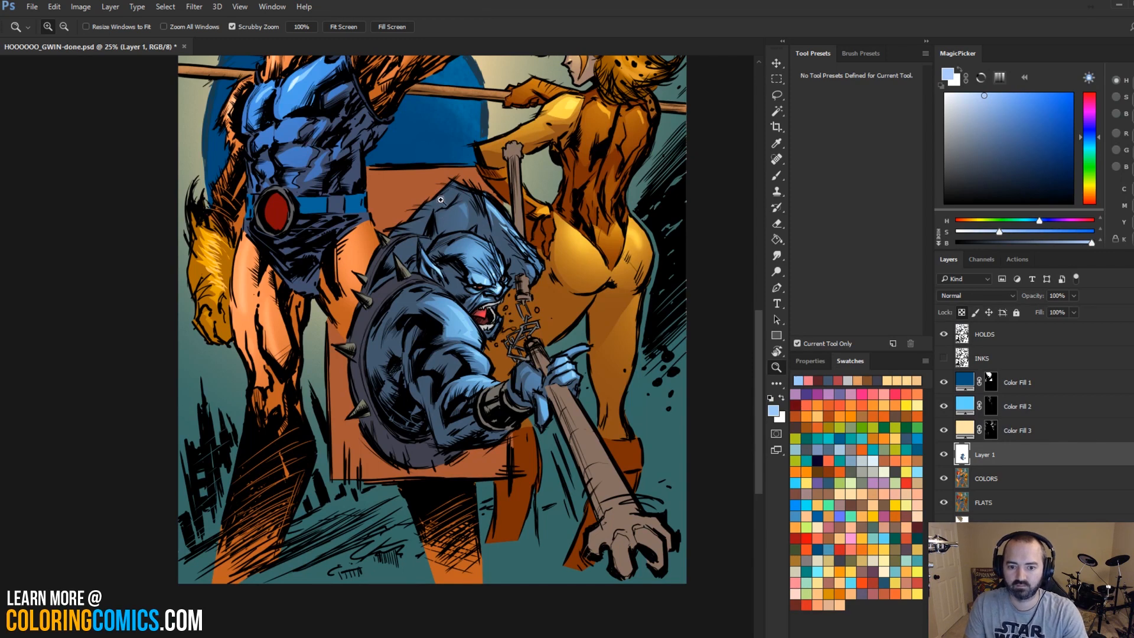
Step: Select the orange panel behind the blue creature by its flat color on the FLATS layer
{"action": "key", "text": "l"}
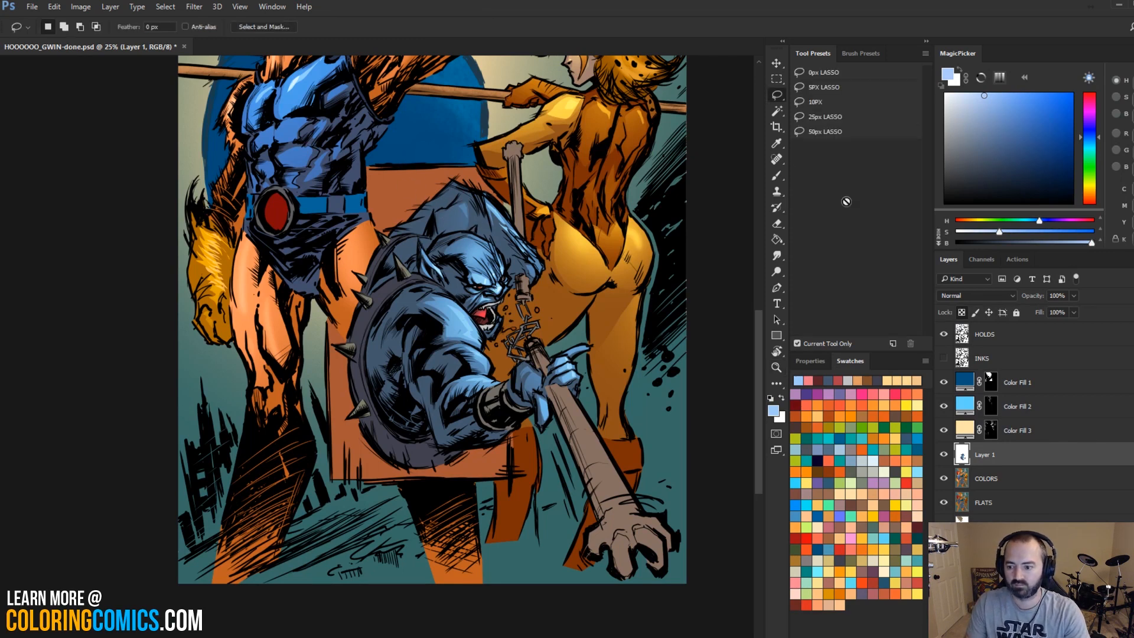
{"action": "left_click", "coordinate": [978, 502]}
{"action": "left_click", "coordinate": [777, 368]}
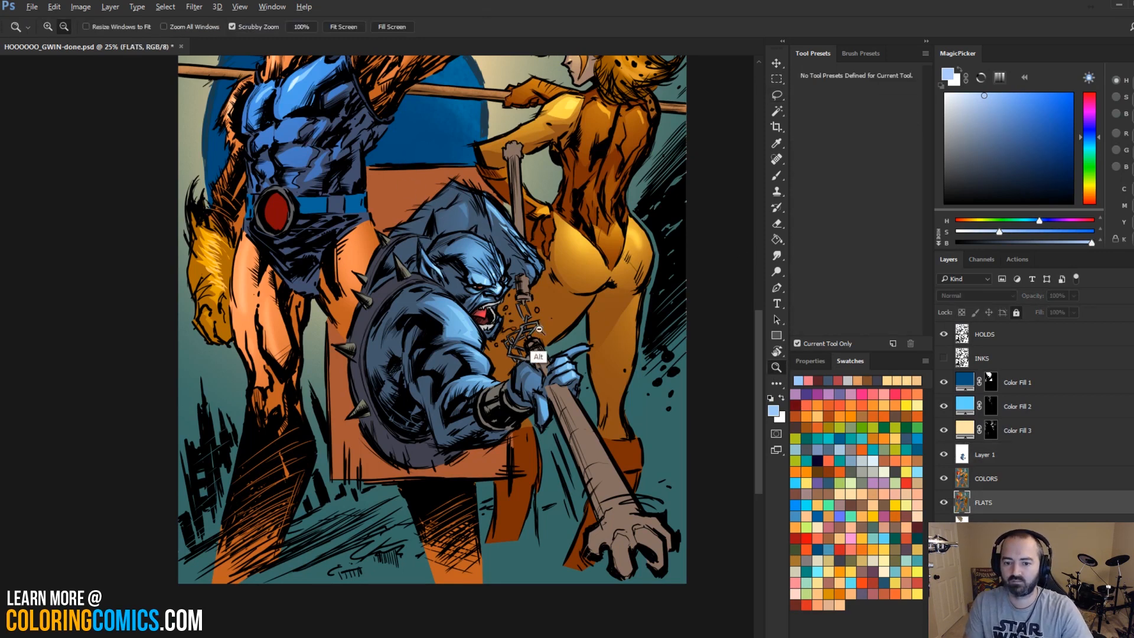
{"action": "left_click", "coordinate": [539, 357], "text": "alt"}
{"action": "left_click", "coordinate": [558, 248], "text": "alt"}
{"action": "left_click", "coordinate": [421, 382]}
{"action": "key", "text": "w"}
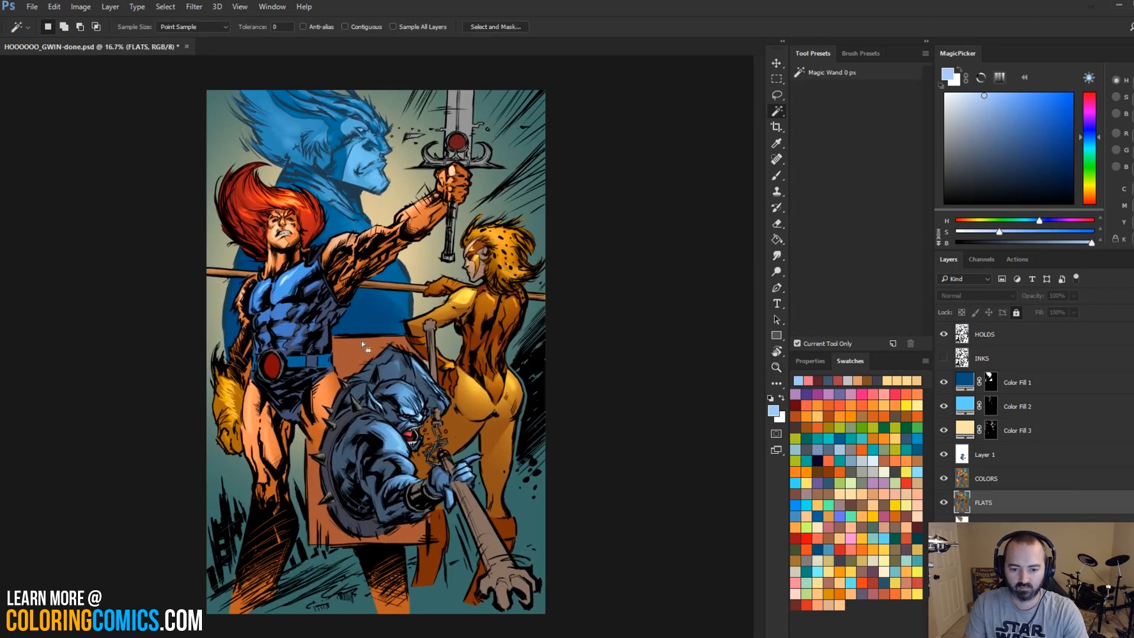
{"action": "left_click", "coordinate": [364, 348]}
{"action": "key", "text": "ctrl+d"}
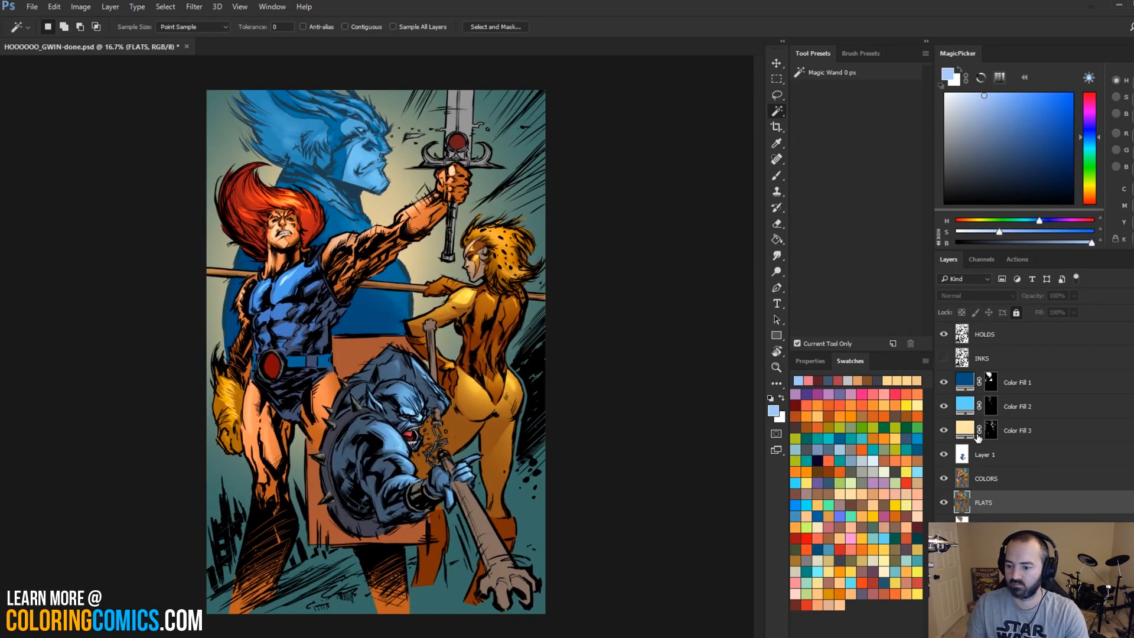
Step: Adjust the panel on the COLORS layer with Hue/Saturation, setting Hue to -10 and Saturation to +8
{"action": "left_click", "coordinate": [970, 477]}
{"action": "key", "text": "ctrl+u"}
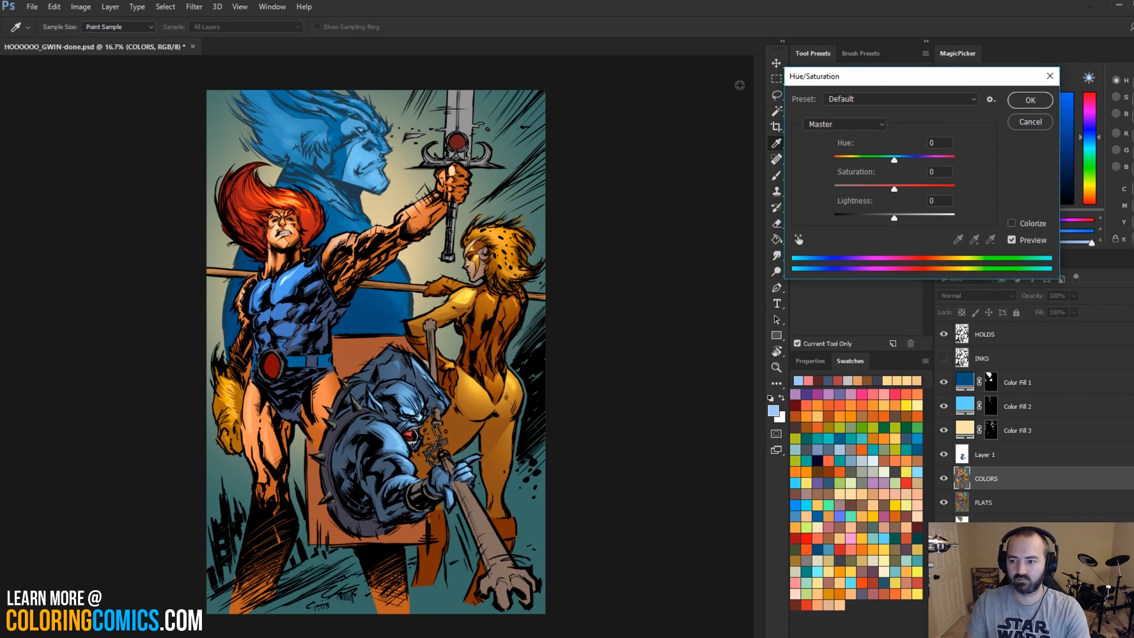
{"action": "left_click_drag", "start_coordinate": [878, 158], "coordinate": [902, 173]}
{"action": "key", "text": "ctrl+y"}
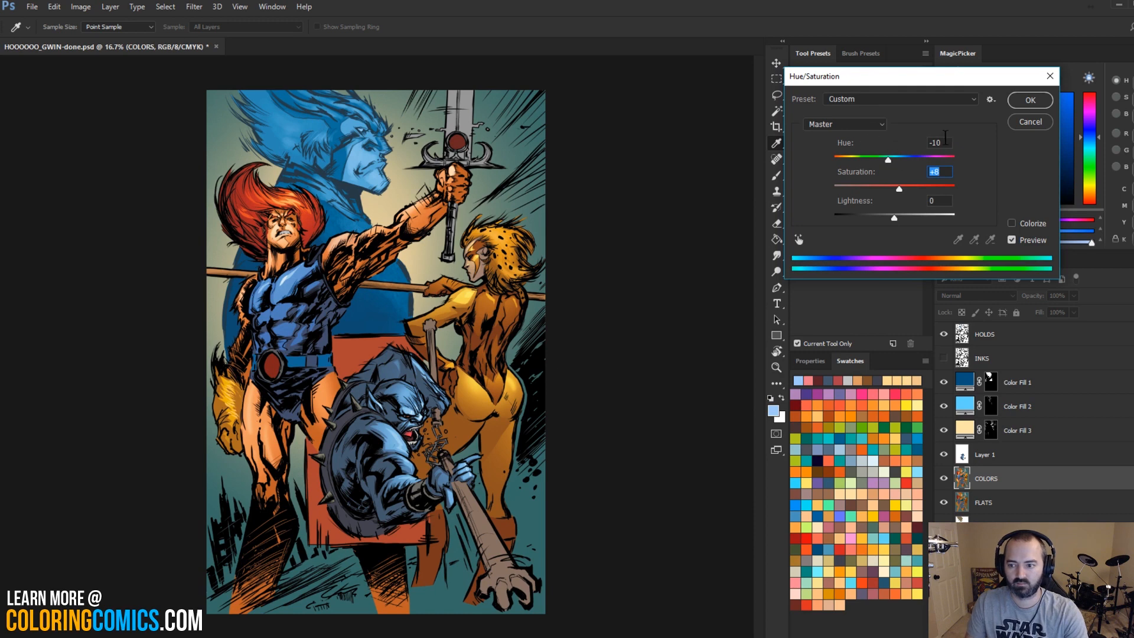
{"action": "left_click", "coordinate": [1028, 101]}
Step: Sample the panel's red-orange and brush a lighter salmon glow over the panel in Hard Light mode
{"action": "key", "text": "b"}
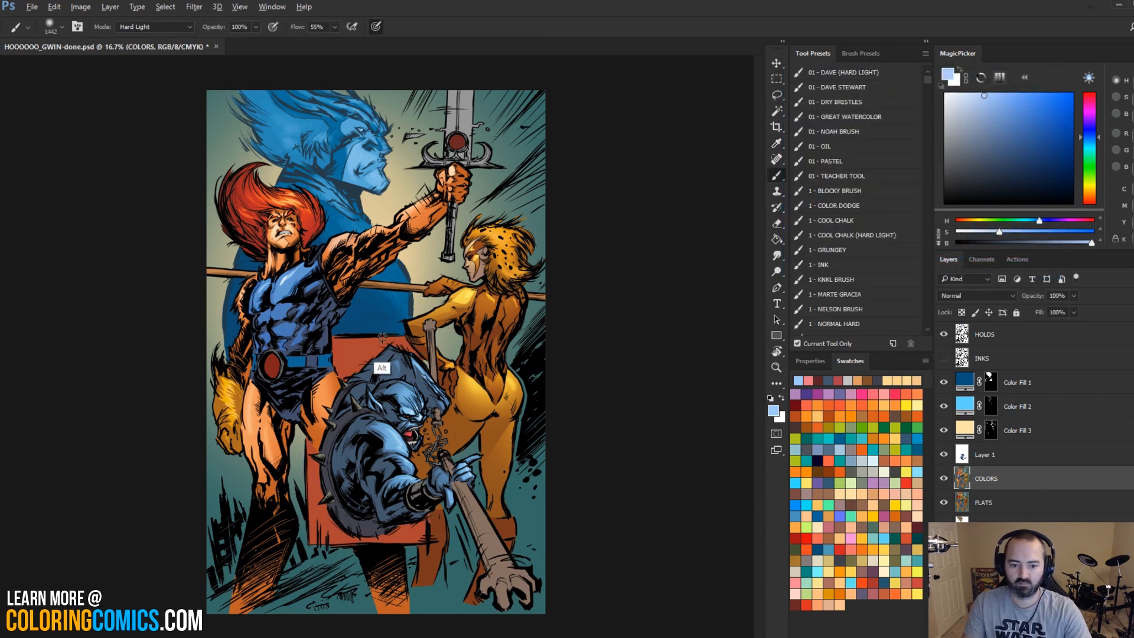
{"action": "left_click", "coordinate": [359, 350], "text": "alt"}
{"action": "left_click", "coordinate": [378, 363], "text": "alt"}
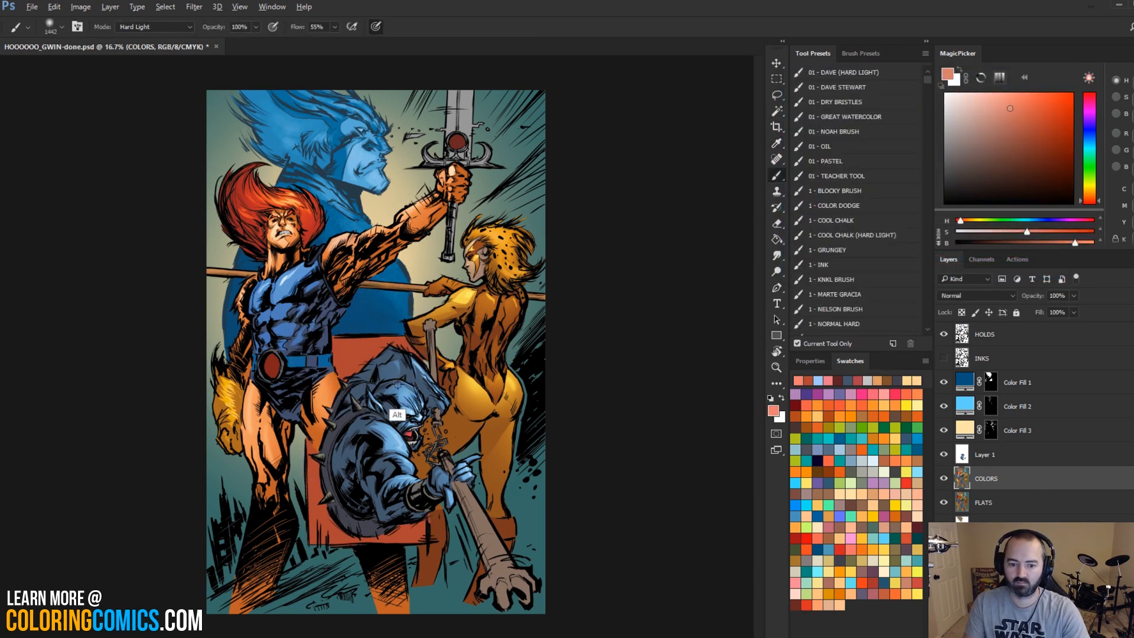
{"action": "key", "text": "l"}
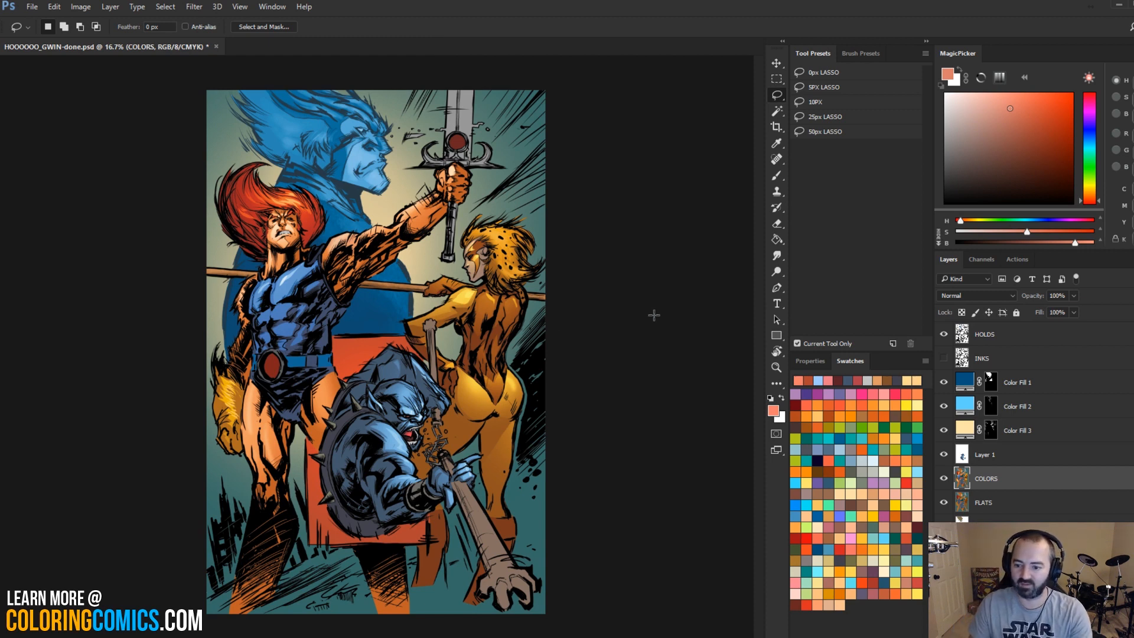
Step: Merge Layer 1 with the creature's rendering down into the COLORS layer
{"action": "key", "text": "z"}
{"action": "left_click", "coordinate": [398, 257]}
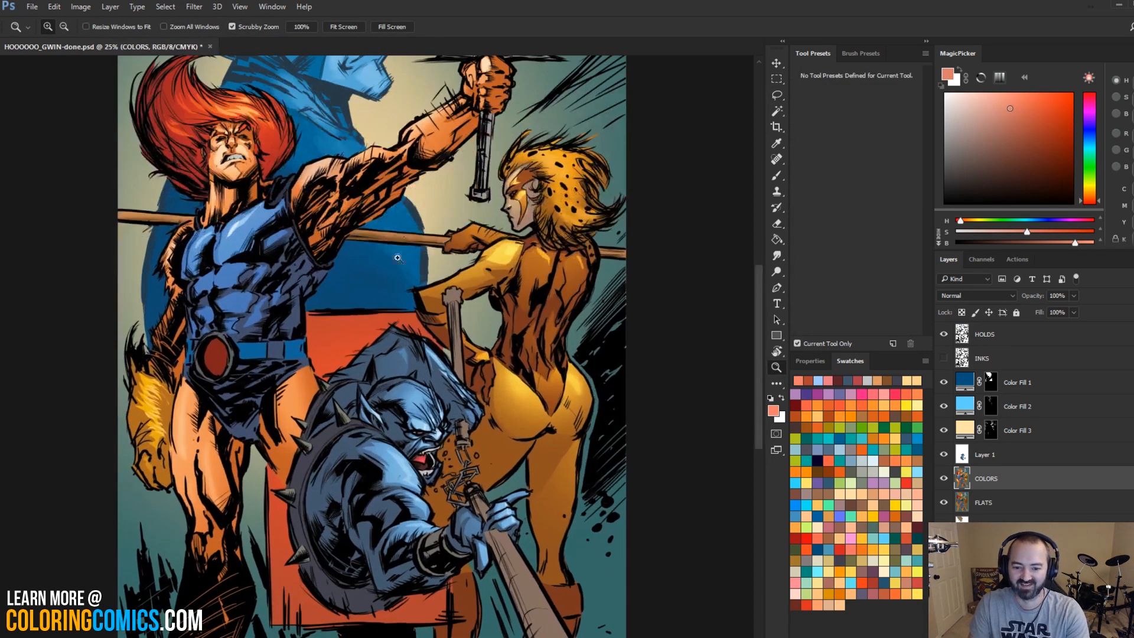
{"action": "left_click", "coordinate": [353, 411]}
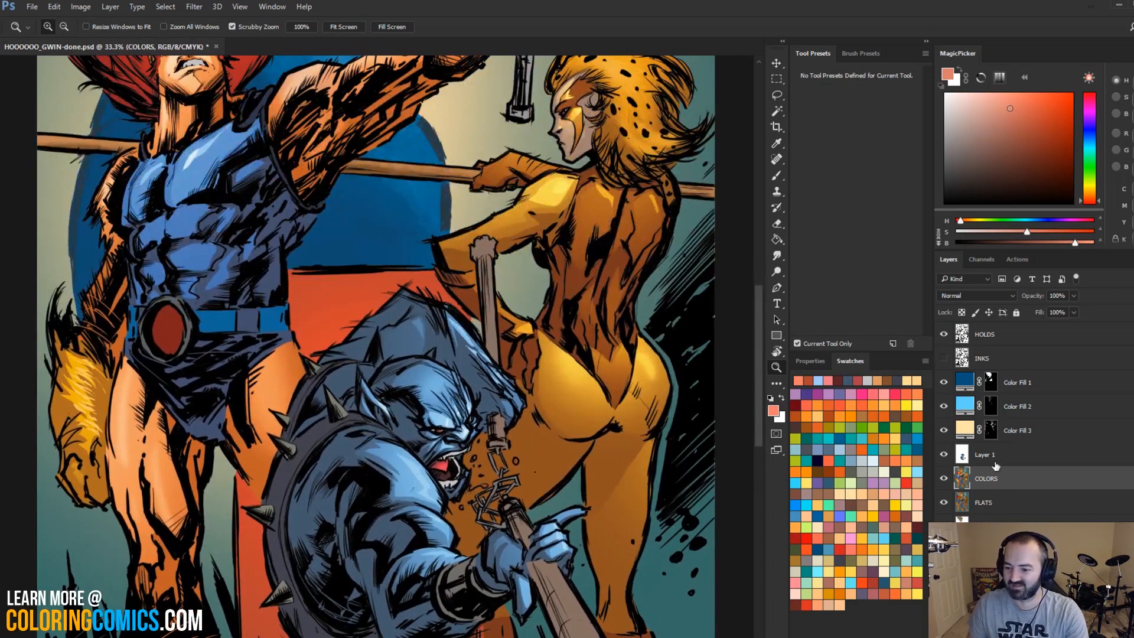
{"action": "left_click", "coordinate": [995, 456]}
{"action": "right_click", "coordinate": [996, 458]}
{"action": "left_click", "coordinate": [1060, 261]}
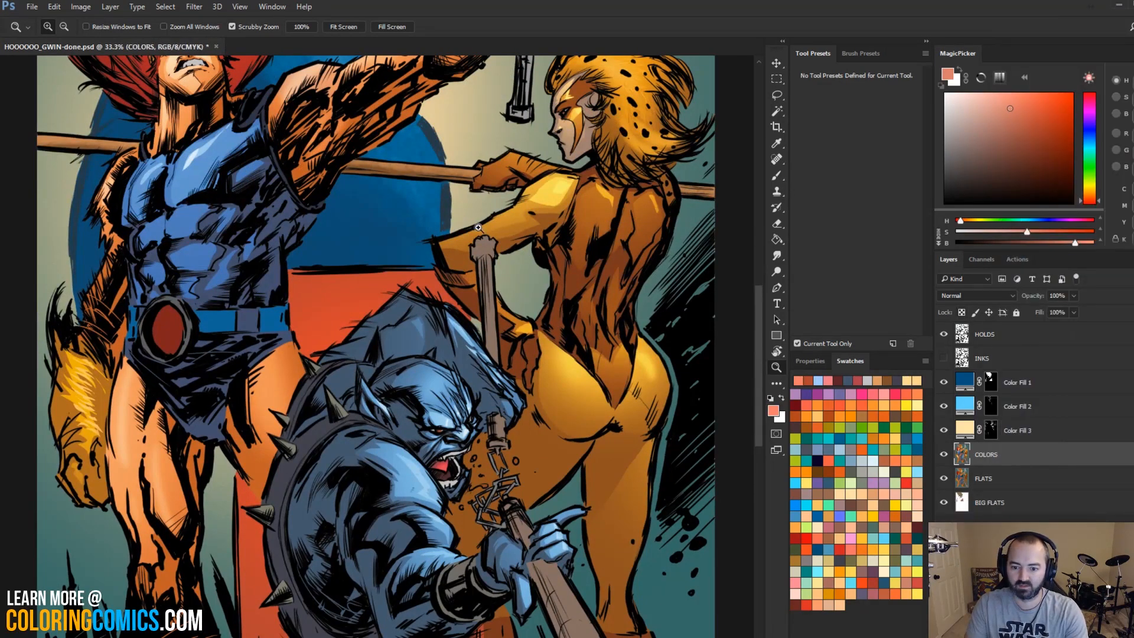
Step: Select the creature's gray spiked collar and copy it to a new layer
{"action": "left_click_drag", "start_coordinate": [373, 369], "coordinate": [389, 205]}
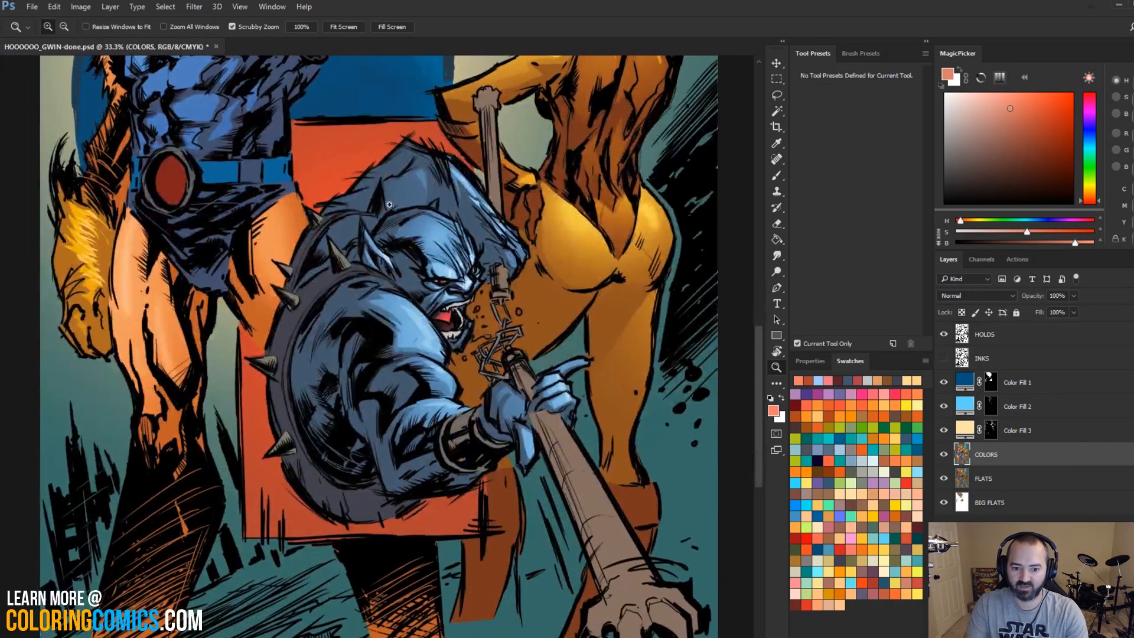
{"action": "left_click", "coordinate": [321, 287]}
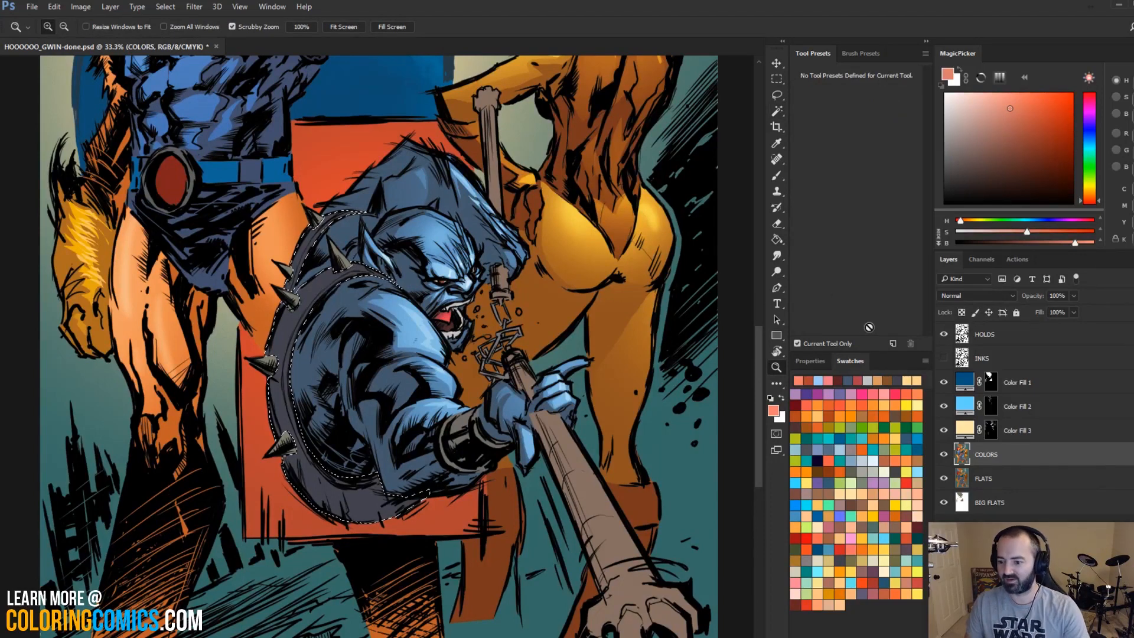
{"action": "key", "text": "ctrl+j"}
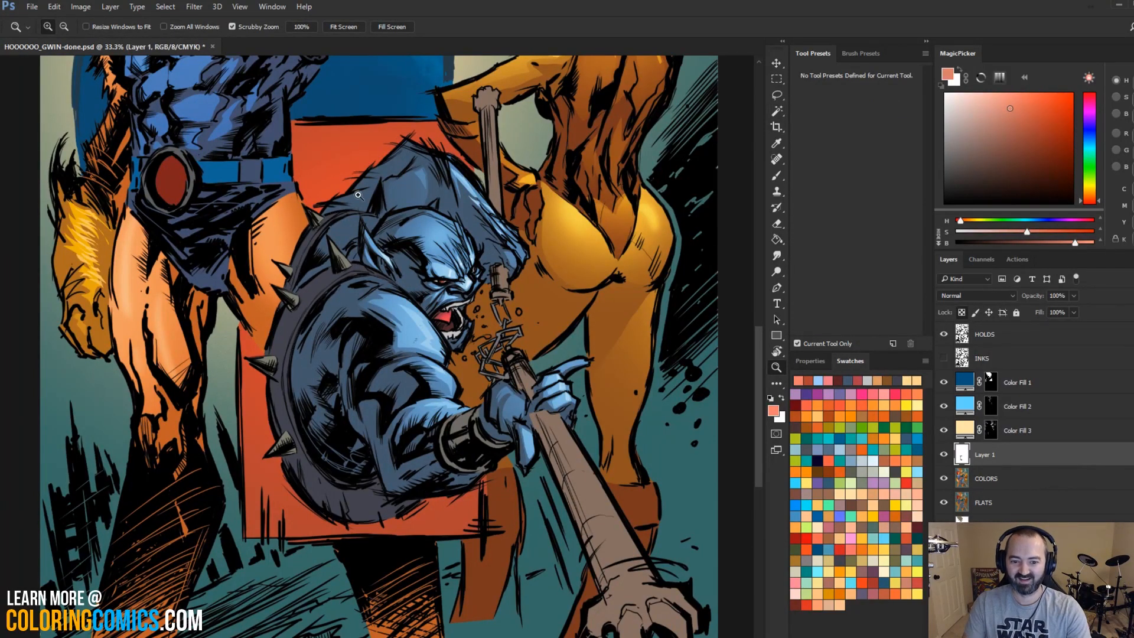
Step: Try brushing a soft light blue glow across the spiked collar
{"action": "left_click", "coordinate": [376, 247]}
{"action": "left_click", "coordinate": [376, 247]}
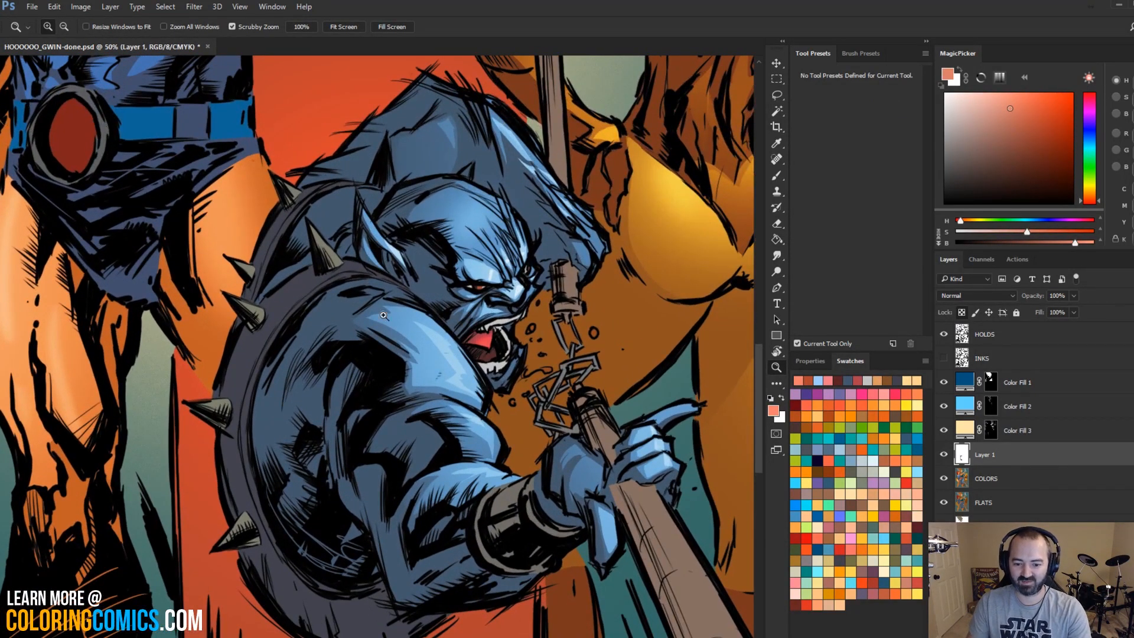
{"action": "key", "text": "b"}
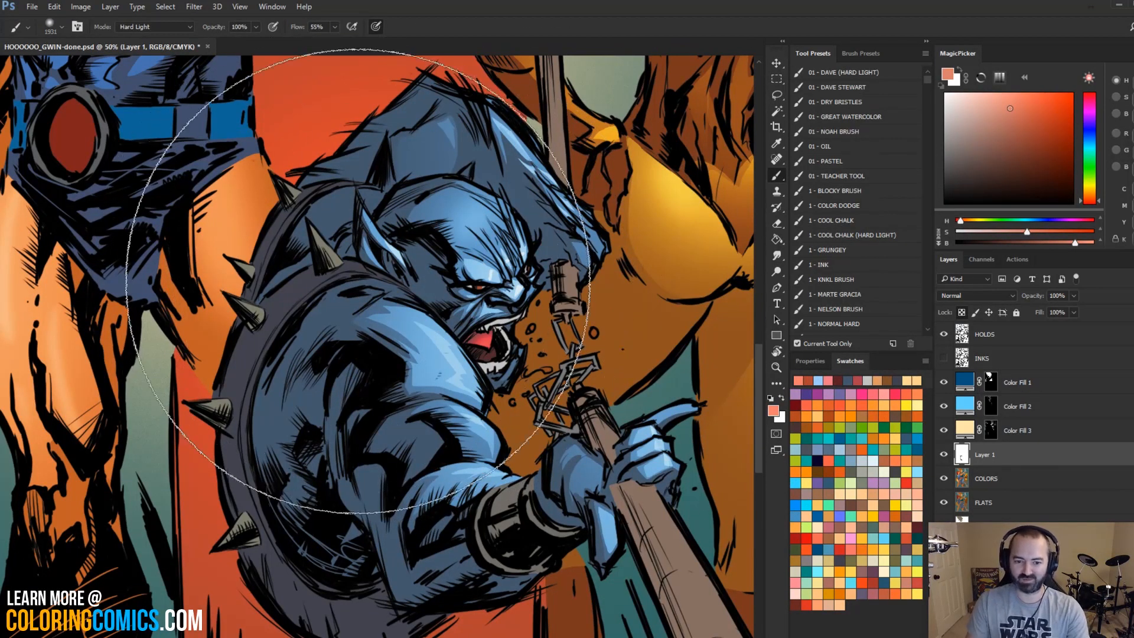
{"action": "left_click", "coordinate": [295, 318], "text": "alt"}
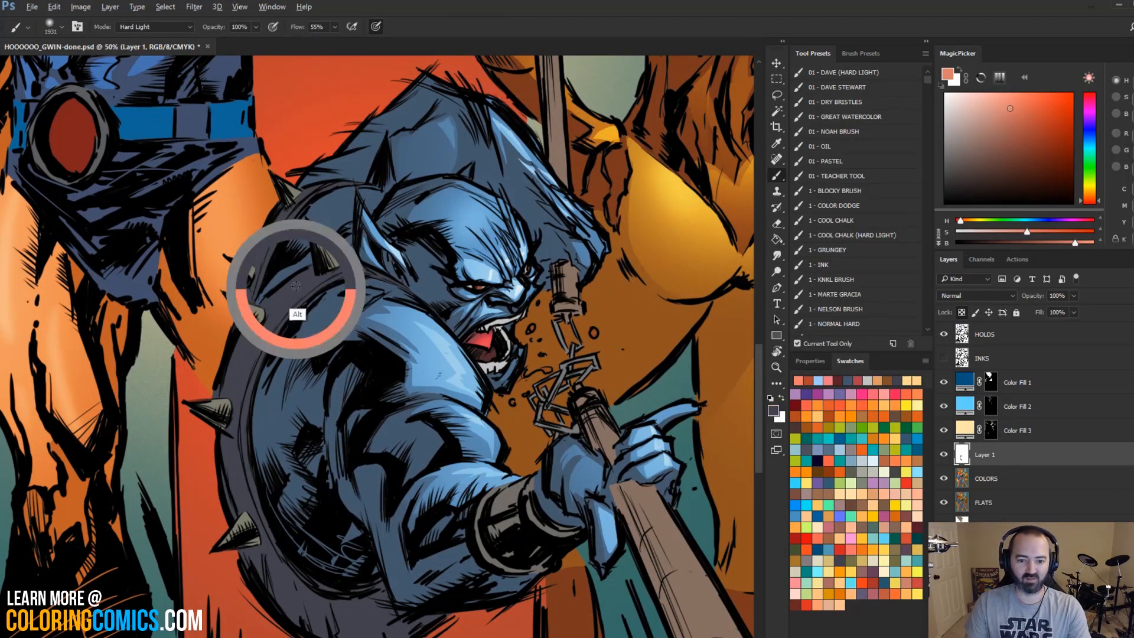
{"action": "left_click", "coordinate": [983, 125]}
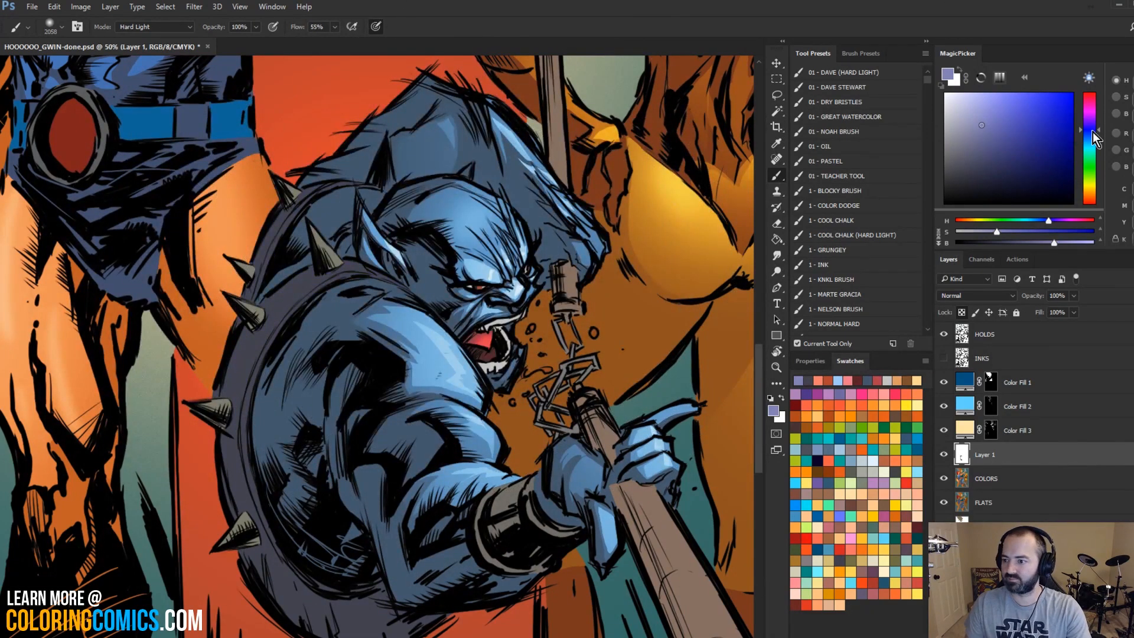
{"action": "left_click_drag", "start_coordinate": [1092, 132], "coordinate": [1090, 136]}
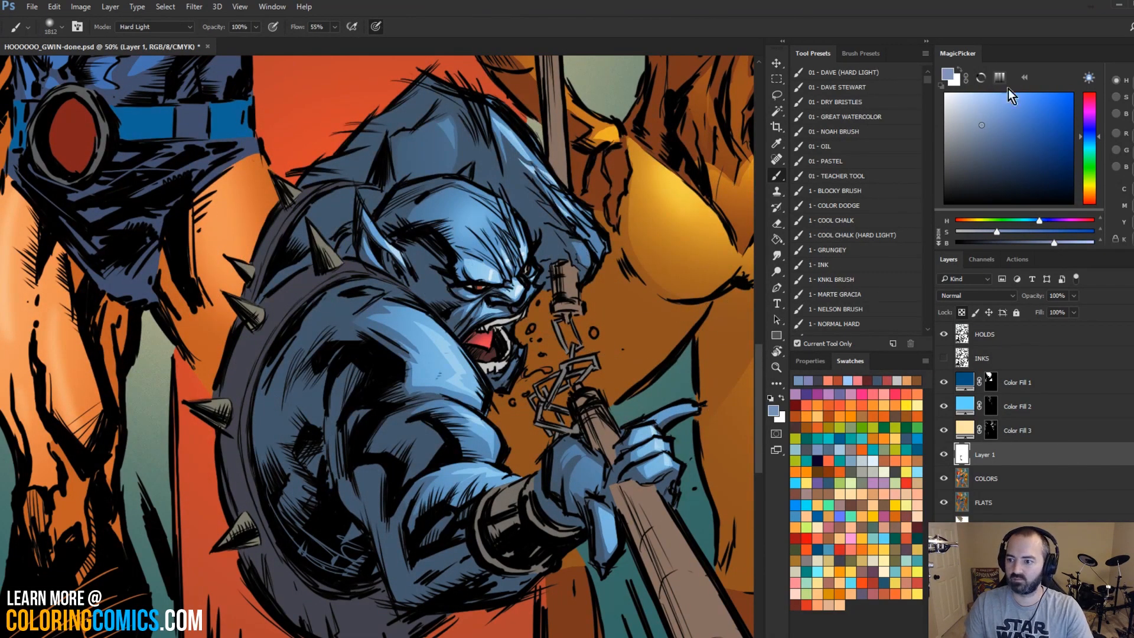
{"action": "left_click", "coordinate": [987, 102]}
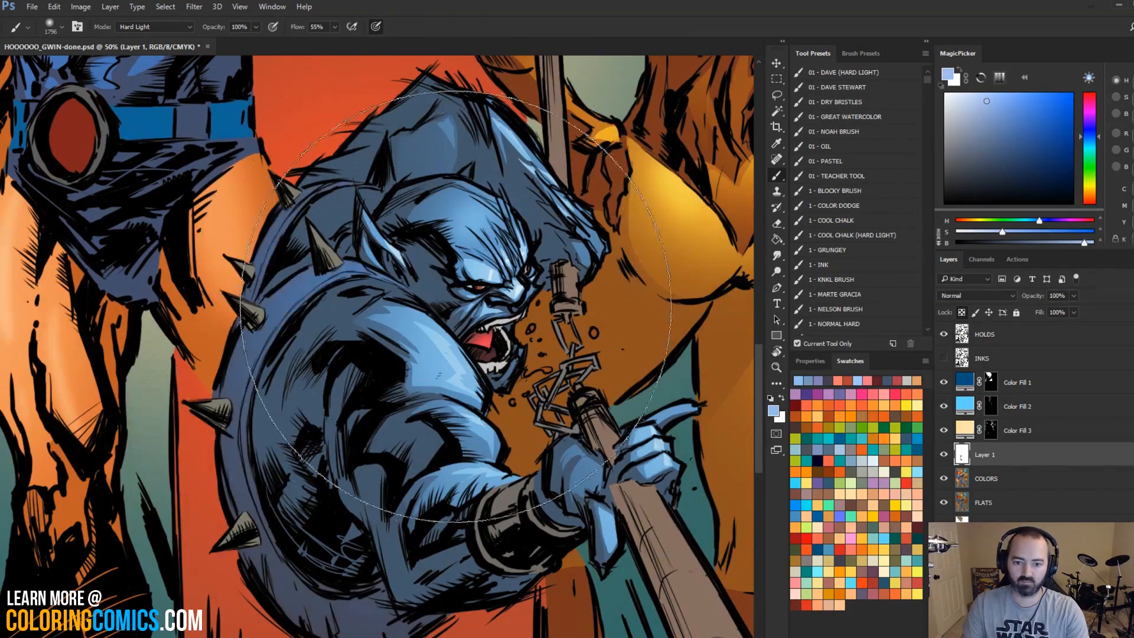
{"action": "left_click_drag", "start_coordinate": [467, 257], "coordinate": [444, 290]}
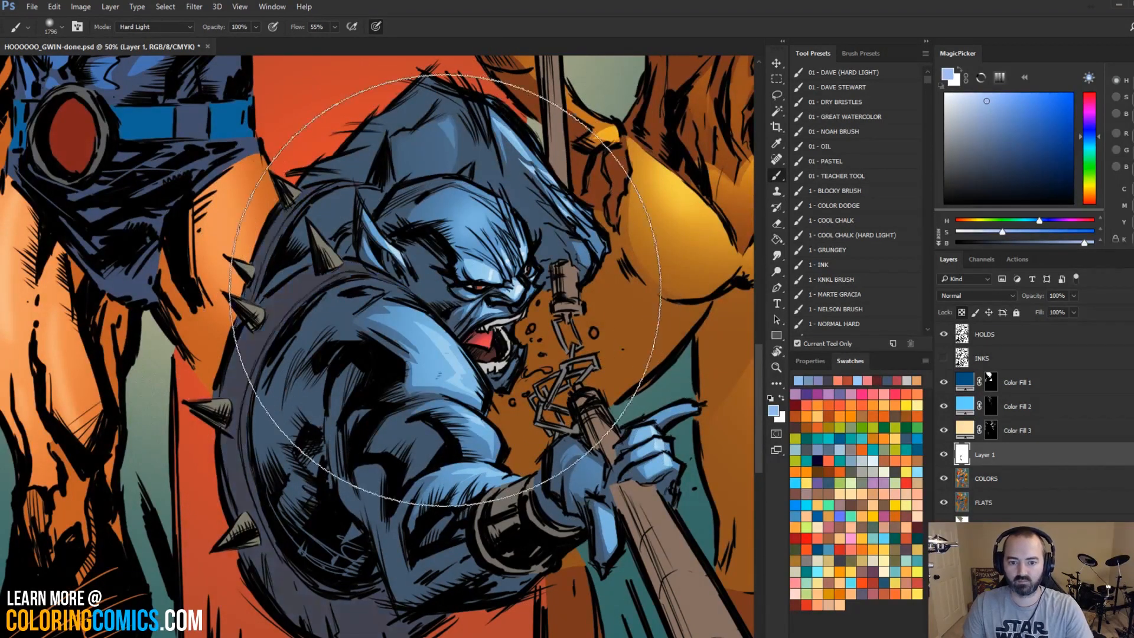
{"action": "left_click", "coordinate": [984, 115]}
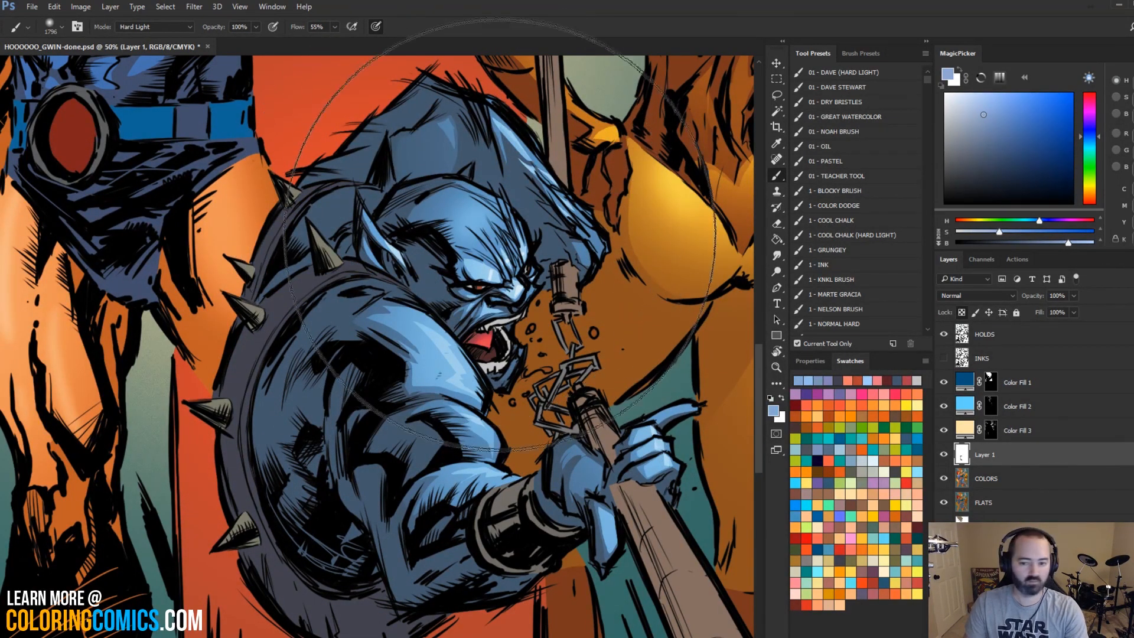
{"action": "key", "text": "l"}
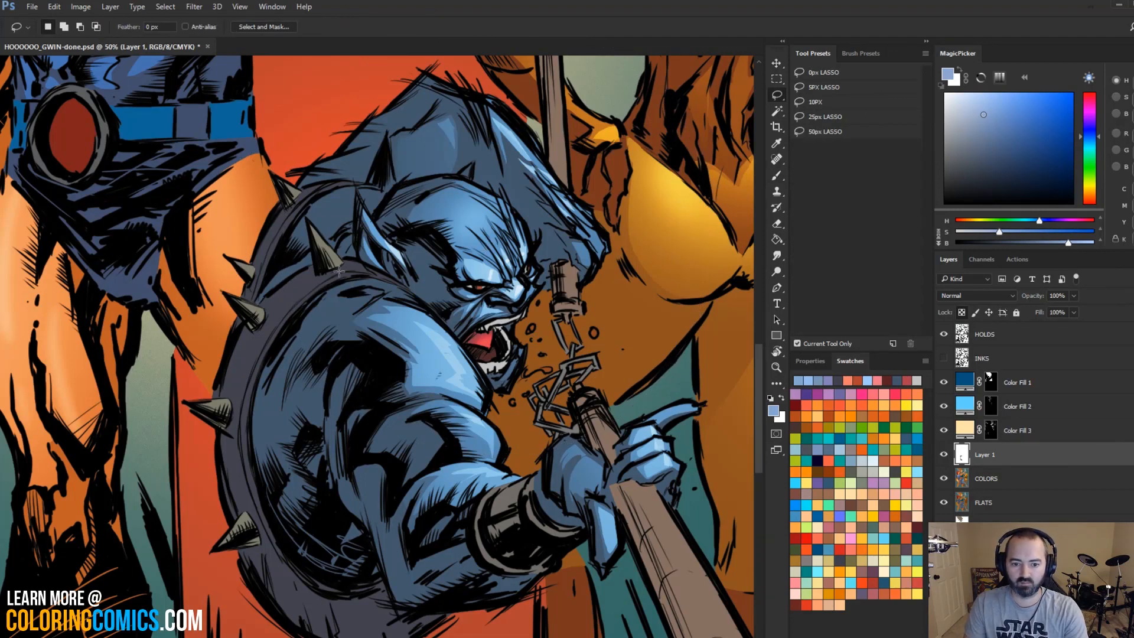
Step: Lasso a highlight on the collar between the large spike and the ear, brush it a saturated blue, and deselect
{"action": "key", "text": "z"}
{"action": "left_click", "coordinate": [315, 284]}
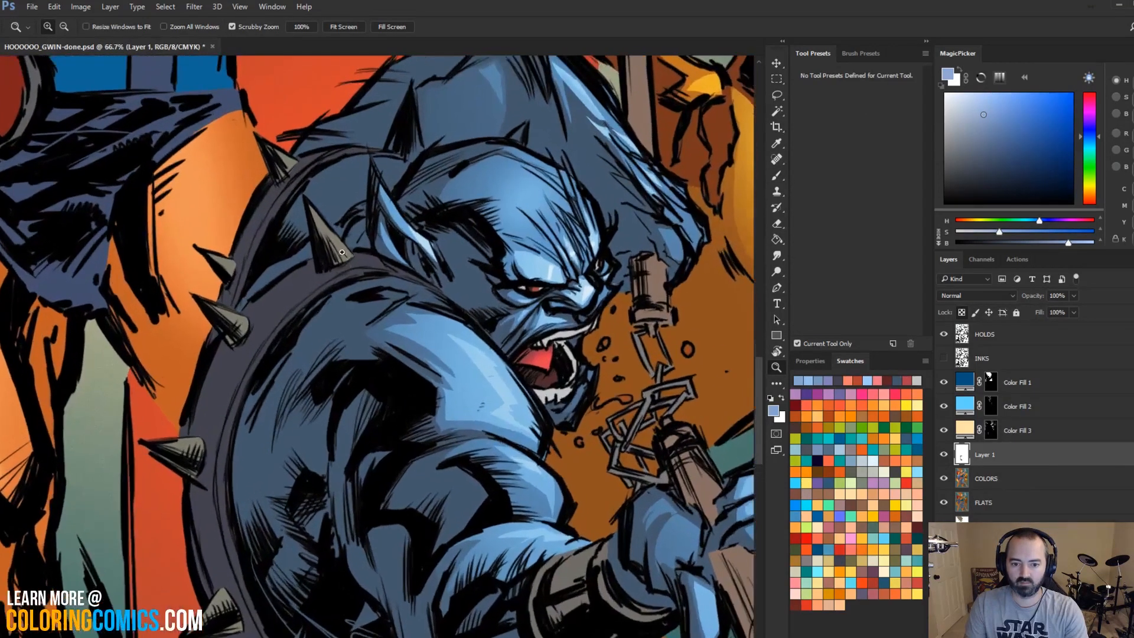
{"action": "key", "text": "l"}
{"action": "mouse_move", "coordinate": [367, 245]}
{"action": "left_mouse_down"}
{"action": "mouse_move", "coordinate": [337, 272]}
{"action": "mouse_move", "coordinate": [384, 270]}
{"action": "mouse_move", "coordinate": [393, 235]}
{"action": "mouse_move", "coordinate": [363, 223]}
{"action": "left_mouse_up"}
{"action": "key", "text": "b"}
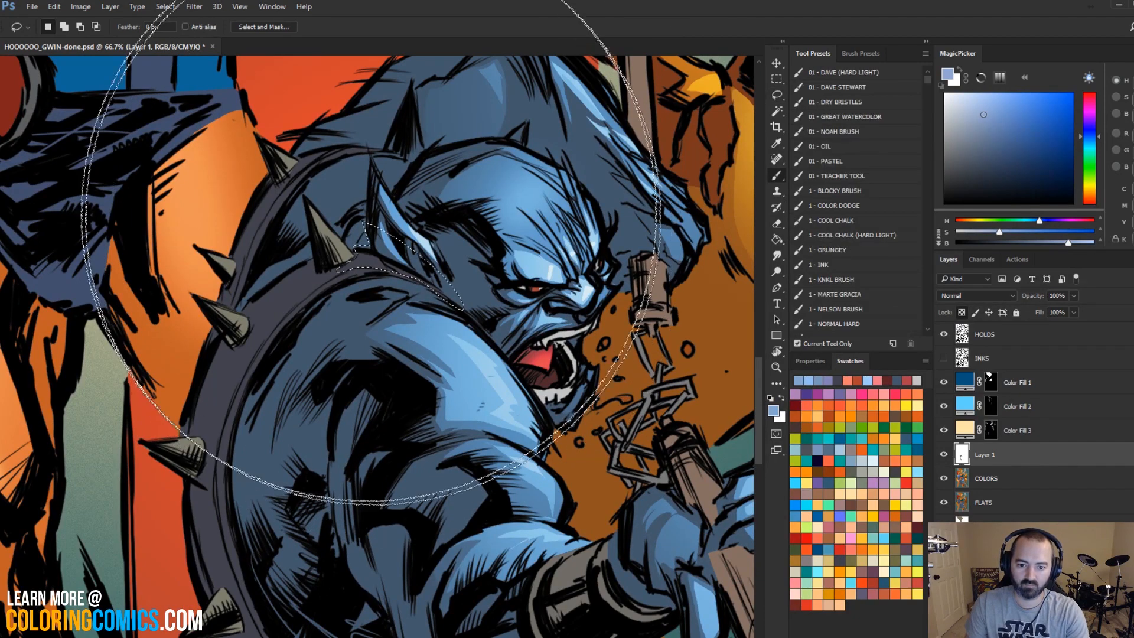
{"action": "left_click", "coordinate": [1013, 116]}
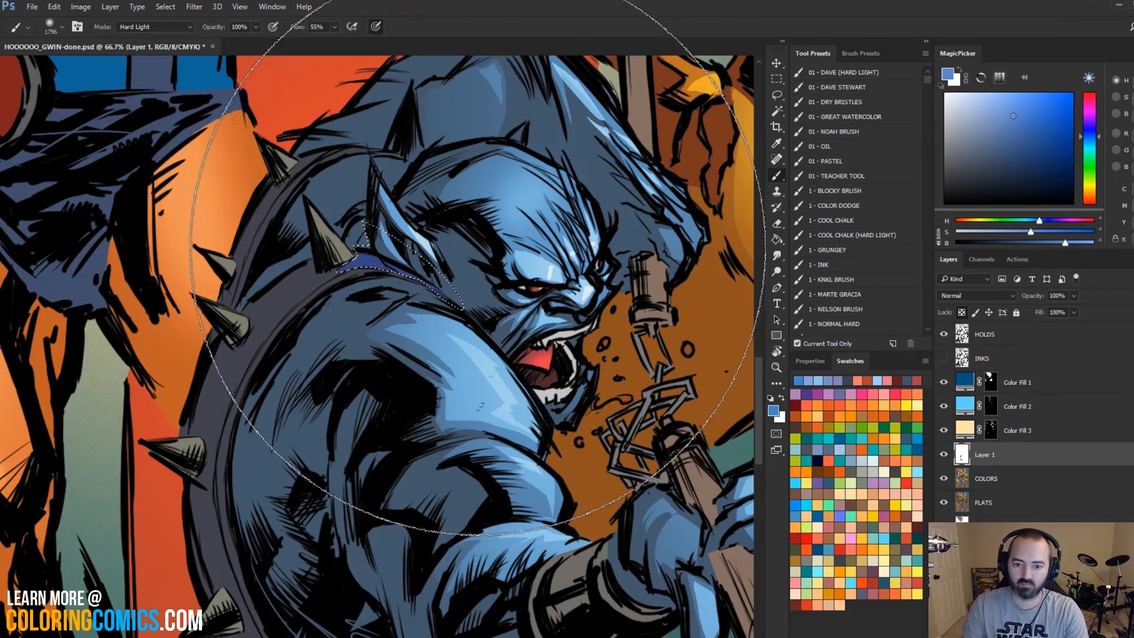
{"action": "key", "text": "ctrl+d"}
Step: Cut a small highlight in the same blue into the collar beside the uppermost back spike
{"action": "key", "text": "l"}
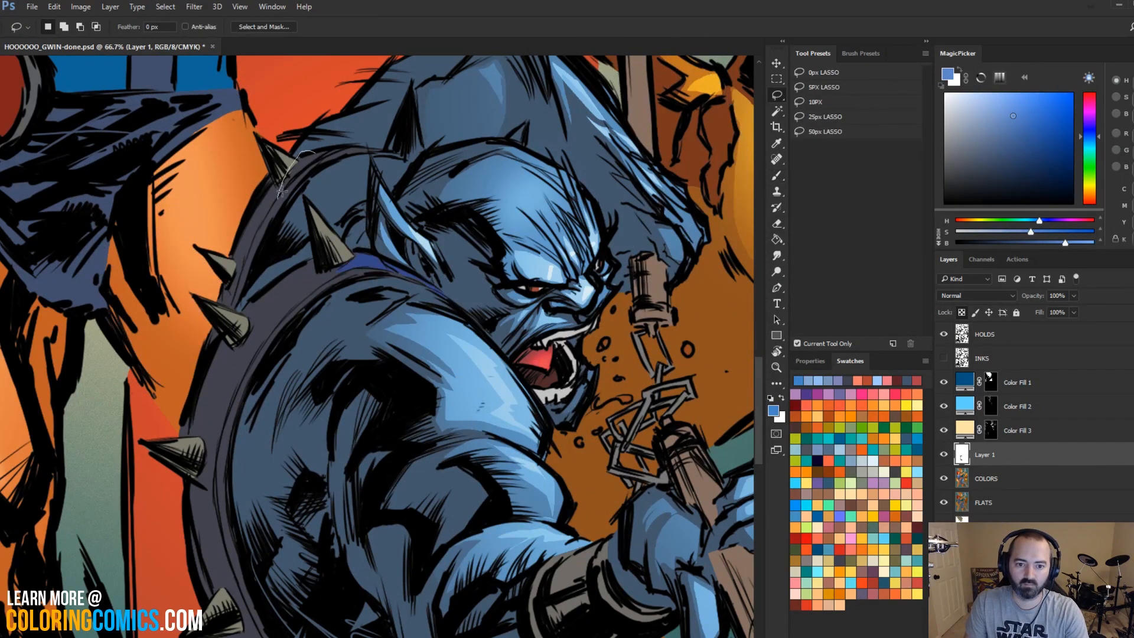
{"action": "key", "text": "b"}
{"action": "key", "text": "l"}
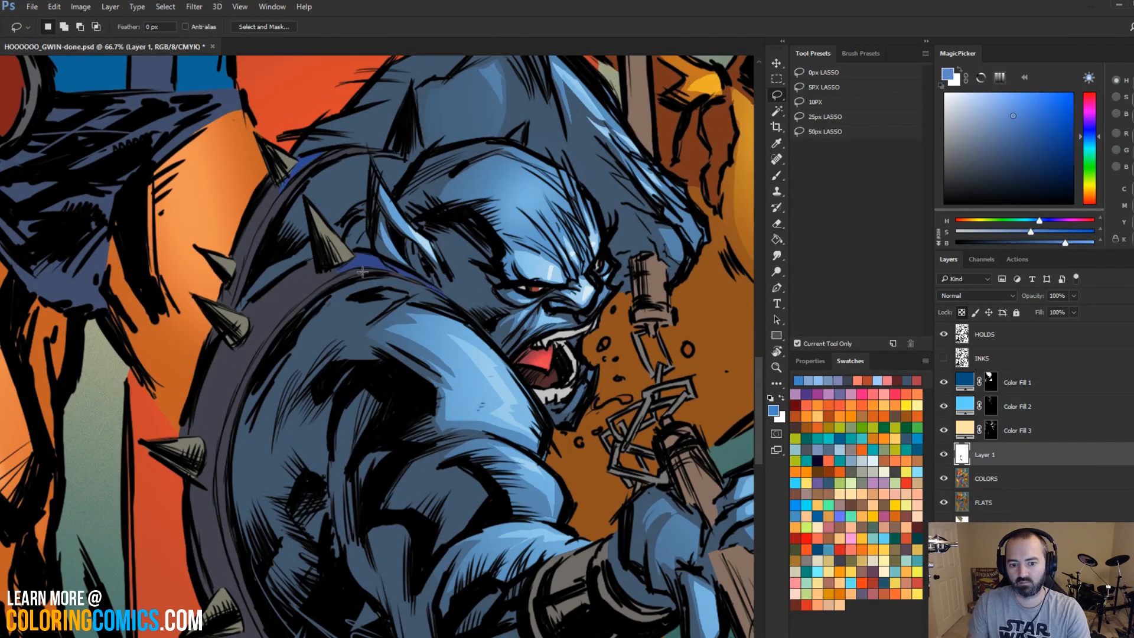
{"action": "key", "text": "b"}
Step: Lasso a long highlight along the collar from the large spike down the shoulder and brush it blue
{"action": "key", "text": "l"}
{"action": "mouse_move", "coordinate": [345, 270]}
{"action": "left_mouse_down"}
{"action": "mouse_move", "coordinate": [263, 347]}
{"action": "mouse_move", "coordinate": [222, 469]}
{"action": "mouse_move", "coordinate": [216, 354]}
{"action": "mouse_move", "coordinate": [302, 270]}
{"action": "left_mouse_up"}
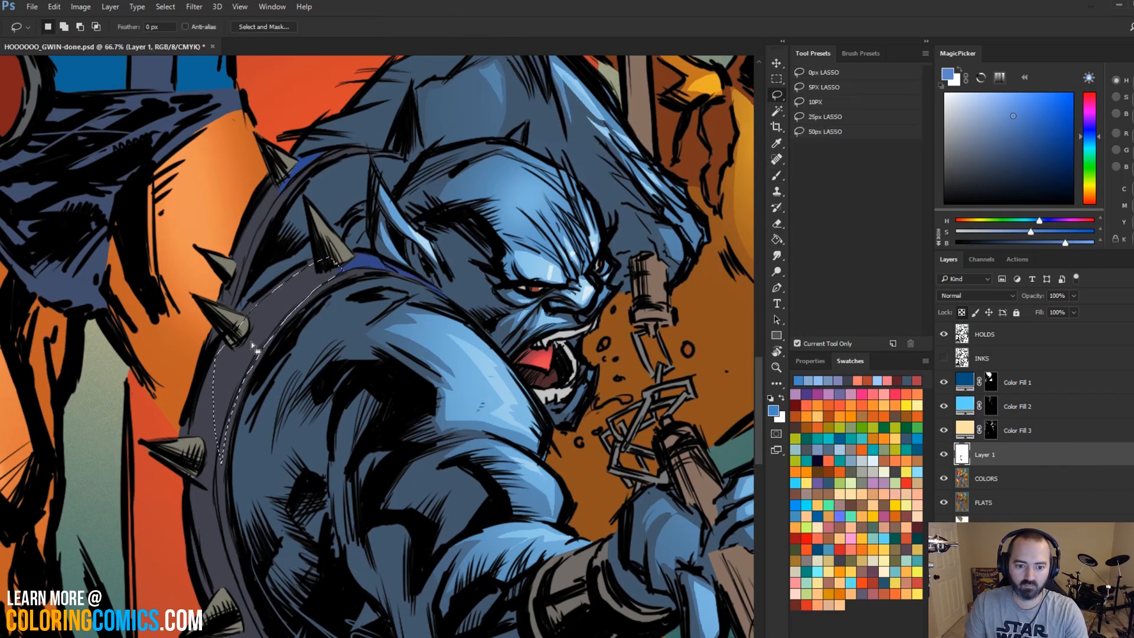
{"action": "key", "text": "b"}
{"action": "left_click", "coordinate": [366, 278]}
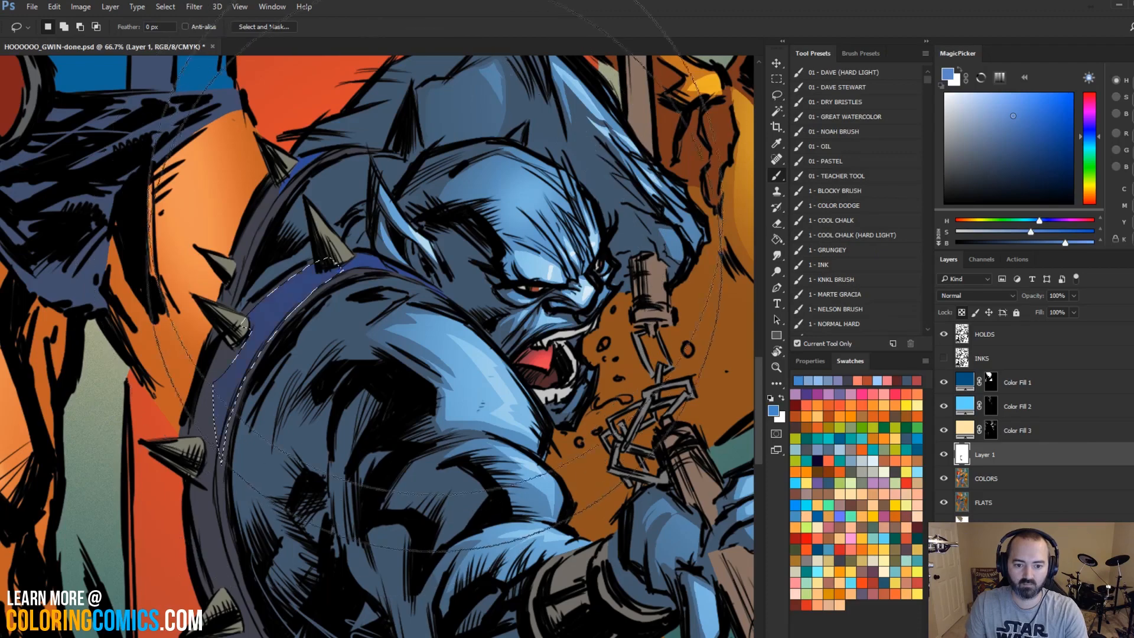
{"action": "key", "text": "r"}
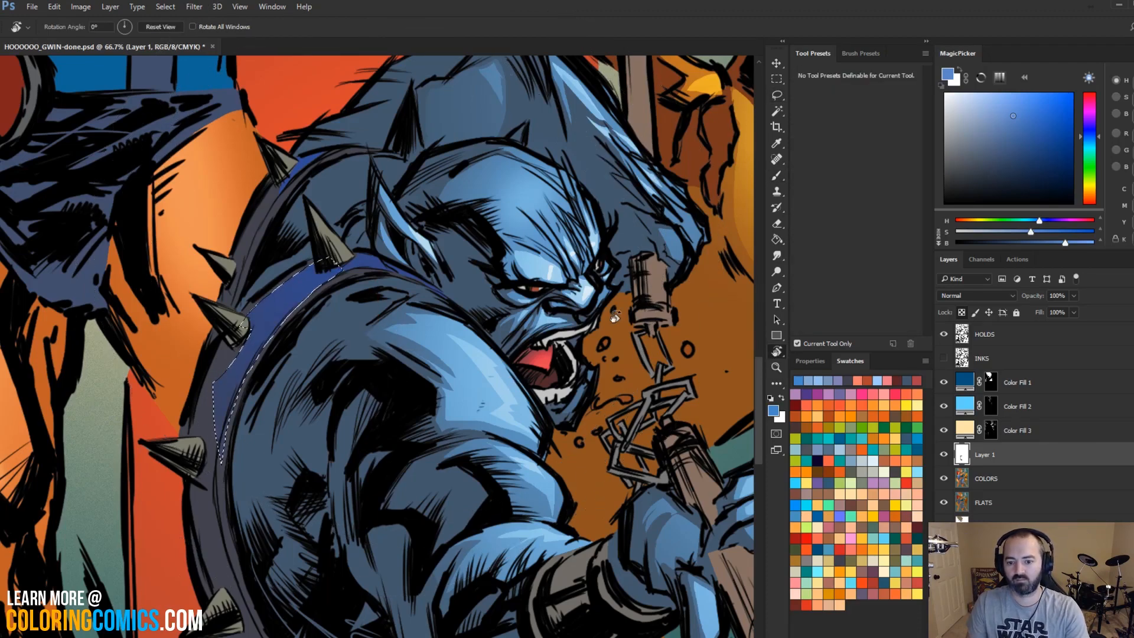
Step: Check the collar's blue highlights against the surrounding figures
{"action": "left_click", "coordinate": [777, 367]}
{"action": "left_click", "coordinate": [439, 375], "text": "alt"}
{"action": "left_click", "coordinate": [439, 375], "text": "alt"}
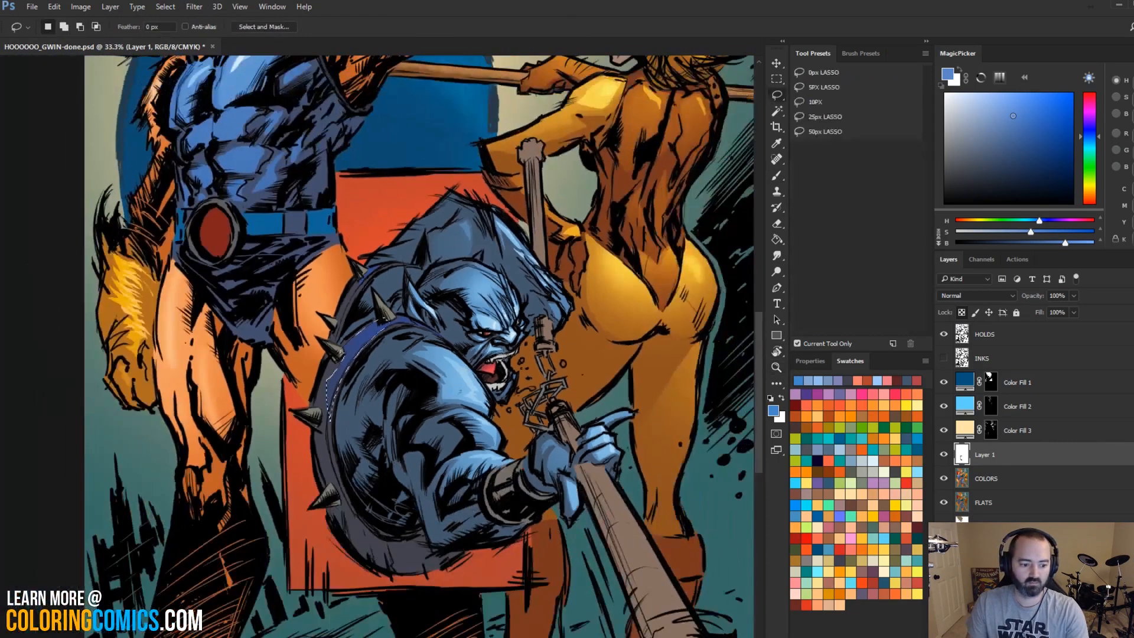
{"action": "left_click_drag", "start_coordinate": [498, 243], "coordinate": [463, 215]}
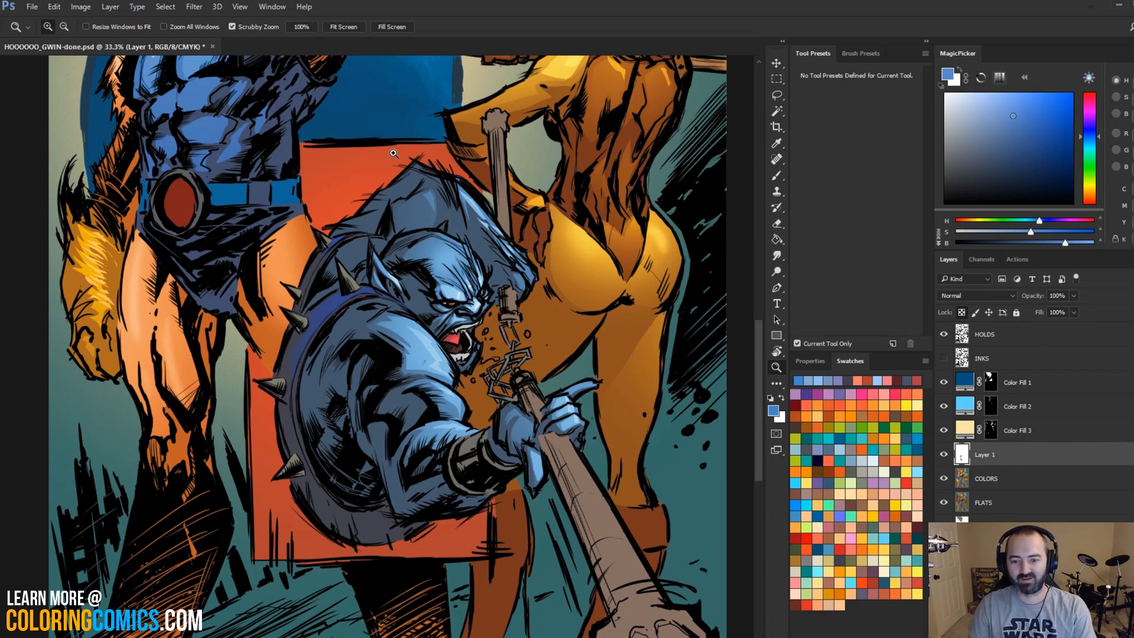
{"action": "left_click", "coordinate": [514, 304], "text": "alt"}
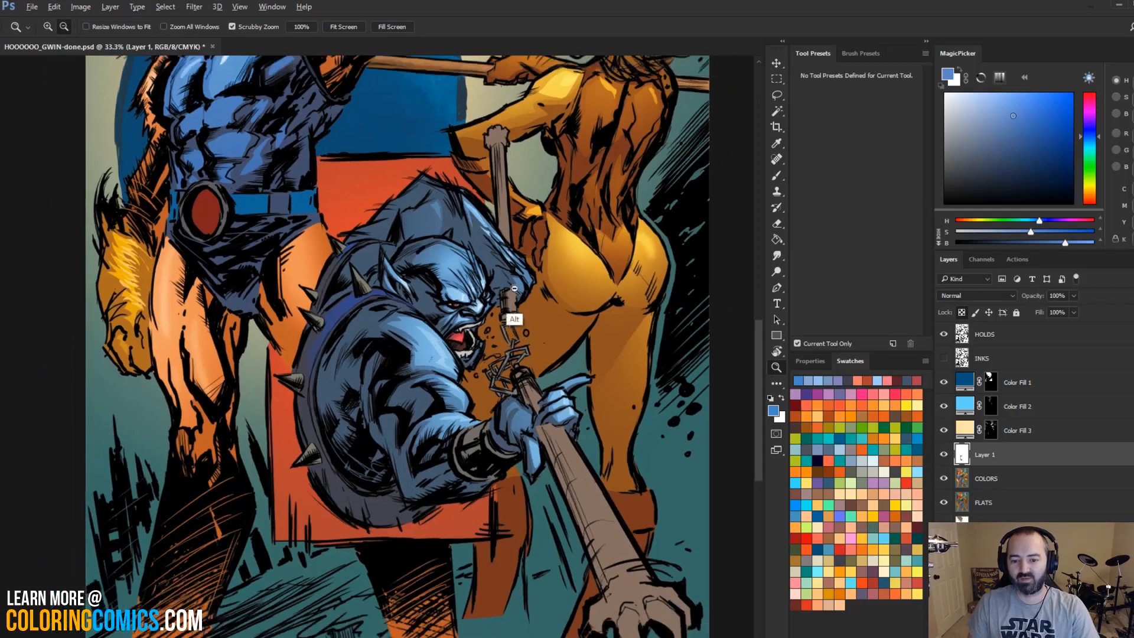
Step: Review the whole cover and the colored figures, comparing the blue creature and its brown weapon with the characters around it
{"action": "left_click", "coordinate": [514, 255], "text": "alt"}
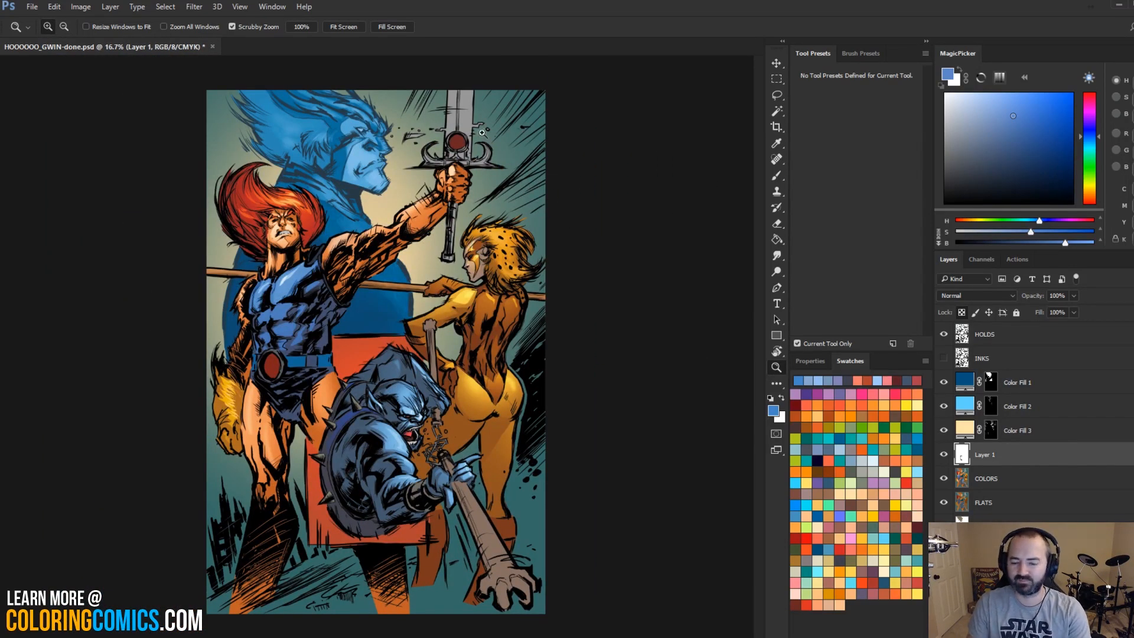
{"action": "key", "text": "space"}
{"action": "left_click", "coordinate": [445, 331]}
{"action": "key", "text": "l"}
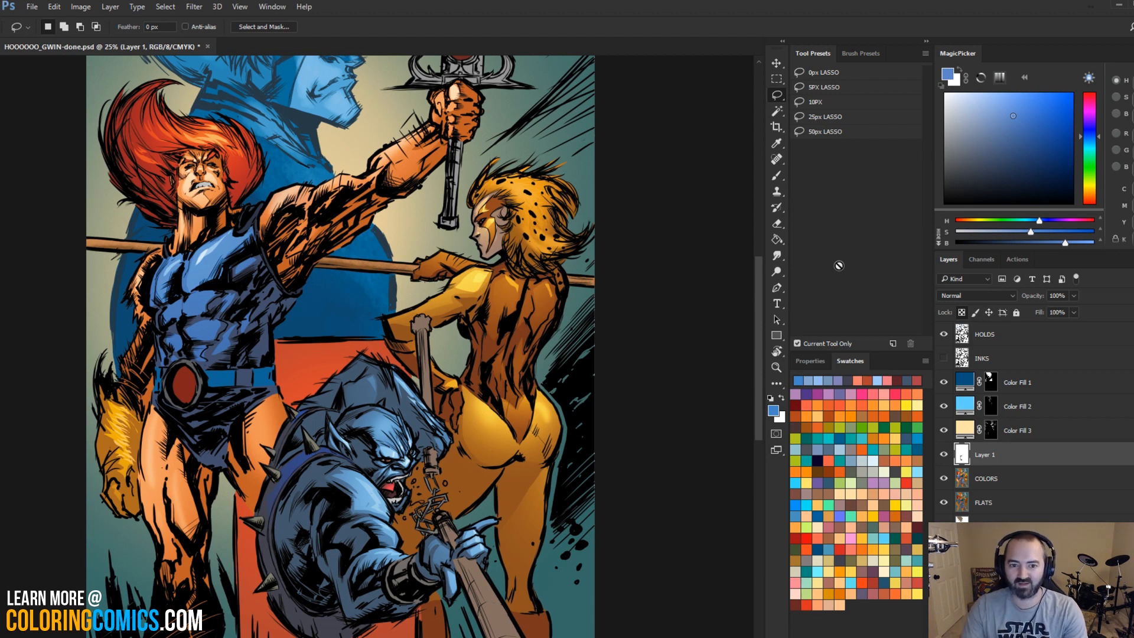
{"action": "key", "text": "z"}
{"action": "left_click", "coordinate": [413, 295]}
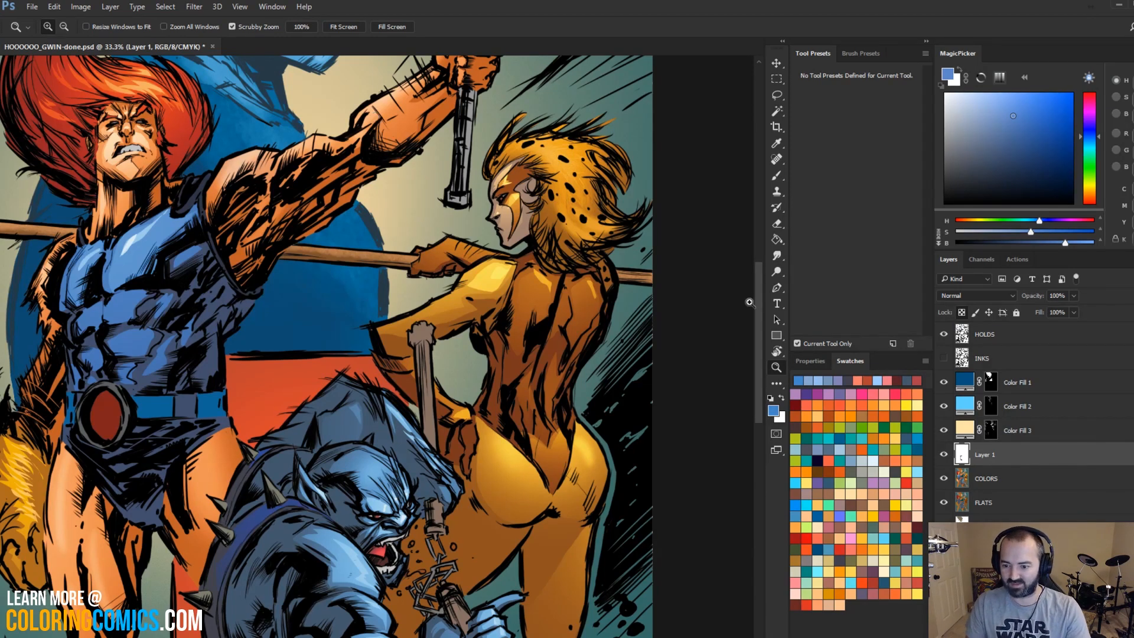
{"action": "left_click", "coordinate": [456, 320], "text": "alt"}
{"action": "left_click", "coordinate": [456, 319], "text": "alt"}
{"action": "left_click", "coordinate": [456, 319], "text": "alt"}
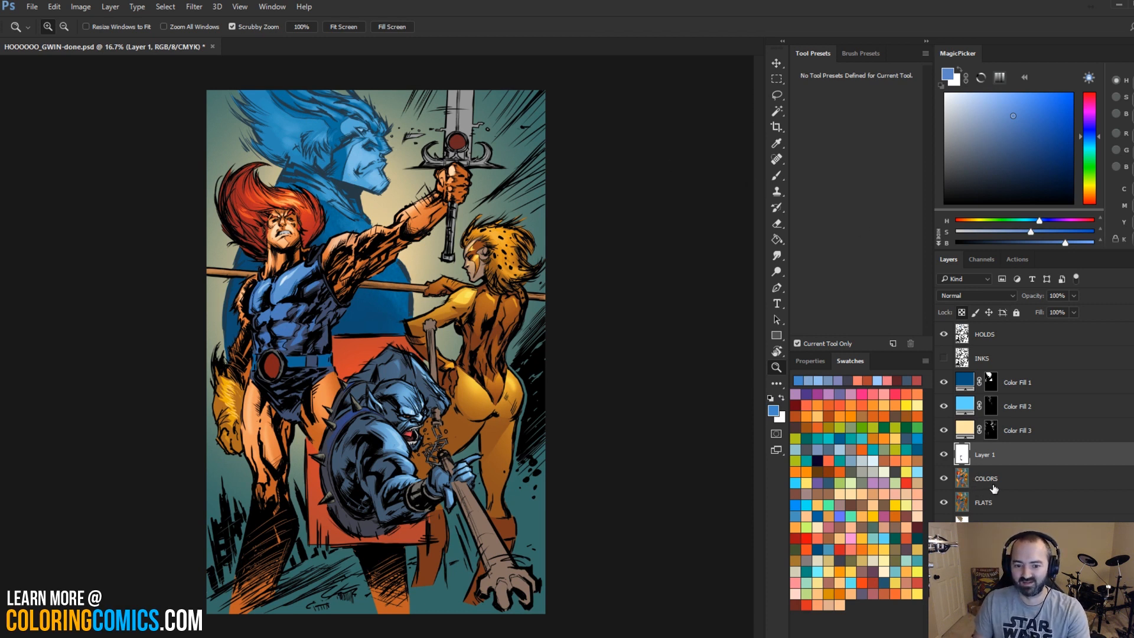
{"action": "double_click", "coordinate": [489, 435]}
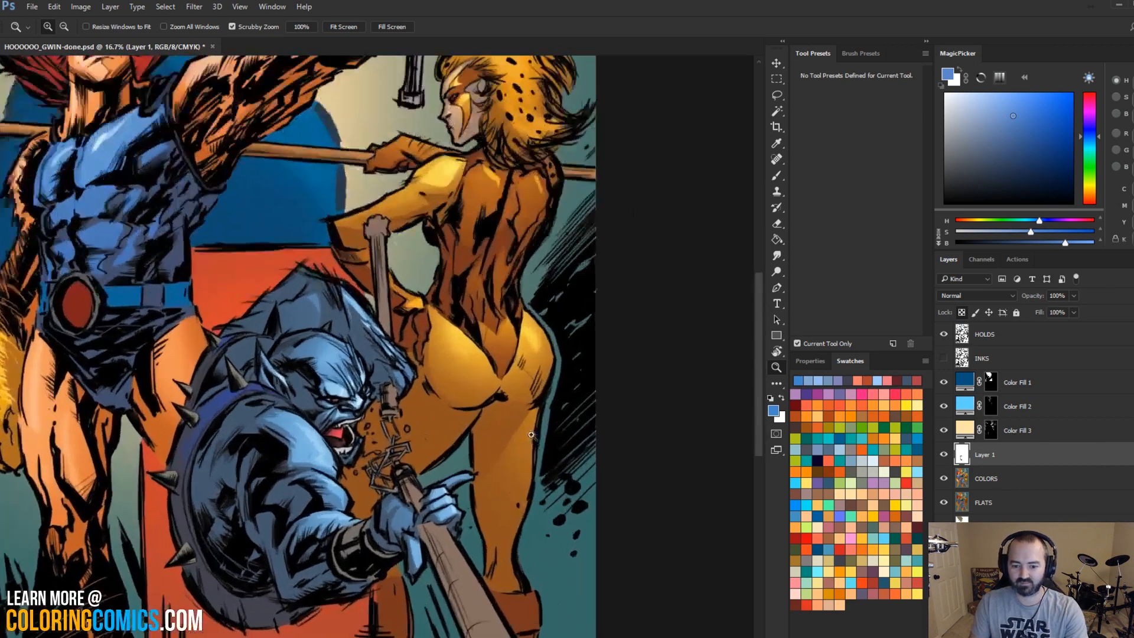
{"action": "left_click_drag", "start_coordinate": [475, 372], "coordinate": [489, 232]}
Step: Merge Layer 1 with the collar highlights down into the COLORS layer
{"action": "key", "text": "w"}
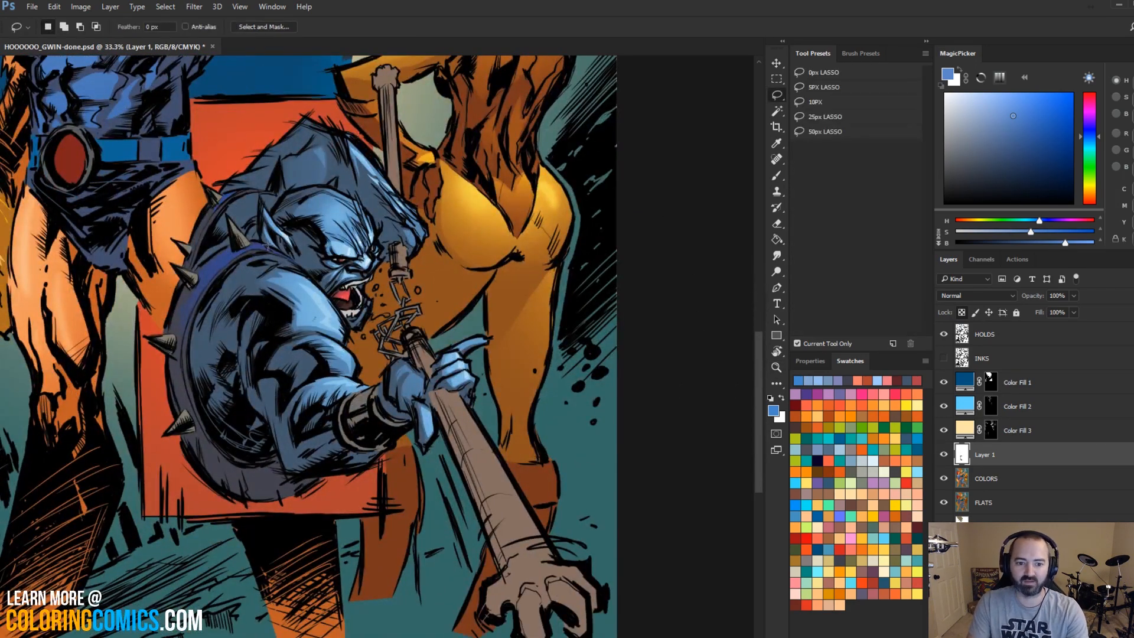
{"action": "key", "text": "shift+w"}
{"action": "key", "text": "l"}
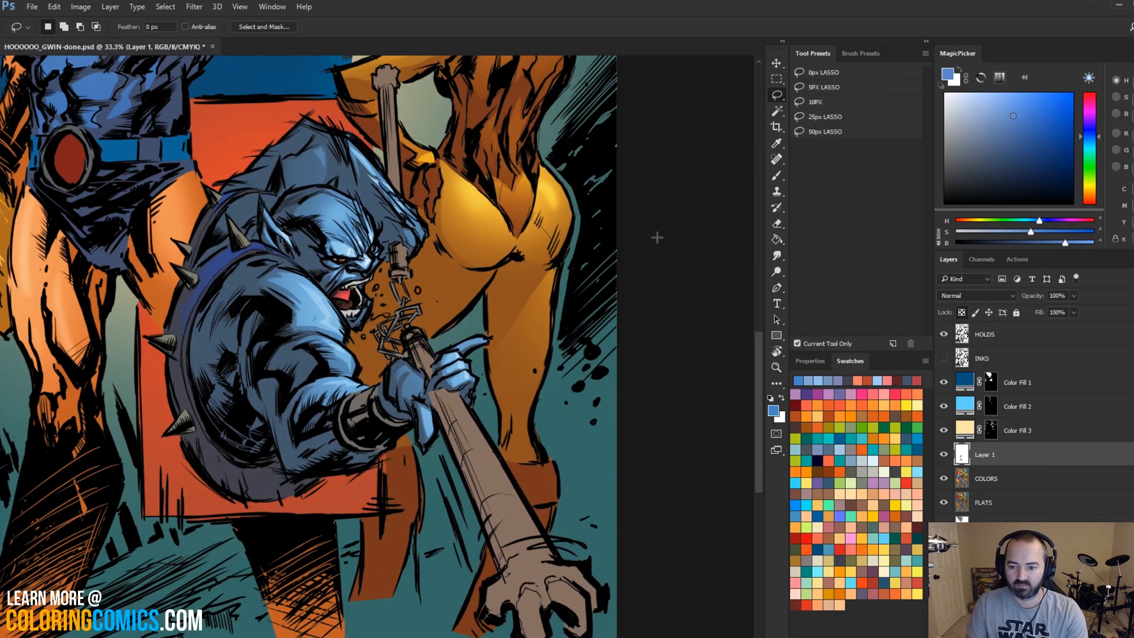
{"action": "right_click", "coordinate": [986, 456]}
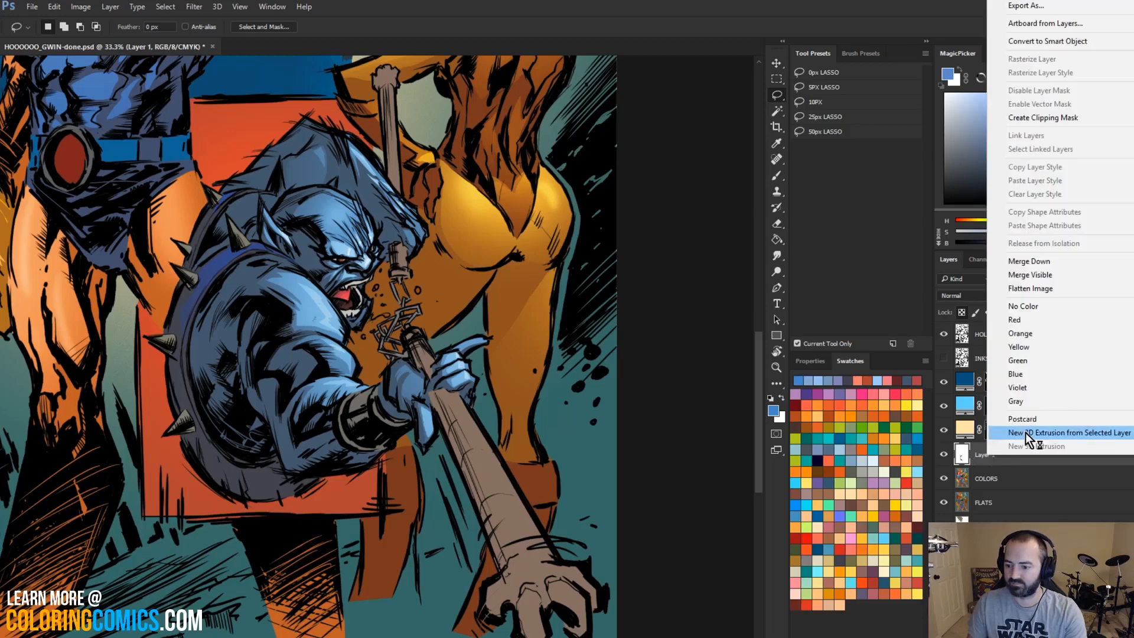
{"action": "left_click", "coordinate": [1061, 261]}
Step: Try brushing a light peach glow over the brown handle and claw-shaped end of the creature's weapon
{"action": "key", "text": "w"}
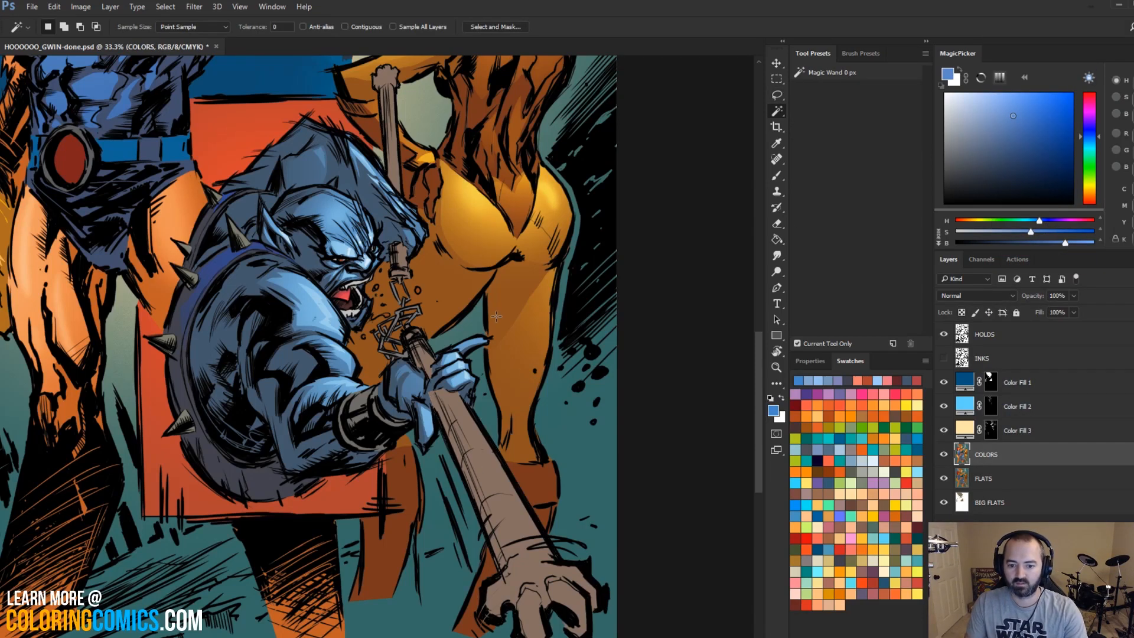
{"action": "key", "text": "b"}
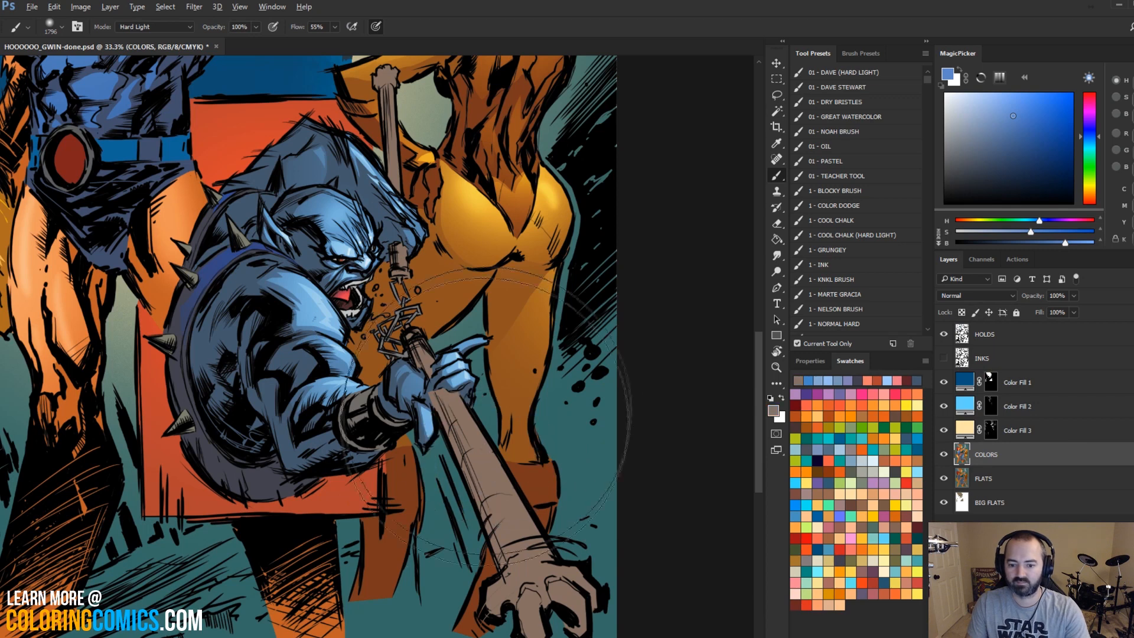
{"action": "left_click", "coordinate": [475, 487], "text": "alt"}
{"action": "left_click", "coordinate": [996, 103]}
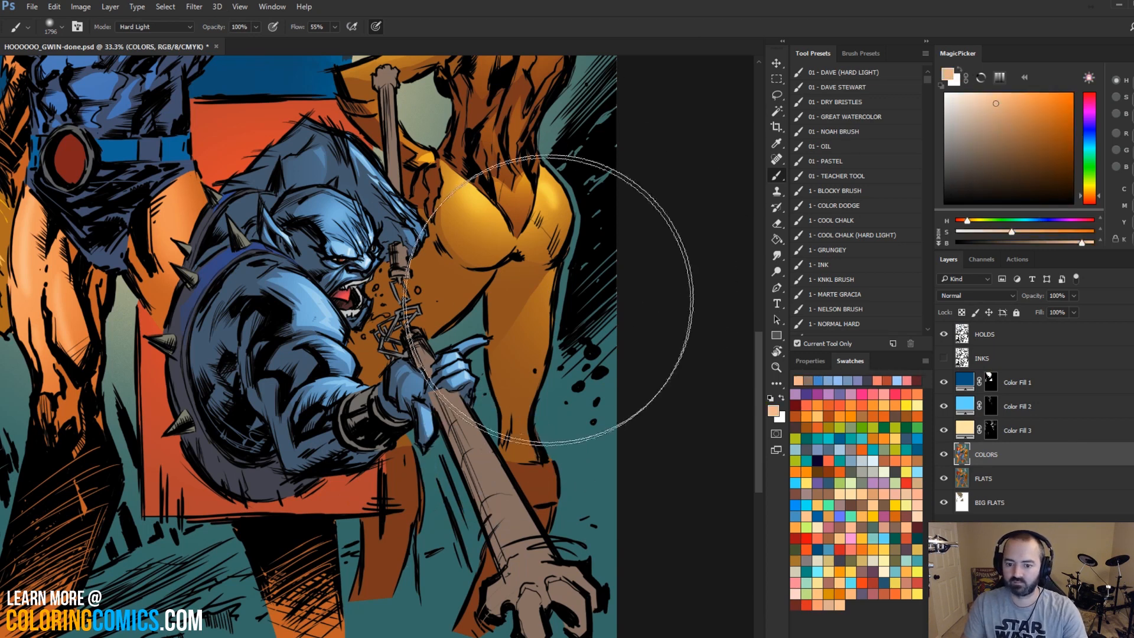
{"action": "mouse_move", "coordinate": [490, 353]}
{"action": "left_mouse_down"}
{"action": "mouse_move", "coordinate": [446, 381]}
{"action": "mouse_move", "coordinate": [378, 383]}
{"action": "left_mouse_up"}
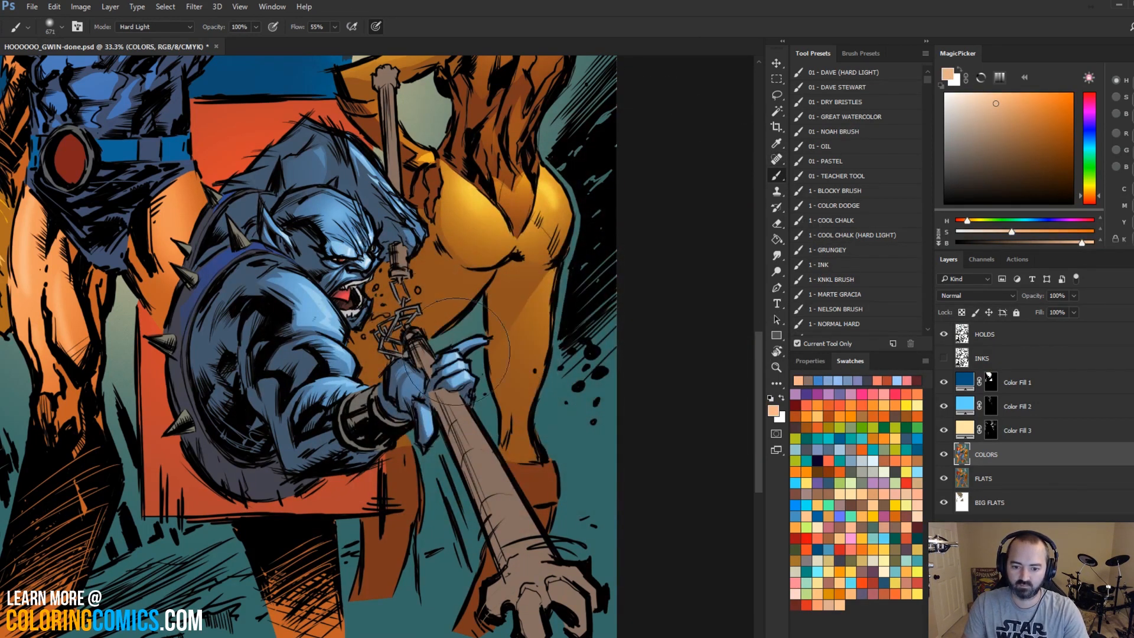
{"action": "mouse_move", "coordinate": [463, 384]}
{"action": "left_mouse_down"}
{"action": "mouse_move", "coordinate": [579, 555]}
{"action": "mouse_move", "coordinate": [503, 395]}
{"action": "left_mouse_up"}
{"action": "mouse_move", "coordinate": [552, 505]}
{"action": "left_mouse_down"}
{"action": "mouse_move", "coordinate": [532, 528]}
{"action": "mouse_move", "coordinate": [547, 570]}
{"action": "mouse_move", "coordinate": [567, 571]}
{"action": "left_mouse_up"}
{"action": "left_click_drag", "start_coordinate": [440, 111], "coordinate": [407, 114]}
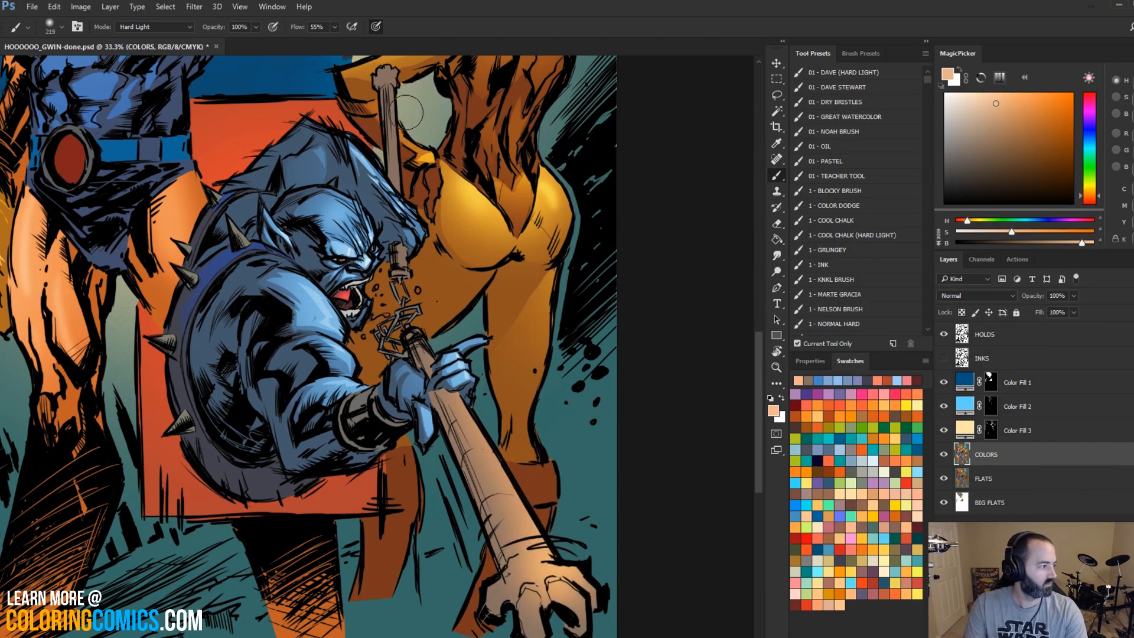
{"action": "key", "text": "ctrl+z"}
{"action": "key", "text": "ctrl+z"}
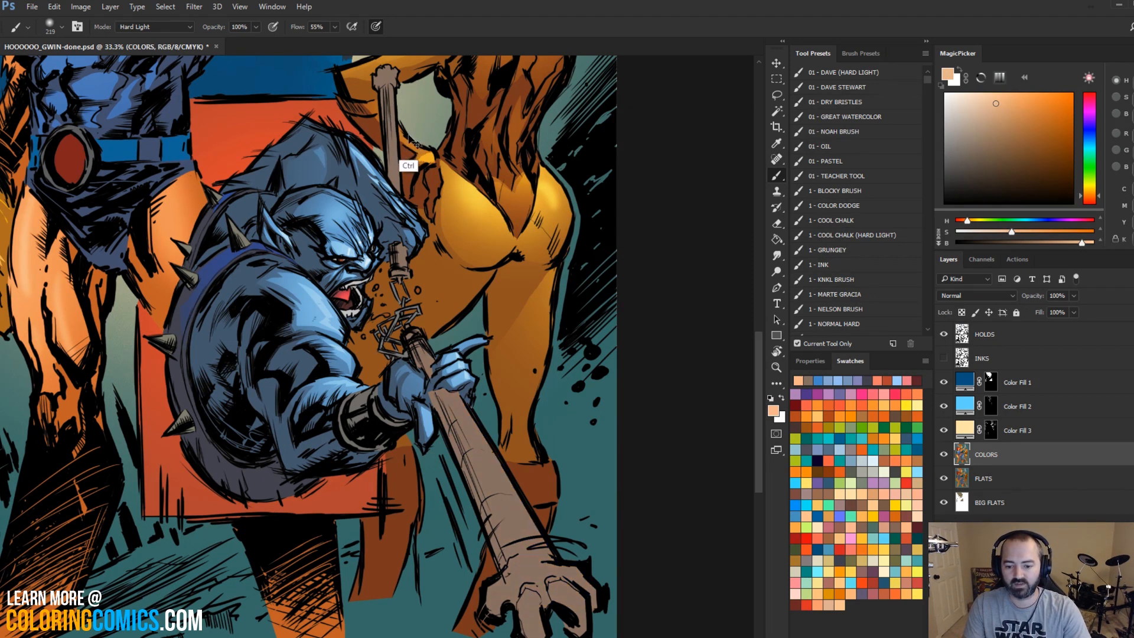
Step: Select the weapon's brown area from the FLATS layer and lasso the upper handle out, keeping only the lower handle with the claw
{"action": "key", "text": "l"}
{"action": "left_click", "coordinate": [1009, 470]}
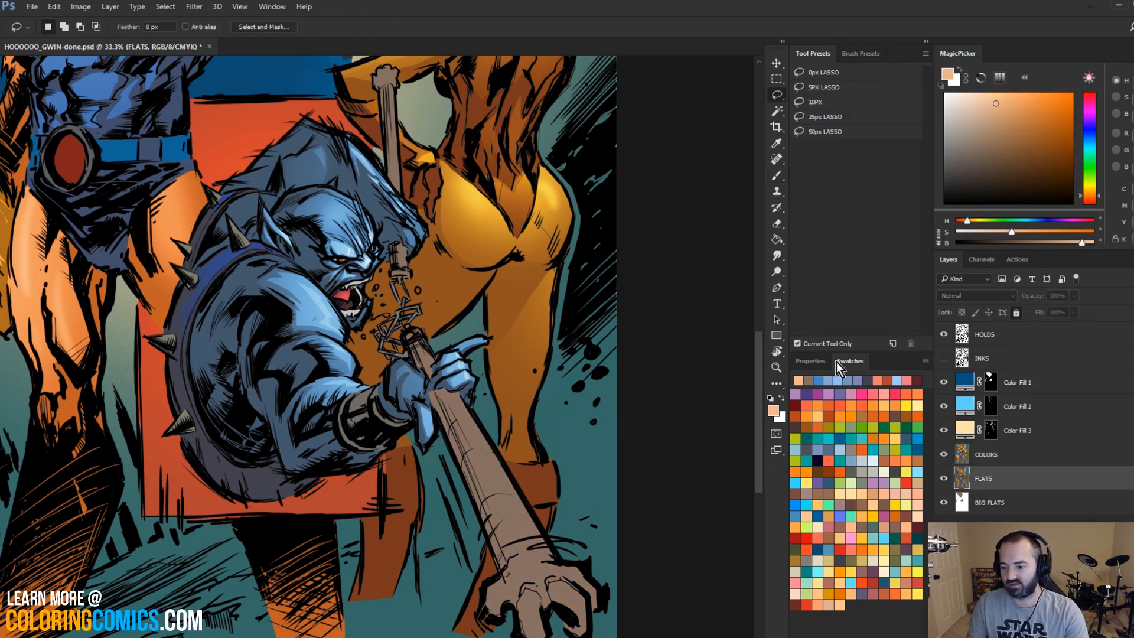
{"action": "key", "text": "w"}
{"action": "left_click", "coordinate": [475, 438]}
{"action": "key", "text": "l"}
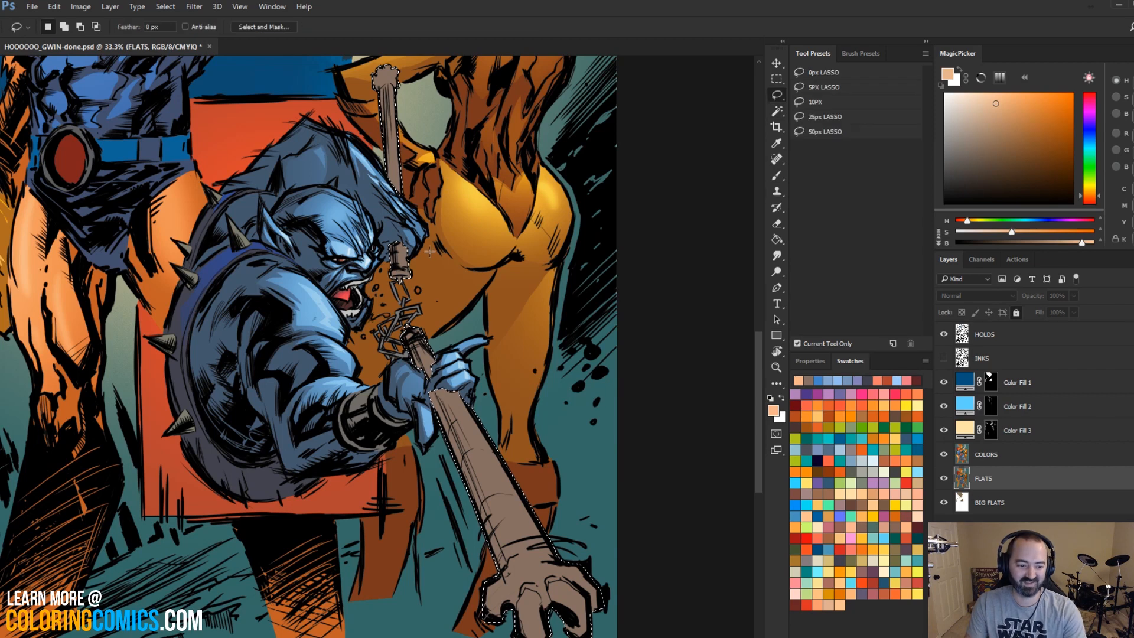
{"action": "mouse_move", "coordinate": [429, 289]}
{"action": "left_mouse_down"}
{"action": "mouse_move", "coordinate": [355, 87]}
{"action": "mouse_move", "coordinate": [436, 284]}
{"action": "left_mouse_up"}
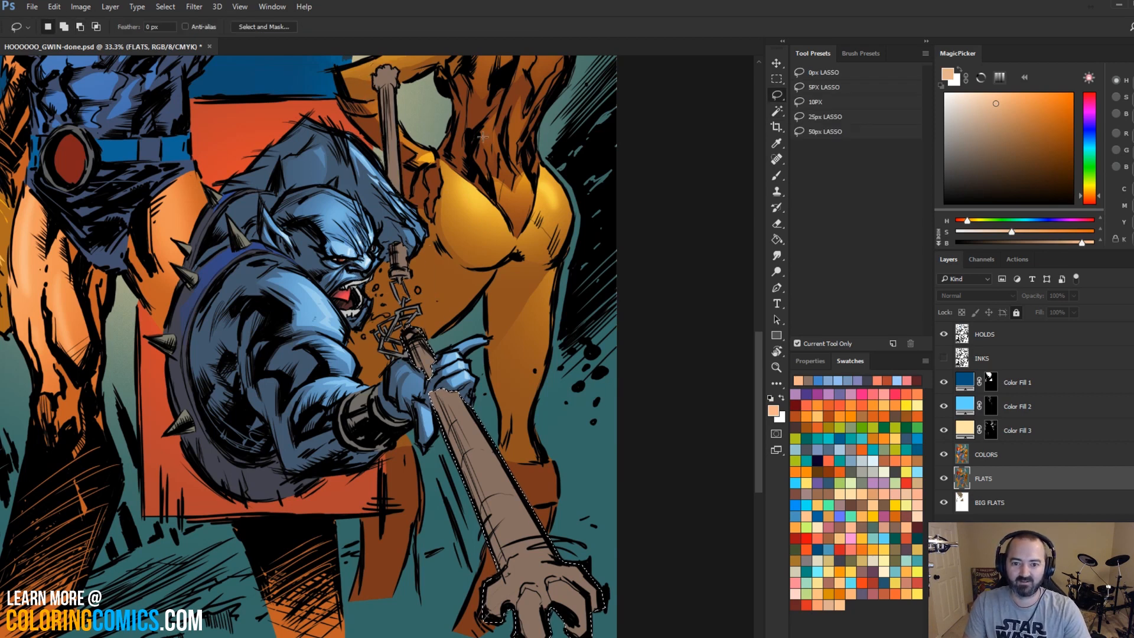
{"action": "key", "text": "ctrl+d"}
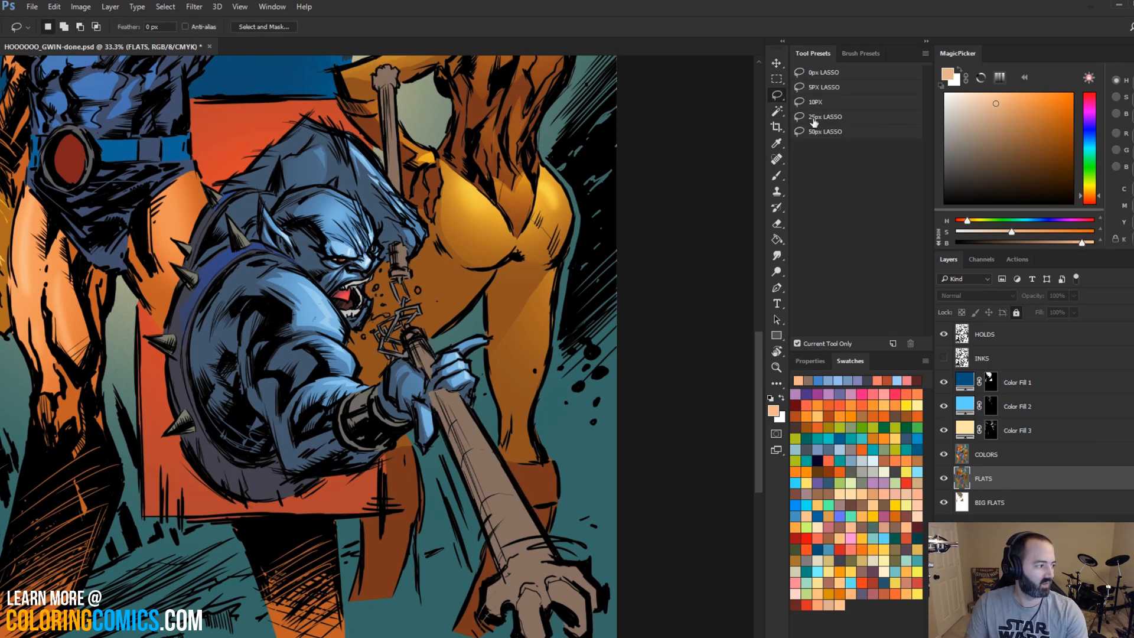
{"action": "left_click", "coordinate": [777, 370]}
{"action": "left_click", "coordinate": [458, 325], "text": "alt"}
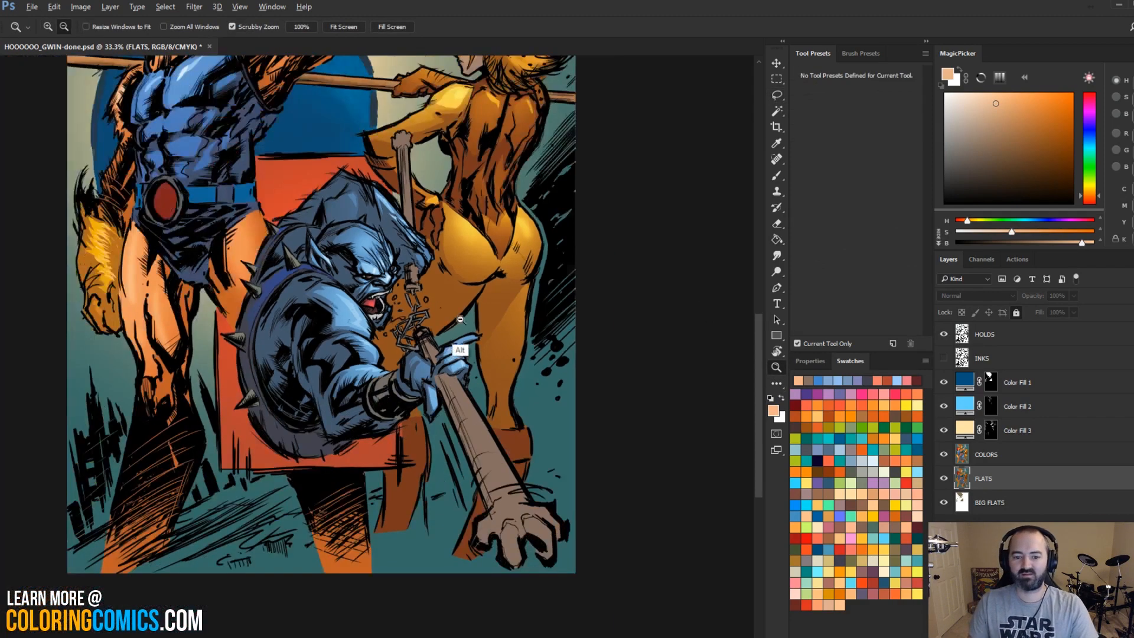
{"action": "left_click", "coordinate": [462, 322], "text": "alt"}
{"action": "key", "text": "ctrl+z"}
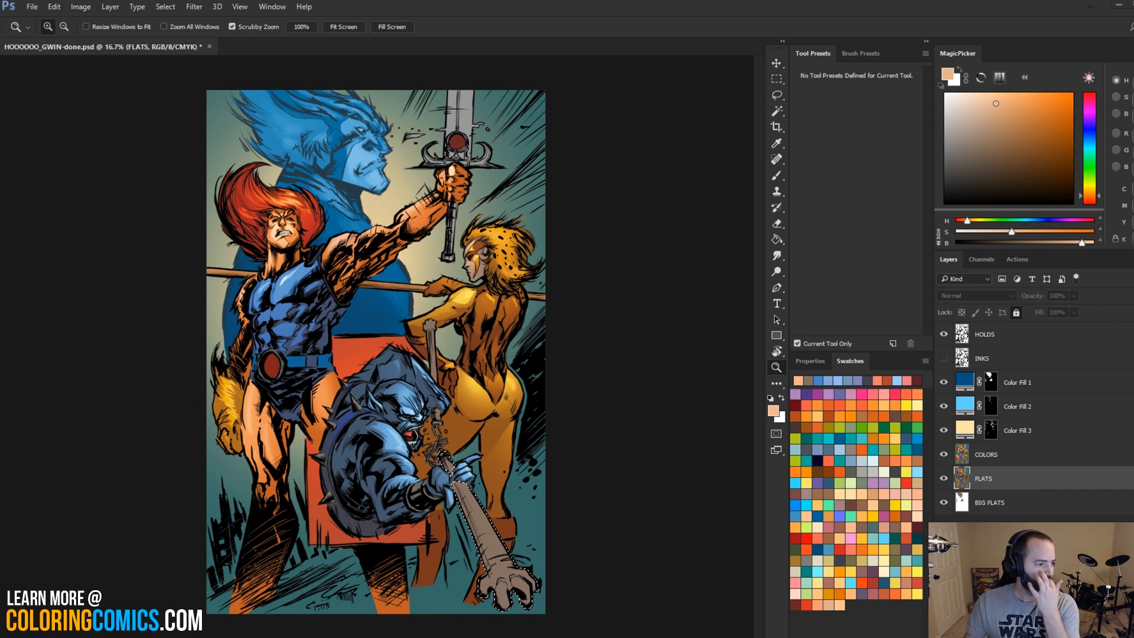
{"action": "key", "text": "ctrl+d"}
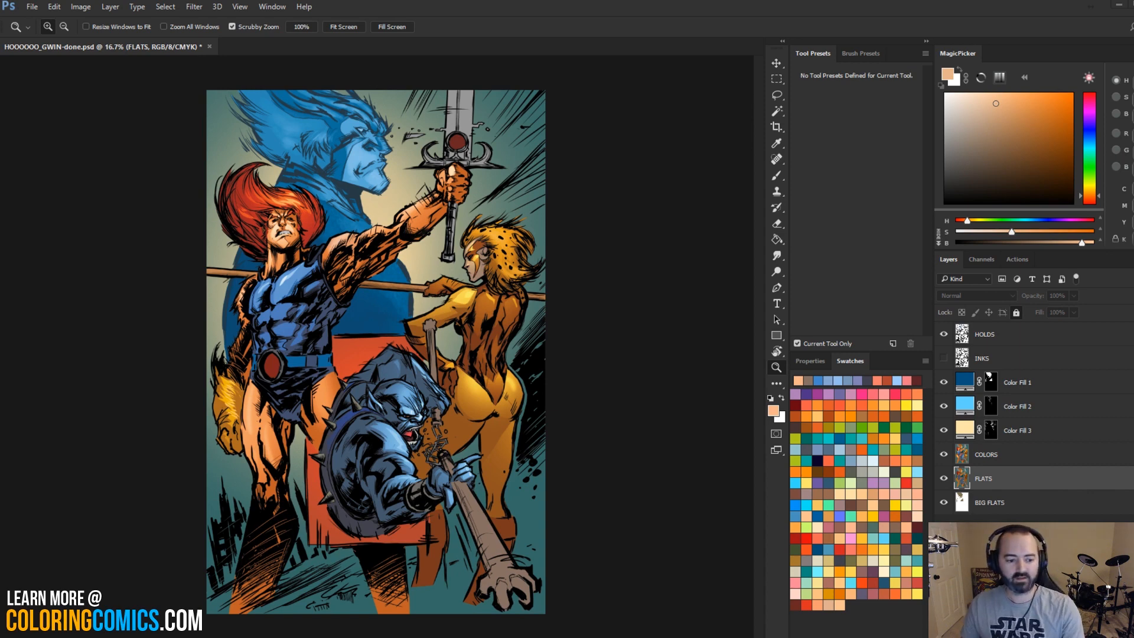
{"action": "left_click", "coordinate": [722, 378]}
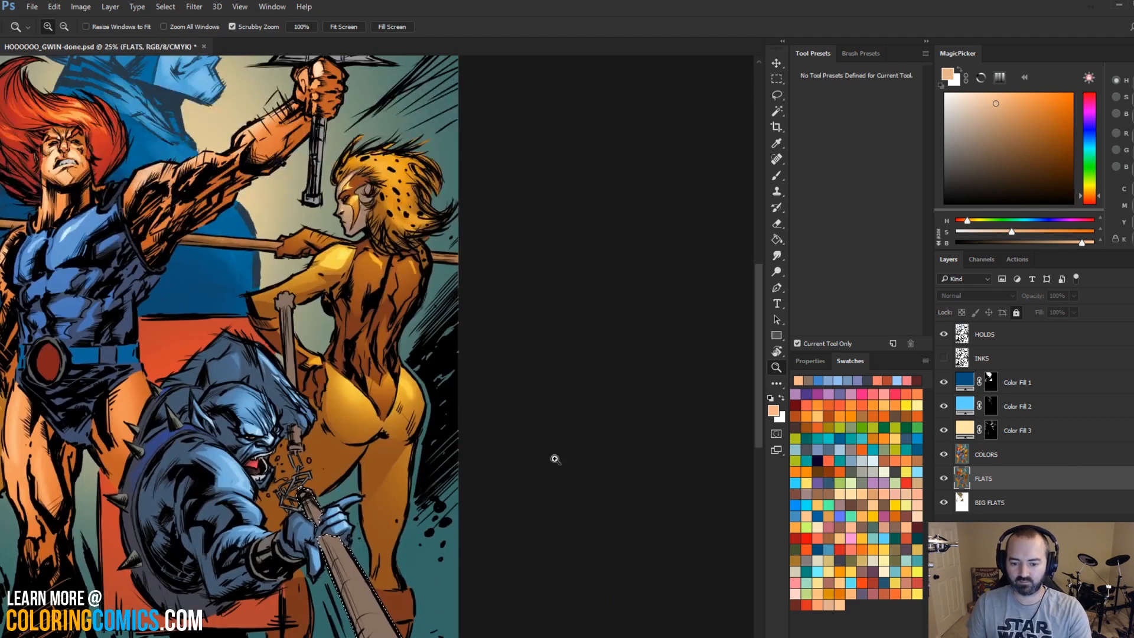
{"action": "key", "text": "ctrl+minus"}
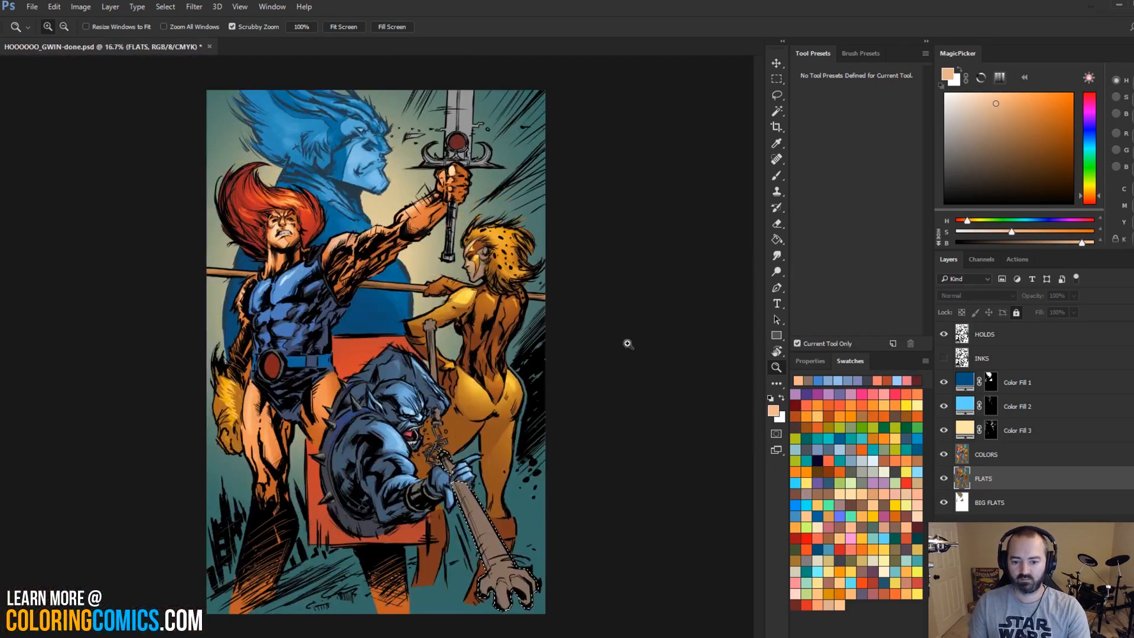
Step: Recolor the selected lower handle red on the COLORS layer using Hue/Saturation with hue -39, saturation +79 and lightness -21
{"action": "left_click", "coordinate": [985, 461]}
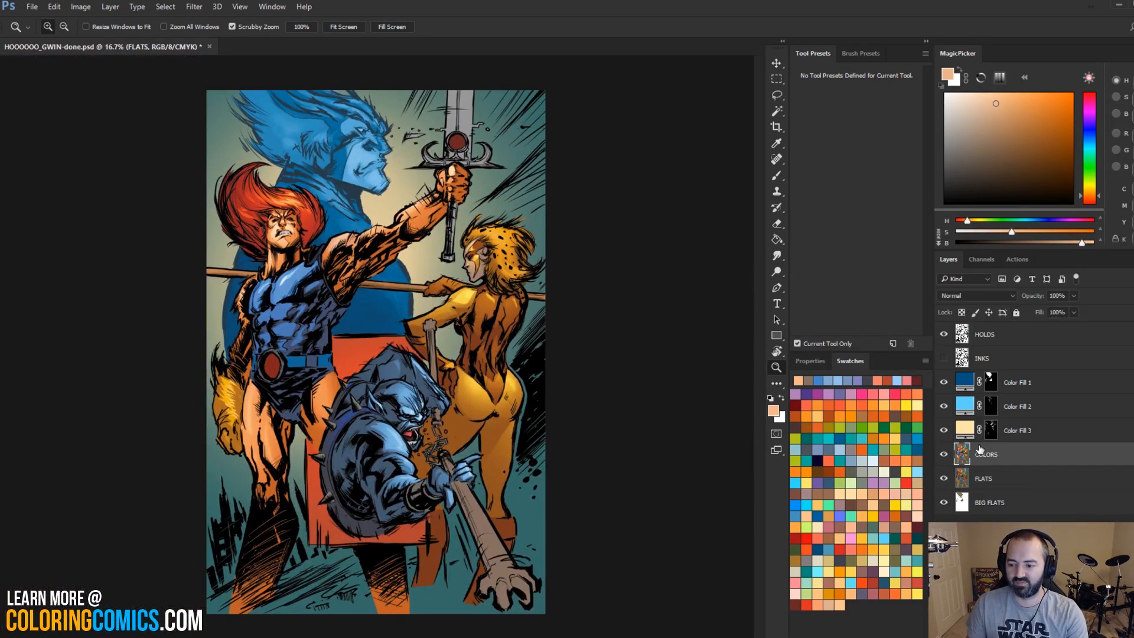
{"action": "key", "text": "ctrl+u"}
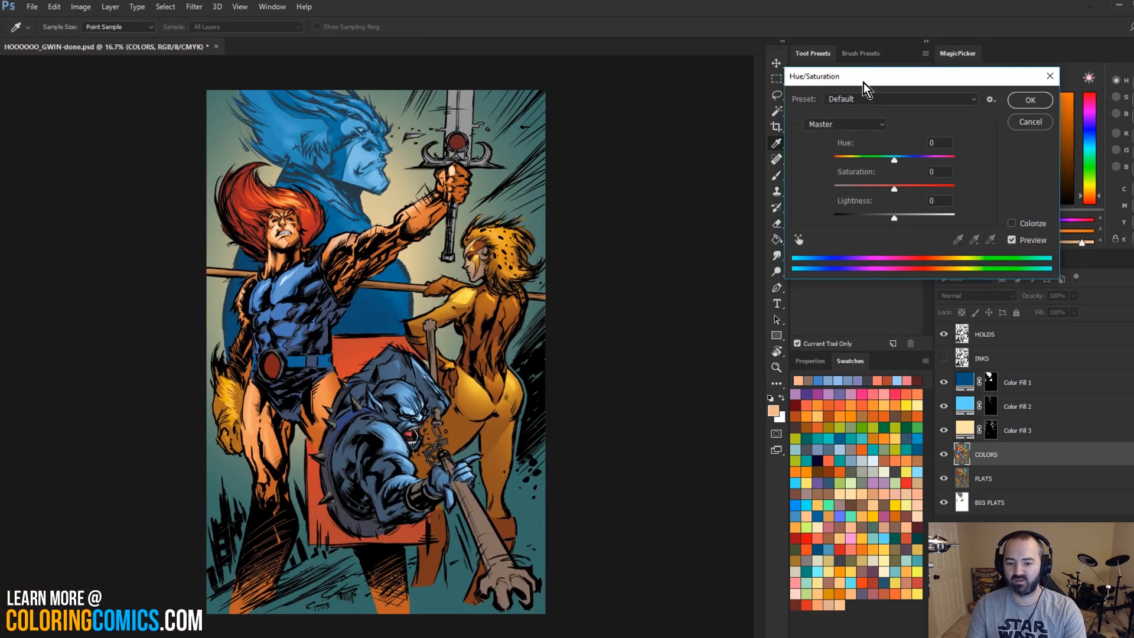
{"action": "left_click_drag", "start_coordinate": [896, 157], "coordinate": [884, 219]}
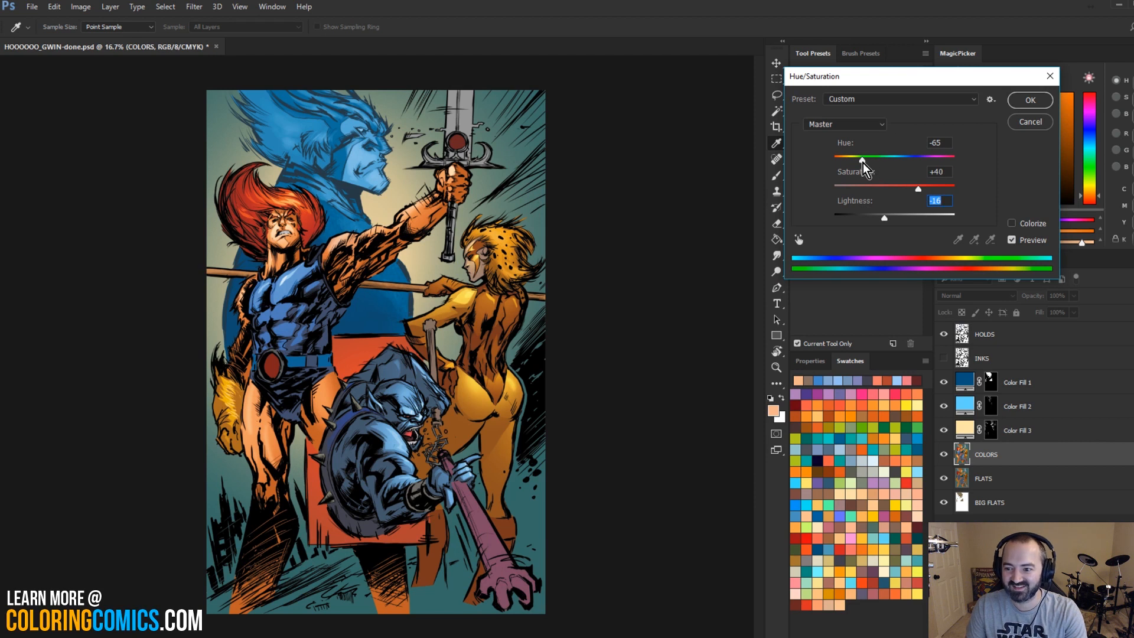
{"action": "mouse_move", "coordinate": [862, 161]}
{"action": "left_mouse_down"}
{"action": "mouse_move", "coordinate": [846, 163]}
{"action": "mouse_move", "coordinate": [867, 163]}
{"action": "left_mouse_up"}
{"action": "left_click_drag", "start_coordinate": [927, 192], "coordinate": [938, 188]}
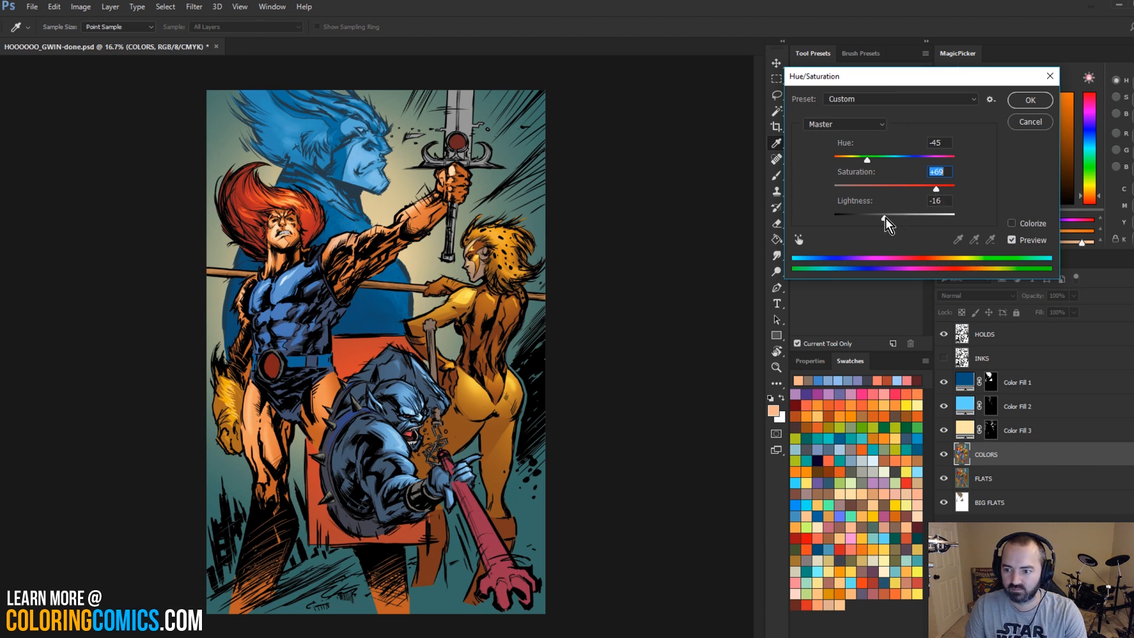
{"action": "left_click_drag", "start_coordinate": [884, 218], "coordinate": [881, 218]}
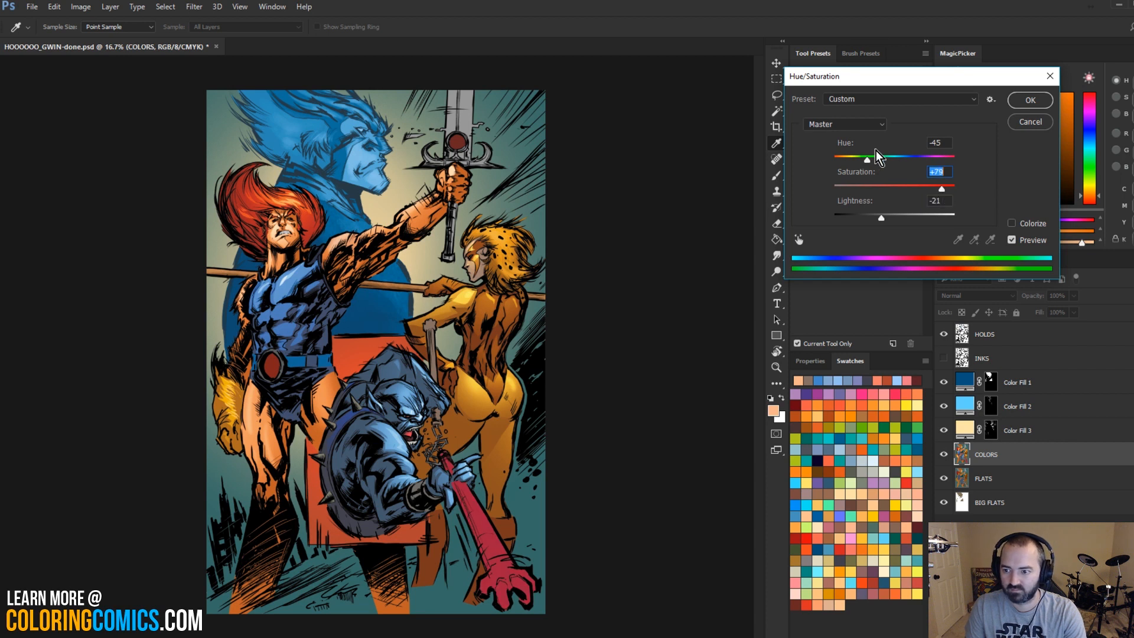
{"action": "left_click_drag", "start_coordinate": [867, 160], "coordinate": [871, 161]}
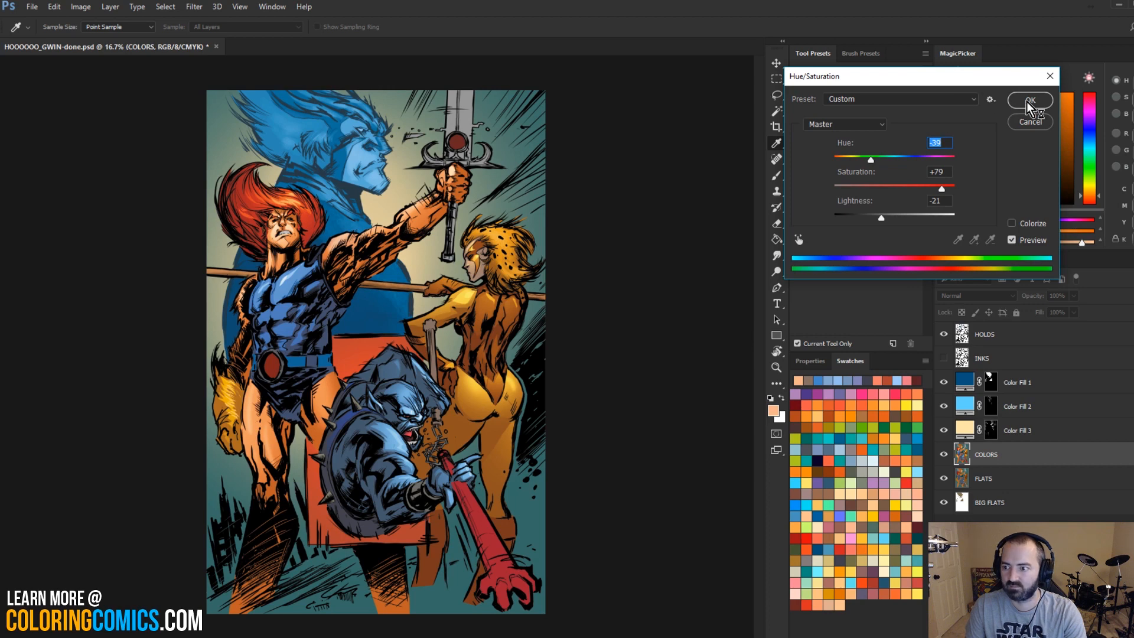
Step: Select the weapon's upper handle and recolor it blue using Hue/Saturation with hue -152 and saturation +56
{"action": "key", "text": "w"}
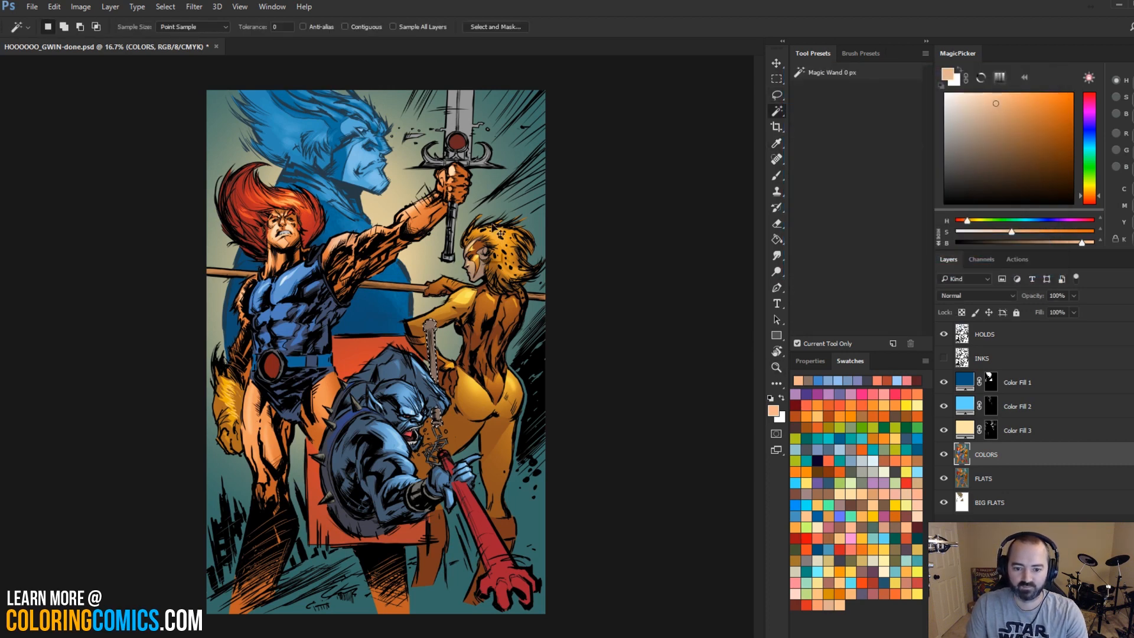
{"action": "key", "text": "i"}
{"action": "key", "text": "ctrl+u"}
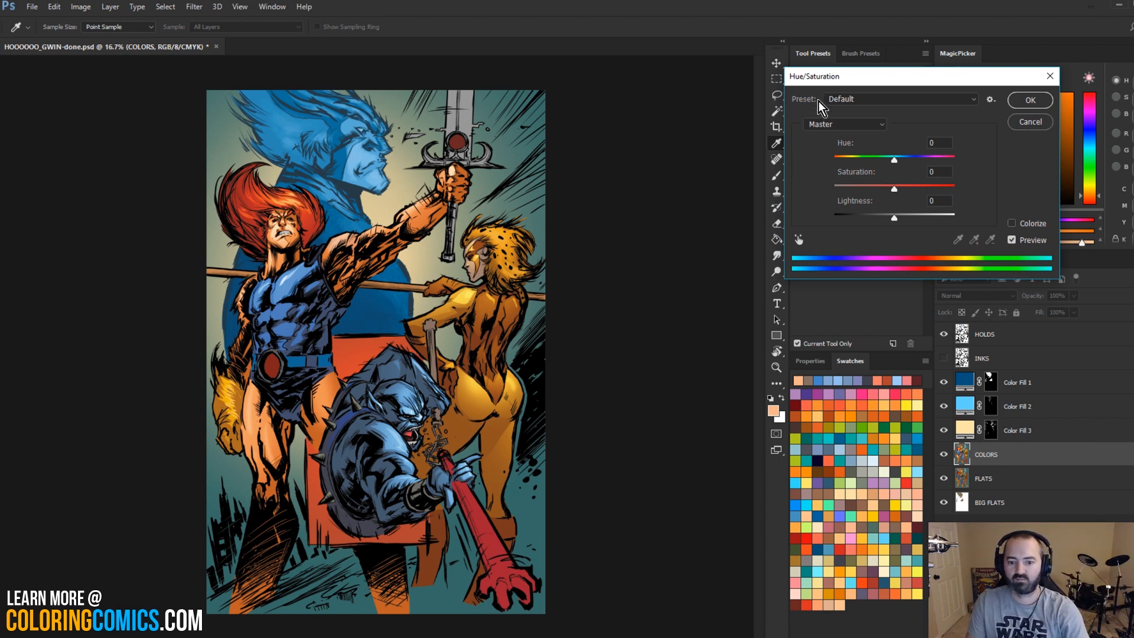
{"action": "left_click_drag", "start_coordinate": [882, 156], "coordinate": [853, 165]}
{"action": "left_click_drag", "start_coordinate": [911, 189], "coordinate": [916, 189]}
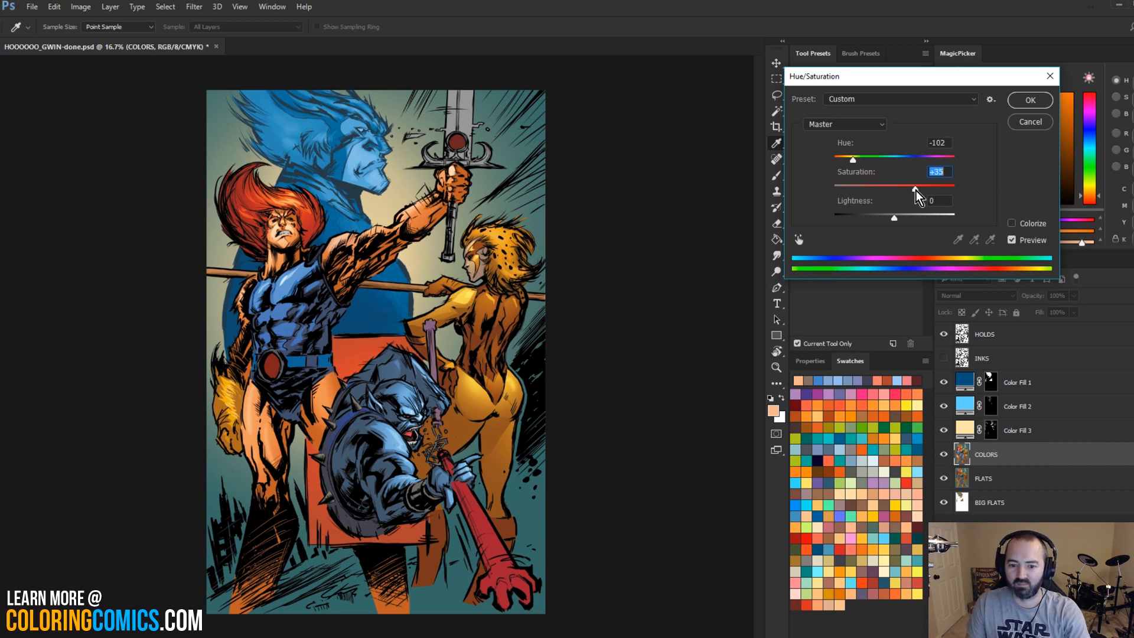
{"action": "left_click_drag", "start_coordinate": [853, 160], "coordinate": [844, 161]}
{"action": "left_click_drag", "start_coordinate": [916, 187], "coordinate": [927, 189]}
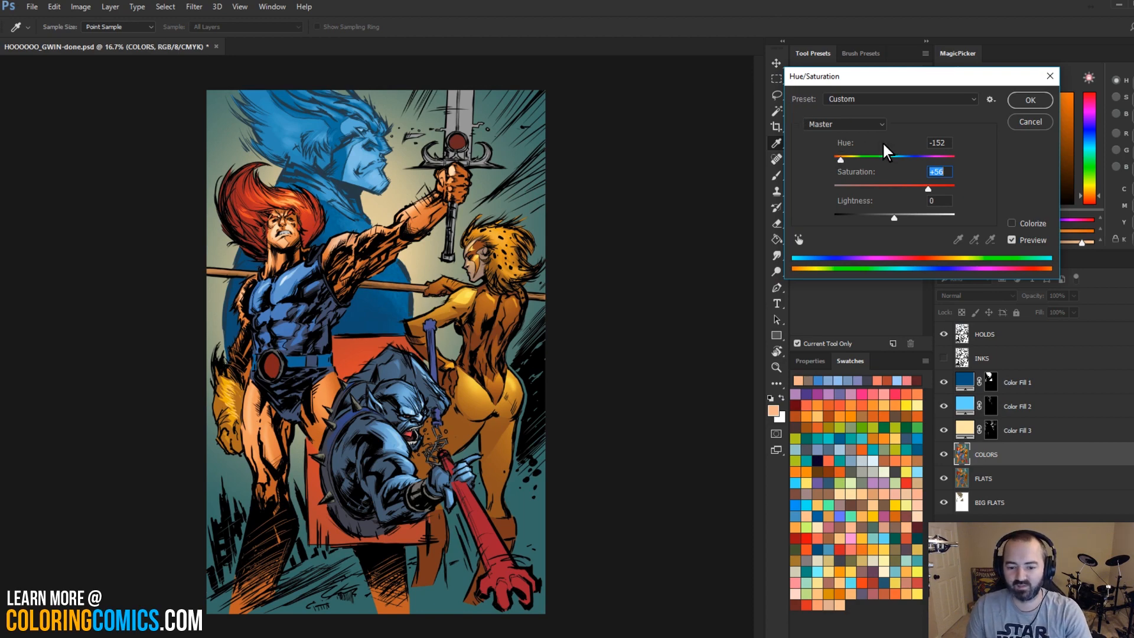
{"action": "left_click", "coordinate": [1034, 100]}
{"action": "key", "text": "z"}
{"action": "left_click", "coordinate": [429, 299]}
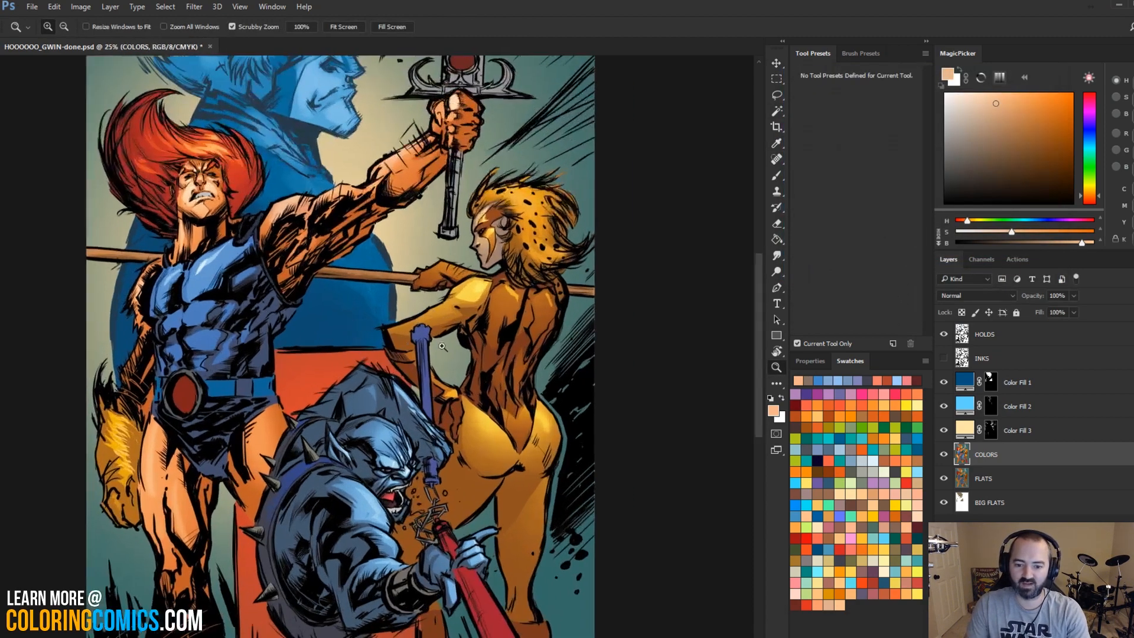
{"action": "left_click", "coordinate": [430, 298]}
{"action": "left_click_drag", "start_coordinate": [495, 361], "coordinate": [505, 204]}
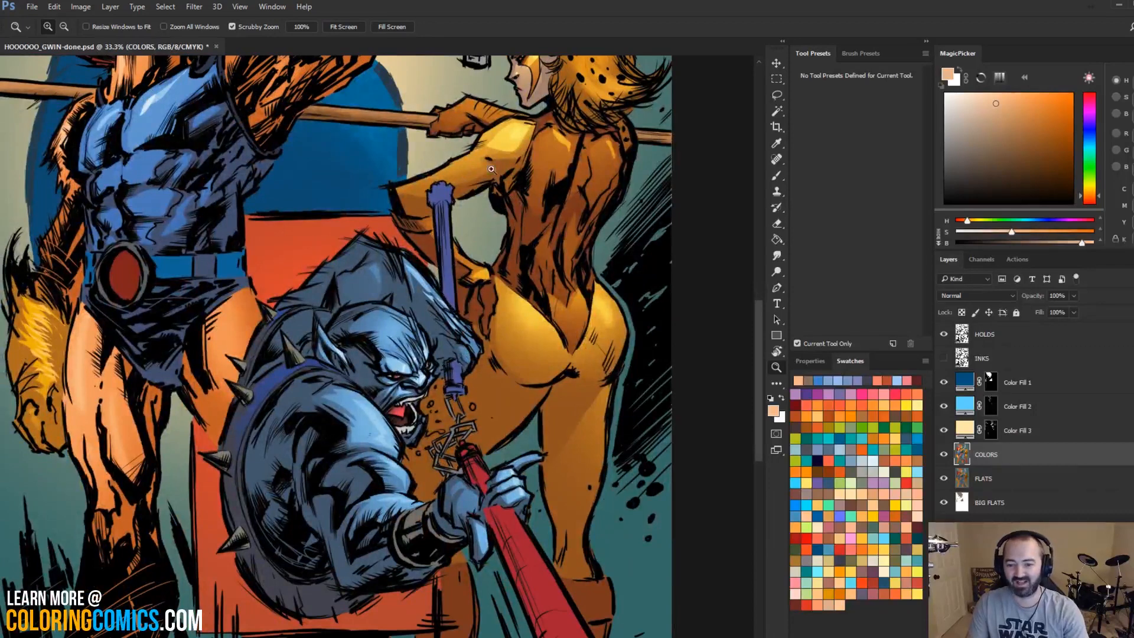
Step: Hide the selection outline and brush a lighter blue, derived from the handle's own color, onto the weapon's upper handle
{"action": "key", "text": "b"}
{"action": "key", "text": "alt"}
{"action": "left_click", "coordinate": [445, 195], "text": "alt"}
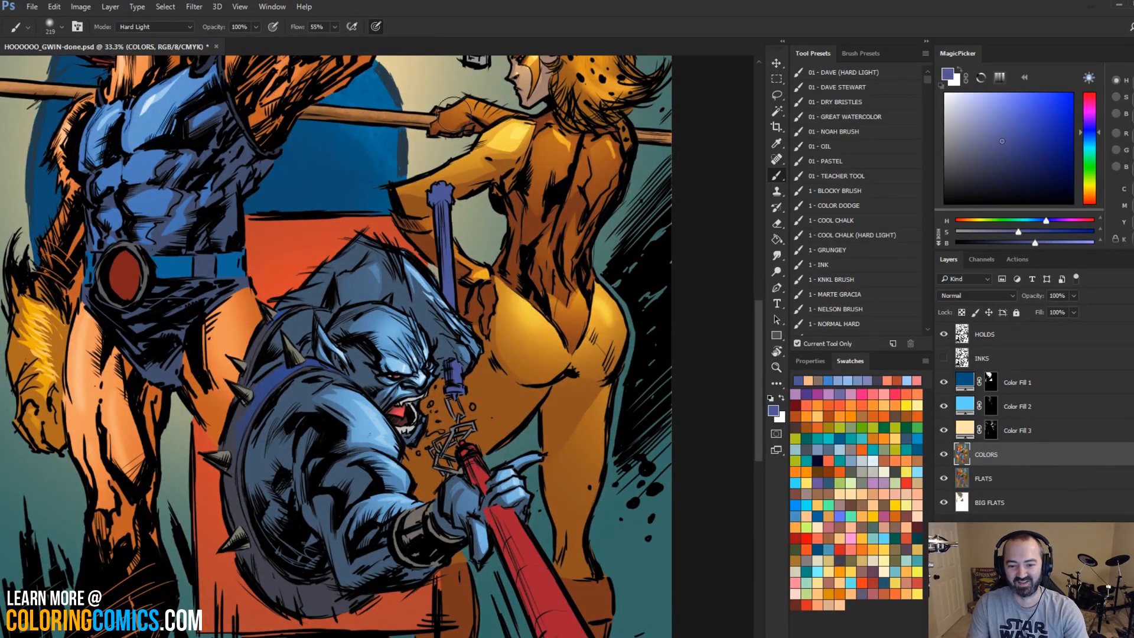
{"action": "left_click", "coordinate": [442, 189], "text": "alt"}
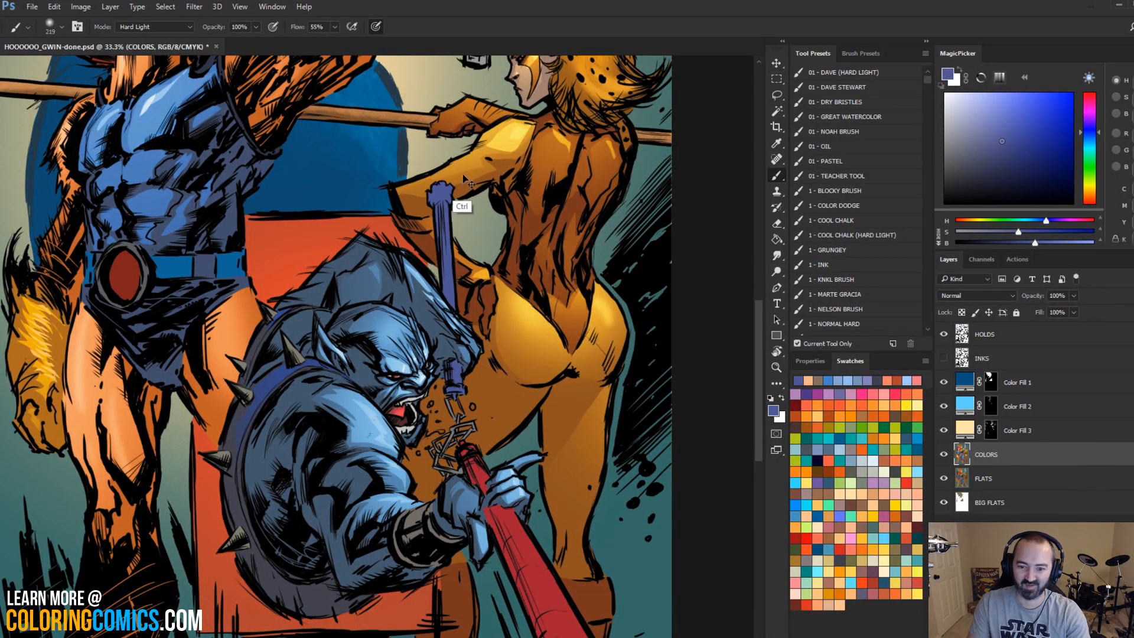
{"action": "key", "text": "ctrl+h"}
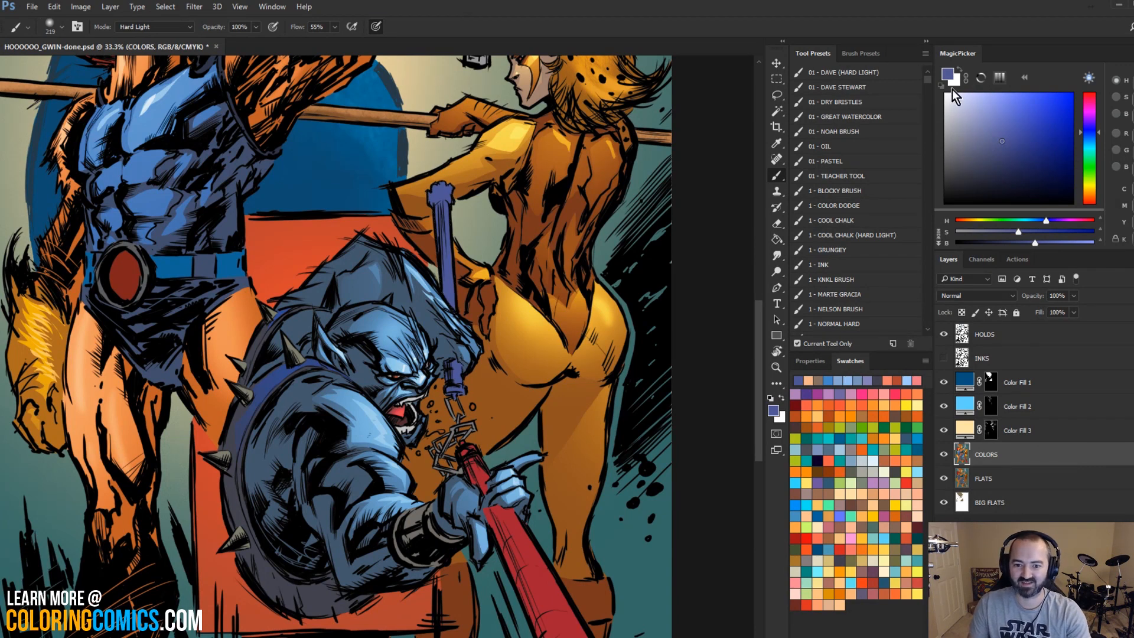
{"action": "left_click", "coordinate": [1002, 107]}
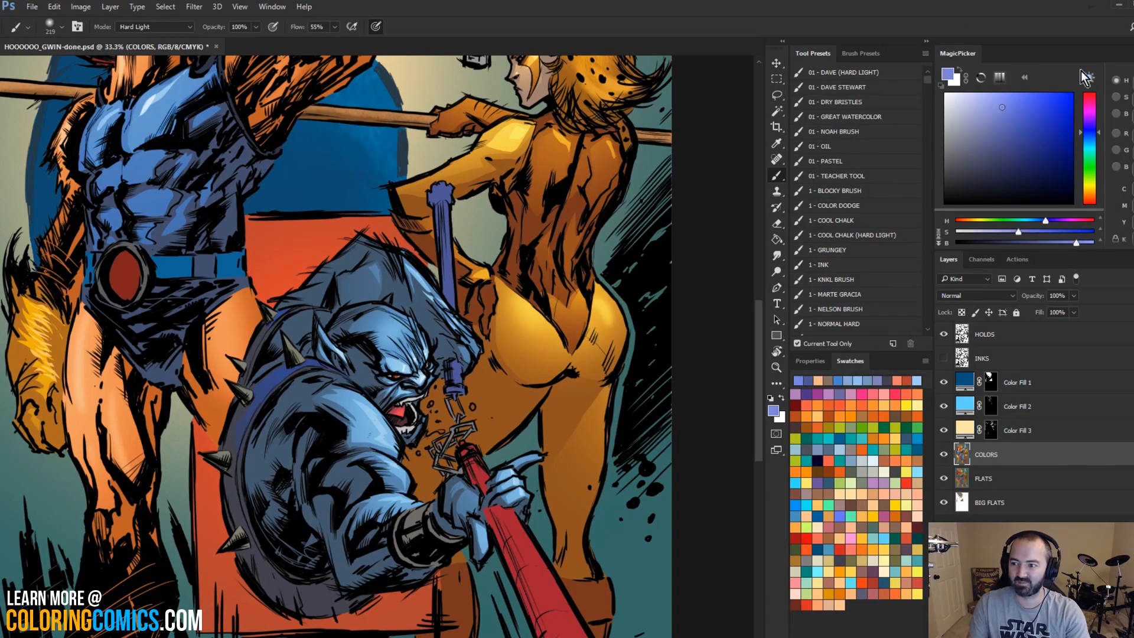
{"action": "left_click", "coordinate": [1089, 138]}
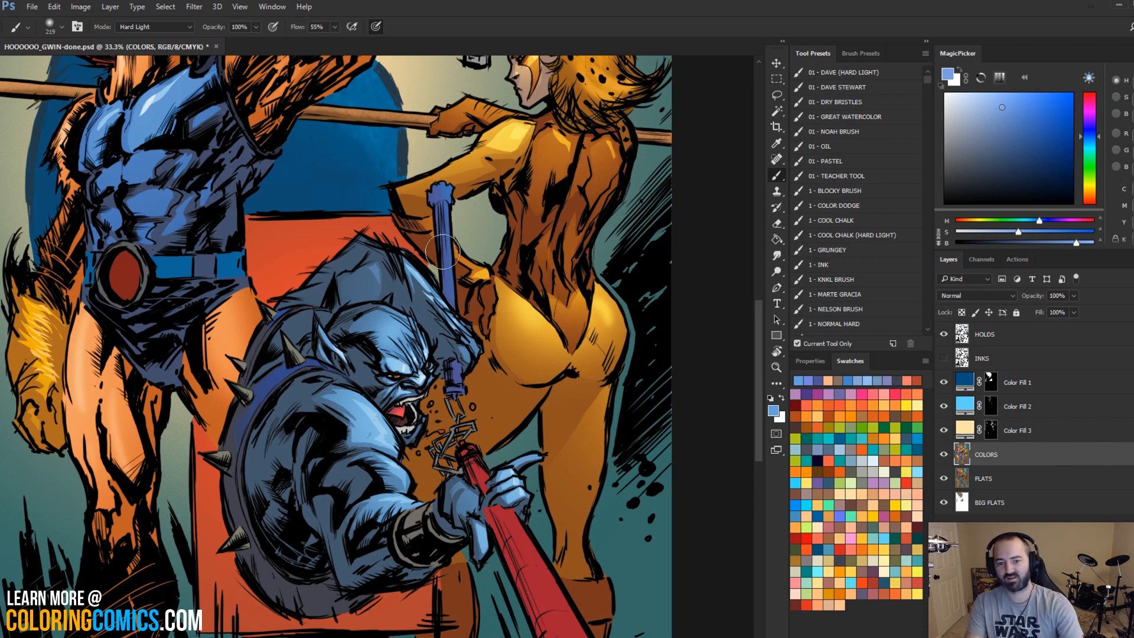
Step: Brush a bright orange-red Hard Light glow along the weapon's lower handle, using an enlarged soft brush and a brighter version of its red
{"action": "scroll", "coordinate": [535, 302], "scroll_direction": "down", "scroll_amount": 3}
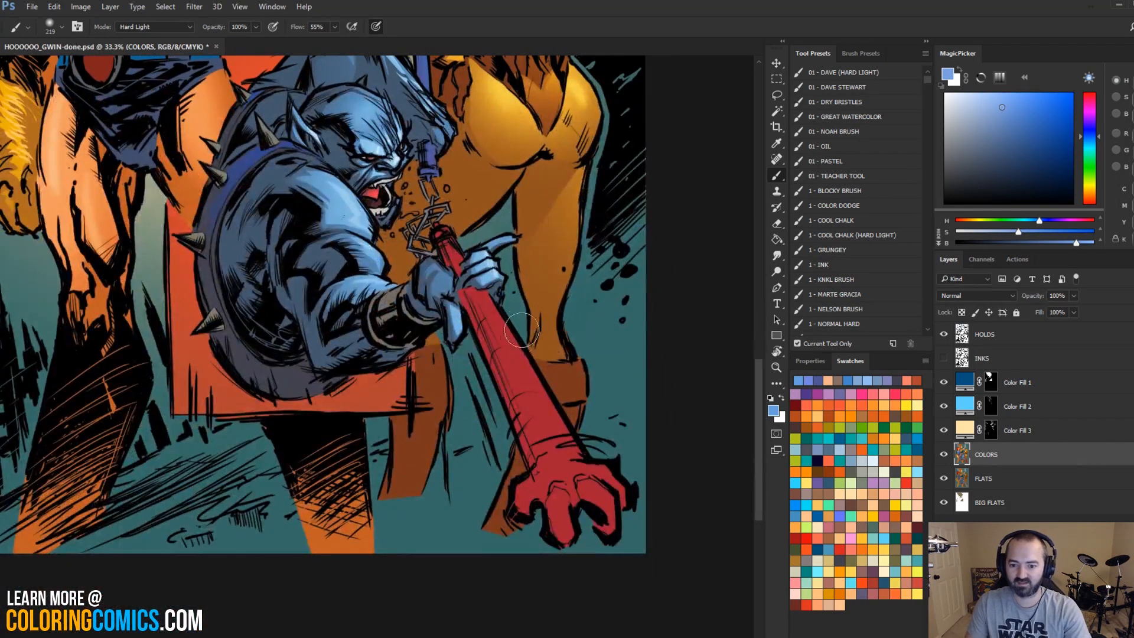
{"action": "left_click", "coordinate": [519, 360], "text": "alt"}
{"action": "left_click", "coordinate": [1042, 105]}
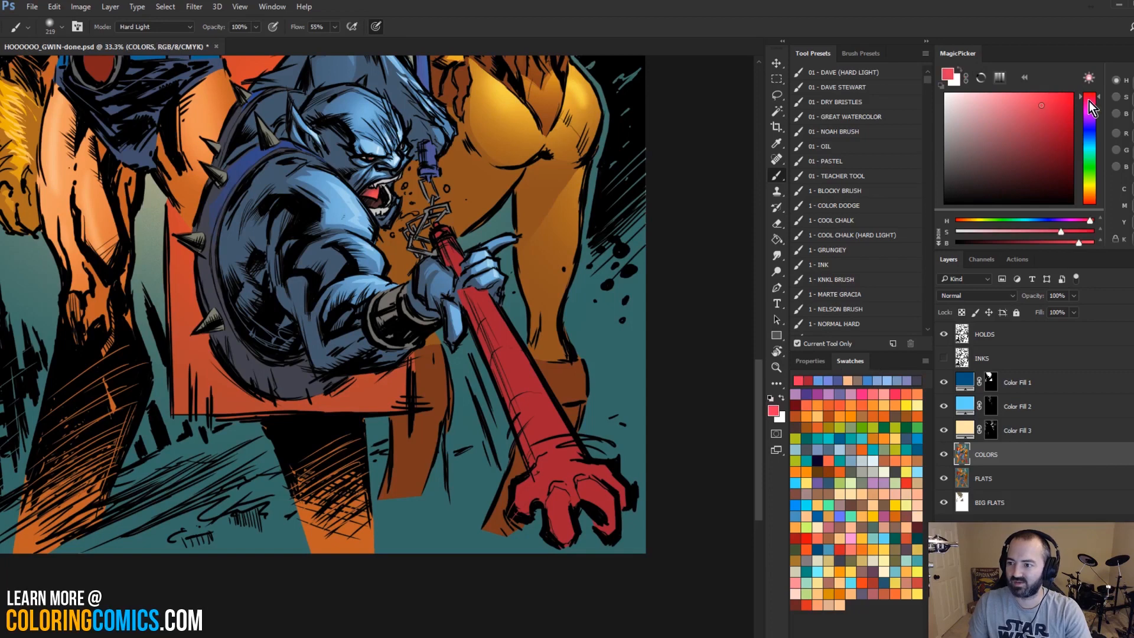
{"action": "key", "text": "bracketright"}
{"action": "key", "text": "bracketright"}
{"action": "key", "text": "bracketright"}
{"action": "key", "text": "bracketright"}
{"action": "key", "text": "bracketright"}
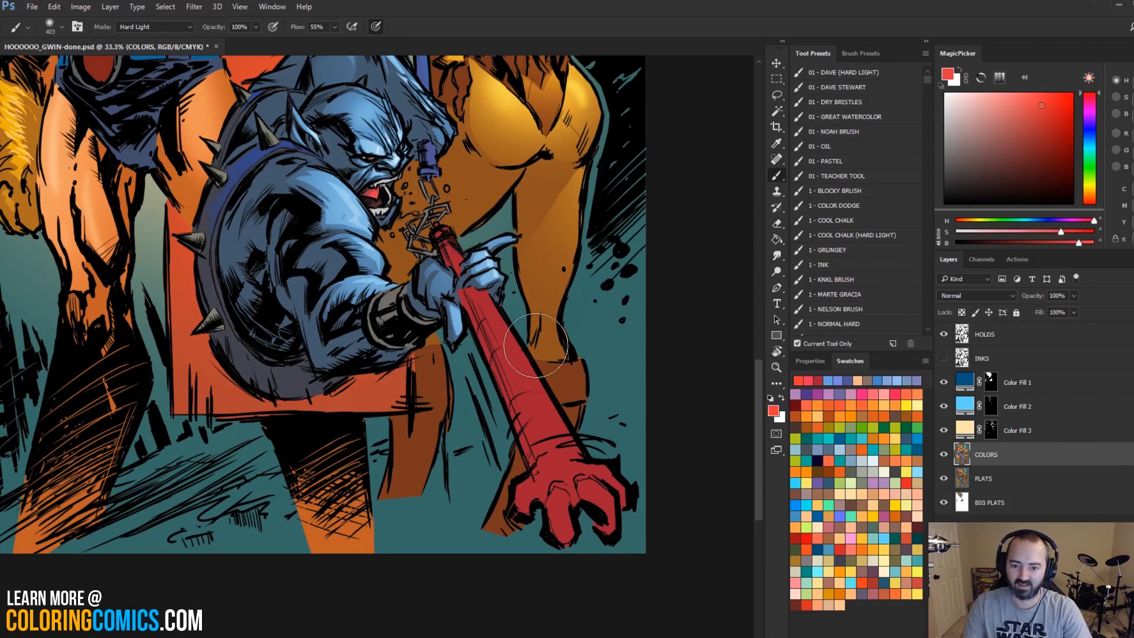
{"action": "key", "text": "l"}
{"action": "left_click_drag", "start_coordinate": [538, 375], "coordinate": [517, 449]}
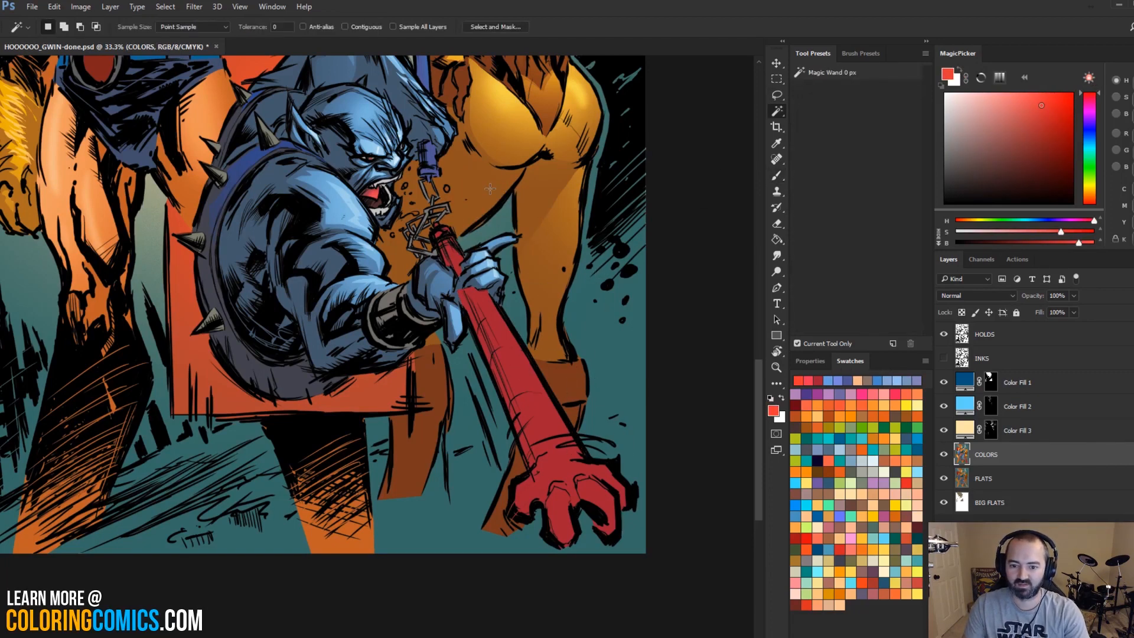
{"action": "key", "text": "b"}
{"action": "mouse_move", "coordinate": [461, 221]}
{"action": "left_mouse_down"}
{"action": "mouse_move", "coordinate": [579, 447]}
{"action": "mouse_move", "coordinate": [497, 300]}
{"action": "mouse_move", "coordinate": [487, 164]}
{"action": "mouse_move", "coordinate": [575, 308]}
{"action": "mouse_move", "coordinate": [582, 458]}
{"action": "left_mouse_up"}
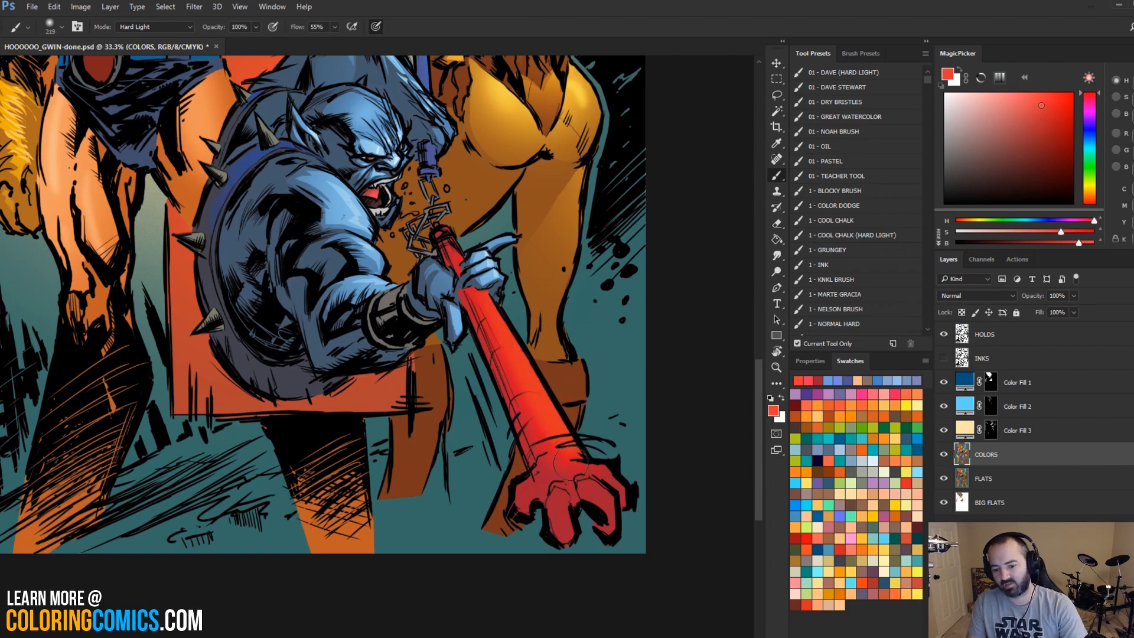
Step: Lasso cut-in highlight shapes across the back and fingers of the weapon's red claw
{"action": "left_click", "coordinate": [591, 389], "text": "ctrl"}
{"action": "left_click_drag", "start_coordinate": [592, 336], "coordinate": [591, 262]}
{"action": "scroll", "coordinate": [591, 262], "scroll_direction": "down", "scroll_amount": 5}
{"action": "key", "text": "l"}
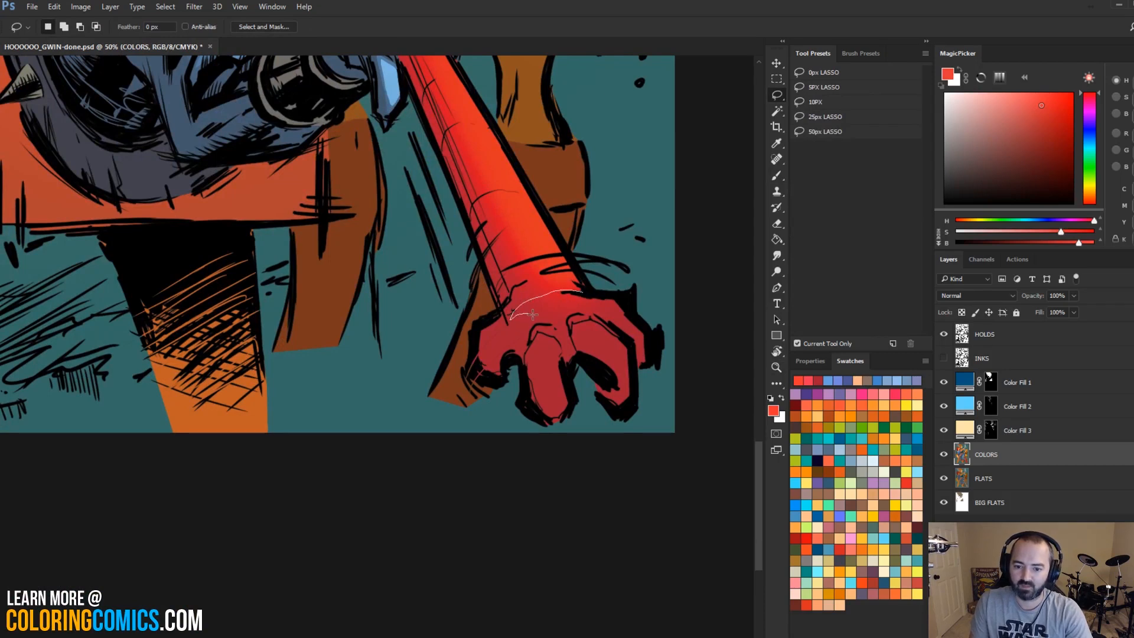
{"action": "left_click_drag", "start_coordinate": [525, 323], "coordinate": [522, 328]}
{"action": "key", "text": "ctrl+d"}
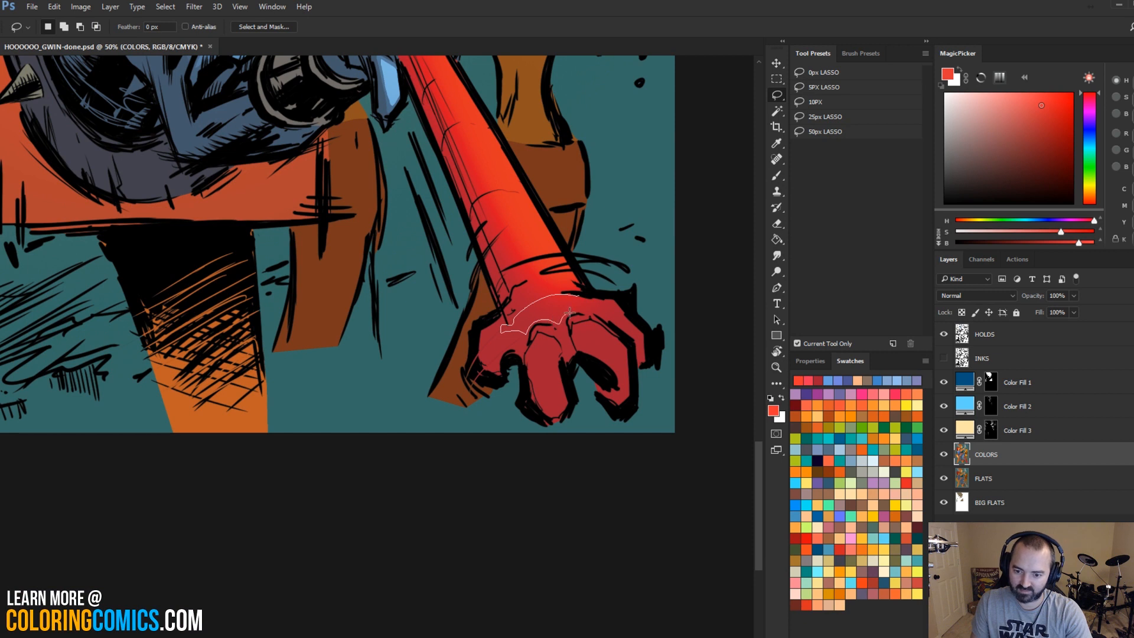
{"action": "mouse_move", "coordinate": [608, 305]}
{"action": "left_mouse_down"}
{"action": "mouse_move", "coordinate": [617, 293]}
{"action": "mouse_move", "coordinate": [526, 357]}
{"action": "mouse_move", "coordinate": [547, 367]}
{"action": "mouse_move", "coordinate": [575, 318]}
{"action": "mouse_move", "coordinate": [618, 357]}
{"action": "mouse_move", "coordinate": [619, 309]}
{"action": "mouse_move", "coordinate": [647, 346]}
{"action": "mouse_move", "coordinate": [656, 322]}
{"action": "left_mouse_up"}
Step: Fill the claw's selected highlight shapes with bright red using a very large soft brush, and clear the selection
{"action": "key", "text": "b"}
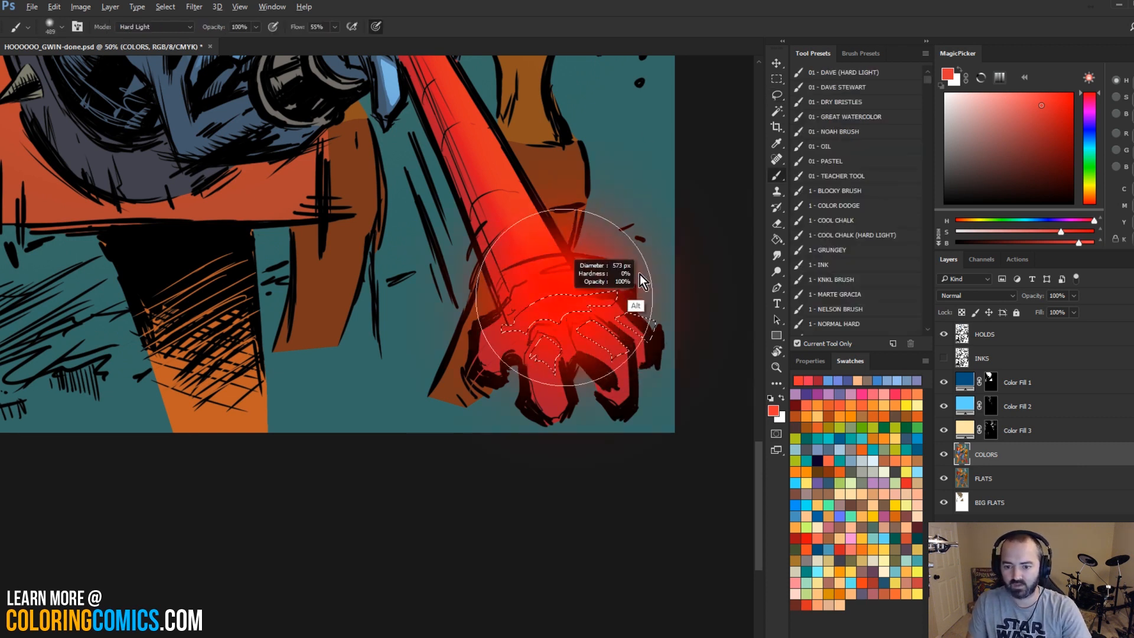
{"action": "left_click_drag", "start_coordinate": [642, 282], "coordinate": [644, 278]}
{"action": "left_click_drag", "start_coordinate": [555, 287], "coordinate": [593, 287]}
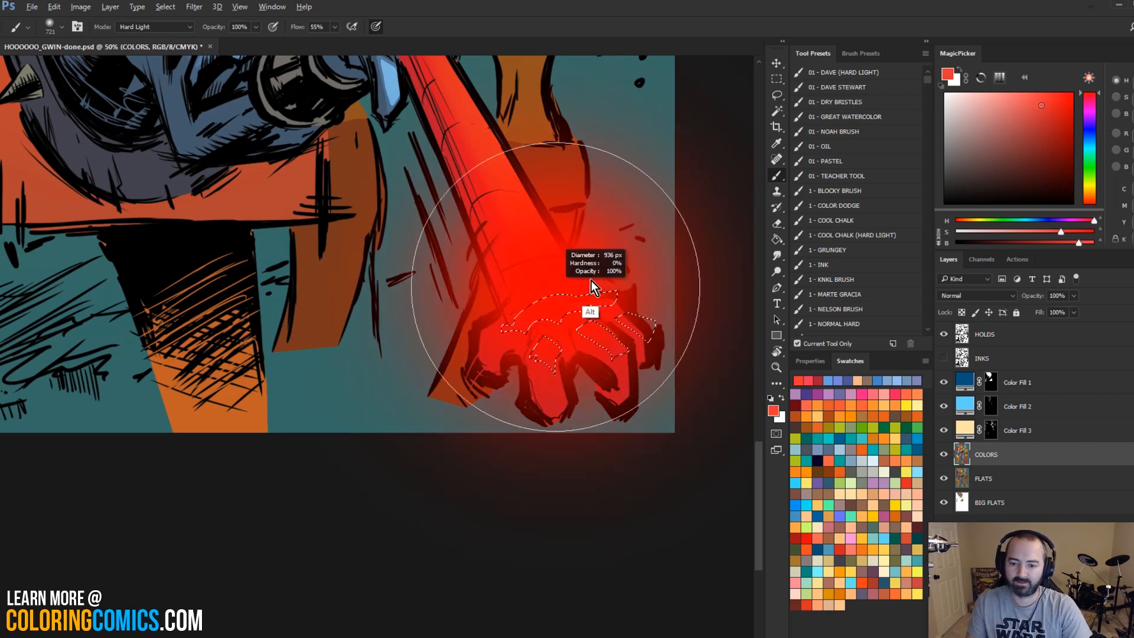
{"action": "key", "text": "ctrl+d"}
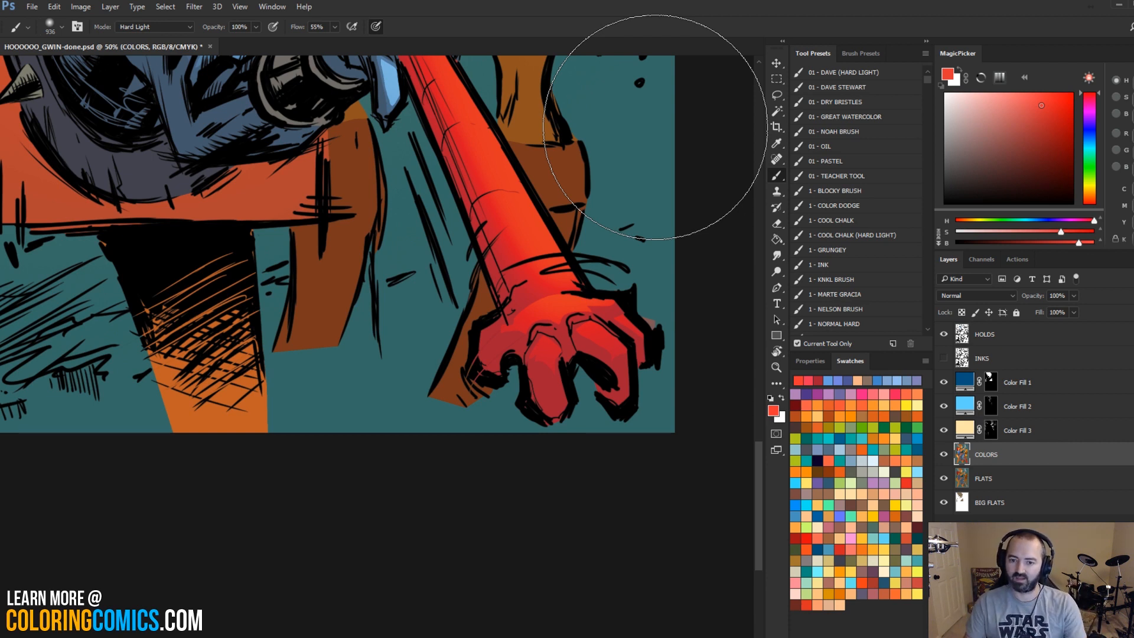
Step: Review the colors across the whole cover and examine the raised sword's blade and hilt up close
{"action": "left_click", "coordinate": [777, 367]}
{"action": "left_click", "coordinate": [540, 270], "text": "alt"}
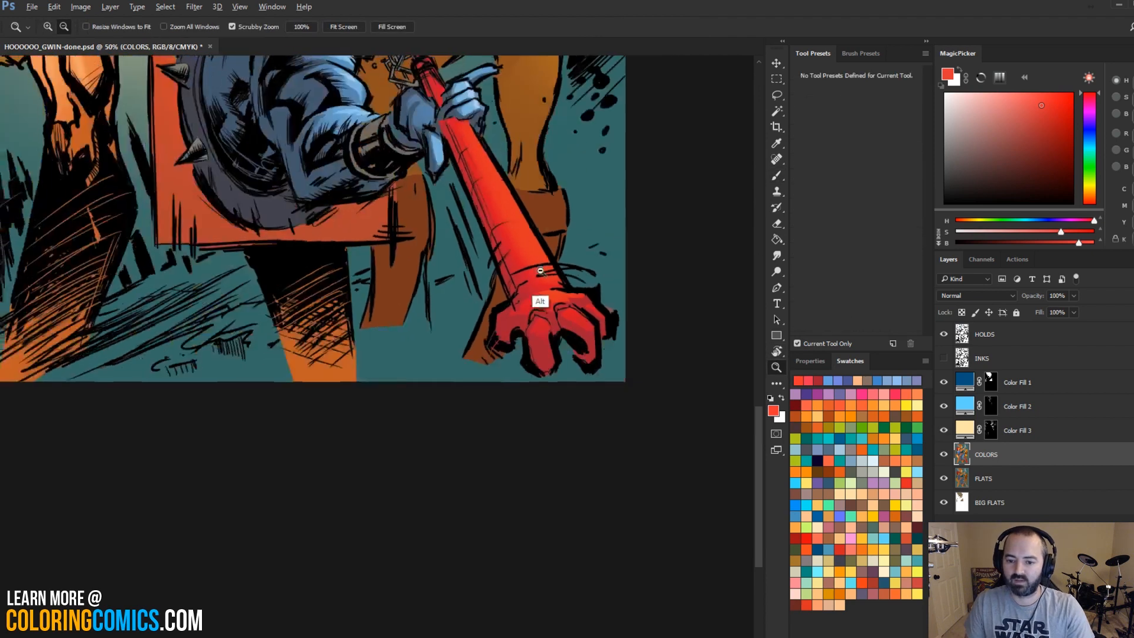
{"action": "left_click", "coordinate": [540, 271], "text": "alt"}
{"action": "left_click", "coordinate": [540, 271], "text": "alt"}
{"action": "left_click", "coordinate": [541, 270], "text": "alt"}
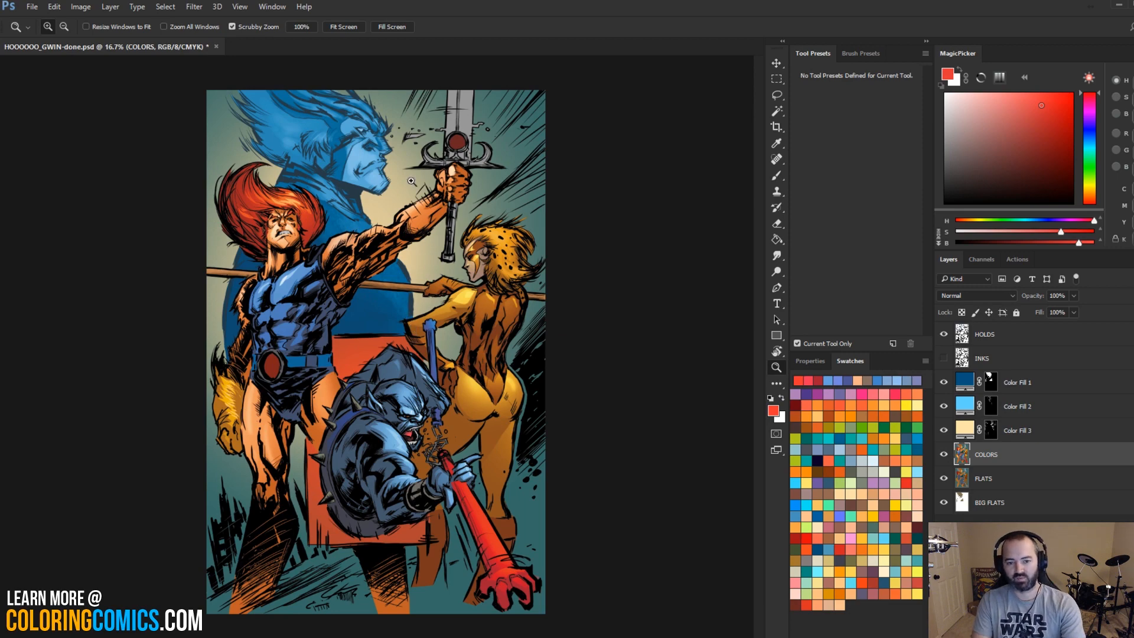
{"action": "left_click_drag", "start_coordinate": [438, 141], "coordinate": [590, 111]}
{"action": "left_click_drag", "start_coordinate": [598, 201], "coordinate": [581, 268]}
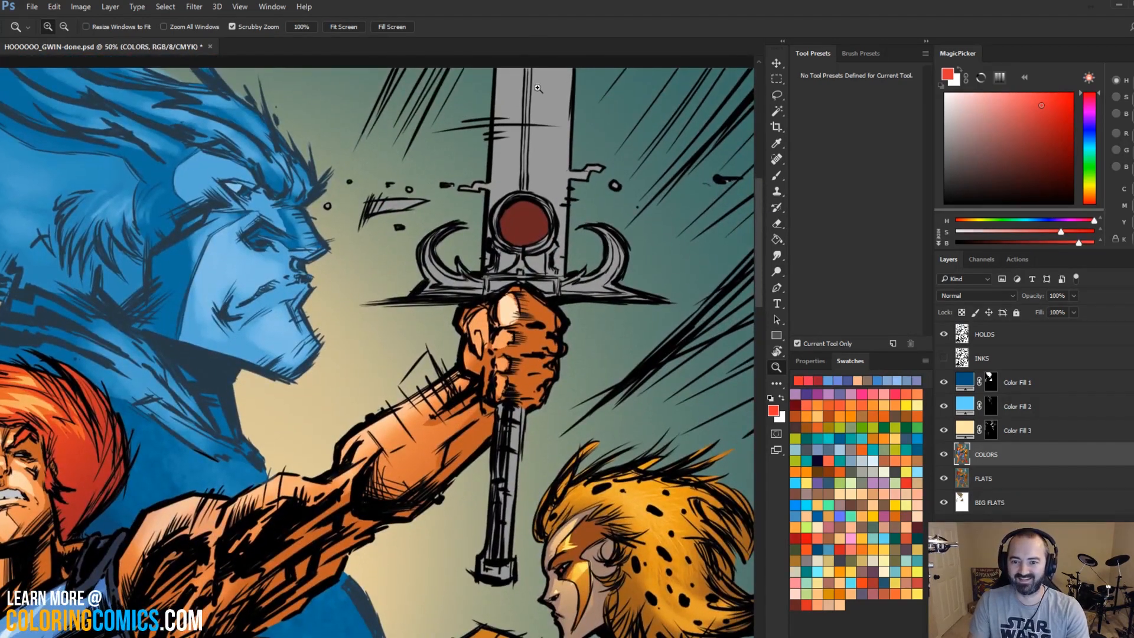
Step: Lasso the blade's right half, from the page edge down past the red gem, with 0 px feather
{"action": "left_click_drag", "start_coordinate": [531, 144], "coordinate": [525, 209]}
{"action": "key", "text": "l"}
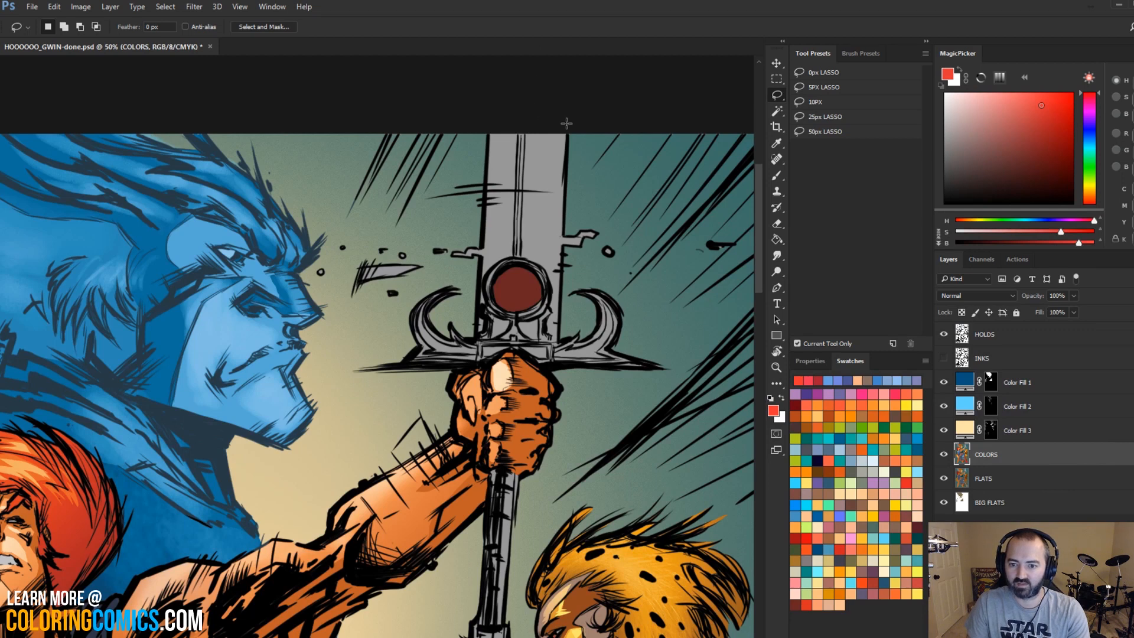
{"action": "mouse_move", "coordinate": [527, 127]}
{"action": "left_mouse_down"}
{"action": "mouse_move", "coordinate": [522, 260]}
{"action": "mouse_move", "coordinate": [545, 274]}
{"action": "mouse_move", "coordinate": [554, 335]}
{"action": "mouse_move", "coordinate": [571, 253]}
{"action": "mouse_move", "coordinate": [603, 269]}
{"action": "mouse_move", "coordinate": [562, 112]}
{"action": "left_mouse_up"}
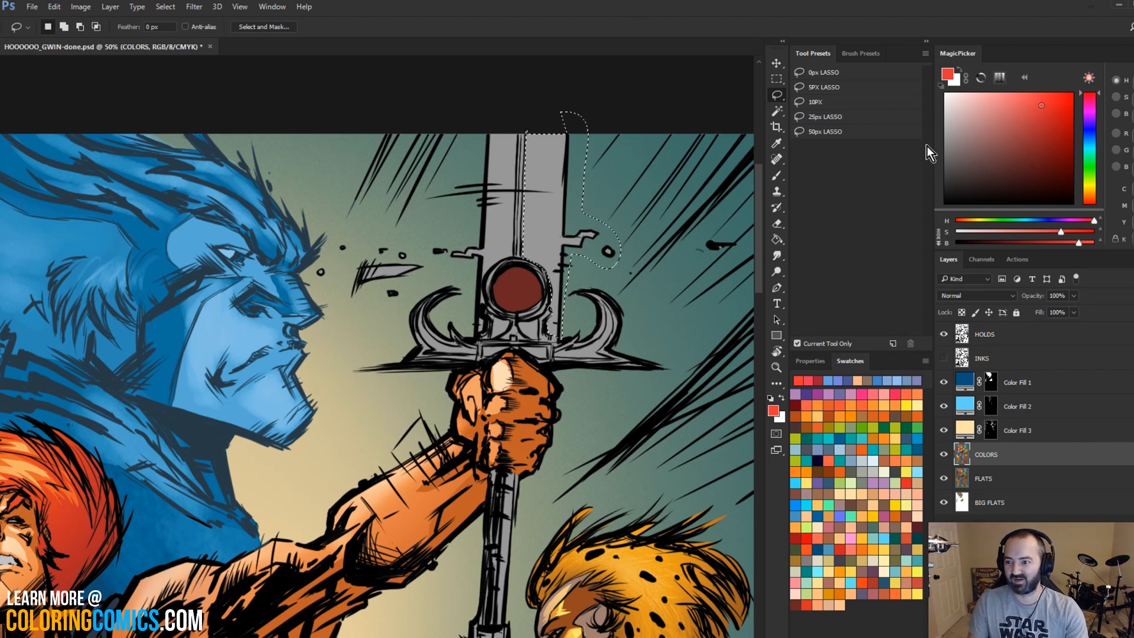
Step: Sample the blade's grey with the brush and choose a very light, slightly warm grey as the paint colour
{"action": "key", "text": "b"}
{"action": "left_click", "coordinate": [544, 165], "text": "alt"}
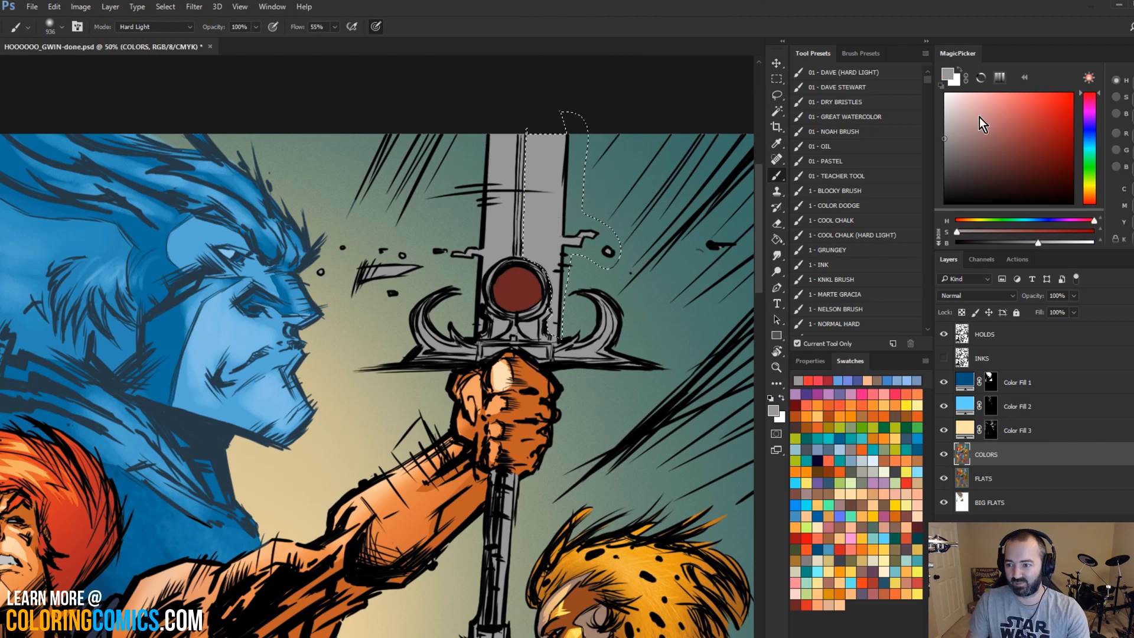
{"action": "left_click", "coordinate": [952, 104]}
{"action": "left_click_drag", "start_coordinate": [1092, 192], "coordinate": [1091, 203]}
Step: Try a large Hard Light brush stroke over the lassoed half of the blade, and undo it
{"action": "right_click", "coordinate": [557, 150], "text": "alt"}
{"action": "left_click_drag", "start_coordinate": [553, 155], "coordinate": [603, 197]}
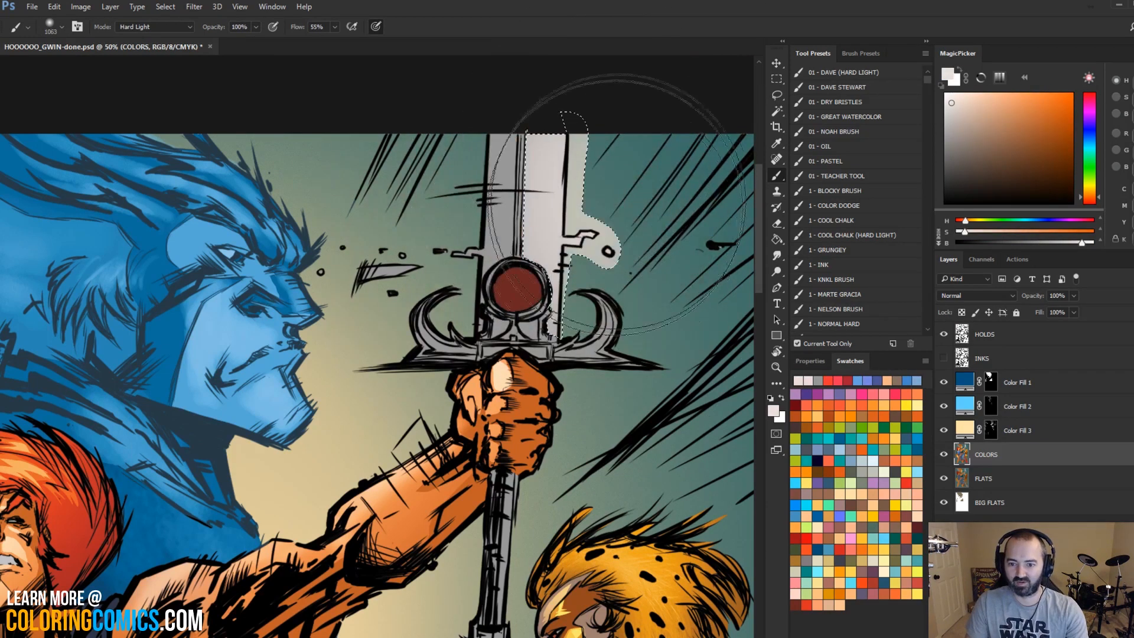
{"action": "key", "text": "ctrl+z"}
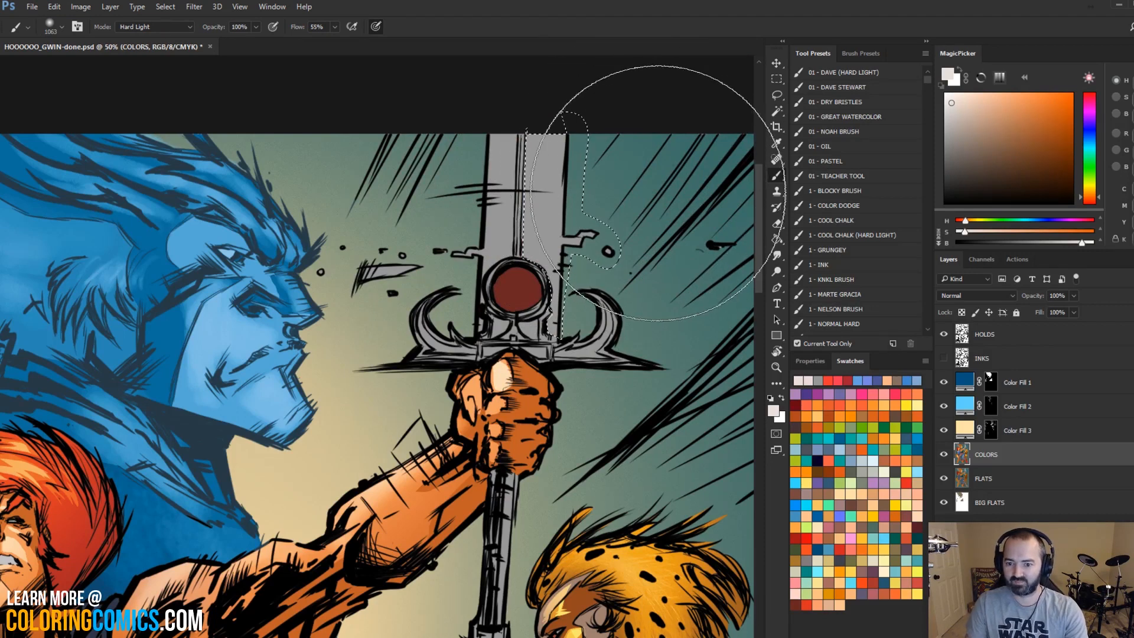
{"action": "key", "text": "ctrl+d"}
Step: Select all of the sword's flat grey by colour with the Magic Wand and copy it onto a new layer
{"action": "key", "text": "w"}
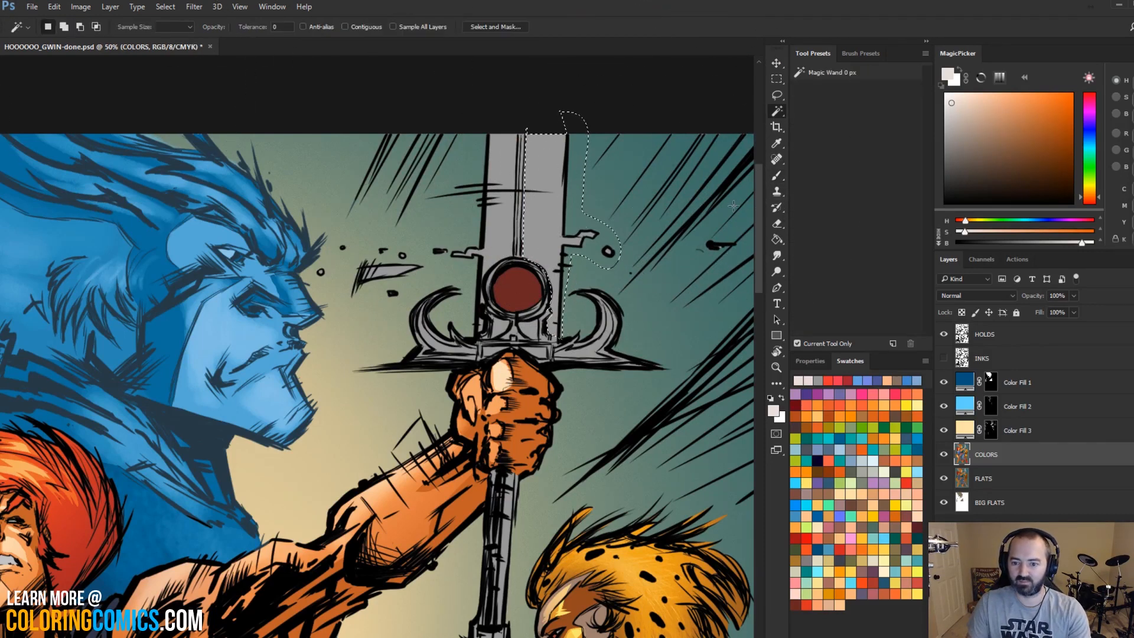
{"action": "left_click", "coordinate": [517, 192]}
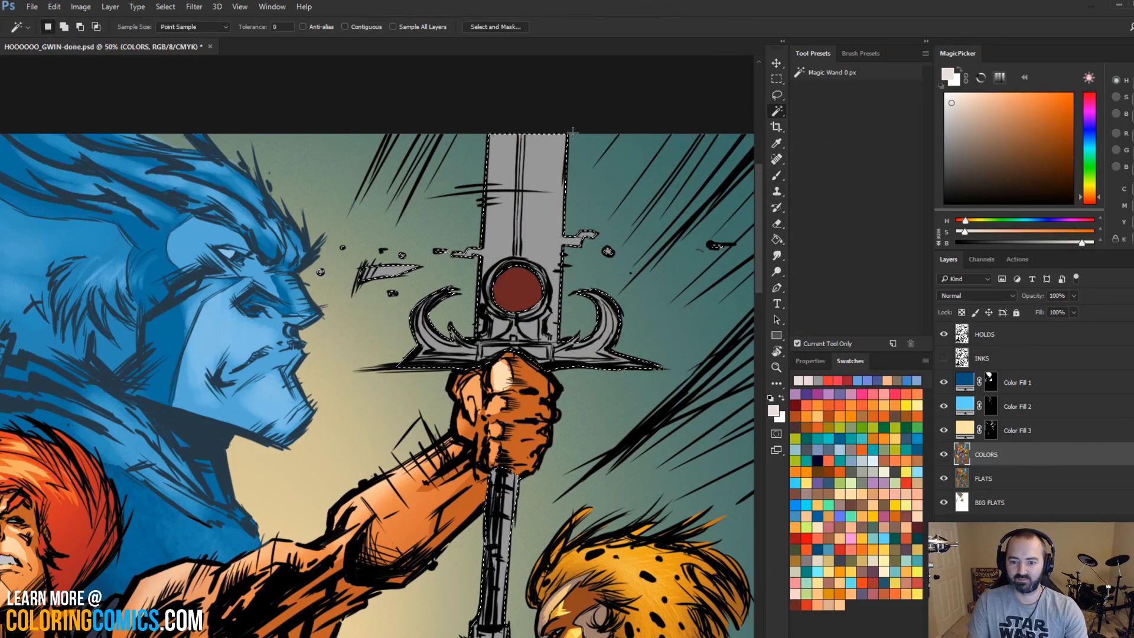
{"action": "key", "text": "shift"}
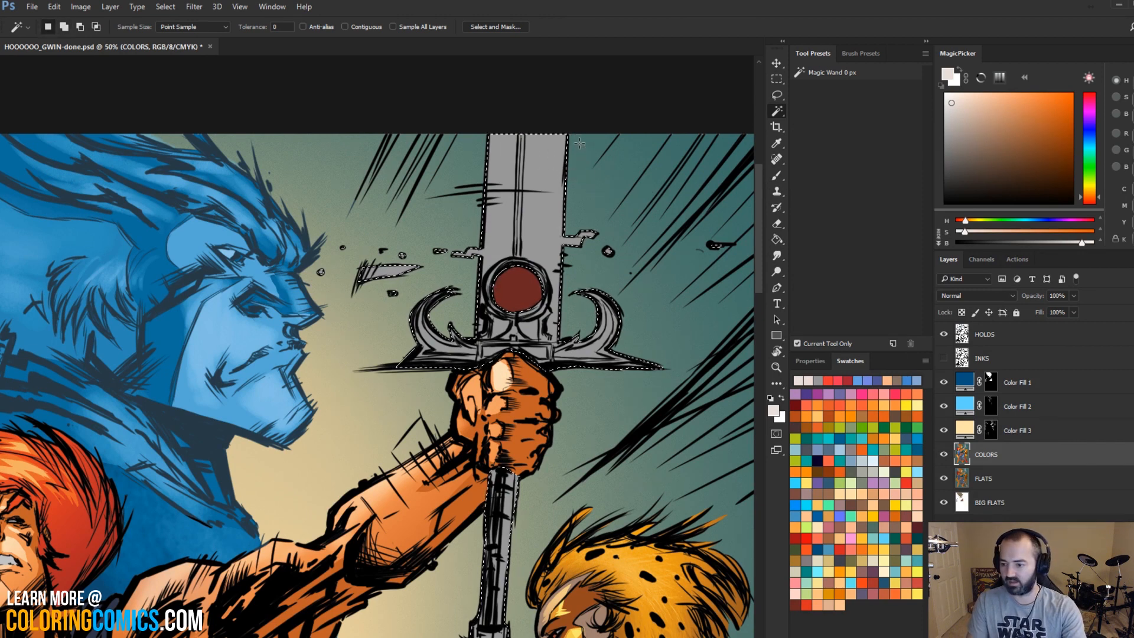
{"action": "key", "text": "ctrl+j"}
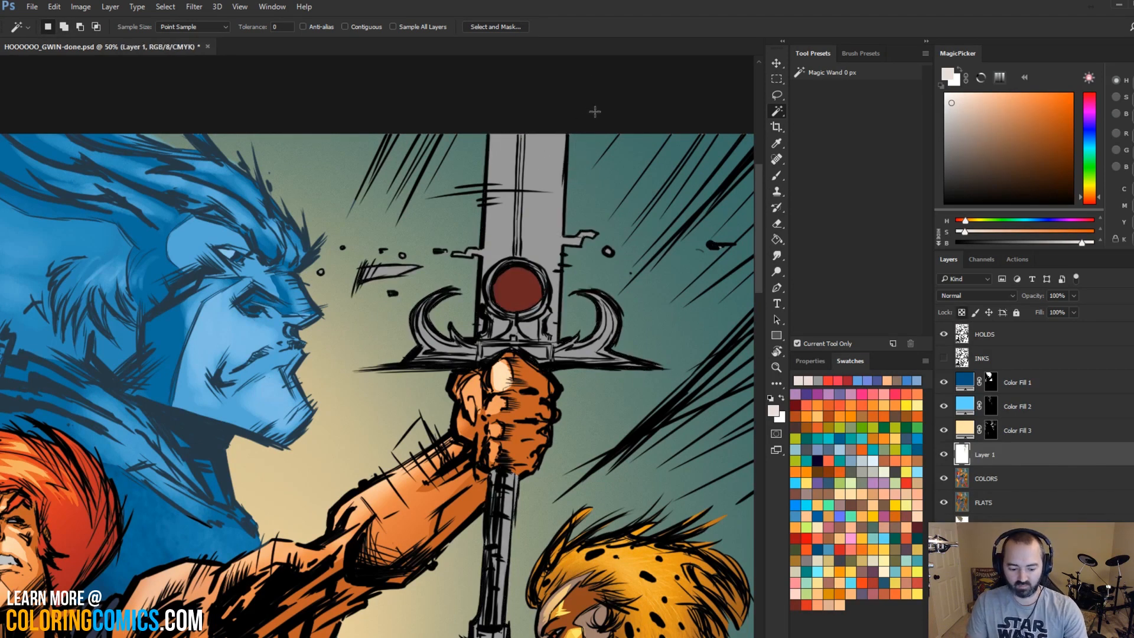
Step: Lasso the right half of the blade on the new layer, brush it with light grey, and deselect
{"action": "key", "text": "l"}
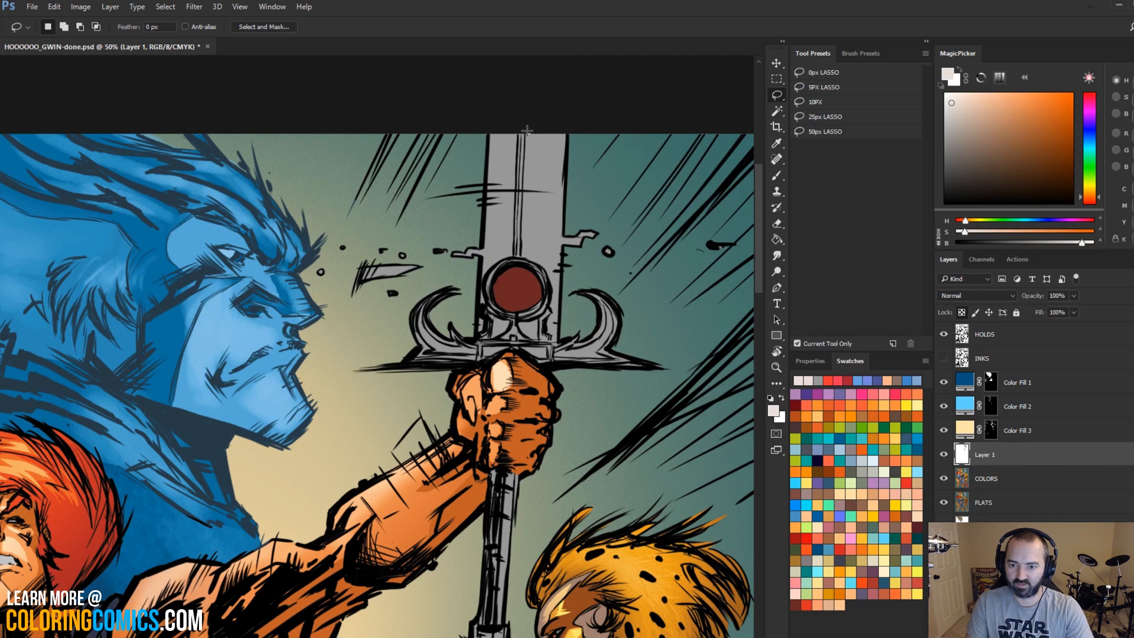
{"action": "mouse_move", "coordinate": [527, 131]}
{"action": "left_mouse_down"}
{"action": "mouse_move", "coordinate": [522, 255]}
{"action": "mouse_move", "coordinate": [548, 286]}
{"action": "mouse_move", "coordinate": [553, 340]}
{"action": "mouse_move", "coordinate": [585, 258]}
{"action": "mouse_move", "coordinate": [626, 254]}
{"action": "mouse_move", "coordinate": [585, 121]}
{"action": "left_mouse_up"}
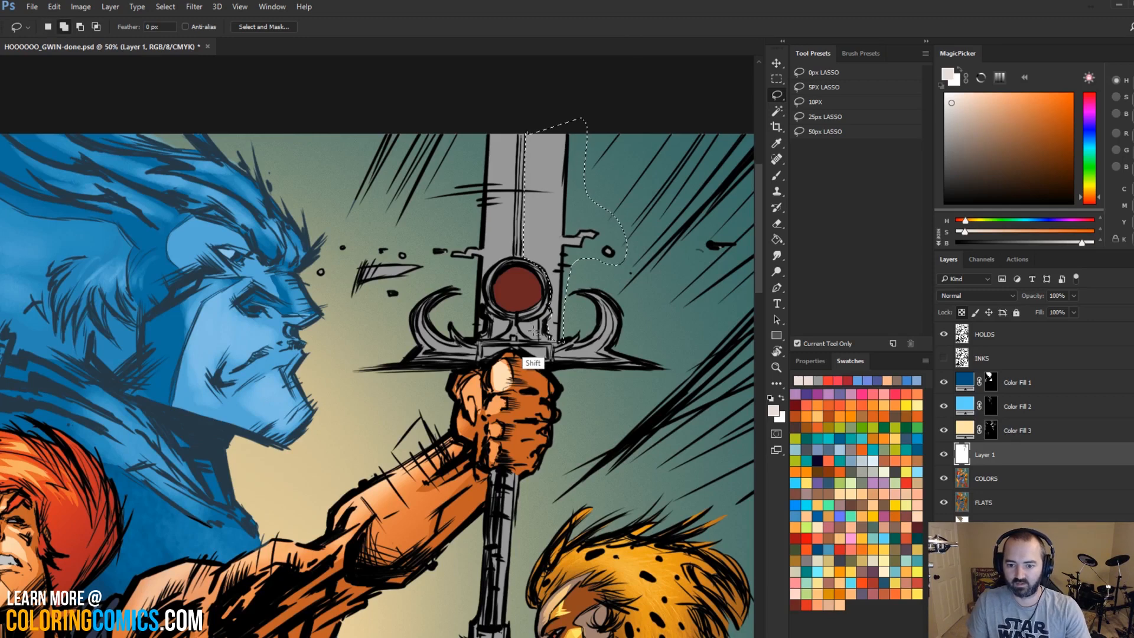
{"action": "mouse_move", "coordinate": [533, 333]}
{"action": "left_mouse_down"}
{"action": "mouse_move", "coordinate": [514, 343]}
{"action": "mouse_move", "coordinate": [539, 337]}
{"action": "mouse_move", "coordinate": [540, 353]}
{"action": "mouse_move", "coordinate": [557, 335]}
{"action": "mouse_move", "coordinate": [547, 354]}
{"action": "mouse_move", "coordinate": [570, 340]}
{"action": "mouse_move", "coordinate": [565, 353]}
{"action": "mouse_move", "coordinate": [609, 323]}
{"action": "mouse_move", "coordinate": [581, 294]}
{"action": "mouse_move", "coordinate": [570, 328]}
{"action": "left_mouse_up"}
{"action": "key", "text": "ctrl+z"}
{"action": "key", "text": "b"}
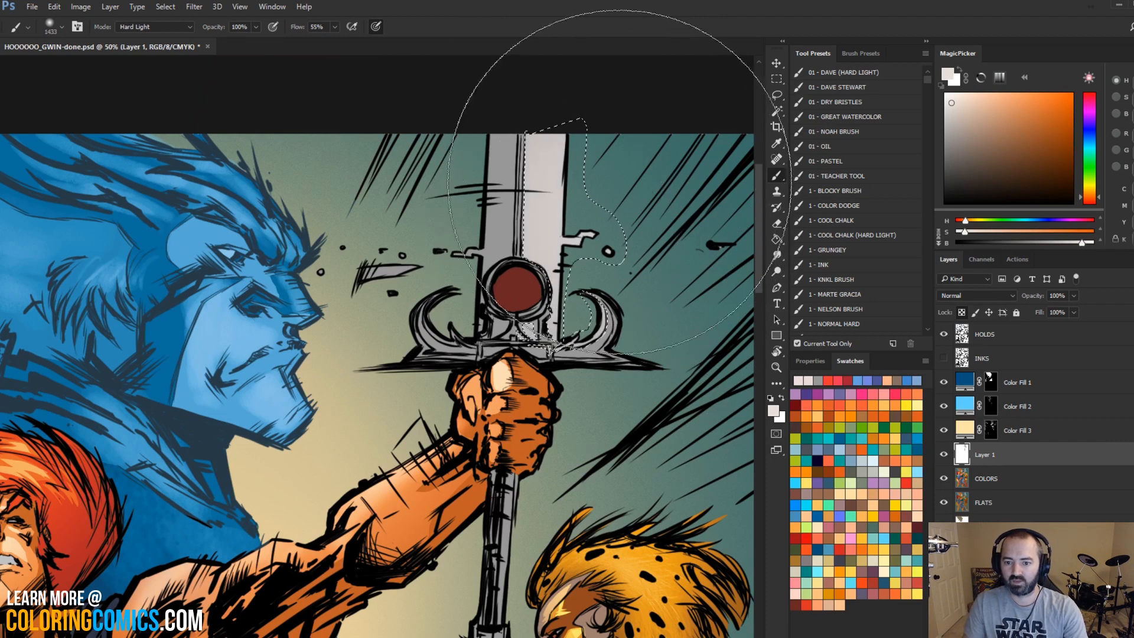
{"action": "key", "text": "l"}
{"action": "key", "text": "ctrl+d"}
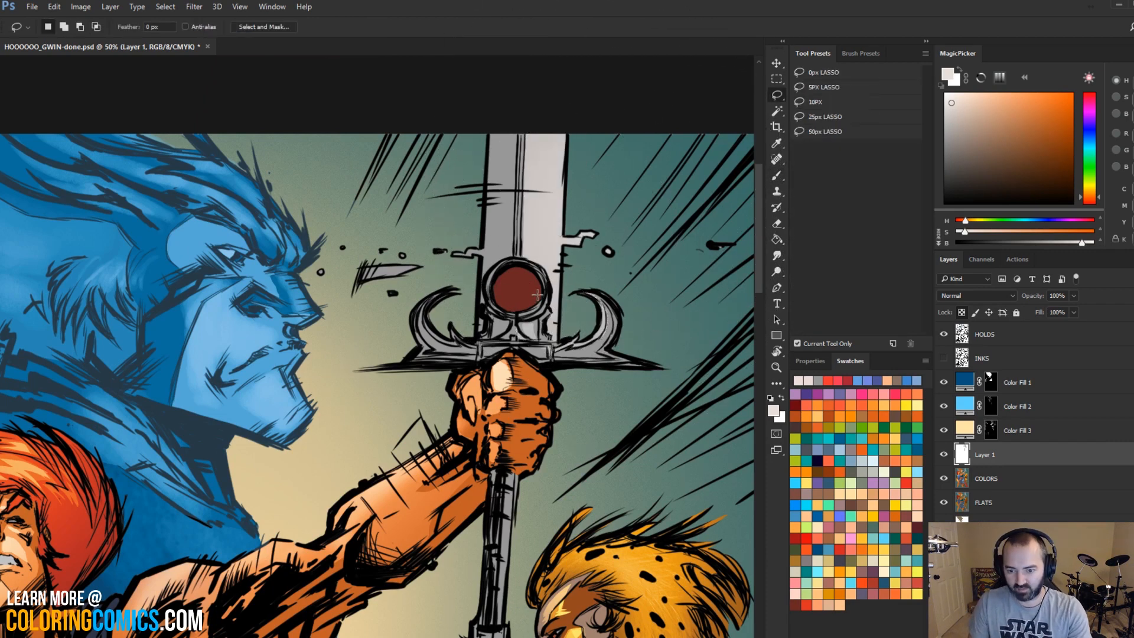
Step: Paint a light grey highlight on the small metal section just below the red gem, and deselect
{"action": "key", "text": "b"}
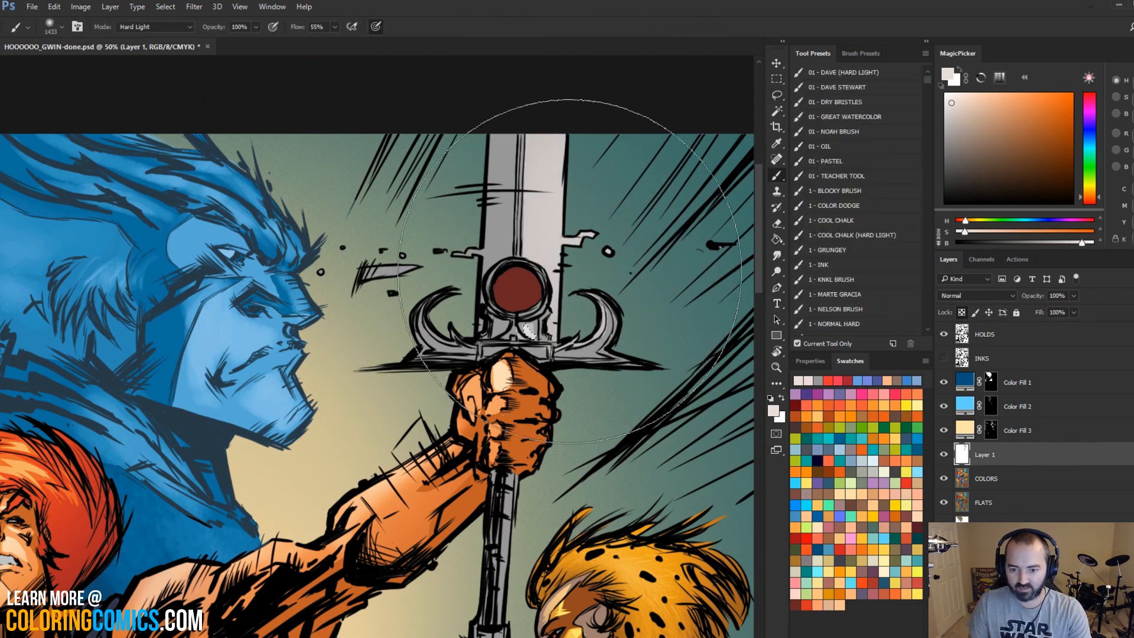
{"action": "left_click_drag", "start_coordinate": [562, 270], "coordinate": [533, 372]}
{"action": "key", "text": "l"}
{"action": "key", "text": "ctrl+d"}
Step: Lasso the blade's right half again and brush it to a brighter near-white, and deselect
{"action": "key", "text": "b"}
{"action": "key", "text": "l"}
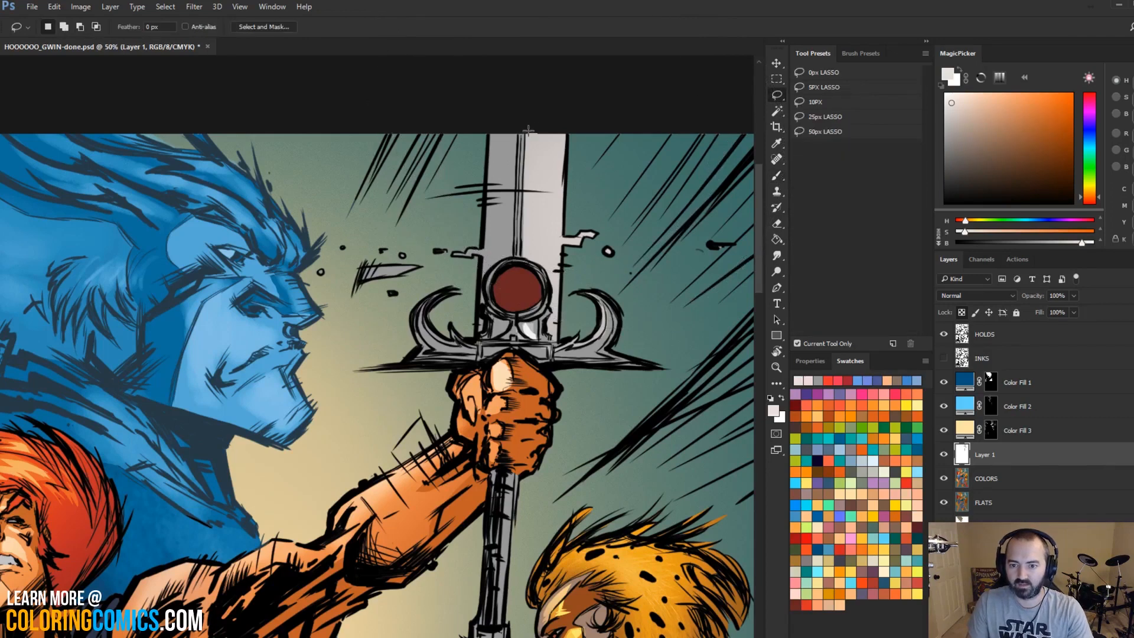
{"action": "mouse_move", "coordinate": [528, 130]}
{"action": "left_mouse_down"}
{"action": "mouse_move", "coordinate": [526, 287]}
{"action": "mouse_move", "coordinate": [544, 270]}
{"action": "mouse_move", "coordinate": [557, 275]}
{"action": "mouse_move", "coordinate": [558, 259]}
{"action": "left_mouse_up"}
{"action": "key", "text": "Escape"}
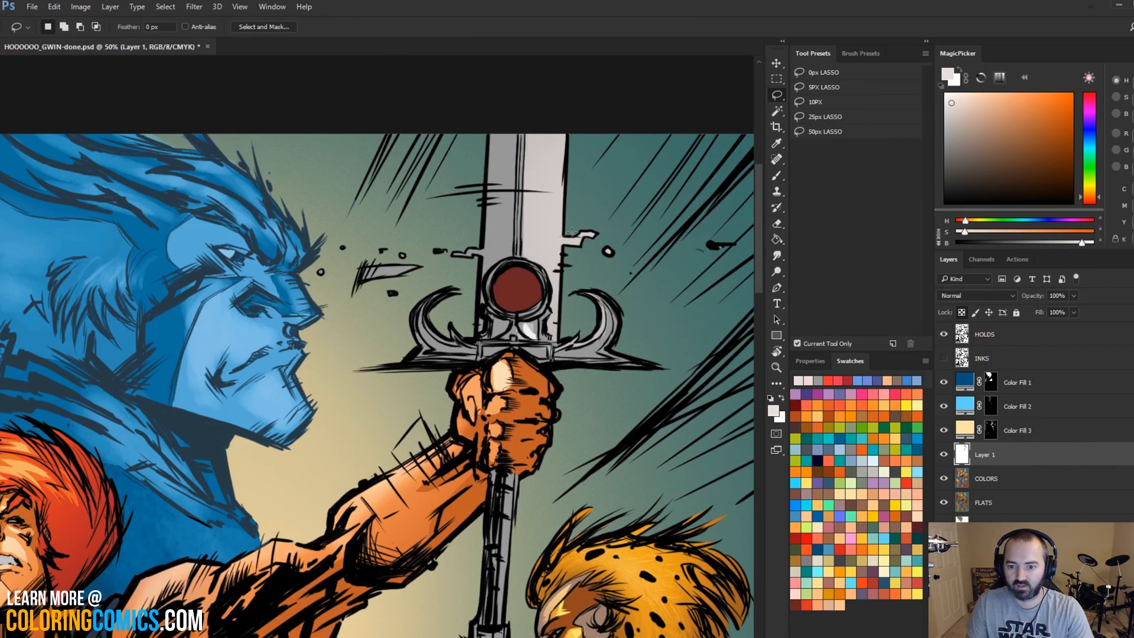
{"action": "mouse_move", "coordinate": [529, 130]}
{"action": "left_mouse_down"}
{"action": "mouse_move", "coordinate": [535, 240]}
{"action": "mouse_move", "coordinate": [525, 256]}
{"action": "mouse_move", "coordinate": [546, 272]}
{"action": "mouse_move", "coordinate": [549, 308]}
{"action": "mouse_move", "coordinate": [567, 295]}
{"action": "mouse_move", "coordinate": [580, 254]}
{"action": "mouse_move", "coordinate": [617, 270]}
{"action": "mouse_move", "coordinate": [584, 200]}
{"action": "mouse_move", "coordinate": [585, 127]}
{"action": "left_mouse_up"}
{"action": "key", "text": "b"}
{"action": "mouse_move", "coordinate": [560, 171]}
{"action": "left_mouse_down"}
{"action": "mouse_move", "coordinate": [581, 283]}
{"action": "mouse_move", "coordinate": [604, 174]}
{"action": "mouse_move", "coordinate": [610, 236]}
{"action": "left_mouse_up"}
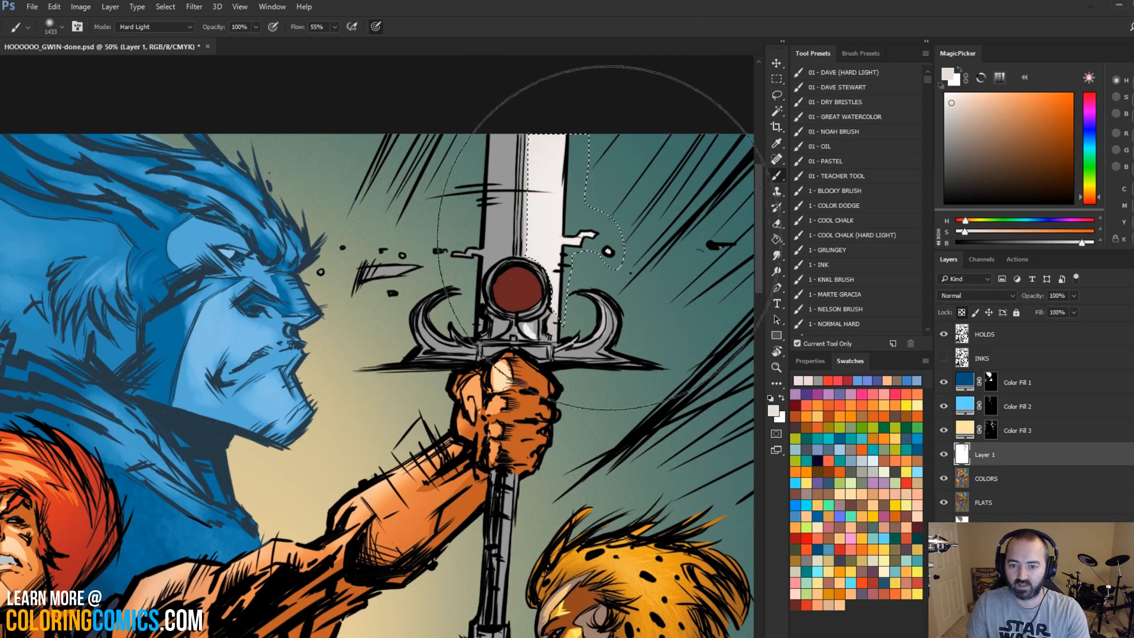
{"action": "key", "text": "ctrl+d"}
Step: Brush light grey highlights onto the left half of the blade and the metal shard beside it using lasso selections
{"action": "key", "text": "l"}
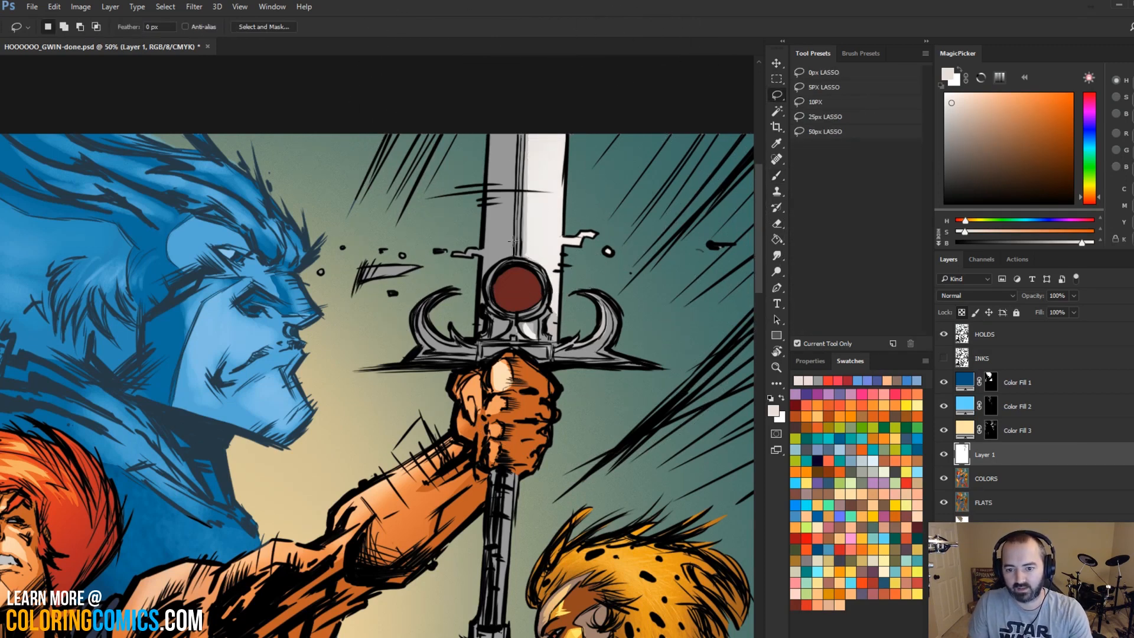
{"action": "key", "text": "b"}
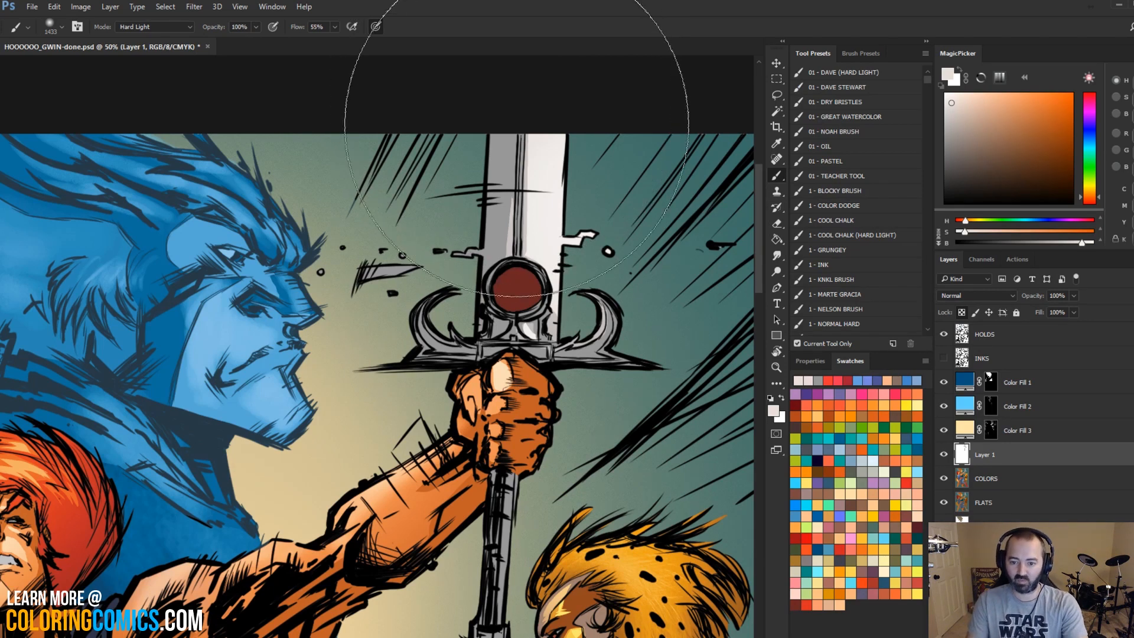
{"action": "key", "text": "l"}
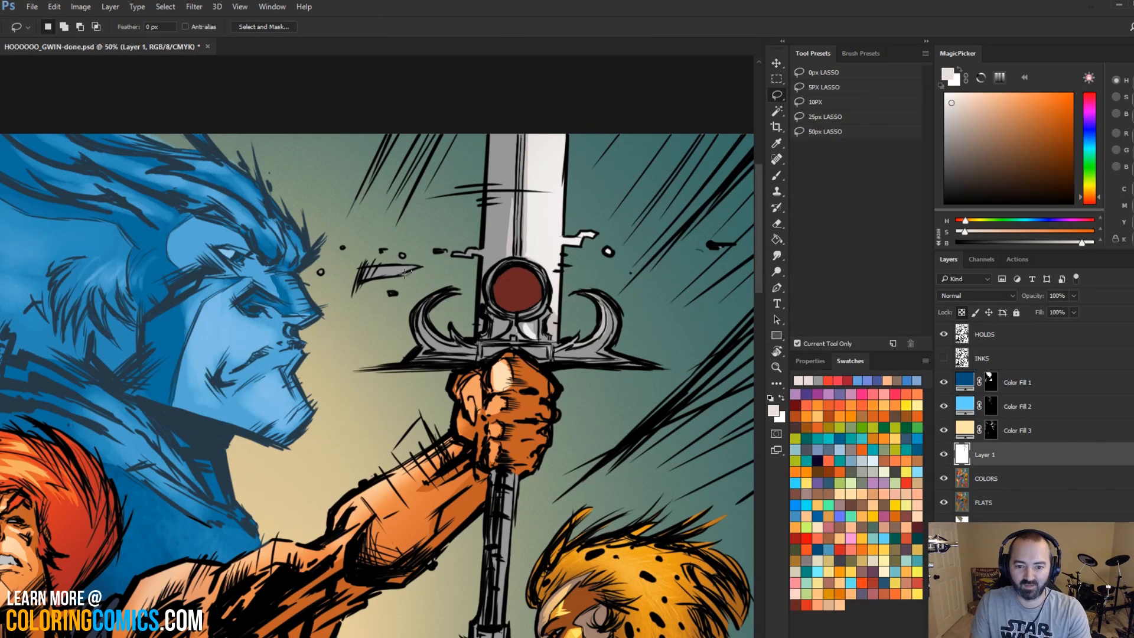
{"action": "key", "text": "ctrl+d"}
{"action": "key", "text": "b"}
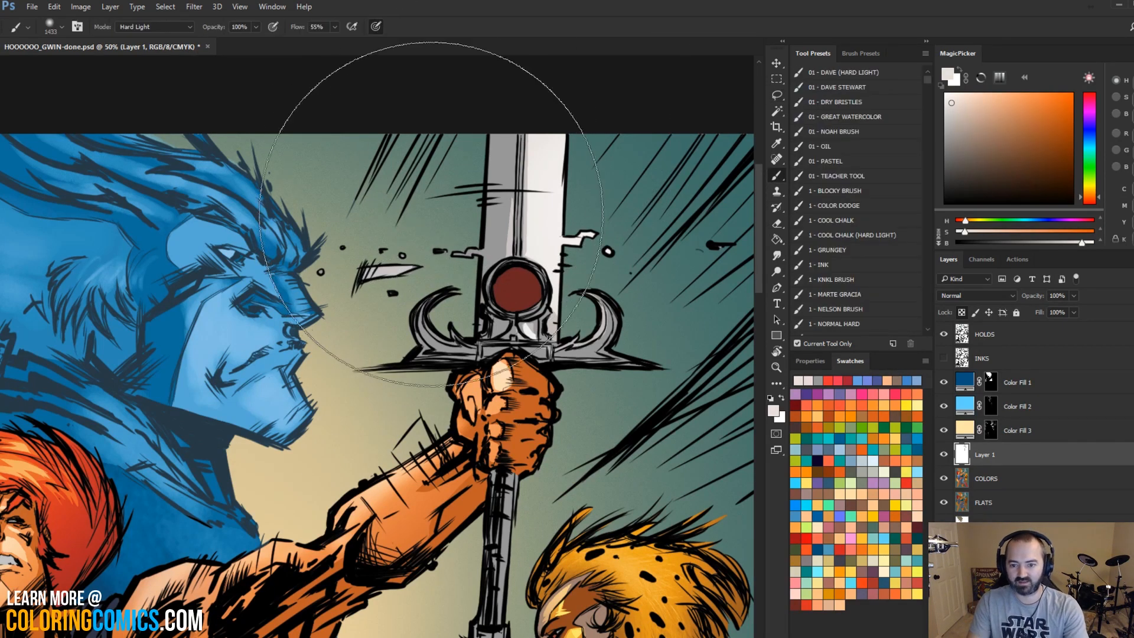
Step: Lasso the lower inner shapes of both curved crossguard arms, brush them with light grey, and deselect
{"action": "key", "text": "l"}
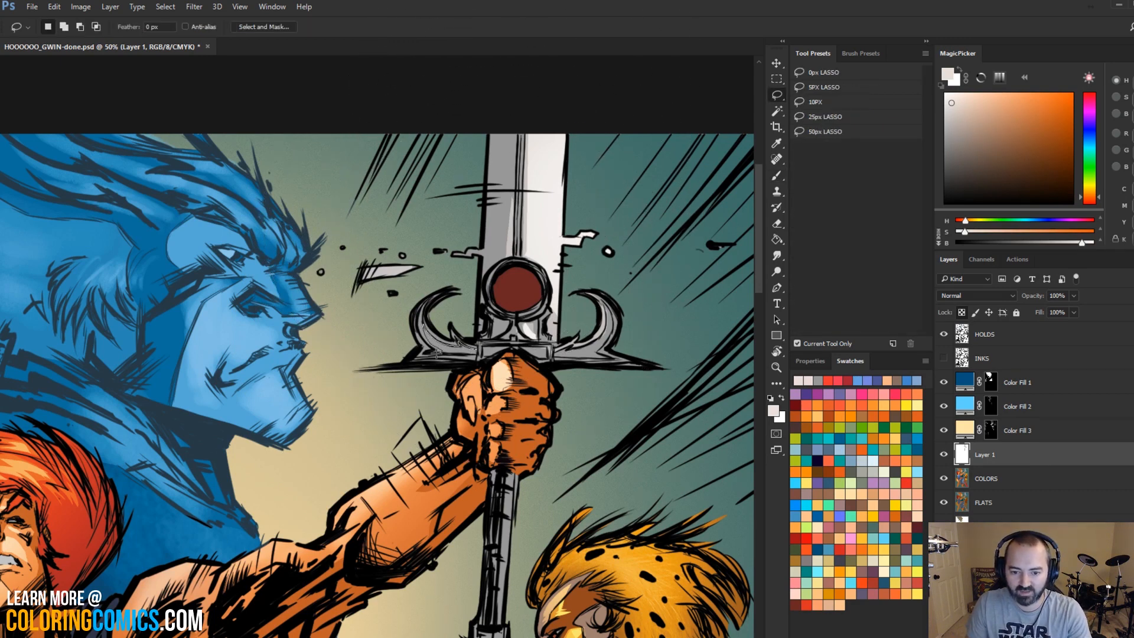
{"action": "left_click_drag", "start_coordinate": [482, 355], "coordinate": [480, 354]}
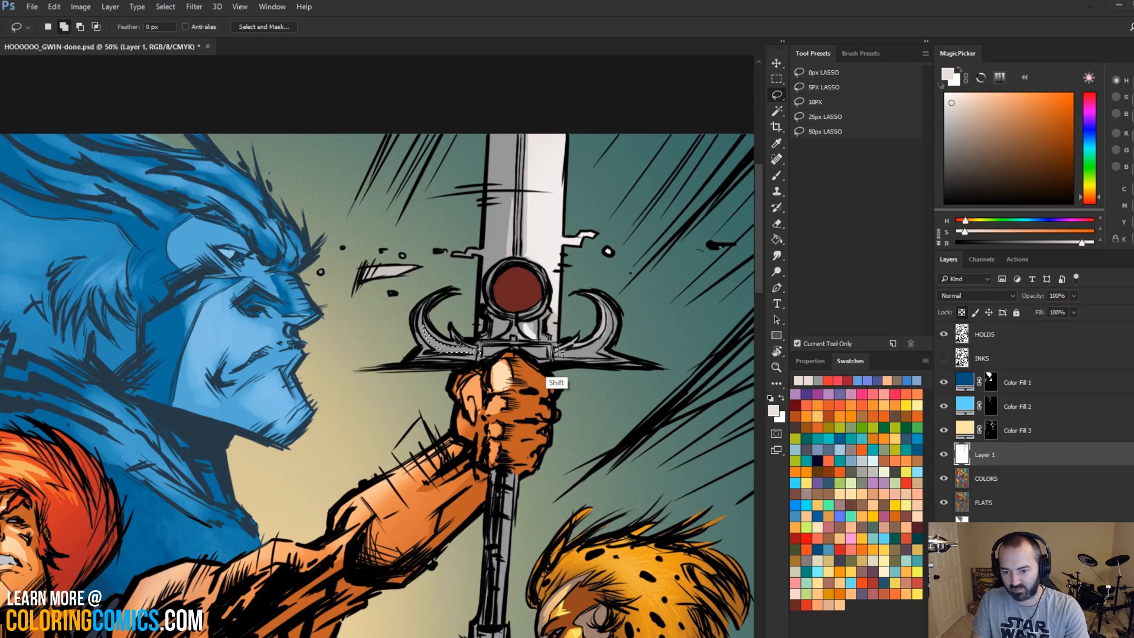
{"action": "mouse_move", "coordinate": [556, 352]}
{"action": "left_mouse_down"}
{"action": "mouse_move", "coordinate": [614, 336]}
{"action": "mouse_move", "coordinate": [596, 355]}
{"action": "mouse_move", "coordinate": [558, 355]}
{"action": "left_mouse_up"}
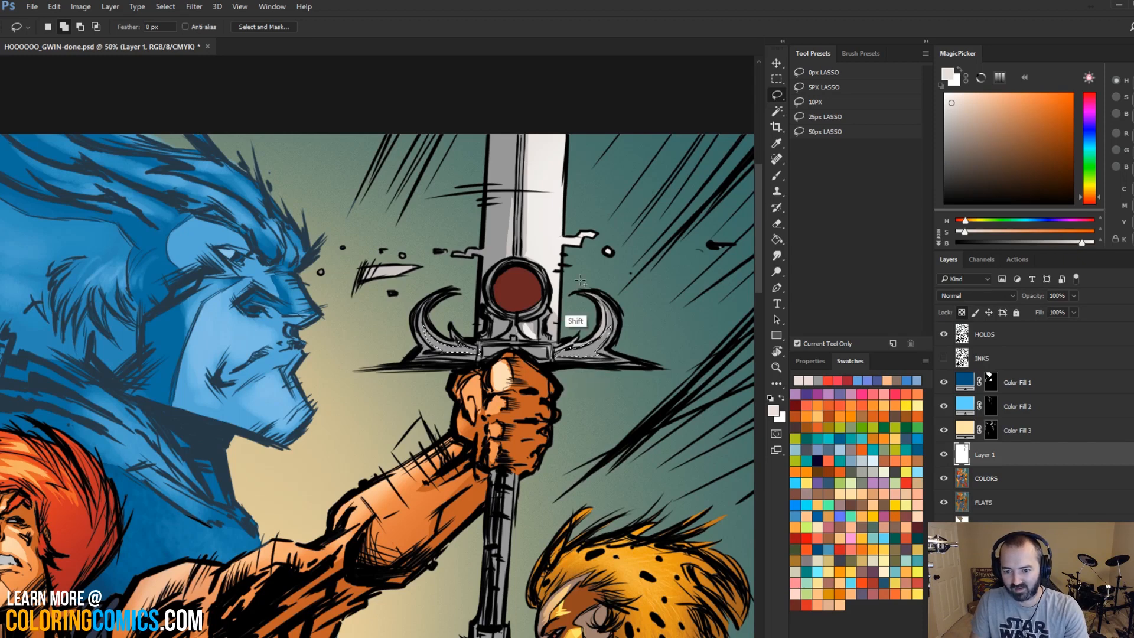
{"action": "key", "text": "b"}
{"action": "left_click_drag", "start_coordinate": [472, 328], "coordinate": [603, 290]}
{"action": "key", "text": "ctrl+d"}
{"action": "key", "text": "l"}
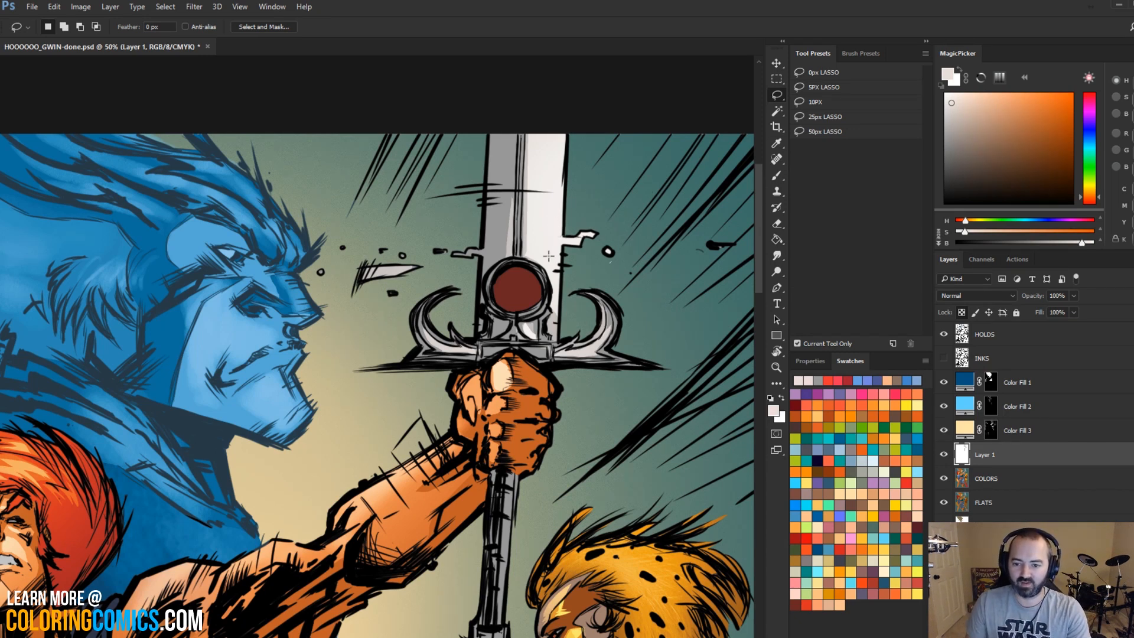
Step: Add small lassoed light grey highlights to the remaining details of the crossguard
{"action": "key", "text": "b"}
{"action": "key", "text": "l"}
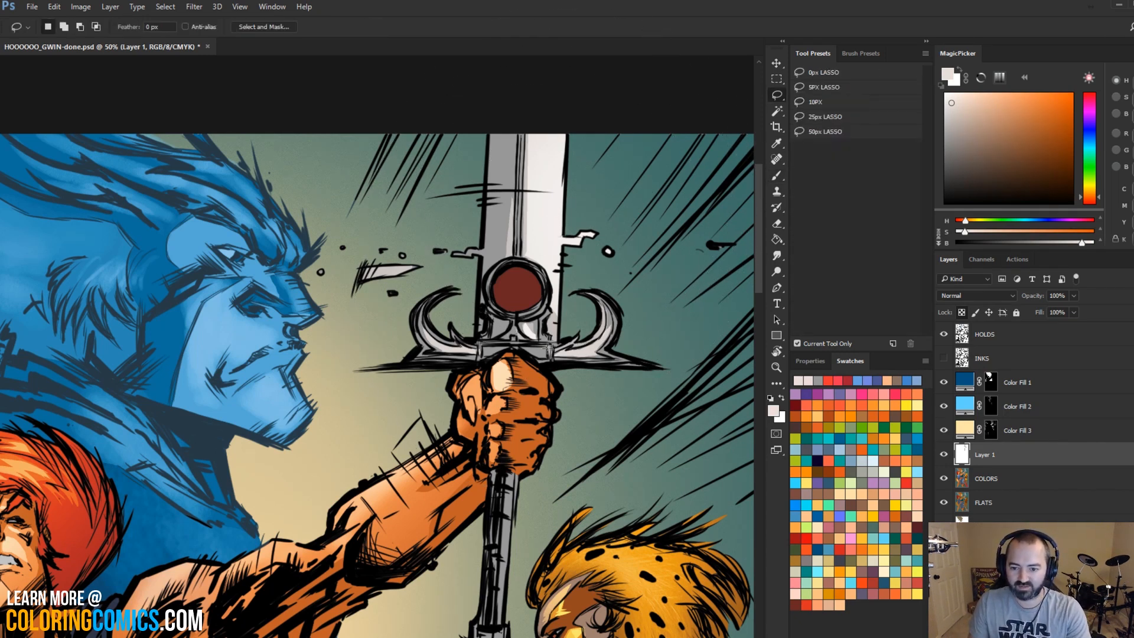
{"action": "key", "text": "b"}
{"action": "key", "text": "l"}
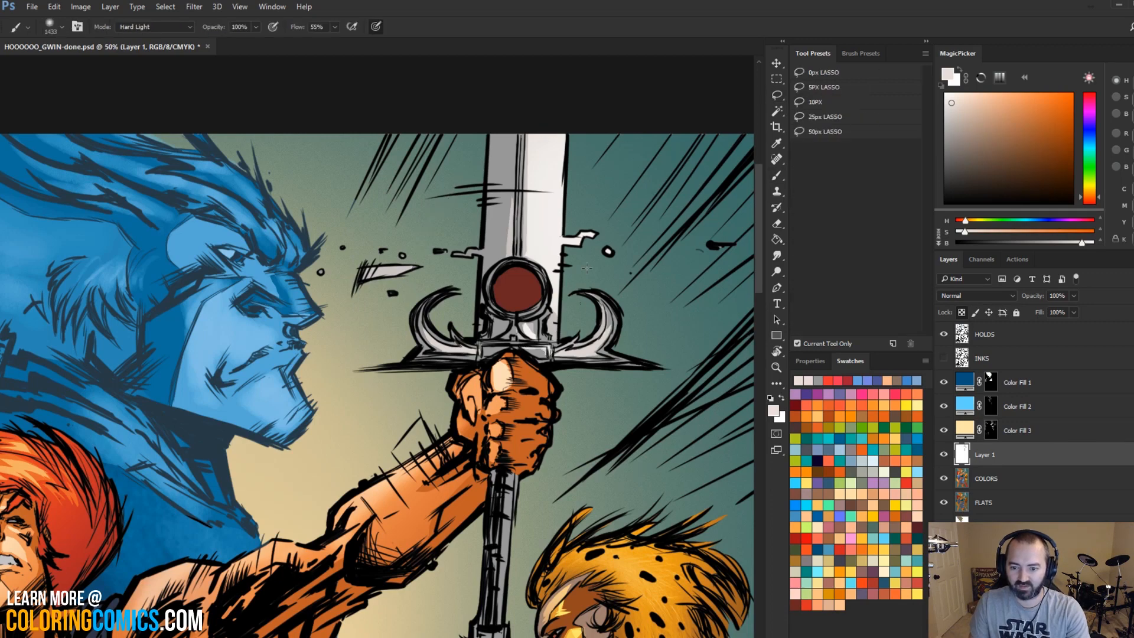
{"action": "key", "text": "b"}
{"action": "key", "text": "l"}
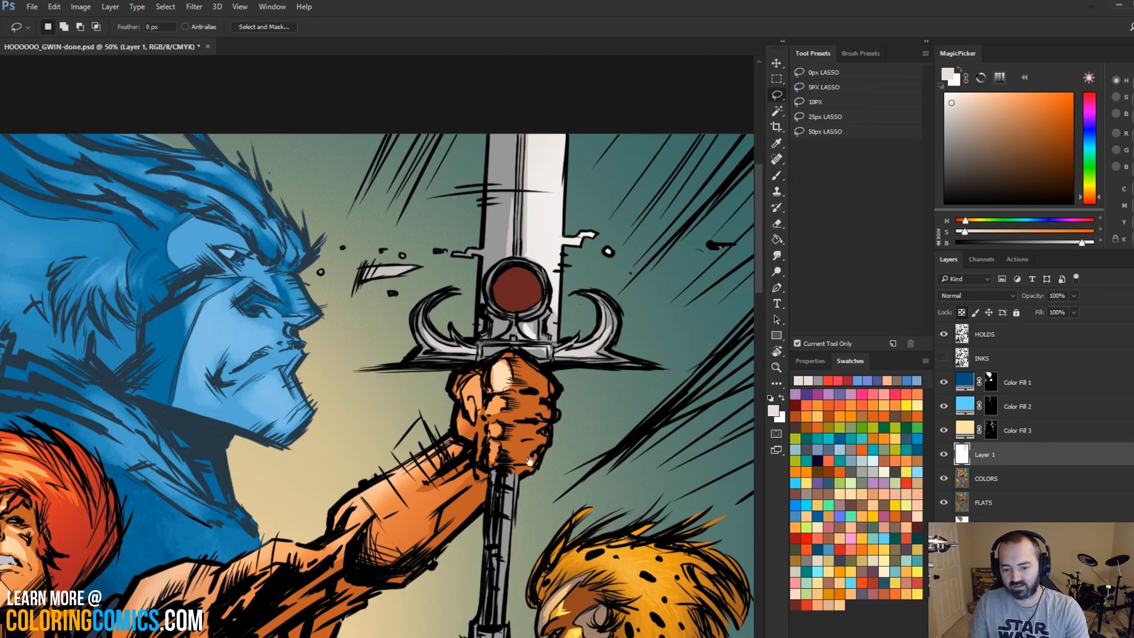
Step: Lasso a strip along the sword's handle below the fist and brush it with light grey
{"action": "left_click_drag", "start_coordinate": [530, 461], "coordinate": [533, 322]}
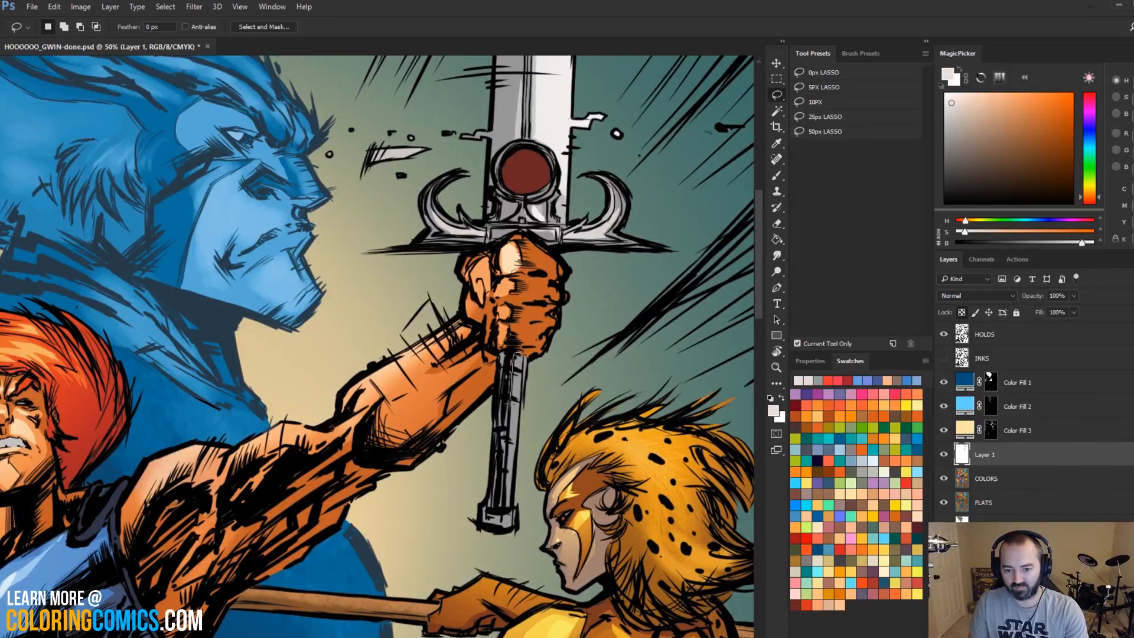
{"action": "key", "text": "b"}
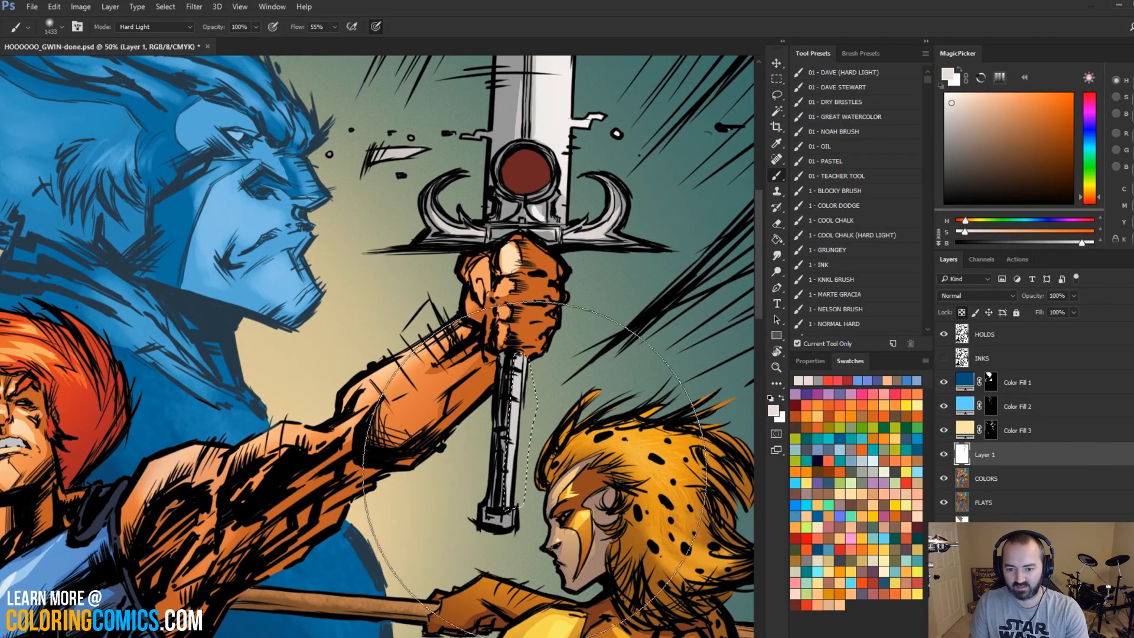
{"action": "key", "text": "l"}
{"action": "key", "text": "b"}
{"action": "mouse_move", "coordinate": [517, 379]}
{"action": "left_mouse_down"}
{"action": "mouse_move", "coordinate": [460, 384]}
{"action": "mouse_move", "coordinate": [477, 409]}
{"action": "left_mouse_up"}
{"action": "key", "text": "l"}
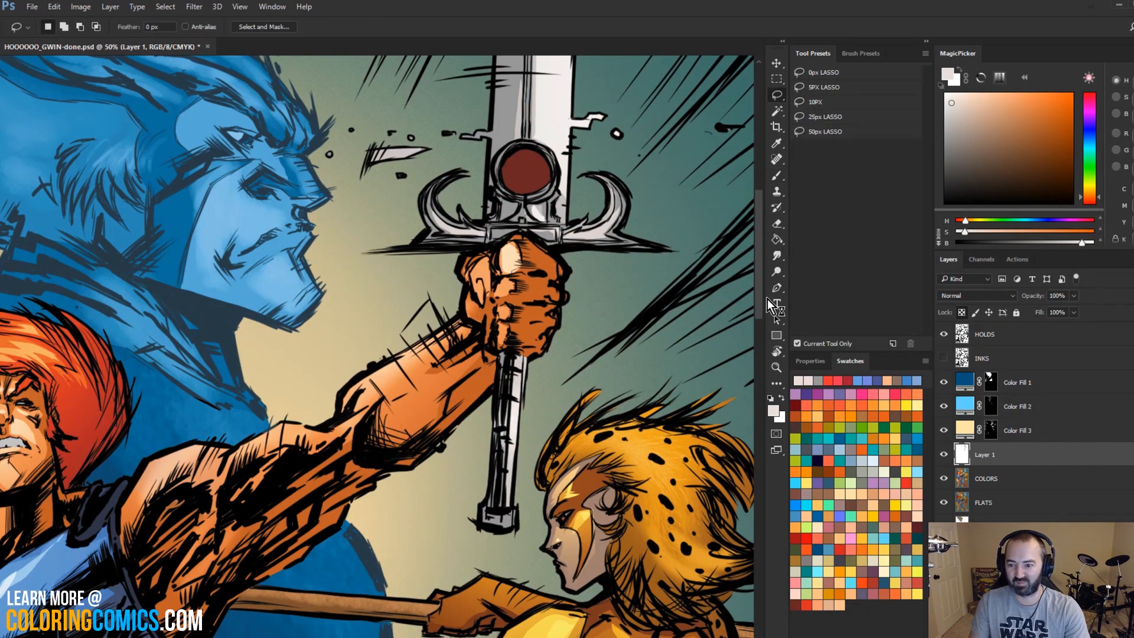
Step: Examine the sword's highlights against the whole page, then at closer range
{"action": "left_click", "coordinate": [774, 371]}
{"action": "left_click", "coordinate": [579, 349], "text": "alt"}
{"action": "left_click", "coordinate": [582, 343], "text": "alt"}
{"action": "left_click", "coordinate": [585, 331], "text": "alt"}
{"action": "left_click", "coordinate": [597, 265], "text": "alt"}
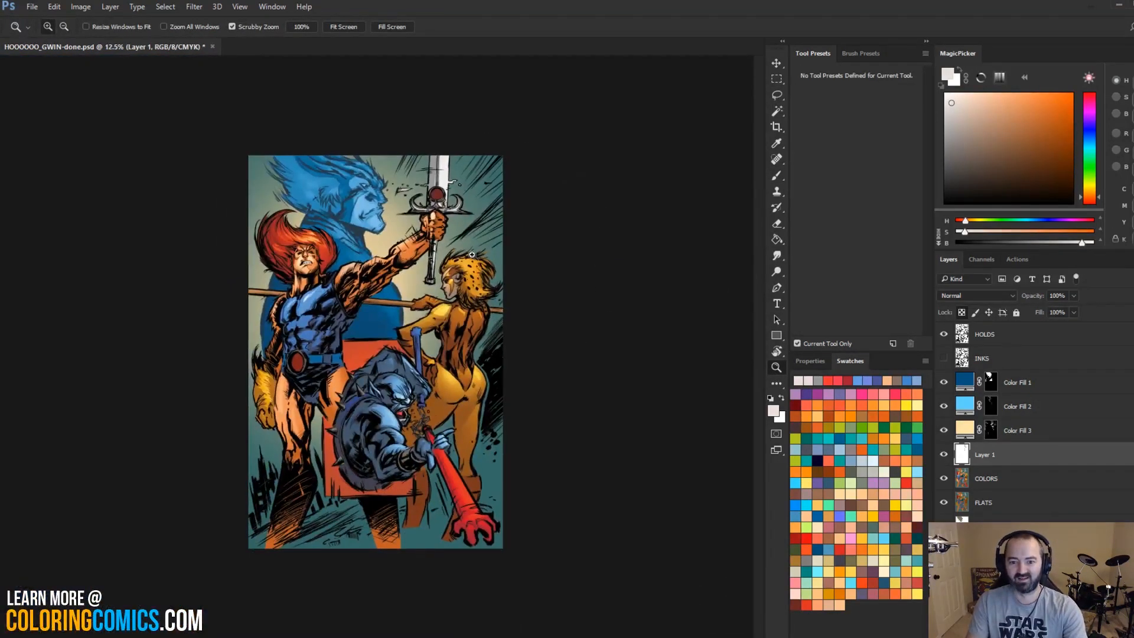
{"action": "key", "text": "l"}
{"action": "left_click", "coordinate": [441, 199], "text": "ctrl"}
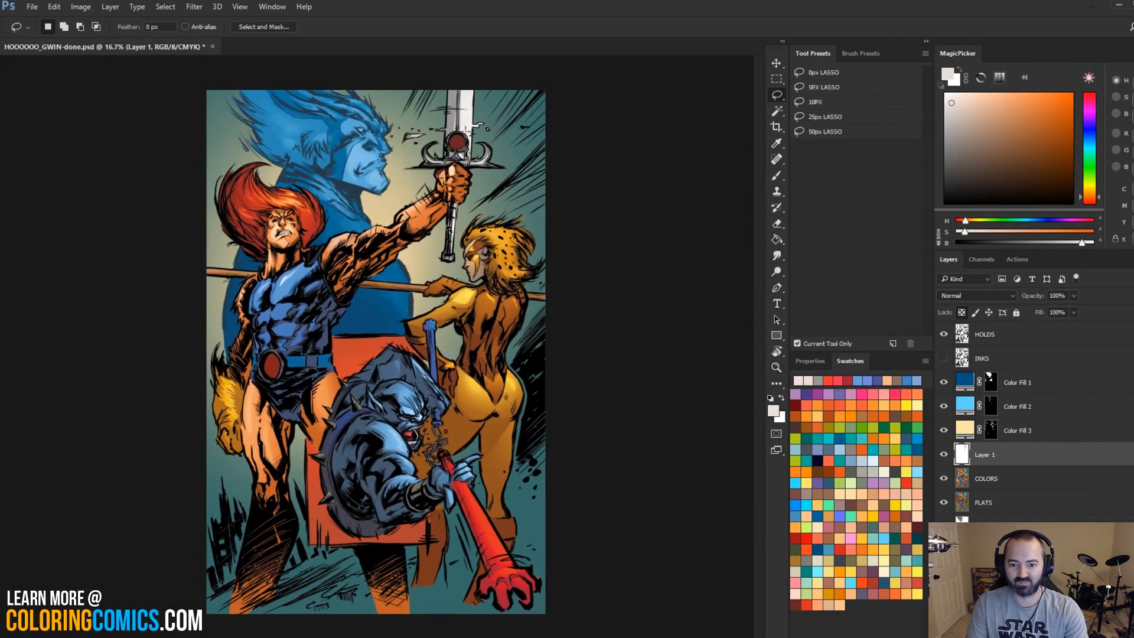
{"action": "left_click", "coordinate": [463, 134], "text": "ctrl"}
{"action": "left_click_drag", "start_coordinate": [463, 136], "coordinate": [500, 251]}
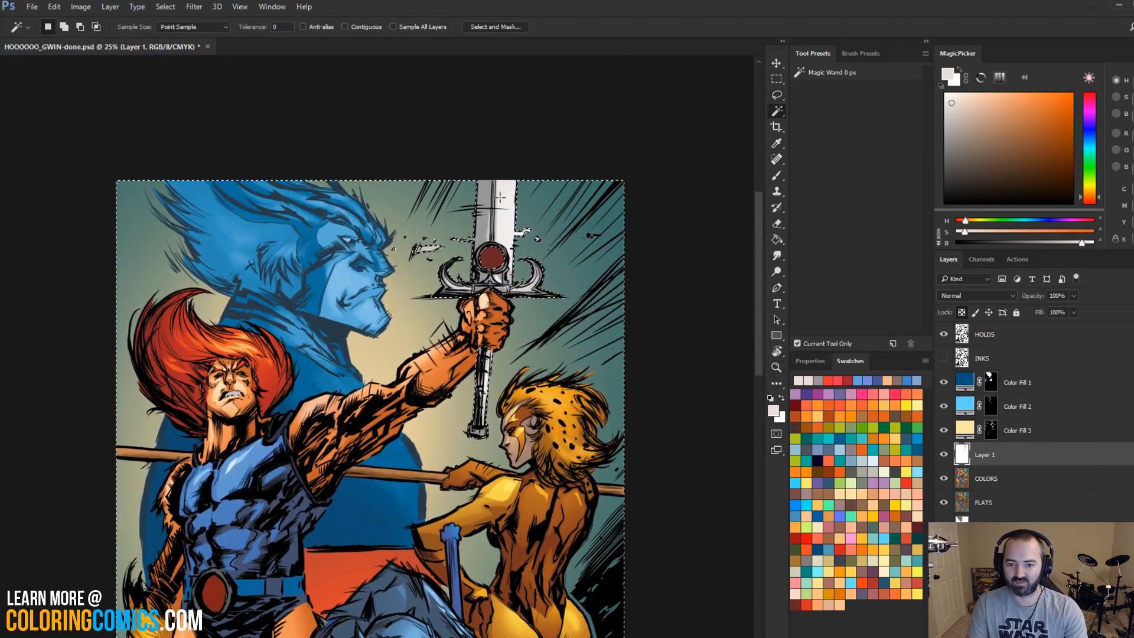
Step: Merge Layer 1 with the sword highlights down into the COLORS layer
{"action": "right_click", "coordinate": [1010, 461]}
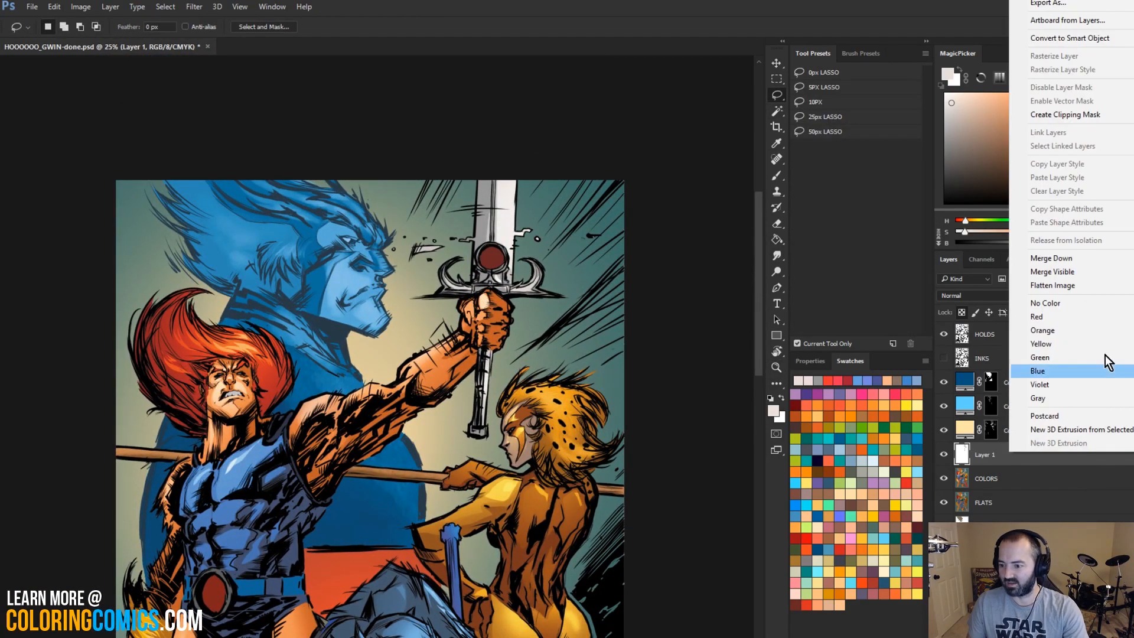
{"action": "left_click", "coordinate": [1065, 260]}
Step: Sample the red of the man's hair and brush it softly over the round gem above the sword's crossguard
{"action": "key", "text": "w"}
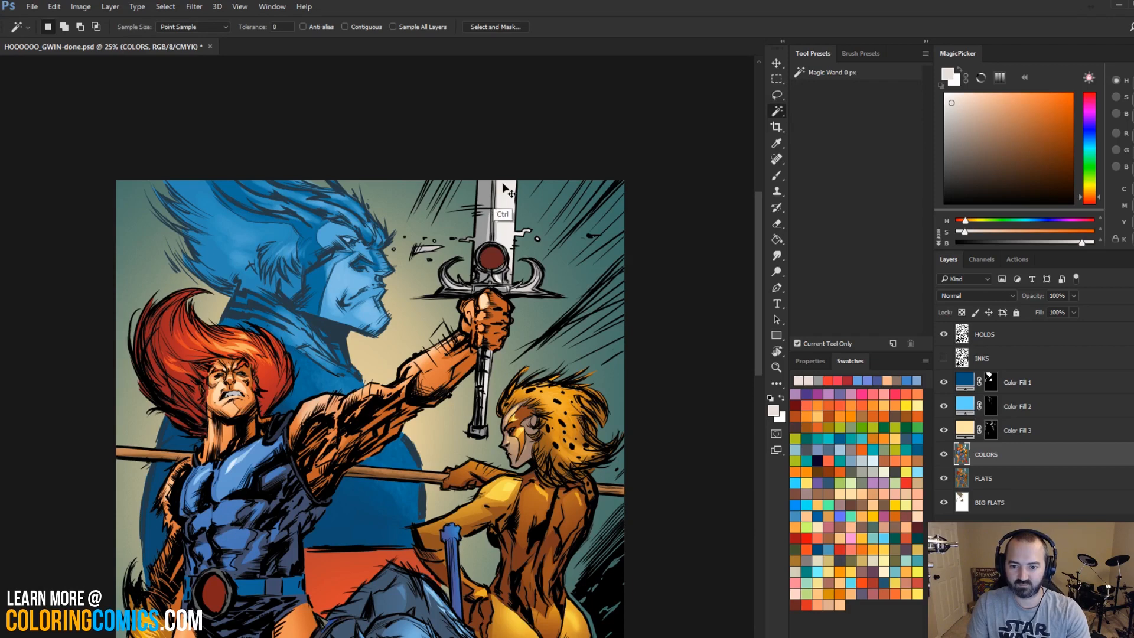
{"action": "key", "text": "b"}
{"action": "left_click", "coordinate": [264, 372], "text": "alt"}
{"action": "key", "text": "bracketright"}
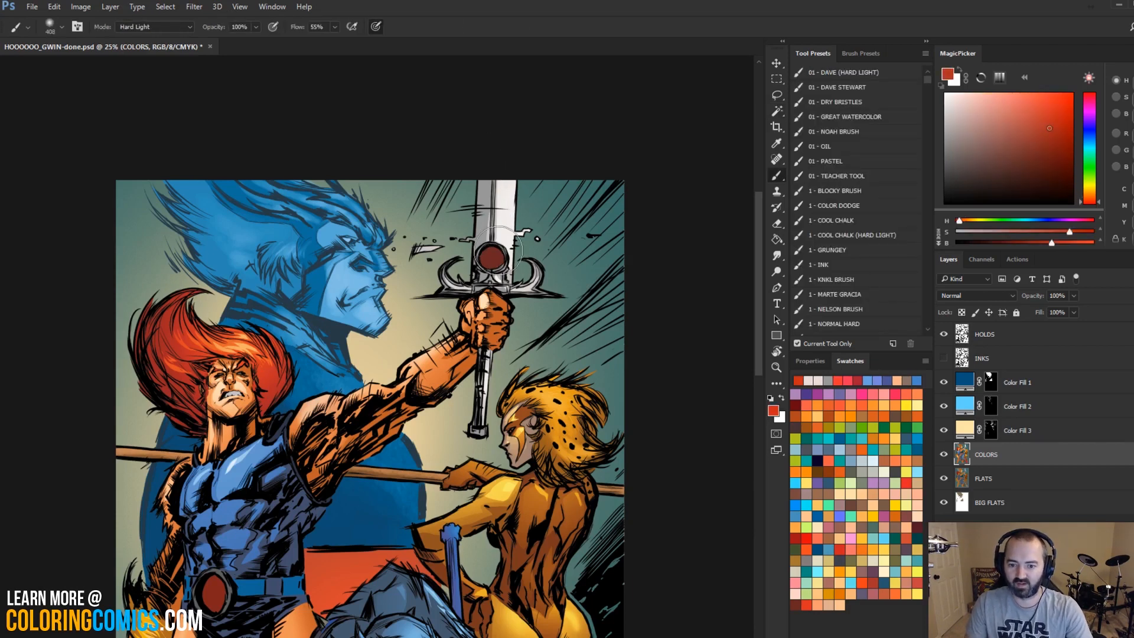
{"action": "left_click_drag", "start_coordinate": [497, 260], "coordinate": [501, 250]}
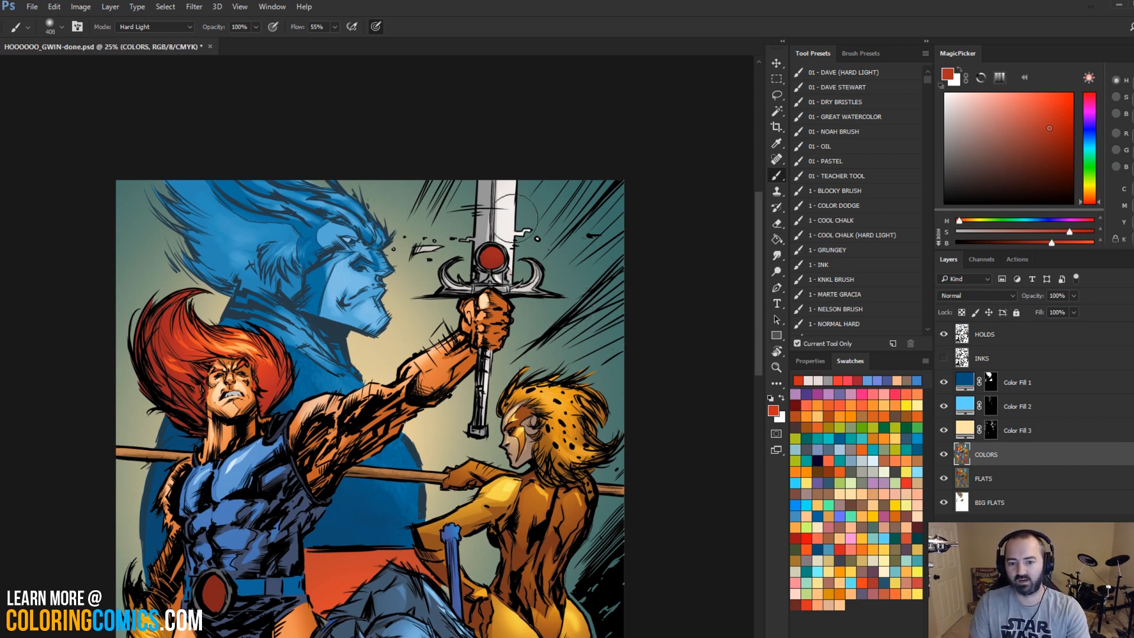
Step: Lasso a jagged-edged highlight shape inside the gem, brush it with the sampled red, and deselect
{"action": "left_click", "coordinate": [776, 367]}
{"action": "left_click", "coordinate": [504, 348], "text": "alt"}
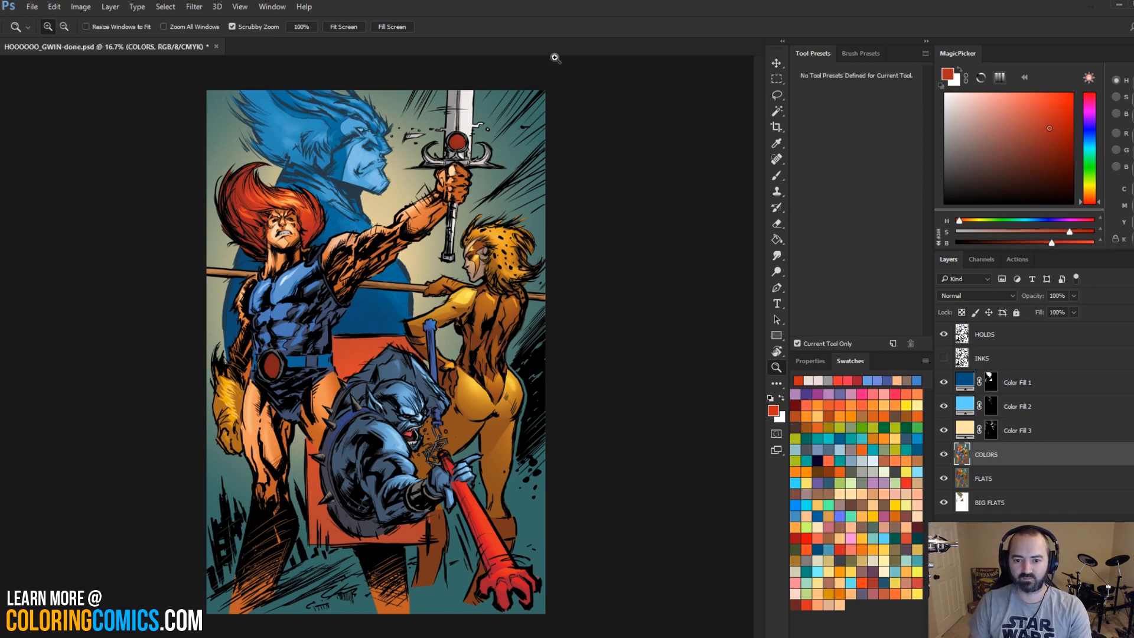
{"action": "left_click_drag", "start_coordinate": [449, 162], "coordinate": [483, 185]}
{"action": "key", "text": "l"}
{"action": "scroll", "coordinate": [472, 142], "scroll_direction": "up", "scroll_amount": 1}
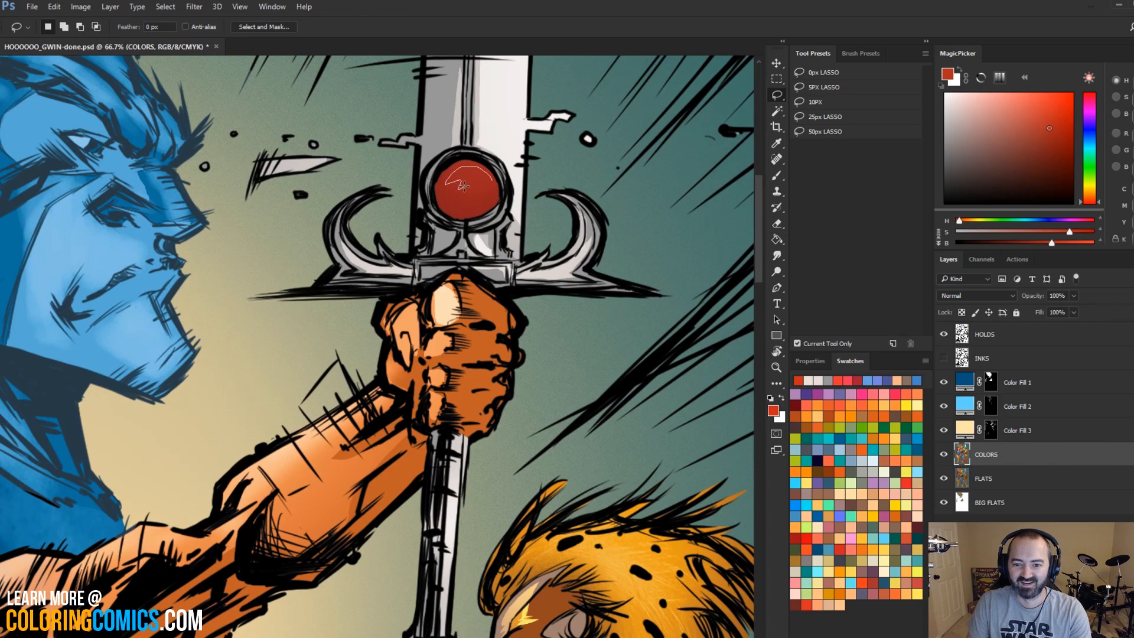
{"action": "key", "text": "b"}
{"action": "key", "text": "ctrl+d"}
Step: Lasso a small highlight in the gem's upper right and brush it with light salmon
{"action": "mouse_move", "coordinate": [510, 159]}
{"action": "left_mouse_down"}
{"action": "mouse_move", "coordinate": [511, 179]}
{"action": "mouse_move", "coordinate": [479, 189]}
{"action": "left_mouse_up"}
{"action": "key", "text": "l"}
{"action": "key", "text": "b"}
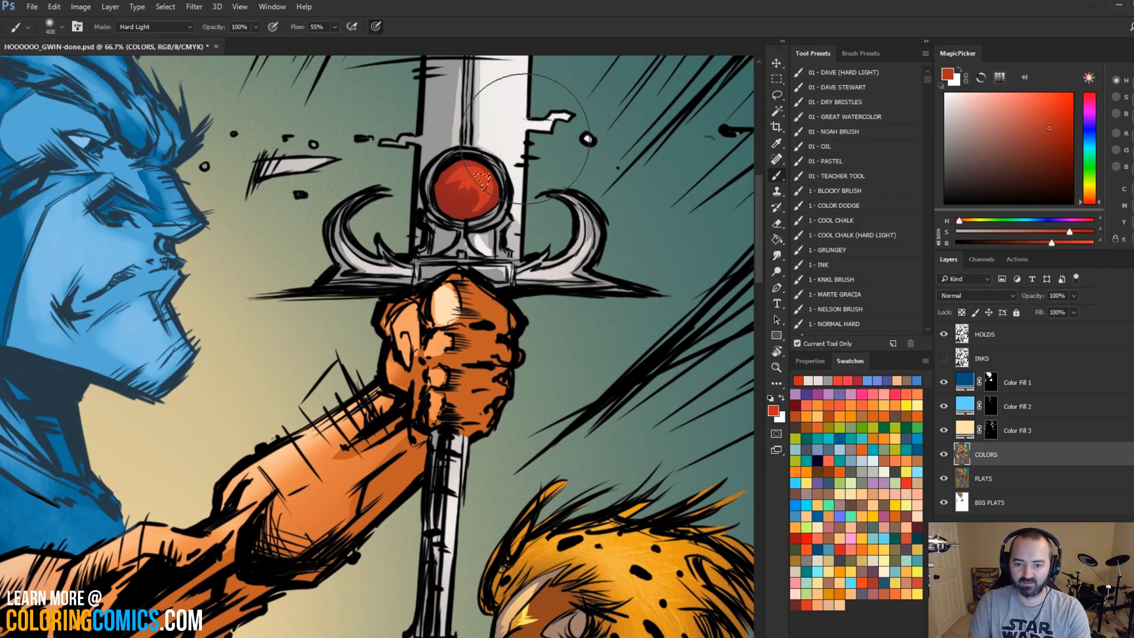
{"action": "key", "text": "l"}
{"action": "left_click", "coordinate": [1009, 93]}
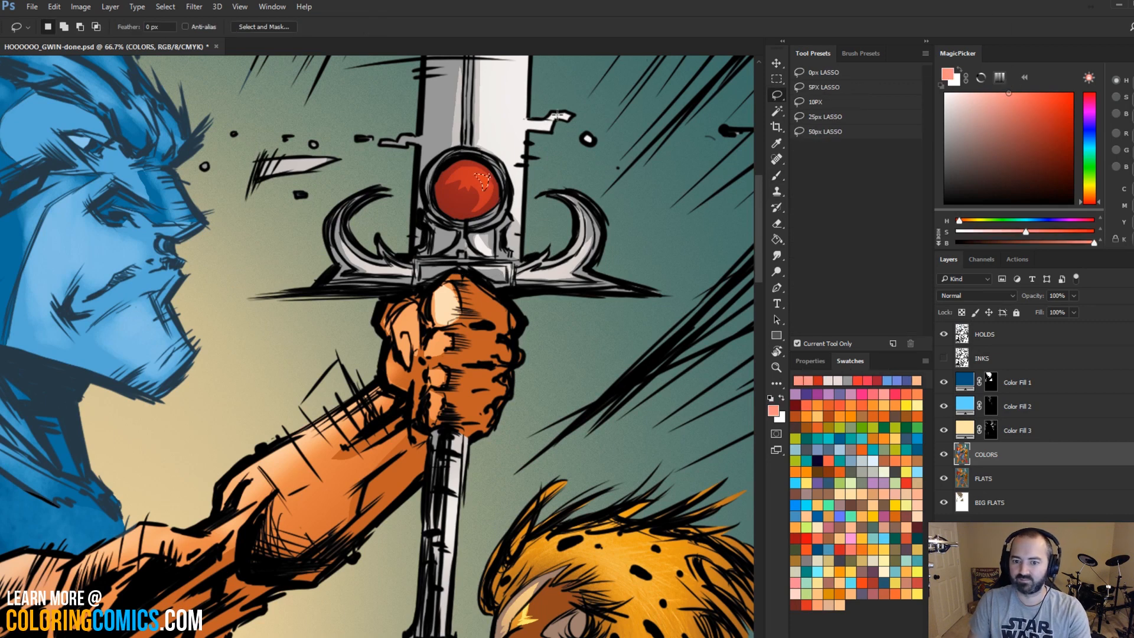
{"action": "key", "text": "b"}
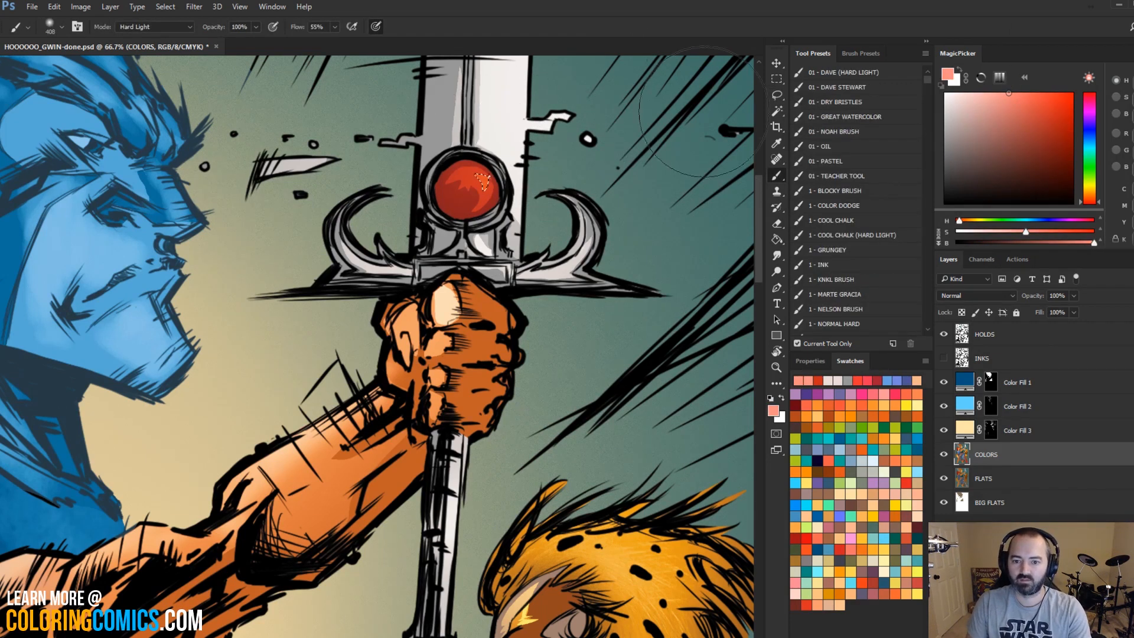
Step: Choose the 1 - MARTE GRACIA brush preset and brush the gem's small selected highlight with pale pink
{"action": "scroll", "coordinate": [857, 141], "scroll_direction": "down", "scroll_amount": 6}
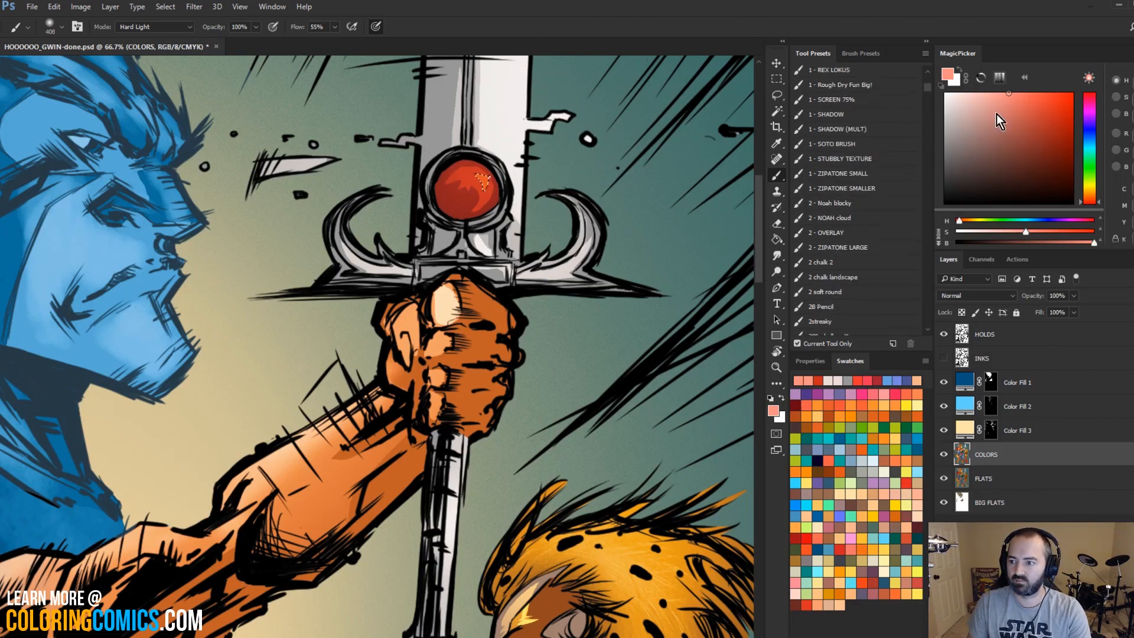
{"action": "scroll", "coordinate": [920, 158], "scroll_direction": "down", "scroll_amount": 6}
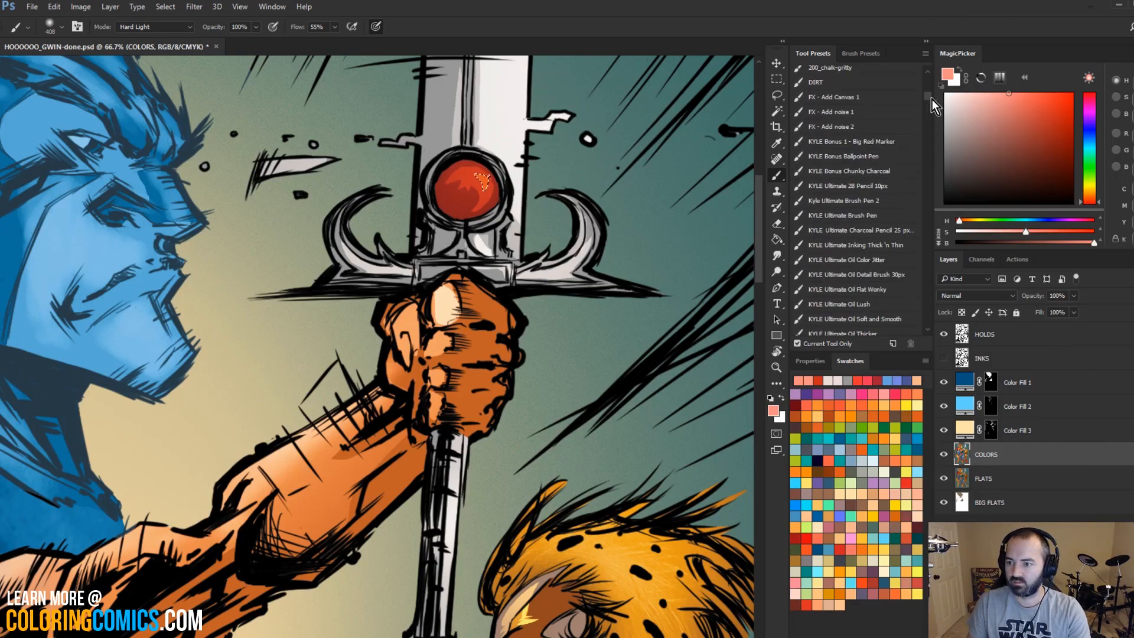
{"action": "left_click_drag", "start_coordinate": [932, 99], "coordinate": [932, 72]}
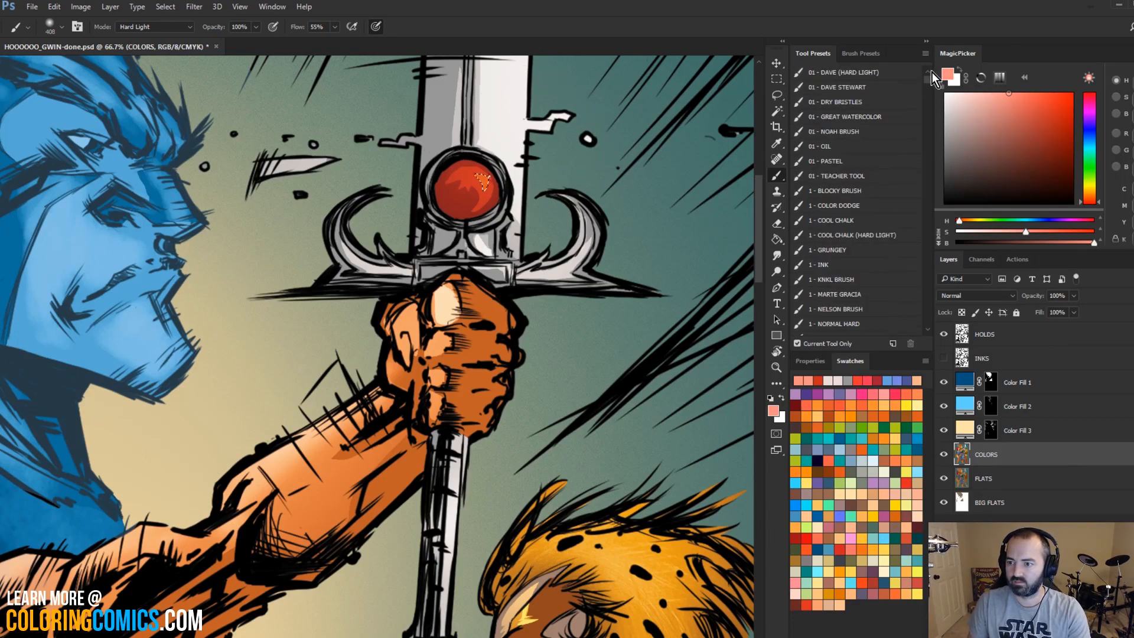
{"action": "left_click", "coordinate": [855, 296]}
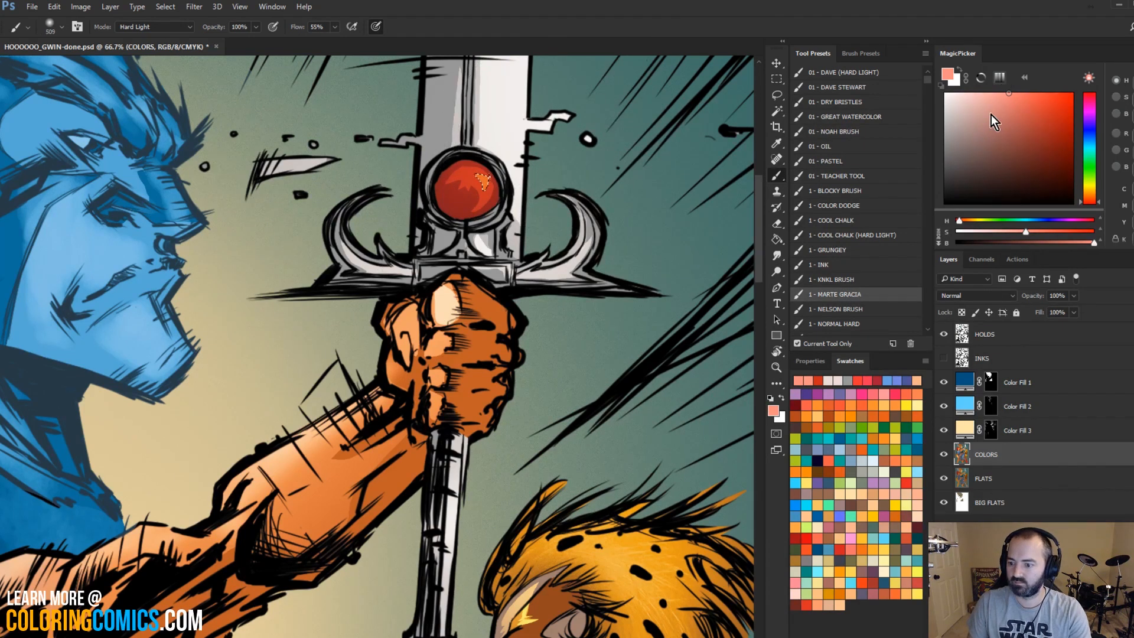
{"action": "left_click_drag", "start_coordinate": [992, 115], "coordinate": [977, 16]}
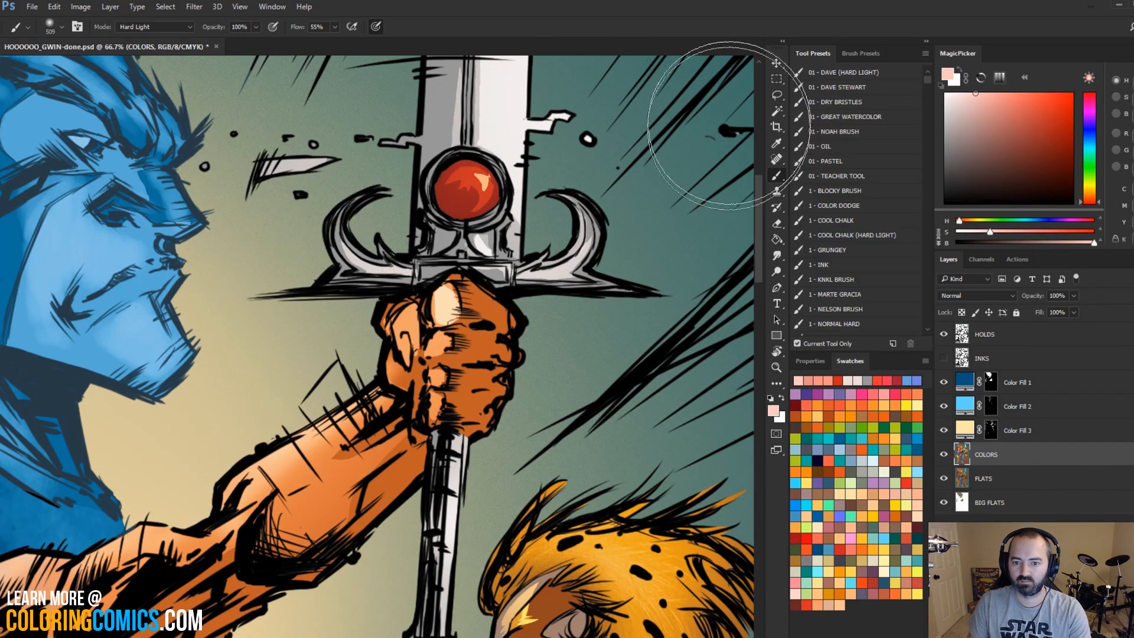
{"action": "key", "text": "l"}
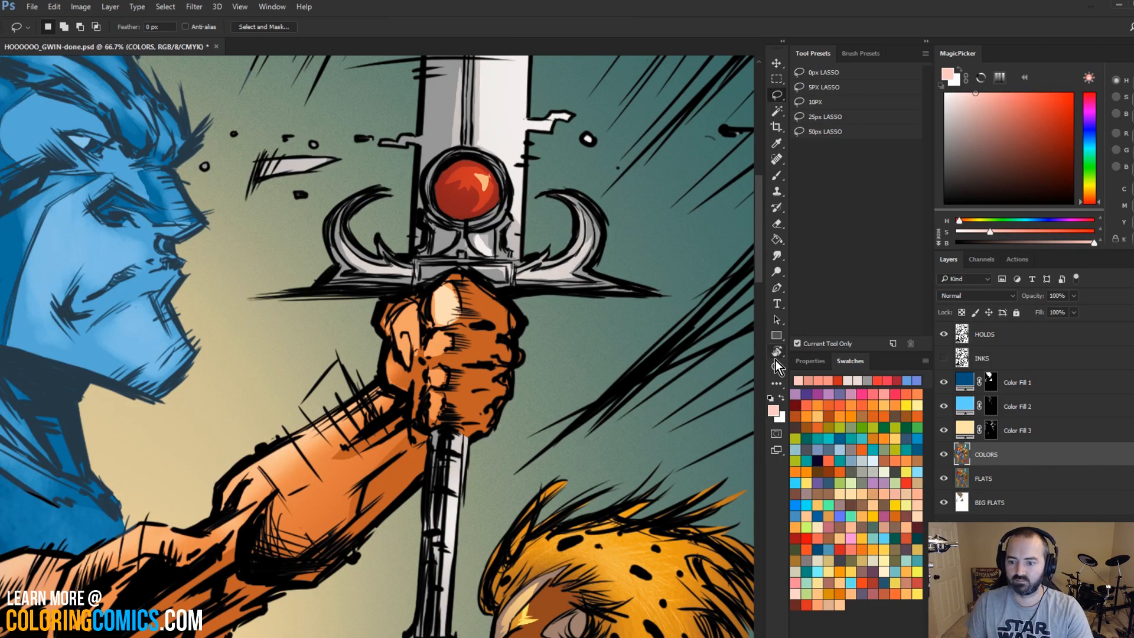
Step: Examine the rendered gem against the whole page, then the sword at closer range
{"action": "key", "text": "z"}
{"action": "left_click", "coordinate": [512, 342], "text": "alt"}
{"action": "left_click", "coordinate": [541, 264], "text": "alt"}
{"action": "left_click", "coordinate": [541, 264], "text": "alt"}
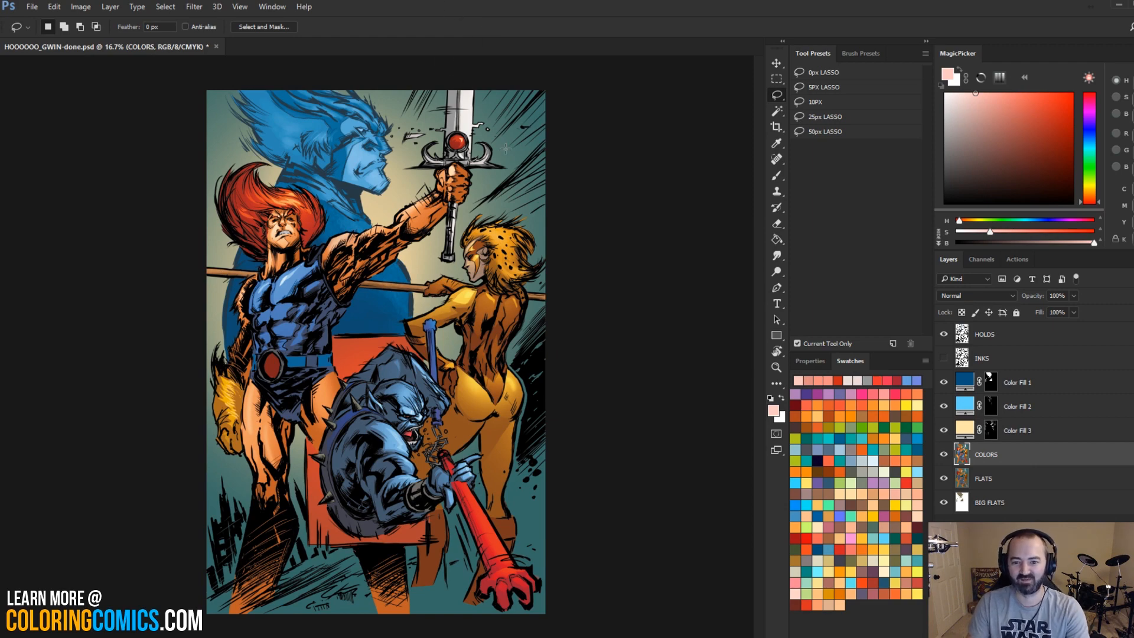
{"action": "key", "text": "z"}
{"action": "left_click", "coordinate": [466, 139]}
{"action": "left_click", "coordinate": [470, 139]}
{"action": "left_click_drag", "start_coordinate": [474, 140], "coordinate": [501, 249]}
{"action": "left_click", "coordinate": [501, 248]}
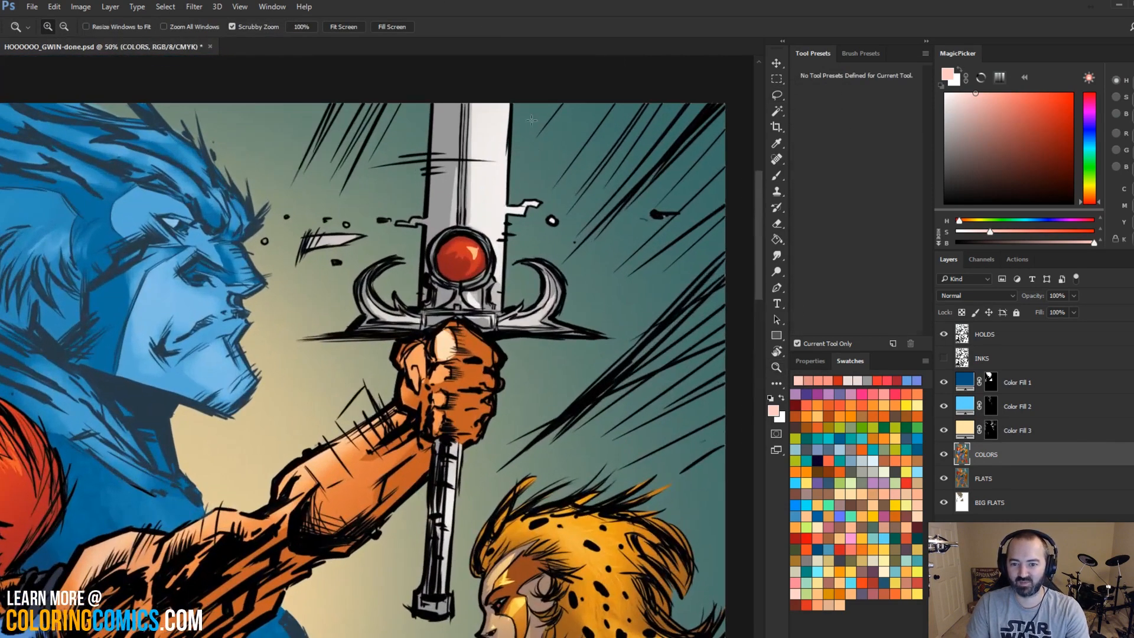
{"action": "key", "text": "l"}
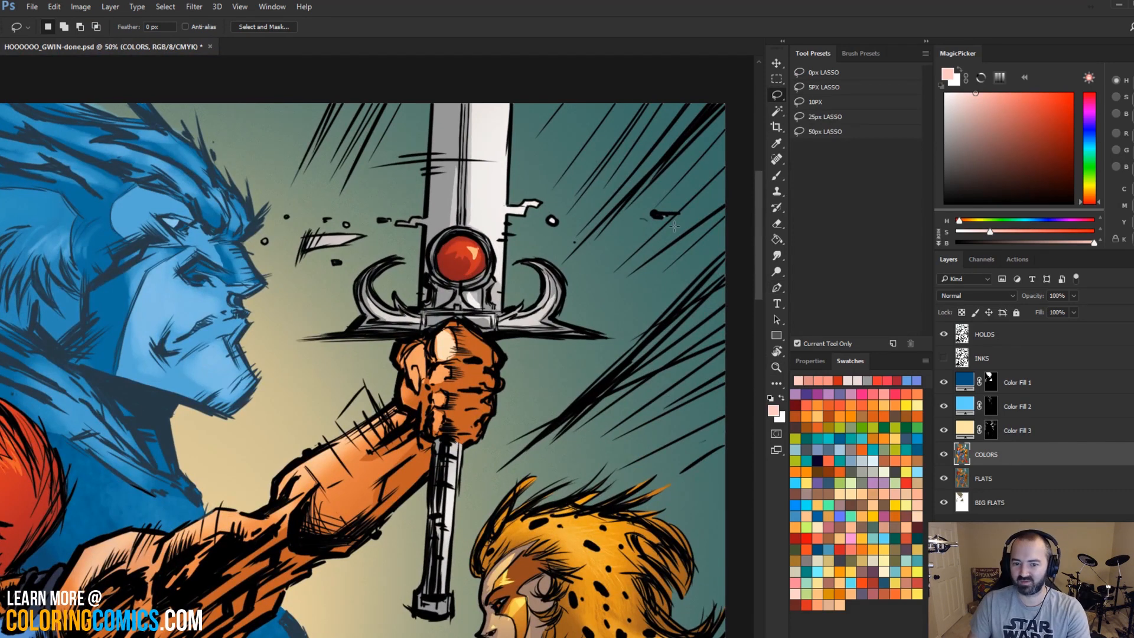
Step: Add a new layer above HOLDS, fill it with black, and set its blending mode to Screen
{"action": "key", "text": "ctrl+shift+alt+n"}
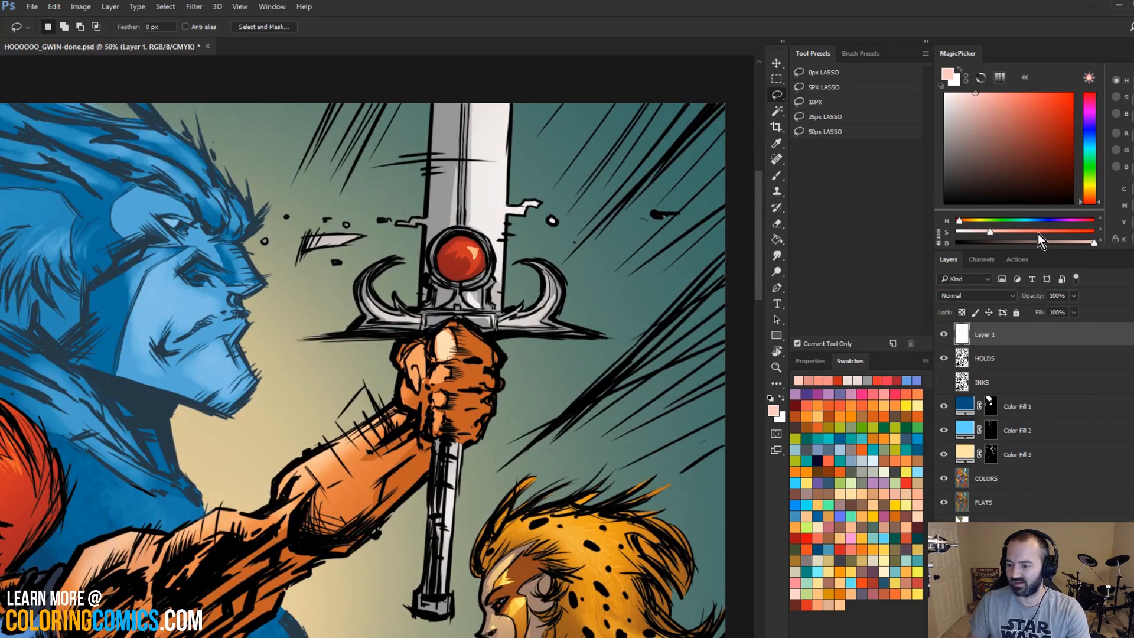
{"action": "key", "text": "g"}
{"action": "key", "text": "d"}
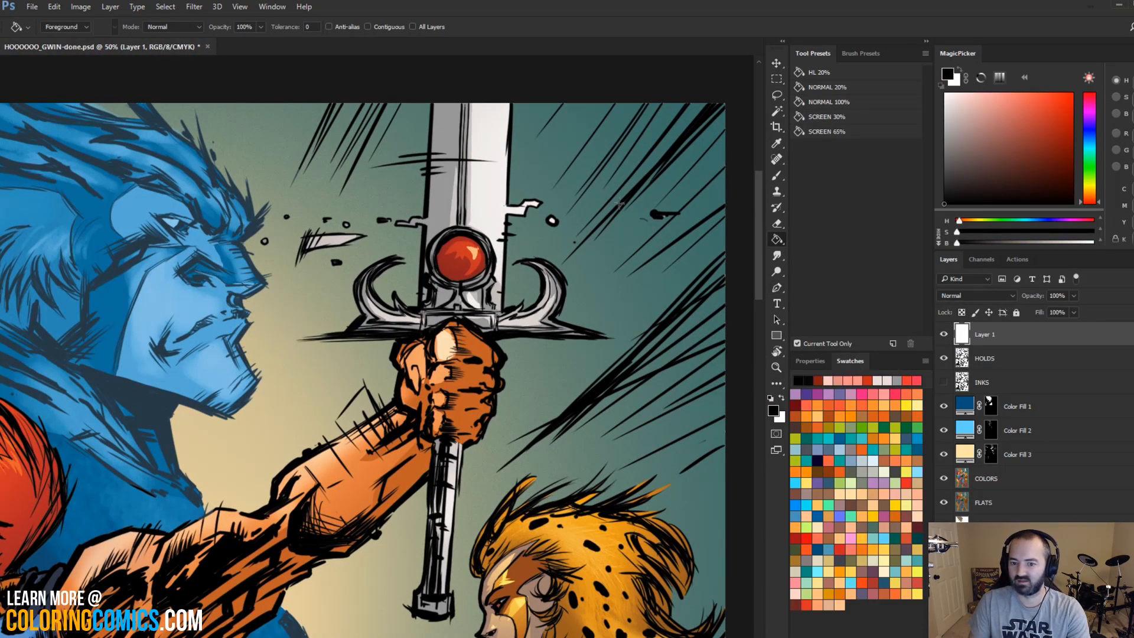
{"action": "left_click", "coordinate": [655, 170]}
{"action": "left_click", "coordinate": [1004, 297]}
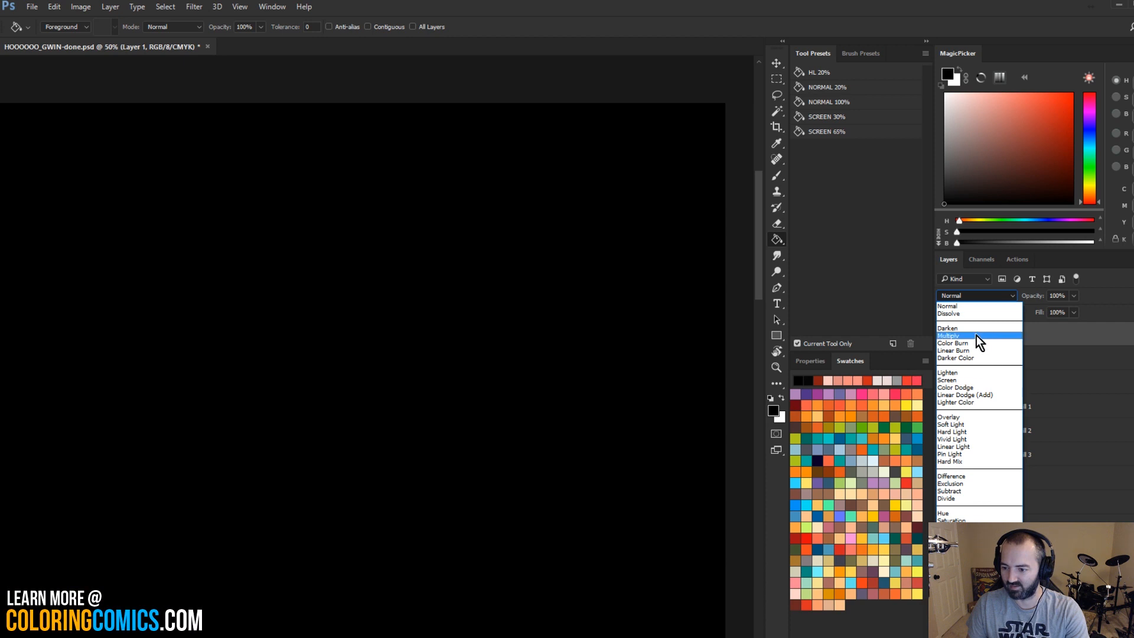
{"action": "left_click", "coordinate": [965, 381]}
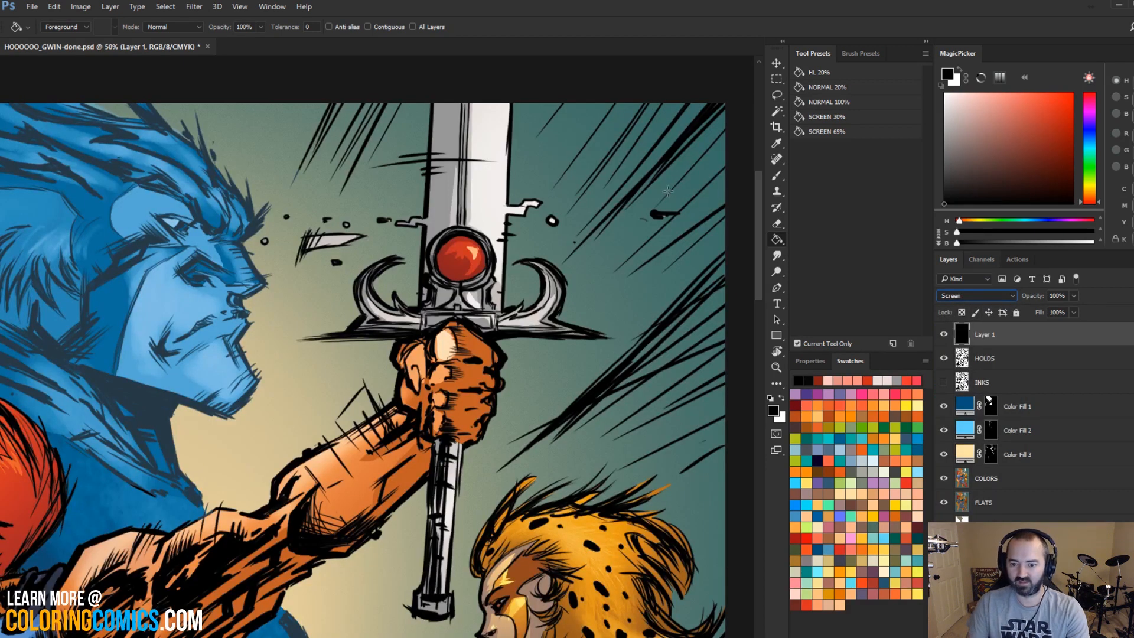
Step: Brush a soft light orange glow around the sword's gem on the Screen layer
{"action": "left_click", "coordinate": [1001, 94]}
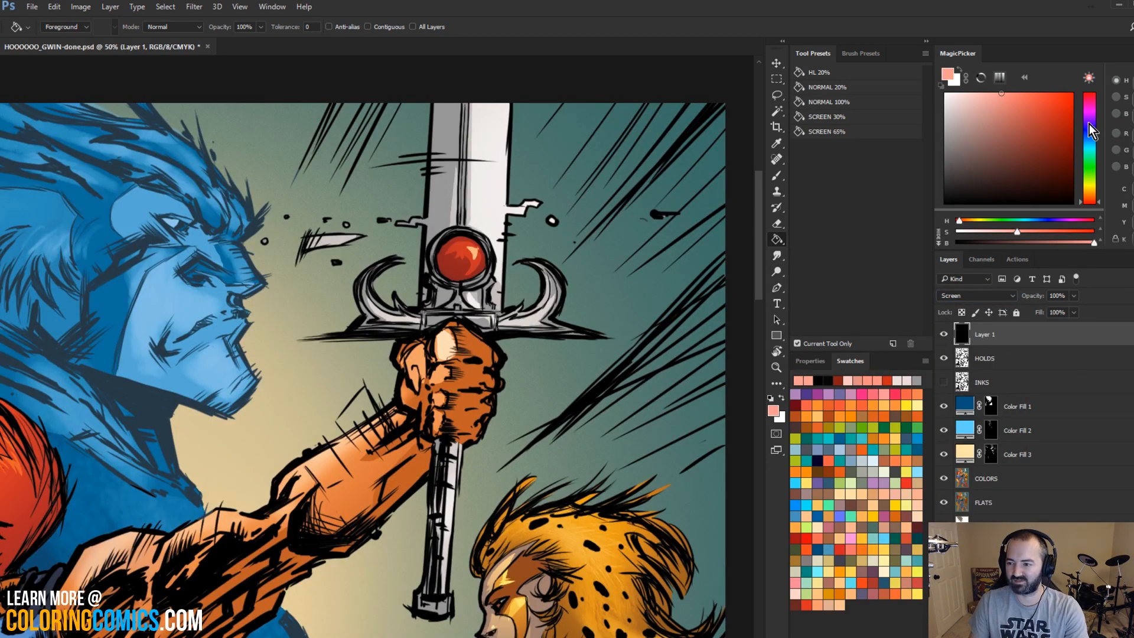
{"action": "left_click_drag", "start_coordinate": [1089, 185], "coordinate": [1089, 196]}
{"action": "left_click_drag", "start_coordinate": [1040, 102], "coordinate": [1031, 93]}
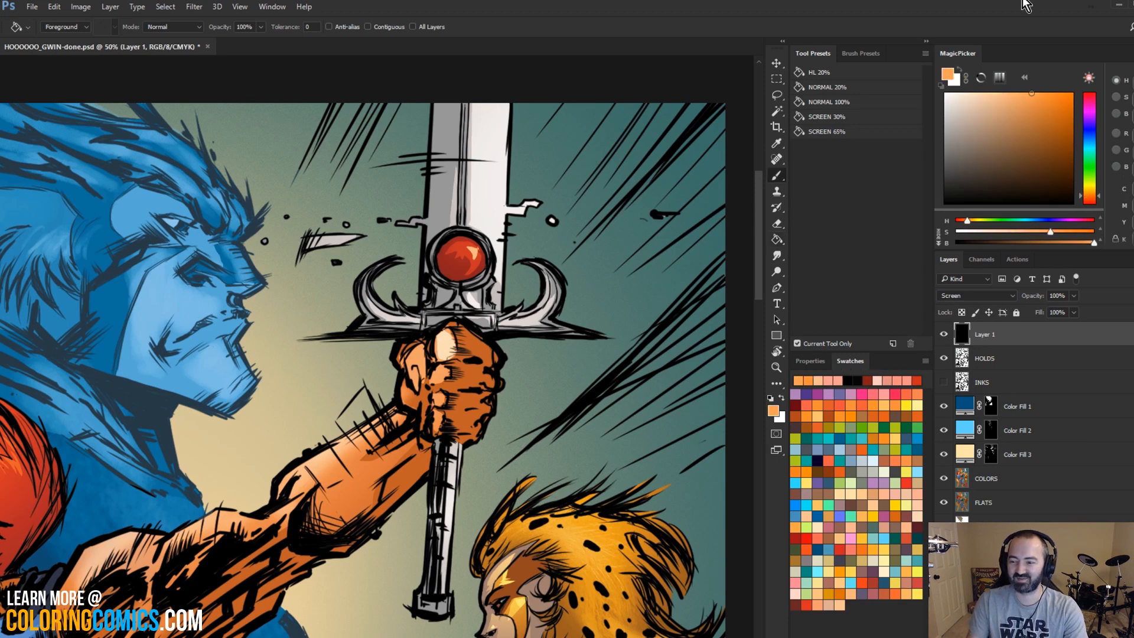
{"action": "key", "text": "l"}
{"action": "key", "text": "b"}
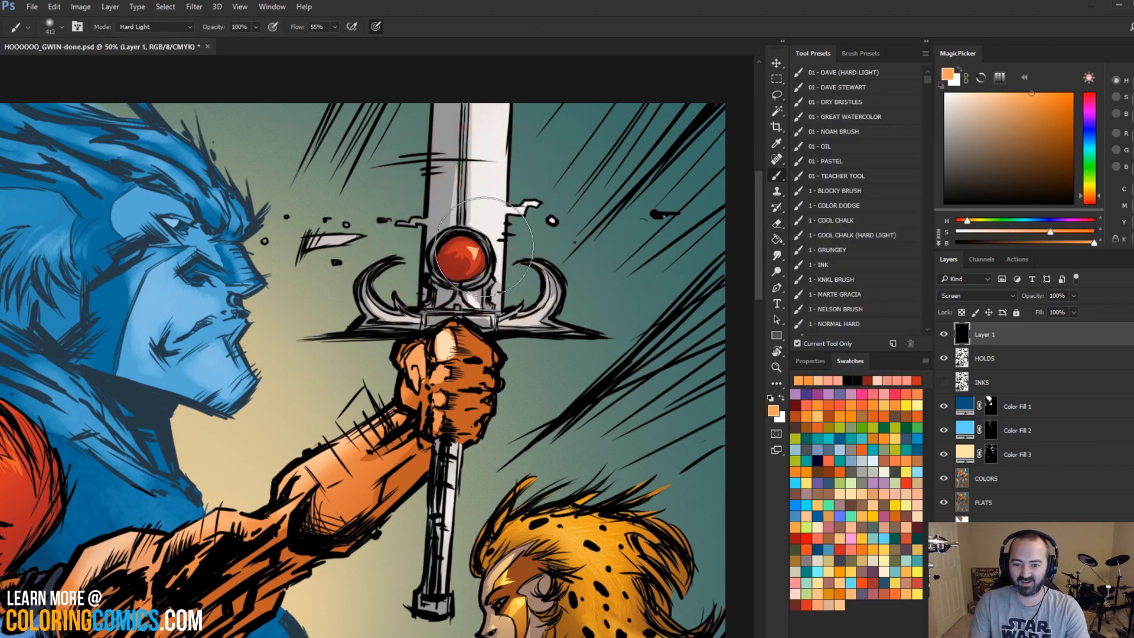
{"action": "left_click", "coordinate": [489, 210]}
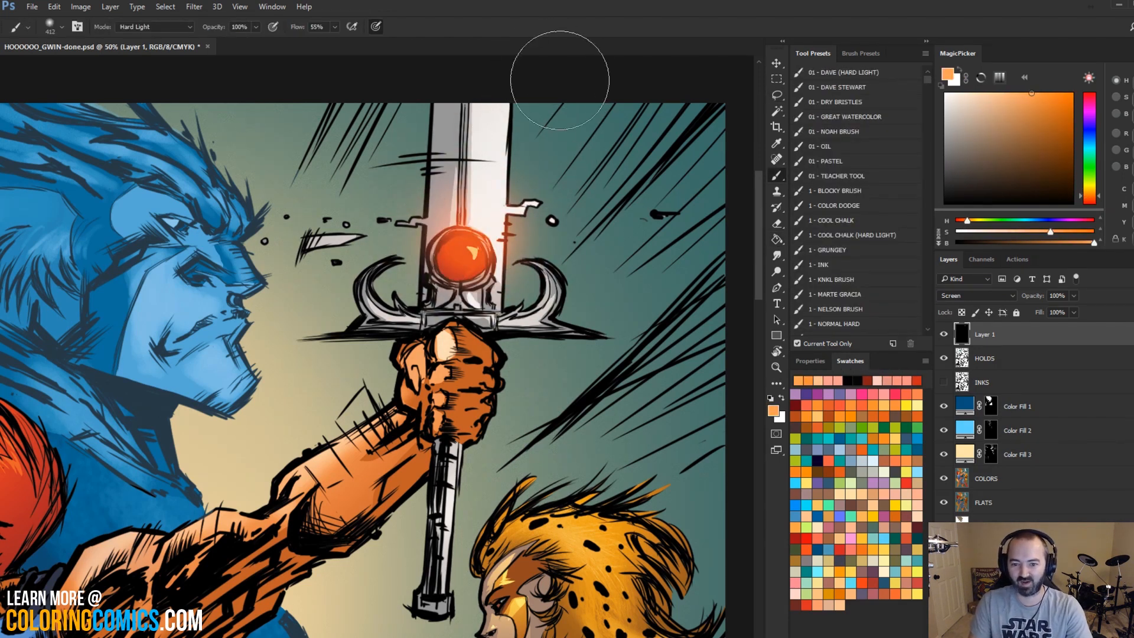
Step: Sample near-white from the blade and brush a soft glow along the blade's edge and the right crossguard arm, undoing an unwanted stroke
{"action": "left_click", "coordinate": [777, 366]}
{"action": "left_click", "coordinate": [551, 337], "text": "alt"}
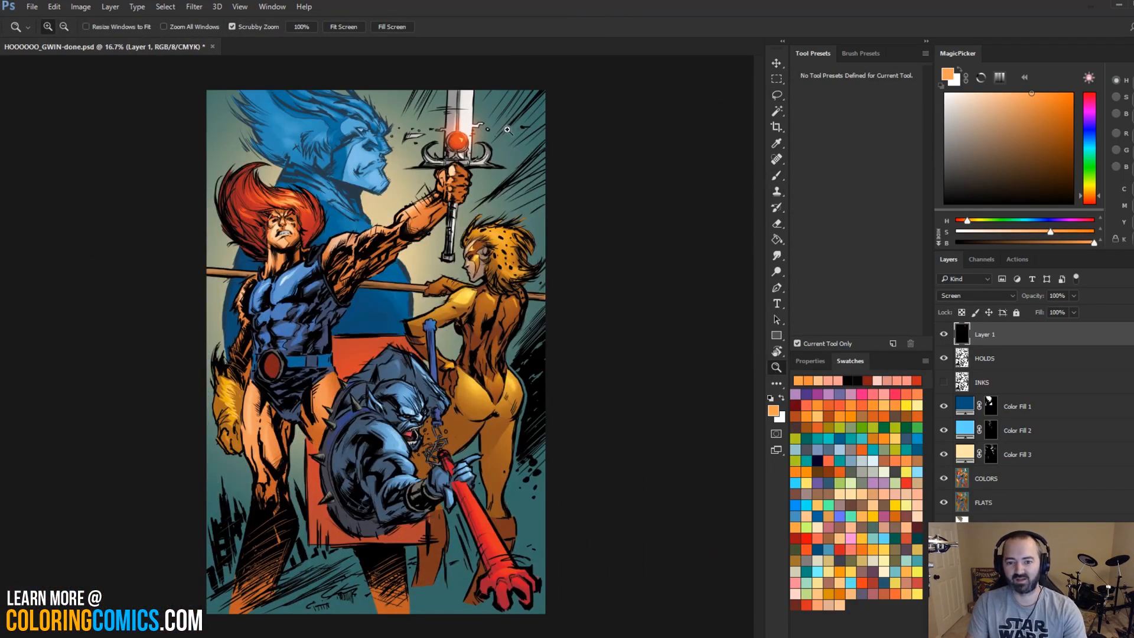
{"action": "left_click", "coordinate": [446, 133]}
{"action": "left_click", "coordinate": [445, 133]}
{"action": "left_click_drag", "start_coordinate": [447, 134], "coordinate": [482, 256]}
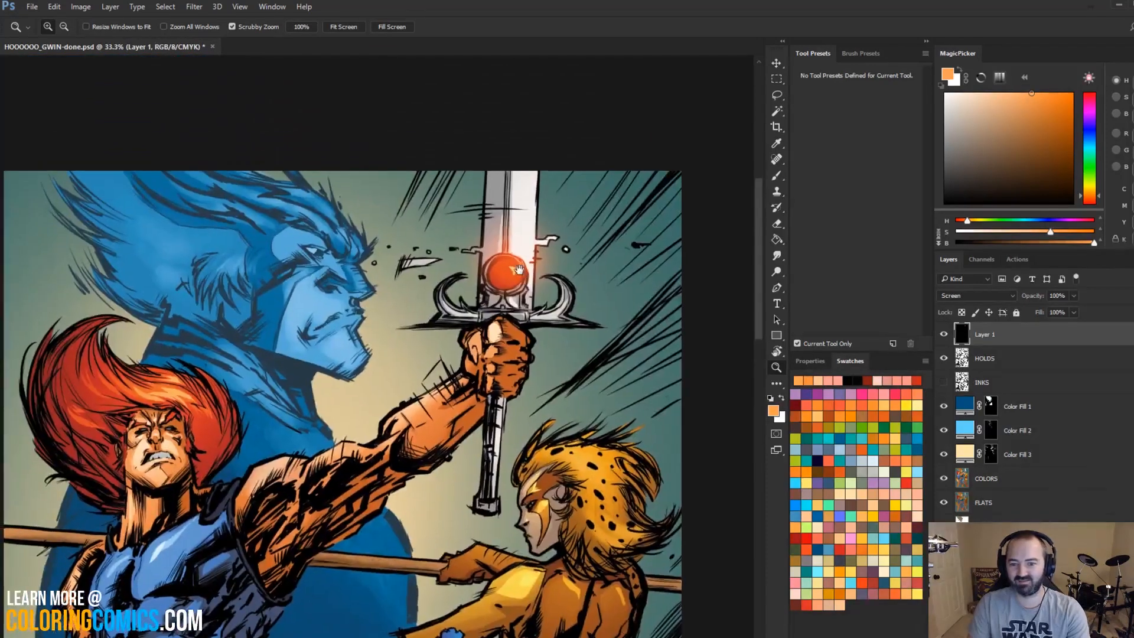
{"action": "key", "text": "b"}
{"action": "left_click", "coordinate": [520, 222], "text": "alt"}
{"action": "mouse_move", "coordinate": [411, 244]}
{"action": "left_mouse_down"}
{"action": "mouse_move", "coordinate": [361, 250]}
{"action": "mouse_move", "coordinate": [438, 249]}
{"action": "mouse_move", "coordinate": [405, 270]}
{"action": "mouse_move", "coordinate": [426, 260]}
{"action": "left_mouse_up"}
{"action": "key", "text": "ctrl+z"}
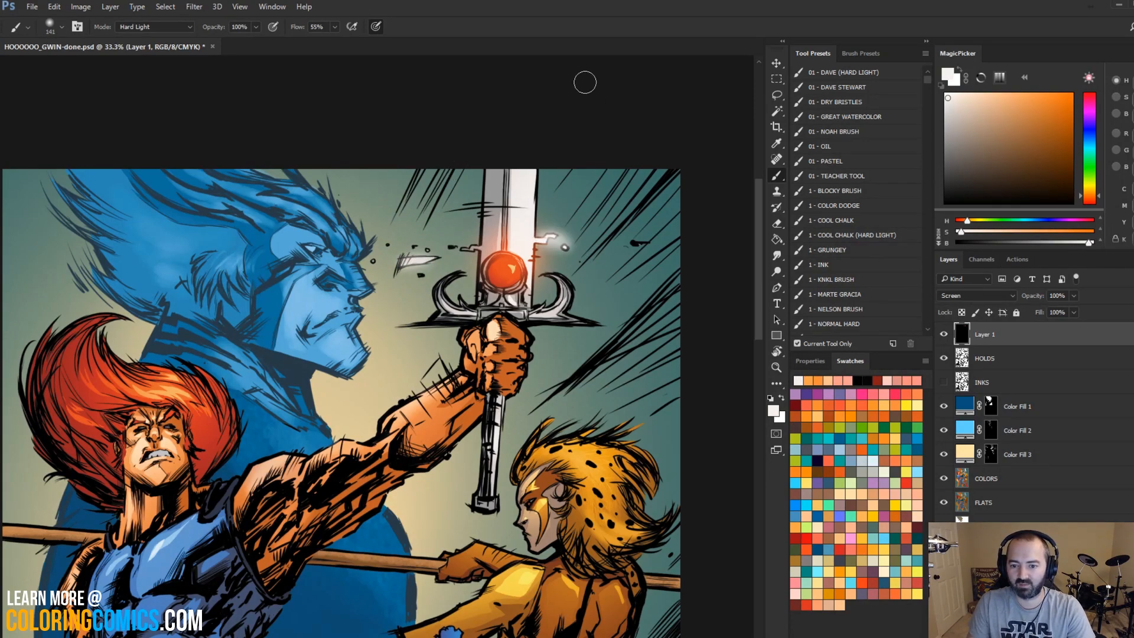
{"action": "mouse_move", "coordinate": [523, 233]}
{"action": "left_mouse_down"}
{"action": "mouse_move", "coordinate": [542, 184]}
{"action": "mouse_move", "coordinate": [527, 260]}
{"action": "mouse_move", "coordinate": [553, 303]}
{"action": "left_mouse_up"}
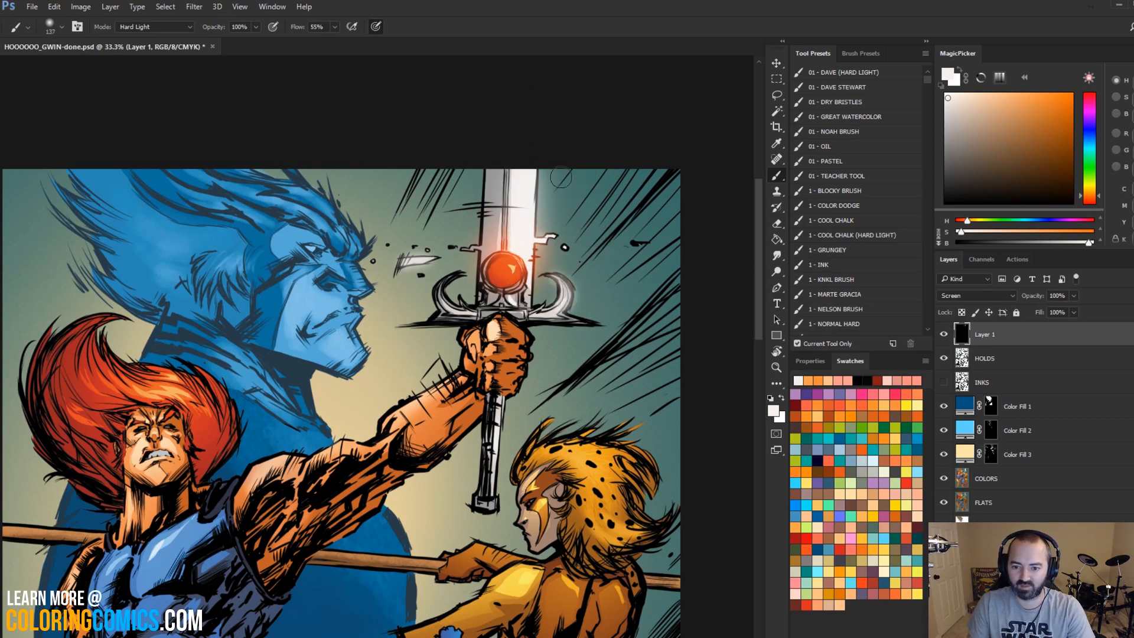
Step: Brush faint near-white glows on the curved left and right crossguard arms, undoing one stroke on the left arm
{"action": "left_click_drag", "start_coordinate": [451, 315], "coordinate": [450, 320]}
{"action": "mouse_move", "coordinate": [451, 282]}
{"action": "left_mouse_down"}
{"action": "mouse_move", "coordinate": [447, 303]}
{"action": "mouse_move", "coordinate": [470, 313]}
{"action": "mouse_move", "coordinate": [453, 292]}
{"action": "mouse_move", "coordinate": [470, 310]}
{"action": "left_mouse_up"}
{"action": "key", "text": "ctrl+z"}
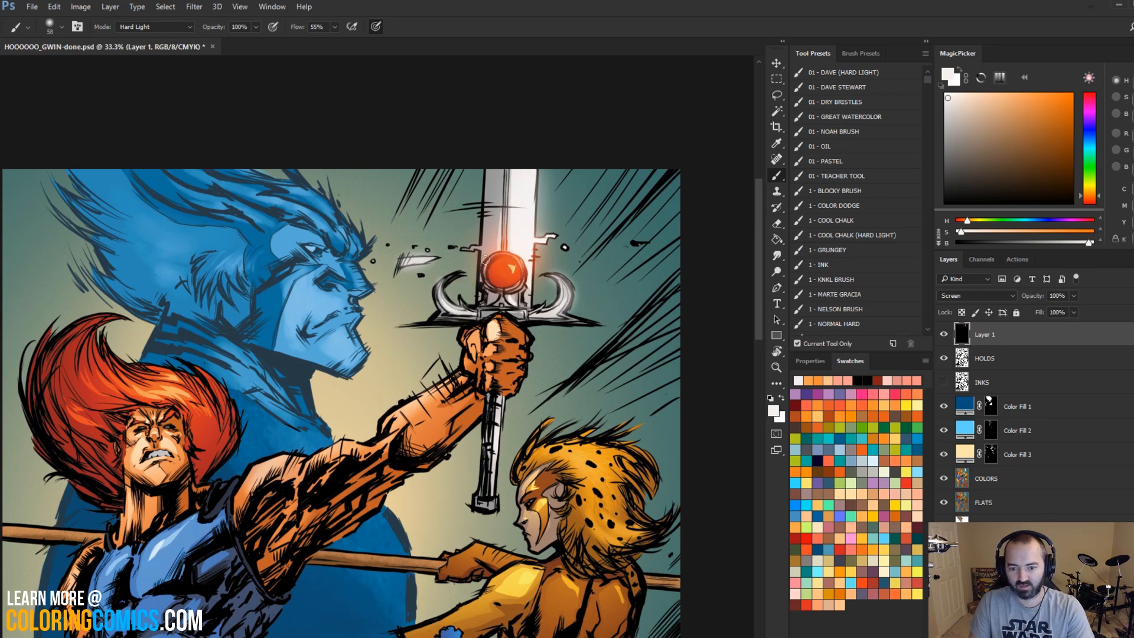
{"action": "left_click_drag", "start_coordinate": [542, 313], "coordinate": [575, 305]}
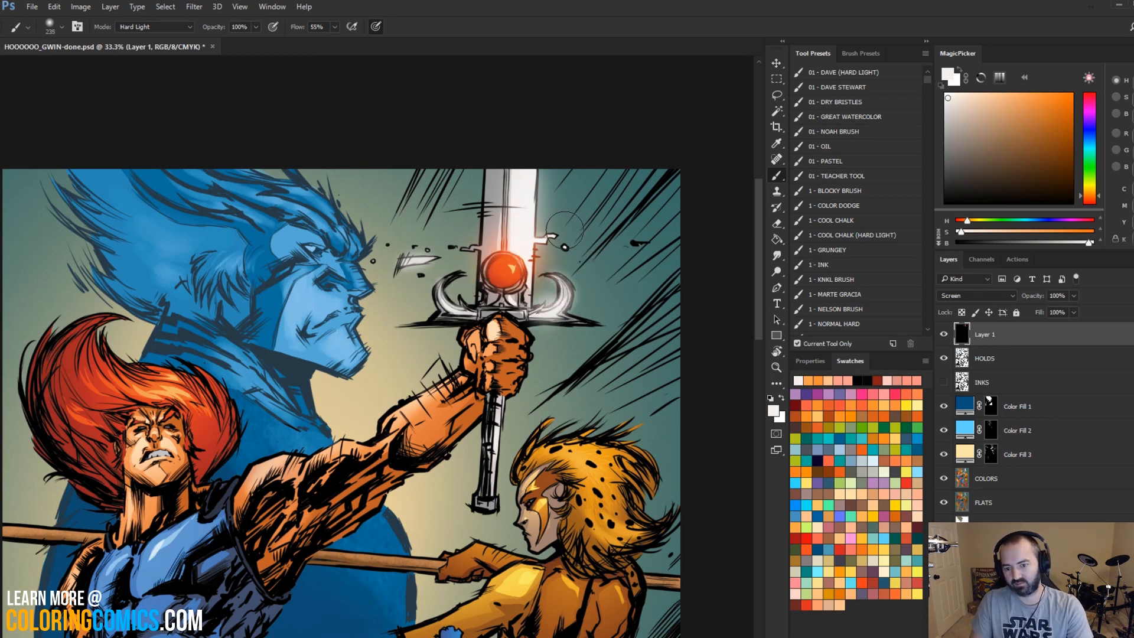
Step: Examine the sword's glow effects against the whole page
{"action": "left_click", "coordinate": [777, 367]}
{"action": "left_click", "coordinate": [540, 346], "text": "alt"}
{"action": "left_click", "coordinate": [540, 347], "text": "alt"}
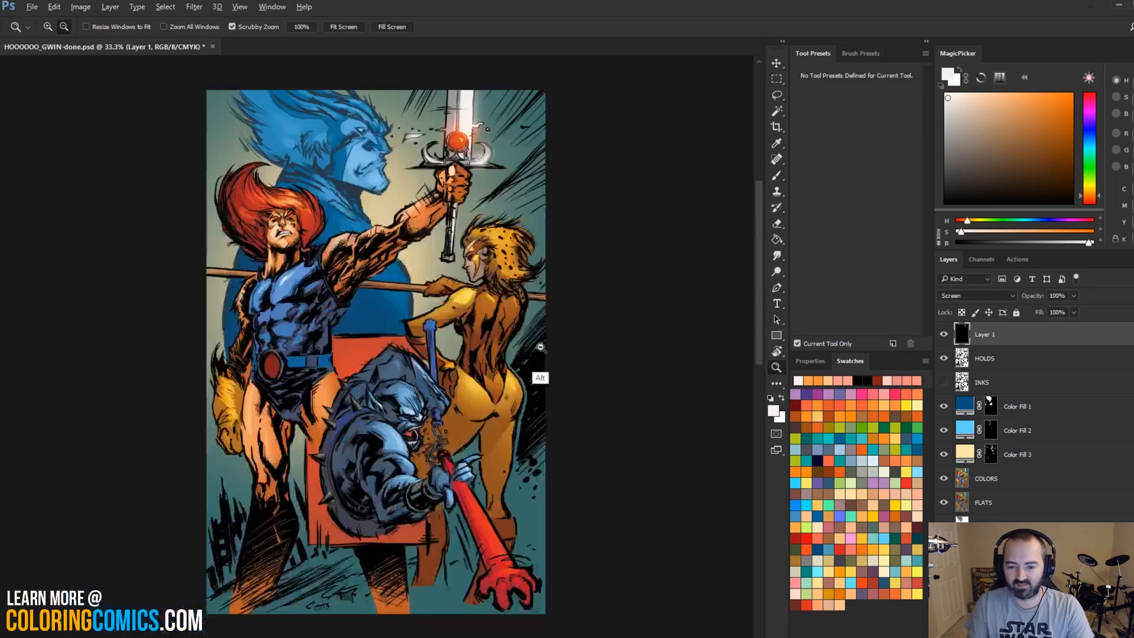
{"action": "left_click", "coordinate": [540, 347], "text": "alt"}
{"action": "key", "text": "l"}
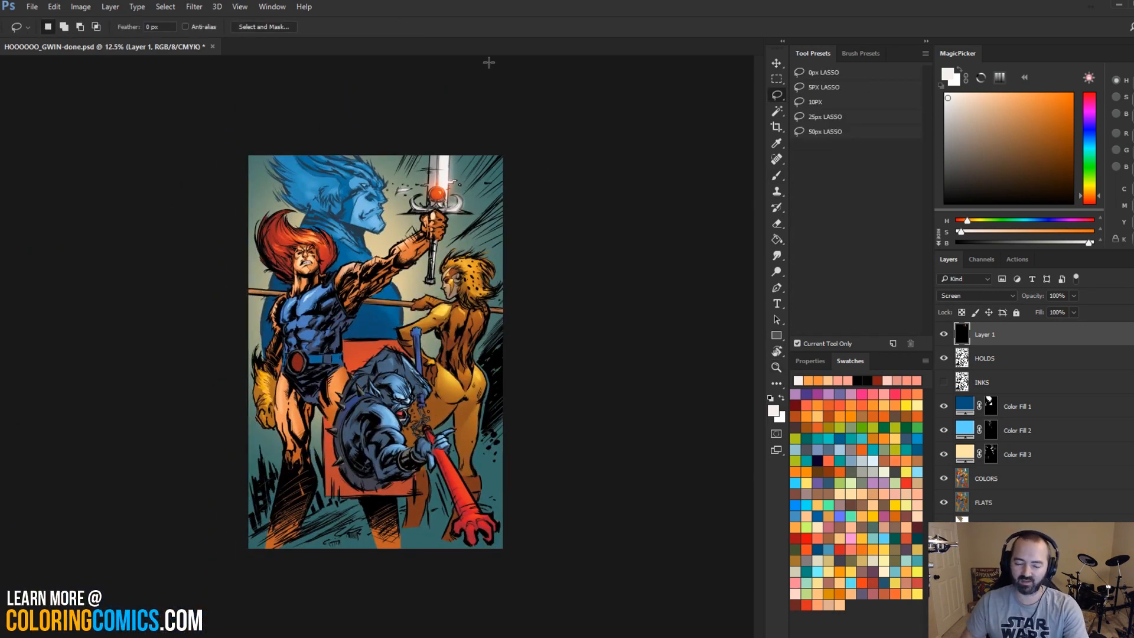
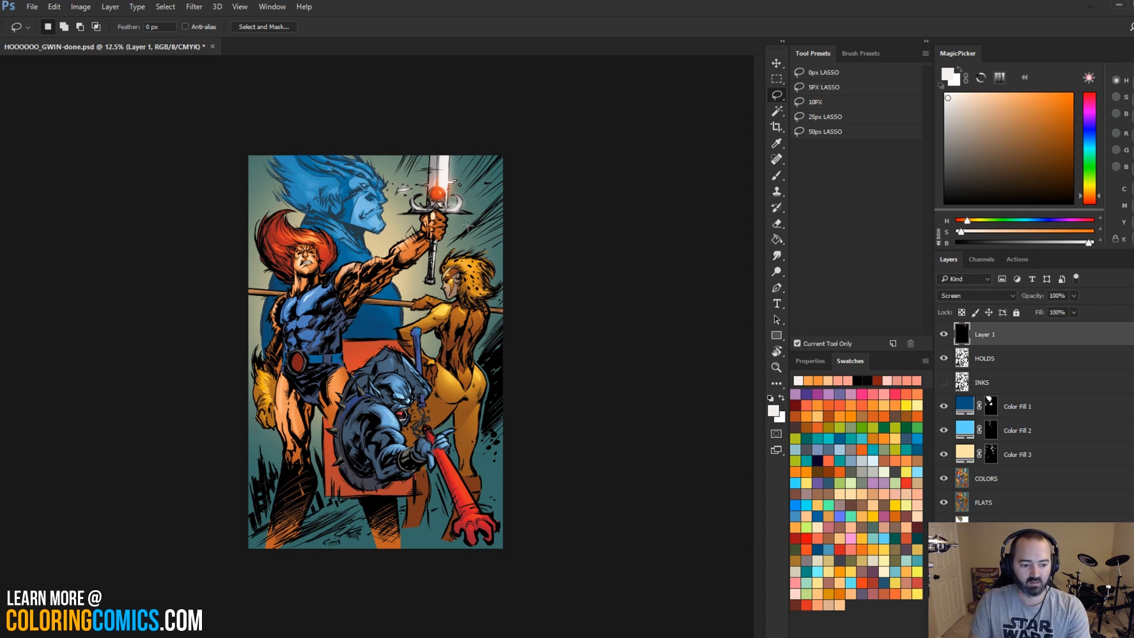
{"action": "key", "text": "ctrl+plus"}
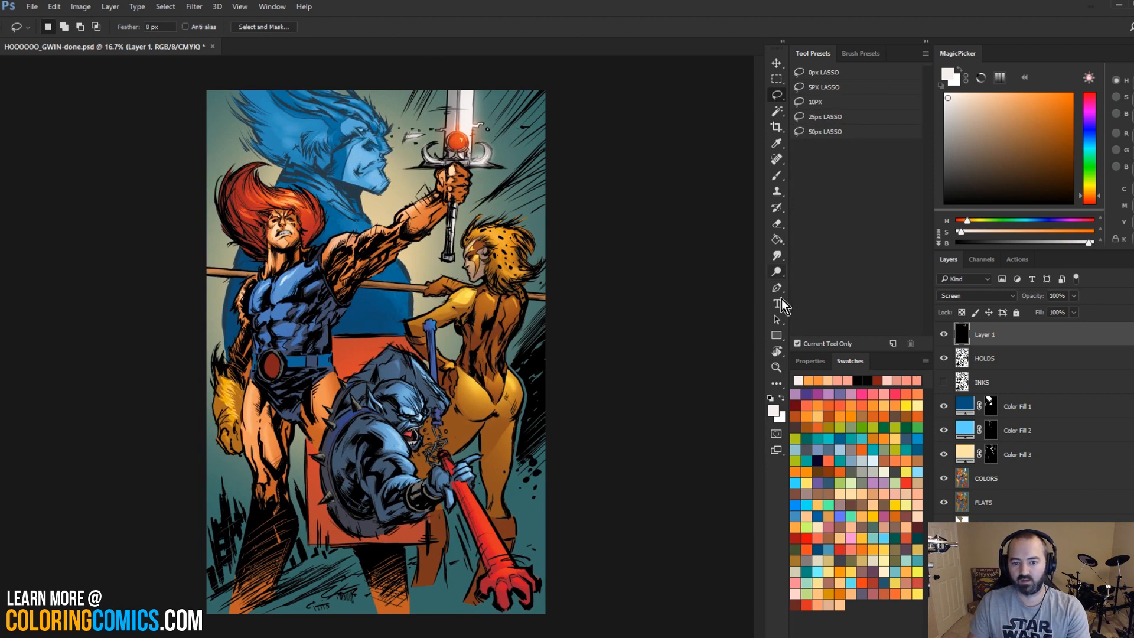
{"action": "left_click", "coordinate": [777, 366]}
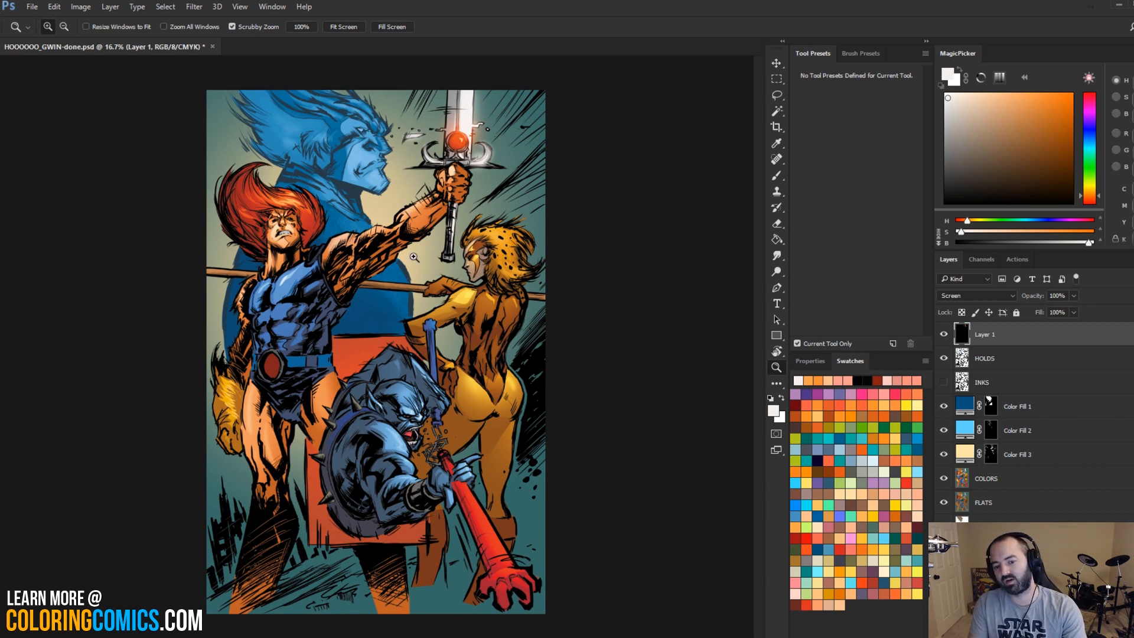
{"action": "left_click", "coordinate": [464, 327], "text": "alt"}
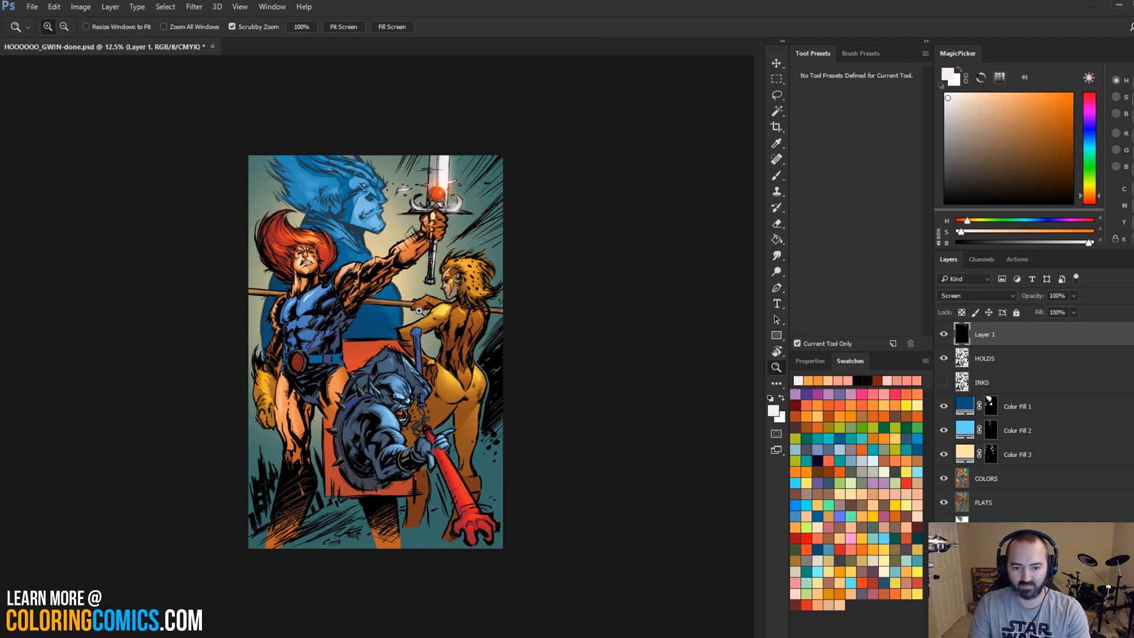
{"action": "key", "text": "l"}
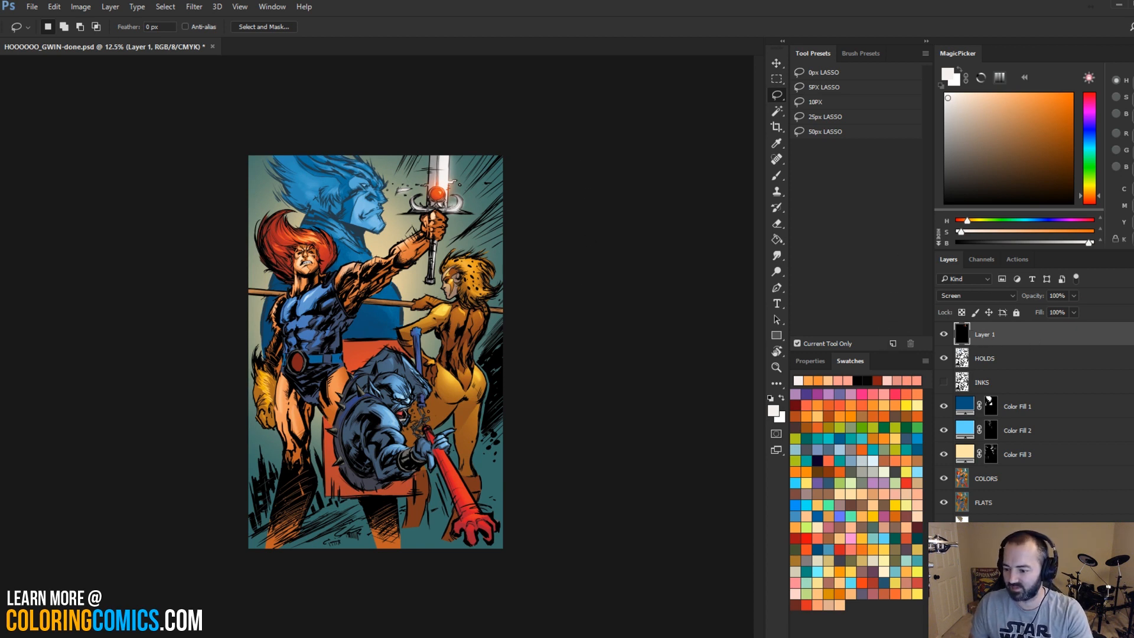
{"action": "left_click", "coordinate": [1102, 633]}
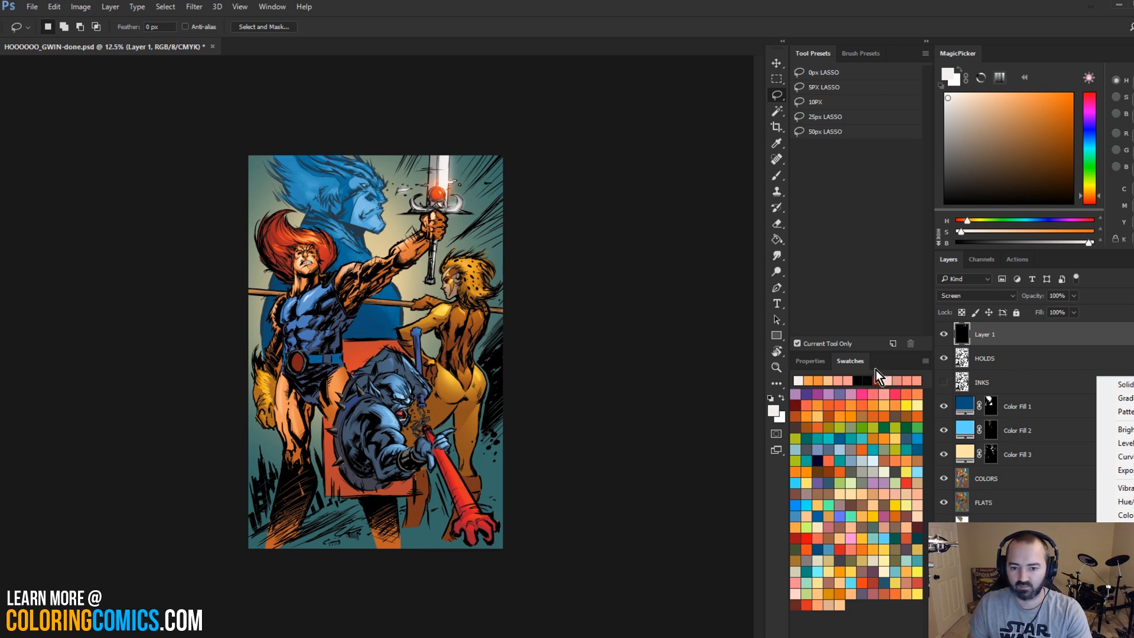
{"action": "left_click", "coordinate": [681, 280]}
Step: Shift the hue slightly on the COLORS layer with a Hue/Saturation adjustment
{"action": "left_click", "coordinate": [985, 479]}
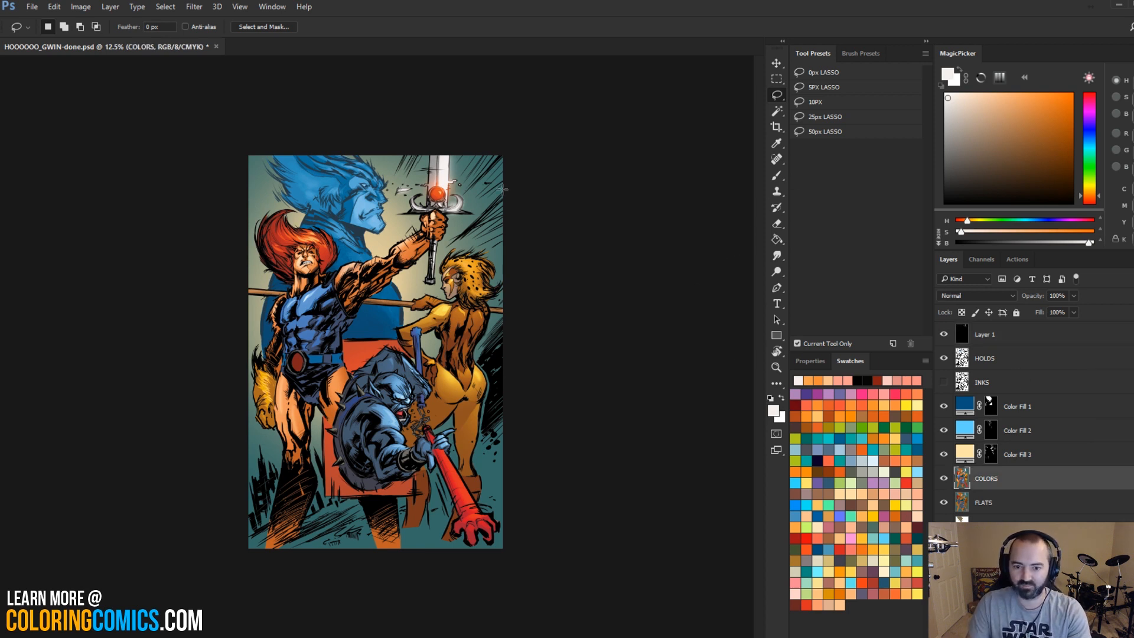
{"action": "key", "text": "w"}
{"action": "key", "text": "ctrl+u"}
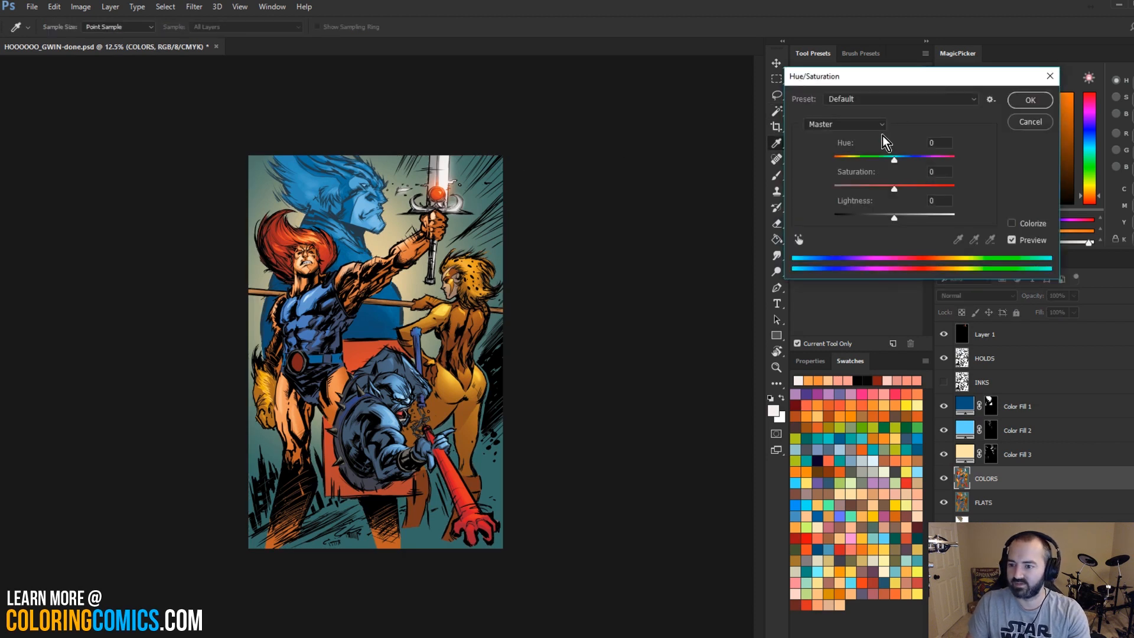
{"action": "mouse_move", "coordinate": [894, 157]}
{"action": "left_mouse_down"}
{"action": "mouse_move", "coordinate": [965, 152]}
{"action": "mouse_move", "coordinate": [838, 149]}
{"action": "mouse_move", "coordinate": [902, 152]}
{"action": "left_mouse_up"}
{"action": "left_click", "coordinate": [1029, 100]}
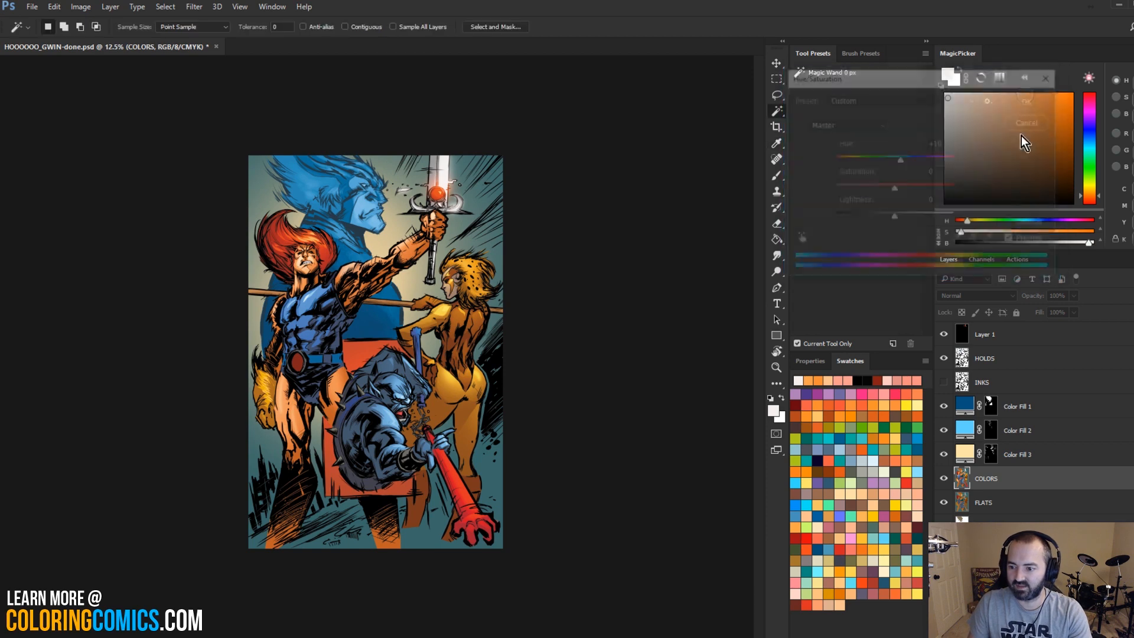
Step: Check what the Color Fill 3 layer covers and recolour its fill from cream to pale teal a5d8d8
{"action": "key", "text": "w"}
{"action": "left_click", "coordinate": [944, 455]}
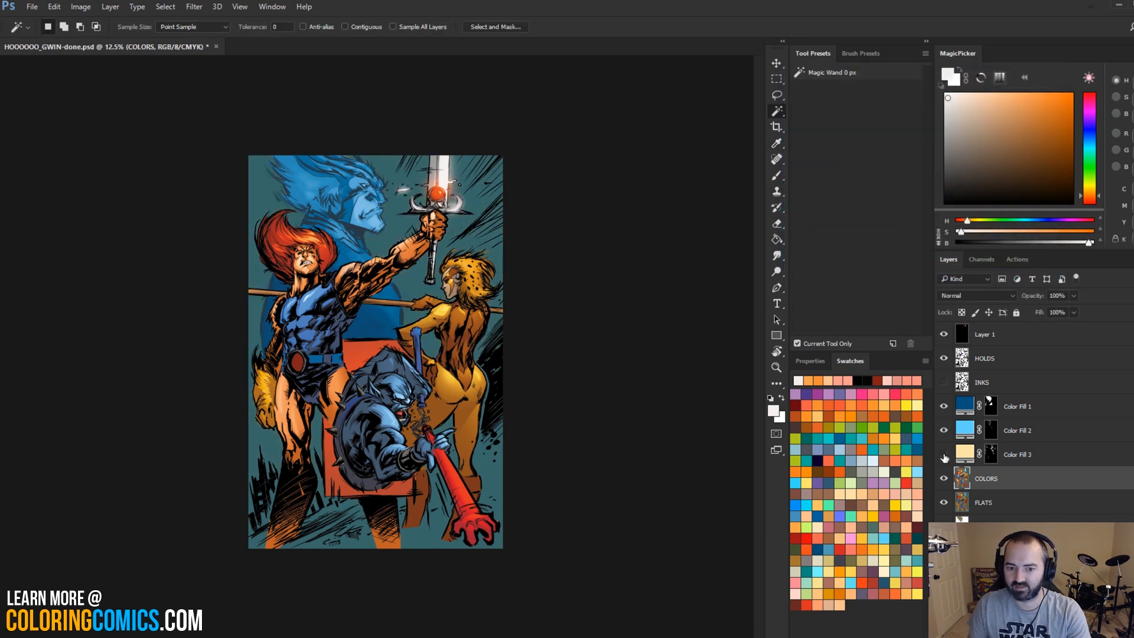
{"action": "left_click", "coordinate": [944, 455]}
{"action": "double_click", "coordinate": [965, 453]}
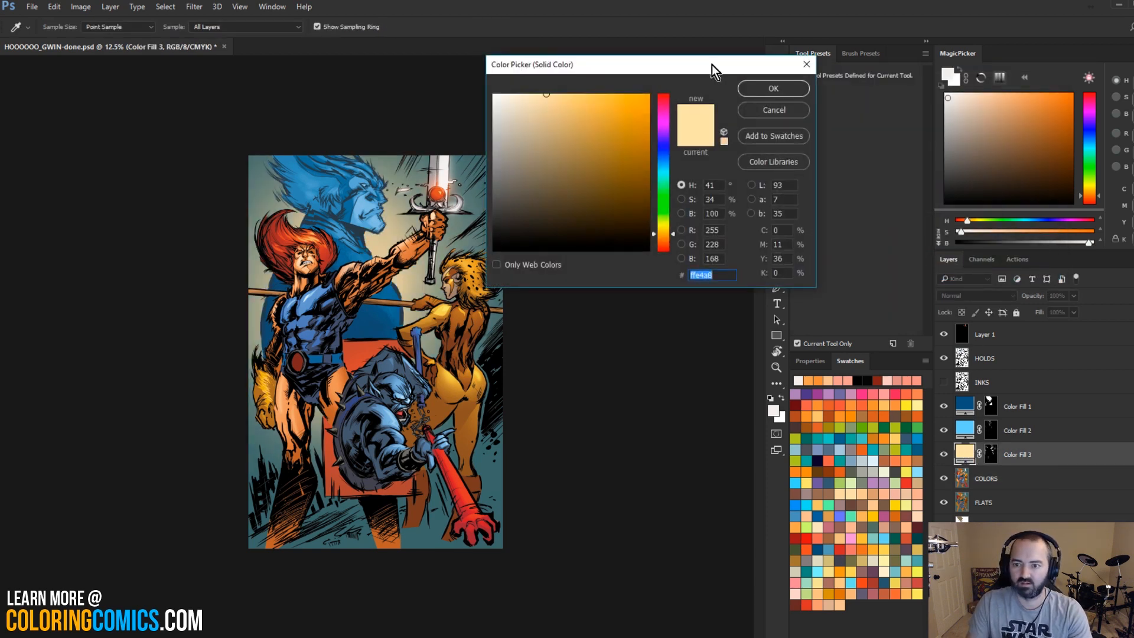
{"action": "left_click_drag", "start_coordinate": [711, 65], "coordinate": [808, 88]}
{"action": "left_click_drag", "start_coordinate": [756, 257], "coordinate": [764, 208]}
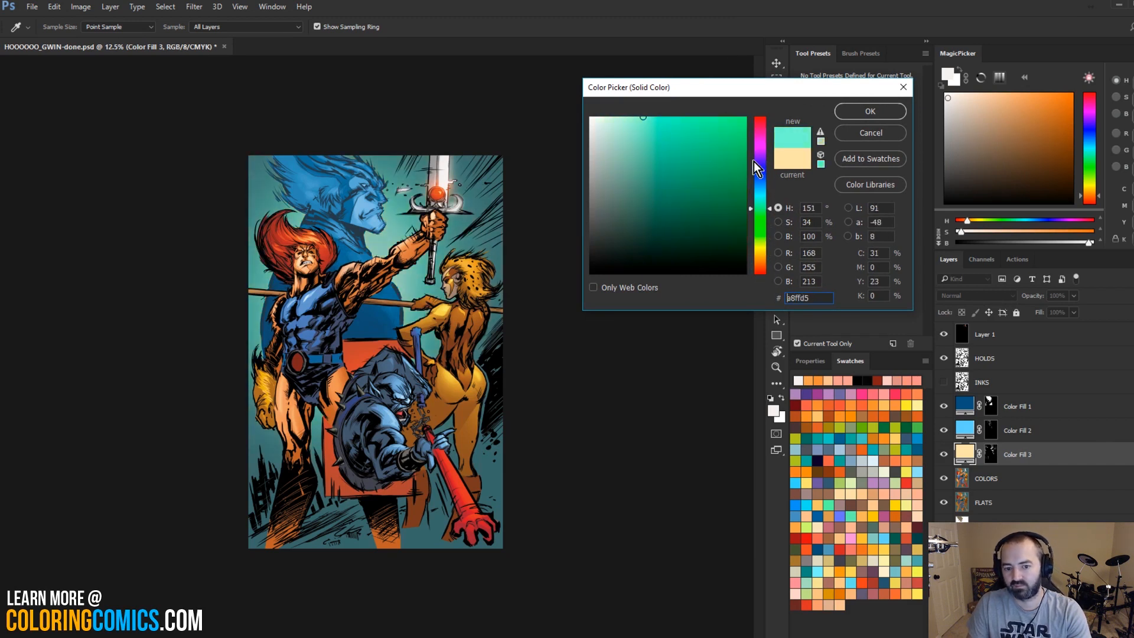
{"action": "left_click_drag", "start_coordinate": [762, 211], "coordinate": [760, 211]}
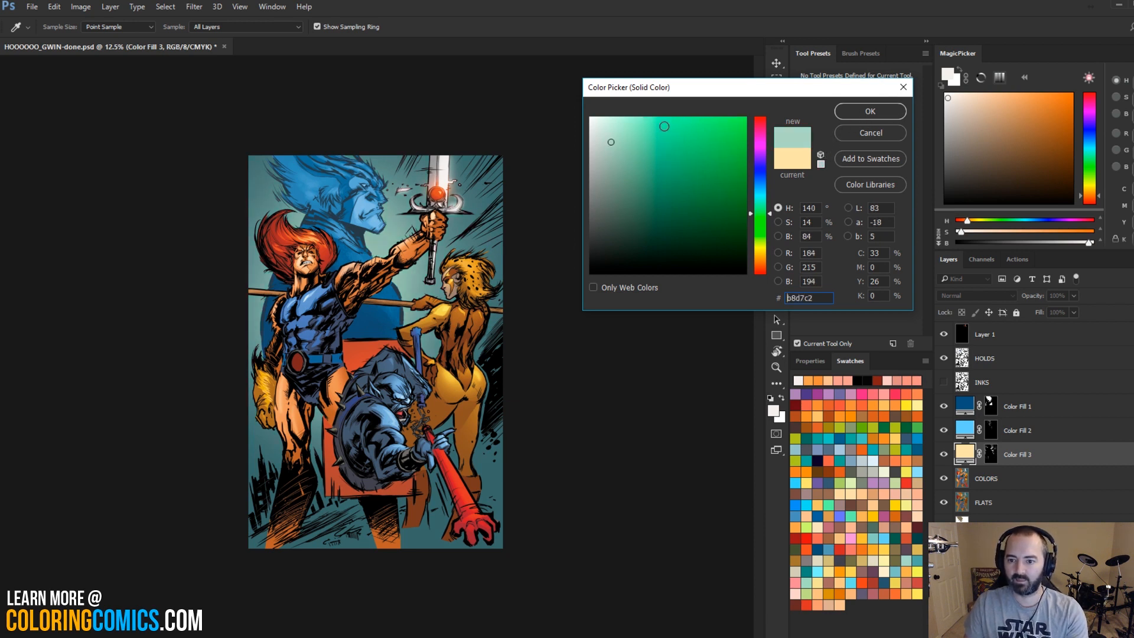
{"action": "left_click", "coordinate": [645, 131]}
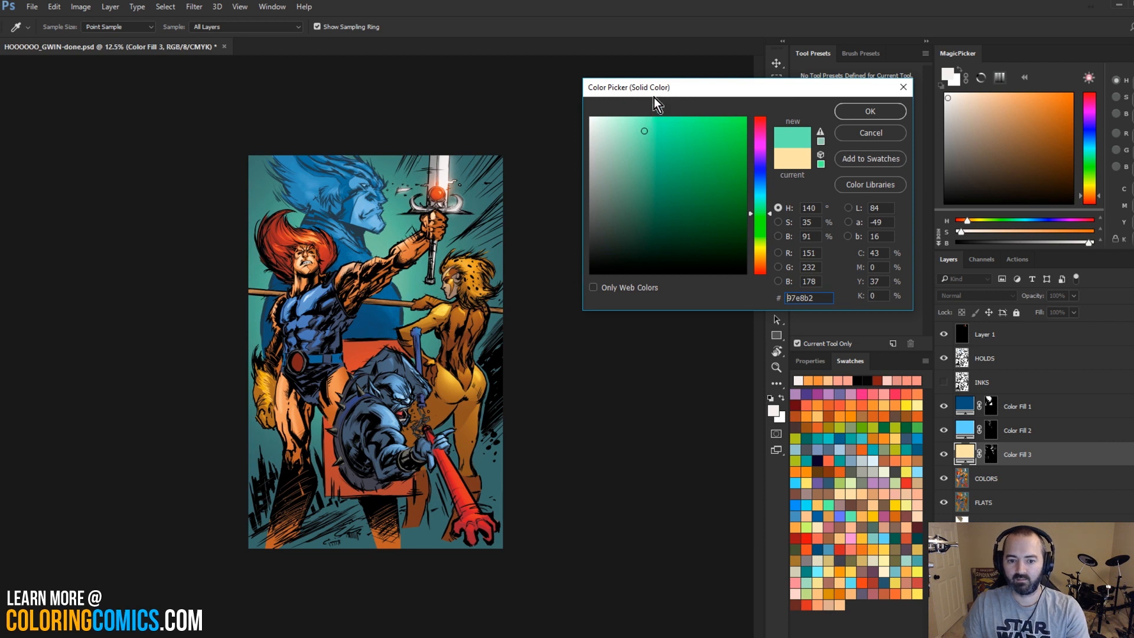
{"action": "left_click_drag", "start_coordinate": [756, 202], "coordinate": [760, 193]}
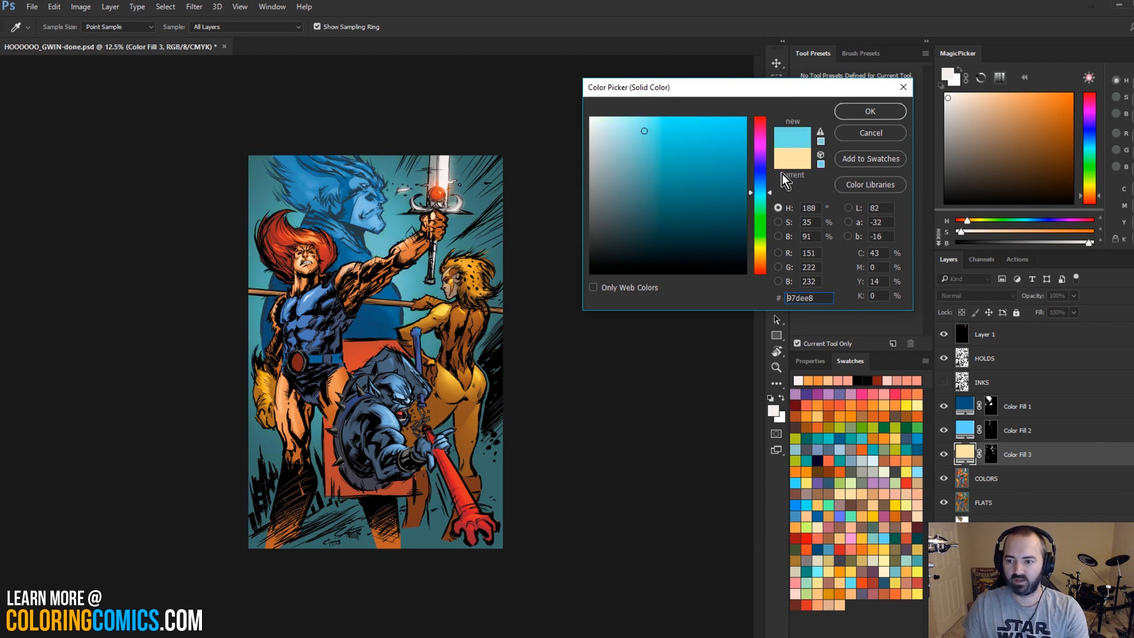
{"action": "left_click", "coordinate": [821, 139]}
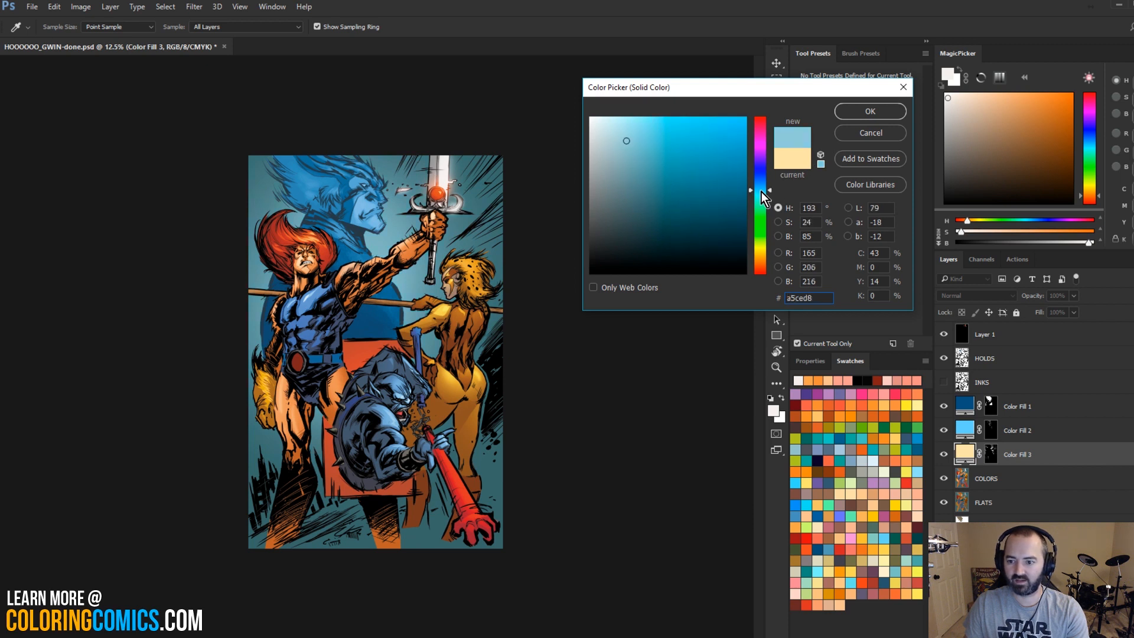
{"action": "left_click_drag", "start_coordinate": [761, 191], "coordinate": [761, 195]}
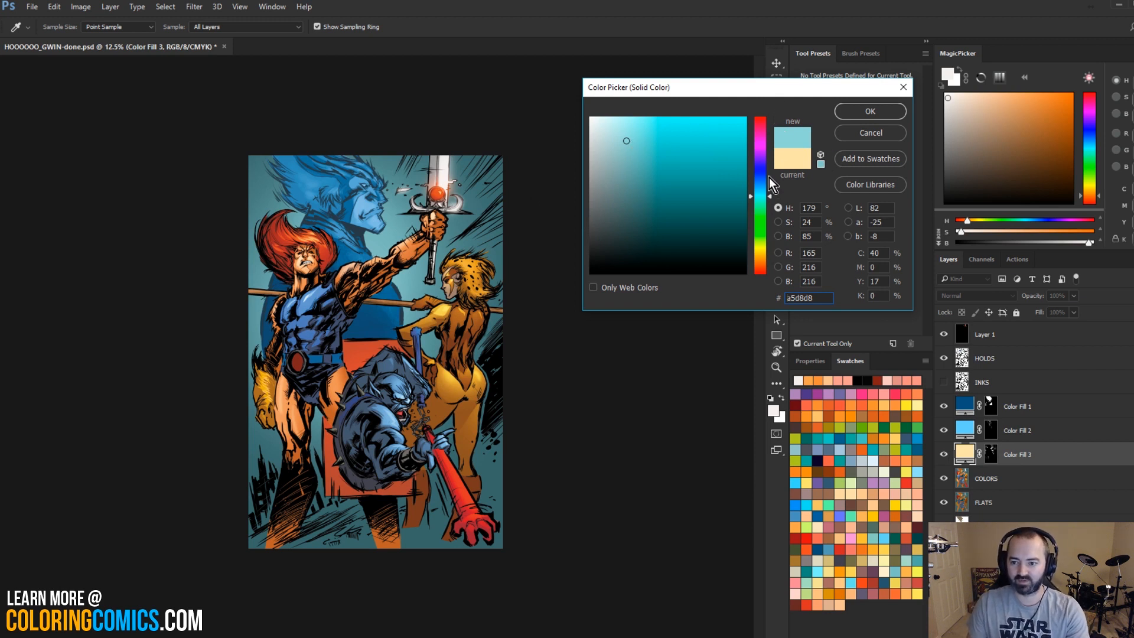
{"action": "left_click", "coordinate": [861, 118]}
{"action": "key", "text": "w"}
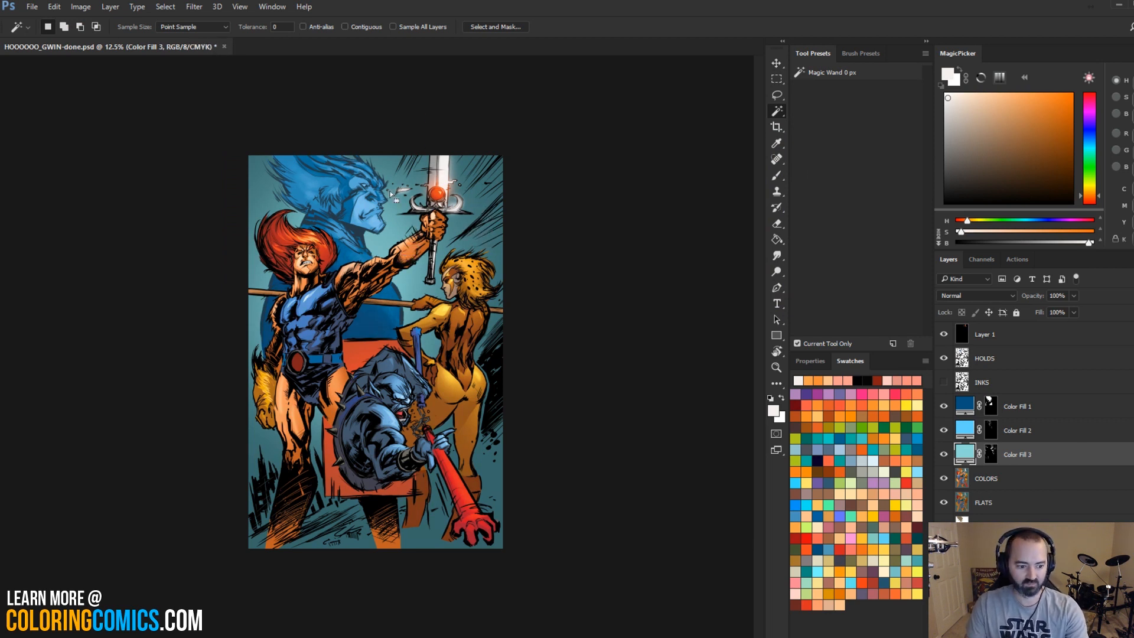
{"action": "key", "text": "ctrl+plus"}
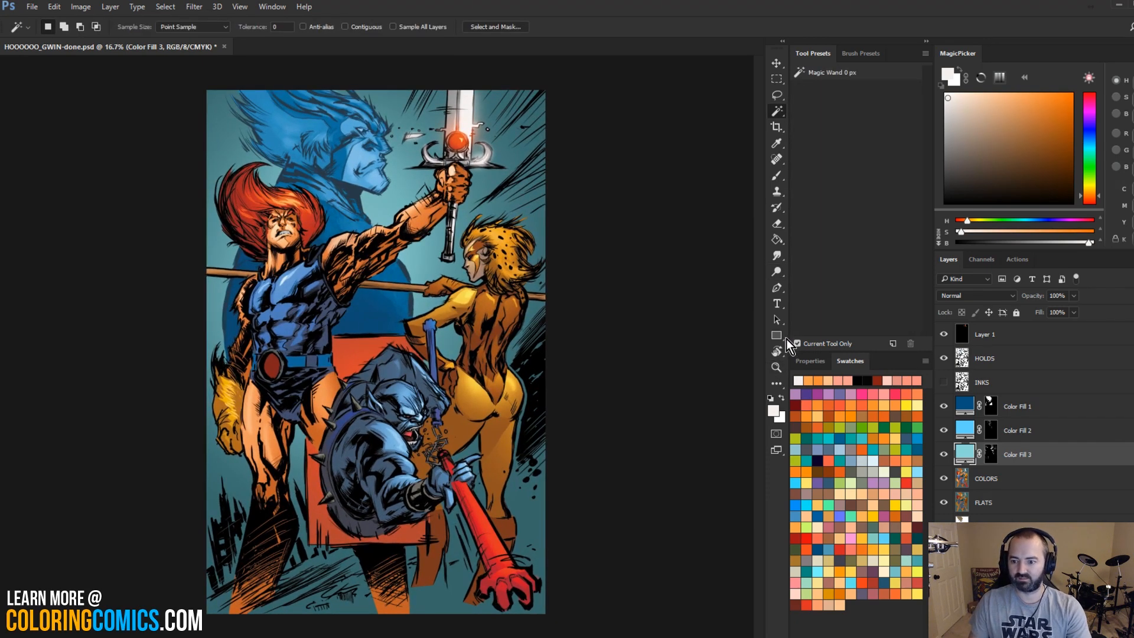
{"action": "left_click", "coordinate": [776, 367]}
{"action": "left_click", "coordinate": [653, 327], "text": "alt"}
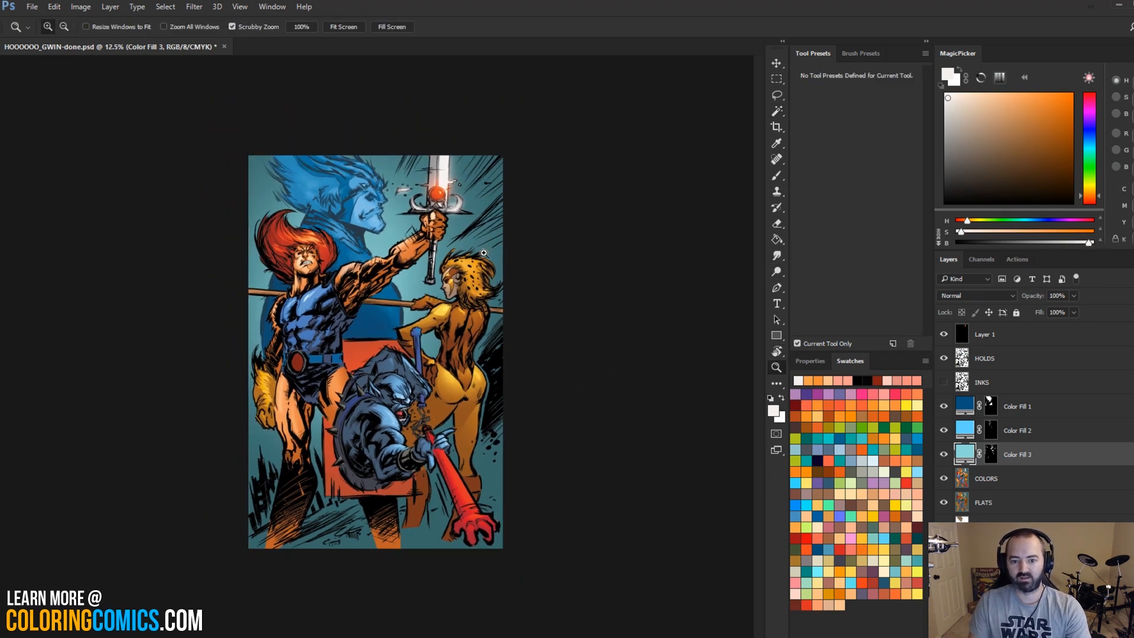
{"action": "left_click", "coordinate": [438, 318], "text": "alt"}
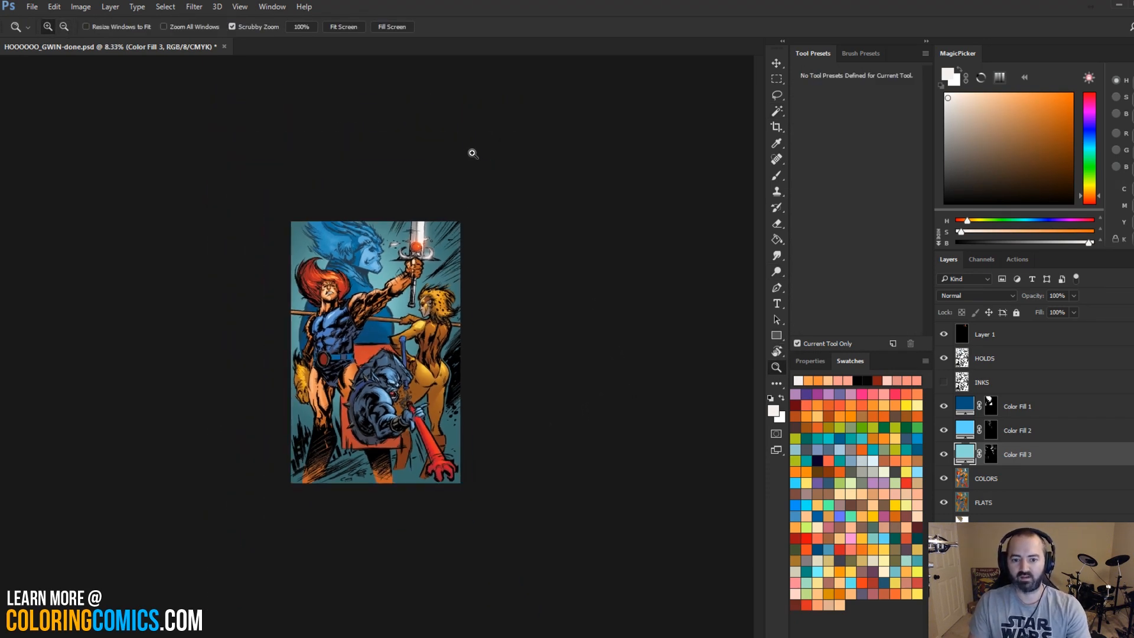
{"action": "left_click", "coordinate": [420, 278]}
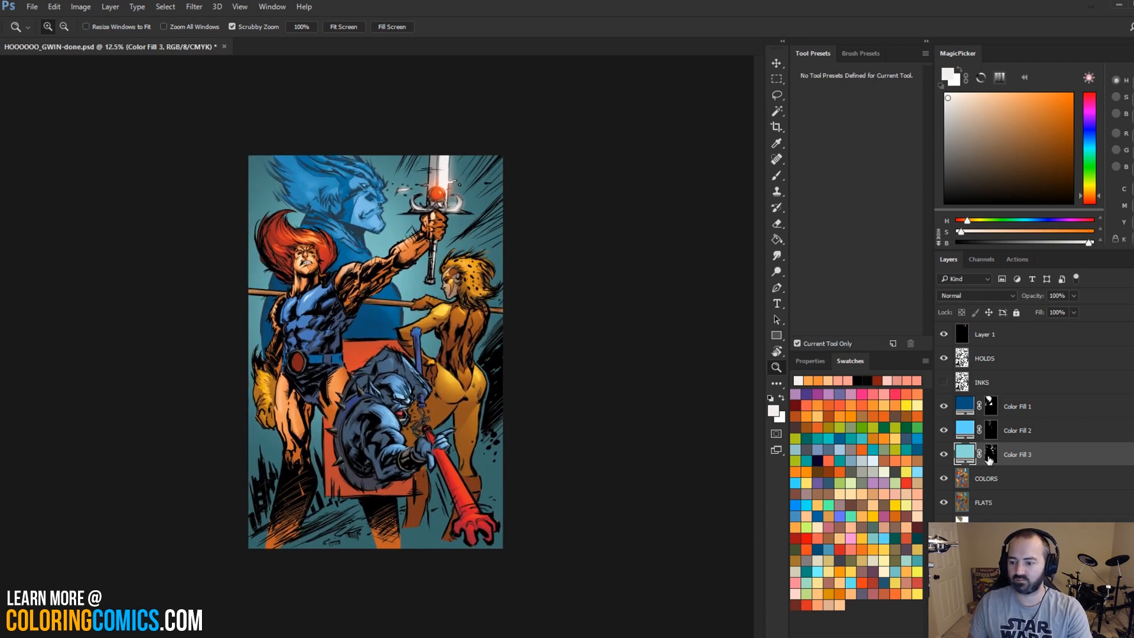
Step: Select the red-orange background panel via the FLATS layer and adjust it on COLORS to hue -175, saturation -8 and lightness +16
{"action": "key", "text": "alt+bracketleft"}
{"action": "key", "text": "alt+bracketleft"}
{"action": "key", "text": "w"}
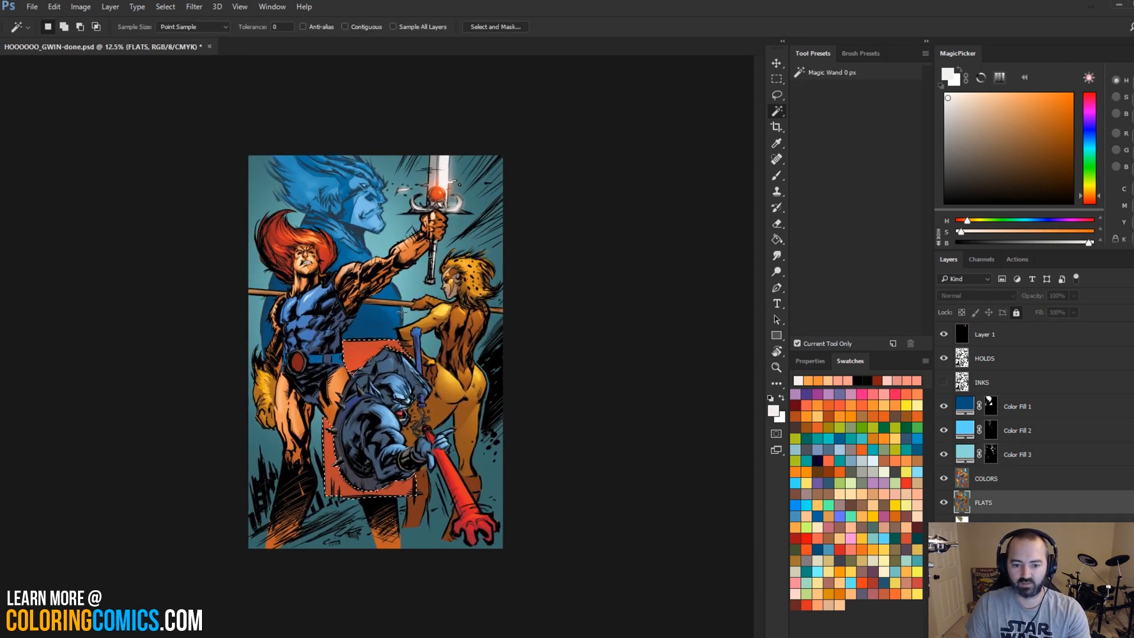
{"action": "key", "text": "alt+bracketright"}
{"action": "key", "text": "ctrl+u"}
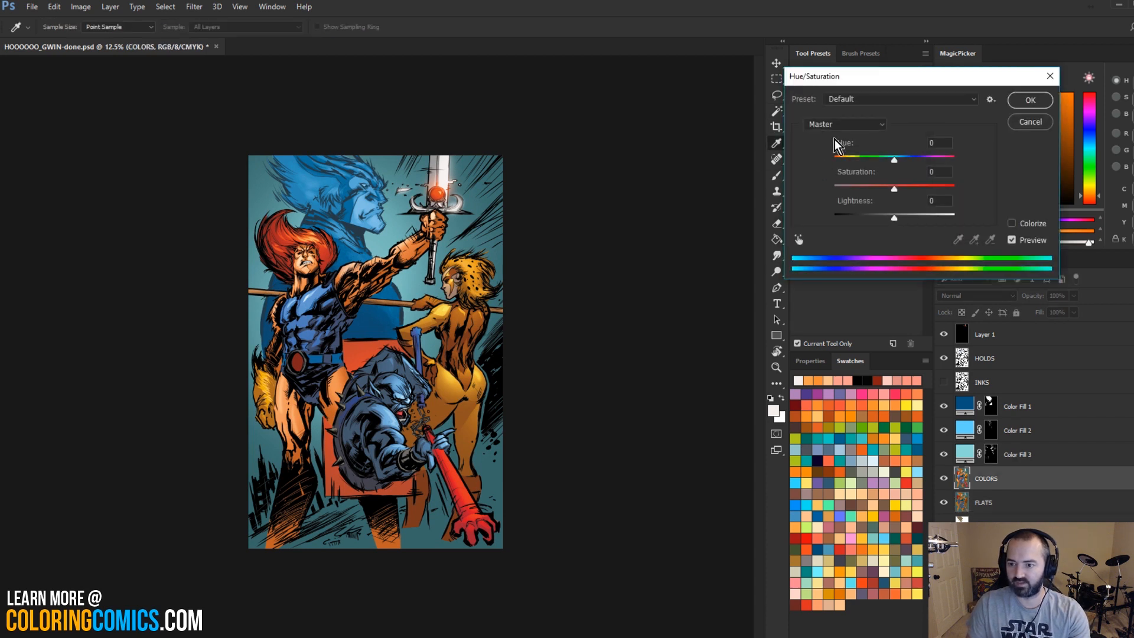
{"action": "left_click_drag", "start_coordinate": [892, 158], "coordinate": [855, 161]}
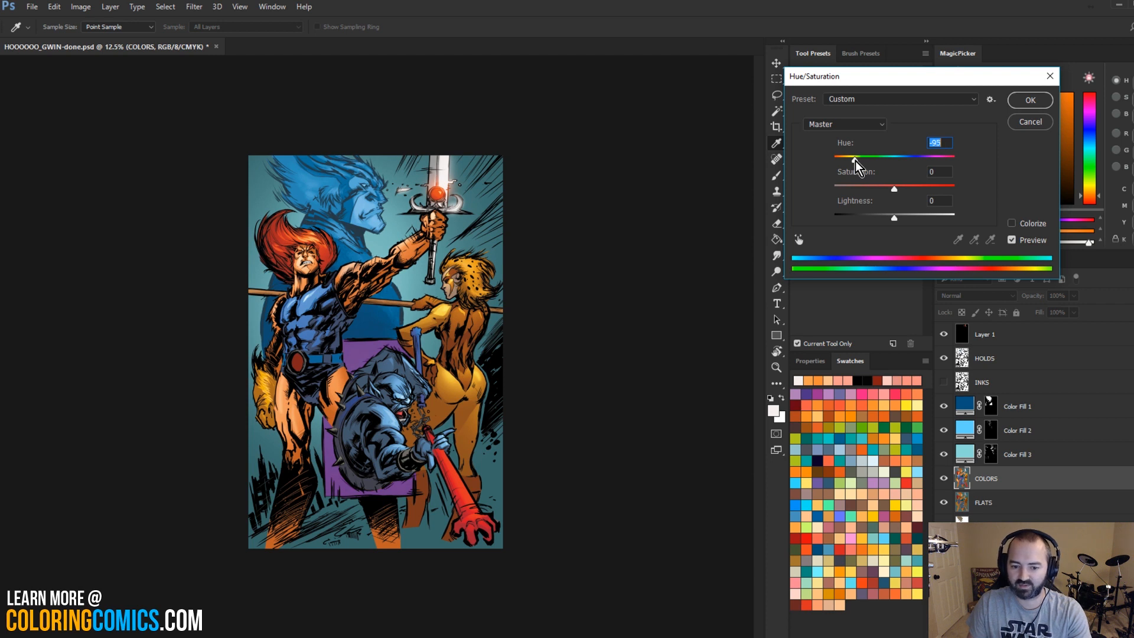
{"action": "left_click_drag", "start_coordinate": [853, 158], "coordinate": [837, 163]}
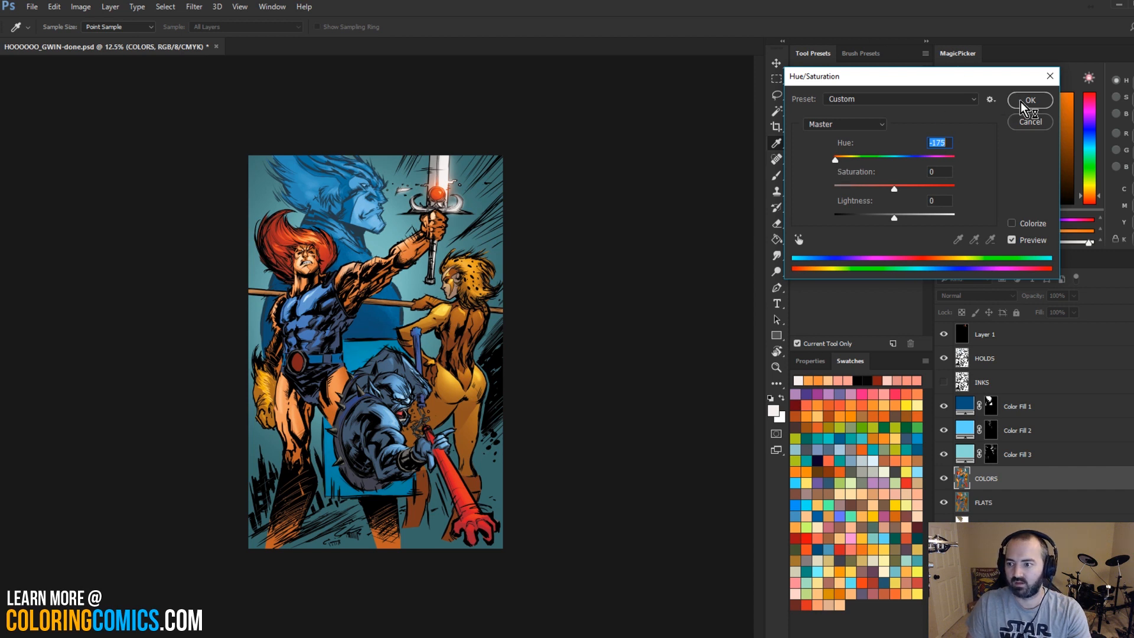
{"action": "left_click_drag", "start_coordinate": [888, 189], "coordinate": [904, 218]}
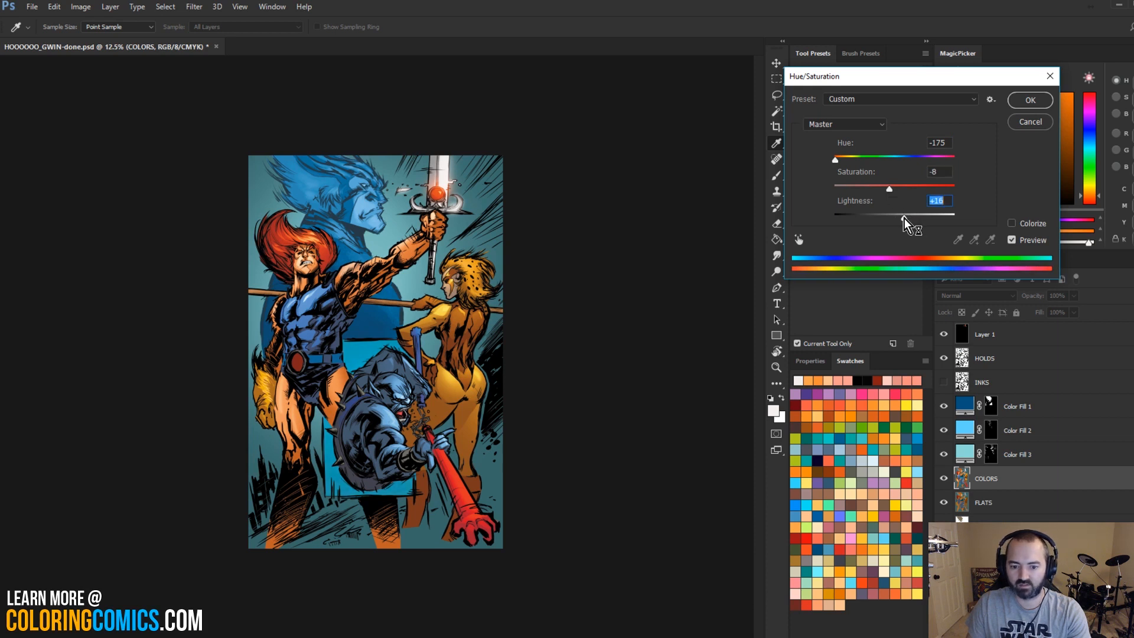
{"action": "left_click", "coordinate": [1030, 100]}
{"action": "key", "text": "w"}
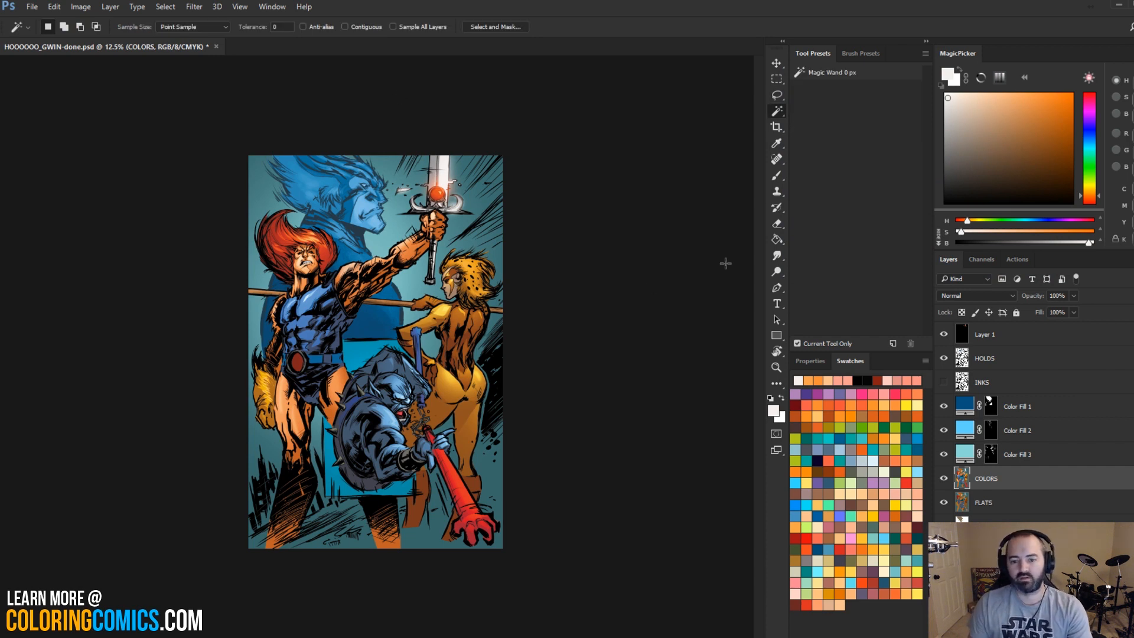
Step: Add a Color Lookup adjustment layer above Layer 1, trying the Darken blend mode and returning it to Normal
{"action": "left_click", "coordinate": [1059, 343]}
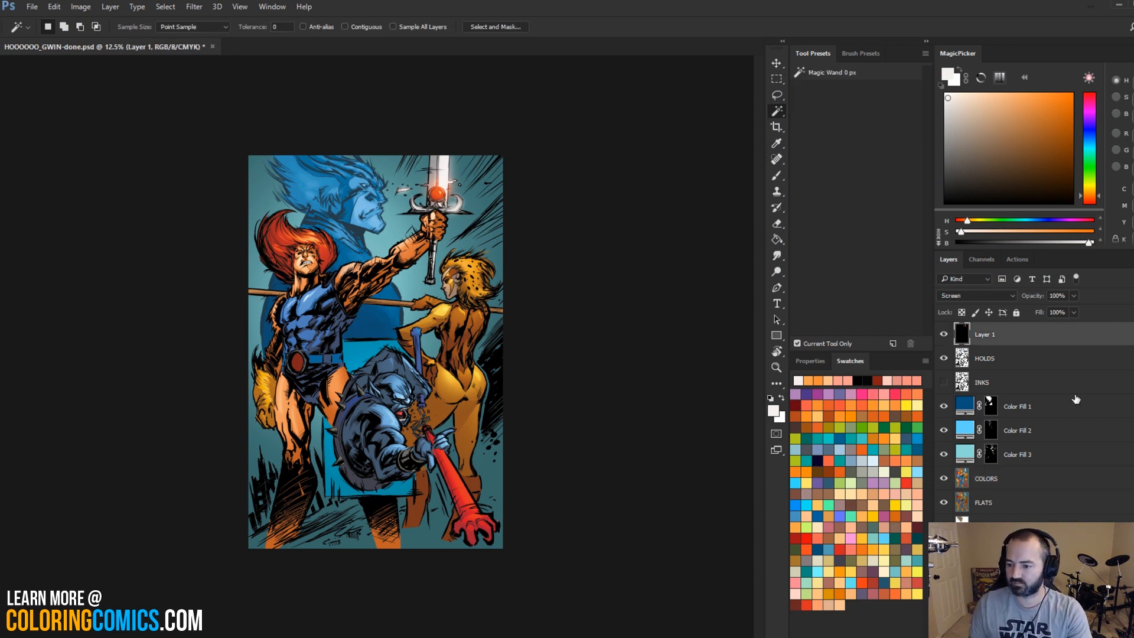
{"action": "left_click", "coordinate": [1105, 626]}
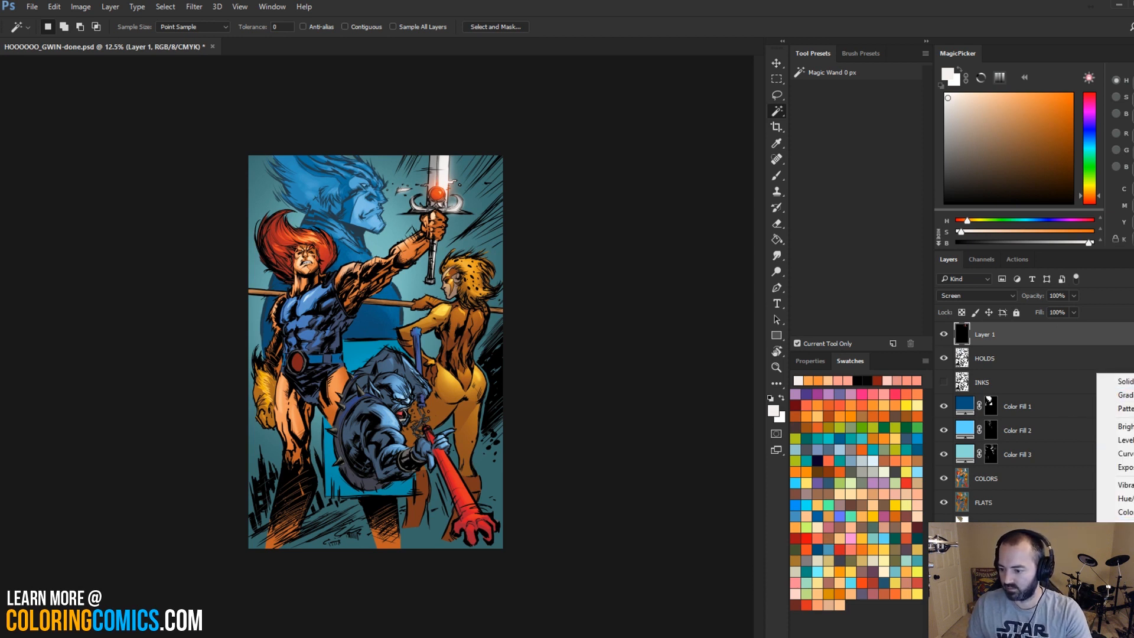
{"action": "left_click", "coordinate": [1122, 567]}
{"action": "left_click", "coordinate": [1001, 296]}
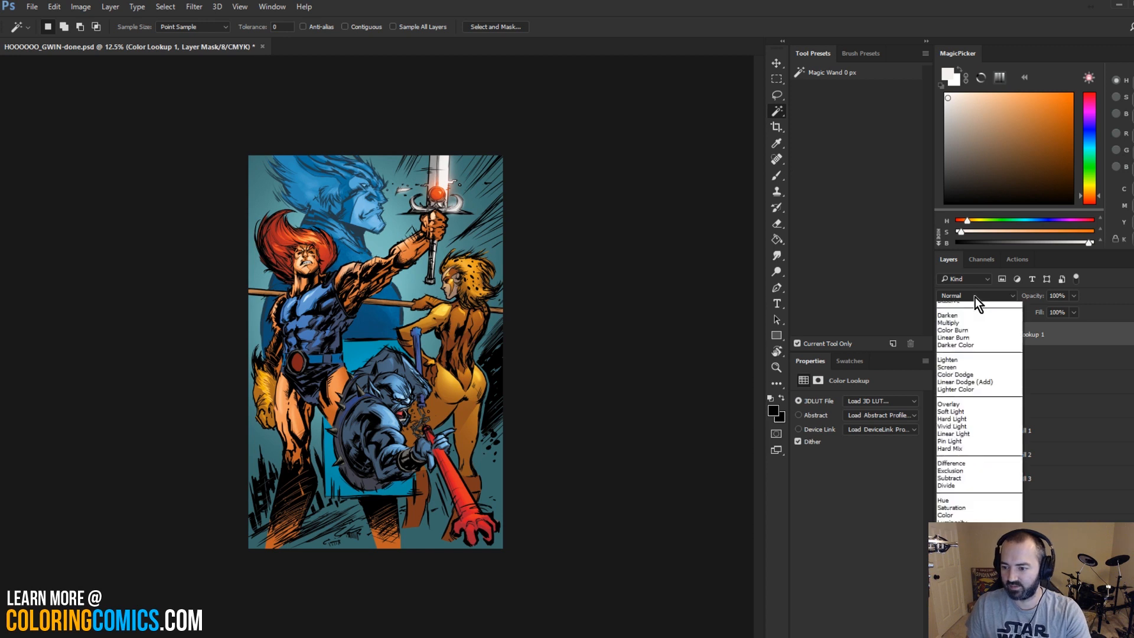
{"action": "left_click", "coordinate": [961, 328]}
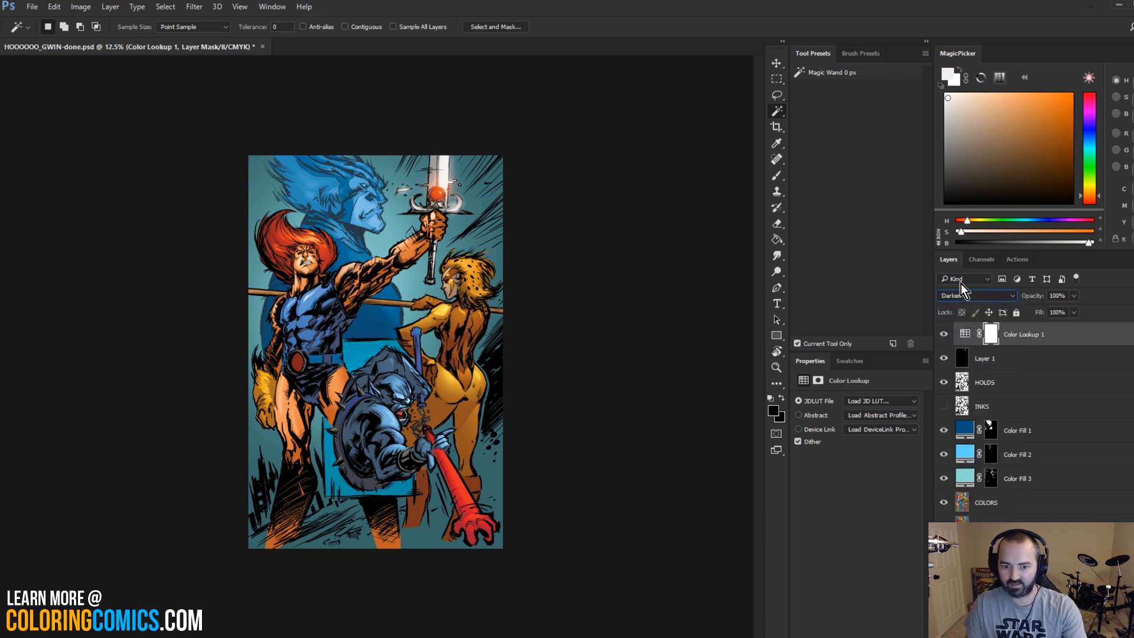
{"action": "left_click", "coordinate": [975, 299]}
{"action": "left_click", "coordinate": [968, 306]}
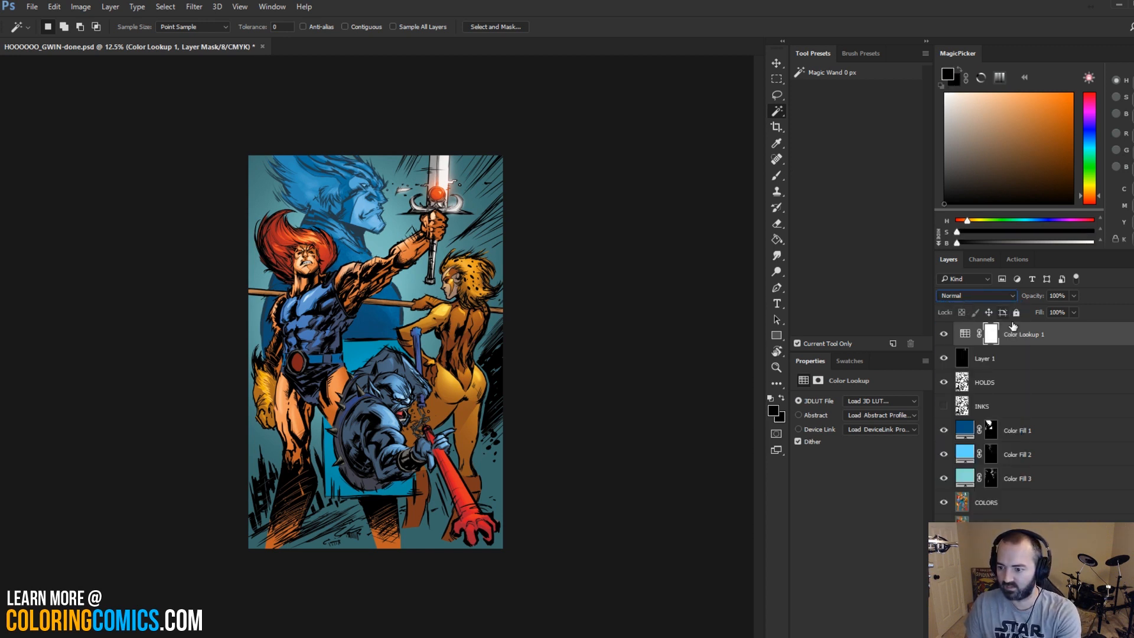
Step: Load the 2Strip.look 3D LUT into the Color Lookup layer and select the layer's mask
{"action": "left_click", "coordinate": [990, 334]}
{"action": "left_click", "coordinate": [969, 334]}
{"action": "left_click", "coordinate": [883, 401]}
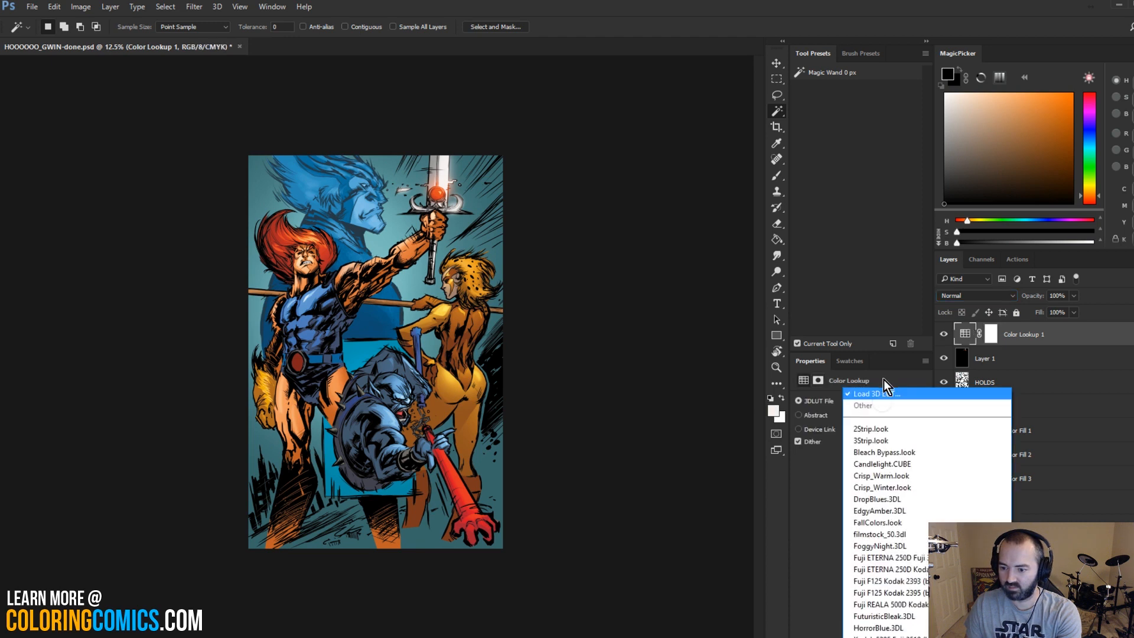
{"action": "left_click", "coordinate": [883, 428]}
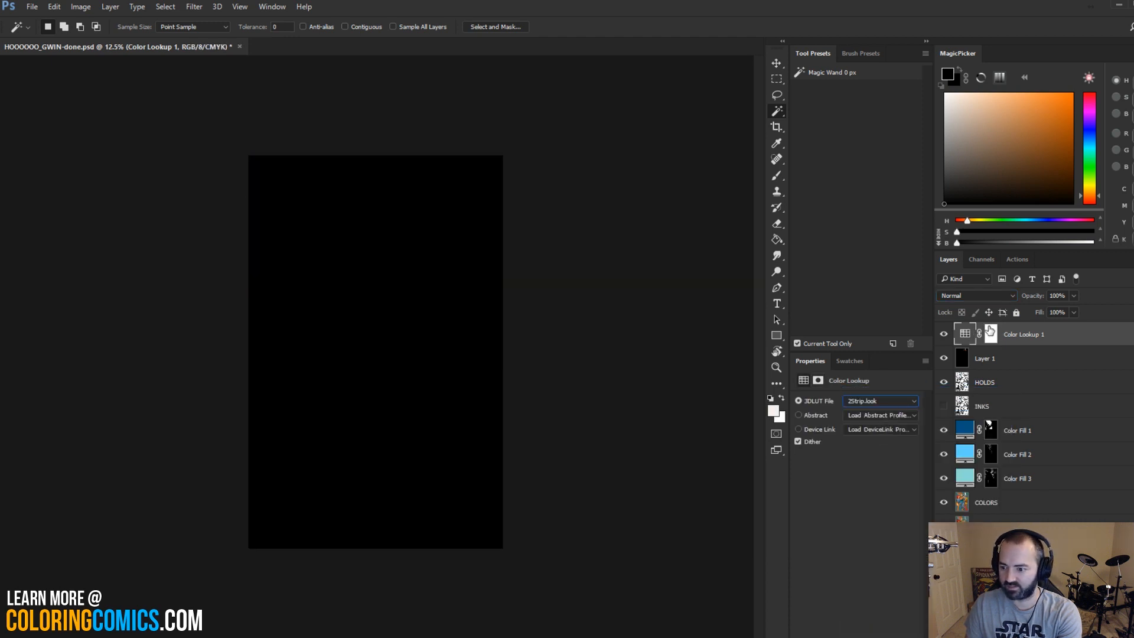
{"action": "left_click", "coordinate": [992, 335]}
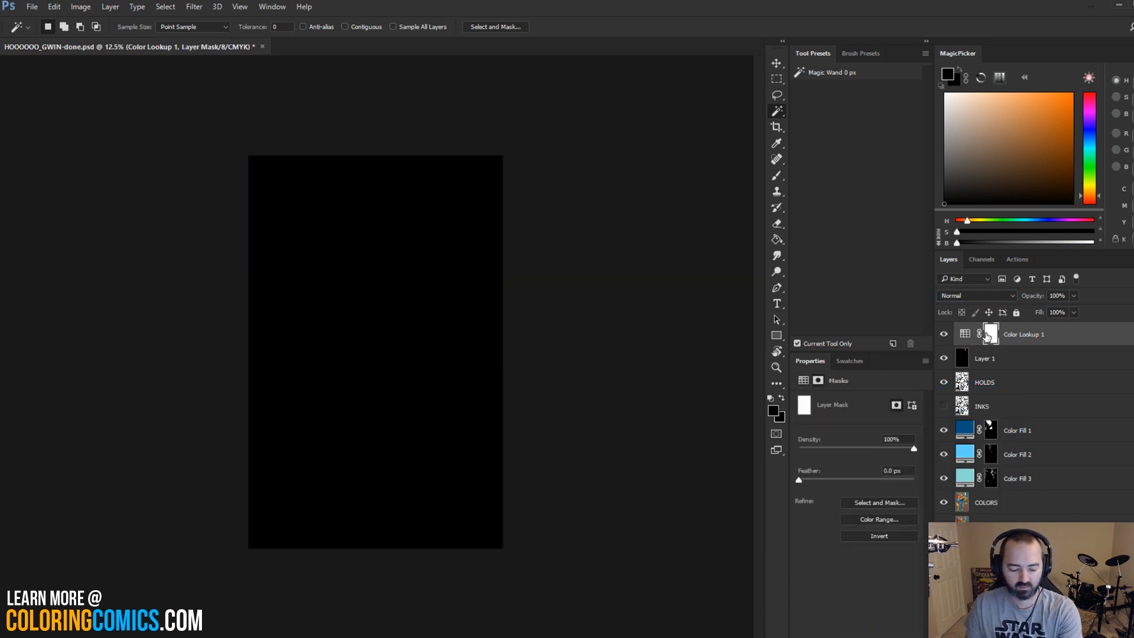
Step: Delete the Color Lookup 1 layer that uses the 2Strip.look LUT and save the document
{"action": "key", "text": "ctrl+y"}
{"action": "key", "text": "ctrl+y"}
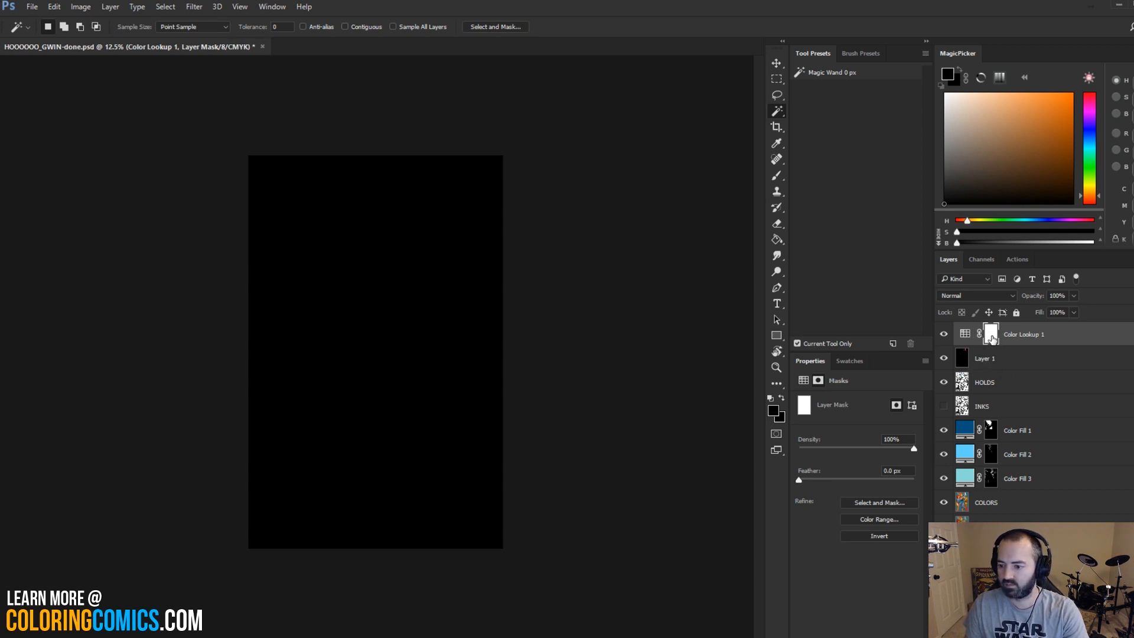
{"action": "left_click", "coordinate": [965, 335]}
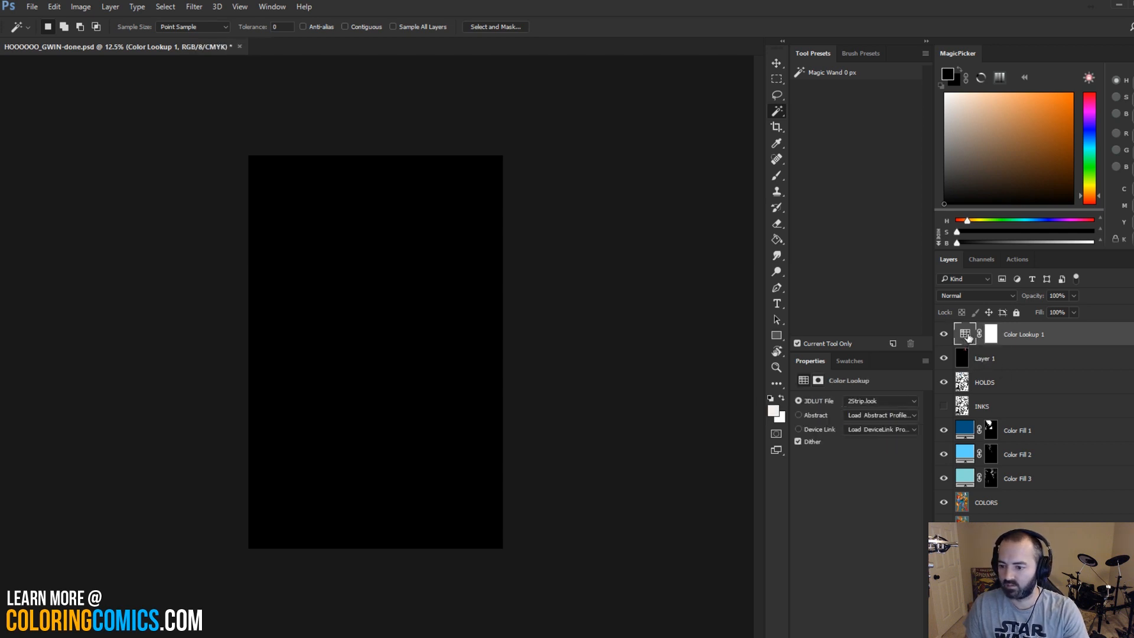
{"action": "right_click", "coordinate": [1017, 336]}
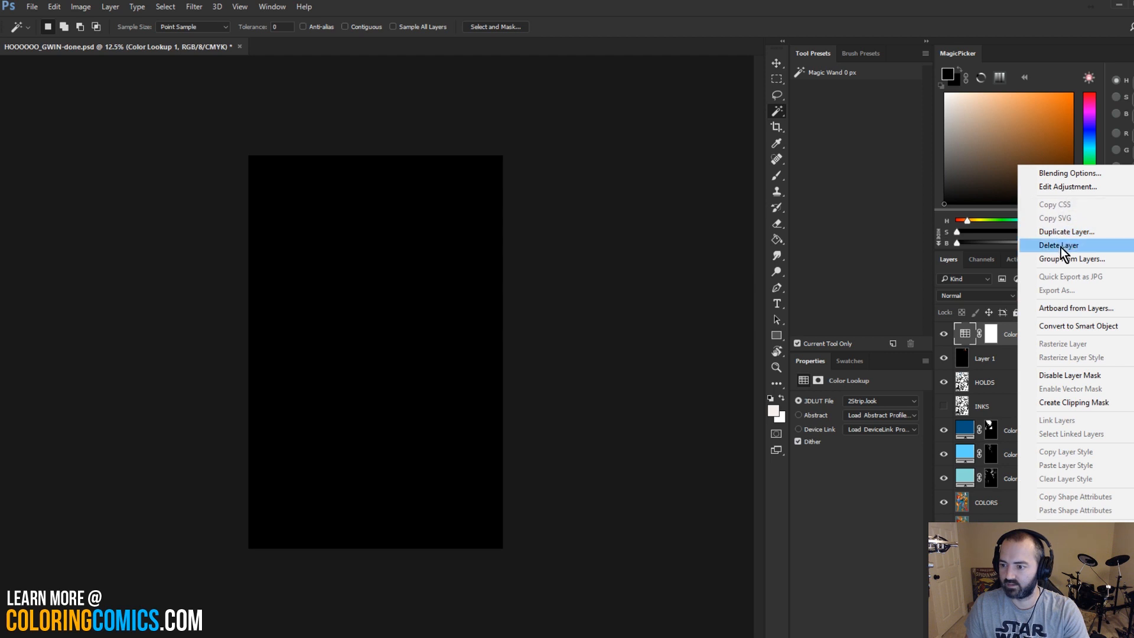
{"action": "left_click", "coordinate": [1060, 245]}
{"action": "key", "text": "ctrl+s"}
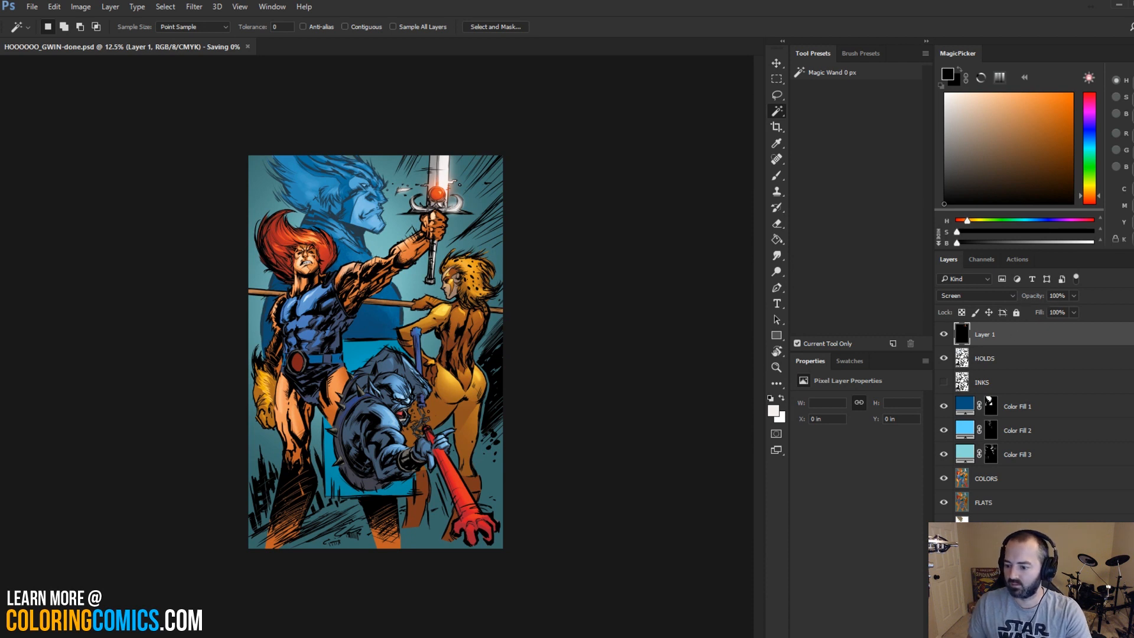
Step: Add a fresh Color Lookup adjustment layer above Layer 1, leaving its blend mode at Normal
{"action": "left_click", "coordinate": [1095, 631]}
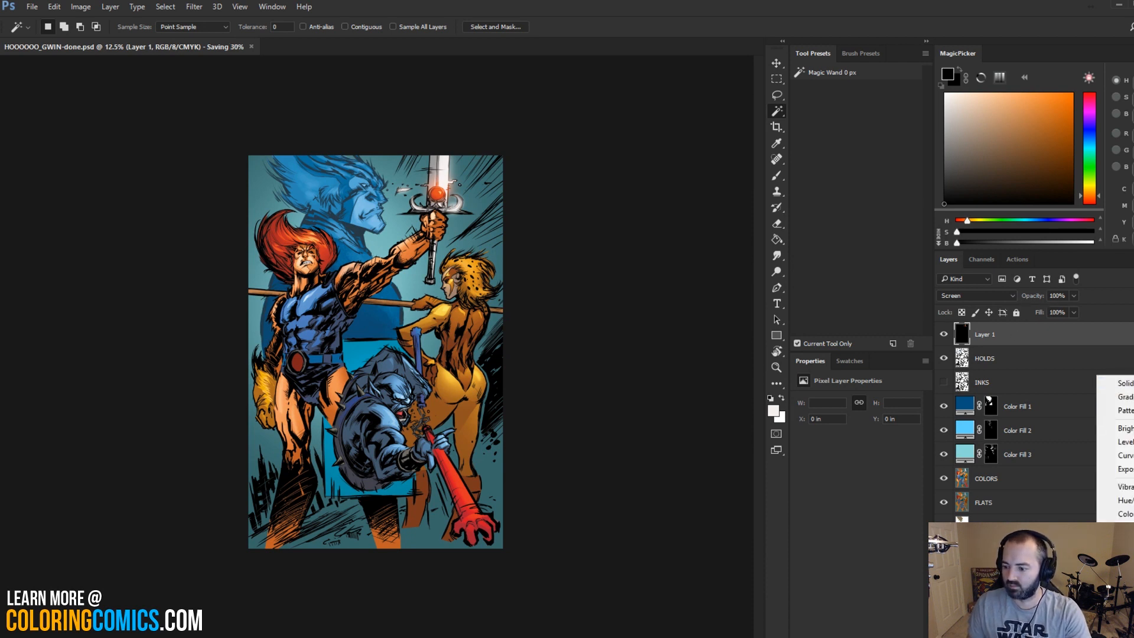
{"action": "left_click", "coordinate": [1115, 574]}
{"action": "left_click", "coordinate": [982, 296]}
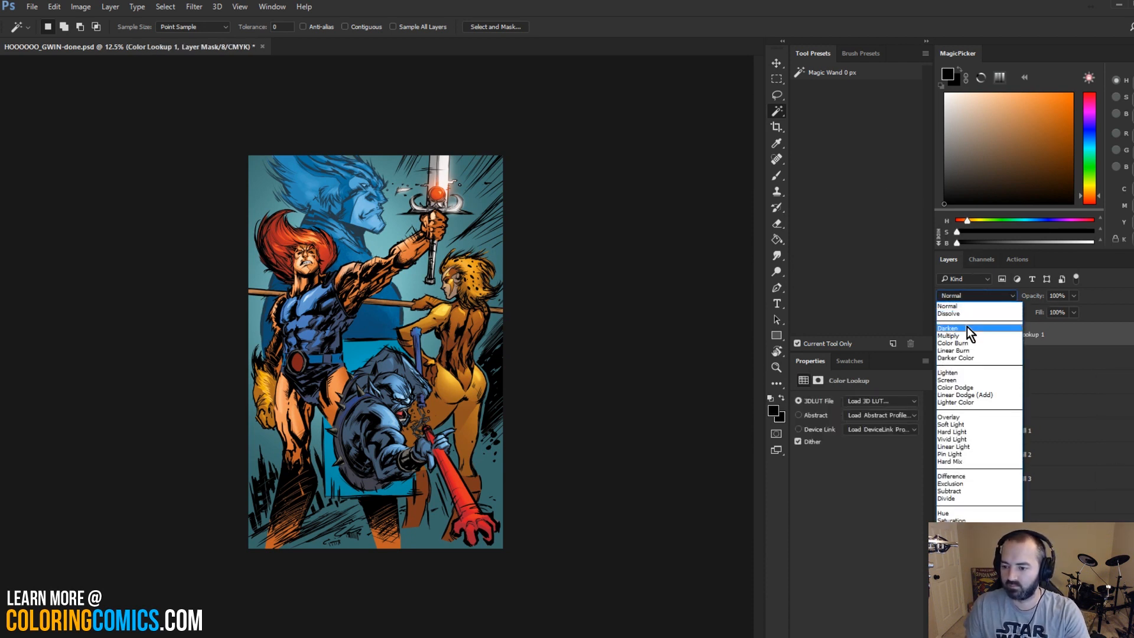
{"action": "left_click", "coordinate": [972, 299]}
Step: Try several 3D LUTs on the Color Lookup layer and load Candlelight.CUBE
{"action": "left_click", "coordinate": [891, 399]}
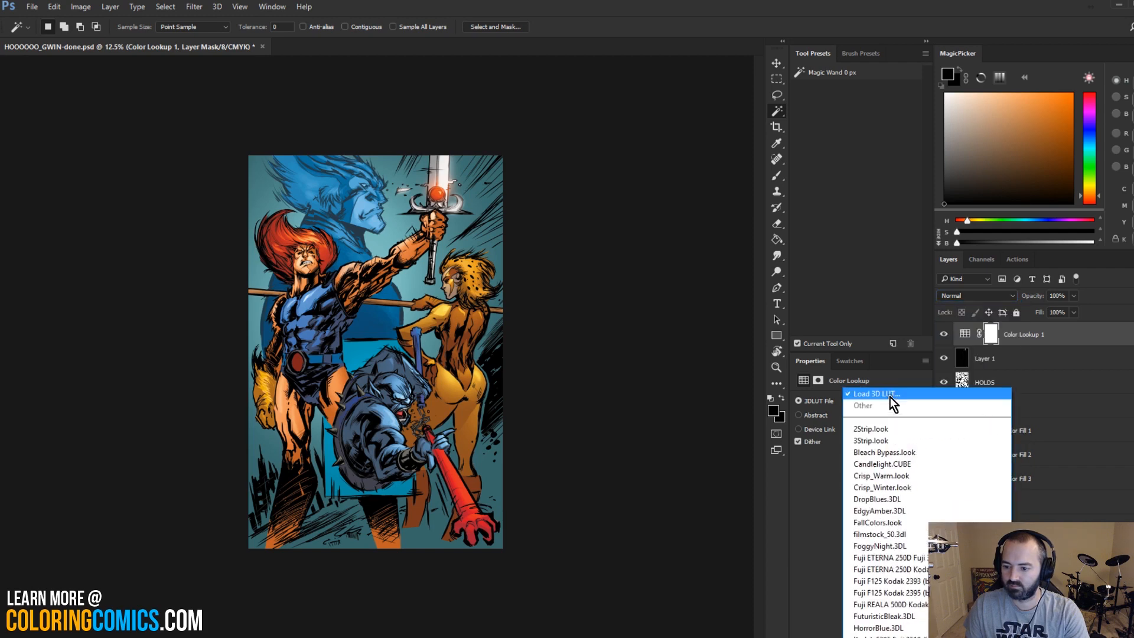
{"action": "left_click", "coordinate": [884, 432]}
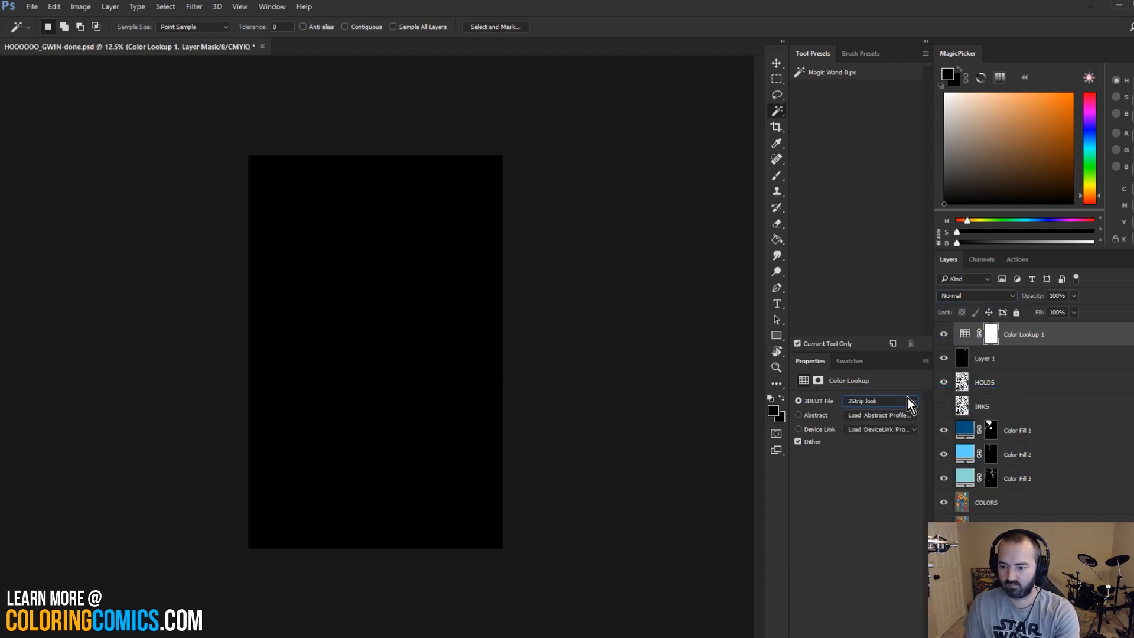
{"action": "key", "text": "Down"}
{"action": "key", "text": "Down"}
{"action": "key", "text": "Down"}
{"action": "key", "text": "Down"}
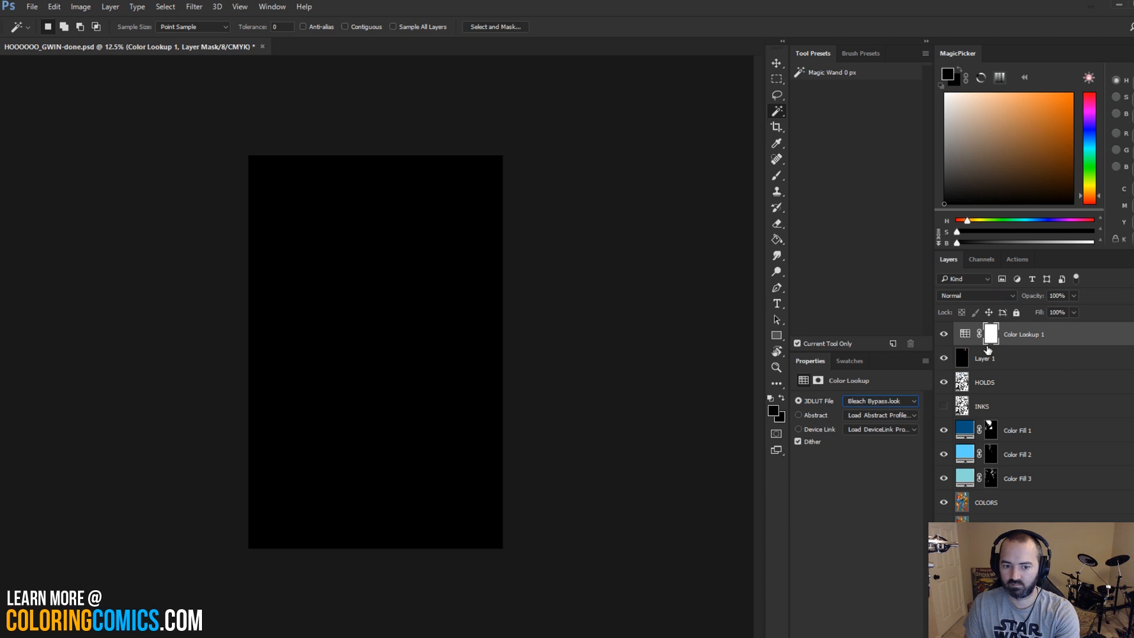
{"action": "key", "text": "Up"}
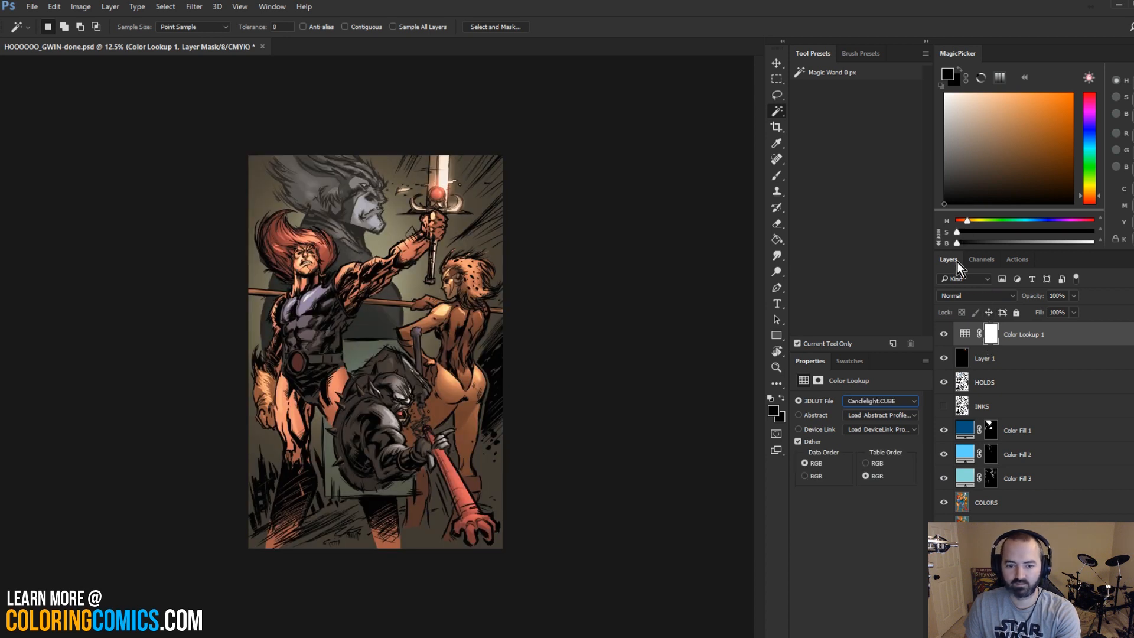
Step: Set the Color Lookup layer's blend mode to Color and its opacity to 40%
{"action": "left_click", "coordinate": [1002, 294]}
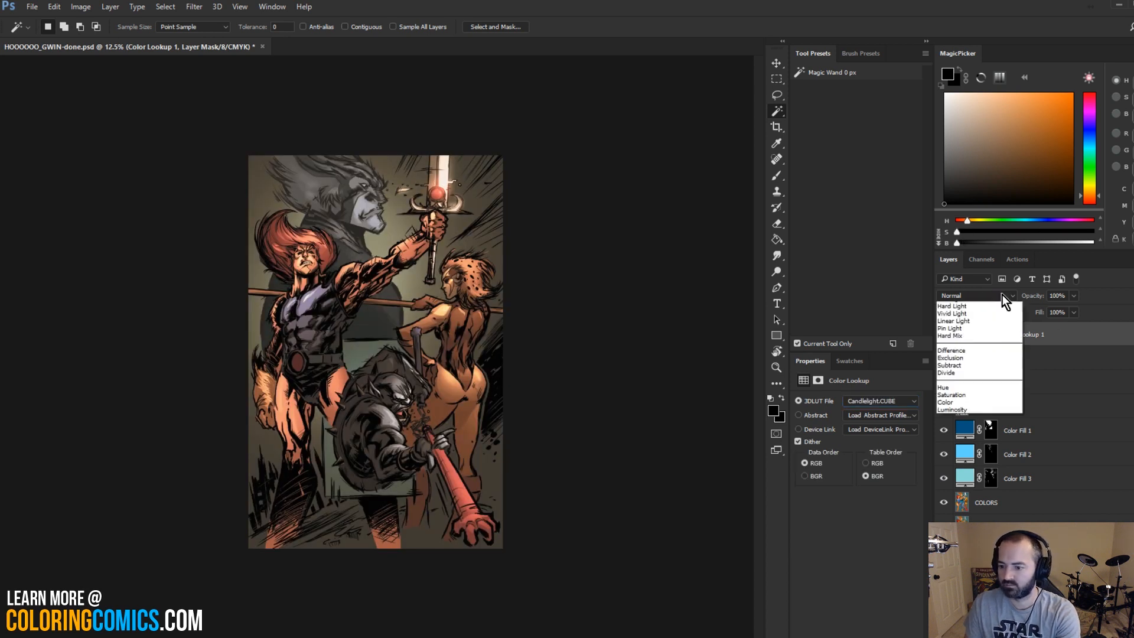
{"action": "left_click", "coordinate": [951, 528]}
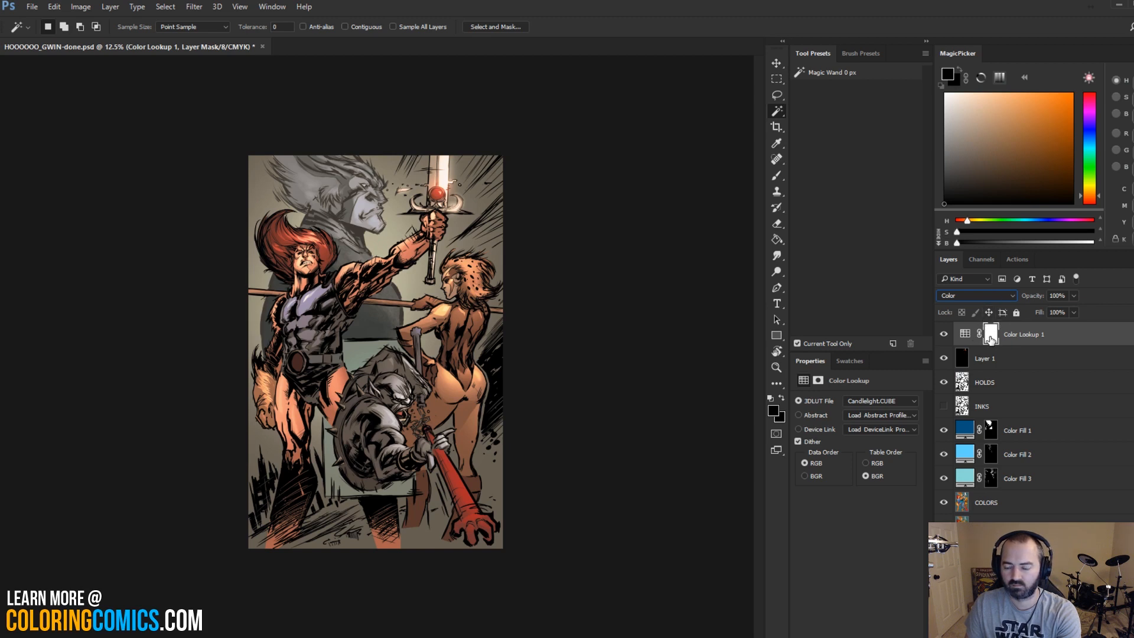
{"action": "left_click_drag", "start_coordinate": [1066, 313], "coordinate": [1040, 311]}
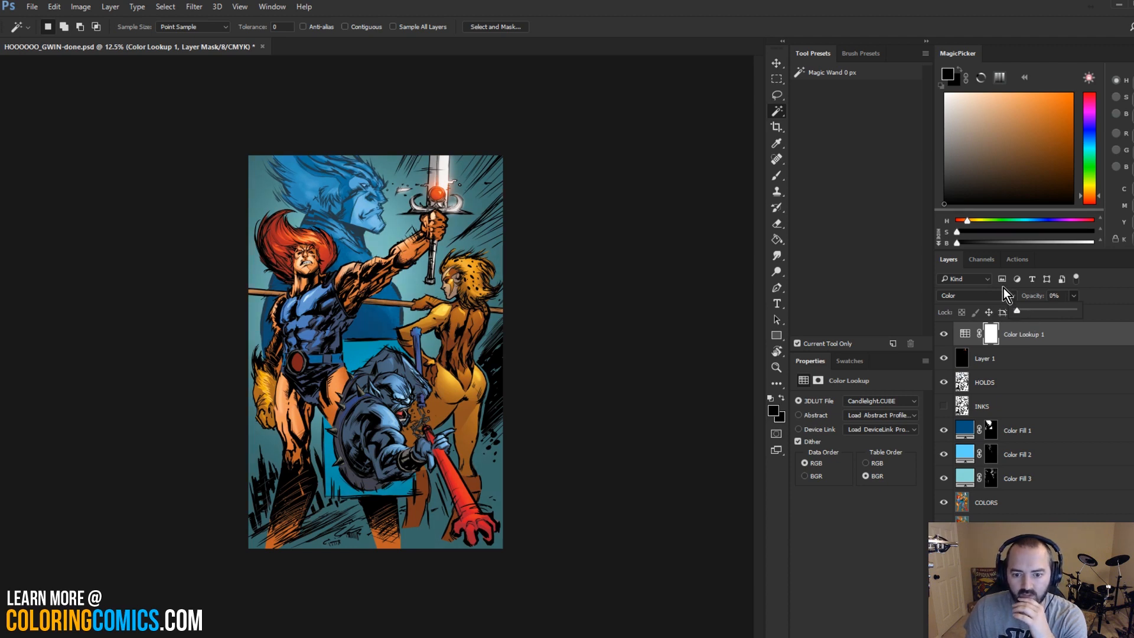
{"action": "key", "text": "ctrl+plus"}
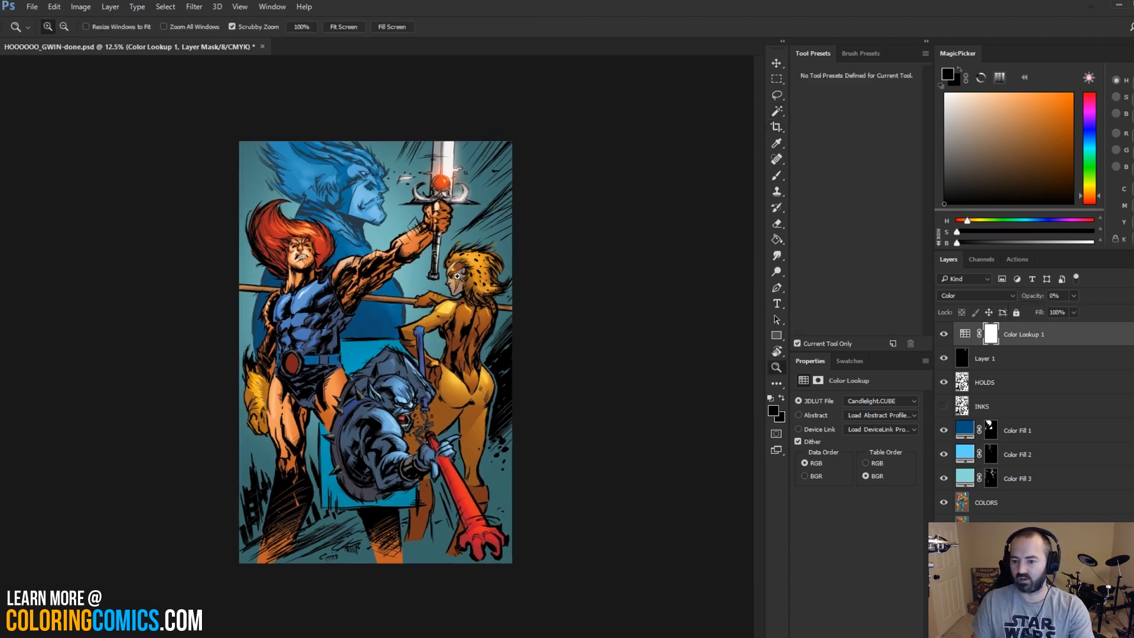
{"action": "key", "text": "l"}
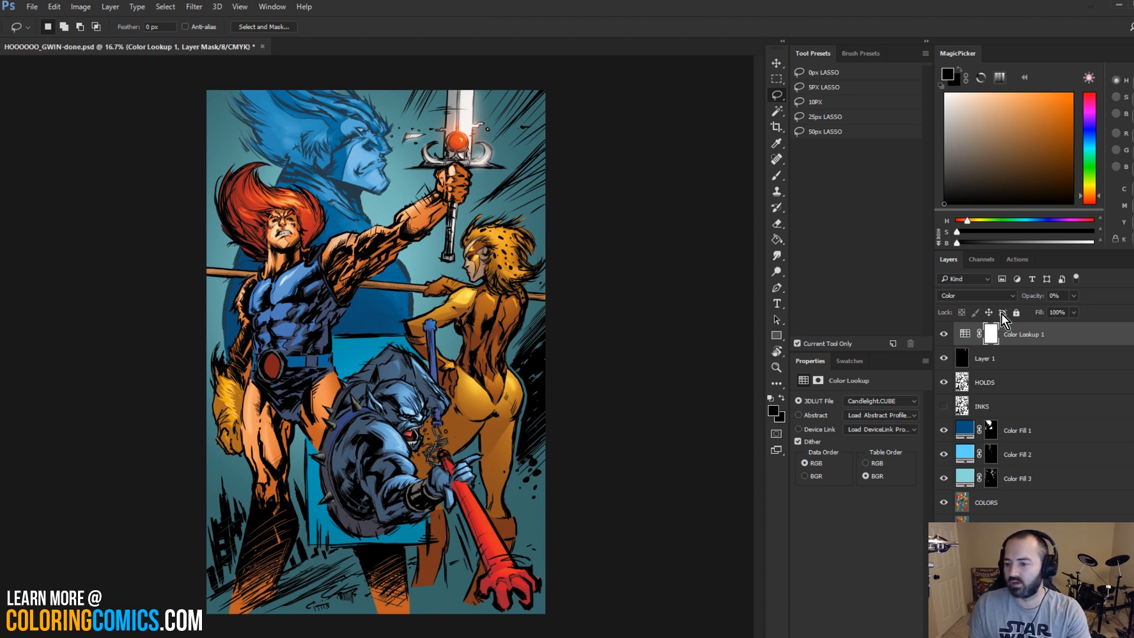
{"action": "left_click", "coordinate": [1073, 295]}
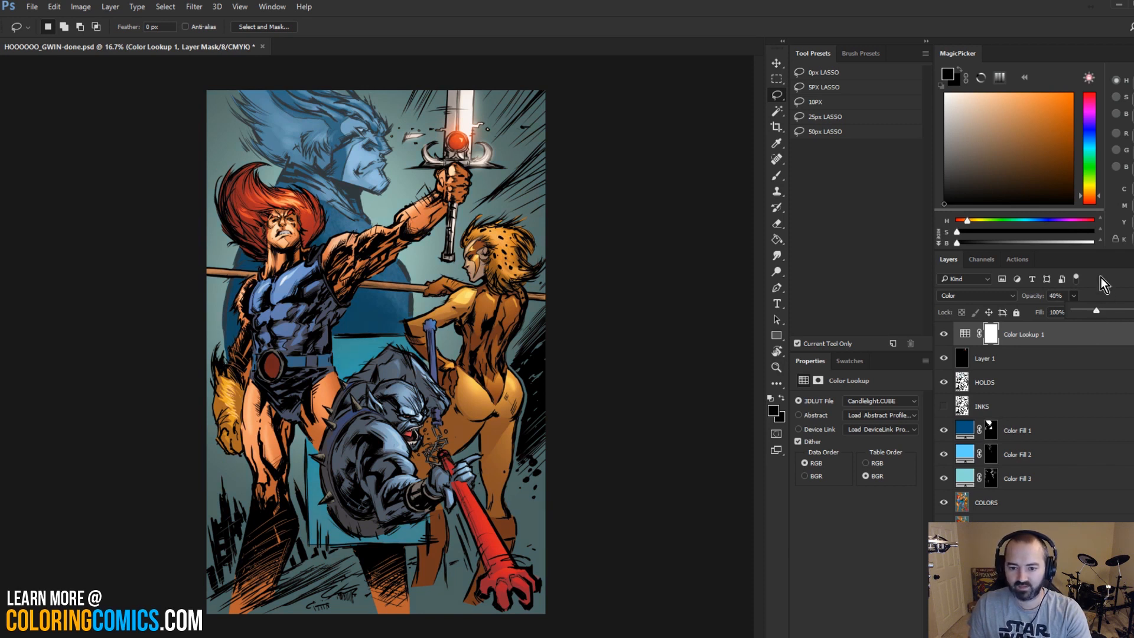
Step: Compare the page with and without the Color Lookup layer and set the layer's opacity to 50%
{"action": "left_click", "coordinate": [949, 335]}
{"action": "left_click", "coordinate": [948, 334]}
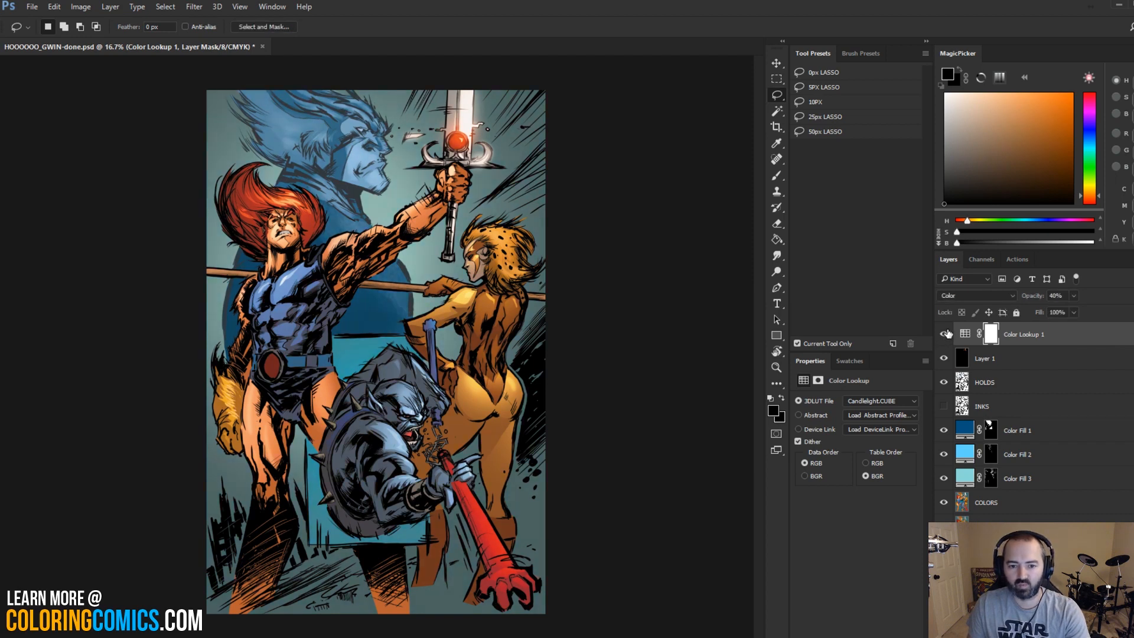
{"action": "left_click", "coordinate": [948, 335]}
{"action": "left_click", "coordinate": [949, 334]}
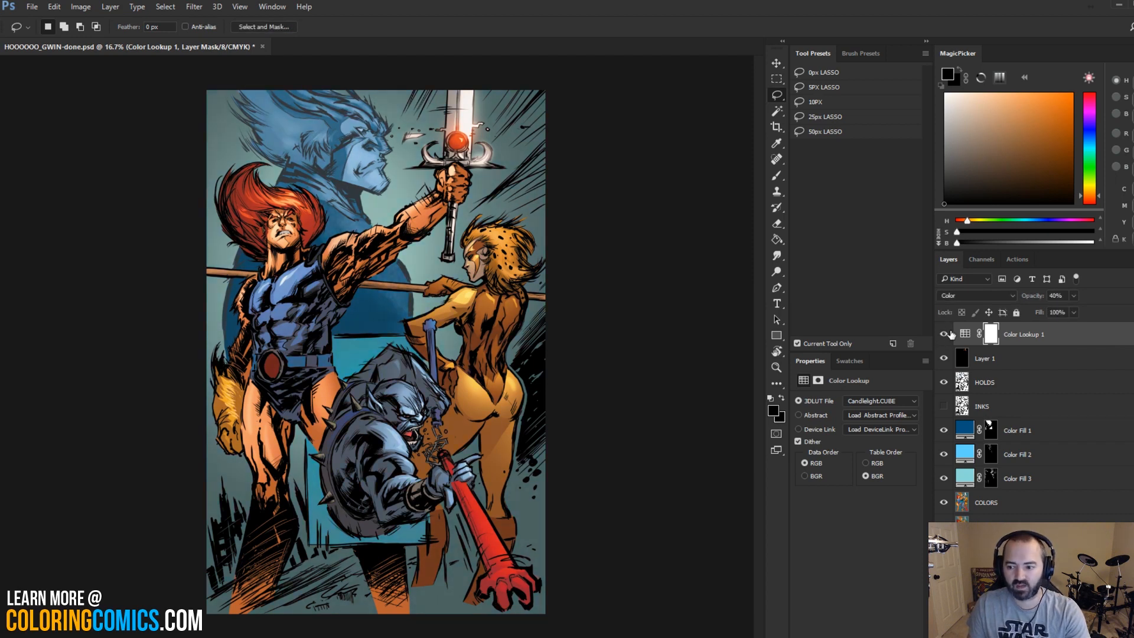
{"action": "left_click", "coordinate": [948, 335]}
{"action": "left_click", "coordinate": [947, 335]}
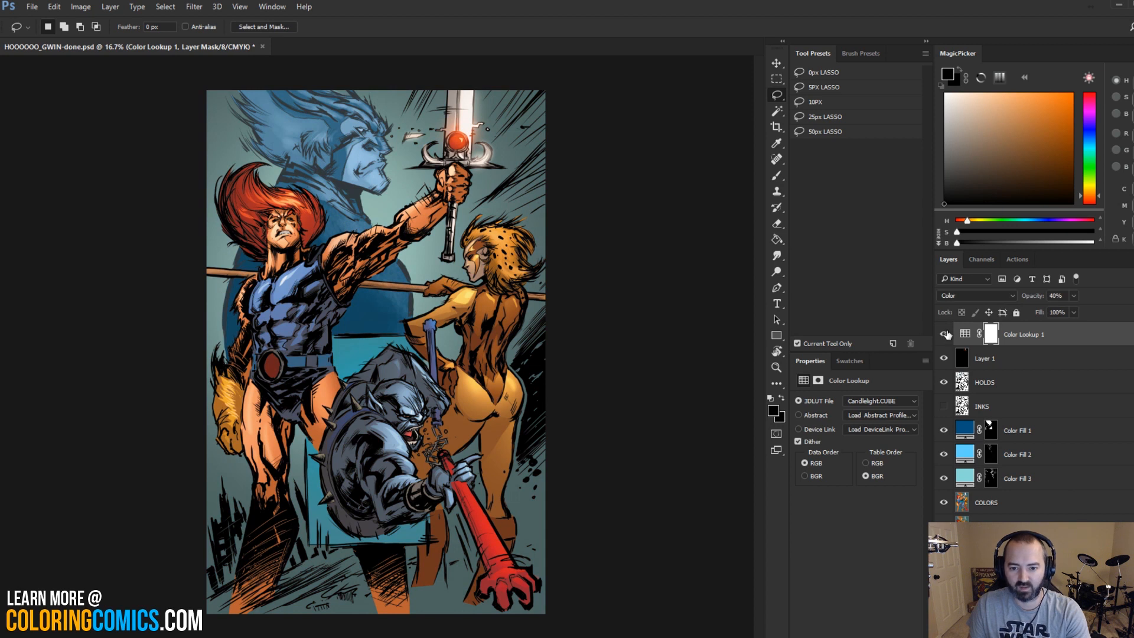
{"action": "left_click", "coordinate": [948, 334]}
{"action": "left_click", "coordinate": [948, 334]}
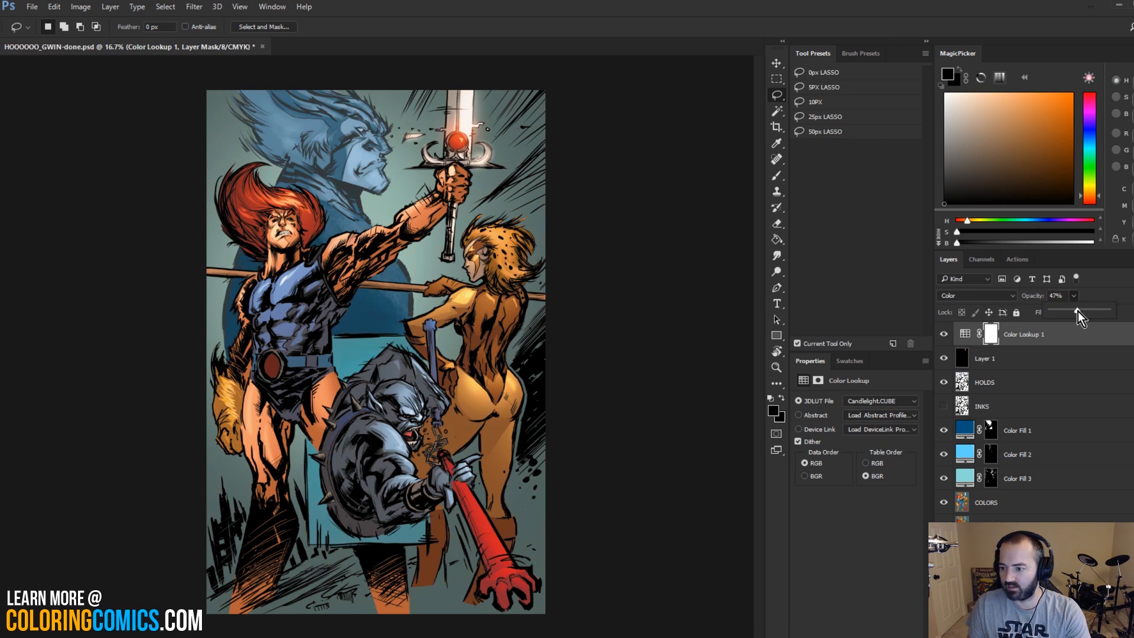
{"action": "left_click", "coordinate": [947, 335]}
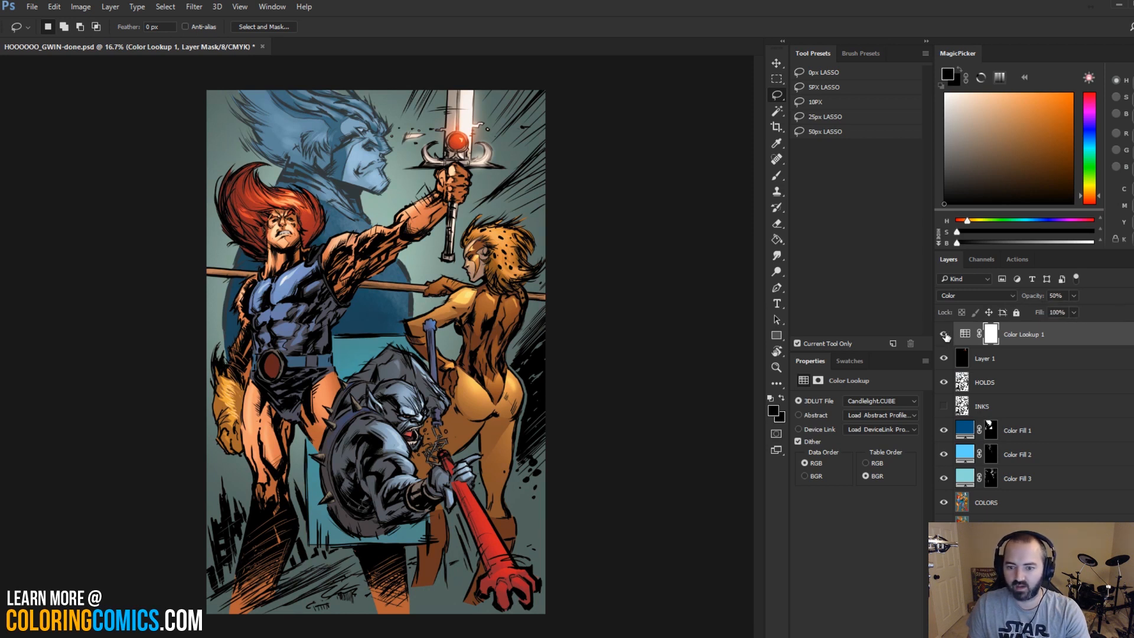
{"action": "left_click", "coordinate": [948, 335]}
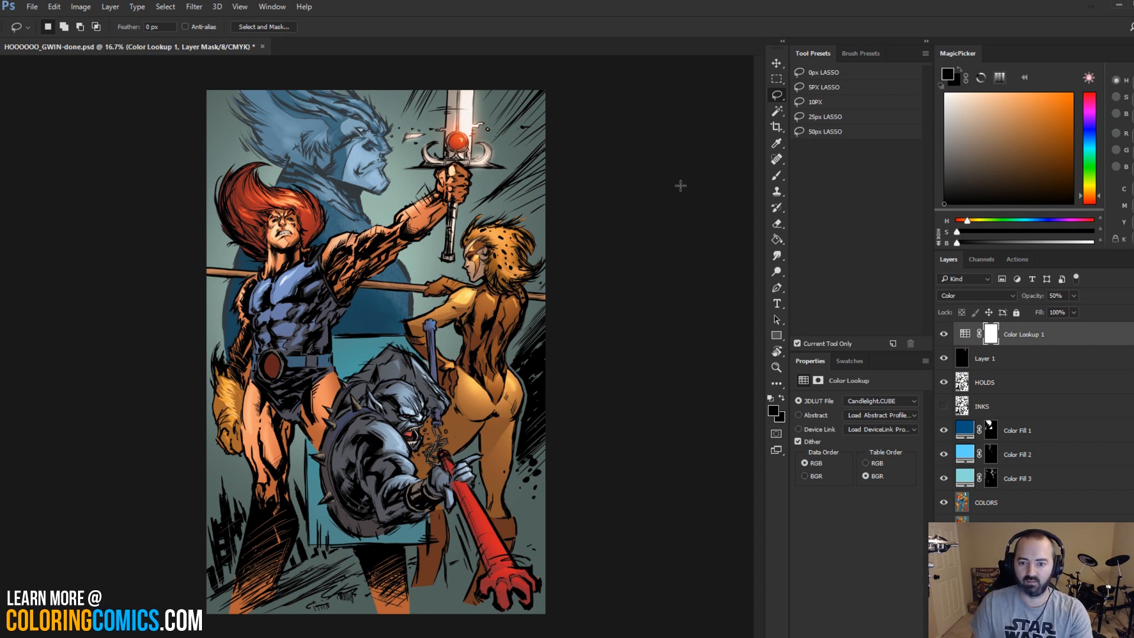
{"action": "left_click", "coordinate": [777, 367]}
{"action": "left_click", "coordinate": [397, 206], "text": "alt"}
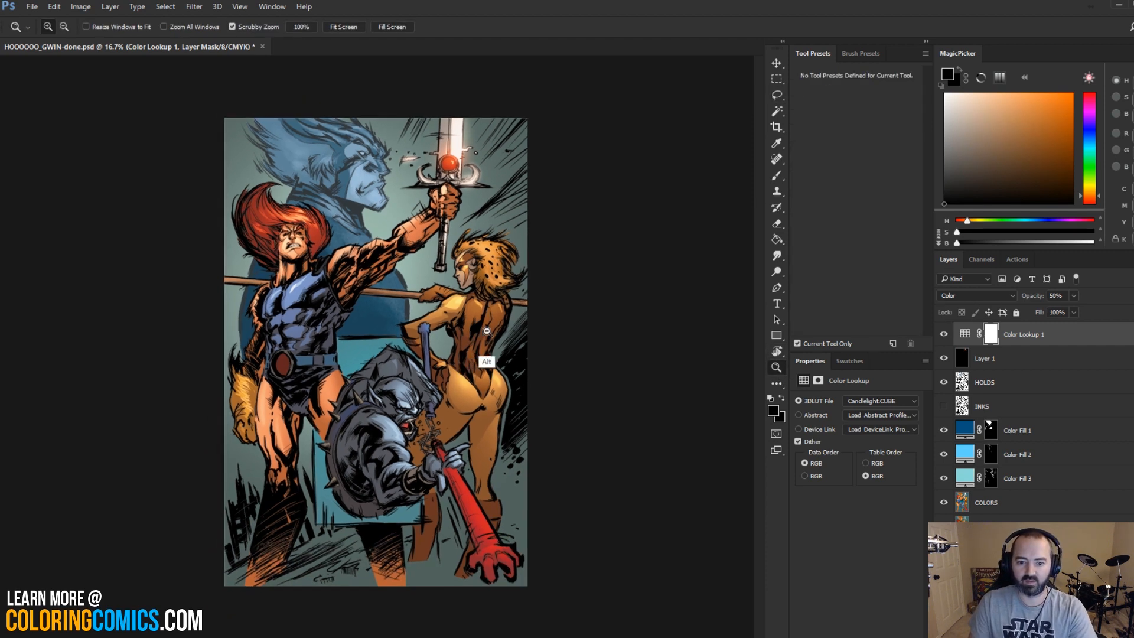
{"action": "left_click", "coordinate": [397, 302]}
{"action": "key", "text": "l"}
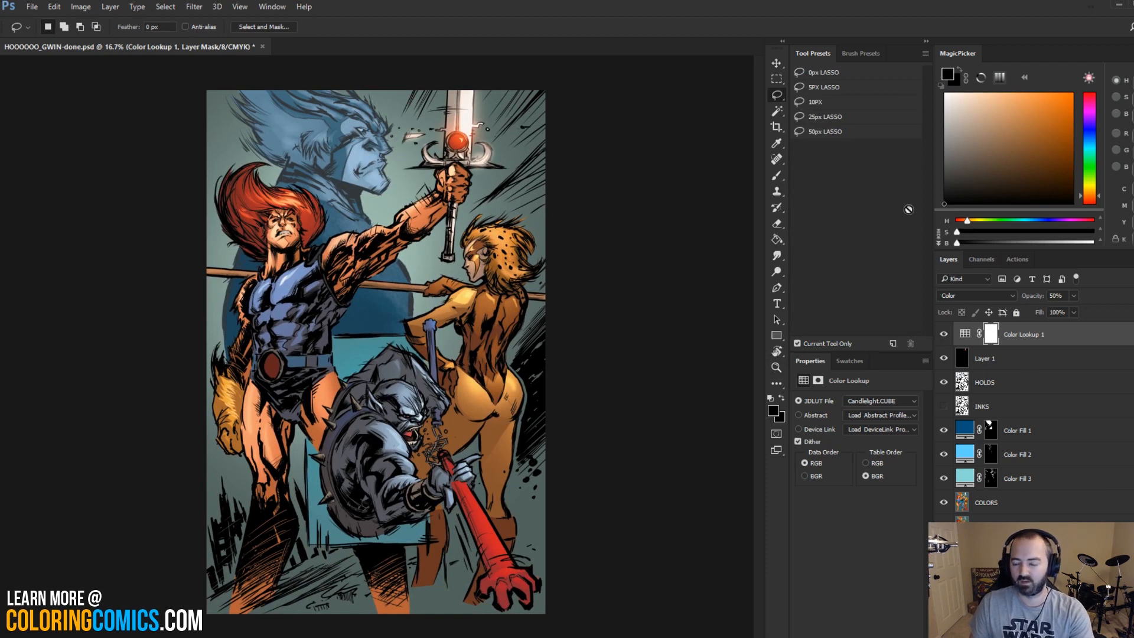
Step: Select the red-haired hero's figure from the FLATS layer with the Magic Wand, undoing the accidental addition of the sword
{"action": "left_click", "coordinate": [986, 526]}
{"action": "key", "text": "w"}
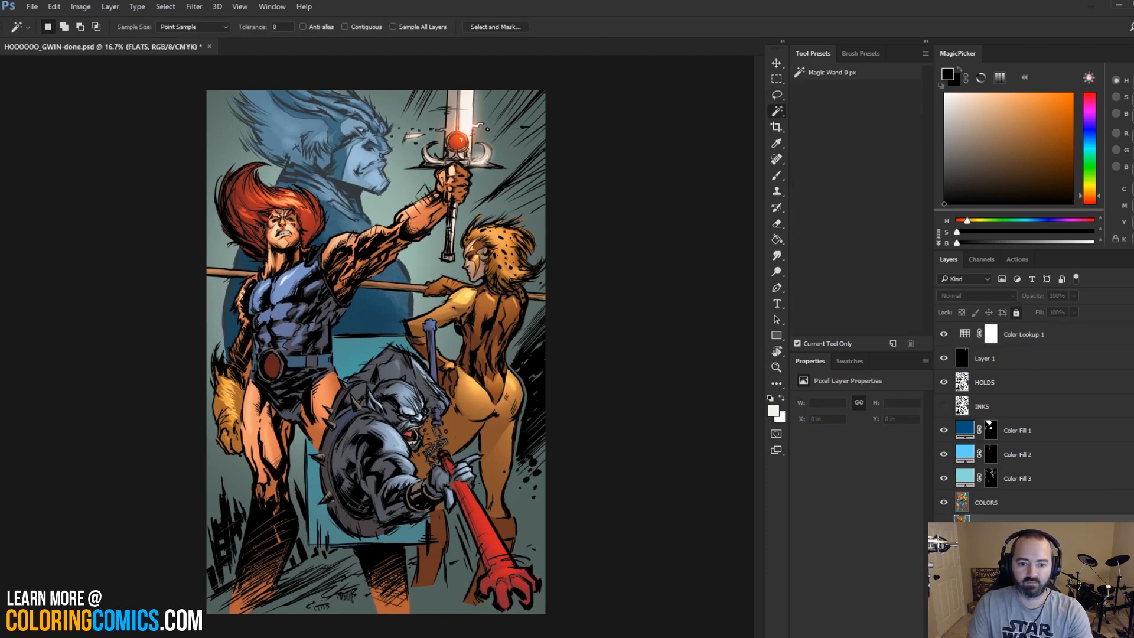
{"action": "left_click", "coordinate": [287, 222], "text": "shift"}
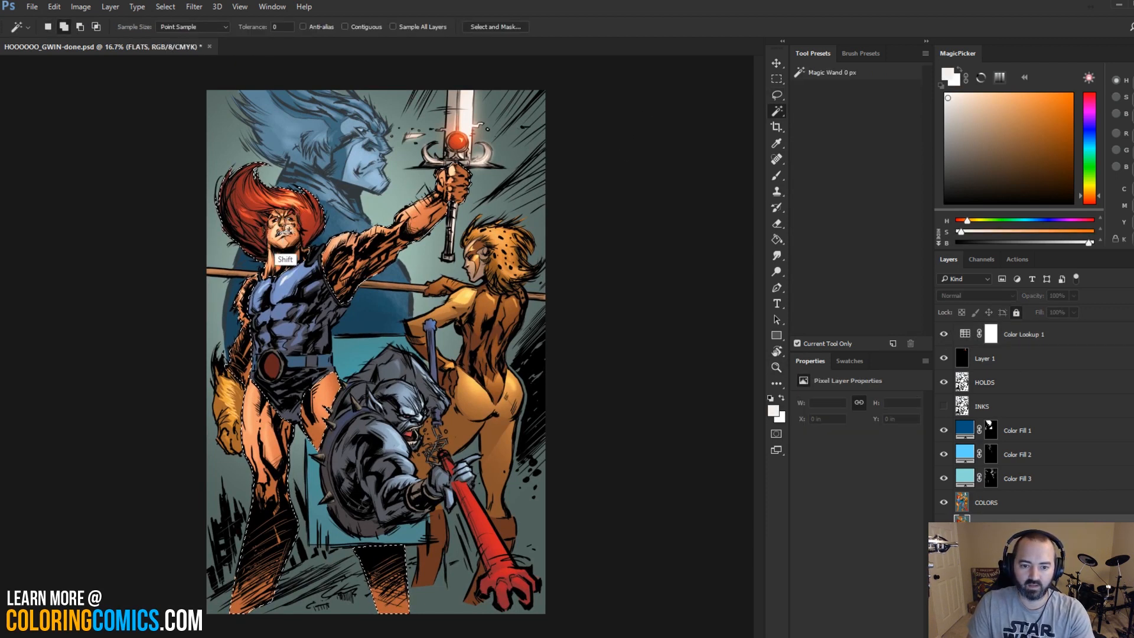
{"action": "key", "text": "l"}
{"action": "key", "text": "w"}
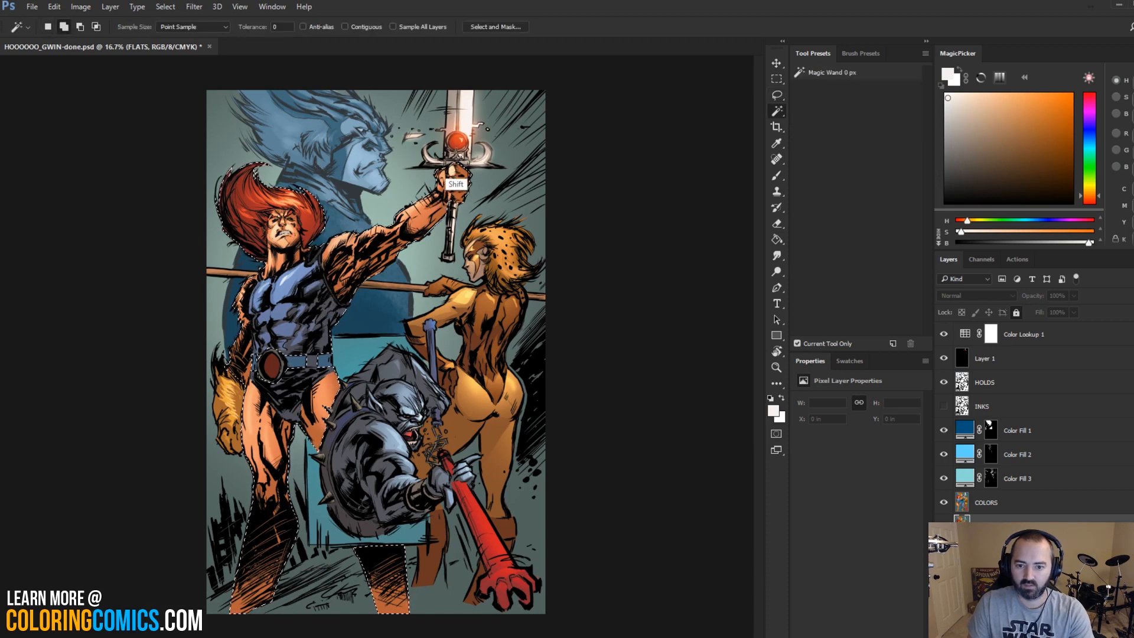
{"action": "left_click", "coordinate": [454, 161], "text": "shift"}
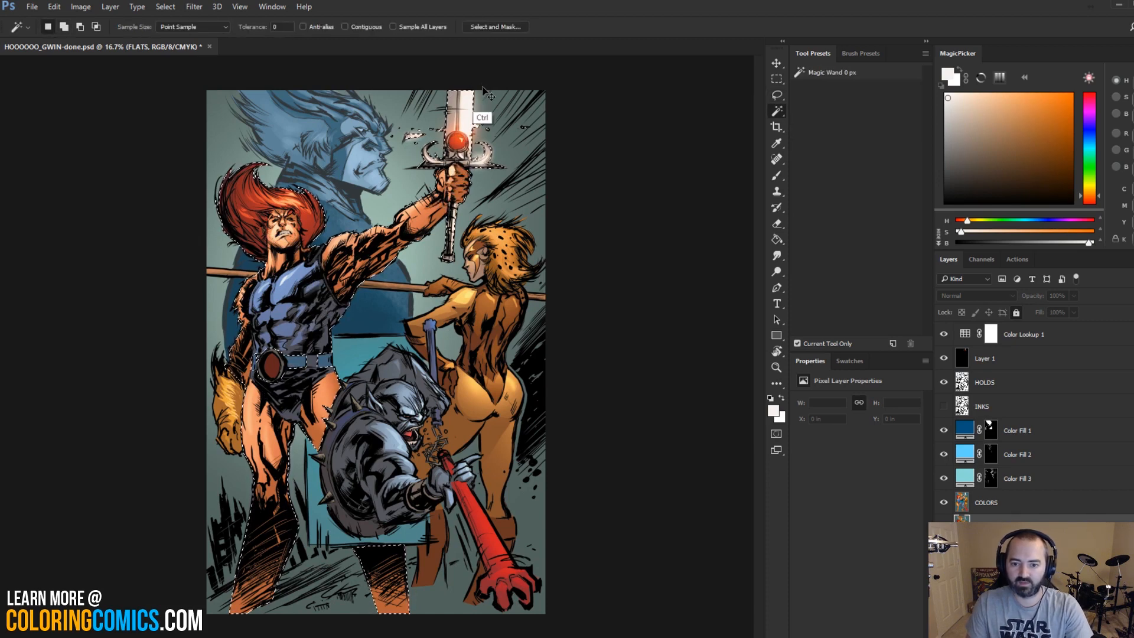
{"action": "key", "text": "ctrl+z"}
{"action": "key", "text": "l"}
{"action": "key", "text": "w"}
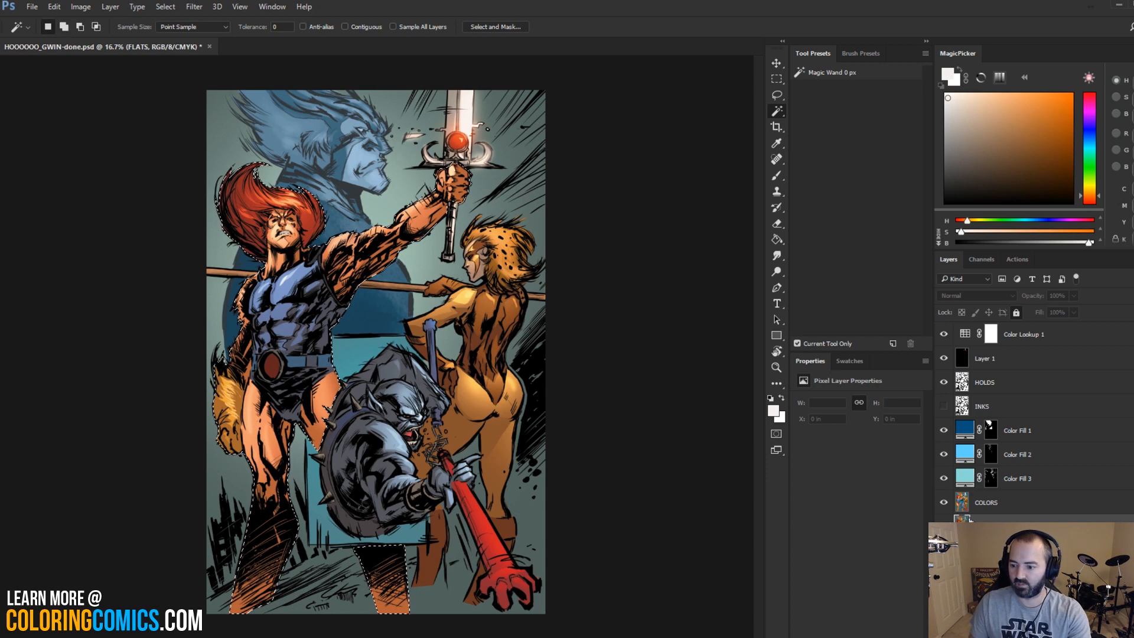
Step: Try to fill the selected hero with light orange on the BIG FLATS layer, unlock that layer and clear the selection
{"action": "left_click", "coordinate": [998, 551]}
{"action": "left_click", "coordinate": [1026, 109]}
{"action": "key", "text": "g"}
{"action": "left_click", "coordinate": [308, 414]}
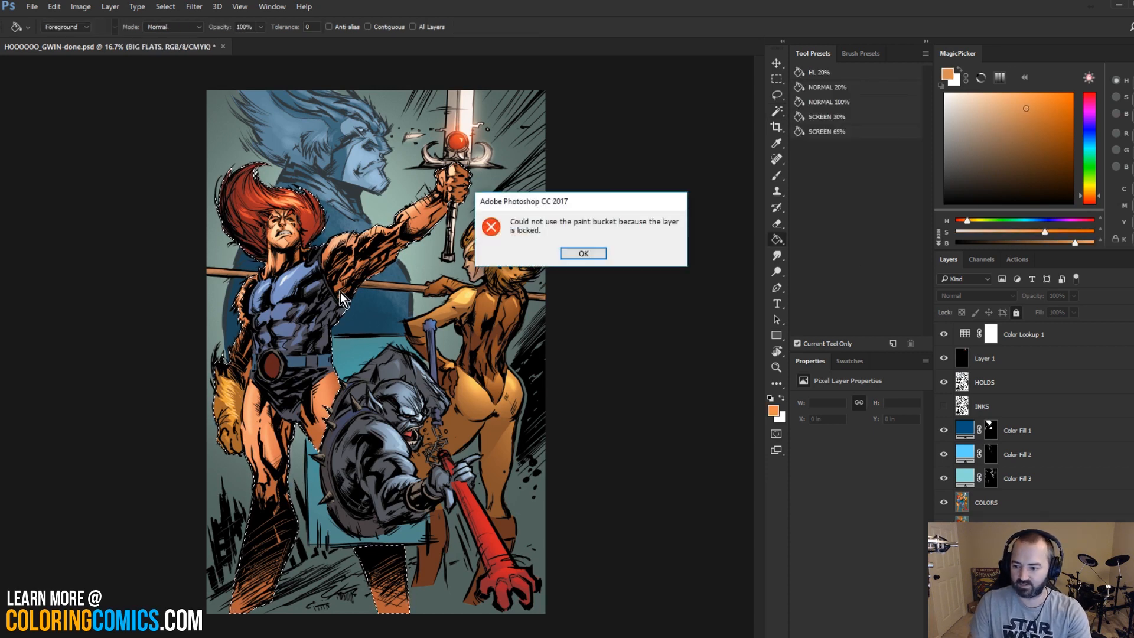
{"action": "left_click", "coordinate": [581, 261]}
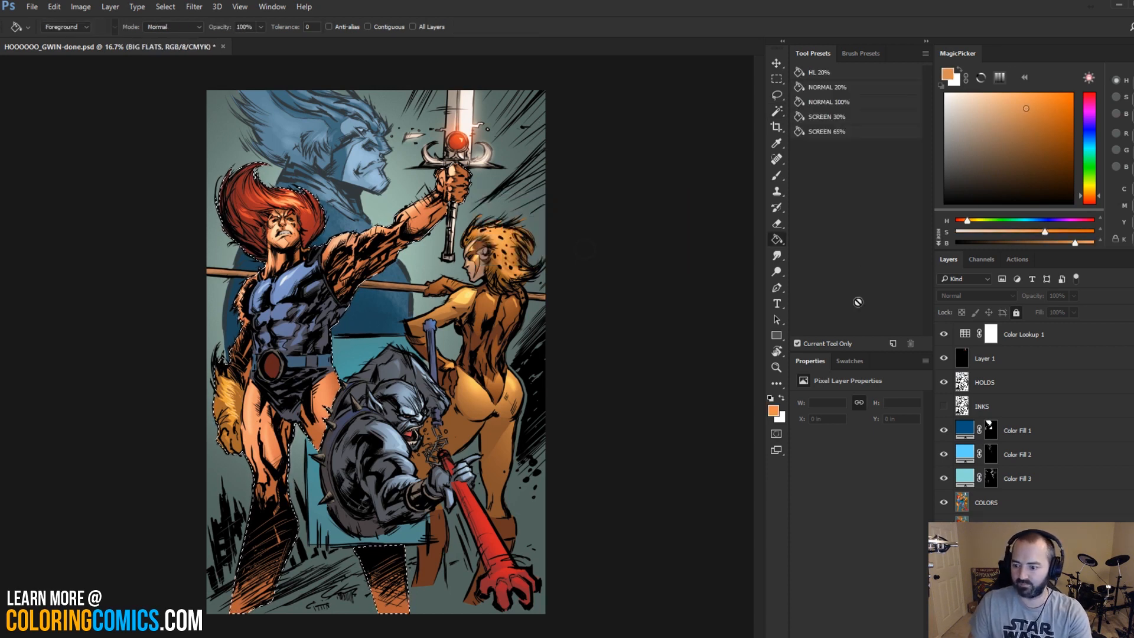
{"action": "left_click", "coordinate": [1016, 313]}
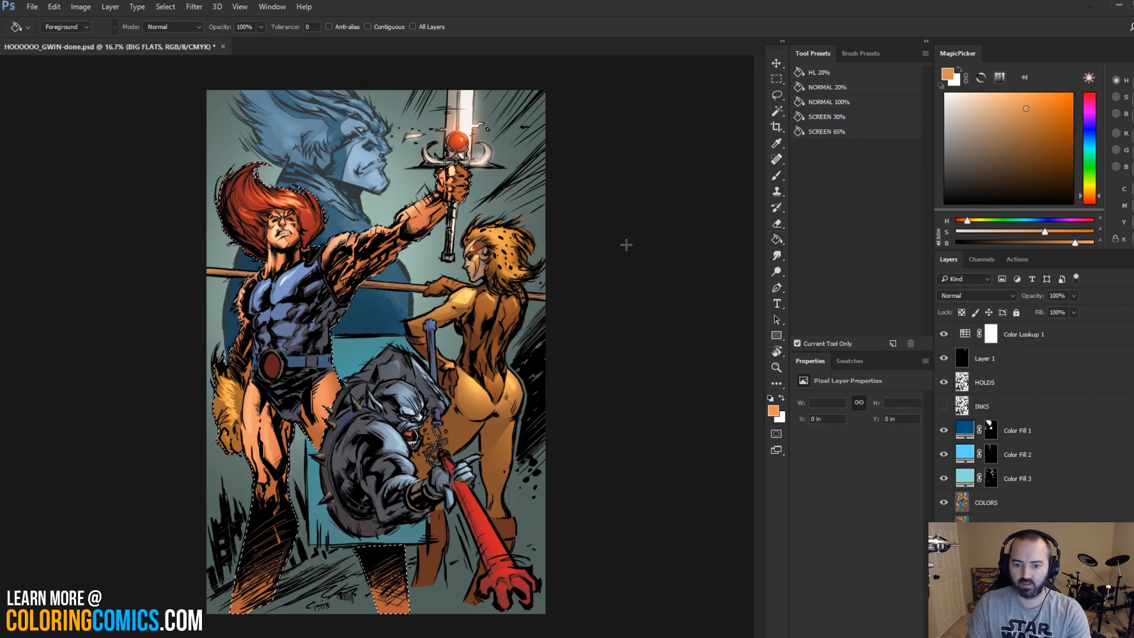
{"action": "key", "text": "ctrl+d"}
{"action": "key", "text": "l"}
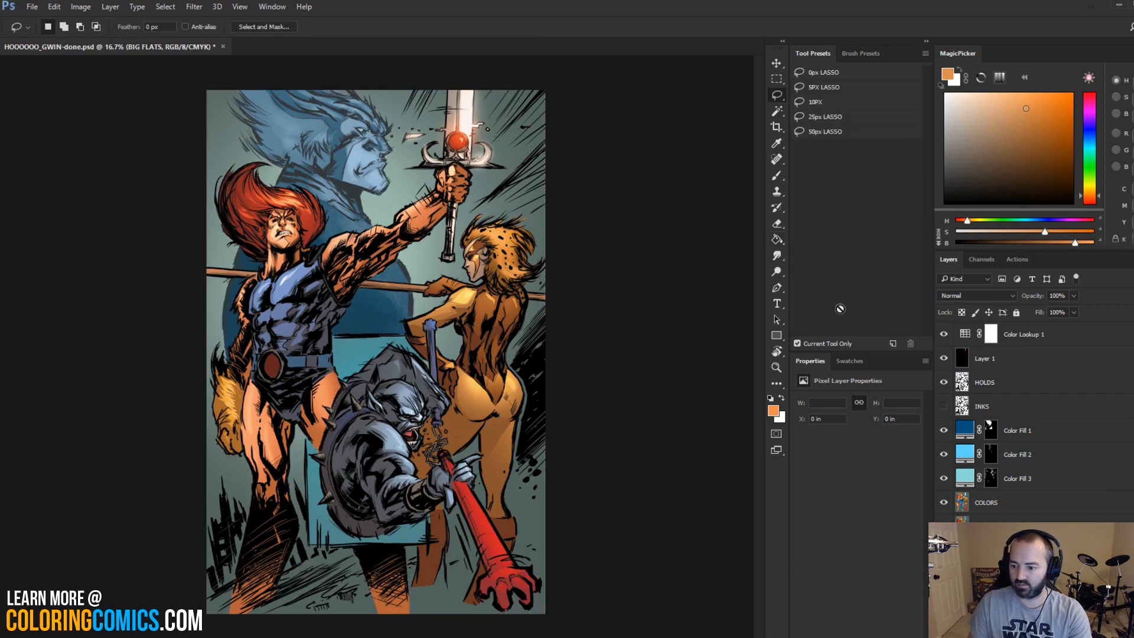
Step: Select the spotted woman's figure and her long staff from the FLATS layer with the Magic Wand
{"action": "left_click", "coordinate": [993, 527]}
{"action": "key", "text": "w"}
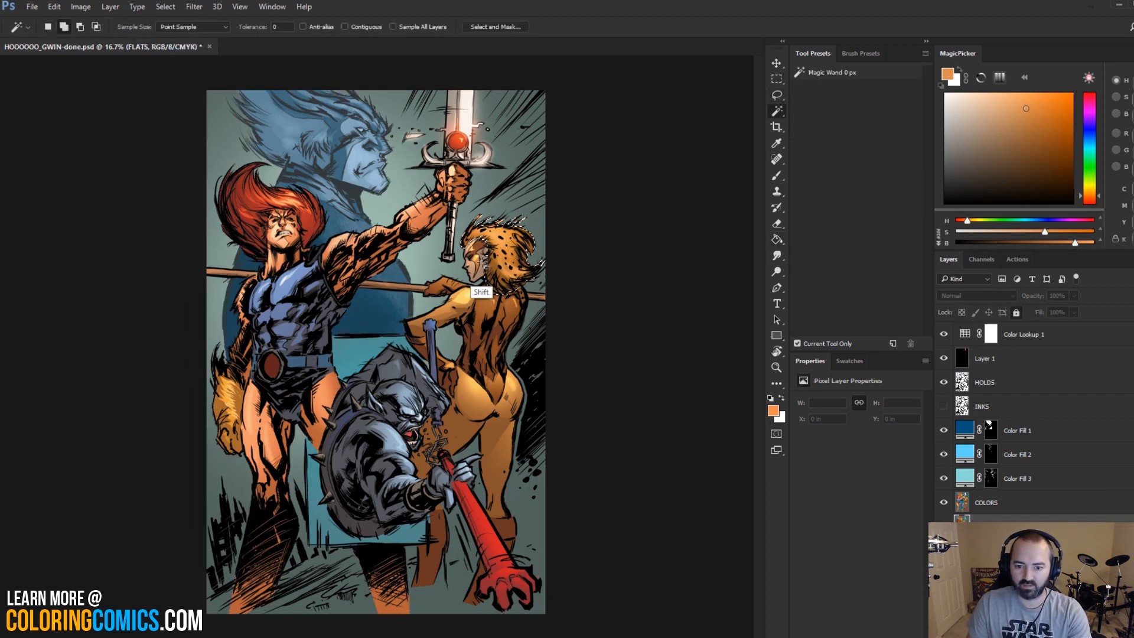
{"action": "left_click", "coordinate": [475, 257], "text": "shift"}
{"action": "key", "text": "l"}
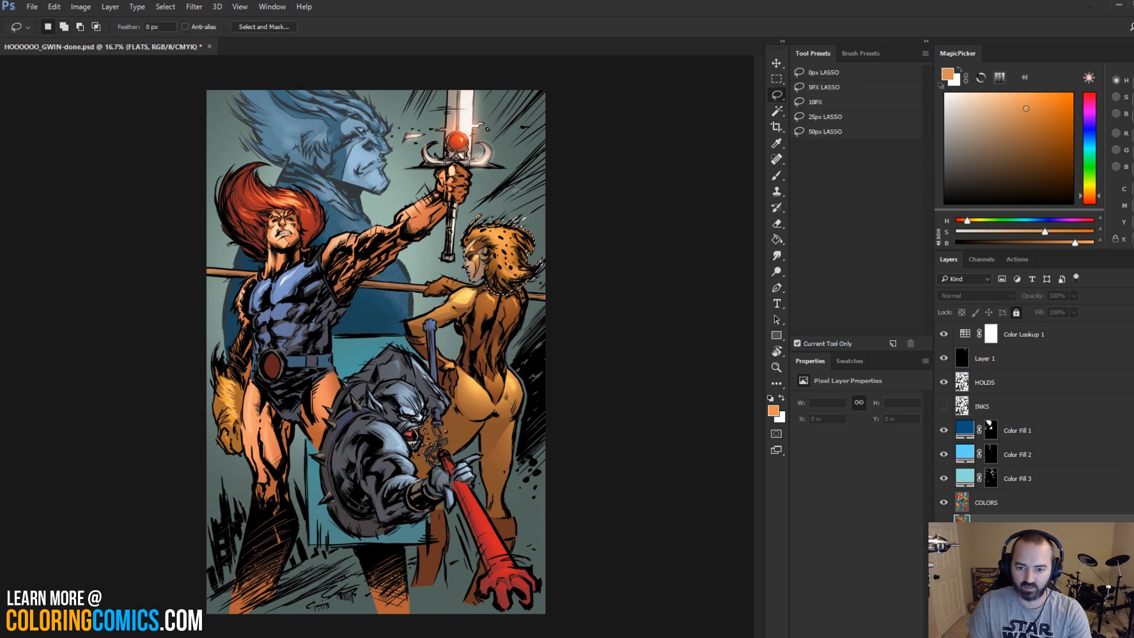
{"action": "key", "text": "alt"}
{"action": "left_click_drag", "start_coordinate": [438, 442], "coordinate": [434, 448]}
{"action": "key", "text": "w"}
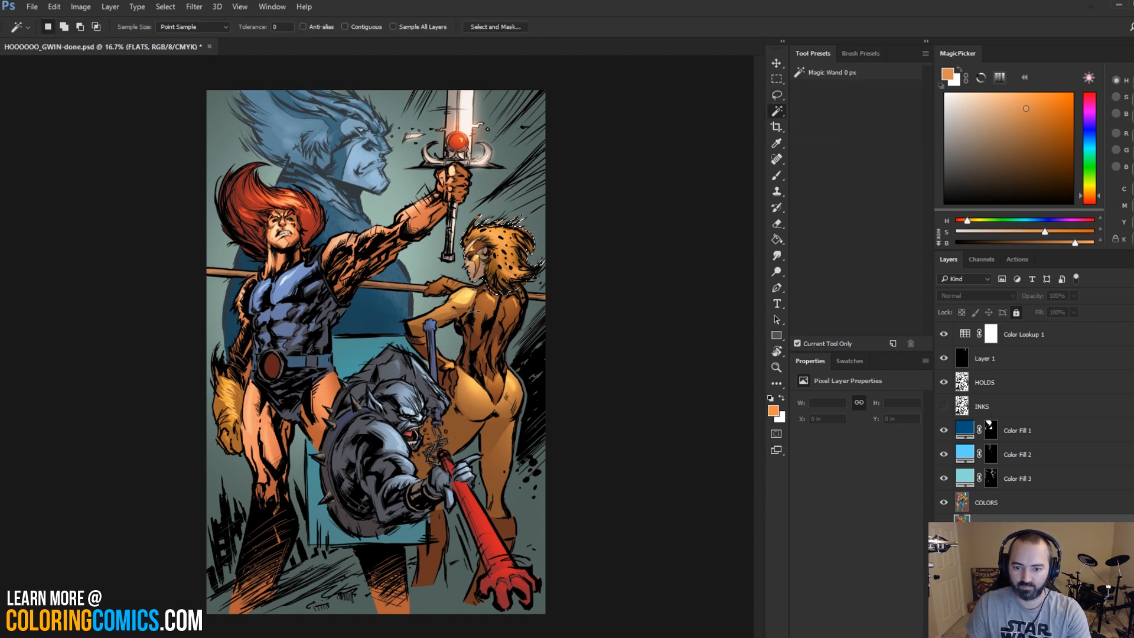
{"action": "left_click", "coordinate": [457, 297], "text": "shift"}
{"action": "left_click", "coordinate": [529, 297], "text": "shift"}
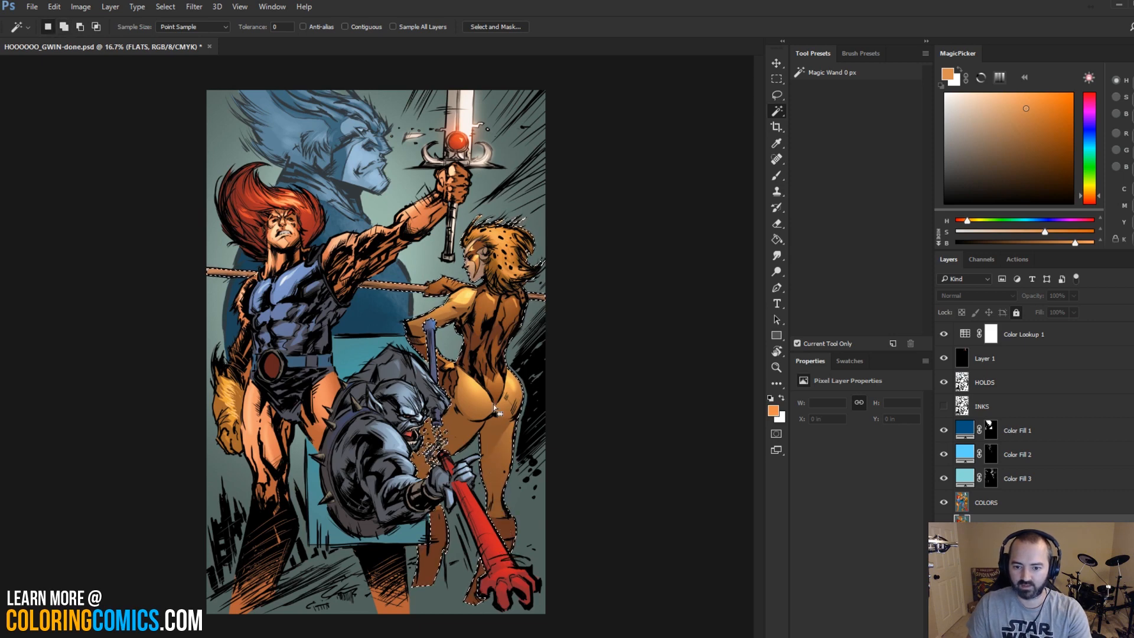
Step: Fill the selected woman and staff with dark orange on the BIG FLATS layer and clear the selection
{"action": "left_click", "coordinate": [993, 550]}
{"action": "left_click", "coordinate": [1038, 136]}
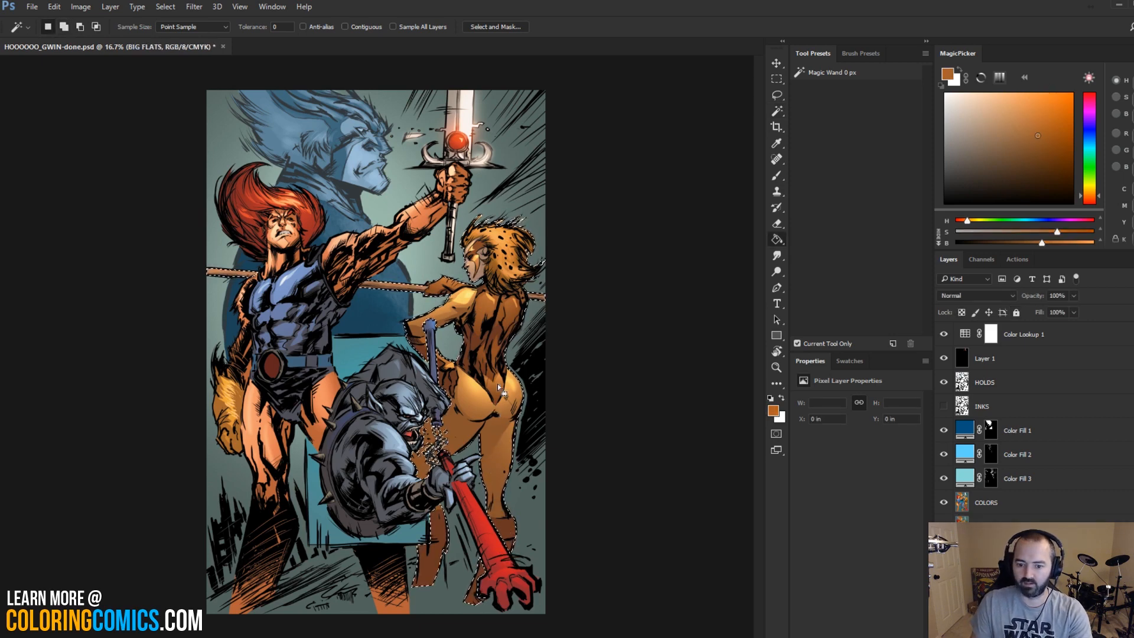
{"action": "key", "text": "g"}
{"action": "key", "text": "ctrl+d"}
{"action": "key", "text": "l"}
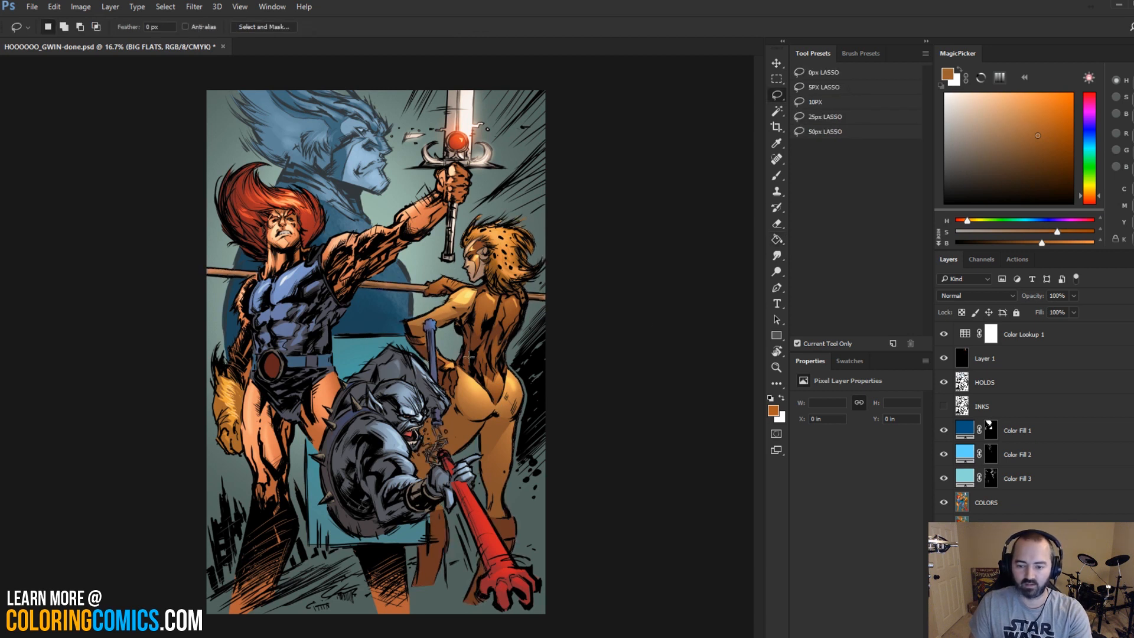
Step: Select the grey horned villain and his red-handed weapon from the FLATS layer with the Magic Wand
{"action": "key", "text": "alt+]"}
{"action": "key", "text": "w"}
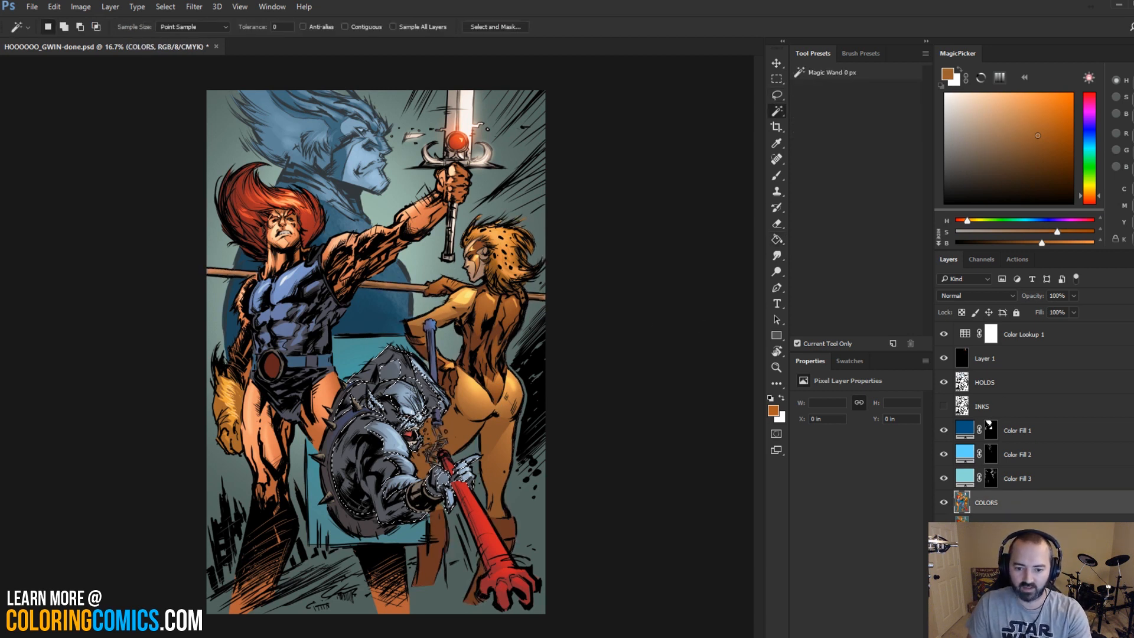
{"action": "key", "text": "alt+["}
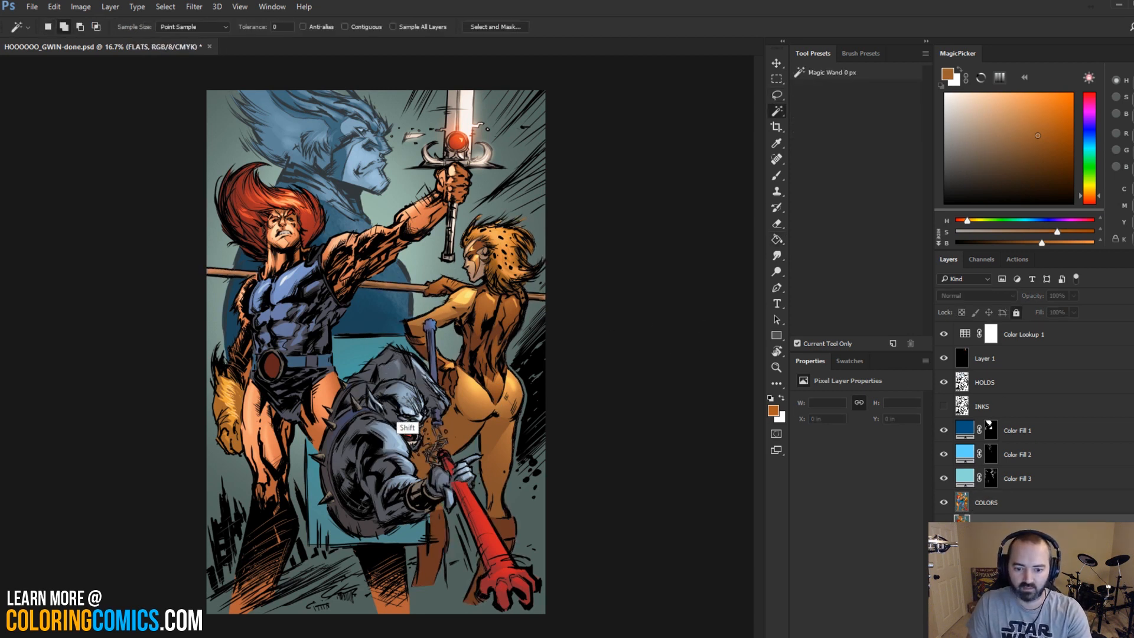
{"action": "left_click", "coordinate": [390, 449]}
{"action": "key", "text": "shift"}
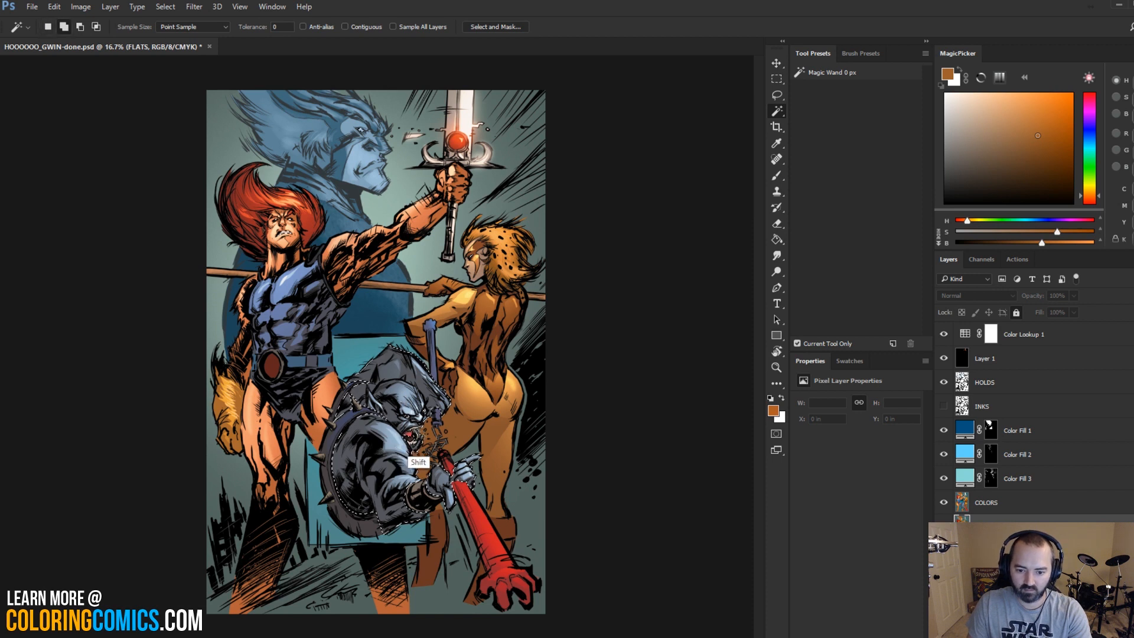
{"action": "key", "text": "l"}
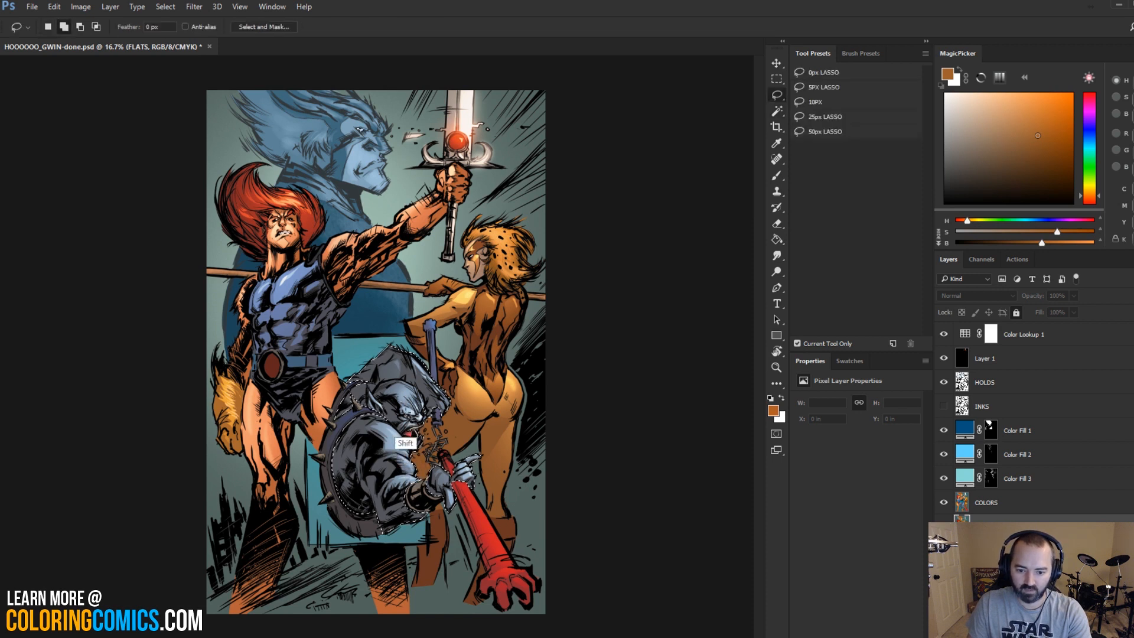
{"action": "key", "text": "w"}
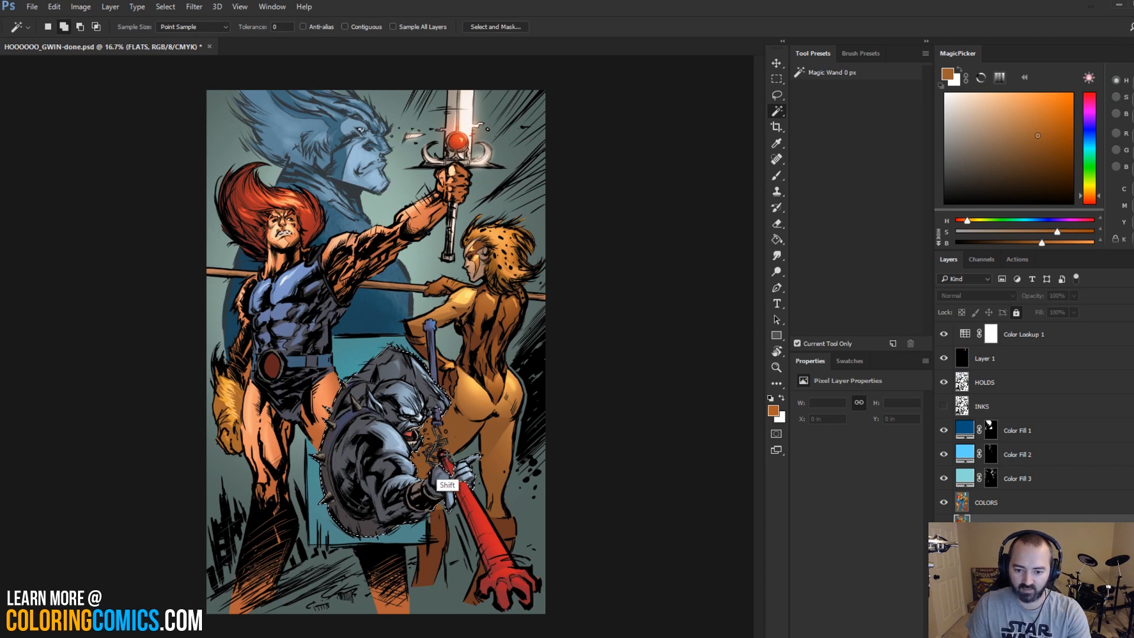
{"action": "left_click", "coordinate": [452, 472], "text": "shift"}
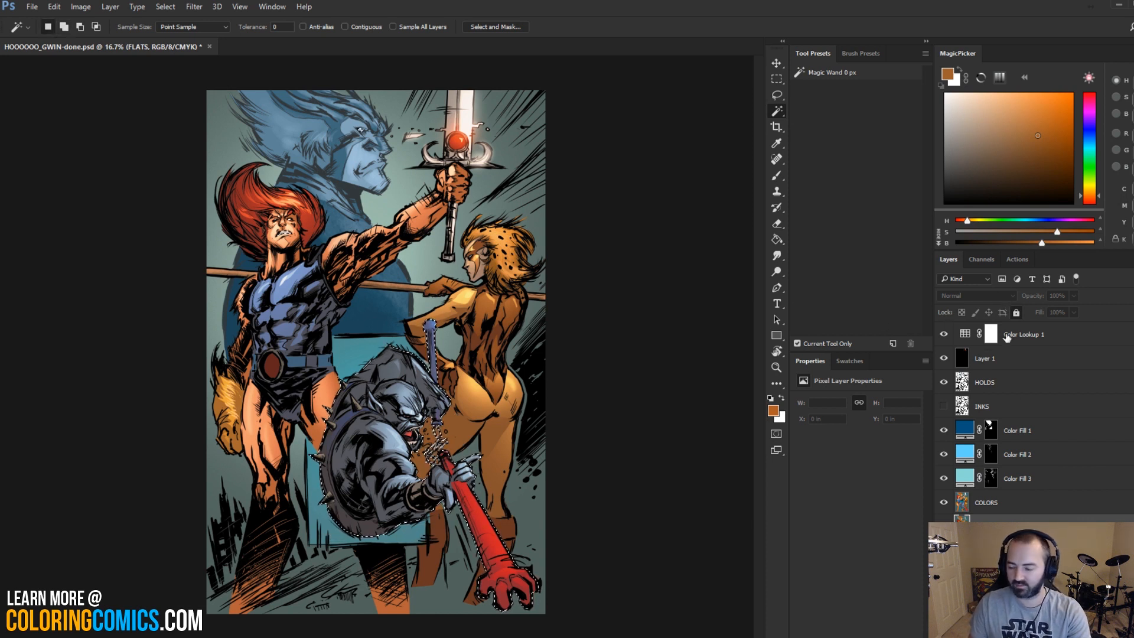
Step: Fill the selected villain and weapon with muted brown on the BIG FLATS layer and clear the selection
{"action": "left_click", "coordinate": [977, 149]}
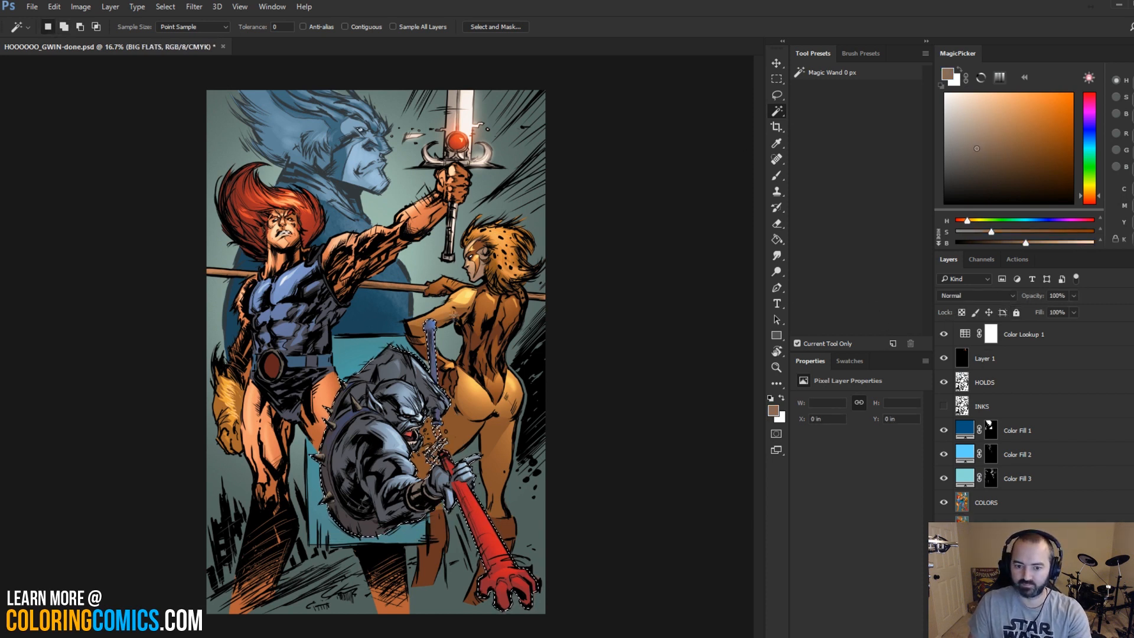
{"action": "key", "text": "g"}
{"action": "key", "text": "ctrl+d"}
{"action": "key", "text": "l"}
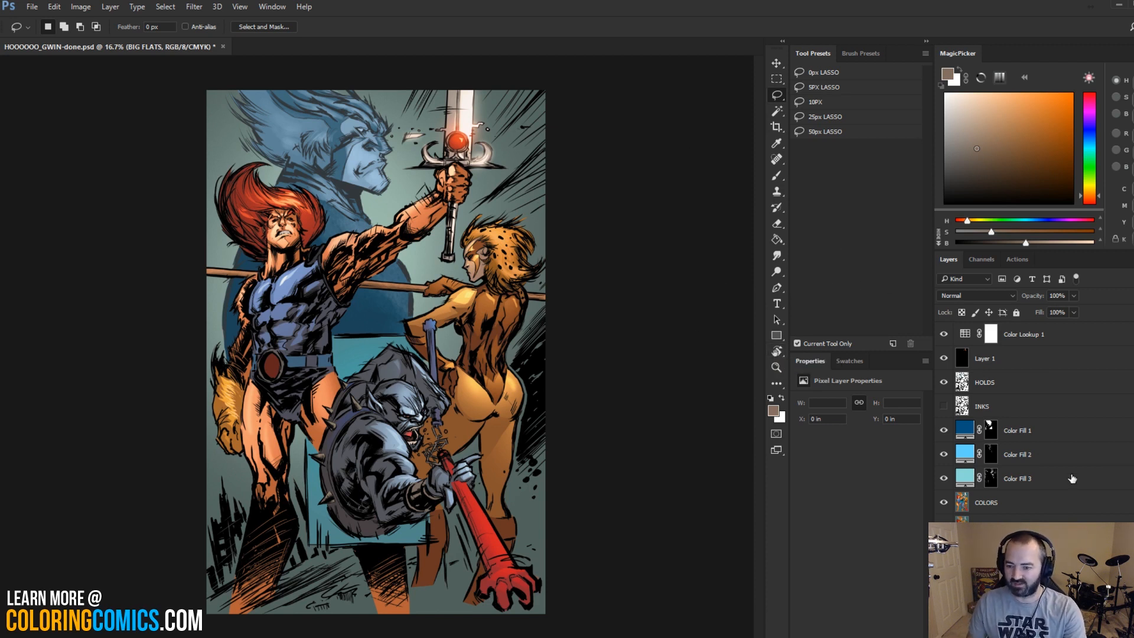
Step: Select the red-haired hero's whole figure from the BIG FLATS layer with the Magic Wand and hide the selection outline
{"action": "left_click", "coordinate": [992, 502]}
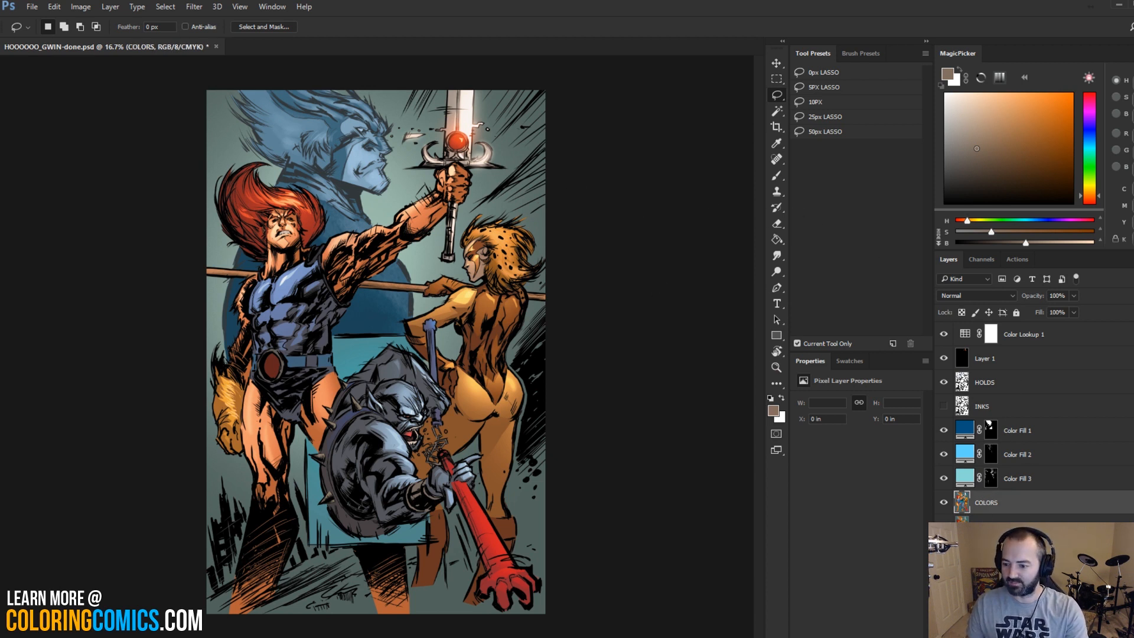
{"action": "key", "text": "alt+bracketleft"}
{"action": "key", "text": "w"}
{"action": "left_click", "coordinate": [343, 285]}
{"action": "key", "text": "ctrl+d"}
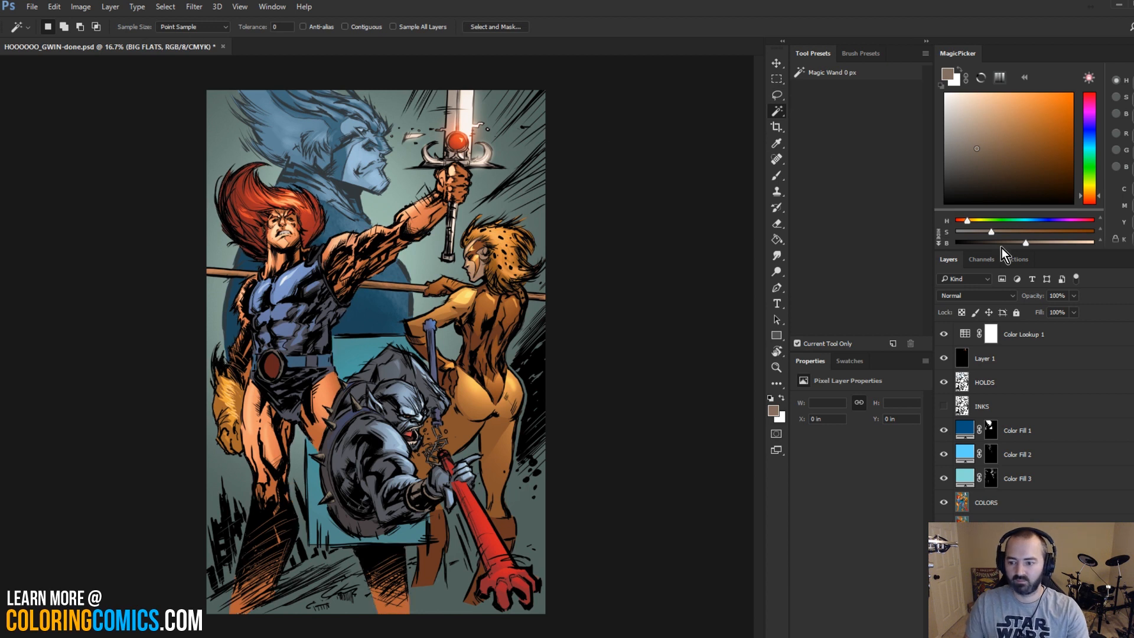
Step: Compare the page with and without the Color Fill 3 and Color Lookup 1 layers
{"action": "left_click", "coordinate": [945, 479]}
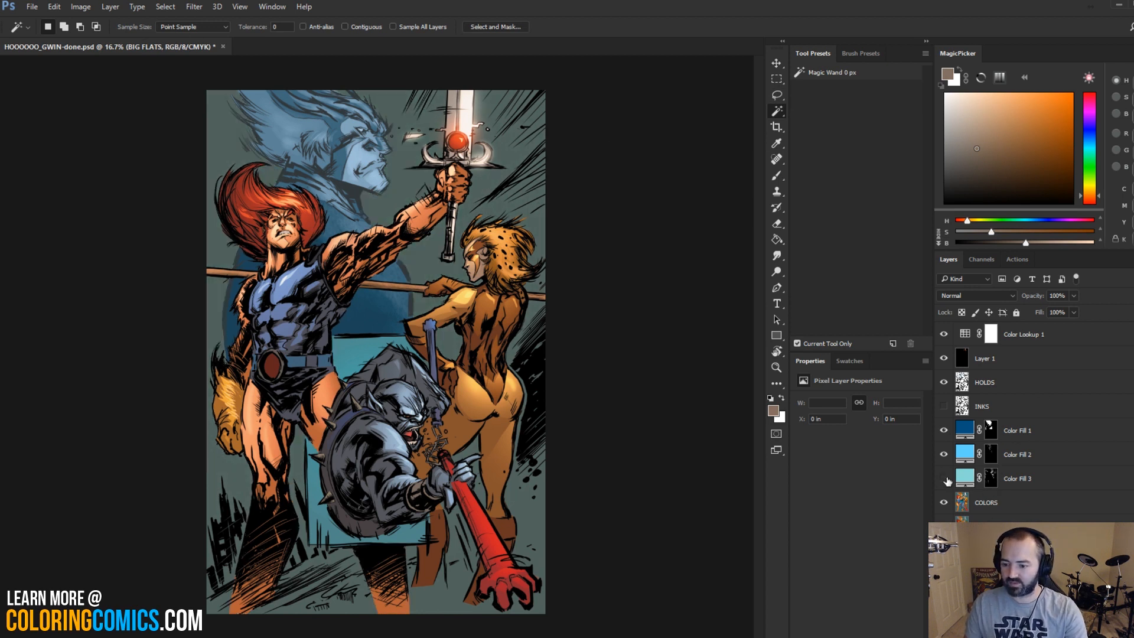
{"action": "left_click", "coordinate": [945, 479]}
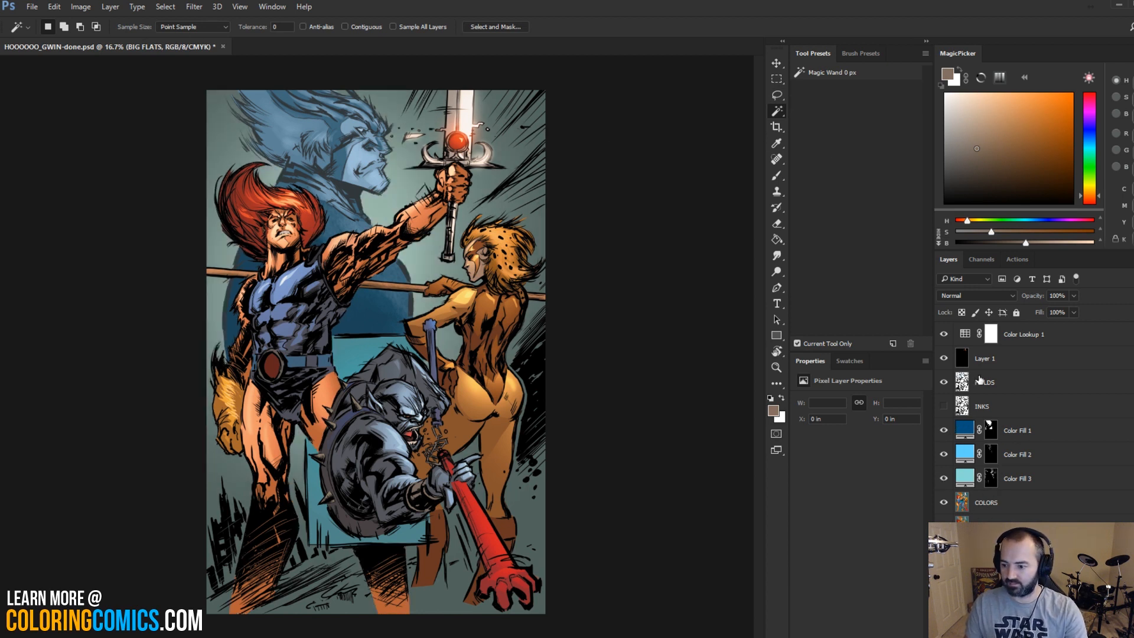
{"action": "left_click", "coordinate": [945, 334]}
{"action": "left_click", "coordinate": [945, 334]}
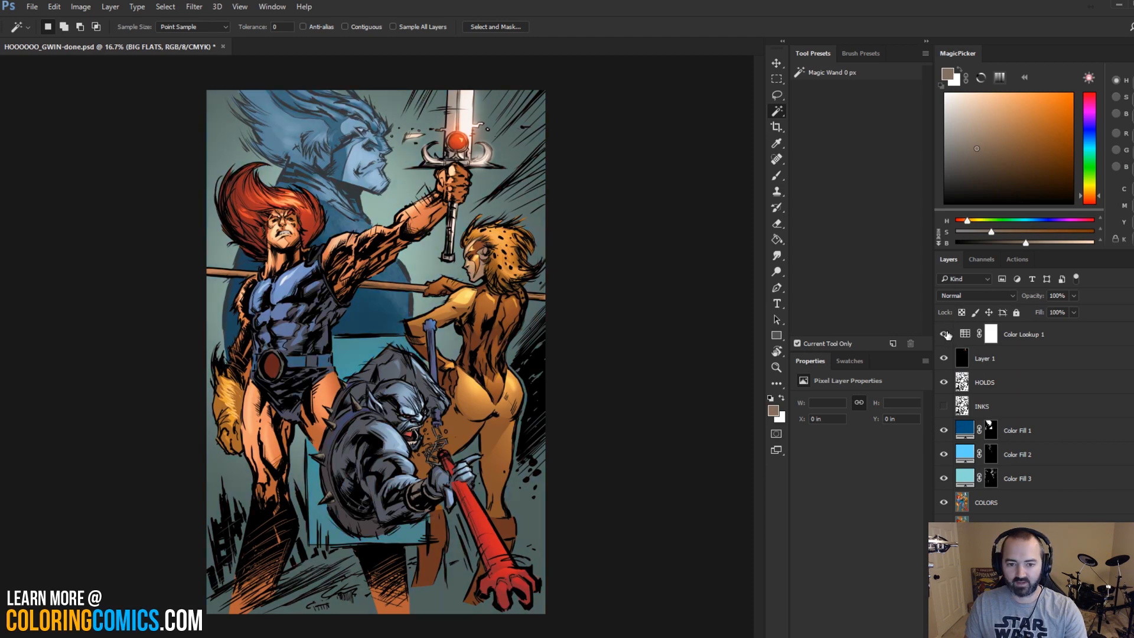
{"action": "left_click", "coordinate": [945, 335]}
{"action": "left_click", "coordinate": [945, 334]}
{"action": "left_click", "coordinate": [1026, 332]}
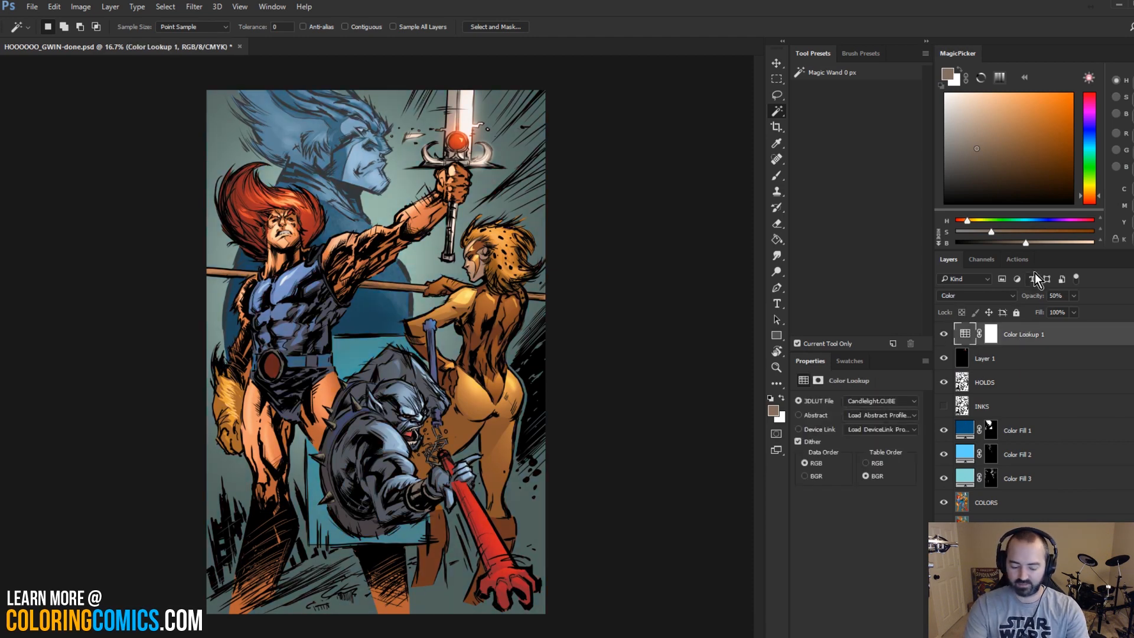
{"action": "left_click", "coordinate": [974, 330]}
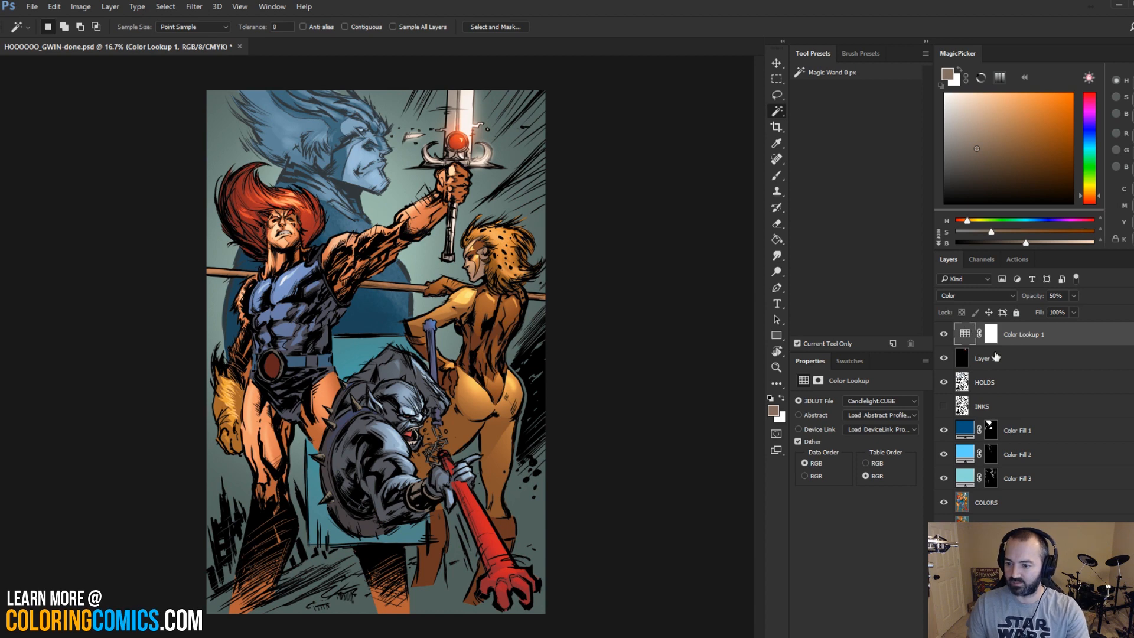
{"action": "left_click", "coordinate": [945, 334]}
{"action": "left_click", "coordinate": [945, 335]}
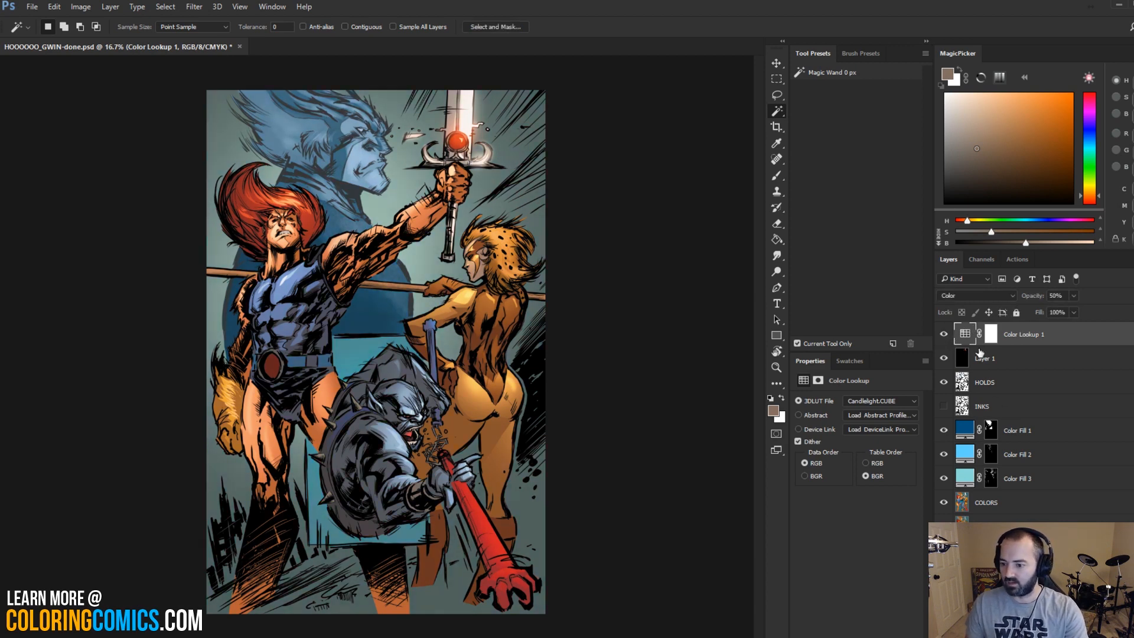
Step: Paint black over the hero's upper body on the Color Lookup layer's mask with the large 1 - NORMAL HARD brush, fading down the legs
{"action": "left_click", "coordinate": [991, 335]}
{"action": "key", "text": "ctrl+shift+d"}
{"action": "key", "text": "ctrl+d"}
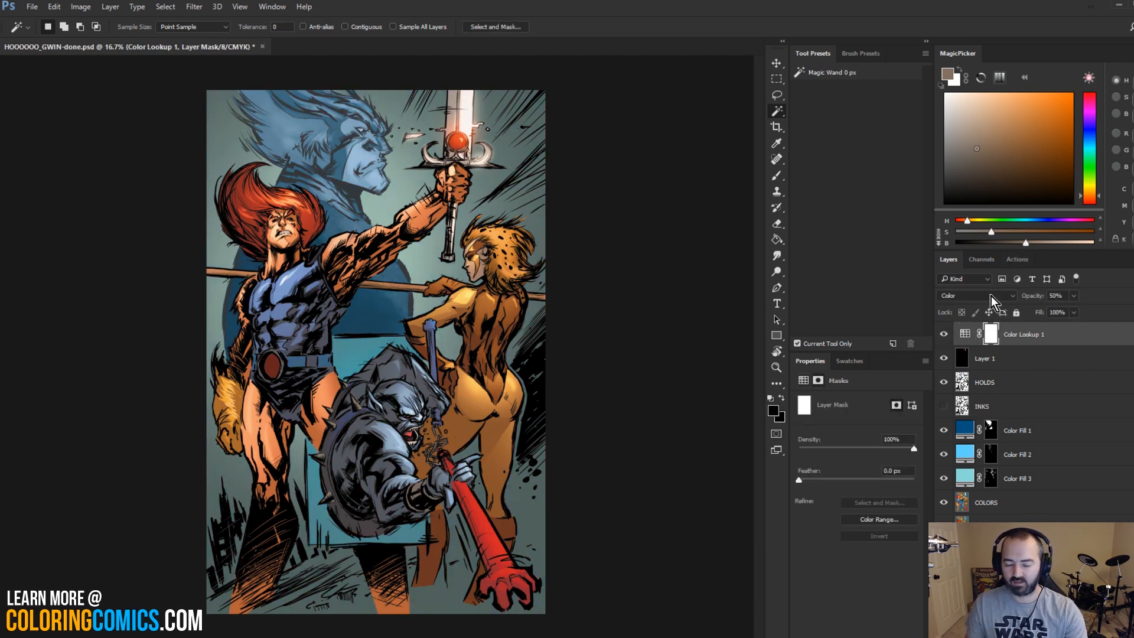
{"action": "key", "text": "b"}
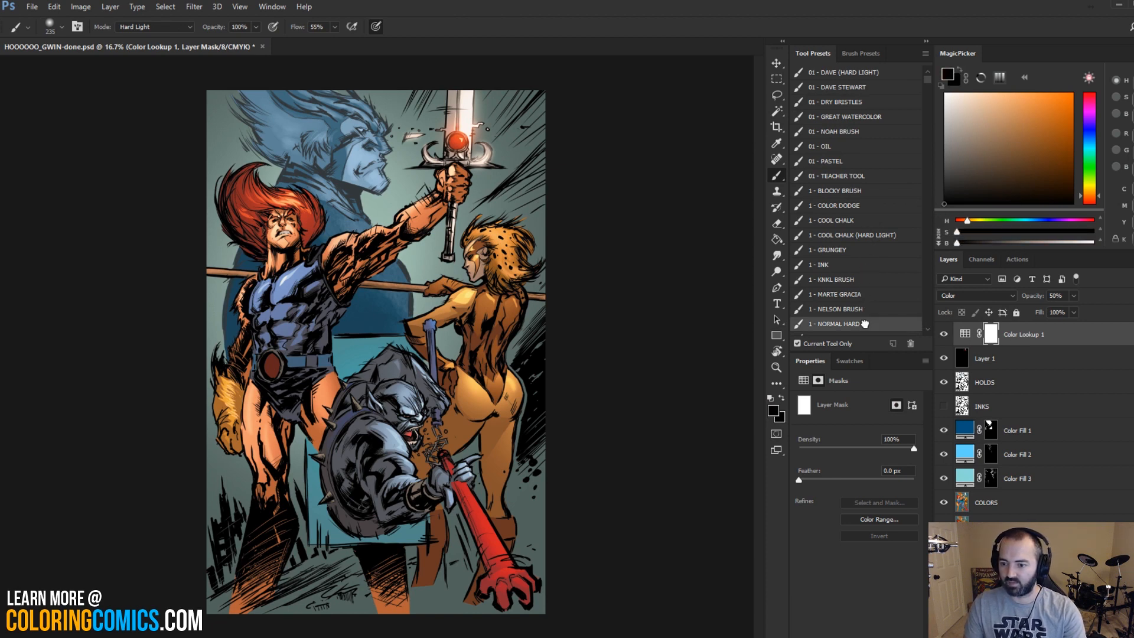
{"action": "left_click", "coordinate": [839, 324]}
{"action": "left_click", "coordinate": [300, 254]}
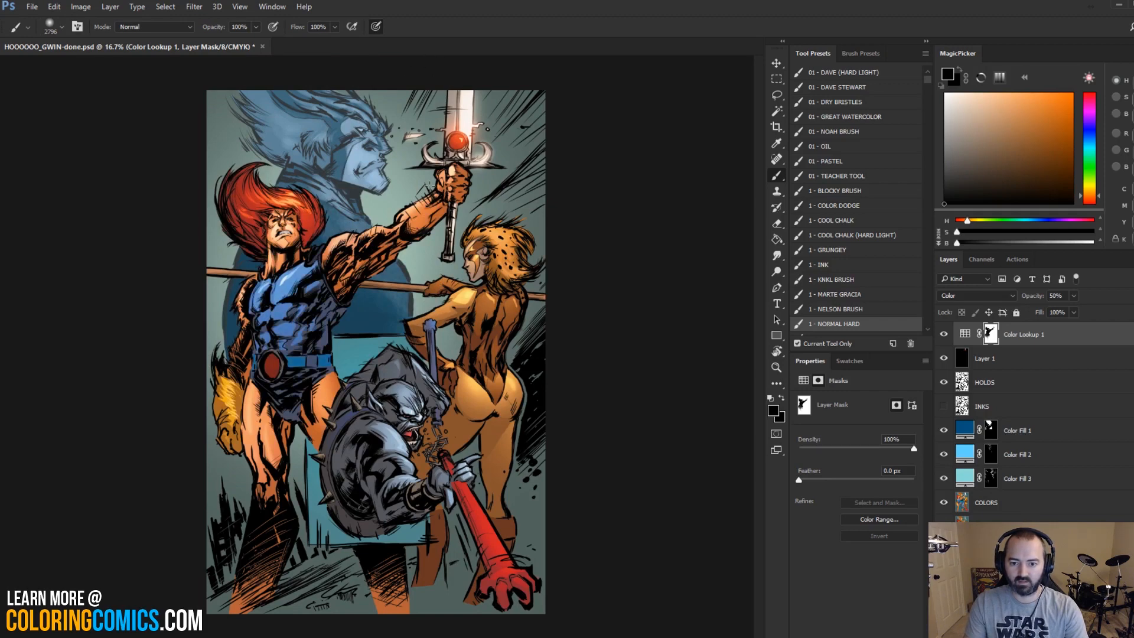
{"action": "left_click", "coordinate": [294, 289]}
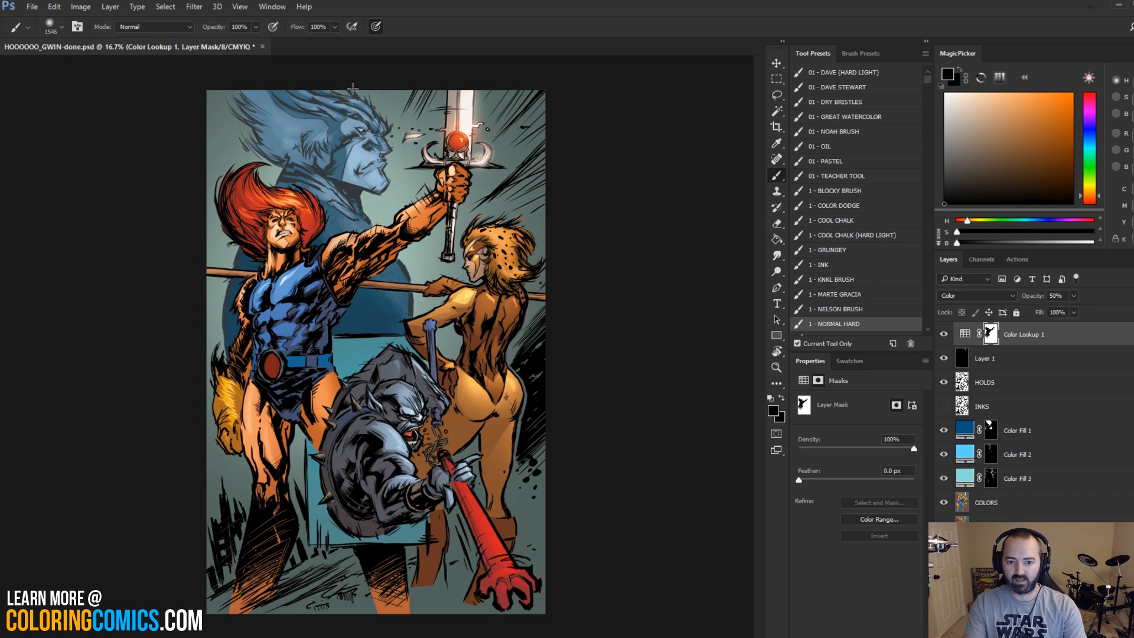
Step: Inspect the Color Lookup layer's mask as a selection and on its own, and return to the full page
{"action": "left_click", "coordinate": [990, 334], "text": "ctrl"}
{"action": "key", "text": "l"}
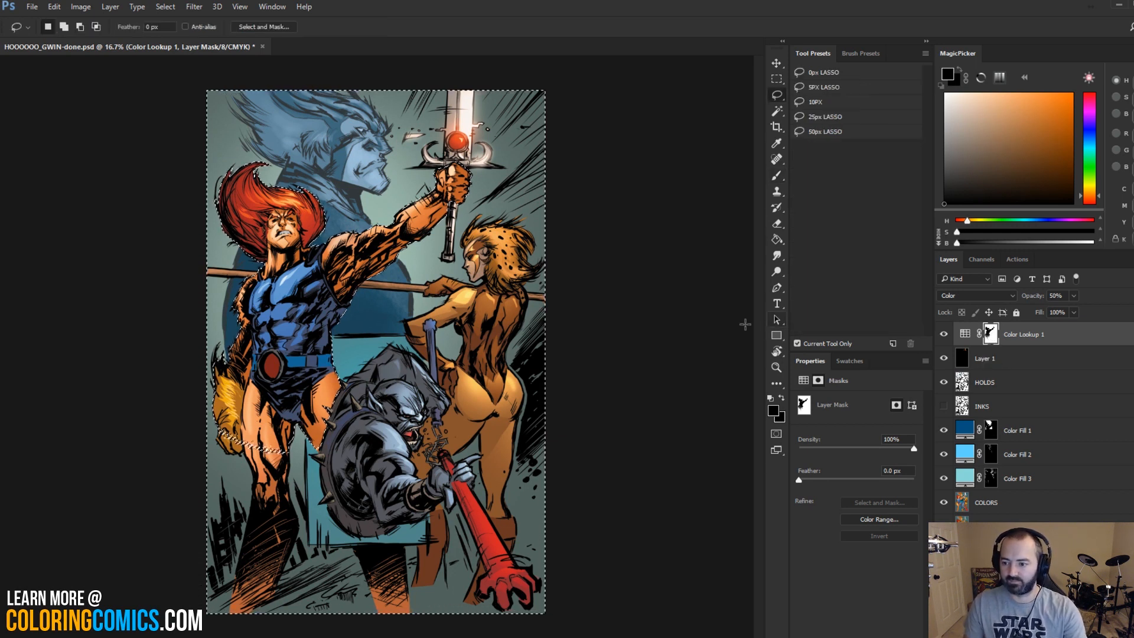
{"action": "key", "text": "ctrl+d"}
{"action": "left_click", "coordinate": [990, 334], "text": "alt"}
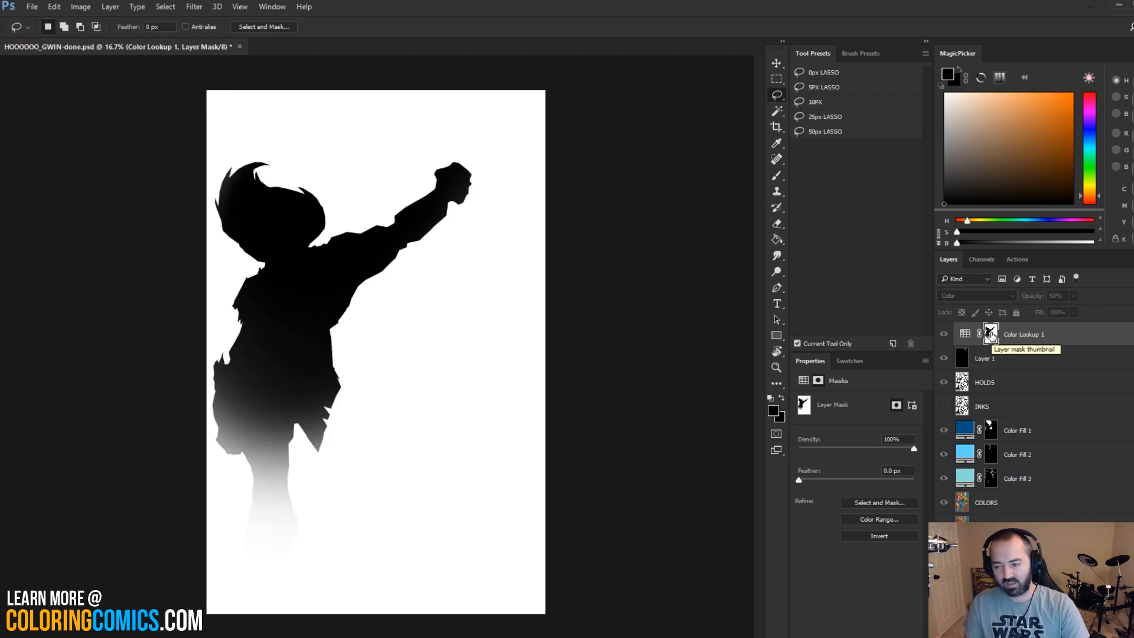
{"action": "left_click", "coordinate": [990, 334], "text": "alt"}
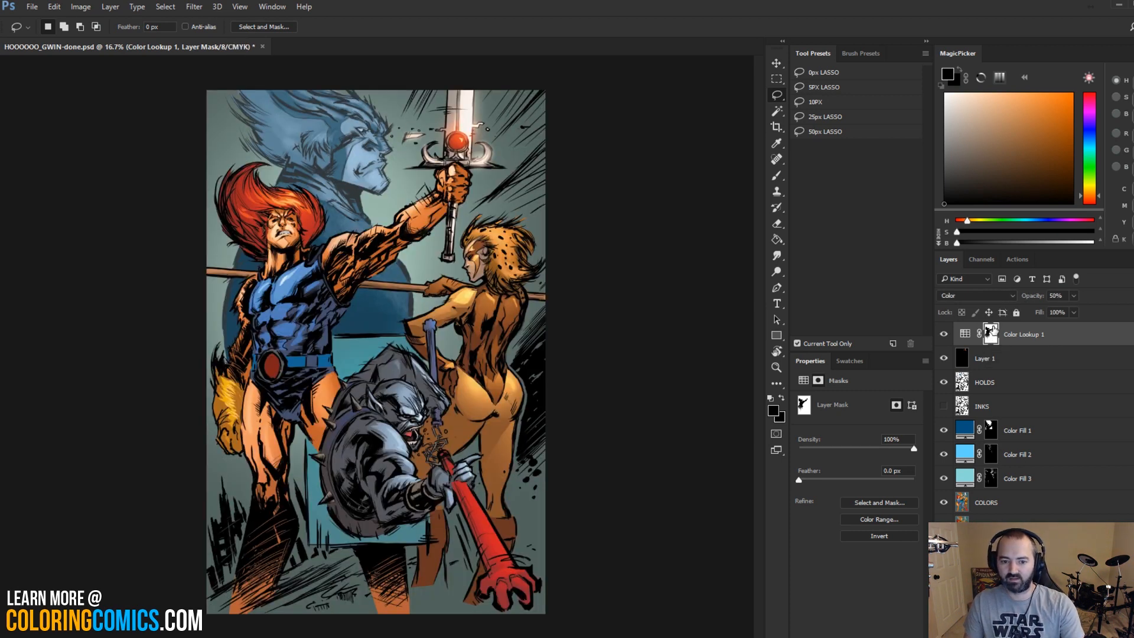
Step: Compare the hero's colors with and without the masked Color Lookup layer, up close and on the whole page
{"action": "scroll", "coordinate": [380, 239], "scroll_direction": "up", "scroll_amount": 1}
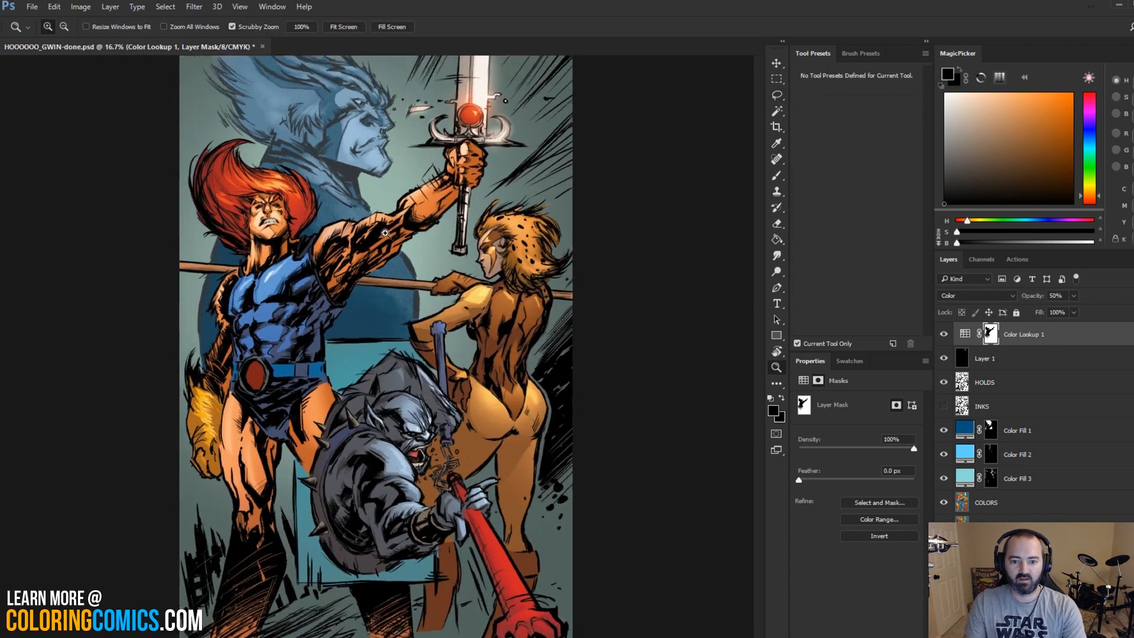
{"action": "left_click", "coordinate": [945, 335]}
{"action": "left_click", "coordinate": [945, 334]}
{"action": "left_click", "coordinate": [945, 335]}
{"action": "left_click", "coordinate": [945, 334]}
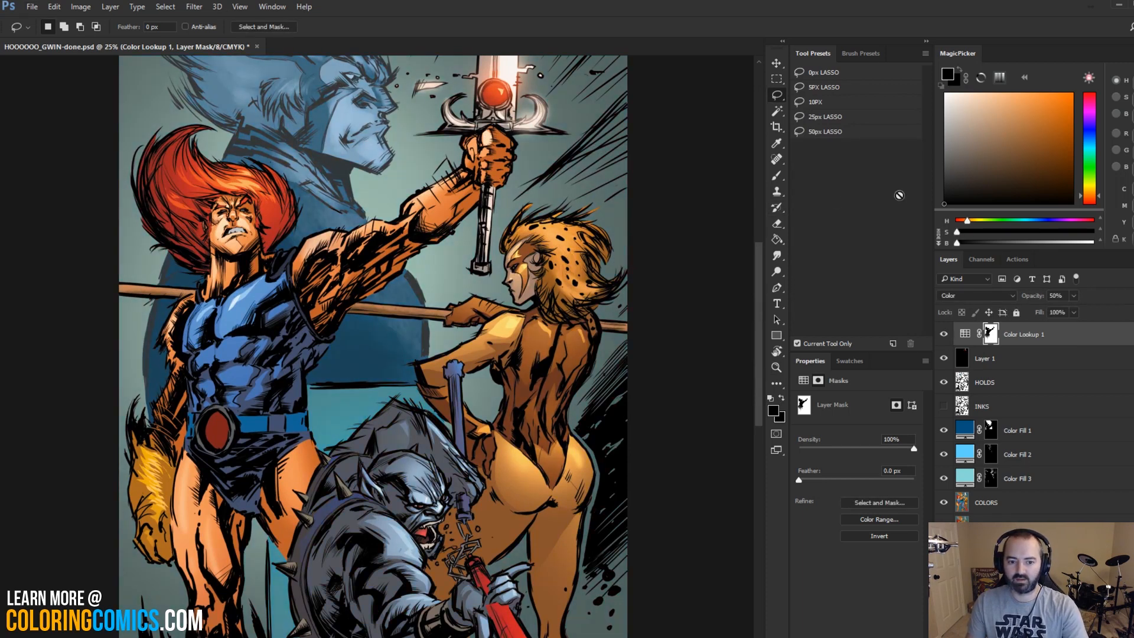
{"action": "left_click", "coordinate": [777, 367]}
{"action": "left_click", "coordinate": [684, 305], "text": "alt"}
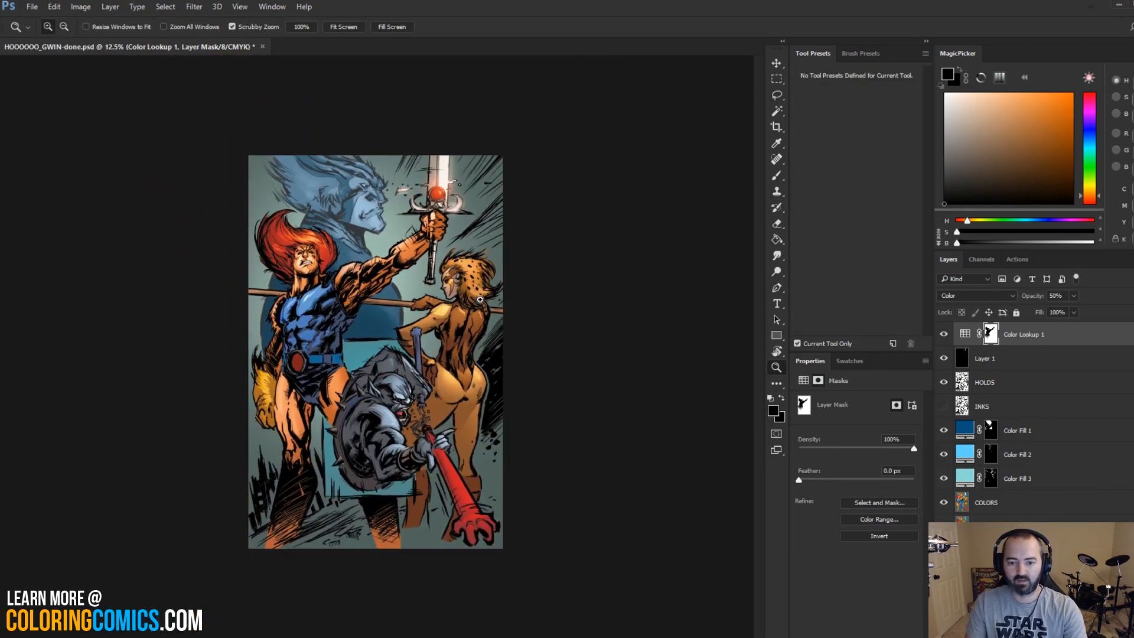
{"action": "key", "text": "l"}
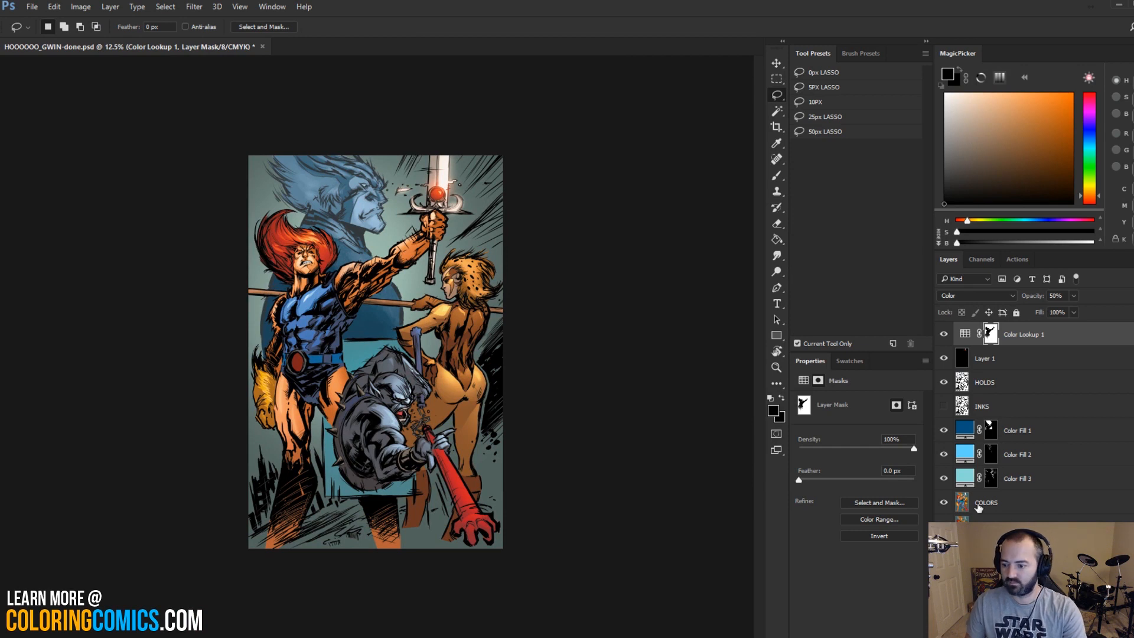
Step: Select the cheetah woman's whole figure from BIG FLATS and paint black over her upper body on the Color Lookup 1 mask
{"action": "key", "text": "F2"}
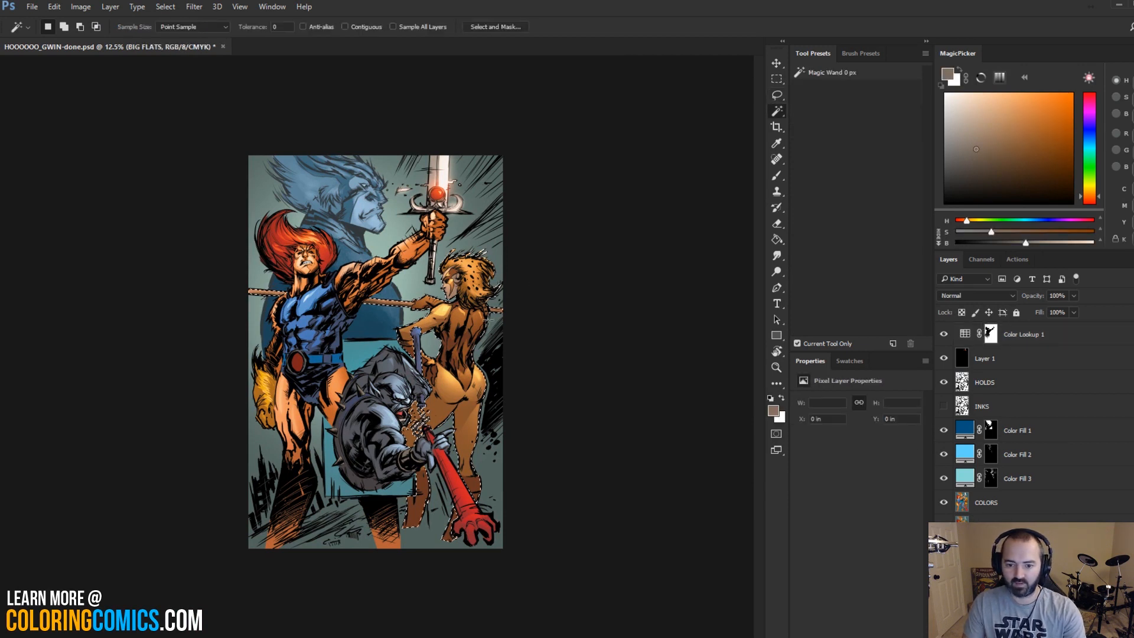
{"action": "left_click", "coordinate": [1002, 332]}
{"action": "key", "text": "b"}
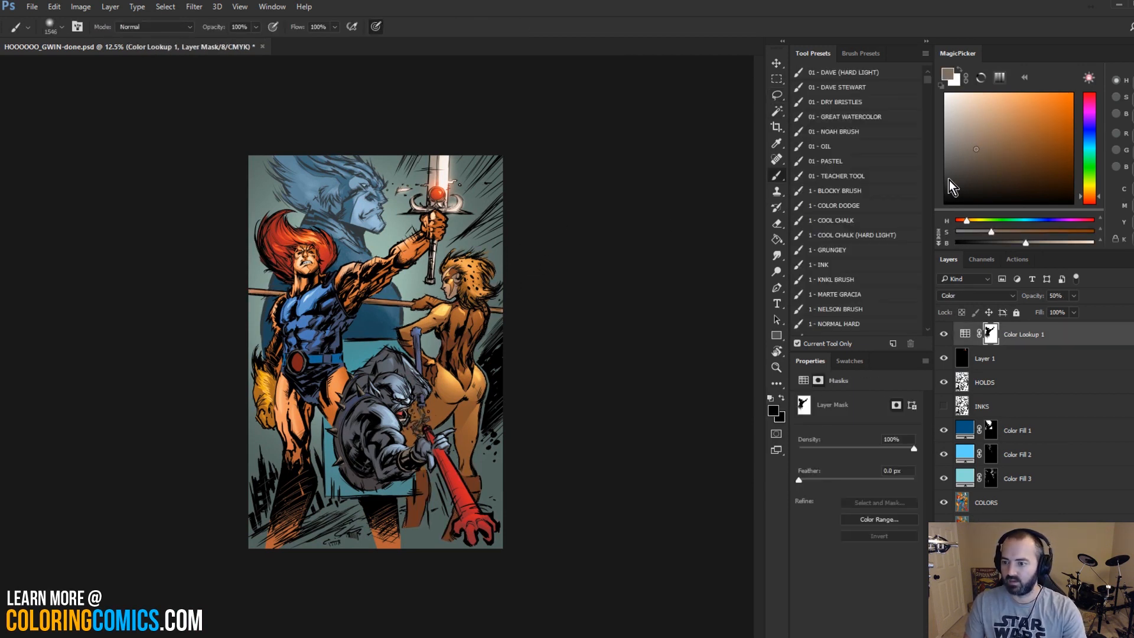
{"action": "key", "text": "d"}
{"action": "left_click_drag", "start_coordinate": [476, 303], "coordinate": [535, 277]}
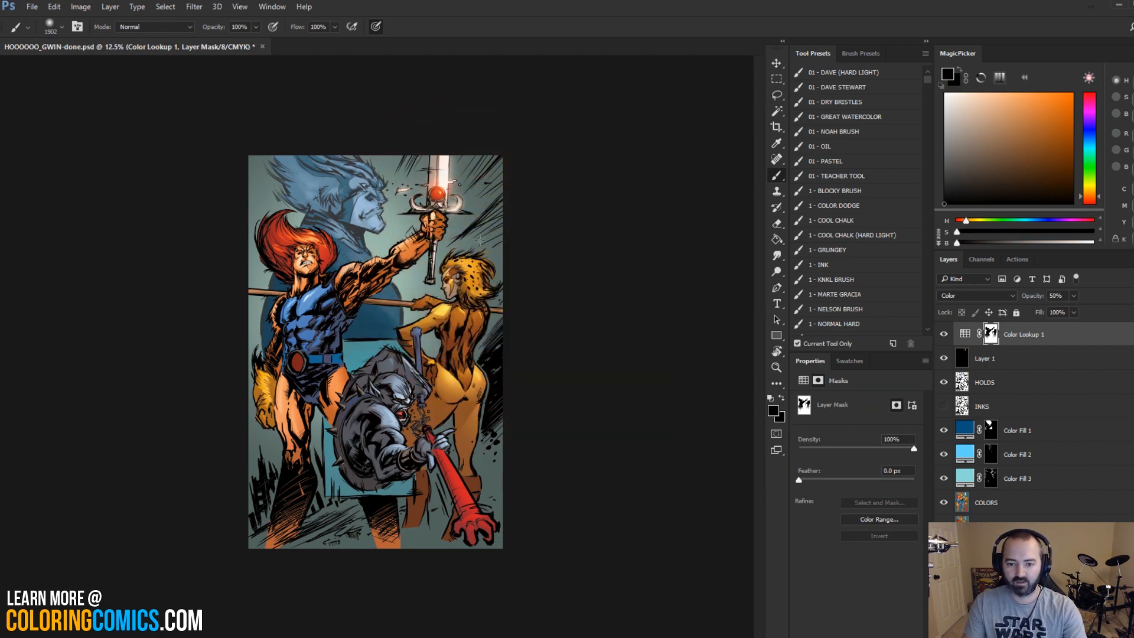
{"action": "key", "text": "l"}
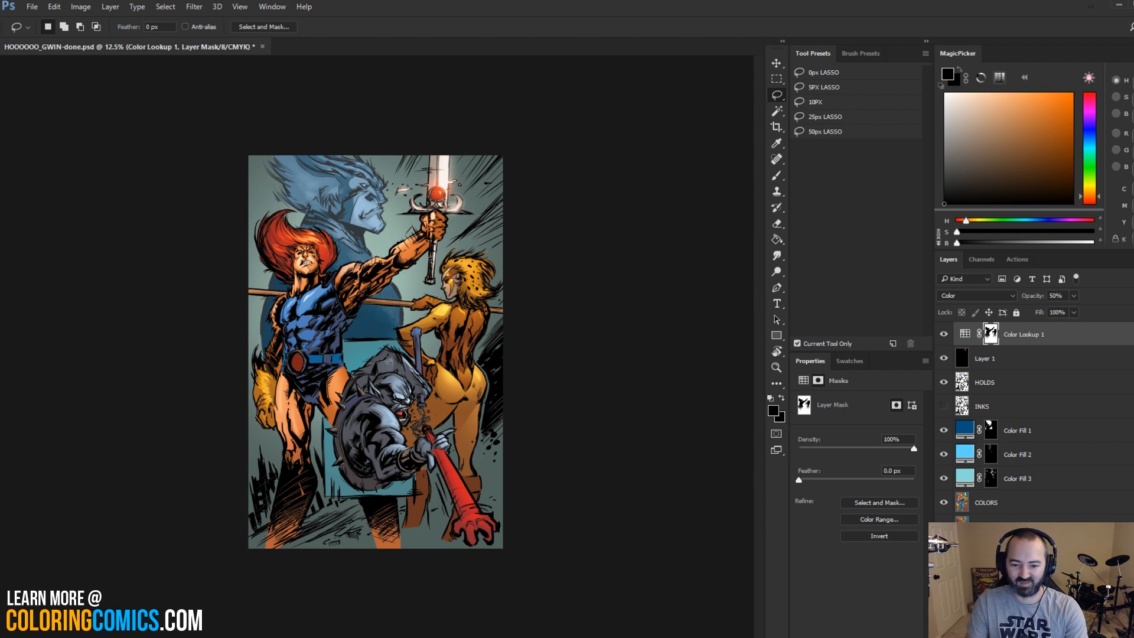
Step: Select the blue-gray villain from BIG FLATS, paint black over his face and upper body on the Color Lookup 1 mask, and deselect
{"action": "left_click", "coordinate": [981, 551]}
{"action": "key", "text": "w"}
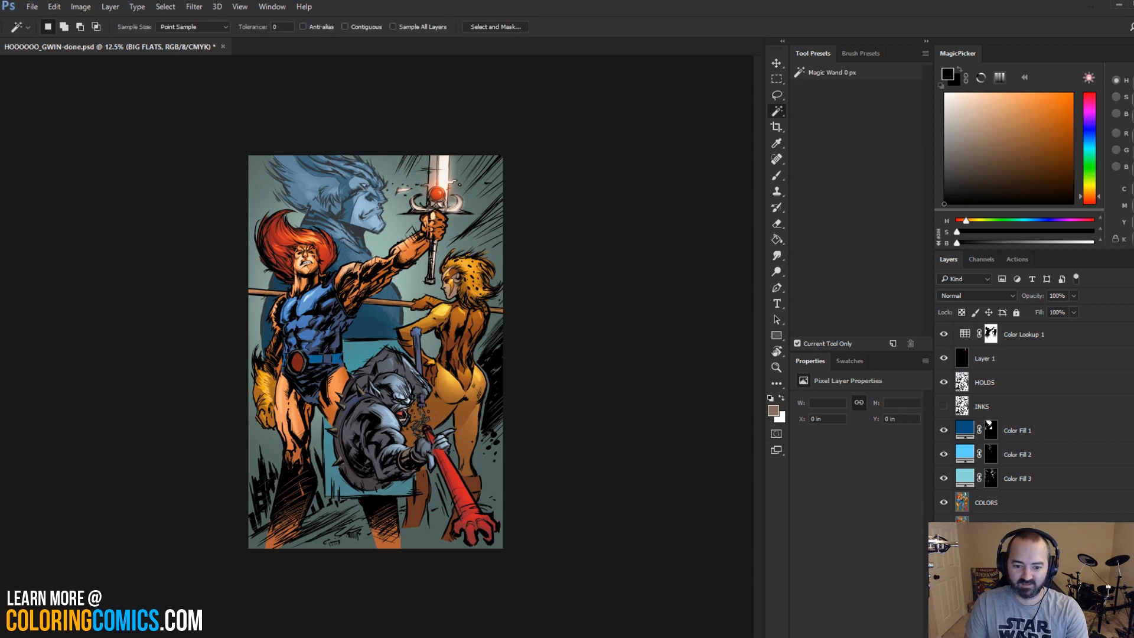
{"action": "left_click", "coordinate": [416, 394]}
{"action": "key", "text": "ctrl+h"}
{"action": "left_click", "coordinate": [992, 332]}
{"action": "key", "text": "b"}
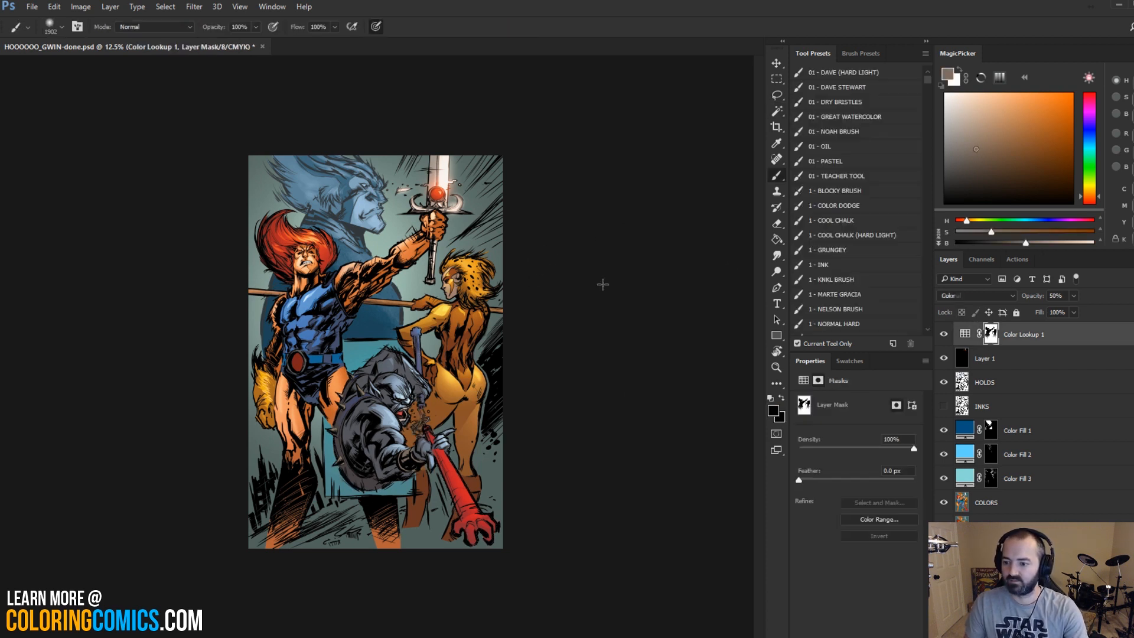
{"action": "left_click_drag", "start_coordinate": [398, 396], "coordinate": [378, 401]}
{"action": "left_click", "coordinate": [402, 407]}
{"action": "key", "text": "l"}
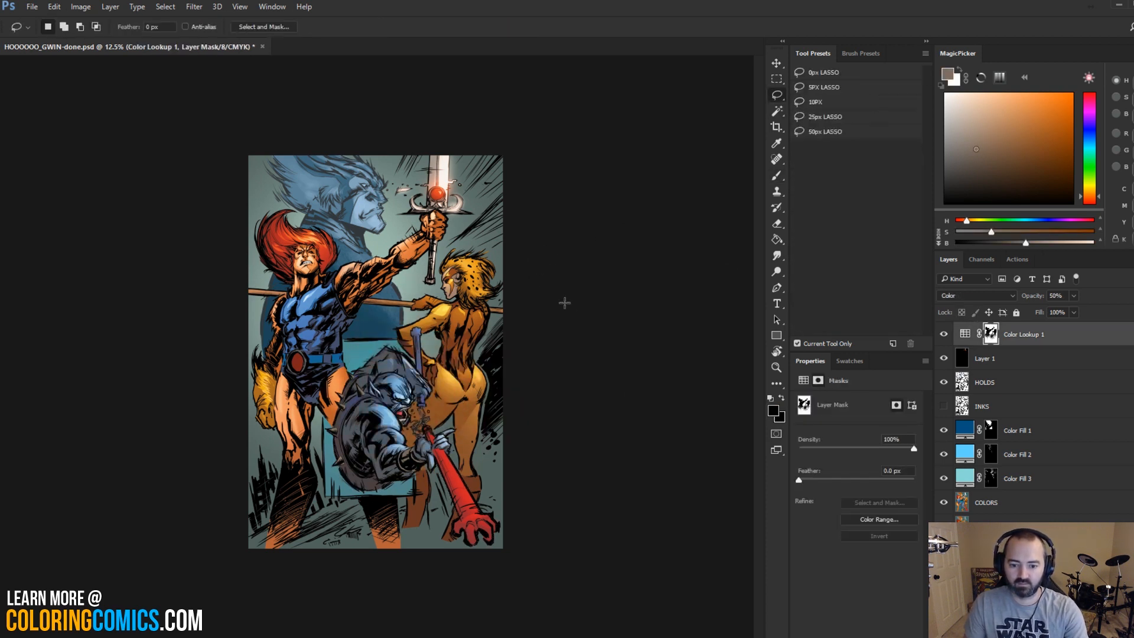
{"action": "key", "text": "ctrl+d"}
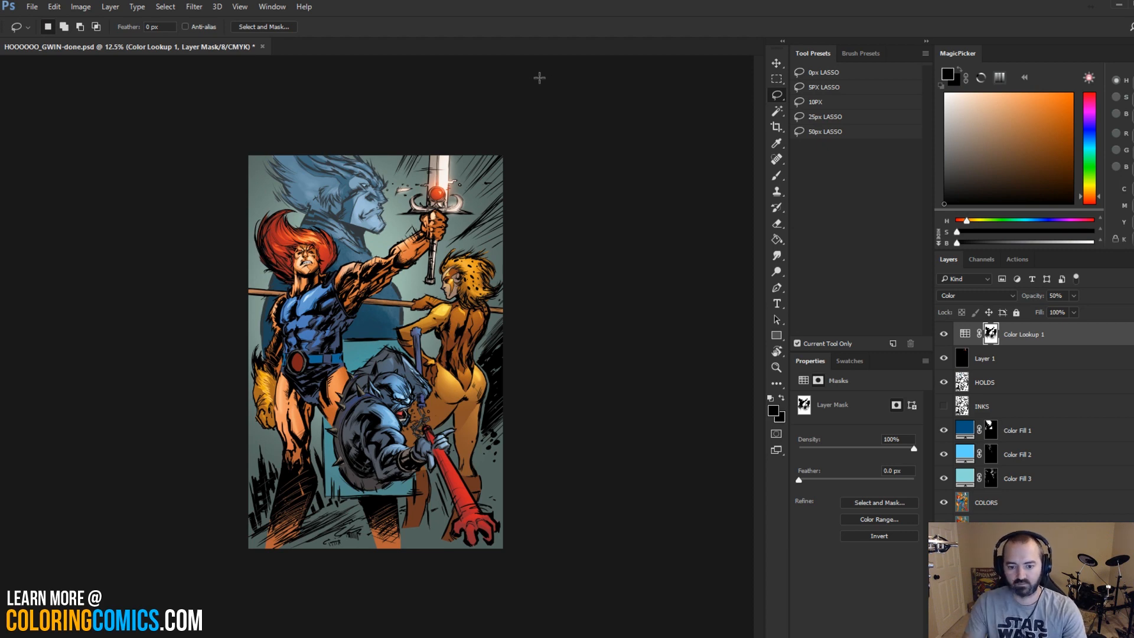
{"action": "key", "text": "z"}
{"action": "key", "text": "ctrl+plus"}
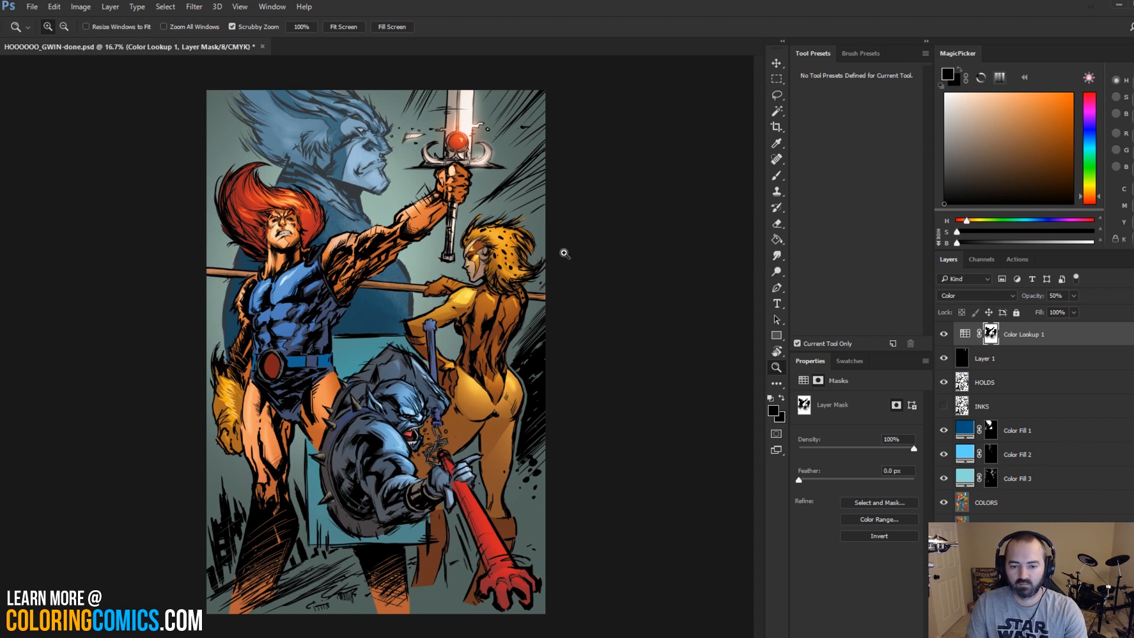
{"action": "left_click", "coordinate": [966, 334]}
{"action": "key", "text": "l"}
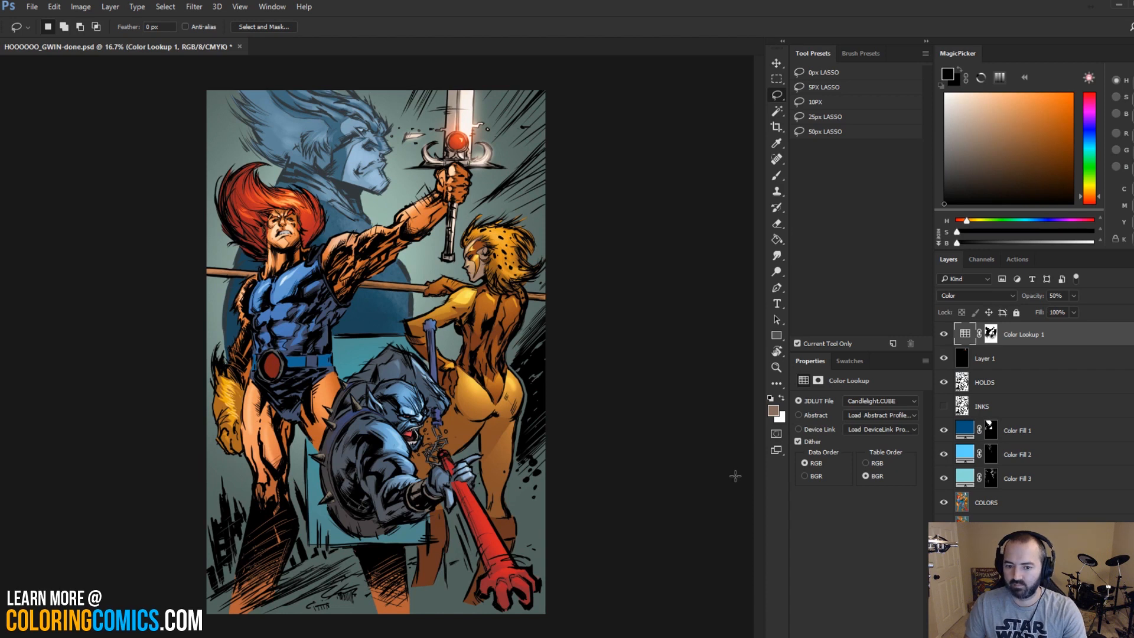
{"action": "left_click", "coordinate": [1099, 629]}
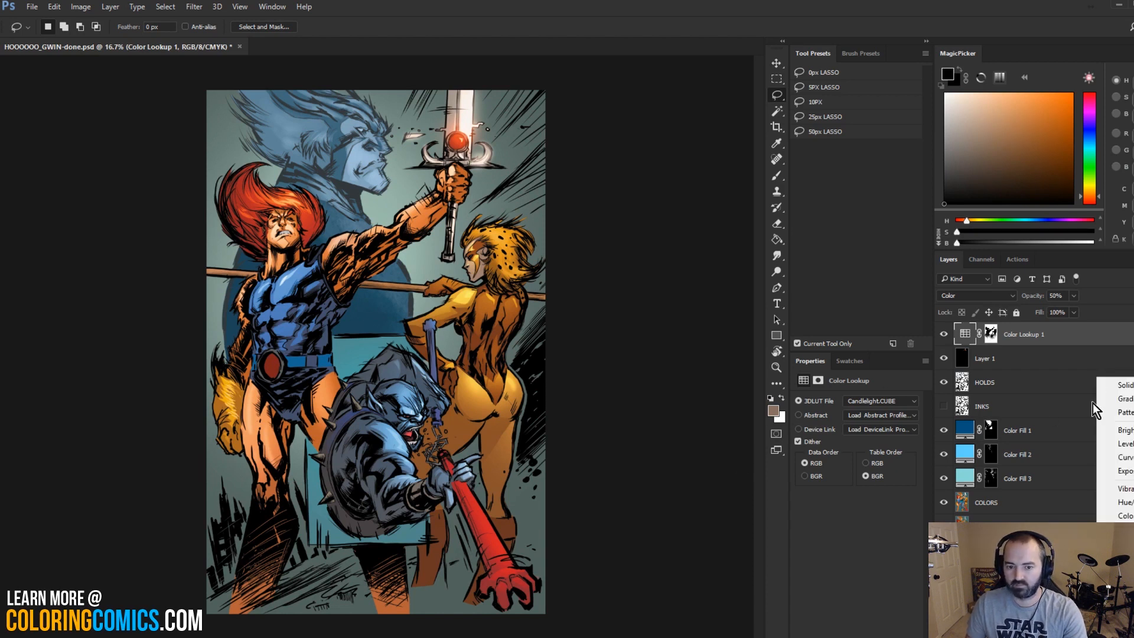
{"action": "left_click", "coordinate": [703, 439]}
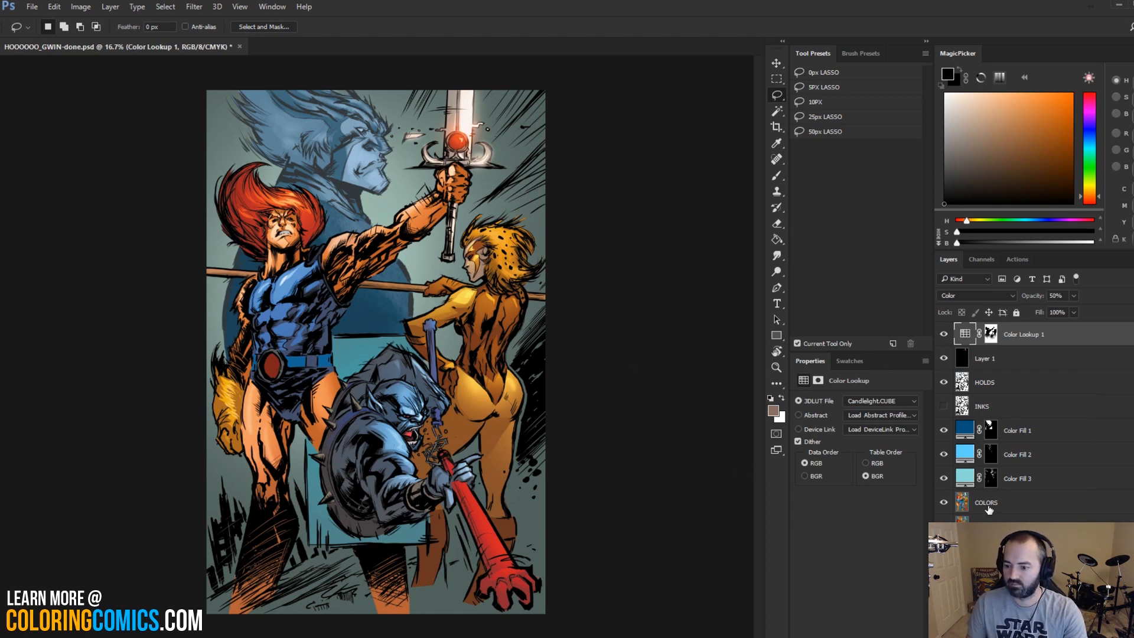
Step: Select the background from the FLATS layer and raise its saturation on the COLORS layer to about +32
{"action": "left_click", "coordinate": [972, 524]}
{"action": "key", "text": "w"}
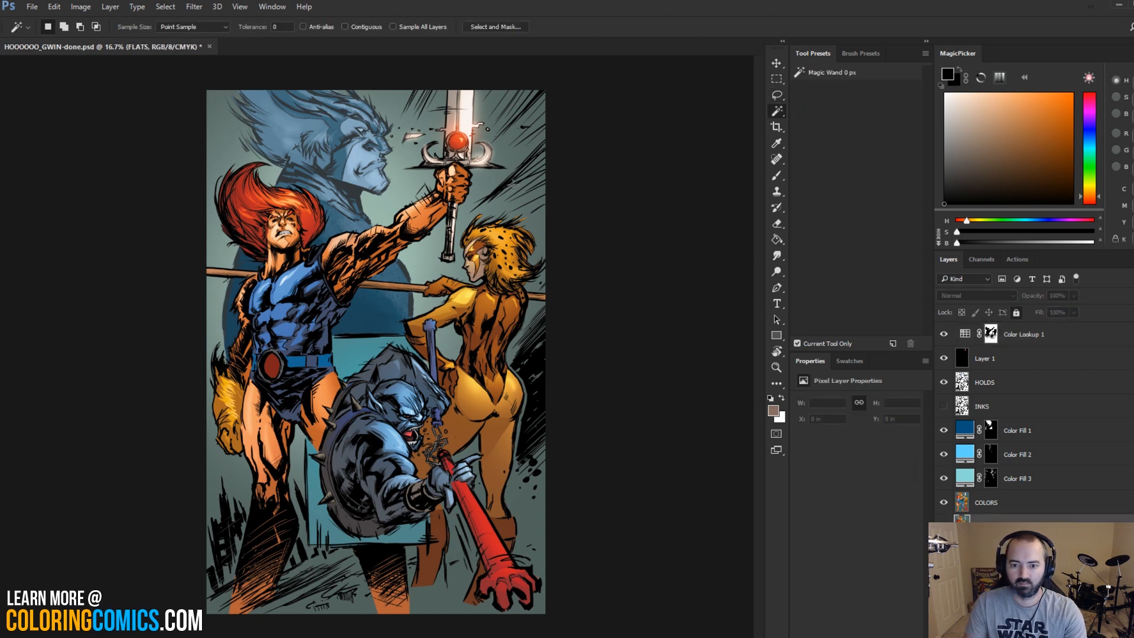
{"action": "left_click", "coordinate": [972, 505]}
{"action": "key", "text": "ctrl+u"}
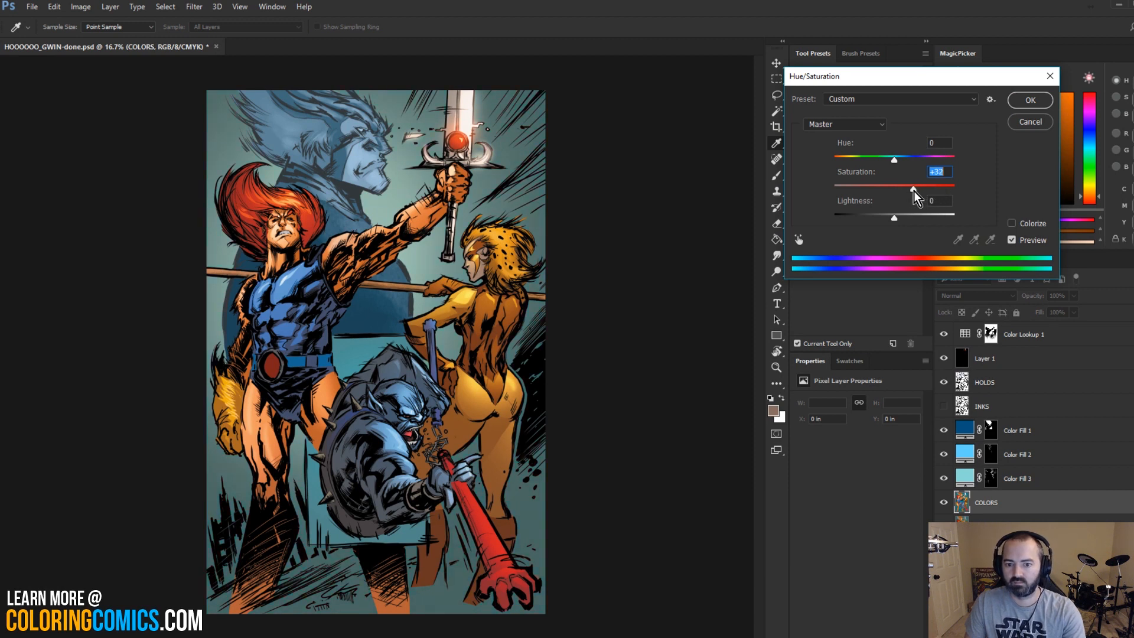
{"action": "left_click", "coordinate": [1027, 100]}
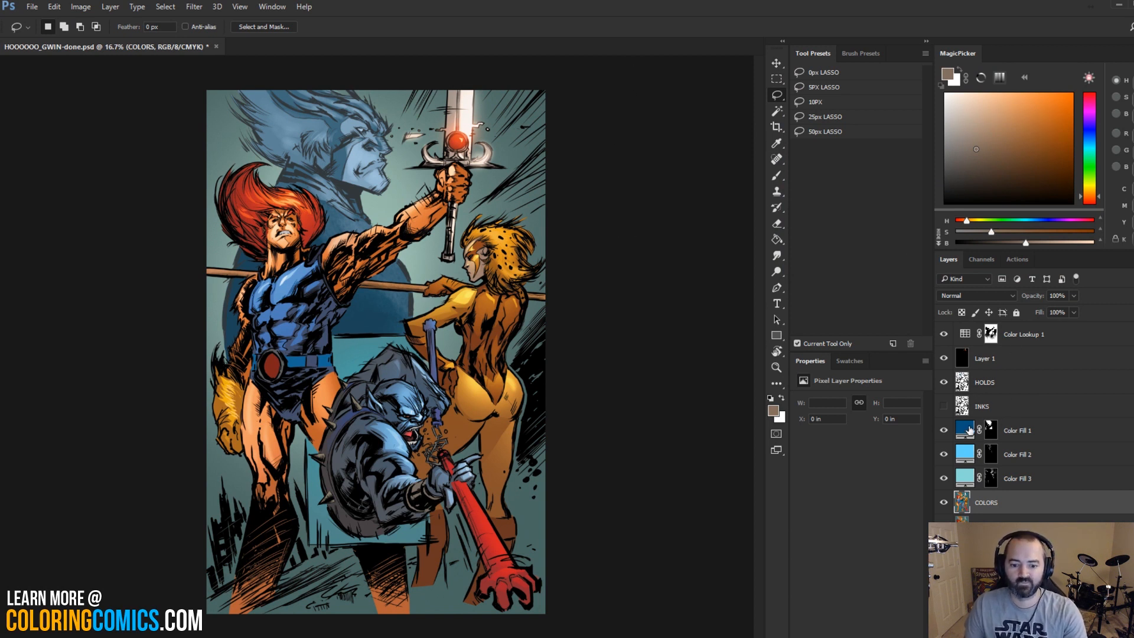
{"action": "key", "text": "alt+bracketleft"}
{"action": "key", "text": "w"}
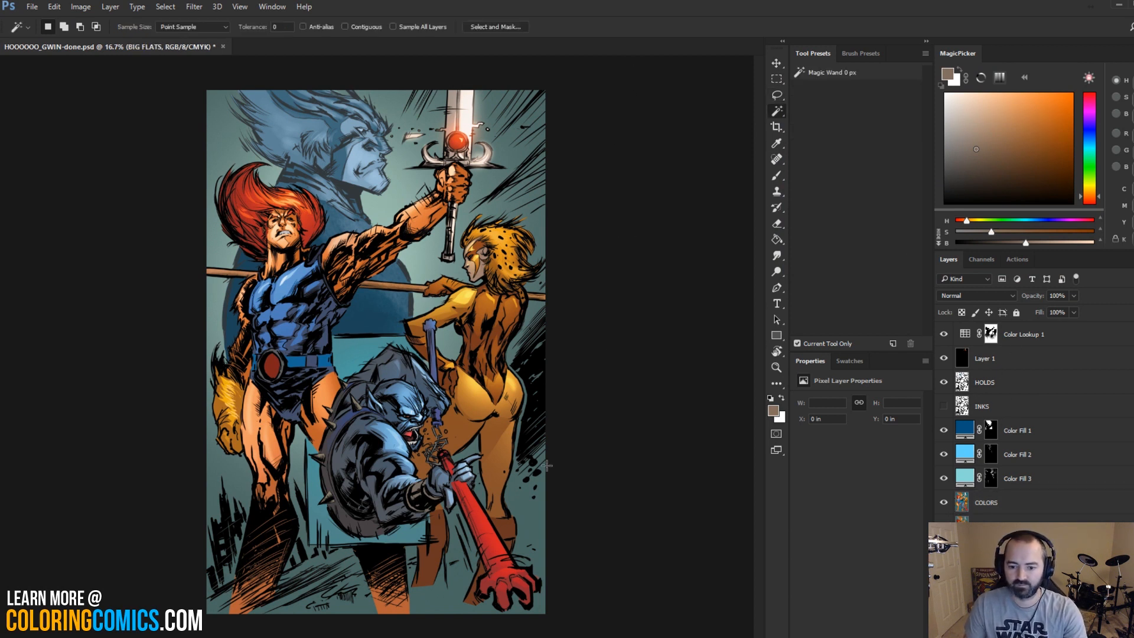
{"action": "key", "text": "l"}
Step: Add a light blue Solid Color fill layer above Color Lookup 1 and set its blend mode to Multiply
{"action": "left_click", "coordinate": [1011, 341]}
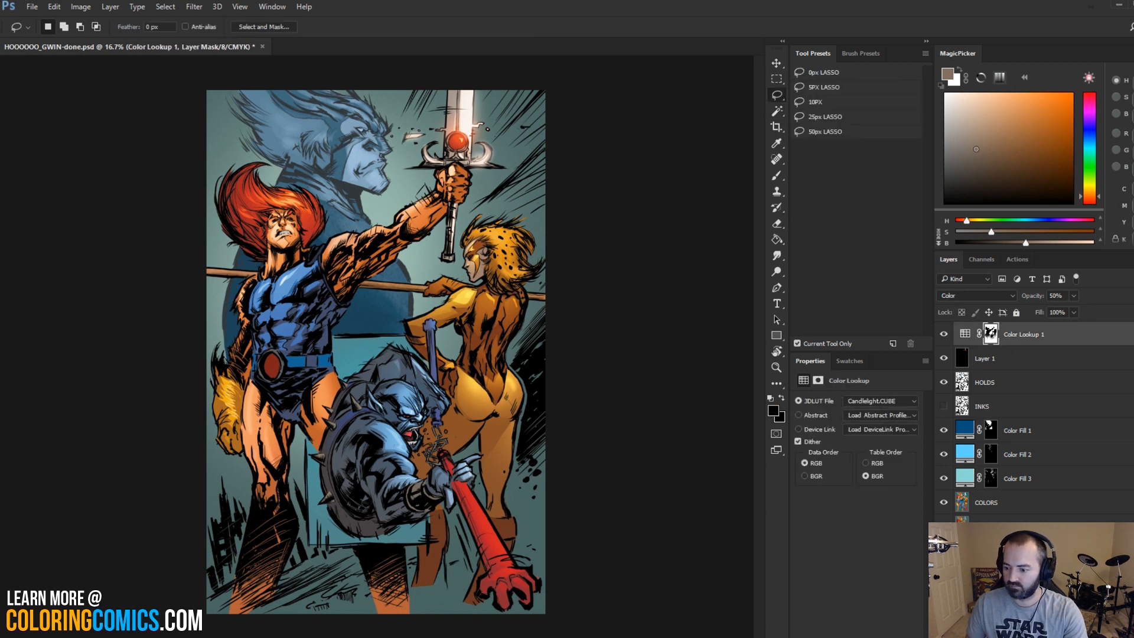
{"action": "left_click", "coordinate": [1098, 628]}
{"action": "left_click", "coordinate": [1113, 384]}
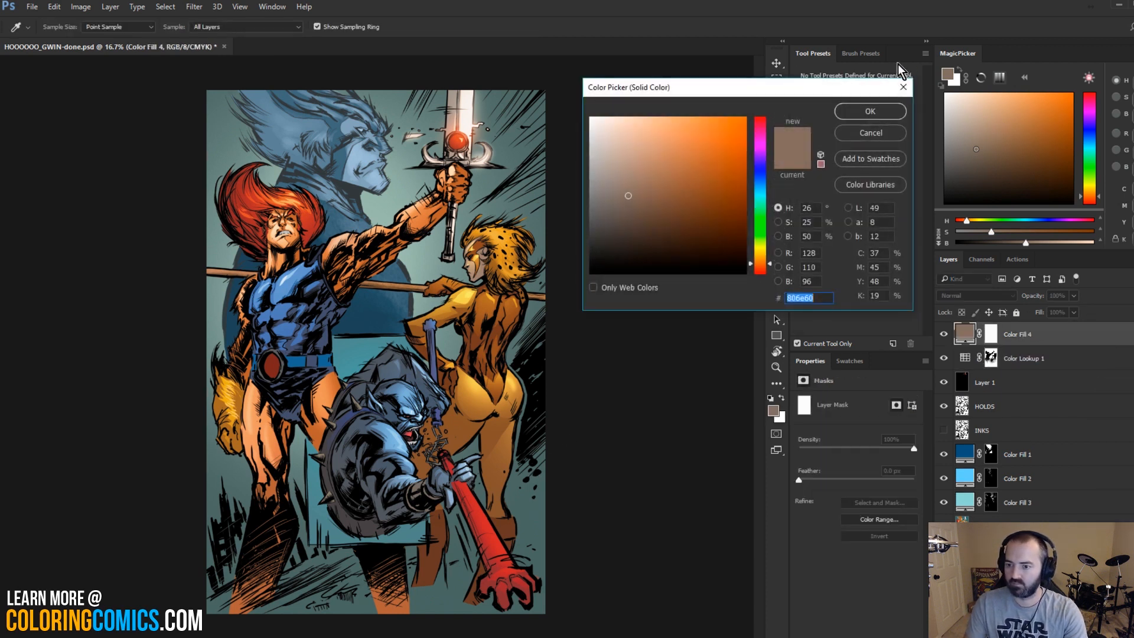
{"action": "left_click", "coordinate": [760, 176]}
{"action": "left_click", "coordinate": [647, 124]}
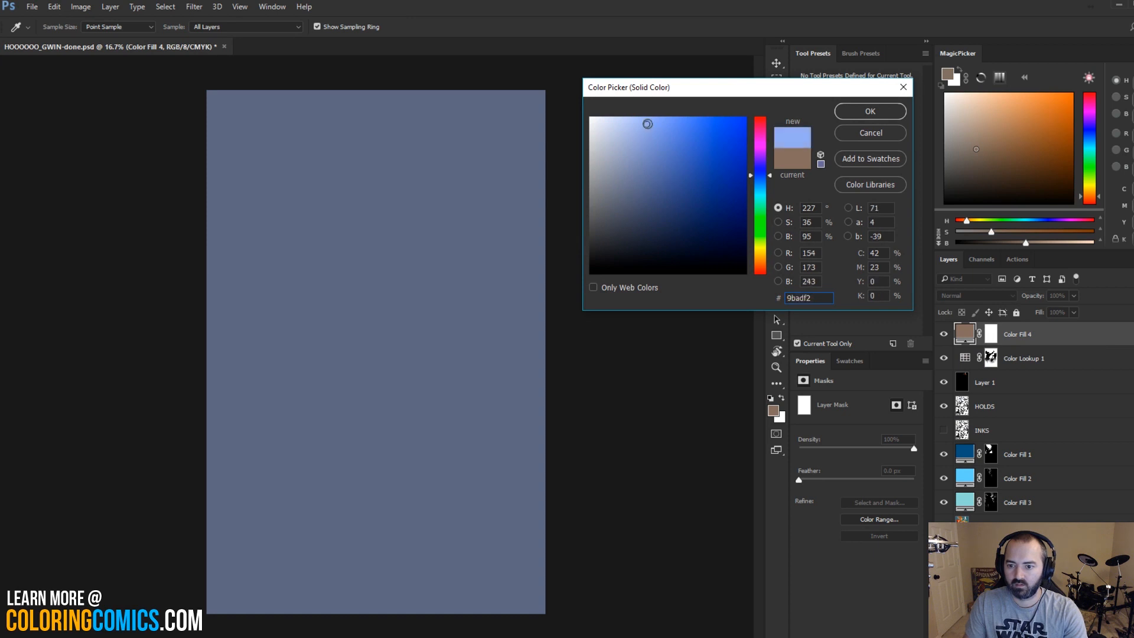
{"action": "left_click_drag", "start_coordinate": [762, 182], "coordinate": [762, 185]}
{"action": "left_click", "coordinate": [871, 112]}
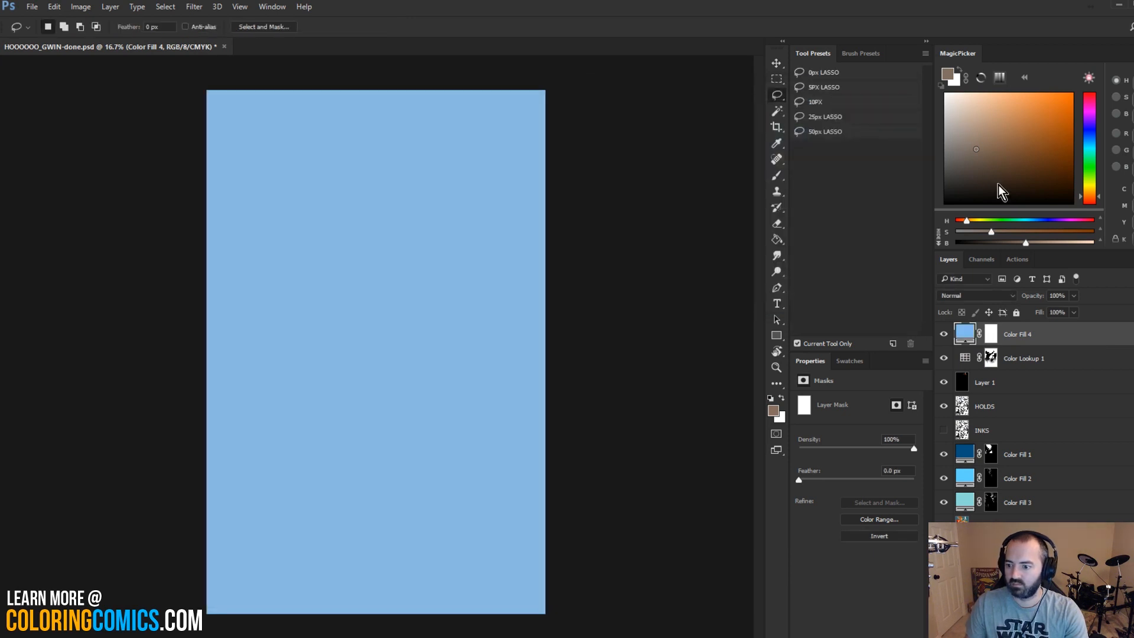
{"action": "left_click", "coordinate": [982, 296]}
{"action": "left_click", "coordinate": [977, 339]}
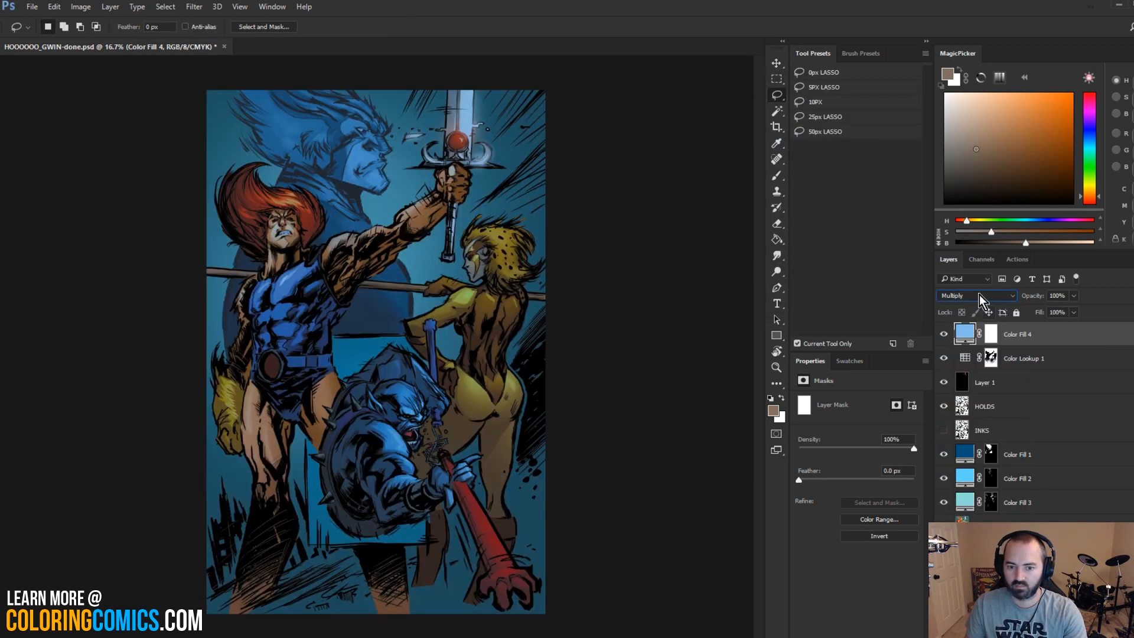
Step: Paint black on the Color Fill 4 mask with a huge 1 - NORMAL HARD brush over the hero's upper body, raised arm and background head
{"action": "left_click", "coordinate": [991, 333]}
{"action": "key", "text": "d"}
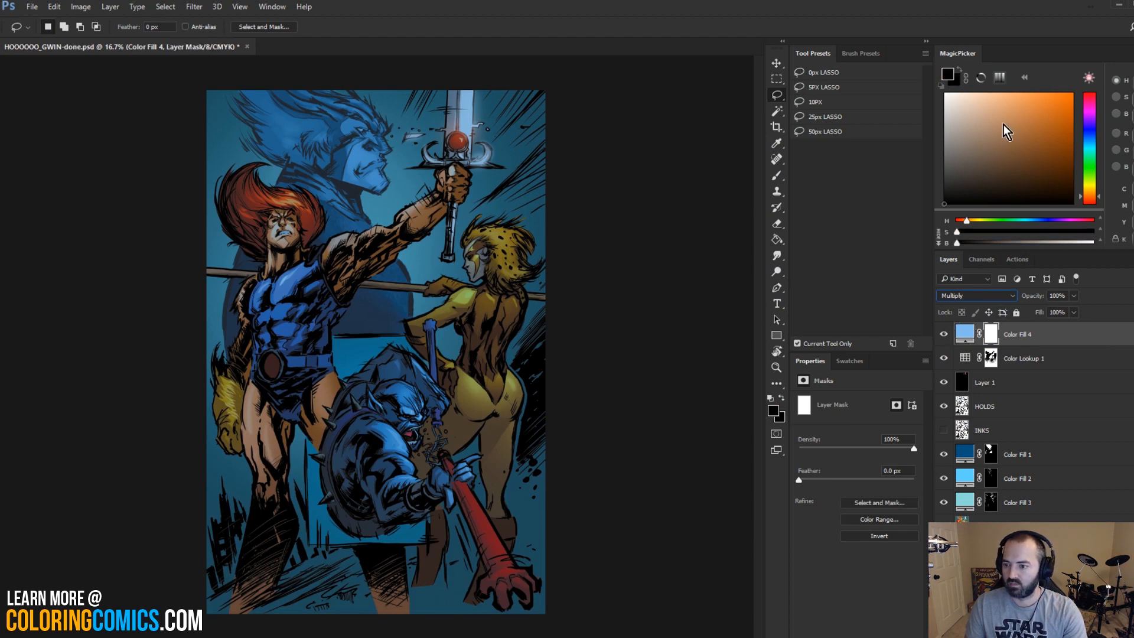
{"action": "key", "text": "x"}
{"action": "key", "text": "b"}
{"action": "left_click", "coordinate": [876, 325]}
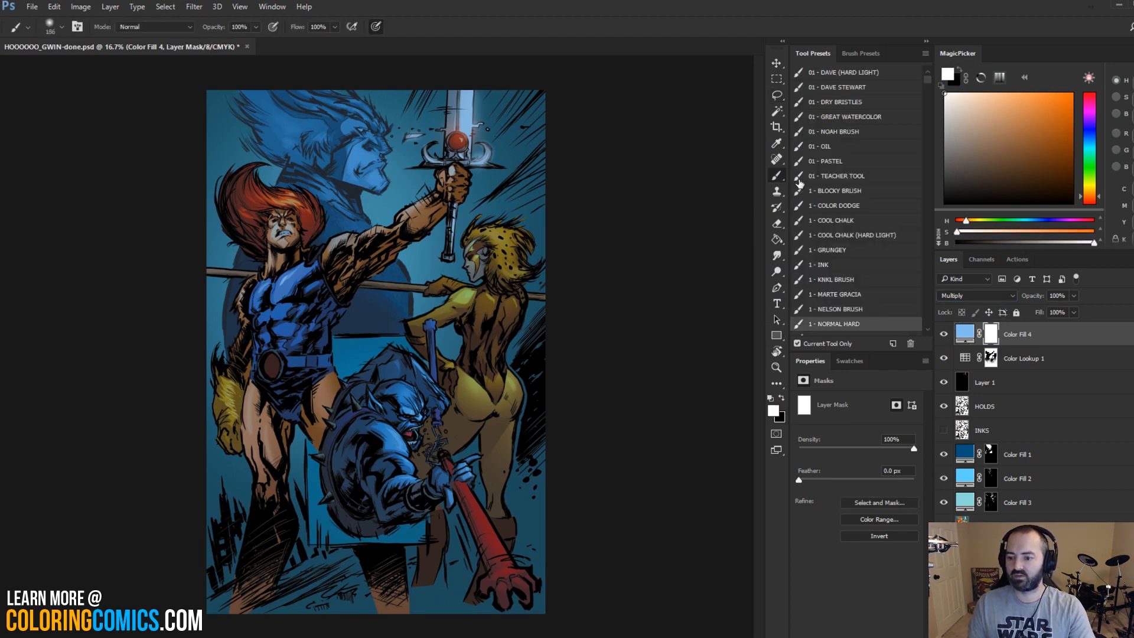
{"action": "mouse_move", "coordinate": [366, 326]}
{"action": "left_mouse_down"}
{"action": "mouse_move", "coordinate": [496, 271]}
{"action": "mouse_move", "coordinate": [463, 319]}
{"action": "mouse_move", "coordinate": [427, 222]}
{"action": "left_mouse_up"}
{"action": "left_click_drag", "start_coordinate": [480, 258], "coordinate": [452, 271]}
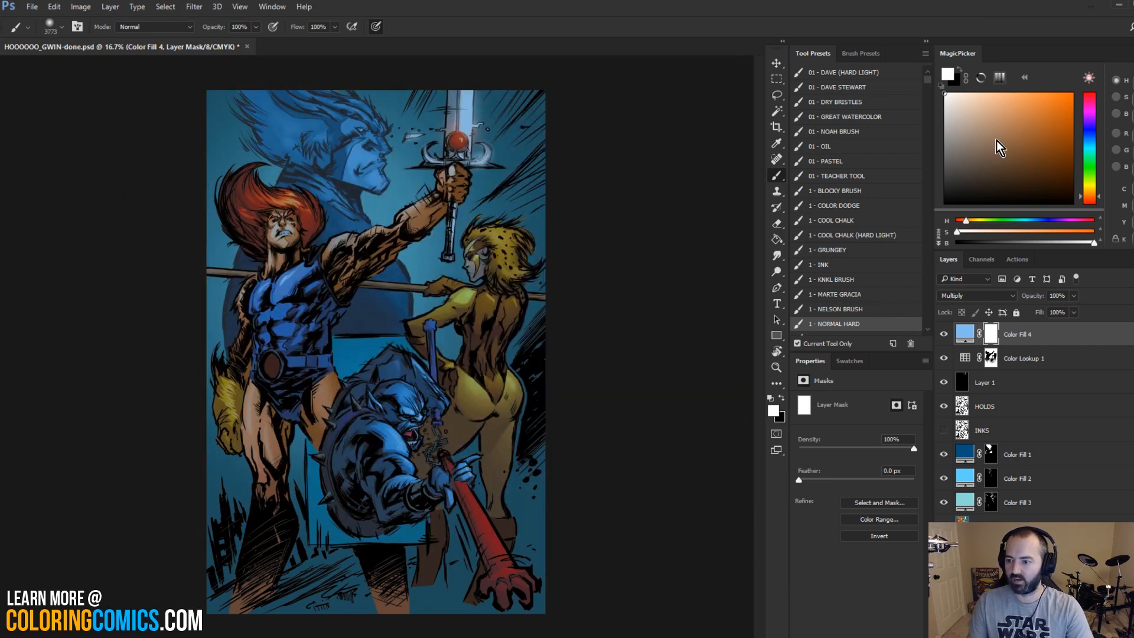
{"action": "left_click_drag", "start_coordinate": [997, 147], "coordinate": [944, 204]}
{"action": "left_click_drag", "start_coordinate": [357, 198], "coordinate": [365, 182]}
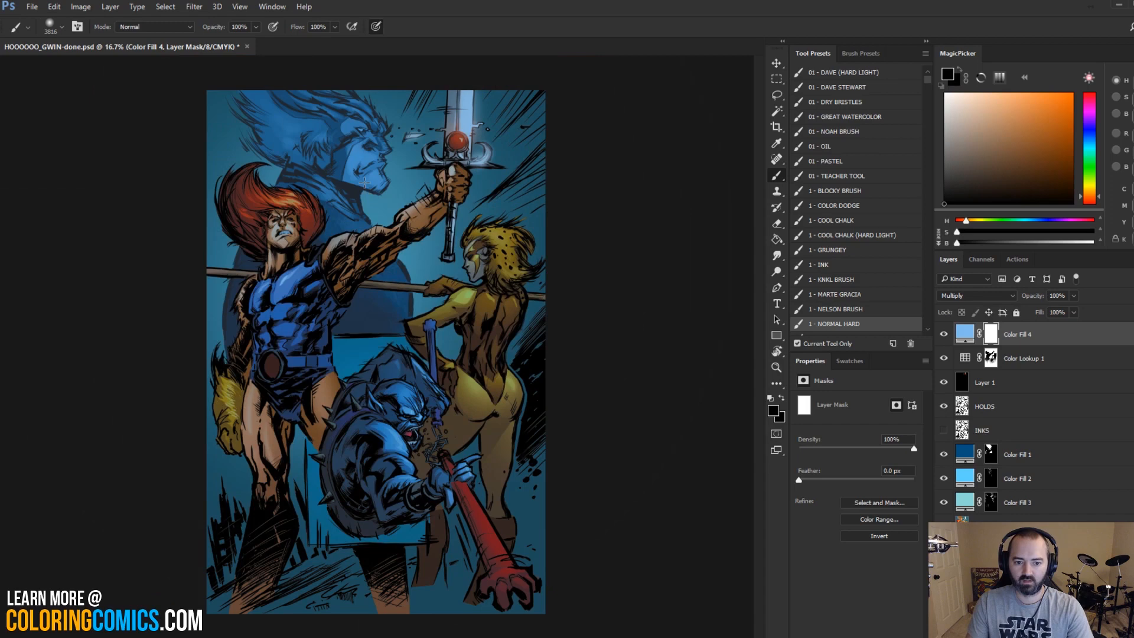
{"action": "left_click", "coordinate": [322, 255]}
{"action": "left_click_drag", "start_coordinate": [375, 283], "coordinate": [324, 281]}
{"action": "left_click_drag", "start_coordinate": [363, 159], "coordinate": [399, 139]}
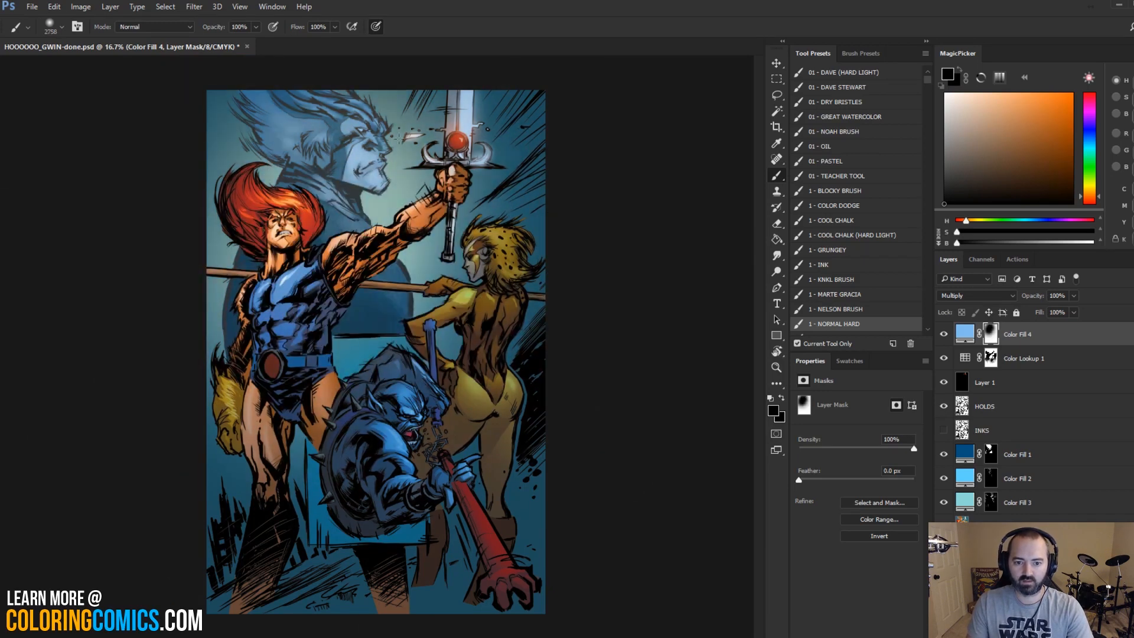
Step: Paint black with smaller brush sizes on the Color Fill 4 mask over the cheetah woman and the villain
{"action": "left_click_drag", "start_coordinate": [455, 296], "coordinate": [449, 300]}
{"action": "left_click", "coordinate": [491, 295]}
{"action": "mouse_move", "coordinate": [397, 371]}
{"action": "left_mouse_down"}
{"action": "mouse_move", "coordinate": [378, 373]}
{"action": "mouse_move", "coordinate": [374, 361]}
{"action": "mouse_move", "coordinate": [353, 410]}
{"action": "left_mouse_up"}
{"action": "left_click", "coordinate": [399, 434]}
{"action": "key", "text": "ctrl+z"}
{"action": "left_click", "coordinate": [413, 418]}
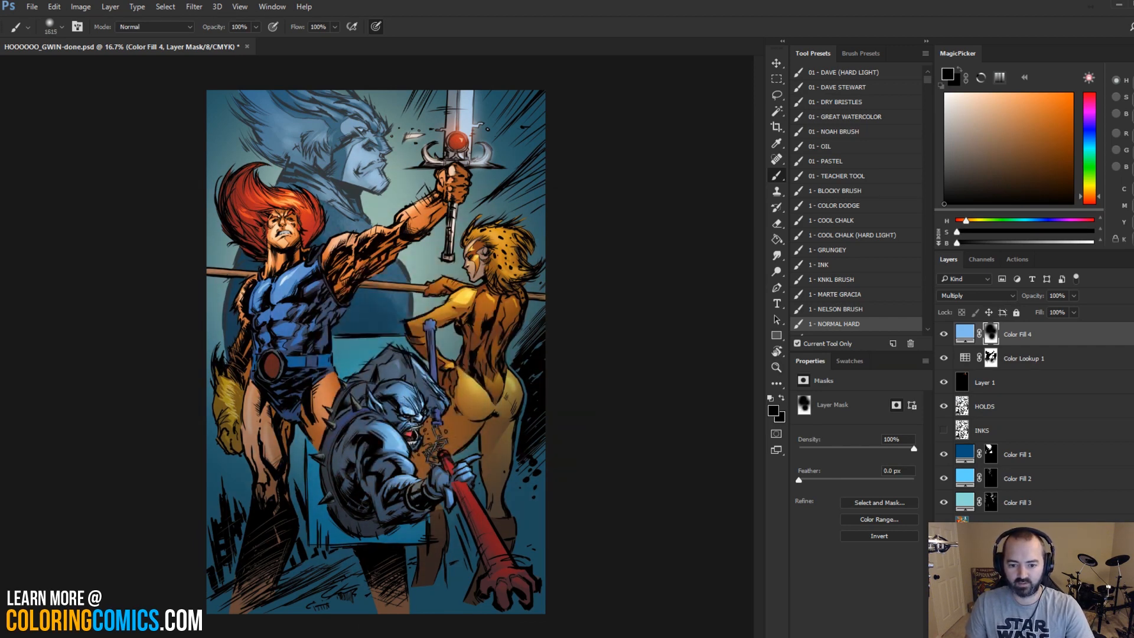
{"action": "left_click_drag", "start_coordinate": [305, 260], "coordinate": [289, 260]}
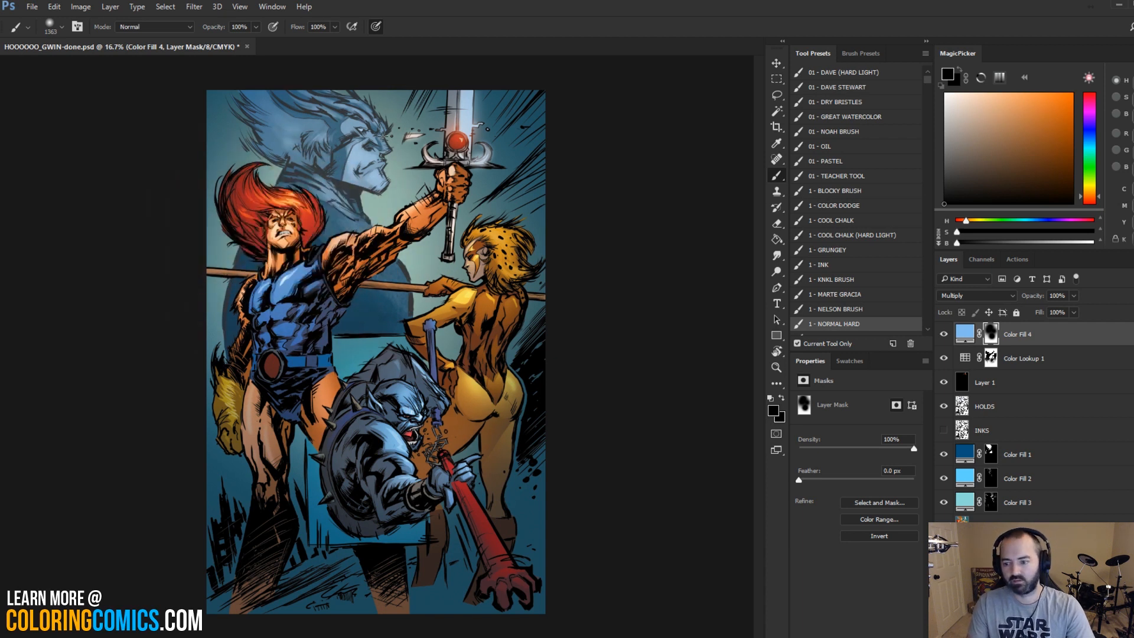
{"action": "left_click_drag", "start_coordinate": [337, 379], "coordinate": [322, 380]}
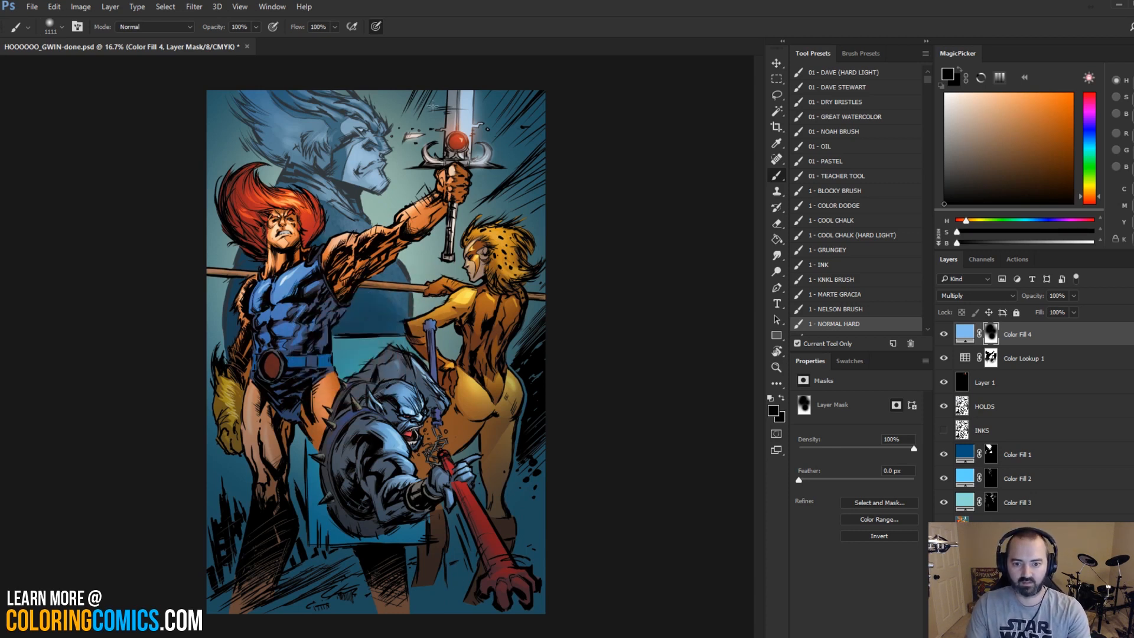
Step: Compare the page with and without the masked Color Fill 4 layer
{"action": "left_click", "coordinate": [946, 335]}
{"action": "left_click", "coordinate": [945, 335]}
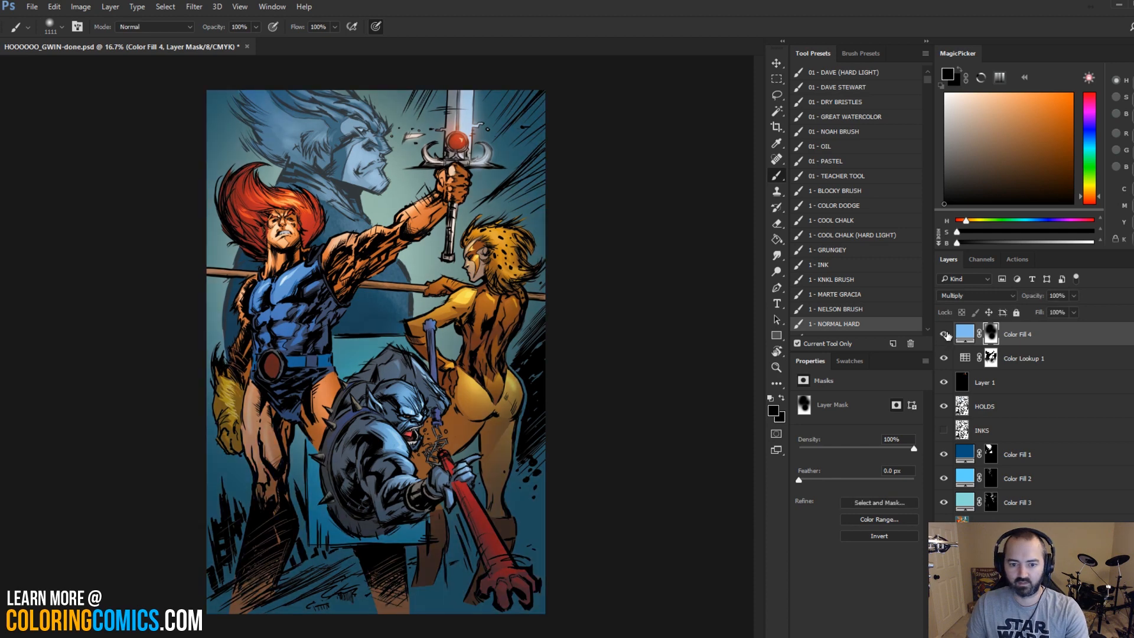
{"action": "left_click", "coordinate": [945, 335]}
{"action": "left_click", "coordinate": [946, 335]}
{"action": "left_click", "coordinate": [945, 335]}
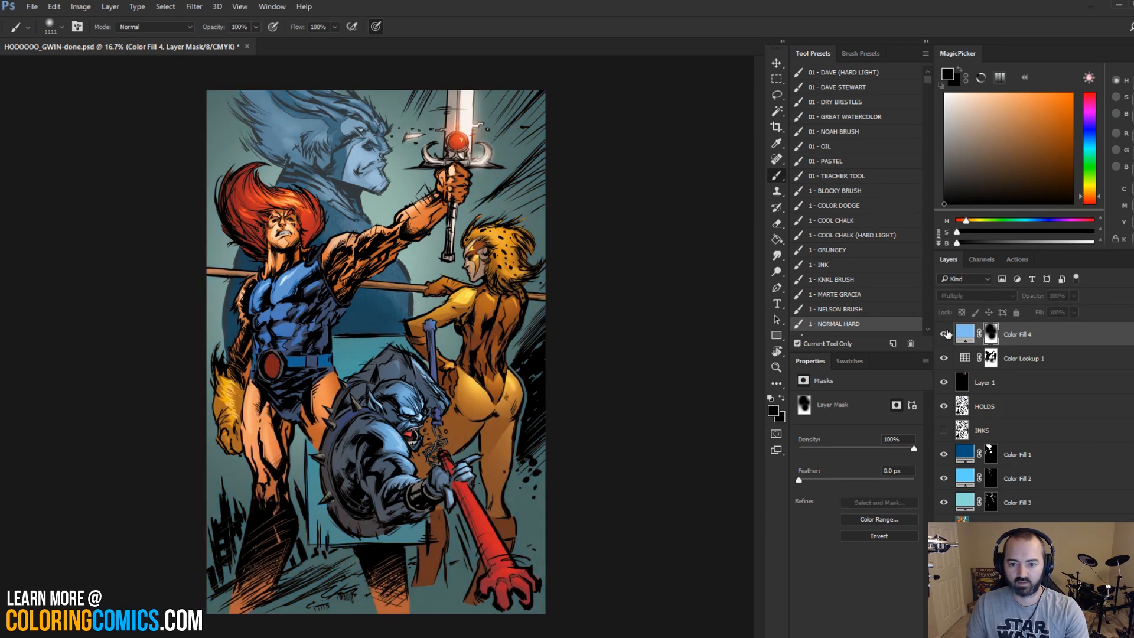
{"action": "left_click", "coordinate": [946, 335]}
{"action": "key", "text": "bracketright"}
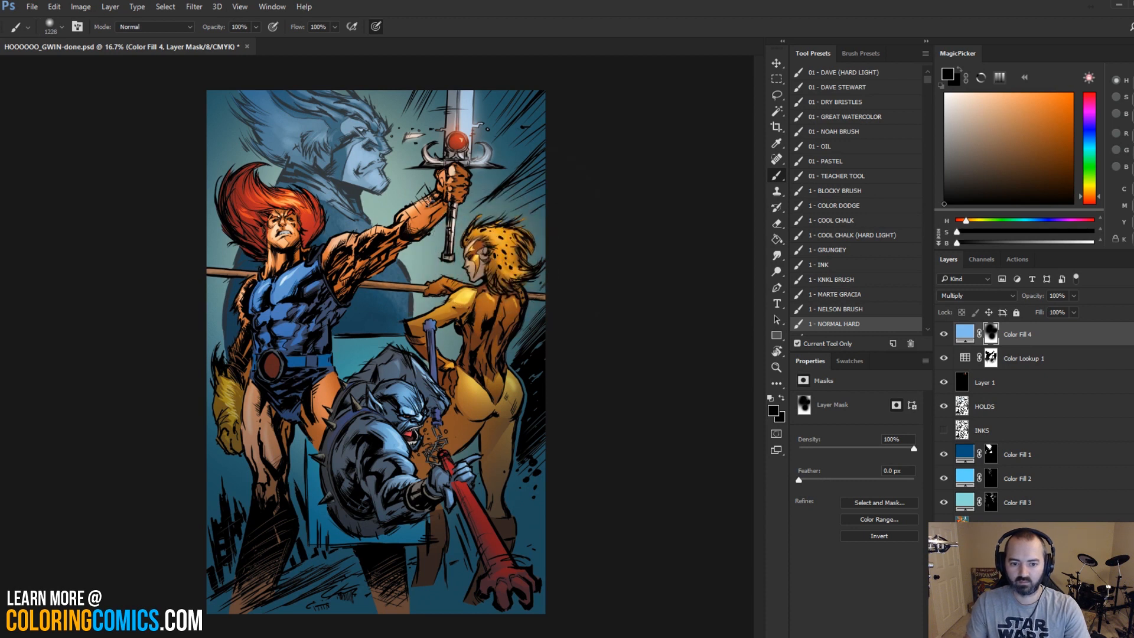
{"action": "key", "text": "bracketleft"}
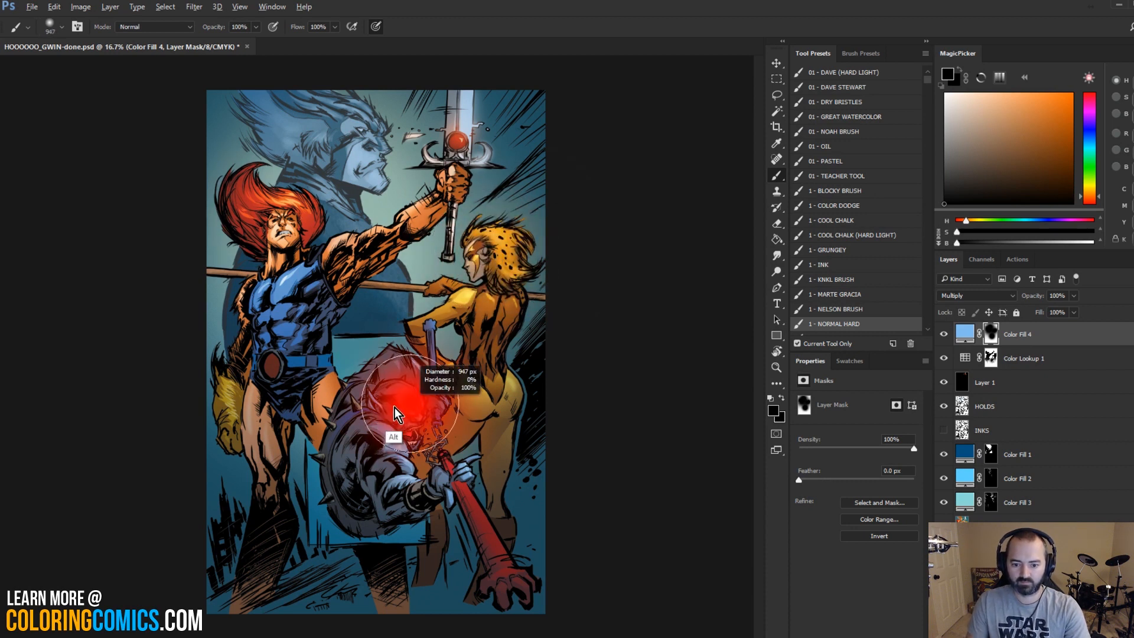
{"action": "key", "text": "l"}
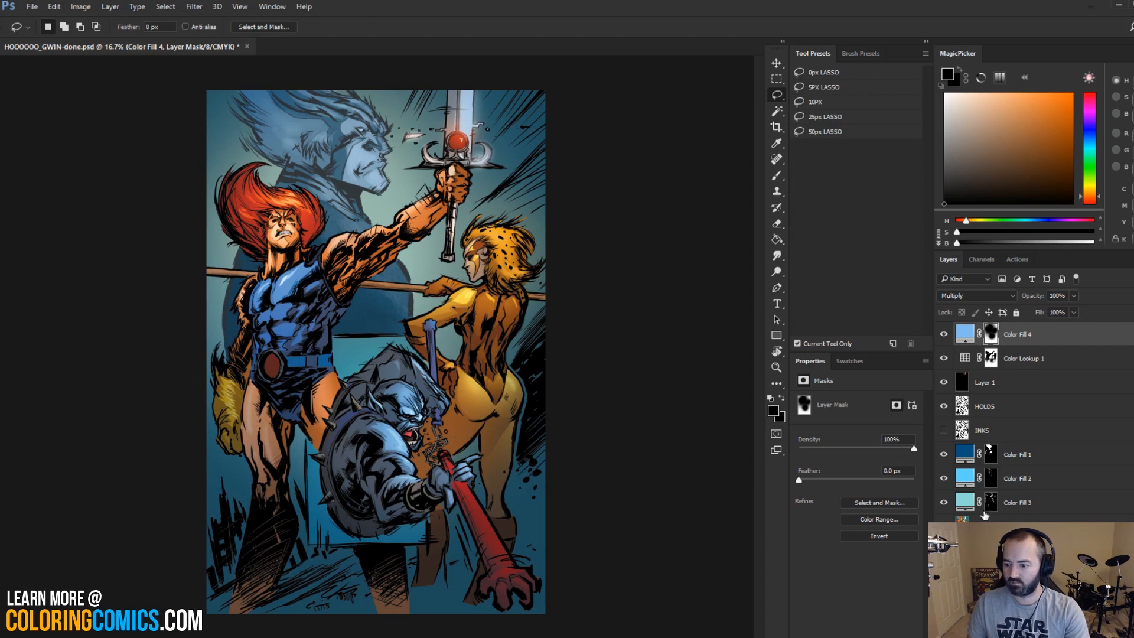
Step: Select the hero's leg areas by their flat colour on the FLATS layer with the Magic Wand and hide the selection outline
{"action": "left_click", "coordinate": [459, 553], "text": "ctrl"}
{"action": "key", "text": "b"}
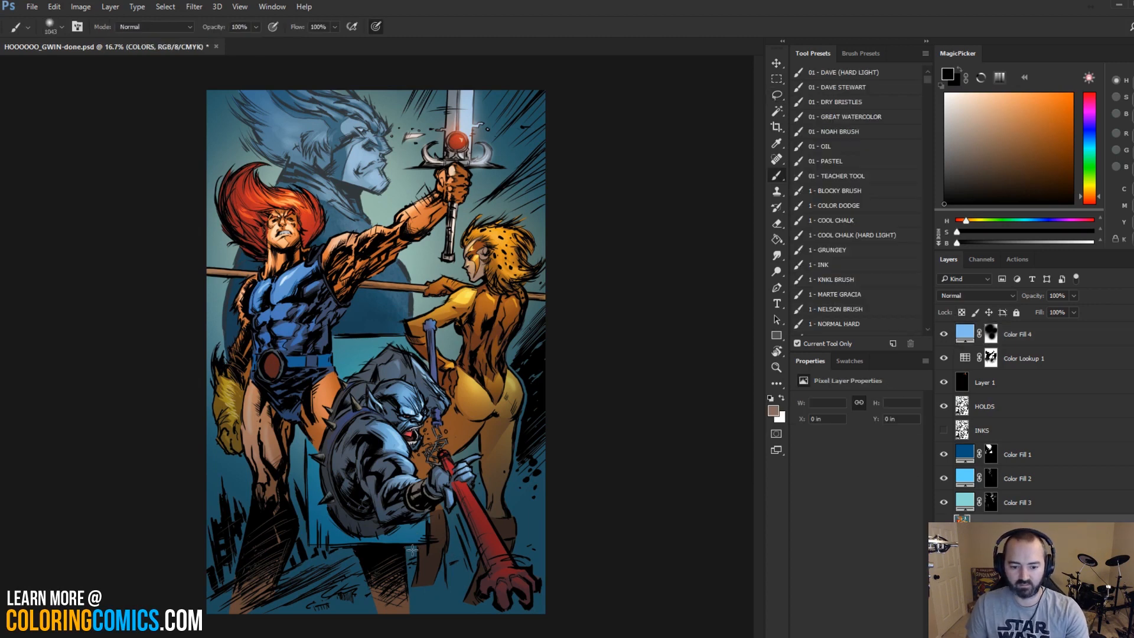
{"action": "key", "text": "l"}
{"action": "left_click", "coordinate": [404, 457], "text": "ctrl"}
{"action": "left_click_drag", "start_coordinate": [407, 456], "coordinate": [428, 277]}
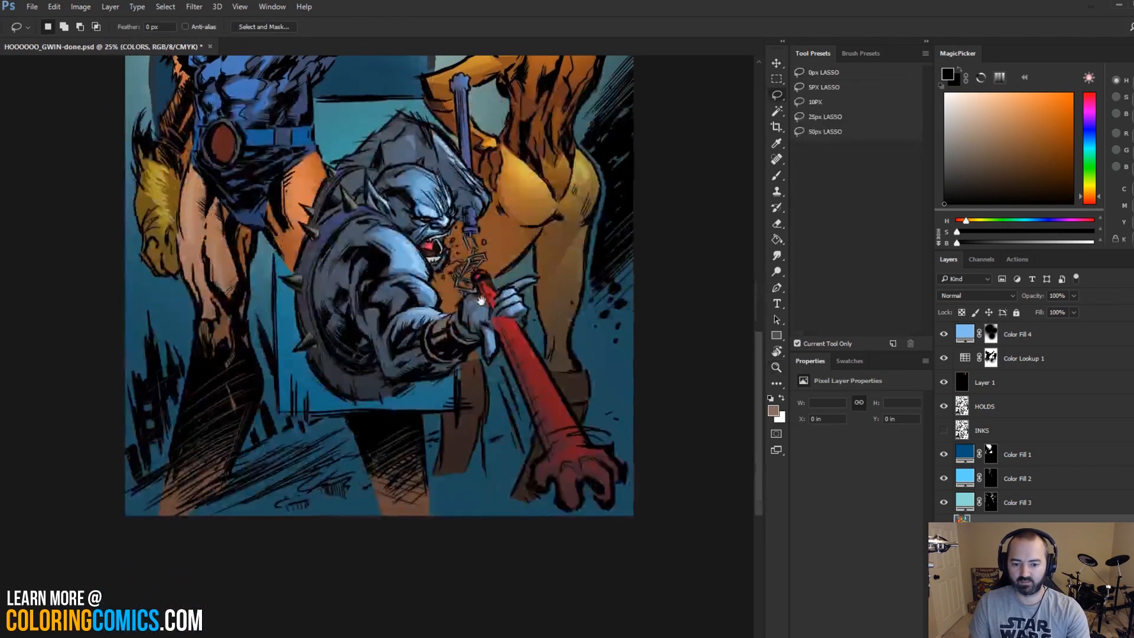
{"action": "key", "text": "alt+["}
{"action": "key", "text": "w"}
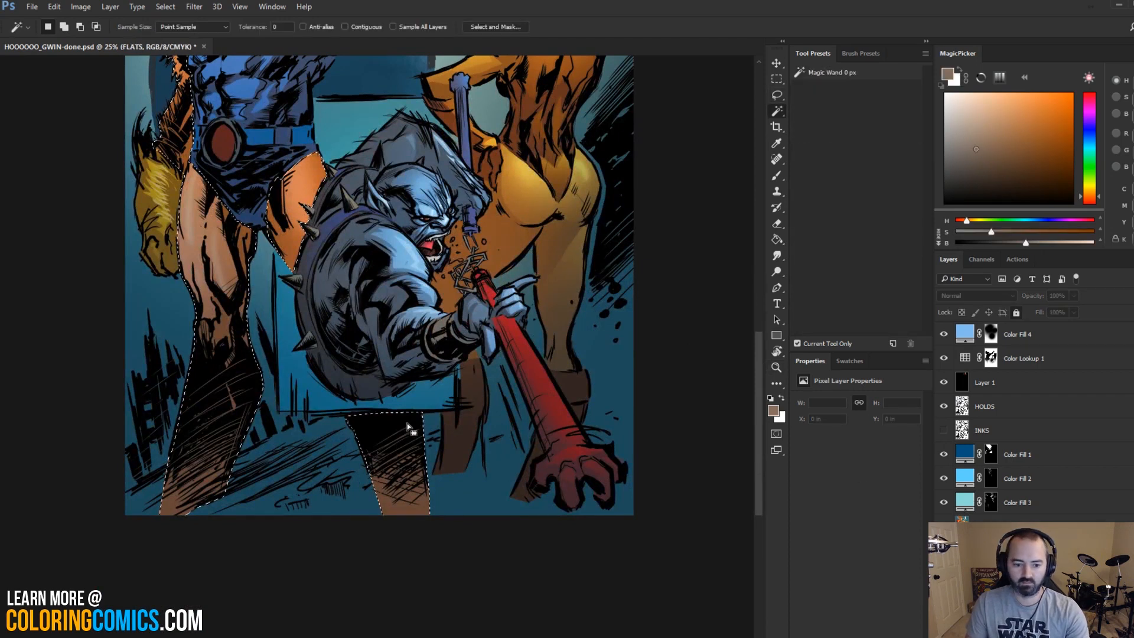
{"action": "left_click", "coordinate": [409, 424]}
{"action": "key", "text": "ctrl+h"}
Step: Sample the background colour below the villain, add a new layer above COLORS and enlarge the brush over the hero's legs
{"action": "key", "text": "b"}
{"action": "left_click", "coordinate": [469, 489], "text": "alt"}
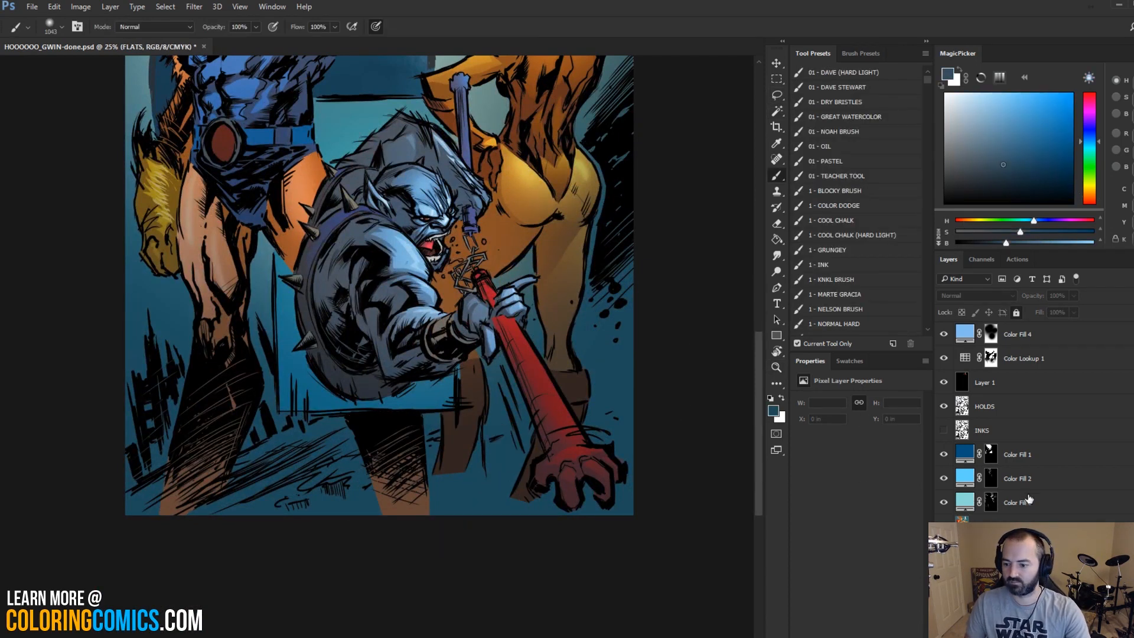
{"action": "left_click", "coordinate": [1033, 517]}
{"action": "key", "text": "ctrl+shift+alt+n"}
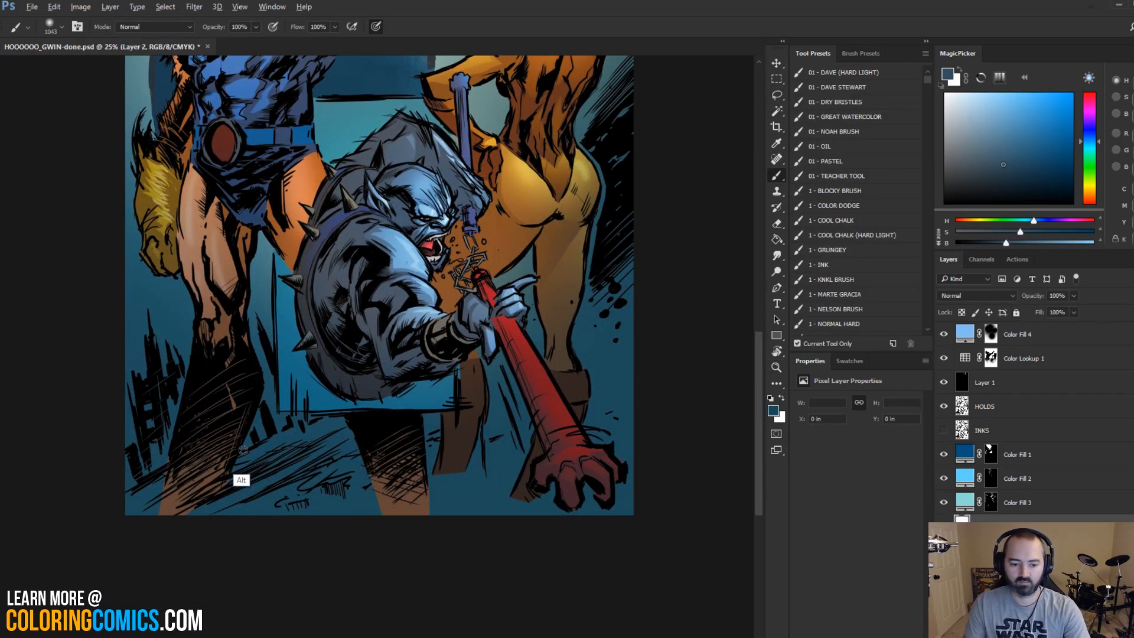
{"action": "left_click_drag", "start_coordinate": [243, 450], "coordinate": [265, 446]}
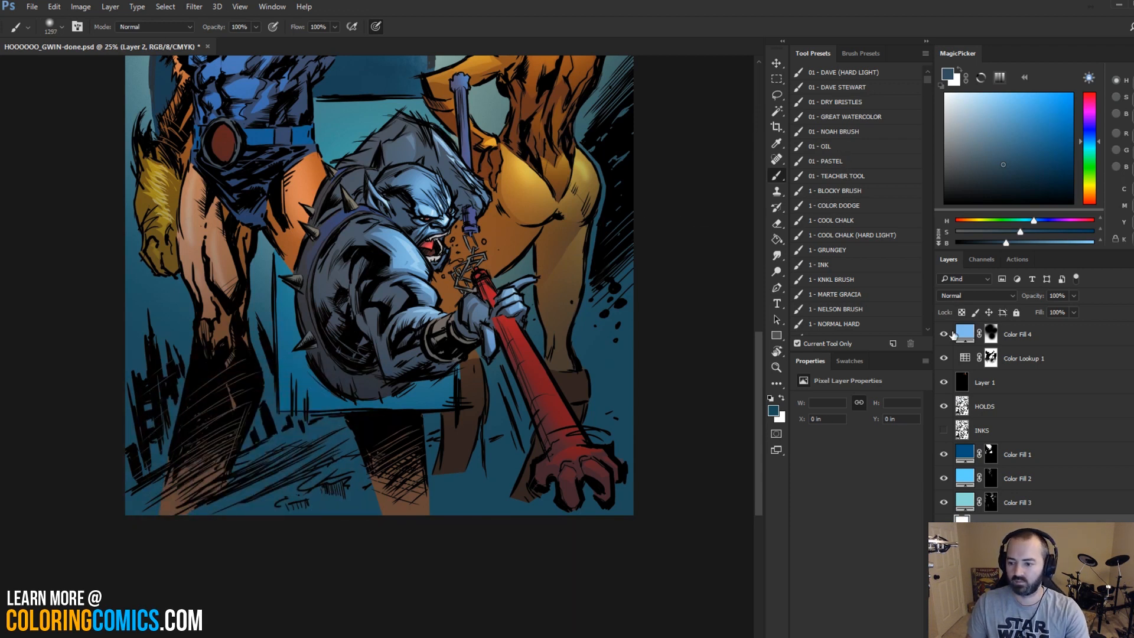
Step: Hide all Color Fill layers and Color Lookup 1, sample the teal background and paint it over the hero's lower legs on the new layer
{"action": "left_click_drag", "start_coordinate": [945, 454], "coordinate": [941, 489]}
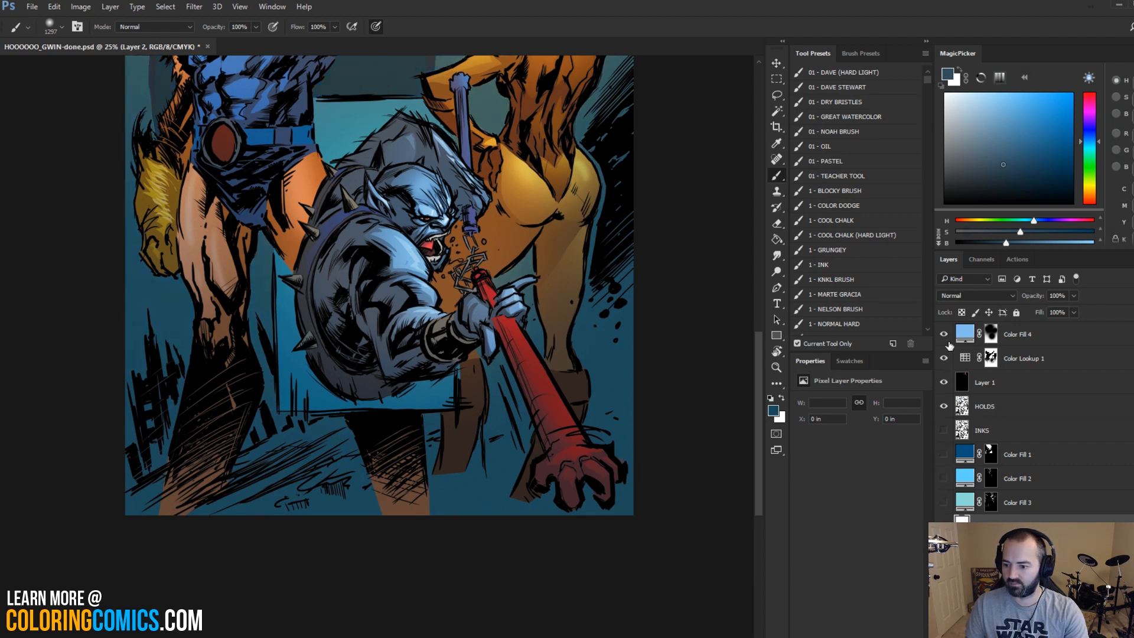
{"action": "left_click", "coordinate": [944, 335]}
{"action": "left_click", "coordinate": [944, 358]}
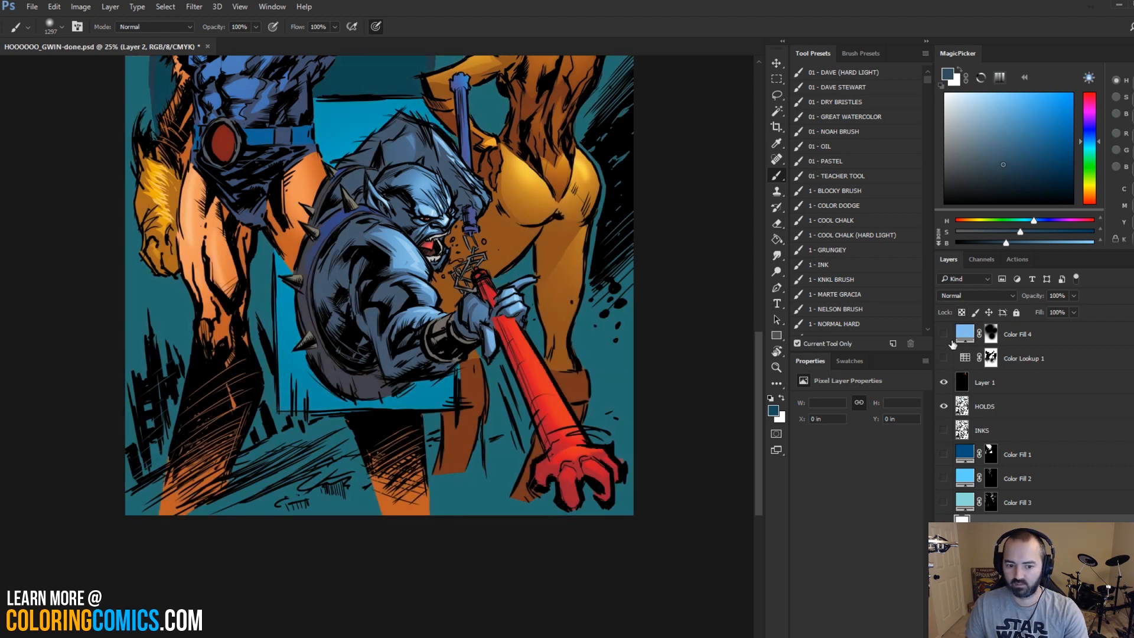
{"action": "left_click", "coordinate": [456, 499], "text": "alt"}
{"action": "mouse_move", "coordinate": [184, 481]}
{"action": "left_mouse_down"}
{"action": "mouse_move", "coordinate": [229, 476]}
{"action": "mouse_move", "coordinate": [159, 490]}
{"action": "mouse_move", "coordinate": [201, 520]}
{"action": "left_mouse_up"}
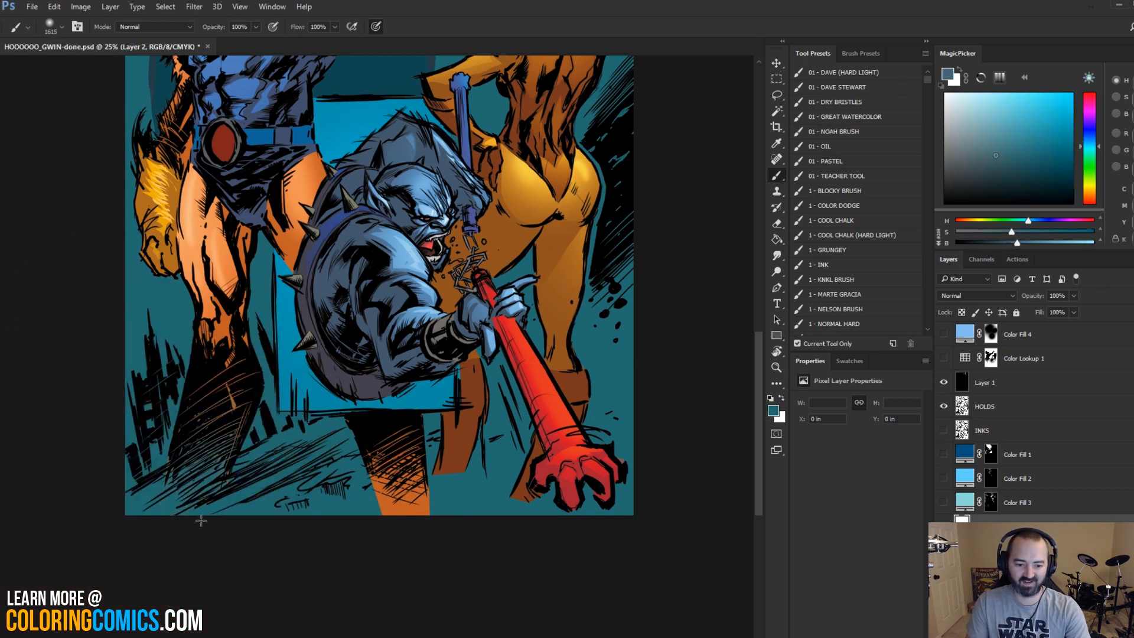
{"action": "mouse_move", "coordinate": [316, 493]}
{"action": "left_mouse_down"}
{"action": "mouse_move", "coordinate": [413, 505]}
{"action": "mouse_move", "coordinate": [410, 544]}
{"action": "left_mouse_up"}
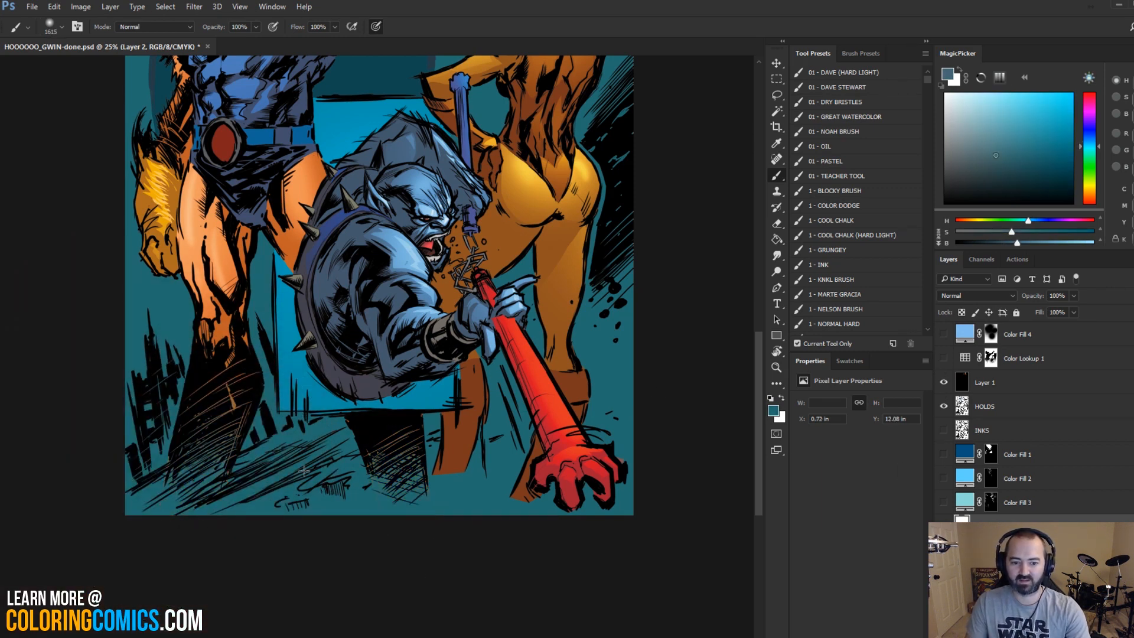
Step: Show Color Fill 1 to 4 and Color Lookup 1 again while keeping INKS hidden
{"action": "left_click_drag", "start_coordinate": [944, 502], "coordinate": [953, 418]}
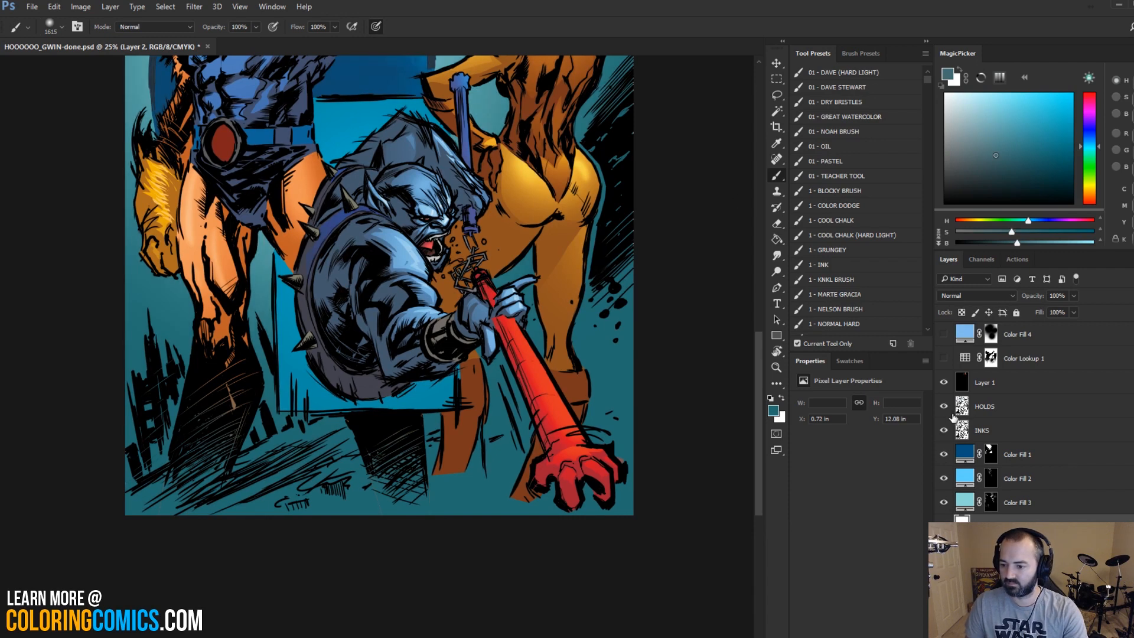
{"action": "left_click", "coordinate": [944, 430]}
{"action": "left_click_drag", "start_coordinate": [944, 334], "coordinate": [944, 358]}
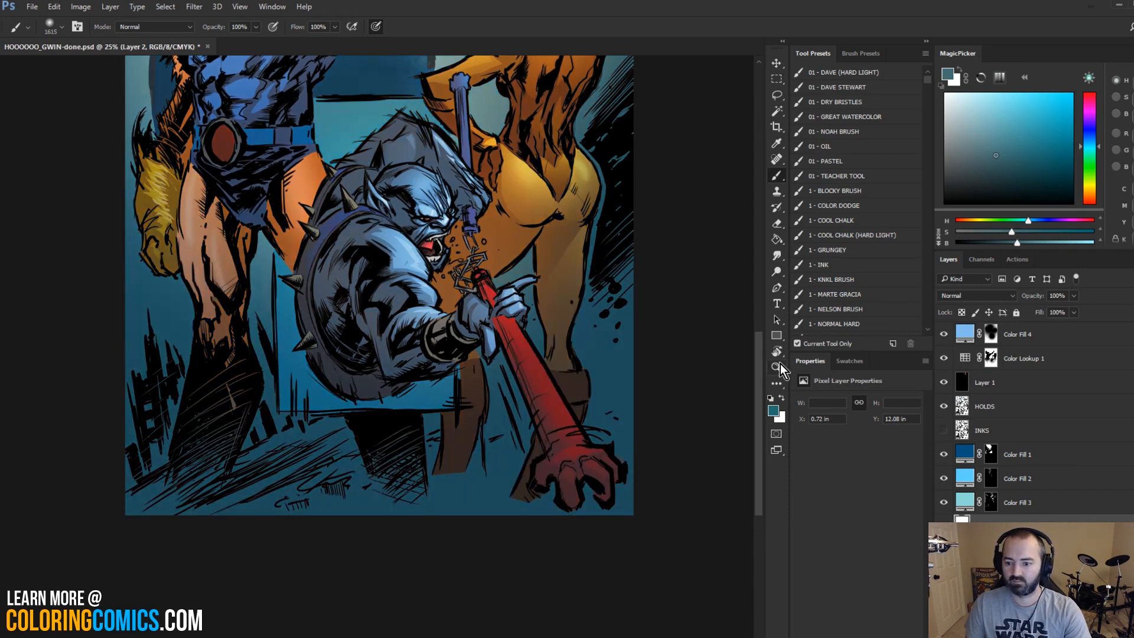
Step: Compare the whole page with and without the Color Fill 4 layer
{"action": "left_click", "coordinate": [780, 366]}
{"action": "left_click", "coordinate": [491, 410], "text": "alt"}
{"action": "left_click", "coordinate": [494, 407], "text": "alt"}
{"action": "key", "text": "l"}
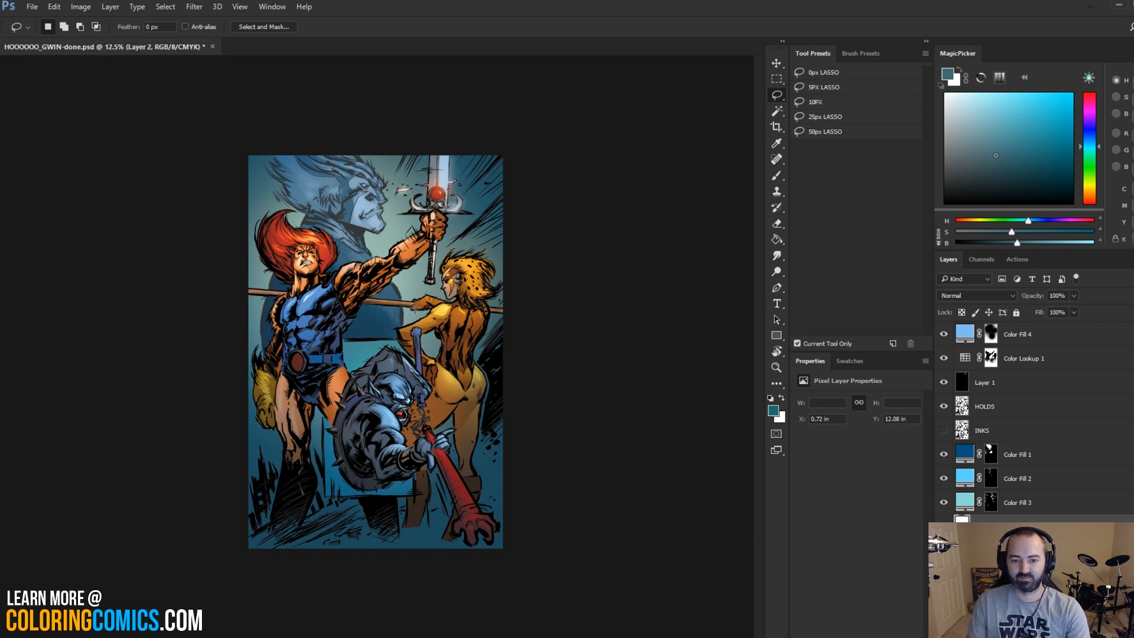
{"action": "key", "text": "z"}
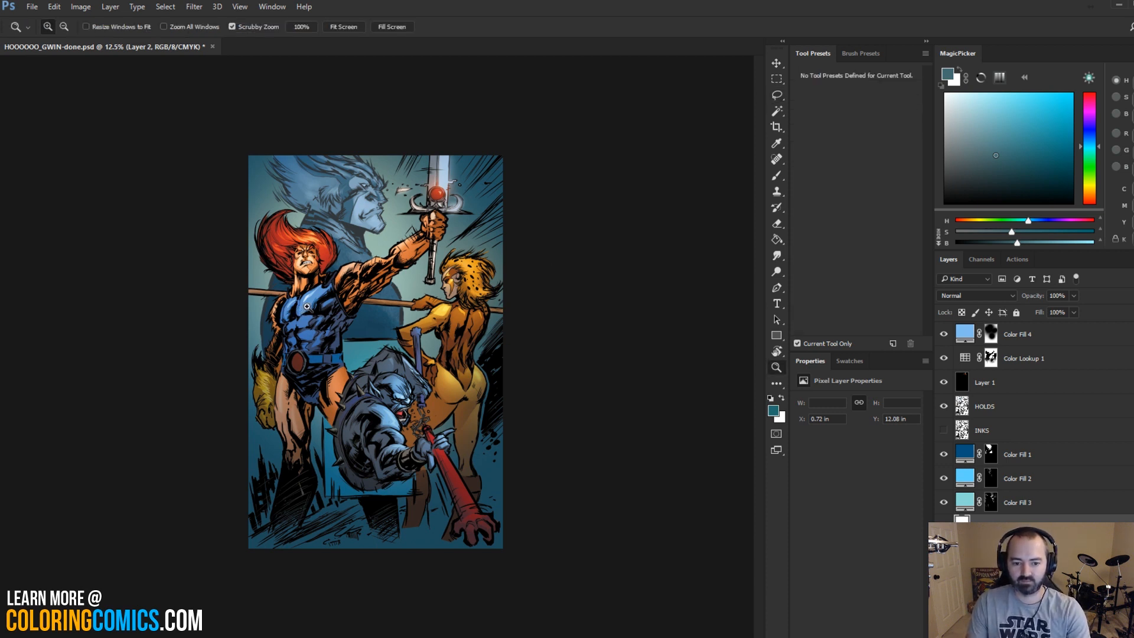
{"action": "left_click", "coordinate": [944, 335]}
{"action": "left_click", "coordinate": [944, 335]}
{"action": "key", "text": "l"}
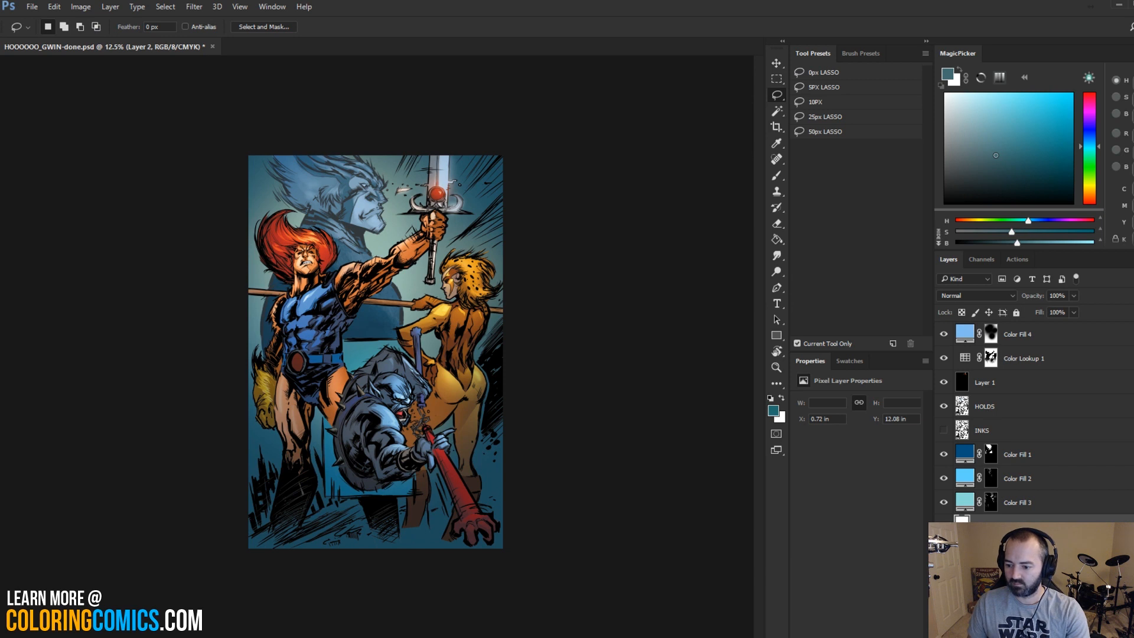
Step: Select the red weapon by its flat colour on FLATS and paint it black on the Color Fill 4 mask with a large hard Pencil
{"action": "key", "text": "alt+comma"}
{"action": "key", "text": "w"}
{"action": "key", "text": "ctrl+plus"}
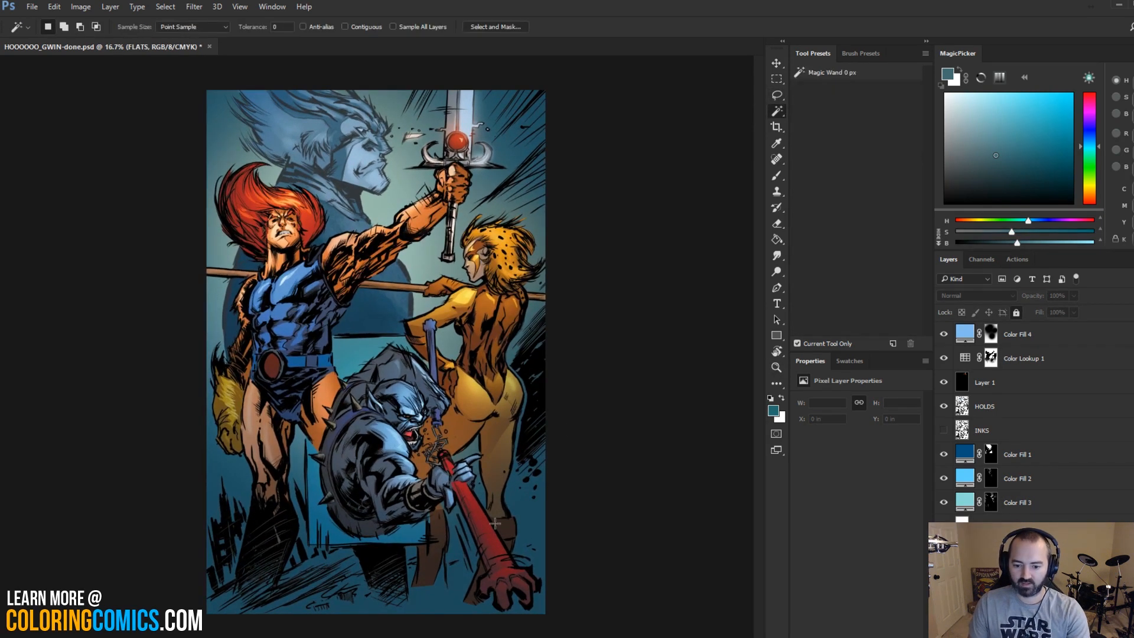
{"action": "left_click", "coordinate": [495, 523]}
{"action": "left_click", "coordinate": [1016, 334]}
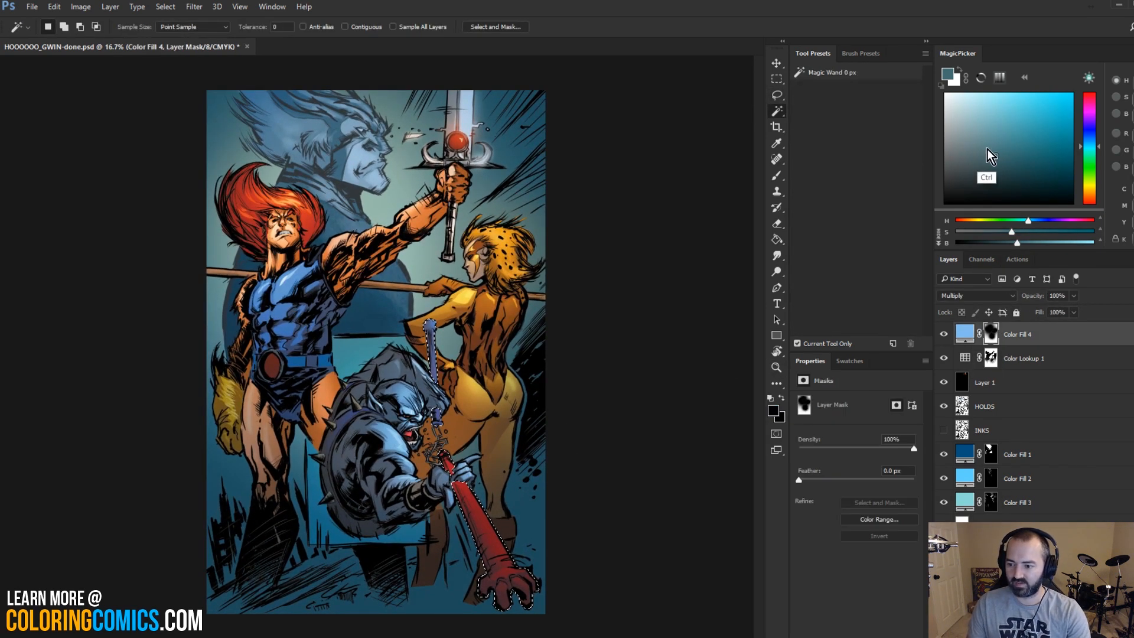
{"action": "key", "text": "ctrl+d"}
{"action": "key", "text": "d"}
{"action": "key", "text": "b"}
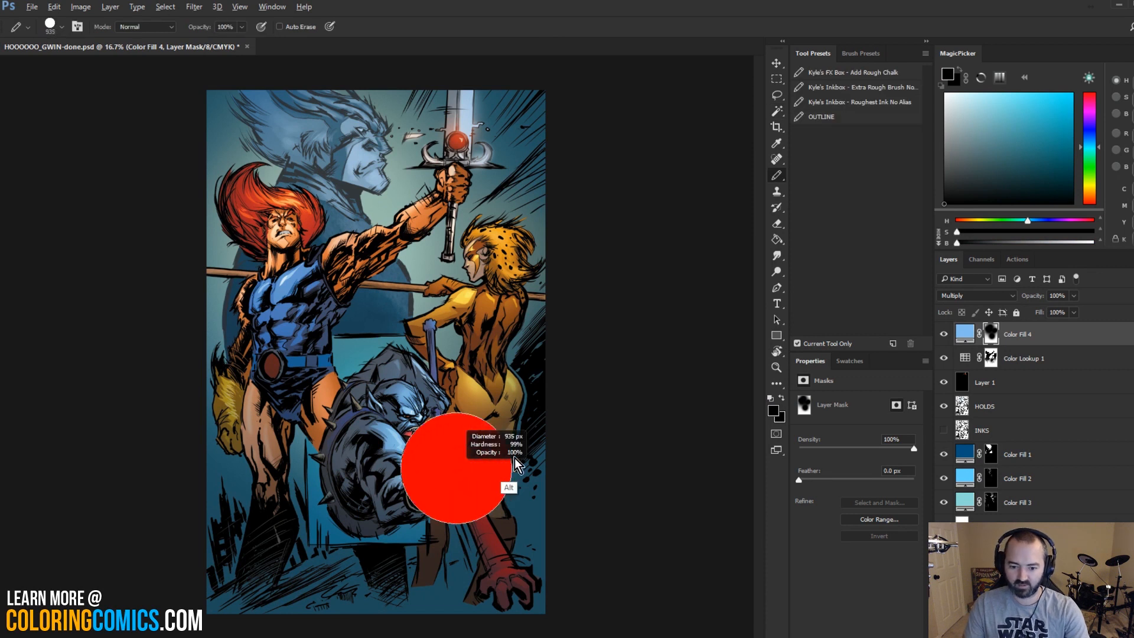
{"action": "left_click_drag", "start_coordinate": [515, 461], "coordinate": [544, 463]}
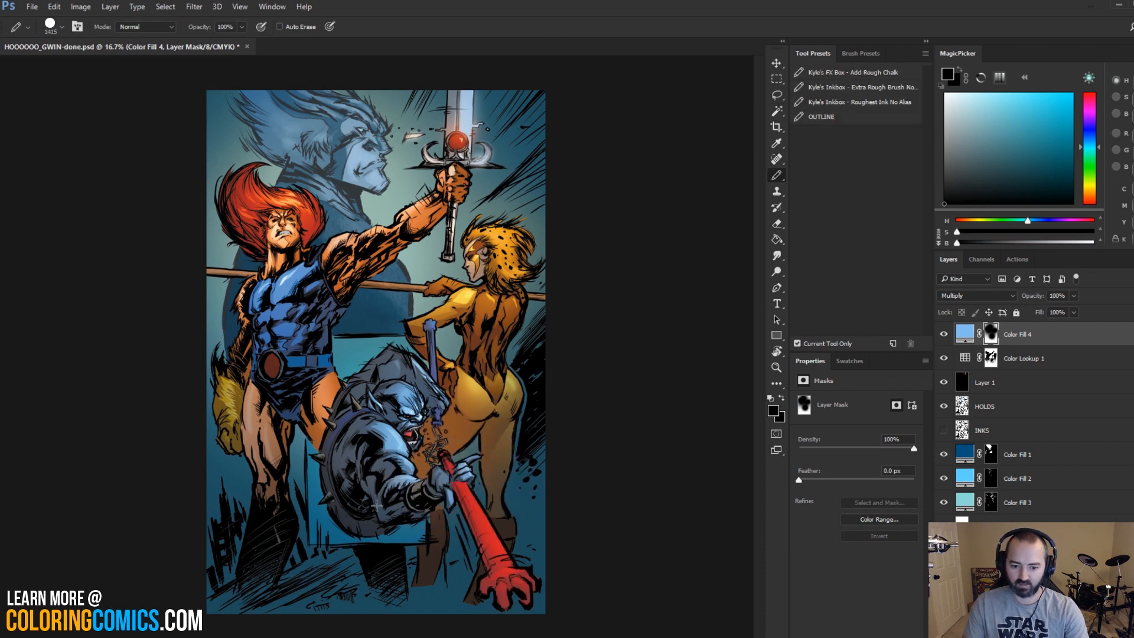
Step: Examine the whole page at reduced zoom to judge the overall colour balance
{"action": "key", "text": "l"}
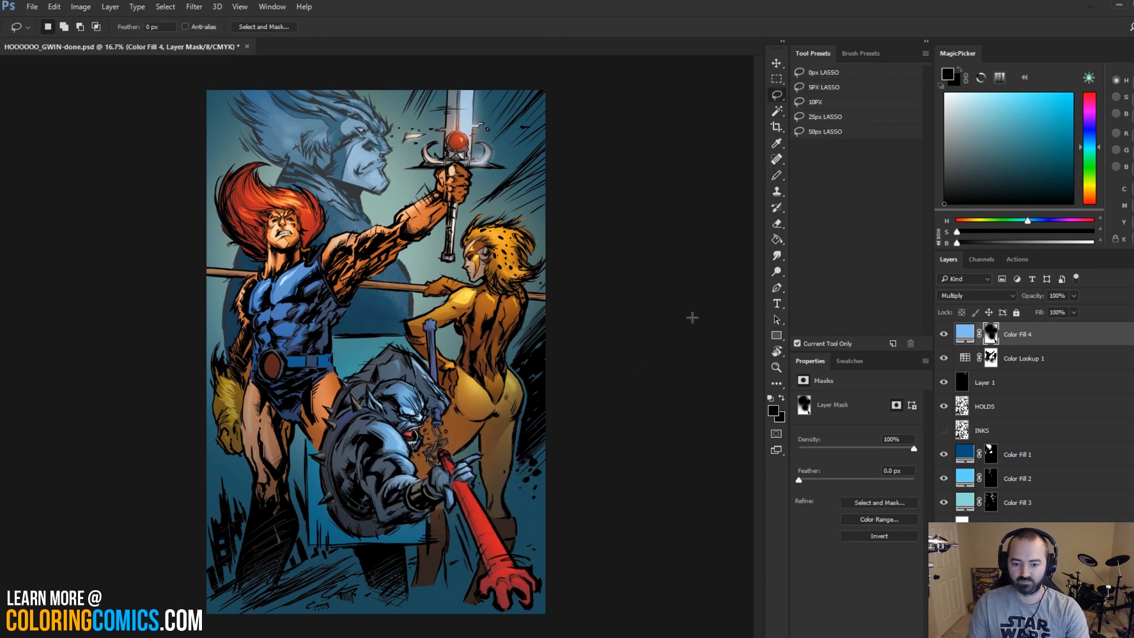
{"action": "left_click", "coordinate": [777, 367]}
{"action": "left_click", "coordinate": [647, 440], "text": "alt"}
{"action": "left_click", "coordinate": [615, 274], "text": "alt"}
{"action": "key", "text": "b"}
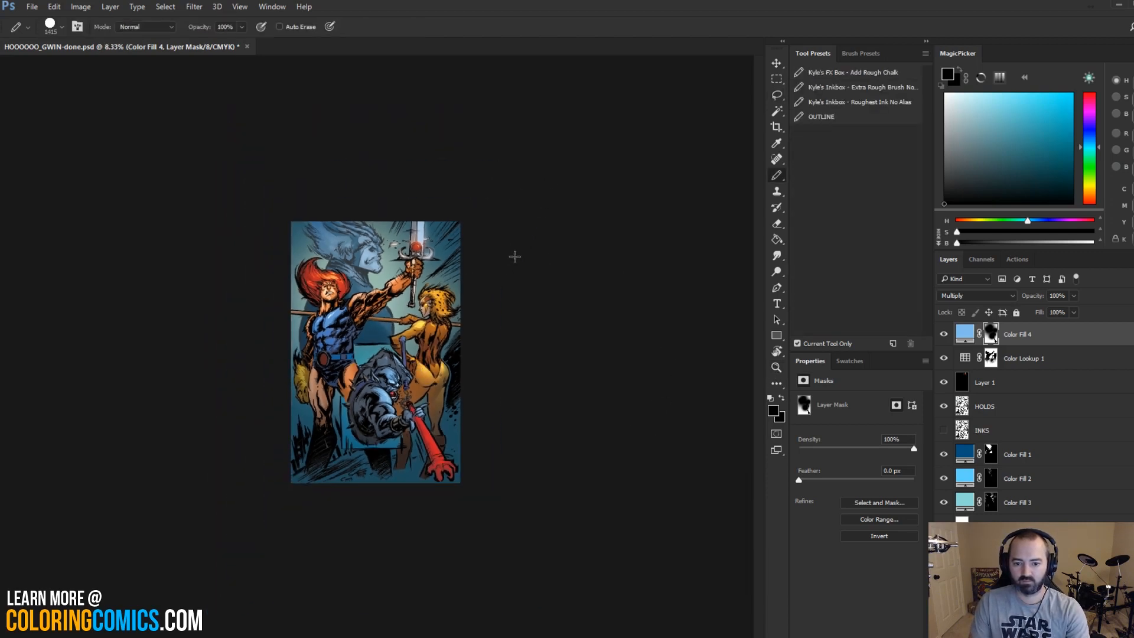
{"action": "key", "text": "z"}
{"action": "left_click", "coordinate": [532, 207]}
{"action": "key", "text": "l"}
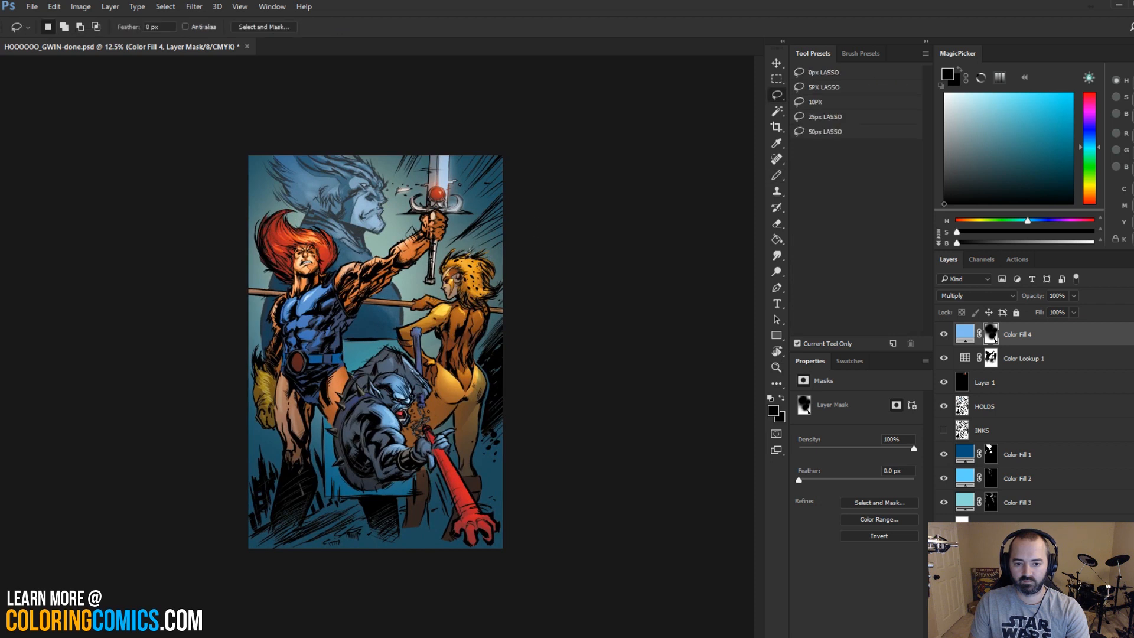
Step: Place the LIGHT TEXTURE file above Color Fill 4 and stretch it over the whole page, 10.993 in wide and 17 in high
{"action": "key", "text": "ctrl+plus"}
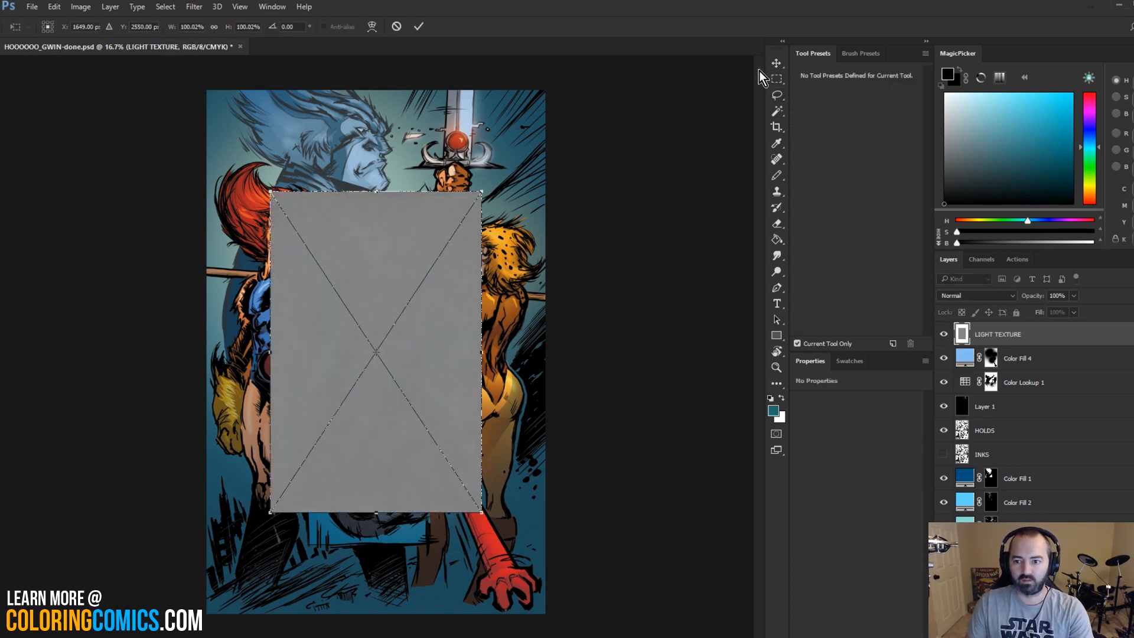
{"action": "left_click", "coordinate": [778, 64]}
{"action": "left_click", "coordinate": [626, 255]}
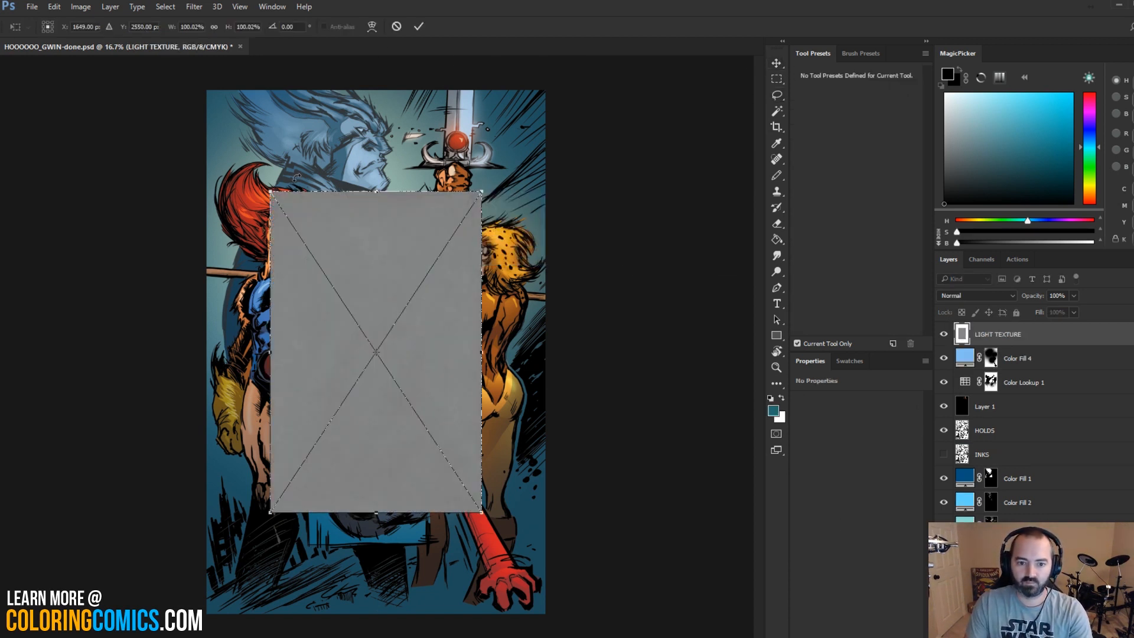
{"action": "left_click_drag", "start_coordinate": [272, 192], "coordinate": [207, 91]}
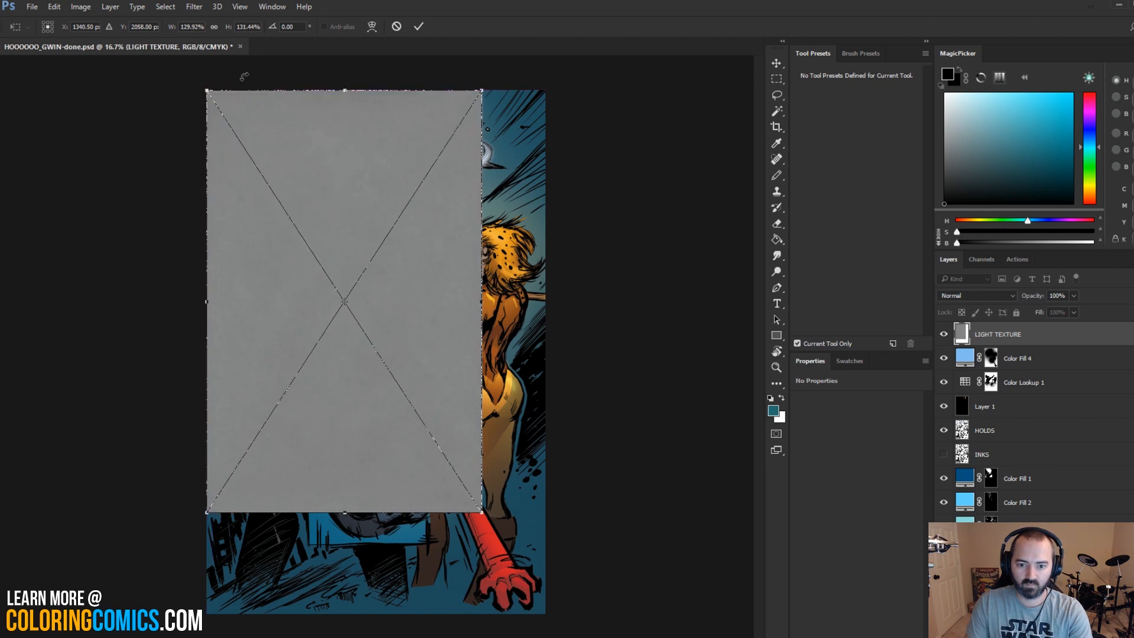
{"action": "left_click_drag", "start_coordinate": [493, 506], "coordinate": [545, 615]}
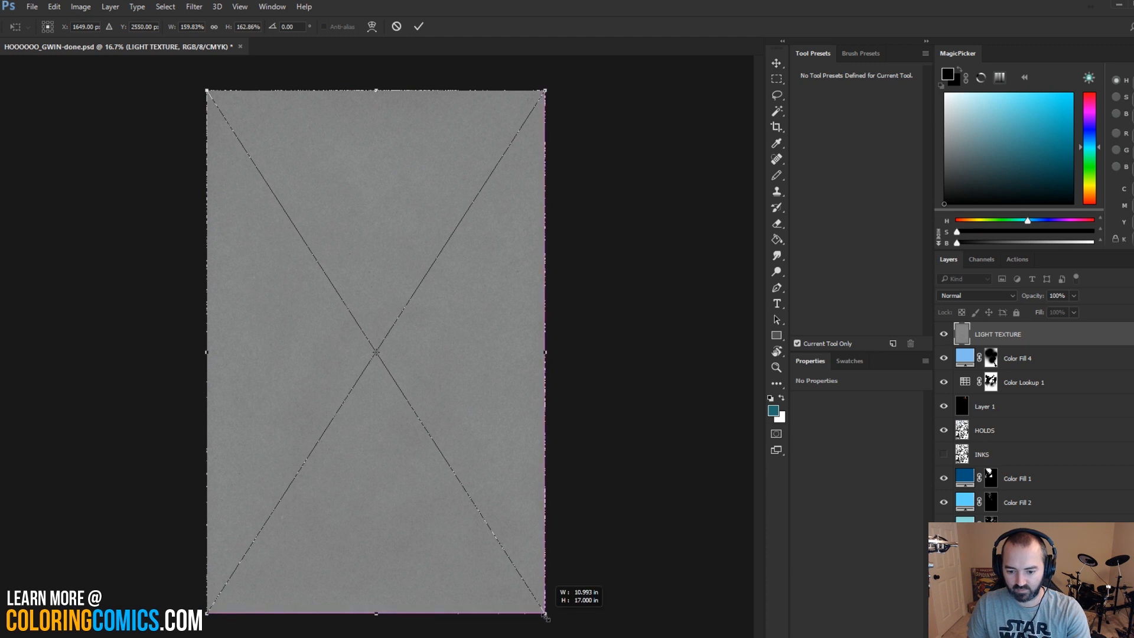
{"action": "left_click", "coordinate": [418, 27]}
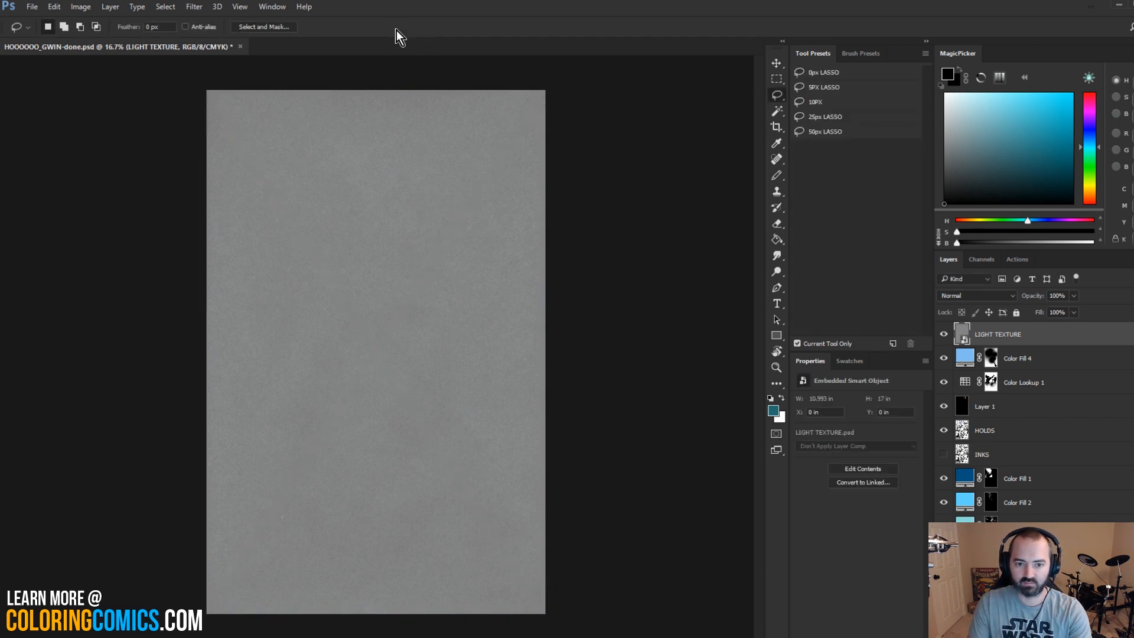
Step: Set the LIGHT TEXTURE layer's blend mode to Hard Light and its opacity to 50%
{"action": "left_click", "coordinate": [988, 295]}
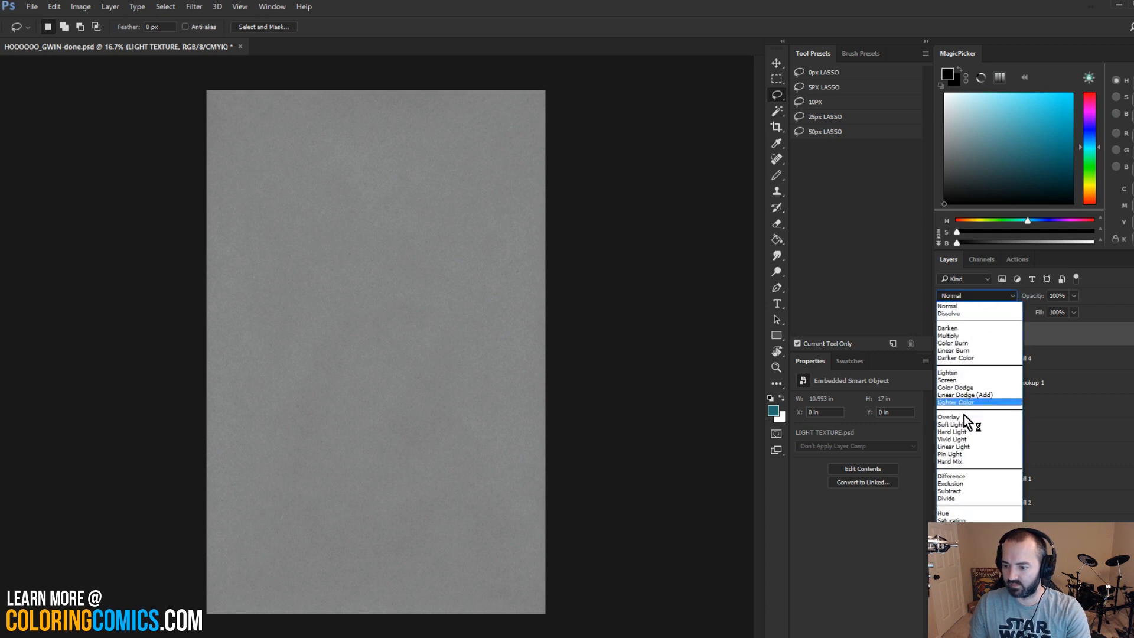
{"action": "left_click", "coordinate": [969, 432]}
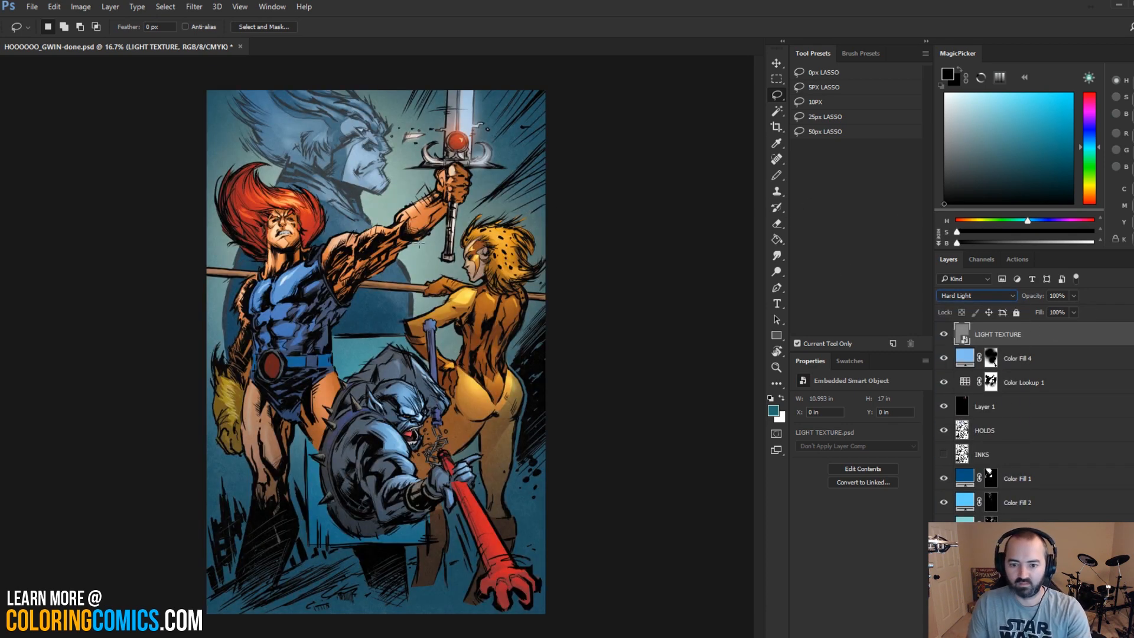
{"action": "key", "text": "z"}
{"action": "left_click", "coordinate": [423, 239]}
{"action": "left_click_drag", "start_coordinate": [432, 230], "coordinate": [558, 261]}
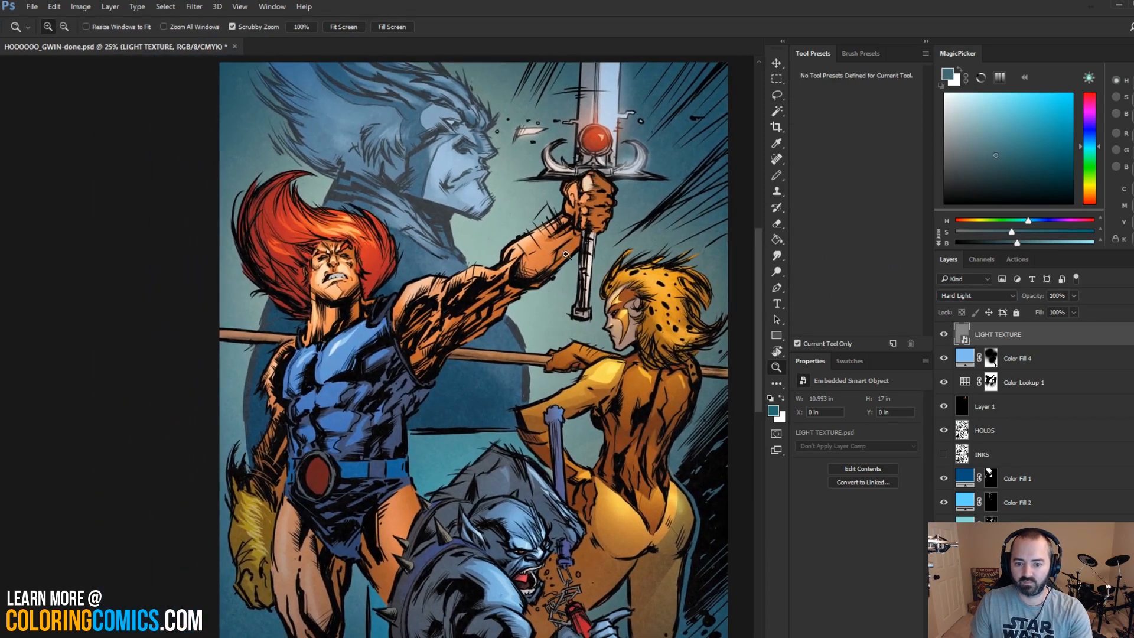
{"action": "left_click", "coordinate": [560, 260]}
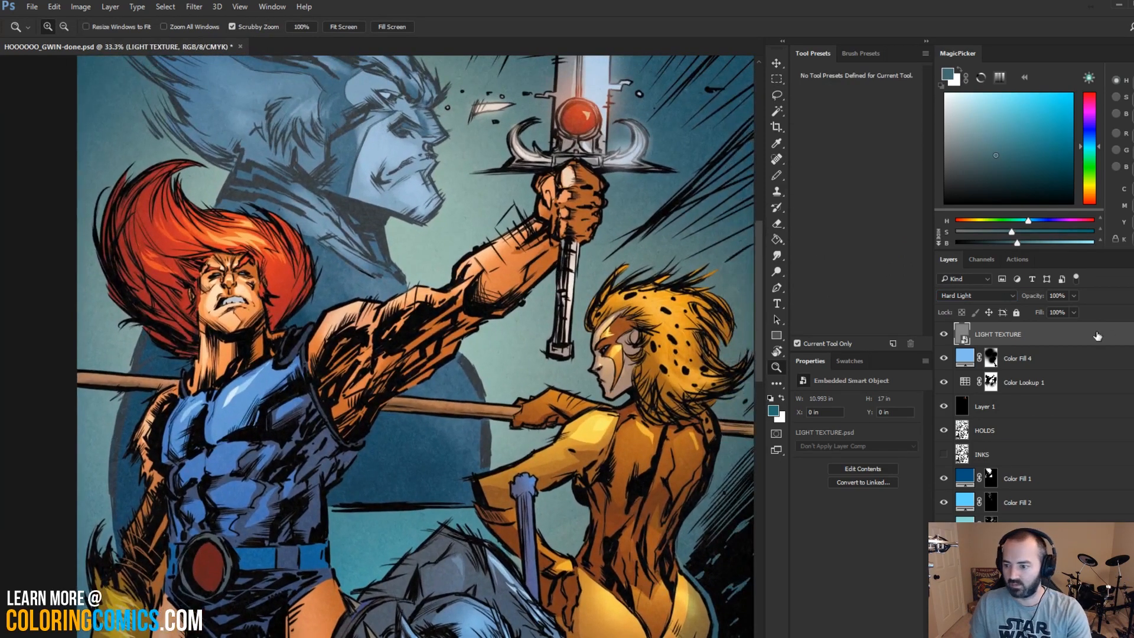
{"action": "left_click", "coordinate": [1075, 311]}
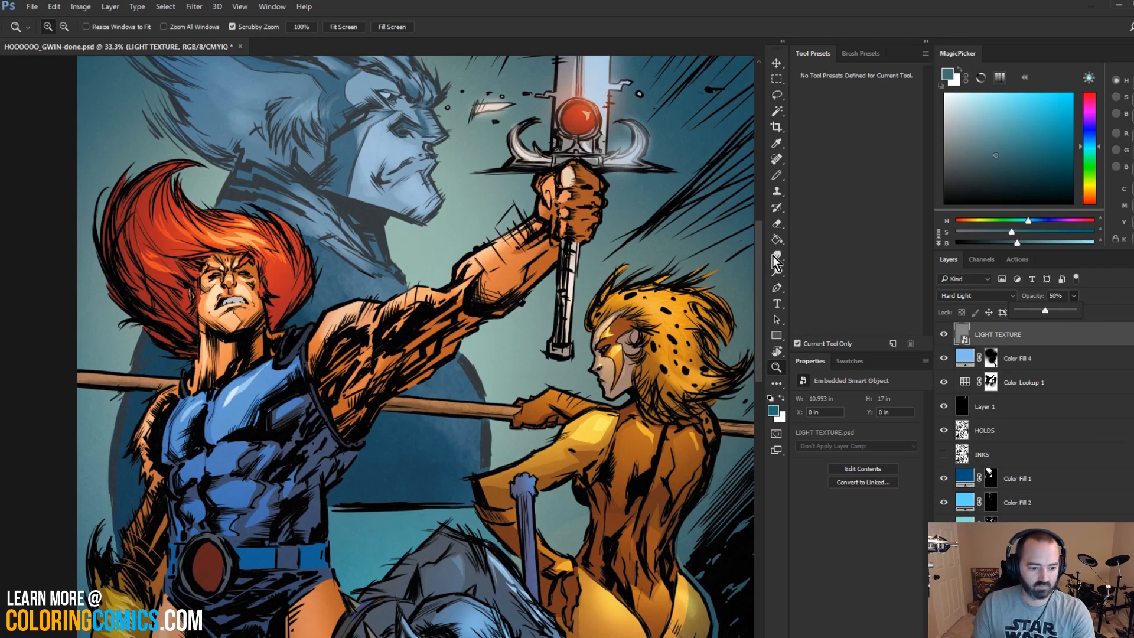
Step: Inspect the paper texture's grain up close on the dark blue background beside the hero's torso
{"action": "left_click", "coordinate": [486, 368]}
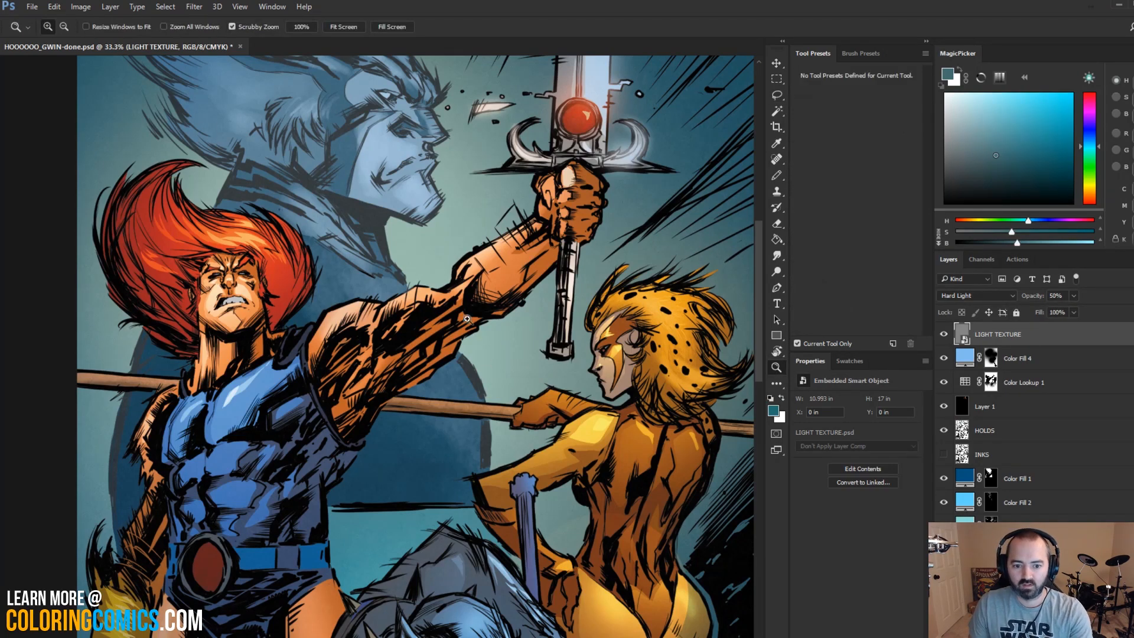
{"action": "left_click", "coordinate": [503, 355]}
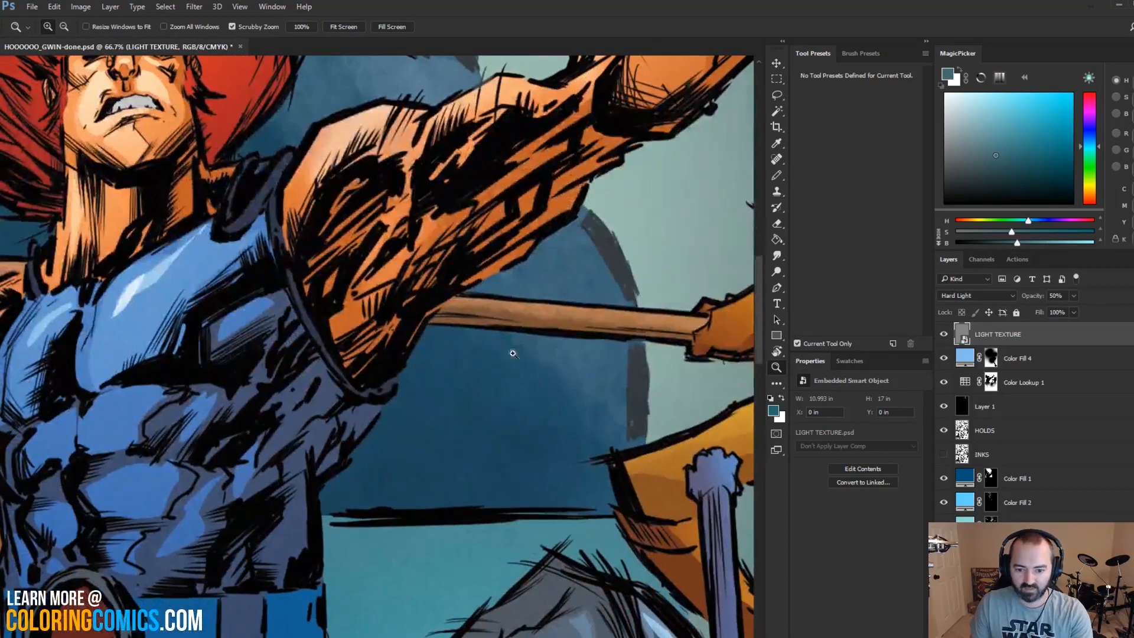
{"action": "left_click", "coordinate": [442, 435]}
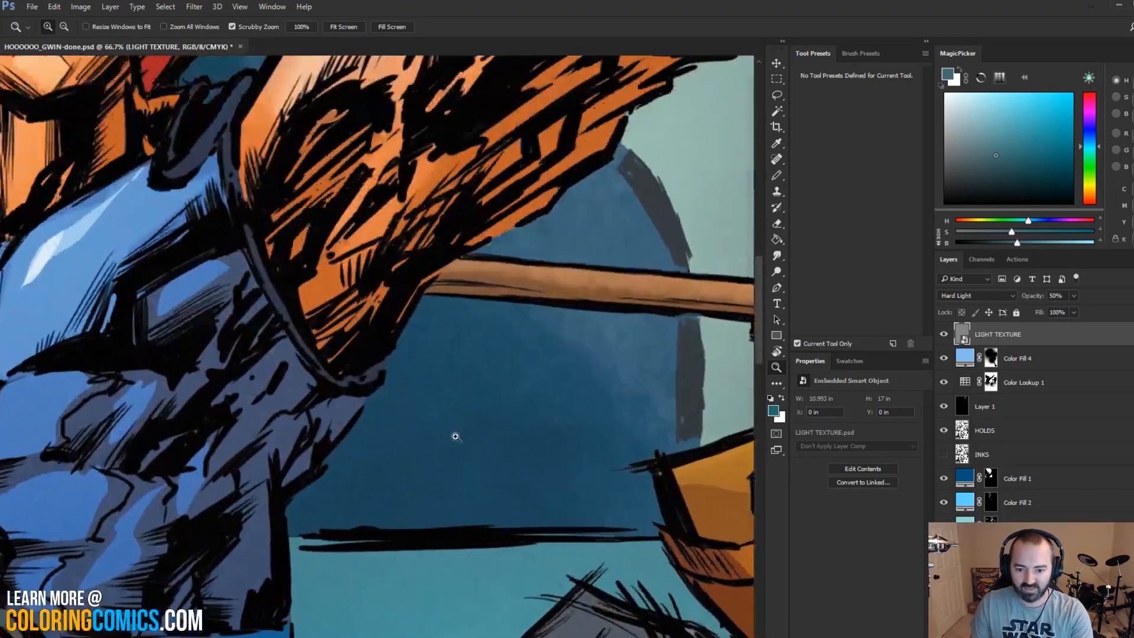
{"action": "left_click", "coordinate": [458, 434]}
{"action": "left_click_drag", "start_coordinate": [540, 405], "coordinate": [561, 296]}
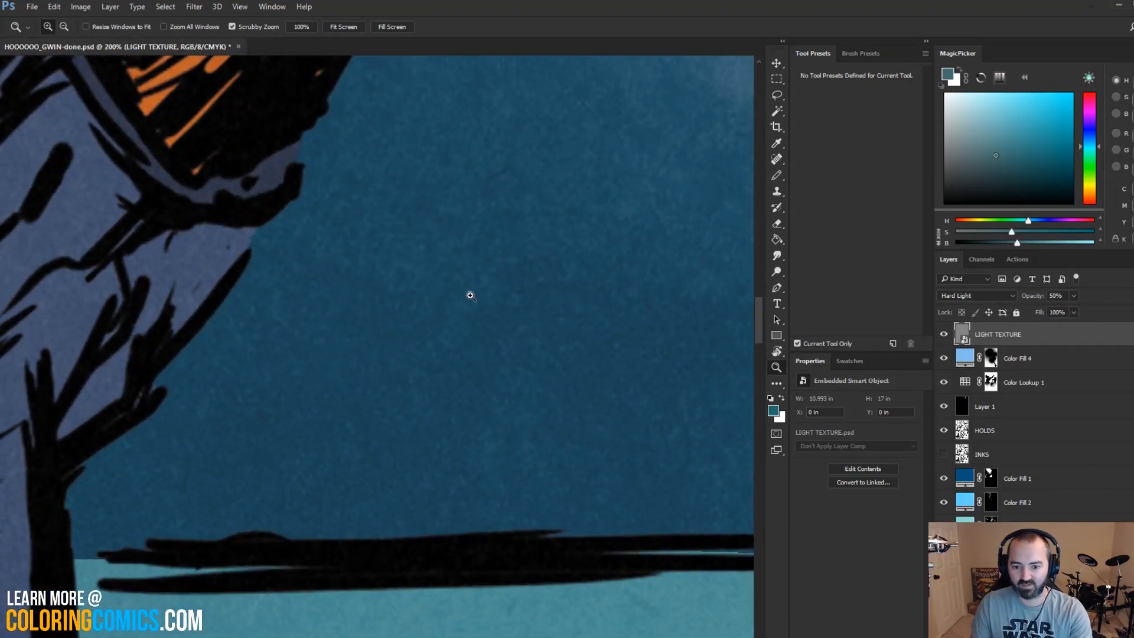
{"action": "key", "text": "alt"}
{"action": "left_click", "coordinate": [592, 391], "text": "alt"}
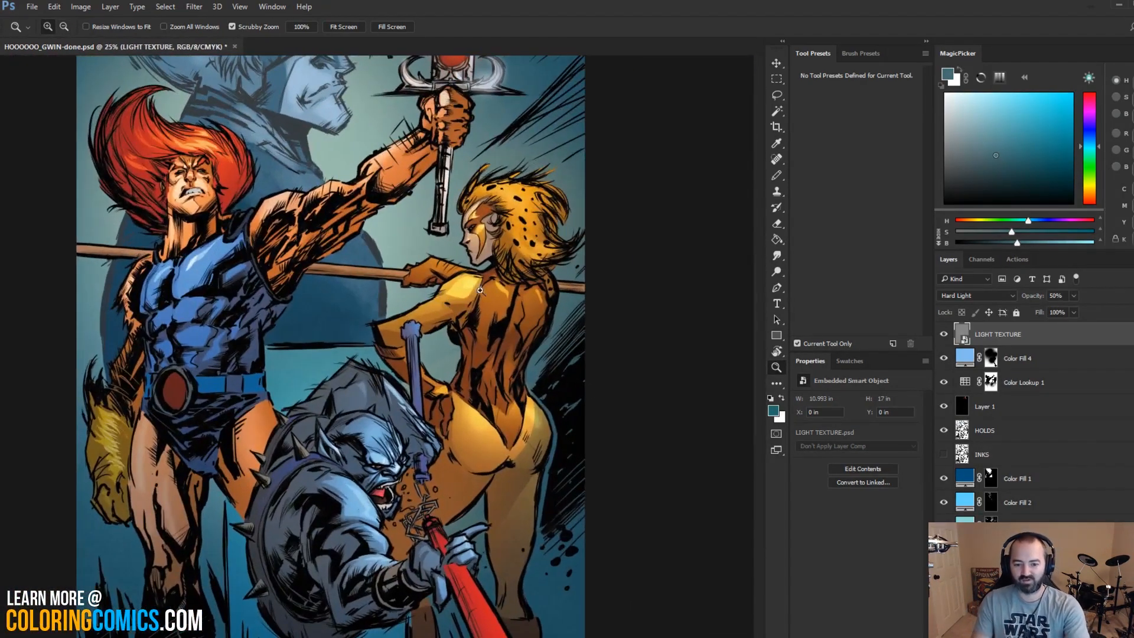
Step: Review the figures and the full page with the paper texture applied, looking for areas that need touch-ups
{"action": "left_click", "coordinate": [466, 302]}
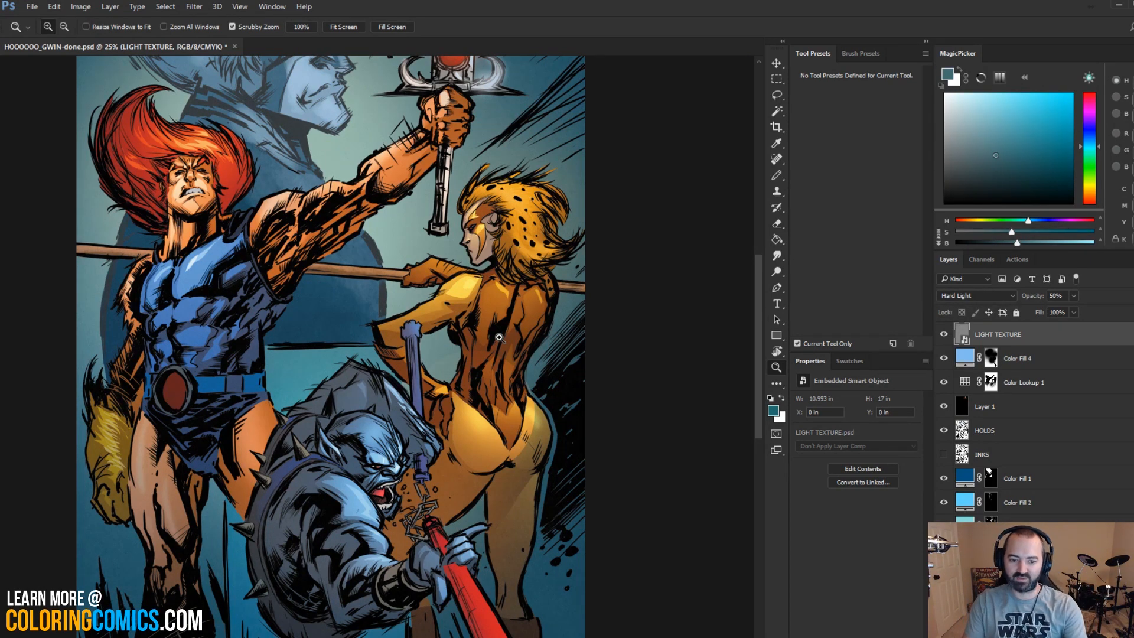
{"action": "left_click", "coordinate": [615, 320], "text": "alt"}
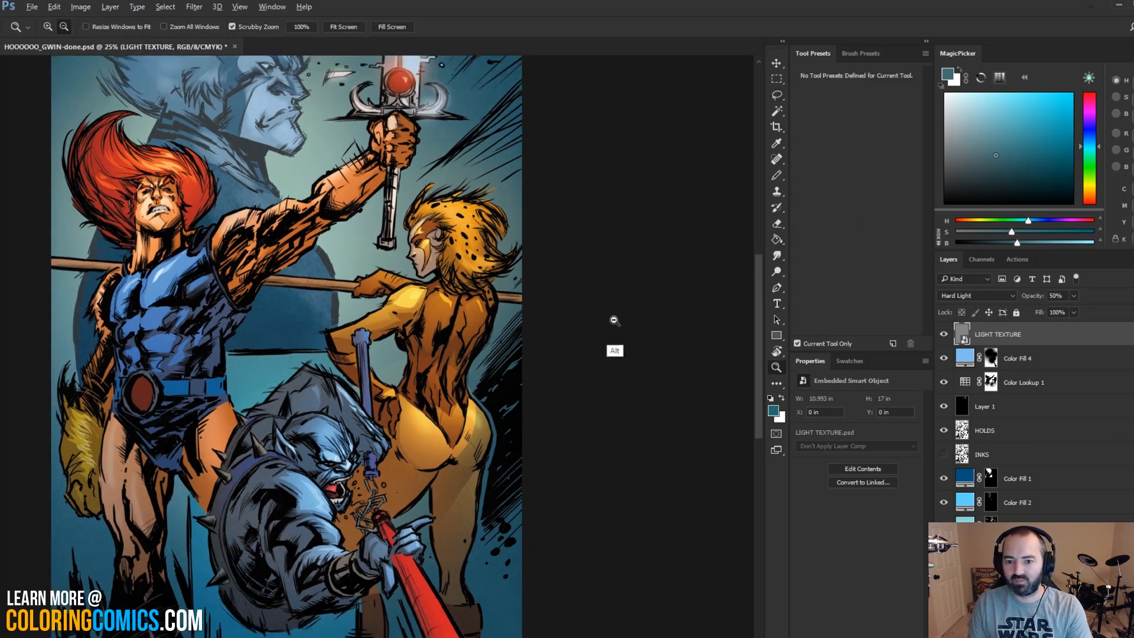
{"action": "left_click", "coordinate": [619, 319], "text": "alt"}
{"action": "left_click", "coordinate": [643, 318]}
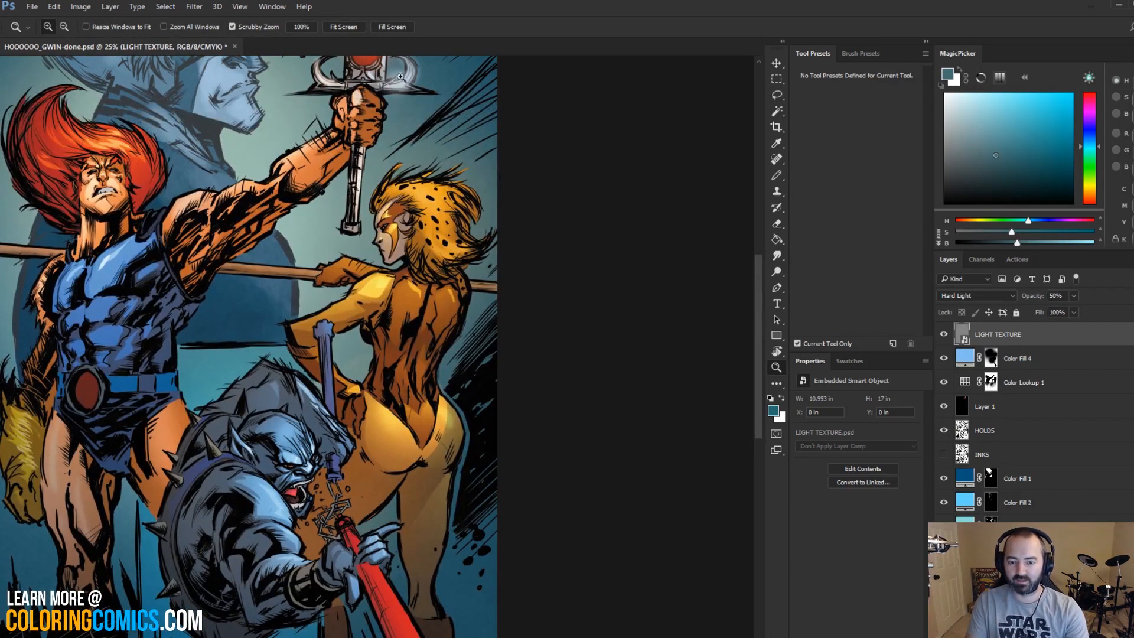
{"action": "left_click", "coordinate": [415, 228], "text": "alt"}
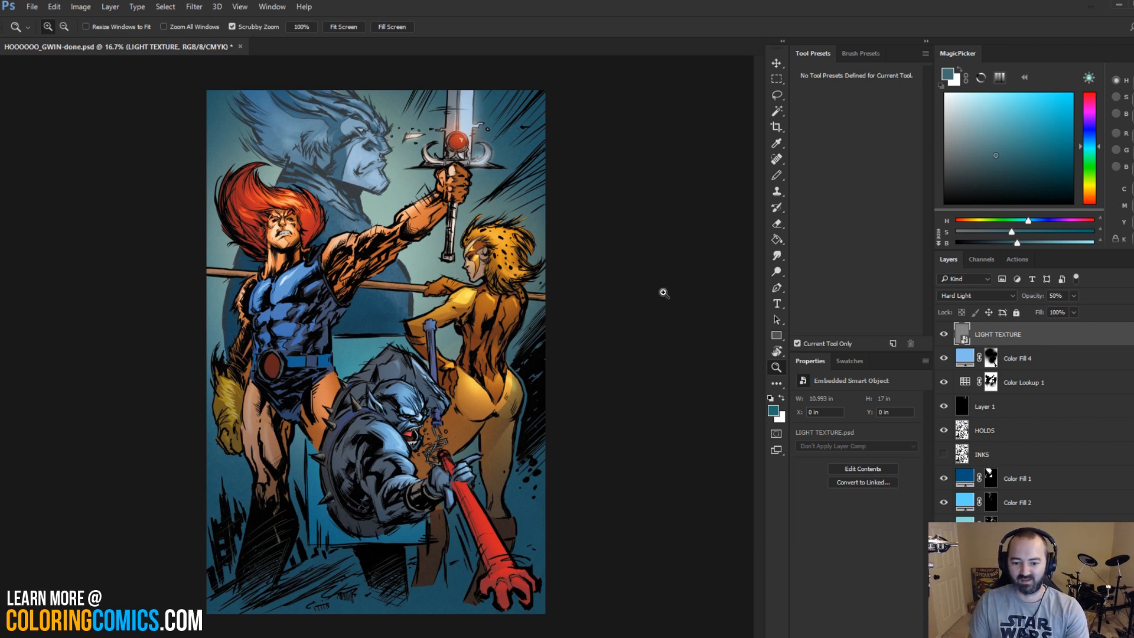
{"action": "left_click", "coordinate": [480, 371]}
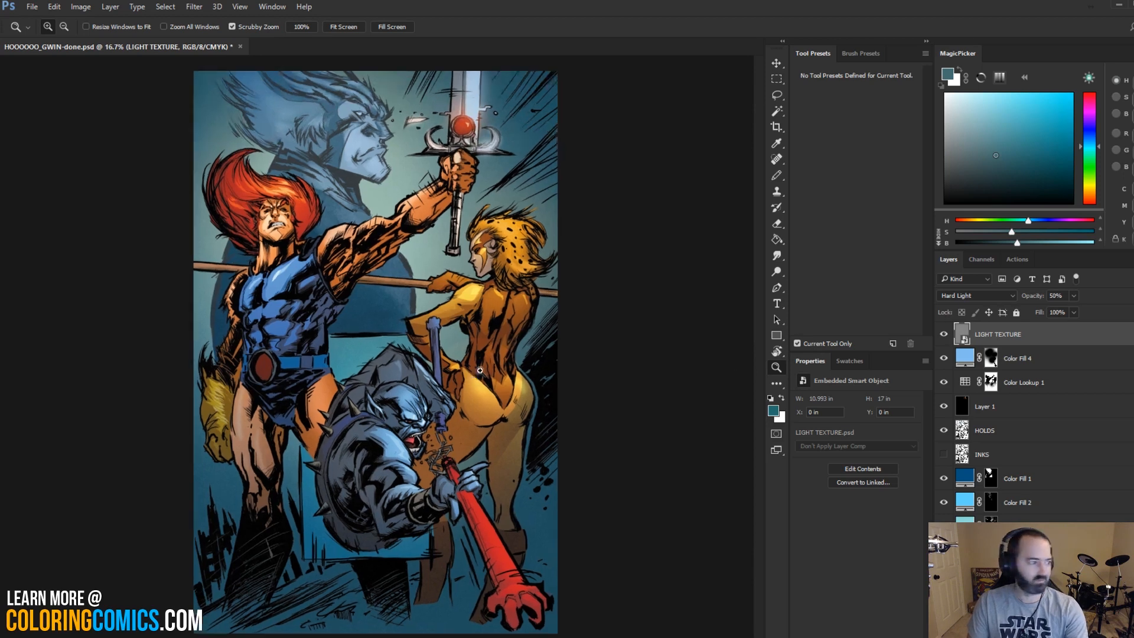
{"action": "left_click", "coordinate": [425, 384]}
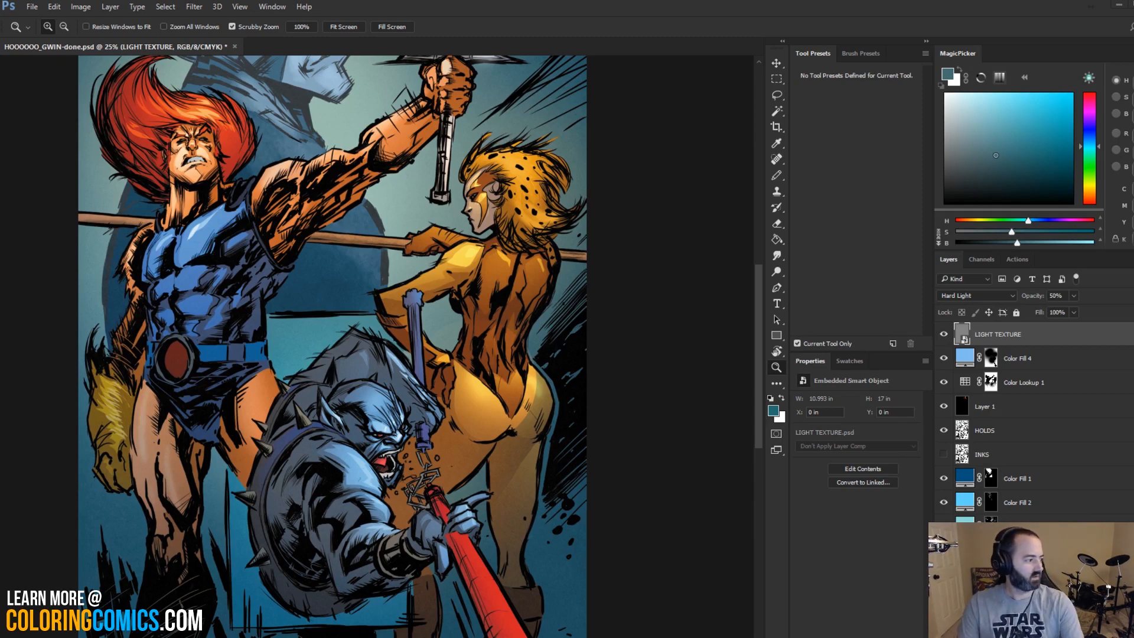
Step: Paint a bright light-blue highlight on the blue creature's wristband on the COLORS layer, using the 1 - SCREEN 75% brush preset
{"action": "left_click", "coordinate": [423, 535]}
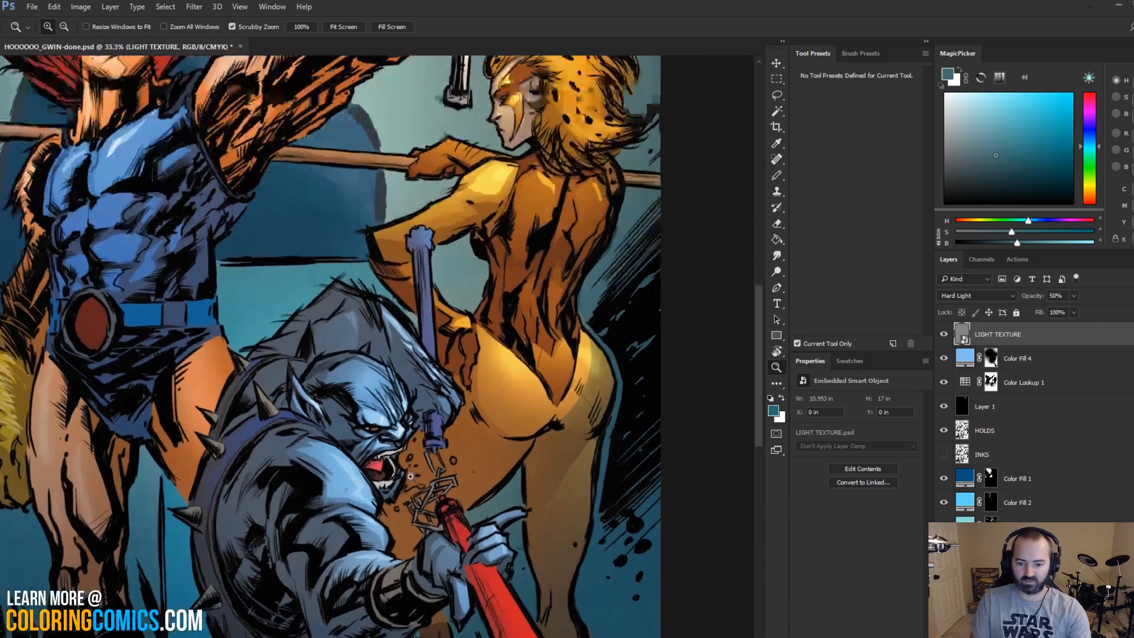
{"action": "key", "text": "l"}
{"action": "left_click", "coordinate": [986, 551]}
{"action": "key", "text": "w"}
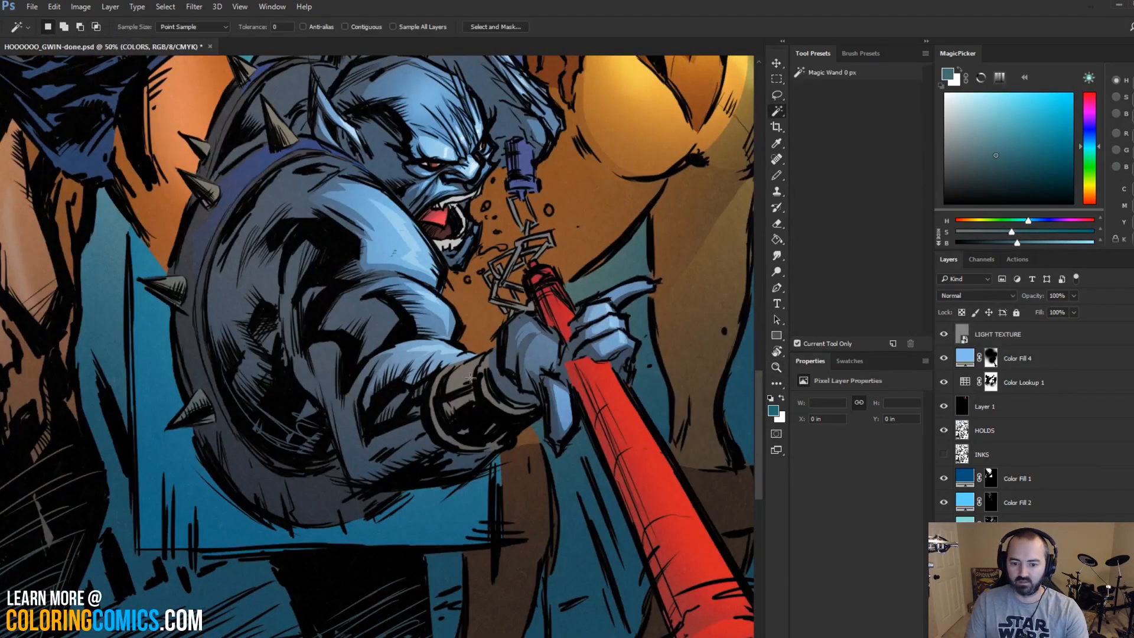
{"action": "key", "text": "b"}
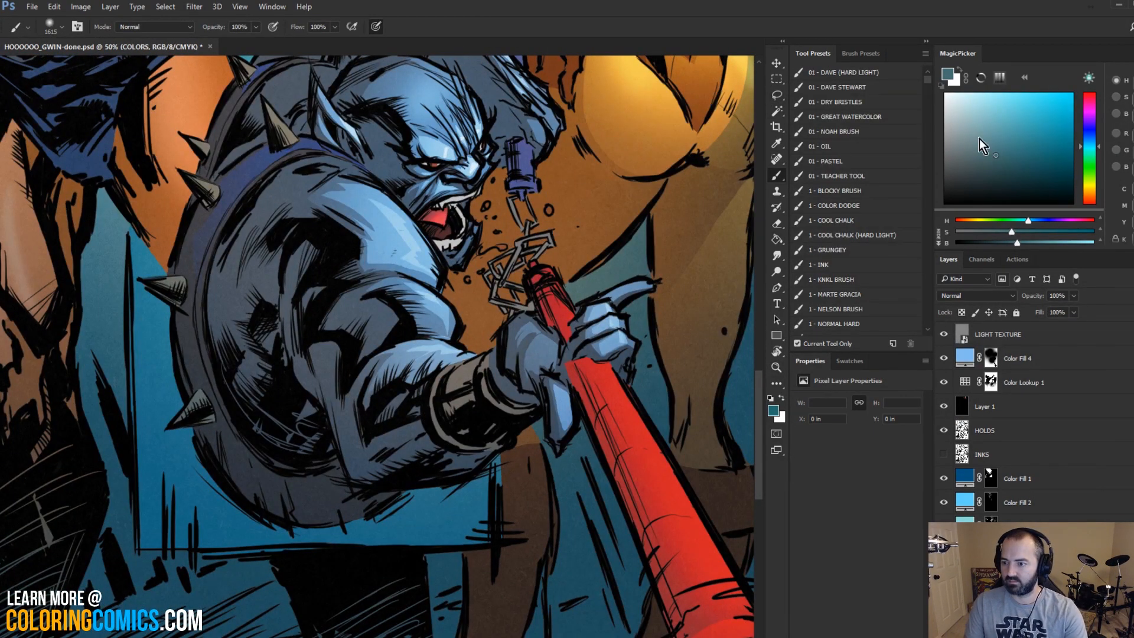
{"action": "left_click", "coordinate": [994, 107]}
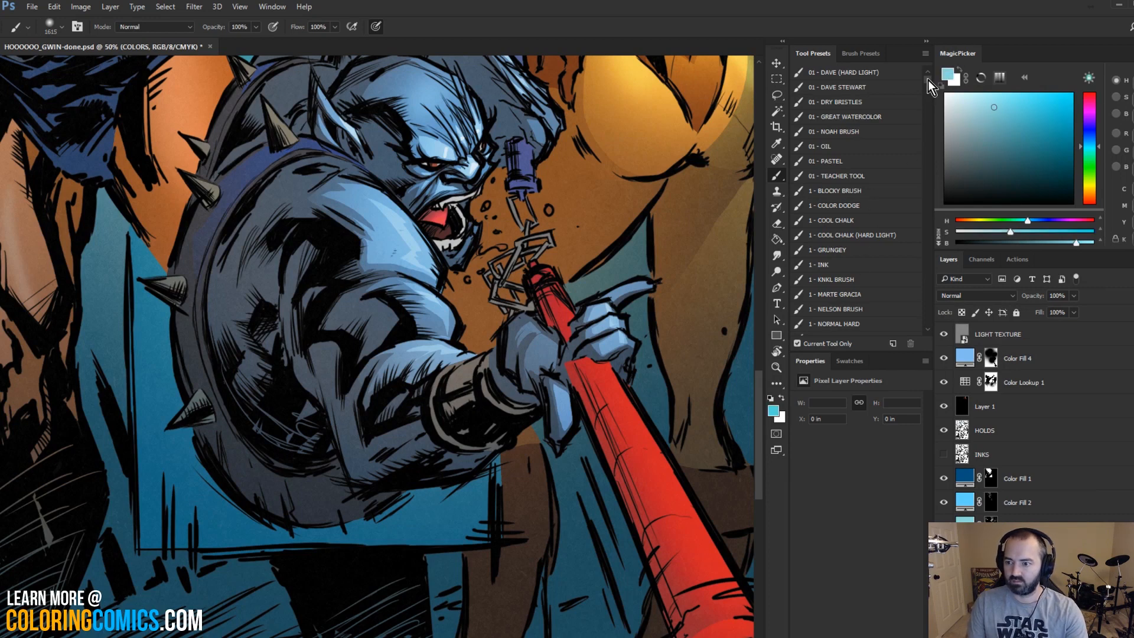
{"action": "left_click_drag", "start_coordinate": [927, 83], "coordinate": [930, 92]}
{"action": "left_click", "coordinate": [879, 111]}
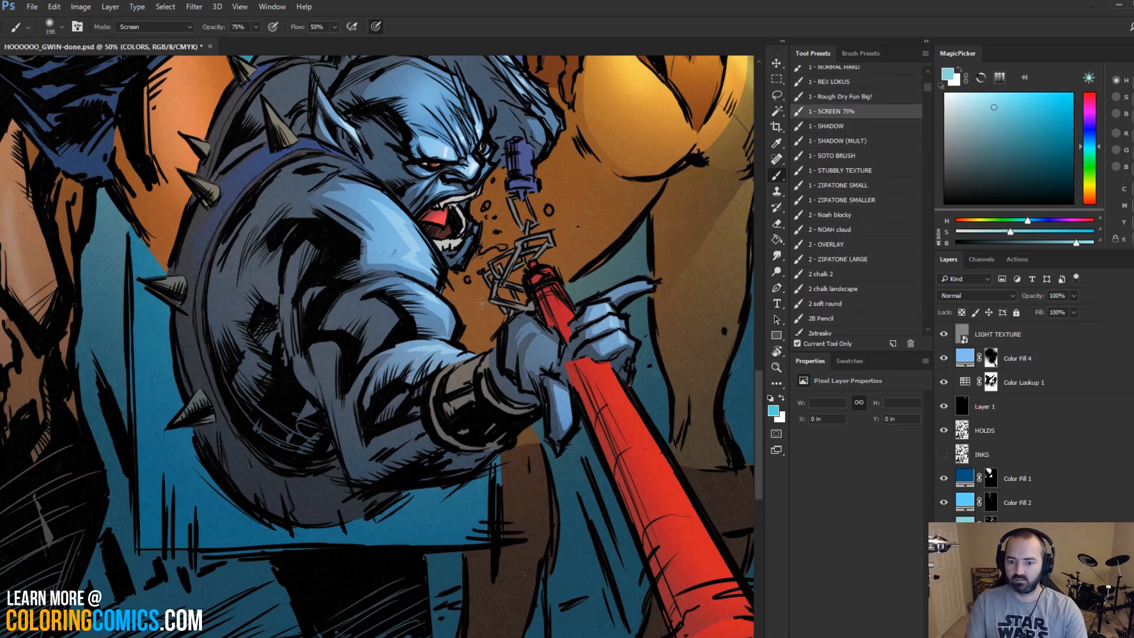
{"action": "mouse_move", "coordinate": [493, 364]}
{"action": "left_mouse_down"}
{"action": "mouse_move", "coordinate": [430, 372]}
{"action": "mouse_move", "coordinate": [487, 358]}
{"action": "left_mouse_up"}
{"action": "left_click_drag", "start_coordinate": [469, 400], "coordinate": [456, 400]}
{"action": "left_click_drag", "start_coordinate": [459, 382], "coordinate": [486, 360]}
{"action": "scroll", "coordinate": [836, 143], "scroll_direction": "up", "scroll_amount": 6}
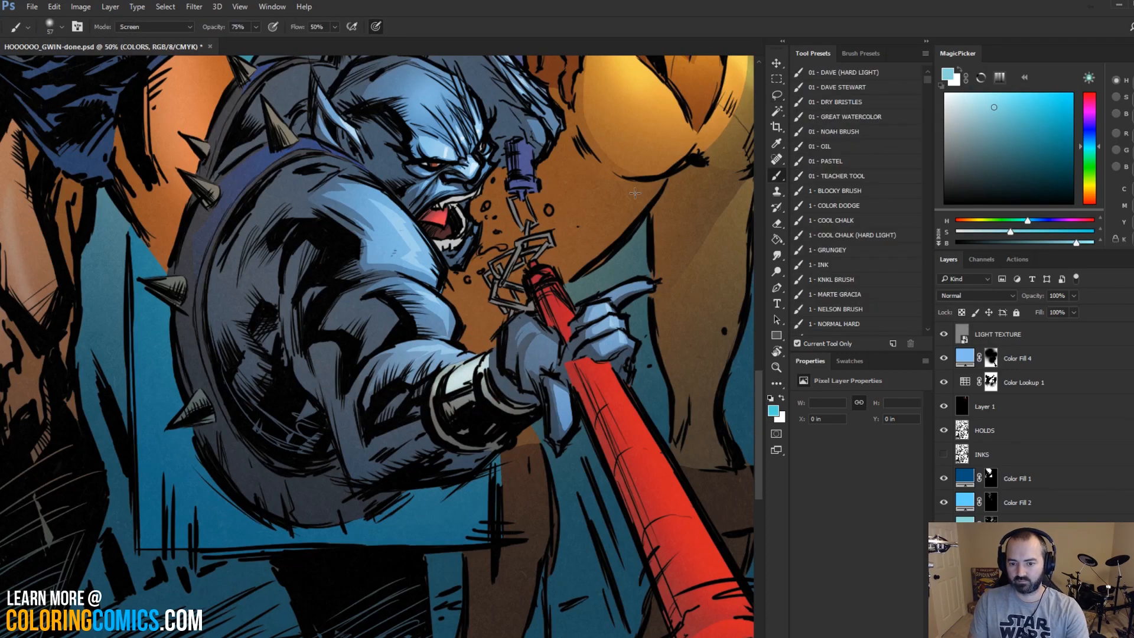
Step: Add a soft light-blue glow over the wristband on Layer 1 with an enlarged Screen brush, undoing the smaller glow stroke
{"action": "left_click", "coordinate": [964, 406]}
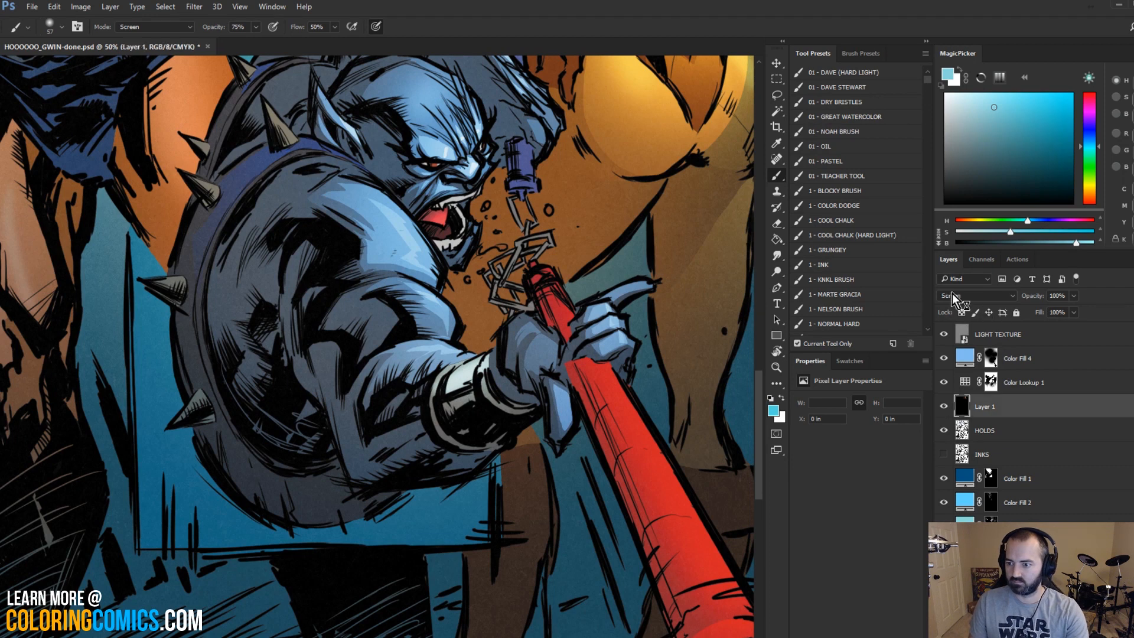
{"action": "mouse_move", "coordinate": [478, 368]}
{"action": "left_mouse_down"}
{"action": "mouse_move", "coordinate": [496, 368]}
{"action": "mouse_move", "coordinate": [488, 356]}
{"action": "left_mouse_up"}
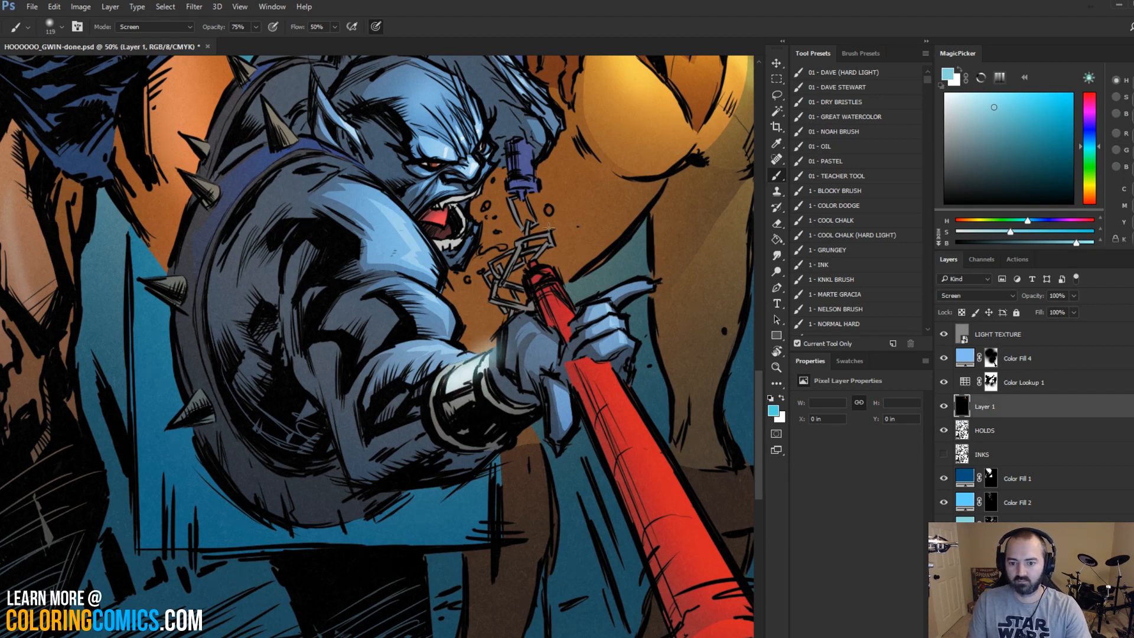
{"action": "key", "text": "ctrl+z"}
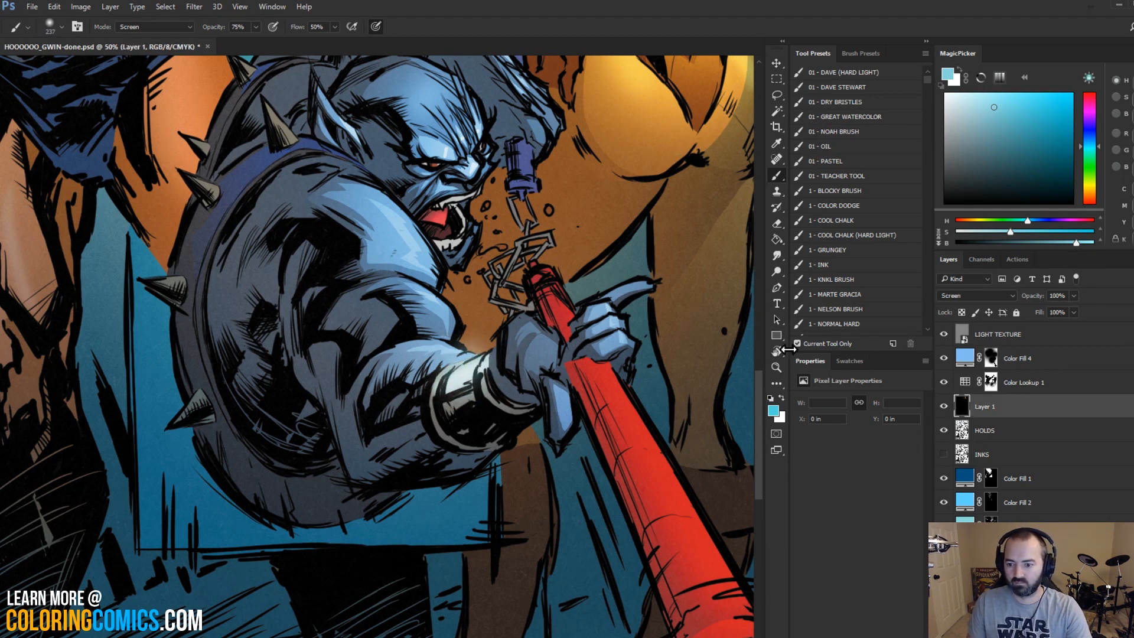
Step: Check how the wristband highlight and the lighting on the figures read at full-page and closer views
{"action": "left_click", "coordinate": [777, 368]}
{"action": "left_click", "coordinate": [502, 357], "text": "alt"}
{"action": "left_click", "coordinate": [508, 357], "text": "alt"}
{"action": "left_click", "coordinate": [526, 363], "text": "alt"}
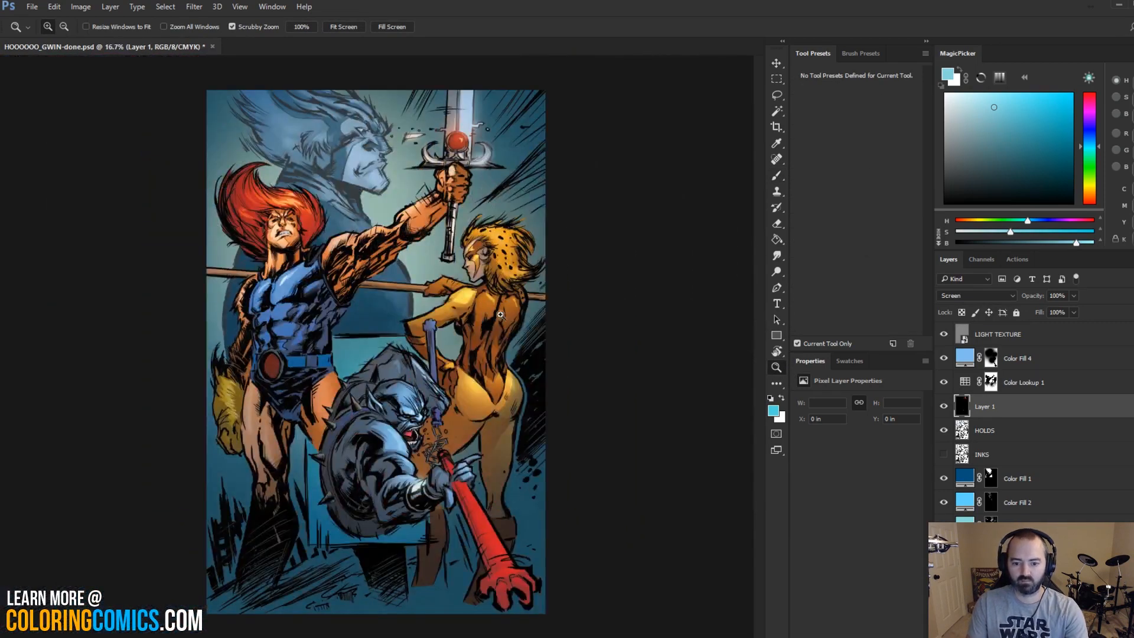
{"action": "left_click", "coordinate": [447, 309], "text": "alt"}
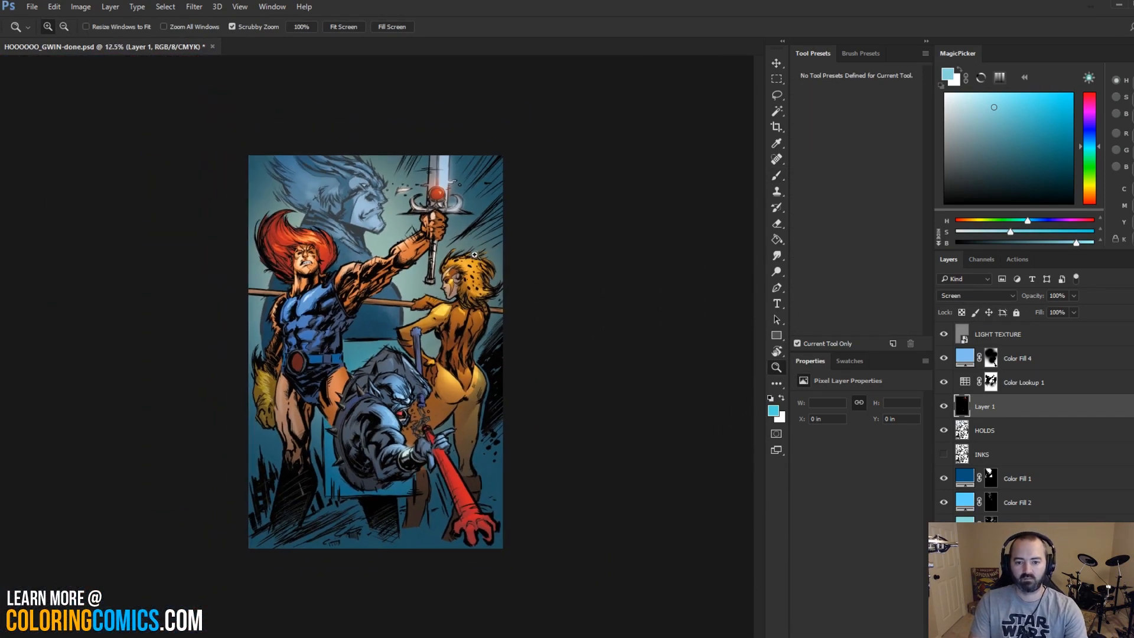
{"action": "key", "text": "l"}
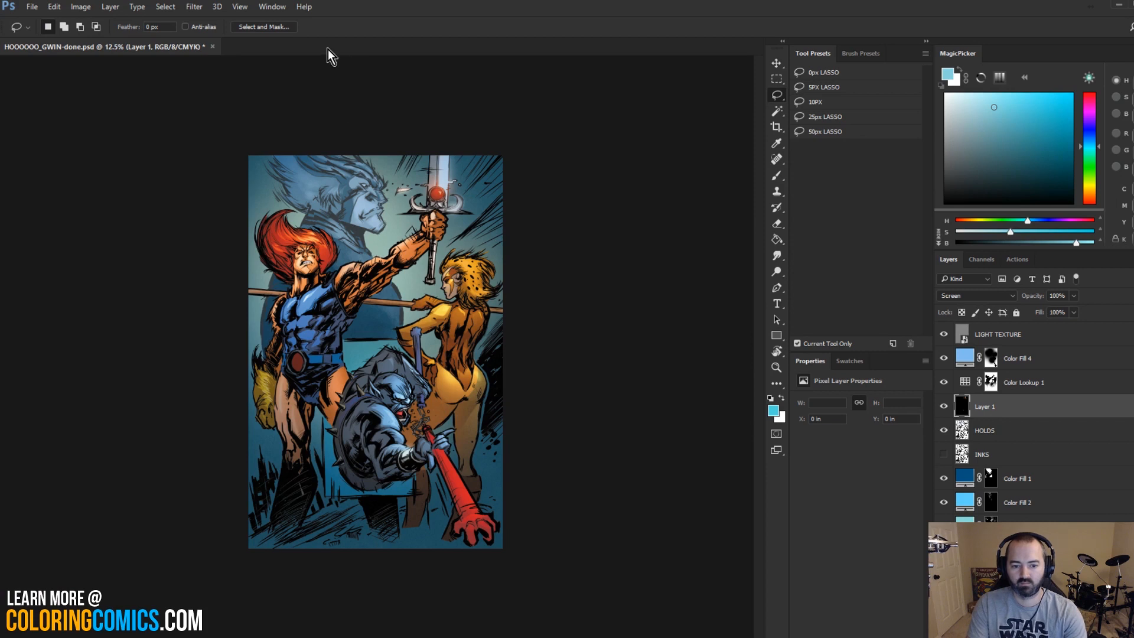
{"action": "key", "text": "z"}
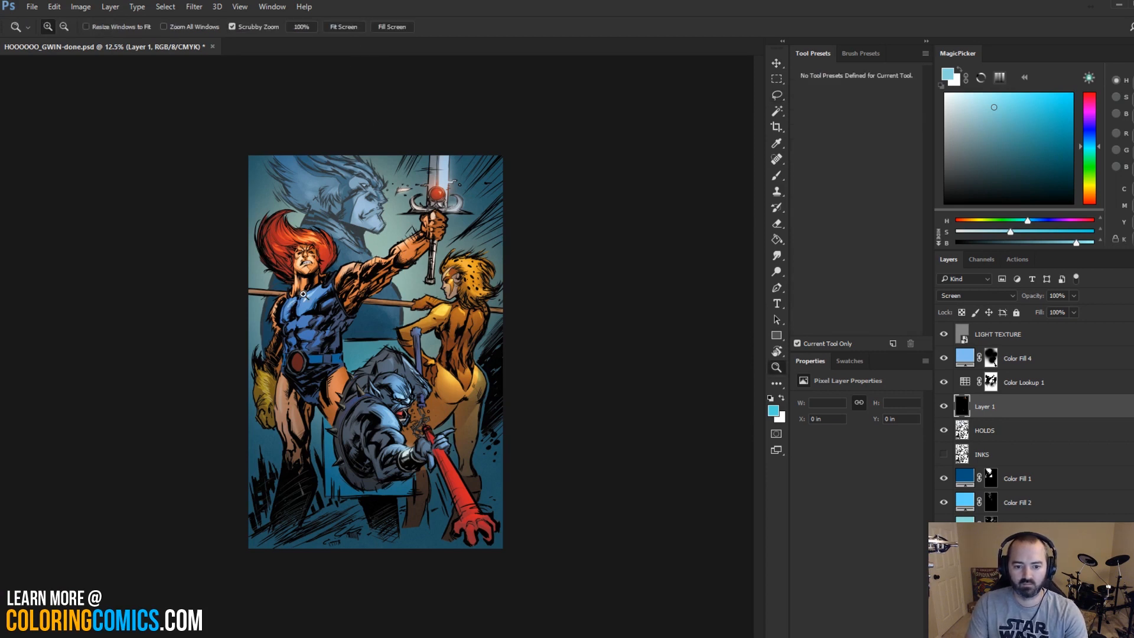
{"action": "left_click", "coordinate": [291, 325]}
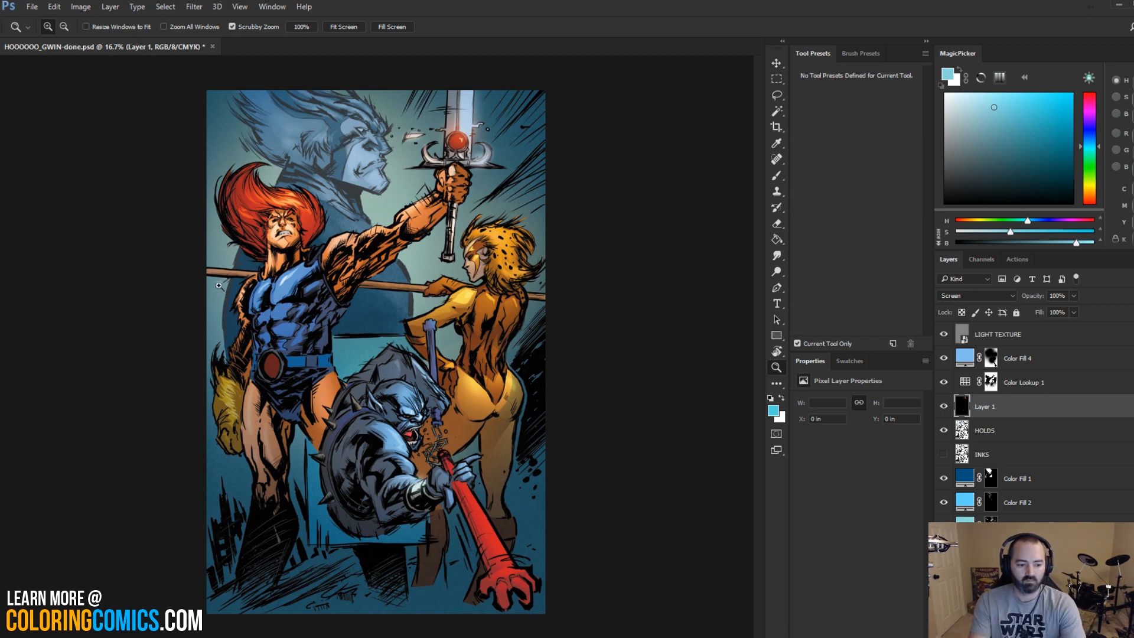
{"action": "left_click_drag", "start_coordinate": [415, 173], "coordinate": [446, 176]}
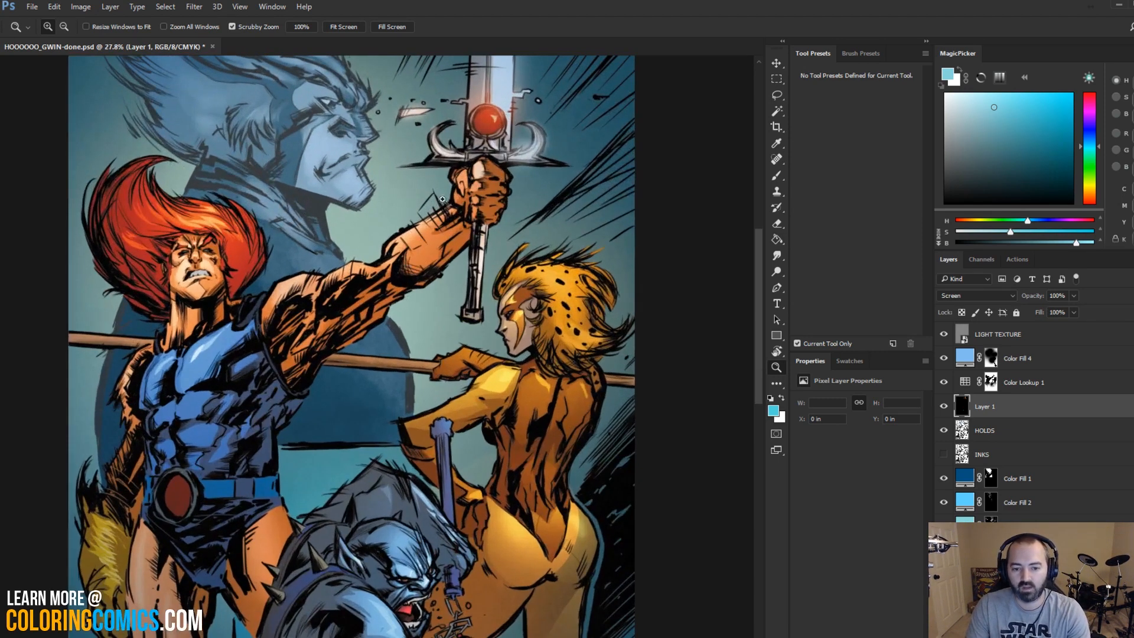
{"action": "left_click", "coordinate": [526, 367], "text": "alt"}
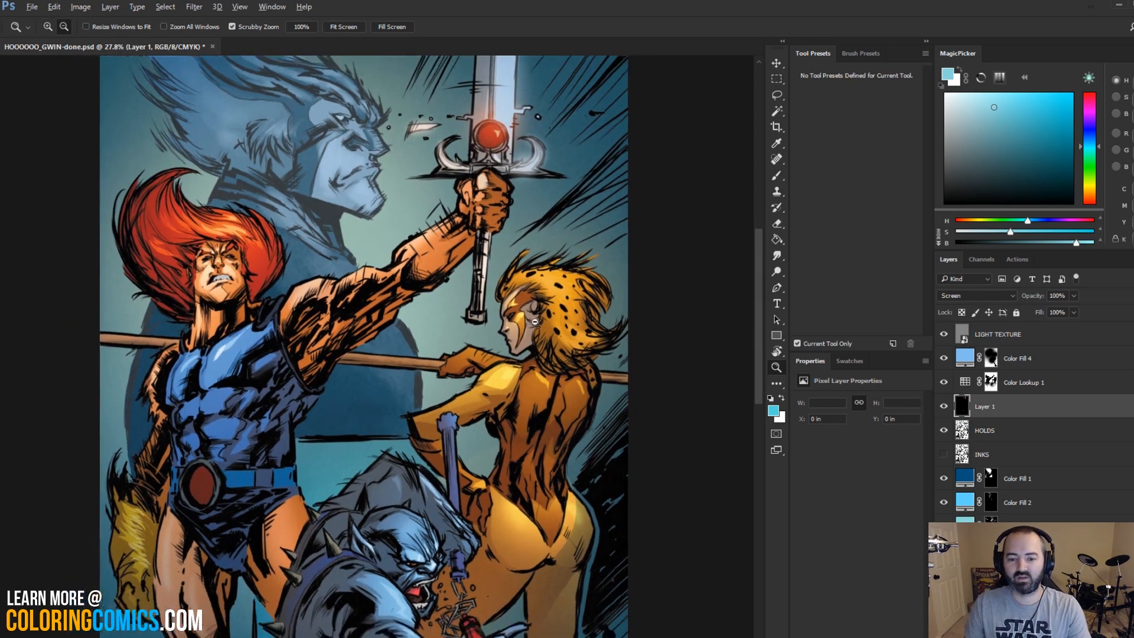
{"action": "left_click", "coordinate": [524, 337], "text": "alt"}
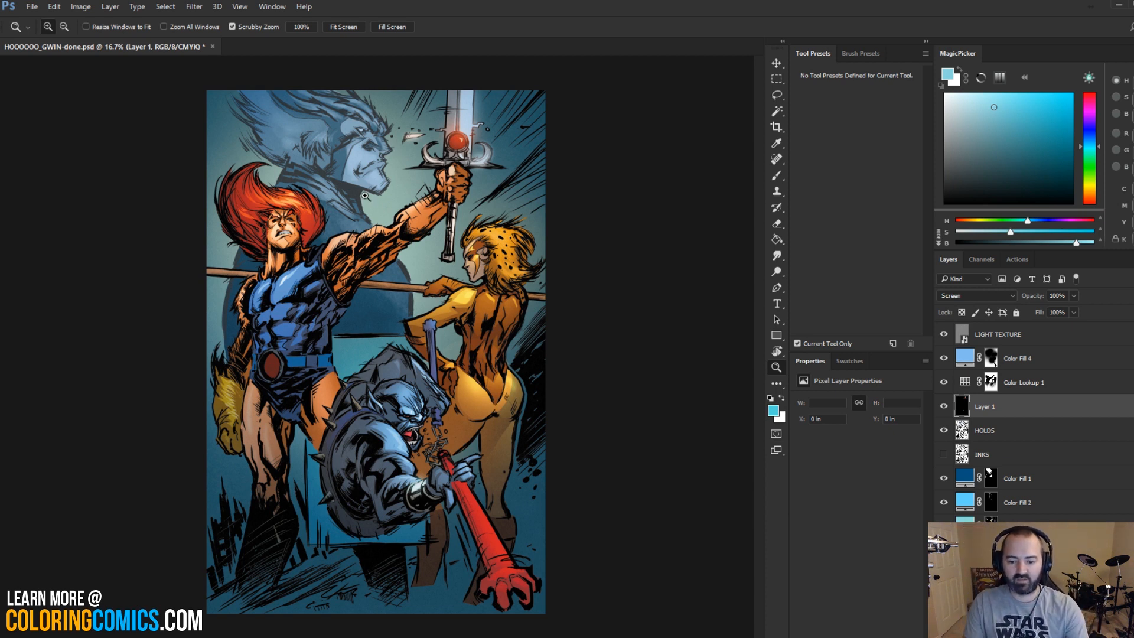
{"action": "left_click", "coordinate": [493, 375]}
{"action": "left_click", "coordinate": [493, 375]}
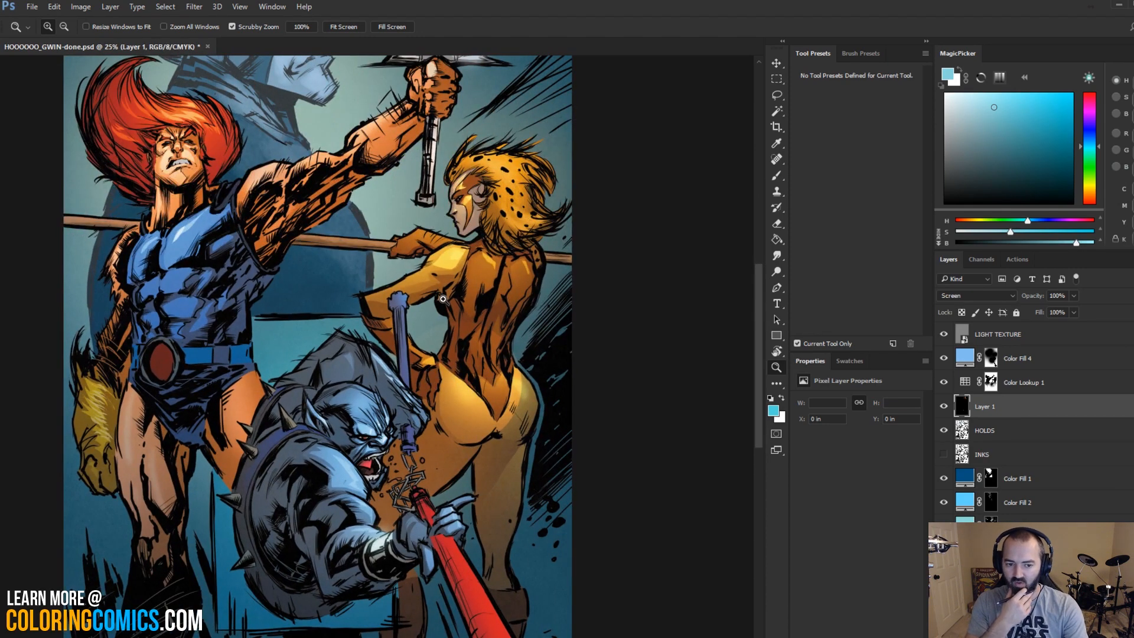
Step: Toggle the Color Fill 4 layer off and on to compare its darkening on the woman's lower body
{"action": "left_click", "coordinate": [529, 392]}
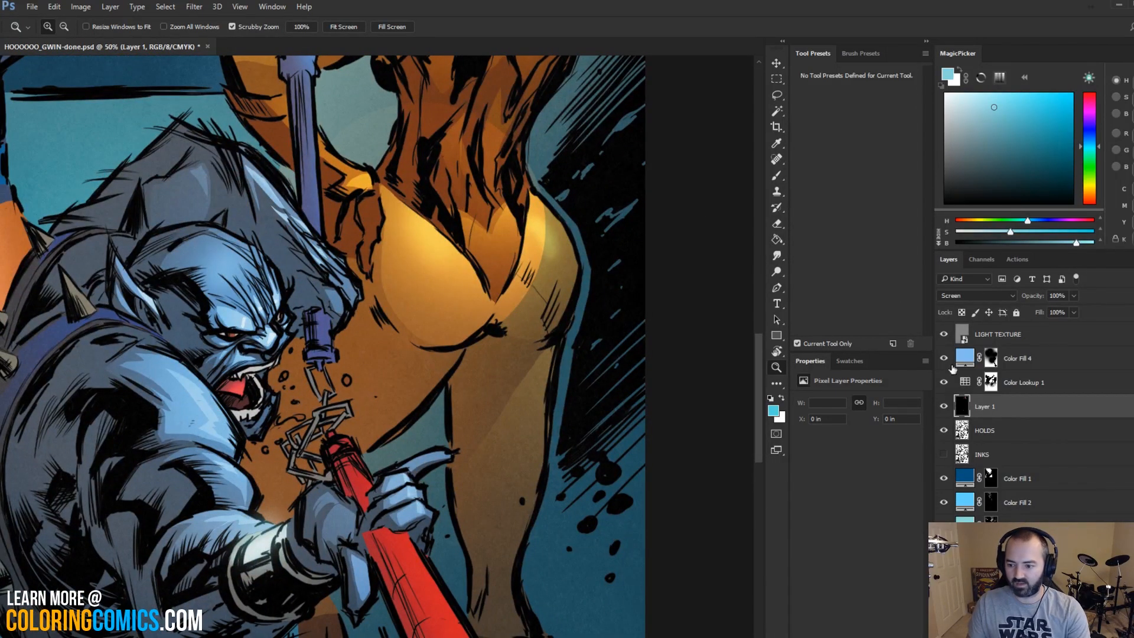
{"action": "left_click", "coordinate": [945, 359]}
{"action": "left_click", "coordinate": [945, 359]}
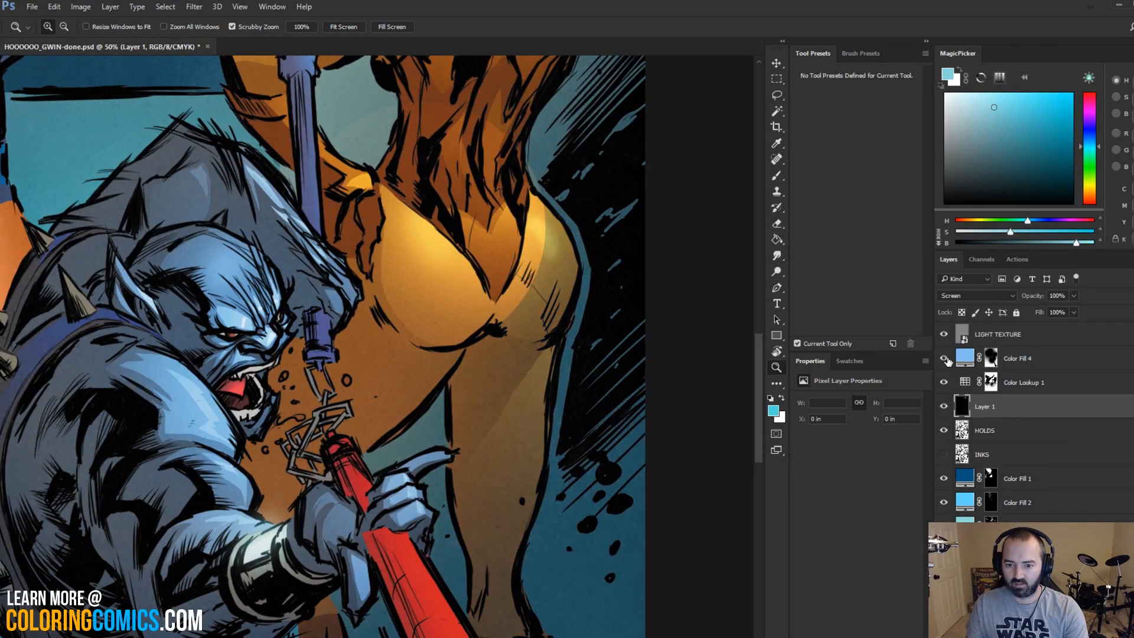
{"action": "left_click_drag", "start_coordinate": [589, 278], "coordinate": [592, 368]}
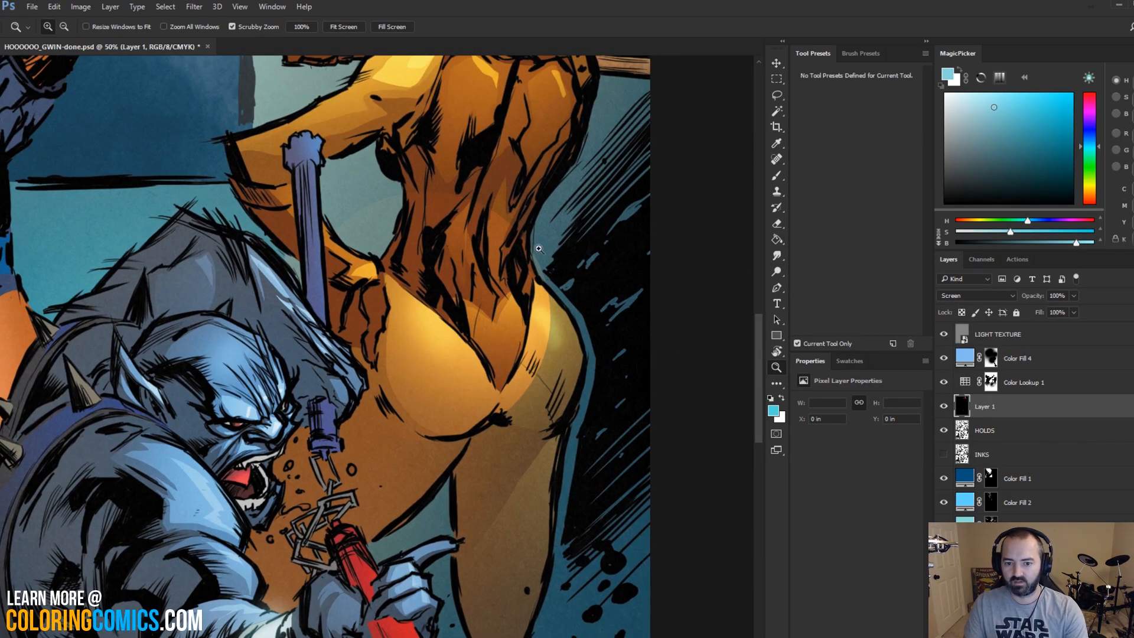
{"action": "key", "text": "b"}
{"action": "mouse_move", "coordinate": [378, 177]}
{"action": "left_mouse_down"}
{"action": "mouse_move", "coordinate": [508, 366]}
{"action": "mouse_move", "coordinate": [343, 413]}
{"action": "left_mouse_up"}
{"action": "key", "text": "ctrl+z"}
Step: Target the Color Fill 4 layer mask with black as the painting colour and enlarge the soft Screen brush over the woman's back
{"action": "left_click", "coordinate": [991, 358]}
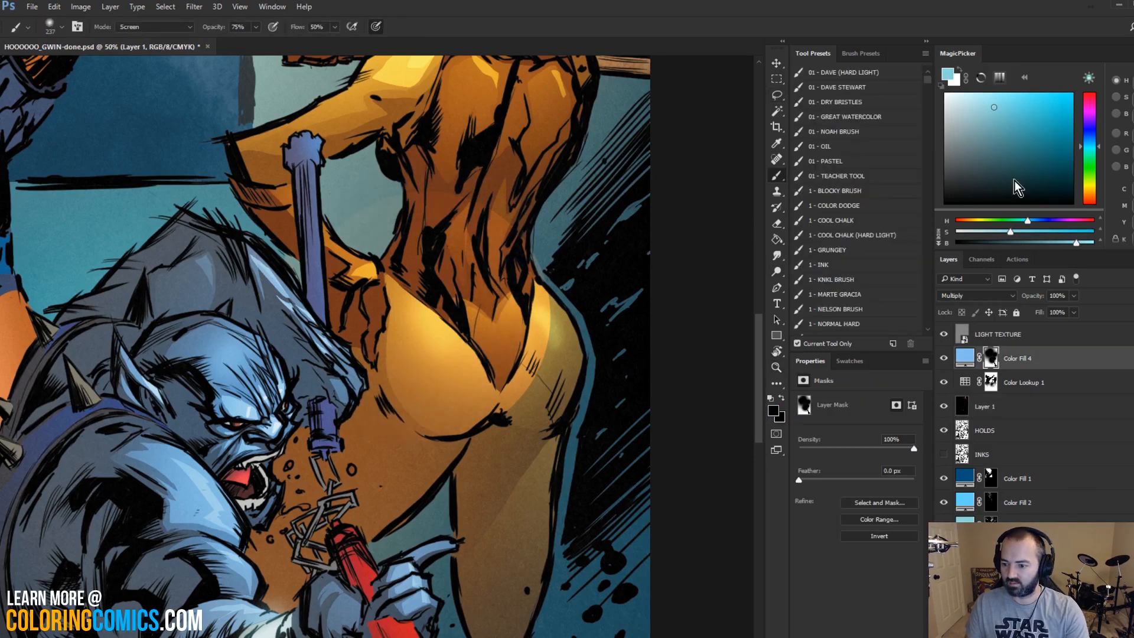
{"action": "left_click_drag", "start_coordinate": [986, 148], "coordinate": [945, 204]}
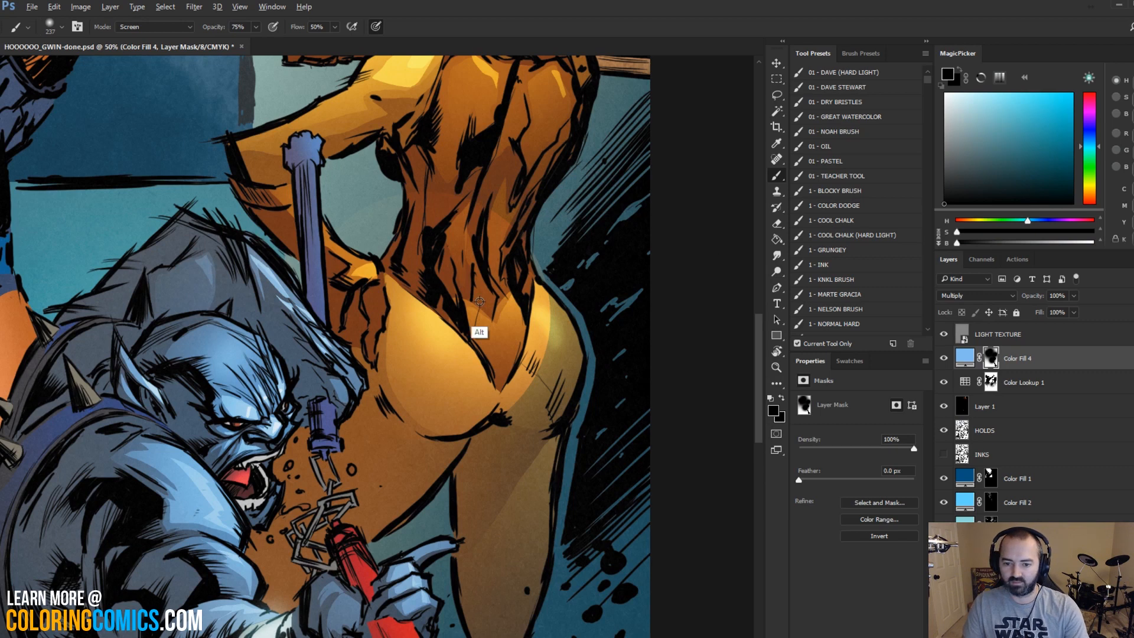
{"action": "left_click_drag", "start_coordinate": [481, 304], "coordinate": [555, 281]}
{"action": "key", "text": "l"}
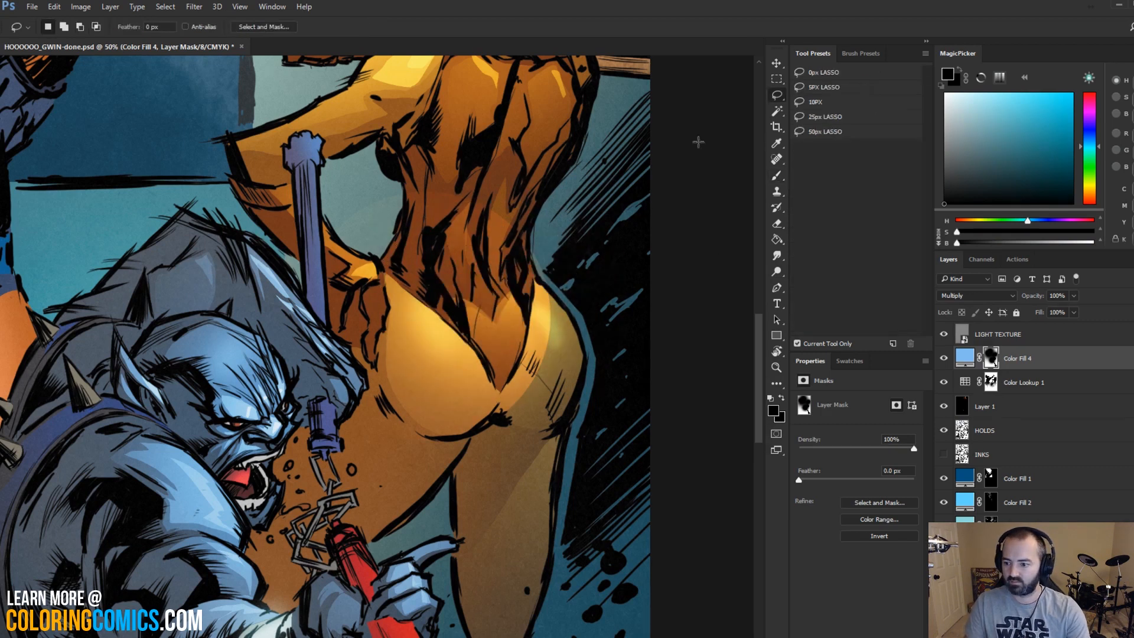
{"action": "left_click", "coordinate": [992, 336]}
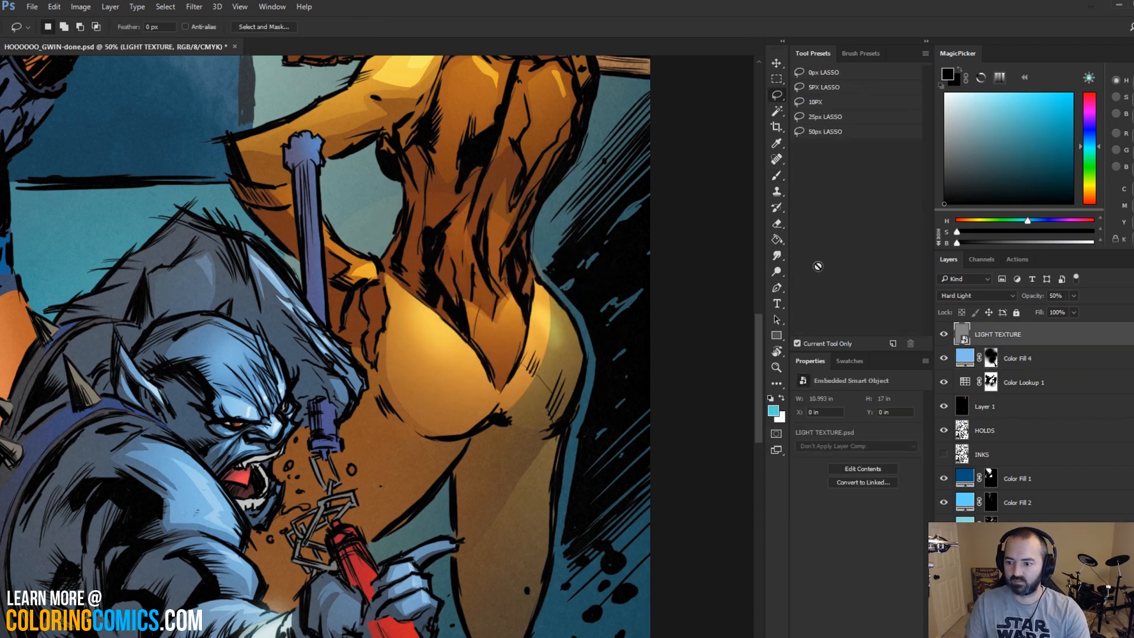
{"action": "left_click", "coordinate": [990, 358]}
{"action": "key", "text": "b"}
{"action": "left_click_drag", "start_coordinate": [482, 282], "coordinate": [498, 247]}
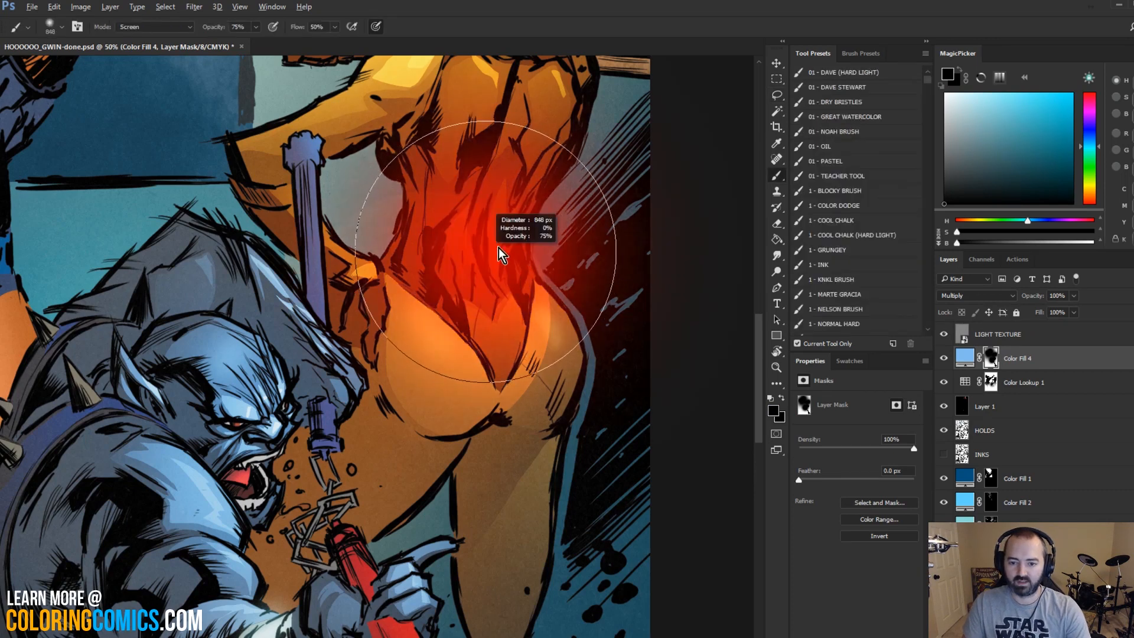
{"action": "key", "text": "l"}
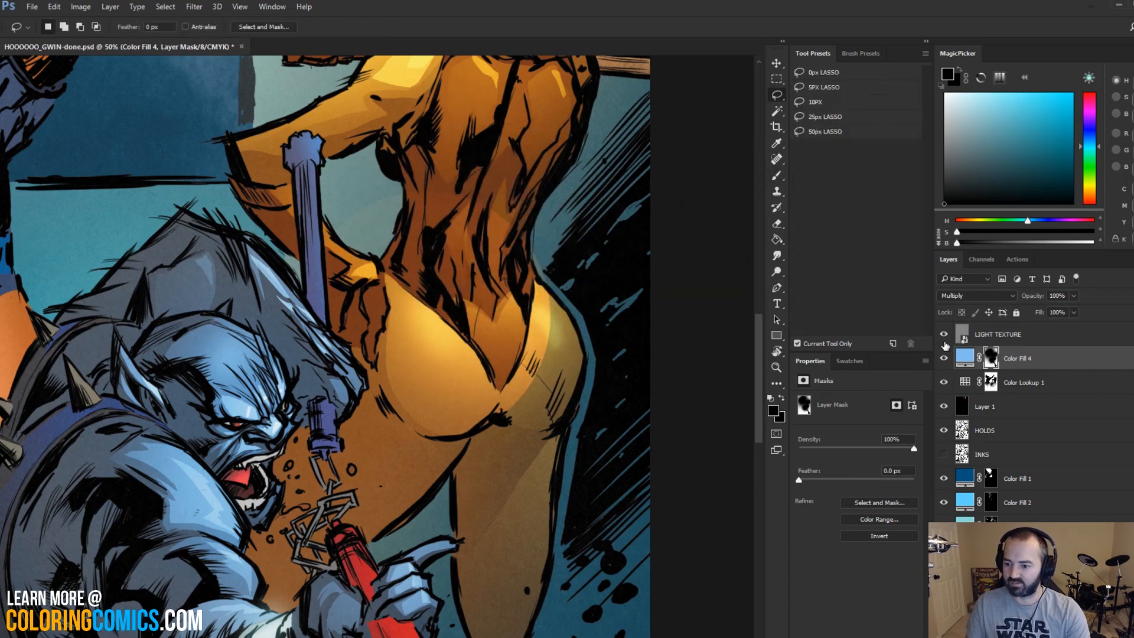
Step: Hide and reshow Color Fill 4 to recheck its shading around the woman's hips, and resize the soft Screen brush
{"action": "left_click", "coordinate": [944, 358]}
{"action": "left_click", "coordinate": [944, 358]}
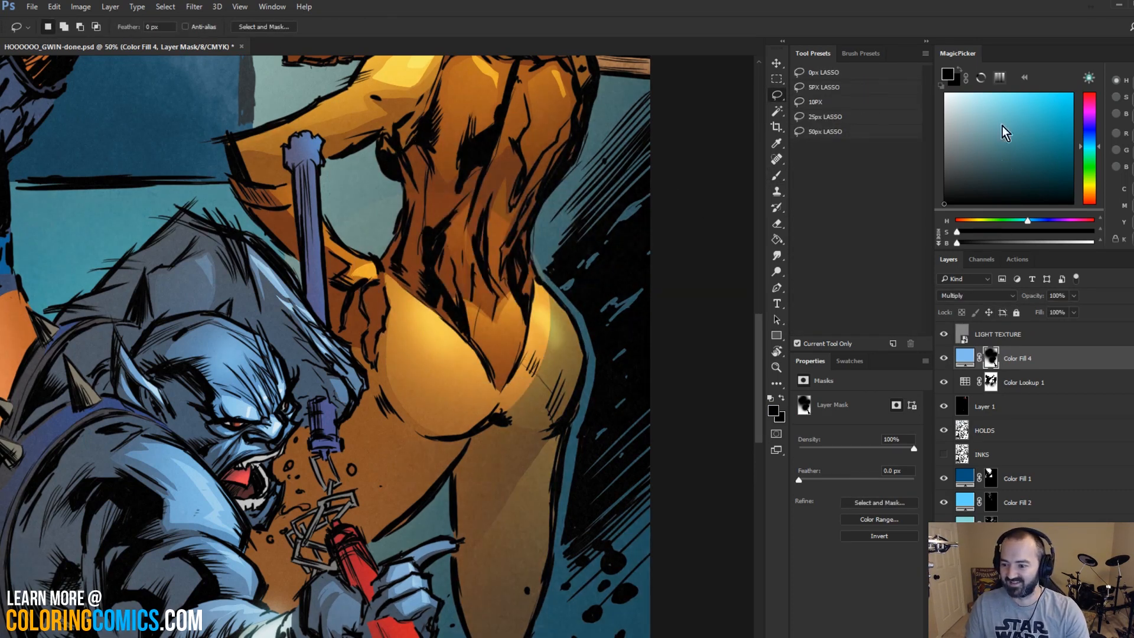
{"action": "key", "text": "b"}
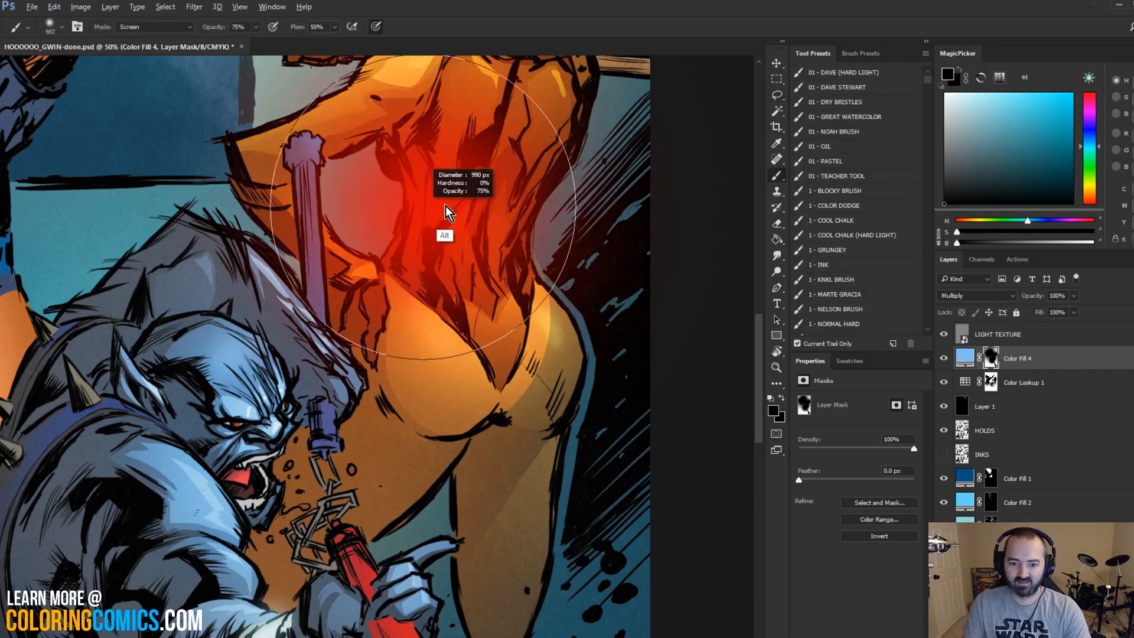
{"action": "left_click_drag", "start_coordinate": [456, 204], "coordinate": [464, 205]}
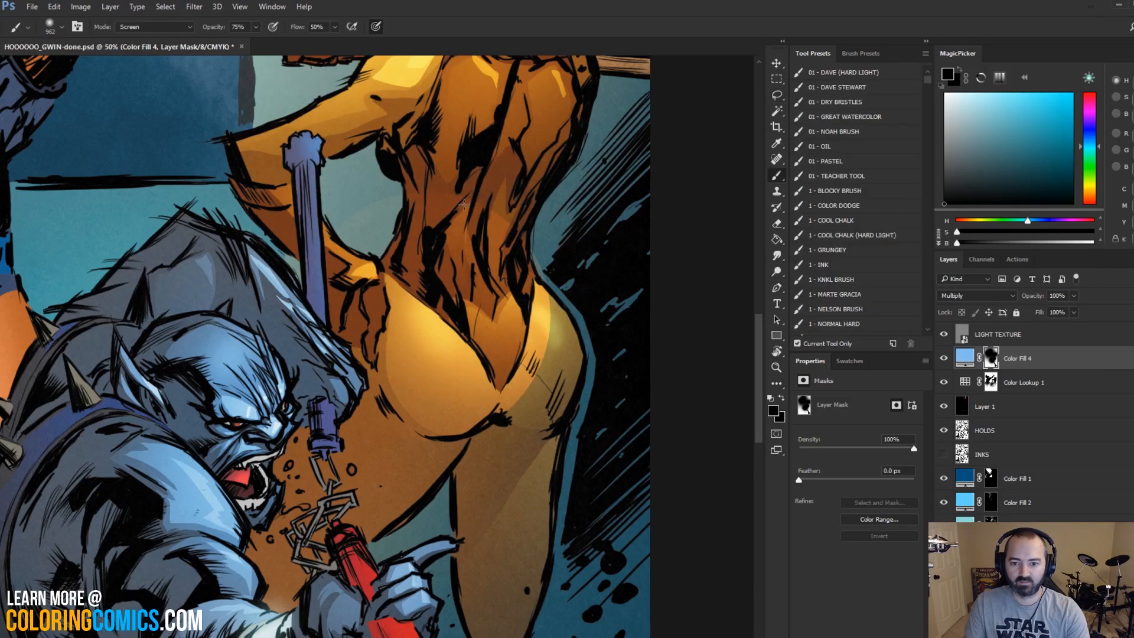
Step: Paint black on the Color Fill 4 mask over the woman's hips with the 1 - NORMAL HARD preset enlarged to 904 px, removing the darkening
{"action": "left_click", "coordinate": [850, 324]}
{"action": "key", "text": "alt"}
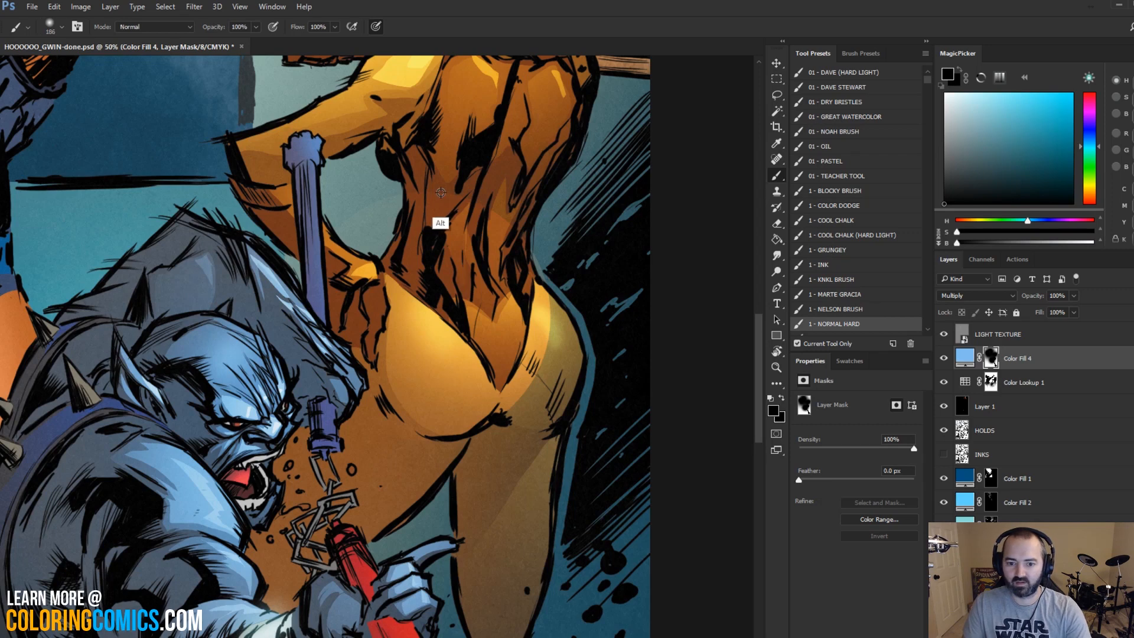
{"action": "left_click_drag", "start_coordinate": [453, 204], "coordinate": [432, 218]}
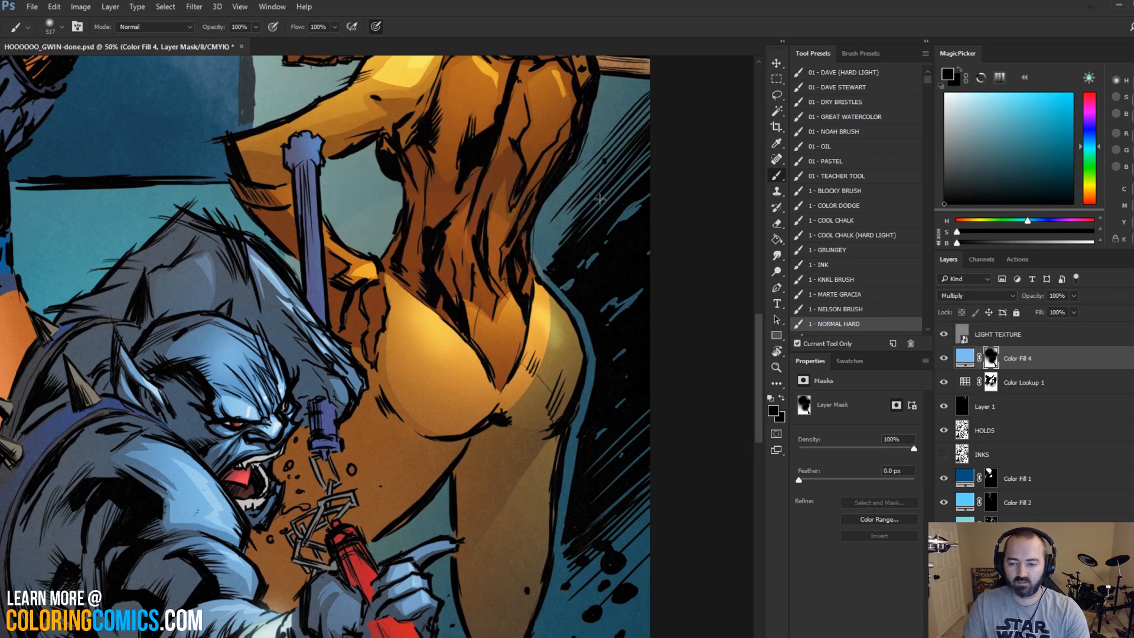
{"action": "key", "text": "l"}
{"action": "key", "text": "b"}
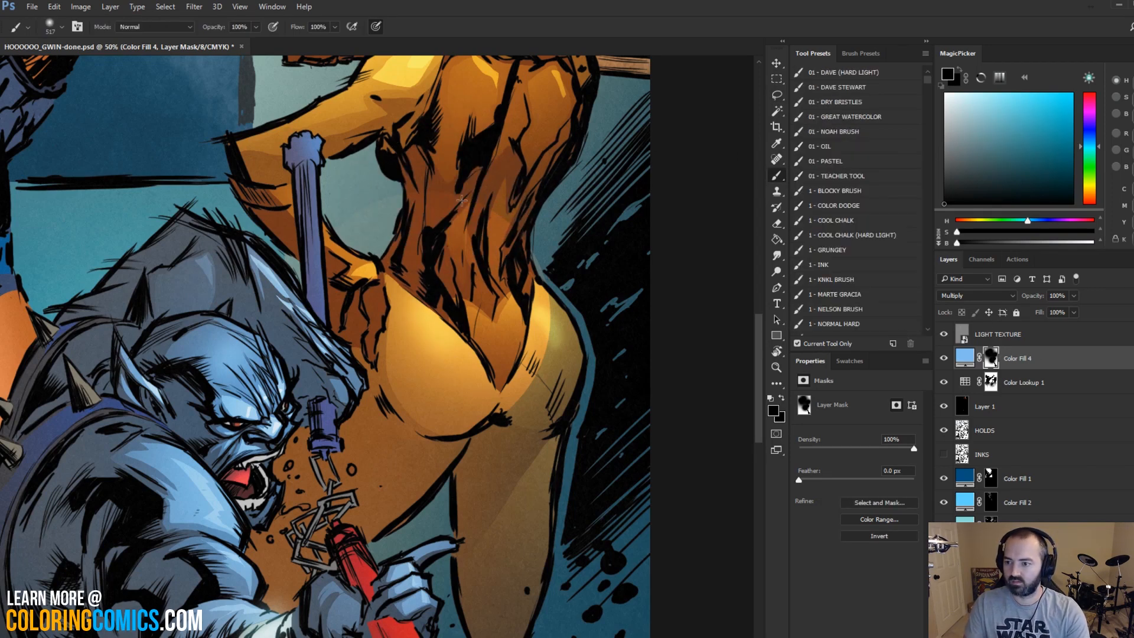
{"action": "left_click_drag", "start_coordinate": [462, 200], "coordinate": [473, 199]}
{"action": "left_click_drag", "start_coordinate": [511, 236], "coordinate": [511, 351]}
{"action": "left_click_drag", "start_coordinate": [527, 293], "coordinate": [511, 326]}
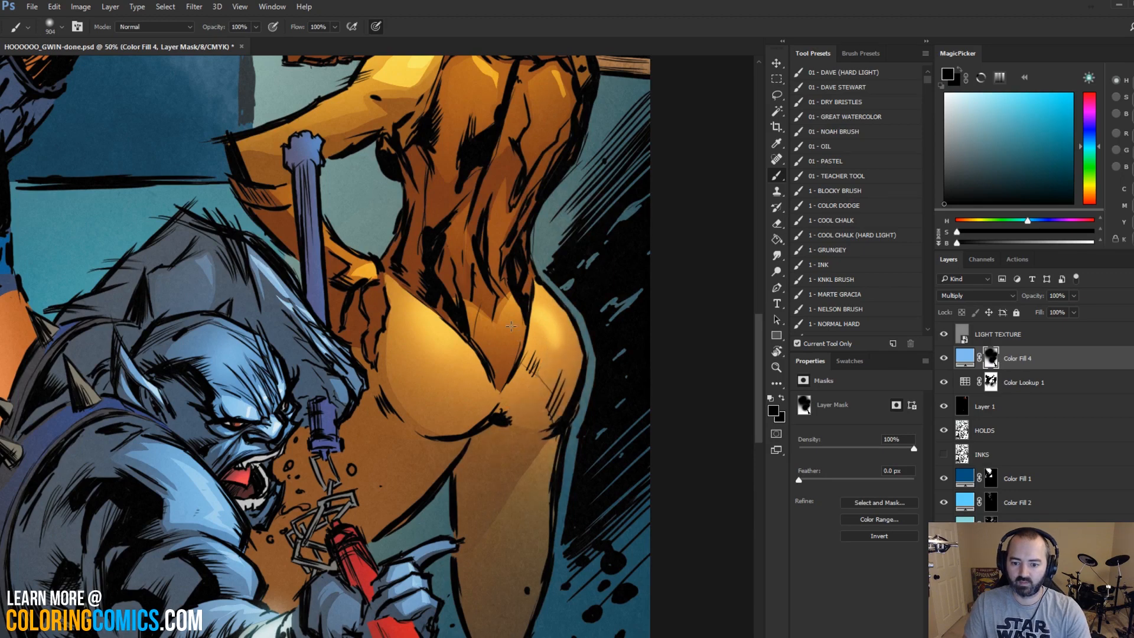
Step: Check at full-page view how the lightened hips fit with the rest of the artwork
{"action": "left_click", "coordinate": [775, 367]}
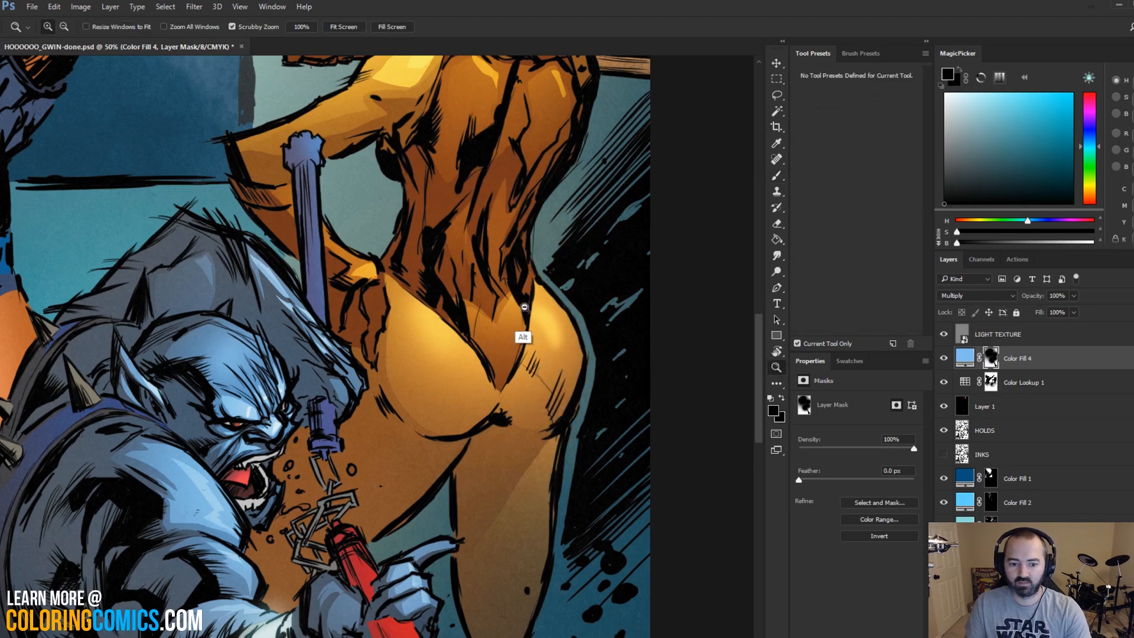
{"action": "left_click", "coordinate": [525, 308], "text": "alt"}
{"action": "left_click", "coordinate": [525, 308], "text": "alt"}
{"action": "left_click", "coordinate": [537, 287], "text": "alt"}
{"action": "left_click", "coordinate": [557, 256], "text": "alt"}
{"action": "key", "text": "l"}
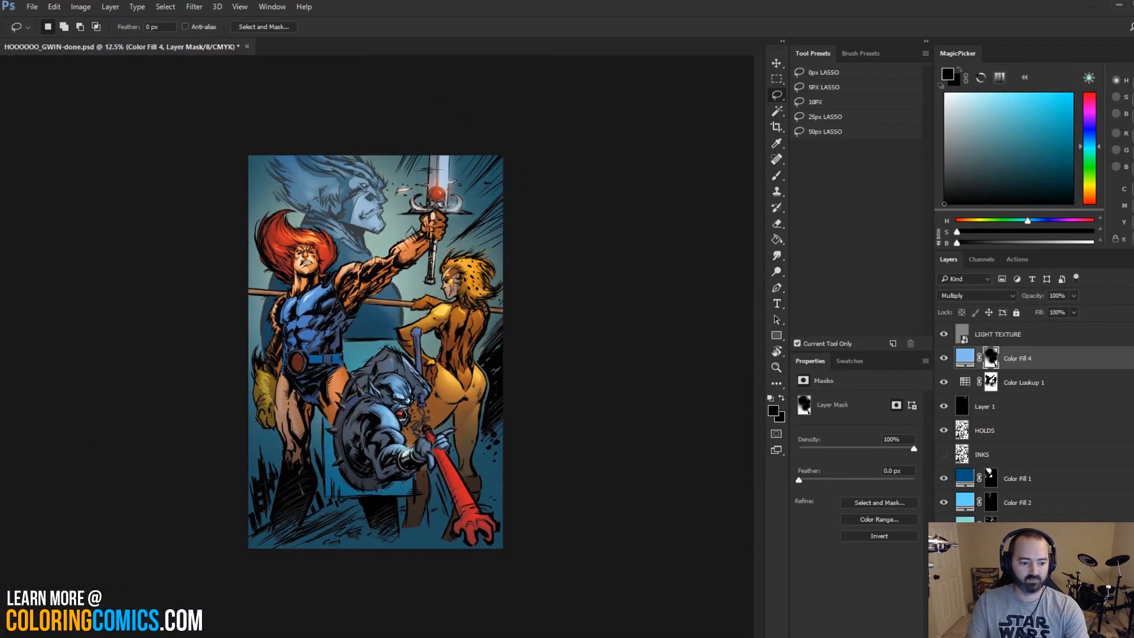
{"action": "left_click_drag", "start_coordinate": [458, 230], "coordinate": [458, 233]}
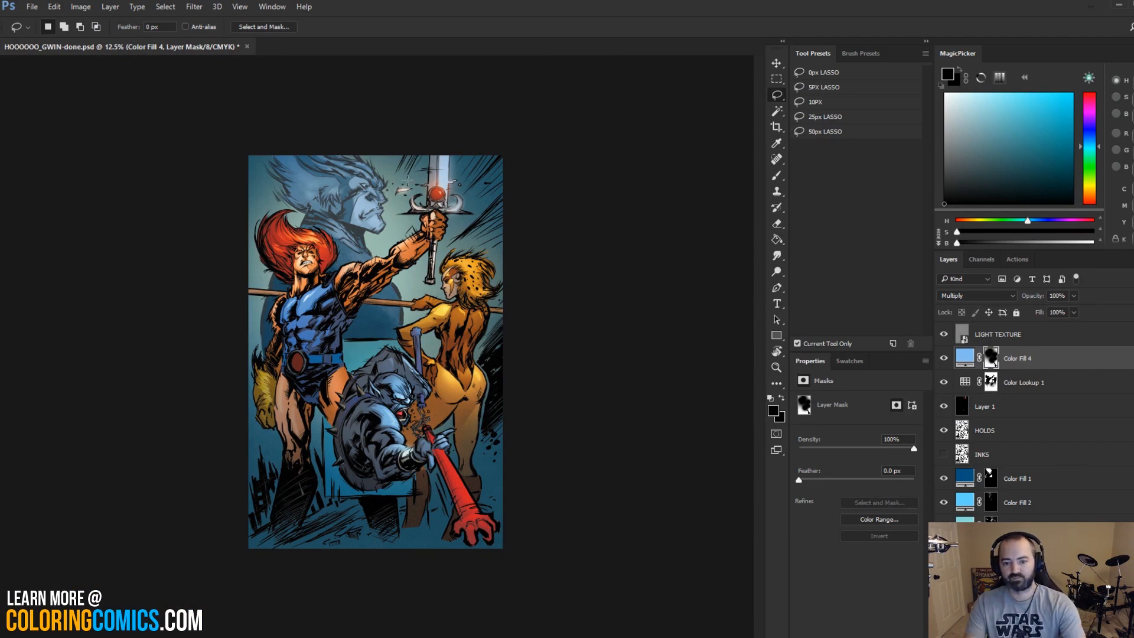
Step: Hide the LIGHT TEXTURE, Color Fill 4, Color Lookup 1 and Layer 1 layers, and add a new empty layer directly below INKS
{"action": "key", "text": "z"}
{"action": "left_click", "coordinate": [479, 228]}
{"action": "left_click", "coordinate": [480, 227]}
{"action": "left_click", "coordinate": [478, 227]}
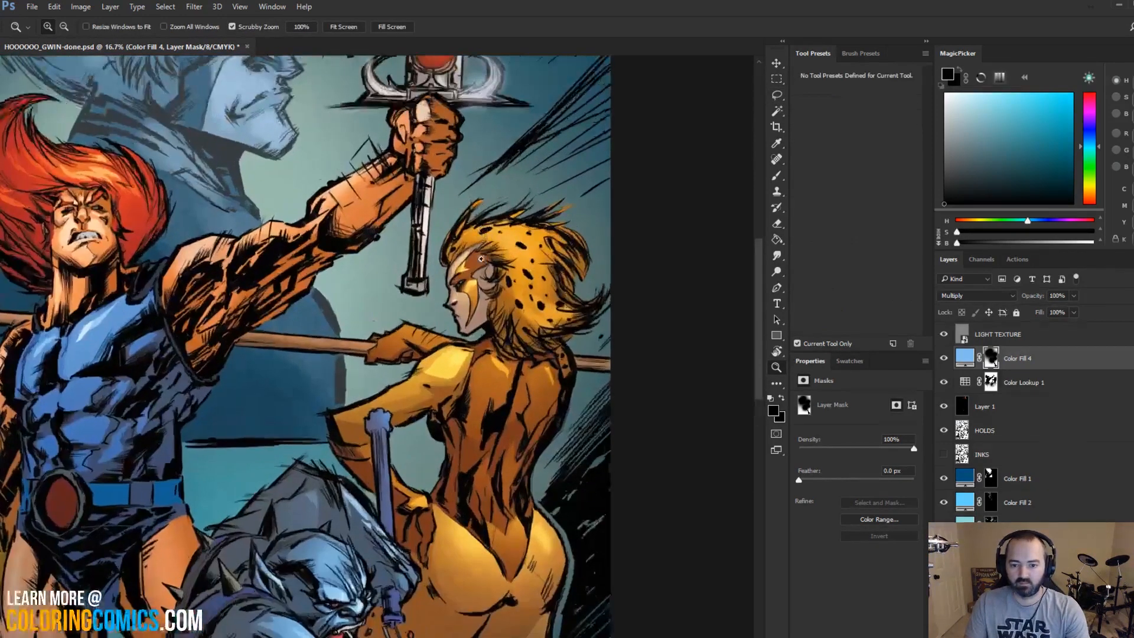
{"action": "left_click", "coordinate": [479, 230]}
{"action": "left_click", "coordinate": [516, 203]}
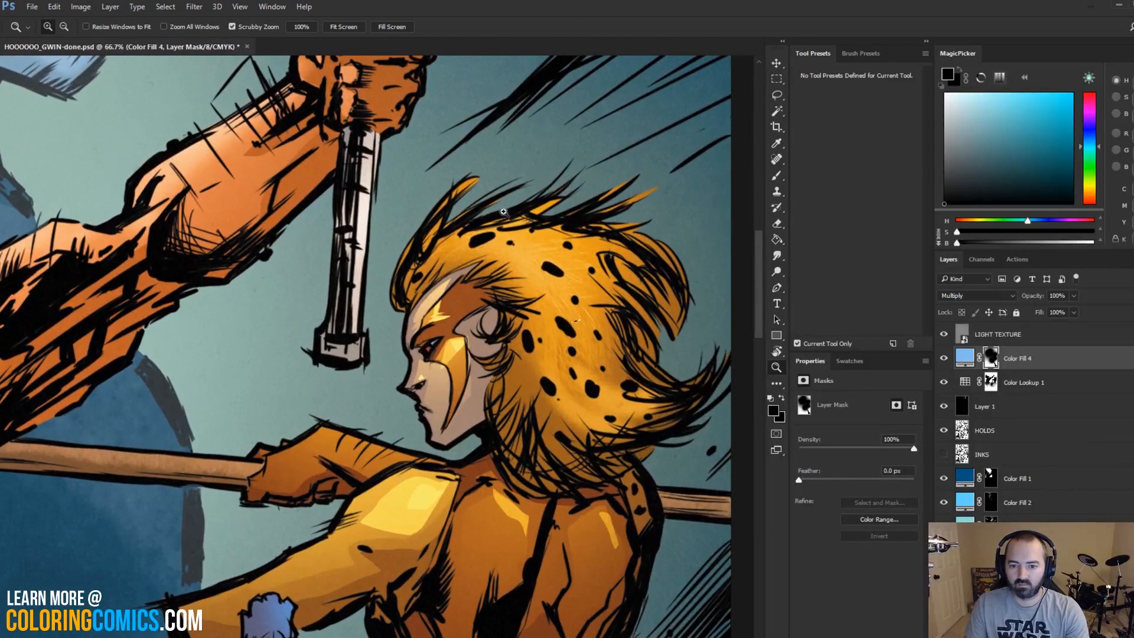
{"action": "left_click", "coordinate": [471, 210]}
{"action": "left_click_drag", "start_coordinate": [480, 189], "coordinate": [431, 328]}
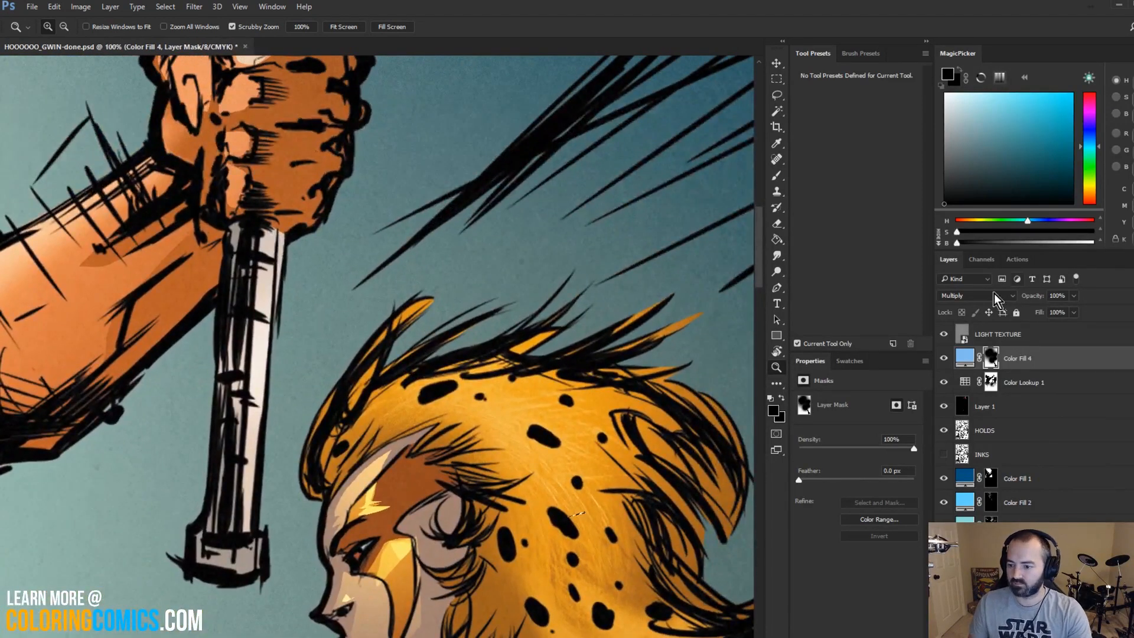
{"action": "left_click", "coordinate": [1021, 430]}
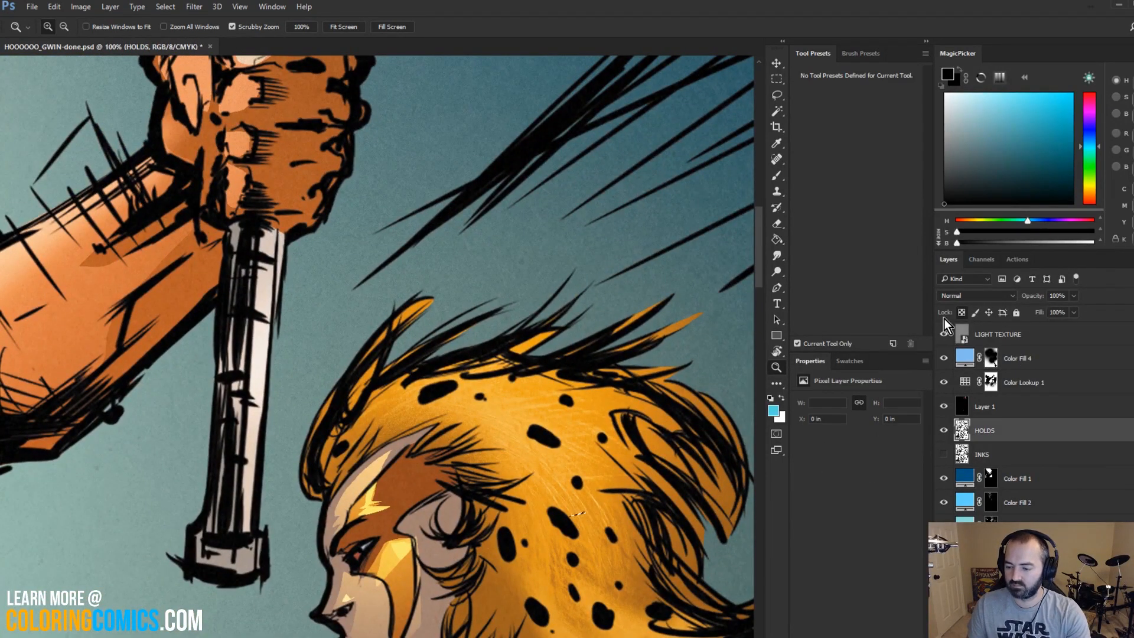
{"action": "left_click_drag", "start_coordinate": [945, 336], "coordinate": [944, 407]}
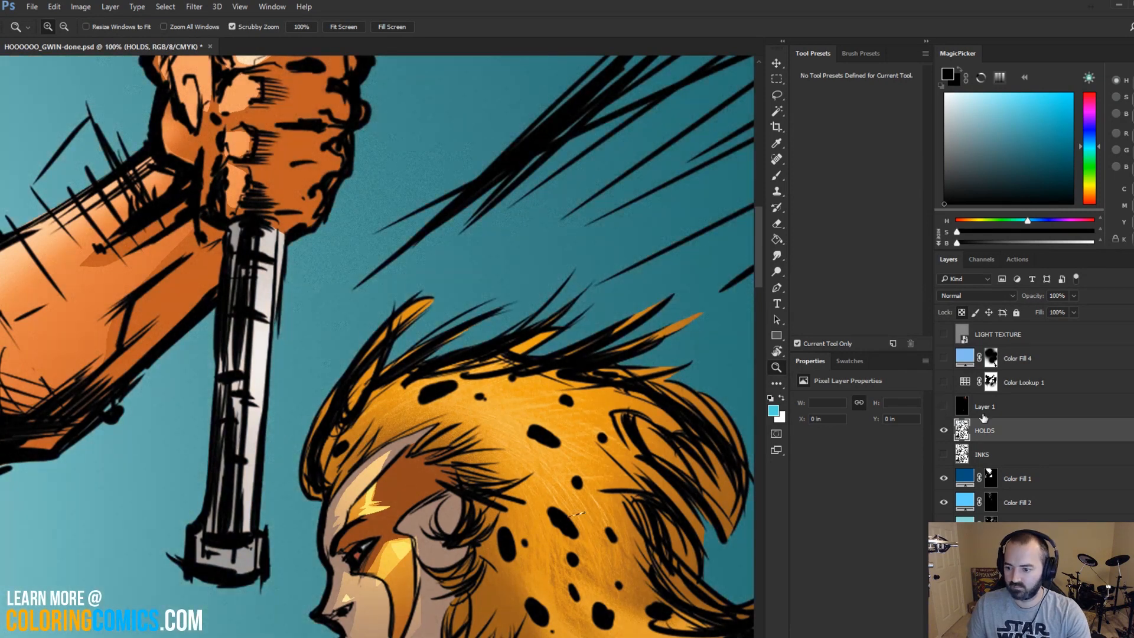
{"action": "left_click", "coordinate": [982, 454]}
{"action": "left_click", "coordinate": [1069, 488]}
{"action": "left_click", "coordinate": [1099, 630]}
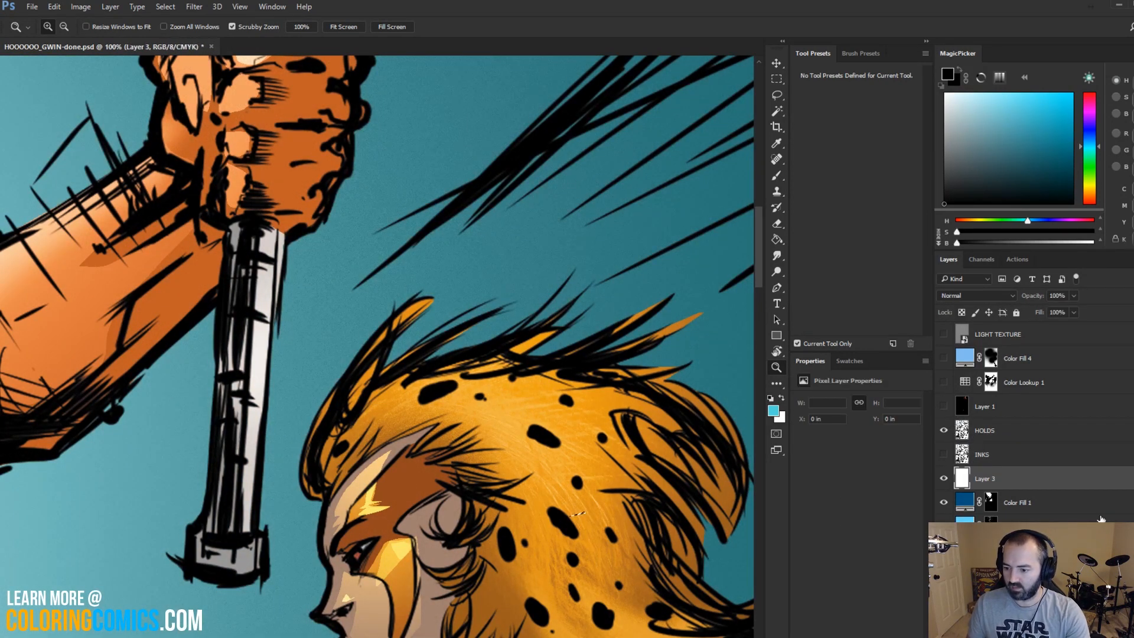
Step: Cover the orange spill around the front and top hair tips with sampled background teal, using the 1 - KNKL BRUSH preset
{"action": "key", "text": "b"}
{"action": "left_click", "coordinate": [437, 308], "text": "alt"}
{"action": "key", "text": "shift+b"}
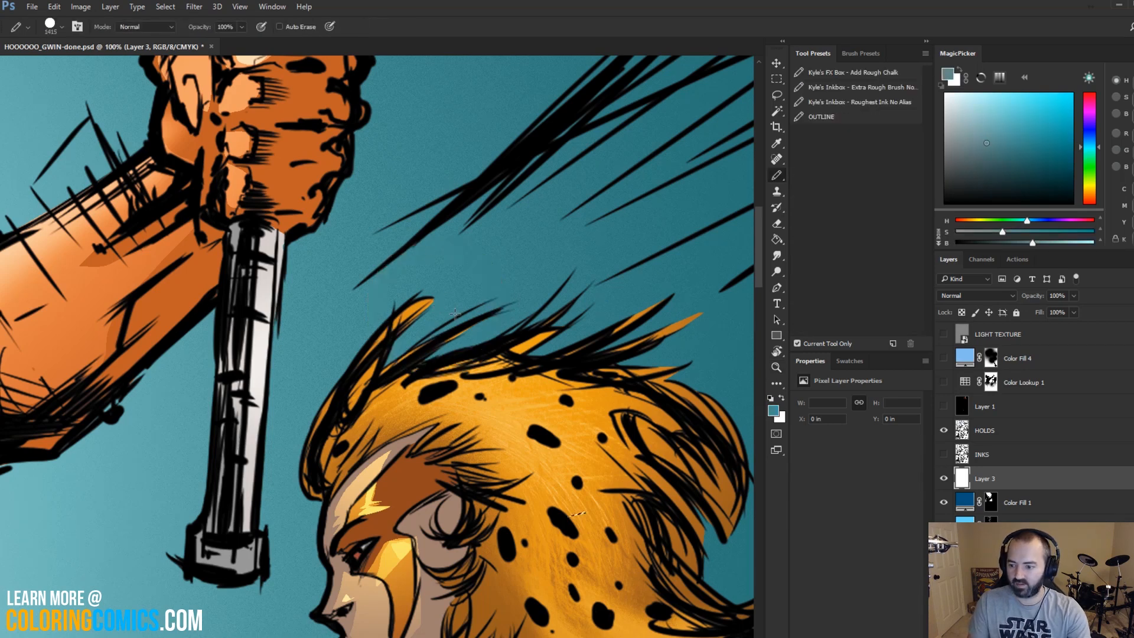
{"action": "key", "text": "shift+b"}
{"action": "right_click", "coordinate": [438, 324], "text": "alt"}
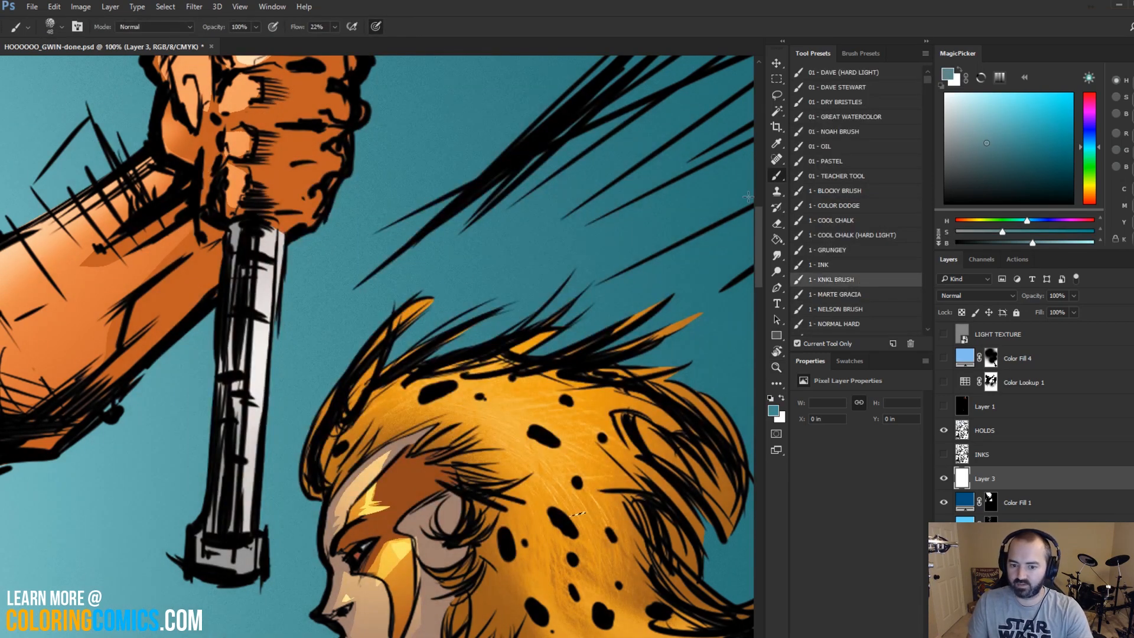
{"action": "right_click", "coordinate": [406, 318], "text": "alt"}
{"action": "left_click", "coordinate": [413, 297], "text": "alt"}
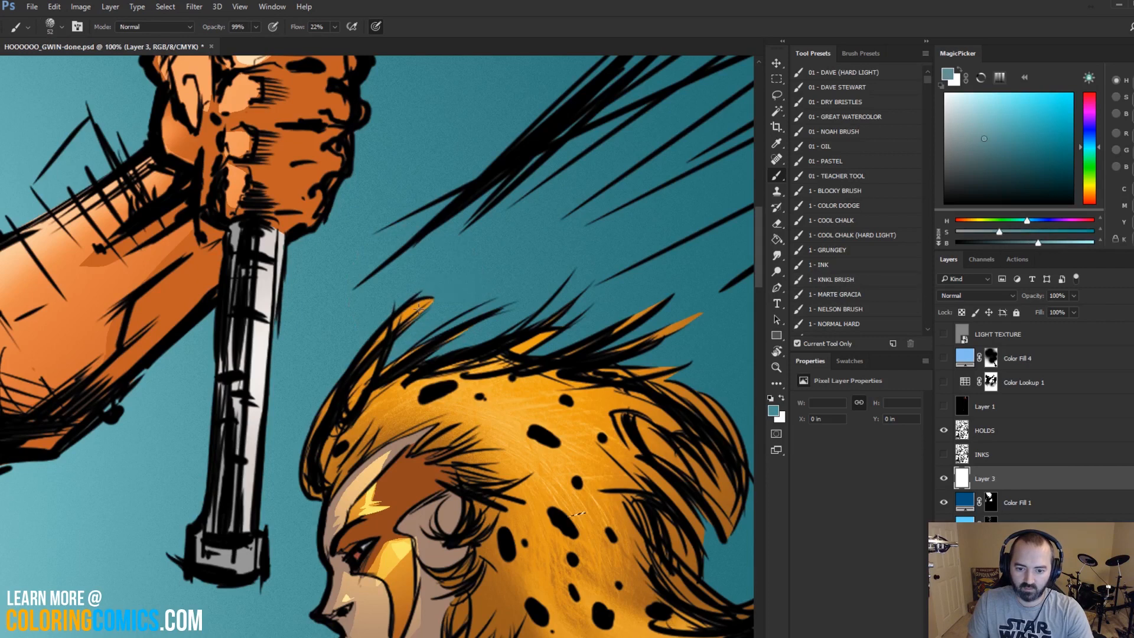
{"action": "left_click", "coordinate": [421, 286], "text": "alt"}
{"action": "left_click_drag", "start_coordinate": [429, 300], "coordinate": [367, 354]}
{"action": "mouse_move", "coordinate": [452, 335]}
{"action": "left_mouse_down"}
{"action": "mouse_move", "coordinate": [491, 309]}
{"action": "mouse_move", "coordinate": [549, 331]}
{"action": "mouse_move", "coordinate": [514, 348]}
{"action": "left_mouse_up"}
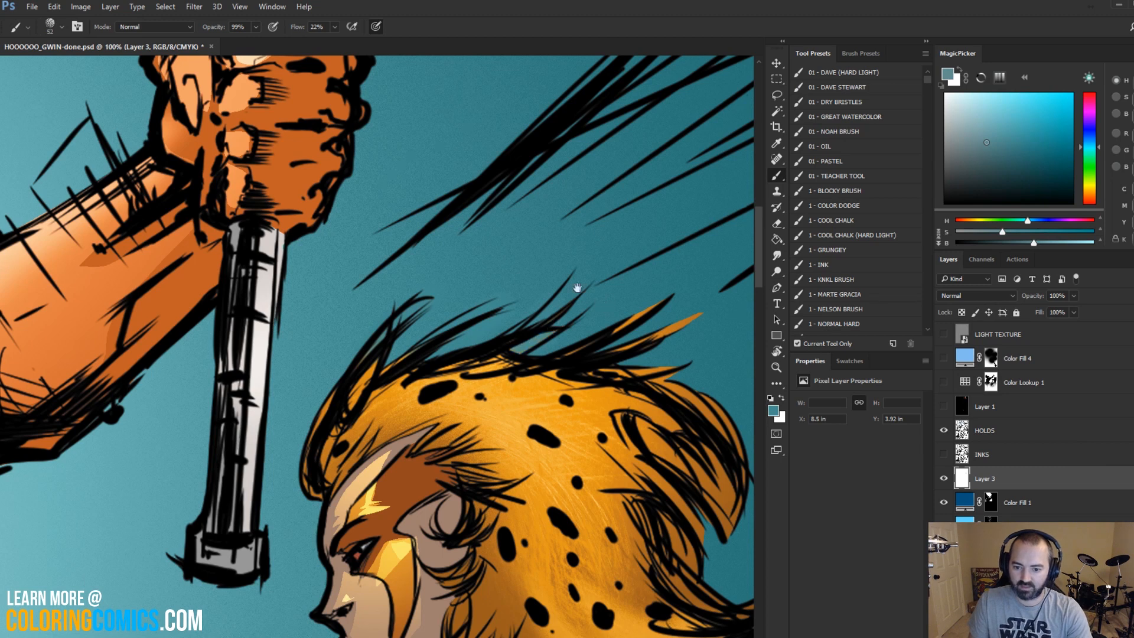
Step: Paint resampled background teal over the orange on the upper rear hair tips, undoing the first mismatched stroke
{"action": "left_click_drag", "start_coordinate": [577, 289], "coordinate": [465, 198]}
{"action": "mouse_move", "coordinate": [524, 221]}
{"action": "left_mouse_down"}
{"action": "mouse_move", "coordinate": [505, 238]}
{"action": "mouse_move", "coordinate": [549, 207]}
{"action": "mouse_move", "coordinate": [508, 258]}
{"action": "left_mouse_up"}
{"action": "key", "text": "ctrl+z"}
{"action": "left_click", "coordinate": [504, 230], "text": "alt"}
{"action": "left_click", "coordinate": [554, 231], "text": "alt"}
{"action": "left_click", "coordinate": [579, 214], "text": "alt"}
{"action": "mouse_move", "coordinate": [571, 232]}
{"action": "left_mouse_down"}
{"action": "mouse_move", "coordinate": [581, 225]}
{"action": "mouse_move", "coordinate": [465, 259]}
{"action": "left_mouse_up"}
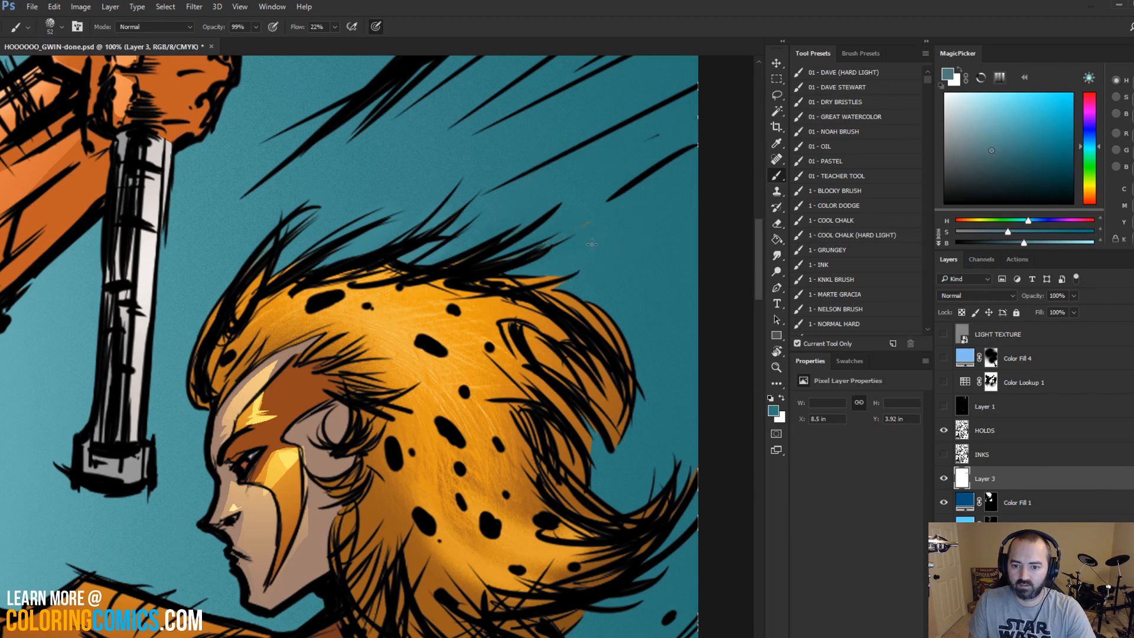
Step: Clean up the colour spill along the outer edge of the woman's rear hair curl with a smaller brush and sampled teal
{"action": "mouse_move", "coordinate": [561, 275]}
{"action": "left_mouse_down"}
{"action": "mouse_move", "coordinate": [514, 283]}
{"action": "mouse_move", "coordinate": [557, 279]}
{"action": "left_mouse_up"}
{"action": "key", "text": "ctrl+z"}
{"action": "left_click", "coordinate": [563, 271], "text": "alt"}
{"action": "key", "text": "["}
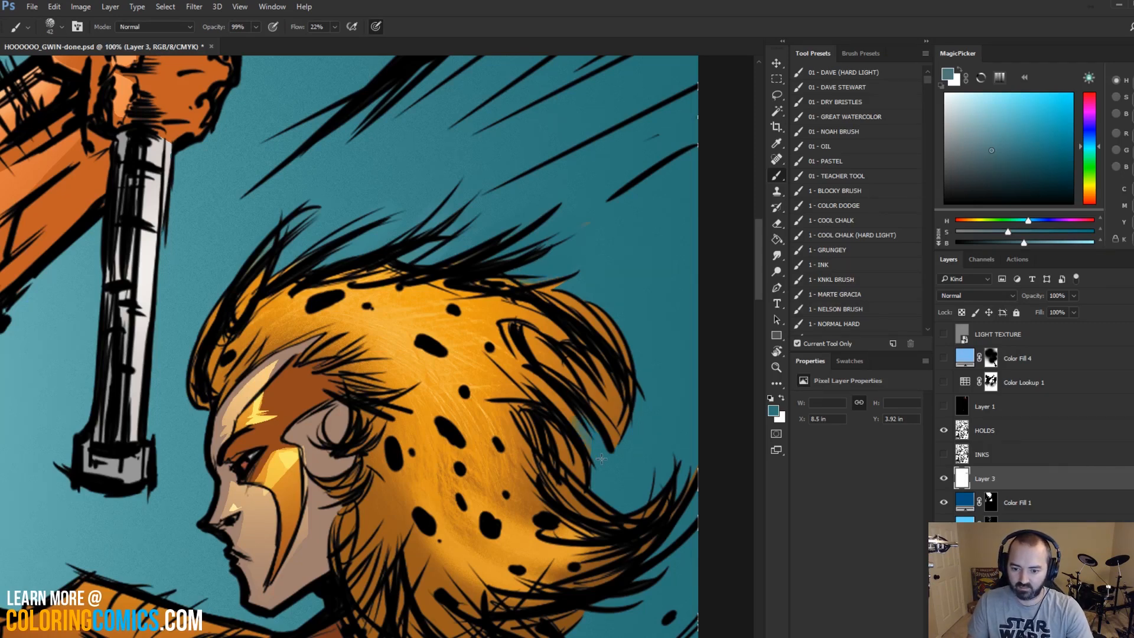
{"action": "left_click_drag", "start_coordinate": [633, 392], "coordinate": [626, 232]}
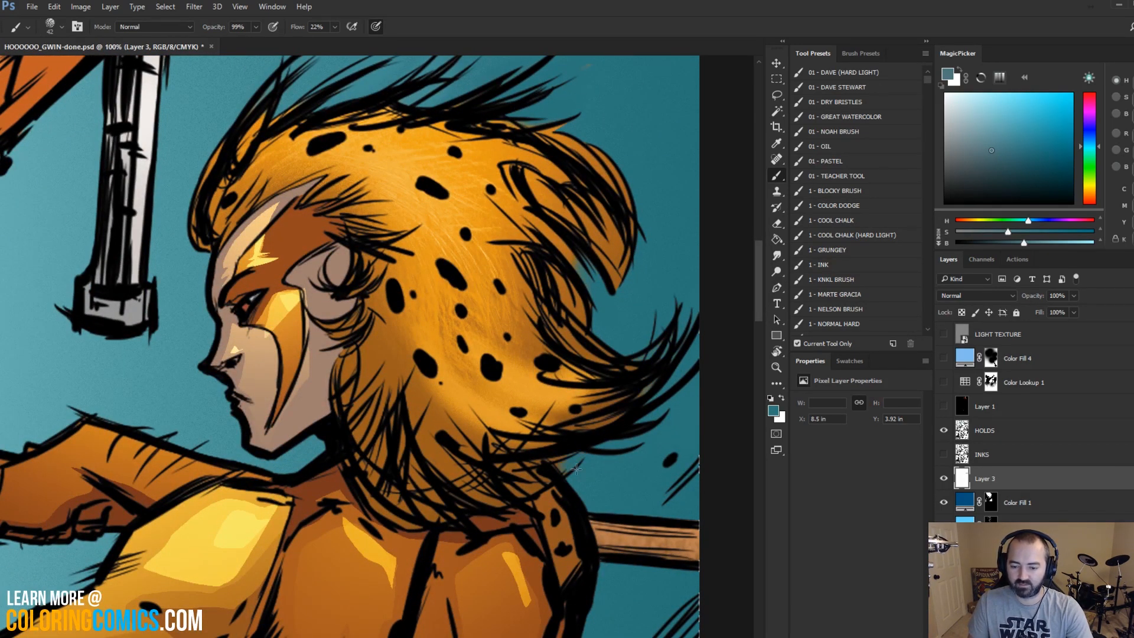
Step: Show the LIGHT TEXTURE, Color Fill 4, Color Lookup 1 and Layer 1 layers again over the whole page
{"action": "left_click", "coordinate": [777, 367]}
{"action": "left_click", "coordinate": [550, 361], "text": "alt"}
{"action": "left_click", "coordinate": [561, 358], "text": "alt"}
{"action": "left_click", "coordinate": [577, 351], "text": "alt"}
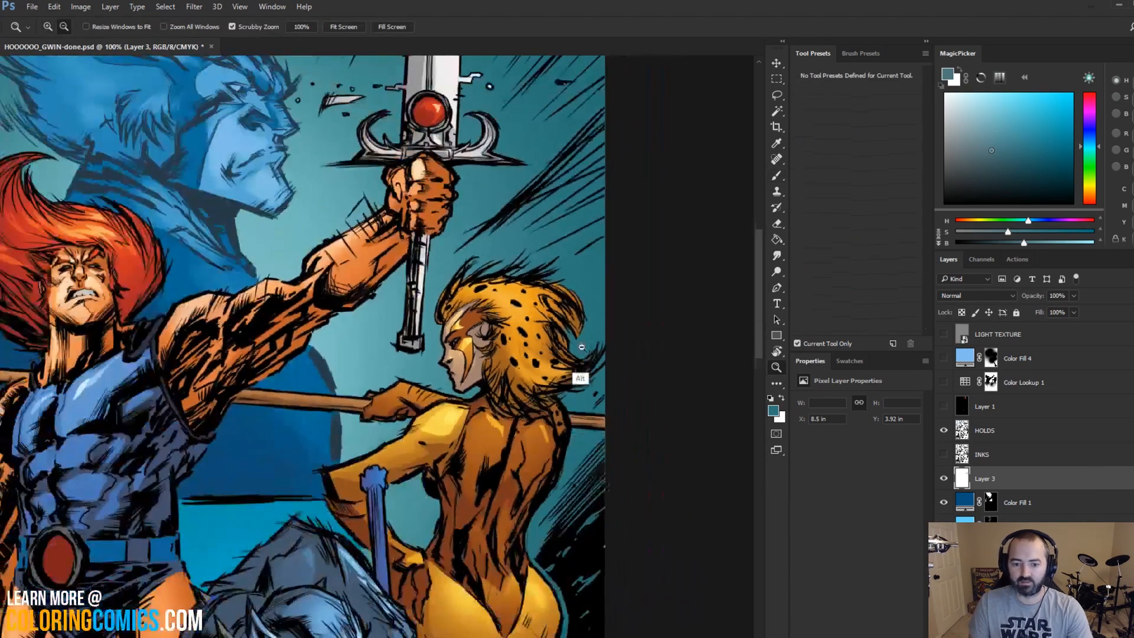
{"action": "left_click", "coordinate": [579, 348], "text": "alt"}
{"action": "left_click", "coordinate": [550, 396], "text": "alt"}
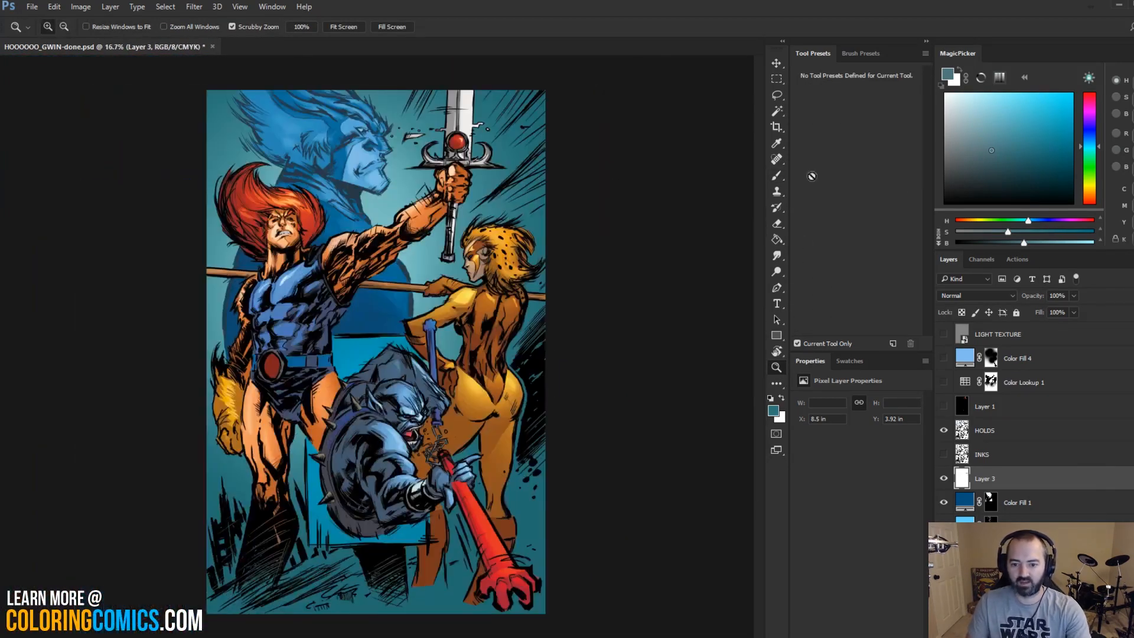
{"action": "left_click_drag", "start_coordinate": [945, 338], "coordinate": [956, 397]}
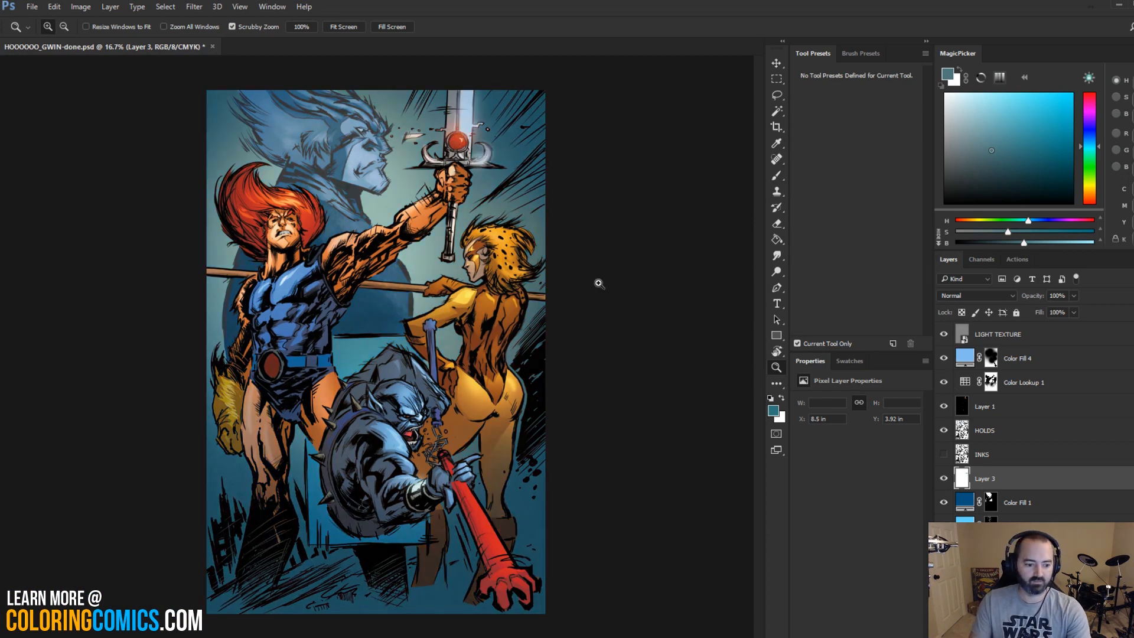
Step: Toggle the LIGHT TEXTURE layer's visibility to compare its effect on the full page
{"action": "left_click", "coordinate": [445, 329], "text": "alt"}
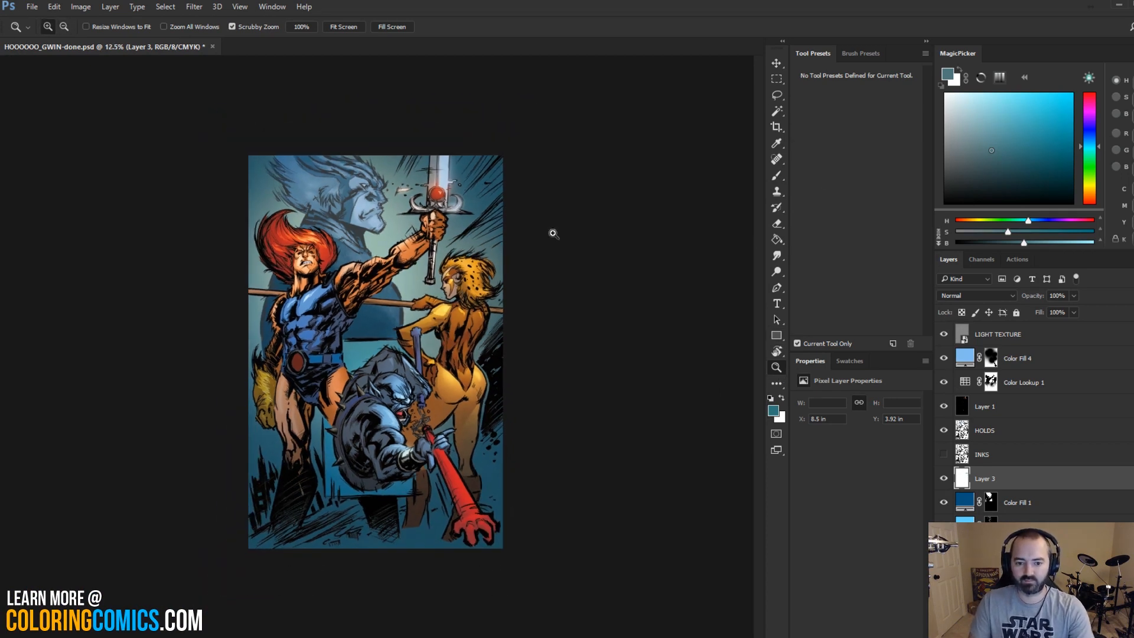
{"action": "key", "text": "l"}
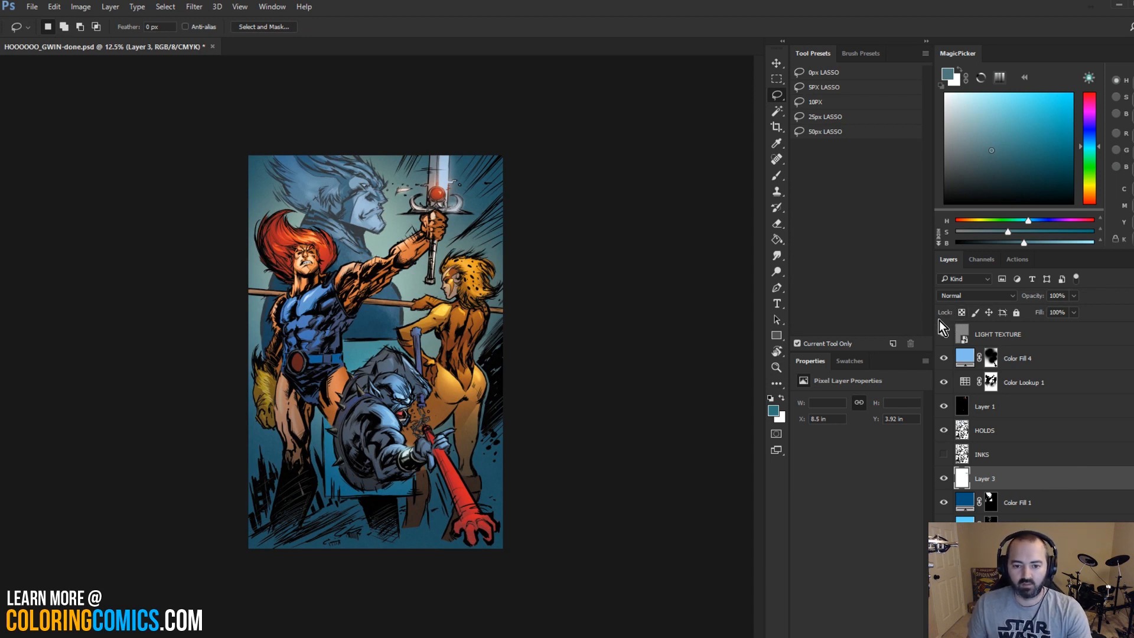
{"action": "left_click", "coordinate": [944, 335]}
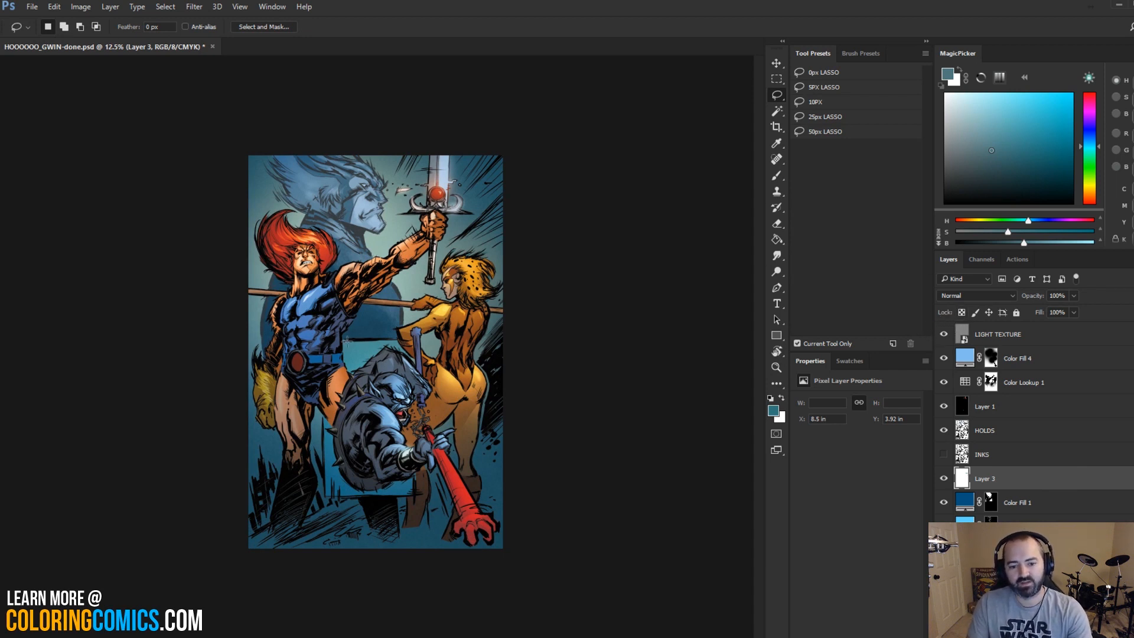
Step: Target the Color Fill 4 mask with a large black brush and brush over the man's waist and legs to reduce the darkening
{"action": "key", "text": "ctrl+plus"}
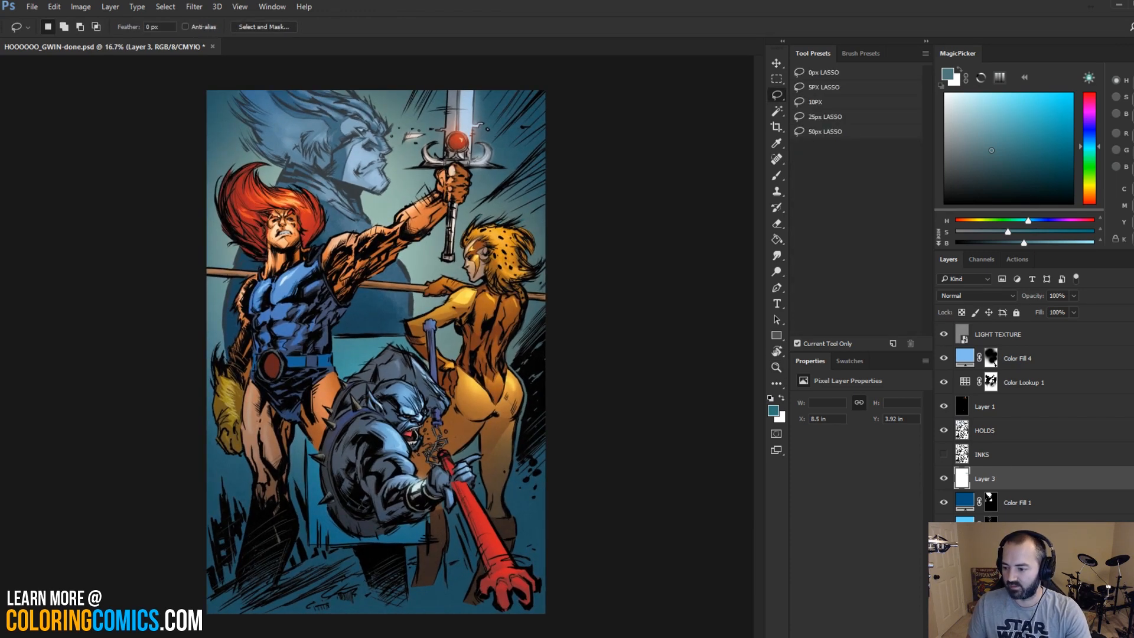
{"action": "scroll", "coordinate": [1034, 420], "scroll_direction": "down", "scroll_amount": 1}
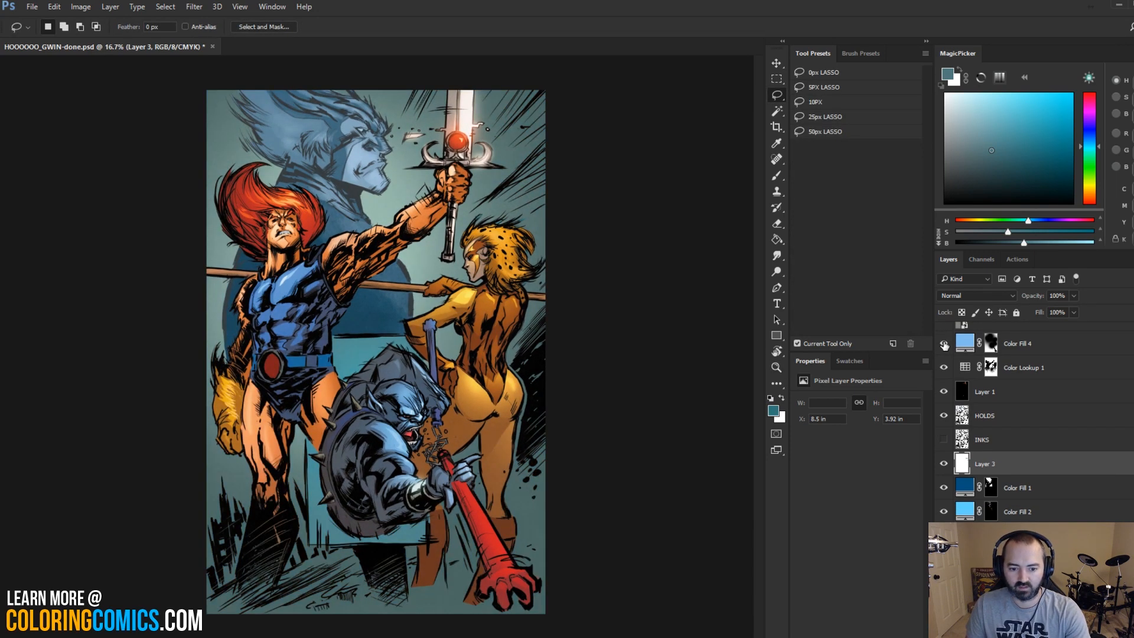
{"action": "key", "text": "alt+shift+bracketleft"}
{"action": "key", "text": "w"}
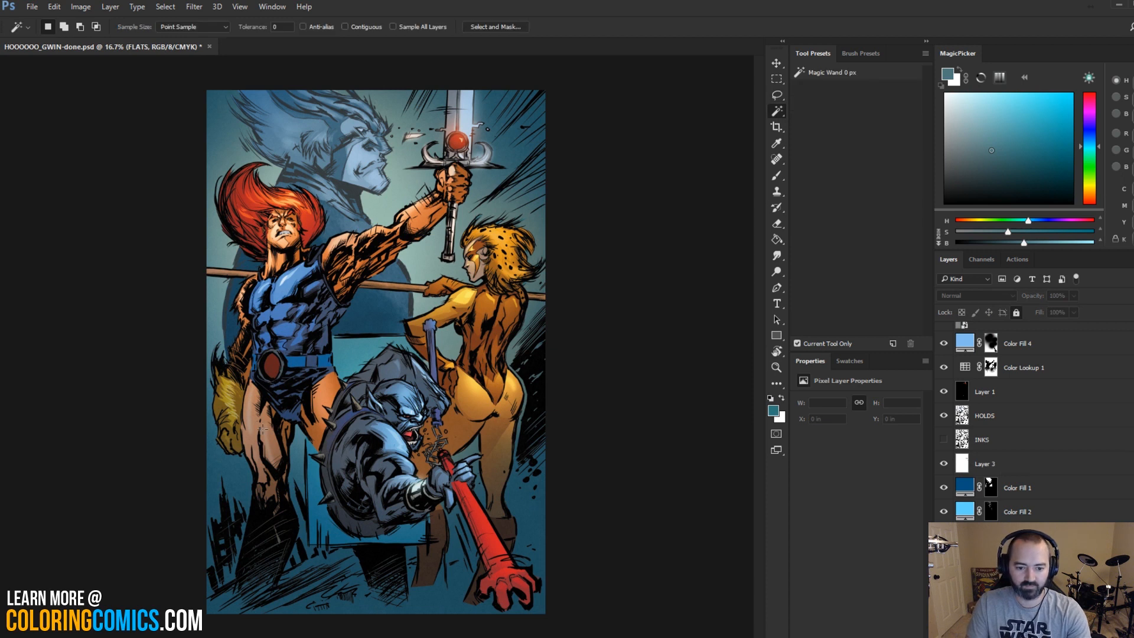
{"action": "left_click", "coordinate": [1034, 352]}
{"action": "key", "text": "b"}
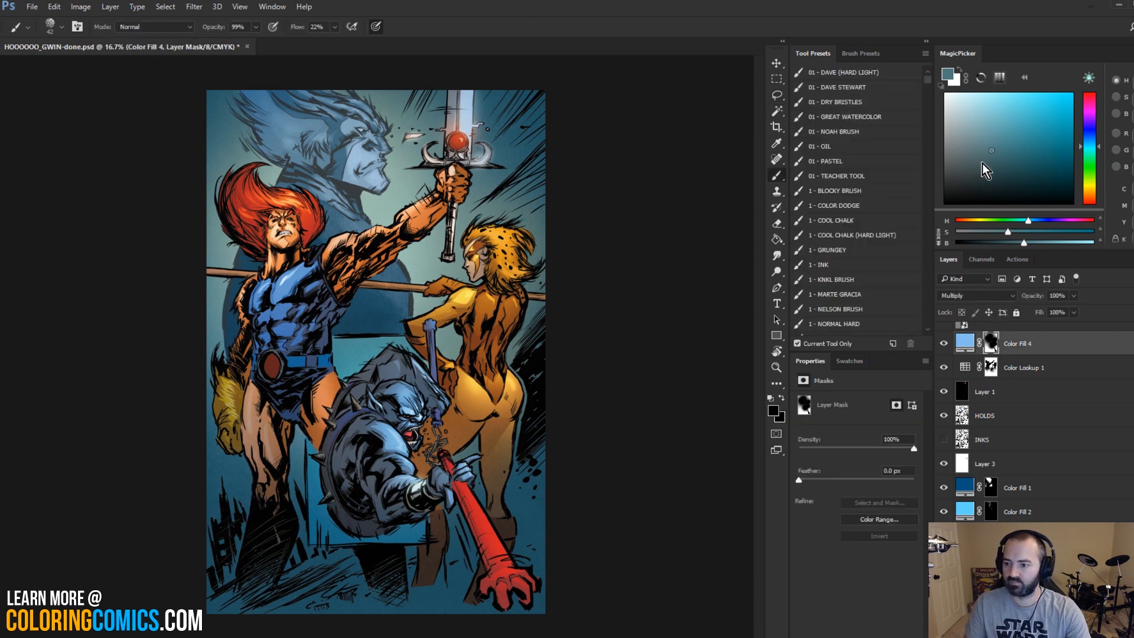
{"action": "left_click", "coordinate": [944, 204]}
{"action": "mouse_move", "coordinate": [285, 415]}
{"action": "left_mouse_down"}
{"action": "mouse_move", "coordinate": [262, 425]}
{"action": "mouse_move", "coordinate": [277, 376]}
{"action": "left_mouse_up"}
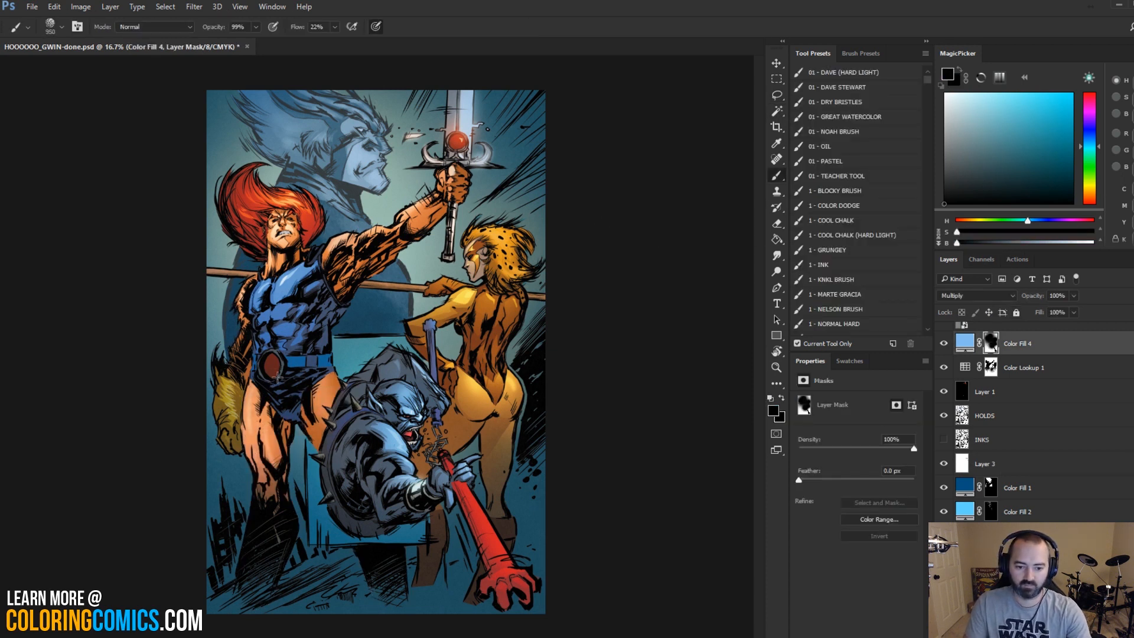
Step: Undo the last mask stroke and brush black over the man's waist and thighs with a larger brush, keeping the Color Fill 4 fill unrasterized
{"action": "key", "text": "ctrl+z"}
{"action": "left_click_drag", "start_coordinate": [277, 437], "coordinate": [261, 436]}
{"action": "left_click", "coordinate": [291, 409]}
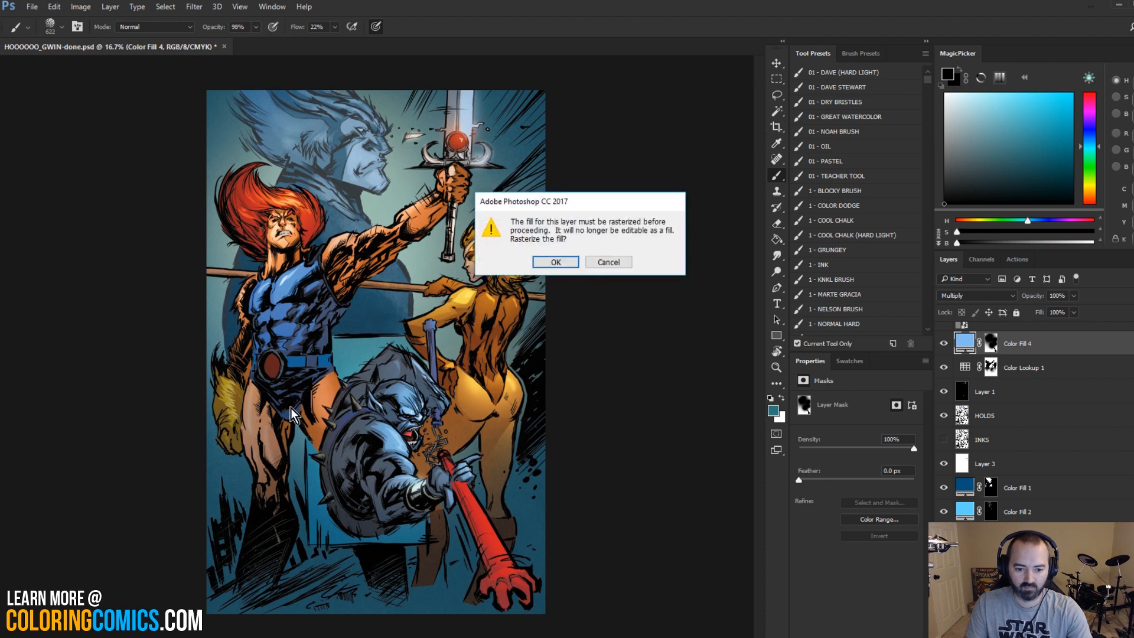
{"action": "left_click", "coordinate": [609, 260]}
{"action": "left_click", "coordinate": [991, 342]}
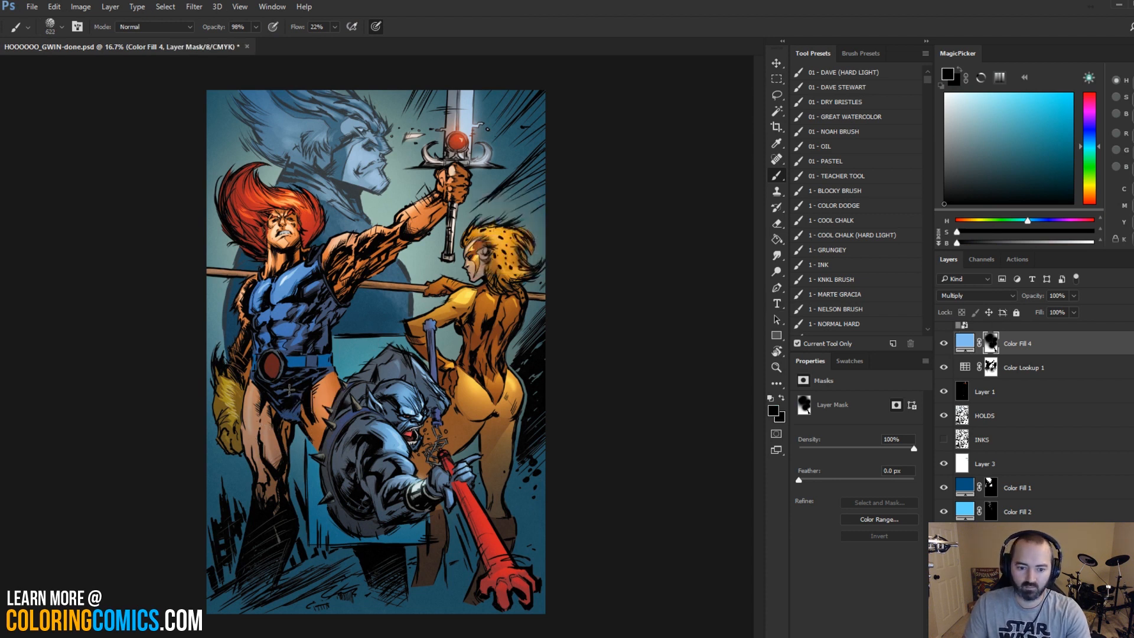
{"action": "key", "text": "ctrl+2"}
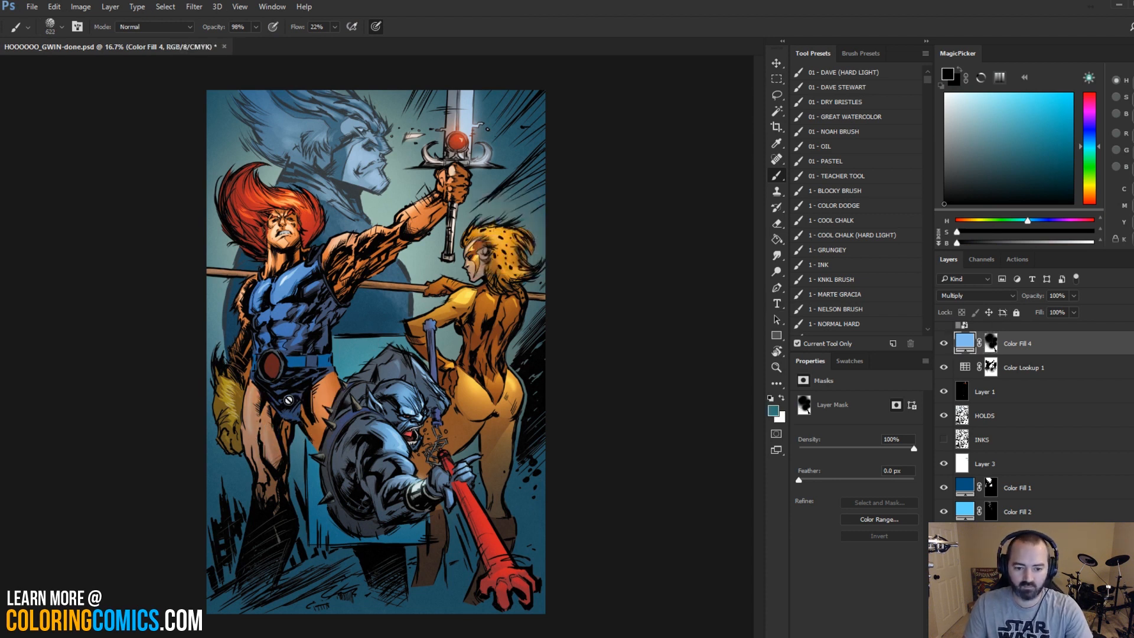
{"action": "left_click_drag", "start_coordinate": [282, 393], "coordinate": [334, 381]}
{"action": "key", "text": "ctrl+backslash"}
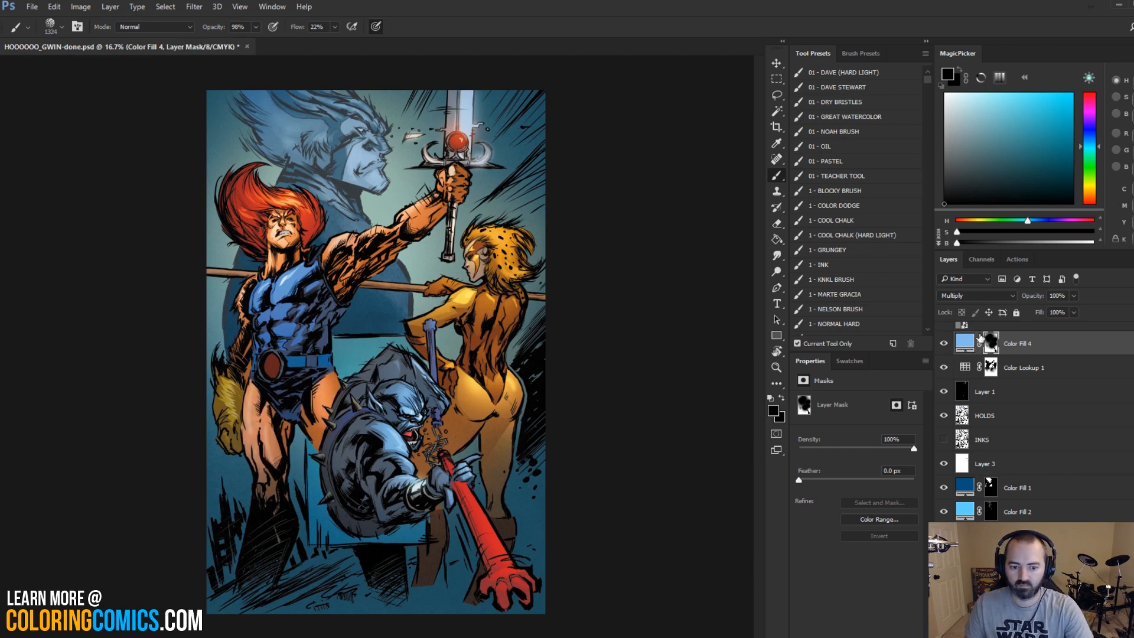
{"action": "key", "text": "ctrl+2"}
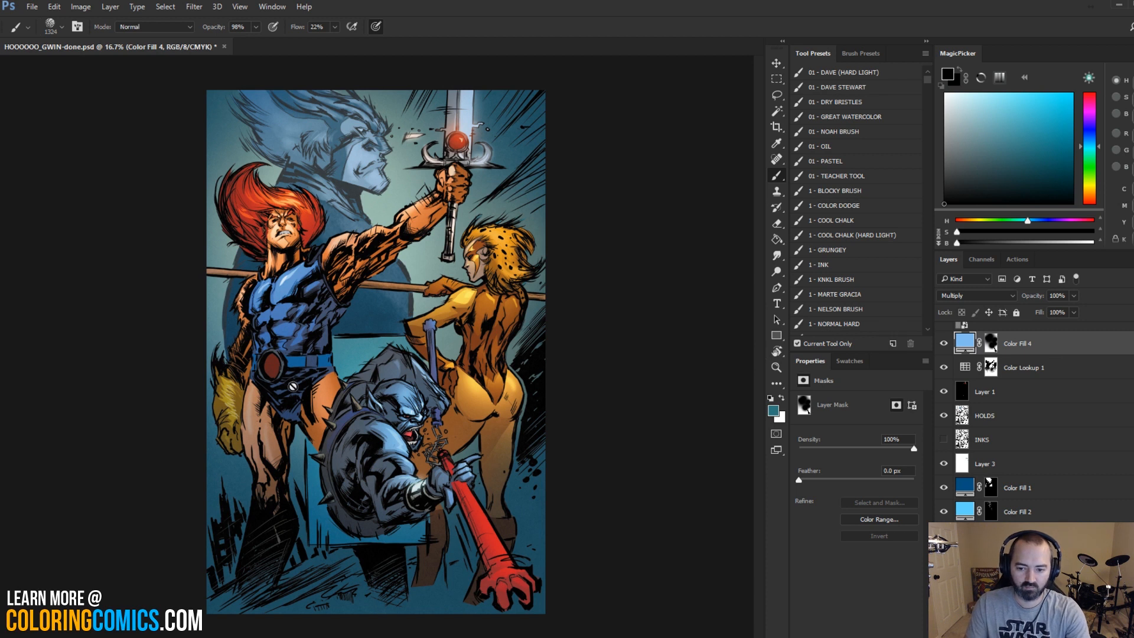
{"action": "key", "text": "ctrl+backslash"}
{"action": "left_click_drag", "start_coordinate": [298, 363], "coordinate": [286, 355]}
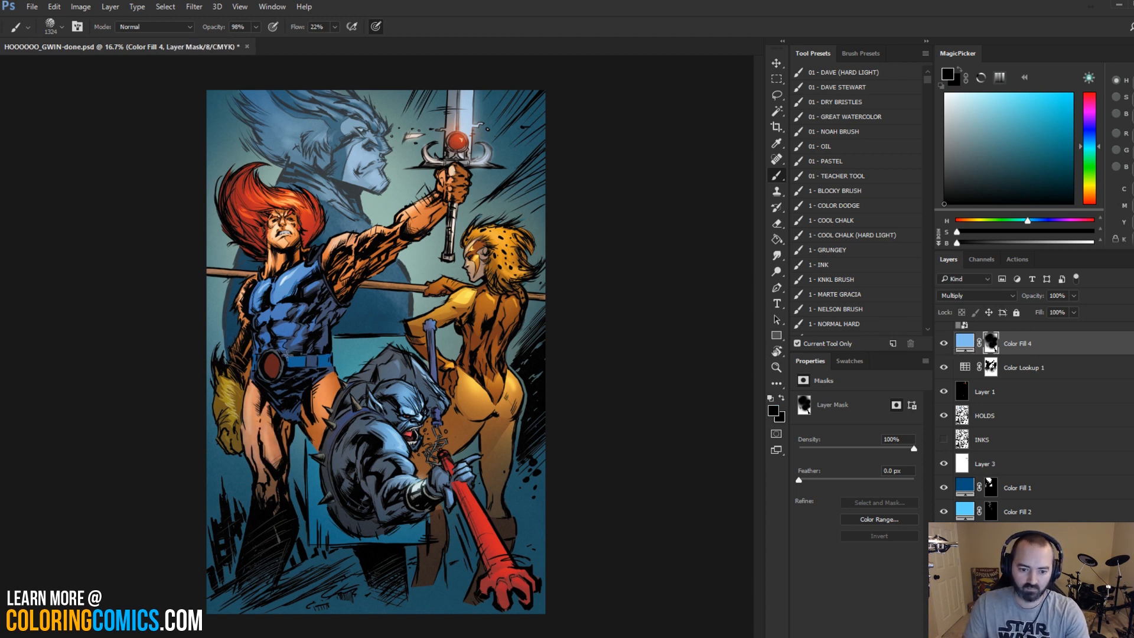
Step: Pick the man's yellow glove from the FLATS layer and lighten it with black on the Color Fill 4 mask
{"action": "key", "text": "alt+comma"}
{"action": "key", "text": "w"}
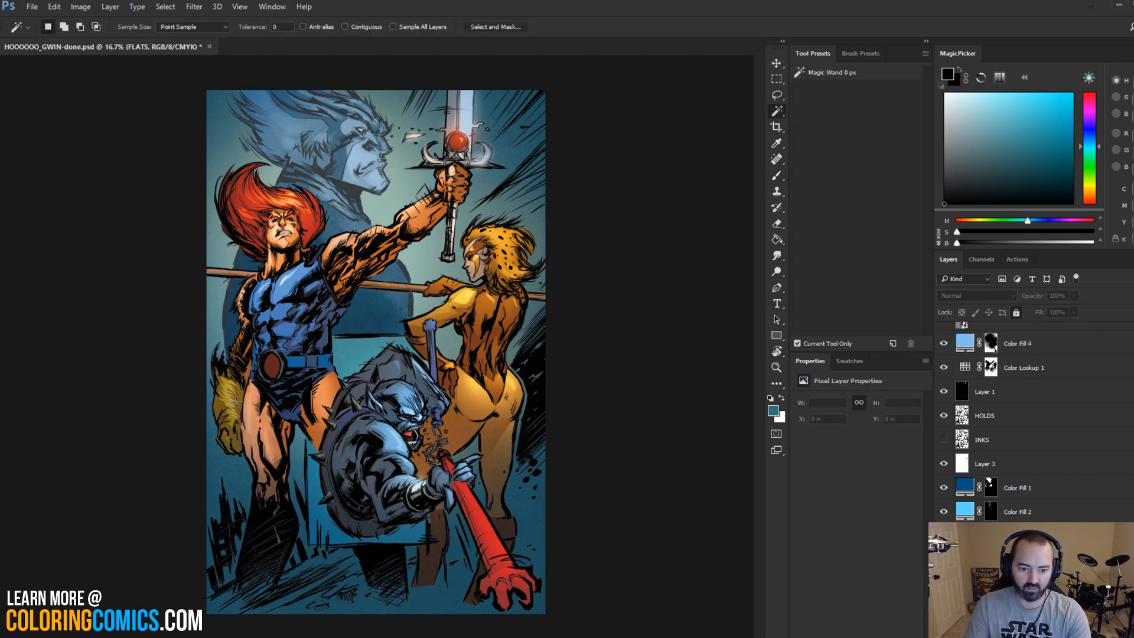
{"action": "left_click", "coordinate": [236, 376]}
{"action": "key", "text": "b"}
{"action": "left_click", "coordinate": [282, 350]}
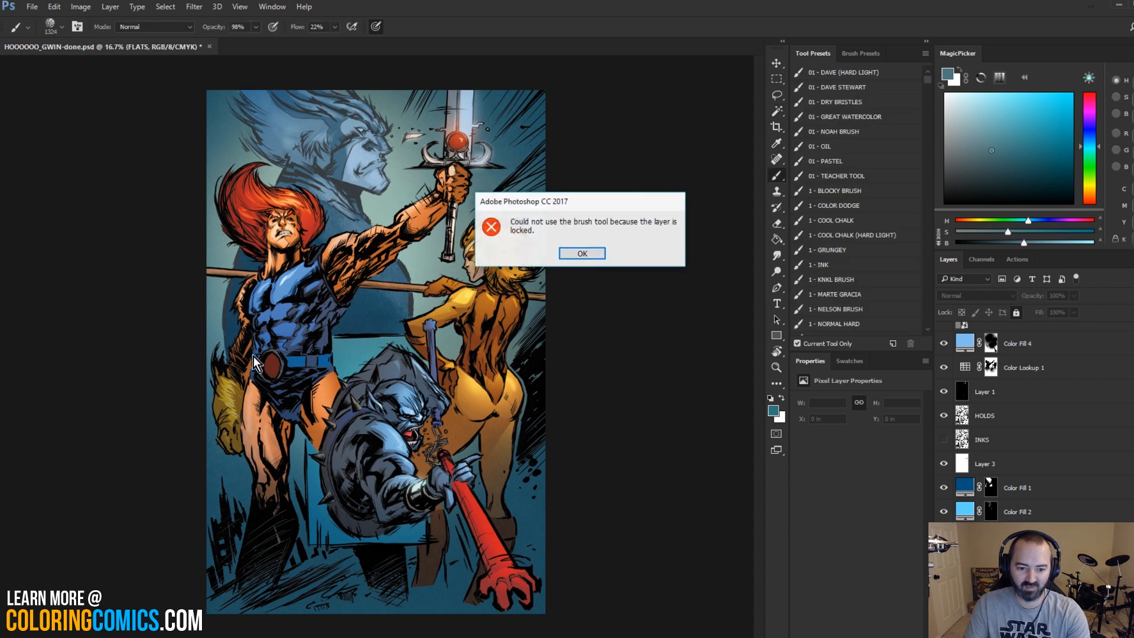
{"action": "left_click", "coordinate": [594, 250]}
{"action": "key", "text": "alt+period"}
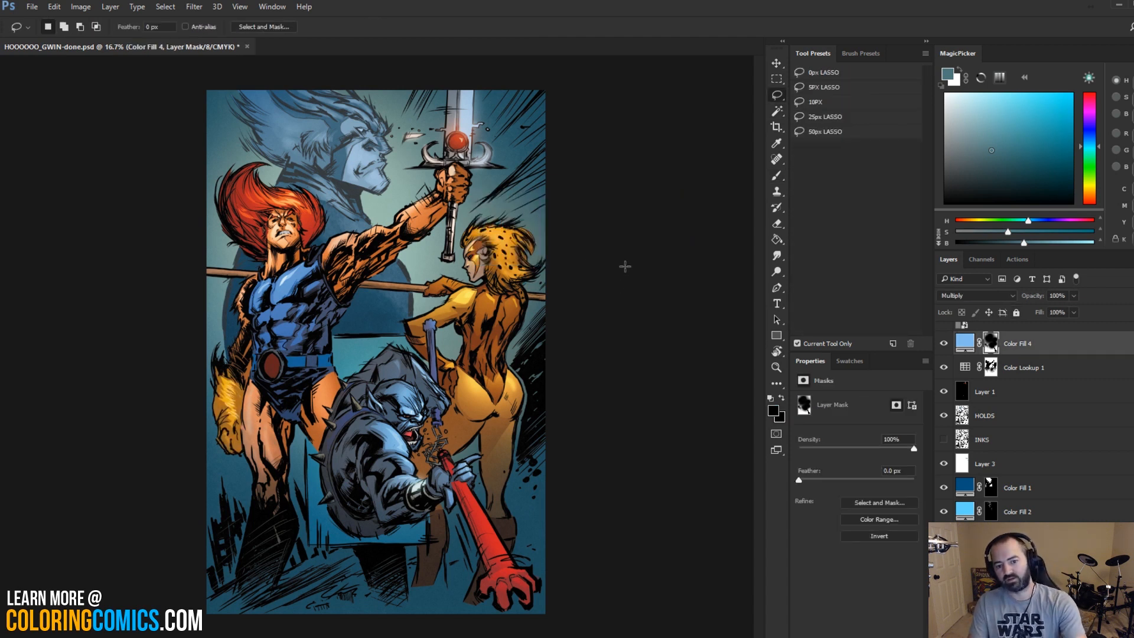
{"action": "left_click", "coordinate": [776, 367]}
{"action": "left_click", "coordinate": [535, 325], "text": "alt"}
{"action": "left_click", "coordinate": [535, 325], "text": "alt"}
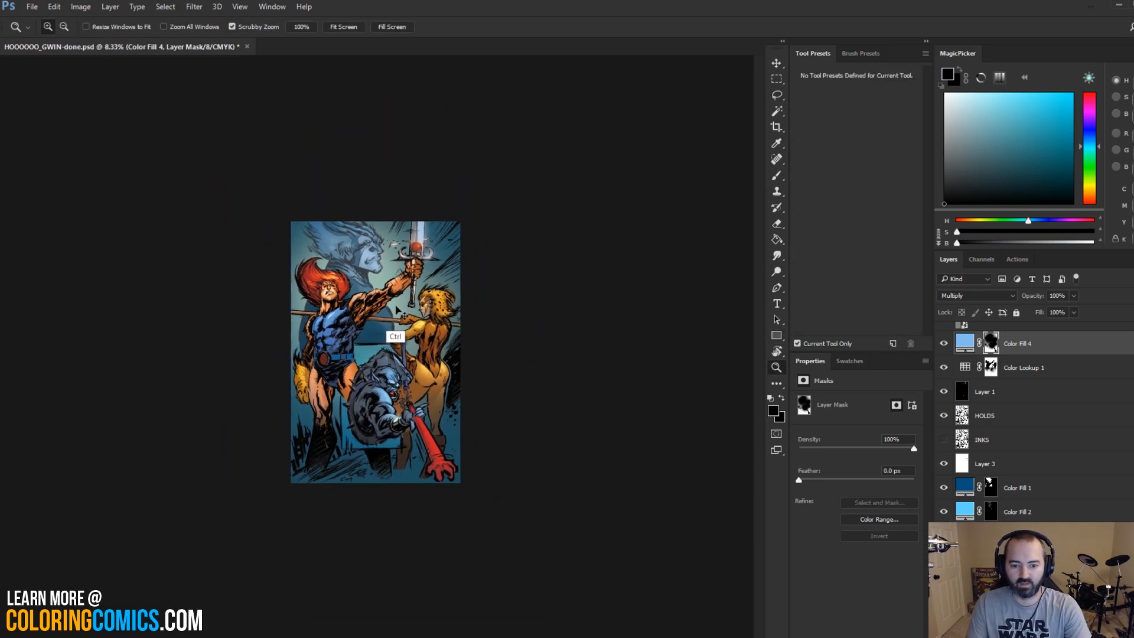
{"action": "left_click", "coordinate": [333, 358]}
{"action": "left_click", "coordinate": [335, 357]}
{"action": "key", "text": "ctrl+2"}
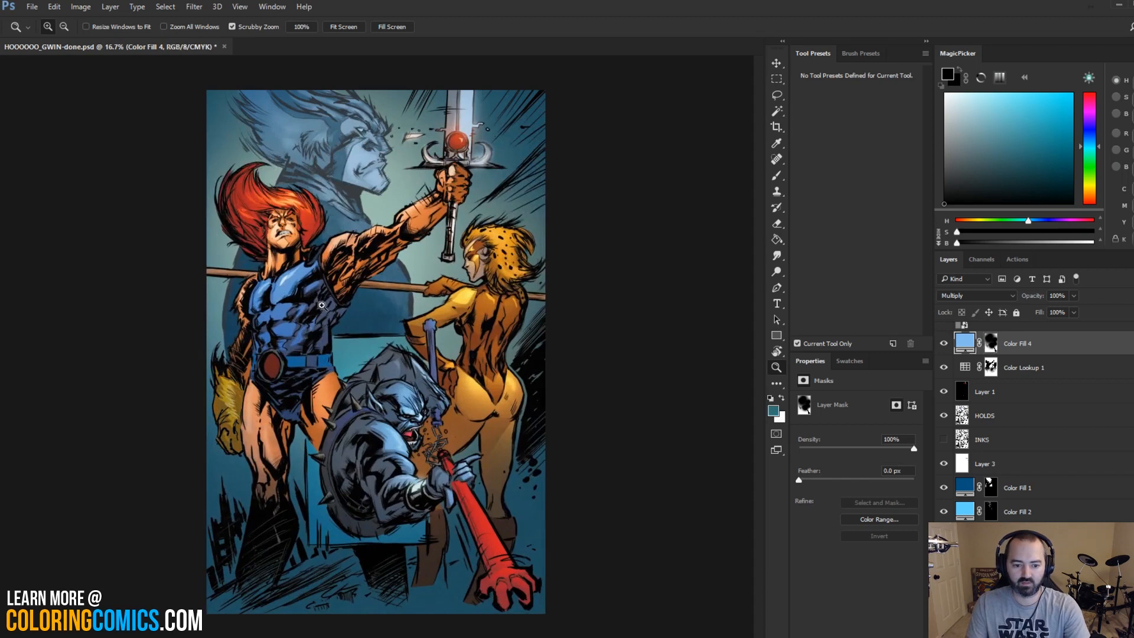
{"action": "key", "text": "ctrl"}
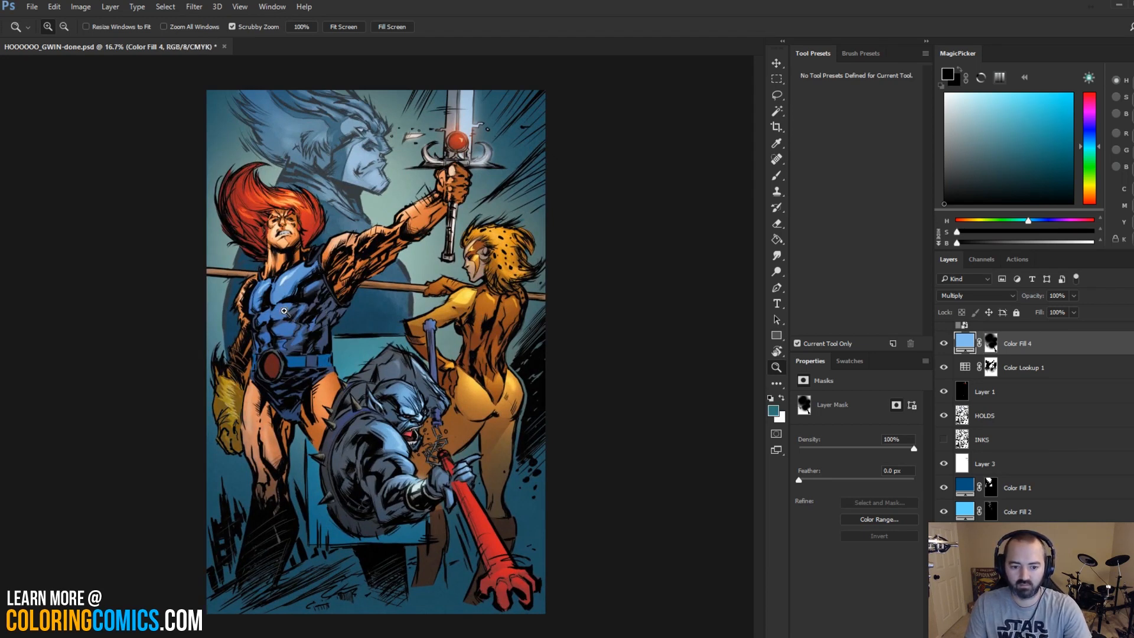
{"action": "key", "text": "b"}
{"action": "left_click", "coordinate": [261, 420]}
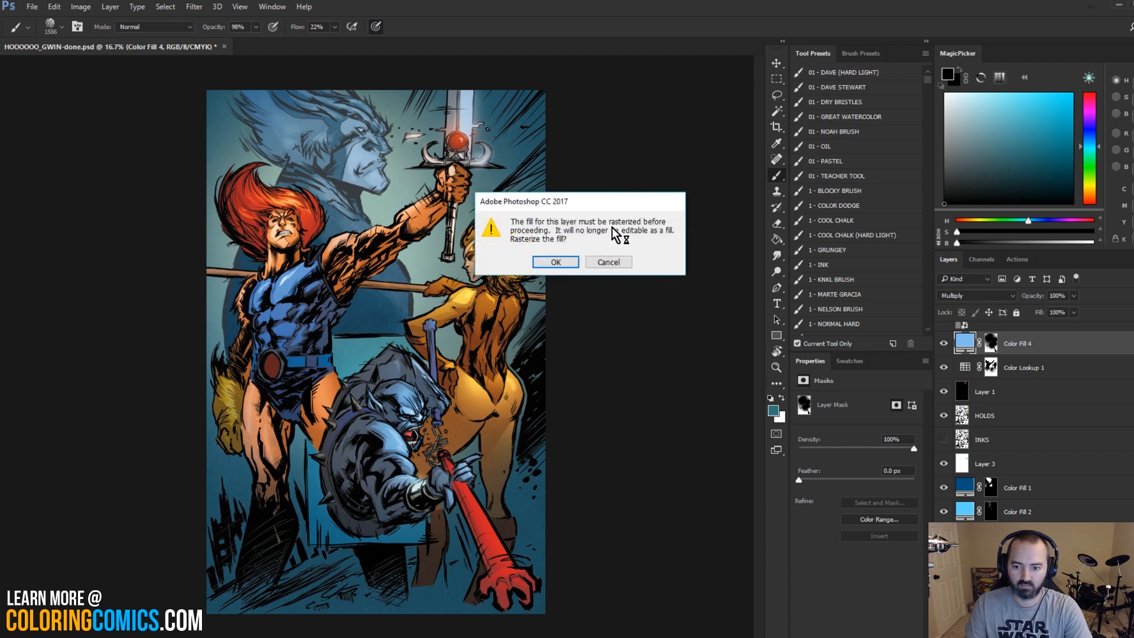
{"action": "left_click", "coordinate": [609, 260]}
{"action": "left_click", "coordinate": [990, 343]}
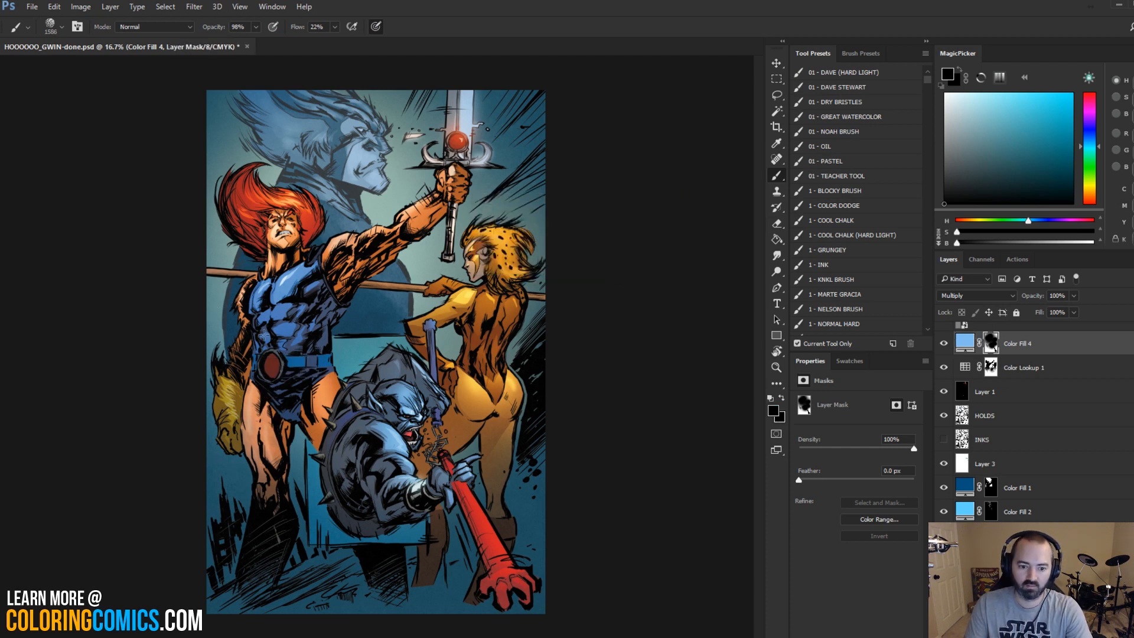
Step: Examine the overall light and dark balance of the whole page and the figures at several magnifications
{"action": "key", "text": "l"}
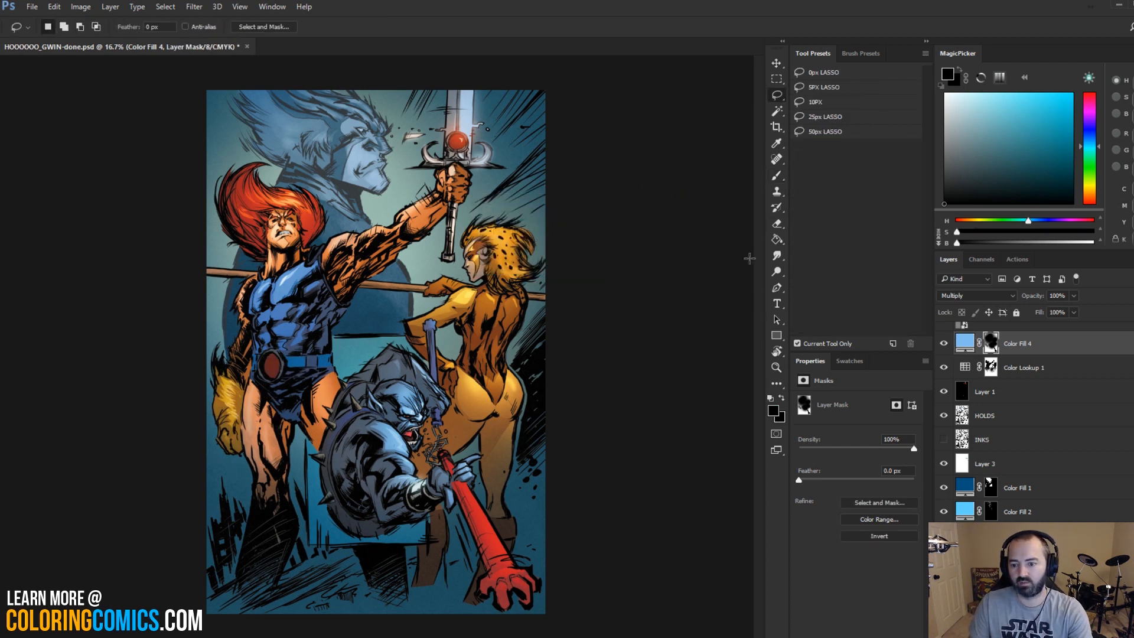
{"action": "left_click", "coordinate": [776, 367]}
{"action": "left_click", "coordinate": [455, 377], "text": "alt"}
{"action": "left_click", "coordinate": [455, 377], "text": "alt"}
{"action": "key", "text": "l"}
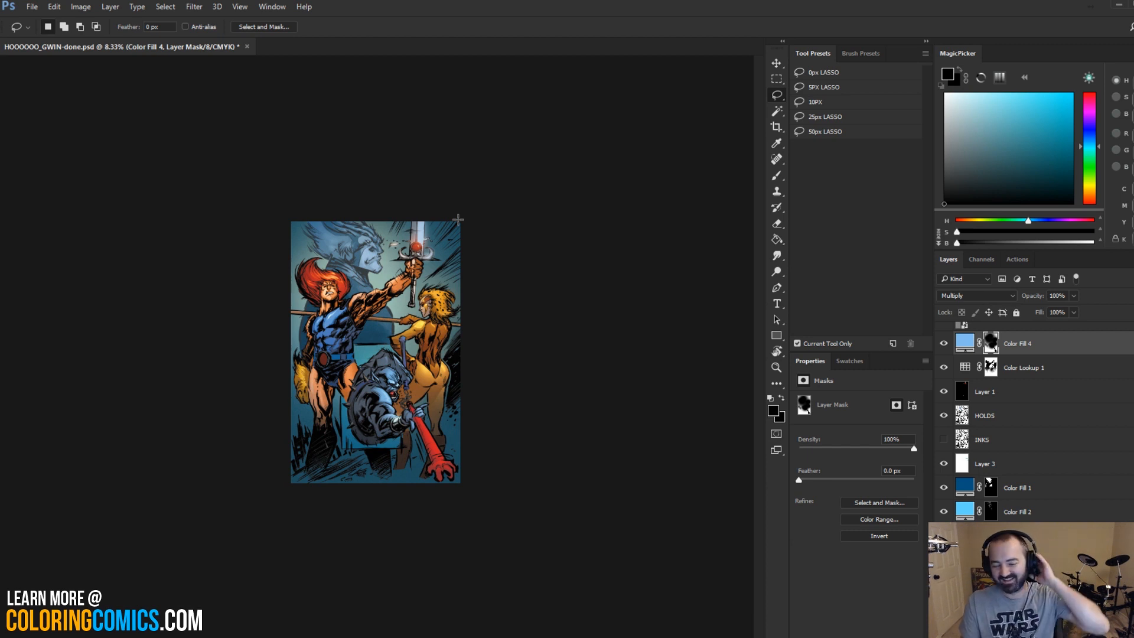
{"action": "key", "text": "z"}
{"action": "left_click", "coordinate": [433, 199]}
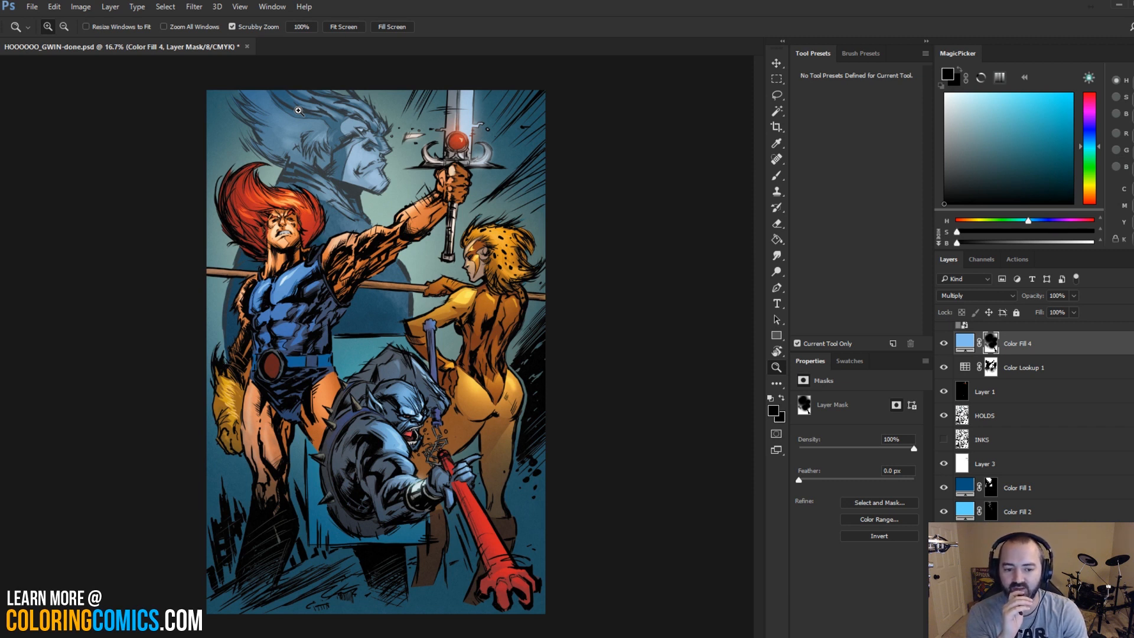
{"action": "left_click", "coordinate": [261, 354]}
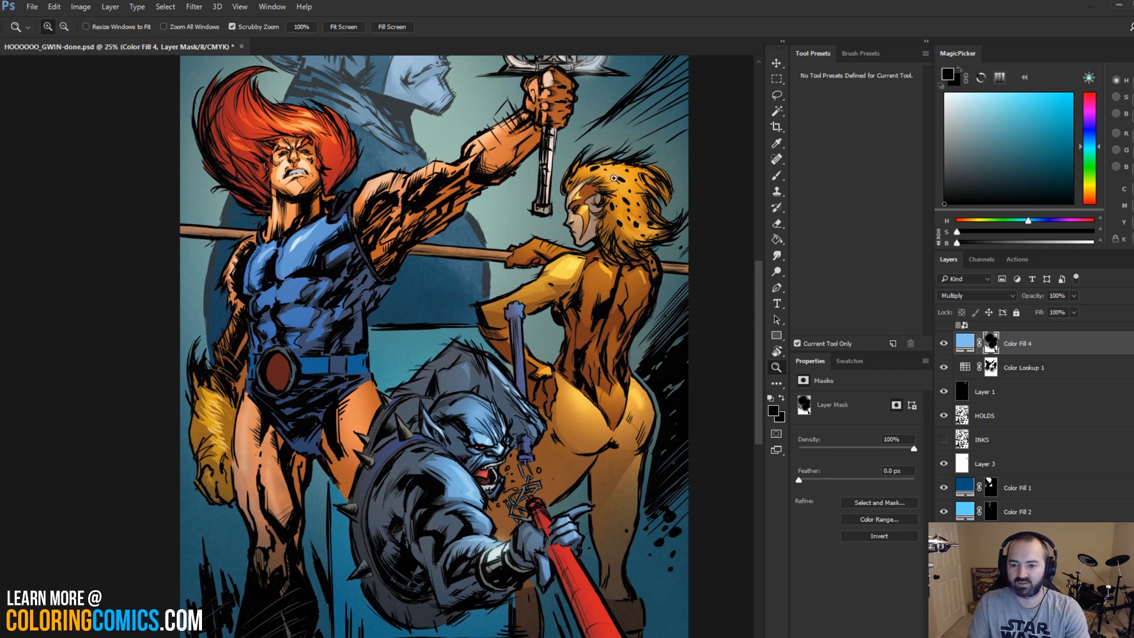
{"action": "key", "text": "ctrl+minus"}
{"action": "key", "text": "ctrl+minus"}
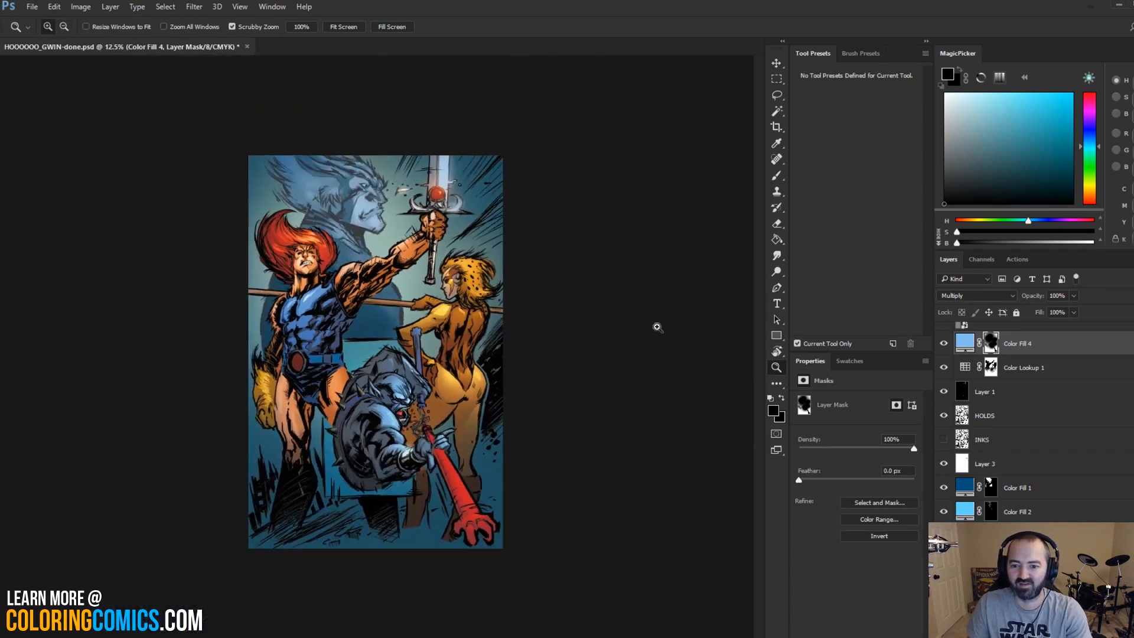
Step: Hide Color Fill 4 and toggle Color Lookup 1 to trace the cyan spill around the woman's hair tips
{"action": "left_click_drag", "start_coordinate": [464, 229], "coordinate": [502, 237]}
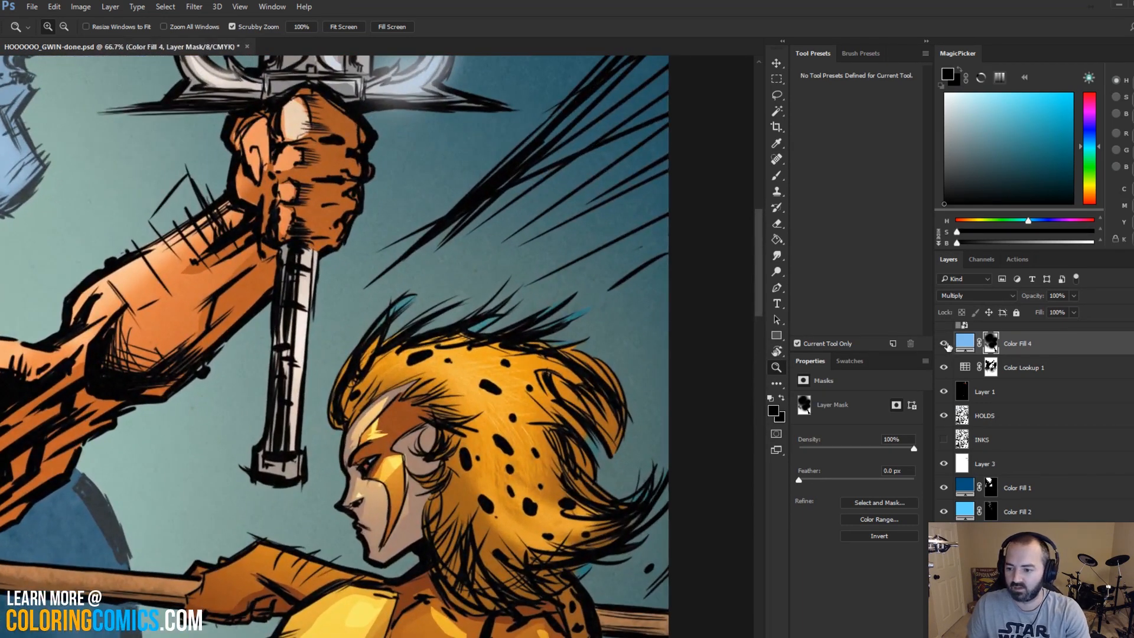
{"action": "left_click", "coordinate": [945, 344]}
{"action": "left_click", "coordinate": [945, 344]}
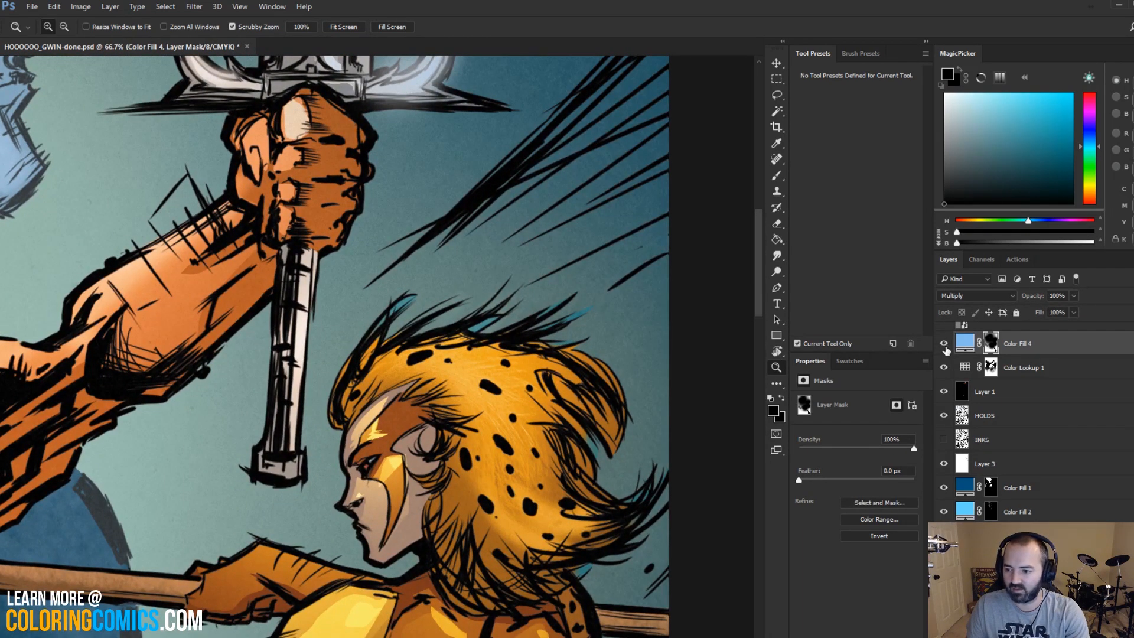
{"action": "left_click", "coordinate": [945, 345]}
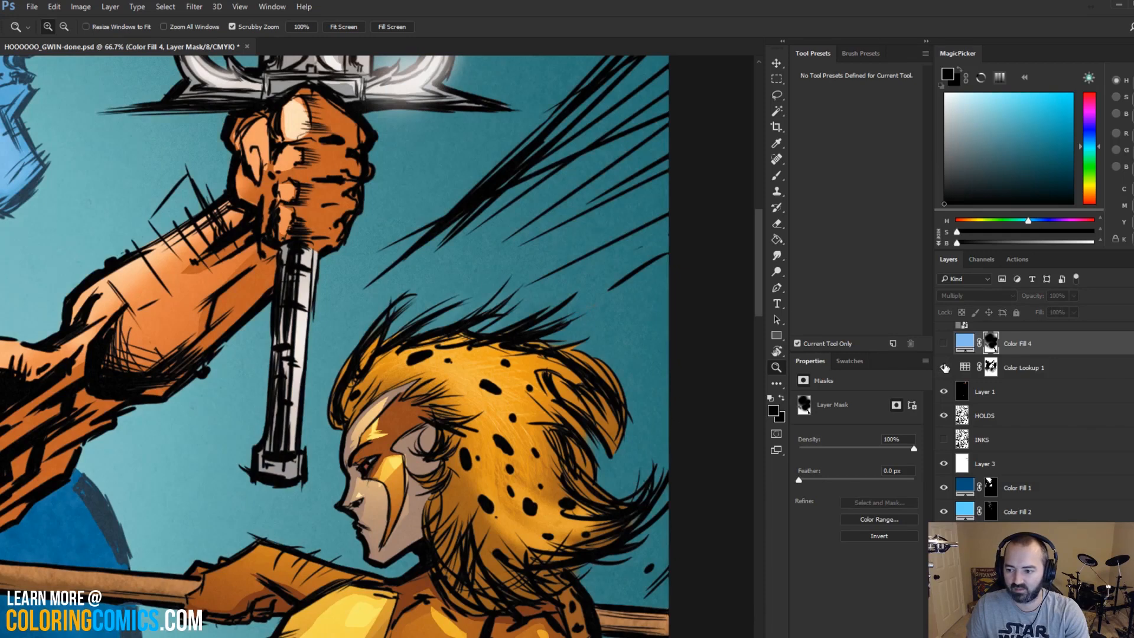
{"action": "left_click", "coordinate": [945, 368]}
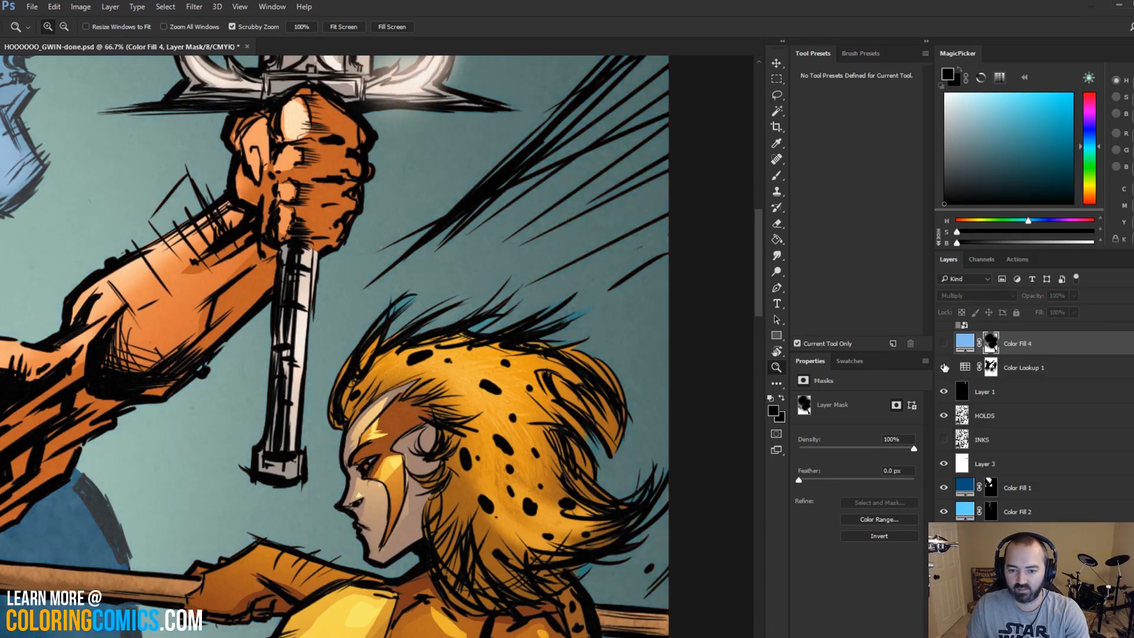
Step: Paint white on the Color Lookup 1 mask over the woman's upper hair tips to remove the cyan spill against the background
{"action": "key", "text": "l"}
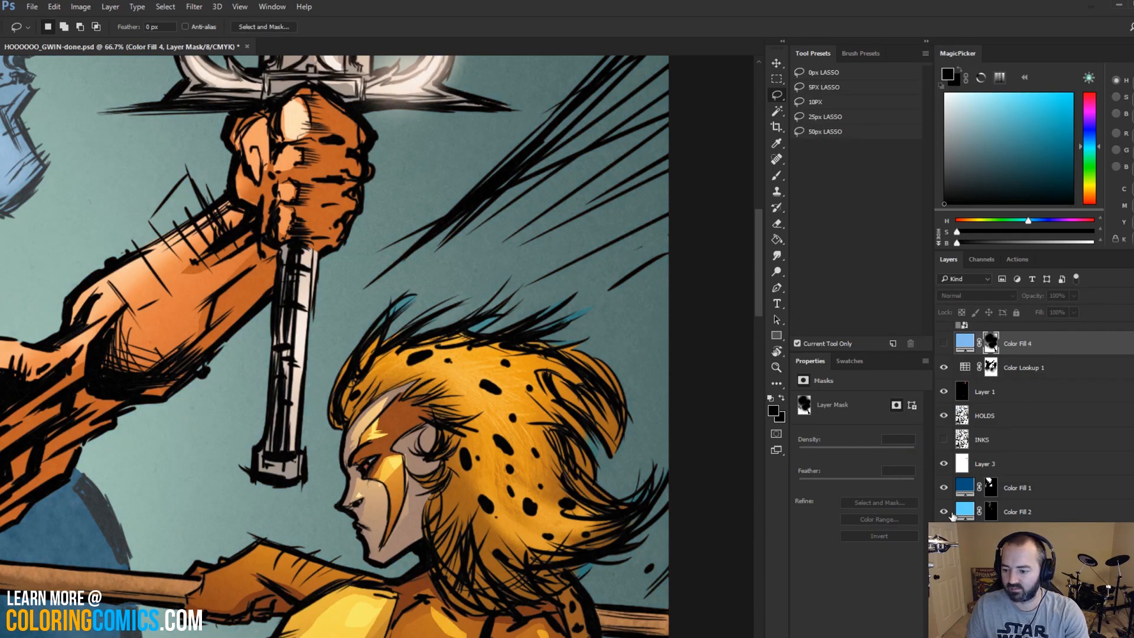
{"action": "key", "text": "w"}
{"action": "left_click", "coordinate": [531, 242]}
{"action": "key", "text": "ctrl+d"}
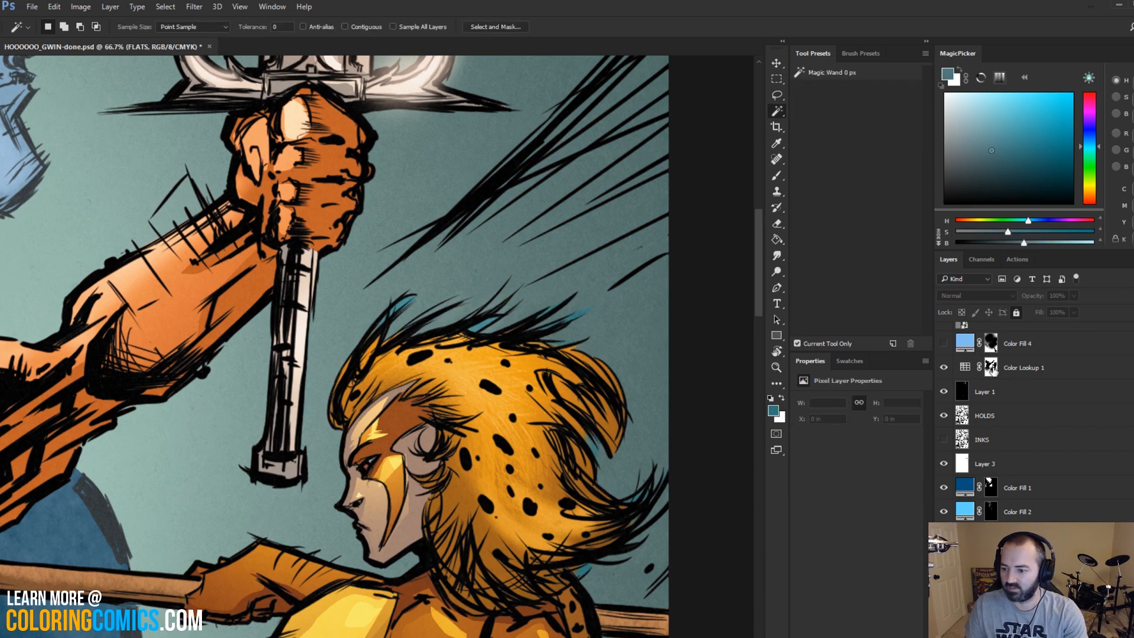
{"action": "left_click", "coordinate": [991, 368]}
{"action": "key", "text": "b"}
{"action": "key", "text": "d"}
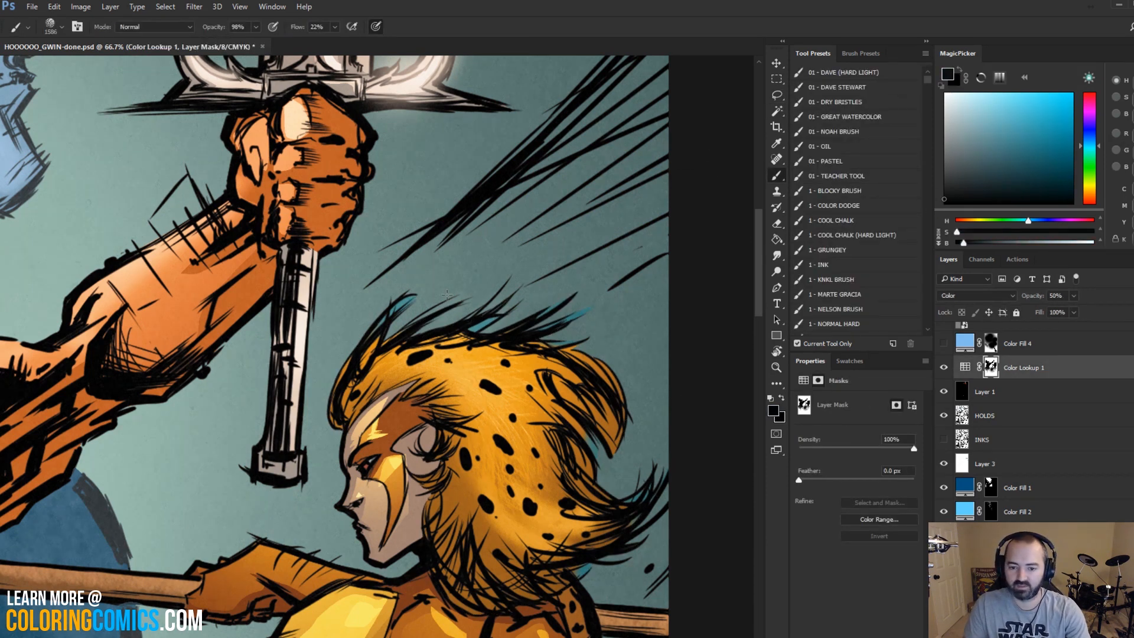
{"action": "mouse_move", "coordinate": [460, 308]}
{"action": "left_mouse_down"}
{"action": "mouse_move", "coordinate": [365, 297]}
{"action": "mouse_move", "coordinate": [449, 284]}
{"action": "mouse_move", "coordinate": [508, 312]}
{"action": "left_mouse_up"}
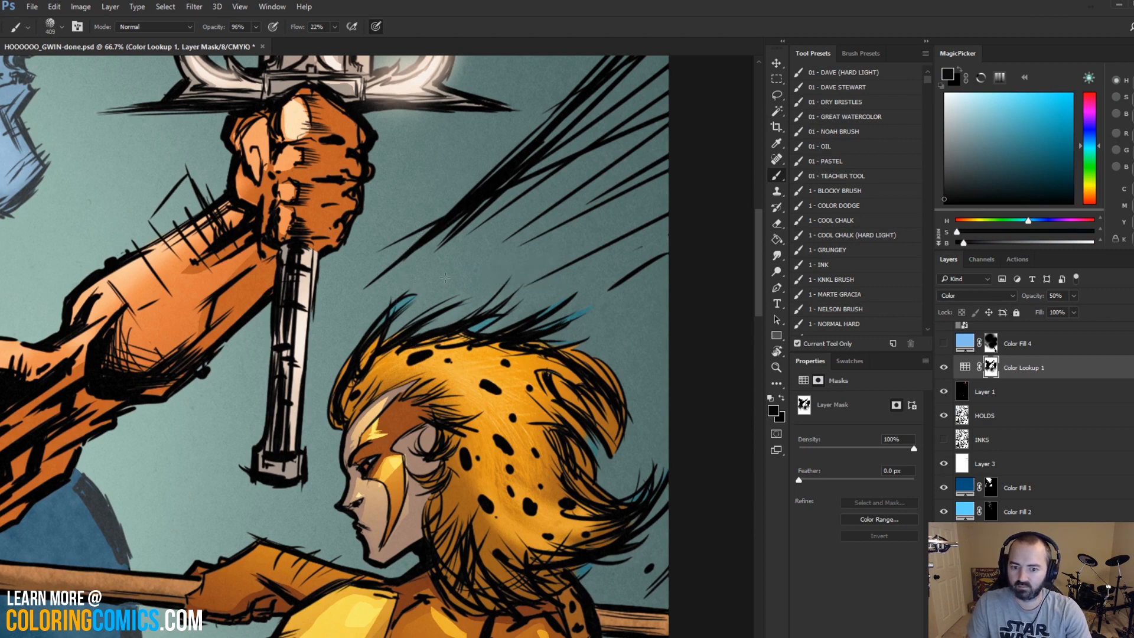
{"action": "left_click_drag", "start_coordinate": [955, 117], "coordinate": [926, 50]}
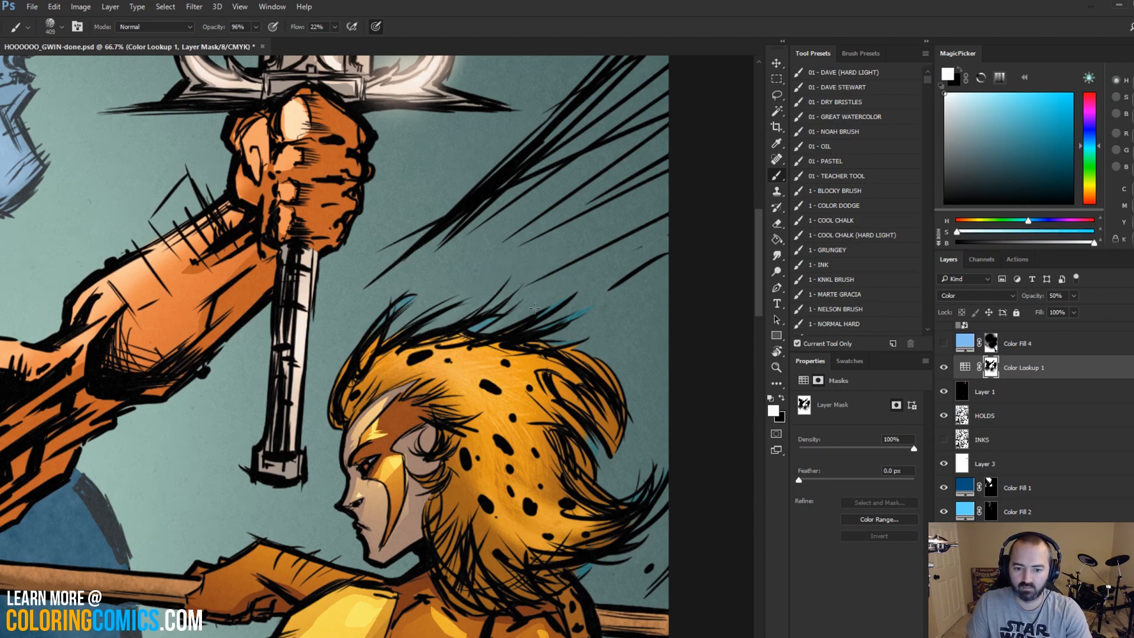
{"action": "left_click", "coordinate": [777, 367]}
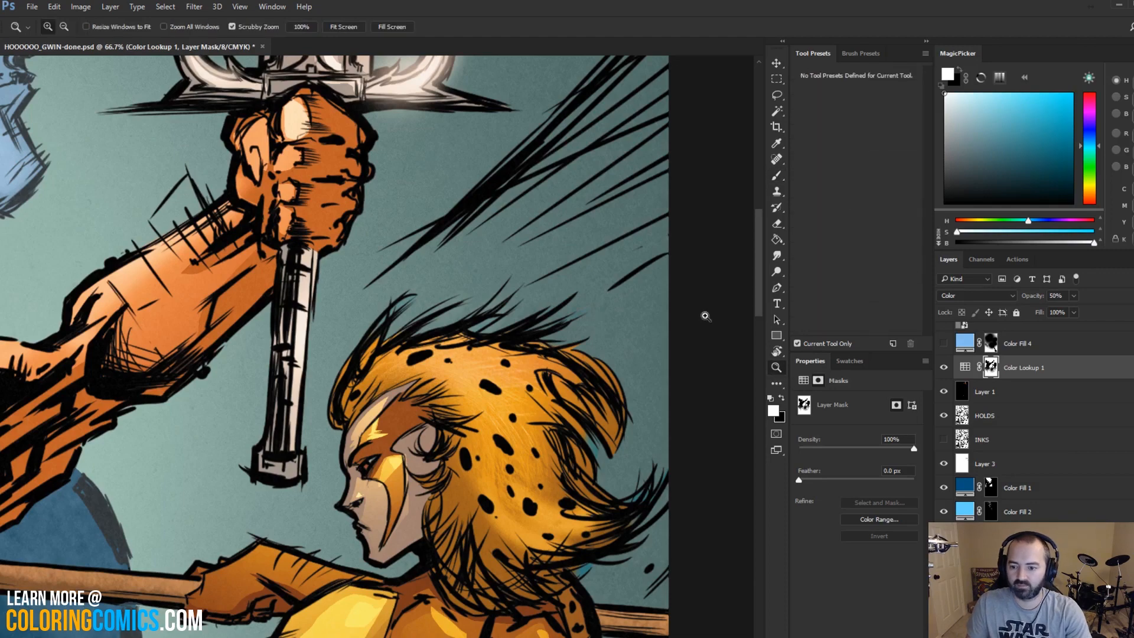
{"action": "left_click", "coordinate": [598, 348], "text": "alt"}
{"action": "left_click", "coordinate": [598, 349], "text": "alt"}
{"action": "key", "text": "l"}
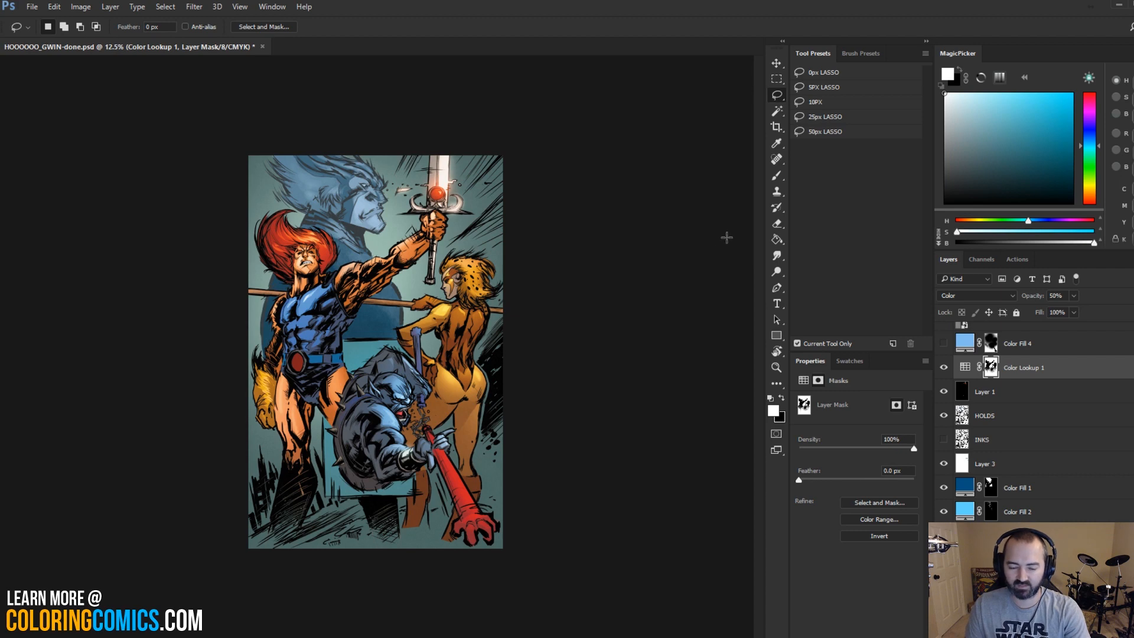
Step: Examine the coloured figures and background of the full page at several magnifications
{"action": "key", "text": "z"}
{"action": "left_click", "coordinate": [391, 307]}
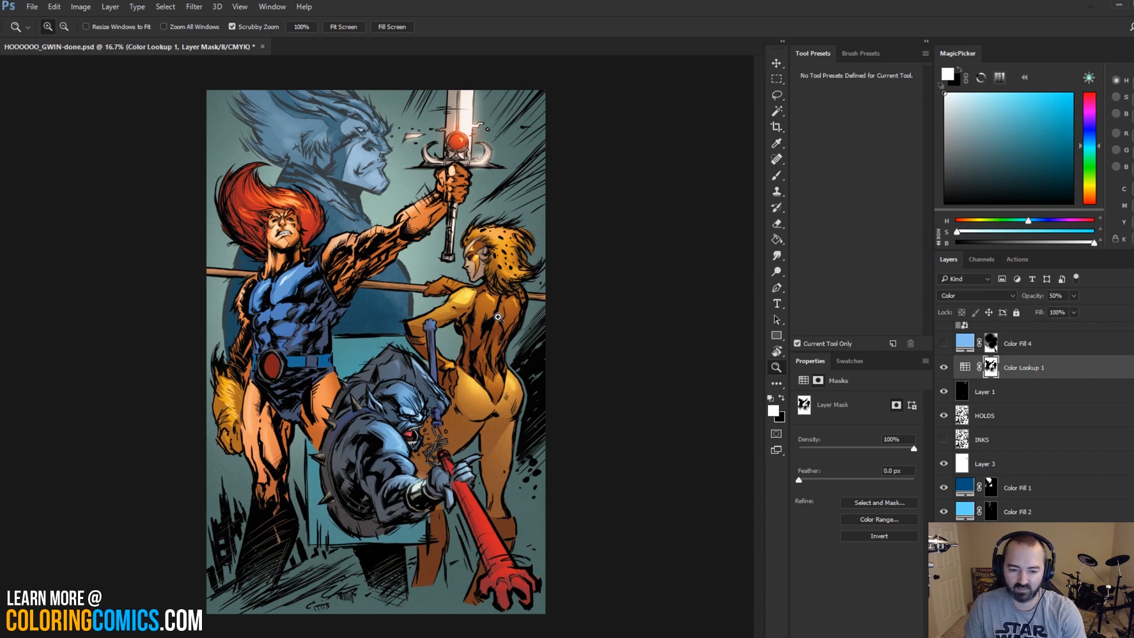
{"action": "key", "text": "l"}
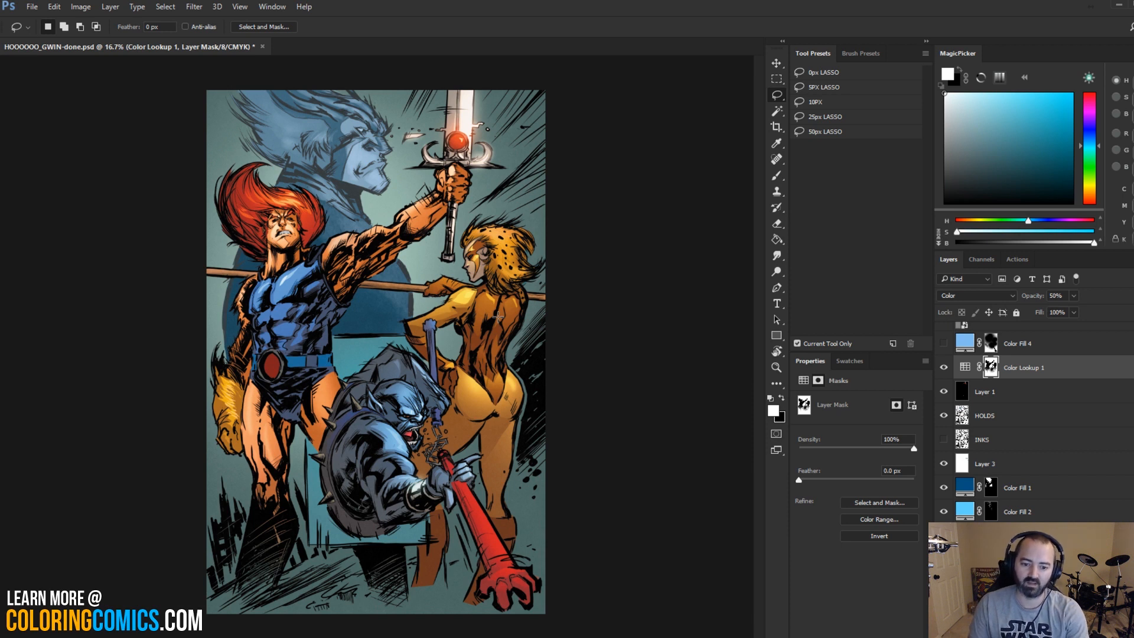
{"action": "left_click", "coordinate": [777, 367]}
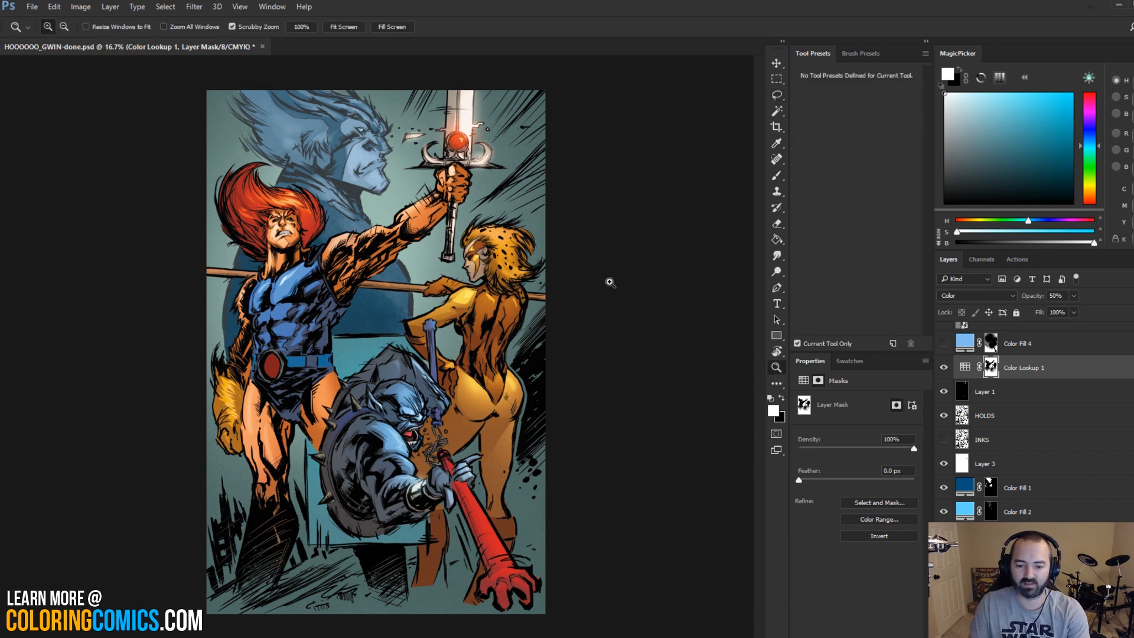
{"action": "key", "text": "l"}
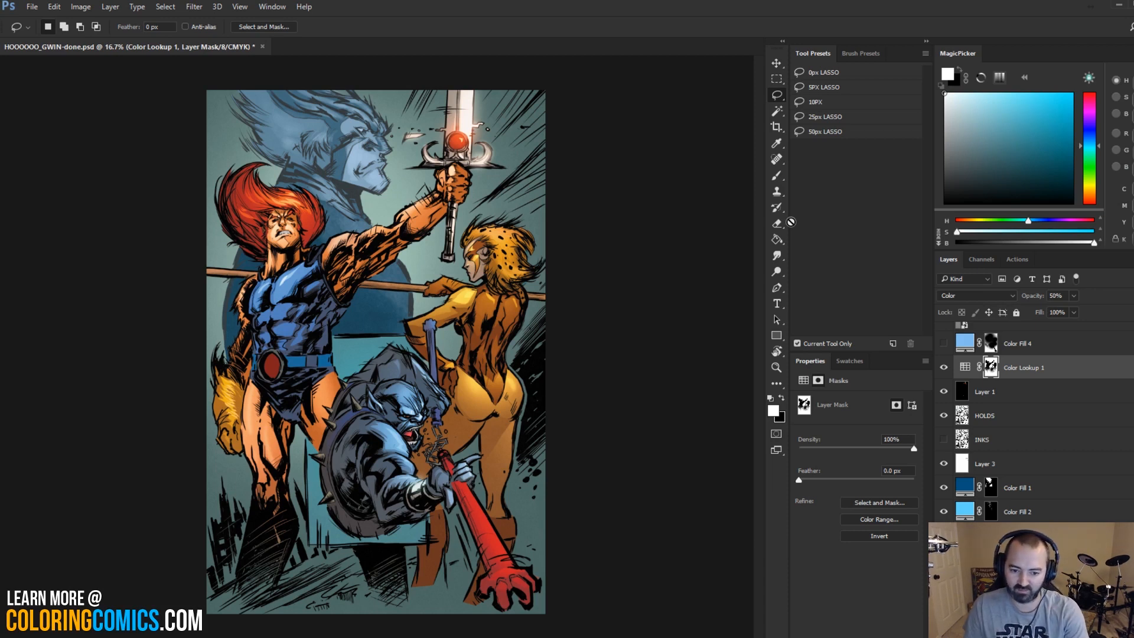
{"action": "left_click", "coordinate": [776, 367]}
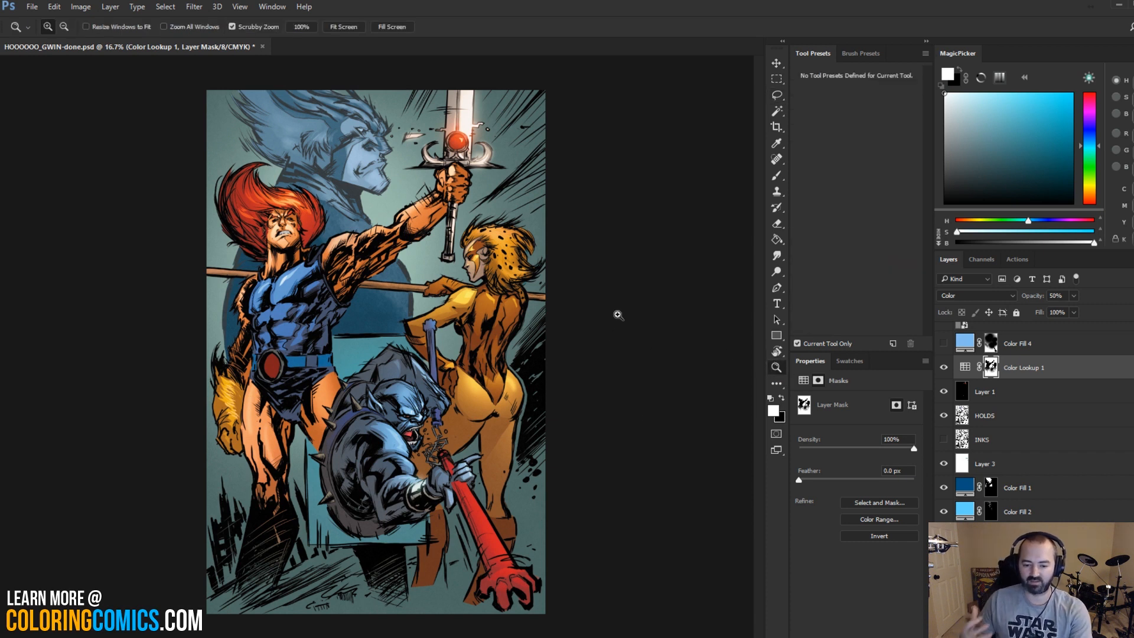
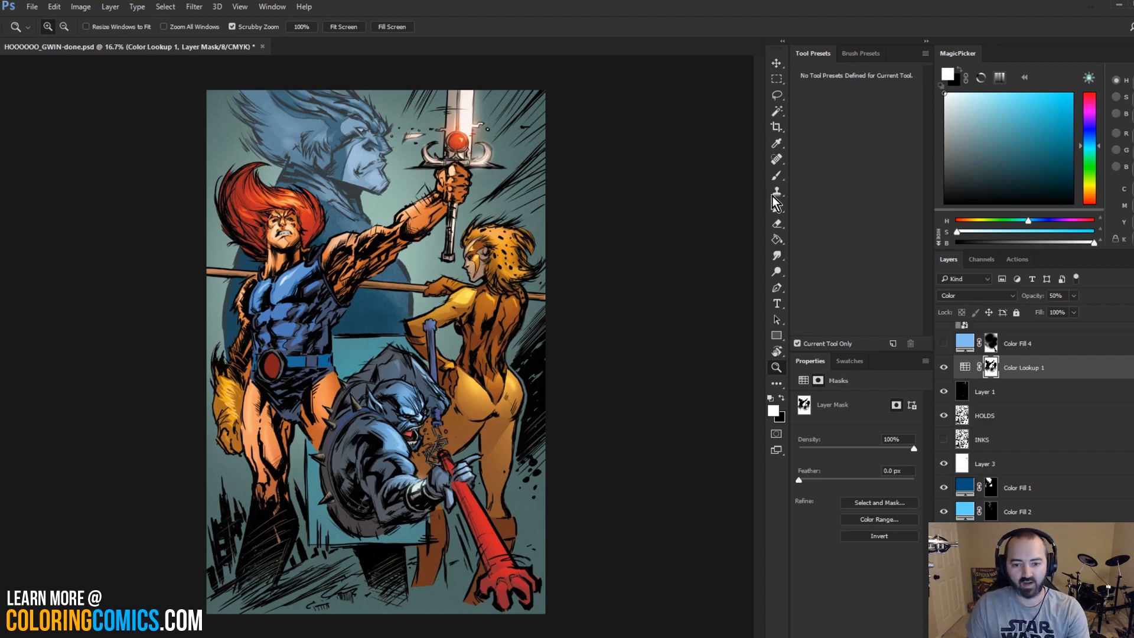
{"action": "left_click", "coordinate": [562, 355], "text": "alt"}
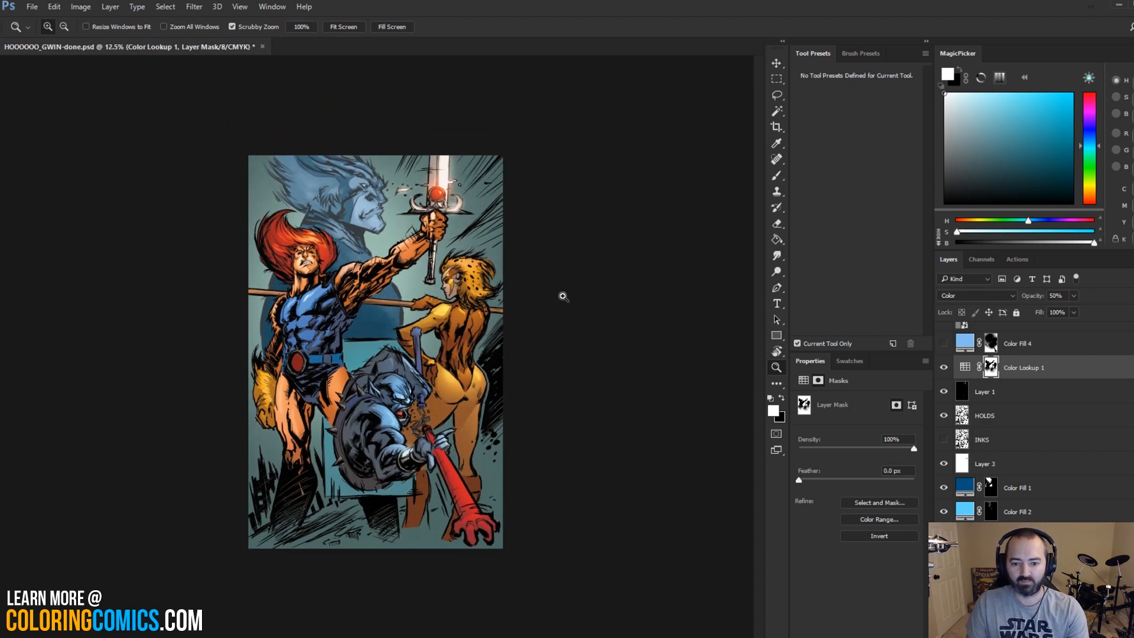
{"action": "left_click", "coordinate": [410, 358], "text": "alt"}
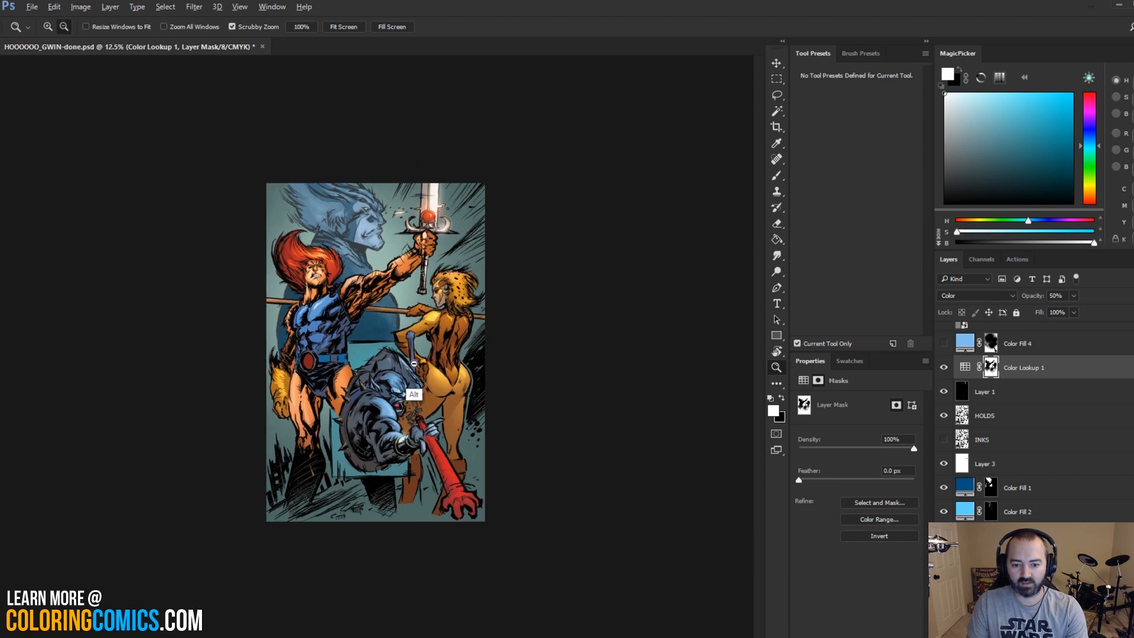
{"action": "left_click", "coordinate": [390, 323]}
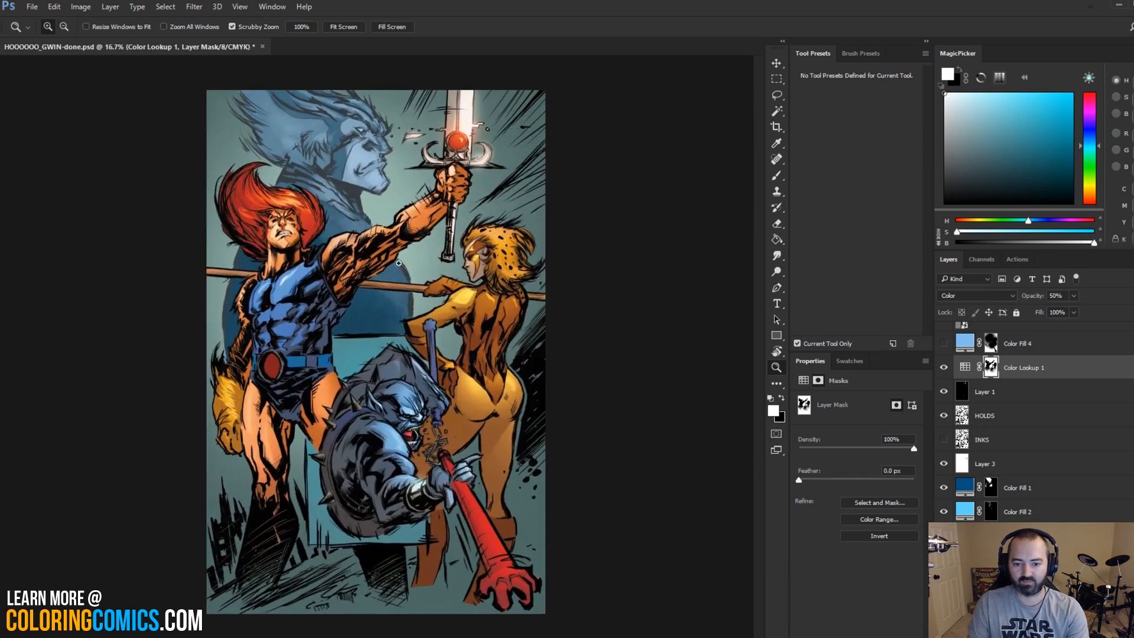
Step: Add a black (000000) Solid Color fill layer above LIGHT TEXTURE and set its blend mode to Color
{"action": "scroll", "coordinate": [1023, 334], "scroll_direction": "up", "scroll_amount": 1}
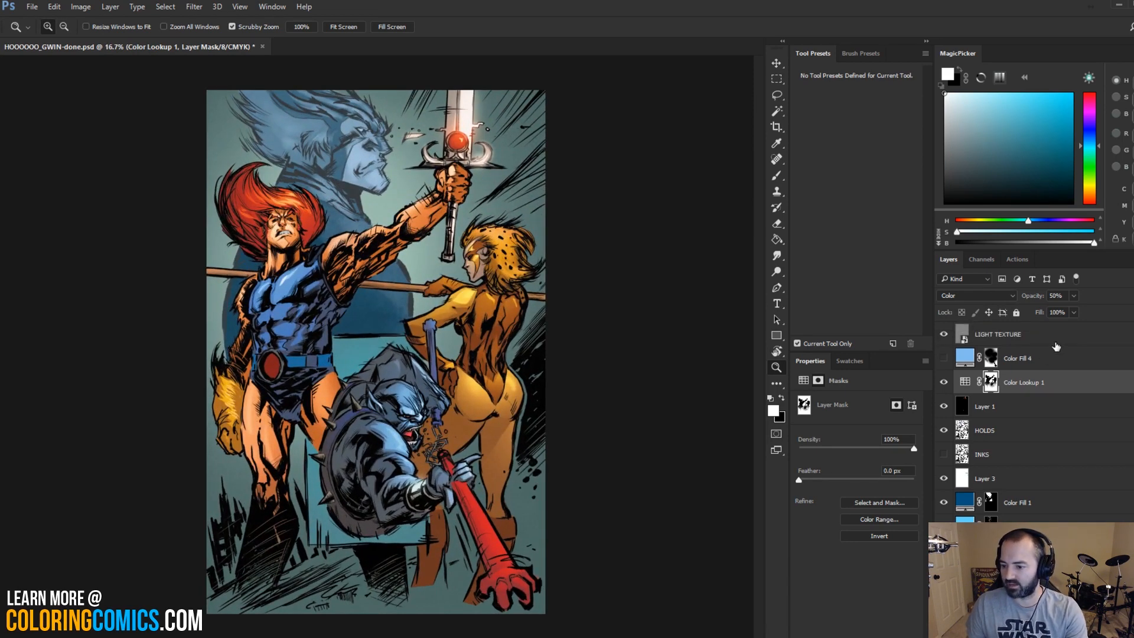
{"action": "left_click", "coordinate": [1054, 340]}
{"action": "left_click", "coordinate": [1058, 629]}
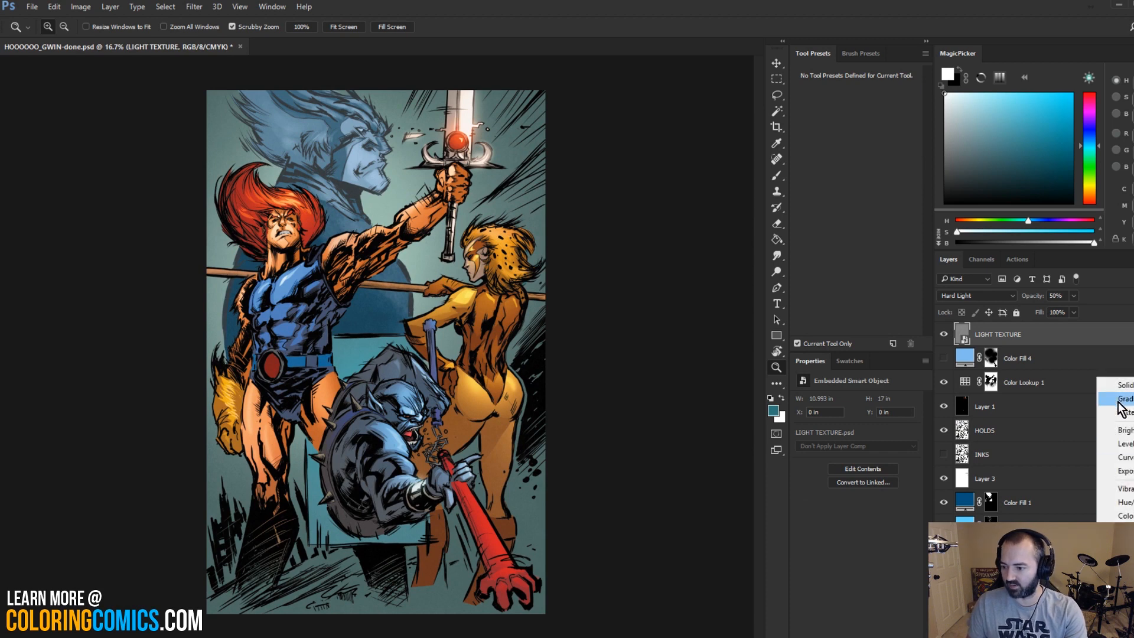
{"action": "left_click", "coordinate": [1127, 385]}
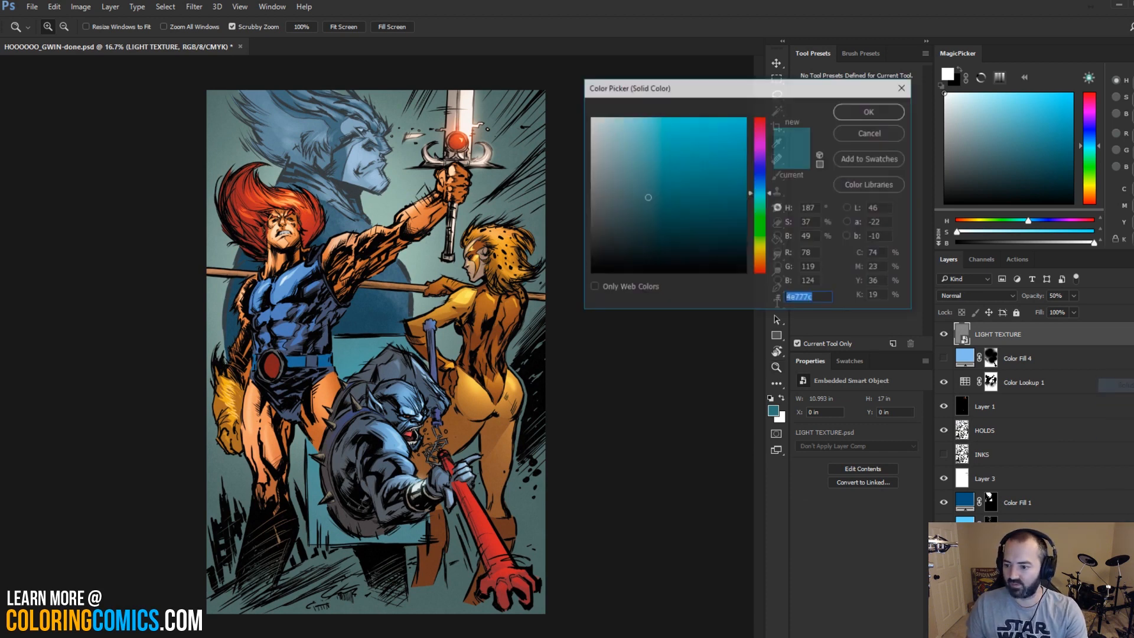
{"action": "type", "text": "000000"}
{"action": "left_click", "coordinate": [870, 112]}
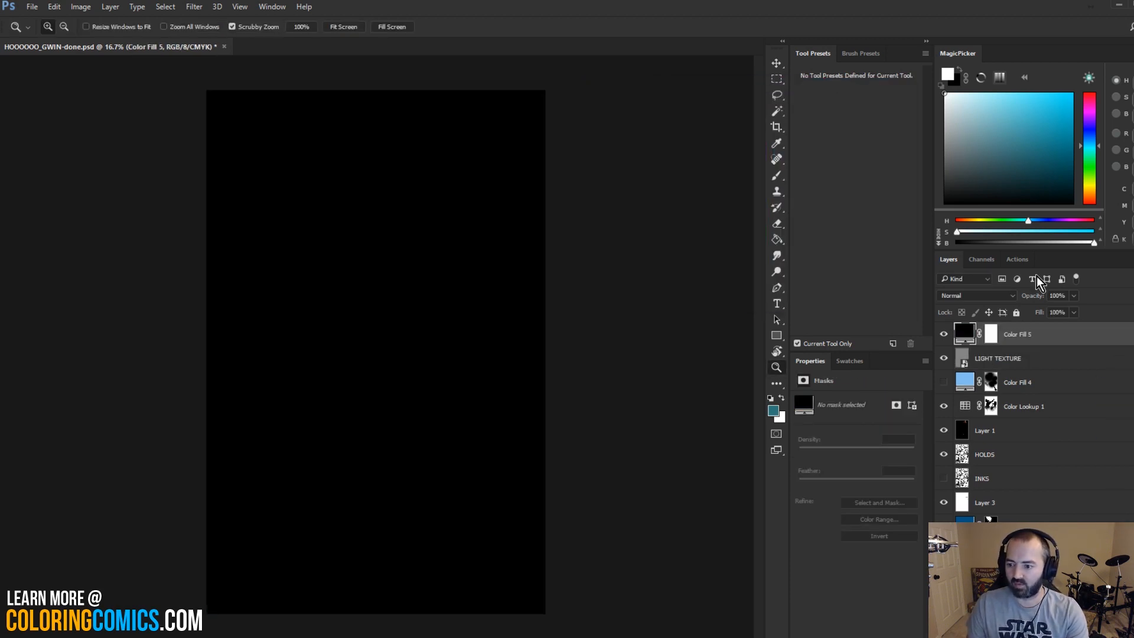
{"action": "left_click", "coordinate": [1004, 295]}
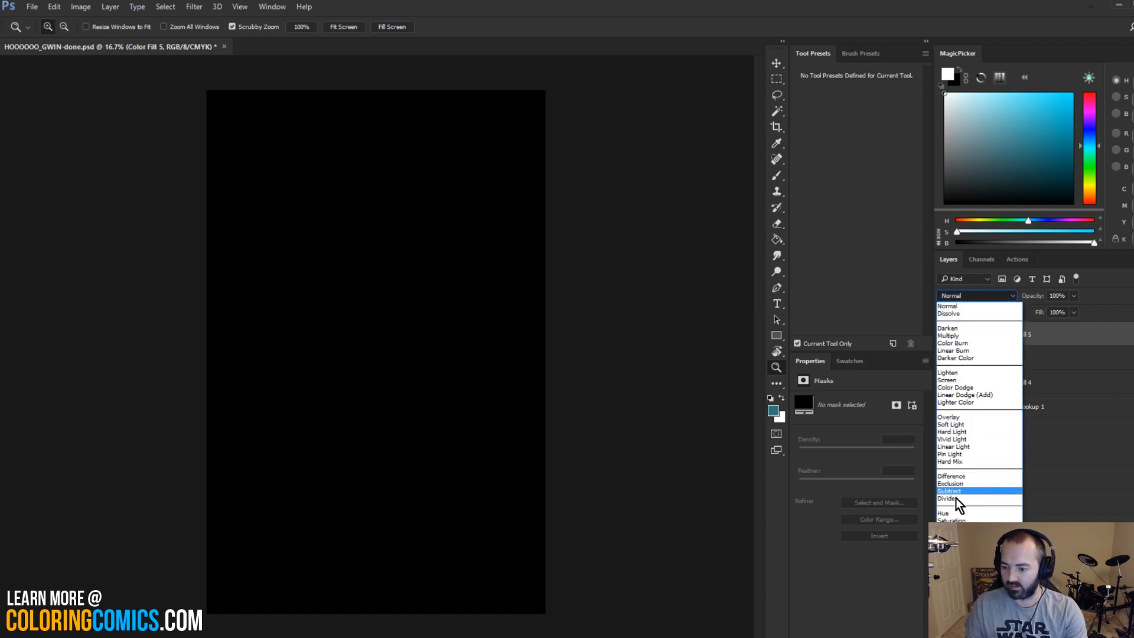
{"action": "left_click", "coordinate": [948, 527]}
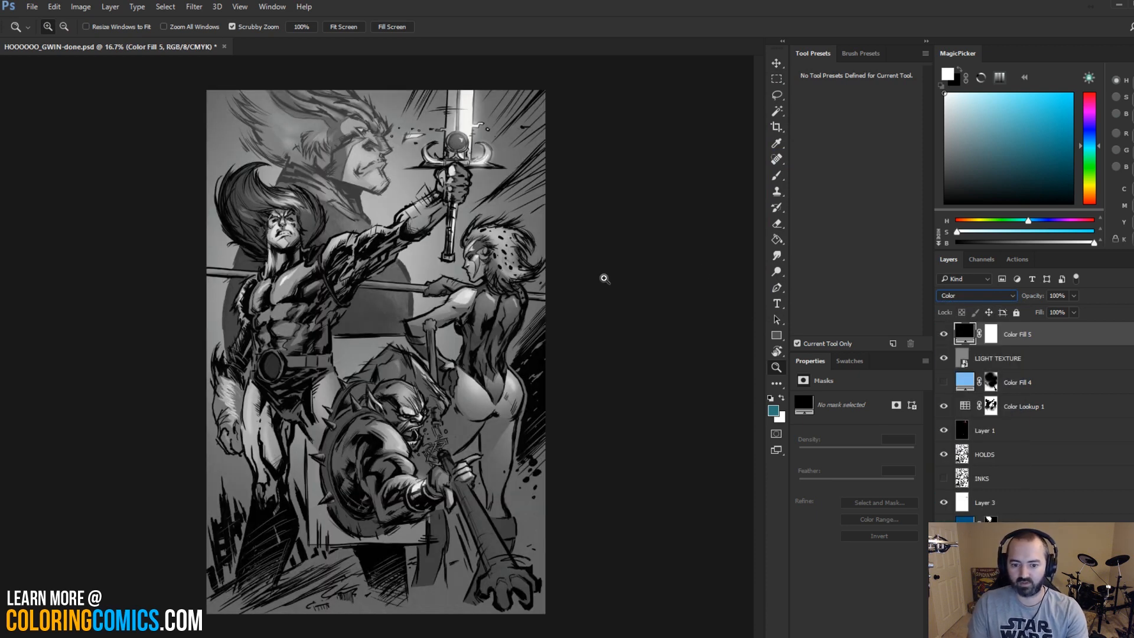
Step: Compare the page's grayscale values with its full colours by toggling the visibility of Color Fill 5
{"action": "left_click", "coordinate": [550, 322], "text": "alt"}
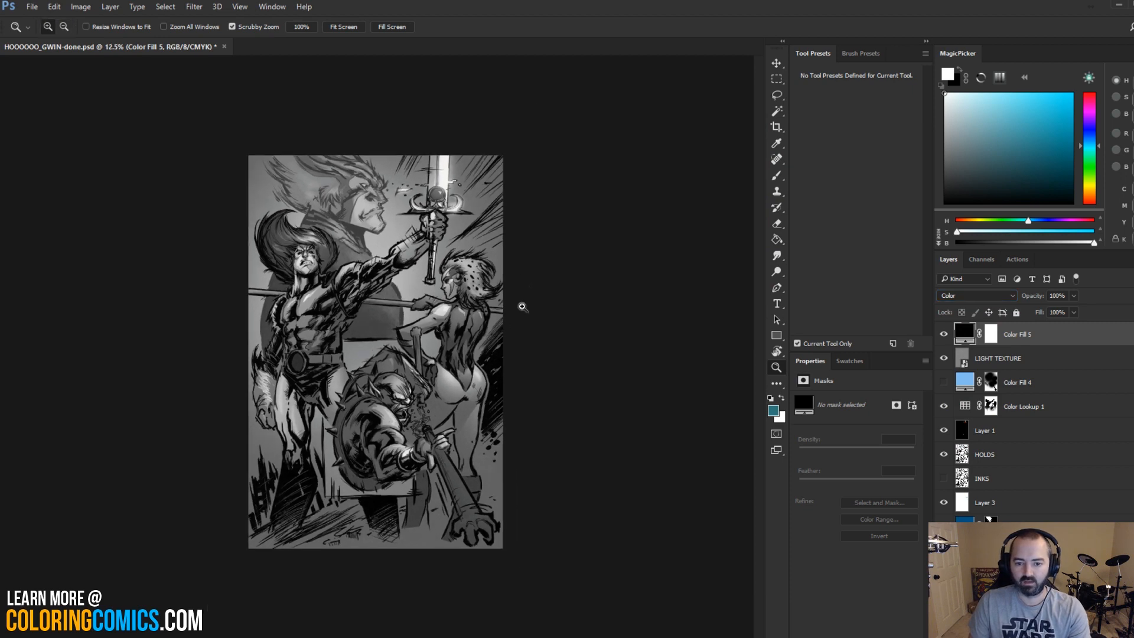
{"action": "left_click", "coordinate": [428, 338]}
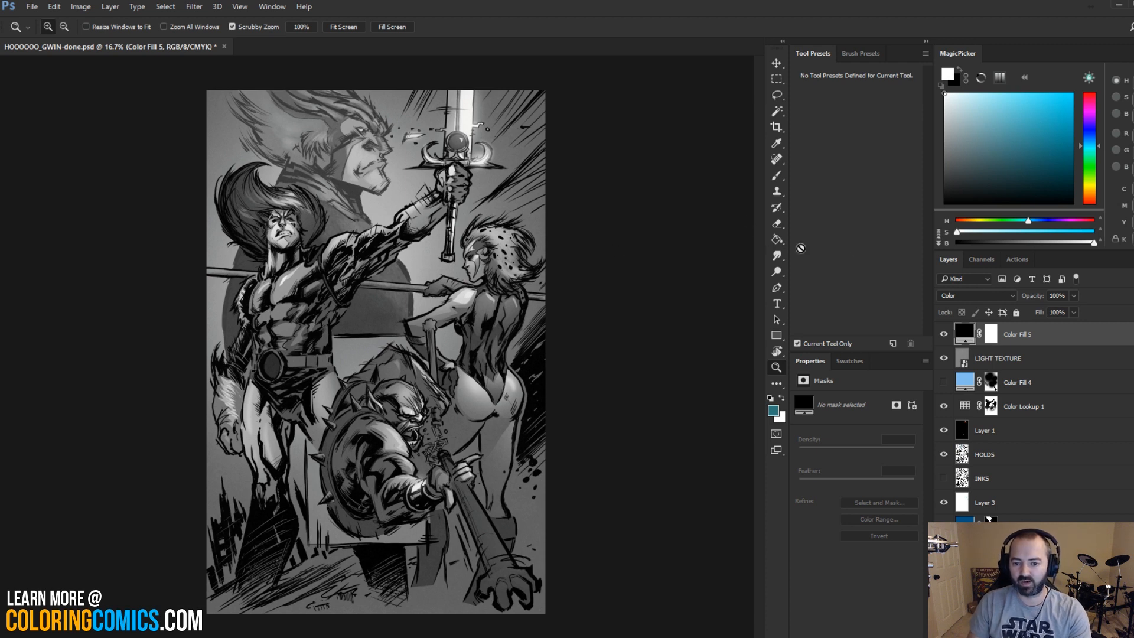
{"action": "left_click", "coordinate": [944, 334]}
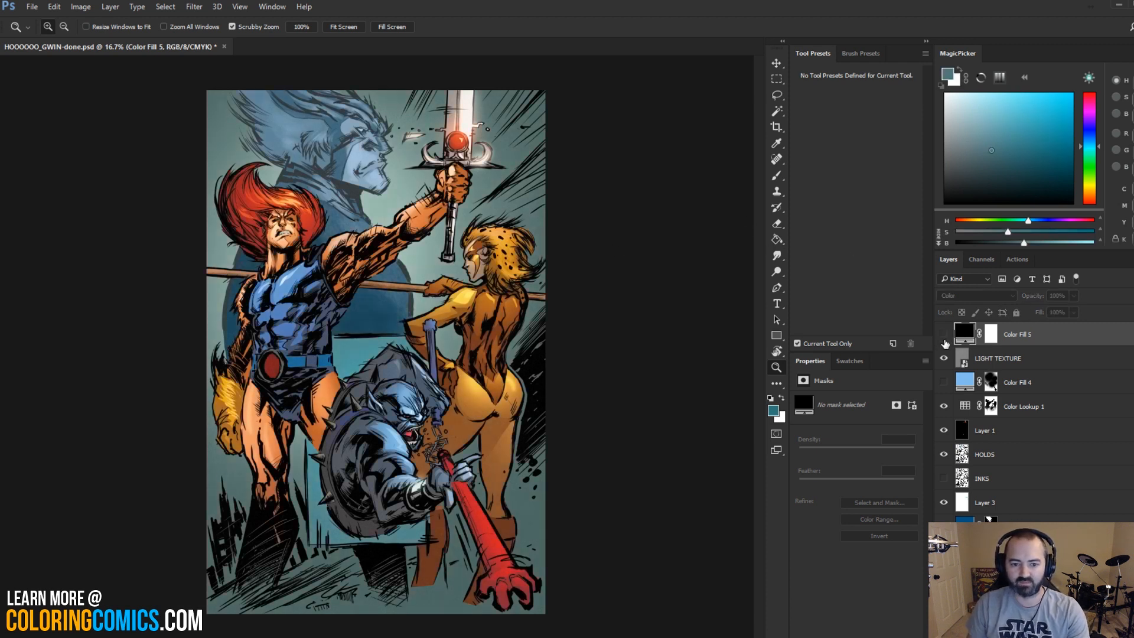
{"action": "left_click", "coordinate": [944, 337]}
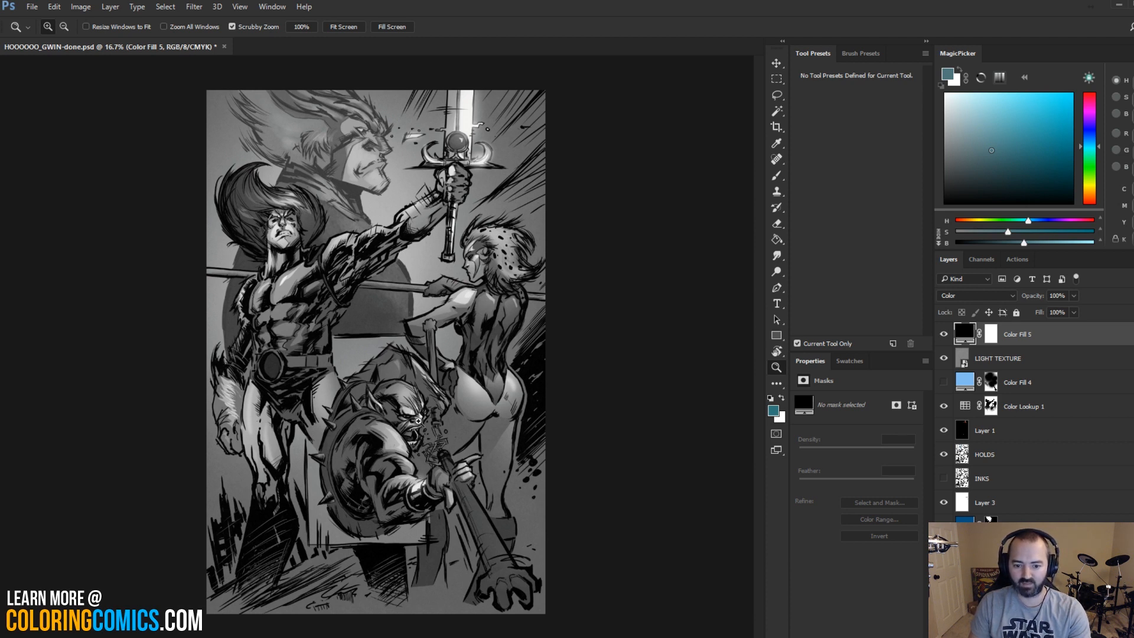
Step: Select the flat panel behind the blue villain from the FLATS layer and brighten it on COLORS by lowering the Levels white input
{"action": "key", "text": "l"}
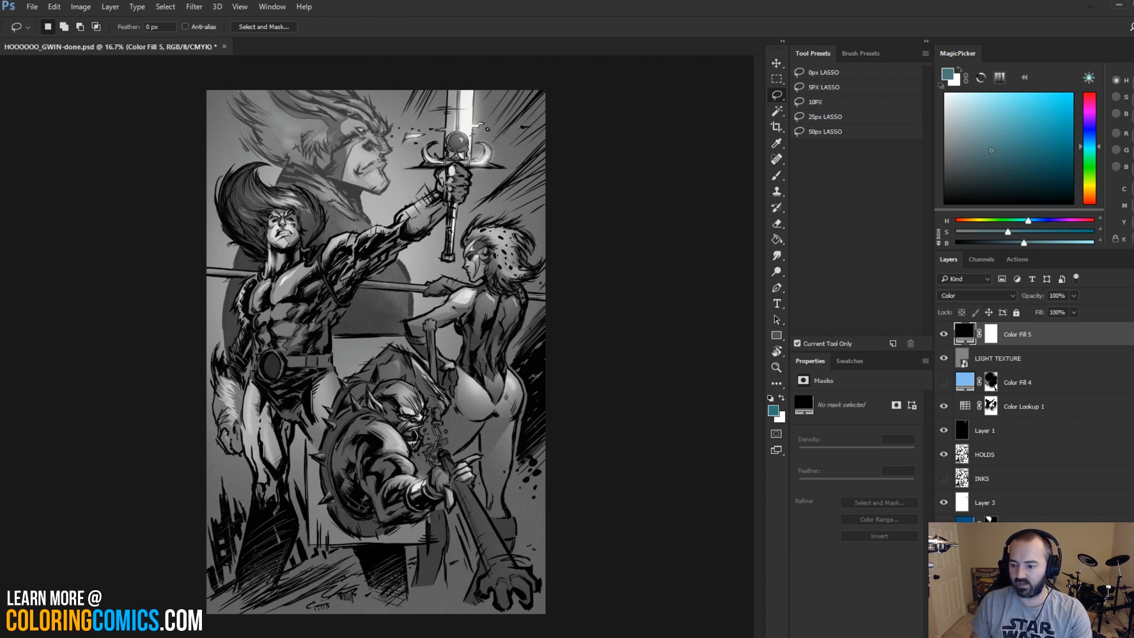
{"action": "left_click", "coordinate": [998, 567]}
{"action": "key", "text": "w"}
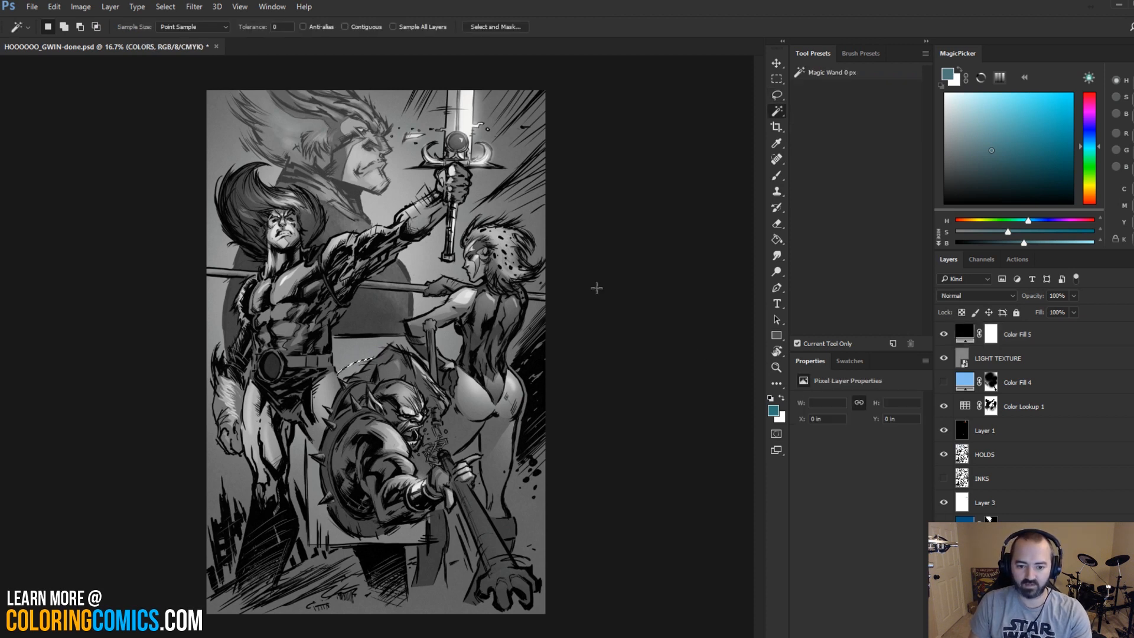
{"action": "scroll", "coordinate": [993, 555], "scroll_direction": "down", "scroll_amount": 2}
{"action": "left_click", "coordinate": [992, 567]}
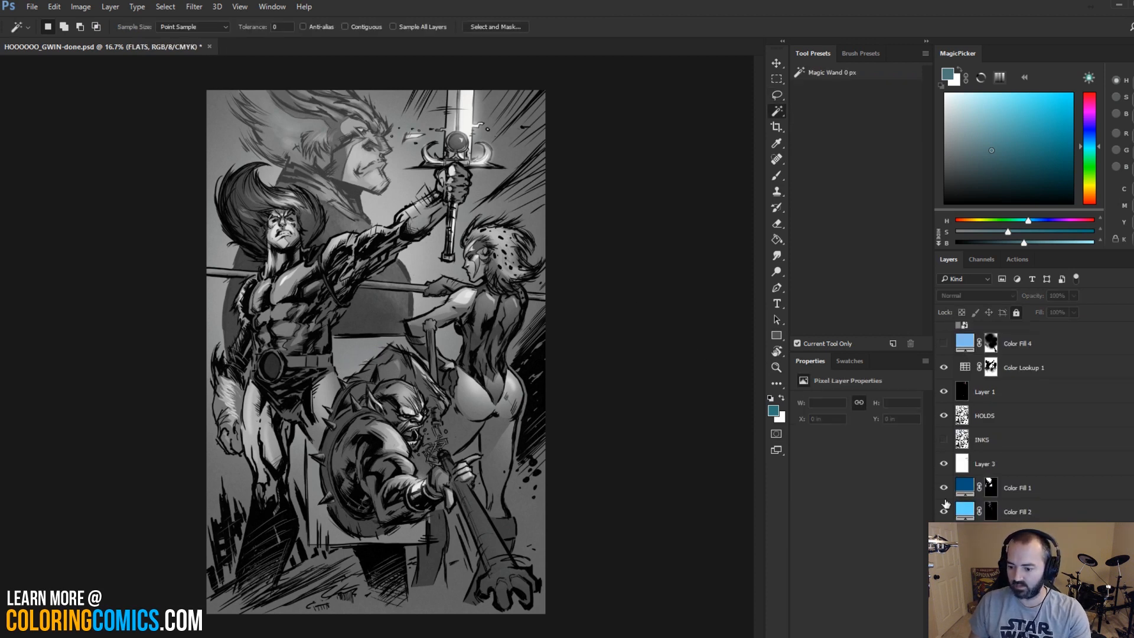
{"action": "left_click", "coordinate": [378, 346]}
{"action": "key", "text": "ctrl+d"}
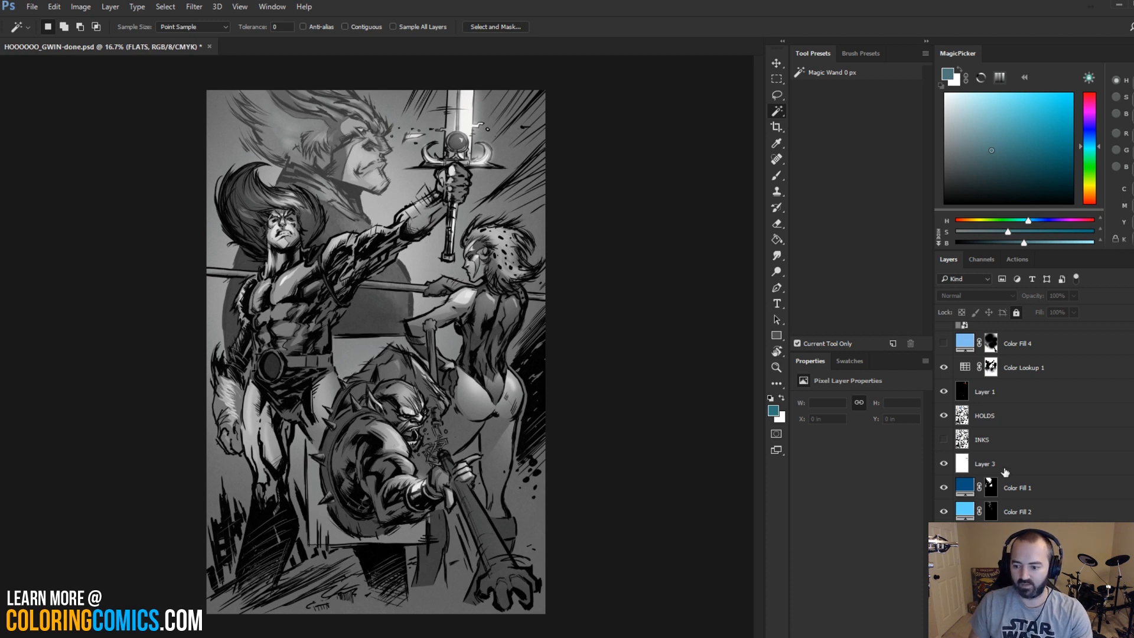
{"action": "left_click", "coordinate": [998, 560]}
{"action": "key", "text": "ctrl+l"}
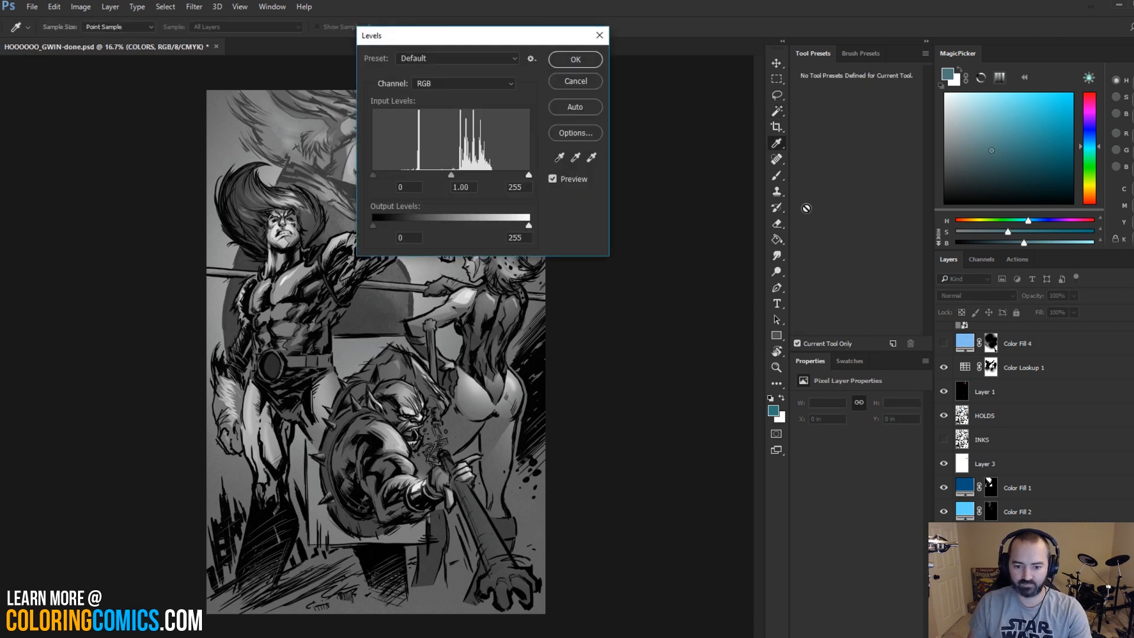
{"action": "left_click_drag", "start_coordinate": [519, 43], "coordinate": [854, 104]}
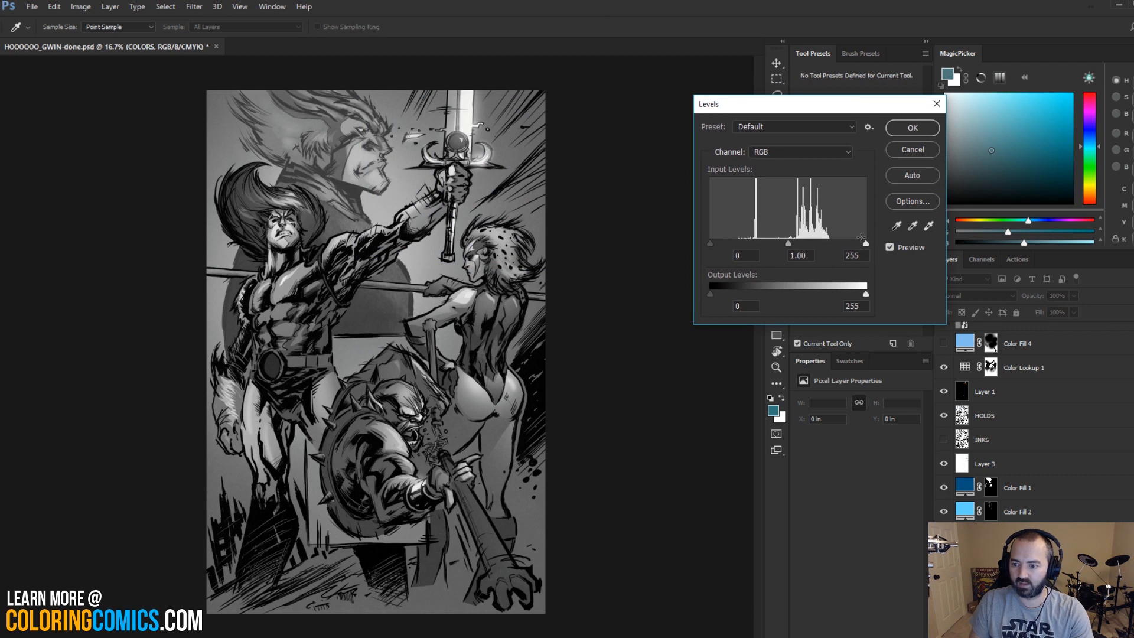
{"action": "mouse_move", "coordinate": [866, 244]}
{"action": "left_mouse_down"}
{"action": "mouse_move", "coordinate": [828, 250]}
{"action": "mouse_move", "coordinate": [853, 250]}
{"action": "left_mouse_up"}
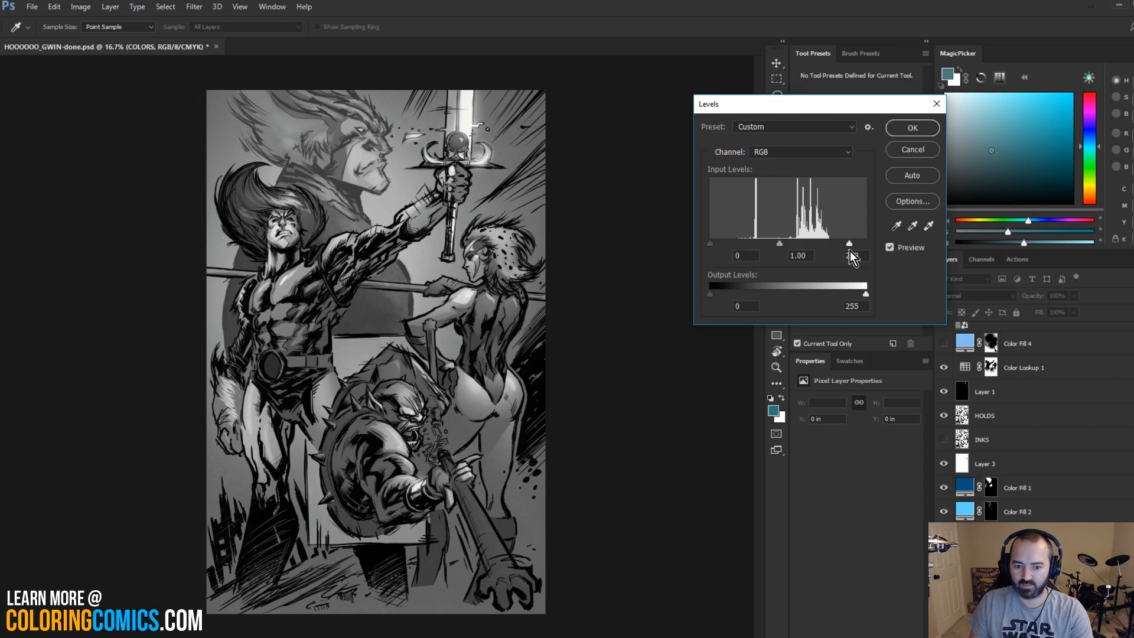
{"action": "key", "text": "Return"}
Step: Hide the black Color Fill 5 layer to return the page to full colour
{"action": "key", "text": "w"}
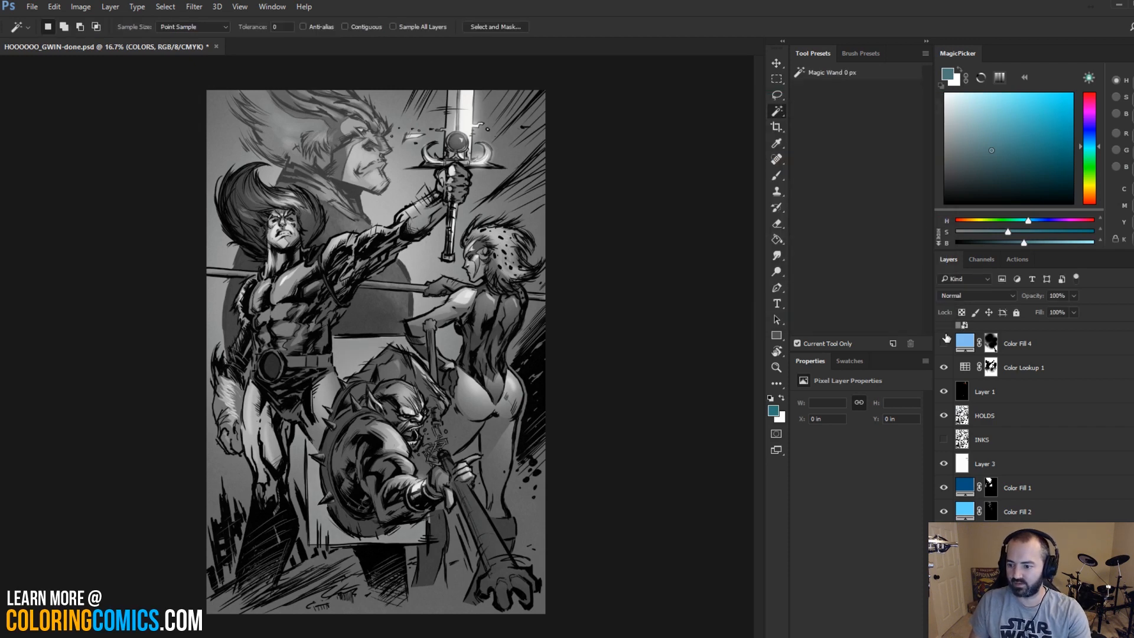
{"action": "scroll", "coordinate": [945, 336], "scroll_direction": "up", "scroll_amount": 2}
{"action": "left_click", "coordinate": [943, 334]}
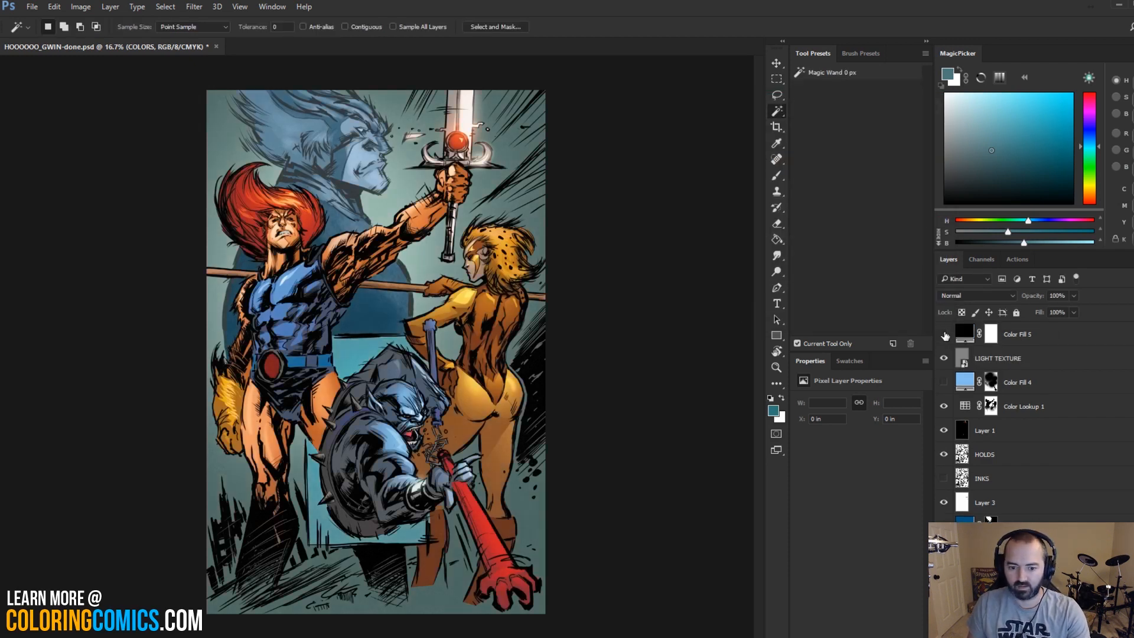
{"action": "key", "text": "ctrl+t"}
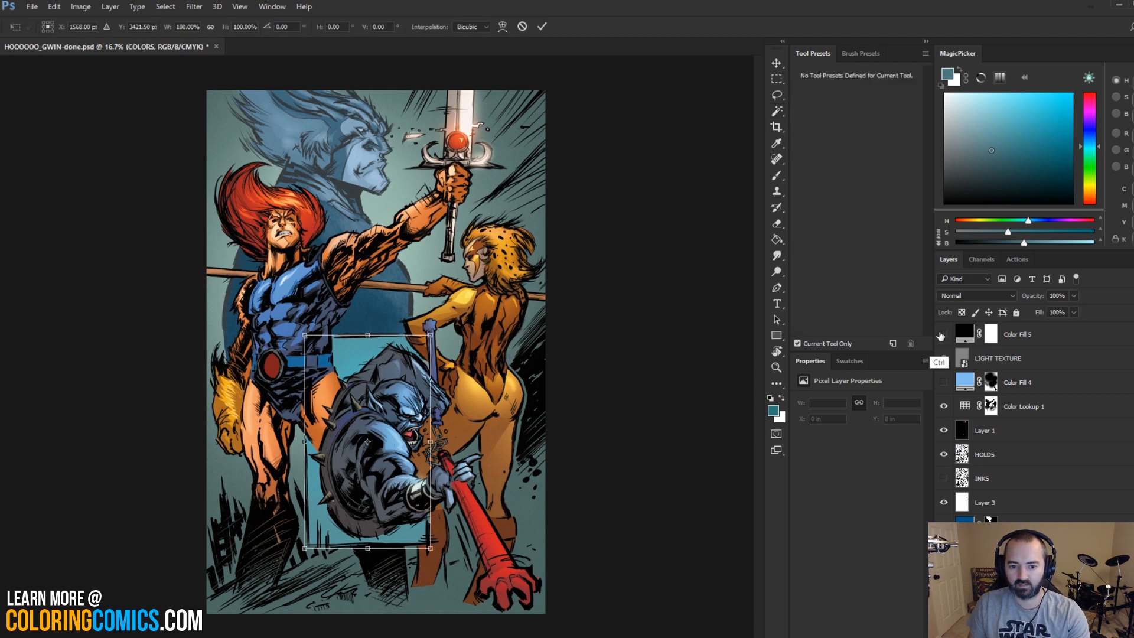
{"action": "left_click", "coordinate": [777, 95]}
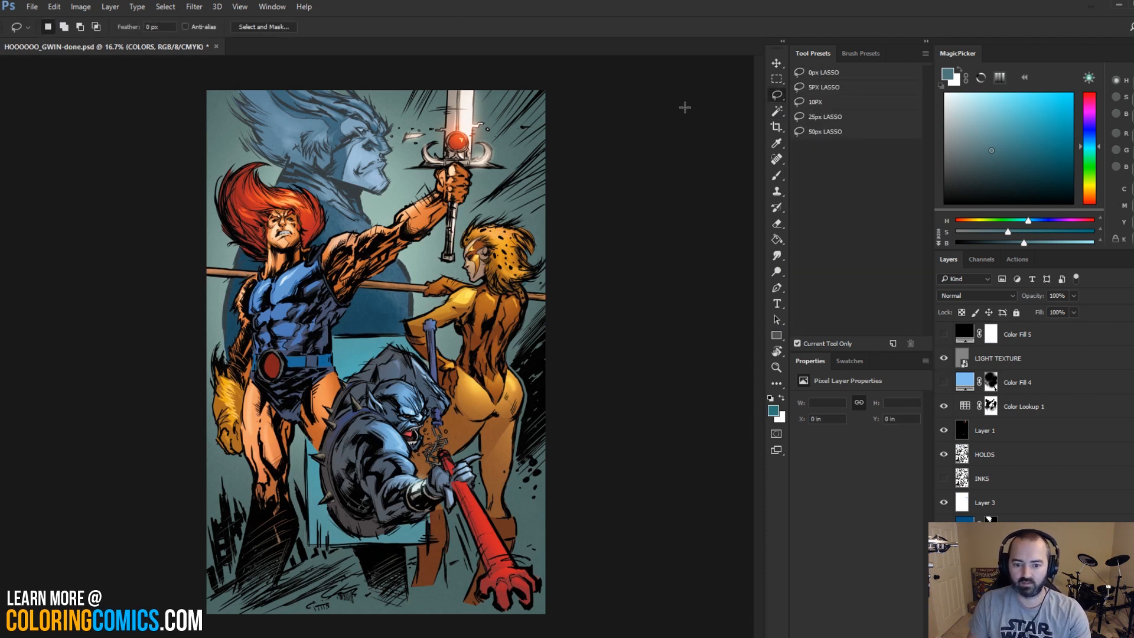
{"action": "key", "text": "ctrl+y"}
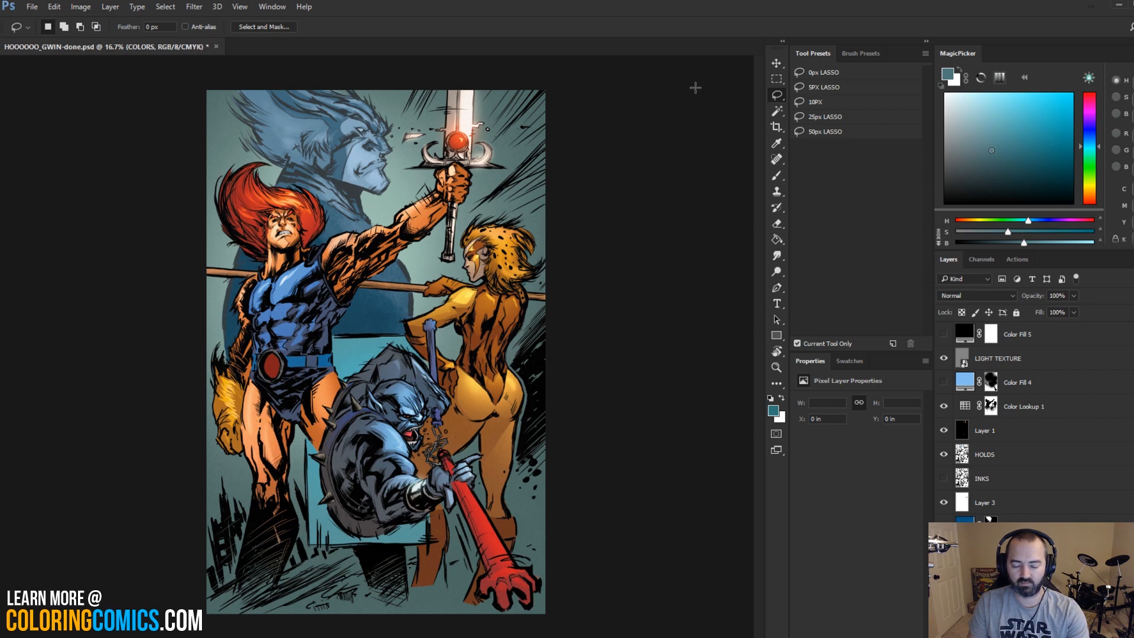
Step: Examine how the brightened panel reads from far out and inspect the man's torso and the villain up close
{"action": "left_click", "coordinate": [777, 367]}
{"action": "left_click", "coordinate": [543, 333], "text": "alt"}
{"action": "left_click", "coordinate": [543, 332], "text": "alt"}
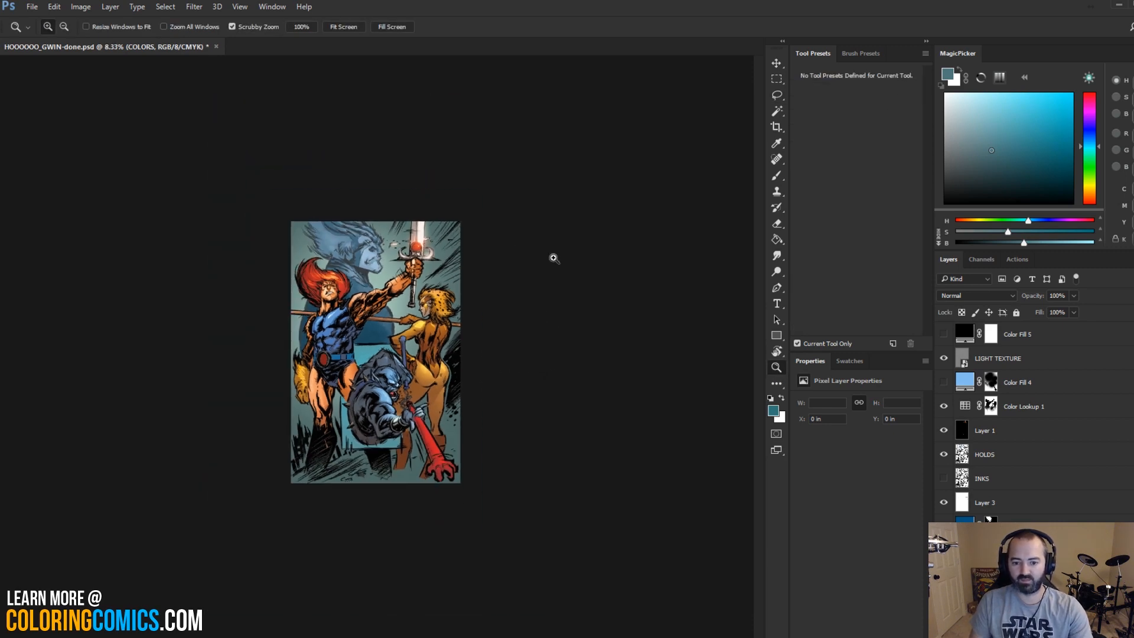
{"action": "key", "text": "l"}
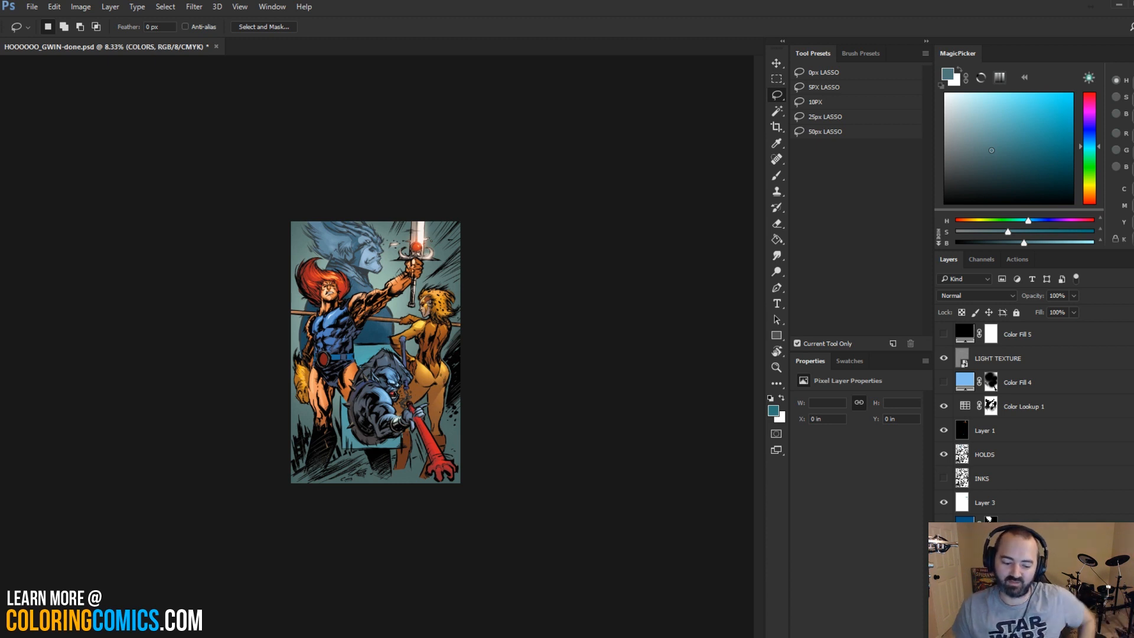
{"action": "key", "text": "z"}
{"action": "double_click", "coordinate": [469, 349]}
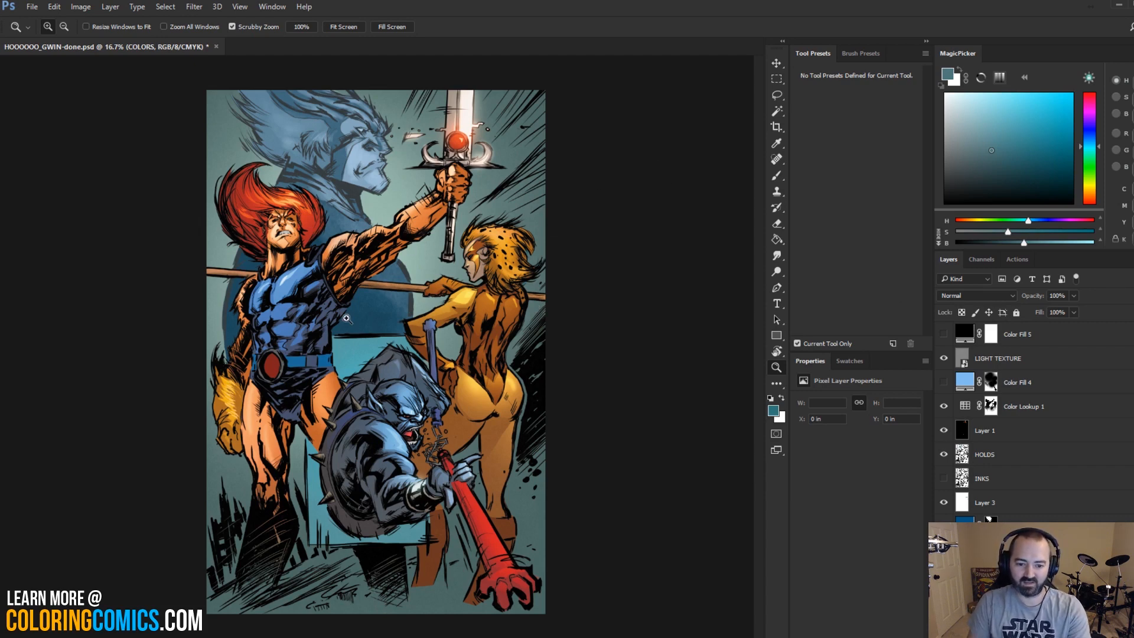
{"action": "key", "text": "ctrl+plus"}
{"action": "key", "text": "ctrl+plus"}
{"action": "left_click_drag", "start_coordinate": [266, 347], "coordinate": [433, 280]}
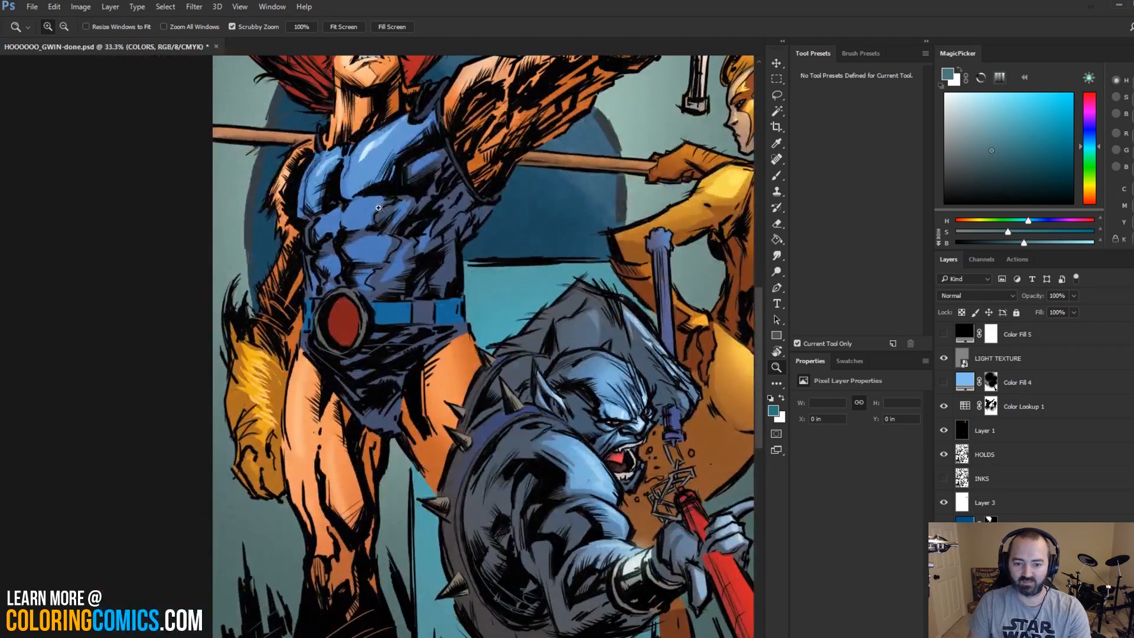
Step: Highlight the rim of the man's round belt buckle with a light grey, using the 1 - SCREEN 75% brush at a reduced size
{"action": "left_click", "coordinate": [379, 283], "text": "ctrl"}
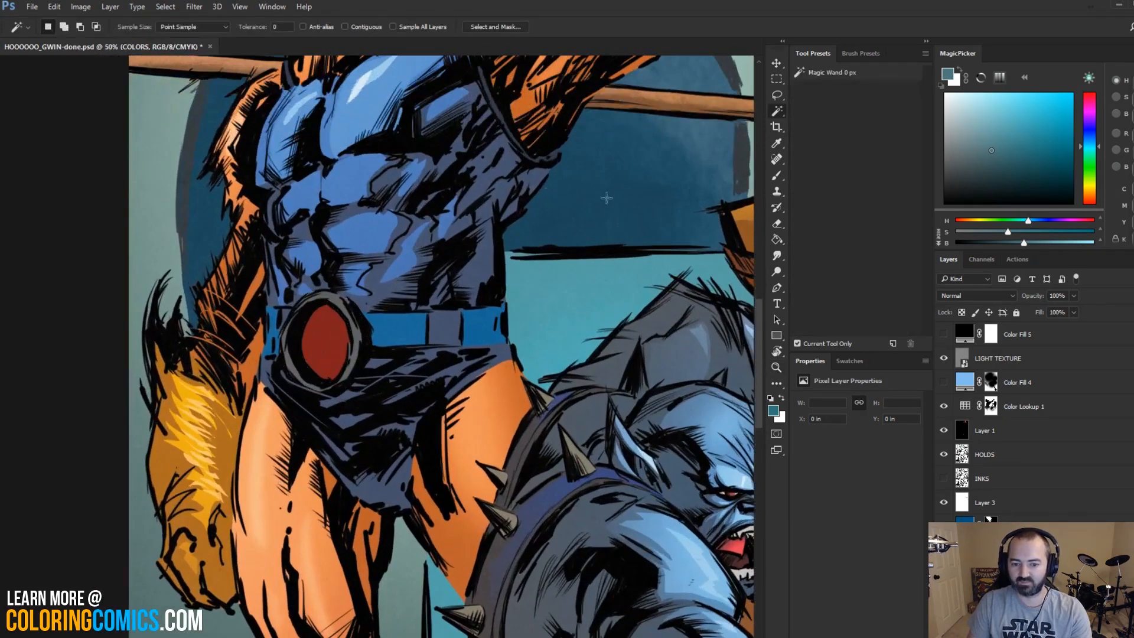
{"action": "scroll", "coordinate": [988, 519], "scroll_direction": "down", "scroll_amount": 1}
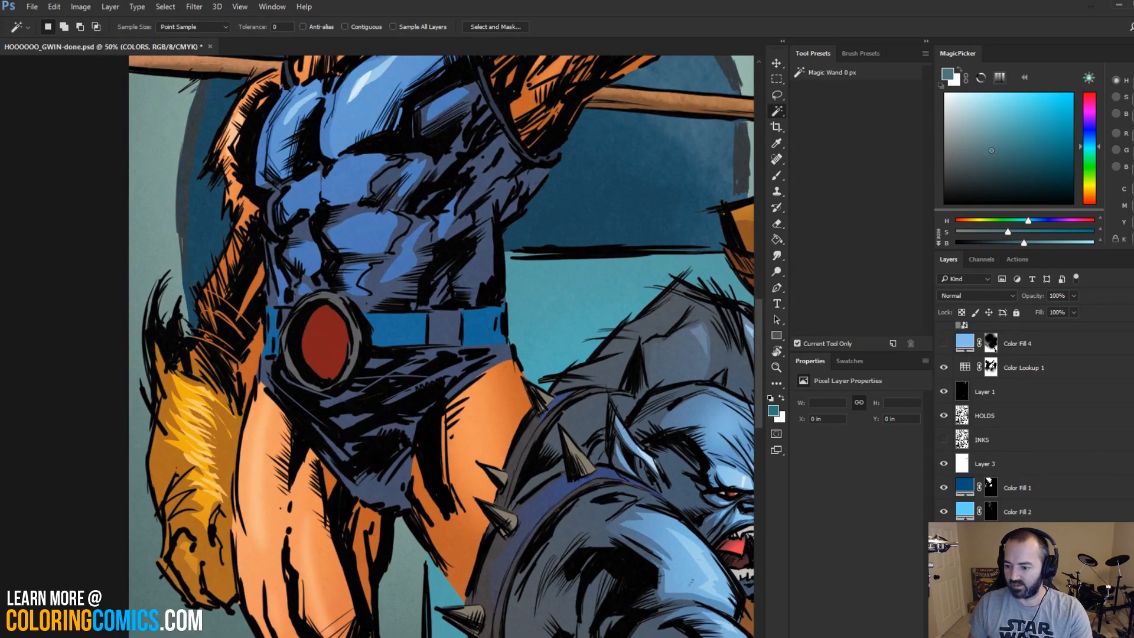
{"action": "key", "text": "b"}
{"action": "left_click", "coordinate": [341, 304], "text": "alt"}
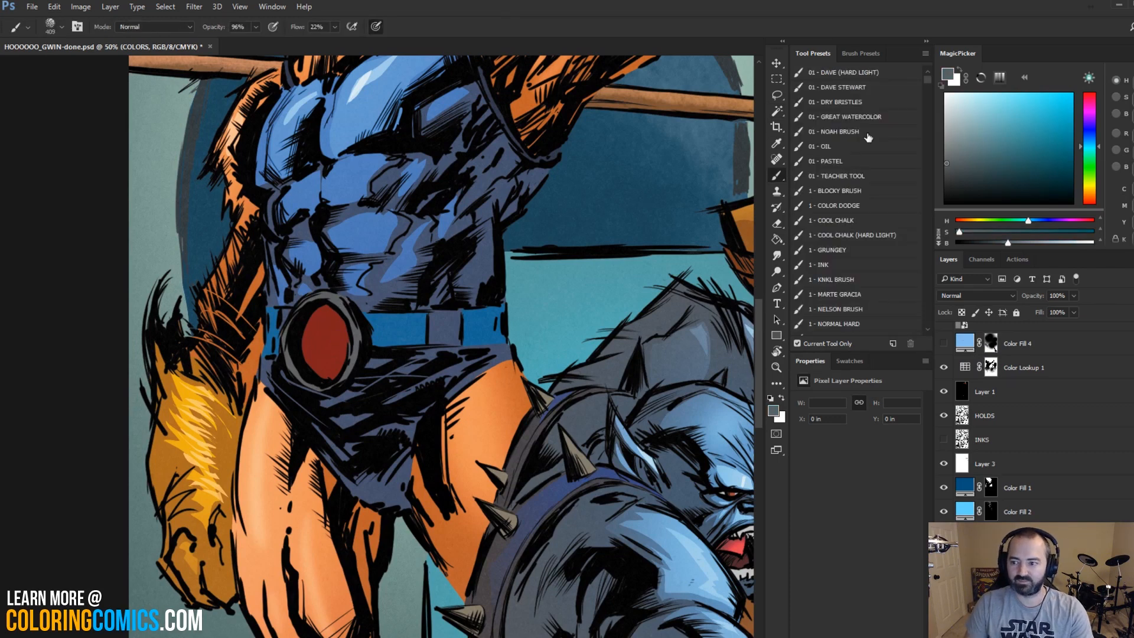
{"action": "left_click", "coordinate": [944, 108]}
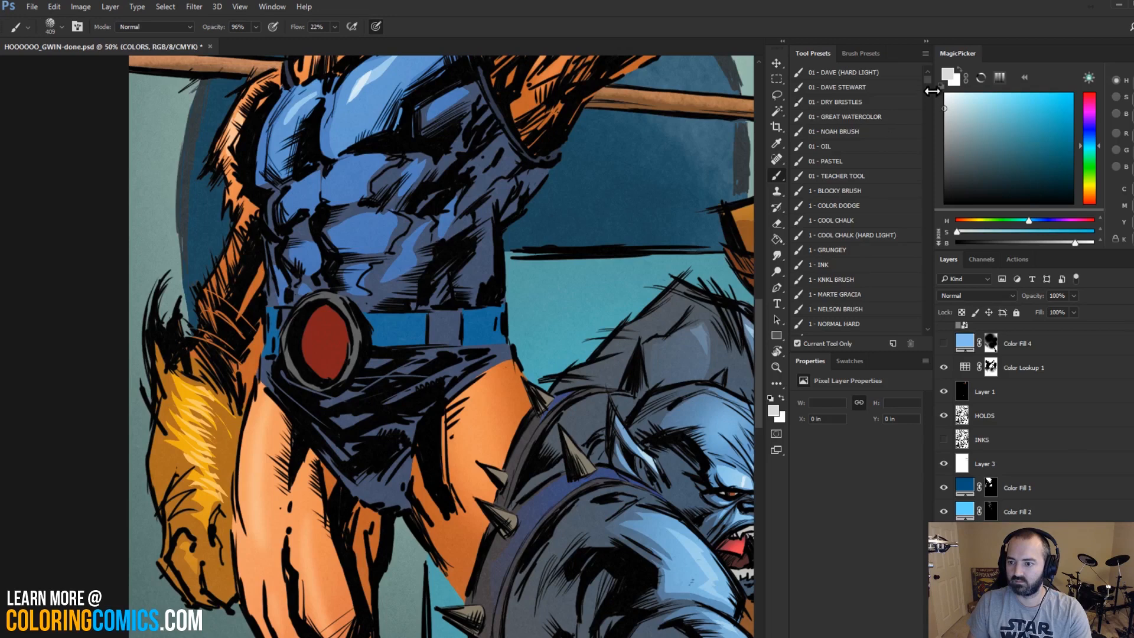
{"action": "left_click_drag", "start_coordinate": [928, 77], "coordinate": [928, 86]}
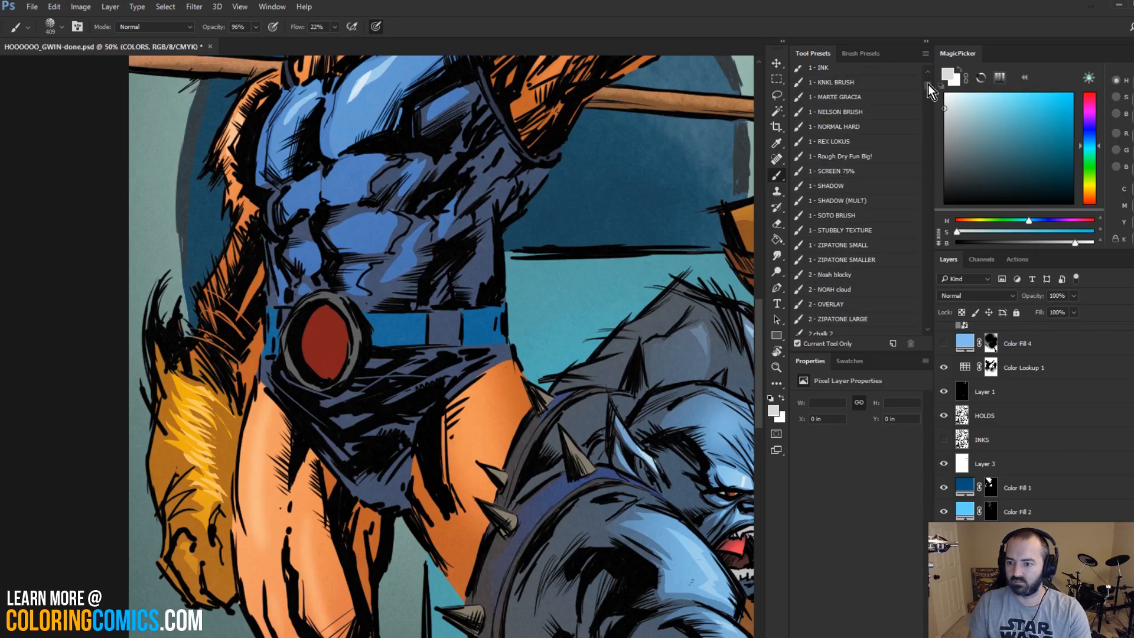
{"action": "left_click", "coordinate": [836, 171]}
{"action": "right_click", "coordinate": [352, 313], "text": "alt"}
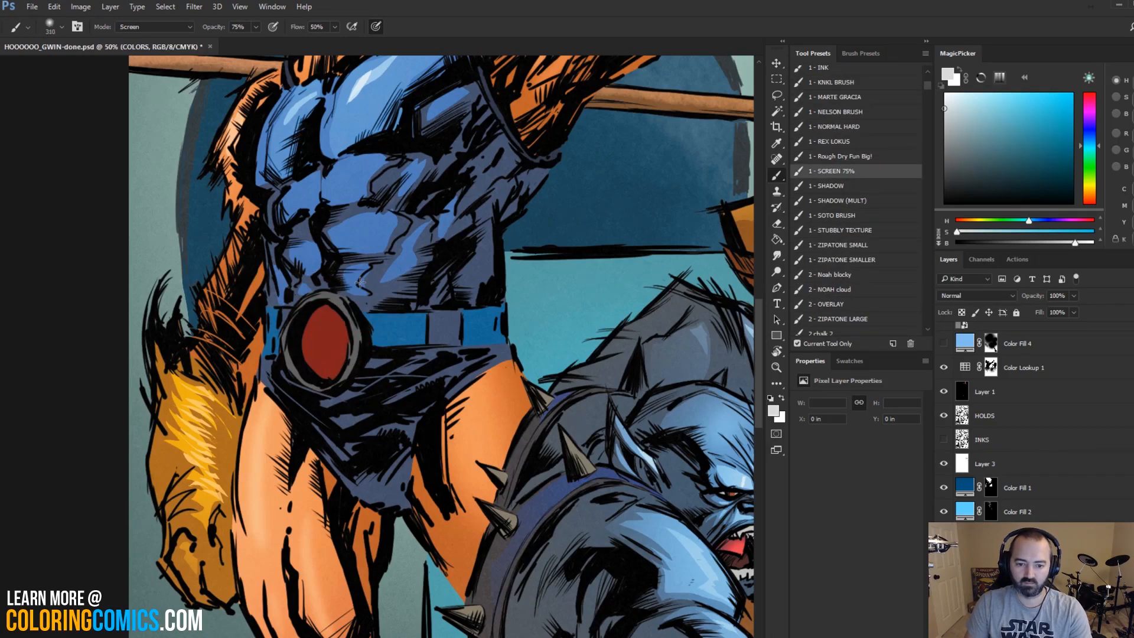
{"action": "right_click", "coordinate": [354, 317], "text": "alt"}
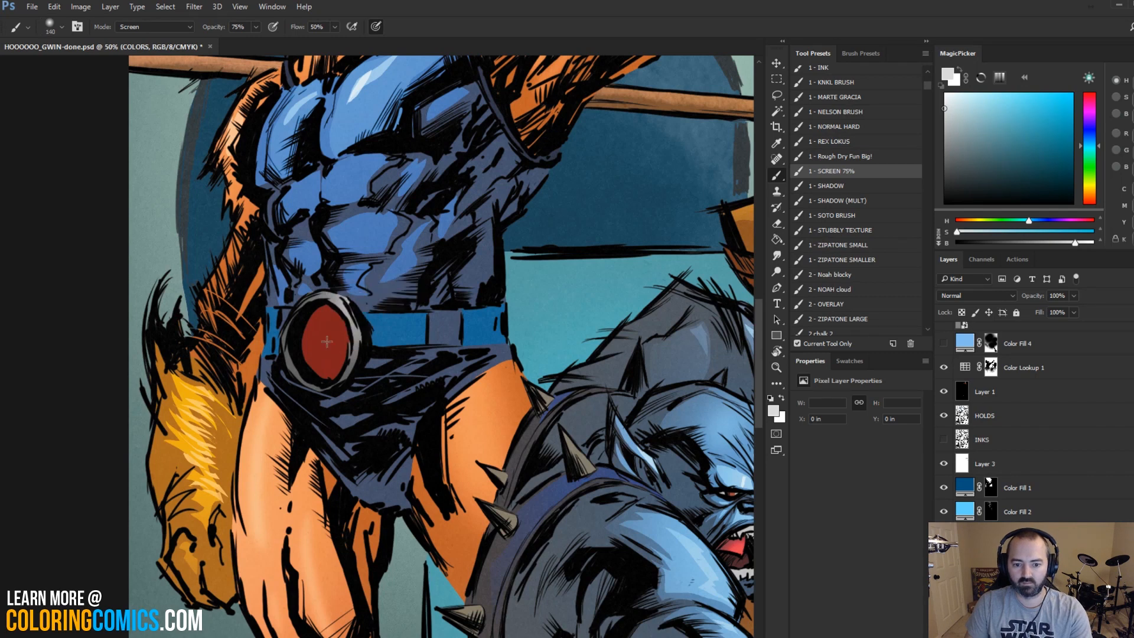
{"action": "left_click", "coordinate": [351, 319]}
Step: Select the grey section of the man's belt with the Magic Wand and hide the selection edges for painting
{"action": "key", "text": "l"}
{"action": "key", "text": "b"}
{"action": "key", "text": "w"}
{"action": "left_click", "coordinate": [415, 326]}
{"action": "key", "text": "ctrl+h"}
{"action": "key", "text": "b"}
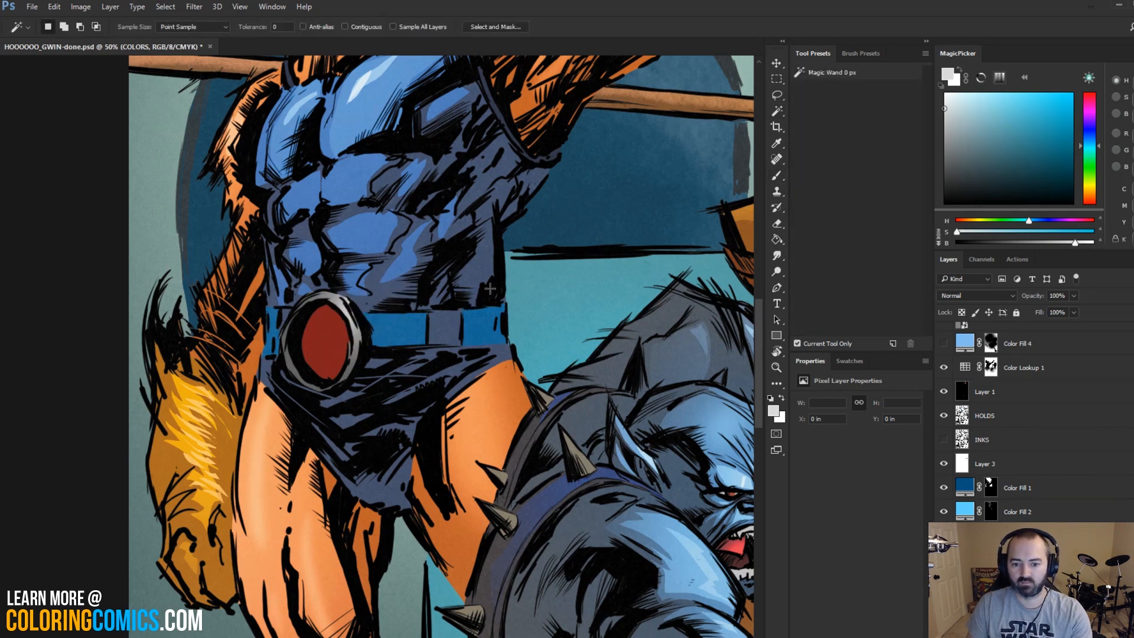
Step: Brush a soft light grey Screen highlight onto the belt's grey section, undoing the first stroke and repainting it
{"action": "right_click", "coordinate": [472, 315], "text": "alt"}
{"action": "left_click", "coordinate": [426, 332]}
{"action": "key", "text": "ctrl+z"}
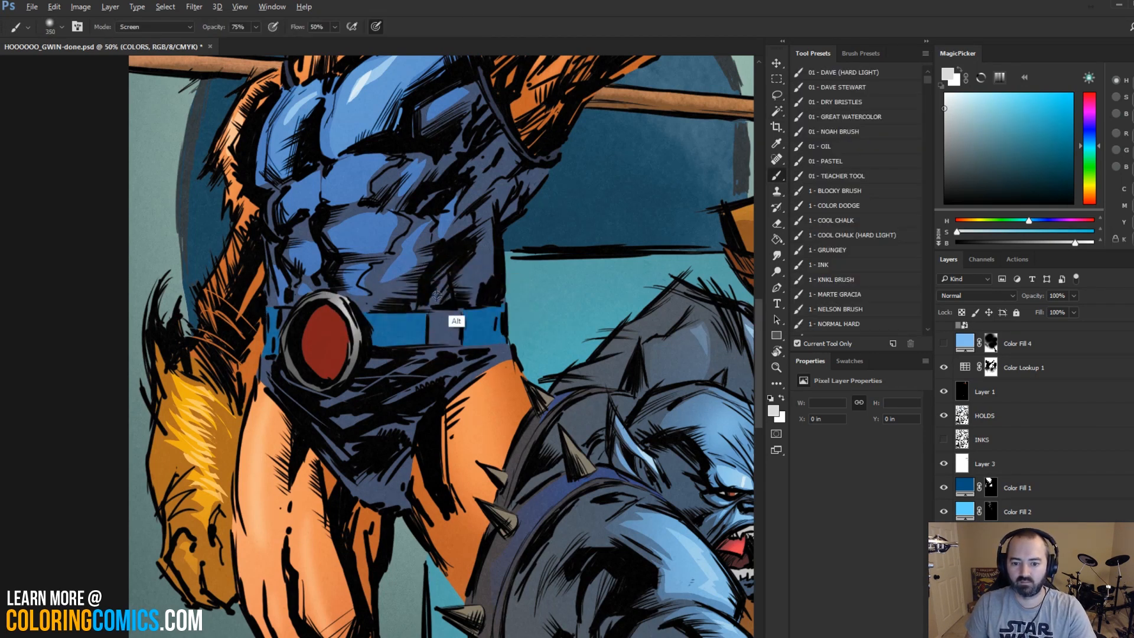
{"action": "right_click", "coordinate": [443, 299], "text": "alt"}
{"action": "left_click", "coordinate": [466, 301]}
{"action": "key", "text": "l"}
{"action": "key", "text": "ctrl+minus"}
{"action": "key", "text": "ctrl+minus"}
{"action": "key", "text": "ctrl+minus"}
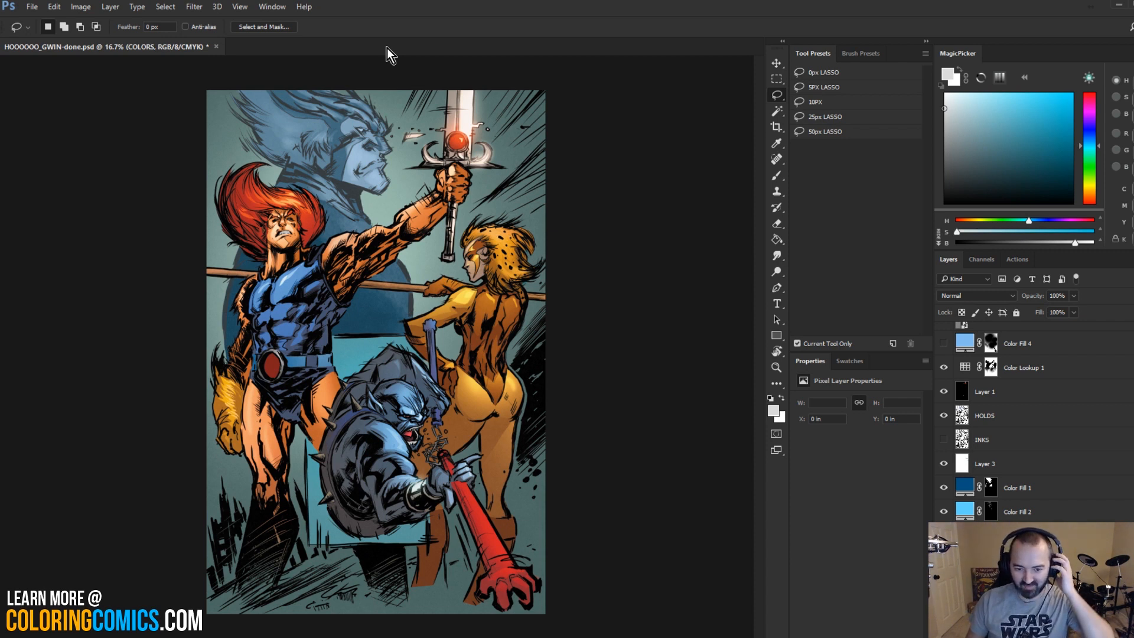
Step: Preview the artwork in grayscale by showing the Color Fill 5 layer, and hide that layer again
{"action": "scroll", "coordinate": [1004, 413], "scroll_direction": "up", "scroll_amount": 1}
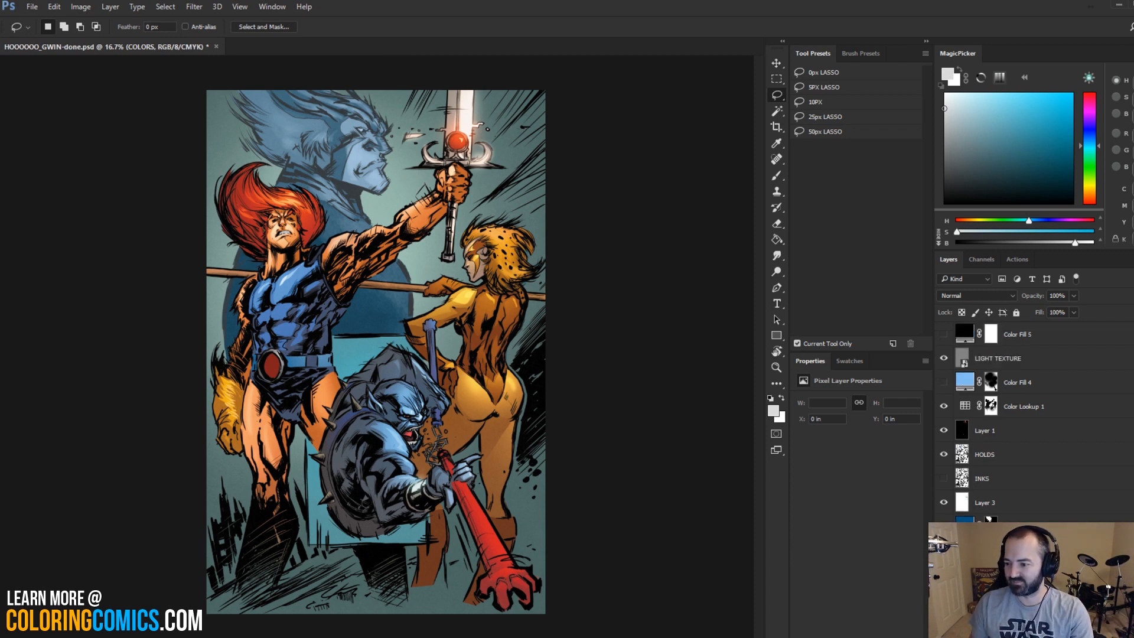
{"action": "left_click", "coordinate": [946, 336]}
{"action": "left_click", "coordinate": [945, 334]}
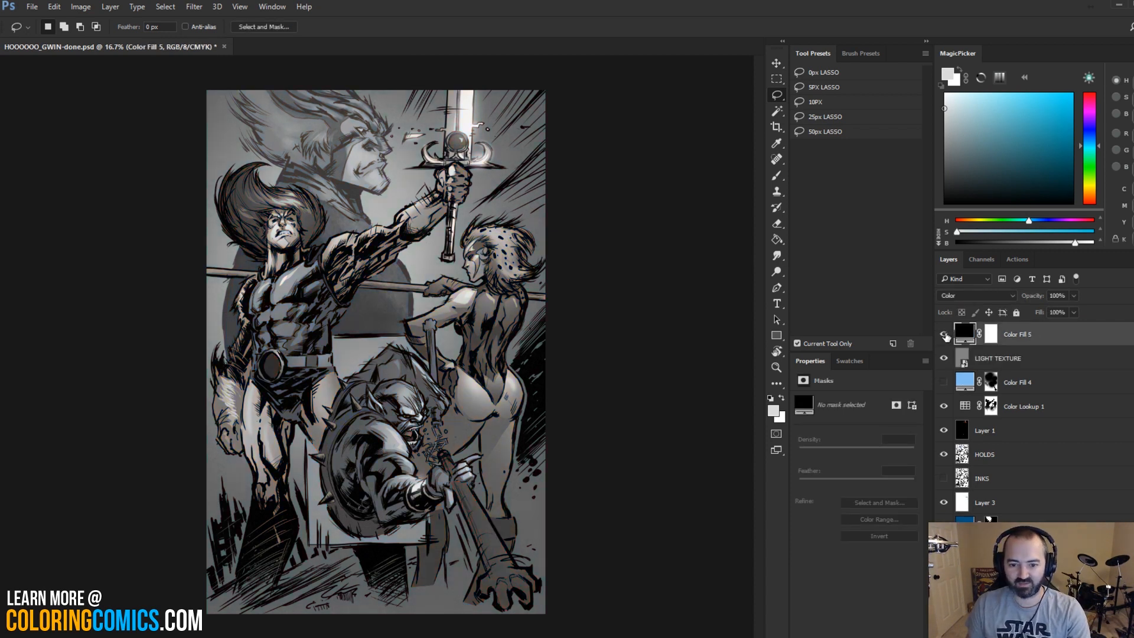
{"action": "left_click", "coordinate": [944, 334]}
Step: Add a Levels adjustment layer above LIGHT TEXTURE and set its black input level to 5
{"action": "left_click", "coordinate": [1030, 359]}
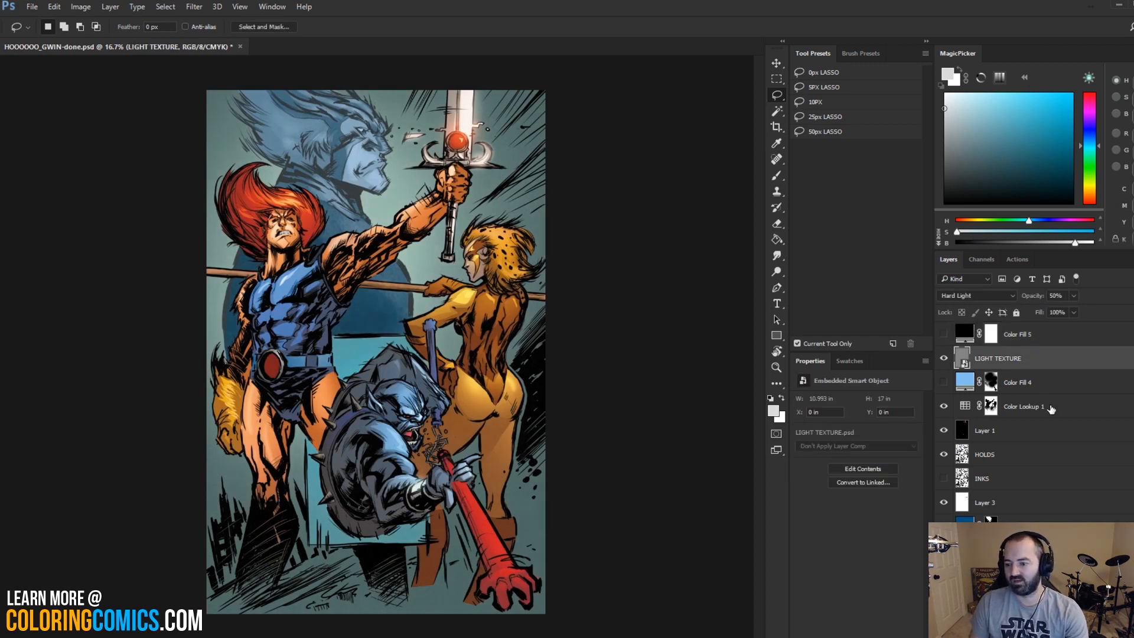
{"action": "left_click", "coordinate": [1098, 608]}
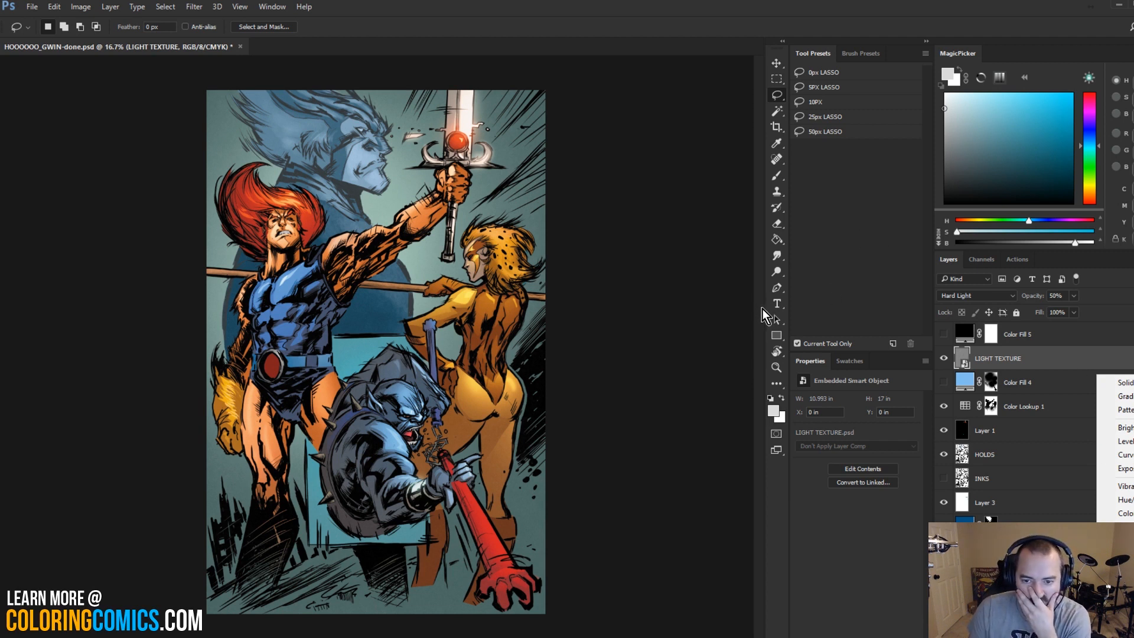
{"action": "left_click", "coordinate": [1122, 441]}
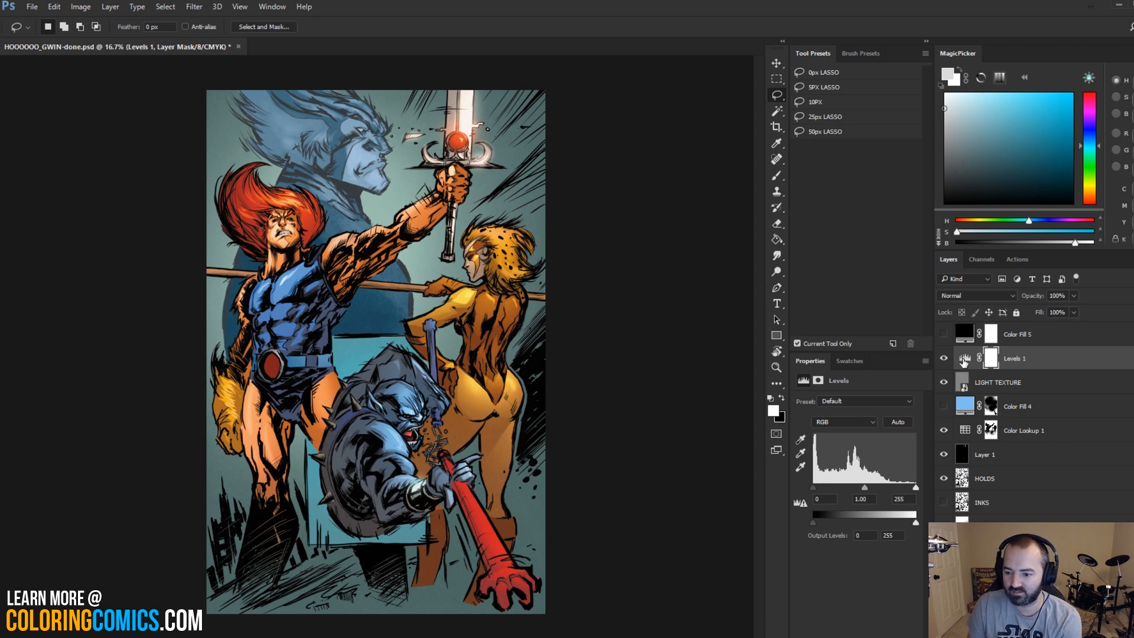
{"action": "left_click_drag", "start_coordinate": [815, 488], "coordinate": [815, 486]}
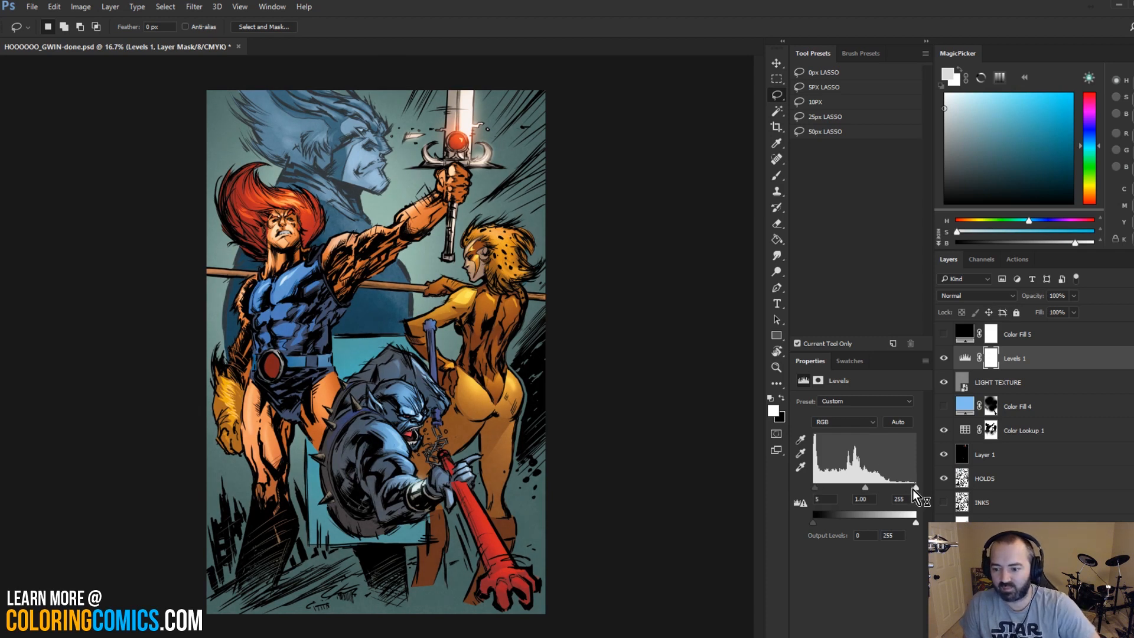
{"action": "left_click_drag", "start_coordinate": [921, 488], "coordinate": [917, 489]}
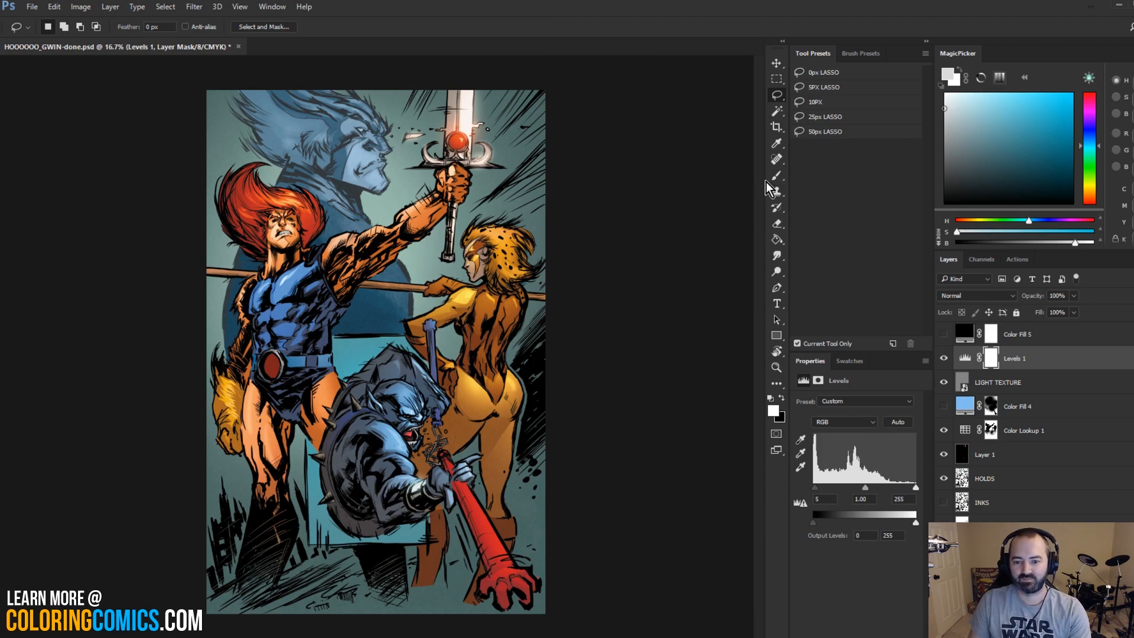
{"action": "left_click", "coordinate": [777, 367]}
{"action": "left_click", "coordinate": [555, 325], "text": "alt"}
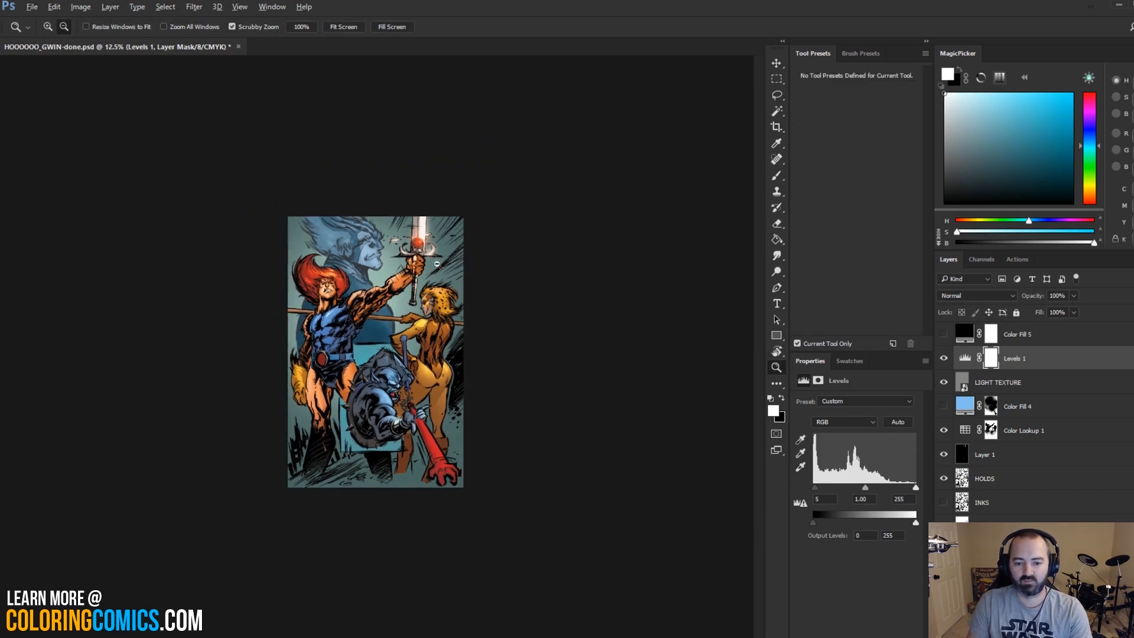
{"action": "left_click", "coordinate": [427, 278]}
{"action": "left_click", "coordinate": [447, 270]}
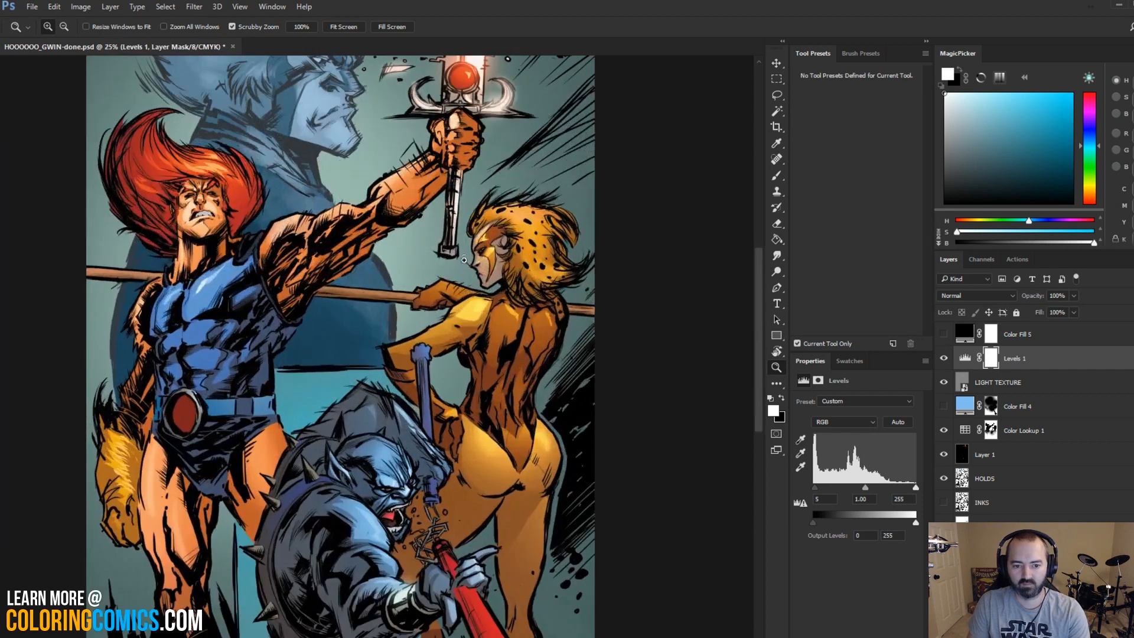
{"action": "left_click", "coordinate": [464, 263], "text": "alt"}
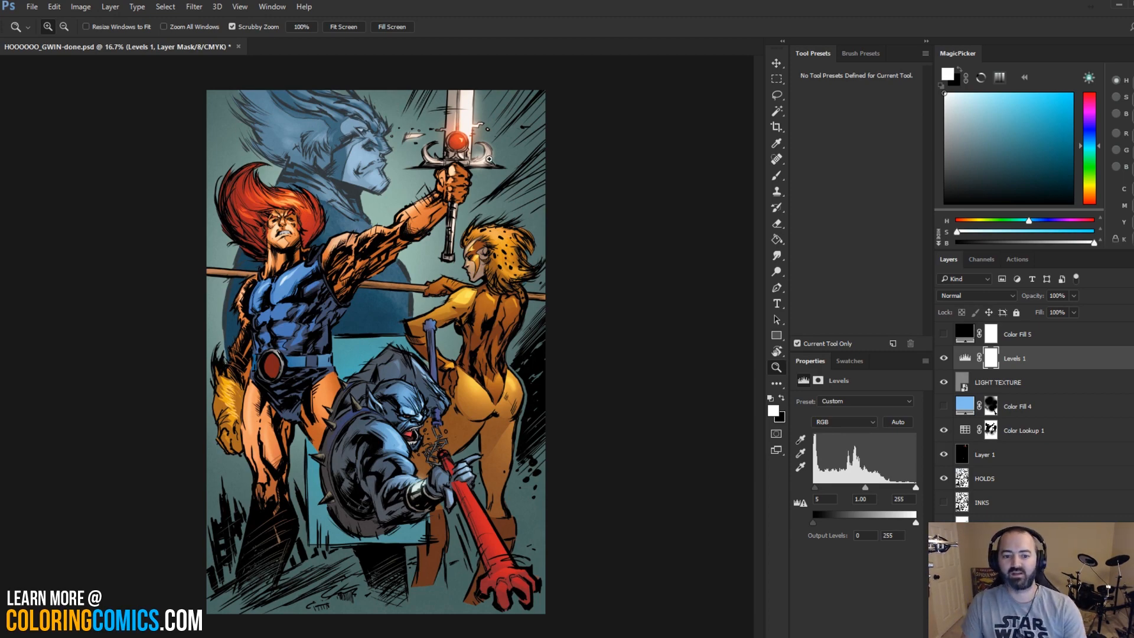
Step: Try selecting the red-haired hero's skin with the Magic Wand on COLORS and on FLATS, and clear the selection
{"action": "left_click_drag", "start_coordinate": [289, 218], "coordinate": [372, 148]}
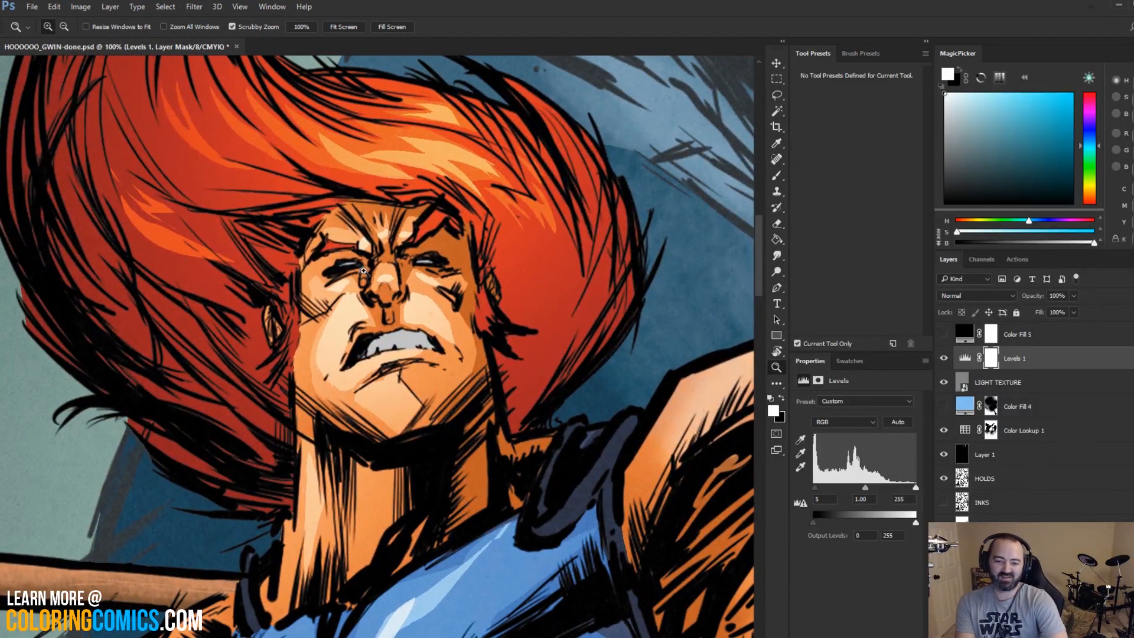
{"action": "key", "text": "l"}
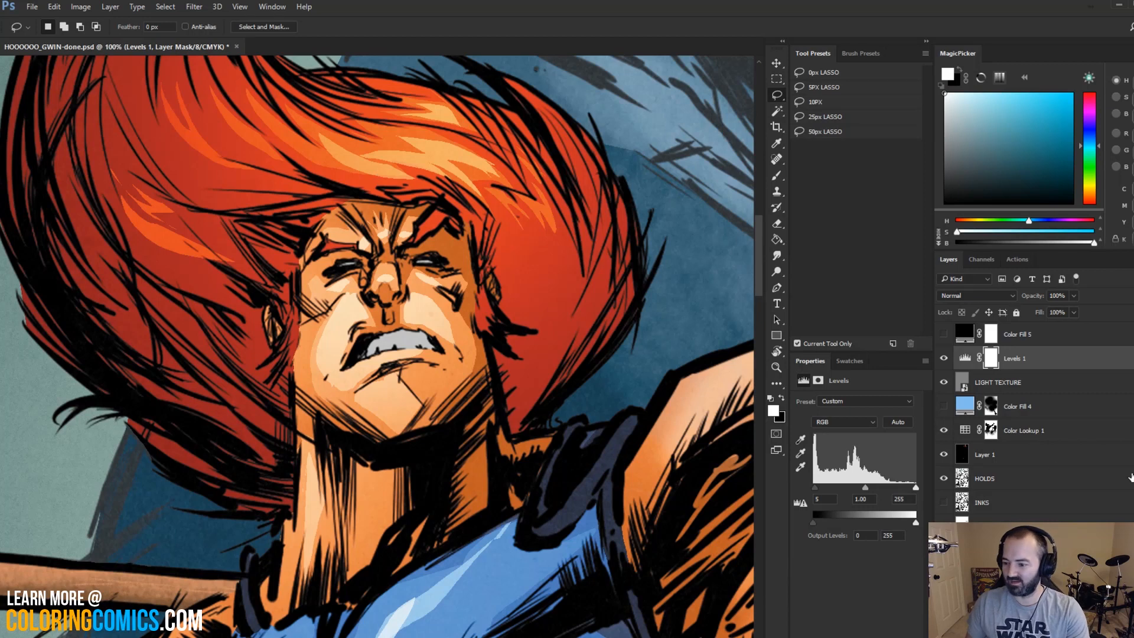
{"action": "scroll", "coordinate": [1034, 422], "scroll_direction": "down", "scroll_amount": 2}
{"action": "left_click", "coordinate": [998, 556]}
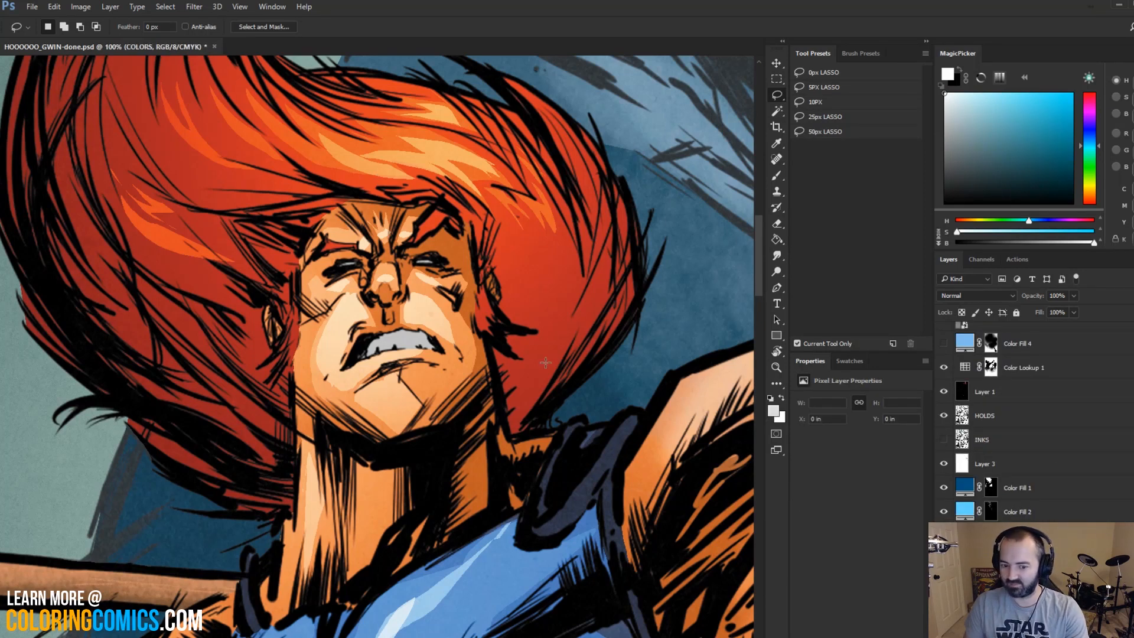
{"action": "key", "text": "w"}
{"action": "left_click", "coordinate": [357, 315]}
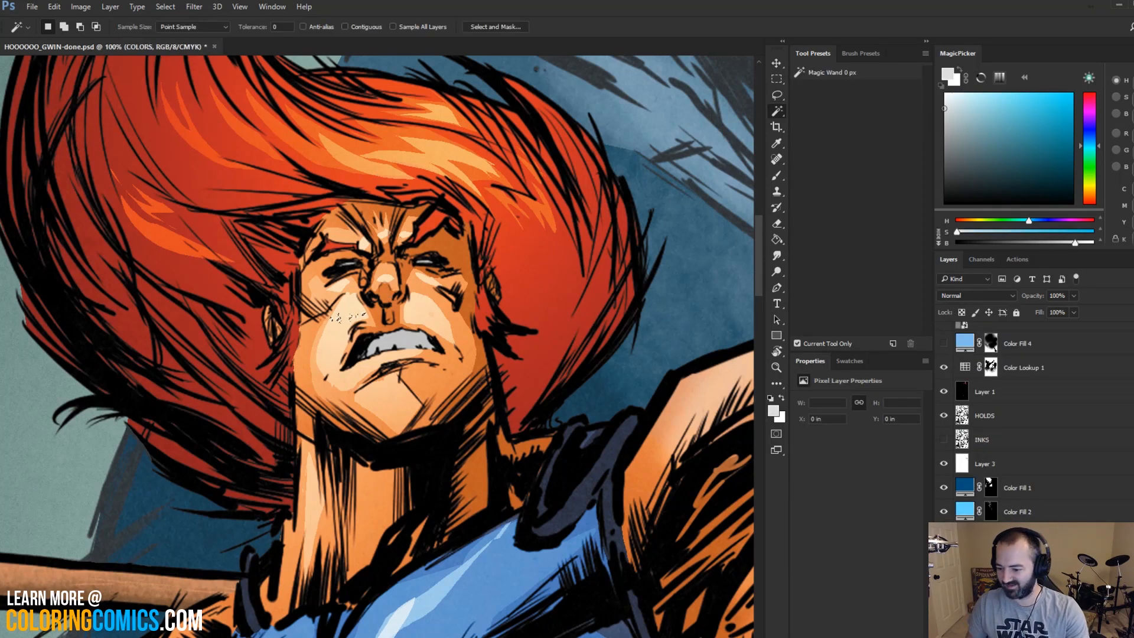
{"action": "left_click", "coordinate": [999, 579]}
{"action": "key", "text": "l"}
{"action": "key", "text": "w"}
{"action": "left_click", "coordinate": [374, 306]}
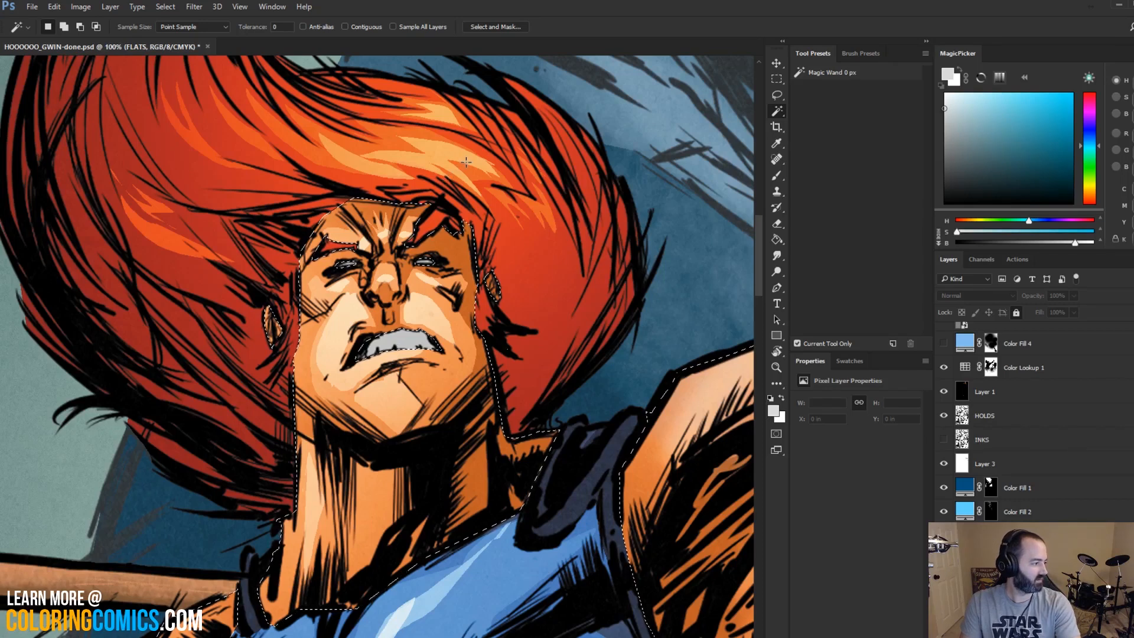
{"action": "key", "text": "ctrl+d"}
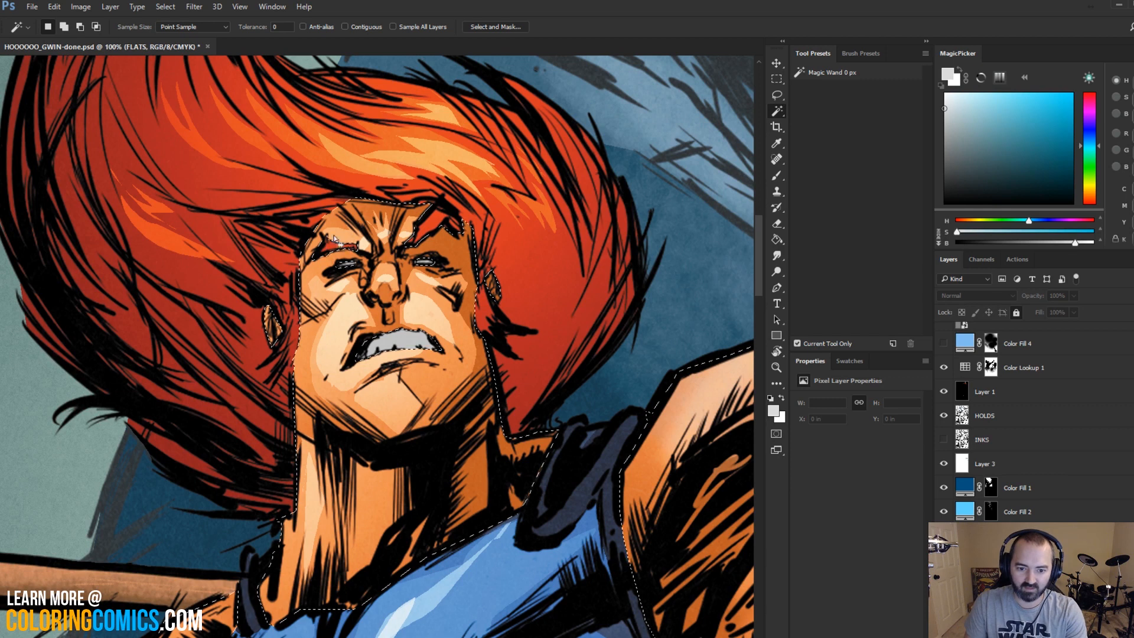
Step: Lasso the areas around the red-haired hero's eyes and his lower face from cheeks to chin on the COLORS layer
{"action": "key", "text": "l"}
{"action": "left_click", "coordinate": [980, 560]}
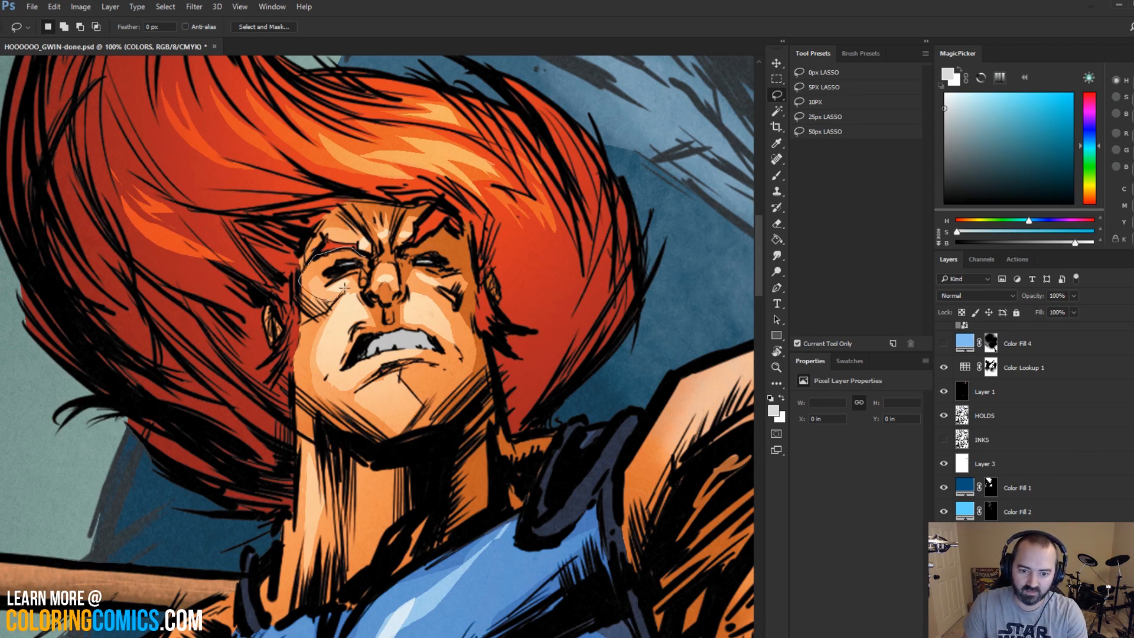
{"action": "mouse_move", "coordinate": [366, 267]}
{"action": "left_mouse_down"}
{"action": "mouse_move", "coordinate": [403, 254]}
{"action": "mouse_move", "coordinate": [453, 293]}
{"action": "mouse_move", "coordinate": [465, 283]}
{"action": "mouse_move", "coordinate": [464, 258]}
{"action": "mouse_move", "coordinate": [437, 223]}
{"action": "mouse_move", "coordinate": [402, 221]}
{"action": "left_mouse_up"}
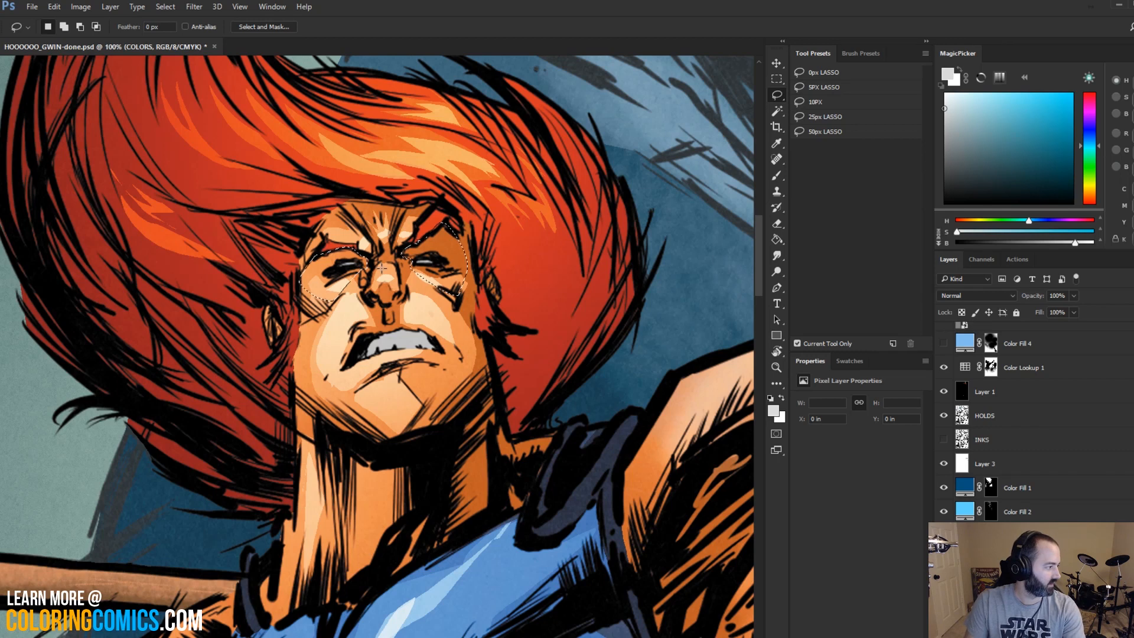
{"action": "key", "text": "ctrl+d"}
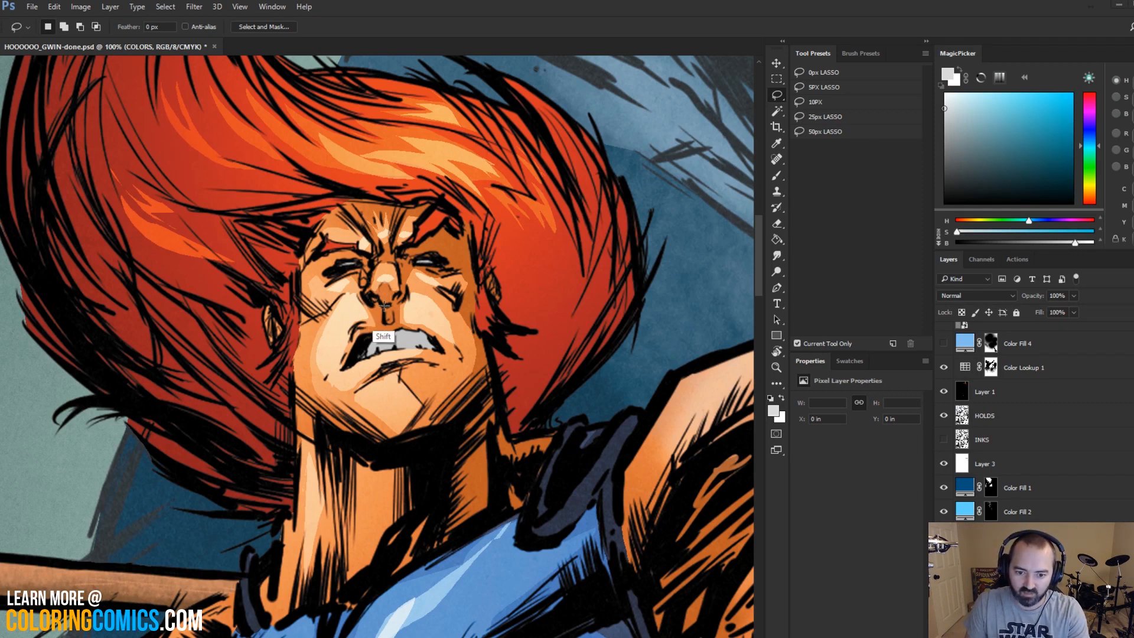
{"action": "left_click_drag", "start_coordinate": [400, 300], "coordinate": [397, 303]}
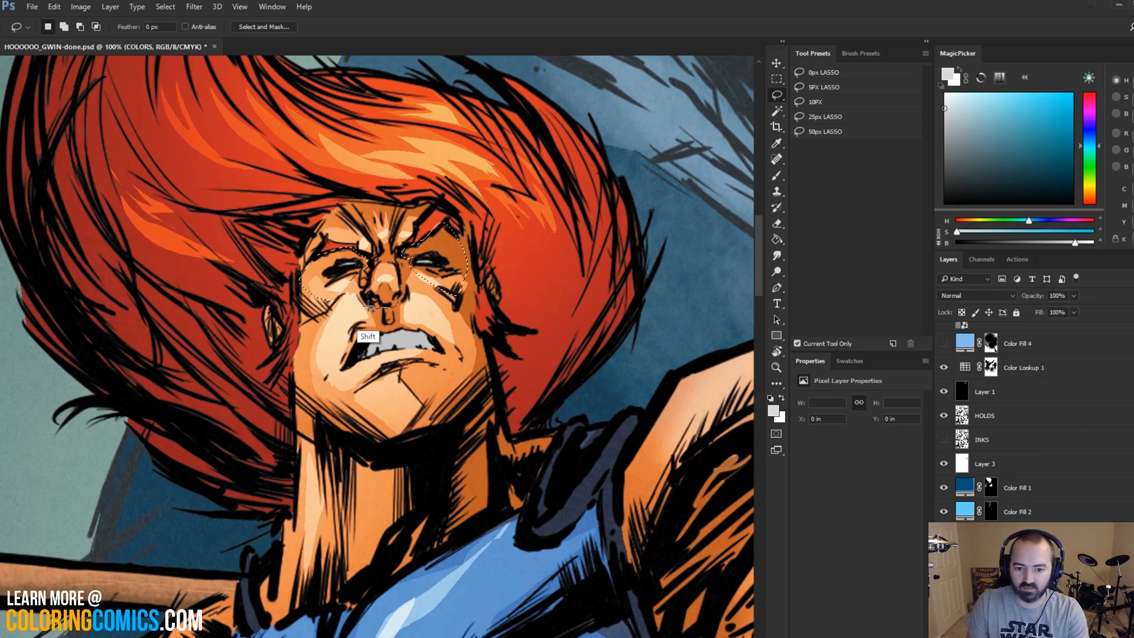
{"action": "mouse_move", "coordinate": [355, 295]}
{"action": "left_mouse_down"}
{"action": "mouse_move", "coordinate": [316, 375]}
{"action": "mouse_move", "coordinate": [331, 411]}
{"action": "mouse_move", "coordinate": [368, 434]}
{"action": "mouse_move", "coordinate": [461, 419]}
{"action": "mouse_move", "coordinate": [469, 352]}
{"action": "mouse_move", "coordinate": [415, 287]}
{"action": "mouse_move", "coordinate": [465, 339]}
{"action": "mouse_move", "coordinate": [449, 363]}
{"action": "left_mouse_up"}
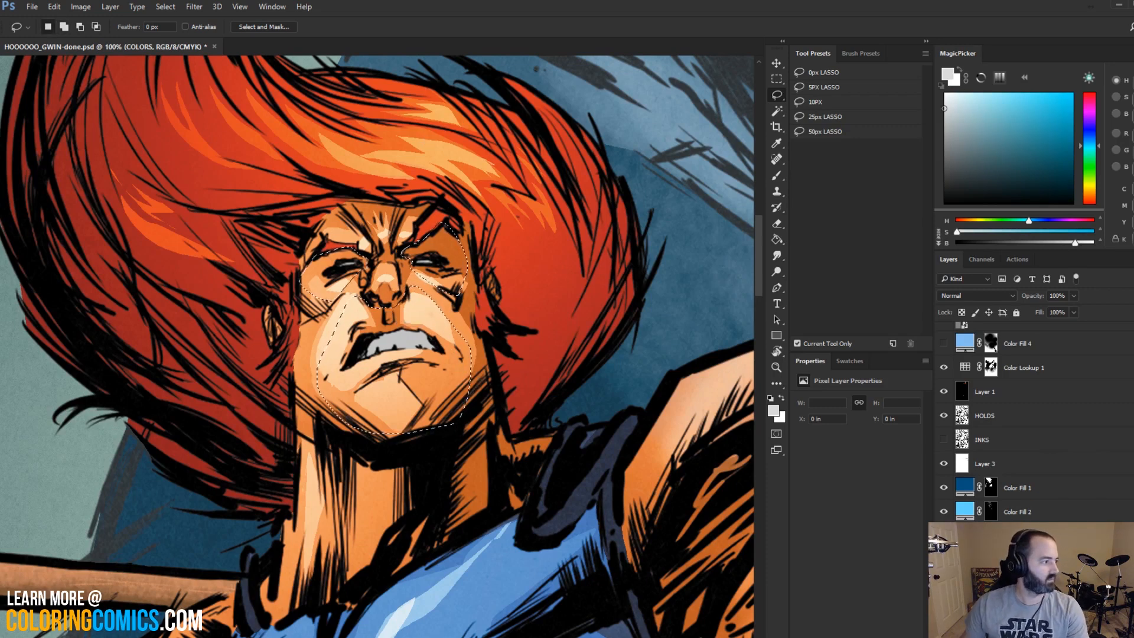
{"action": "key", "text": "ctrl+d"}
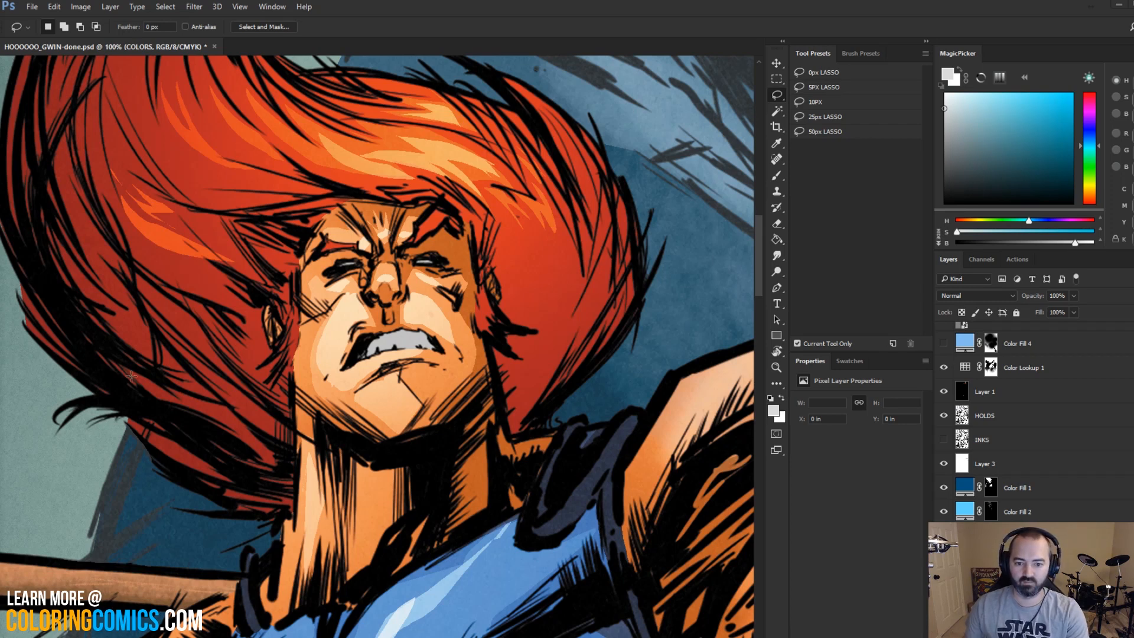
{"action": "key", "text": "ctrl+z"}
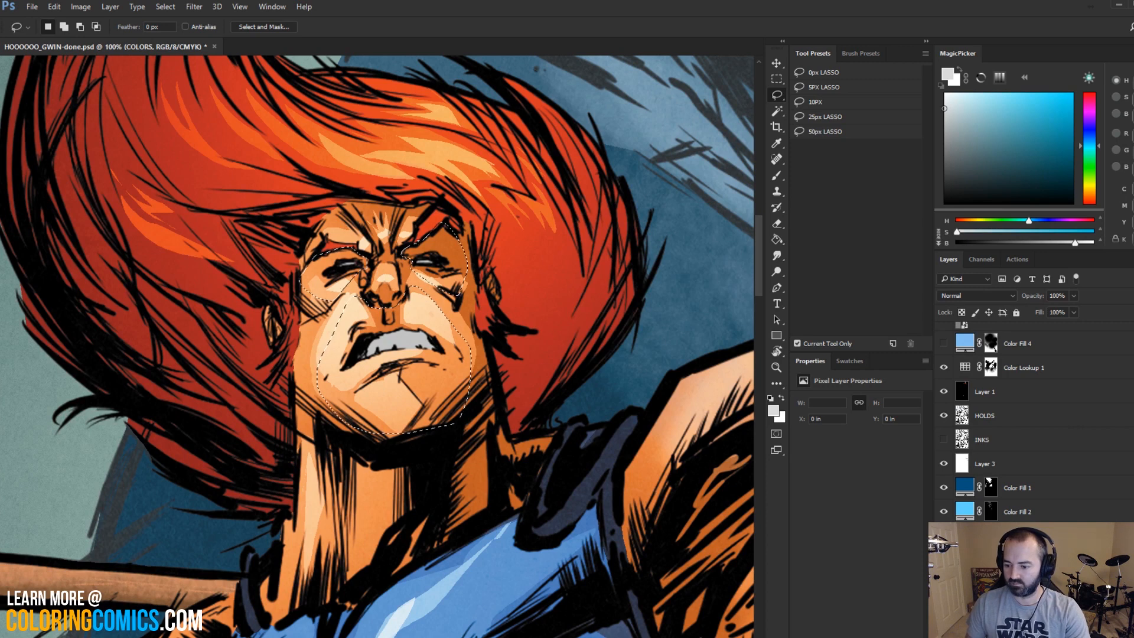
Step: Brighten the selected face areas with a new Levels adjustment layer, setting the white input level to 162
{"action": "left_click", "coordinate": [1098, 630]}
{"action": "left_click", "coordinate": [1119, 446]}
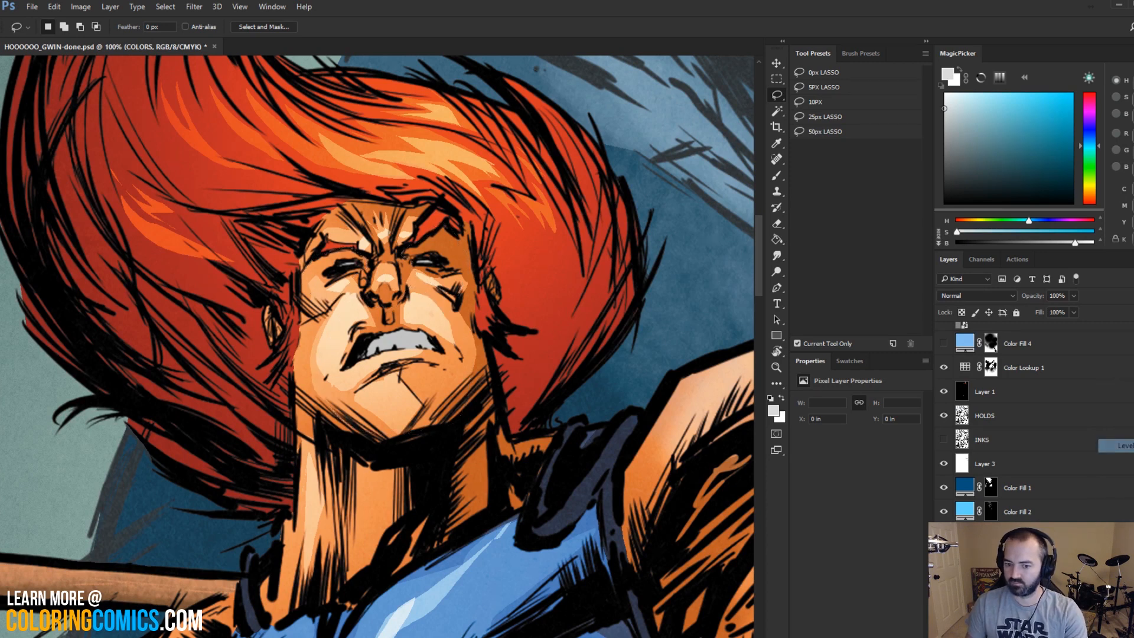
{"action": "left_click_drag", "start_coordinate": [915, 487], "coordinate": [895, 487]}
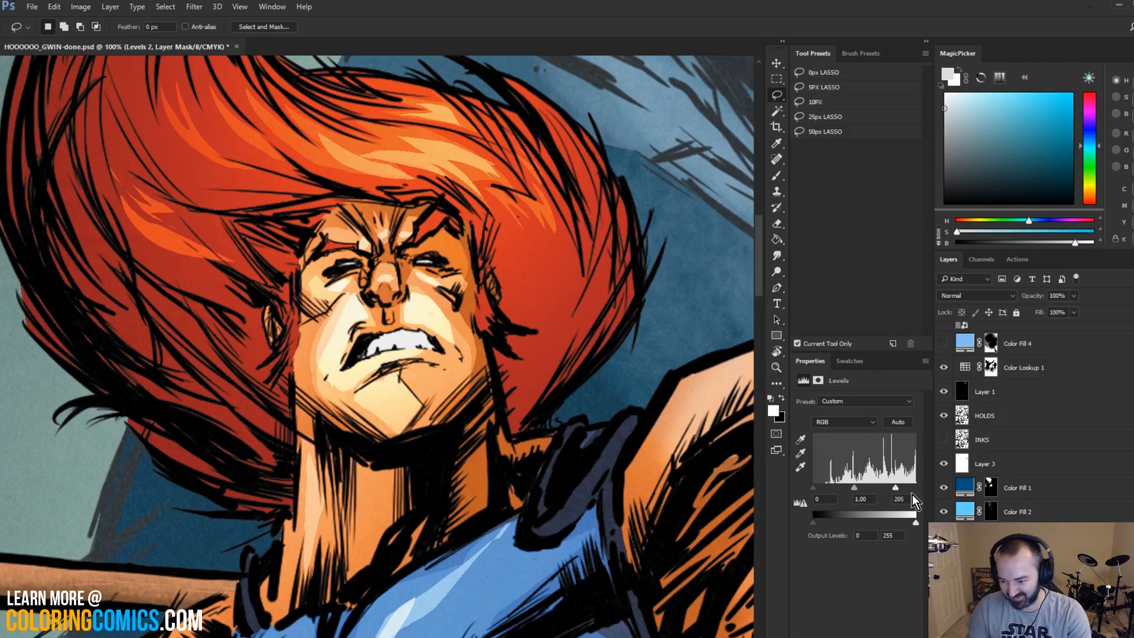
{"action": "left_click_drag", "start_coordinate": [921, 490], "coordinate": [882, 488]}
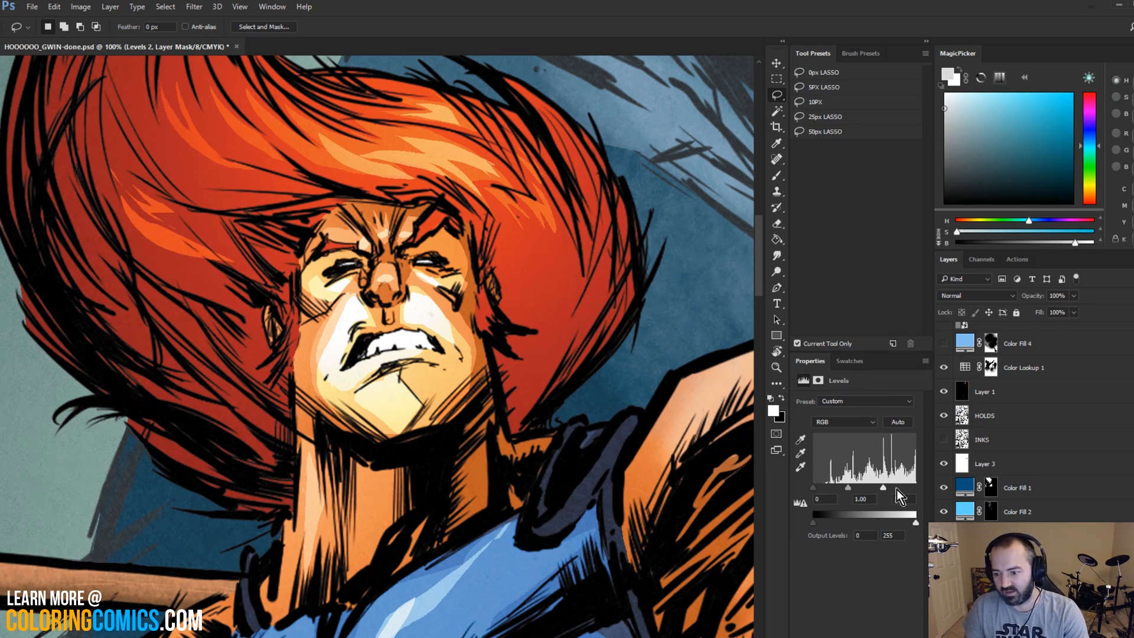
{"action": "left_click_drag", "start_coordinate": [885, 488], "coordinate": [882, 488]}
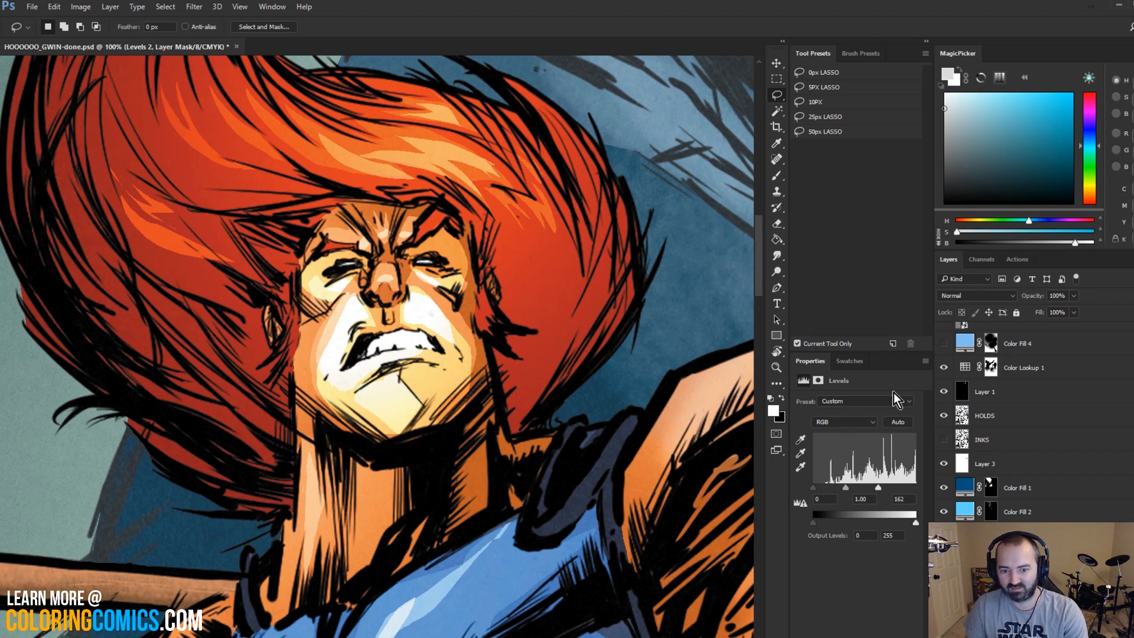
Step: Examine how the brightened face reads against the sword and the whole illustration
{"action": "left_click", "coordinate": [777, 366]}
{"action": "left_click", "coordinate": [536, 348], "text": "alt"}
{"action": "left_click", "coordinate": [536, 349], "text": "alt"}
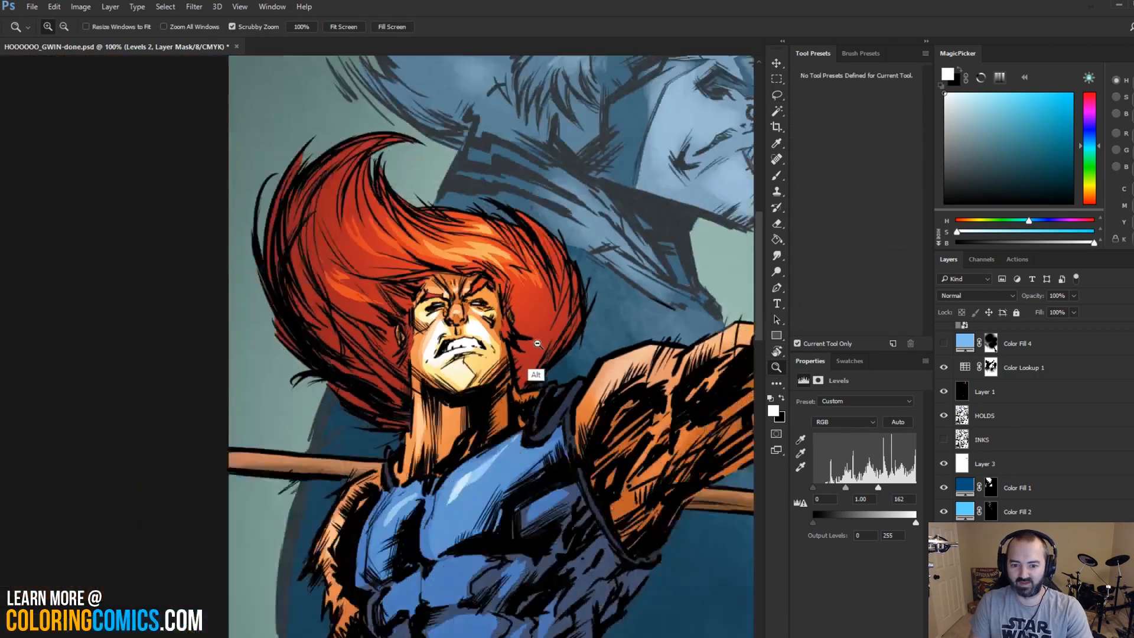
{"action": "left_click", "coordinate": [536, 355], "text": "alt"}
{"action": "left_click", "coordinate": [536, 354], "text": "alt"}
{"action": "left_click_drag", "start_coordinate": [634, 239], "coordinate": [454, 208]}
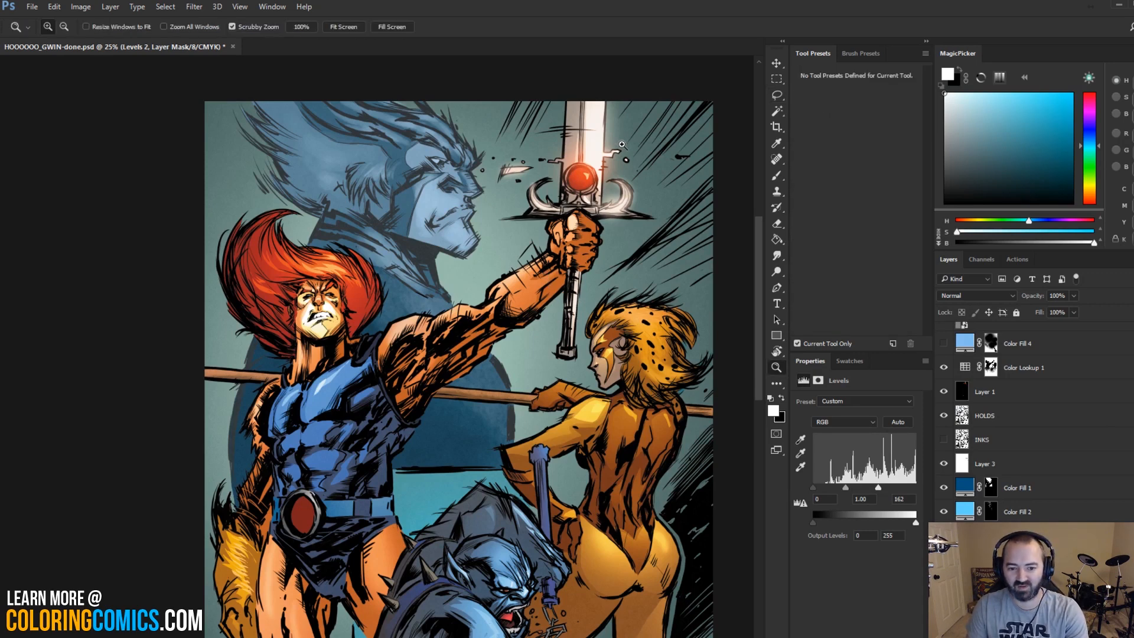
{"action": "left_click", "coordinate": [477, 373], "text": "alt"}
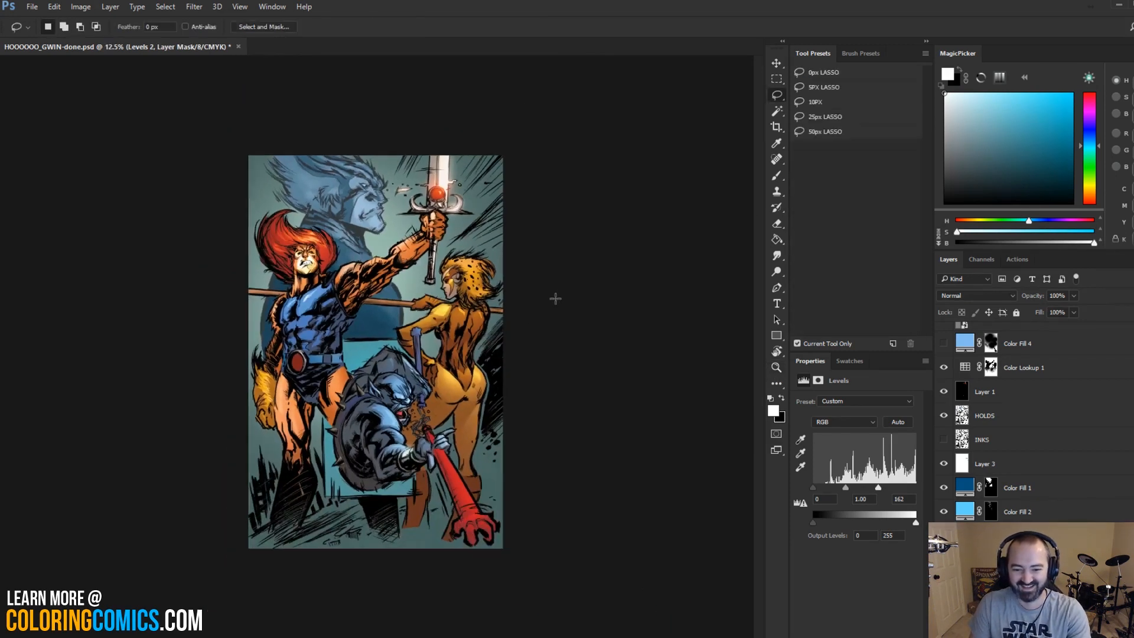
{"action": "key", "text": "l"}
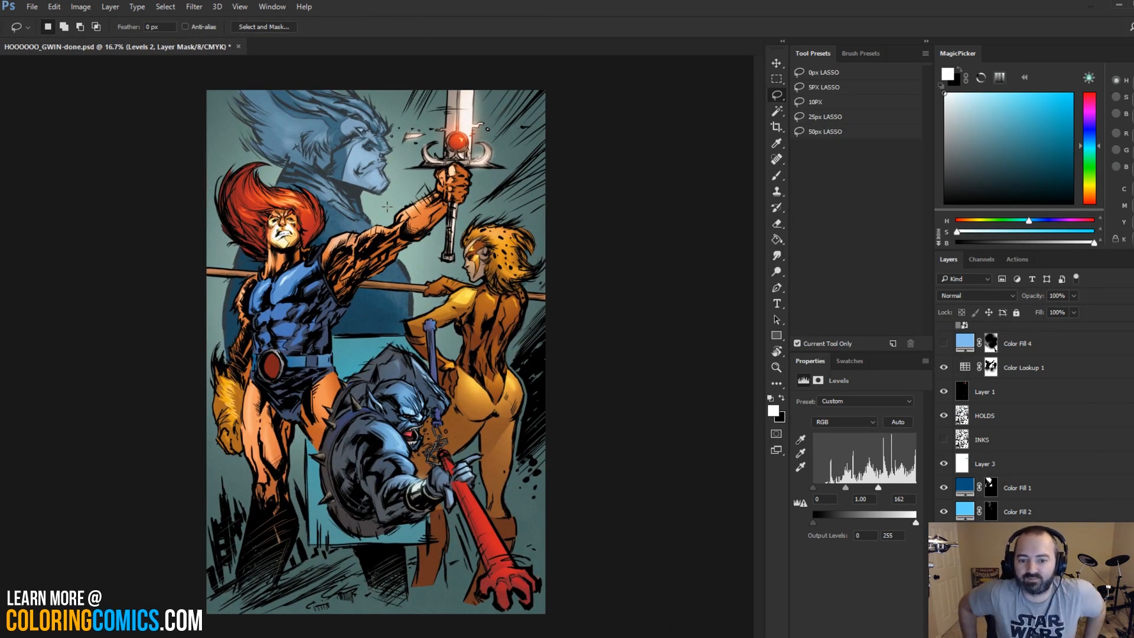
Step: Try selecting the hero's raised sword hand and arm with the Magic Wand on COLORS and FLATS, and clear the selection
{"action": "key", "text": "w"}
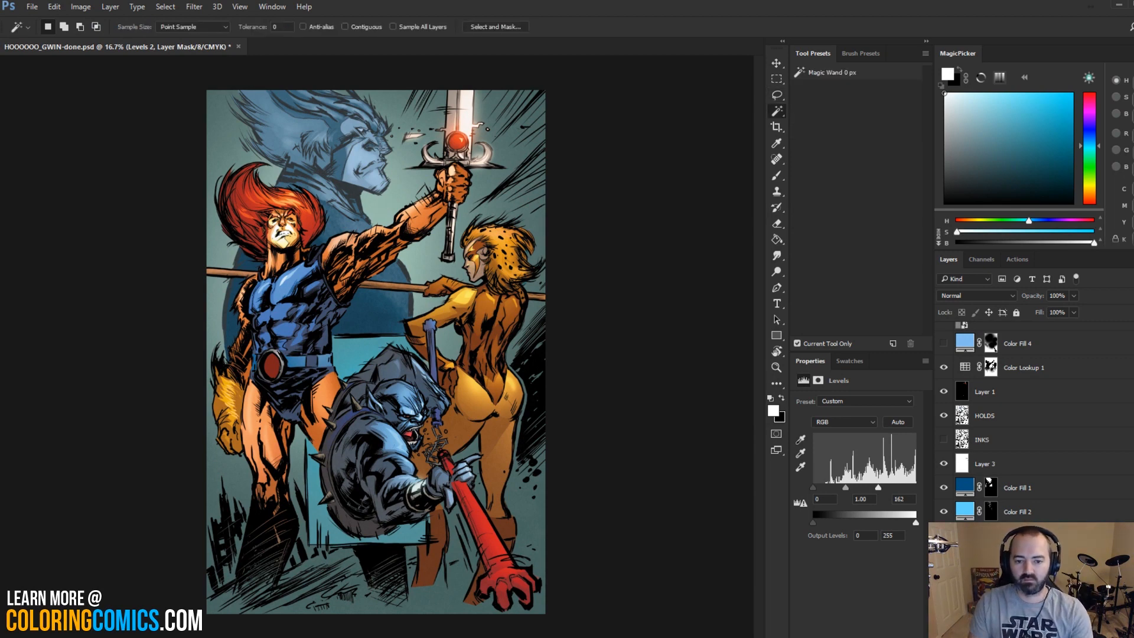
{"action": "left_click", "coordinate": [394, 223], "text": "ctrl"}
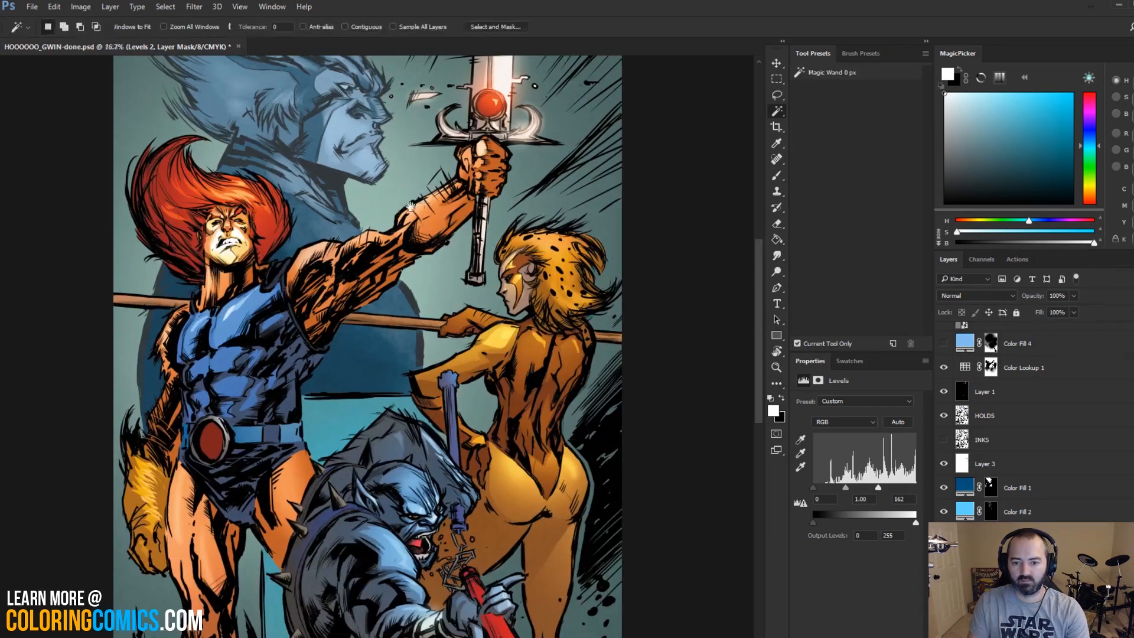
{"action": "left_click_drag", "start_coordinate": [384, 195], "coordinate": [437, 262]}
{"action": "left_click", "coordinate": [437, 261], "text": "ctrl"}
{"action": "left_click", "coordinate": [437, 261]}
{"action": "left_click", "coordinate": [689, 294], "text": "ctrl"}
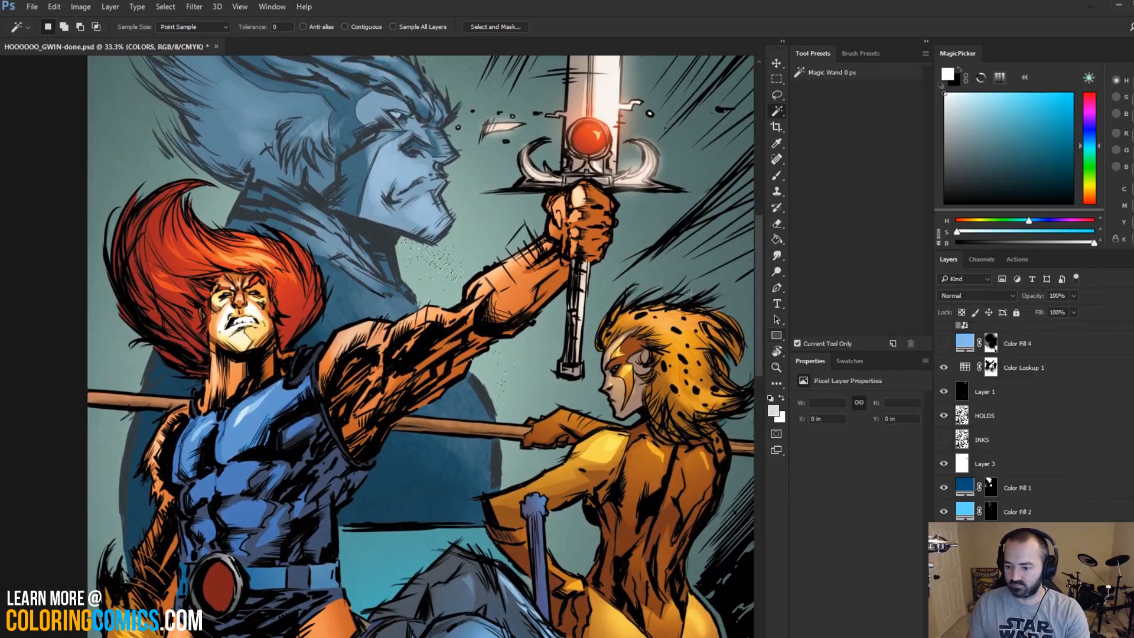
{"action": "left_click", "coordinate": [453, 275], "text": "ctrl"}
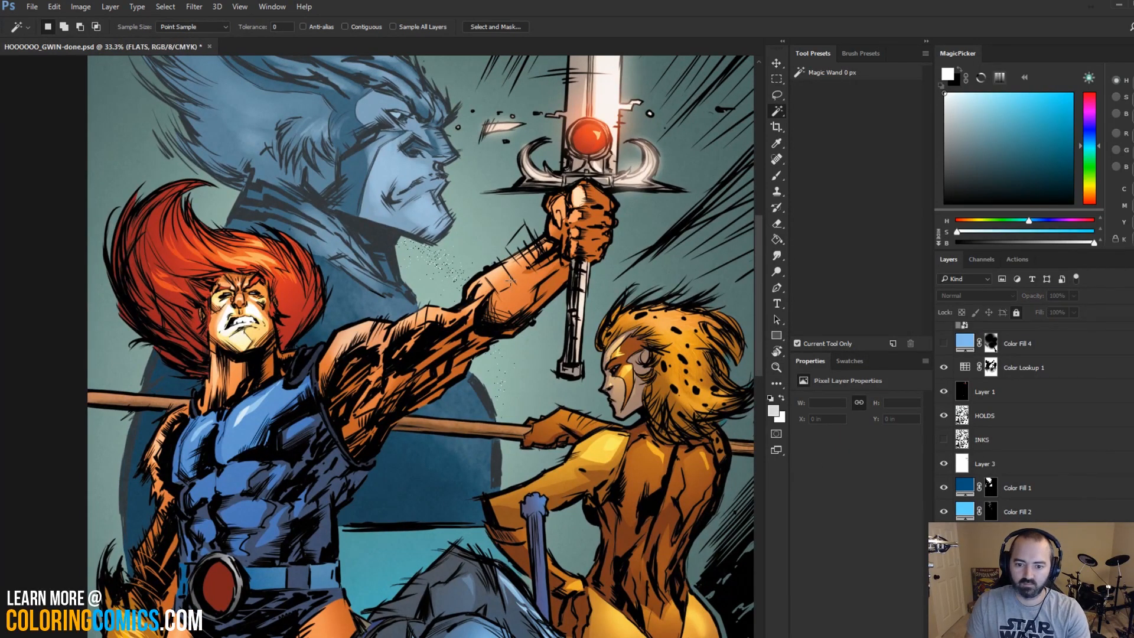
{"action": "left_click", "coordinate": [544, 252]}
{"action": "key", "text": "ctrl+d"}
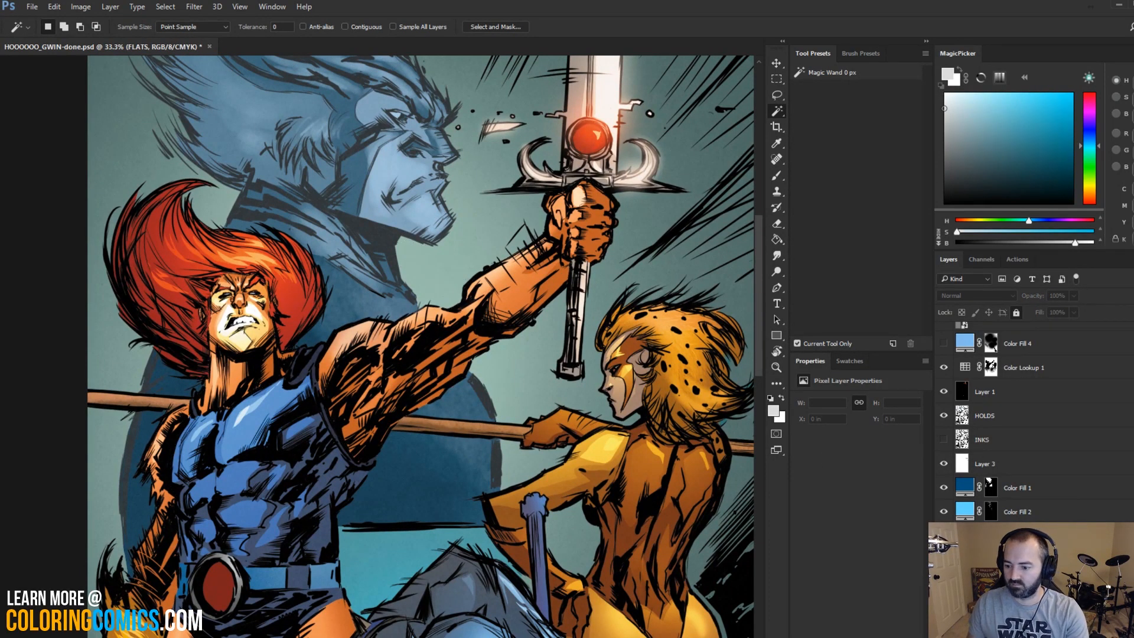
Step: Hide the fill, texture and adjustment layers above COLORS, keeping only the HOLDS line art visible over the colors
{"action": "key", "text": "b"}
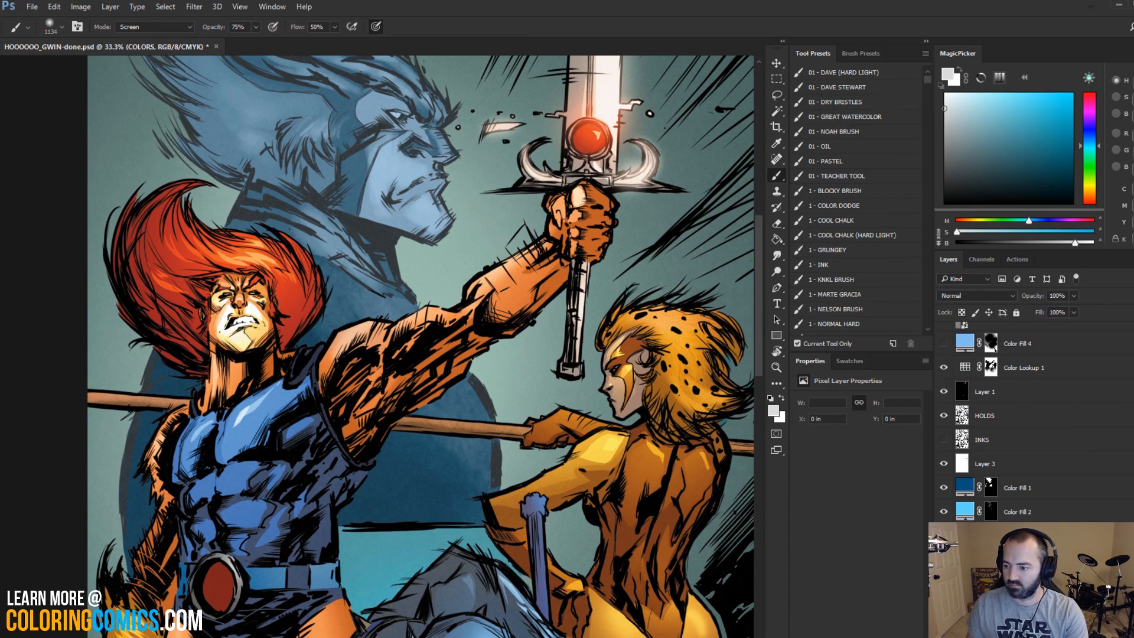
{"action": "scroll", "coordinate": [1028, 425], "scroll_direction": "up", "scroll_amount": 2}
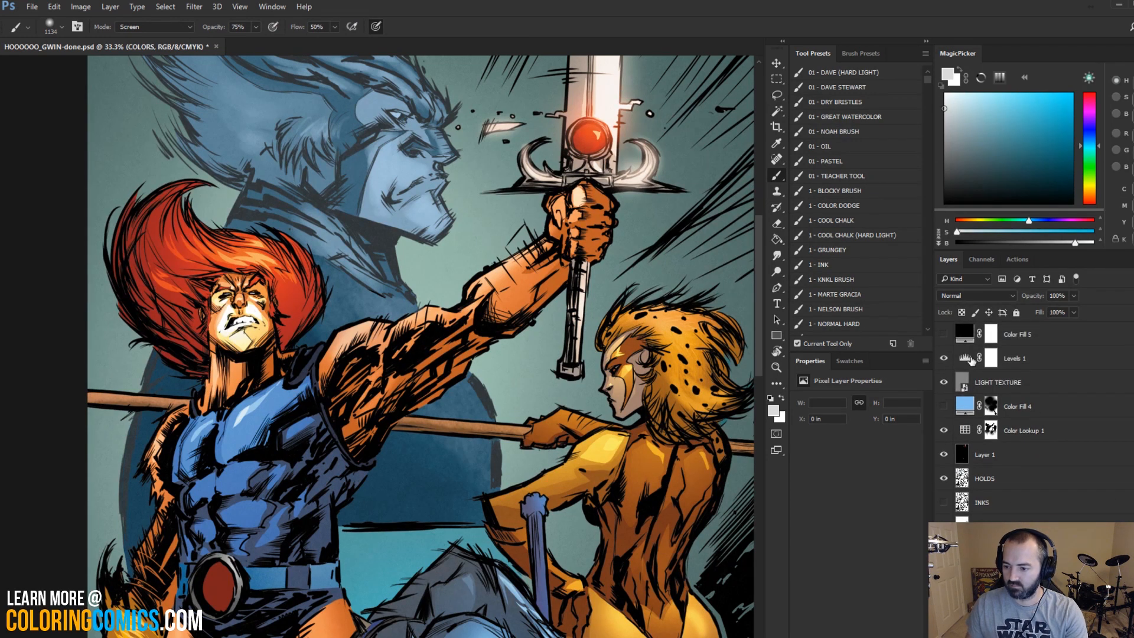
{"action": "left_click_drag", "start_coordinate": [944, 358], "coordinate": [944, 480]}
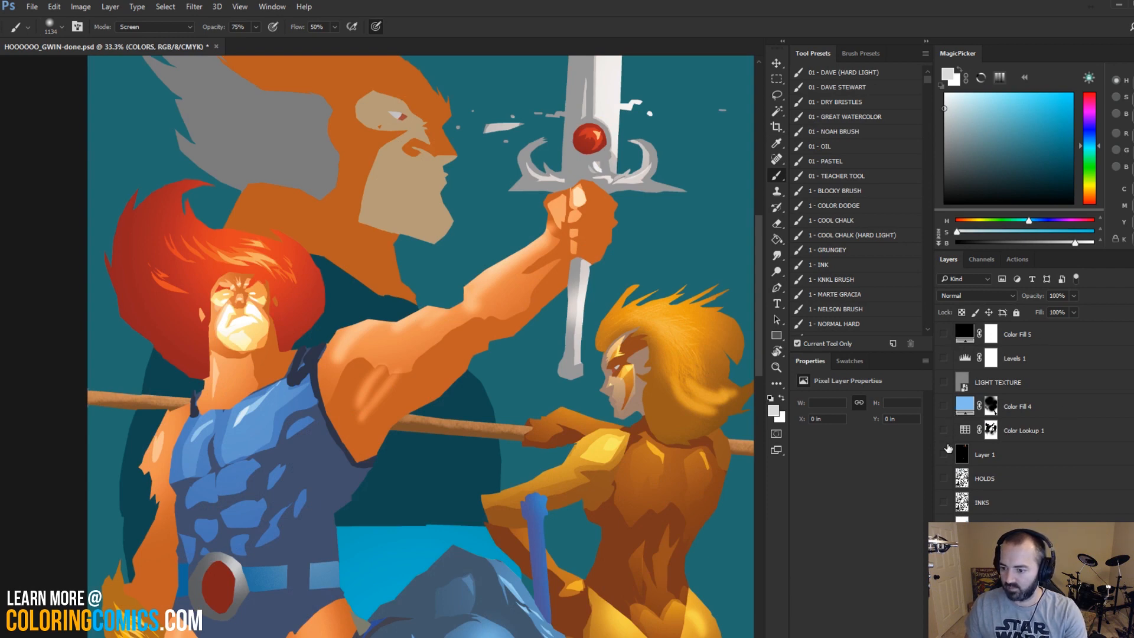
{"action": "left_click", "coordinate": [944, 480]}
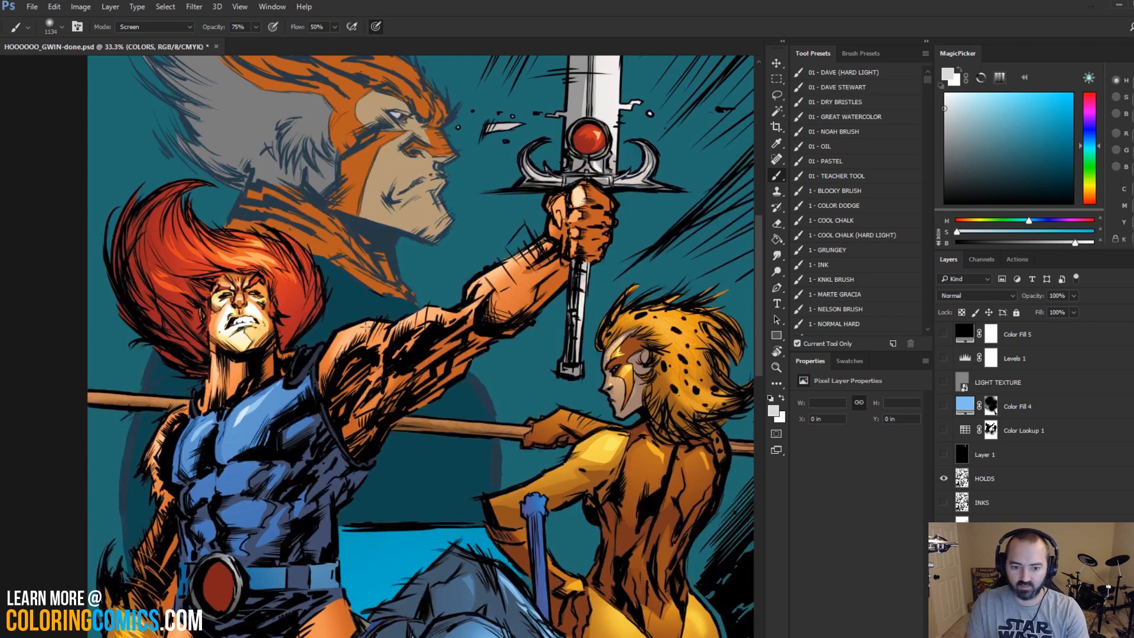
Step: Sample the light orange skin tone from the hero's shoulder and paint highlights on his upper arm with an enlarged 1 - KNKL BRUSH
{"action": "left_click", "coordinate": [356, 364], "text": "alt"}
{"action": "scroll", "coordinate": [1004, 413], "scroll_direction": "down", "scroll_amount": 3}
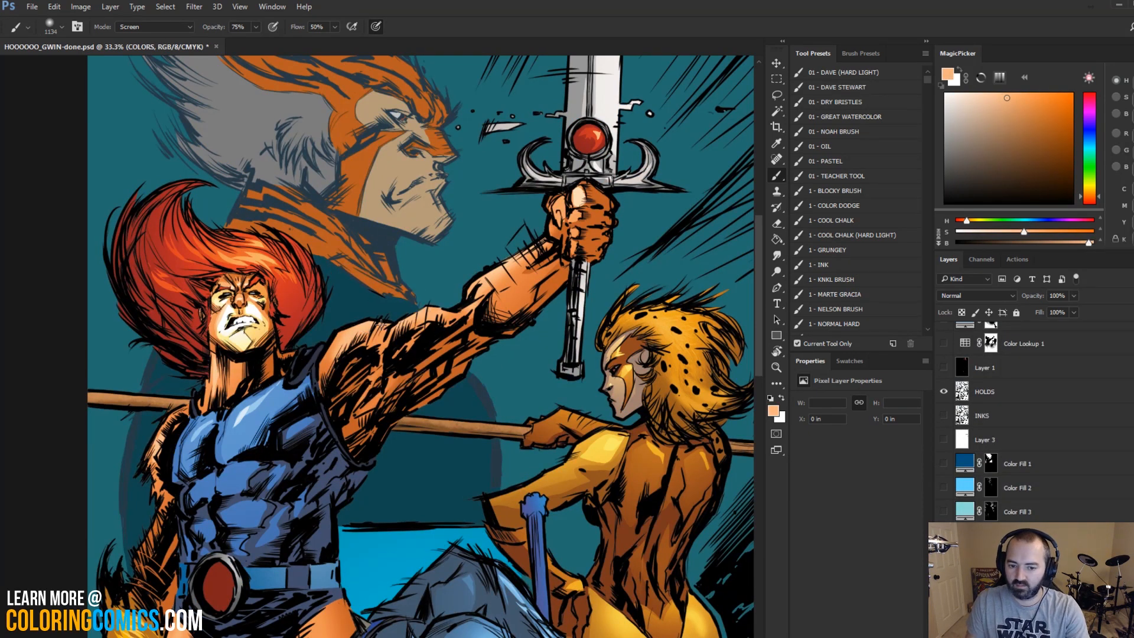
{"action": "left_click", "coordinate": [851, 279]}
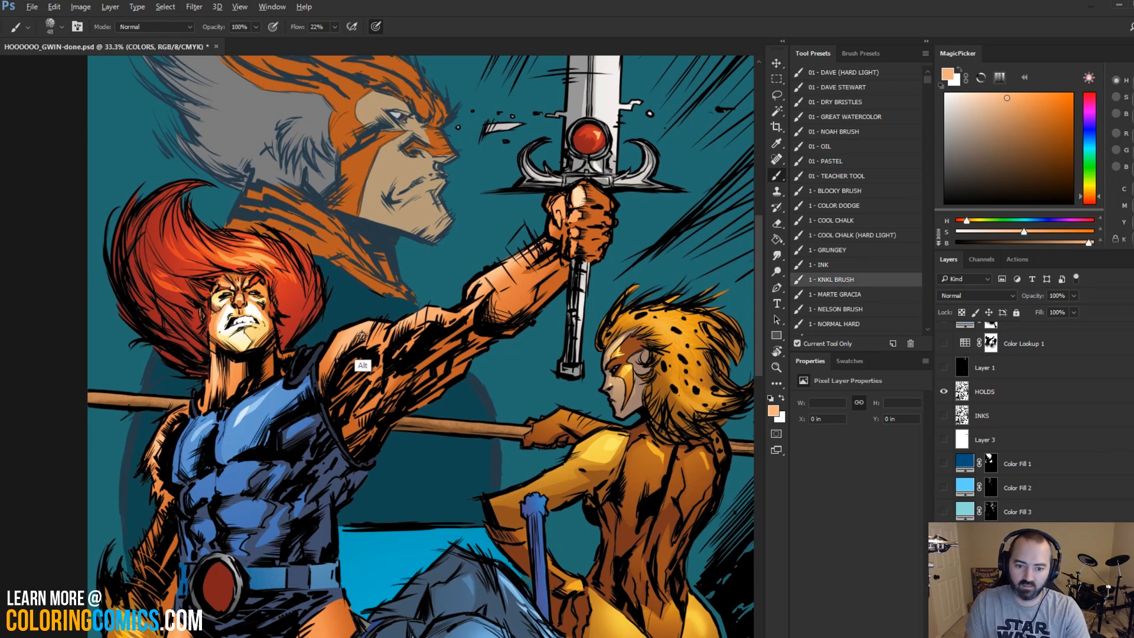
{"action": "key", "text": "bracketright"}
{"action": "key", "text": "bracketright"}
{"action": "key", "text": "bracketright"}
{"action": "key", "text": "bracketright"}
{"action": "key", "text": "bracketright"}
{"action": "key", "text": "bracketright"}
{"action": "key", "text": "bracketright"}
{"action": "key", "text": "bracketright"}
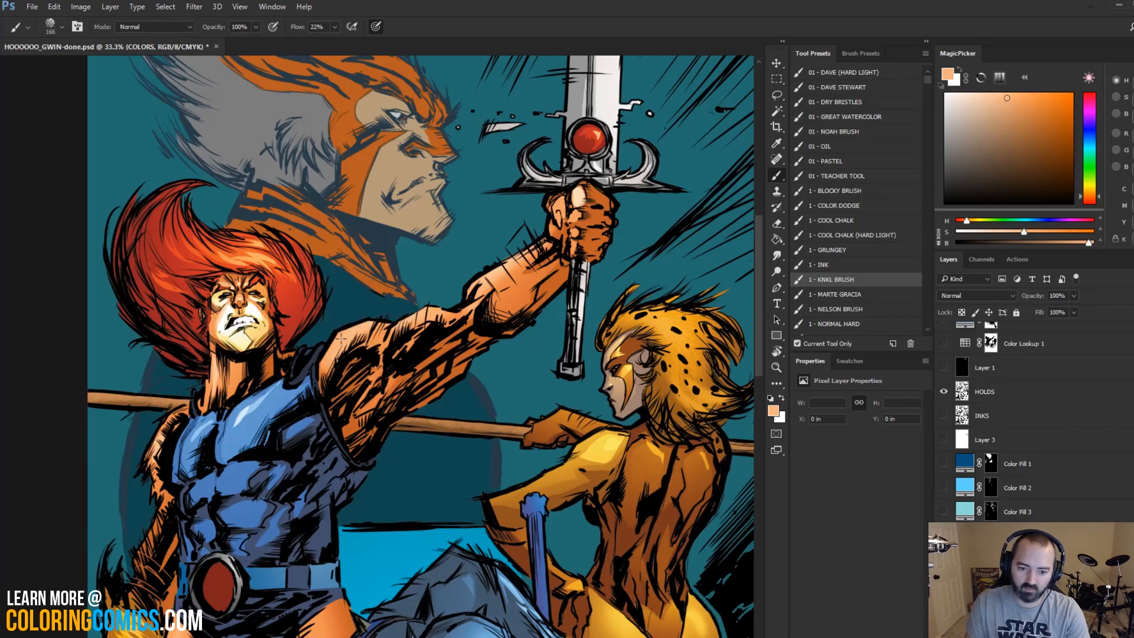
{"action": "left_click_drag", "start_coordinate": [394, 309], "coordinate": [424, 314]}
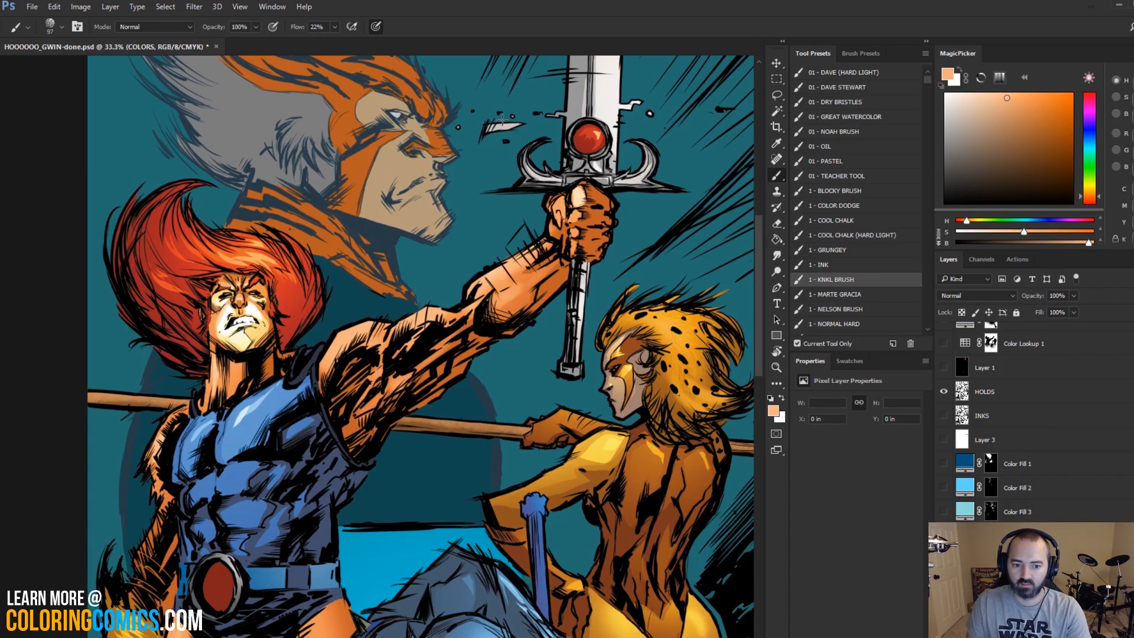
Step: Try selecting all of the red-haired hero's skin with the Magic Wand on FLATS, clear the selection, and return to COLORS
{"action": "left_click", "coordinate": [776, 367]}
{"action": "key", "text": "ctrl+minus"}
{"action": "key", "text": "l"}
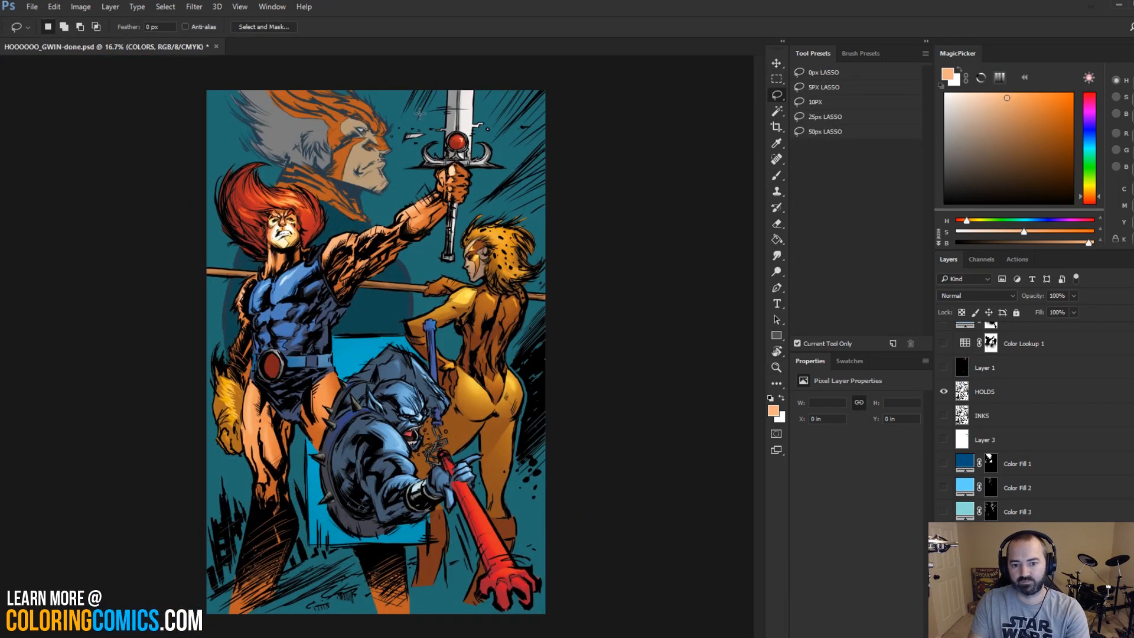
{"action": "scroll", "coordinate": [348, 233], "scroll_direction": "up", "scroll_amount": 2}
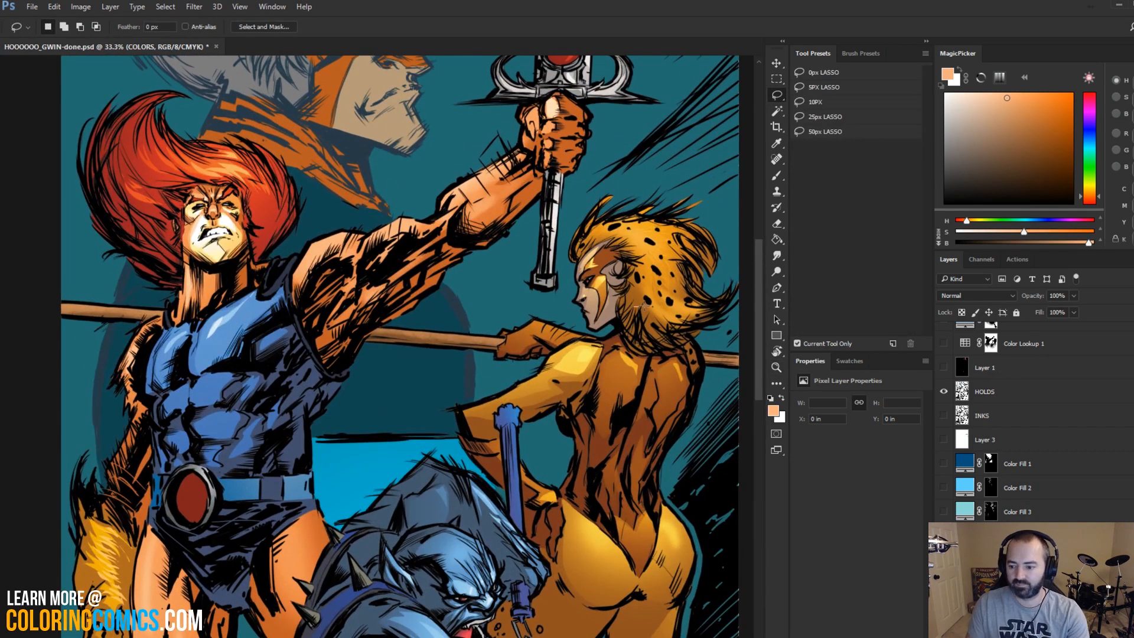
{"action": "key", "text": "alt+bracketleft"}
{"action": "key", "text": "w"}
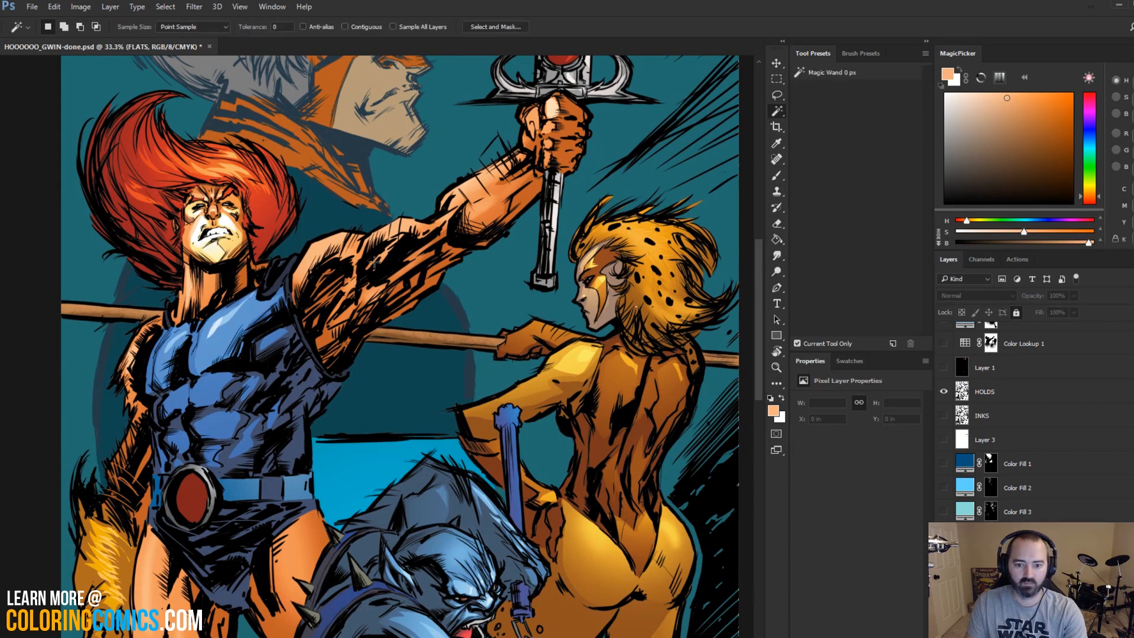
{"action": "left_click", "coordinate": [408, 242]}
{"action": "key", "text": "ctrl+d"}
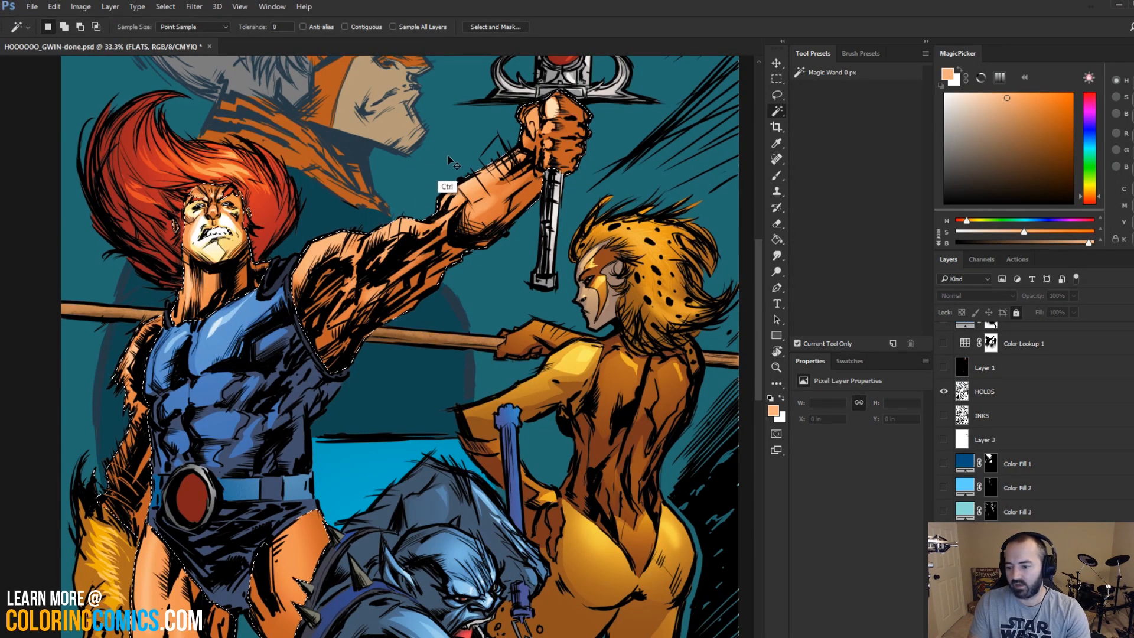
{"action": "key", "text": "alt+bracketright"}
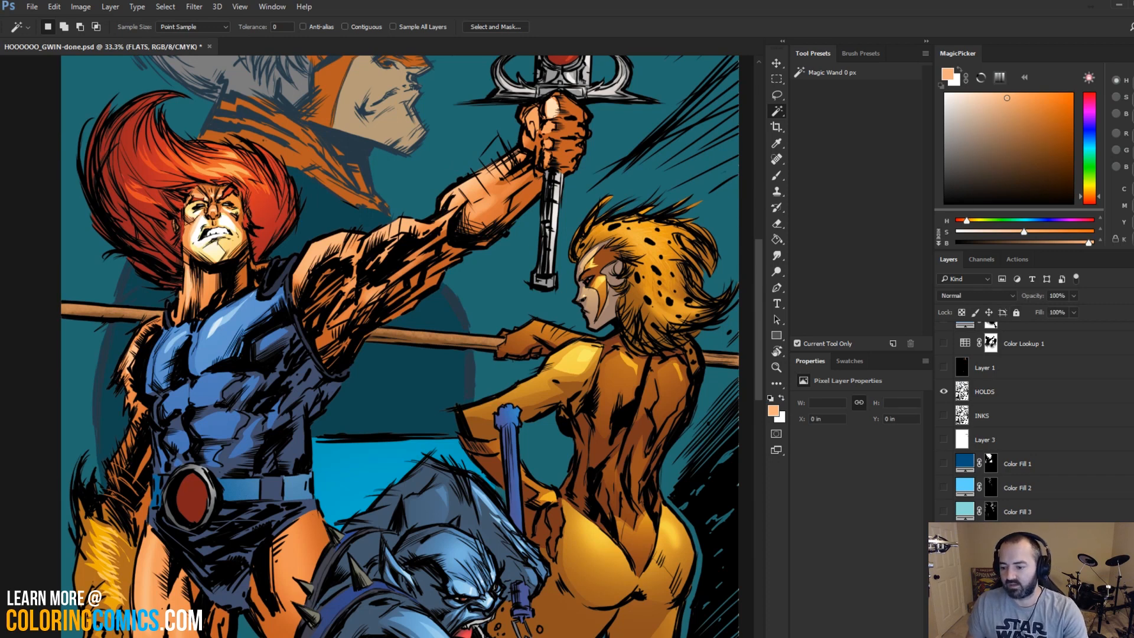
Step: Change the brush's foreground color to a paler, more yellow cream tone and view the whole illustration
{"action": "key", "text": "b"}
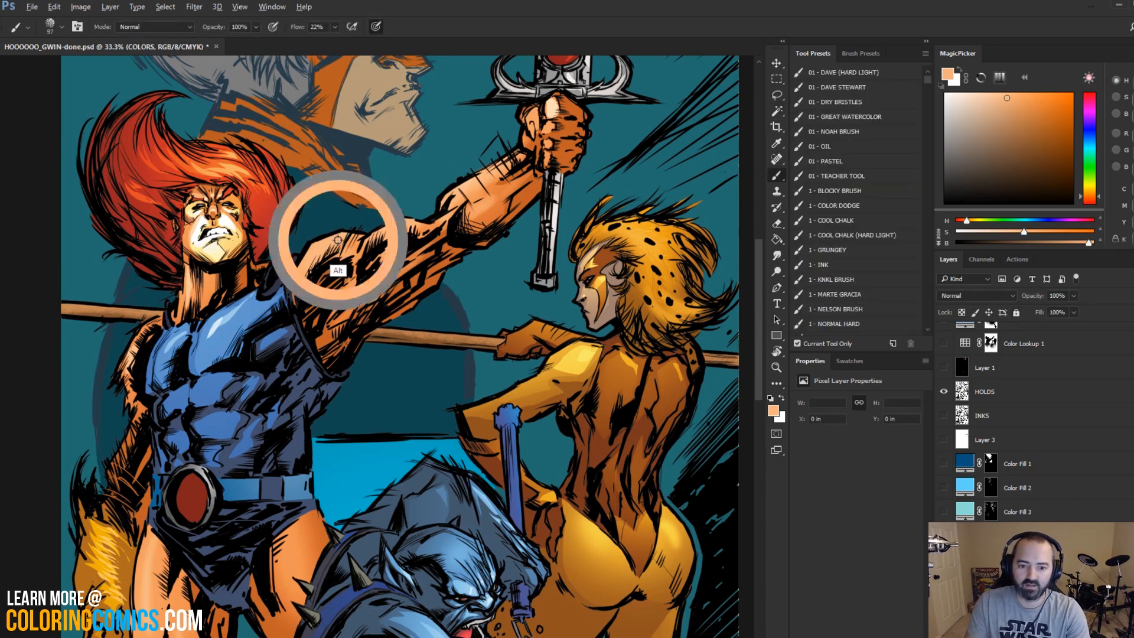
{"action": "left_click", "coordinate": [977, 90]}
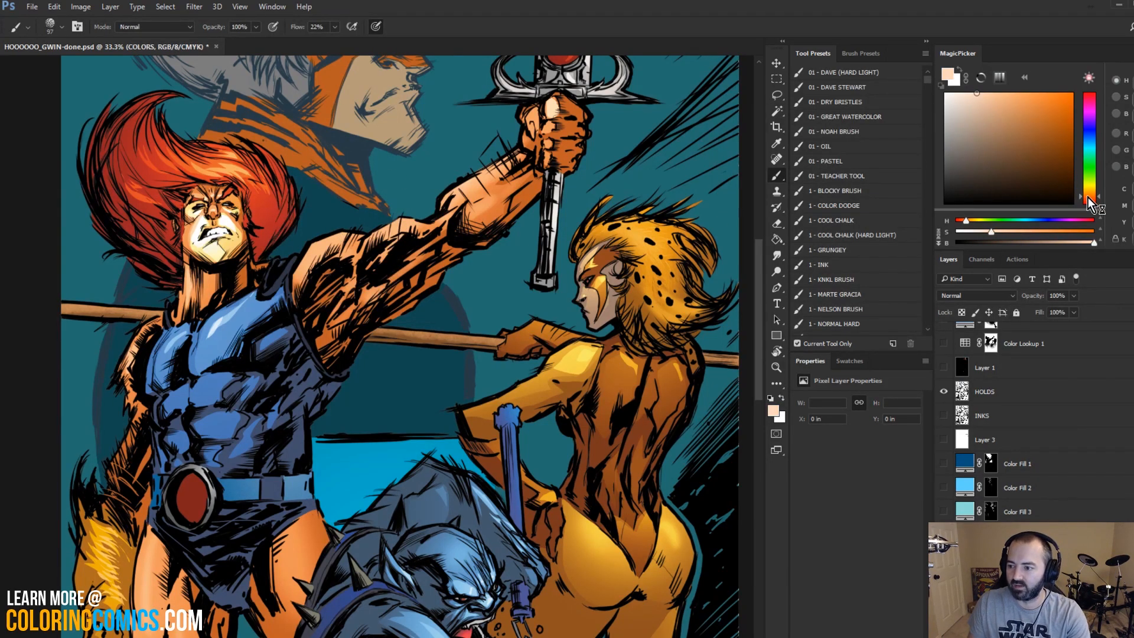
{"action": "left_click_drag", "start_coordinate": [1089, 199], "coordinate": [1089, 191]}
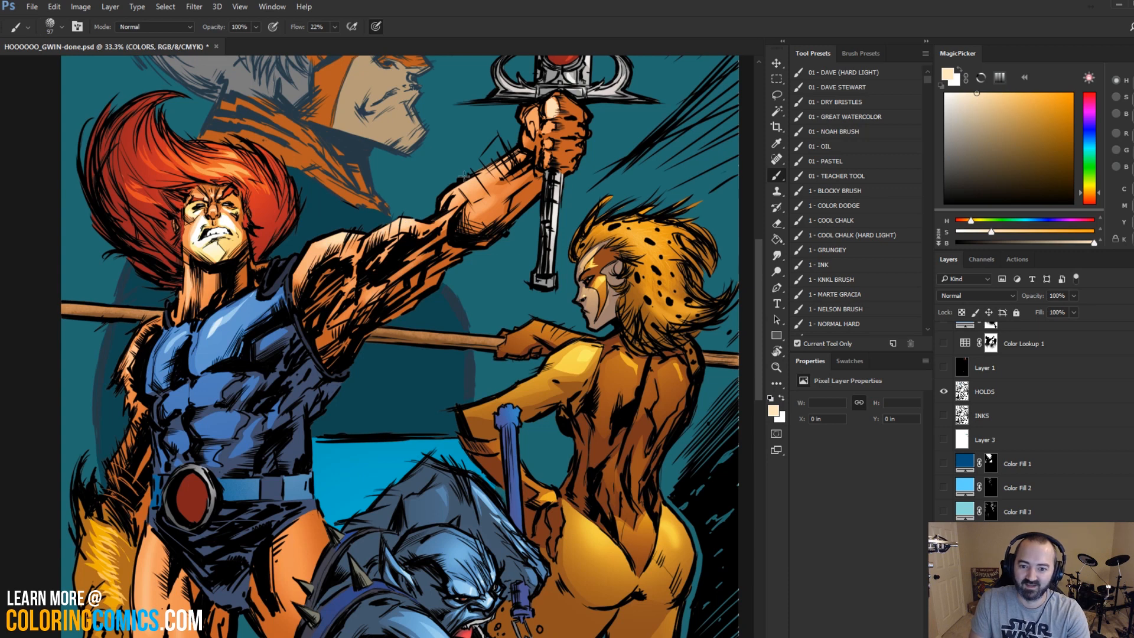
{"action": "left_click_drag", "start_coordinate": [525, 81], "coordinate": [478, 184]}
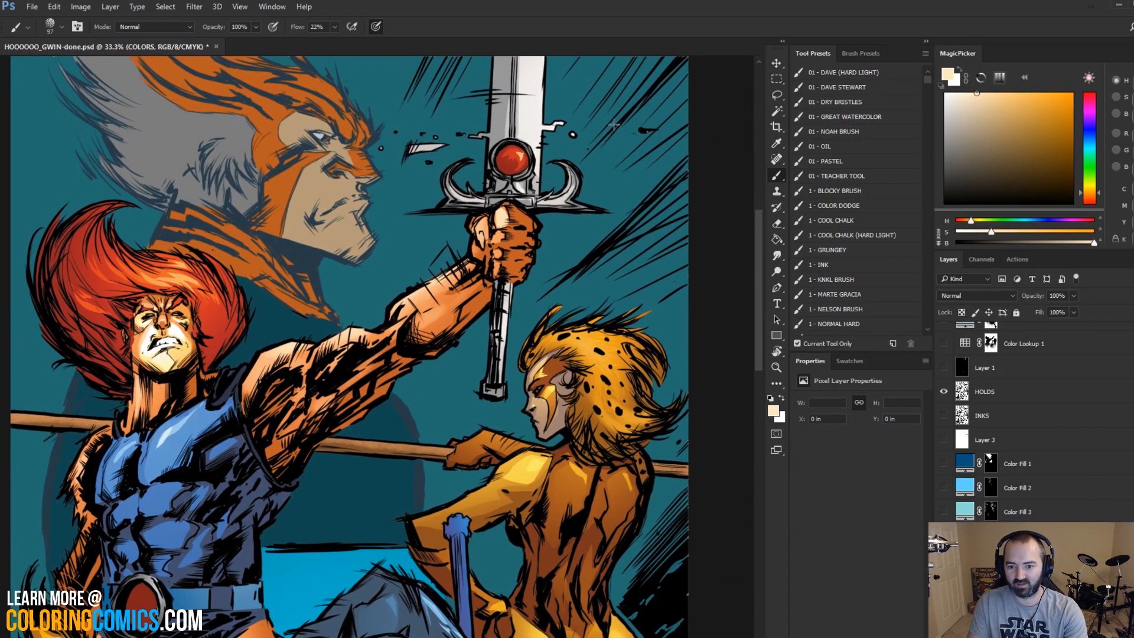
{"action": "left_click", "coordinate": [777, 367]}
{"action": "left_click", "coordinate": [561, 270], "text": "alt"}
{"action": "left_click", "coordinate": [560, 270], "text": "alt"}
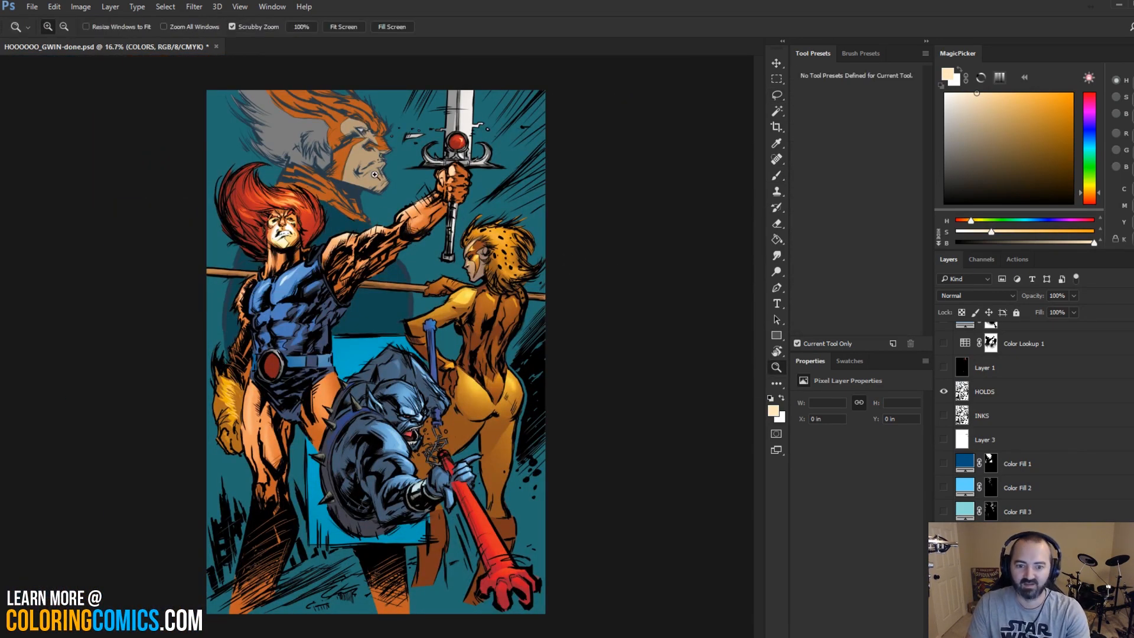
{"action": "key", "text": "l"}
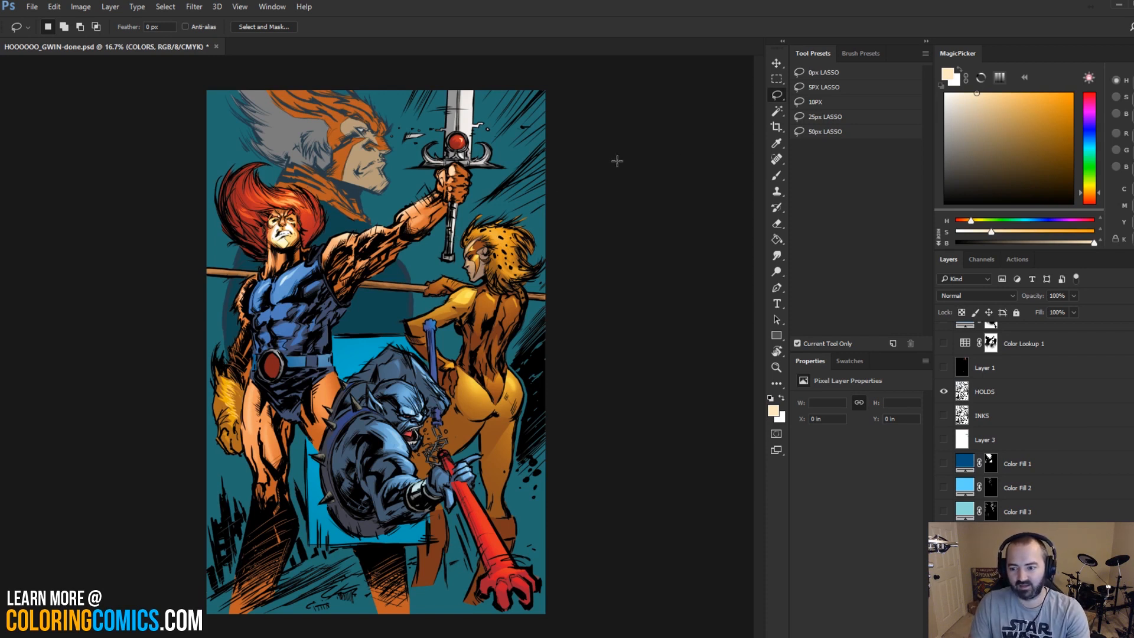
Step: Show the layers above COLORS again, including Color Fill 4, and hide the black Color Fill 5 layer
{"action": "left_click_drag", "start_coordinate": [944, 512], "coordinate": [947, 329]}
{"action": "scroll", "coordinate": [944, 440], "scroll_direction": "up", "scroll_amount": 3}
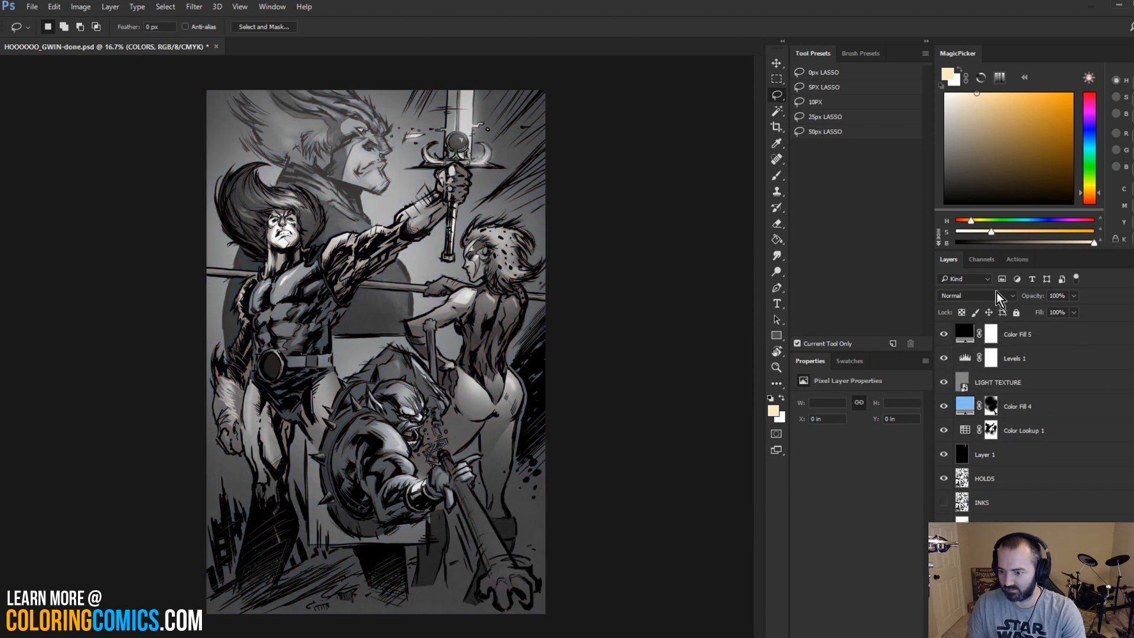
{"action": "left_click", "coordinate": [944, 334]}
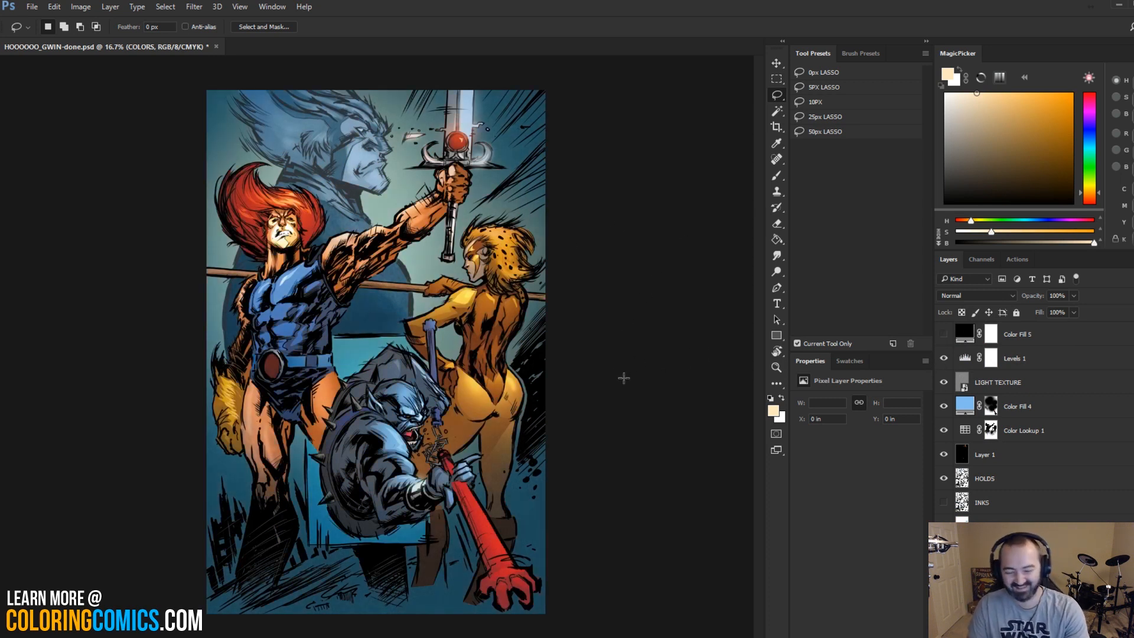
{"action": "left_click", "coordinate": [777, 367]}
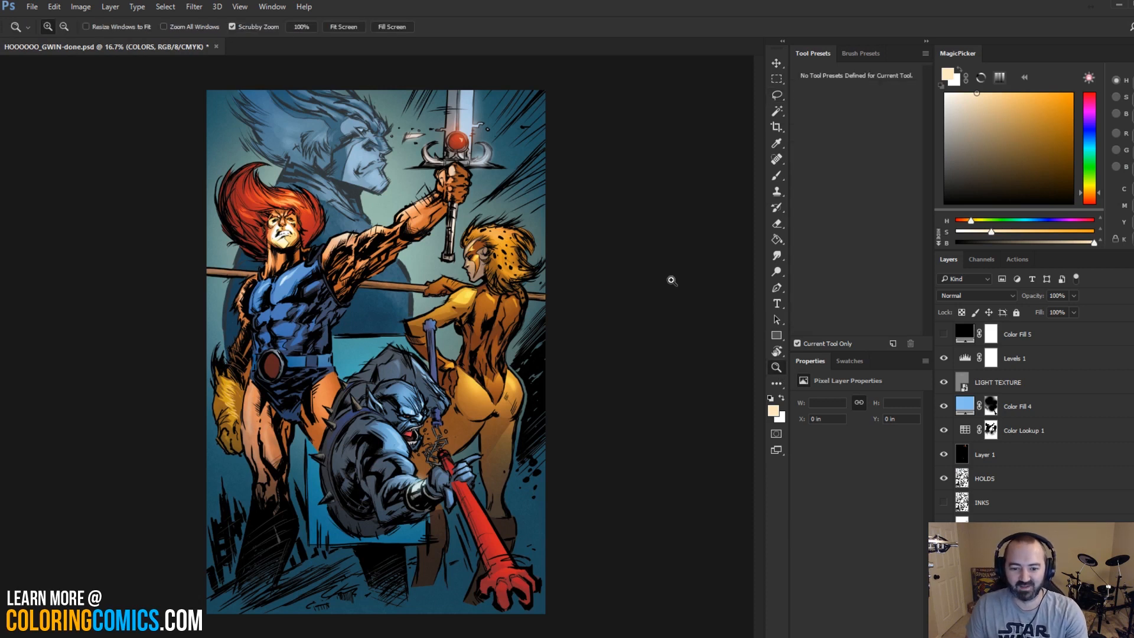
{"action": "key", "text": "l"}
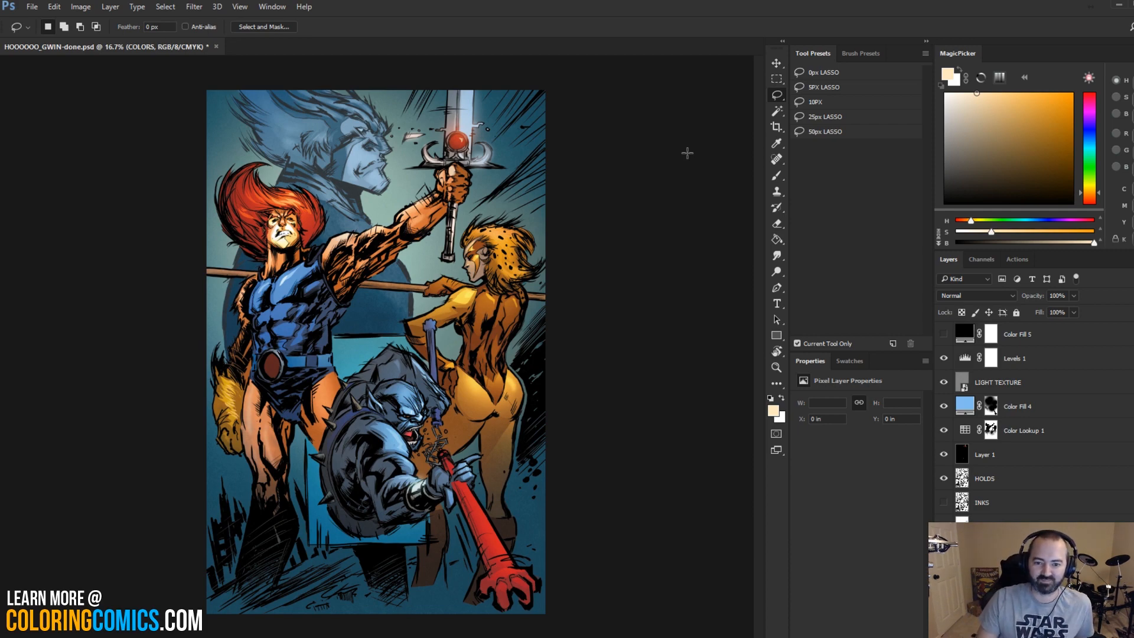
Step: Sample a pale blue at the large background face's eye and paint highlights along its brow and nose with 1 - KNKL BRUSH
{"action": "key", "text": "z"}
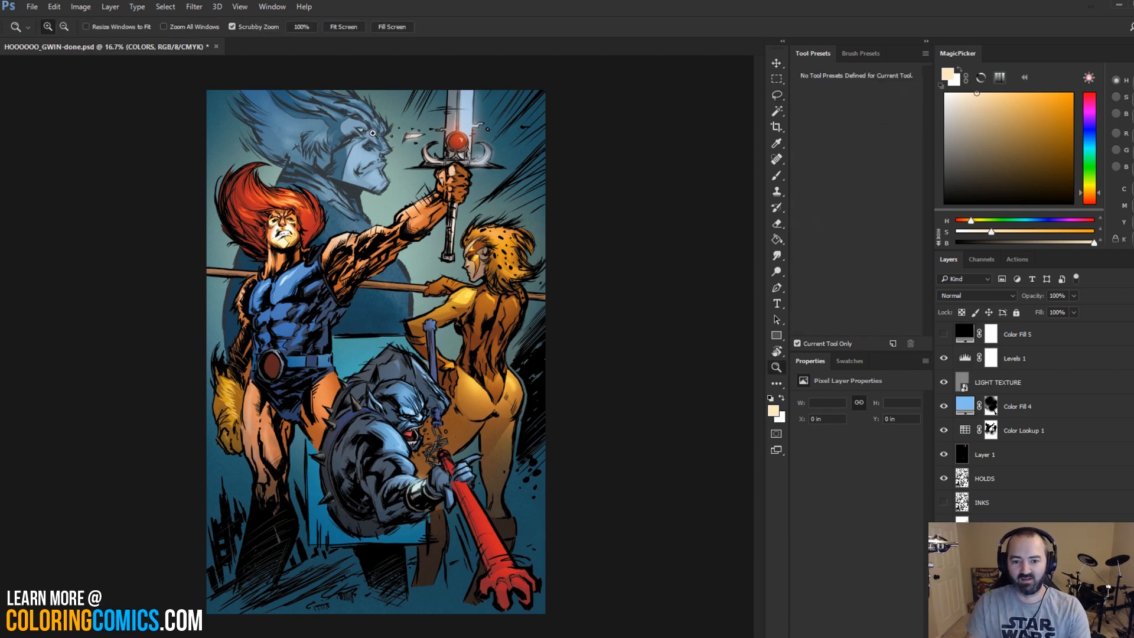
{"action": "scroll", "coordinate": [355, 88], "scroll_direction": "up", "scroll_amount": 2}
{"action": "scroll", "coordinate": [400, 249], "scroll_direction": "up", "scroll_amount": 1}
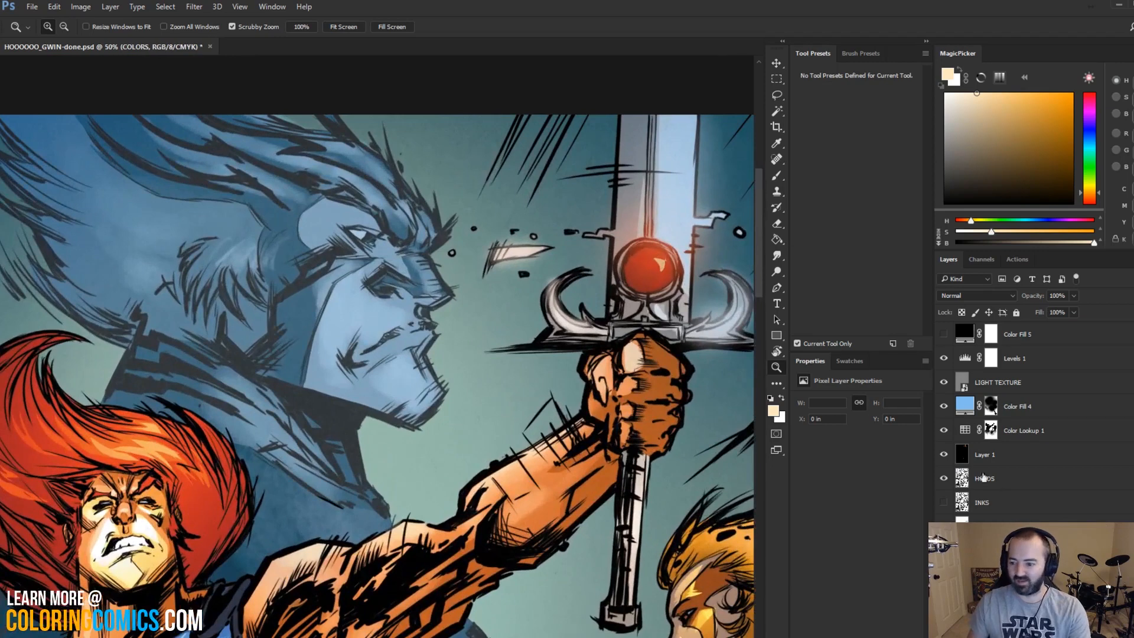
{"action": "scroll", "coordinate": [1005, 425], "scroll_direction": "down", "scroll_amount": 3}
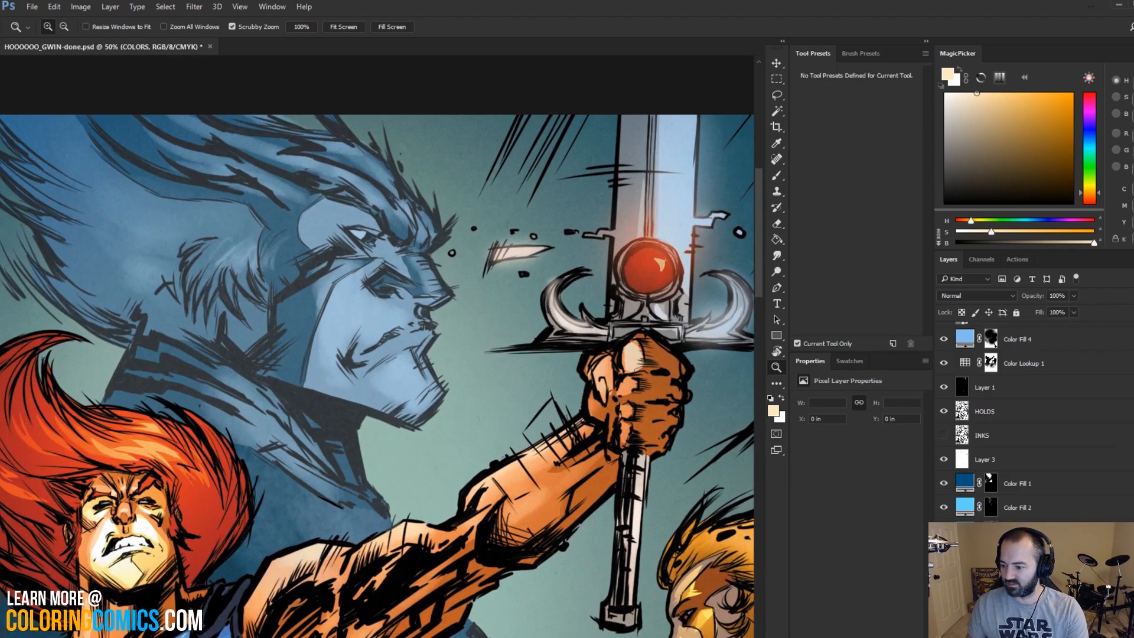
{"action": "key", "text": "l"}
{"action": "key", "text": "b"}
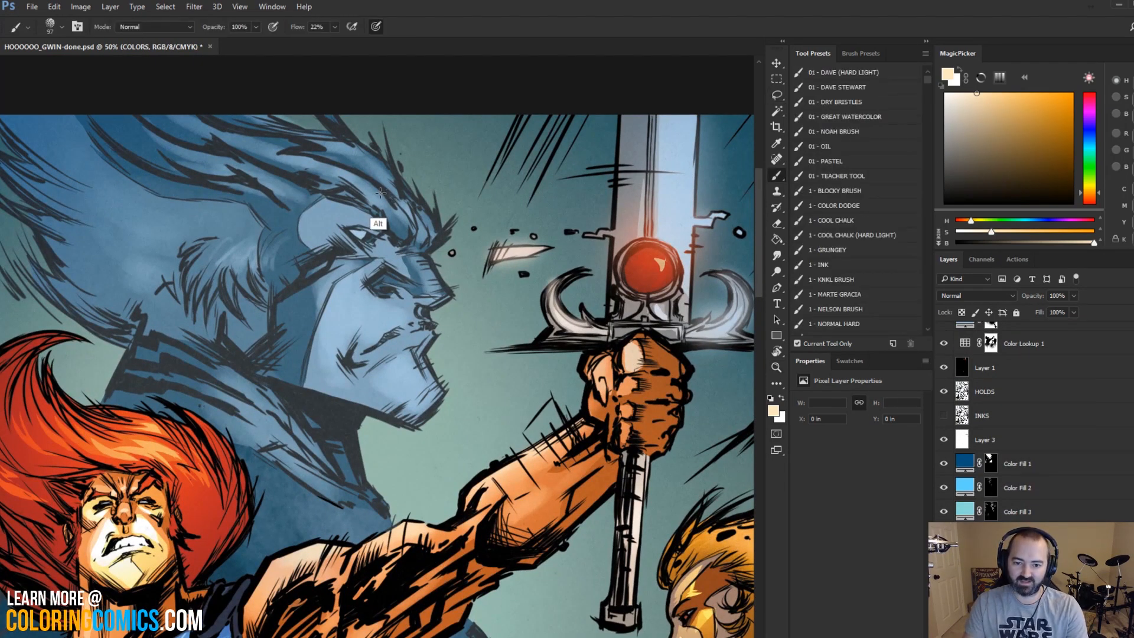
{"action": "left_click", "coordinate": [378, 220], "text": "alt"}
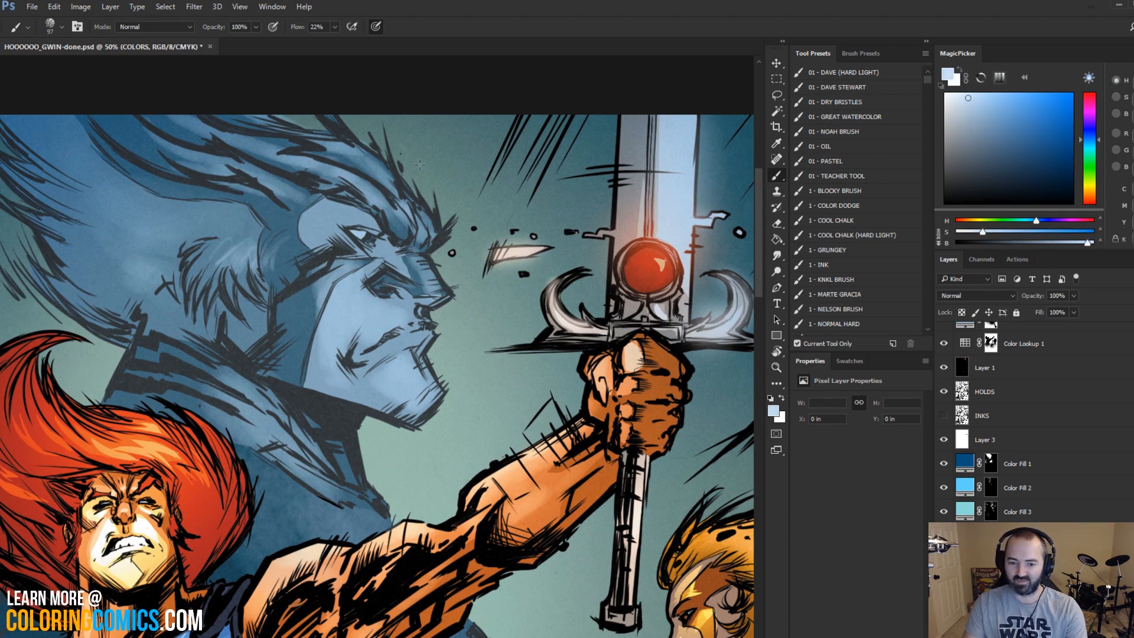
{"action": "key", "text": "l"}
{"action": "key", "text": "b"}
{"action": "left_click", "coordinate": [848, 278]}
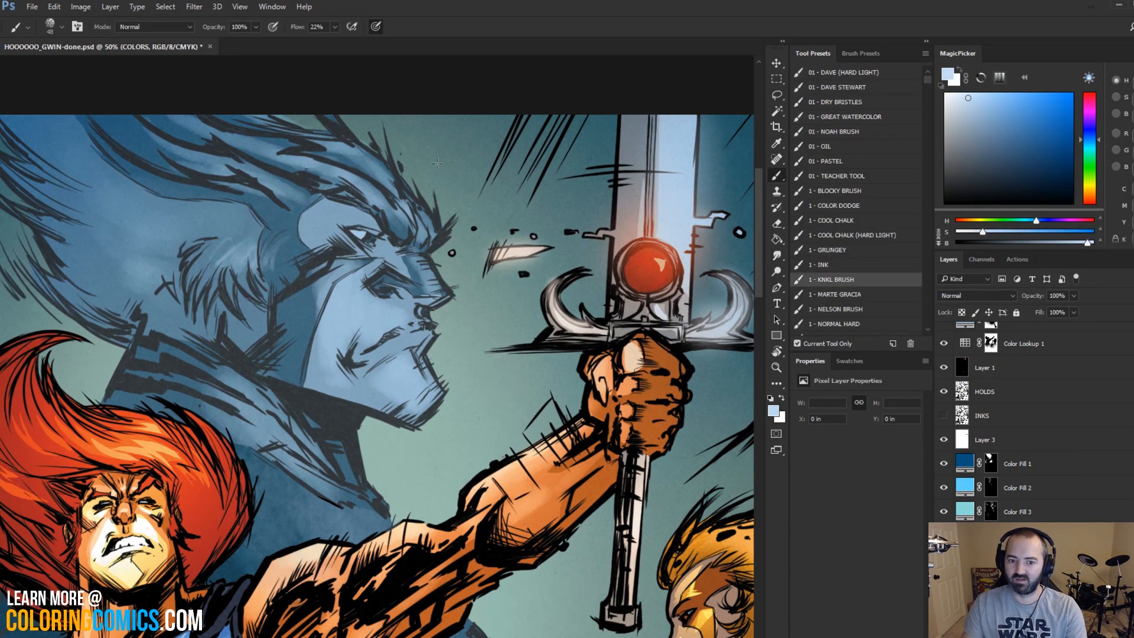
{"action": "mouse_move", "coordinate": [409, 232]}
{"action": "left_mouse_down"}
{"action": "mouse_move", "coordinate": [407, 218]}
{"action": "mouse_move", "coordinate": [395, 231]}
{"action": "mouse_move", "coordinate": [360, 216]}
{"action": "mouse_move", "coordinate": [404, 279]}
{"action": "mouse_move", "coordinate": [431, 270]}
{"action": "mouse_move", "coordinate": [436, 289]}
{"action": "mouse_move", "coordinate": [428, 266]}
{"action": "left_mouse_up"}
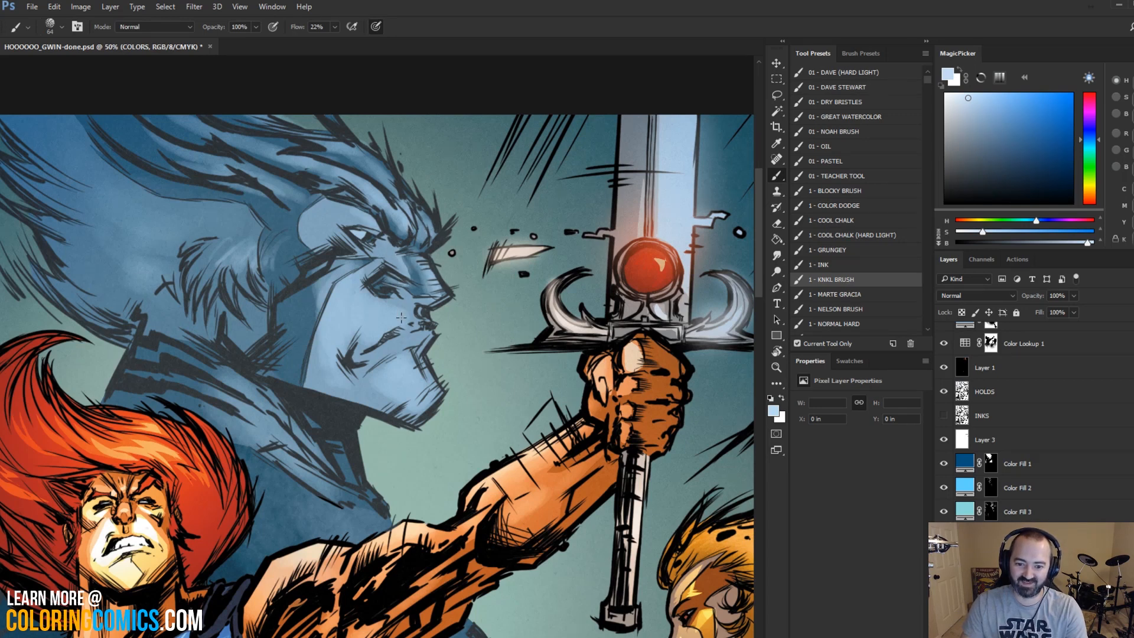
Step: Paint a pale blue highlight from the large background face's lips down to its chin, and view the whole illustration
{"action": "mouse_move", "coordinate": [422, 331]}
{"action": "left_mouse_down"}
{"action": "mouse_move", "coordinate": [408, 343]}
{"action": "mouse_move", "coordinate": [431, 334]}
{"action": "mouse_move", "coordinate": [418, 358]}
{"action": "mouse_move", "coordinate": [434, 393]}
{"action": "left_mouse_up"}
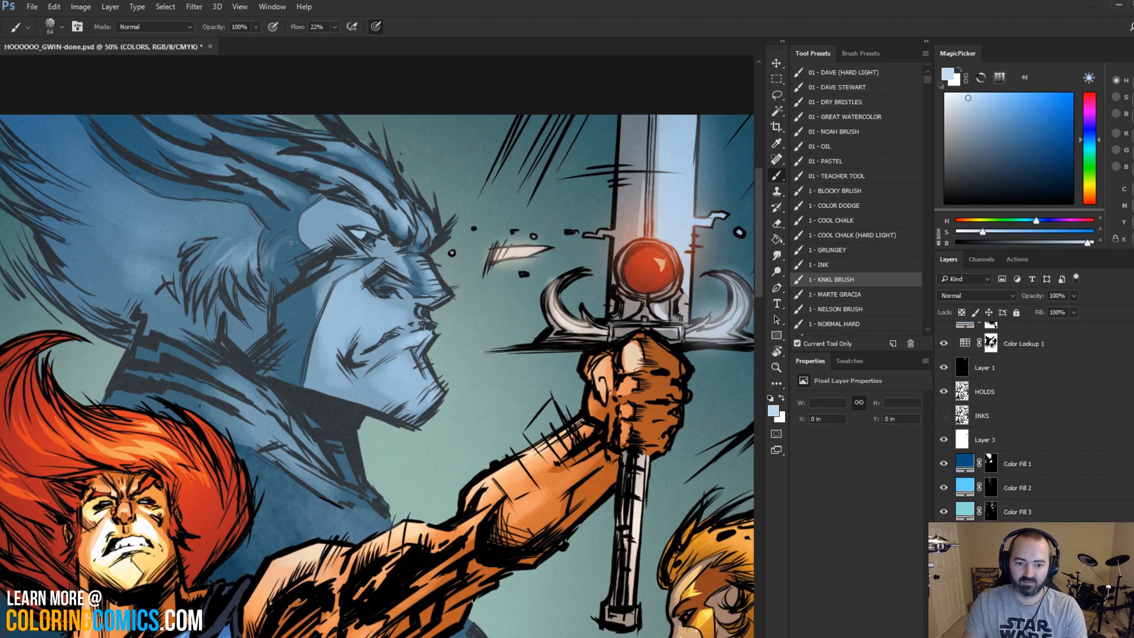
{"action": "left_click", "coordinate": [777, 367]}
{"action": "left_click_drag", "start_coordinate": [707, 289], "coordinate": [446, 324]}
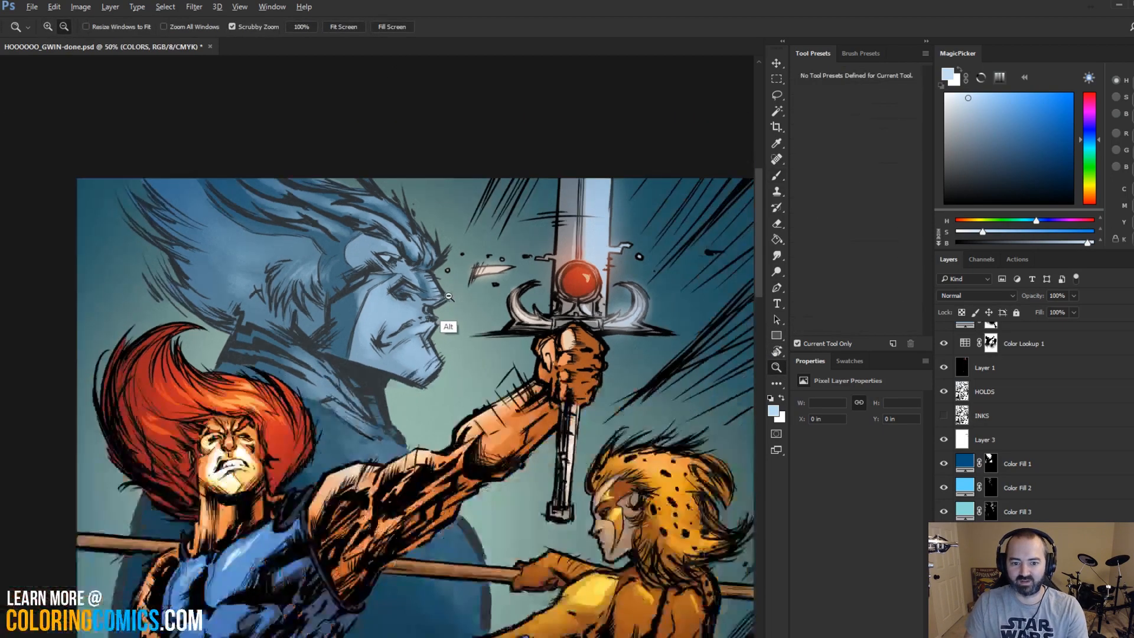
{"action": "key", "text": "l"}
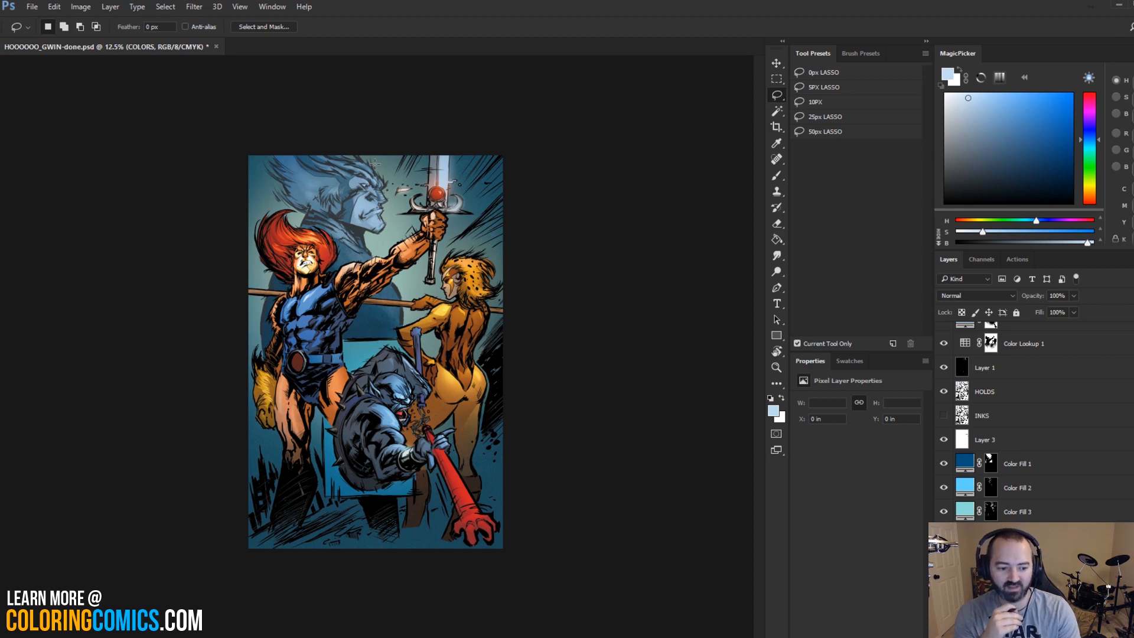
Step: Compare the background figure with and without Color Fill 1, leaving that layer visible and selected
{"action": "key", "text": "z"}
{"action": "left_click", "coordinate": [350, 207]}
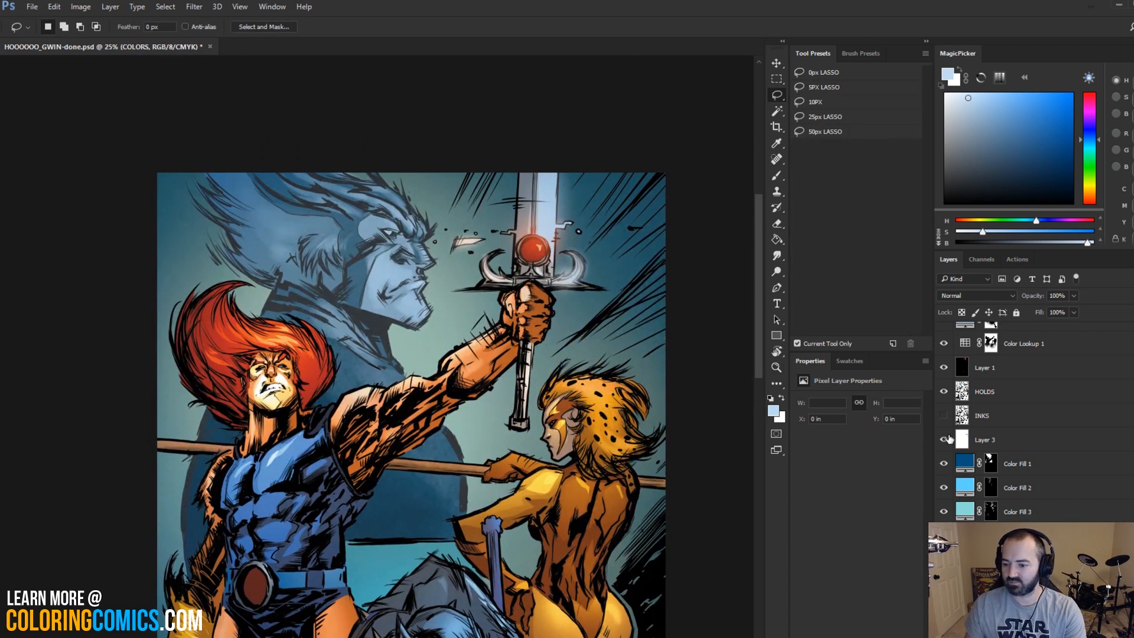
{"action": "left_click", "coordinate": [944, 464]}
{"action": "left_click", "coordinate": [944, 464]}
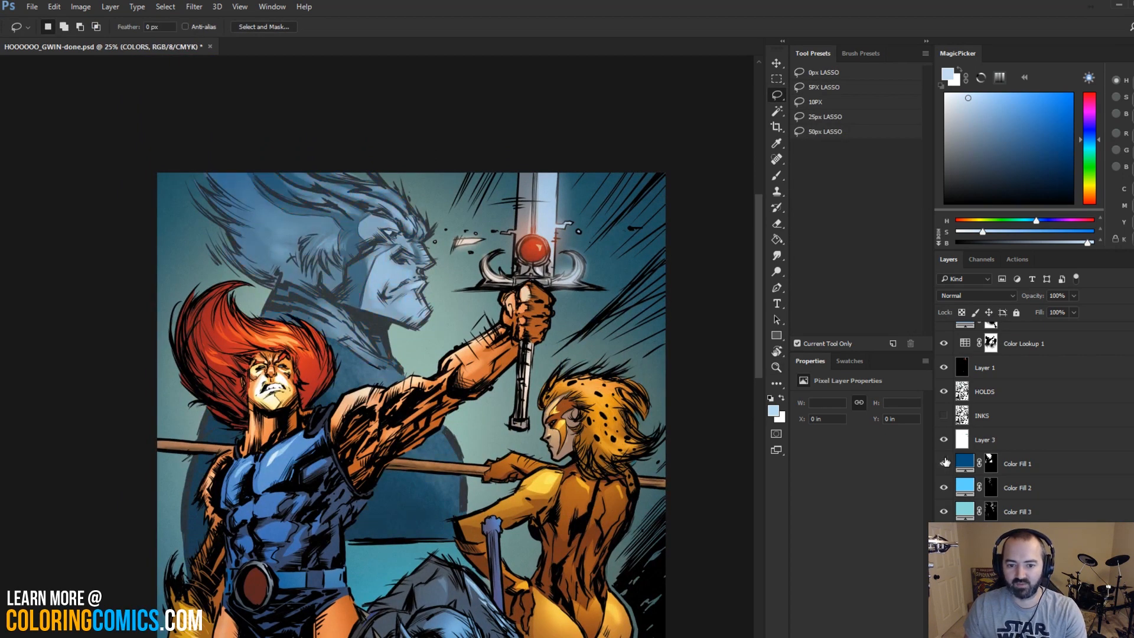
{"action": "left_click", "coordinate": [945, 465]}
{"action": "left_click", "coordinate": [944, 465]}
{"action": "left_click", "coordinate": [945, 465]}
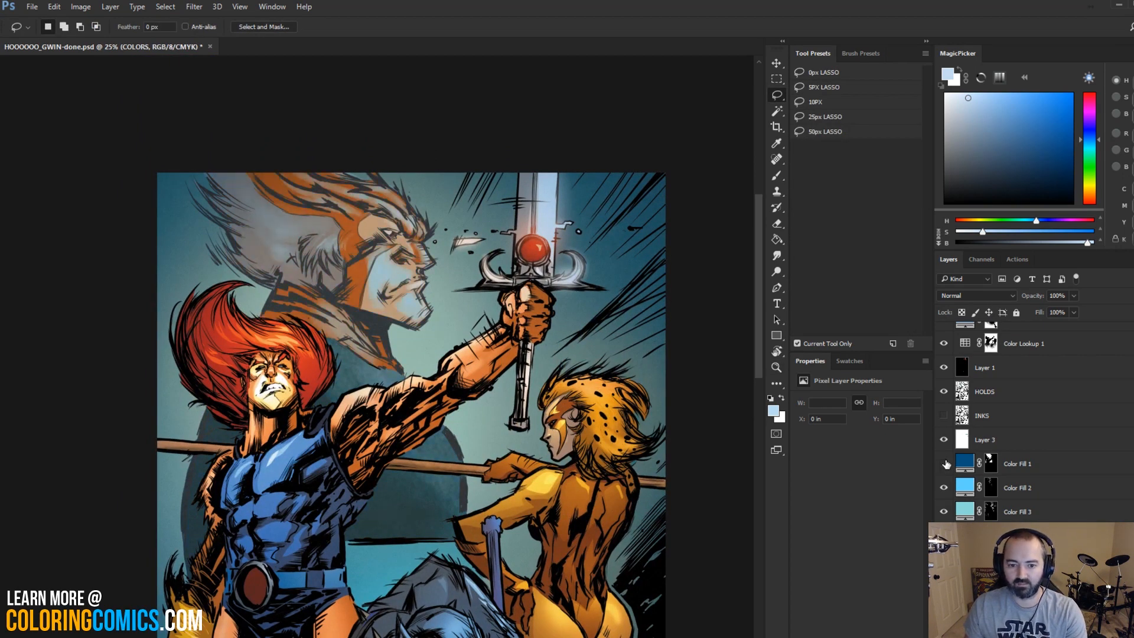
{"action": "left_click", "coordinate": [945, 465]}
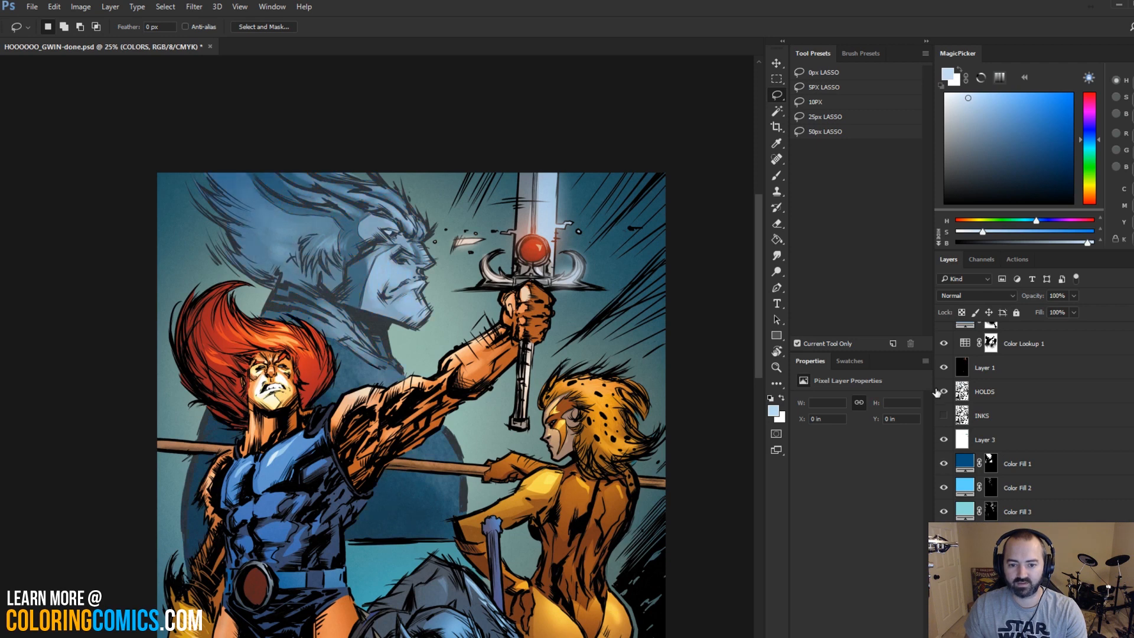
{"action": "left_click", "coordinate": [974, 460]}
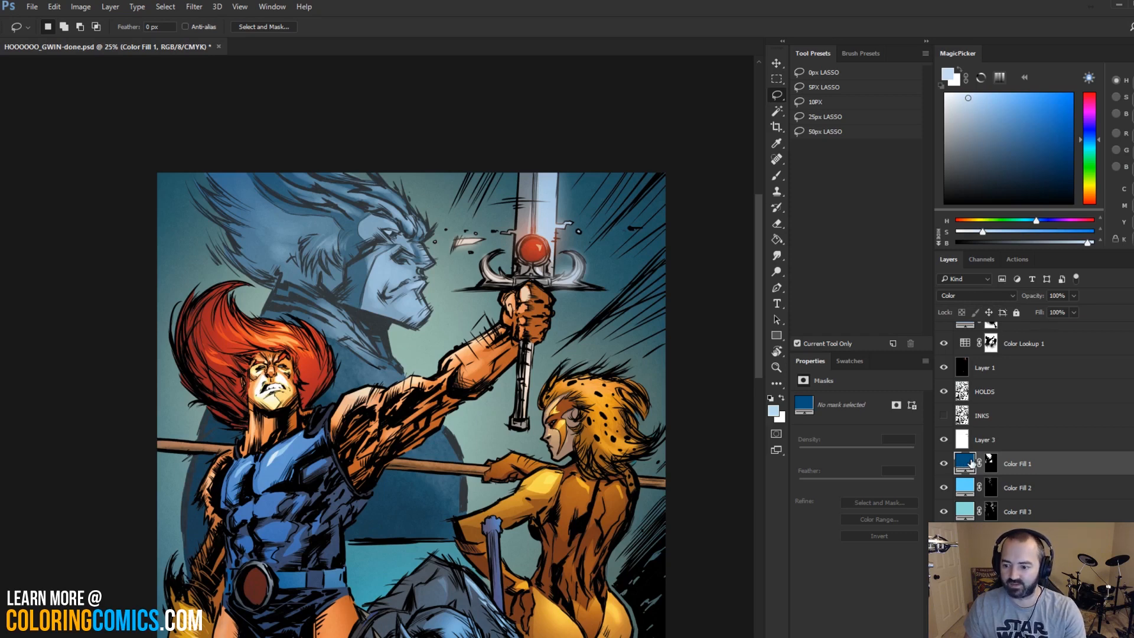
{"action": "left_click", "coordinate": [944, 464]}
{"action": "left_click", "coordinate": [945, 465]}
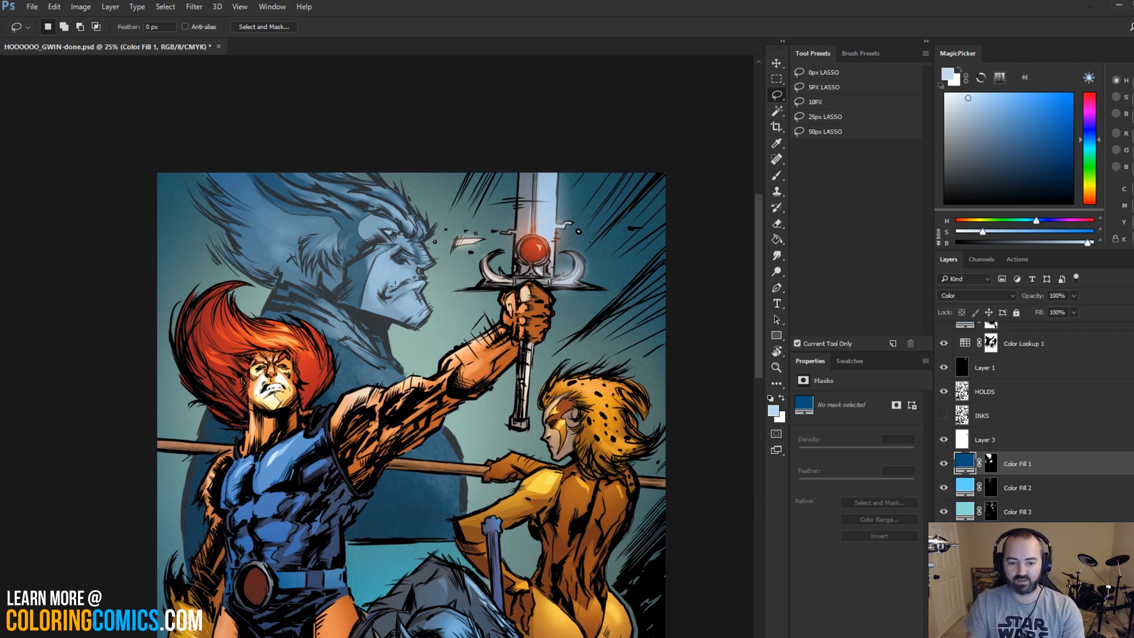
Step: Sample the background figure's dark blue-grey linework and the black ink at the red-haired hero's shoulder to compare their colors
{"action": "key", "text": "z"}
{"action": "left_click", "coordinate": [388, 312]}
{"action": "key", "text": "b"}
{"action": "left_click", "coordinate": [378, 363], "text": "alt"}
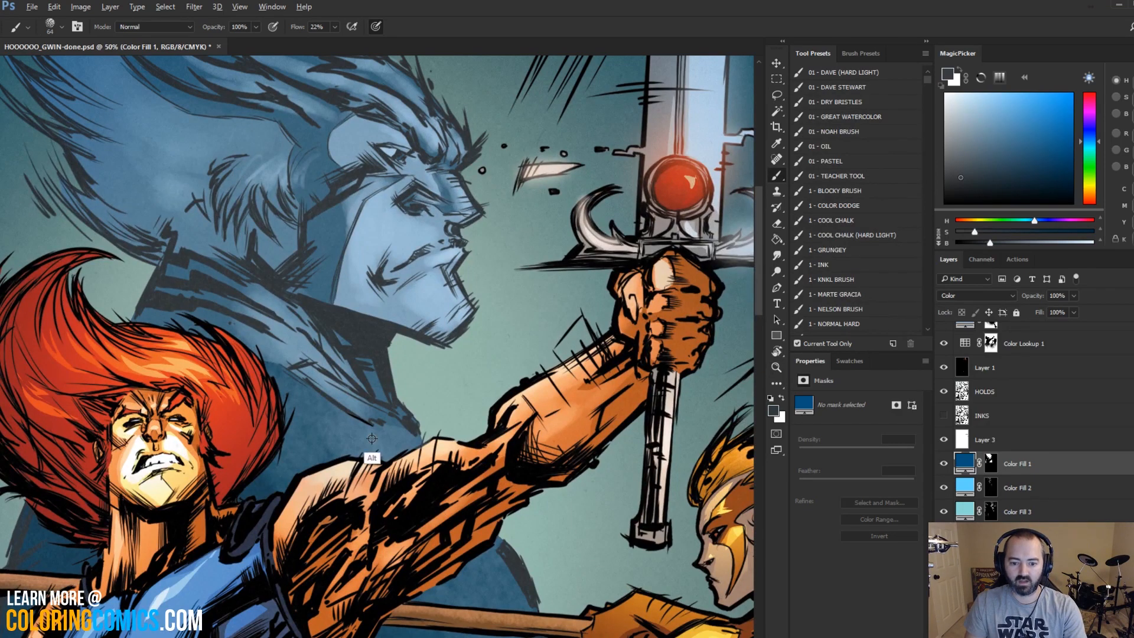
{"action": "left_click", "coordinate": [347, 462], "text": "alt"}
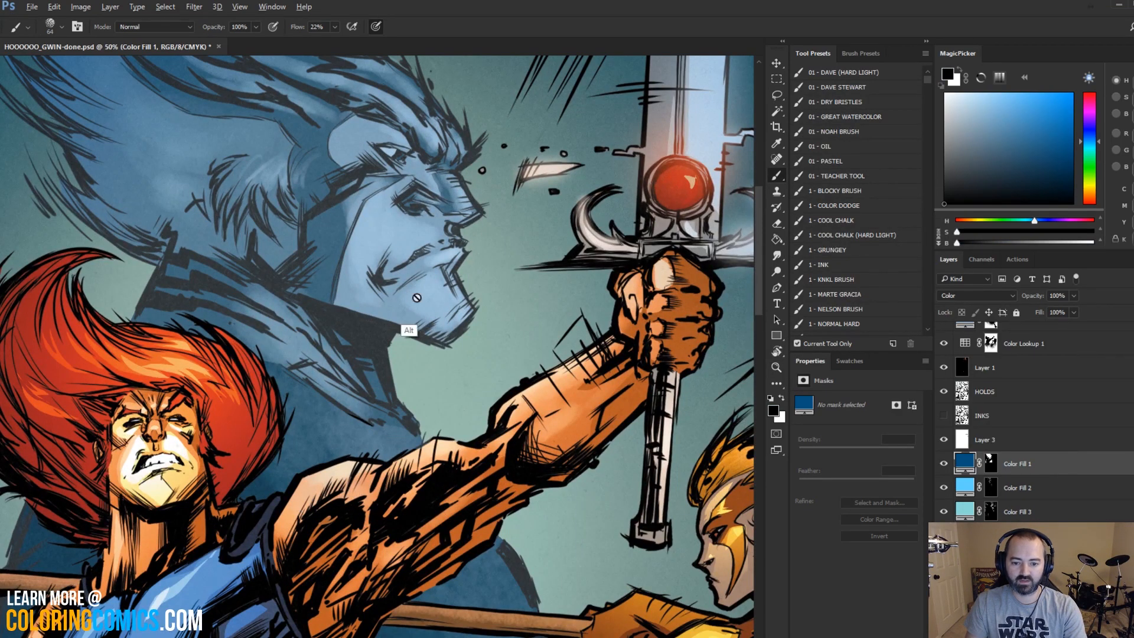
{"action": "left_click", "coordinate": [776, 368]}
{"action": "left_click", "coordinate": [515, 394], "text": "alt"}
{"action": "left_click", "coordinate": [517, 391], "text": "alt"}
{"action": "left_click", "coordinate": [526, 384], "text": "alt"}
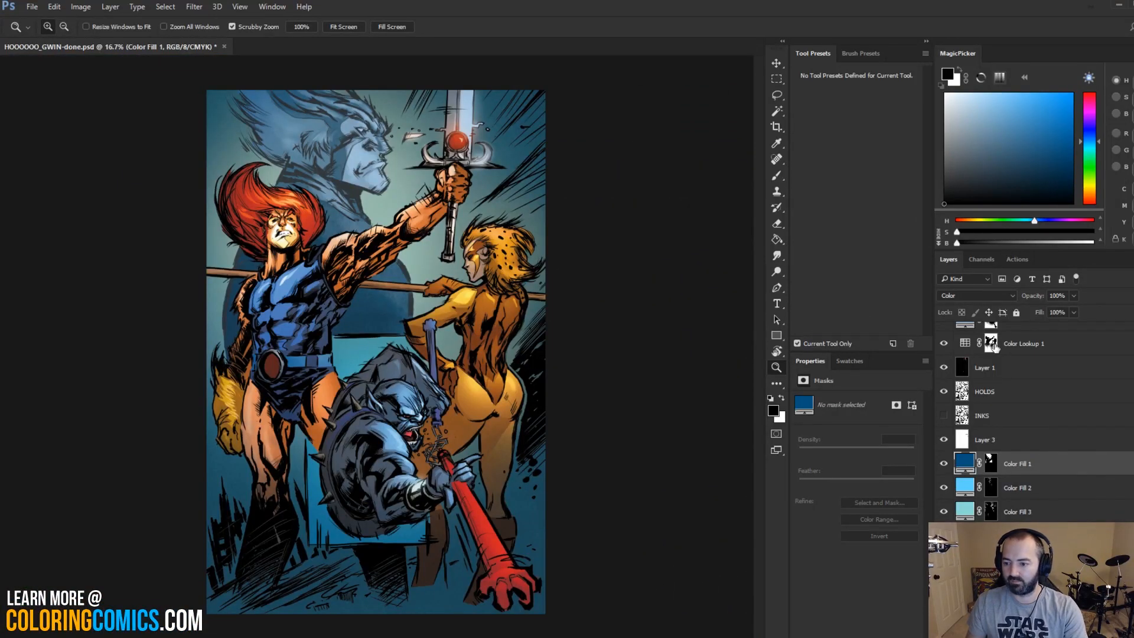
Step: Try darkening the background figure's line art on HOLDS to Lightness -100 with Hue/Saturation, reset it to 0 and cancel
{"action": "left_click", "coordinate": [971, 393]}
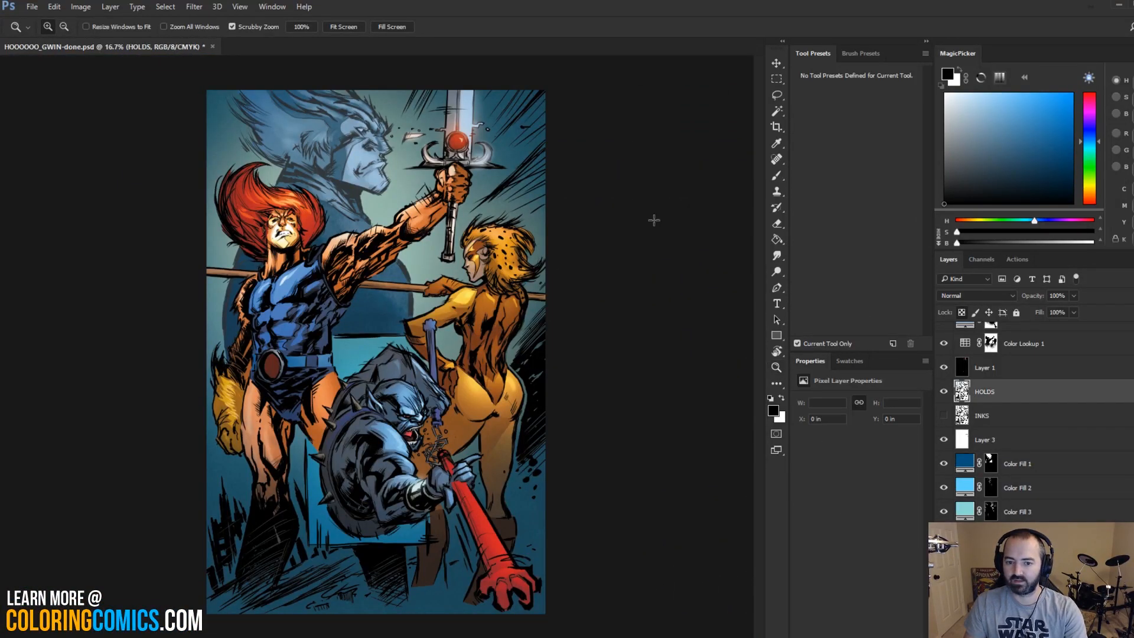
{"action": "key", "text": "l"}
{"action": "key", "text": "w"}
{"action": "left_click", "coordinate": [349, 188]}
{"action": "key", "text": "z"}
{"action": "left_click", "coordinate": [374, 164]}
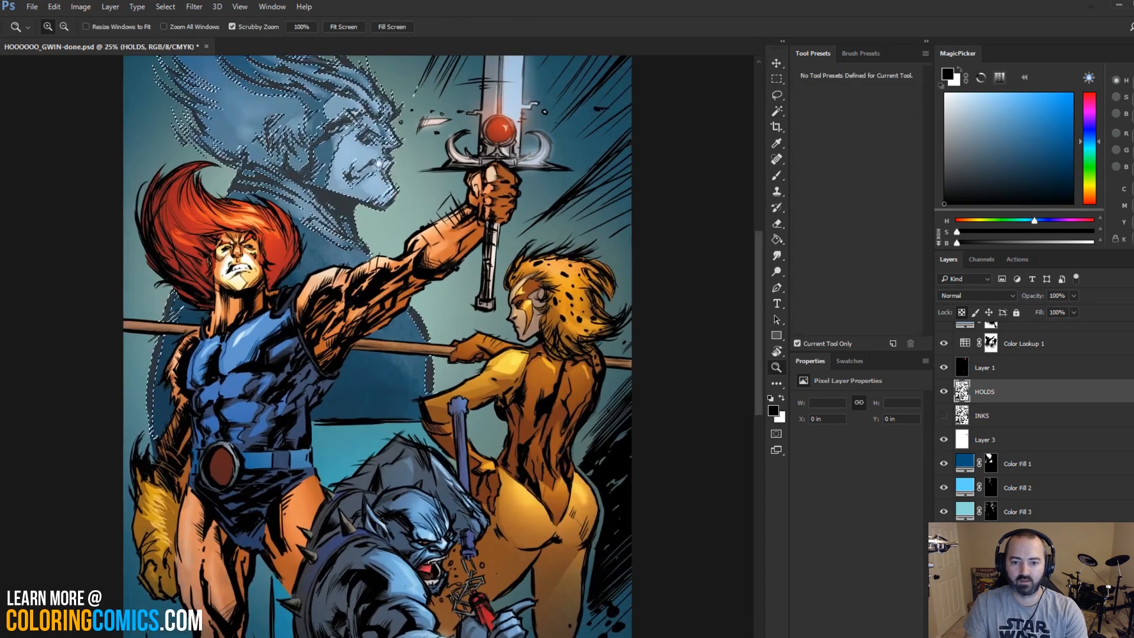
{"action": "left_click_drag", "start_coordinate": [383, 164], "coordinate": [410, 266]}
{"action": "key", "text": "ctrl+u"}
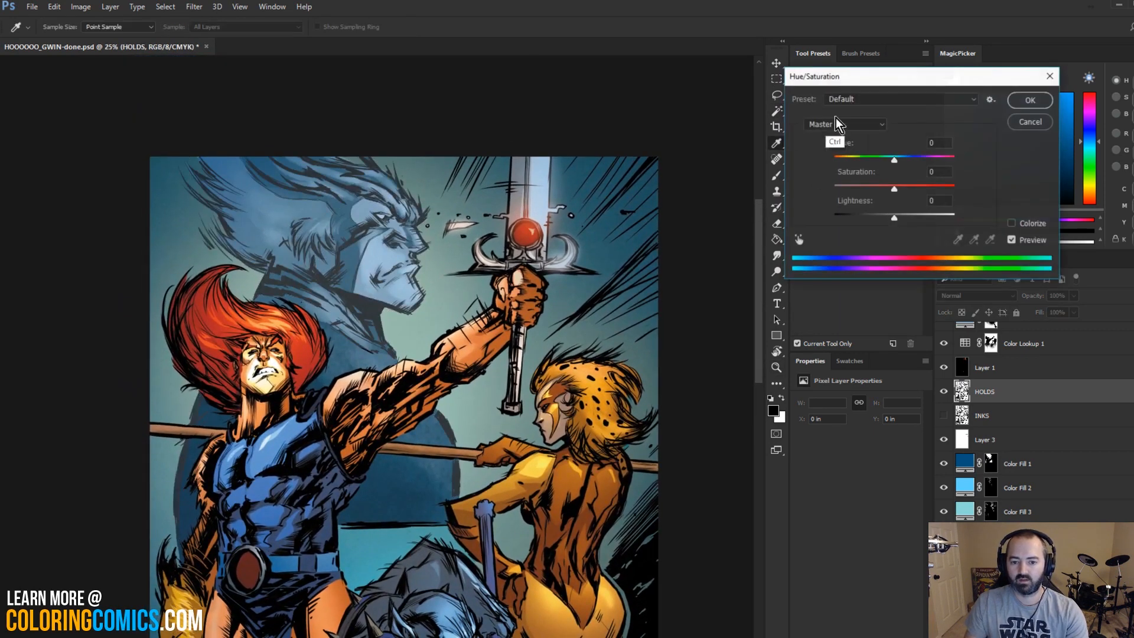
{"action": "left_click_drag", "start_coordinate": [888, 210], "coordinate": [808, 214]}
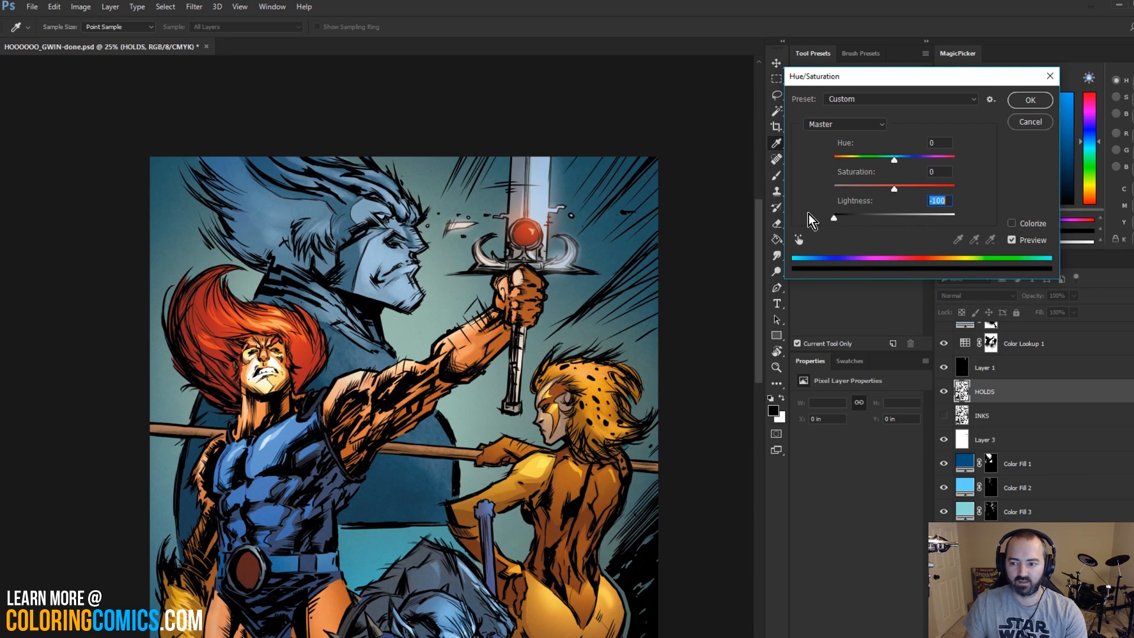
{"action": "left_click_drag", "start_coordinate": [809, 214], "coordinate": [895, 219]}
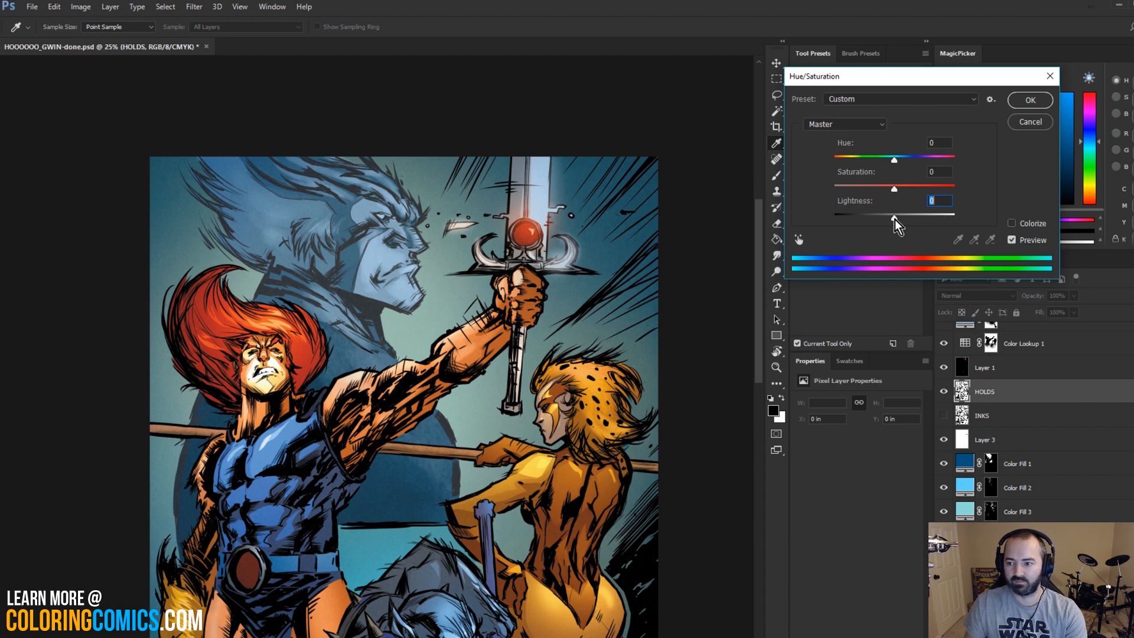
{"action": "left_click", "coordinate": [1030, 121]}
Step: Examine the overall balance of the illustration and the main figures at closer range
{"action": "key", "text": "z"}
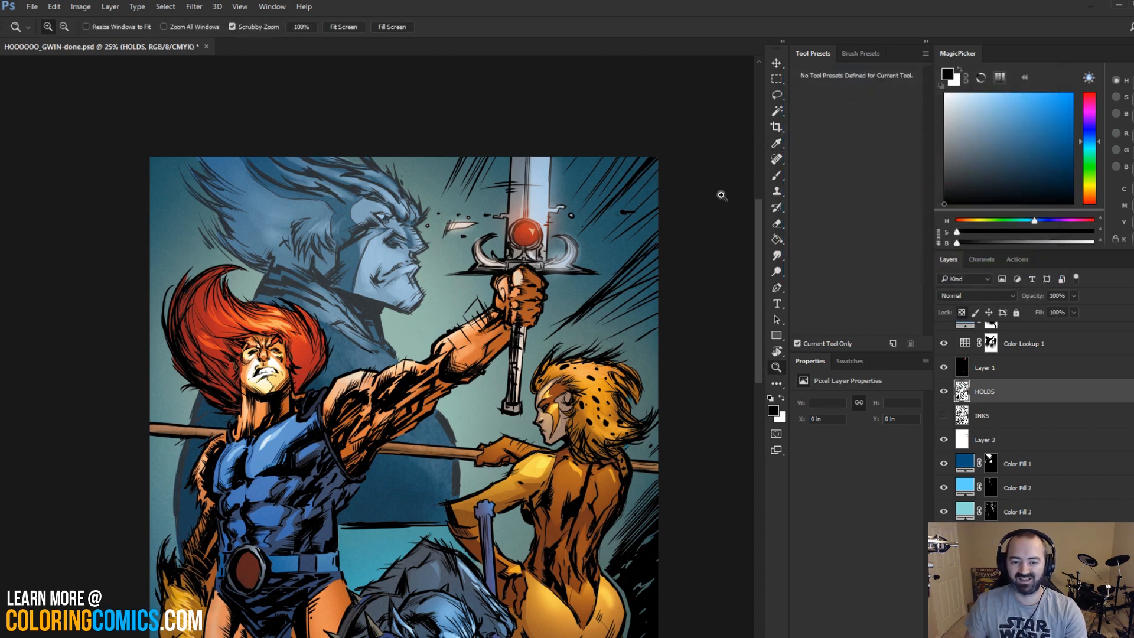
{"action": "left_click", "coordinate": [545, 331], "text": "alt"}
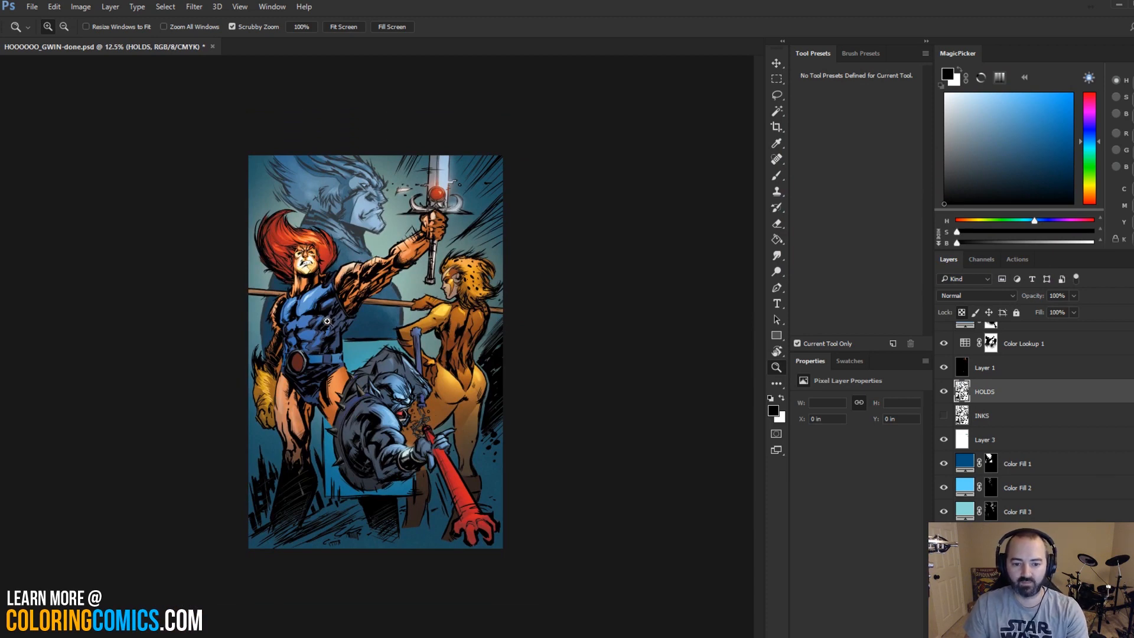
{"action": "left_click", "coordinate": [355, 330]}
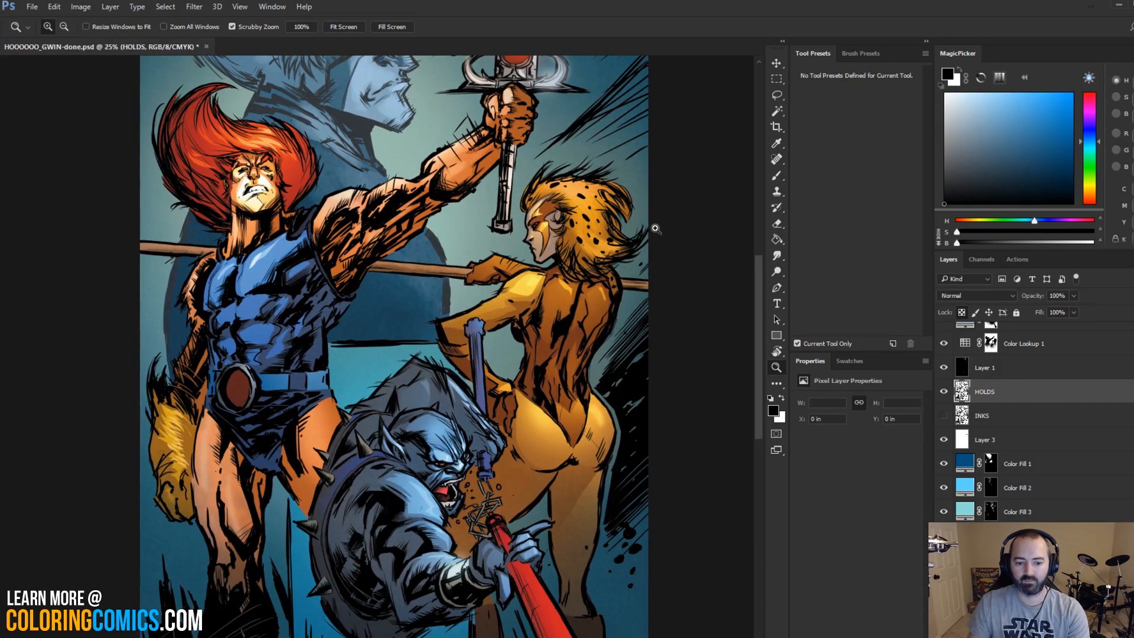
{"action": "key", "text": "alt"}
{"action": "left_click", "coordinate": [510, 352], "text": "alt"}
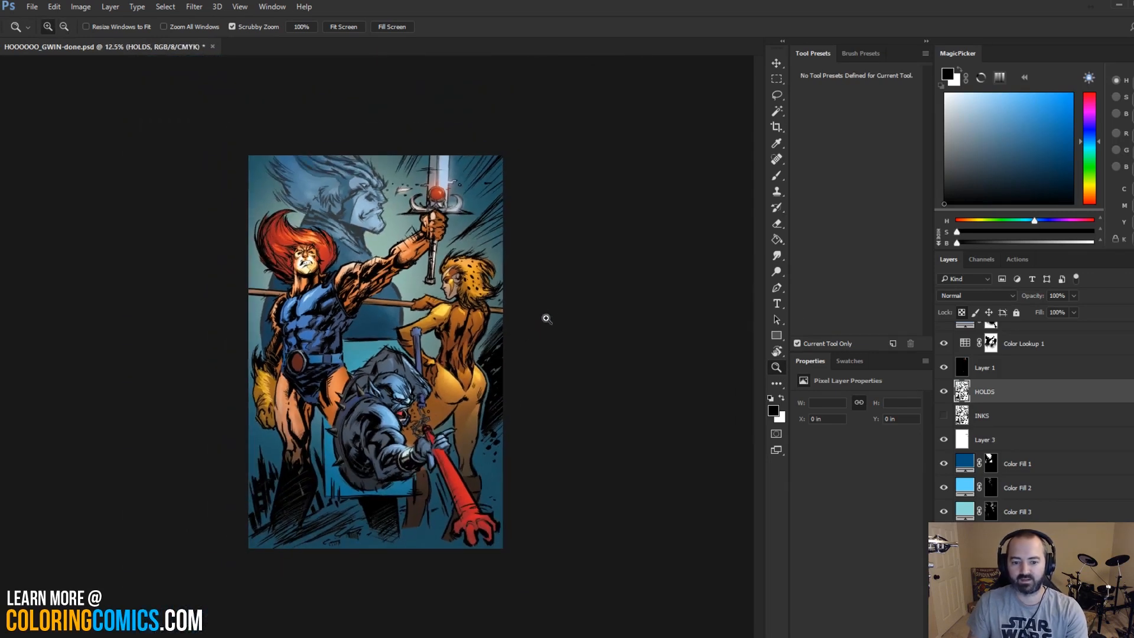
{"action": "key", "text": "l"}
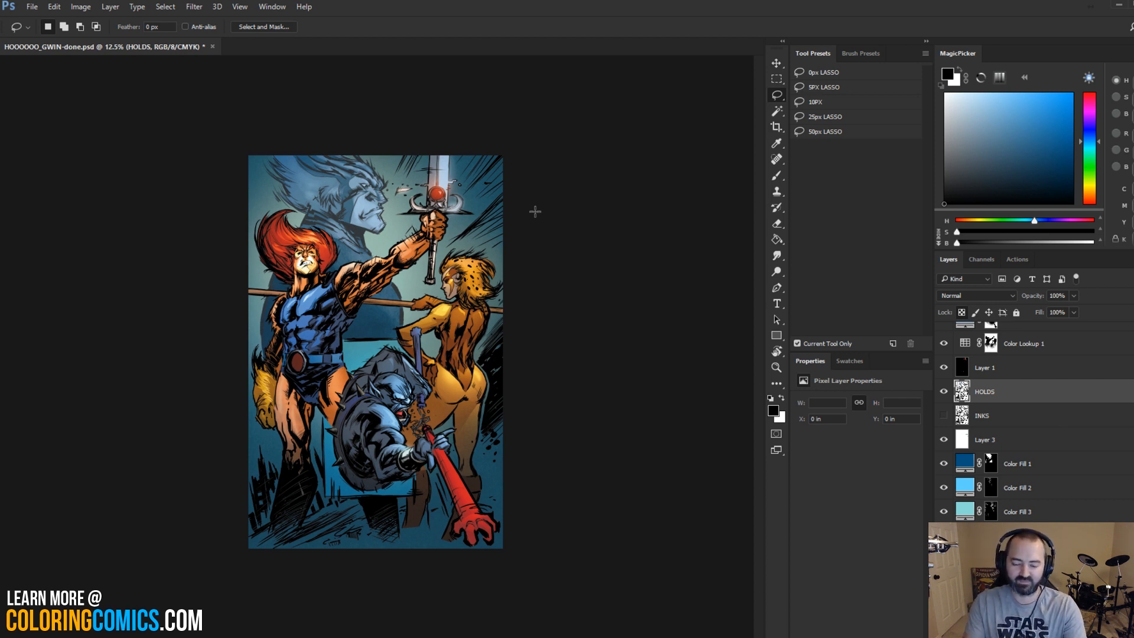
{"action": "key", "text": "z"}
{"action": "left_click", "coordinate": [384, 186]}
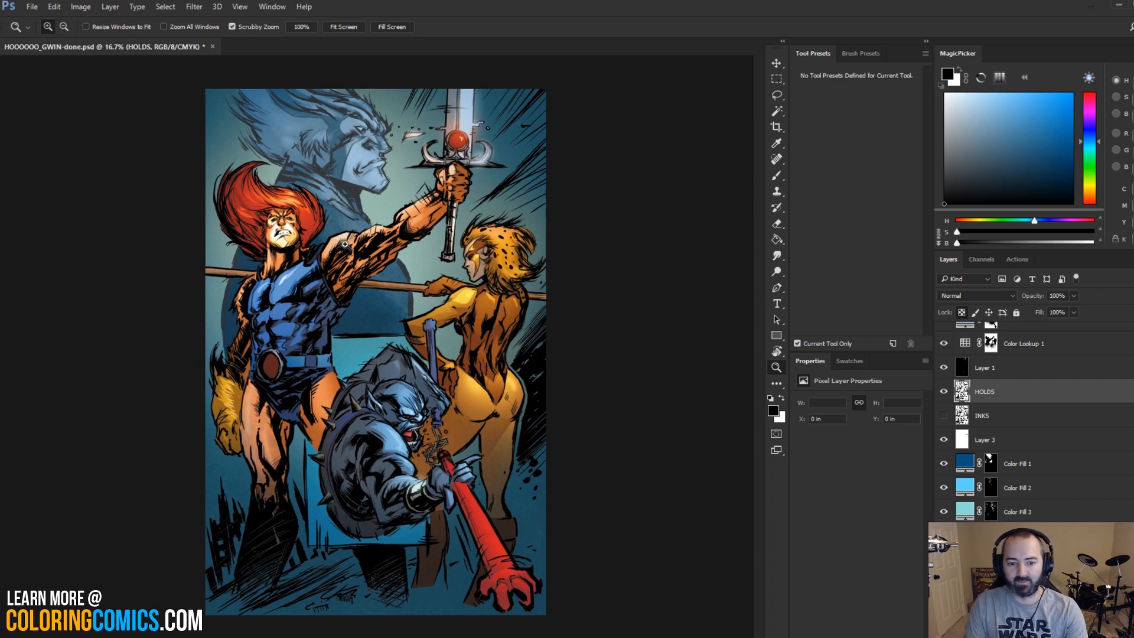
Step: Try a Magic Wand selection of the red-haired hero's skin with FLATS and COLORS, and clear the selection
{"action": "left_click", "coordinate": [344, 249]}
{"action": "left_click", "coordinate": [998, 607]}
{"action": "left_click", "coordinate": [999, 583]}
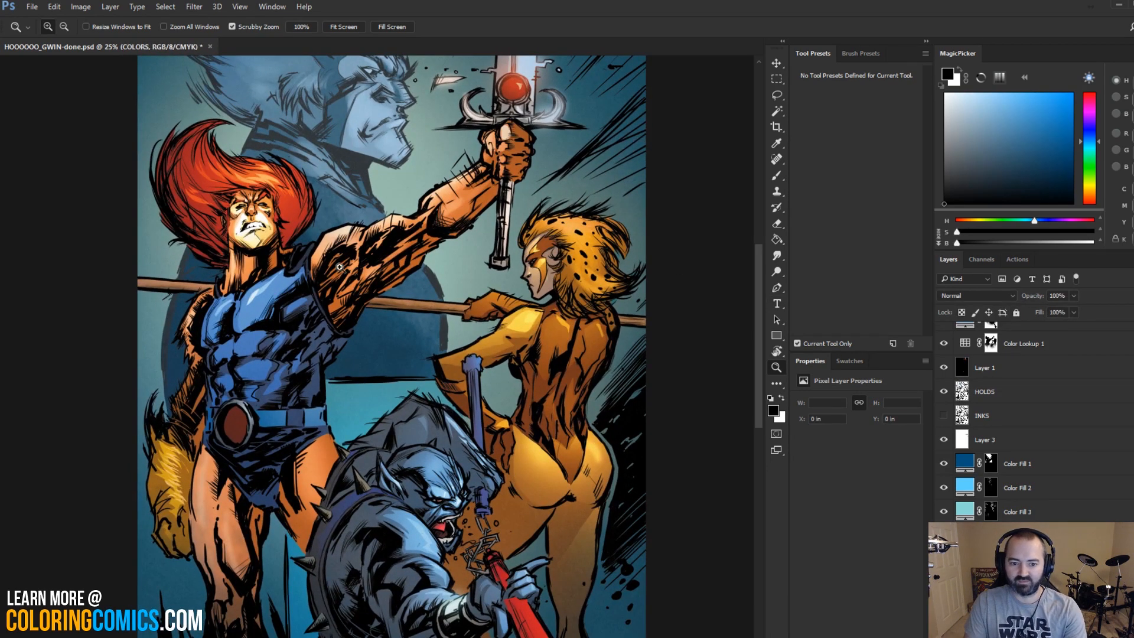
{"action": "key", "text": "w"}
{"action": "left_click", "coordinate": [452, 220]}
{"action": "key", "text": "l"}
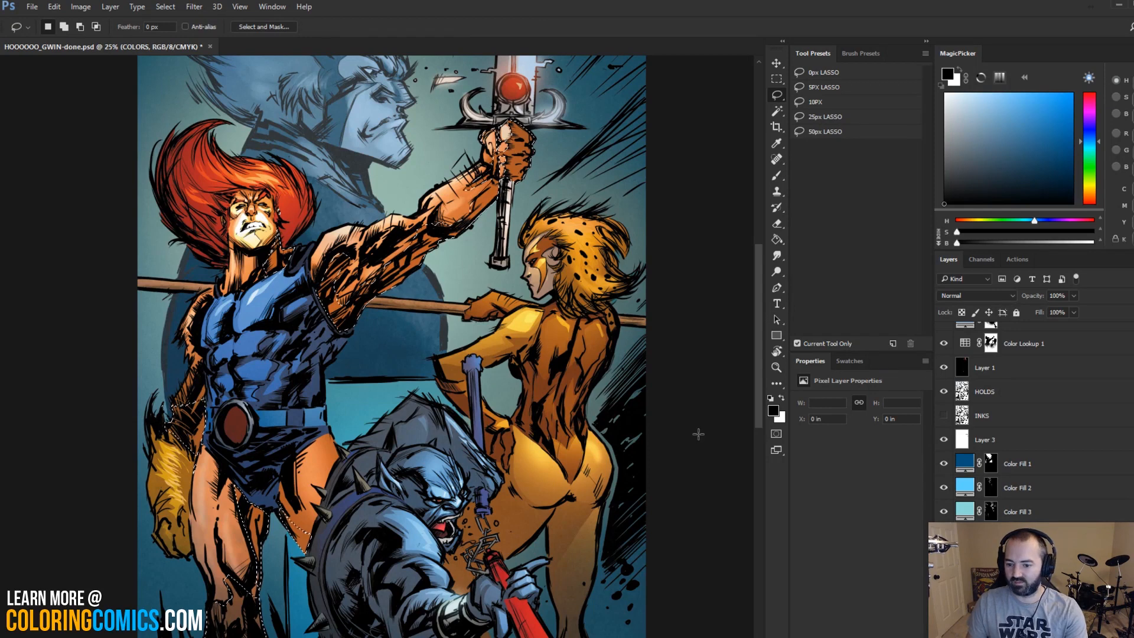
{"action": "key", "text": "ctrl+d"}
Step: Select the red-haired hero's skin from FLATS and add a Solid Color fill layer masked to it above Layer 2
{"action": "left_click", "coordinate": [999, 608]}
{"action": "key", "text": "w"}
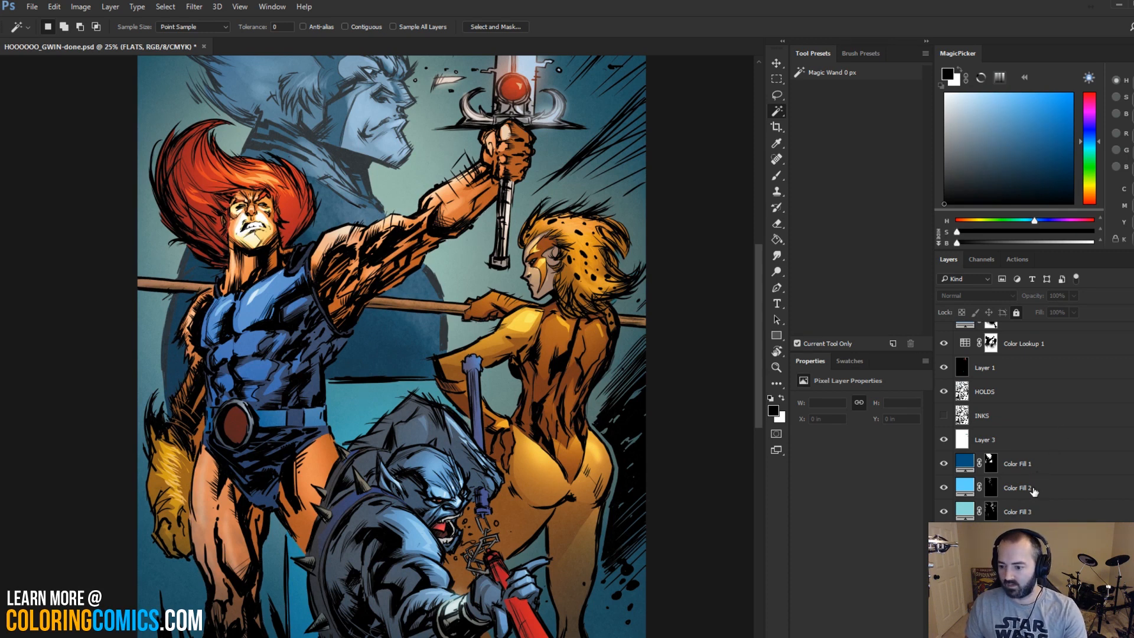
{"action": "left_click", "coordinate": [1032, 536]}
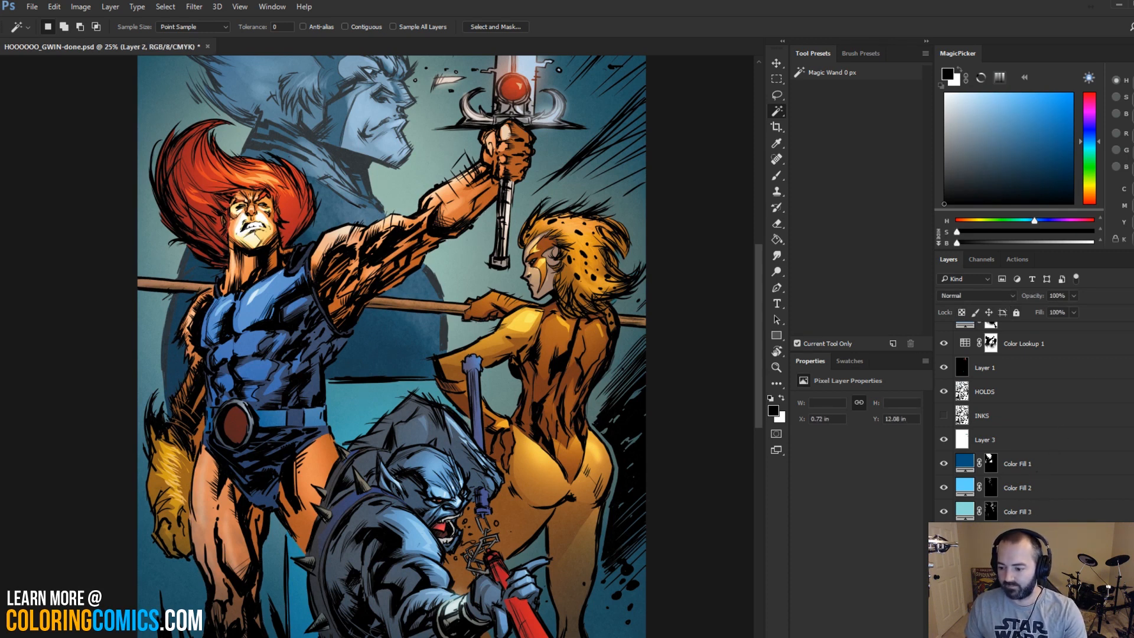
{"action": "left_click", "coordinate": [1097, 633]}
{"action": "left_click", "coordinate": [1119, 385]}
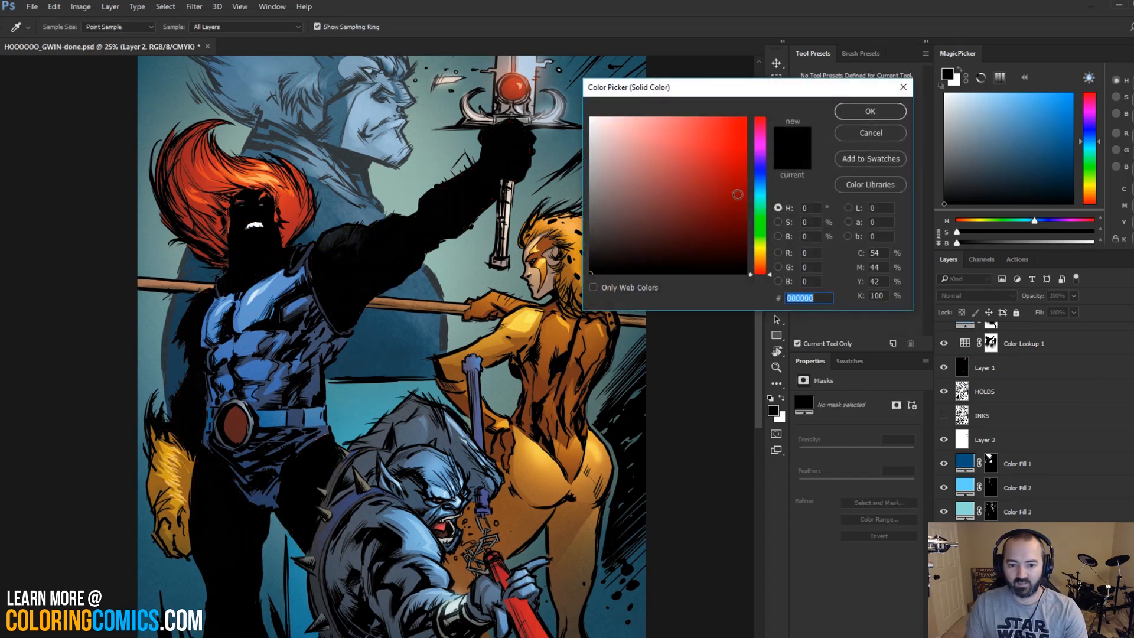
Step: Set the new skin fill's color to medium blue 6a9bdd
{"action": "left_click", "coordinate": [693, 158]}
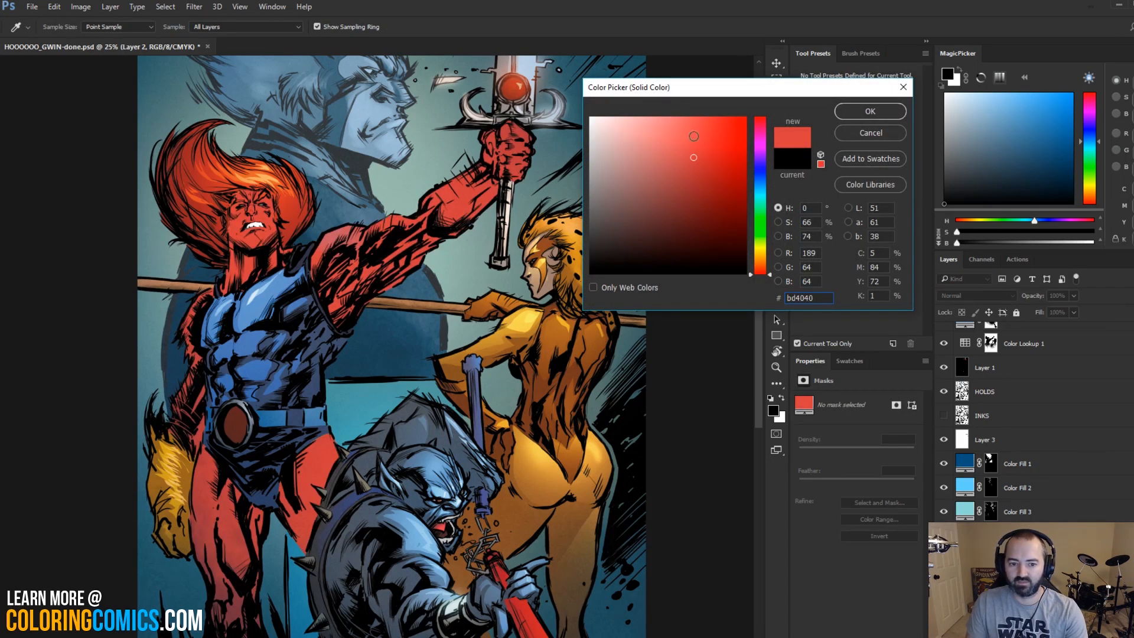
{"action": "left_click", "coordinate": [762, 171]}
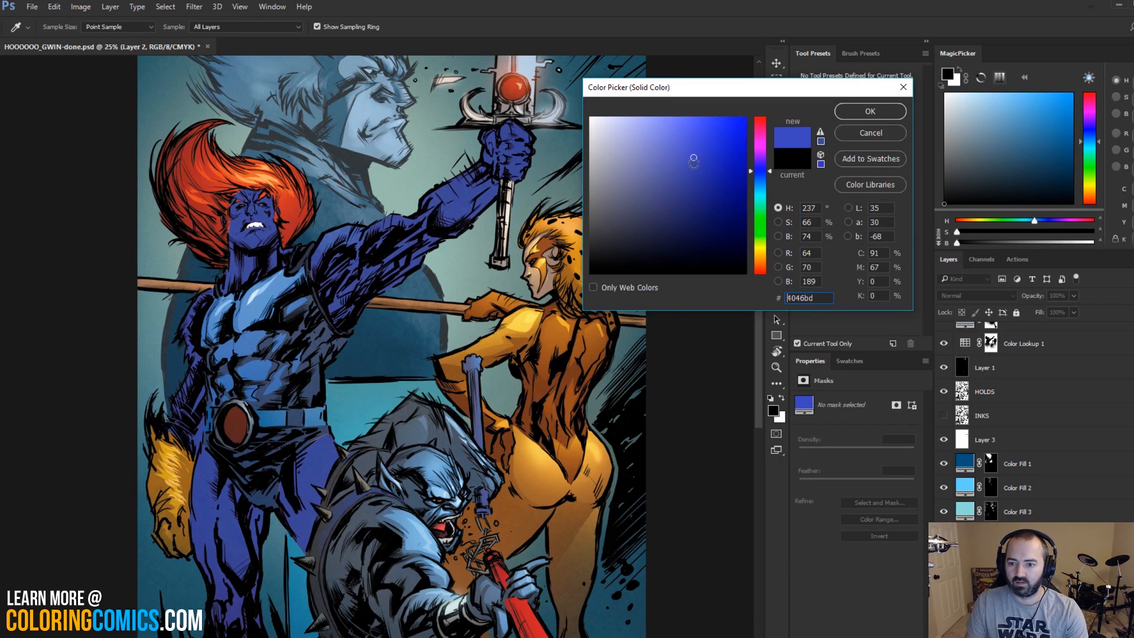
{"action": "left_click", "coordinate": [760, 181]}
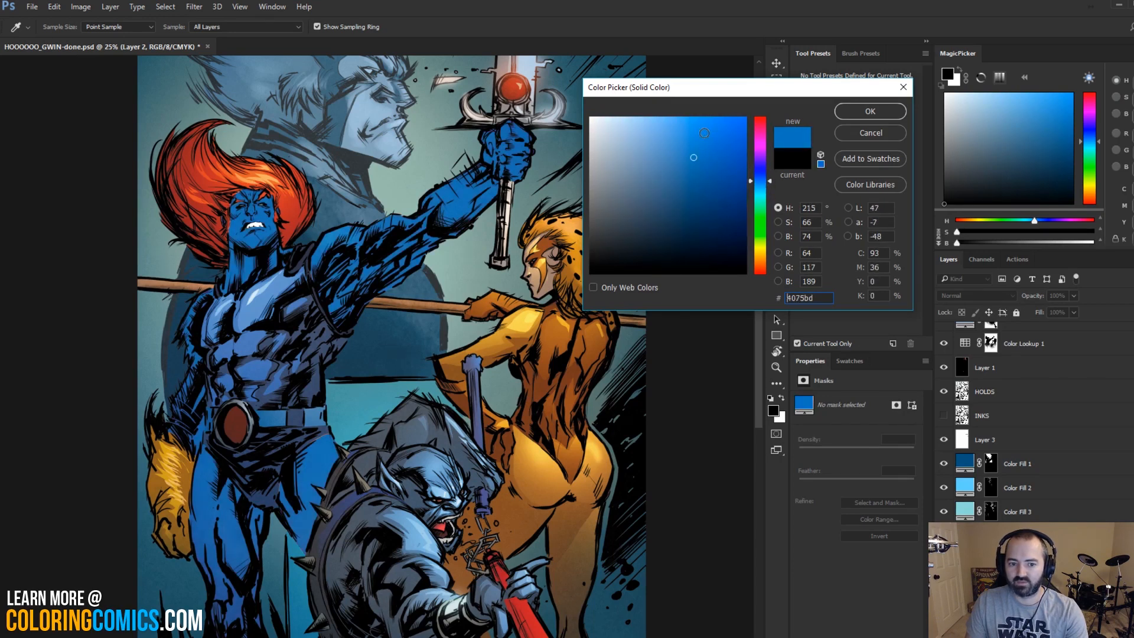
{"action": "left_click", "coordinate": [681, 149]}
{"action": "mouse_move", "coordinate": [681, 149]}
{"action": "left_mouse_down"}
{"action": "mouse_move", "coordinate": [684, 127]}
{"action": "mouse_move", "coordinate": [669, 136]}
{"action": "left_mouse_up"}
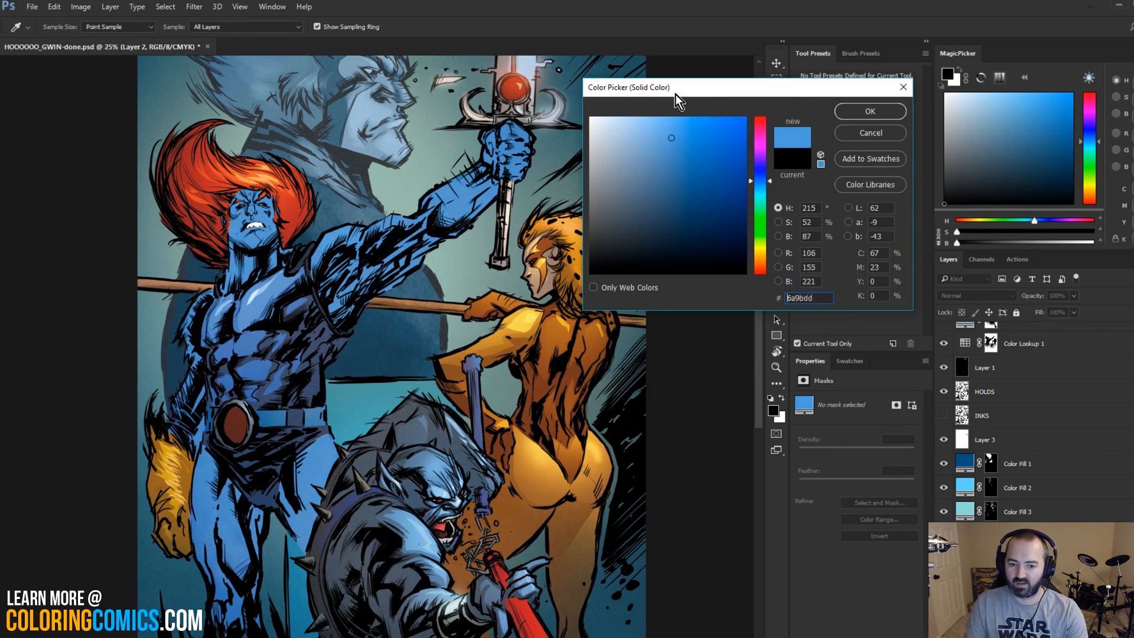
{"action": "left_click", "coordinate": [904, 113]}
Step: Set the blend mode of the hero's new skin fill layer to Multiply
{"action": "key", "text": "w"}
{"action": "left_click", "coordinate": [987, 295]}
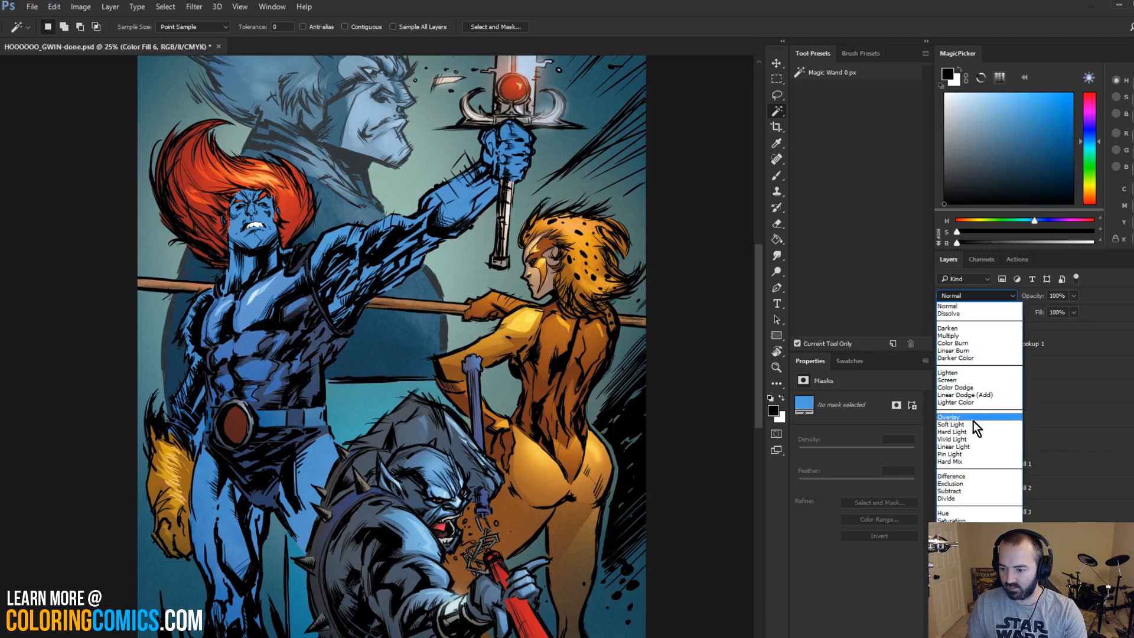
{"action": "left_click", "coordinate": [978, 336]}
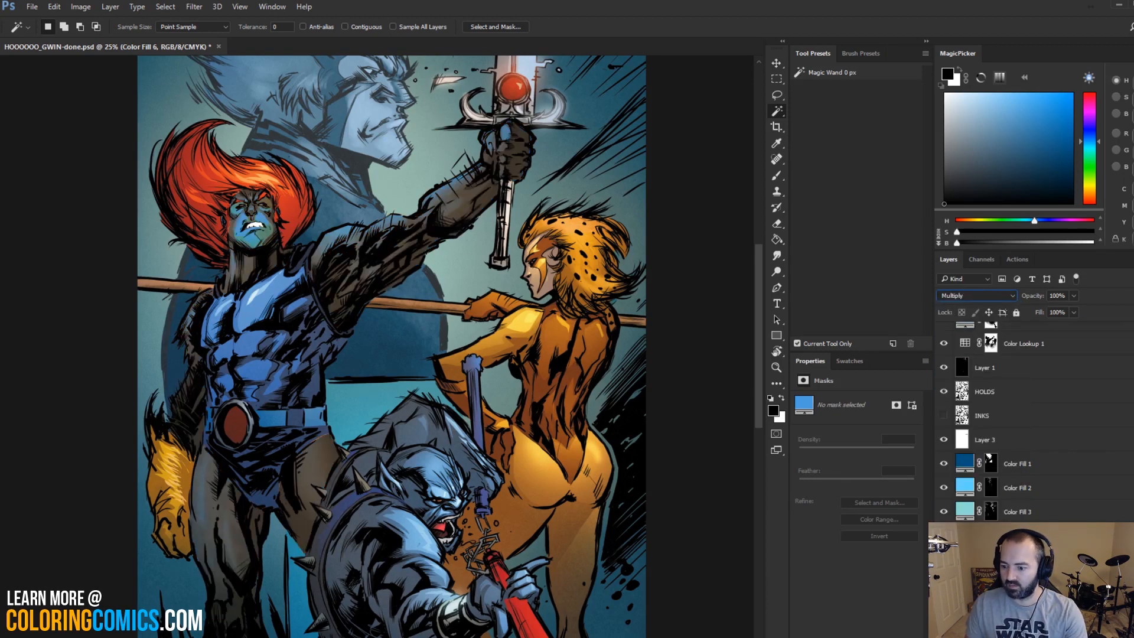
Step: Change the Multiply skin fill's color to salmon pink de9a97
{"action": "double_click", "coordinate": [804, 404]}
{"action": "left_click", "coordinate": [651, 117]}
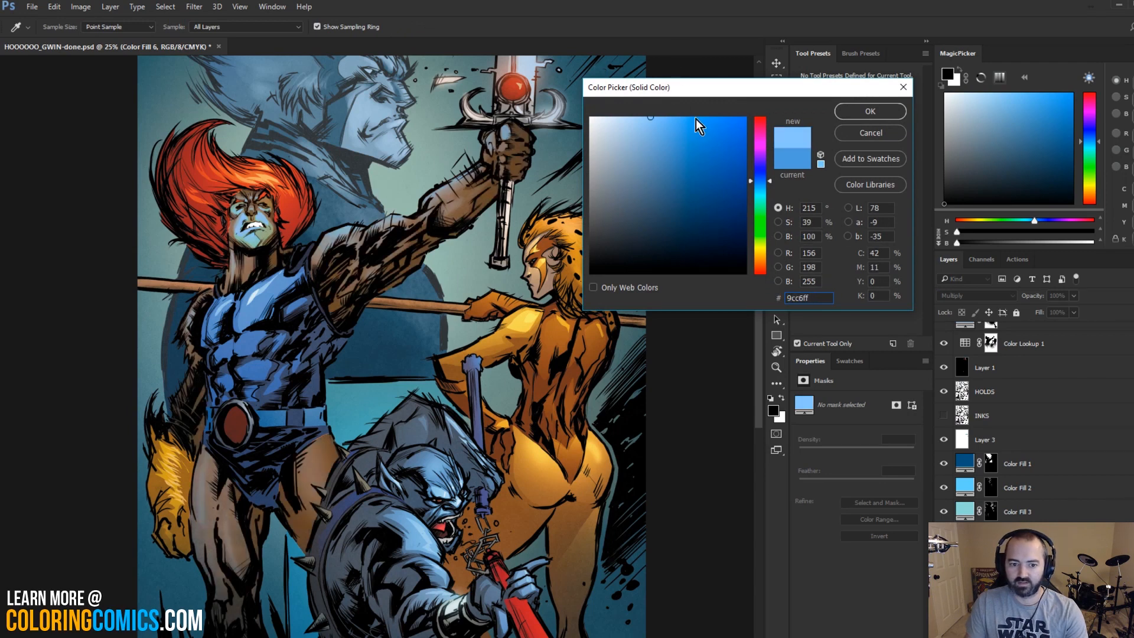
{"action": "left_click", "coordinate": [761, 191]}
{"action": "left_click_drag", "start_coordinate": [761, 192], "coordinate": [762, 276]}
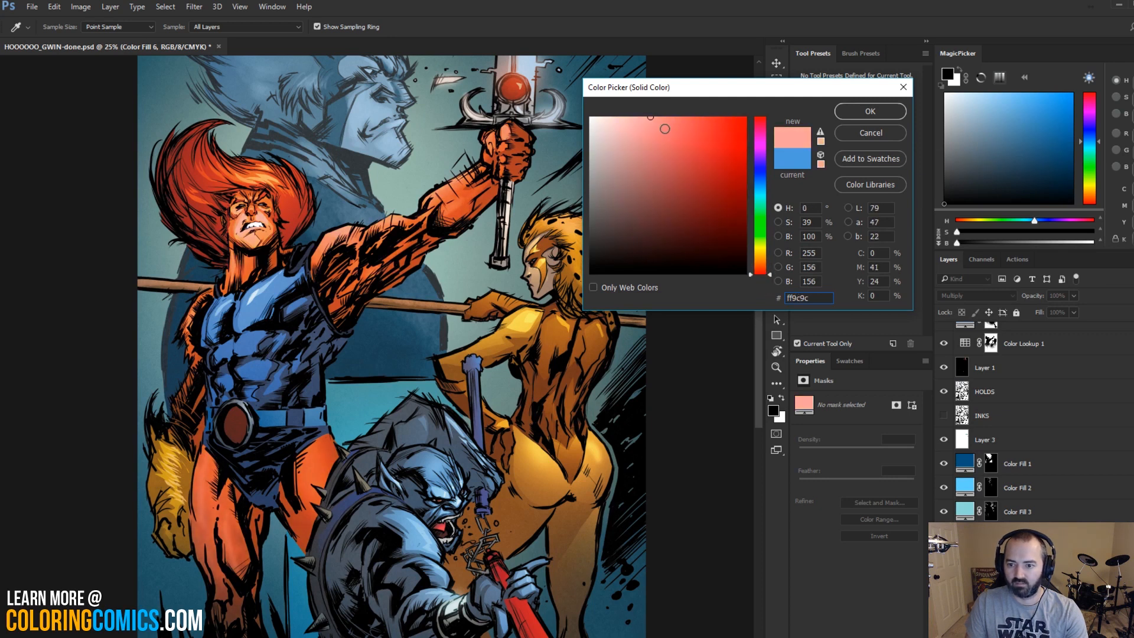
{"action": "left_click", "coordinate": [659, 117]}
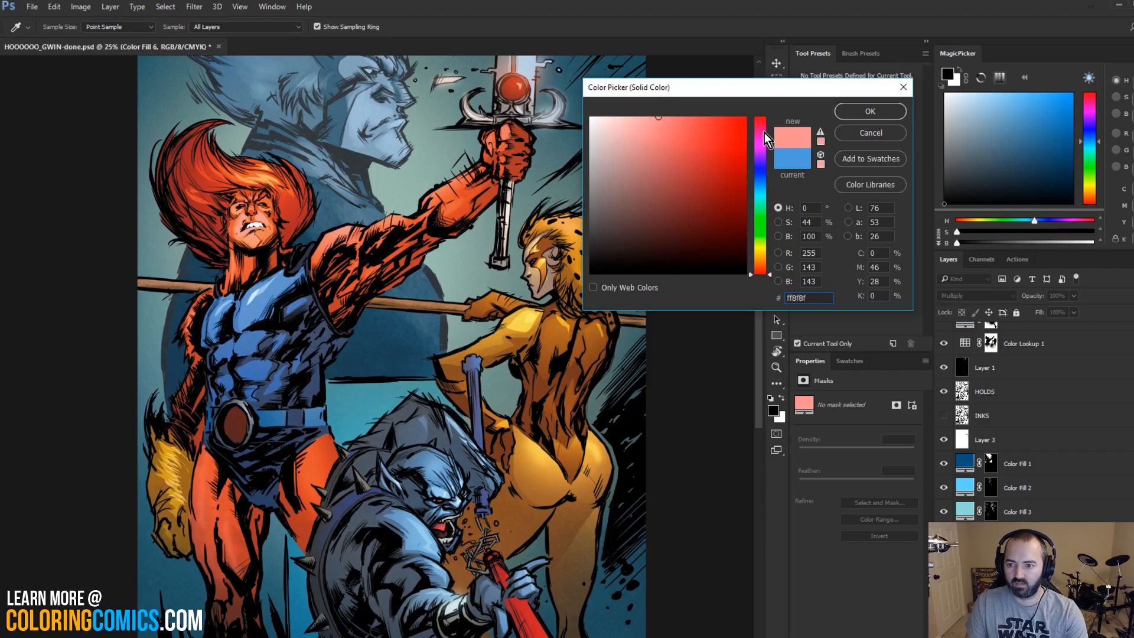
{"action": "left_click_drag", "start_coordinate": [765, 133], "coordinate": [759, 119]}
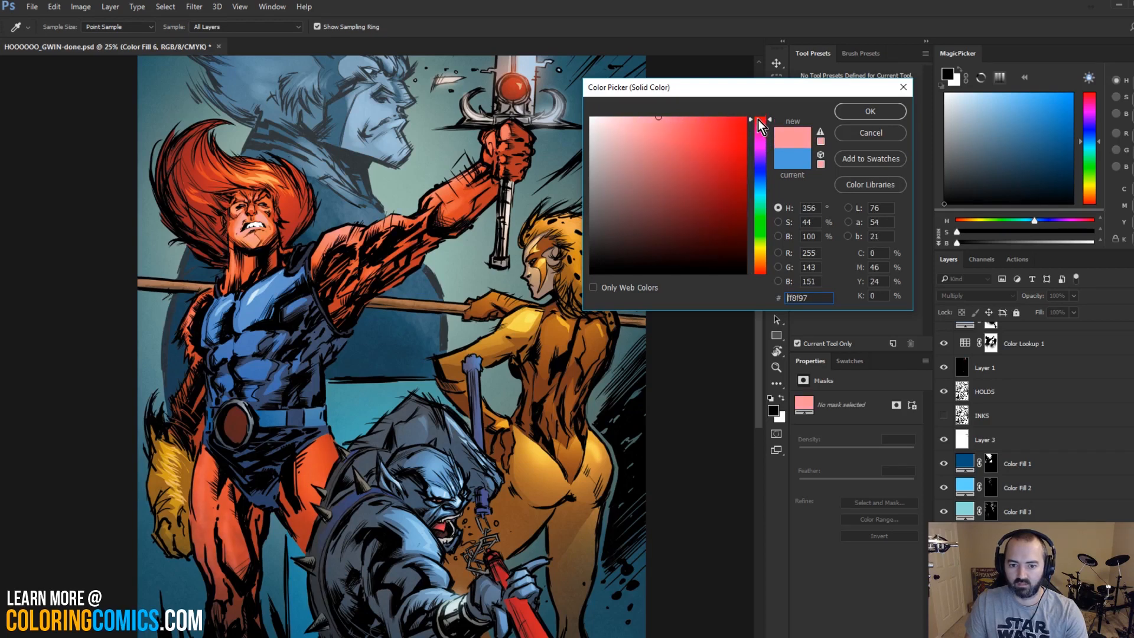
{"action": "left_click", "coordinate": [821, 143]}
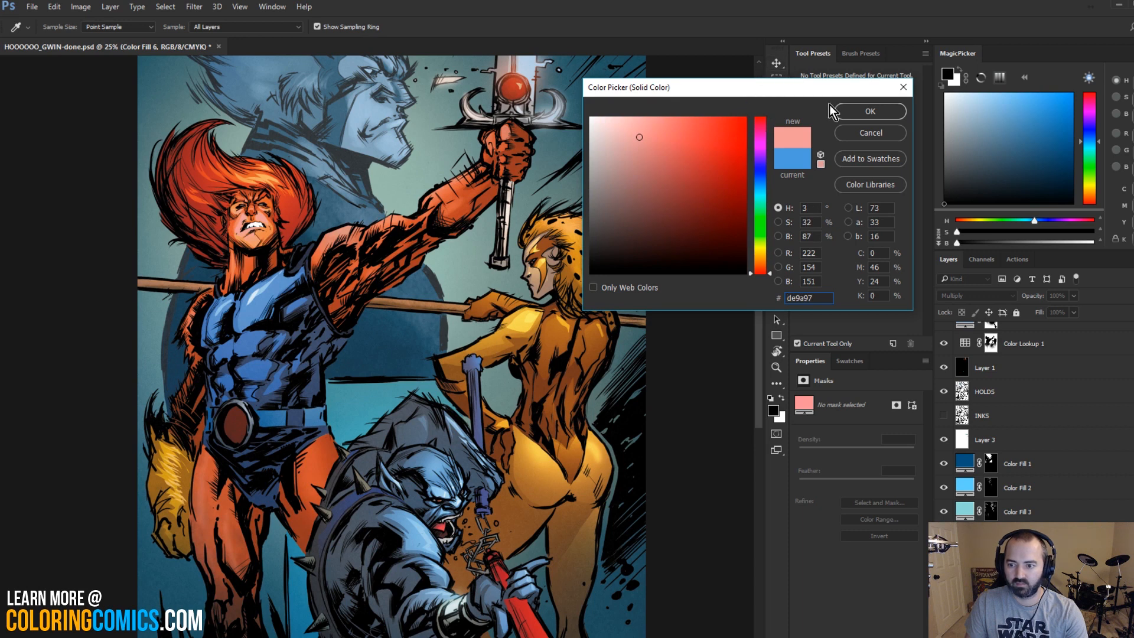
{"action": "left_click", "coordinate": [871, 112]}
{"action": "key", "text": "w"}
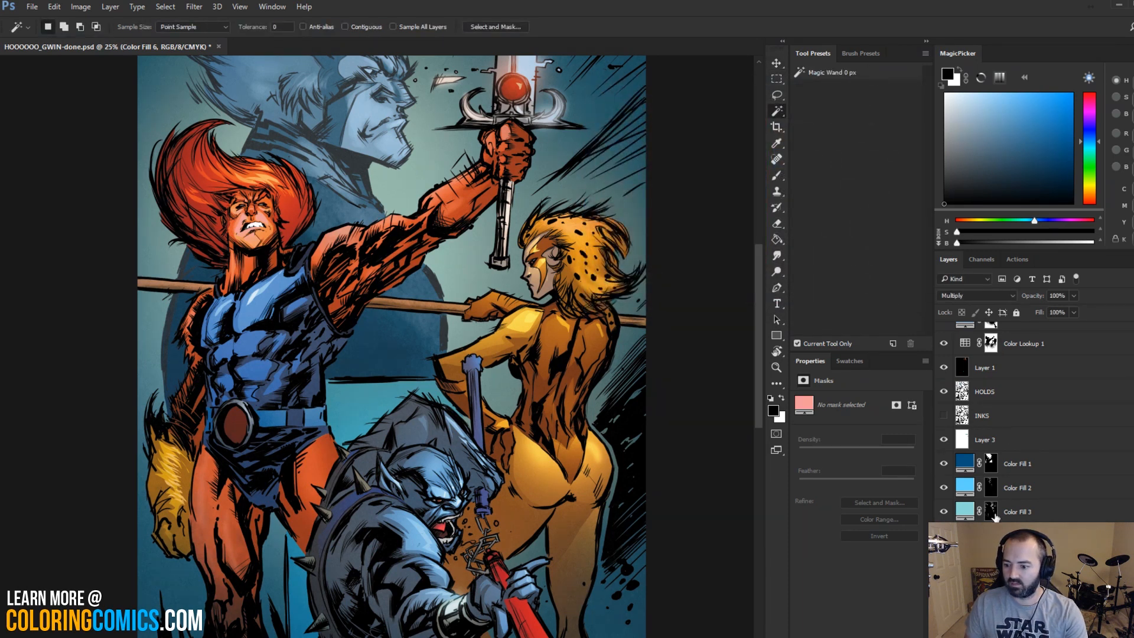
Step: Fill the skin fill's layer mask with black using the Paint Bucket
{"action": "left_click", "coordinate": [945, 94]}
{"action": "key", "text": "g"}
{"action": "left_click", "coordinate": [388, 253]}
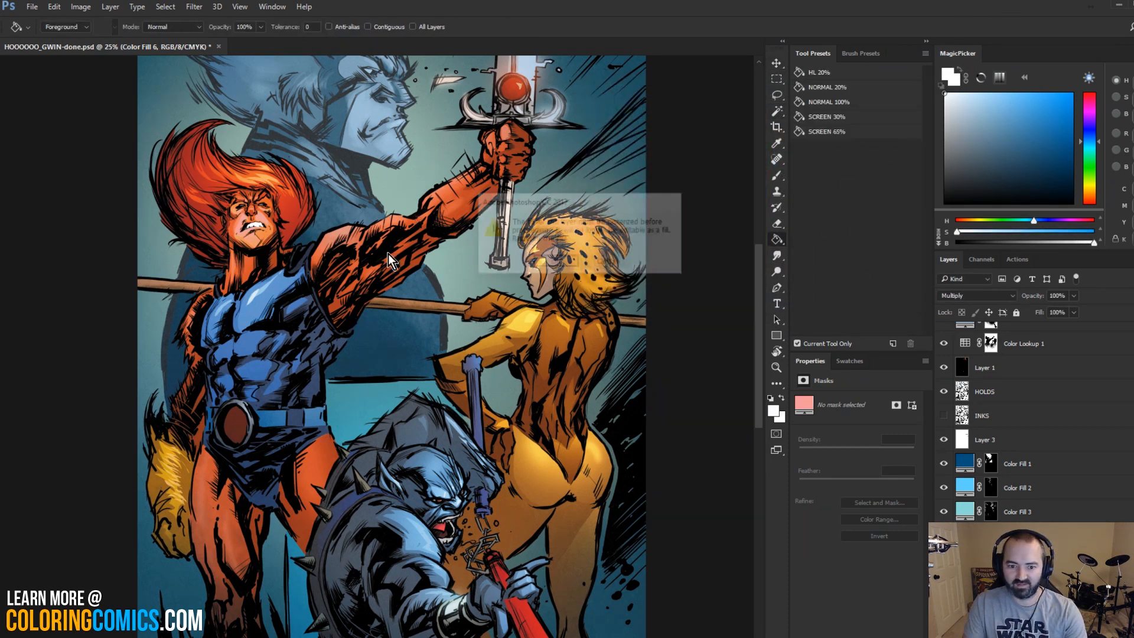
{"action": "left_click", "coordinate": [610, 247]}
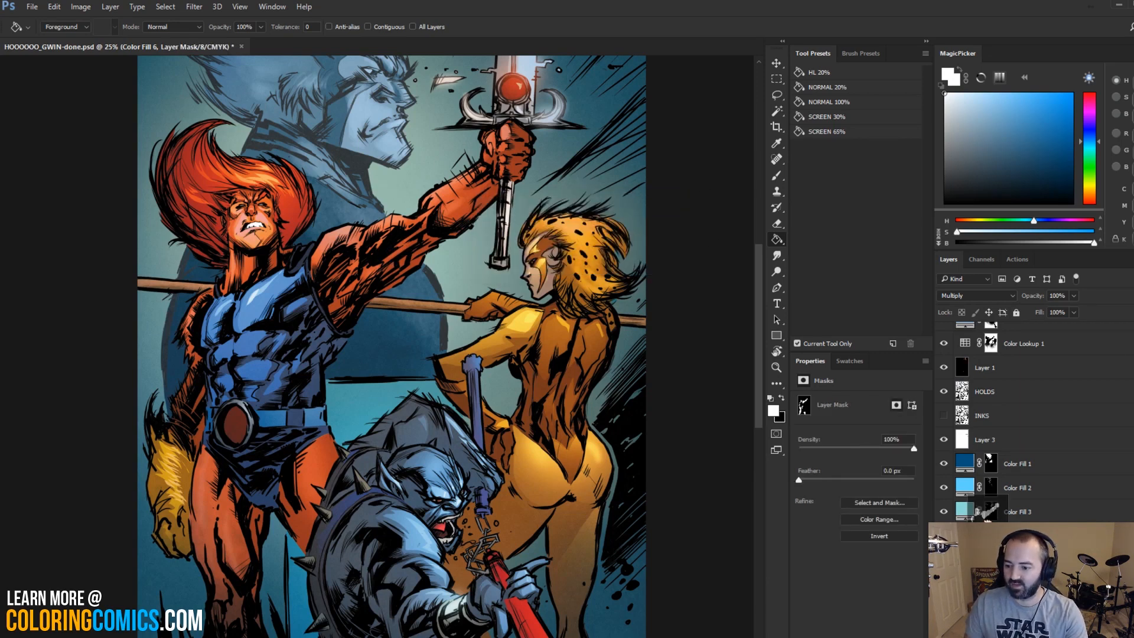
{"action": "left_click", "coordinate": [611, 249]}
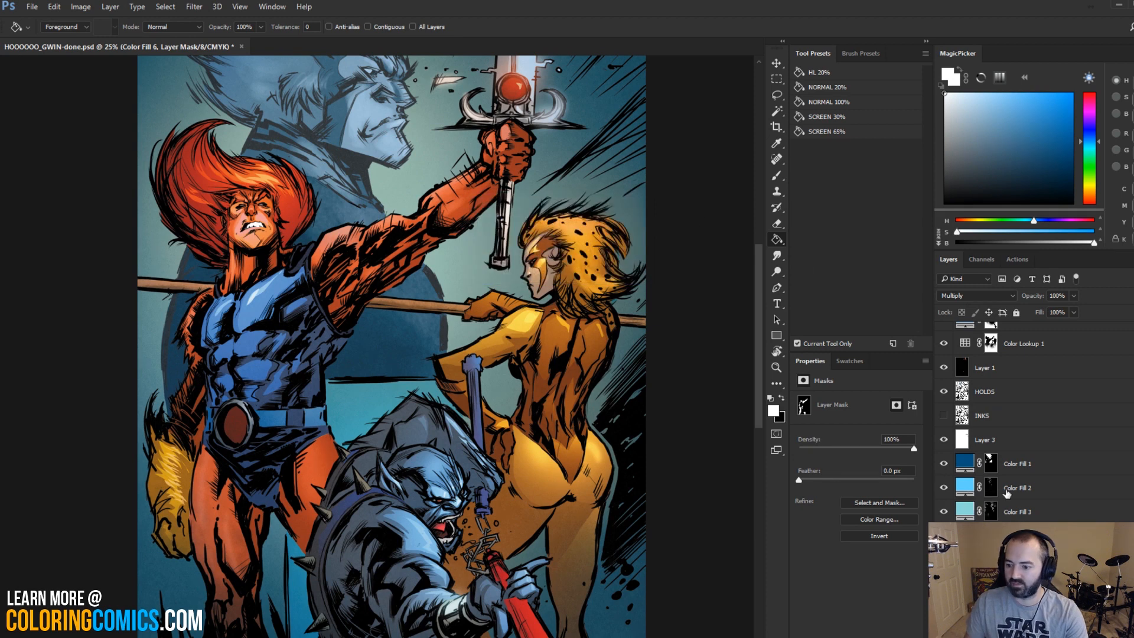
{"action": "key", "text": "x"}
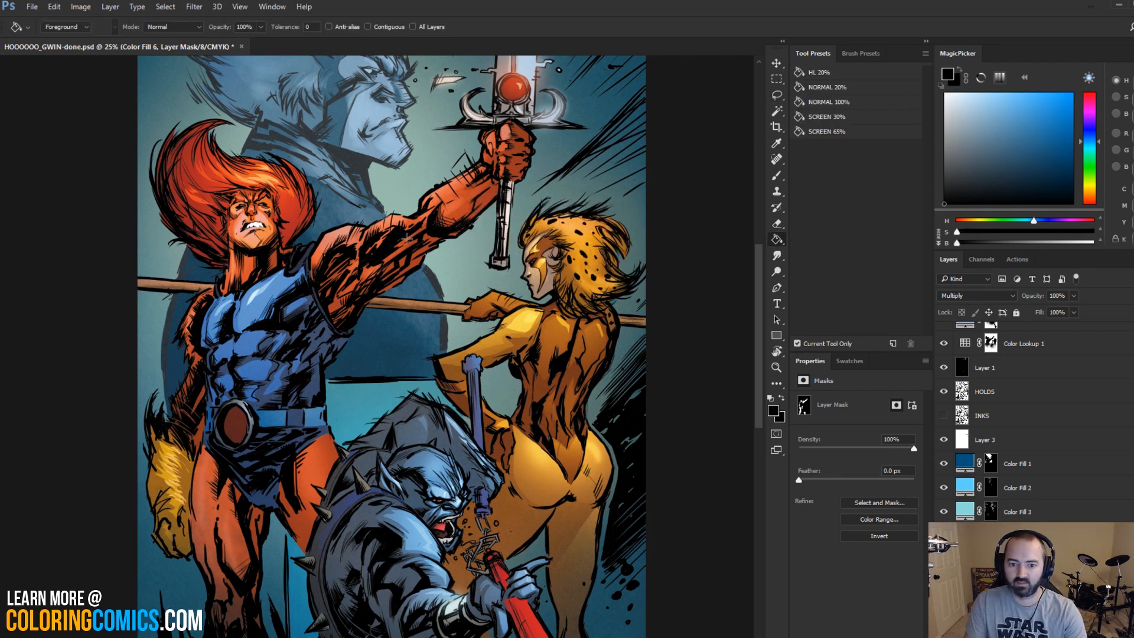
{"action": "left_click", "coordinate": [394, 254]}
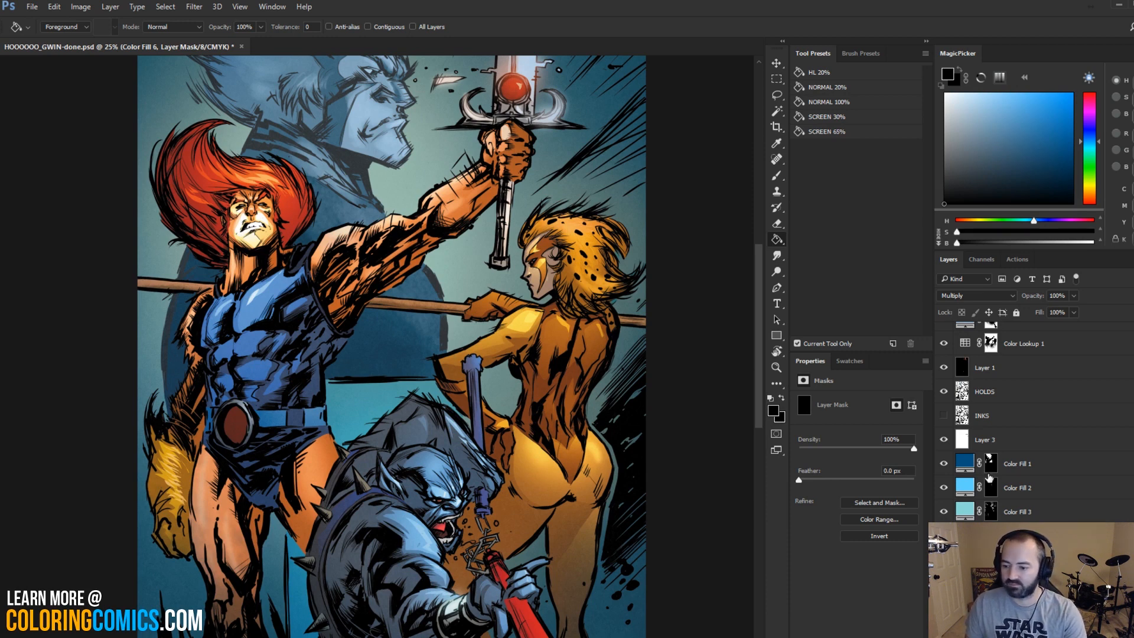
Step: Brush white into the skin fill's mask over the shadowed areas of the hero's raised arm and lowered arm
{"action": "key", "text": "x"}
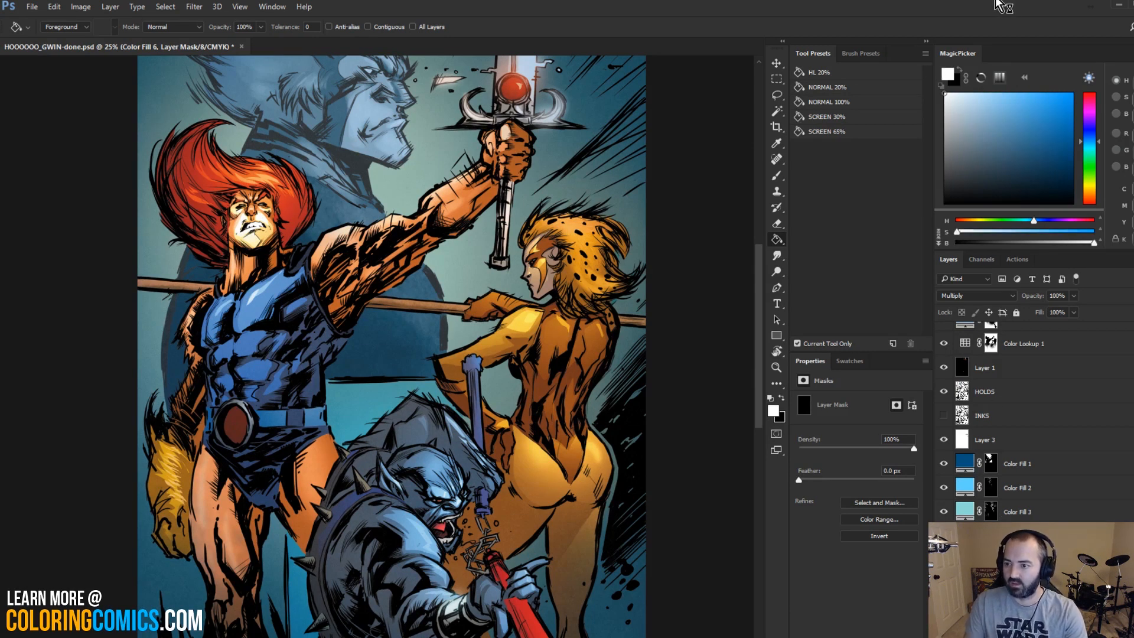
{"action": "key", "text": "b"}
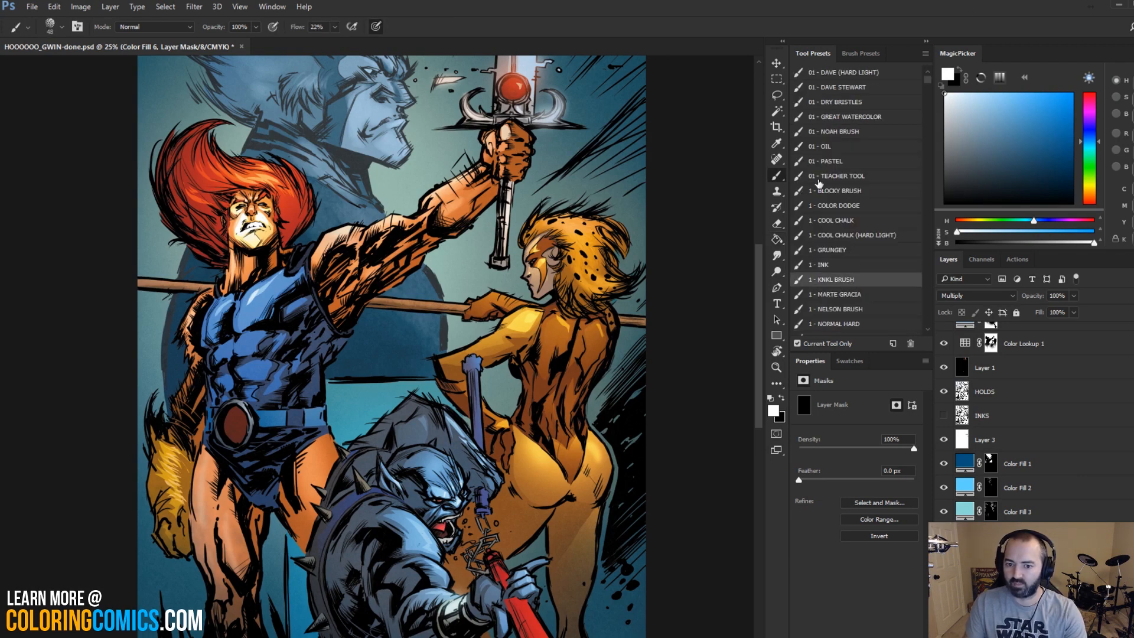
{"action": "key", "text": "z"}
{"action": "left_click", "coordinate": [504, 154]}
{"action": "key", "text": "b"}
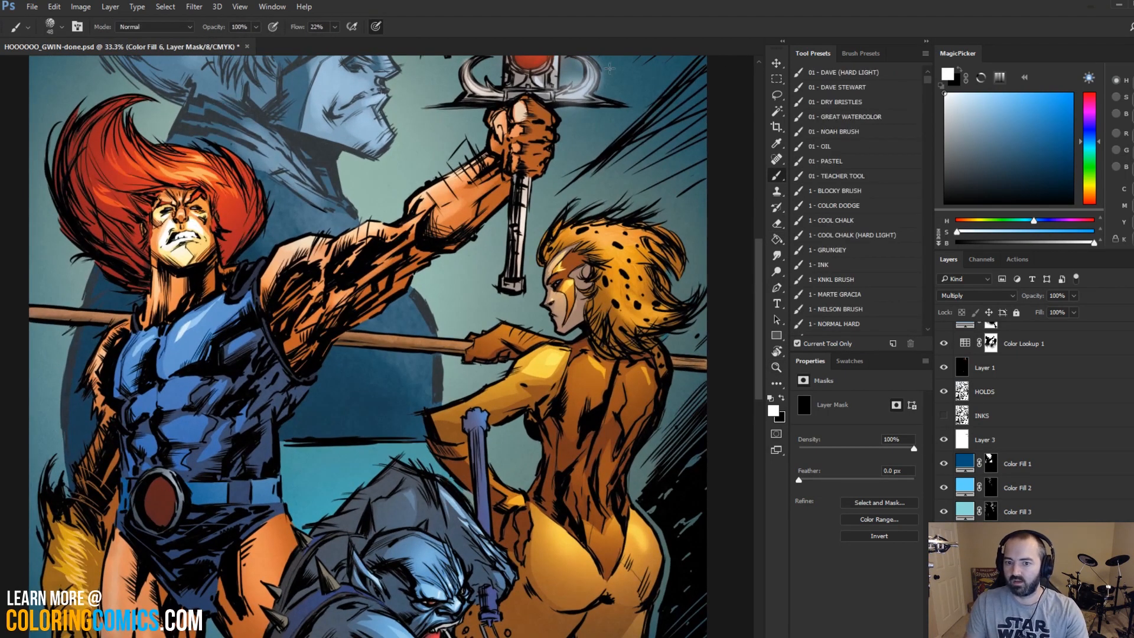
{"action": "right_click", "coordinate": [543, 125]}
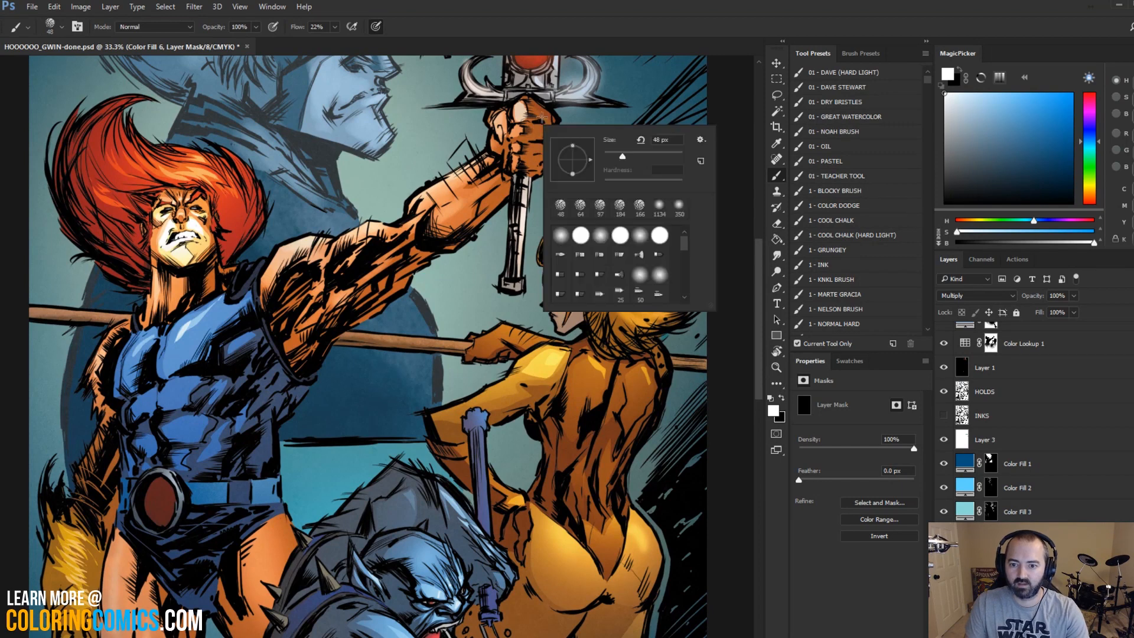
{"action": "key", "text": "Escape"}
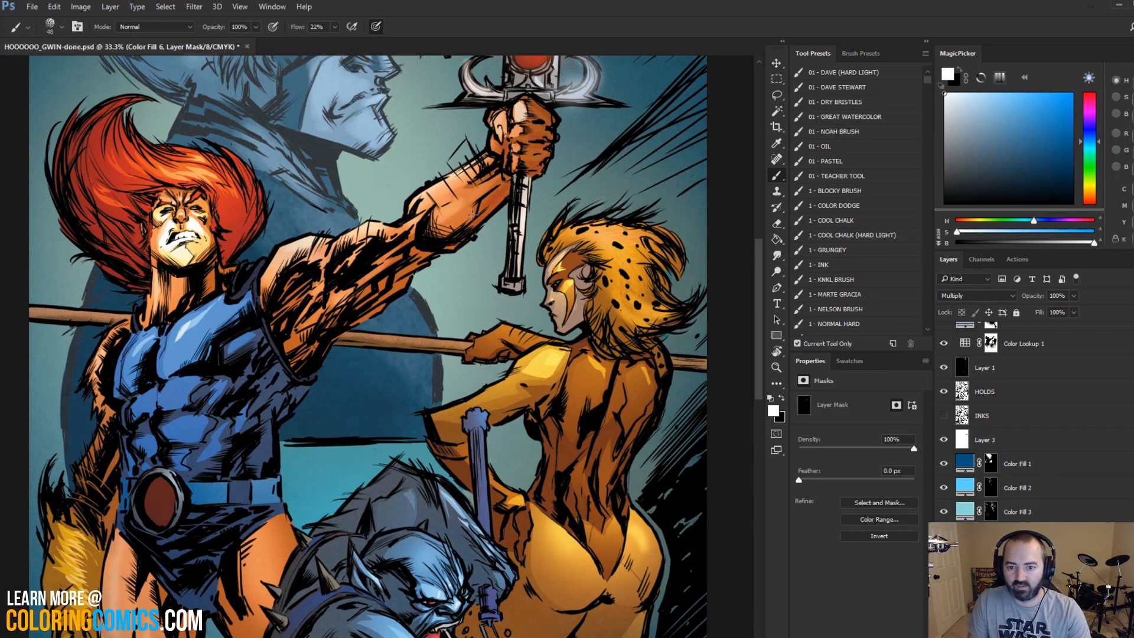
{"action": "mouse_move", "coordinate": [418, 260]}
{"action": "left_mouse_down"}
{"action": "mouse_move", "coordinate": [436, 261]}
{"action": "mouse_move", "coordinate": [364, 269]}
{"action": "left_mouse_up"}
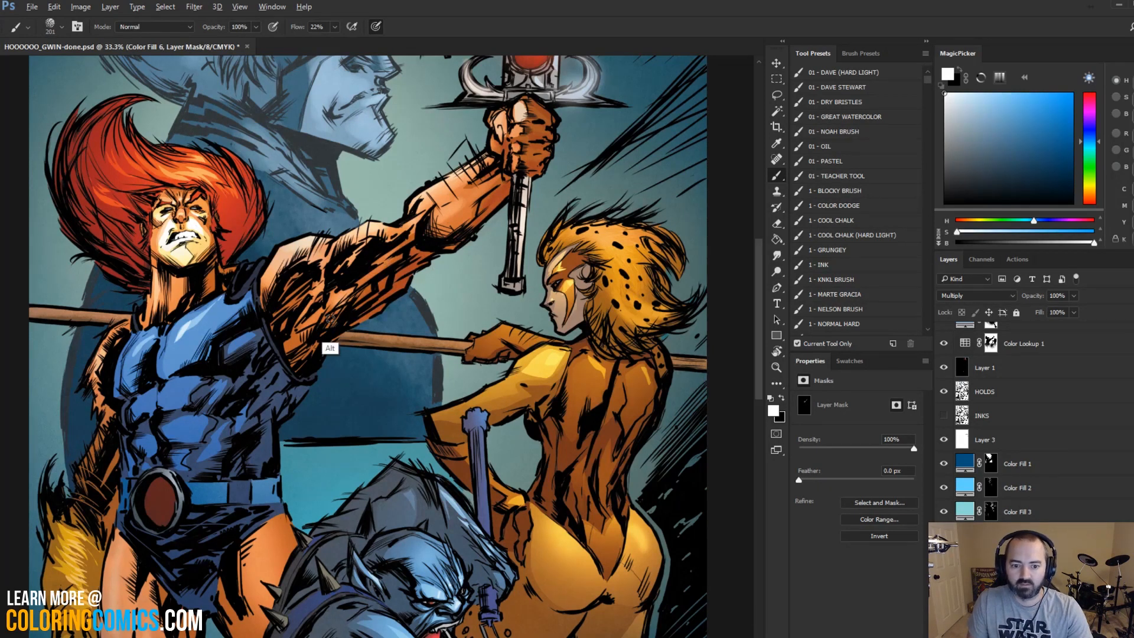
{"action": "left_click_drag", "start_coordinate": [331, 319], "coordinate": [324, 320]}
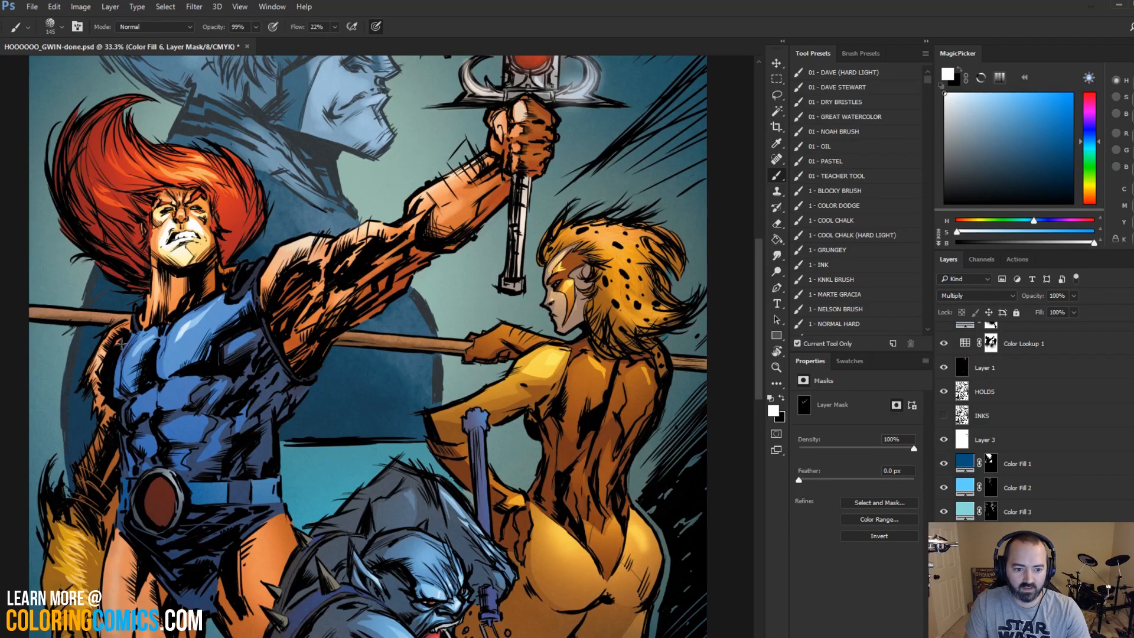
{"action": "left_click_drag", "start_coordinate": [121, 348], "coordinate": [114, 479]}
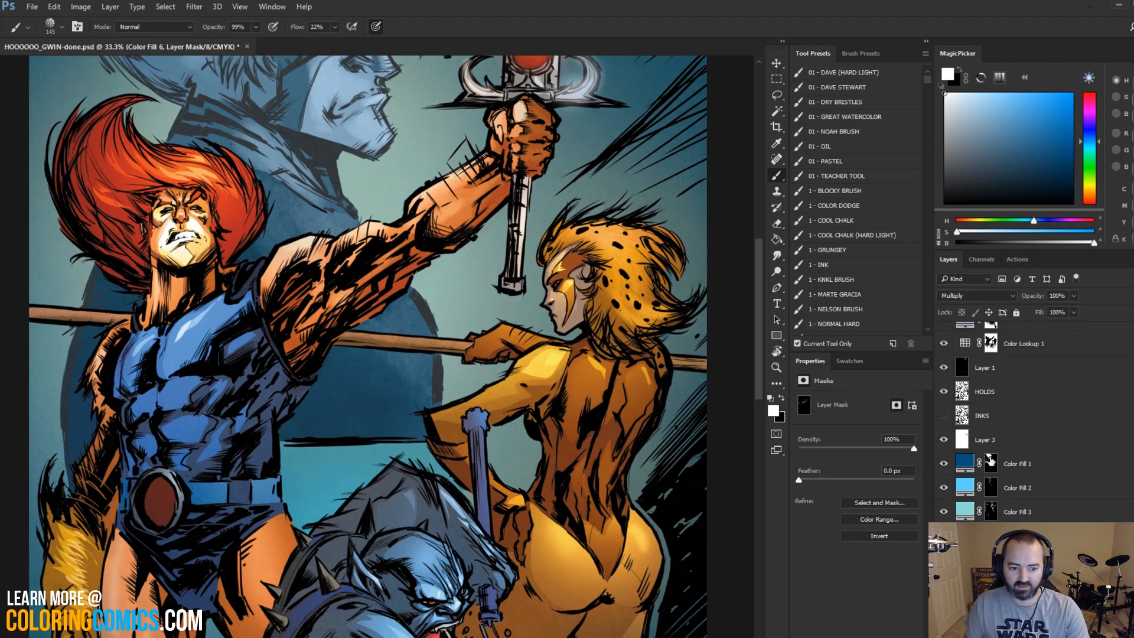
Step: Select the hero's skin from FLATS, brush white into the skin fill's mask over his legs and raised fist, and clear the selection
{"action": "left_click", "coordinate": [998, 609]}
{"action": "key", "text": "w"}
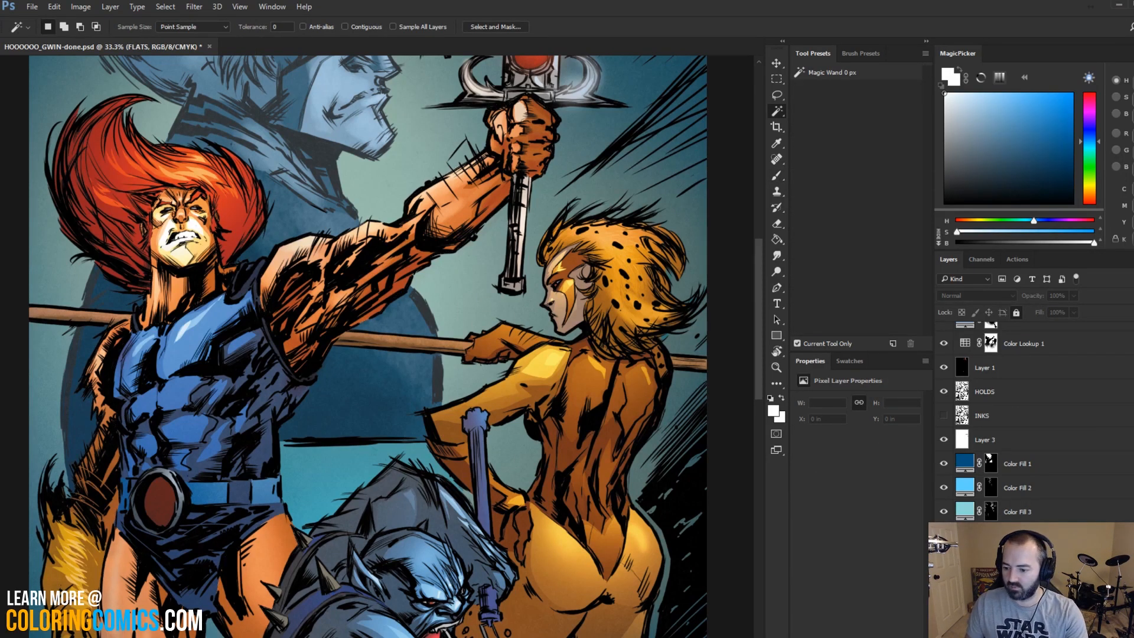
{"action": "left_click", "coordinate": [997, 608]}
{"action": "left_click", "coordinate": [992, 584]}
{"action": "key", "text": "b"}
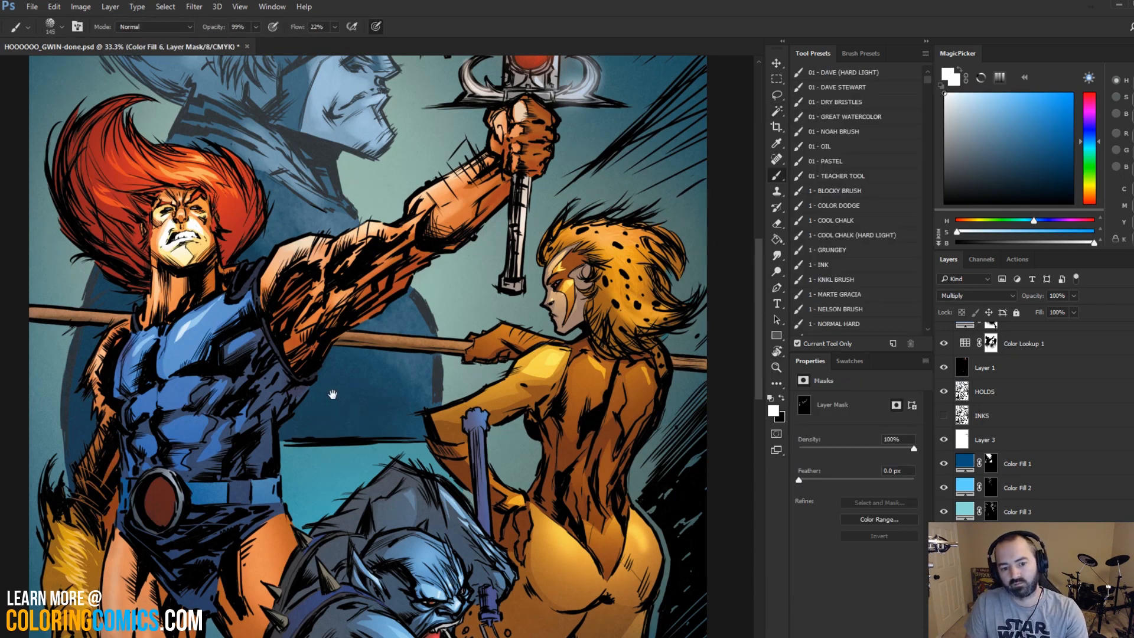
{"action": "left_click_drag", "start_coordinate": [332, 394], "coordinate": [341, 152]}
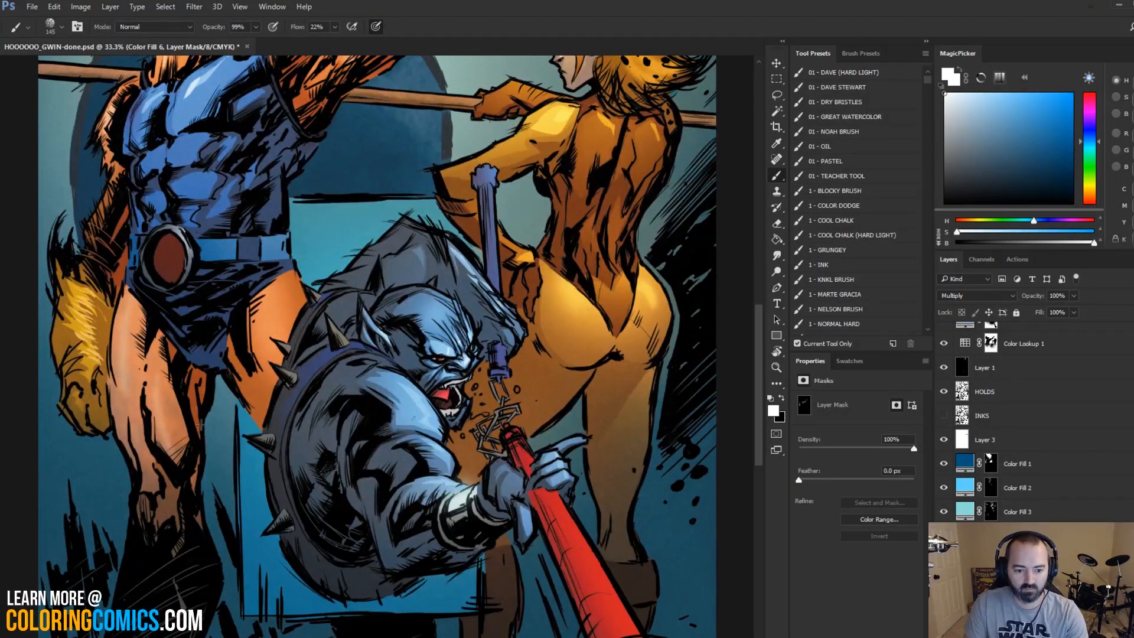
{"action": "mouse_move", "coordinate": [231, 327]}
{"action": "left_mouse_down"}
{"action": "mouse_move", "coordinate": [267, 443]}
{"action": "mouse_move", "coordinate": [241, 366]}
{"action": "left_mouse_up"}
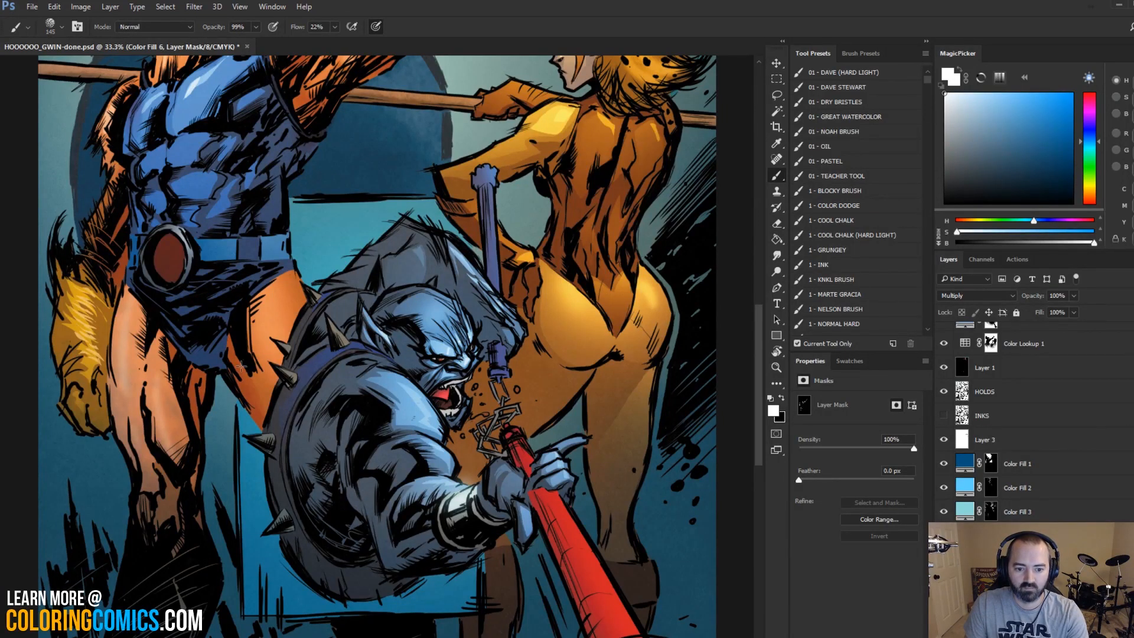
{"action": "scroll", "coordinate": [262, 192], "scroll_direction": "up", "scroll_amount": 5}
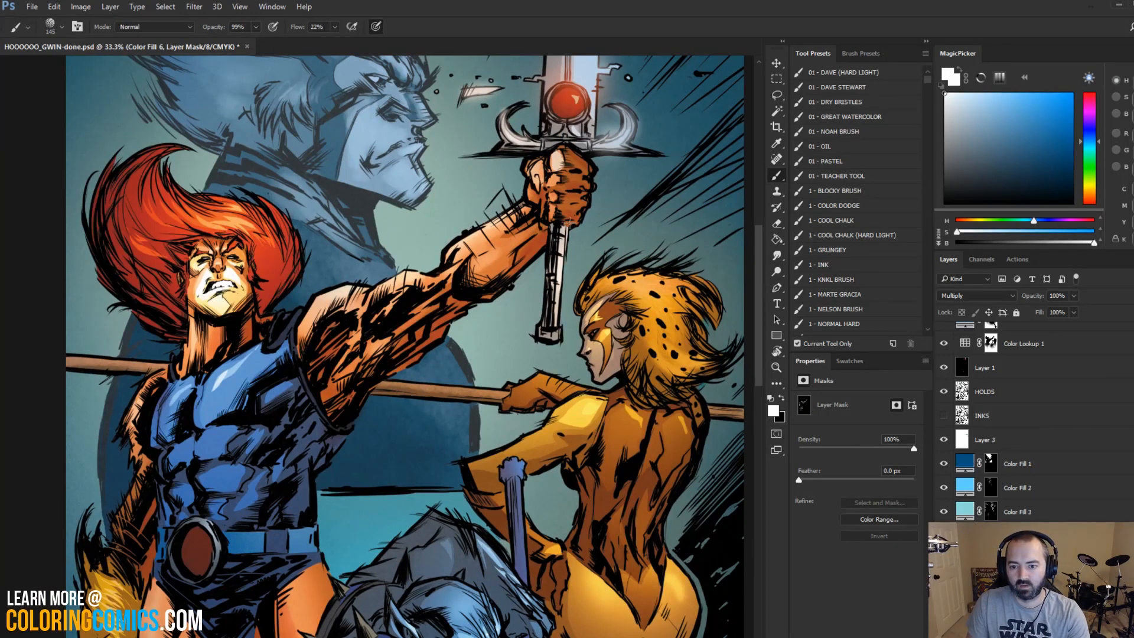
{"action": "key", "text": "l"}
{"action": "key", "text": "b"}
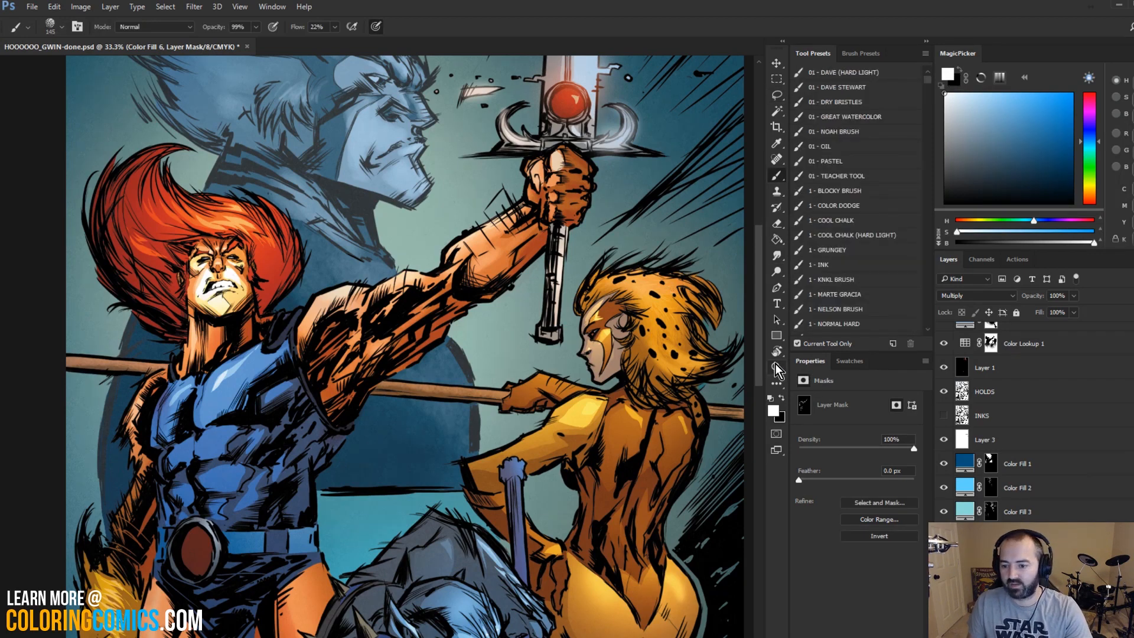
Step: Change the Multiply skin fill's color to periwinkle blue 7a8bdf, trying teal, blue and pink hues against the whole illustration
{"action": "left_click", "coordinate": [777, 368]}
{"action": "left_click_drag", "start_coordinate": [538, 394], "coordinate": [473, 369]}
{"action": "left_click", "coordinate": [366, 290]}
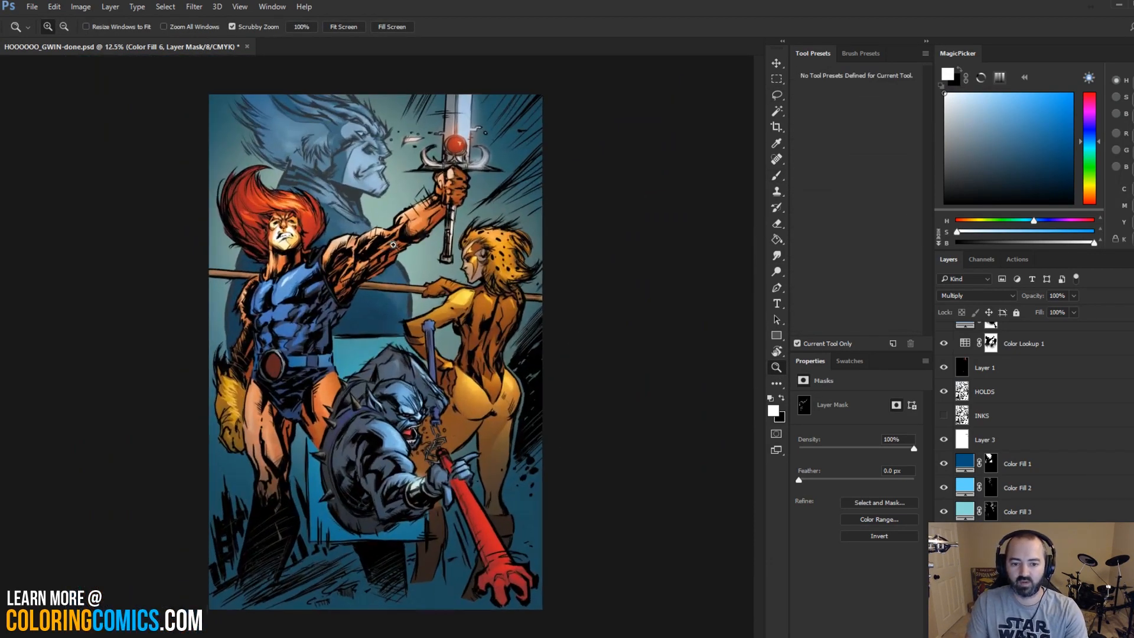
{"action": "double_click", "coordinate": [966, 584]}
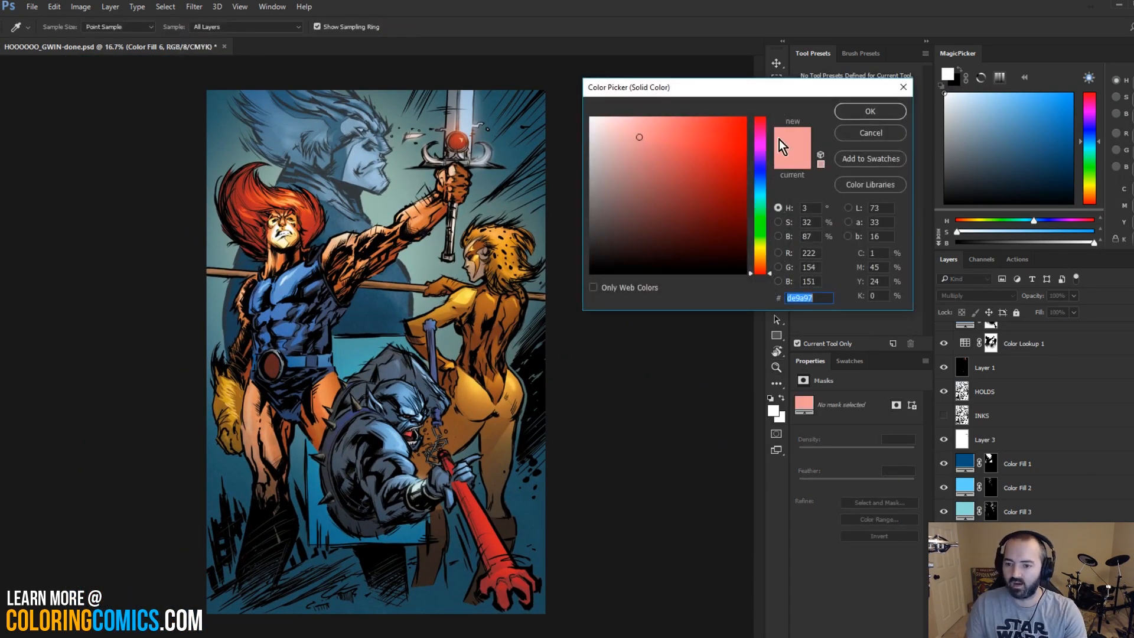
{"action": "left_click", "coordinate": [760, 190]}
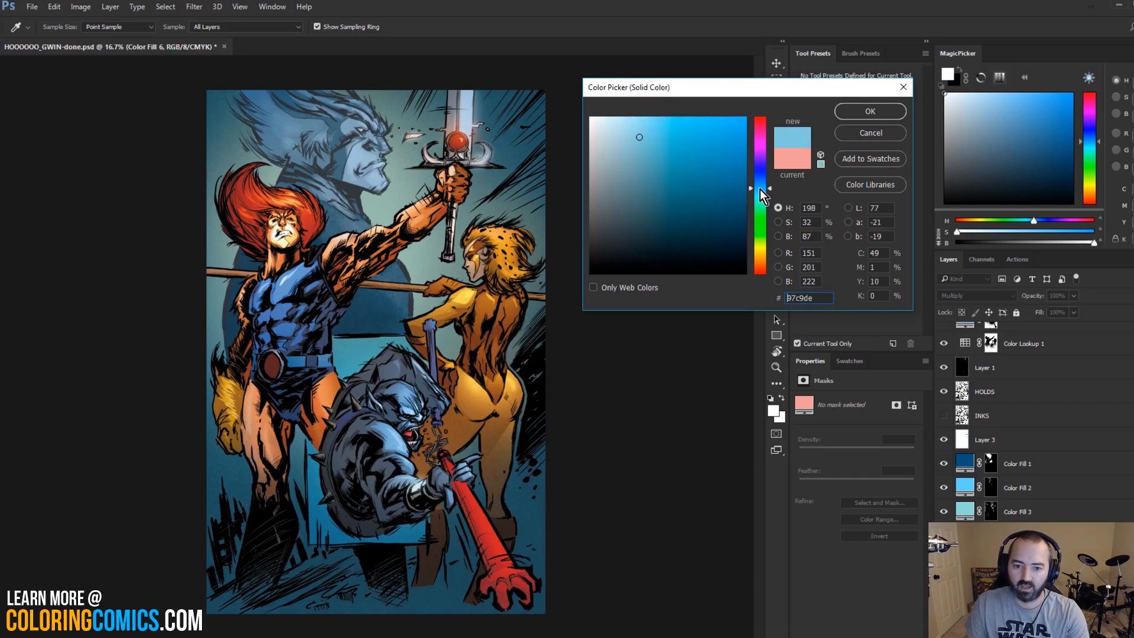
{"action": "mouse_move", "coordinate": [760, 189]}
{"action": "left_mouse_down"}
{"action": "mouse_move", "coordinate": [761, 249]}
{"action": "mouse_move", "coordinate": [764, 175]}
{"action": "left_mouse_up"}
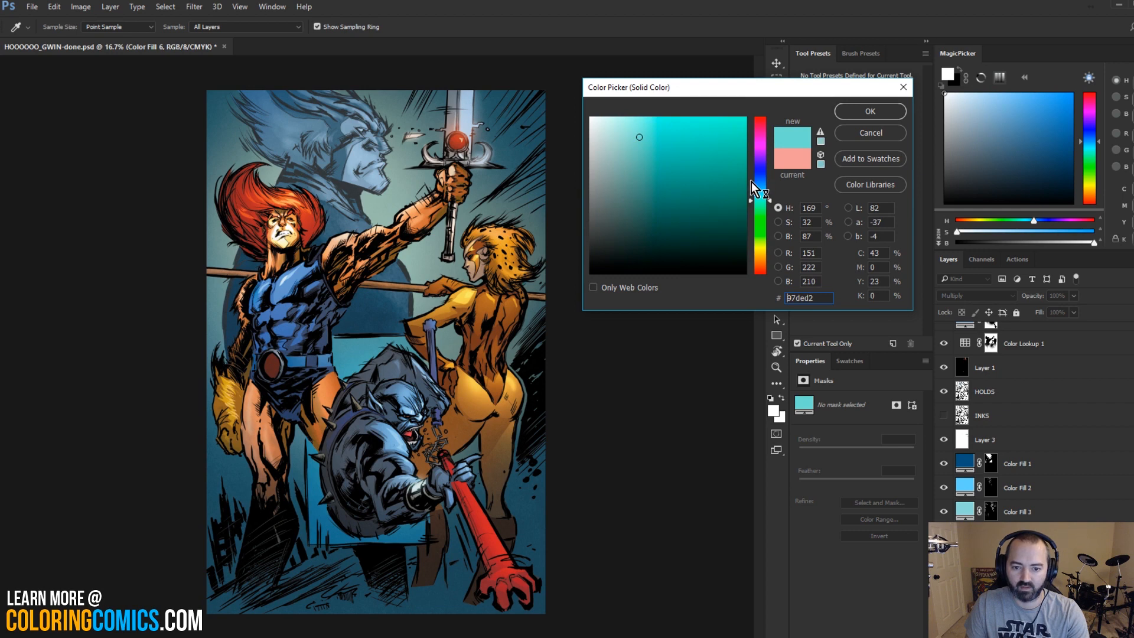
{"action": "left_click", "coordinate": [756, 186]}
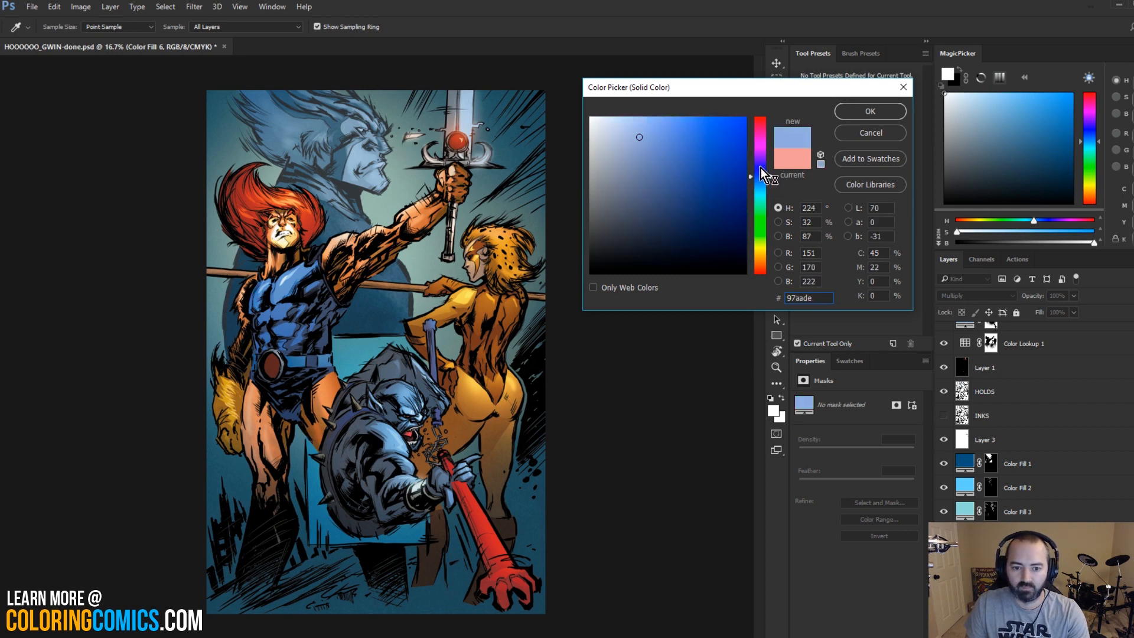
{"action": "left_click", "coordinate": [761, 156]}
{"action": "mouse_move", "coordinate": [761, 162]}
{"action": "left_mouse_down"}
{"action": "mouse_move", "coordinate": [759, 146]}
{"action": "mouse_move", "coordinate": [760, 182]}
{"action": "left_mouse_up"}
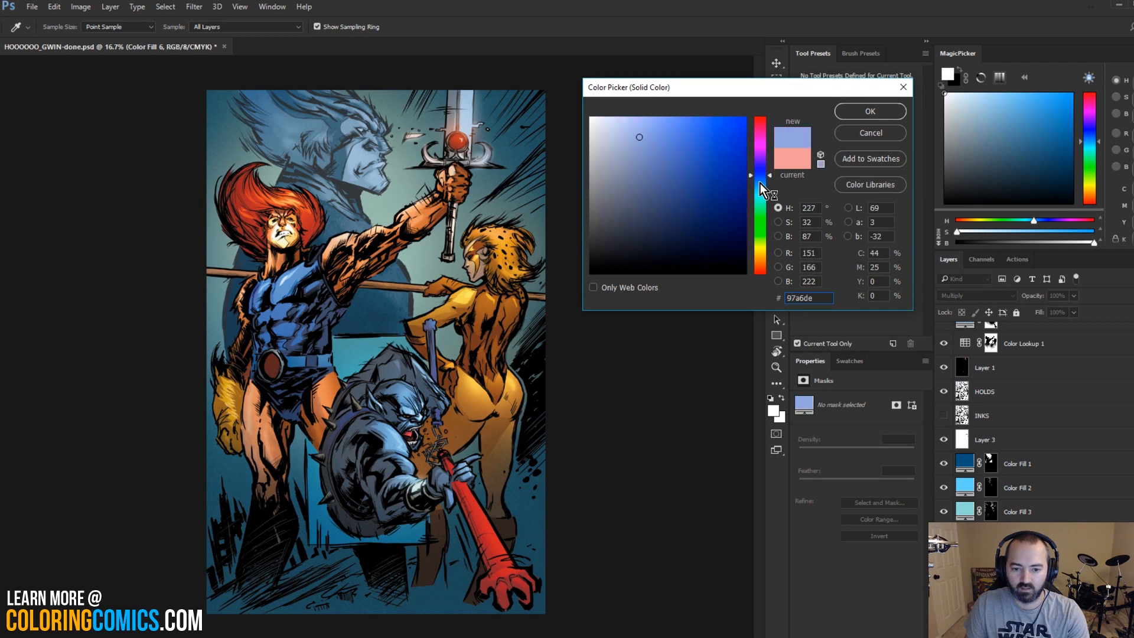
{"action": "mouse_move", "coordinate": [705, 145]}
{"action": "left_mouse_down"}
{"action": "mouse_move", "coordinate": [673, 125]}
{"action": "mouse_move", "coordinate": [645, 128]}
{"action": "left_mouse_up"}
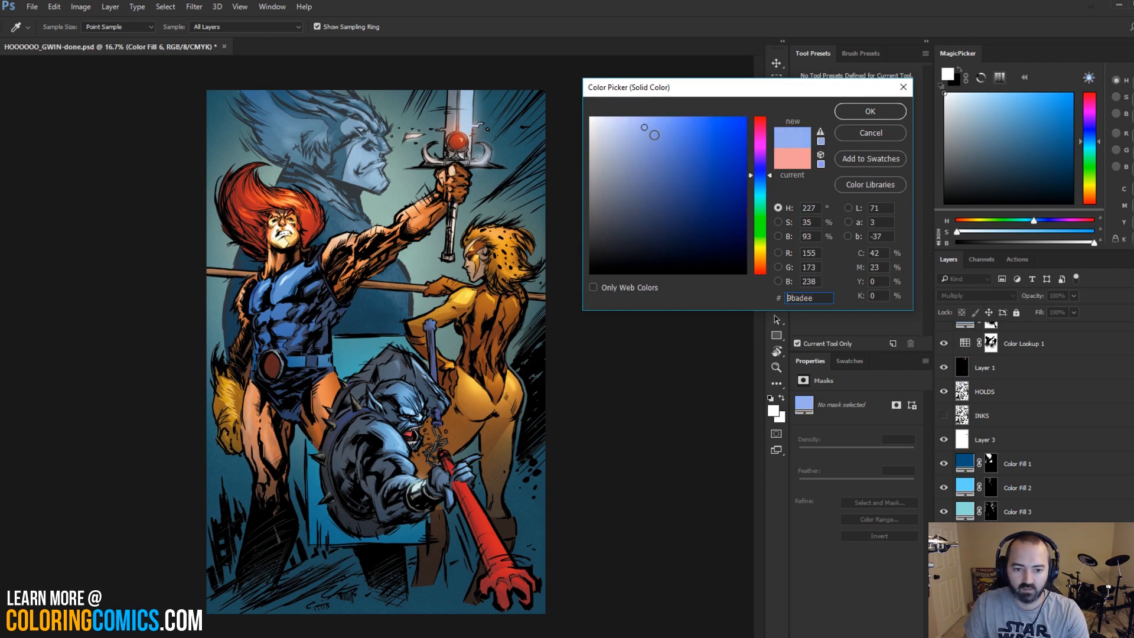
{"action": "left_click_drag", "start_coordinate": [753, 178], "coordinate": [760, 214]}
{"action": "left_click_drag", "start_coordinate": [764, 226], "coordinate": [761, 271]}
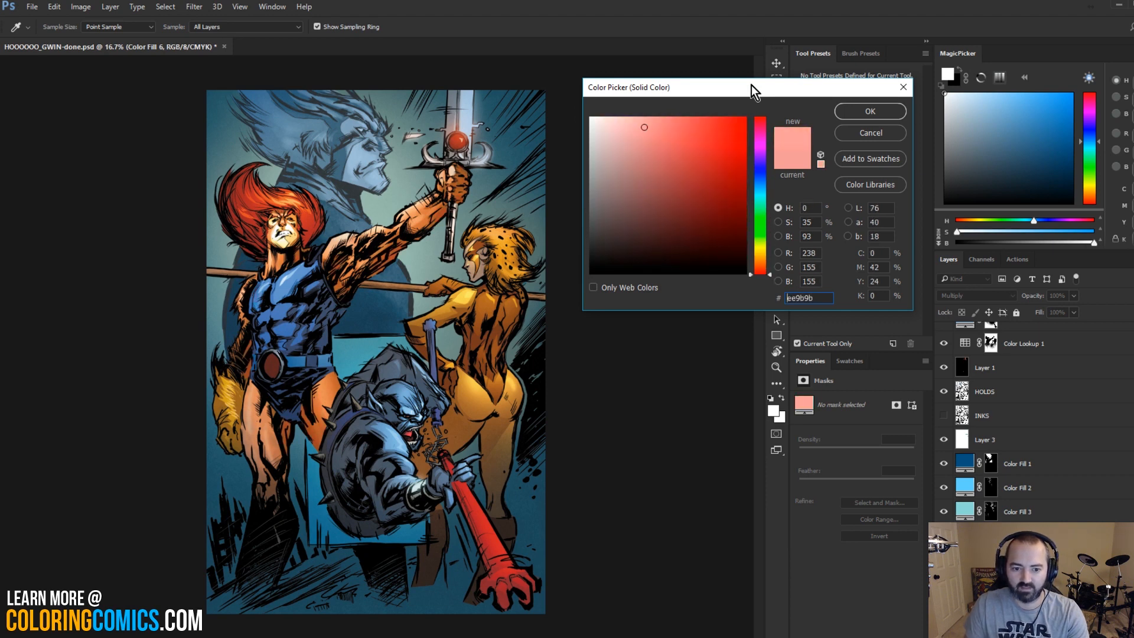
{"action": "left_click_drag", "start_coordinate": [757, 132], "coordinate": [760, 175]}
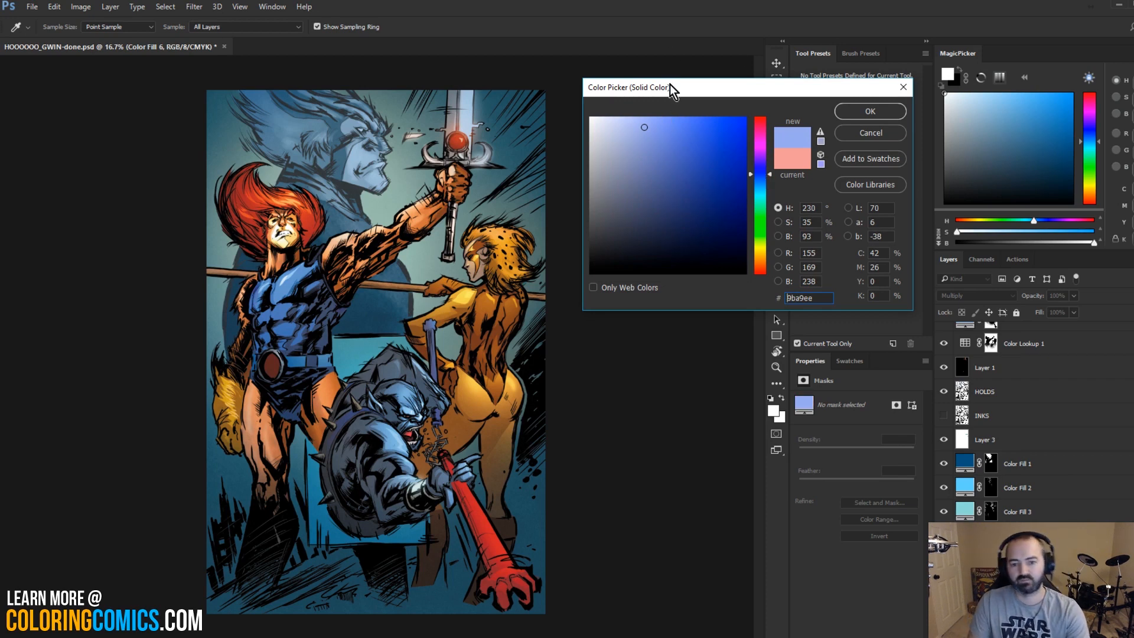
{"action": "left_click", "coordinate": [659, 137]}
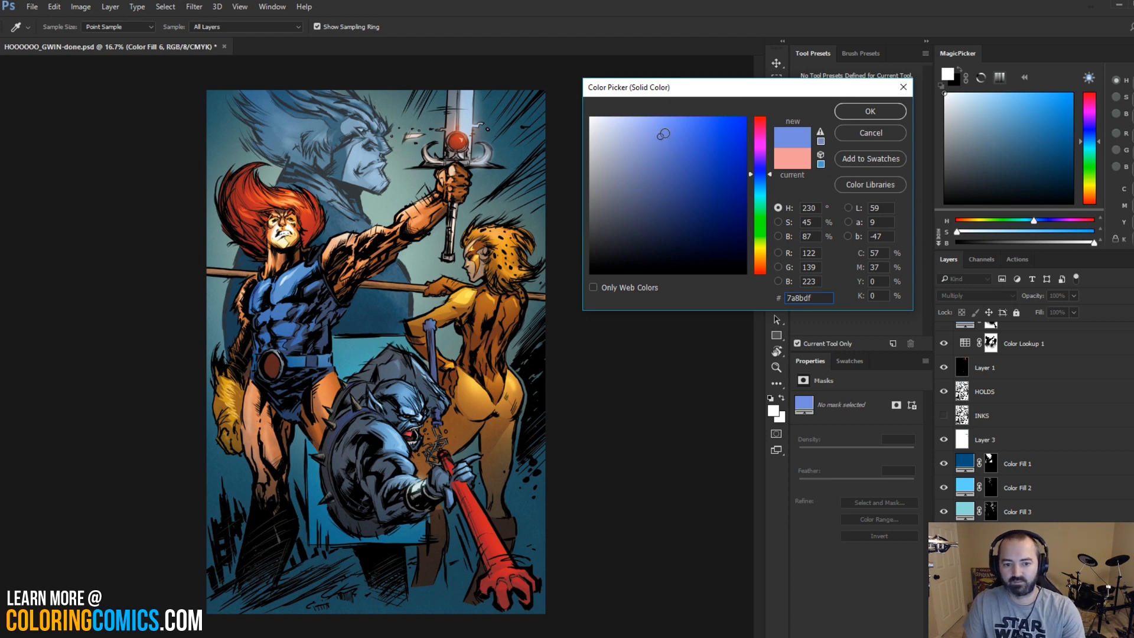
{"action": "left_click", "coordinate": [878, 113]}
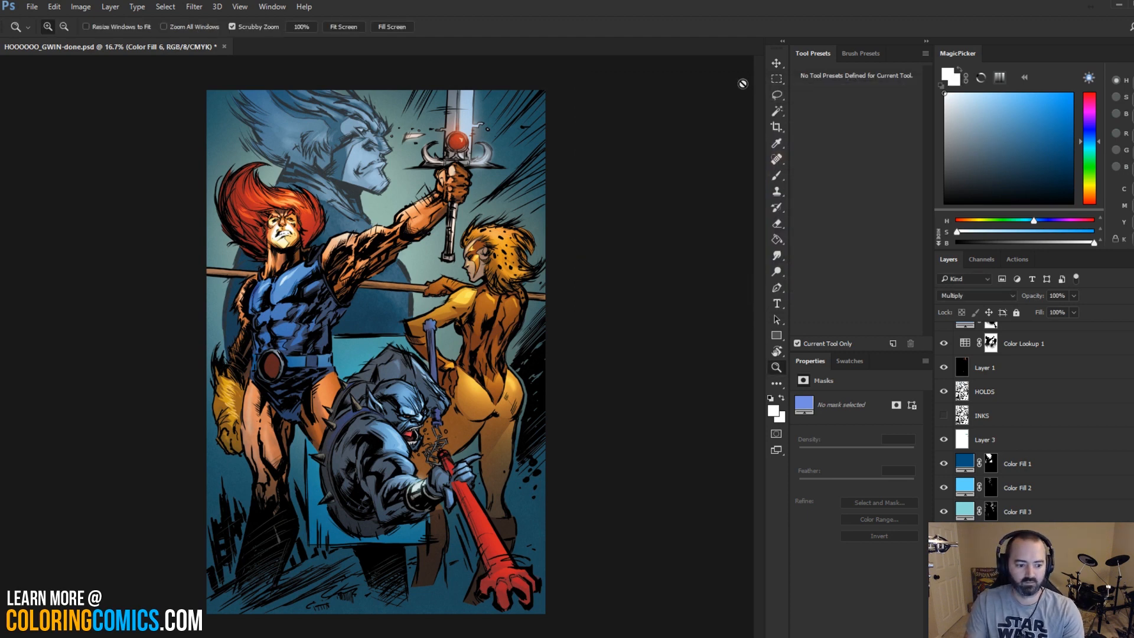
{"action": "key", "text": "l"}
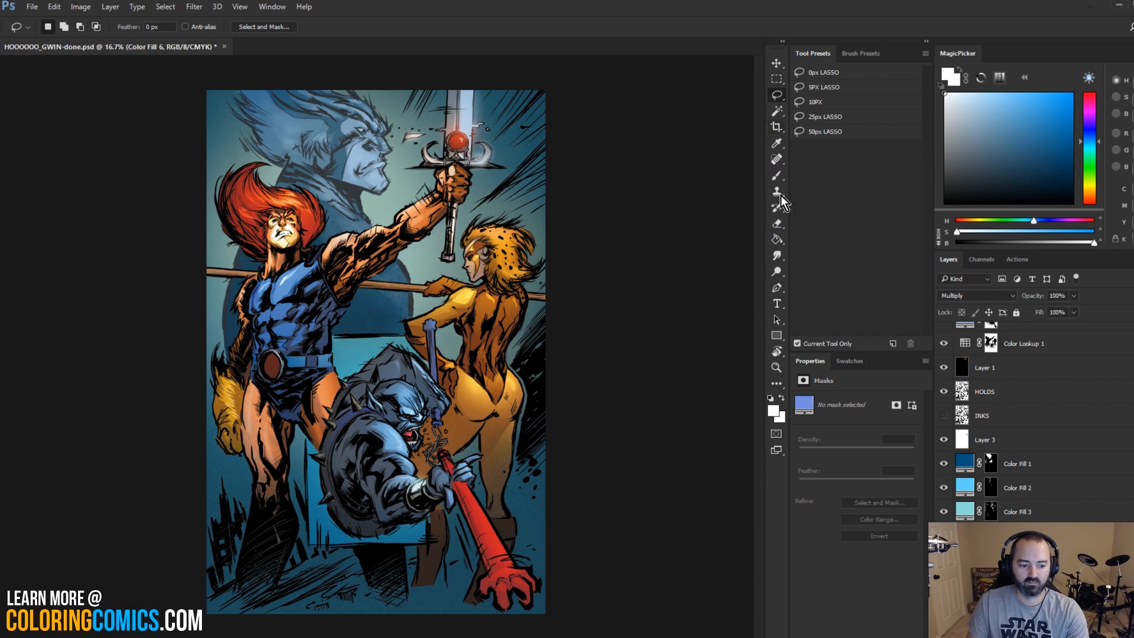
{"action": "left_click", "coordinate": [777, 367]}
{"action": "left_click", "coordinate": [552, 278], "text": "alt"}
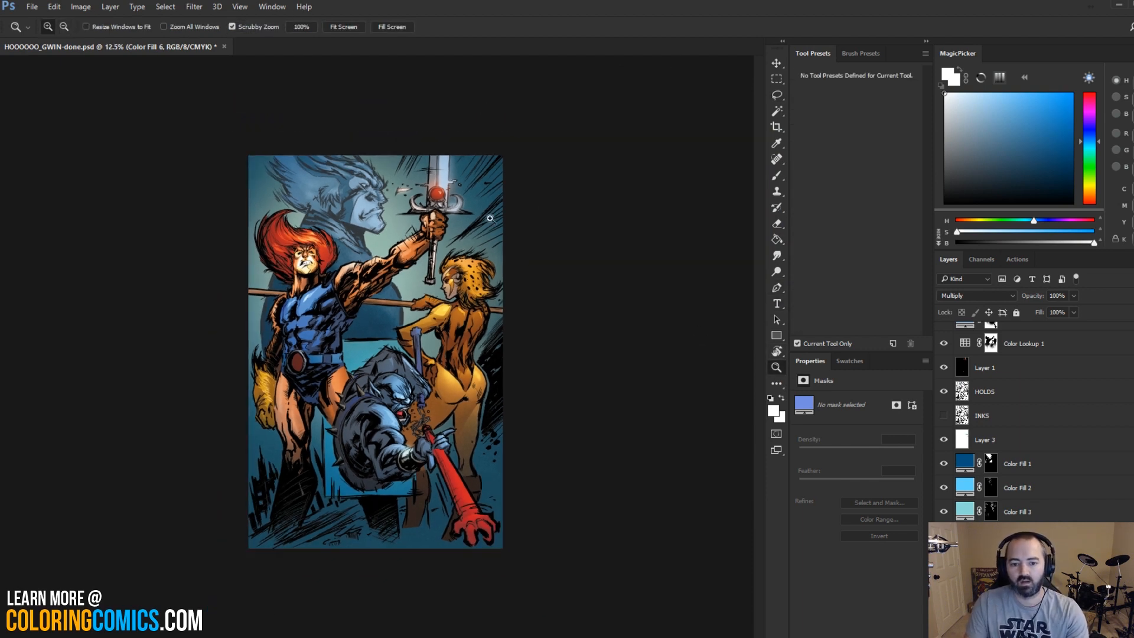
{"action": "key", "text": "l"}
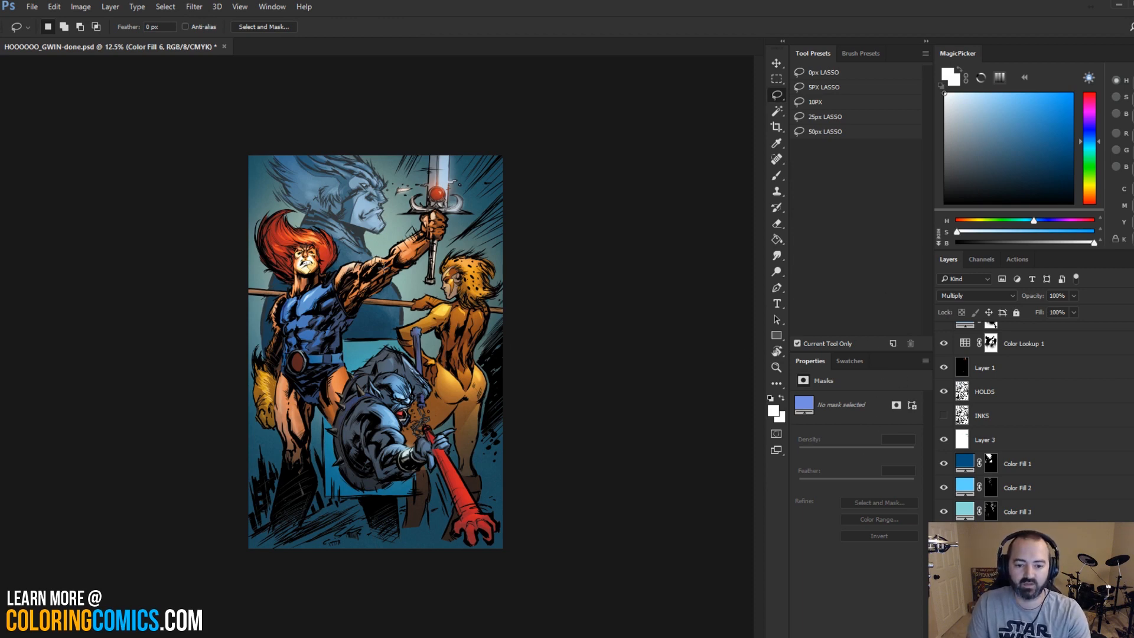
{"action": "key", "text": "ctrl+plus"}
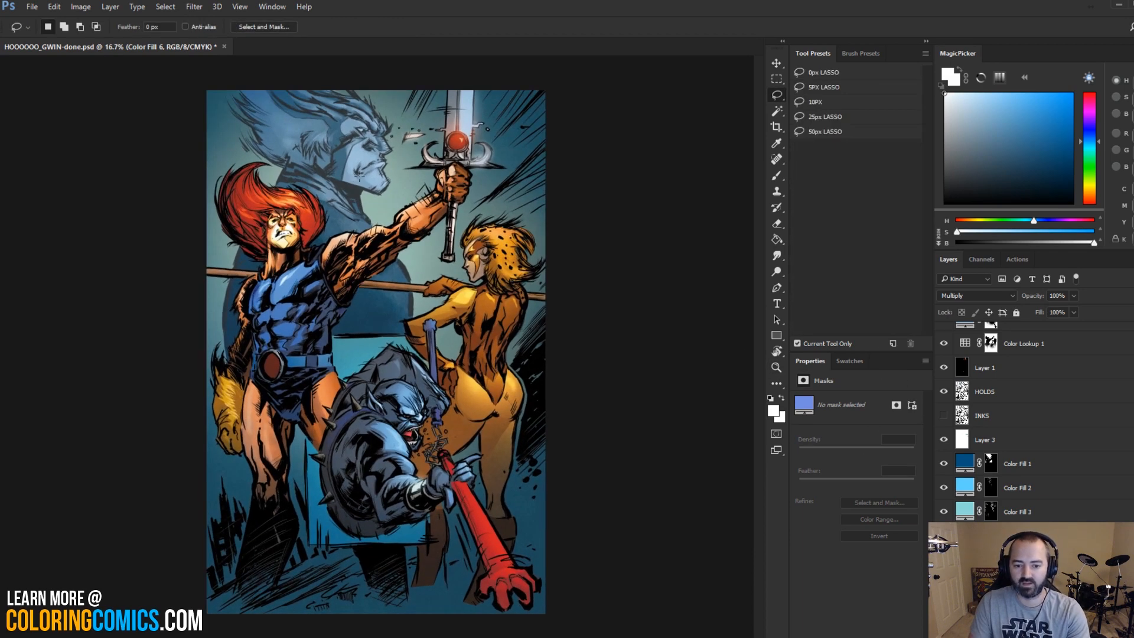
Step: Use the Magic Wand on FLATS, and set a 442 px brush for painting in the Multiply fill's layer mask
{"action": "left_click", "coordinate": [1005, 608]}
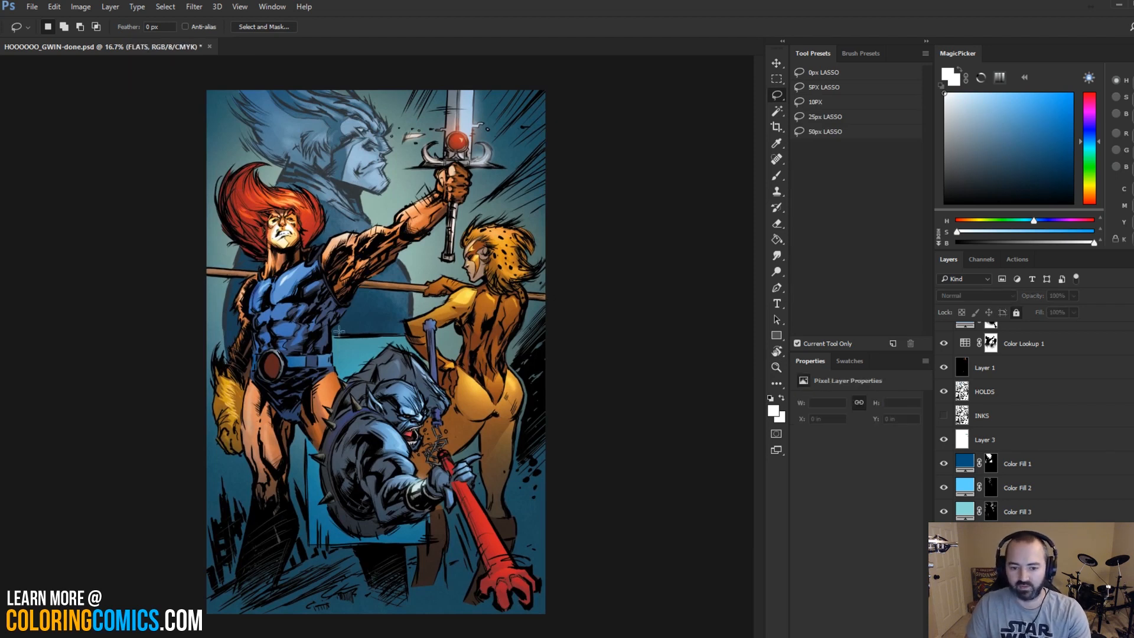
{"action": "key", "text": "w"}
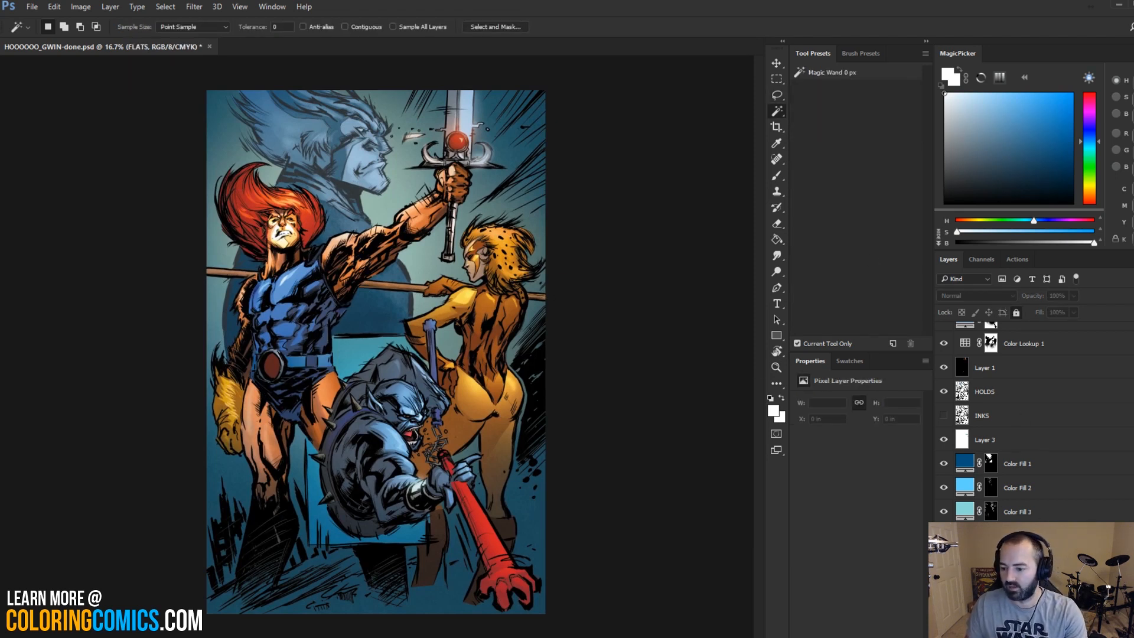
{"action": "left_click", "coordinate": [991, 584]}
{"action": "key", "text": "b"}
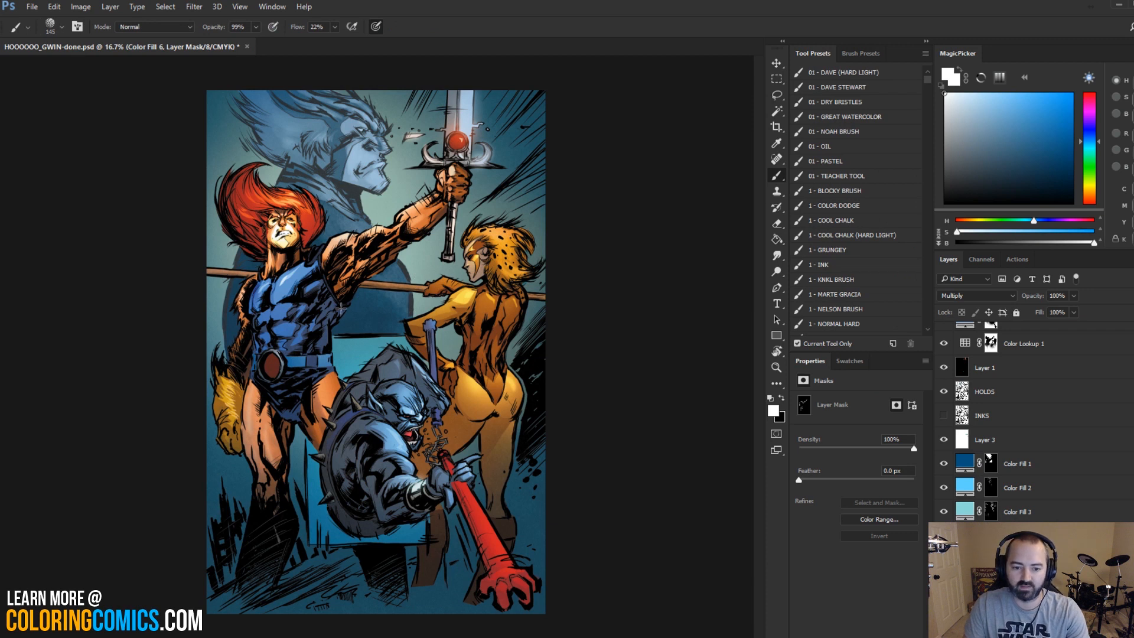
{"action": "key", "text": "bracketright"}
{"action": "key", "text": "bracketright"}
{"action": "key", "text": "bracketright"}
{"action": "key", "text": "bracketright"}
{"action": "key", "text": "bracketright"}
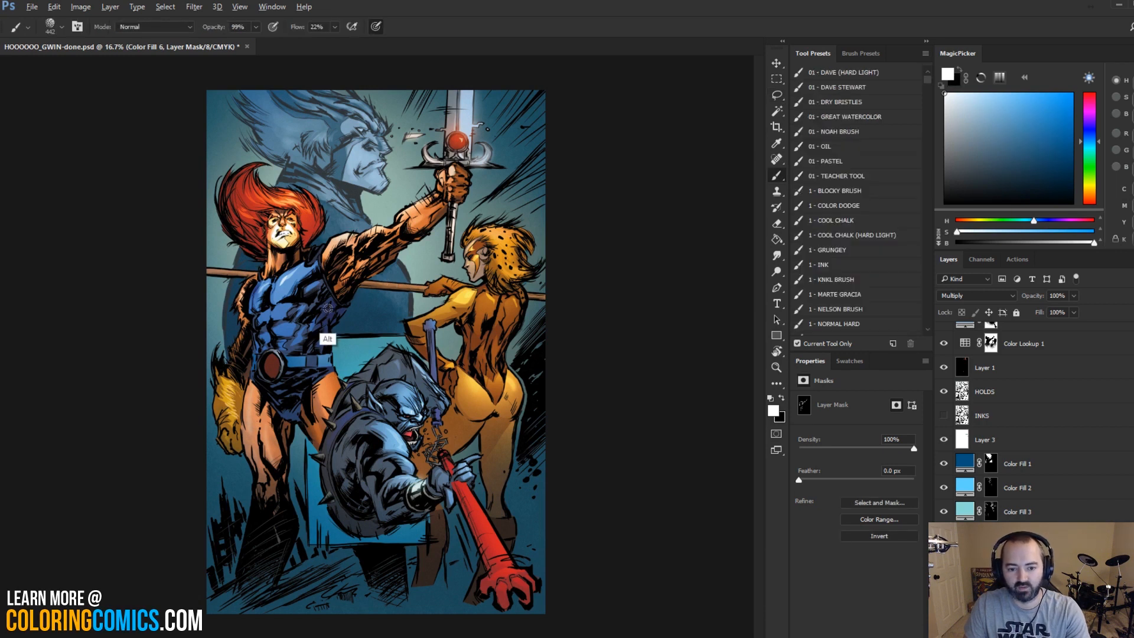
Step: Sample the dark blue of the hero's costume as the foreground color with the COLORS layer active
{"action": "left_click", "coordinate": [333, 303], "text": "alt"}
{"action": "left_click", "coordinate": [983, 608]}
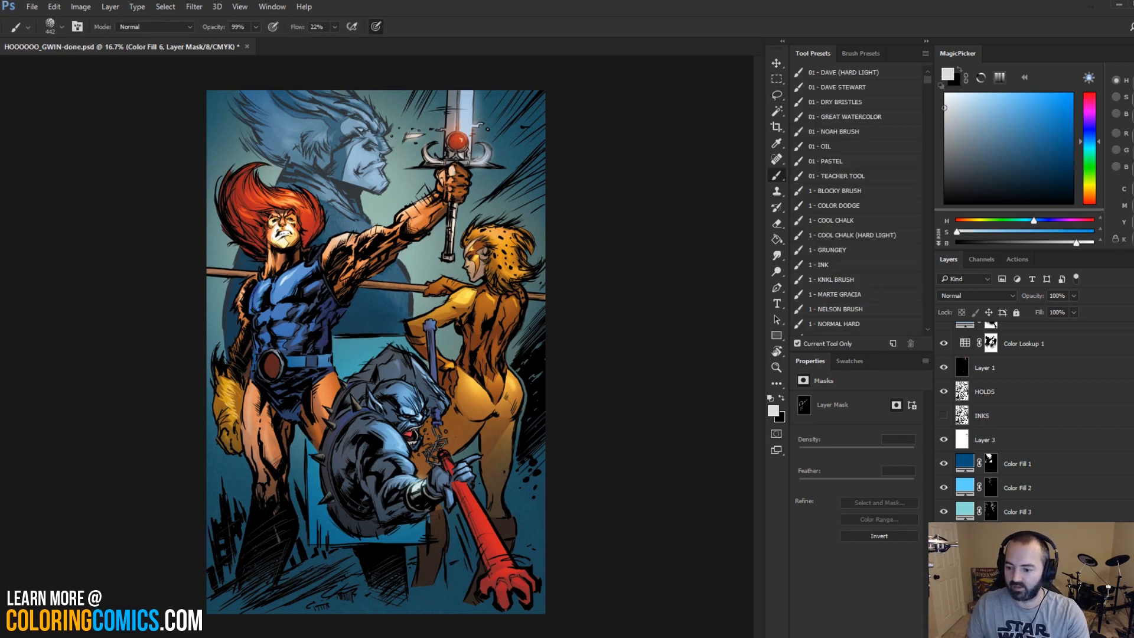
{"action": "left_click", "coordinate": [332, 307], "text": "alt"}
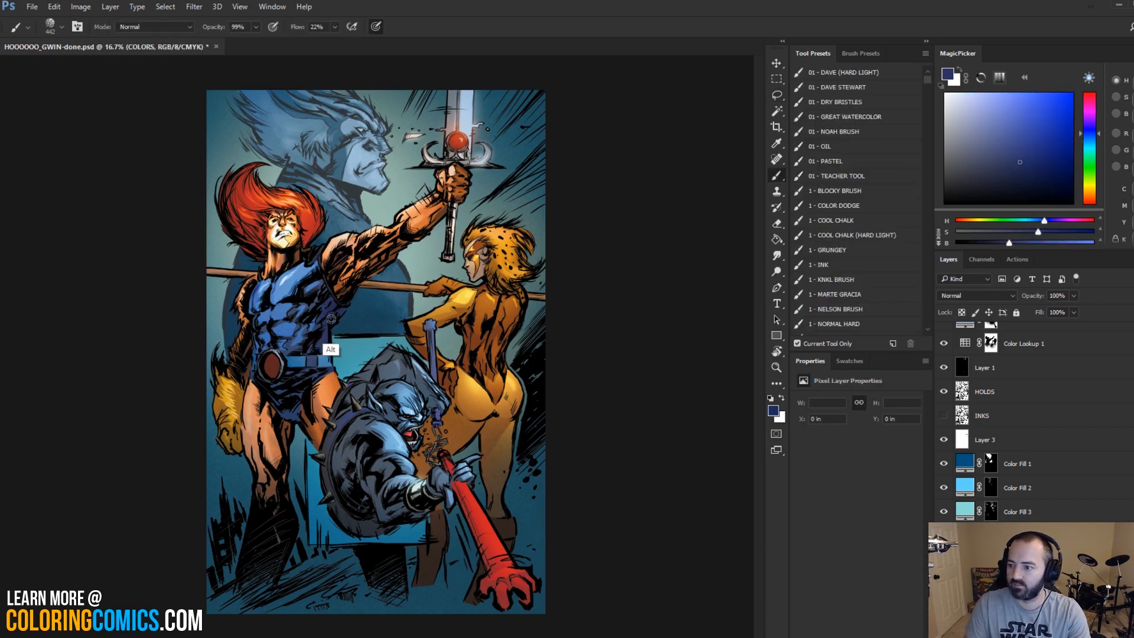
{"action": "key", "text": "l"}
{"action": "key", "text": "b"}
{"action": "left_click", "coordinate": [777, 367]}
{"action": "left_click", "coordinate": [456, 366], "text": "alt"}
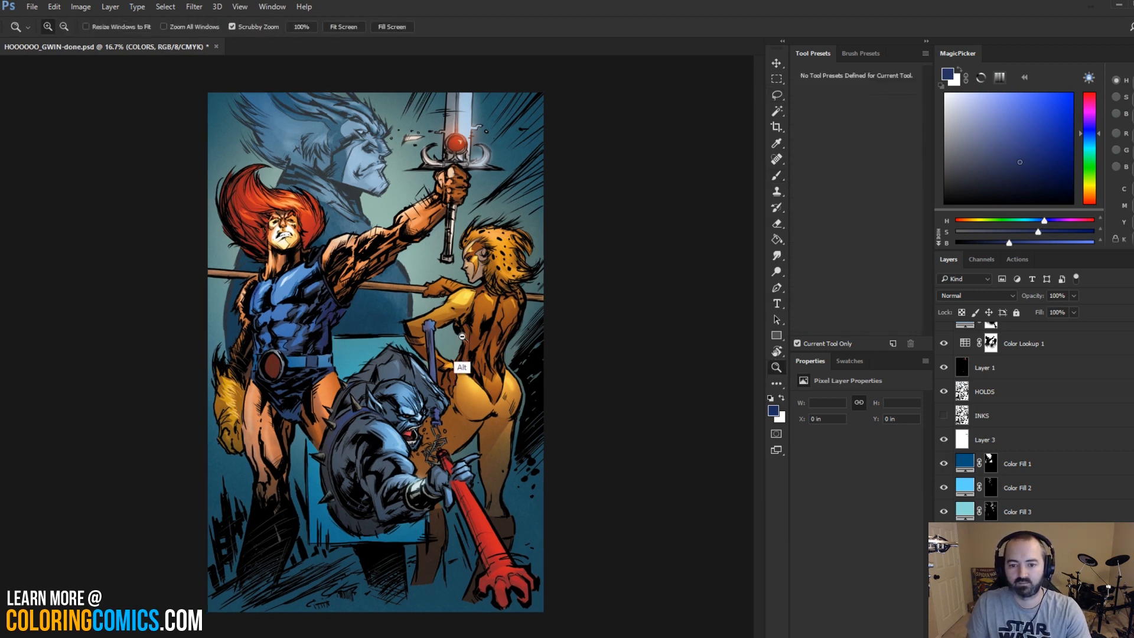
{"action": "left_click", "coordinate": [417, 330]}
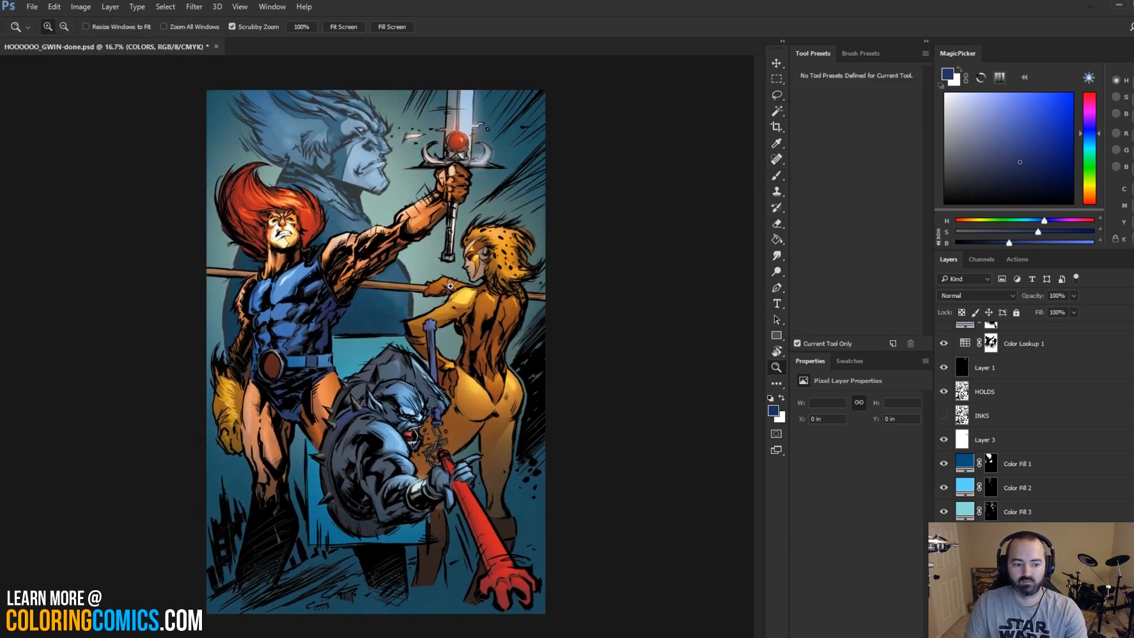
{"action": "left_click", "coordinate": [463, 168]}
{"action": "key", "text": "l"}
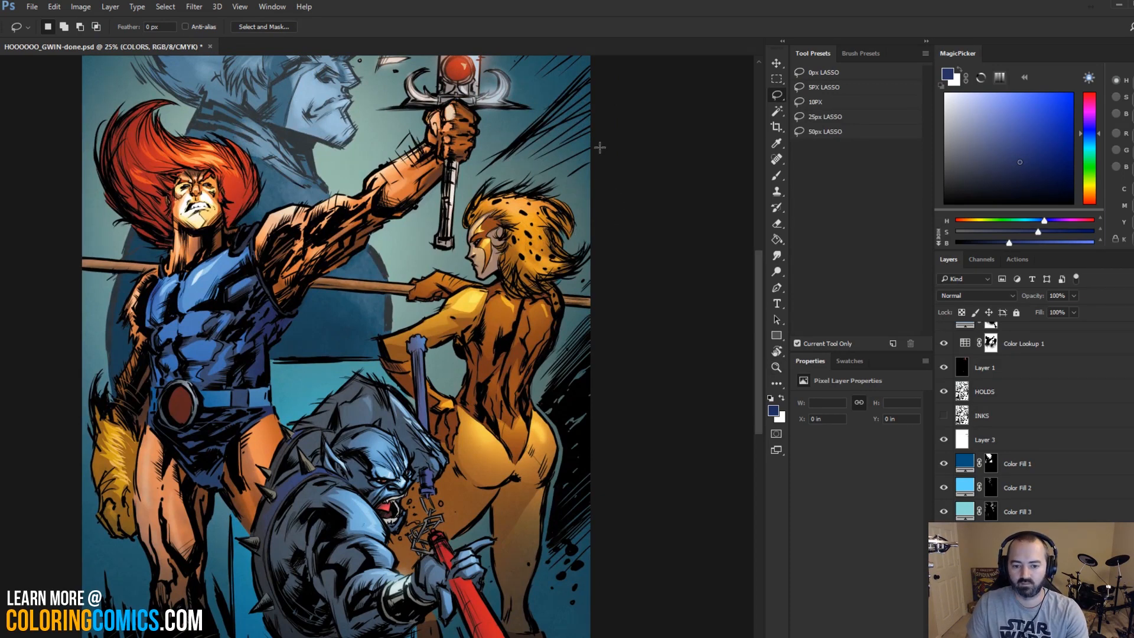
Step: Select the cat woman's brown and golden costume areas from FLATS with the Magic Wand and hide the selection outline
{"action": "left_click_drag", "start_coordinate": [560, 281], "coordinate": [553, 217]}
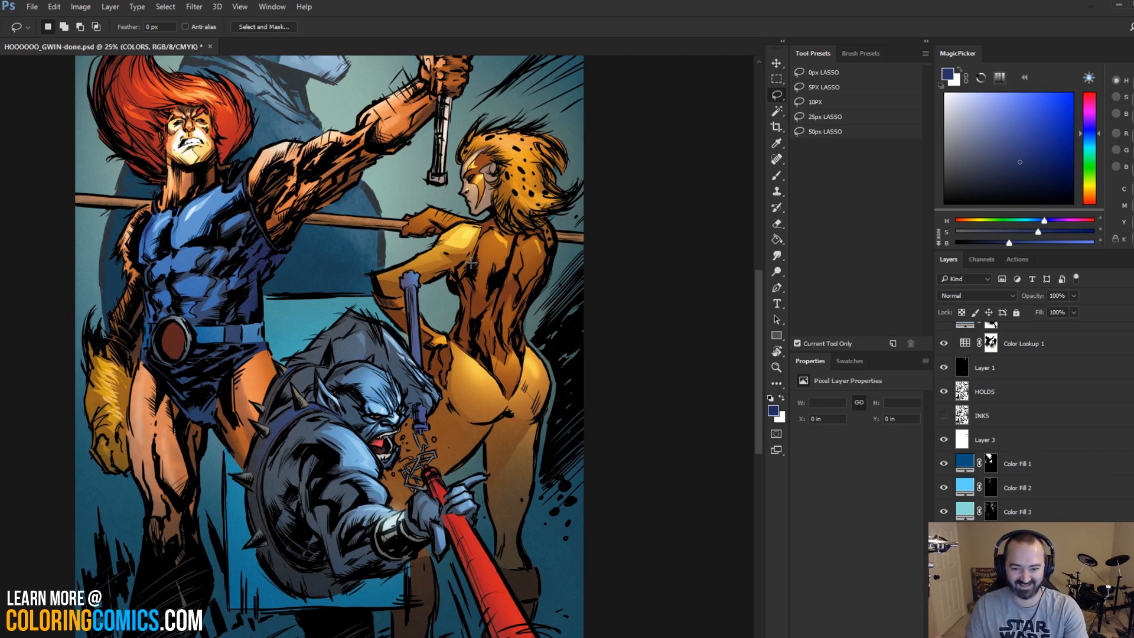
{"action": "left_click", "coordinate": [984, 561]}
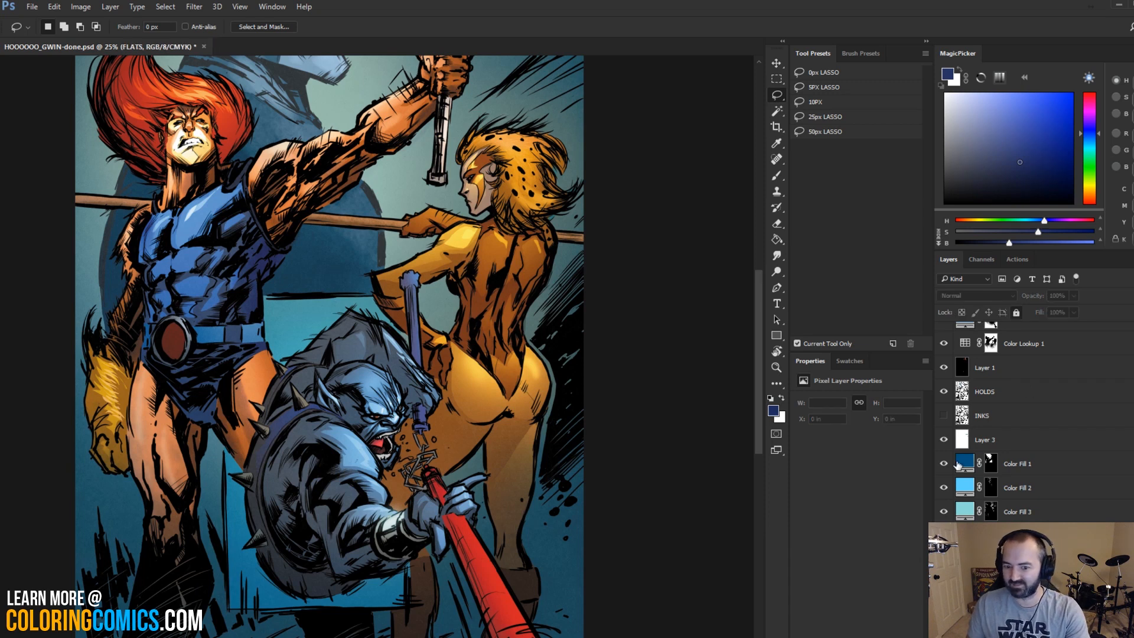
{"action": "key", "text": "w"}
{"action": "left_click", "coordinate": [494, 314]}
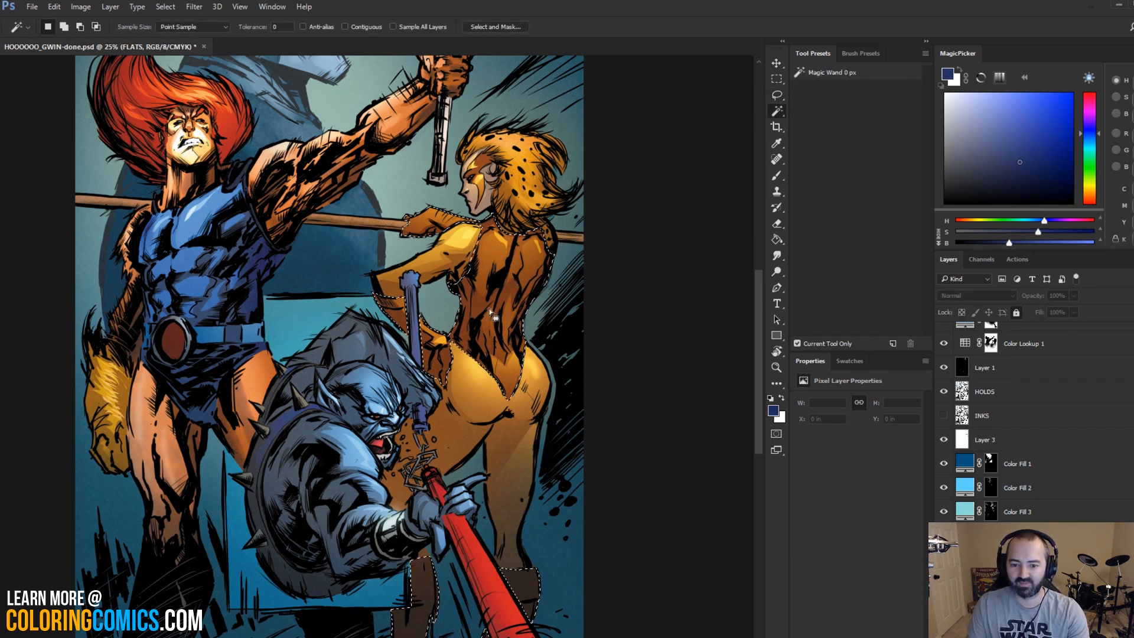
{"action": "left_click", "coordinate": [467, 406], "text": "shift"}
{"action": "key", "text": "ctrl+d"}
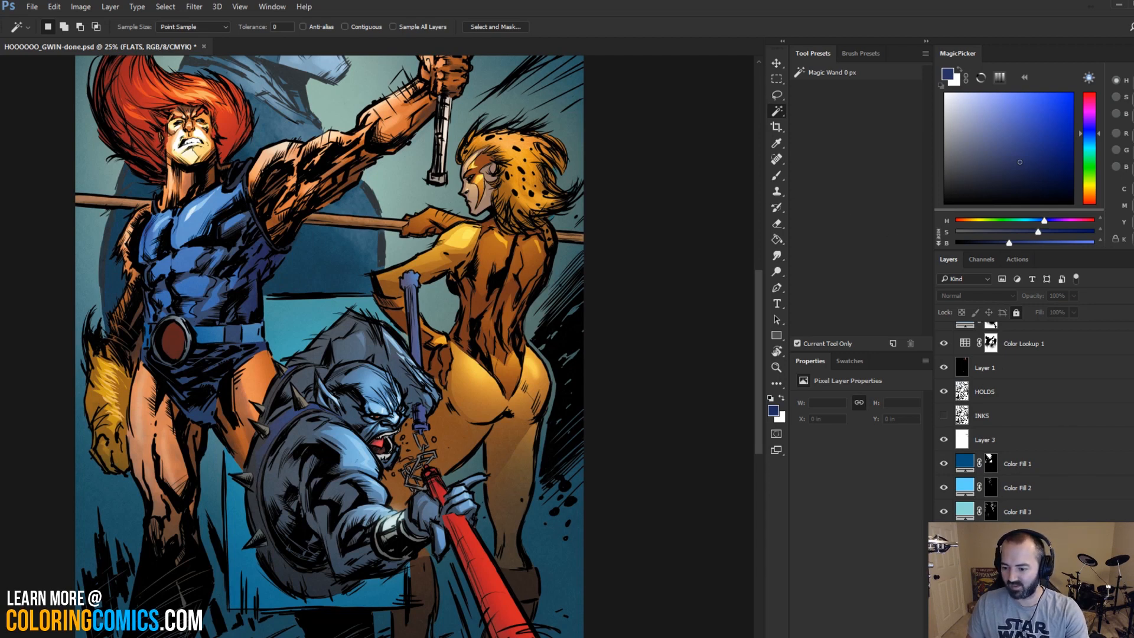
Step: Brush light gray into the Multiply fill's mask over the cat woman's upper back and legs using the KNKL BRUSH preset
{"action": "left_click", "coordinate": [991, 585]}
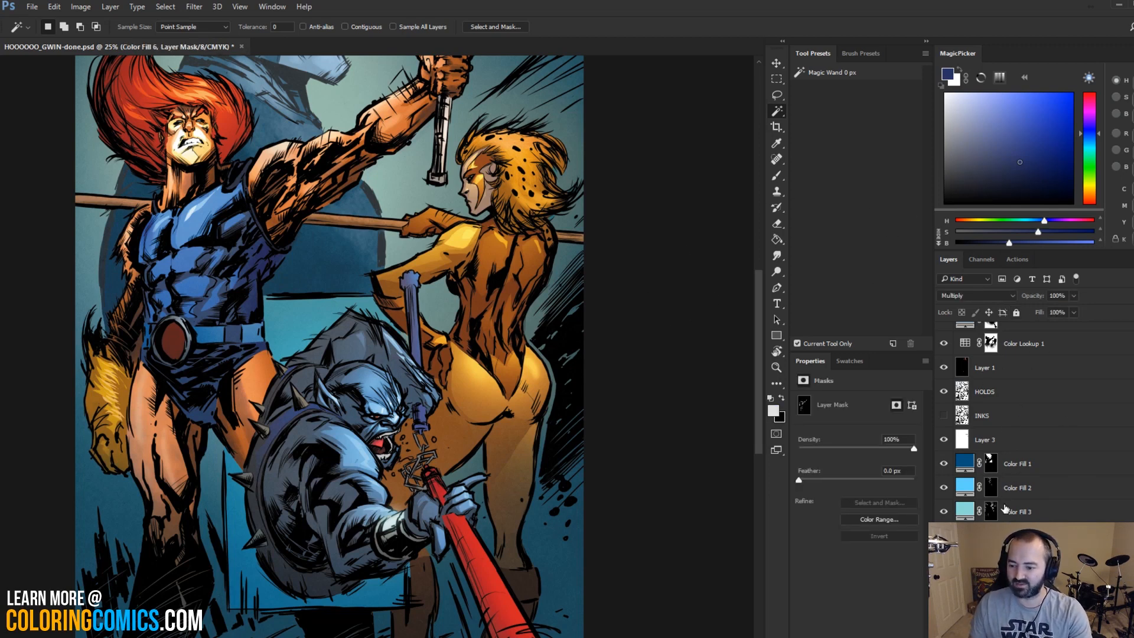
{"action": "key", "text": "b"}
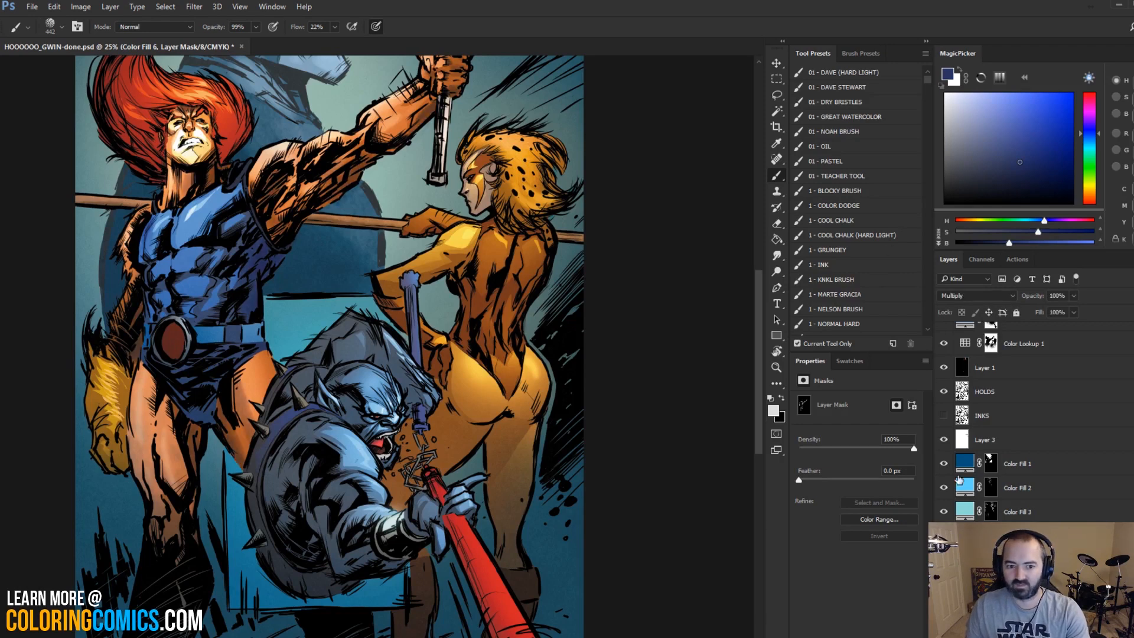
{"action": "left_click", "coordinate": [851, 278]}
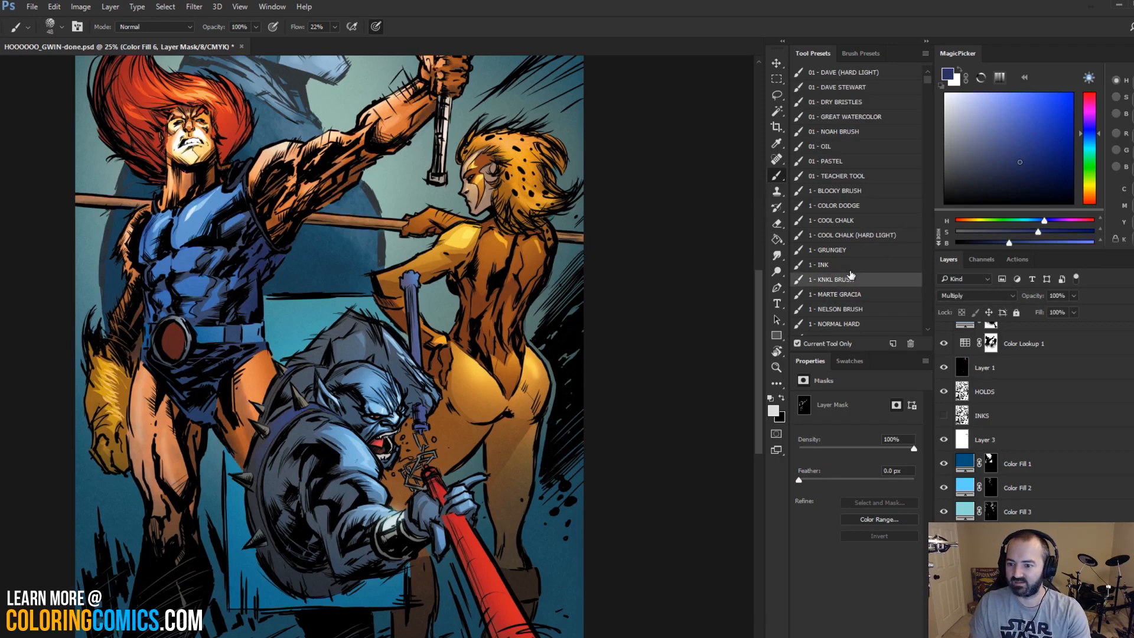
{"action": "left_click_drag", "start_coordinate": [496, 223], "coordinate": [503, 219]}
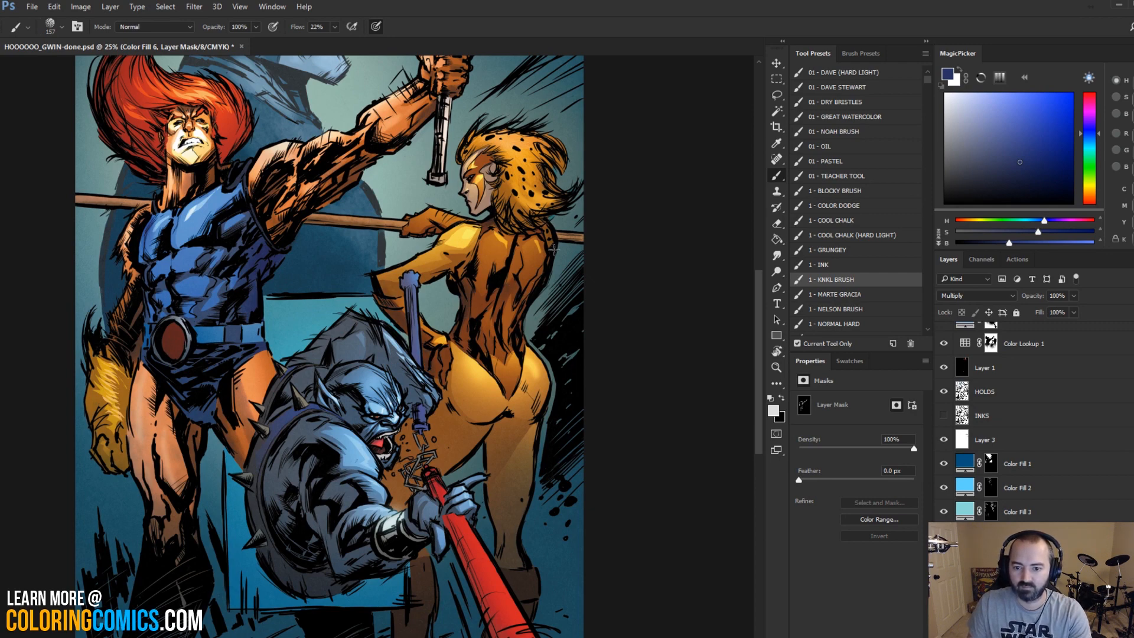
{"action": "scroll", "coordinate": [547, 236], "scroll_direction": "down", "scroll_amount": 5}
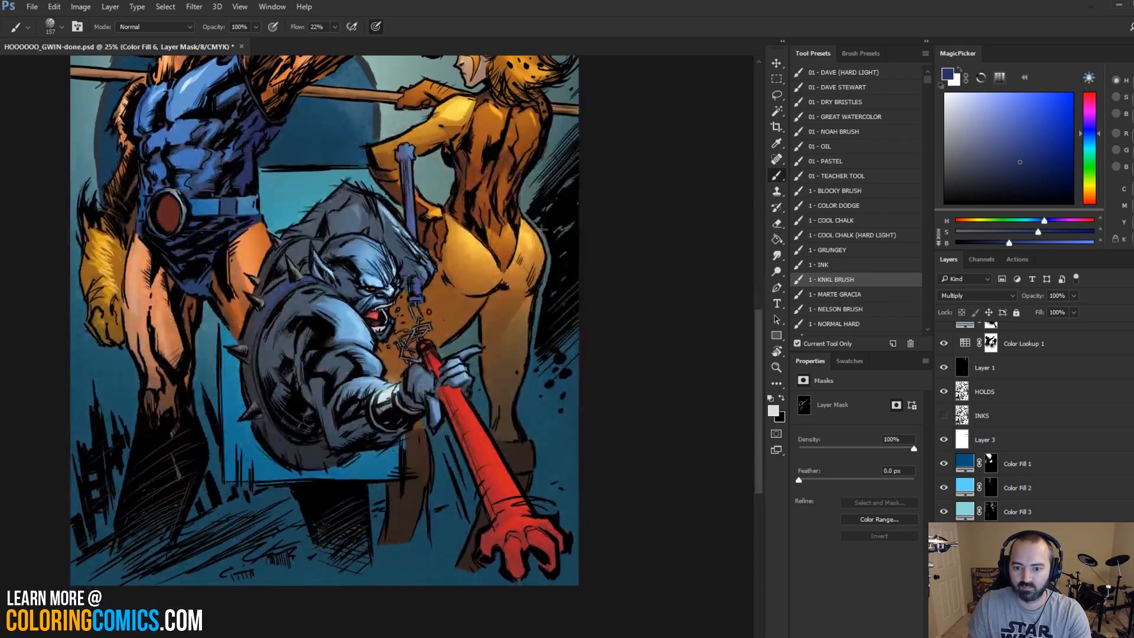
{"action": "right_click", "coordinate": [489, 329], "text": "alt"}
{"action": "left_click_drag", "start_coordinate": [487, 321], "coordinate": [495, 448]}
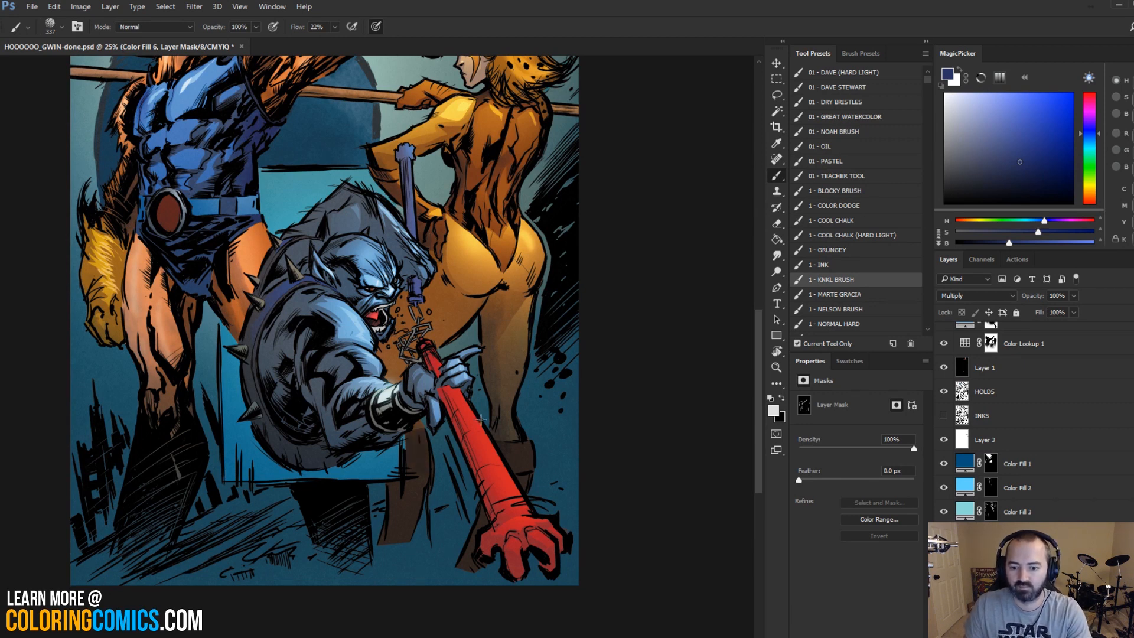
{"action": "key", "text": "l"}
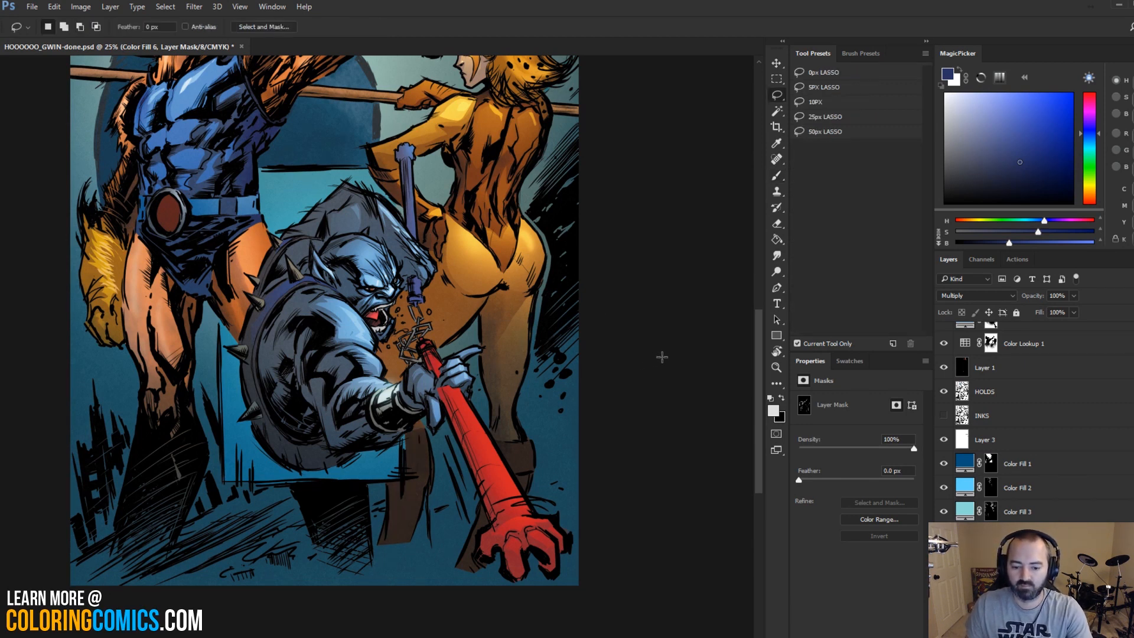
Step: Deselect the costume areas and examine the shaded hero and cat woman across the whole illustration
{"action": "key", "text": "d"}
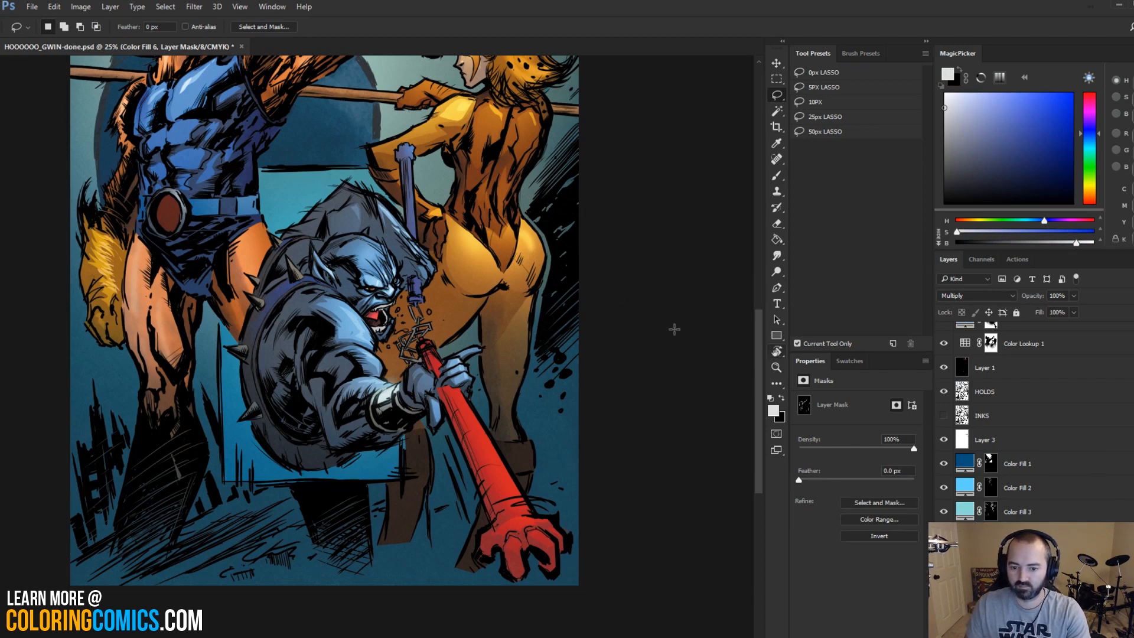
{"action": "left_click_drag", "start_coordinate": [653, 347], "coordinate": [636, 267]}
{"action": "left_click_drag", "start_coordinate": [638, 321], "coordinate": [636, 567]}
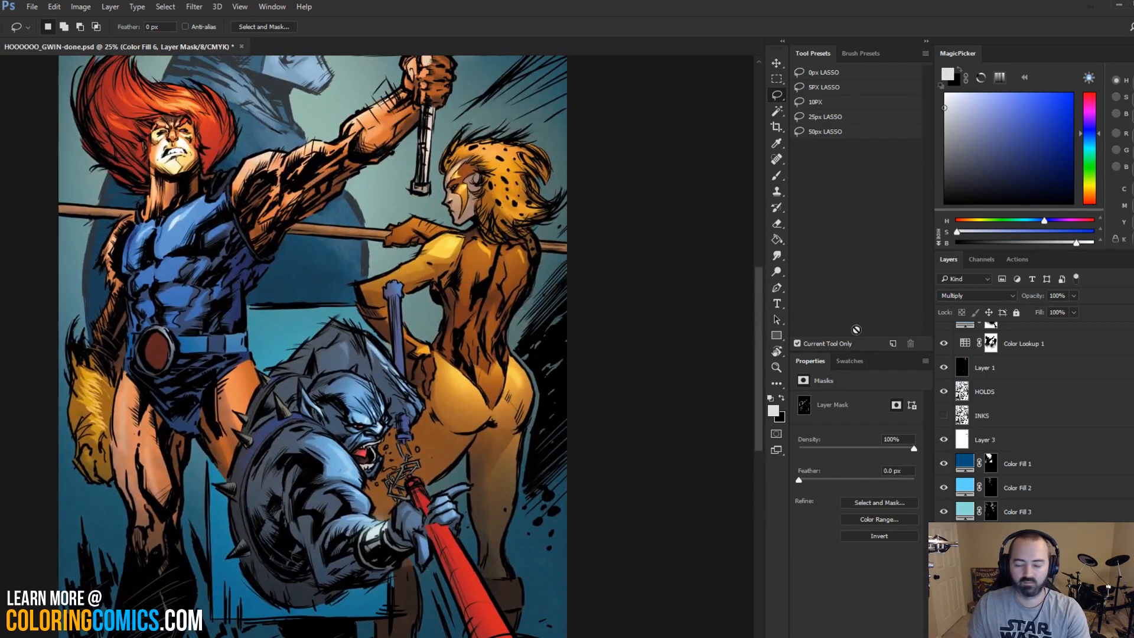
{"action": "left_click", "coordinate": [777, 367]}
{"action": "left_click", "coordinate": [605, 377], "text": "alt"}
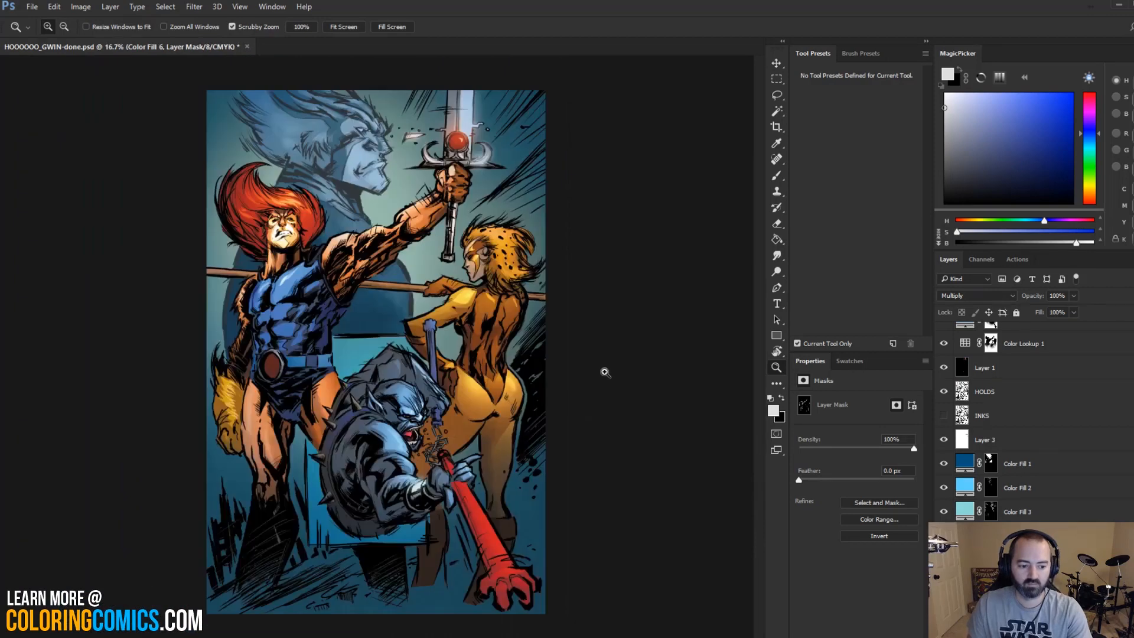
{"action": "key", "text": "l"}
{"action": "key", "text": "ctrl+space"}
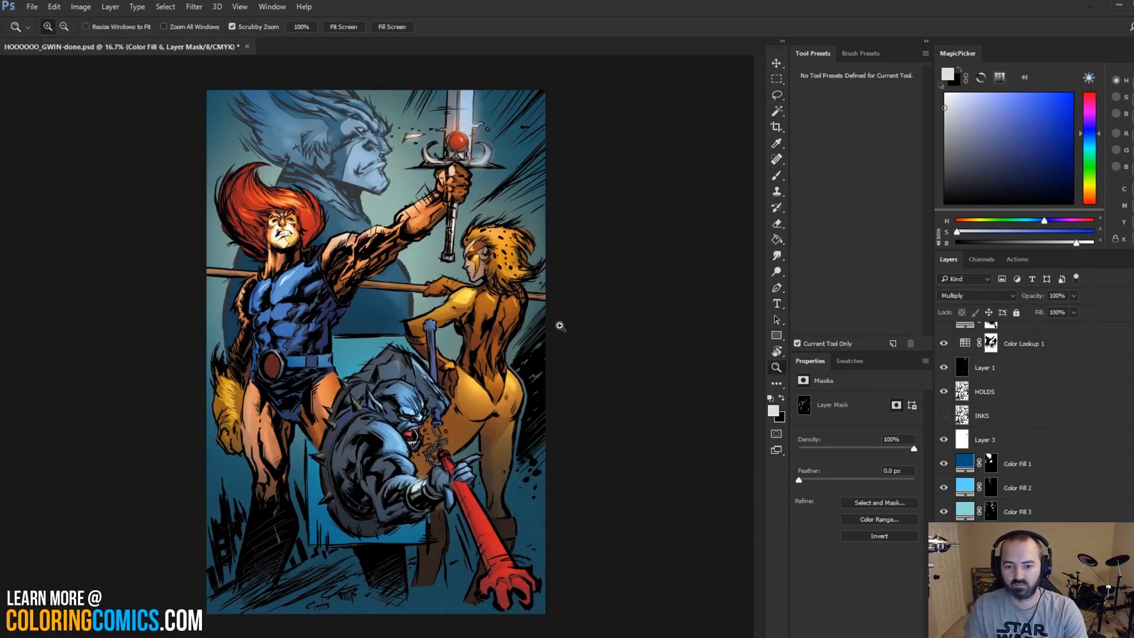
{"action": "left_click", "coordinate": [523, 398], "text": "ctrl"}
{"action": "left_click_drag", "start_coordinate": [558, 406], "coordinate": [566, 217]}
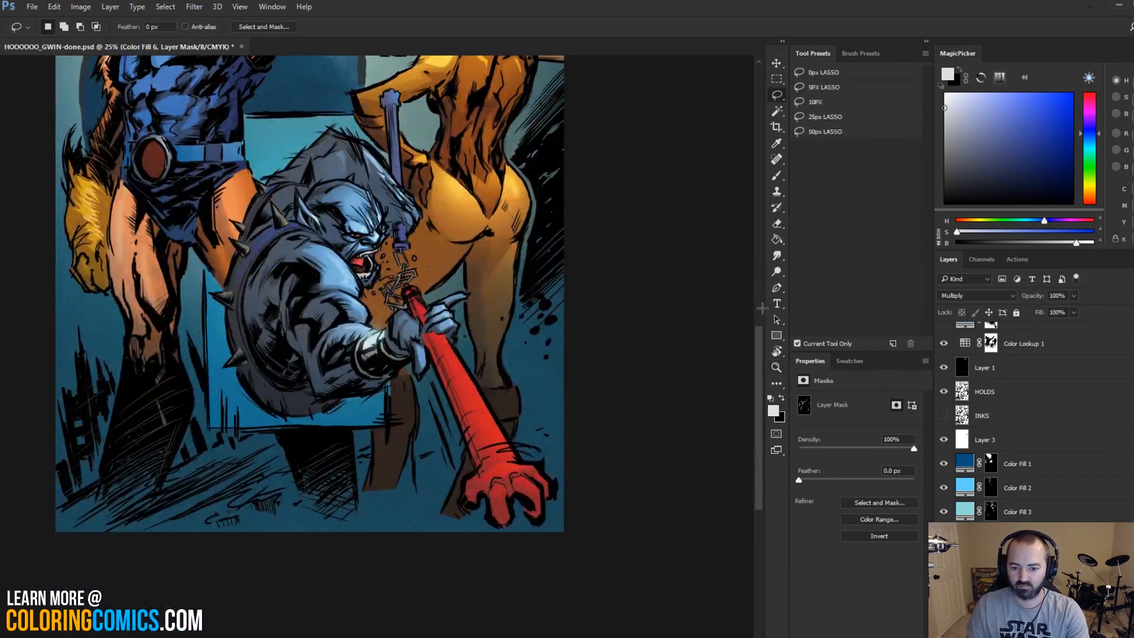
{"action": "key", "text": "alt+comma"}
{"action": "key", "text": "w"}
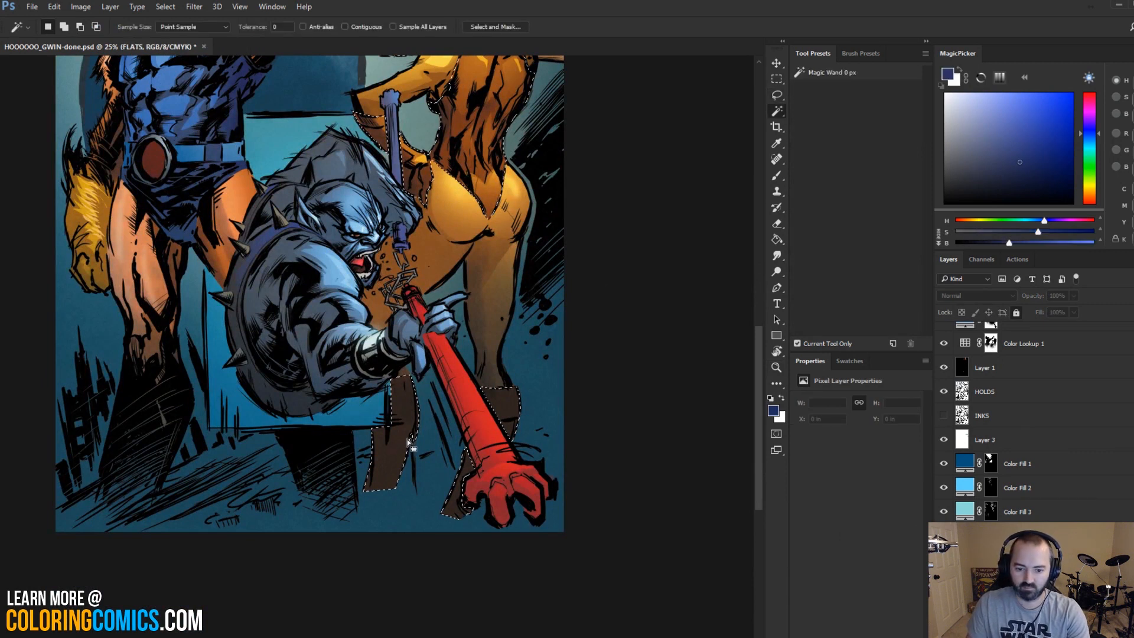
{"action": "left_click", "coordinate": [412, 431]}
{"action": "key", "text": "ctrl+d"}
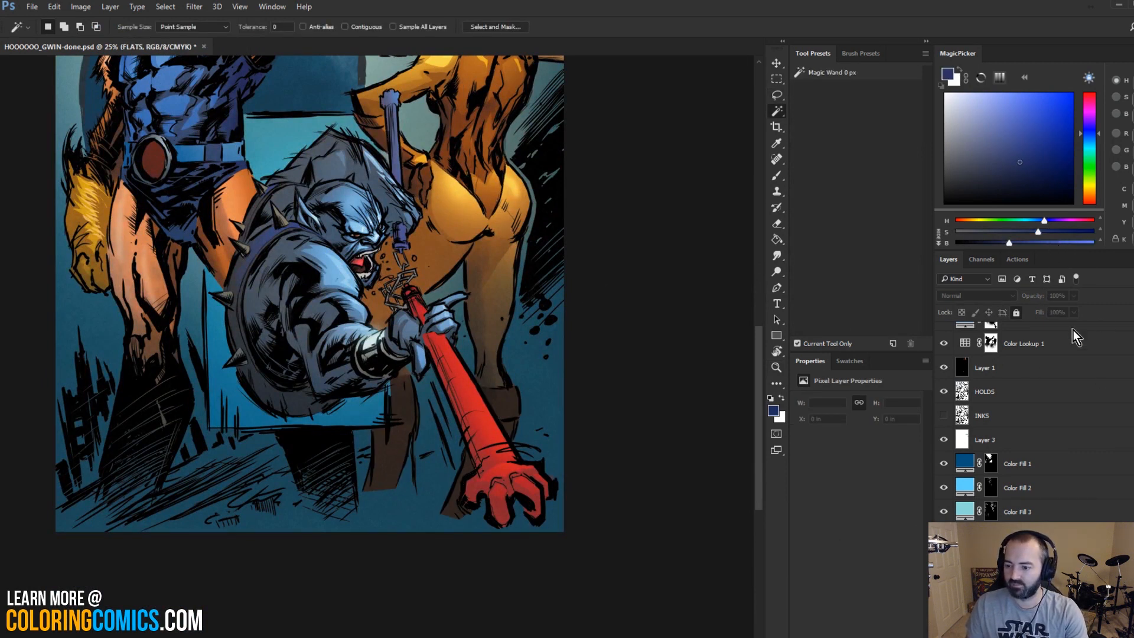
Step: Hide the adjustment, texture and color fill layers above COLORS, keeping only HOLDS and COLORS visible over the flats
{"action": "scroll", "coordinate": [1078, 337], "scroll_direction": "up", "scroll_amount": 3}
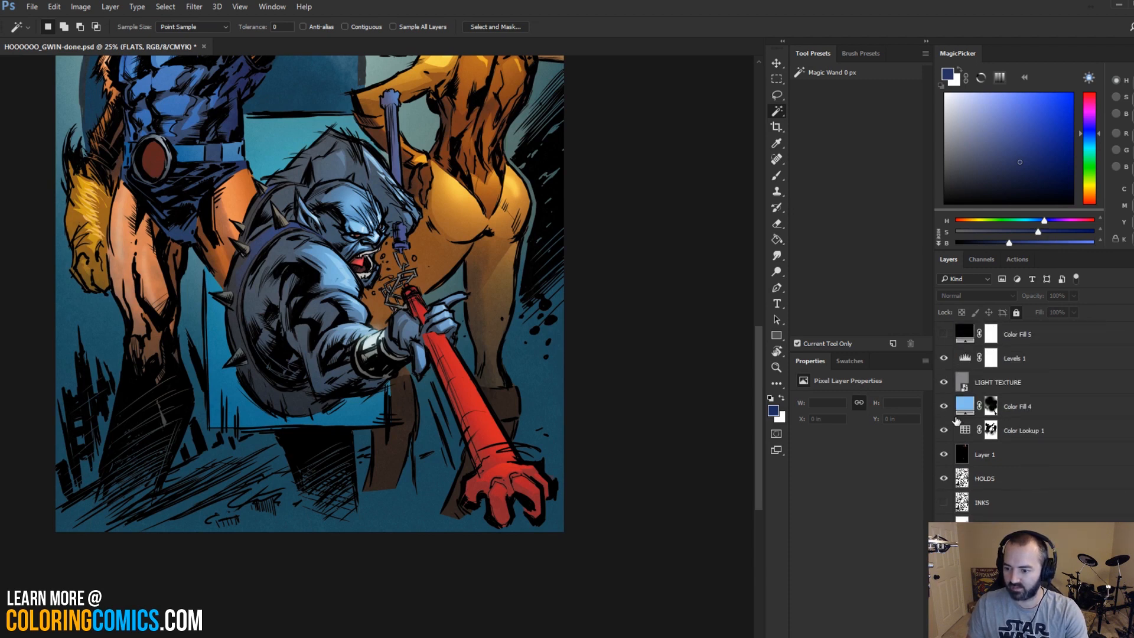
{"action": "left_click", "coordinate": [944, 454]}
{"action": "left_click_drag", "start_coordinate": [948, 449], "coordinate": [973, 326]}
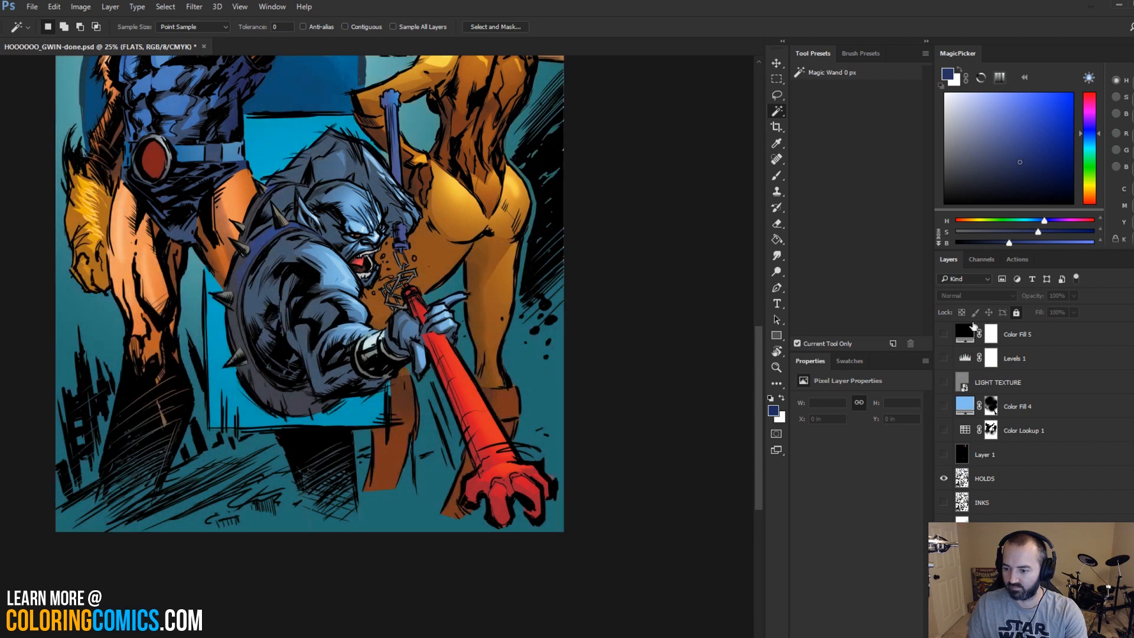
{"action": "scroll", "coordinate": [996, 411], "scroll_direction": "down", "scroll_amount": 3}
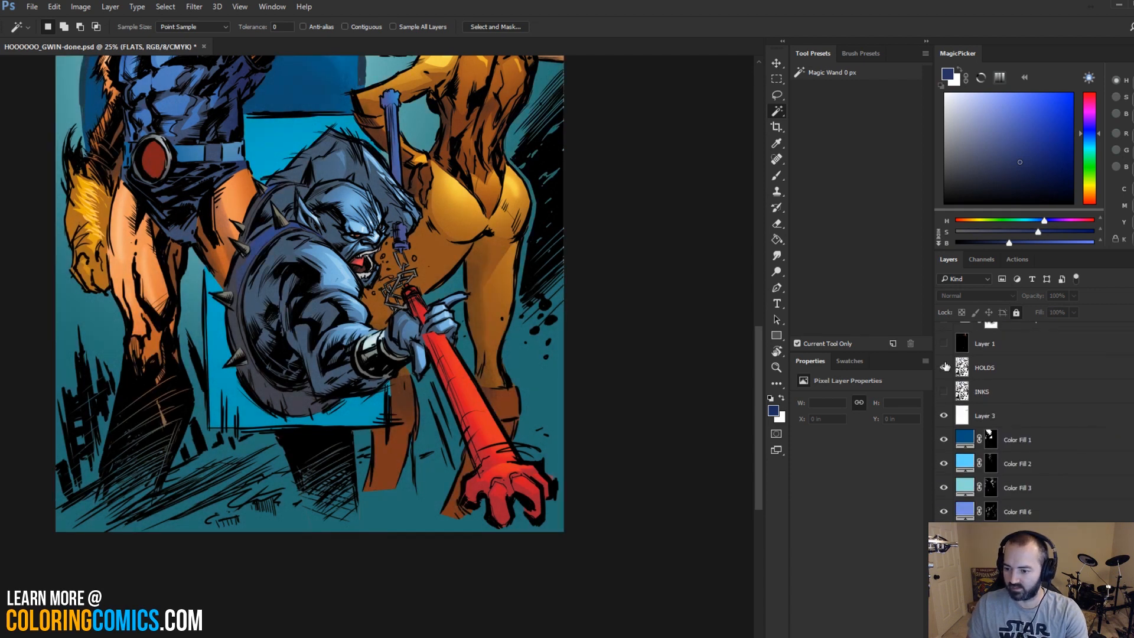
{"action": "left_click_drag", "start_coordinate": [945, 367], "coordinate": [944, 520]}
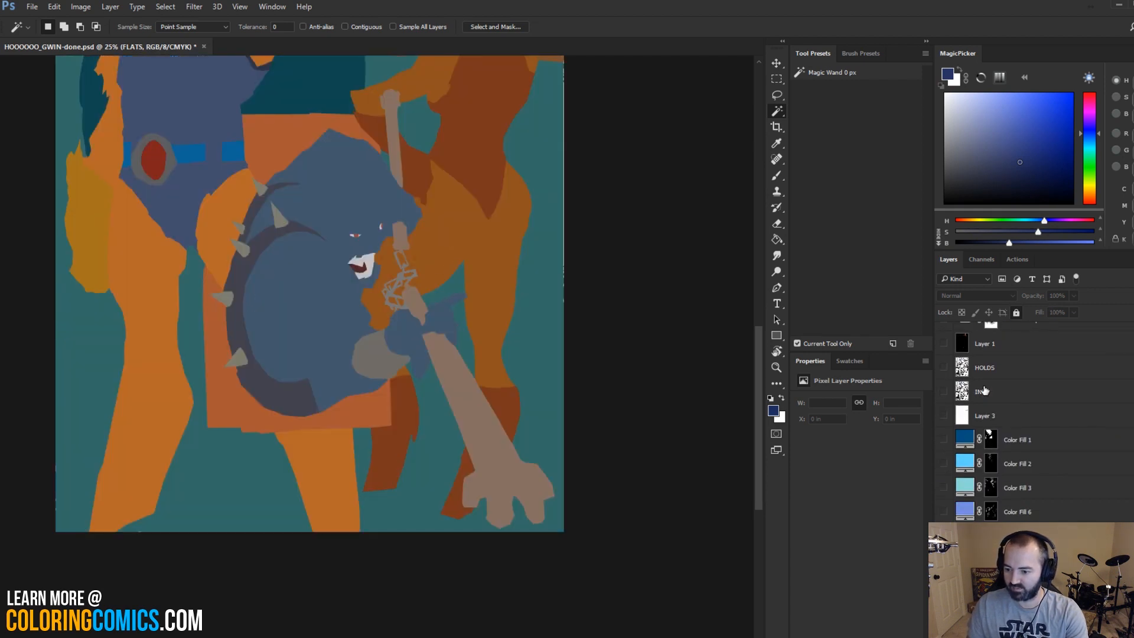
{"action": "left_click", "coordinate": [944, 367]}
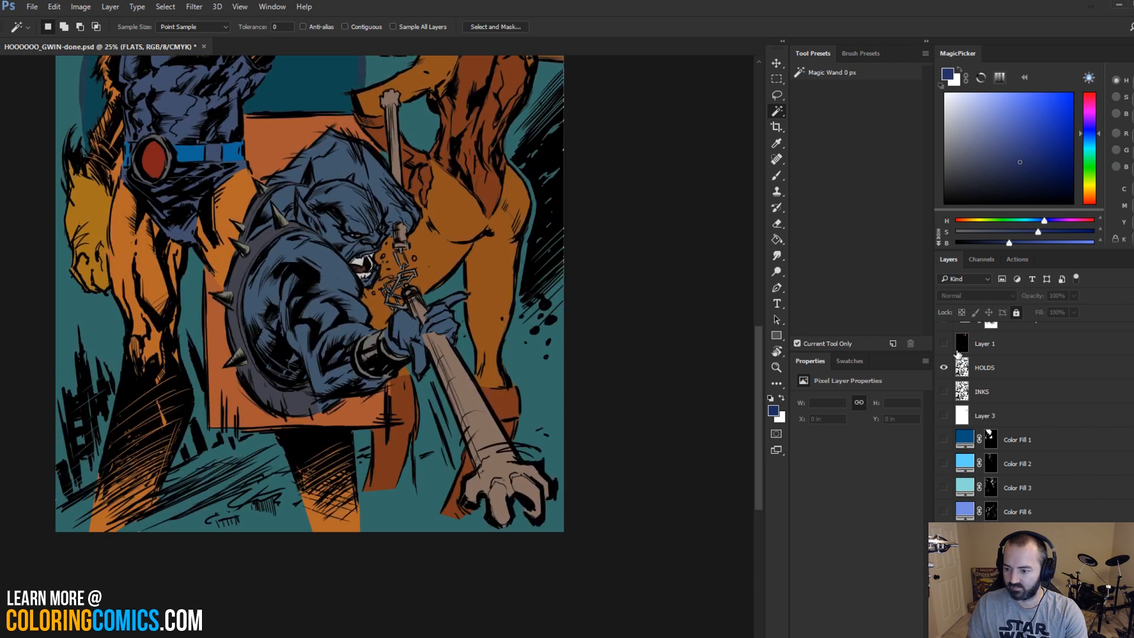
{"action": "left_click", "coordinate": [1005, 535]}
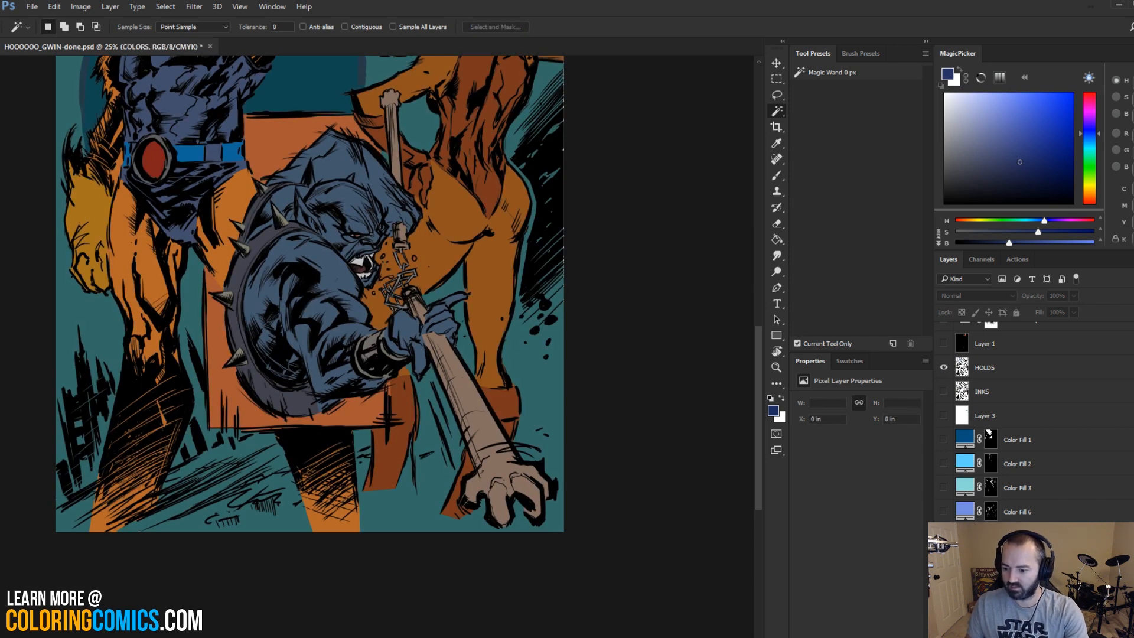
{"action": "left_click", "coordinate": [943, 536]}
Step: Select the cat woman's brown boots and costume areas from FLATS with the Magic Wand and hide the selection outline
{"action": "left_click", "coordinate": [1004, 560]}
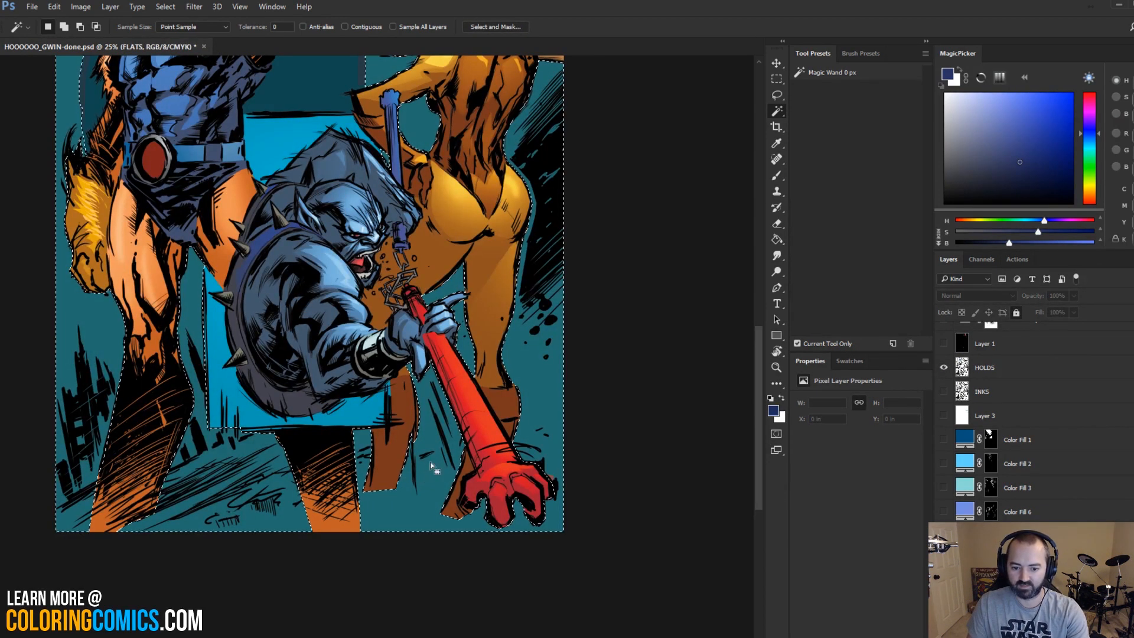
{"action": "left_click", "coordinate": [417, 440]}
{"action": "key", "text": "l"}
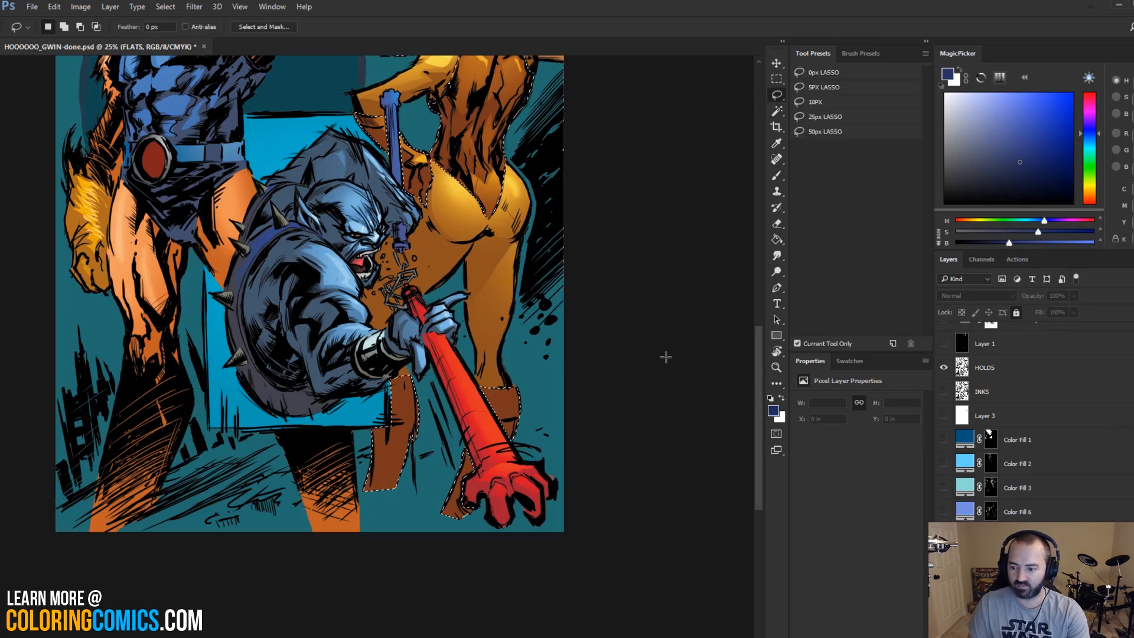
{"action": "key", "text": "ctrl+d"}
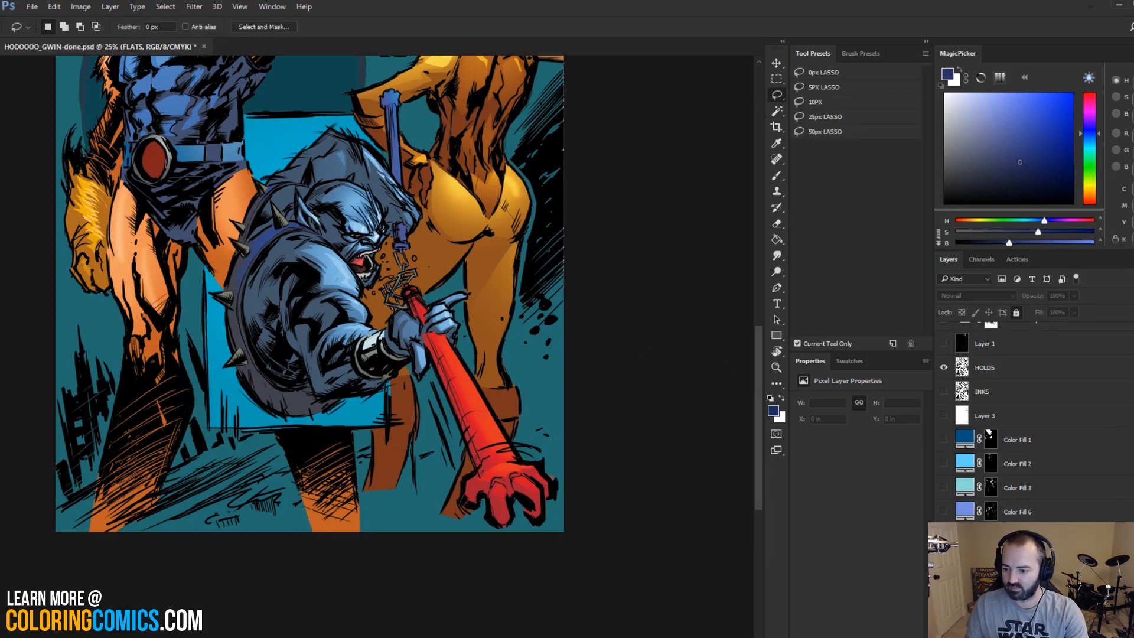
Step: Sample the teal background as the foreground color for a 662 px brush, and make Layer 2 visible and active
{"action": "key", "text": "b"}
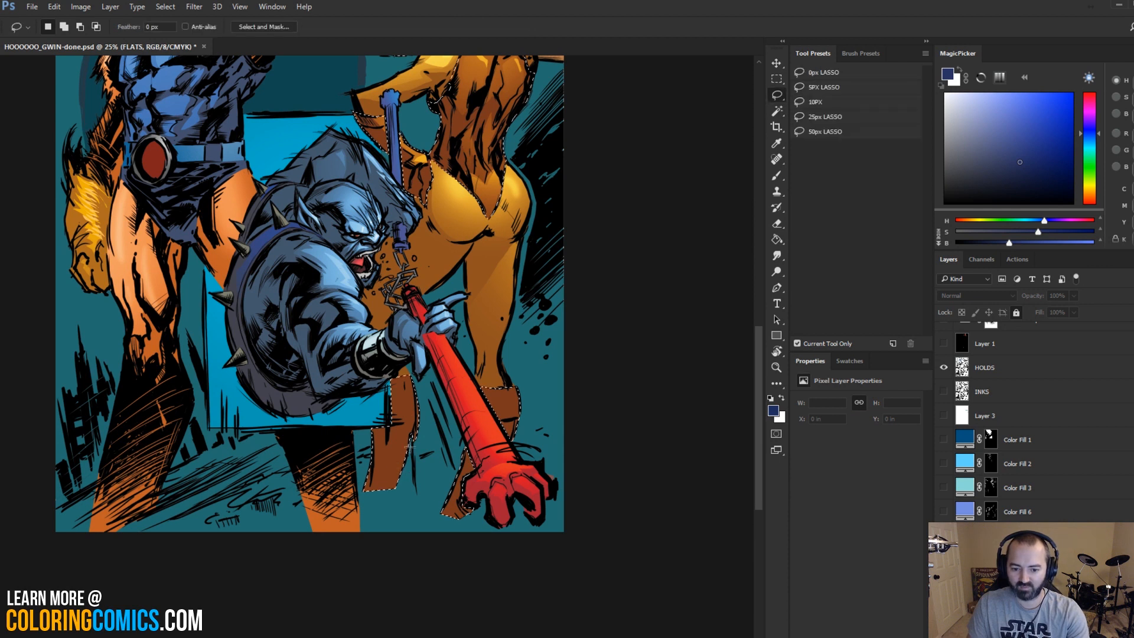
{"action": "left_click", "coordinate": [408, 507], "text": "alt"}
{"action": "left_click_drag", "start_coordinate": [387, 481], "coordinate": [417, 479]}
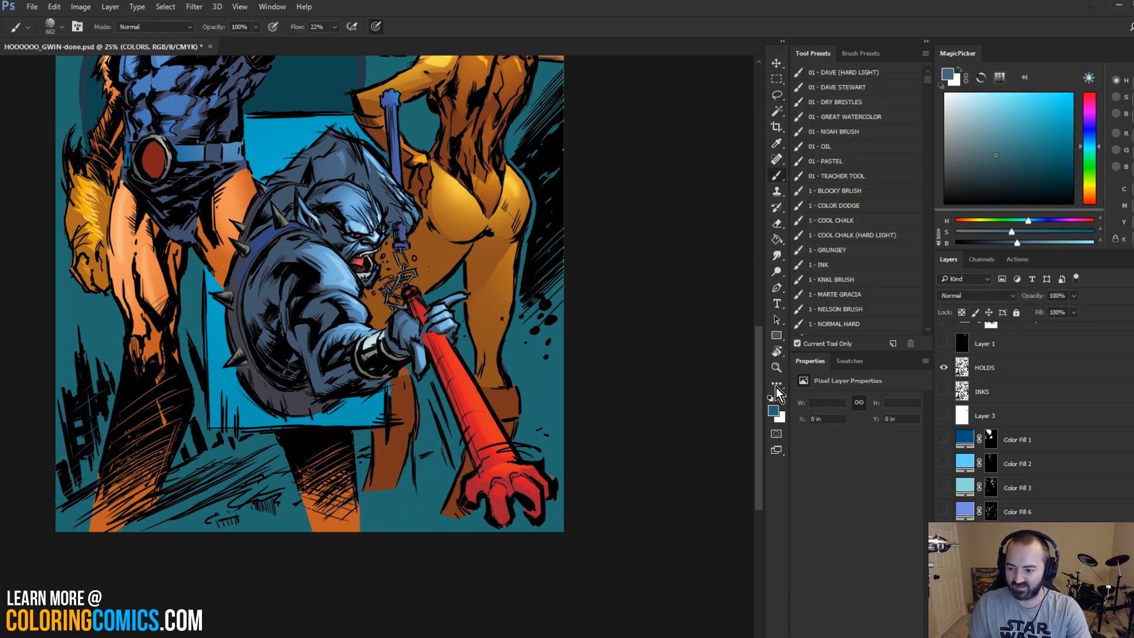
{"action": "left_click", "coordinate": [944, 489]}
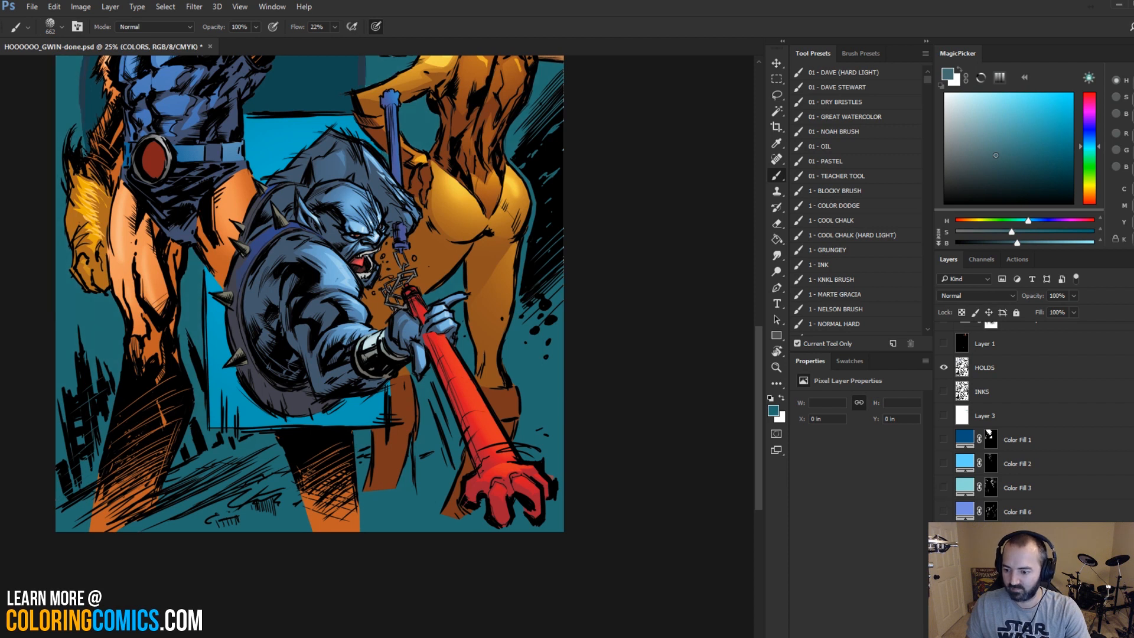
{"action": "left_click", "coordinate": [944, 536]}
{"action": "left_click", "coordinate": [944, 536]}
{"action": "left_click", "coordinate": [944, 535]}
{"action": "left_click", "coordinate": [1004, 536]}
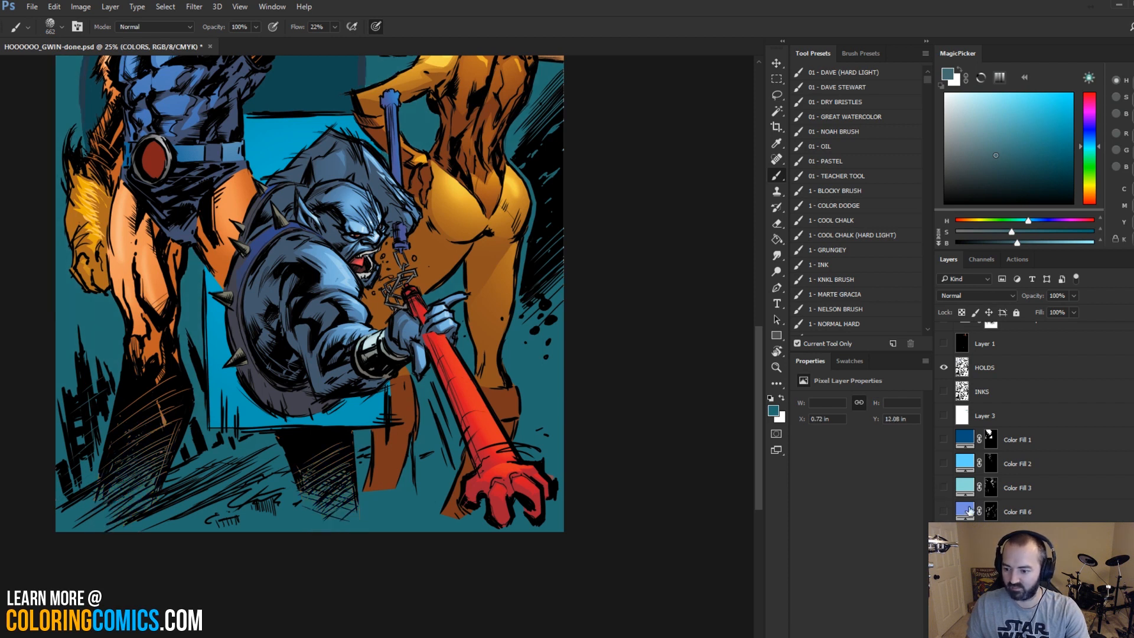
Step: Try to fade the cat woman's boots into the background with a 1074 px teal brush, and undo the stroke
{"action": "left_click_drag", "start_coordinate": [364, 473], "coordinate": [460, 520]}
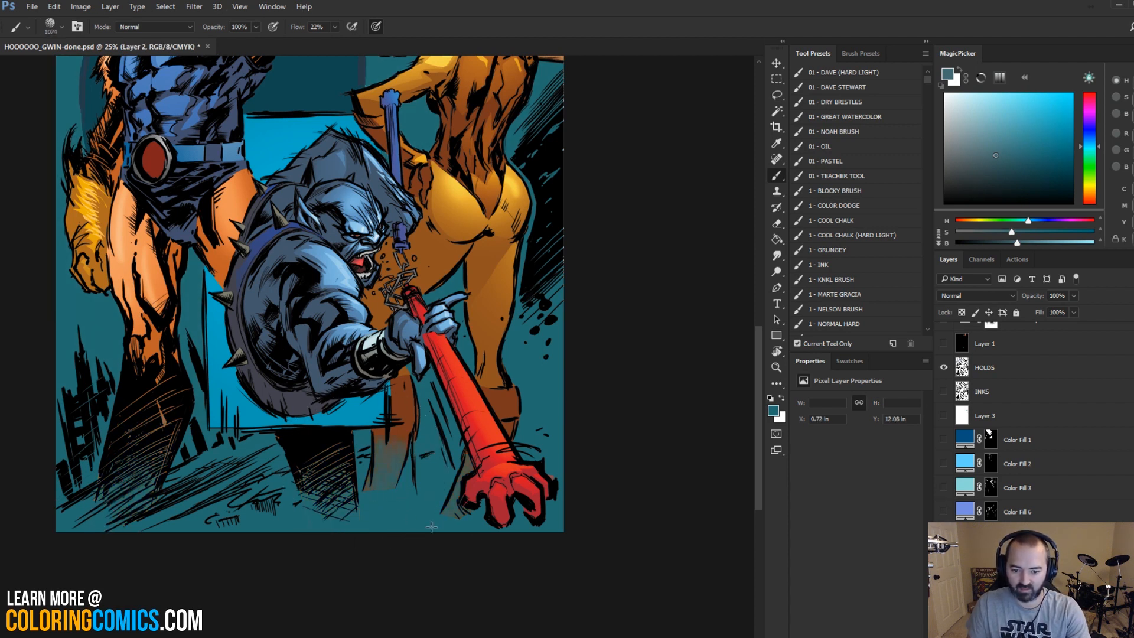
{"action": "key", "text": "ctrl+z"}
{"action": "left_click_drag", "start_coordinate": [406, 478], "coordinate": [392, 477]}
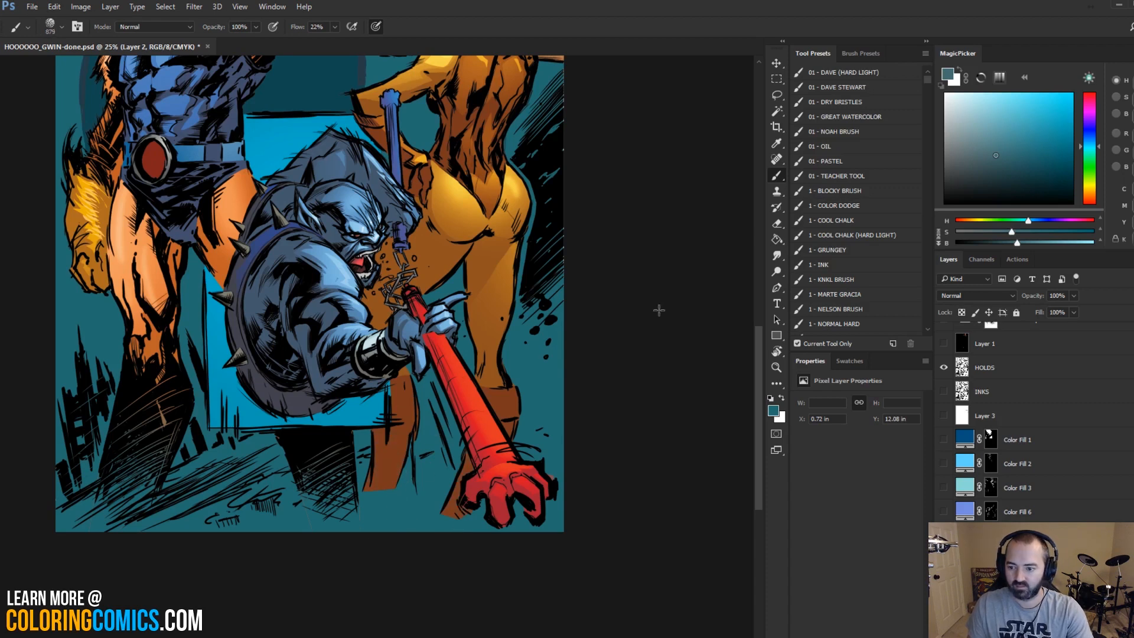
Step: Fade the bottoms of the cat woman's boots into the teal background on Layer 2 using the NORMAL HARD brush at 943 px
{"action": "scroll", "coordinate": [930, 87], "scroll_direction": "down", "scroll_amount": 5}
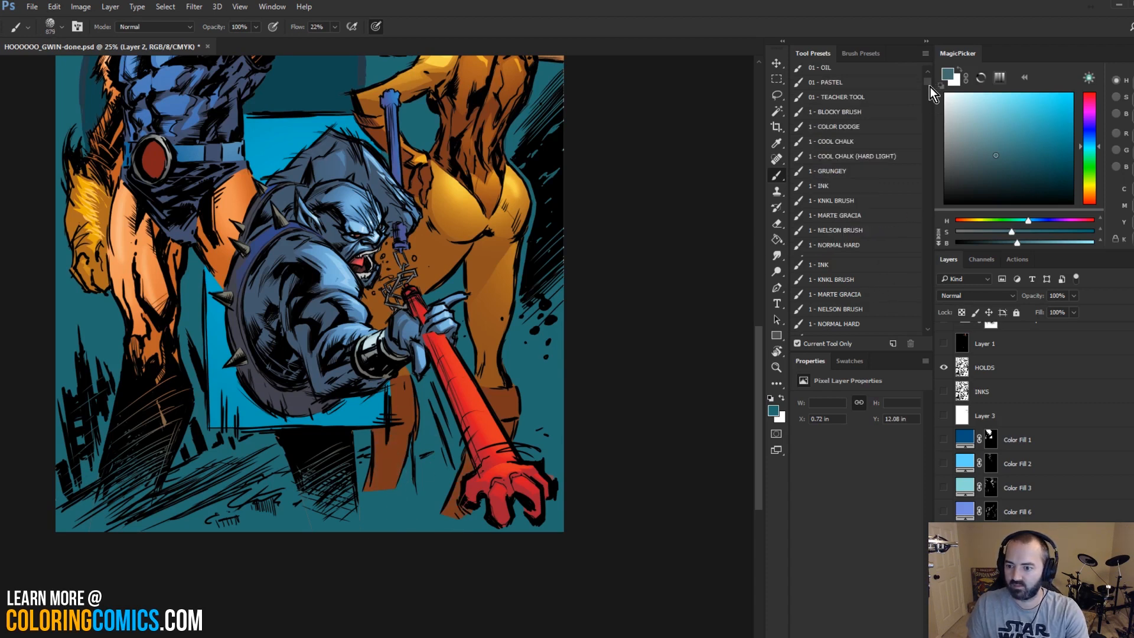
{"action": "left_click", "coordinate": [850, 186]}
{"action": "left_click_drag", "start_coordinate": [380, 456], "coordinate": [455, 480]}
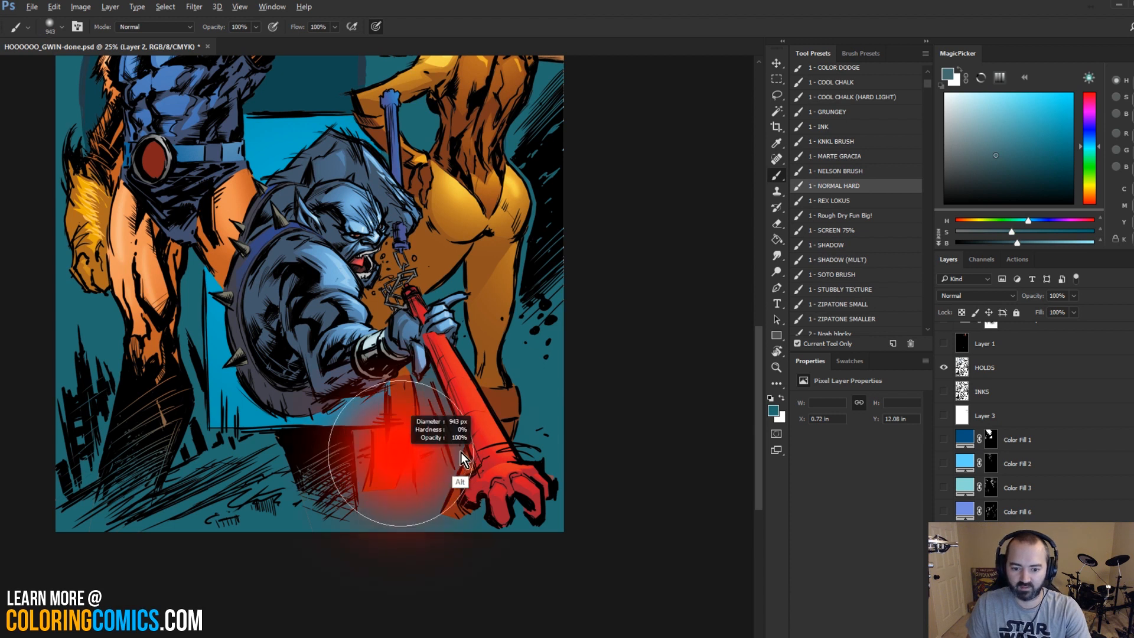
{"action": "left_click", "coordinate": [381, 464]}
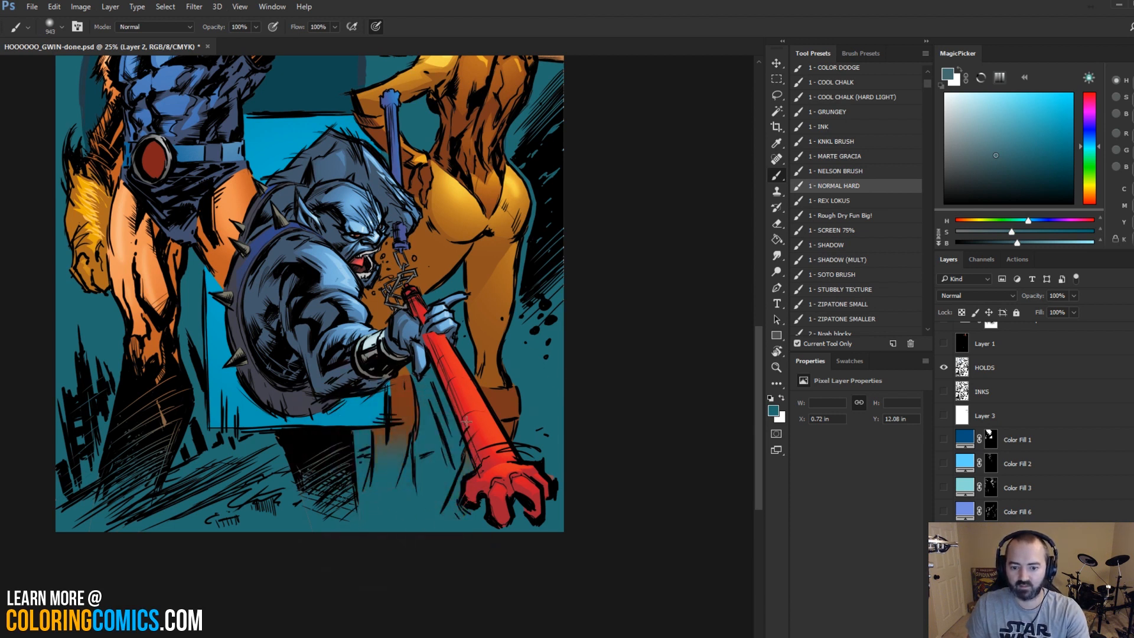
{"action": "left_click_drag", "start_coordinate": [467, 422], "coordinate": [467, 475]}
{"action": "left_click_drag", "start_coordinate": [347, 498], "coordinate": [467, 505]}
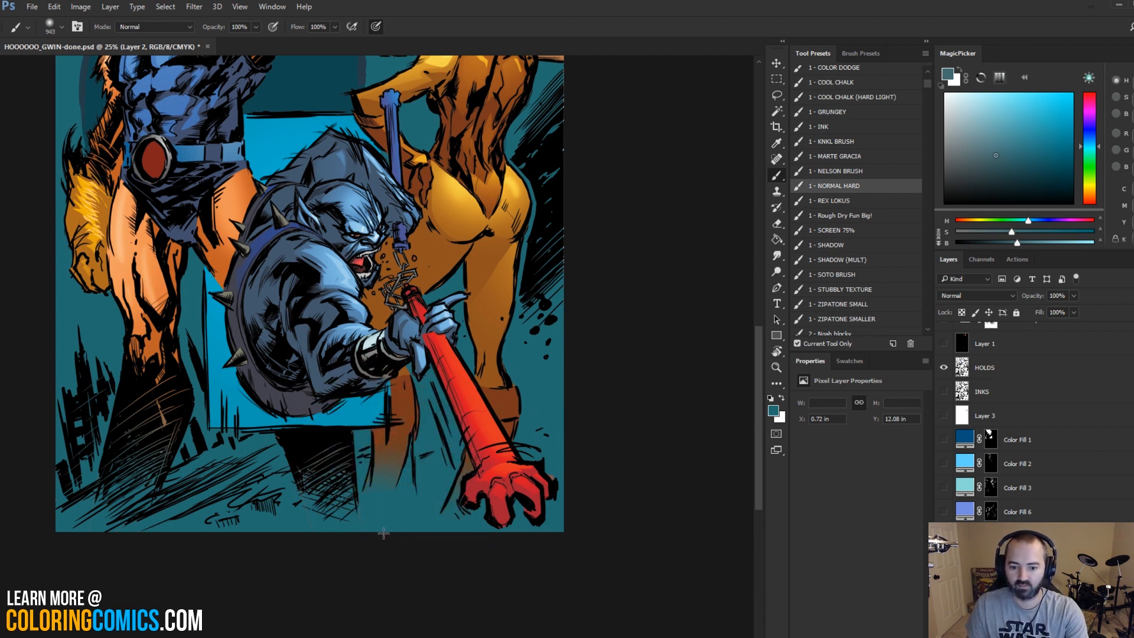
{"action": "key", "text": "l"}
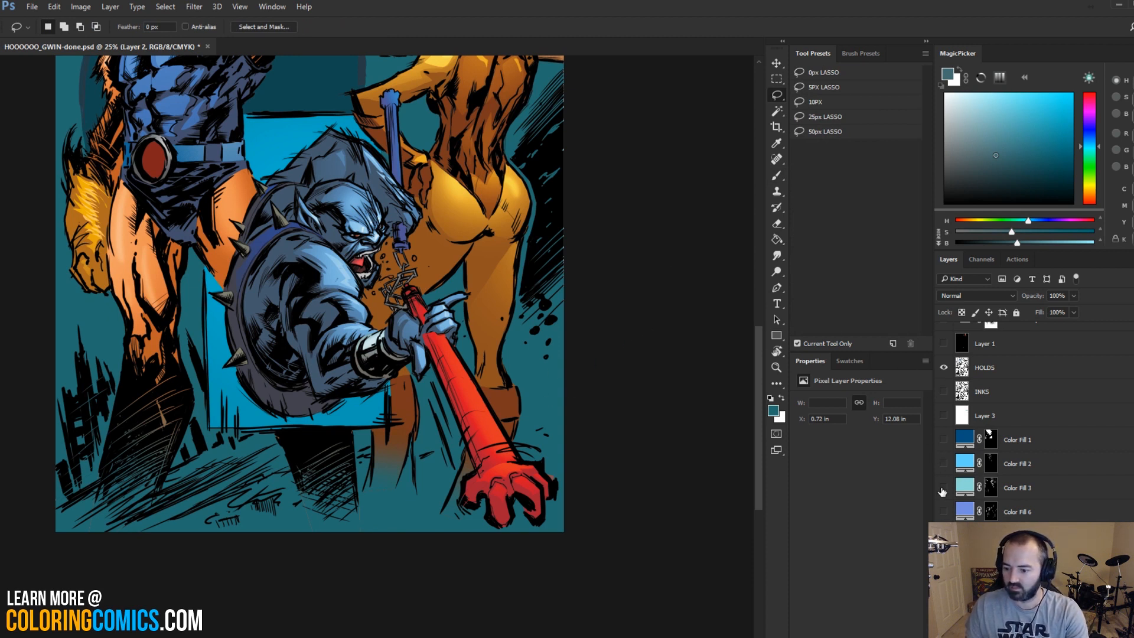
Step: Show the color fill, Layer 3, Layer 1, Color Lookup, light texture and Levels layers again and review the whole illustration
{"action": "left_click_drag", "start_coordinate": [944, 512], "coordinate": [944, 415]}
{"action": "scroll", "coordinate": [960, 390], "scroll_direction": "up", "scroll_amount": 5}
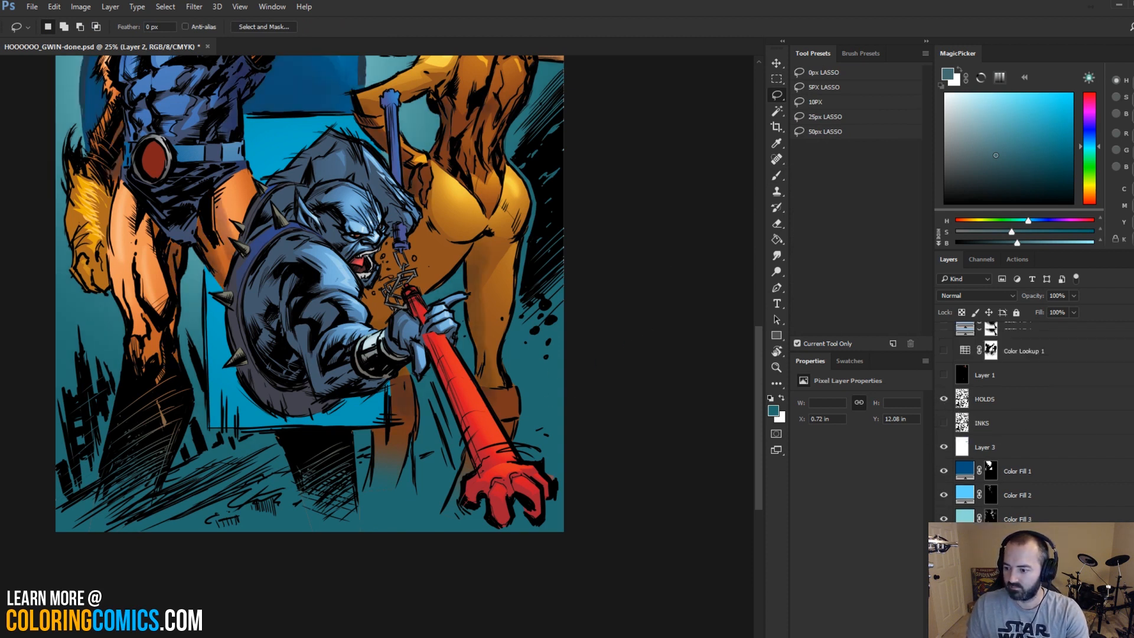
{"action": "left_click", "coordinate": [944, 356]}
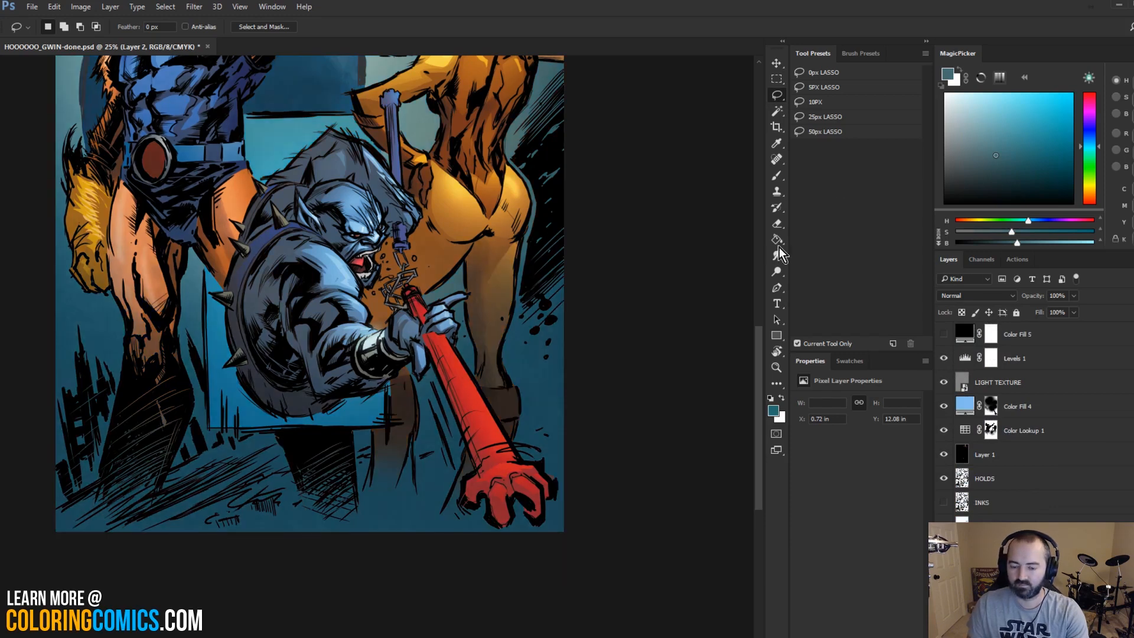
{"action": "left_click", "coordinate": [776, 366]}
{"action": "left_click", "coordinate": [672, 376], "text": "alt"}
{"action": "left_click", "coordinate": [672, 377], "text": "alt"}
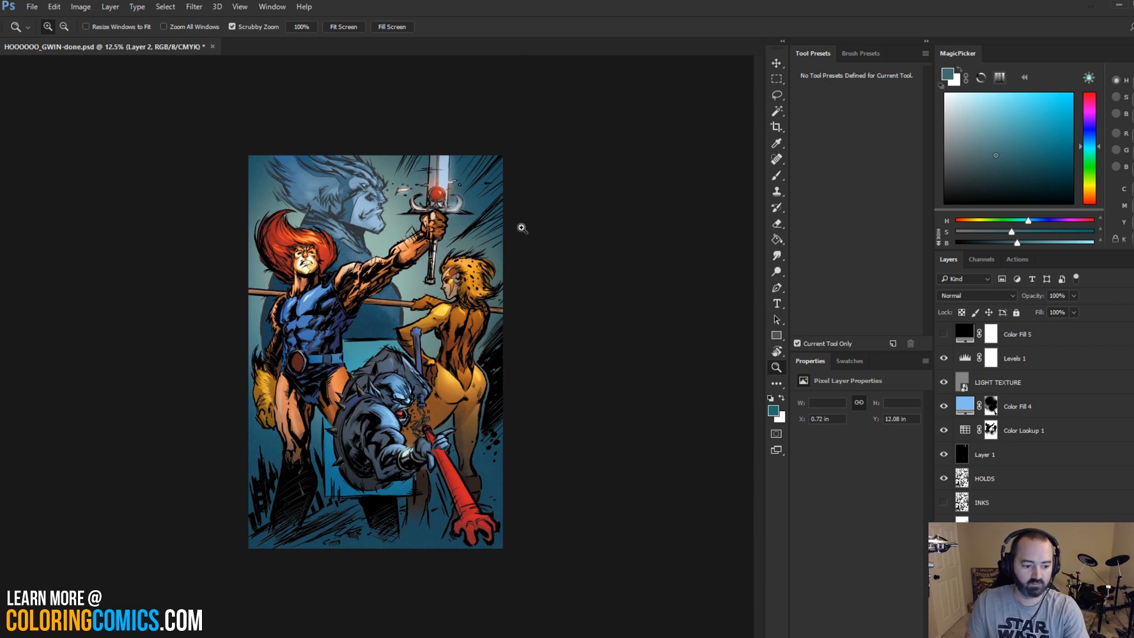
{"action": "key", "text": "l"}
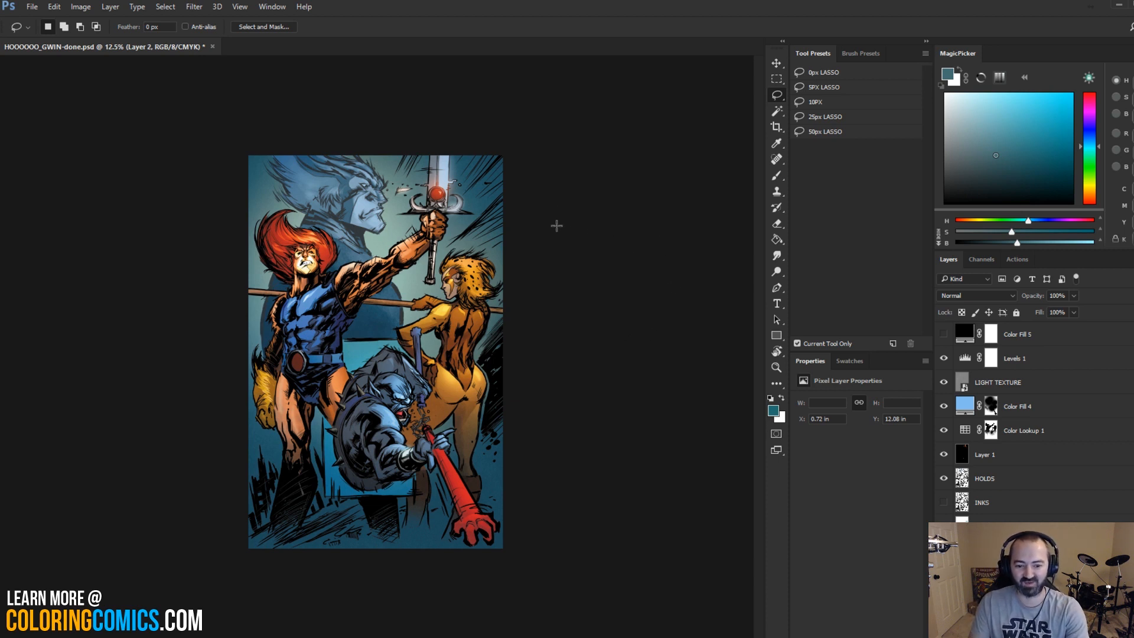
Step: Toggle the CMYK proof preview off and on repeatedly to compare the illustration's colors
{"action": "key", "text": "ctrl+t"}
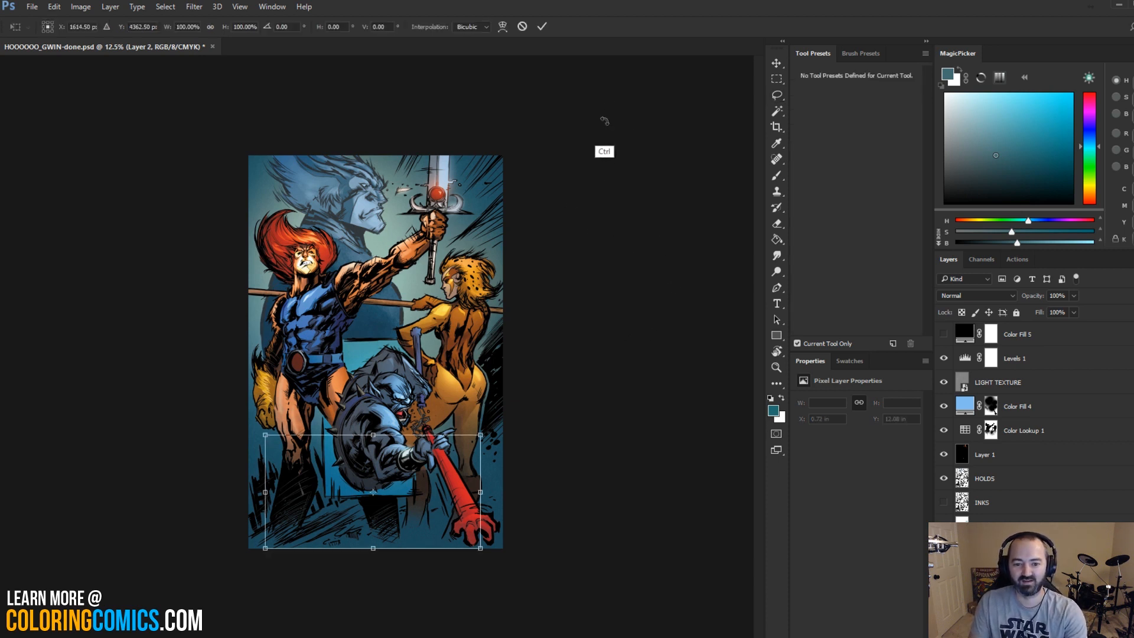
{"action": "left_click", "coordinate": [523, 27]}
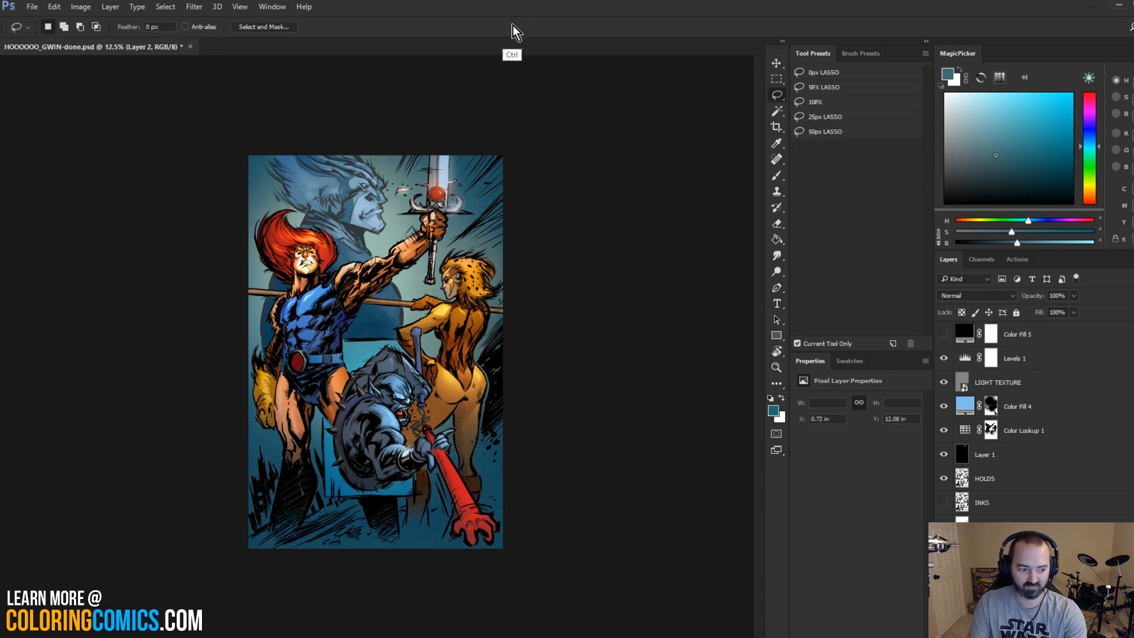
{"action": "key", "text": "ctrl+y"}
{"action": "key", "text": "ctrl+y"}
{"action": "key", "text": "ctrl+y"}
{"action": "key", "text": "ctrl+y"}
{"action": "key", "text": "ctrl+y"}
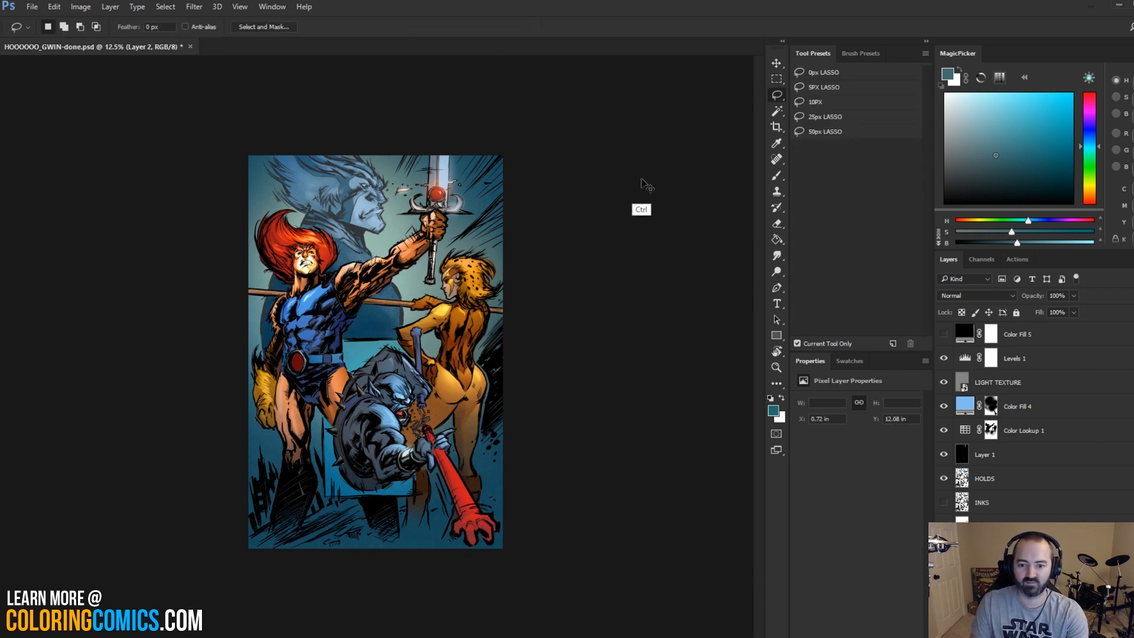
{"action": "key", "text": "ctrl+y"}
{"action": "key", "text": "ctrl+y"}
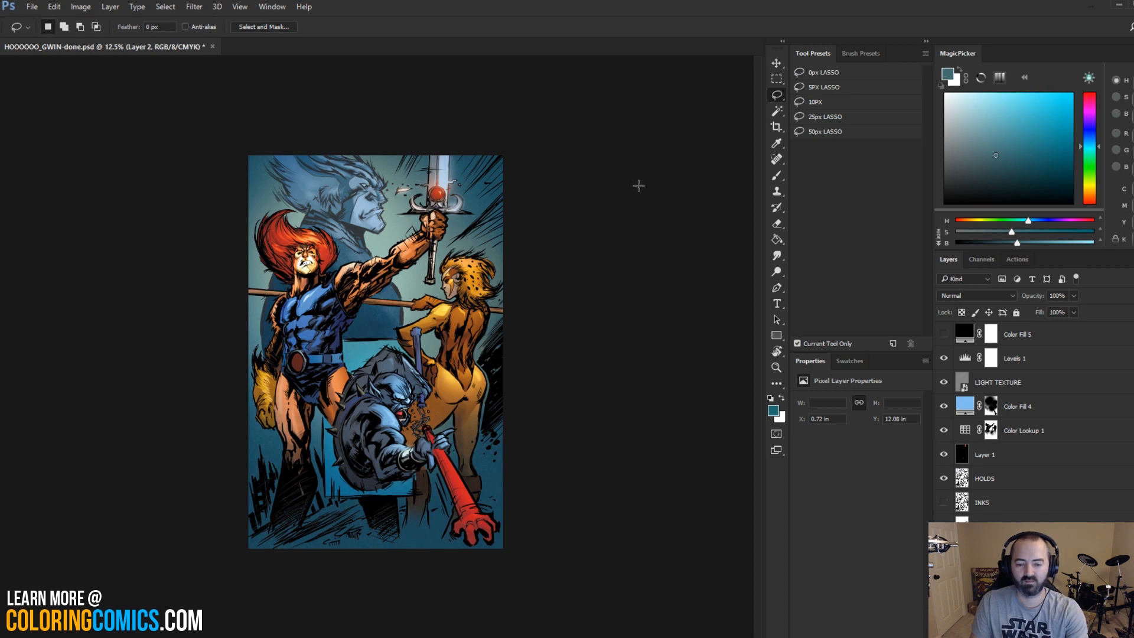
{"action": "key", "text": "z"}
{"action": "left_click", "coordinate": [445, 269]}
{"action": "key", "text": "l"}
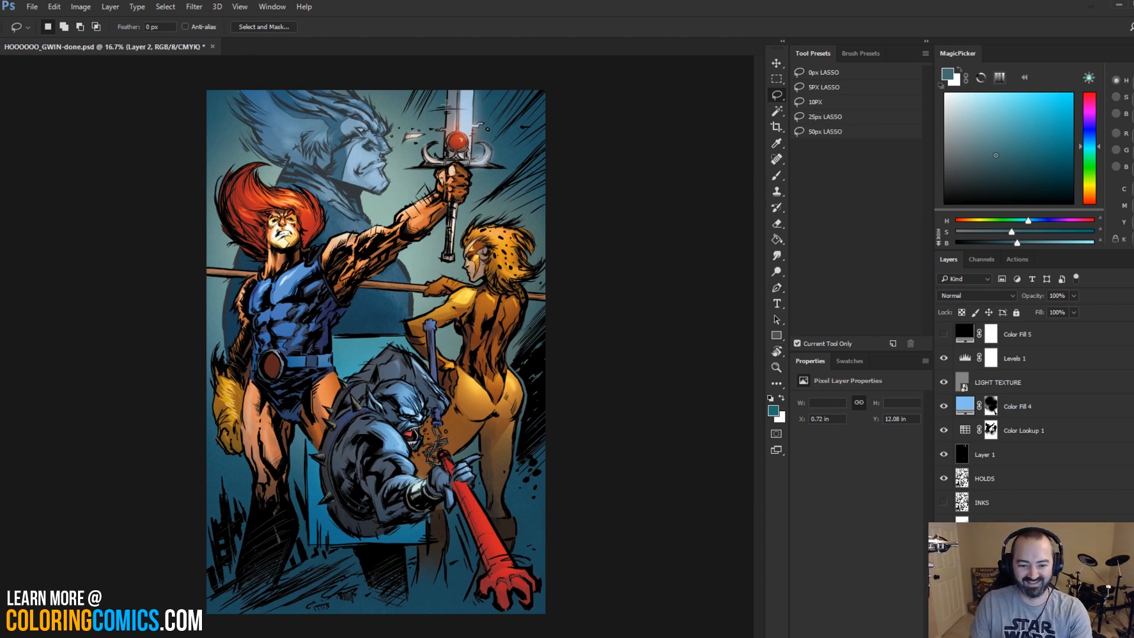
{"action": "left_click", "coordinate": [777, 367]}
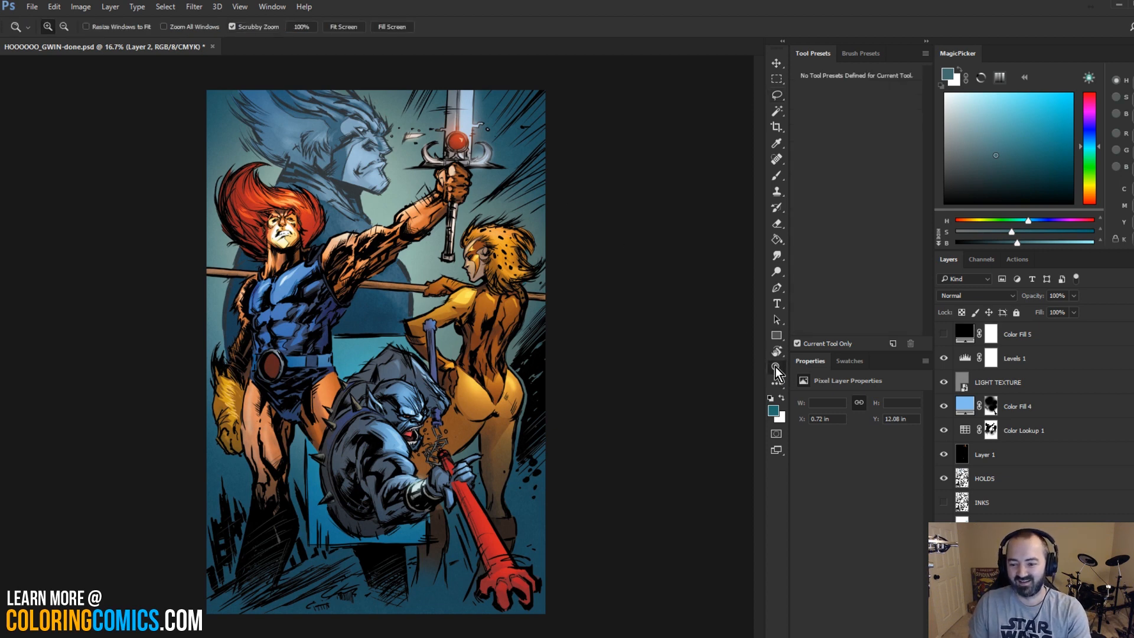
{"action": "left_click", "coordinate": [512, 371], "text": "alt"}
{"action": "left_click", "coordinate": [471, 319]}
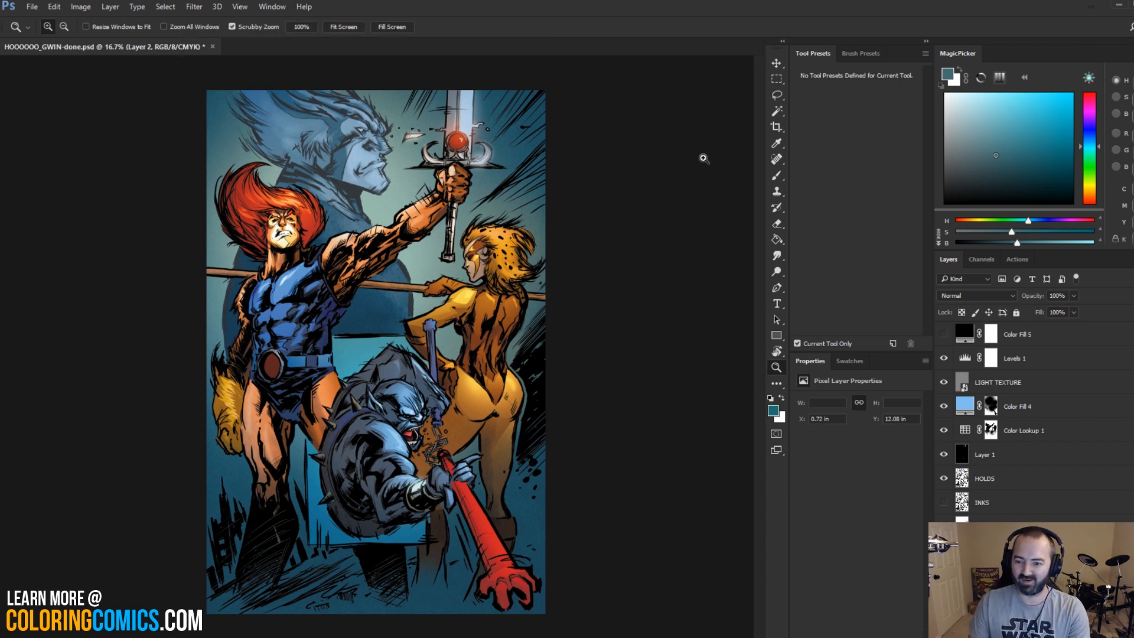
{"action": "key", "text": "l"}
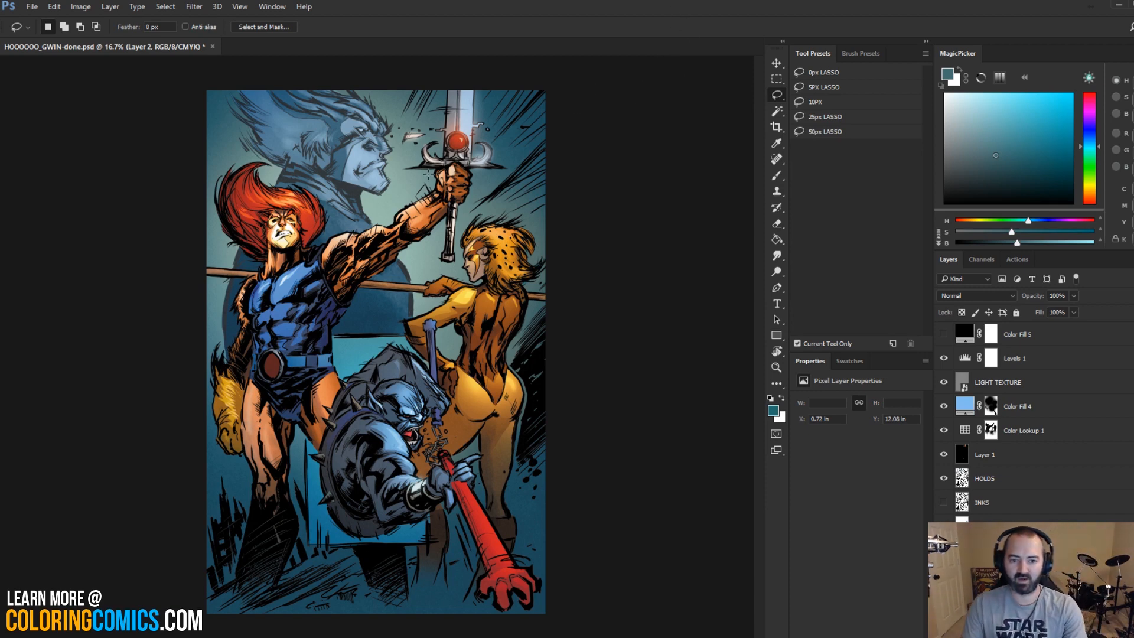
Step: Open the recent file star_wars_gwin.psd, and return to the HOOOOOO_GWIN-done.psd illustration
{"action": "left_click", "coordinate": [33, 7]}
{"action": "left_click", "coordinate": [33, 12]}
{"action": "left_click", "coordinate": [33, 7]}
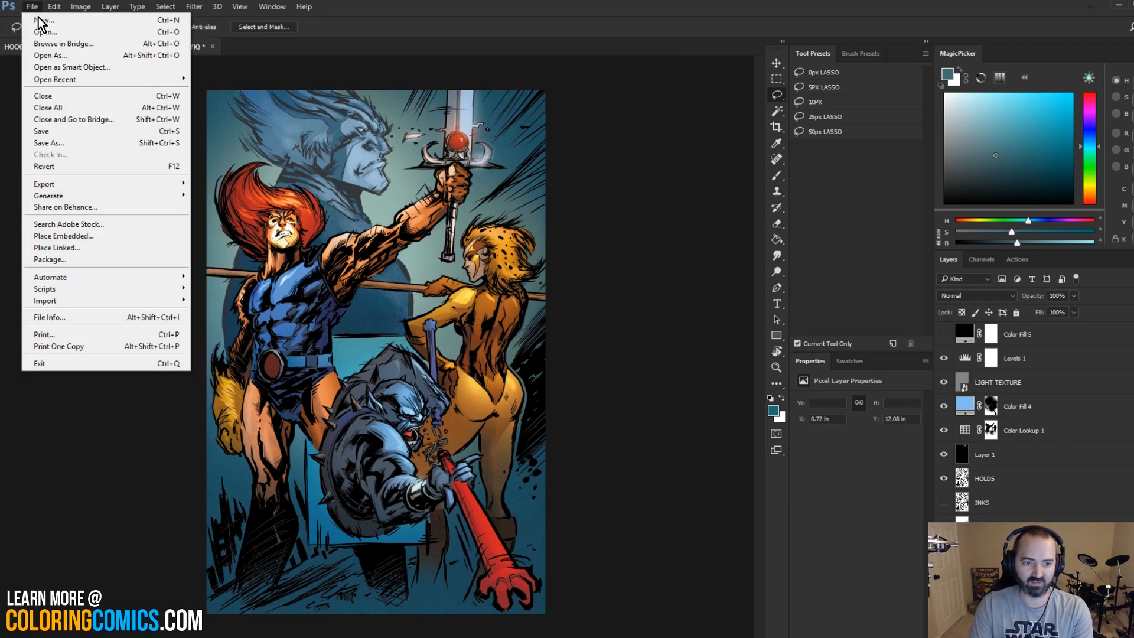
{"action": "mouse_move", "coordinate": [81, 83]}
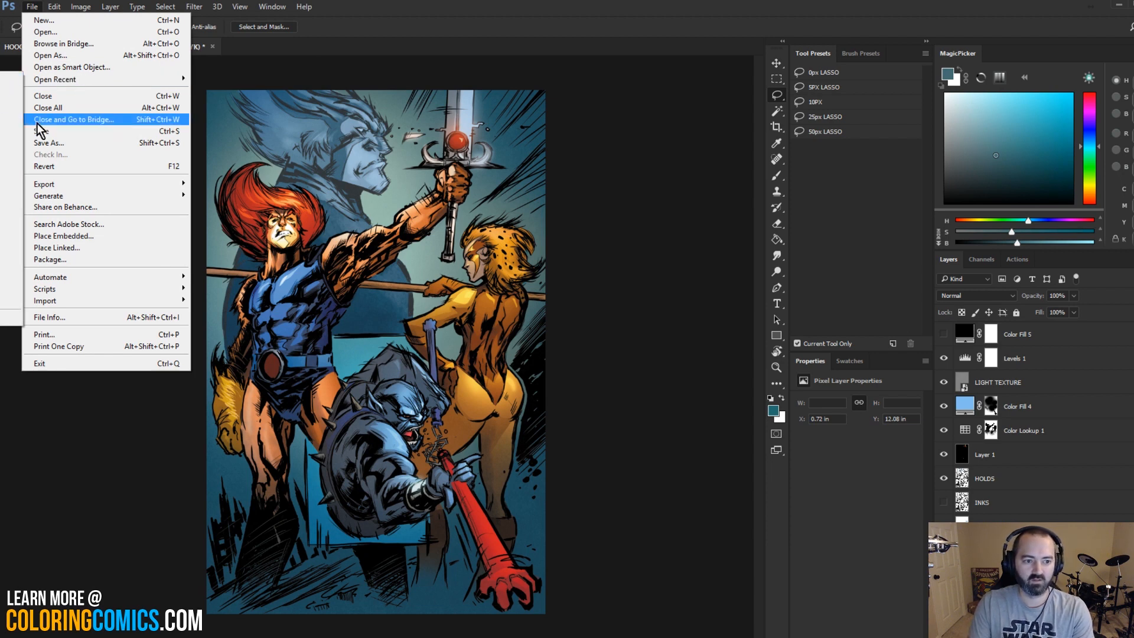
{"action": "left_click", "coordinate": [11, 90]}
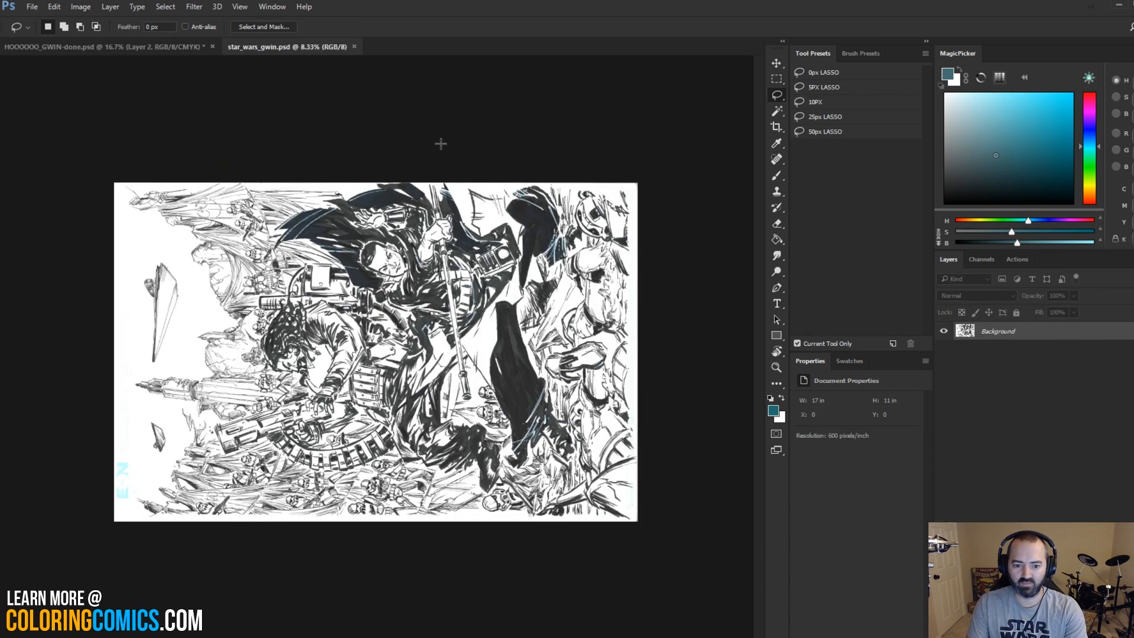
{"action": "key", "text": "r"}
{"action": "left_click", "coordinate": [195, 42]}
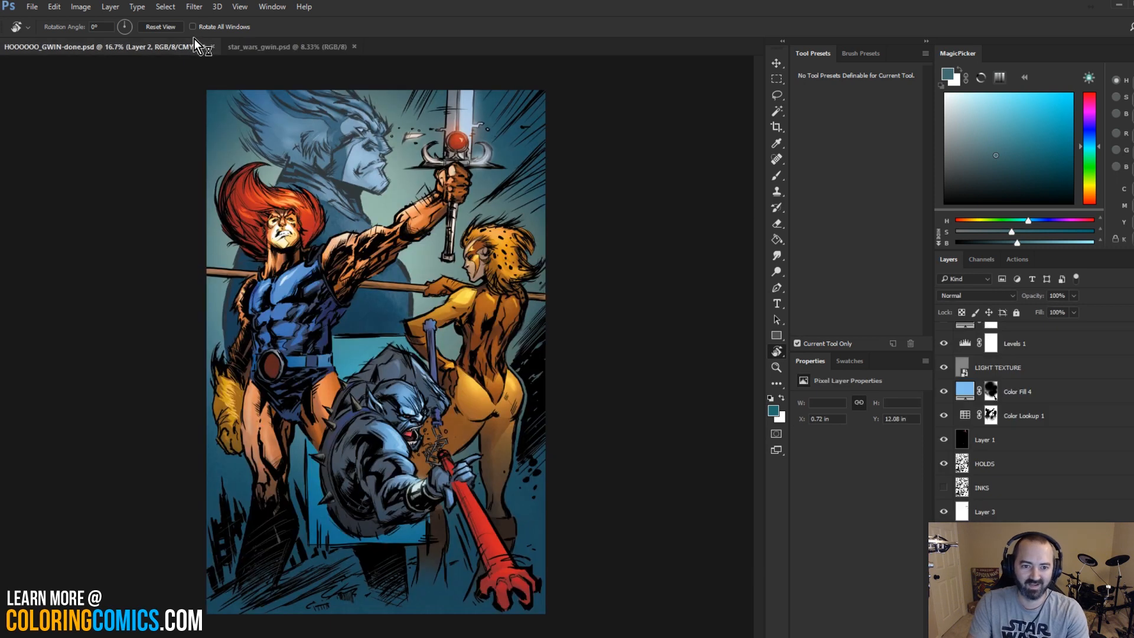
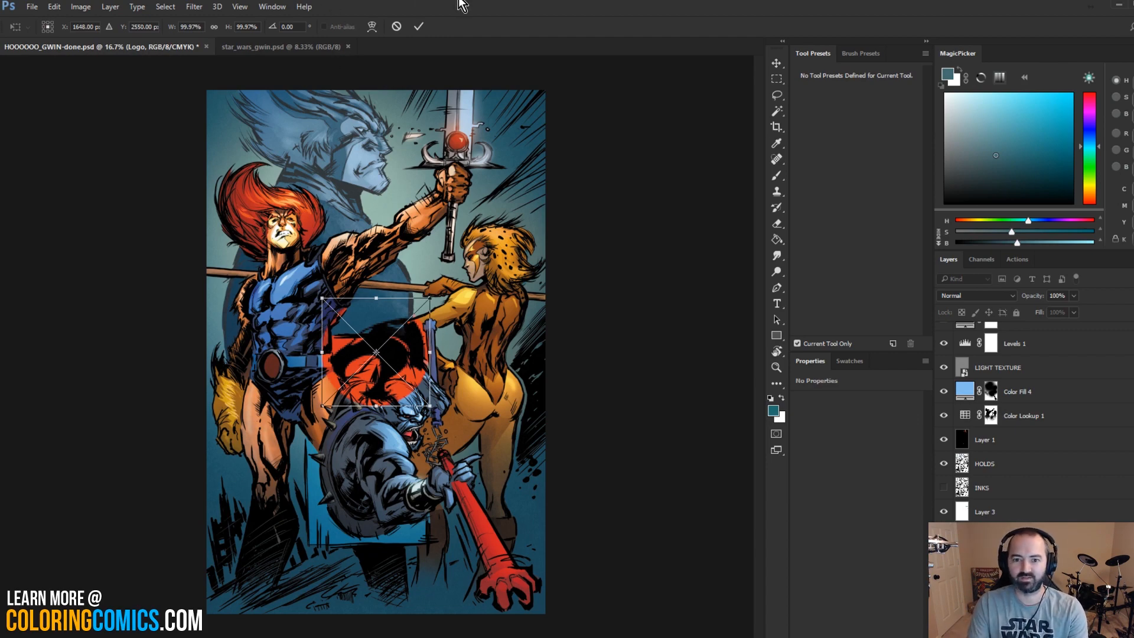
Step: Confirm the placement of Logo.png and move the logo over the red-haired hero's belt buckle
{"action": "left_click", "coordinate": [416, 23]}
{"action": "key", "text": "z"}
{"action": "left_click_drag", "start_coordinate": [357, 322], "coordinate": [463, 216]}
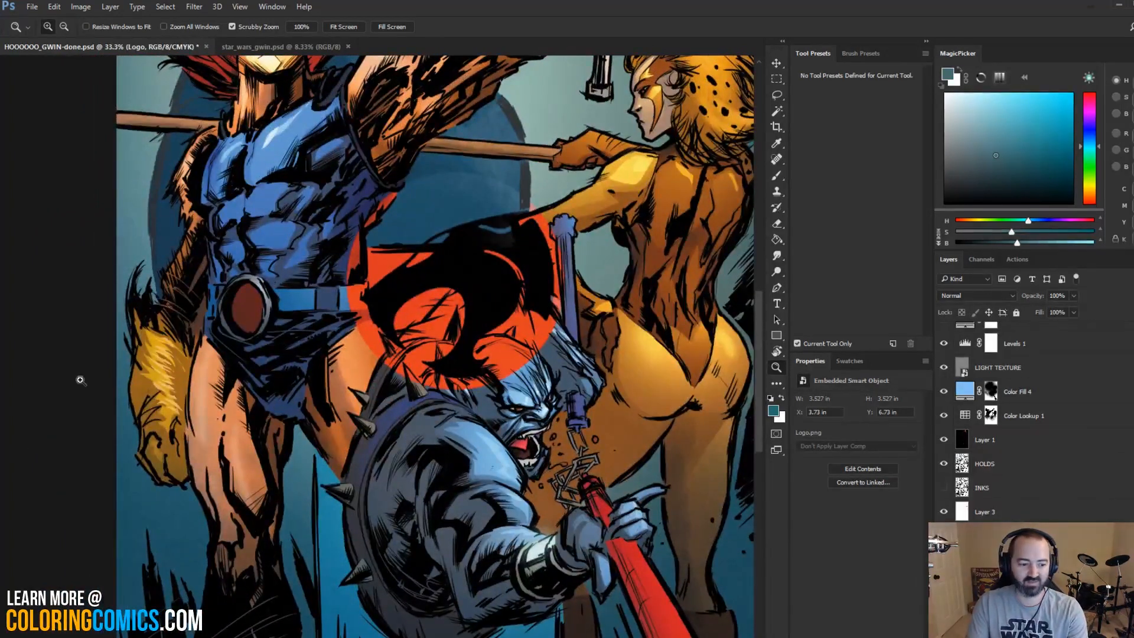
{"action": "left_click", "coordinate": [777, 63]}
{"action": "left_click_drag", "start_coordinate": [483, 272], "coordinate": [270, 295]}
{"action": "left_click_drag", "start_coordinate": [349, 217], "coordinate": [222, 336]}
{"action": "left_click_drag", "start_coordinate": [195, 372], "coordinate": [270, 303]}
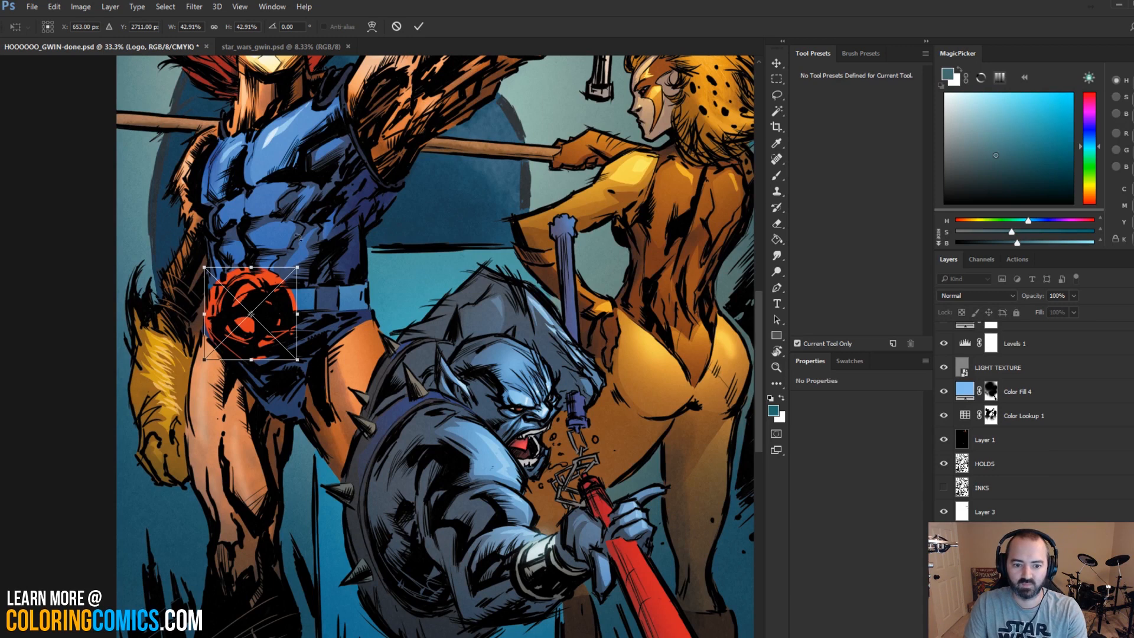
{"action": "left_click", "coordinate": [396, 27]}
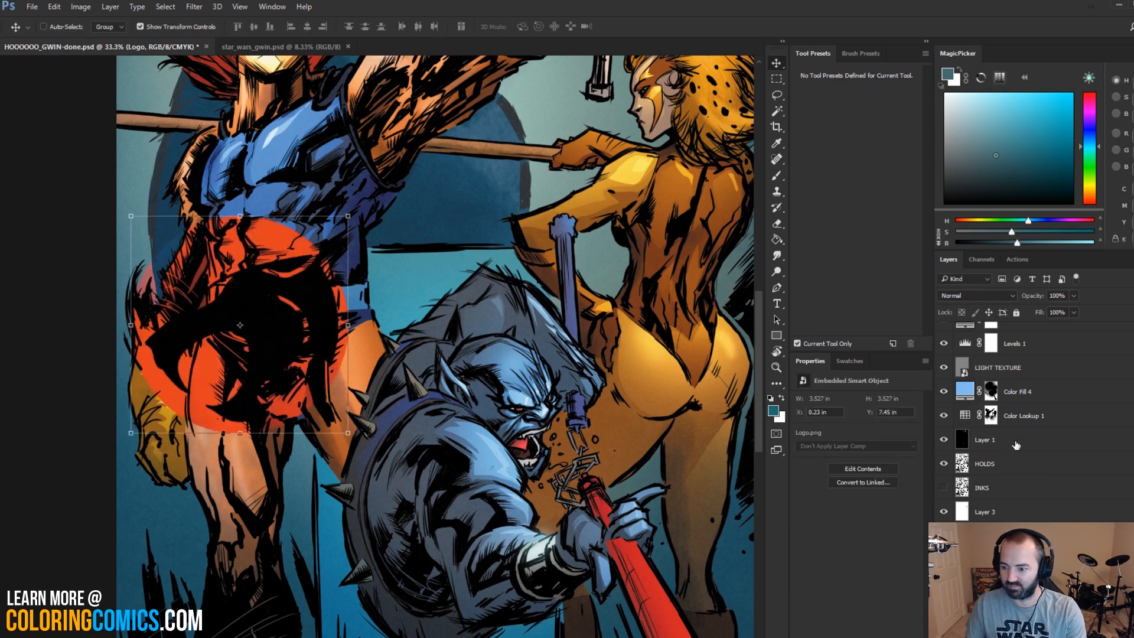
Step: Place the Logo layer between Layer 1 and HOLDS, and shrink the logo to about 0.74 by 0.87 in over the belt buckle
{"action": "left_click_drag", "start_coordinate": [1021, 537], "coordinate": [1021, 452]}
{"action": "left_click_drag", "start_coordinate": [348, 216], "coordinate": [258, 223]}
{"action": "left_click_drag", "start_coordinate": [207, 252], "coordinate": [253, 294]}
{"action": "left_click", "coordinate": [418, 26]}
Step: Move the logo beside the buckle, shrink it to about 19% width and 22% height, and distort its corners to match the buckle's perspective
{"action": "key", "text": "z"}
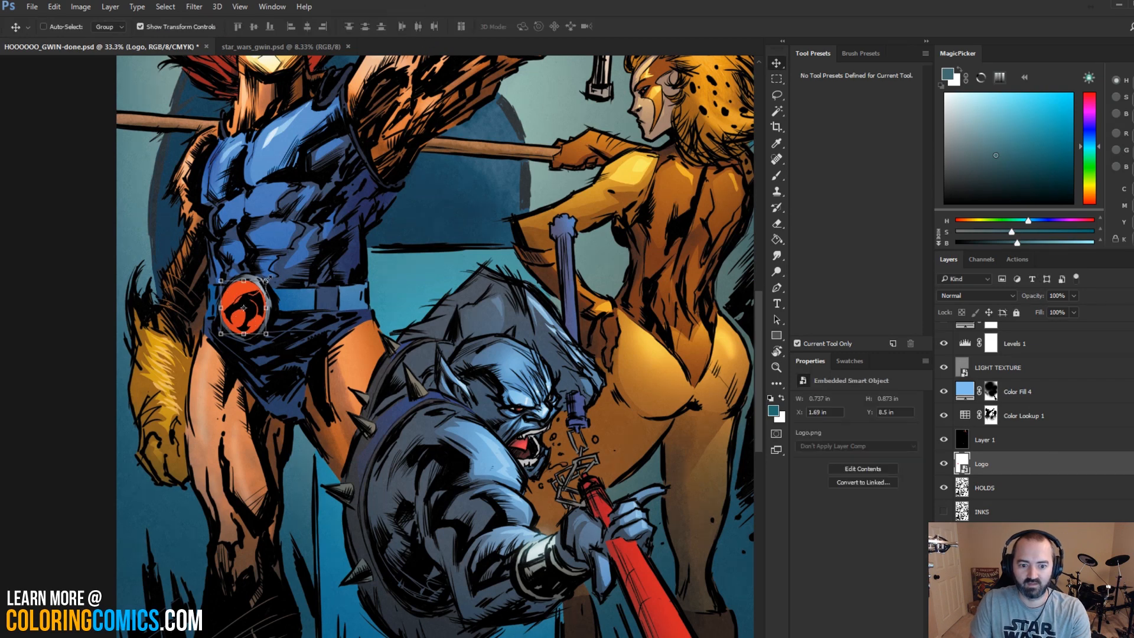
{"action": "left_click", "coordinate": [245, 294]}
{"action": "left_click", "coordinate": [255, 294]}
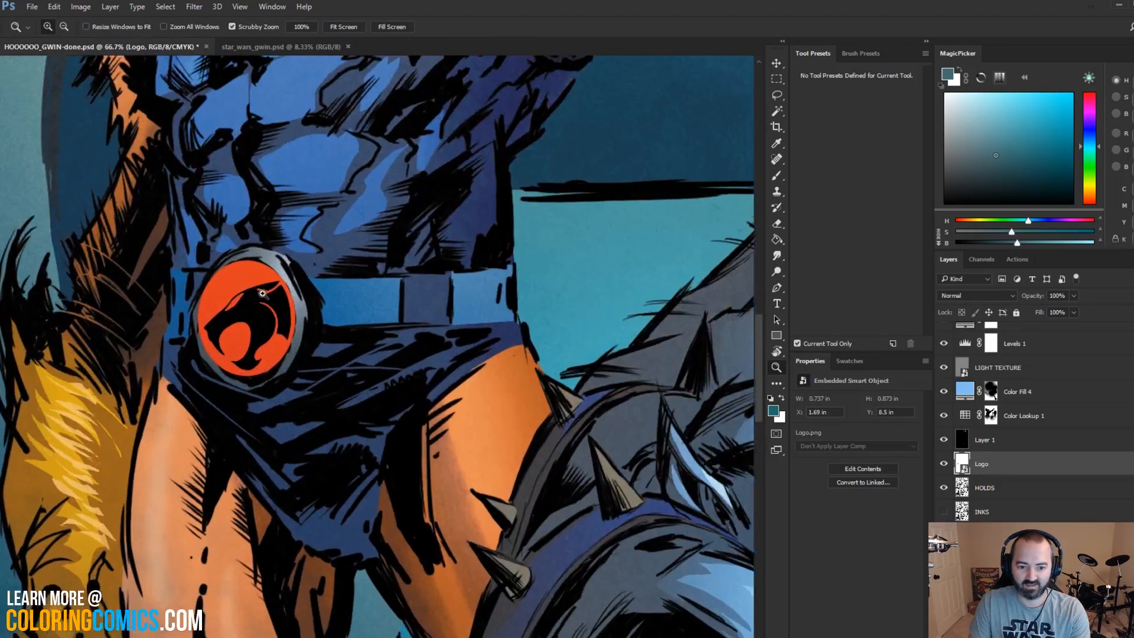
{"action": "key", "text": "ctrl+t"}
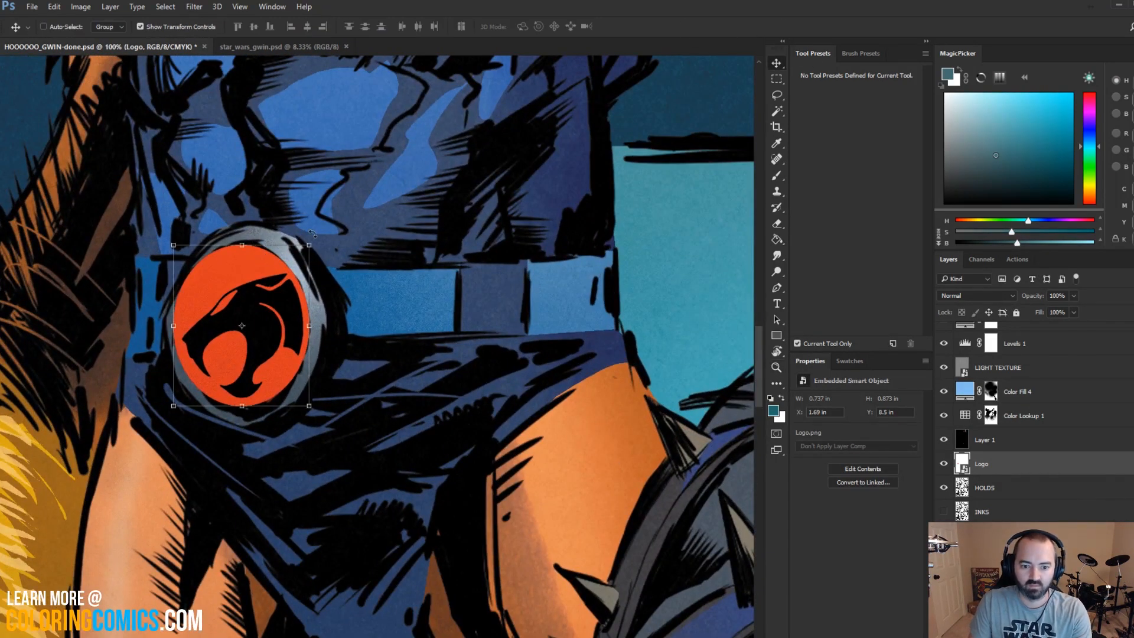
{"action": "left_click_drag", "start_coordinate": [308, 245], "coordinate": [302, 254]}
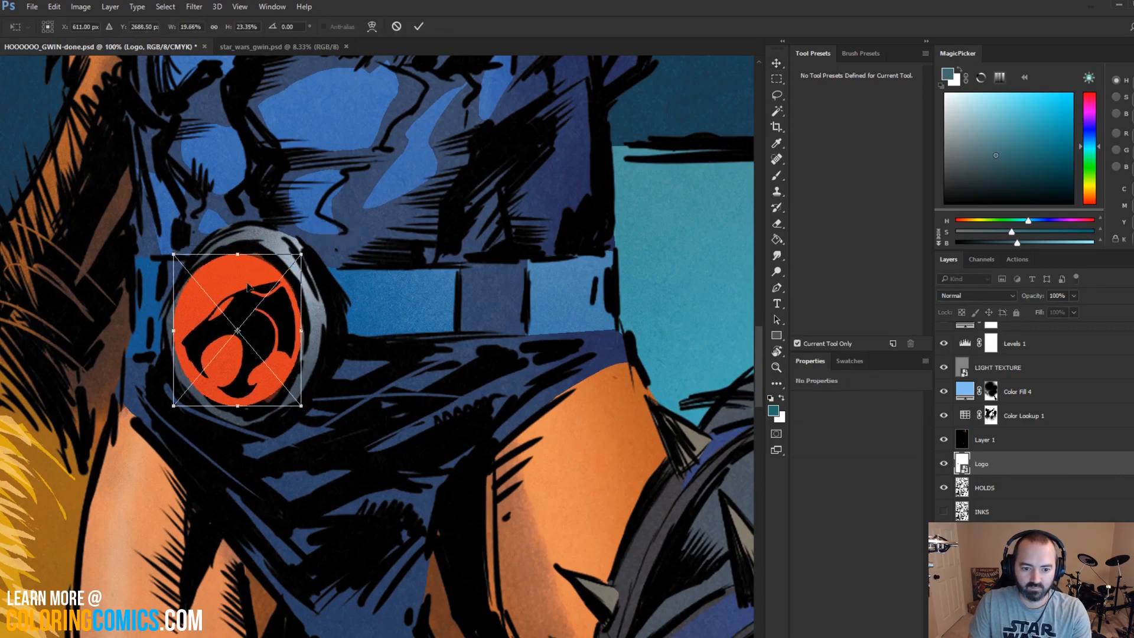
{"action": "left_click_drag", "start_coordinate": [216, 274], "coordinate": [302, 280]}
{"action": "left_click_drag", "start_coordinate": [280, 280], "coordinate": [388, 251]}
{"action": "left_click_drag", "start_coordinate": [306, 231], "coordinate": [314, 242]}
{"action": "left_click_drag", "start_coordinate": [317, 378], "coordinate": [325, 375]}
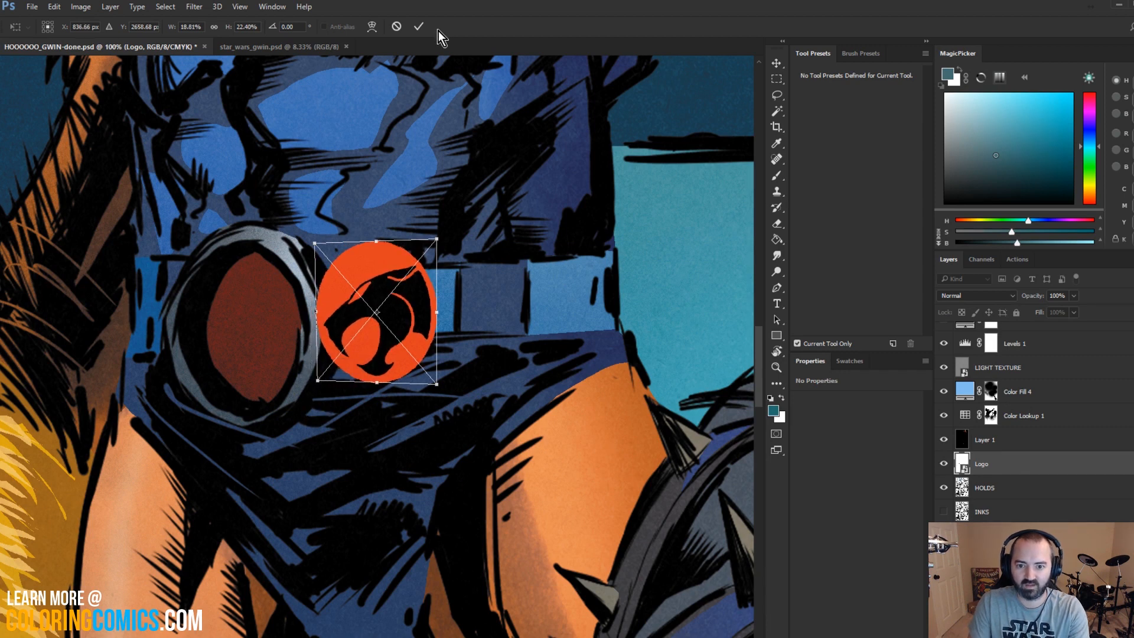
{"action": "left_click", "coordinate": [419, 27]}
Step: Move the logo back onto the belt buckle and scale it to about 0.59 by 0.69 in inside the metal rim
{"action": "left_click_drag", "start_coordinate": [368, 289], "coordinate": [247, 310]}
{"action": "left_click_drag", "start_coordinate": [315, 260], "coordinate": [269, 285]}
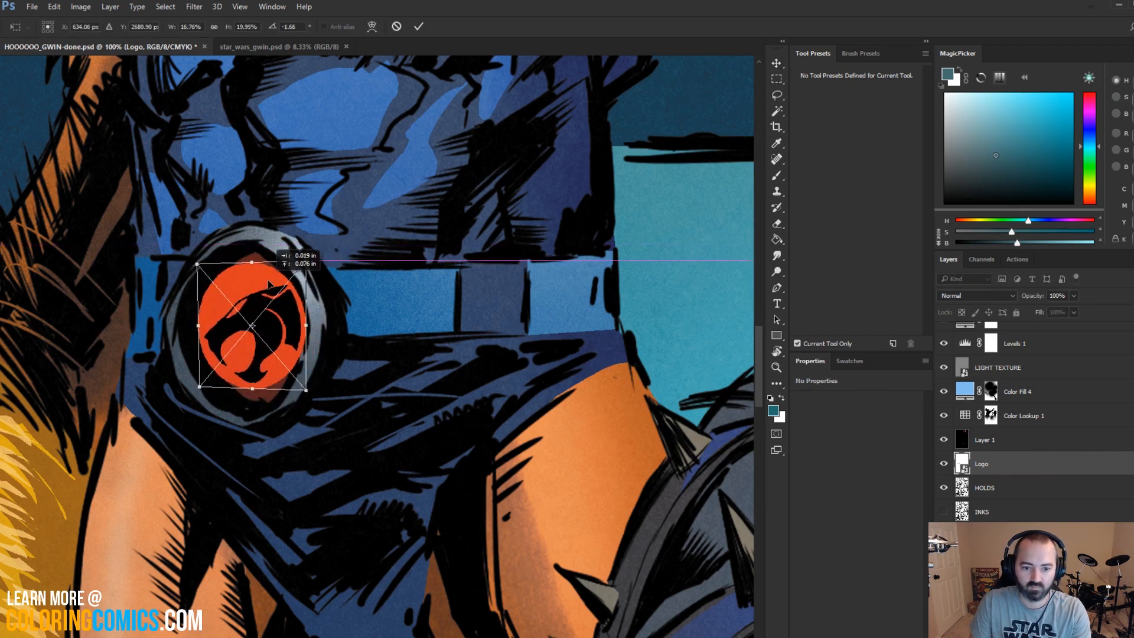
{"action": "left_click", "coordinate": [418, 26]}
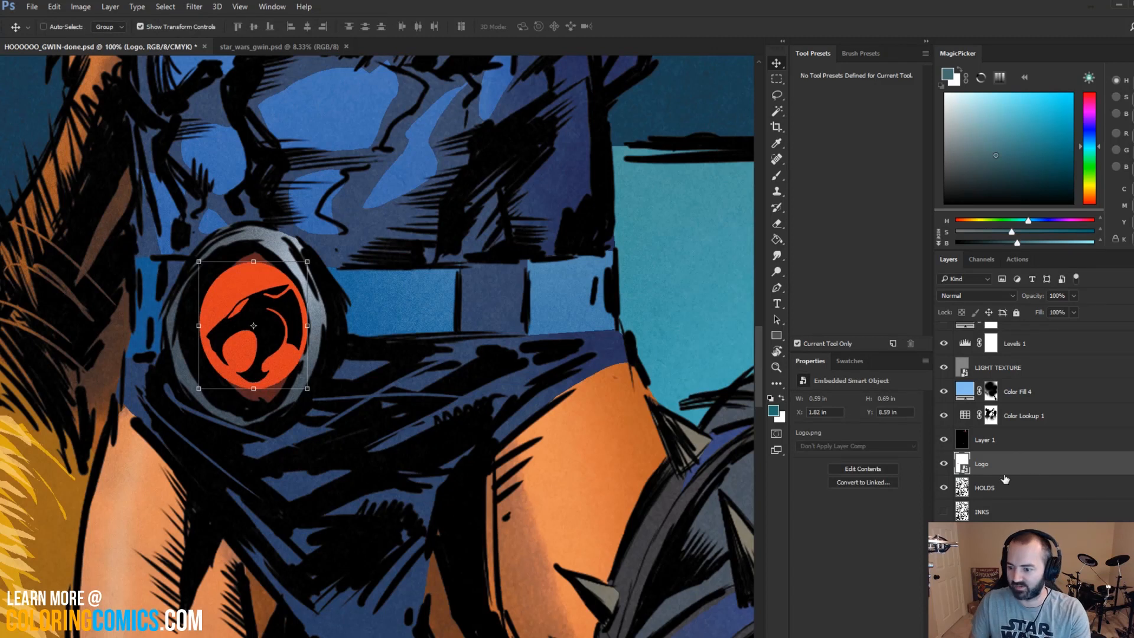
Step: Try to delete the logo's orange areas with a Magic Wand selection, deselect, and cancel a Levels adjustment on the Logo layer
{"action": "key", "text": "w"}
{"action": "left_click", "coordinate": [243, 279]}
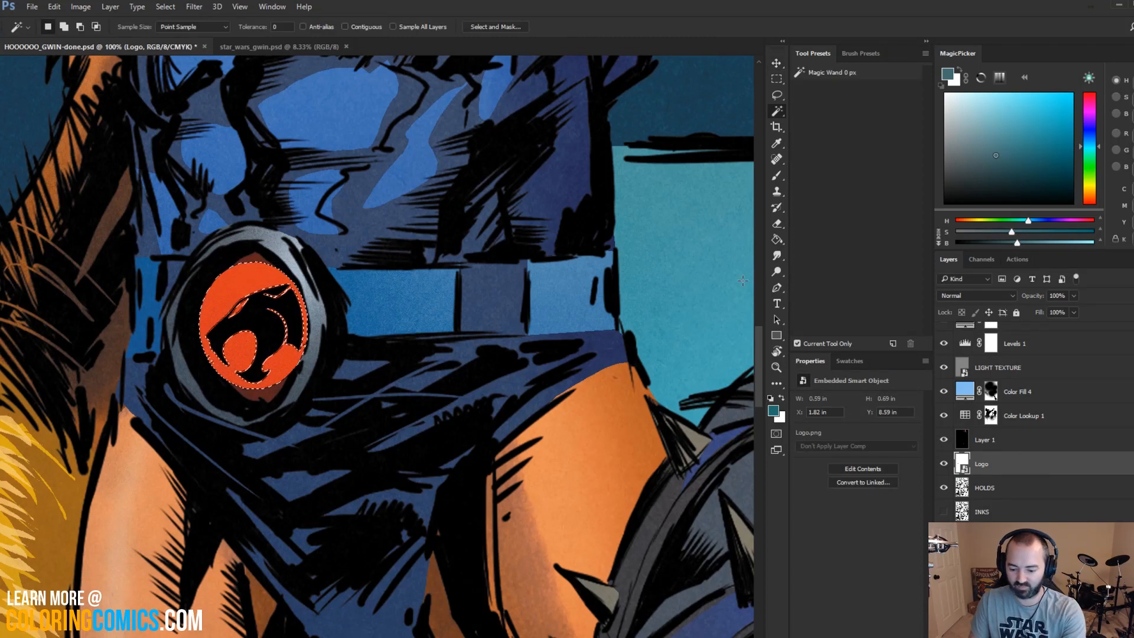
{"action": "key", "text": "Delete"}
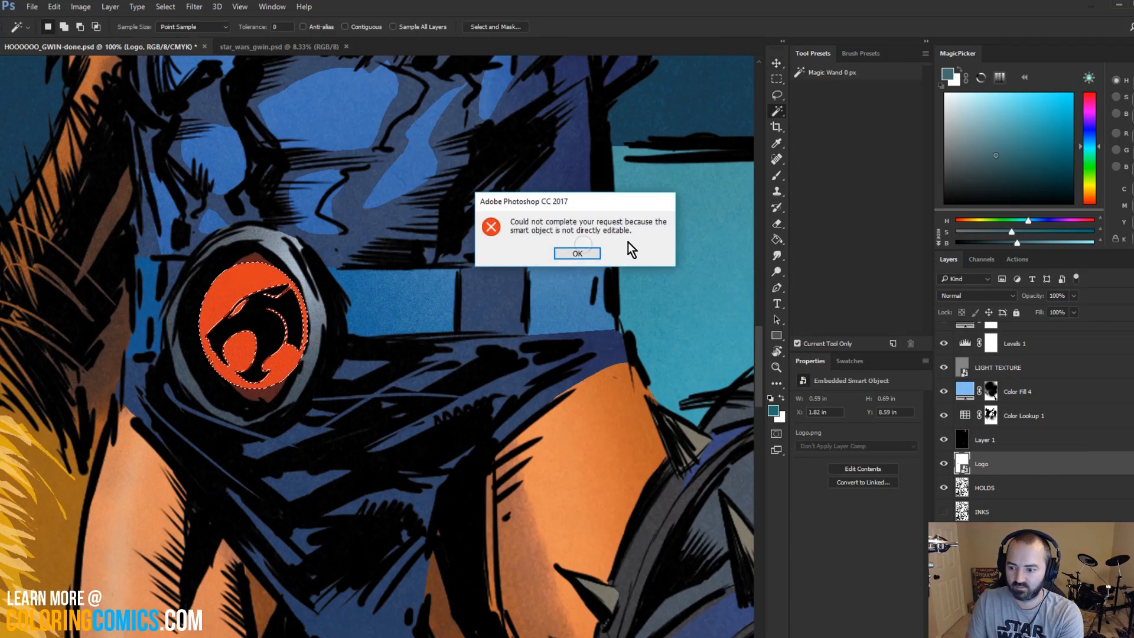
{"action": "left_click", "coordinate": [583, 253]}
{"action": "key", "text": "ctrl+d"}
{"action": "key", "text": "l"}
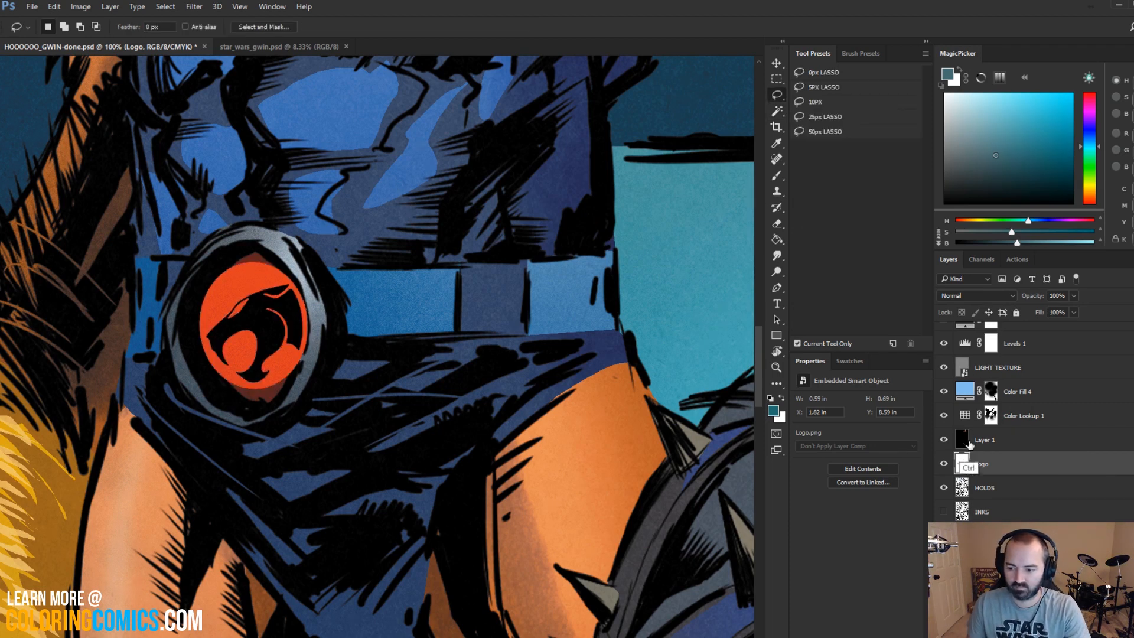
{"action": "key", "text": "ctrl+l"}
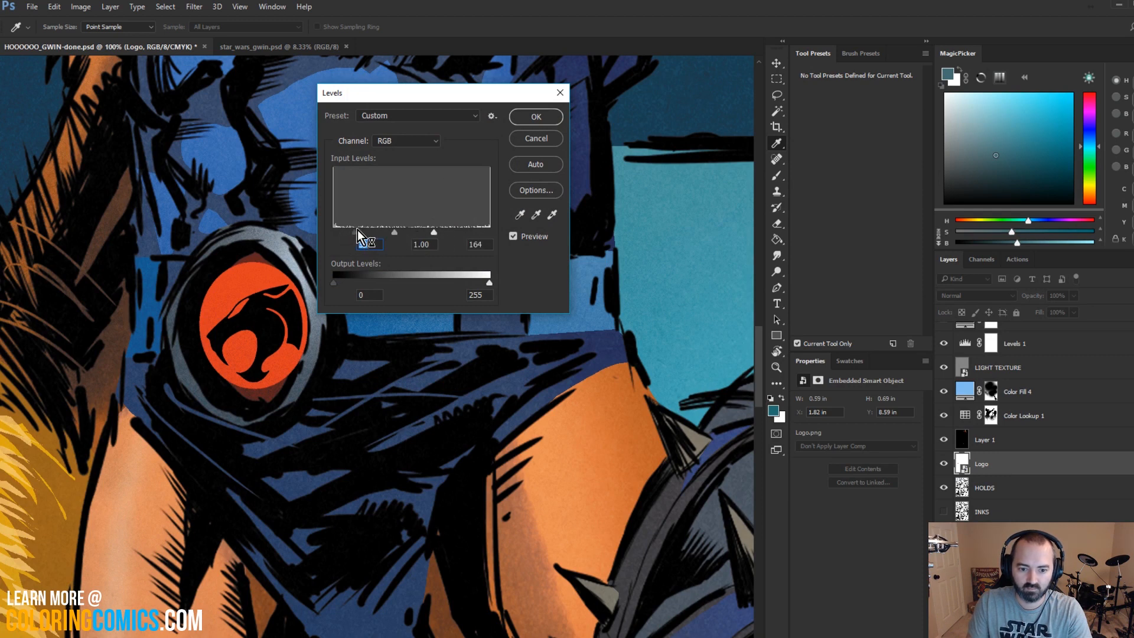
{"action": "left_click", "coordinate": [537, 136]}
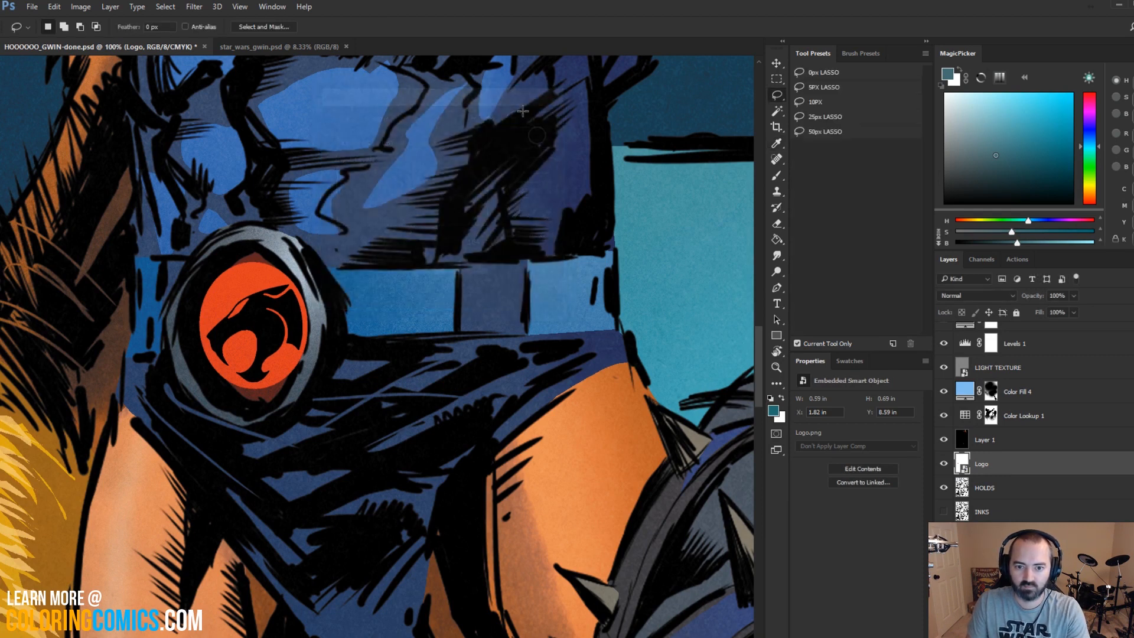
Step: Set the Logo layer's blend mode to Darken and compare the belt buckle with the logo hidden and shown
{"action": "left_click", "coordinate": [972, 296]}
{"action": "left_click", "coordinate": [969, 317]}
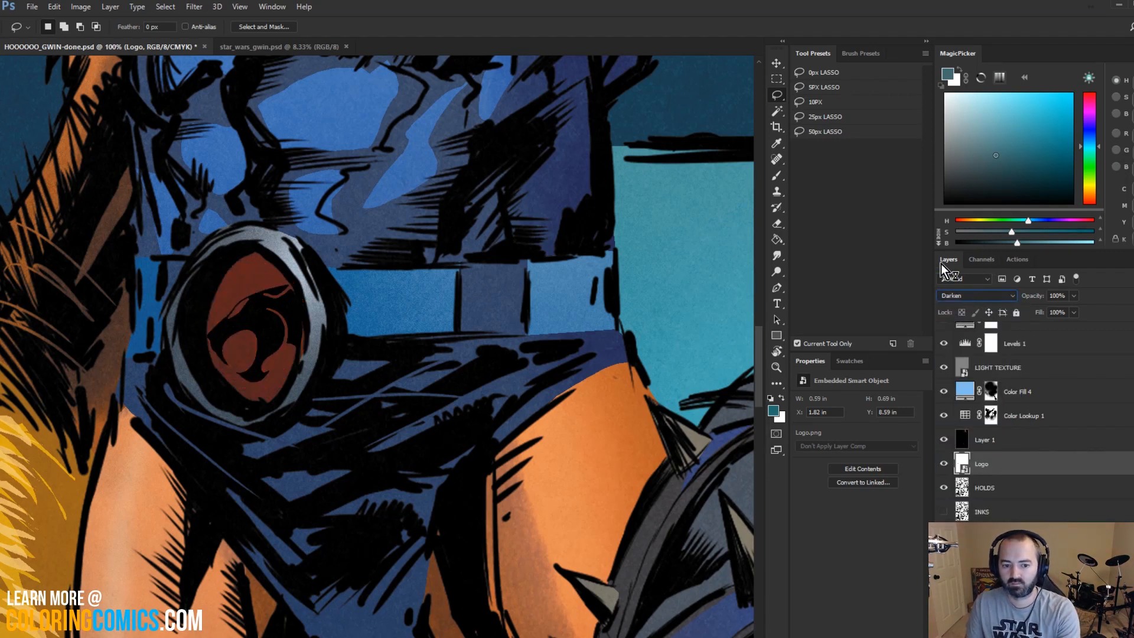
{"action": "key", "text": "z"}
{"action": "left_click", "coordinate": [437, 314], "text": "alt"}
{"action": "left_click", "coordinate": [446, 355], "text": "alt"}
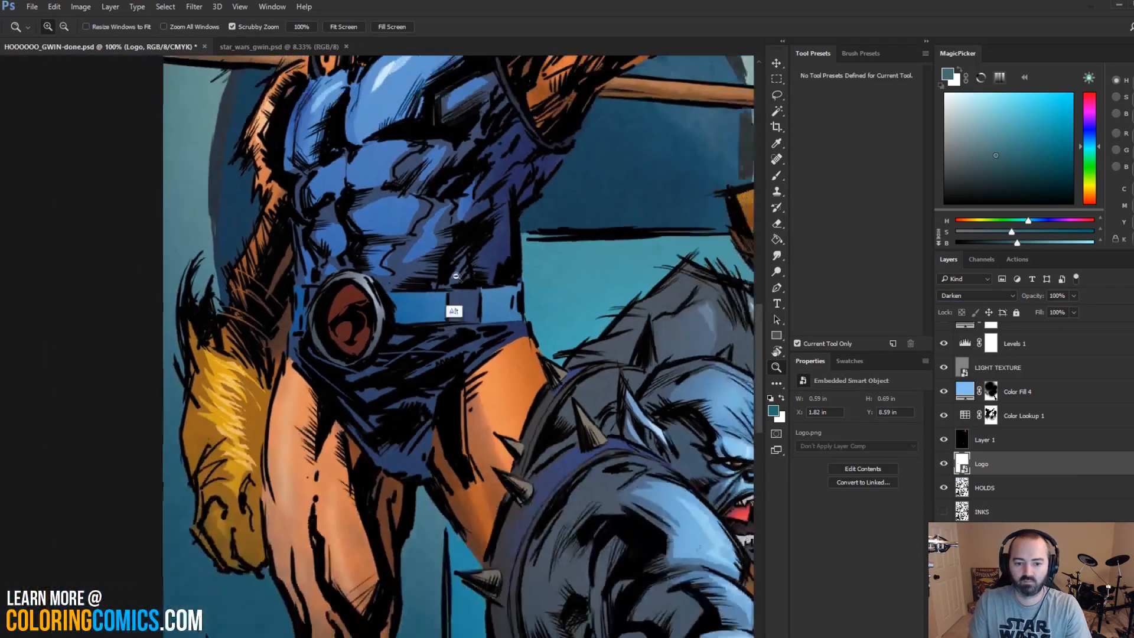
{"action": "left_click", "coordinate": [451, 289], "text": "alt"}
{"action": "left_click", "coordinate": [418, 283]}
{"action": "left_click", "coordinate": [419, 283]}
{"action": "left_click", "coordinate": [419, 284]}
{"action": "key", "text": "l"}
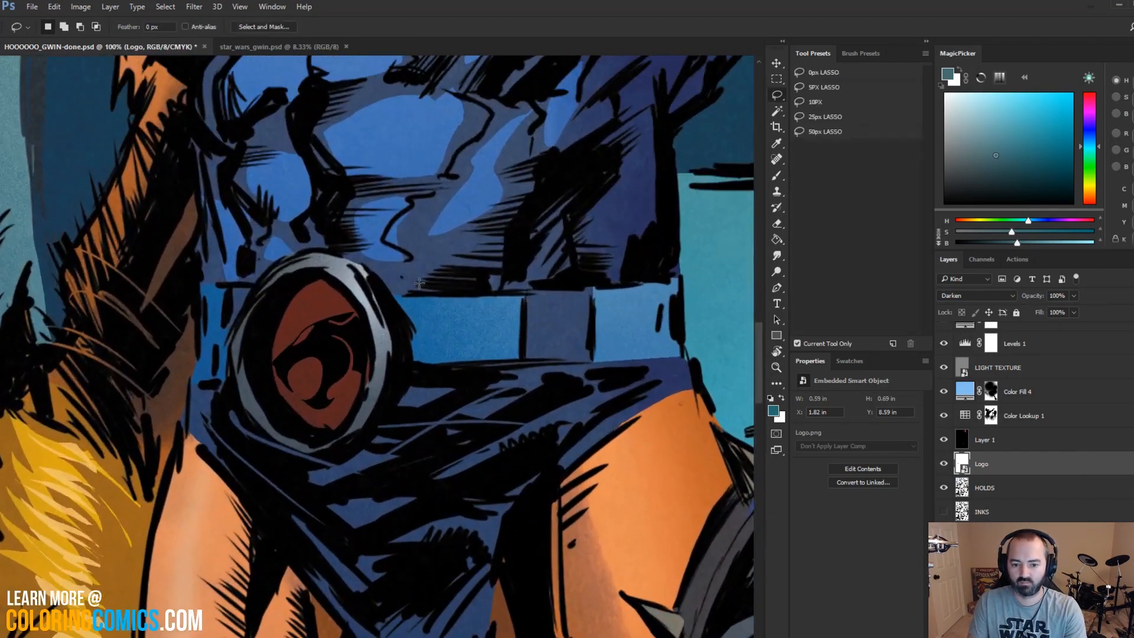
{"action": "left_click", "coordinate": [944, 464]}
{"action": "left_click", "coordinate": [943, 465]}
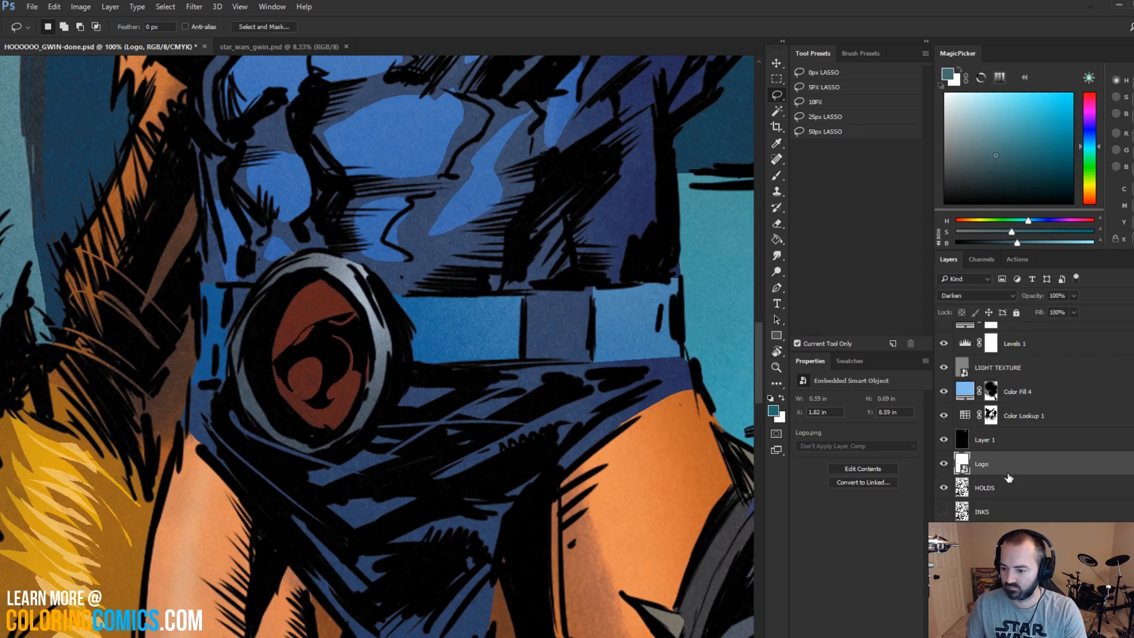
Step: Select the buckle's red area from the FLATS layer with the Magic Wand, and make Layer 3 active for painting
{"action": "left_click", "coordinate": [985, 534]}
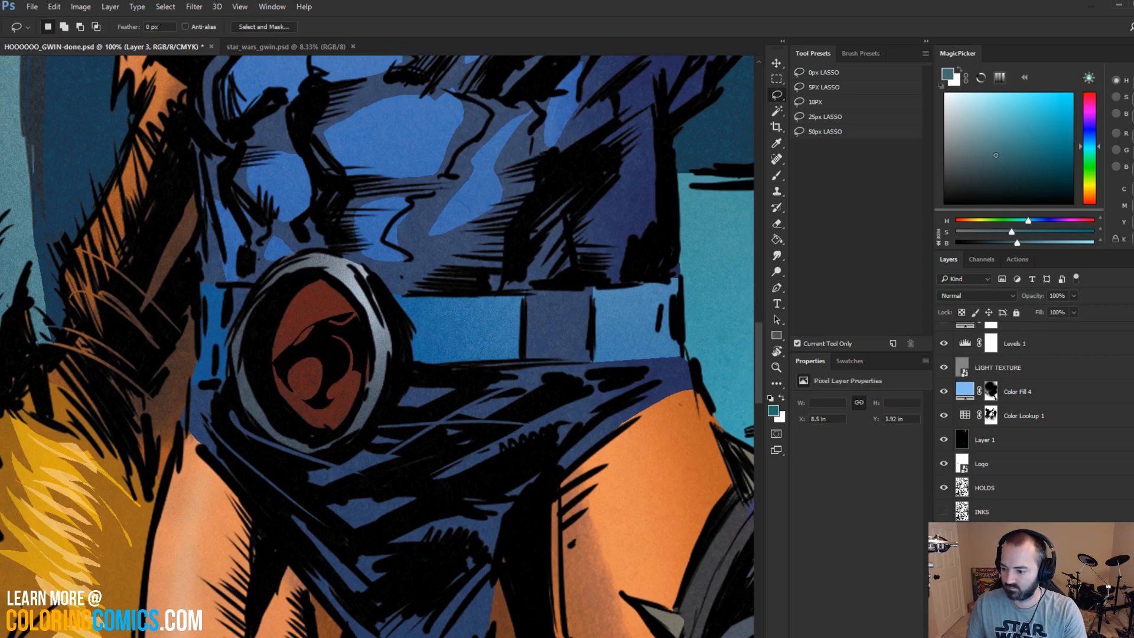
{"action": "scroll", "coordinate": [995, 396], "scroll_direction": "down", "scroll_amount": 5}
{"action": "left_click", "coordinate": [992, 560]}
{"action": "key", "text": "w"}
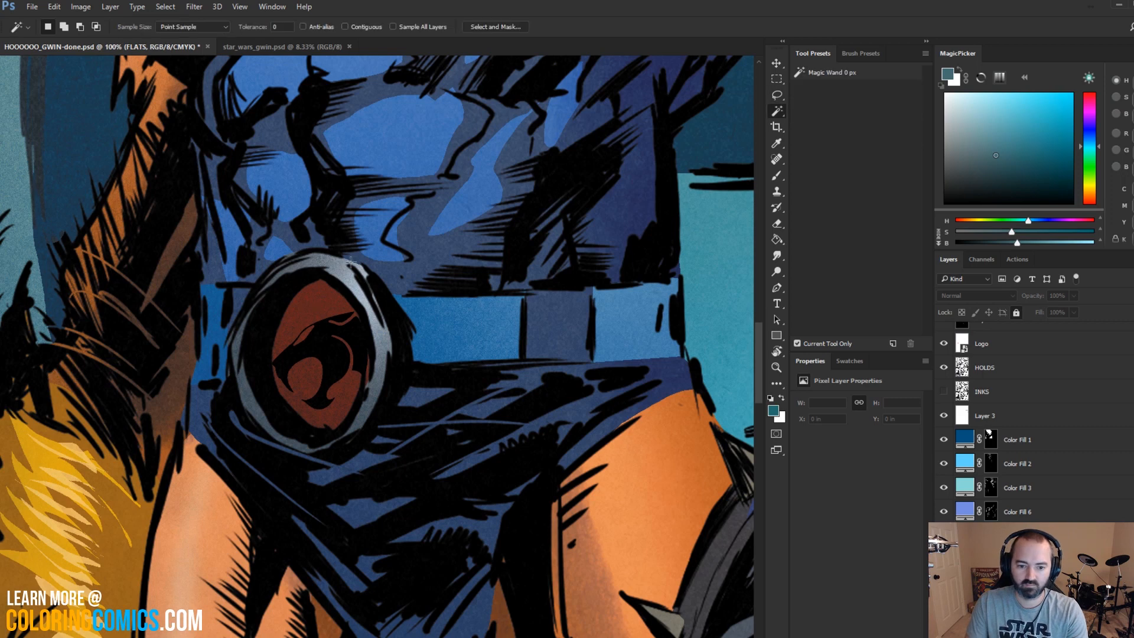
{"action": "left_click", "coordinate": [1055, 414]}
{"action": "scroll", "coordinate": [1055, 414], "scroll_direction": "up", "scroll_amount": 5}
Step: Brighten the buckle's red area on Layer 3 with a light red color and the MARTE GRACIA brush in Hard Light mode
{"action": "key", "text": "b"}
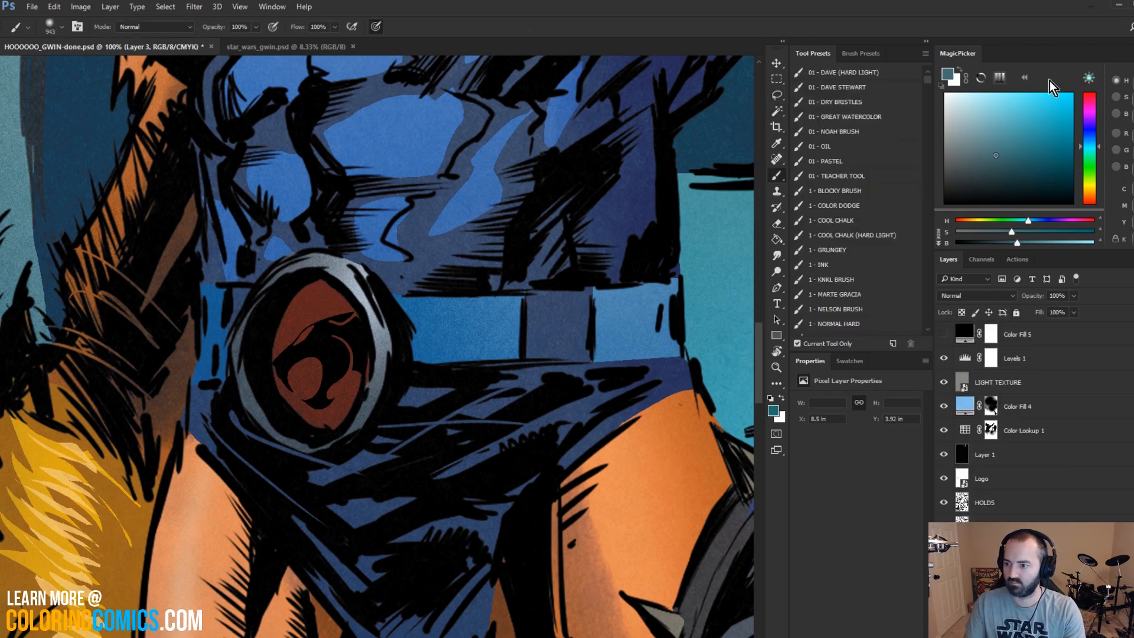
{"action": "left_click", "coordinate": [1089, 100]}
{"action": "left_click", "coordinate": [1013, 95]}
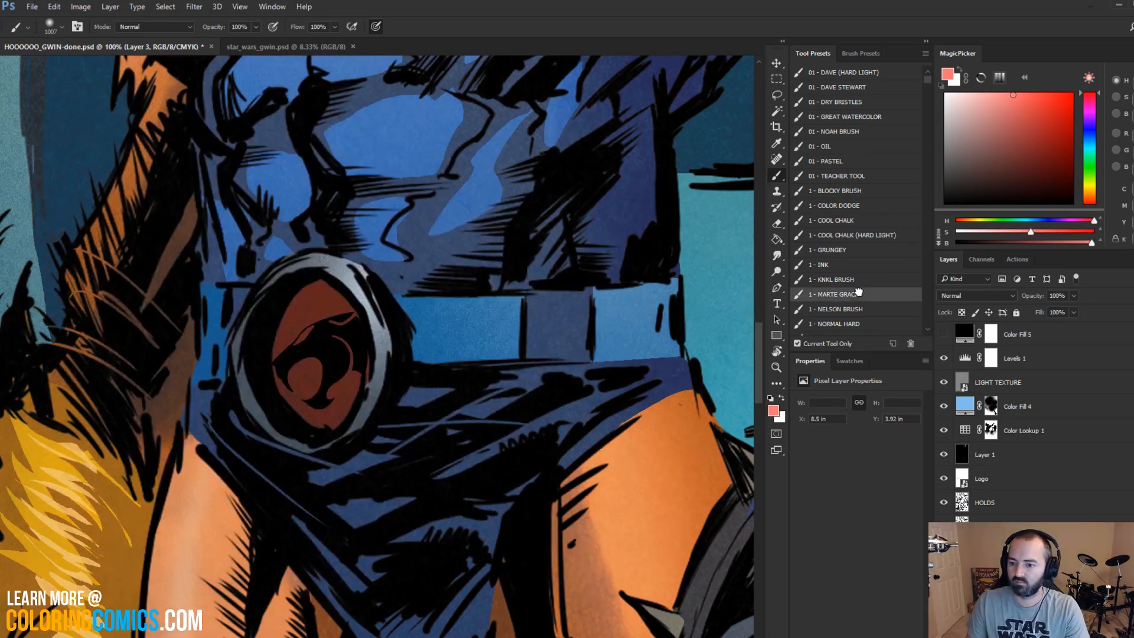
{"action": "left_click", "coordinate": [853, 294]}
{"action": "left_click_drag", "start_coordinate": [338, 346], "coordinate": [375, 261]}
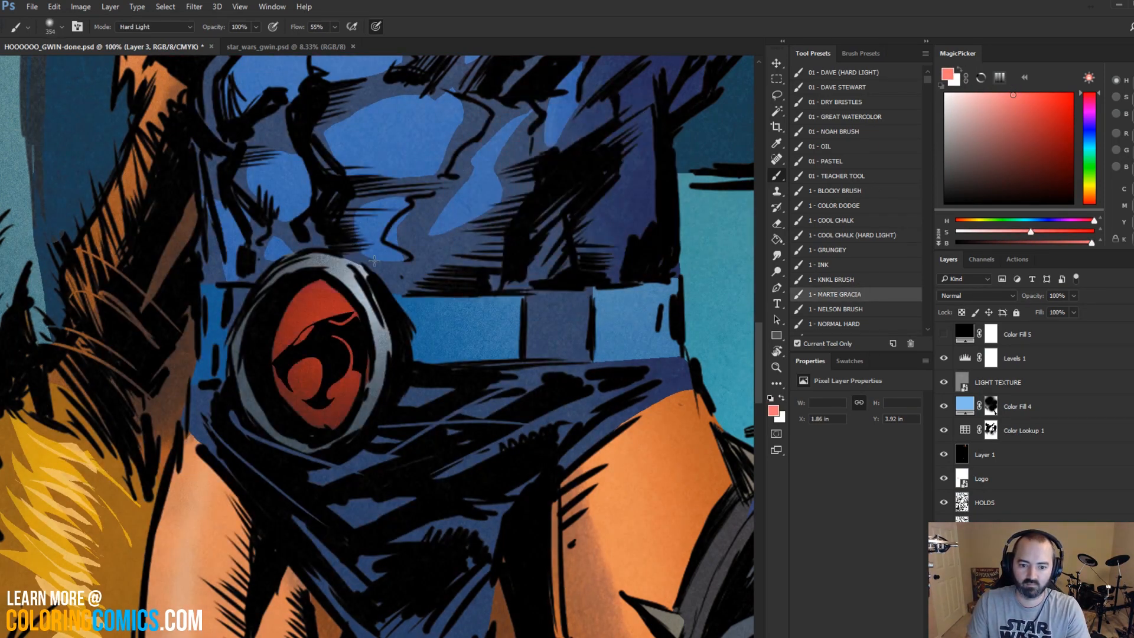
{"action": "mouse_move", "coordinate": [342, 345]}
{"action": "left_mouse_down"}
{"action": "mouse_move", "coordinate": [322, 356]}
{"action": "mouse_move", "coordinate": [313, 320]}
{"action": "left_mouse_up"}
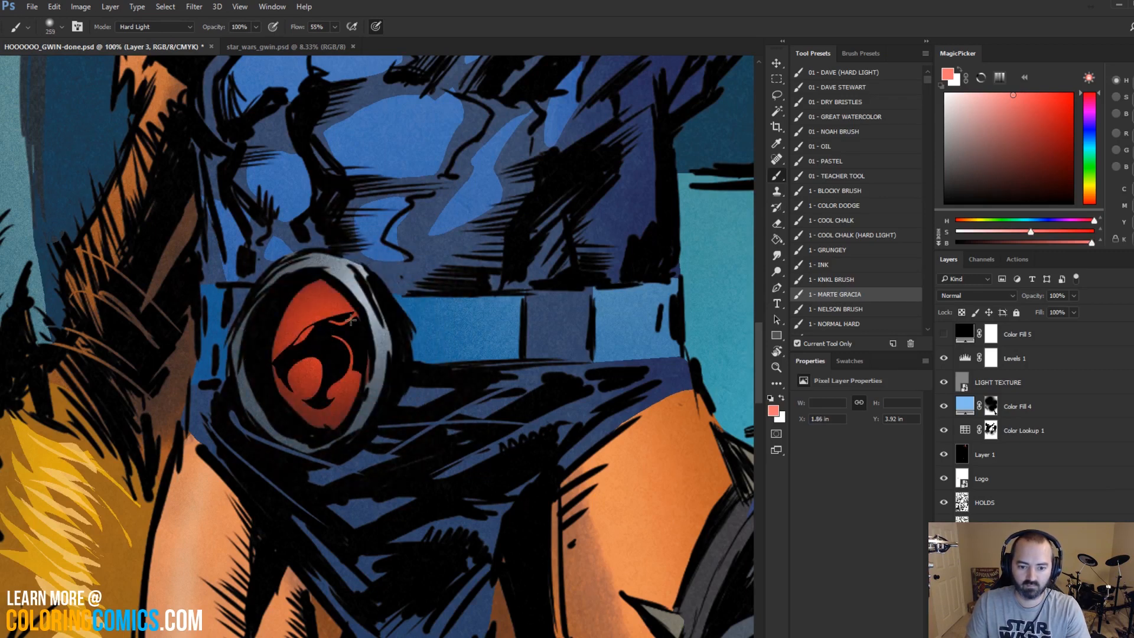
{"action": "left_click", "coordinate": [776, 367]}
{"action": "left_click", "coordinate": [503, 319], "text": "alt"}
{"action": "left_click", "coordinate": [503, 319], "text": "alt"}
{"action": "left_click", "coordinate": [504, 320], "text": "alt"}
{"action": "left_click", "coordinate": [503, 319], "text": "alt"}
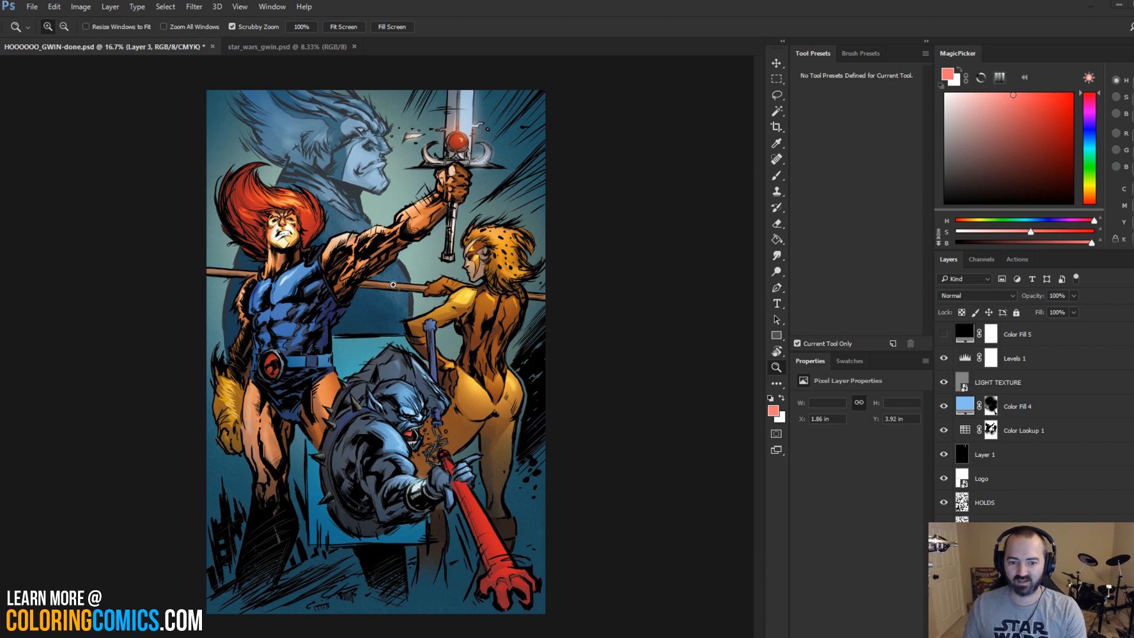
Step: Deselect the belt buckle area and make the COLORS layer active
{"action": "left_click", "coordinate": [470, 149]}
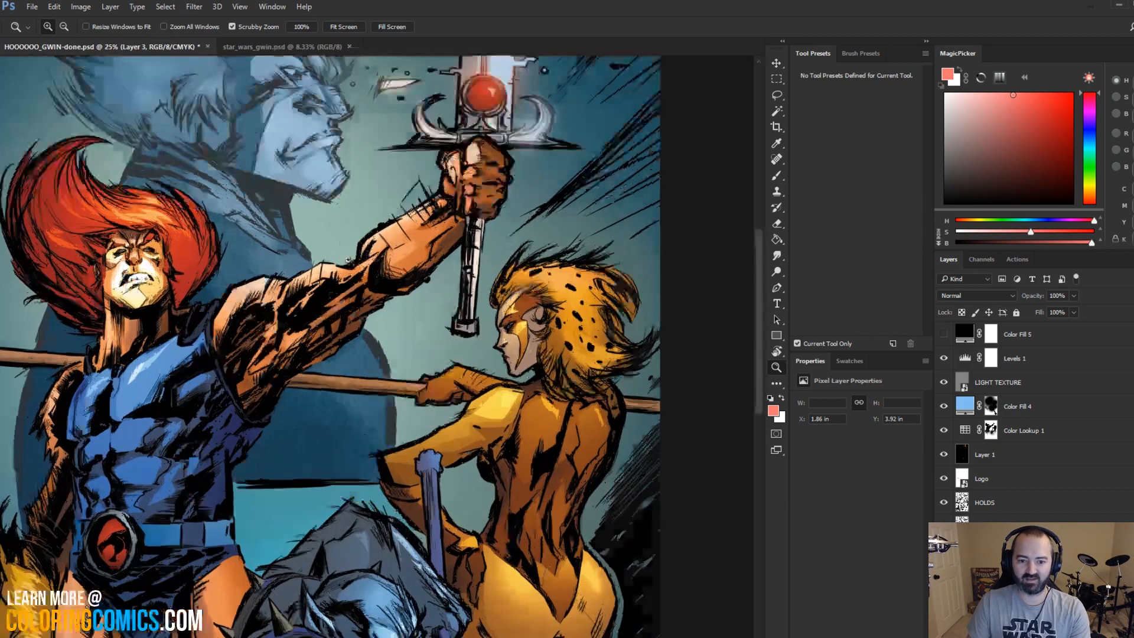
{"action": "left_click", "coordinate": [376, 238]}
{"action": "key", "text": "w"}
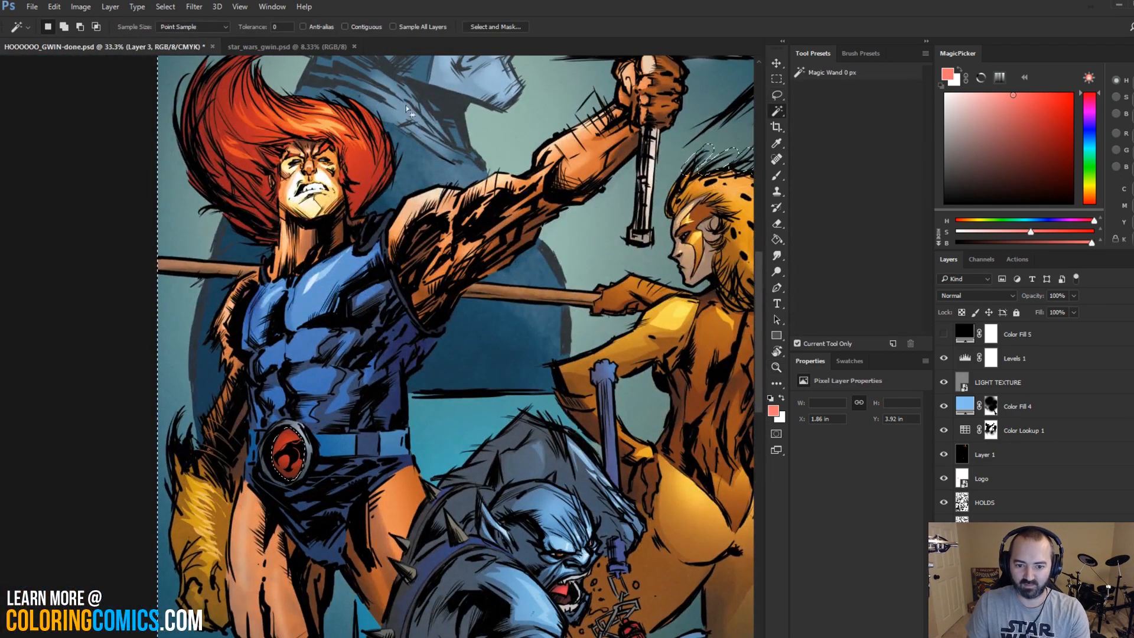
{"action": "key", "text": "l"}
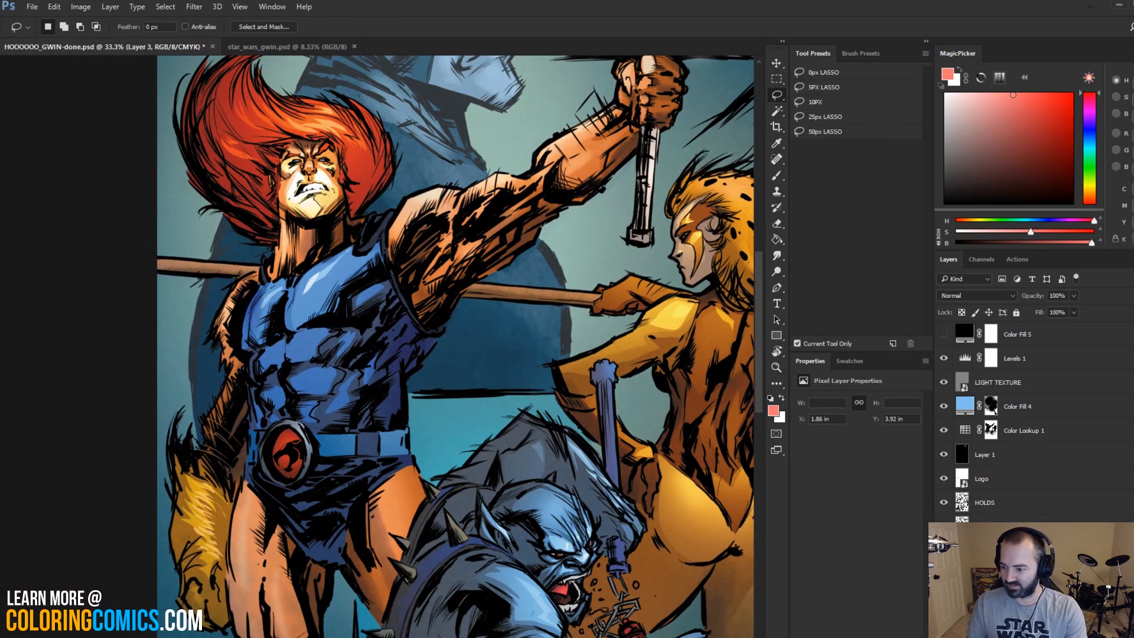
{"action": "scroll", "coordinate": [1004, 425], "scroll_direction": "down", "scroll_amount": 3}
{"action": "key", "text": "w"}
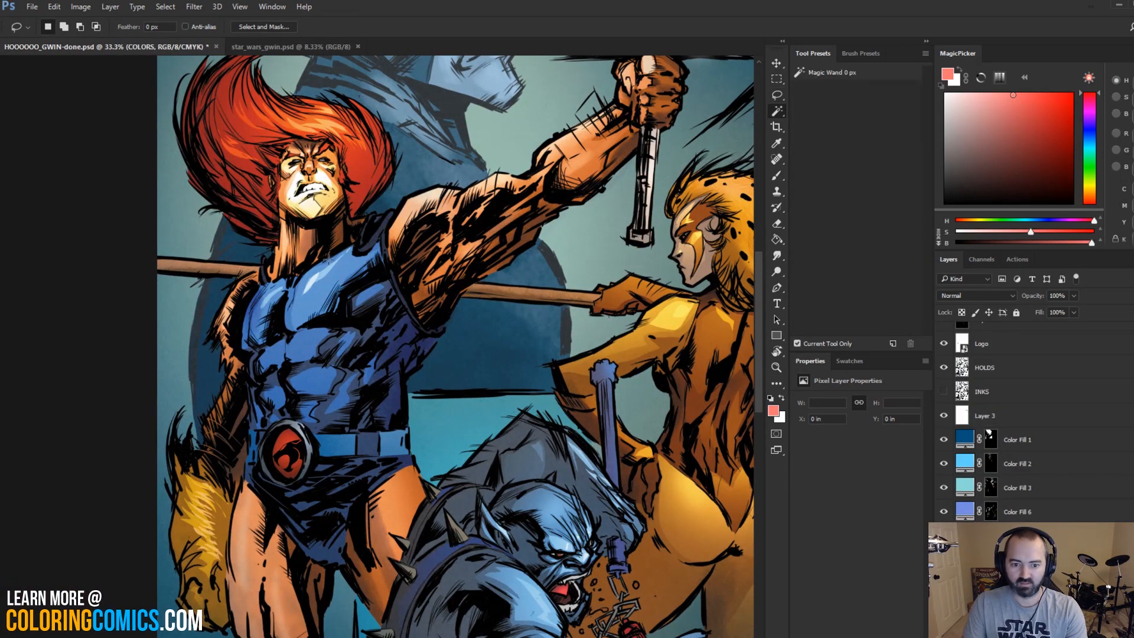
Step: Sample the blue from the hero's chest as the foreground color and load the 1 - NORMAL HARD brush preset
{"action": "key", "text": "b"}
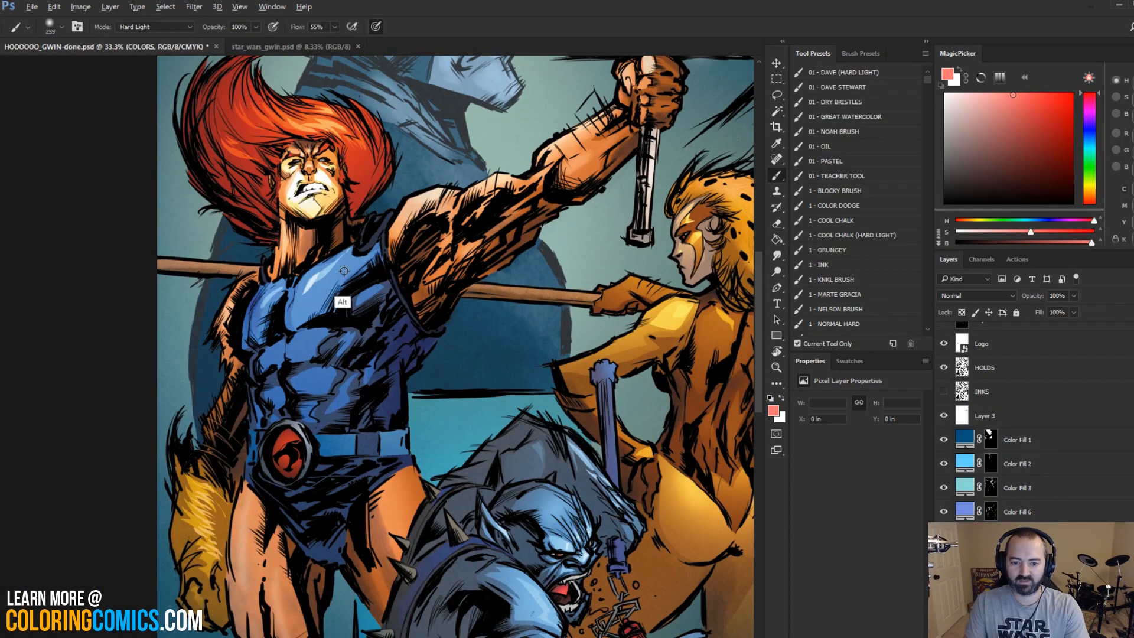
{"action": "left_click", "coordinate": [343, 301], "text": "alt"}
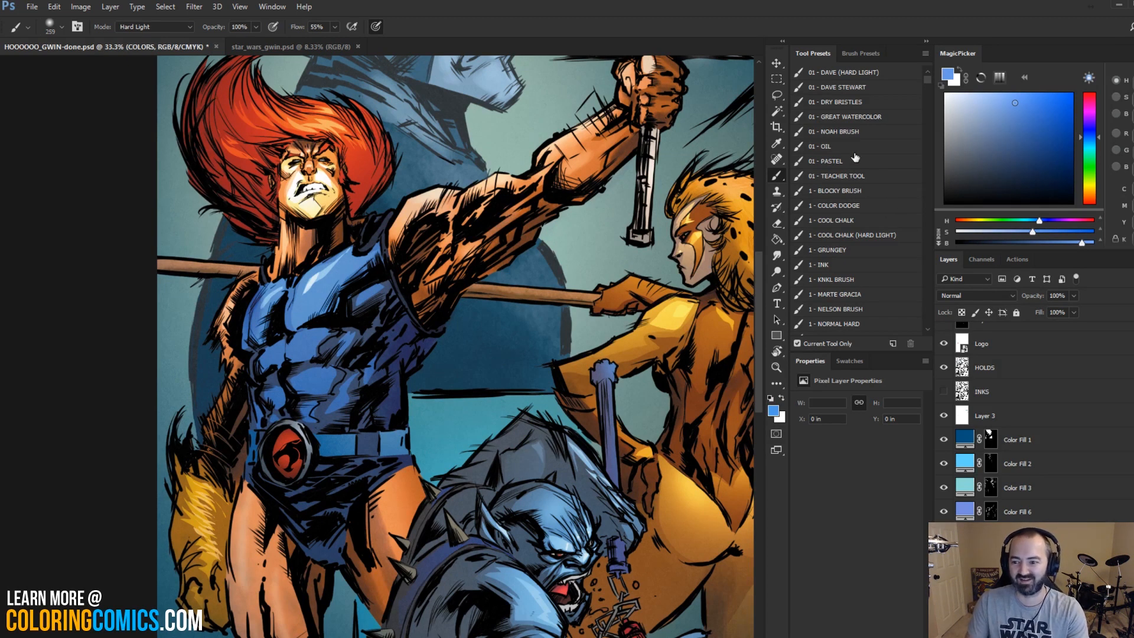
{"action": "left_click", "coordinate": [839, 324]}
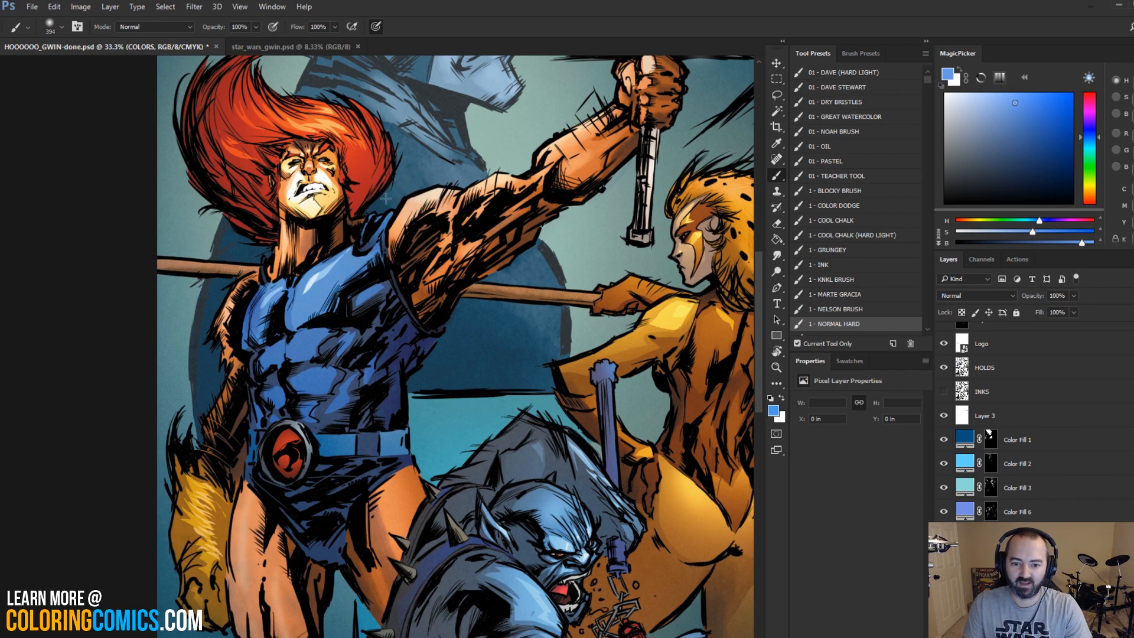
Step: Review the colored illustration as a whole and closer up around the hero, the sword and the other figures
{"action": "key", "text": "z"}
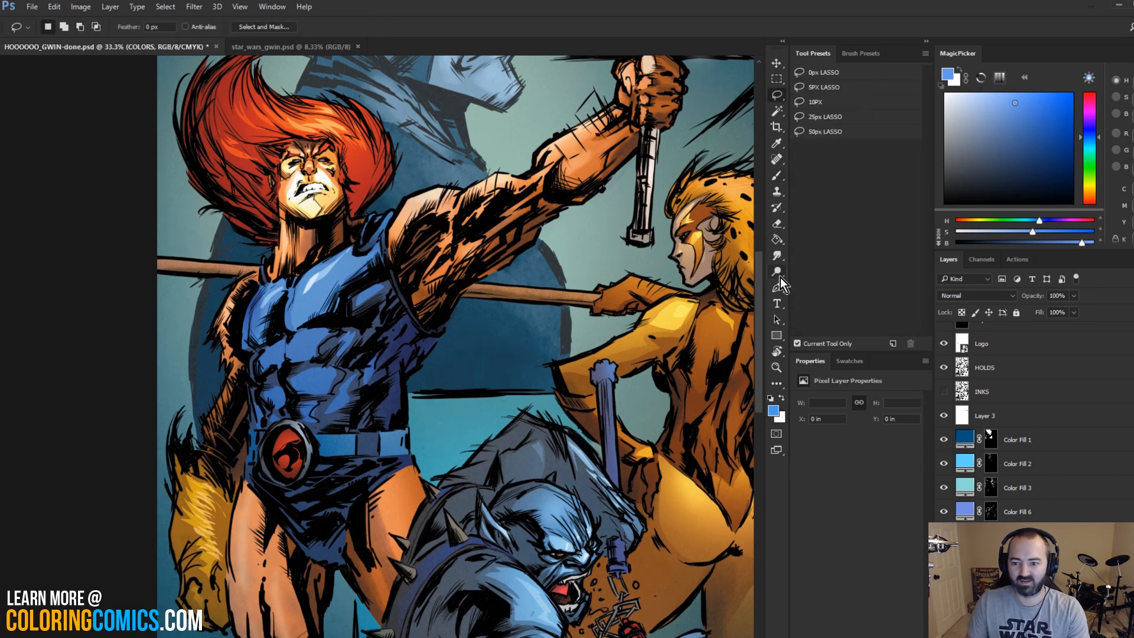
{"action": "left_click", "coordinate": [576, 296], "text": "alt"}
{"action": "left_click", "coordinate": [576, 296], "text": "alt"}
{"action": "key", "text": "l"}
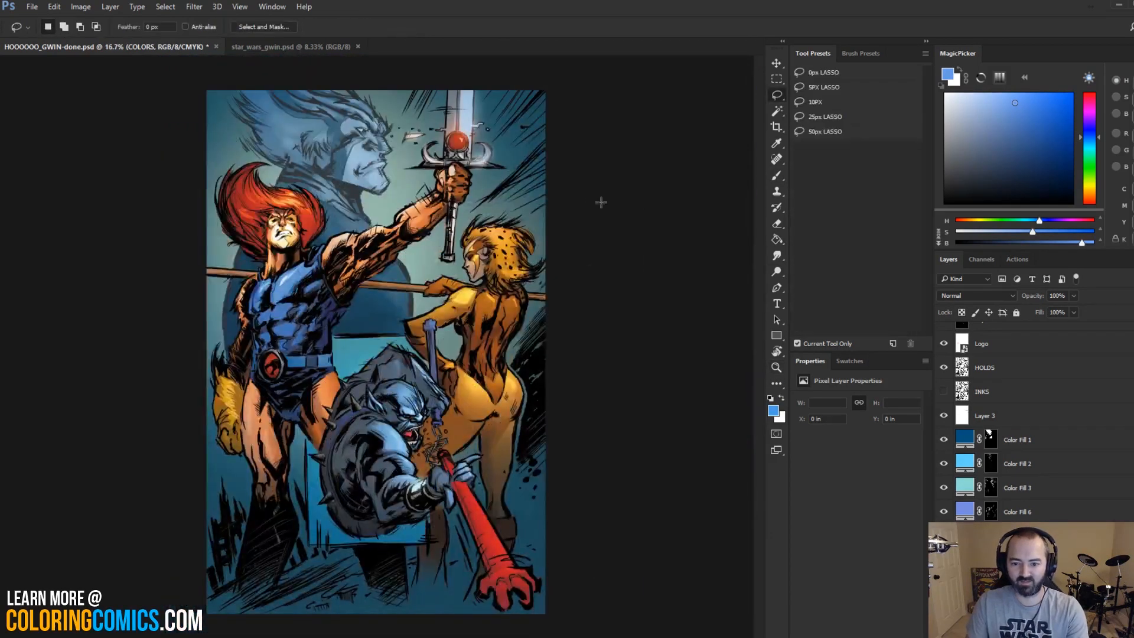
{"action": "key", "text": "z"}
{"action": "left_click", "coordinate": [404, 195]}
{"action": "key", "text": "l"}
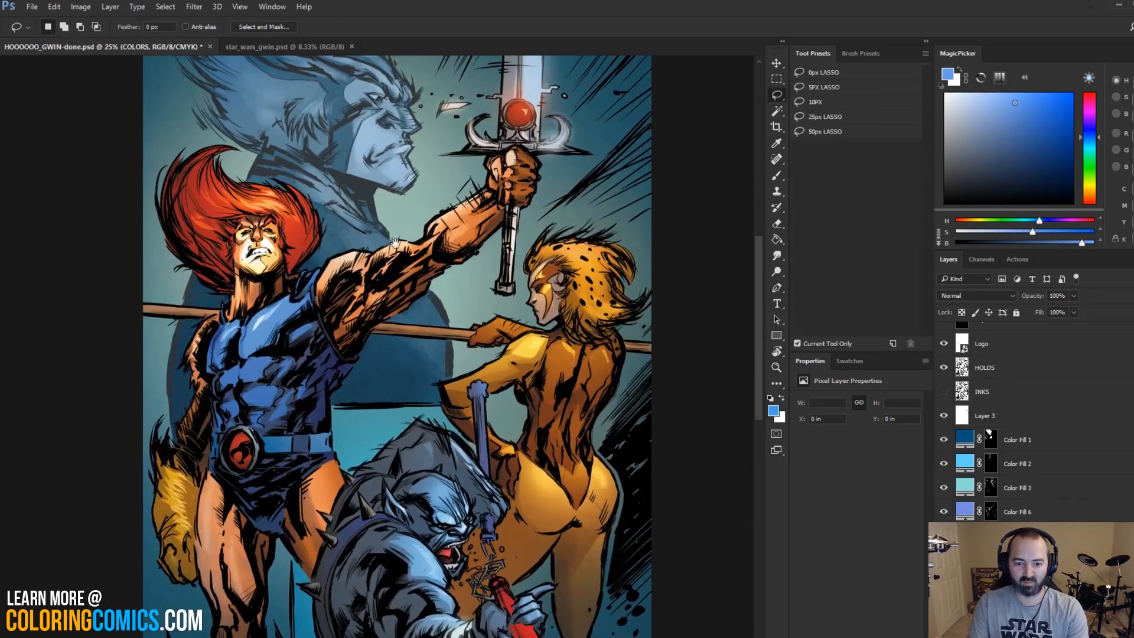
{"action": "left_click_drag", "start_coordinate": [395, 241], "coordinate": [468, 174]}
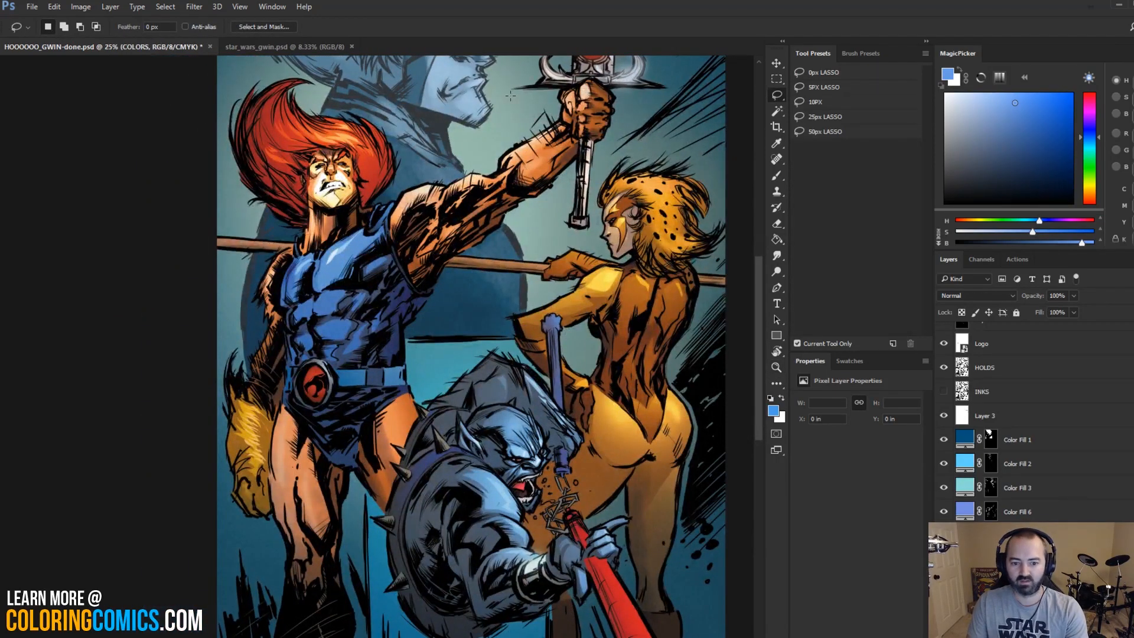
{"action": "left_click", "coordinate": [776, 366]}
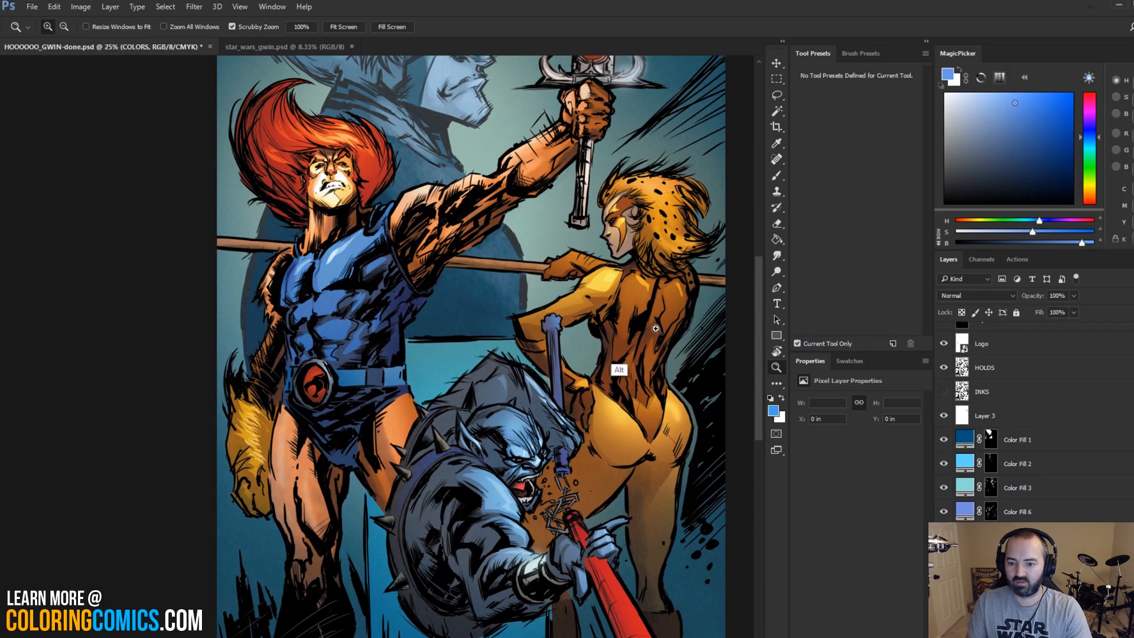
{"action": "left_click", "coordinate": [656, 329], "text": "alt"}
{"action": "key", "text": "l"}
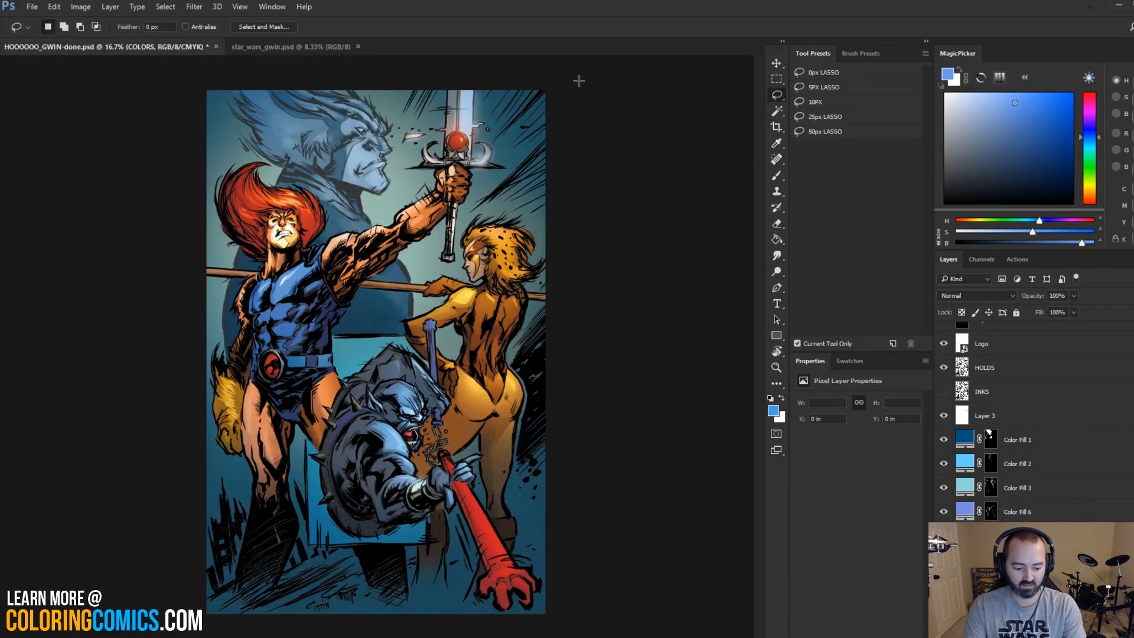
Step: Save the document, and start a Save for Web JPEG export with the image height set to 1200 px
{"action": "key", "text": "ctrl+s"}
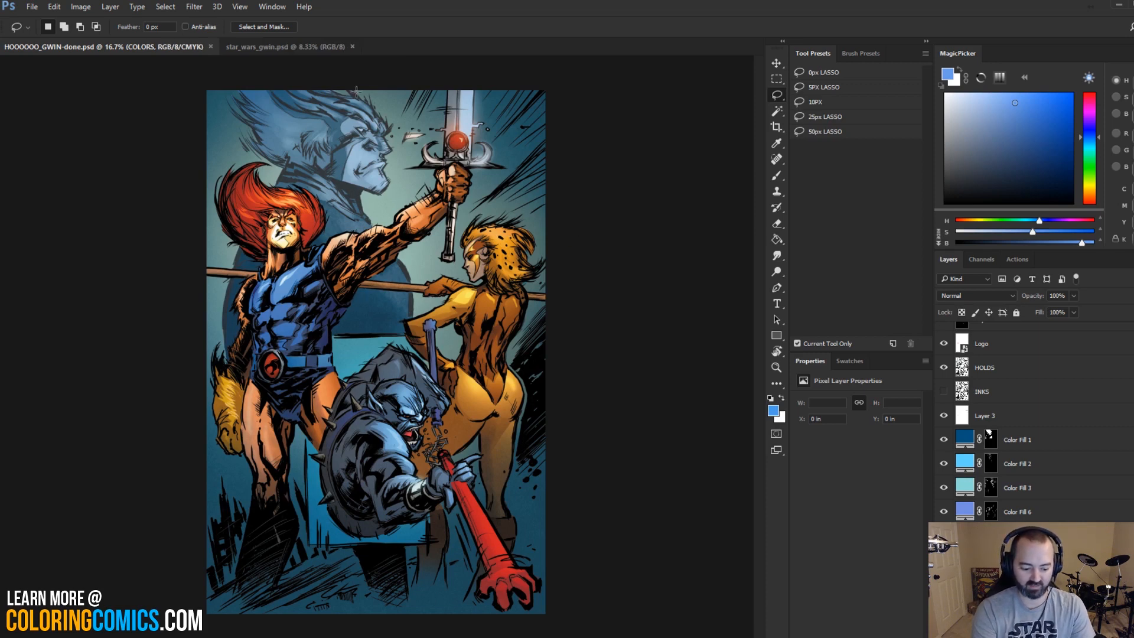
{"action": "key", "text": "ctrl+alt+shift+s"}
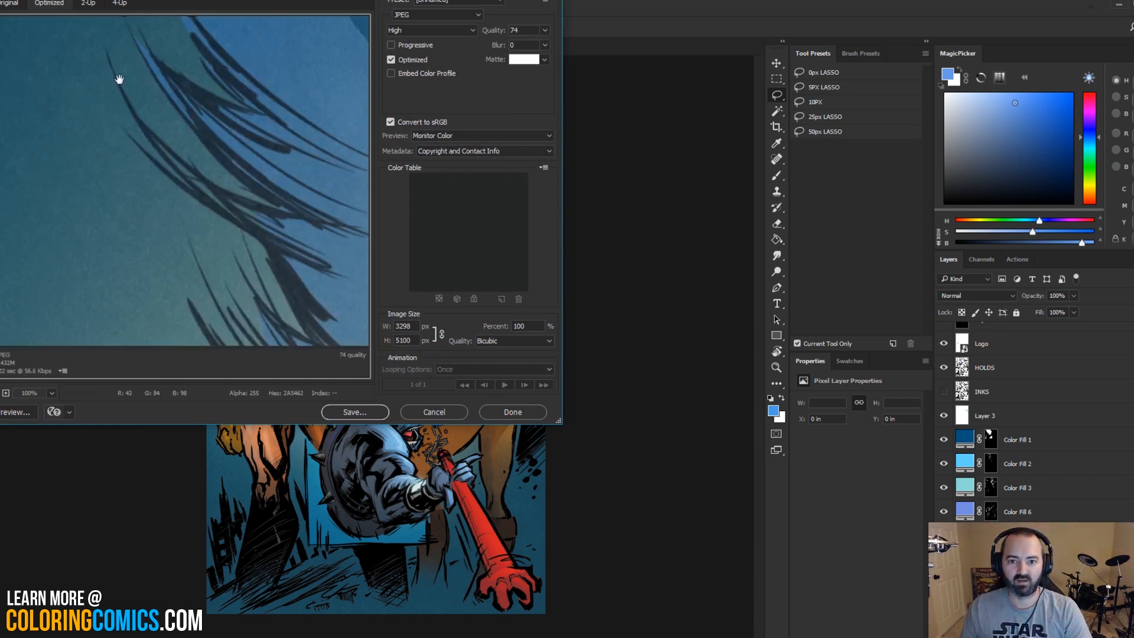
{"action": "left_click_drag", "start_coordinate": [351, 1], "coordinate": [652, 197]}
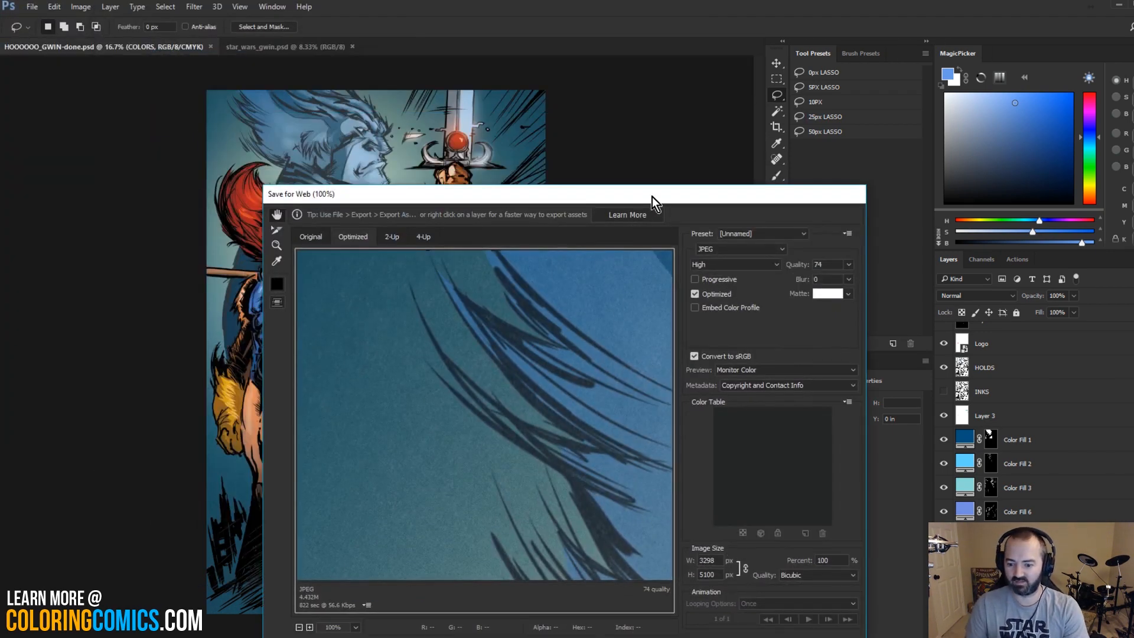
{"action": "double_click", "coordinate": [709, 570]}
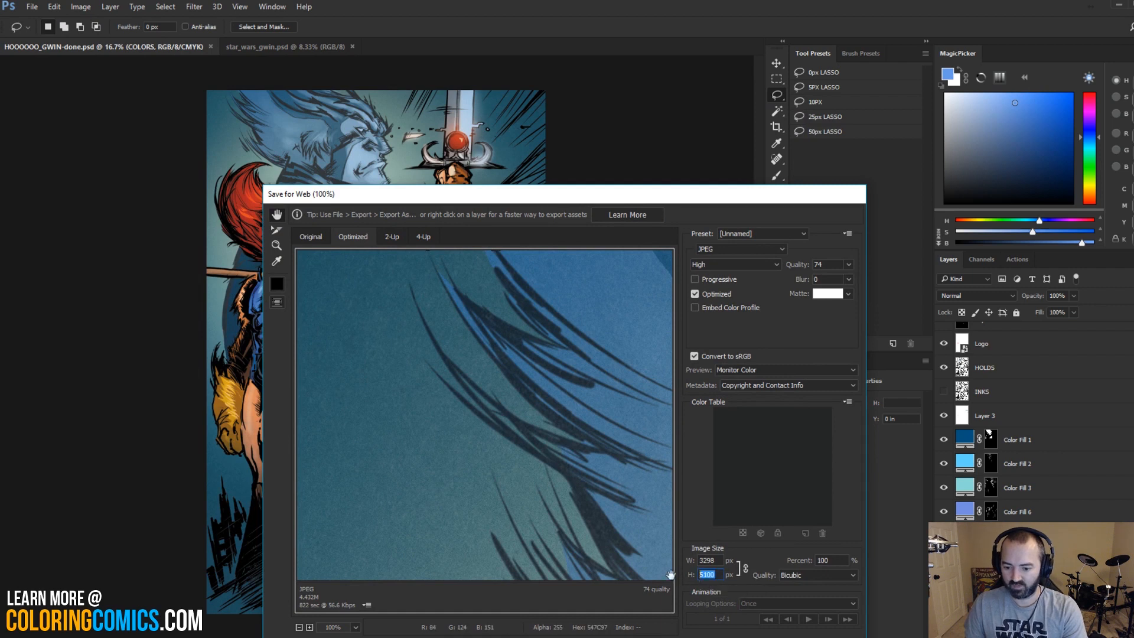
{"action": "type", "text": "1200"}
{"action": "left_click", "coordinate": [689, 538]}
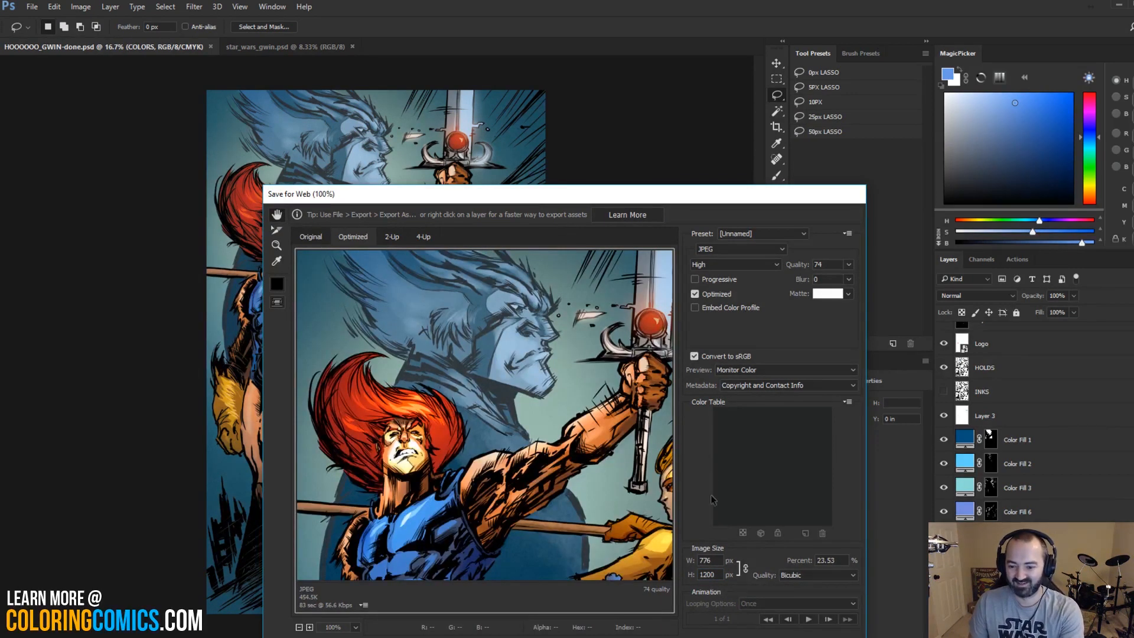
{"action": "key", "text": "Return"}
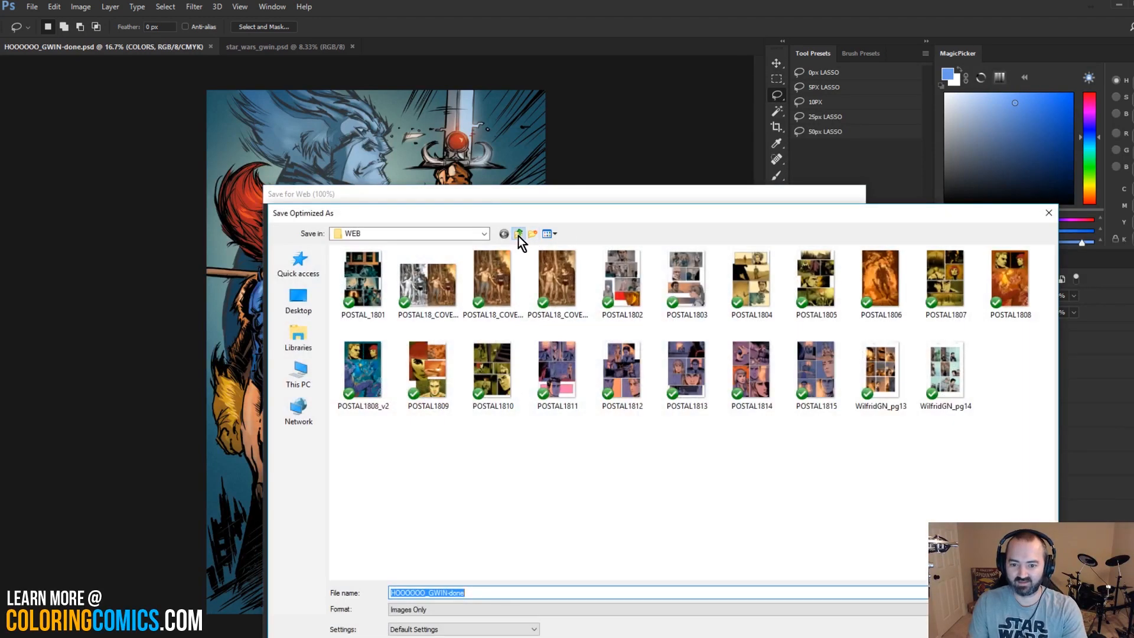
Step: Choose the THUNDERCATS - GWIN folder inside WIP as the destination for the exported JPEG
{"action": "left_click", "coordinate": [519, 234]}
{"action": "left_click", "coordinate": [519, 234]}
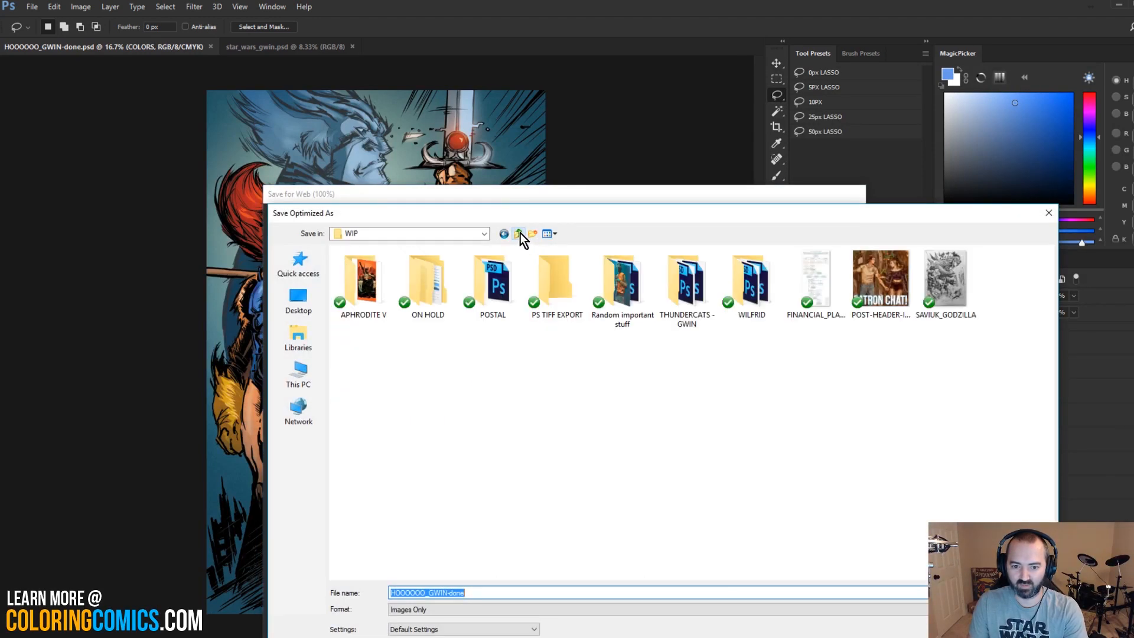
{"action": "left_click", "coordinate": [518, 234]}
{"action": "double_click", "coordinate": [395, 405]}
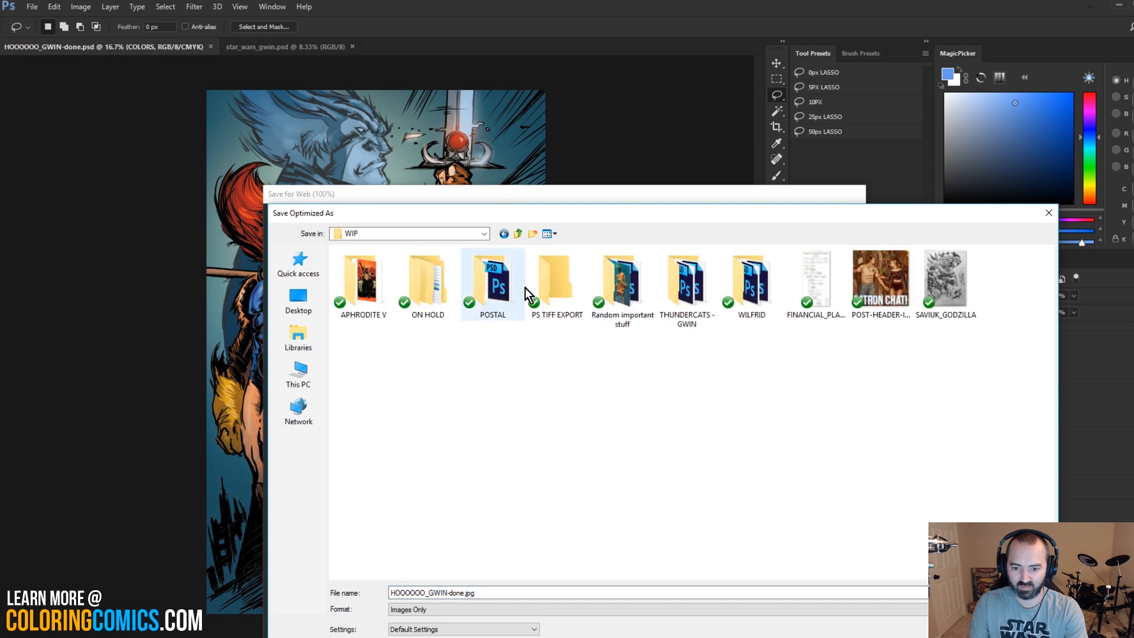
{"action": "double_click", "coordinate": [686, 283]}
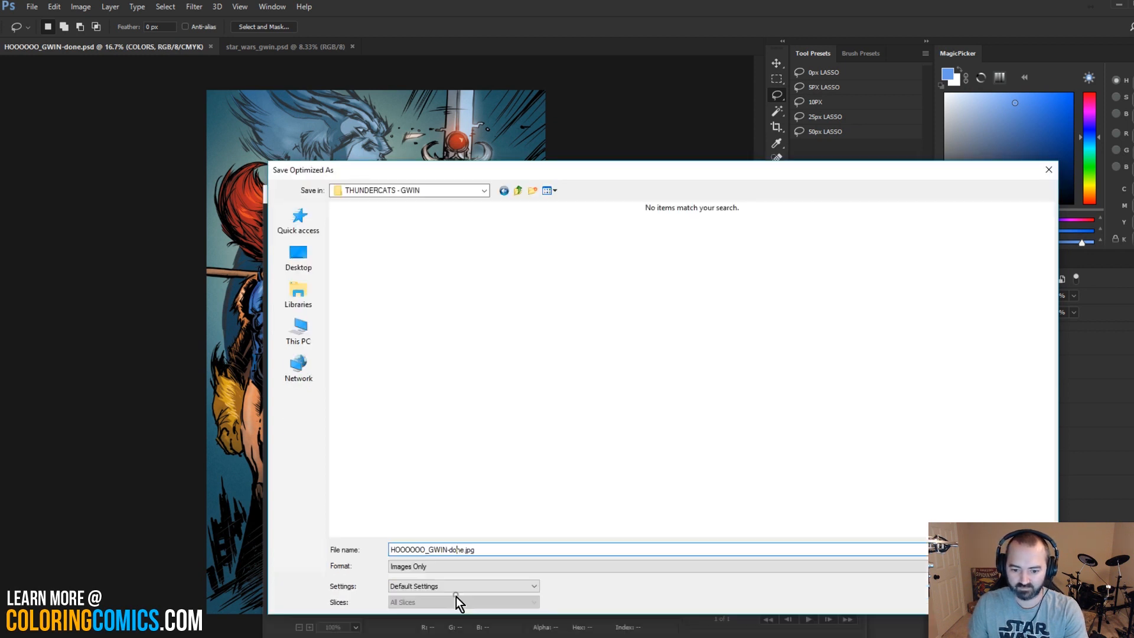
Step: Name the exported image HOOOOOO_GWIN_web and save it
{"action": "left_click_drag", "start_coordinate": [447, 550], "coordinate": [476, 551]}
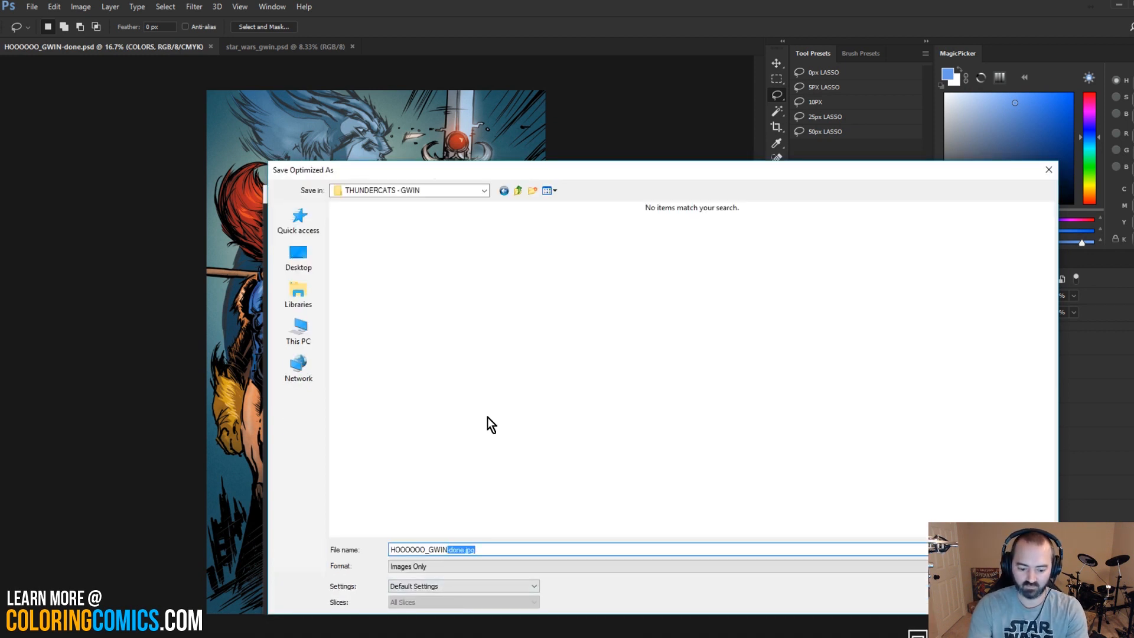
{"action": "type", "text": "-"}
{"action": "key", "text": "BackSpace"}
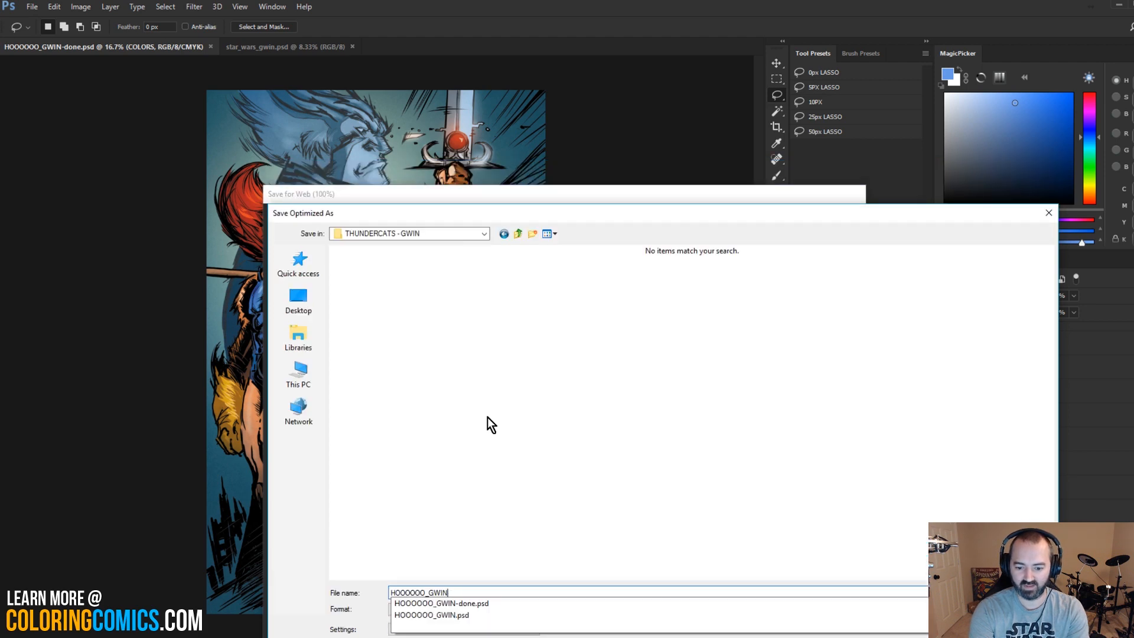
{"action": "type", "text": "_"}
{"action": "type", "text": "web"}
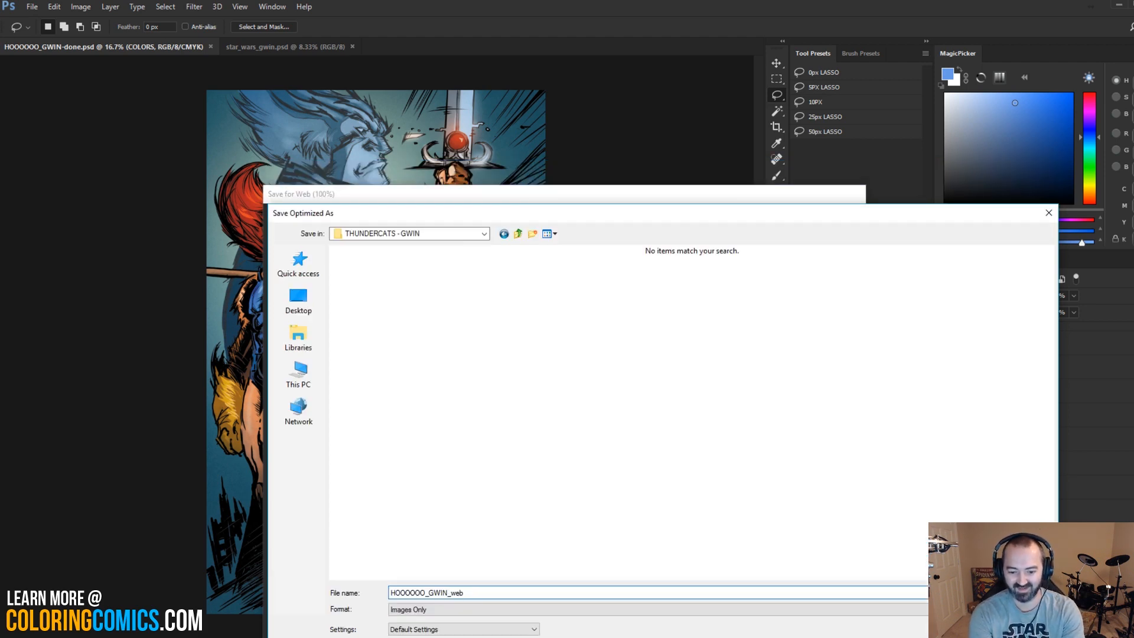
{"action": "key", "text": "Return"}
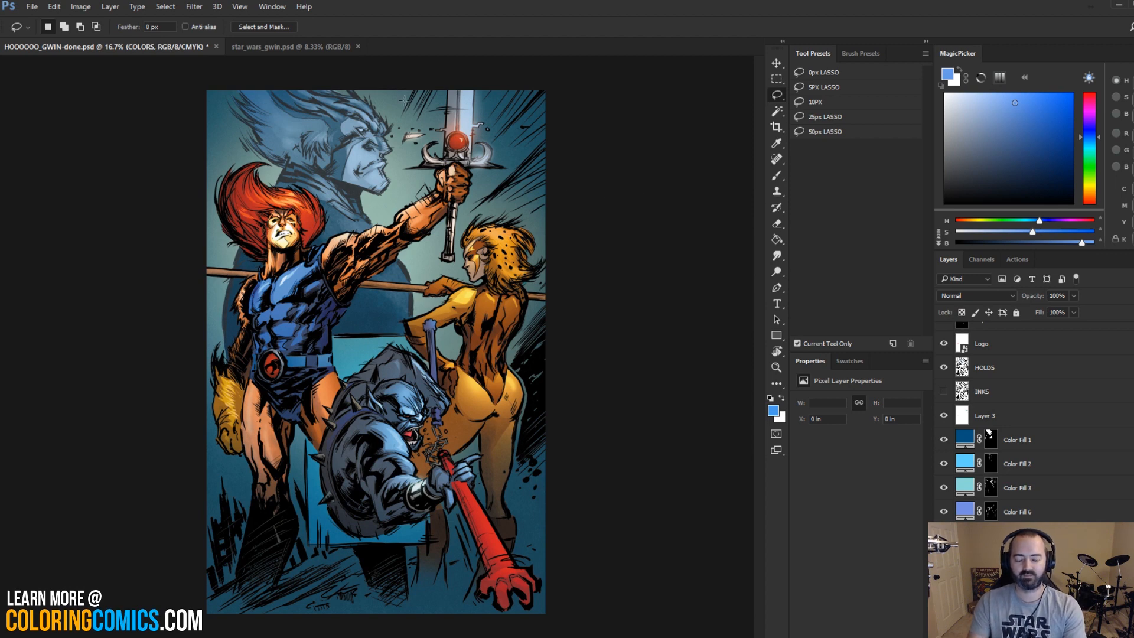
Step: Switch to the star_wars_gwin.psd document and rotate its canvas view 90 degrees clockwise so the artwork stands upright
{"action": "left_click", "coordinate": [307, 47]}
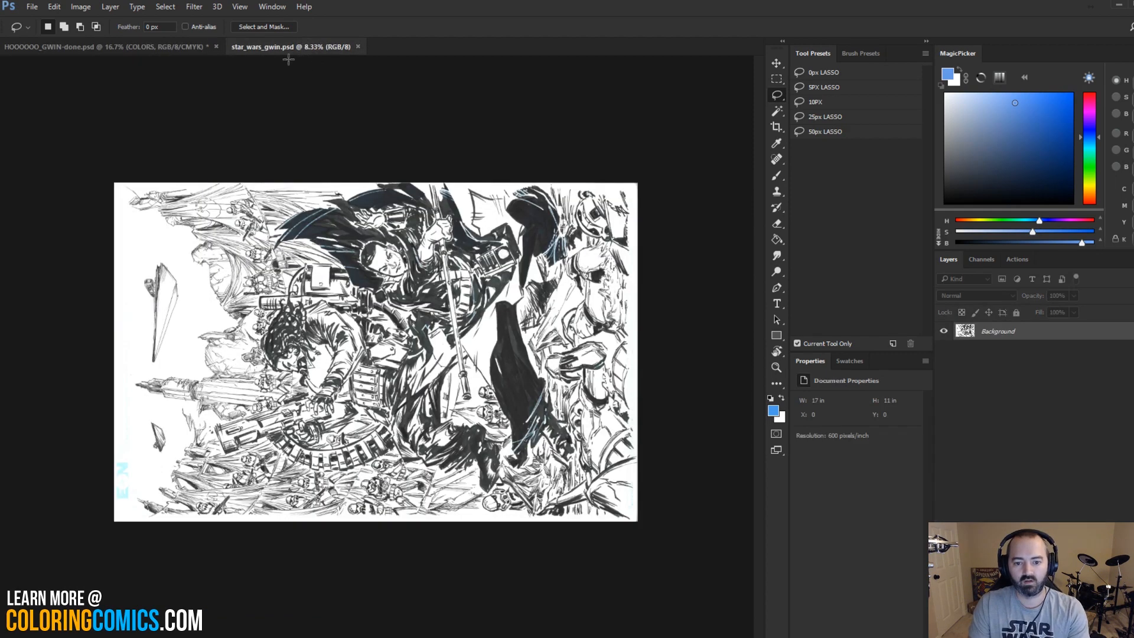
{"action": "left_click", "coordinate": [172, 48]}
{"action": "left_click", "coordinate": [272, 47]}
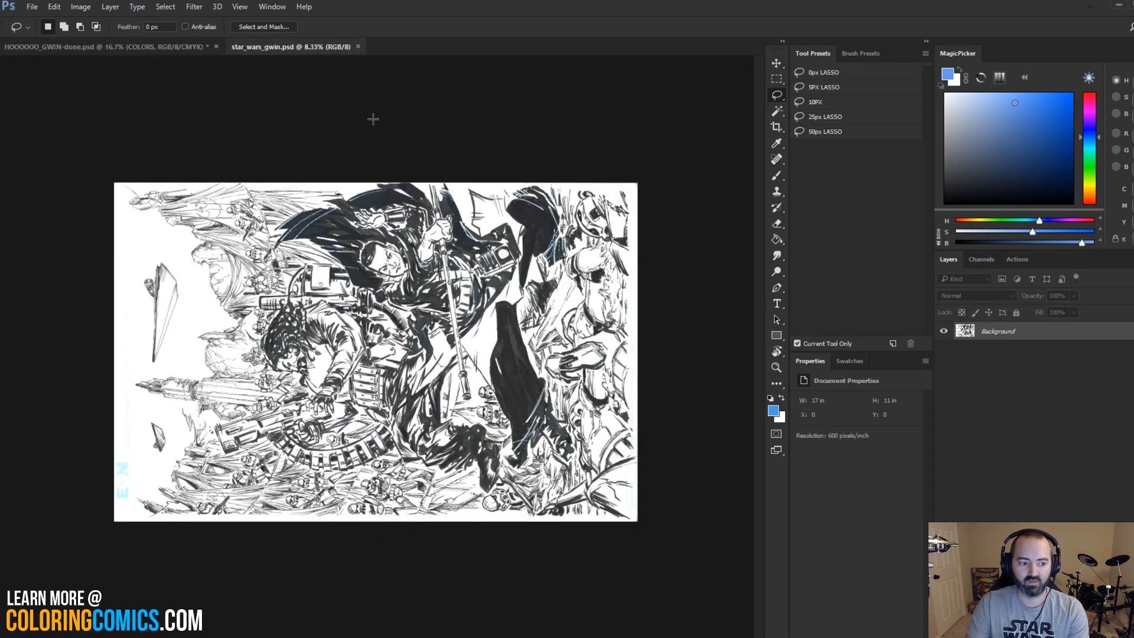
{"action": "key", "text": "r"}
{"action": "left_click_drag", "start_coordinate": [542, 269], "coordinate": [407, 457]}
{"action": "key", "text": "Escape"}
{"action": "key", "text": "l"}
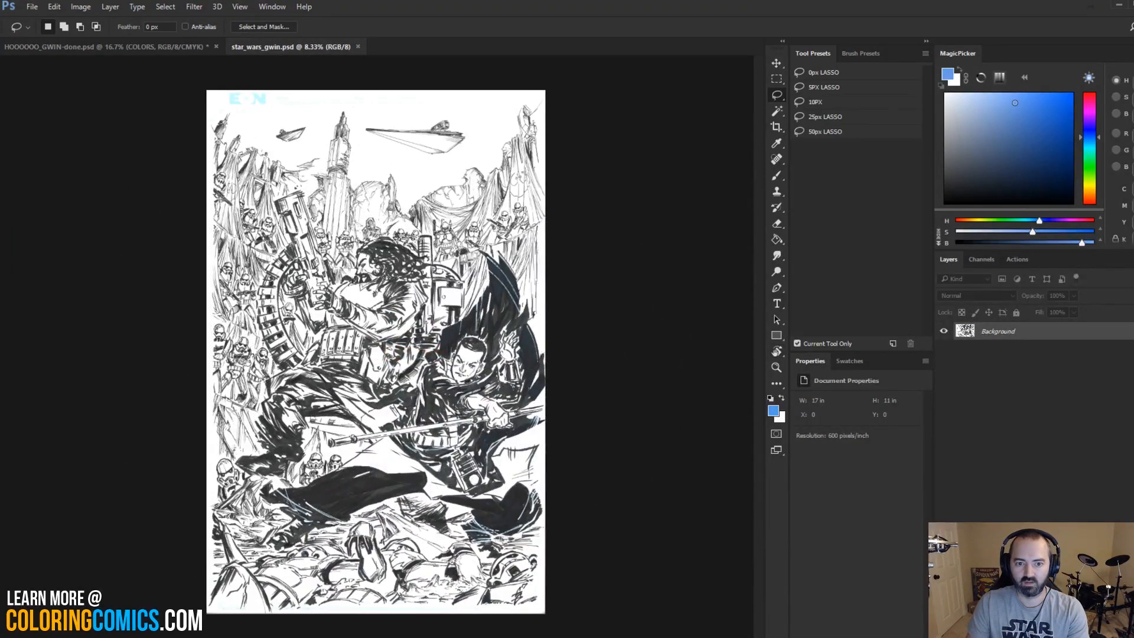
Step: Examine the inked Star Wars line art closely, from the ships and background troopers to the central figures and foreground
{"action": "key", "text": "z"}
{"action": "left_click", "coordinate": [448, 242]}
{"action": "left_click_drag", "start_coordinate": [449, 248], "coordinate": [505, 201]}
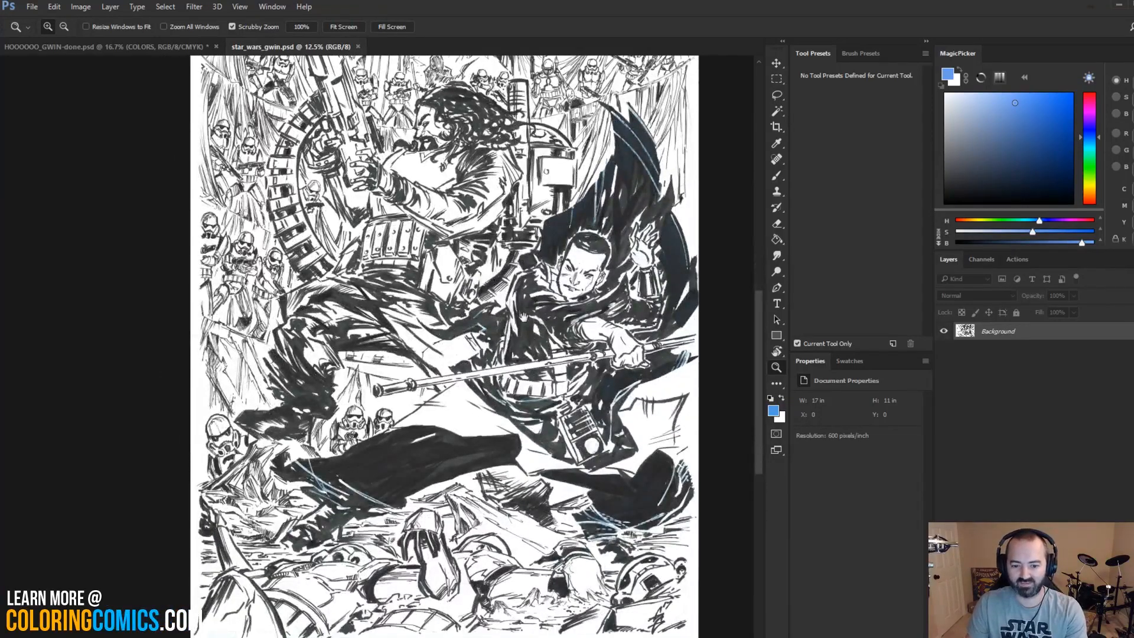
{"action": "left_click_drag", "start_coordinate": [523, 317], "coordinate": [536, 394]}
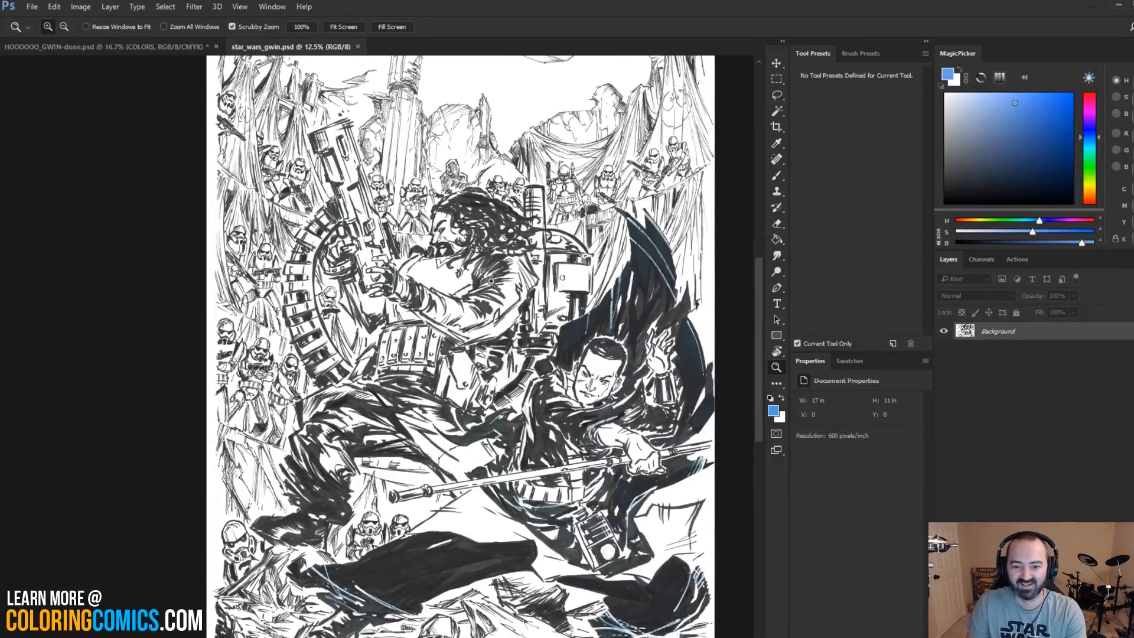
{"action": "left_click_drag", "start_coordinate": [511, 210], "coordinate": [484, 251]}
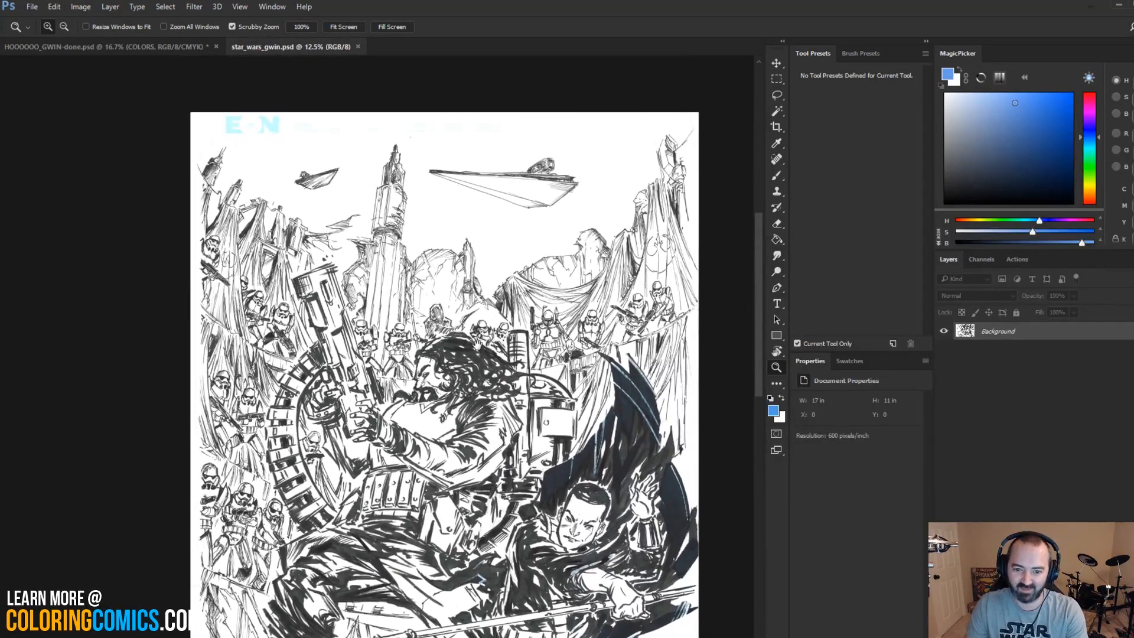
{"action": "left_click", "coordinate": [465, 308]}
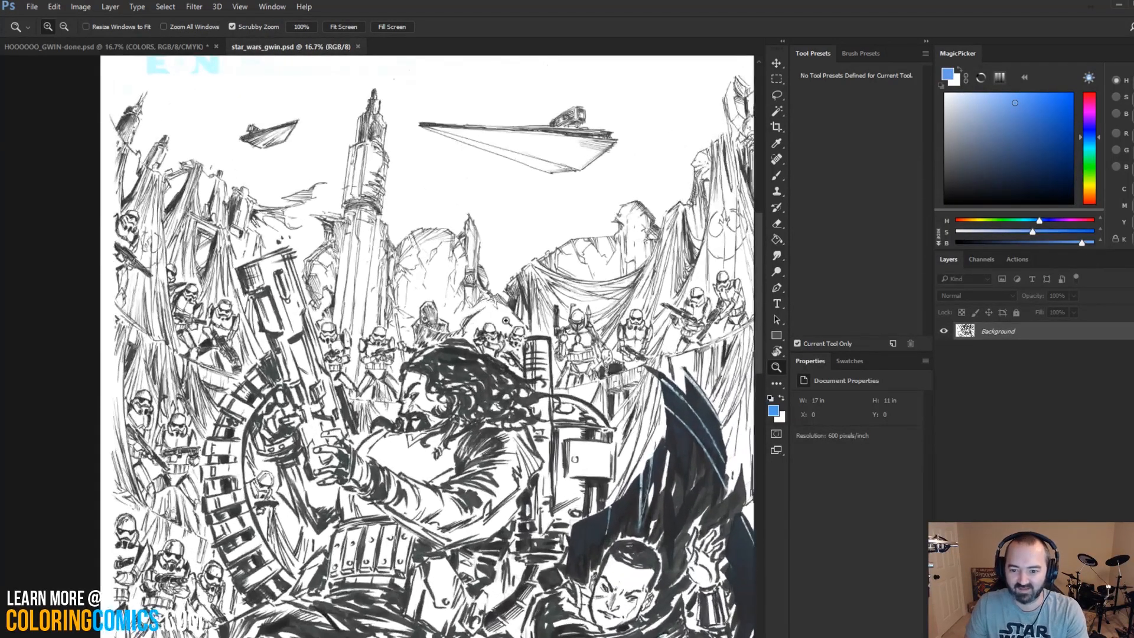
{"action": "left_click_drag", "start_coordinate": [514, 353], "coordinate": [509, 225]}
{"action": "left_click_drag", "start_coordinate": [535, 296], "coordinate": [528, 204]}
{"action": "left_click_drag", "start_coordinate": [536, 254], "coordinate": [529, 181]}
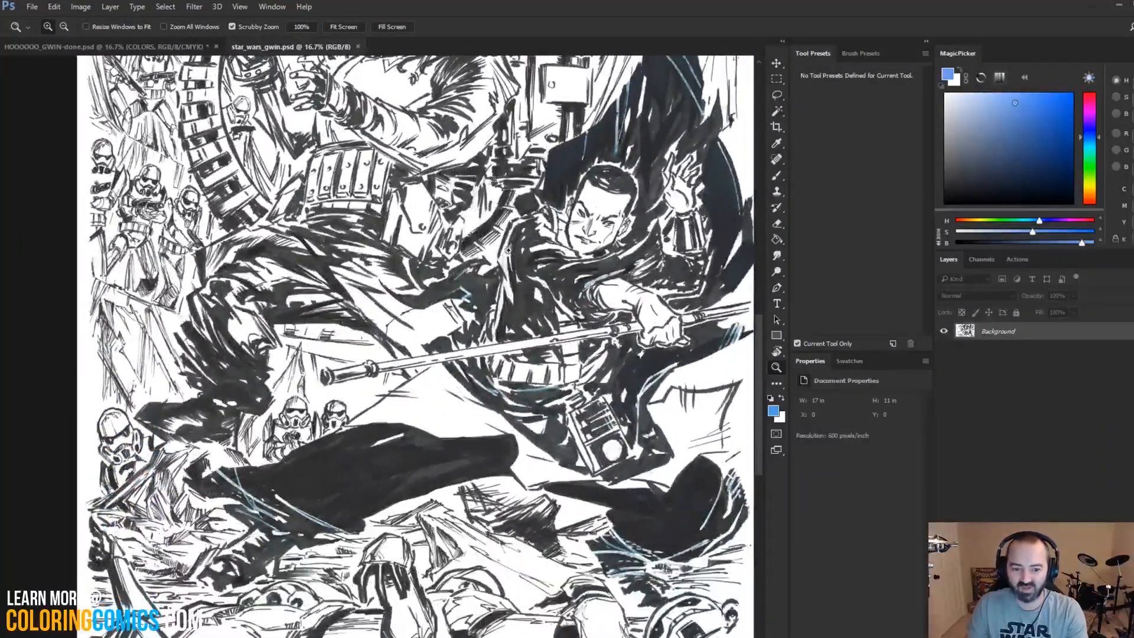
{"action": "left_click_drag", "start_coordinate": [539, 236], "coordinate": [531, 166]}
{"action": "left_click_drag", "start_coordinate": [534, 269], "coordinate": [505, 290]}
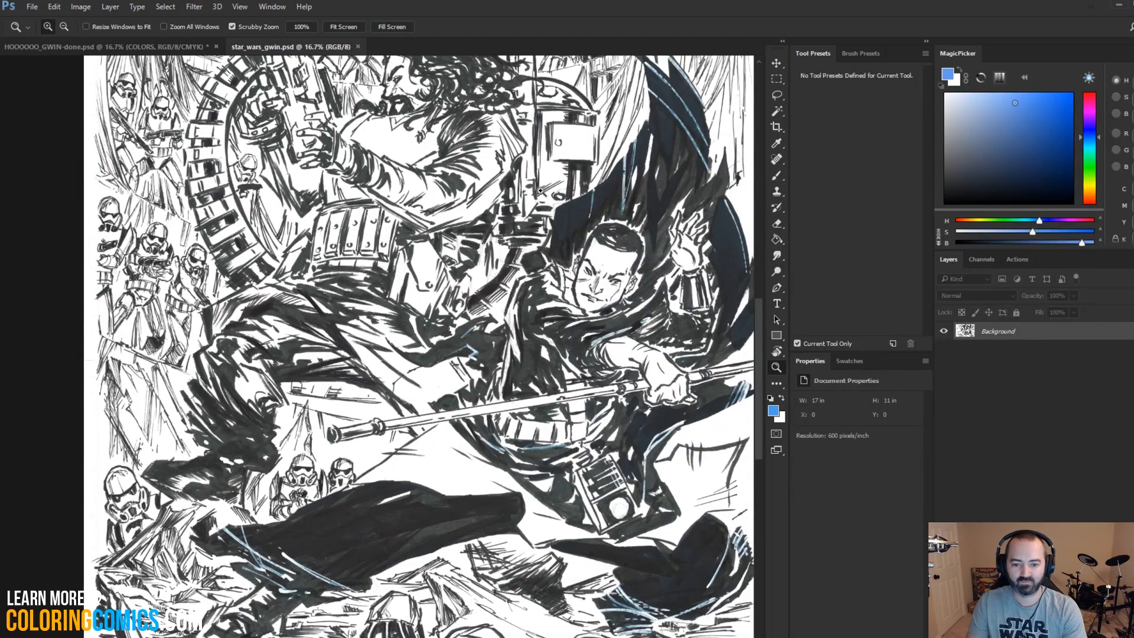
Step: Examine the Star Wars line art from the full page down to the brushwork in the long-haired figure's hair
{"action": "left_click", "coordinate": [617, 390], "text": "alt"}
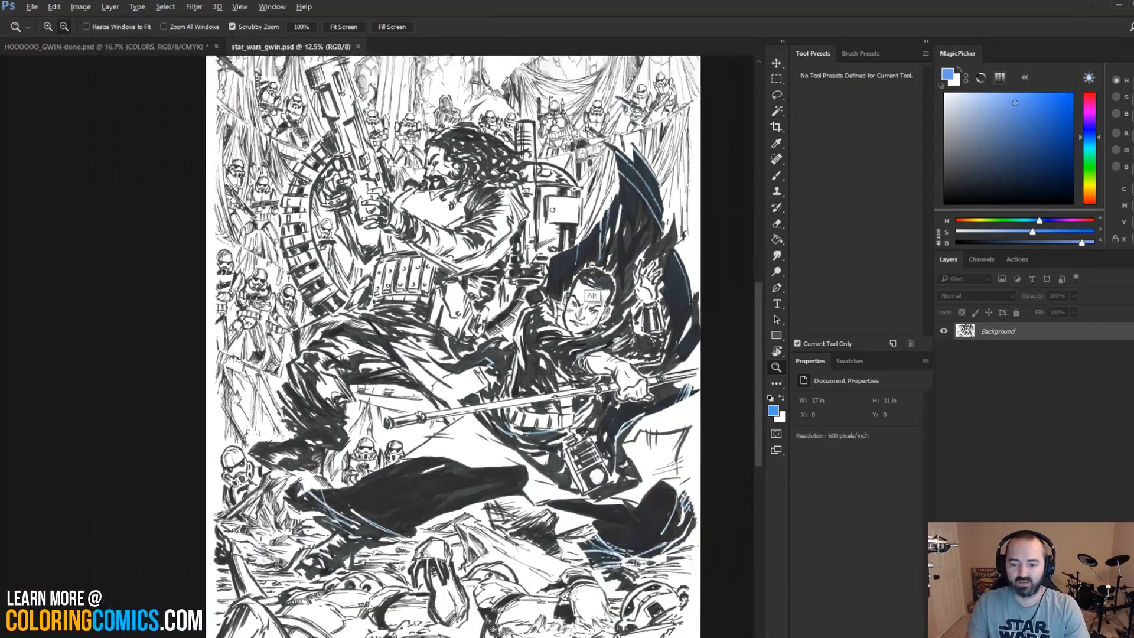
{"action": "left_click", "coordinate": [592, 265], "text": "alt"}
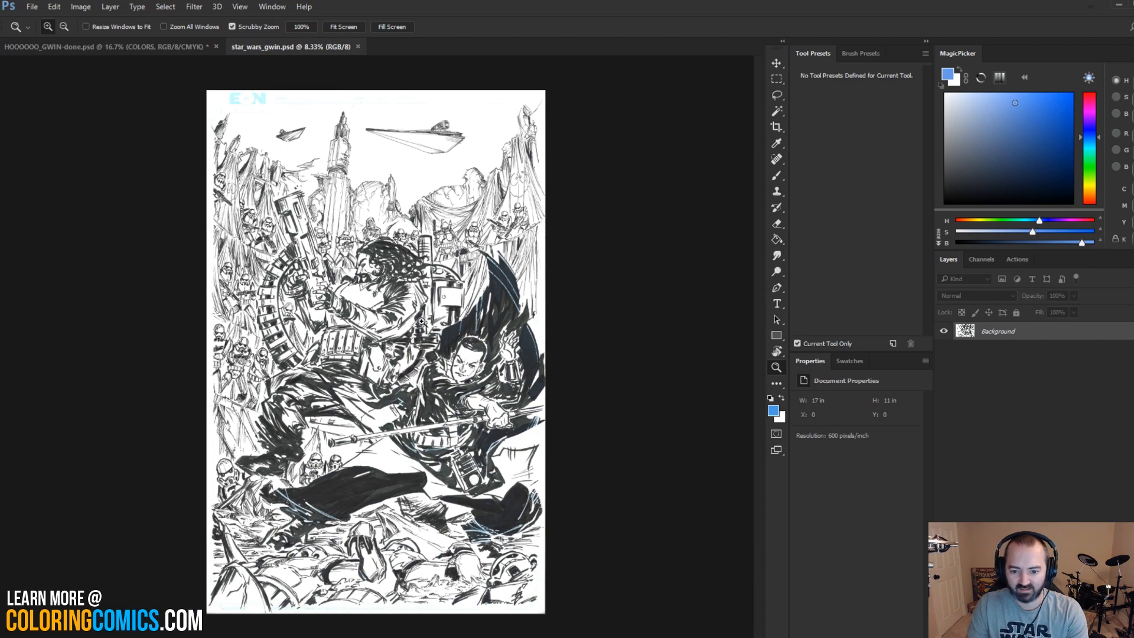
{"action": "left_click", "coordinate": [416, 390]}
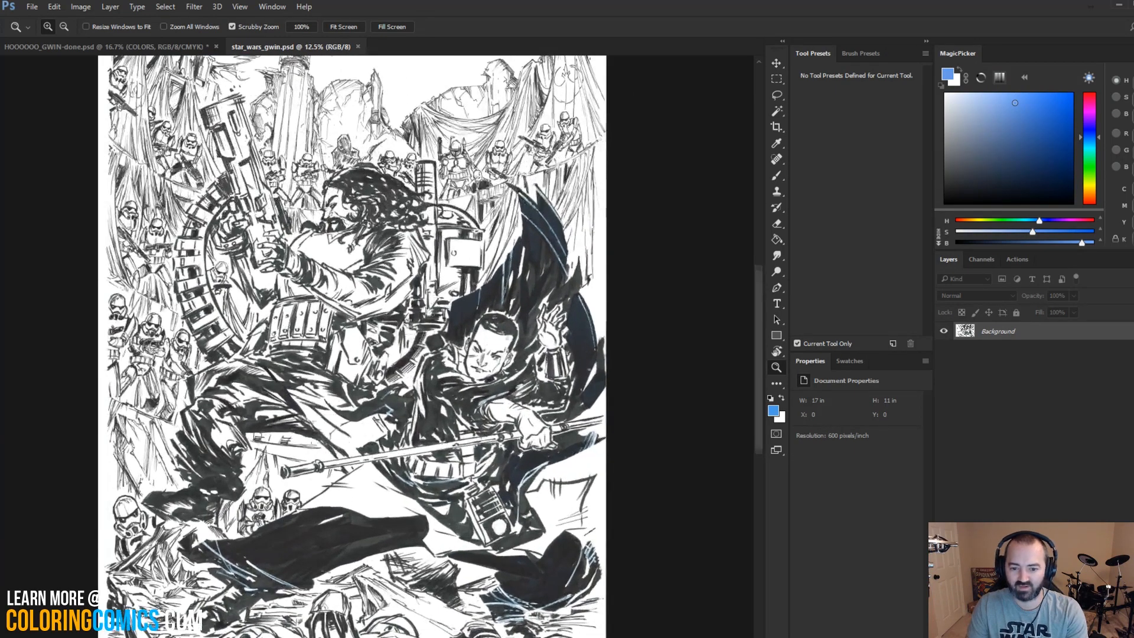
{"action": "left_click_drag", "start_coordinate": [402, 319], "coordinate": [469, 295]}
{"action": "left_click", "coordinate": [496, 211]}
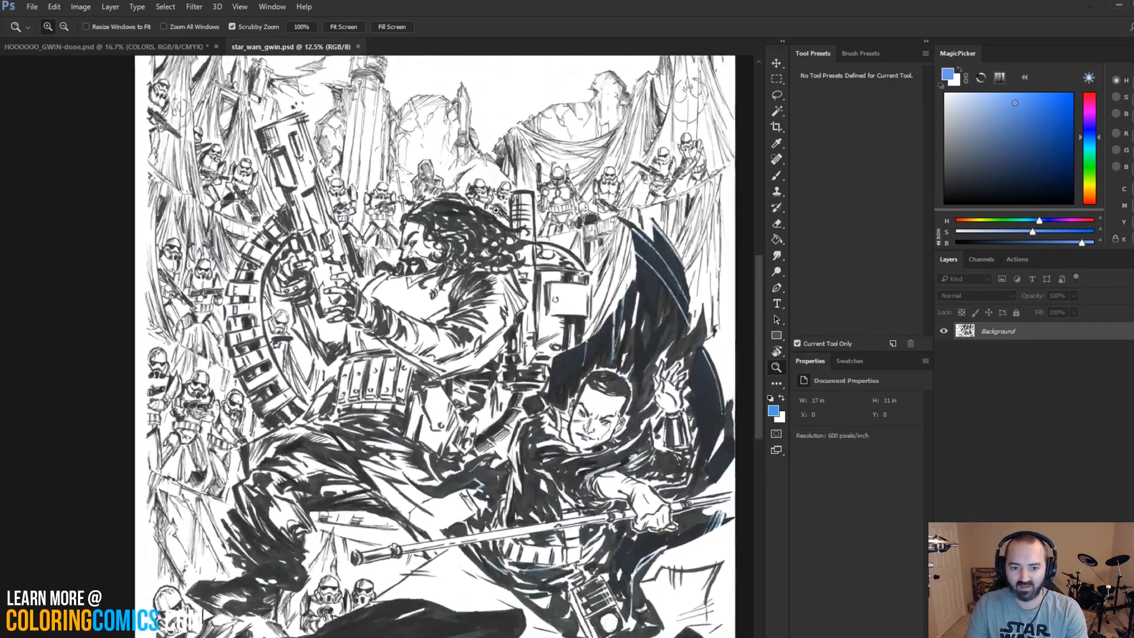
{"action": "left_click", "coordinate": [496, 211]}
{"action": "left_click_drag", "start_coordinate": [474, 229], "coordinate": [527, 200]}
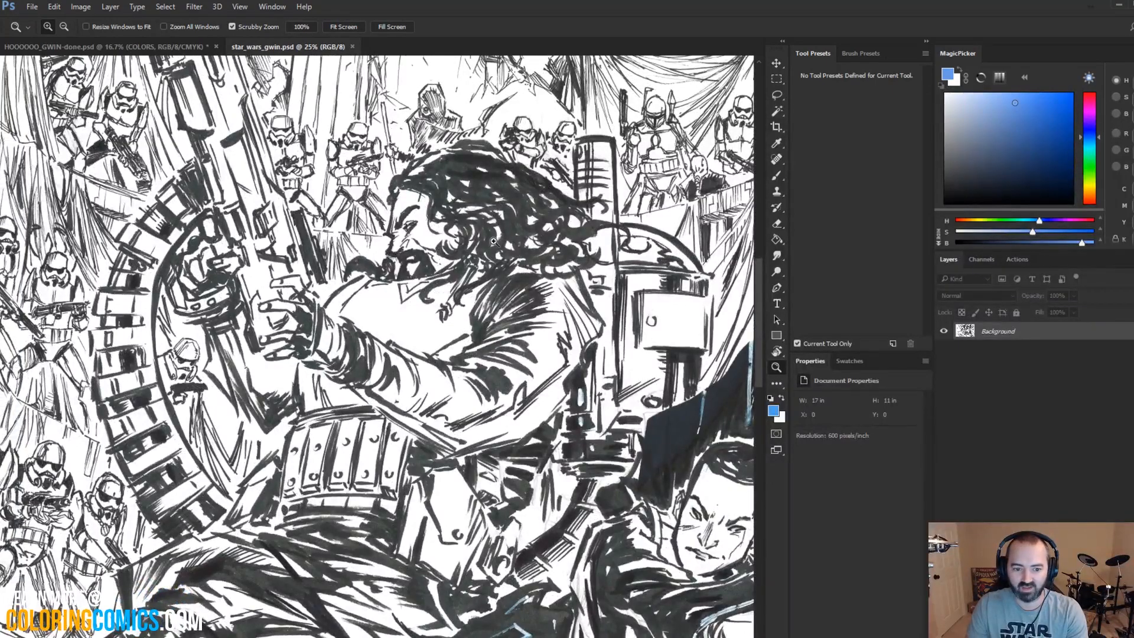
{"action": "left_click", "coordinate": [500, 205]}
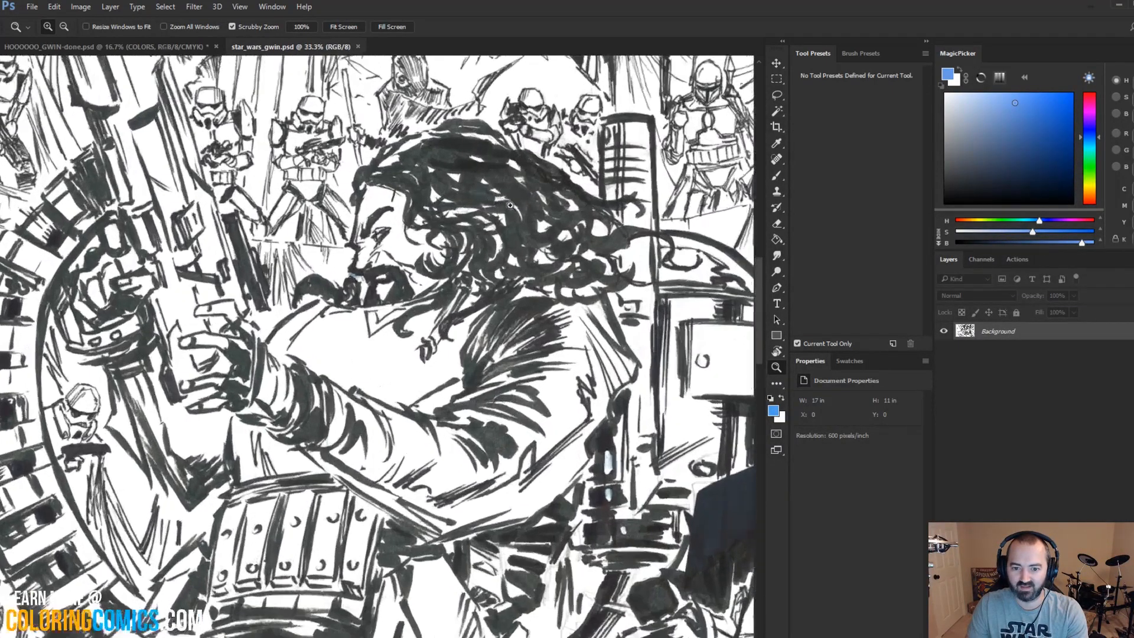
{"action": "left_click", "coordinate": [500, 205]}
{"action": "left_click", "coordinate": [500, 204]}
{"action": "left_click_drag", "start_coordinate": [484, 180], "coordinate": [463, 329]}
{"action": "left_click", "coordinate": [457, 321]}
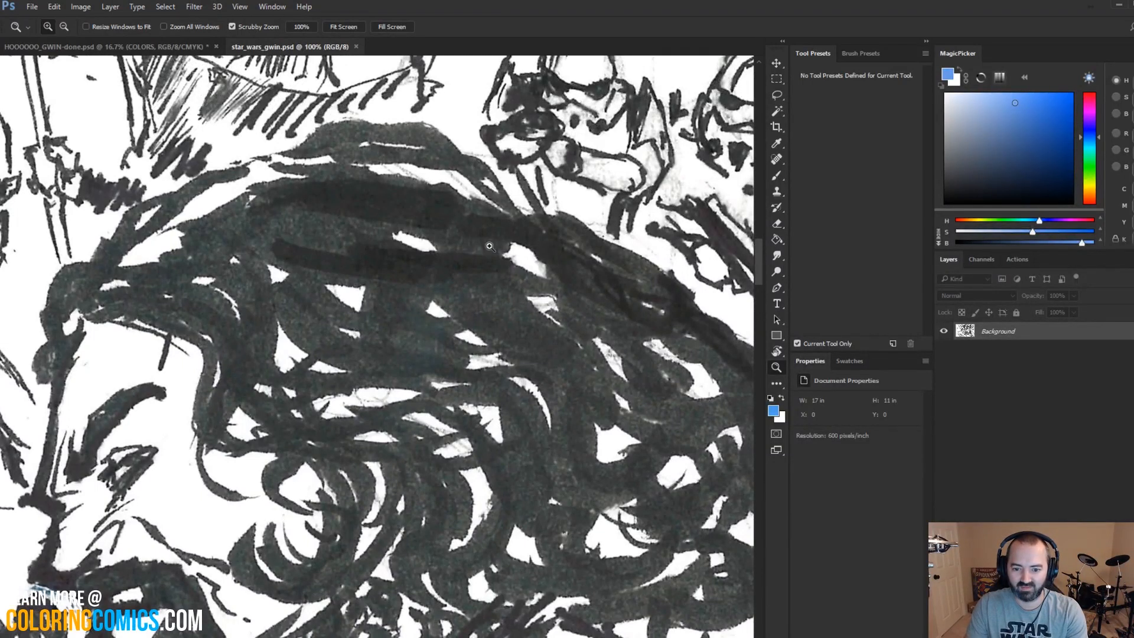
{"action": "left_click", "coordinate": [557, 371], "text": "alt"}
{"action": "left_click", "coordinate": [556, 362], "text": "alt"}
{"action": "left_click", "coordinate": [555, 347], "text": "alt"}
{"action": "left_click", "coordinate": [554, 333], "text": "alt"}
{"action": "left_click_drag", "start_coordinate": [584, 431], "coordinate": [525, 211]}
{"action": "left_click", "coordinate": [526, 211], "text": "alt"}
{"action": "left_click", "coordinate": [525, 211], "text": "alt"}
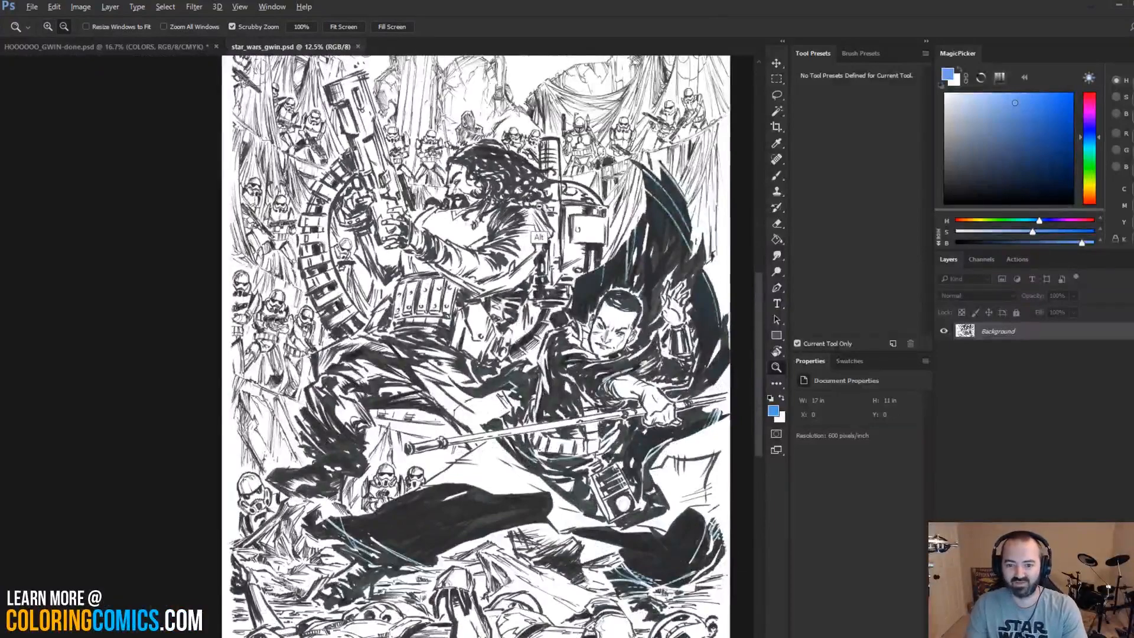
{"action": "left_click", "coordinate": [513, 154], "text": "alt"}
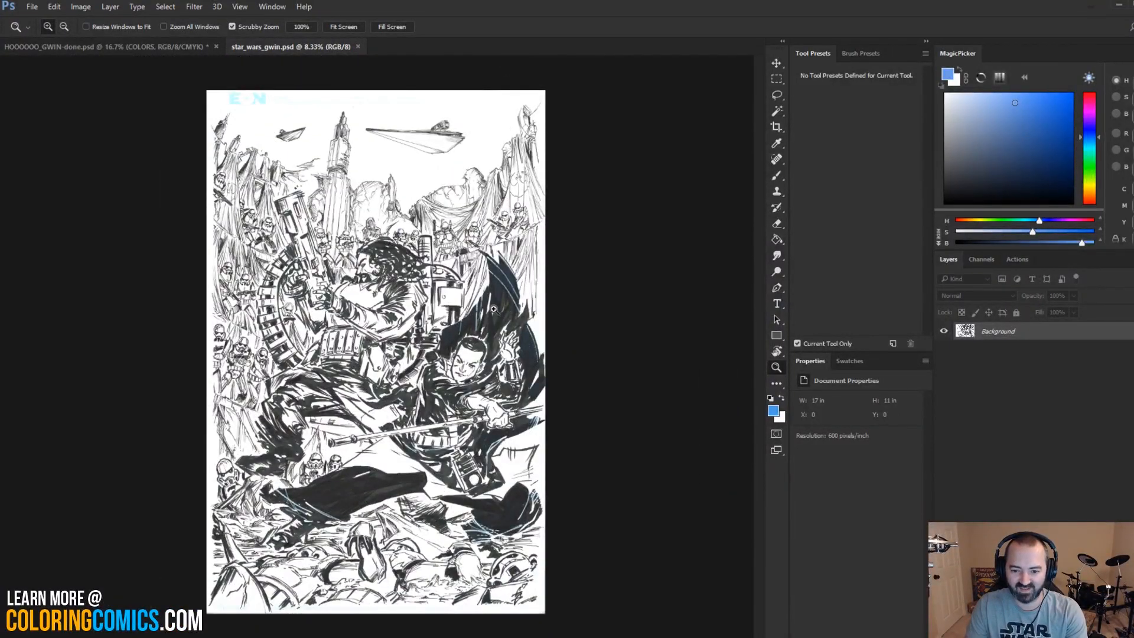
Step: Inspect the uneven blacks and blue pencil lines in the foreground robe and in the cape behind the staff-wielding figure
{"action": "left_click_drag", "start_coordinate": [315, 483], "coordinate": [307, 304]}
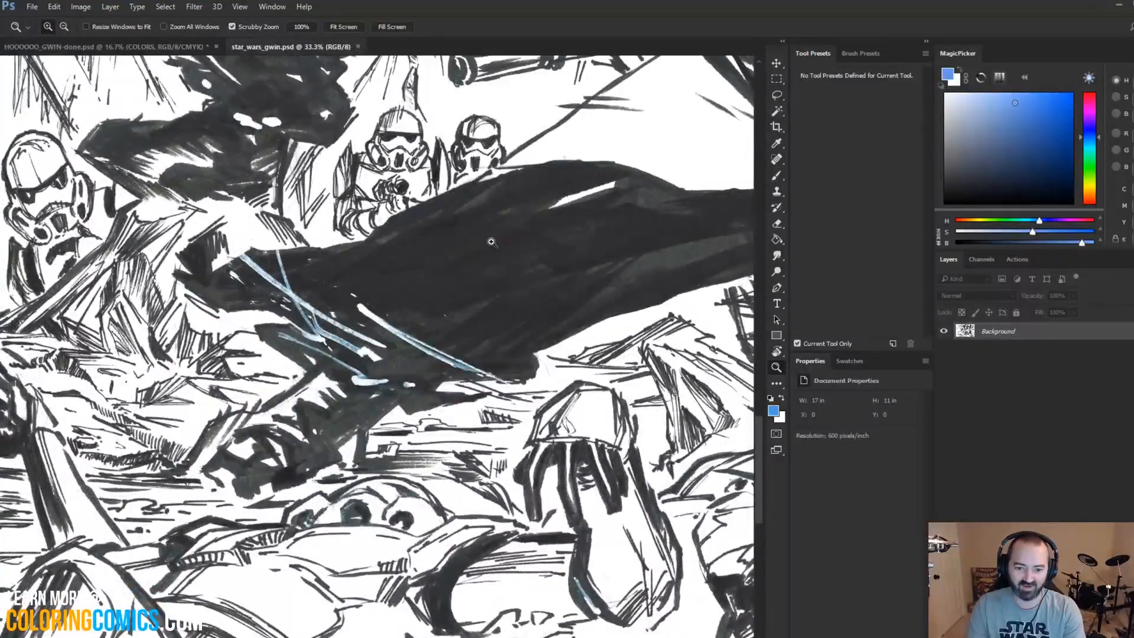
{"action": "left_click", "coordinate": [501, 256], "text": "alt"}
{"action": "left_click", "coordinate": [502, 258], "text": "alt"}
{"action": "left_click", "coordinate": [507, 259], "text": "alt"}
{"action": "left_click_drag", "start_coordinate": [576, 128], "coordinate": [357, 411]}
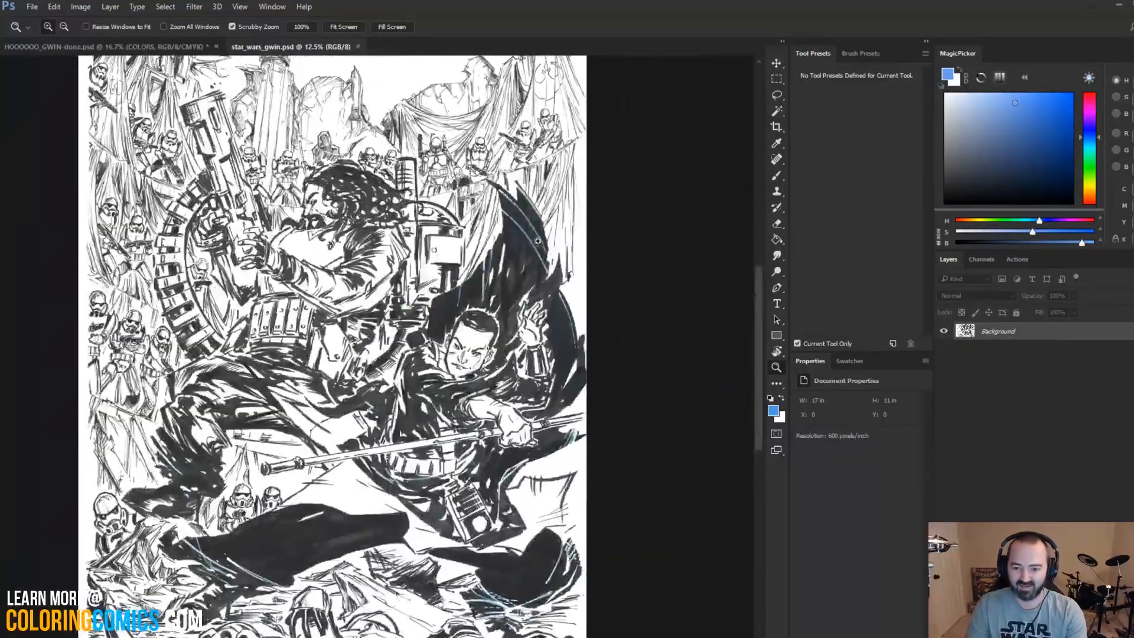
{"action": "left_click", "coordinate": [516, 263]}
{"action": "left_click", "coordinate": [511, 267]}
{"action": "left_click", "coordinate": [499, 269]}
{"action": "left_click", "coordinate": [466, 286]}
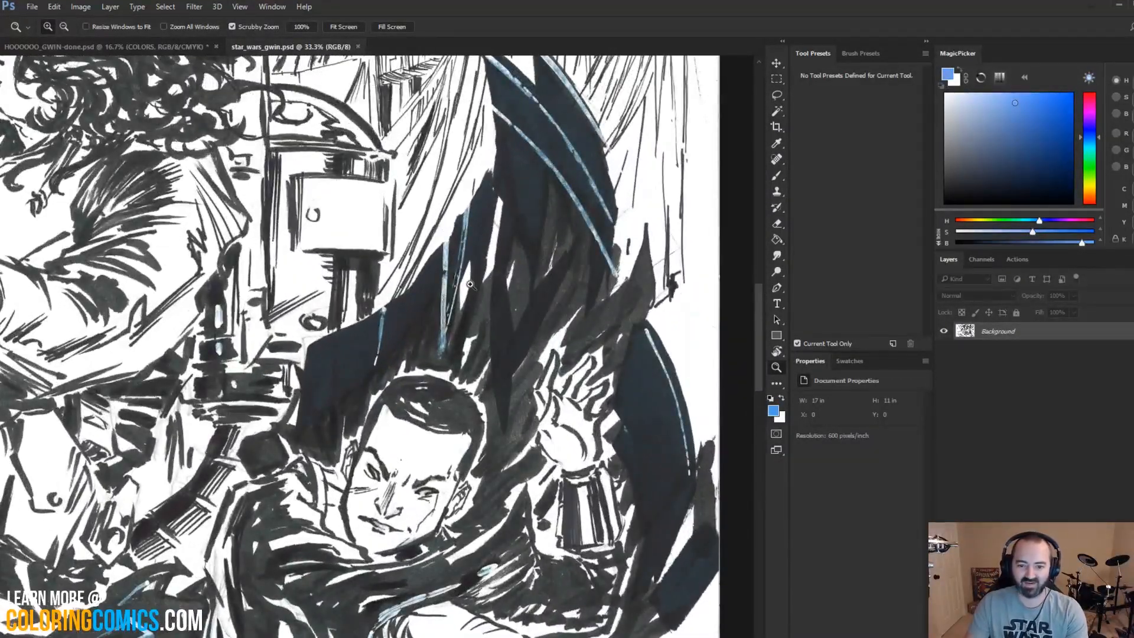
{"action": "left_click", "coordinate": [465, 290]}
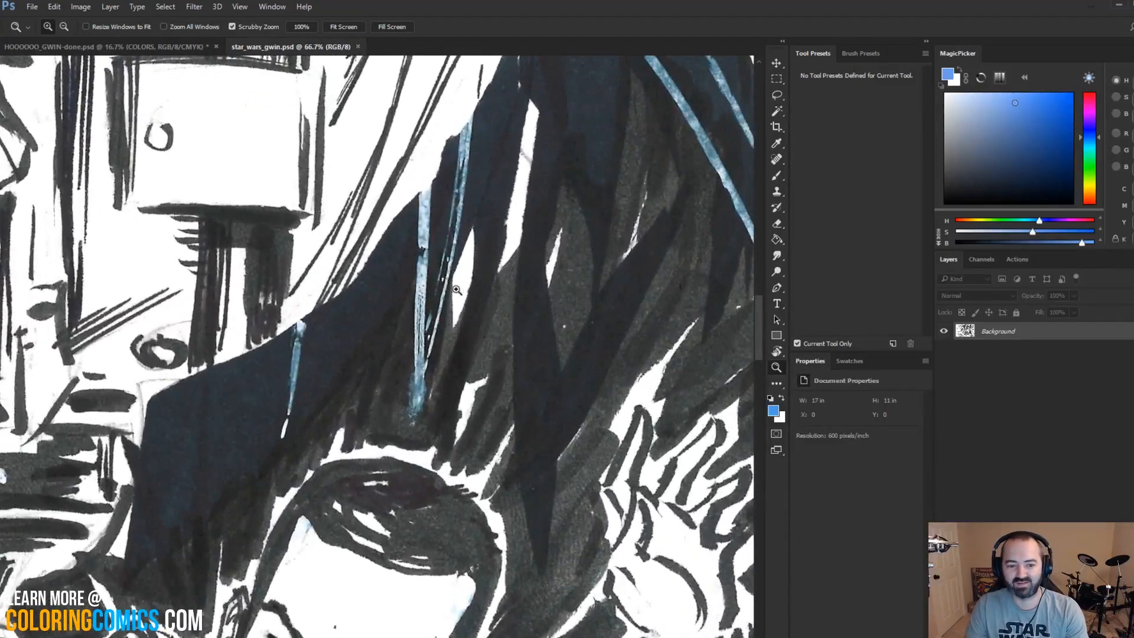
{"action": "left_click", "coordinate": [482, 286], "text": "alt"}
{"action": "left_click", "coordinate": [483, 285], "text": "alt"}
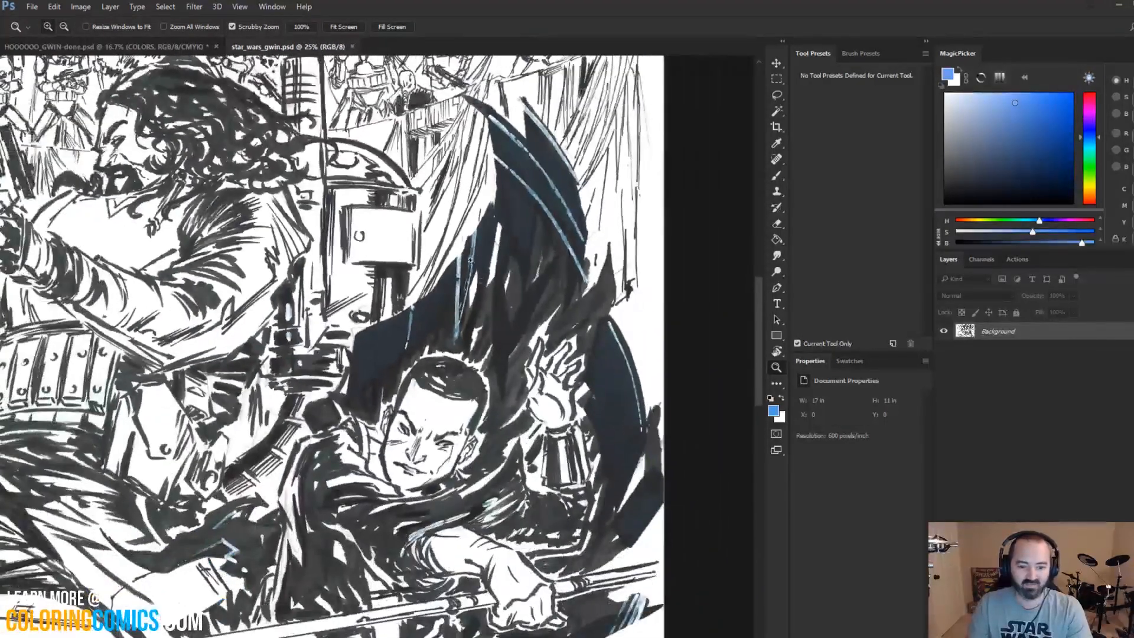
{"action": "left_click", "coordinate": [483, 286], "text": "alt"}
{"action": "left_click", "coordinate": [483, 289], "text": "alt"}
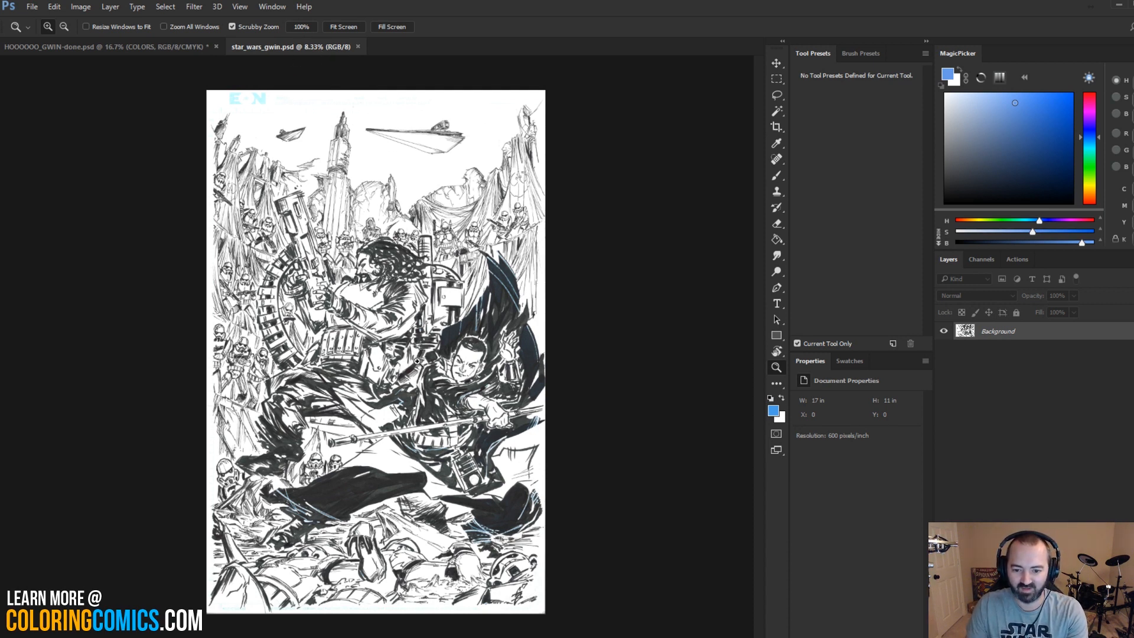
{"action": "left_click_drag", "start_coordinate": [345, 498], "coordinate": [297, 342]}
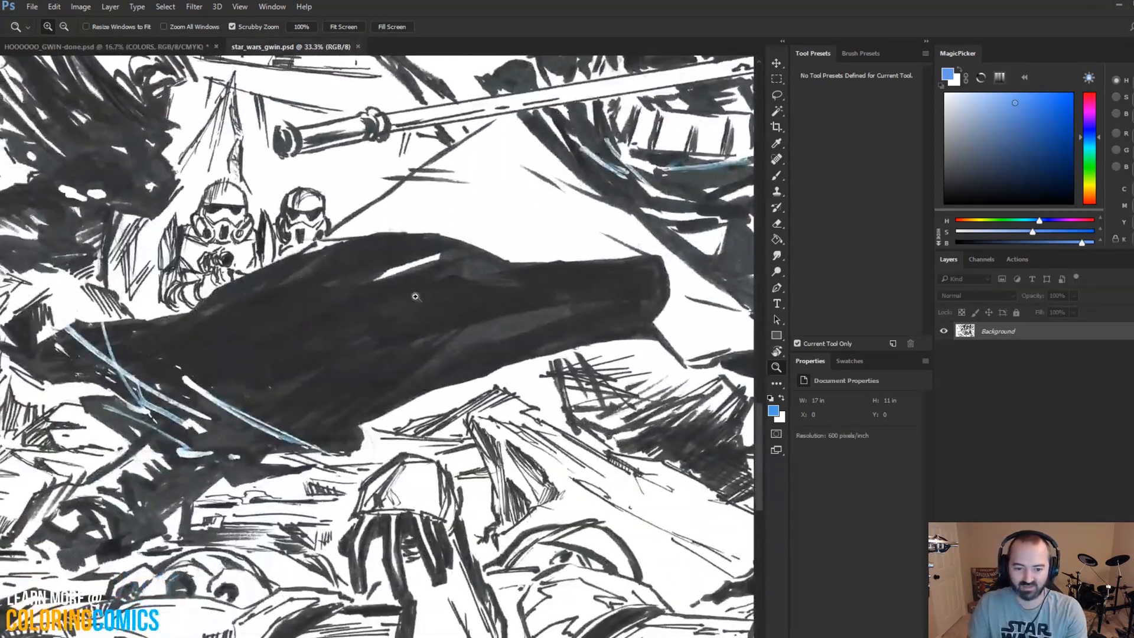
{"action": "left_click_drag", "start_coordinate": [518, 285], "coordinate": [446, 294]}
{"action": "left_click", "coordinate": [530, 207], "text": "alt"}
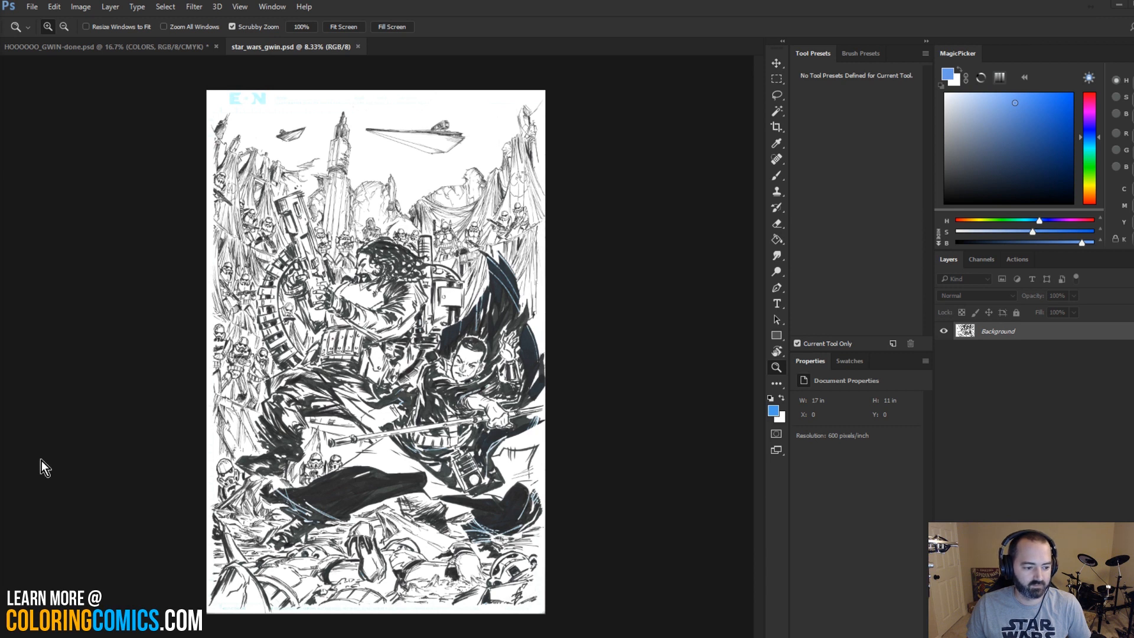
Step: Convert the Background of the Star Wars document into a regular layer named INKS
{"action": "left_click", "coordinate": [373, 308]}
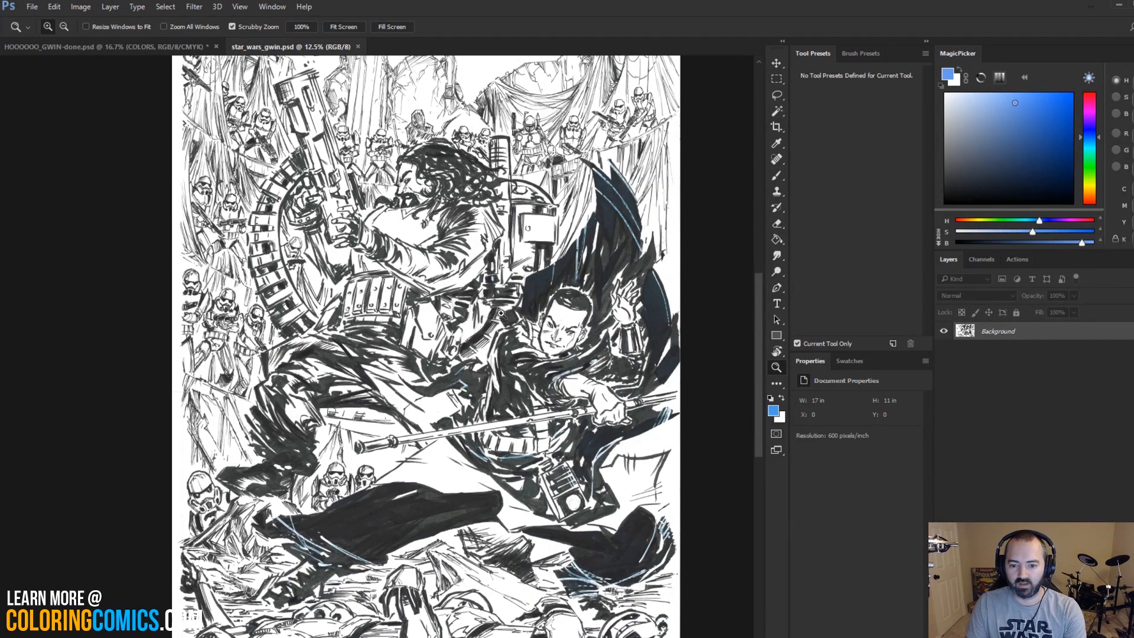
{"action": "key", "text": "l"}
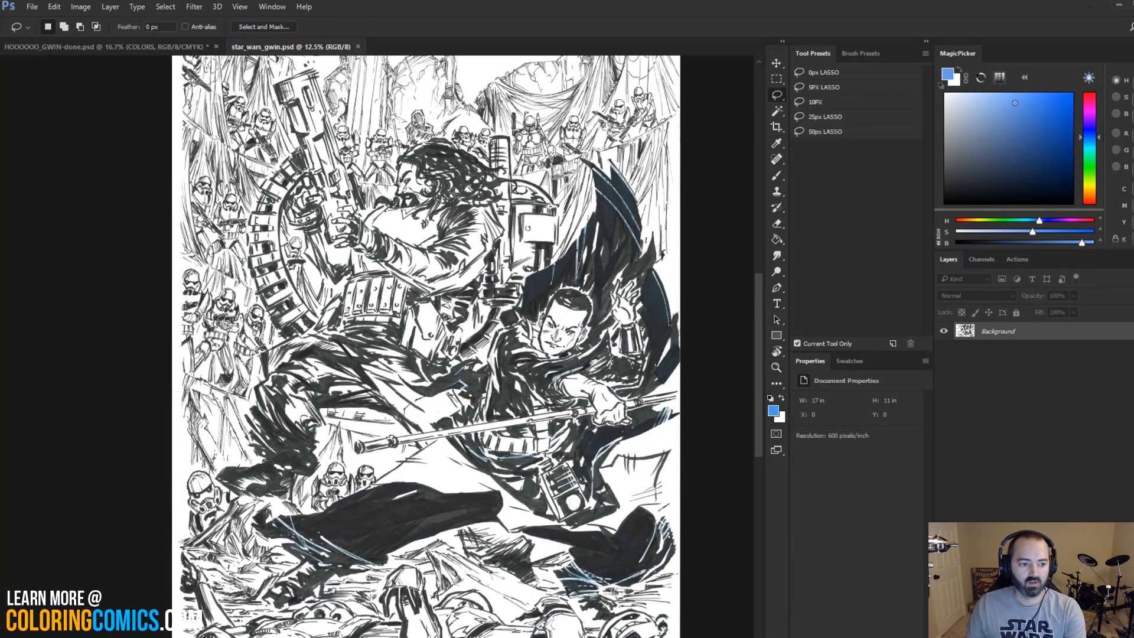
{"action": "double_click", "coordinate": [996, 333]}
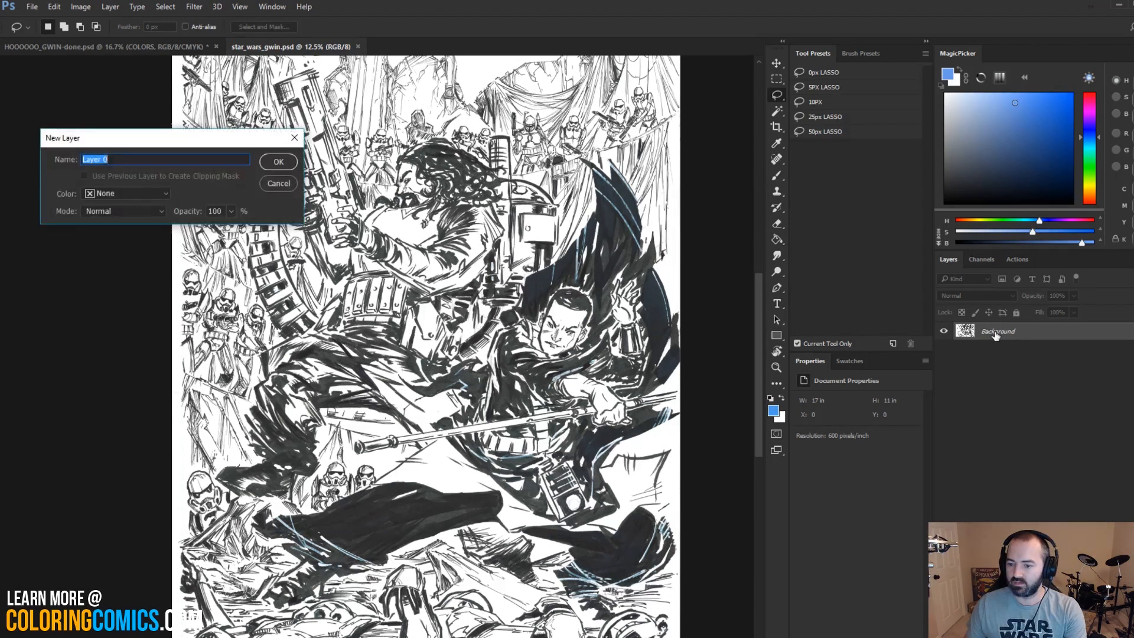
{"action": "type", "text": "1"}
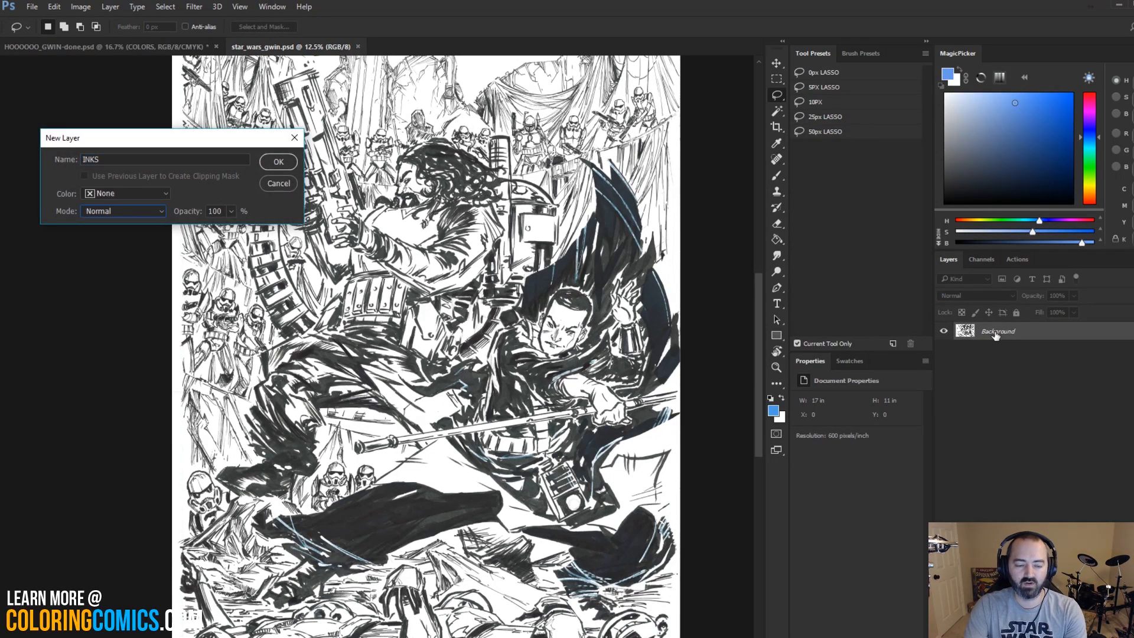
{"action": "key", "text": "Down"}
{"action": "key", "text": "Down"}
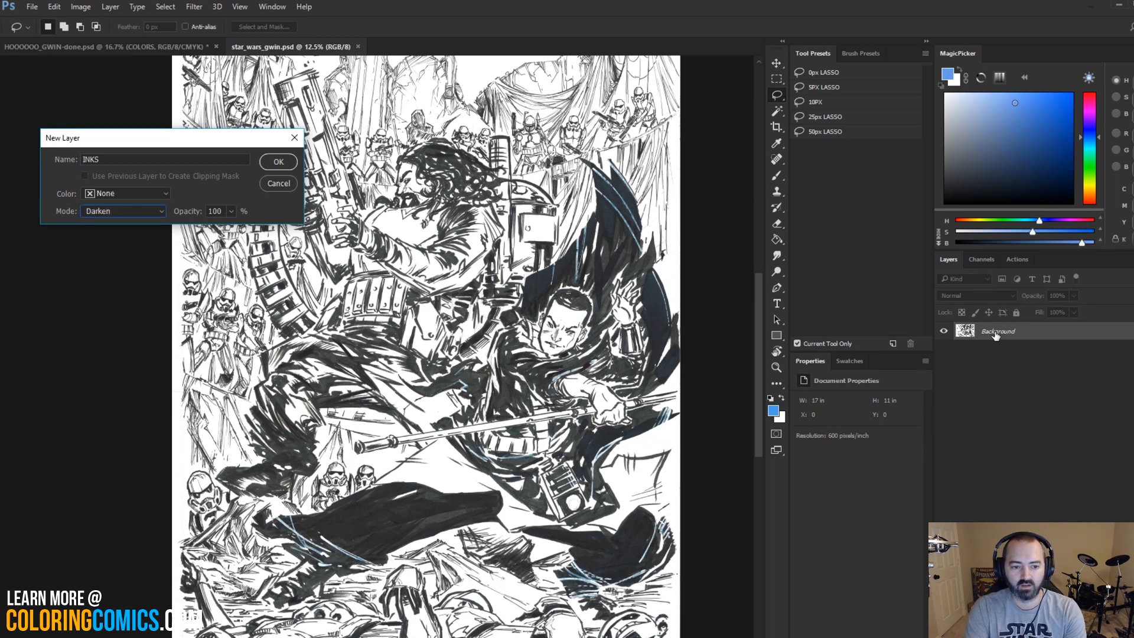
{"action": "key", "text": "Return"}
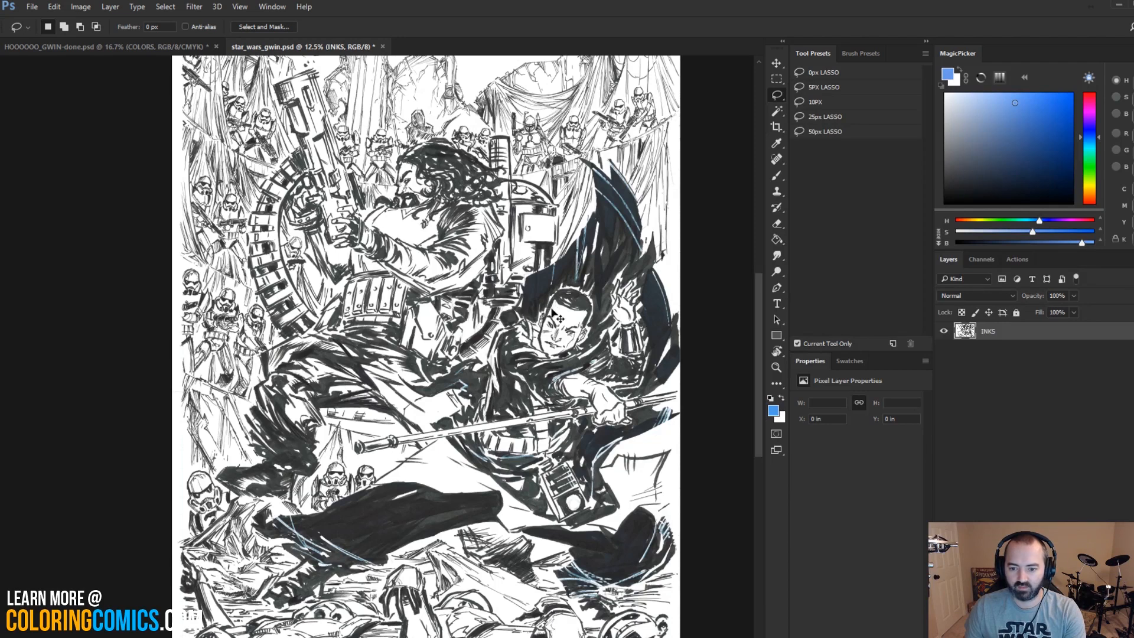
Step: Remove all color from the INKS layer with Hue/Saturation by setting the saturation to -100
{"action": "left_click", "coordinate": [776, 366]}
{"action": "left_click", "coordinate": [534, 322]}
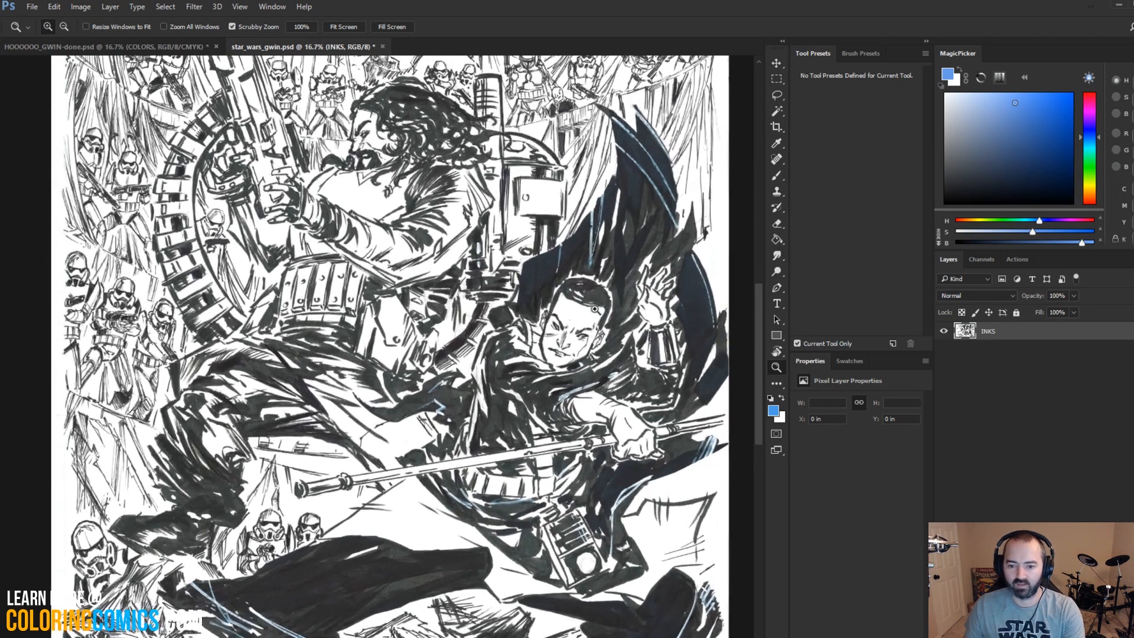
{"action": "key", "text": "ctrl+l"}
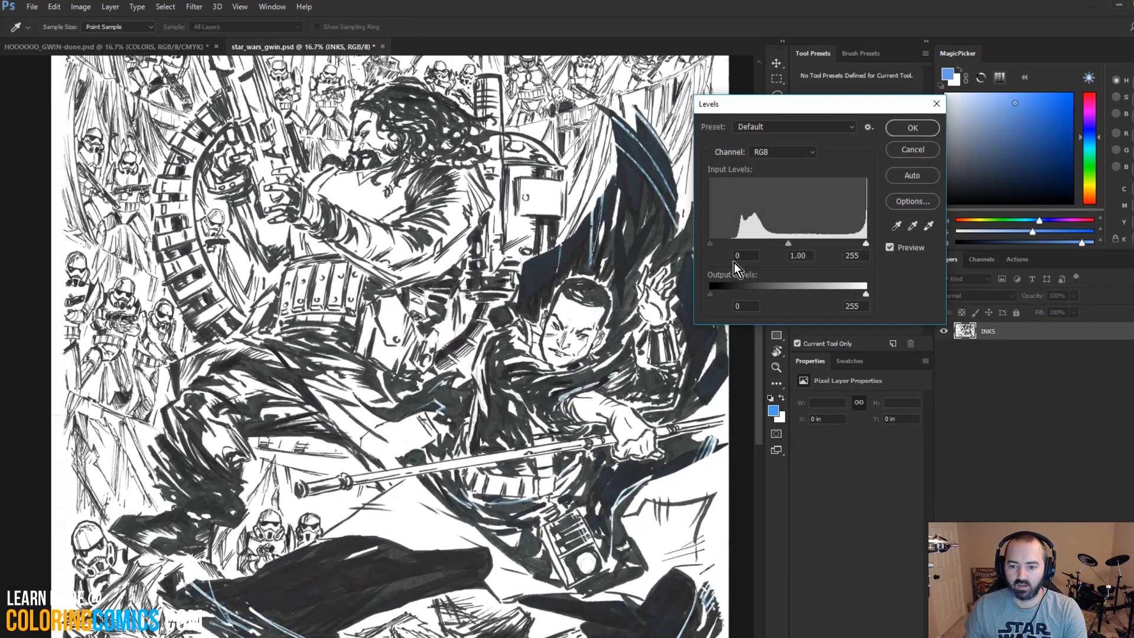
{"action": "left_click", "coordinate": [914, 150]}
{"action": "key", "text": "ctrl+u"}
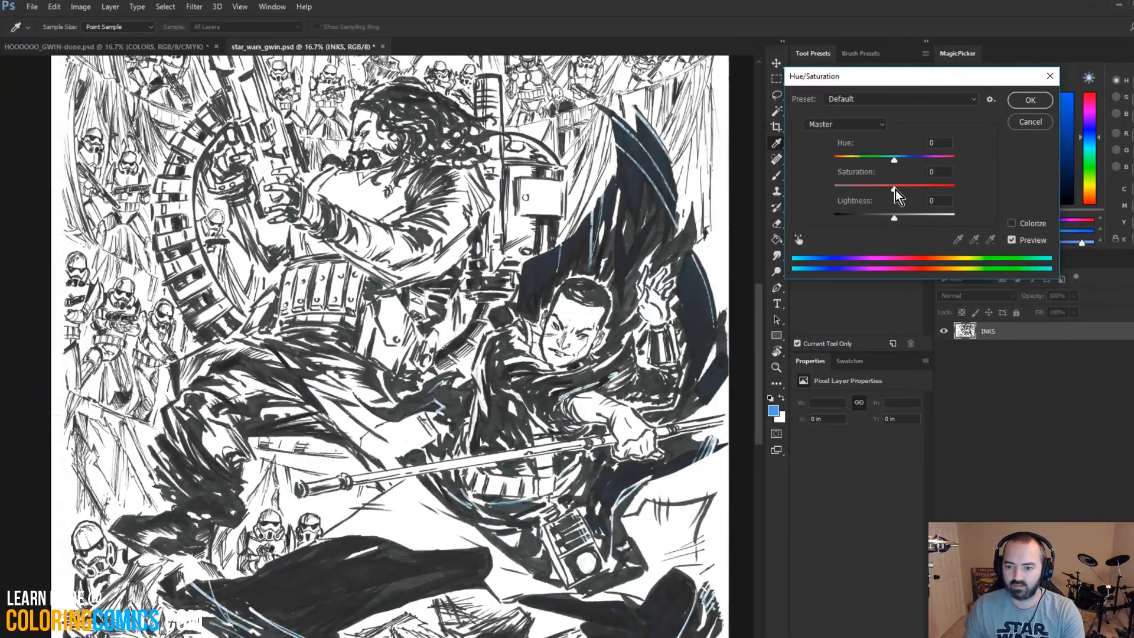
{"action": "left_click_drag", "start_coordinate": [895, 189], "coordinate": [702, 186]}
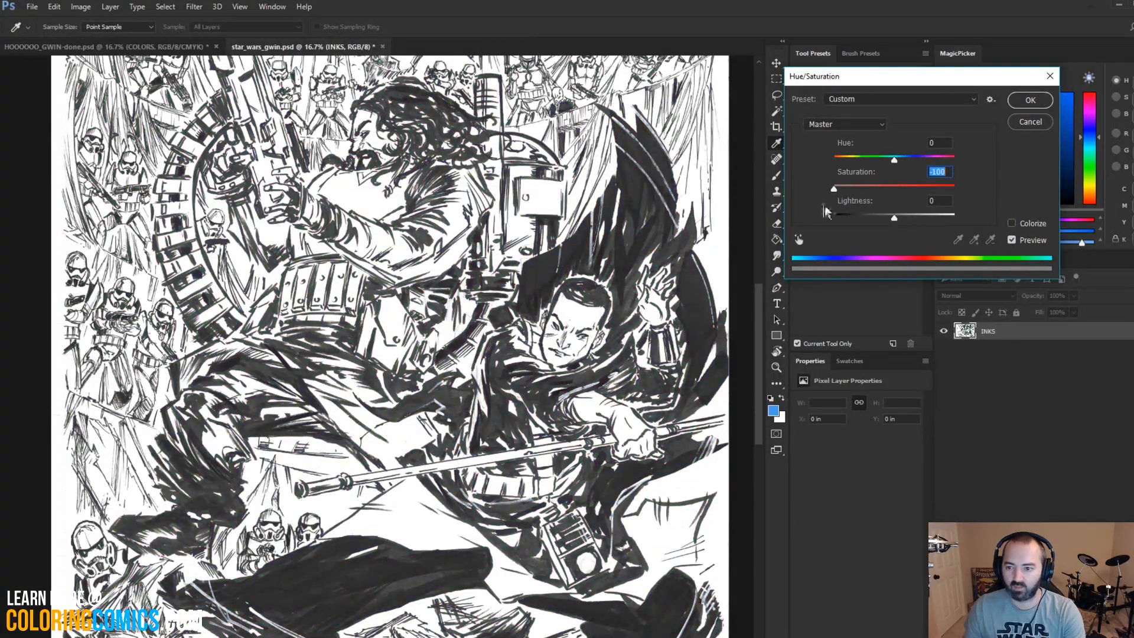
{"action": "left_click", "coordinate": [1037, 100]}
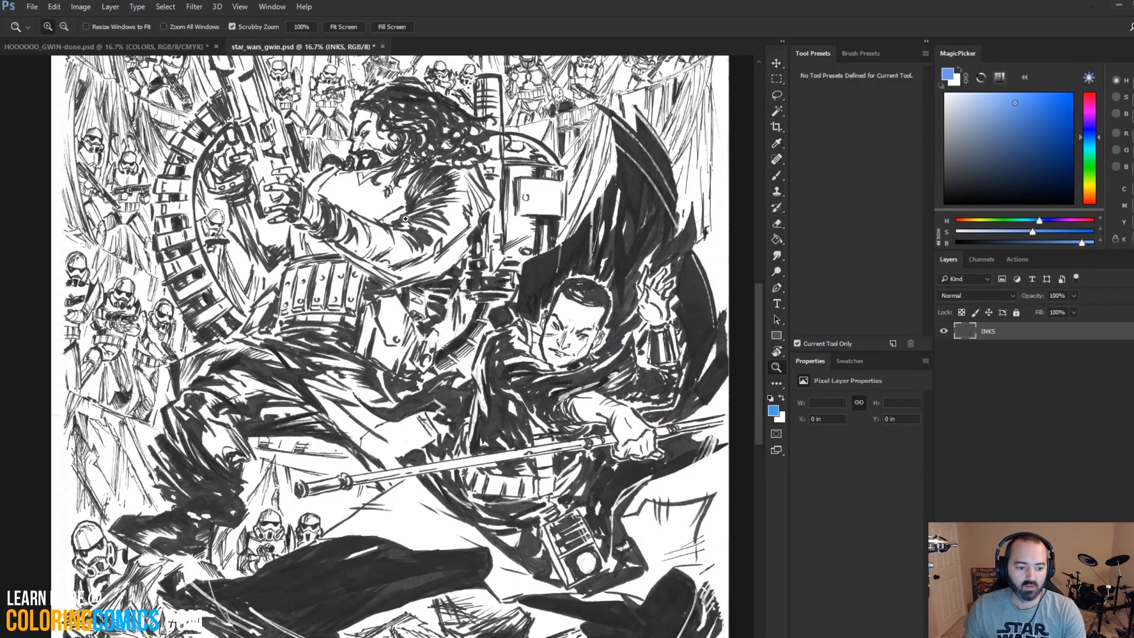
{"action": "key", "text": "z"}
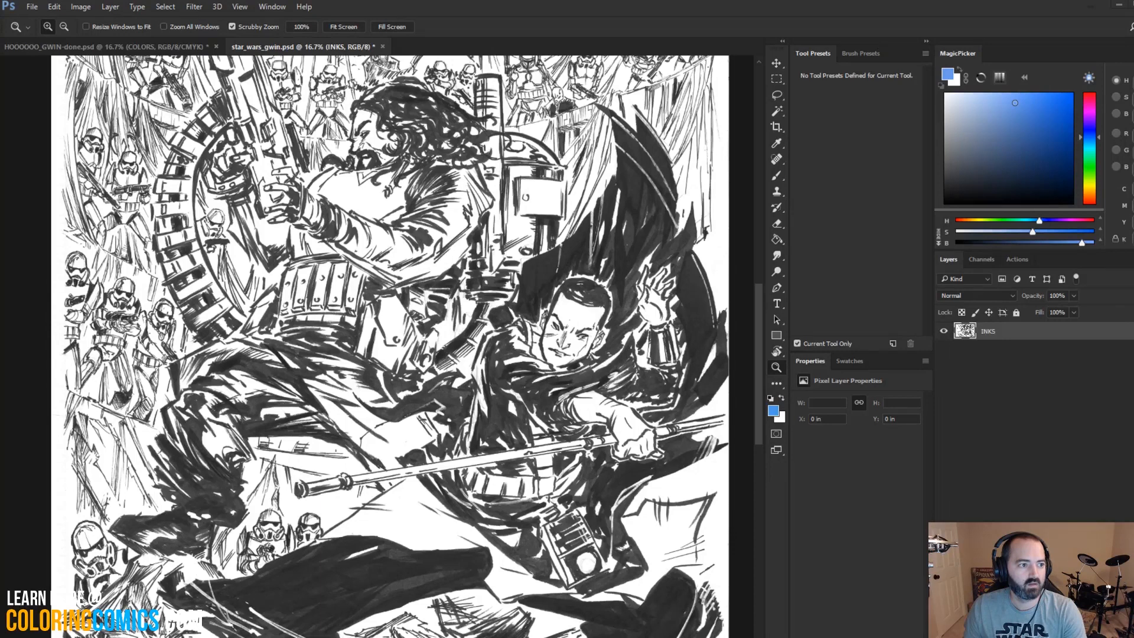
{"action": "key", "text": "ctrl+l"}
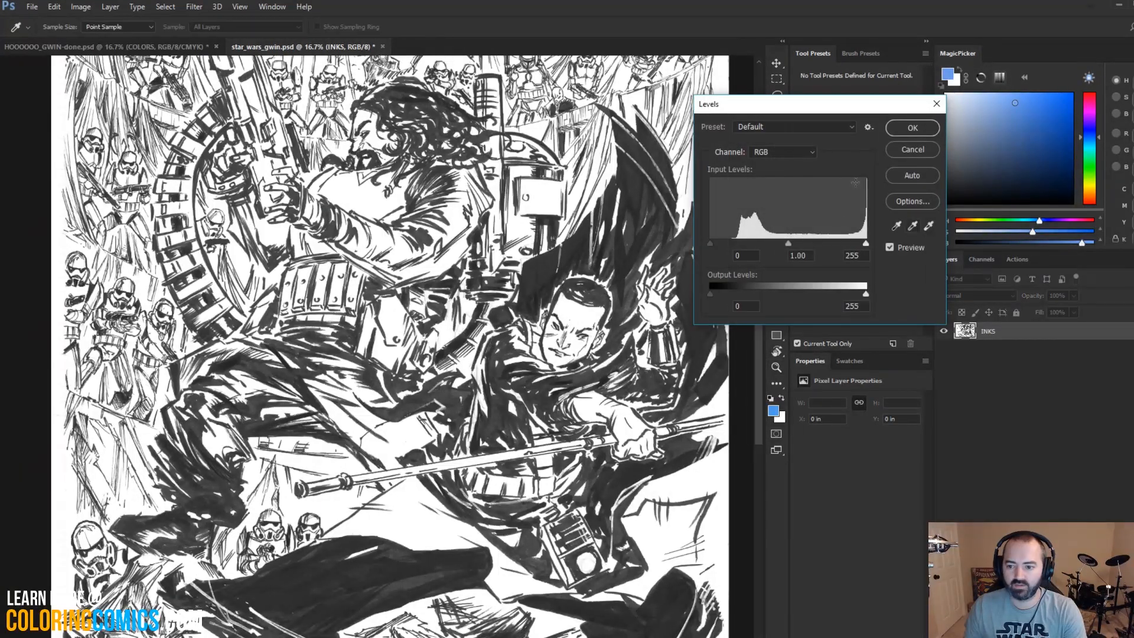
{"action": "left_click_drag", "start_coordinate": [810, 113], "coordinate": [902, 183]}
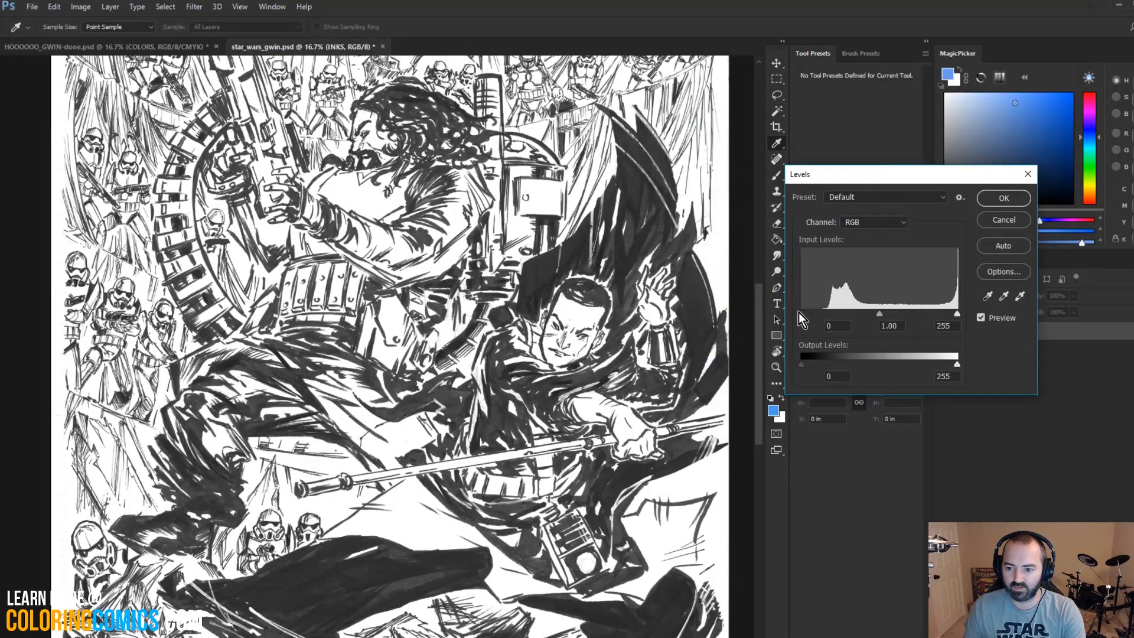
{"action": "left_click_drag", "start_coordinate": [798, 313], "coordinate": [753, 303]}
{"action": "left_click", "coordinate": [515, 213]}
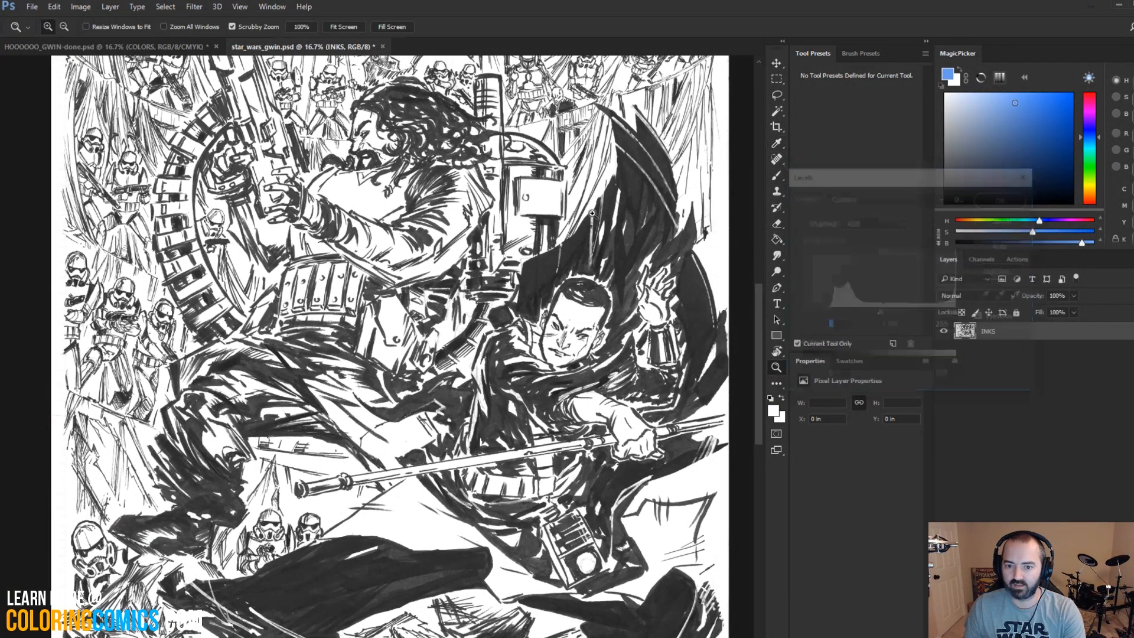
Step: Deepen the blacks and clean the whites of the INKS layer with Levels, setting the input levels to 88, 1.23 and 225
{"action": "left_click", "coordinate": [593, 213]}
{"action": "left_click_drag", "start_coordinate": [568, 167], "coordinate": [437, 246]}
{"action": "key", "text": "ctrl+l"}
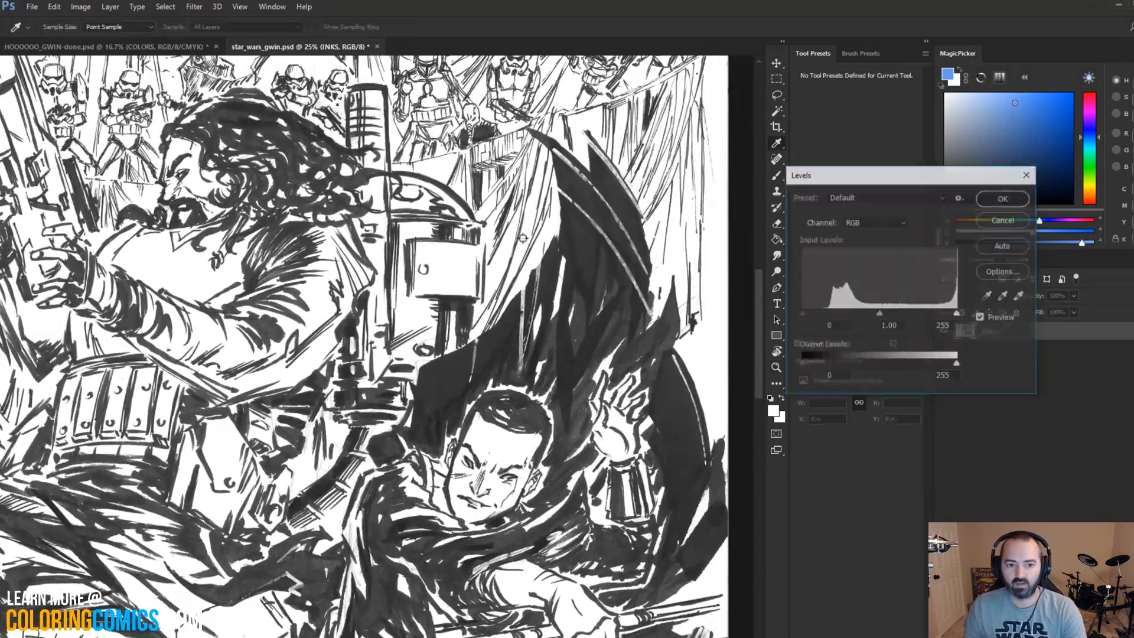
{"action": "left_click_drag", "start_coordinate": [802, 313], "coordinate": [895, 317]}
{"action": "mouse_move", "coordinate": [887, 317]}
{"action": "left_mouse_down"}
{"action": "mouse_move", "coordinate": [863, 317]}
{"action": "mouse_move", "coordinate": [968, 314]}
{"action": "mouse_move", "coordinate": [923, 317]}
{"action": "mouse_move", "coordinate": [938, 318]}
{"action": "left_mouse_up"}
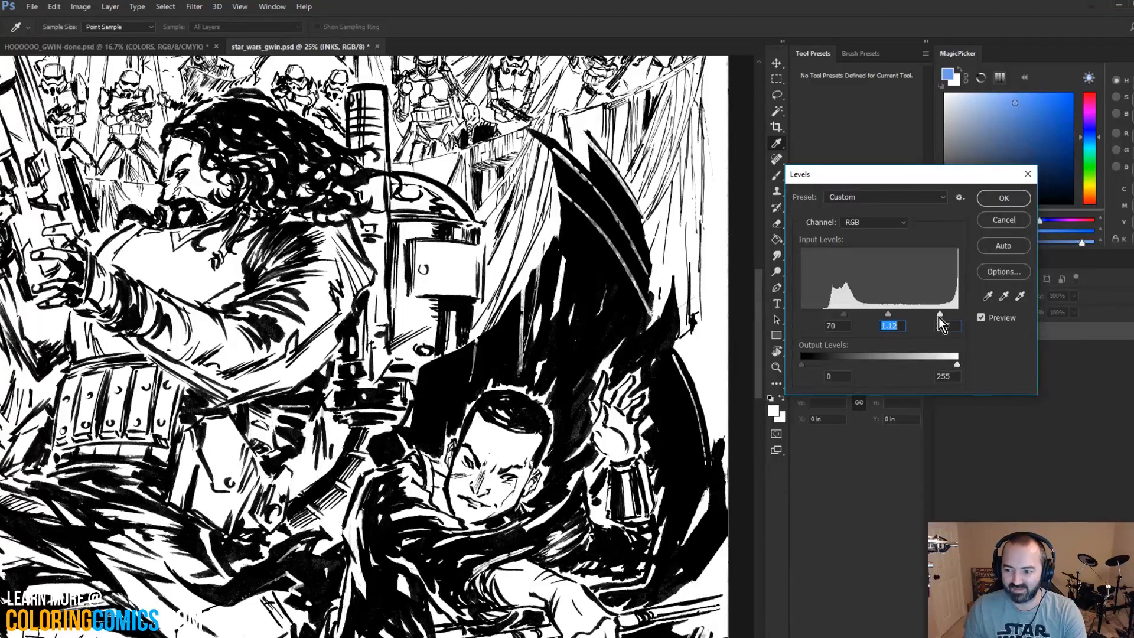
{"action": "left_click", "coordinate": [884, 315]}
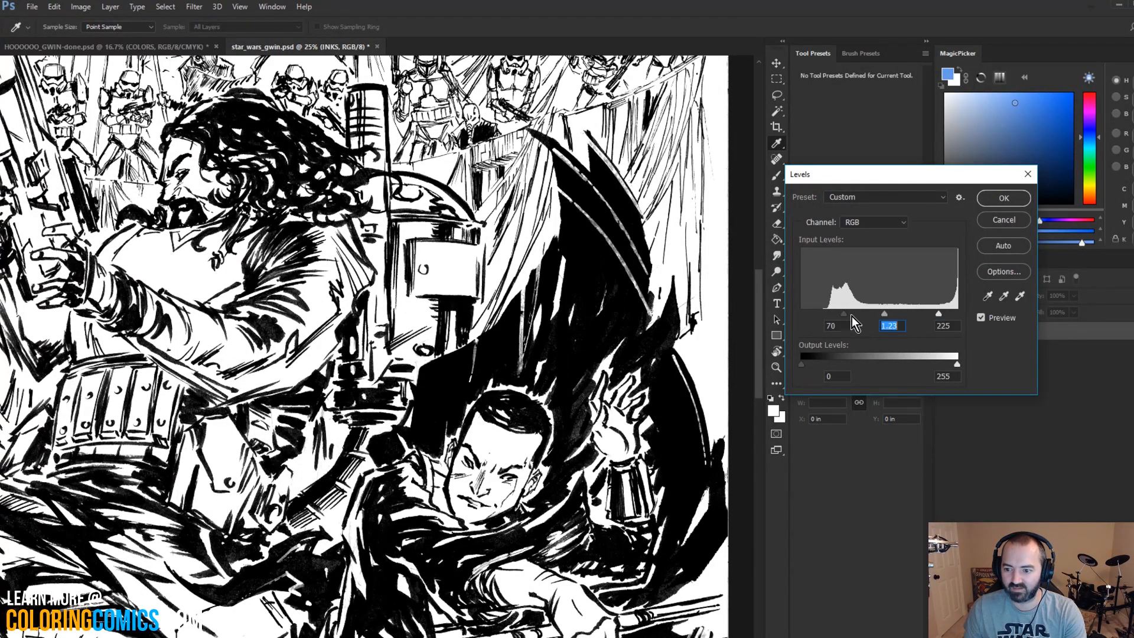
{"action": "mouse_move", "coordinate": [846, 314]}
{"action": "left_mouse_down"}
{"action": "mouse_move", "coordinate": [855, 315]}
{"action": "mouse_move", "coordinate": [831, 313]}
{"action": "mouse_move", "coordinate": [856, 315]}
{"action": "left_mouse_up"}
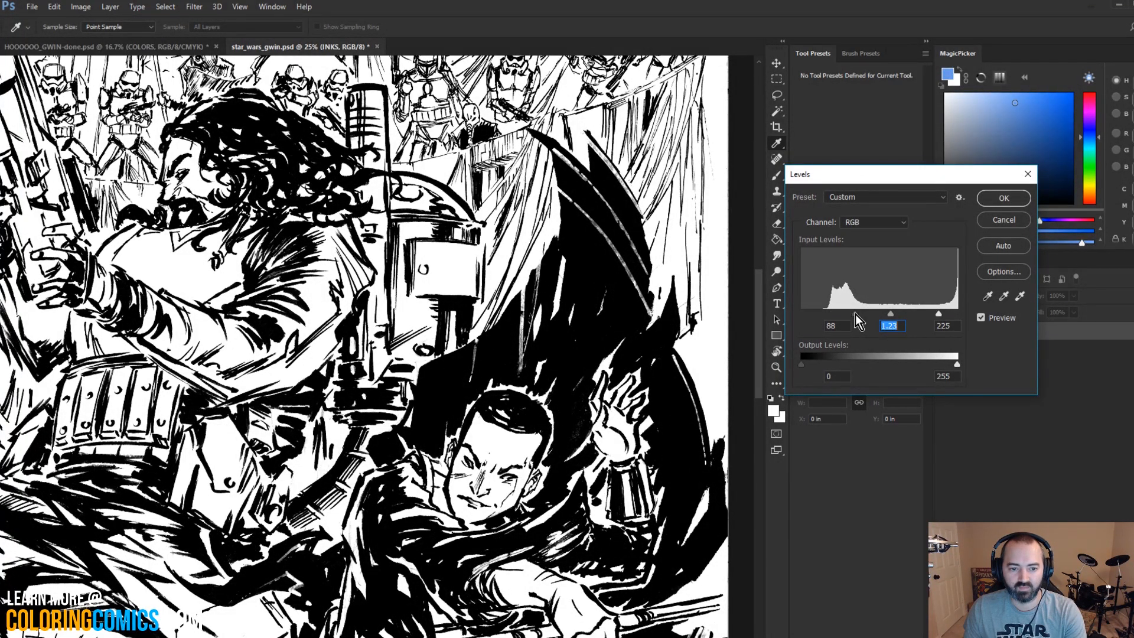
{"action": "mouse_move", "coordinate": [857, 314]}
{"action": "left_mouse_down"}
{"action": "mouse_move", "coordinate": [937, 317]}
{"action": "mouse_move", "coordinate": [811, 318]}
{"action": "mouse_move", "coordinate": [856, 321]}
{"action": "left_mouse_up"}
{"action": "left_click", "coordinate": [1004, 198]}
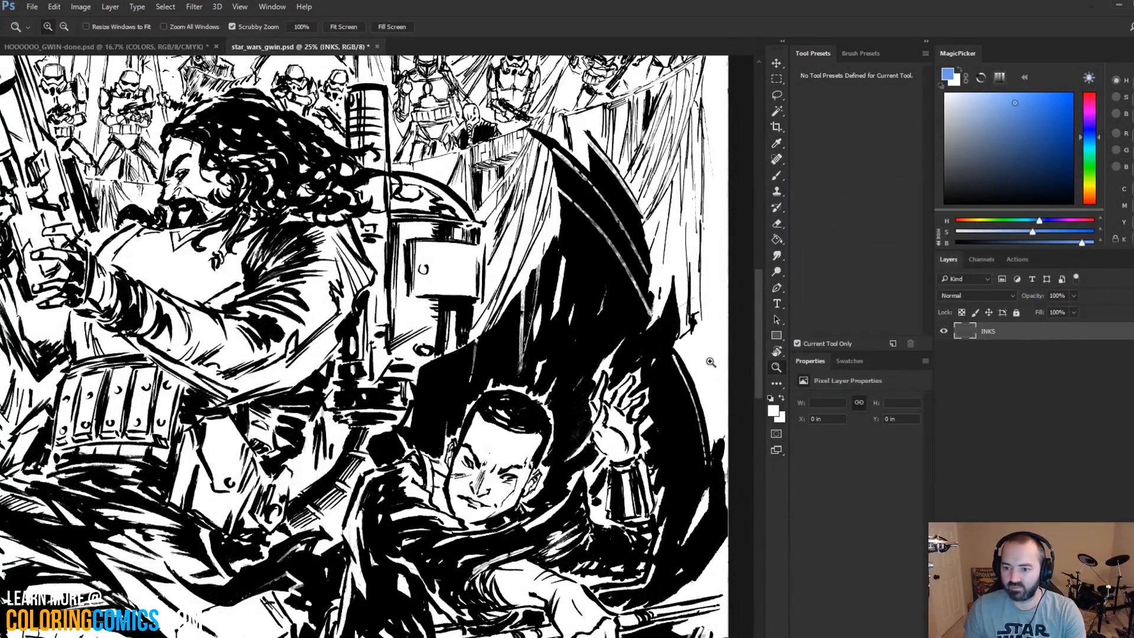
Step: Compare the INKS layer before and after the Levels adjustment, on the full page and closer in on the two main figures
{"action": "left_click", "coordinate": [776, 367]}
{"action": "key", "text": "l"}
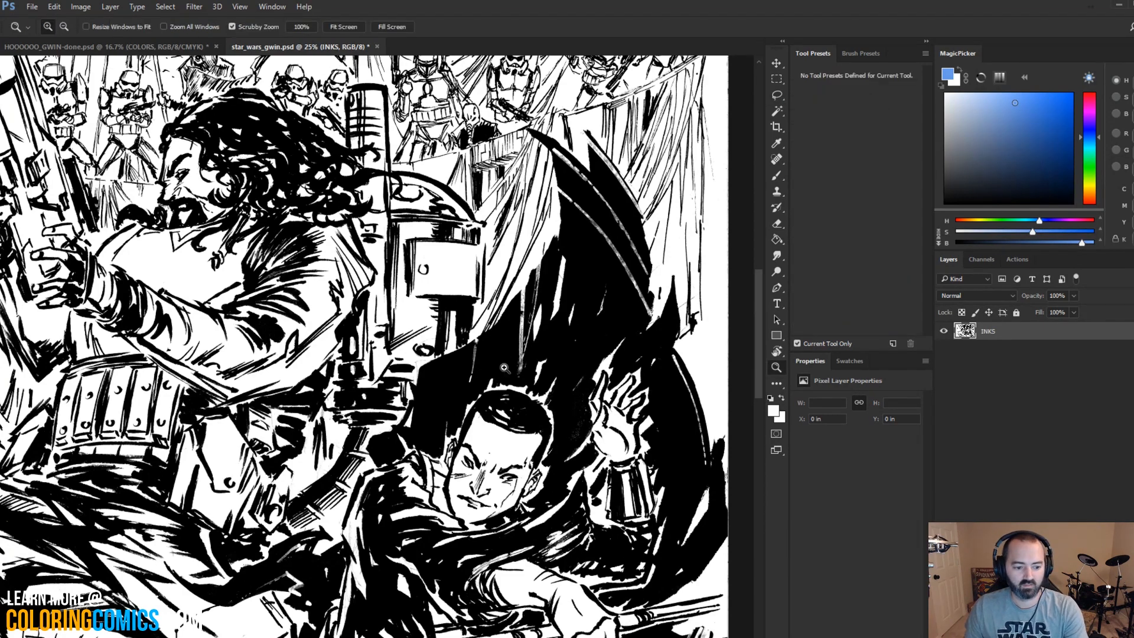
{"action": "scroll", "coordinate": [494, 357], "scroll_direction": "down", "scroll_amount": 3}
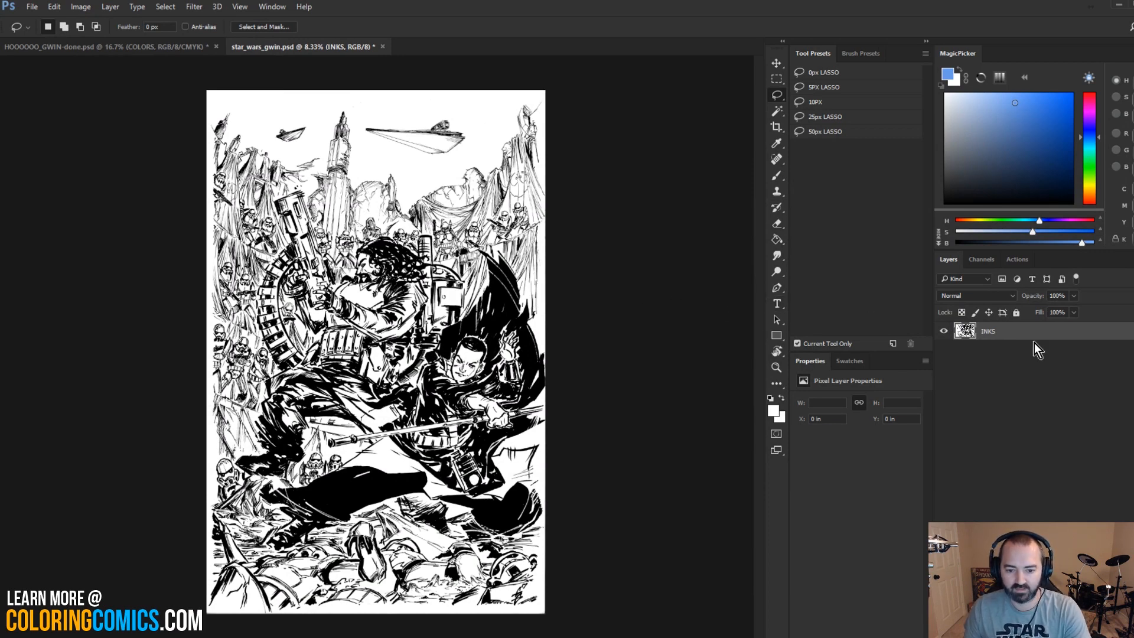
{"action": "key", "text": "ctrl+z"}
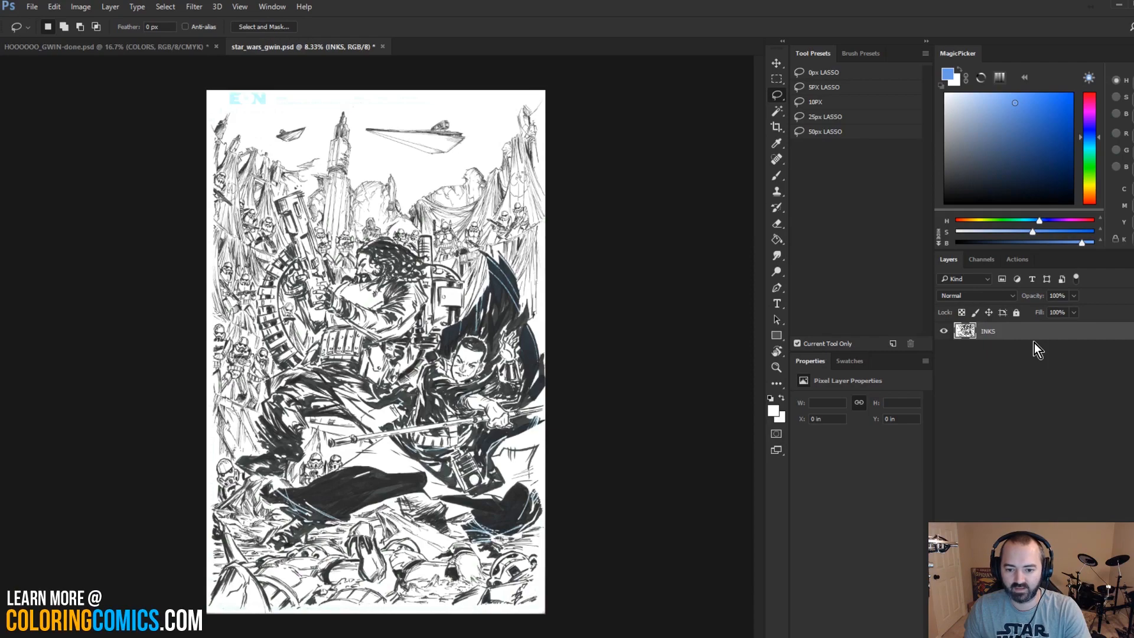
{"action": "key", "text": "ctrl+z"}
{"action": "key", "text": "z"}
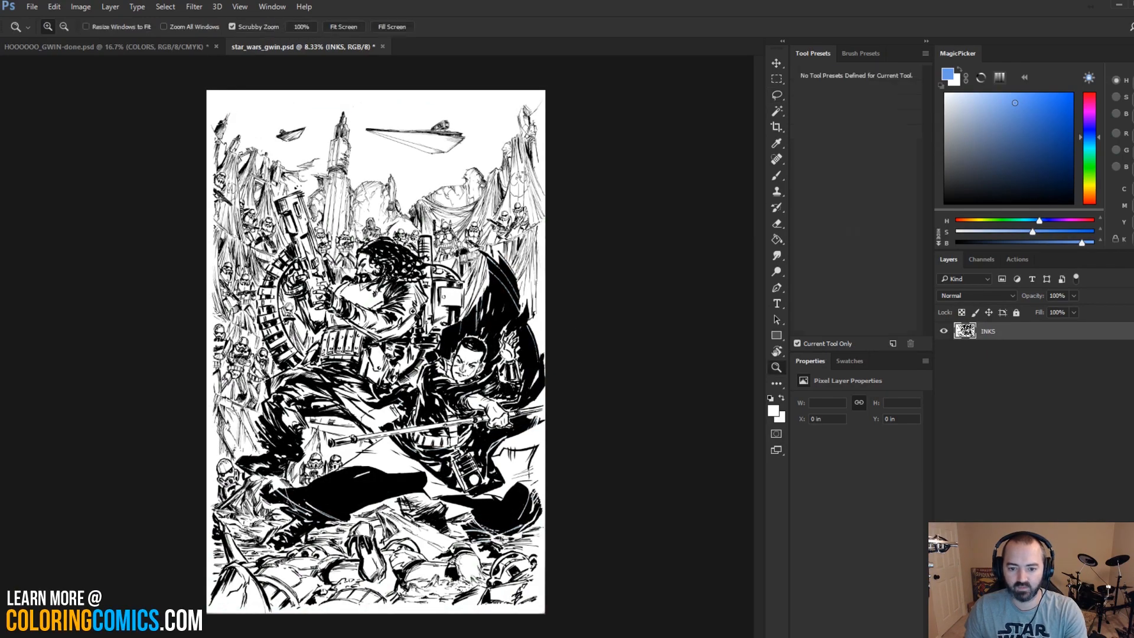
{"action": "double_click", "coordinate": [408, 289]}
{"action": "left_click_drag", "start_coordinate": [424, 251], "coordinate": [469, 301]}
{"action": "key", "text": "ctrl+z"}
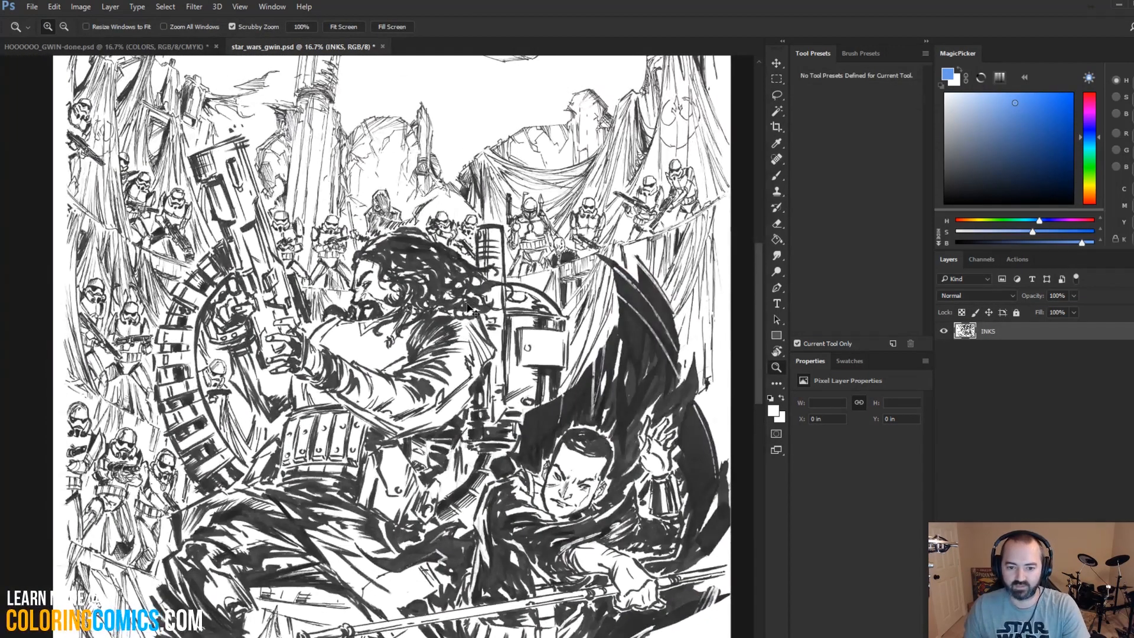
{"action": "key", "text": "ctrl+z"}
{"action": "key", "text": "ctrl+z"}
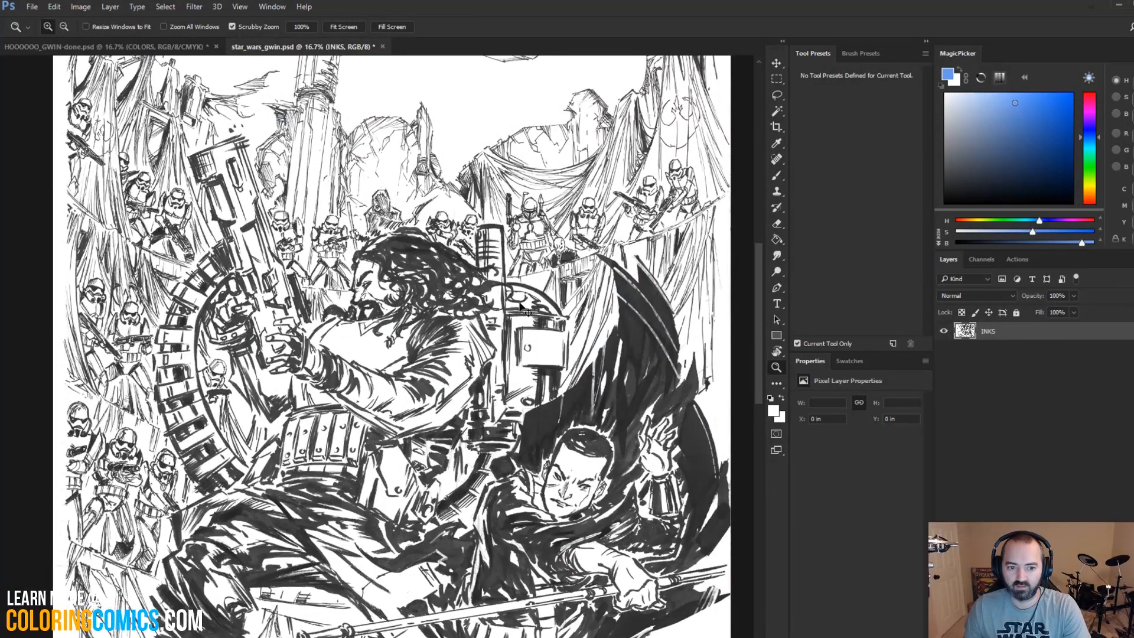
{"action": "key", "text": "ctrl+z"}
Step: Examine the cleaned inks from the foreground robes and fallen troopers back up to the two main figures
{"action": "key", "text": "b"}
{"action": "key", "text": "d"}
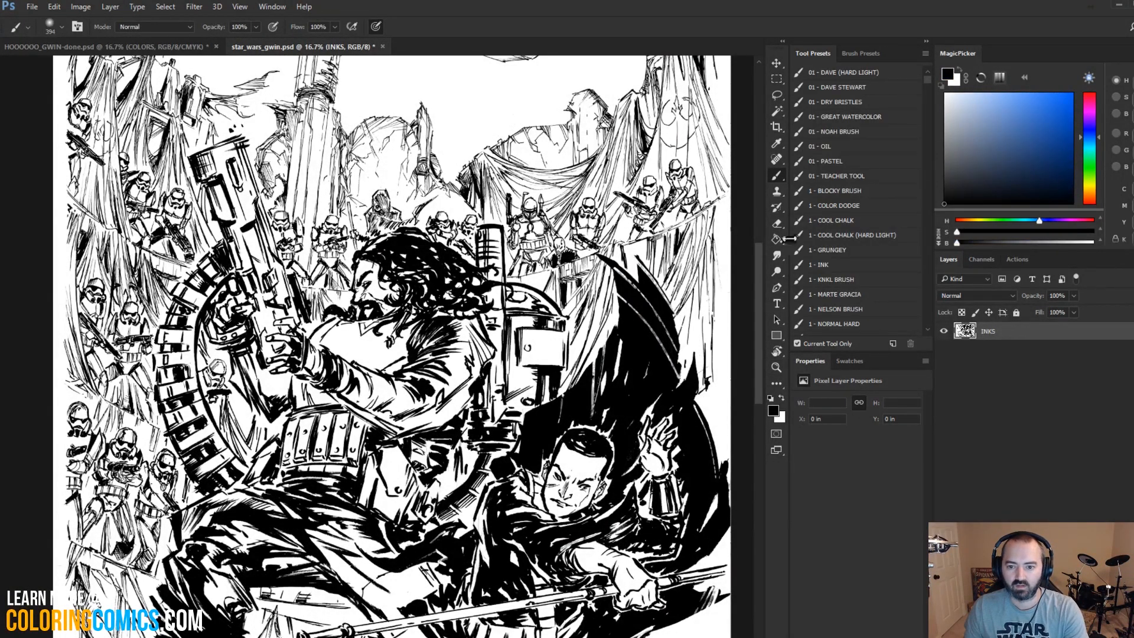
{"action": "left_click_drag", "start_coordinate": [495, 247], "coordinate": [514, 334]}
{"action": "scroll", "coordinate": [515, 334], "scroll_direction": "down", "scroll_amount": 10}
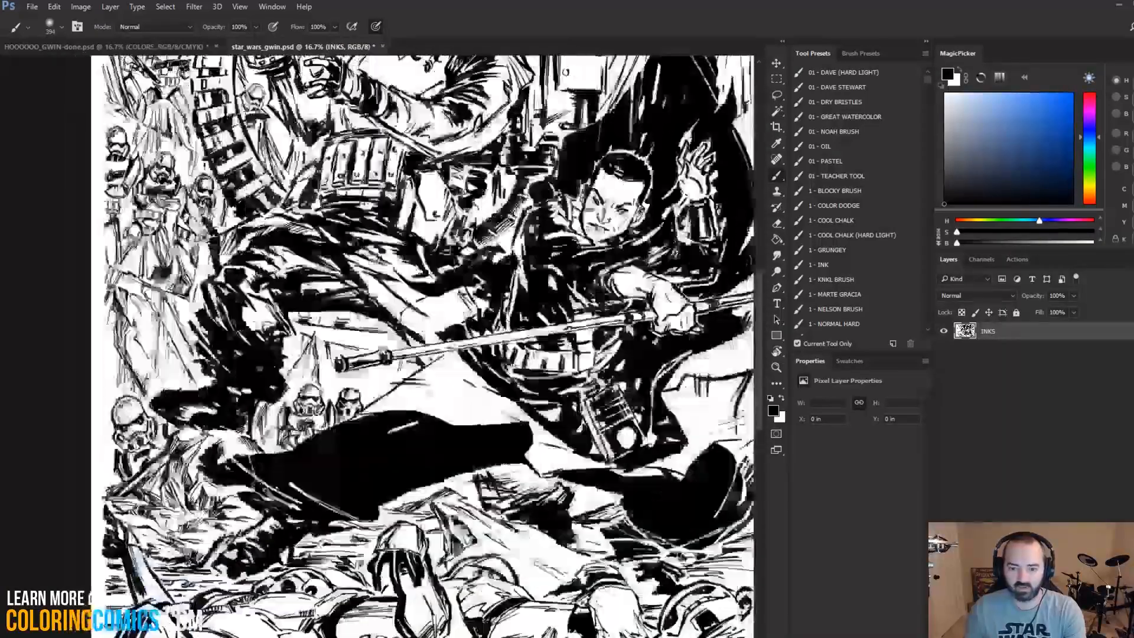
{"action": "scroll", "coordinate": [502, 384], "scroll_direction": "right", "scroll_amount": 3}
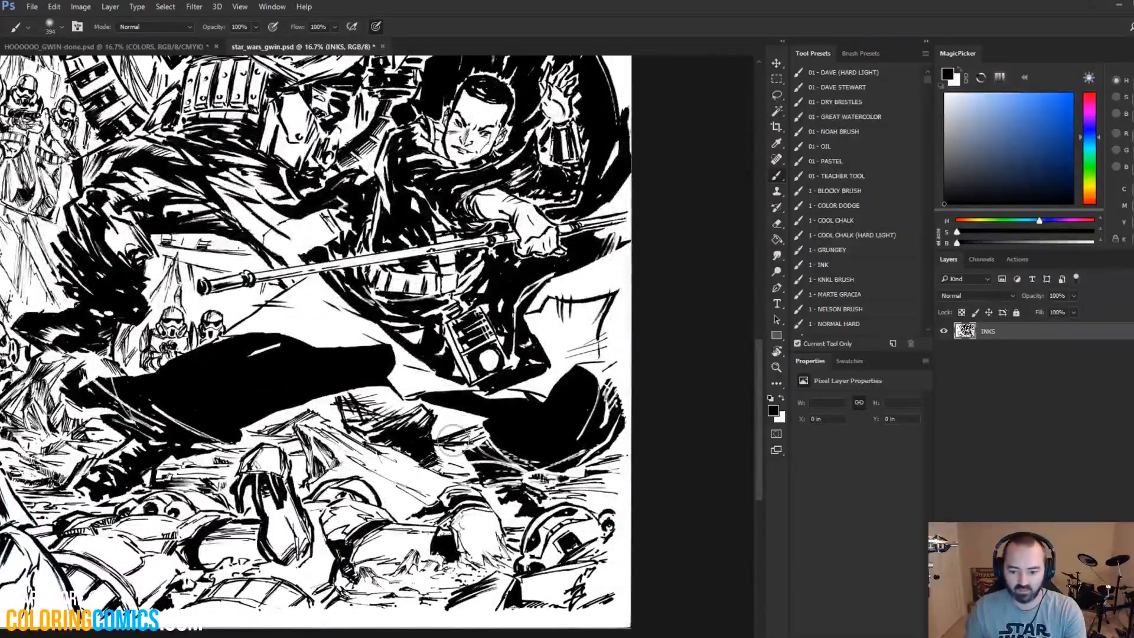
{"action": "scroll", "coordinate": [449, 408], "scroll_direction": "up", "scroll_amount": 5}
{"action": "scroll", "coordinate": [449, 408], "scroll_direction": "left", "scroll_amount": 3}
{"action": "scroll", "coordinate": [443, 366], "scroll_direction": "up", "scroll_amount": 3}
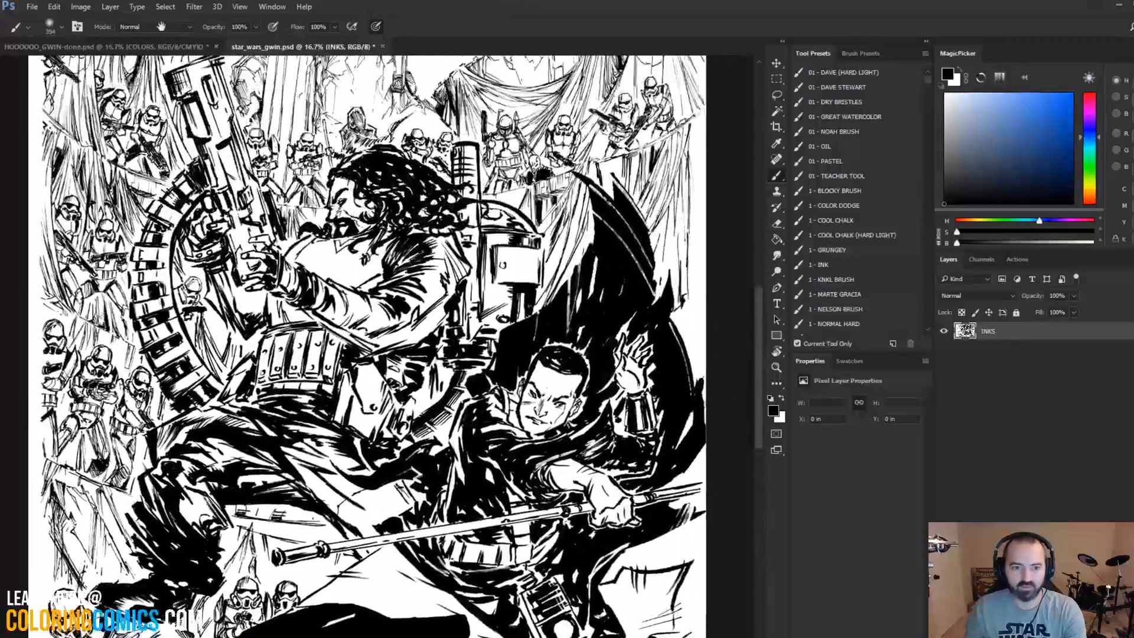
Step: Compare the colored illustration with the Star Wars inks, including the lower part of the Star Wars page
{"action": "left_click", "coordinate": [136, 46]}
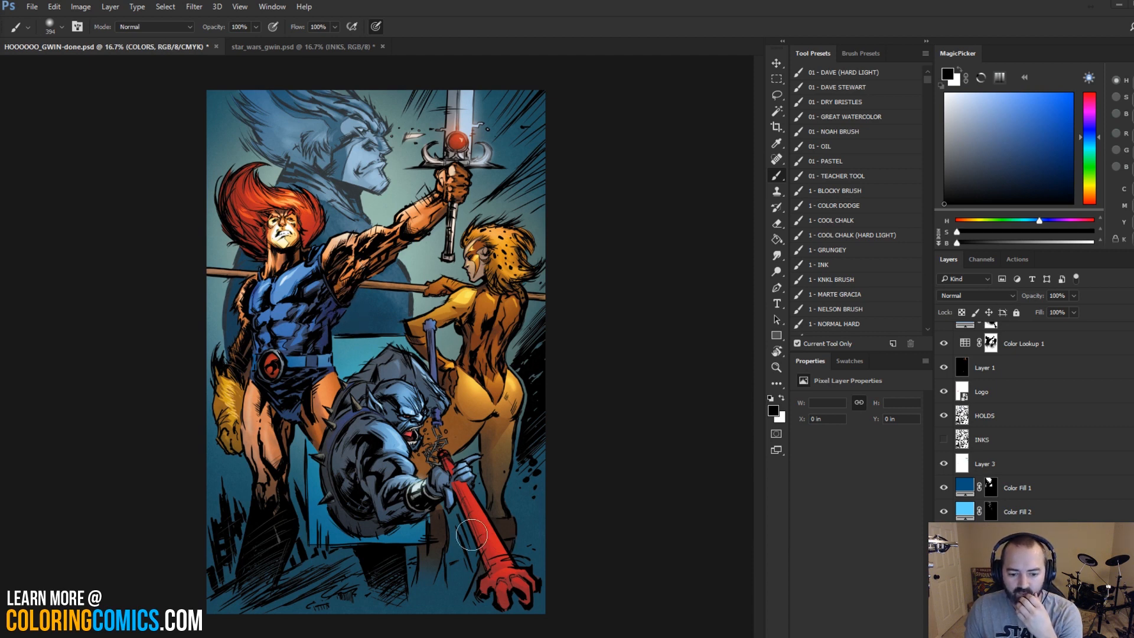
{"action": "left_click", "coordinate": [300, 46]}
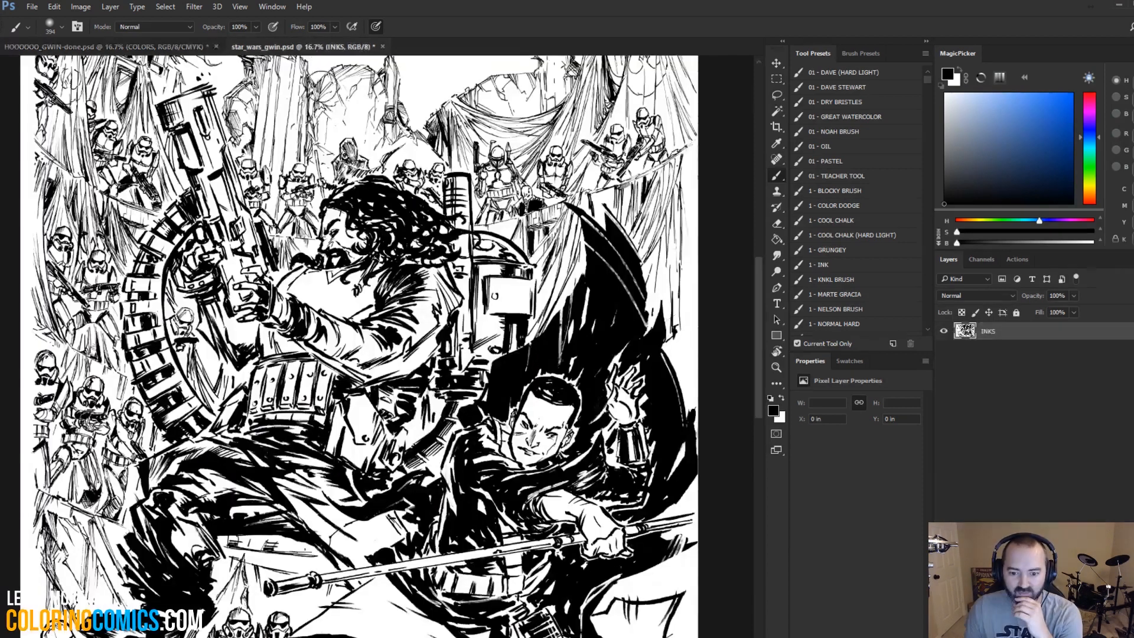
{"action": "left_click_drag", "start_coordinate": [756, 350], "coordinate": [760, 458]}
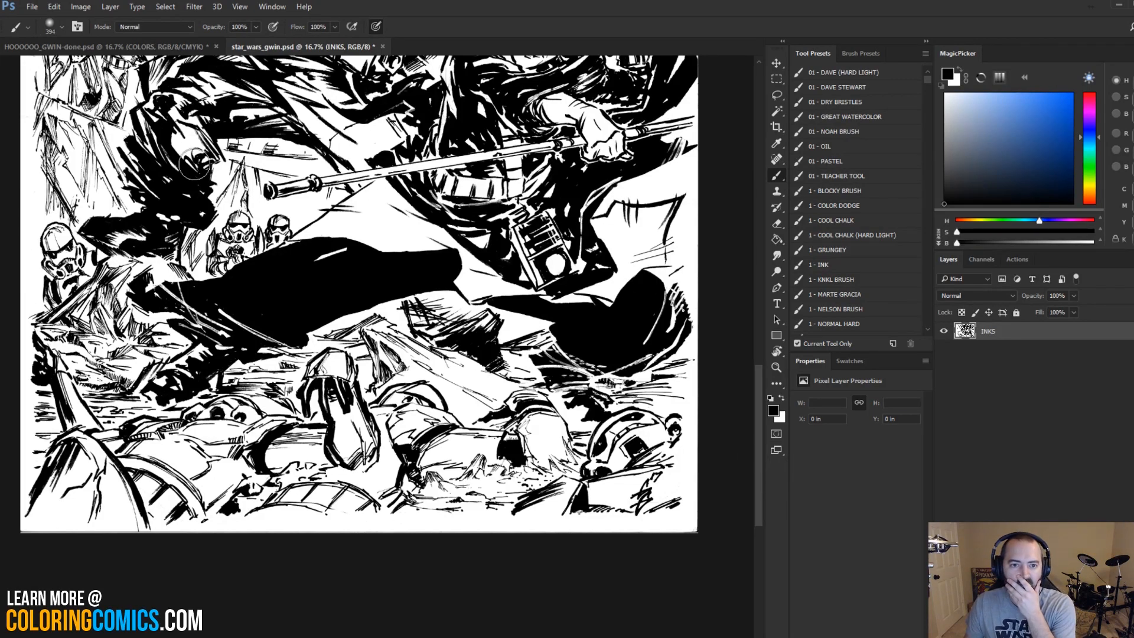
{"action": "left_click", "coordinate": [168, 45]}
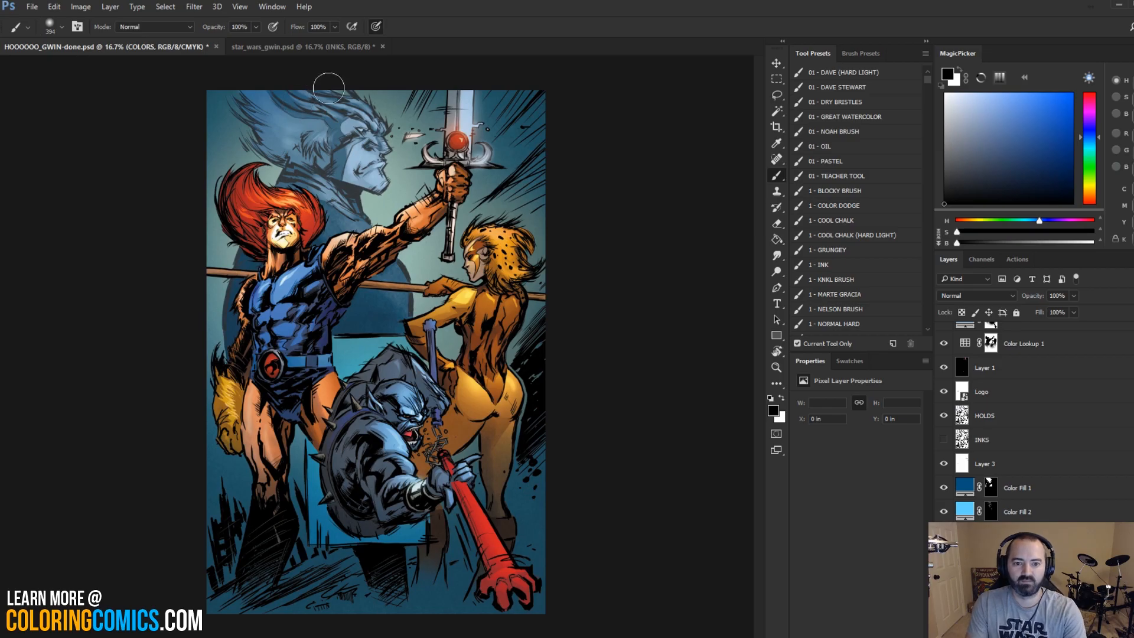
{"action": "left_click", "coordinate": [321, 48]}
Step: Inspect the linework of the helmeted bounty hunter and the neighboring stormtrooper in the background behind the long-haired figure
{"action": "key", "text": "z"}
{"action": "scroll", "coordinate": [359, 346], "scroll_direction": "up", "scroll_amount": 10}
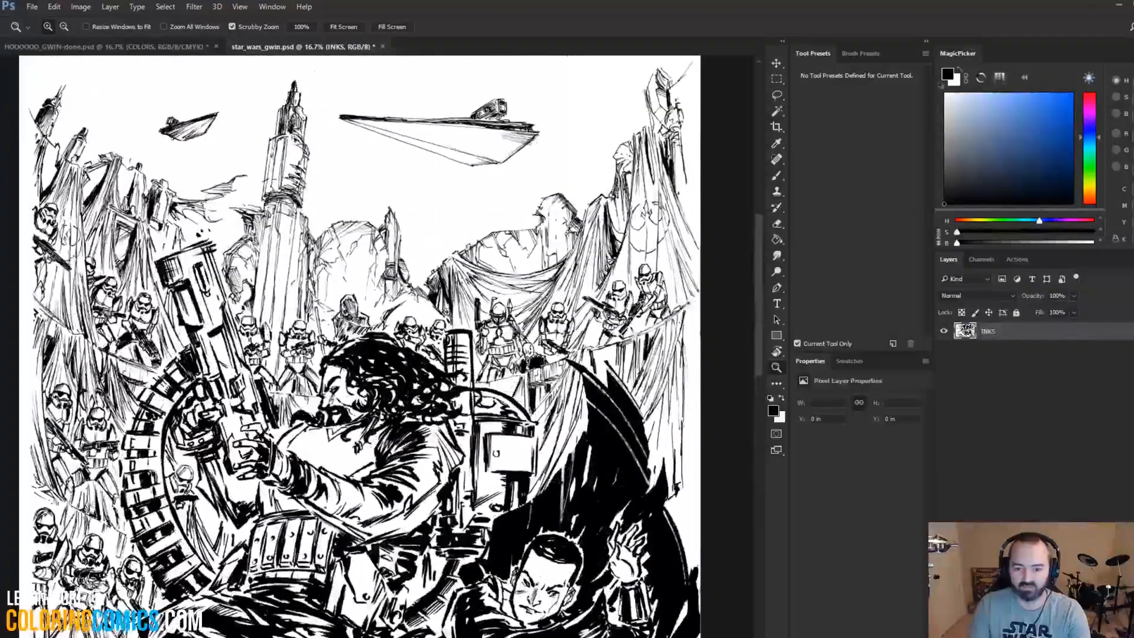
{"action": "left_click", "coordinate": [446, 311]}
{"action": "left_click", "coordinate": [446, 311]}
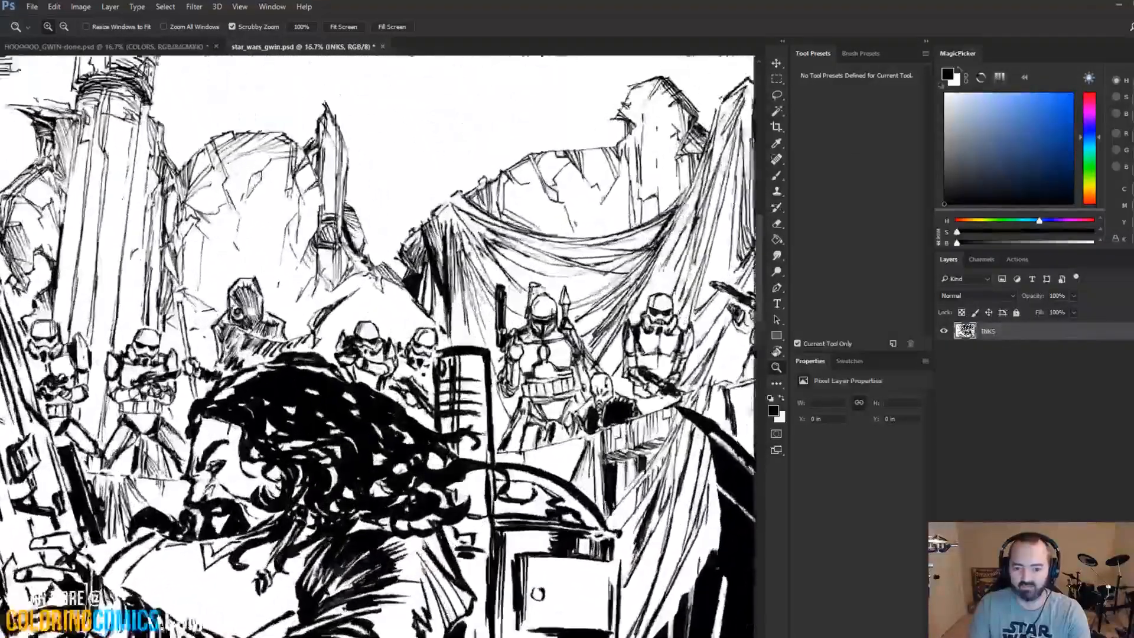
{"action": "left_click_drag", "start_coordinate": [572, 355], "coordinate": [386, 314]}
{"action": "left_click", "coordinate": [385, 314]}
{"action": "left_click", "coordinate": [385, 315]}
{"action": "left_click", "coordinate": [385, 315]}
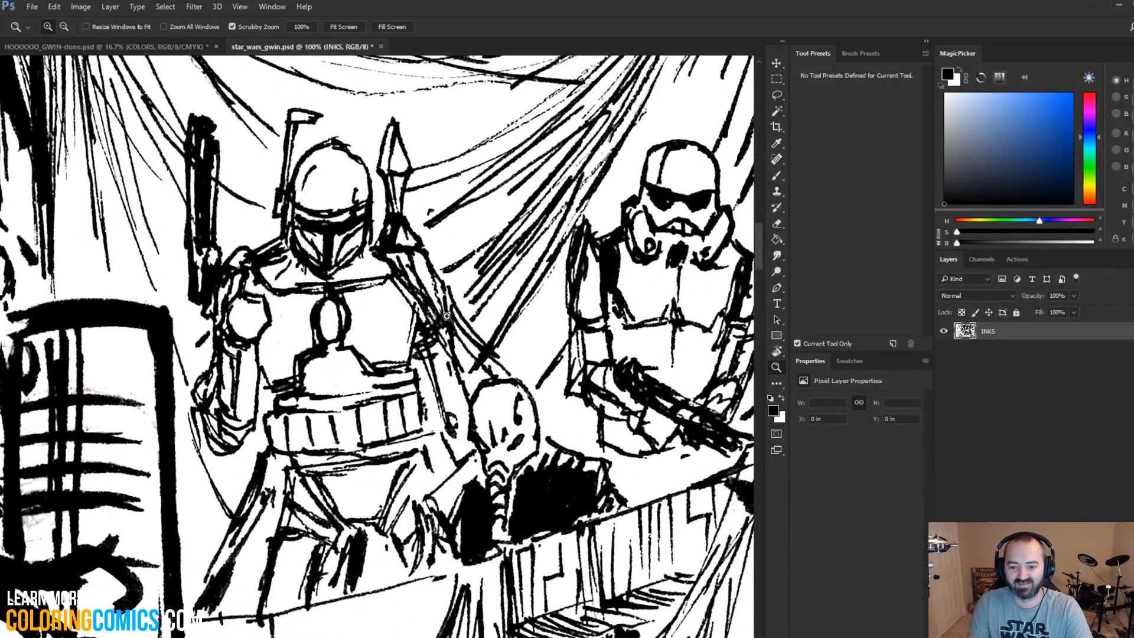
{"action": "left_click", "coordinate": [431, 325], "text": "alt"}
{"action": "left_click", "coordinate": [487, 322], "text": "alt"}
{"action": "left_click", "coordinate": [487, 323], "text": "alt"}
{"action": "left_click", "coordinate": [487, 323], "text": "alt"}
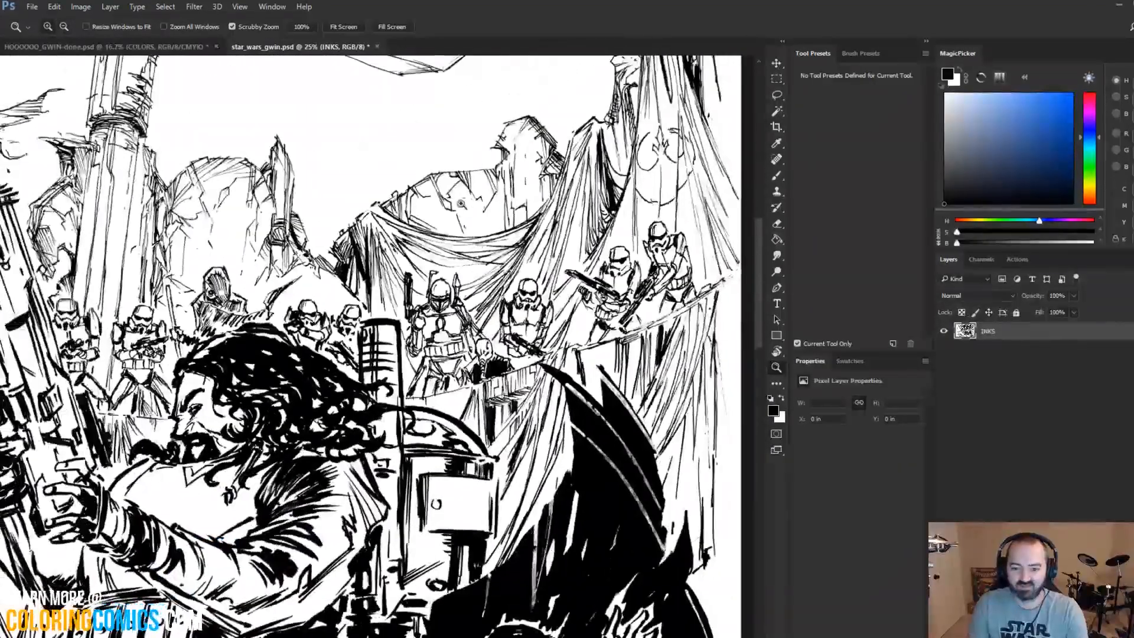
Step: Inspect the small skull-like head and ledge details beside the bounty hunter, and review the surrounding background figures and drapery
{"action": "left_click_drag", "start_coordinate": [505, 309], "coordinate": [556, 220]}
{"action": "left_click", "coordinate": [537, 268]}
{"action": "left_click", "coordinate": [537, 268]}
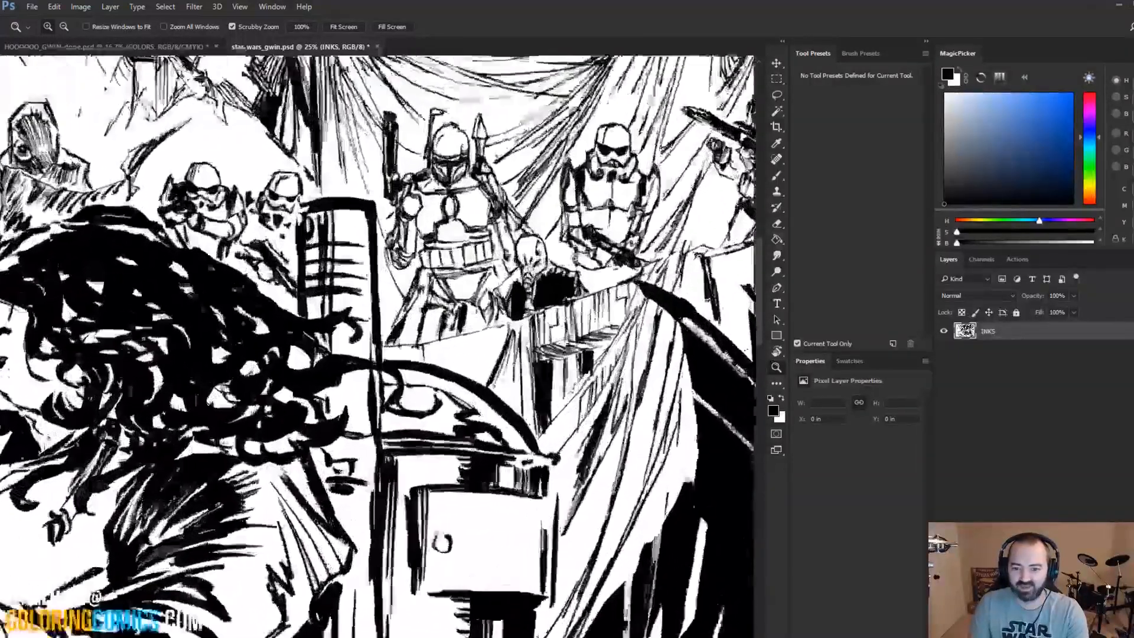
{"action": "left_click_drag", "start_coordinate": [537, 267], "coordinate": [397, 274]}
{"action": "left_click", "coordinate": [397, 273]}
{"action": "left_click", "coordinate": [397, 273]}
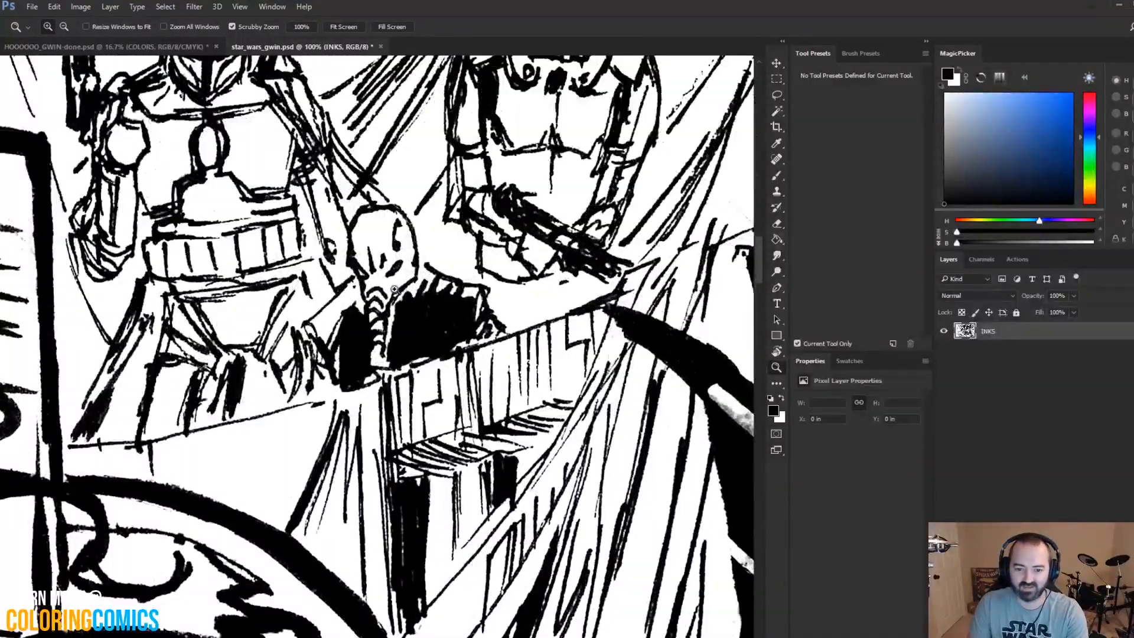
{"action": "left_click_drag", "start_coordinate": [417, 271], "coordinate": [463, 389]}
{"action": "left_click", "coordinate": [466, 394], "text": "alt"}
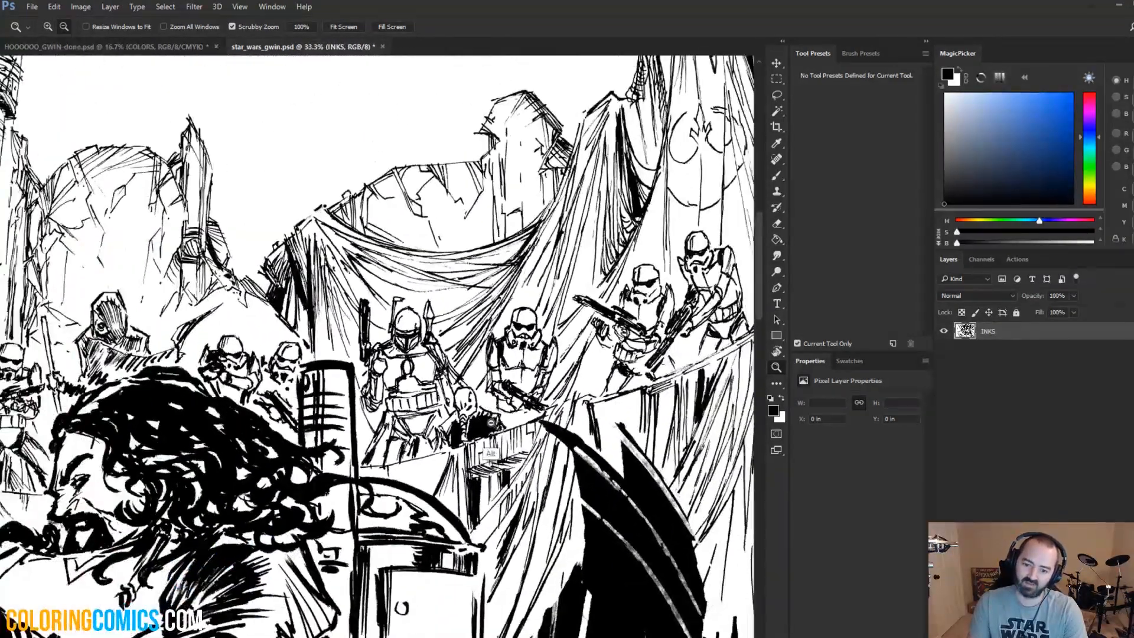
{"action": "left_click", "coordinate": [491, 422], "text": "alt"}
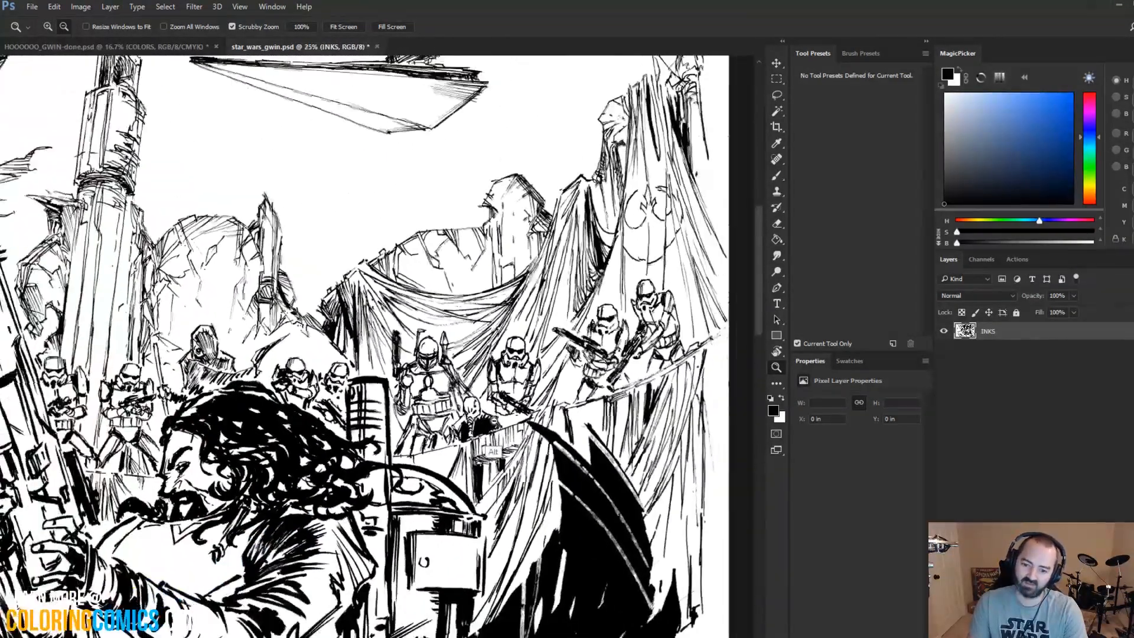
{"action": "left_click", "coordinate": [491, 423], "text": "alt"}
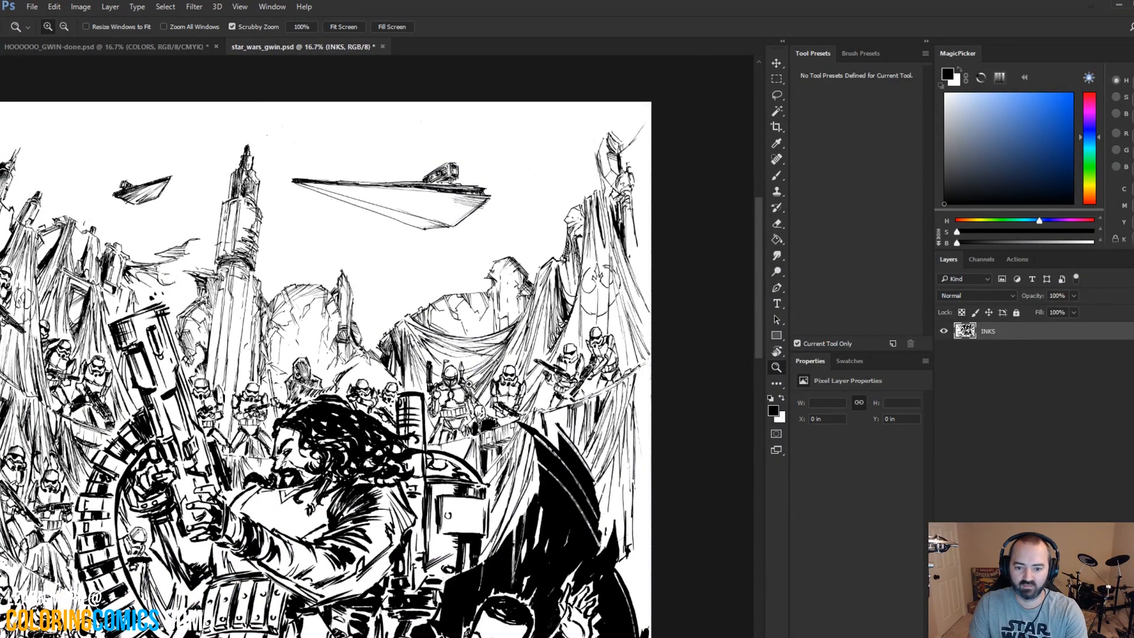
{"action": "mouse_move", "coordinate": [414, 420]}
{"action": "left_mouse_down"}
{"action": "mouse_move", "coordinate": [459, 329]}
{"action": "mouse_move", "coordinate": [491, 295]}
{"action": "left_mouse_up"}
Step: Lasso the artist's signature near the lower right corner of the Star Wars page and copy it
{"action": "key", "text": "l"}
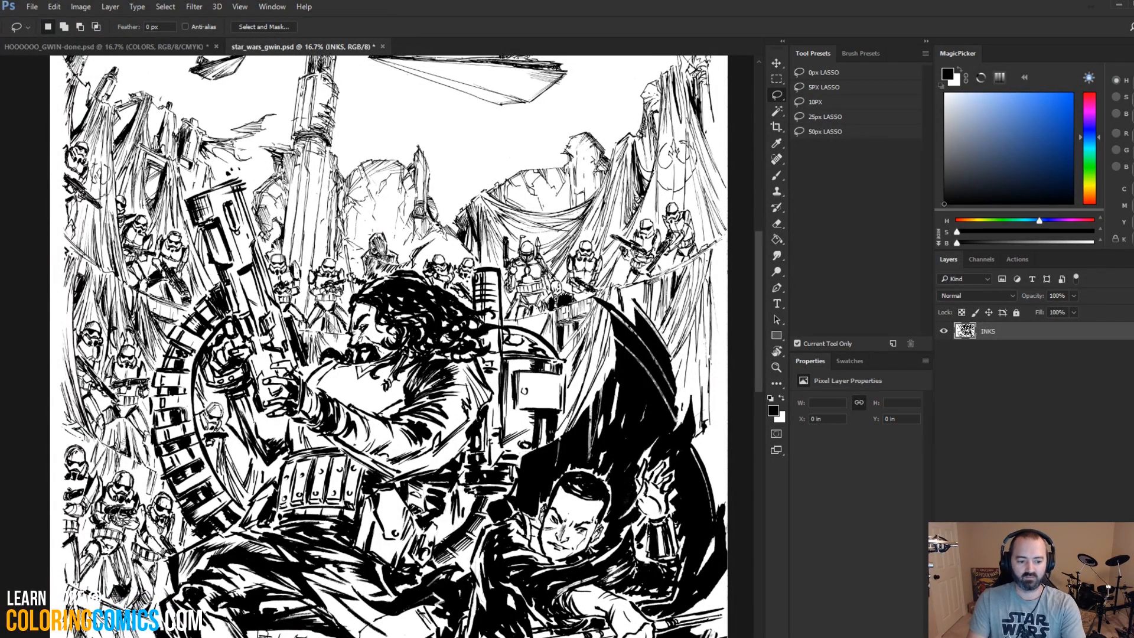
{"action": "left_click_drag", "start_coordinate": [363, 228], "coordinate": [351, 101]}
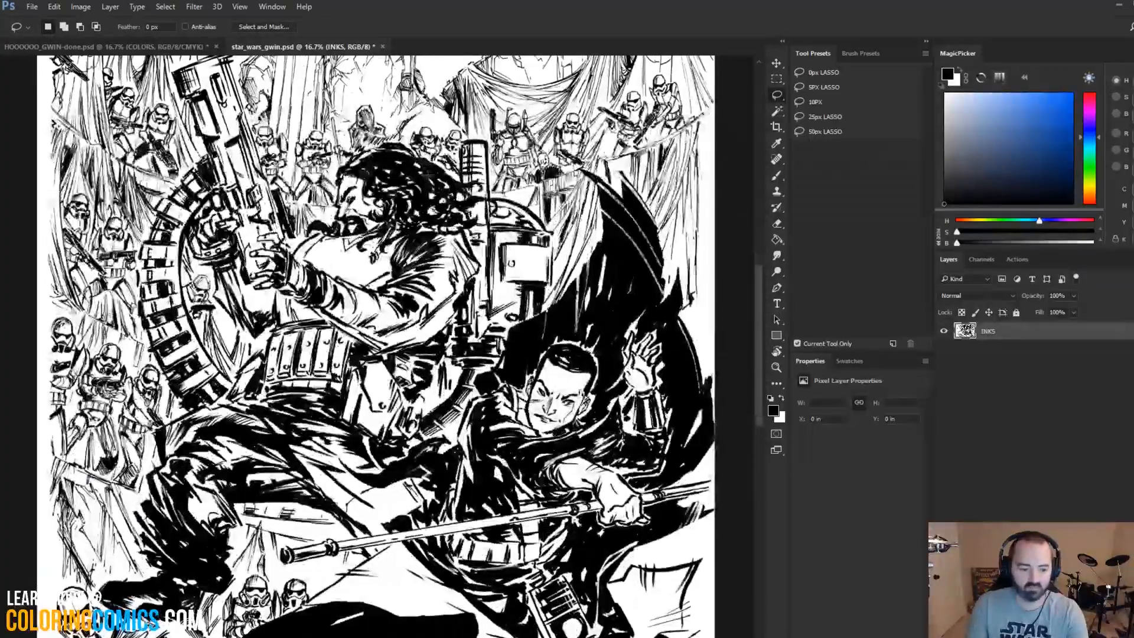
{"action": "mouse_move", "coordinate": [354, 367]}
{"action": "left_mouse_down"}
{"action": "mouse_move", "coordinate": [341, 120]}
{"action": "mouse_move", "coordinate": [317, 58]}
{"action": "left_mouse_up"}
{"action": "key", "text": "z"}
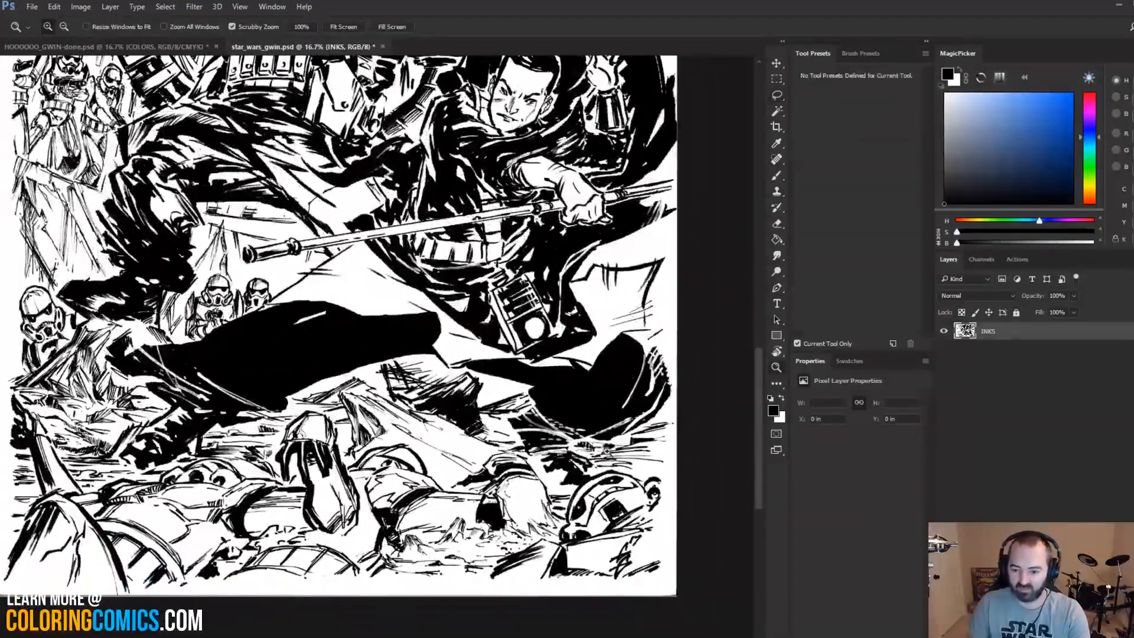
{"action": "left_click", "coordinate": [593, 436]}
{"action": "left_click", "coordinate": [626, 532]}
{"action": "left_click", "coordinate": [626, 532]}
{"action": "mouse_move", "coordinate": [626, 556]}
{"action": "left_mouse_down"}
{"action": "mouse_move", "coordinate": [583, 444]}
{"action": "mouse_move", "coordinate": [602, 299]}
{"action": "left_mouse_up"}
{"action": "left_click", "coordinate": [583, 444]}
{"action": "left_click", "coordinate": [603, 296]}
{"action": "key", "text": "l"}
{"action": "mouse_move", "coordinate": [612, 255]}
{"action": "left_mouse_down"}
{"action": "mouse_move", "coordinate": [645, 184]}
{"action": "mouse_move", "coordinate": [614, 170]}
{"action": "mouse_move", "coordinate": [495, 244]}
{"action": "mouse_move", "coordinate": [419, 402]}
{"action": "mouse_move", "coordinate": [465, 419]}
{"action": "mouse_move", "coordinate": [506, 458]}
{"action": "mouse_move", "coordinate": [591, 351]}
{"action": "mouse_move", "coordinate": [614, 255]}
{"action": "left_mouse_up"}
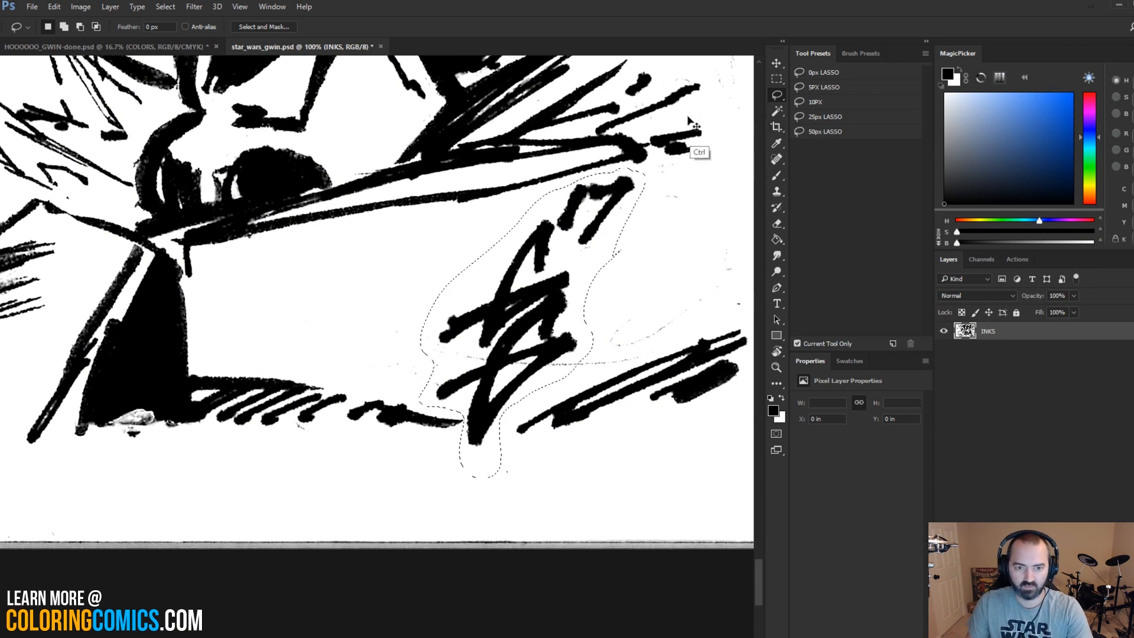
Step: Switch to the colored illustration and paste the copied signature as a new layer directly above the HOLDS layer
{"action": "left_click", "coordinate": [160, 46]}
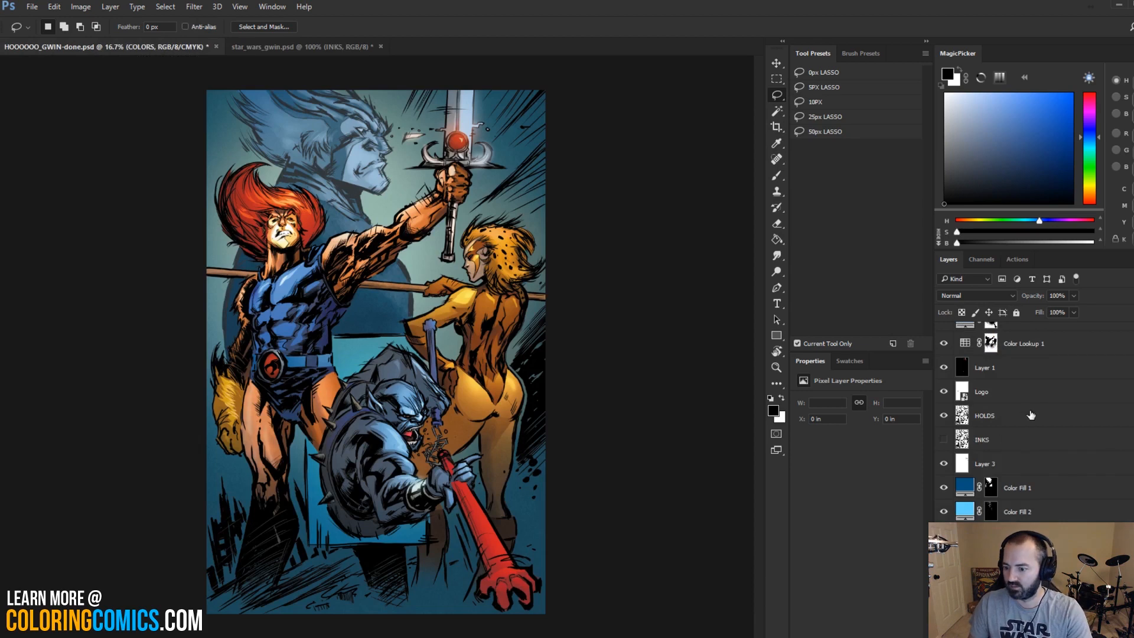
{"action": "left_click", "coordinate": [1030, 416]}
{"action": "key", "text": "ctrl+v"}
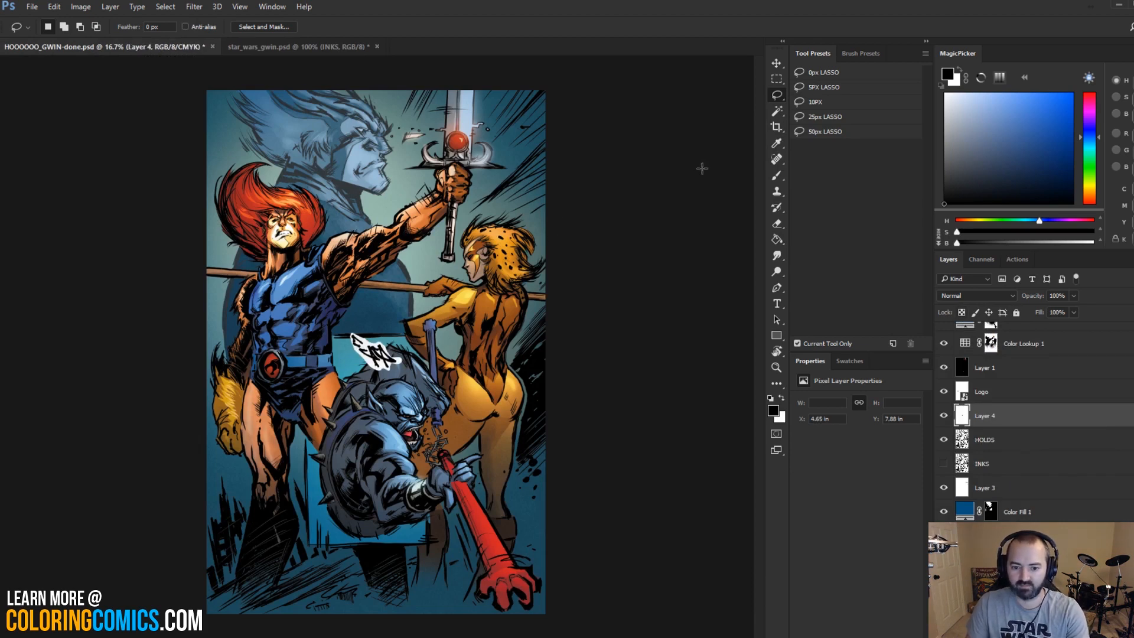
{"action": "key", "text": "z"}
{"action": "left_click", "coordinate": [394, 358]}
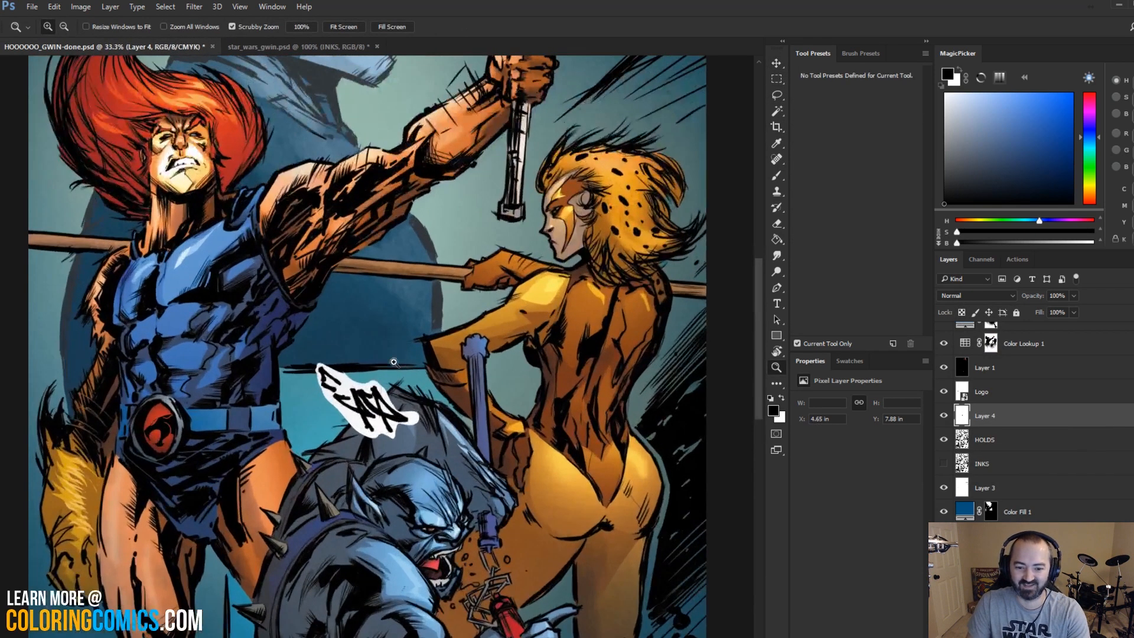
Step: Rotate the pasted signature upright, place it above the villain's shoulder, and set its layer's blend mode to Multiply
{"action": "key", "text": "ctrl+t"}
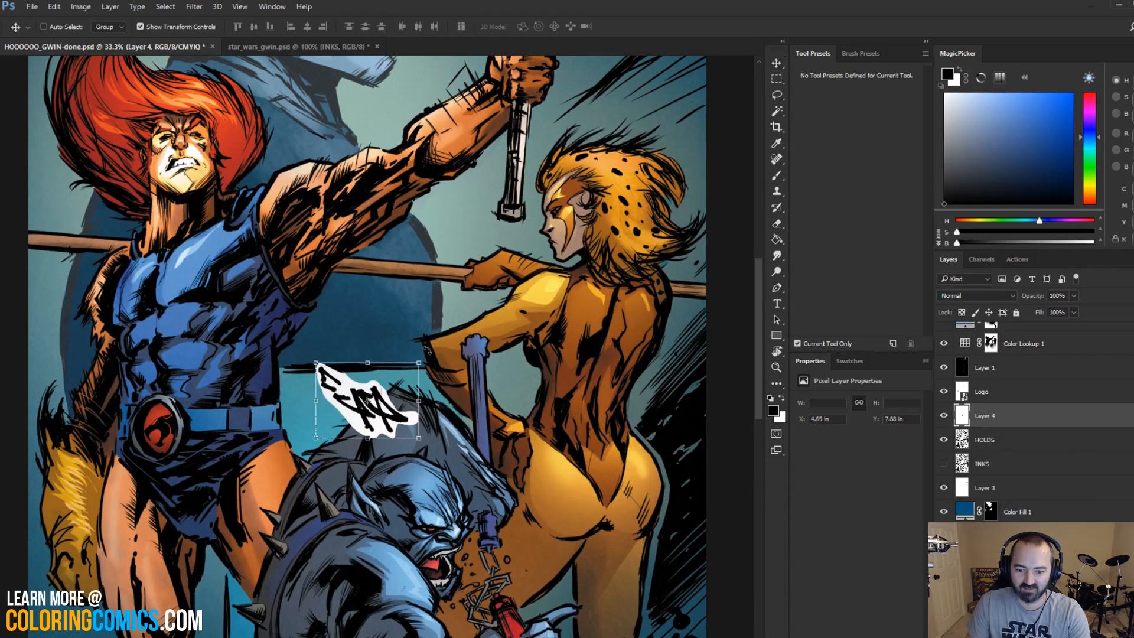
{"action": "mouse_move", "coordinate": [430, 354]}
{"action": "left_mouse_down"}
{"action": "mouse_move", "coordinate": [426, 438]}
{"action": "mouse_move", "coordinate": [408, 453]}
{"action": "left_mouse_up"}
{"action": "left_click_drag", "start_coordinate": [404, 349], "coordinate": [373, 392]}
{"action": "key", "text": "Return"}
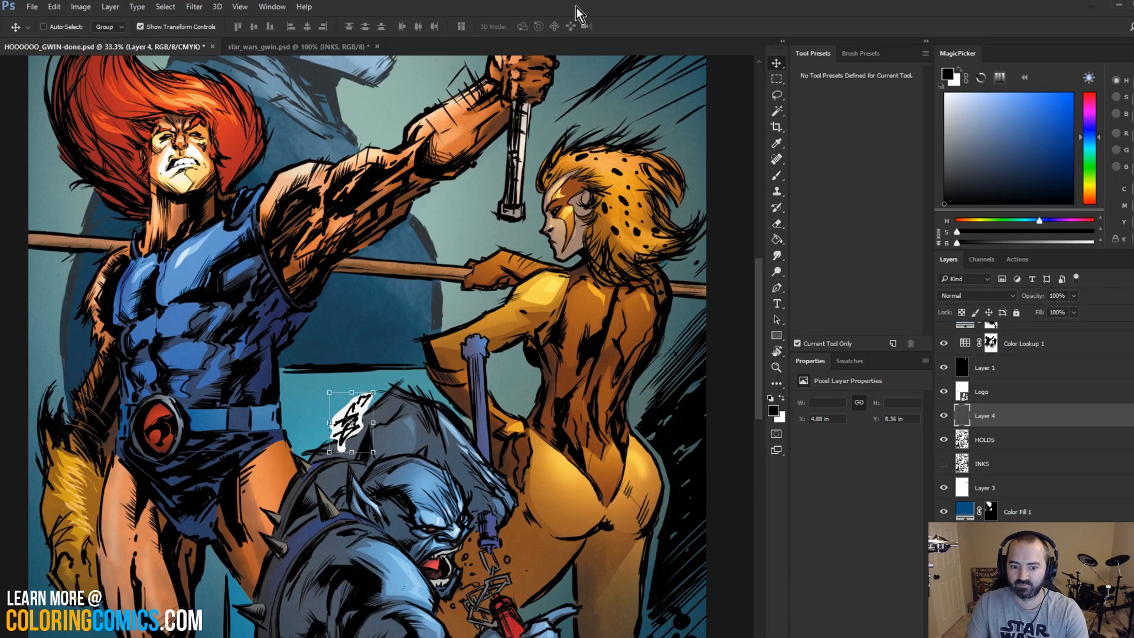
{"action": "left_click", "coordinate": [983, 299]}
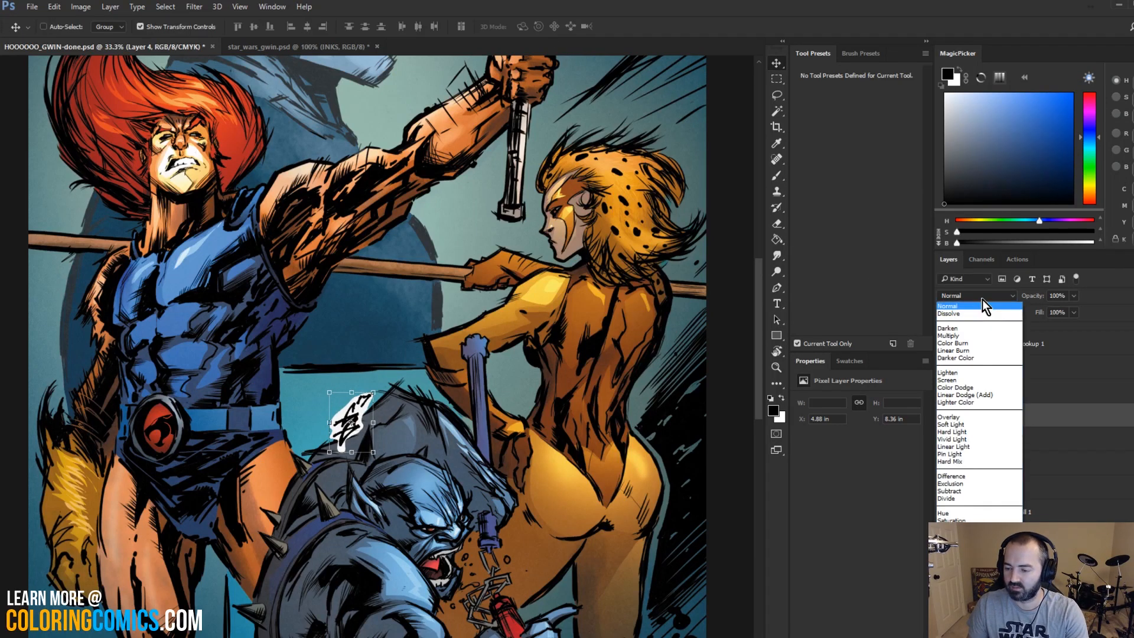
{"action": "left_click", "coordinate": [966, 336]}
Step: Try the signature beside the woman's lower leg, and relocate it to the dark ground area under the blue panel
{"action": "scroll", "coordinate": [364, 346], "scroll_direction": "down", "scroll_amount": 5}
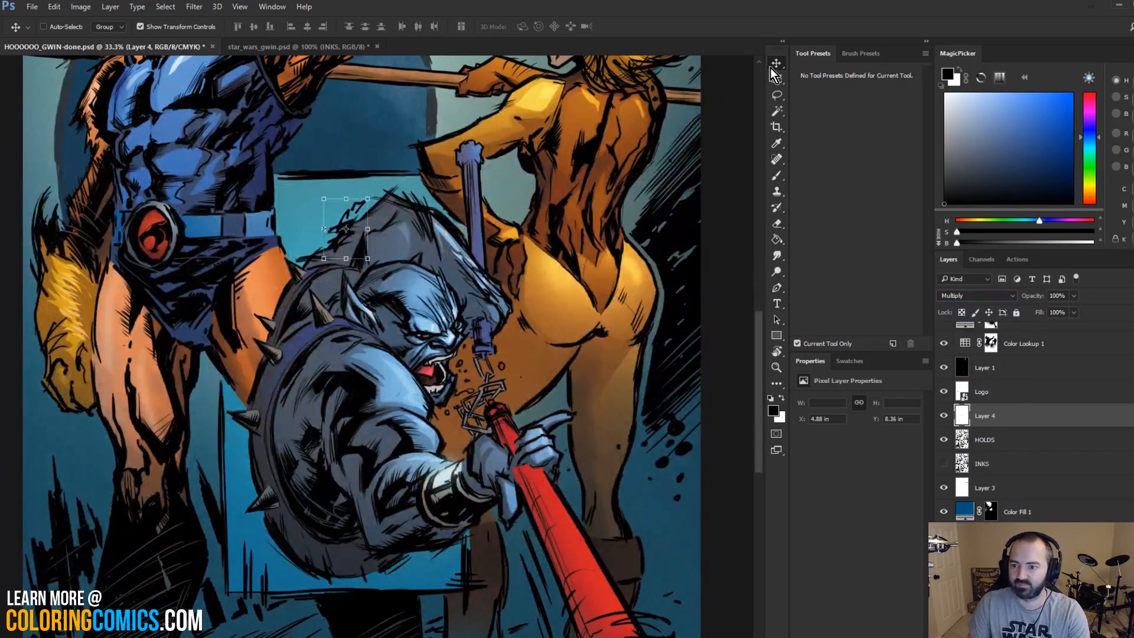
{"action": "mouse_move", "coordinate": [422, 230]}
{"action": "left_mouse_down"}
{"action": "mouse_move", "coordinate": [703, 499]}
{"action": "mouse_move", "coordinate": [696, 488]}
{"action": "left_mouse_up"}
{"action": "left_click_drag", "start_coordinate": [628, 385], "coordinate": [492, 208]}
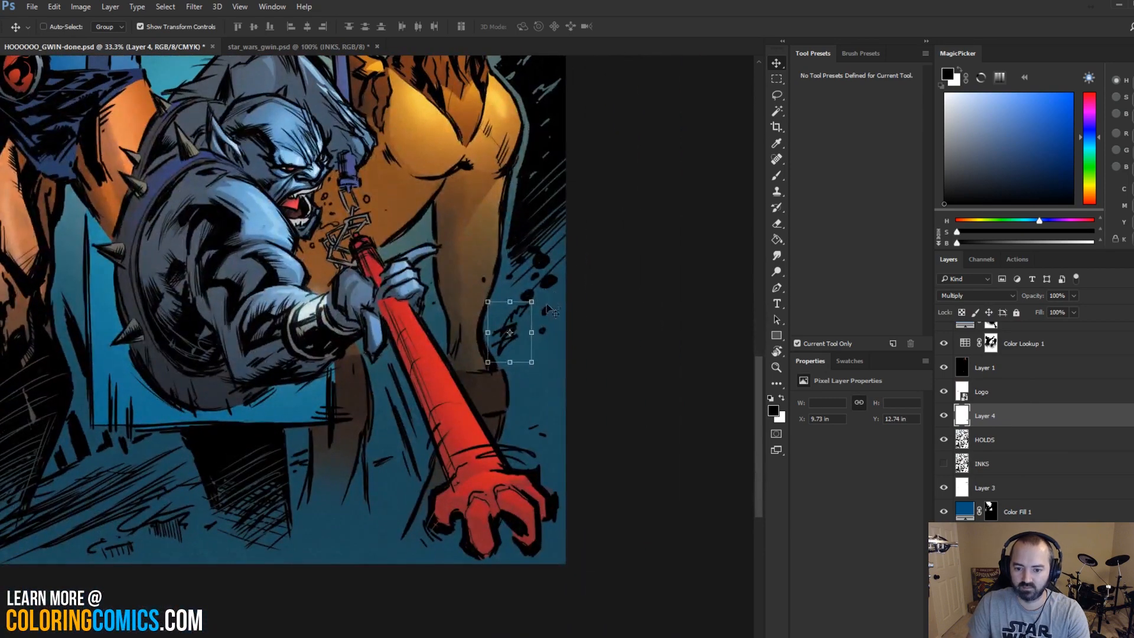
{"action": "mouse_move", "coordinate": [547, 306]}
{"action": "left_mouse_down"}
{"action": "mouse_move", "coordinate": [568, 311]}
{"action": "mouse_move", "coordinate": [570, 299]}
{"action": "left_mouse_up"}
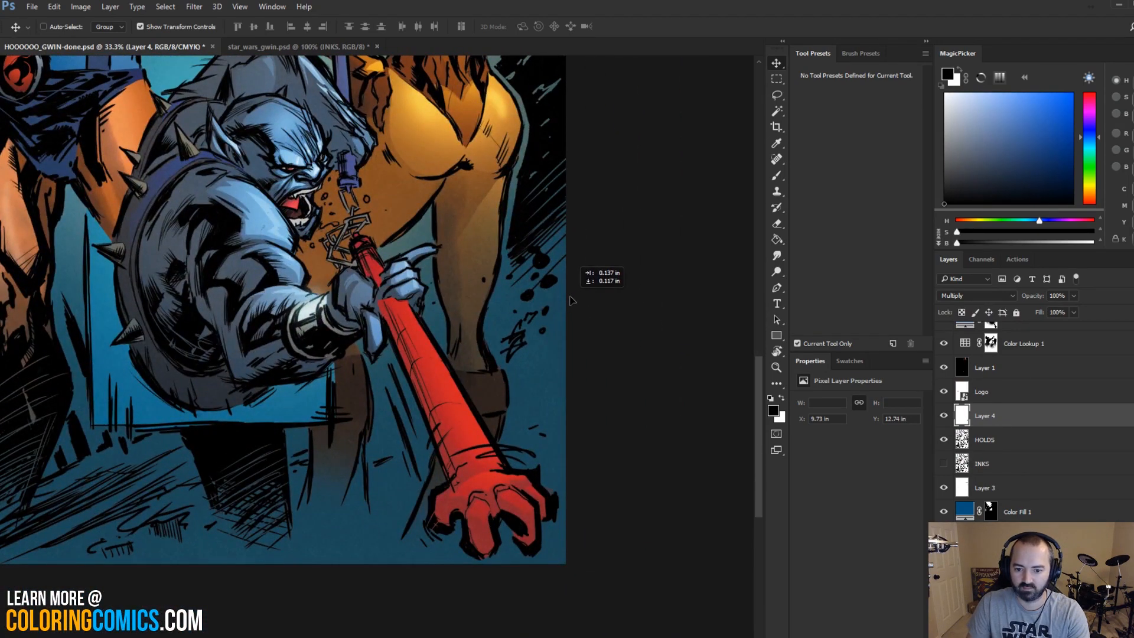
{"action": "mouse_move", "coordinate": [569, 300]}
{"action": "left_mouse_down"}
{"action": "mouse_move", "coordinate": [446, 451]}
{"action": "mouse_move", "coordinate": [381, 452]}
{"action": "left_mouse_up"}
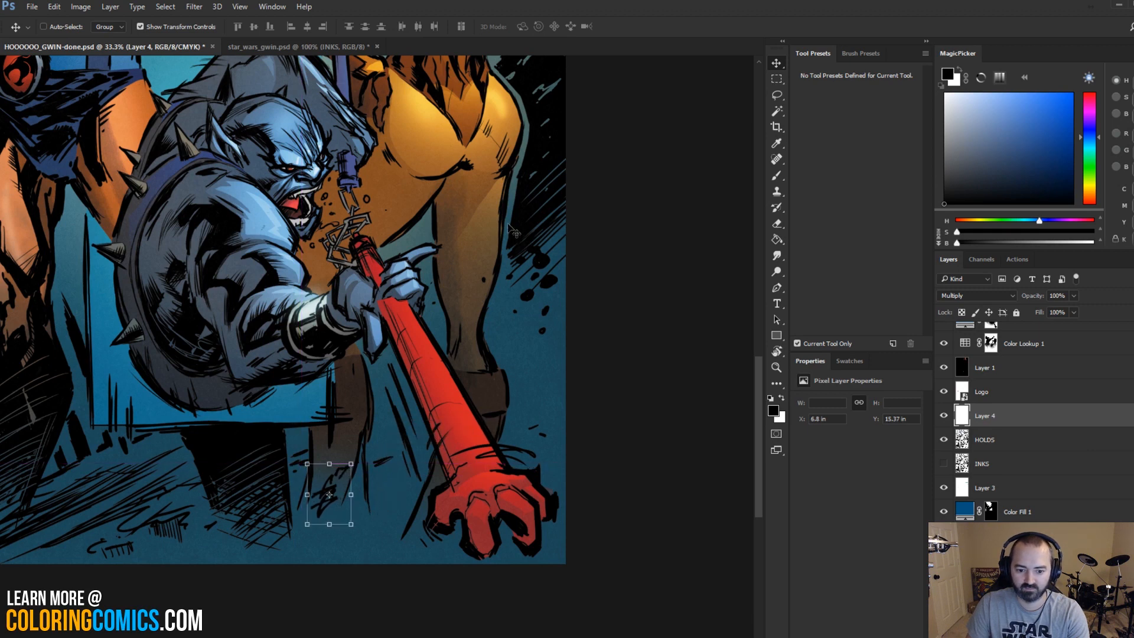
Step: Shift the signature sideways into the gap between the dark leg and the red club, and check it against the whole illustration
{"action": "key", "text": "l"}
{"action": "left_click_drag", "start_coordinate": [488, 320], "coordinate": [622, 214]}
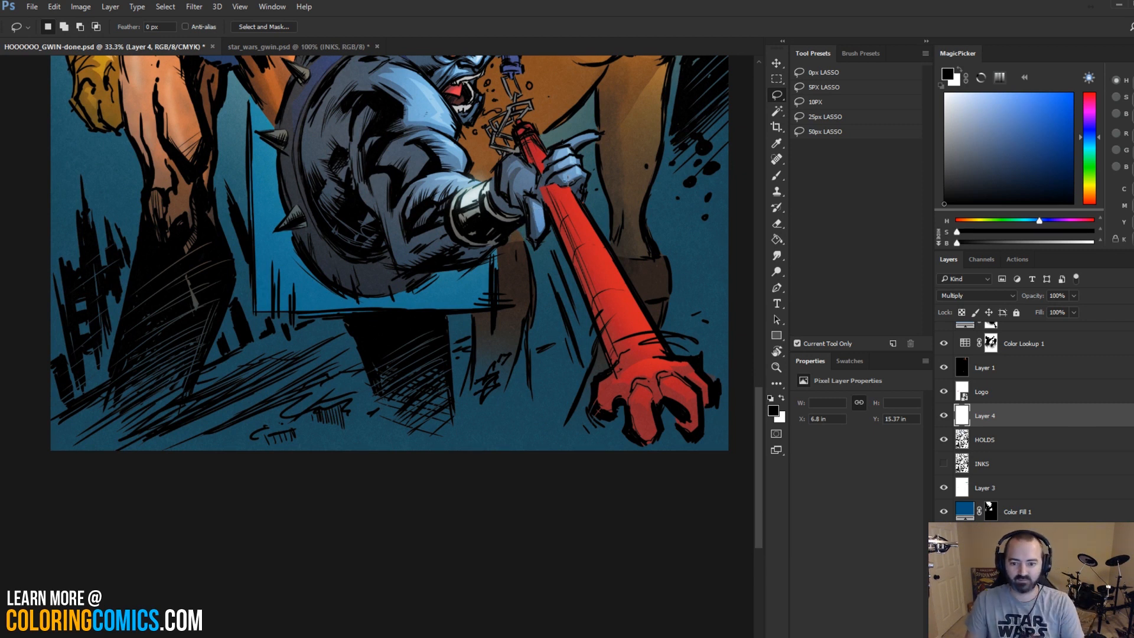
{"action": "left_click", "coordinate": [778, 62]}
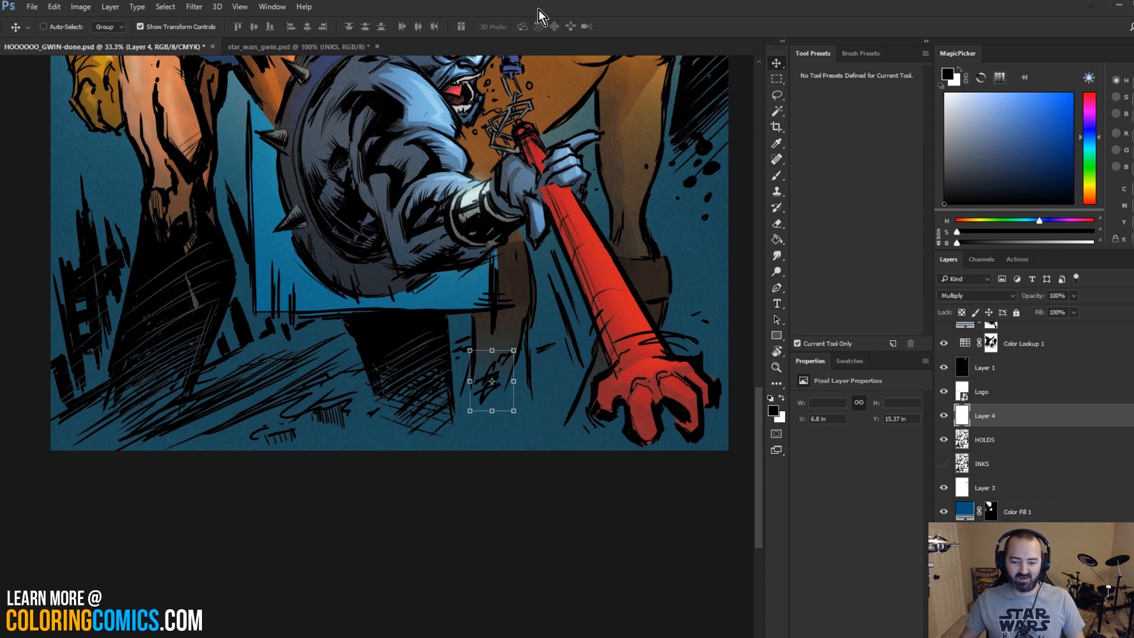
{"action": "left_click_drag", "start_coordinate": [502, 368], "coordinate": [563, 369]}
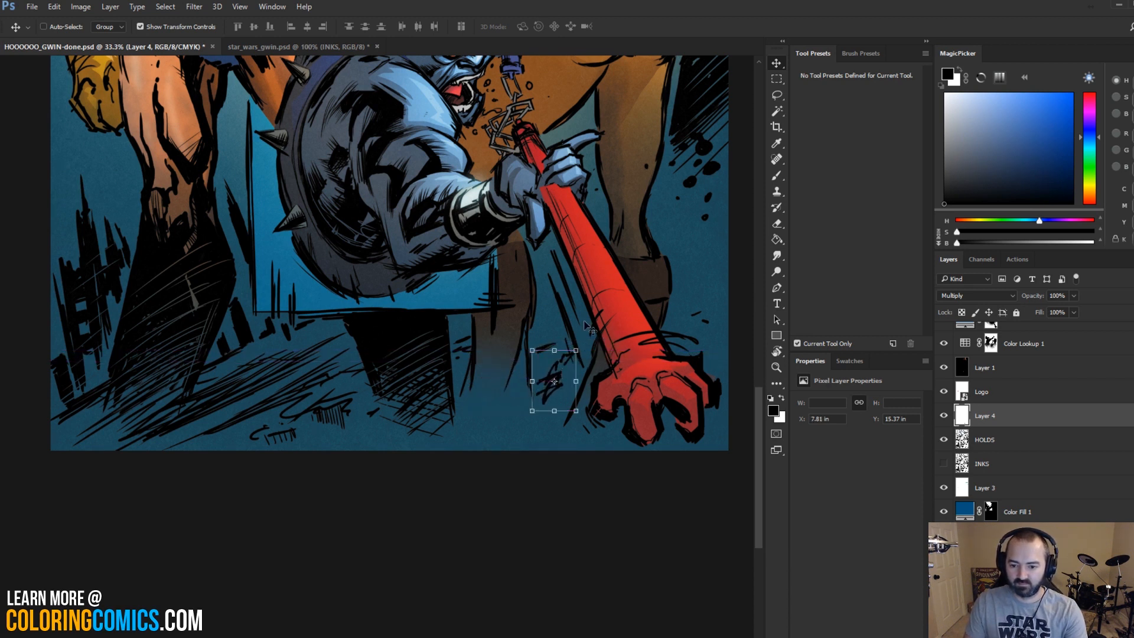
{"action": "left_click", "coordinate": [777, 93]}
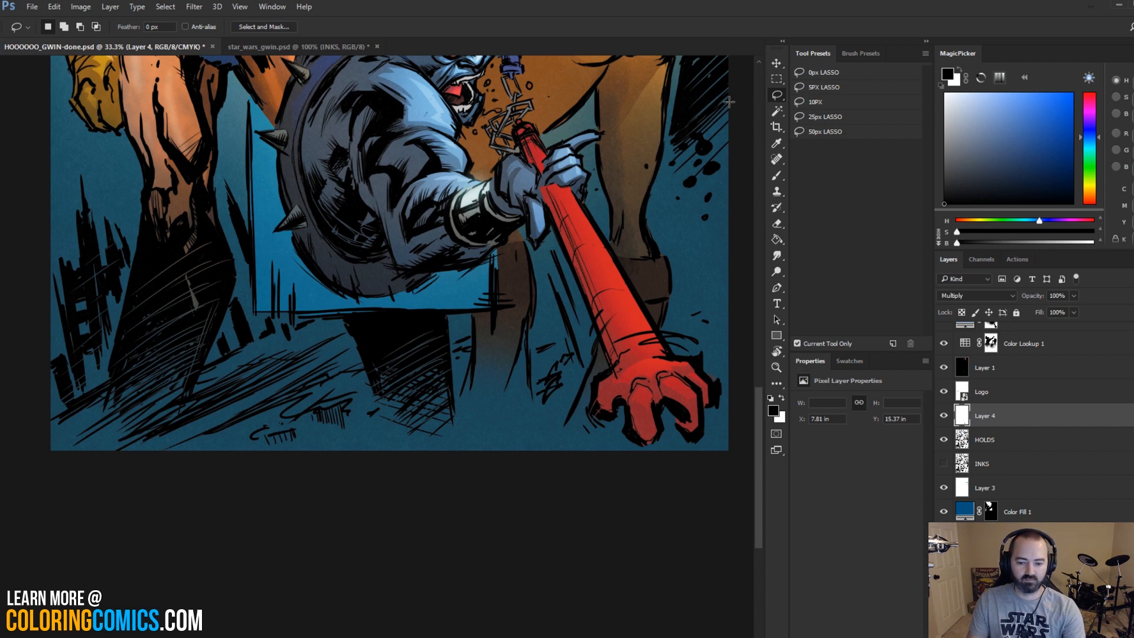
{"action": "left_click", "coordinate": [776, 368]}
{"action": "left_click", "coordinate": [563, 328], "text": "alt"}
{"action": "left_click", "coordinate": [570, 325], "text": "alt"}
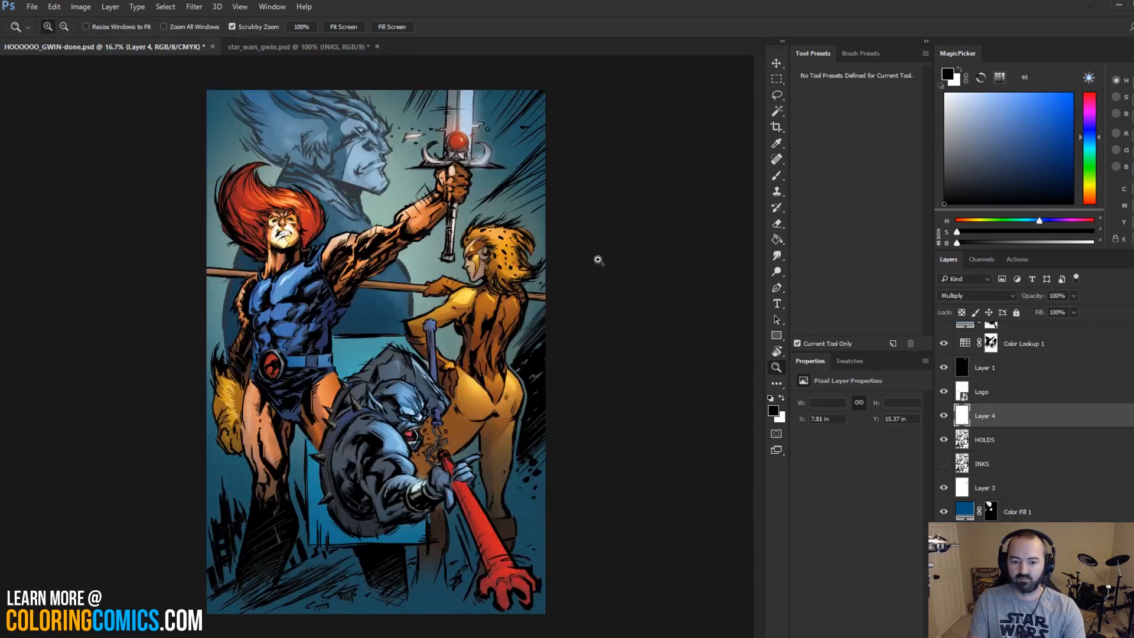
{"action": "key", "text": "l"}
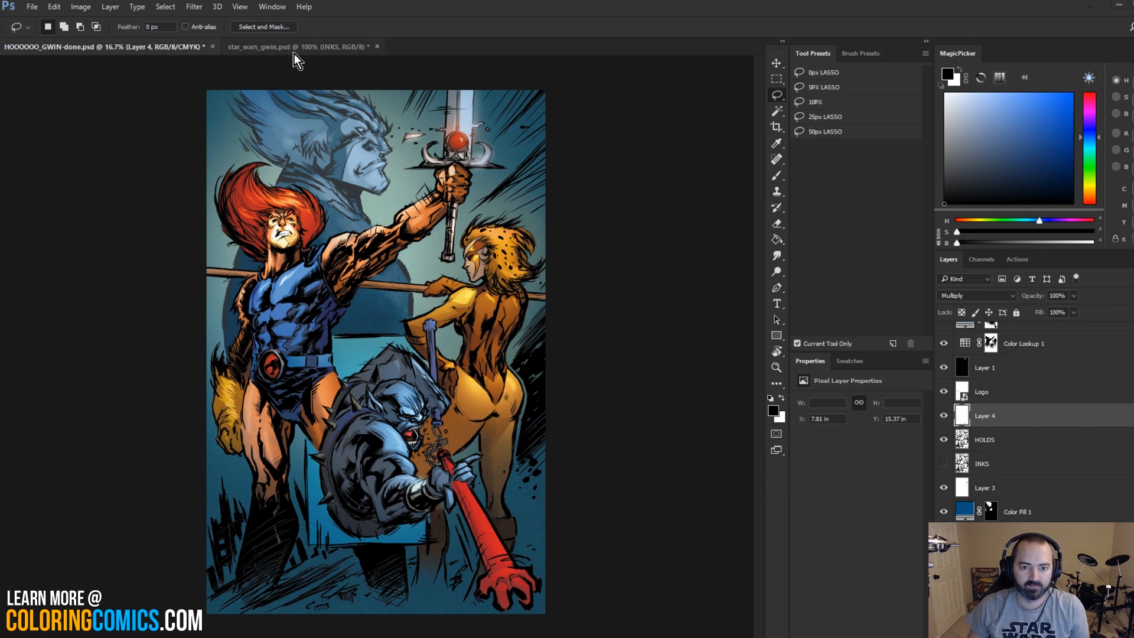
Step: Switch to the Star Wars page, clear the selection around the signature, and bring the full page into view
{"action": "left_click", "coordinate": [314, 45]}
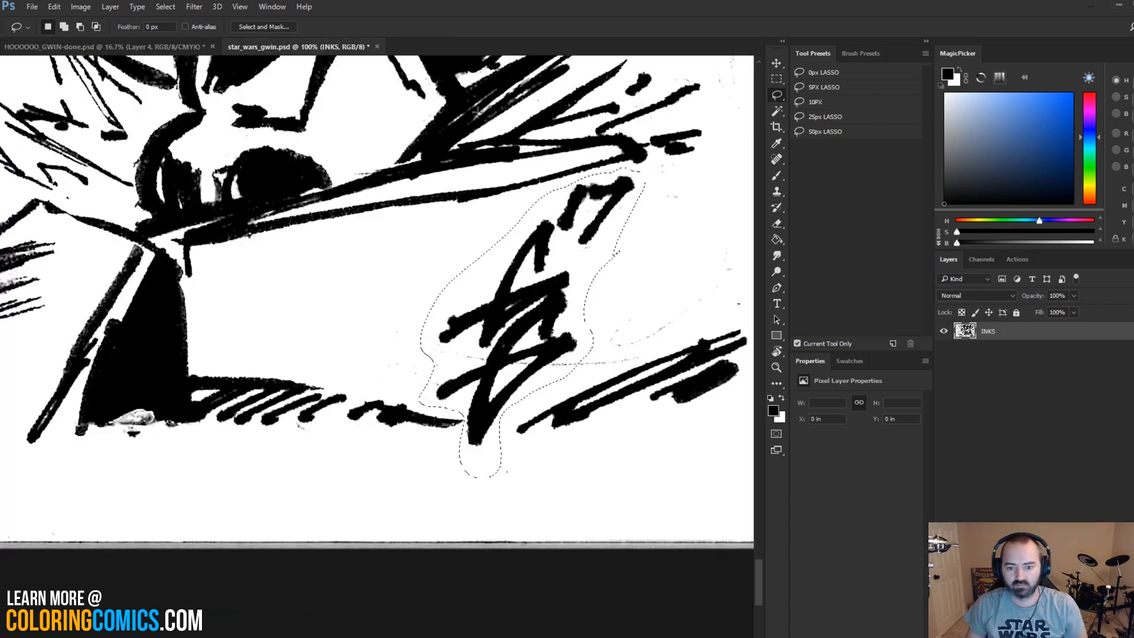
{"action": "key", "text": "ctrl+d"}
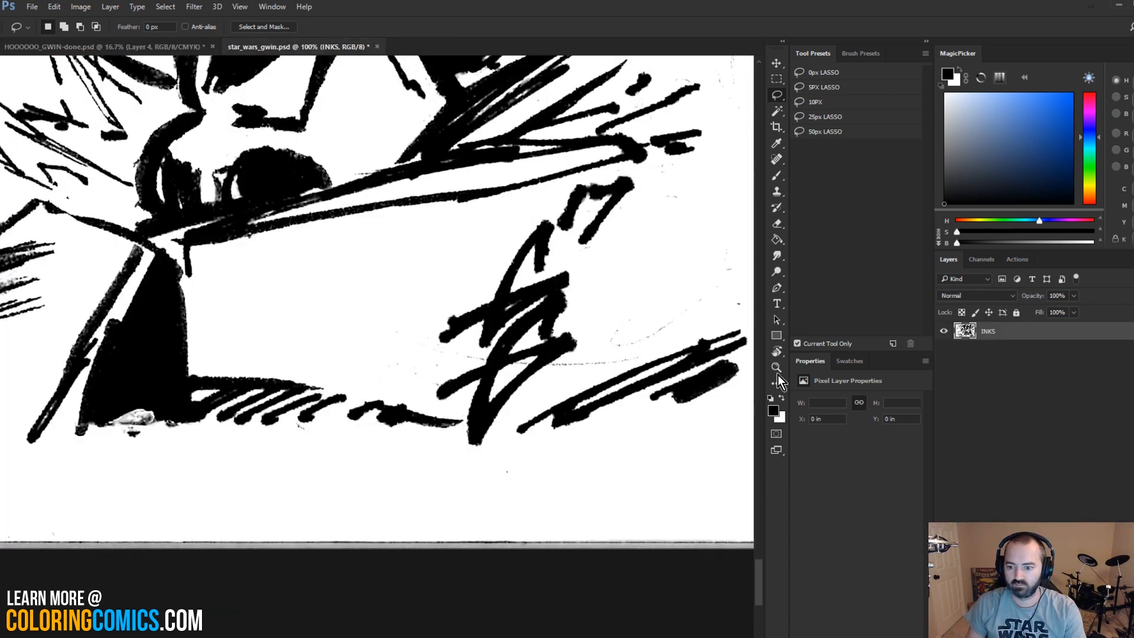
{"action": "left_click", "coordinate": [777, 367]}
{"action": "left_click", "coordinate": [519, 375], "text": "alt"}
{"action": "left_click", "coordinate": [518, 375], "text": "alt"}
{"action": "left_click", "coordinate": [518, 375], "text": "alt"}
{"action": "left_click", "coordinate": [518, 376], "text": "alt"}
{"action": "left_click", "coordinate": [518, 375], "text": "alt"}
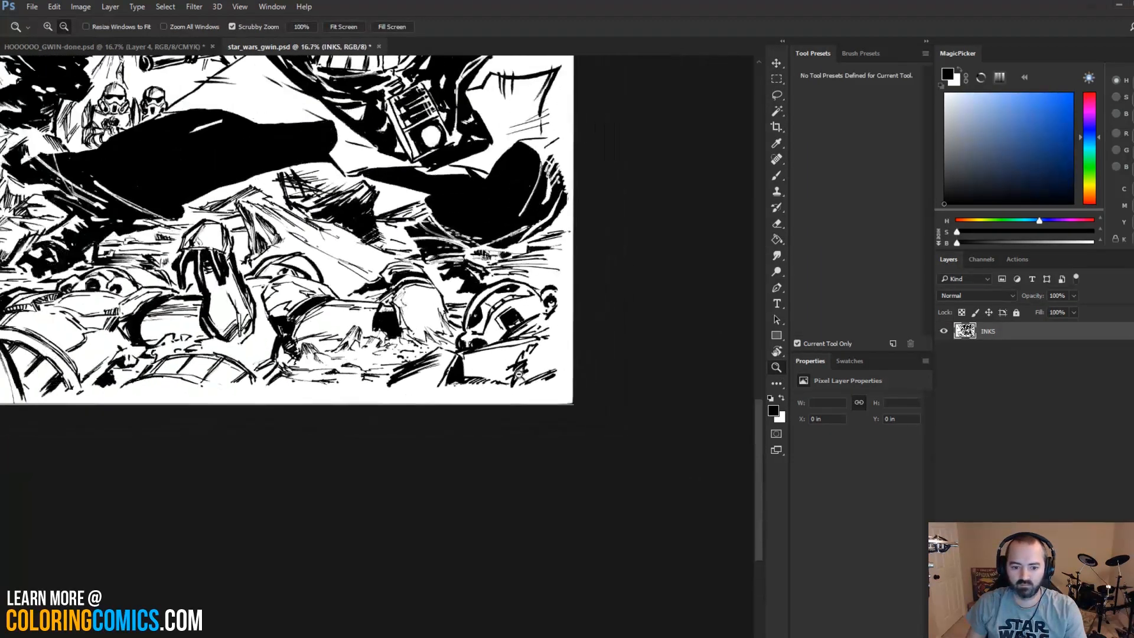
{"action": "left_click", "coordinate": [519, 375], "text": "alt"}
{"action": "left_click", "coordinate": [519, 375], "text": "alt"}
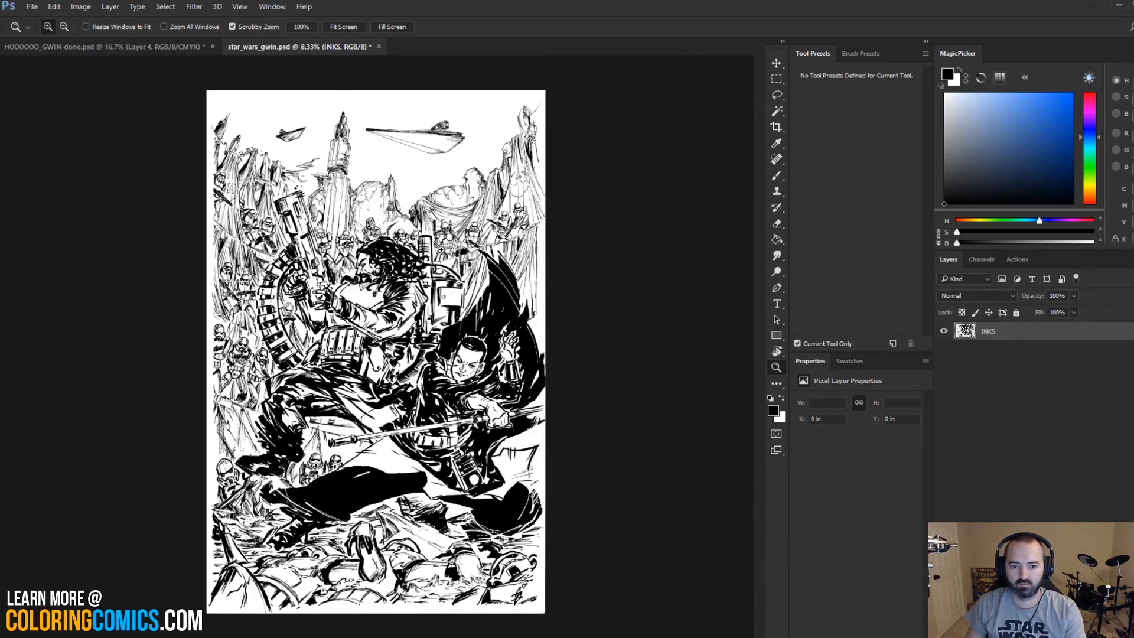
Step: Examine the full inked Star Wars page, including the main figures, background stormtroopers and ships in the upper half
{"action": "key", "text": "l"}
{"action": "scroll", "coordinate": [385, 267], "scroll_direction": "up", "scroll_amount": 1}
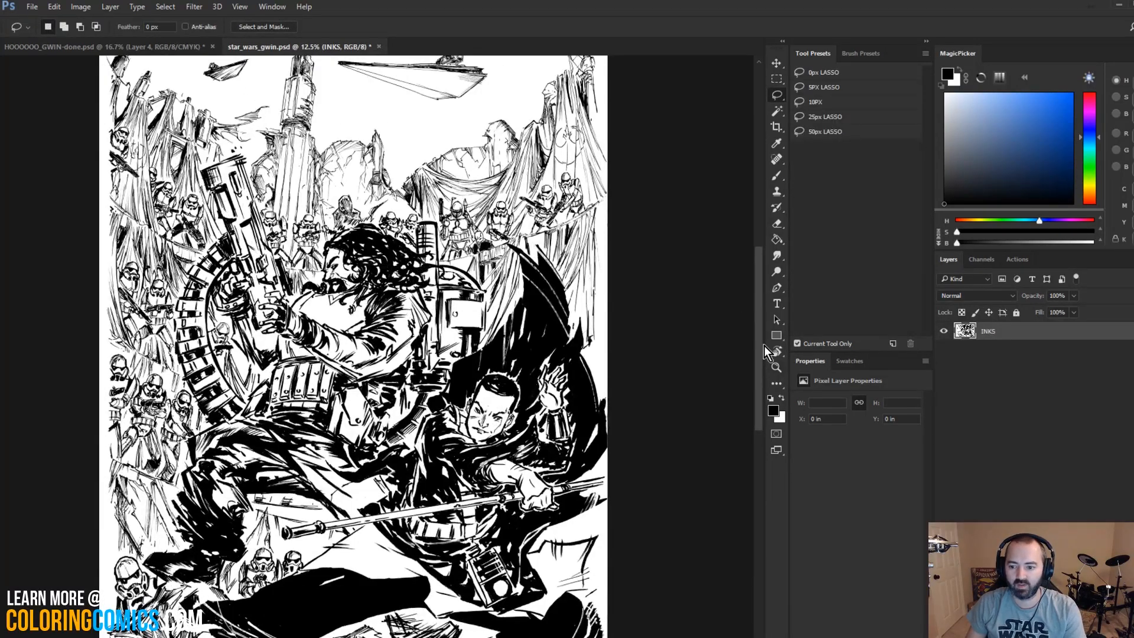
{"action": "left_click", "coordinate": [776, 367]}
{"action": "left_click", "coordinate": [427, 369], "text": "alt"}
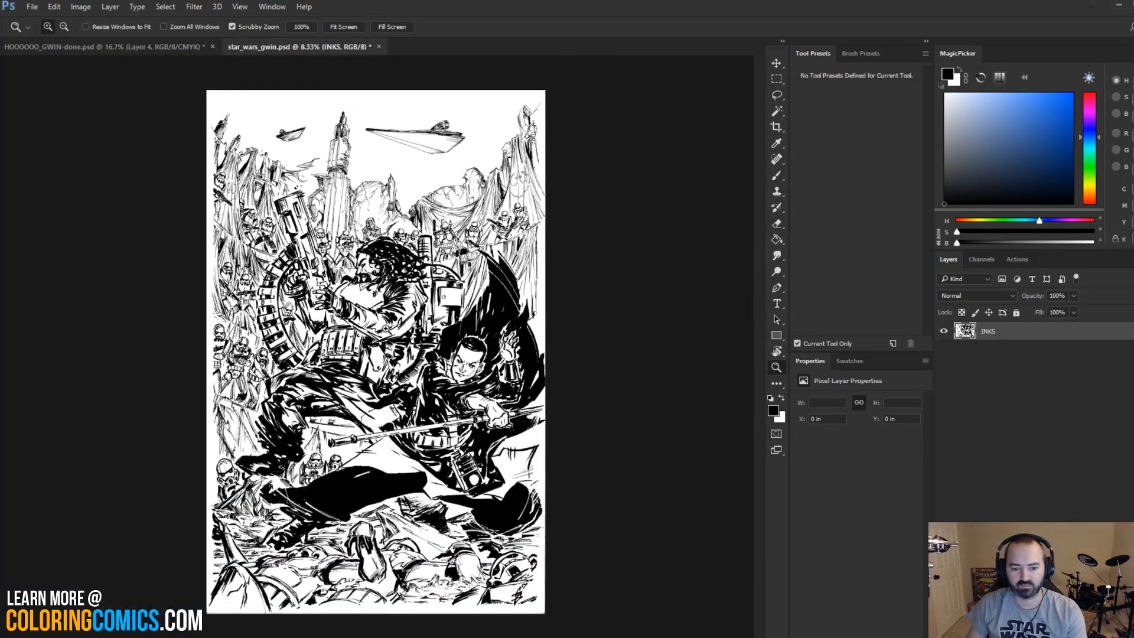
{"action": "left_click", "coordinate": [413, 255]}
{"action": "left_click", "coordinate": [412, 255]}
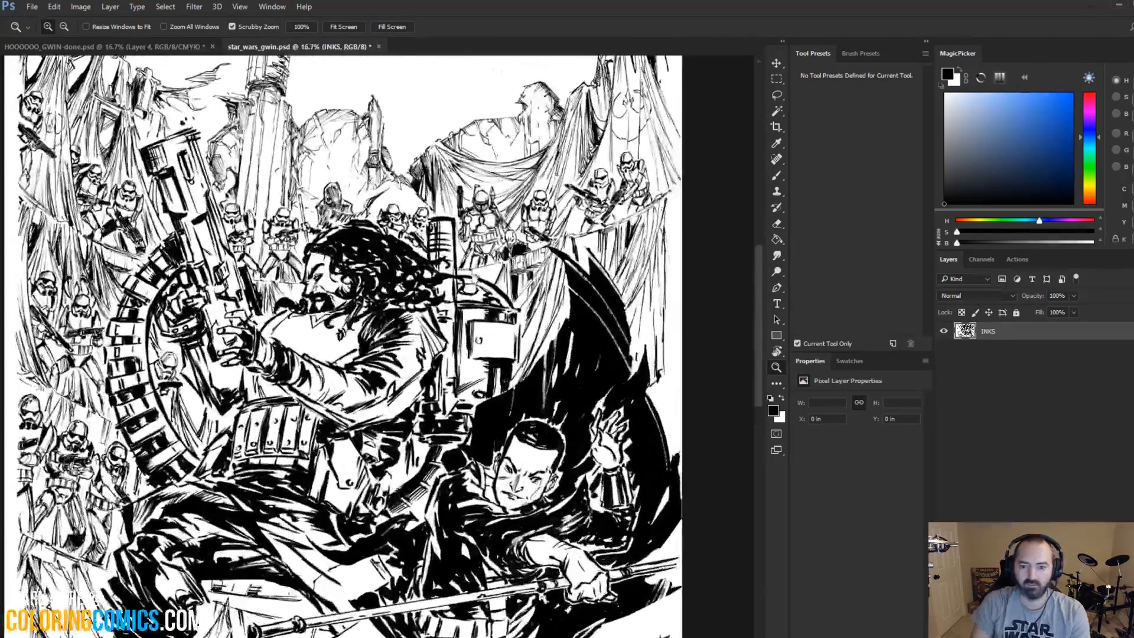
{"action": "left_click_drag", "start_coordinate": [414, 254], "coordinate": [542, 217]}
{"action": "key", "text": "l"}
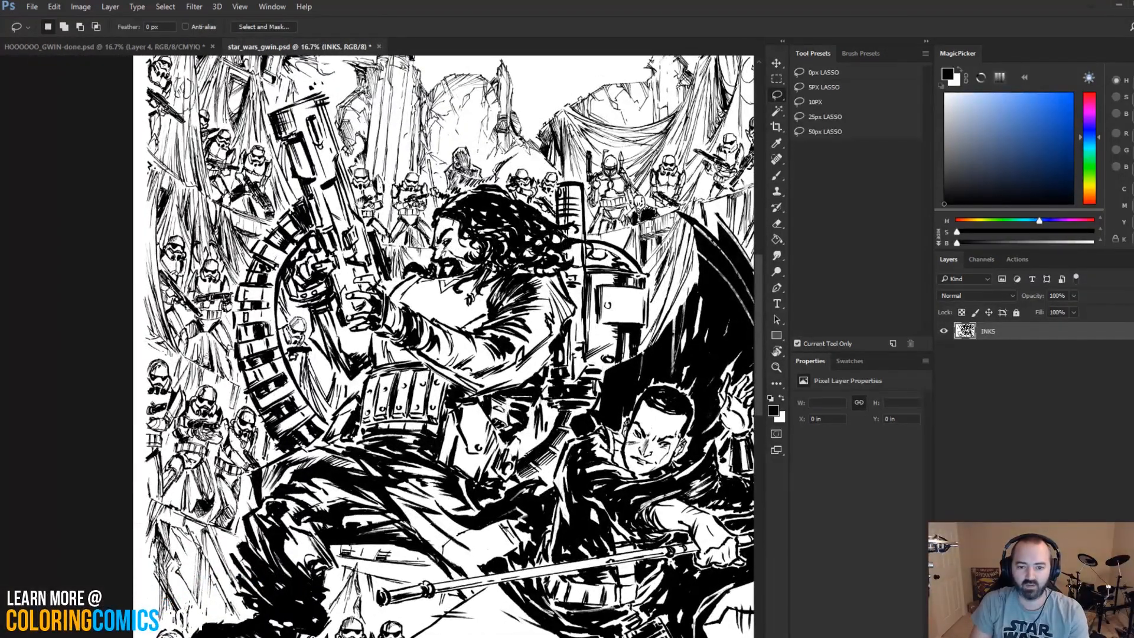
{"action": "left_click_drag", "start_coordinate": [521, 118], "coordinate": [428, 221]}
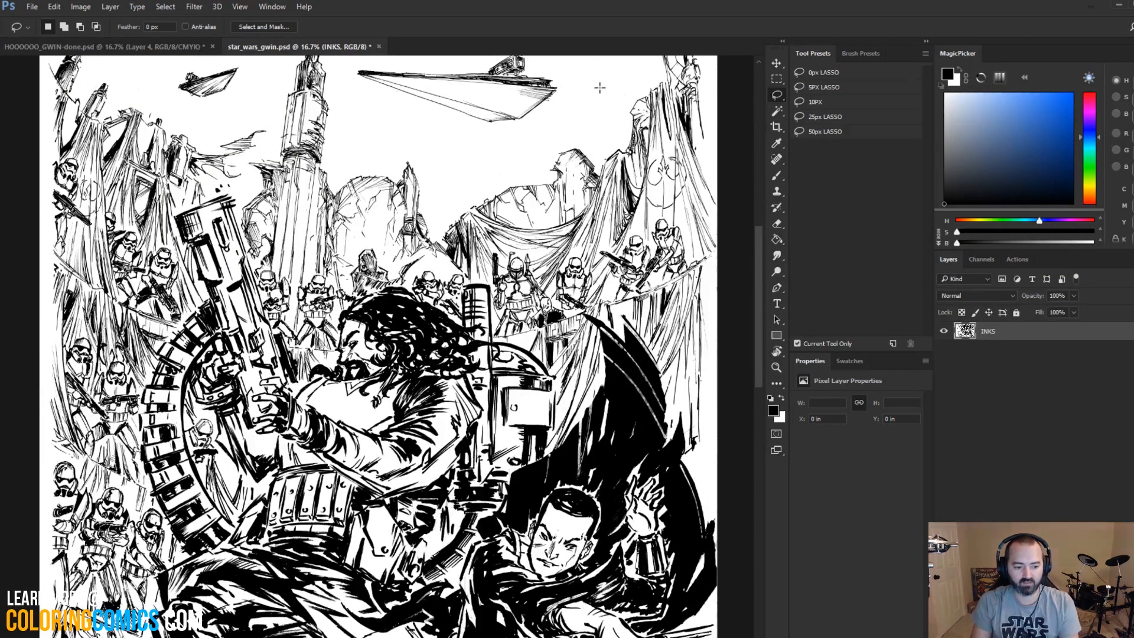
Step: Switch back to the colored illustration and move the signature up beside the black ink splatter next to the woman's lower leg
{"action": "left_click", "coordinate": [181, 48]}
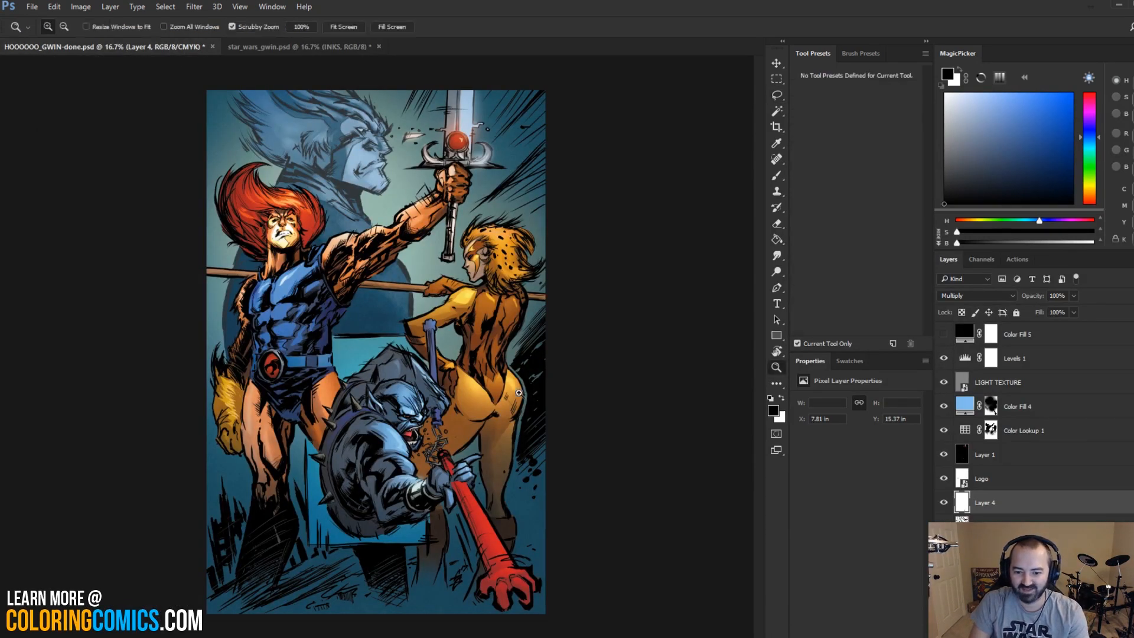
{"action": "left_click", "coordinate": [499, 417], "text": "ctrl"}
{"action": "left_click", "coordinate": [537, 378], "text": "ctrl"}
{"action": "left_click_drag", "start_coordinate": [537, 378], "coordinate": [498, 209]}
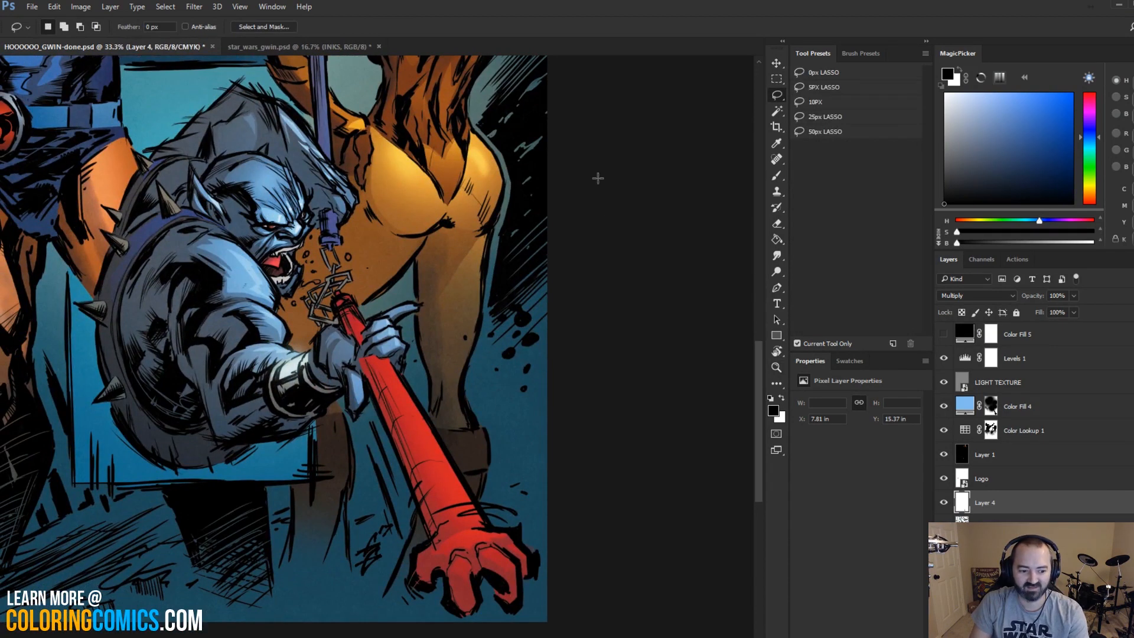
{"action": "left_click_drag", "start_coordinate": [575, 212], "coordinate": [529, 310]}
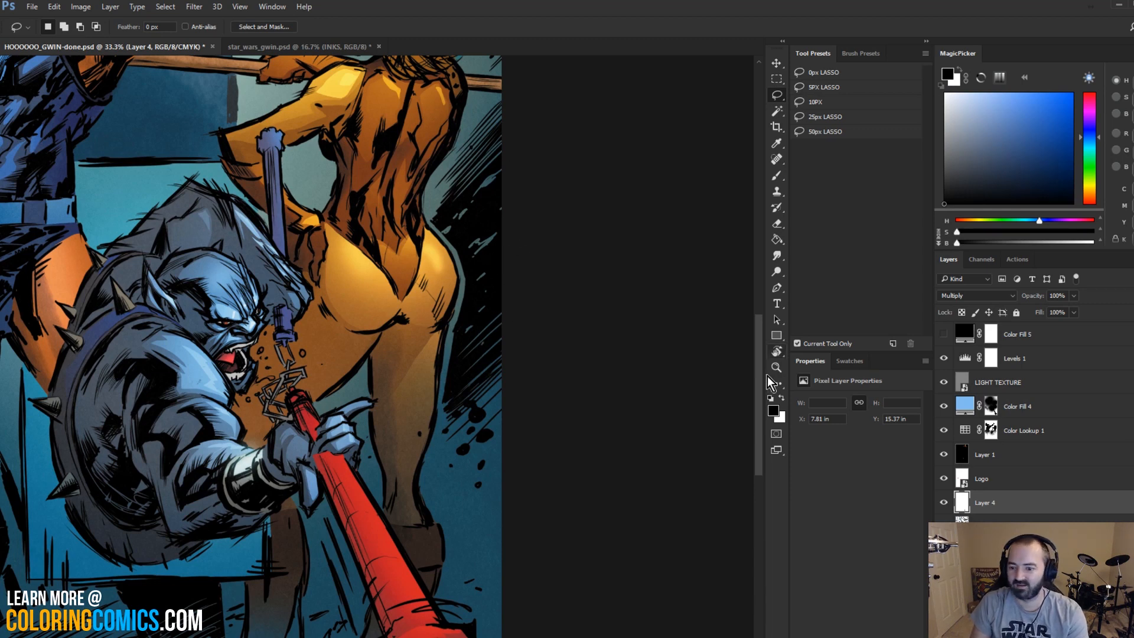
{"action": "left_click_drag", "start_coordinate": [604, 321], "coordinate": [649, 222]}
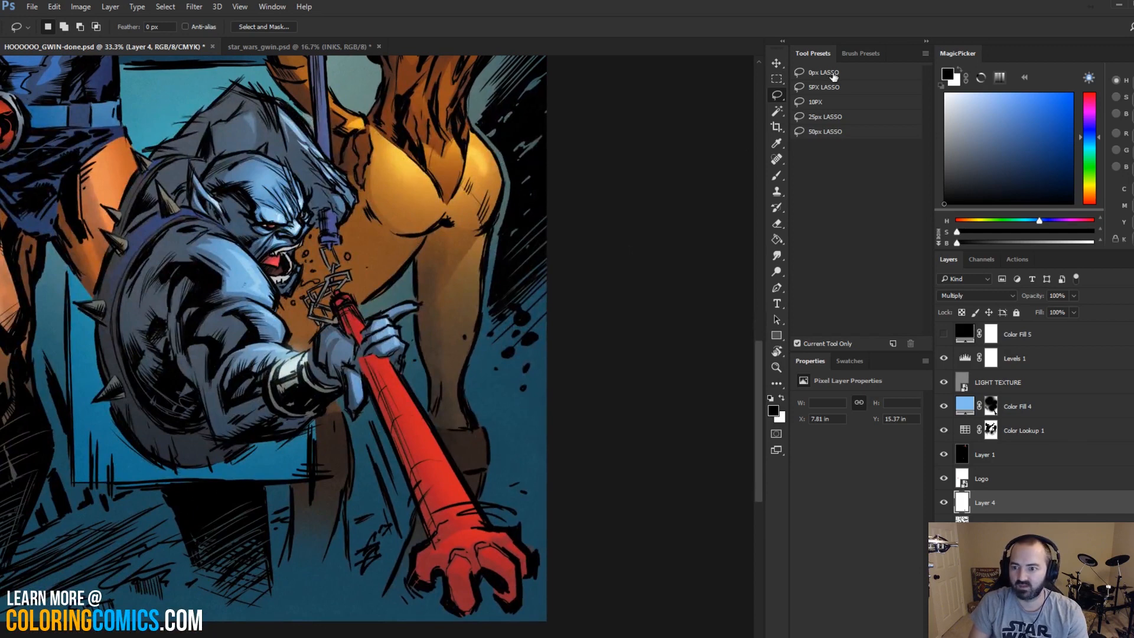
{"action": "key", "text": "v"}
{"action": "mouse_move", "coordinate": [449, 458]}
{"action": "left_mouse_down"}
{"action": "mouse_move", "coordinate": [562, 319]}
{"action": "mouse_move", "coordinate": [555, 282]}
{"action": "left_mouse_up"}
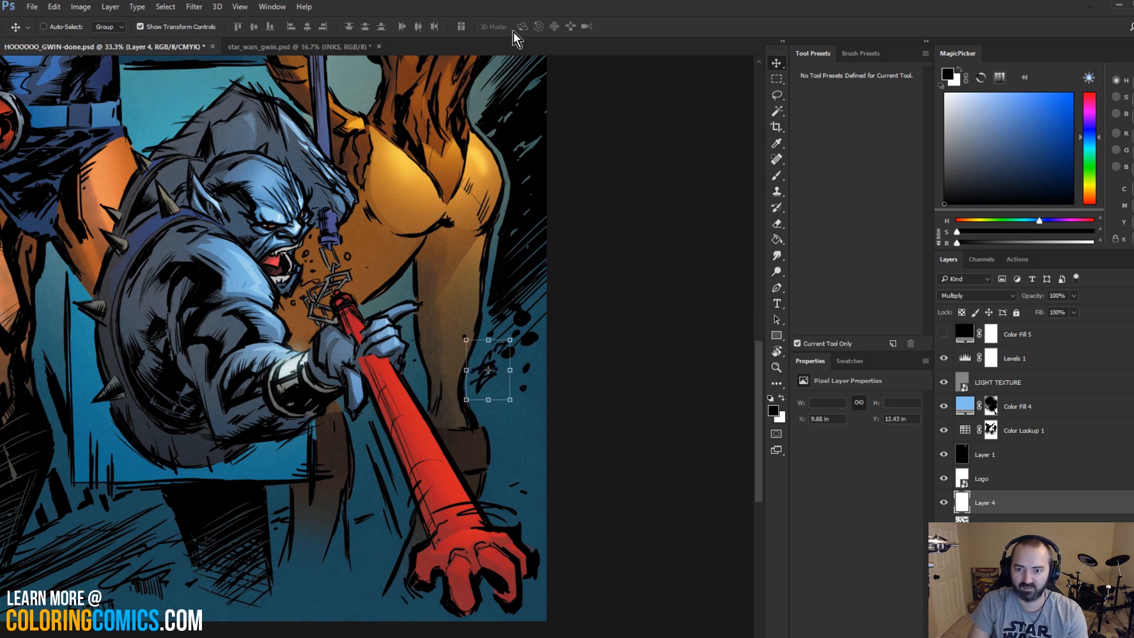
Step: Remove the stray ink speck overlapping the signature from the HOLDS layer, checking the signature layer's visibility to tell them apart
{"action": "left_click", "coordinate": [776, 95]}
{"action": "key", "text": "z"}
{"action": "left_click_drag", "start_coordinate": [502, 351], "coordinate": [502, 351]}
{"action": "left_click", "coordinate": [983, 527]}
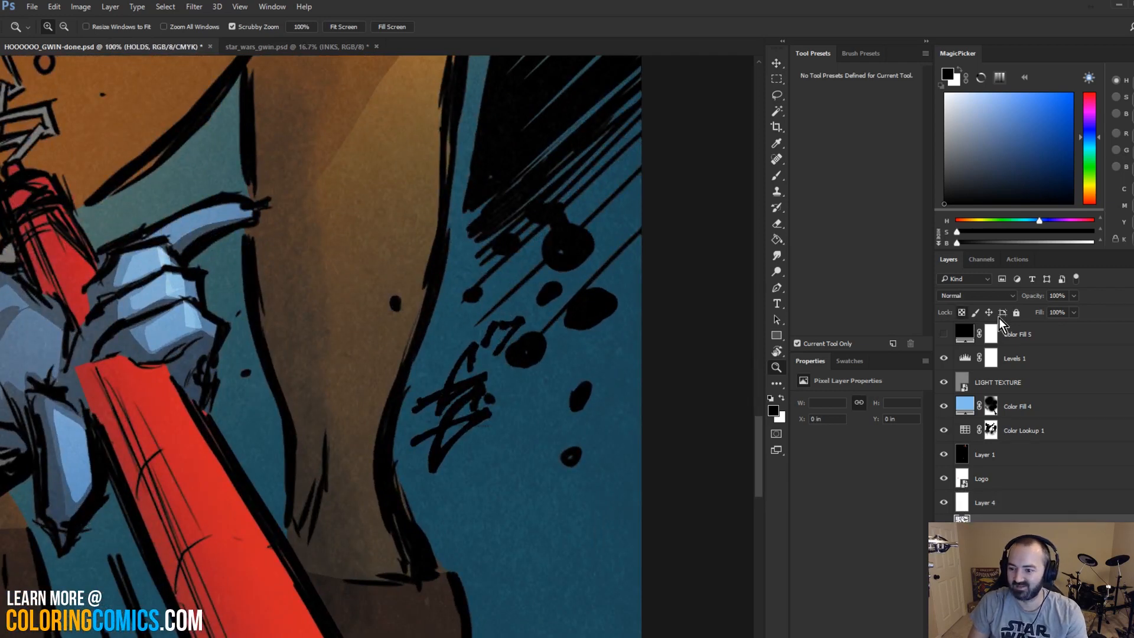
{"action": "key", "text": "l"}
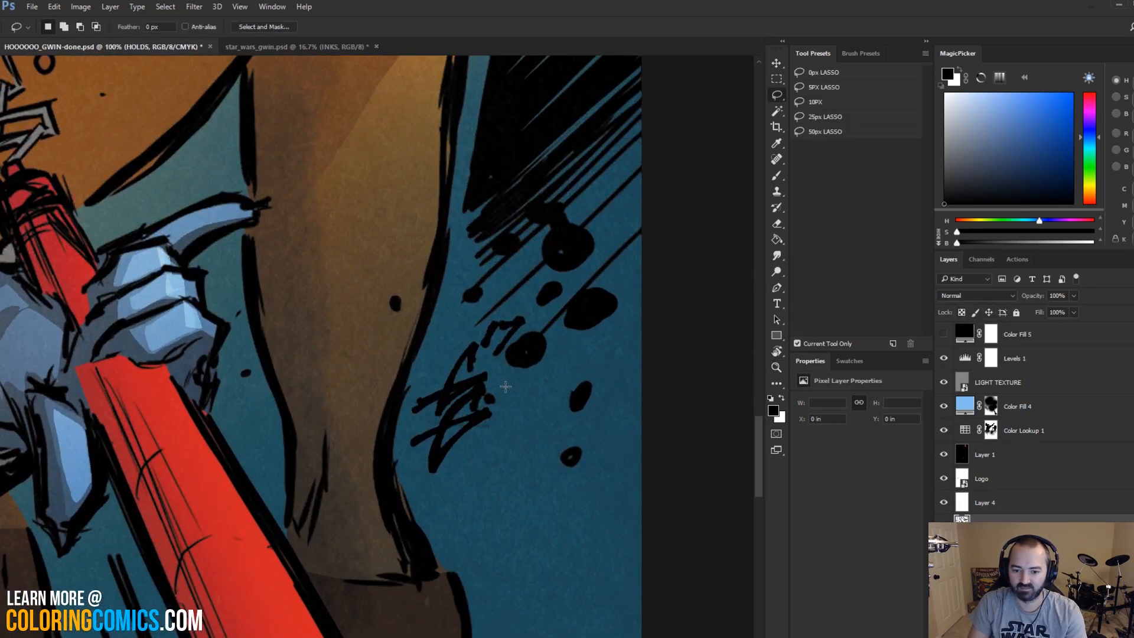
{"action": "left_click", "coordinate": [944, 480]}
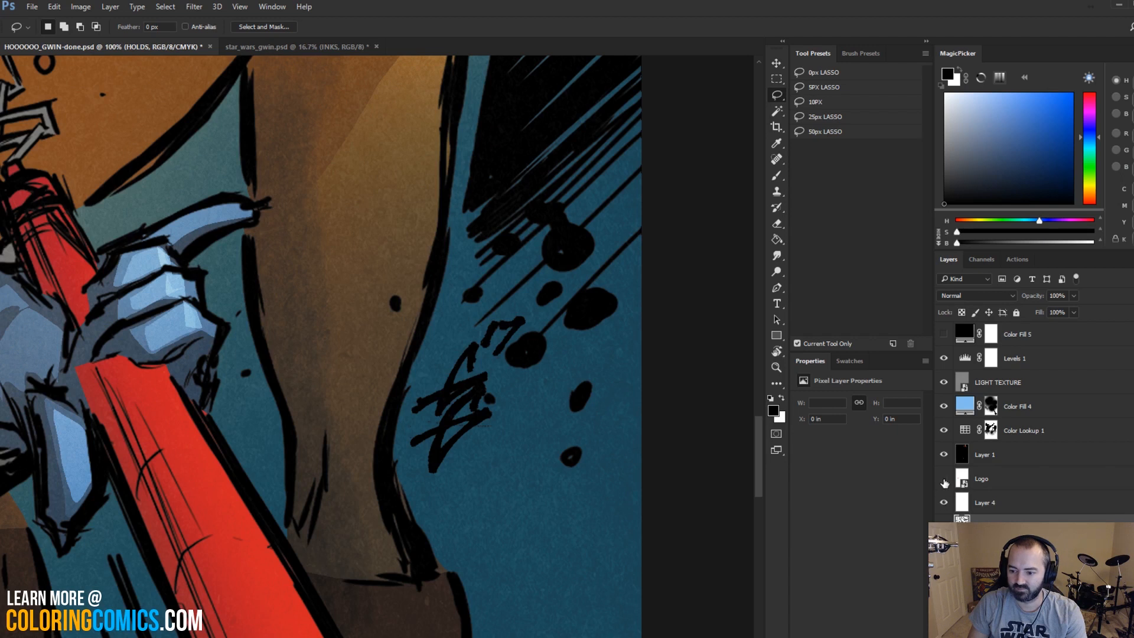
{"action": "left_click", "coordinate": [944, 502]}
{"action": "left_click", "coordinate": [944, 502]}
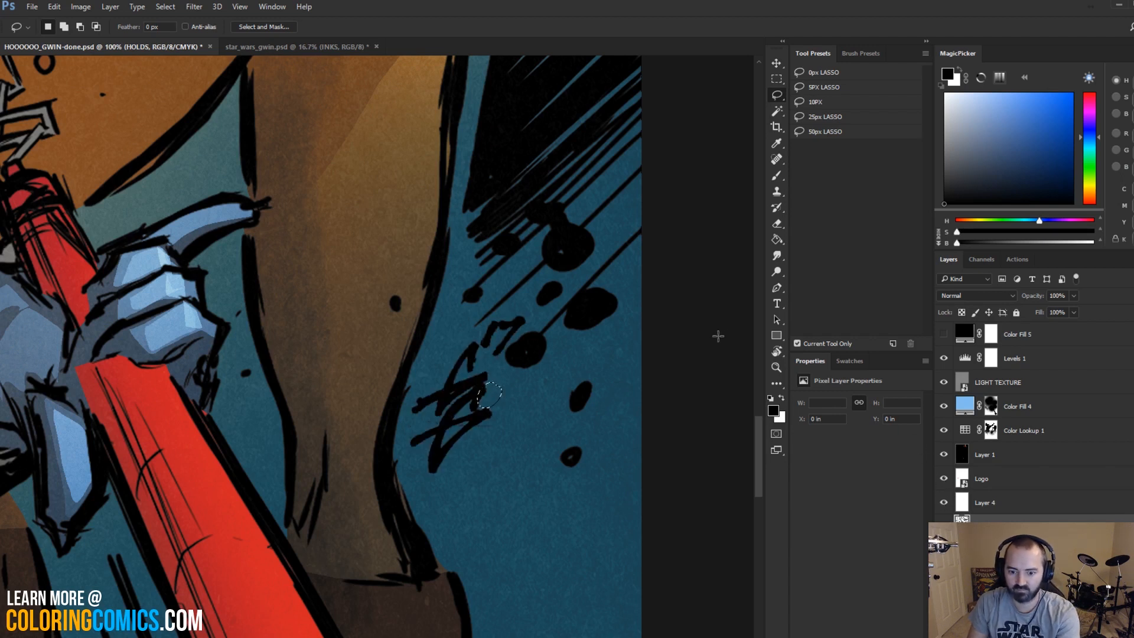
{"action": "left_click", "coordinate": [777, 366]}
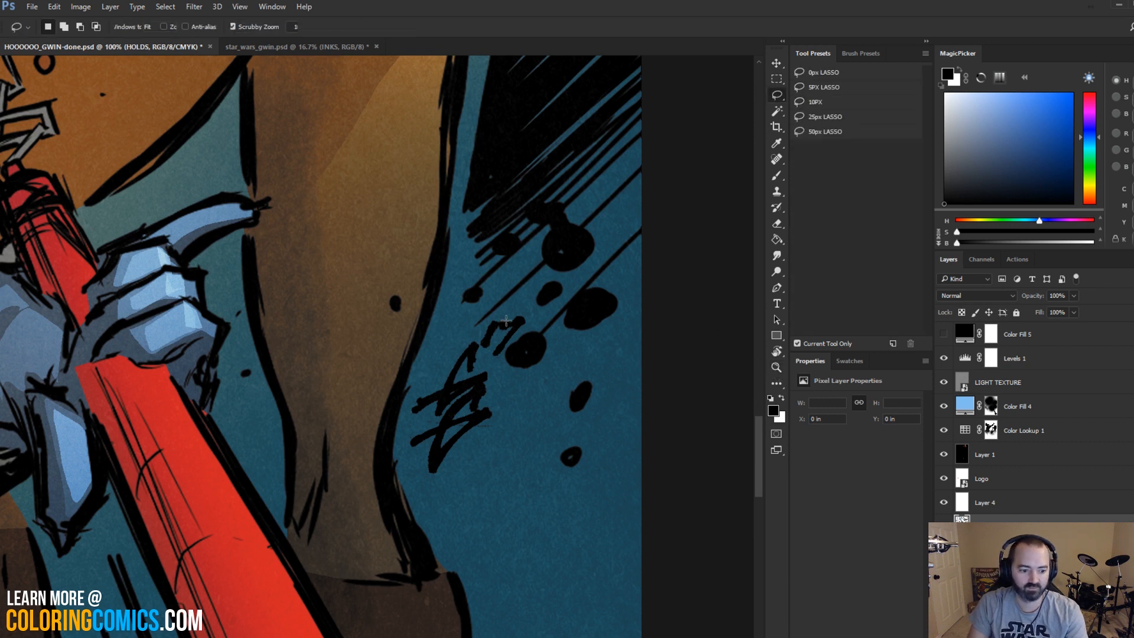
Step: Set up the Brush tool with the 1 - INK preset
{"action": "left_click", "coordinate": [777, 303]}
{"action": "key", "text": "b"}
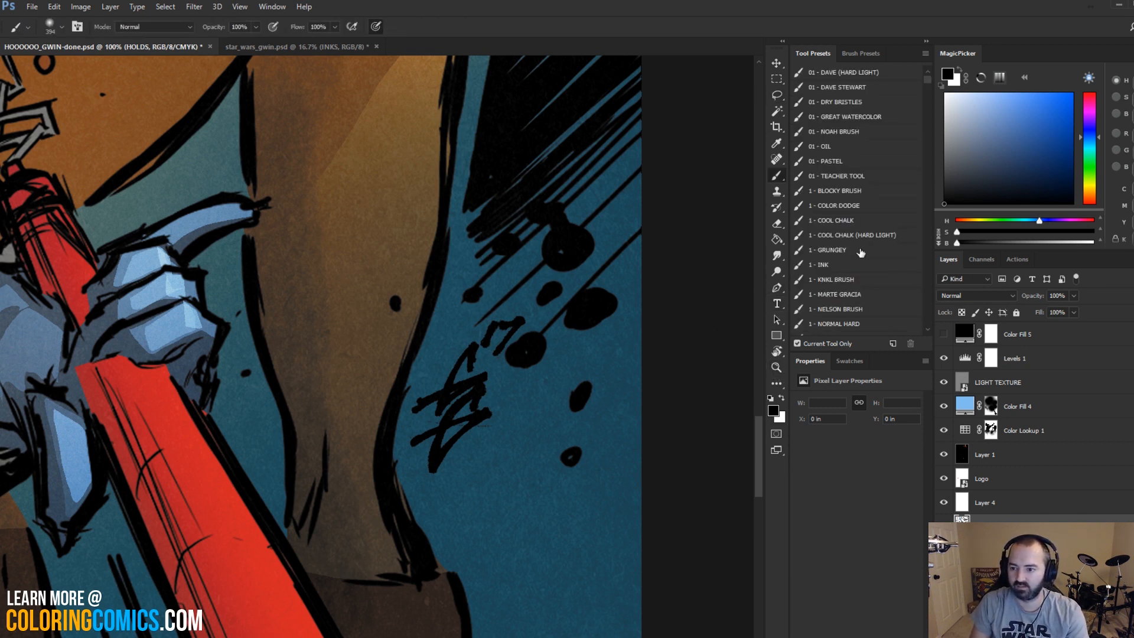
{"action": "left_click", "coordinate": [829, 263]}
{"action": "left_click", "coordinate": [987, 163]}
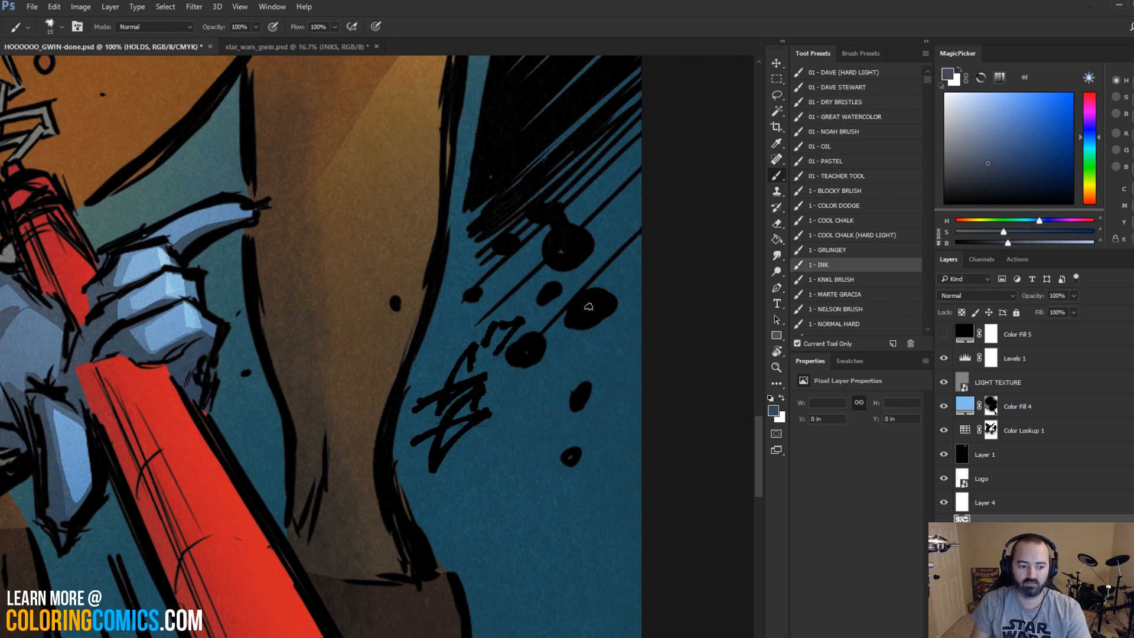
{"action": "left_click_drag", "start_coordinate": [506, 377], "coordinate": [514, 378]}
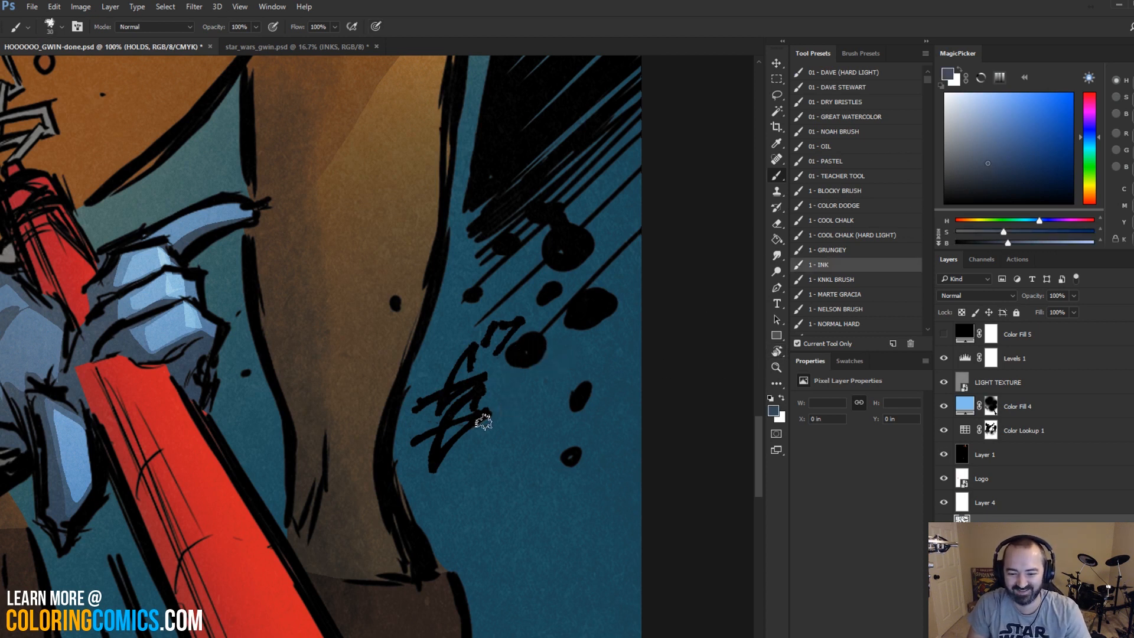
{"action": "left_click_drag", "start_coordinate": [491, 415], "coordinate": [457, 494]}
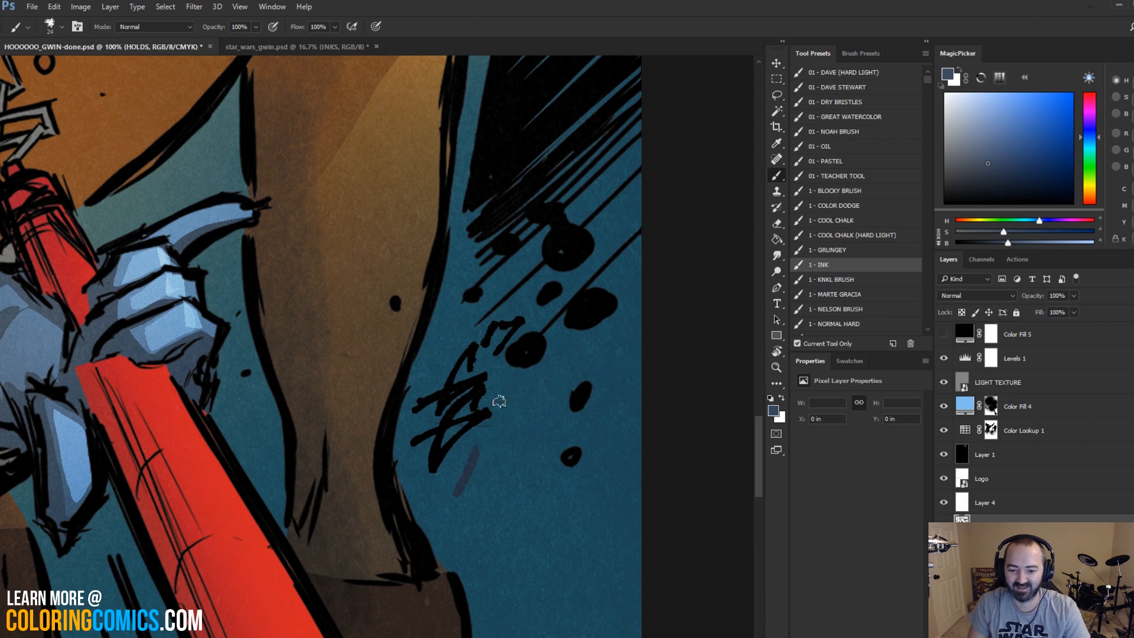
{"action": "key", "text": "ctrl+z"}
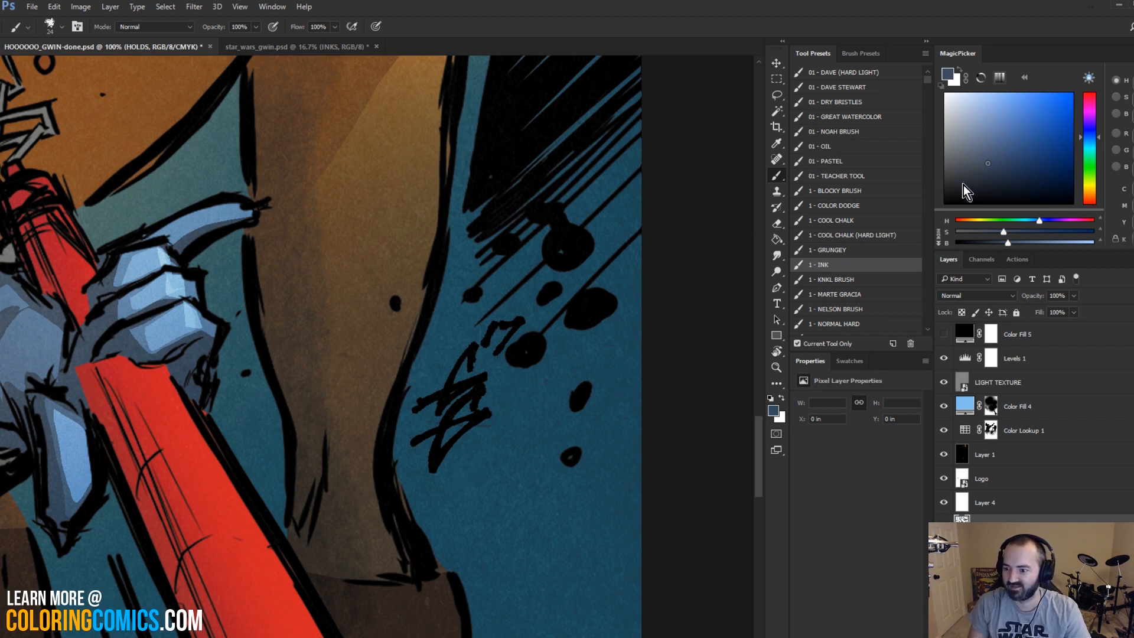
Step: Restore the default black and white colors and make Layer 4 active, toggling its visibility to verify it holds the signature
{"action": "key", "text": "d"}
{"action": "left_click", "coordinate": [999, 502]}
{"action": "left_click", "coordinate": [945, 503]}
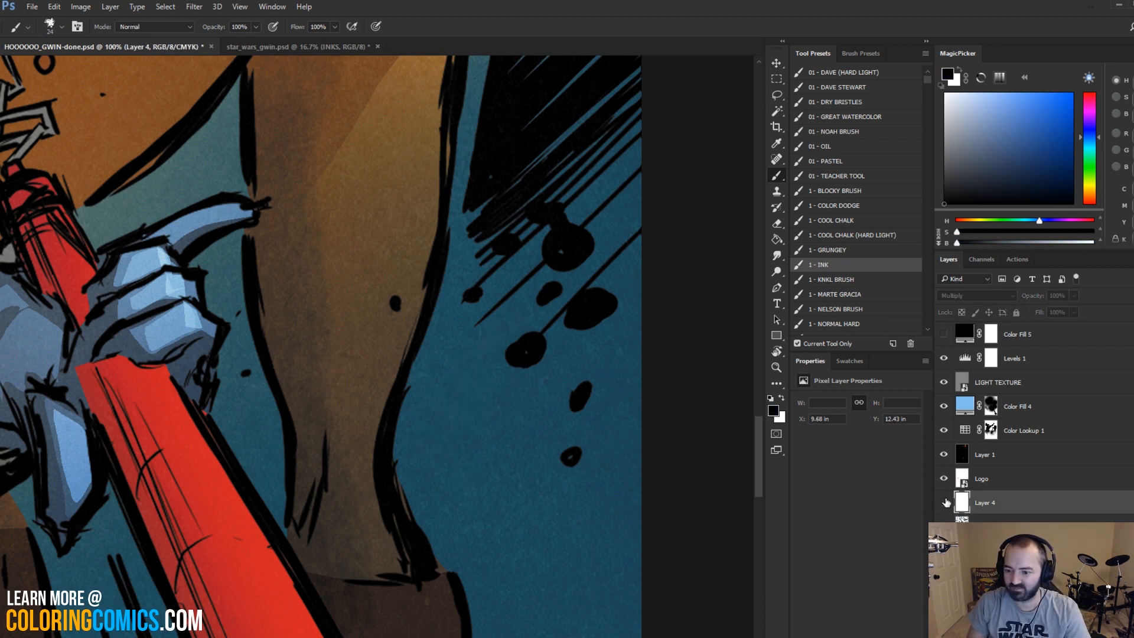
{"action": "left_click", "coordinate": [944, 503]}
{"action": "mouse_move", "coordinate": [481, 428]}
{"action": "left_mouse_down"}
{"action": "mouse_move", "coordinate": [461, 458]}
{"action": "mouse_move", "coordinate": [490, 455]}
{"action": "mouse_move", "coordinate": [480, 467]}
{"action": "mouse_move", "coordinate": [502, 456]}
{"action": "left_mouse_up"}
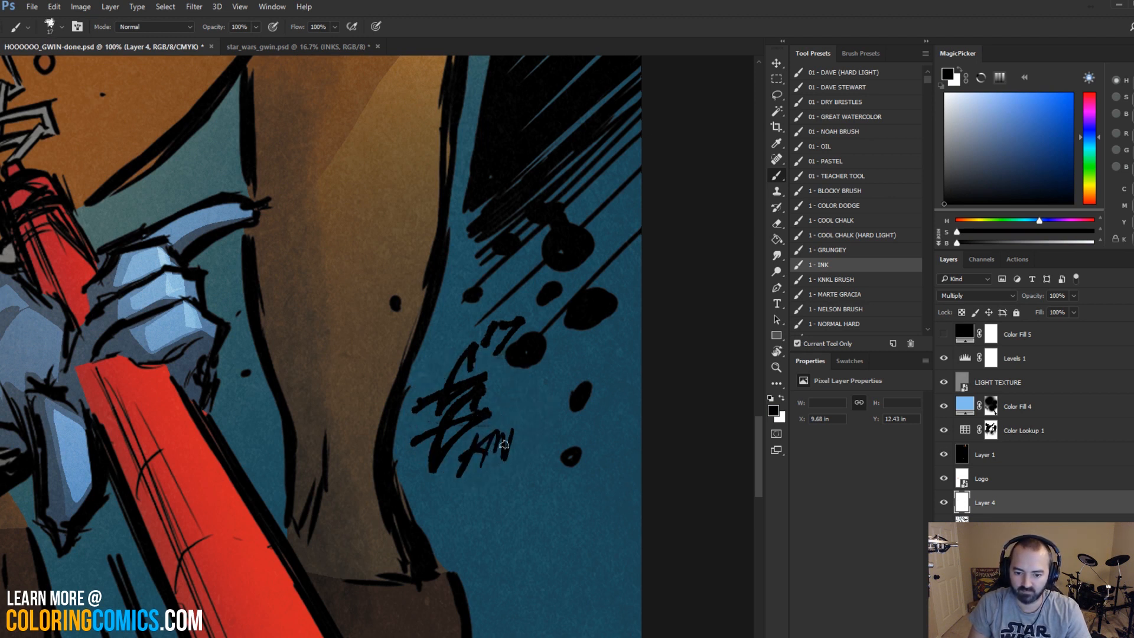
{"action": "key", "text": "ctrl+z"}
{"action": "key", "text": "ctrl+z"}
{"action": "key", "text": "ctrl+z"}
{"action": "key", "text": "ctrl+z"}
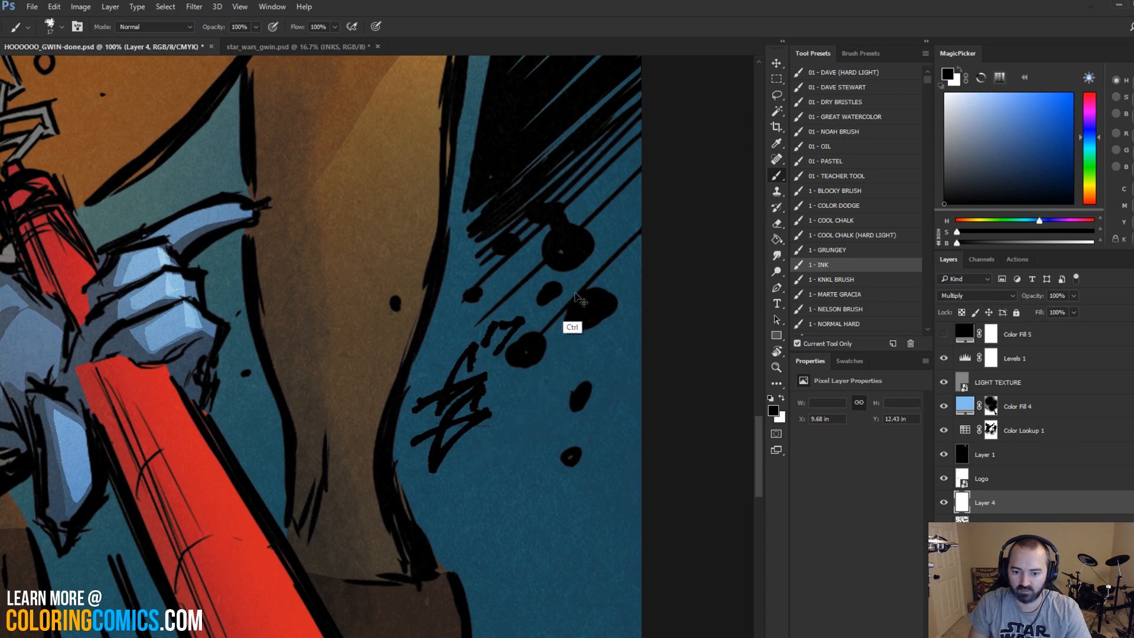
{"action": "mouse_move", "coordinate": [478, 430]}
{"action": "left_mouse_down"}
{"action": "mouse_move", "coordinate": [460, 476]}
{"action": "mouse_move", "coordinate": [457, 458]}
{"action": "mouse_move", "coordinate": [453, 493]}
{"action": "mouse_move", "coordinate": [456, 471]}
{"action": "left_mouse_up"}
{"action": "key", "text": "ctrl+z"}
{"action": "key", "text": "ctrl+z"}
Step: Hand-letter the colorist's initials in black just below the artist's signature on Layer 4, and save the illustration
{"action": "mouse_move", "coordinate": [466, 464]}
{"action": "left_mouse_down"}
{"action": "mouse_move", "coordinate": [479, 478]}
{"action": "mouse_move", "coordinate": [504, 443]}
{"action": "mouse_move", "coordinate": [518, 472]}
{"action": "left_mouse_up"}
{"action": "left_click", "coordinate": [778, 367]}
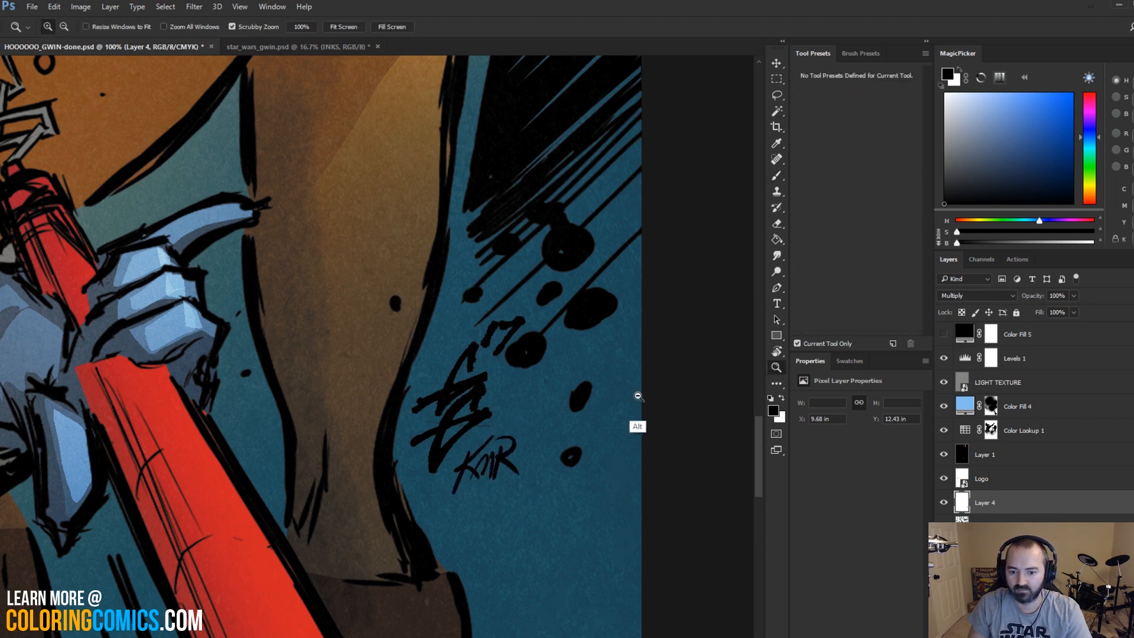
{"action": "scroll", "coordinate": [636, 425], "scroll_direction": "down", "scroll_amount": 4}
{"action": "scroll", "coordinate": [480, 309], "scroll_direction": "up", "scroll_amount": 3}
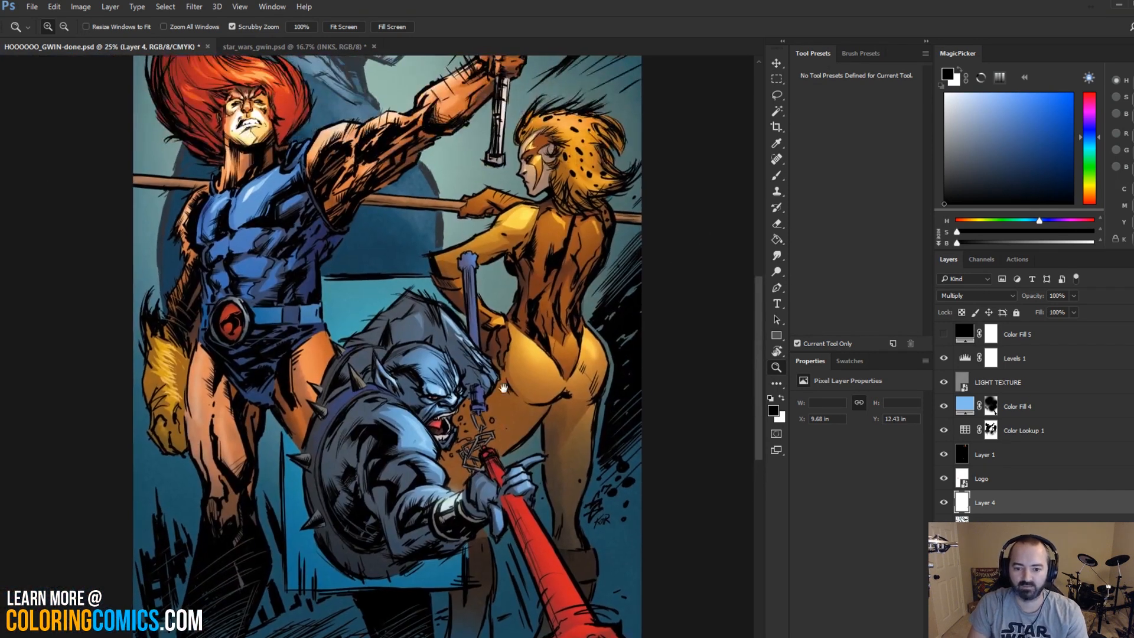
{"action": "key", "text": "ctrl+s"}
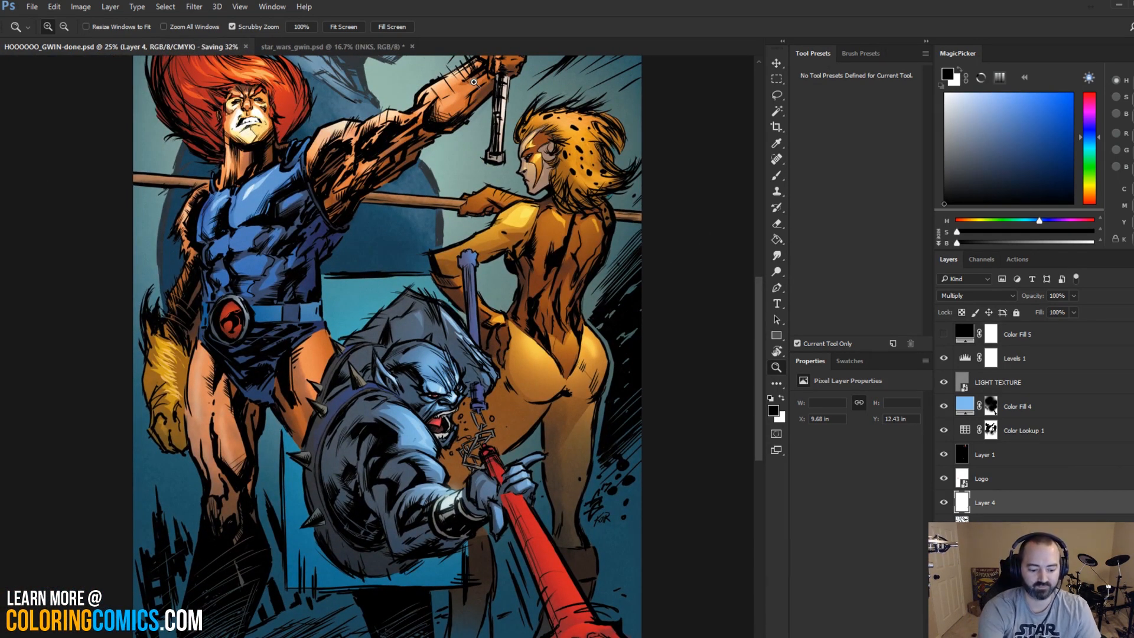
Step: Export the illustration for web as a 1200 px high JPEG, replacing HOOOOOO_GWIN_web.jpg in the THUNDERCATS - GWIN folder
{"action": "key", "text": "ctrl+alt+shift+s"}
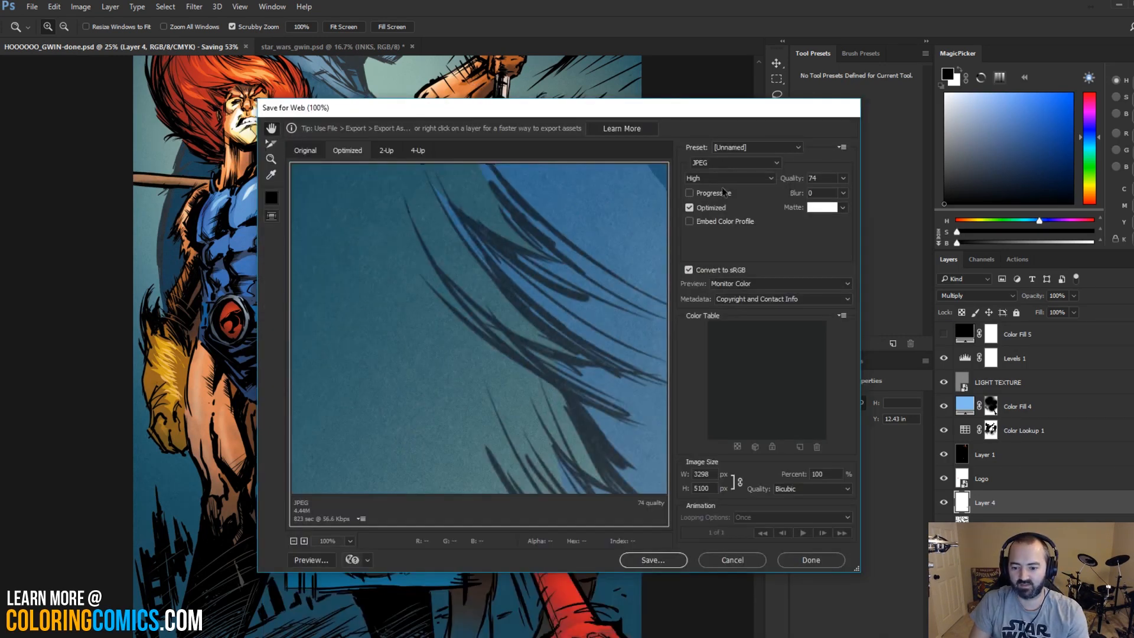
{"action": "type", "text": "1200"}
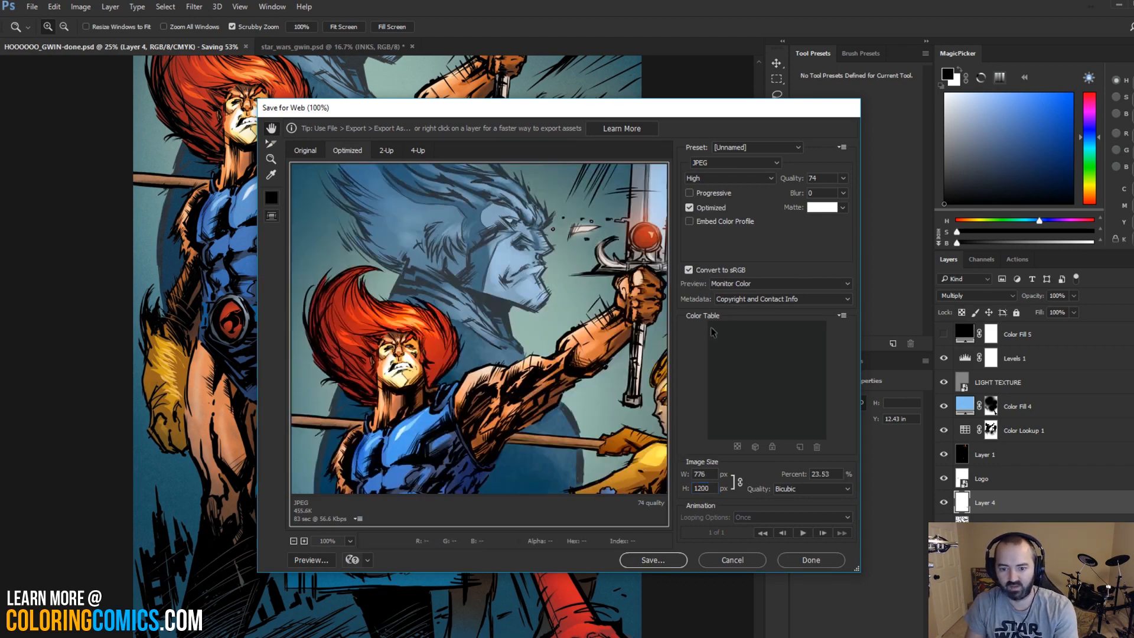
{"action": "left_click", "coordinate": [669, 560]}
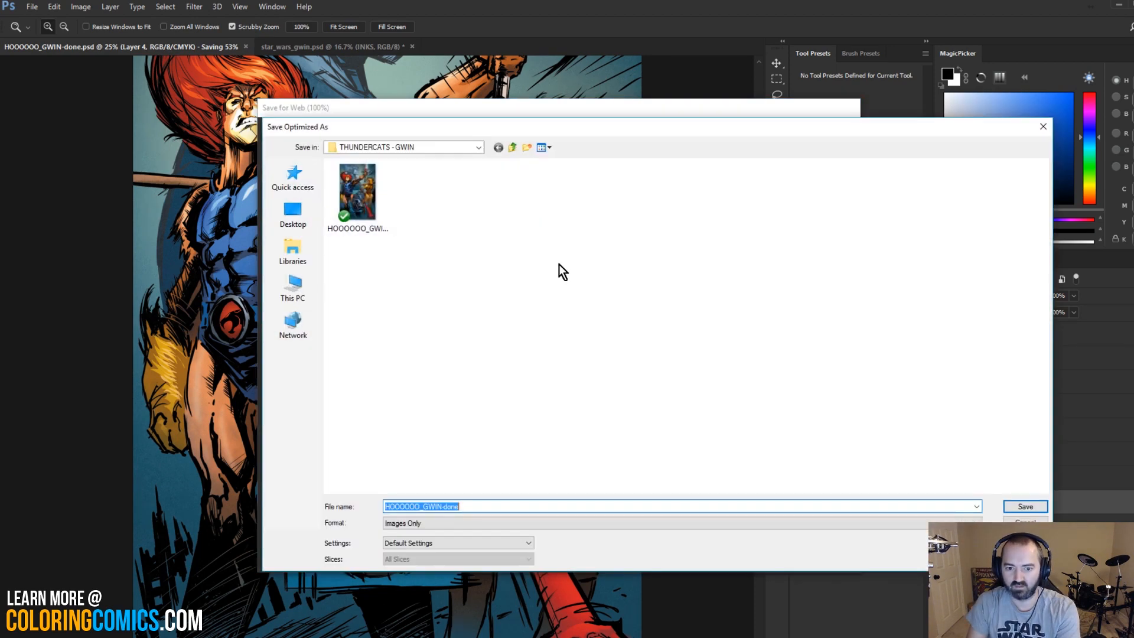
{"action": "left_click", "coordinate": [365, 194]}
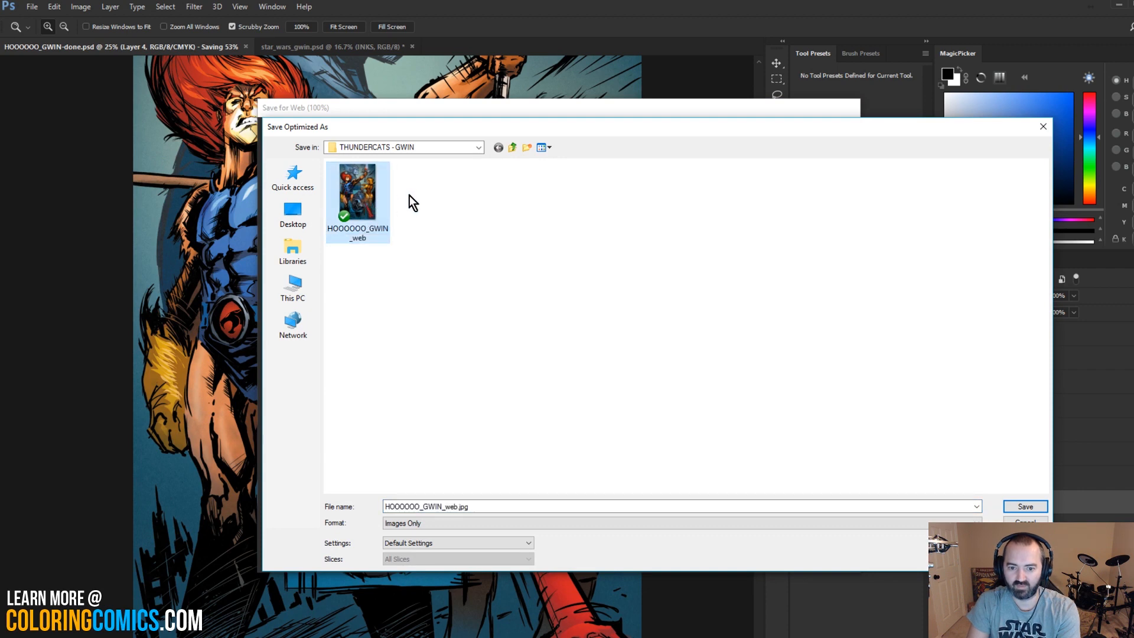
{"action": "left_click", "coordinate": [1021, 506]}
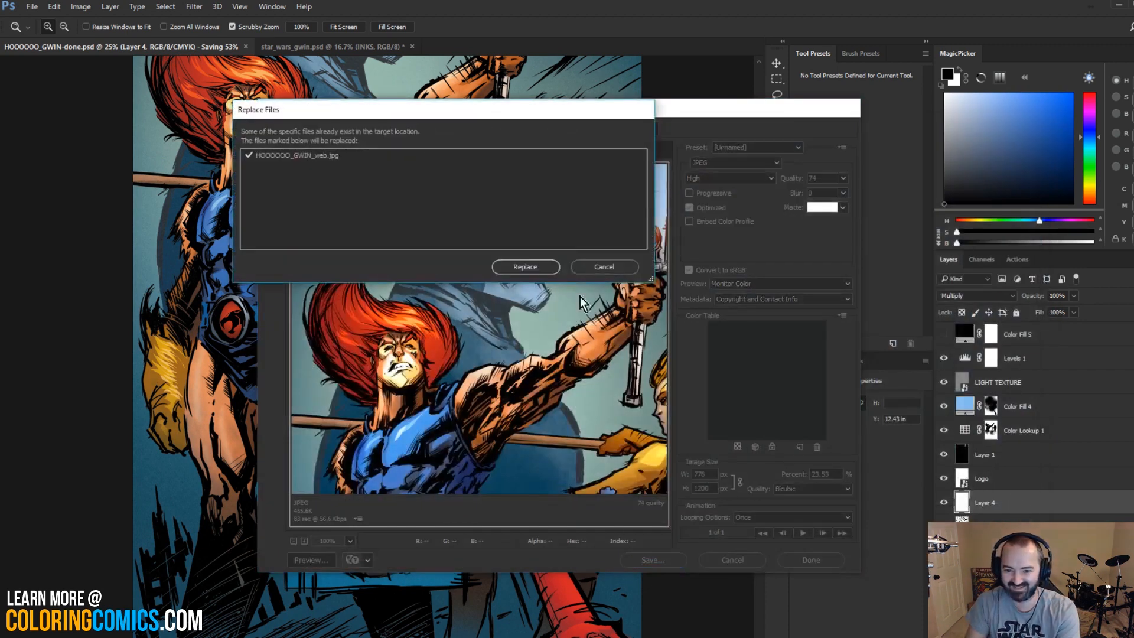
{"action": "left_click", "coordinate": [524, 264]}
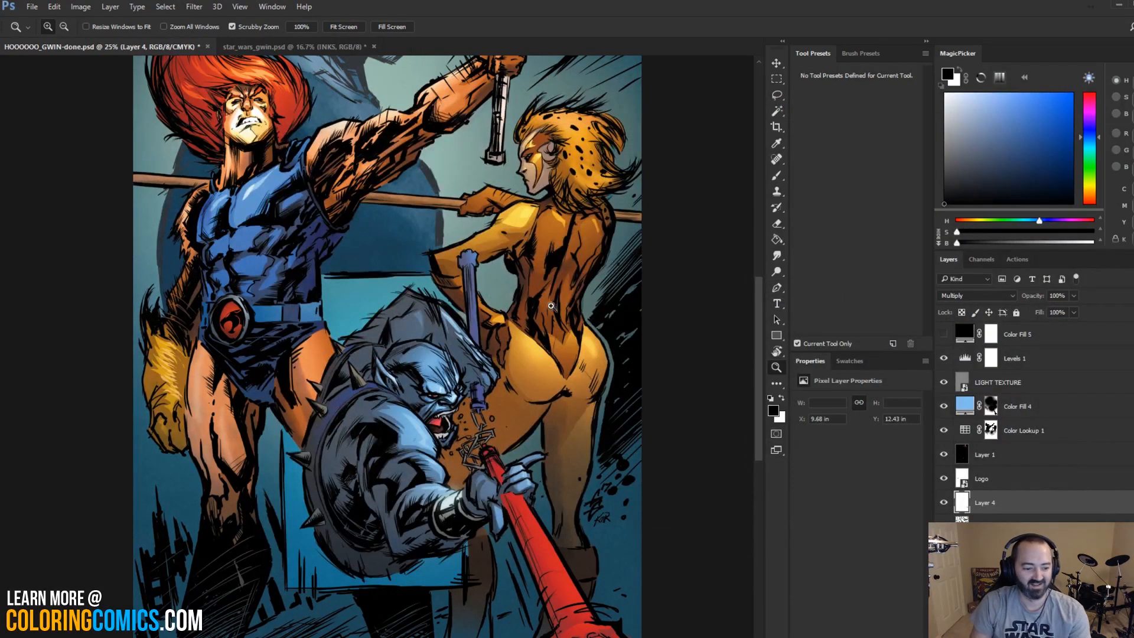
Step: Switch to the star_wars_gwin.psd page and activate the Lasso tool on the INKS layer
{"action": "left_click", "coordinate": [300, 46]}
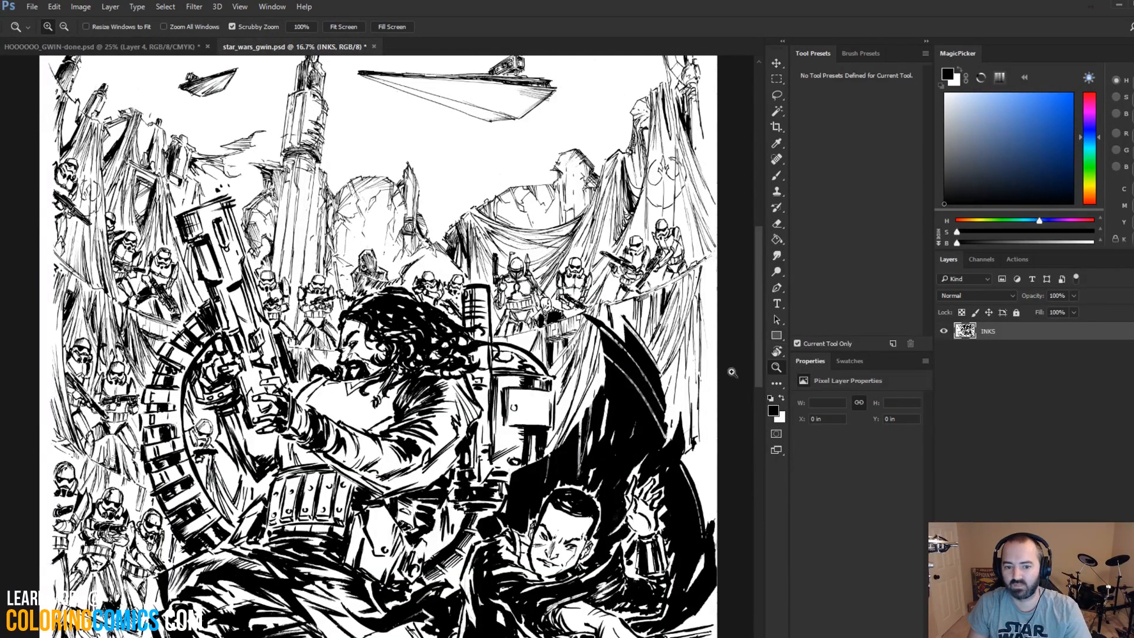
{"action": "key", "text": "ctrl+minus"}
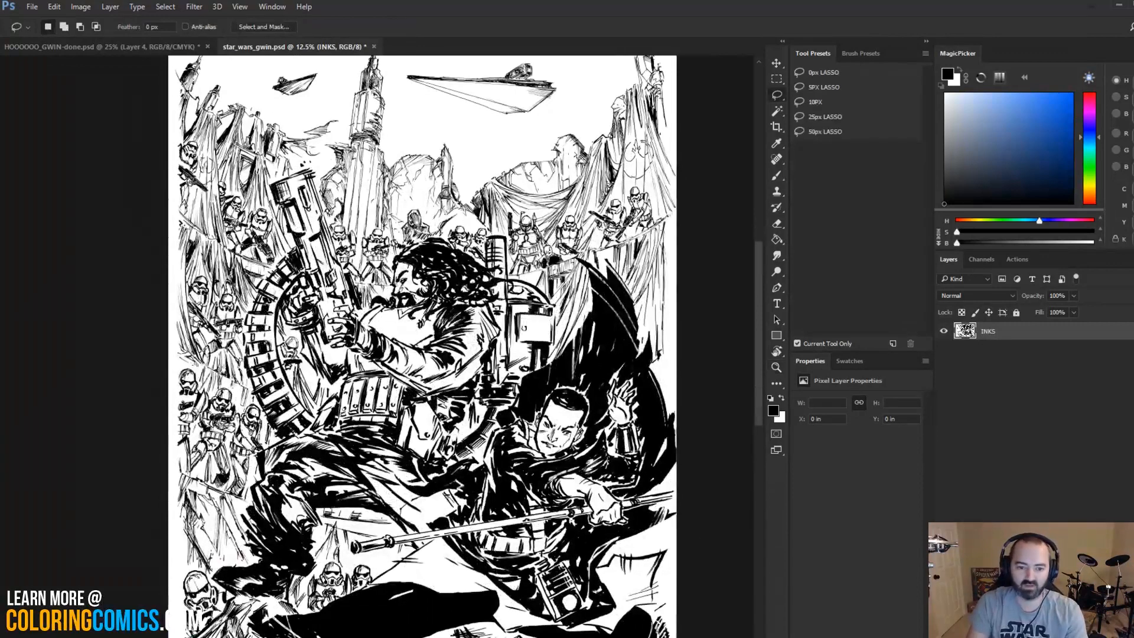
{"action": "key", "text": "l"}
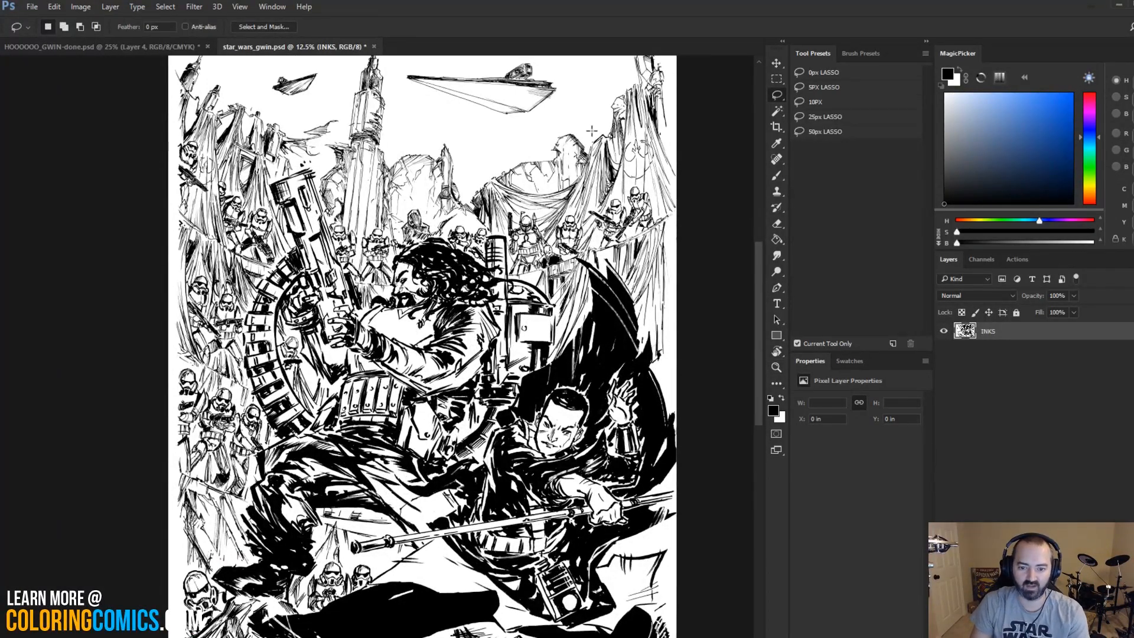